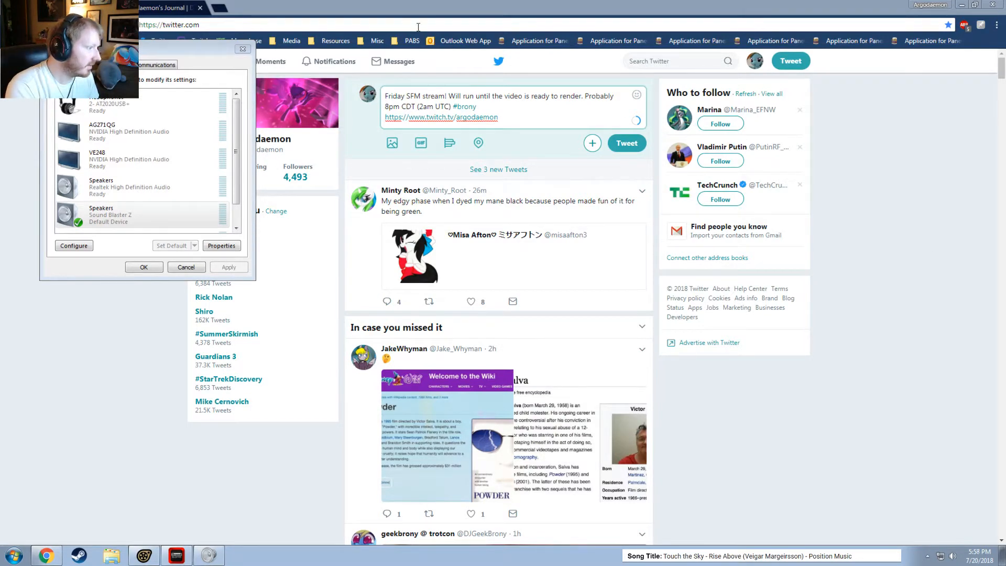
Clear the browser window and the sound settings dialog off this desktop and switch to Source Filmmaker
left_click_drag(350, 5, 1005, 123)
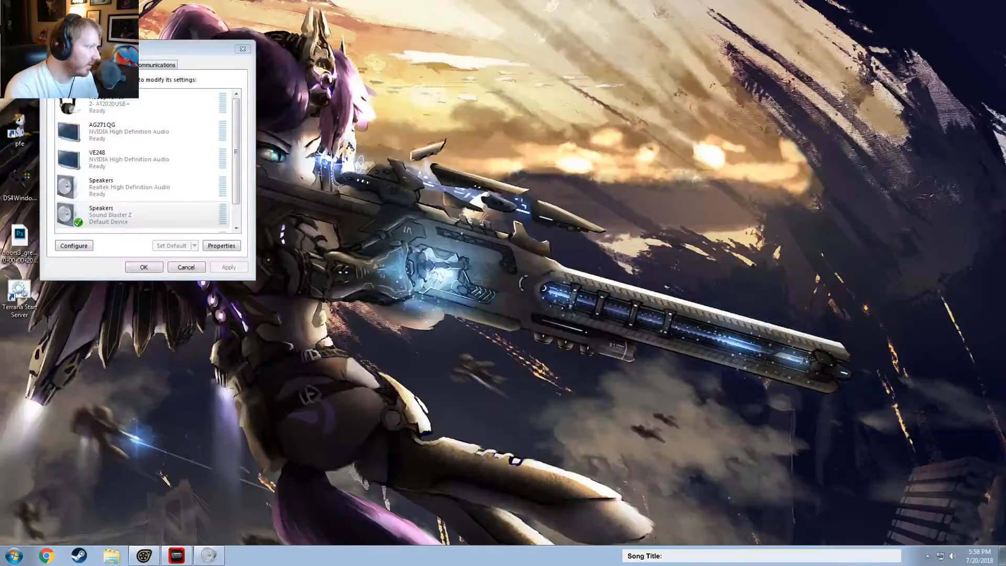
left_click(243, 49)
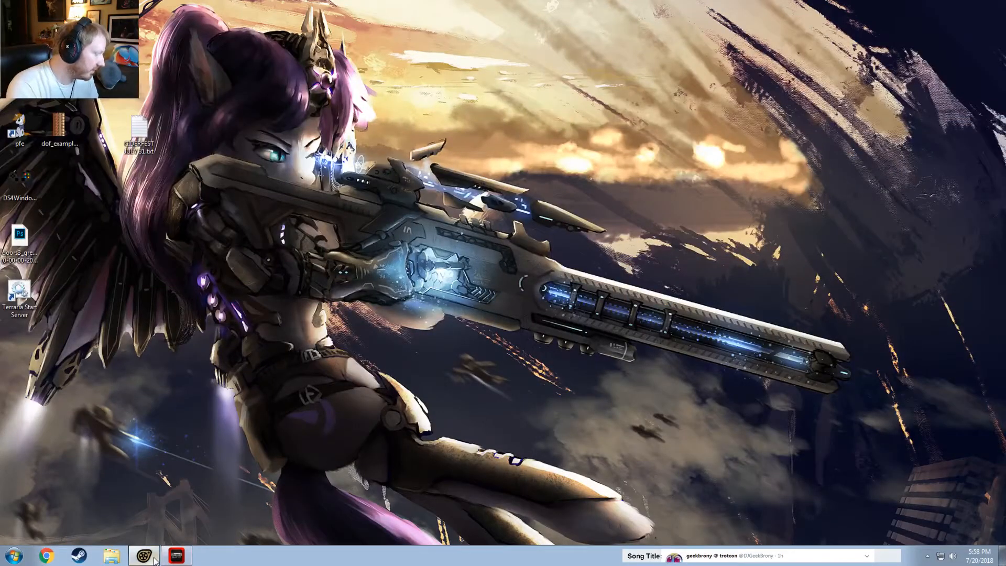
left_click(170, 560)
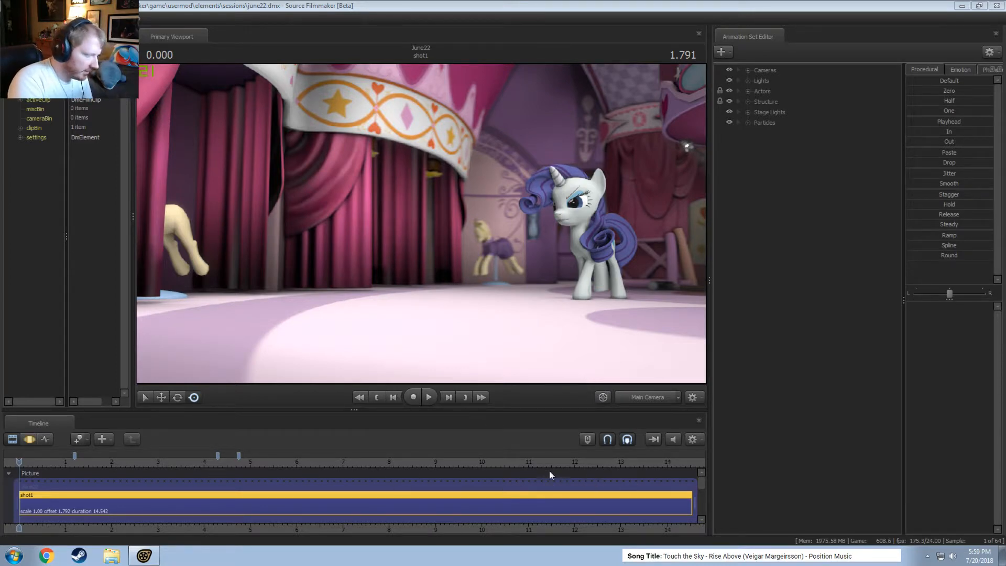
Play shot1 from its start to about 6 seconds, first in the Motion Editor and the rest in the Clip Editor
left_click(449, 334)
key("F3")
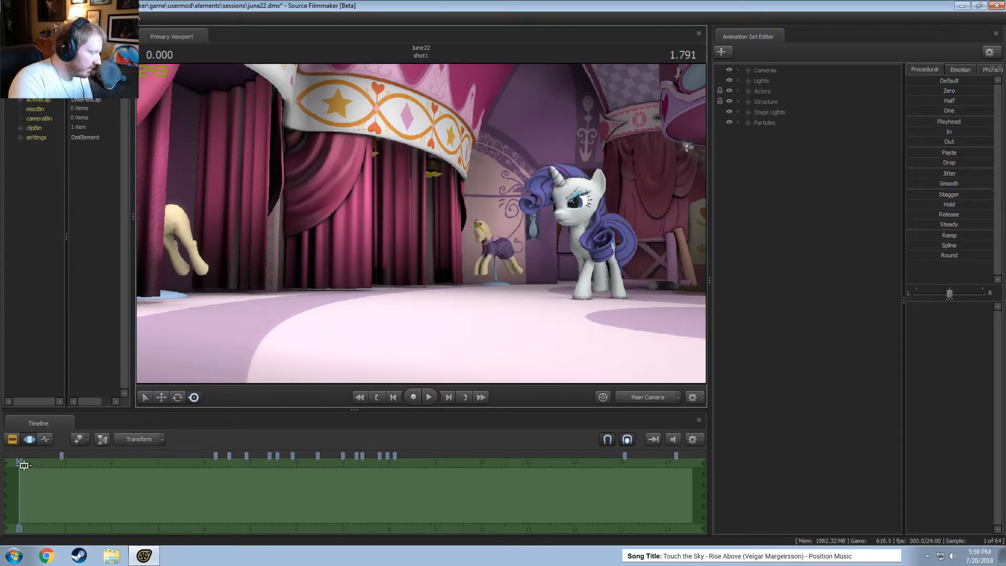
left_click_drag(19, 461, 142, 462)
key("space")
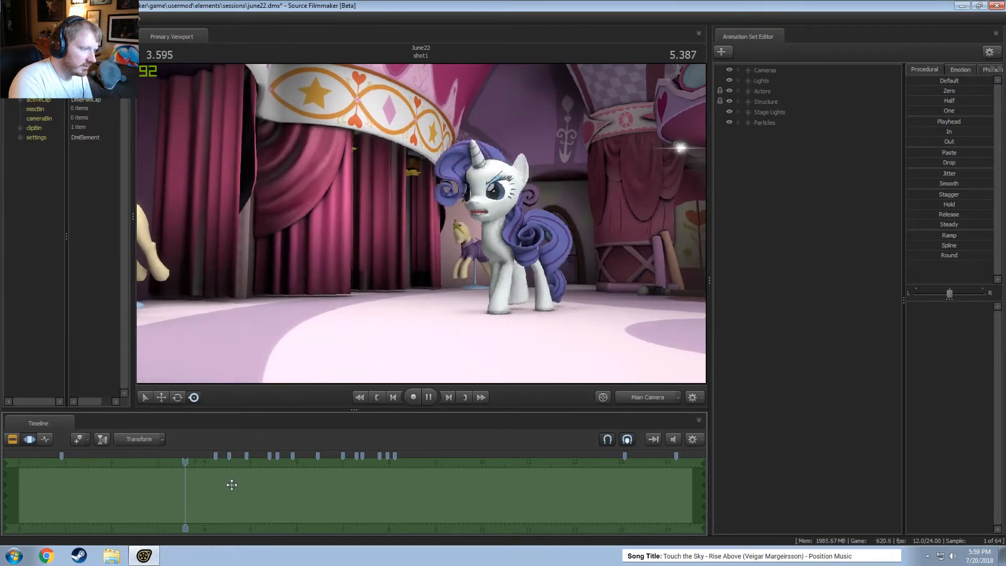
key("space")
key("F2")
key("space")
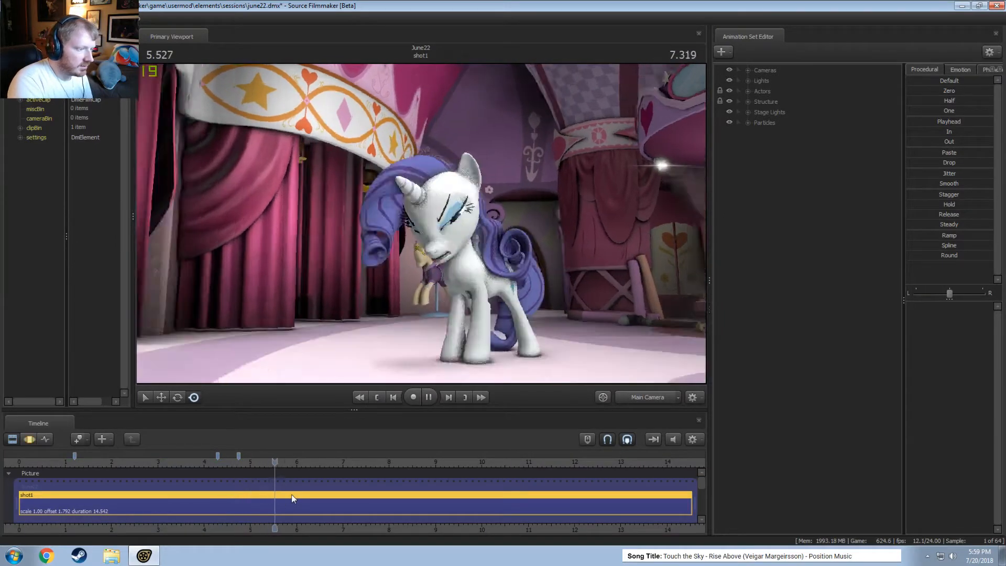
key("space")
Continue playing shot1 in short stretches from about 6 to 8 seconds, checking Rarity's close-up
right_click(408, 255)
left_click(433, 283)
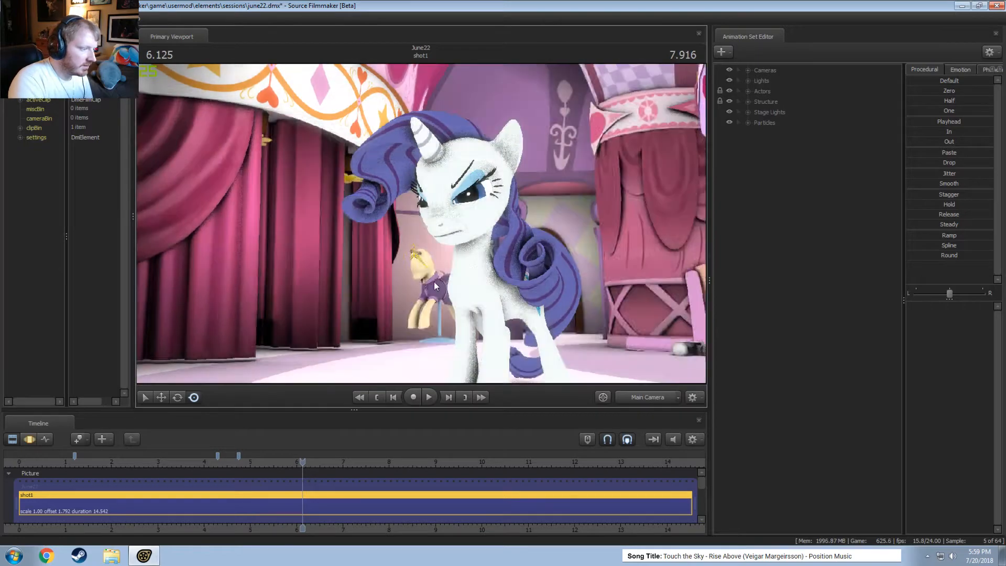
key("space")
key("space")
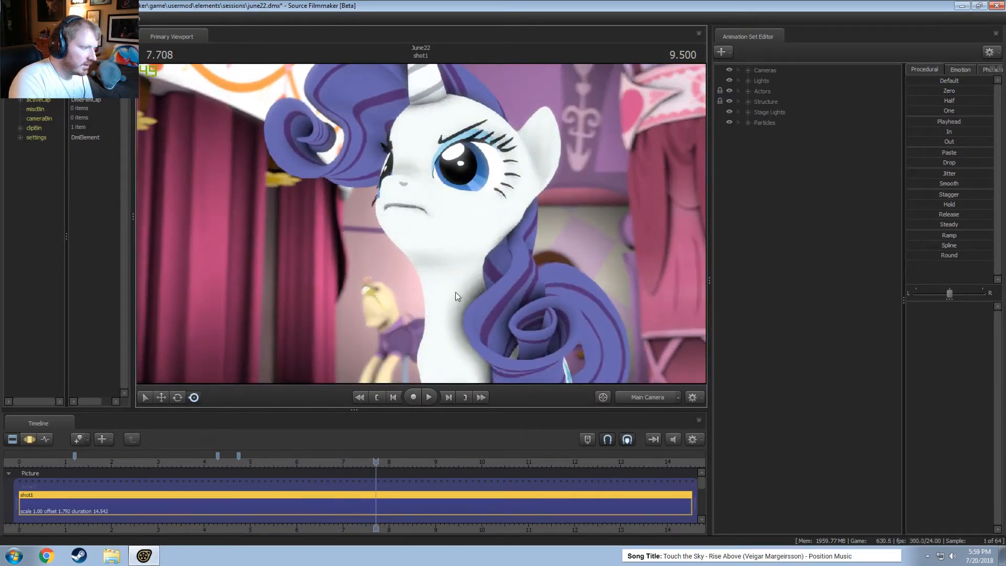
key("space")
key("space")
scroll(600, 488, "down", 2)
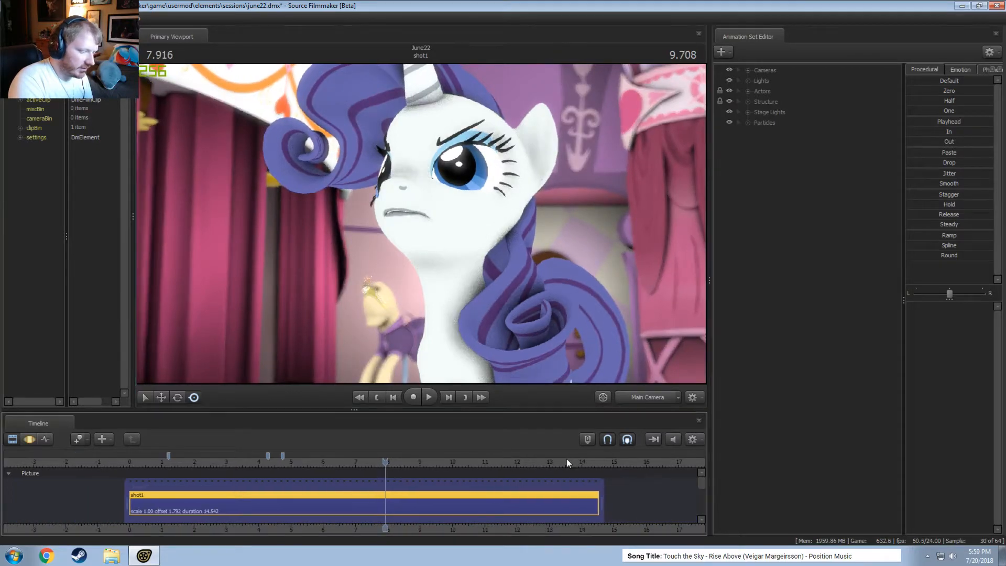
Play the end of shot1, from about 13 to 14 seconds, where Rarity faces the other ponies
left_click(561, 457)
key("space")
left_click(552, 458)
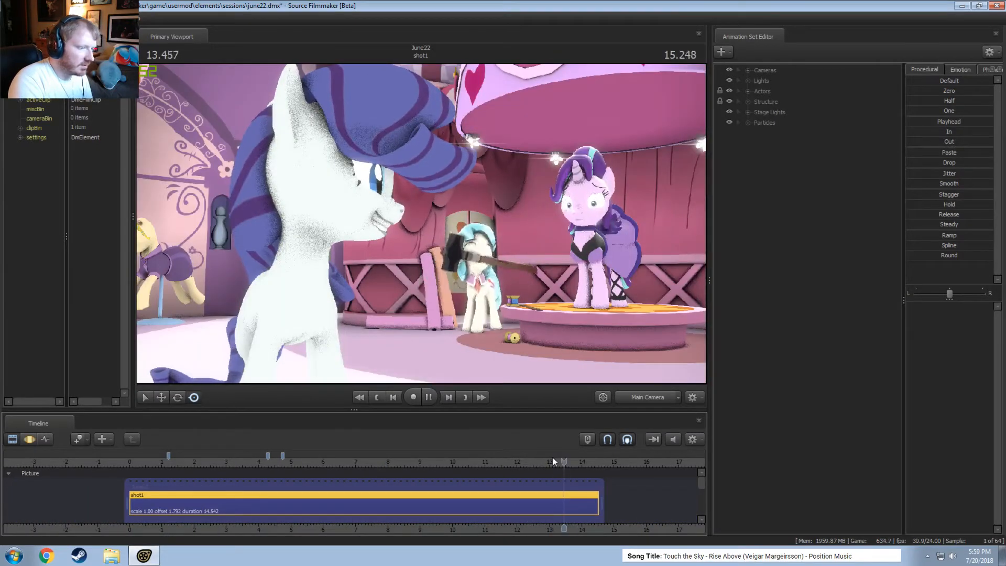
key("space")
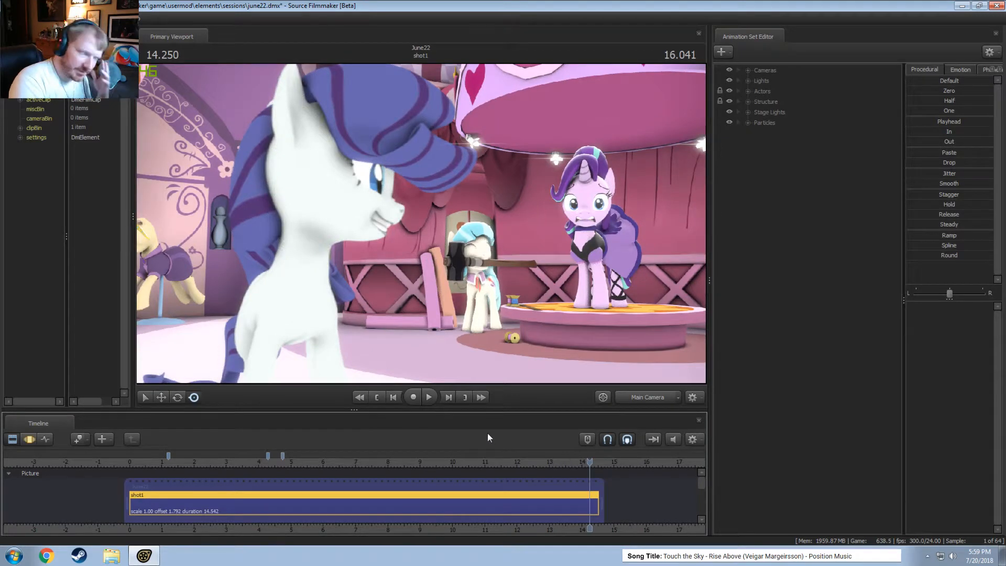
Return the playhead to the first second of shot1 and play it again
left_click_drag(183, 463, 229, 465)
left_click(143, 465)
key("space")
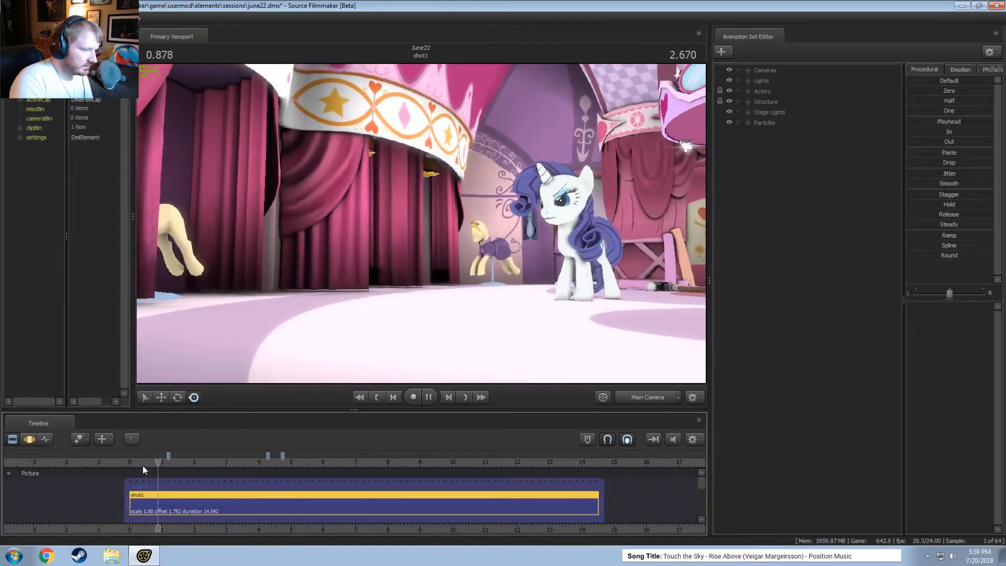
Open the Windows playback devices settings, move the dialog off this screen and return to Source Filmmaker
right_click(953, 555)
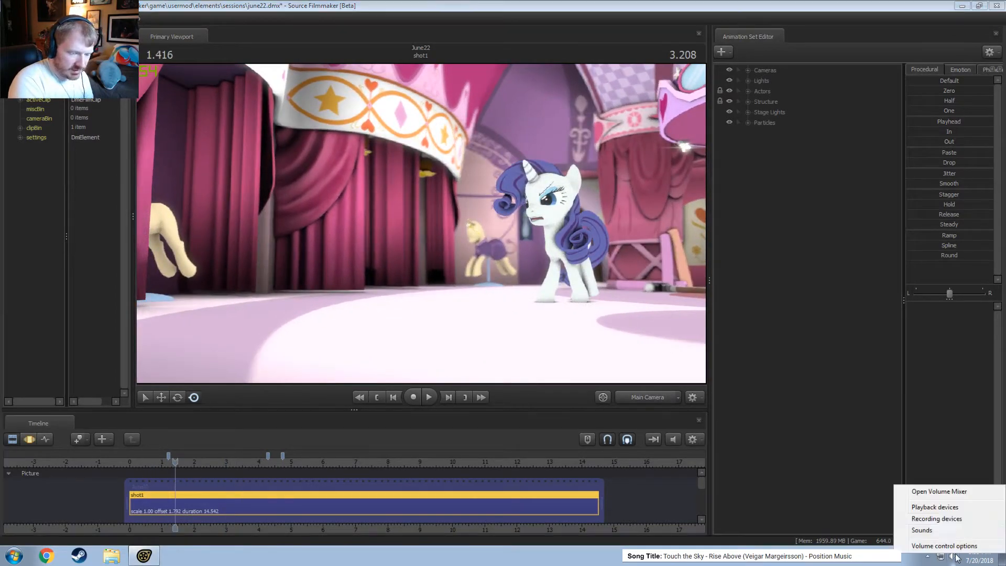
left_click(923, 505)
left_click_drag(175, 58, 1005, 189)
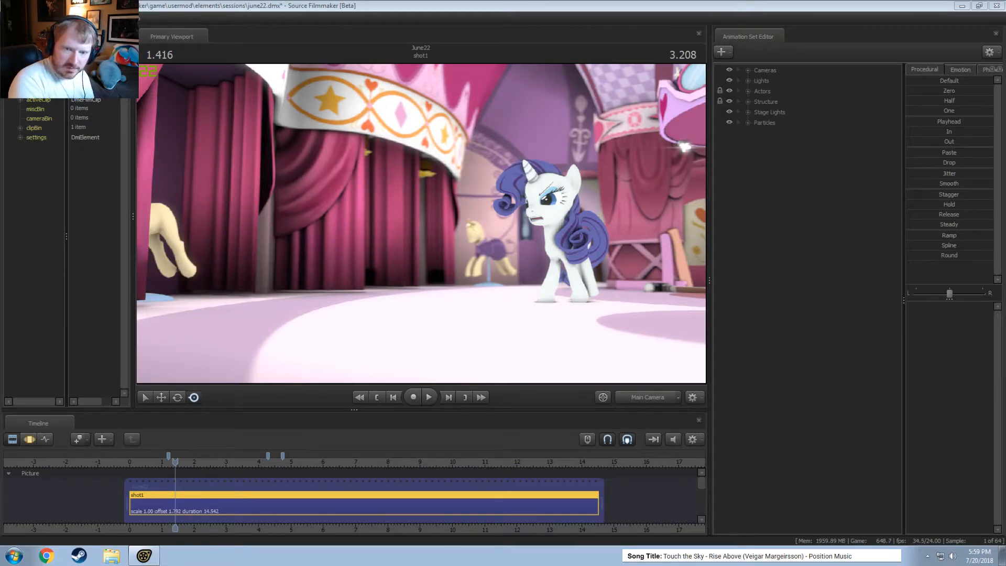
left_click(553, 2)
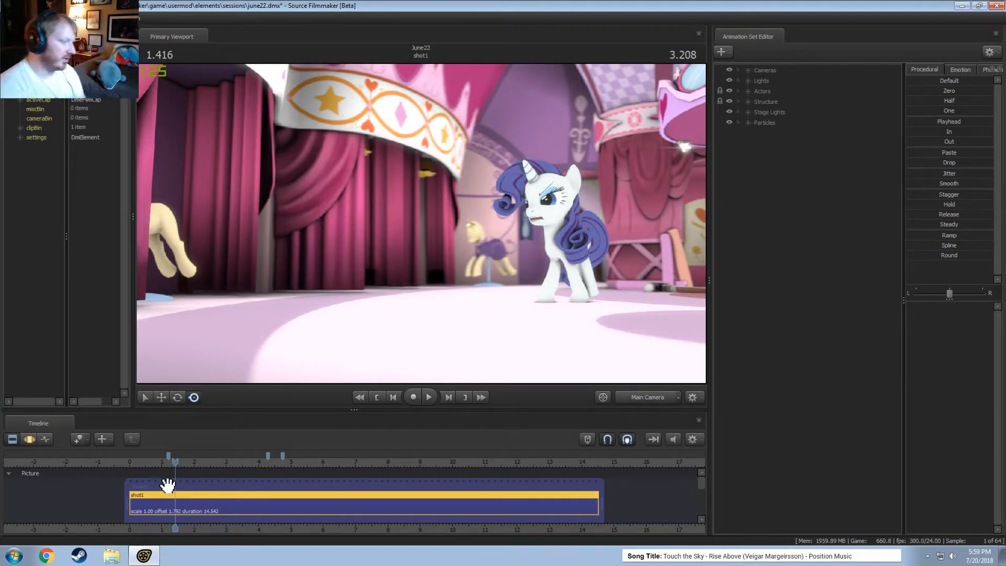
Replay Rarity's animation in shot1 several times between about 1 and 3 seconds
left_click_drag(175, 461, 160, 461)
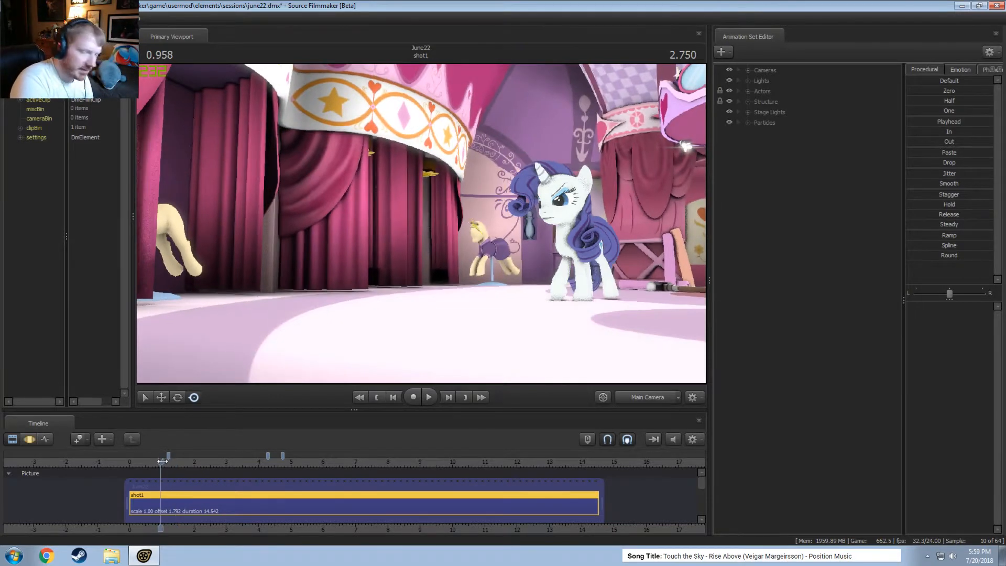
key("space")
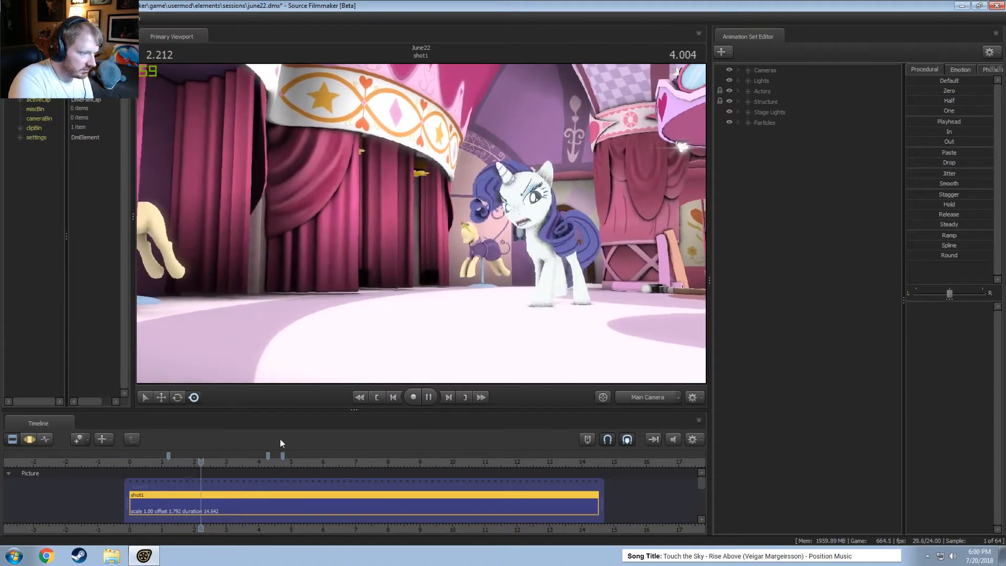
key("space")
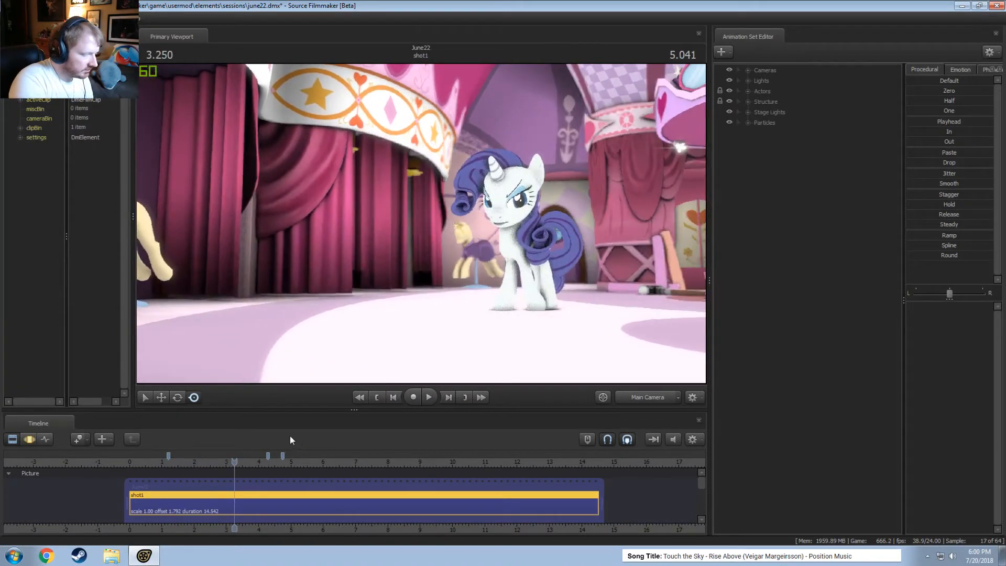
left_click(173, 462)
key("space")
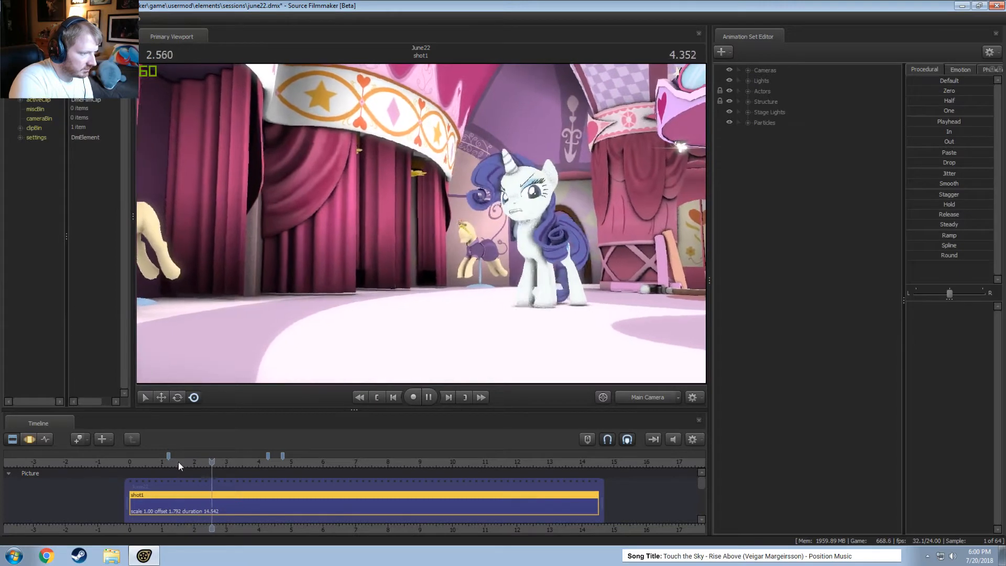
left_click(189, 463)
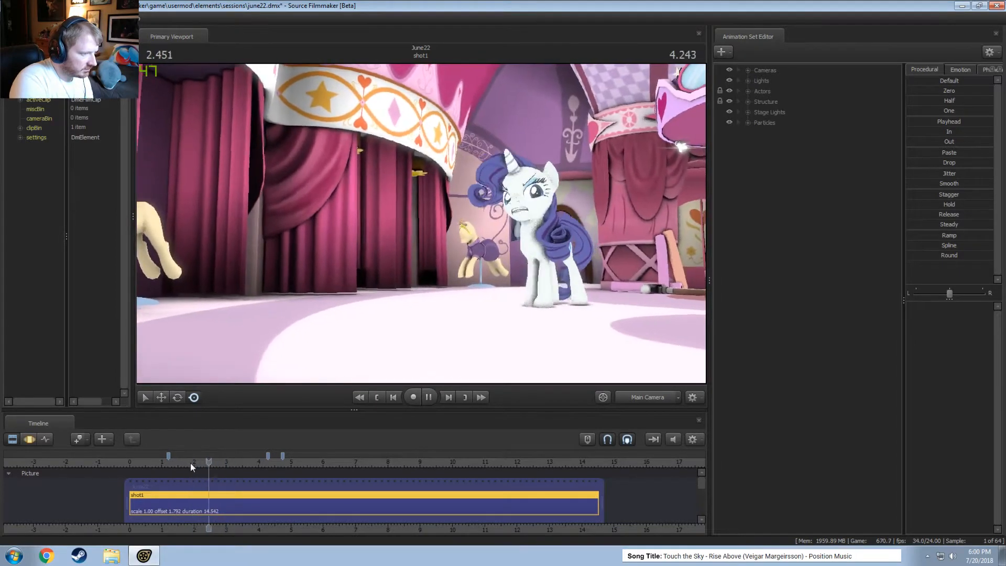
key("space")
left_click(190, 463)
key("space")
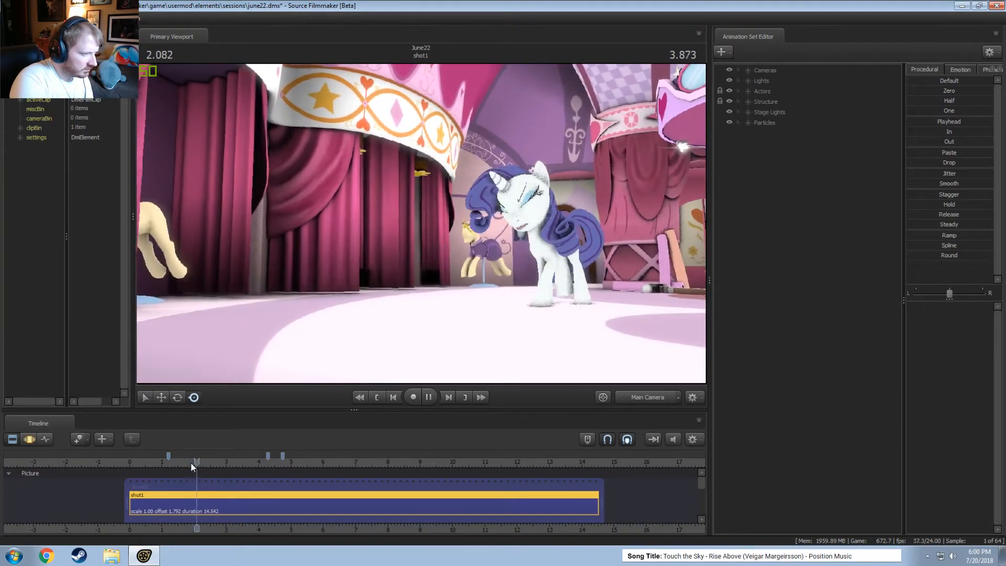
Replay the shorter stretch of Rarity's animation between about 1 and 2 seconds
key("space")
left_click(175, 458)
key("space")
left_click(174, 458)
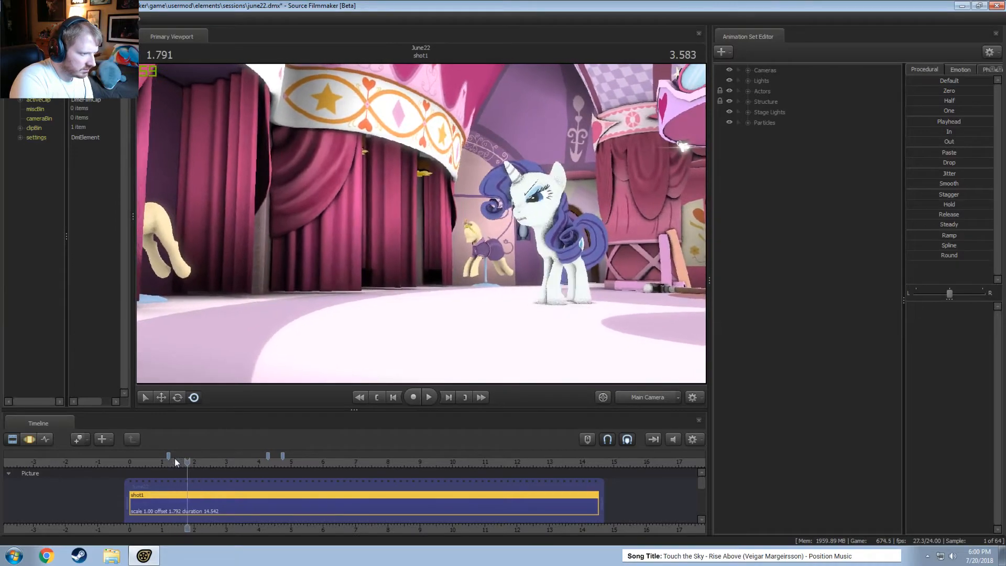
left_click(158, 458)
key("space")
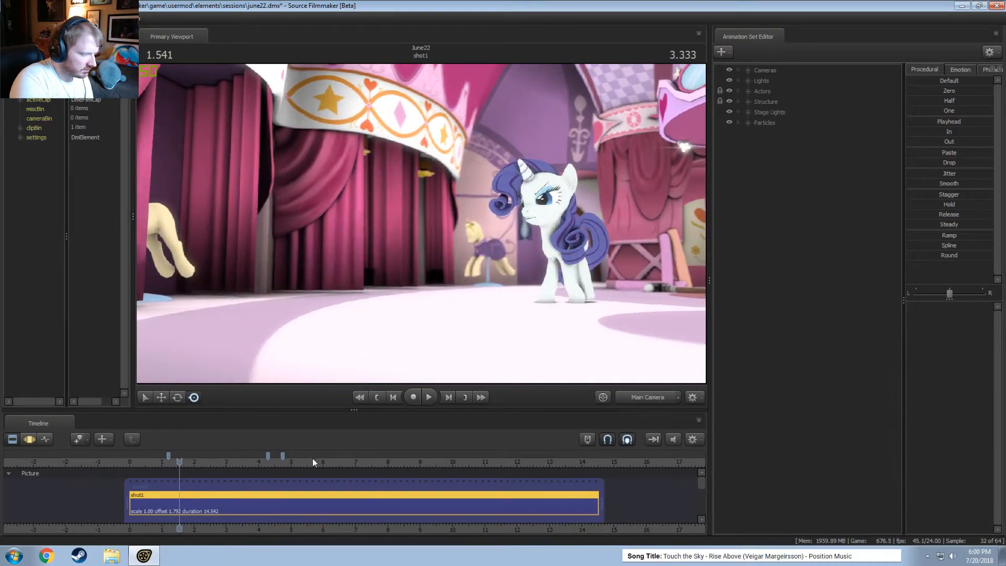
Switch the viewport to the Work Camera and fly it in close to Rarity's face
left_click(650, 398)
left_click_drag(592, 315, 623, 314)
key("w")
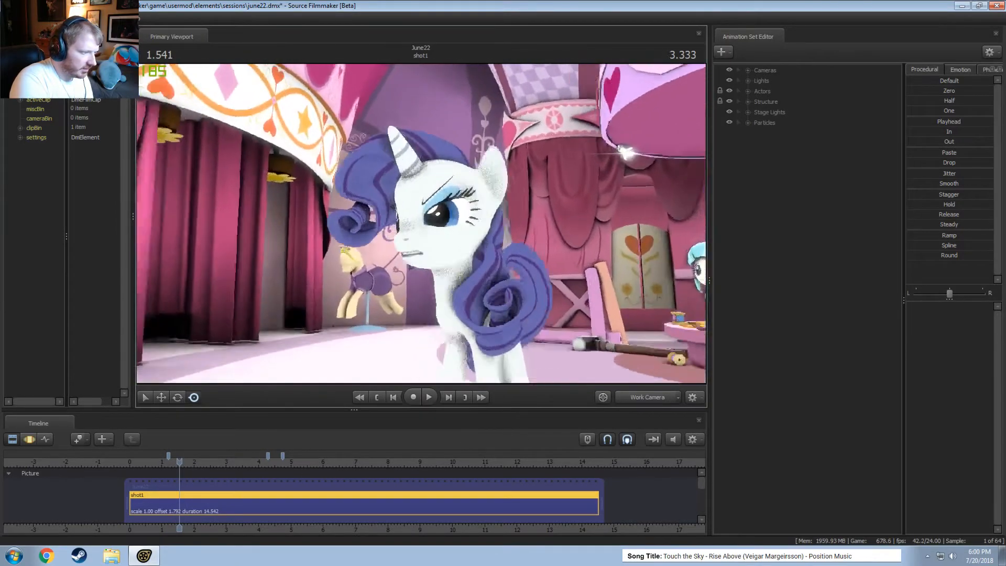
Replay Rarity's close-up from about 1 second and return the playhead to that point
left_click(160, 458)
key("space")
key("space")
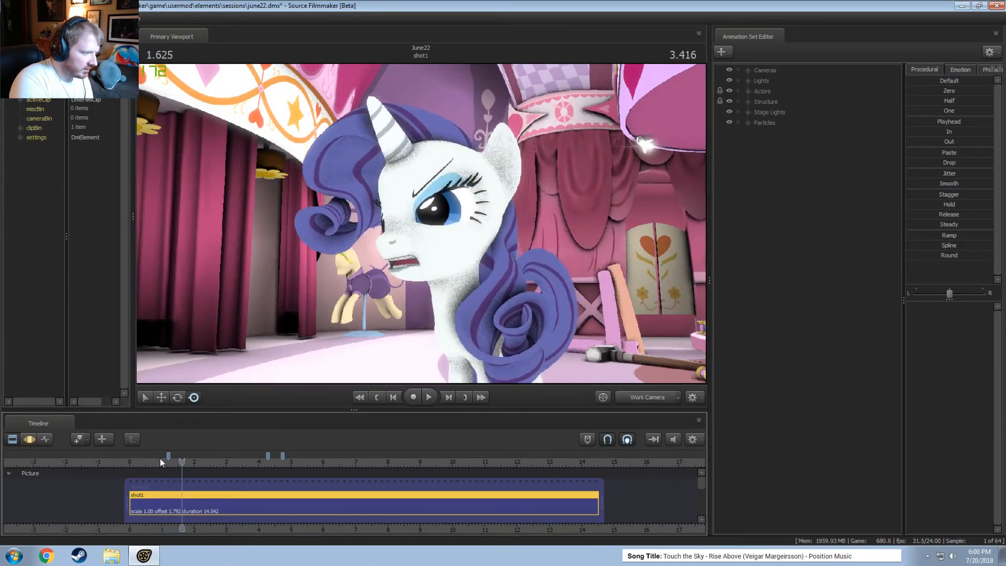
left_click(159, 462)
In the Motion Editor, make a time selection from about 0.6 to 1.7 seconds around Rarity's mouth movement
key("F3")
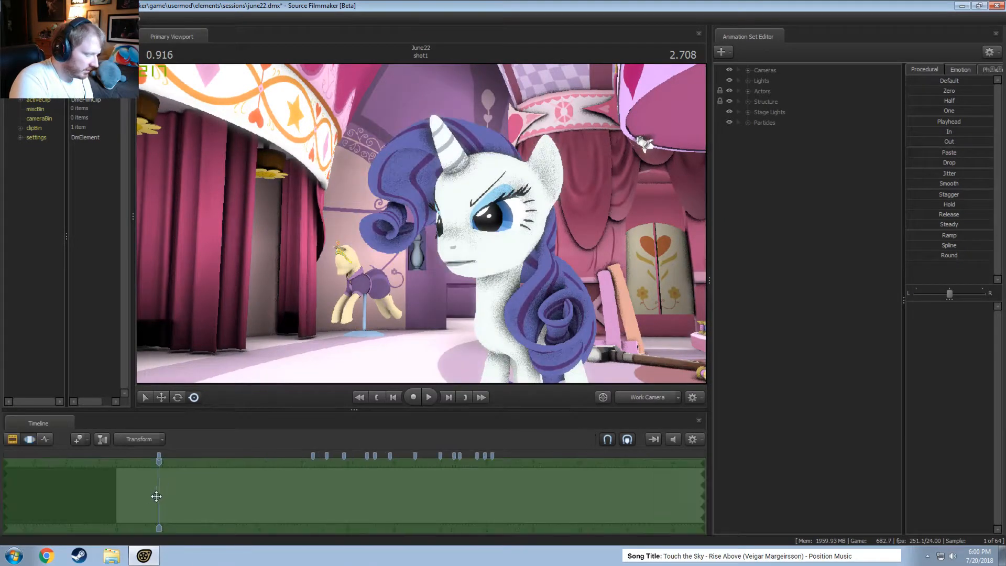
left_click_drag(156, 496, 178, 494)
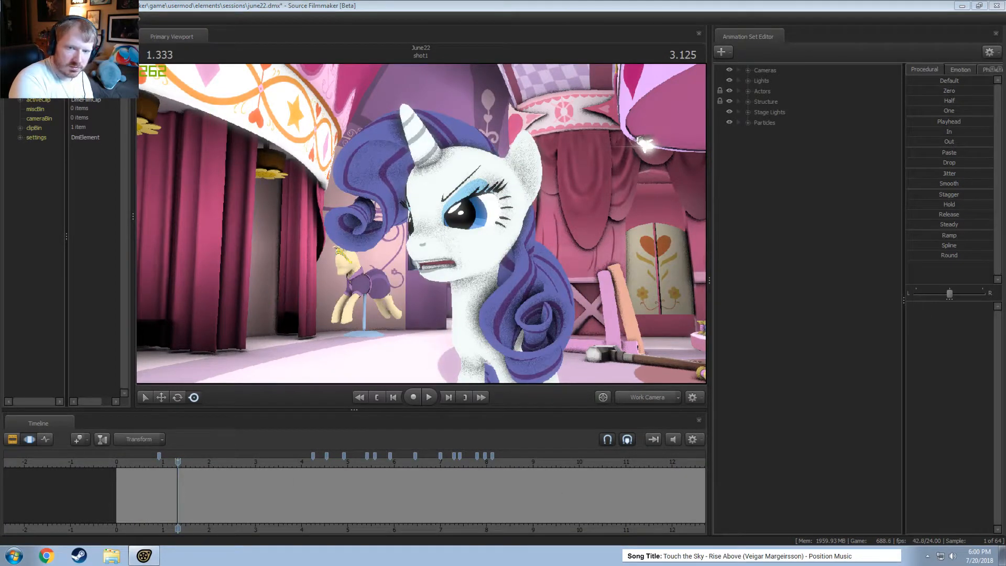
left_click(156, 485)
mouse_move(155, 489)
left_mouse_down()
mouse_move(185, 492)
mouse_move(151, 486)
left_mouse_up()
scroll(185, 490, "up", 5)
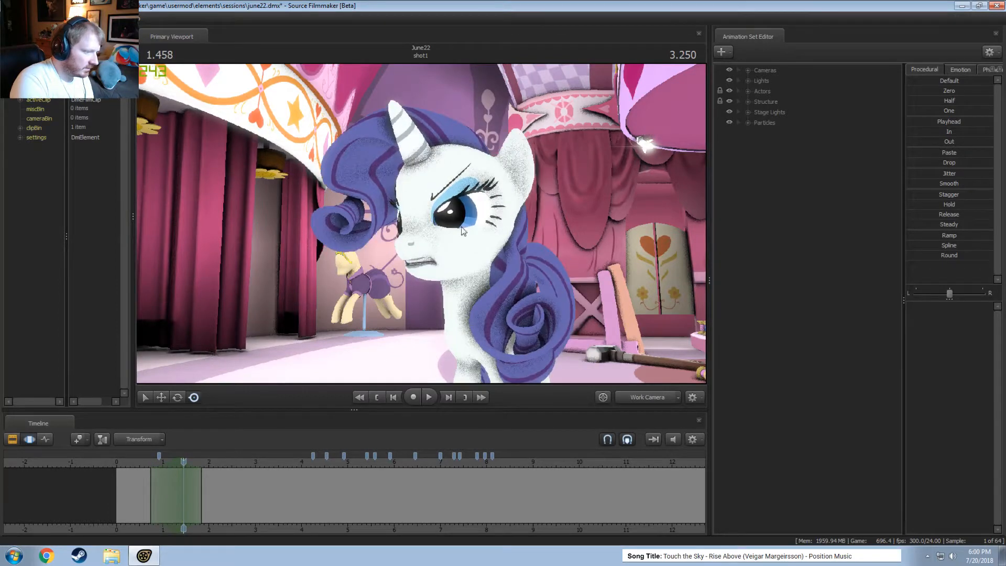
left_click_drag(202, 479, 138, 486)
scroll(180, 482, "up", 3)
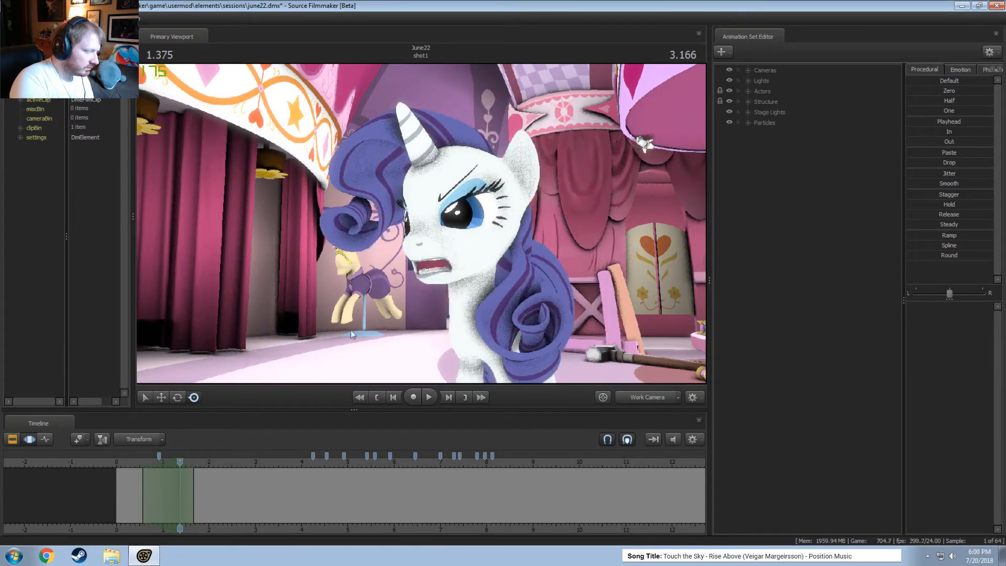
Expand the Actors group, enable selecting Rarity's bones in the viewport, and orbit the Work Camera around the Head bone of Rarity (Animated)
left_click(748, 91)
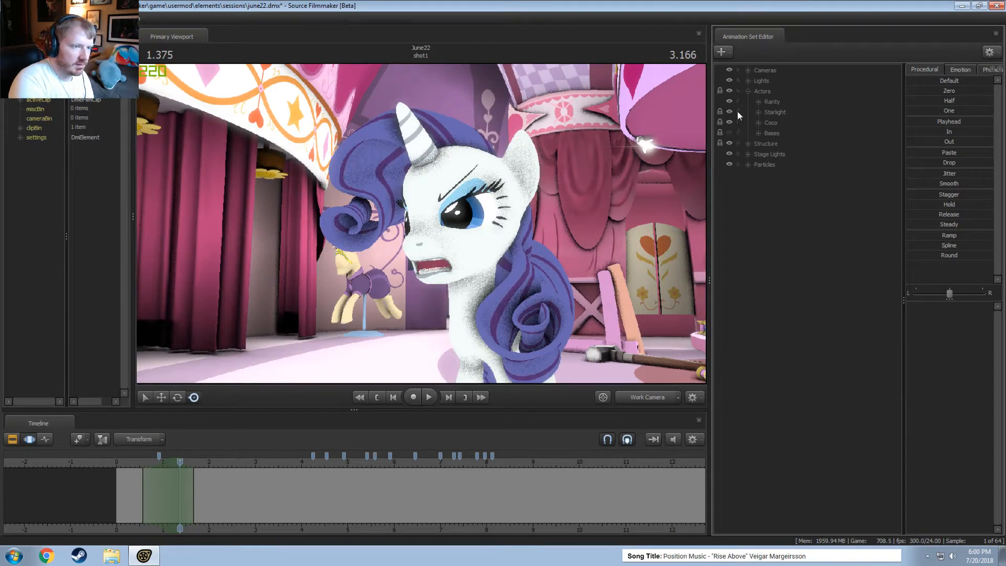
left_click(737, 101)
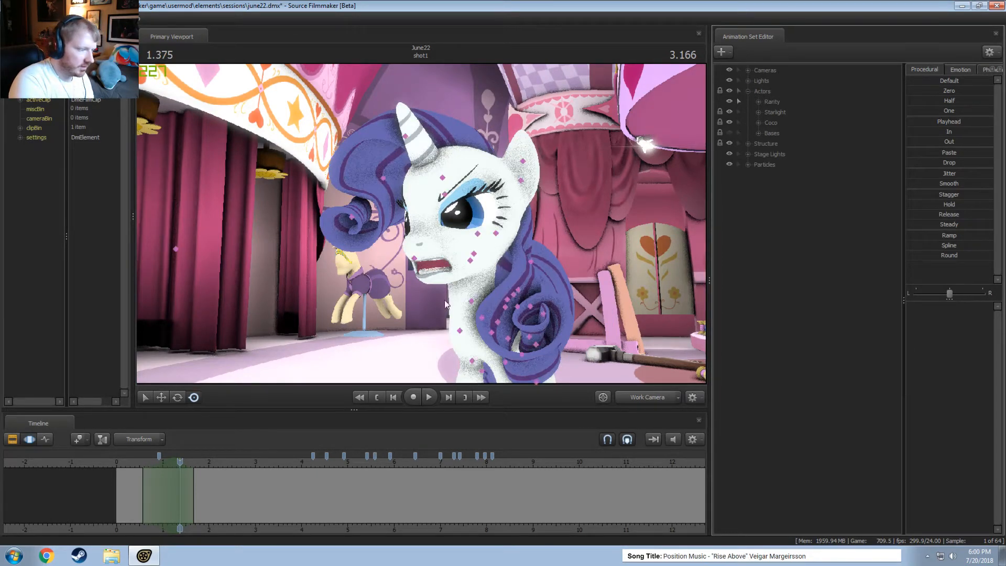
left_click(474, 263, "ctrl")
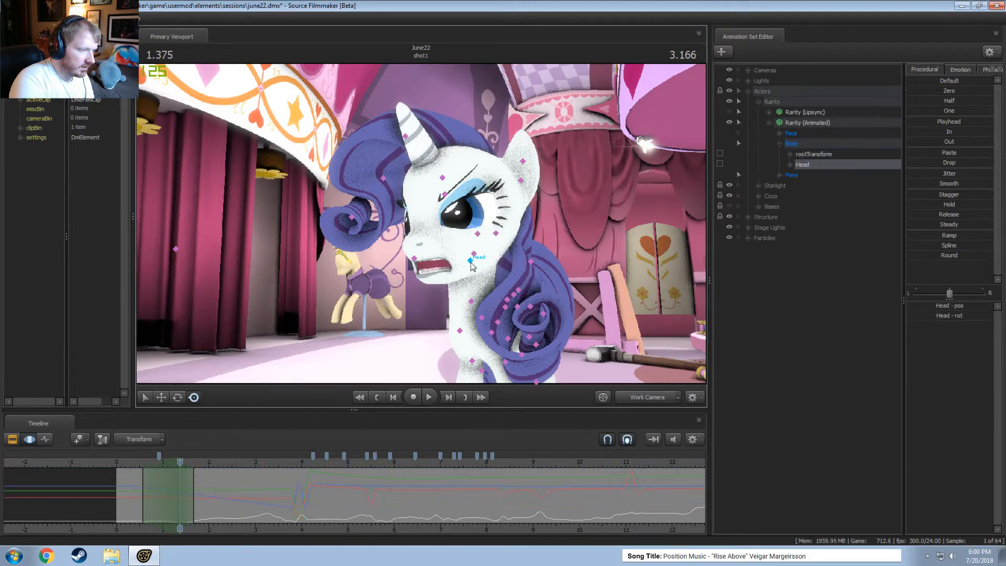
left_click_drag(474, 263, 431, 281, "alt")
Start creating an animation set for a new model and filter the model list by "musta"
right_click(778, 309)
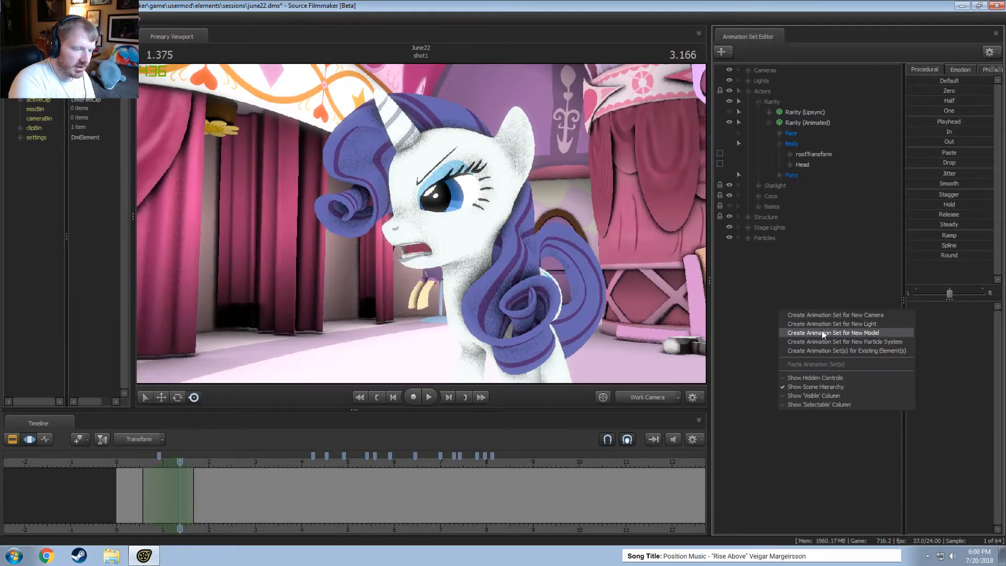
left_click(822, 330)
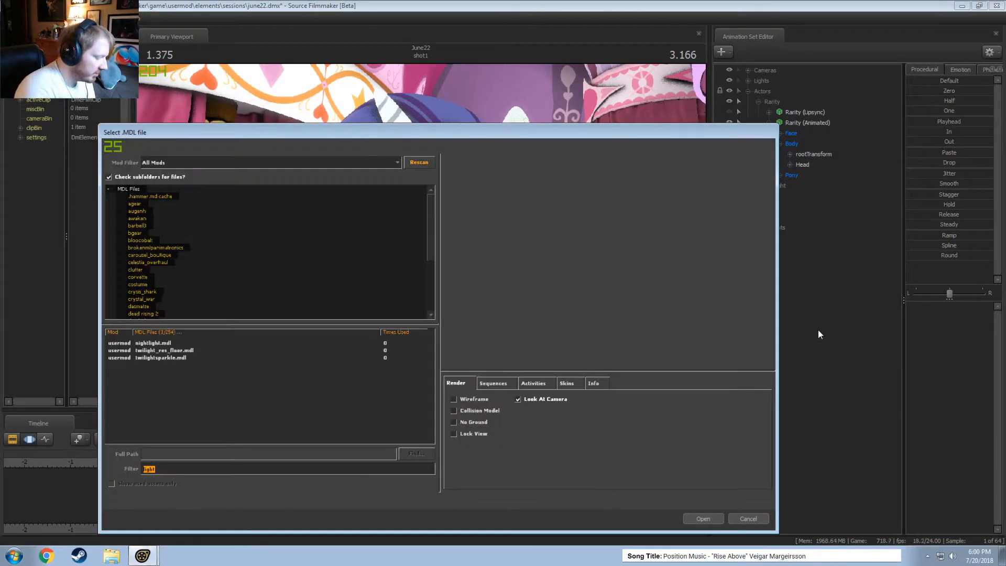
type("musta")
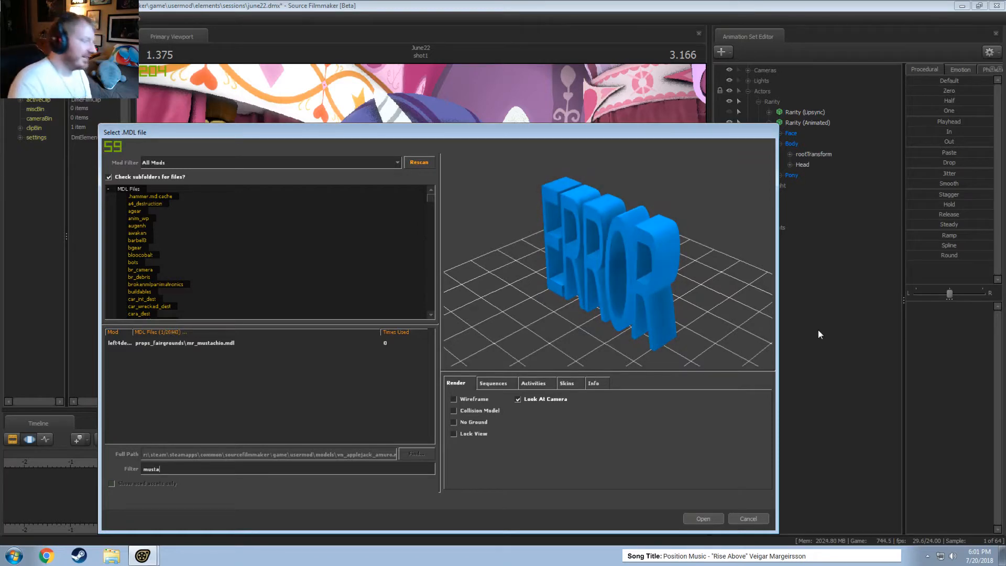
Preview mr_mustachio.mdl up close and heavy_mustachehat.mdl from another angle to judge their mustaches
left_click(193, 342)
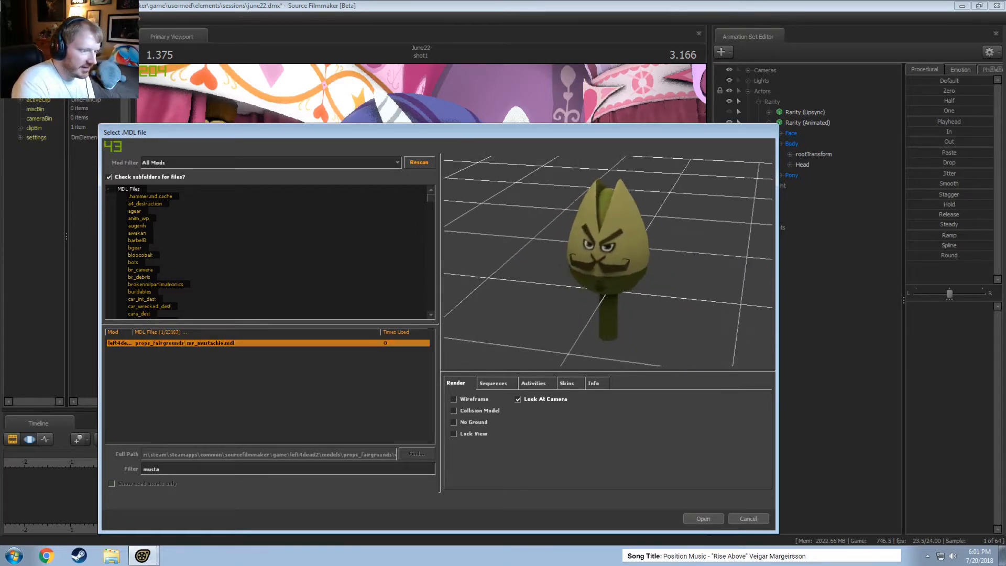
right_click_drag(540, 317, 540, 262)
middle_click_drag(541, 318, 503, 399)
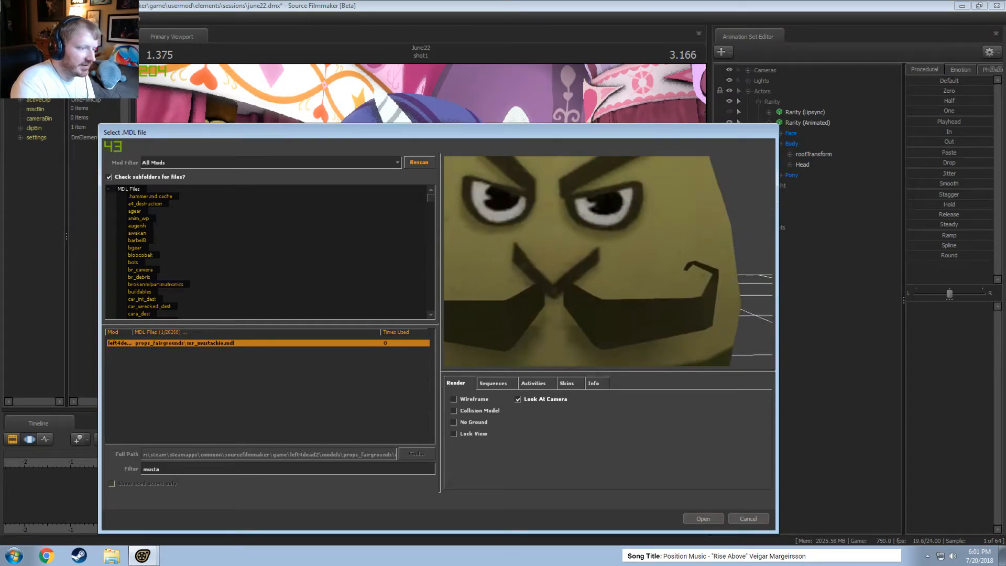
middle_click_drag(554, 298, 603, 299)
left_click(199, 344)
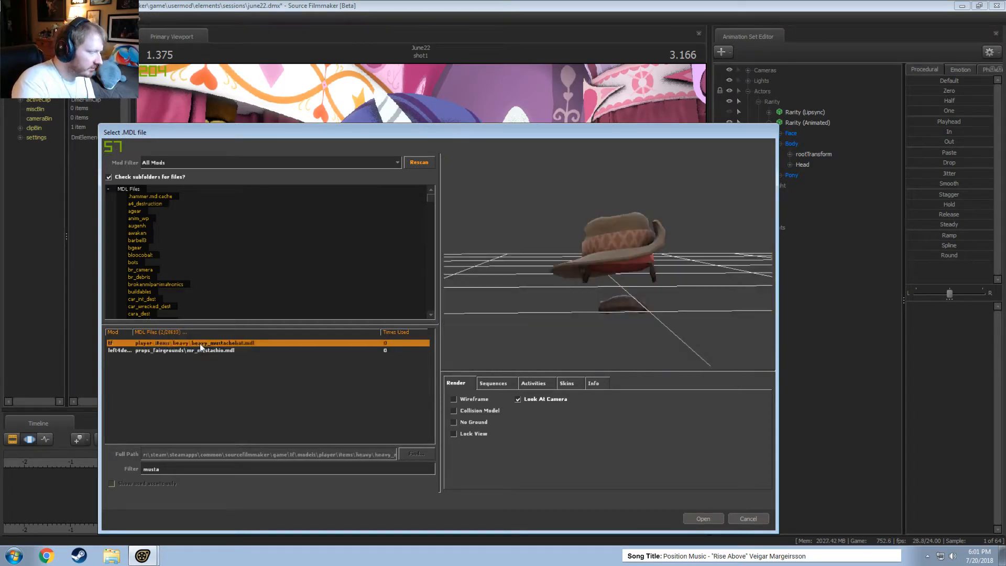
left_click_drag(594, 291, 642, 301)
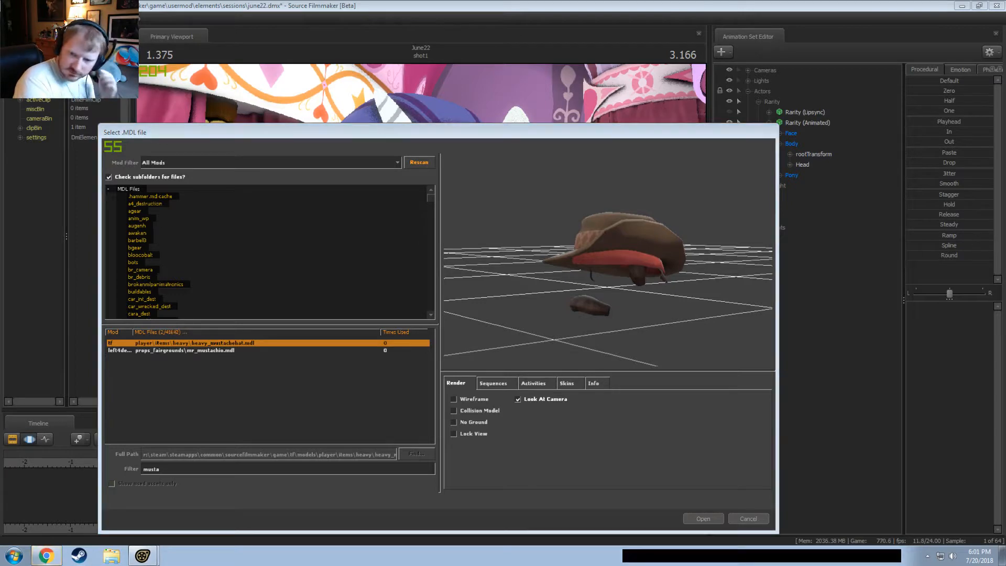
Switch to Chrome, open DeviantArt and search it for "pinkie pie mustache"
left_click(46, 554)
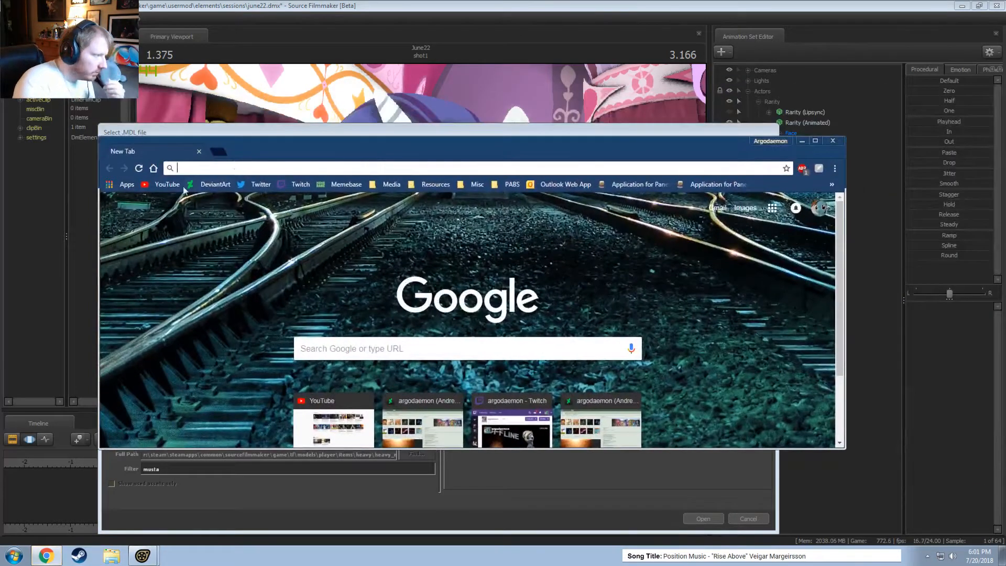
left_click(215, 184)
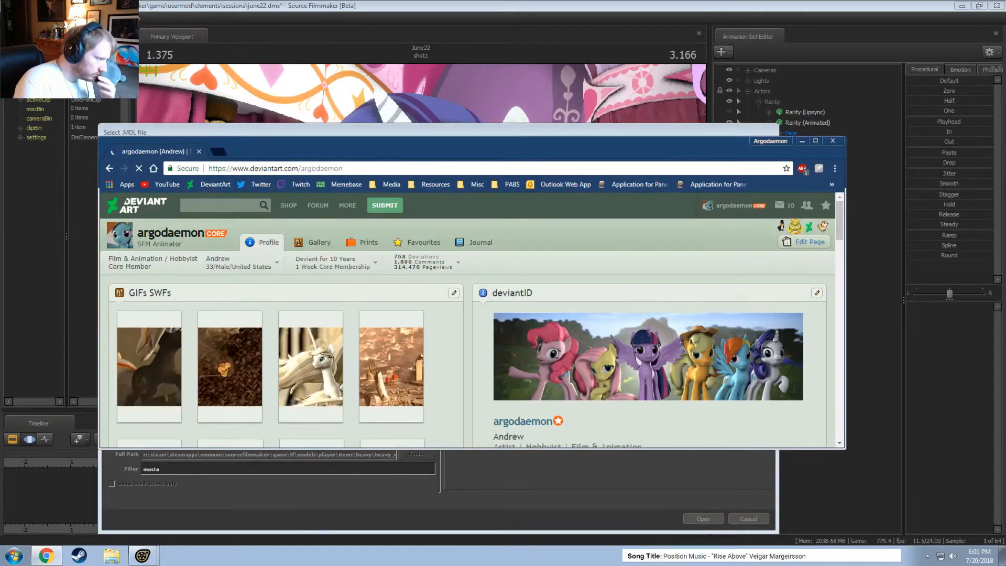
left_click(219, 205)
type("pin")
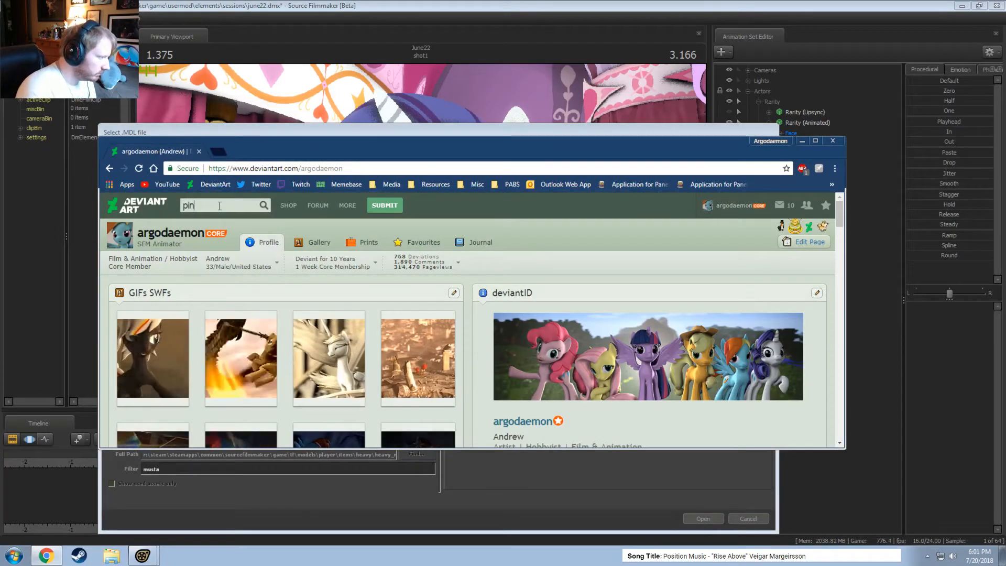
type("kie pie mustach")
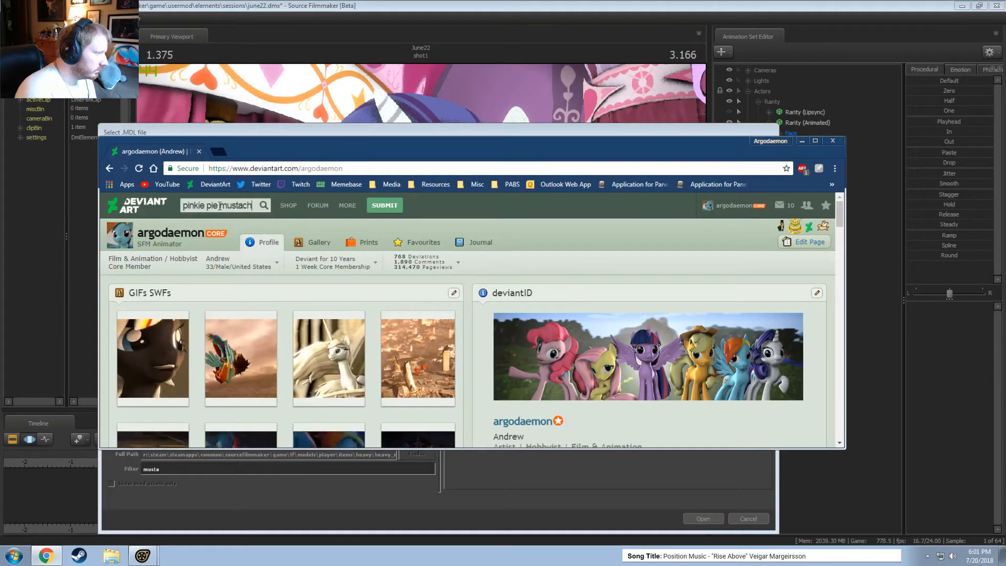
type("e")
key("Return")
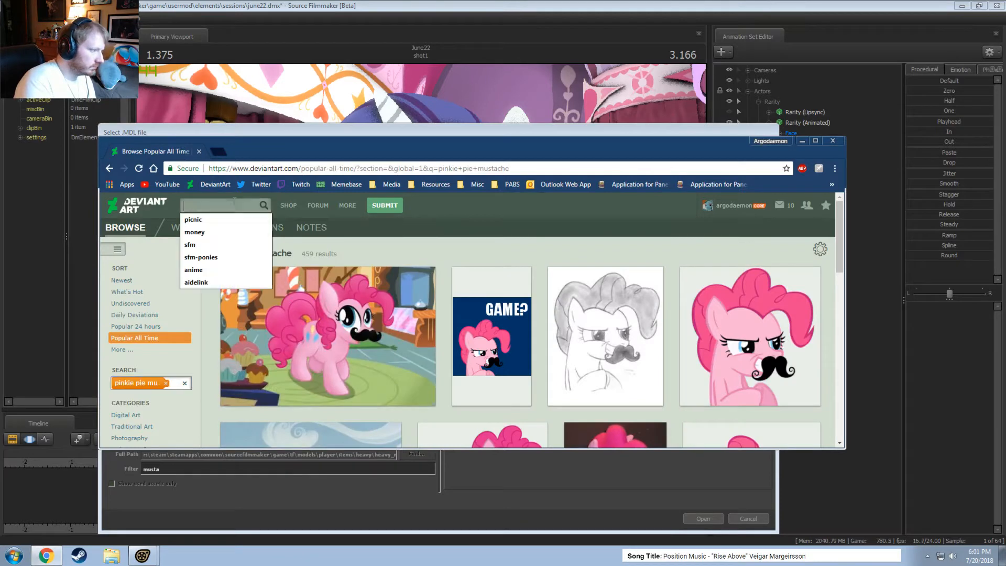
Narrow the DeviantArt search to "pinkie pie mustache sfm" and look over the results
left_click(176, 382)
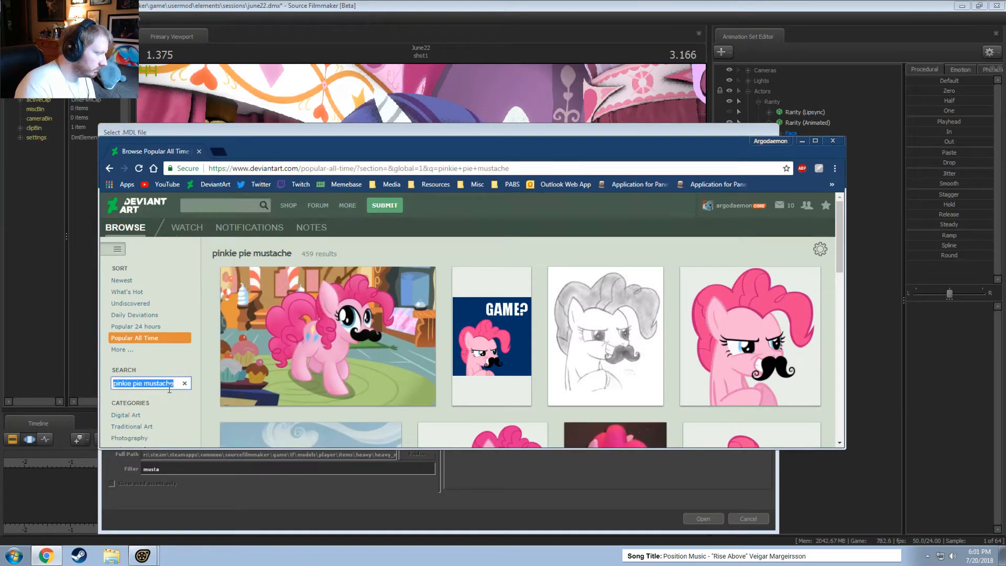
type("sfm")
key("Return")
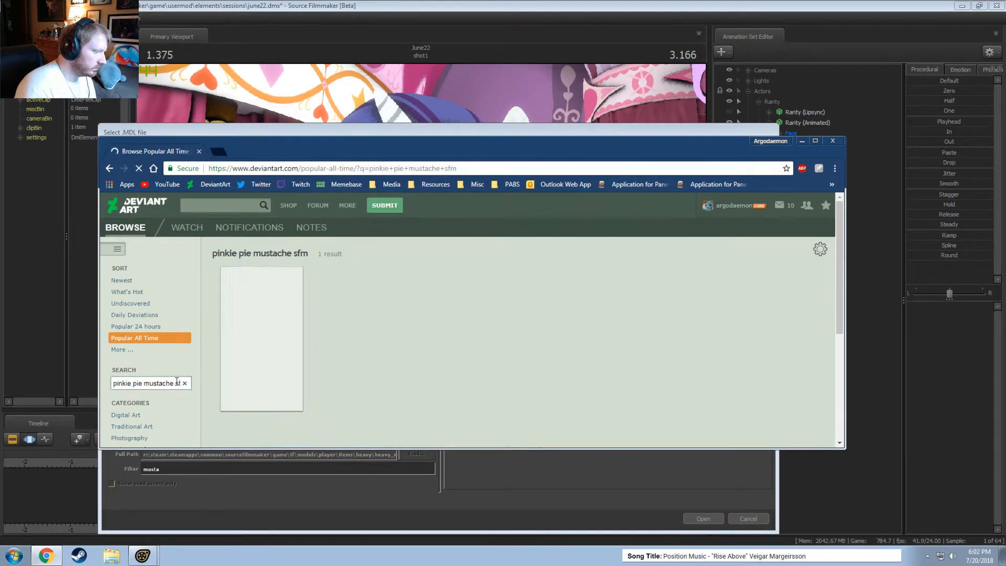
scroll(437, 371, "down", 5)
scroll(379, 356, "up", 4)
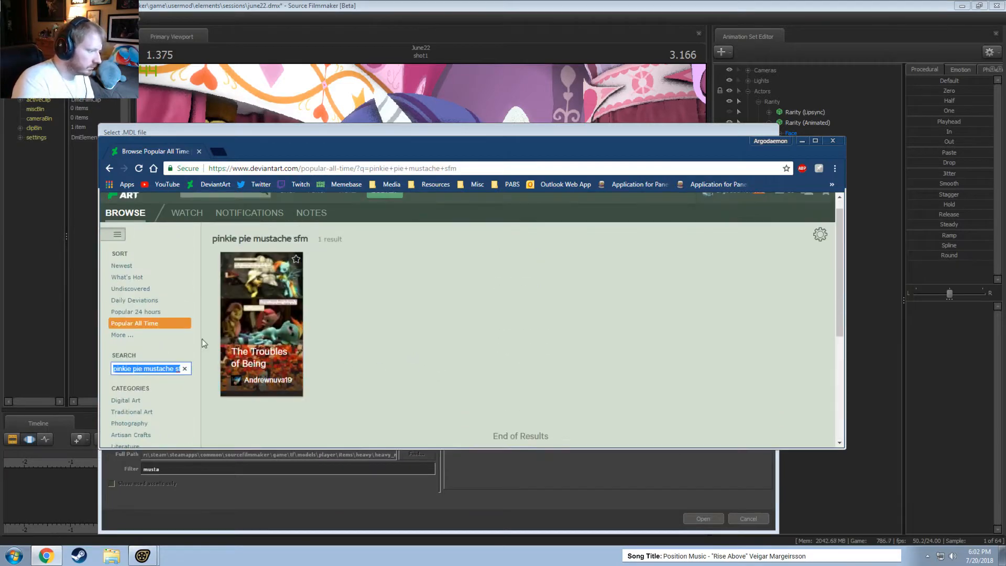
Return to the "pinkie pie mustache" results and browse the artworks for a usable mustache model or reference
left_click(110, 168)
scroll(436, 358, "down", 3)
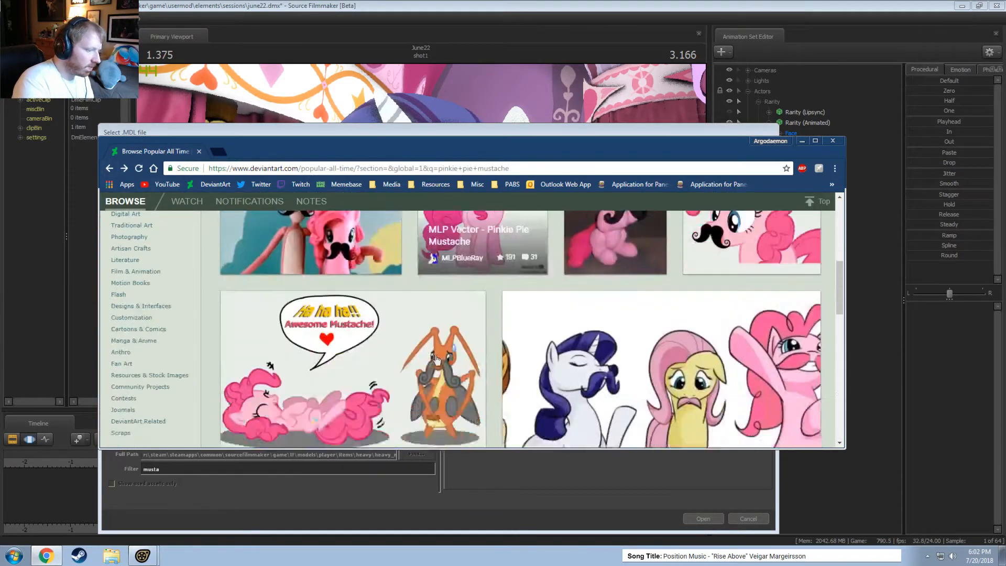
scroll(438, 358, "up", 2)
scroll(438, 354, "down", 3)
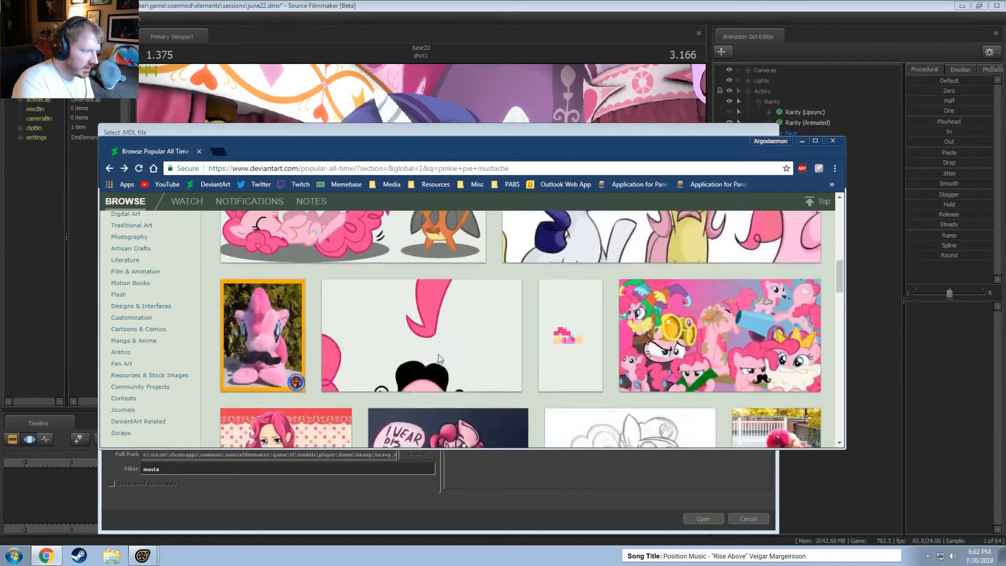
scroll(435, 356, "up", 4)
scroll(423, 360, "down", 10)
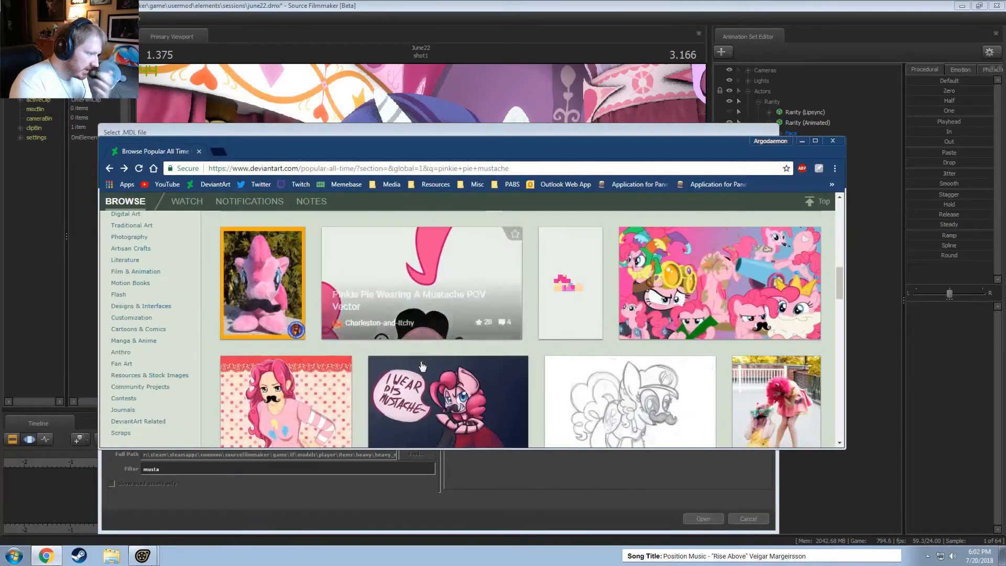
scroll(416, 365, "down", 7)
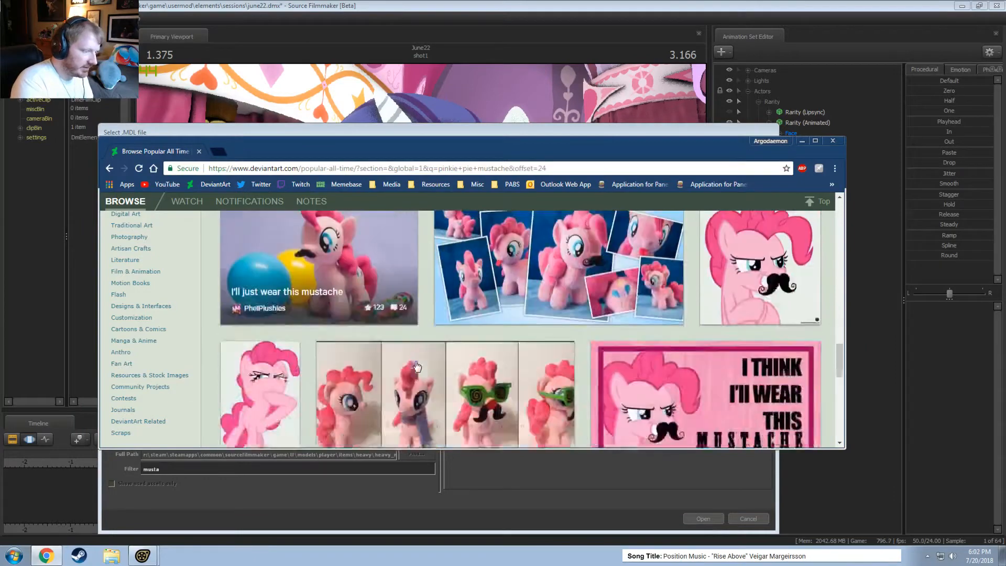
scroll(414, 364, "up", 20)
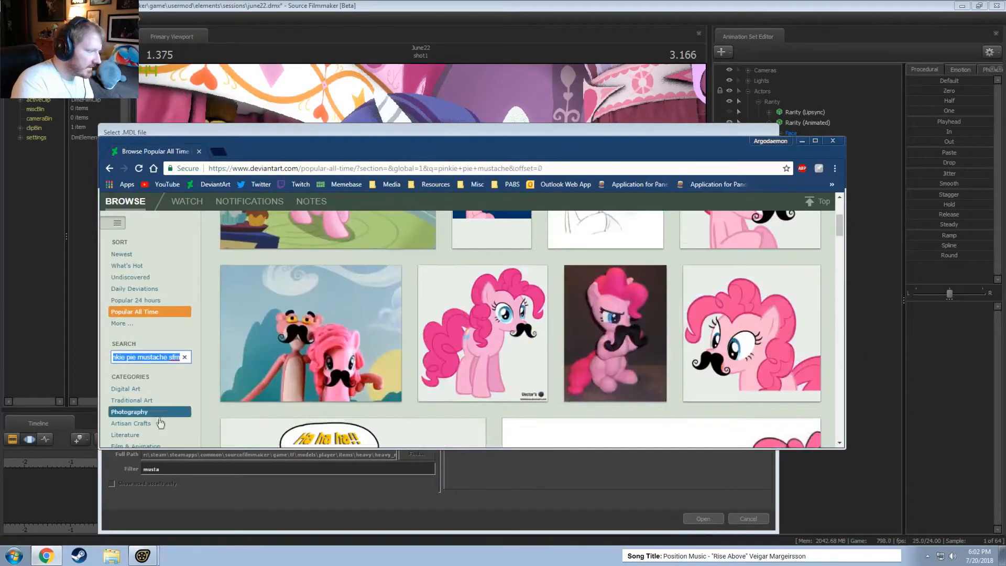
Search DeviantArt for "pinkie mustache sfm", open the "Mustache [SFM]" artwork and examine its image, description and comments
left_click(175, 357)
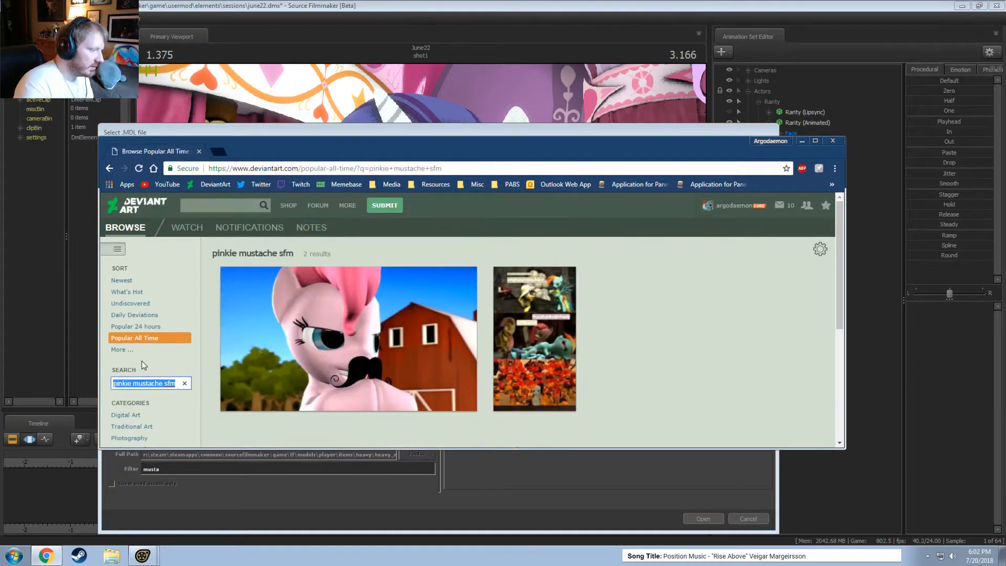
left_click(404, 331)
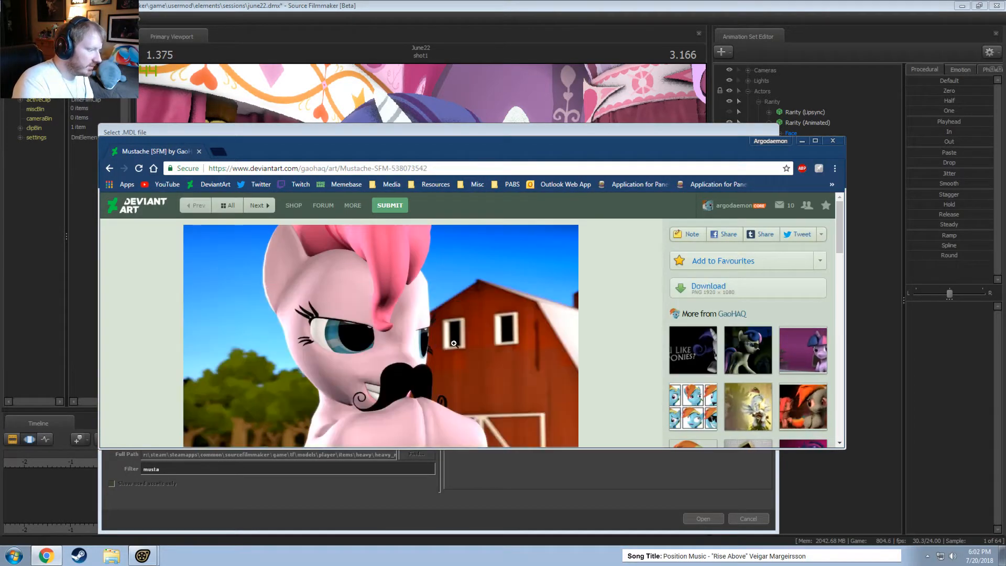
scroll(457, 343, "down", 2)
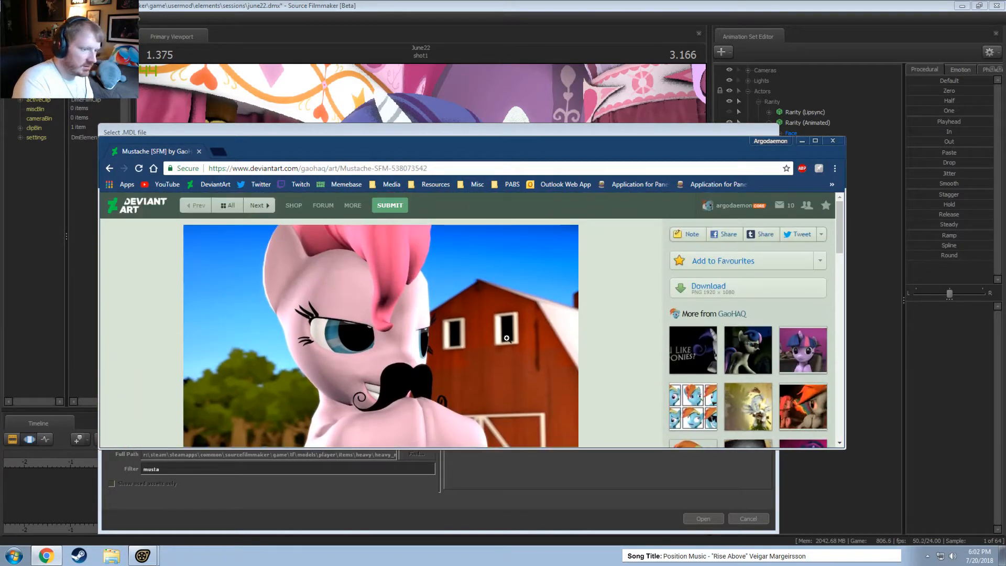
scroll(560, 324, "down", 5)
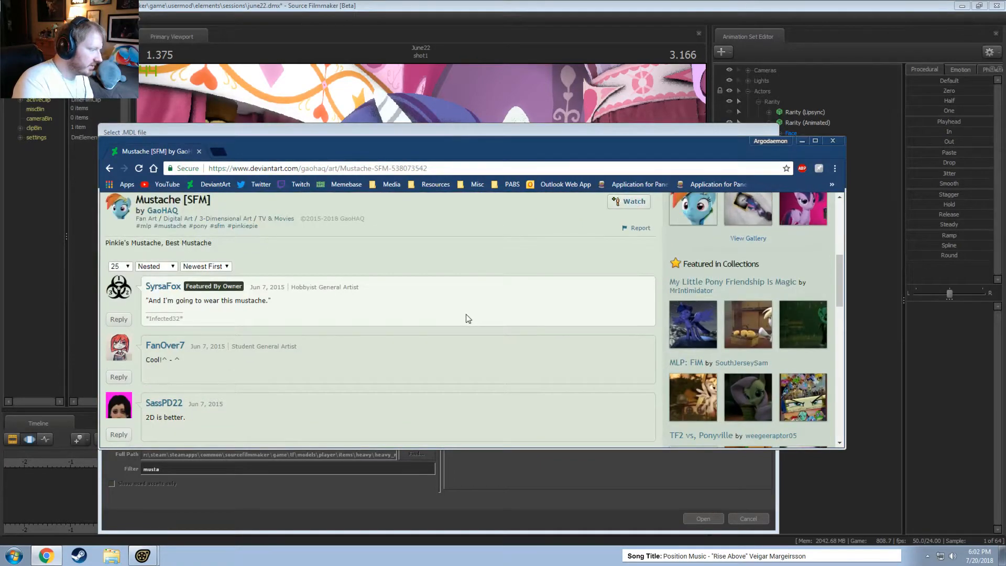
scroll(467, 315, "down", 1)
scroll(467, 315, "up", 6)
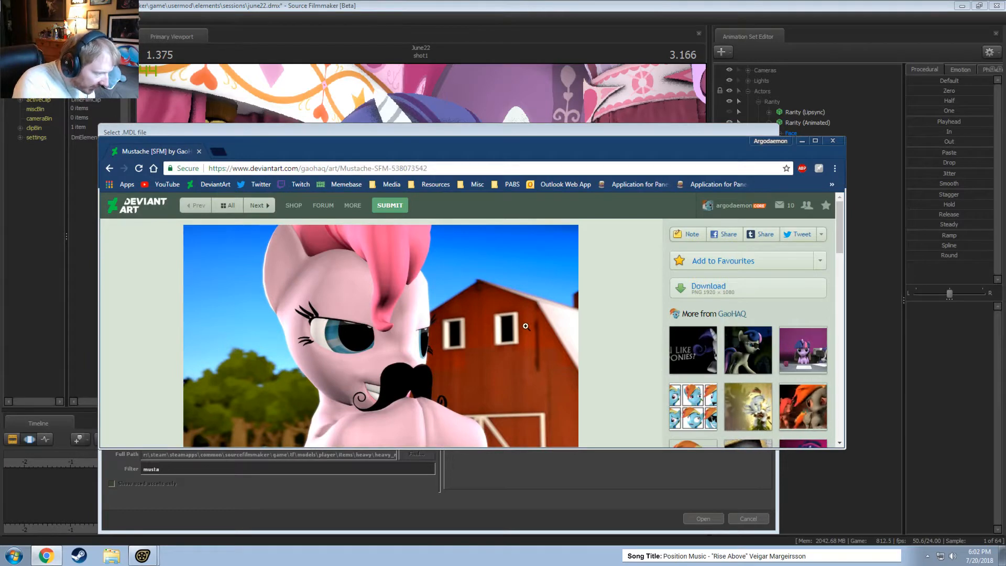
scroll(718, 316, "down", 3)
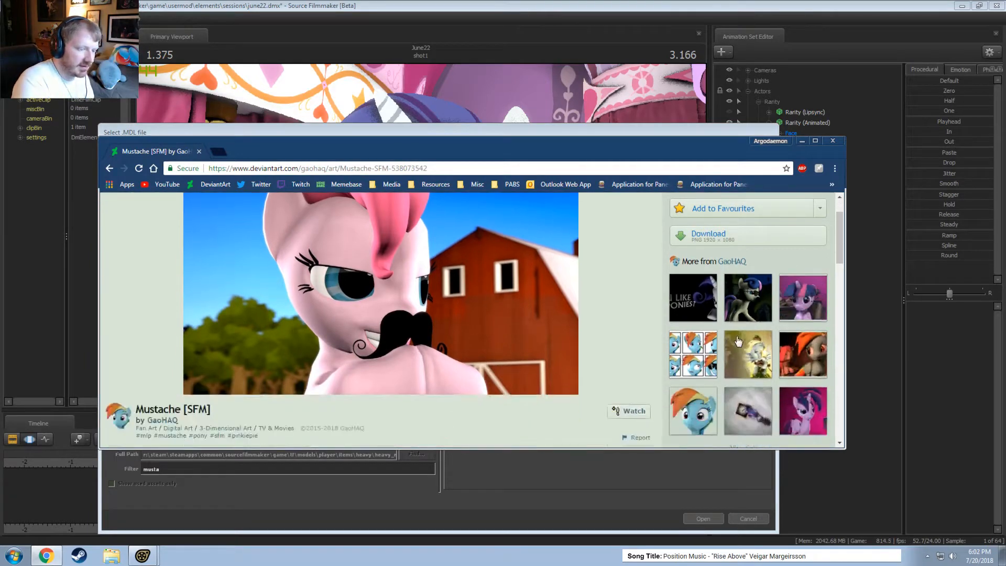
Return to Source Filmmaker's model picker, preview the sbox2014_mustachioed_mann model and add it to the session
left_click(802, 140)
left_click(216, 357)
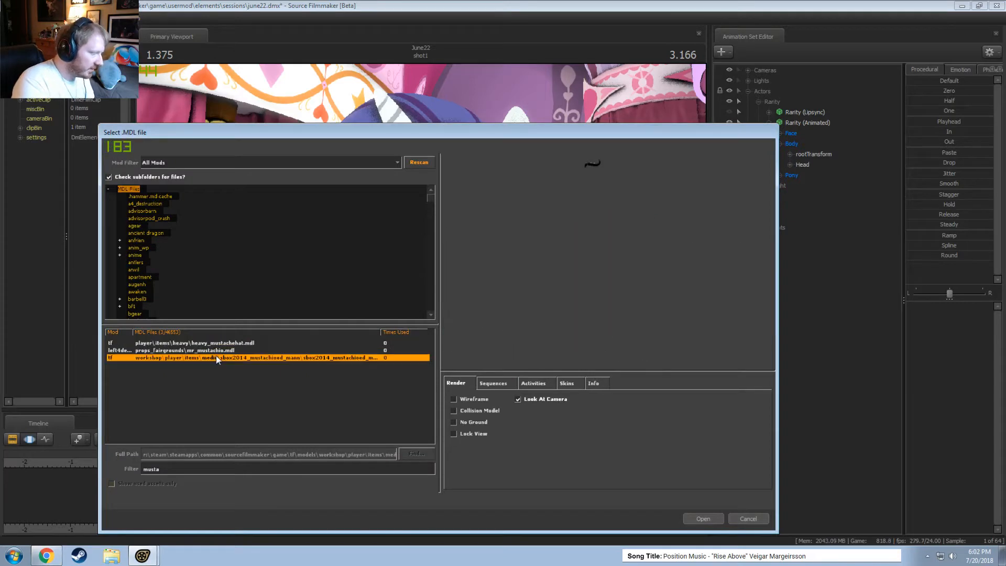
left_click_drag(592, 236, 667, 278)
left_click(702, 519)
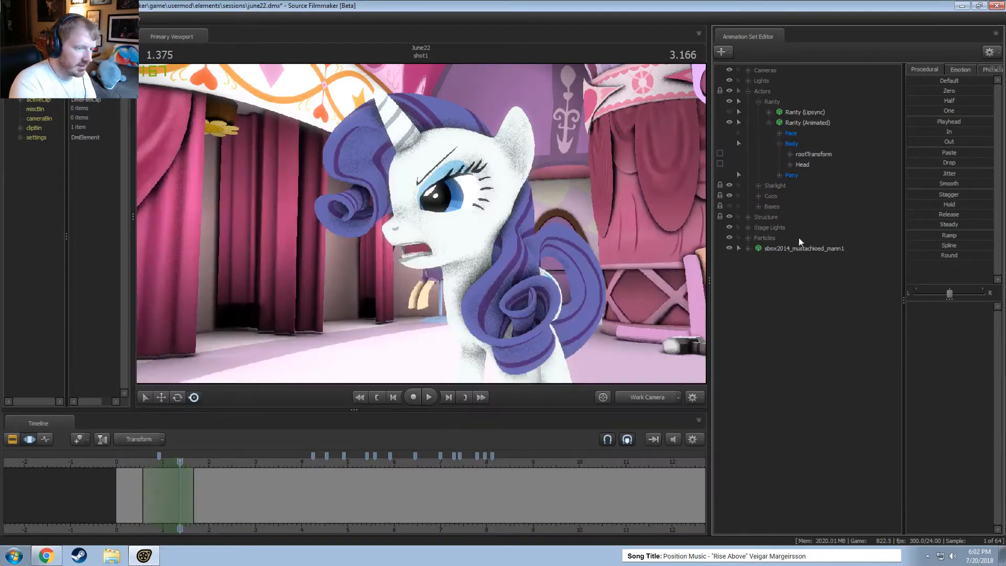
Select sbox2014_mustachioed_mann1 and pull the Work Camera back until both the mustache and Rarity are in view
left_click(782, 249)
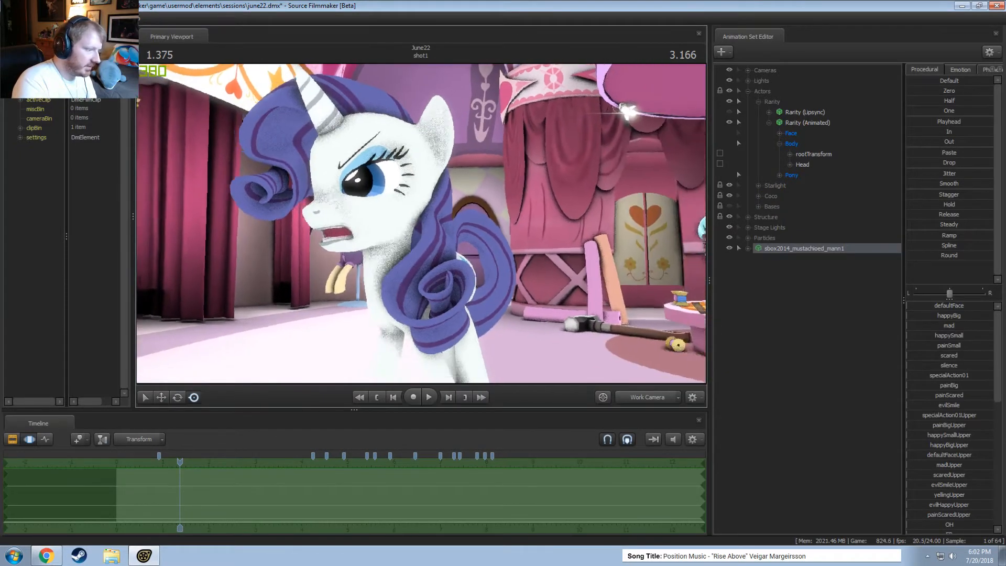
key("s")
left_click_drag(421, 223, 414, 209)
left_click_drag(496, 257, 468, 247)
key("s")
key("w")
key("s")
key("w")
key("s")
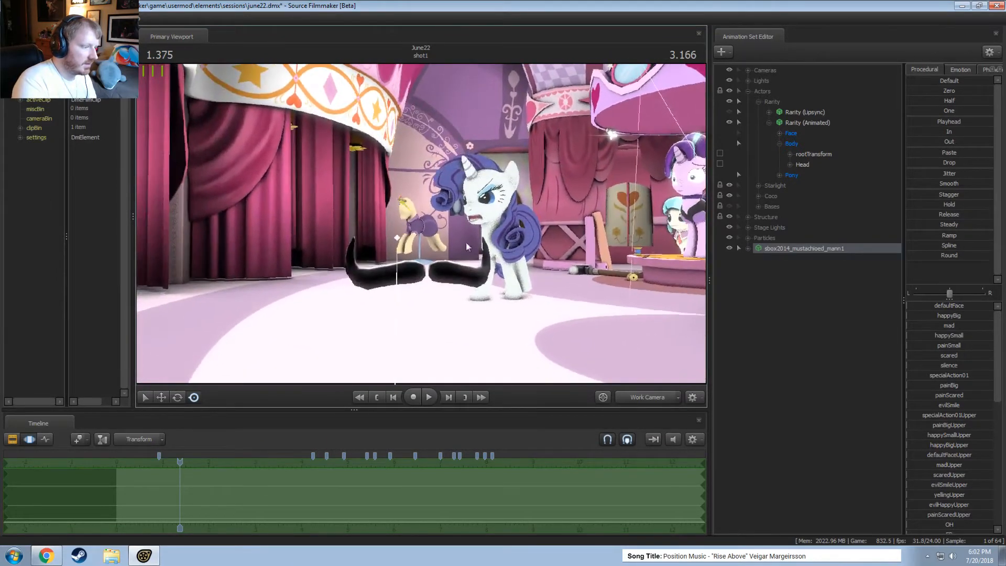
Expand the mustache's Face and Body groups and lock its rootTransform and bip_head to Rarity (Animated)'s Head bone
left_click(748, 249)
left_click(759, 269)
left_click(759, 258)
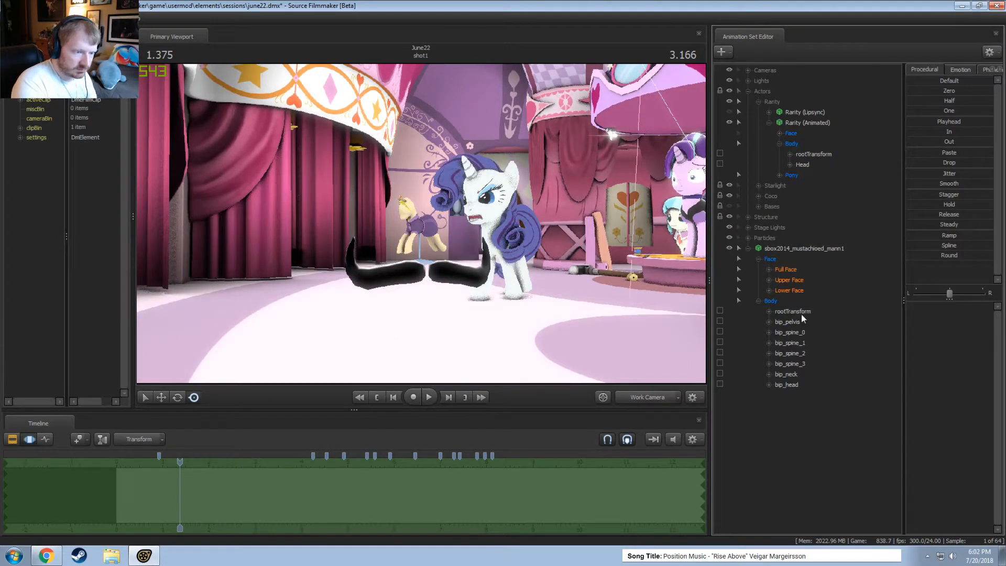
left_click(807, 164)
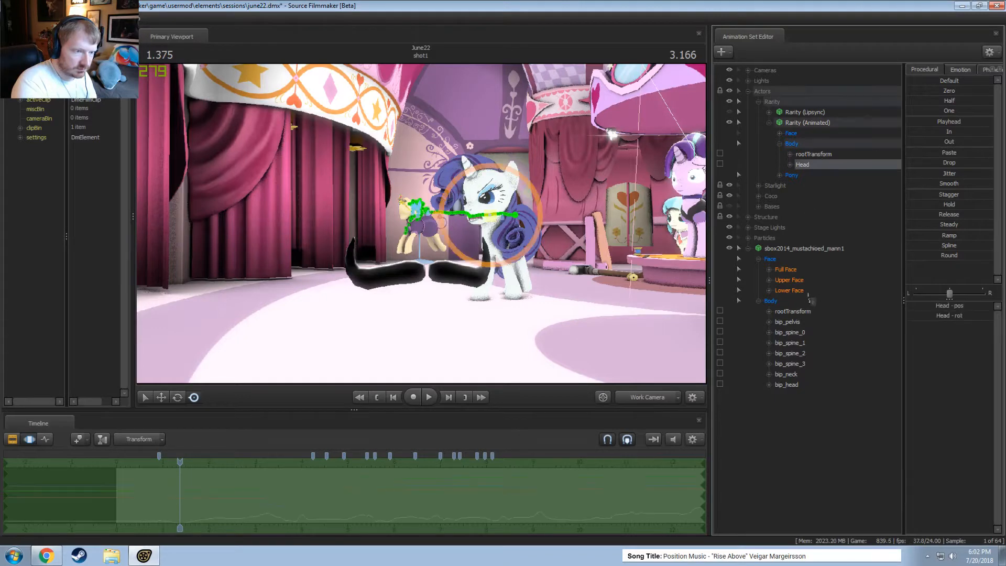
left_click(790, 382)
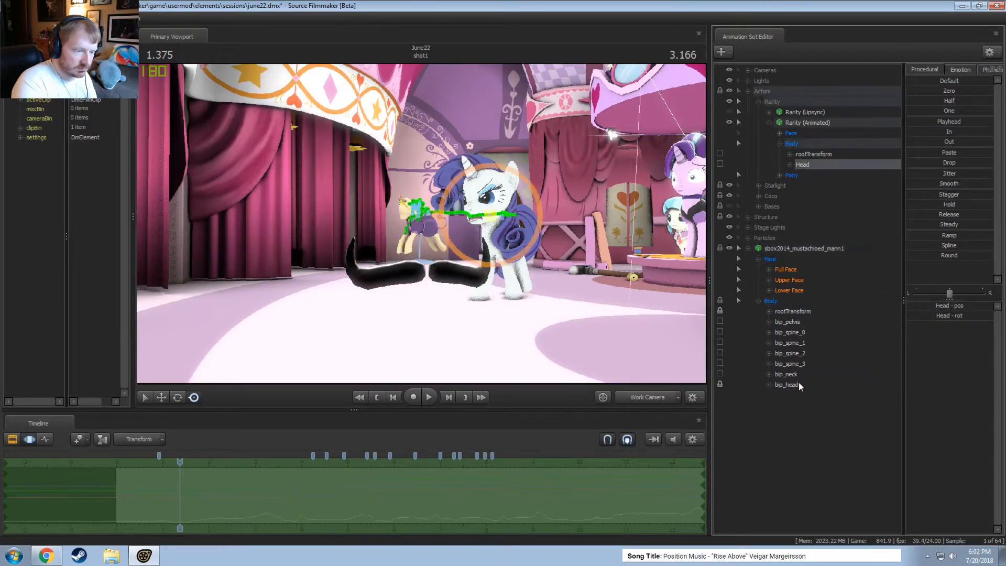
Zero the mustache's rootTransform and bip_head transforms and add a scale control to both bones
left_click(792, 312, "ctrl")
left_click_drag(935, 93, 987, 93)
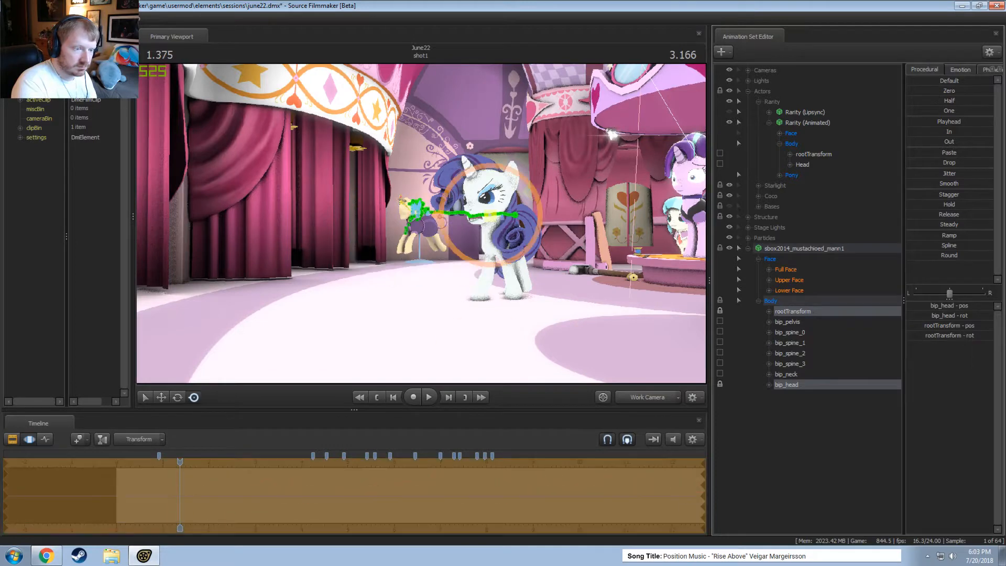
right_click(791, 387)
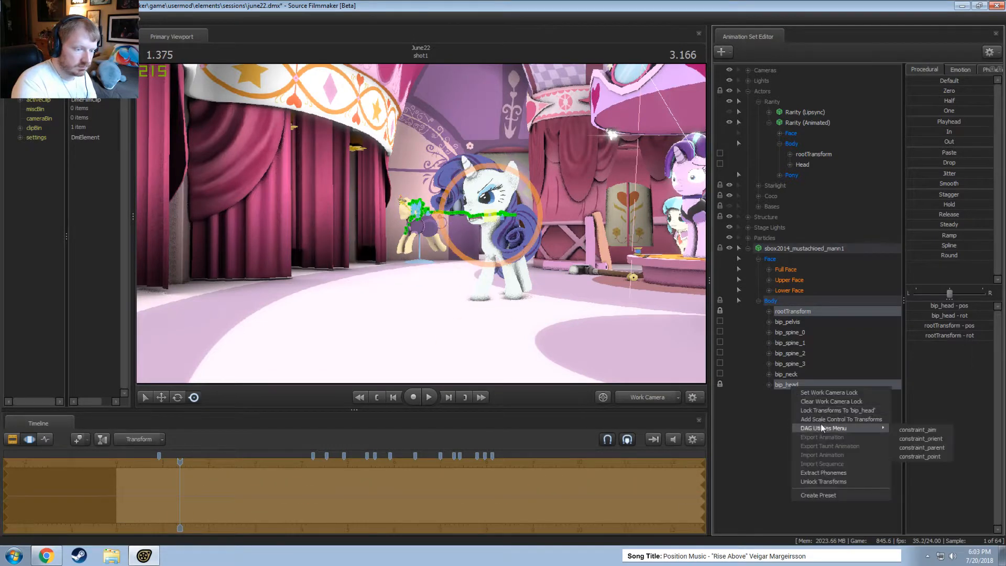
left_click(822, 420)
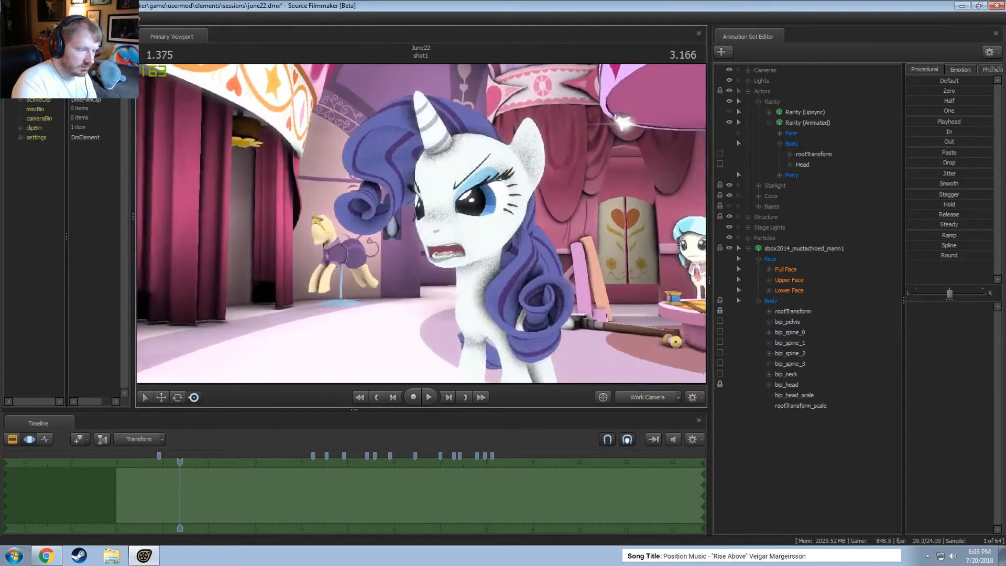
Enlarge the mustache by raising its bip_head_scale value
left_click(785, 386)
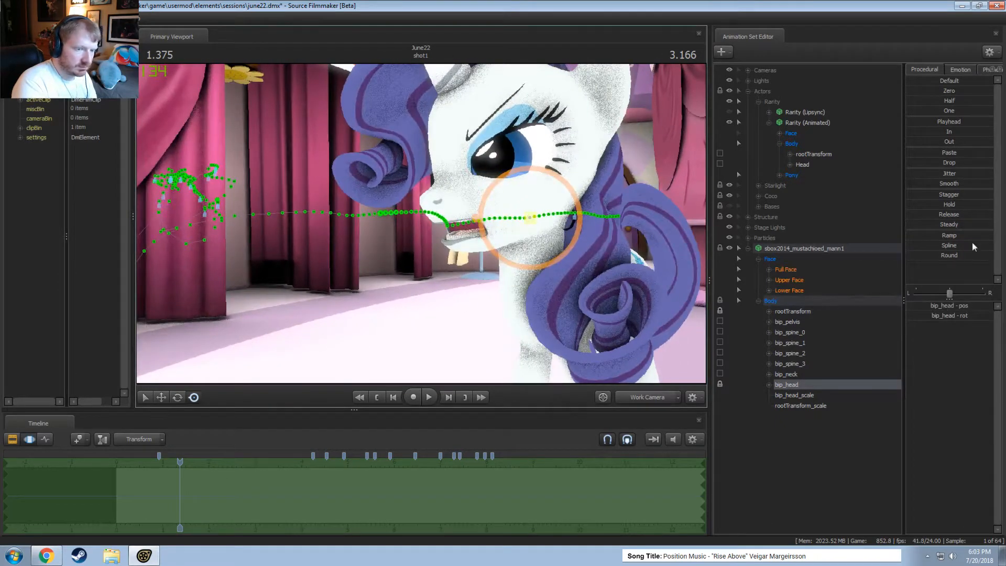
left_click(816, 405)
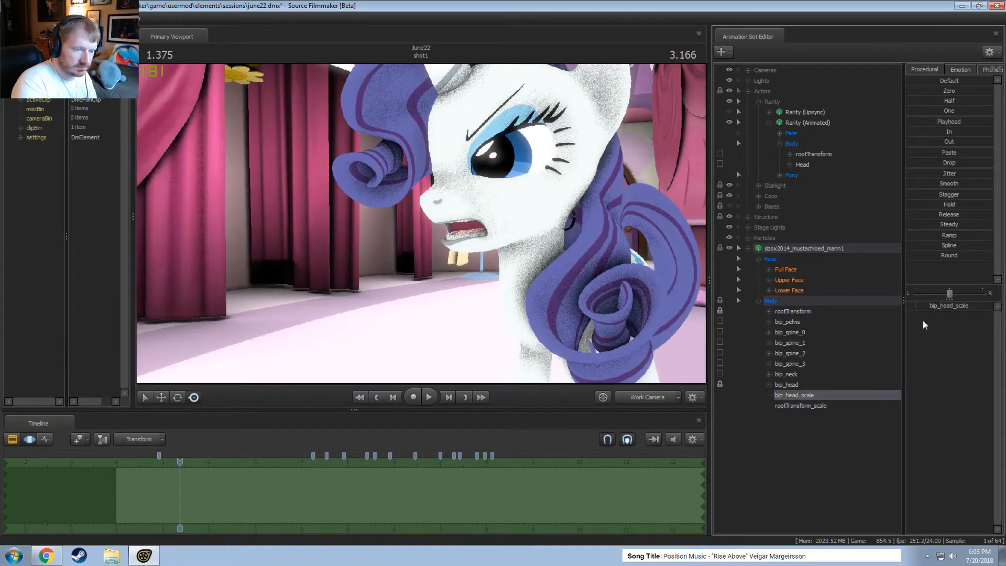
left_click_drag(926, 306, 955, 306)
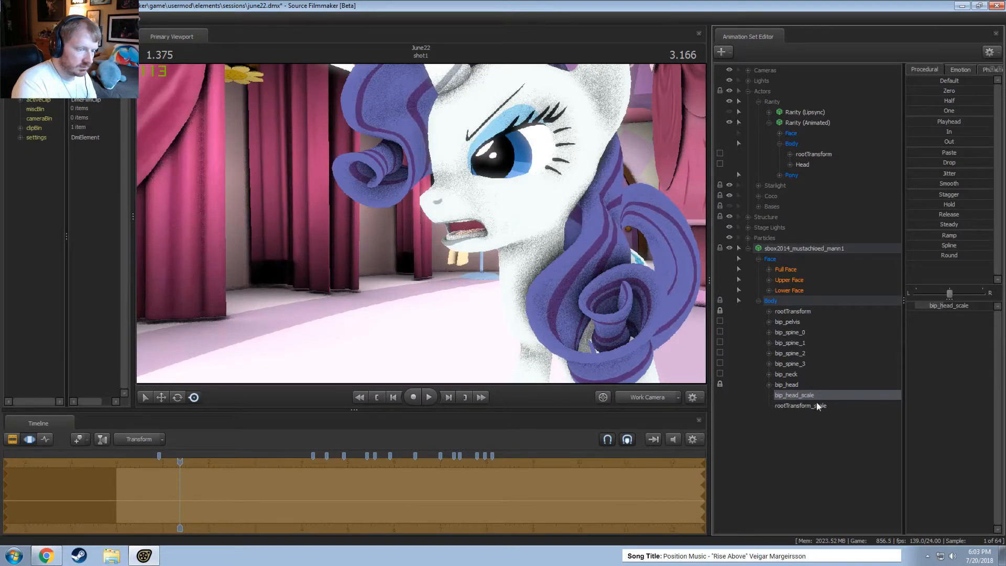
Set bip_head's third rotation value to 90 and change the second so the mustache faces Rarity's front
left_click(809, 386)
left_click(949, 316)
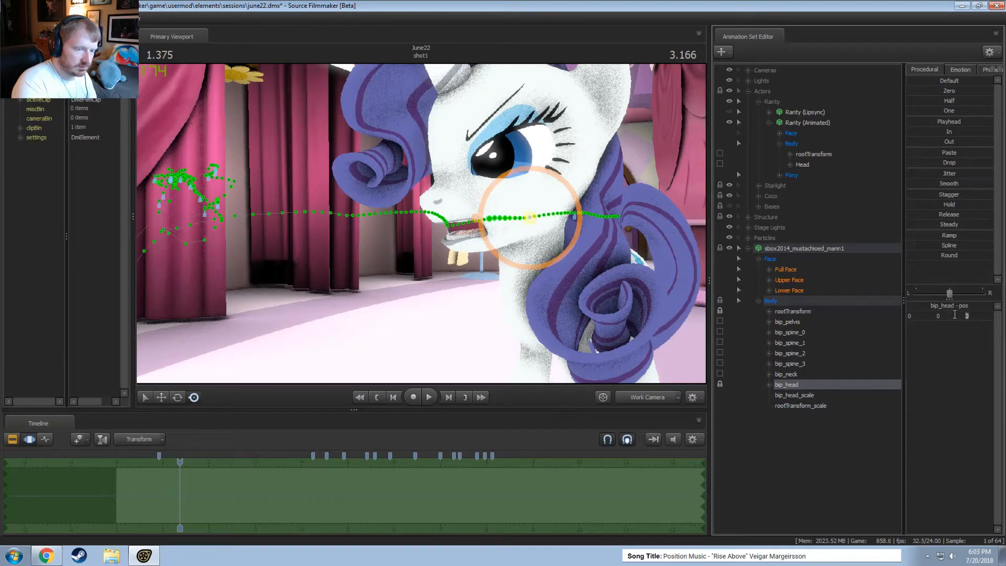
key("Return")
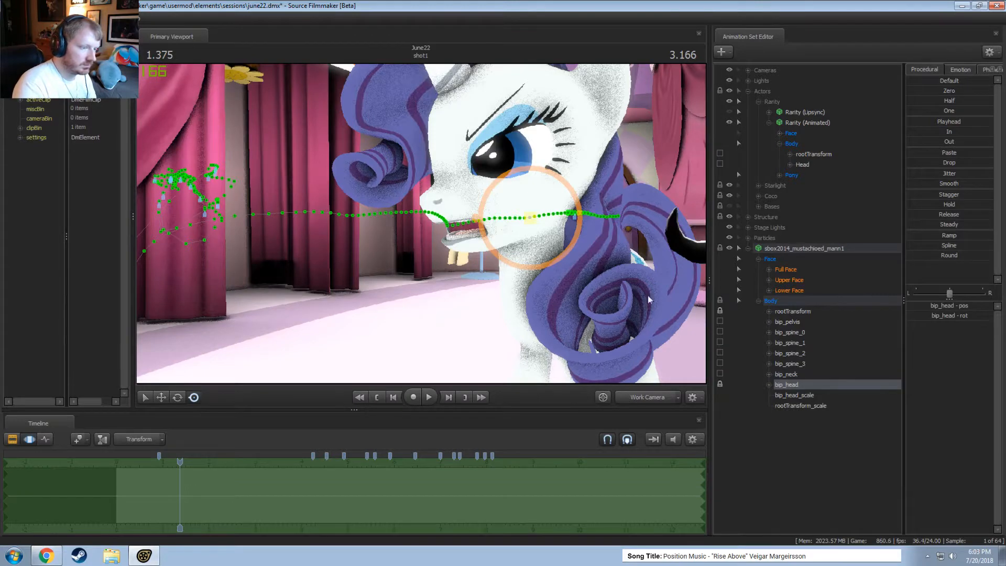
left_click_drag(648, 299, 696, 297)
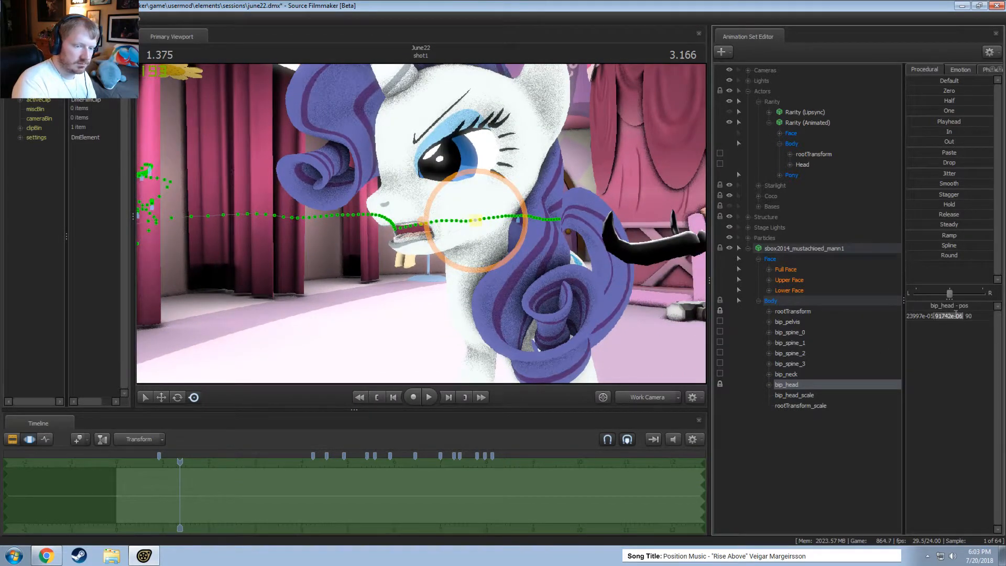
key("Return")
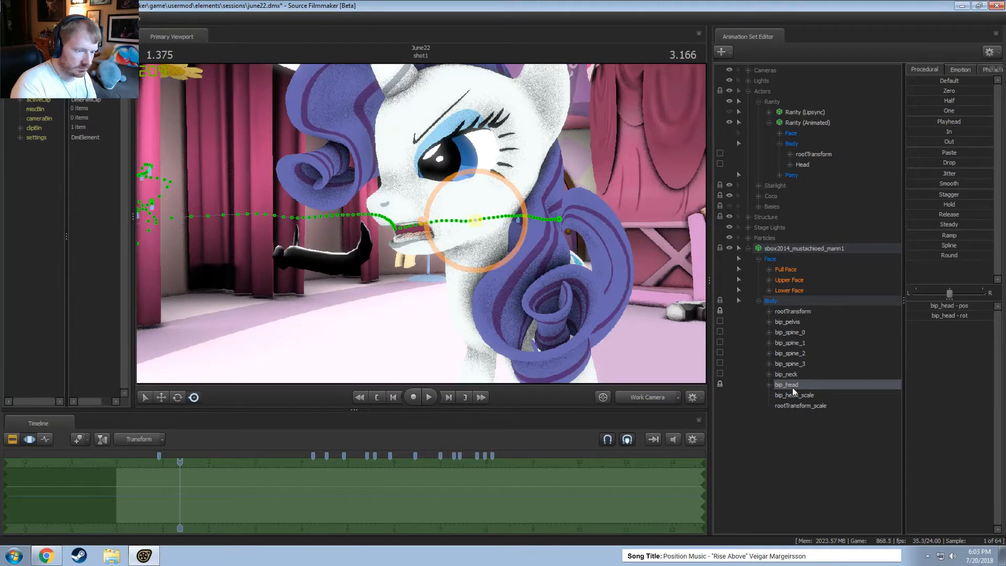
Move and rotate bip_head until the mustache sits on Rarity's muzzle just below her nose, checking it from several angles
key("w")
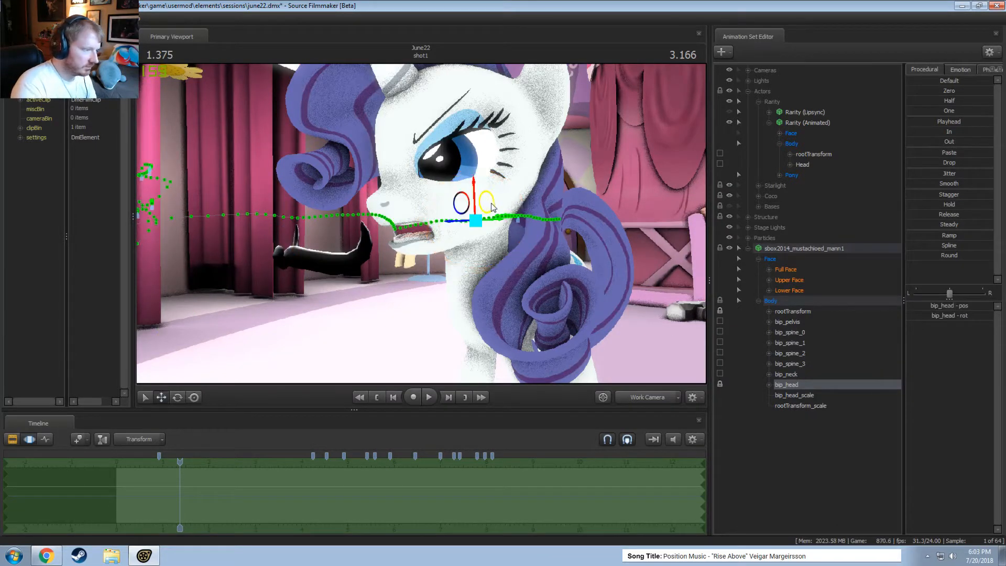
left_click_drag(491, 206, 417, 222)
key("e")
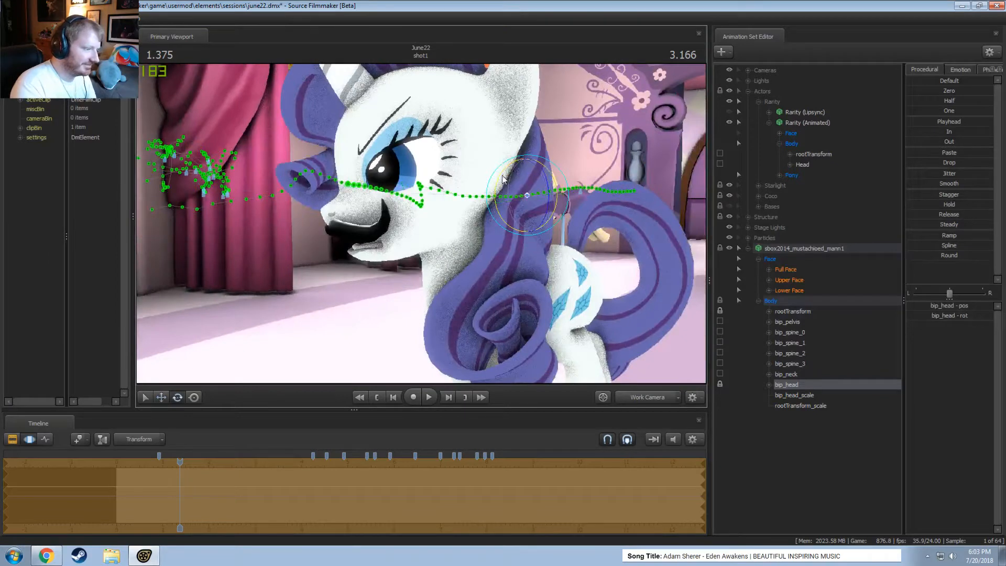
left_click_drag(502, 178, 665, 138)
key("w")
left_click_drag(555, 217, 449, 220, "alt")
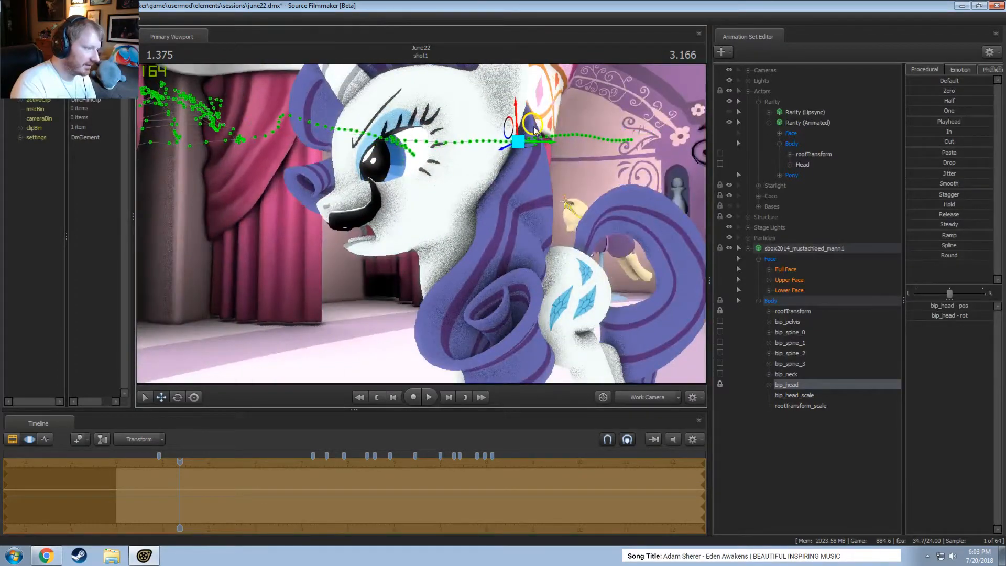
left_click_drag(385, 195, 466, 198, "alt")
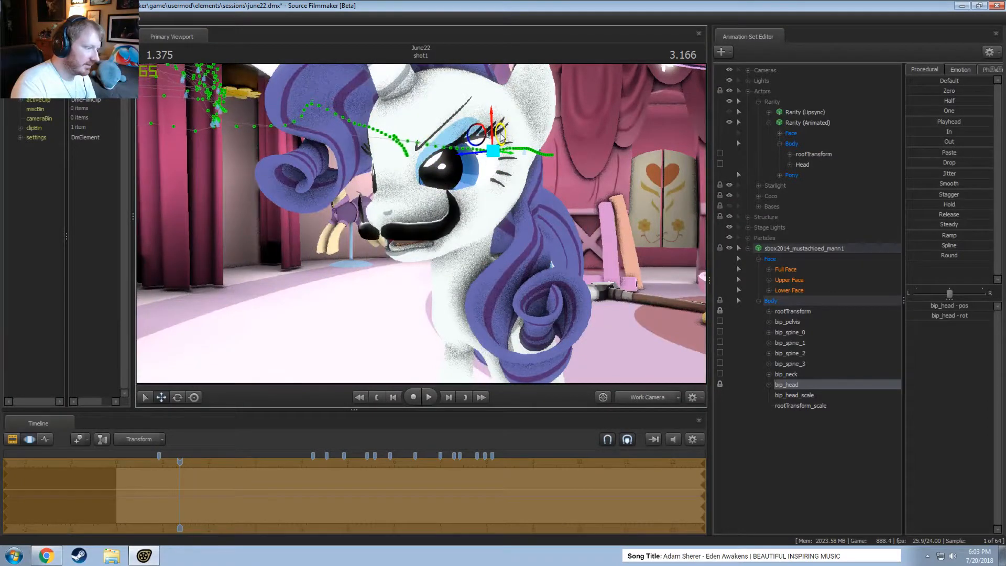
Play the shot from its start through the Main Camera to check how the mustache follows Rarity's head
left_click(639, 398)
key("F2")
left_click(143, 462)
key("space")
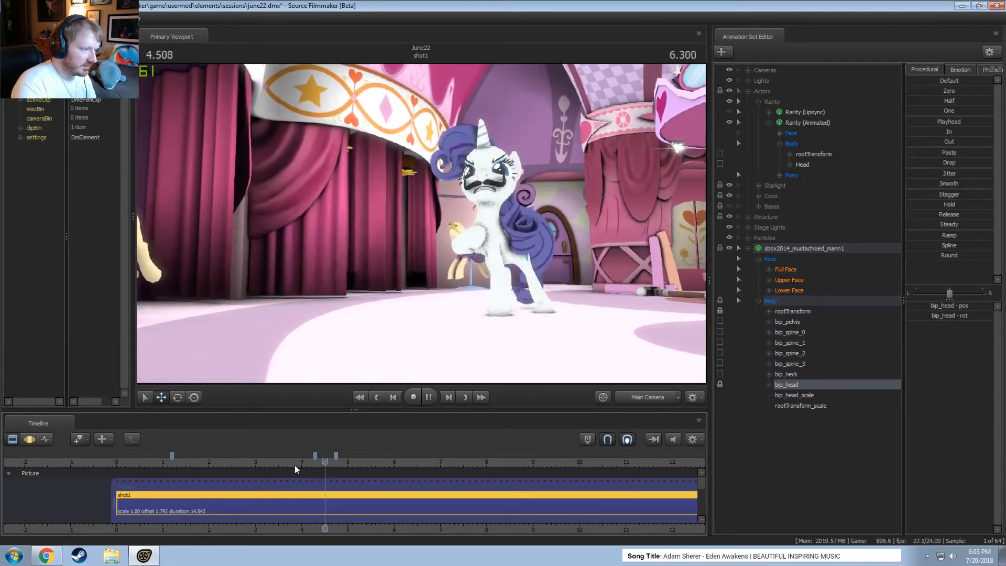
key("space")
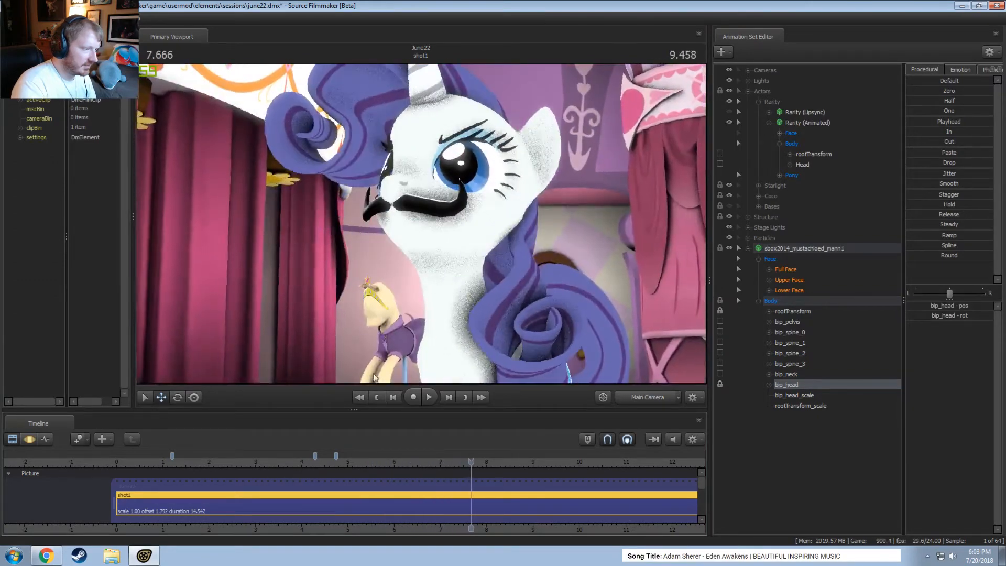
Nudge the mustache slightly upward on Rarity's face in the Motion Editor and replay the shot to check its placement
key("F3")
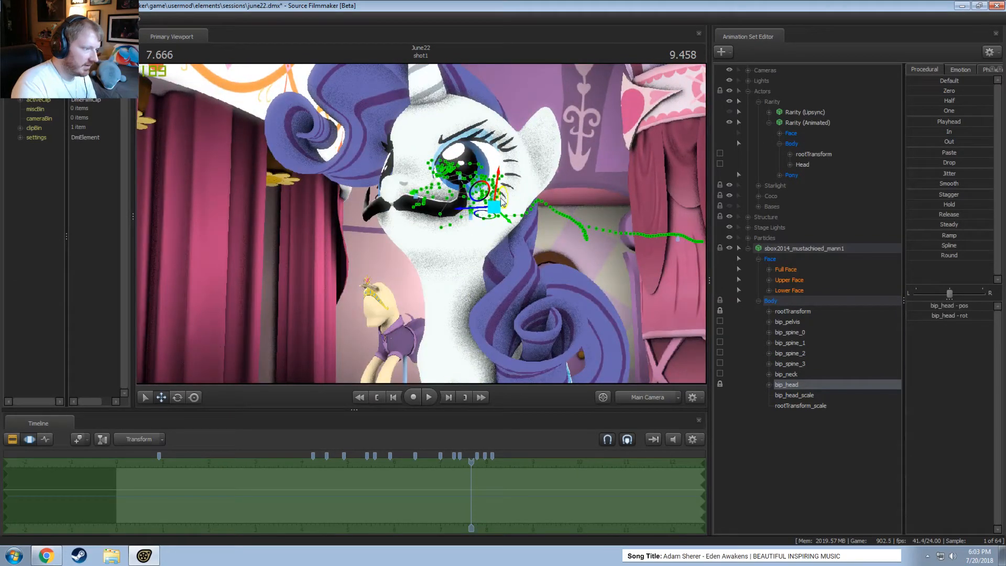
left_click_drag(501, 201, 497, 201)
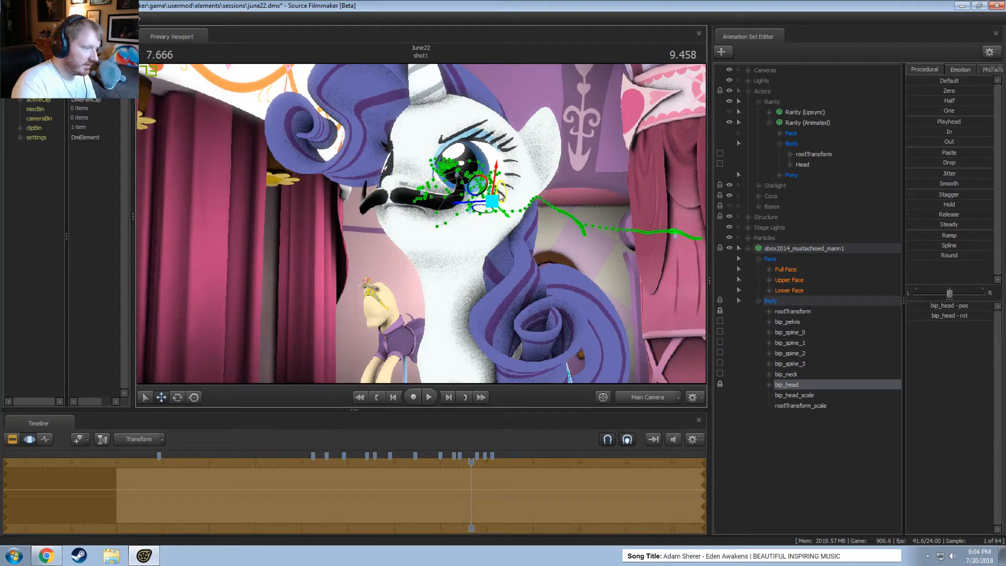
key("space")
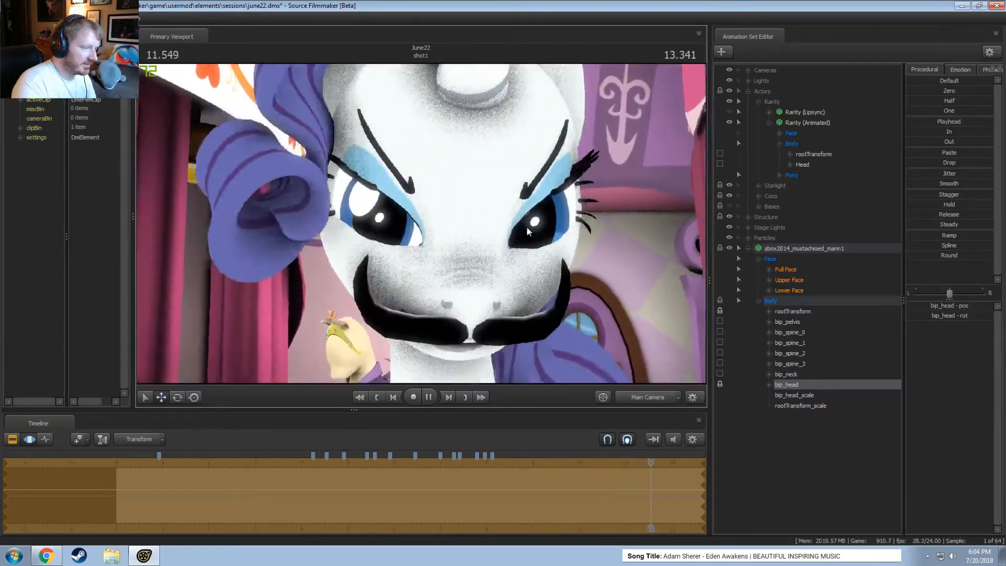
key("space")
key("space")
scroll(638, 474, "down", 5)
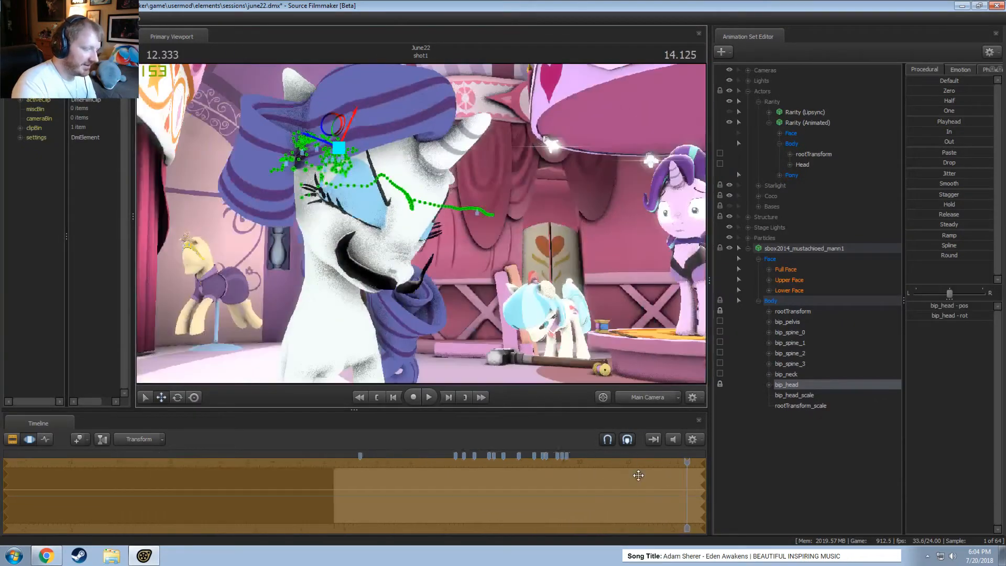
key("space")
key("space")
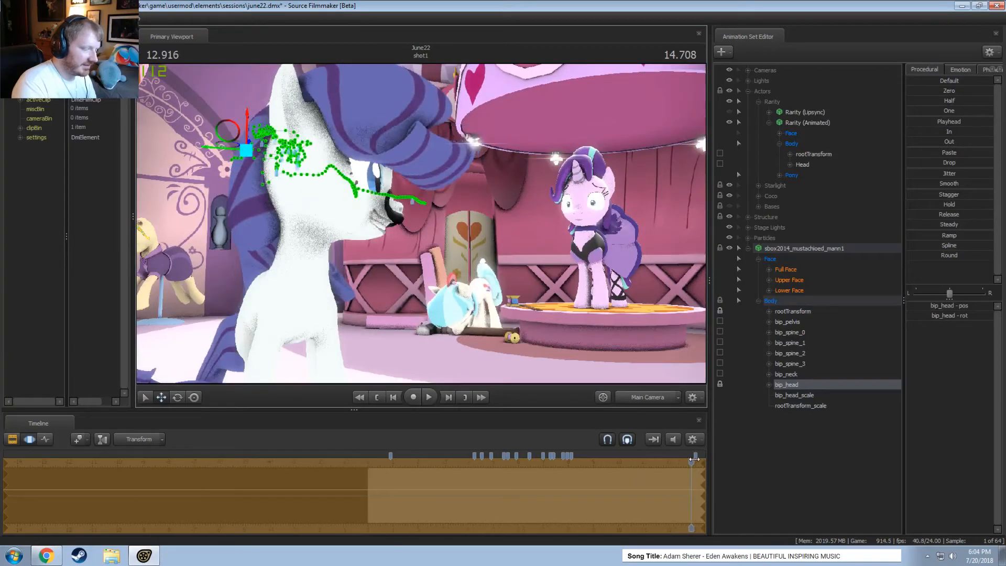
key("space")
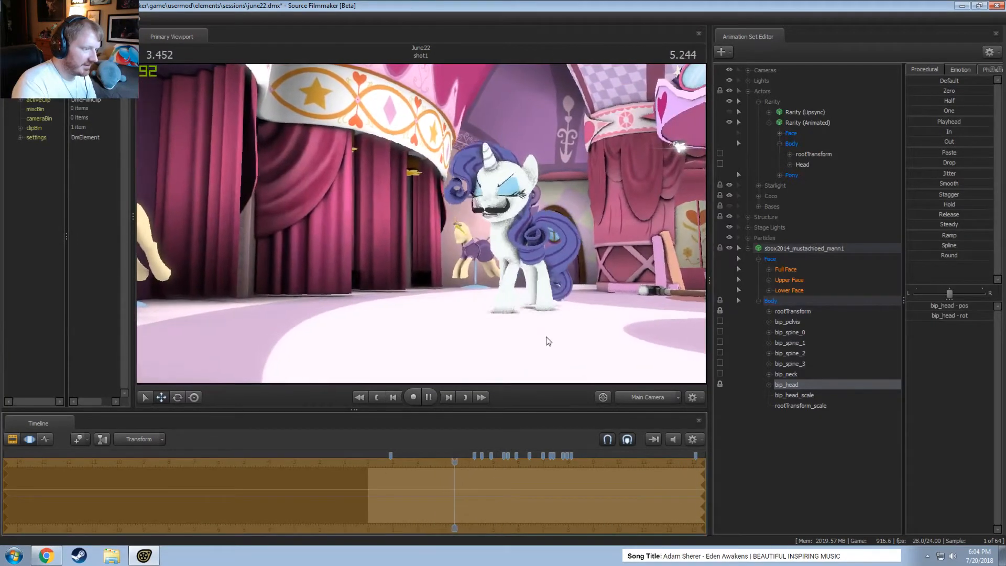
key("space")
Return to the Clip Editor and examine the mustache on Rarity's face up close through the Work Camera
key("F3")
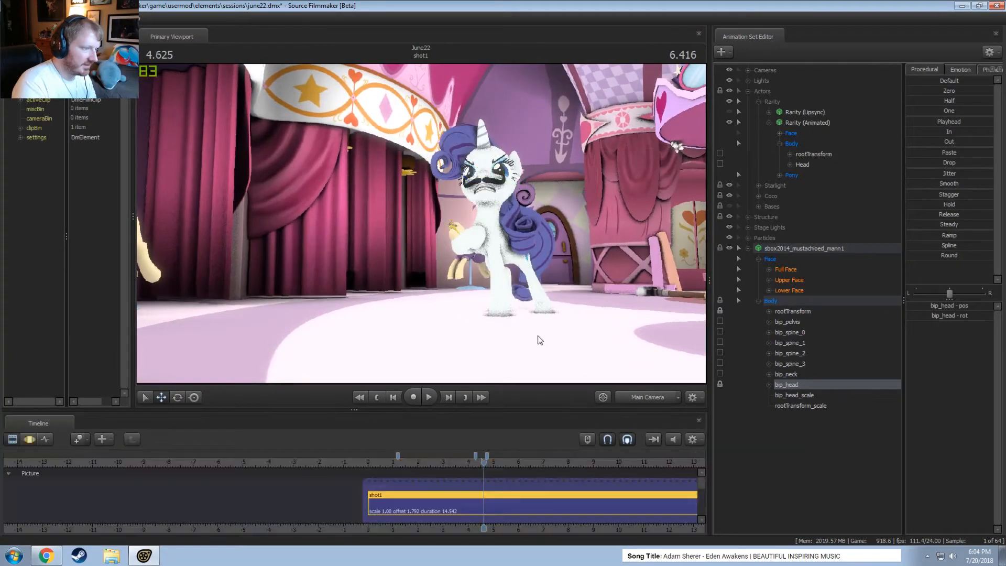
left_click(649, 396, "ctrl")
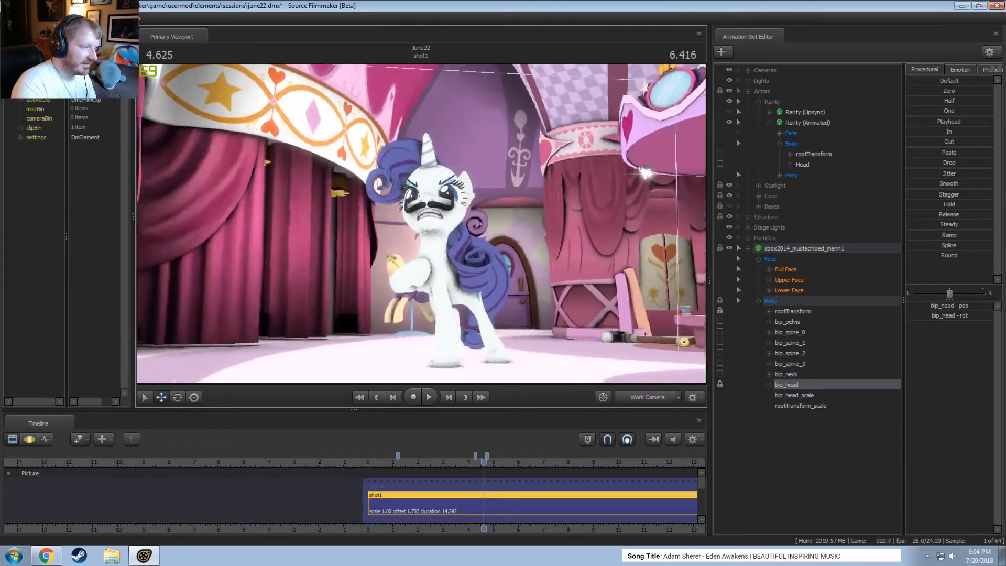
key("w")
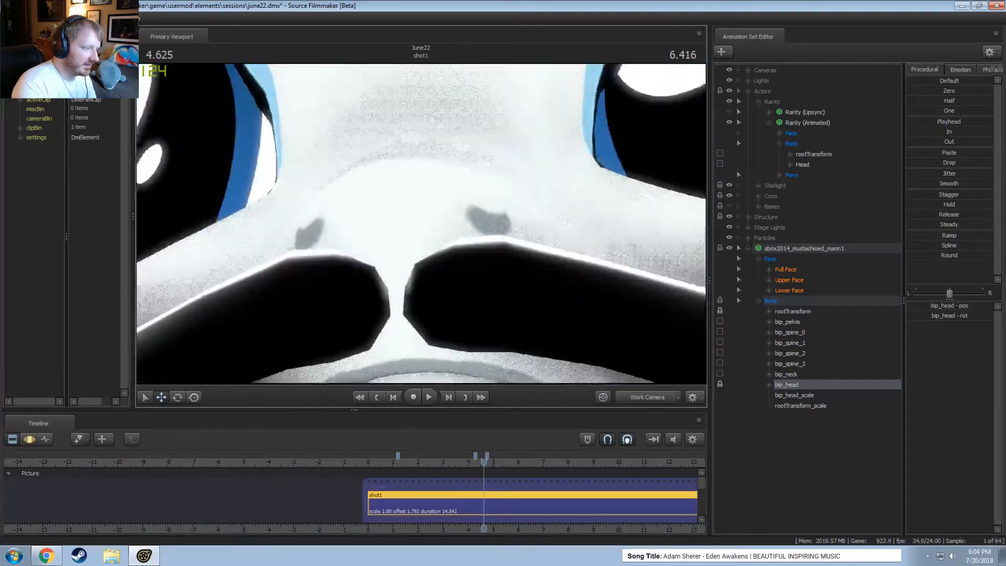
key("s")
left_click_drag(421, 223, 415, 227)
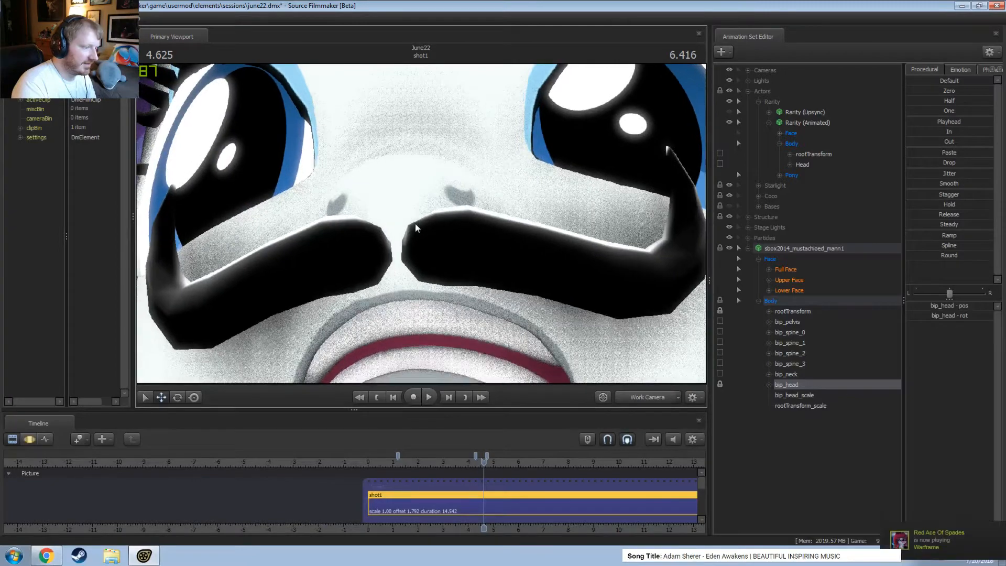
key("s")
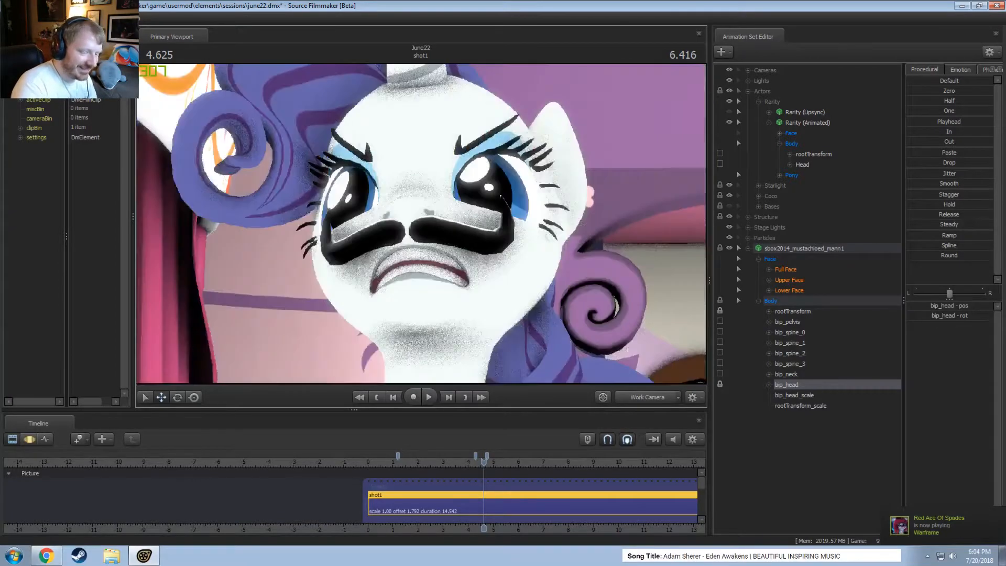
Rename the sbox2014_mustachioed_mann1 animation set as "Mustache!"
right_click(784, 250)
left_click(790, 251)
type("Mustac")
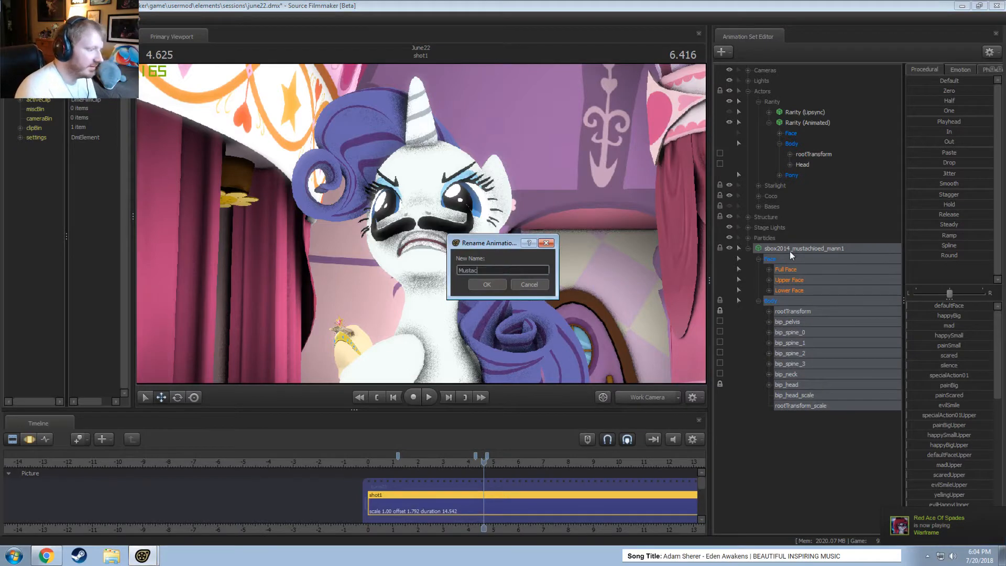
type("he!")
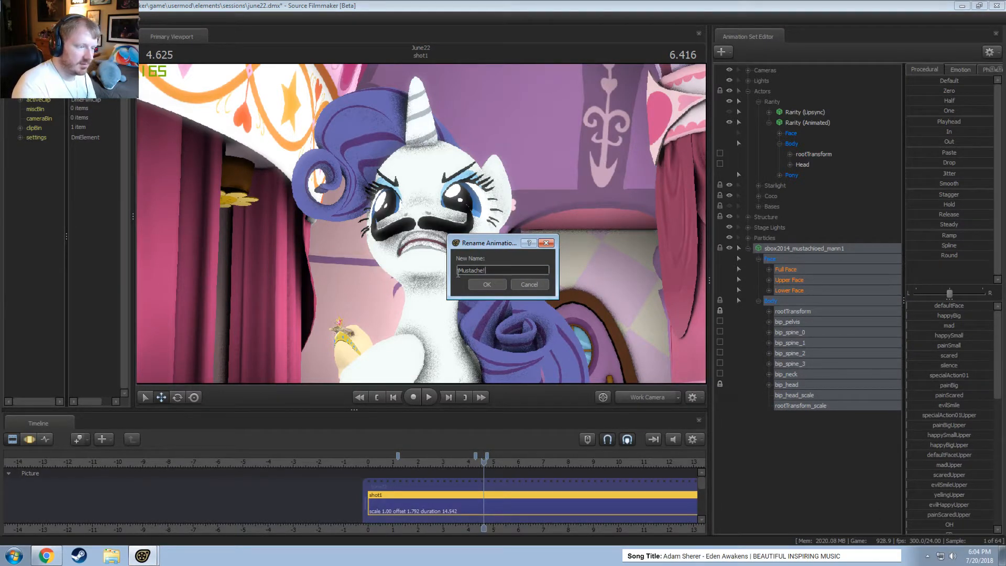
left_click(487, 284)
Hide the Mustache! animation set, move it into the Actors group below Rarity and collapse the Rarity group
left_click(746, 249)
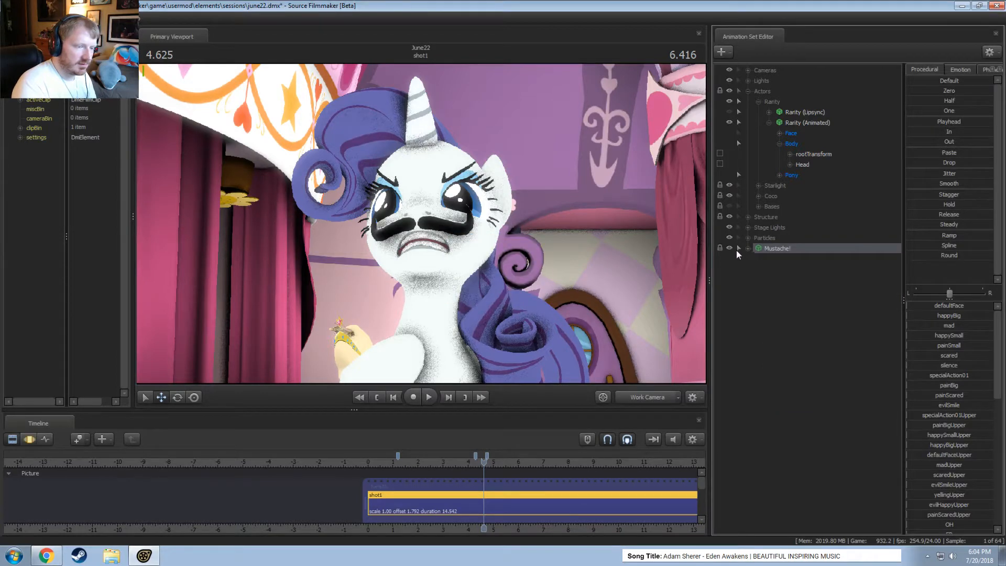
left_click(731, 249)
left_click_drag(761, 247, 784, 180)
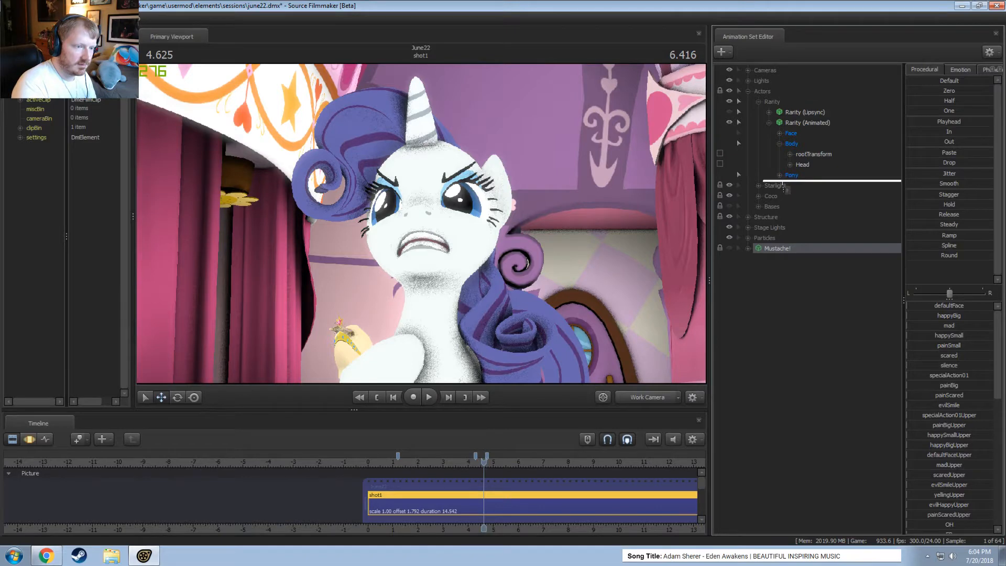
left_click_drag(783, 186, 782, 184)
left_click(759, 102)
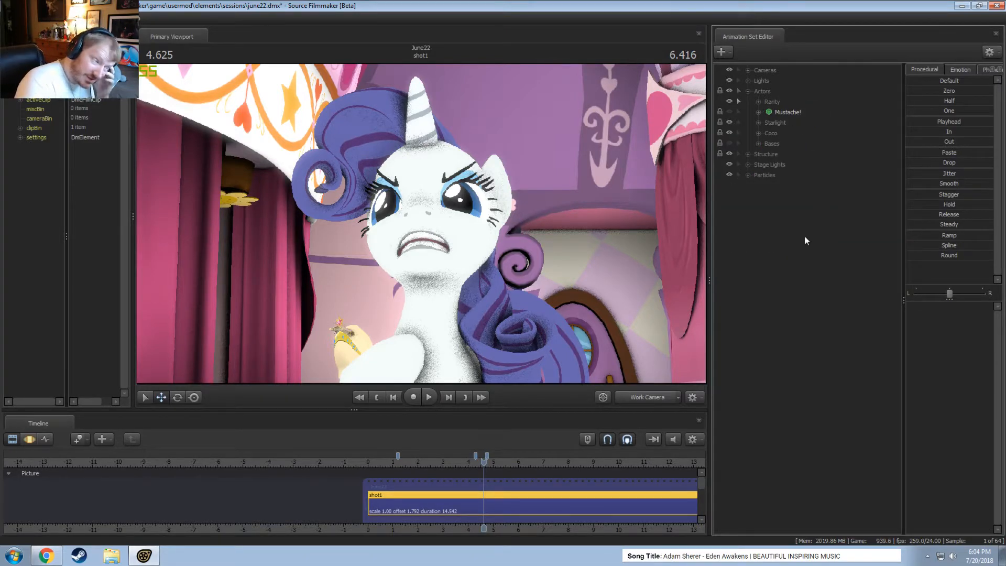
Play the shot from its start through the Main Camera with the mustache hidden
left_click(636, 398)
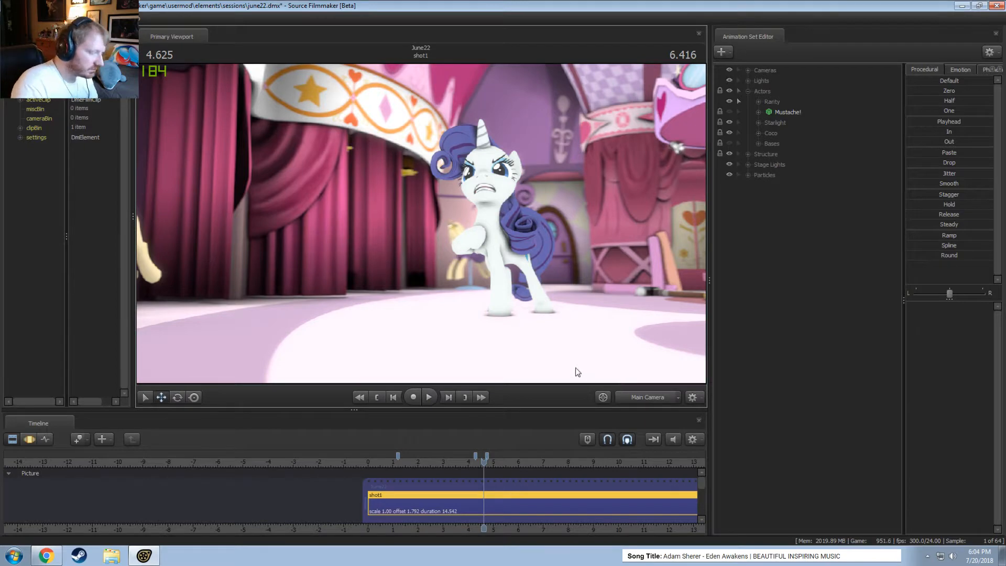
key("space")
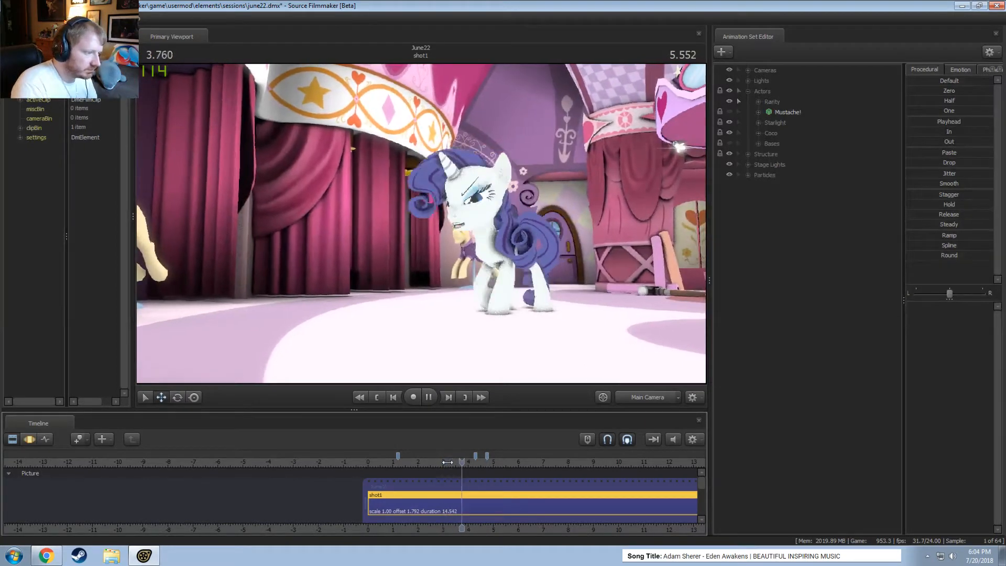
key("space")
left_click(391, 464)
key("space")
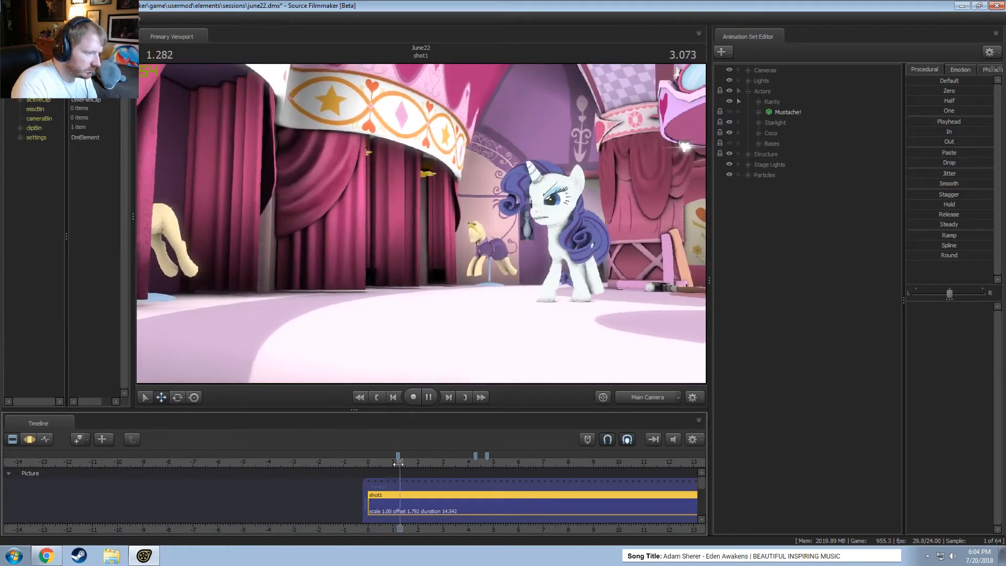
Stop playback and place a Motion Editor time selection at about 1.5 seconds, with falloff widened on both sides
key("space")
left_click(400, 464)
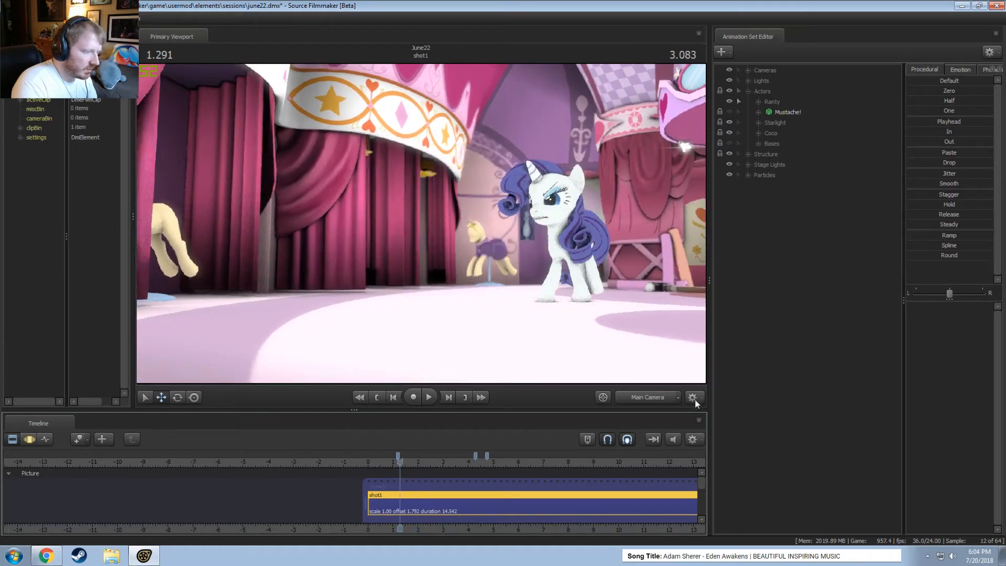
left_click(651, 397, "ctrl")
left_click_drag(444, 496, 379, 492)
left_click(655, 402)
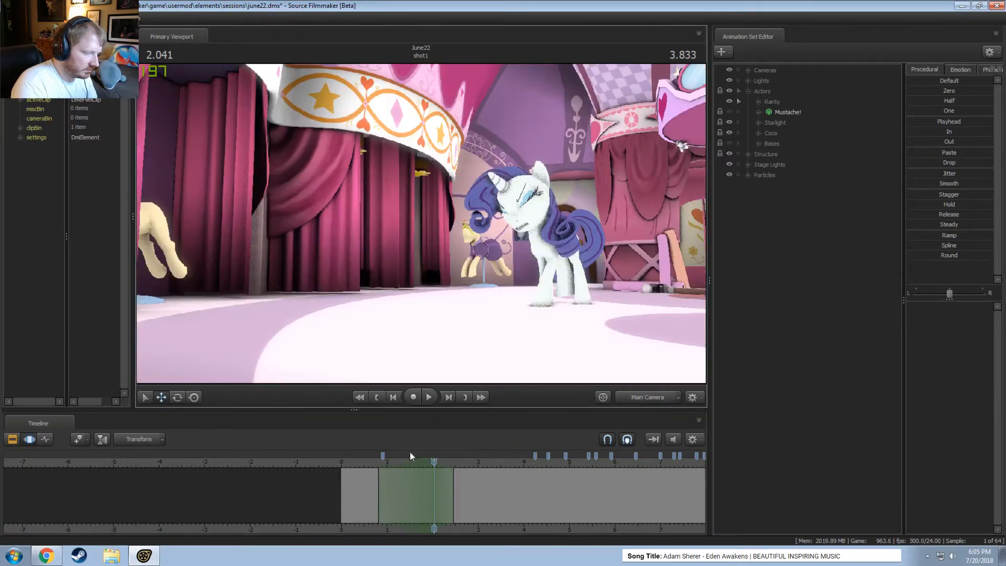
key("shift")
left_click(409, 495, "shift")
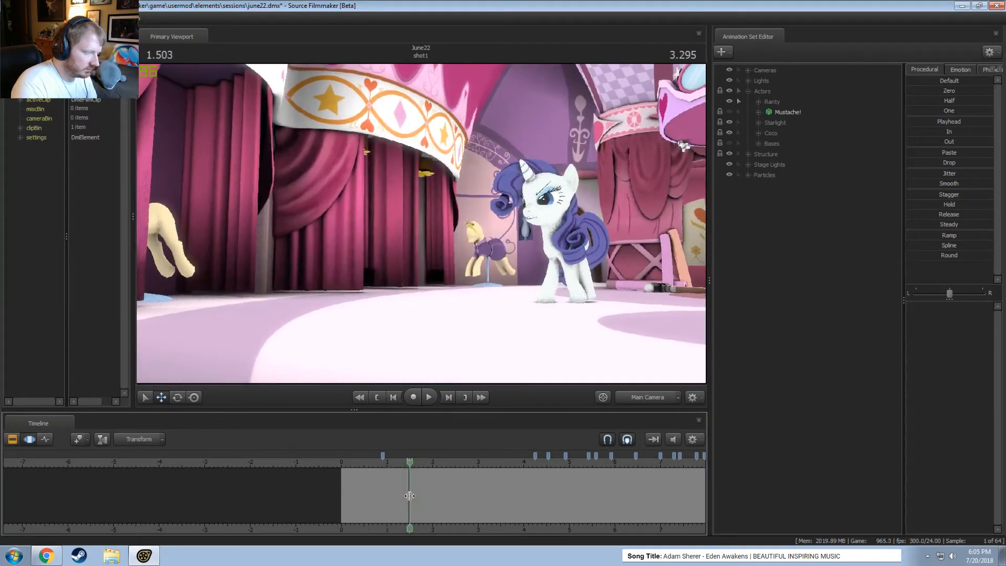
scroll(410, 495, "up", 4, "shift")
left_click_drag(394, 492, 371, 492)
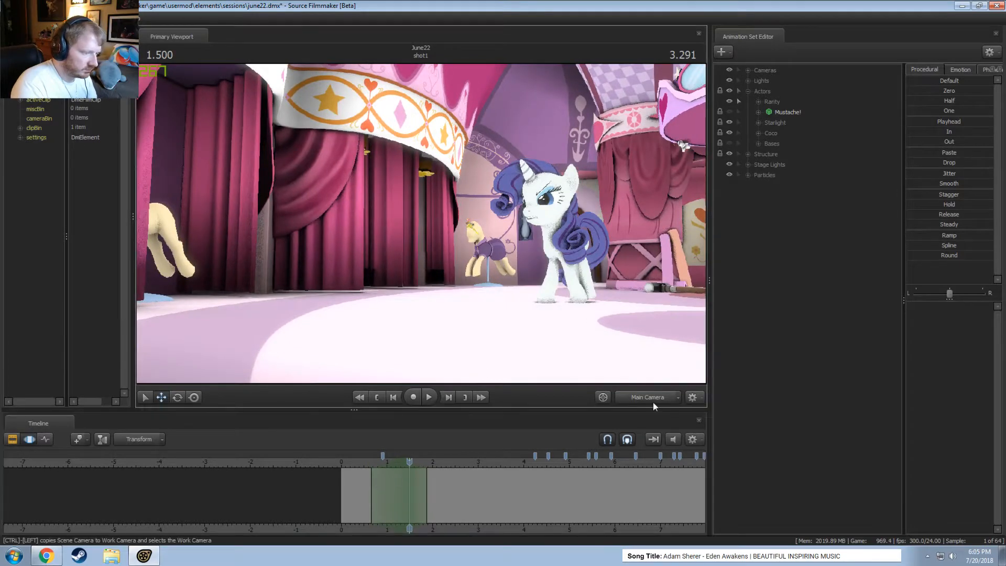
Rotate Rarity's Head slightly at 1.5 seconds in a Work Camera close-up and play back the movement
left_click(759, 101)
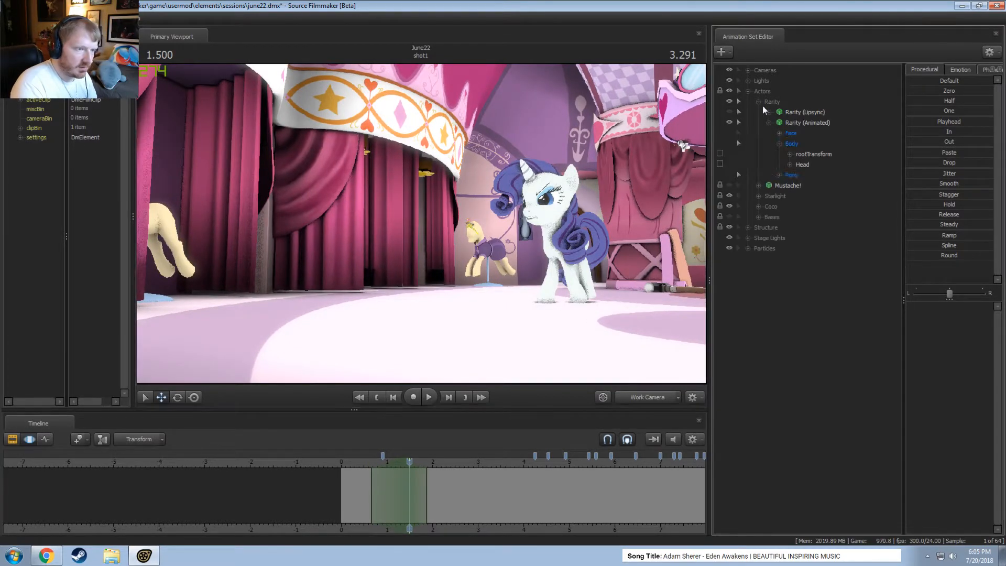
left_click(801, 164)
key("f")
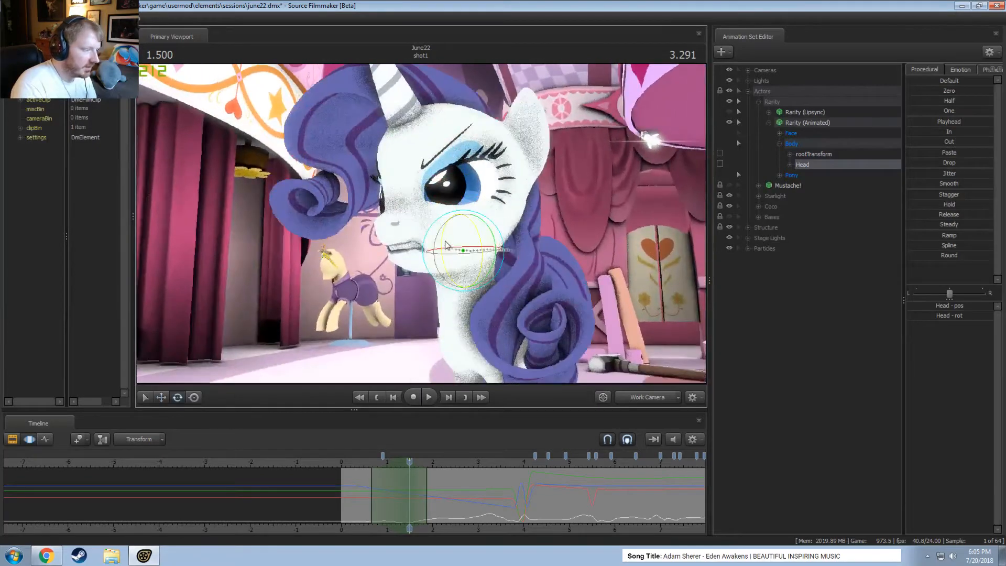
left_click_drag(446, 245, 445, 251)
key("space")
key("space")
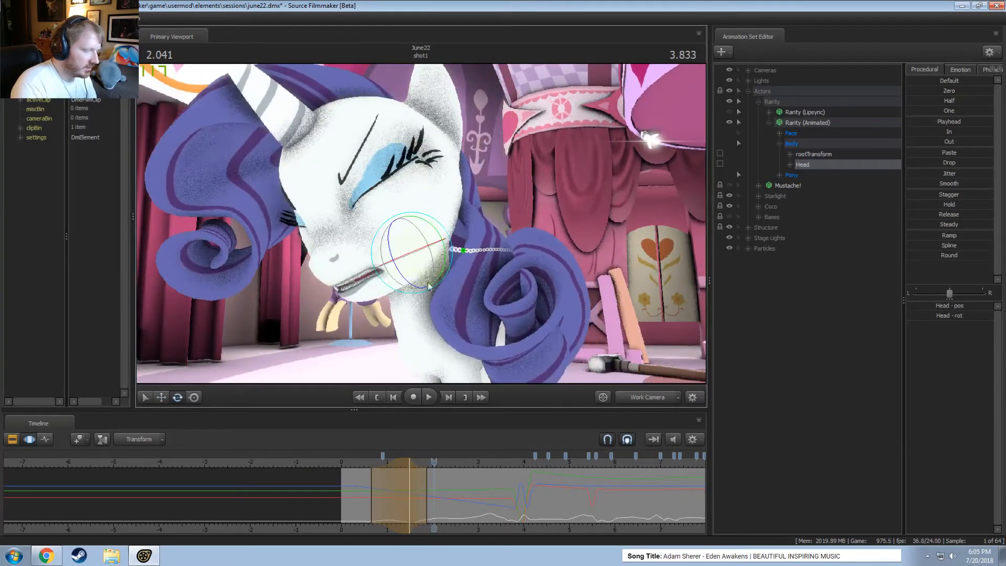
key("space")
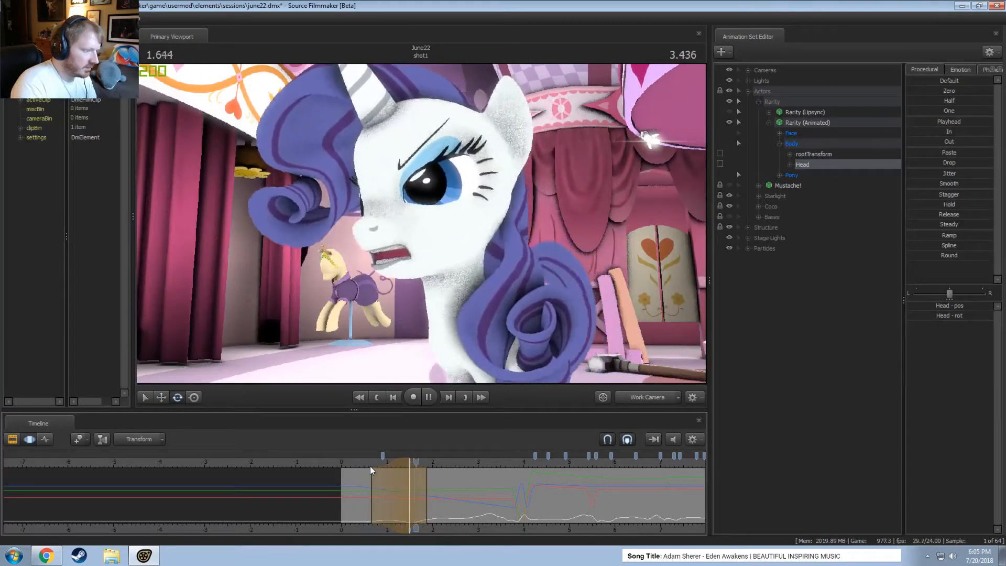
key("space")
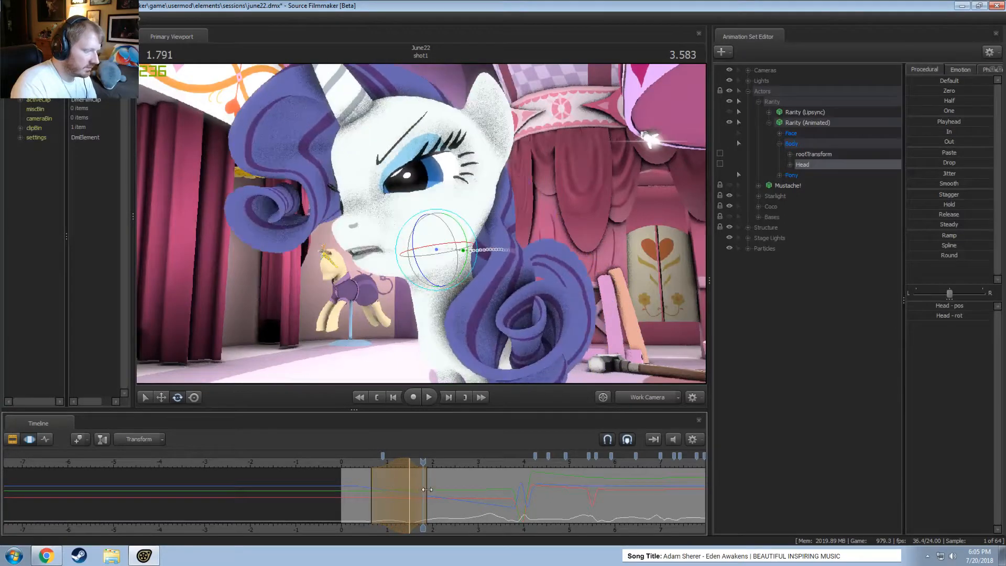
Shorten the falloff after the time selection, adjust Rarity's head rotation again and play the movement
left_click_drag(427, 491, 410, 470)
left_click_drag(437, 258, 446, 266)
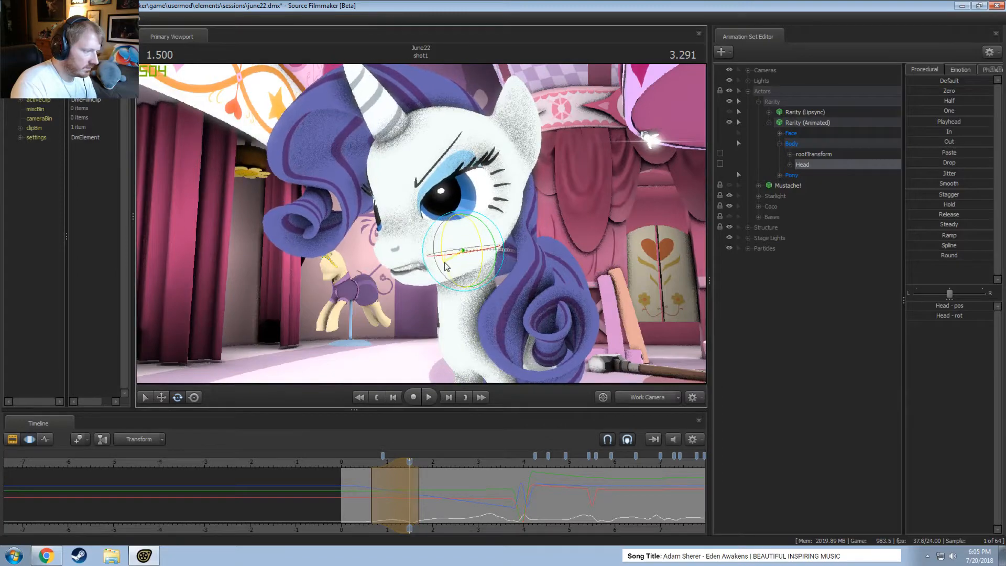
left_click(365, 465)
key("space")
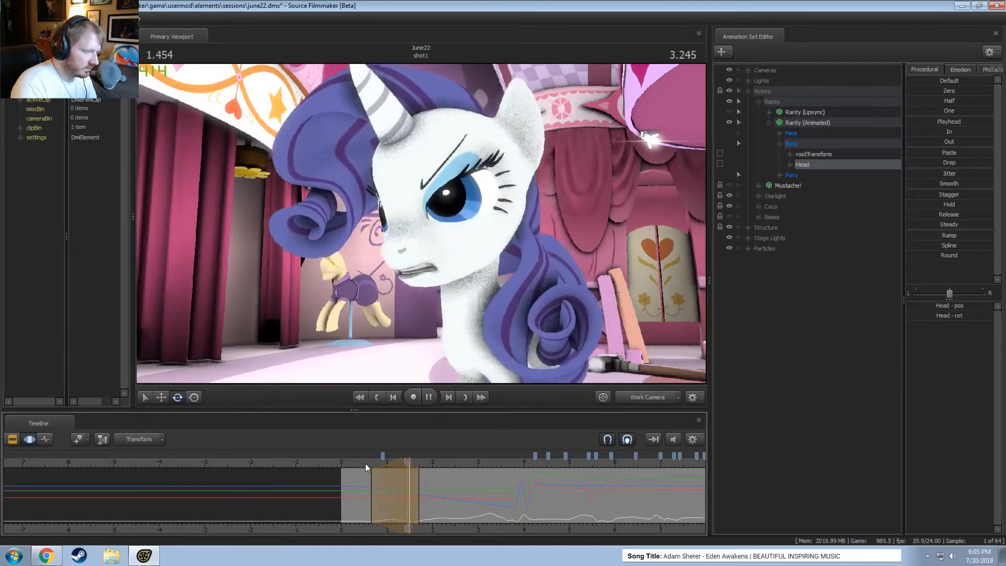
key("space")
Shift the head movement's time selection slightly earlier and replay the close-up
left_click_drag(394, 459, 390, 459)
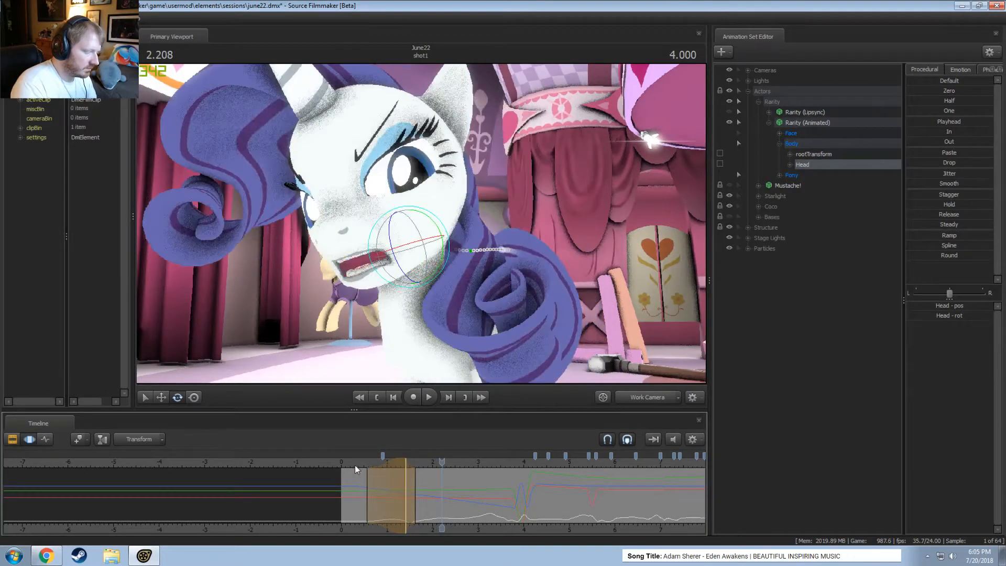
left_click(355, 466)
key("space")
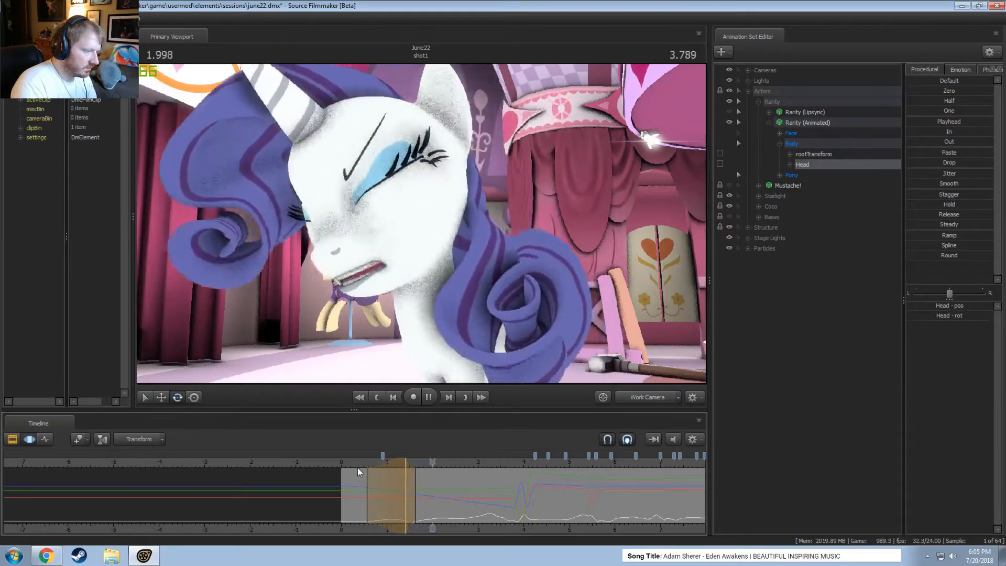
left_click(358, 463)
Review Rarity's adjusted head movement repeatedly through the Main Camera, from near the shot's start to about 2.7 seconds
left_click(651, 398)
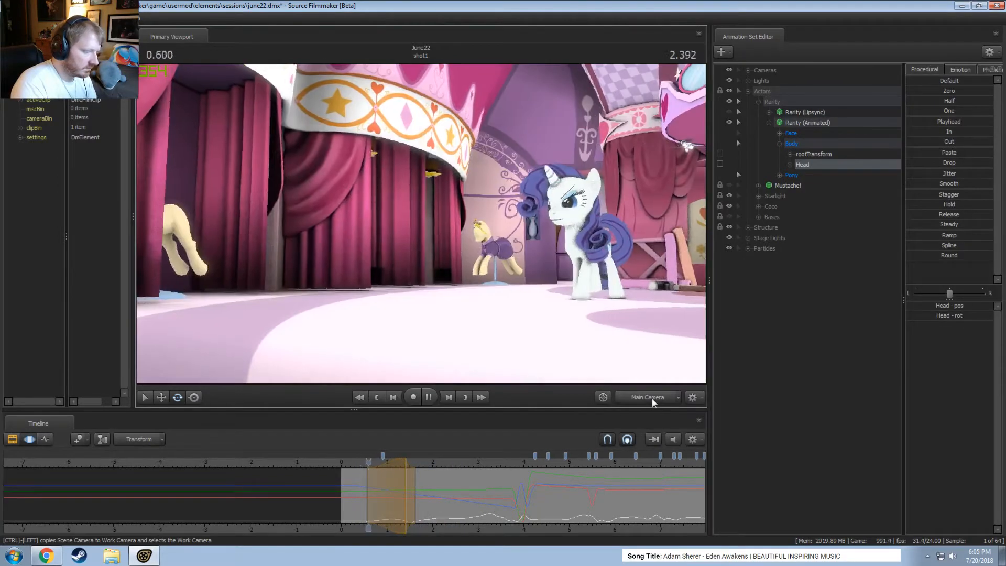
key("space")
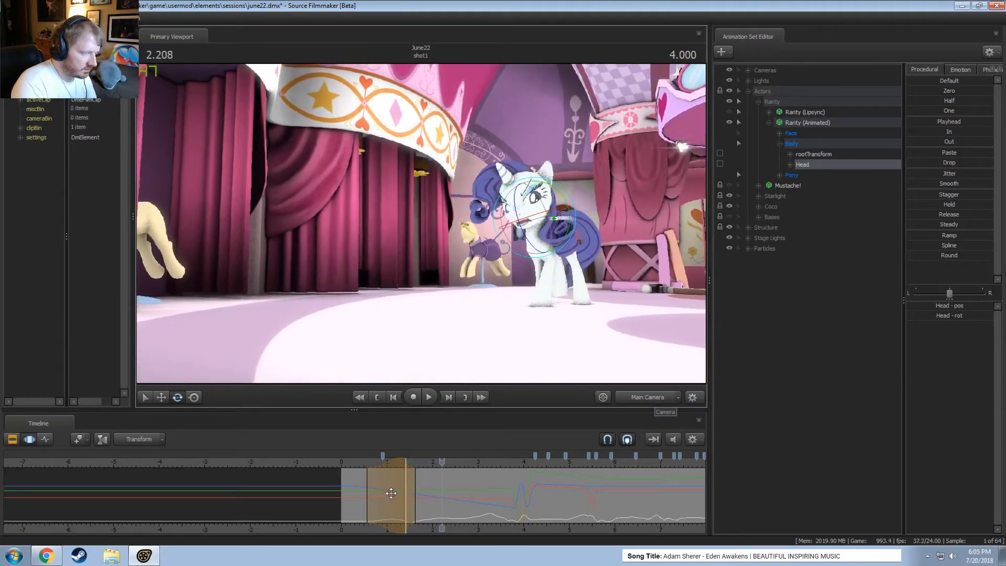
left_click(352, 463)
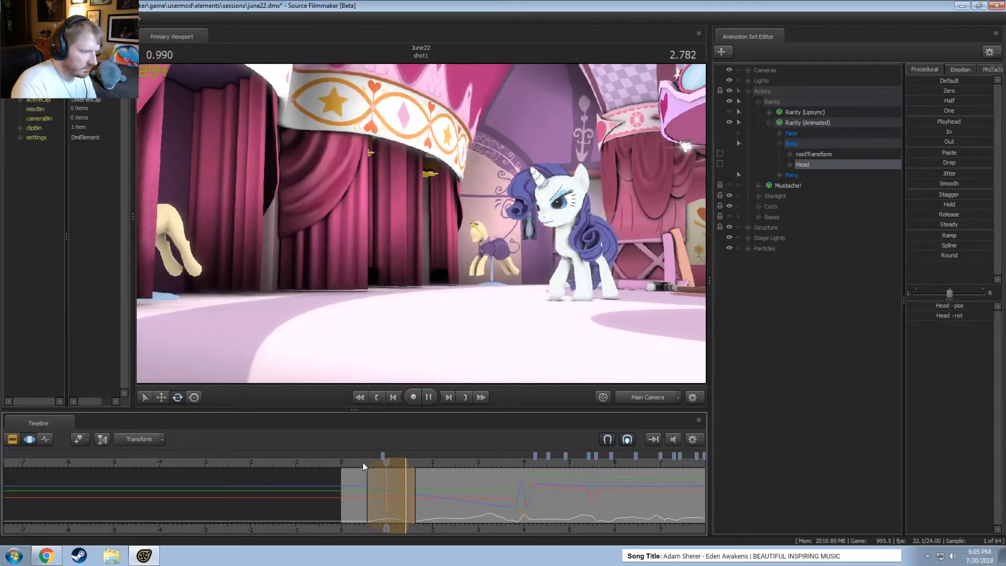
key("space")
left_click(363, 464)
key("space")
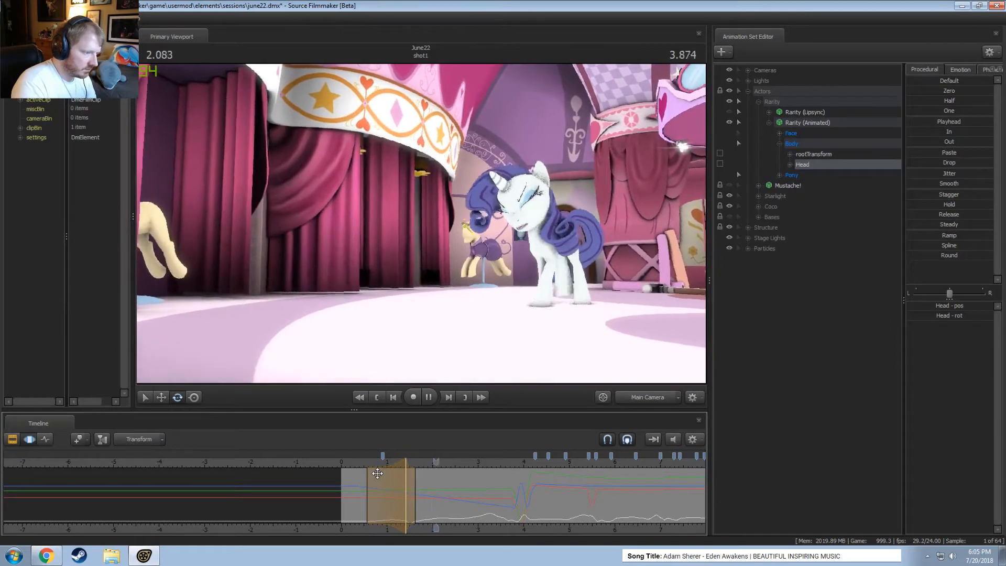
left_click(363, 464)
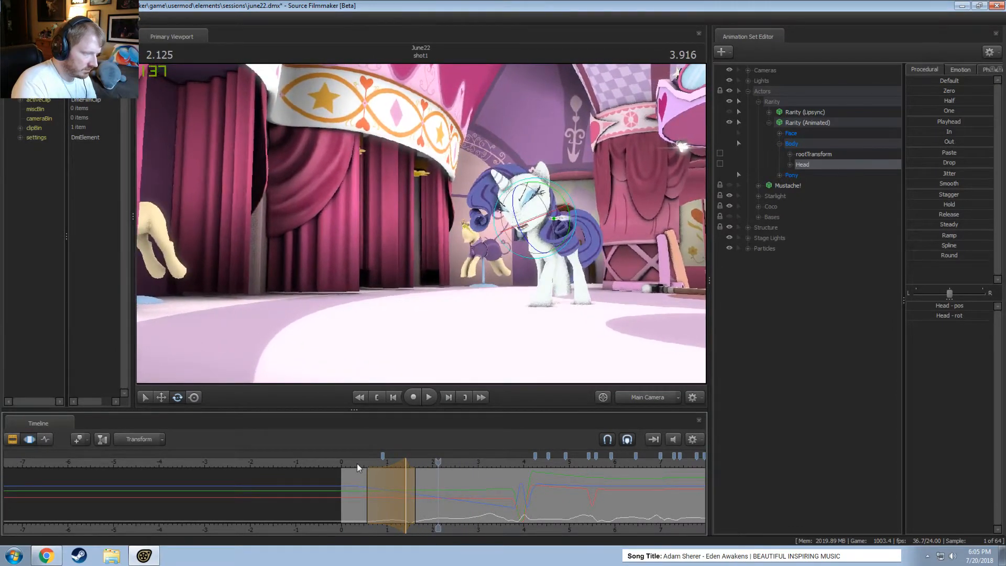
left_click(351, 463)
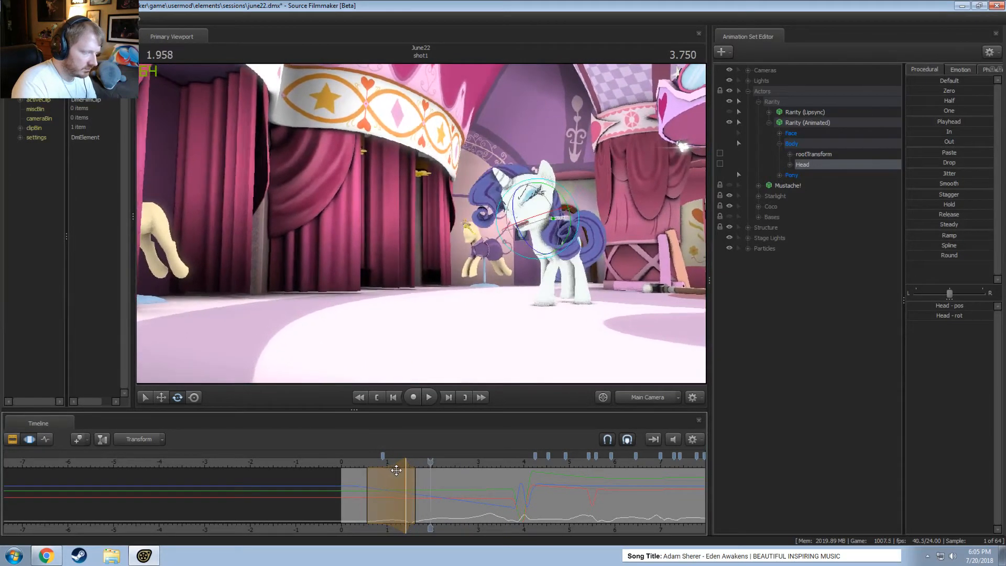
left_click(356, 463)
key("space")
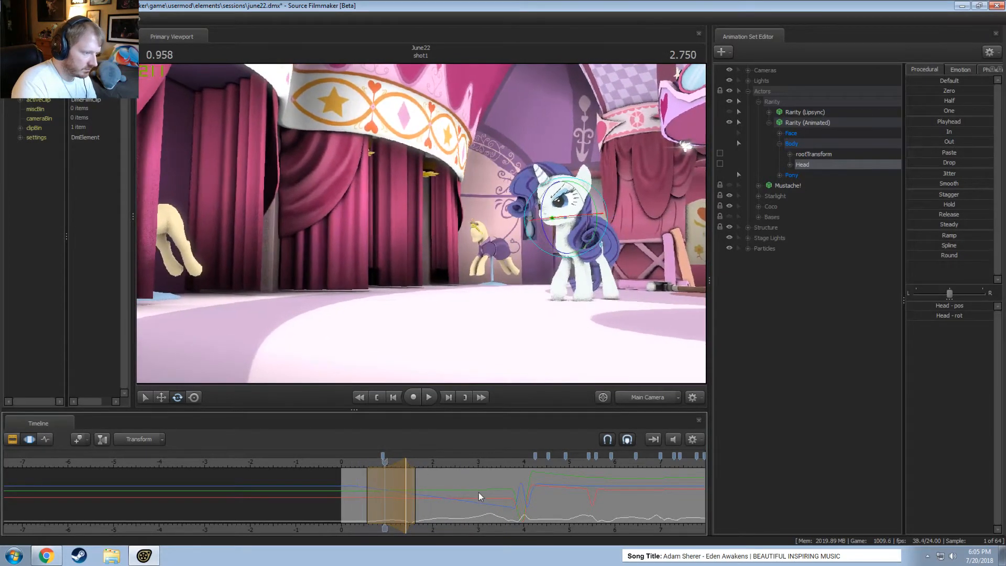
key("space")
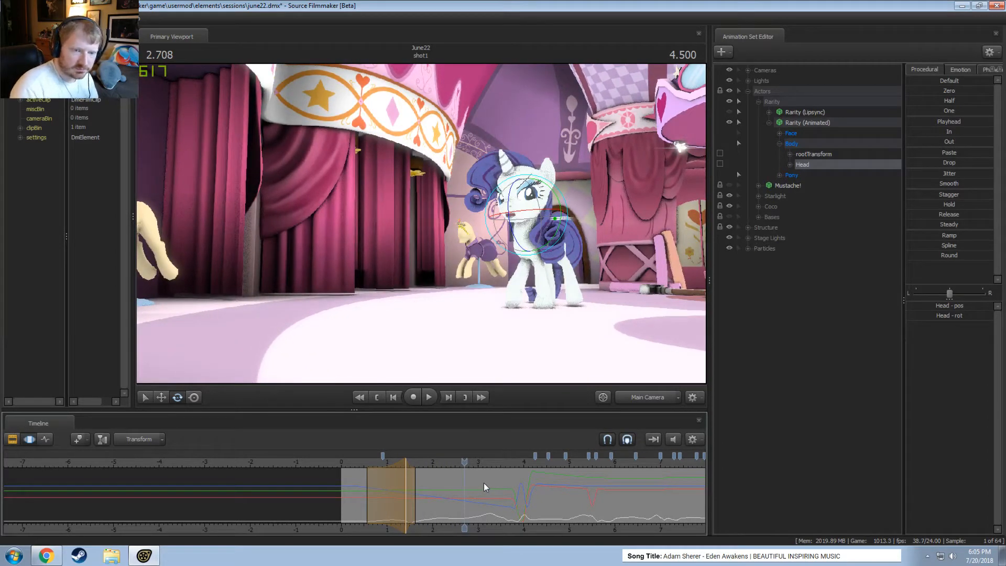
Play the shot in the Clip Editor from about 2.7 to 4.7 seconds to check Rarity's angry pose
key("F2")
key("F3")
key("F2")
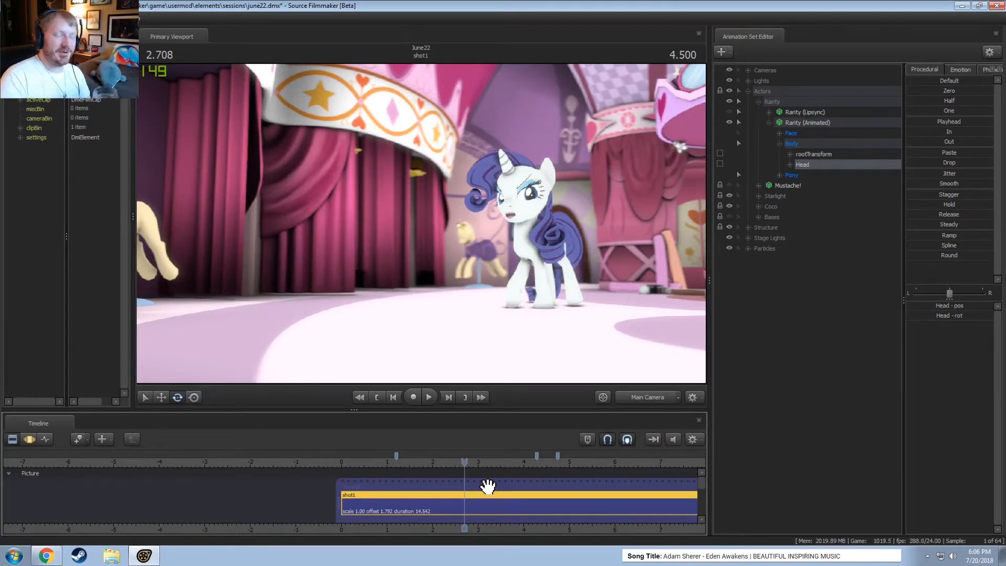
key("space")
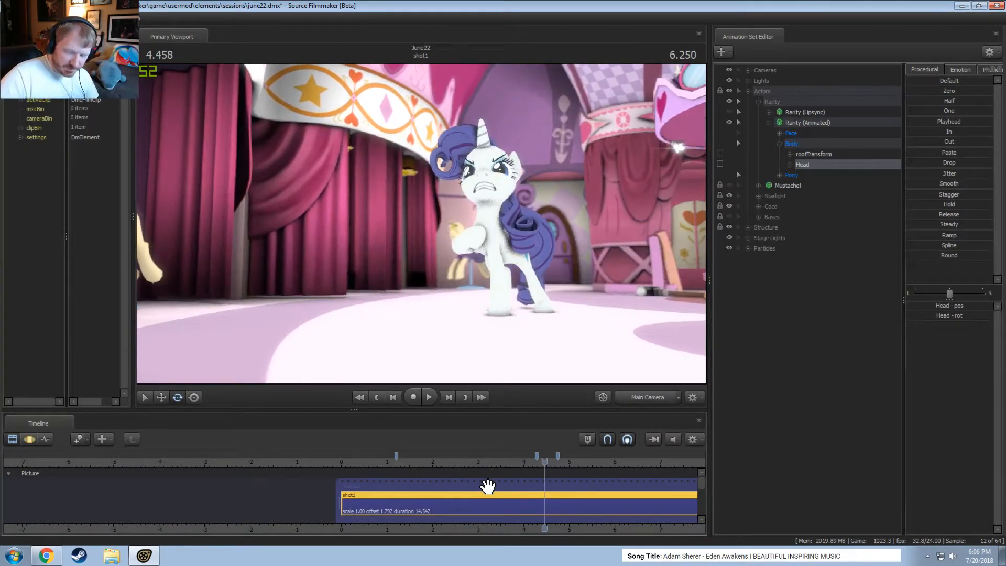
key("space")
key("space")
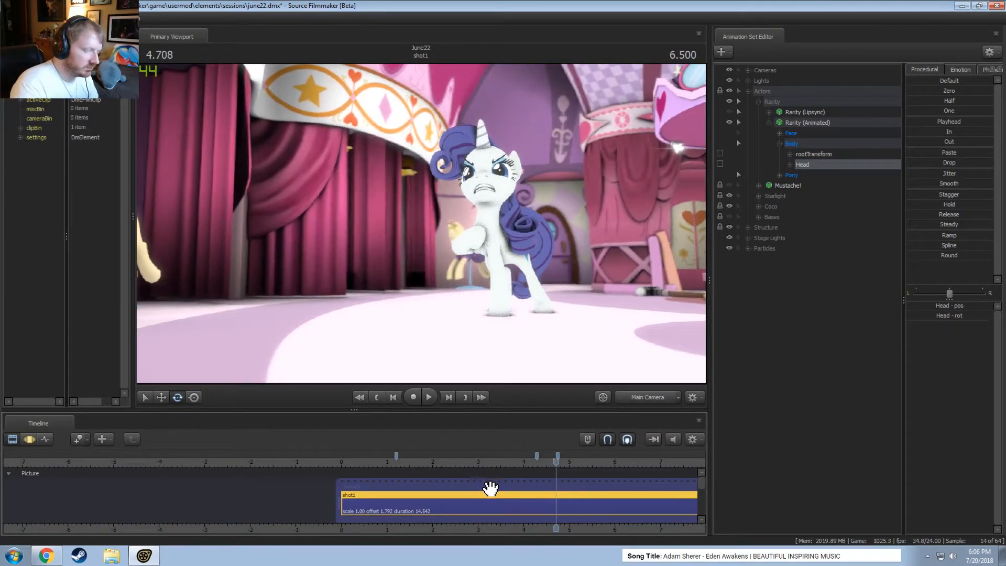
Select the Eyes controls in Rarity's Face group and place a Motion Editor time selection at about 3.96 seconds
left_click(779, 134)
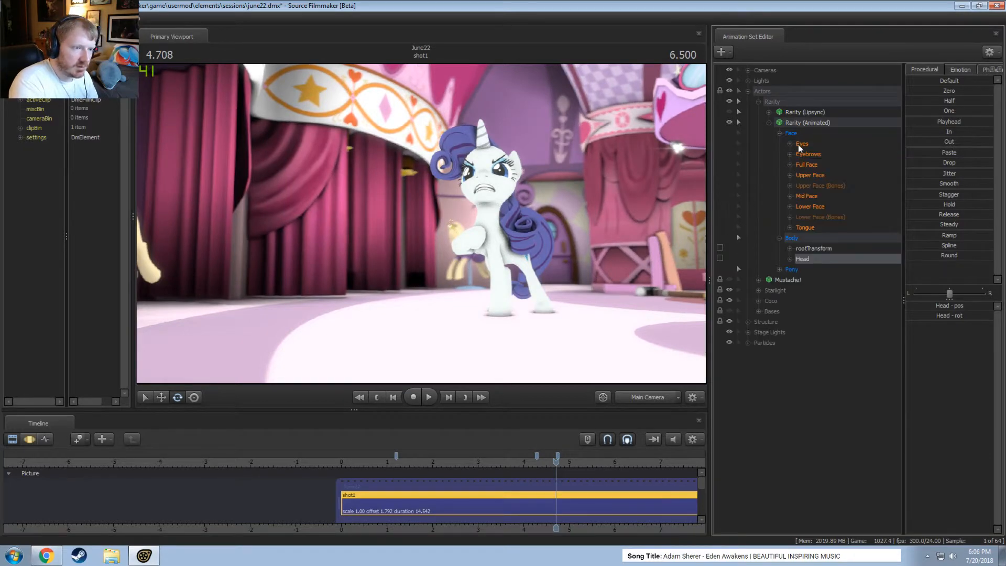
left_click(799, 143)
key("F3")
scroll(526, 523, "up", 2)
key("shift")
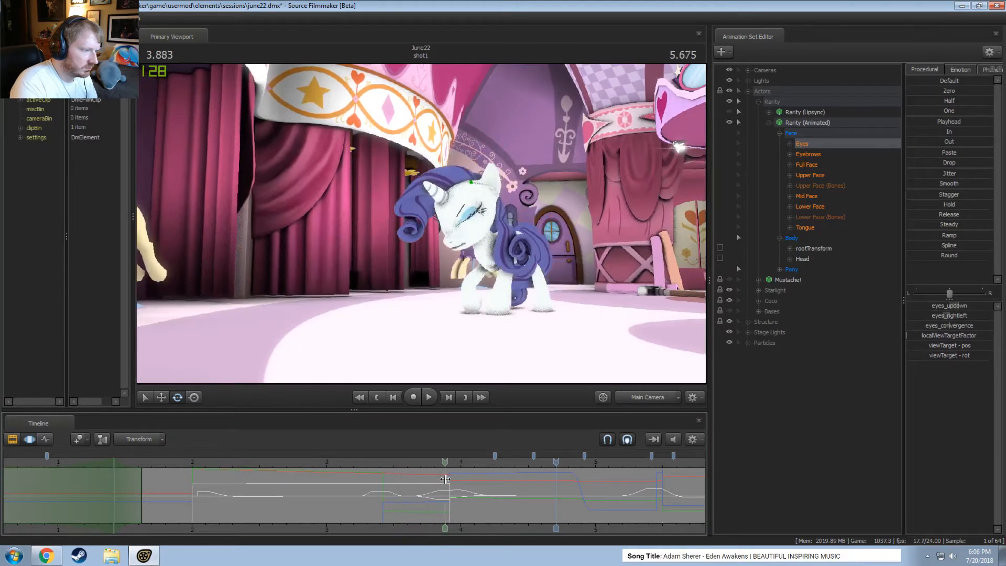
left_click(455, 479, "shift")
Select Rarity's Eyebrows controls, examine their curves around 4 seconds and play that section
left_click(809, 156)
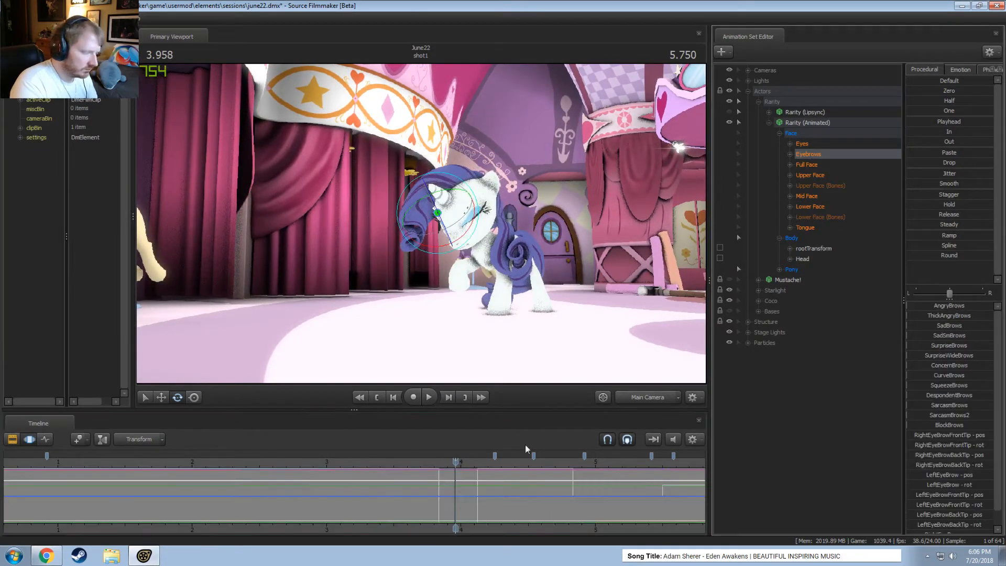
scroll(489, 516, "down", 6)
middle_click_drag(493, 519, 353, 500)
scroll(354, 500, "up", 7)
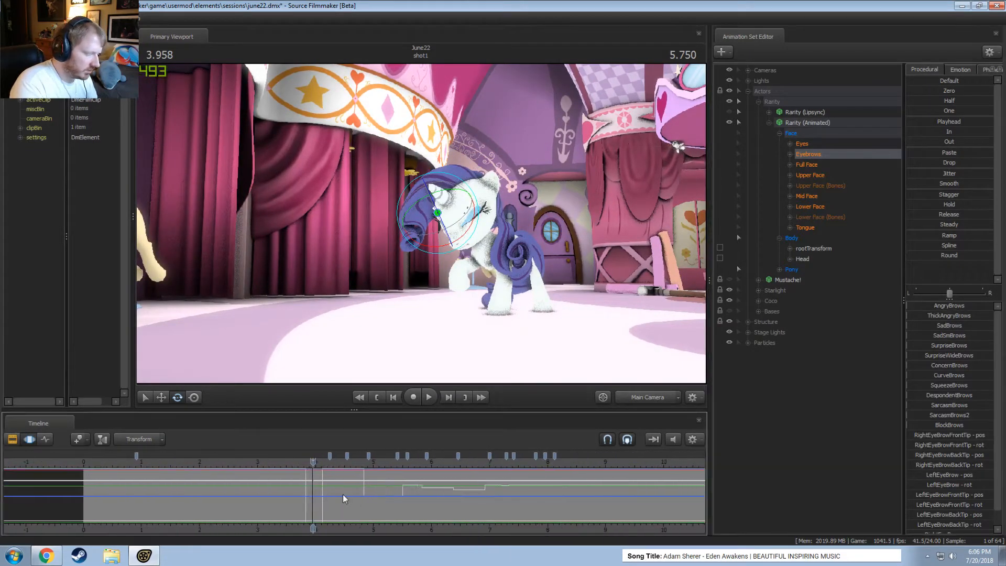
key("space")
key("space")
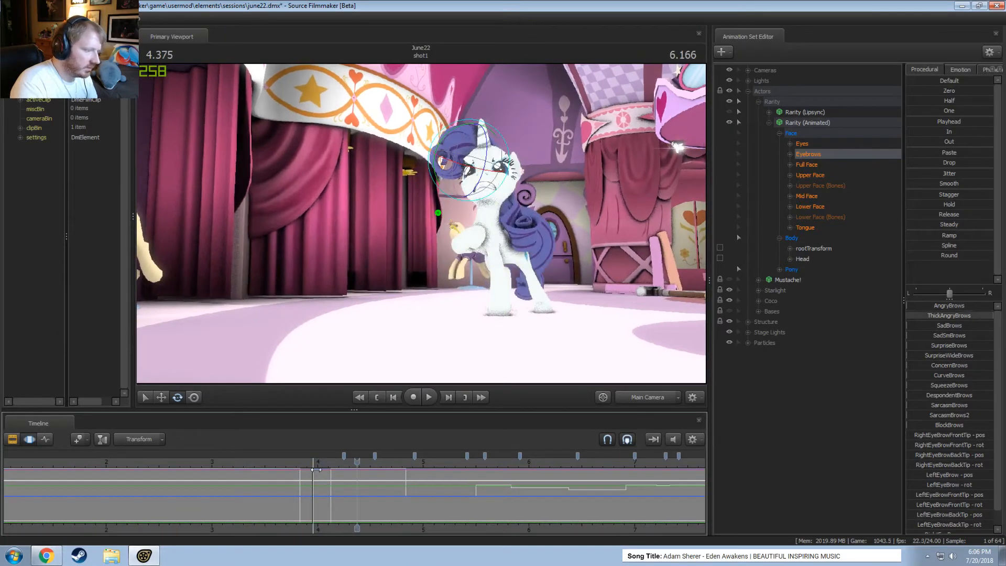
key("space")
Check the shot in the Clip Editor, then replay the eyebrow animation in the Motion Editor from just before 4 seconds
key("F2")
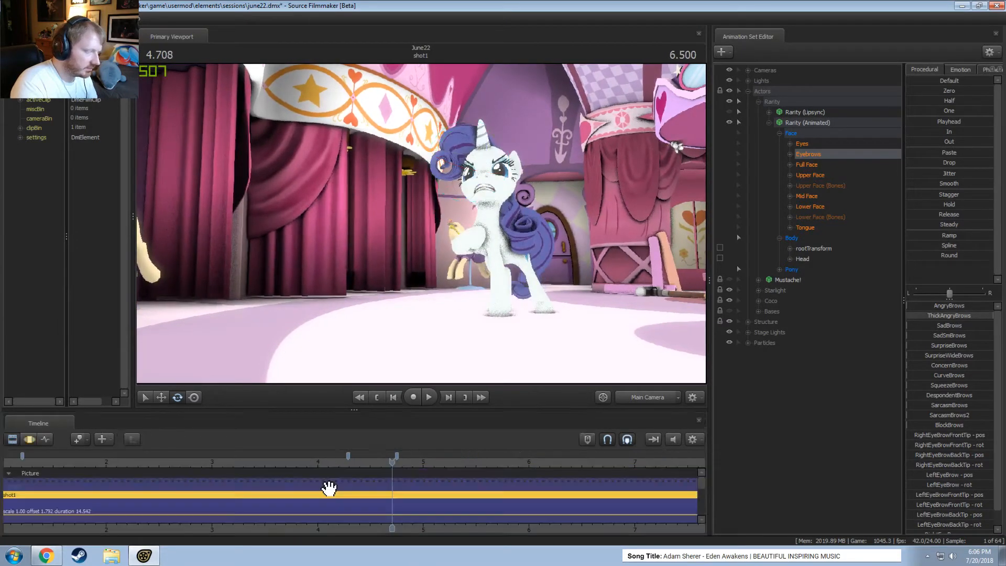
key("F3")
left_click(290, 463)
key("space")
key("space")
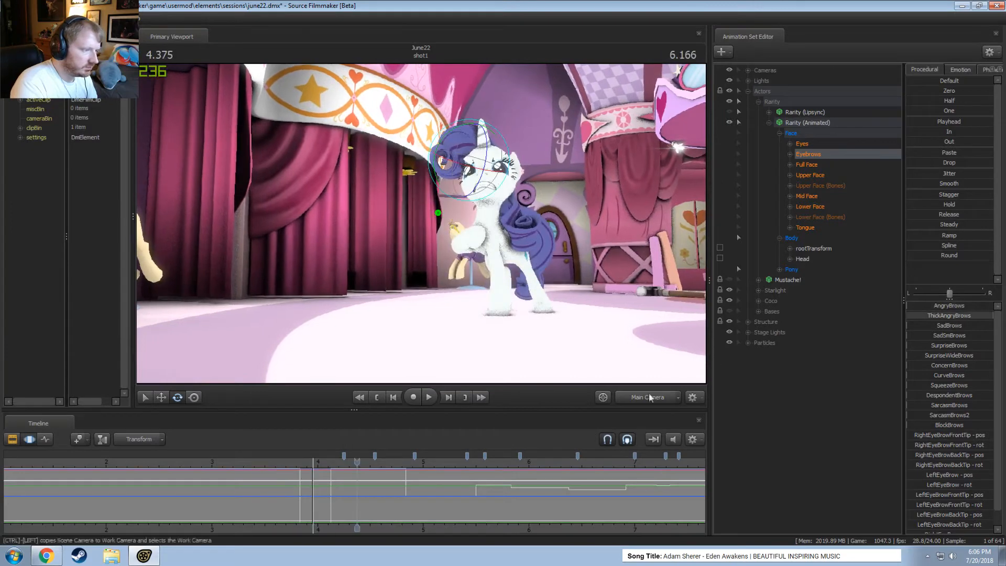
Select Rarity's Eyes controls, set a time selection from about 4.4 to 4.9 seconds and play through it
left_click(801, 143)
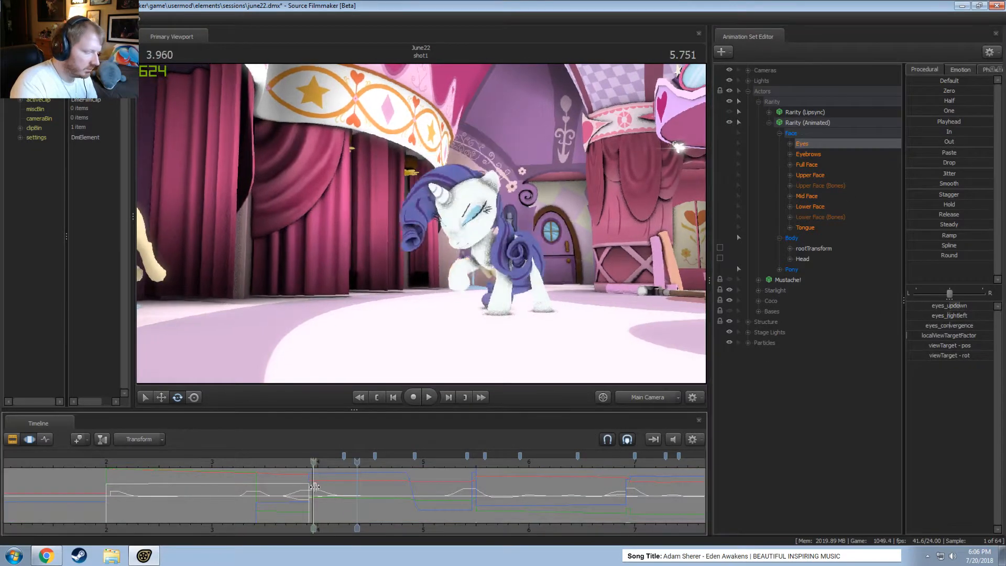
left_click_drag(357, 497, 410, 497, "shift")
left_click(331, 463)
key("space")
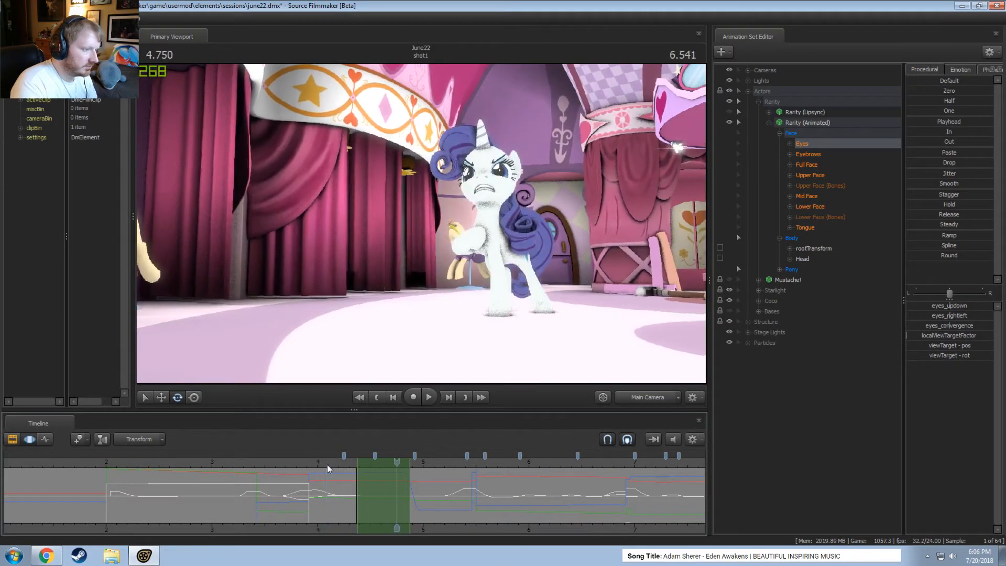
Place the Eyes time selection at 4.958 seconds with a short falloff on both sides
left_click(400, 485)
left_click_drag(400, 484, 419, 489)
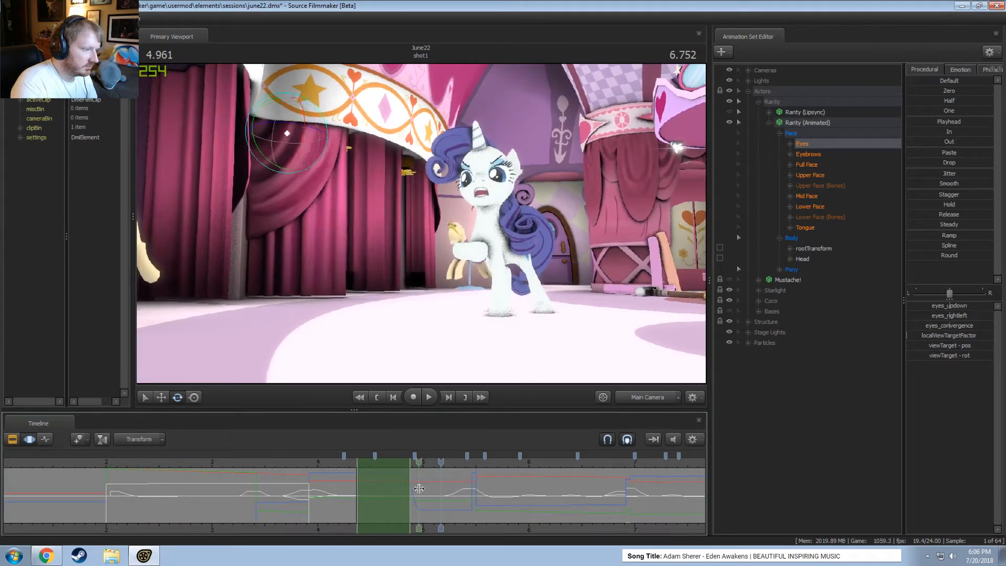
left_click(421, 489, "shift")
scroll(421, 489, "up", 5, "shift")
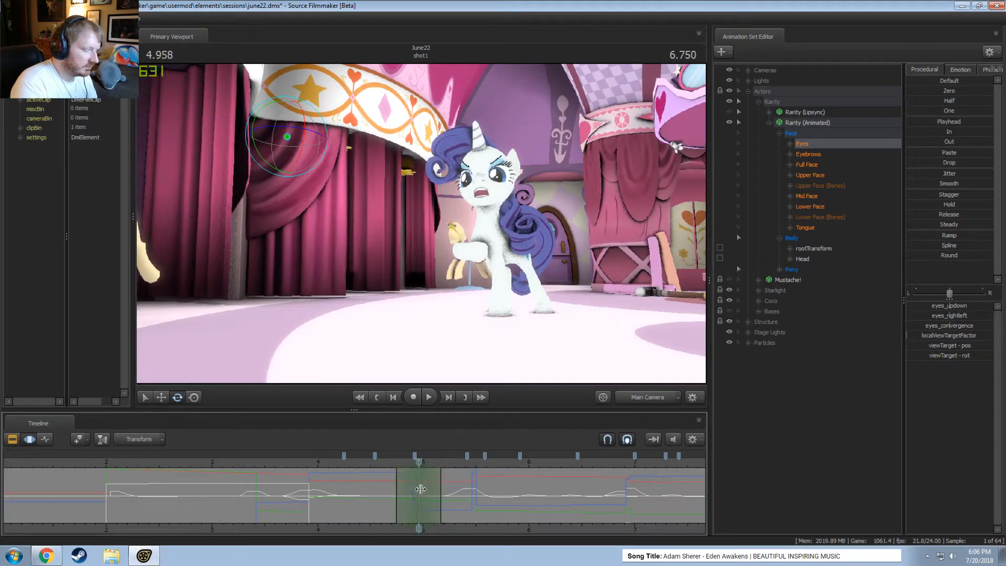
Reshape the time selection to run from about 4.8 to 5.3 seconds and select Rarity's Upper Face controls
scroll(419, 490, "down", 2, "shift")
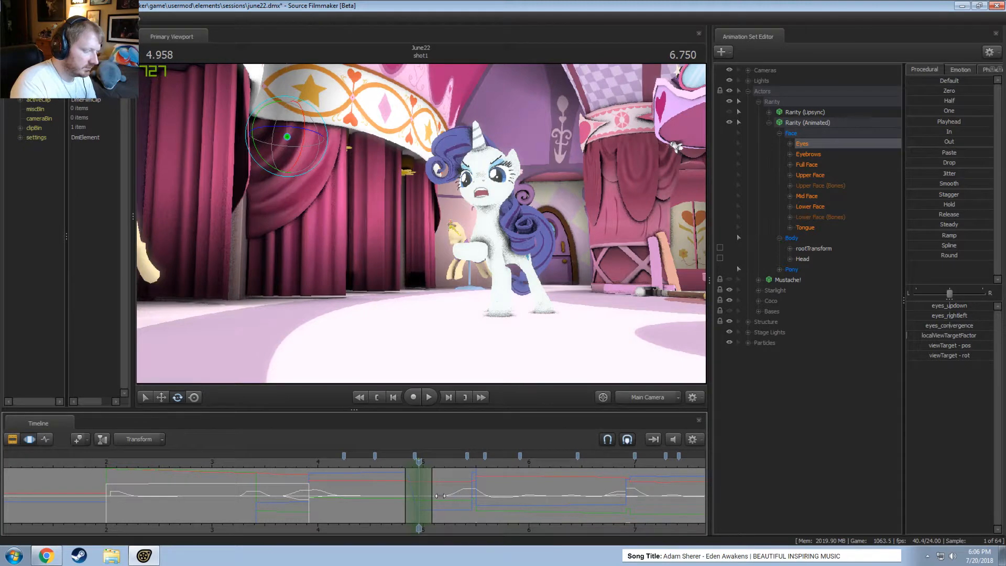
left_click_drag(431, 496, 458, 495)
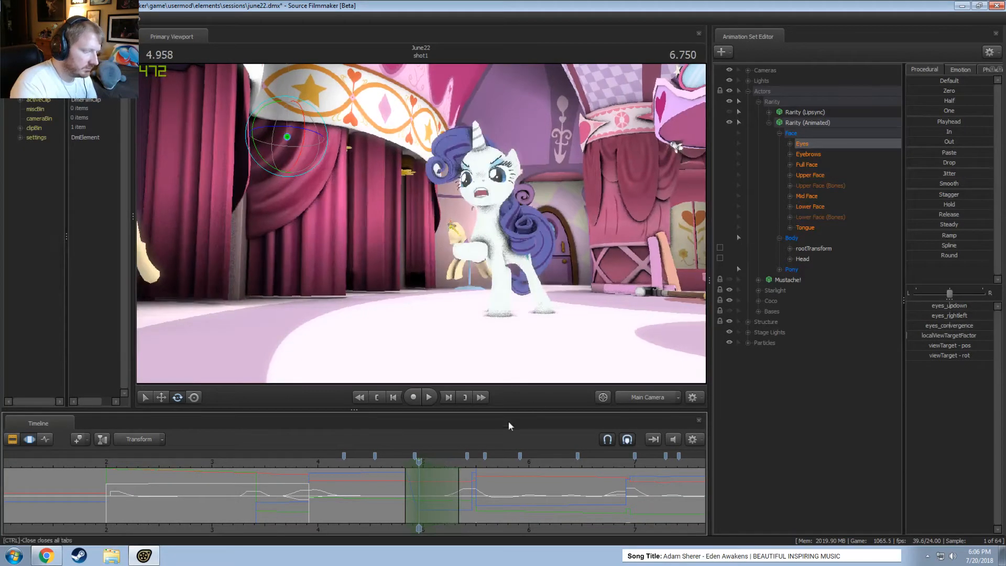
left_click(813, 175)
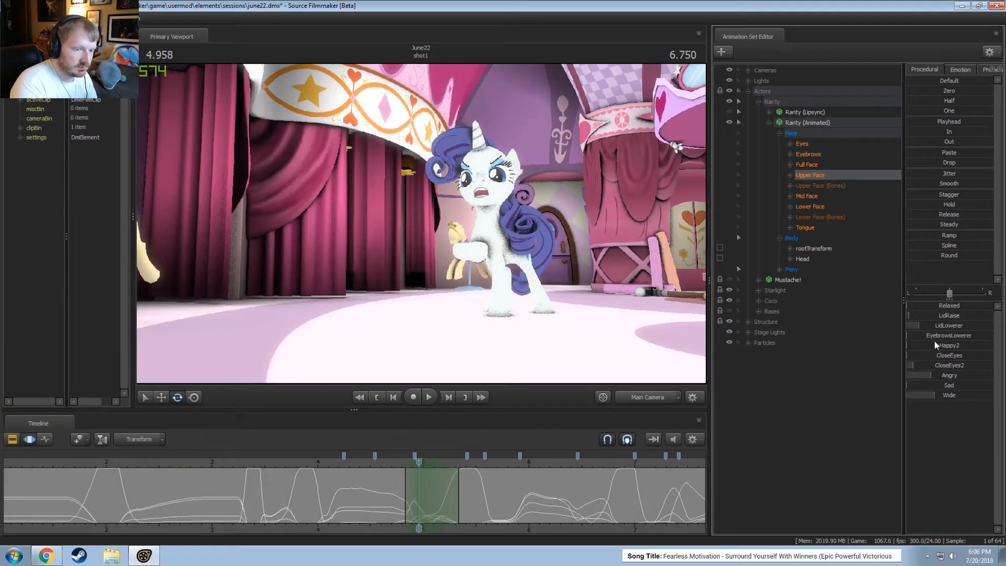
At 4.958 seconds, reduce the Upper Face LidLowerer, CloseEyes2 and Angry values and raise Wide
left_click_drag(944, 326, 938, 326)
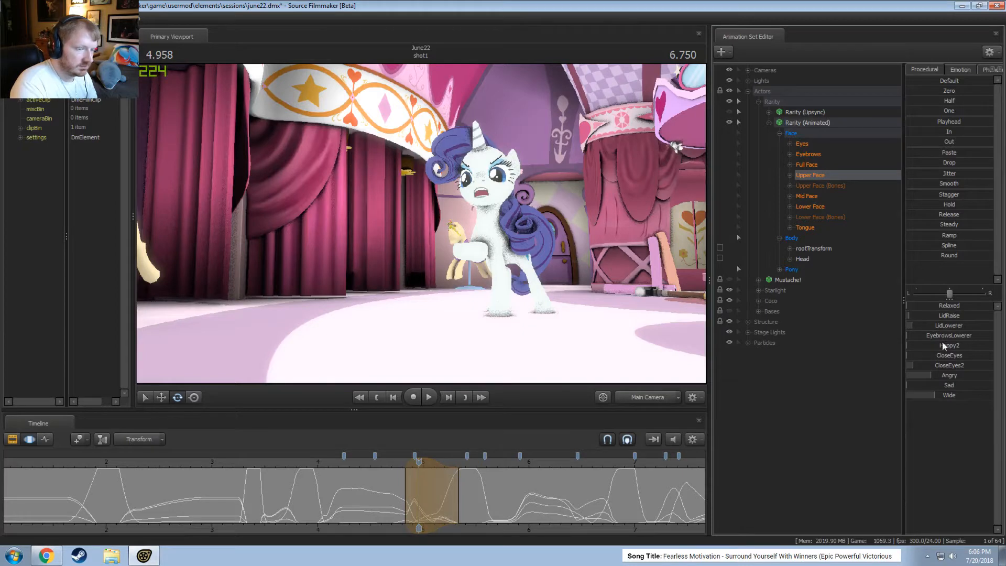
key("ctrl+z")
left_click_drag(953, 365, 949, 366)
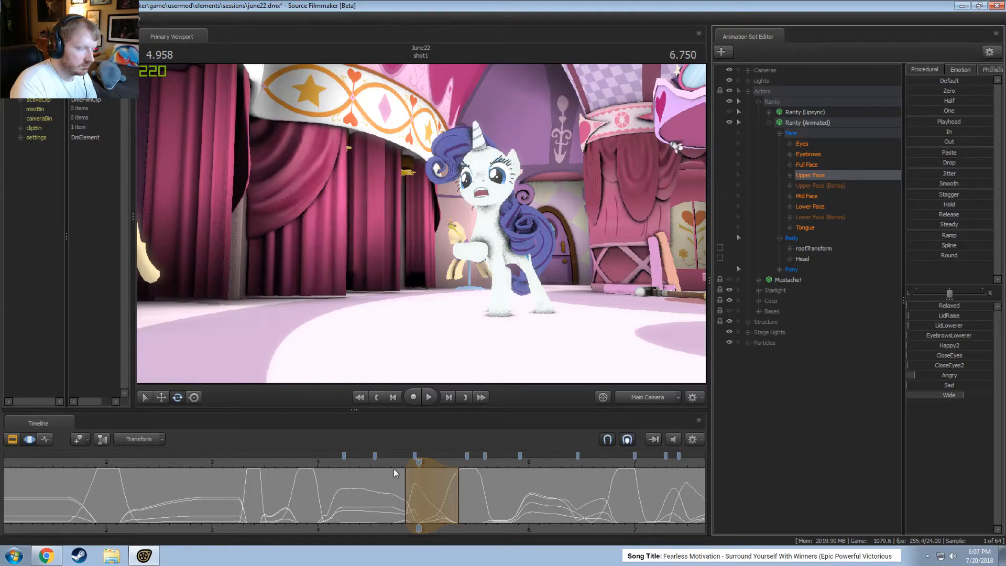
Extend the Upper Face time selection back to about 4.7 seconds, shift its peak to 5.041 seconds and play through it
left_click(330, 465)
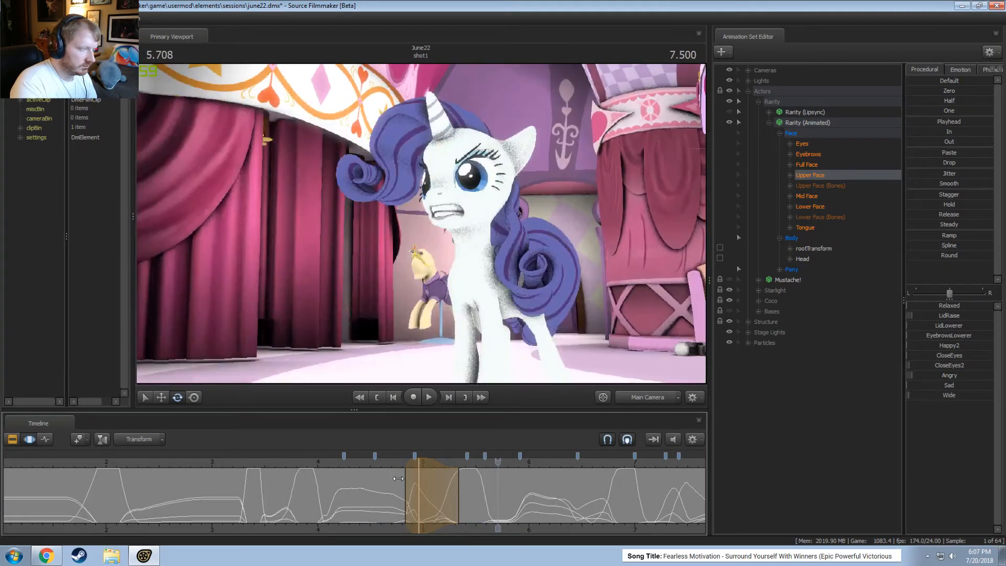
left_click_drag(398, 478, 392, 477)
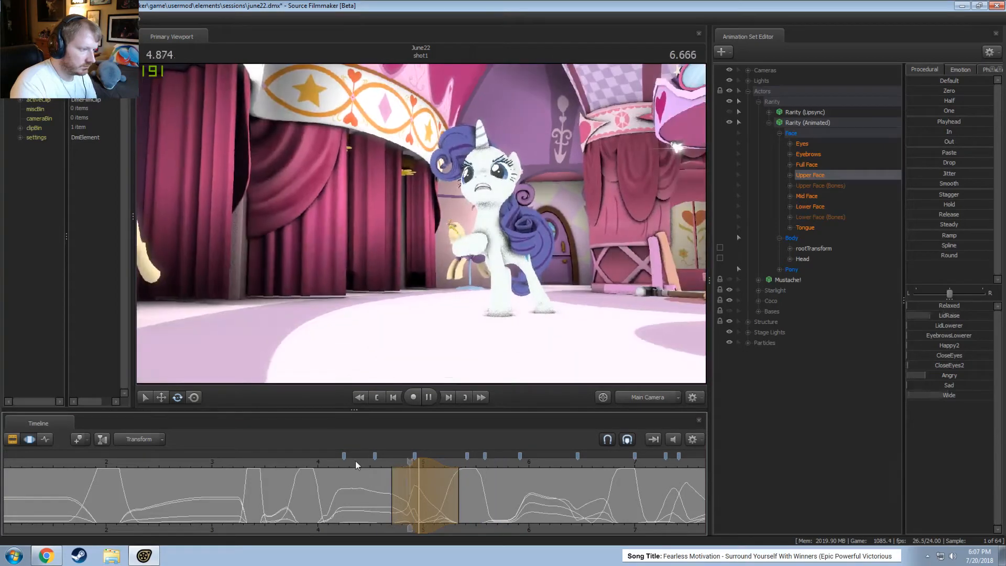
key("space")
left_click_drag(445, 498, 425, 499)
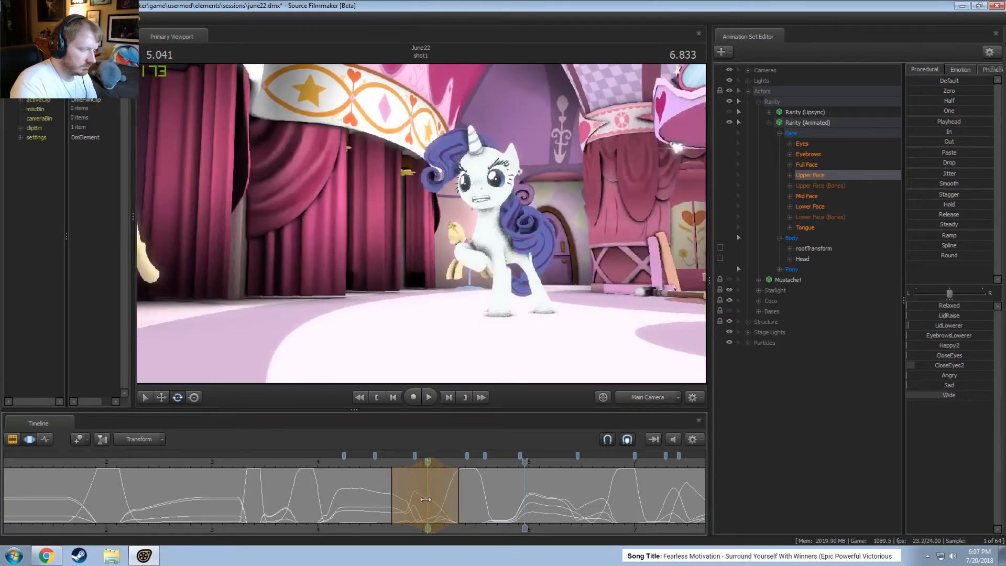
key("space")
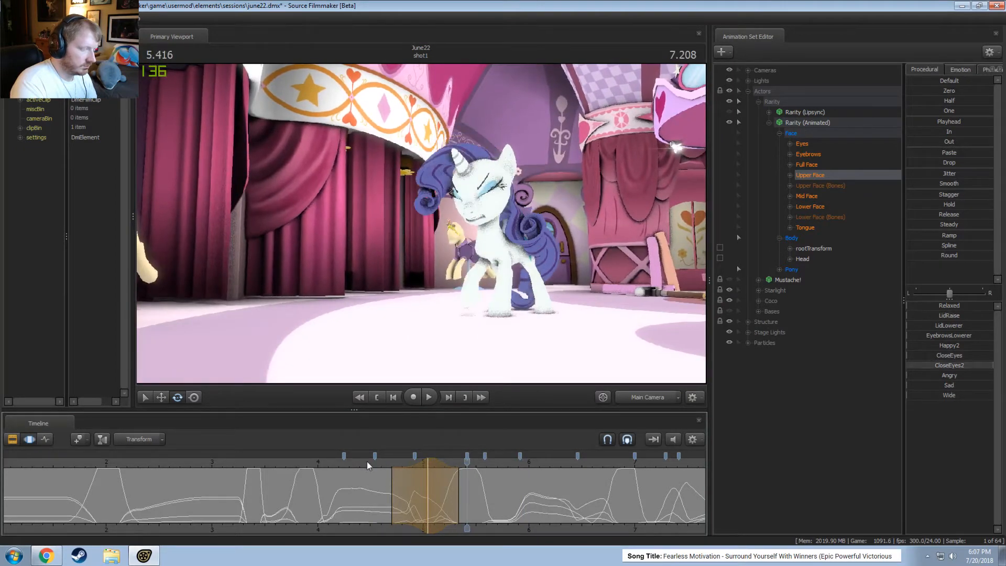
key("space")
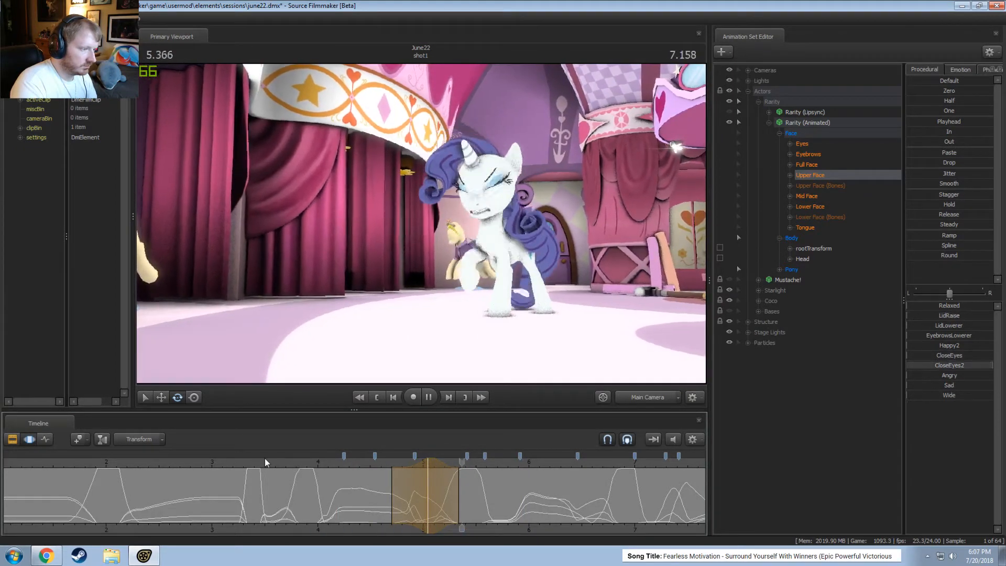
key("space")
Play the following section of the shot, replaying Rarity's upper face motion from about 6.7 to 7.75 seconds
middle_click_drag(601, 523, 422, 514)
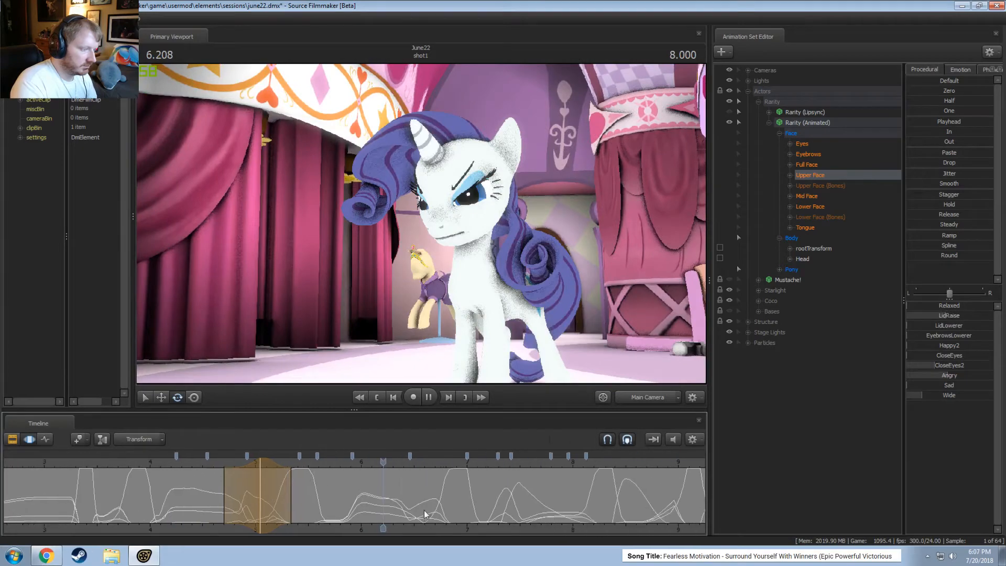
key("space")
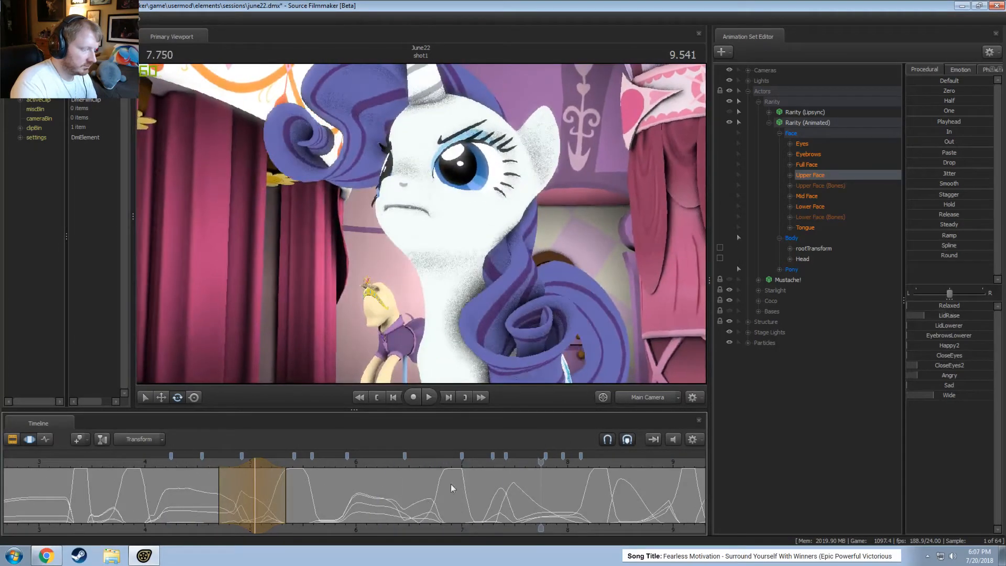
left_click(421, 459)
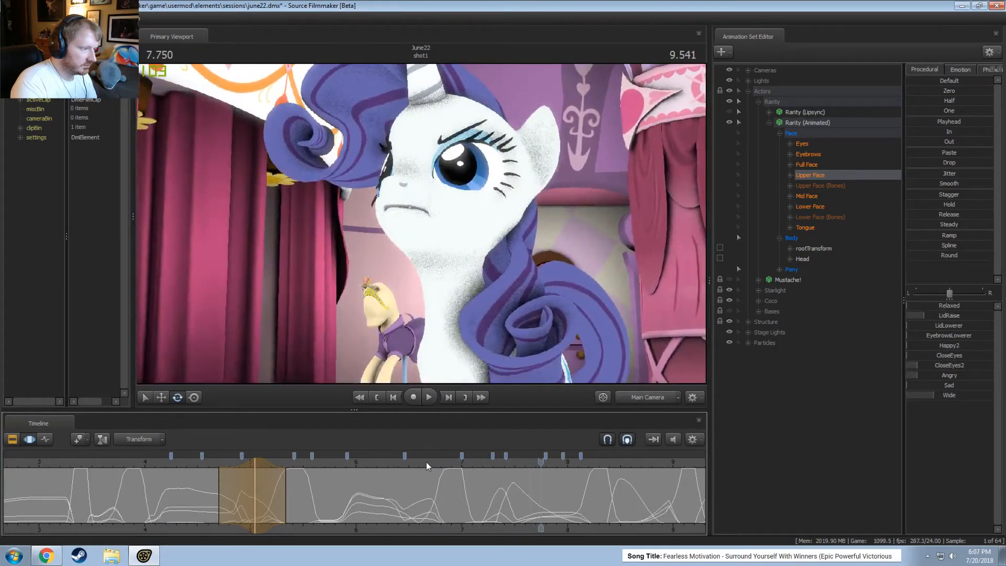
key("space")
left_click(427, 461)
key("space")
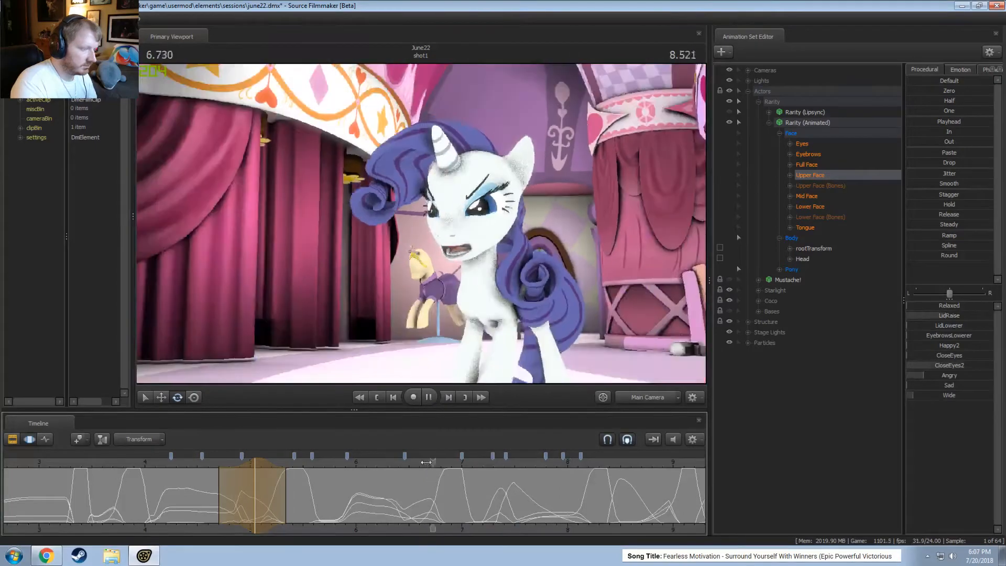
key("space")
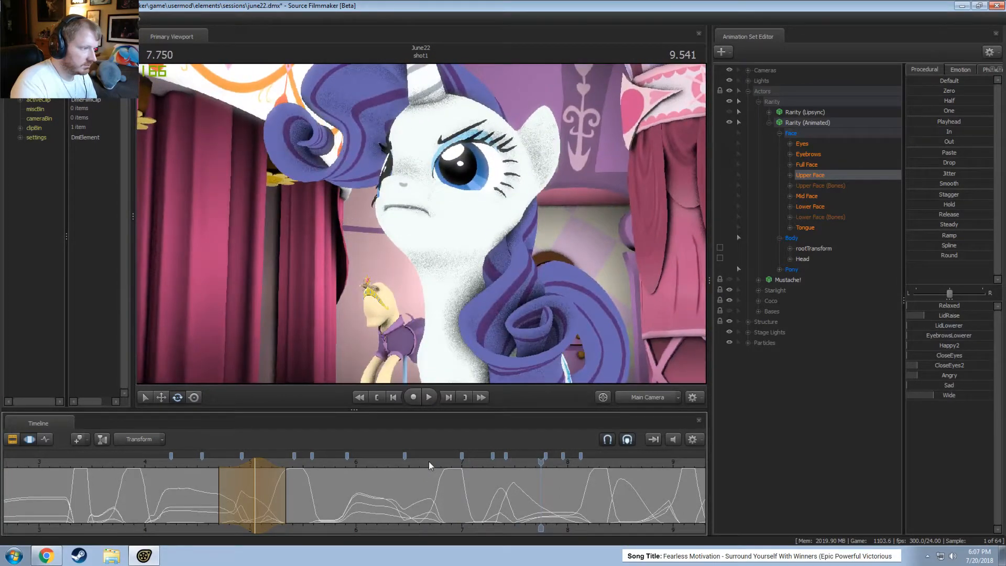
Place a new Upper Face time selection at 7.541 seconds, spanning about 7.3 to 8.1 seconds
middle_click_drag(513, 526, 404, 525)
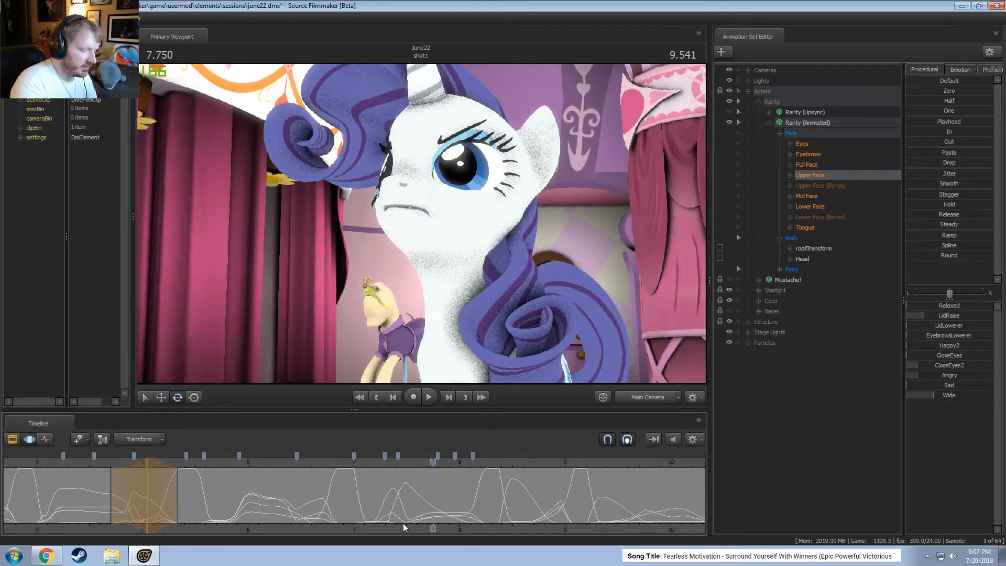
key("shift")
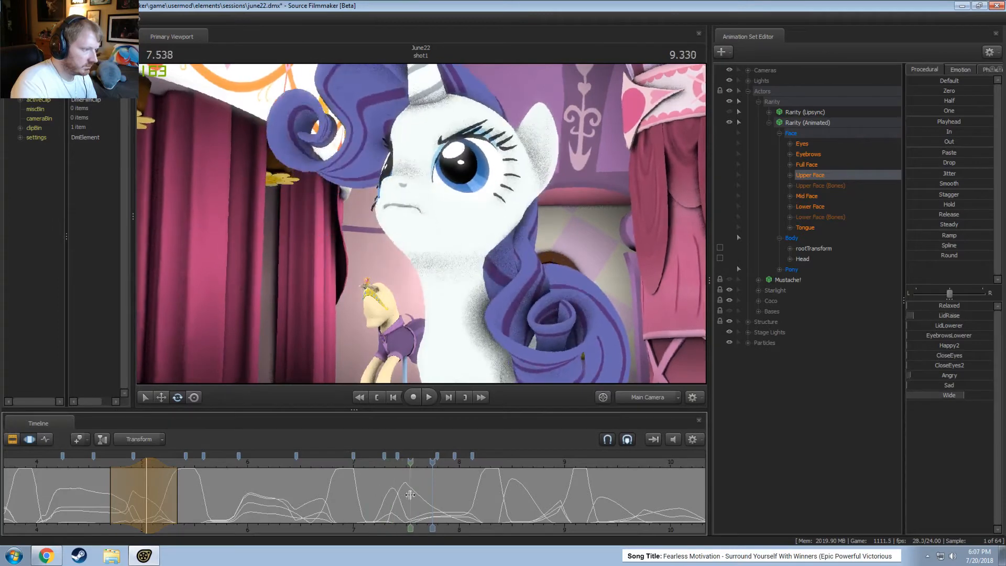
left_click(411, 495, "shift")
scroll(407, 495, "up", 5, "shift")
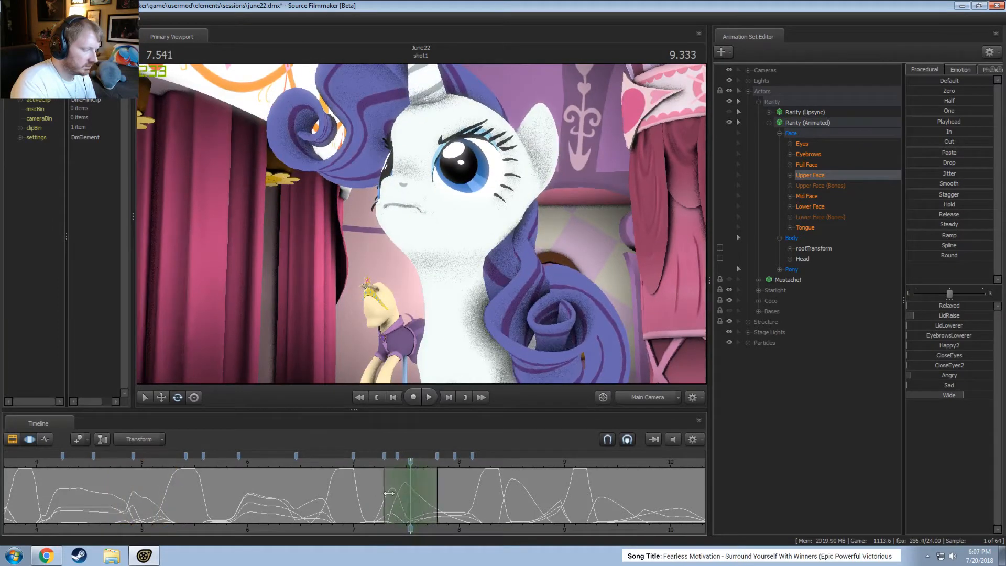
left_click_drag(444, 501, 474, 502)
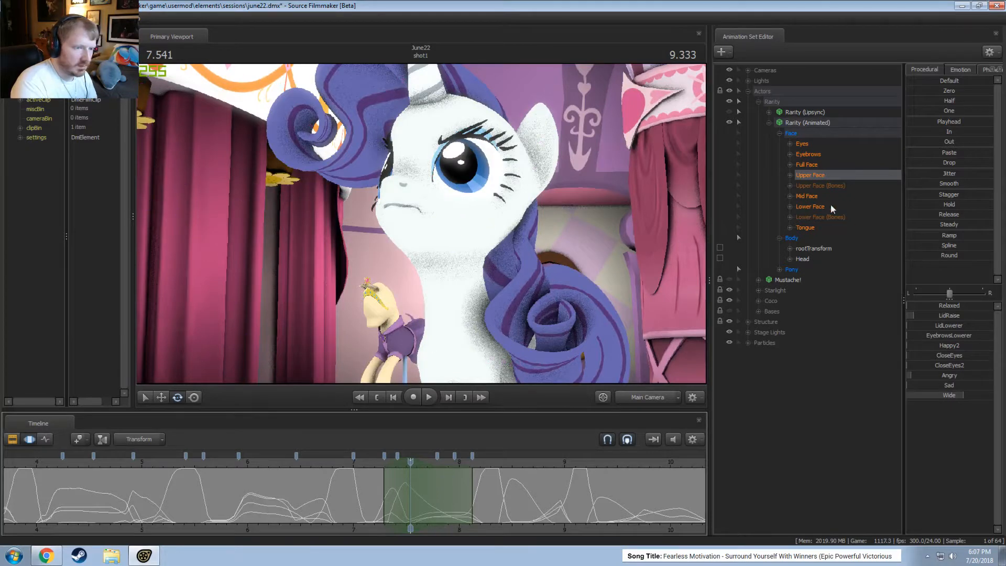
Select LeftEyeLidUpper in the Upper Face (Bones) group and adjust its pose at 7.541 seconds
left_click(790, 185)
left_click(817, 196)
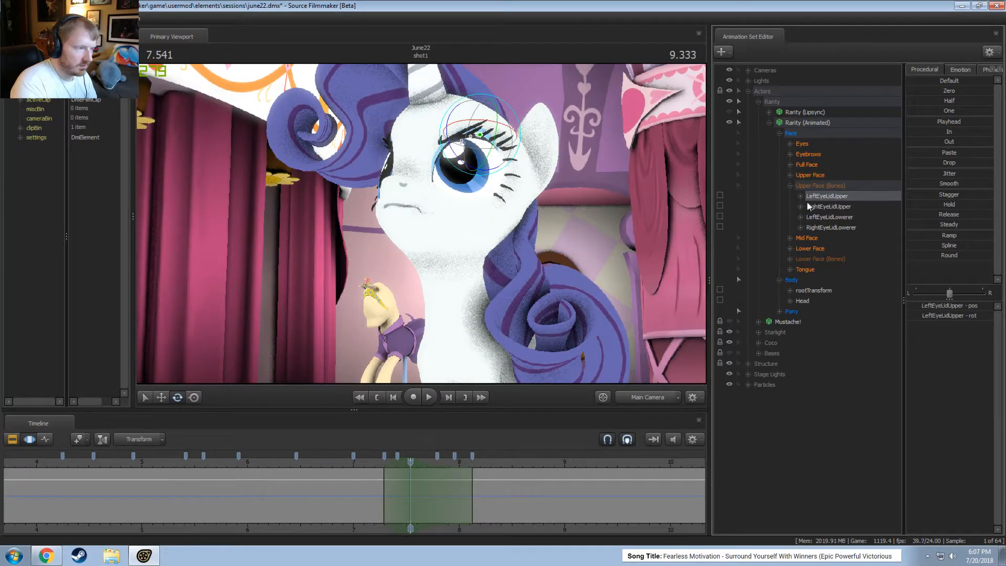
left_click_drag(482, 157, 465, 164)
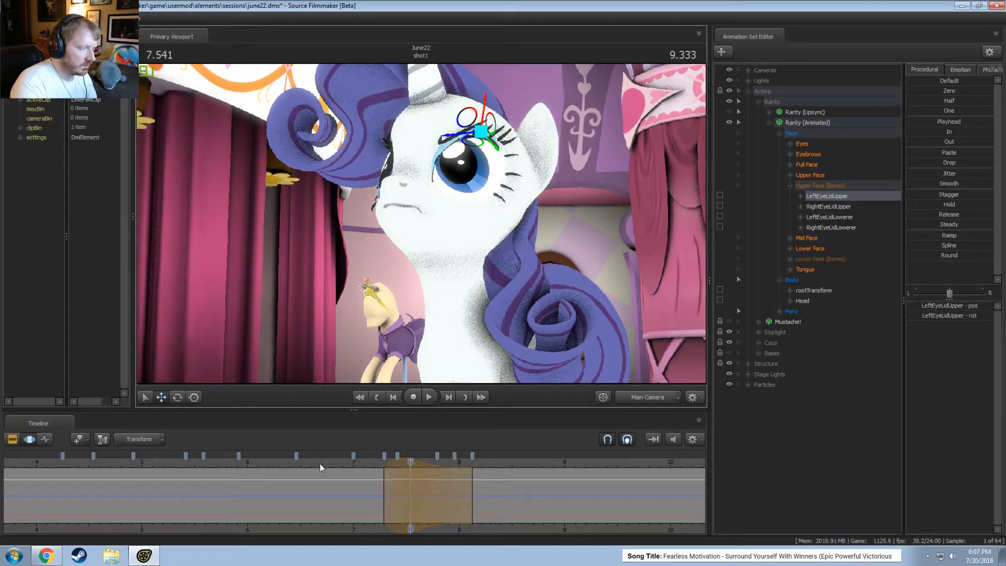
Play the eyelid change from about 7 seconds and extend the end of its time selection to about 8.3 seconds
left_click(352, 464)
key("space")
key("space")
left_click(353, 468)
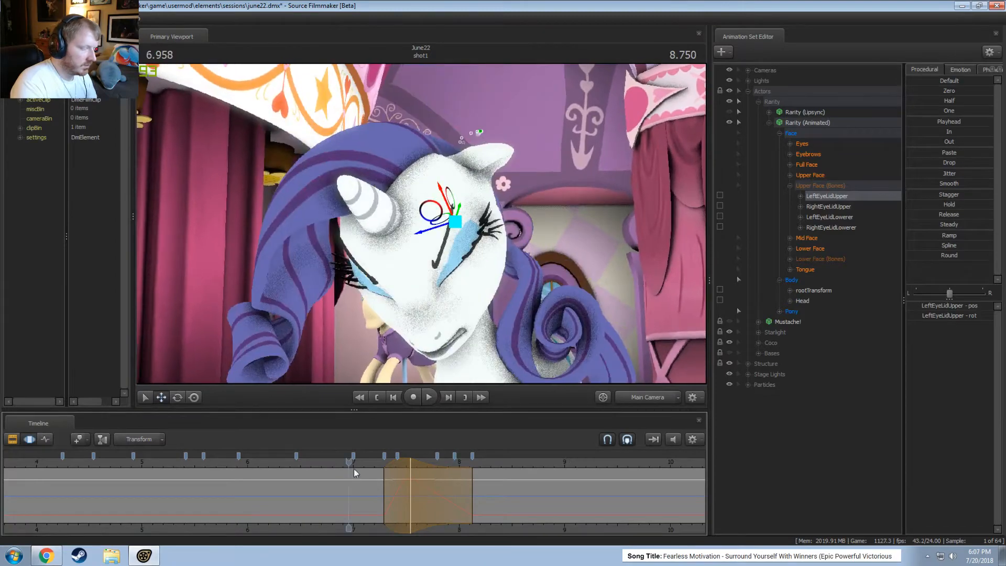
mouse_move(476, 495)
left_mouse_down()
mouse_move(514, 497)
mouse_move(490, 504)
left_mouse_up()
key("shift")
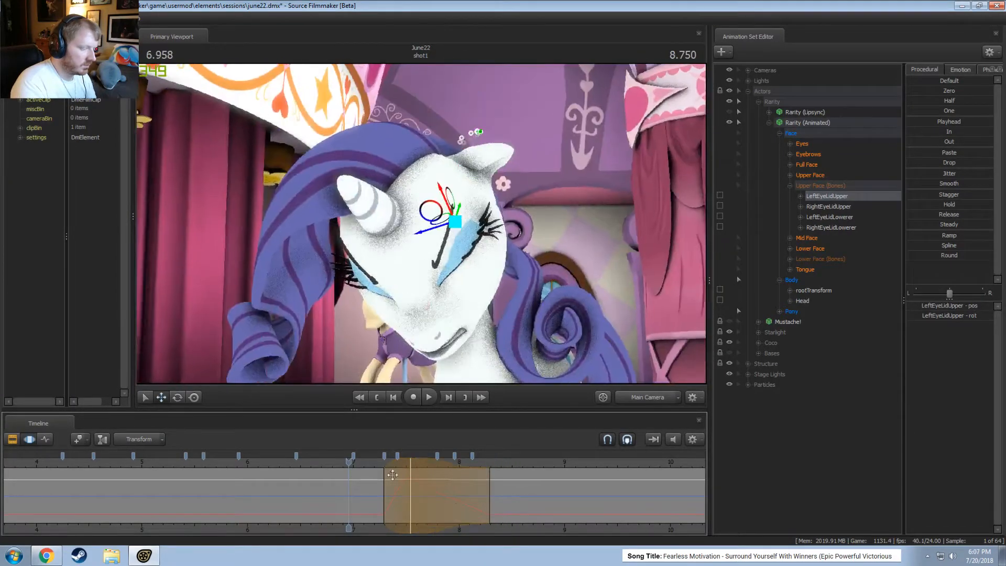
Replay the LeftEyeLidUpper motion several times from about 7 seconds to examine the eyelid
left_click(369, 462)
key("space")
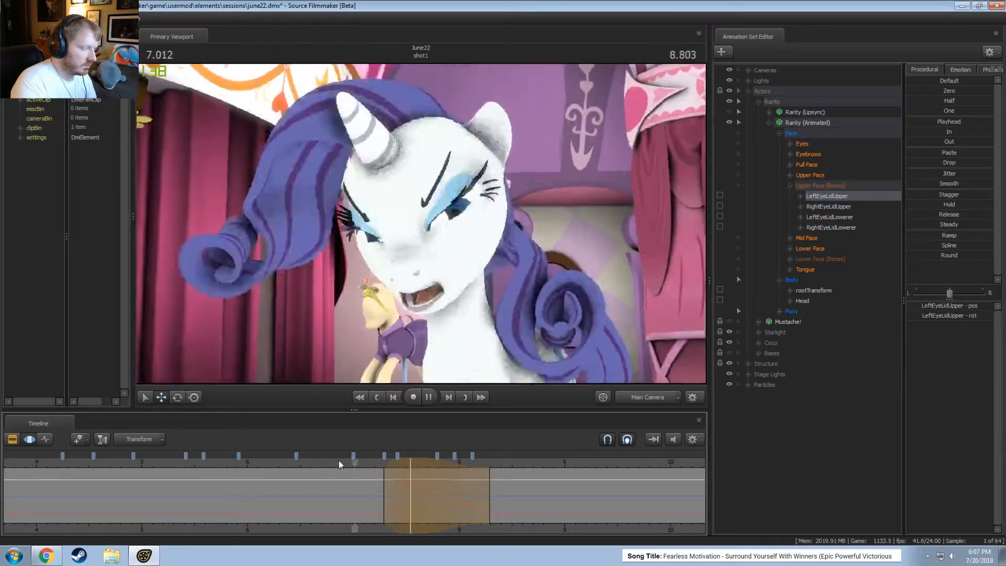
left_click(346, 462)
key("space")
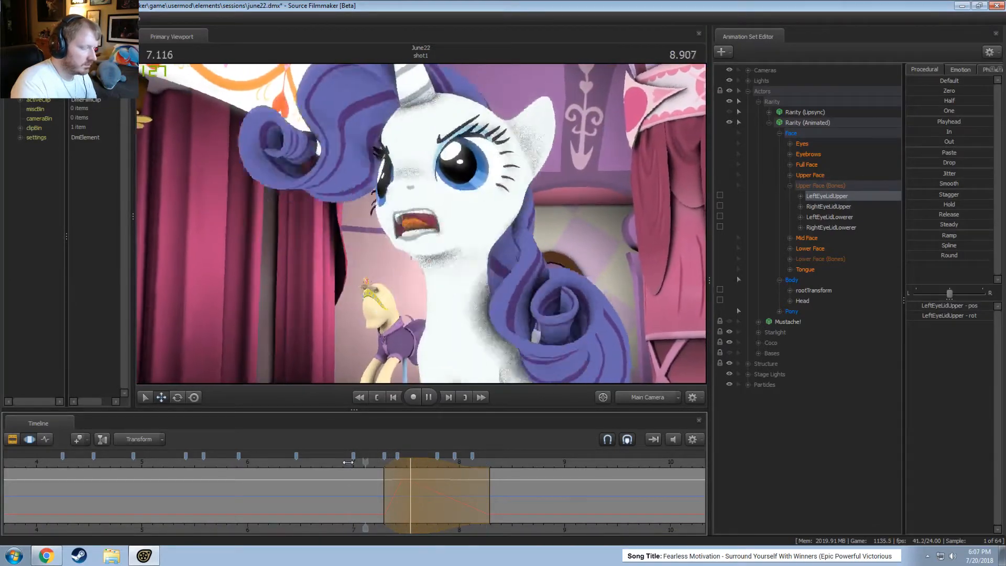
key("space")
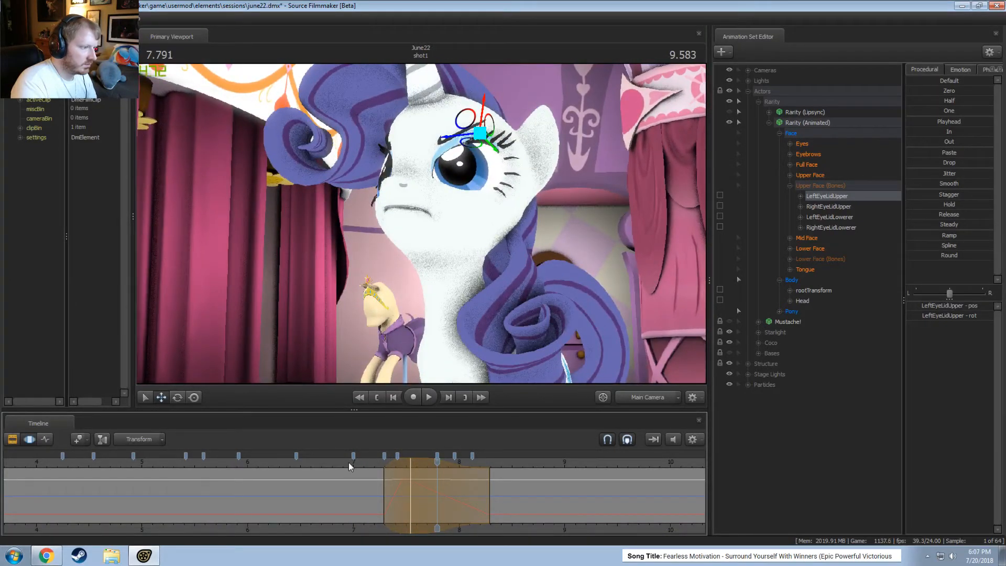
left_click(348, 462)
key("space")
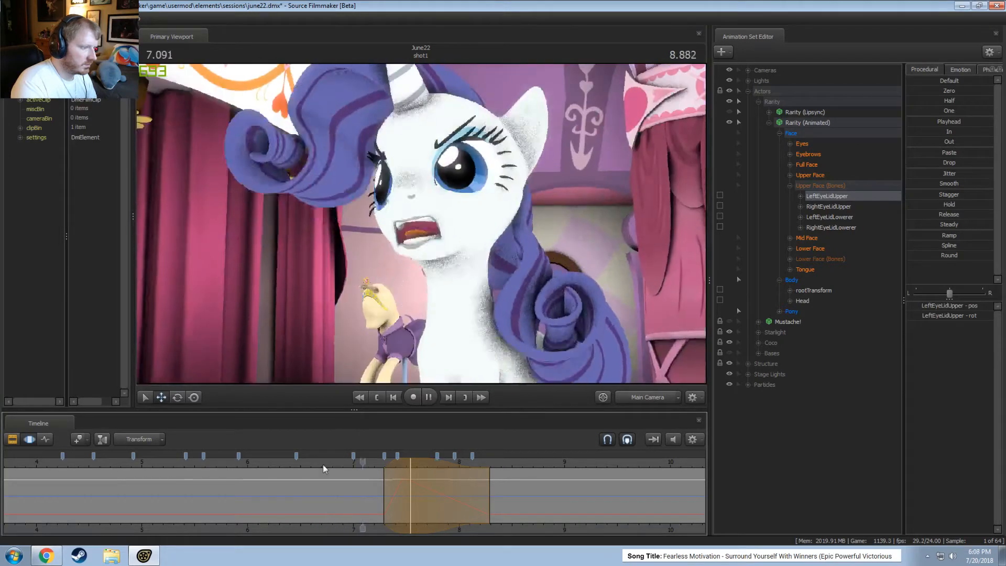
key("space")
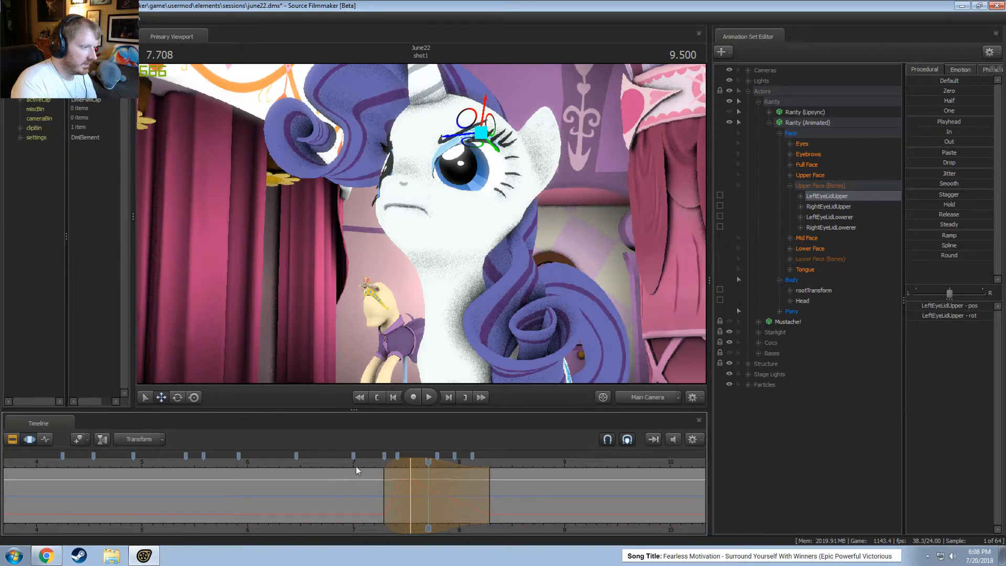
Toggle the viewport lighting from the Clip Editor and play the eyelid motion from about 6.8 seconds in the Motion Editor
key("F2")
right_click(449, 326)
left_click(463, 352)
key("F3")
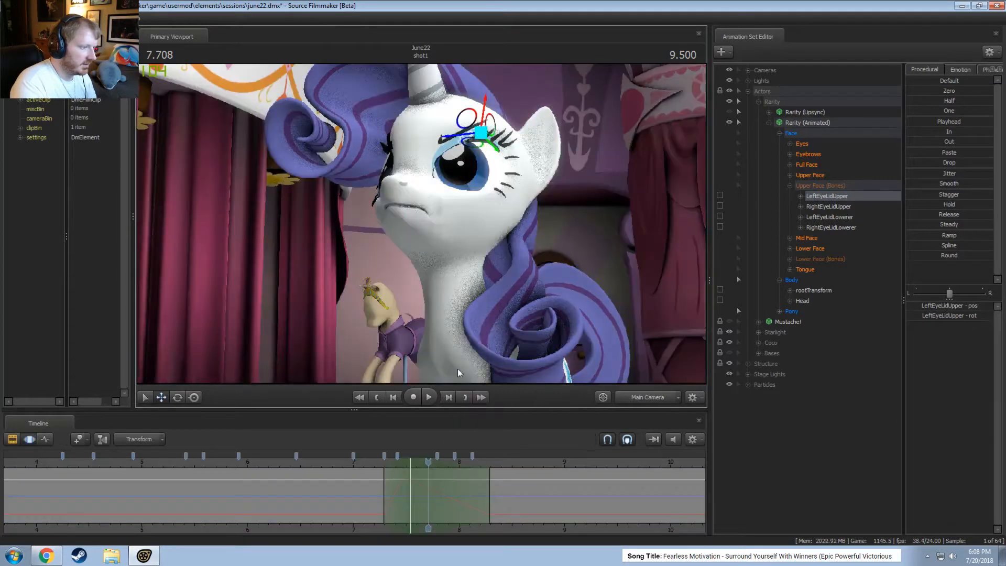
left_click(331, 463)
key("space")
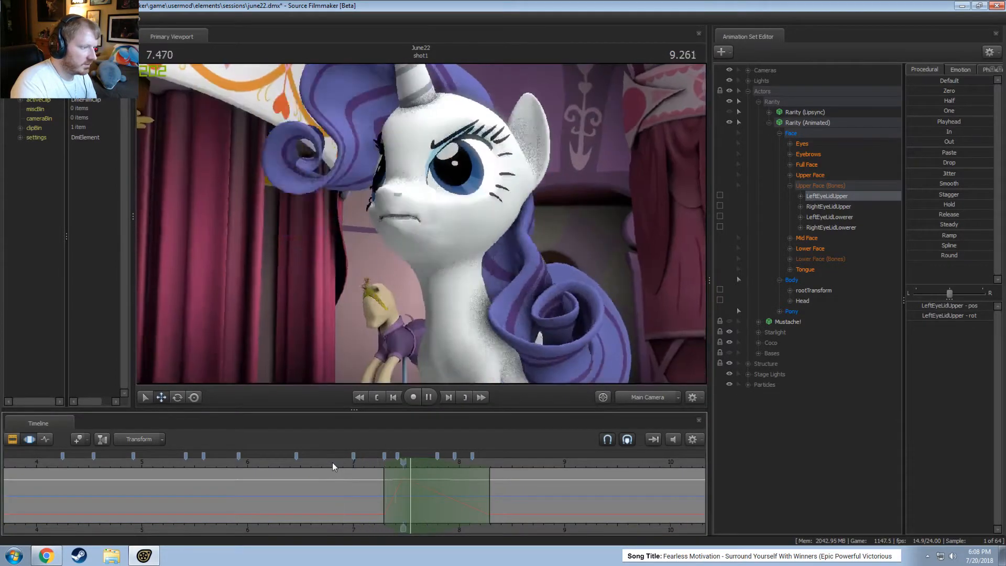
key("F2")
key("space")
Switch the viewport back to its previous lighting and replay the shot from about 6.65 seconds in the Clip Editor
key("F3")
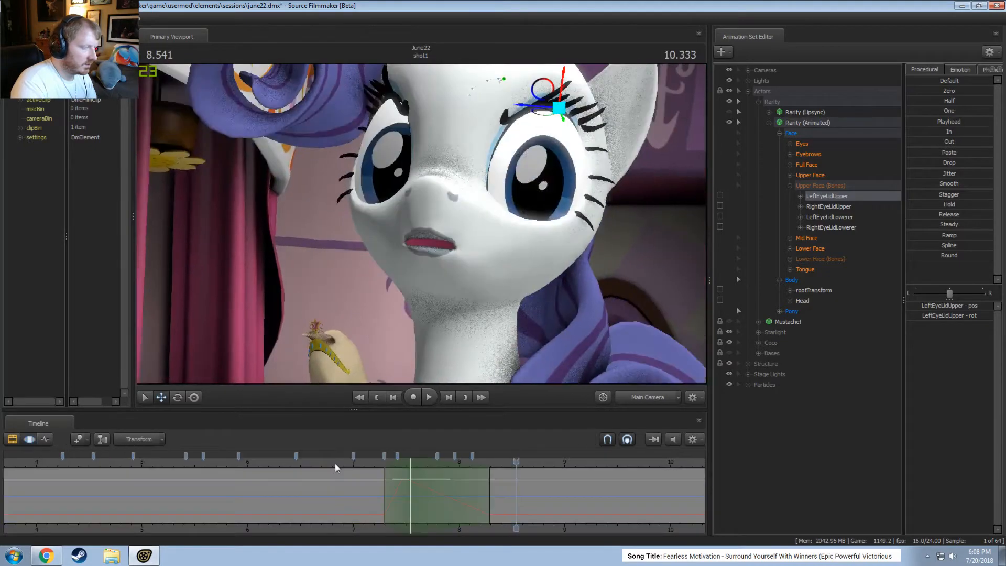
right_click(417, 264)
left_click(438, 296)
key("F2")
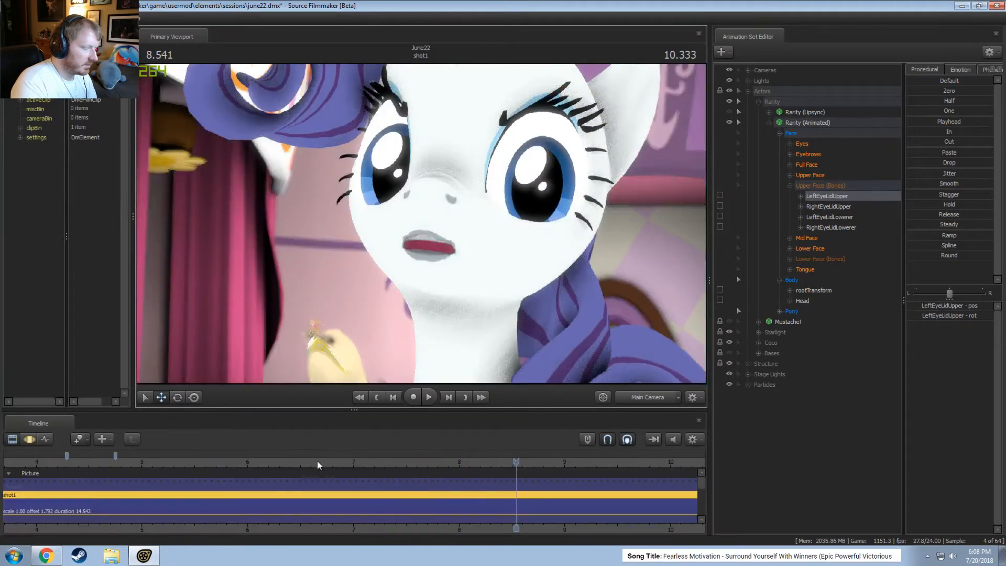
left_click(316, 460)
key("space")
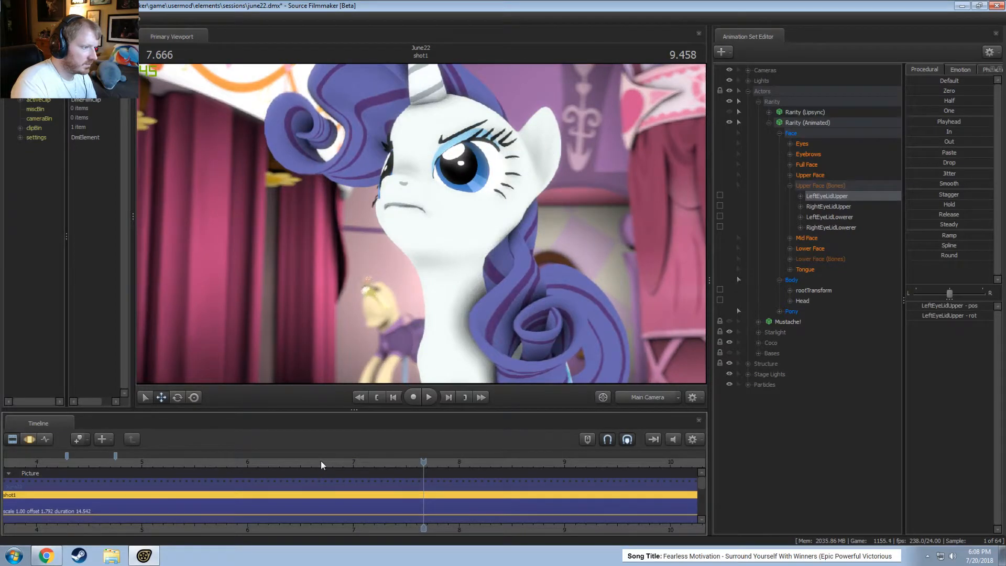
Raise the LeftEyeLidLowerer bone slightly at about 7.54 seconds in the Motion Editor
key("F3")
left_click_drag(423, 461, 410, 462)
left_click(828, 217)
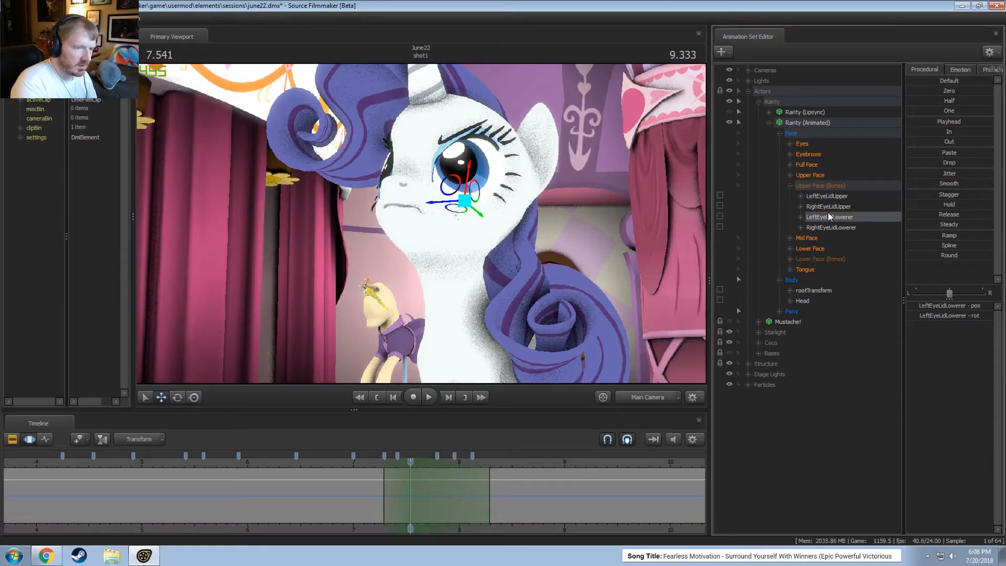
key("e")
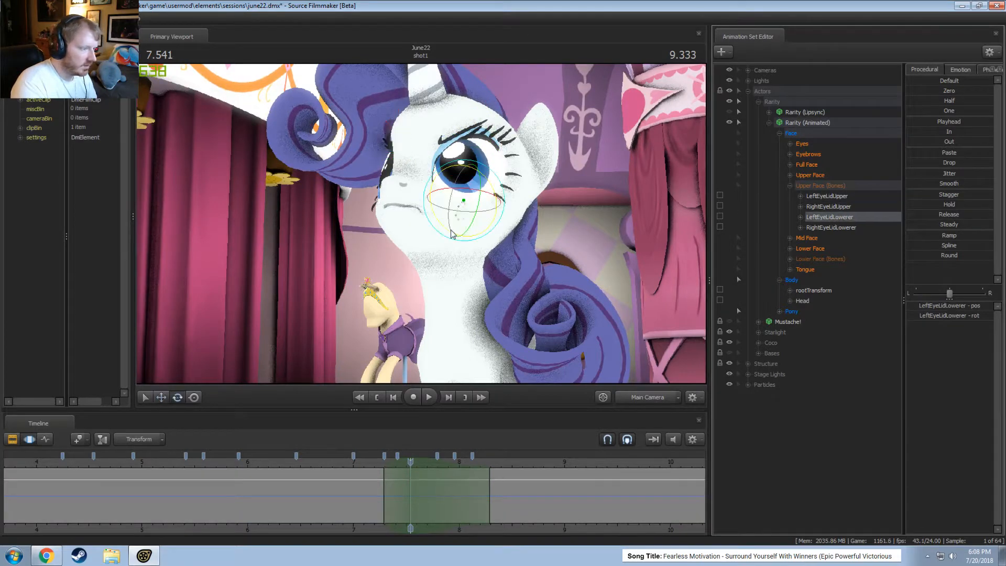
key("w")
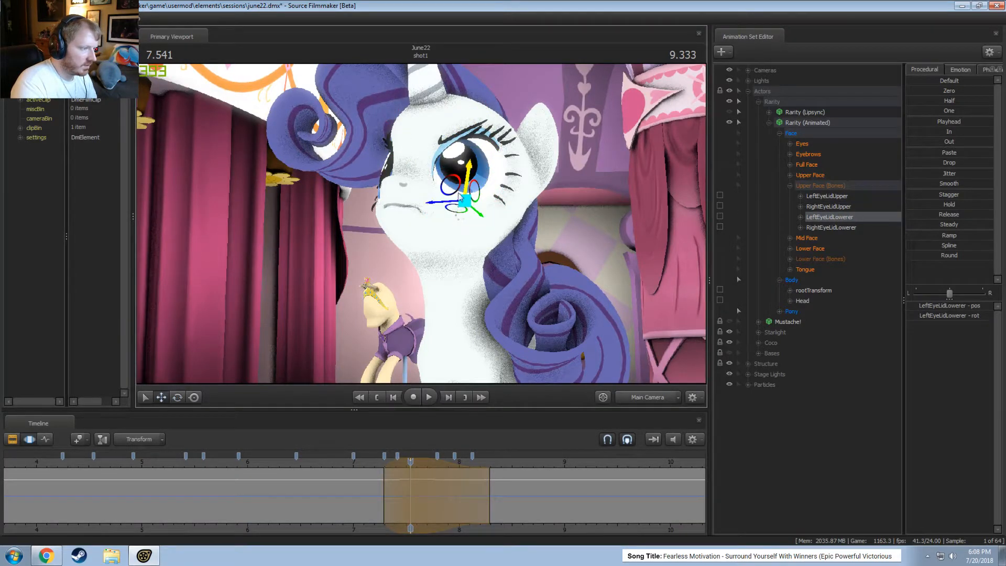
left_click_drag(459, 196, 467, 174)
Toggle the viewport lighting and play the eyelid motion from about 6.75 seconds in the Clip Editor and Motion Editor
key("F2")
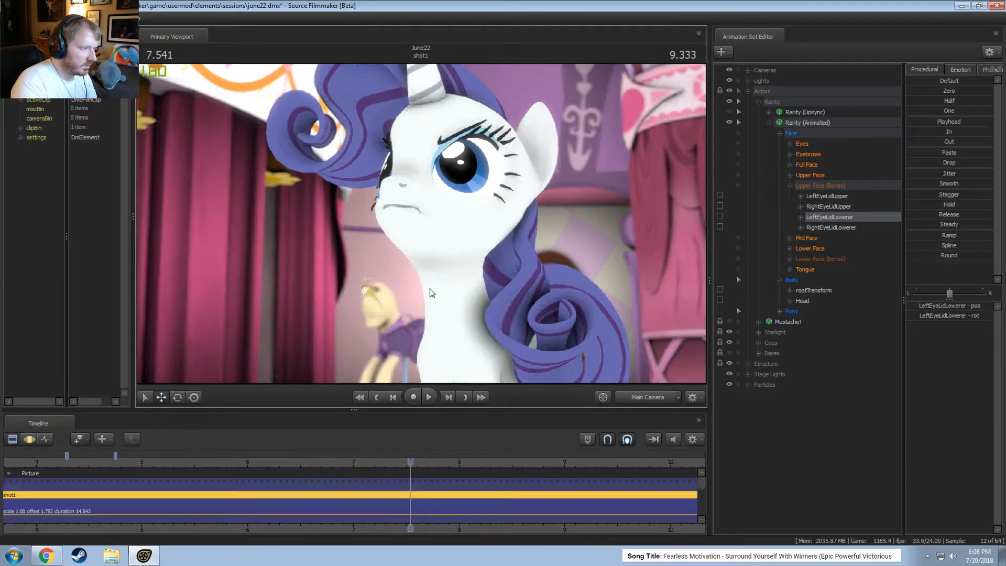
right_click(470, 254)
left_click(484, 283)
key("F3")
key("F2")
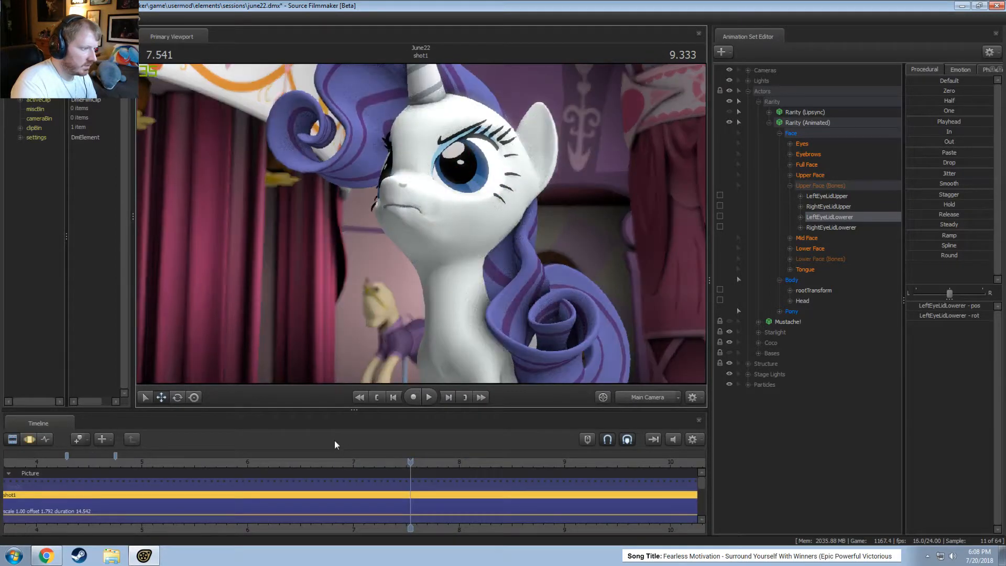
left_click(328, 461)
key("space")
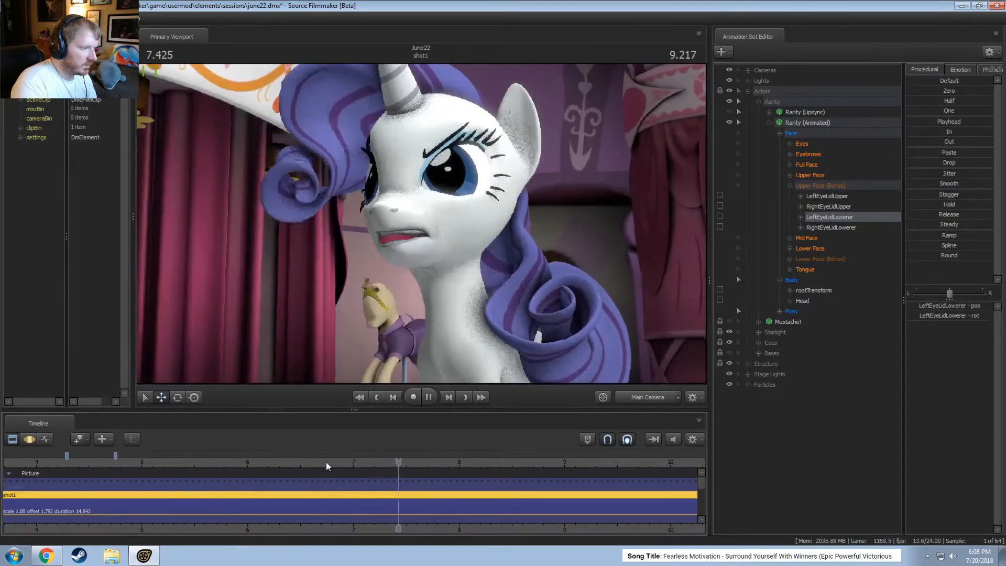
key("space")
key("F3")
key("space")
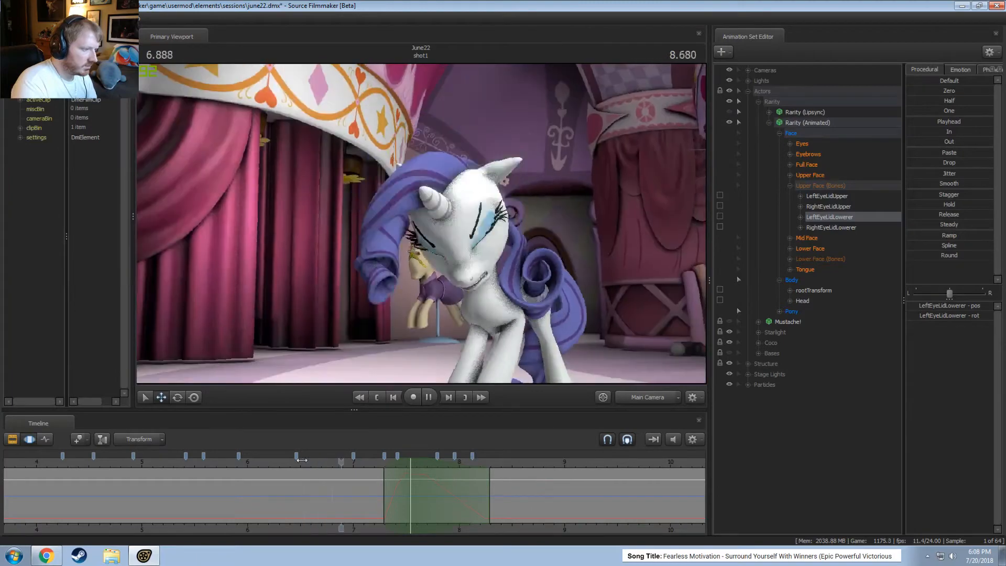
Switch the viewport back to its previous lighting and play the shot several times, restarting from about 8.3 to 8.5 seconds
key("F2")
right_click(391, 278)
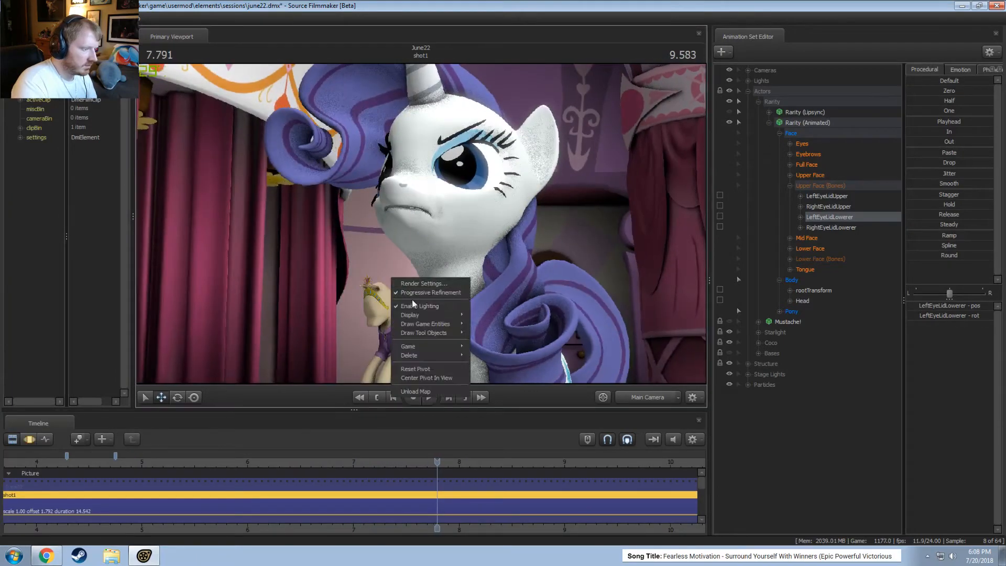
left_click(411, 300)
key("F2")
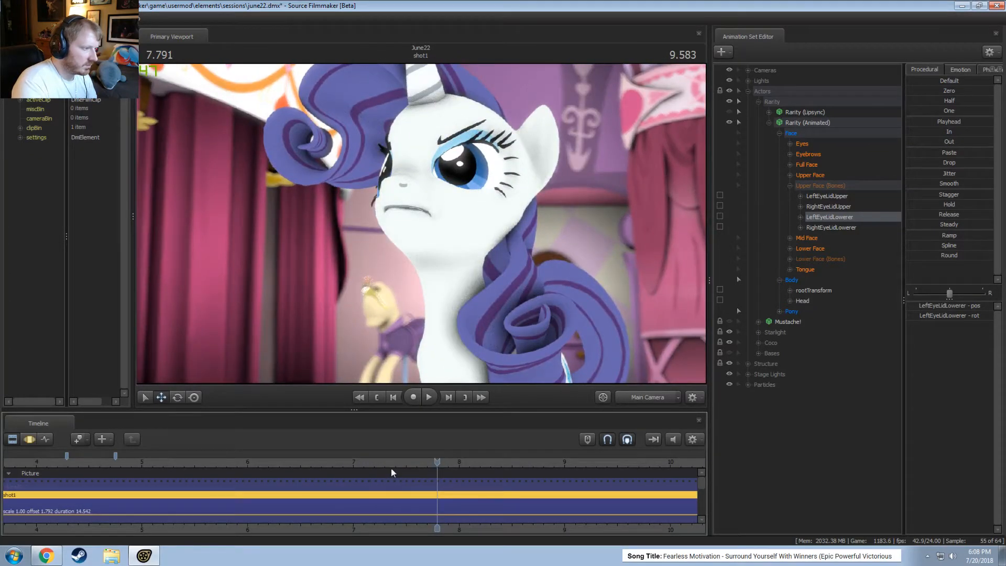
left_click(193, 451)
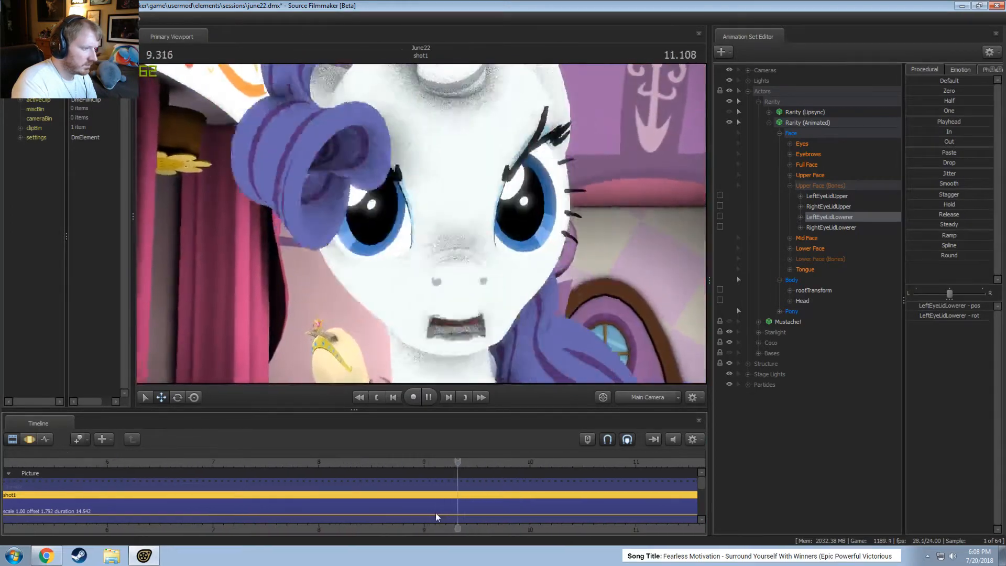
key("space")
left_click(347, 464)
key("space")
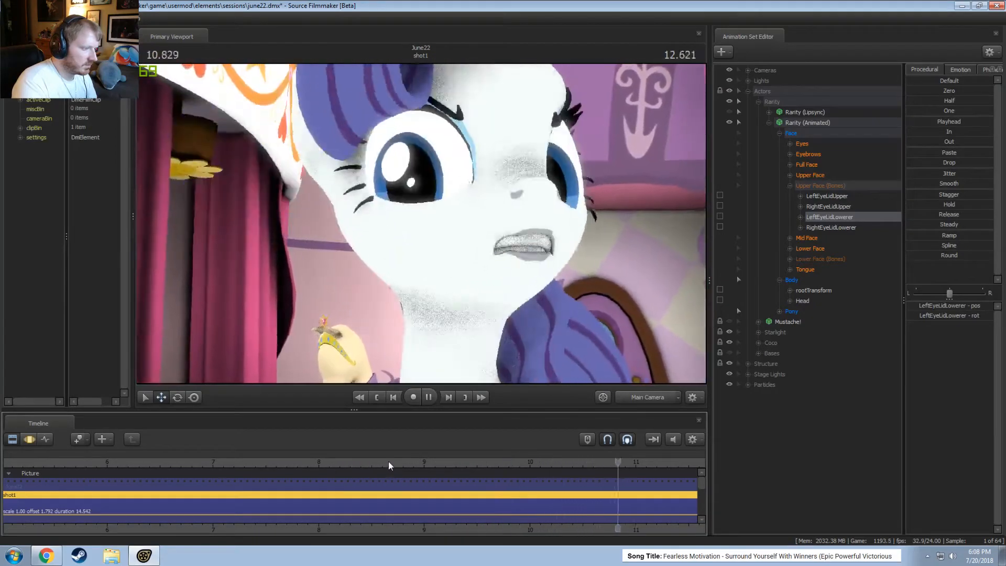
left_click_drag(429, 464, 368, 452)
key("space")
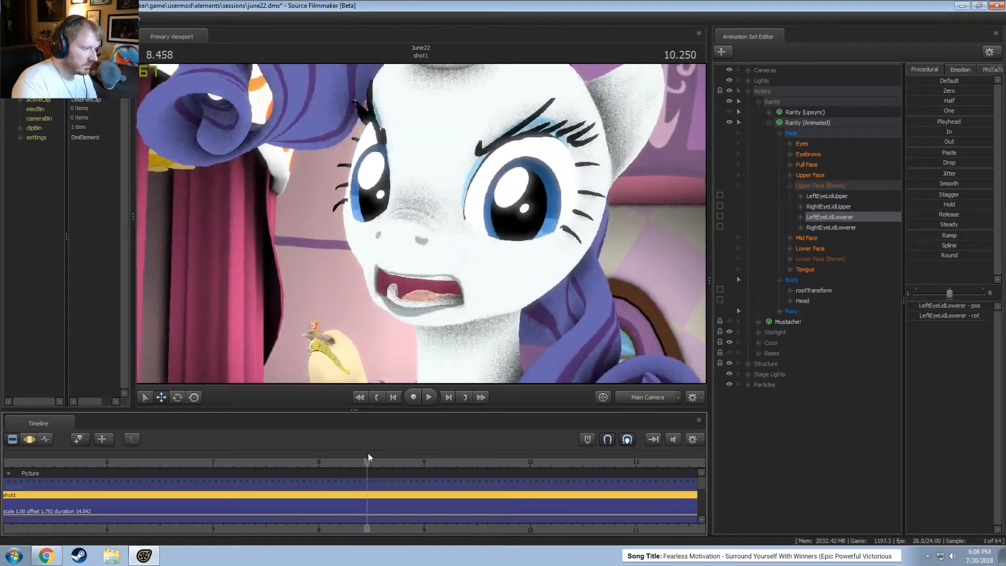
key("space")
key("space")
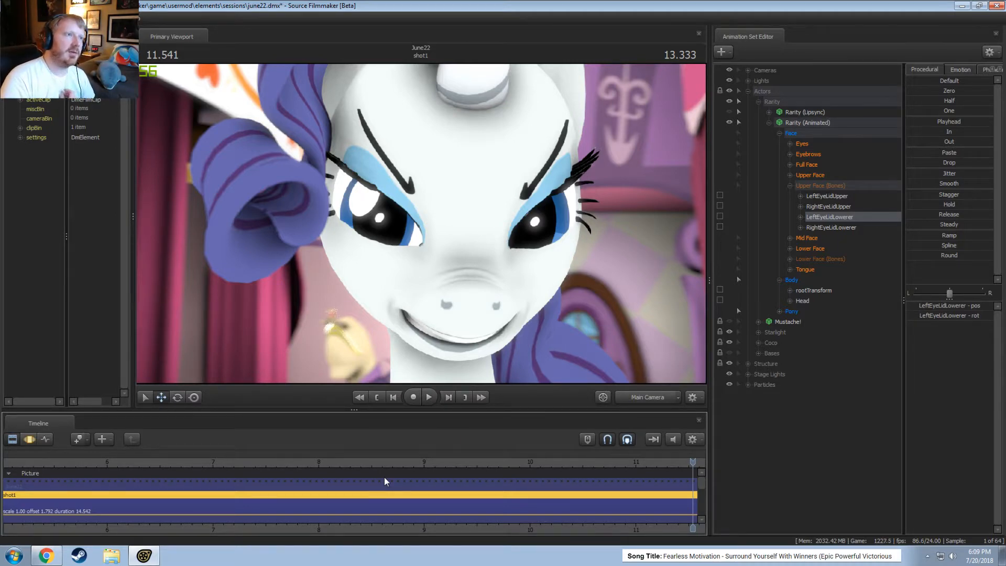
Fit the whole of shot1 in the timeline and play Rarity's earlier motion from about 3.4 and 2.9 seconds
scroll(393, 480, "down", 6)
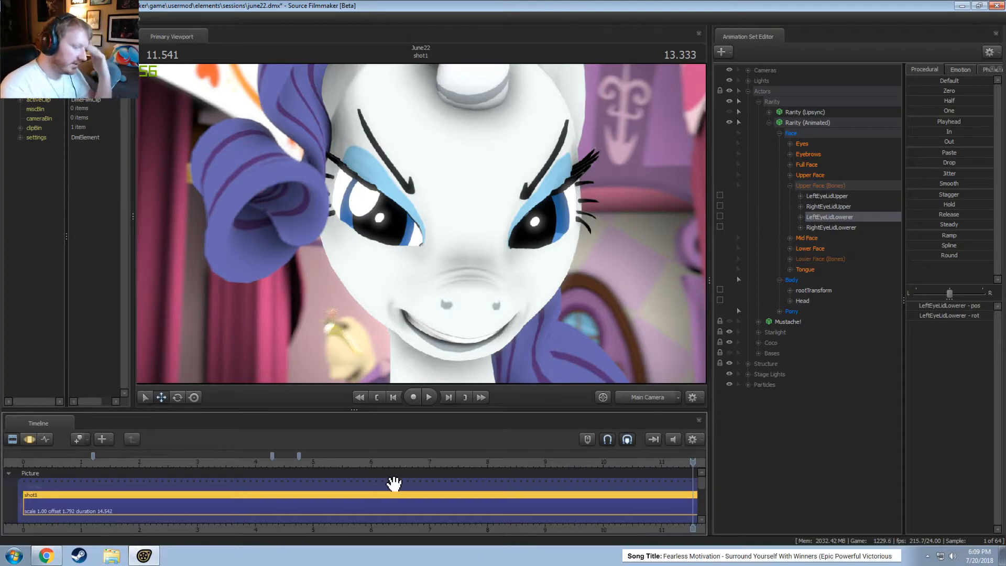
left_click_drag(438, 528, 313, 527)
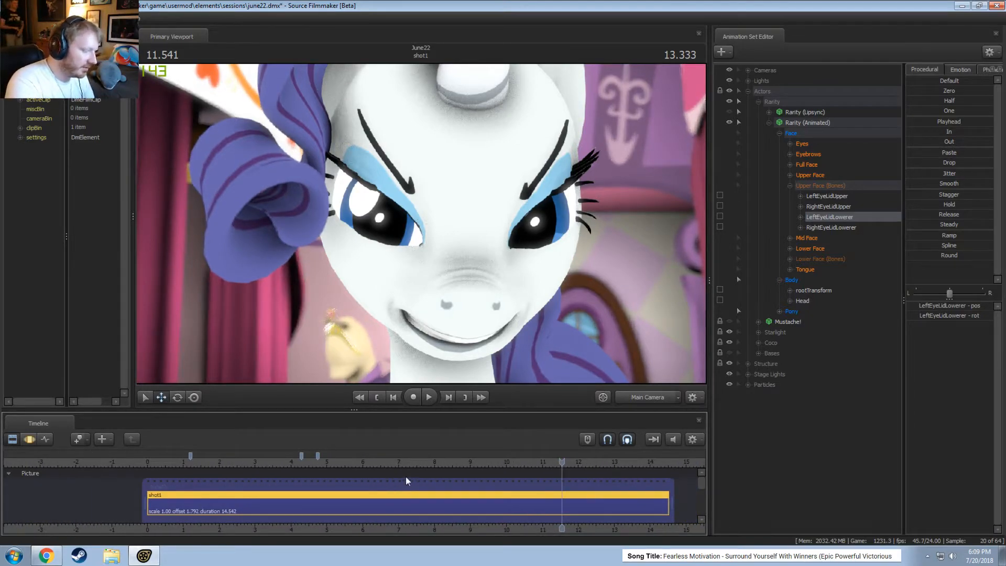
left_click_drag(562, 460, 337, 448)
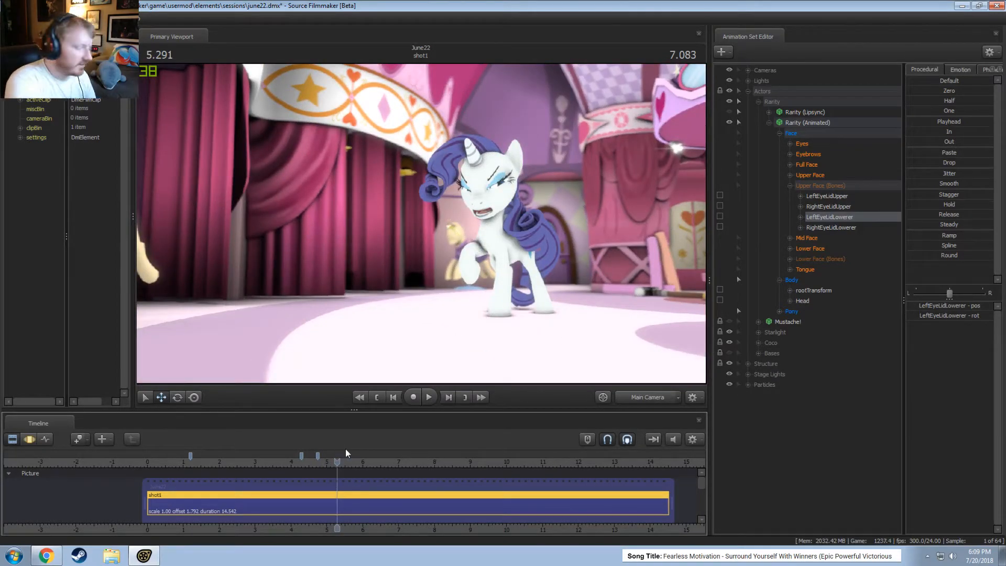
left_click(270, 463)
key("space")
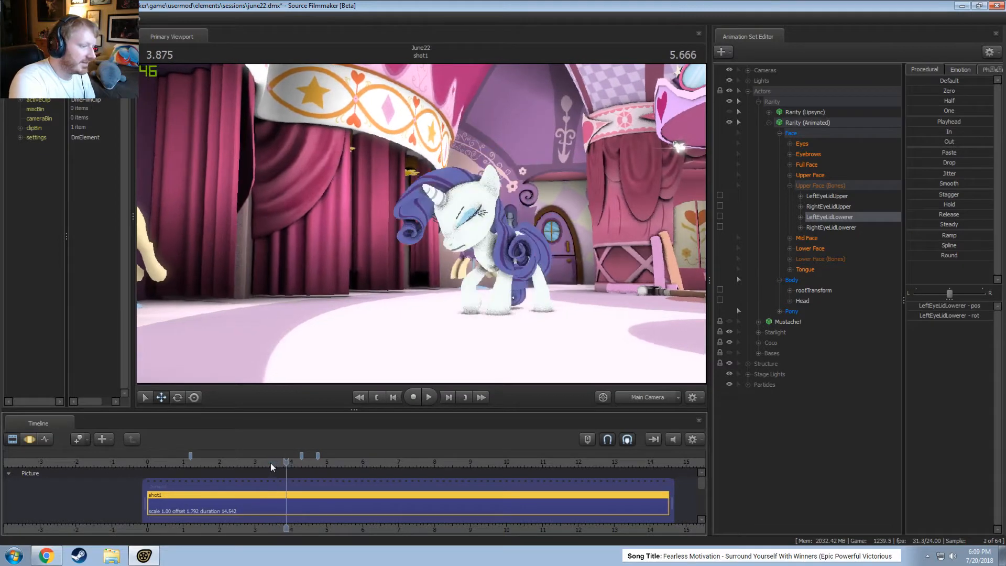
left_click(251, 461)
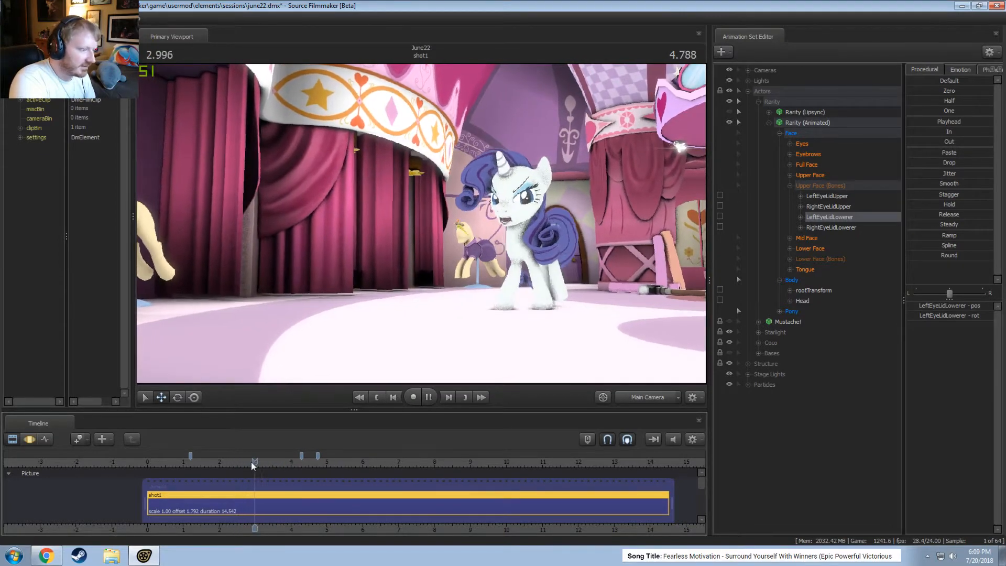
key("space")
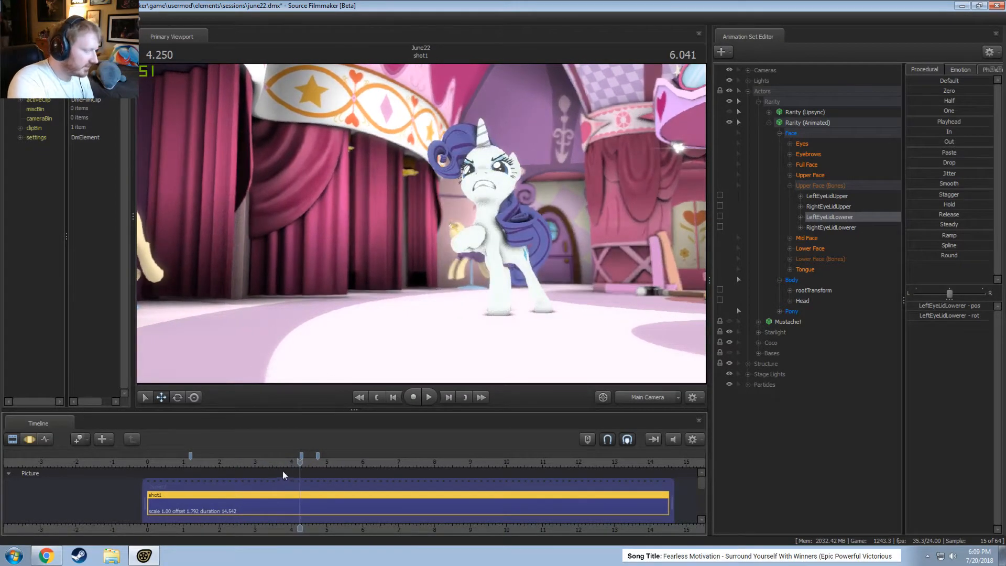
Play the opening of the shot from about 1 second and park the playhead at 1.5 seconds
left_click(301, 463)
left_click_drag(302, 470, 183, 461)
key("space")
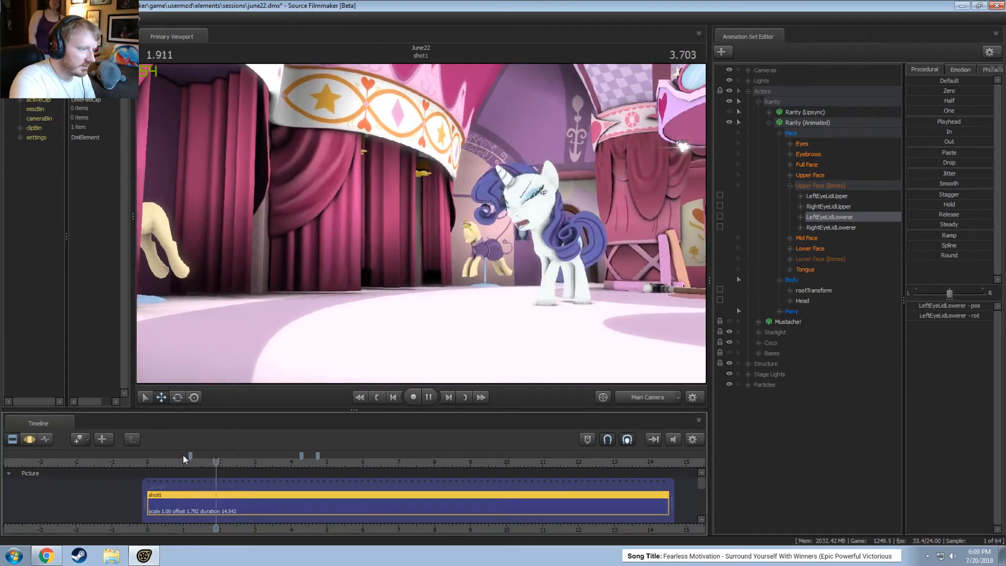
key("space")
left_click(191, 460)
left_click_drag(192, 461, 201, 461)
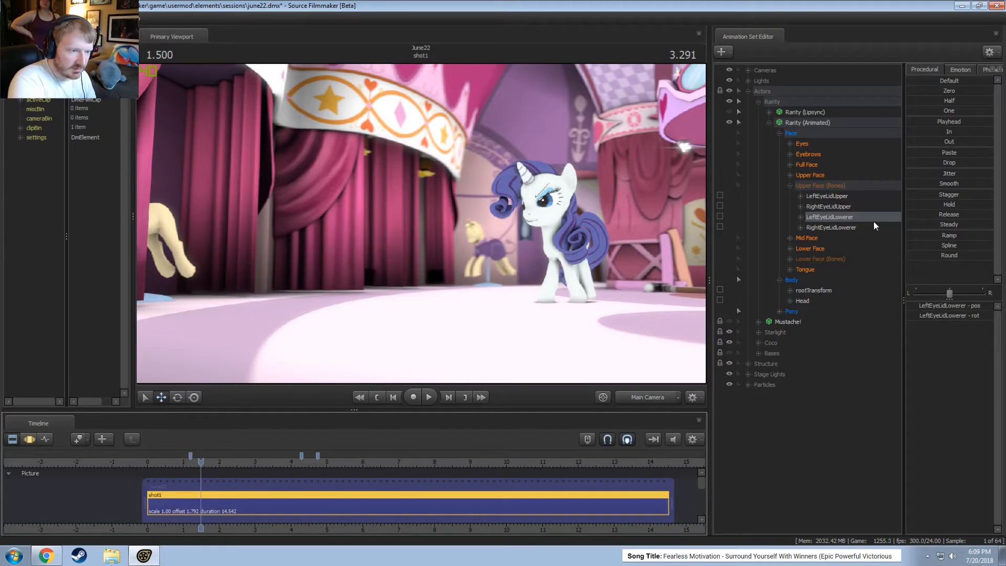
Collapse Upper Face (Bones), expand Rarity's Eyebrows group and select all its controls at about 3.7 seconds in the Motion Editor
left_click(795, 188)
left_click(790, 154)
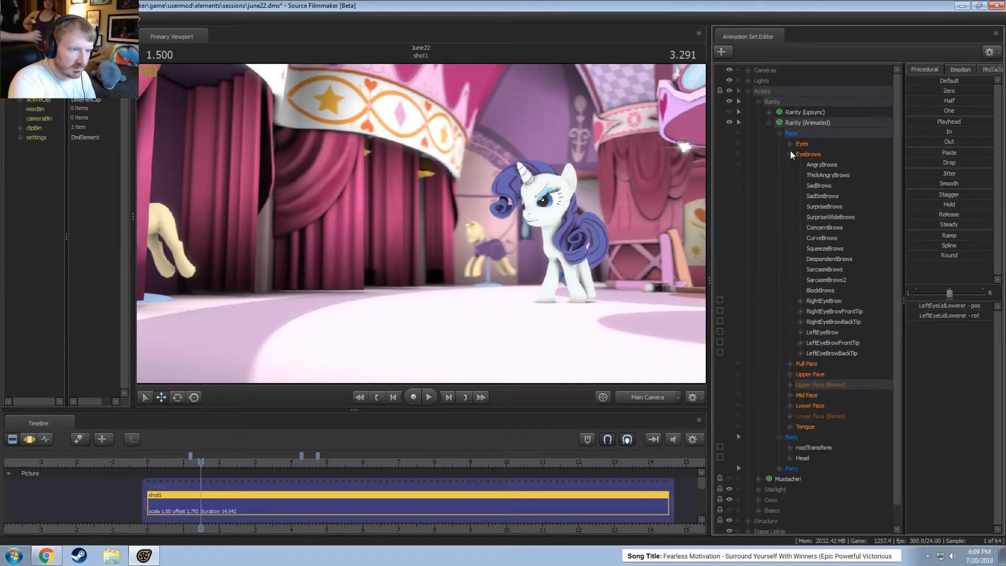
left_click(244, 459)
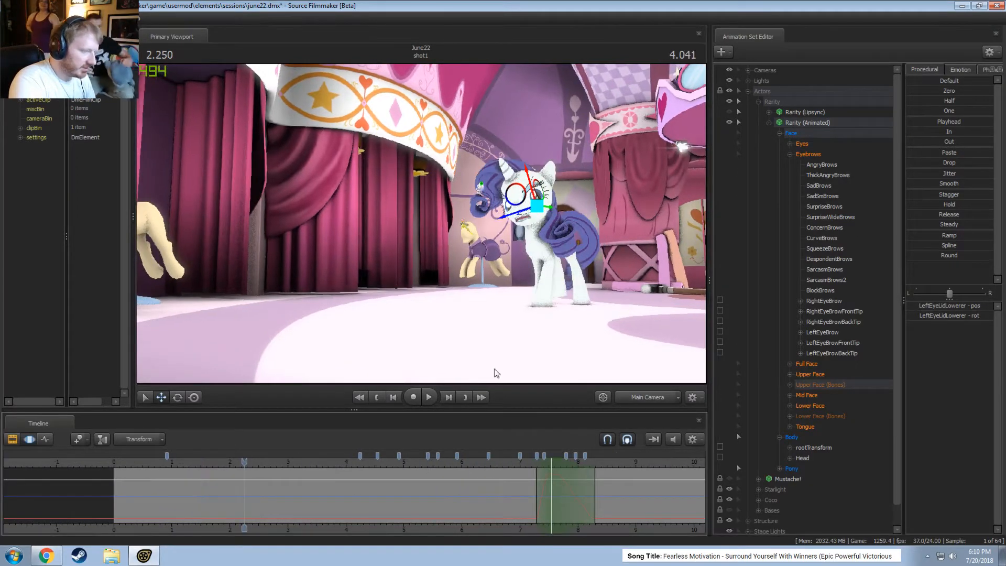
left_click(808, 154)
scroll(361, 481, "up", 2)
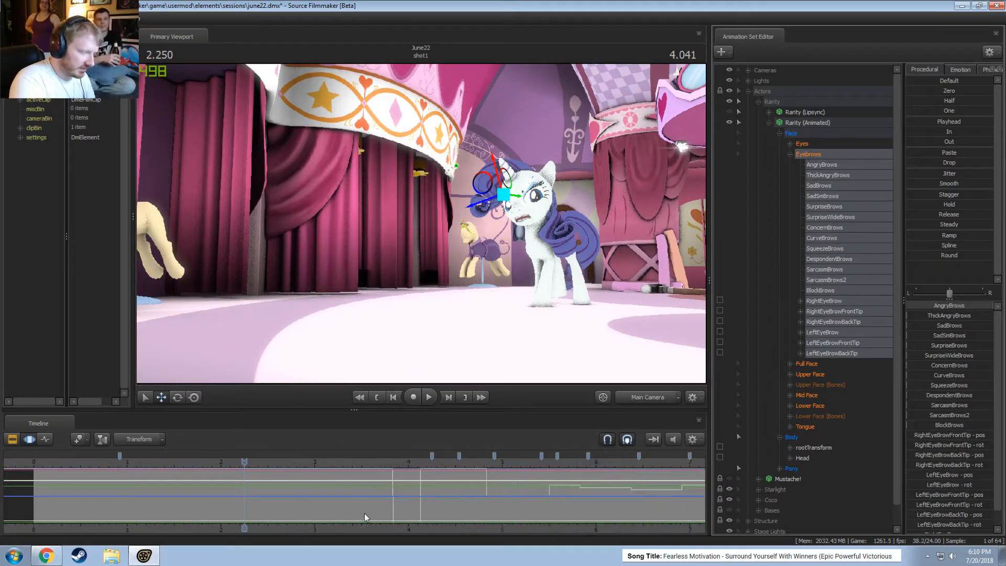
left_click(381, 495)
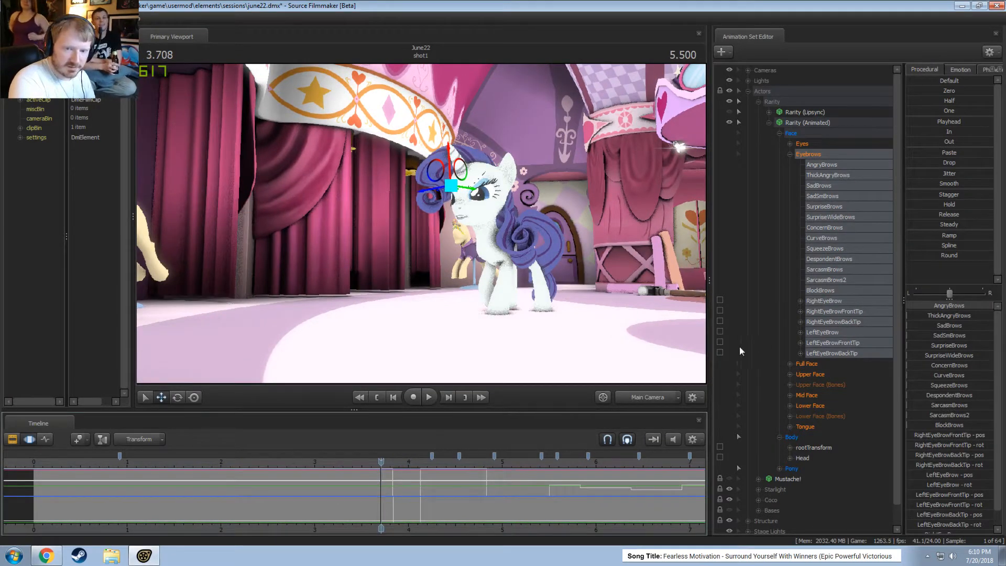
Examine Rarity's brow up close through the Work Camera between about 3.88 and 3.96 seconds with the LeftEyeBrow control selected
left_click_drag(380, 493, 404, 467)
left_click(651, 399)
key("w")
left_click_drag(421, 223, 445, 225)
left_click(819, 301)
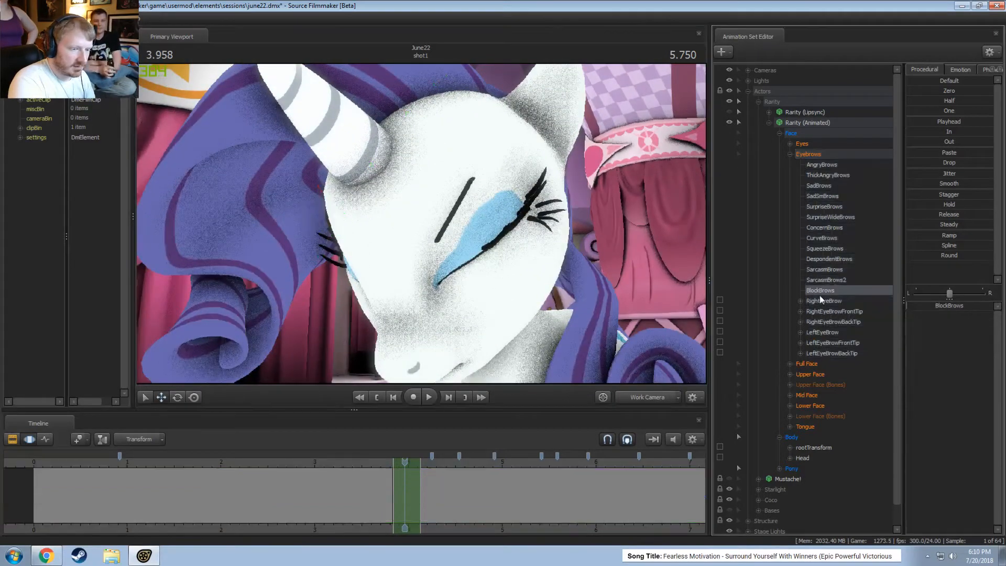
left_click(814, 332)
left_click_drag(565, 272, 587, 272, "alt")
left_click_drag(404, 479, 396, 475)
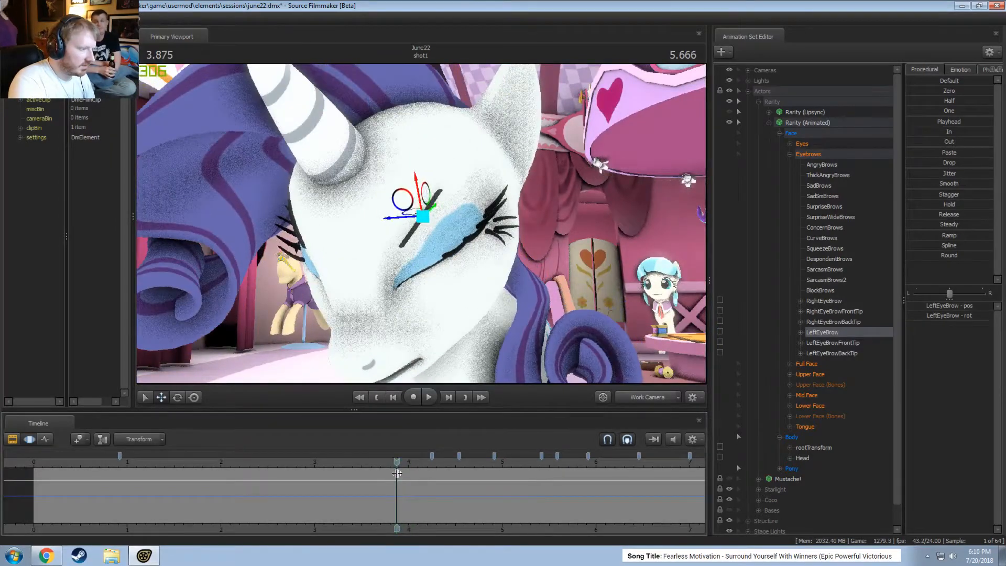
Return to the Main Camera and replay the brow change from about 3.6 seconds in the Clip Editor
left_click(634, 398)
key("F2")
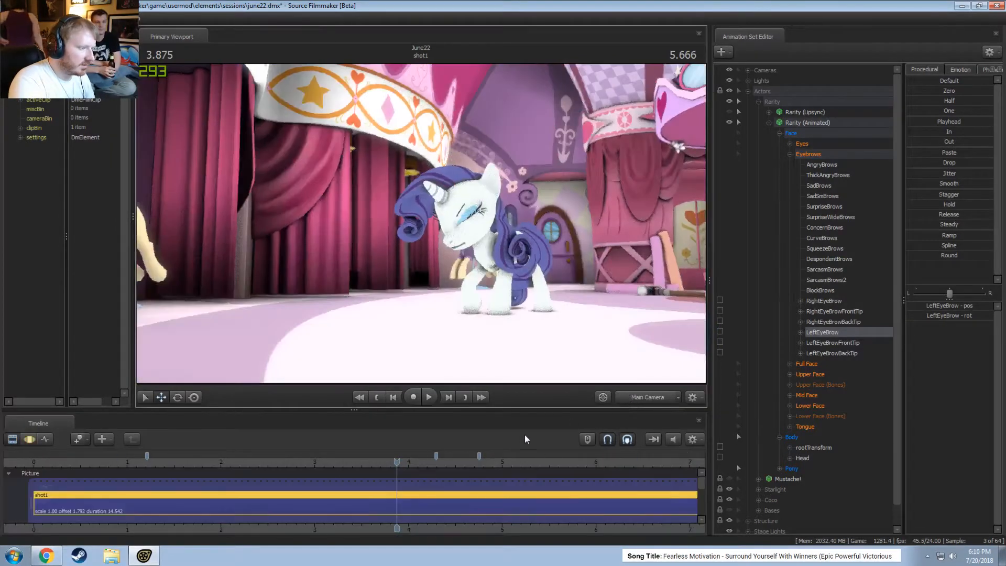
key("space")
key("space")
left_click(393, 462)
key("space")
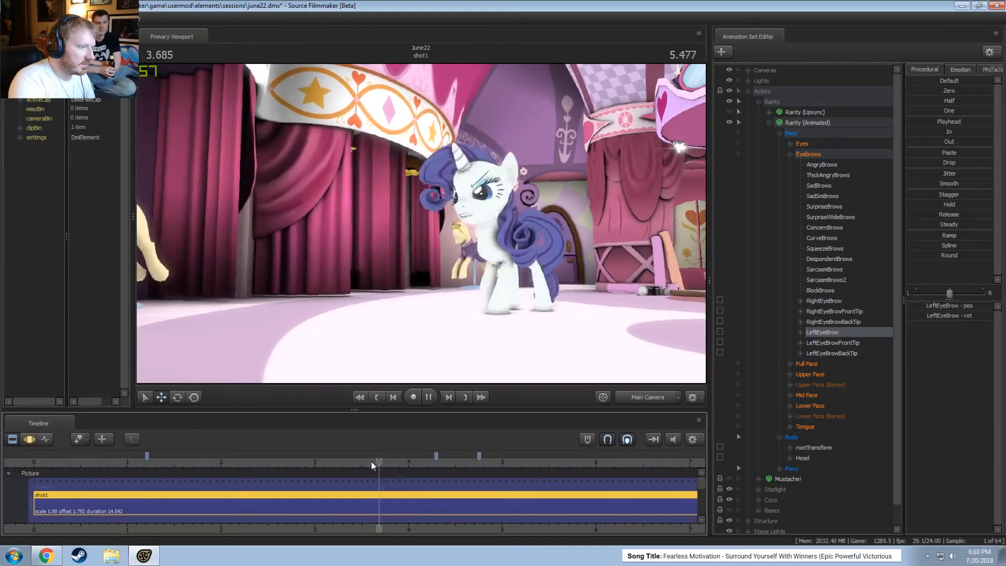
key("space")
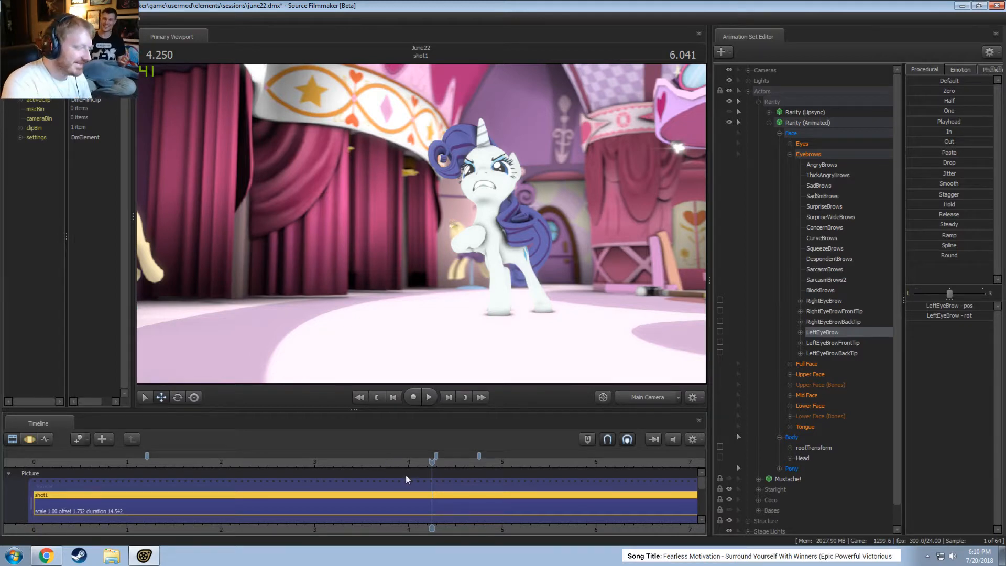
Try to smooth all Eyebrows controls over a time selection around 3.87 seconds and play the change from about 3.5 seconds
left_click_drag(406, 475, 371, 469)
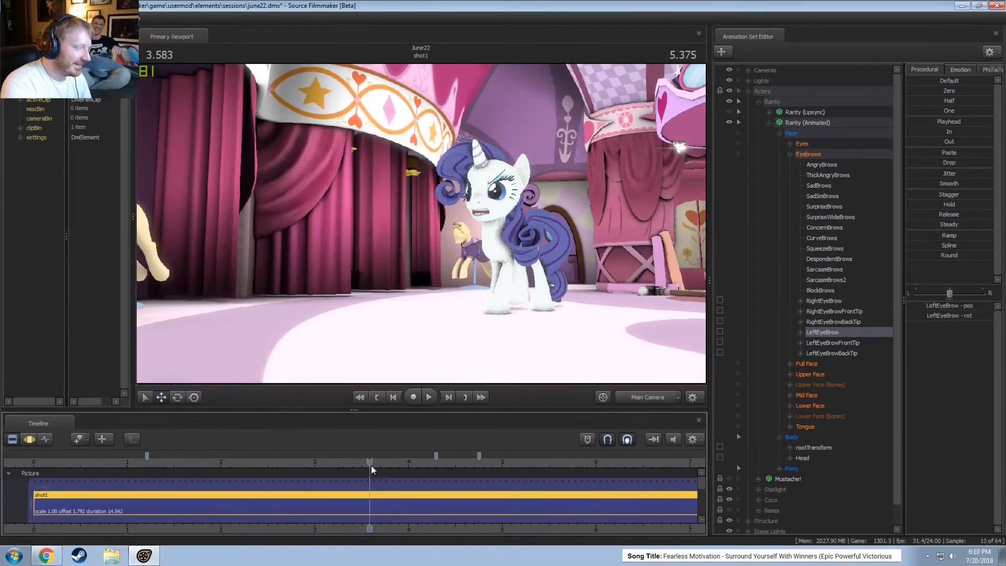
key("F3")
scroll(386, 474, "up", 3)
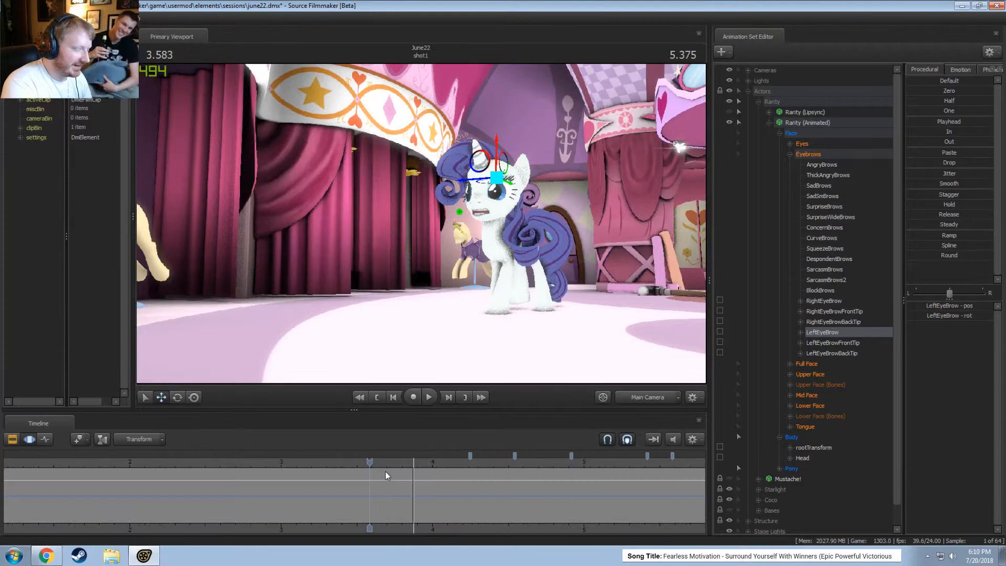
left_click(808, 154)
left_click_drag(411, 493, 442, 486, "shift")
double_click(925, 255)
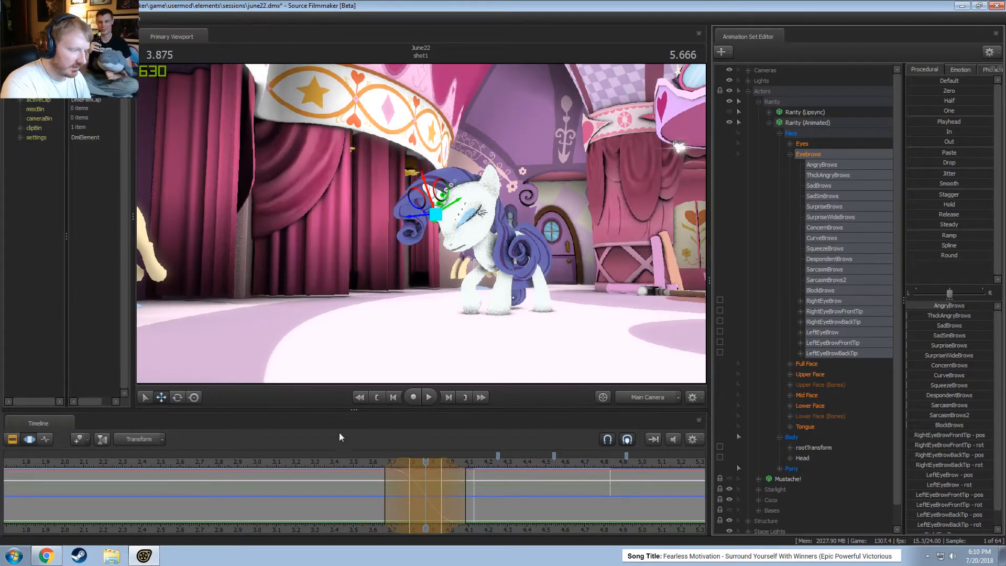
left_click(347, 463)
key("space")
key("space")
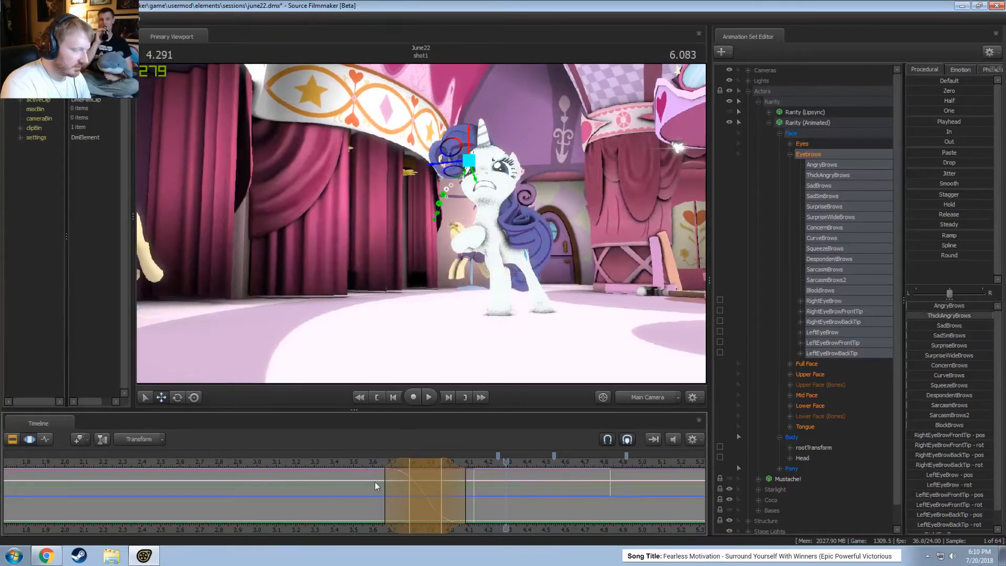
Select about 3.83 to 4.12 seconds and apply the In preset fully to all Eyebrows controls while viewing Rarity's face through the Work Camera
left_click_drag(417, 486, 474, 497, "shift")
left_click(655, 399)
key("w")
left_click_drag(516, 255, 516, 256)
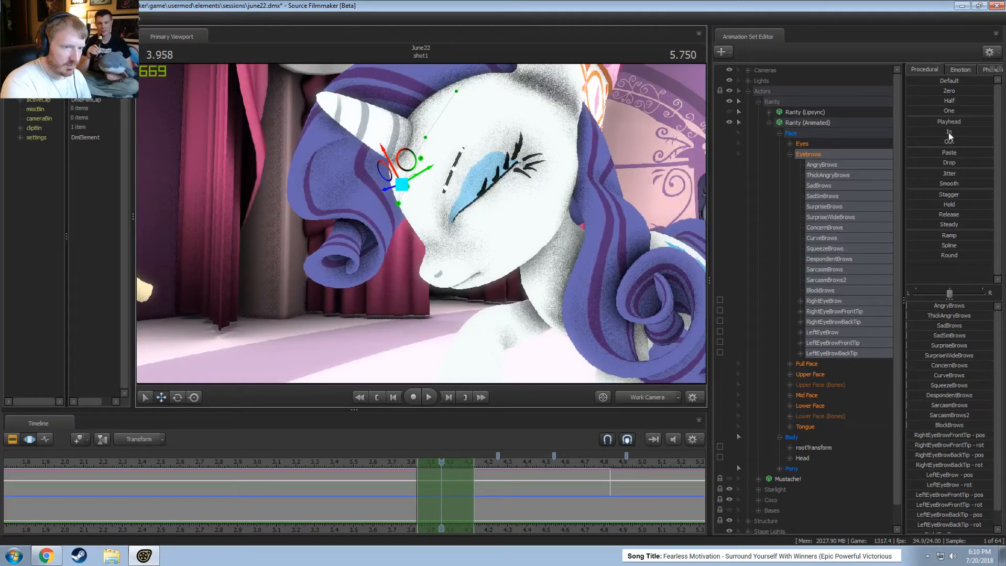
left_click_drag(948, 133, 991, 136)
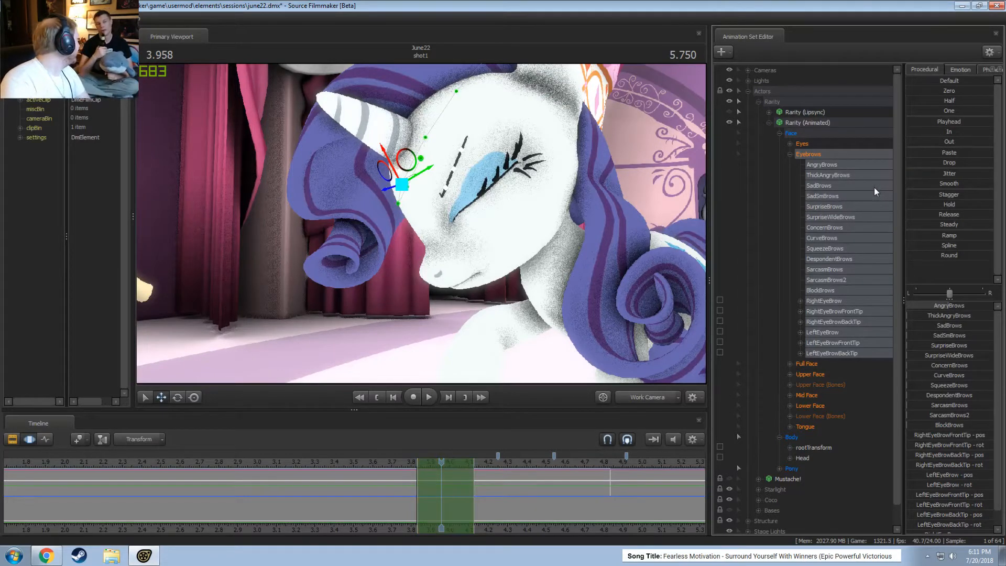
Examine Rarity's brow up close from several angles at 3.958 seconds, comparing the Clip Editor and Motion Editor displays
key("F2")
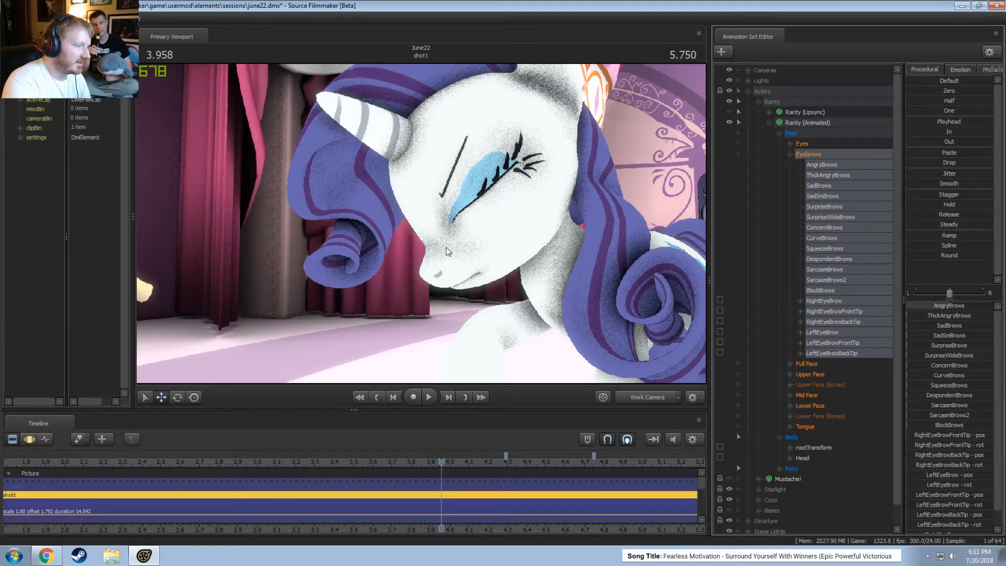
key("F3")
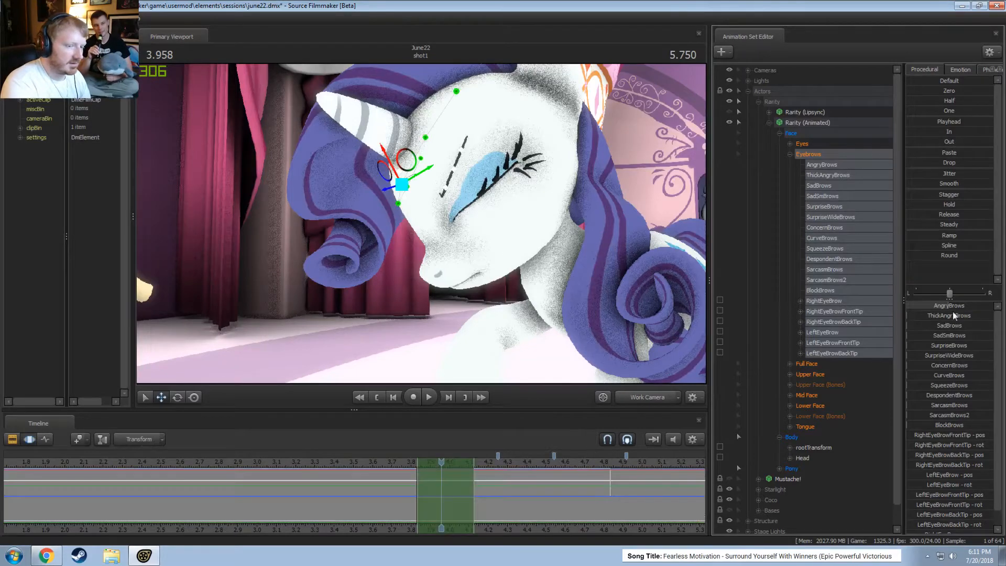
key("F2")
key("F3")
key("F2")
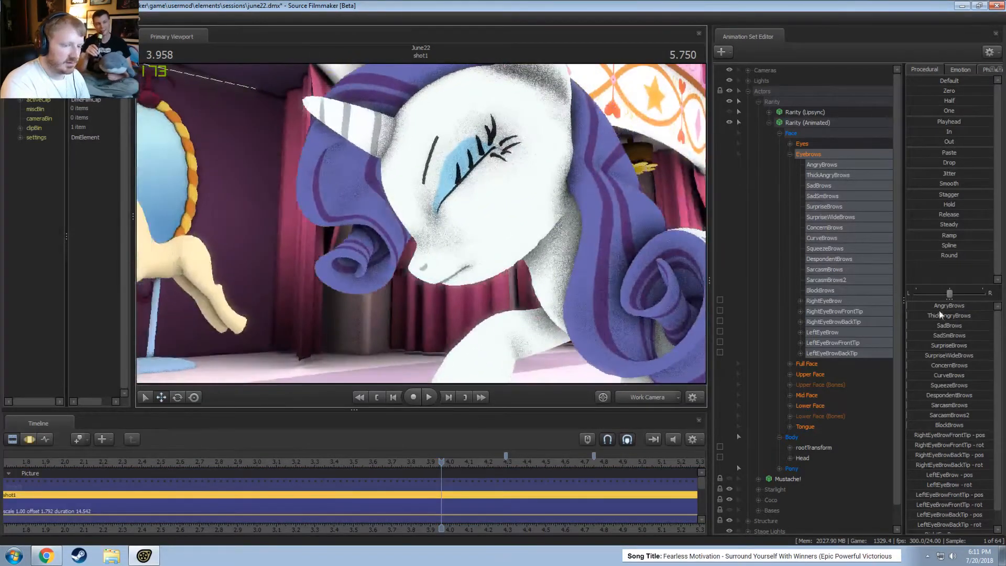
key("F3")
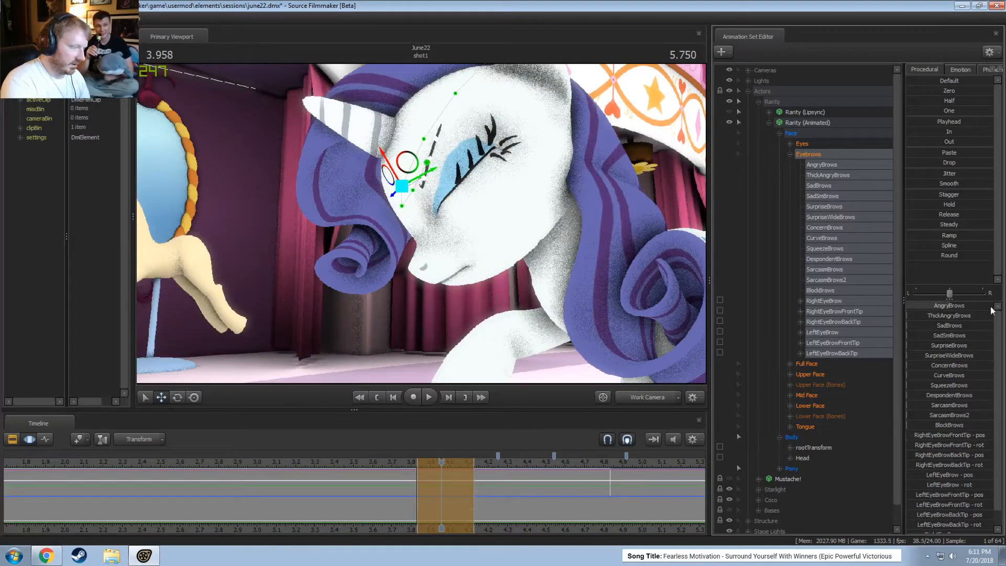
key("F2")
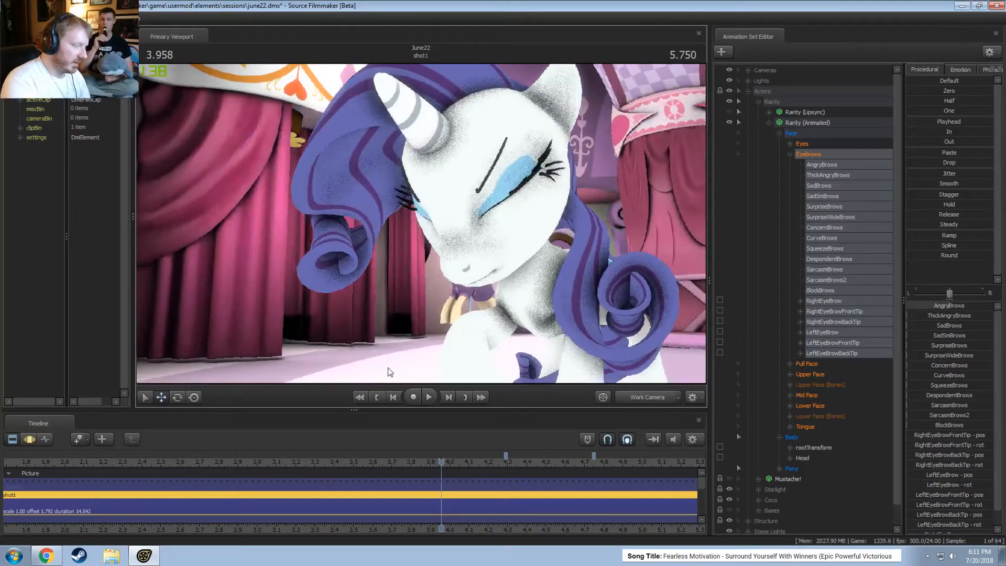
key("F3")
Adjust the time selection to about 3.67 to 4.08 seconds and play the brow change from about 3.6 seconds
mouse_move(440, 487)
left_mouse_down()
mouse_move(403, 485)
mouse_move(454, 493)
left_mouse_up()
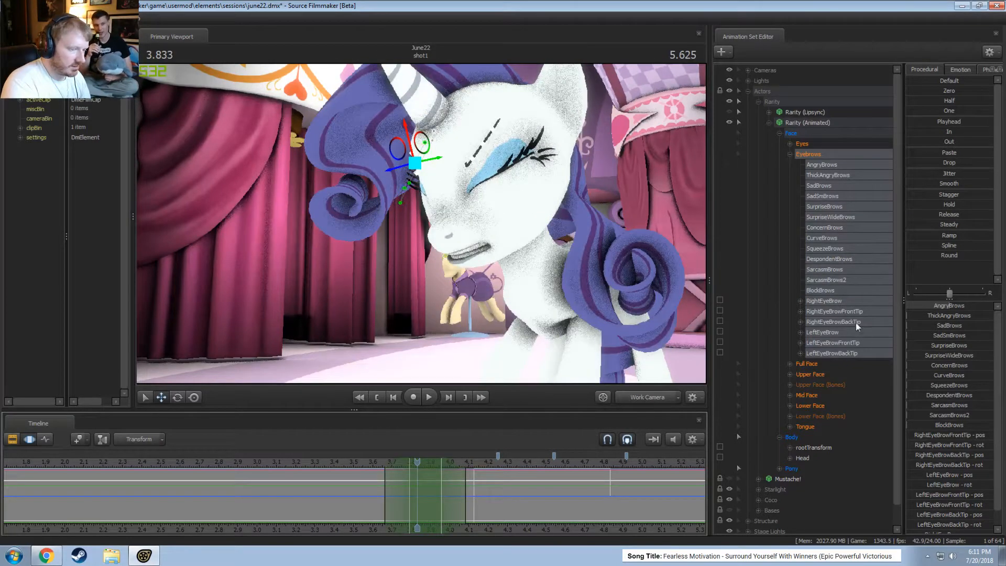
left_click(368, 463)
key("space")
key("space")
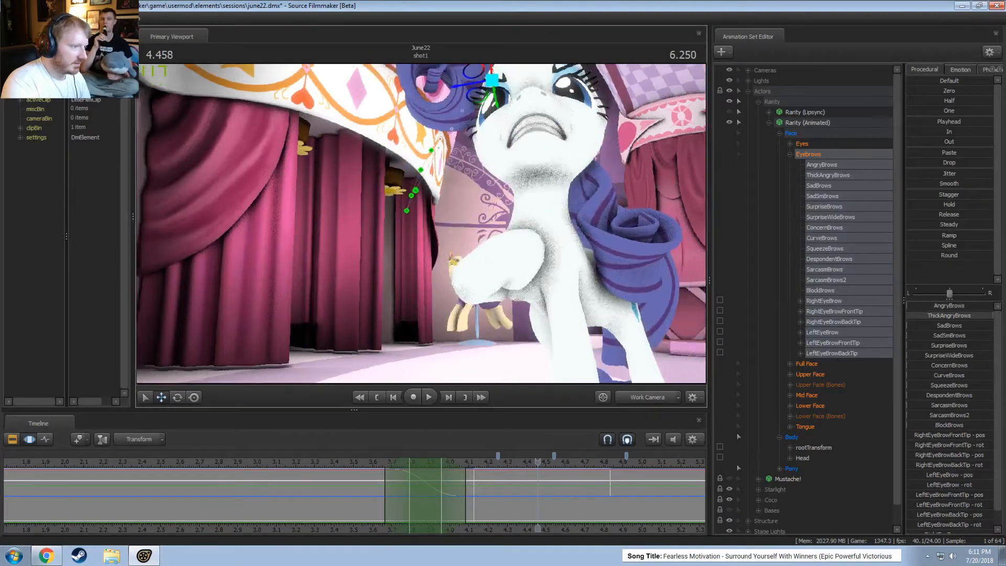
Examine Rarity's angry face at 4.458 seconds through the Work Camera without the control overlays
left_click_drag(456, 252, 466, 256)
key("F2")
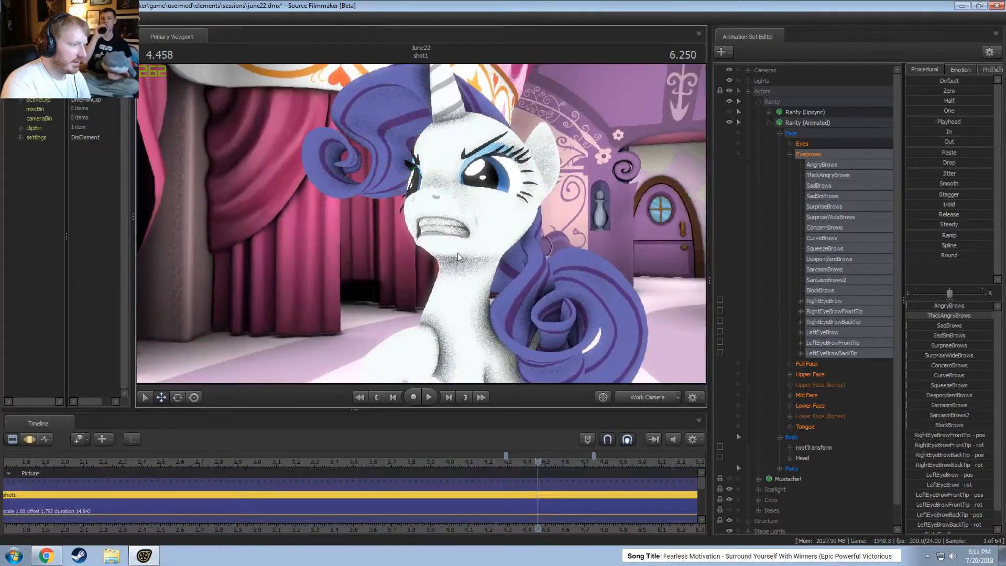
key("F3")
right_click(455, 242)
left_click(424, 229)
Return to the Main Camera and scrub through Rarity's brow change up to 3.708 seconds
left_click(661, 397)
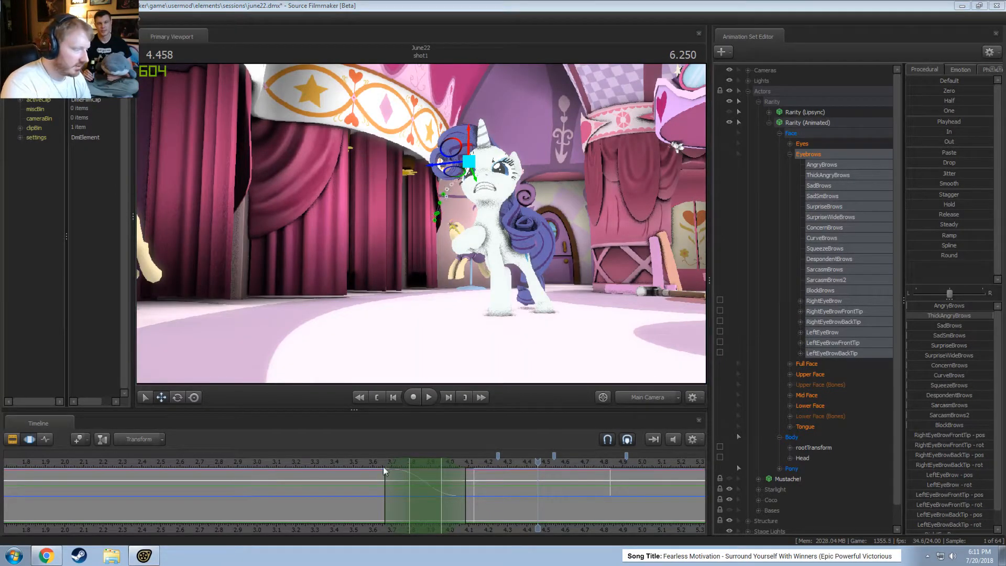
left_click(353, 461)
left_click_drag(320, 461, 377, 461)
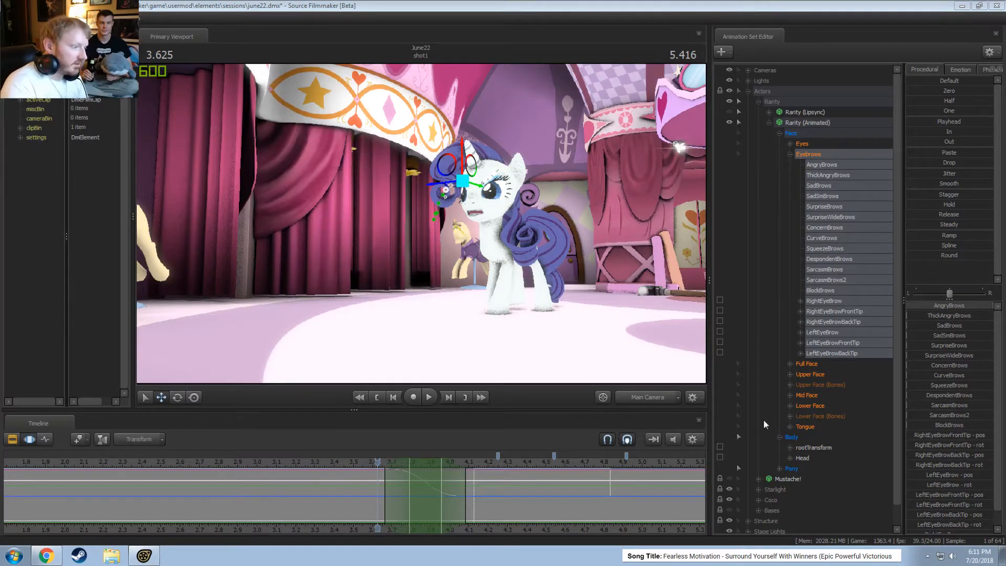
key("Right")
key("Right")
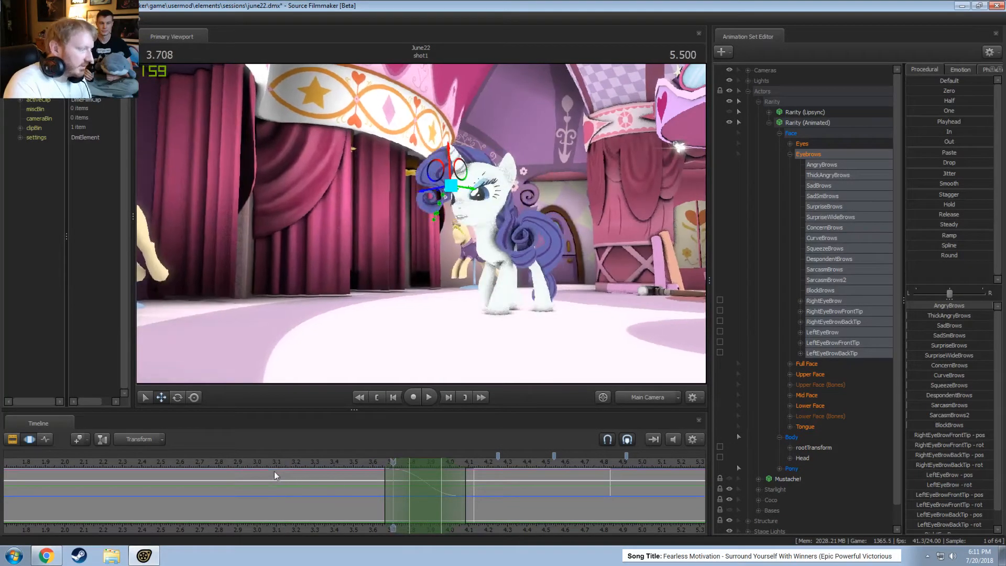
Play shot1 from 2.5 seconds through to its end in the Clip Editor
left_click(160, 462)
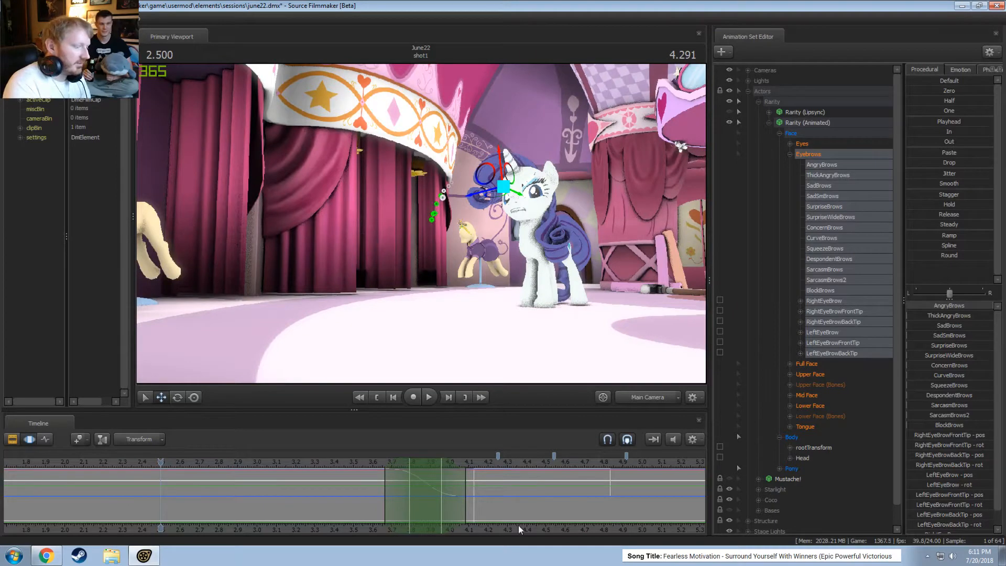
key("F2")
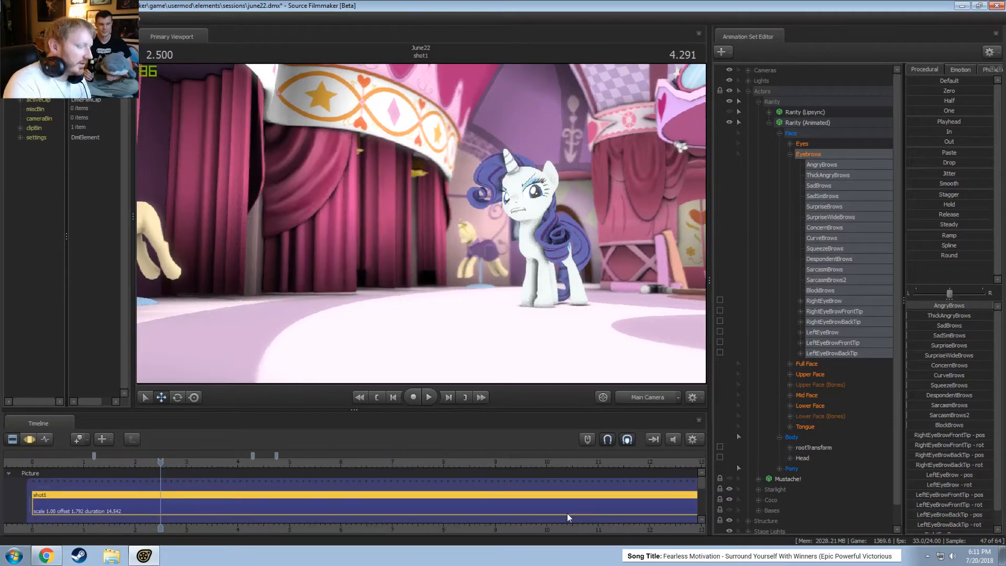
scroll(566, 513, "down", 3)
key("space")
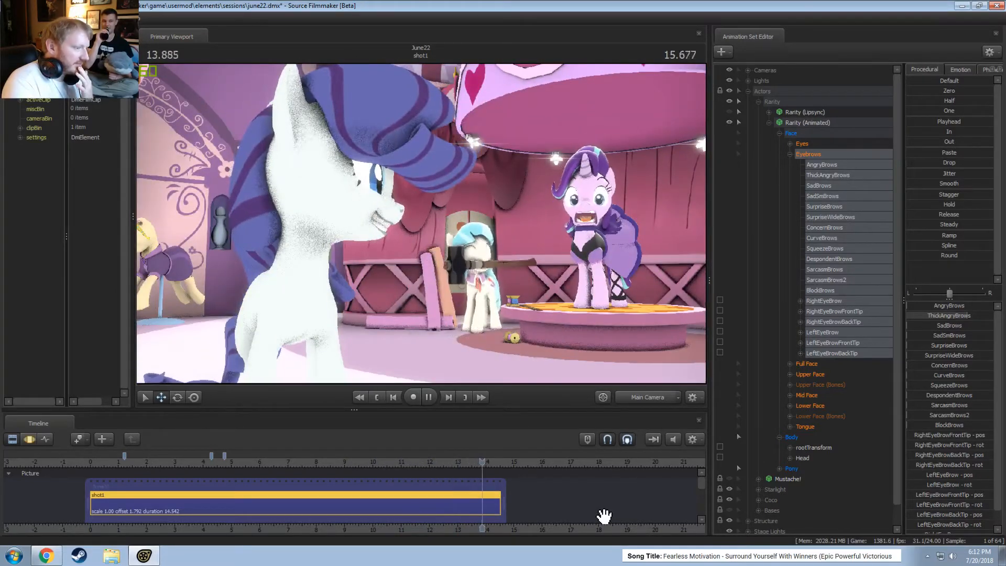
key("space")
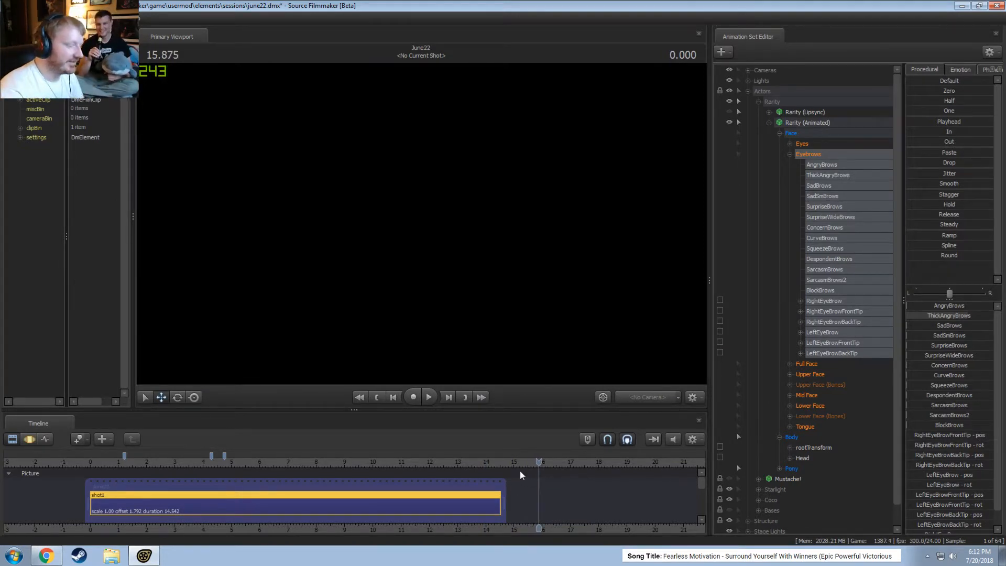
Review the end of shot1 between about 11.9 and 14 seconds, checking Starlight's reaction around 13.75 seconds
left_click_drag(445, 462, 458, 462)
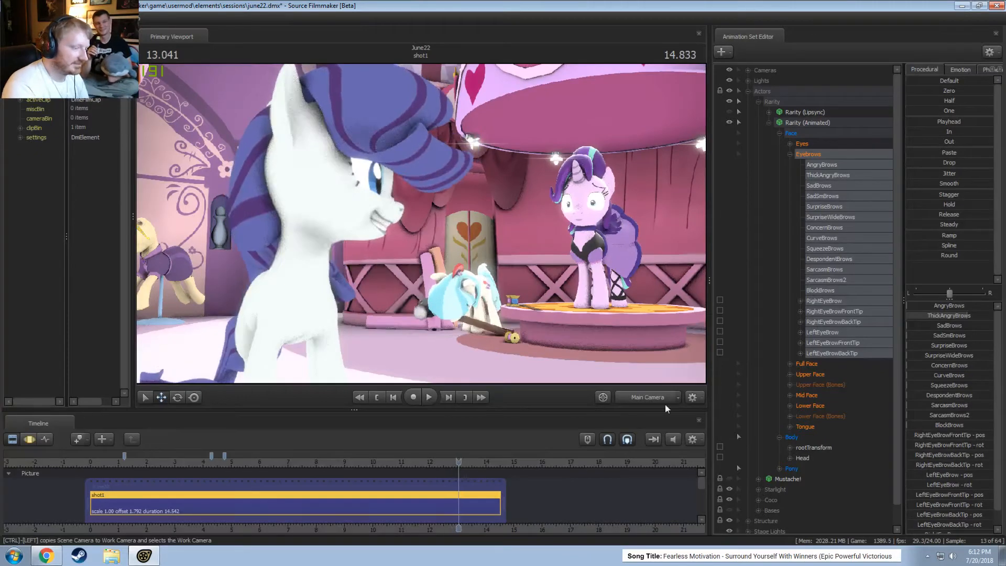
key("space")
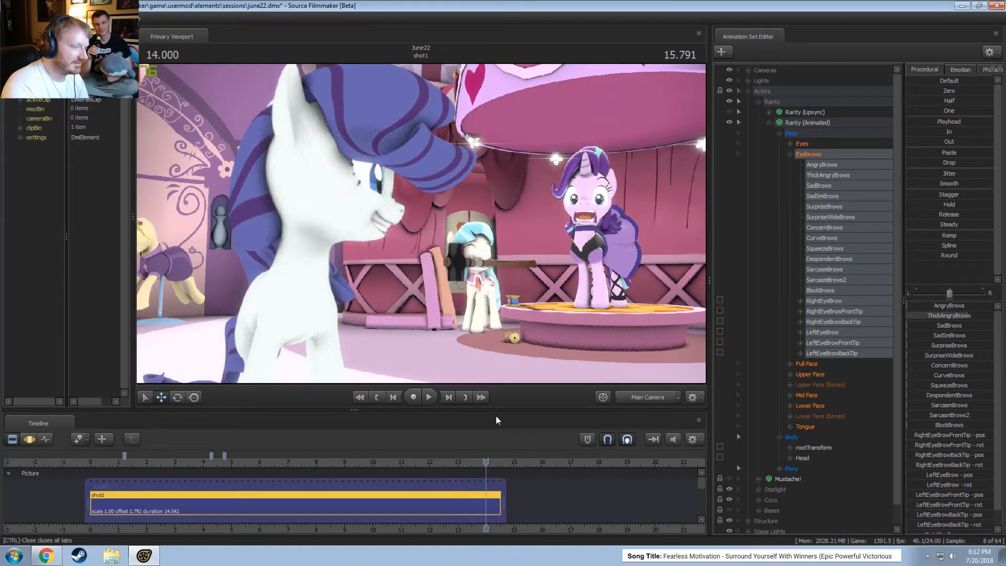
mouse_move(468, 462)
left_mouse_down()
mouse_move(482, 462)
mouse_move(457, 462)
mouse_move(483, 460)
mouse_move(475, 466)
left_mouse_up()
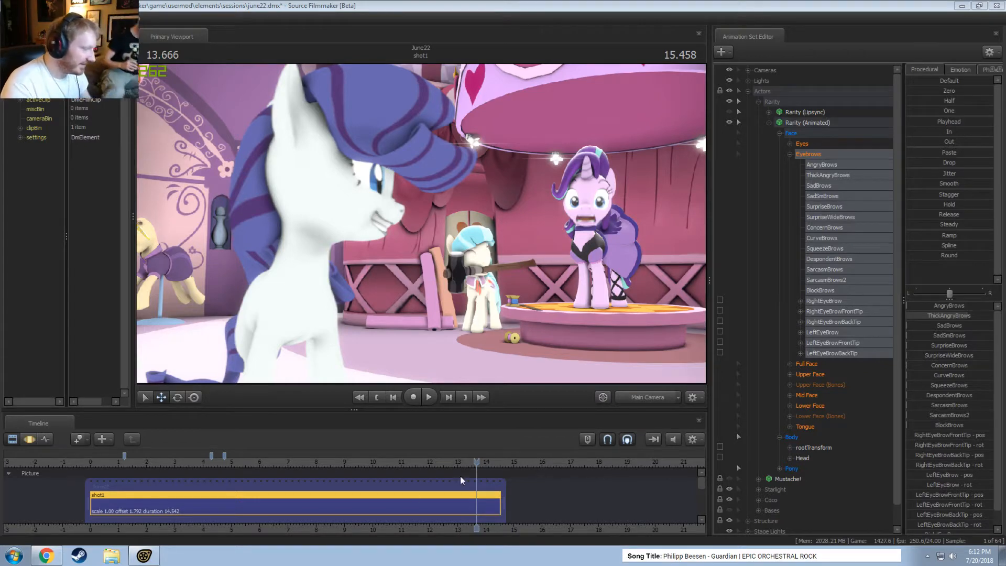
left_click(427, 460)
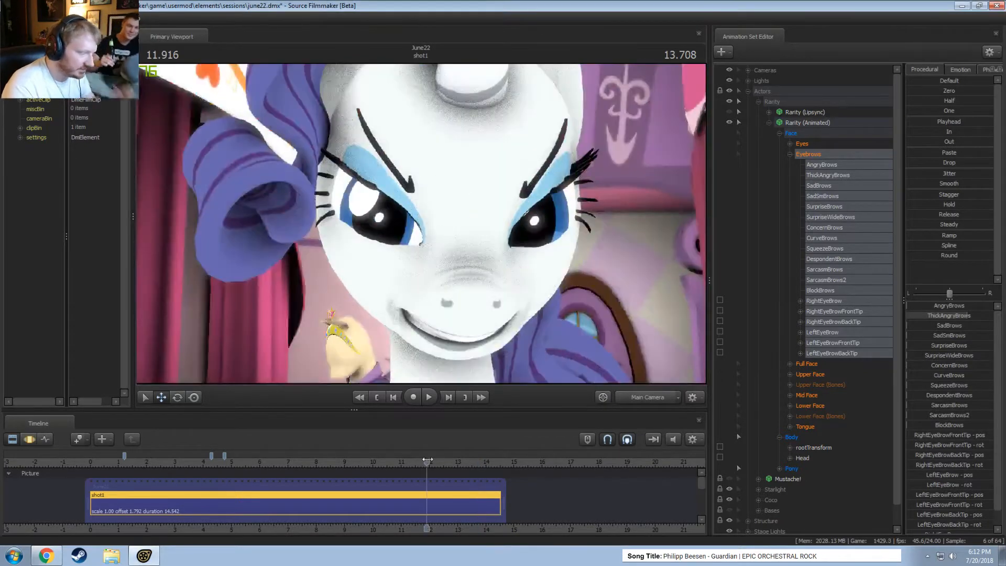
left_click_drag(427, 460, 467, 462)
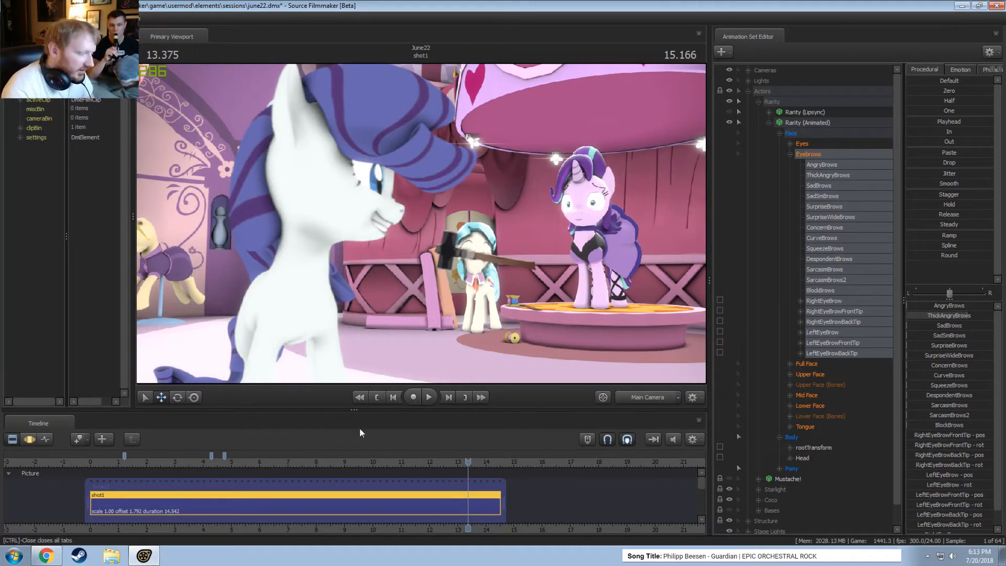
left_click(477, 462)
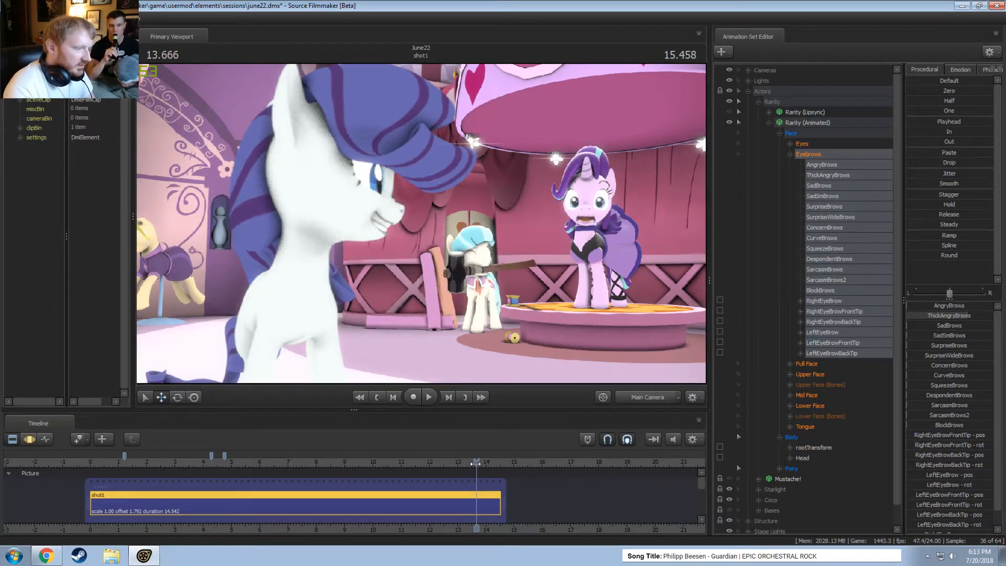
mouse_move(475, 462)
left_mouse_down()
mouse_move(466, 463)
mouse_move(479, 463)
left_mouse_up()
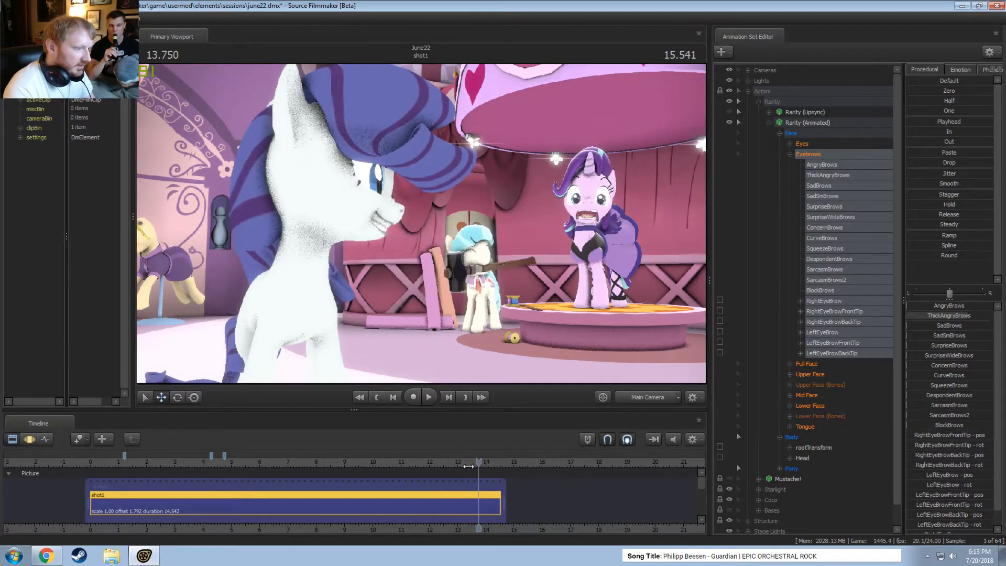
Frame Starlight's face up close with the Work Camera and replay her reaction from about 13 seconds
left_click(640, 397)
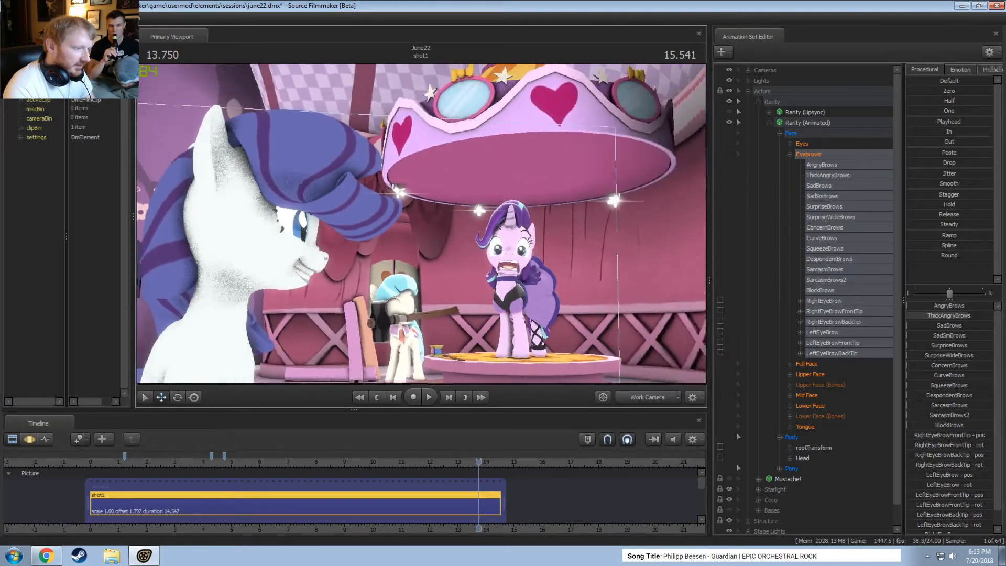
left_click_drag(576, 294, 597, 296)
key("w")
key("w")
mouse_move(421, 223)
left_mouse_down()
mouse_move(409, 223)
mouse_move(421, 224)
left_mouse_up()
left_click(450, 462)
key("space")
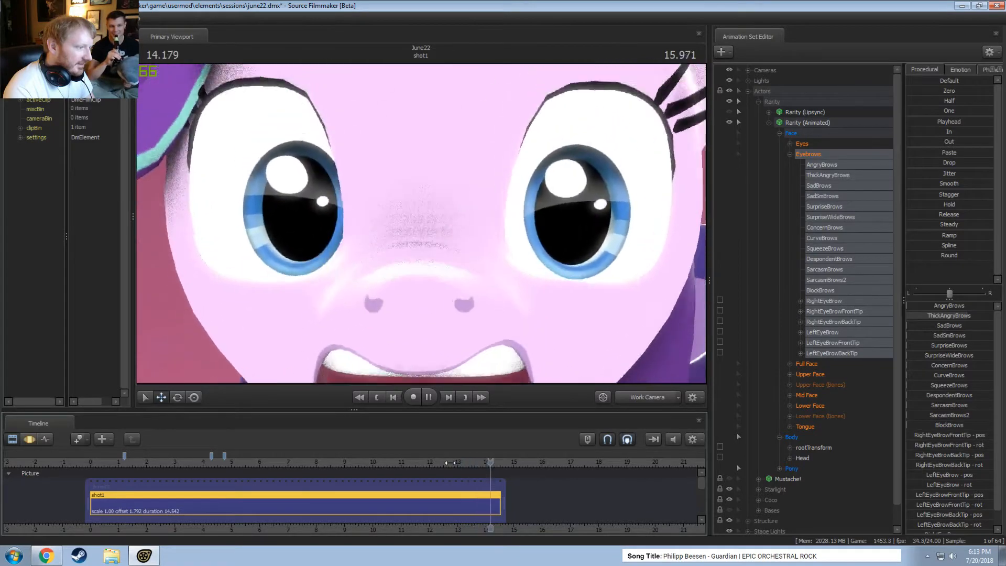
key("space")
left_click(461, 460)
key("space")
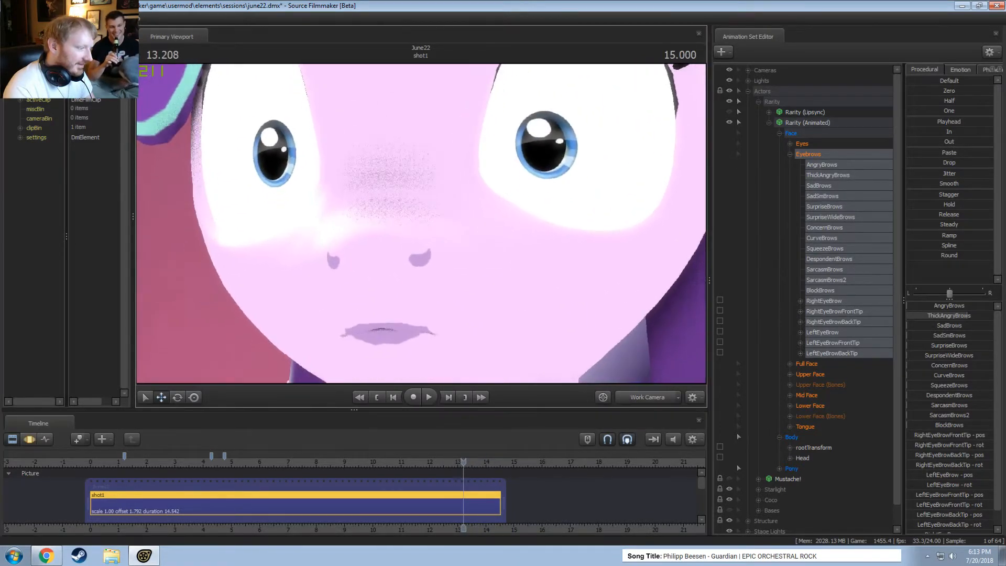
key("space")
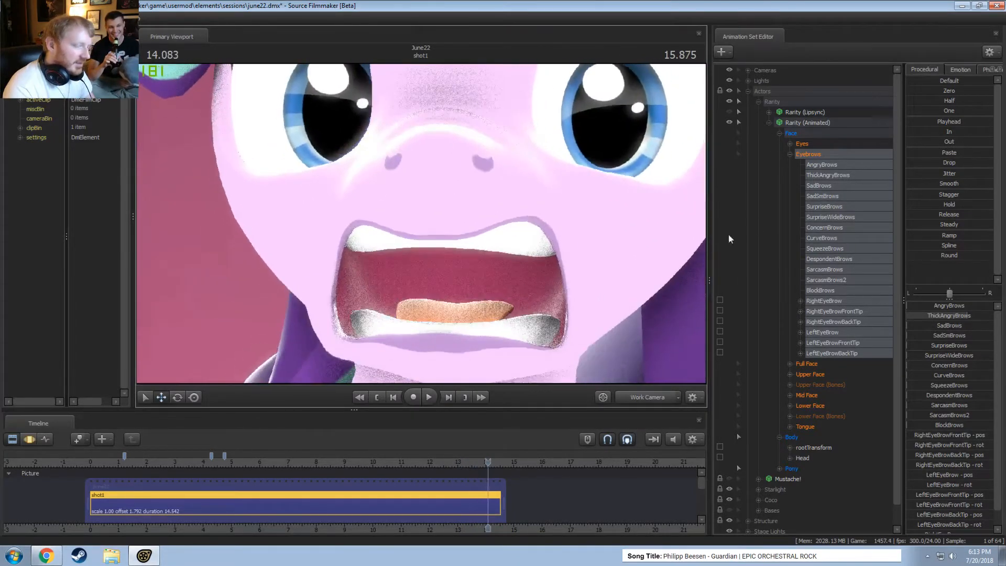
Collapse Rarity (Animated), expand the Starlight group and bake procedural bones on the Starlight animation set
left_click(769, 123)
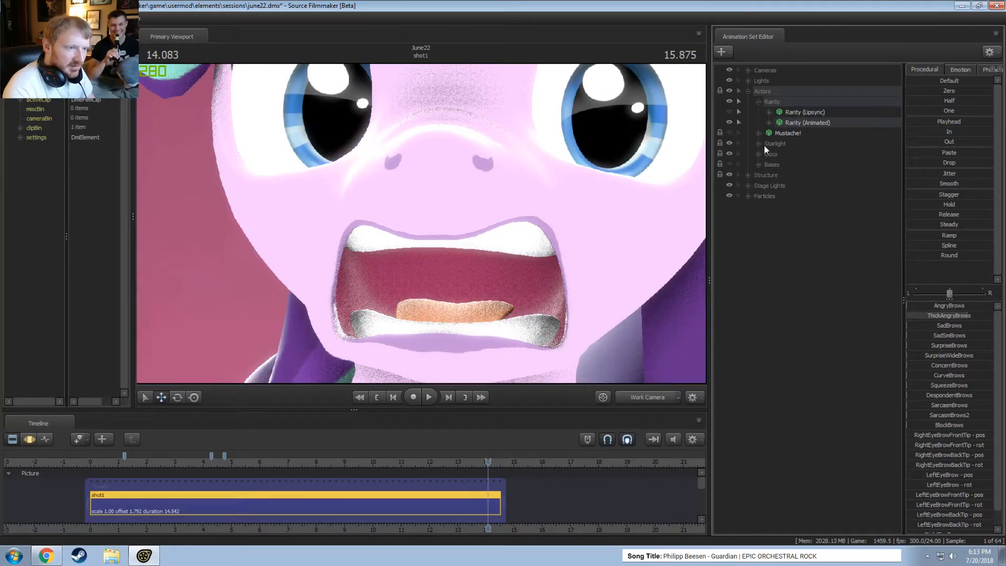
left_click(758, 144)
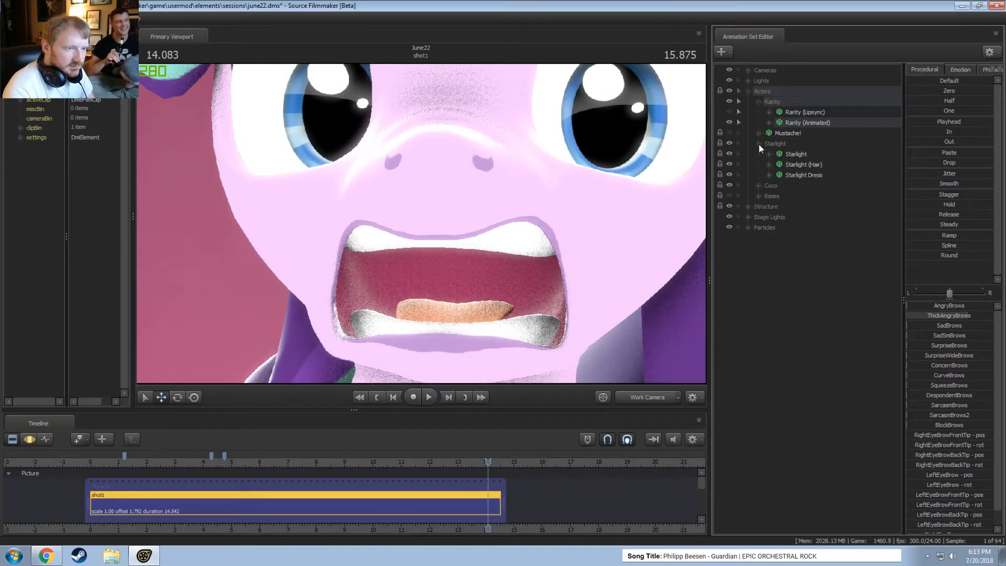
right_click(795, 153)
mouse_move(832, 254)
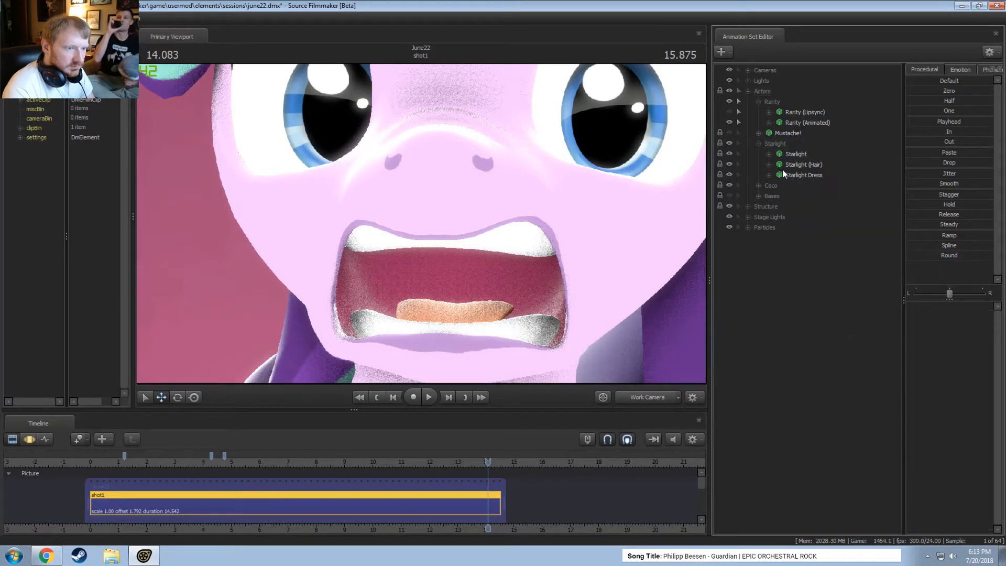
right_click(786, 166)
mouse_move(800, 268)
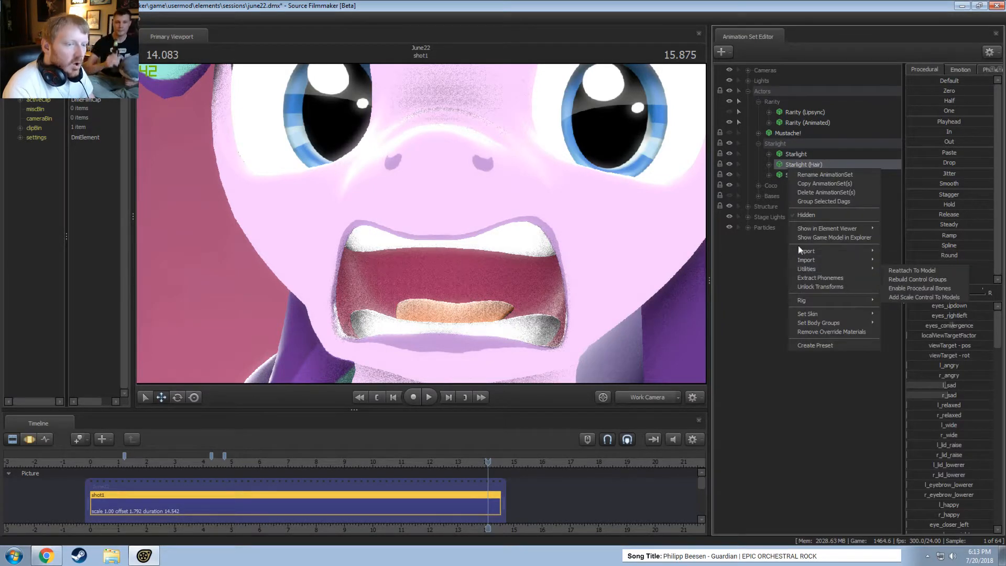
right_click(783, 154)
mouse_move(804, 255)
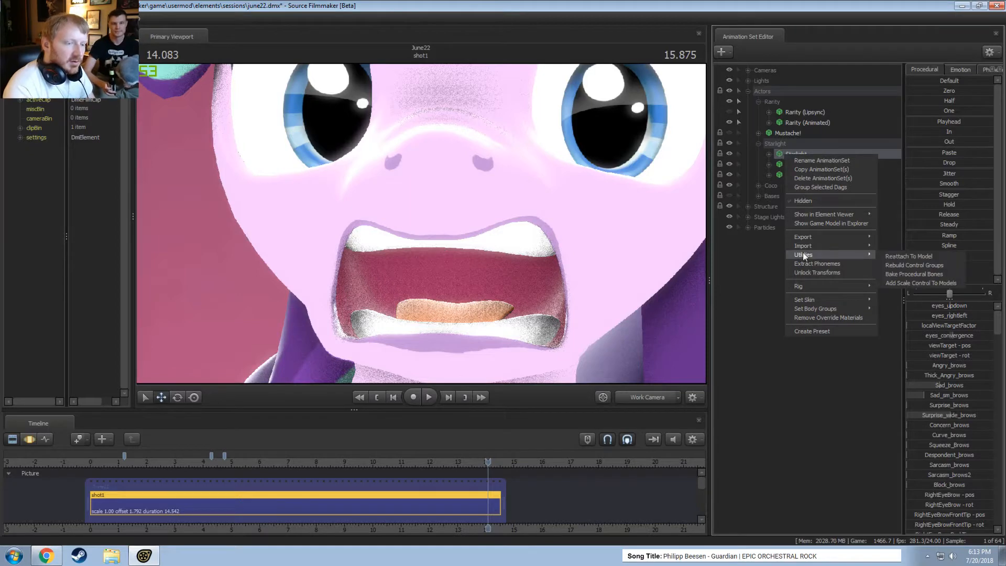
left_click(909, 273)
Expand the Starlight animation set and its Unknown group, and inspect the control groups it contains
left_click(769, 154)
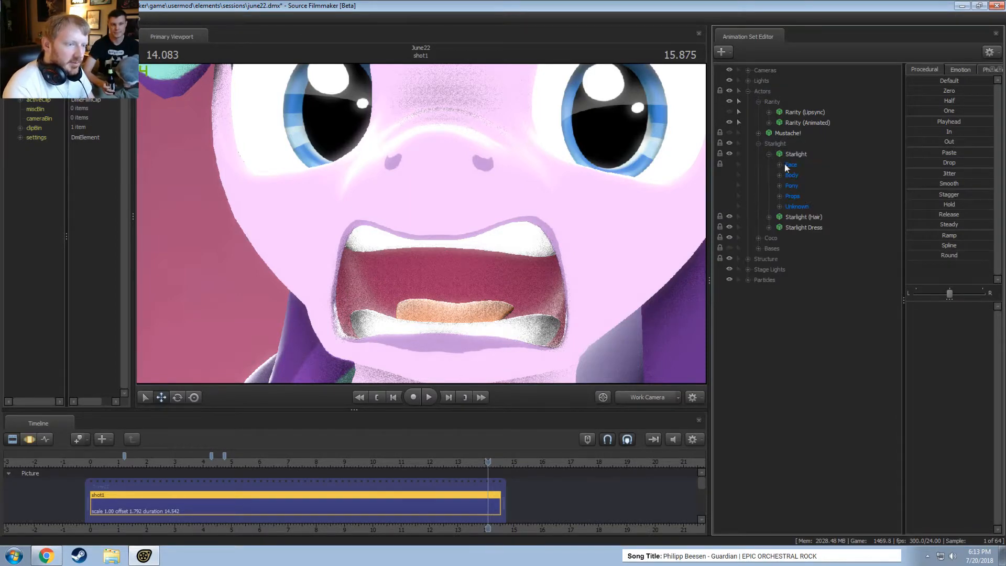
left_click(779, 206)
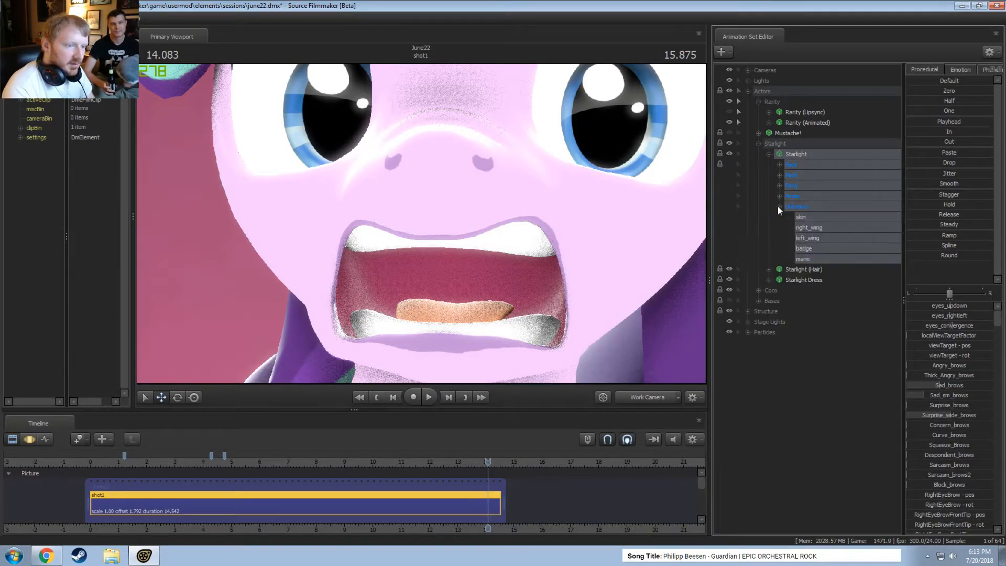
left_click(821, 225)
left_click(788, 209)
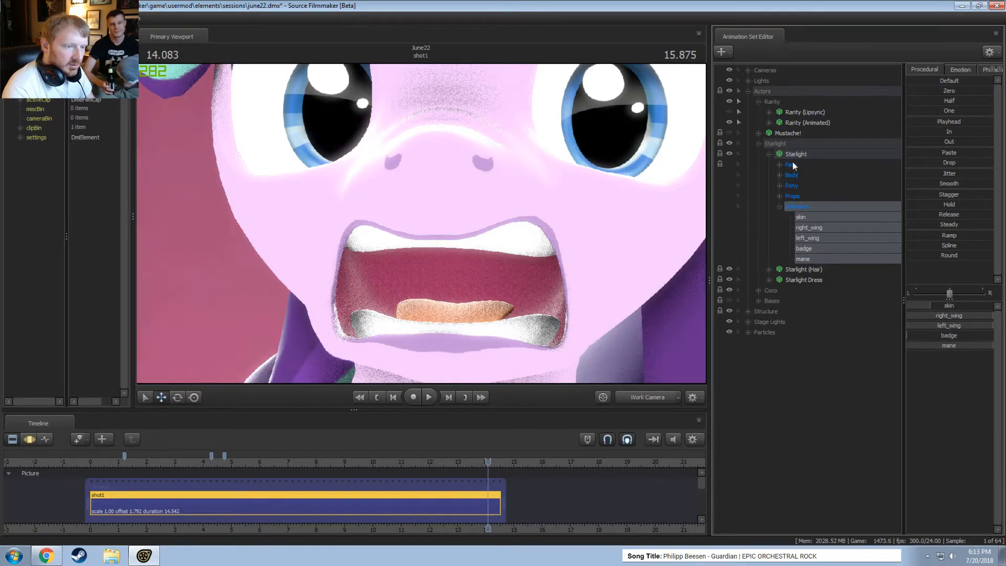
left_click(791, 164, "shift")
left_click(779, 196)
left_click(779, 196)
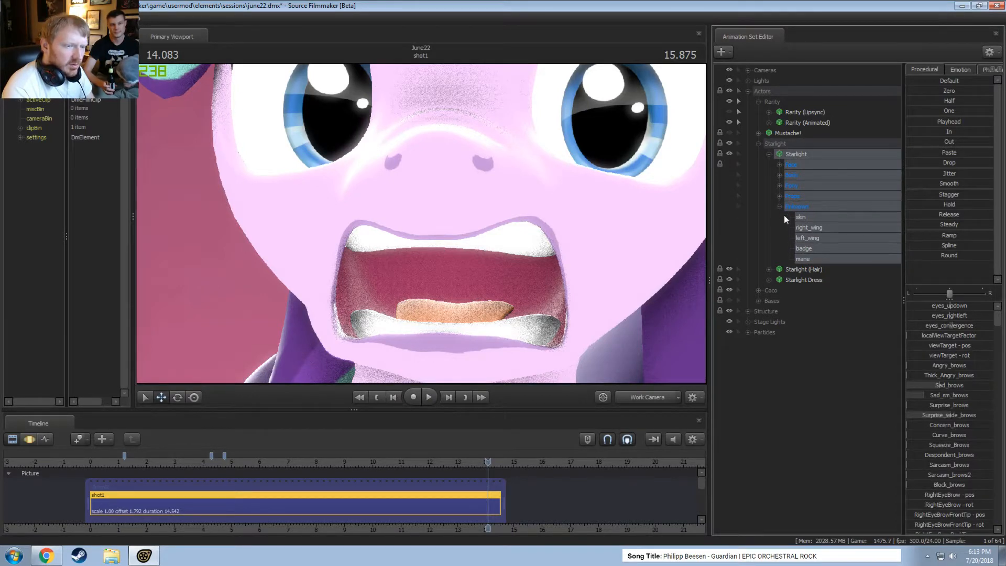
In the Motion Editor, apply the In preset to Starlight's whole JiggleBones group over the entire timeline
key("F3")
left_click_drag(448, 488, 481, 475)
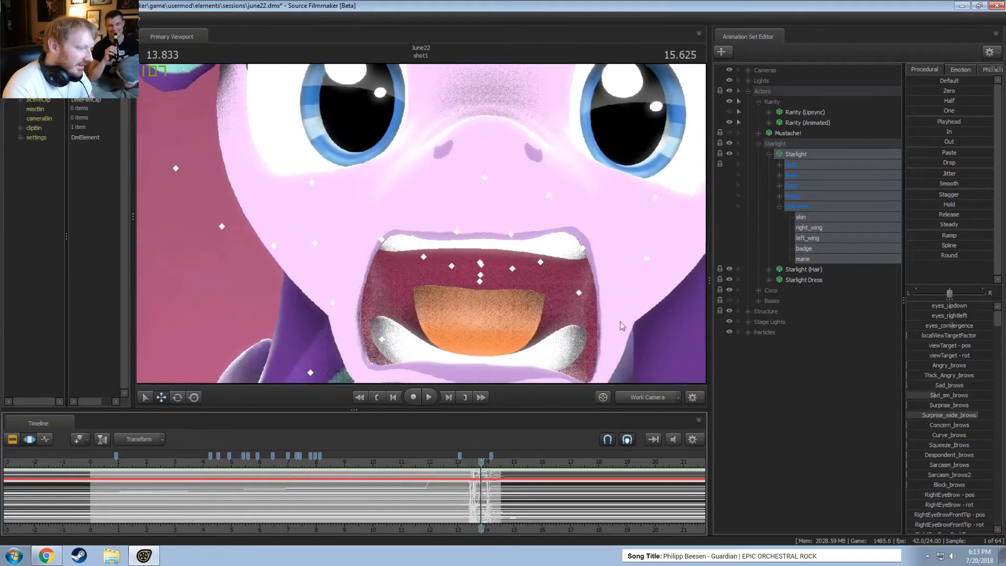
left_click(645, 258)
left_click(815, 247)
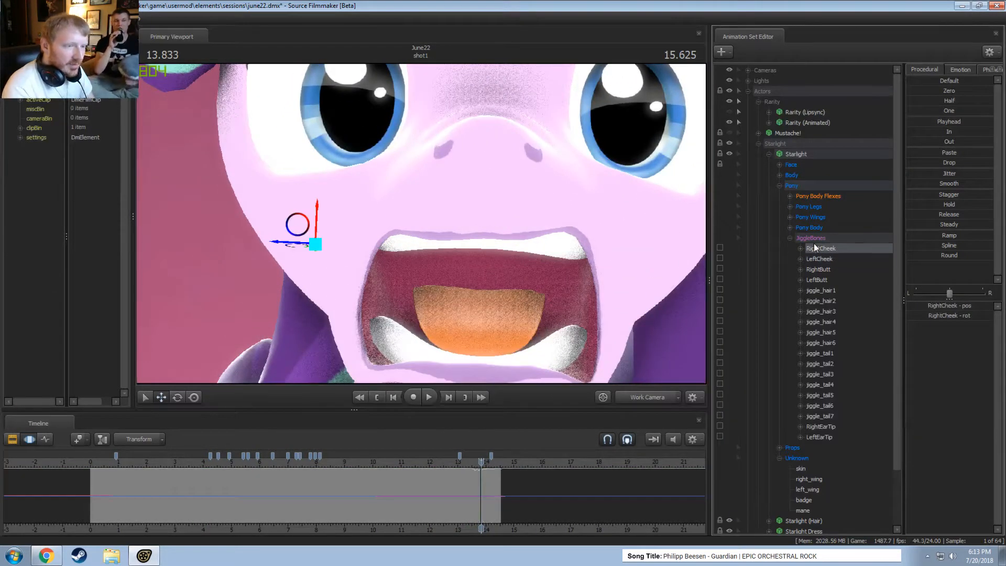
left_click(811, 239)
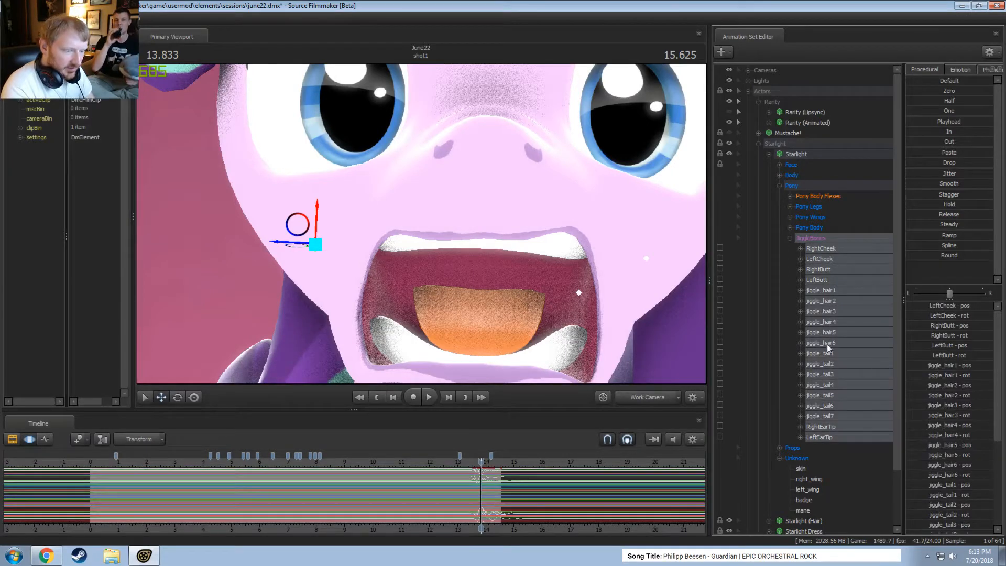
left_click(628, 440)
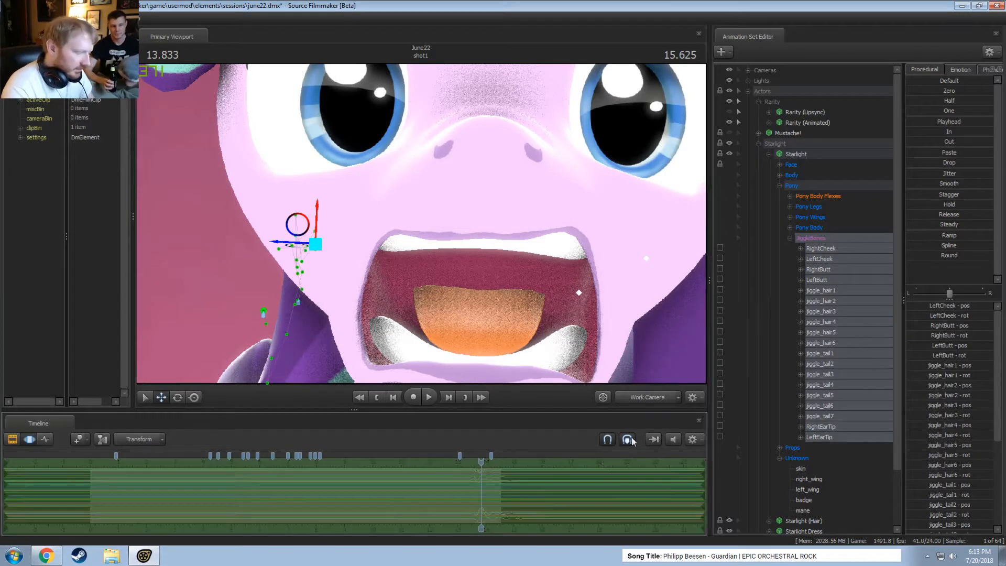
left_click(949, 132)
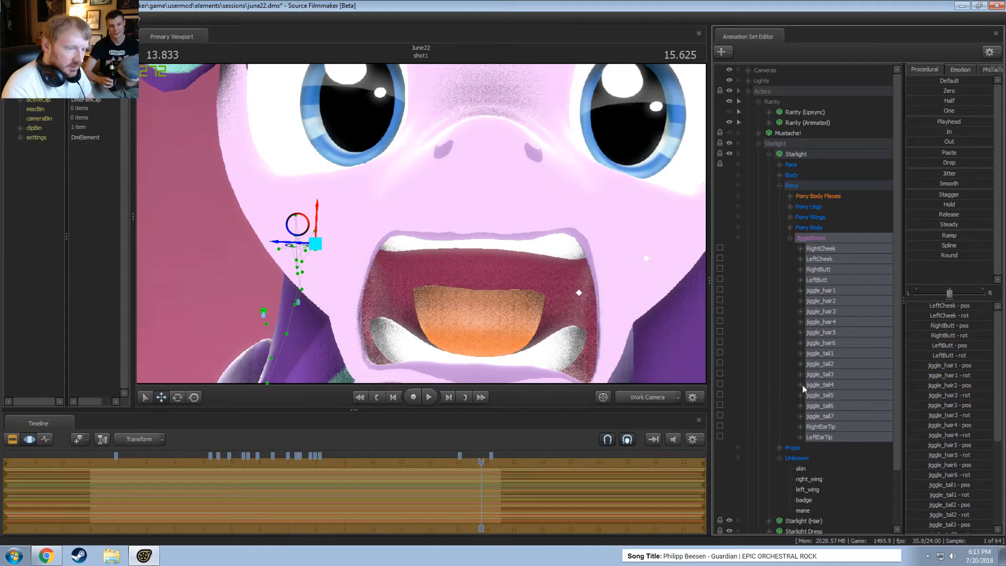
left_click(835, 365)
left_click(835, 322)
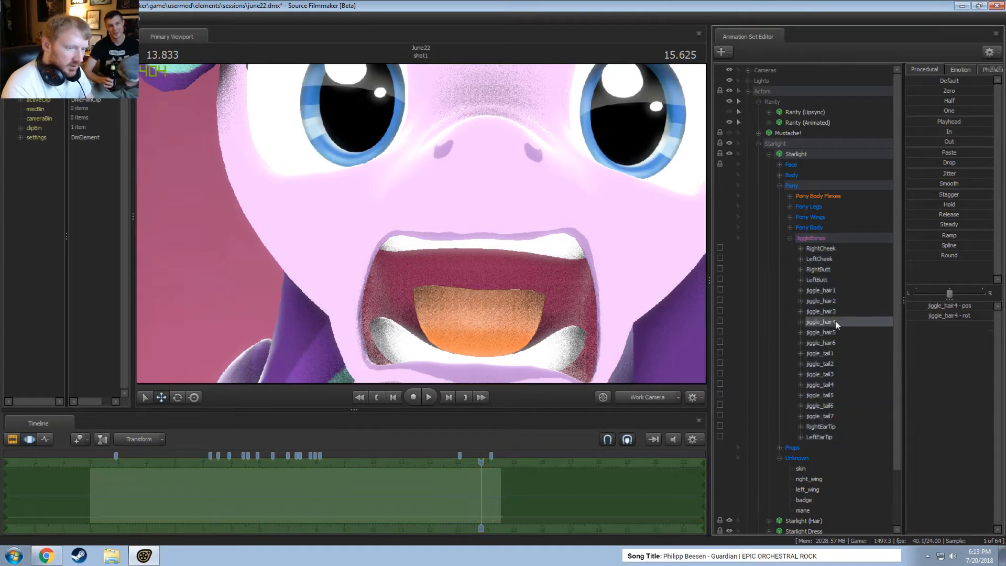
left_click(818, 237)
left_click(936, 133)
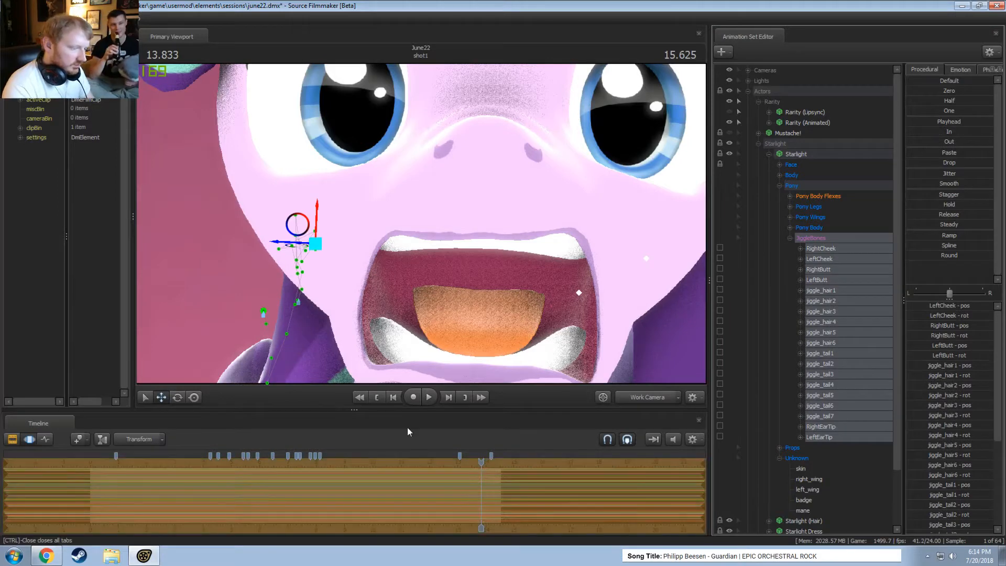
key("Return")
Apply the Jitter preset to Starlight's RightCheek and LeftCheek bones between about 11.8 and 13 seconds
left_click(820, 425)
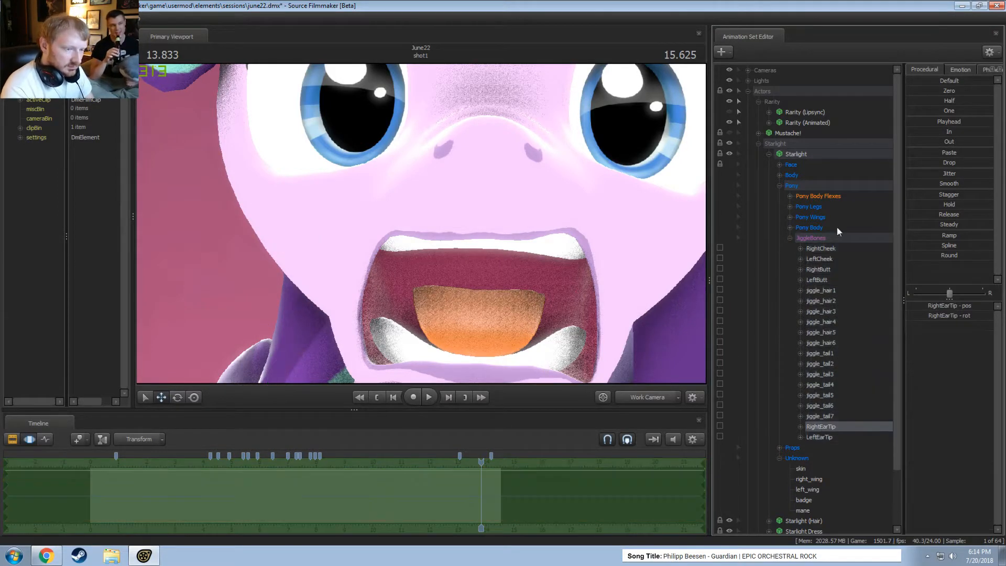
left_click_drag(825, 249, 823, 259)
left_click_drag(472, 494, 440, 492)
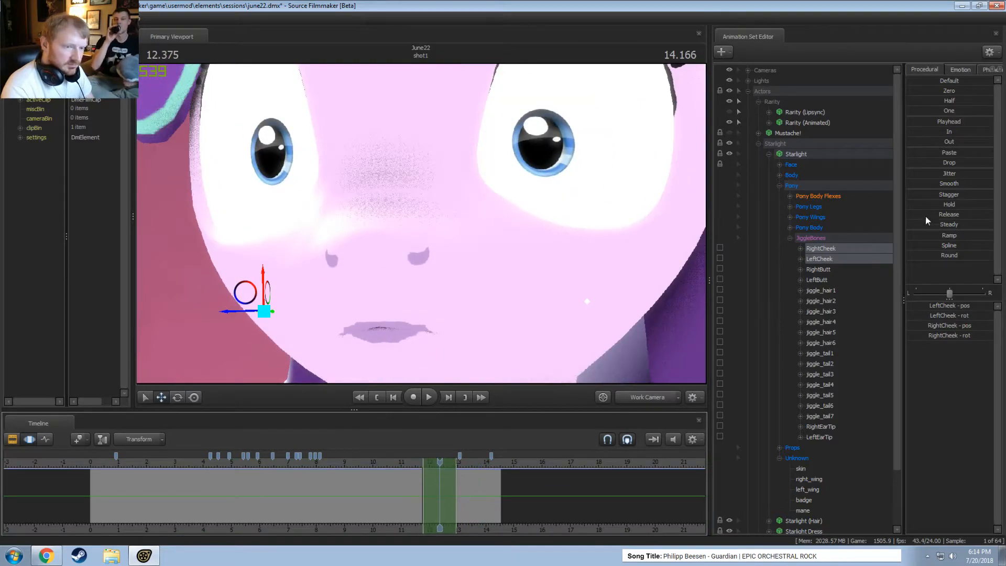
left_click(949, 174)
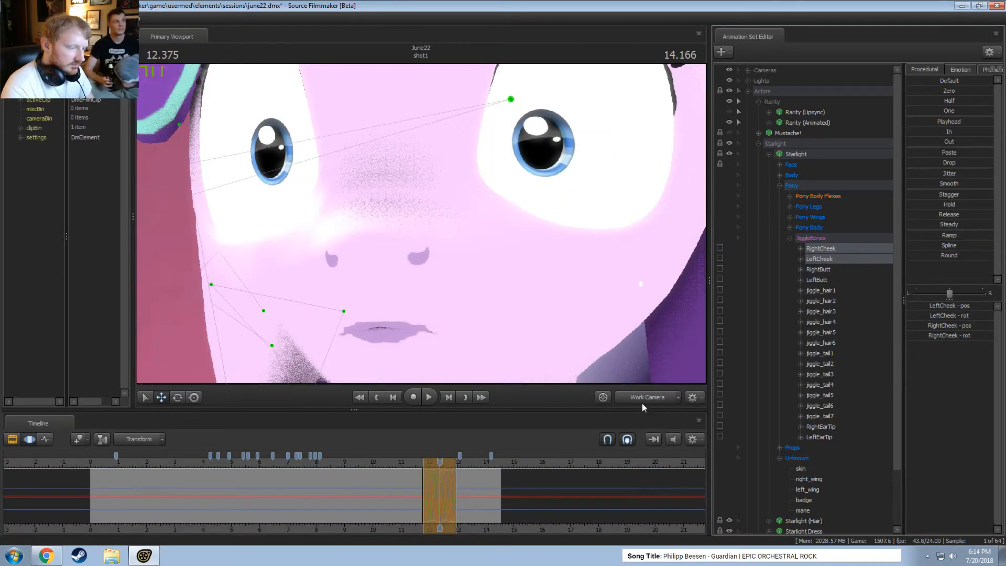
Pull the Work Camera back from Starlight's face and replay the cheek jitter several times between about 11.6 and 12.9 seconds
left_click(603, 324)
key("s")
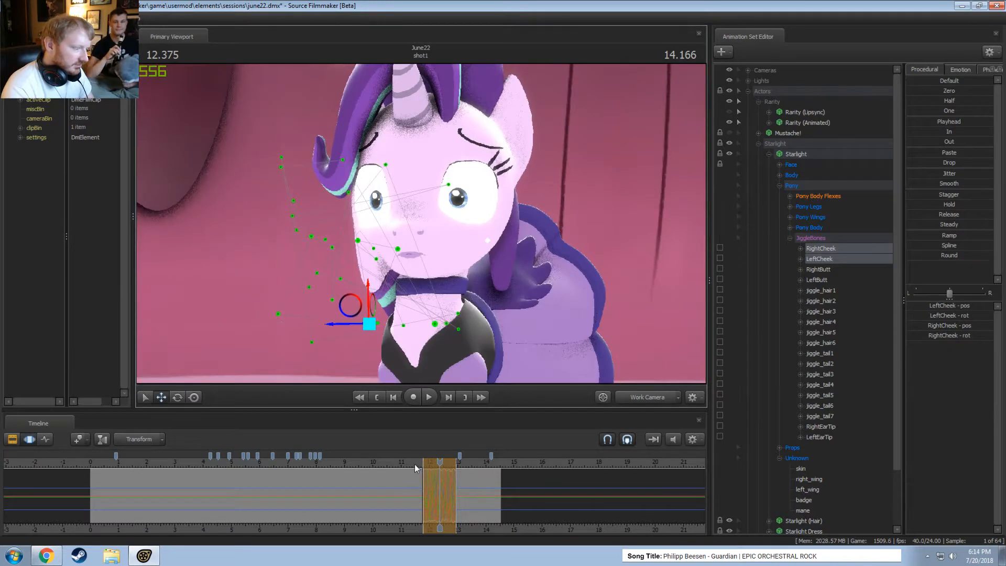
key("space")
key("space")
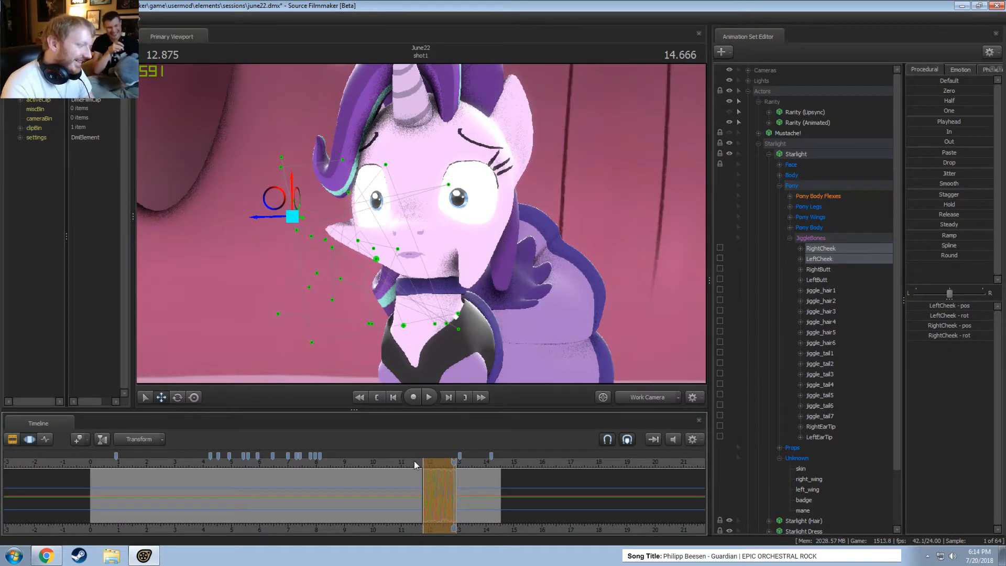
left_click(417, 460)
key("space")
key("space")
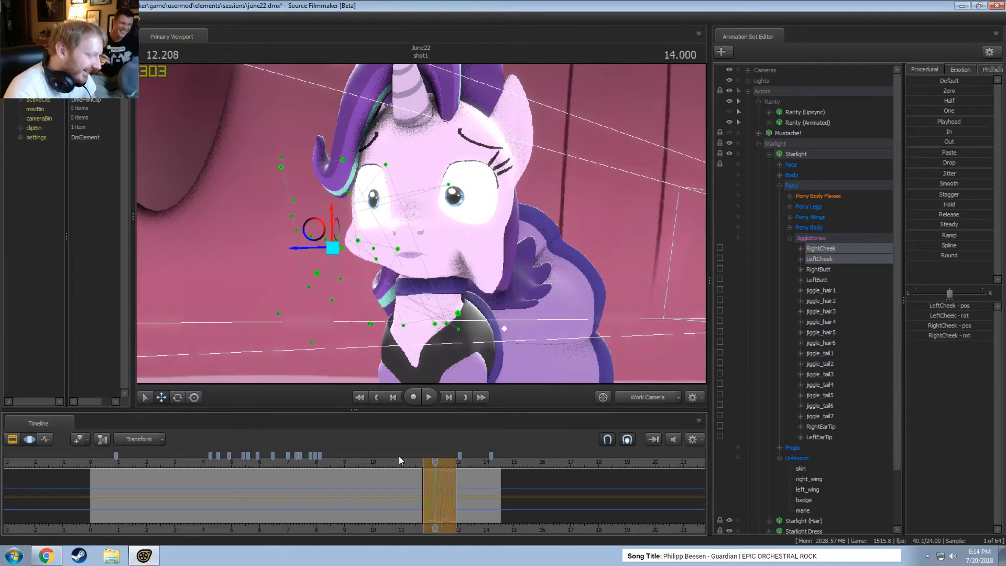
left_click(424, 462)
key("space")
key("space")
left_click(419, 462)
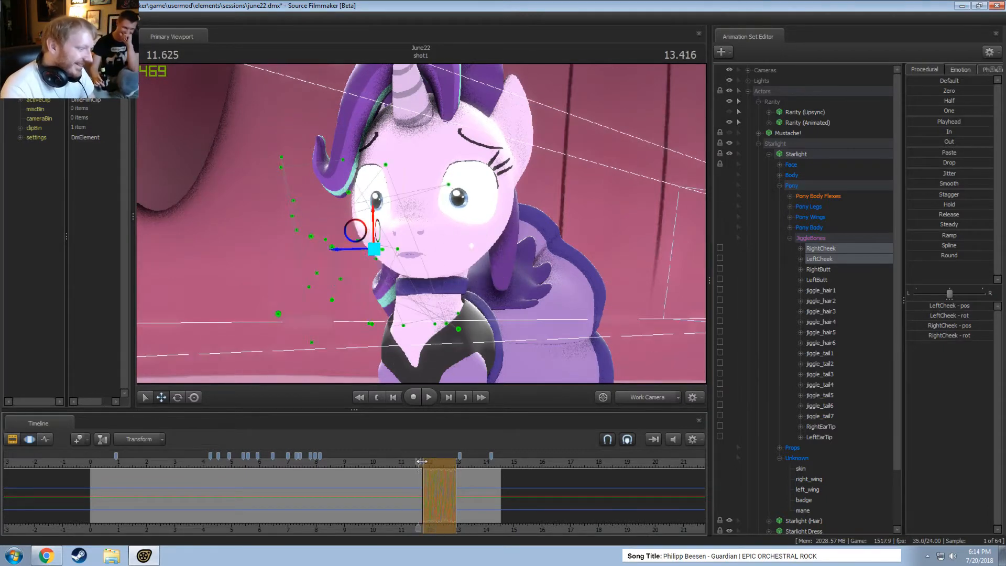
key("space")
key("space")
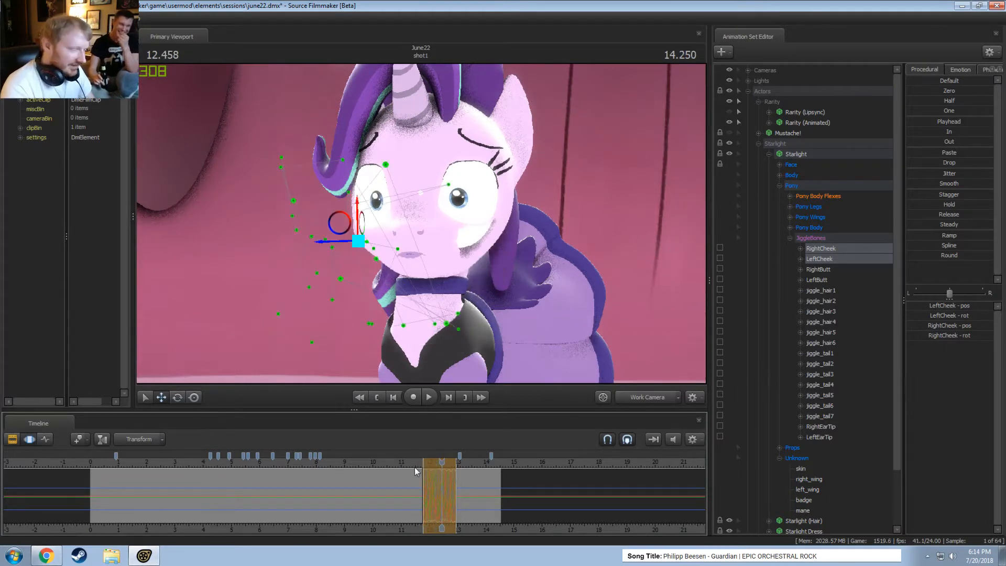
left_click(423, 463)
key("space")
key("space")
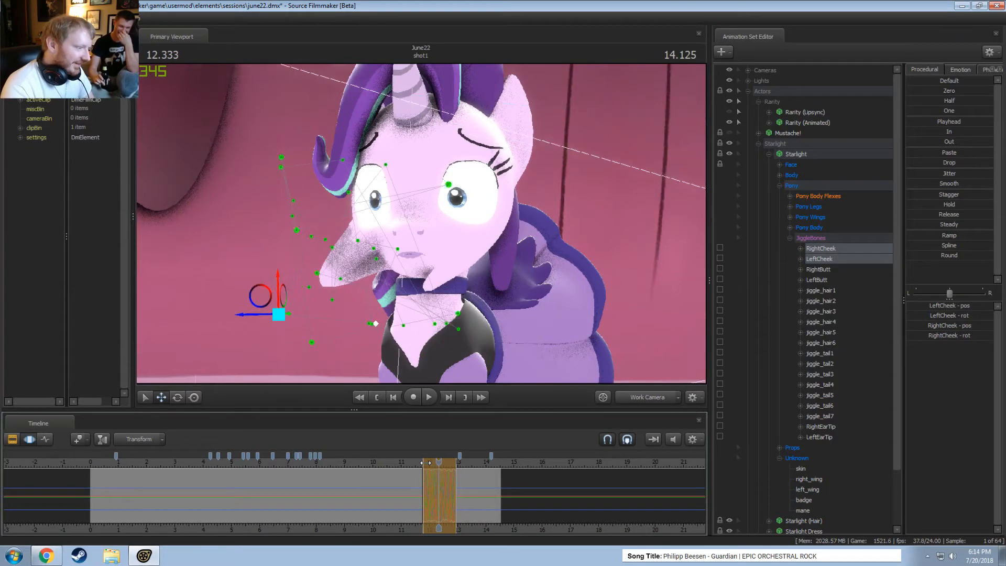
Extend the cheek jitter's time selection back to about 9.5 seconds and play it in the Clip Editor
key("F2")
key("F3")
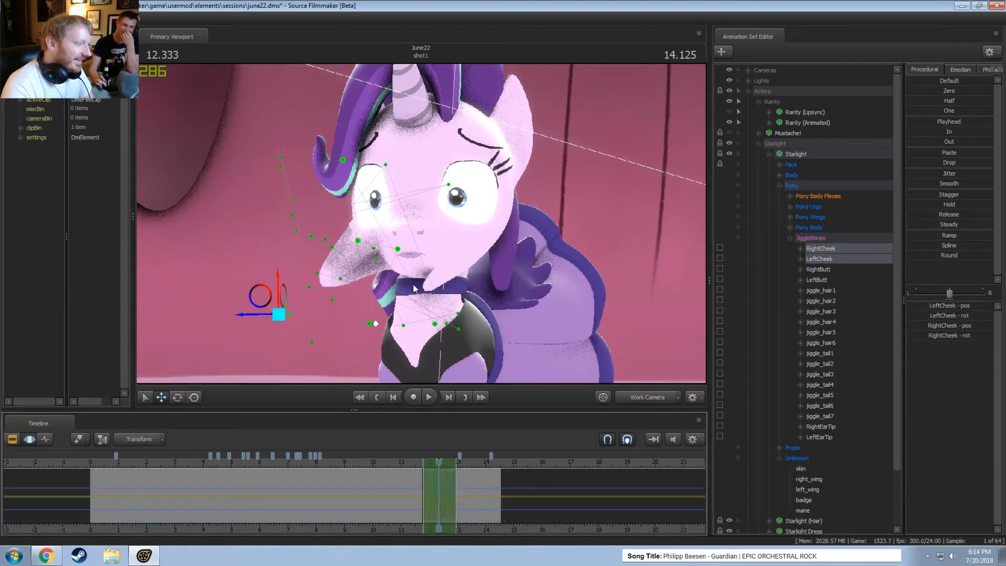
key("F2")
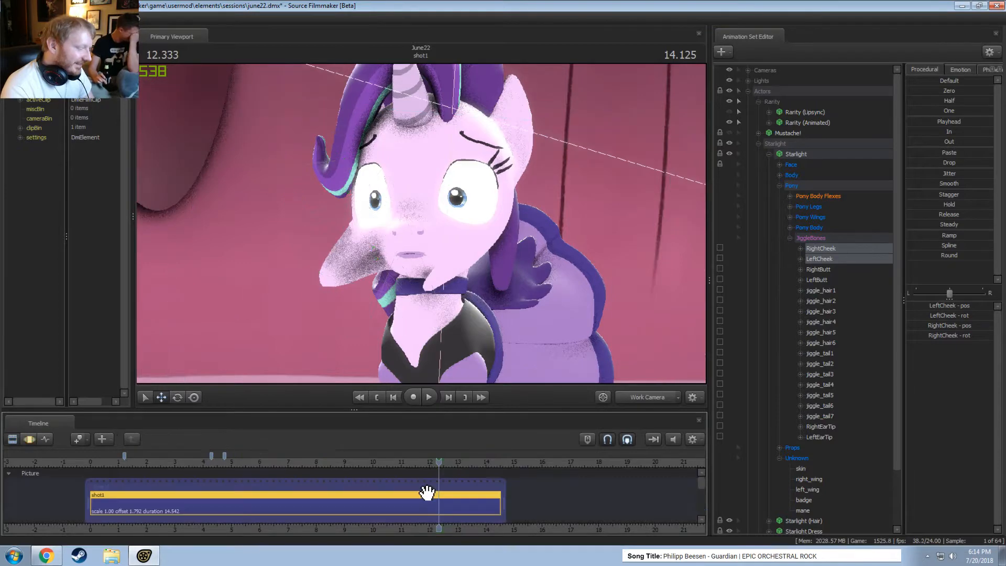
key("F3")
left_click_drag(422, 490, 355, 479)
left_click(361, 465)
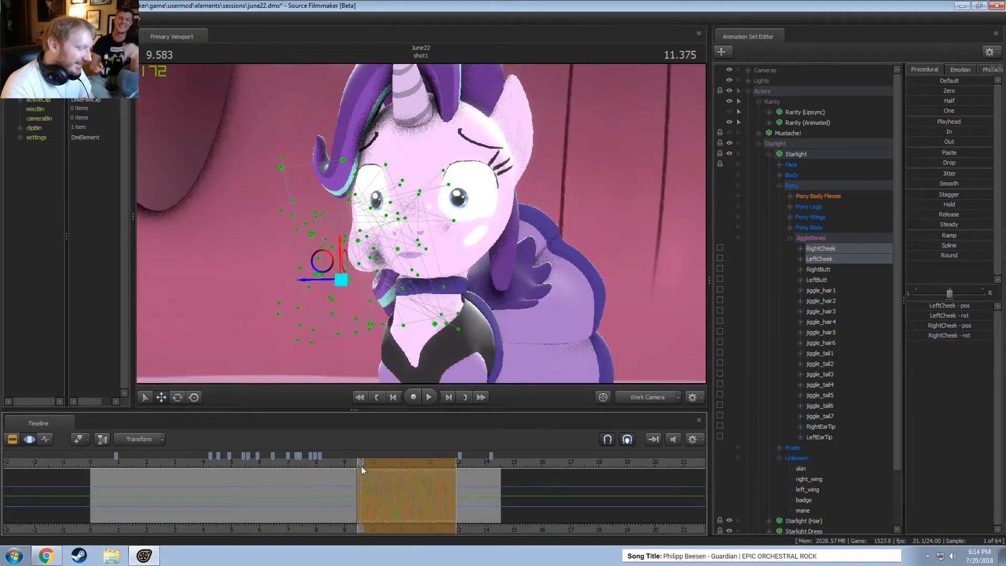
key("F2")
key("space")
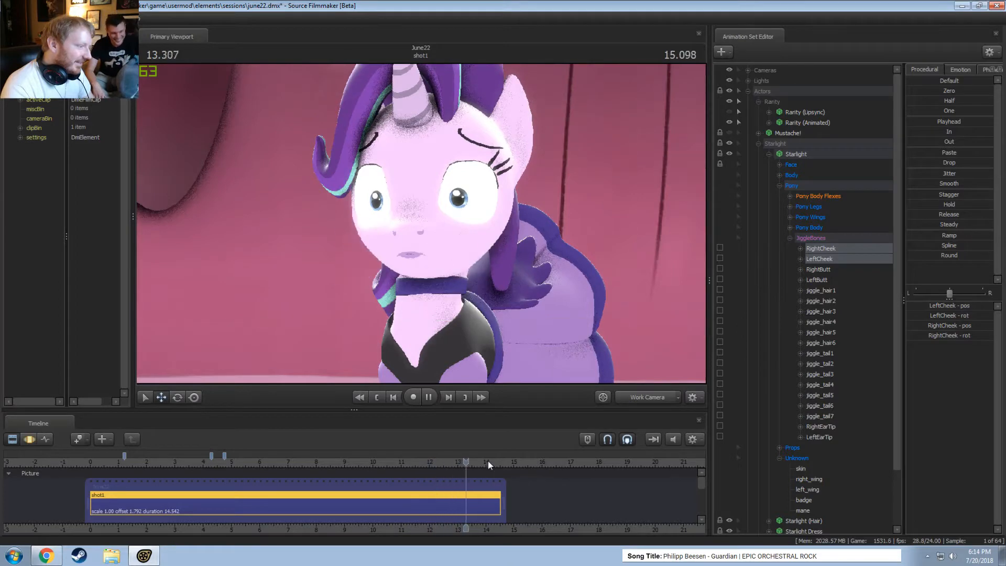
Stop playback and undo the jitter on Starlight's cheek bones
key("space")
key("ctrl+z")
key("ctrl+z")
key("ctrl+z")
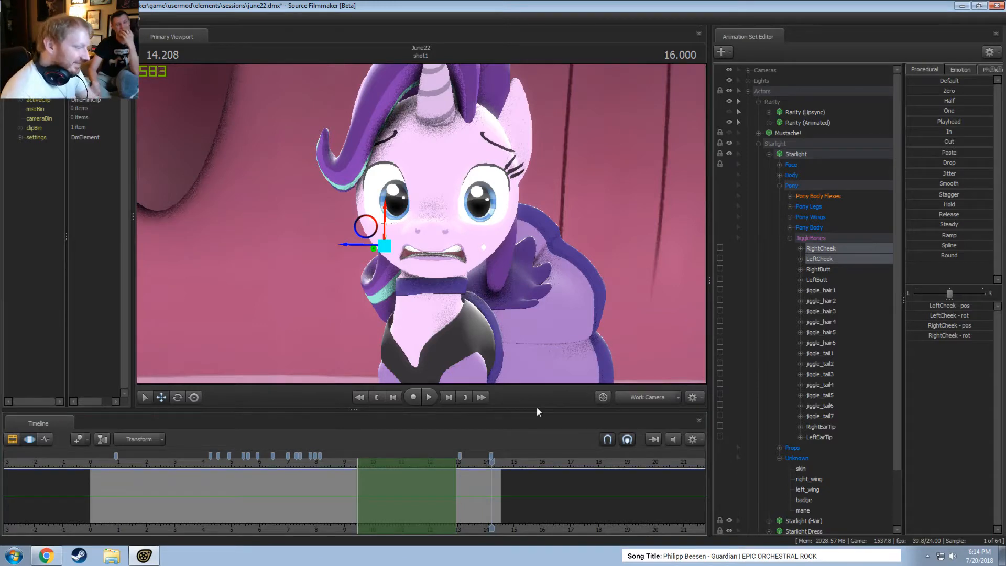
Try pulling Starlight's RightCheek bone outward over the selection from about 9.5 to 13 seconds and preview the deformation
left_click_drag(365, 226, 215, 310)
key("ctrl+z")
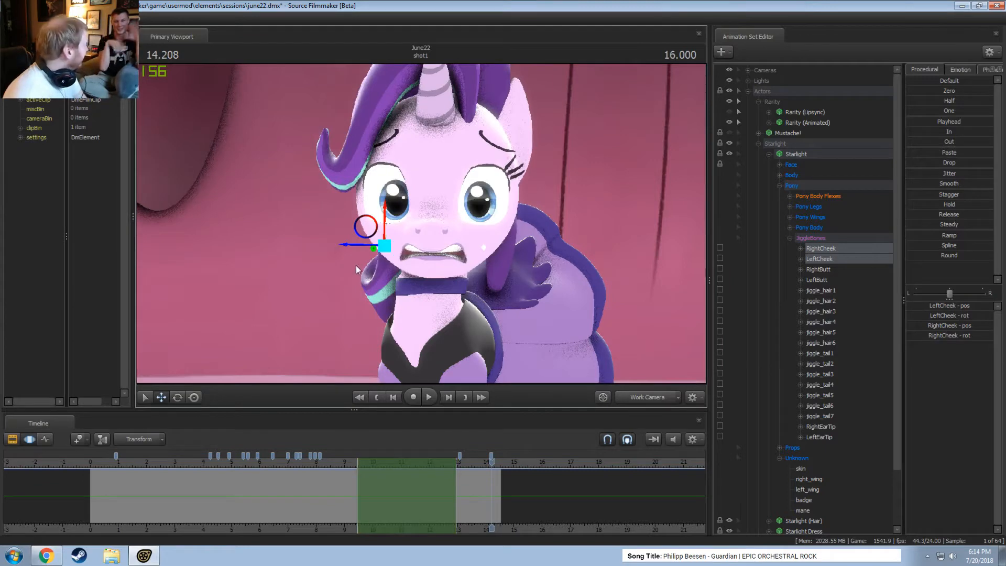
left_click(423, 268)
left_click_drag(383, 255, 279, 272)
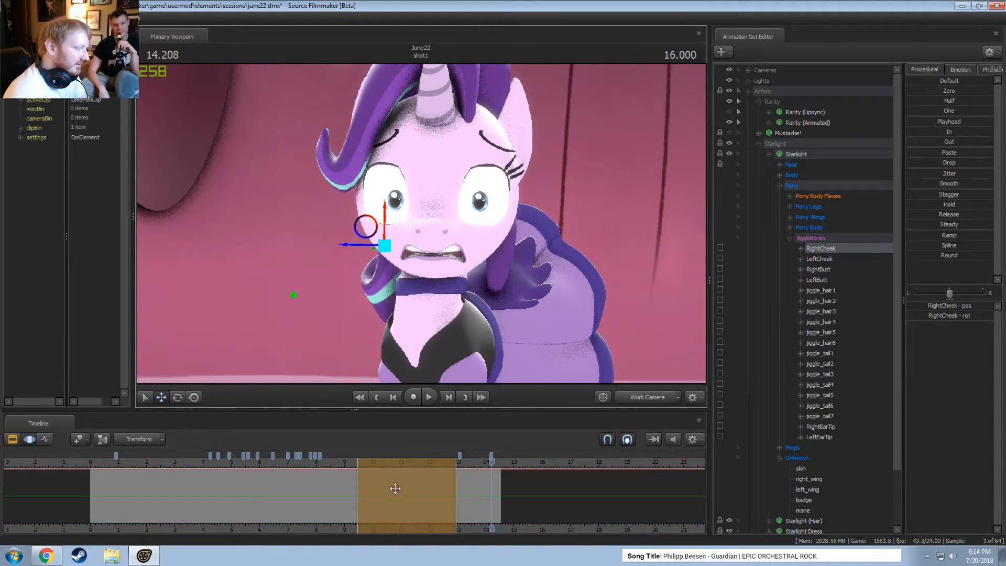
key("space")
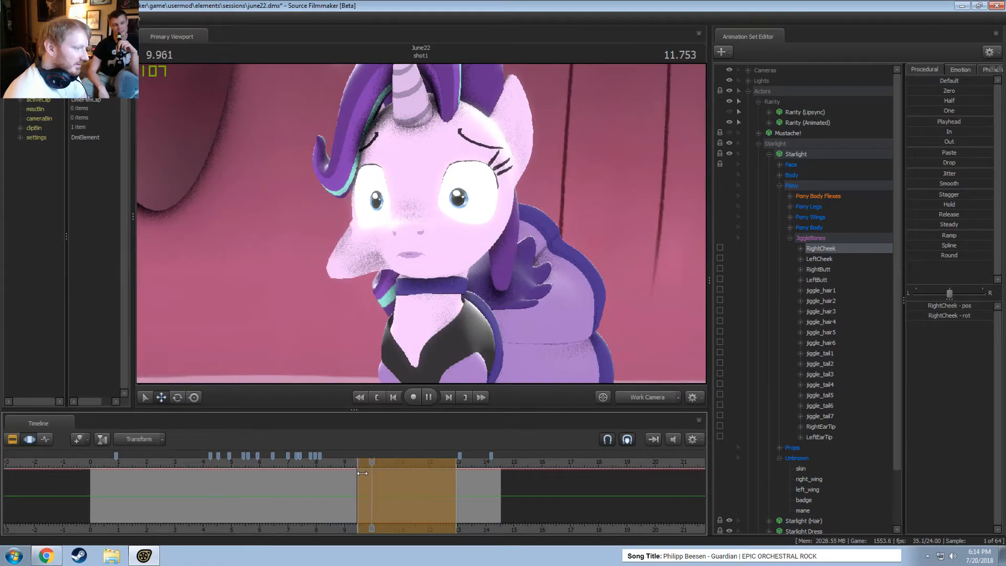
key("space")
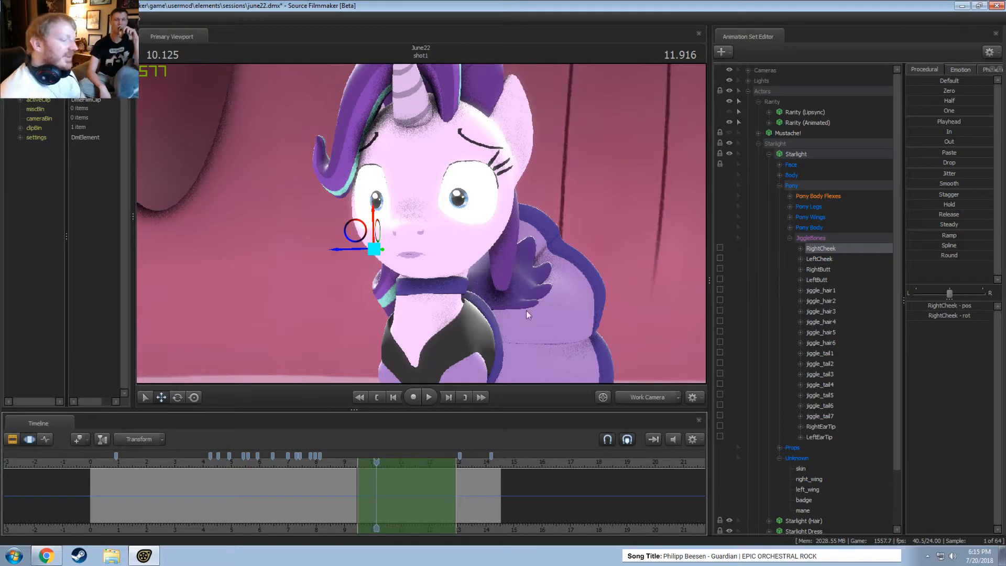
Move the Work Camera farther from Starlight, switch to the Main Camera and replay the end of shot1 to about 14.3 seconds
key("s")
left_click_drag(472, 282, 479, 310)
key("s")
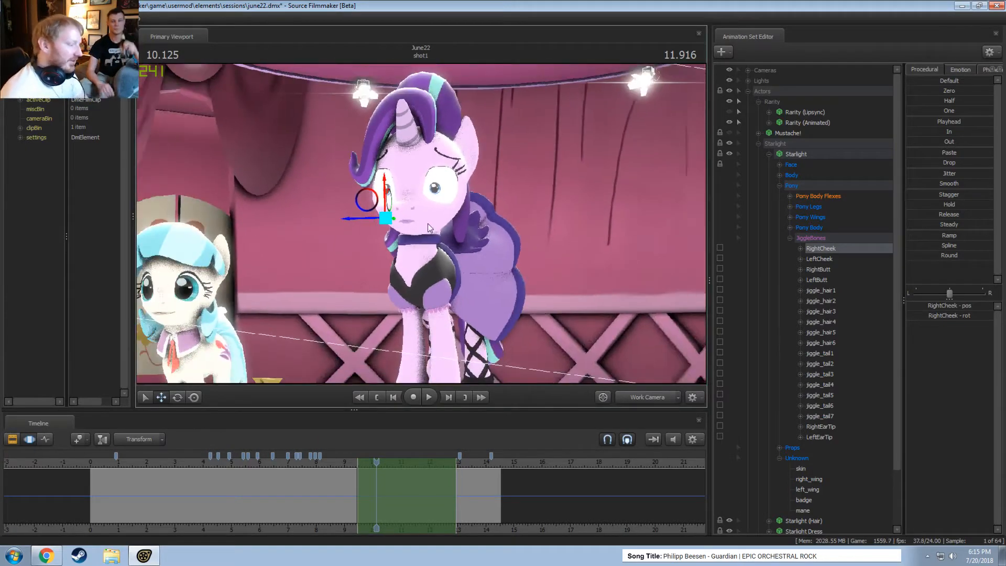
key("space")
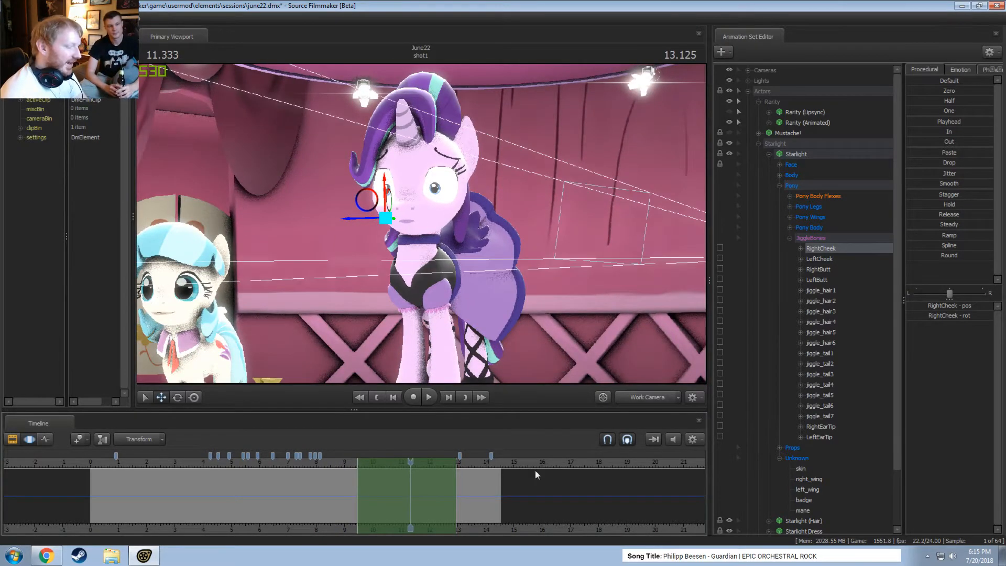
left_click(648, 397)
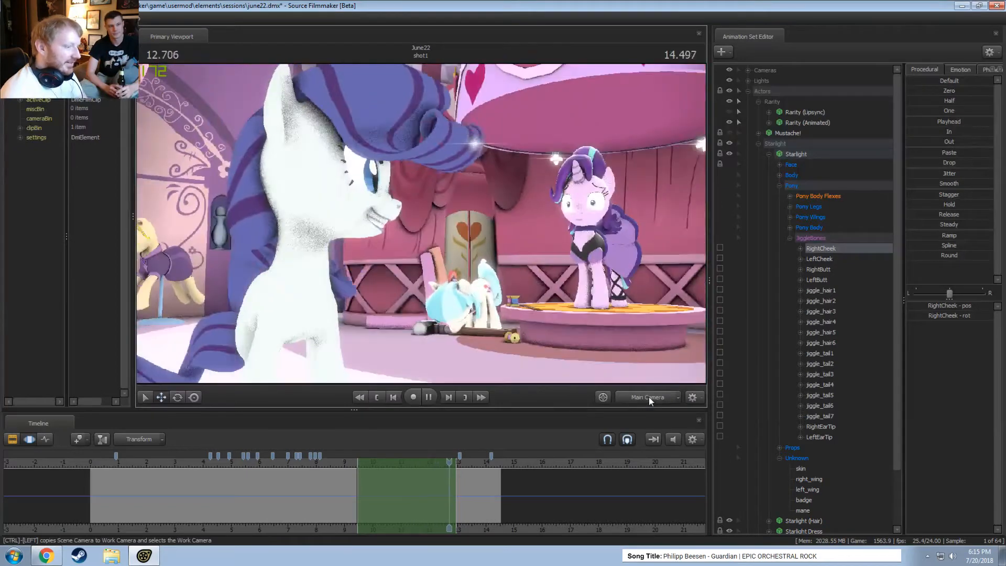
key("space")
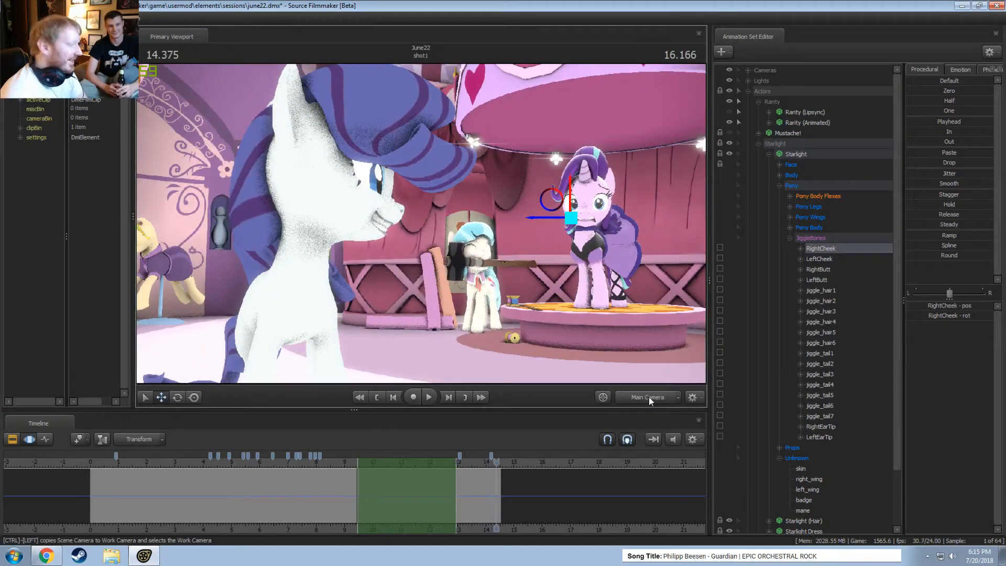
mouse_move(460, 462)
left_mouse_down()
mouse_move(480, 462)
mouse_move(470, 464)
left_mouse_up()
key("space")
key("space")
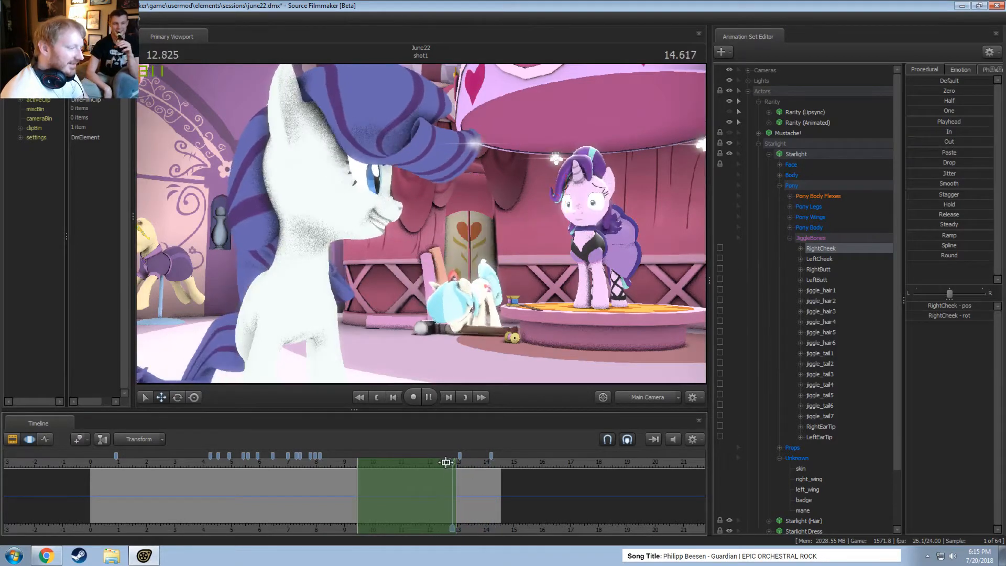
key("space")
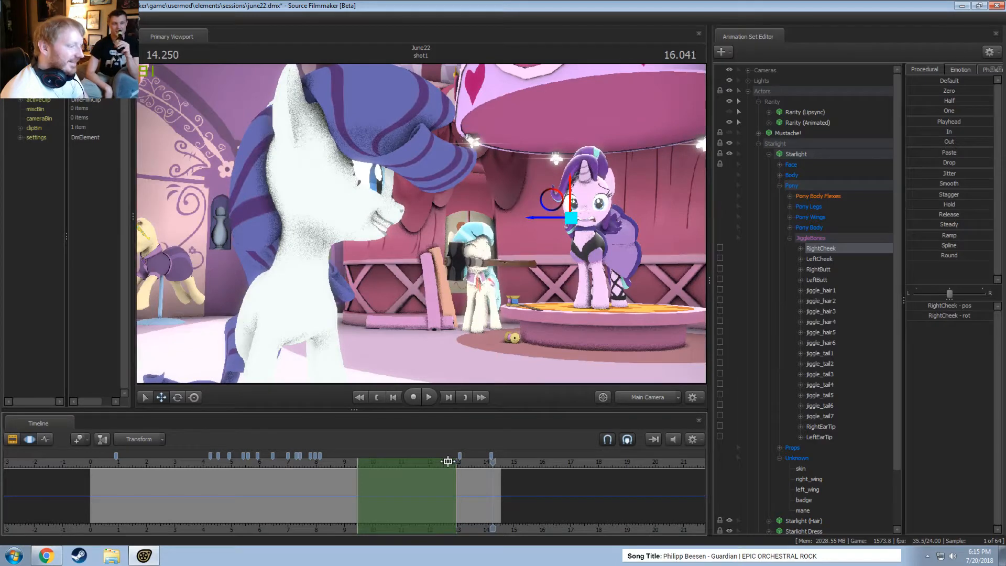
Toggle a render option in the viewport and replay the last two seconds of shot1 in the Clip Editor
right_click(494, 283)
left_click(553, 297)
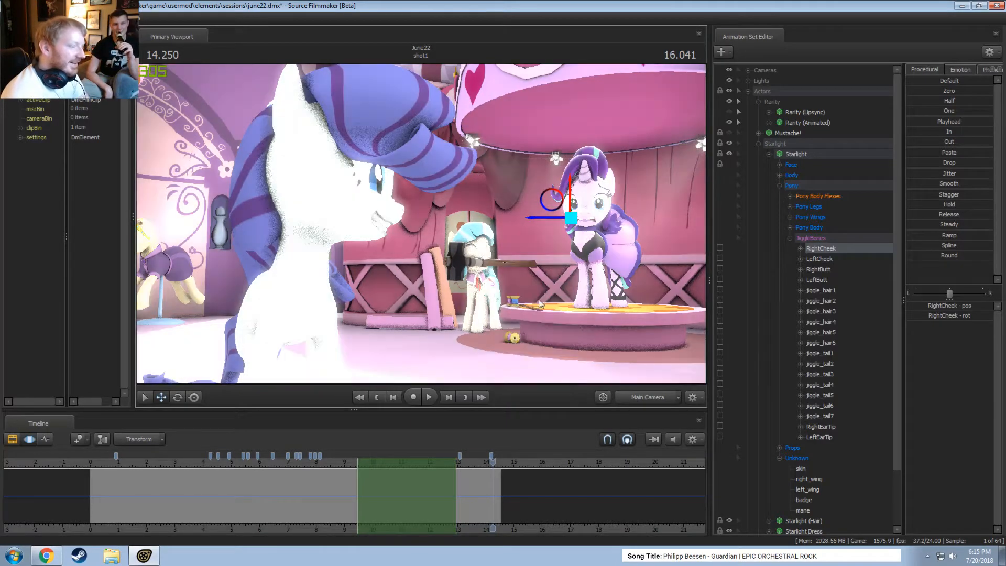
key("F2")
left_click_drag(418, 460, 444, 463)
key("space")
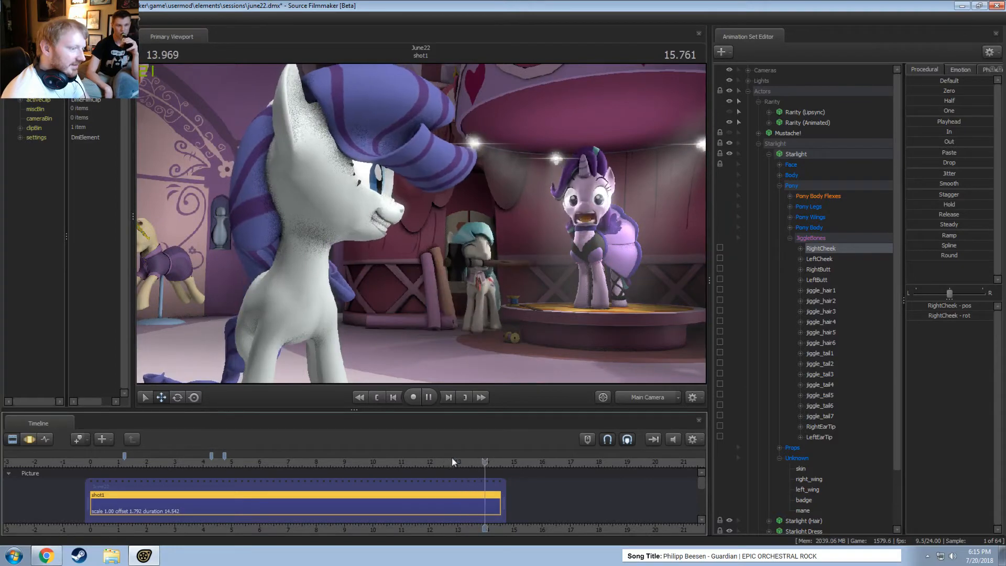
key("F3")
key("F2")
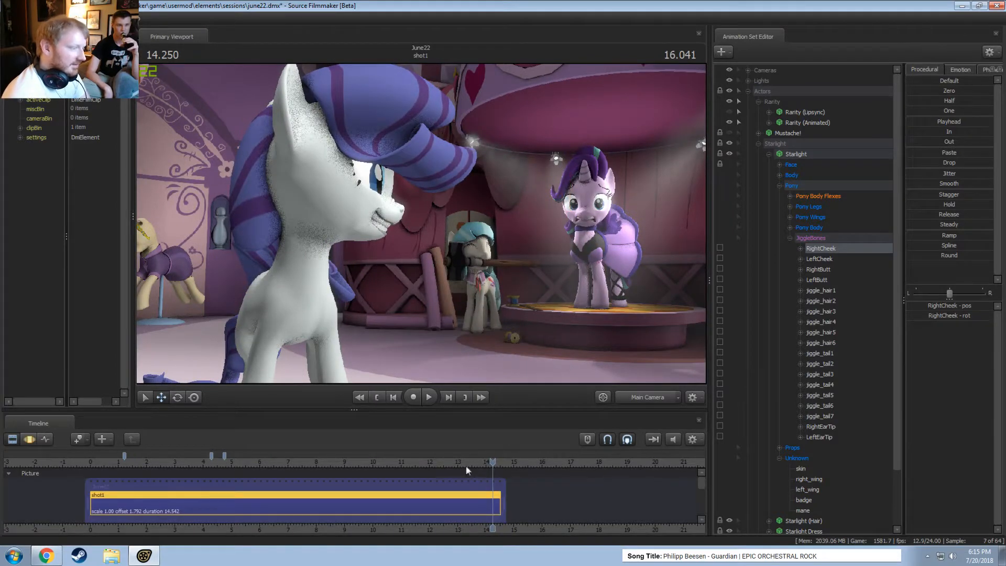
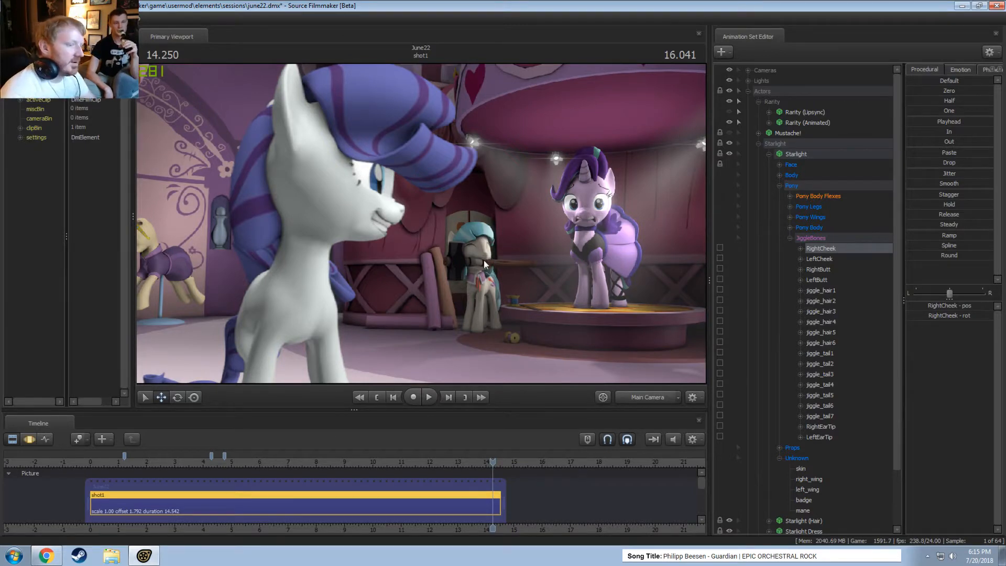
Collapse Starlight's groups, expand the Lights group and toggle Coco Ambient's visibility to check its effect on the scene
left_click(780, 186)
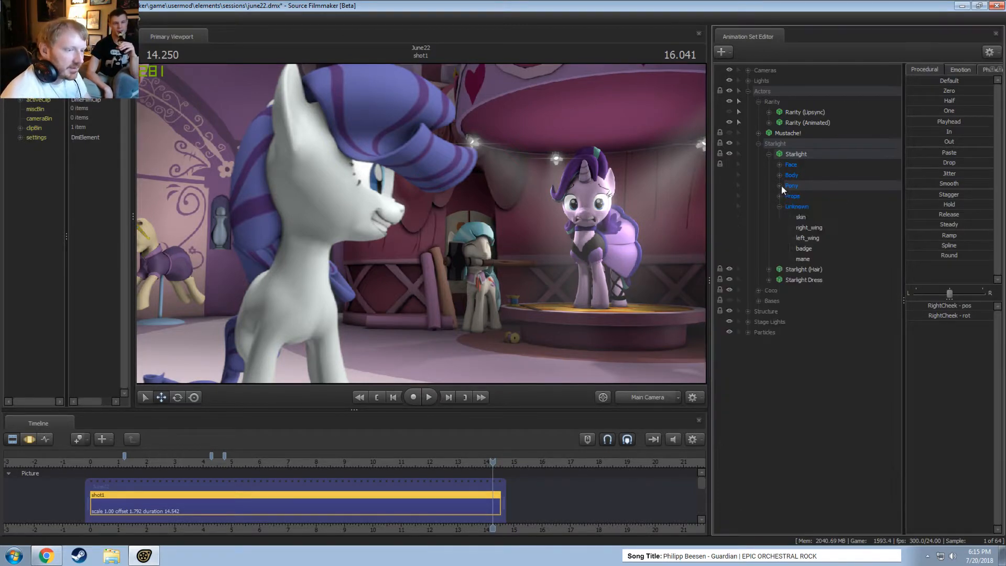
left_click(758, 143)
left_click(748, 80)
left_click(791, 112)
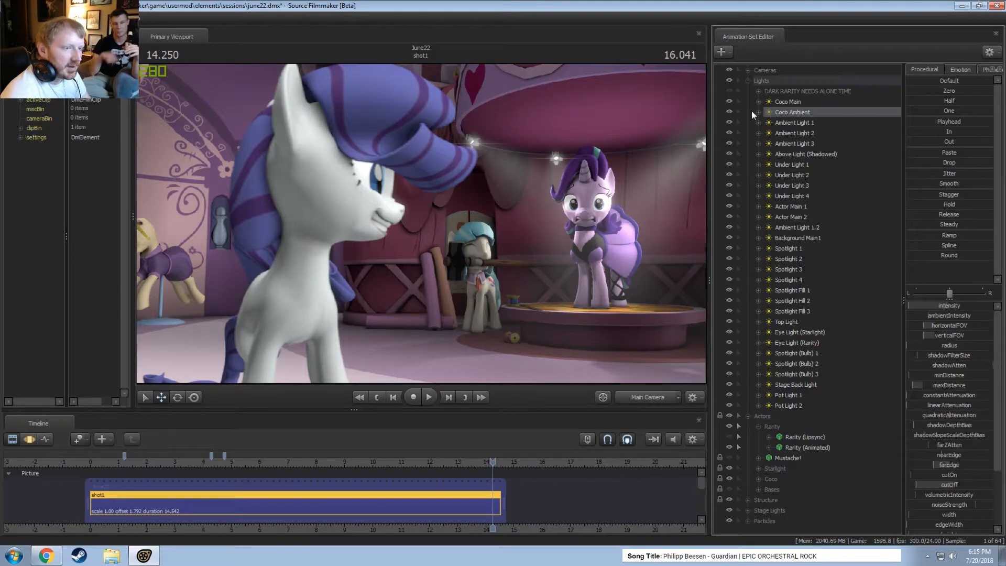
left_click(729, 112)
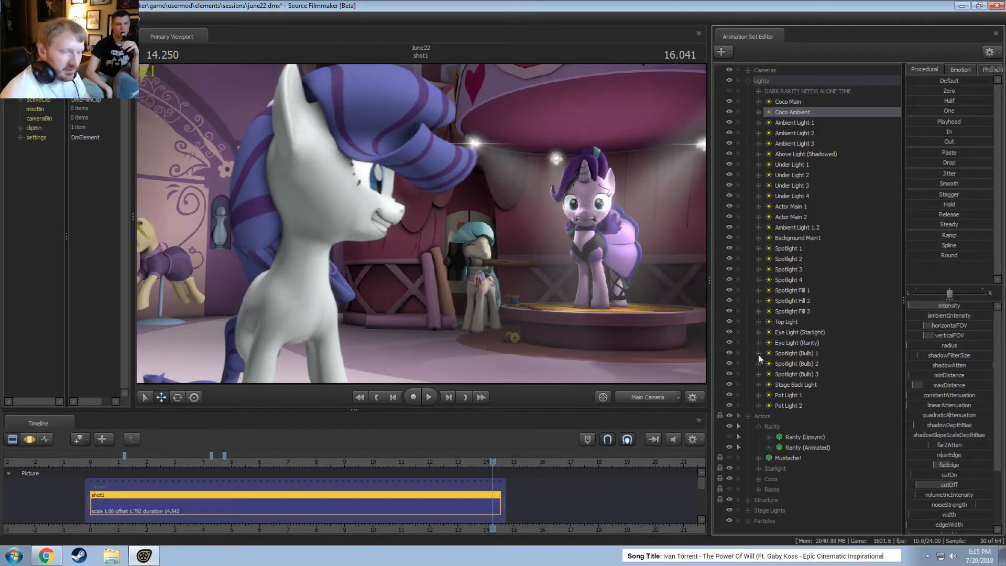
Check Stage Back Light by toggling its visibility and raise its intensity across the whole shot in the Motion Editor
left_click(797, 385)
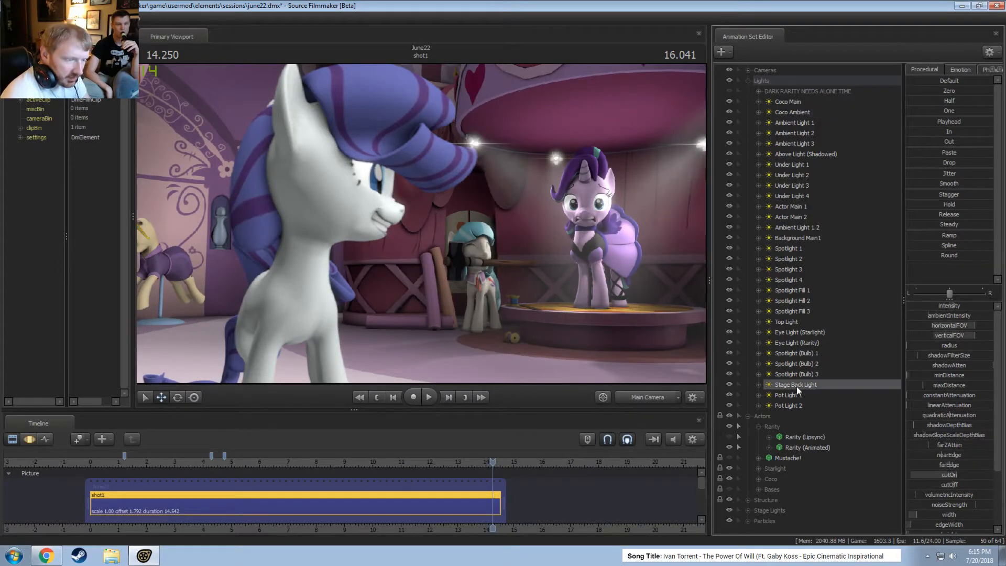
left_click(728, 385)
key("F3")
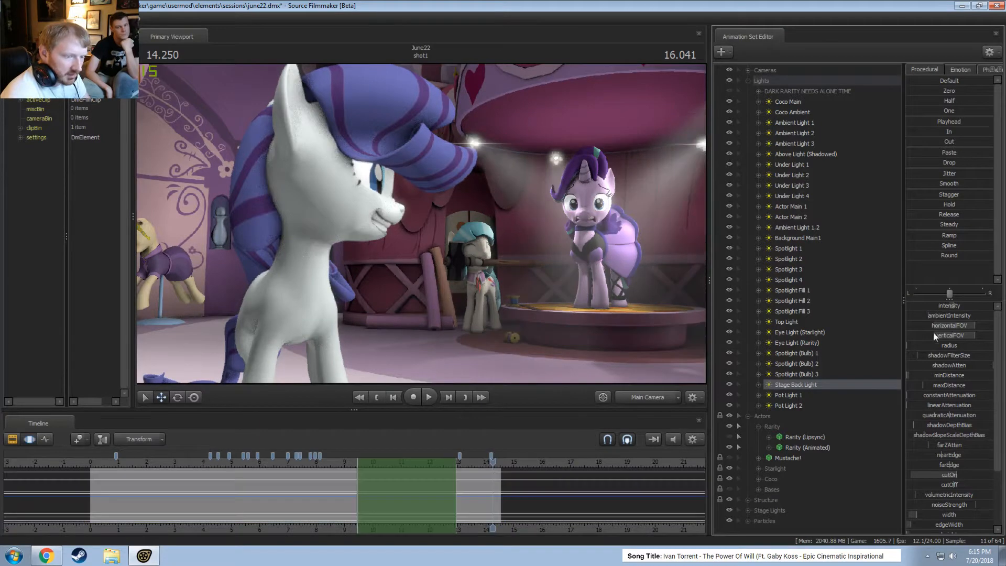
left_click_drag(951, 306, 1002, 304)
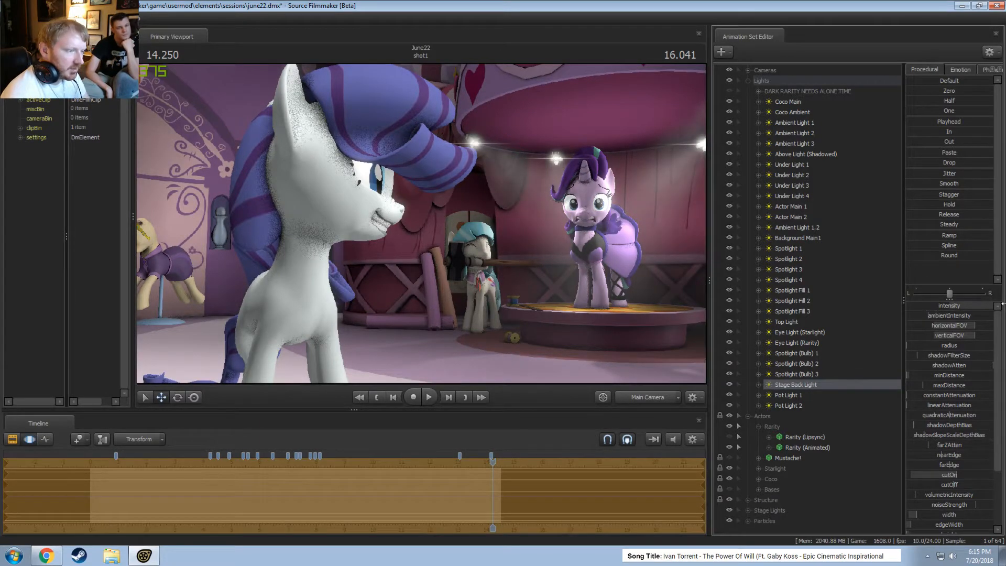
Copy the Background Main1 light and paste the duplicate at the root of the animation set list
right_click(795, 240)
left_click(811, 254)
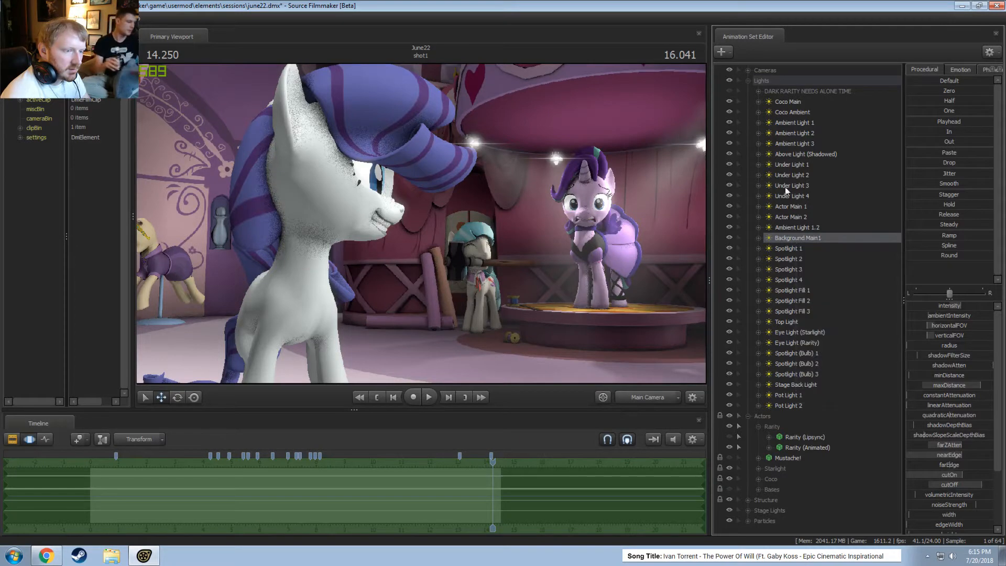
left_click(748, 80)
right_click(766, 366)
left_click(813, 434)
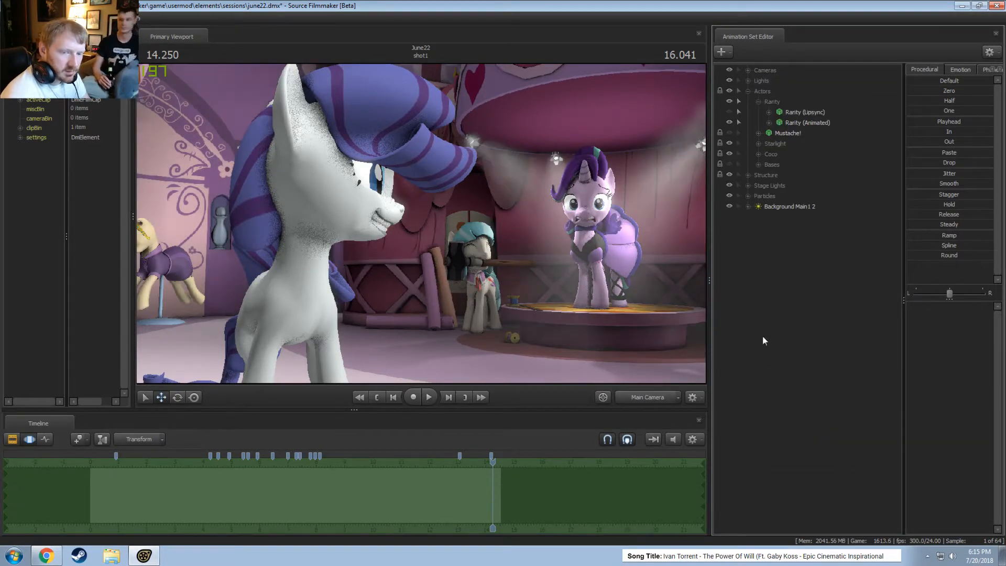
Look through the Background Main1 2 light and reposition it in the Motion Editor to aim down at the stage from above
left_click_drag(770, 207, 563, 206)
key("F2")
left_click(554, 229)
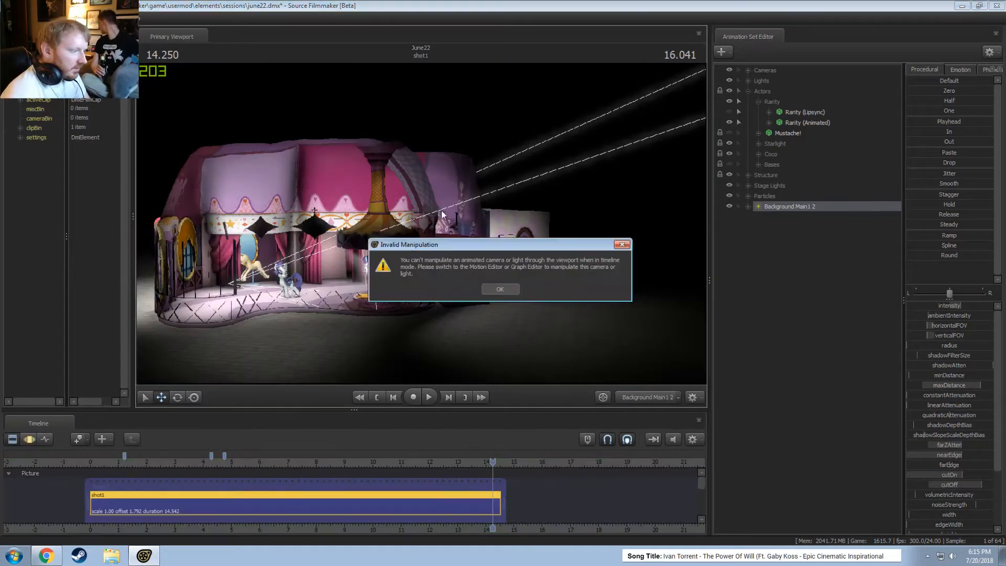
left_click(506, 285)
key("F3")
key("w")
left_click_drag(488, 265, 424, 273)
key("s")
key("w")
left_click_drag(388, 225, 407, 235)
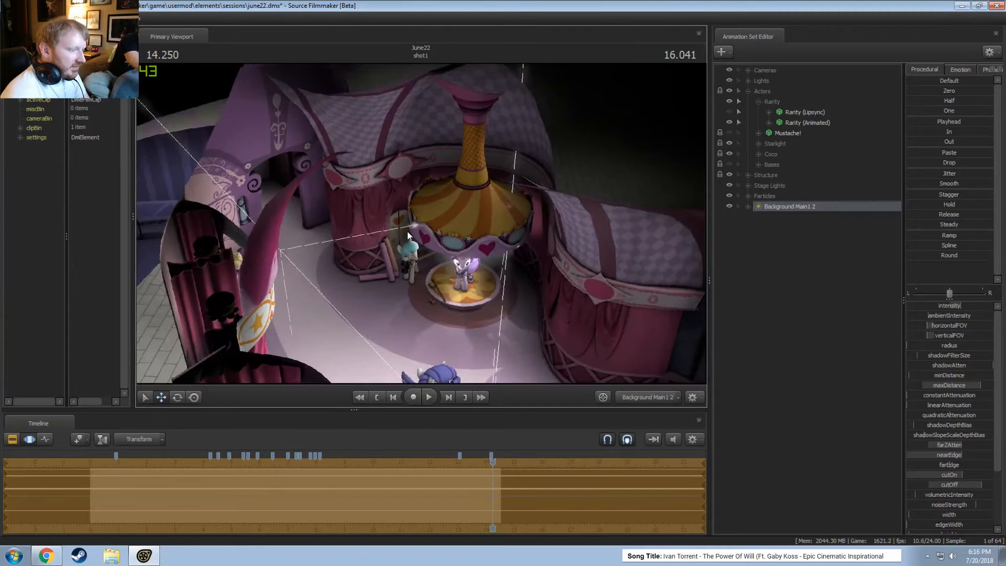
Edit the maximum of Background Main1 2's intensity range and raise the light's intensity
left_click(968, 320)
left_click(486, 272)
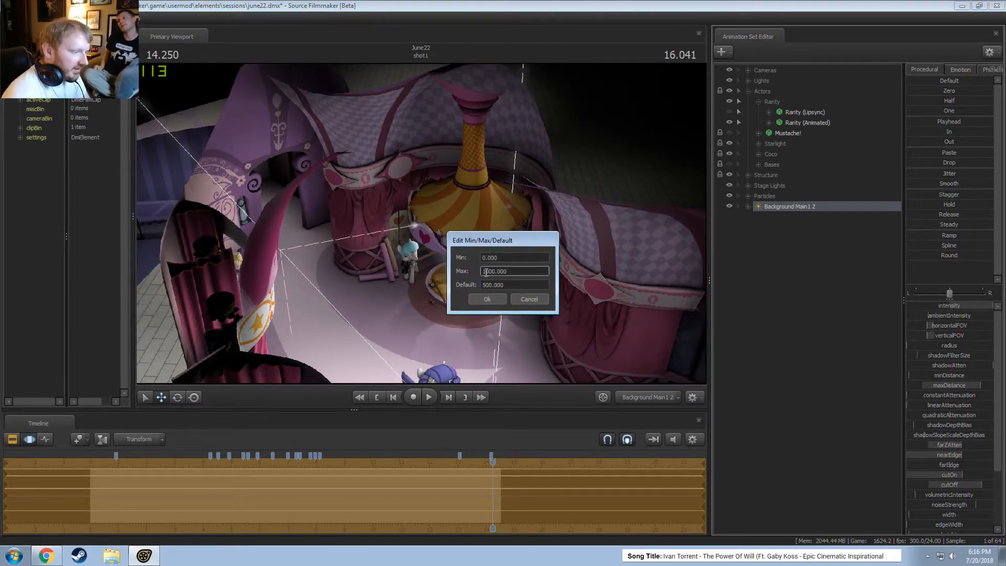
key("Return")
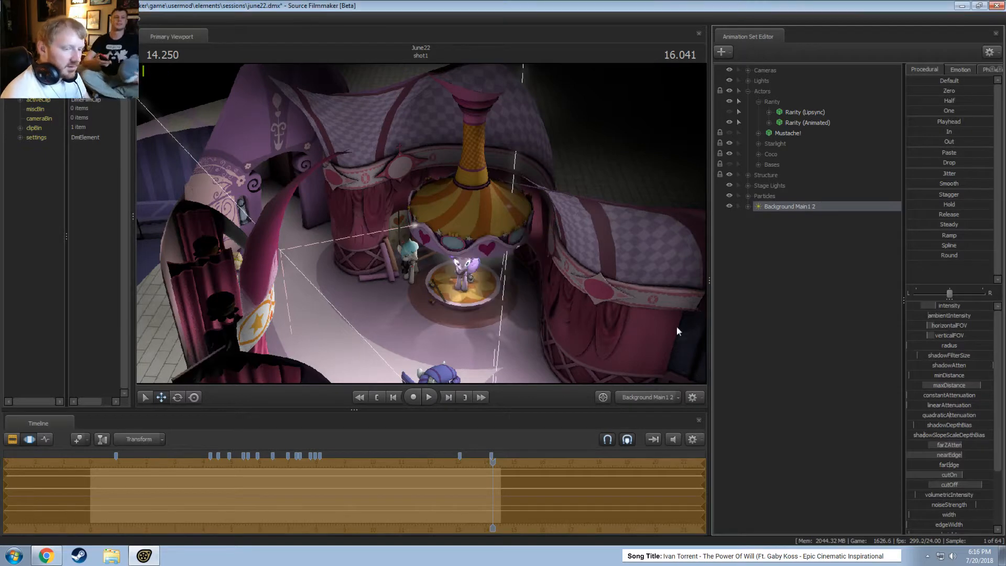
left_click_drag(959, 309, 993, 309)
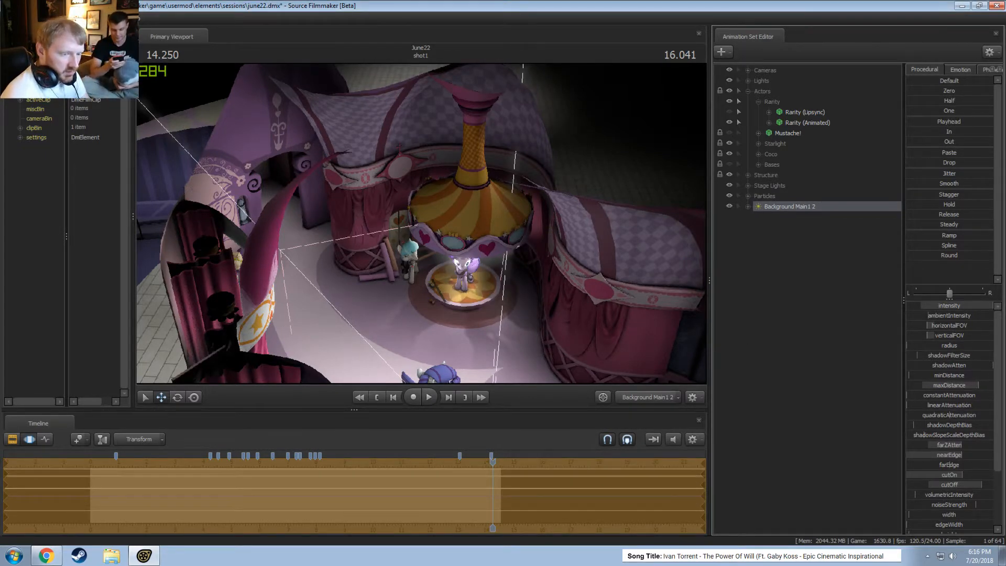
Lower Background Main1 2's cutOn and intensity and shift the light slightly over the stage
left_click_drag(957, 473, 937, 472)
left_click(566, 273)
left_click_drag(566, 273, 586, 297)
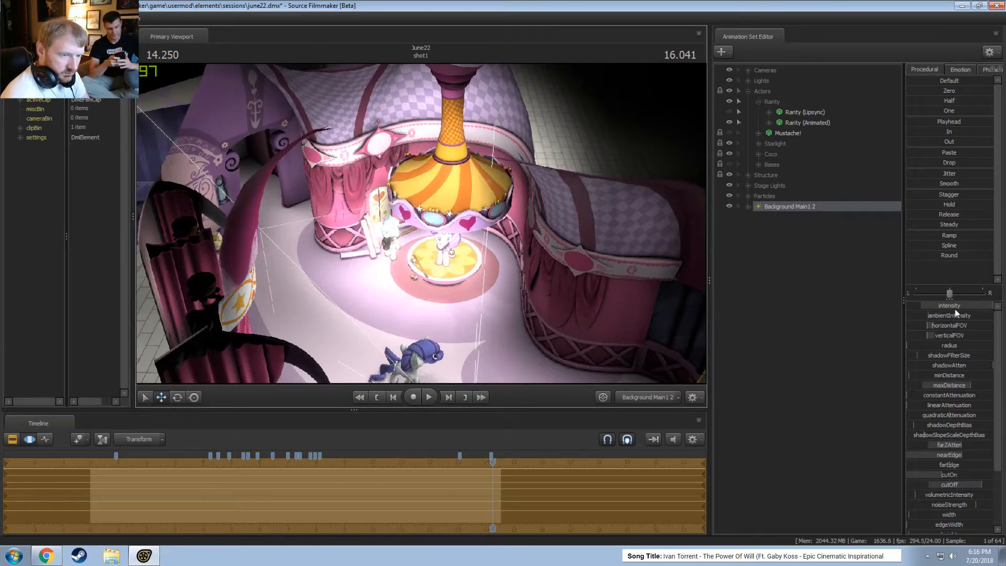
mouse_move(955, 307)
left_mouse_down()
mouse_move(883, 307)
mouse_move(945, 310)
left_mouse_up()
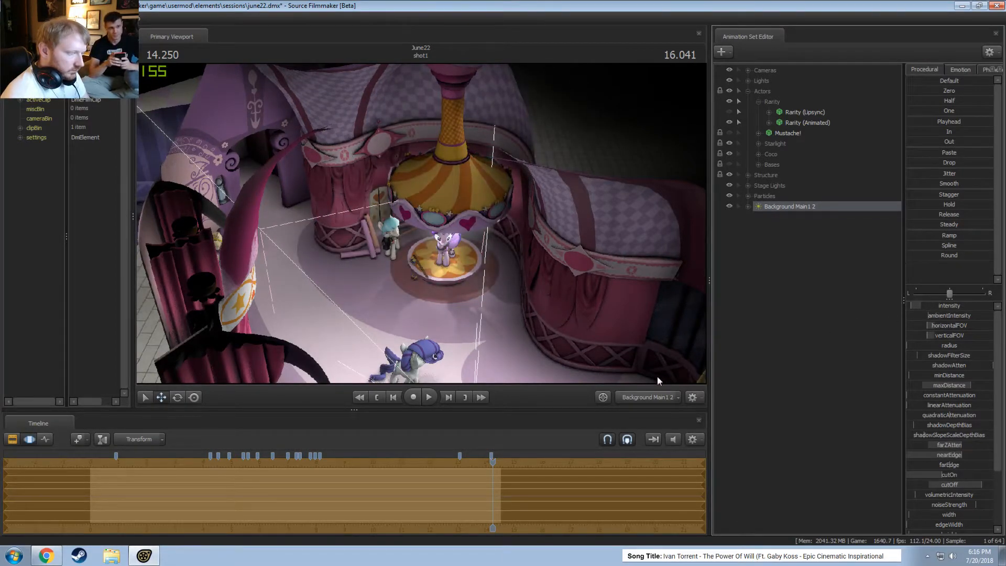
Switch to the Main Camera and review the new lighting at the end of shot1, stopping at about 13.4 seconds
left_click(649, 396)
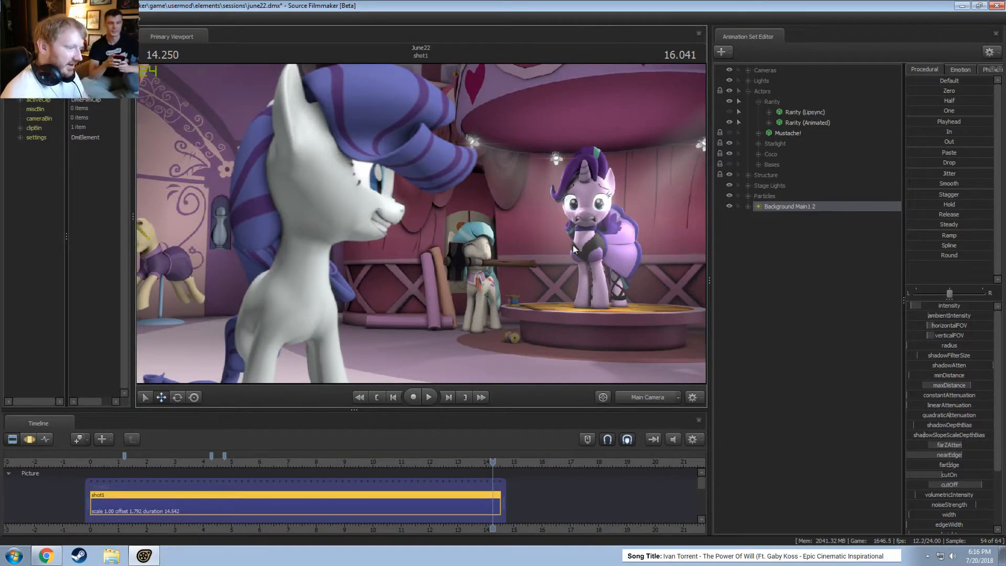
key("F3")
key("F2")
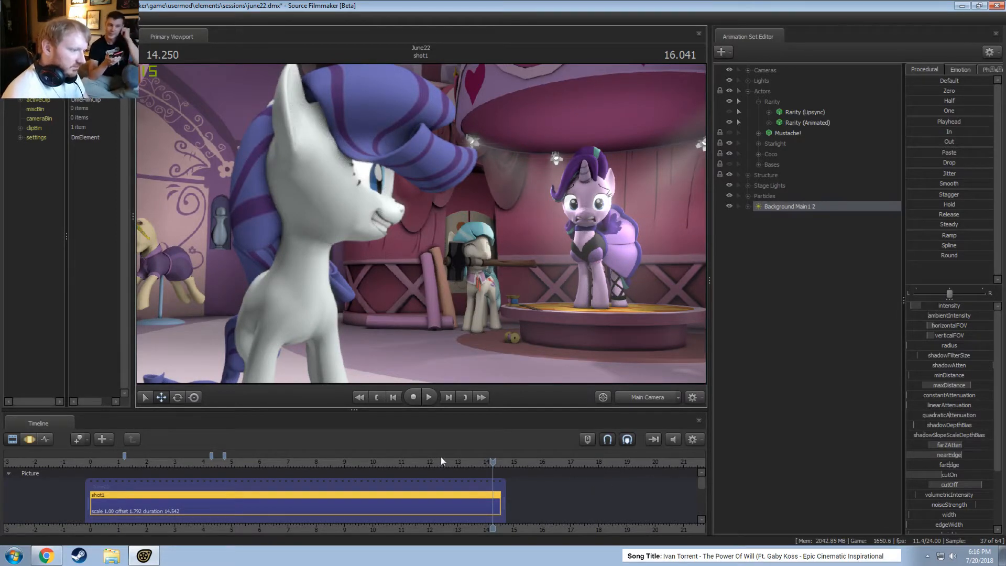
left_click_drag(441, 456, 469, 456)
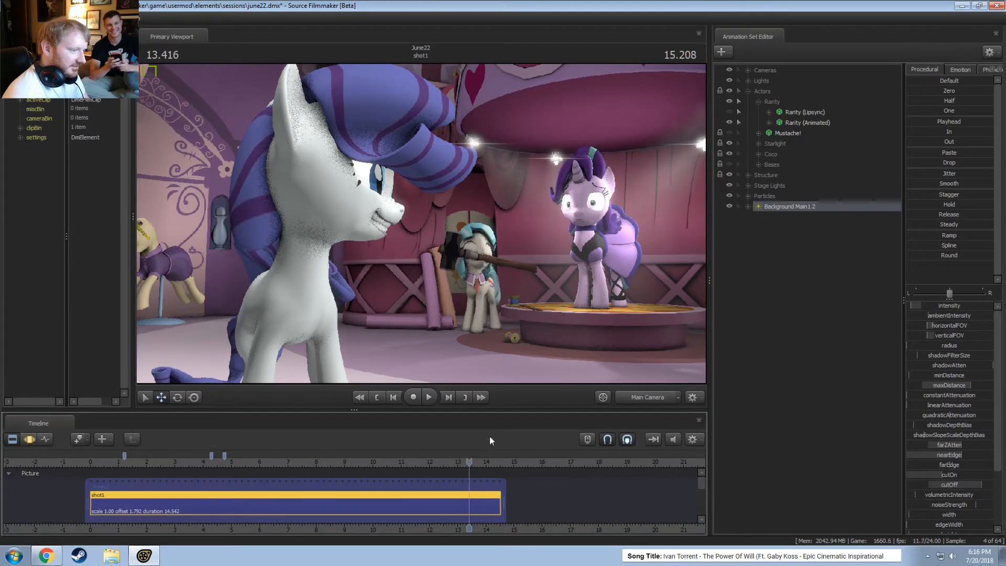
left_click(603, 298)
left_click(516, 288)
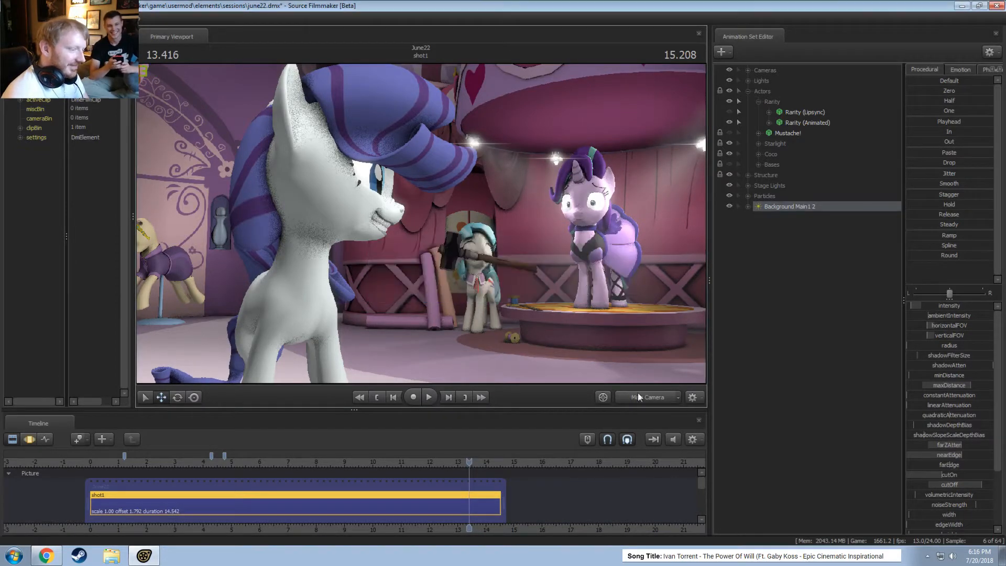
Move the Work Camera close to Starlight's face and scrub her expression between about 13 and 13.5 seconds
left_click(637, 394)
left_click_drag(591, 314, 628, 315)
key("w")
left_click_drag(421, 224, 420, 224)
scroll(512, 490, "up", 4)
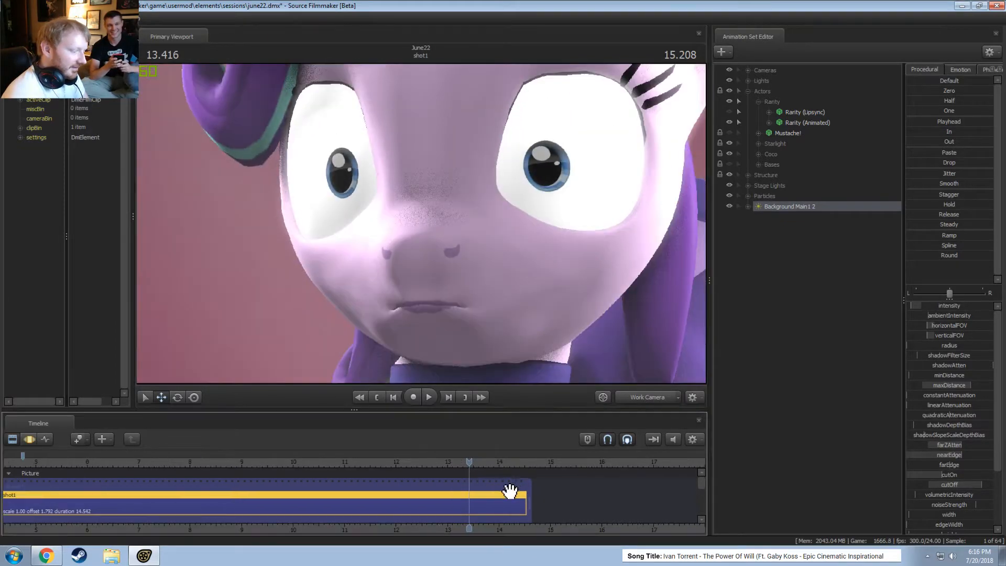
left_click_drag(470, 462, 474, 474)
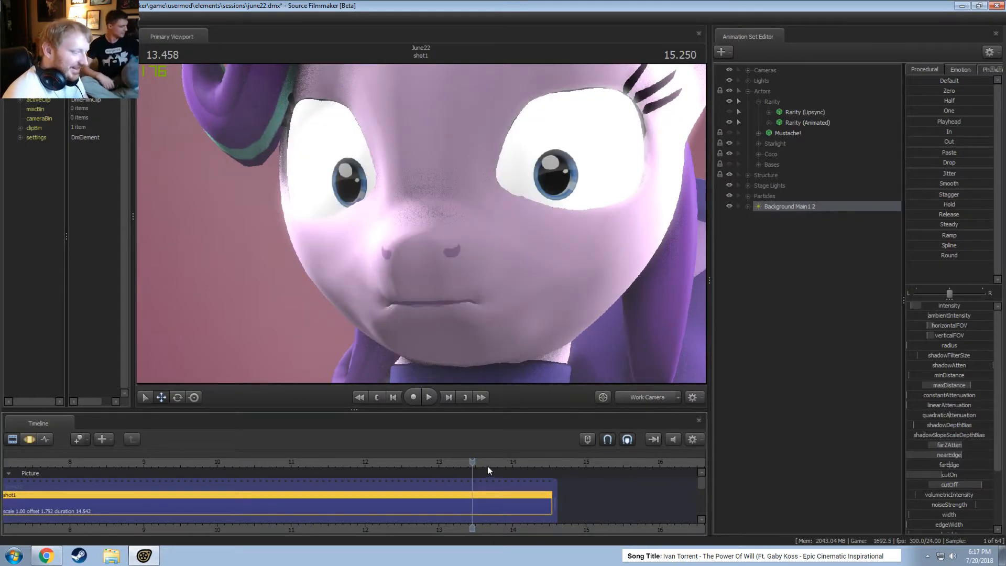
left_click_drag(472, 463, 436, 474)
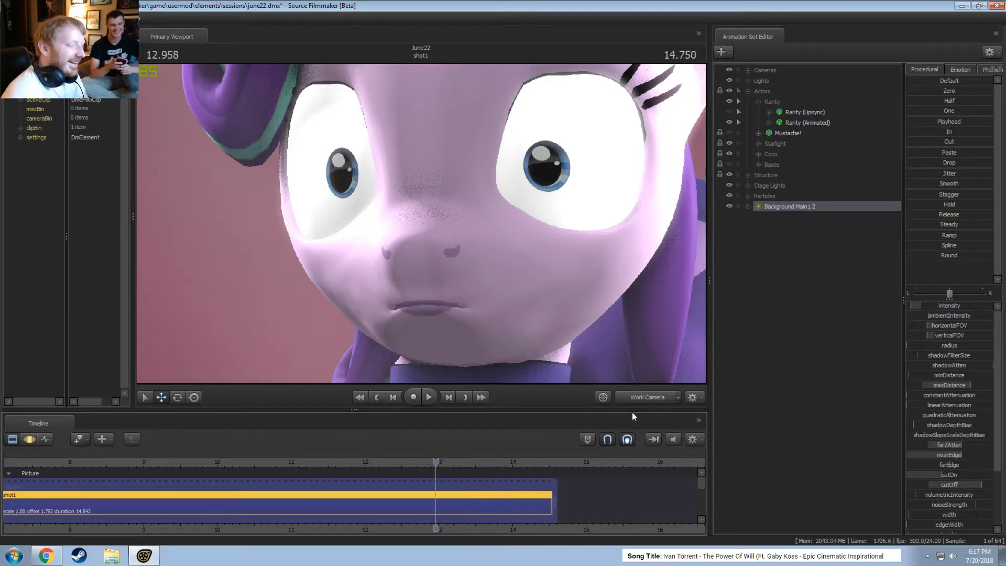
Replay the reaction through the Main Camera from about 13 seconds, then scrub back to about 10.5 seconds with all of shot1 in view
left_click(645, 397)
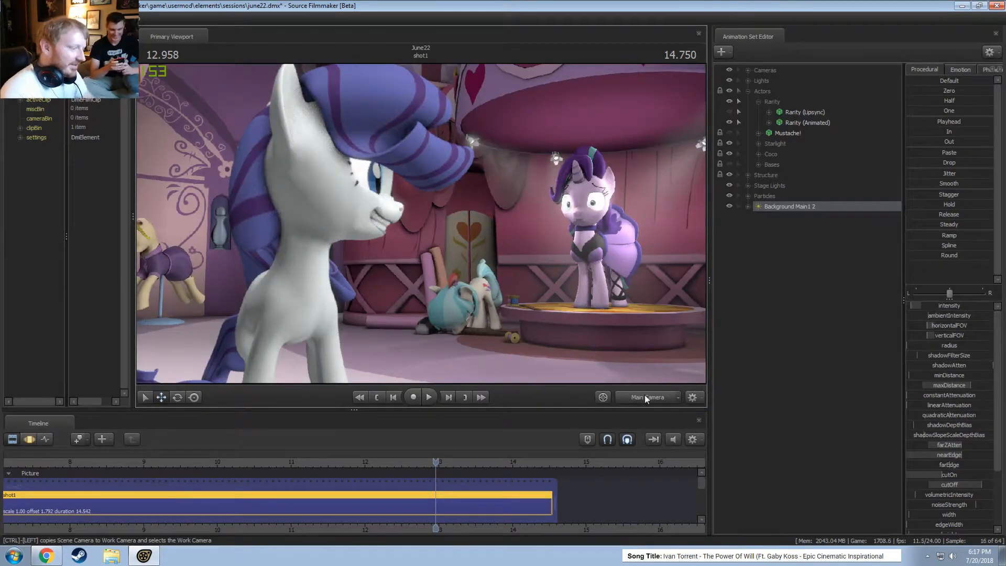
key("space")
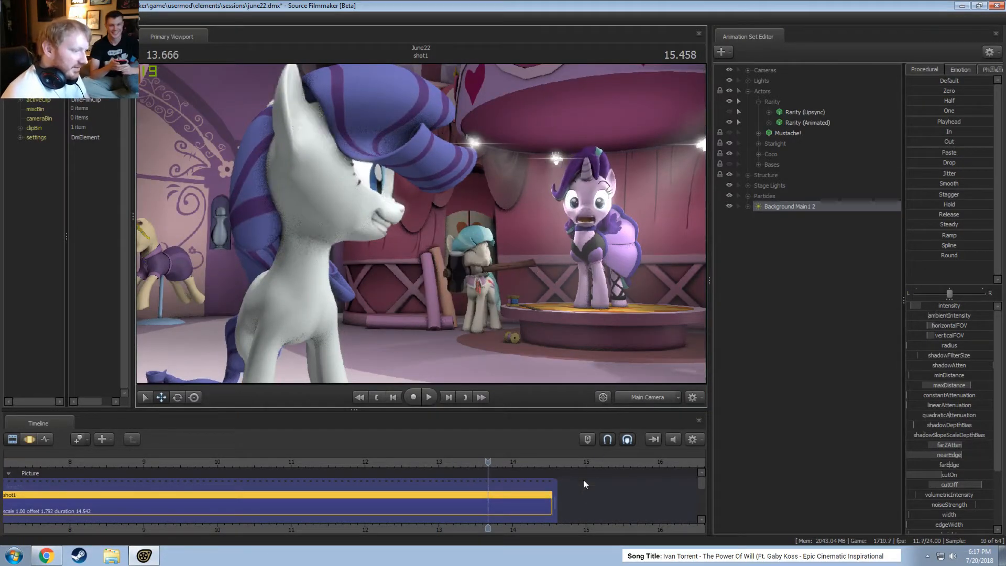
left_click_drag(475, 461, 250, 453)
scroll(247, 506, "down", 5)
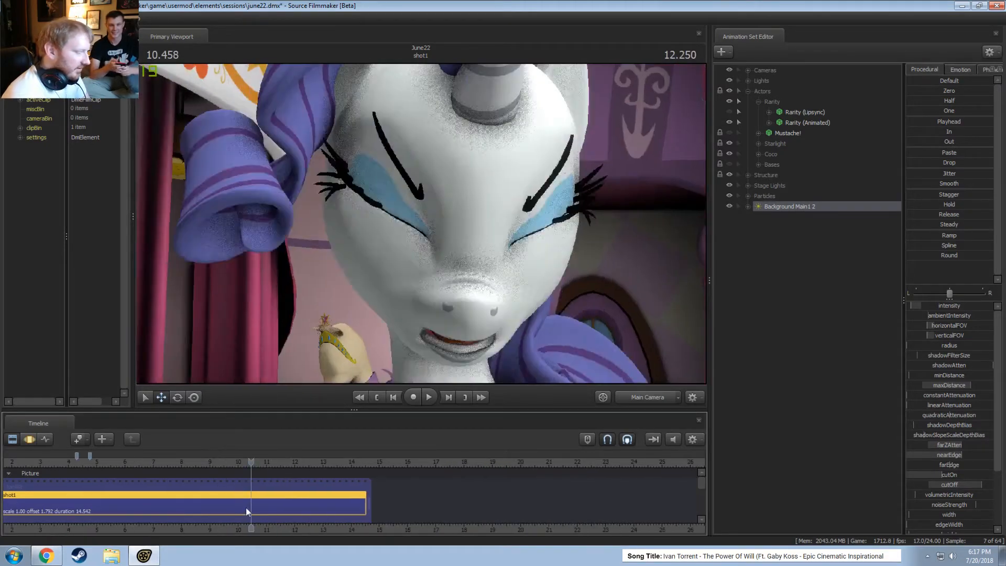
middle_click_drag(404, 539, 507, 524)
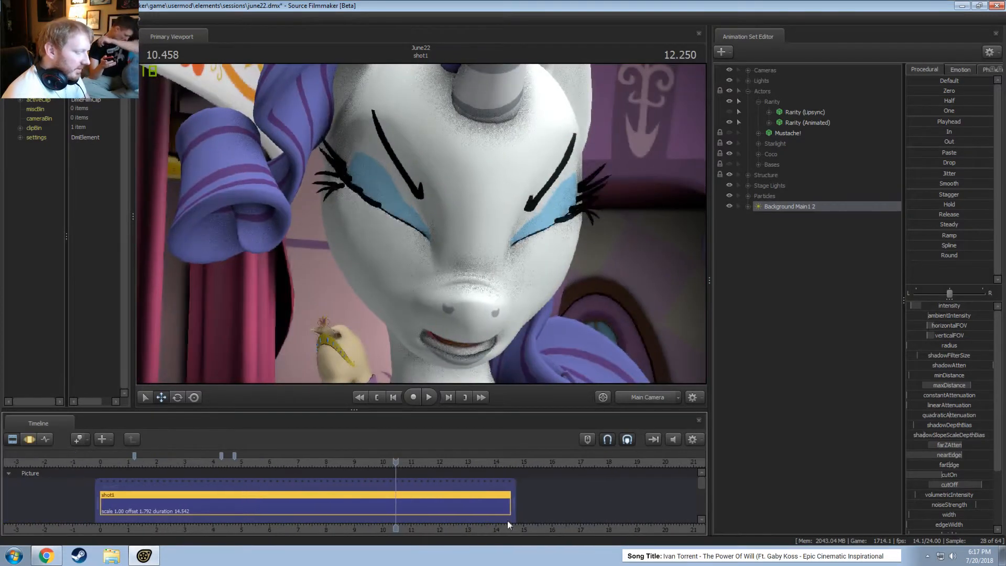
Go to about 1.7 seconds in shot1, toggle a viewport render option and play briefly to about 2 seconds
left_click(138, 461)
key("F3")
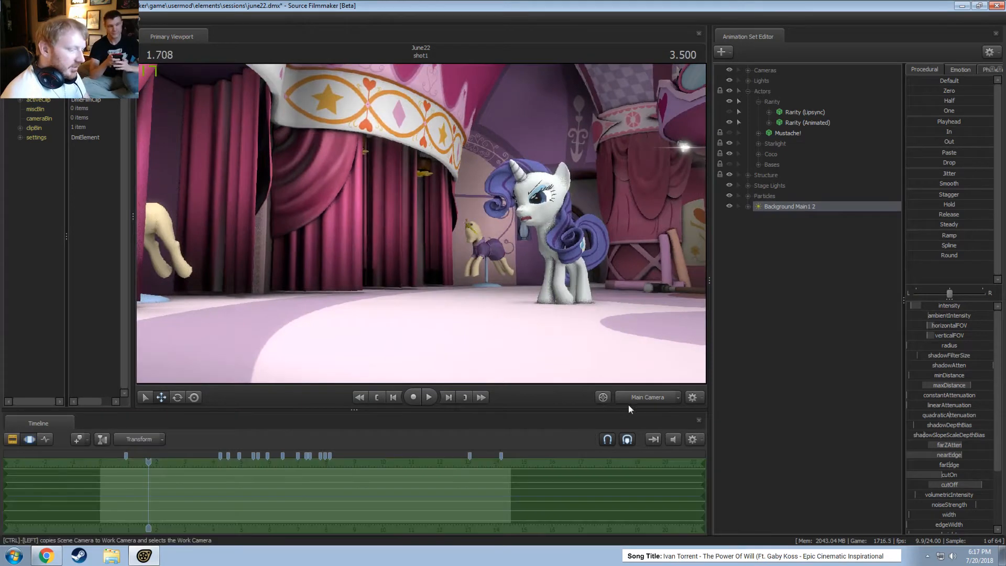
right_click(593, 299)
left_click(622, 331)
key("F2")
key("space")
key("space")
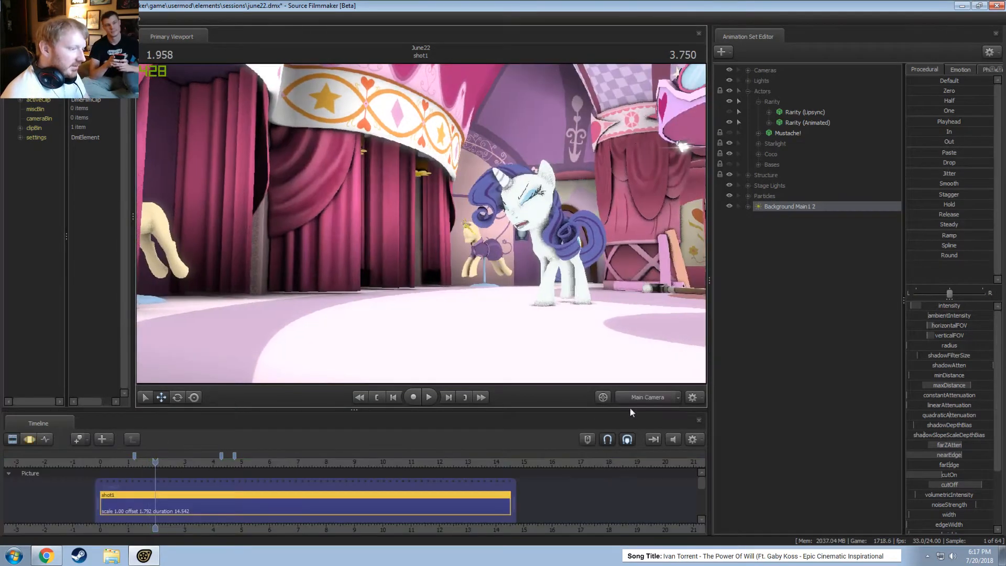
key("F3")
key("F2")
key("F3")
key("F2")
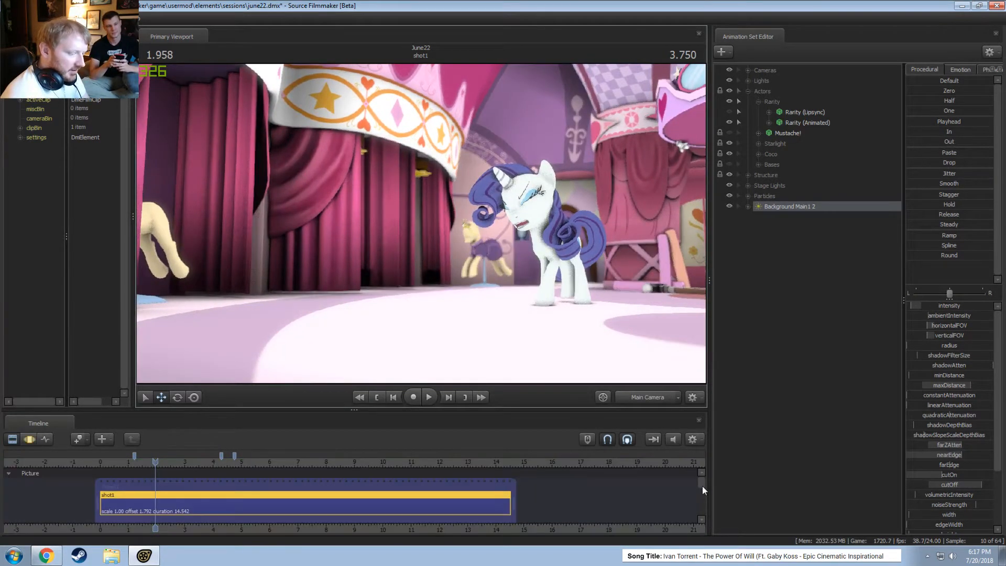
Look through the BATS sound track and the Rarity, Coco, Starlight and Structure groups for how their contents are organised
left_click_drag(702, 486, 700, 507)
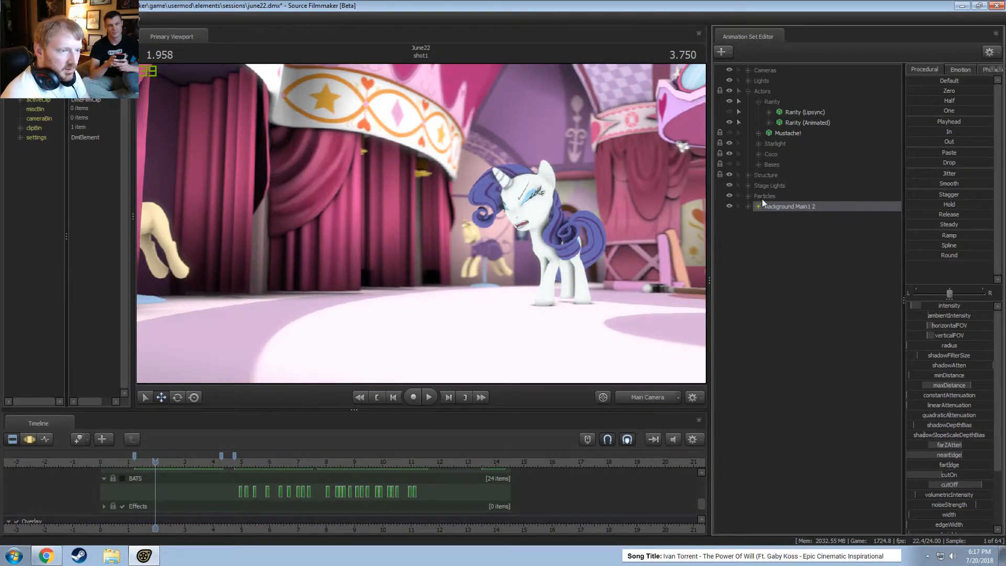
left_click(758, 102)
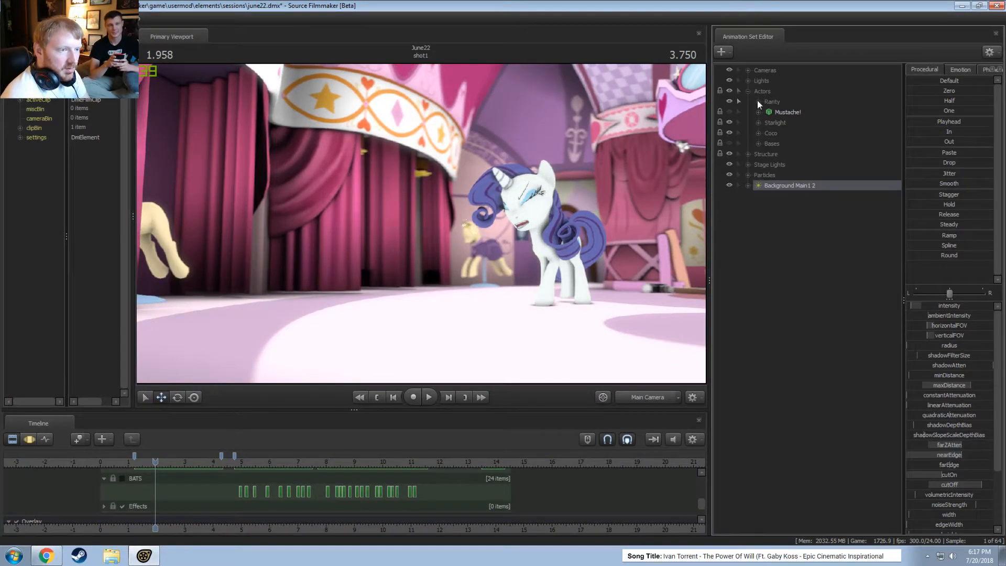
left_click(758, 134)
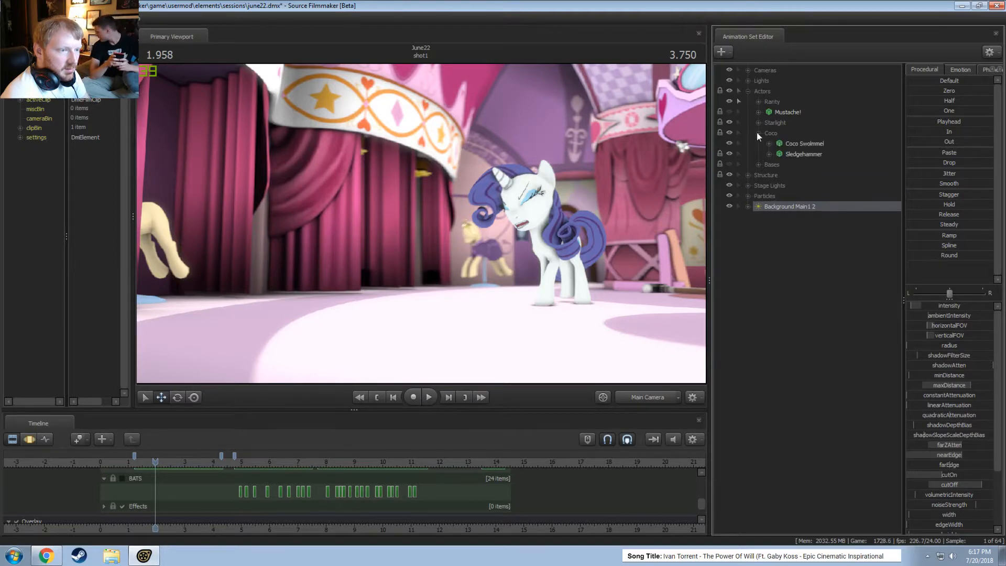
left_click(757, 132)
left_click(757, 122)
left_click(758, 123)
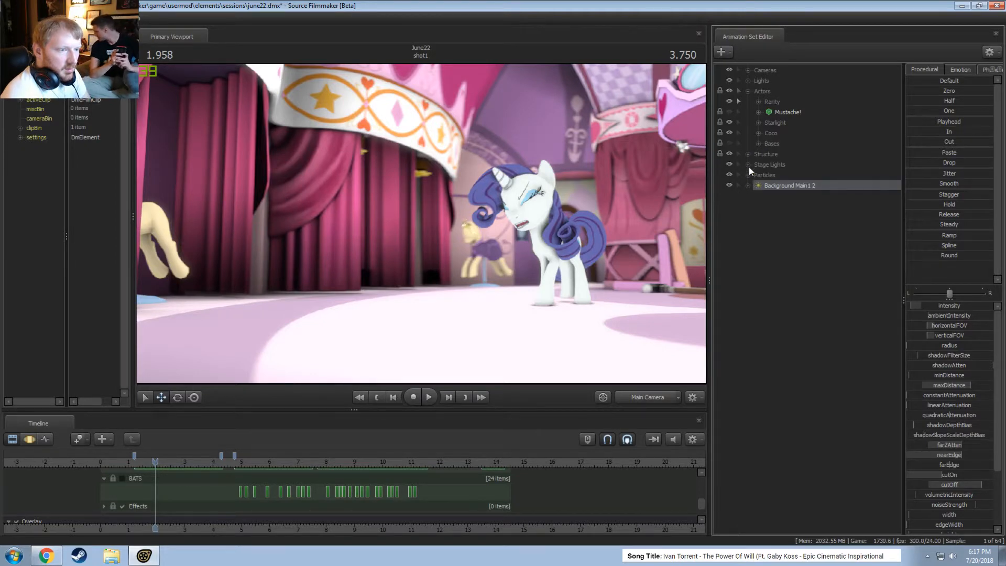
left_click(748, 154)
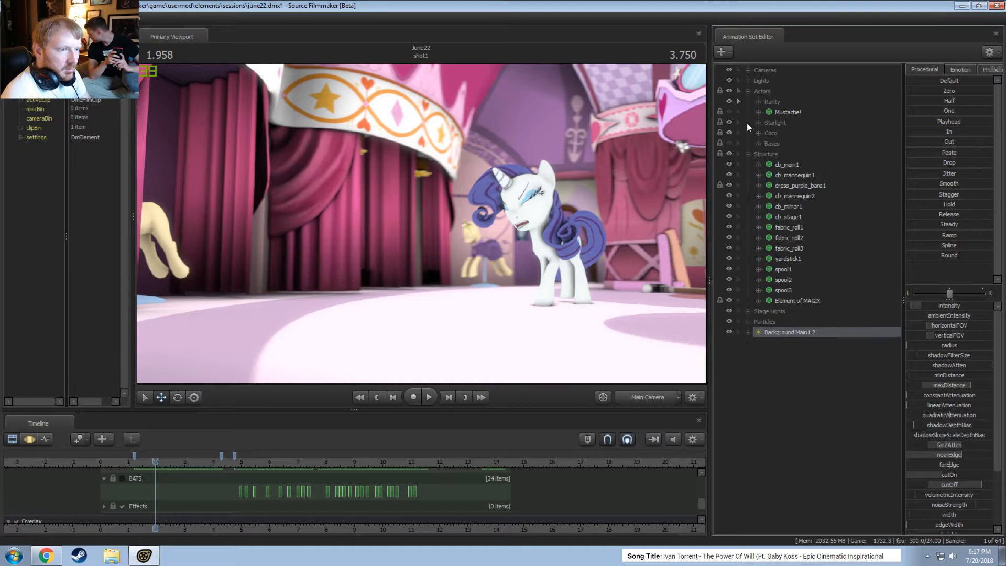
left_click(747, 155)
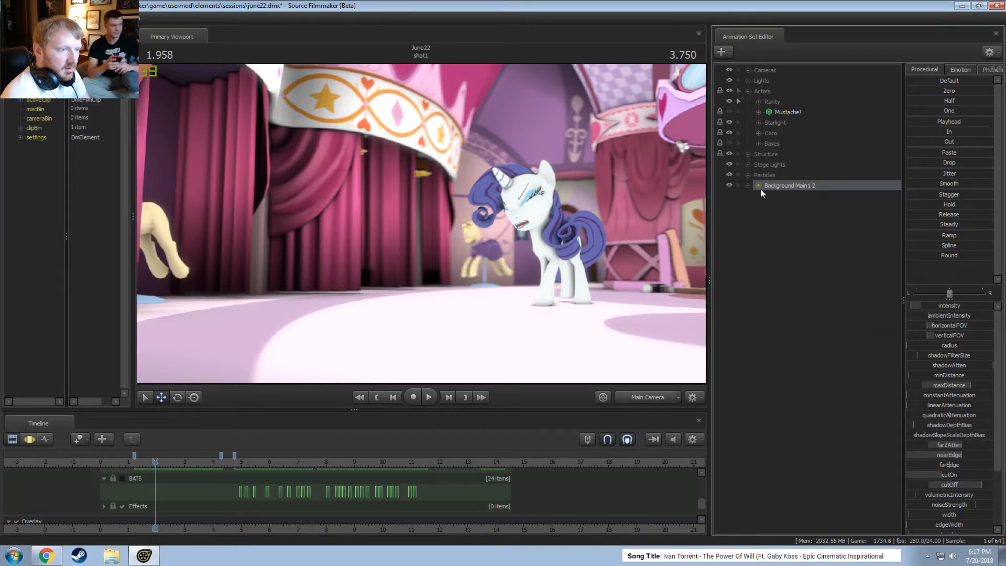
Move the Mustache! animation set into the Rarity group under Actors and collapse the group
left_click(759, 102)
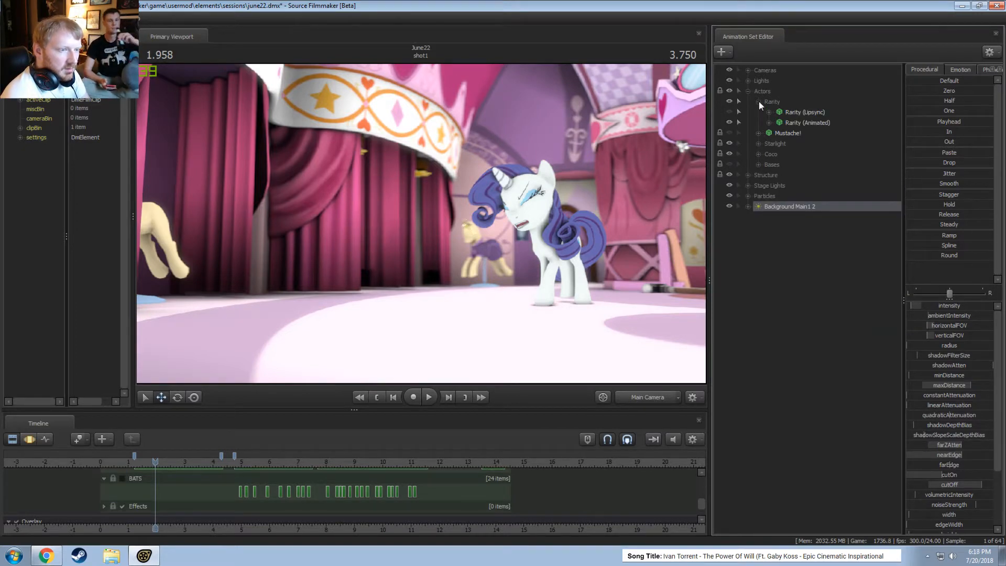
left_click(758, 102)
left_click(759, 102)
left_click(780, 131)
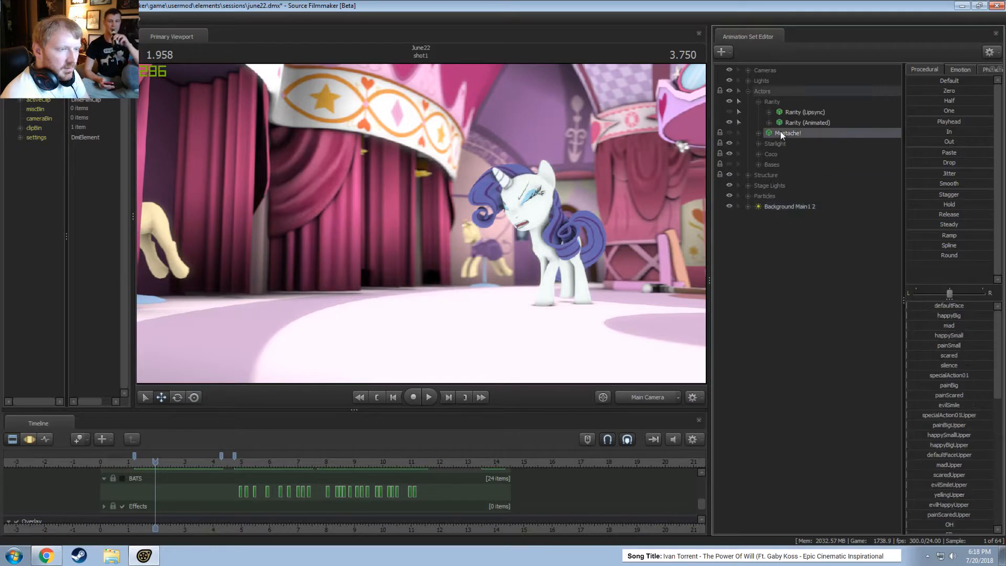
double_click(771, 102)
left_click_drag(770, 103, 769, 101)
left_click(758, 101)
Show BAT WINGS in the Bases group, check the shot at about 1.3 seconds and hide it again
left_click(758, 112)
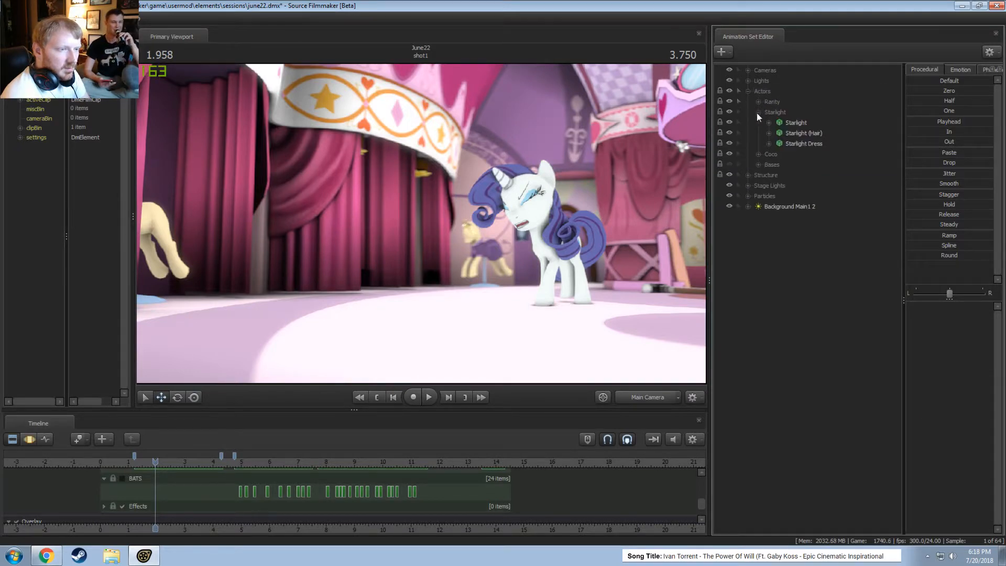
left_click(758, 113)
left_click(758, 123)
left_click(757, 123)
left_click(759, 133)
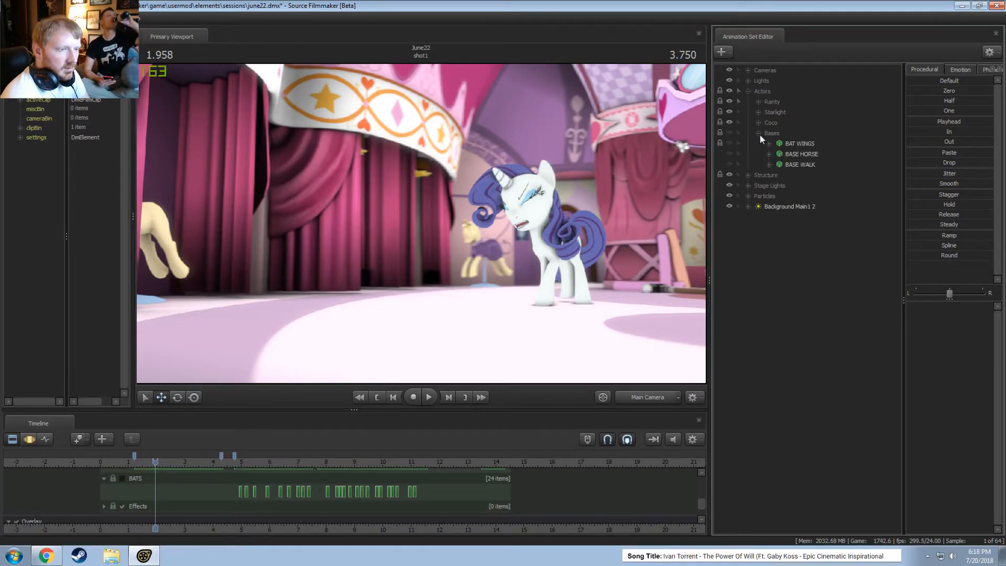
left_click(729, 143)
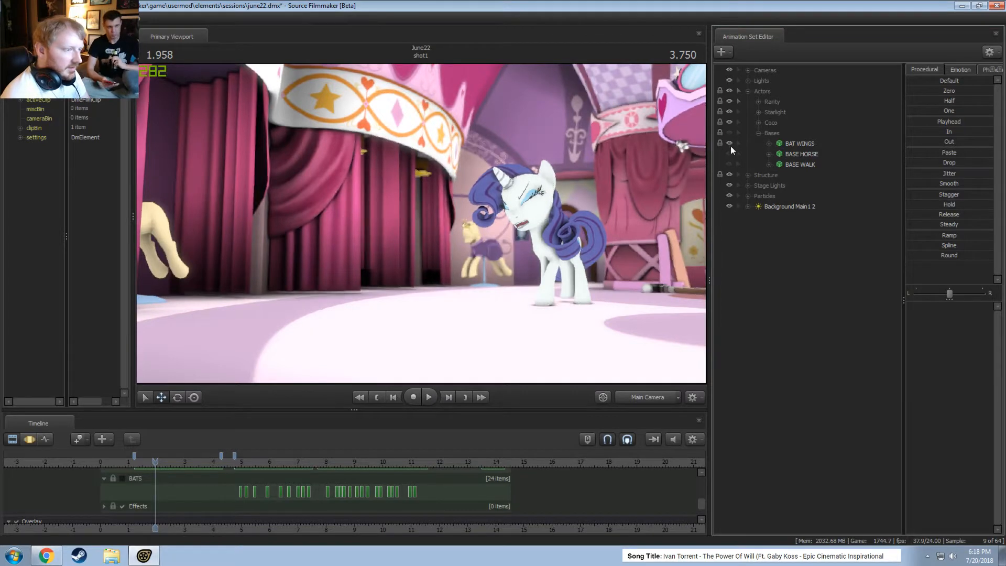
key("F3")
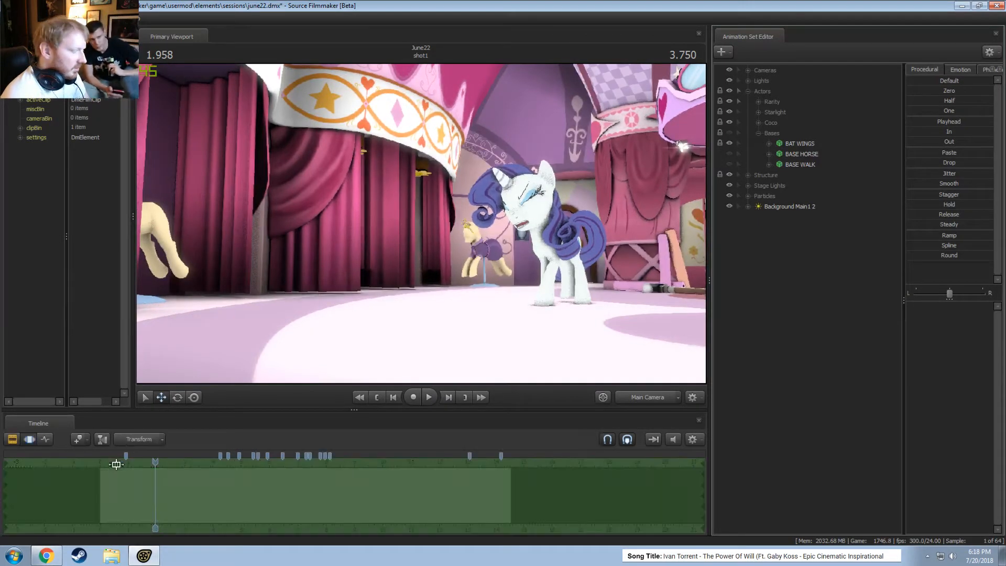
left_click_drag(156, 464, 141, 466)
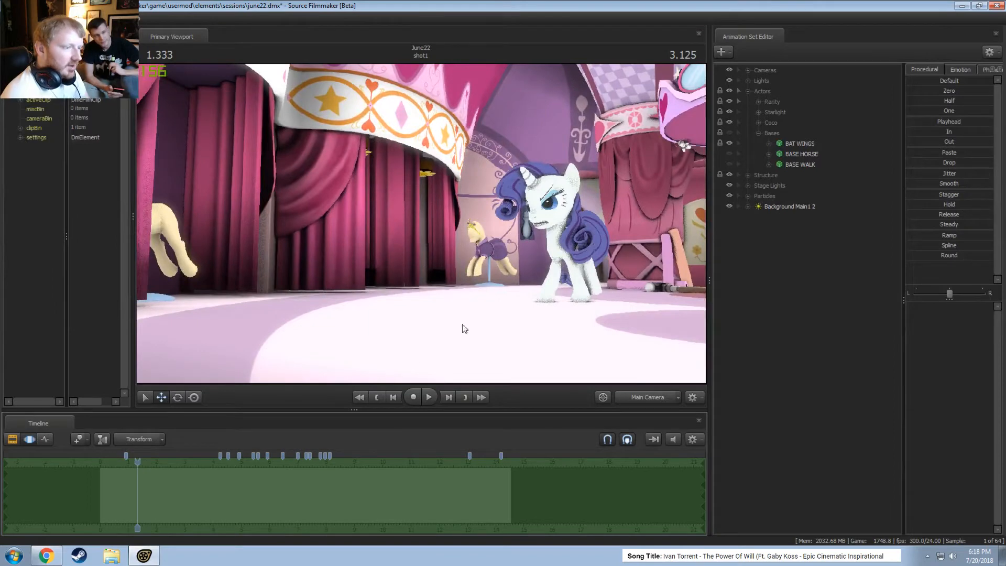
left_click(729, 143)
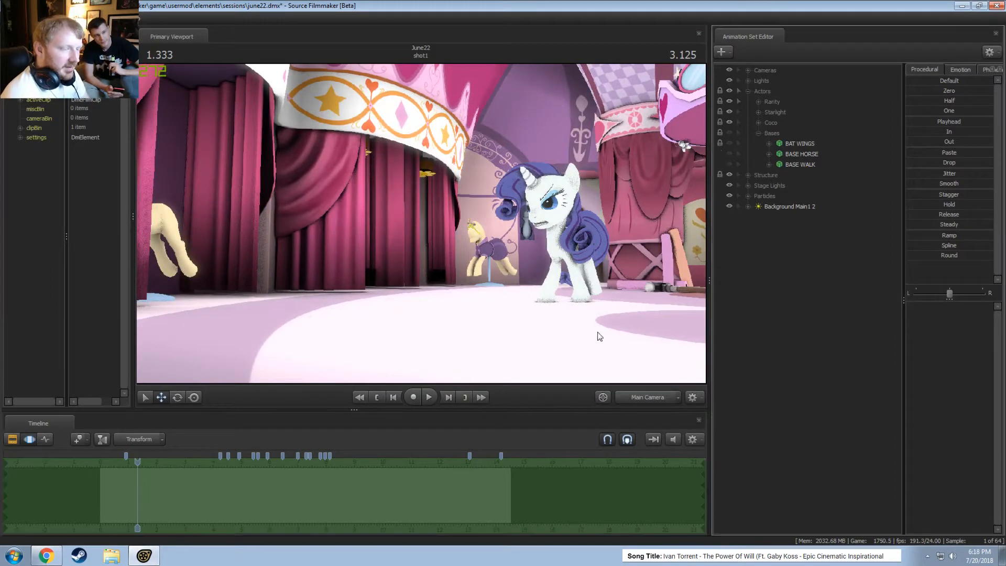
Play shot1 from about 1.3 to 11.9 seconds with BATS enabled and Dialog muted, then restore both sound tracks
key("F2")
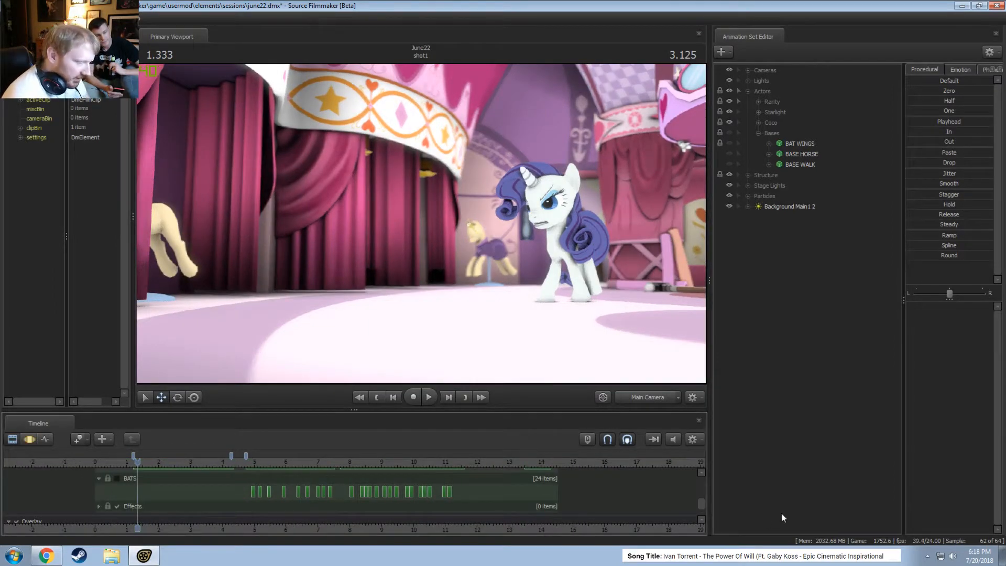
left_click_drag(703, 501, 704, 494)
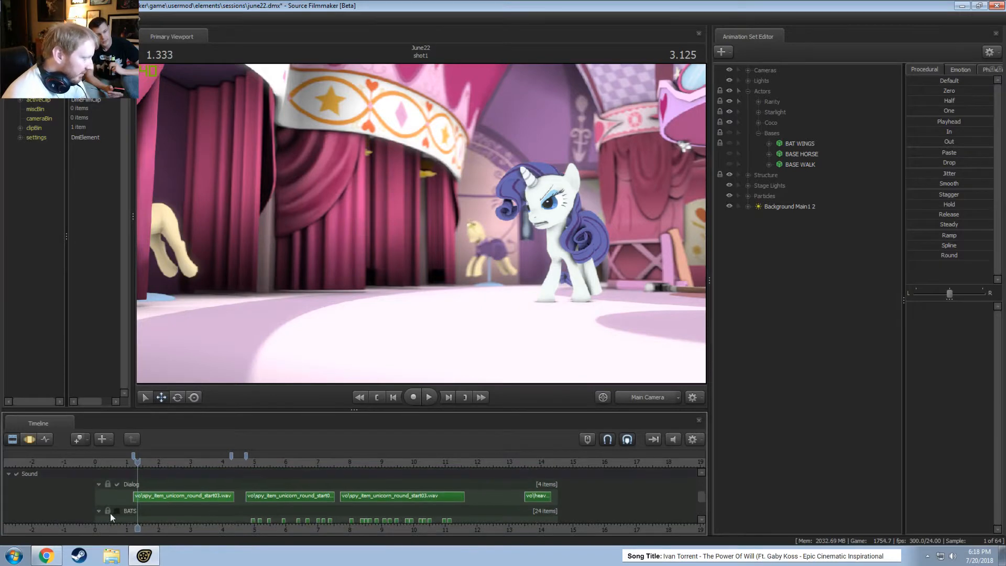
left_click(117, 511)
left_click(116, 484)
key("space")
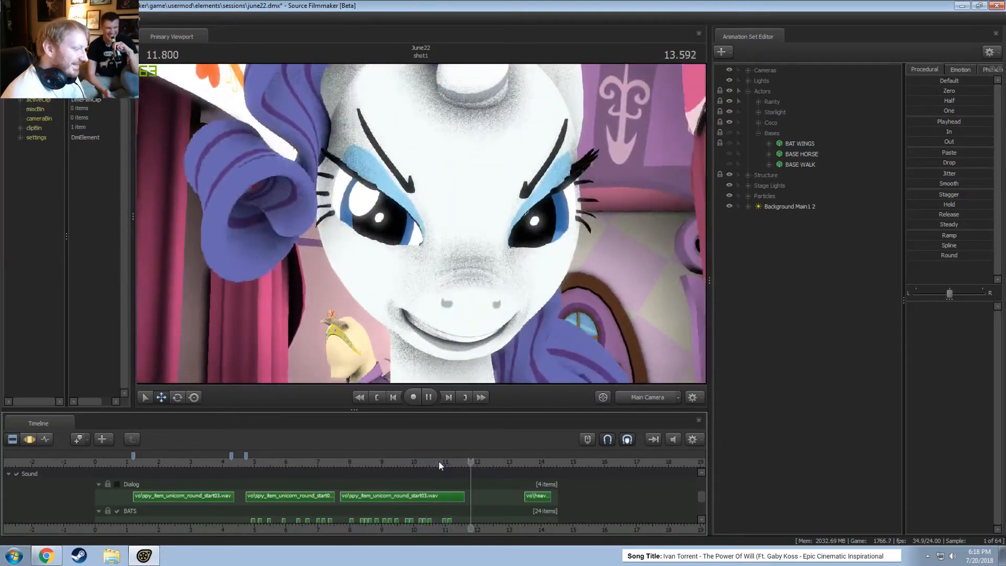
key("space")
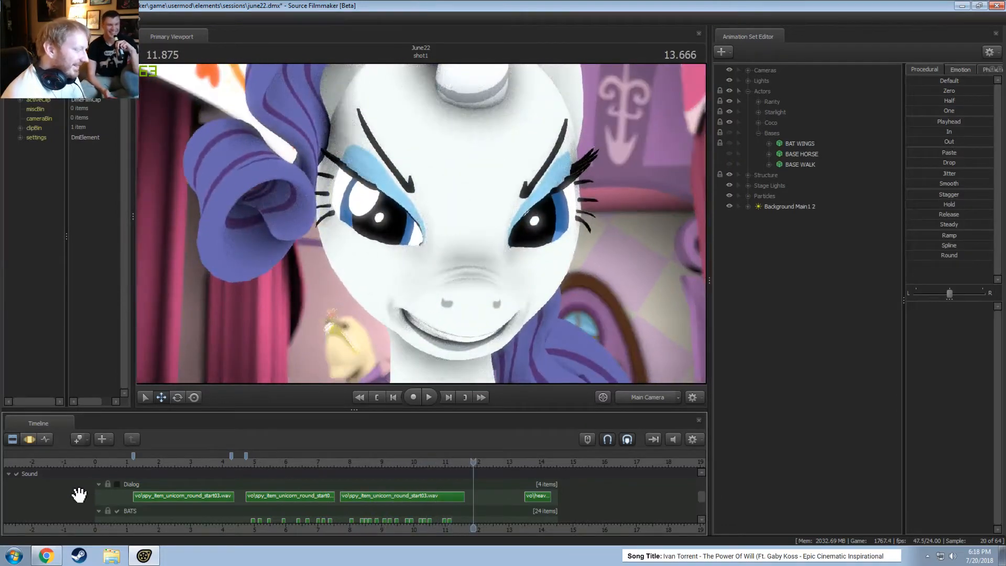
left_click(115, 511)
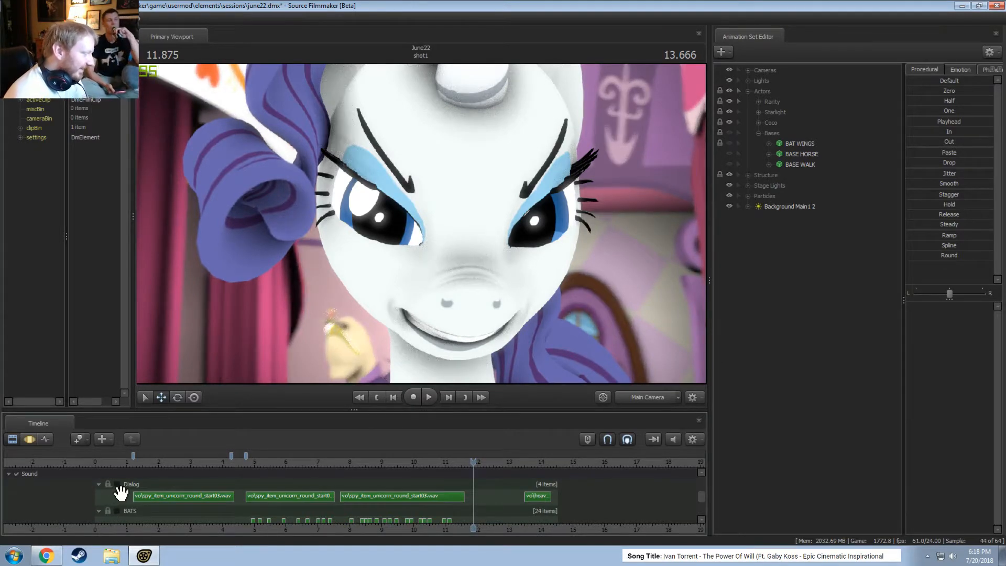
left_click(116, 484)
Scrub back to about 8.2 seconds, replay the shot from about 3 seconds and return to 1.25 seconds
left_click_drag(359, 462, 352, 462)
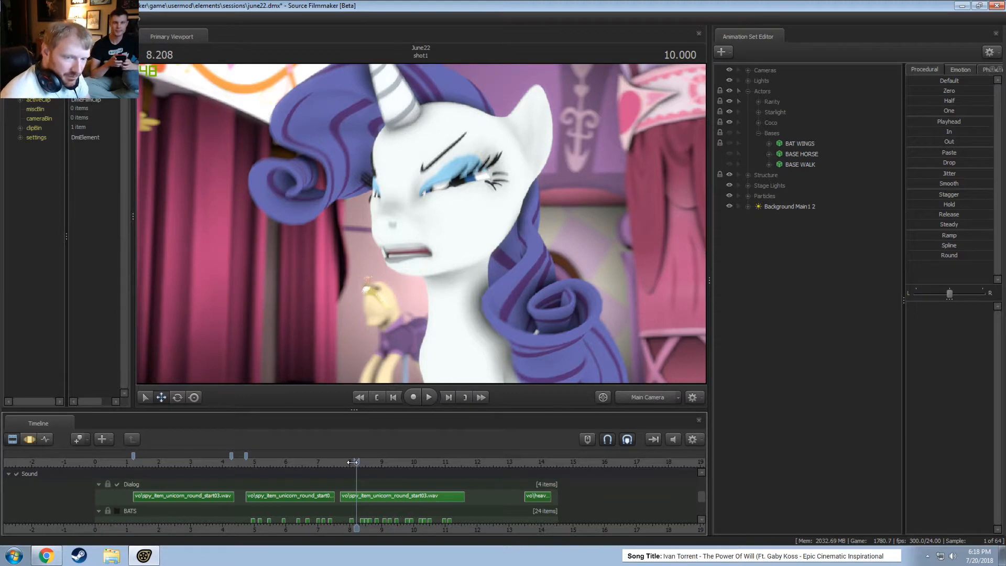
left_click_drag(202, 462, 189, 464)
key("space")
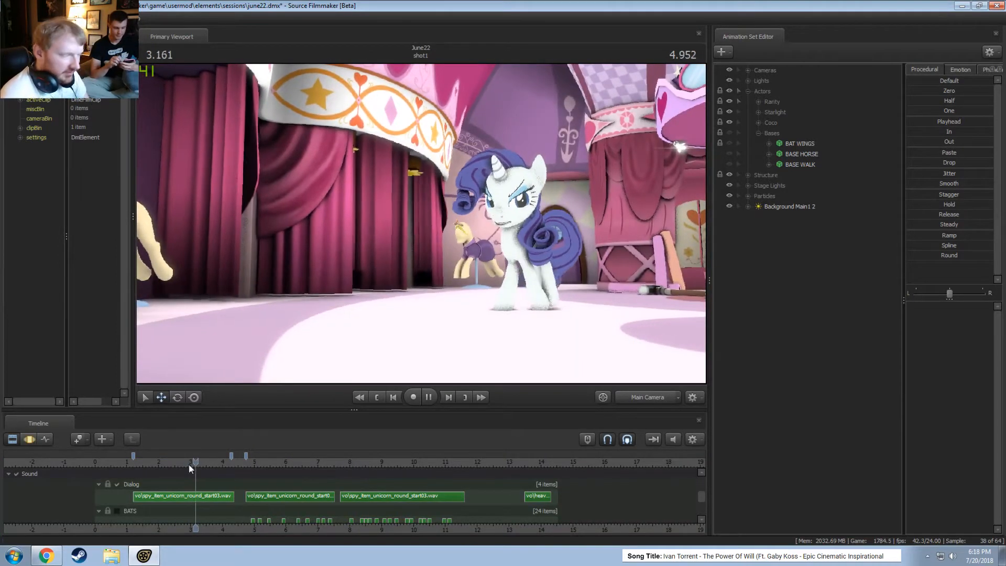
mouse_move(152, 464)
left_mouse_down()
mouse_move(126, 464)
mouse_move(134, 468)
left_mouse_up()
key("F3")
key("F2")
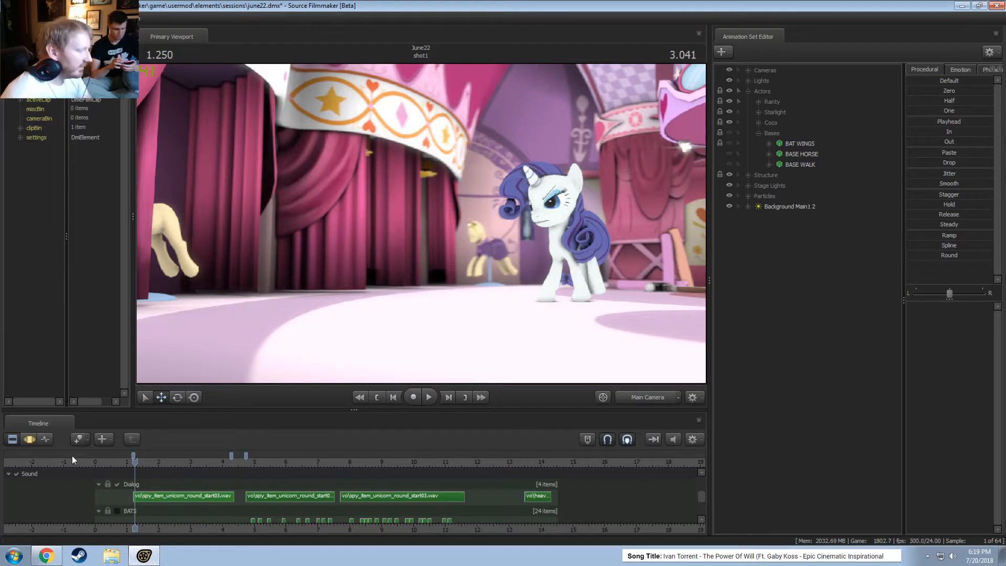
Scrub Rarity's opening pose back to about 0.9 seconds, then play it in short bursts up to 1.875 seconds
left_click_drag(133, 462, 130, 462)
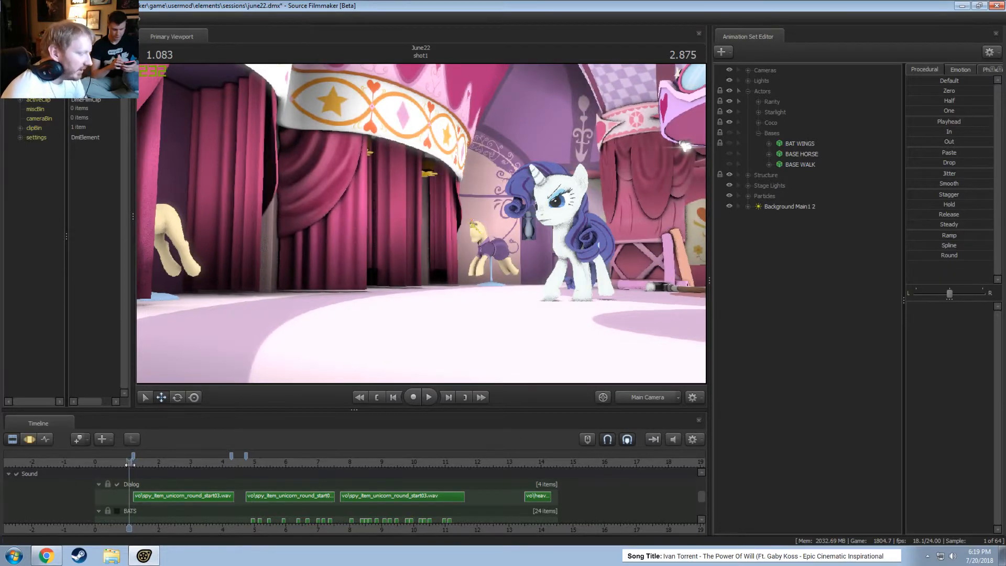
scroll(153, 481, "up", 3)
key("F3")
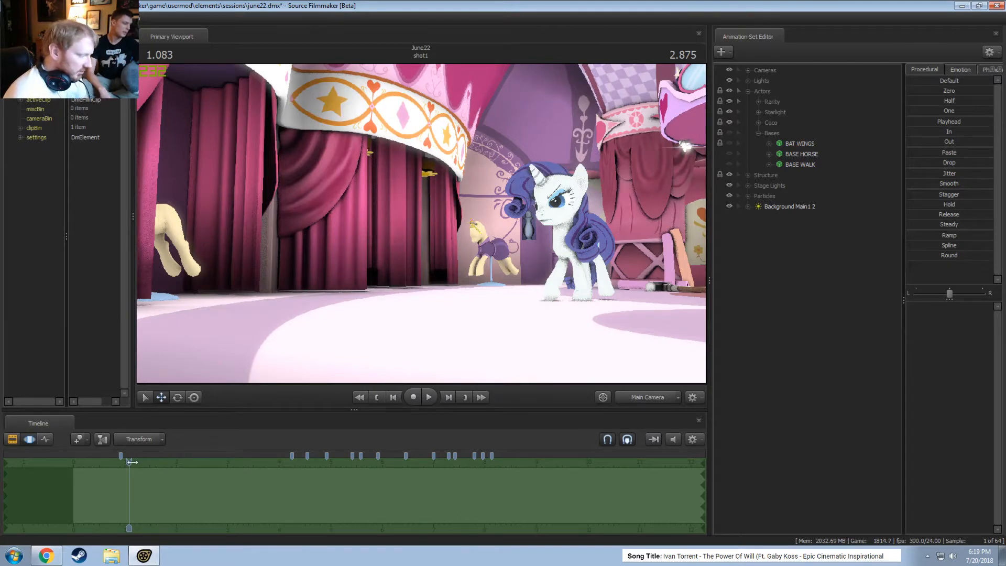
left_click_drag(132, 461, 124, 463)
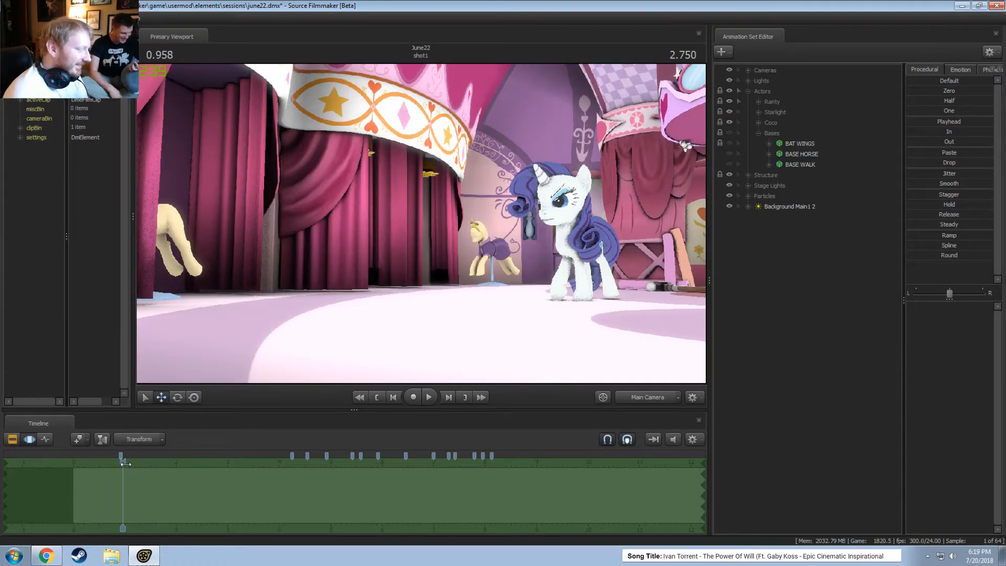
left_click_drag(126, 464, 121, 464)
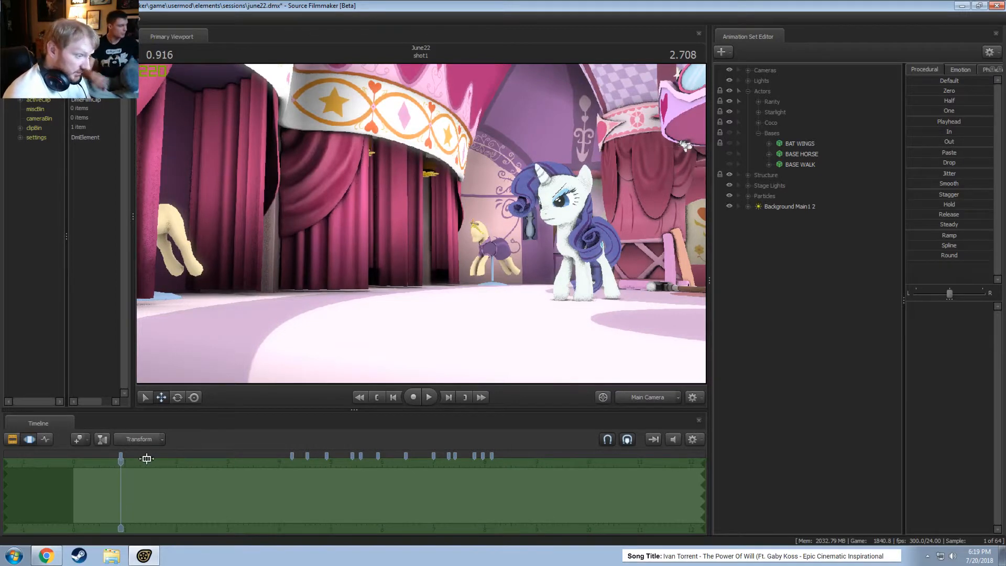
key("space")
key("space")
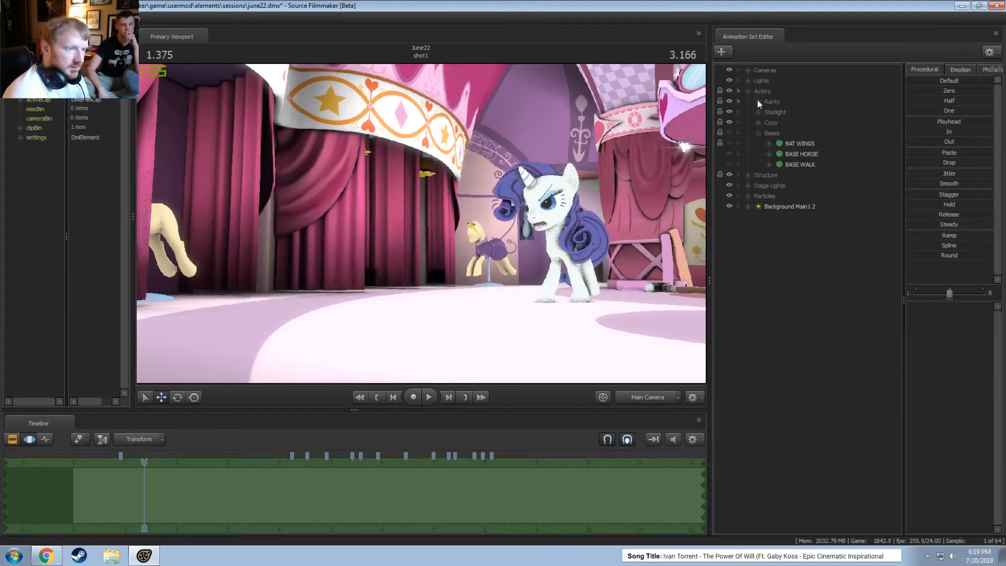
key("space")
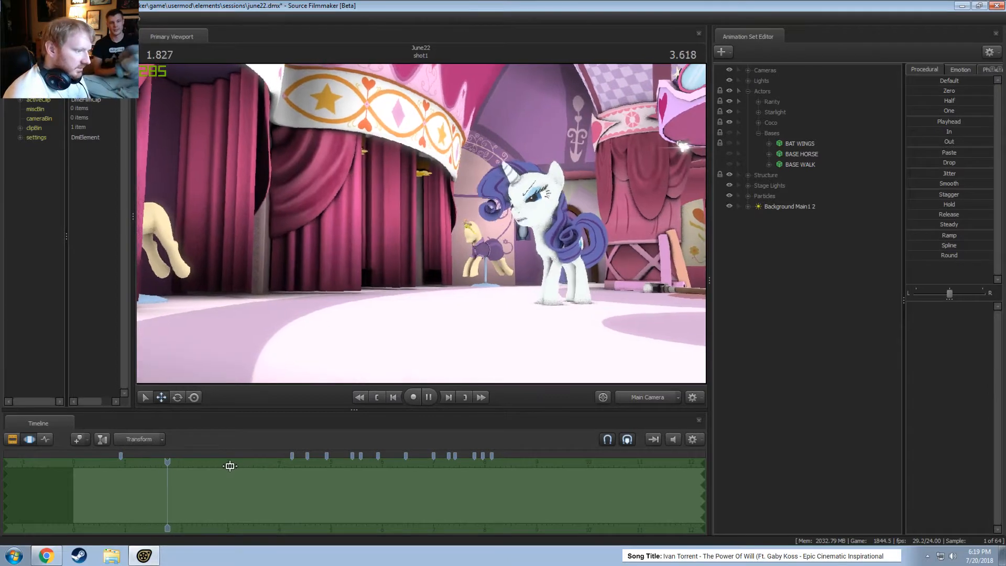
key("space")
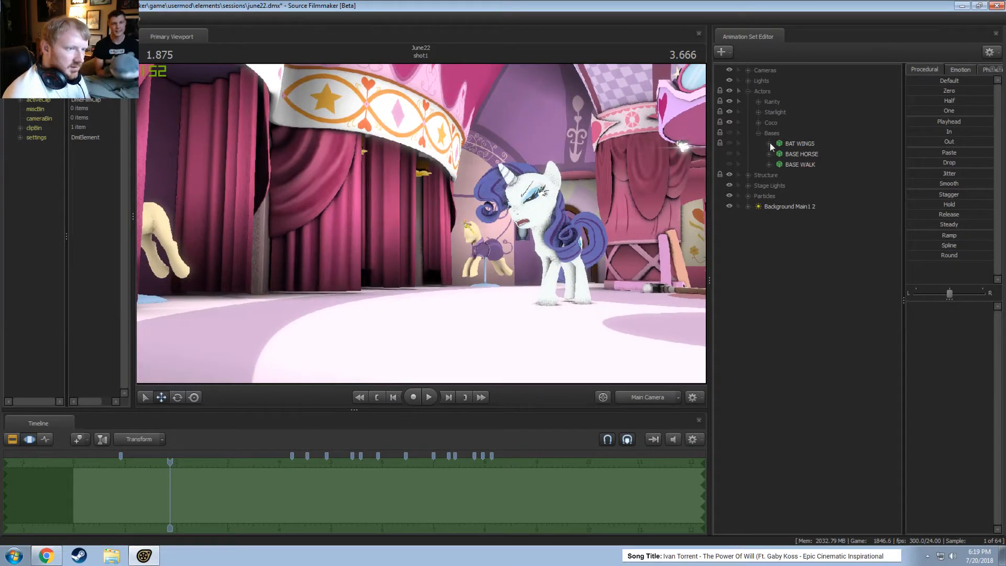
Expand the Rarity group, make BAT WINGS visible and select it
left_click(758, 102)
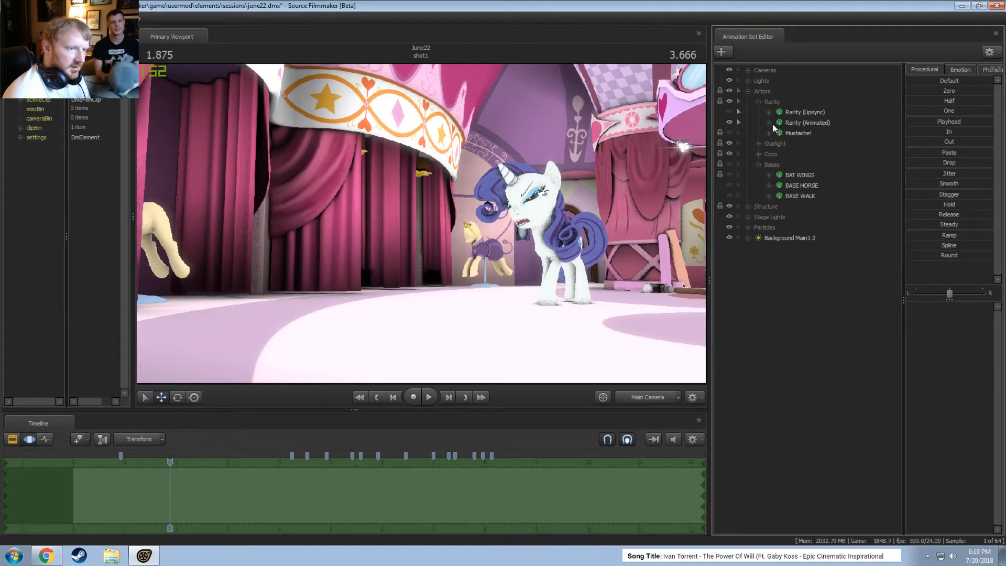
left_click(729, 174)
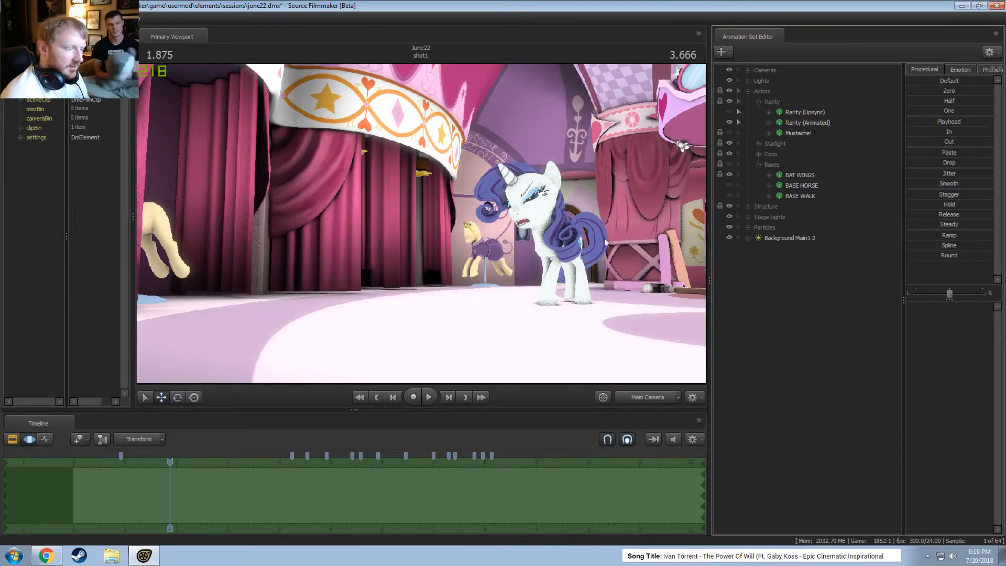
left_click(793, 175)
middle_click(445, 262)
key("w")
left_click_drag(528, 285, 445, 267)
key("w")
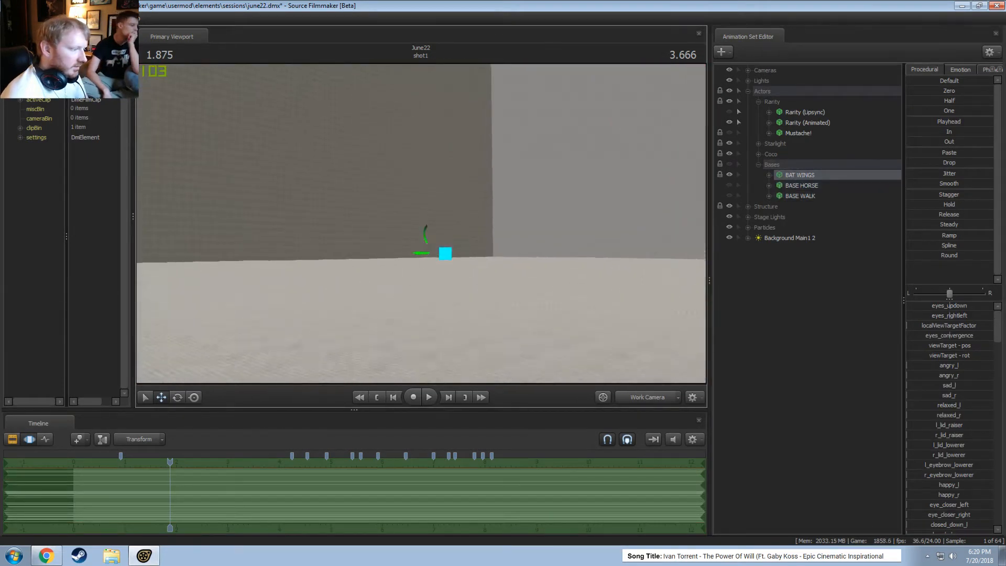
key("w")
mouse_move(421, 224)
left_mouse_down()
mouse_move(452, 214)
mouse_move(420, 223)
left_mouse_up()
Match the Work Camera to the Main Camera's view and move it close to Rarity's face and upper body
left_click(646, 397)
left_click(643, 394, "ctrl")
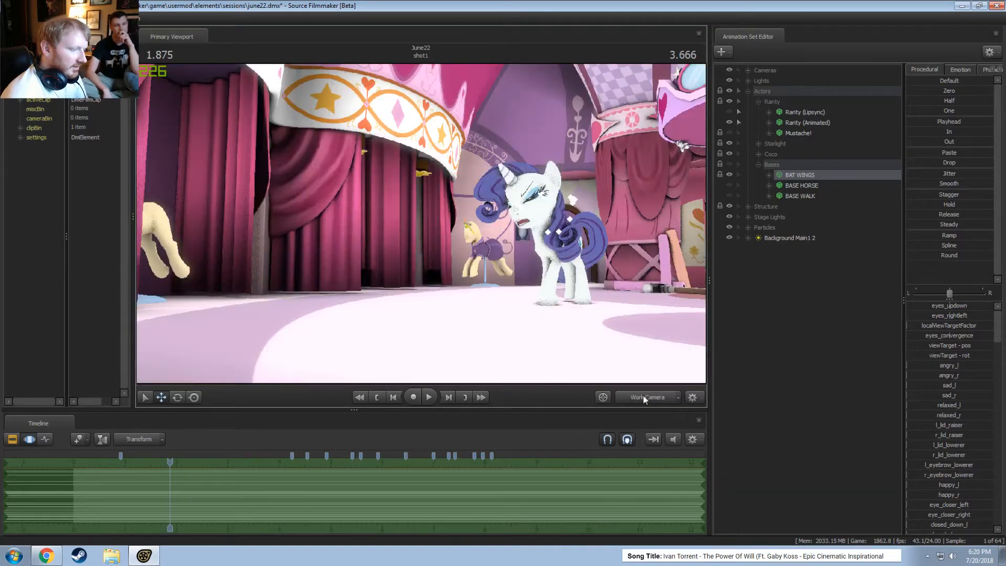
left_click_drag(555, 314, 602, 317)
key("w")
key("w")
left_click_drag(421, 223, 438, 248)
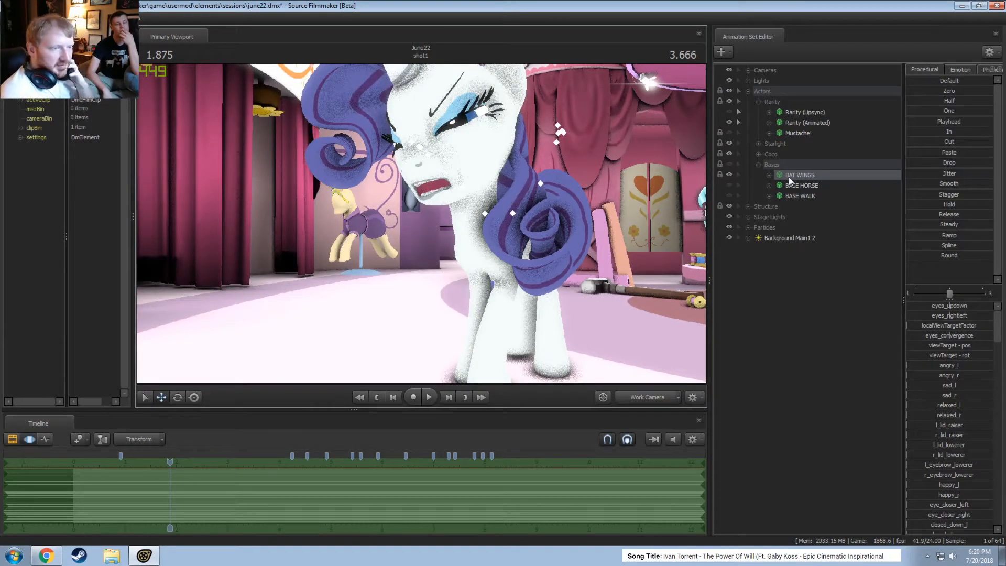
left_click_drag(561, 290, 649, 222)
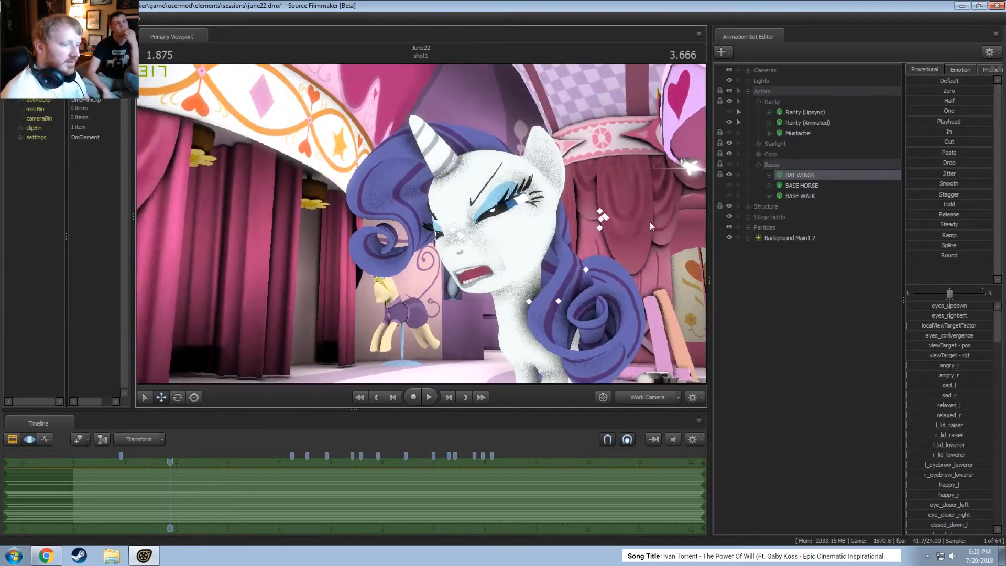
key("a")
left_click_drag(539, 161, 685, 234)
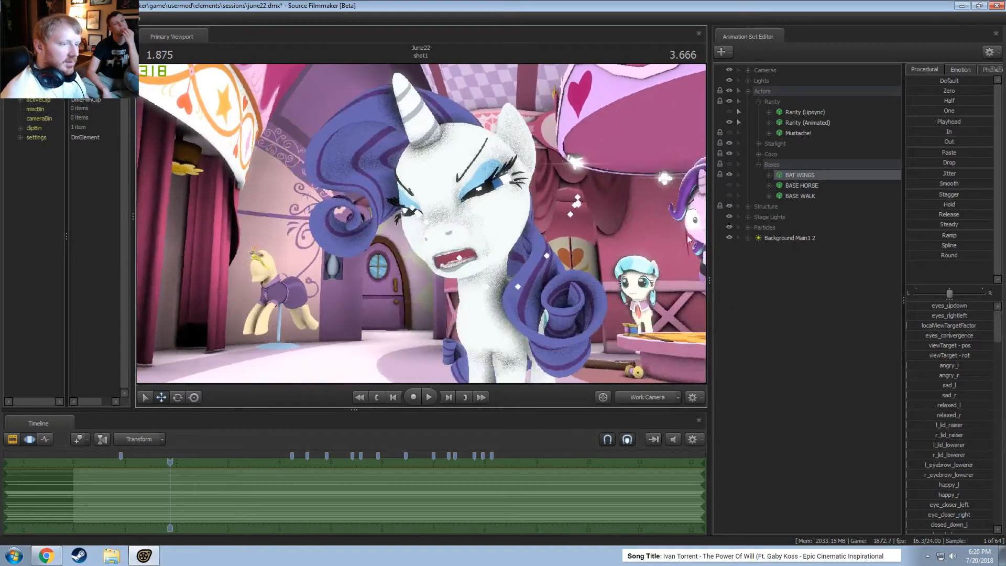
Bring up the Utilities commands for the Rarity (Animated) animation set
right_click(797, 120)
mouse_move(824, 219)
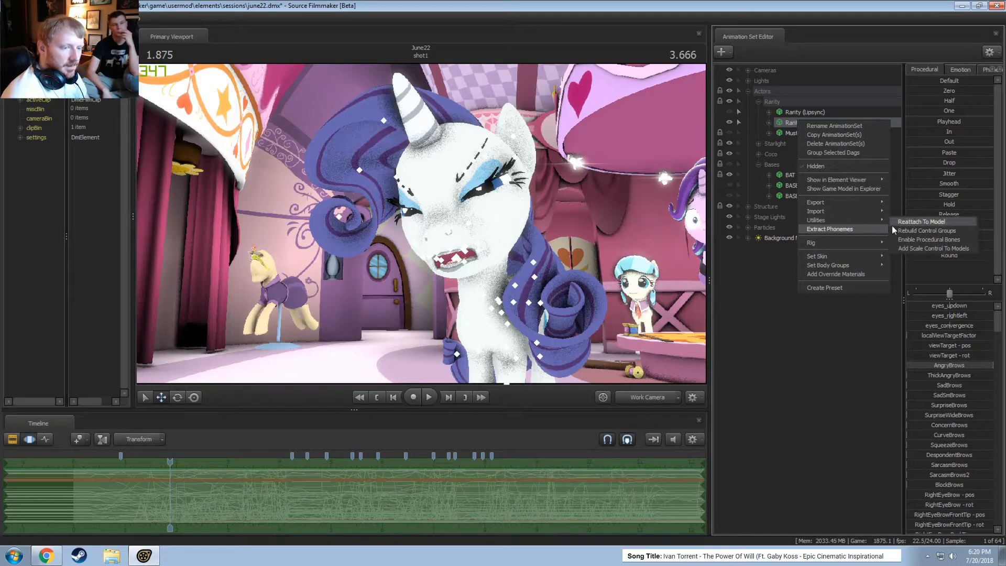
Set the Mirrored_mane body group of Rarity (Animated) to manes/mirrored_mane_rarity.smd
mouse_move(844, 265)
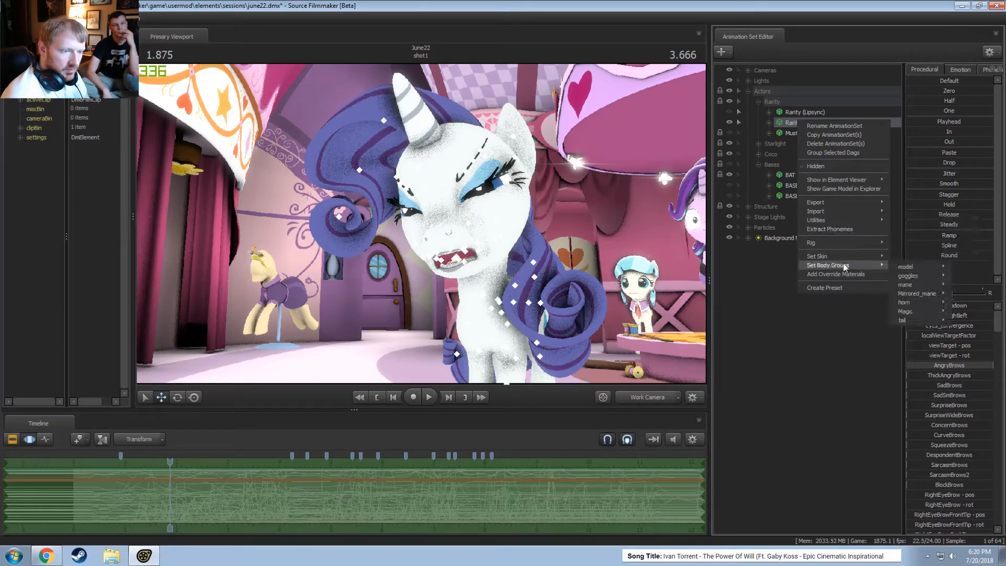
mouse_move(916, 284)
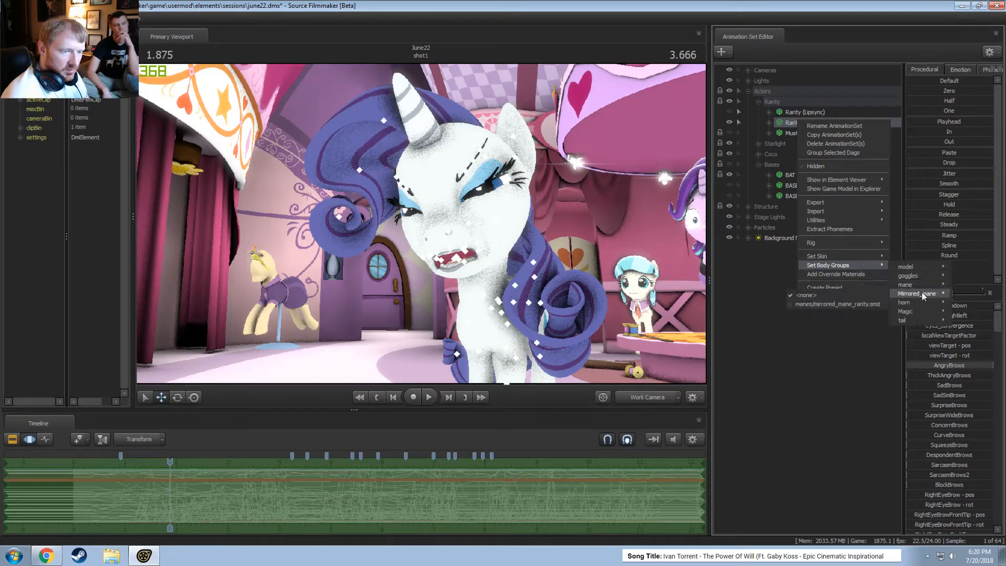
left_click(873, 301)
Play back the shot in the work camera view and through the Main Camera to review Rarity's mirrored mane
key("space")
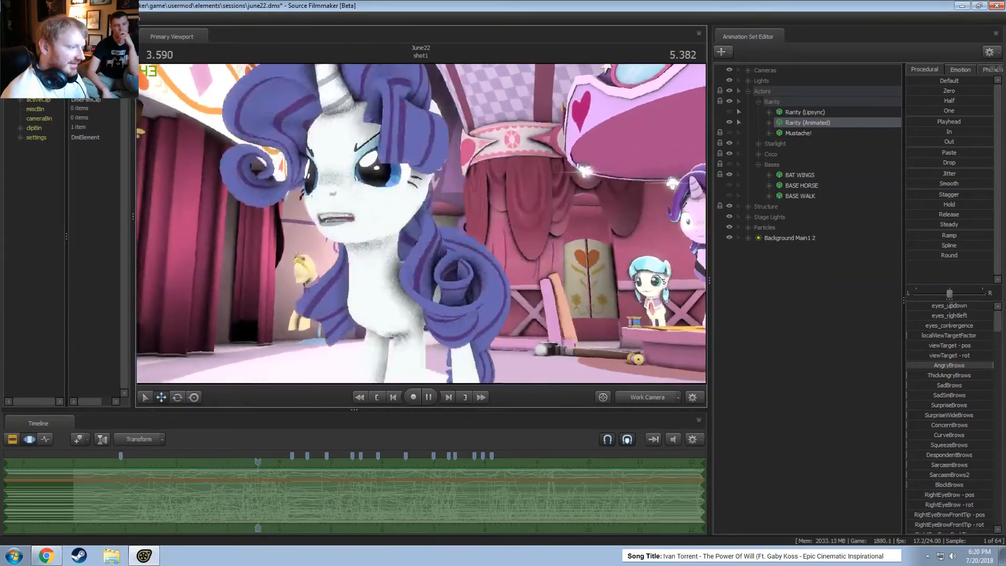
key("space")
key("s")
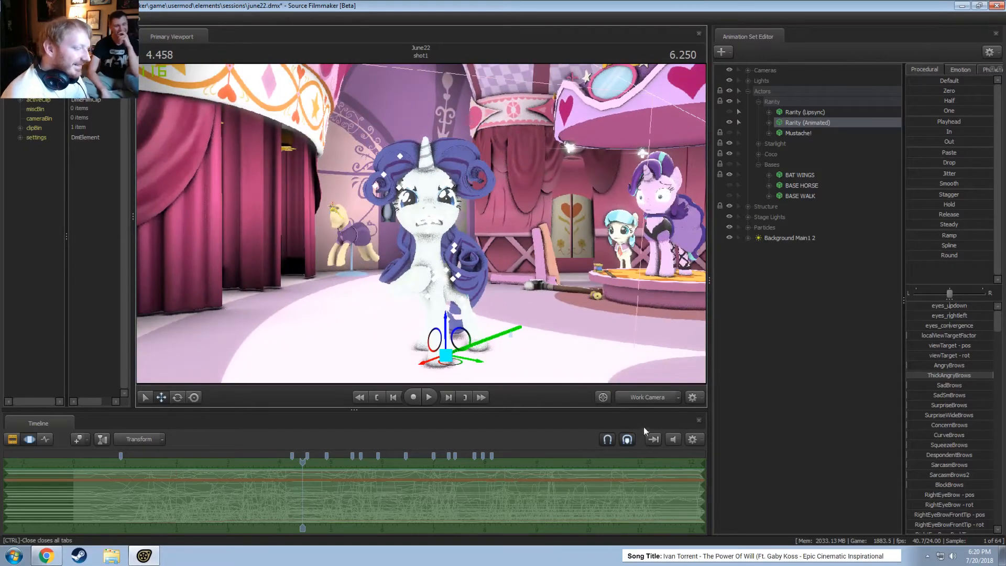
left_click(647, 397)
key("space")
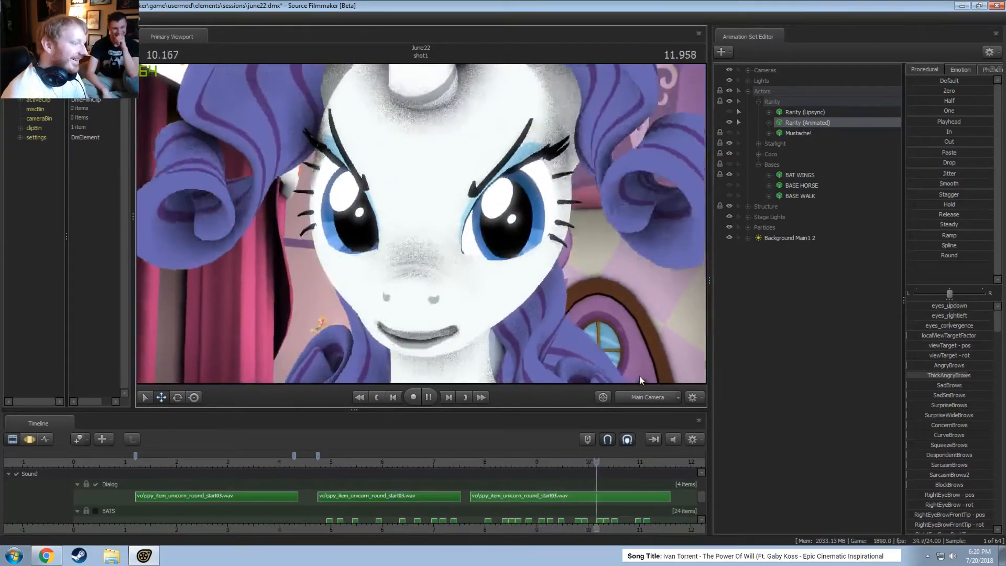
key("space")
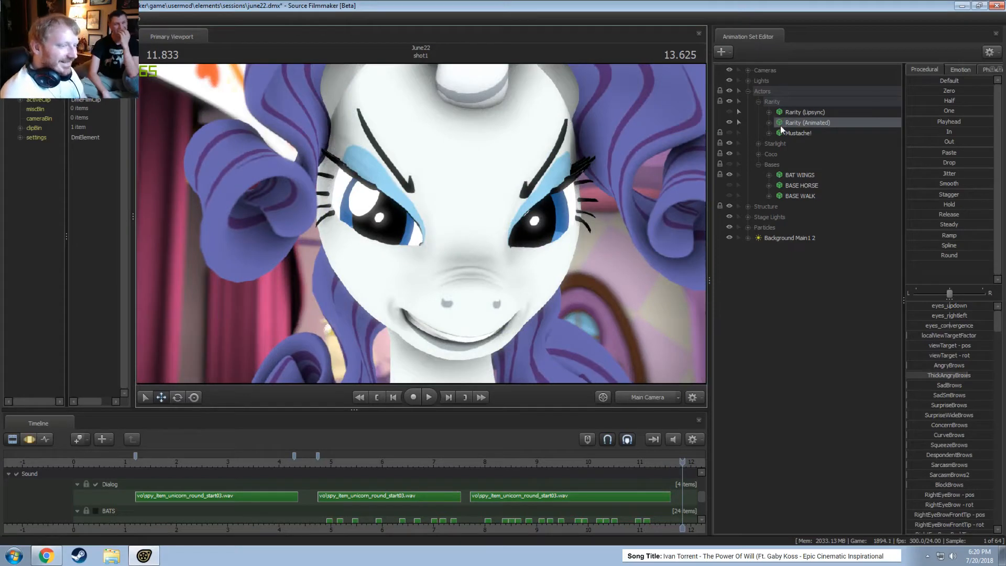
Set the Mirrored_mane body group of Rarity (Animated) back to none
right_click(796, 122)
mouse_move(837, 265)
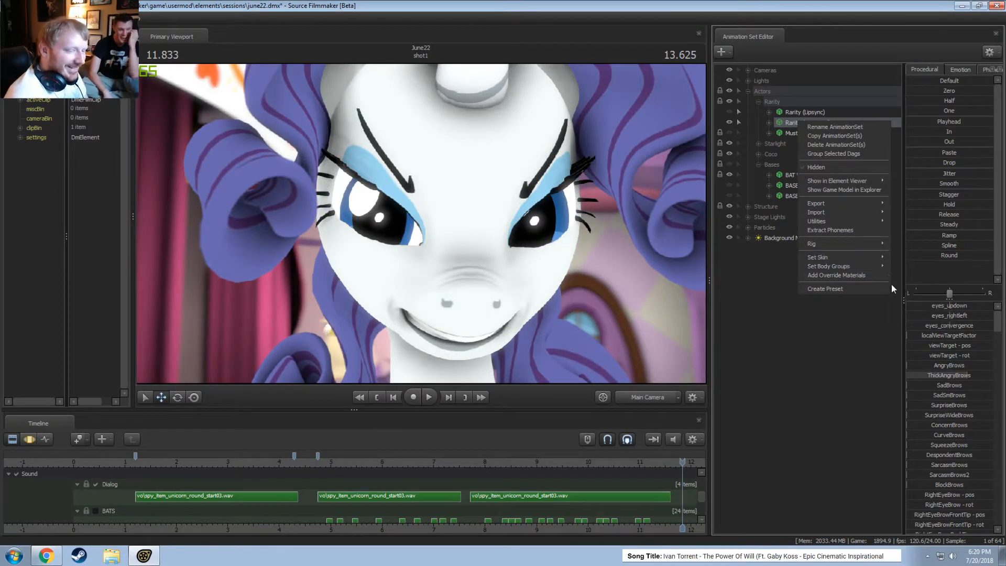
mouse_move(894, 292)
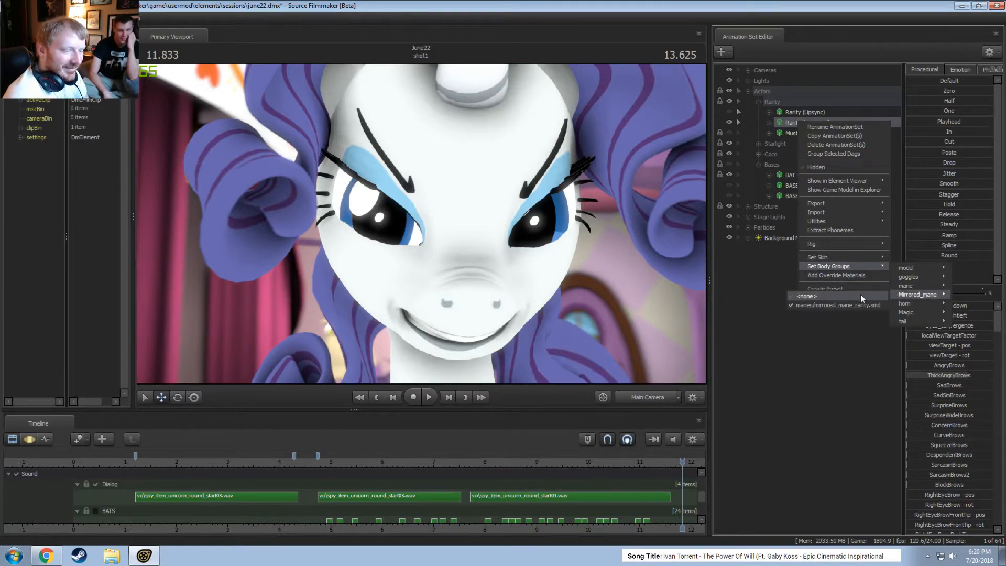
left_click(860, 294)
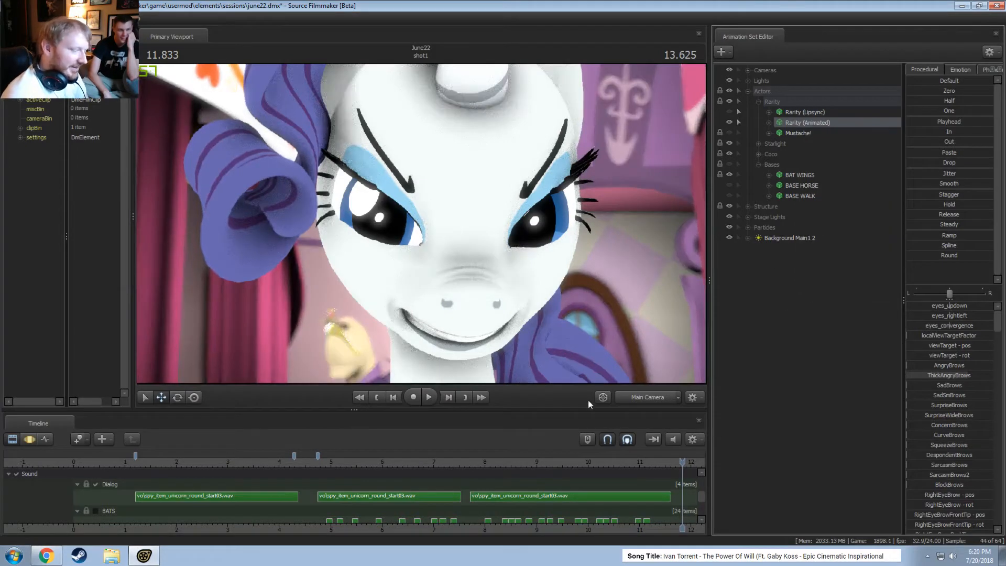
With the playhead at 9.833, filter the models for "fluttershy" and add augenh_fluttershy.mdl as a new animation set
left_click_drag(682, 461, 580, 462)
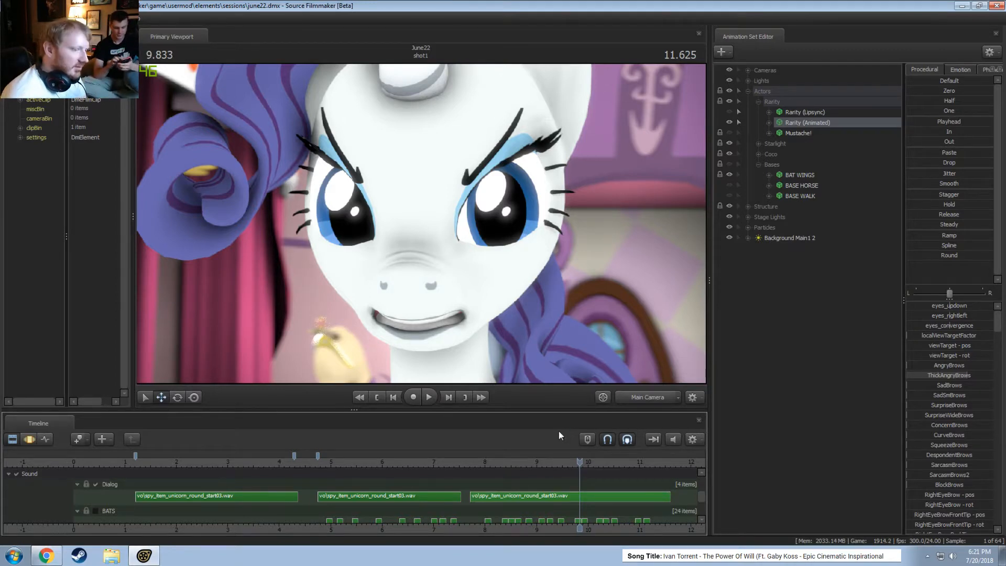
right_click(822, 294)
left_click(847, 312)
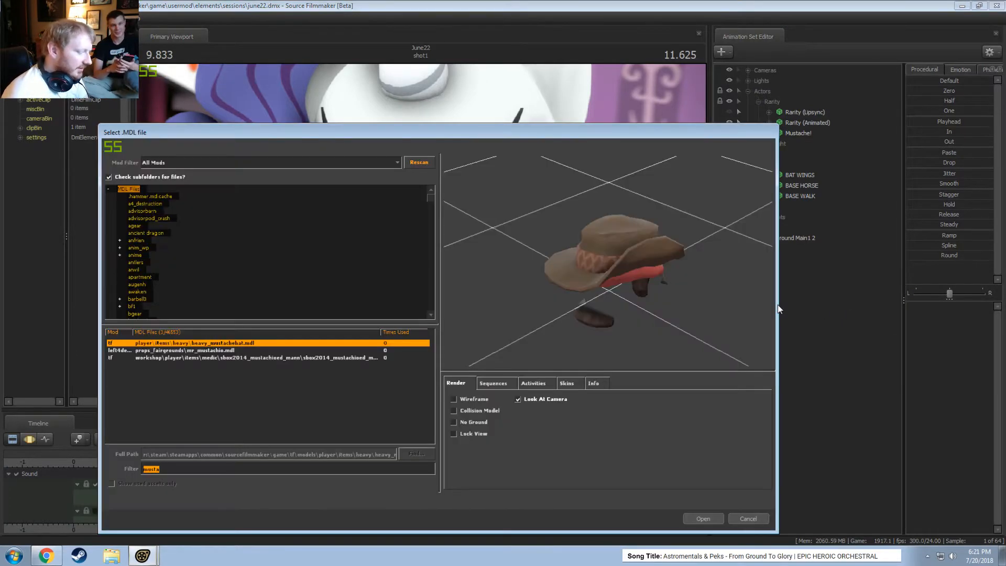
type("fluttershy")
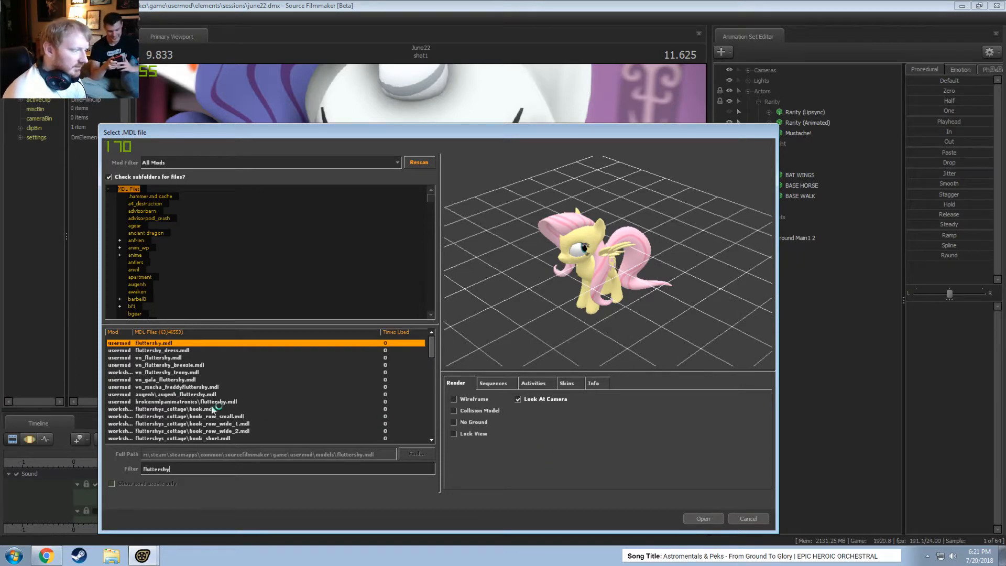
left_click(160, 394)
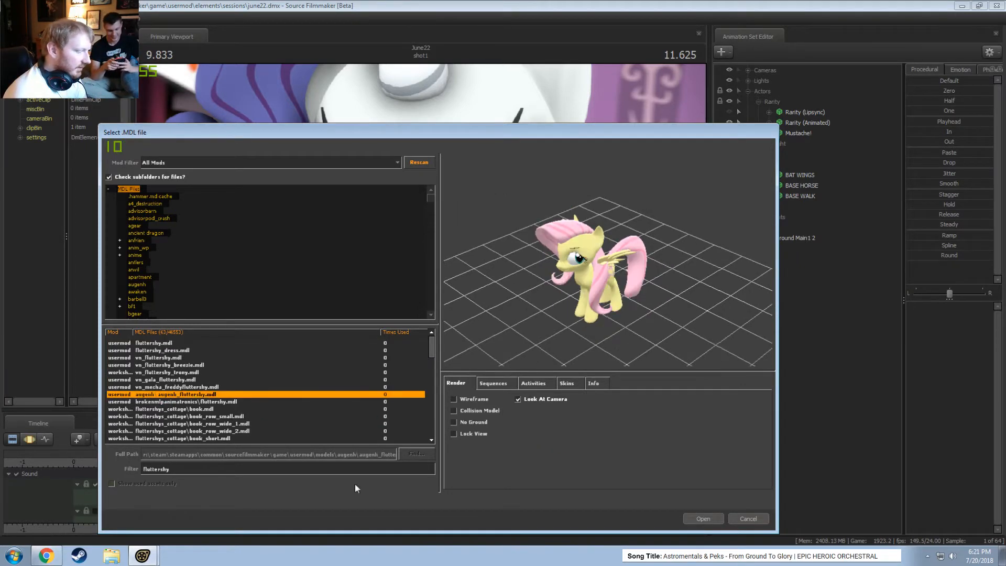
left_click(704, 518)
Switch to the work camera and Motion Editor, select augenh_fluttershy1 and reposition the model beside Rarity
left_click(640, 394)
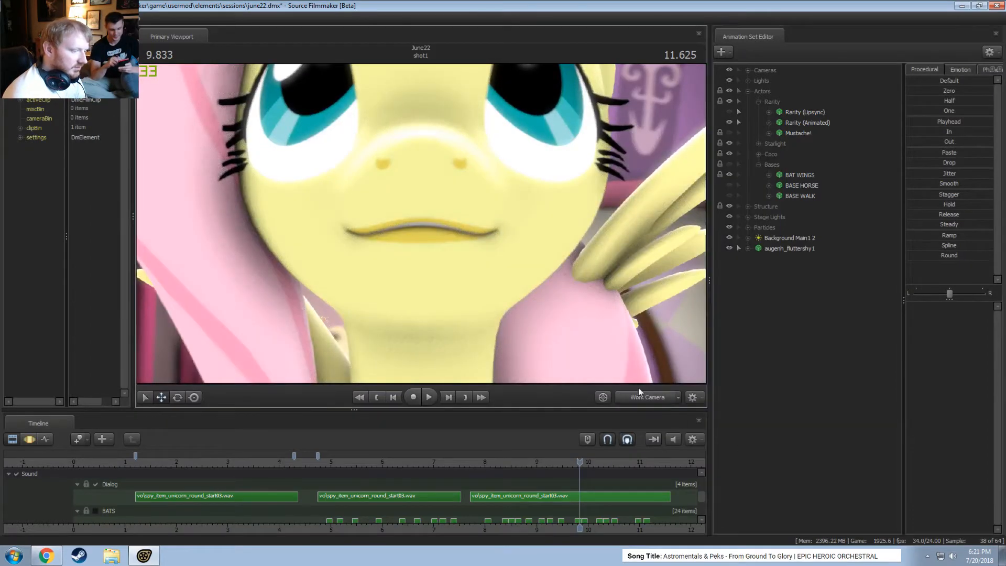
left_click_drag(516, 316, 516, 316)
key("s")
key("F3")
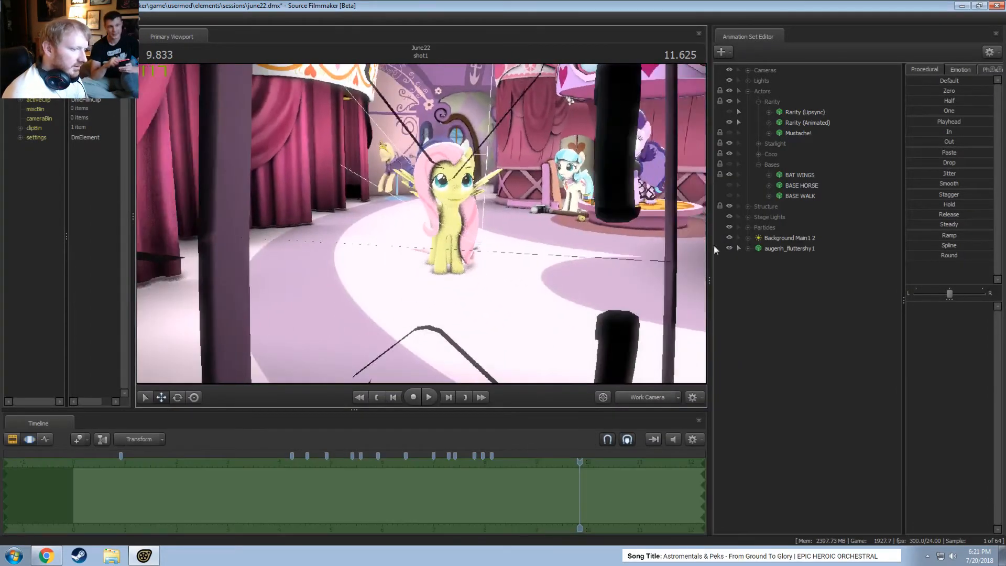
left_click(779, 245)
key("w")
left_click_drag(420, 293, 419, 294)
key("r")
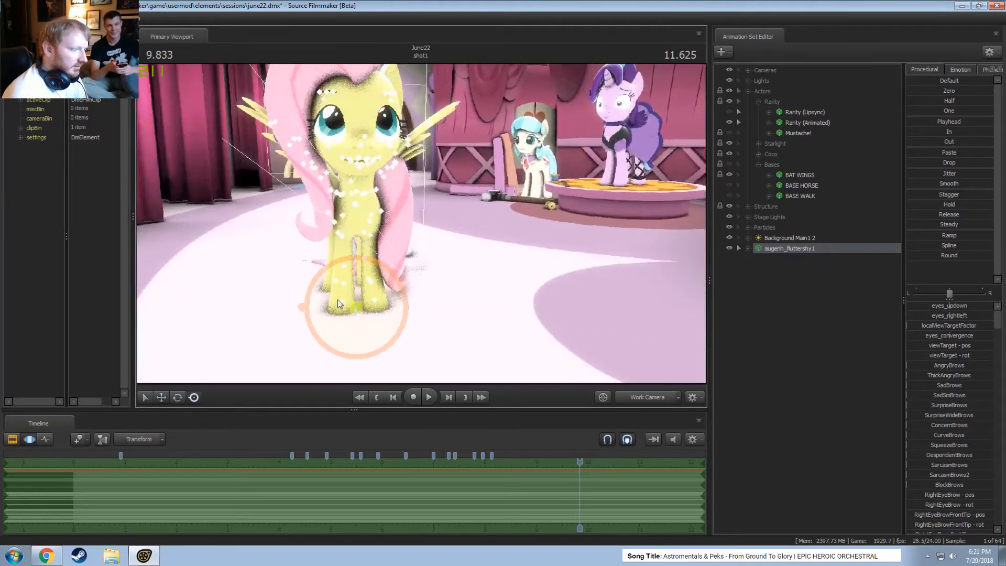
left_click_drag(356, 313, 550, 289)
key("d")
left_click_drag(288, 205, 647, 220)
Enable the mirrored mane in the Mirrored_mane body group of augenh_fluttershy1
right_click(780, 247)
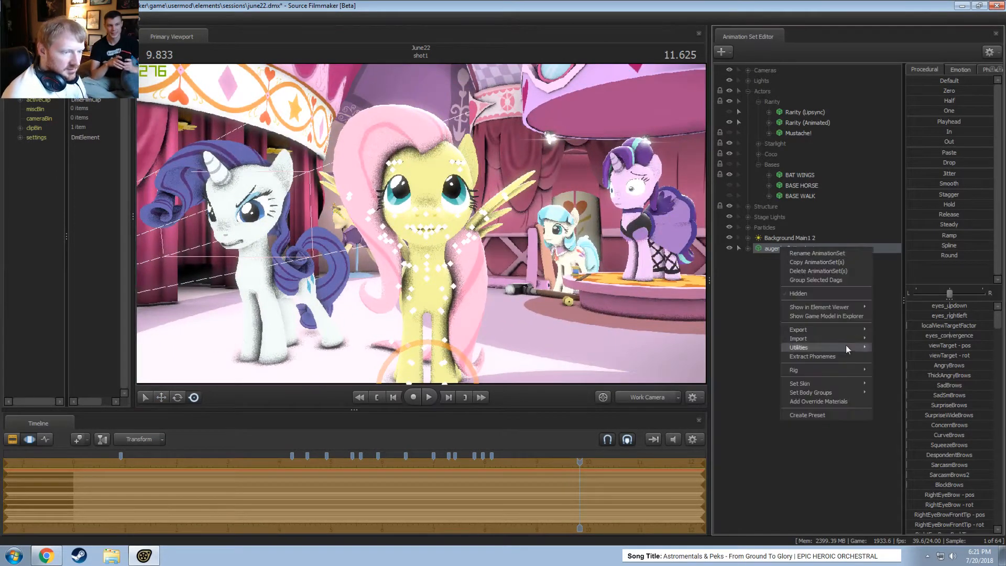
mouse_move(810, 392)
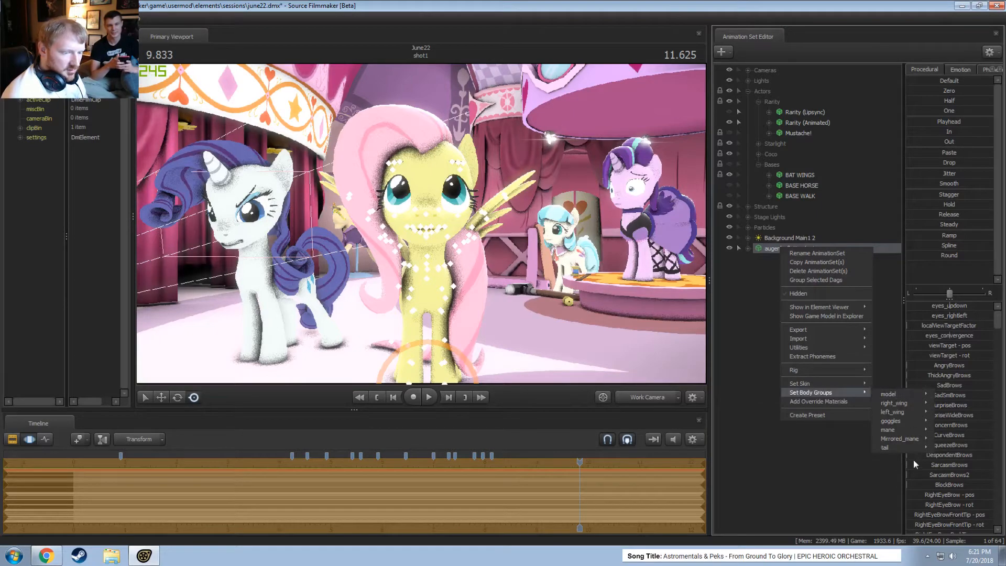
mouse_move(908, 441)
left_click(811, 440)
left_click_drag(492, 291, 445, 288)
key("a")
key("d")
left_click_drag(565, 236, 614, 234, "alt")
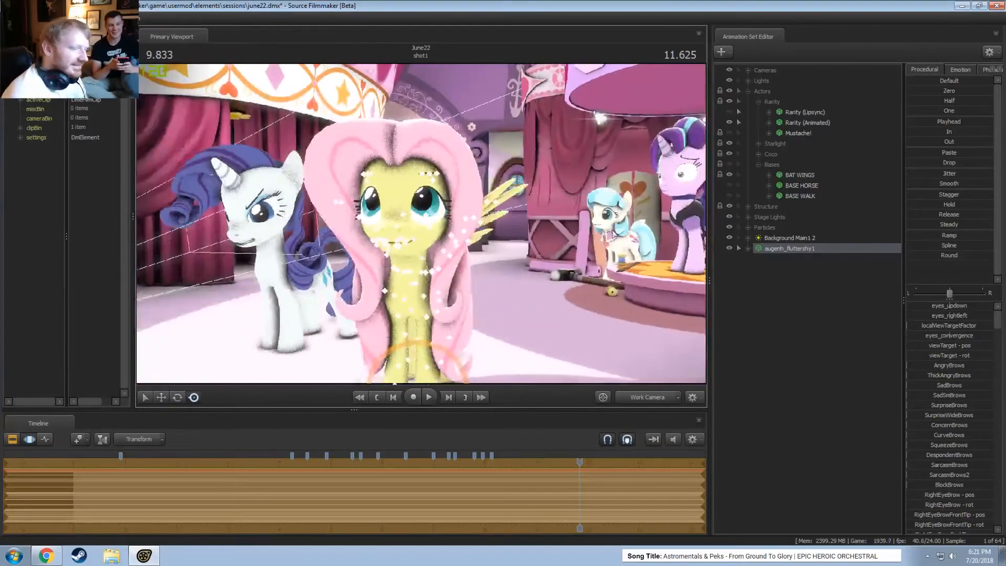
Copy the animation of Rarity (Animated) onto augenh_fluttershy1 and hide Rarity (Animated)
left_click(797, 124)
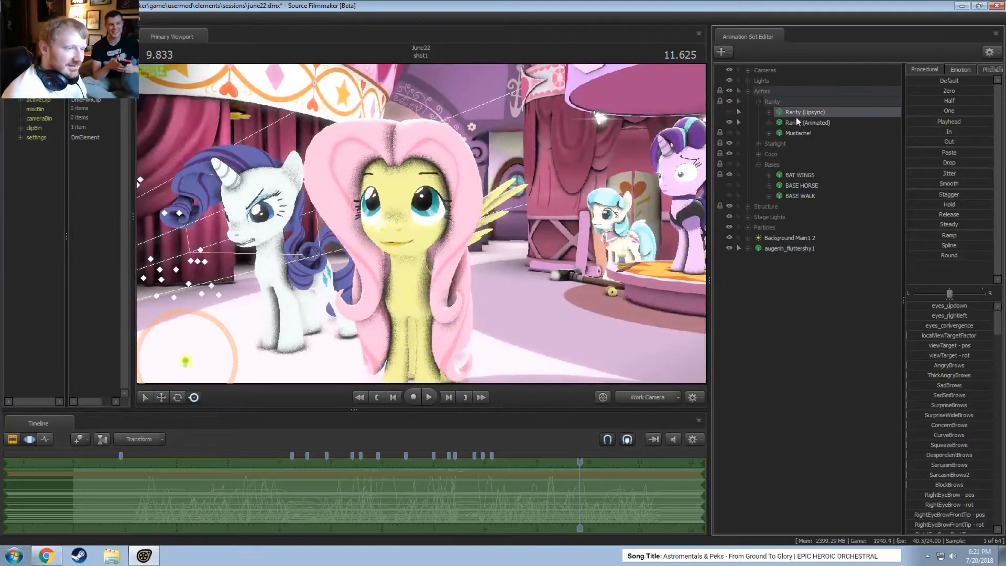
left_click(773, 248)
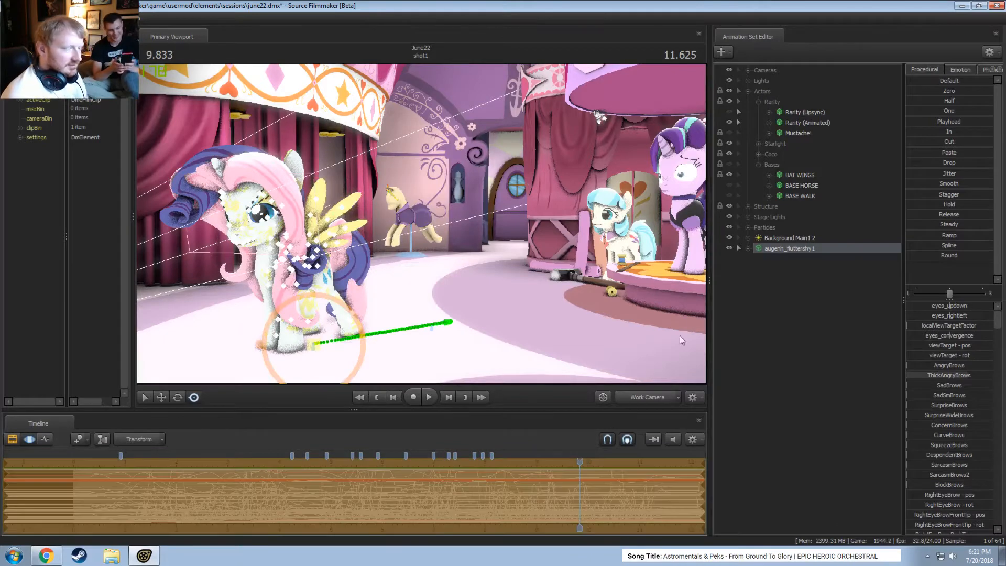
left_click(729, 122)
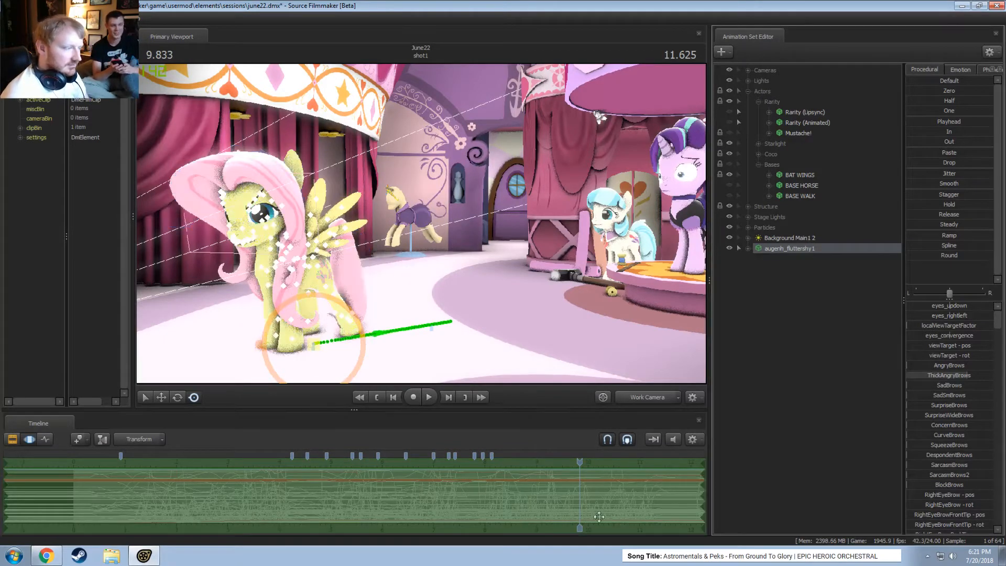
Play the shot through the Main Camera from just before the first dialog clip, and scrub it to review Fluttershy's animation
key("F1")
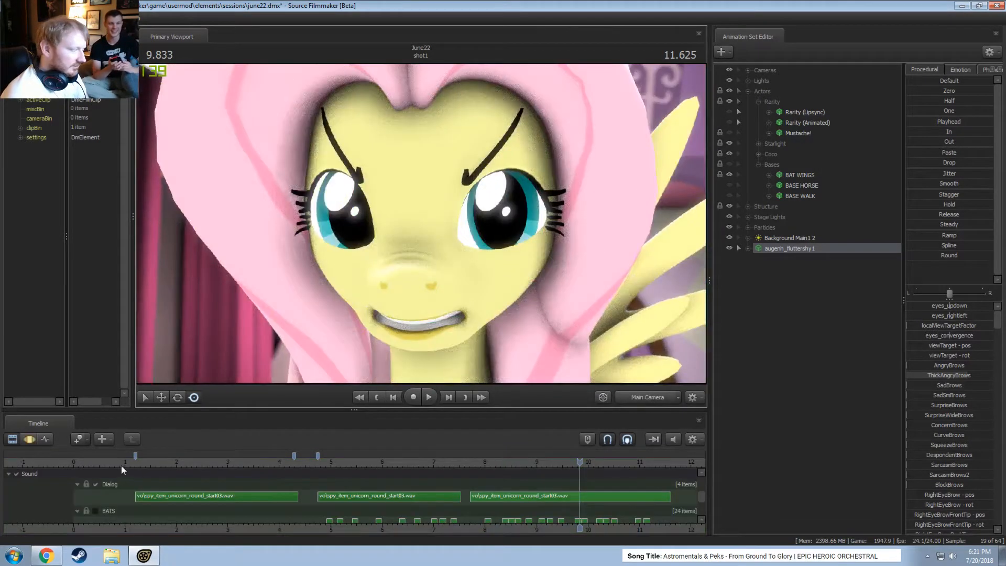
left_click(121, 463)
key("space")
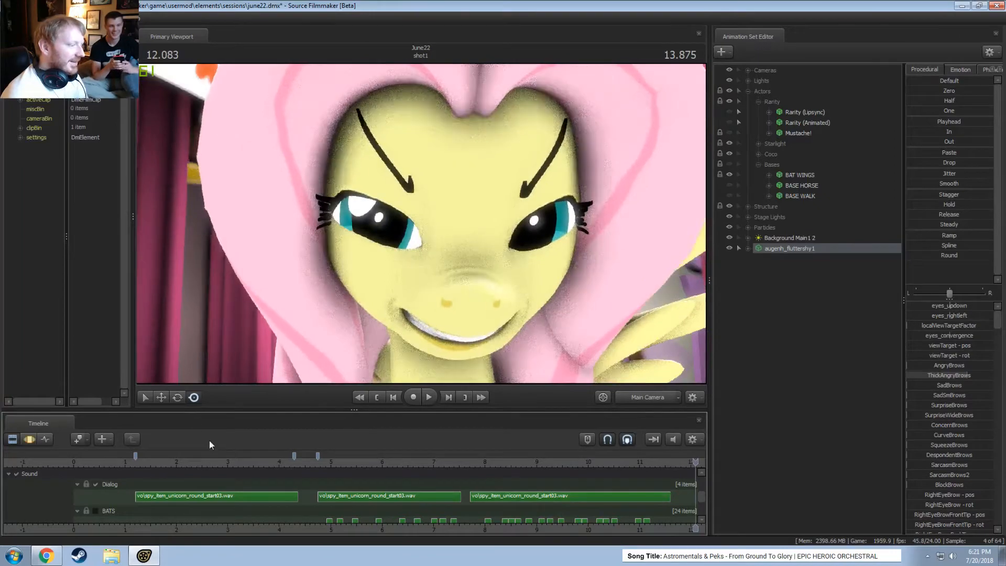
key("space")
key("space")
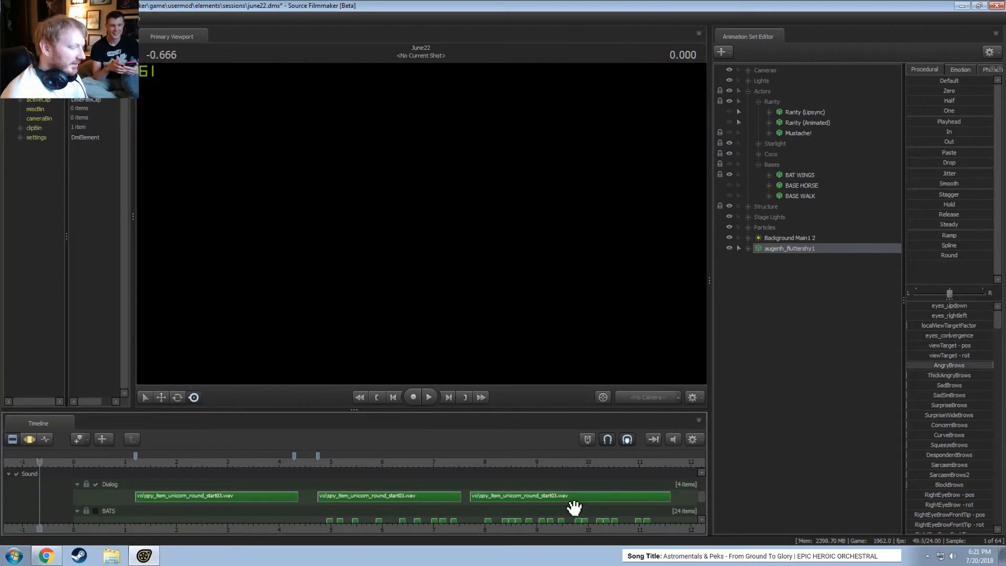
scroll(574, 508, "down", 3)
left_click_drag(507, 460, 307, 460)
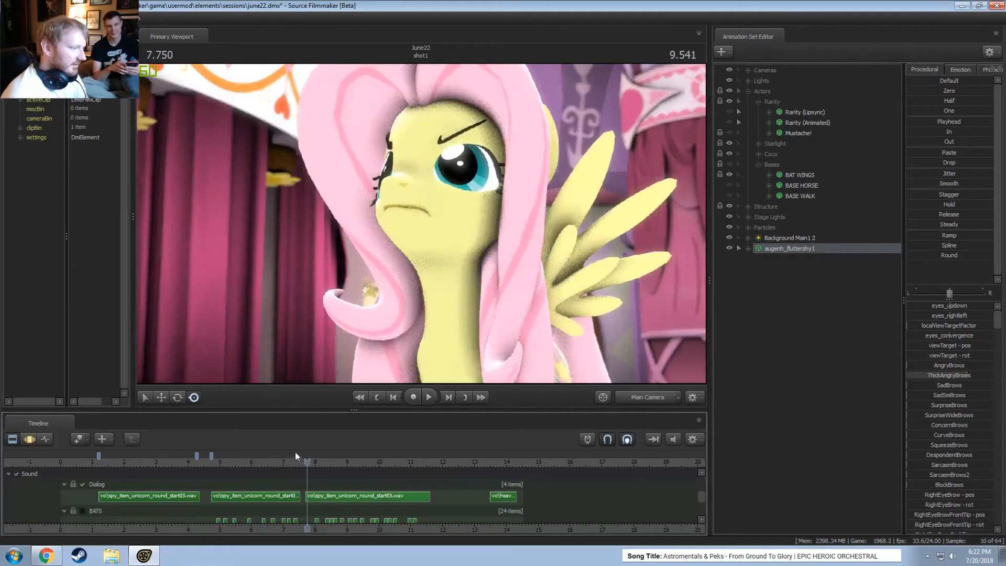
mouse_move(208, 461)
left_mouse_down()
mouse_move(189, 465)
mouse_move(197, 471)
left_mouse_up()
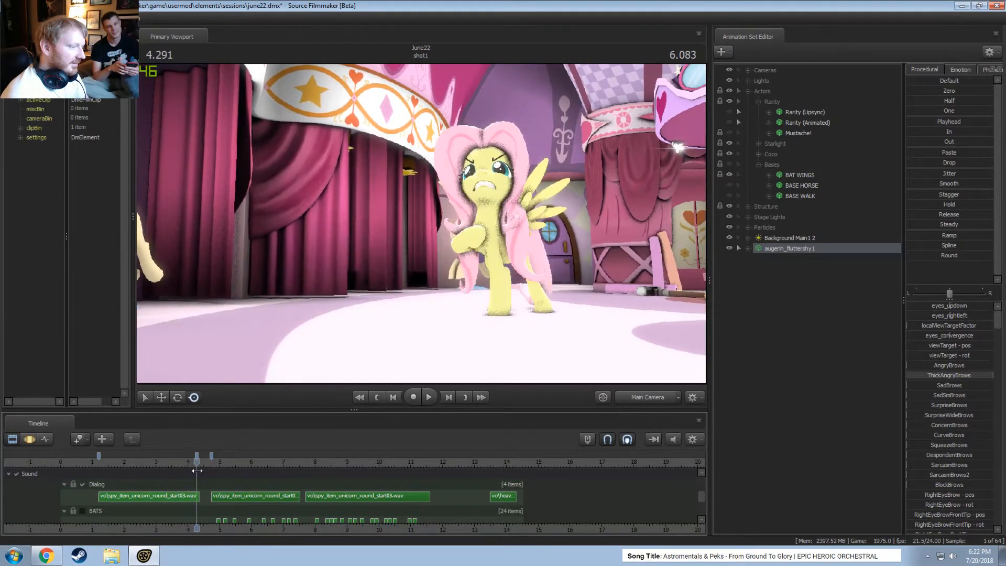
Delete the augenh_fluttershy1 animation set and make Rarity (Animated) visible again
left_click(640, 392)
left_click_drag(571, 294, 775, 304)
key("w")
key("a")
key("s")
left_click_drag(403, 249, 417, 239)
right_click(806, 248)
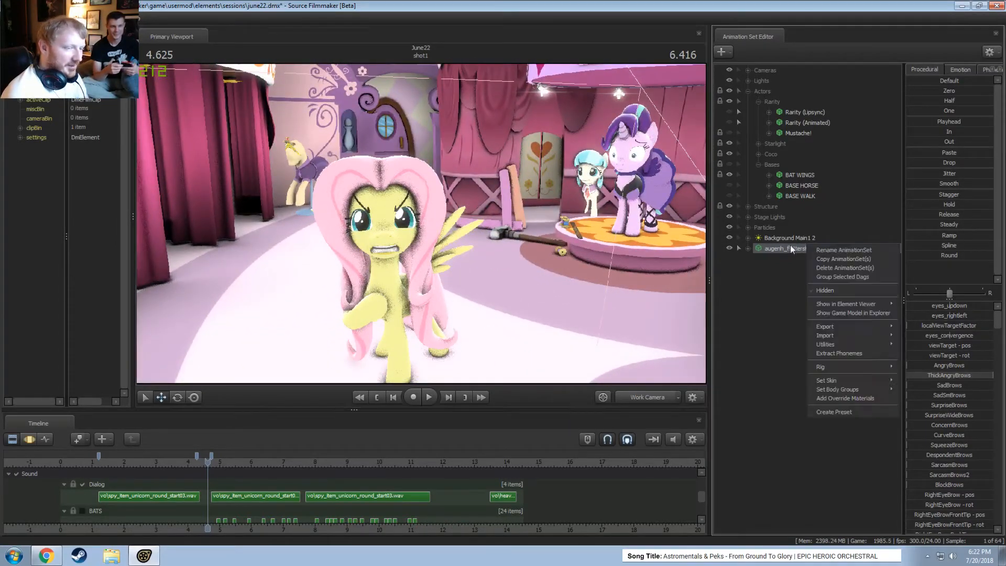
left_click(837, 269)
left_click(731, 119)
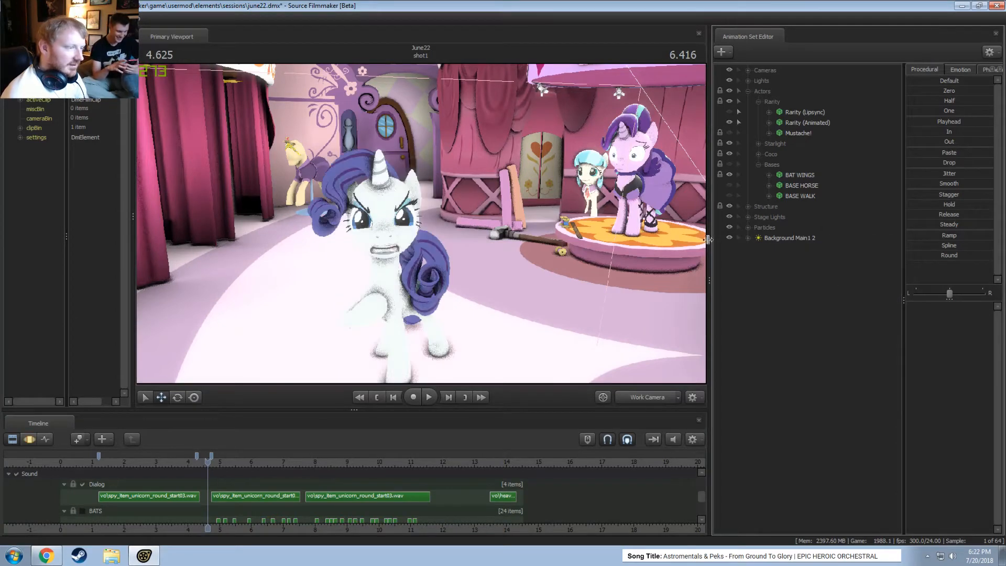
Switch to the Main Camera and play short sections around the first and second dialog clips to check Rarity's animation
left_click(661, 398)
key("space")
key("space")
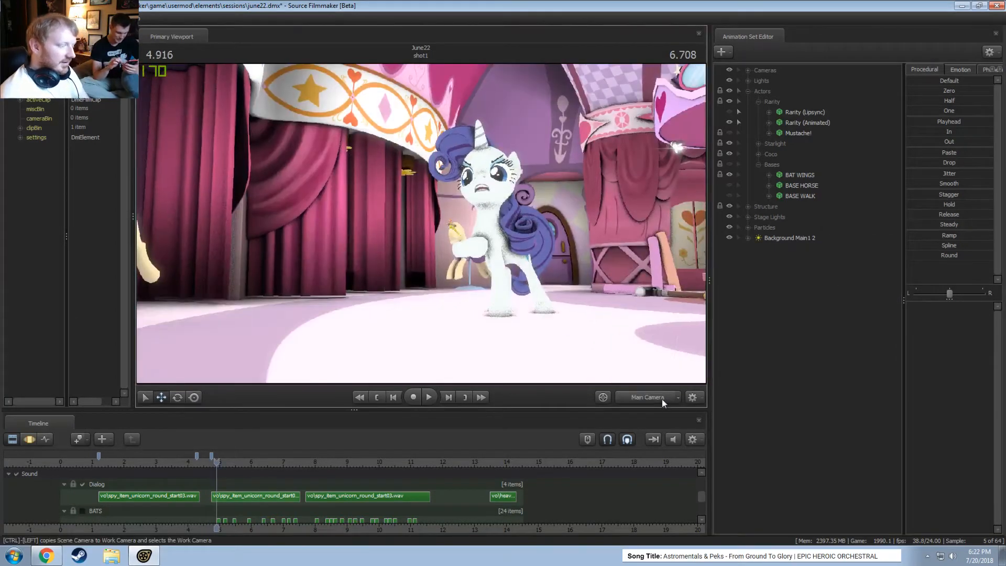
left_click(133, 462)
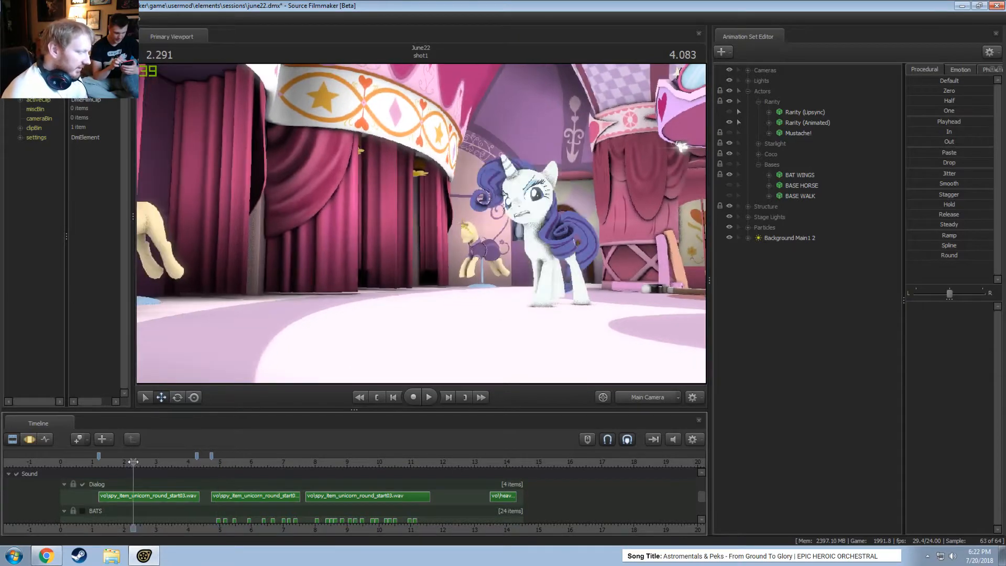
key("space")
key("space")
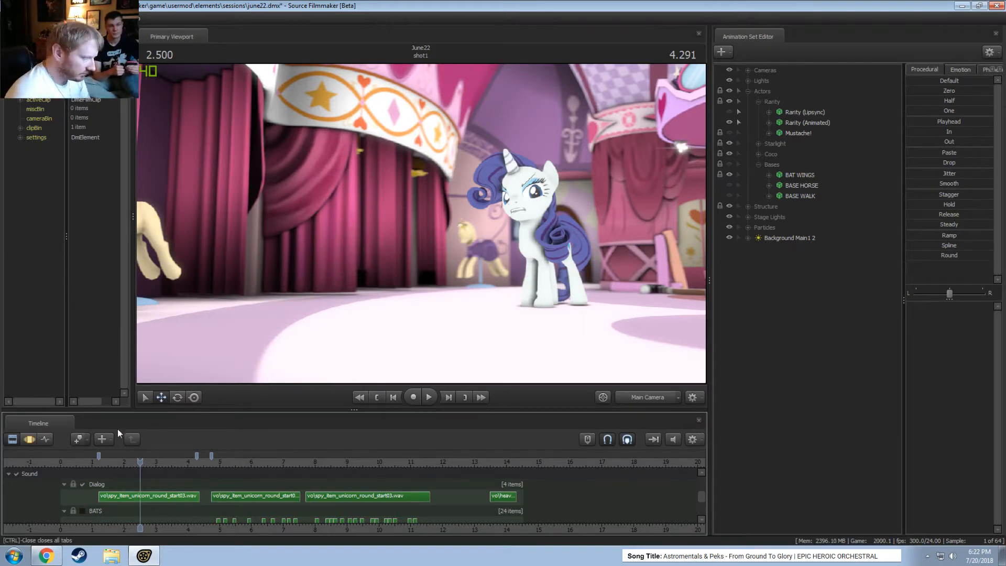
Move the playhead to 2.000, inspect Rarity (Lipsync) in the Motion Editor, and select Rarity (Animated) in the Clip Editor
left_click(125, 464)
key("F3")
left_click(804, 113)
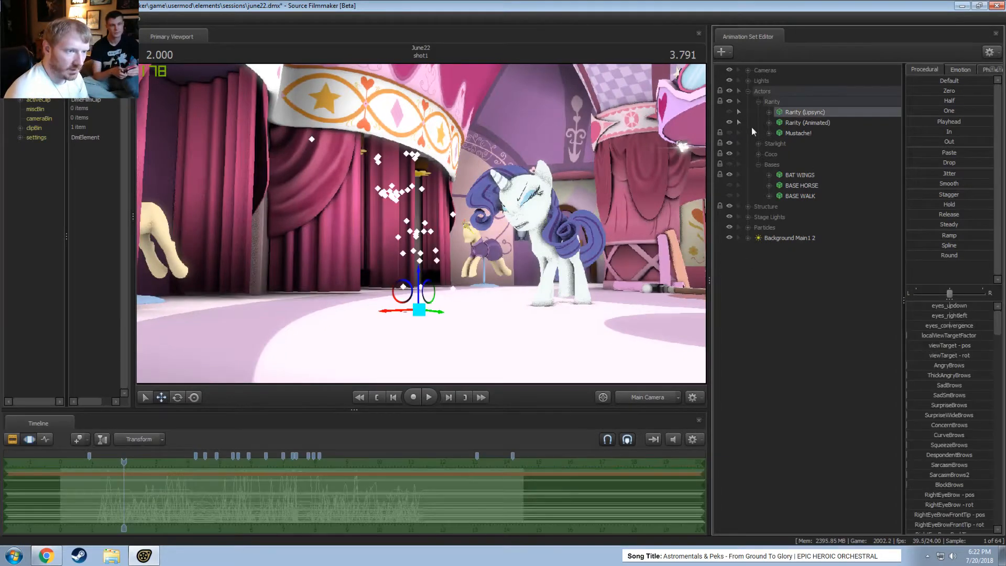
key("F2")
left_click(805, 123)
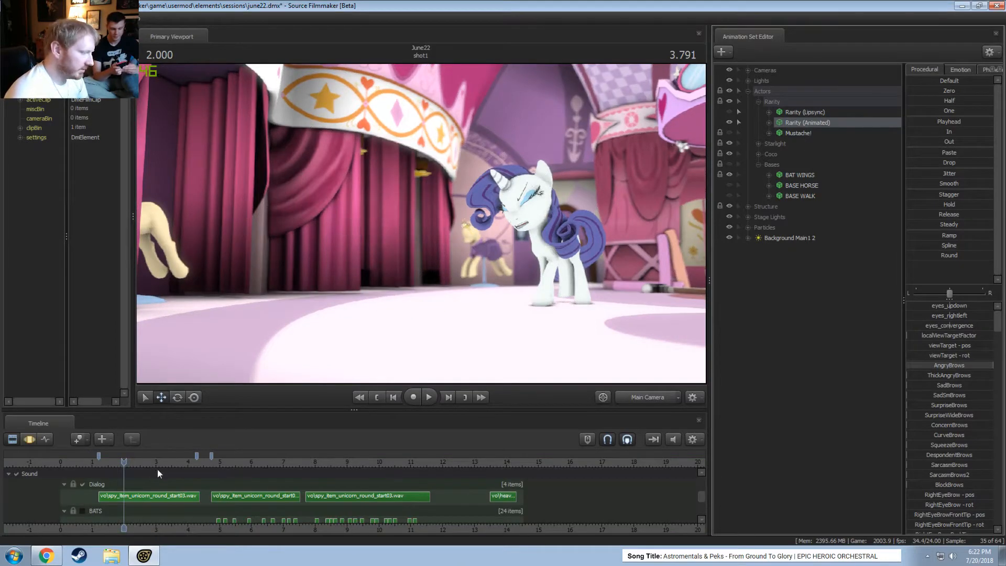
Play the shot from just before the first dialog clip to review Rarity's opening motion
scroll(175, 476, "up", 3)
left_click(64, 464)
key("space")
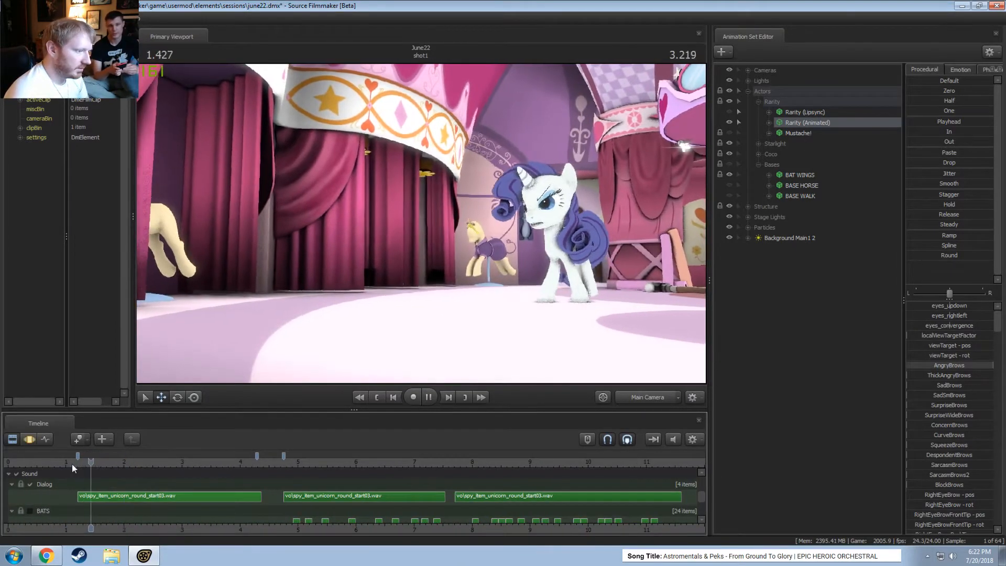
Stop playback, open Rarity (Animated) in the Motion Editor and select a time range of about 1.2 to 2.2 s around 1.500
key("space")
scroll(78, 511, "up", 2)
key("F3")
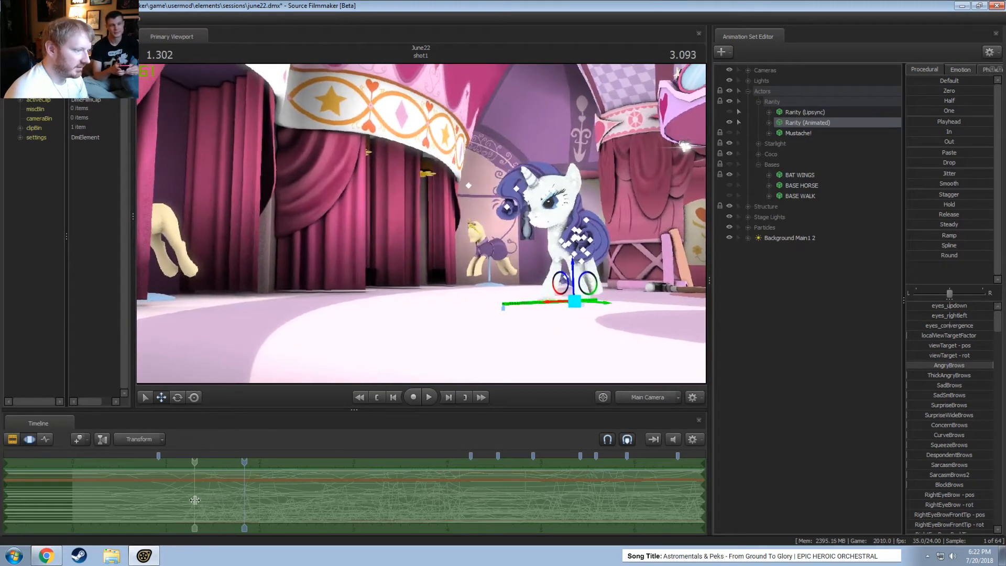
left_click(210, 500)
left_click_drag(210, 500, 275, 498)
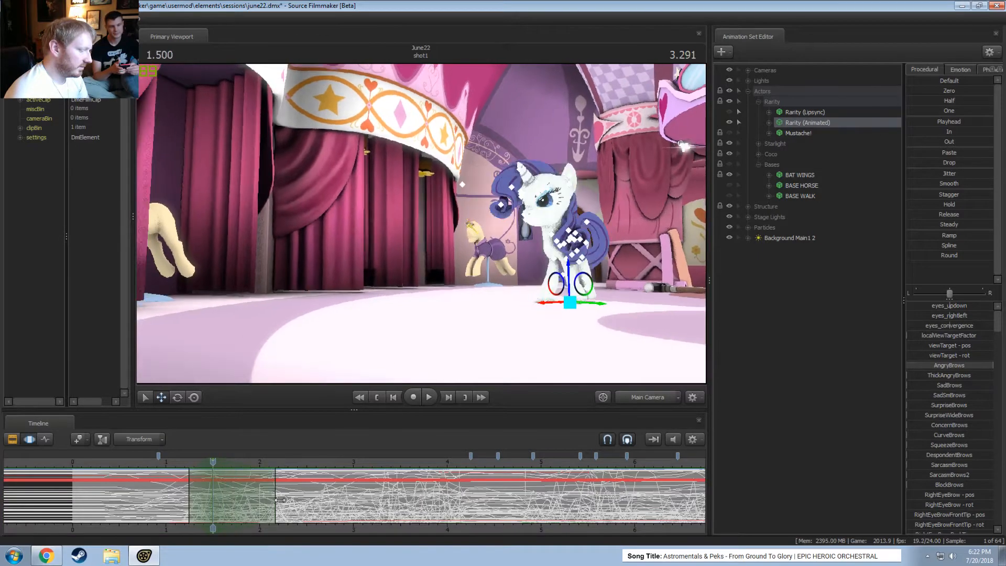
Switch to the Work Camera and select the LeftEyeBrow control in the Eyebrows group of Rarity (Animated)'s face
left_click(647, 397, "ctrl")
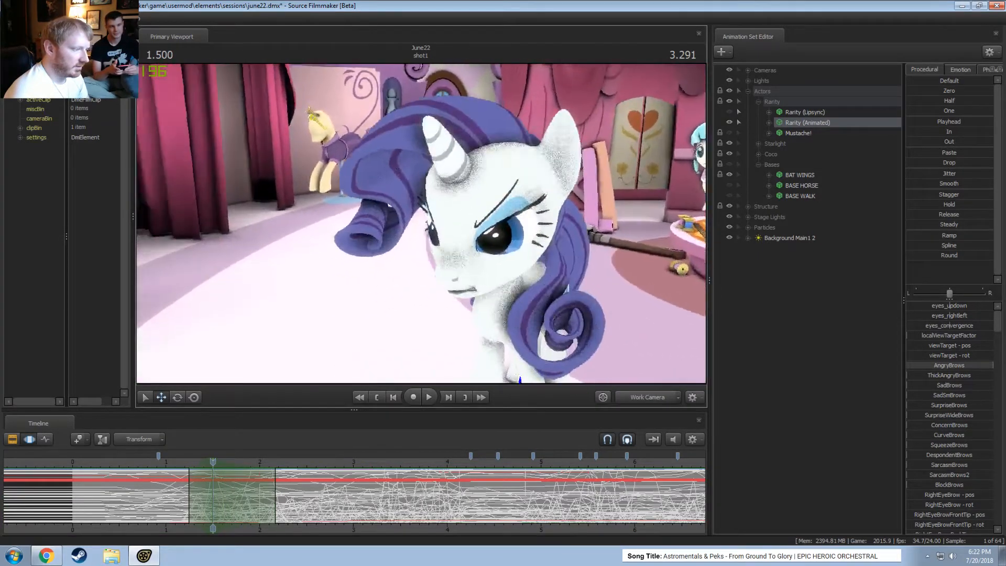
left_click(769, 112)
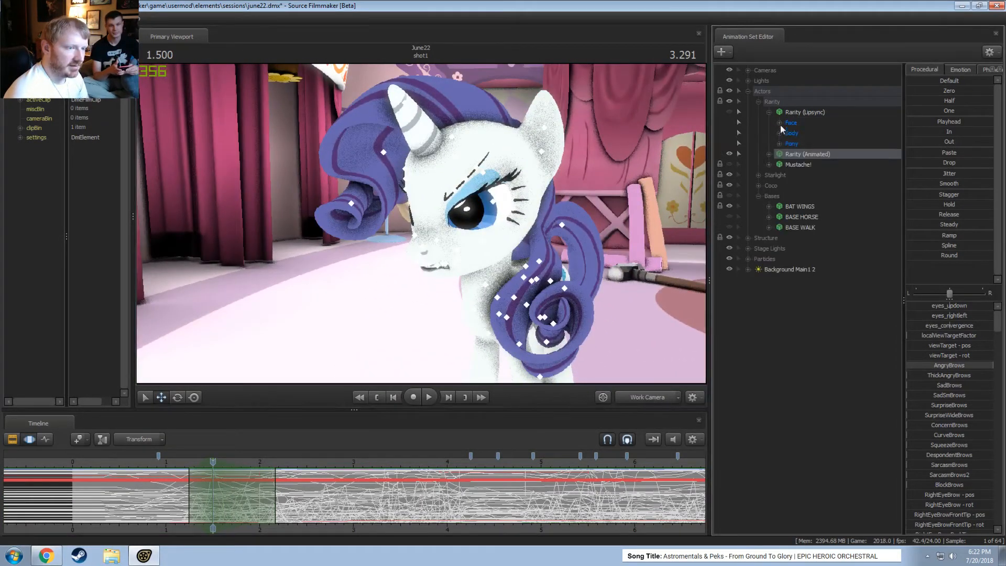
left_click(779, 123)
left_click(768, 112)
left_click(769, 122)
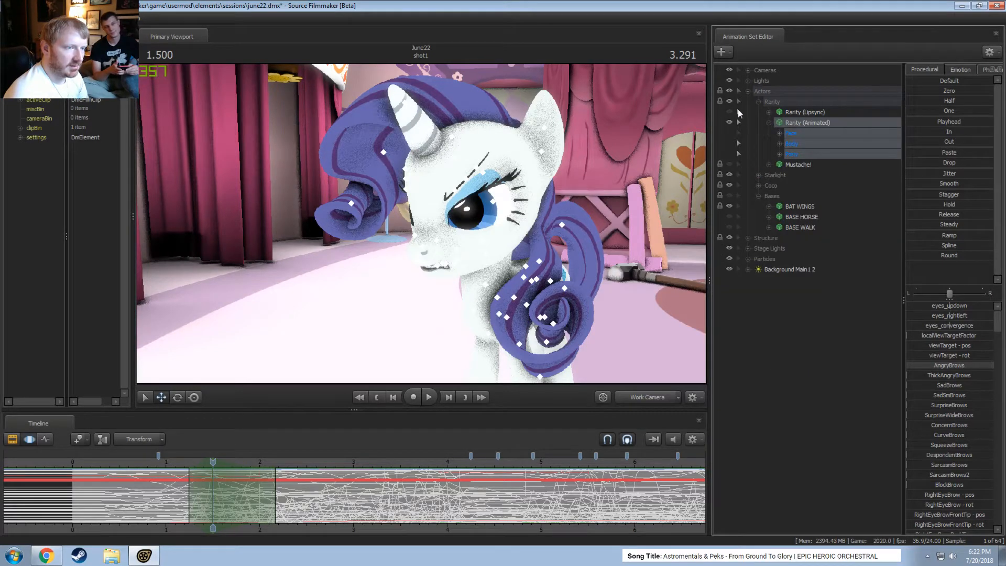
left_click(779, 133)
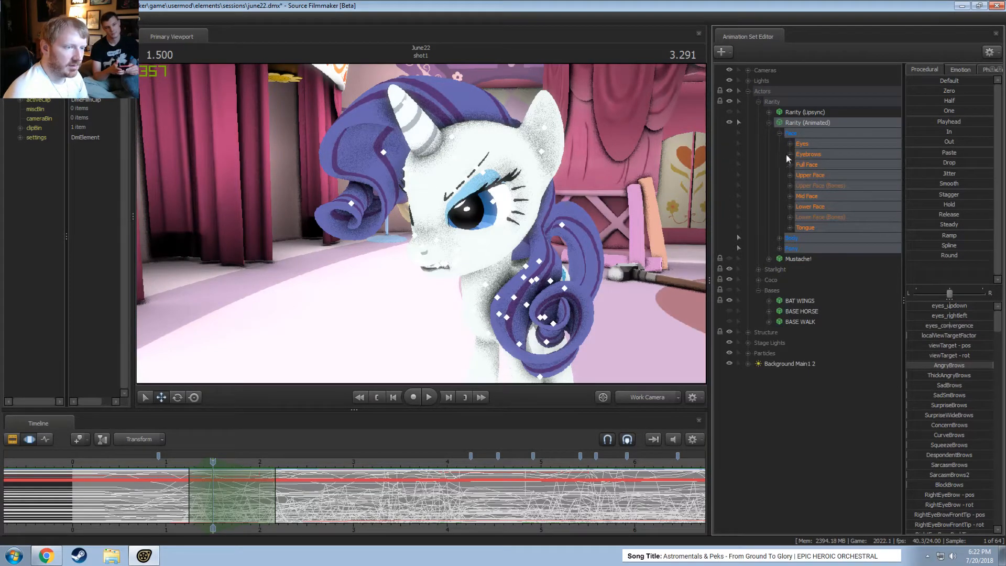
left_click(790, 154)
left_click(823, 301)
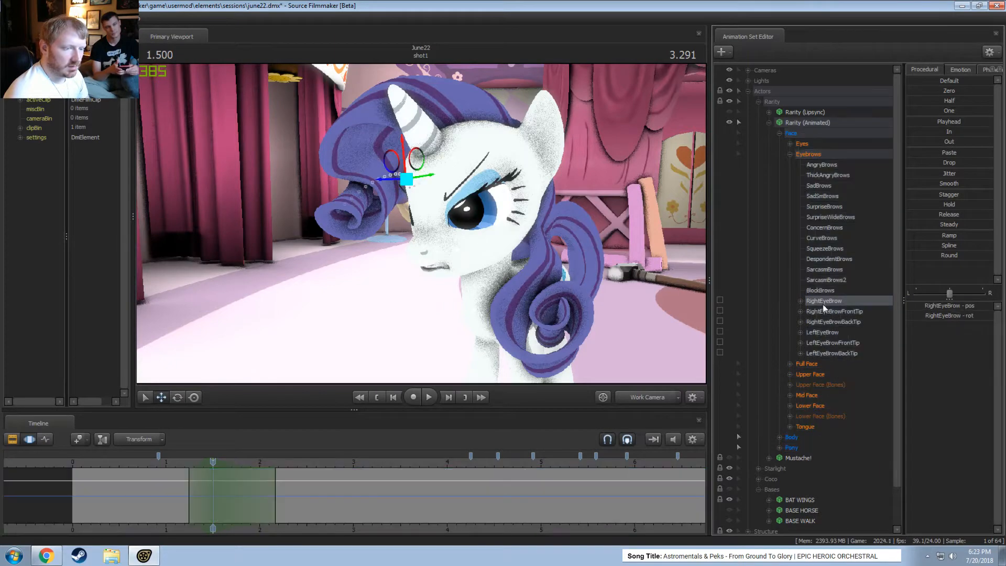
left_click(824, 332)
Try lowering Rarity's left eyebrow slightly at 1.500 within the selected time range
key("w")
mouse_move(421, 223)
left_mouse_down()
mouse_move(433, 220)
mouse_move(421, 224)
left_mouse_up()
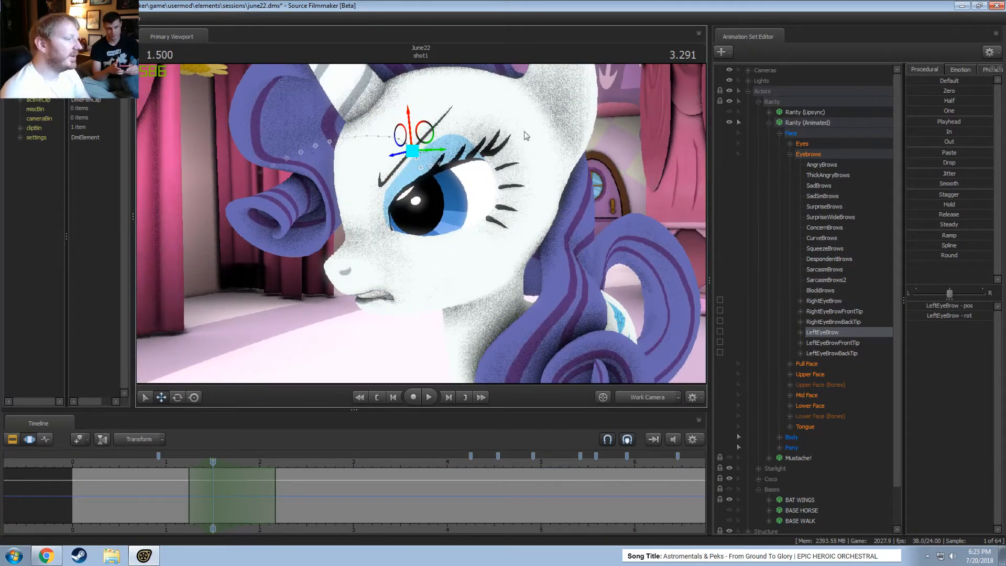
key("s")
left_click_drag(525, 132, 444, 190)
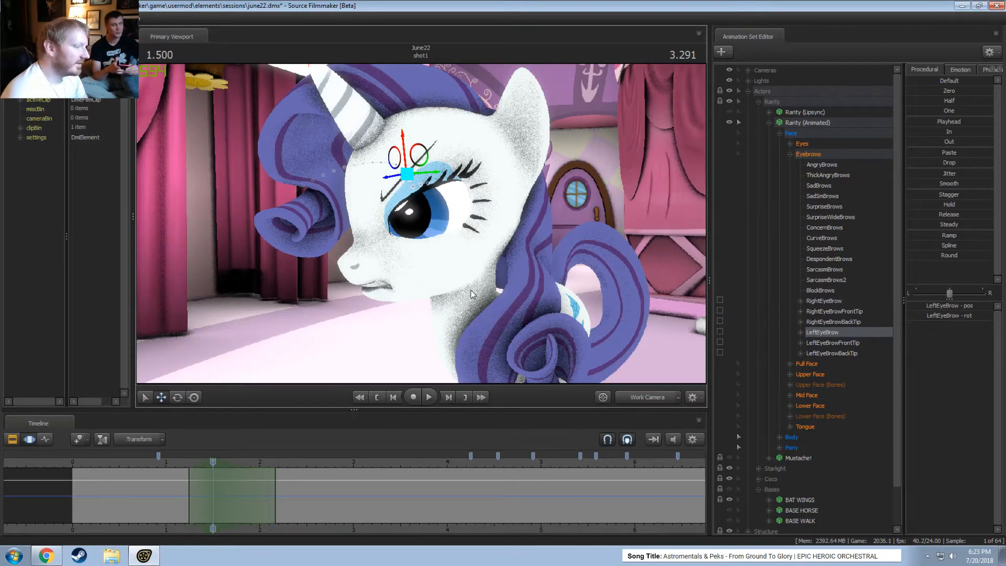
left_click_drag(471, 293, 417, 235)
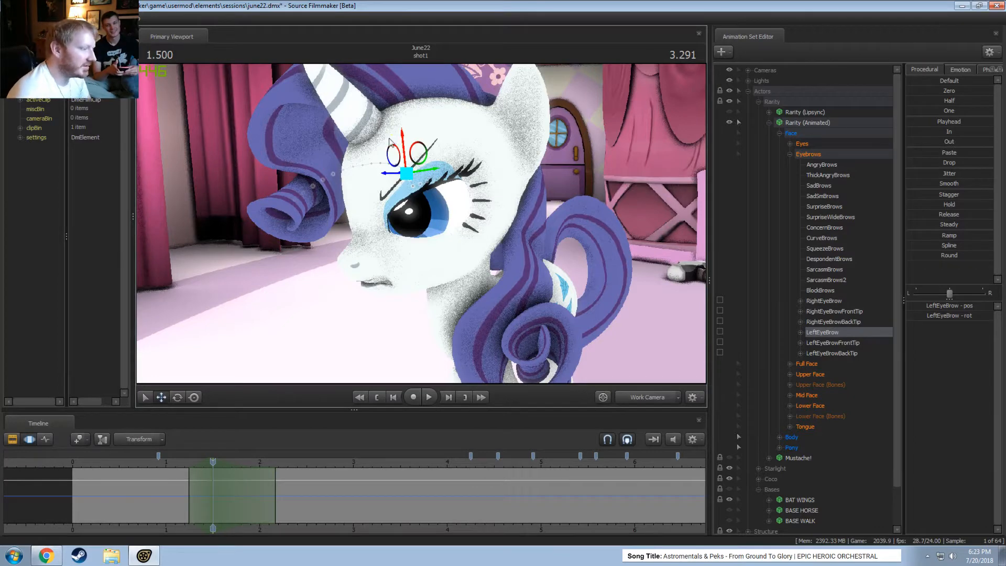
left_click_drag(399, 143, 403, 147)
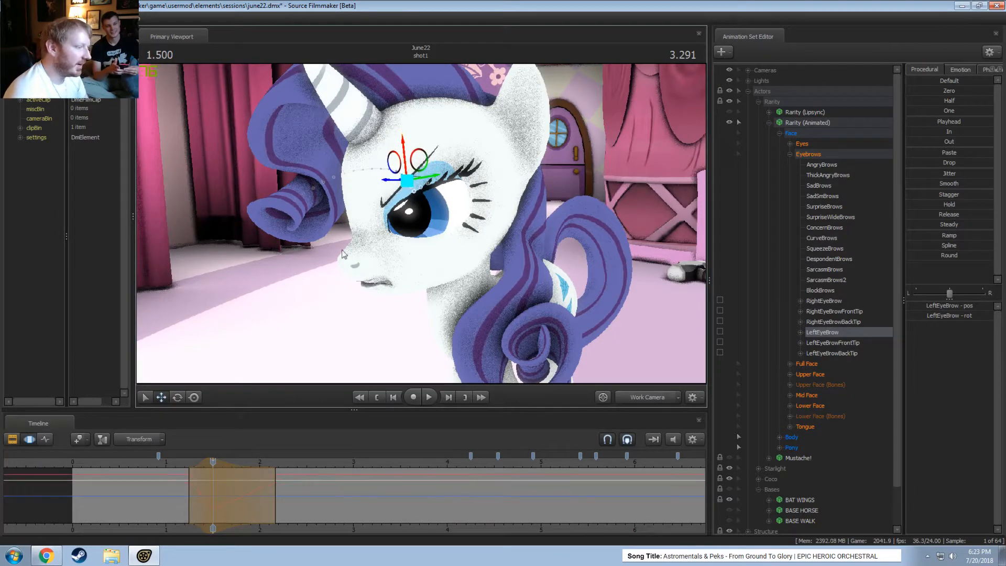
Play back the eyebrow move, undo it, and redo it over a shorter time range of about 1.1 to 1.6 s
left_click(184, 464)
key("space")
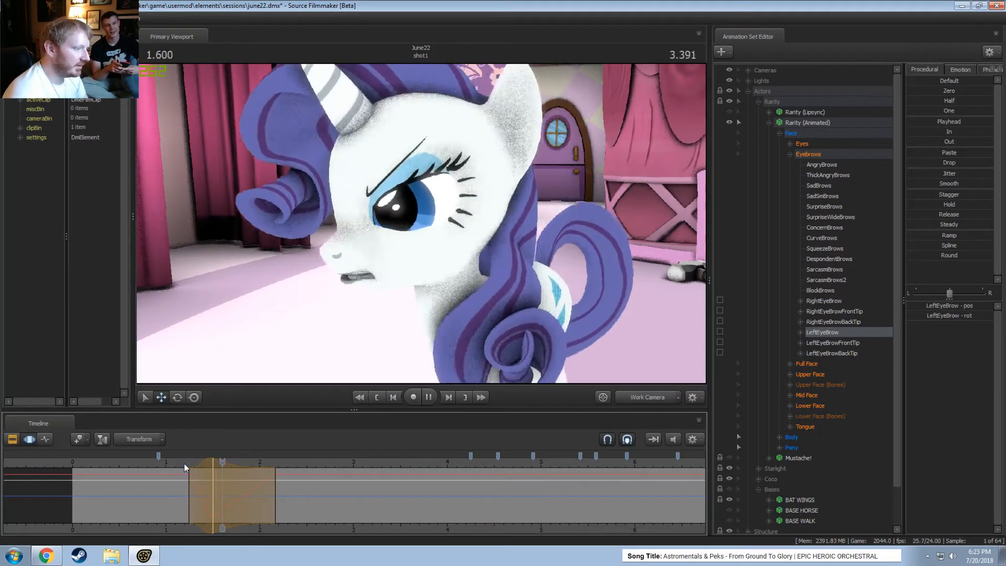
key("space")
key("shift")
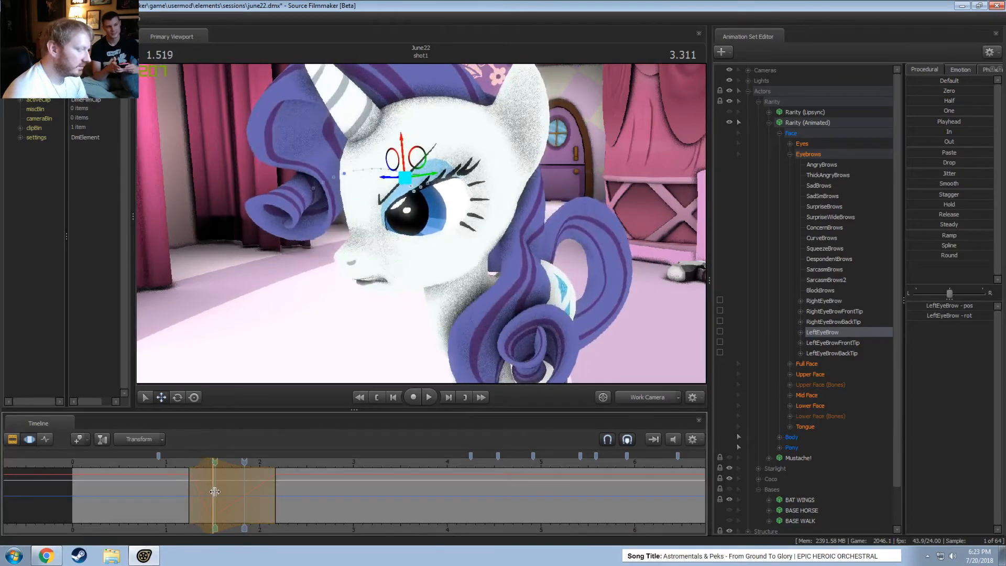
left_click_drag(267, 488, 174, 489)
key("ctrl+z")
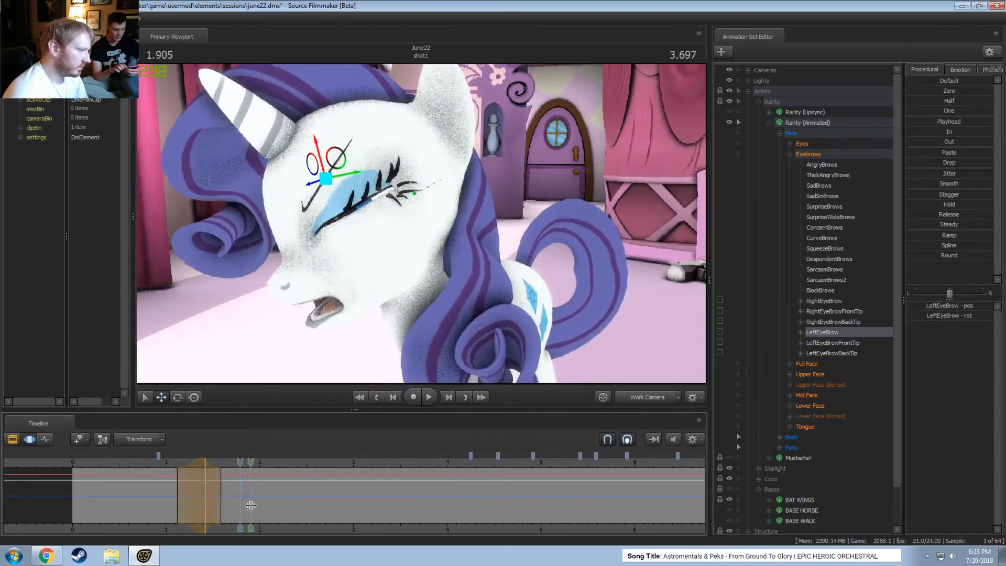
Select a time range of about 1.7 to 2.2 s, rotate and lower the left eyebrow at 1.916, and play it back
left_click_drag(252, 506, 228, 506, "shift")
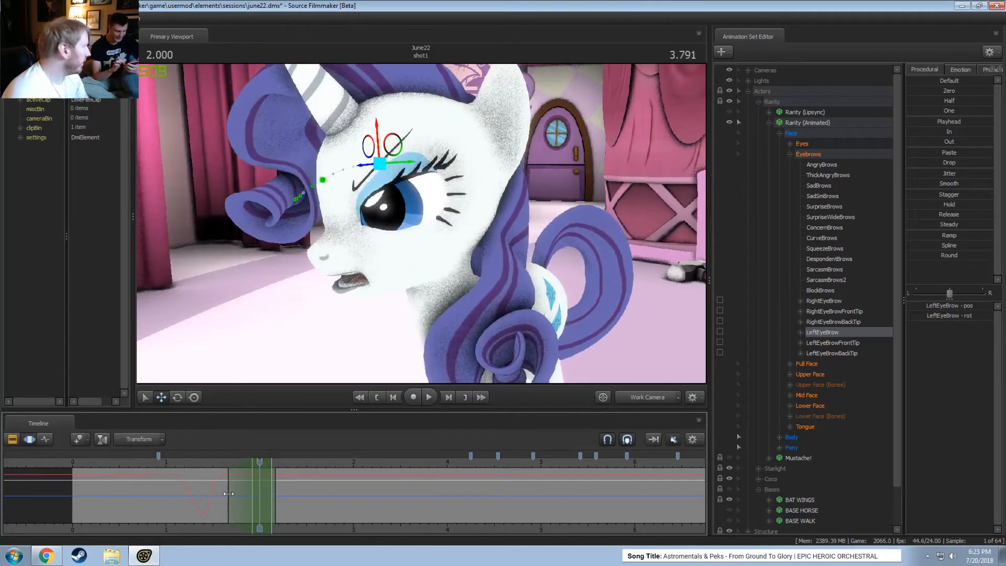
mouse_move(272, 484)
left_mouse_down()
mouse_move(290, 482)
mouse_move(254, 465)
left_mouse_up()
key("e")
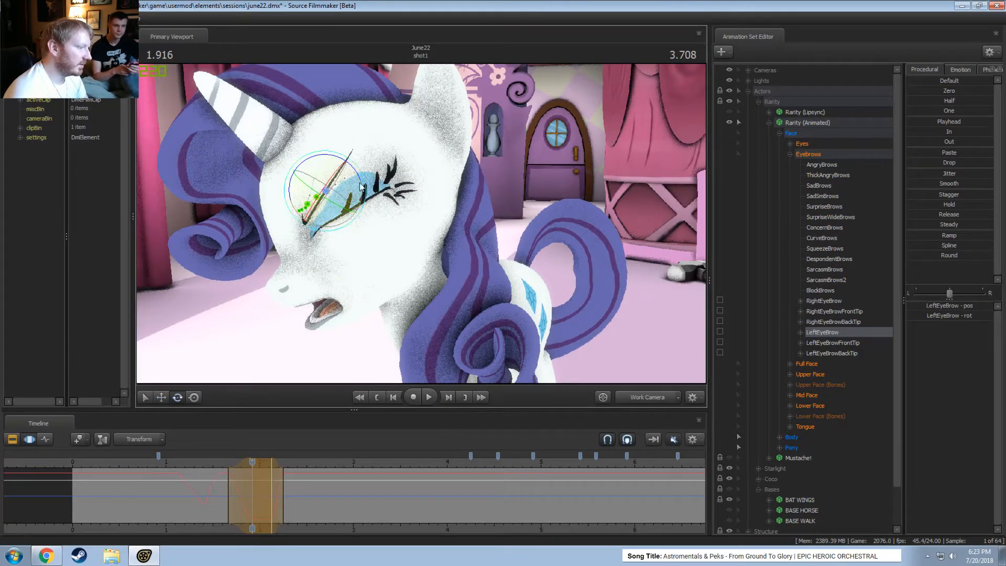
key("w")
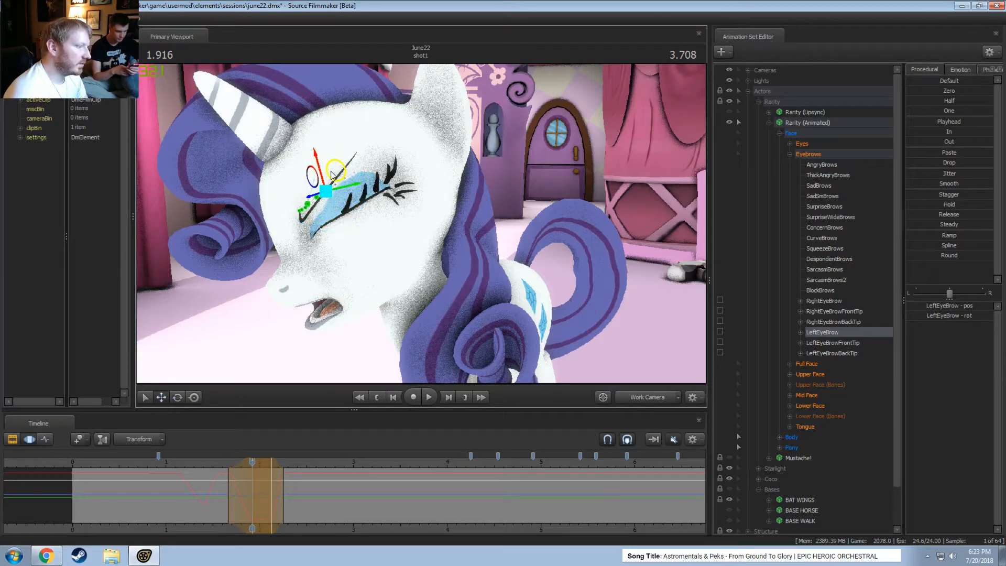
left_click_drag(331, 175, 328, 235)
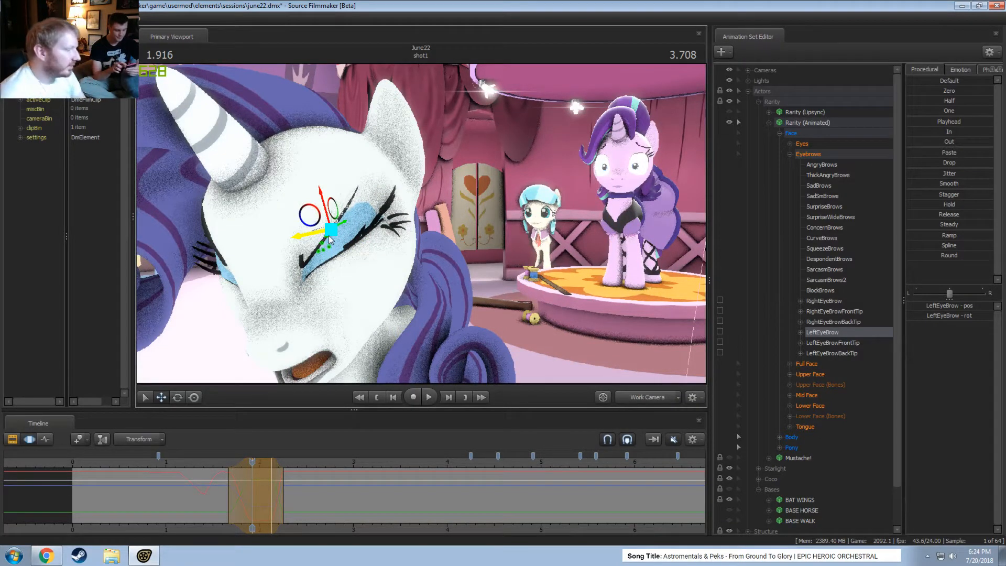
left_click(187, 461)
key("space")
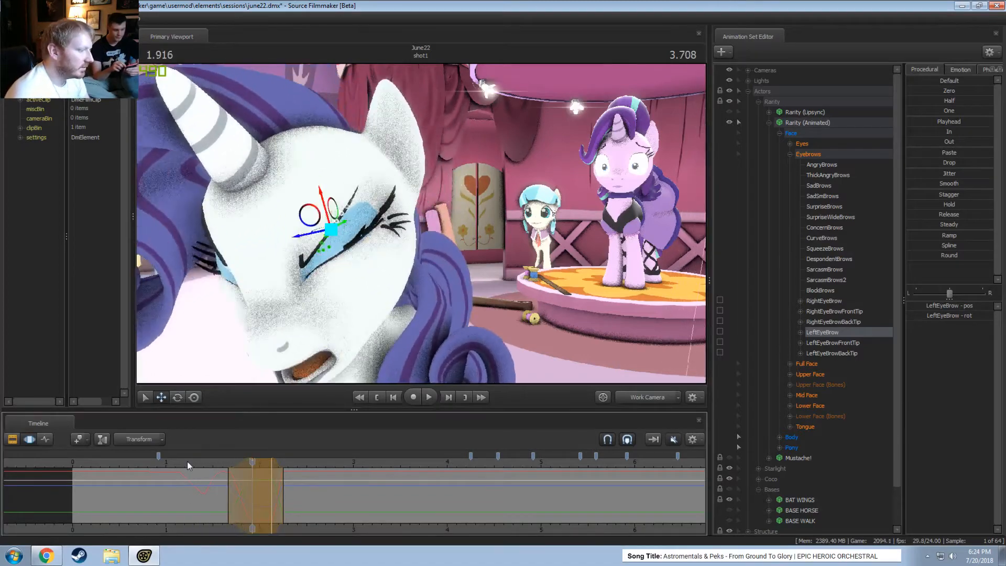
key("space")
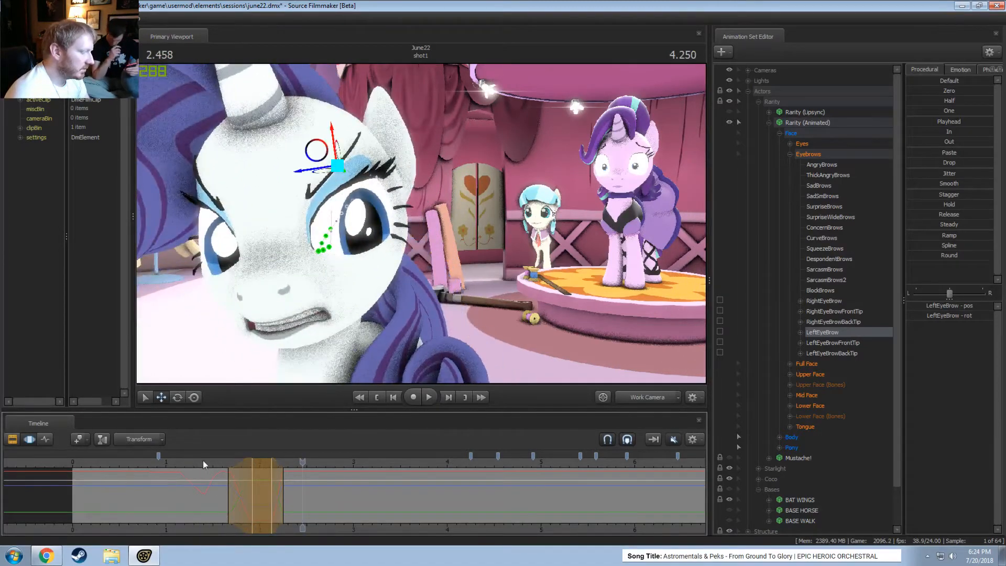
At 2.083, rotate and lower RightEyeBrow over the closed eye to match the left one, and play back the section
left_click_drag(230, 461, 268, 474)
left_click_drag(336, 261, 586, 302)
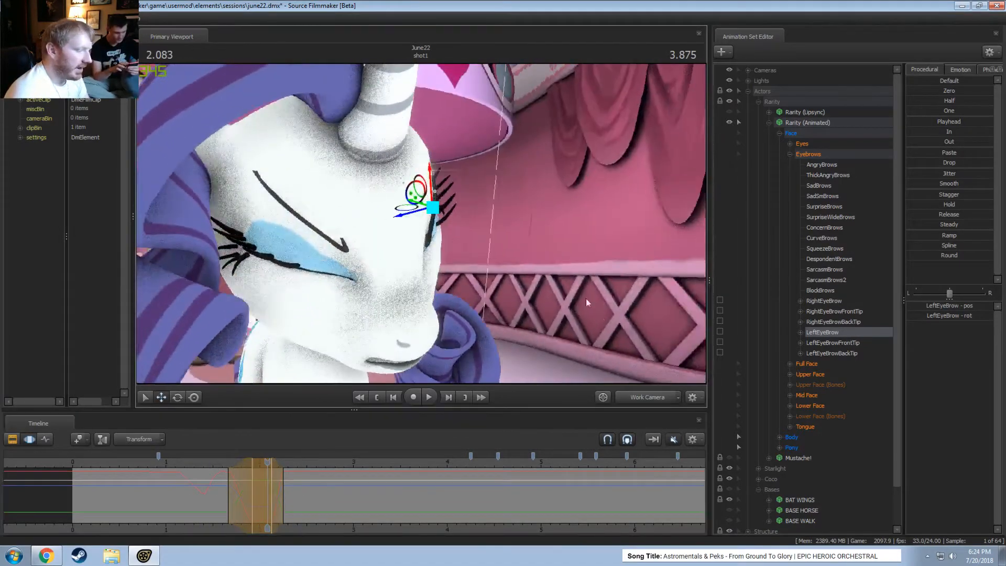
left_click(818, 300)
left_click_drag(356, 231, 468, 374, "alt")
key("e")
key("w")
left_click(211, 462)
key("space")
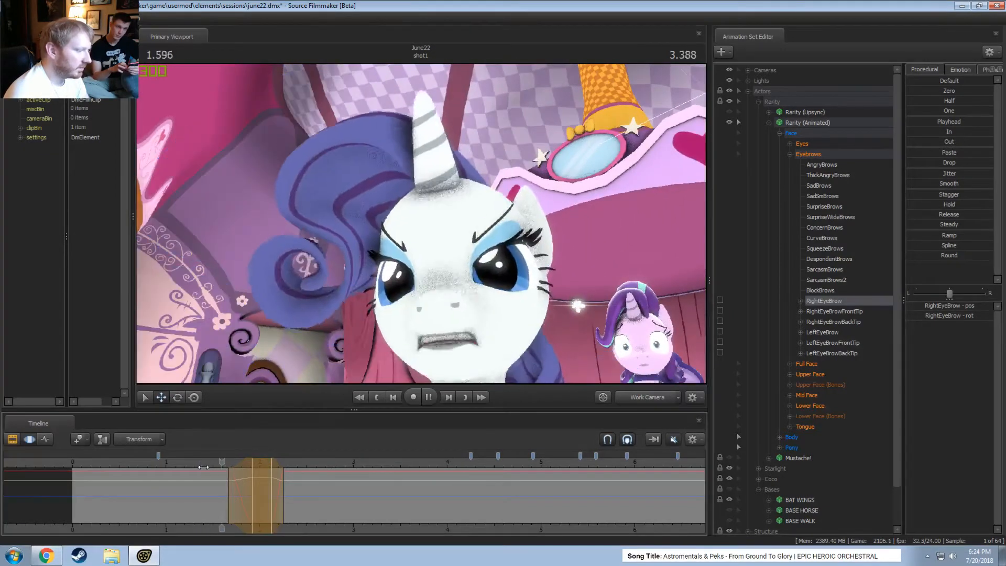
key("space")
key("shift")
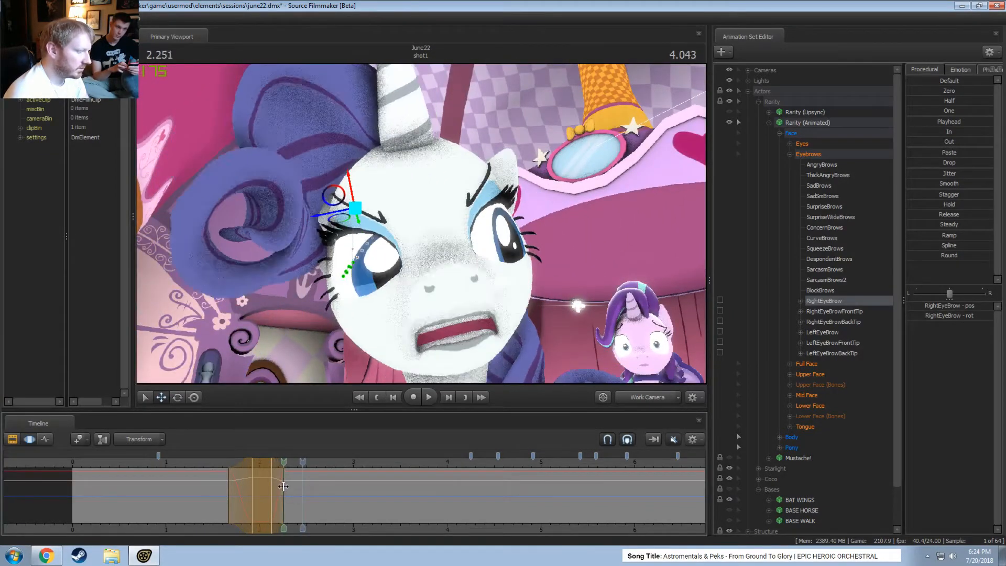
Select LeftEyeBrow at 1.958, adjust its height and rotation over the closed eye, and play back the result
left_click_drag(205, 465, 255, 467)
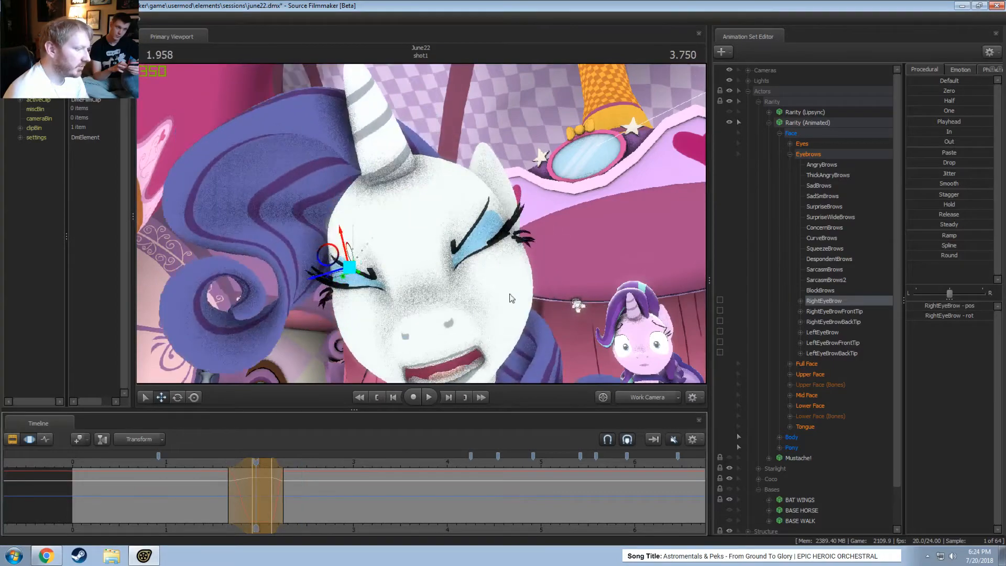
left_click_drag(512, 298, 380, 262, "alt")
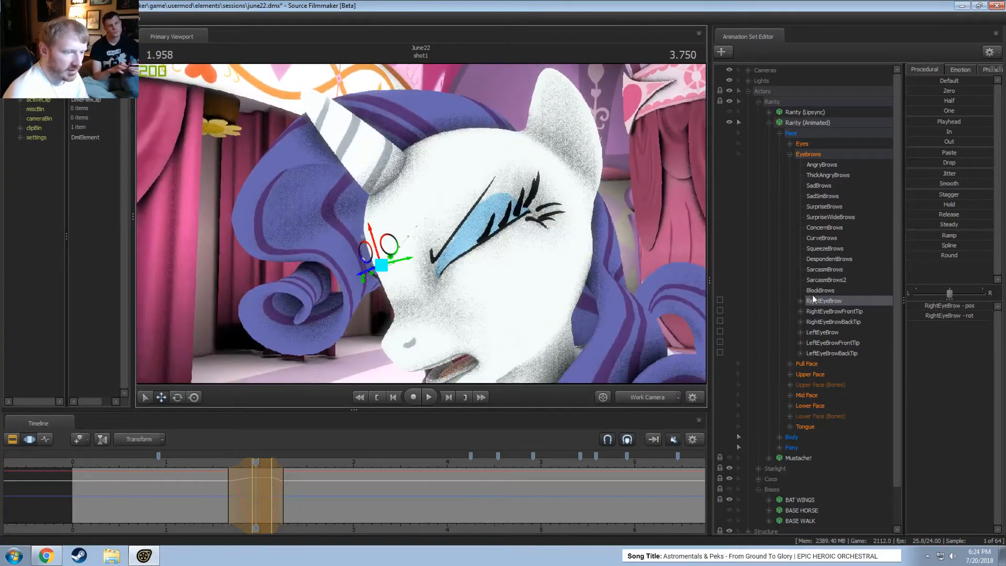
left_click(822, 332)
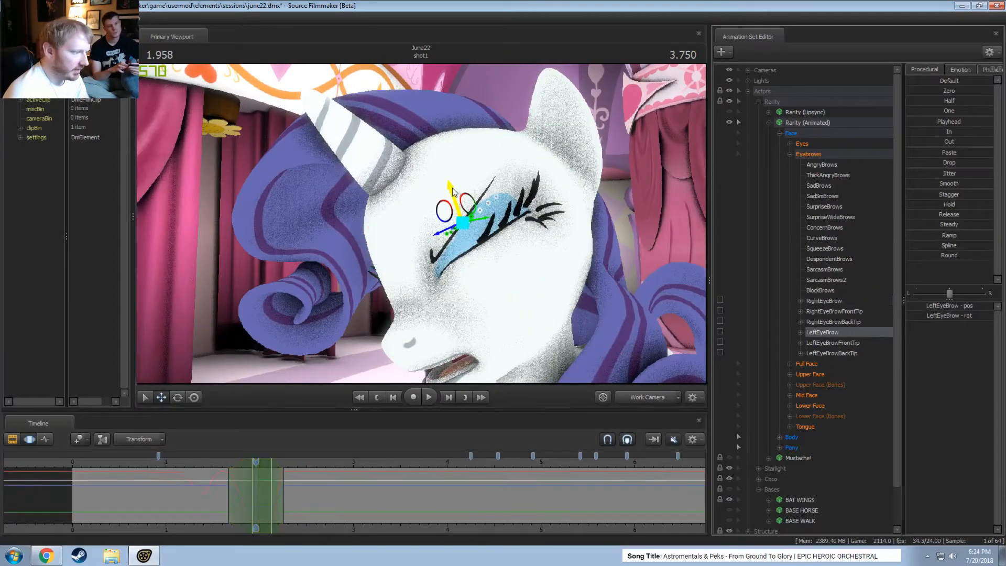
key("e")
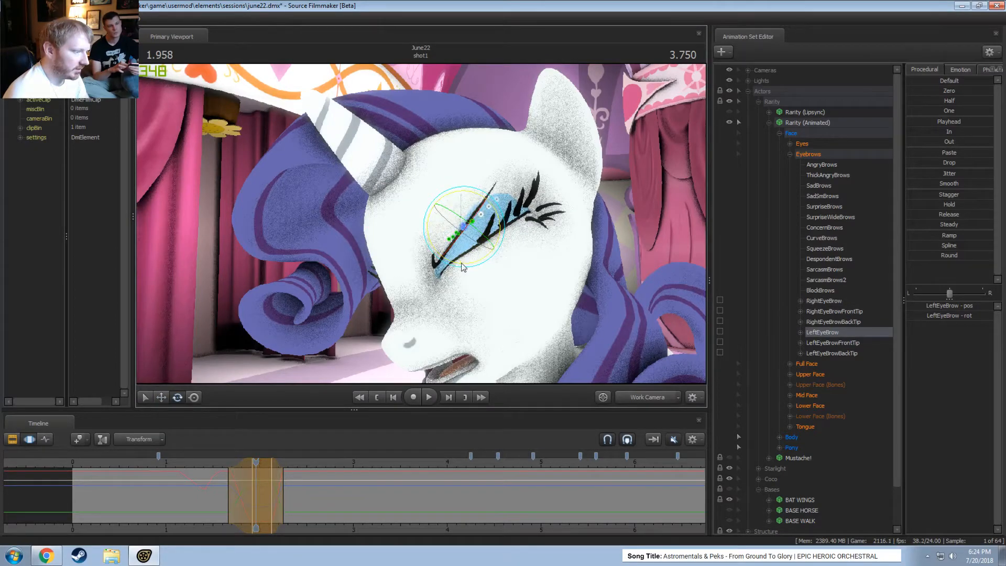
left_click(208, 463)
key("space")
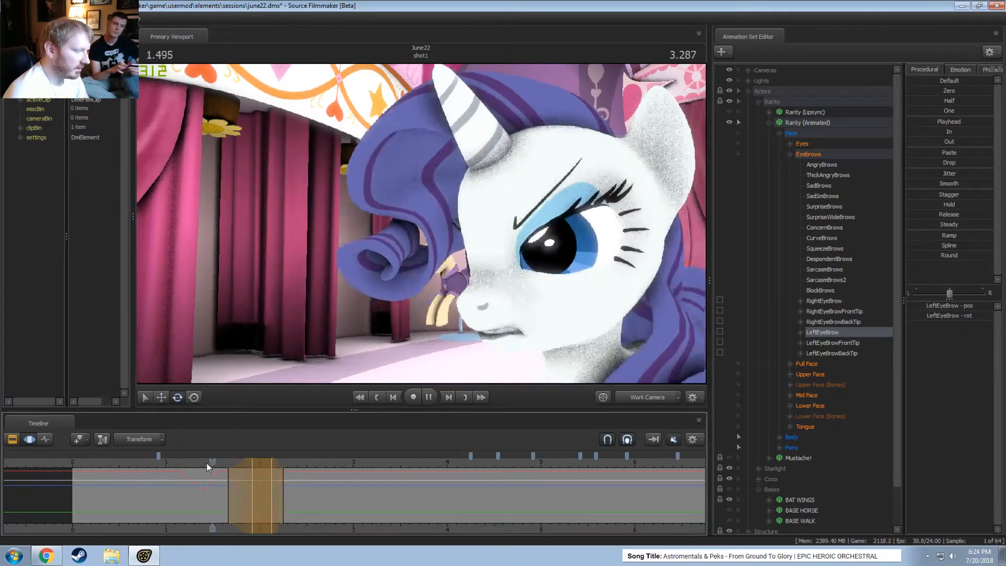
key("space")
Return to 1.958, reposition the left eyebrow along the closed eyelid, and replay the section to check the motion
left_click_drag(253, 468, 256, 469)
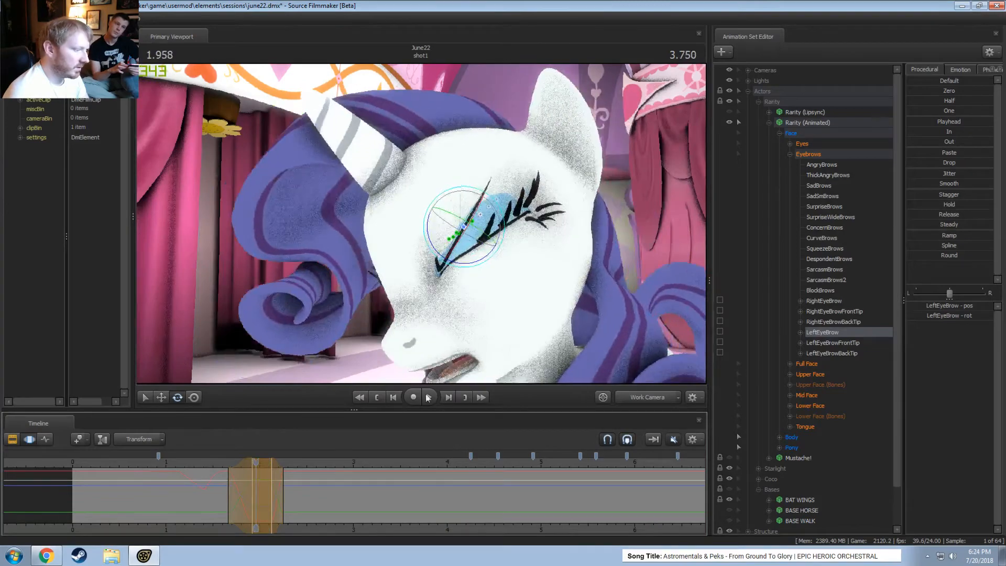
left_click_drag(461, 319, 402, 255, "alt")
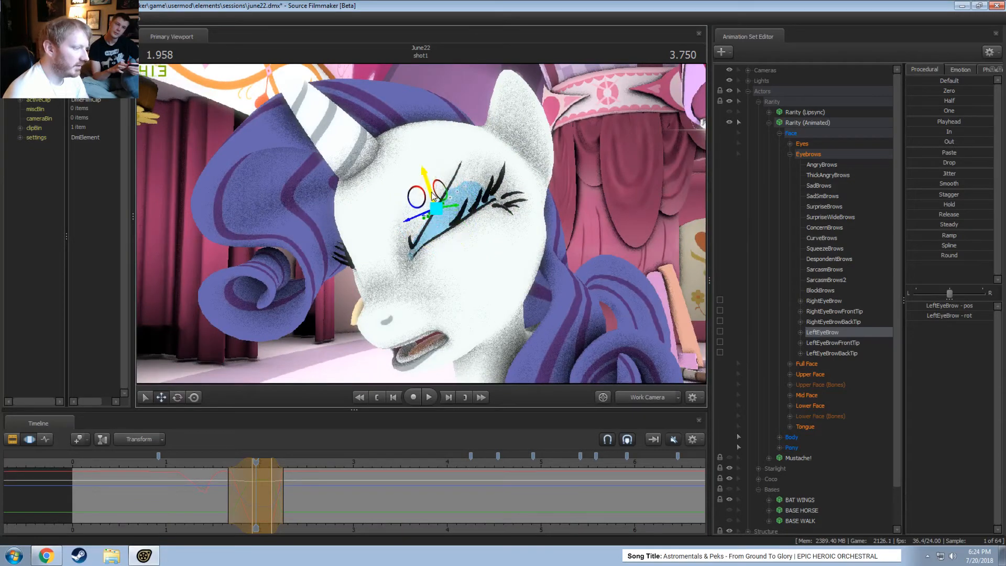
left_click(221, 470)
key("space")
key("space")
key("space")
left_click(221, 470)
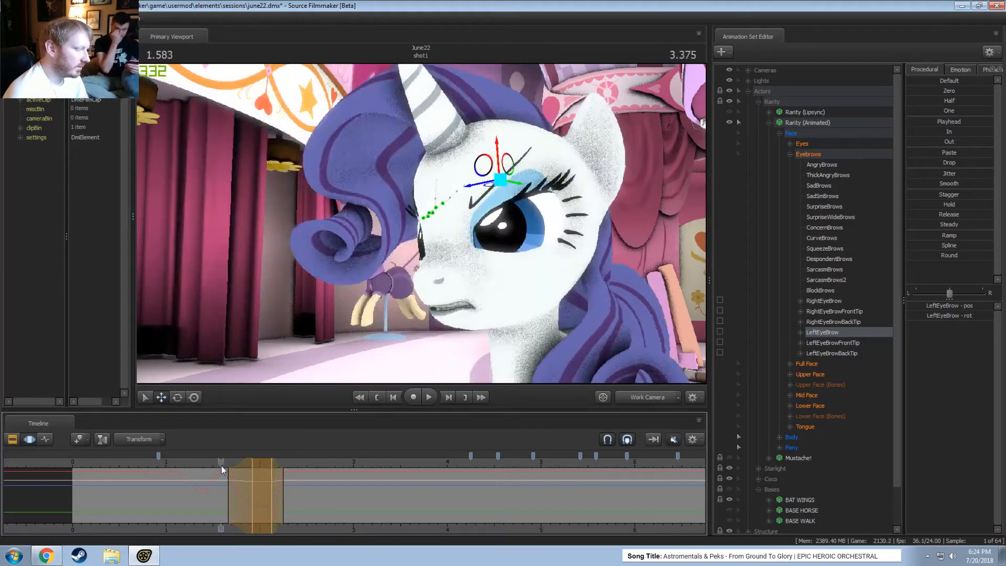
key("space")
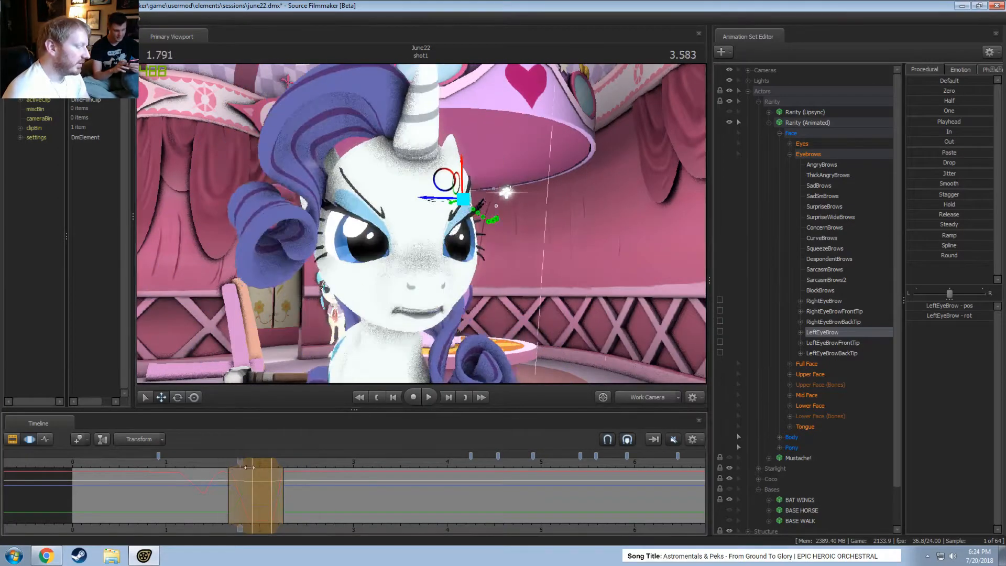
Inspect the left eyebrow's pose at 2.083 and replay the blink section from about 1.4 s
left_click(267, 467)
left_click_drag(482, 271, 482, 272)
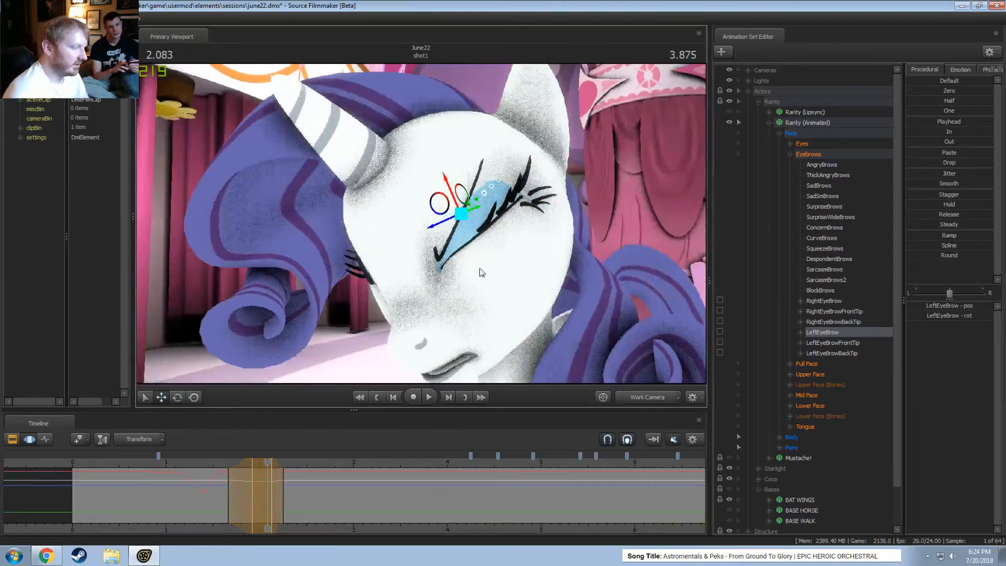
key("space")
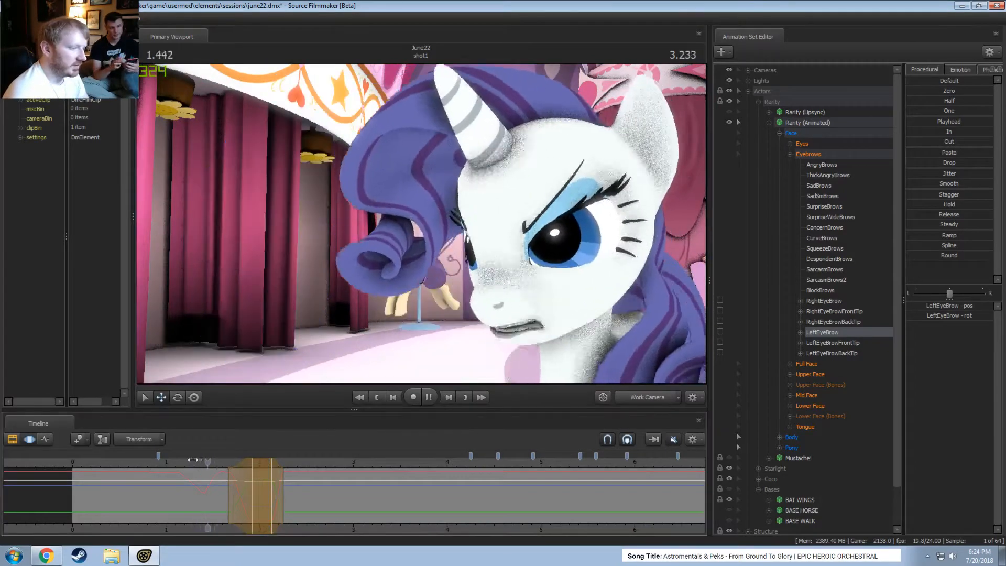
key("space")
key("shift")
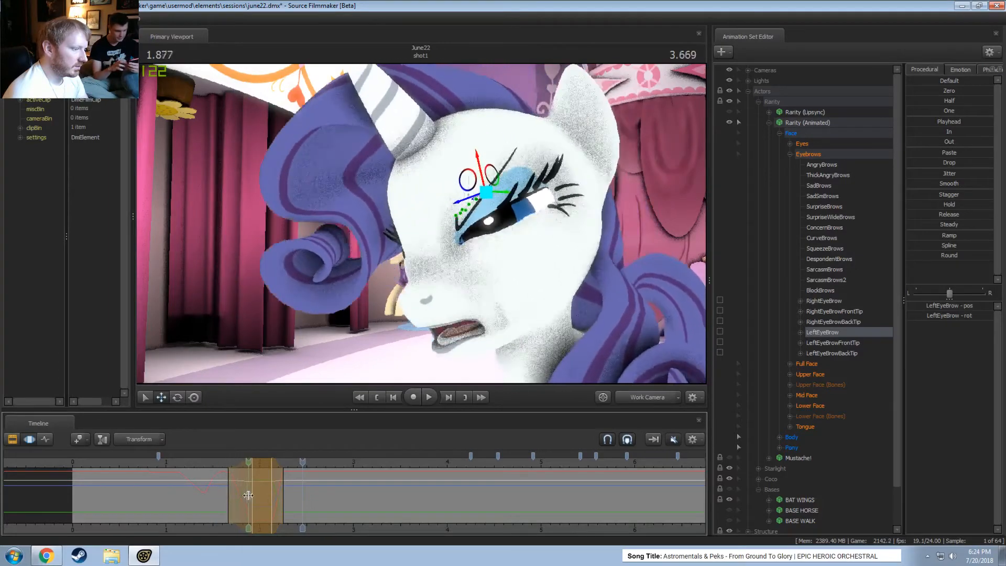
Raise LeftEyeBrow slightly at 2.291 as the eye reopens, extend the time selection's falloff, and play back the blink
left_click(287, 498)
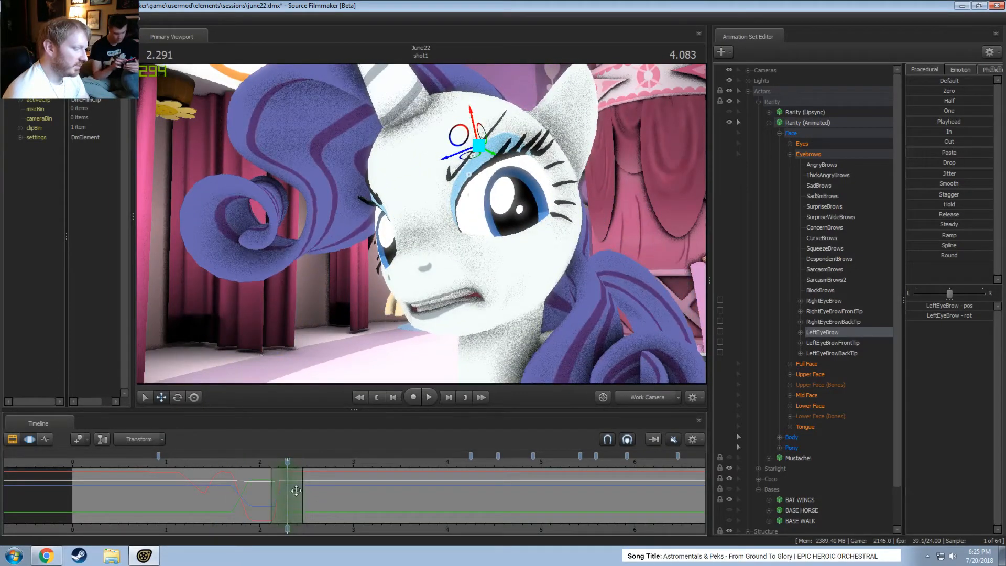
left_click_drag(476, 121, 476, 119)
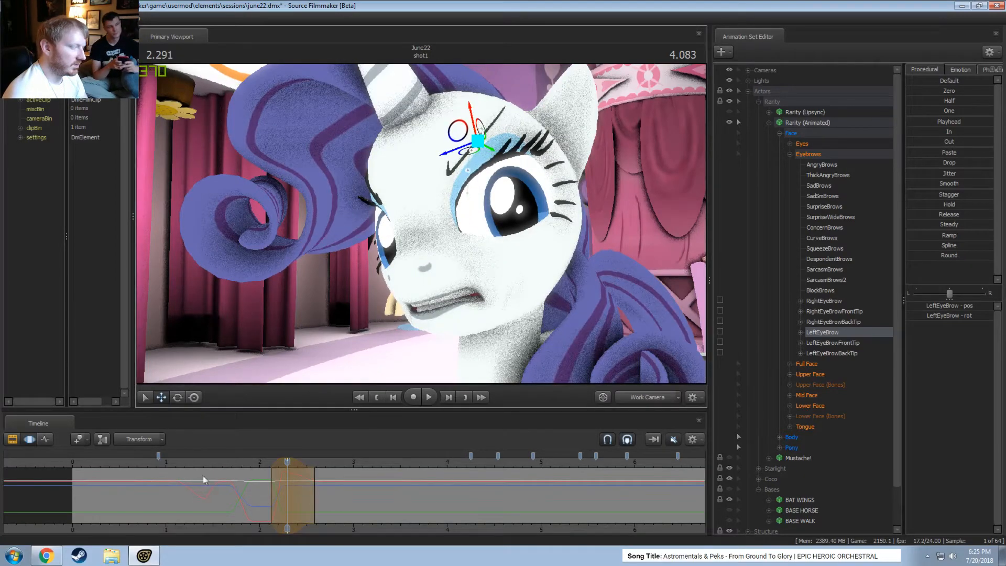
key("space")
left_click_drag(283, 502, 312, 501)
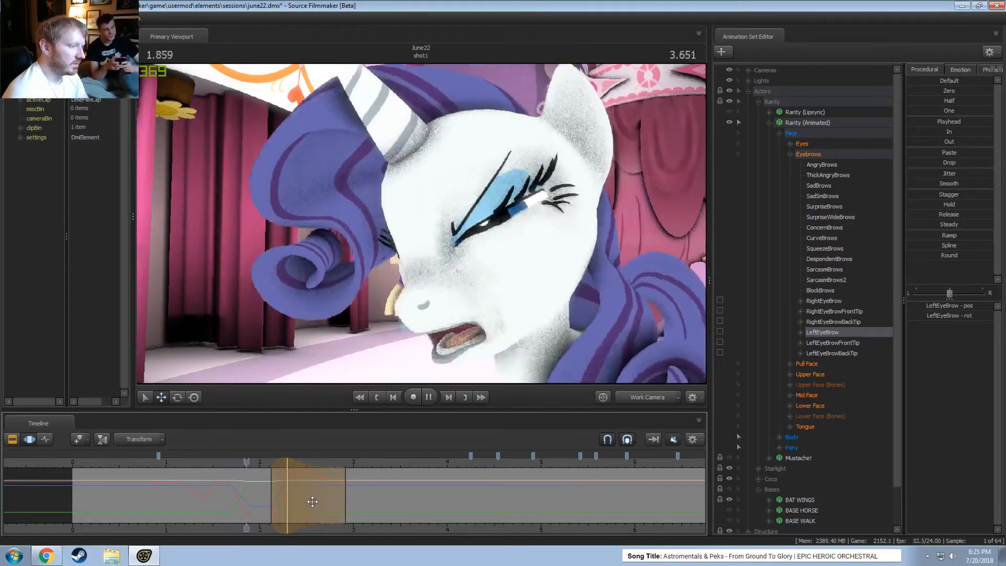
key("space")
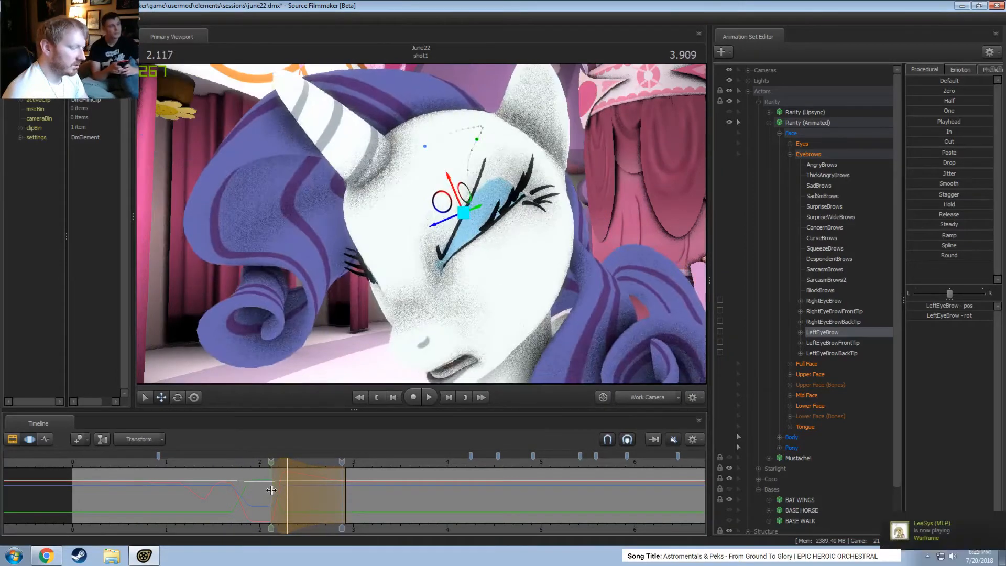
Move the time selection's center to 2.375, raise LeftEyeBrow above the open eye, and play back the section
left_click_drag(271, 490, 295, 467)
left_click_drag(478, 115, 480, 108)
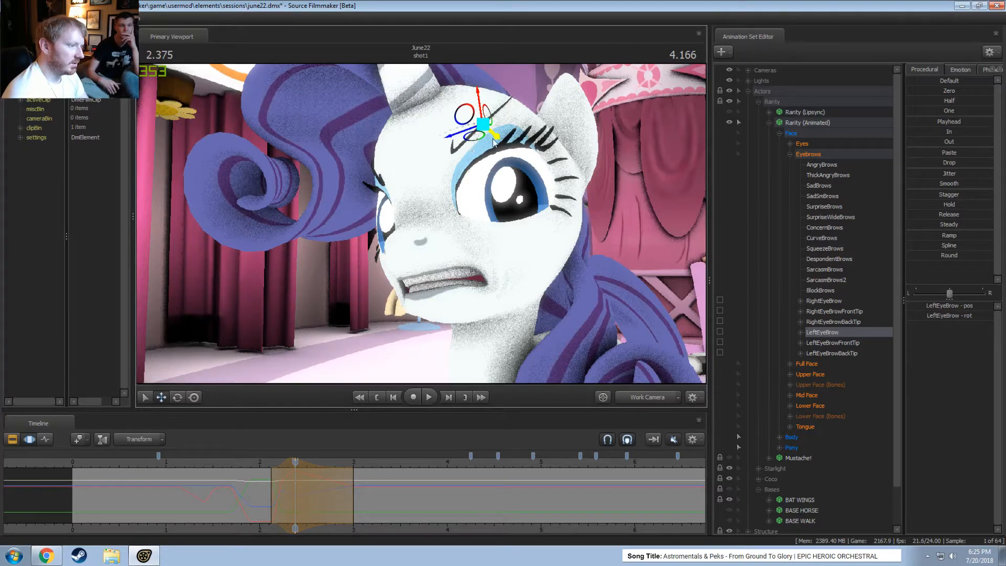
left_click(251, 464)
key("space")
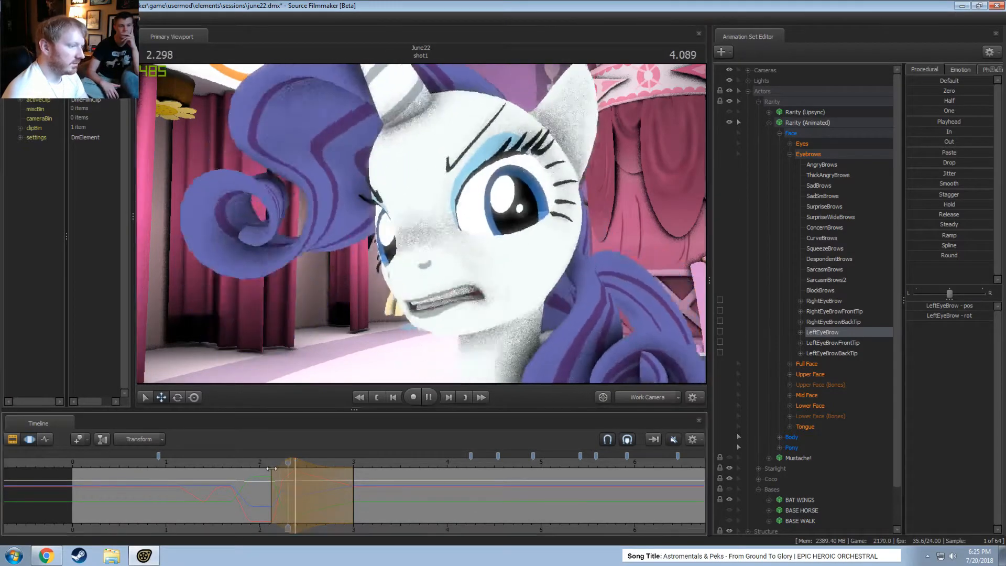
key("space")
At 2.416, select RightEyeBrow and raise it above the open eye to match the left eyebrow
left_click_drag(258, 477, 299, 477)
mouse_move(419, 252)
left_mouse_down("alt")
mouse_move(502, 252)
mouse_move(414, 243)
left_mouse_up("alt")
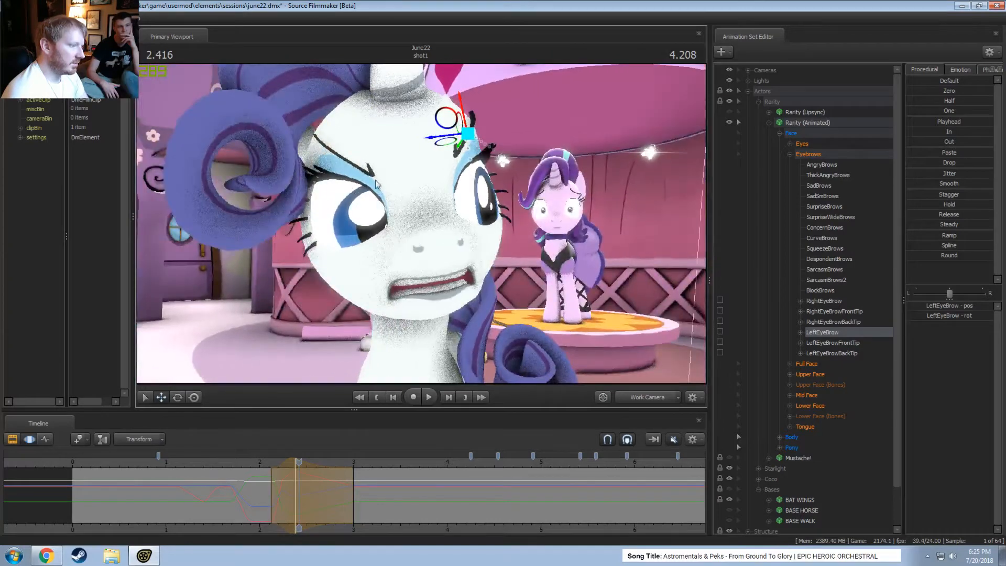
left_click(823, 301)
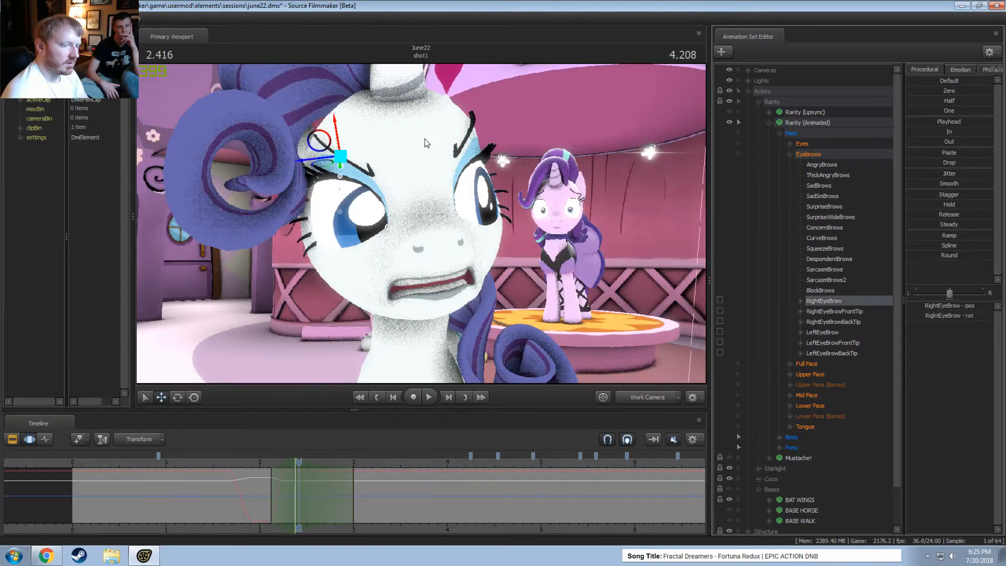
key("Left")
key("Right")
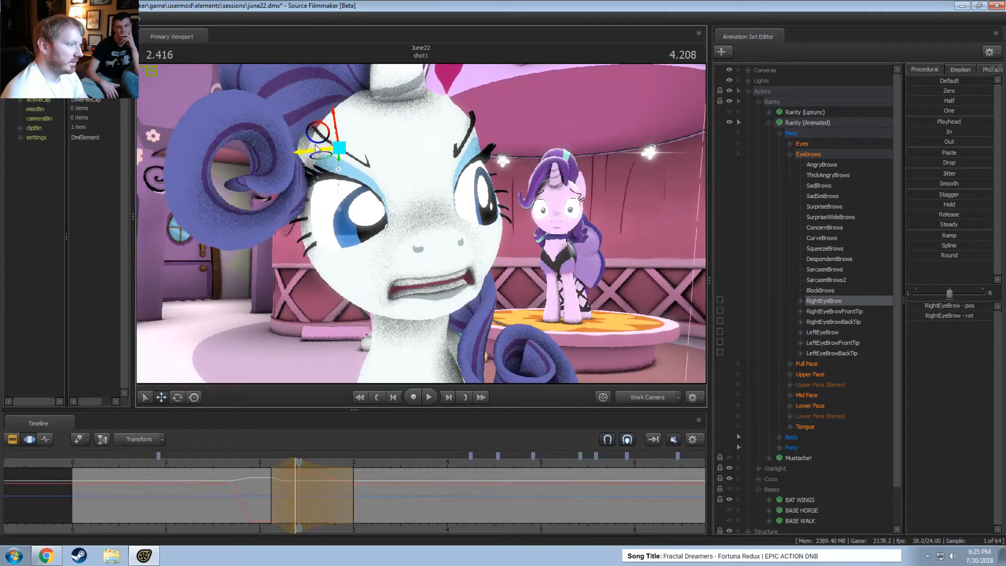
key("Left")
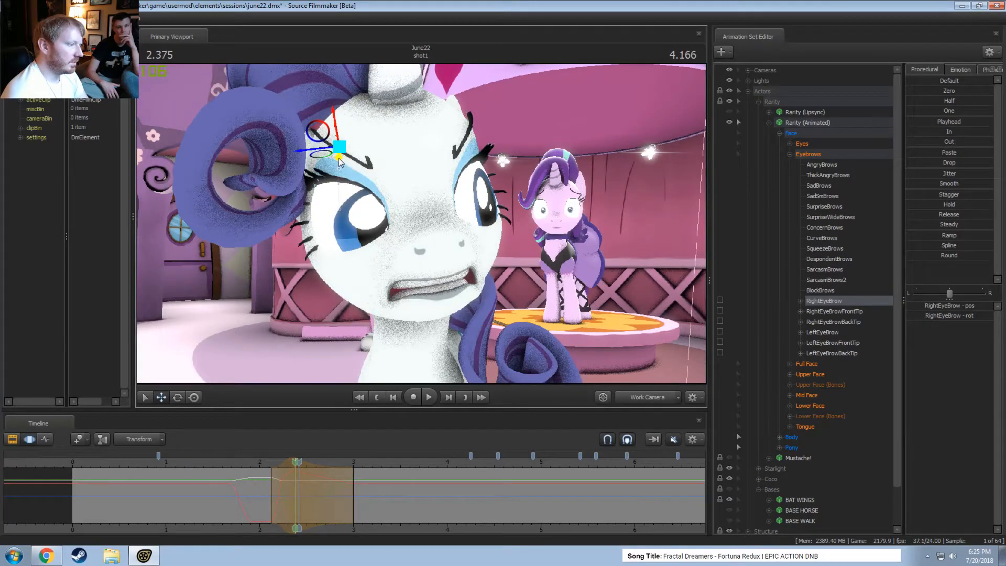
key("Right")
key("e")
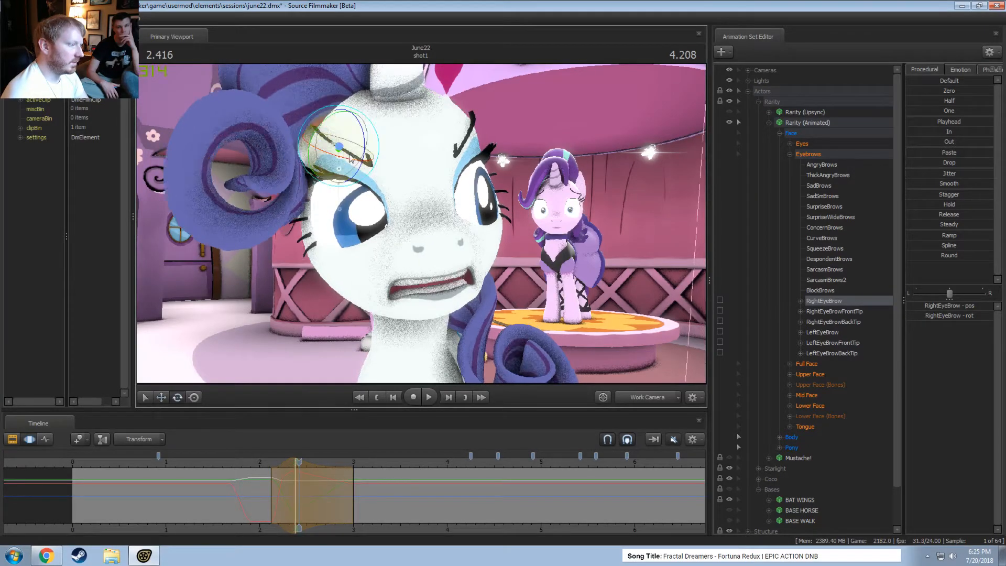
Check the right eyebrow from another angle and play back the motion from about 1.75 s through the end of the blink
left_click_drag(422, 223, 409, 225, "alt")
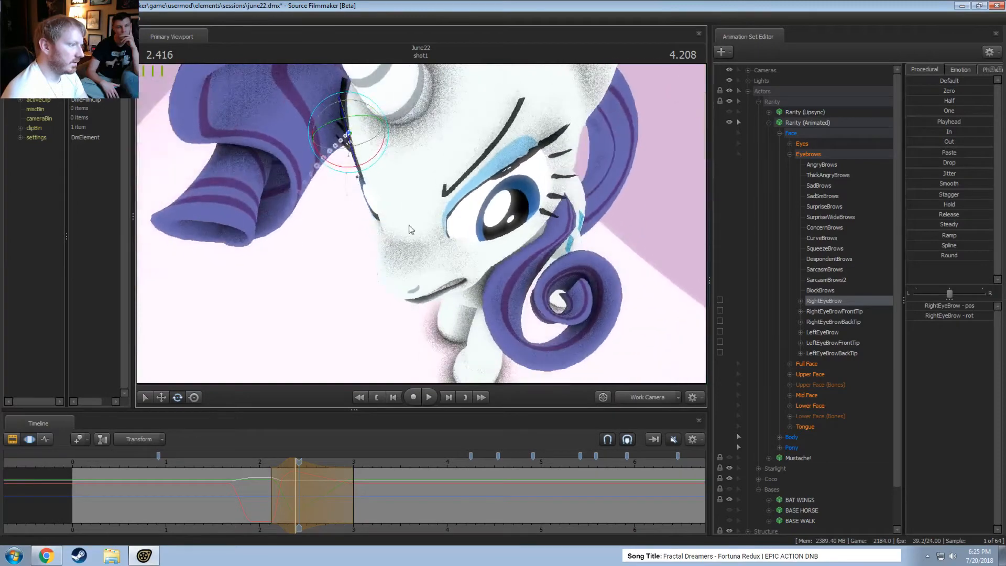
key("Left")
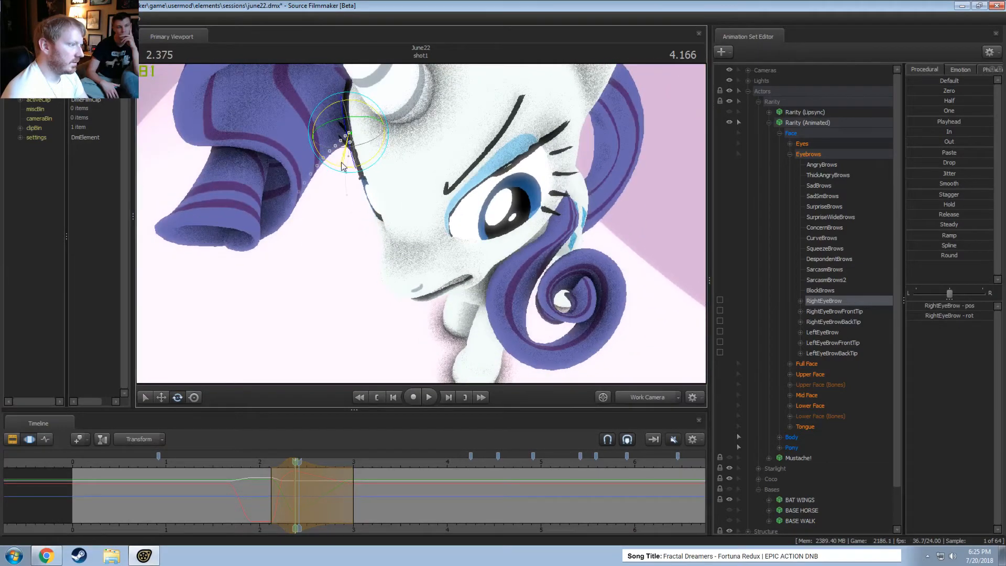
key("space")
left_click(237, 463)
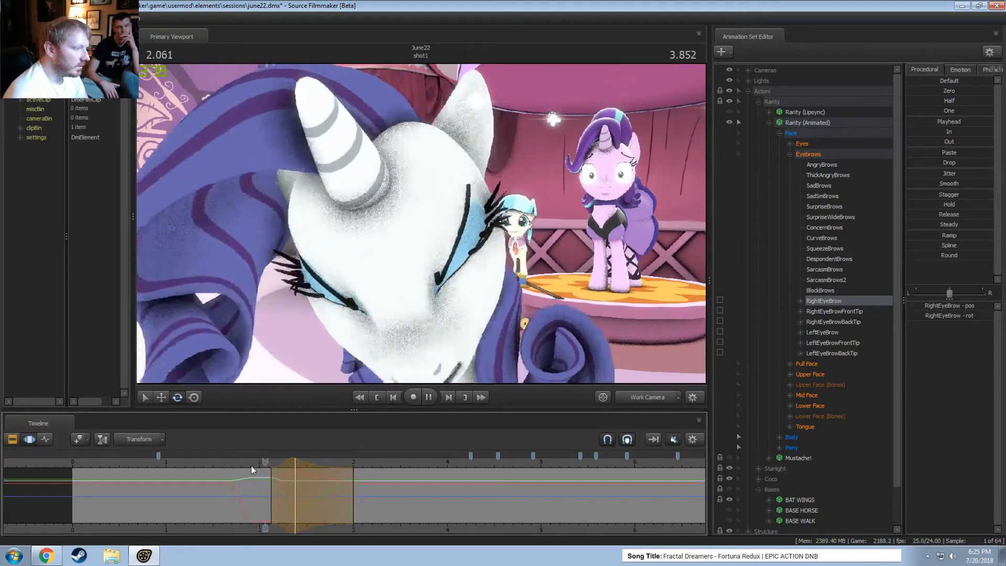
key("space")
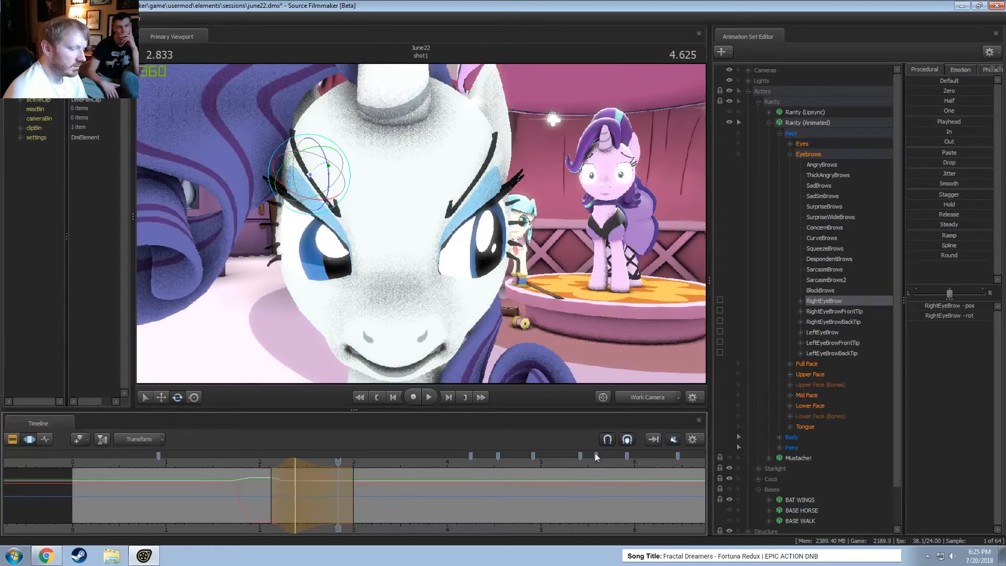
key("space")
key("space")
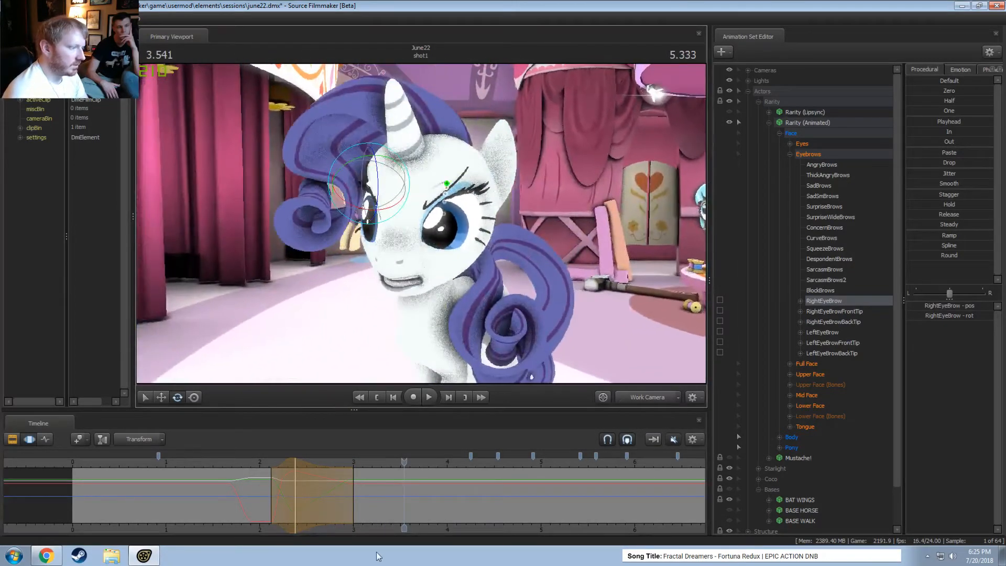
Set a time selection from about 2.4 to 3.3 s centered near 3.25, and rotate LeftEyeBrow over the glaring eye
left_click_drag(286, 492, 378, 502)
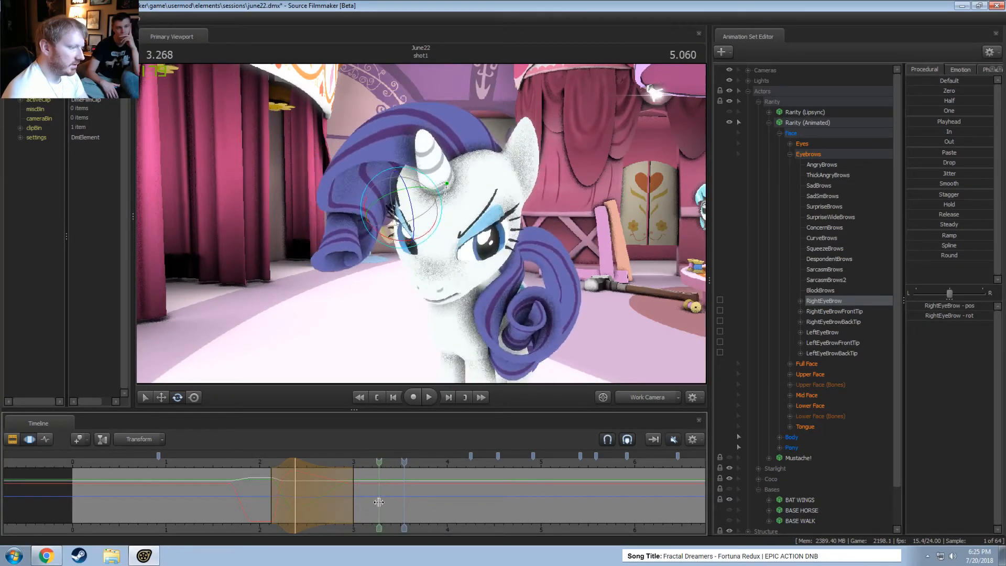
left_click(378, 502, "shift")
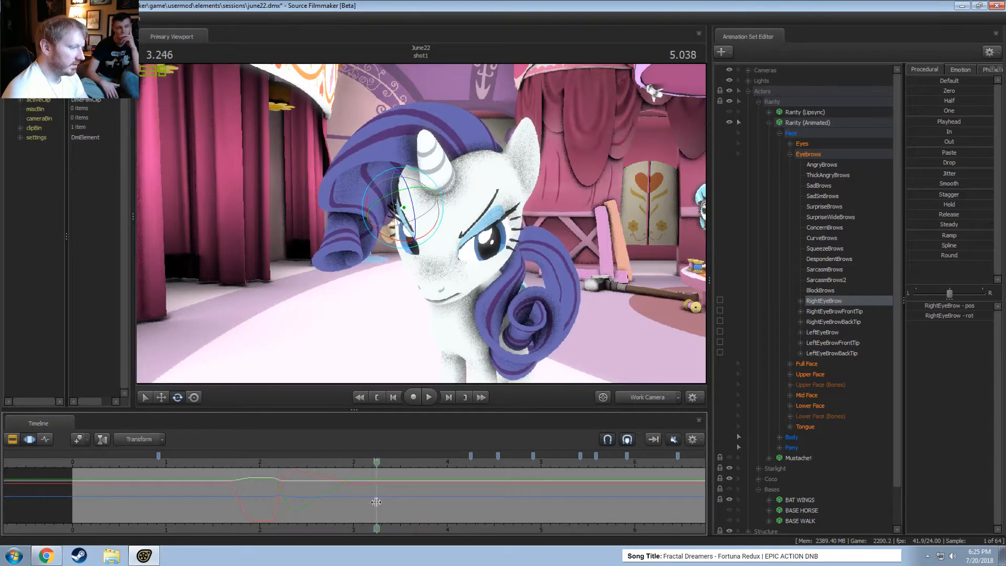
left_click_drag(376, 500, 298, 491, "shift")
left_click_drag(534, 276, 513, 247, "alt")
left_click(828, 333)
left_click_drag(460, 190, 460, 193)
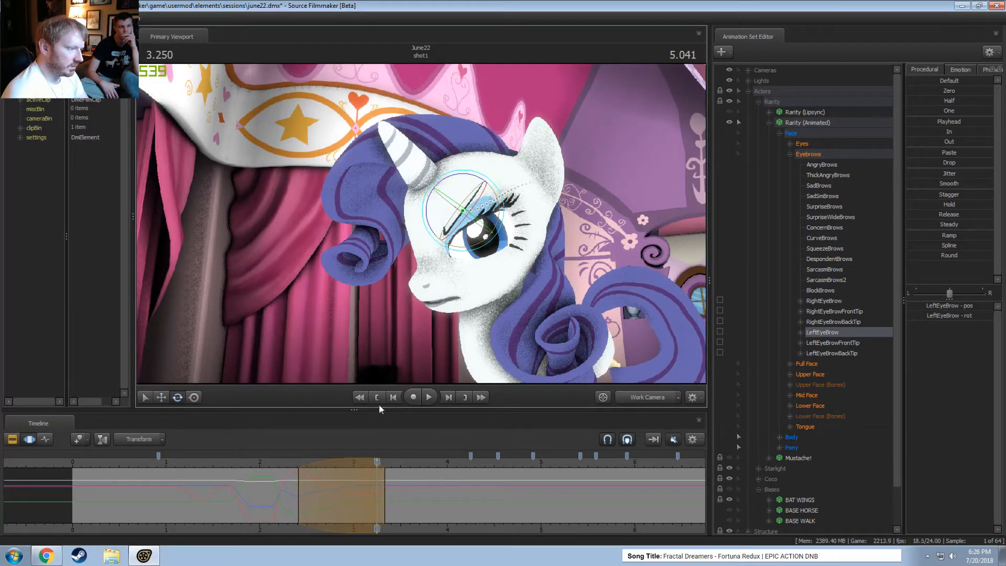
Replay the section from about 2.1 s several times to judge the left eyebrow's motion into the glare
key("space")
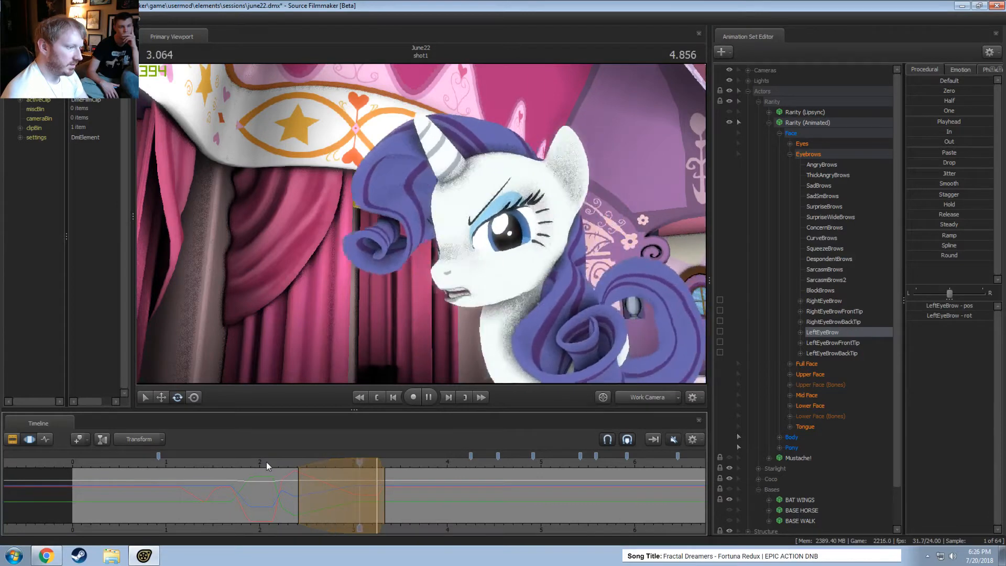
key("space")
left_click(272, 464)
key("space")
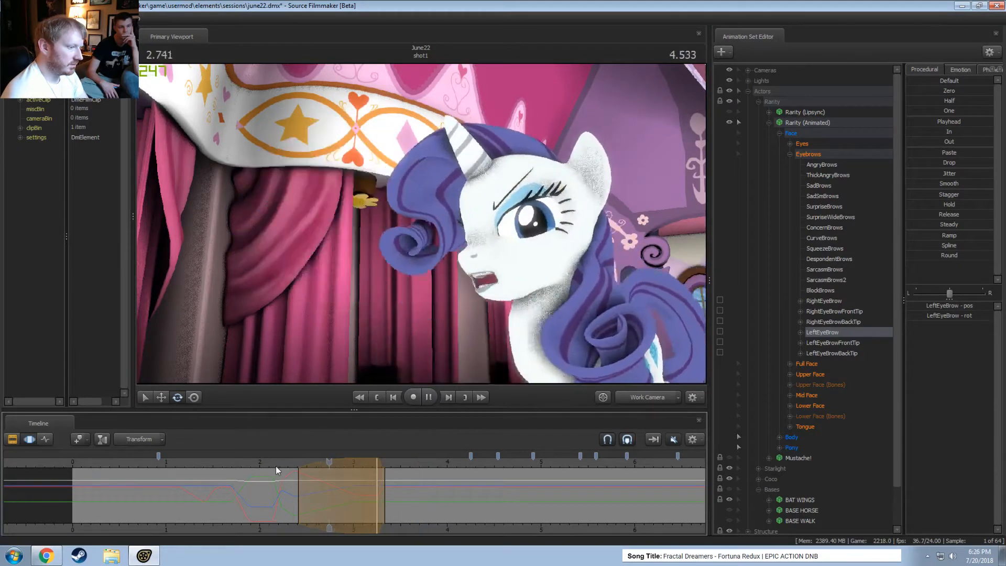
key("space")
left_click(276, 467)
key("space")
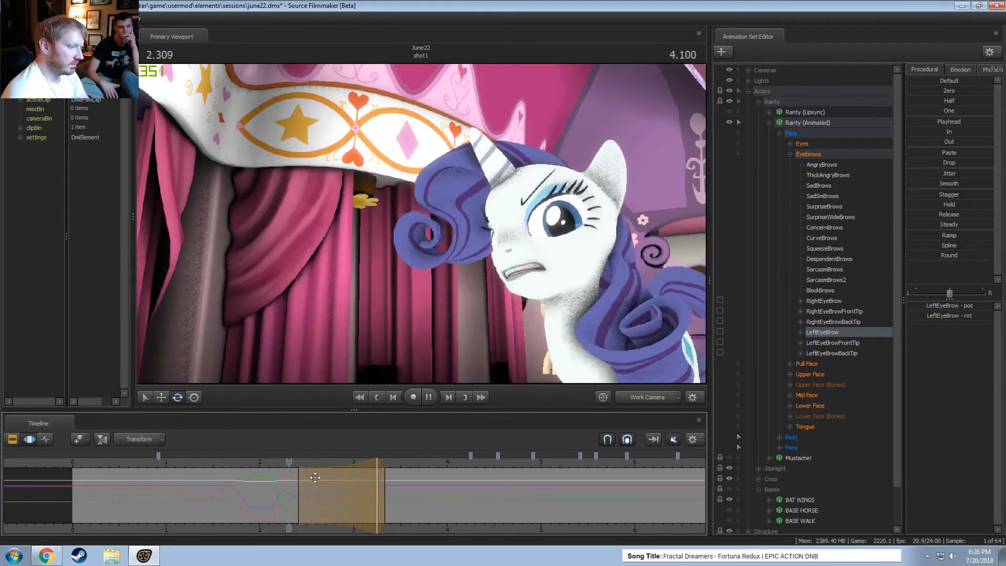
key("space")
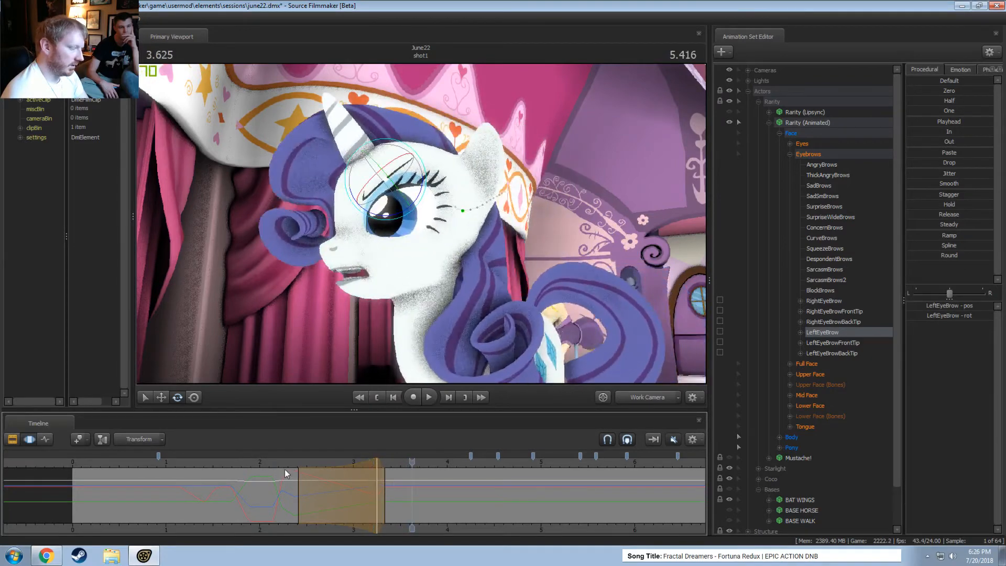
At 3.250, select RightEyeBrow, rotate and lower it to match the left eyebrow's angry pose, and replay the section
left_click_drag(370, 483, 379, 477)
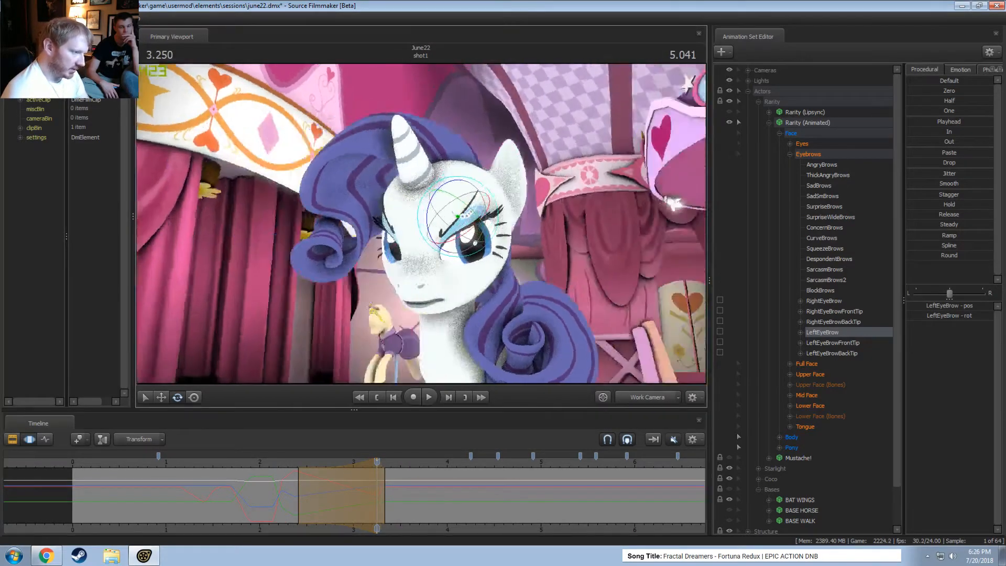
left_click(830, 301)
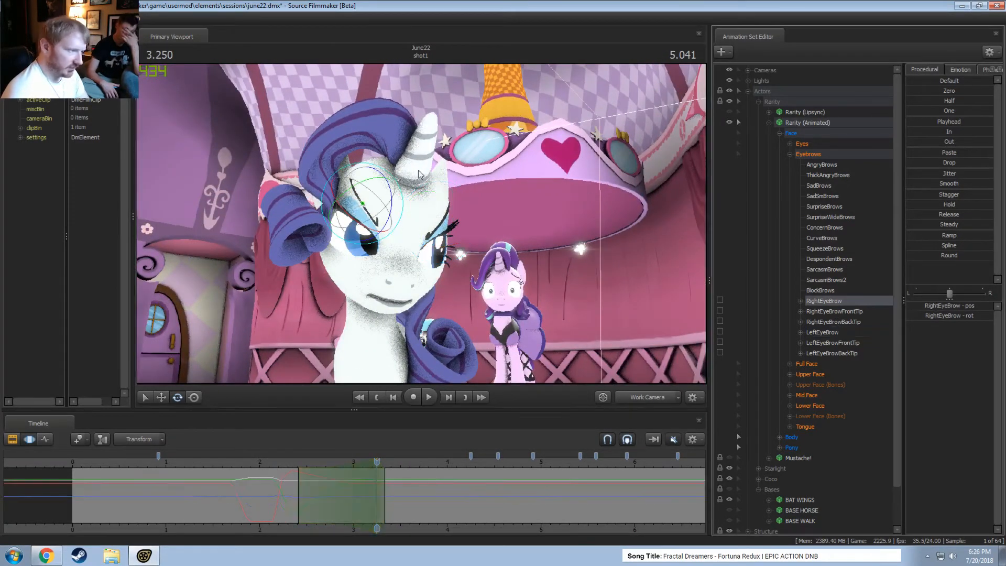
left_click_drag(392, 205, 393, 204)
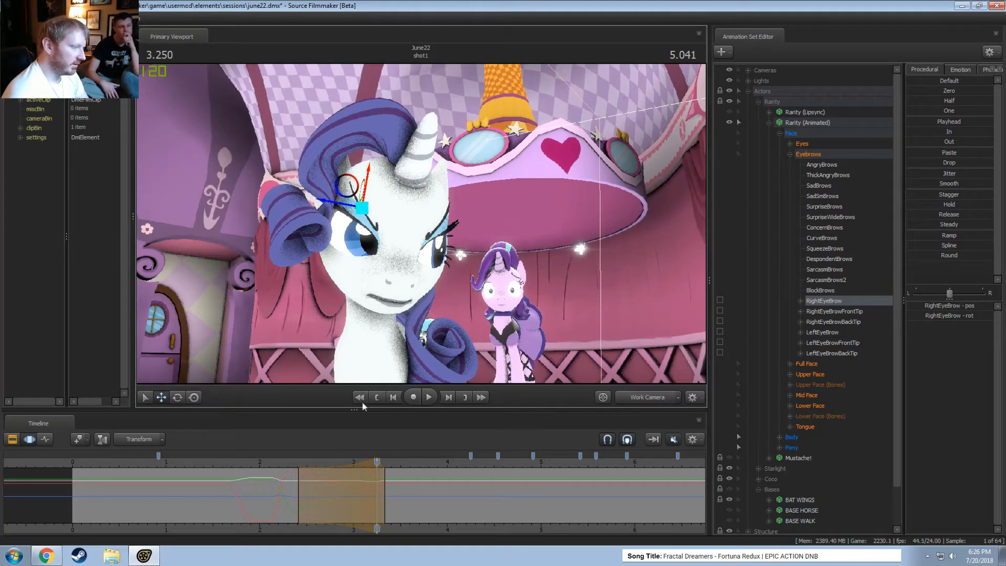
left_click(285, 464)
key("space")
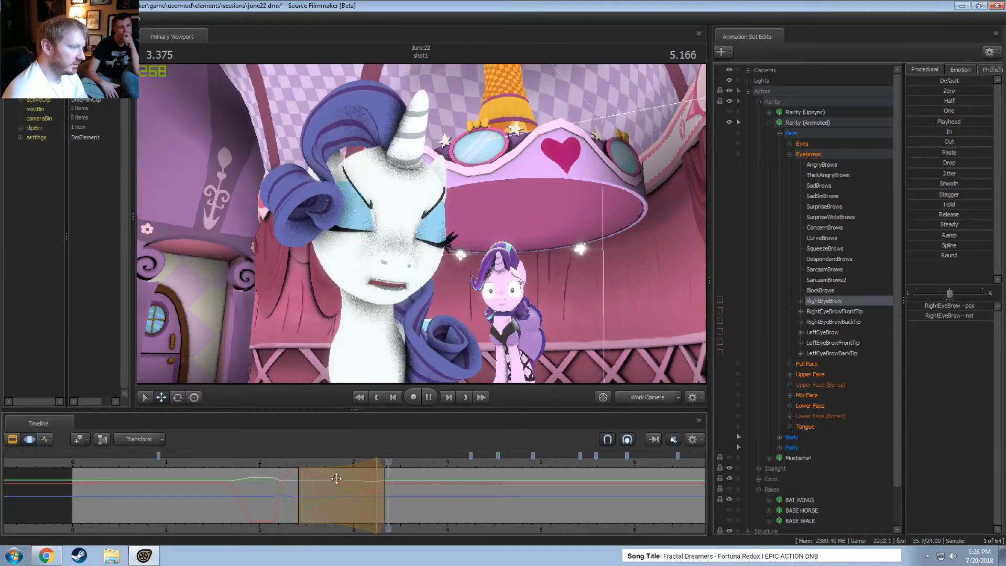
Set a short time selection from about 3.25 to 3.5 s around the closed-eye frame at 3.375 and select LeftEyeBrow
left_click_drag(452, 275, 406, 244, "alt")
key("shift")
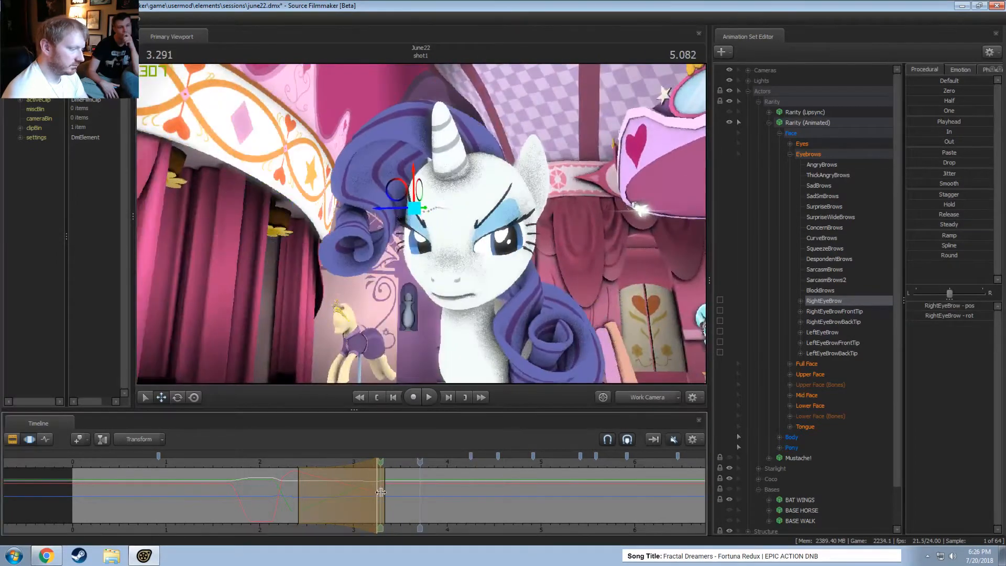
left_click_drag(386, 492, 402, 492, "shift")
left_click_drag(485, 242, 534, 304, "alt")
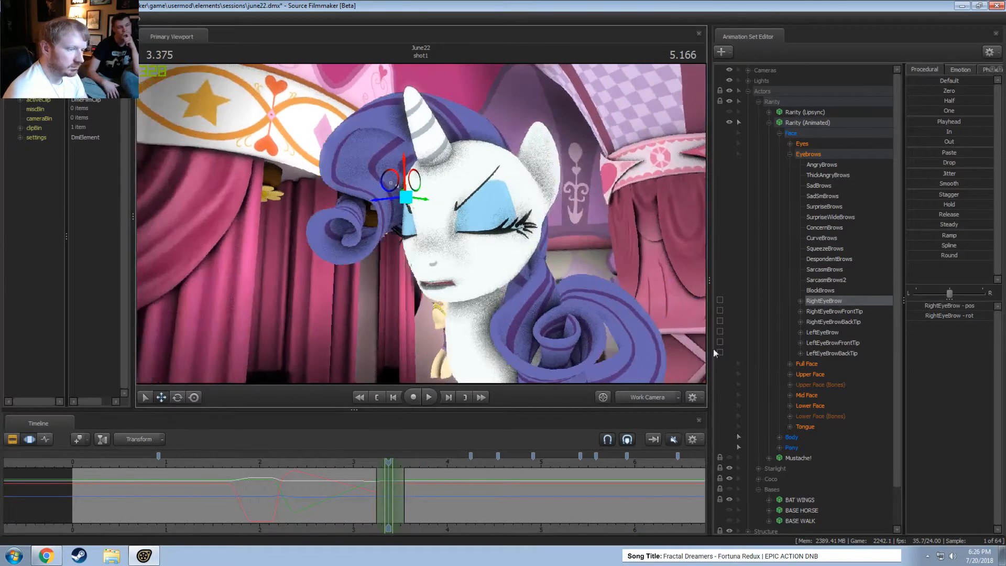
left_click(822, 332)
left_click_drag(655, 294, 433, 369, "alt")
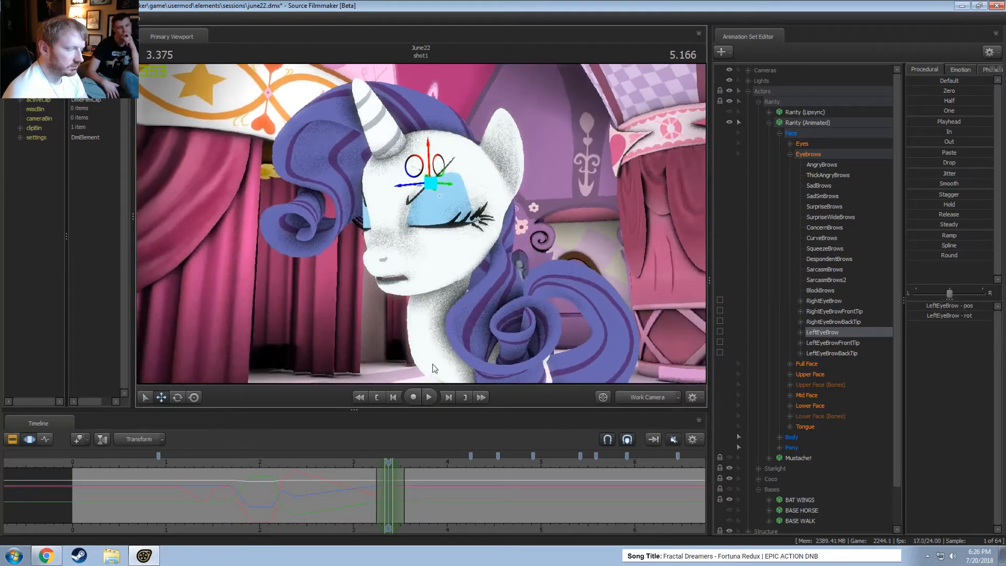
Try to copy both eyebrows' closed-eye pose from 2.041 onto the time selection around 3.375 with the Playhead preset
left_click(265, 461)
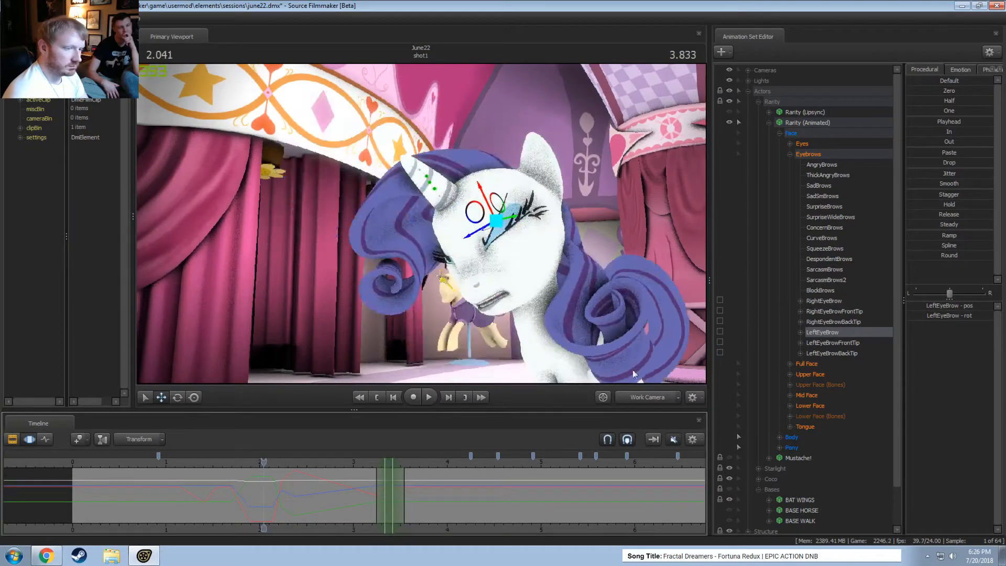
left_click(837, 300, "ctrl")
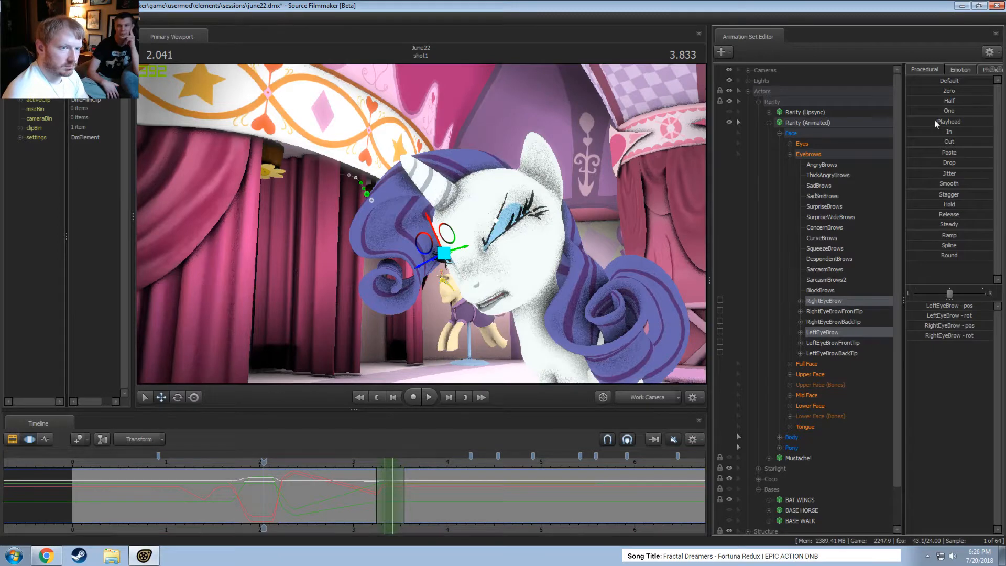
left_click(934, 121)
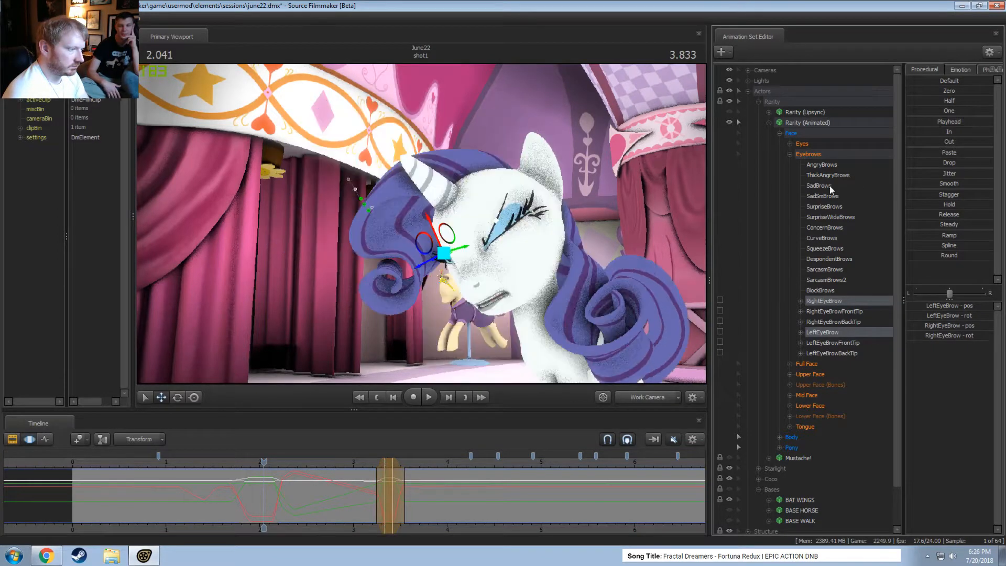
key("ctrl+z")
Inspect both eyebrows at the closed-eye frame 3.375 and replay the section through the work camera and the main camera
left_click_drag(367, 462, 388, 472)
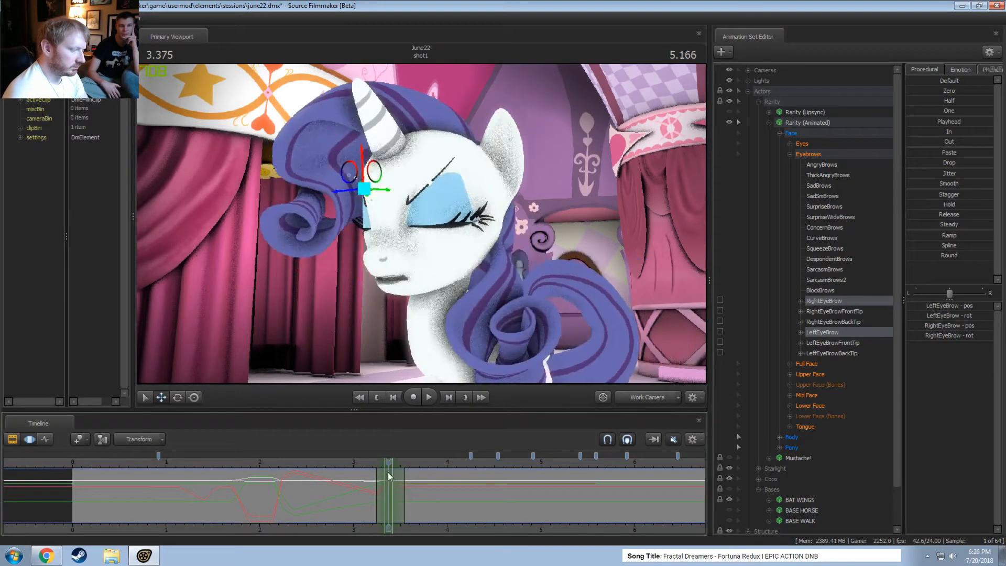
left_click_drag(421, 223, 420, 223)
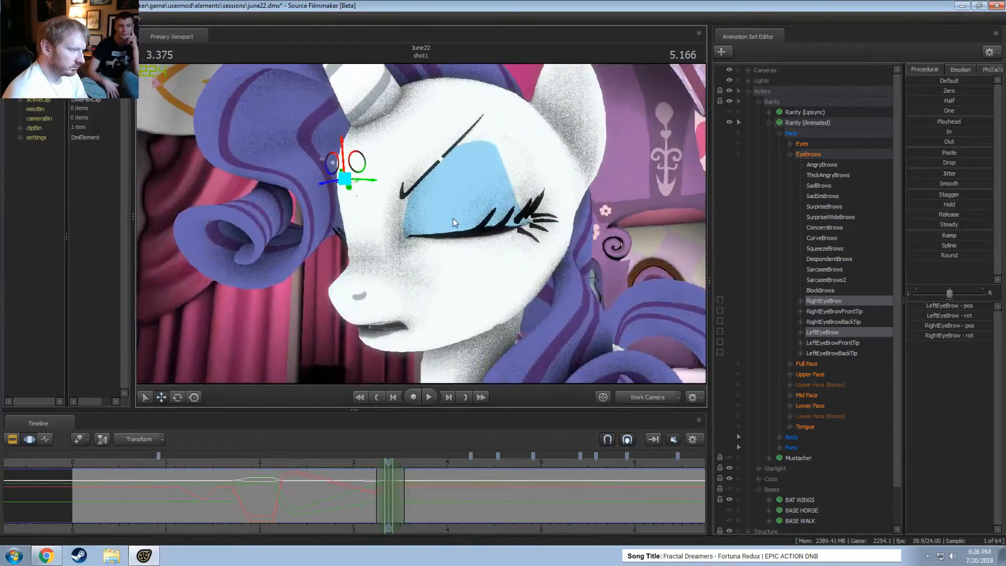
mouse_move(389, 462)
left_mouse_down()
mouse_move(361, 462)
mouse_move(390, 478)
left_mouse_up()
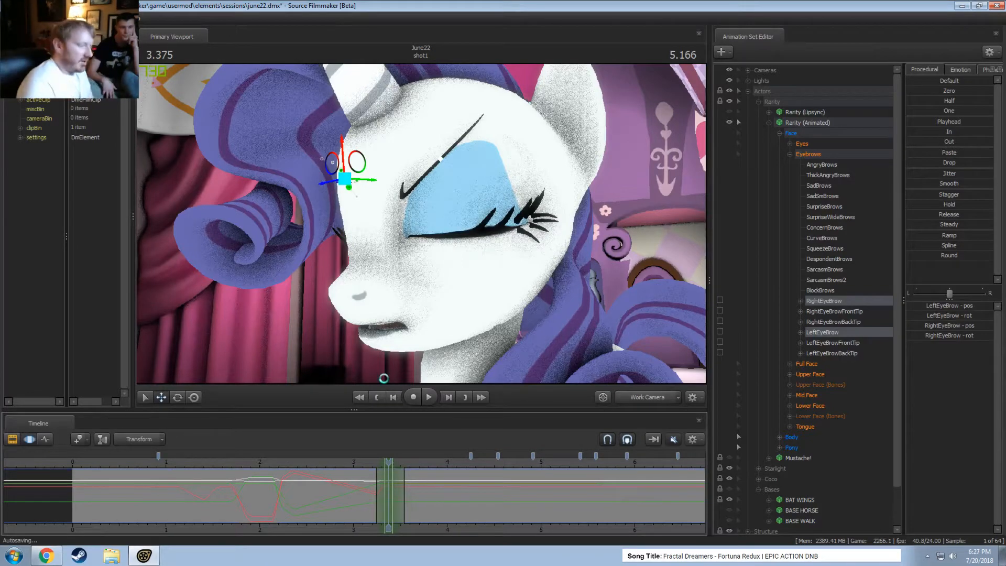
key("space")
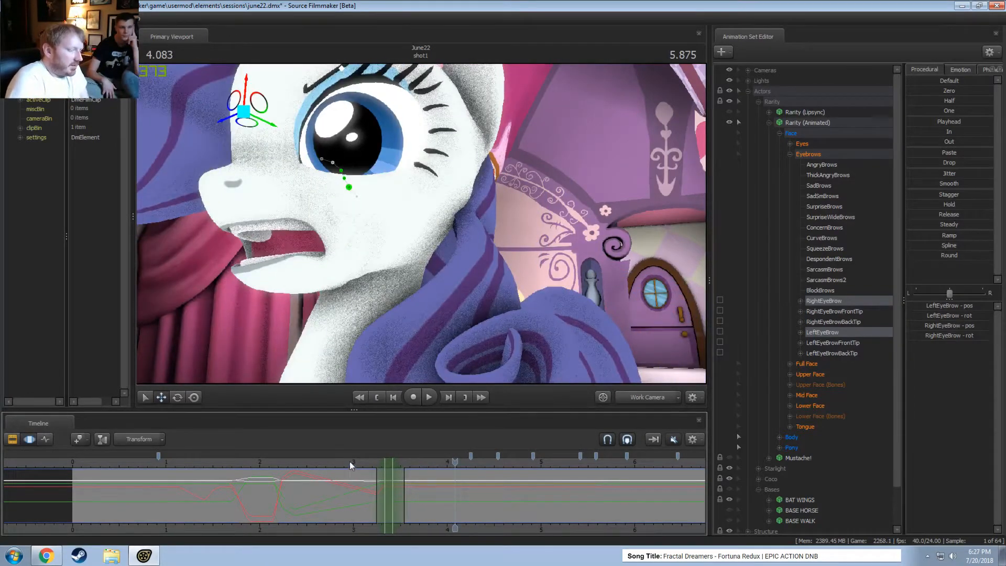
key("space")
left_click(648, 395)
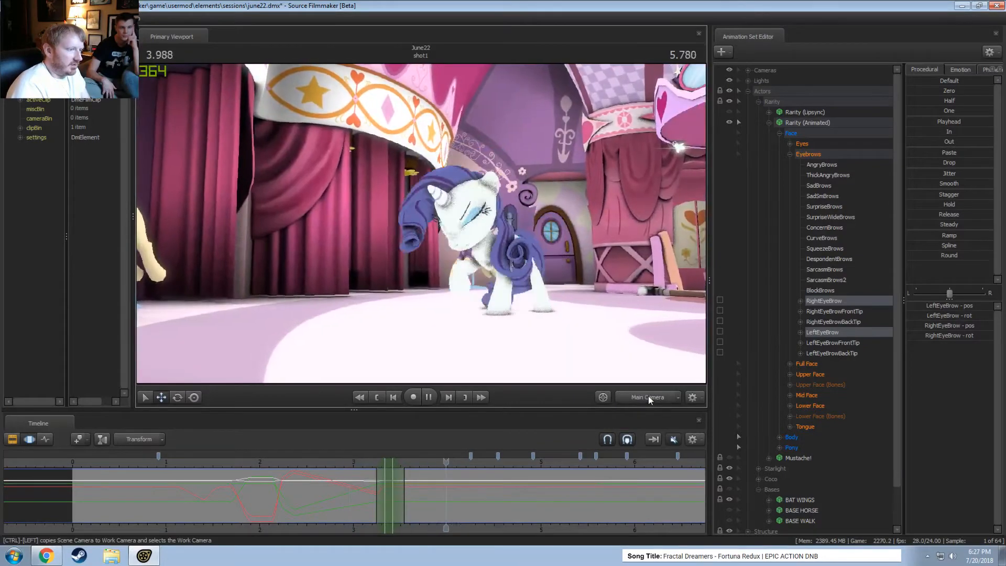
key("space")
left_click(649, 397)
Set a time selection from about 3.3 to 5.4 s and select Rarity's whole Eyebrows group
left_click_drag(378, 461, 471, 480)
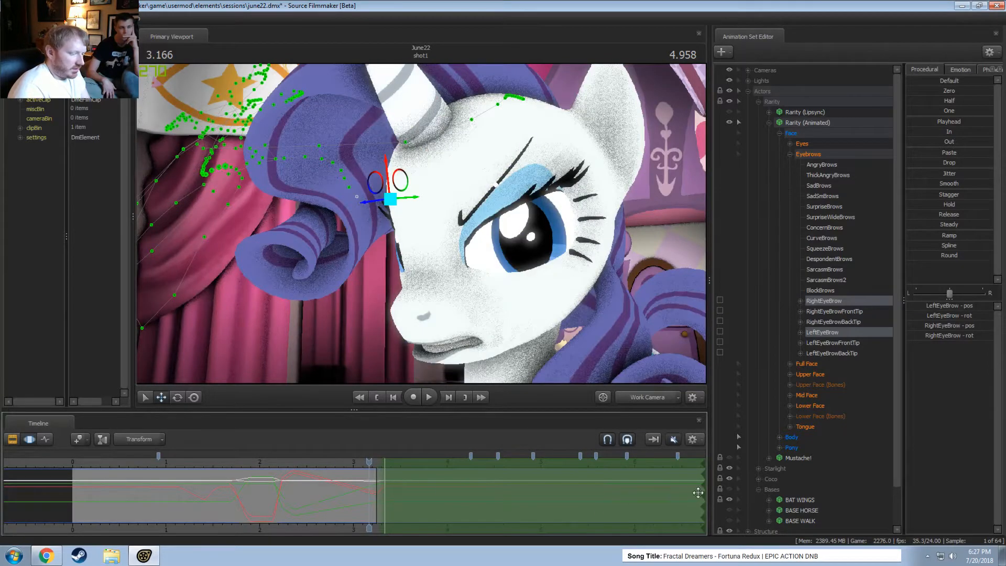
left_click_drag(703, 490, 441, 491)
scroll(422, 502, "down", 6)
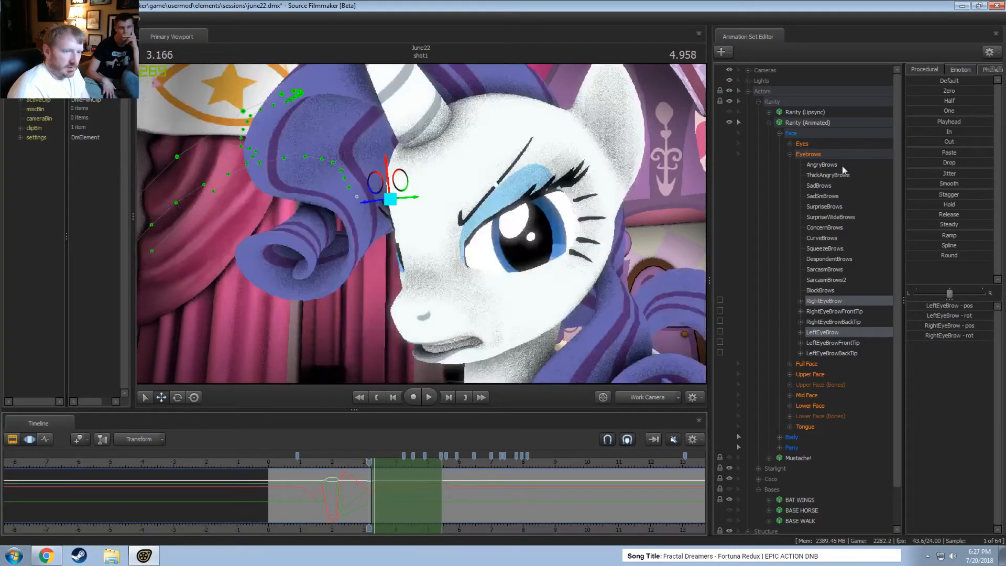
left_click(834, 154)
scroll(432, 472, "up", 5)
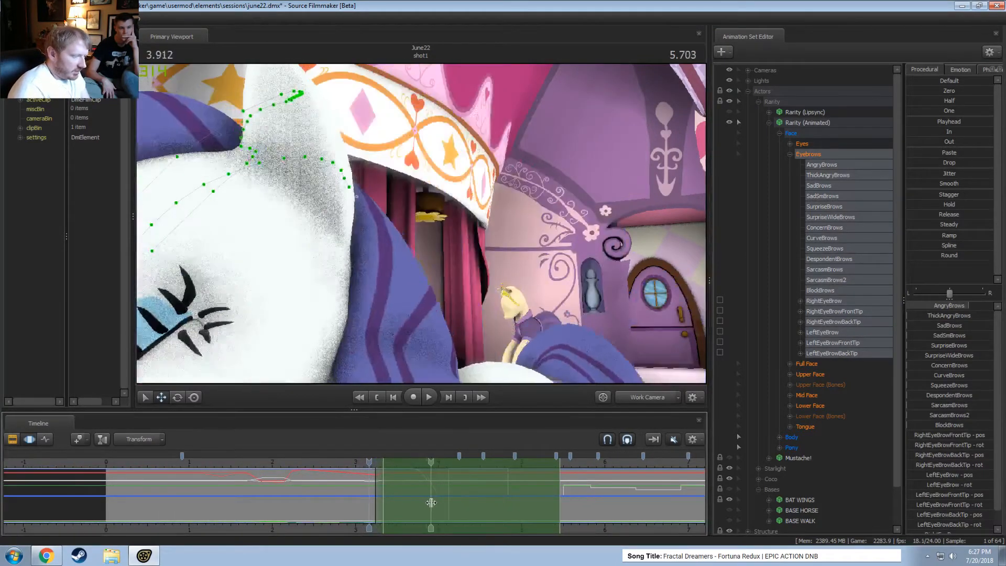
Narrow the time selection to about 4.0 to 4.25 s around 4.125 and apply the Round preset to the eyebrows
left_click(452, 503)
left_click_drag(437, 273, 534, 241)
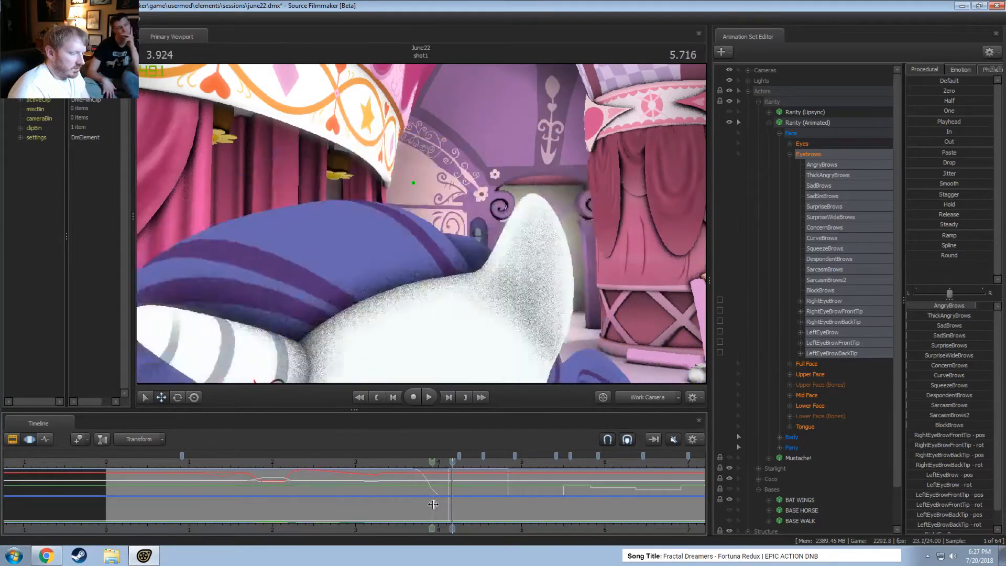
left_click_drag(452, 504, 445, 504, "shift")
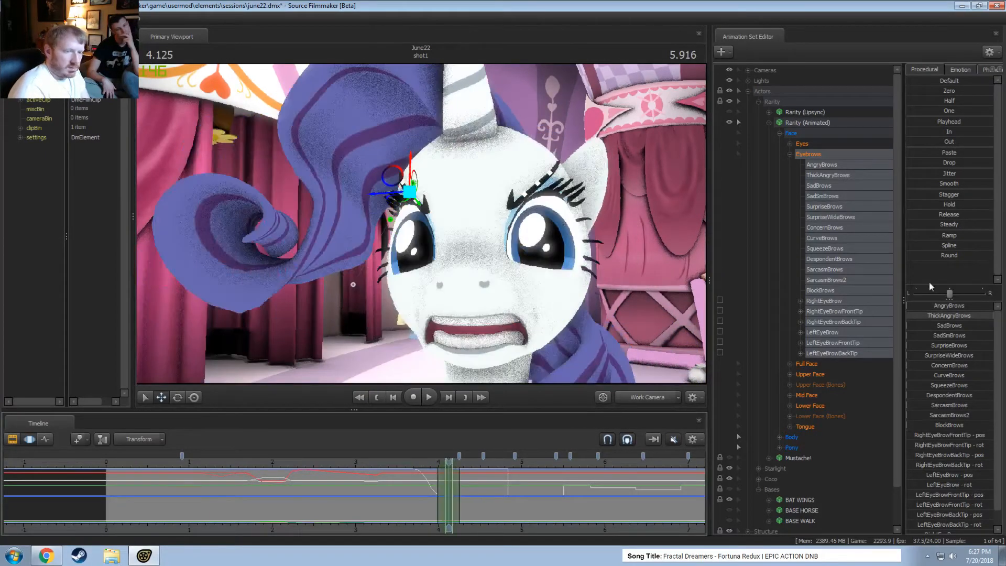
left_click_drag(936, 255, 991, 255)
Replay from about 3.75 s and from 3.458 s to check how the eyebrows move through the blink
left_click(417, 461)
key("space")
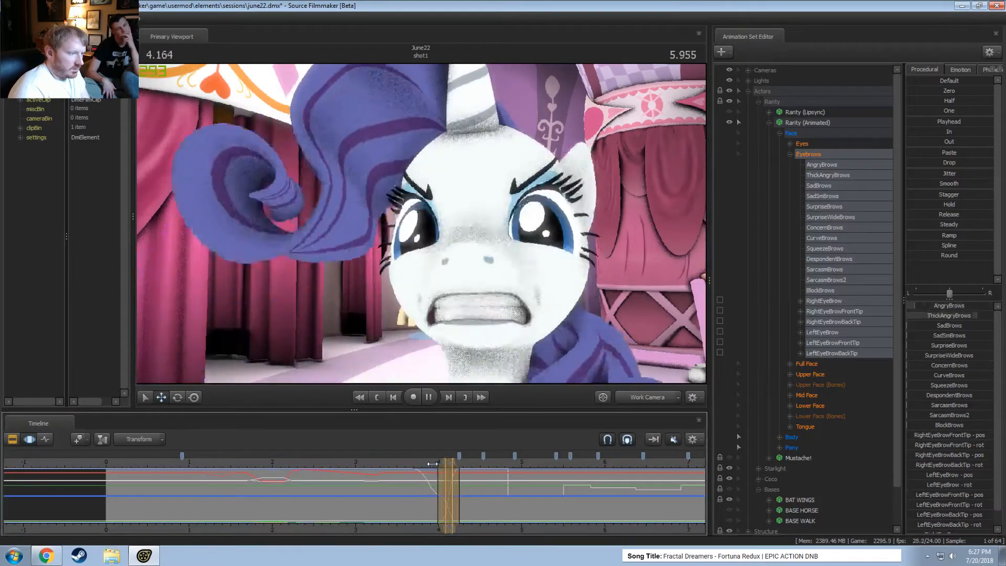
left_click(393, 462)
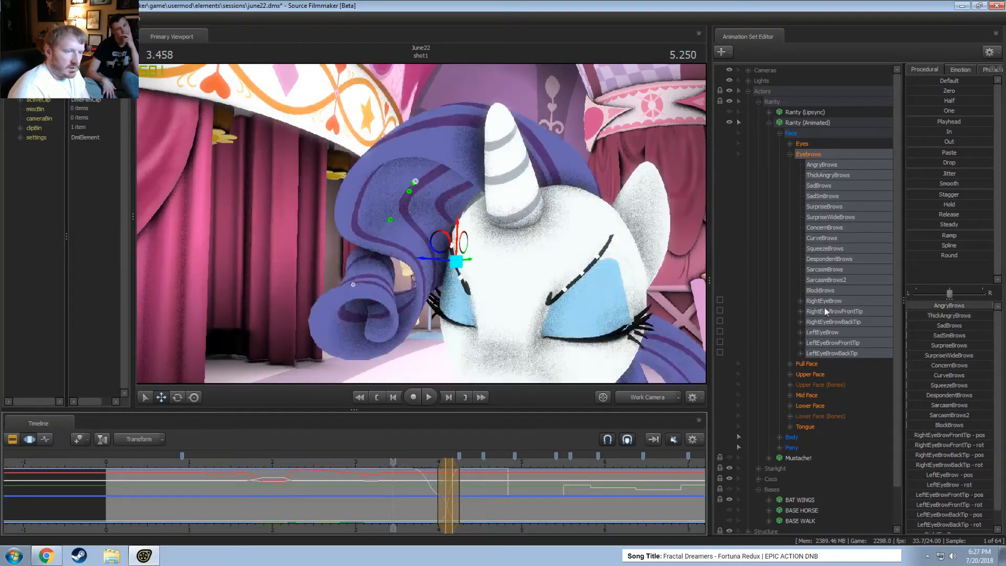
key("space")
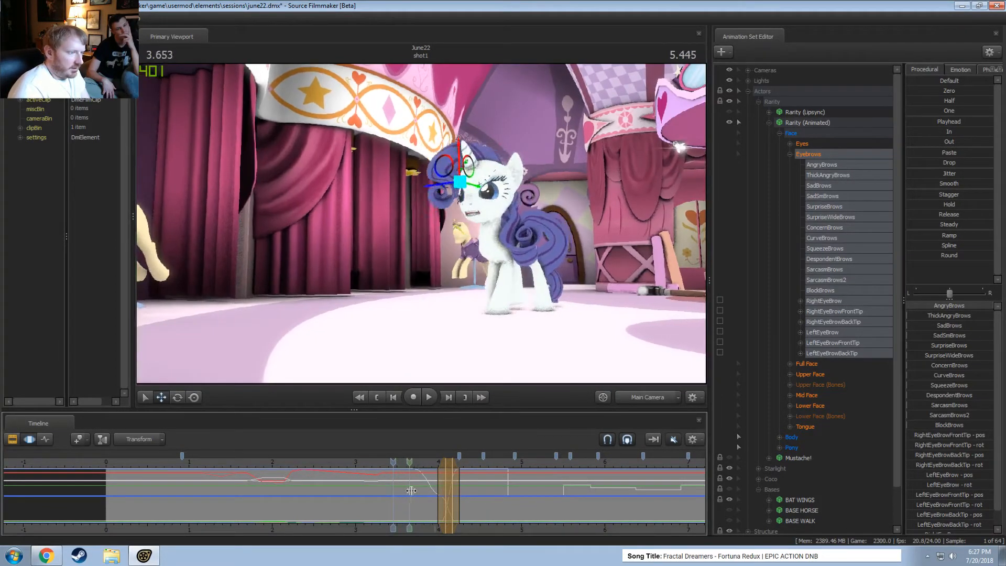
Using the Upper Face curves, set a time selection from about 3.65 to 4.1 s around the closed-eye frame and select LeftEyeBrow
left_click_drag(425, 490, 425, 491)
left_click(808, 374)
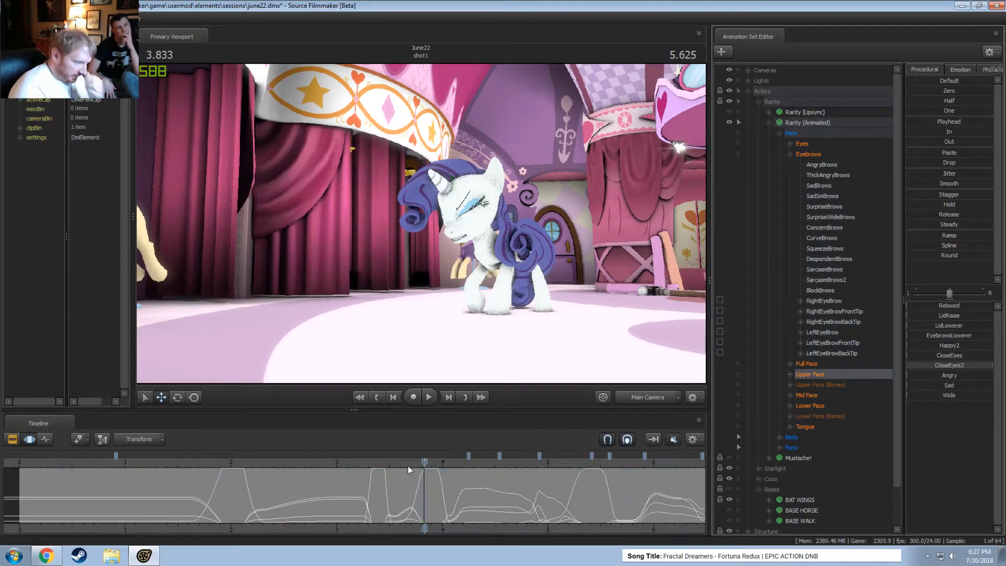
left_click(425, 477)
left_click_drag(425, 476, 464, 499)
left_click(650, 401)
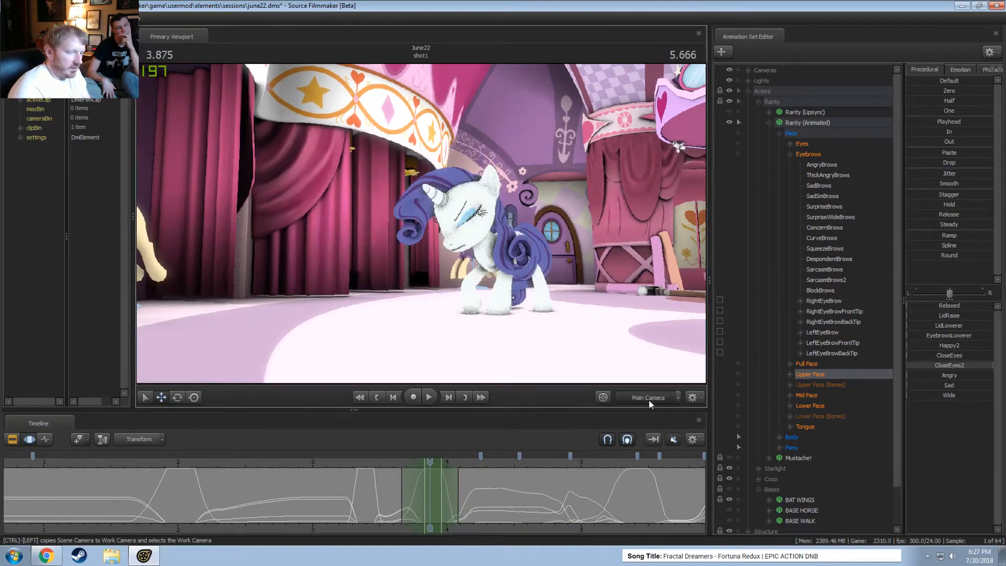
left_click_drag(592, 311, 420, 224)
left_click(835, 301)
left_click(833, 322)
left_click(829, 332)
Try rotating LeftEyeBrow at 3.875 and lowering it all the way onto the closed eyelid's lash line
key("e")
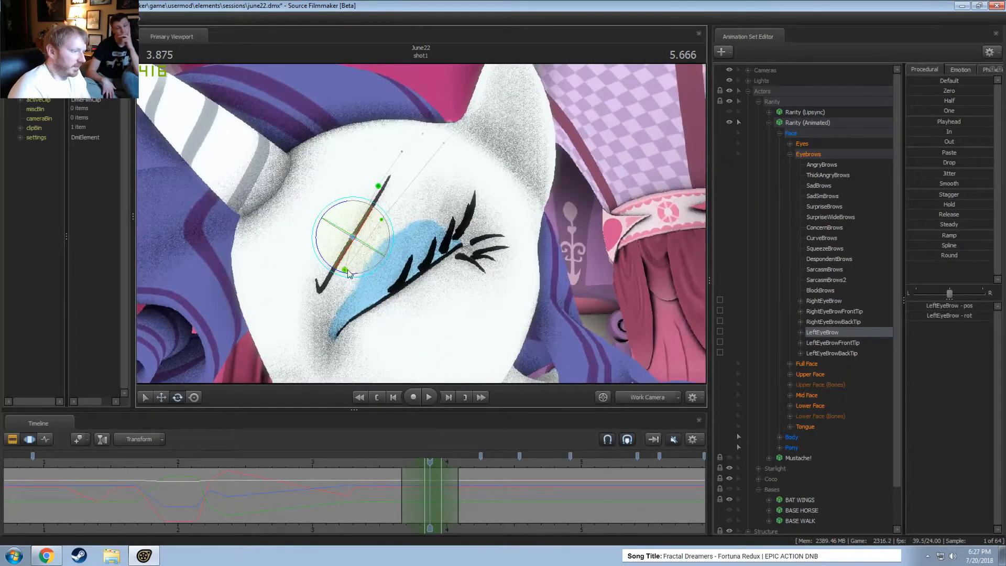
left_click_drag(349, 273, 338, 272)
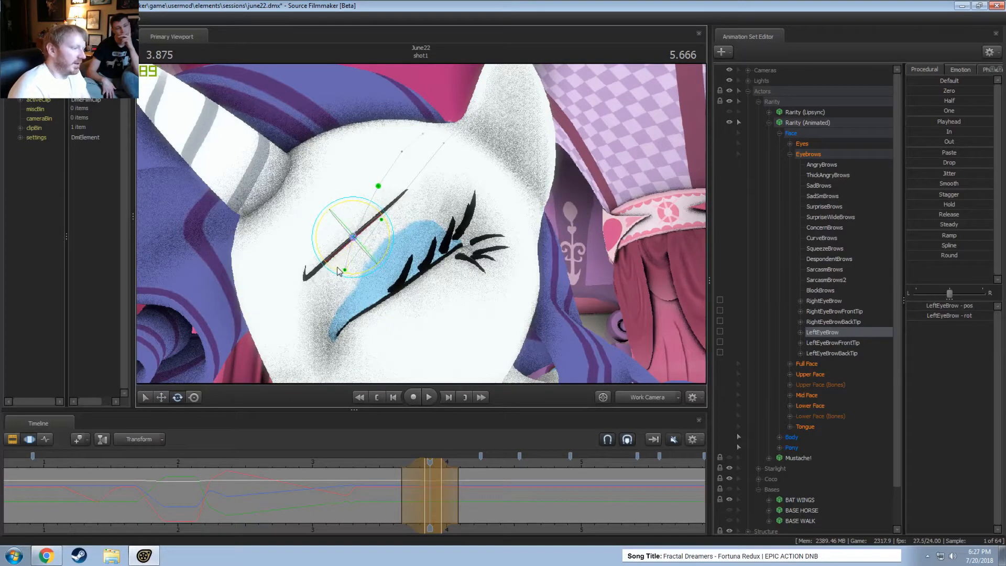
key("w")
key("ctrl+z")
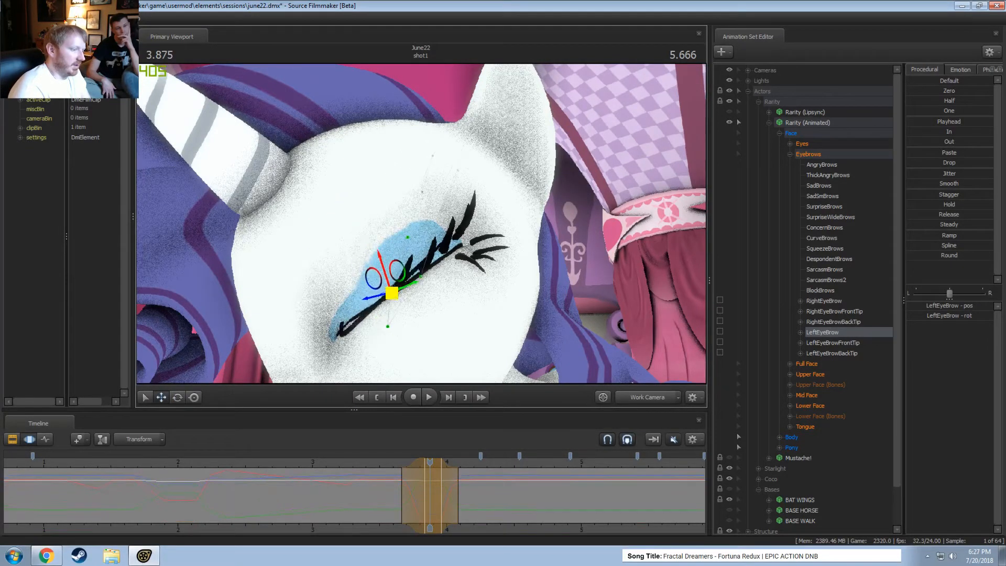
key("e")
left_click_drag(376, 331, 371, 331)
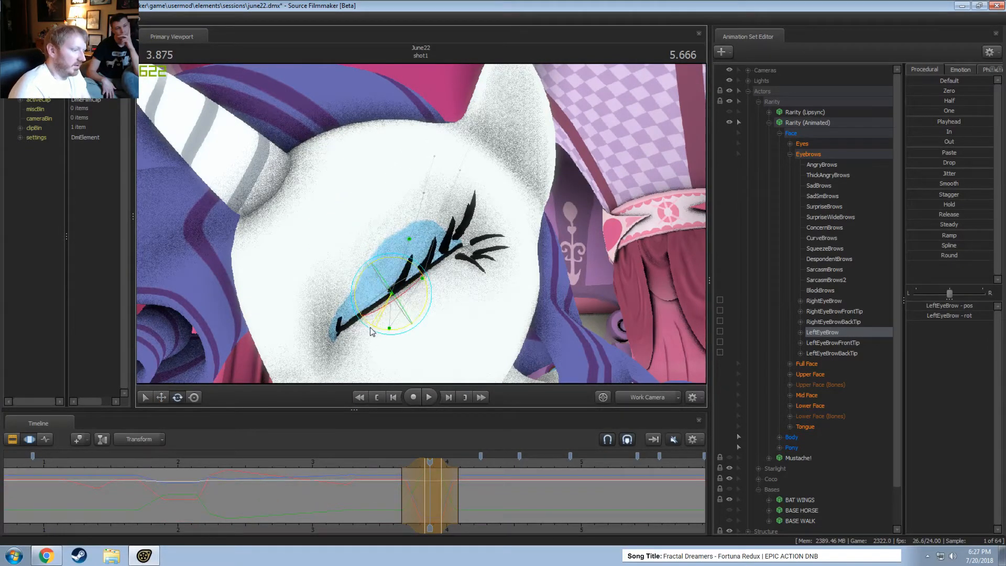
Replay from about 3.45 s to judge the lowered left eyebrow, and view the frame through the main camera
mouse_move(402, 496)
middle_mouse_down()
mouse_move(410, 498)
mouse_move(376, 500)
mouse_move(467, 503)
middle_mouse_up()
left_click(372, 461)
key("space")
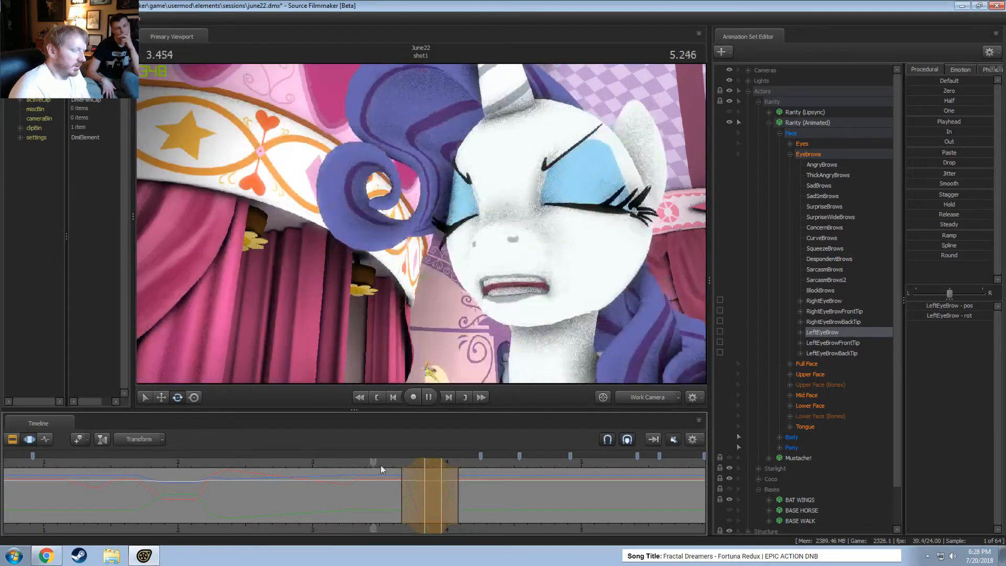
left_click(374, 463)
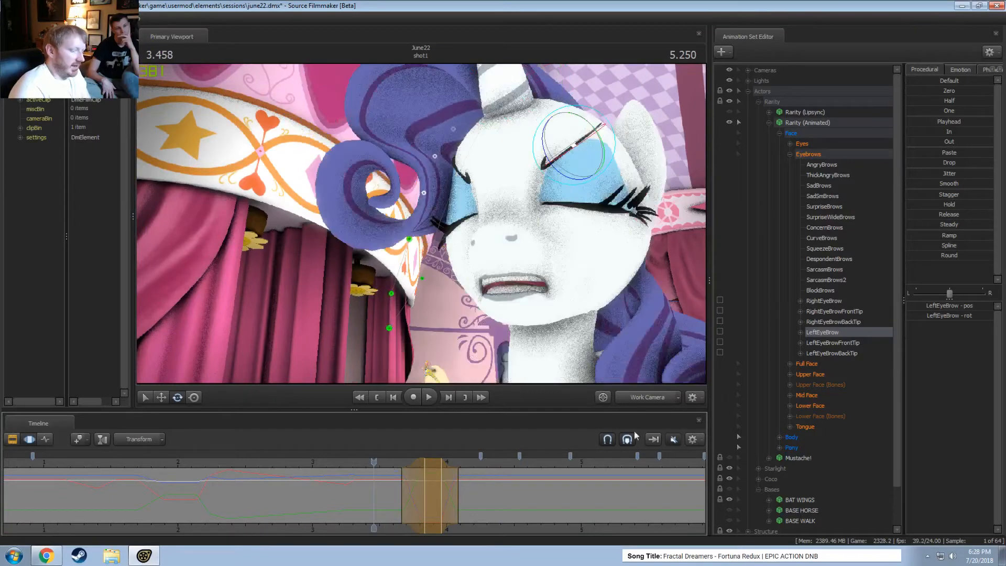
left_click(649, 397)
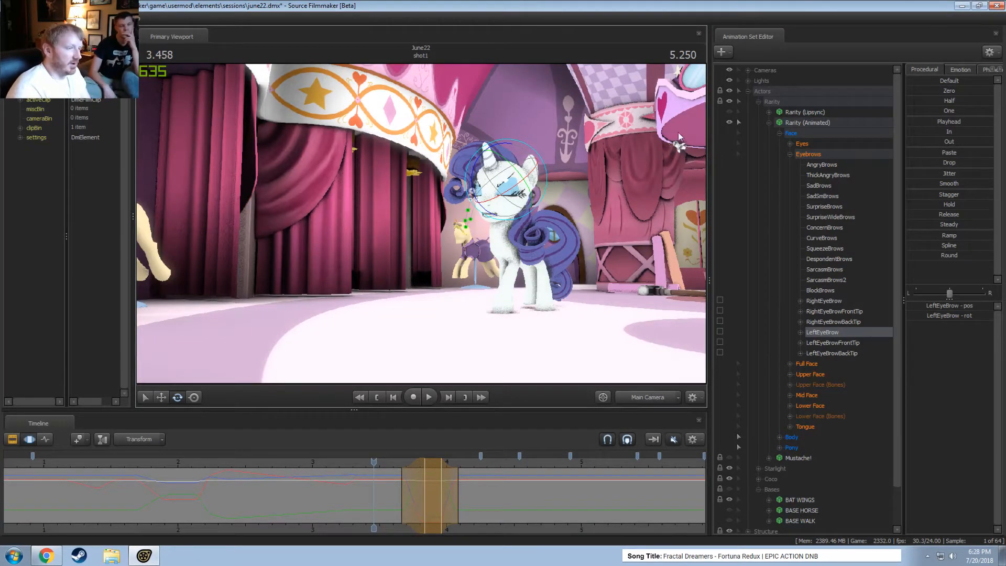
Undo the left eyebrow's rotation and lowering around 3.875 and replay the section through the main camera
key("ctrl+z")
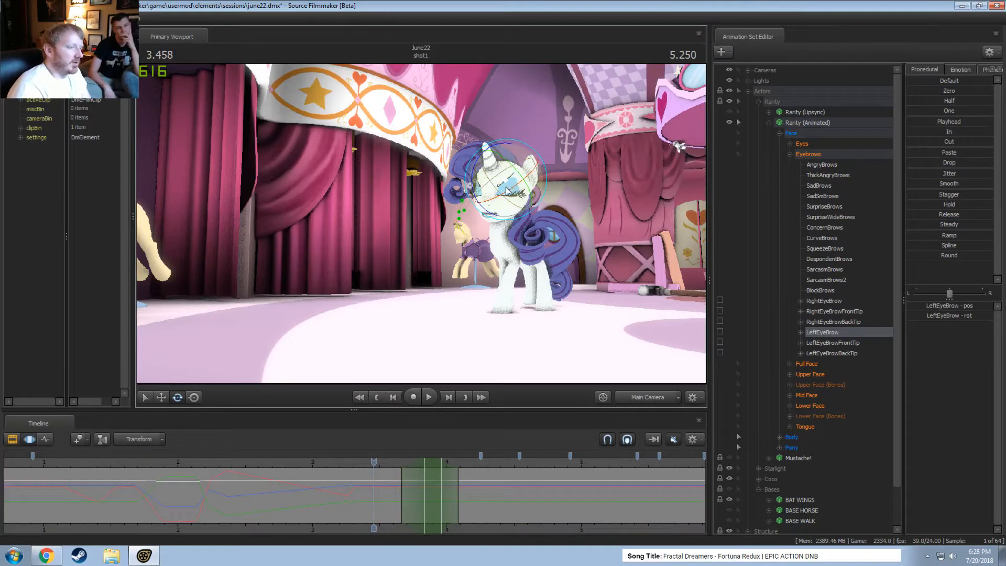
key("space")
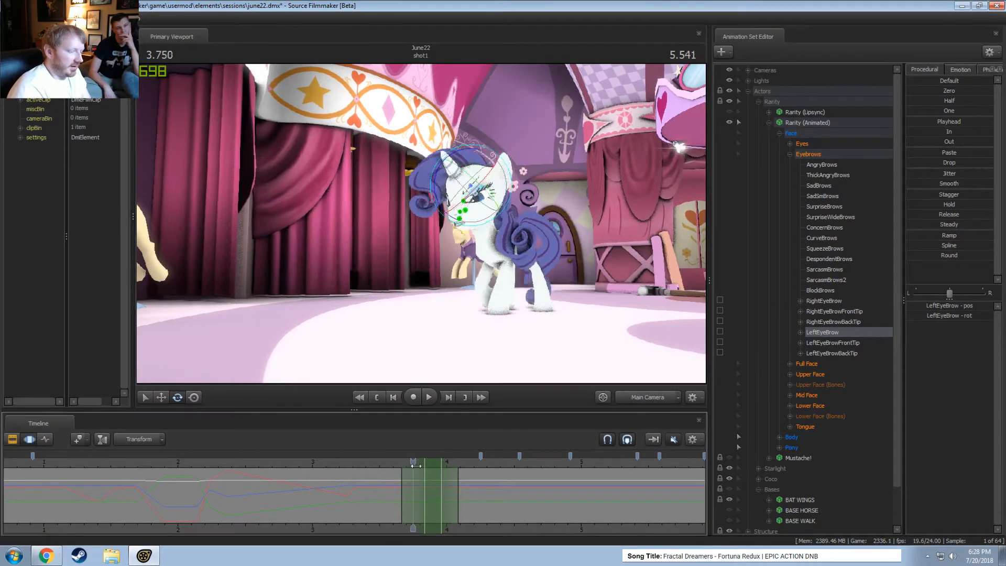
left_click(642, 397, "ctrl")
key("space")
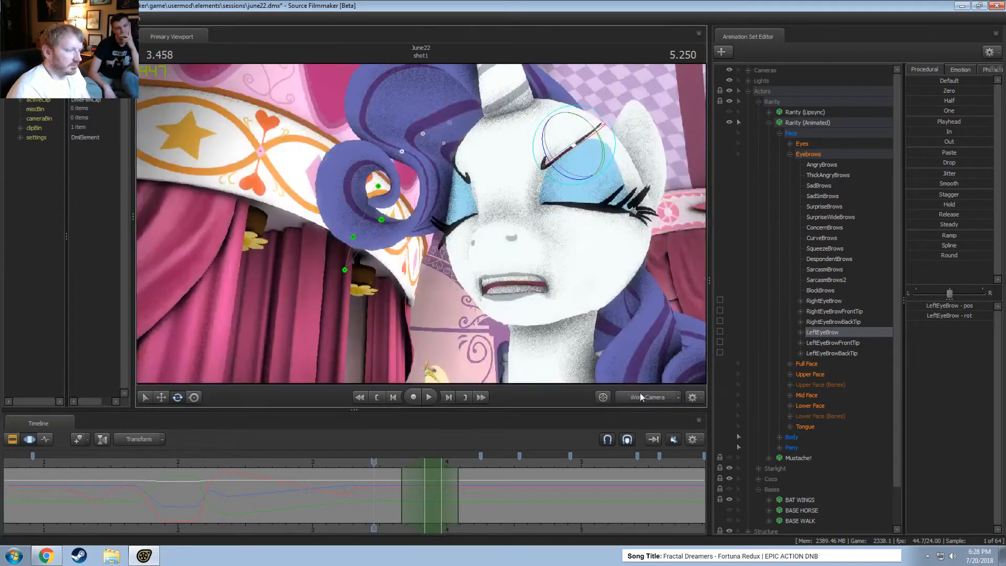
At 3.916, rotate LeftEyeBrow and lower it to rest just above the closed left eyelid
left_click(433, 470)
left_click_drag(433, 470, 436, 470)
left_click_drag(359, 291, 336, 318)
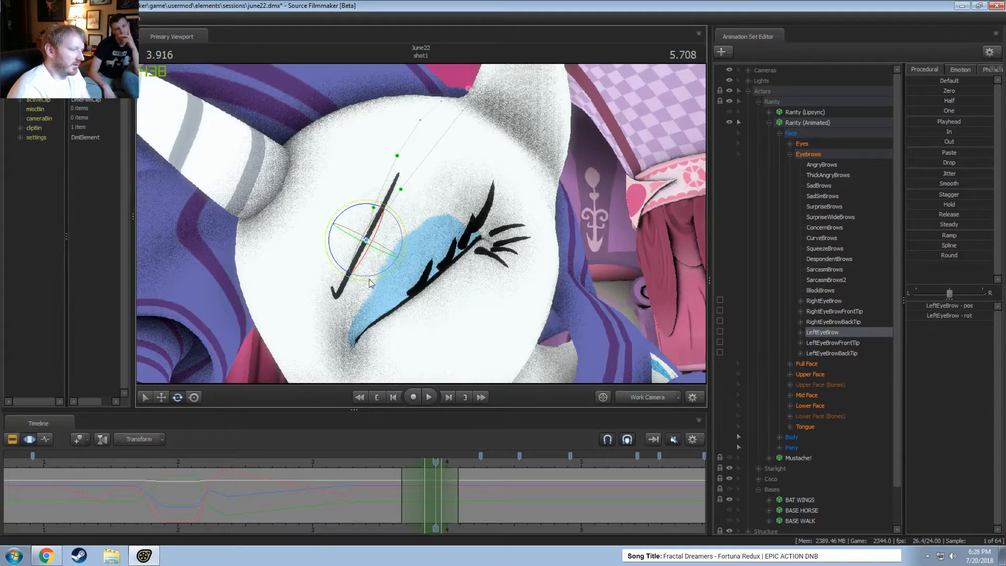
key("w")
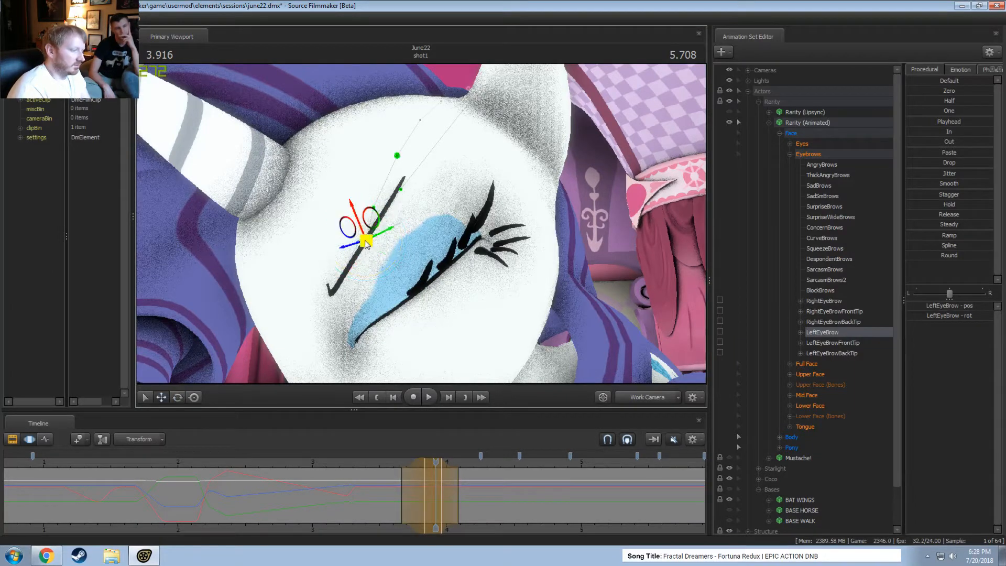
left_click_drag(365, 244, 393, 261)
key("e")
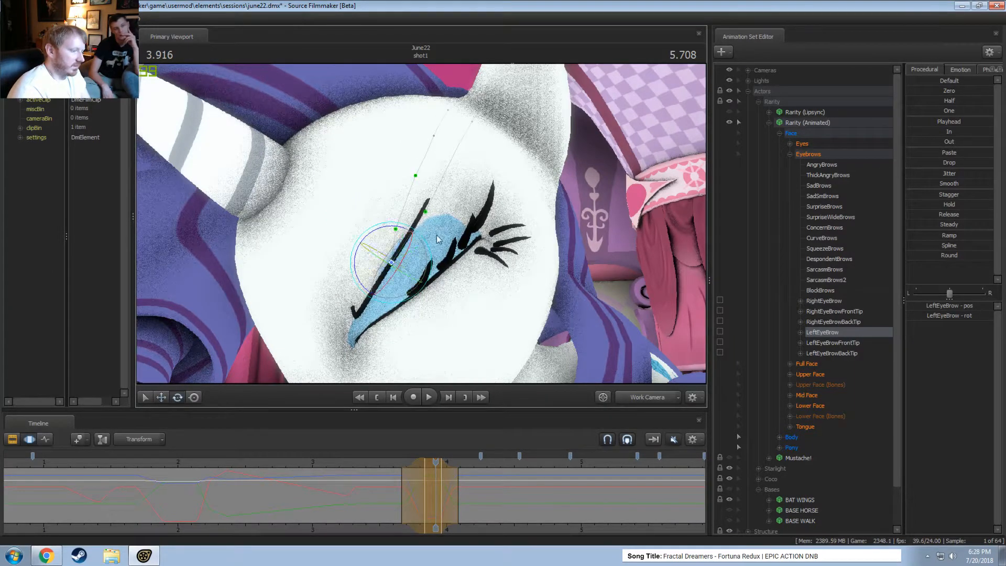
left_click_drag(403, 231, 407, 236)
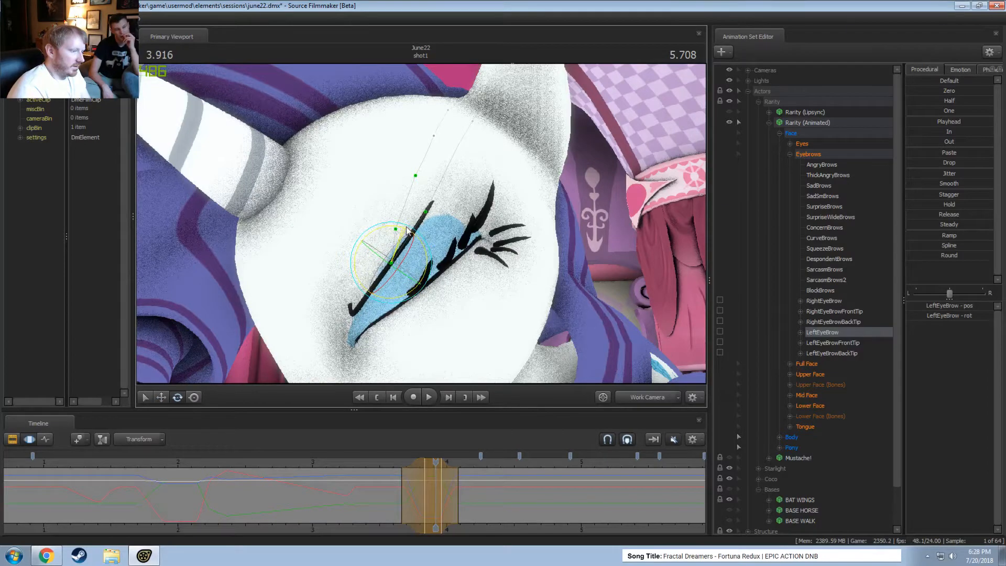
Replay from about 3.5 s through both the work camera and the main camera to check the left eyebrow's blink motion
left_click(386, 463)
key("space")
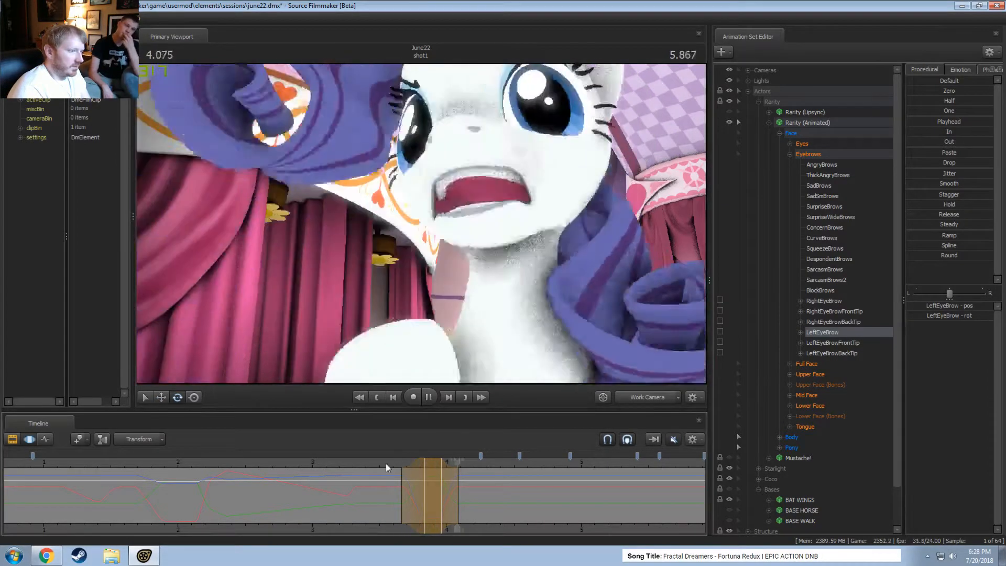
key("space")
left_click(379, 463)
left_click(651, 398)
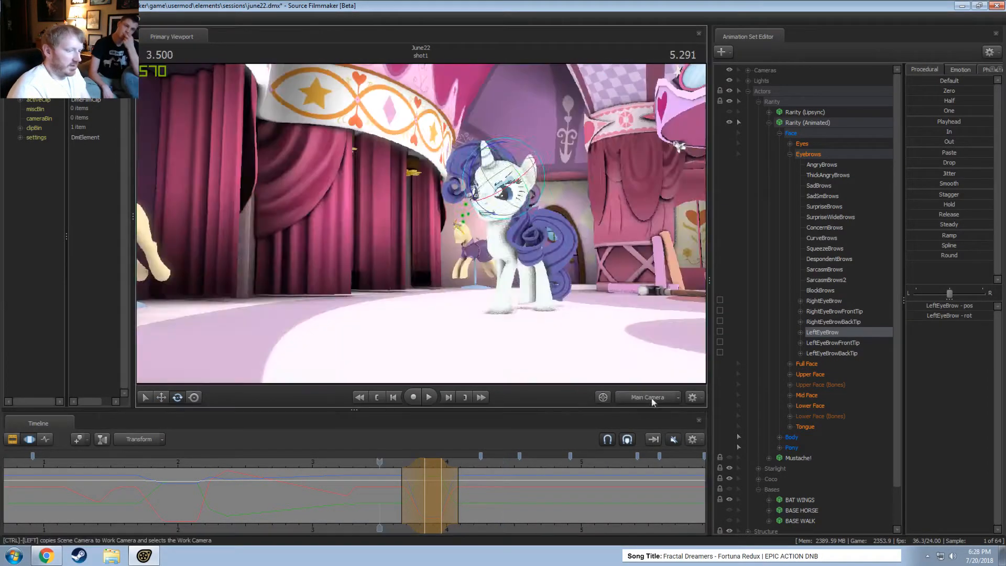
key("space")
left_click(651, 395)
At 3.875, select RightEyeBrow and lower and angle it down to the closed right eyelid to match the left one
left_click_drag(388, 463, 432, 468)
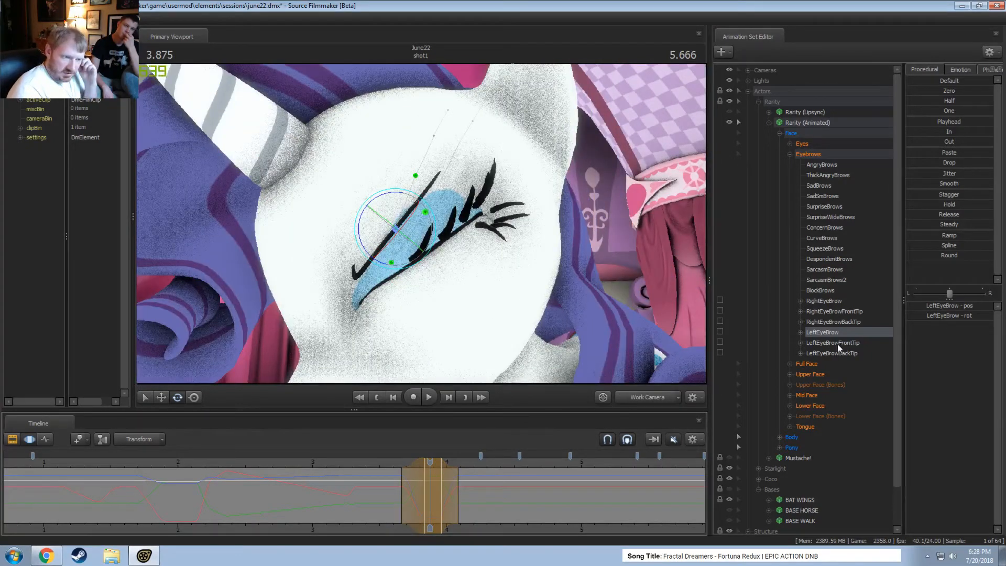
left_click(824, 300)
key("f")
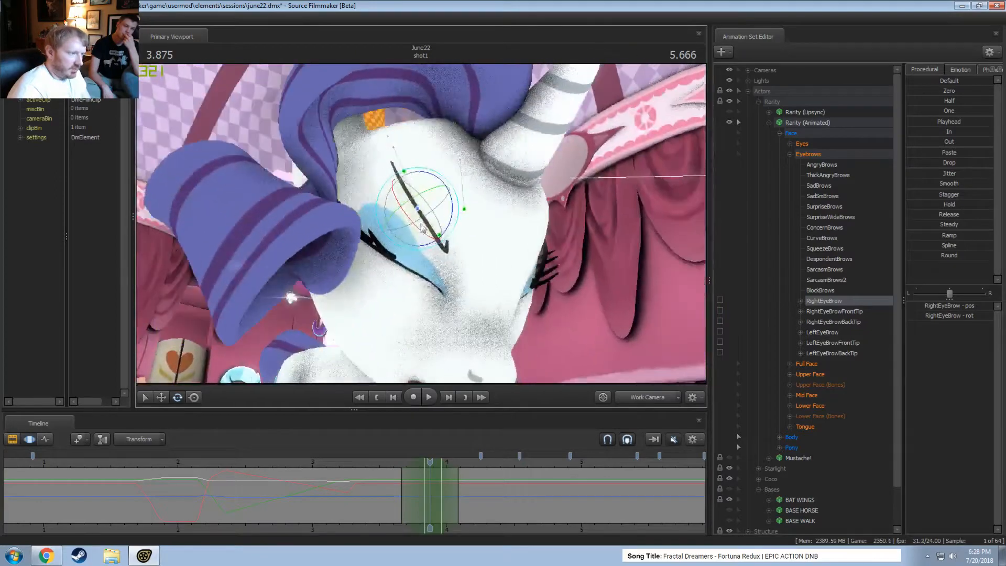
left_click_drag(434, 246, 554, 259)
key("e")
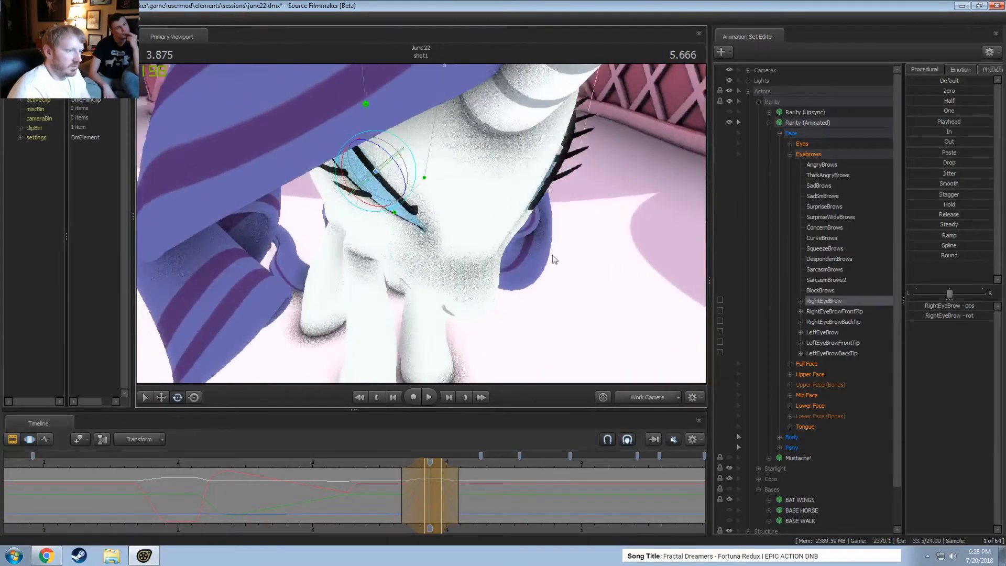
At 3.875, select LeftEyeBrow and reposition it close along the upper edge of the closed left eyelid, checking from the front and side
left_click(831, 332)
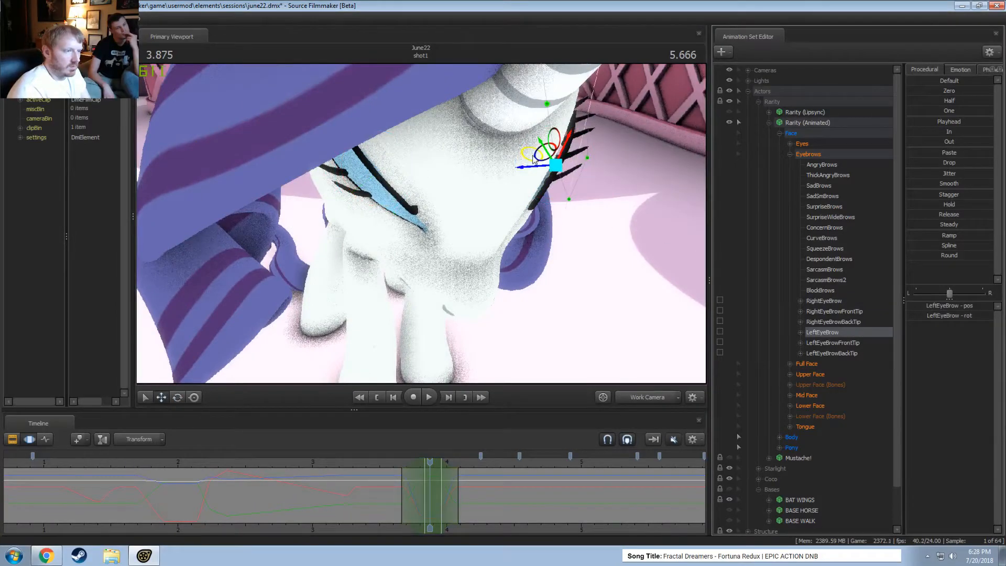
left_click_drag(533, 160, 450, 126)
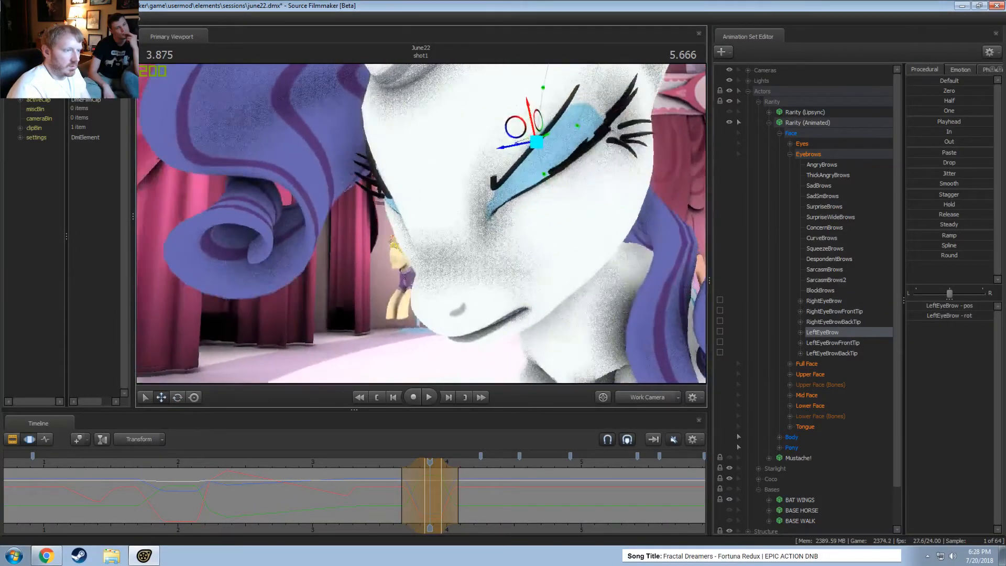
left_click_drag(573, 288, 441, 270, "alt")
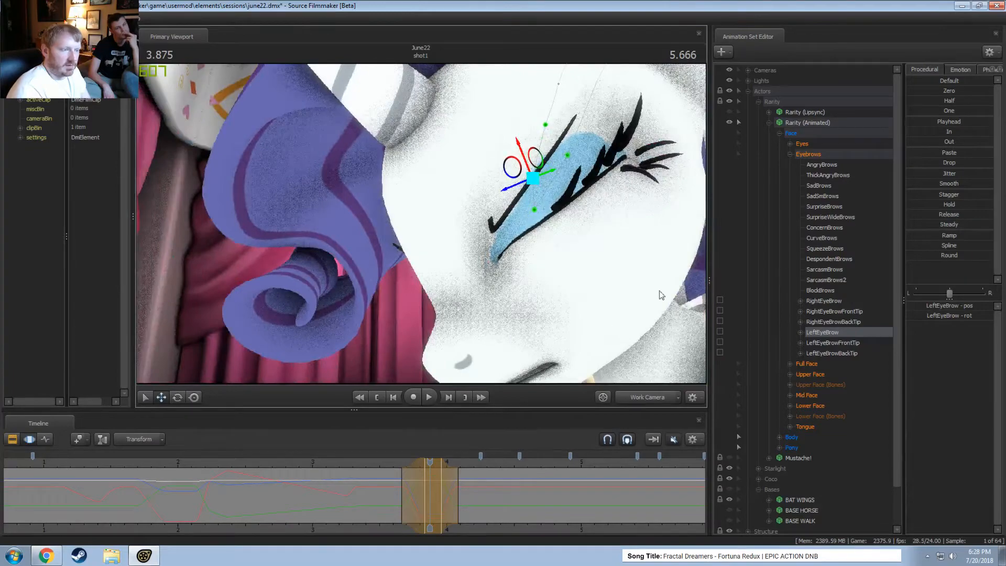
left_click_drag(584, 262, 611, 270)
At 3.875, lower AngryBrows and slightly raise SurpriseWideBrows to curve the brow over the closed lid, undoing unwanted slider trials
left_click(836, 164)
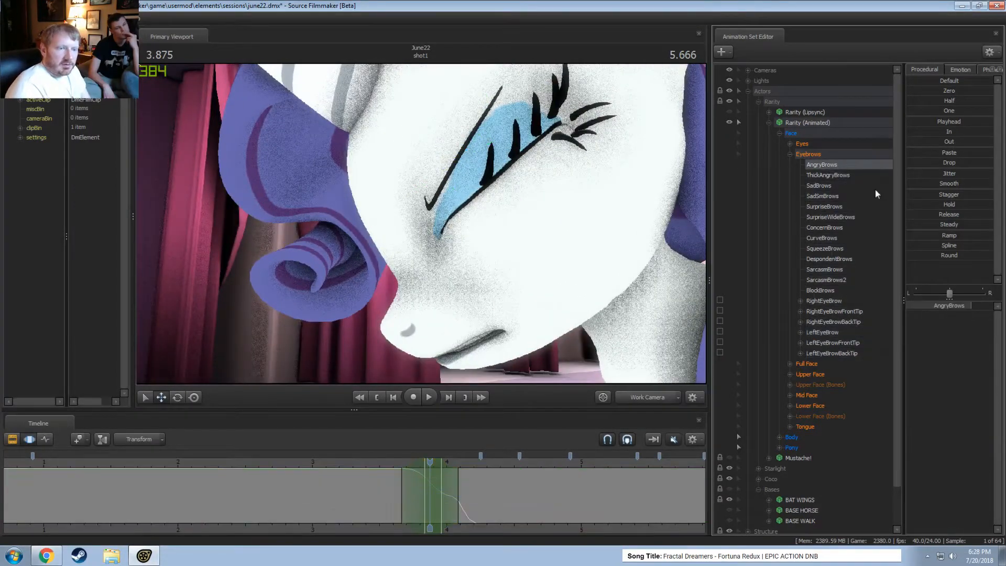
left_click_drag(960, 306, 947, 306)
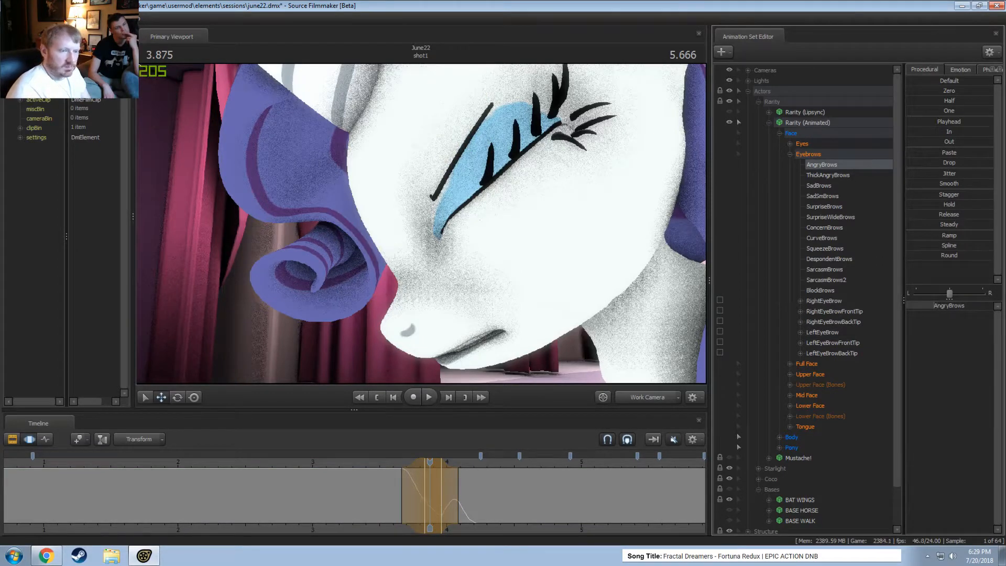
left_click(838, 290, "shift")
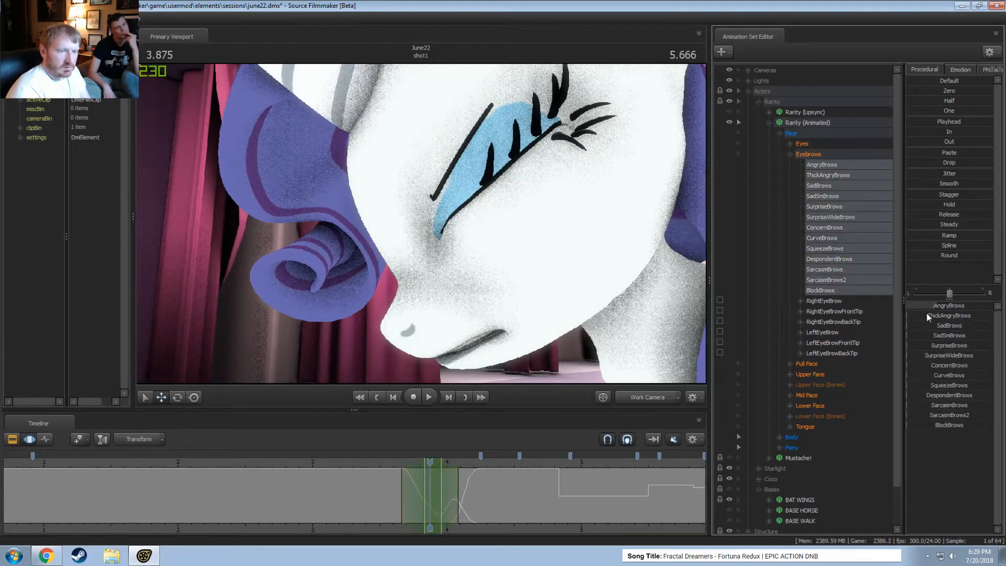
left_click_drag(941, 328, 934, 354)
key("ctrl+z")
key("ctrl+z")
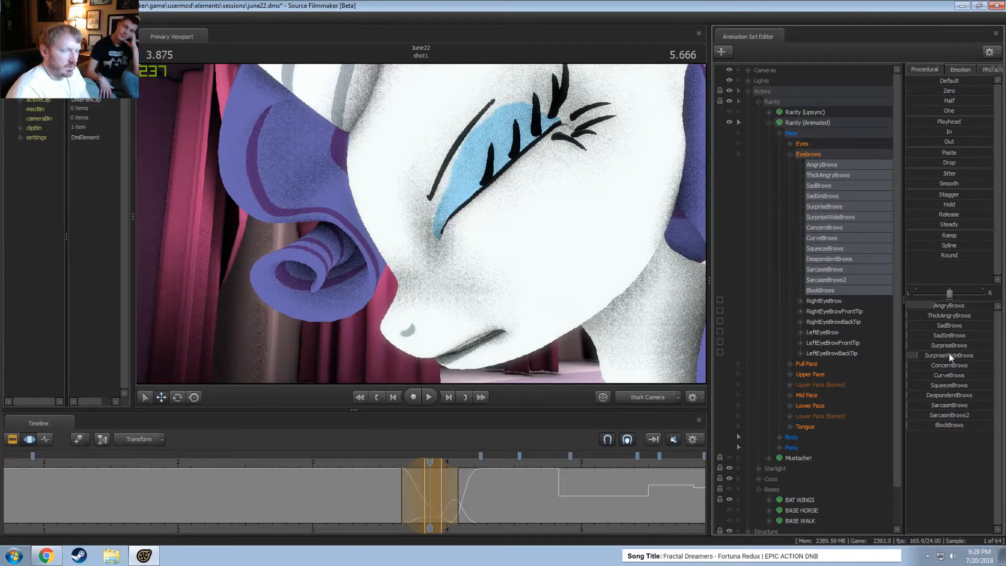
Nudge LeftEyeBrow inward onto the upper edge of the closed left eyelid at 3.875
left_click(824, 300)
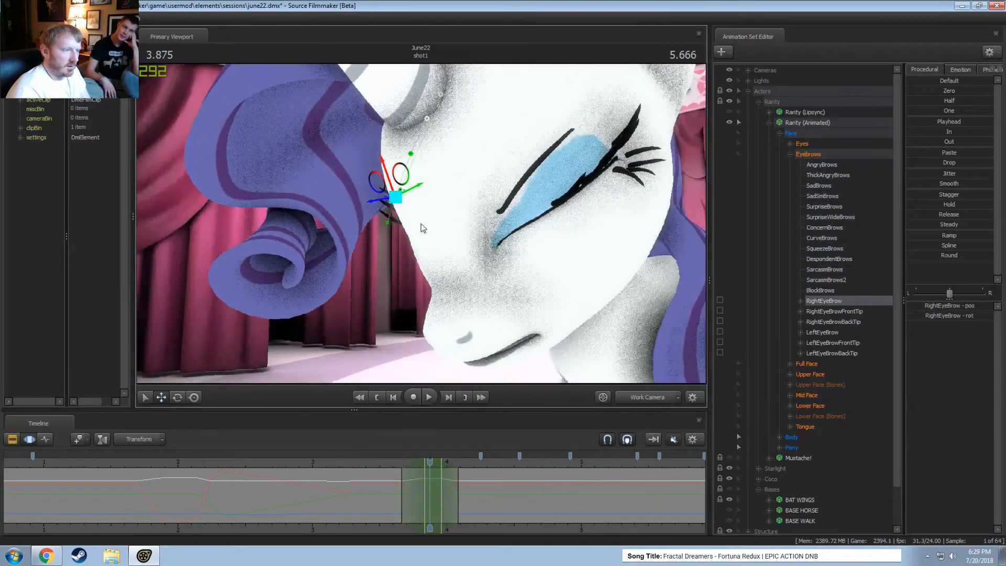
left_click(823, 332)
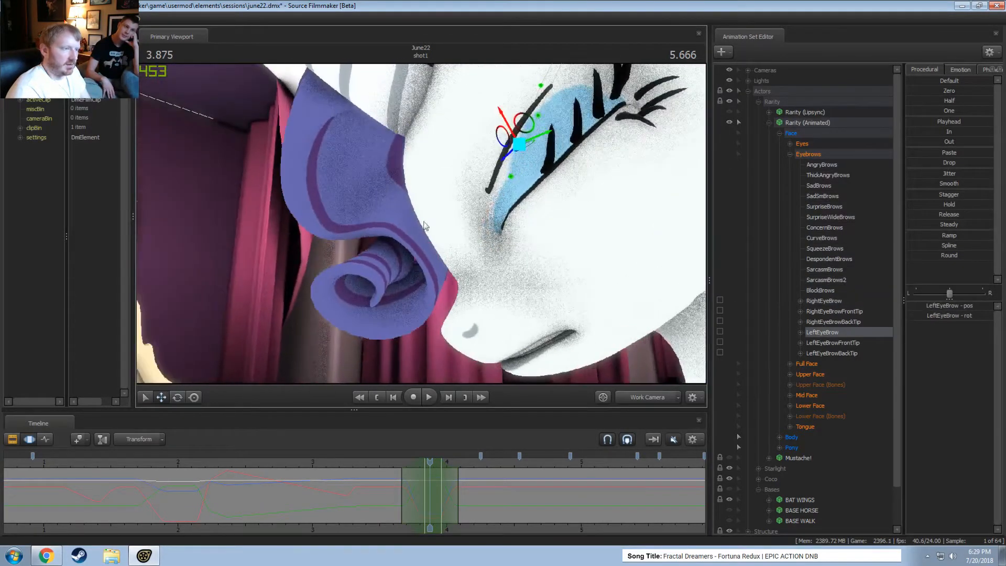
left_click_drag(518, 143, 526, 139)
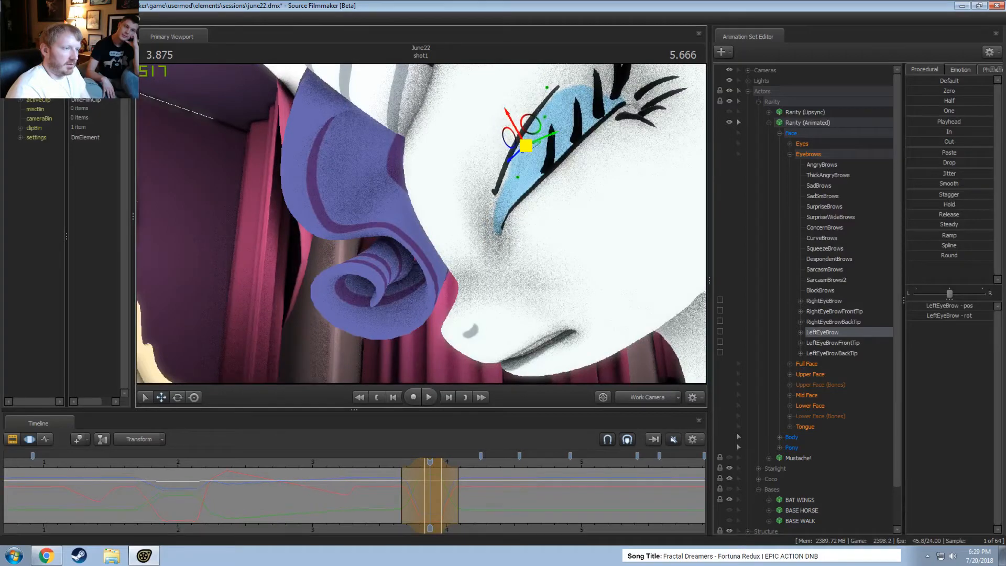
mouse_move(484, 255)
left_mouse_down()
mouse_move(503, 255)
mouse_move(483, 255)
left_mouse_up()
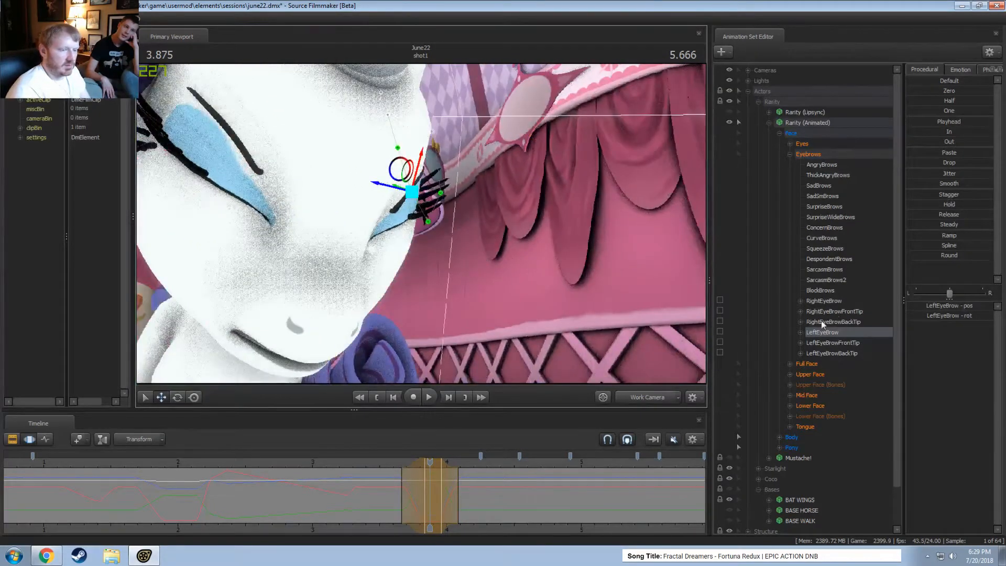
Select RightEyeBrow and move it down against the closed right eyelid at 3.875
left_click(833, 301)
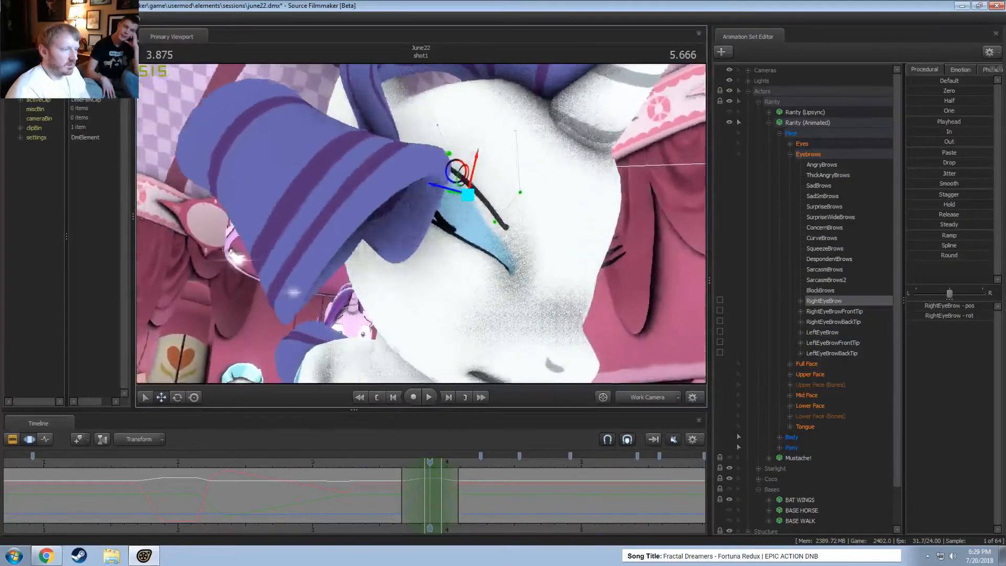
left_click_drag(448, 212, 462, 195, "alt")
mouse_move(426, 229)
left_mouse_down("alt")
mouse_move(367, 225)
mouse_move(422, 243)
left_mouse_up("alt")
left_click_drag(437, 205, 437, 203)
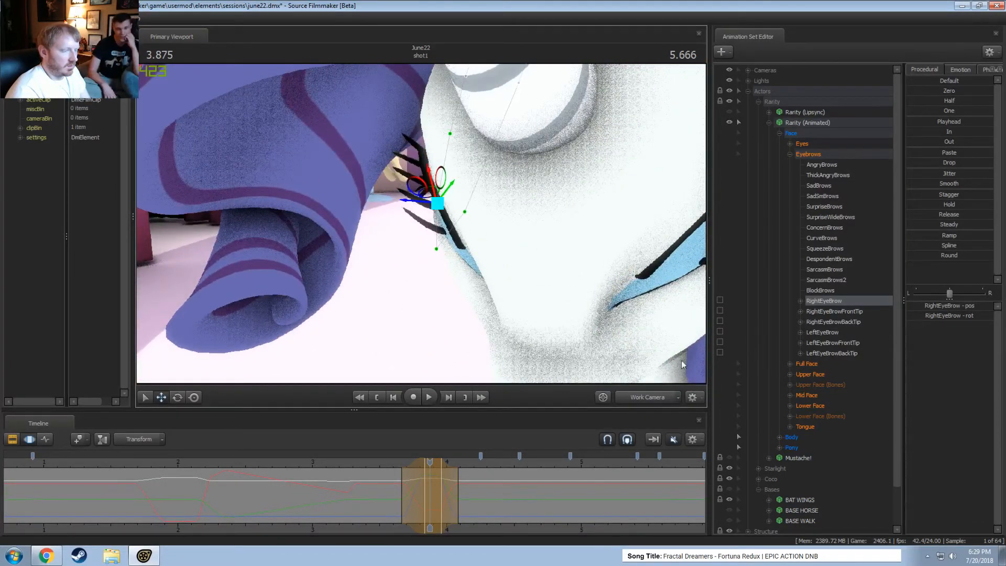
Replay the adjusted blink from about 3.3 s through the main camera
left_click(640, 400)
left_click_drag(369, 462, 358, 462)
key("space")
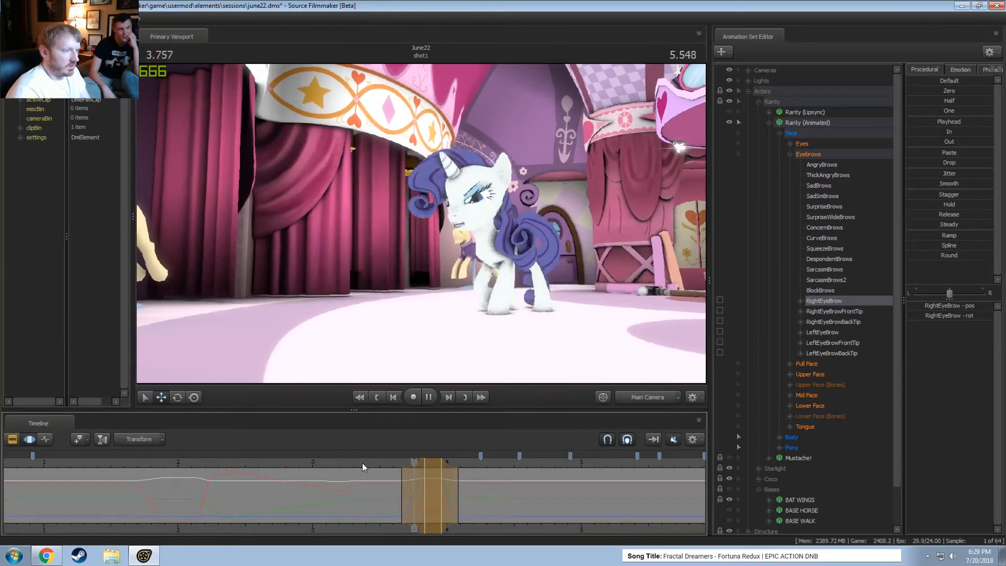
key("space")
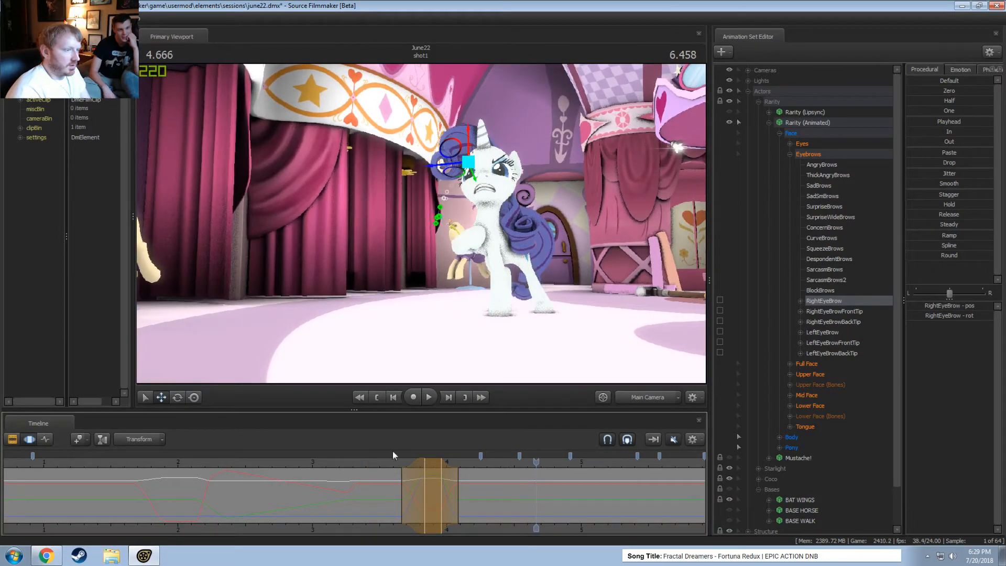
Replay the dialog section repeatedly in the Clip Editor from about 3 s to check the blink and expression
key("F2")
key("space")
key("space")
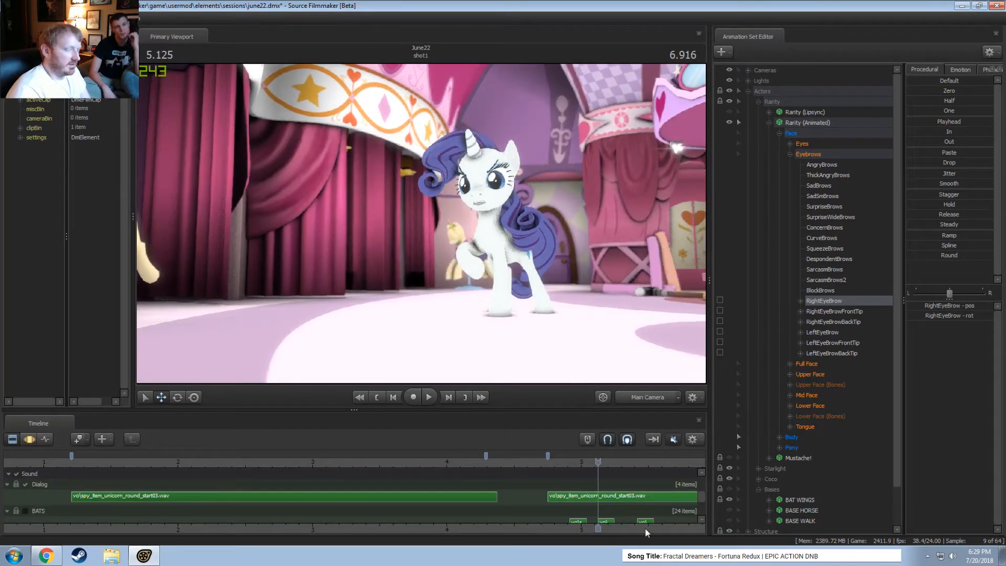
left_click(412, 458)
key("space")
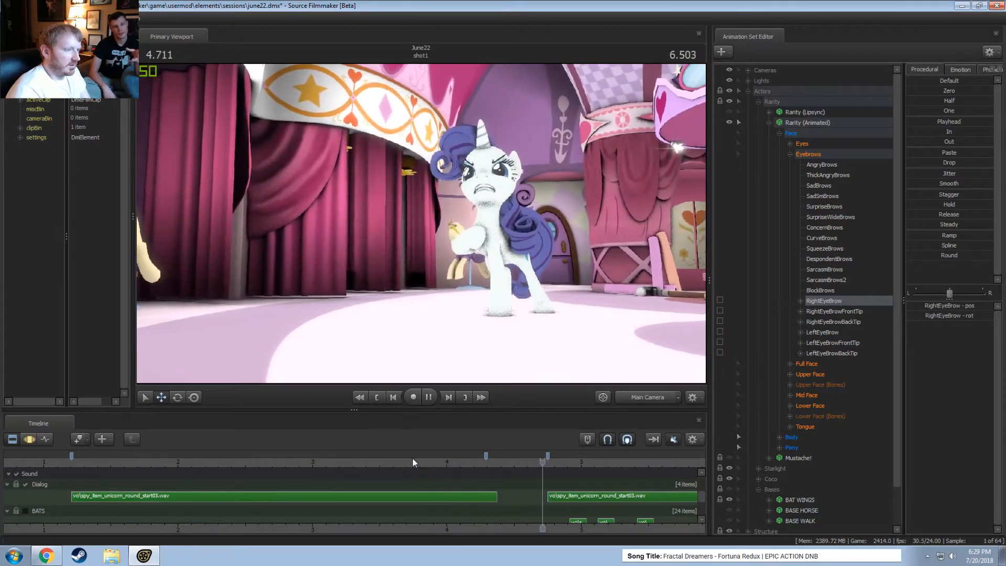
left_click(308, 457)
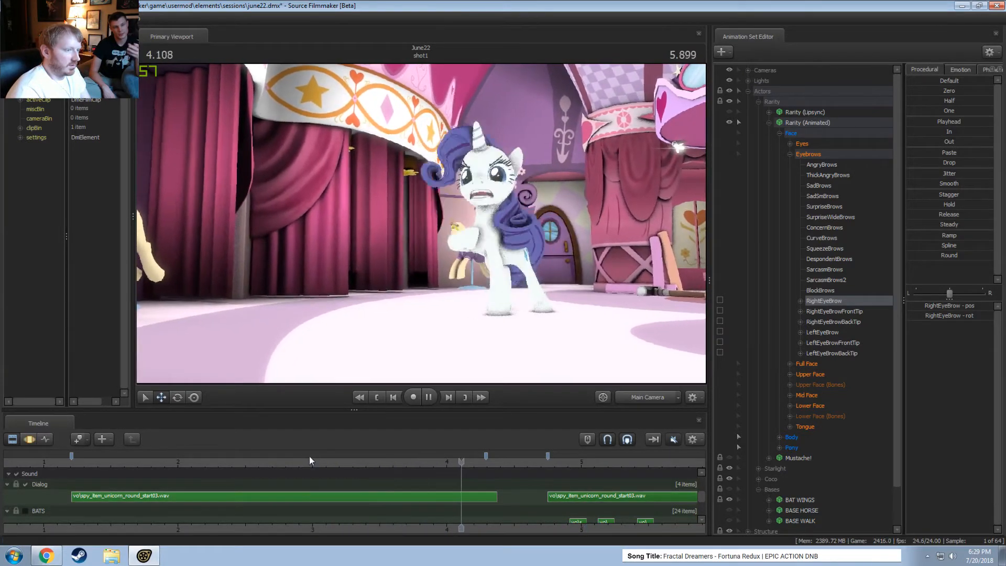
left_click(310, 456)
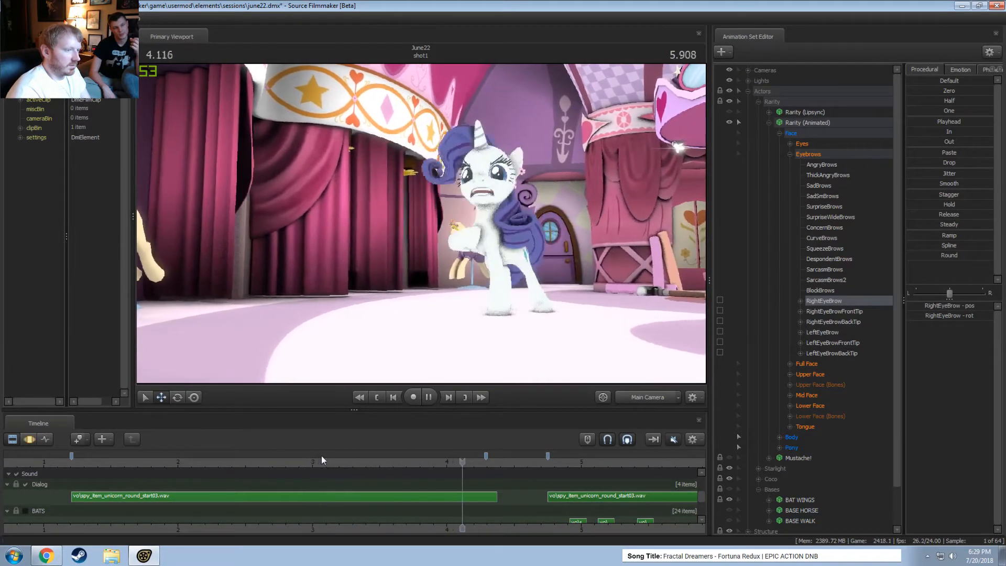
left_click(321, 456)
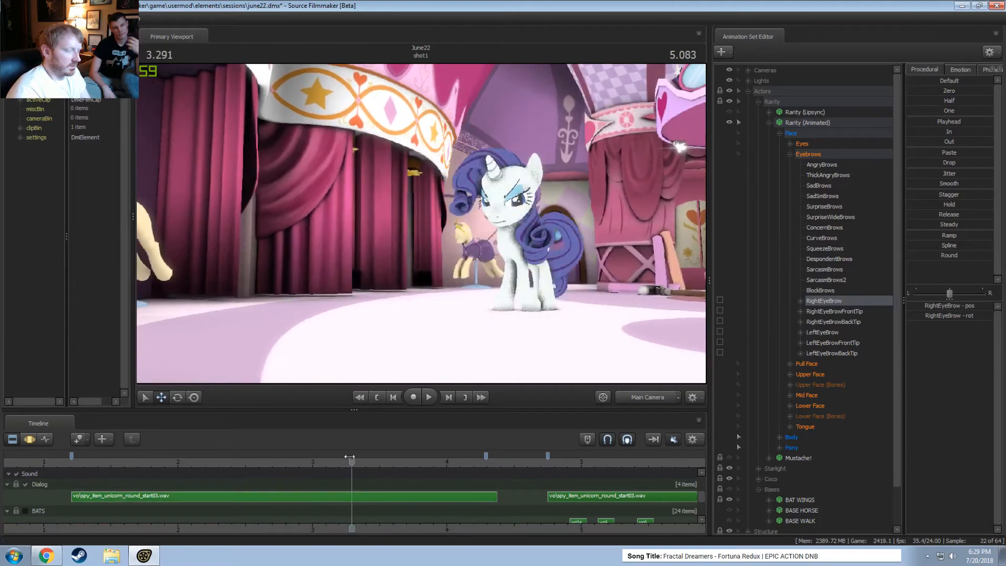
In the work camera's Motion Editor, select about 3.95 to 4.45 s and raise LeftEyeBrow above the open left eye at 4.166
left_click(642, 397, "ctrl")
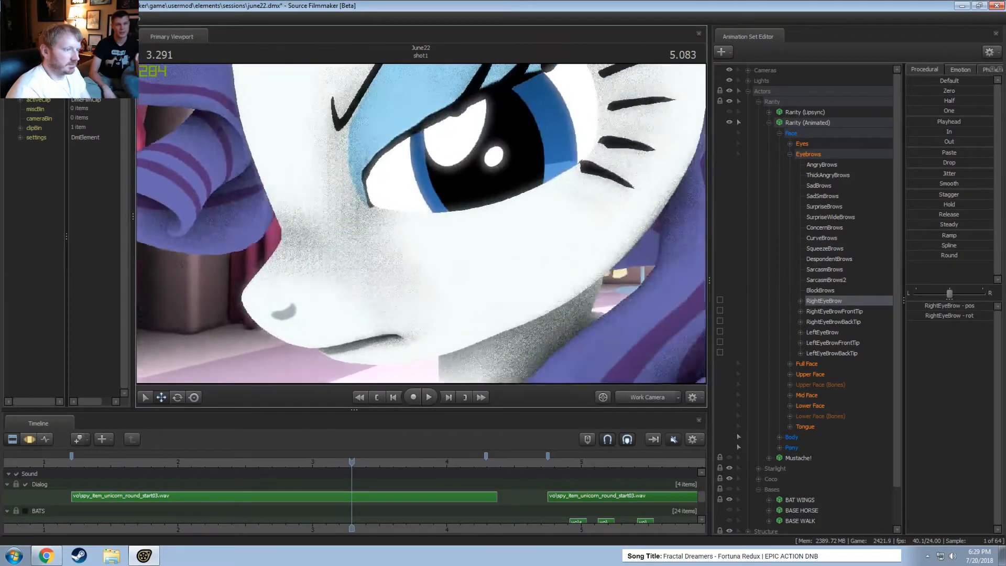
key("s")
key("F3")
left_click_drag(373, 480, 488, 502)
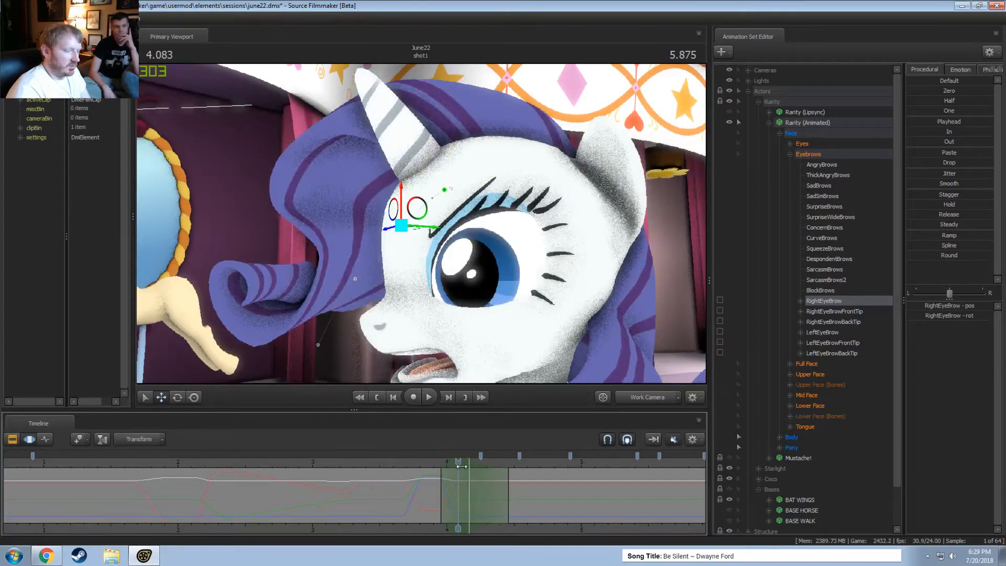
left_click_drag(461, 466, 470, 463)
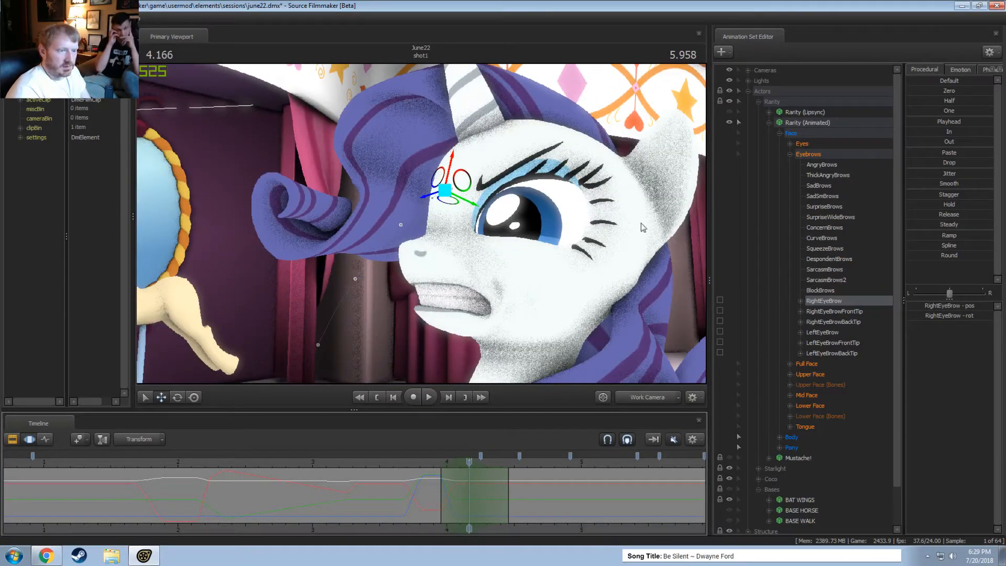
left_click(830, 326)
left_click(831, 334)
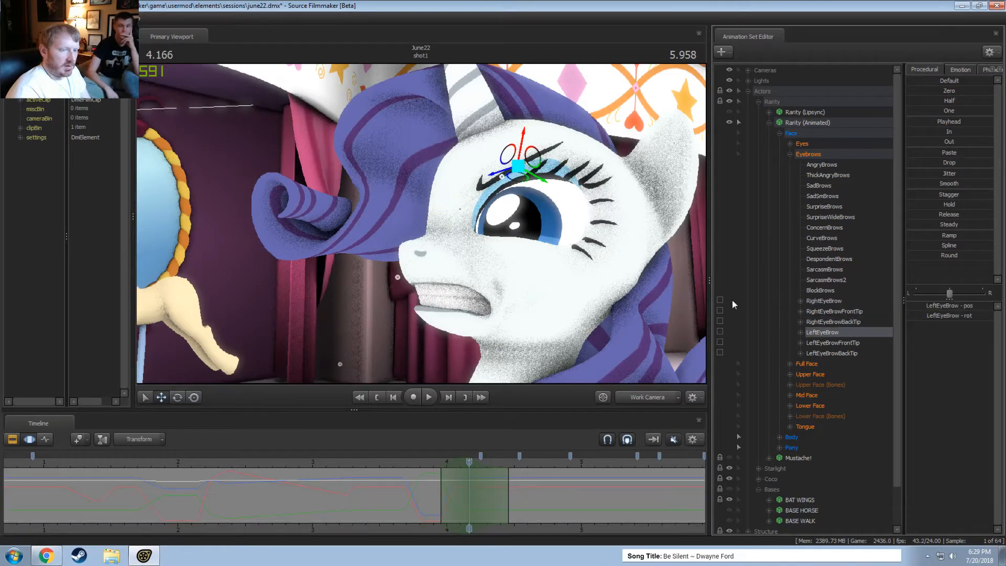
left_click_drag(419, 257, 403, 165, "alt")
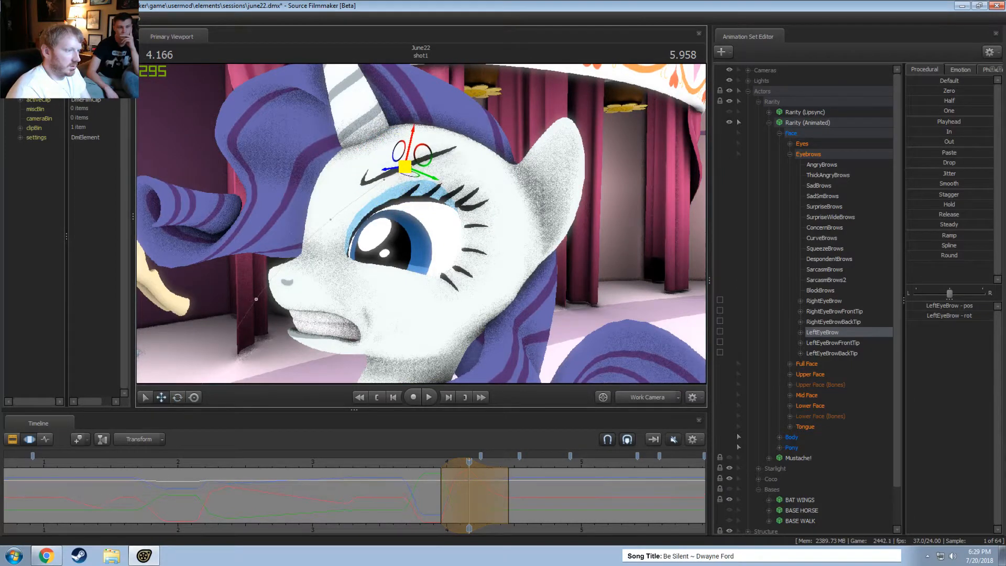
left_click_drag(433, 296, 423, 216, "alt")
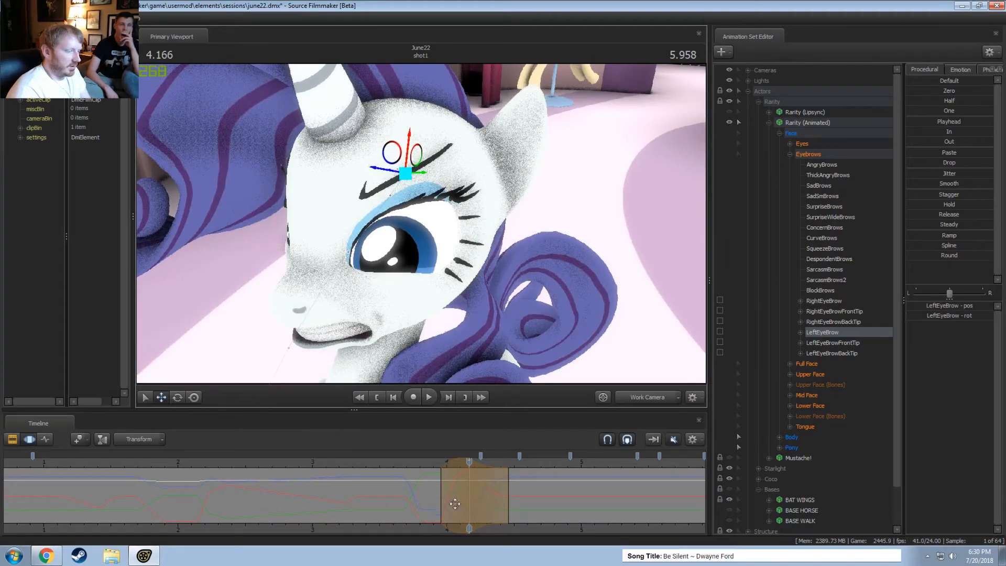
Try extending the end of the left eyebrow's time selection to about 4.8 s and replay it from about 3.75 s
left_click(412, 465)
key("space")
key("space")
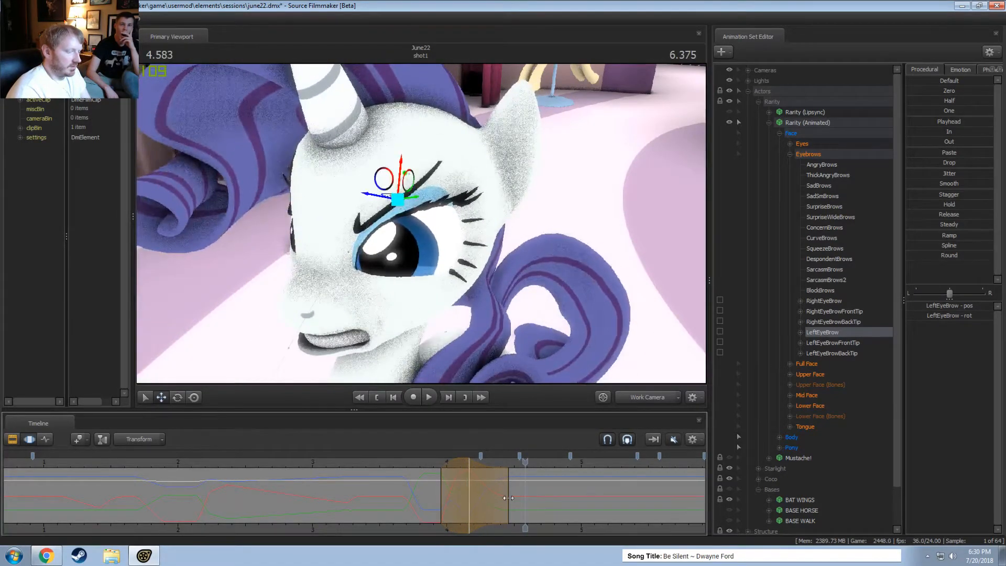
left_click_drag(508, 498, 553, 498)
left_click(416, 464)
key("space")
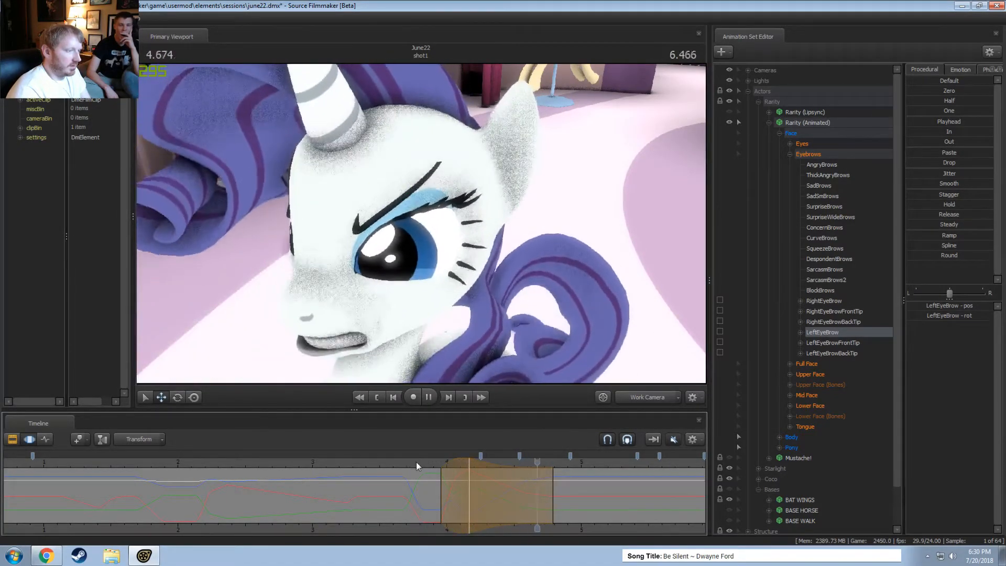
key("space")
Replay the raised left eyebrow from about 3.75 s through the main camera
left_click(637, 399)
left_click(412, 463)
key("space")
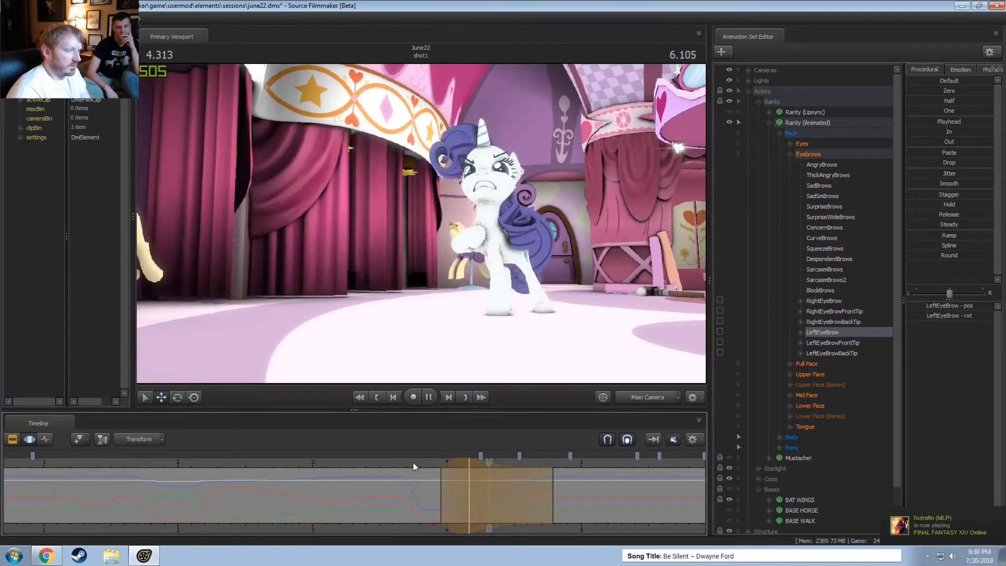
key("space")
Shorten the left eyebrow's time selection to end near 4.4 s, replay the motion, and move the playhead to 4.083
left_click_drag(553, 496, 520, 497)
left_click(432, 463)
key("space")
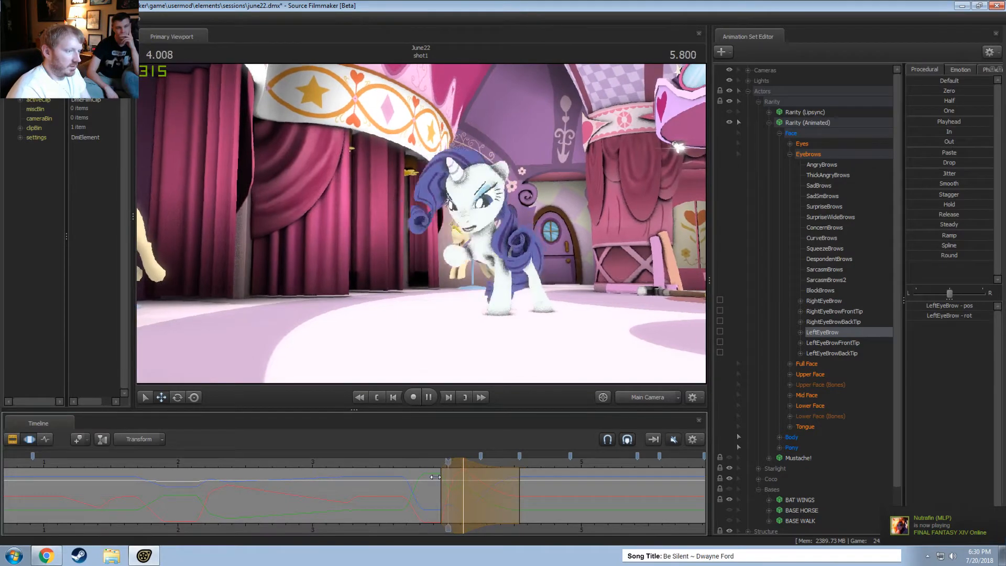
key("space")
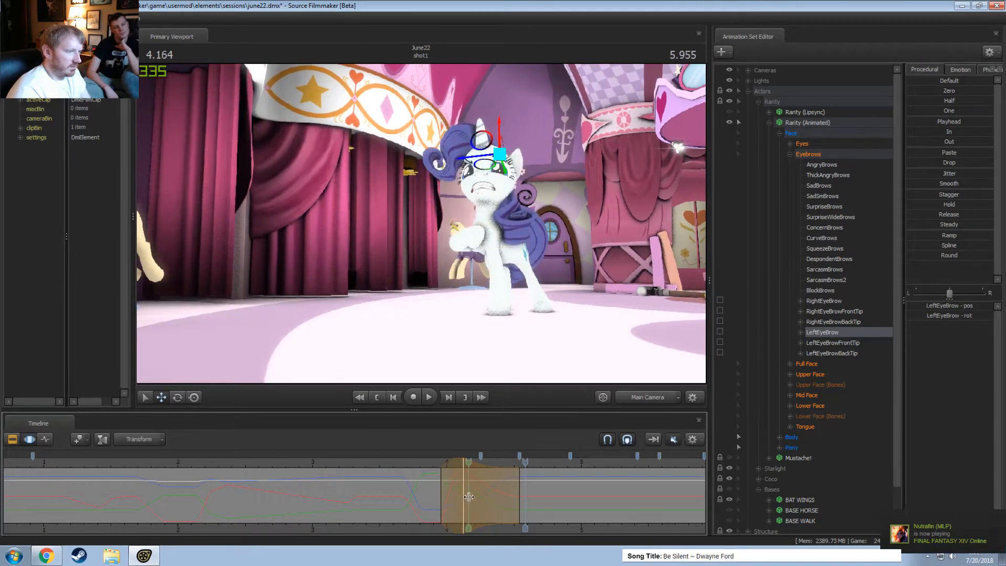
left_click_drag(469, 496, 494, 500)
key("shift+space")
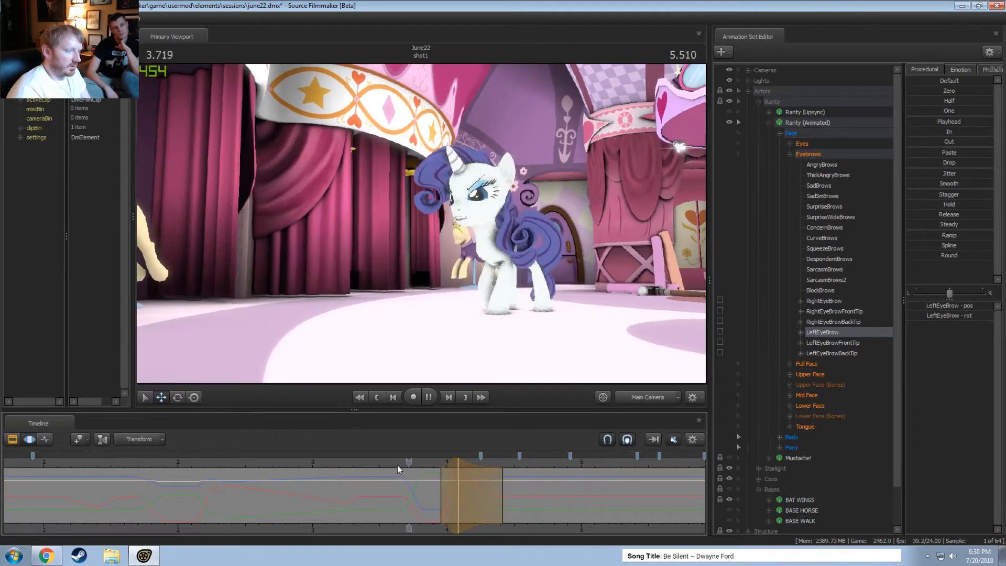
key("space")
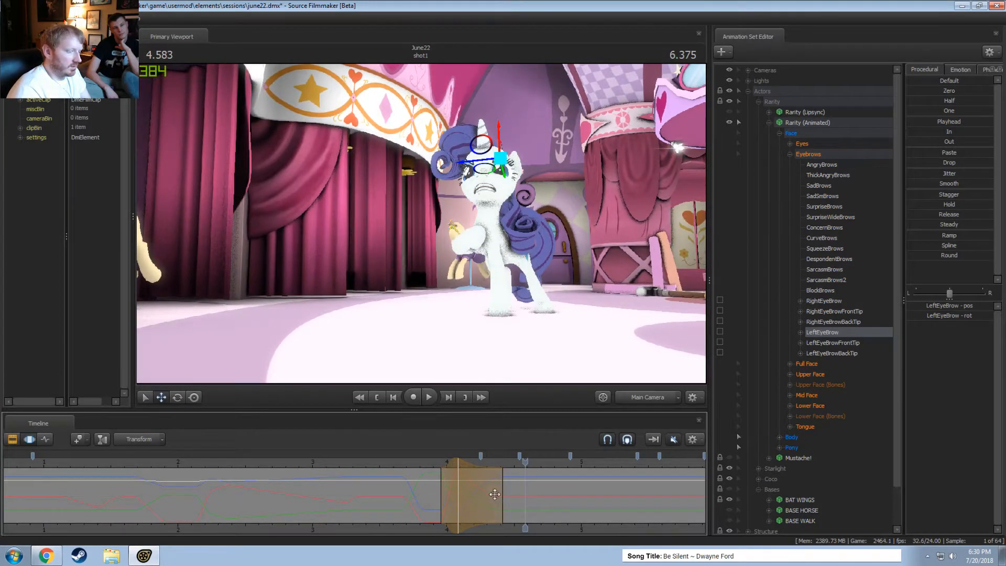
key("shift")
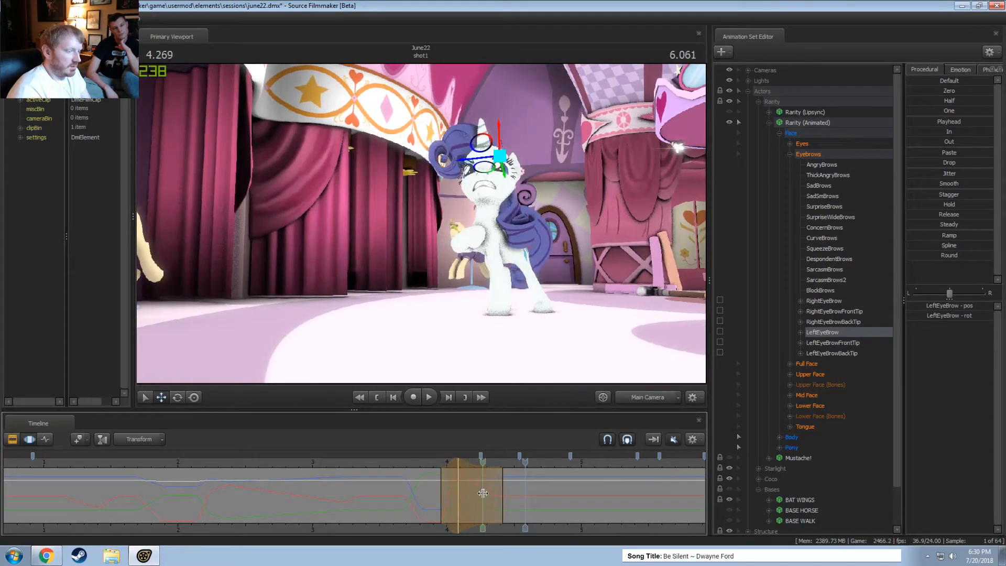
left_click_drag(428, 464, 458, 463)
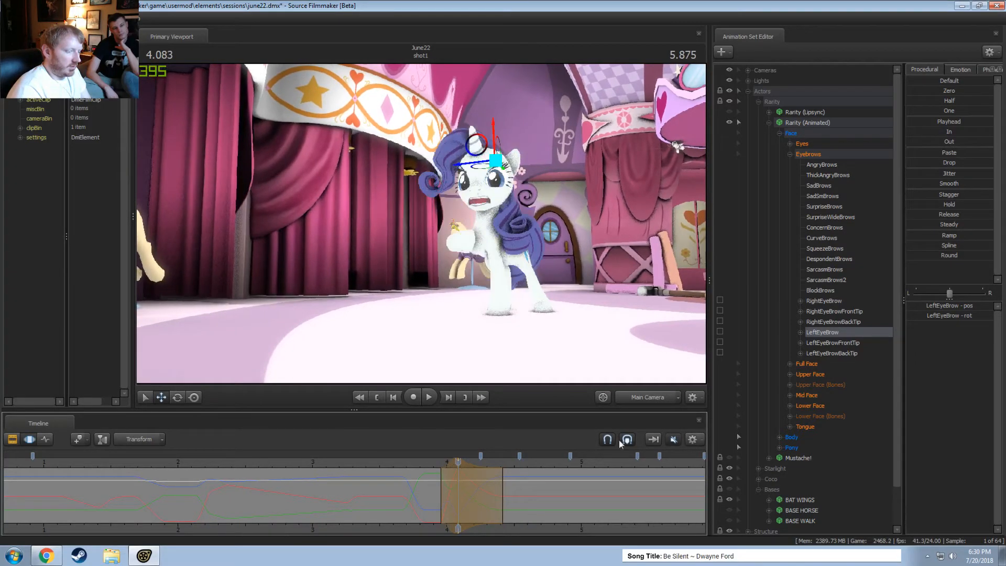
In the work camera, tilt and reposition LeftEyeBrow above the open left eye at 4.083
left_click(633, 396)
left_click_drag(587, 314, 575, 228)
key("e")
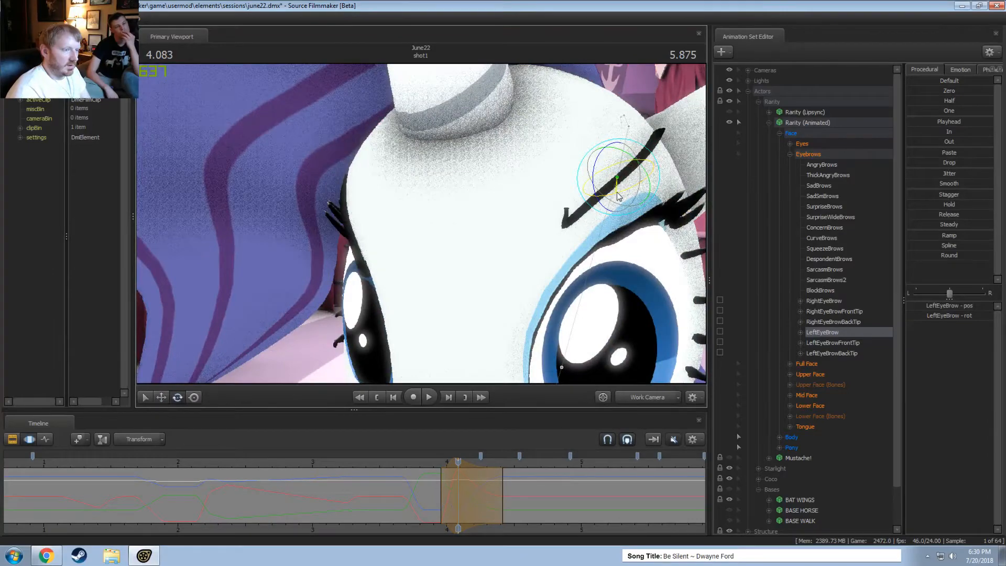
left_click_drag(508, 238, 516, 199)
key("w")
Rotate RightEyeBrow to match at 4.083, then scrub back to 3.750 through the main camera
left_click(823, 304)
left_click_drag(401, 168, 421, 225)
key("e")
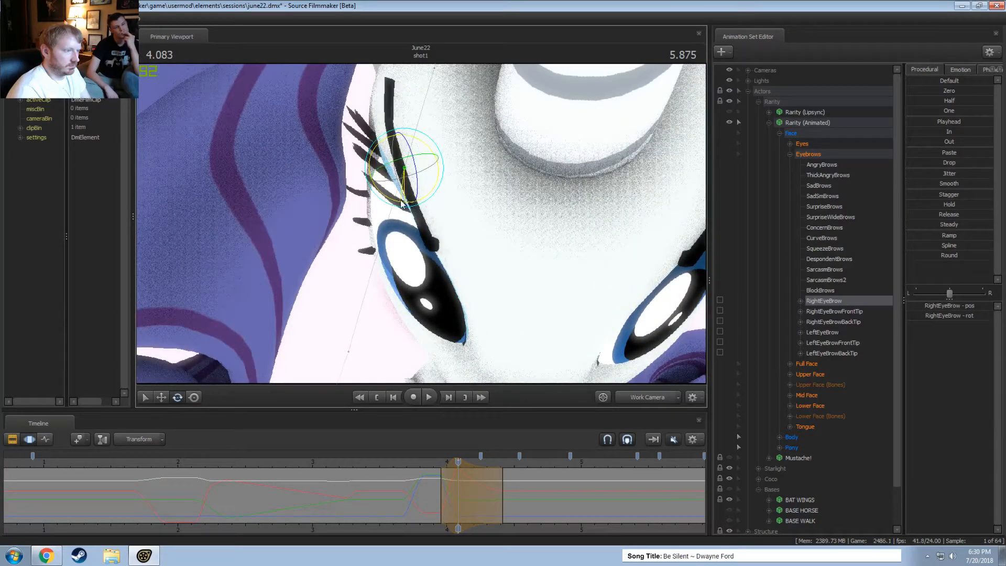
left_click_drag(401, 203, 421, 225)
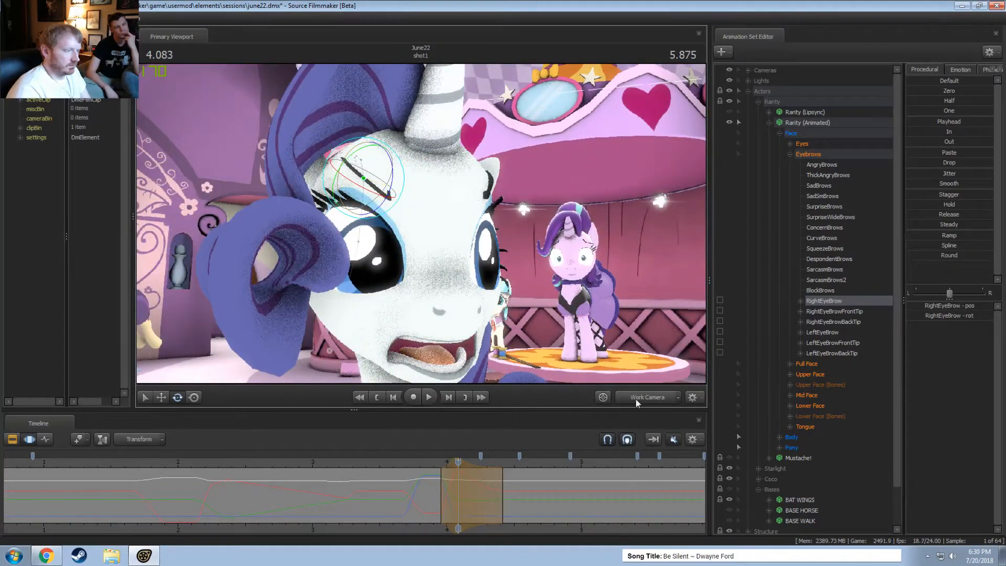
left_click(653, 399)
left_click_drag(459, 463, 415, 463)
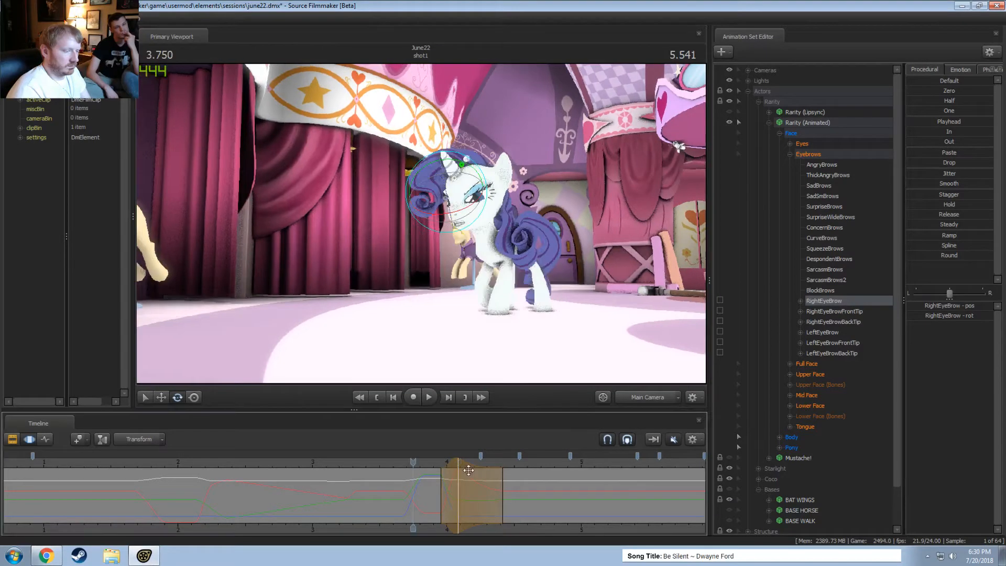
Smooth RightEyeBrow and LeftEyeBrow together over about 4.2 to 4.85 s and replay the motion
left_click(821, 332, "ctrl")
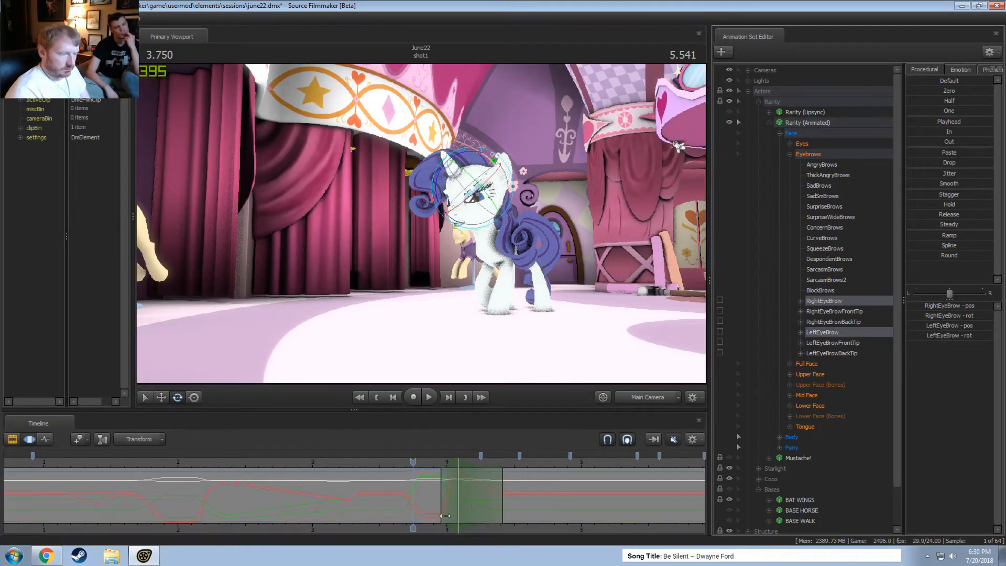
left_click(494, 496)
left_click_drag(494, 496, 513, 500, "shift")
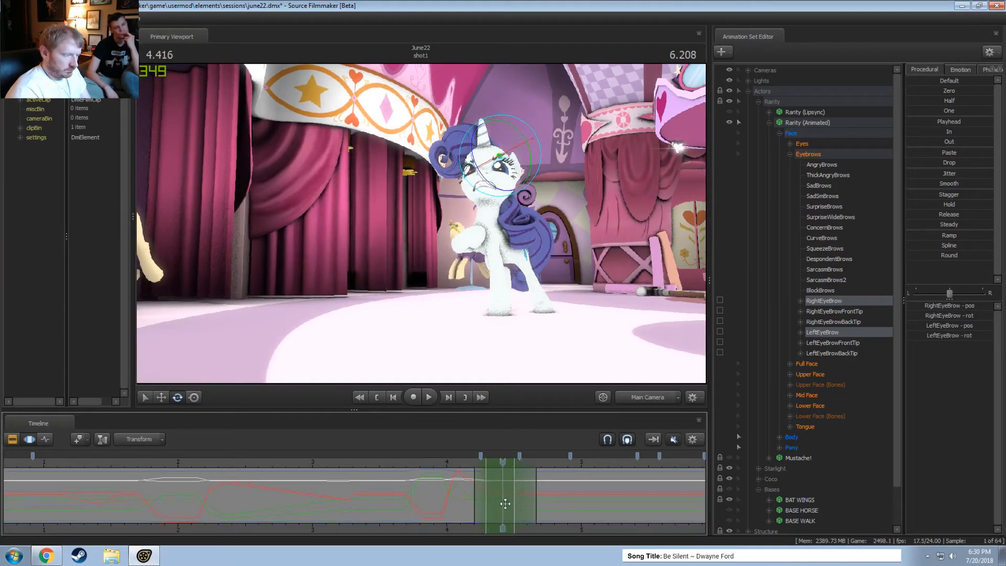
left_click_drag(949, 184, 953, 184)
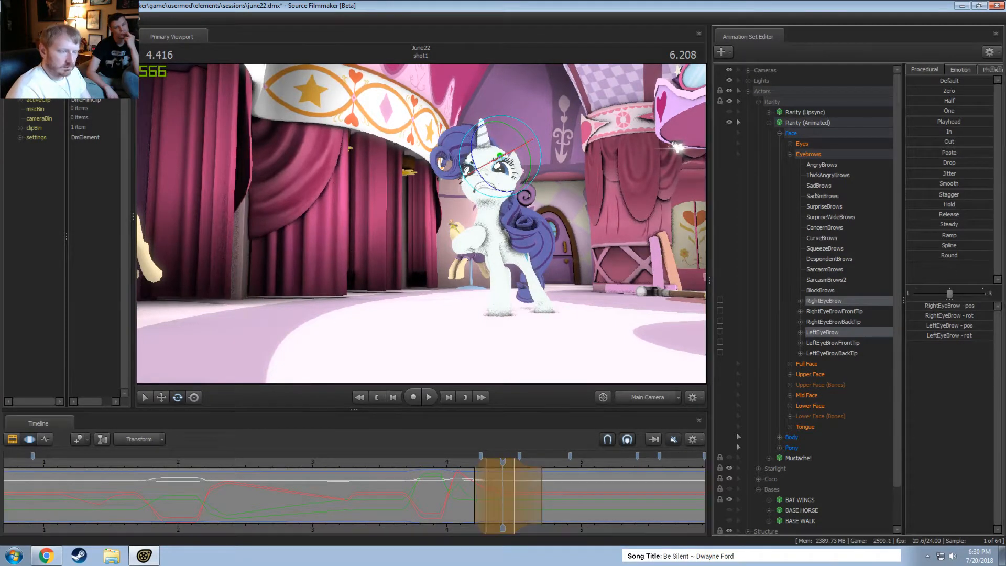
key("space")
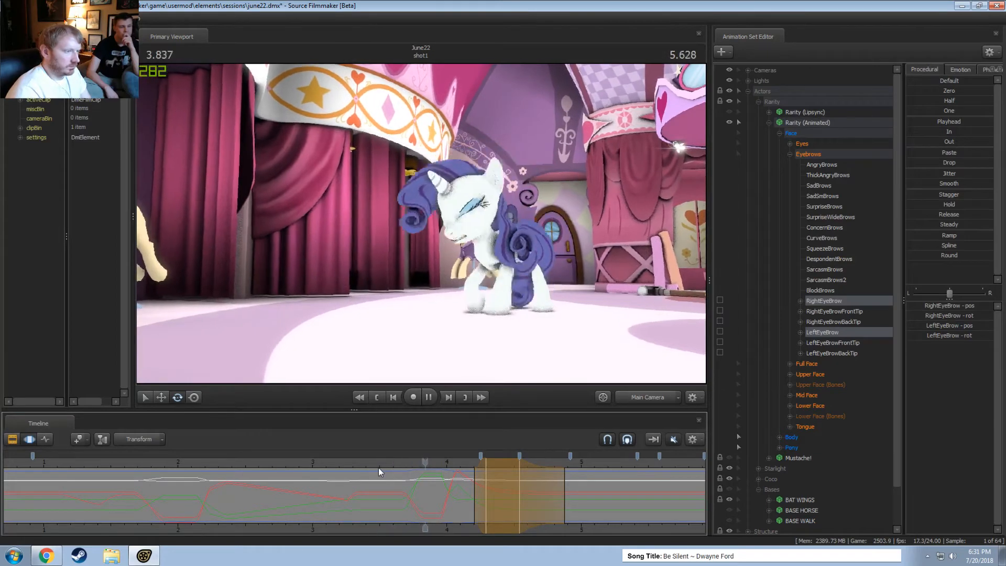
key("space")
Select about 3.9 to 4.2 s around the playhead at 4.041 and increase SurpriseBrows
key("shift")
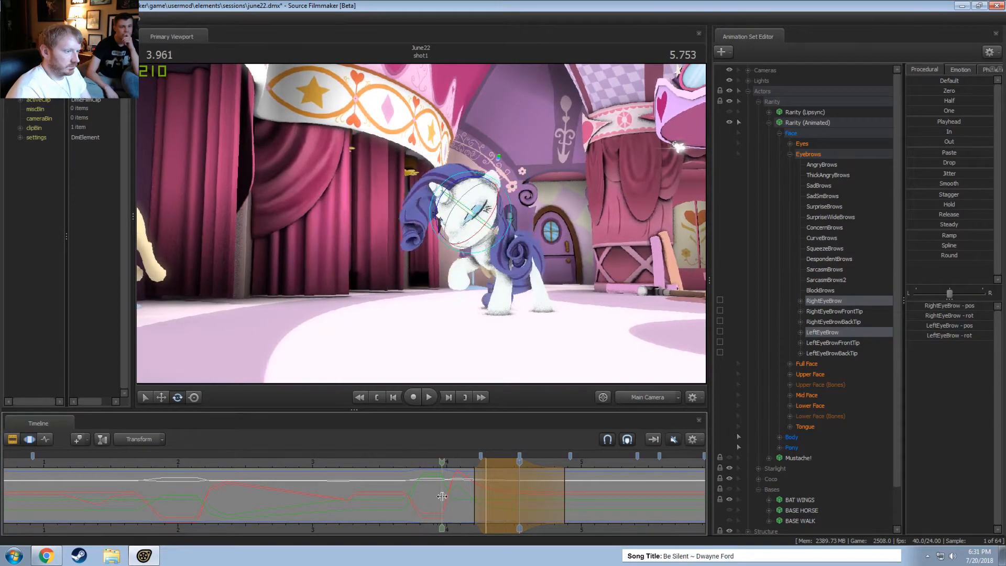
left_click(452, 494)
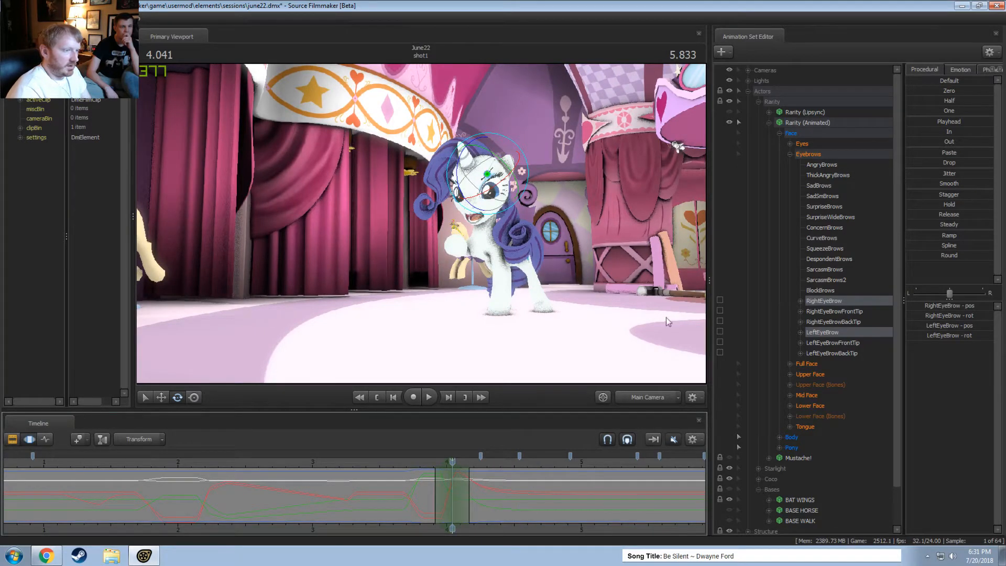
left_click(824, 206)
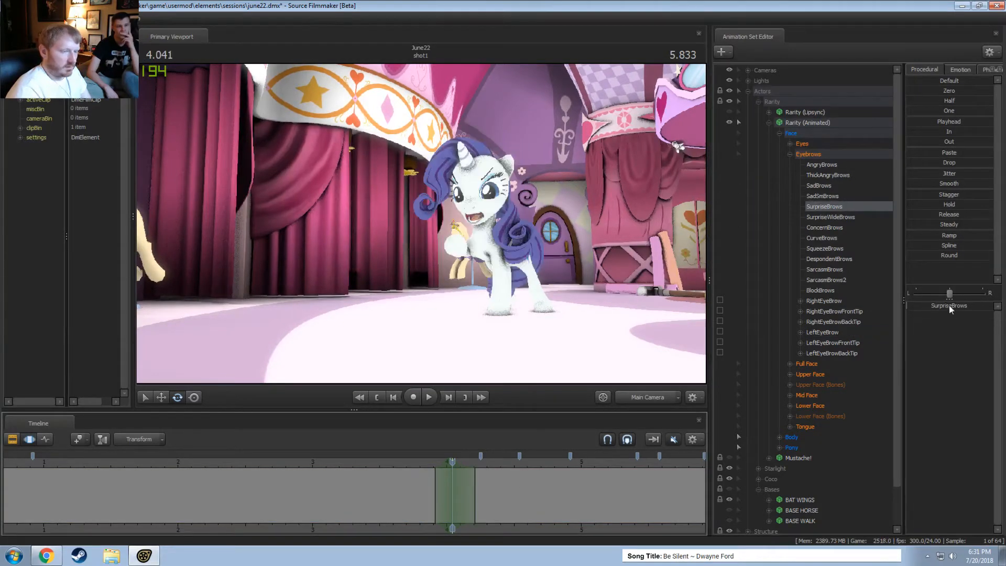
left_click_drag(948, 304, 974, 304)
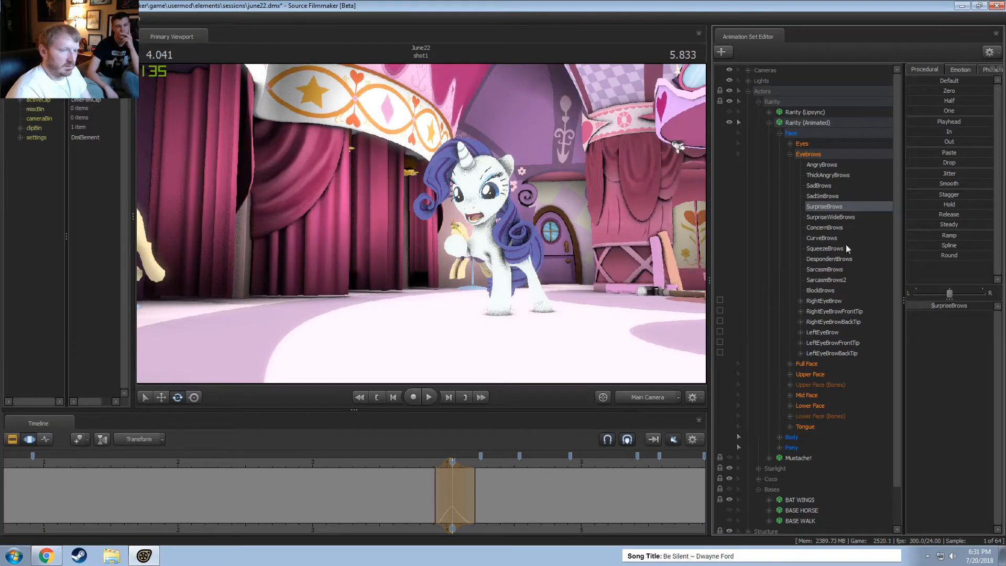
In the work camera, adjust the shape of RightEyeBrow and LeftEyeBrow above the eyes at 4.041
left_click(836, 302)
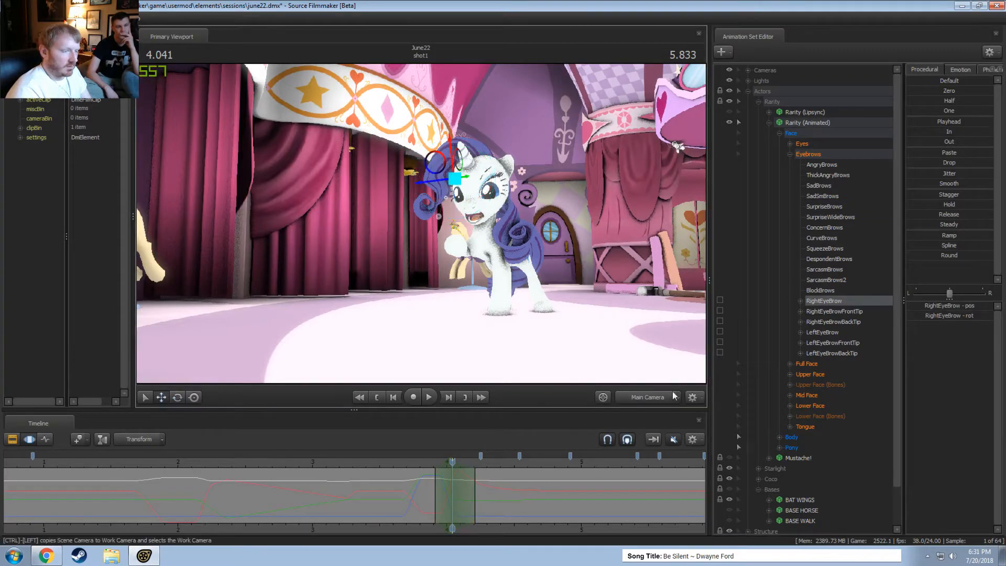
key("w")
left_click_drag(579, 306, 492, 254)
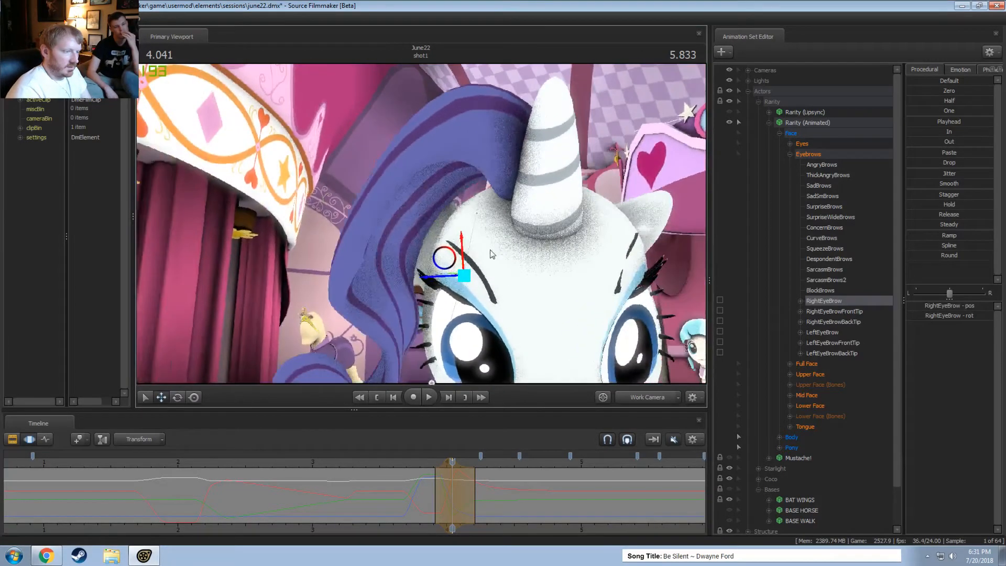
key("e")
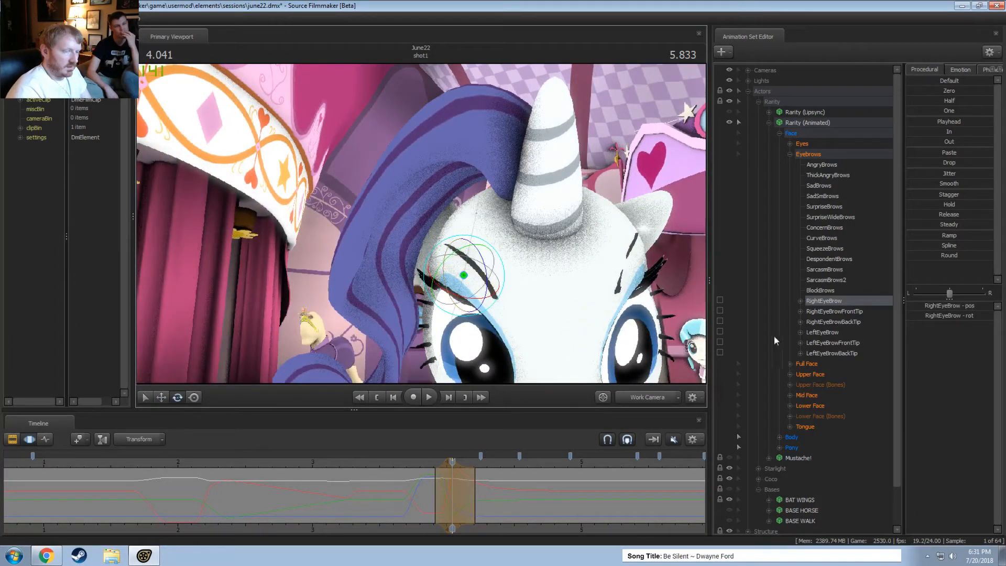
left_click(822, 331)
left_click_drag(523, 262, 478, 303)
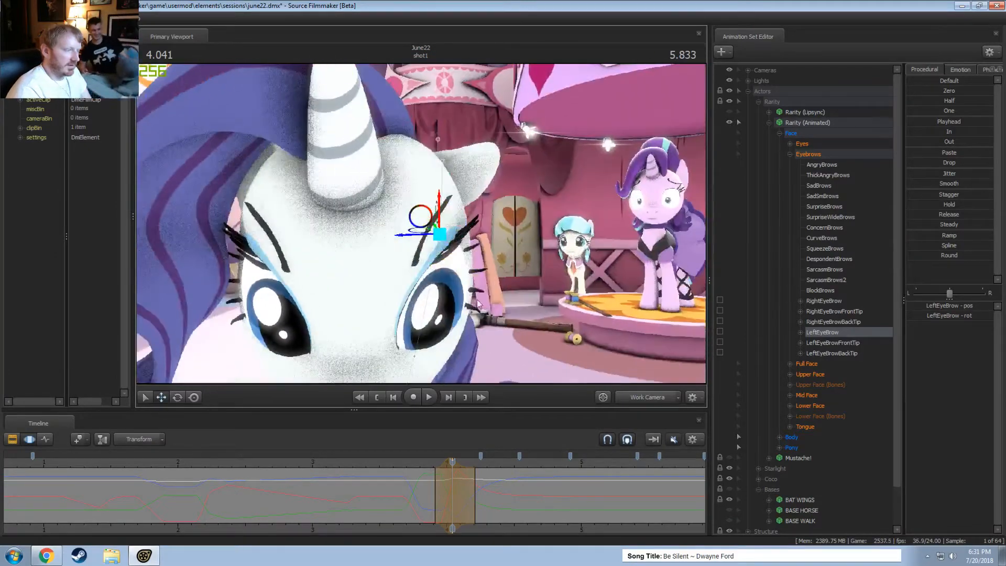
Replay the adjusted eyebrows through the main camera and return the playhead to about 3.6 s
left_click(632, 397)
key("space")
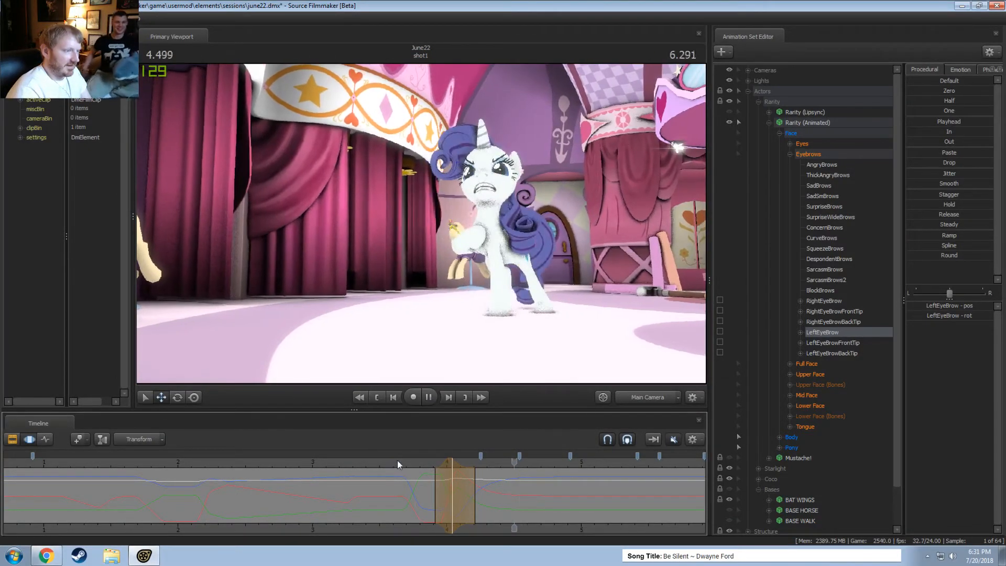
key("space")
left_click(397, 462)
Select about 4.25 to 5.25 s and adjust LeftEyeBrow and RightEyeBrow in the work camera at 4.833
key("shift")
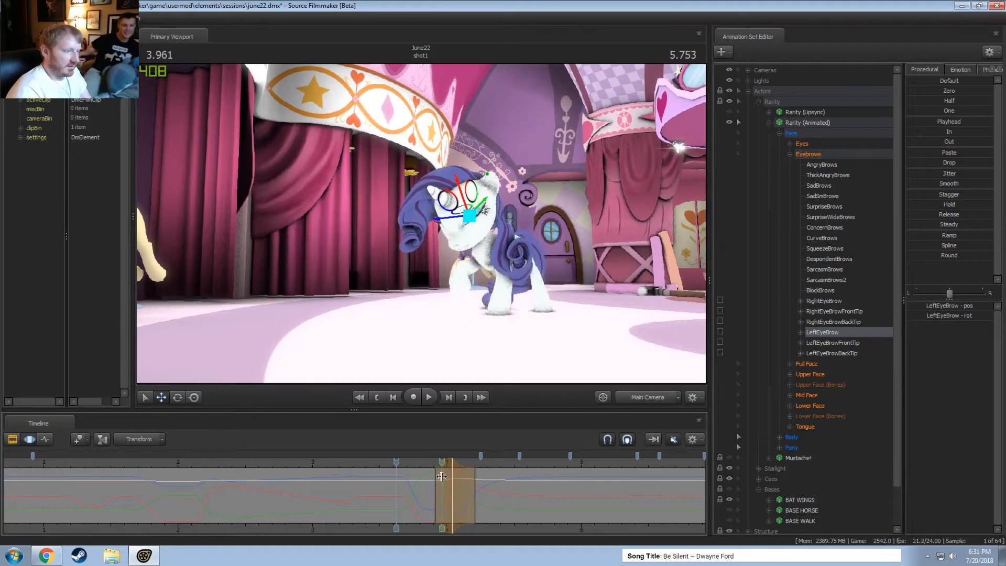
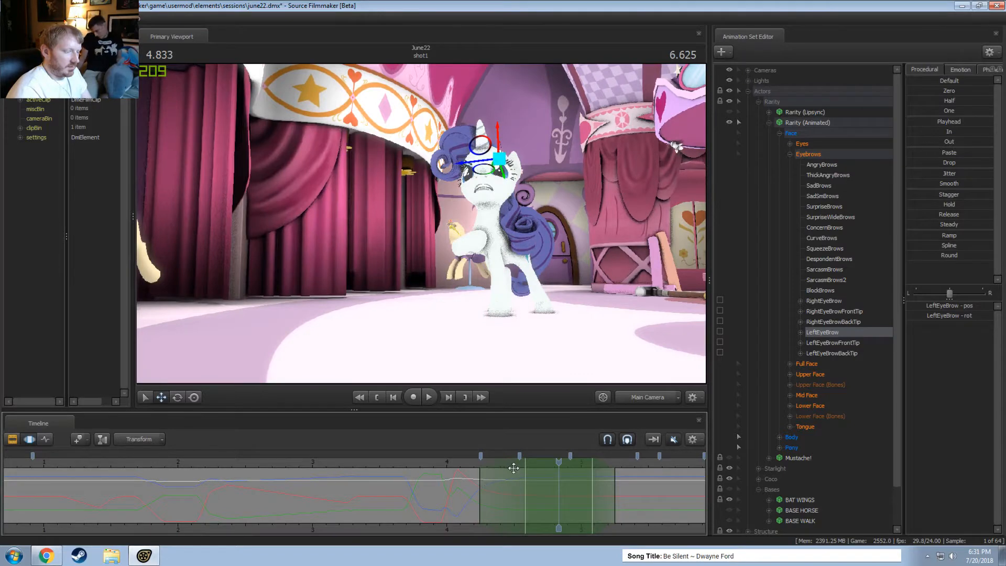
left_click(647, 396)
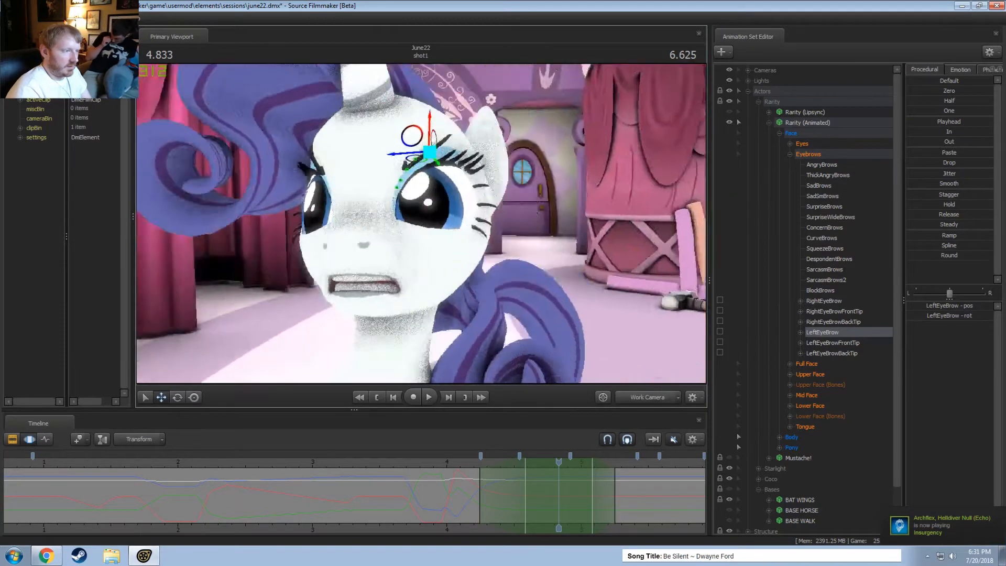
left_click_drag(414, 214, 362, 215, "alt")
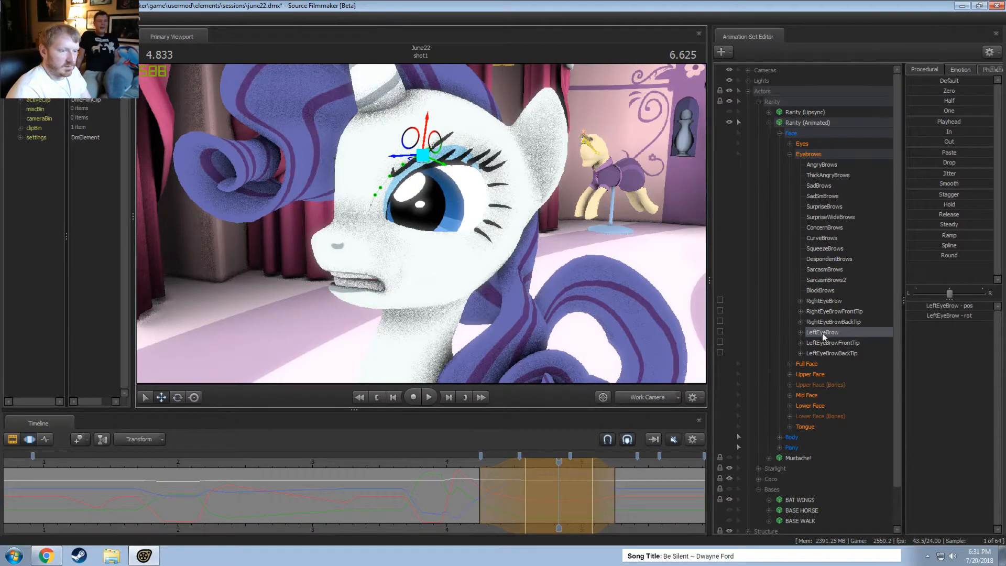
left_click(815, 301)
left_click_drag(423, 226, 524, 226, "alt")
key("e")
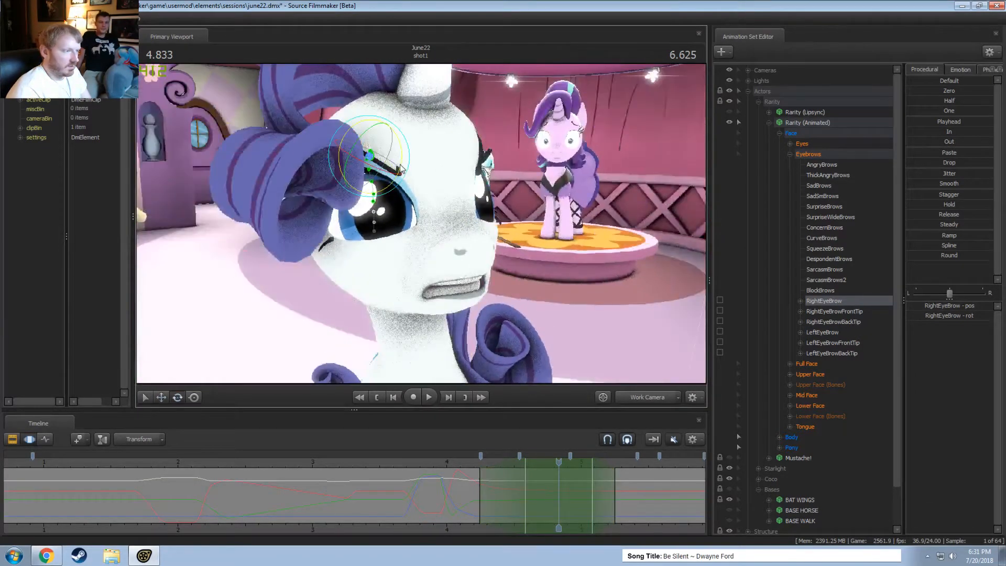
key("w")
left_click_drag(401, 168, 410, 189, "alt")
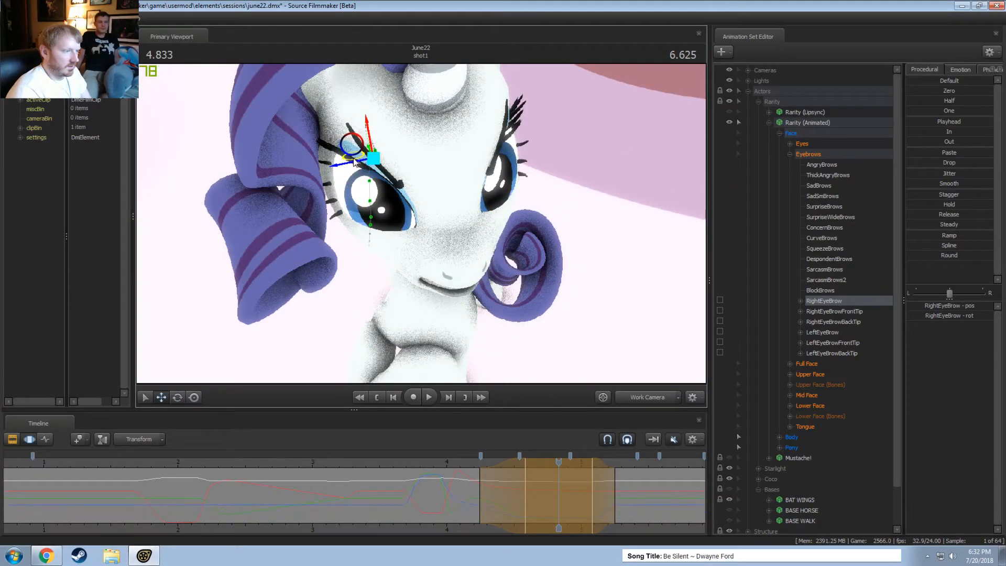
left_click_drag(421, 223, 351, 216, "alt")
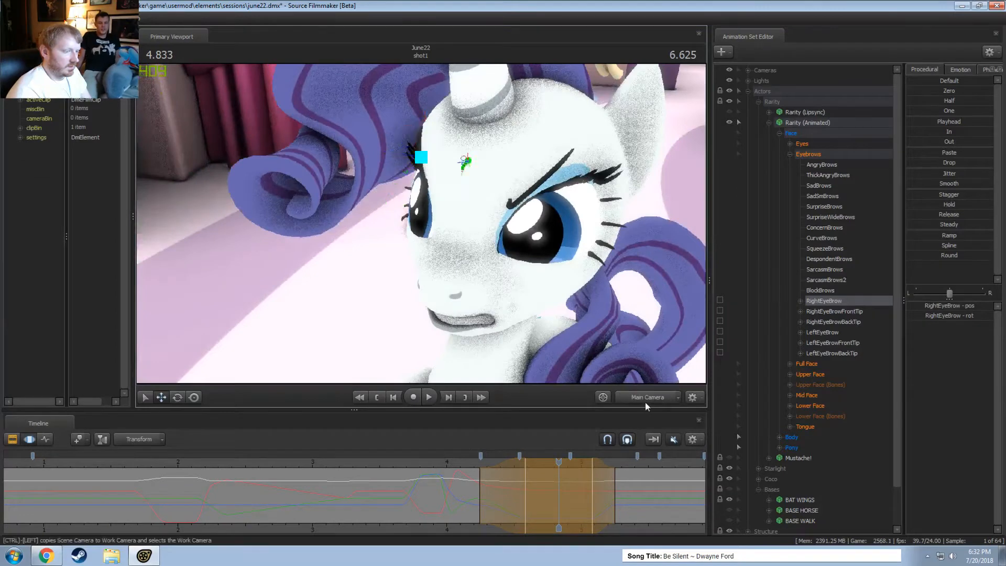
Replay the eyebrow motion from about 3.9 s through the main camera
left_click(645, 401)
mouse_move(455, 459)
left_mouse_down()
mouse_move(437, 459)
mouse_move(471, 460)
mouse_move(446, 461)
left_mouse_up()
key("space")
key("space")
left_click(436, 463)
key("space")
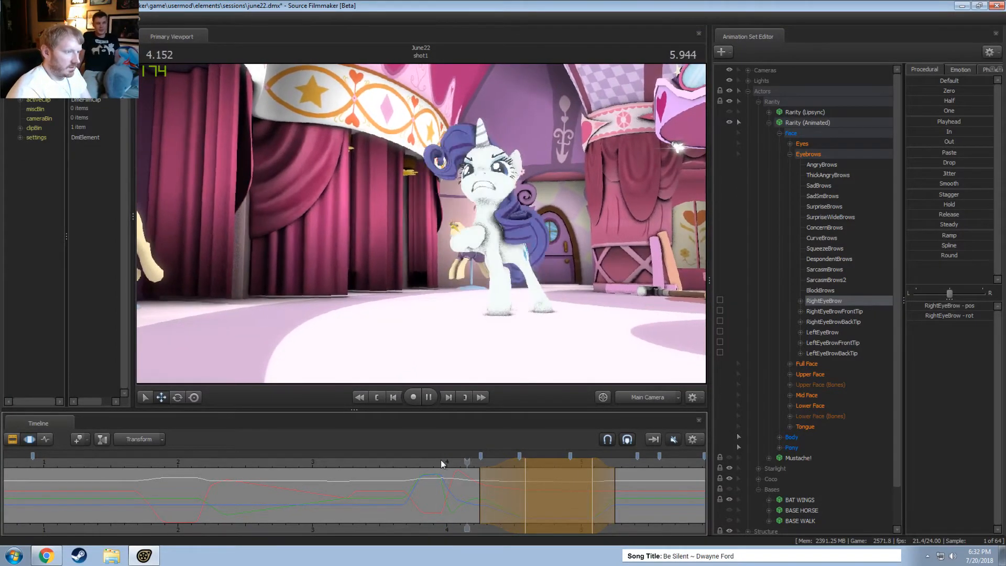
key("space")
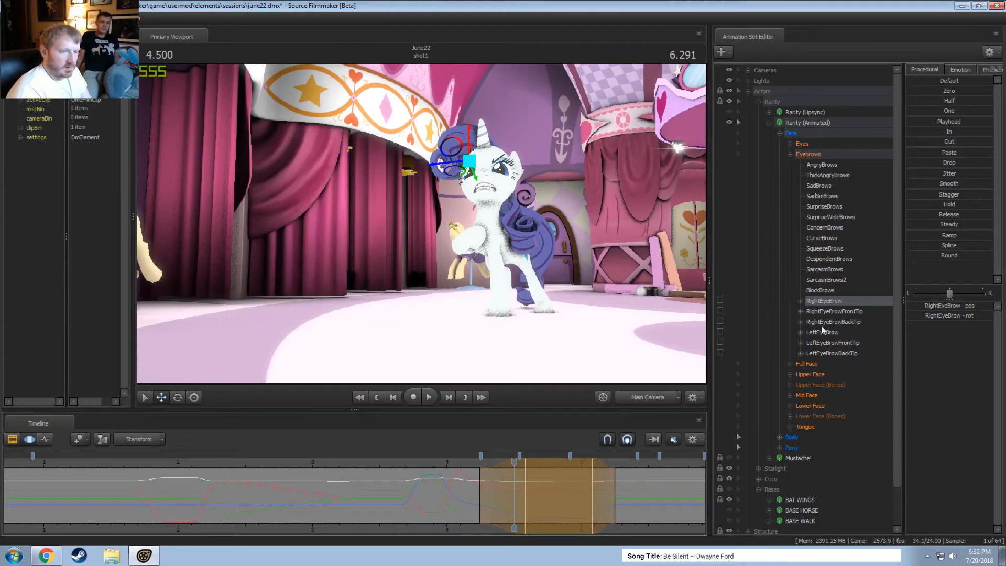
Undo the last right eyebrow adjustment and replay the blink from several points before 4 s
key("ctrl+z")
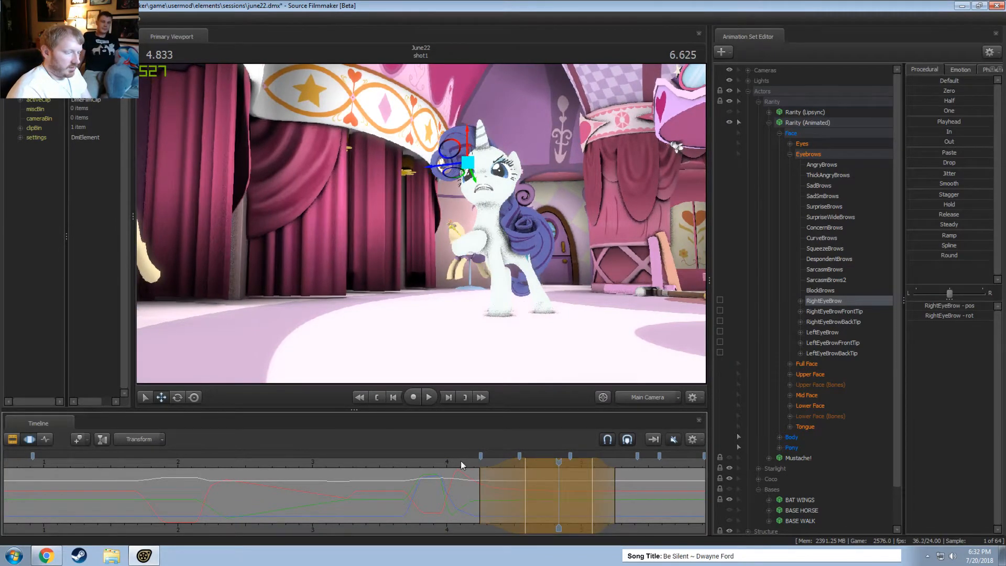
left_click(439, 460)
key("space")
key("space")
left_click(419, 463)
key("space")
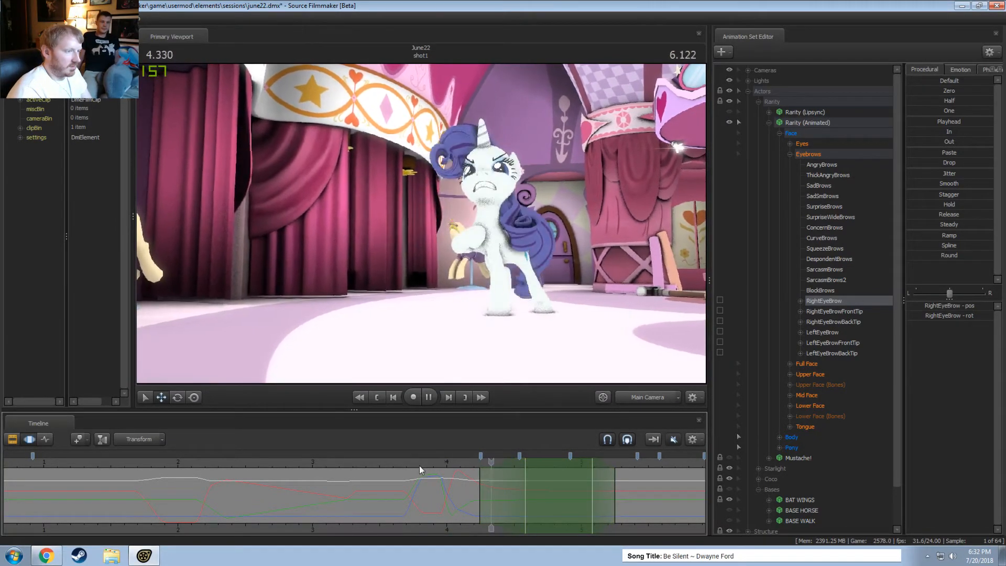
key("space")
left_click(402, 464)
key("space")
key("space")
Select both eyebrows over about 4.2 to 4.8 s, apply the Round procedural preset, and replay the motion
key("shift")
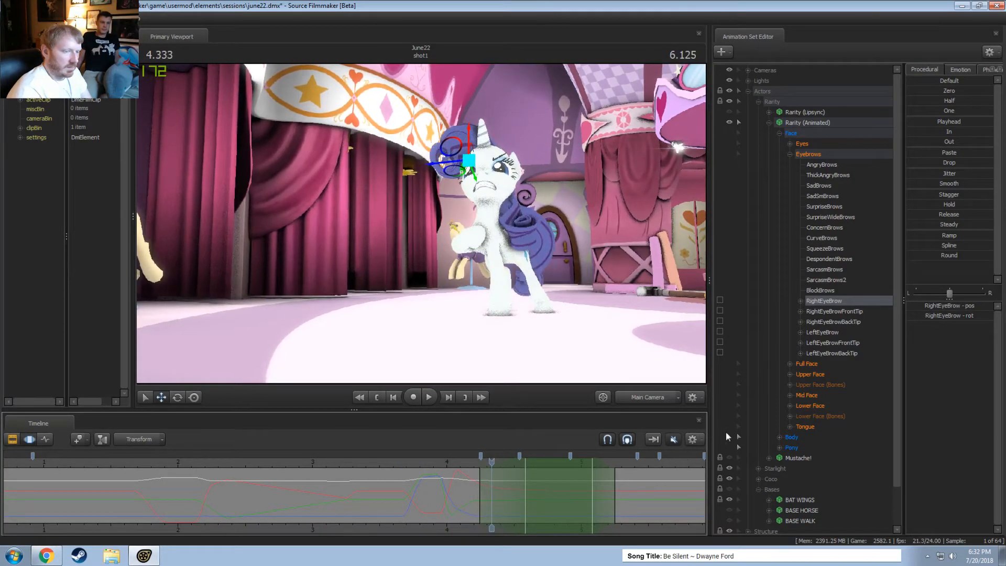
key("shift")
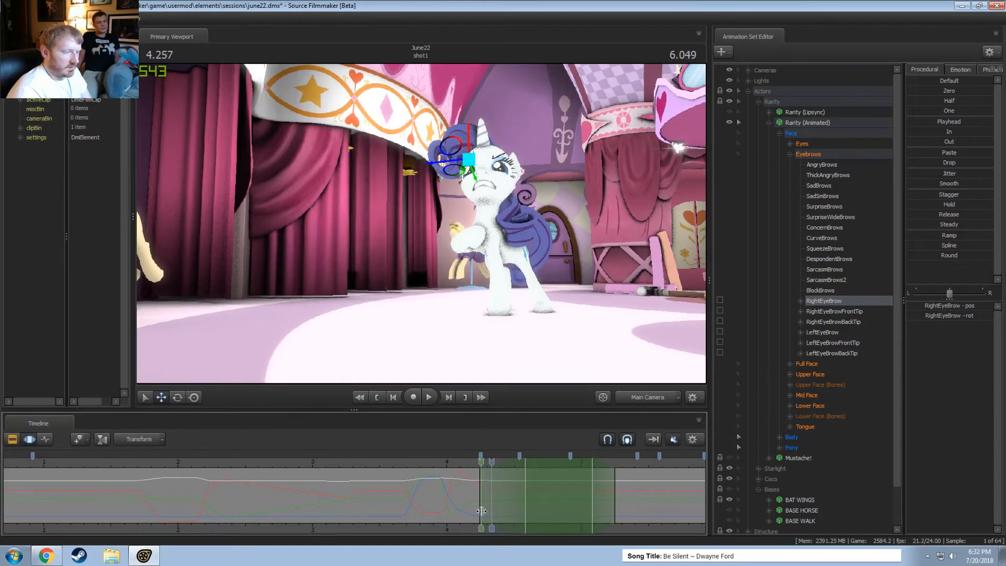
left_click(823, 332, "ctrl")
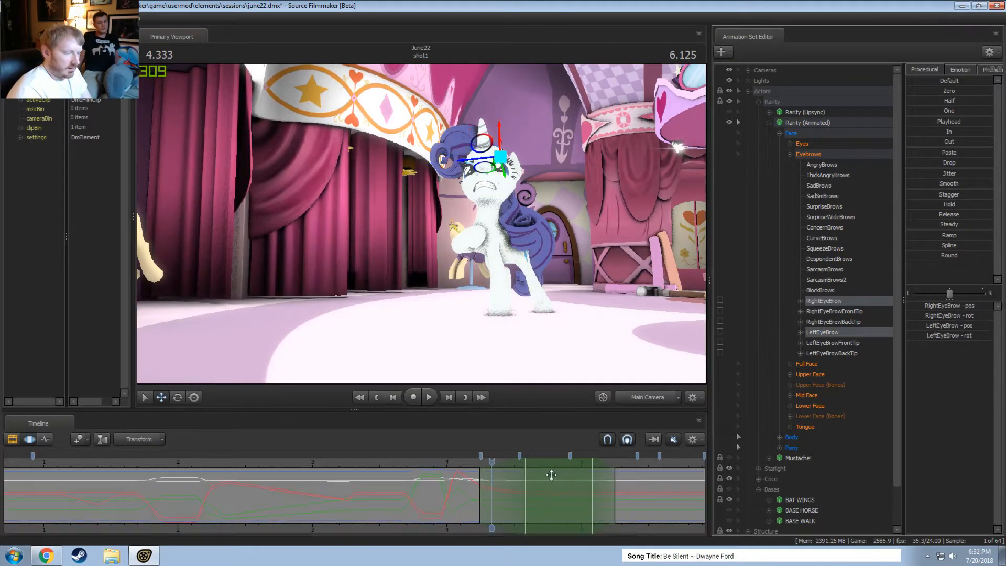
left_click_drag(536, 487, 481, 500, "shift")
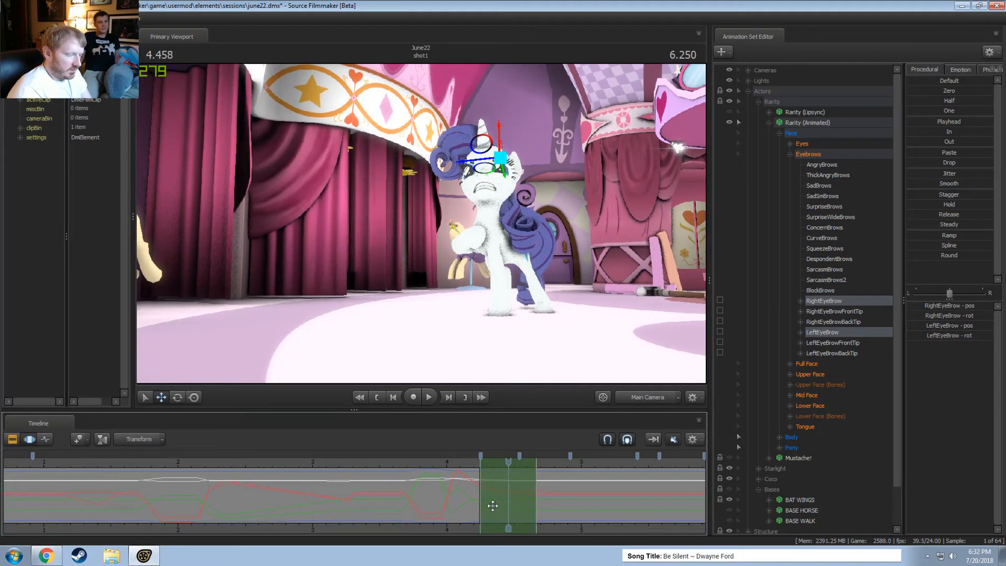
scroll(488, 506, "up", 4)
mouse_move(530, 502)
left_mouse_down()
mouse_move(516, 501)
mouse_move(537, 485)
mouse_move(488, 499)
mouse_move(541, 503)
left_mouse_up()
left_click_drag(936, 255, 959, 255)
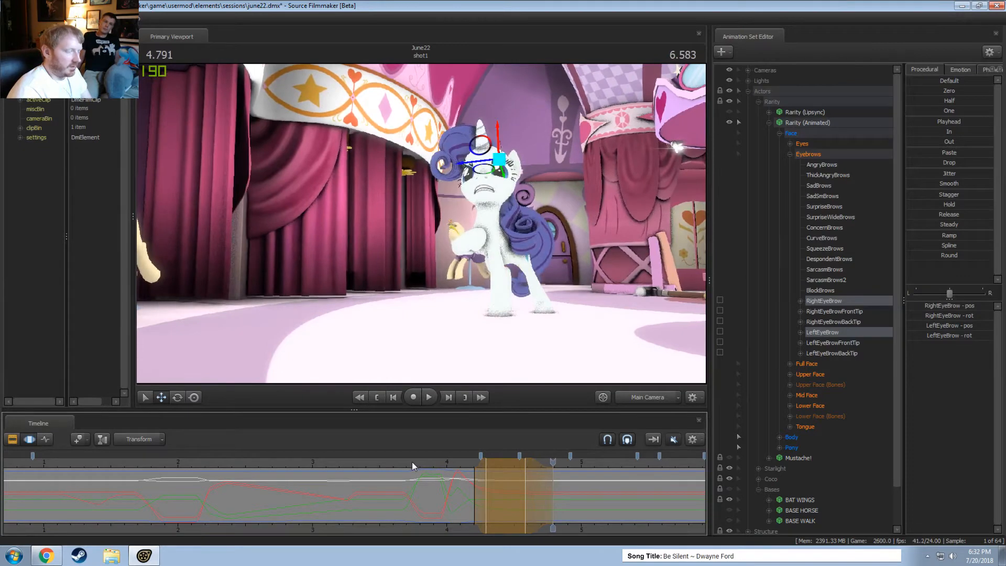
key("space")
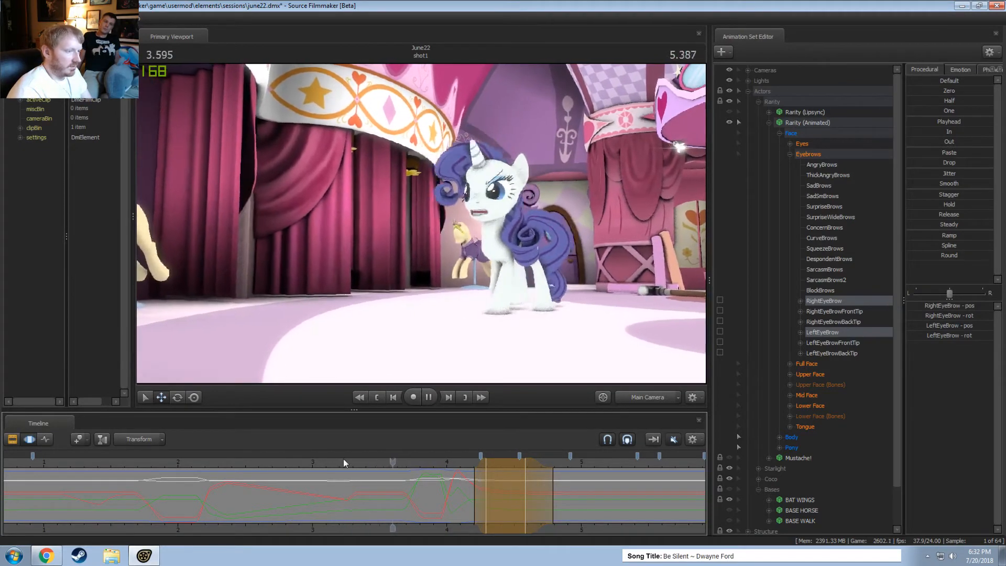
key("space")
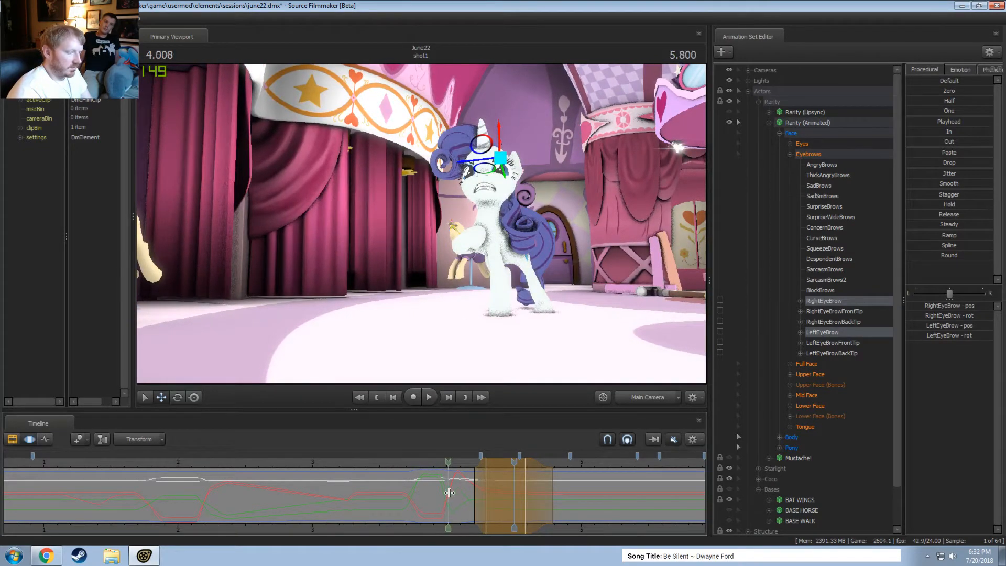
Select Rarity's Upper Face controls, choose about 4.04 to 4.5 s centred near 4.2 s, and raise the Wide slider
left_click_drag(450, 492, 480, 490)
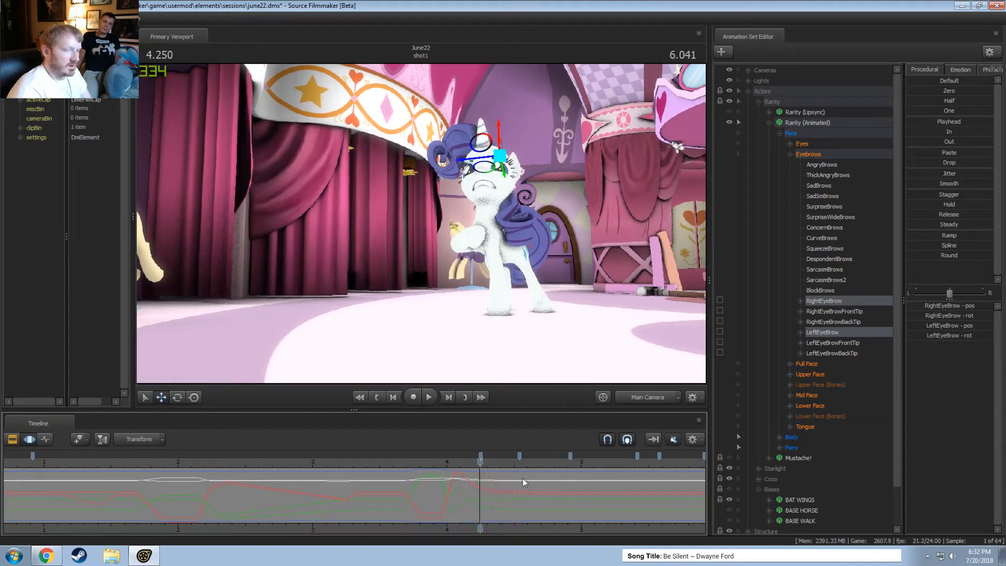
left_click(790, 154)
left_click(808, 175)
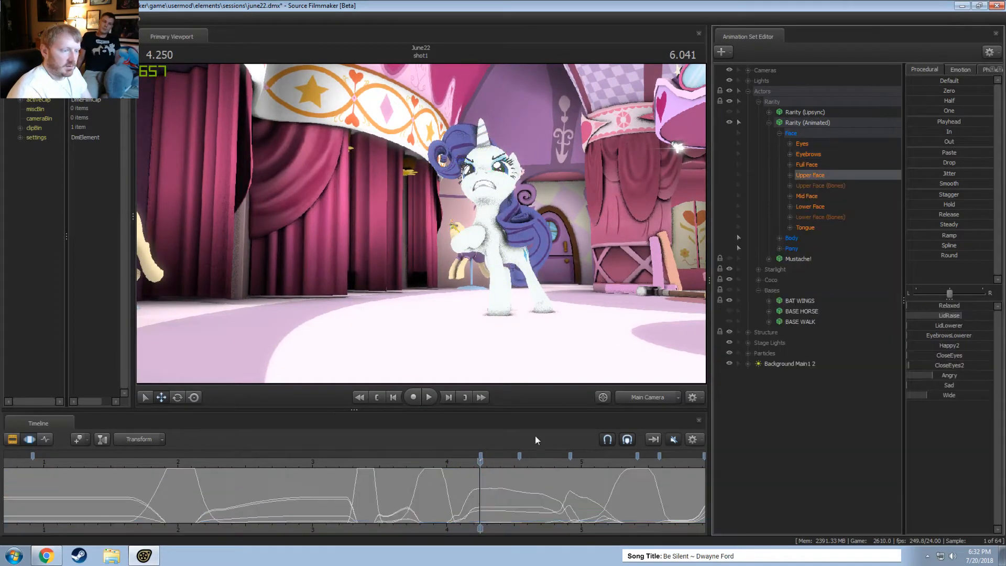
scroll(451, 502, "up", 2)
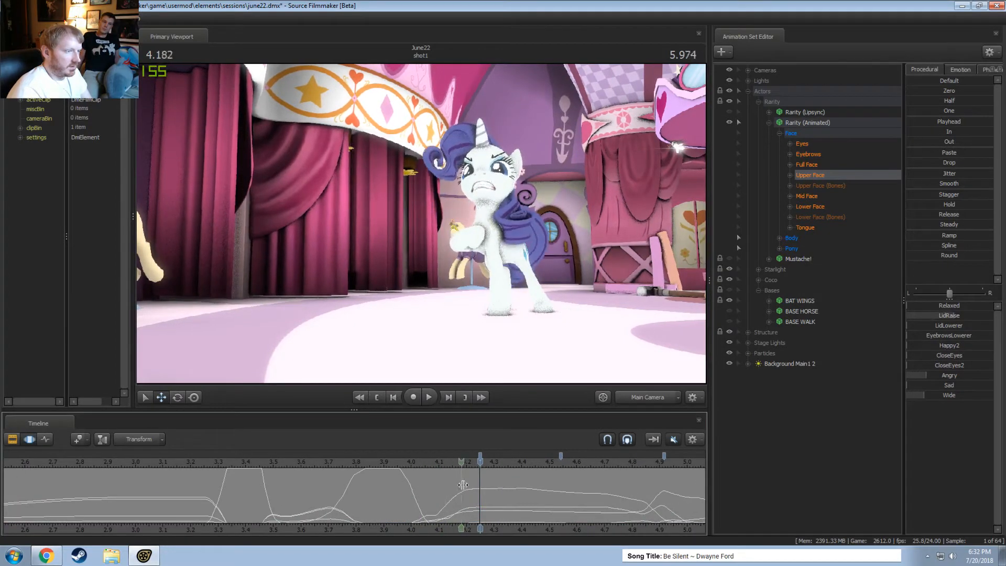
scroll(458, 484, "up", 5, "ctrl")
scroll(453, 484, "down", 1, "ctrl")
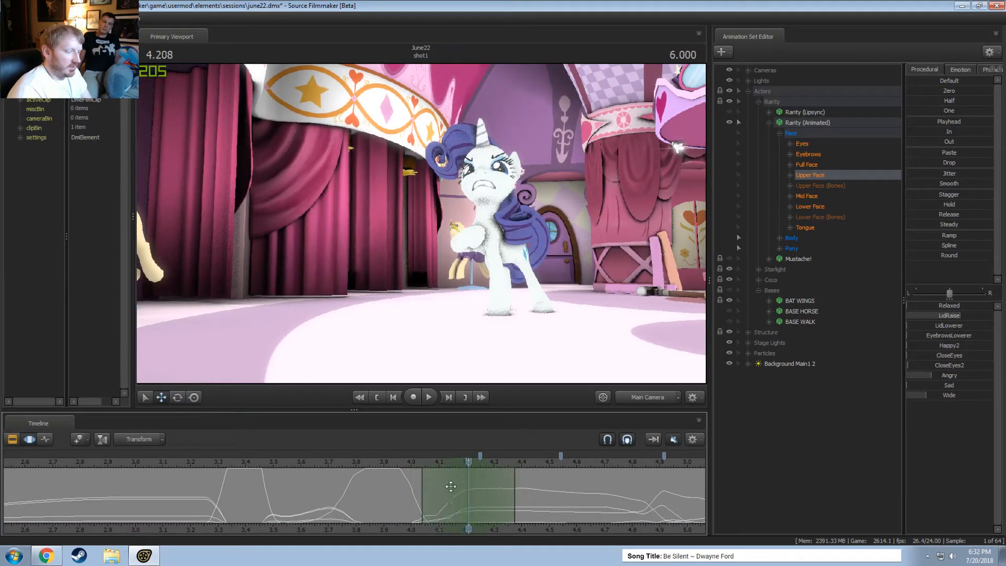
left_click_drag(516, 494, 548, 498)
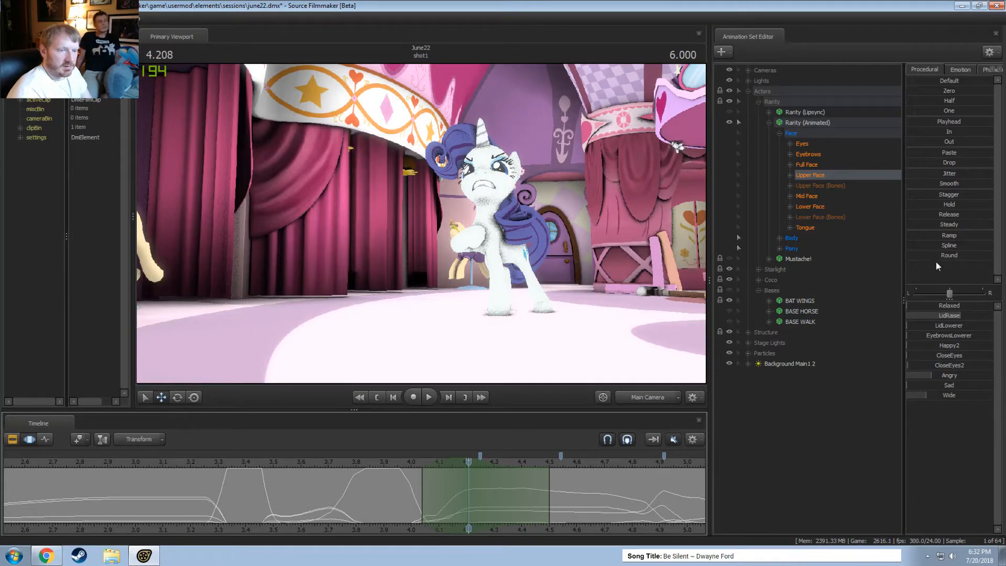
left_click_drag(938, 394, 941, 394)
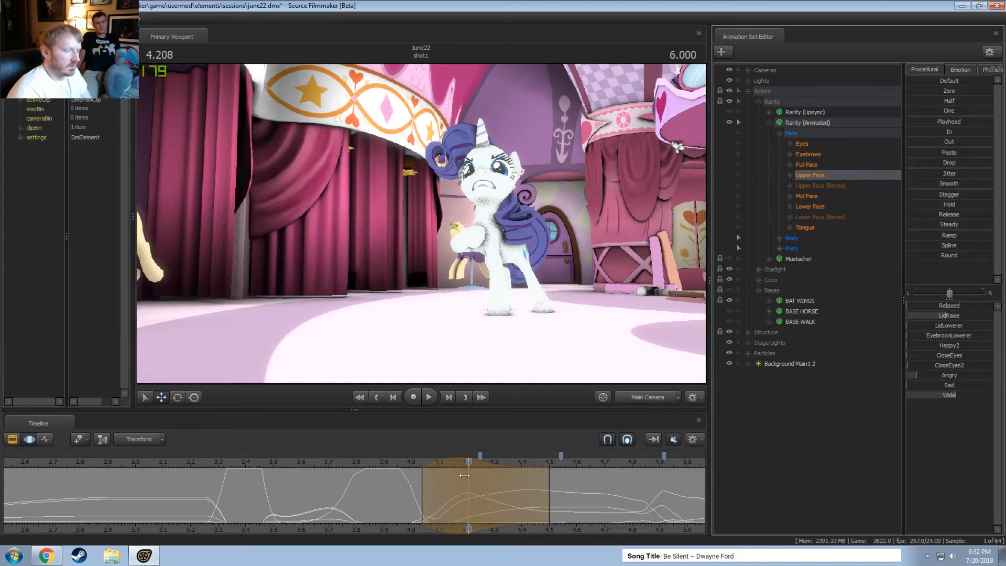
Replay the widened eyes, then tighten the Wide adjustment to peak near 4.17 s and end near 4.37 s
mouse_move(464, 476)
left_mouse_down()
mouse_move(440, 488)
mouse_move(507, 500)
mouse_move(468, 495)
left_mouse_up()
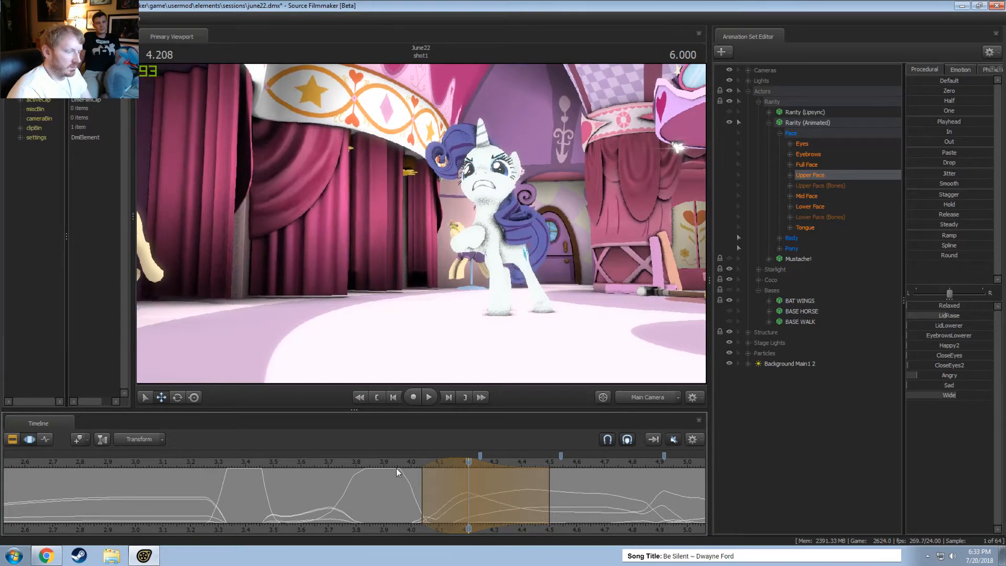
key("space")
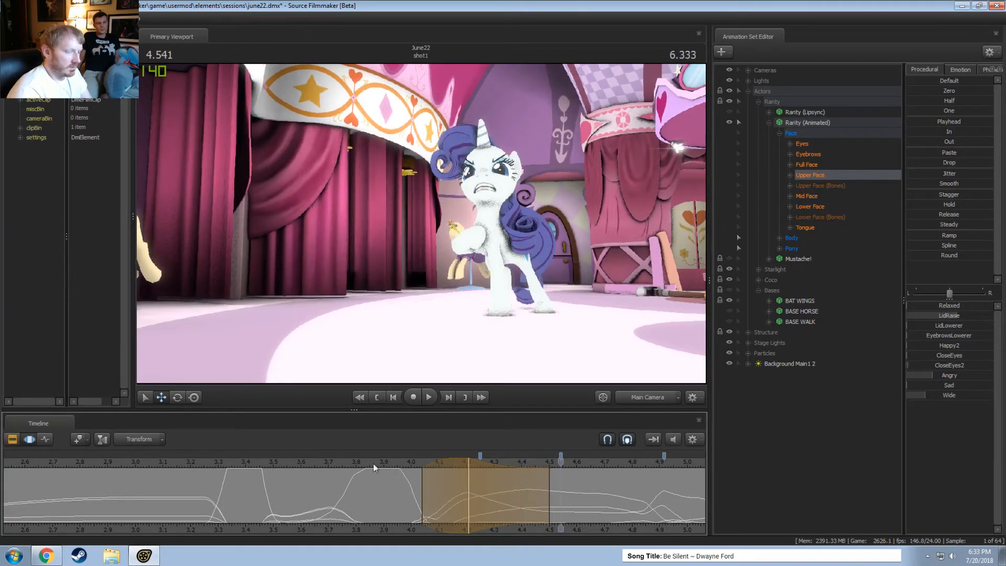
key("shift+space")
key("shift+space")
key("shift+space")
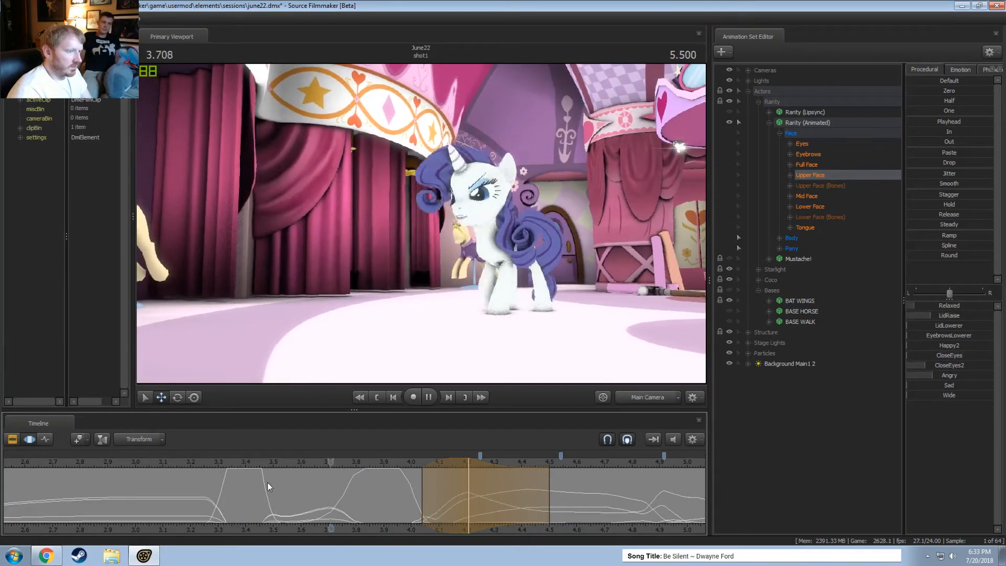
key("shift+space")
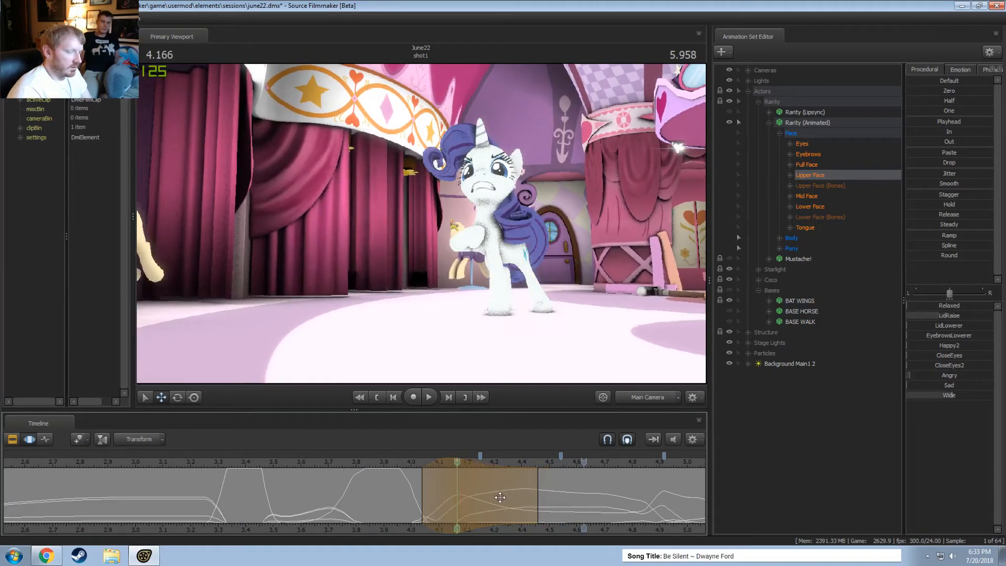
Replay the blink from several points between about 3.7 and 3.9 s to check the eye widening
key("shift+space")
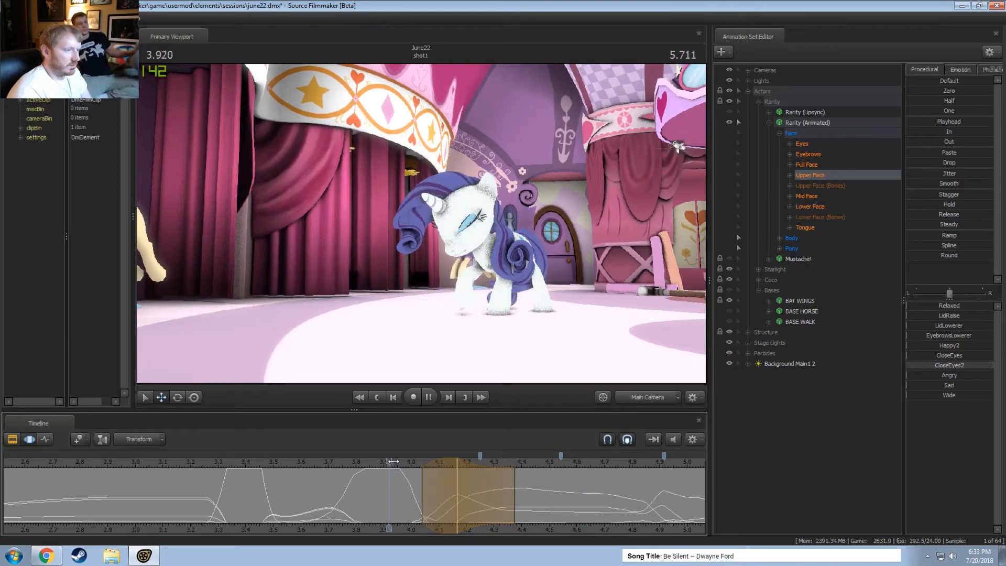
left_click(345, 462)
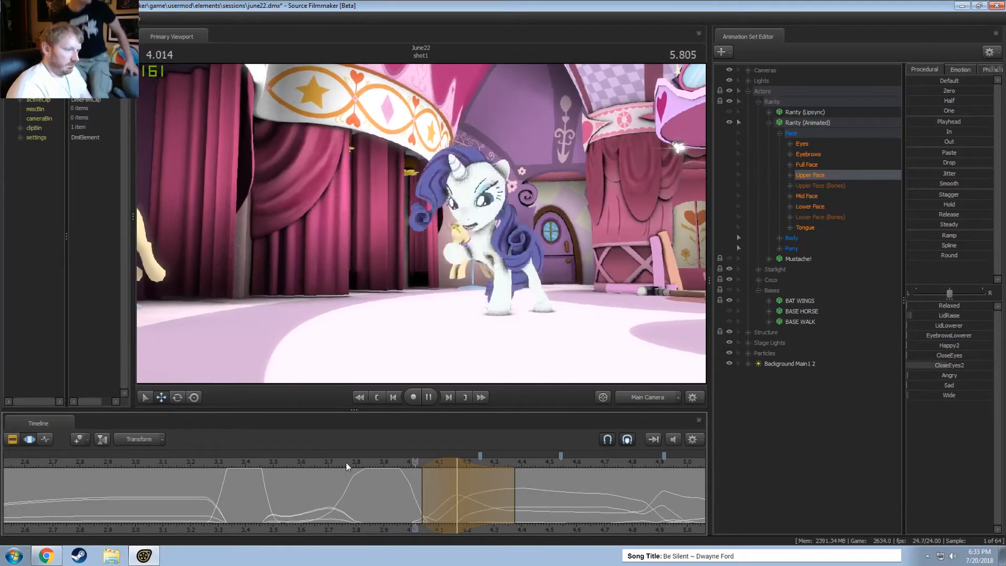
left_click(345, 463)
key("space")
left_click(389, 463)
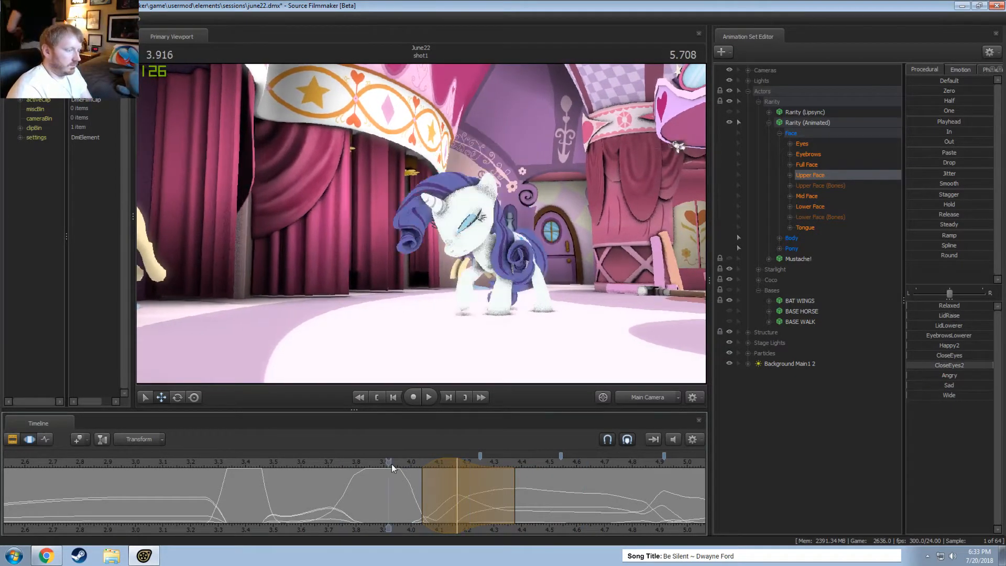
key("space")
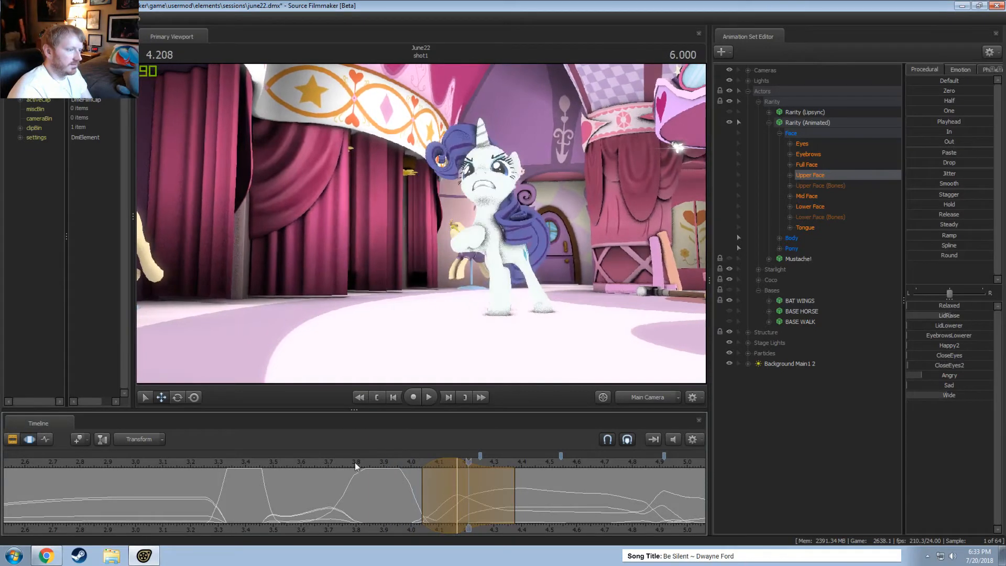
left_click(342, 463)
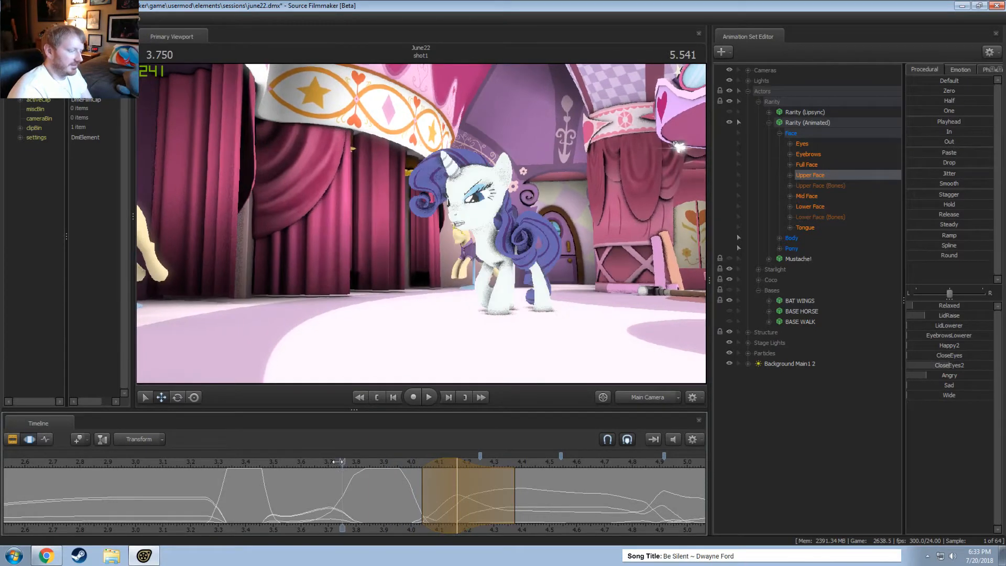
key("space")
left_click(382, 463)
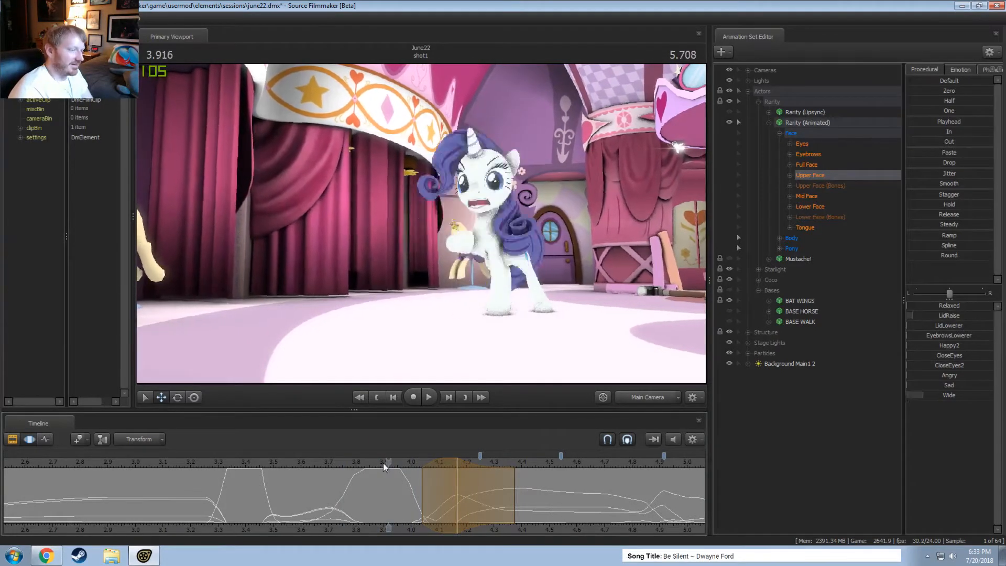
key("space")
left_click_drag(382, 463, 326, 459)
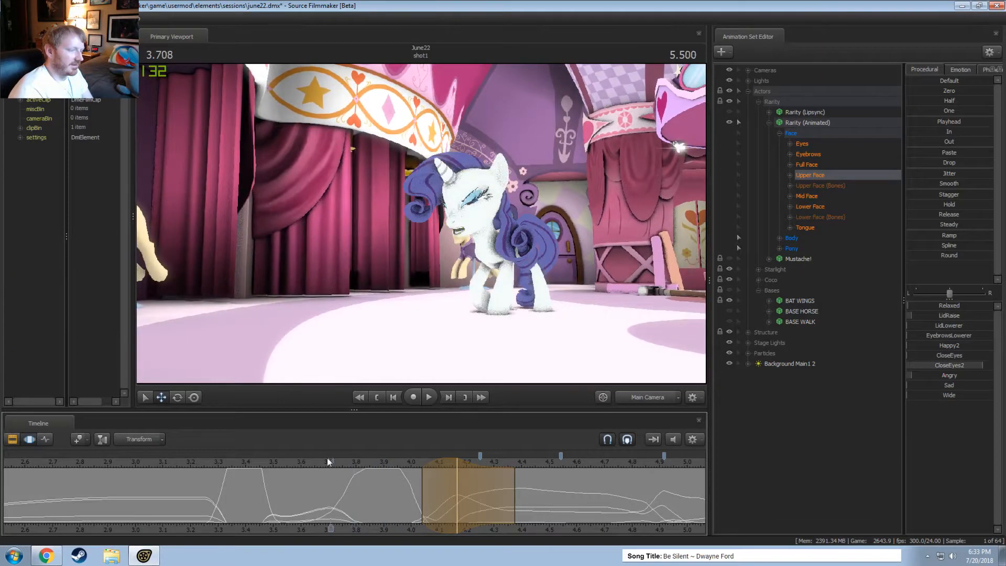
key("space")
key("space")
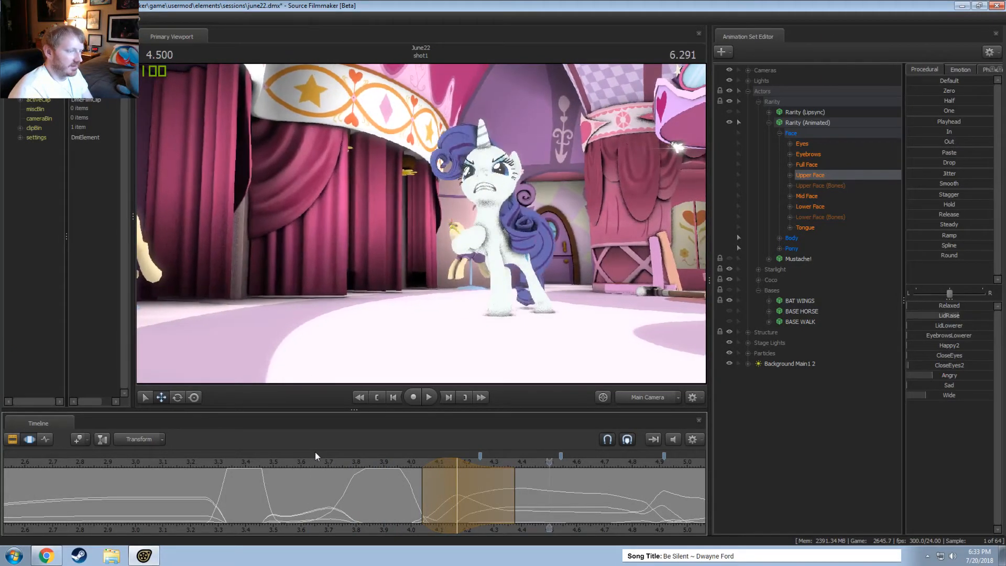
left_click(362, 463)
key("space")
key("space")
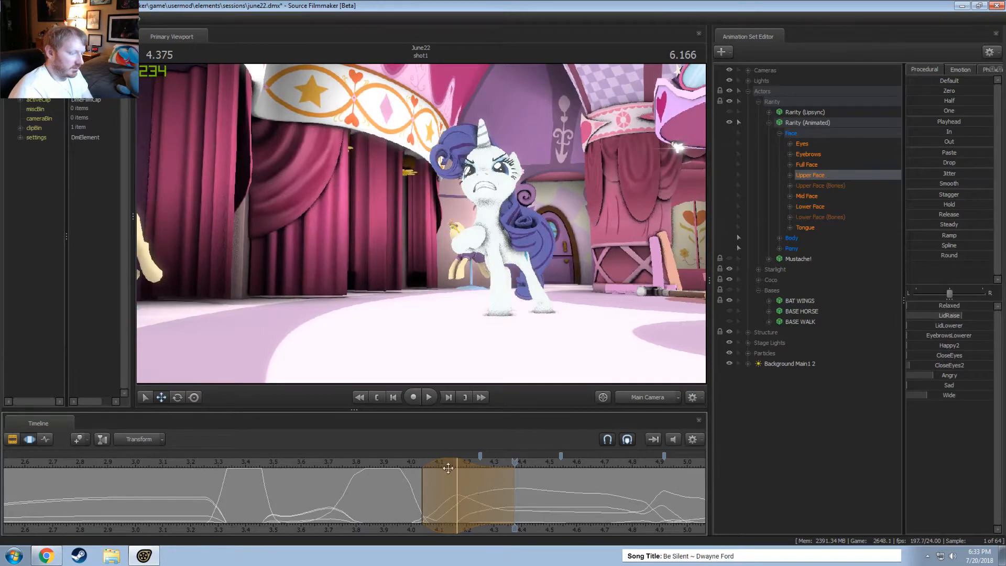
Shift the Wide adjustment earlier to about 4.0 to 4.33 s and replay the blink from before 3.9 s
left_click_drag(448, 468, 438, 463)
left_click(352, 463)
key("space")
key("space")
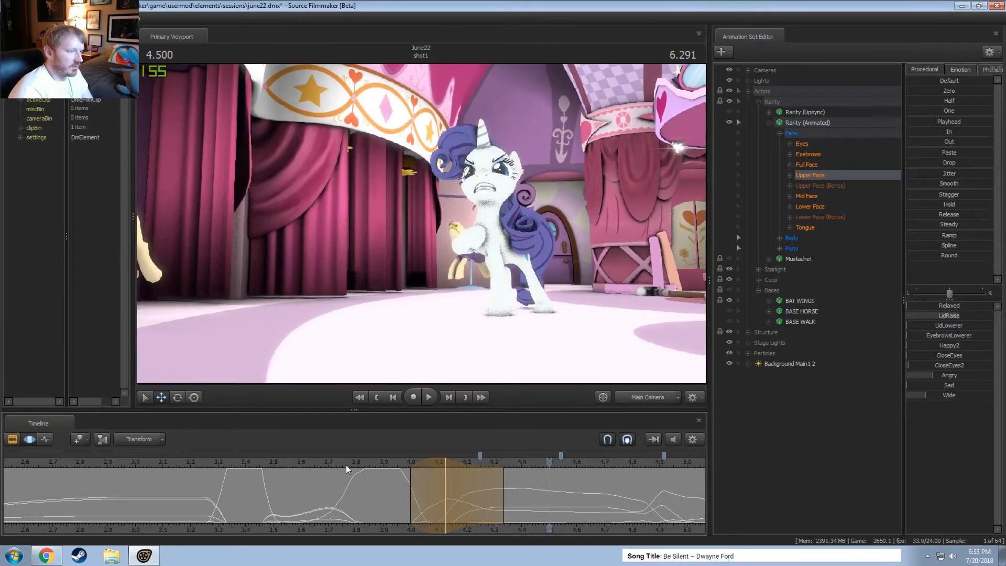
left_click(291, 461)
key("space")
key("space")
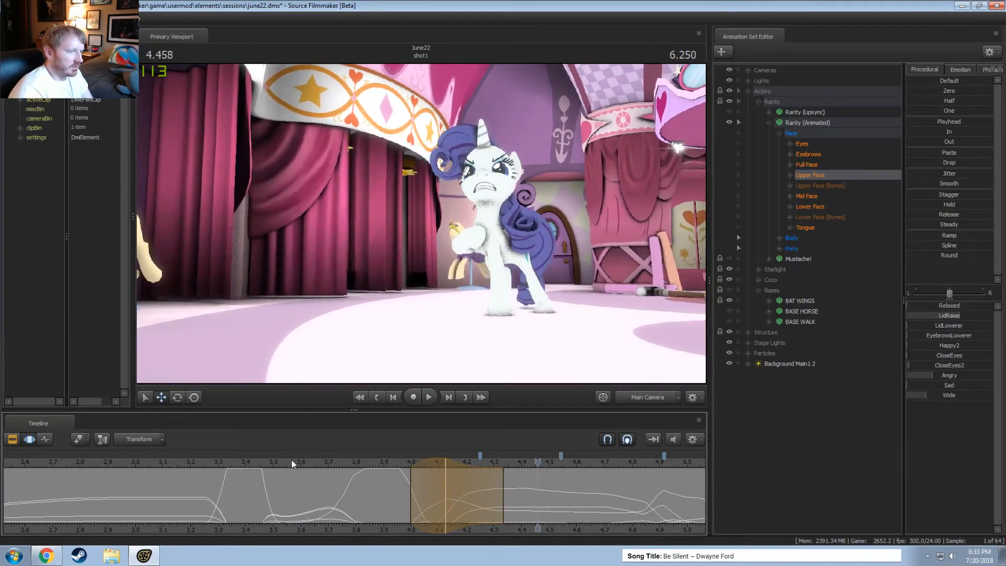
key("space")
left_click(243, 462)
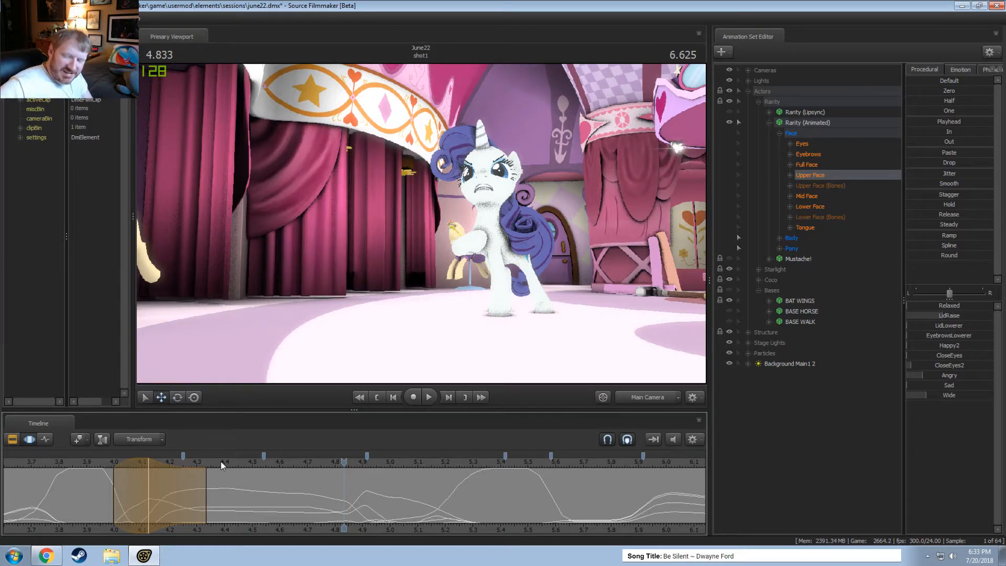
Review the facial motion from about 4.46 s, then replay the blink and angry look from about 3.9 s
left_click(240, 465)
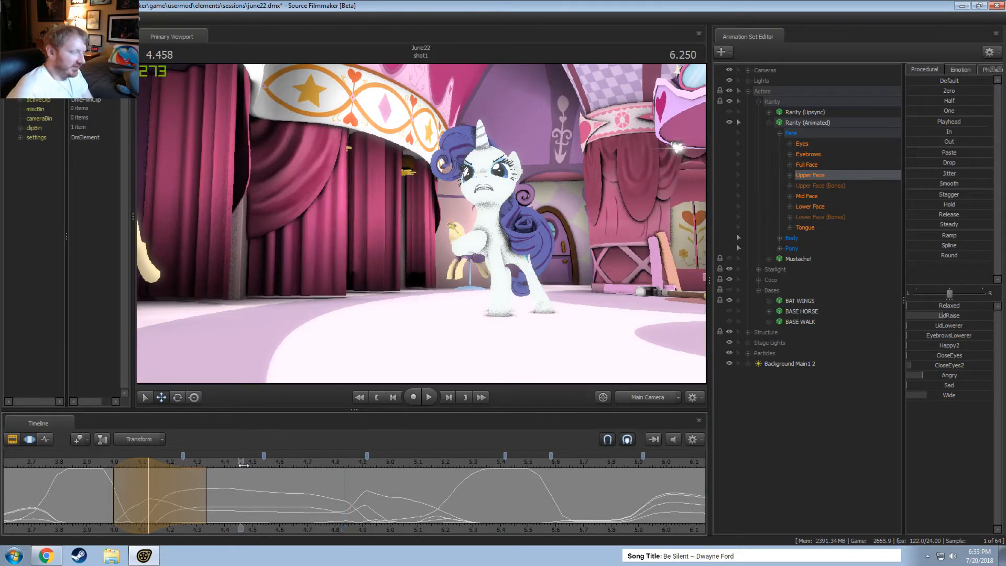
key("space")
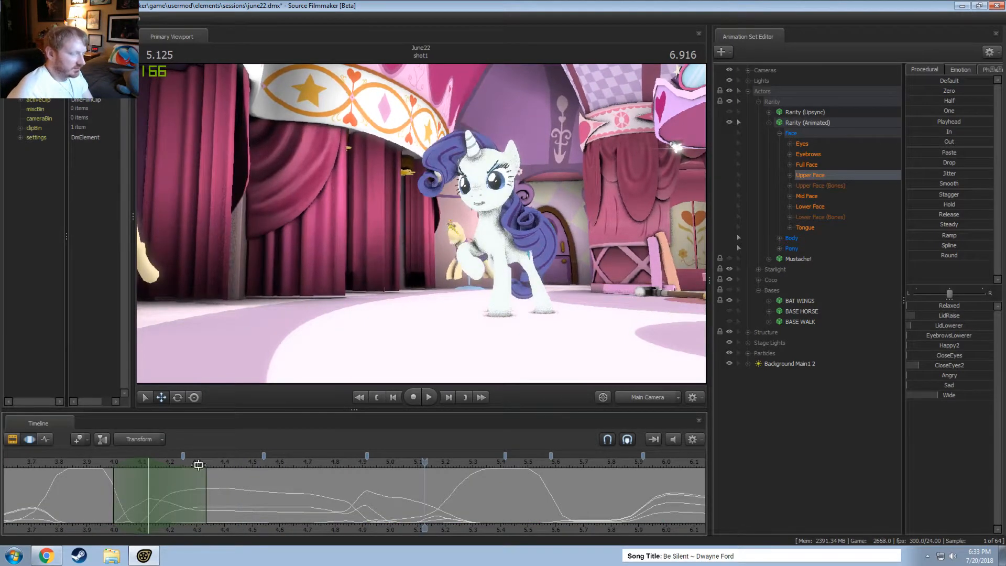
left_click(75, 463)
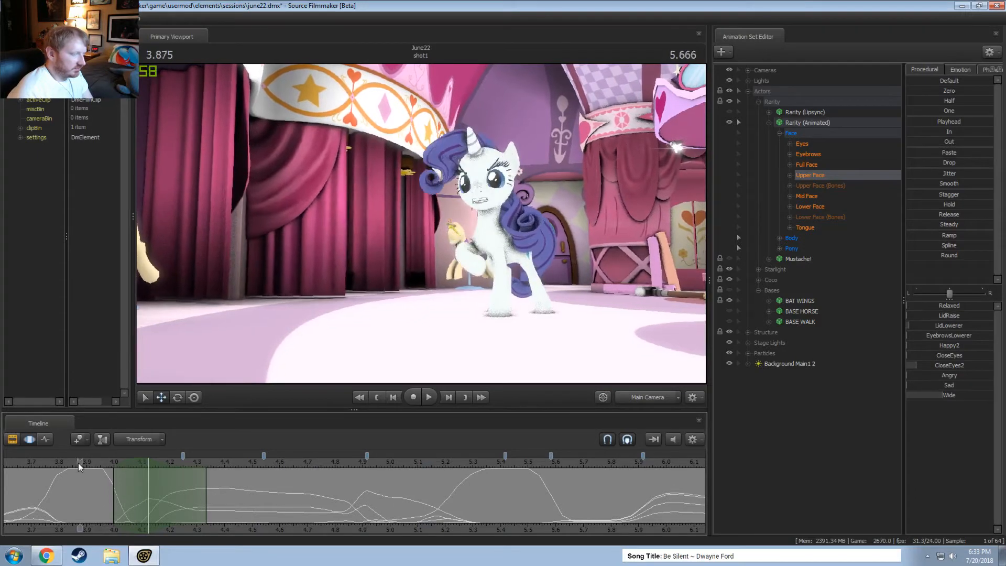
left_click(77, 463)
key("space")
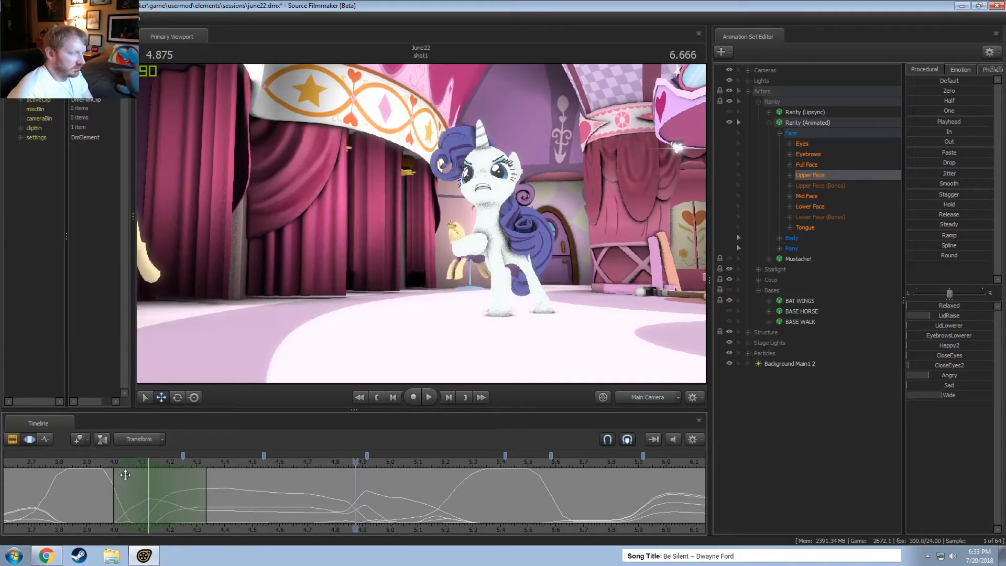
left_click(93, 466)
key("space")
left_click(89, 465)
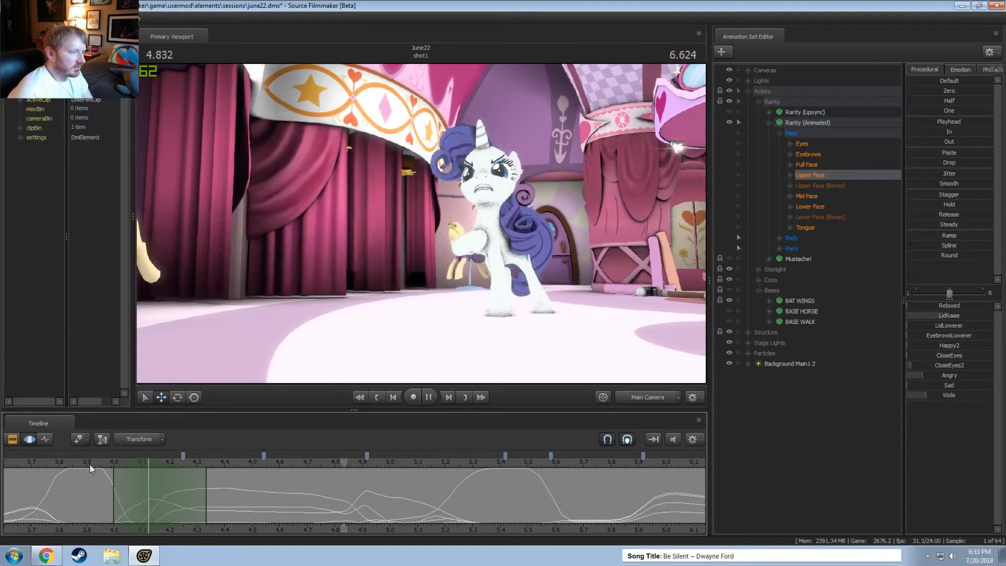
key("space")
key("space")
key("space")
Review a longer stretch of the shot from about 3.2 s, then replay the blink from 3.833 s
scroll(90, 463, "down", 2)
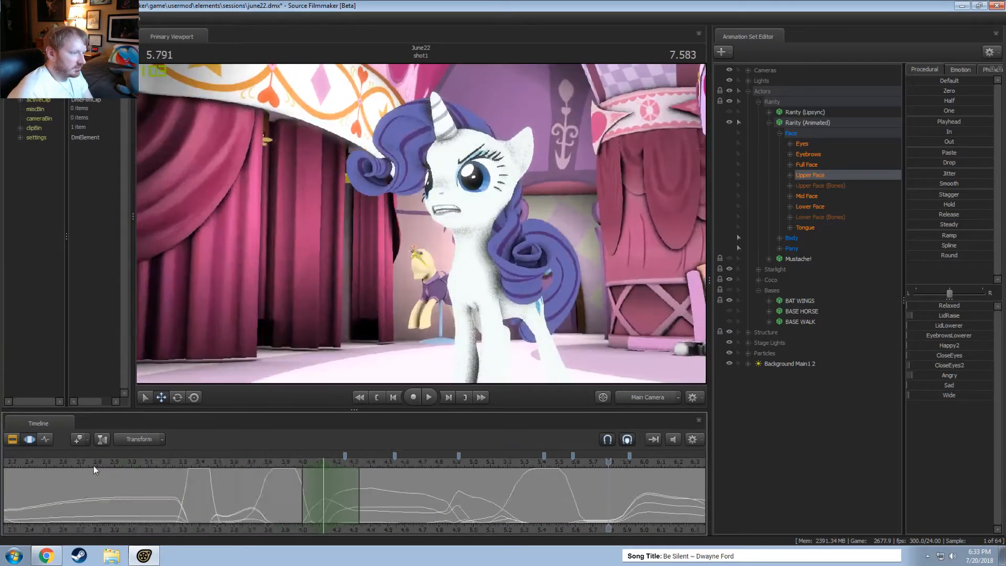
left_click(152, 461)
key("space")
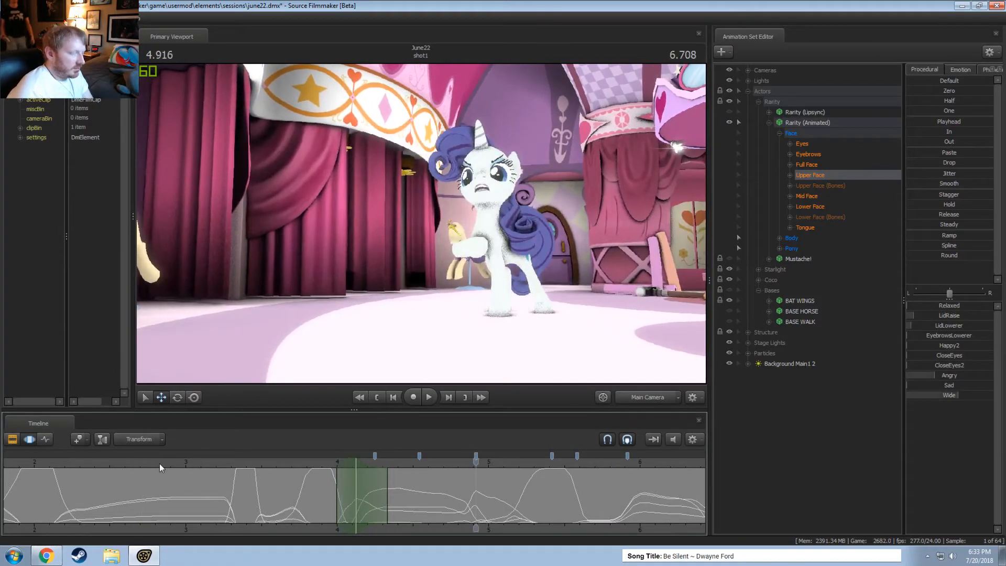
left_click(212, 463)
key("space")
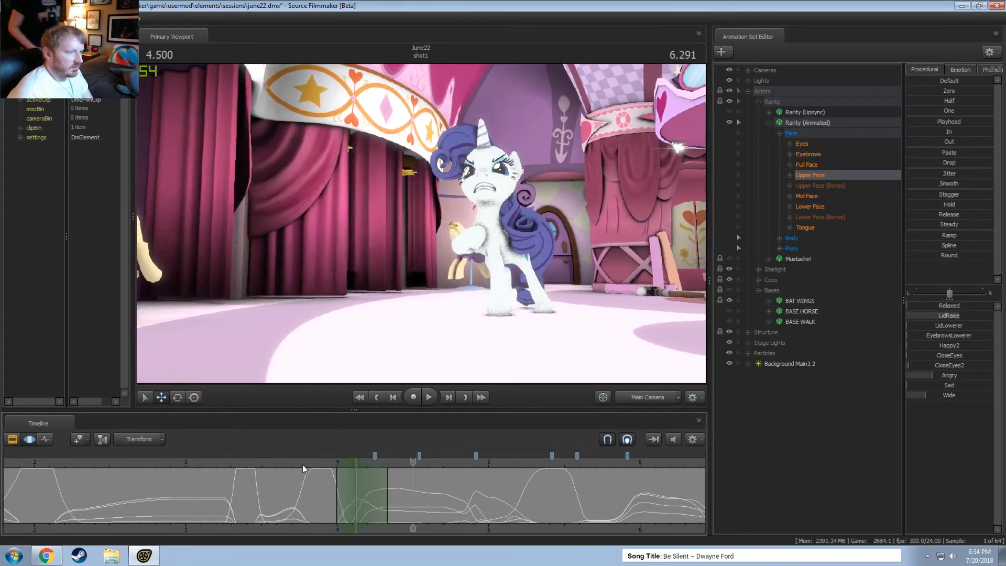
middle_click_drag(408, 528, 329, 514)
left_click(233, 462)
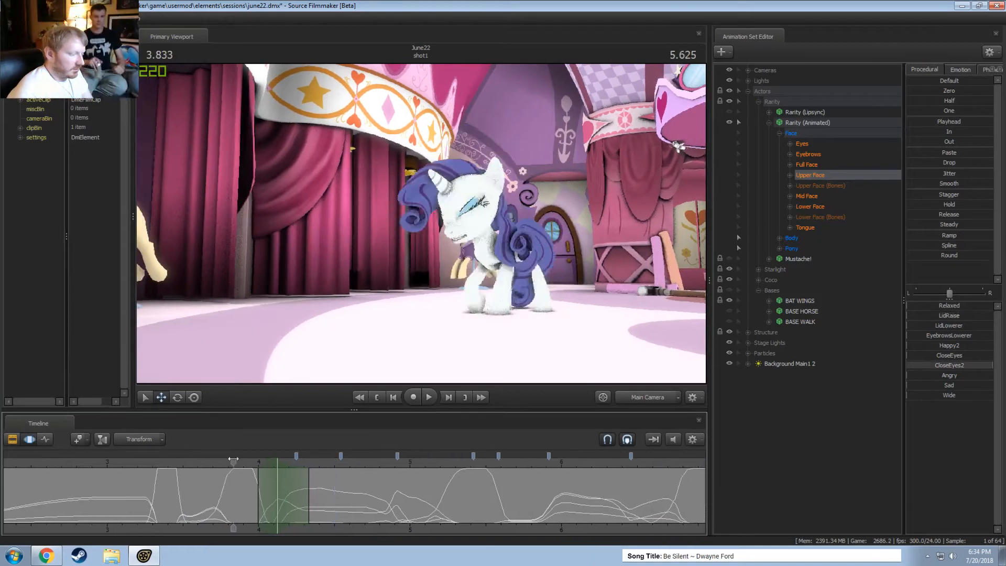
key("space")
key("space")
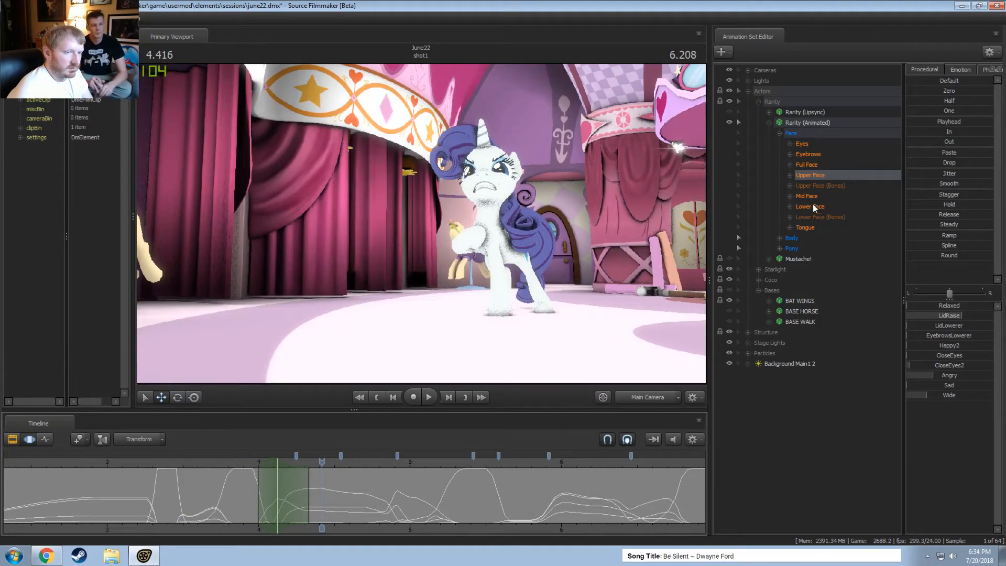
Select Upper Face (Bones) and Eyebrows over about 4.17 to 4.58 s and apply the Round procedural preset
left_click(819, 186)
left_click(812, 155, "ctrl")
scroll(313, 482, "up", 3)
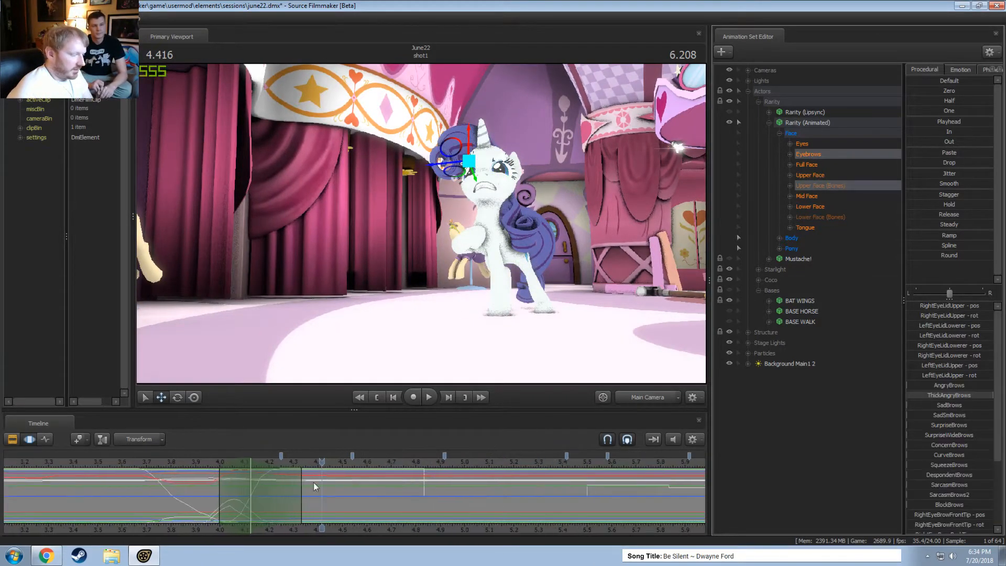
left_click_drag(313, 481, 365, 508)
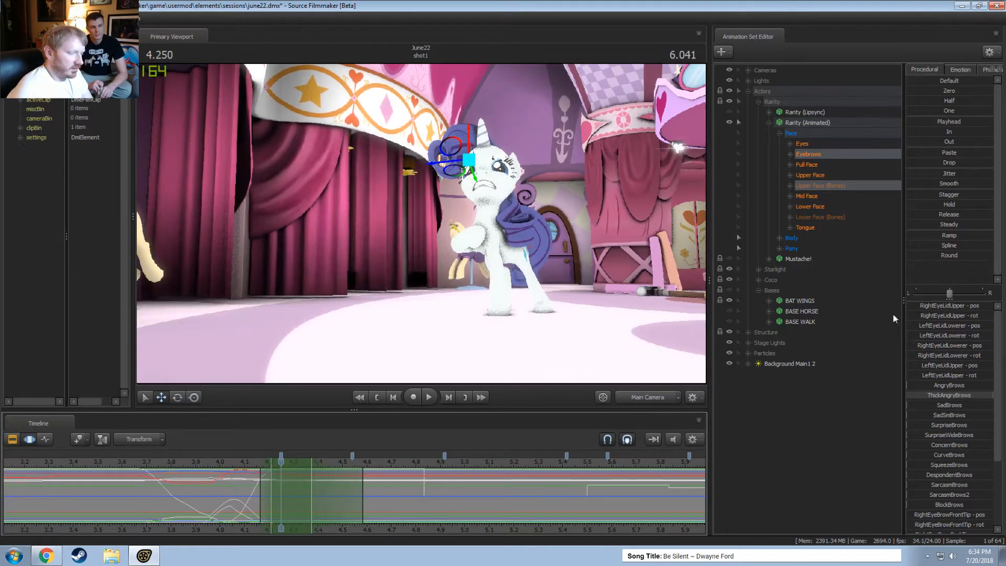
left_click_drag(957, 257, 937, 256)
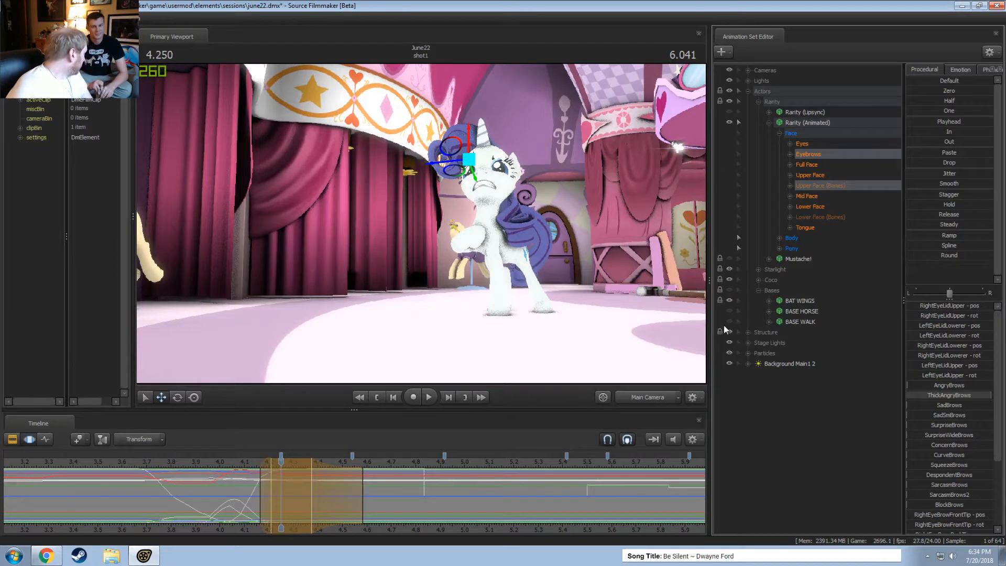
Replay the blink from about 4.1 s and shift the Round adjustment earlier to about 4.13 to 4.54 s
left_click(253, 464)
key("space")
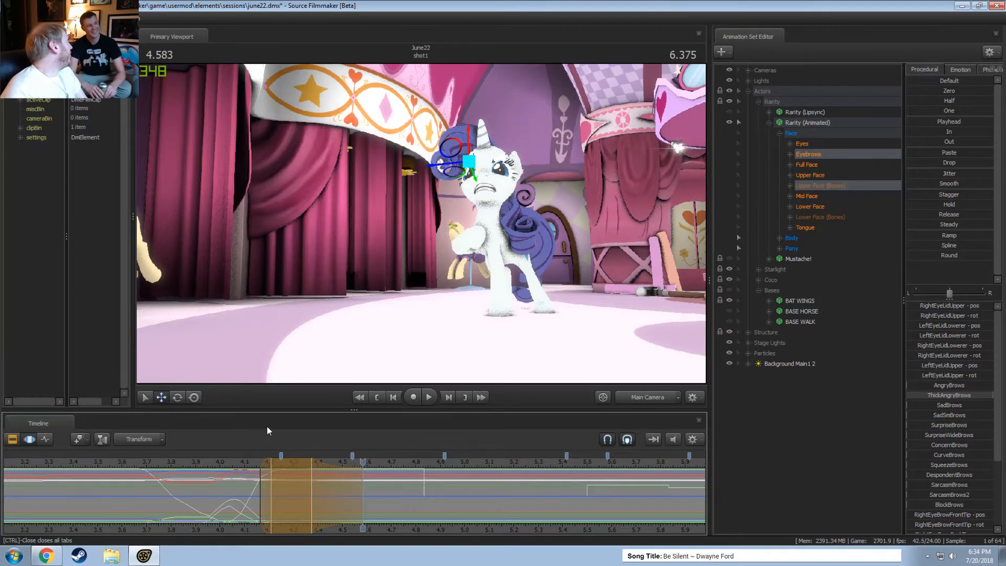
left_click(241, 461)
key("space")
left_click(294, 460)
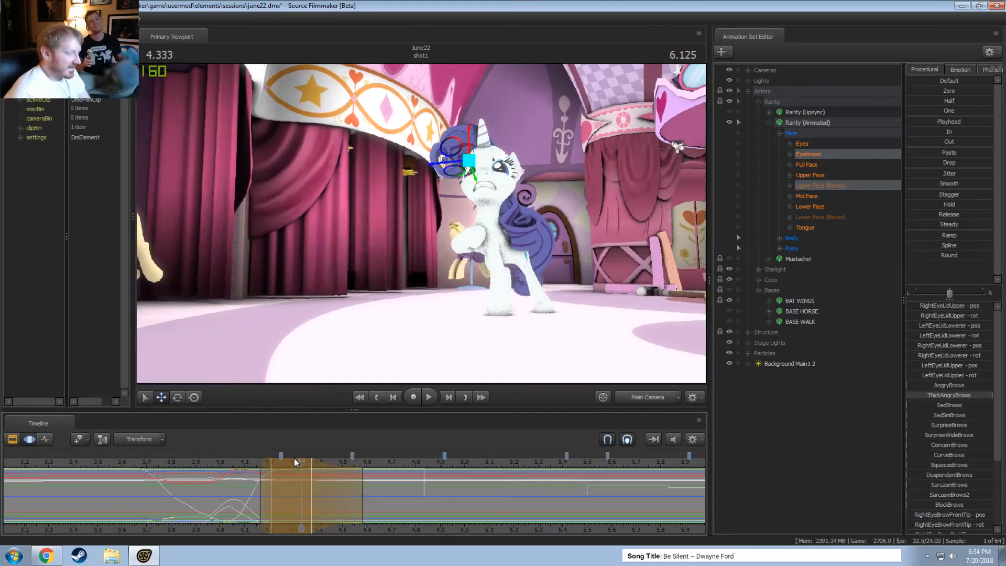
left_click_drag(294, 459, 235, 462)
key("space")
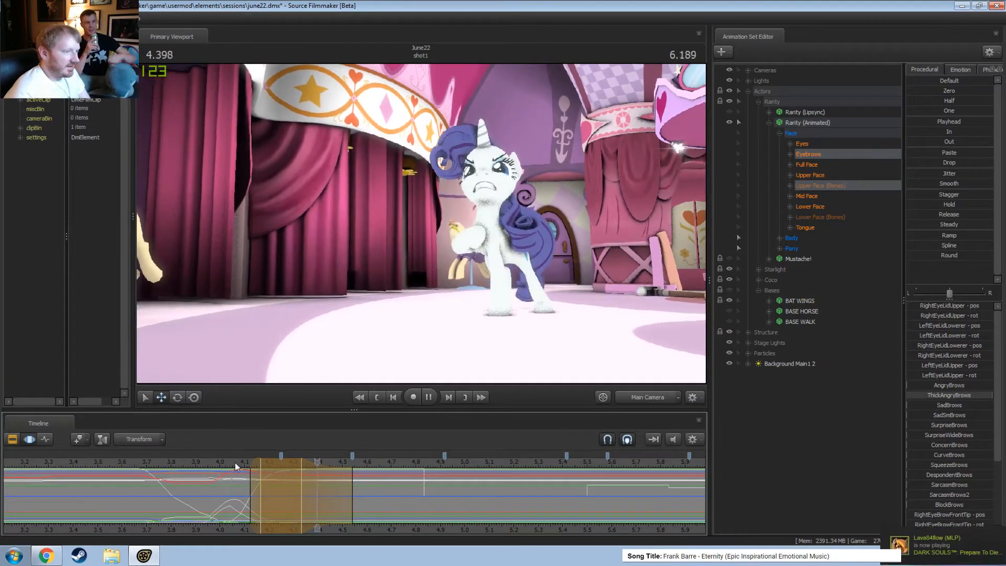
Extend the adjustment's hold region to about 4.42 s and move its starting falloff to about 4.08 s
left_click_drag(302, 496, 322, 505)
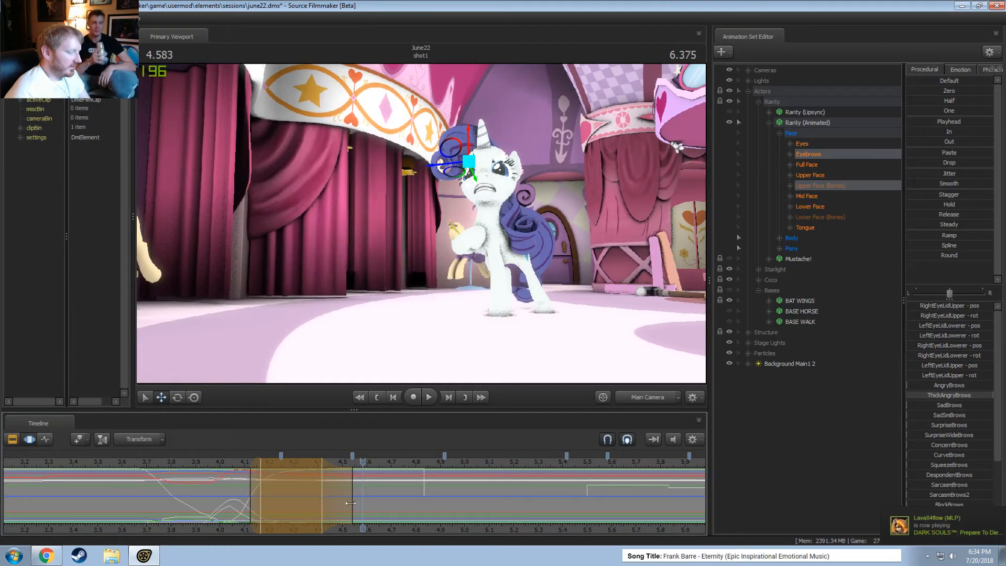
mouse_move(252, 486)
left_mouse_down()
mouse_move(242, 488)
mouse_move(251, 491)
left_mouse_up()
key("Escape")
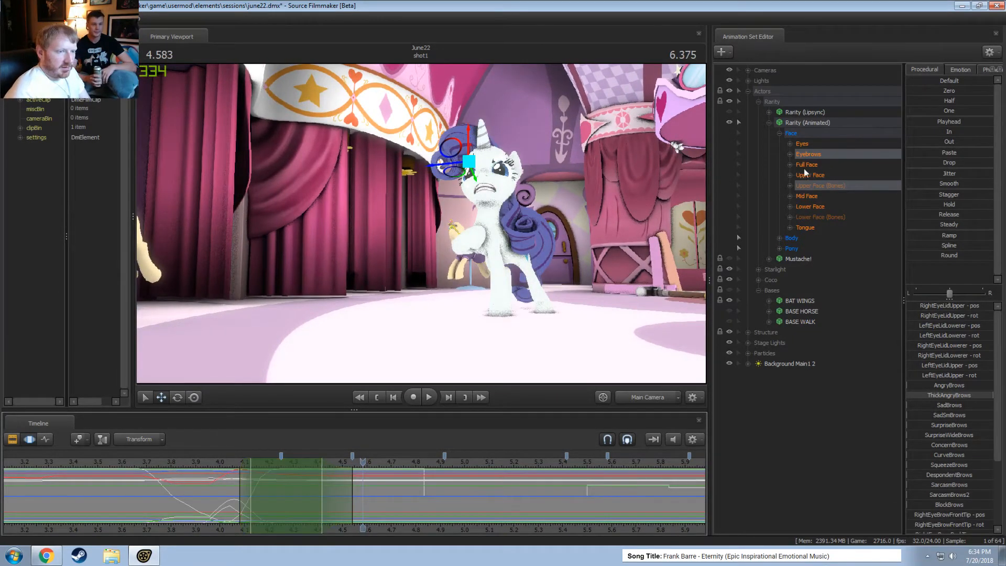
Swap Upper Face (Bones) for Upper Face alongside Eyebrows and apply the Round preset over about 4.08 to 4.38 s
left_click(805, 176, "ctrl")
left_click(805, 177, "ctrl")
left_click(812, 175, "ctrl")
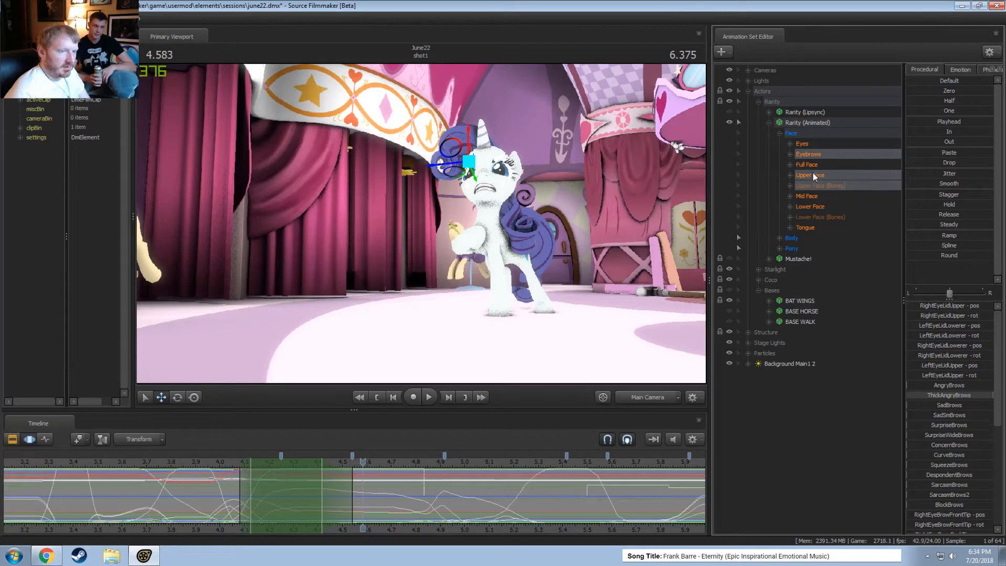
left_click_drag(281, 498, 283, 465)
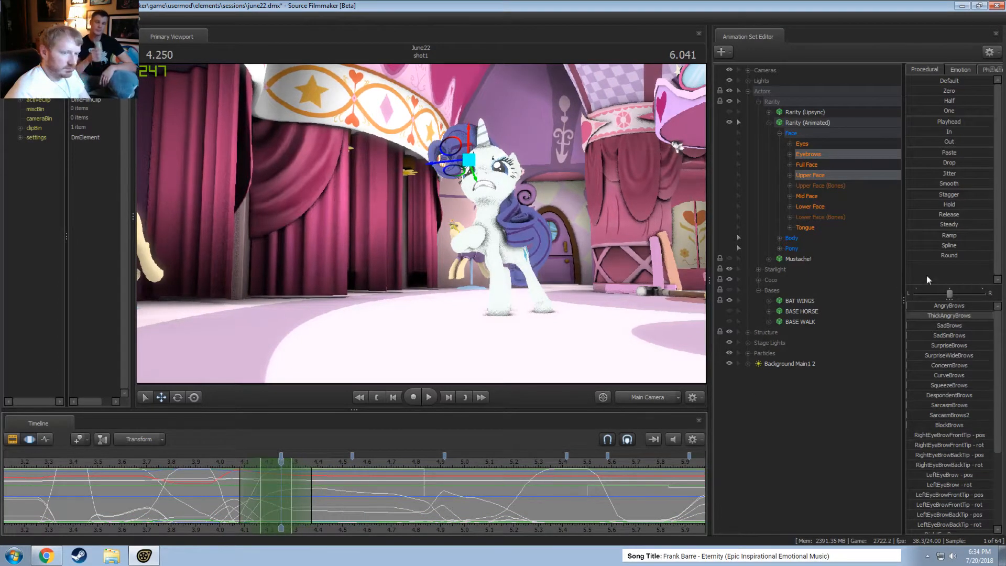
left_click_drag(961, 256, 926, 256)
key("space")
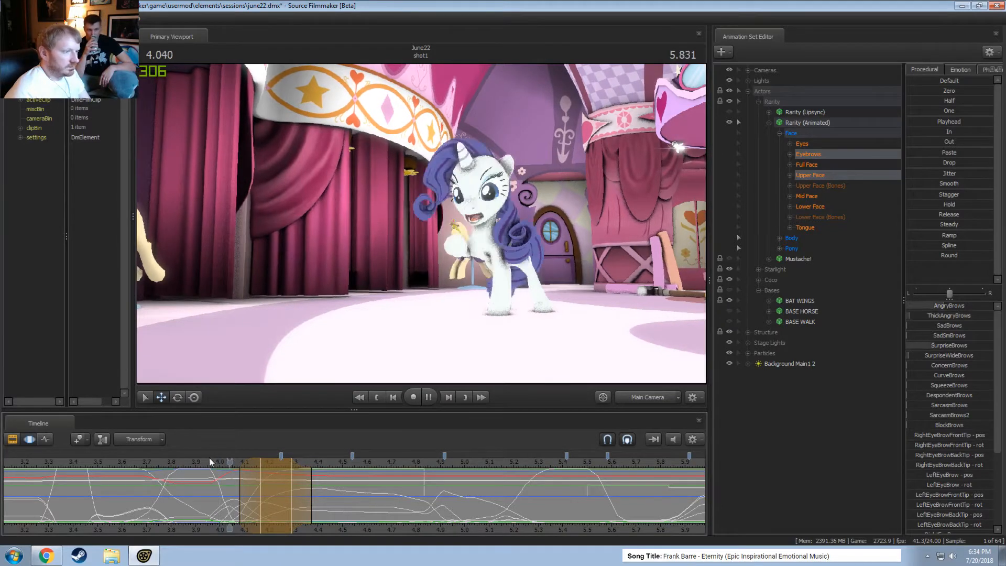
Shift the Round adjustment earlier to about 4.04 to 4.33 s and replay the blink from about 3.88 s
key("space")
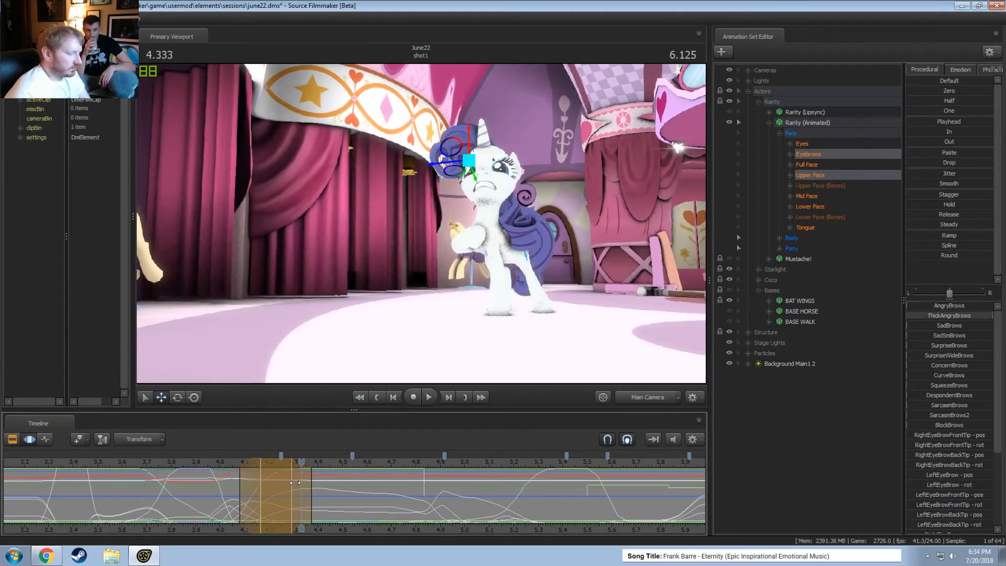
key("space")
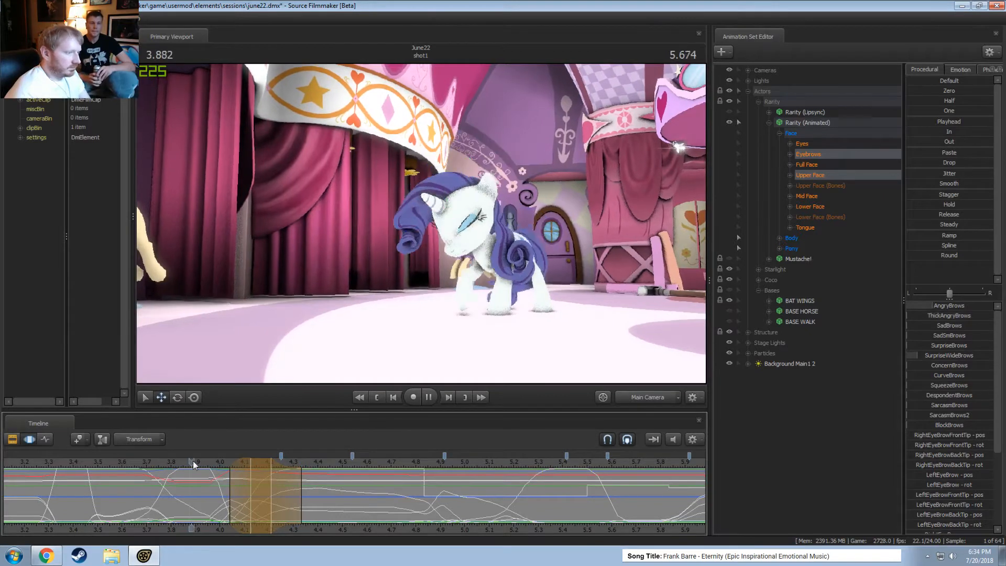
key("space")
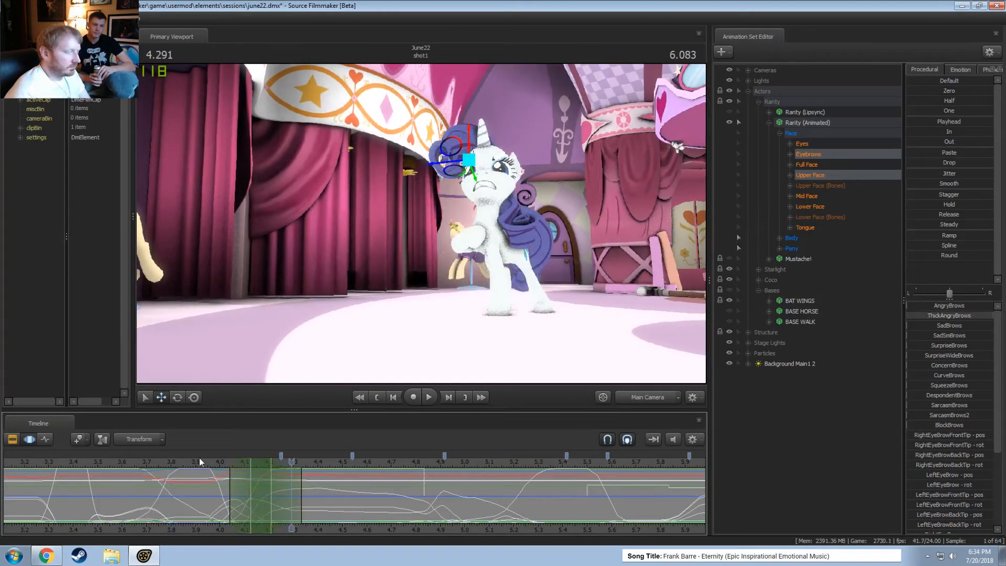
key("space")
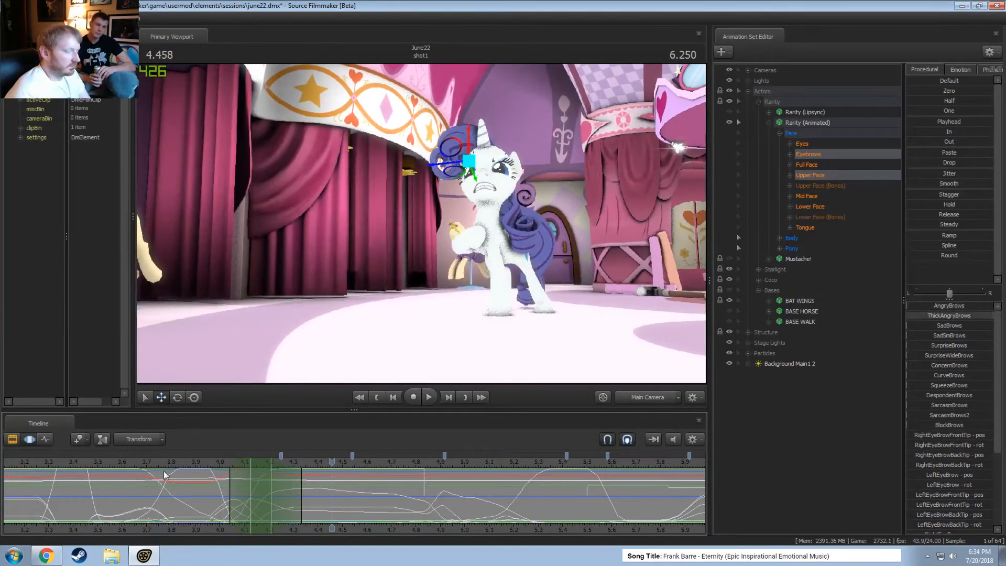
Try time selections of about 3.88 to 4.67 s and 3.83 to 4.58 s for Eyebrows and Upper Face
left_click_drag(176, 479, 263, 495)
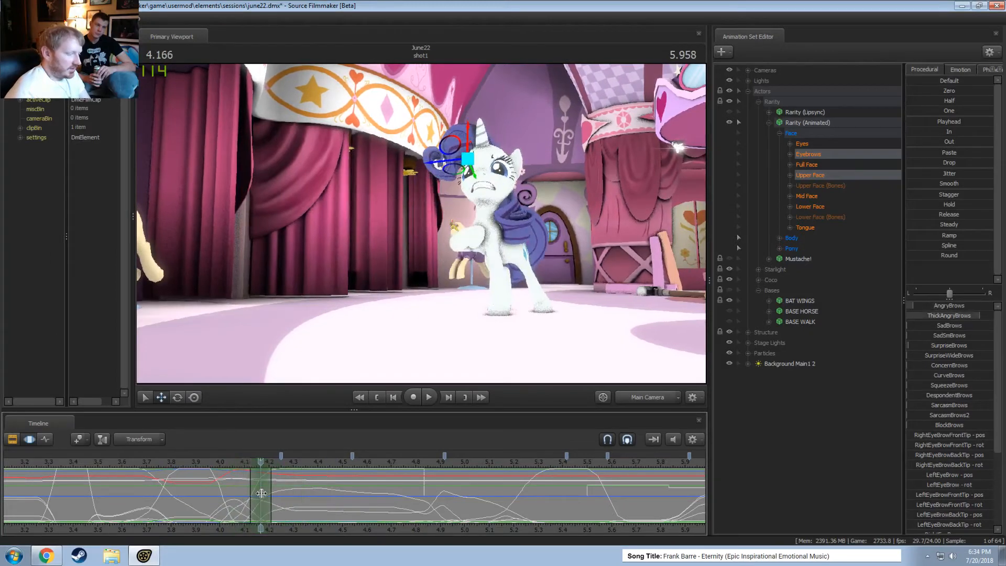
left_click_drag(324, 505, 376, 505)
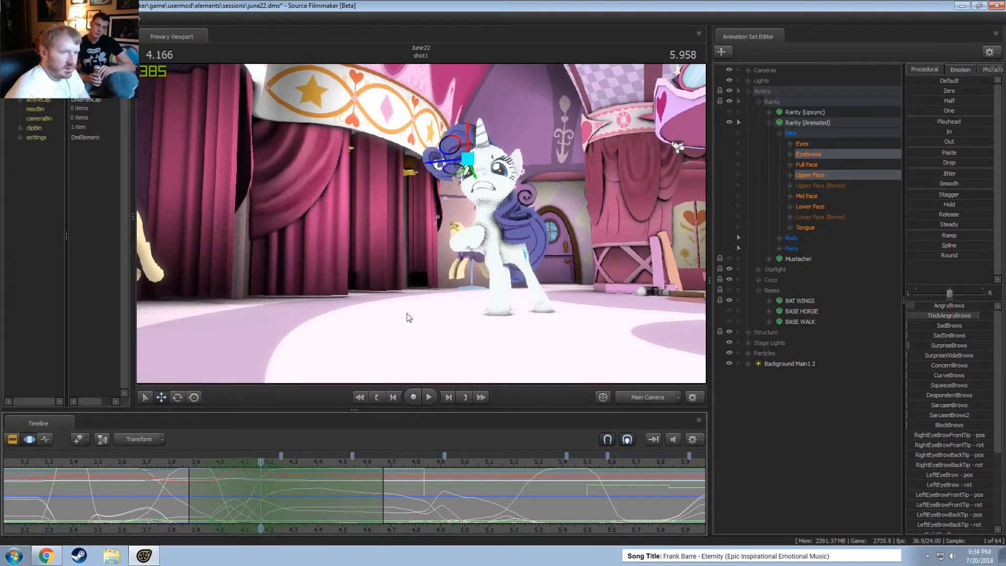
left_click_drag(169, 495, 363, 498)
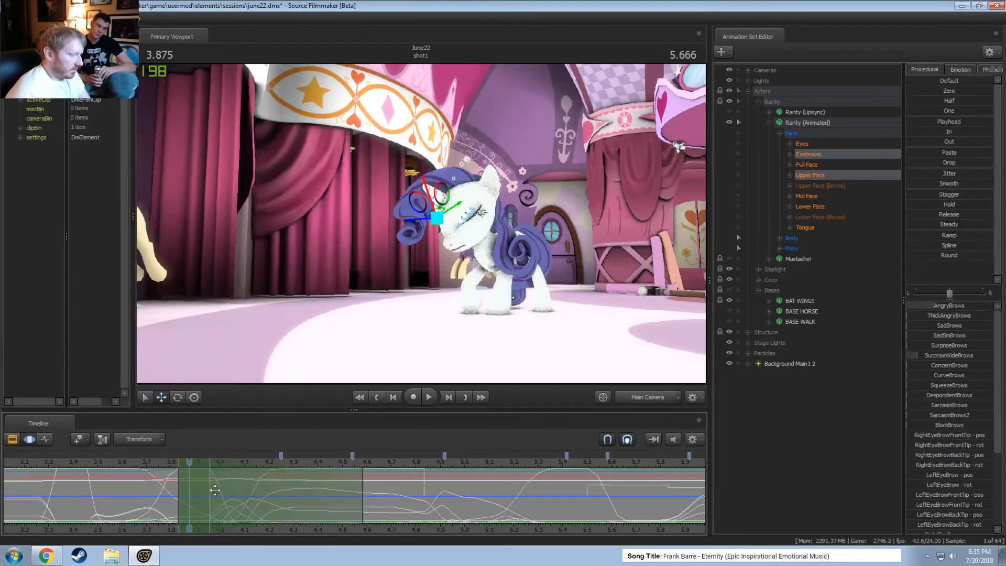
left_click_drag(215, 493, 226, 493)
Select about 4.0 to 4.63 s, shift the Eyebrows and Upper Face motion from 4.29 s to about 4.25 s, and replay it
left_click_drag(149, 466, 291, 503)
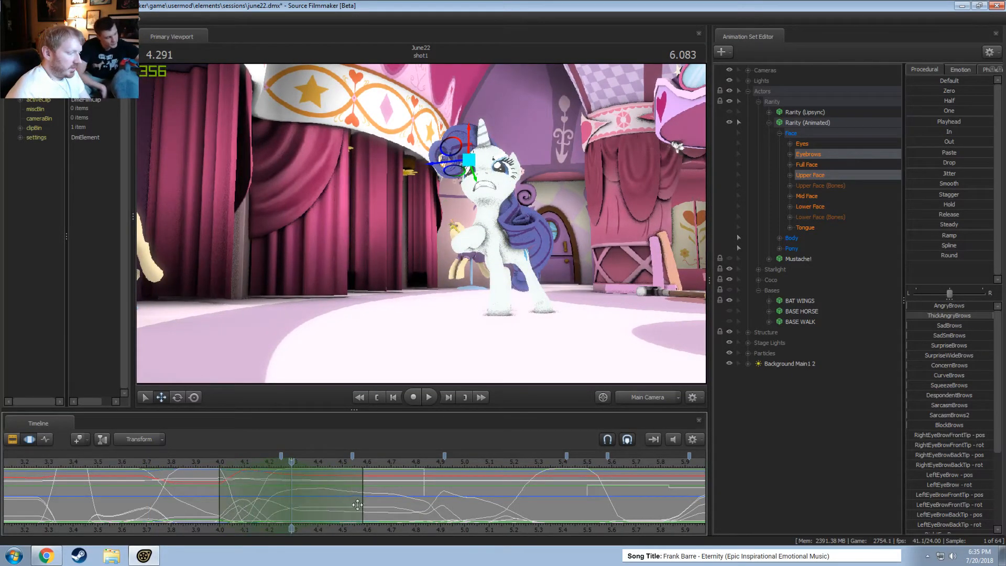
left_click_drag(358, 504, 369, 502)
left_click_drag(288, 493, 282, 495)
left_click(188, 465)
key("space")
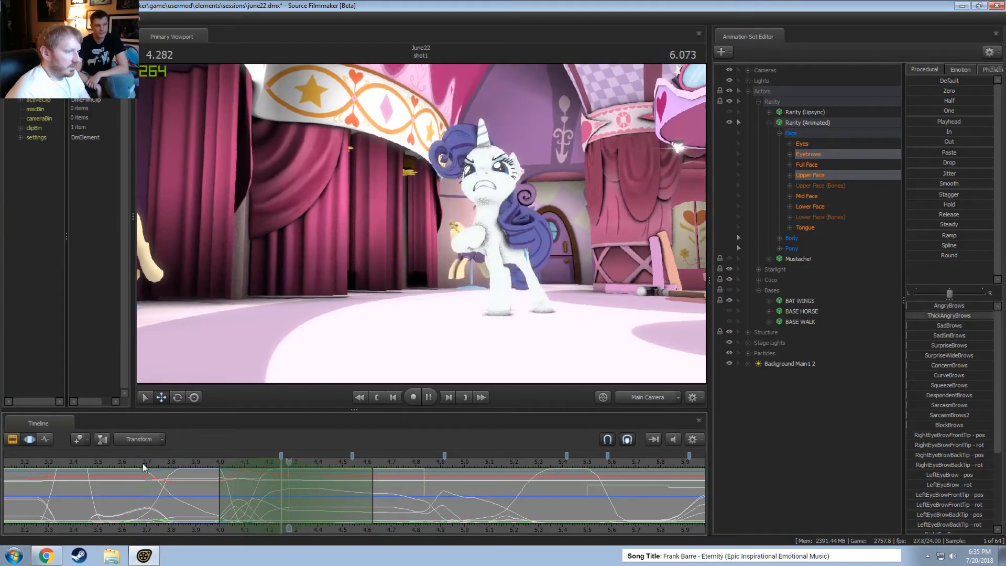
key("space")
Select about 4.17 to 4.54 s and apply the Round preset to Eyebrows and Upper Face
left_click(272, 494)
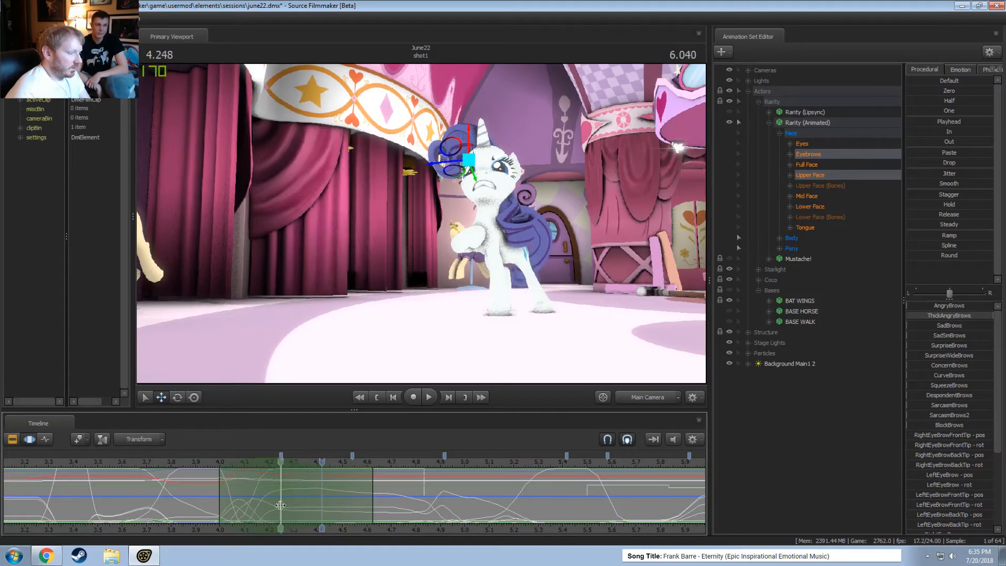
left_click_drag(282, 506, 352, 512, "shift")
scroll(306, 512, "up", 3, "shift")
left_click_drag(923, 256, 977, 256)
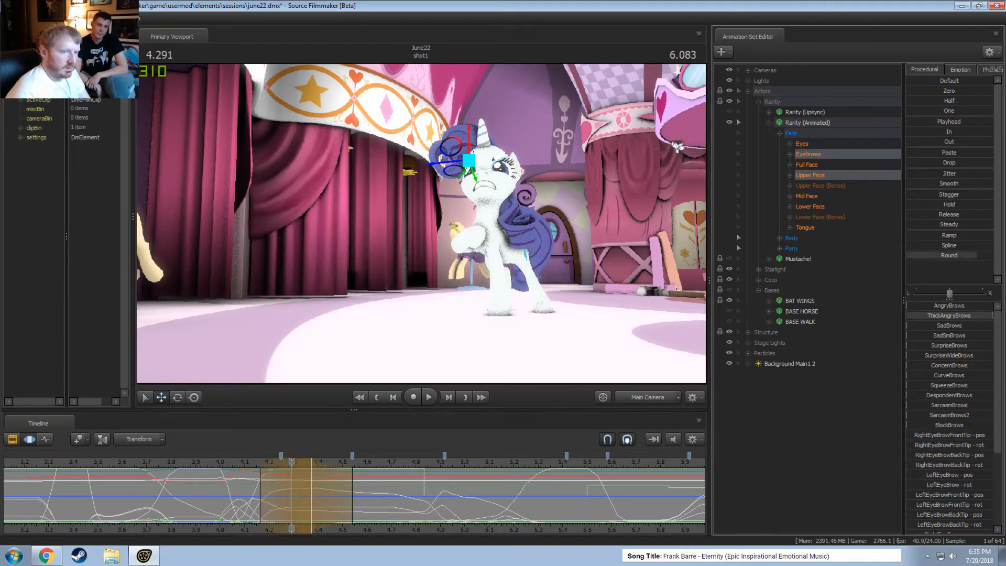
Replay the blink and angry look from about 3.88 s
left_click(196, 462)
key("space")
key("space")
left_click(189, 463)
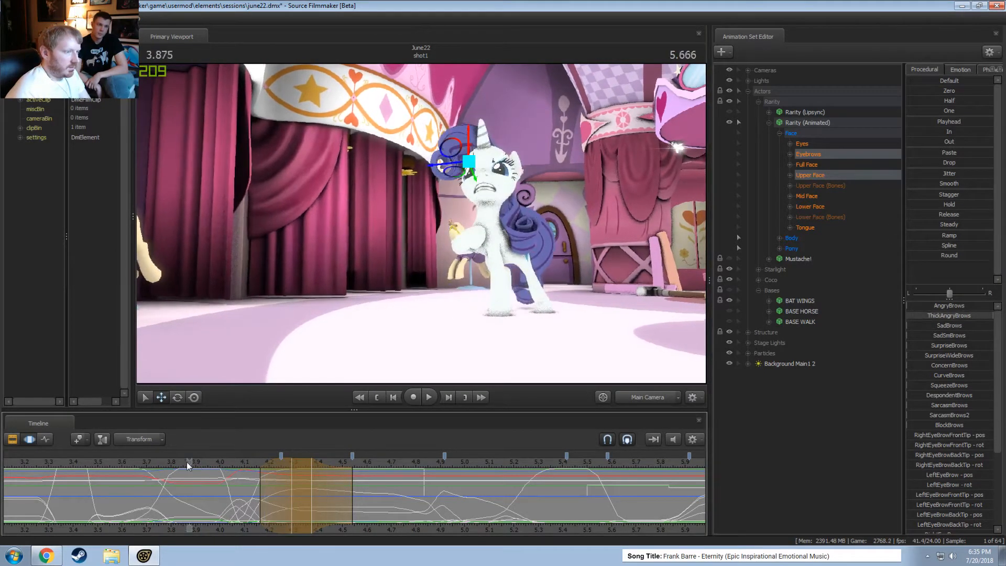
key("space")
key("space")
Undo the latest Round preset and timing changes to Eyebrows and Upper Face
left_click(177, 489)
left_click_drag(177, 489, 282, 496)
key("ctrl+z")
key("ctrl+z")
key("ctrl+z")
key("ctrl+z")
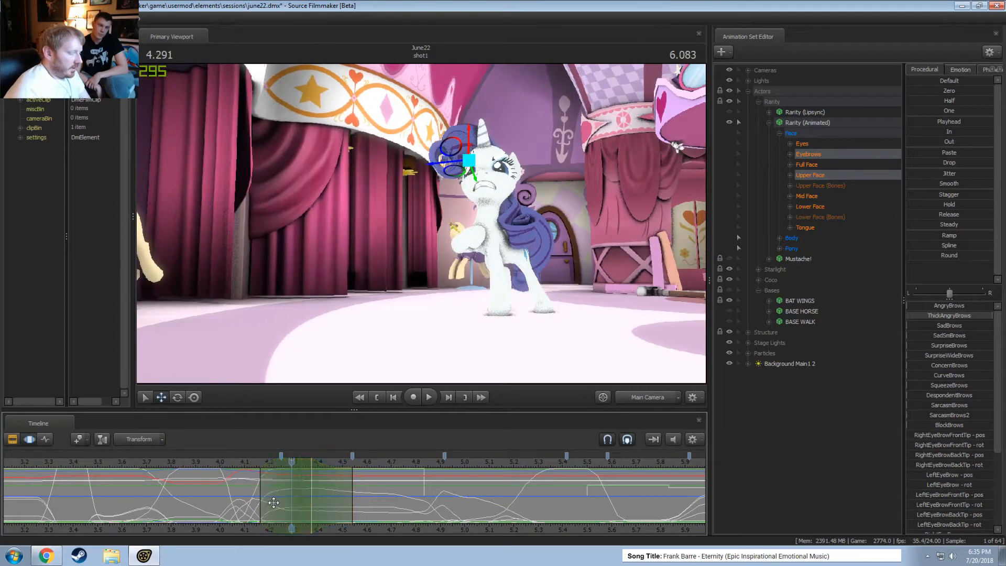
key("ctrl+z")
key("ctrl+z")
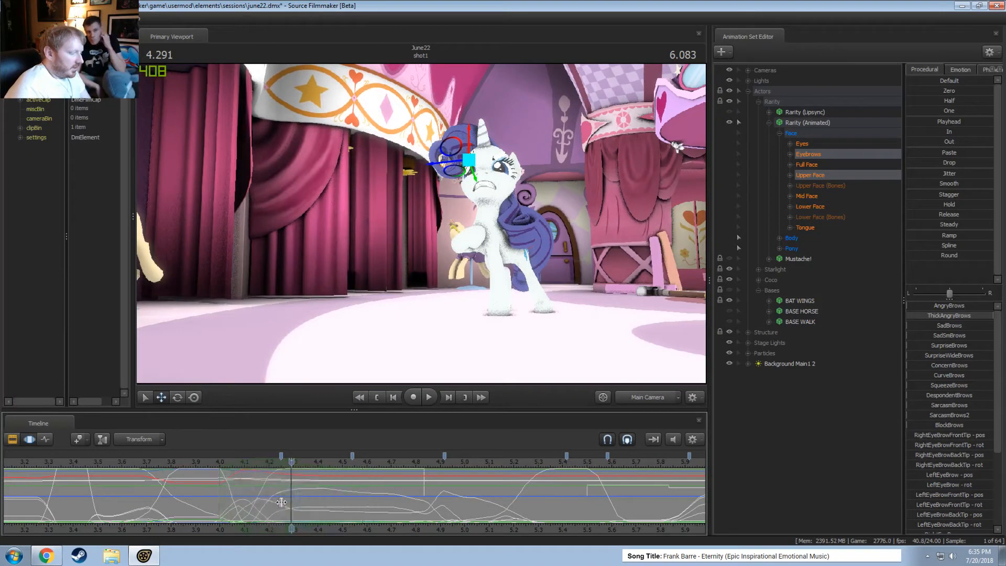
key("ctrl+z")
Select all of Rarity (Animated) and set a time selection around 4.0 s spanning about 3.63 to 4.58 s
left_click_drag(186, 490, 277, 498)
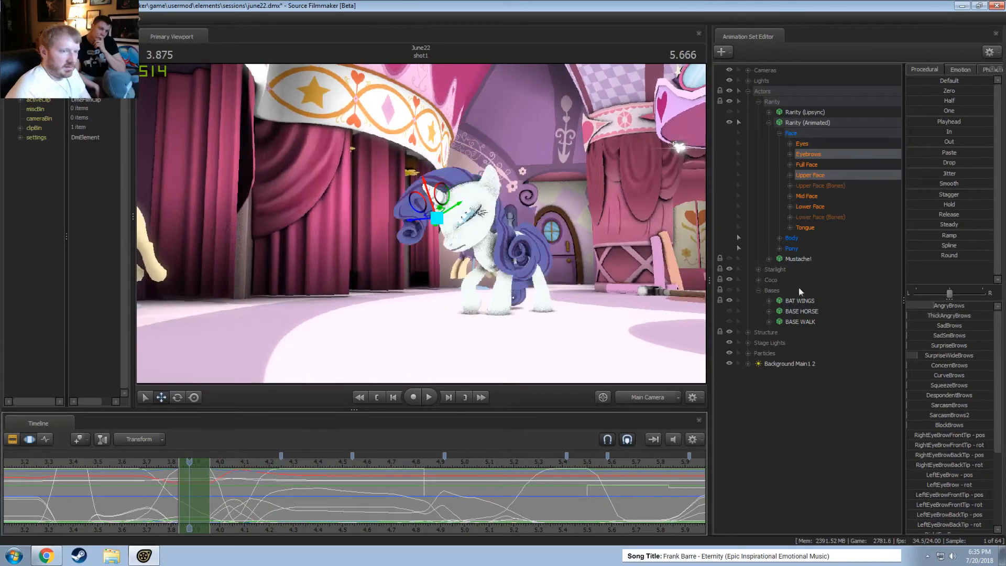
left_click(815, 131)
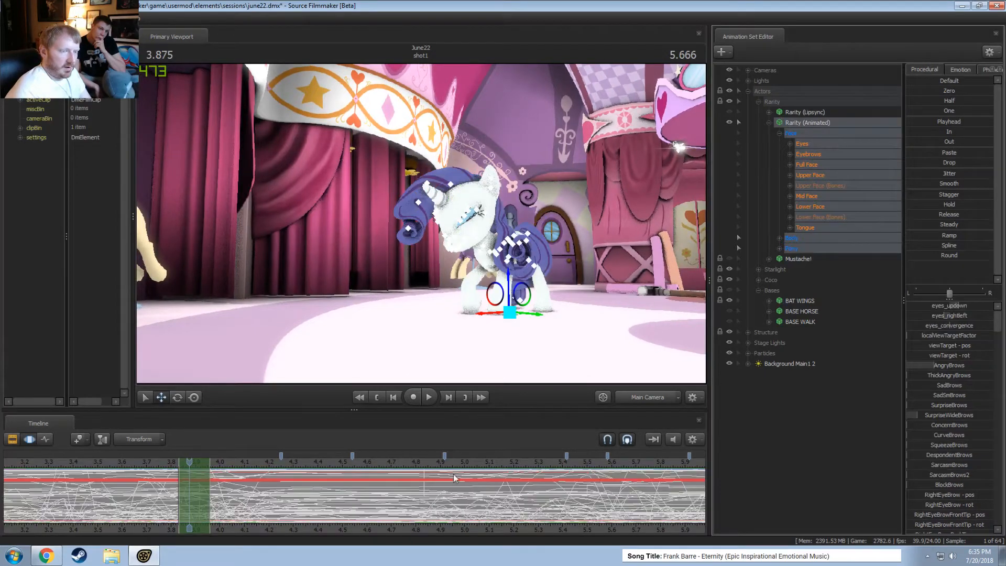
left_click(231, 497)
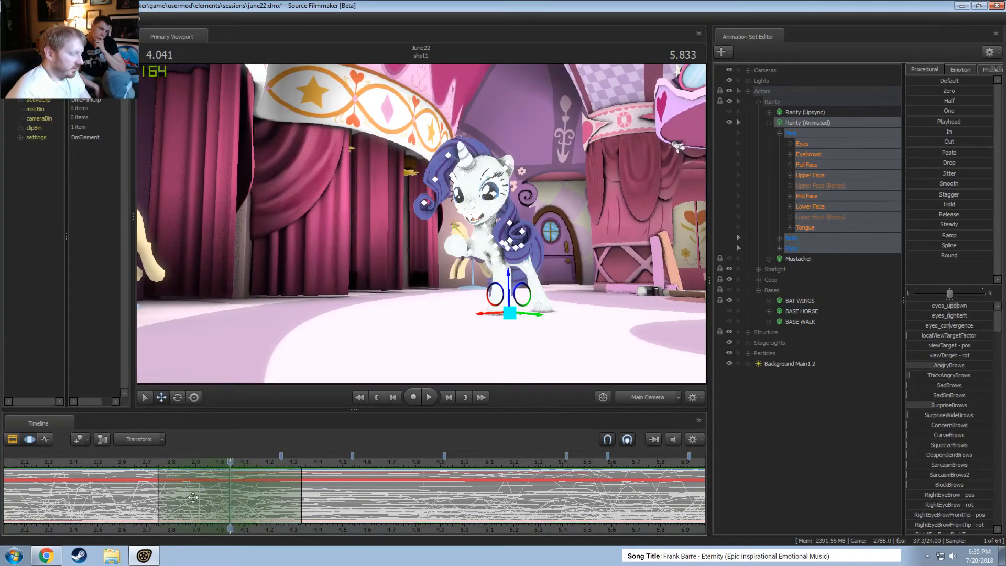
left_click(223, 499, "shift")
left_click_drag(220, 502, 211, 502)
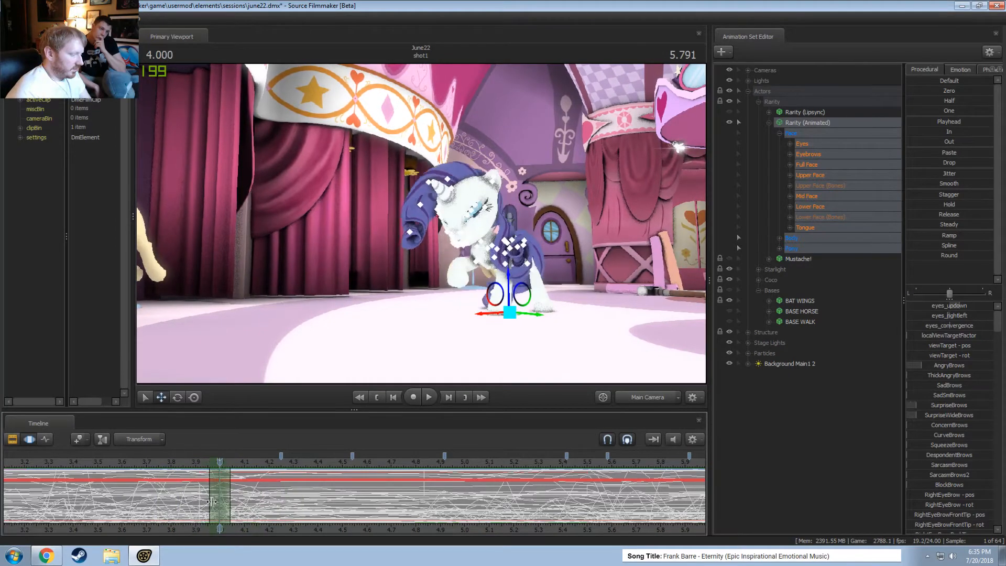
scroll(211, 502, "up", 8)
left_click_drag(310, 504, 363, 503)
Exclude Lower Face and Lower Face (Bones) from the selection and extend the time selection's start to about 3.58 s
left_click(809, 204, "ctrl")
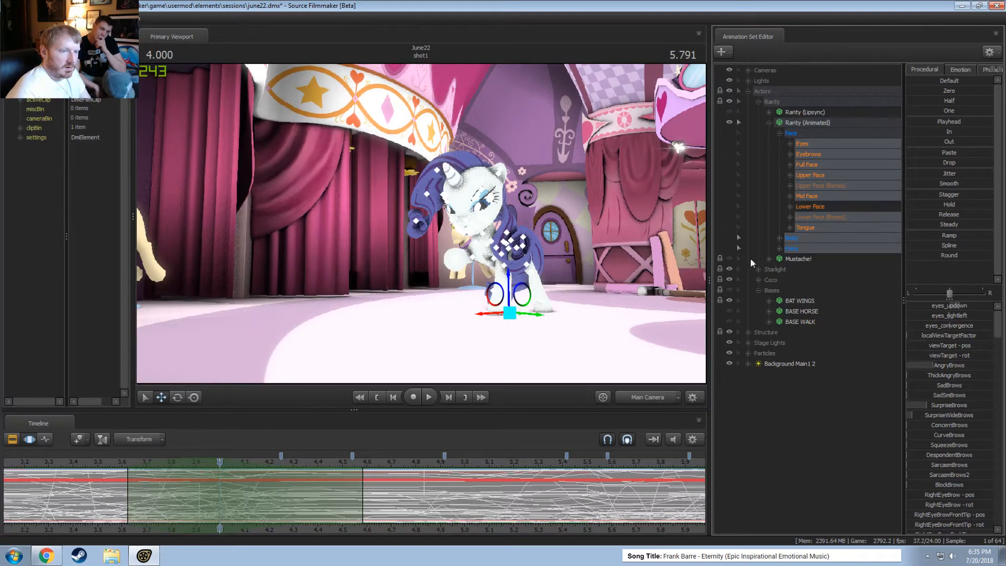
left_click(815, 218, "ctrl")
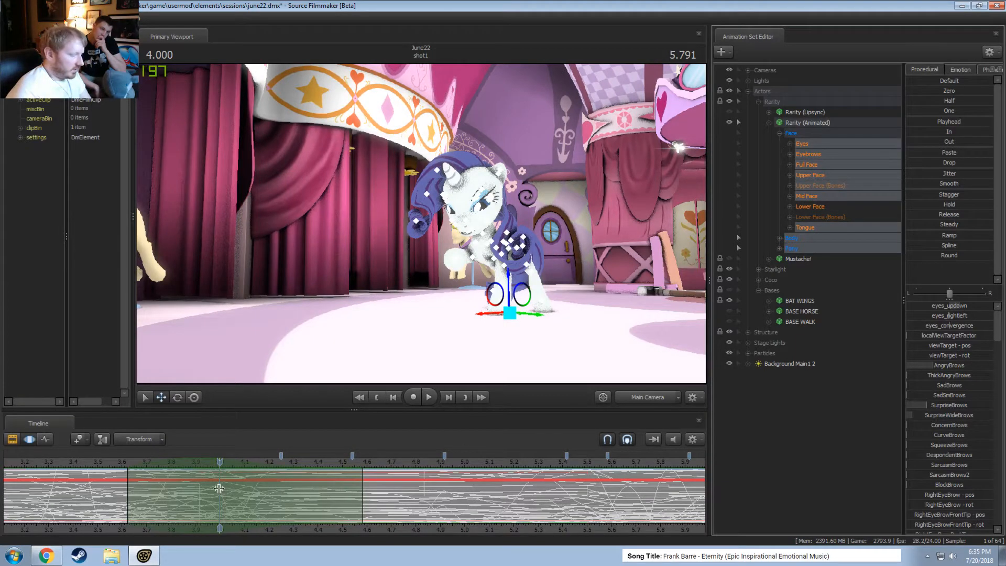
left_click_drag(121, 498, 111, 499)
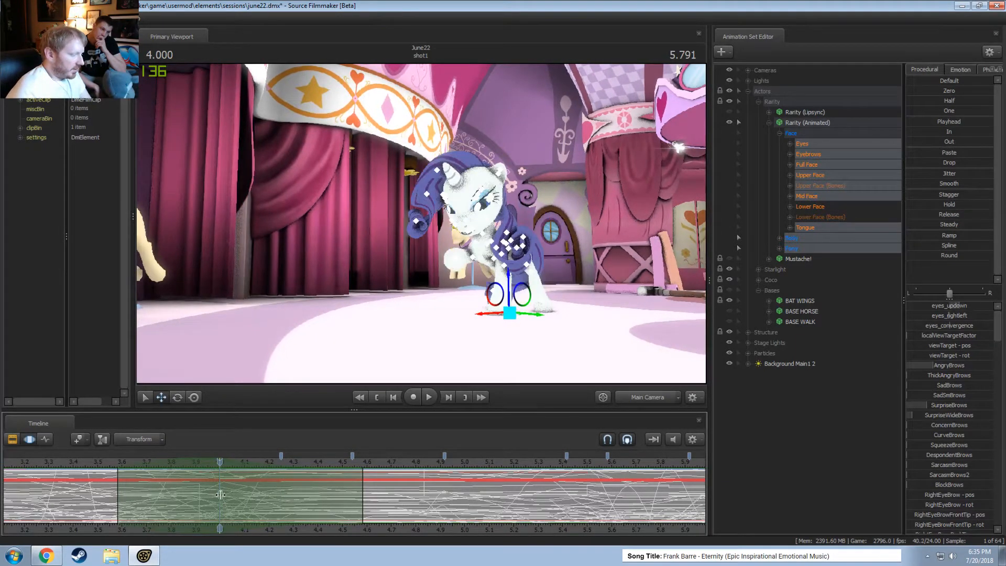
Try shifting the selected motion at 4.0 s earlier to about 3.92 s, then about 3.96 s, replaying from about 3.54 s
key("space")
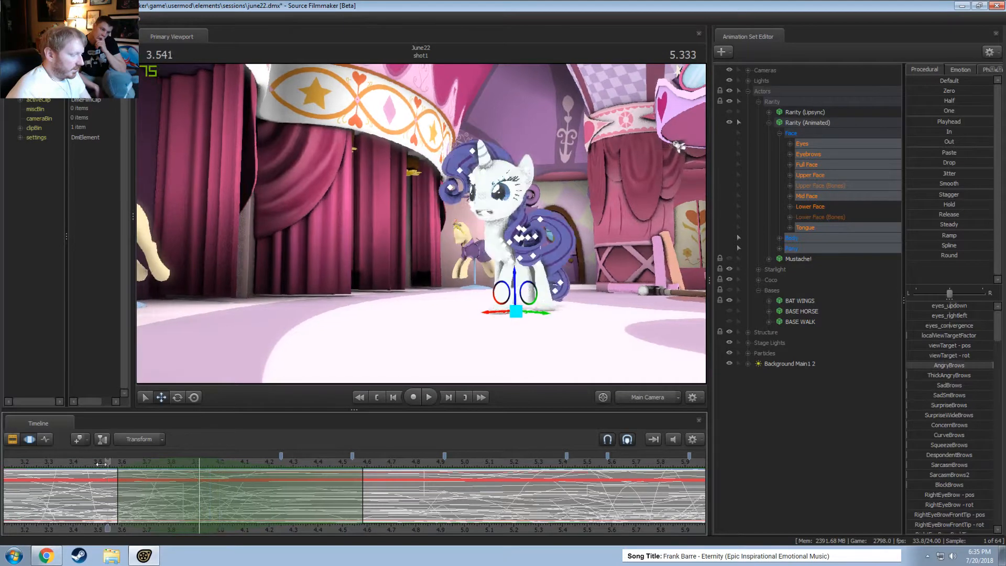
key("space")
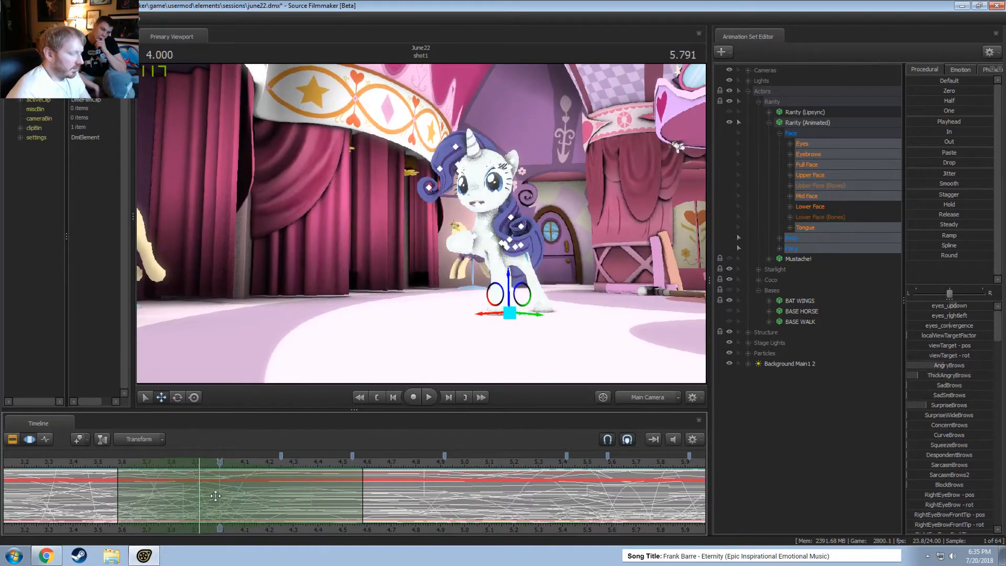
key("space")
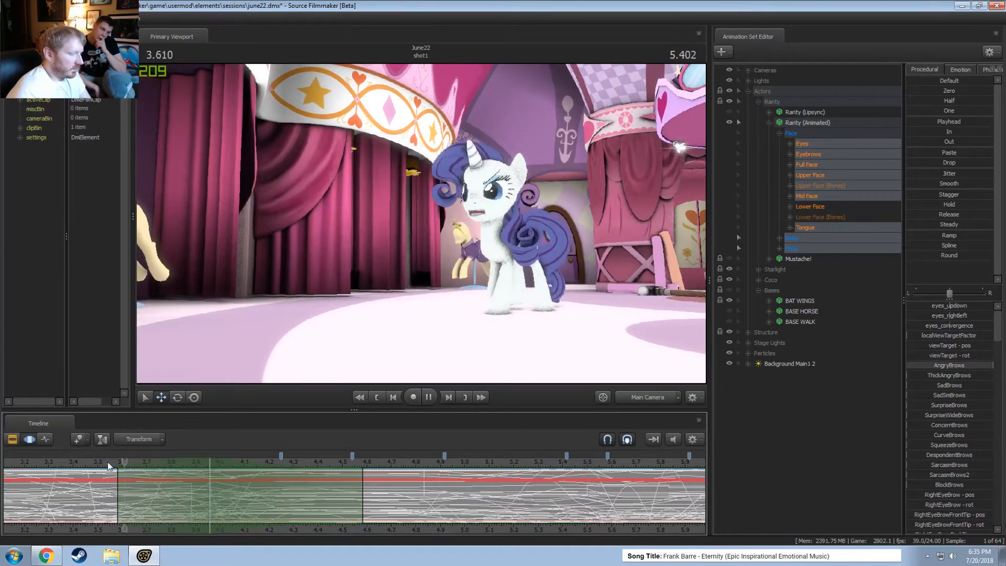
key("space")
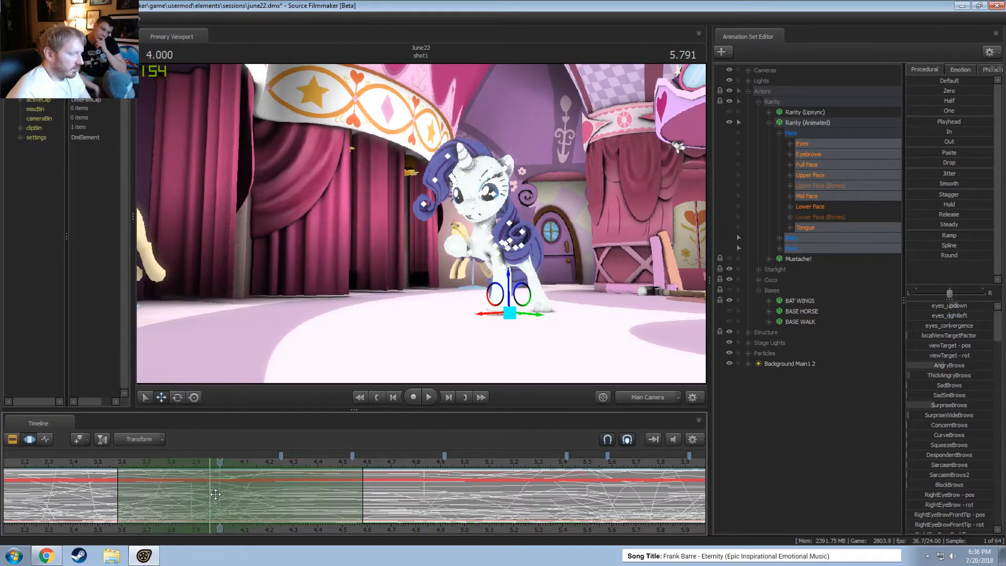
Shift the selected motion at 4.0 s later to about 4.08 s and replay it from about 3.5 s
left_click_drag(229, 492, 245, 492)
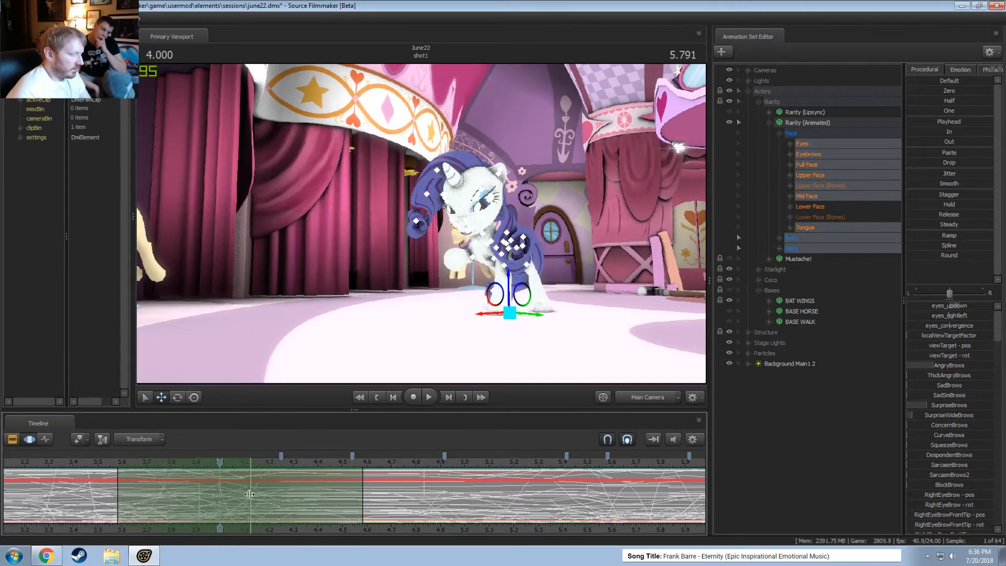
left_click(102, 460)
key("space")
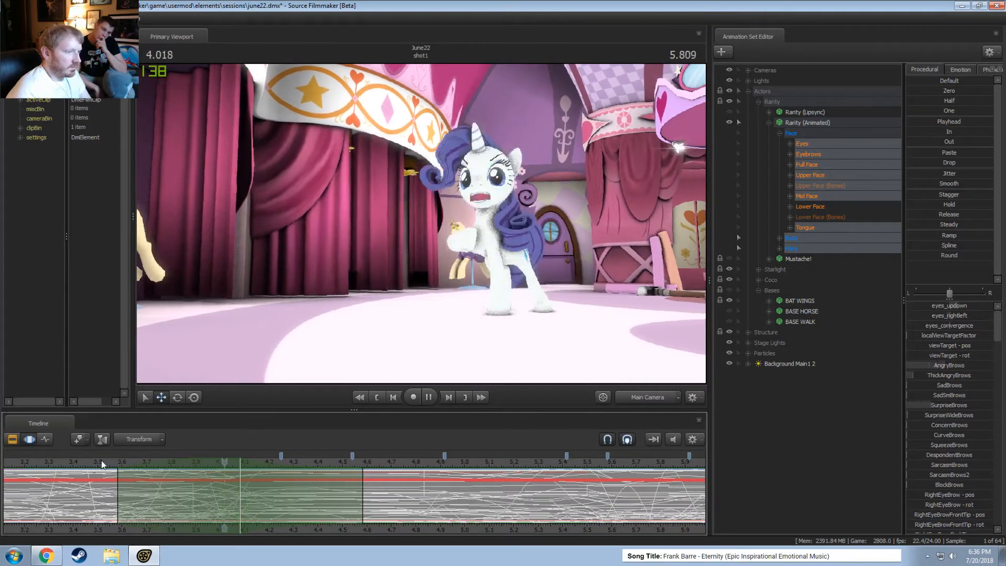
Replay Rarity's retimed motion from about 3.5 s and compare it with the dialog sound clip
key("space")
left_click(67, 453)
key("space")
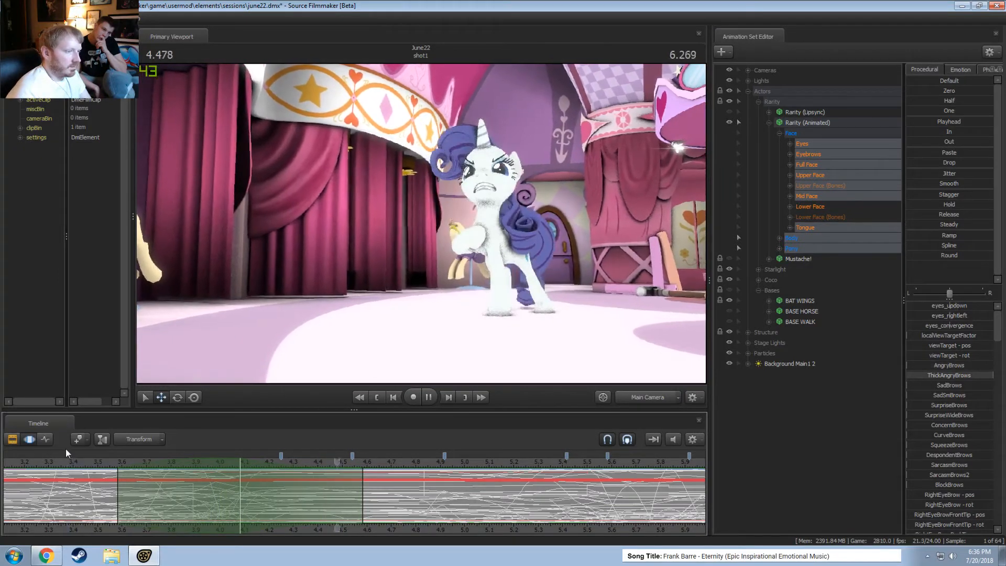
key("space")
left_click(94, 460)
key("F2")
key("space")
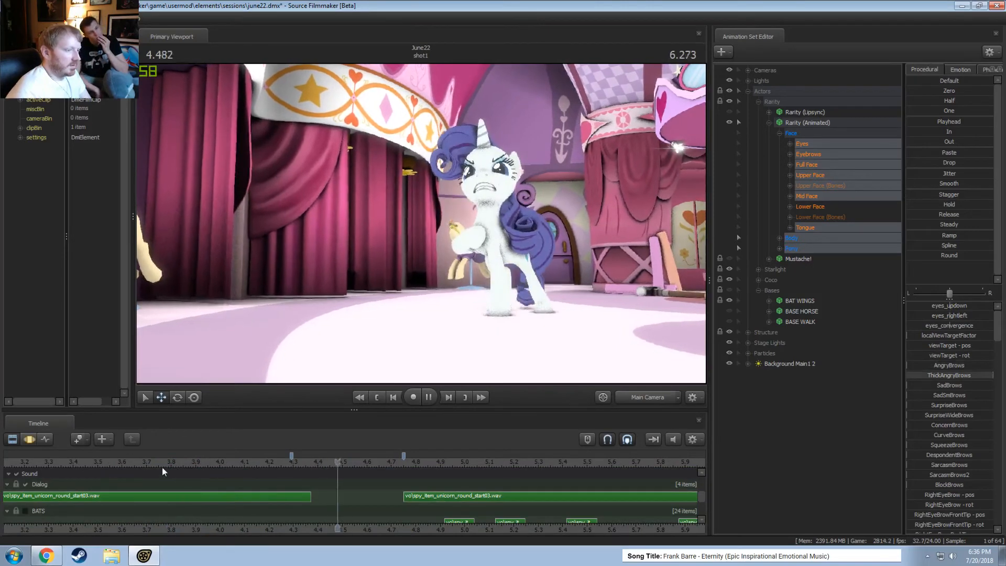
key("space")
key("F3")
left_click(181, 498)
left_click_drag(204, 501, 256, 518)
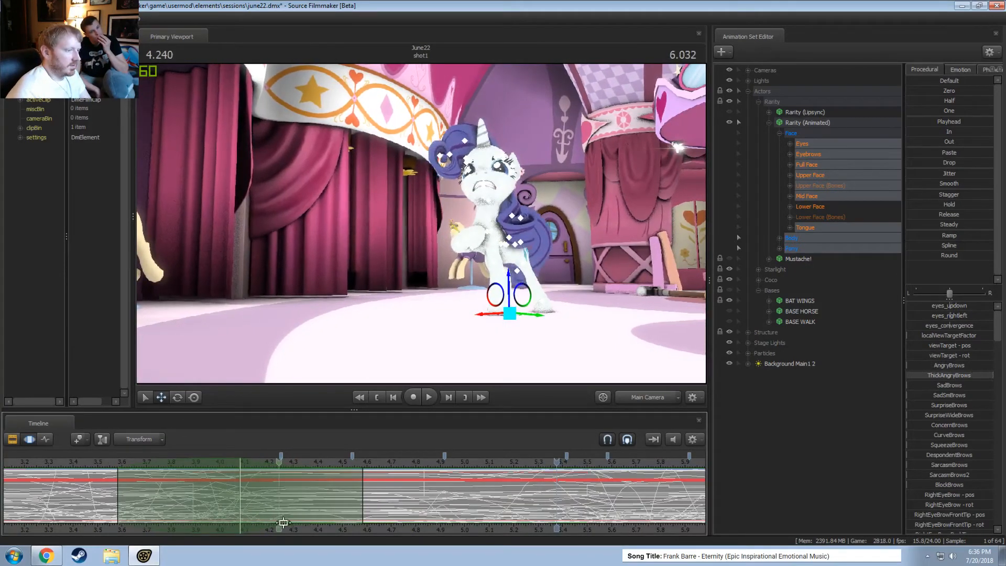
key("space")
key("F2")
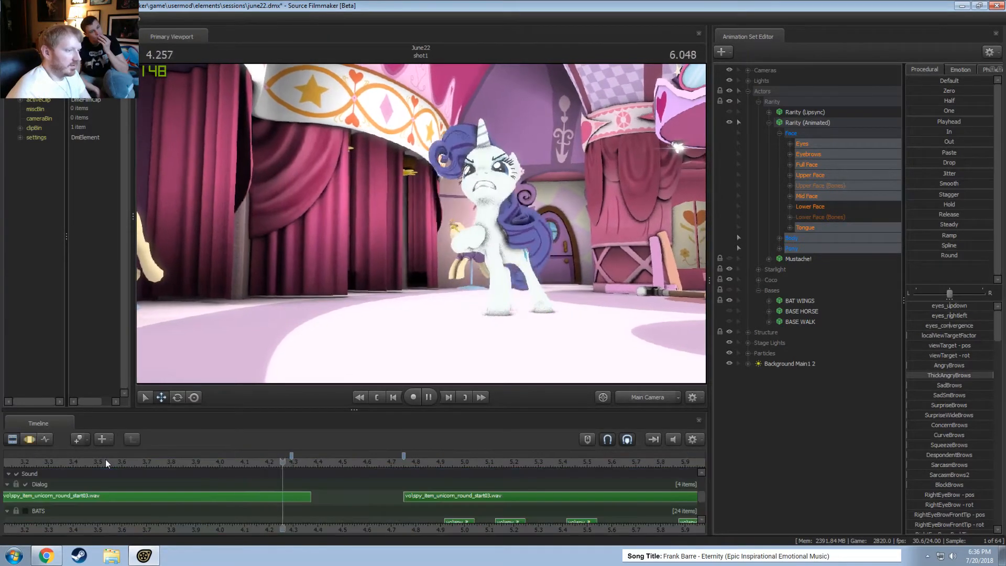
Examine the blink and body motion between about 3.5 and 5.0 s against the dialog timing
key("space")
key("F3")
left_click_drag(68, 463, 106, 465)
key("space")
left_click(96, 465)
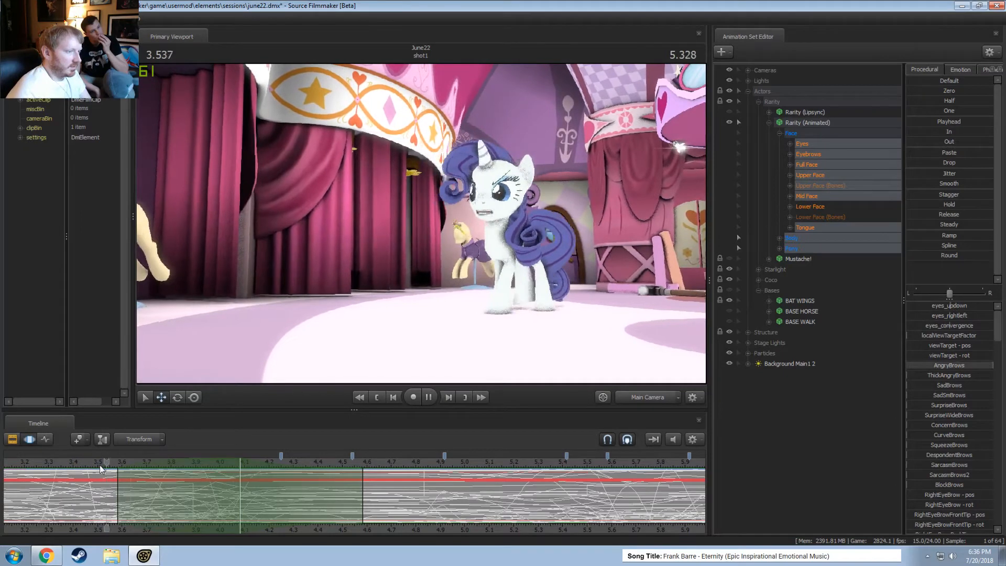
left_click(100, 464)
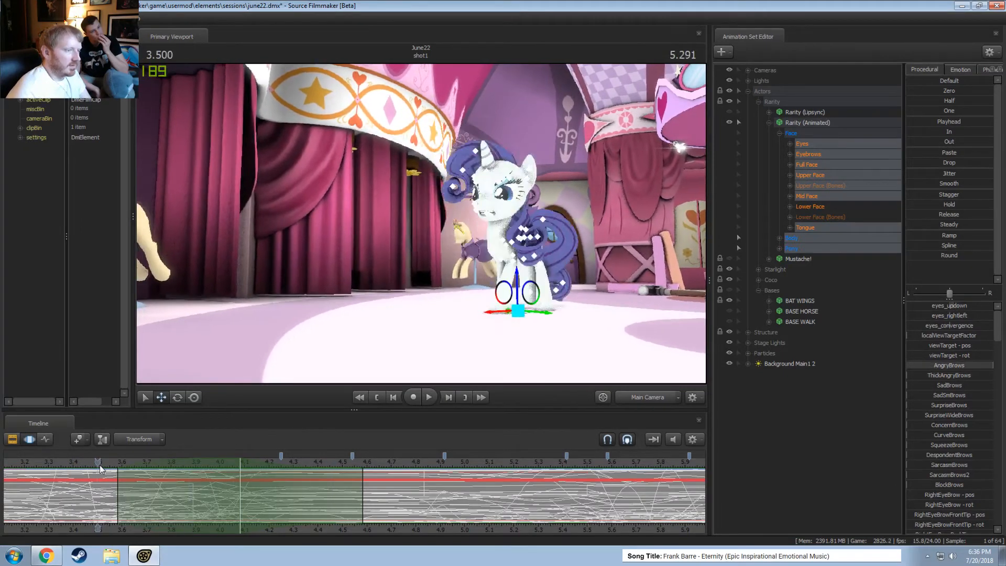
key("F2")
key("F3")
key("F2")
key("space")
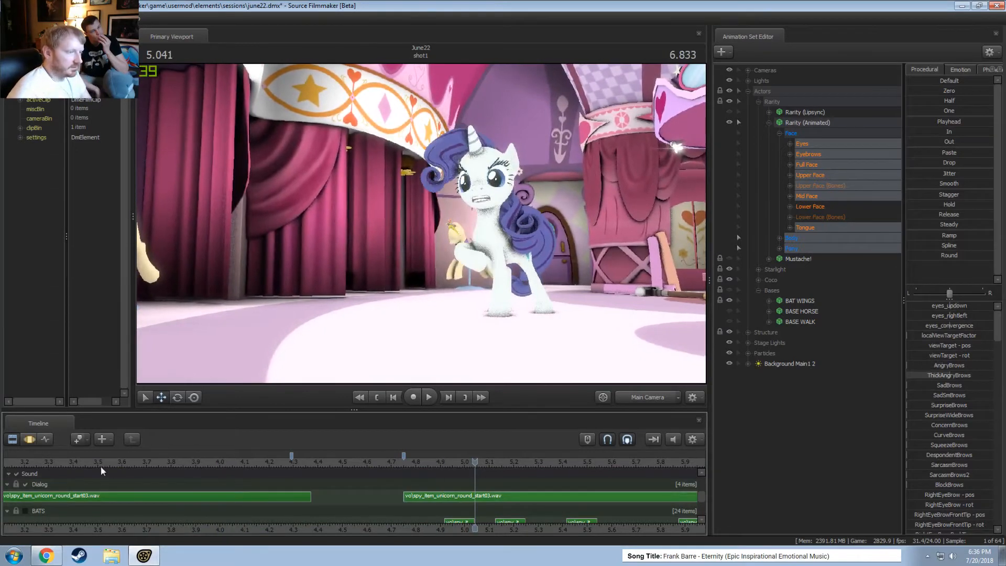
key("F3")
left_click_drag(47, 465, 37, 465)
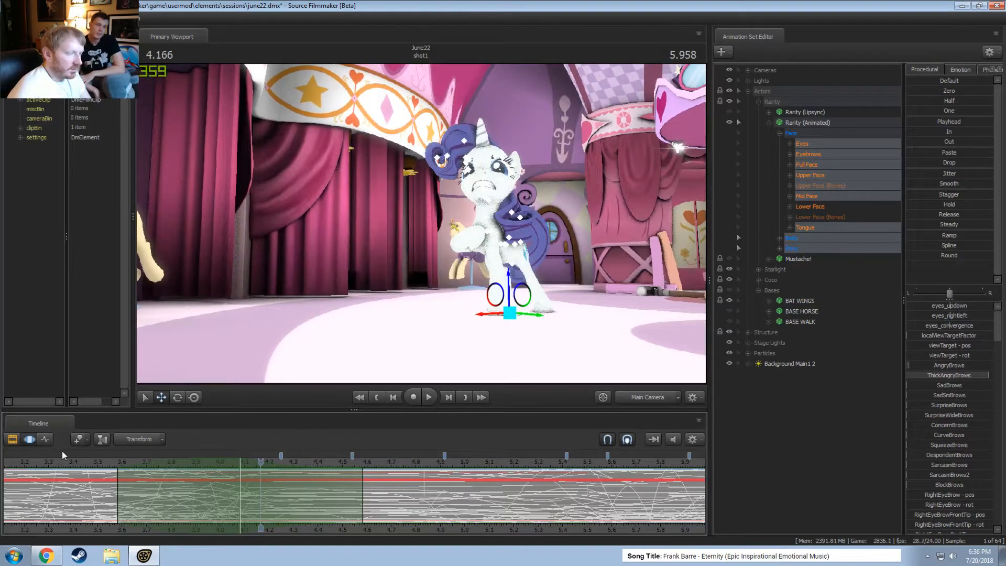
Play the shot from about 3.33 s to check the retimed pose changes with the dialog
key("F2")
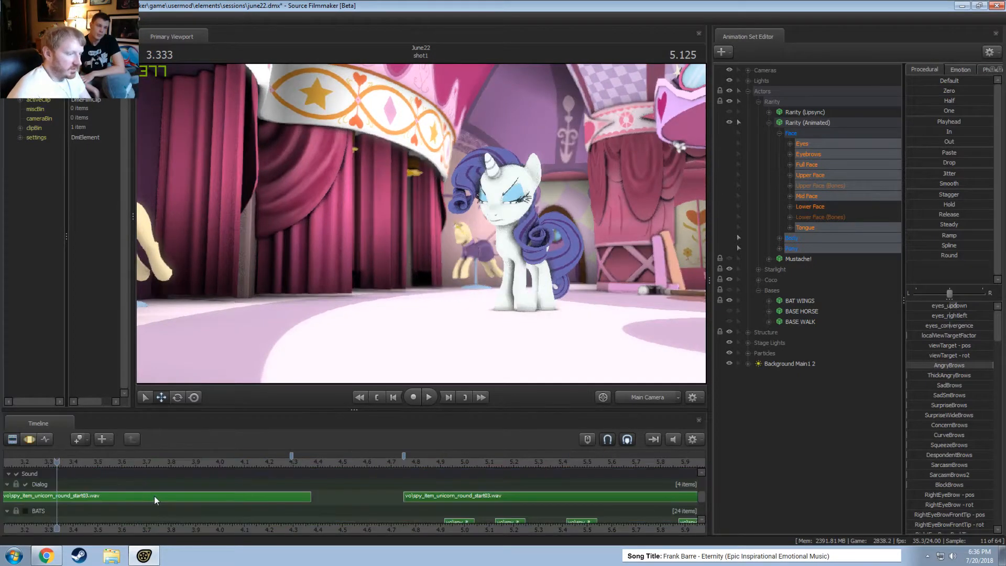
key("space")
key("F3")
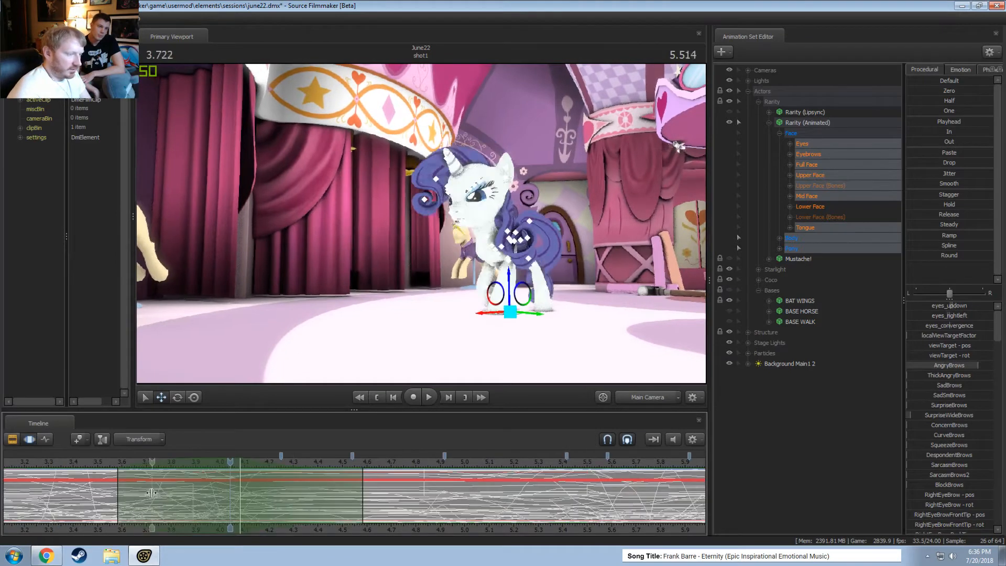
key("space")
key("F2")
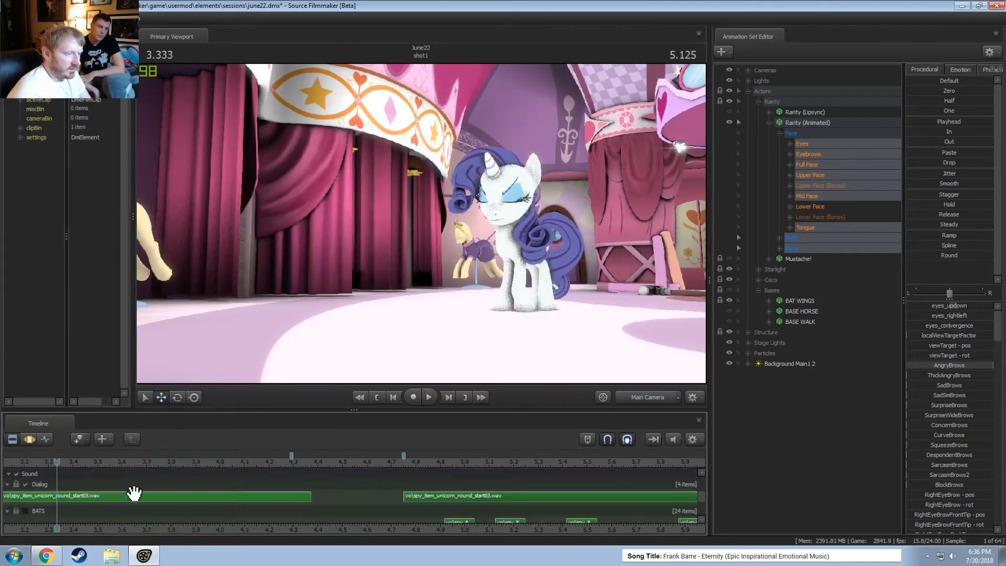
key("F3")
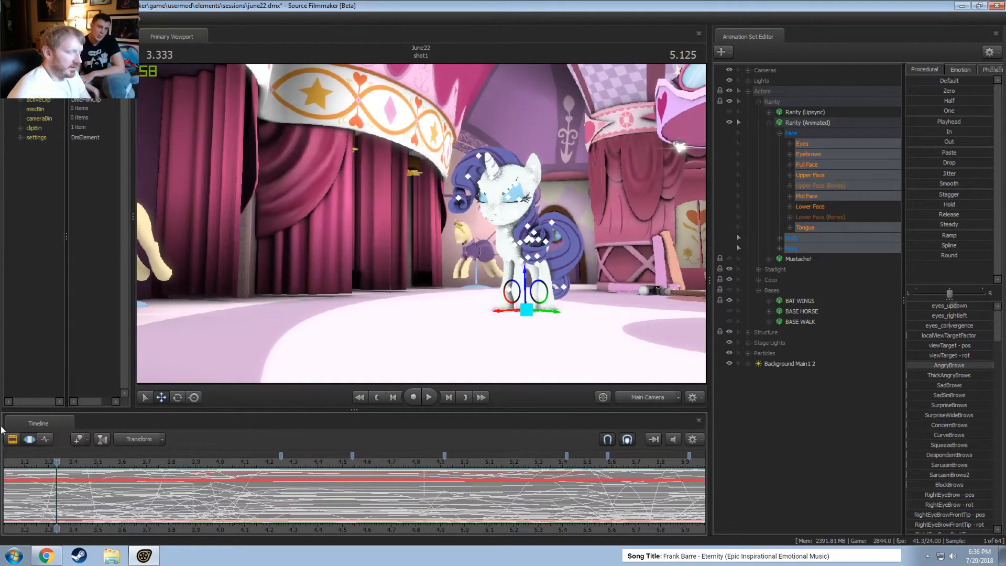
key("space")
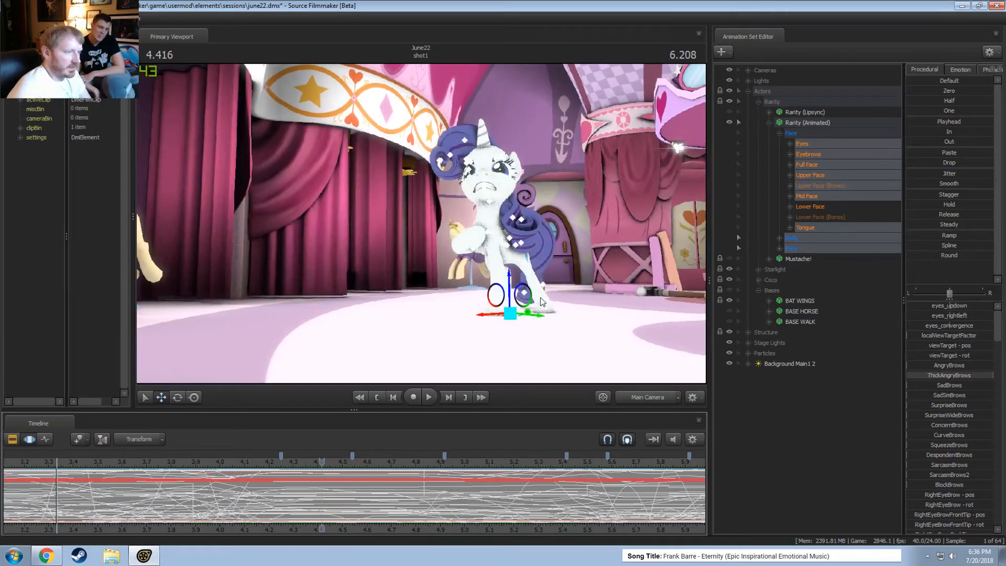
left_click(10, 466)
key("space")
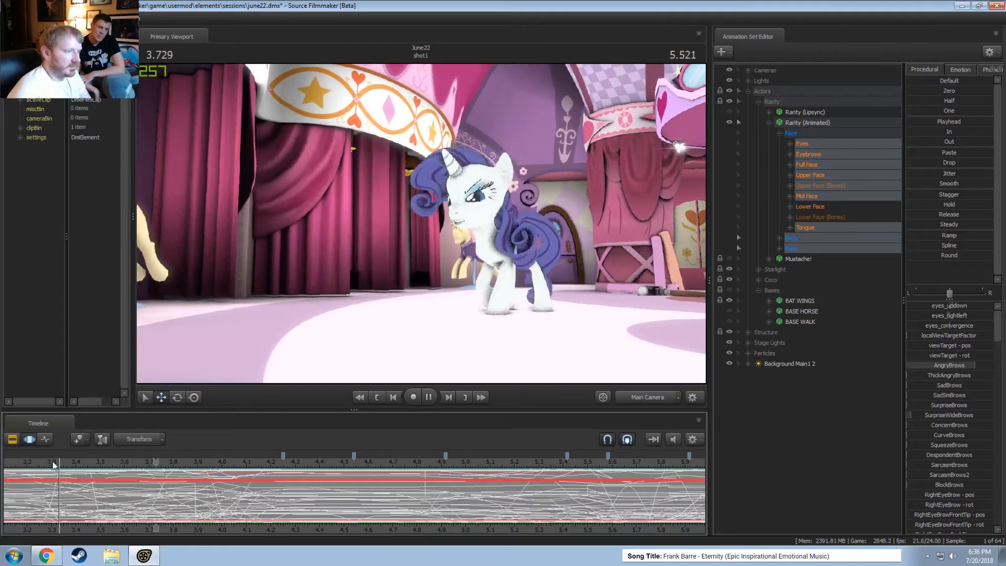
key("space")
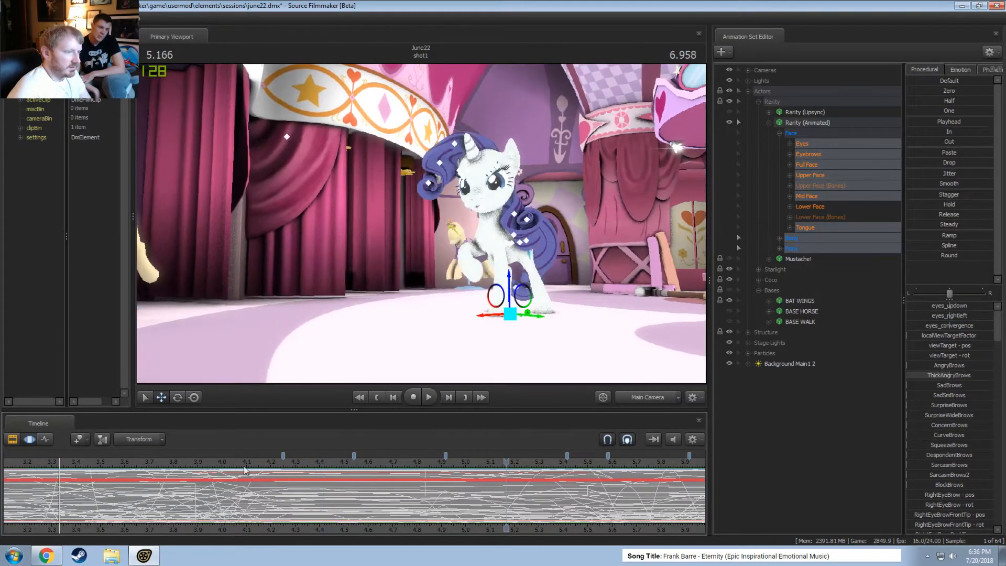
Apply Spline to the Eyebrows around 4.8 to 5.17 s, move the falloff start to about 4.62 s, and play from about 4.54 s
left_click(808, 154)
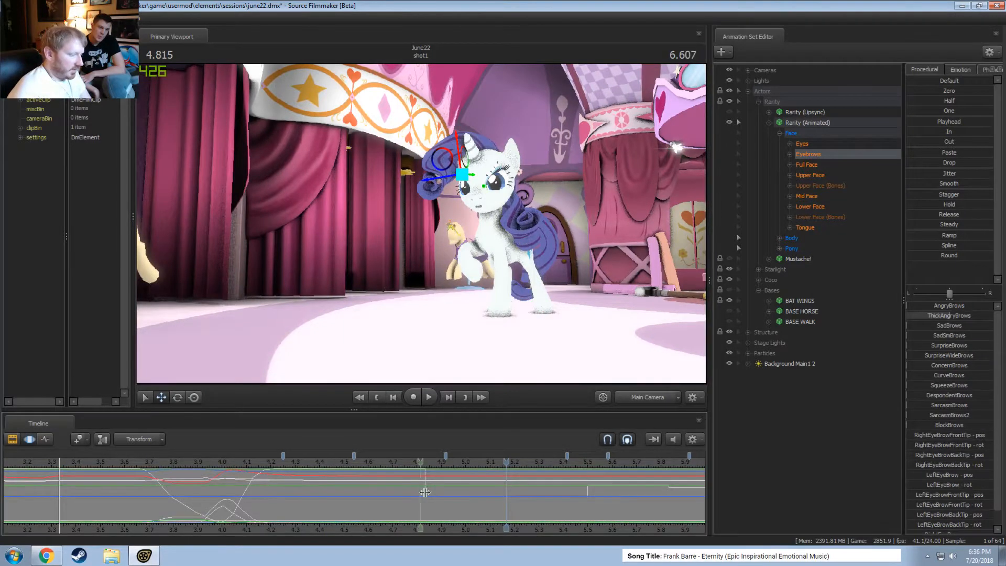
left_click_drag(415, 499, 502, 504)
double_click(937, 246)
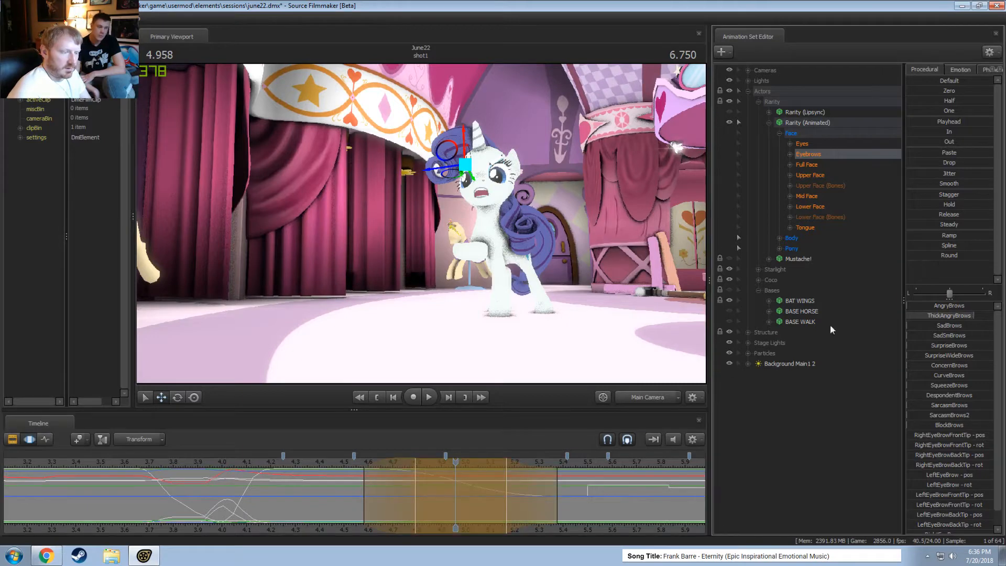
left_click_drag(363, 487, 373, 476)
left_click(354, 462)
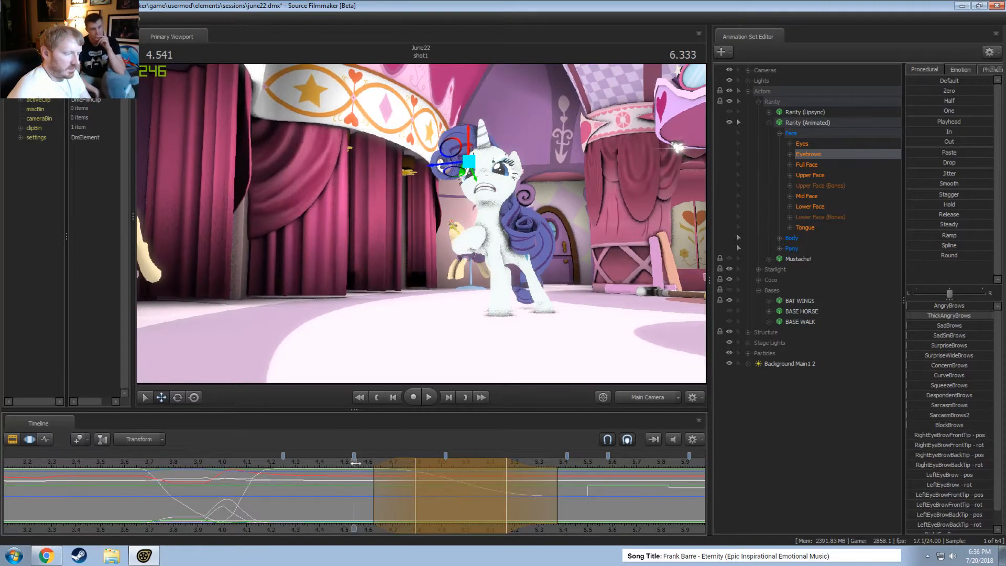
key("space")
key("space")
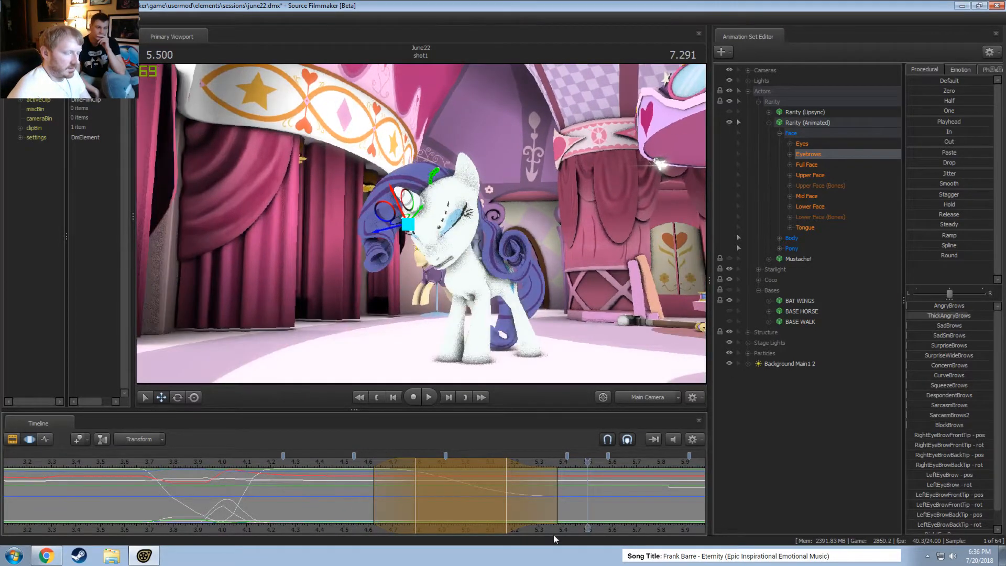
Smooth the eyebrow curve's step around 5.54 s using a time selection of about 5.46 to 5.62 s
key("space")
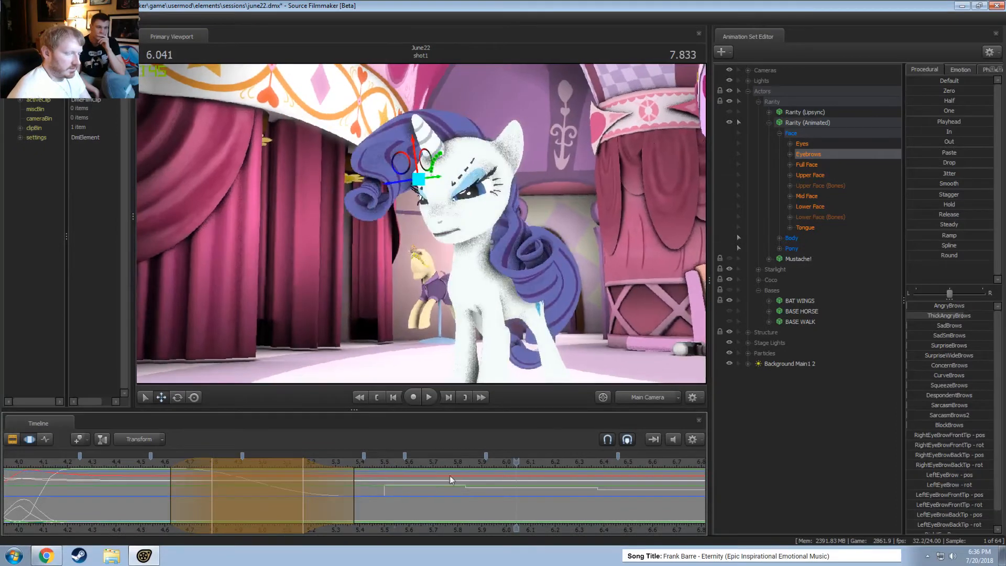
left_click_drag(384, 486, 403, 490, "shift")
scroll(403, 489, "up", 2, "shift")
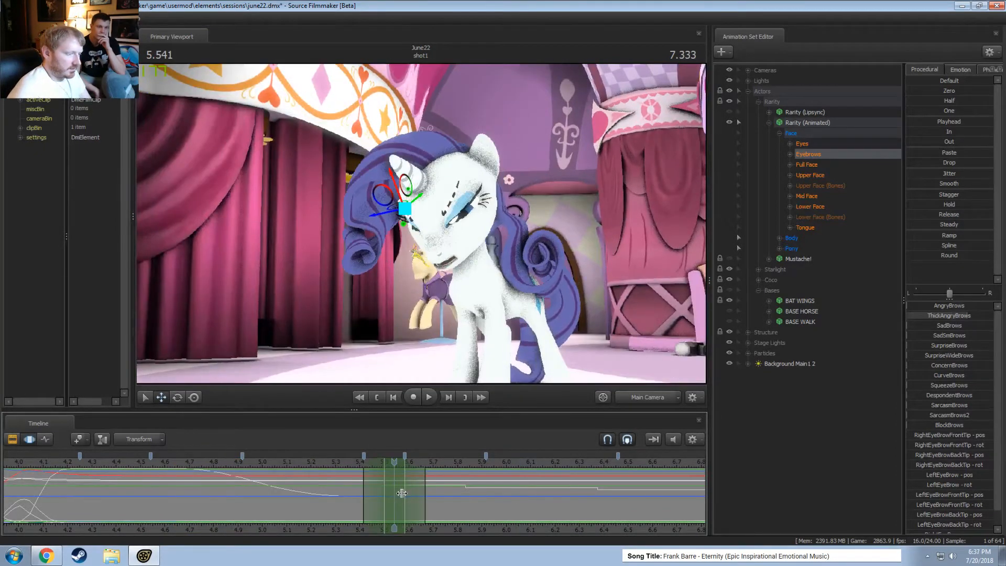
scroll(404, 490, "down", 1, "shift")
left_click_drag(943, 183, 987, 184)
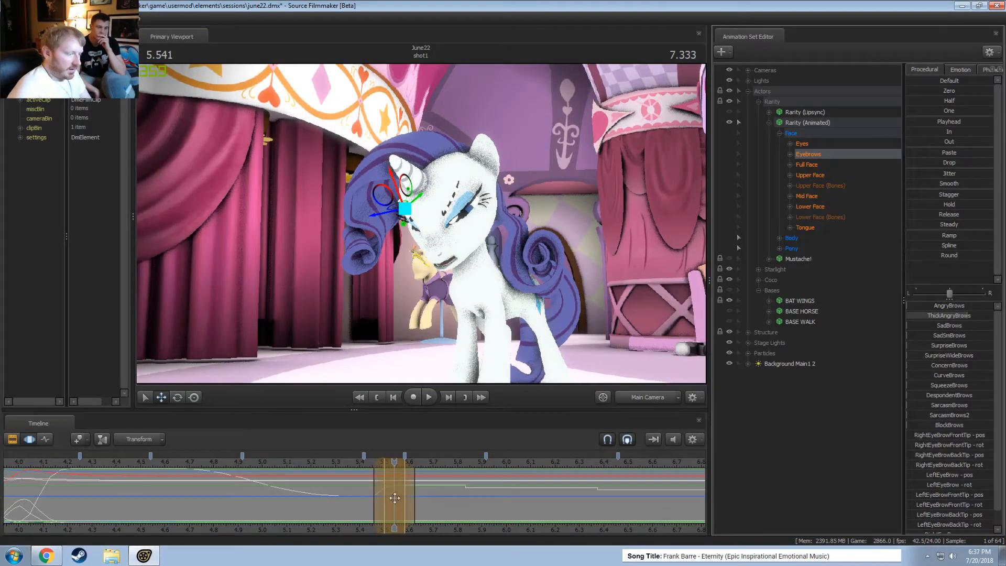
Smooth the eyebrow curve's steps around 5.83 s and around 6.38 s with short time selections
left_click_drag(373, 497, 476, 496)
scroll(476, 496, "up", 1, "shift")
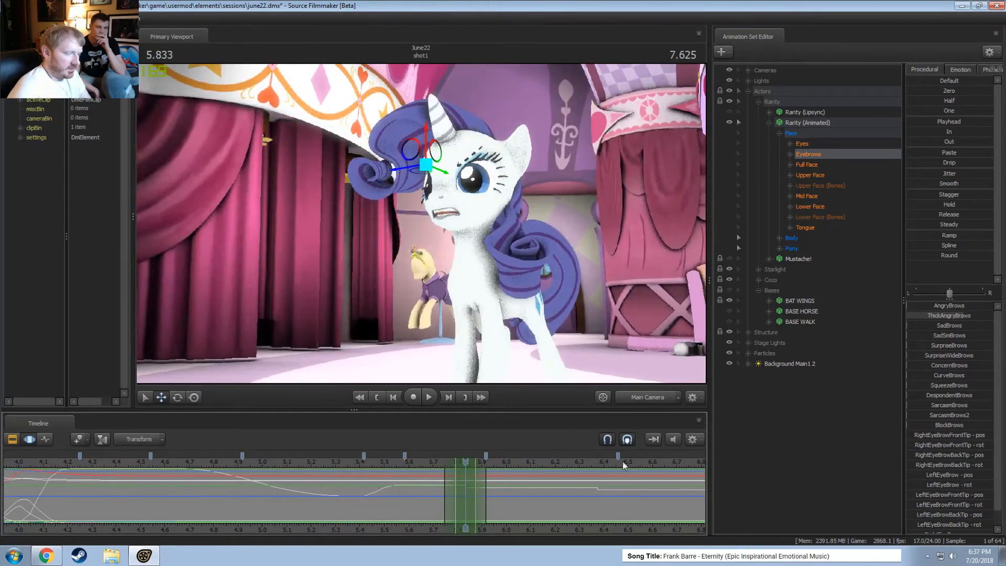
left_click_drag(943, 183, 987, 185)
left_click_drag(591, 490, 597, 492)
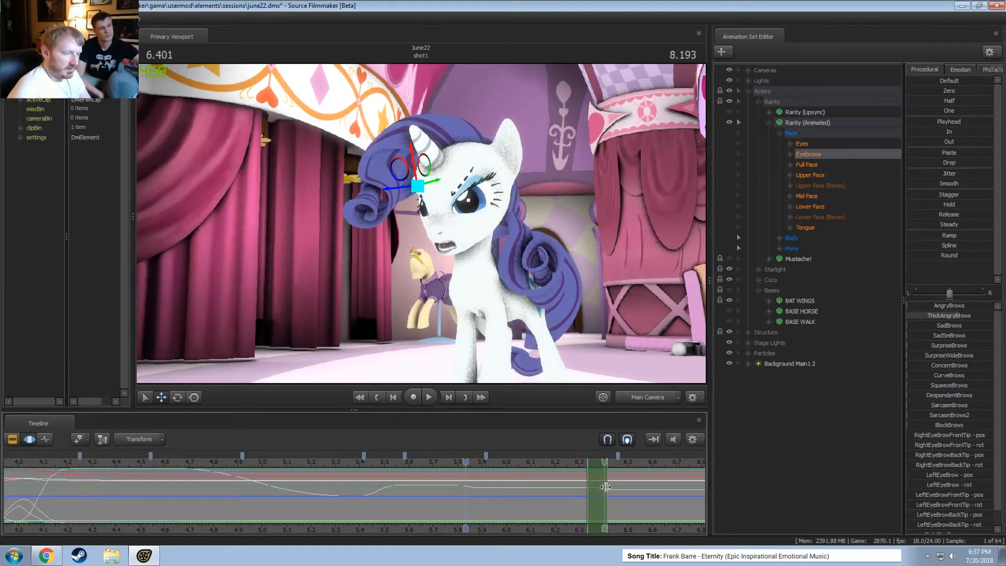
left_click_drag(936, 256, 989, 255)
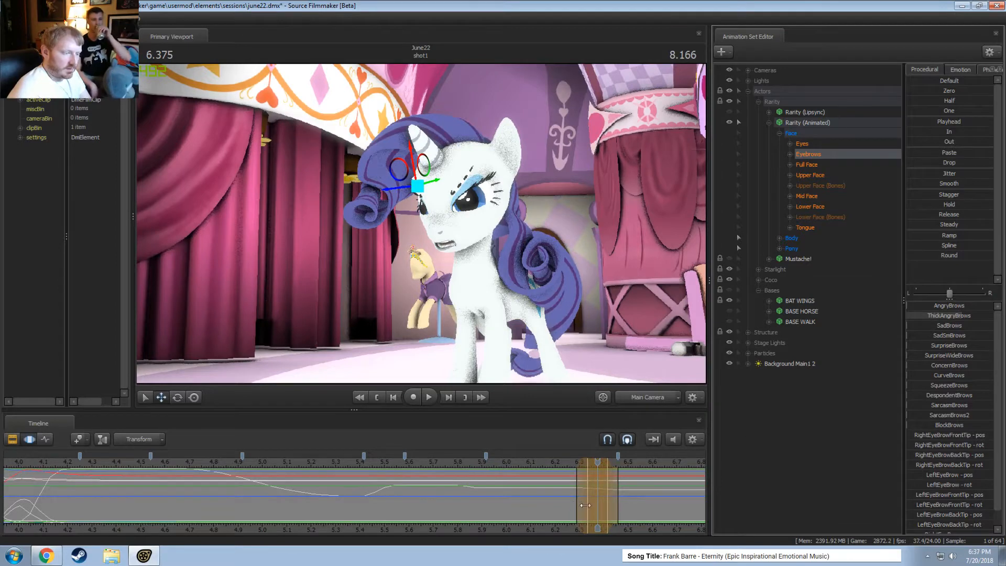
Set a time selection of about 6.88 to 7.0 s and apply Round to the eyebrow curve there
left_click_drag(585, 505, 638, 519)
middle_click_drag(550, 525, 179, 525)
left_click_drag(226, 503, 363, 494)
left_click(363, 494)
scroll(363, 493, "up", 1)
left_click(350, 496)
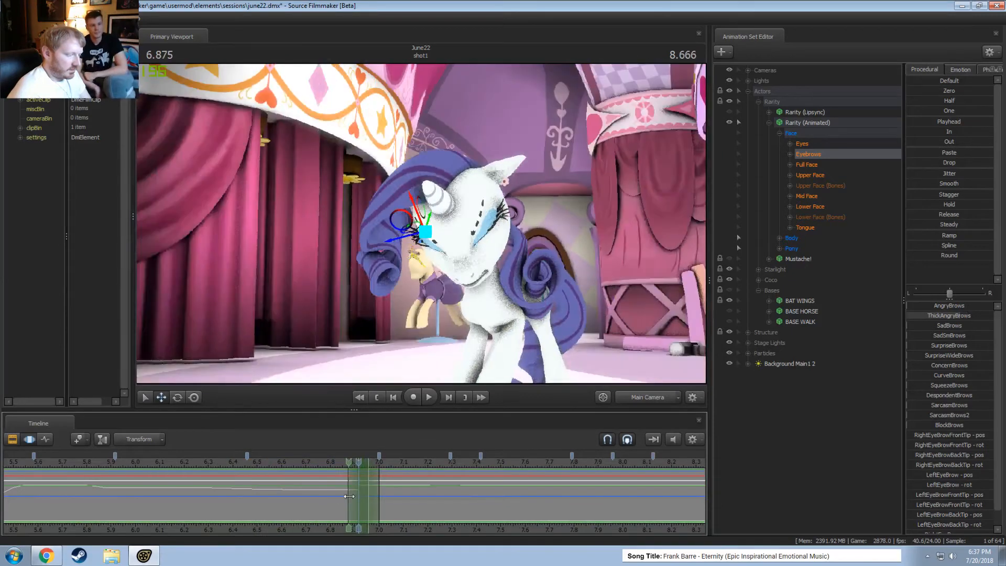
left_click(919, 254)
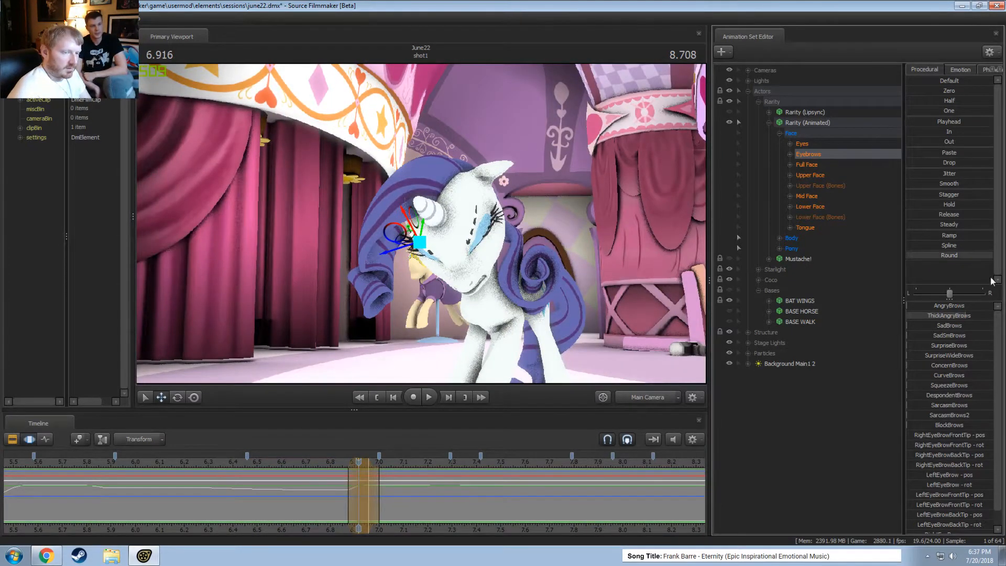
Play the shot from about 6.3 s, then about 6.1 s, to review the smoothed eyebrow transitions
left_click(206, 462)
key("space")
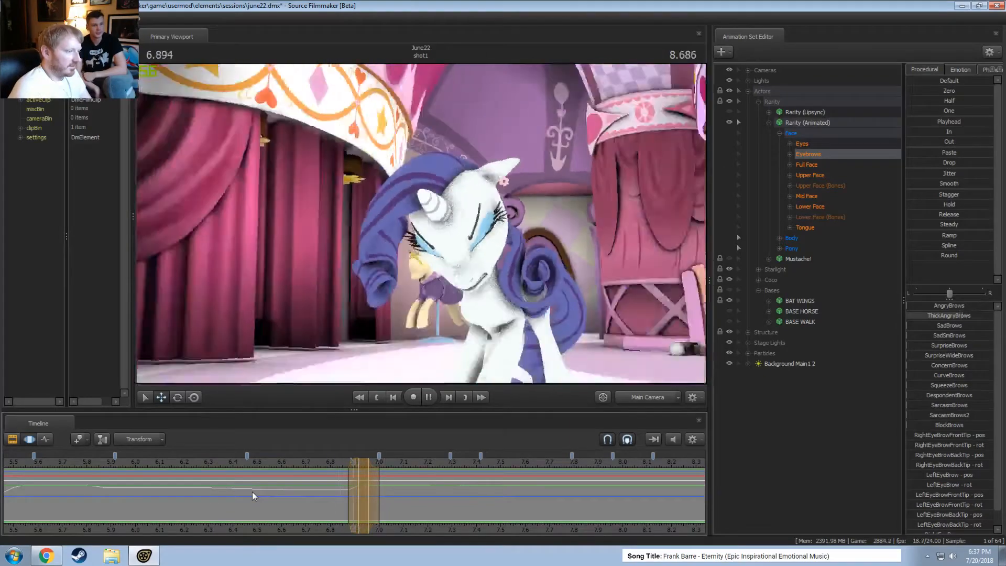
key("space")
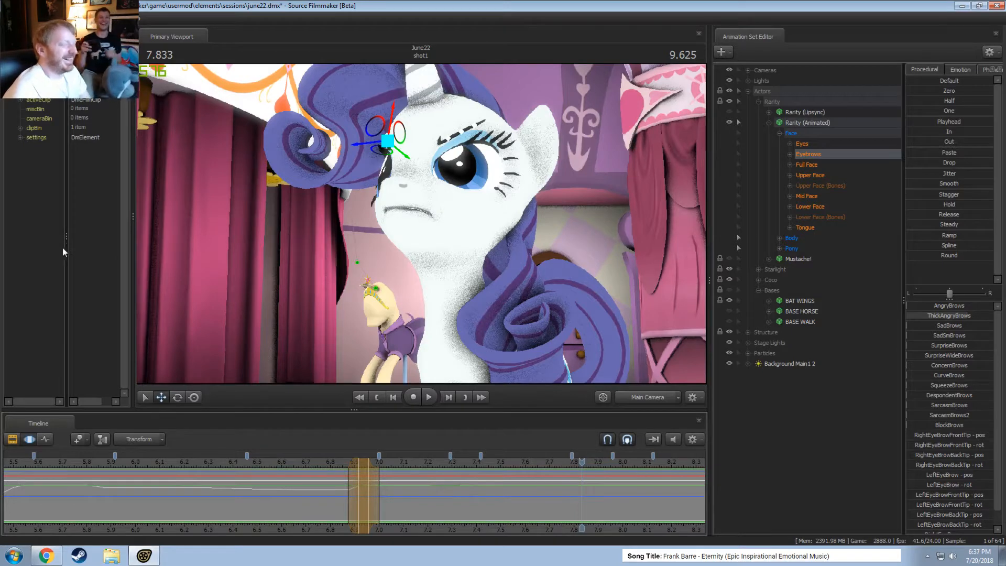
left_click(156, 462)
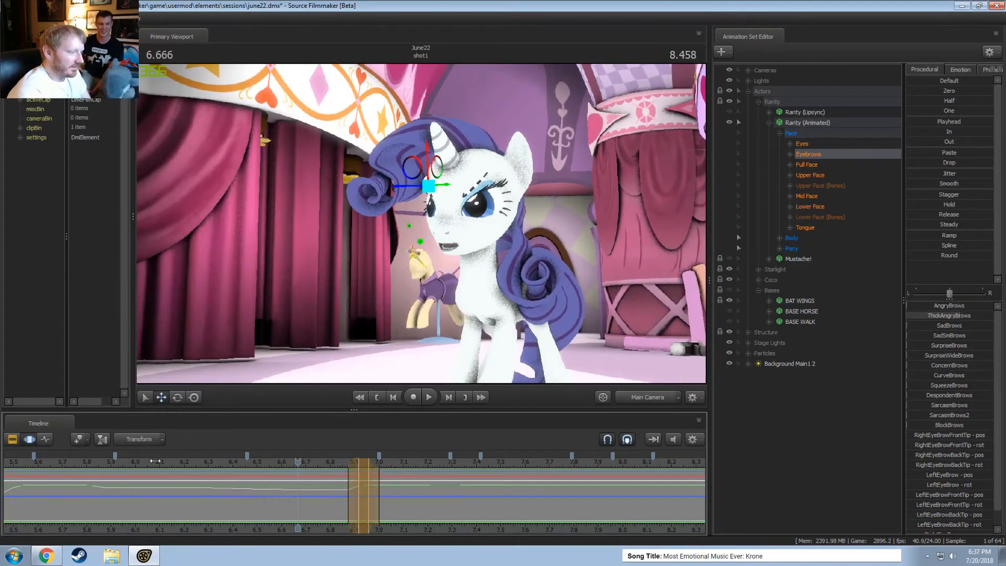
key("space")
key("space")
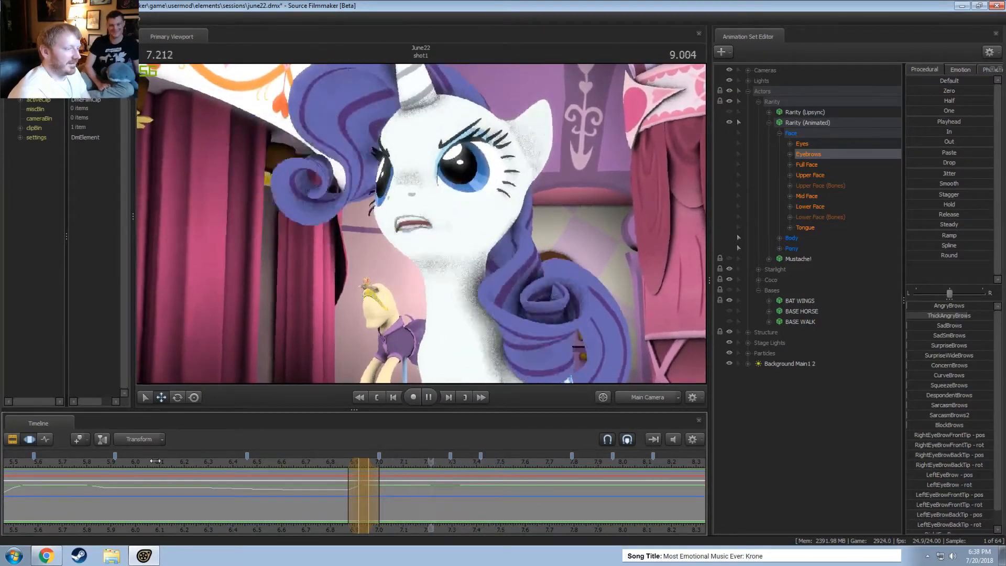
key("space")
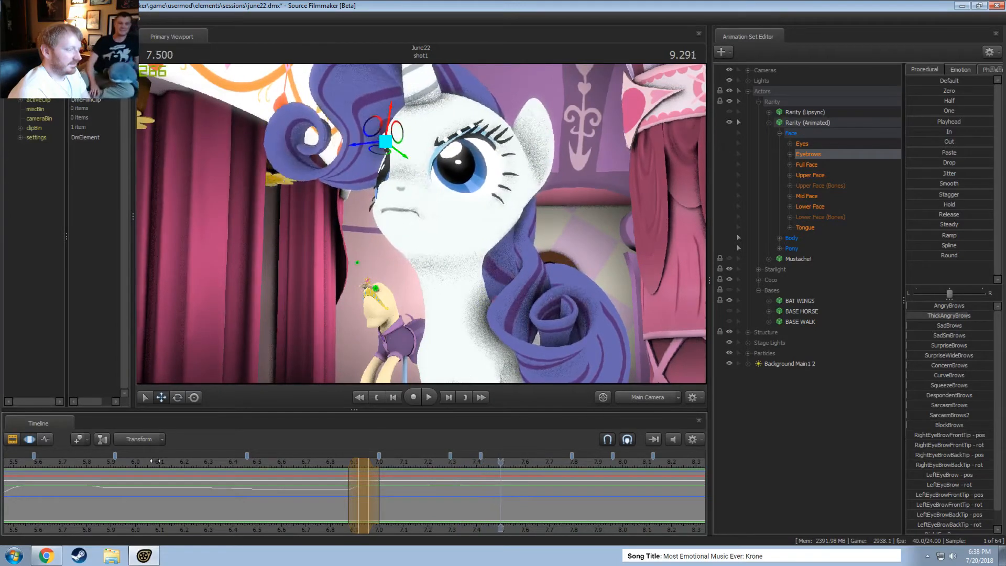
Switch the viewport to the work camera and move in on Rarity's mouth at 7.5 s
key("F3")
key("F4")
key("F3")
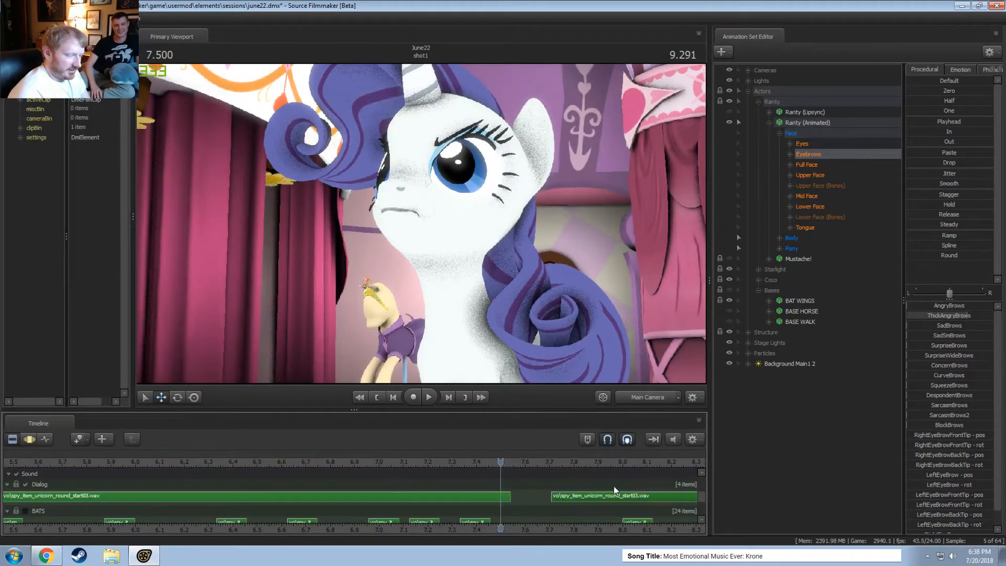
key("F4")
left_click(658, 398)
key("w")
left_click_drag(576, 304, 479, 330)
key("d")
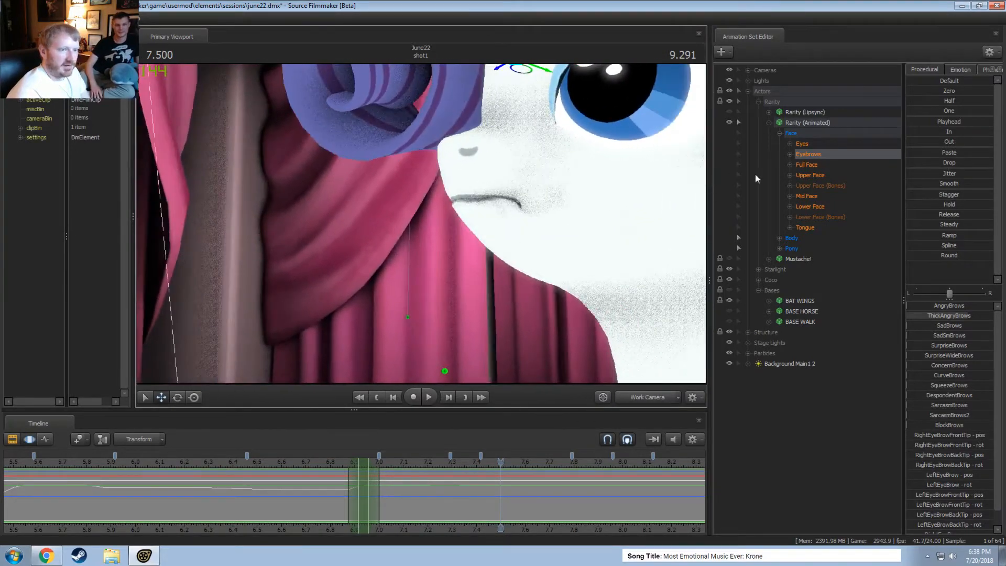
left_click(789, 185)
left_click(790, 186)
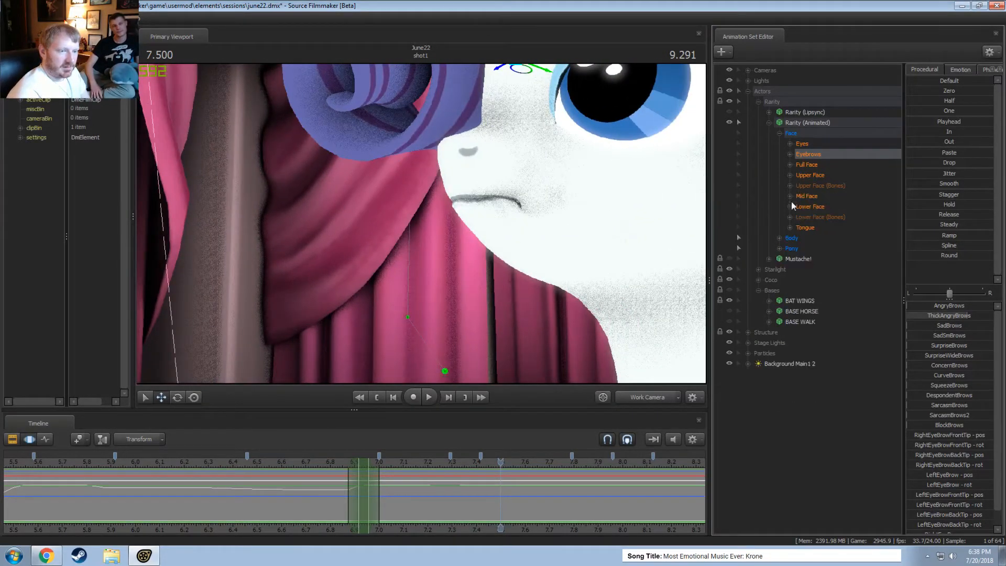
Select the jaw among Rarity's Lower Face (Bones) controls and set a time selection of about 7.33 to 7.5 s around 7.416 s
left_click(790, 217)
left_click(820, 228)
key("F2")
scroll(504, 453, "up", 2)
key("F3")
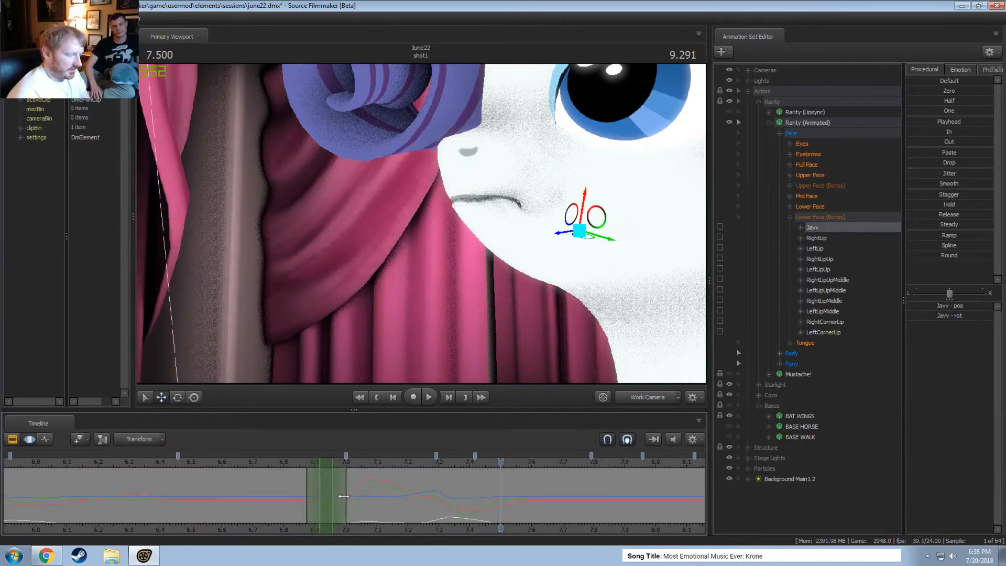
key("shift")
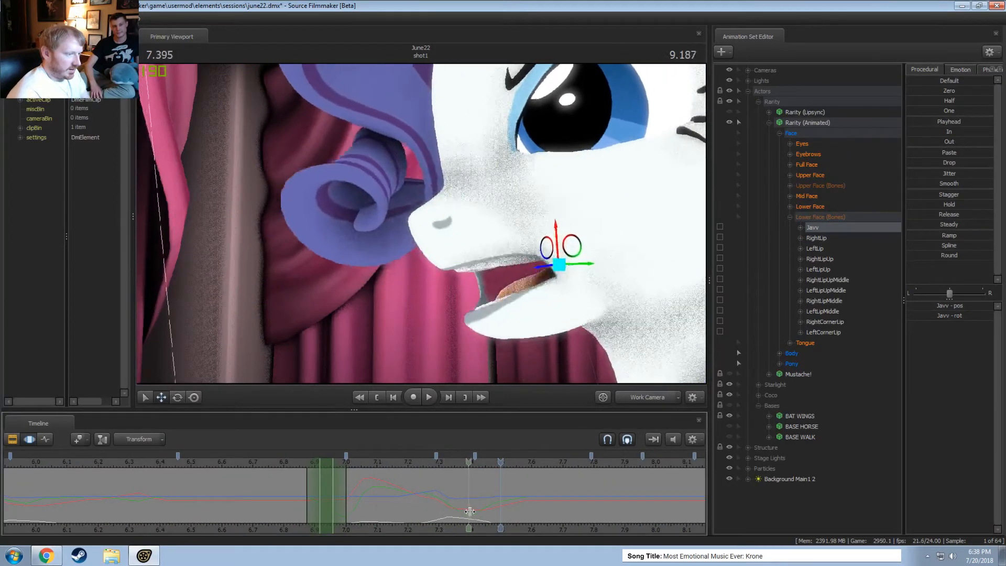
left_click(473, 511, "shift")
scroll(472, 511, "up", 2, "shift")
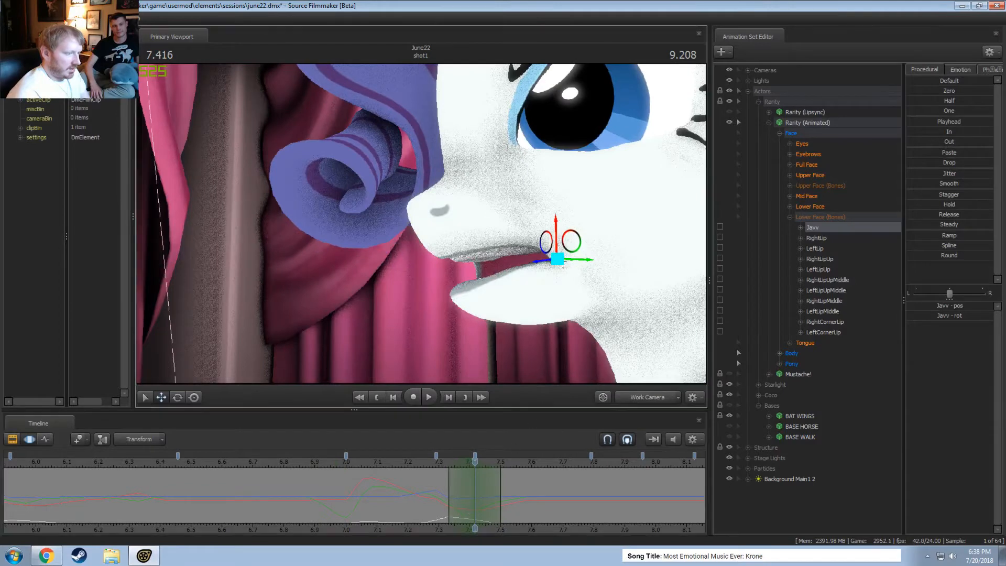
Try a jaw adjustment over about 7.29 to 7.46 s in main camera playback and undo it
left_click_drag(485, 233, 453, 230, "alt")
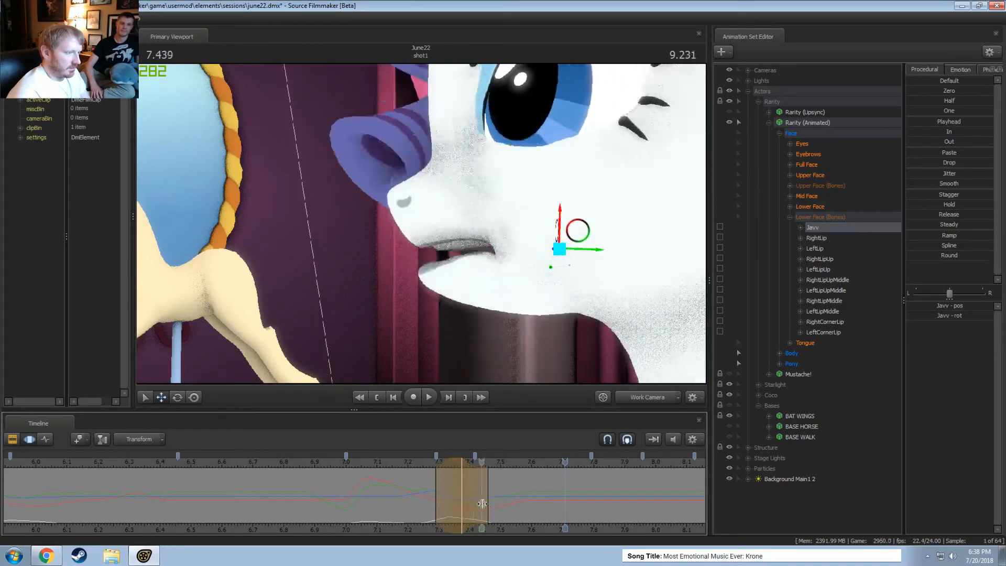
left_click(624, 397)
key("space")
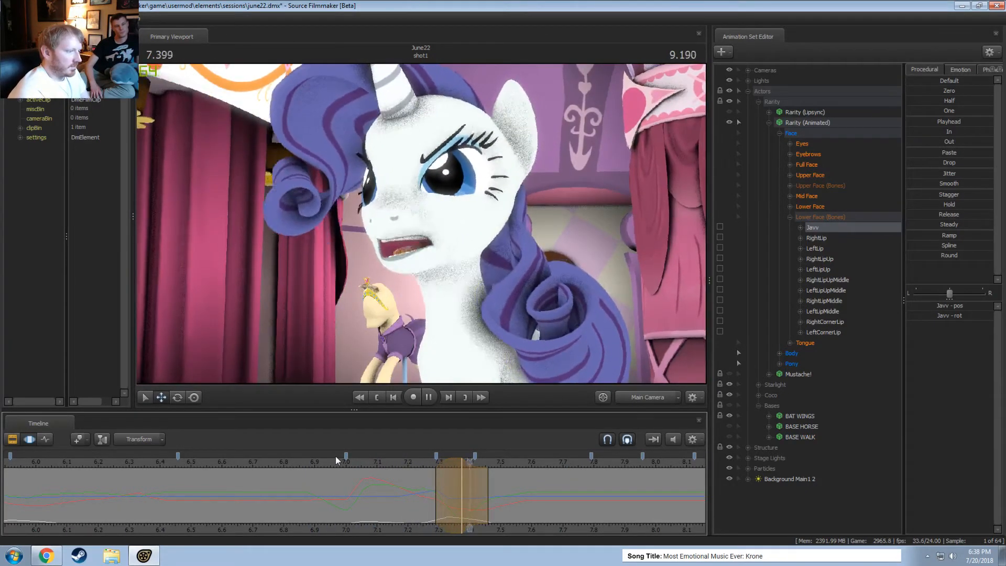
key("space")
key("ctrl+z")
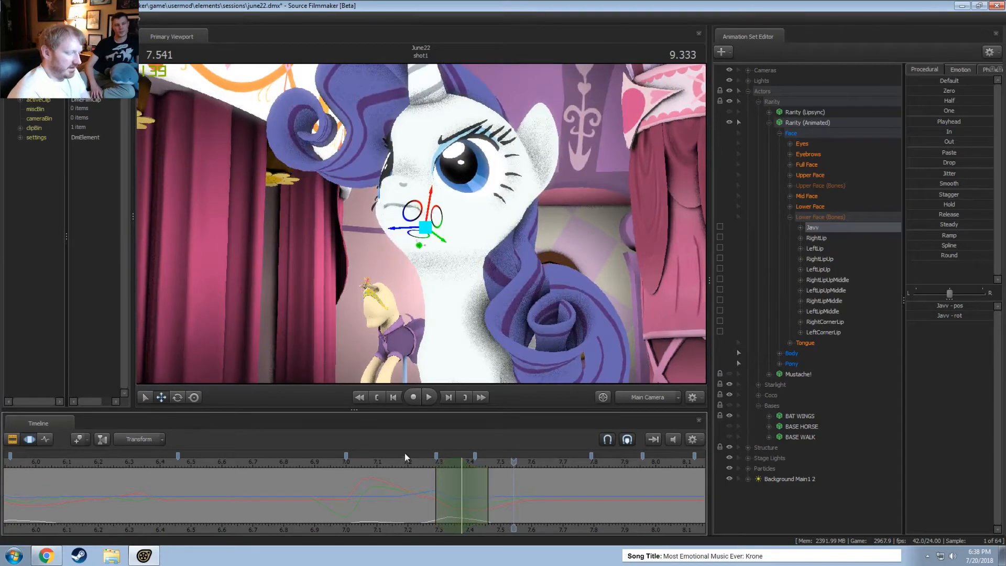
Play the mouth movement from about 7.2 s in the main camera, and from about 6.96 s in a frontal work camera view
left_click(407, 463)
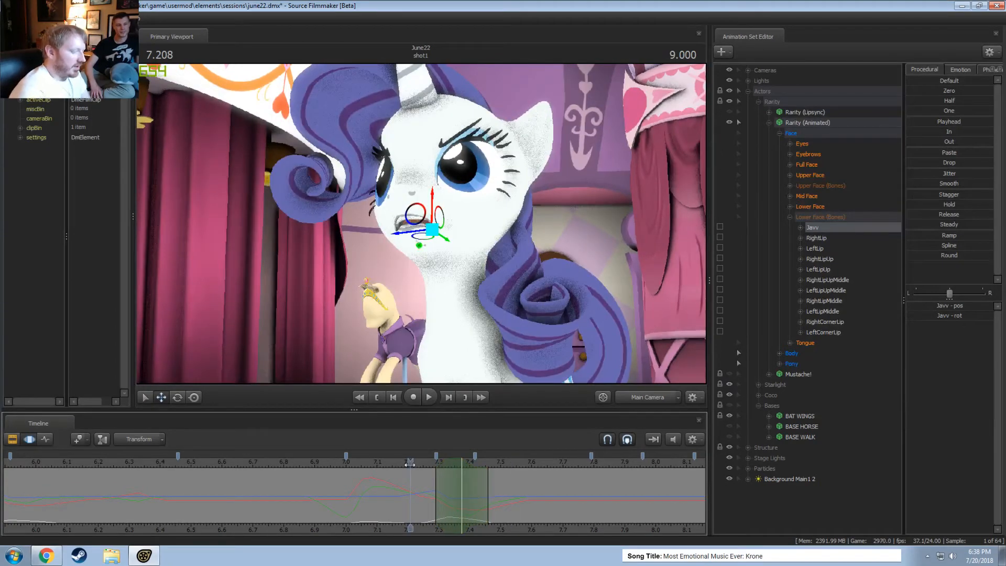
key("space")
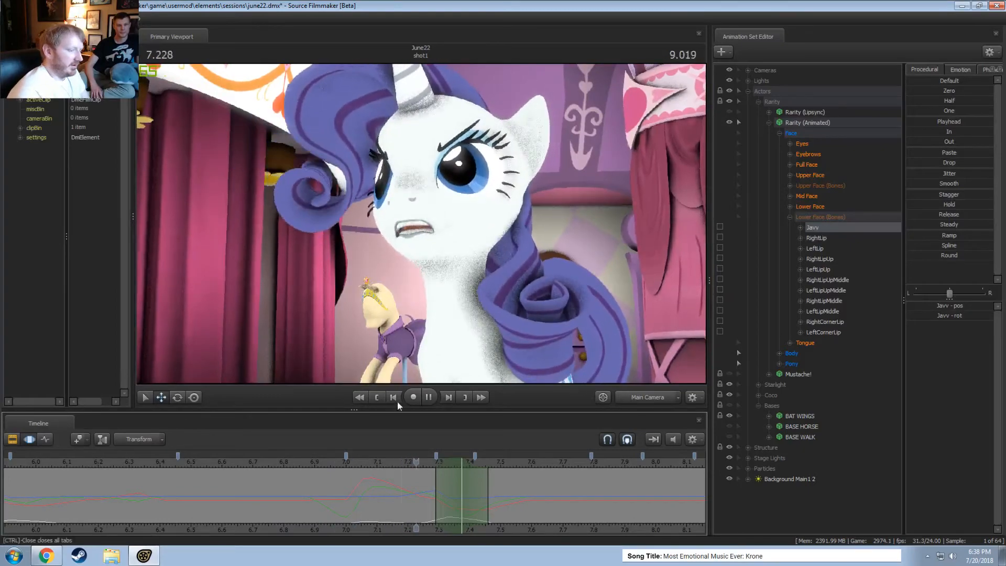
left_click(649, 397)
left_click_drag(608, 325, 583, 367)
key("space")
left_click_drag(361, 464, 339, 467)
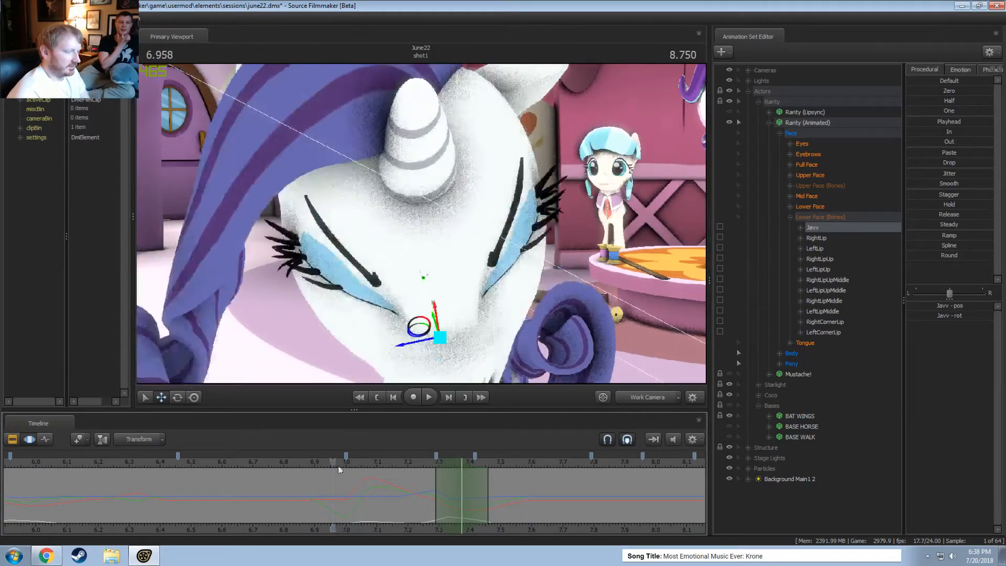
key("space")
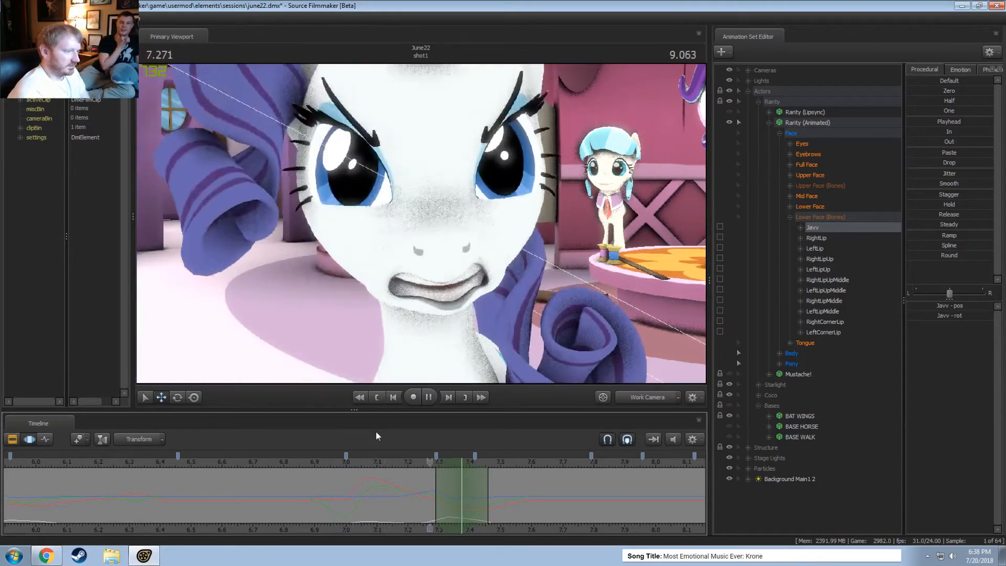
key("space")
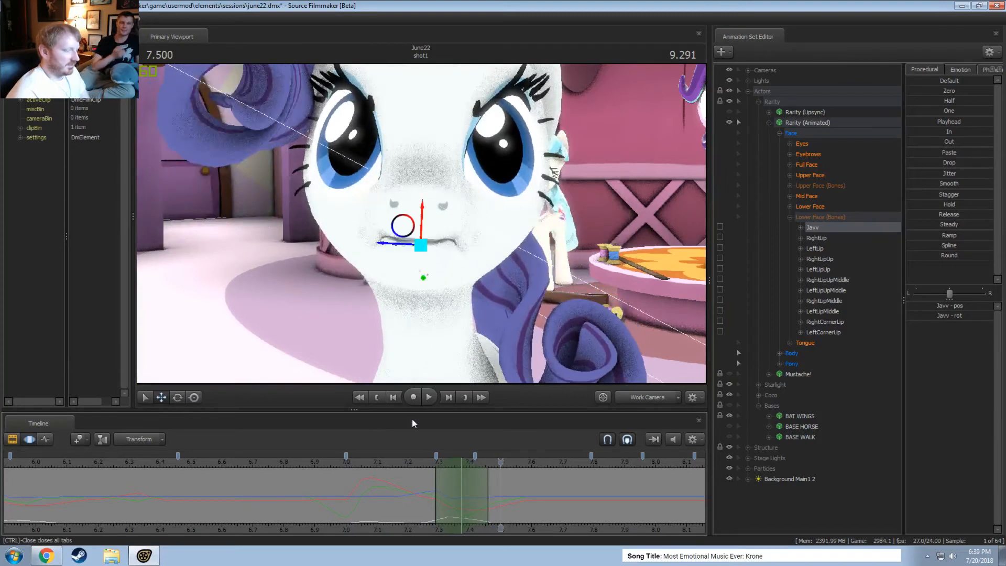
Set a time selection of about 7.33 to 7.54 s around 7.416 s and try rotating the jaw there
key("F2")
key("F3")
left_click_drag(462, 498, 514, 496)
left_click(473, 497)
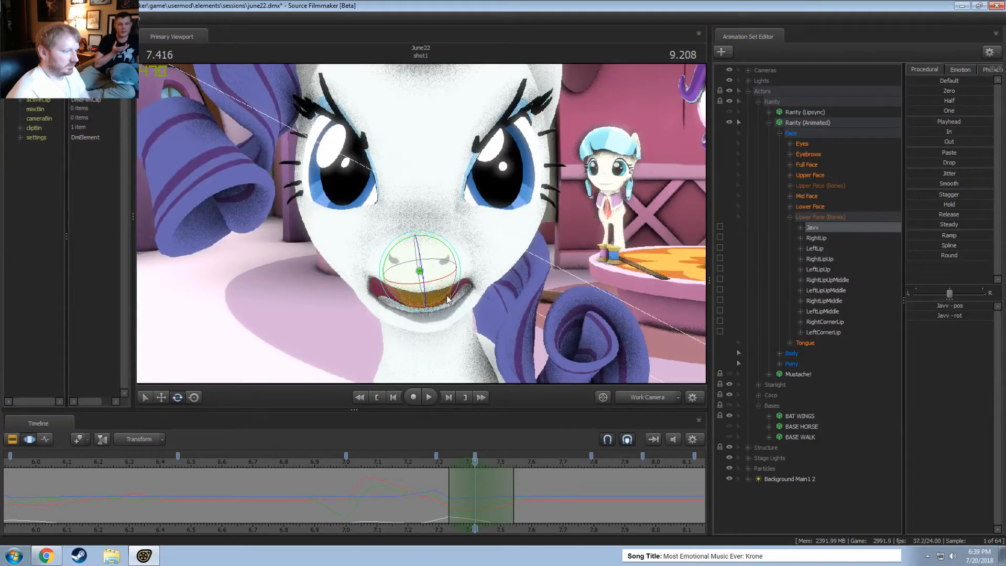
left_click_drag(452, 256, 452, 259)
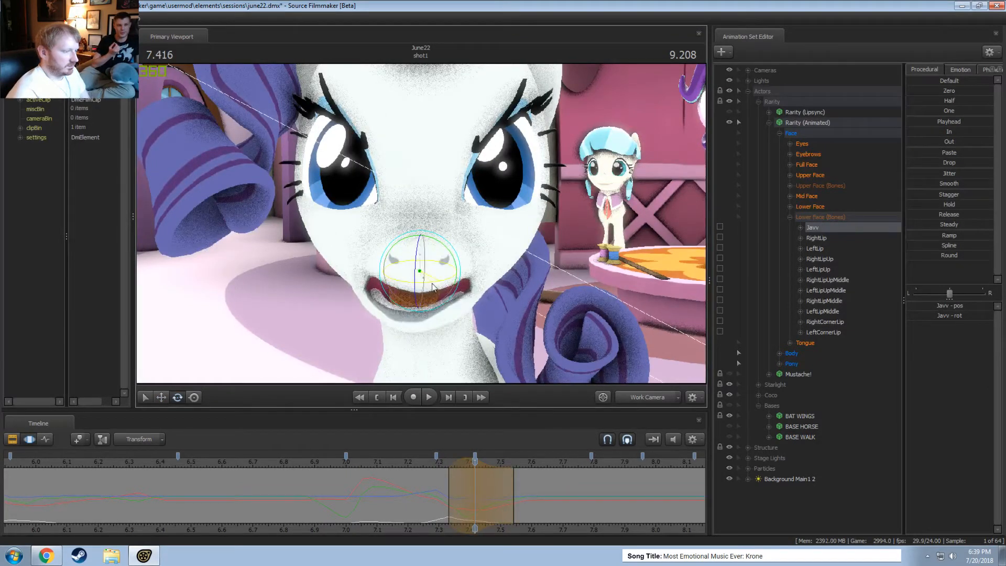
Scrub and play the rotated jaw between about 7.28 and 7.53 s to check the mouth closing
key("shift")
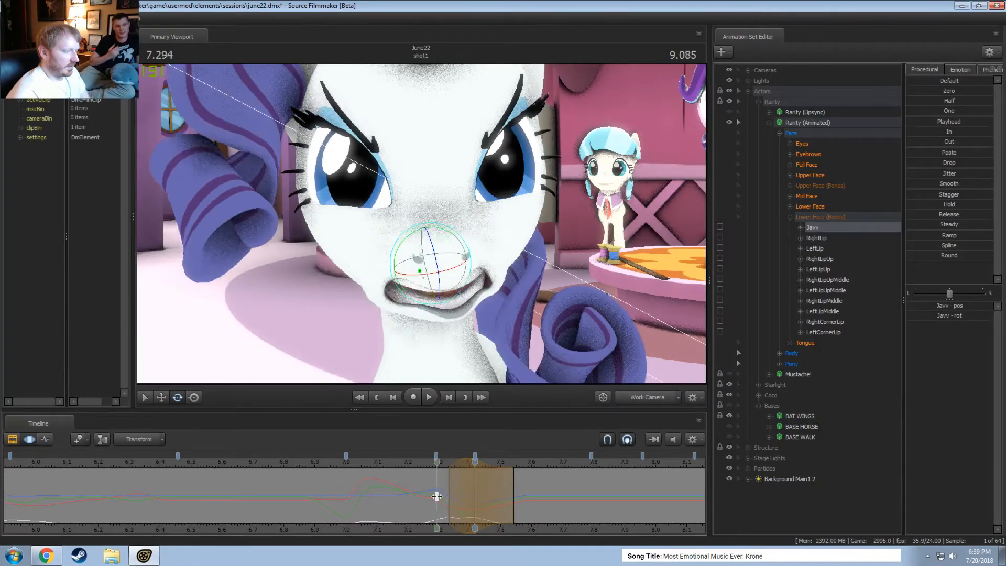
key("shift")
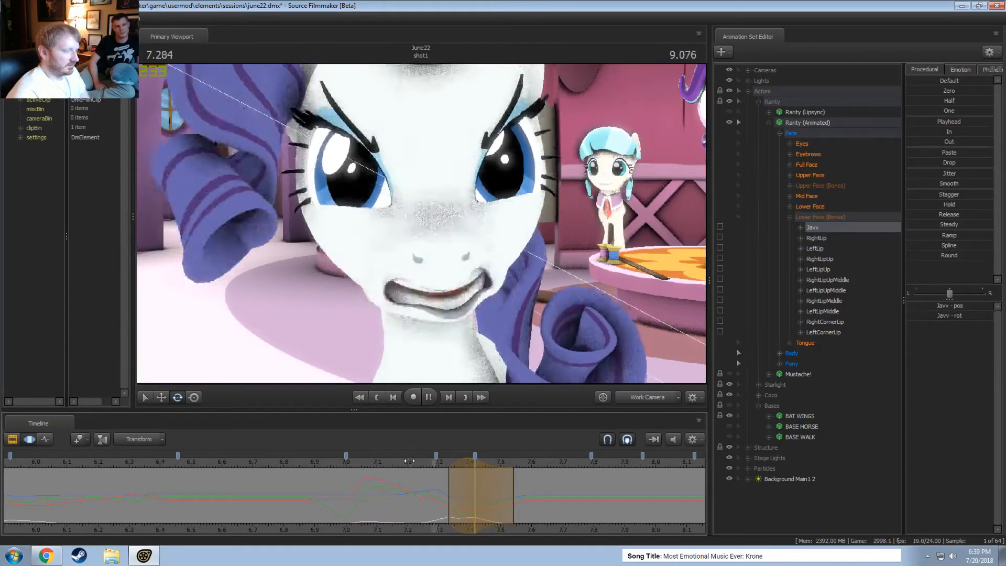
key("shift+space")
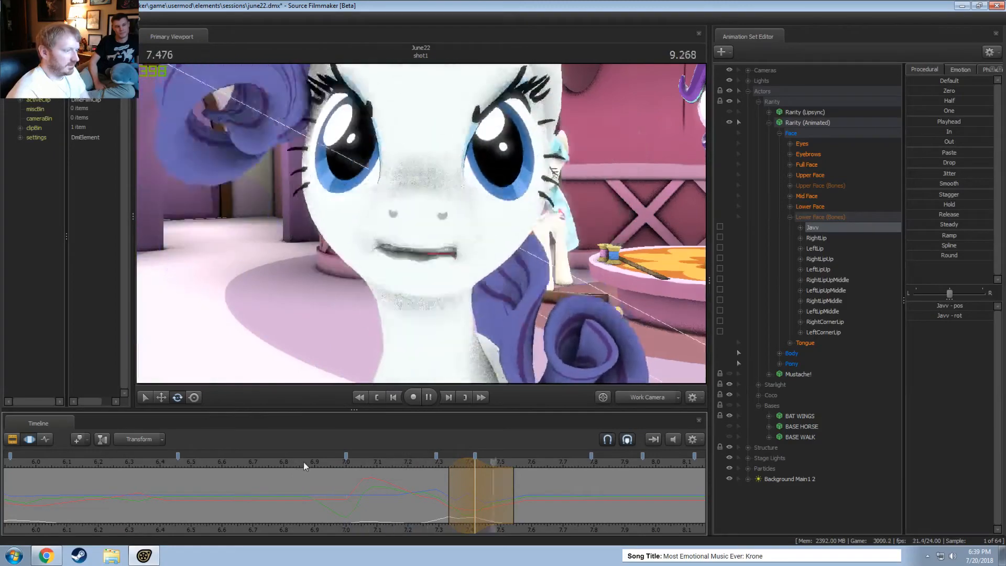
key("space")
key("shift")
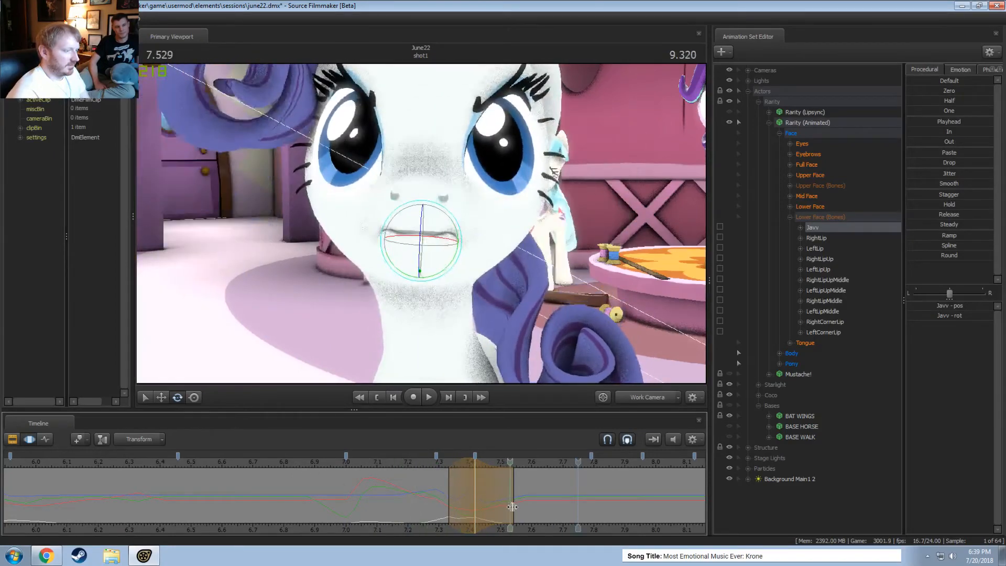
key("shift")
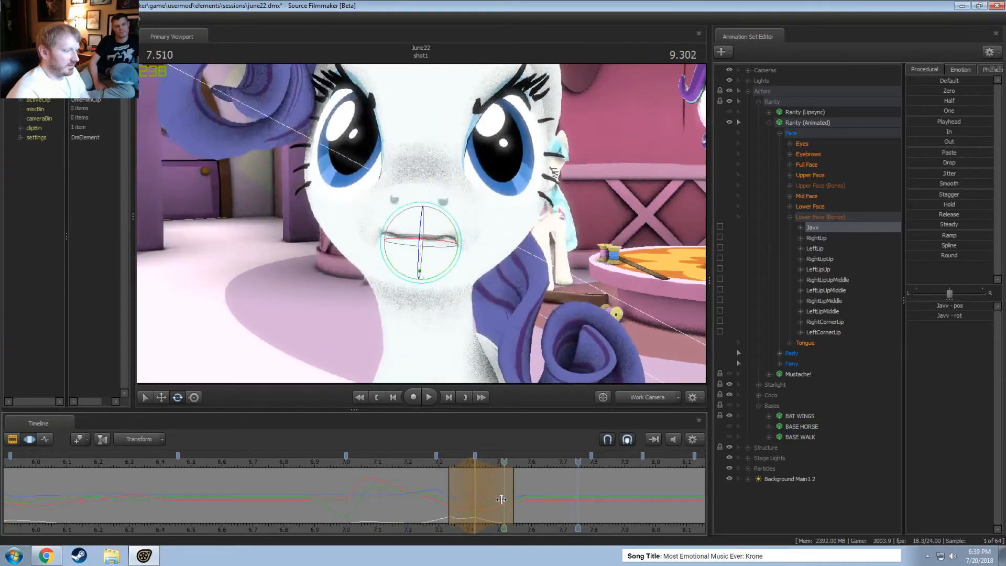
Try extending the jaw's time selection to about 7.58 s, and review the jaw rotation through the main camera
mouse_move(514, 493)
left_mouse_down()
mouse_move(526, 493)
mouse_move(503, 493)
left_mouse_up()
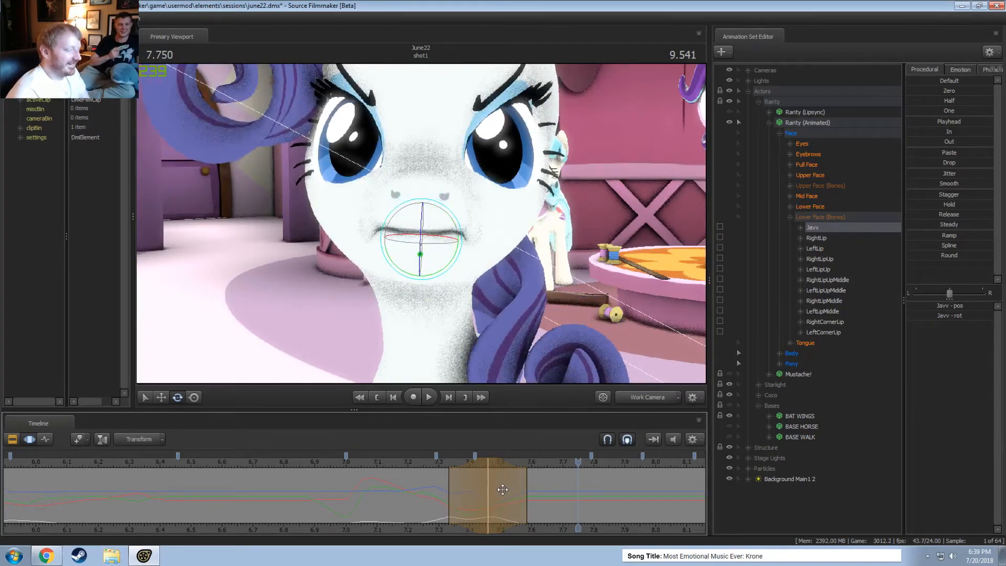
left_click(650, 396)
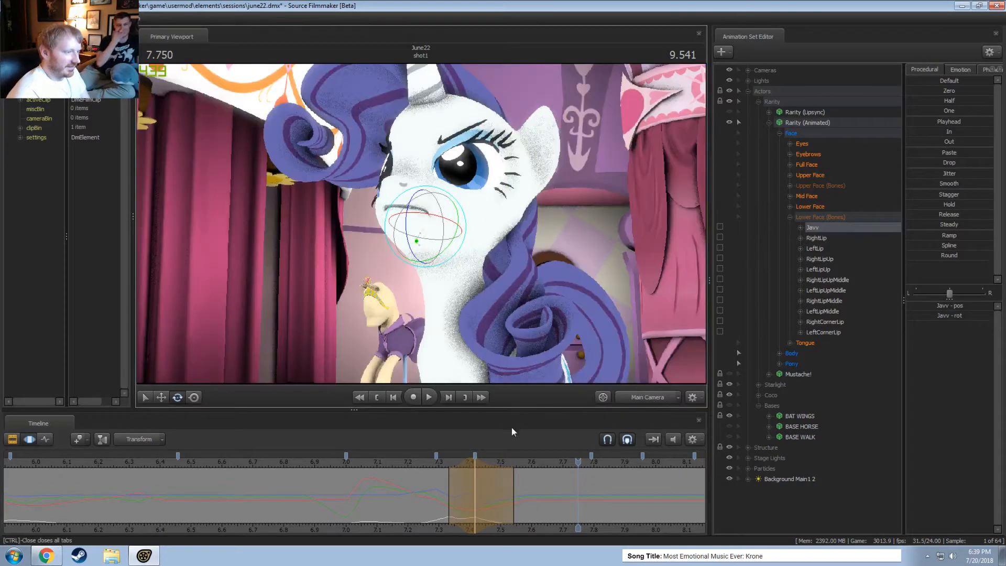
key("space")
key("space")
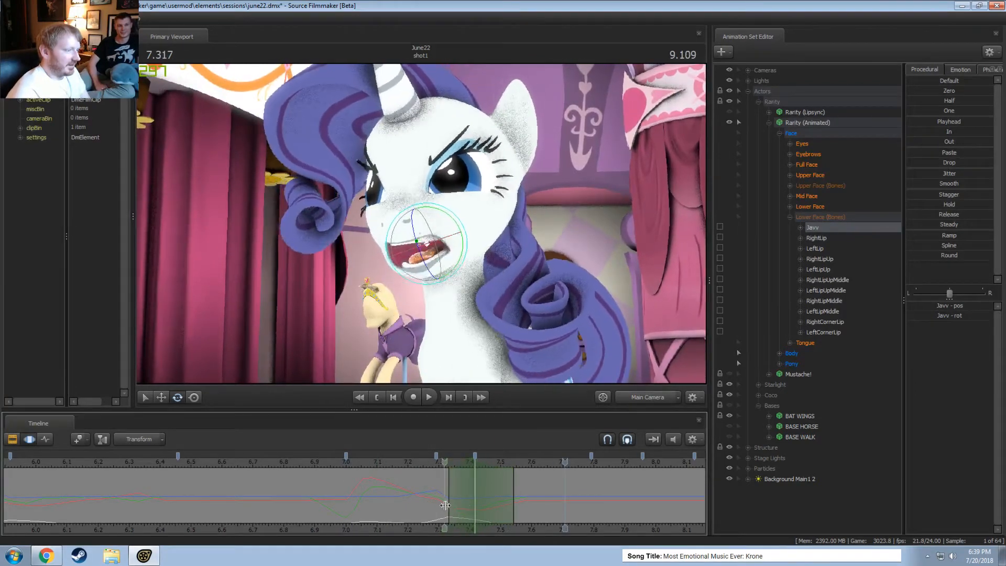
Set a time selection of about 7.29 to 7.46 s around 7.375 s, try moving the jaw, and undo the move
left_click(462, 504)
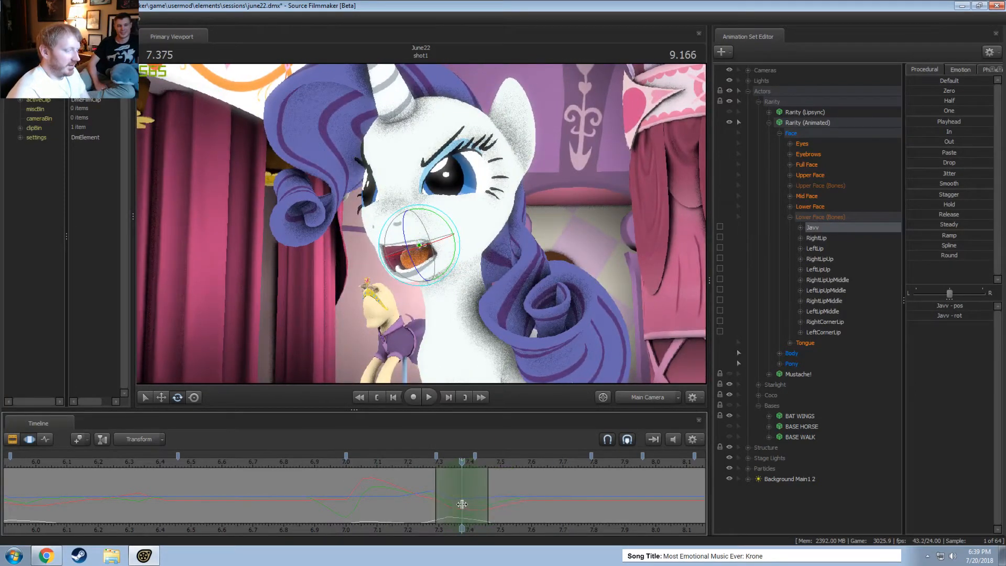
left_click_drag(427, 252, 430, 249)
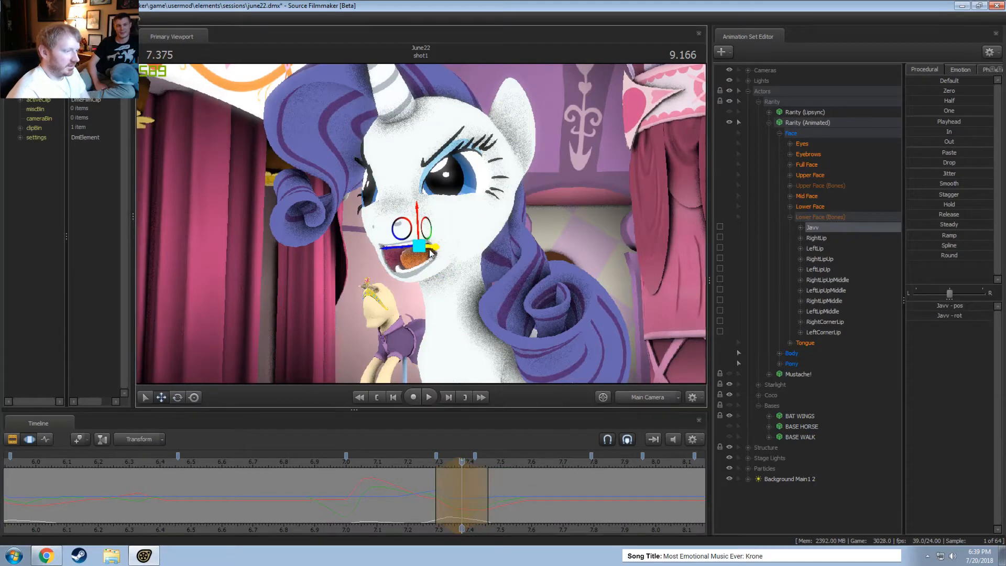
key("ctrl+z")
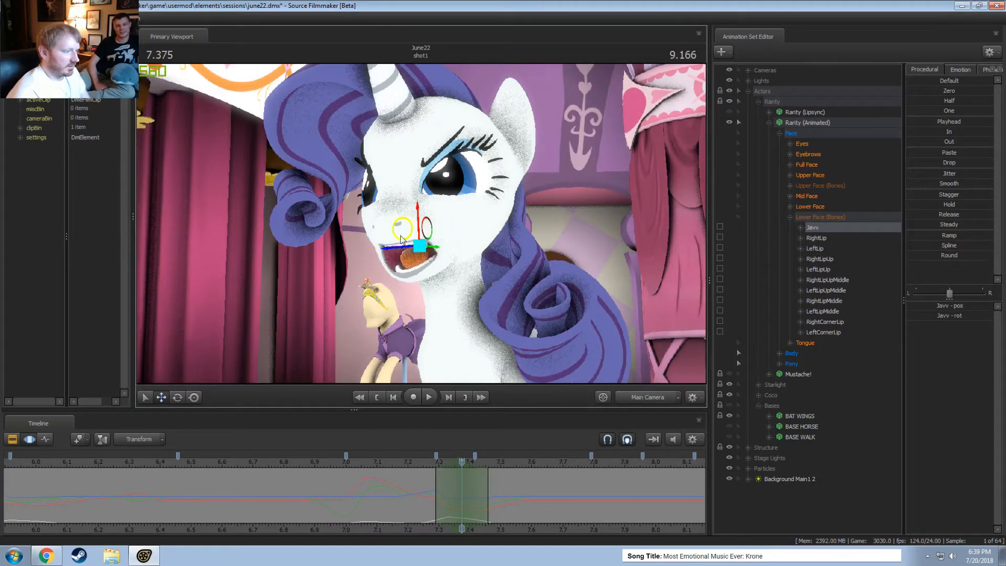
Try repositioning the jaw at 7.375 s from a work camera side view and refining its rotation in the main camera
left_click(639, 397)
left_click_drag(493, 251, 442, 244, "alt")
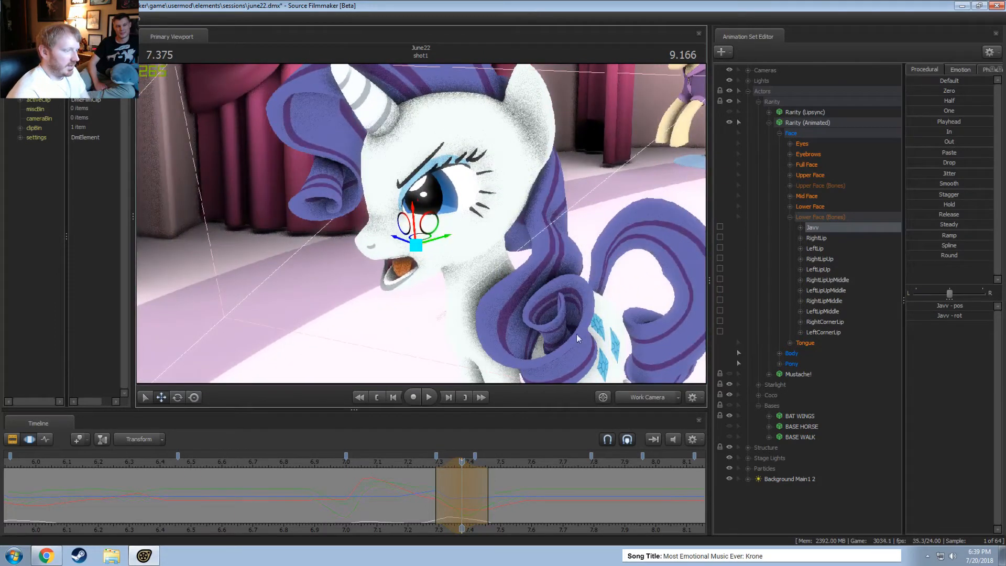
left_click(643, 398)
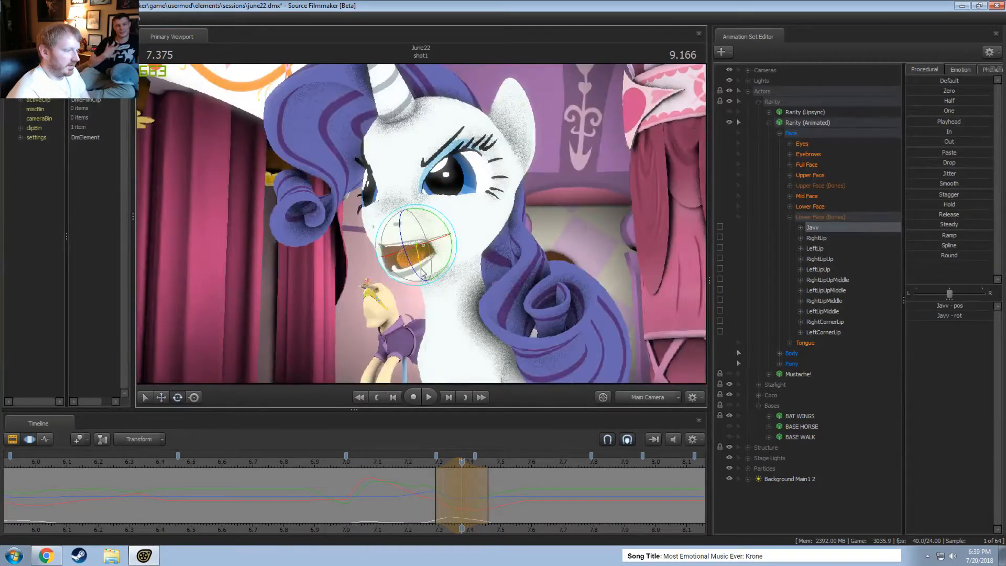
key("shift")
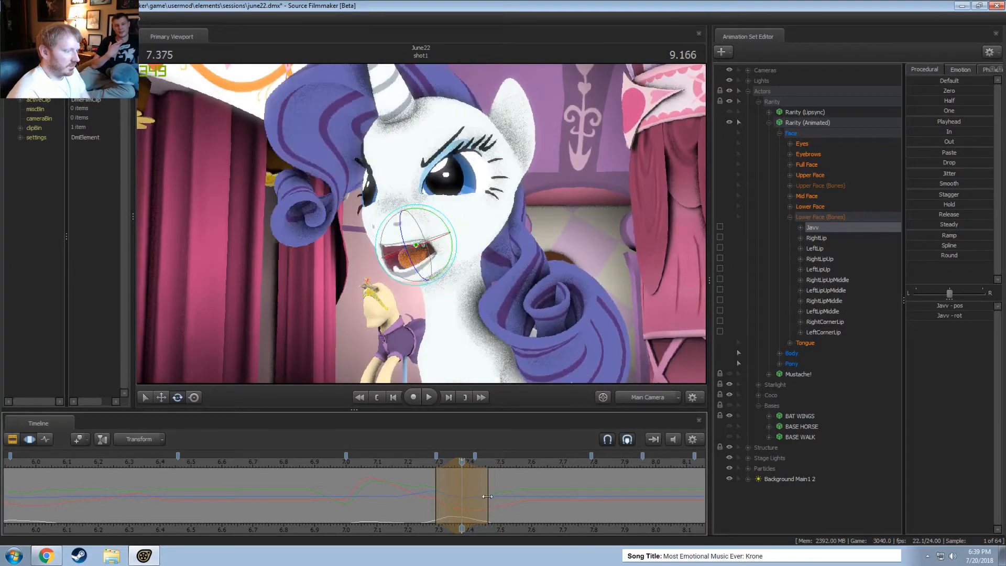
key("shift")
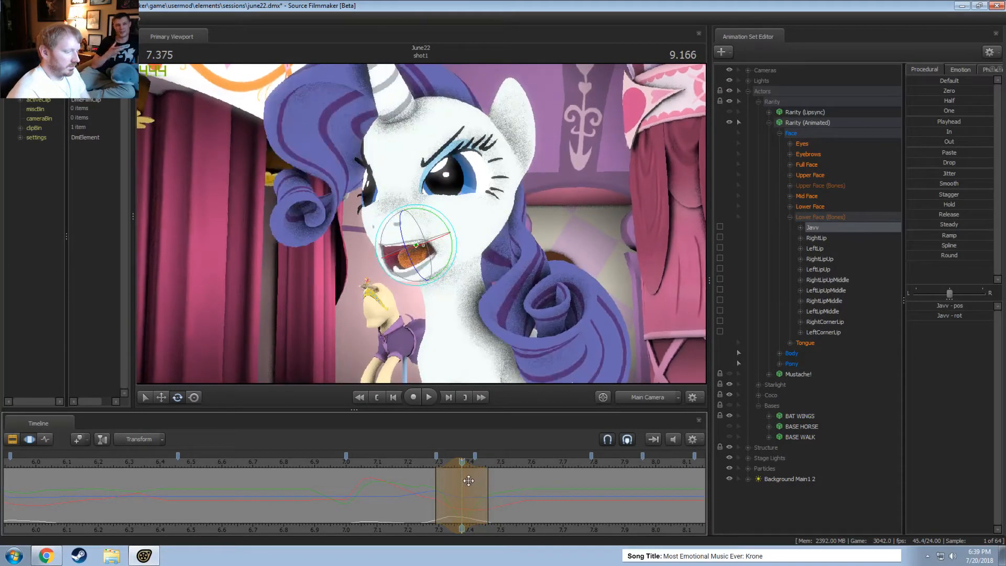
Move to 7.333 s and set a time selection of about 7.25 to 7.42 s around it
mouse_move(440, 461)
left_mouse_down()
mouse_move(426, 462)
mouse_move(448, 474)
left_mouse_up()
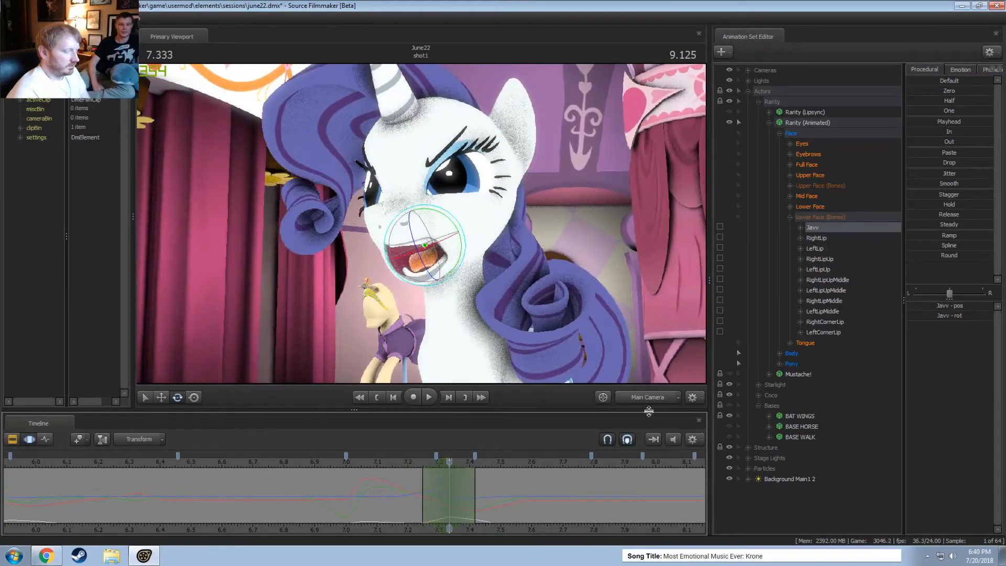
From a side view in the work camera, move Rarity's Jaw bone slightly forward and down at 7.333 s
left_click(650, 399, "ctrl")
left_click_drag(503, 307, 432, 260, "alt")
key("w")
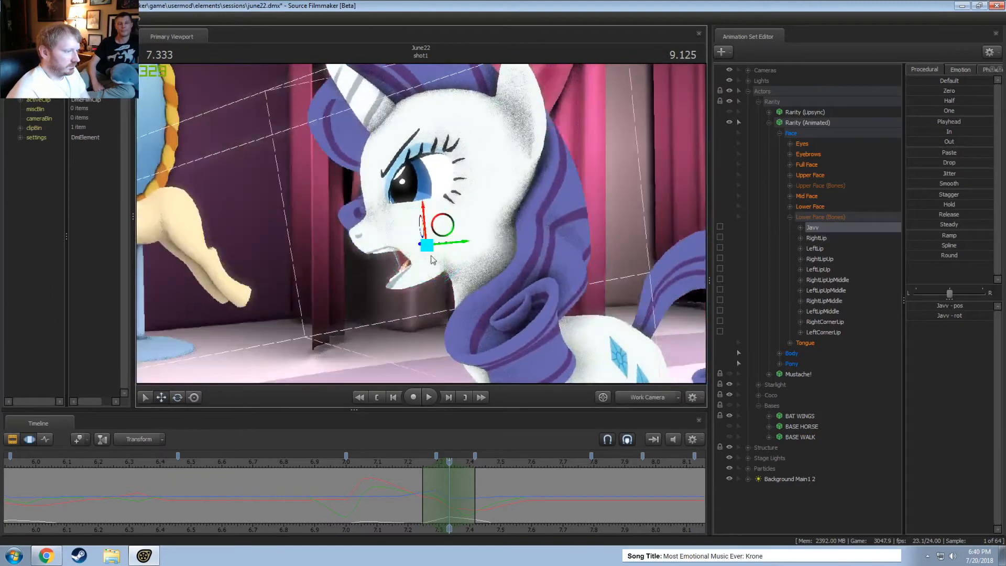
left_click_drag(442, 226, 437, 231)
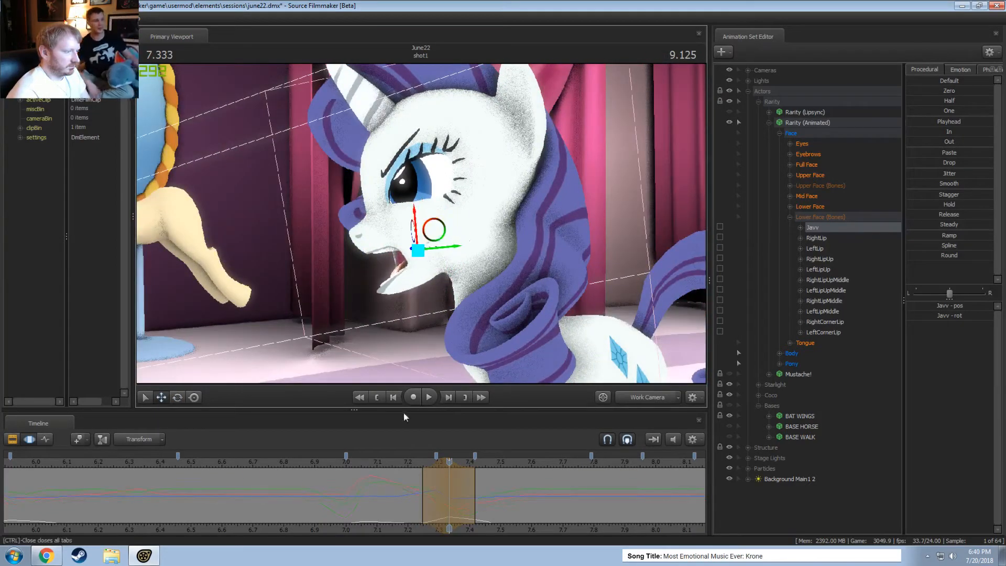
Play back and scrub the shot around 7.3 to 7.7 s in the work and main cameras to examine the jaw motion
key("space")
key("space")
key("shift")
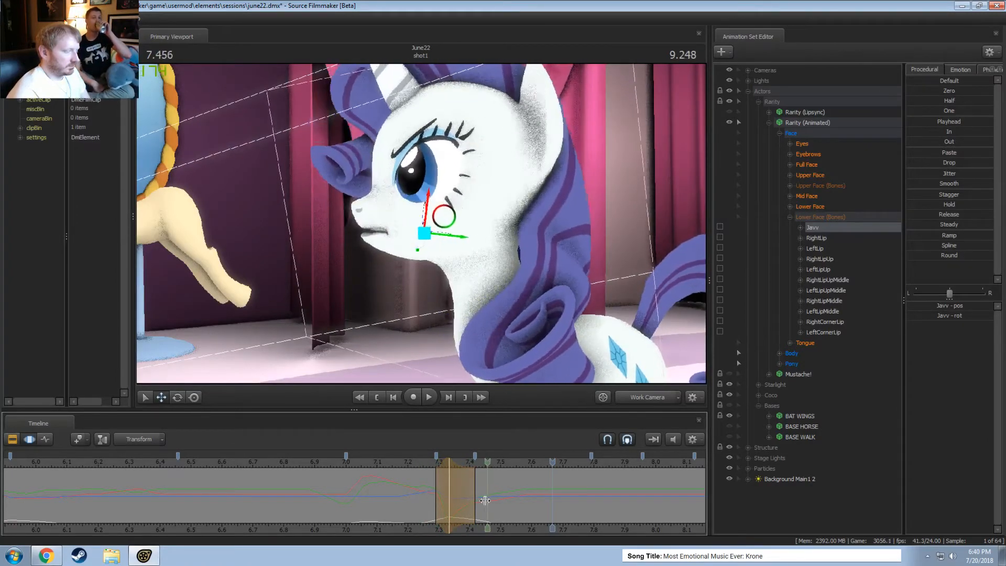
left_click_drag(442, 461, 460, 462)
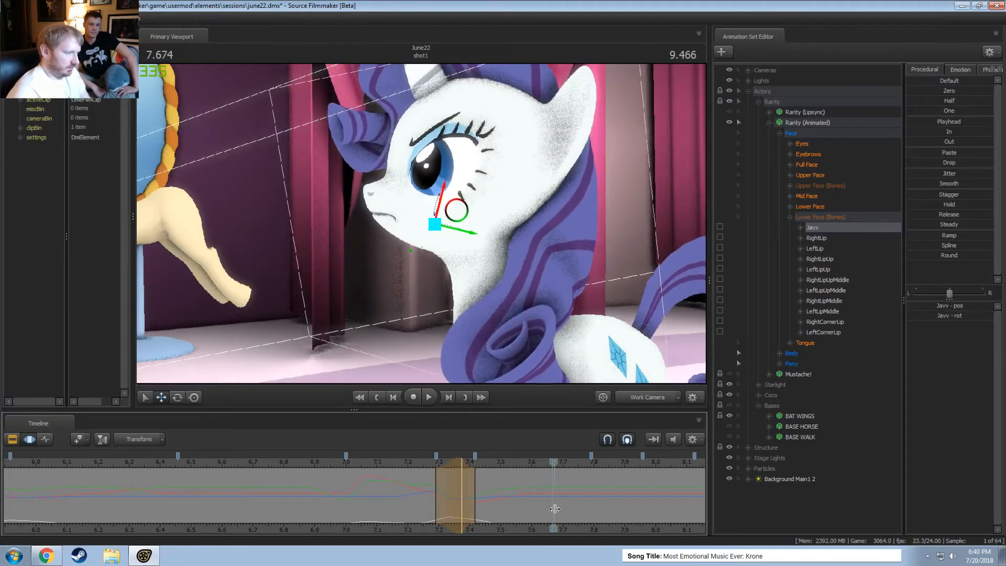
left_click(635, 401)
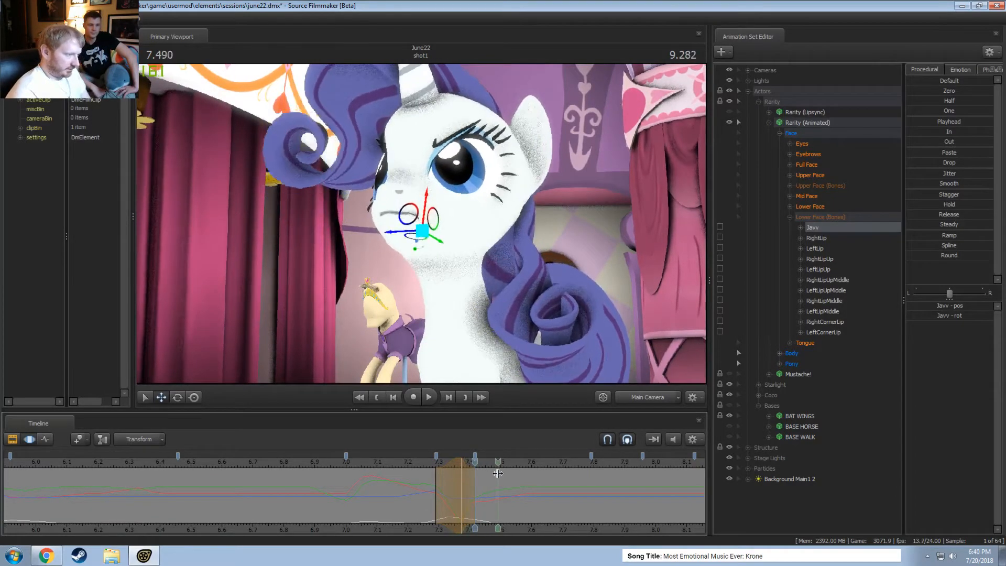
key("space")
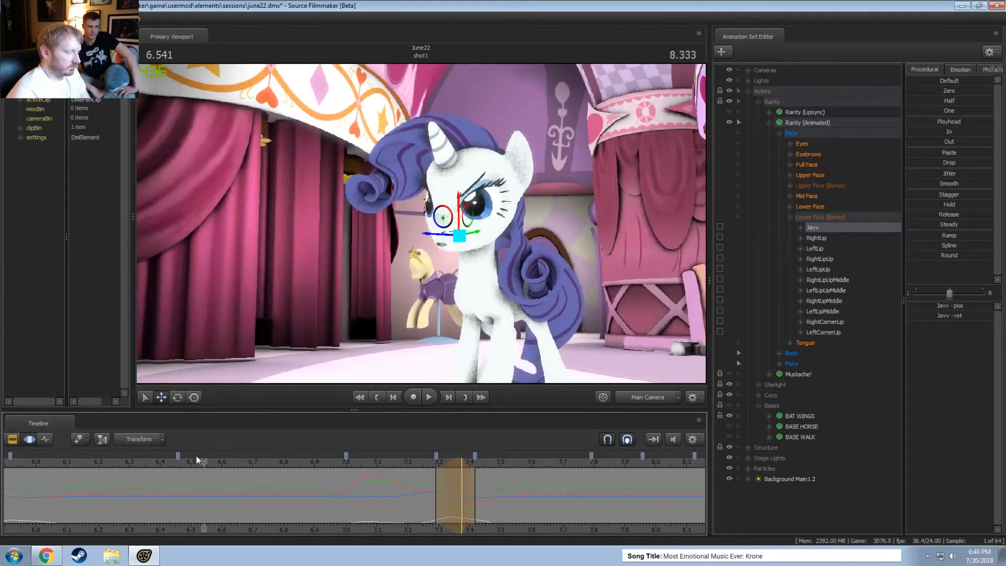
key("space")
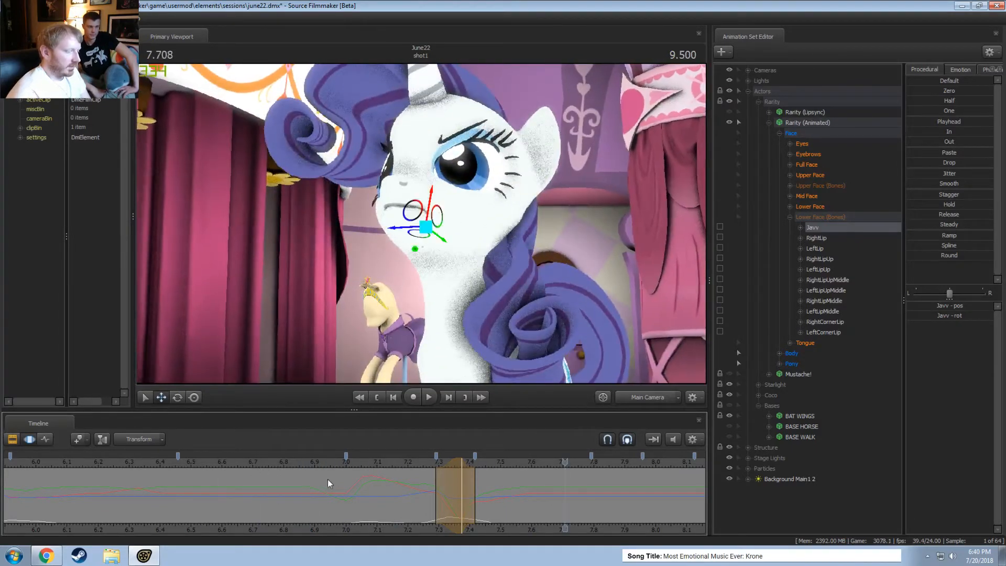
key("shift")
key("space")
key("space")
key("shift")
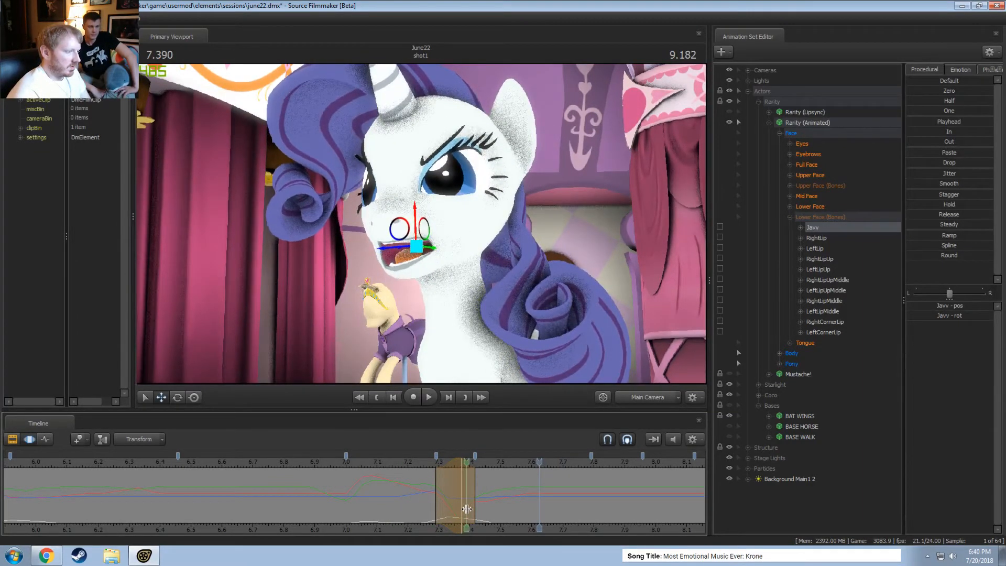
Centre the time selection at 7.375 s, reposition the Jaw bone there, and scrub through the change
left_click(465, 508, "shift")
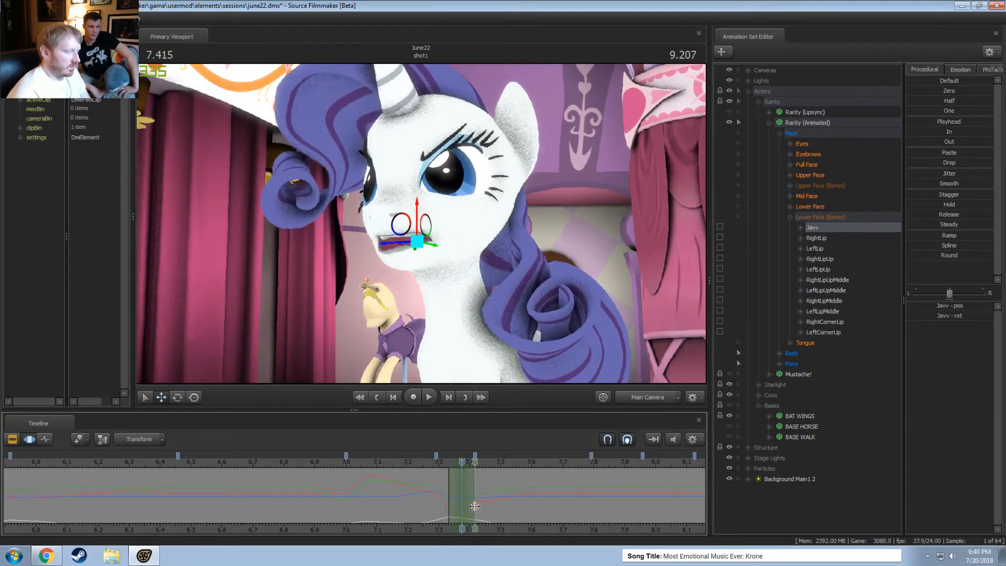
left_click_drag(424, 284, 420, 286)
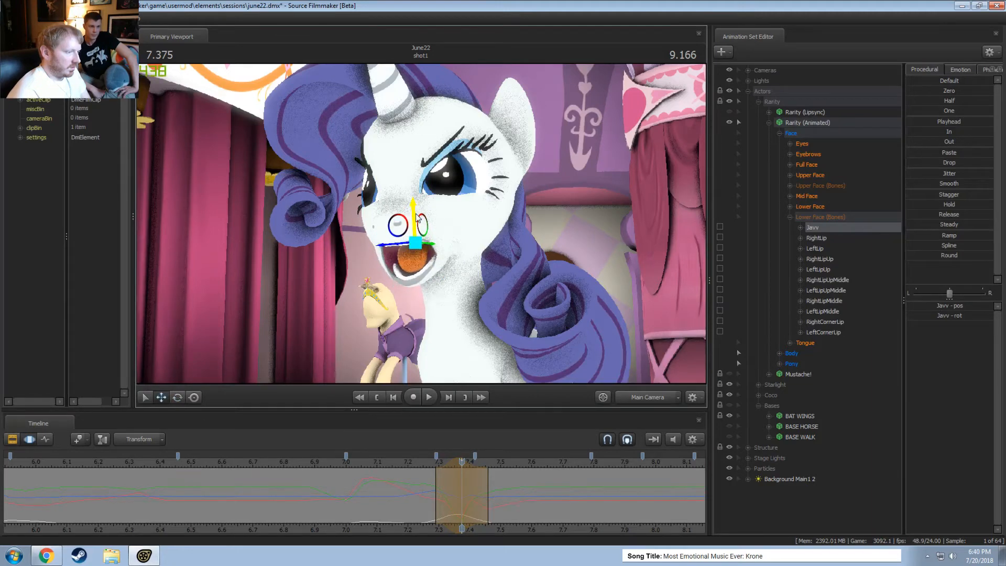
left_click_drag(462, 461, 438, 489)
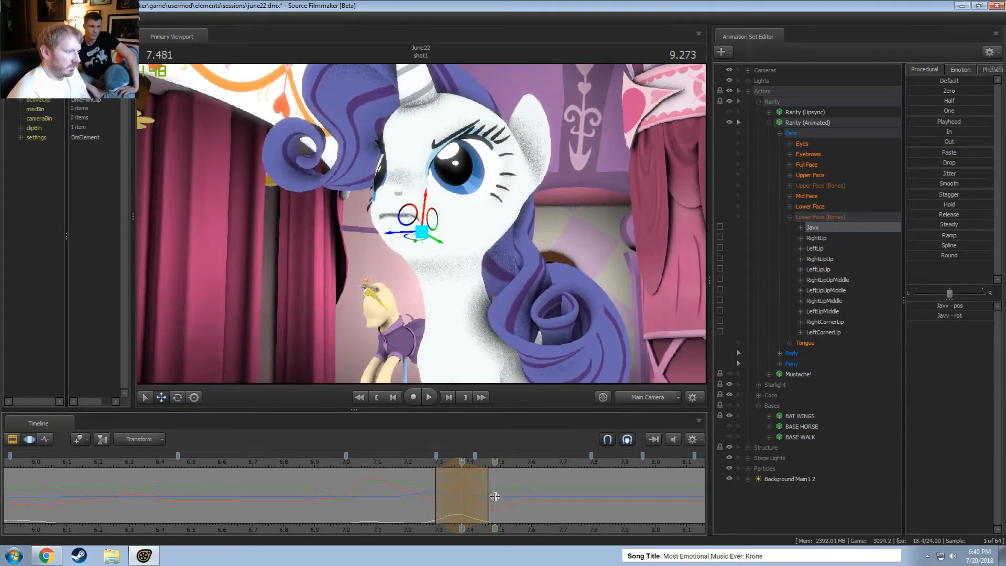
left_click_drag(385, 461, 412, 465)
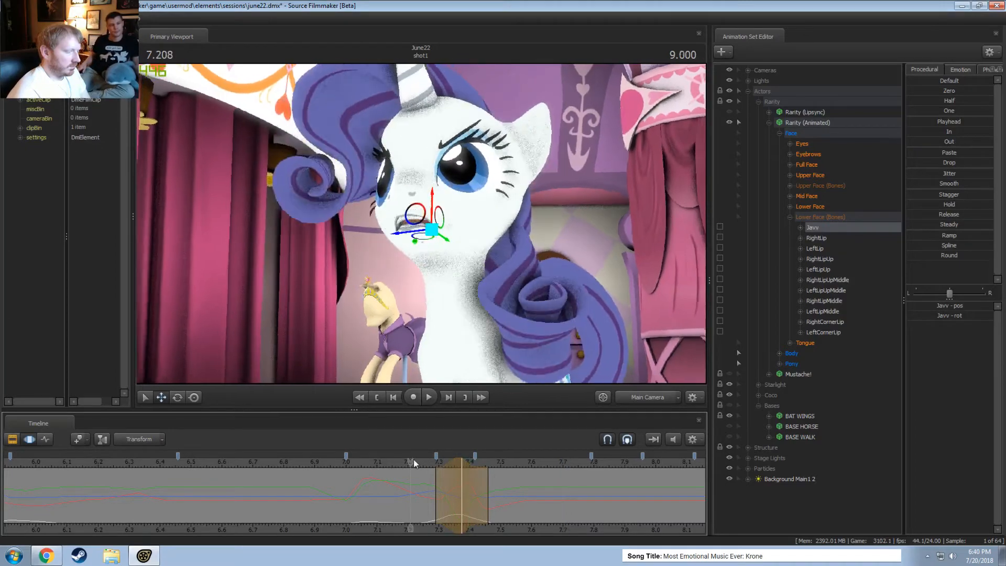
Examine the revised jaw motion in playback, first from the side in the work camera and again in the main camera
left_click(625, 403)
left_click_drag(432, 235, 372, 237, "alt")
key("space")
key("space")
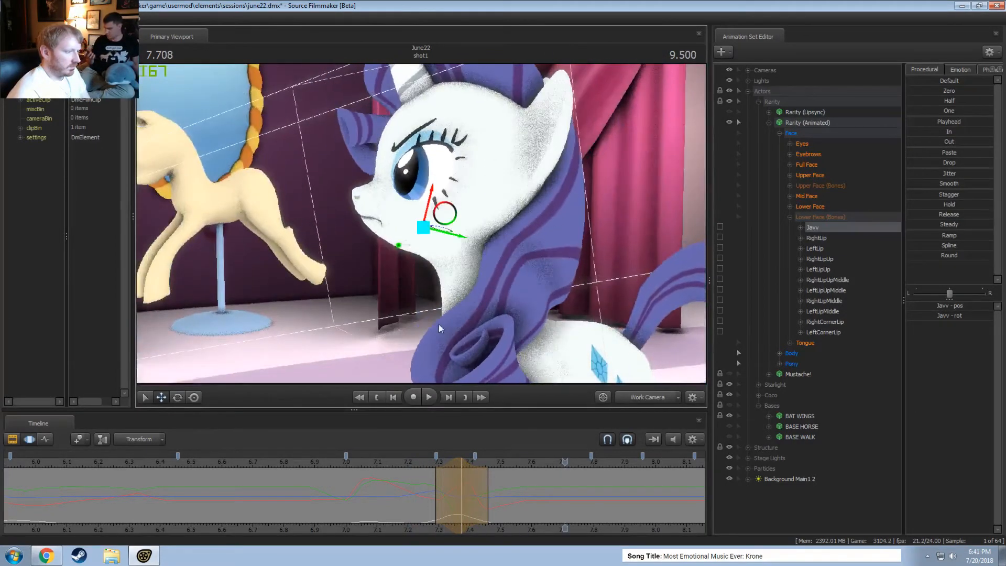
left_click_drag(397, 483, 506, 499)
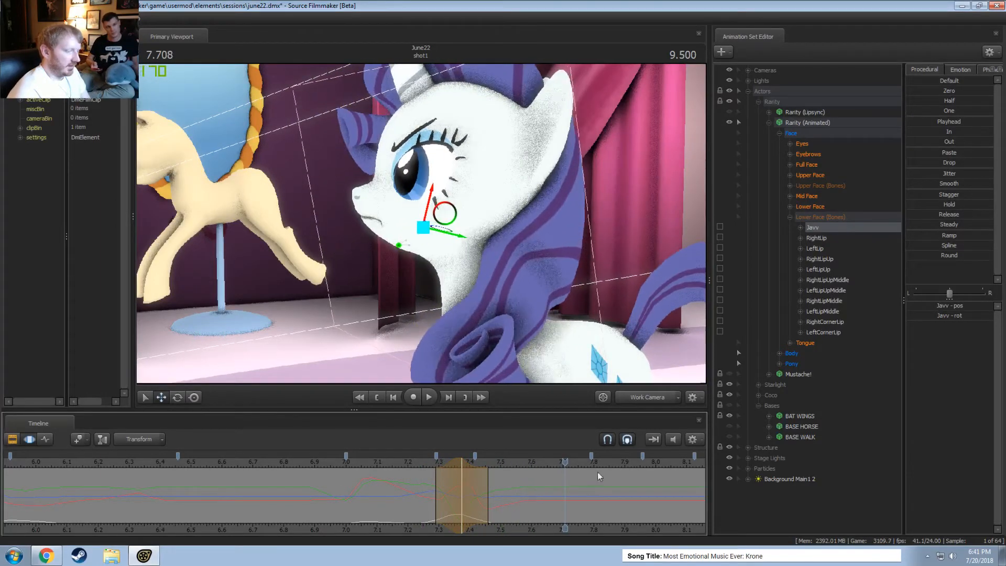
left_click(643, 397)
left_click_drag(320, 463, 250, 463)
key("space")
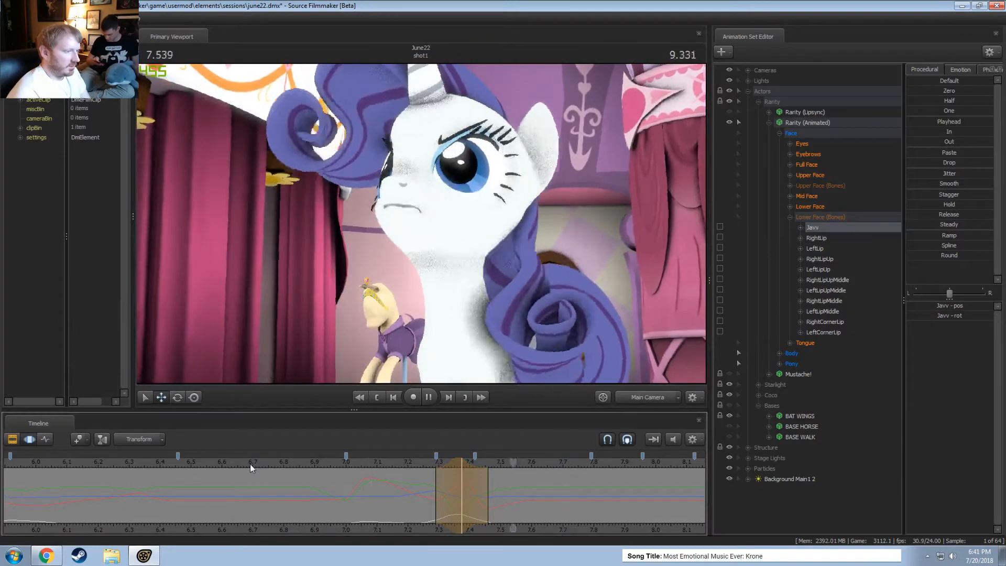
key("space")
key("space")
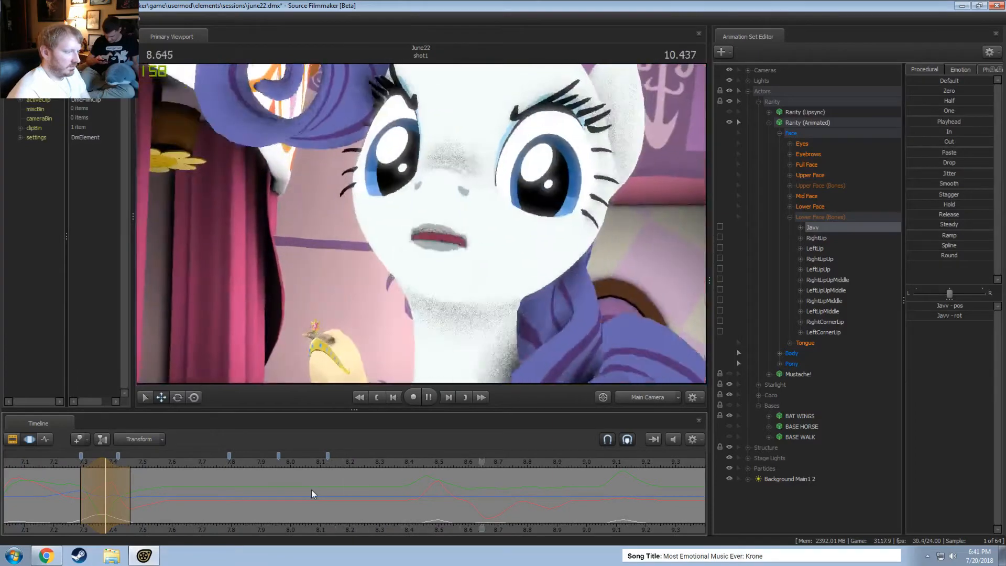
Set a time selection around 8.375 s and adjust Rarity's Lower Face controls there, raising MouthWhistle2 to about half and changing JawCloser
left_click(356, 484)
left_click_drag(307, 486, 363, 497)
left_click(808, 209)
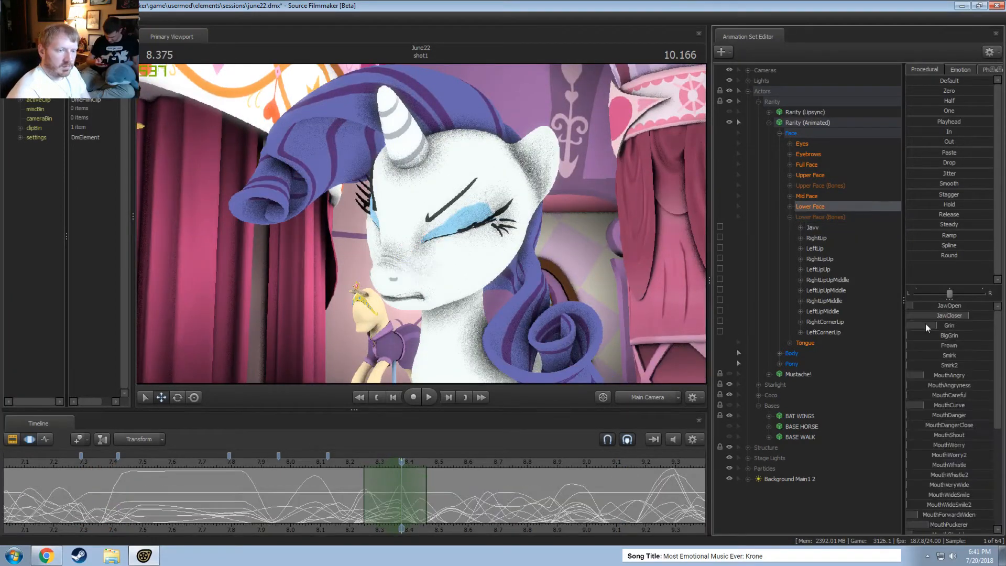
scroll(949, 453, "down", 1)
scroll(946, 498, "down", 2)
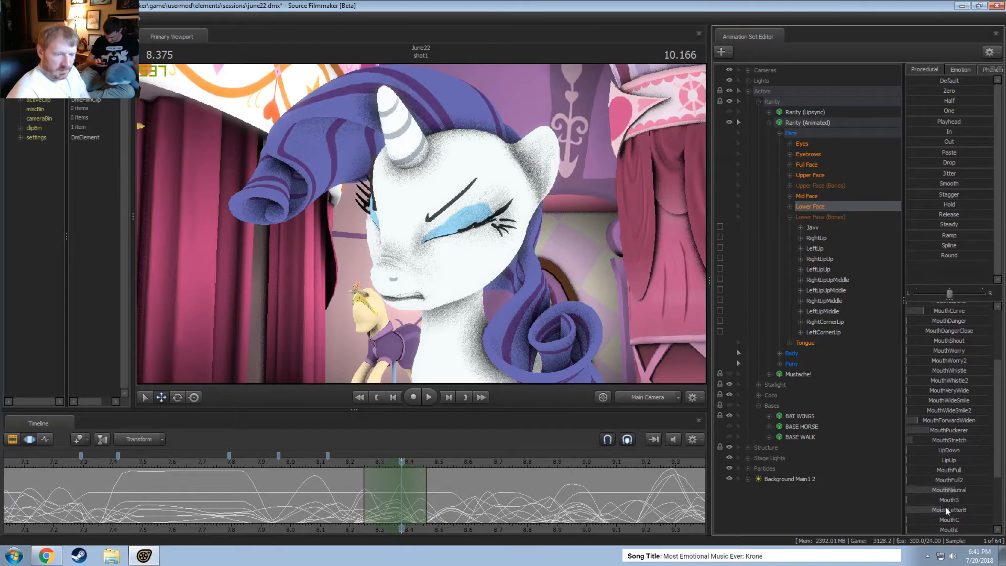
left_click_drag(951, 408, 939, 408)
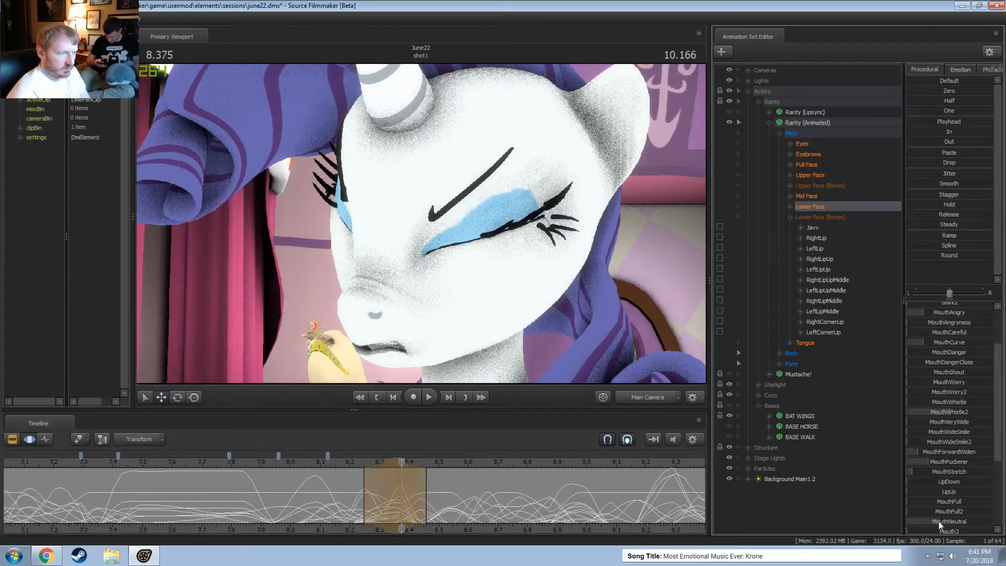
scroll(941, 321, "up", 2)
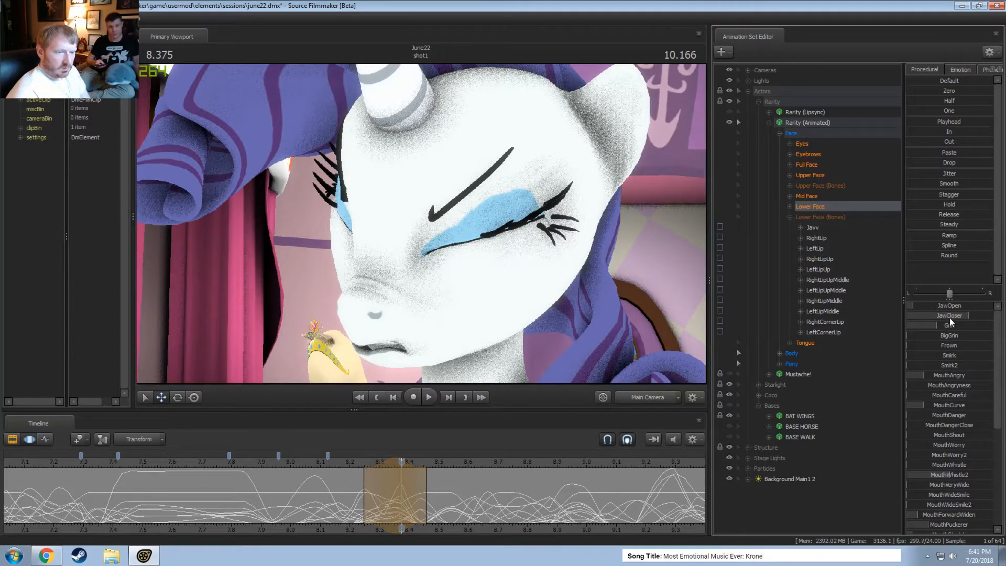
left_click_drag(949, 316, 969, 316)
Around 8.458 s, open the mouth further with JawOpen, reduce MouthAngry, and raise MouthO to round the lips
left_click_drag(383, 474, 426, 491)
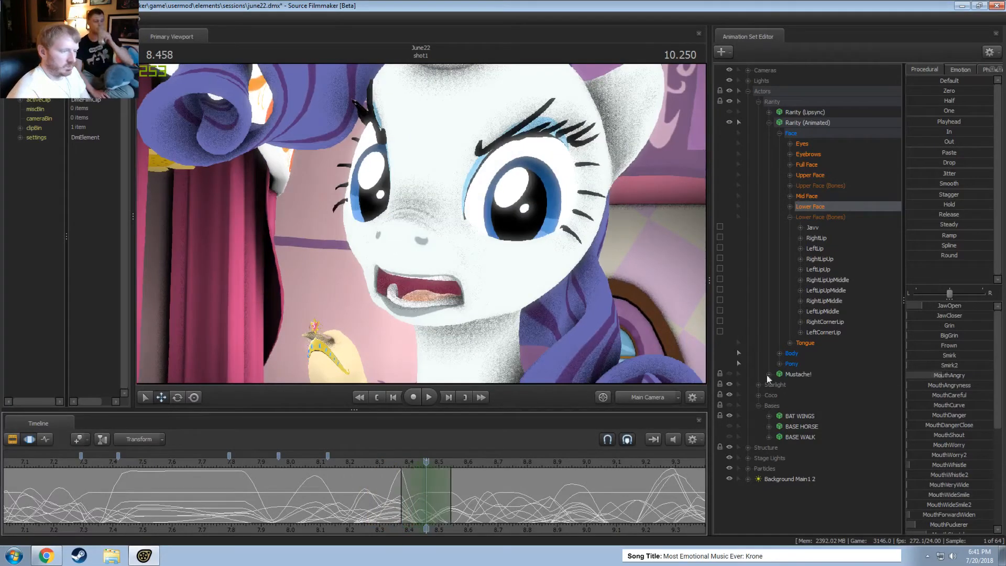
left_click_drag(954, 306, 969, 377)
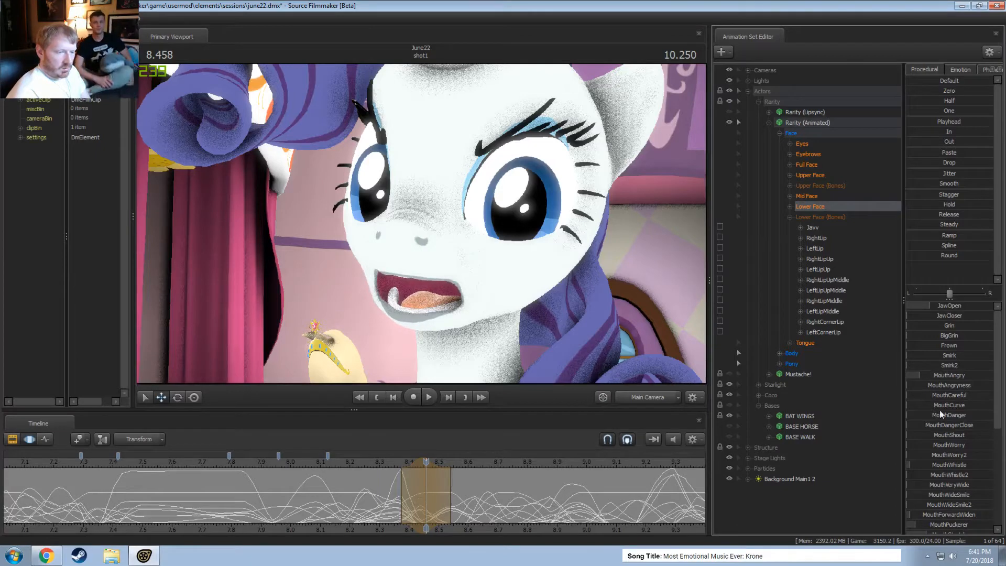
scroll(955, 422, "down", 3)
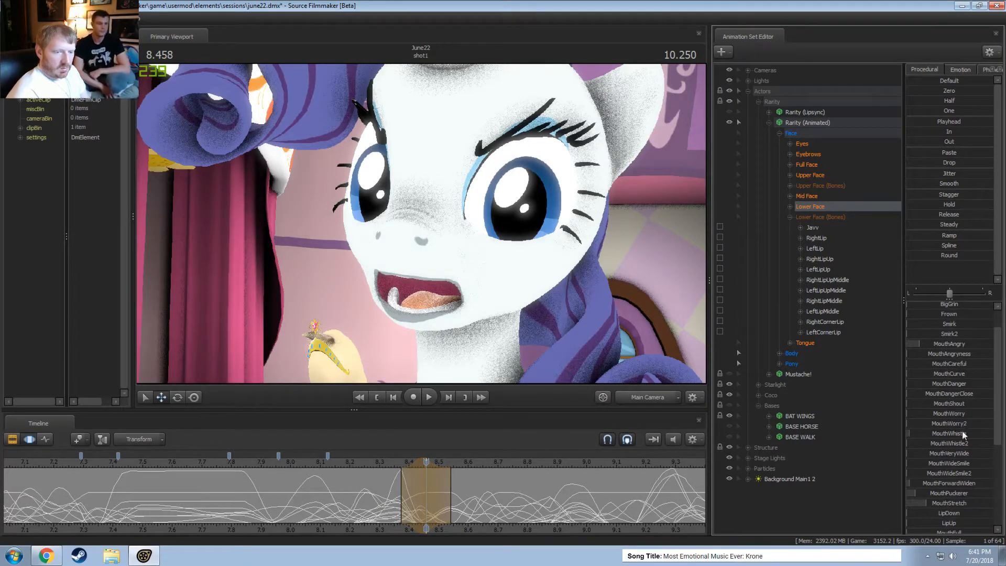
scroll(952, 504, "down", 6)
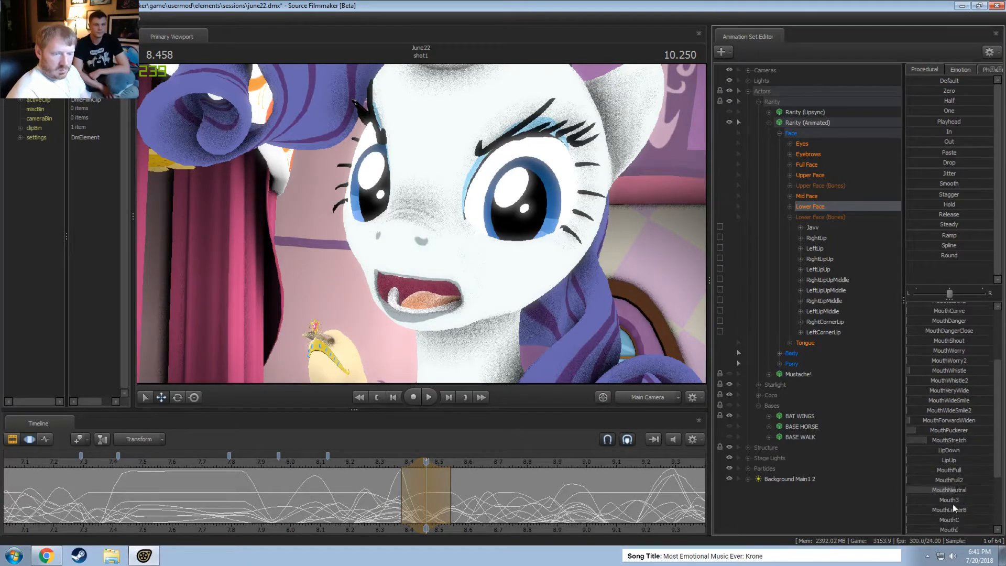
scroll(953, 492, "down", 6)
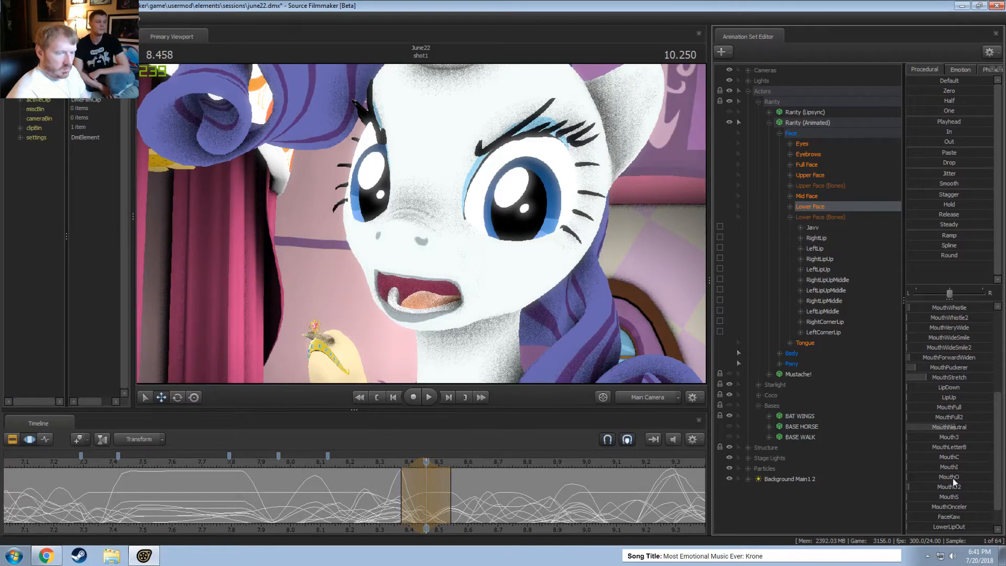
left_click_drag(952, 478, 974, 478)
key("space")
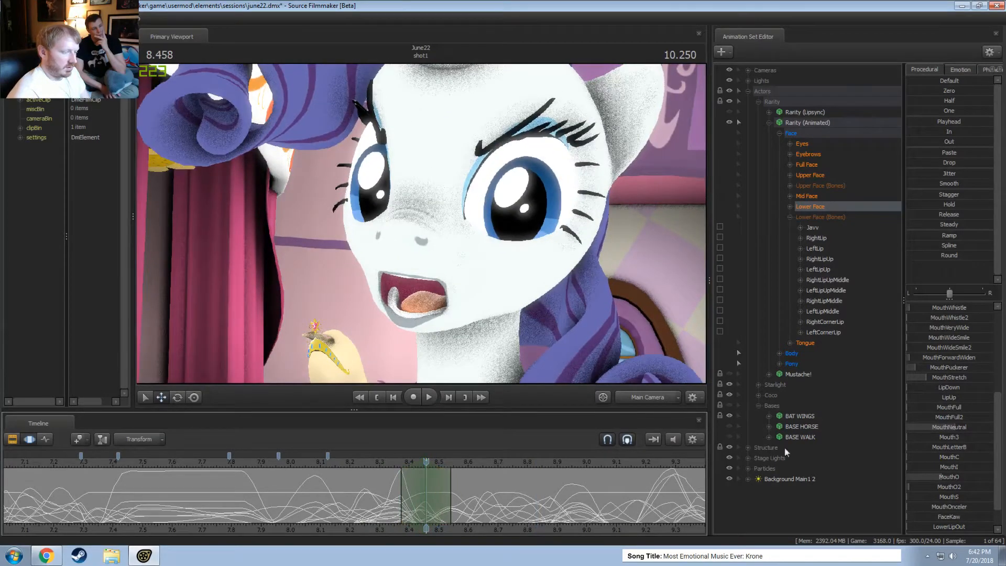
Refine the Lower Face mouth shape, including MouthStretch, within time selections between about 8.416 and 8.5 s
left_click_drag(932, 376, 939, 377)
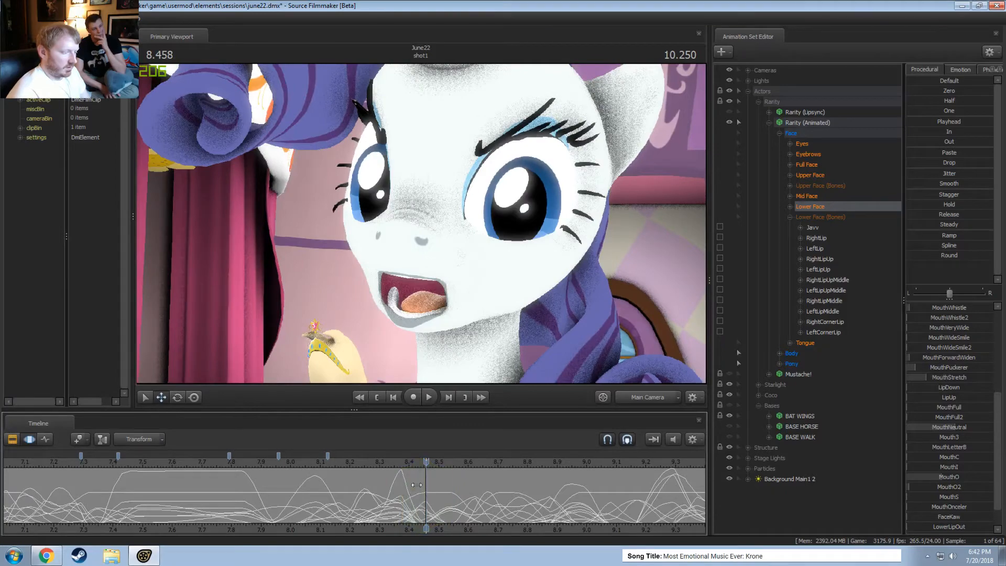
left_click_drag(415, 463, 428, 463)
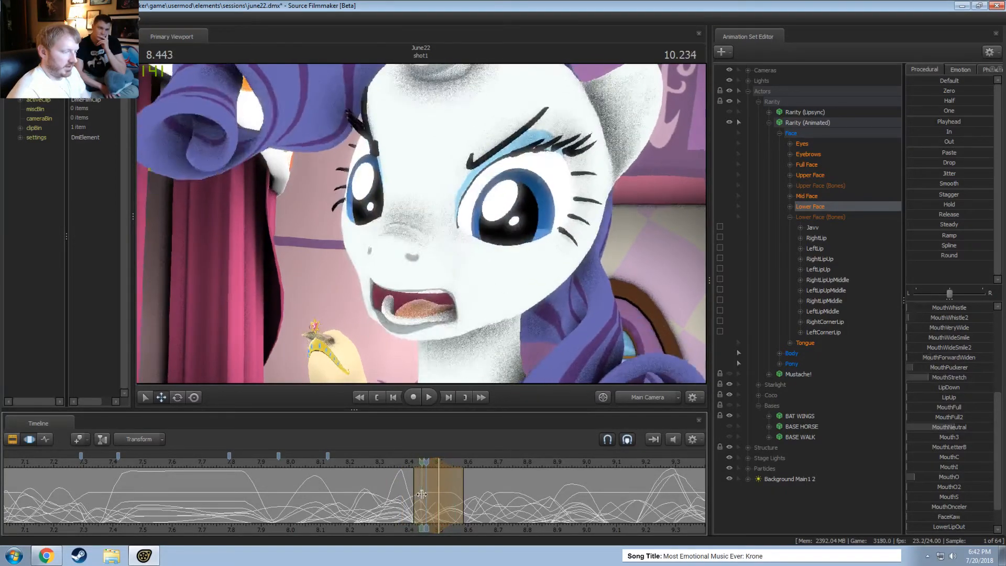
left_click(420, 494)
left_click_drag(420, 494, 419, 495)
scroll(419, 495, "up", 2, "shift")
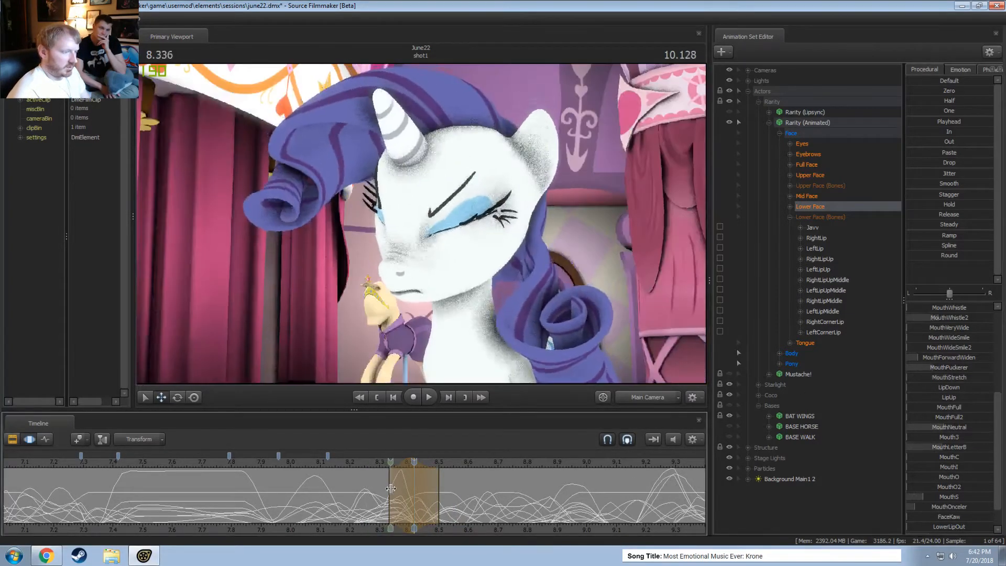
Scrub and replay the shot up to about 8.75 s to examine the revised mouth movement
left_click_drag(422, 492, 456, 492)
left_click_drag(375, 462, 304, 461)
key("space")
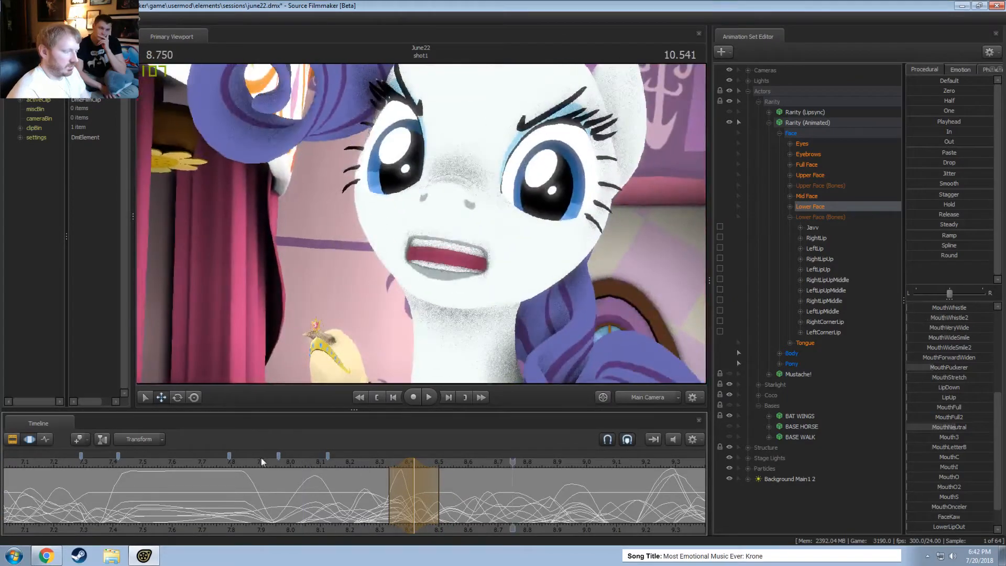
left_click(255, 461)
key("space")
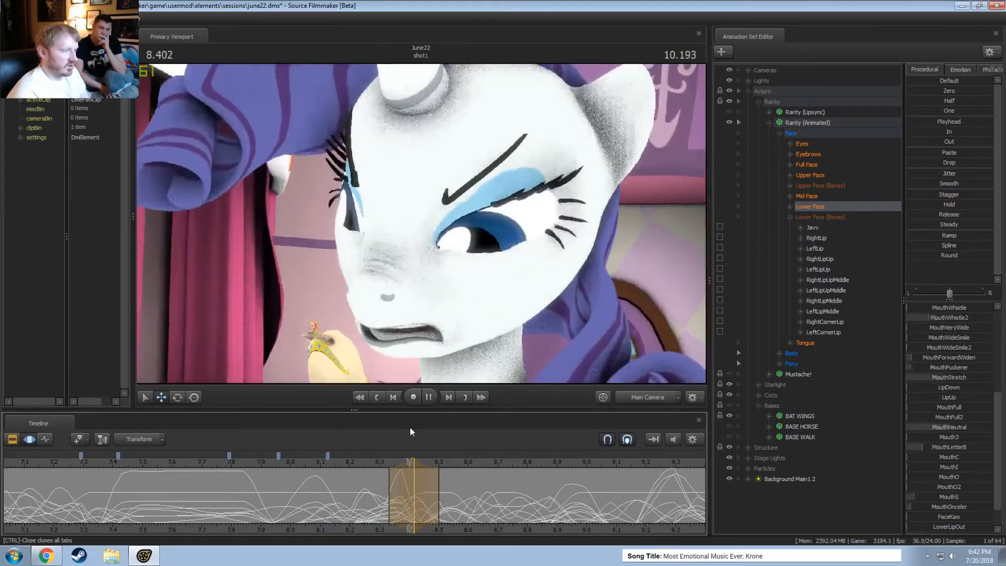
key("space")
key("shift")
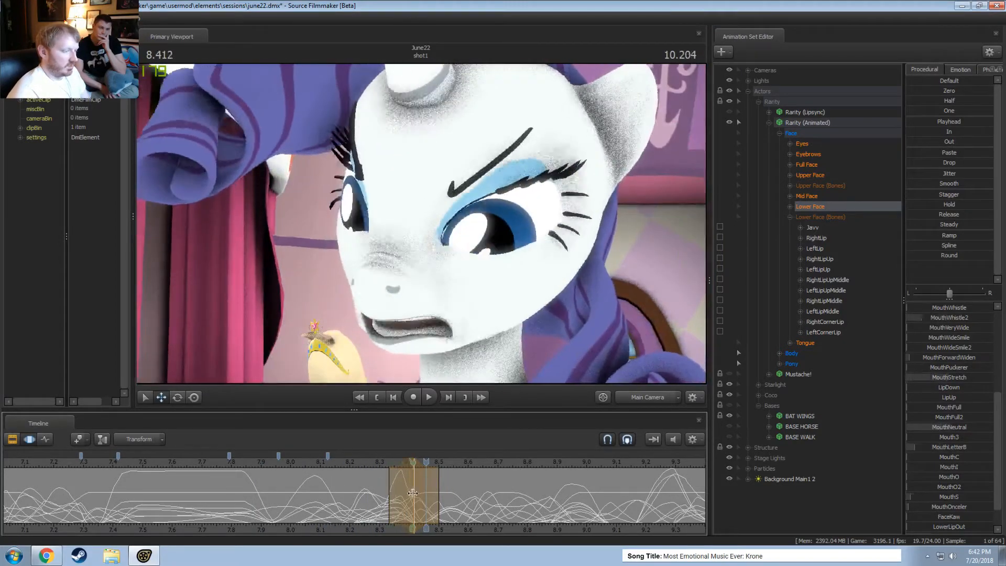
Centre the time selection at 8.458 s, lower MouthStretch to its minimum, and scrub through the resulting mouth shape
left_click(418, 495)
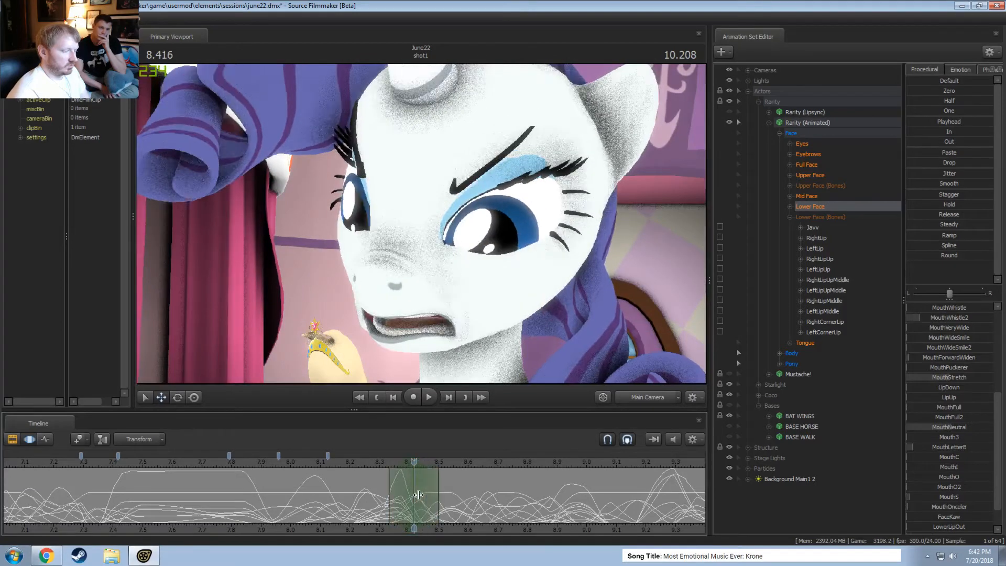
left_click_drag(428, 495, 450, 496)
left_click_drag(955, 380, 908, 399)
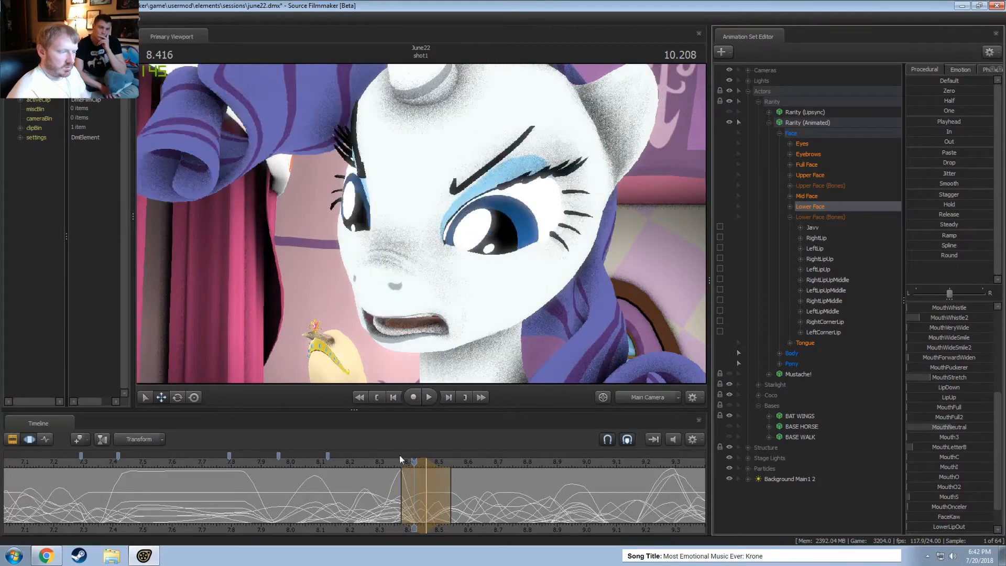
key("shift")
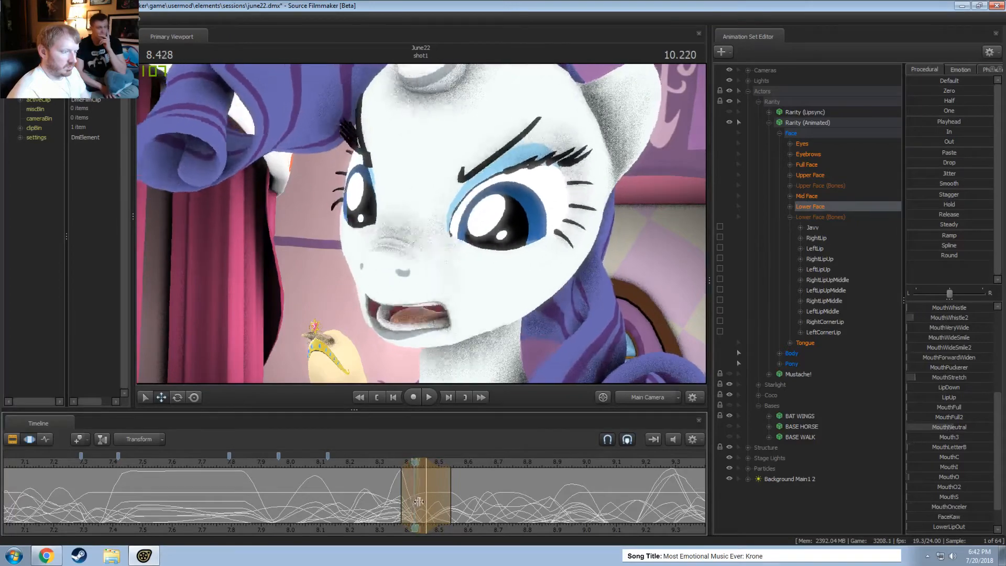
Recentre the time selection at 8.416 s, then replay and scrub the shot beyond 8.8 s to examine the mouth movement
left_click_drag(430, 473, 418, 473)
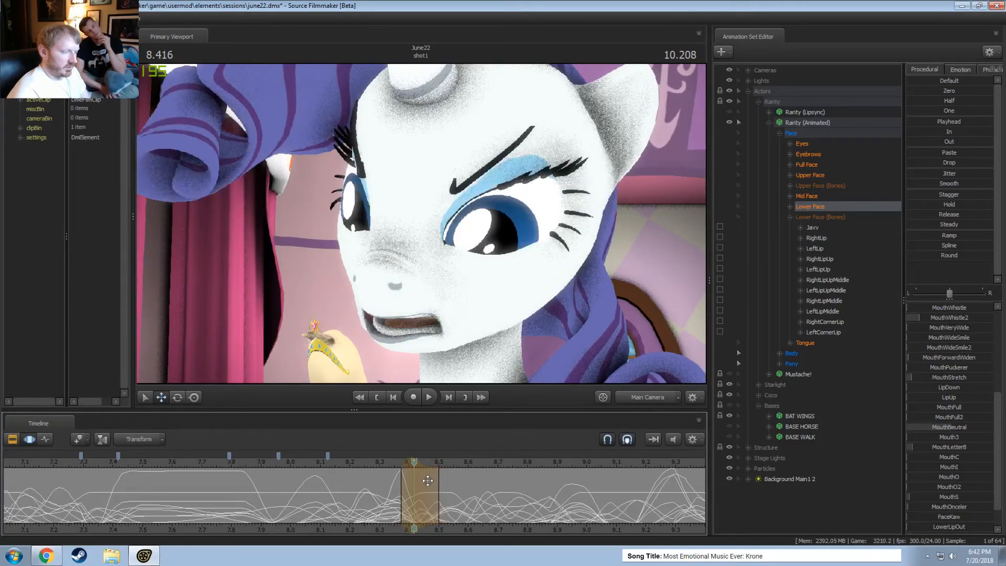
key("shift")
key("space")
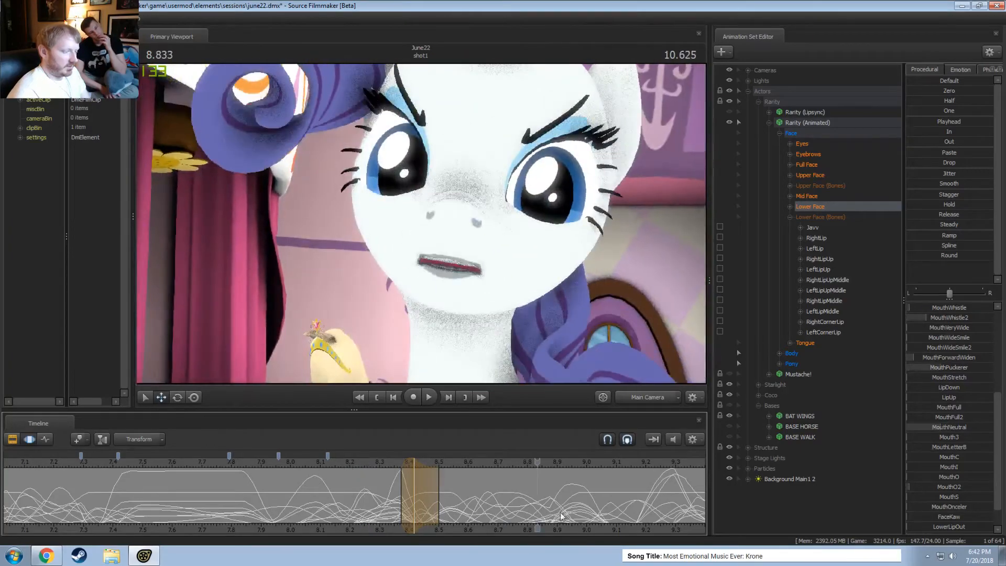
key("space")
key("shift")
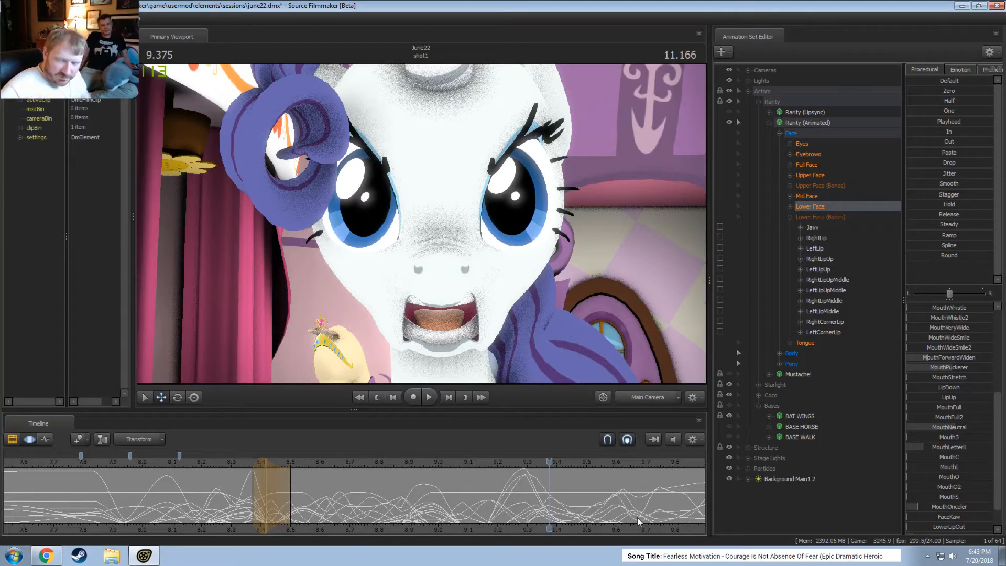
Around 11.125 s, raise MouthOnceler to reshape Rarity's mouth, using time selections between about 11.0 and 11.2 s
middle_click_drag(634, 517, 265, 500)
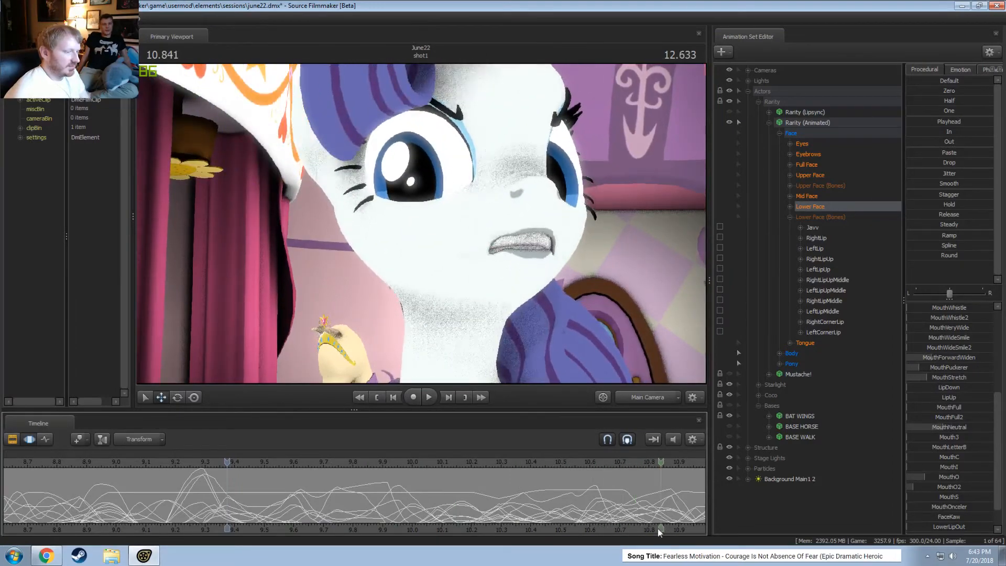
scroll(643, 523, "down", 1)
middle_click_drag(639, 518, 381, 498)
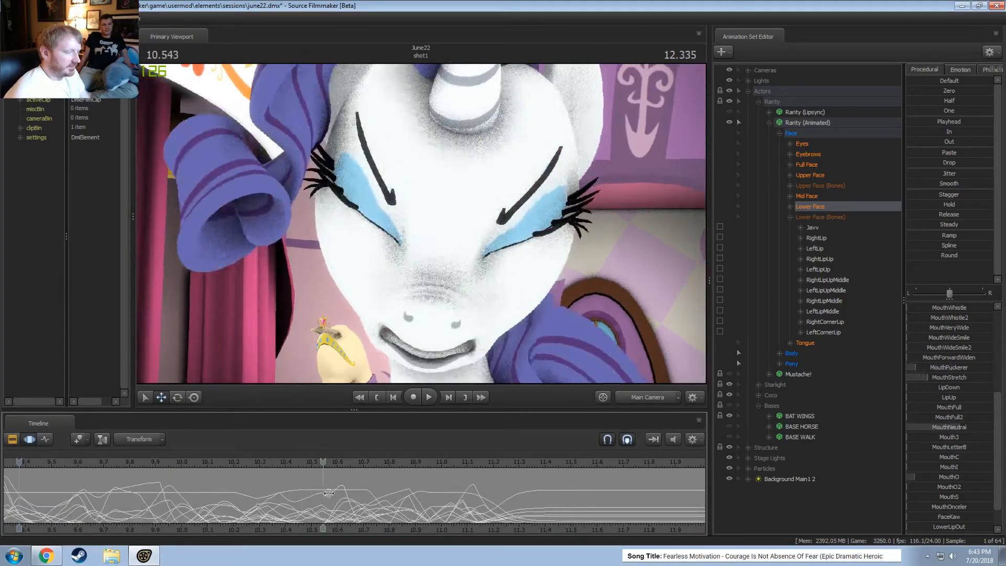
left_click(474, 512)
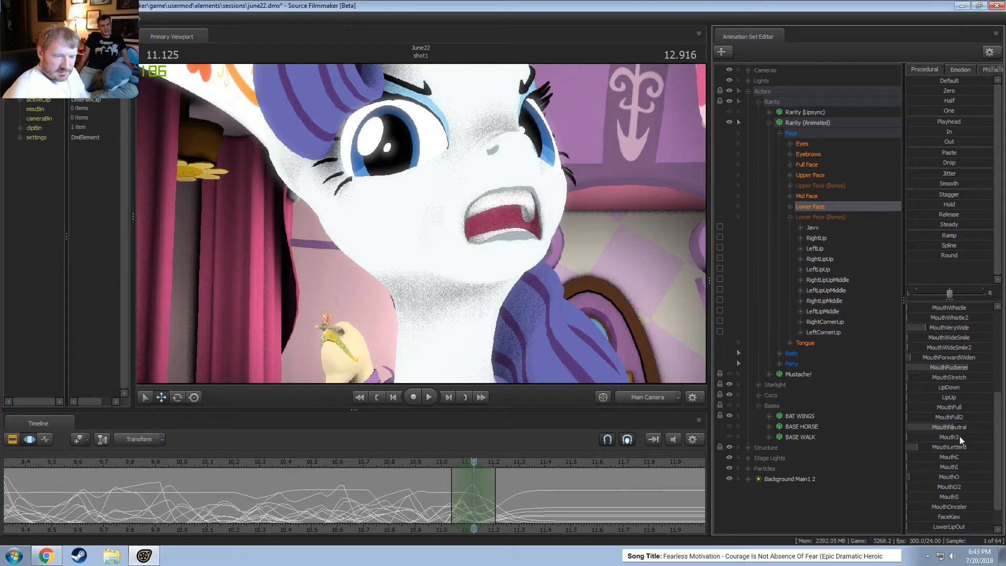
left_click_drag(956, 508, 968, 509)
key("shift")
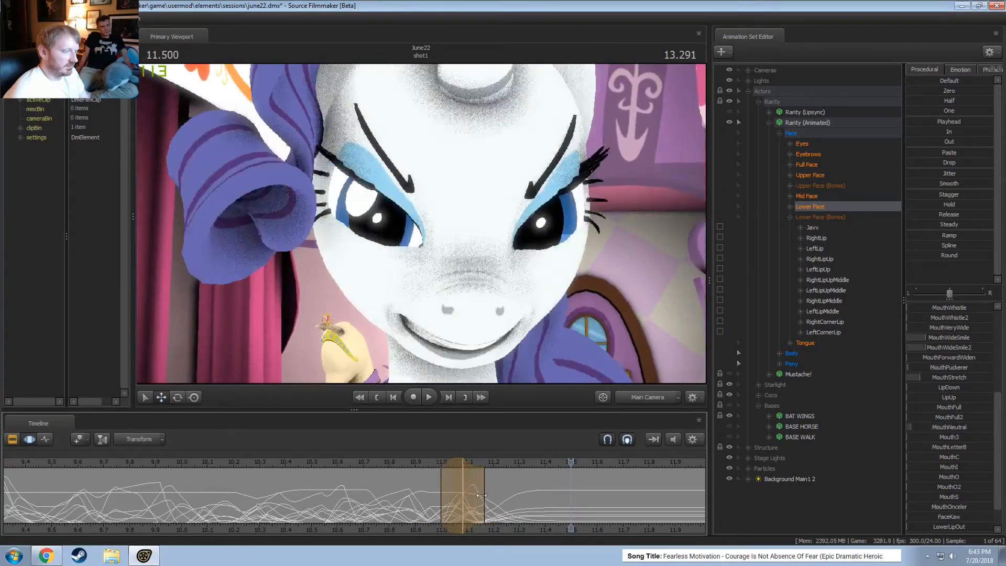
mouse_move(450, 471)
left_mouse_down()
mouse_move(464, 474)
mouse_move(441, 488)
left_mouse_up()
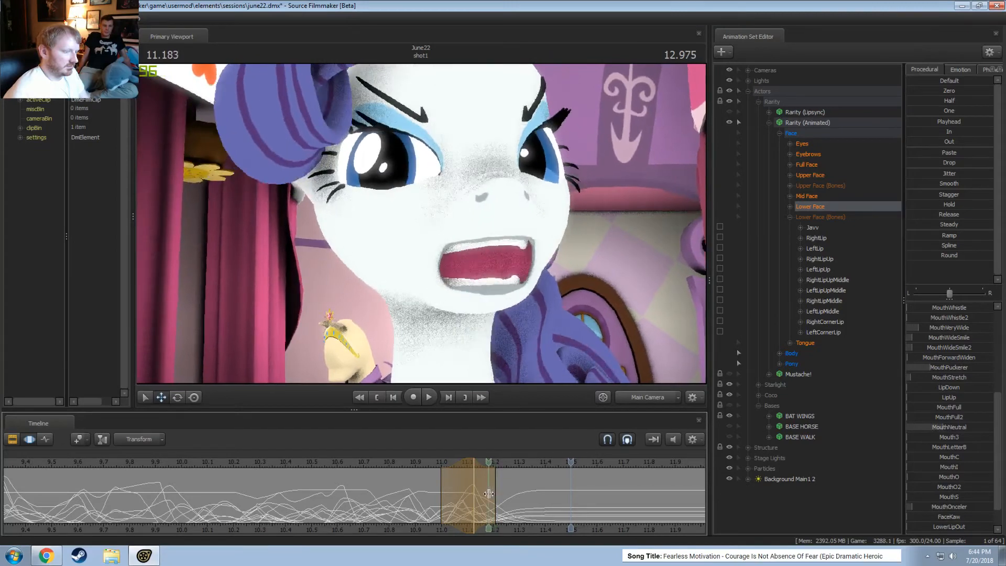
Centre the time selection at 11.208 s, raise MouthAngry, and replay the shot to about 11.54 s
left_click(488, 493, "shift")
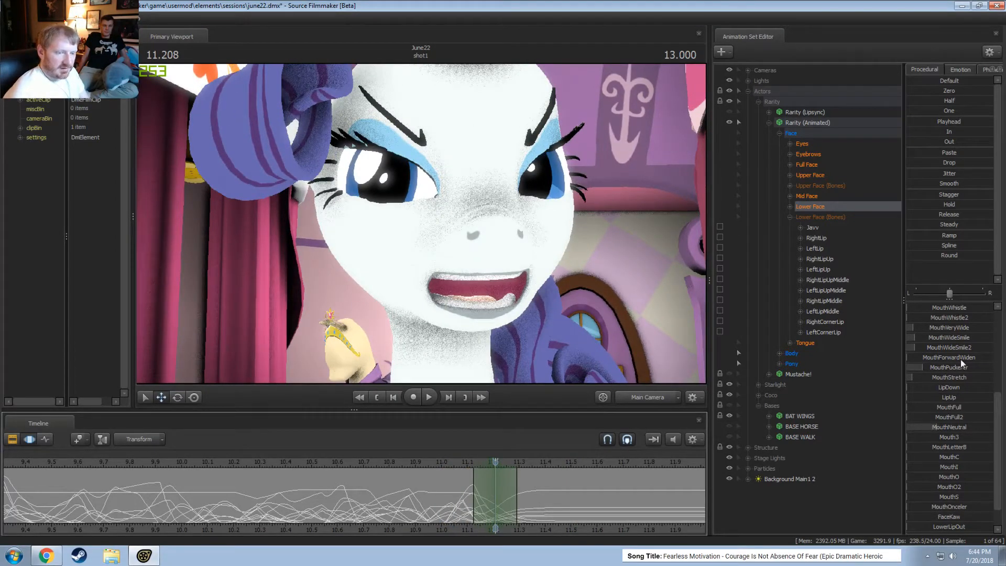
scroll(953, 372, "up", 4)
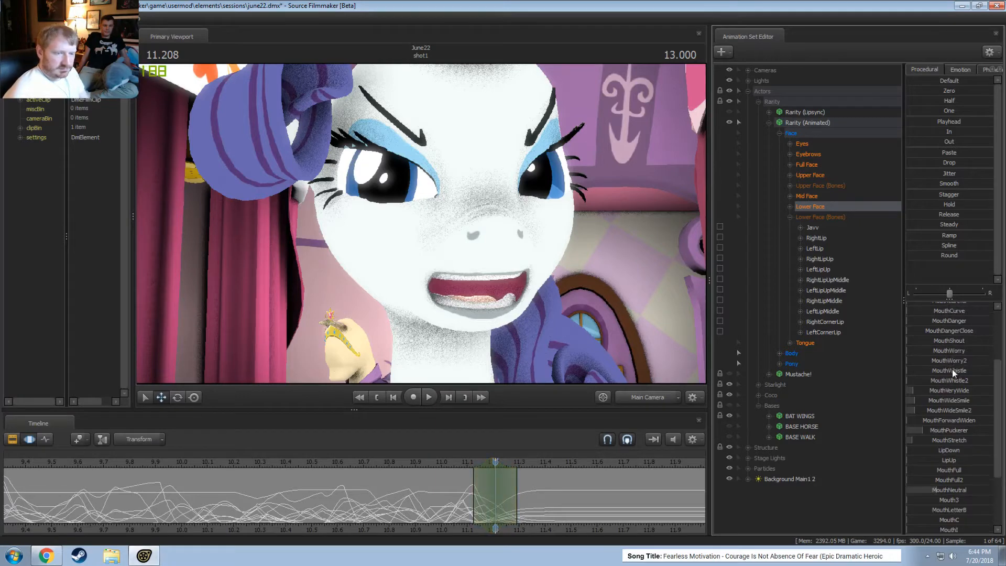
left_click_drag(953, 345, 978, 345)
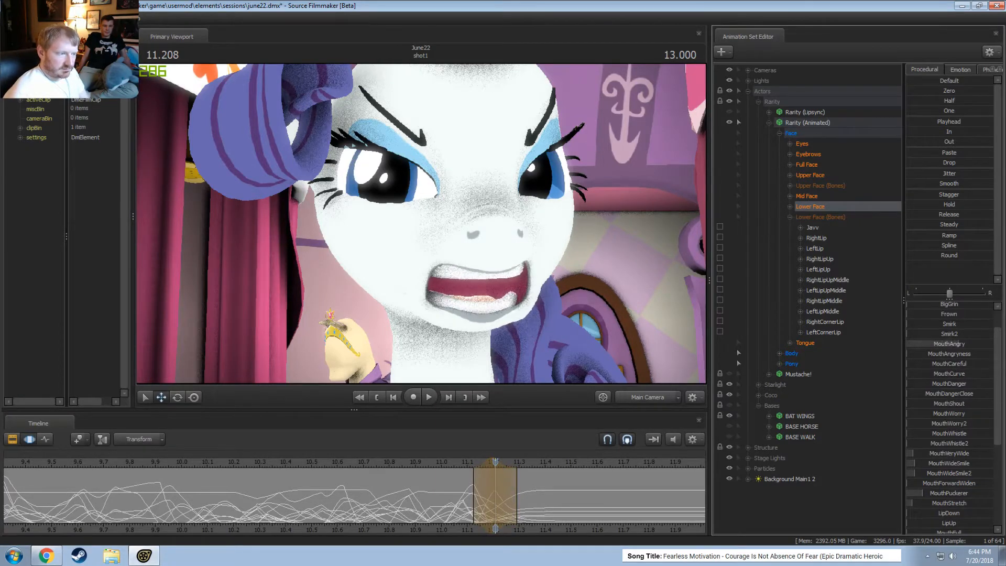
key("shift")
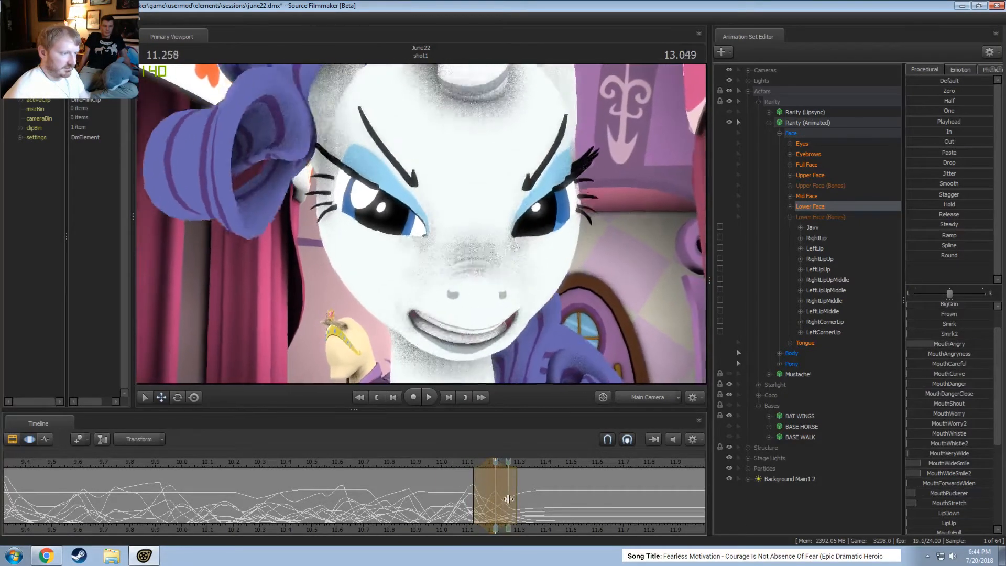
key("space")
key("space")
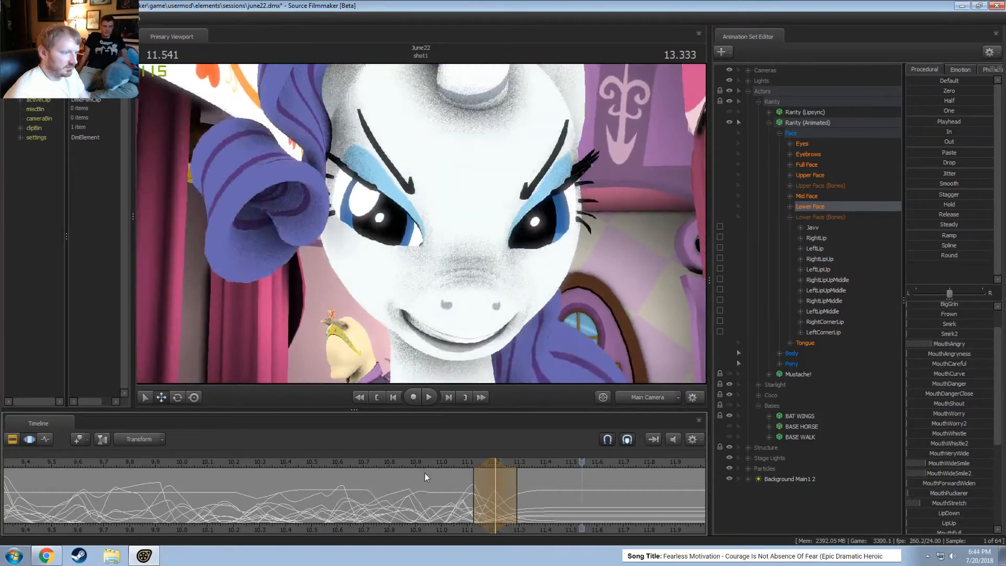
key("shift")
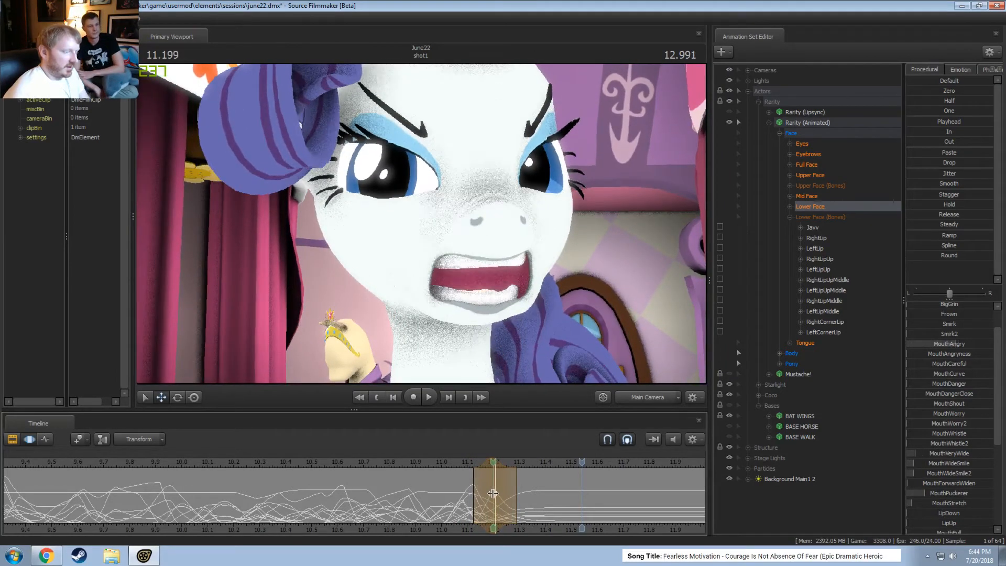
Within a wider time selection around 11.208 s, raise Rarity's TongueRoot bone inside her open mouth
left_click(493, 493)
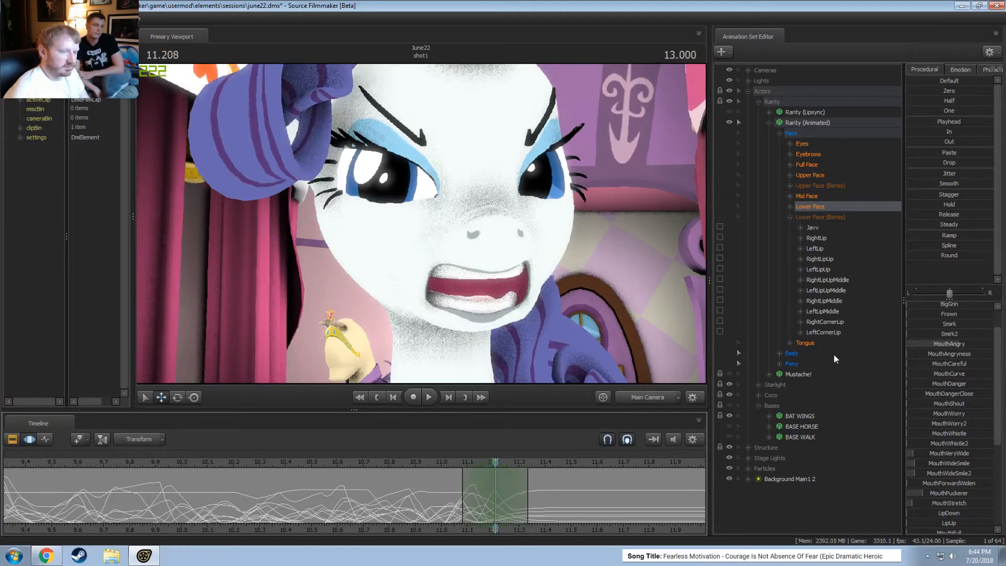
left_click(789, 343)
left_click(818, 354)
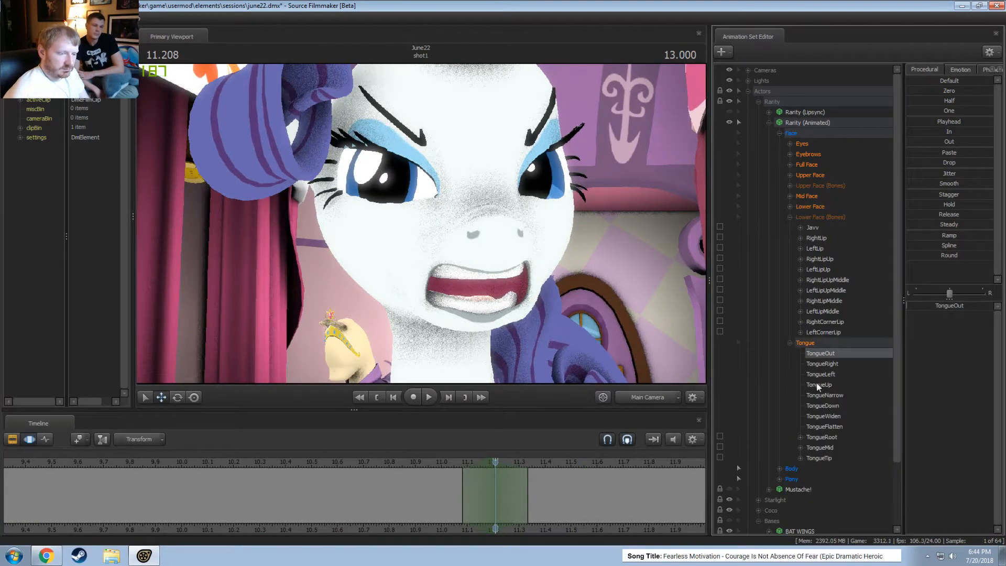
left_click(818, 437)
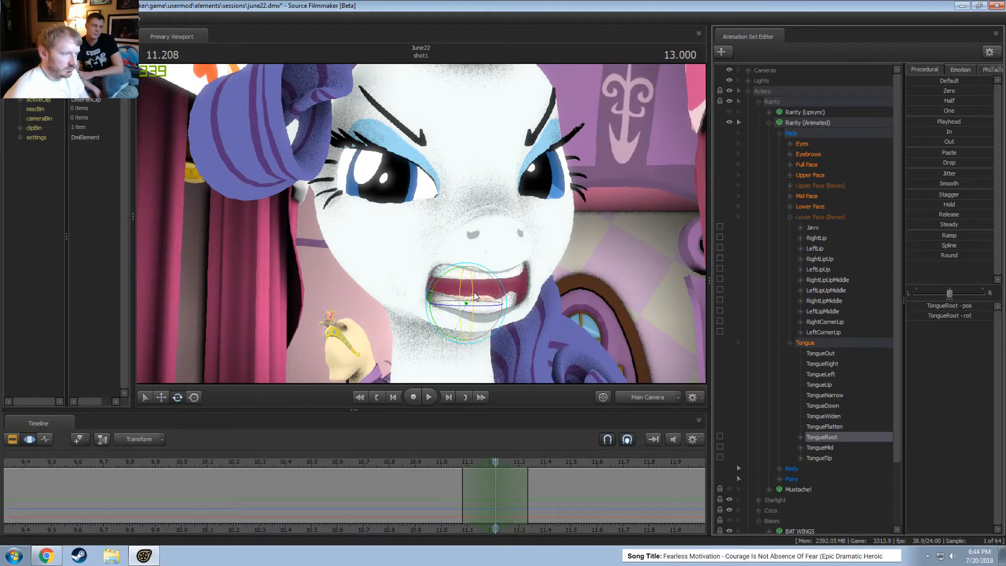
left_click_drag(475, 297, 446, 278)
key("w")
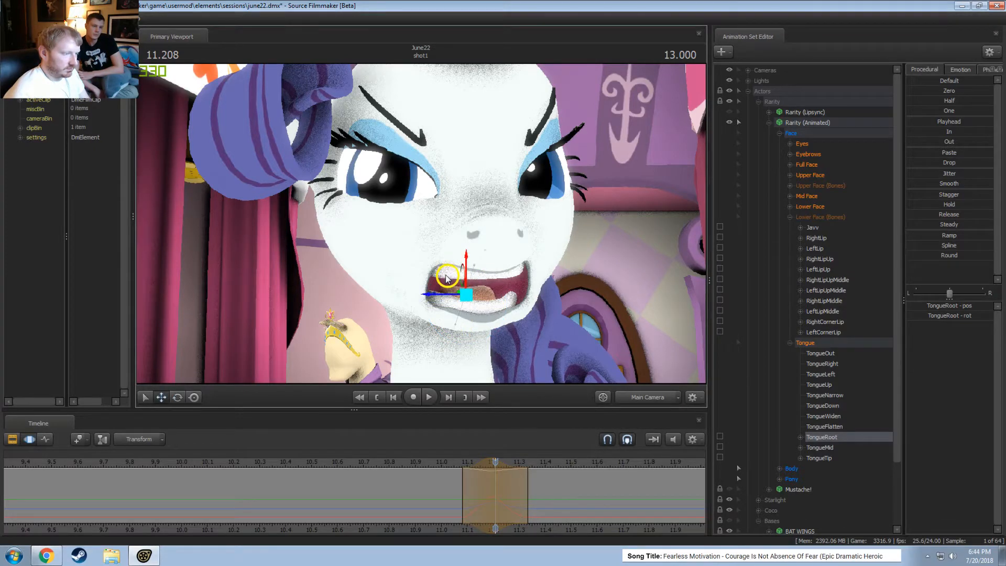
At 11.208 s, increase TongueWiden and fine-tune the position of the TongueRoot bone
left_click(833, 415)
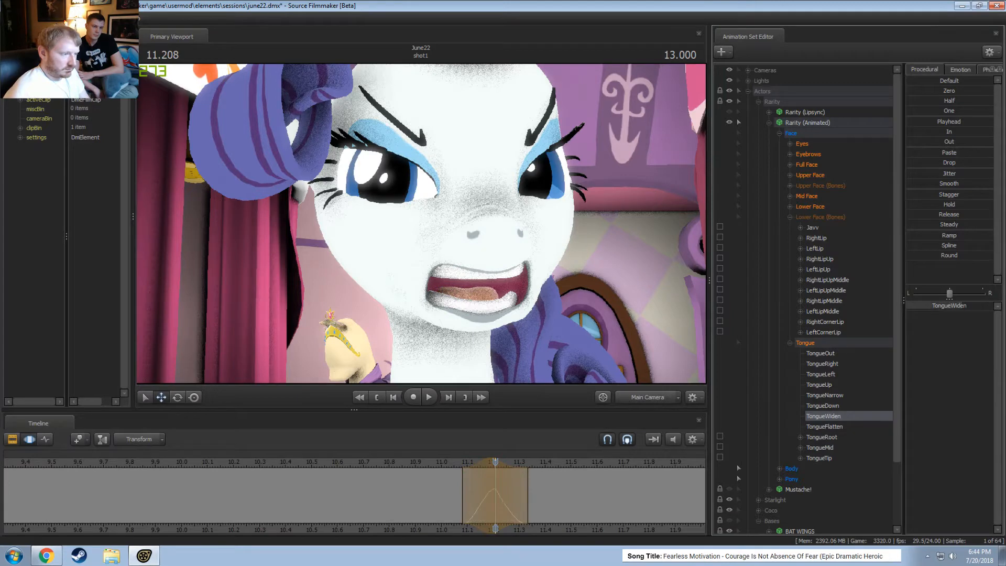
left_click(823, 437)
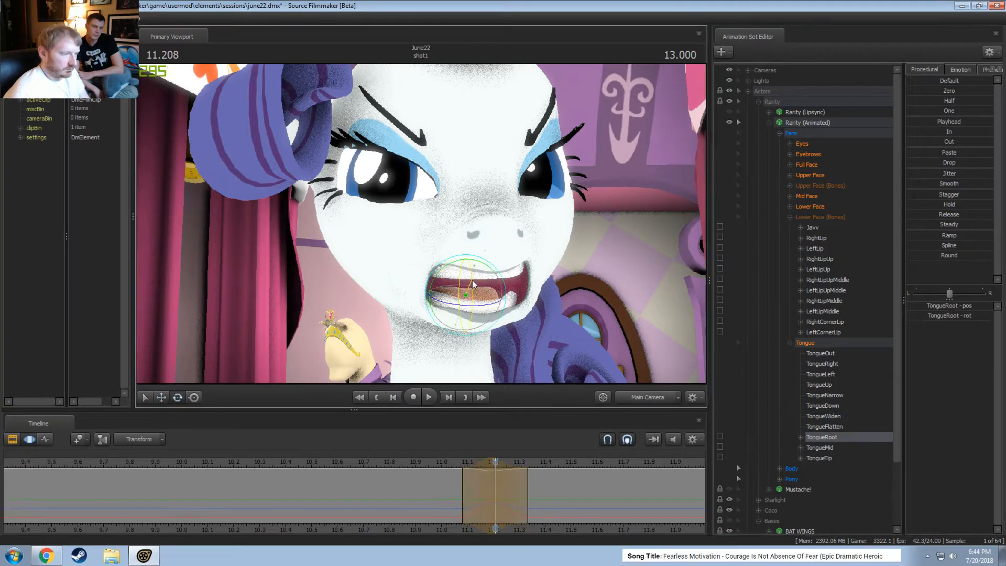
key("w")
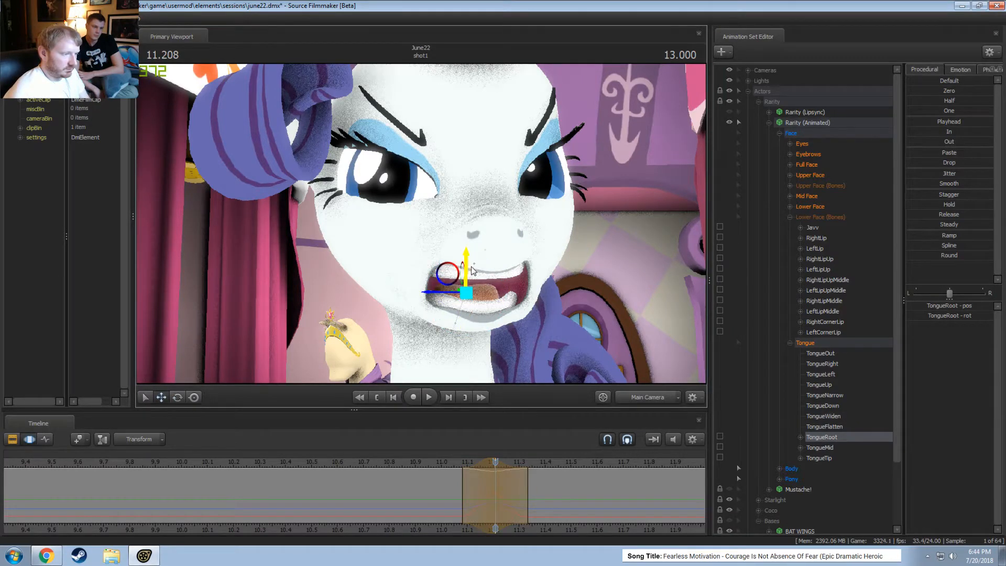
left_click_drag(460, 291, 467, 294)
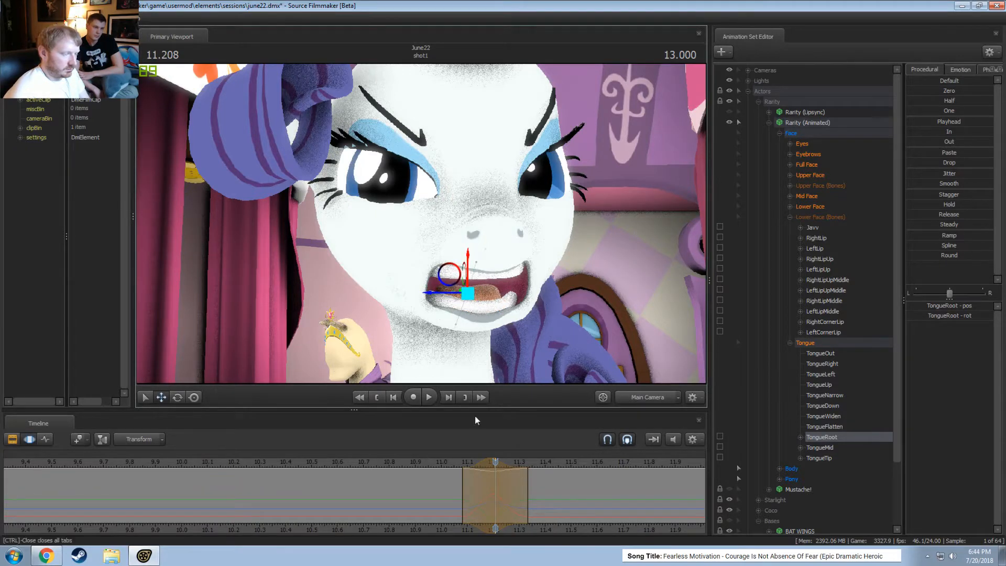
Replay the shot to about 11.46 s alongside the dialog clip and scrub back to examine the tongue and mouth movement
left_click(451, 488)
mouse_move(450, 488)
left_mouse_down()
mouse_move(521, 503)
mouse_move(461, 480)
left_mouse_up()
left_click(420, 463)
key("F2")
key("space")
key("space")
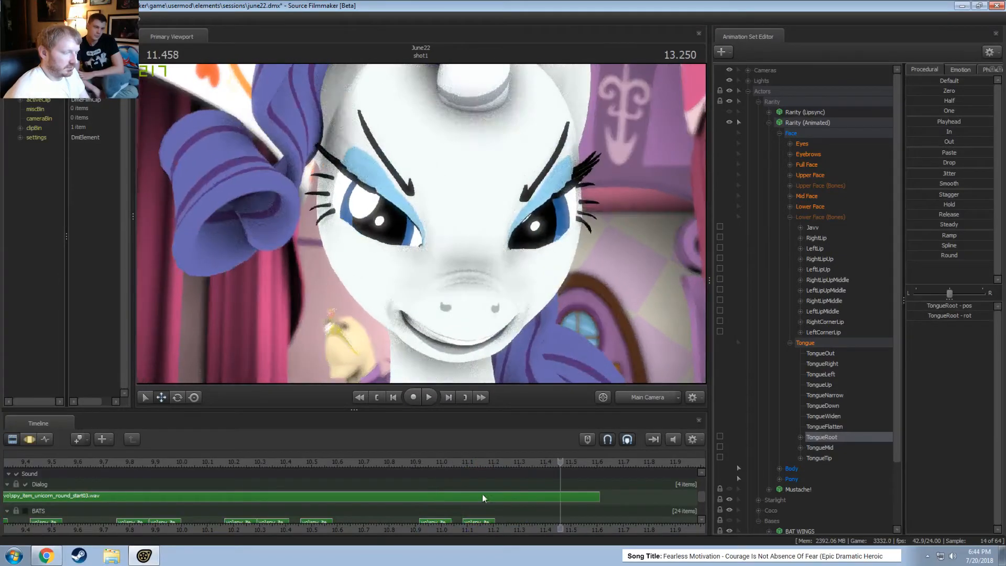
key("F3")
key("shift")
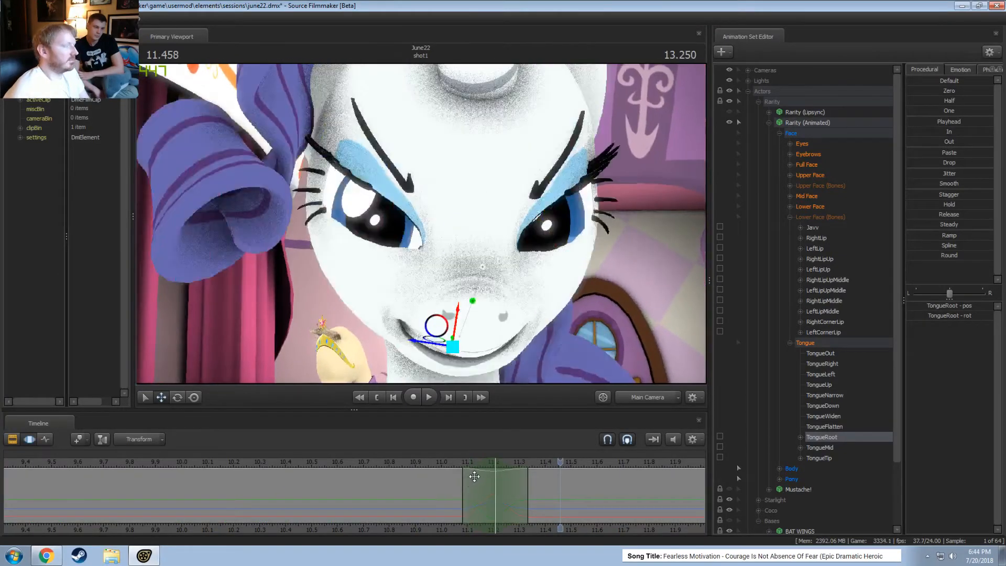
key("shift")
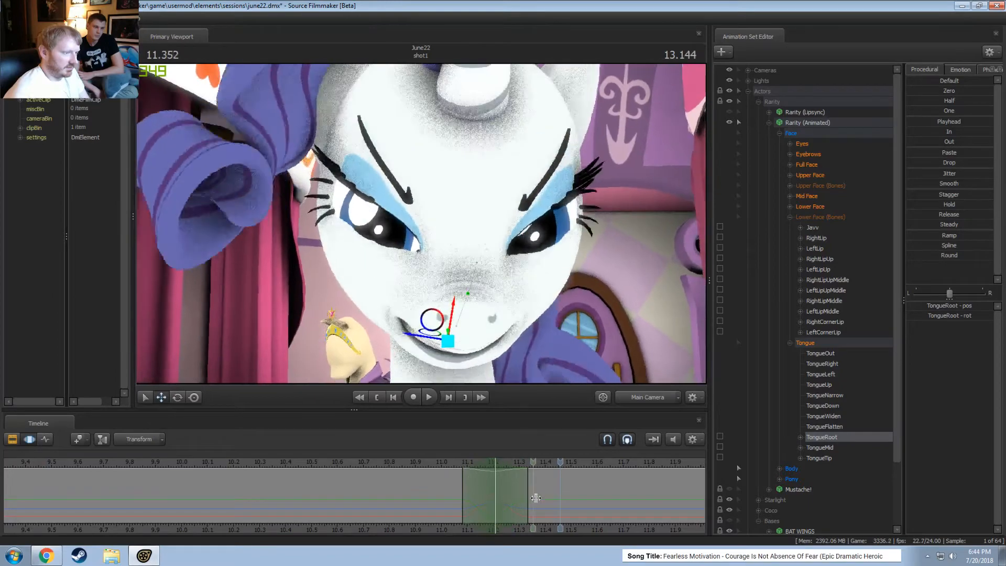
Replay the shot from about 5.3 s and scrub to about 5.87 s to examine Rarity's earlier mouth movement
scroll(559, 496, "down", 8)
left_click(352, 465)
key("space")
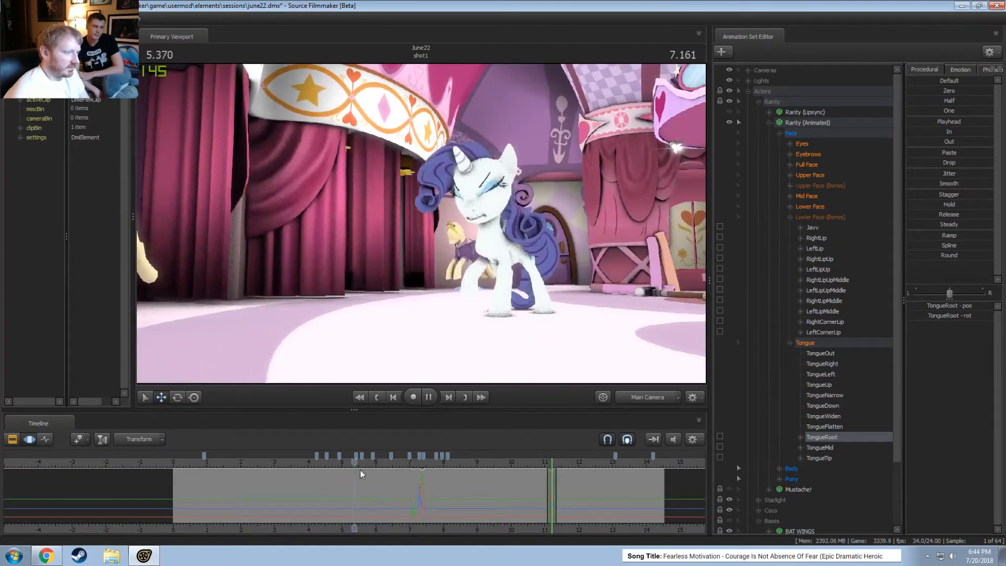
key("space")
scroll(377, 480, "up", 5)
key("shift")
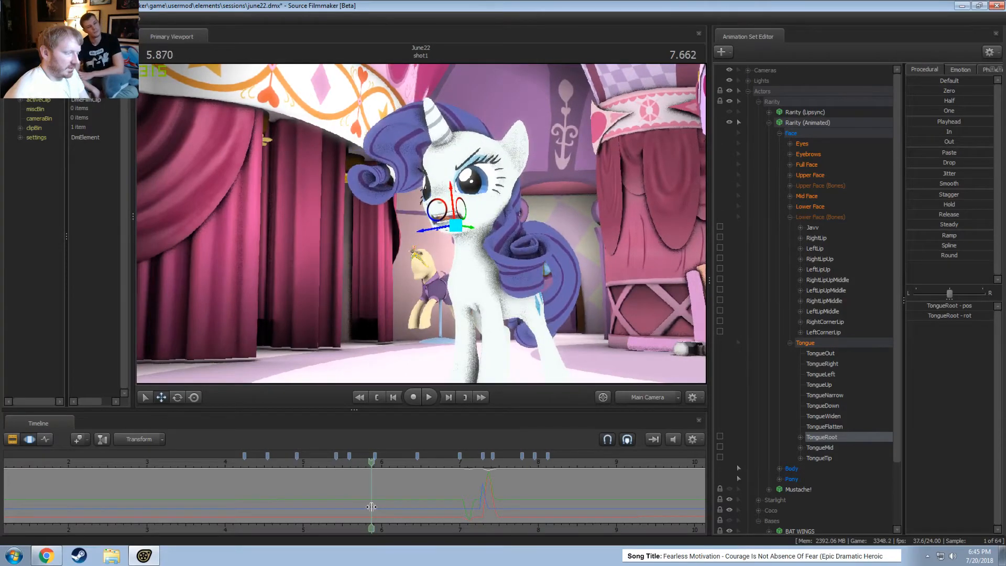
Set a time selection around 5.875 s, select Rarity's Lower Face controls, and frame her face through the Work Camera
left_click(371, 506, "shift")
scroll(371, 506, "up", 2, "shift")
scroll(371, 506, "up", 1)
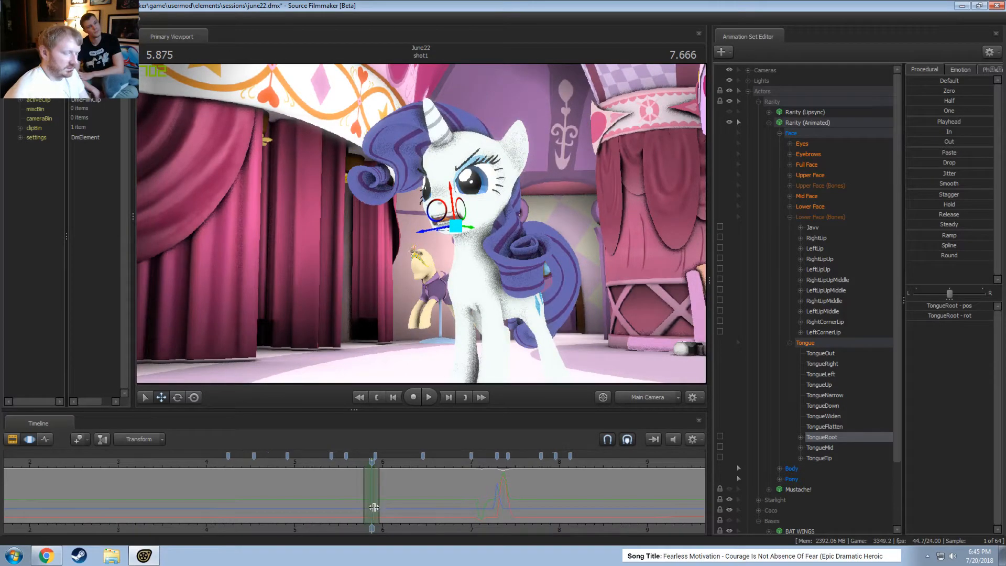
left_click(787, 343)
left_click(790, 217)
left_click(790, 206)
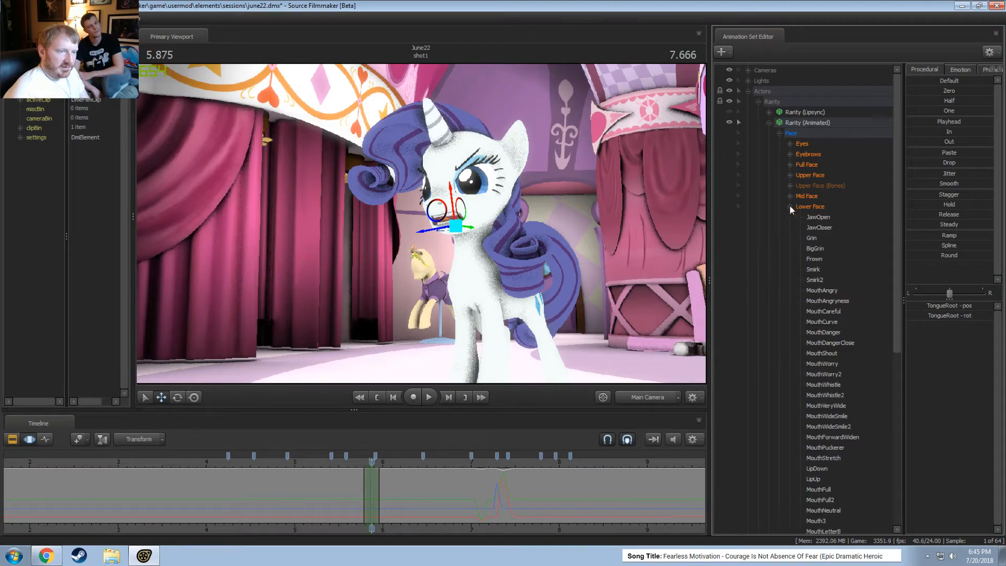
left_click(810, 207)
left_click(640, 398)
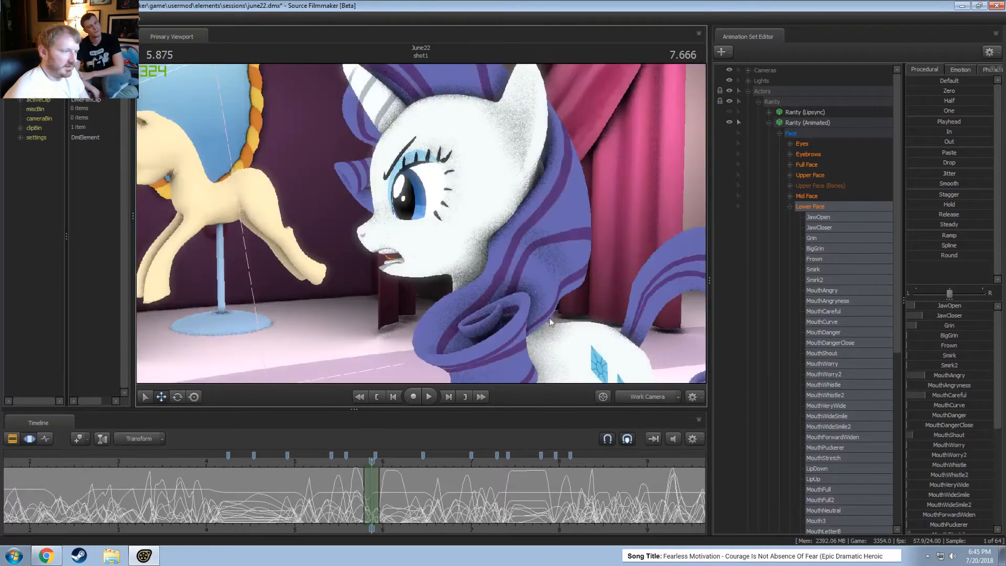
left_click_drag(523, 272, 505, 286)
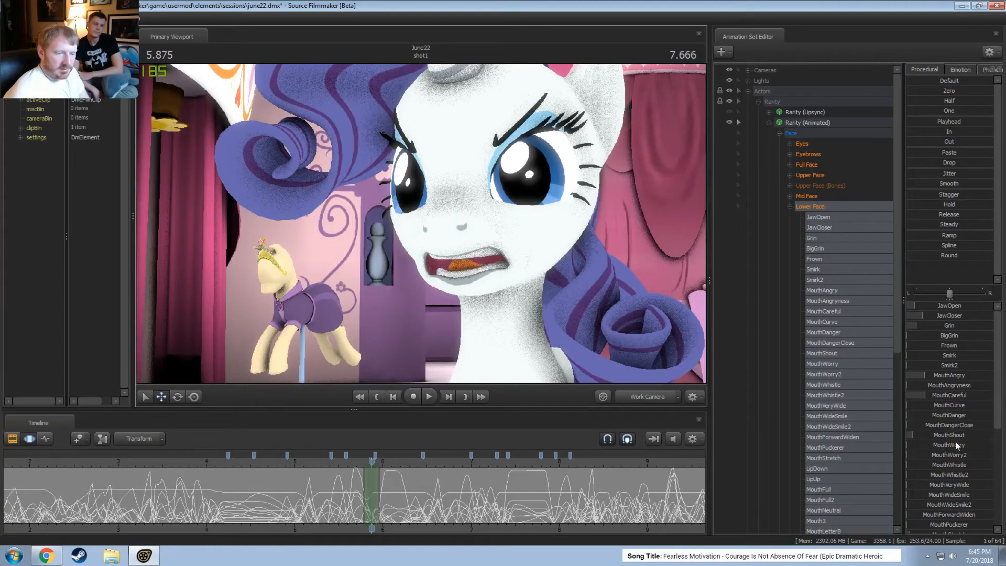
At 5.875 s, raise MouthPuckerer and JawCloser to narrow and close Rarity's mouth slightly
scroll(954, 442, "down", 4)
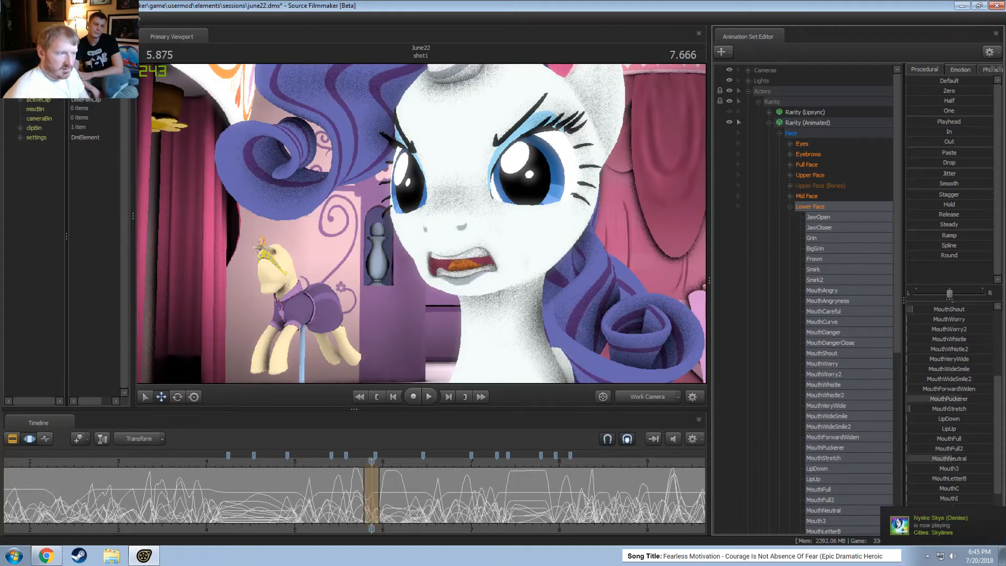
scroll(959, 398, "up", 4)
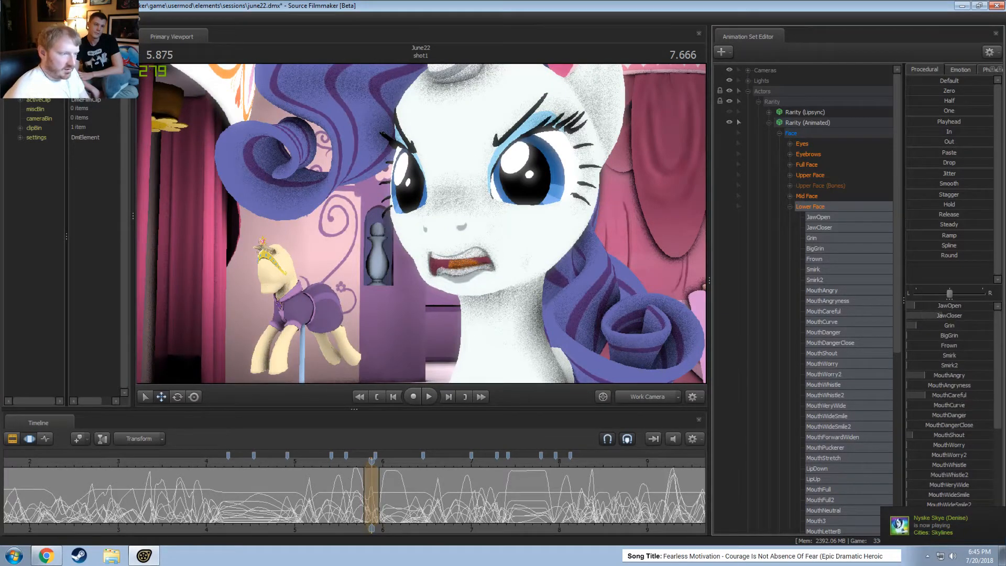
left_click_drag(947, 317, 988, 317)
Move the time selection to about 5.958 s and frame Rarity's open mouth from the side in the Work Camera
scroll(342, 482, "up", 3)
left_click_drag(344, 501, 384, 492)
key("space")
key("d")
left_click_drag(435, 235, 393, 231)
left_click_drag(491, 294, 491, 272)
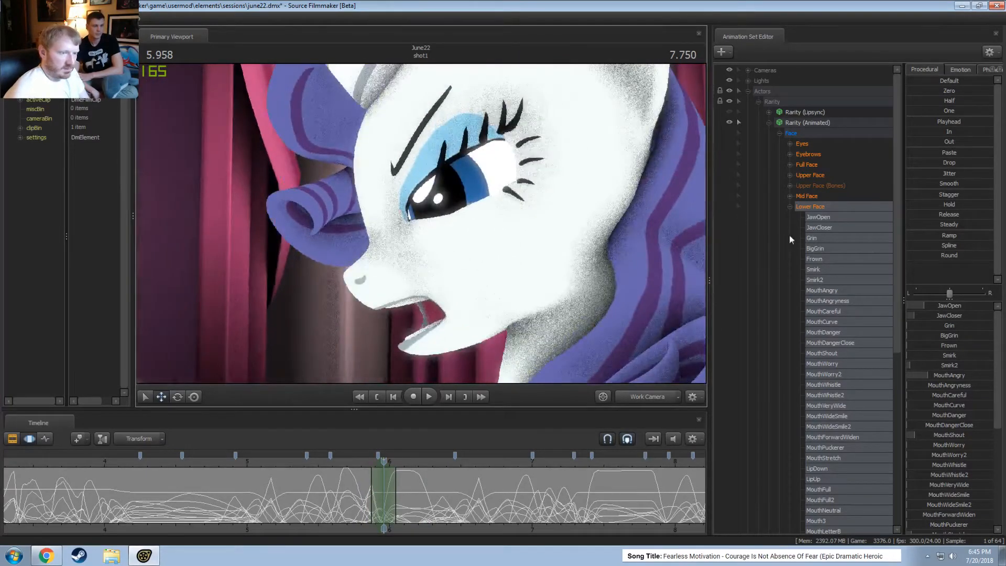
Select Rarity's Jaw bone in Lower Face (Bones) and rotate it slightly around 5.958 s, checking the motion by playing it
key("ctrl")
left_click(486, 281)
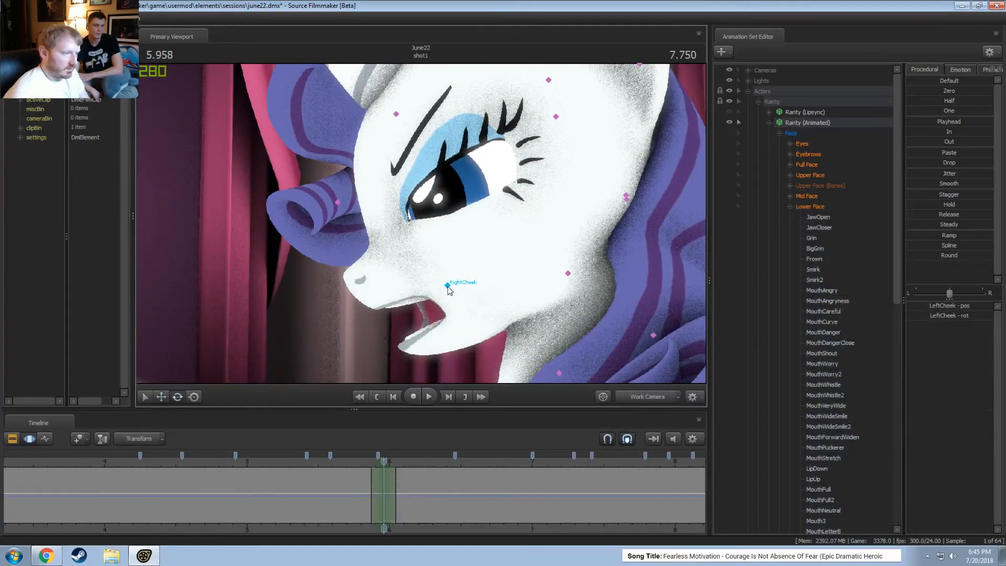
left_click(790, 206)
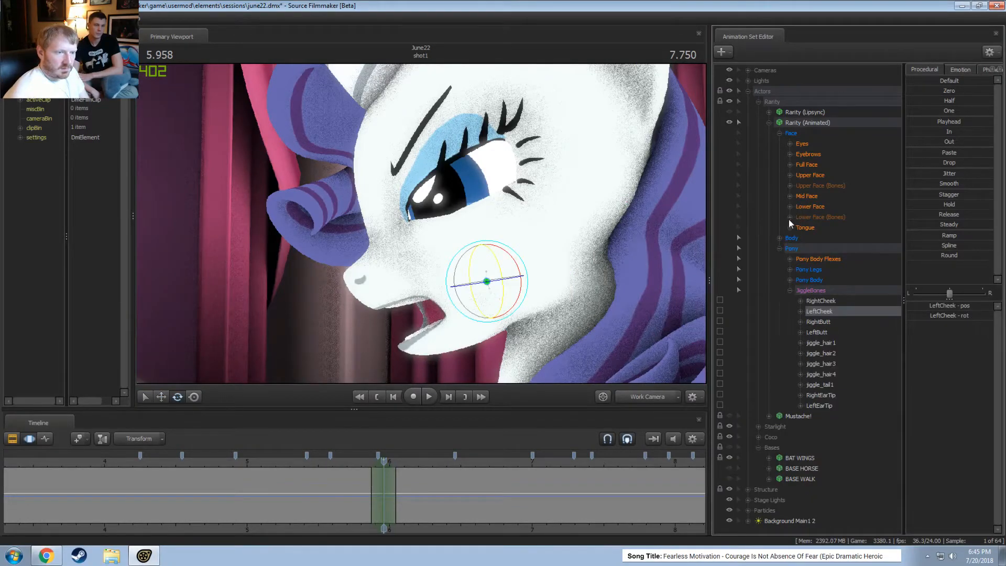
left_click(789, 217)
left_click(812, 228)
left_click_drag(464, 323, 476, 329)
left_click_drag(380, 462, 396, 498)
key("space")
key("space")
key("space")
key("Escape")
Shift the Jaw bone's position slightly around 5.916 s and 5.958 s to refine the open mouth shape
scroll(379, 498, "up", 2, "shift")
key("w")
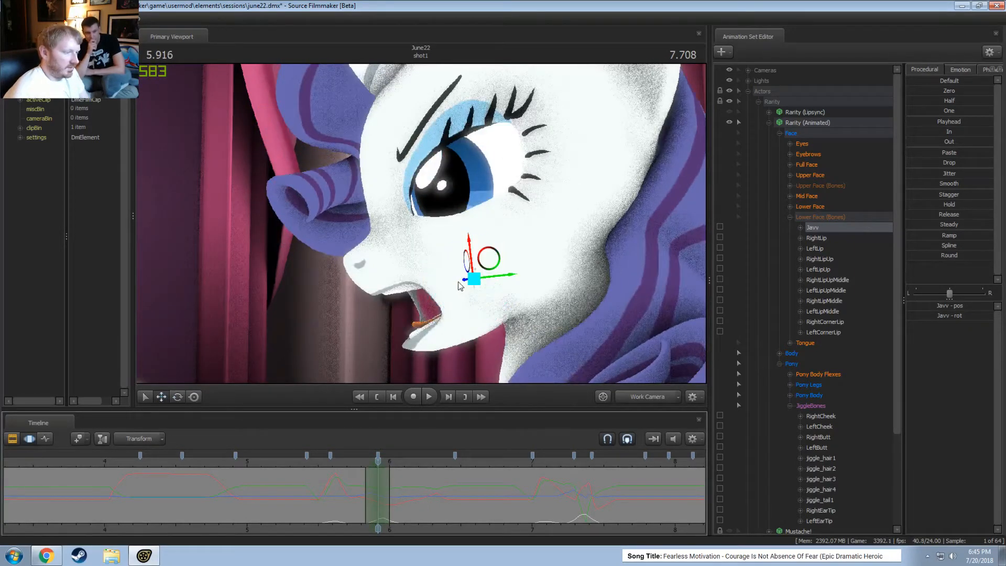
left_click_drag(492, 278, 484, 283)
key("shift")
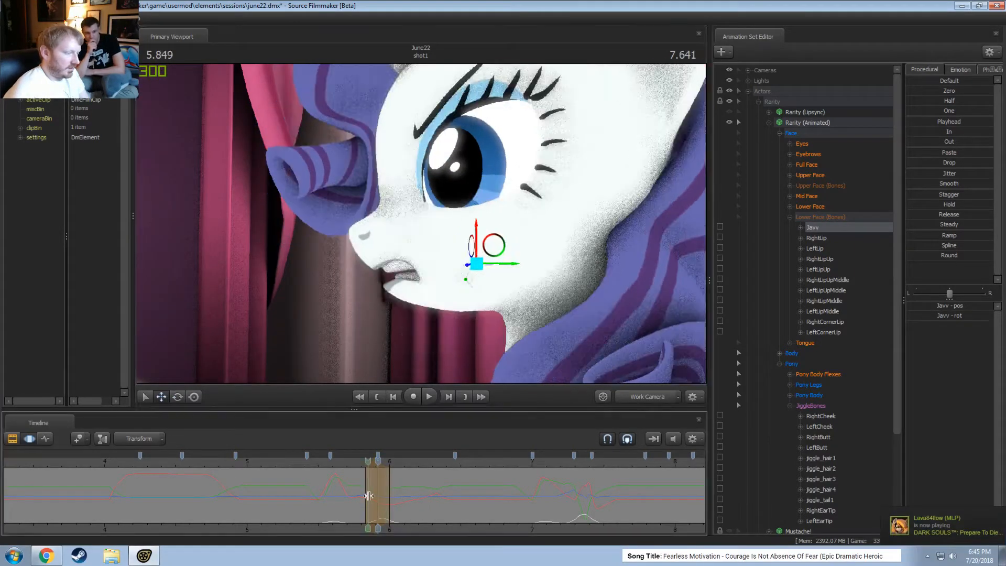
key("shift")
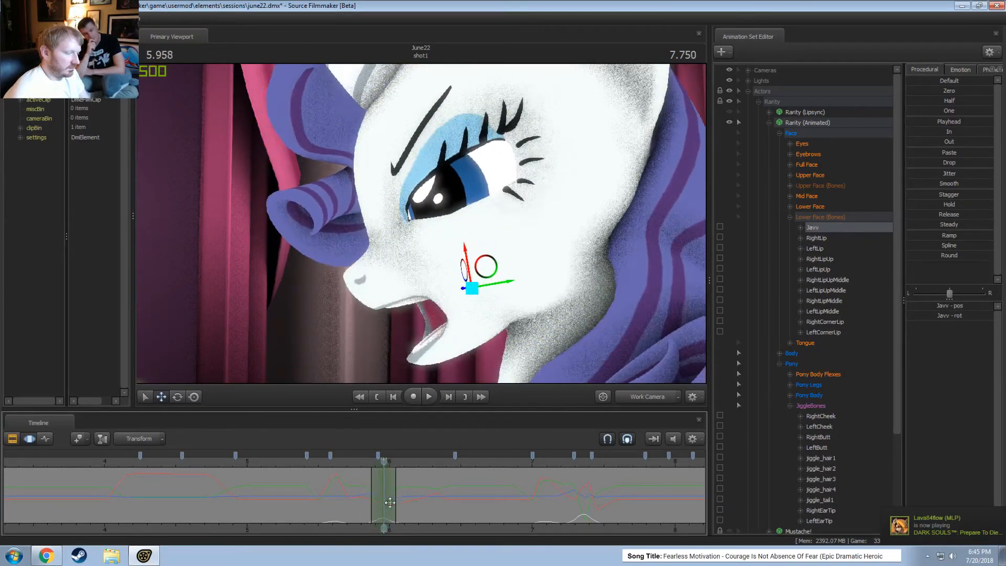
scroll(391, 495, "up", 3)
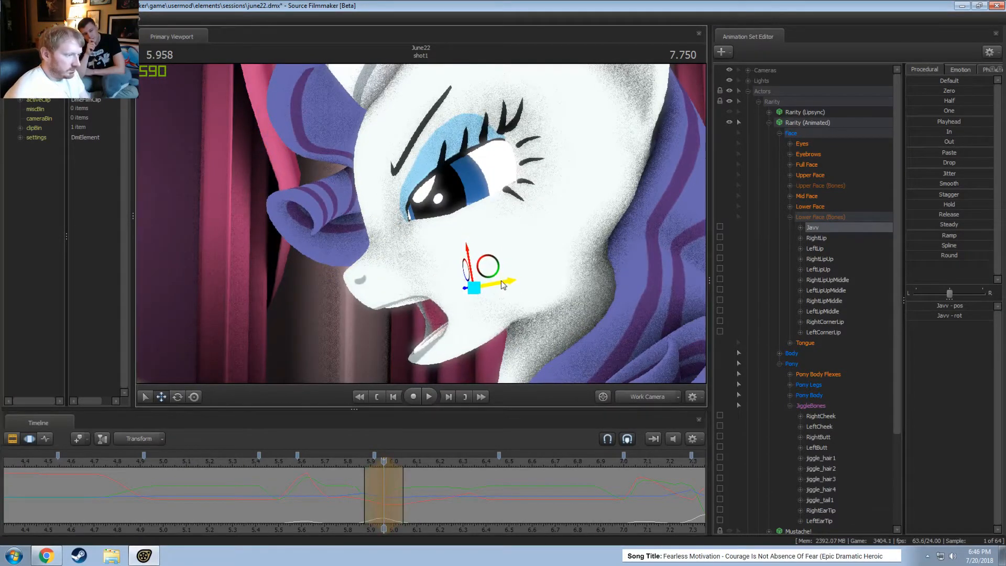
key("shift")
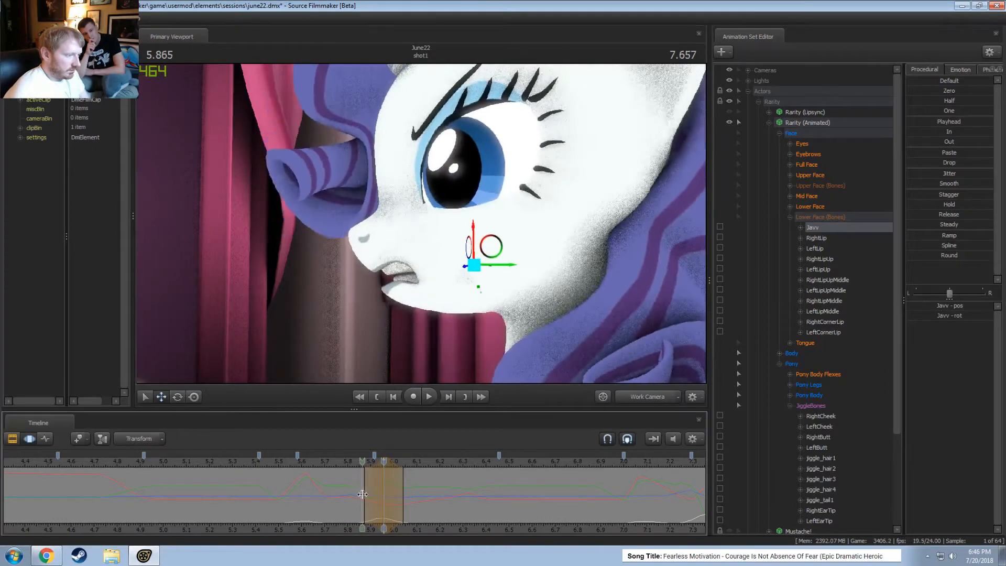
Replay the shot from about 5.6 s to 6.958 s through the Main Camera to examine the jaw movement
key("space")
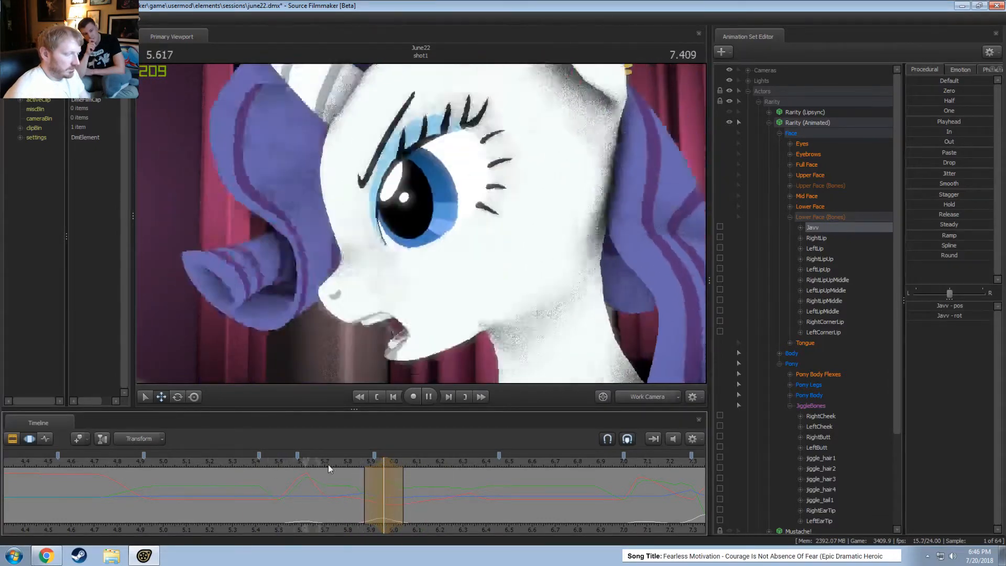
key("space")
key("F4")
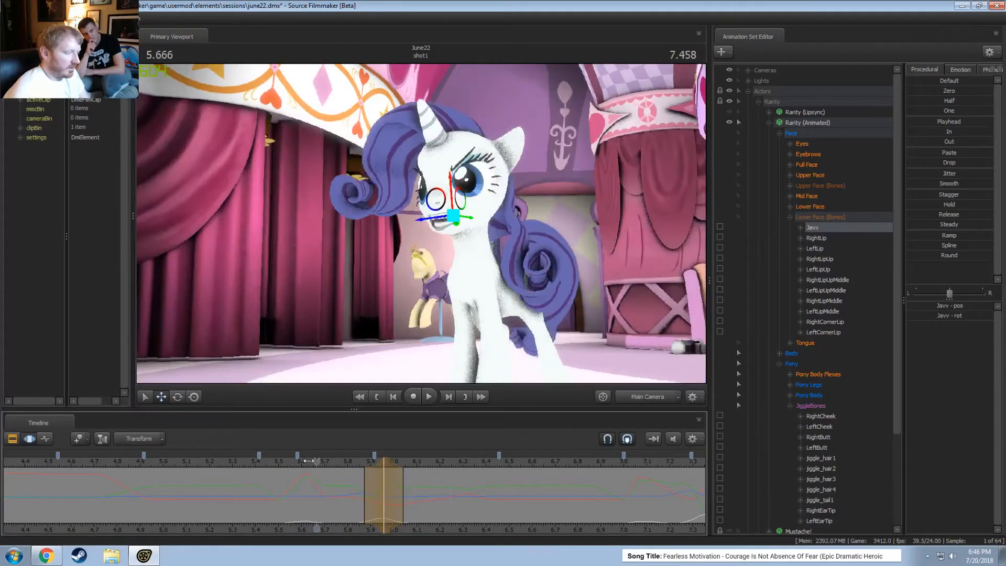
key("space")
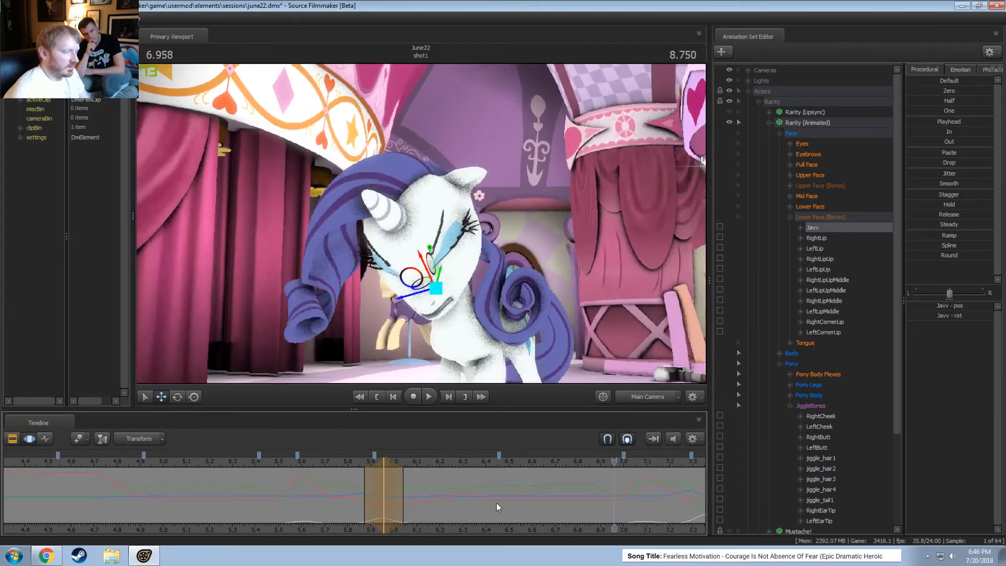
key("space")
Replay the stretch from about 7.0 s to 7.5 s several times to examine Rarity's head and mouth motion
left_click(423, 465)
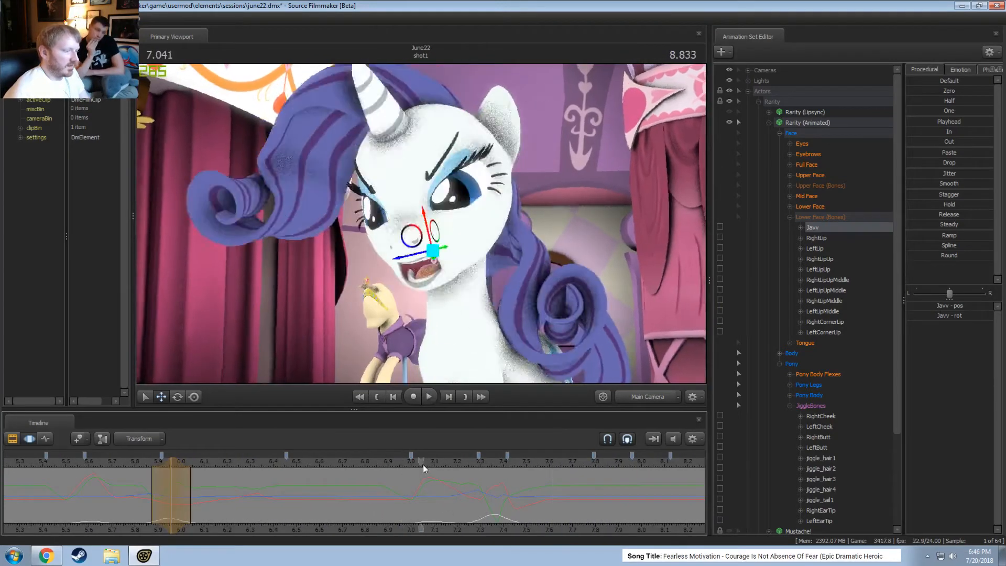
key("space")
key("space")
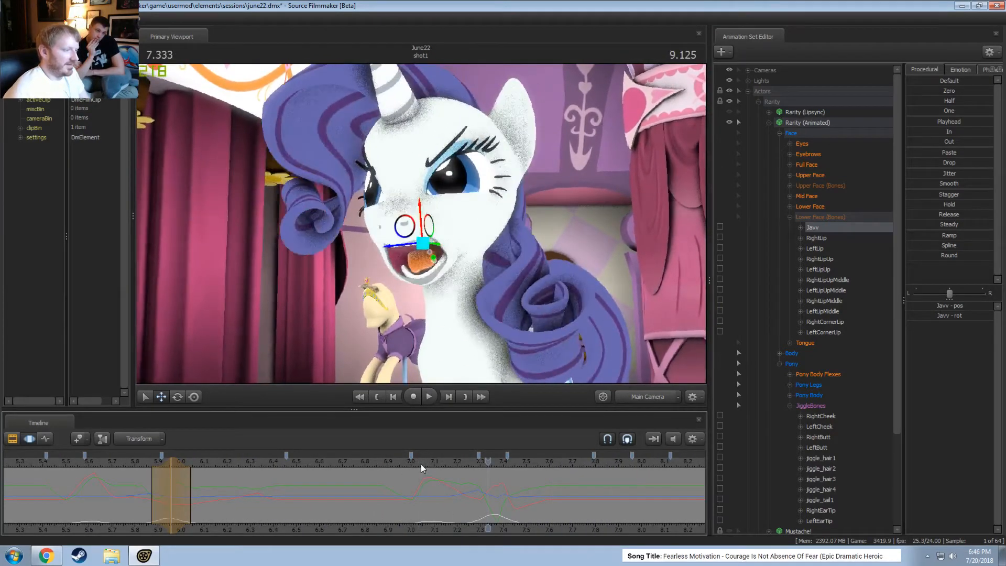
left_click(420, 464)
key("space")
key("space")
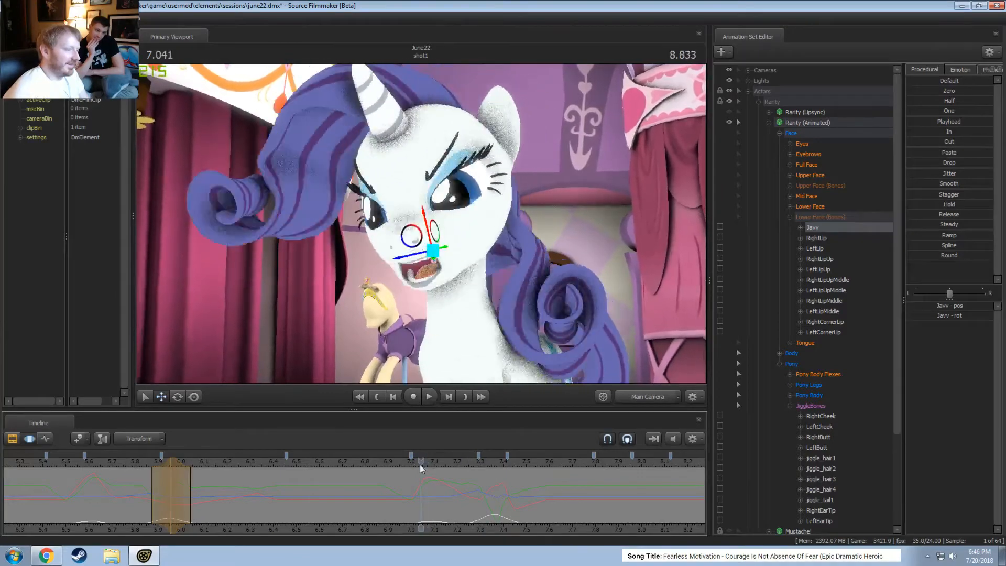
left_click(410, 464)
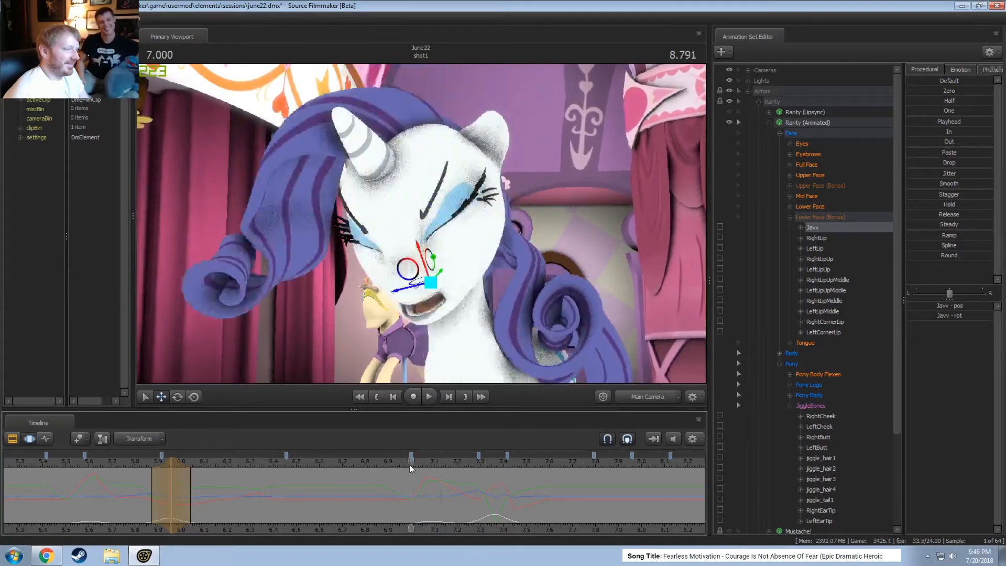
key("space")
key("space")
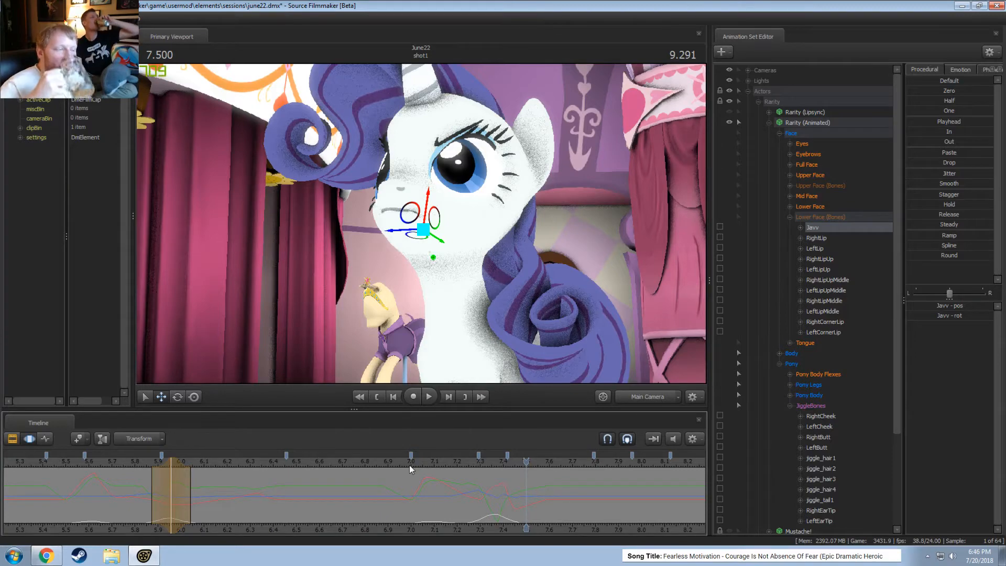
key("space")
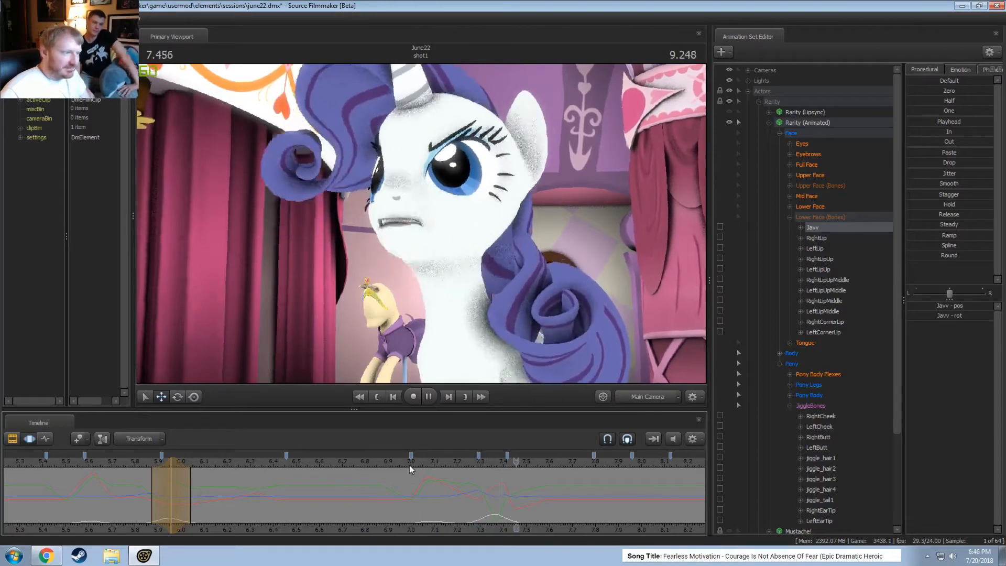
key("space")
Play past 6.1 s, scrub to about 14.1 s near the shot's end, and play the opening to review the whole animation
key("space")
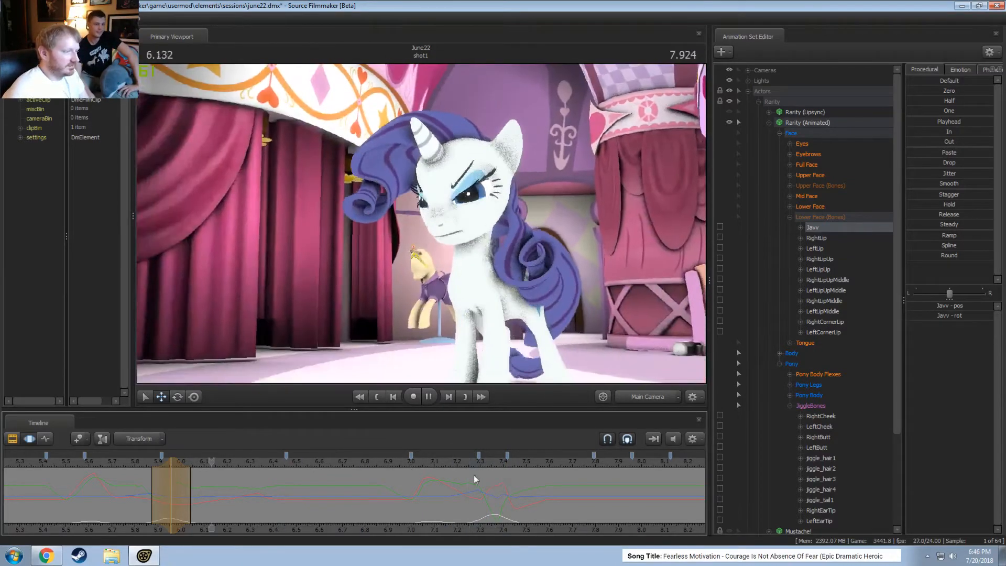
key("space")
scroll(577, 483, "down", 3)
scroll(577, 482, "down", 2)
left_click(441, 460)
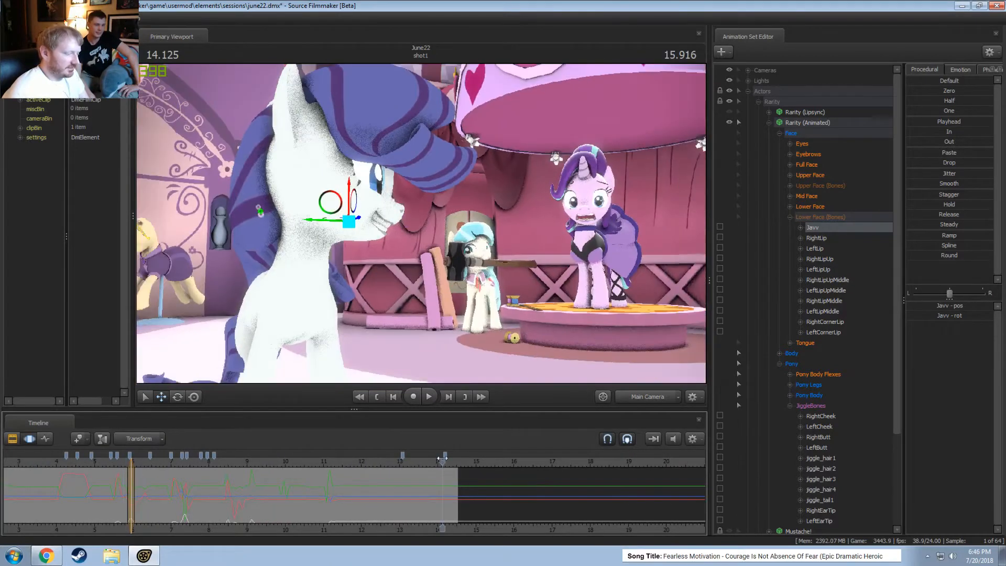
left_click_drag(443, 459, 469, 460)
key("space")
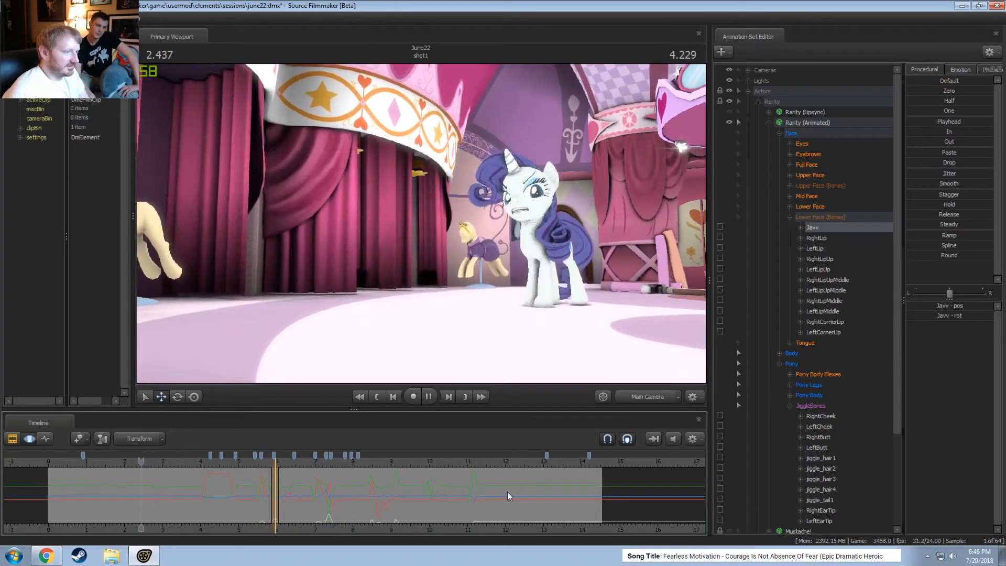
key("space")
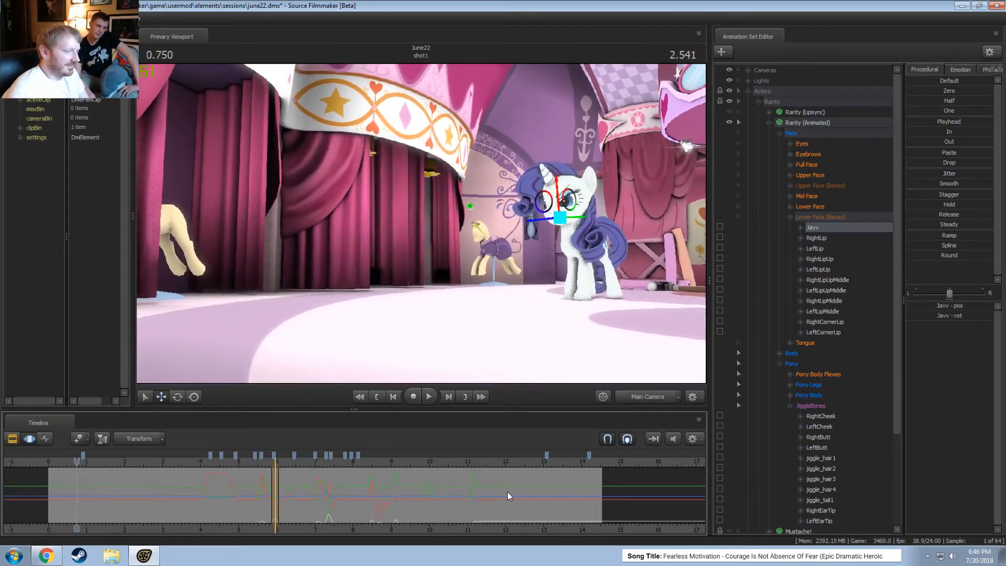
Replay and scrub the opening between about 1 s and 1.9 s to examine Rarity's first mouth movement
left_click(128, 457)
key("space")
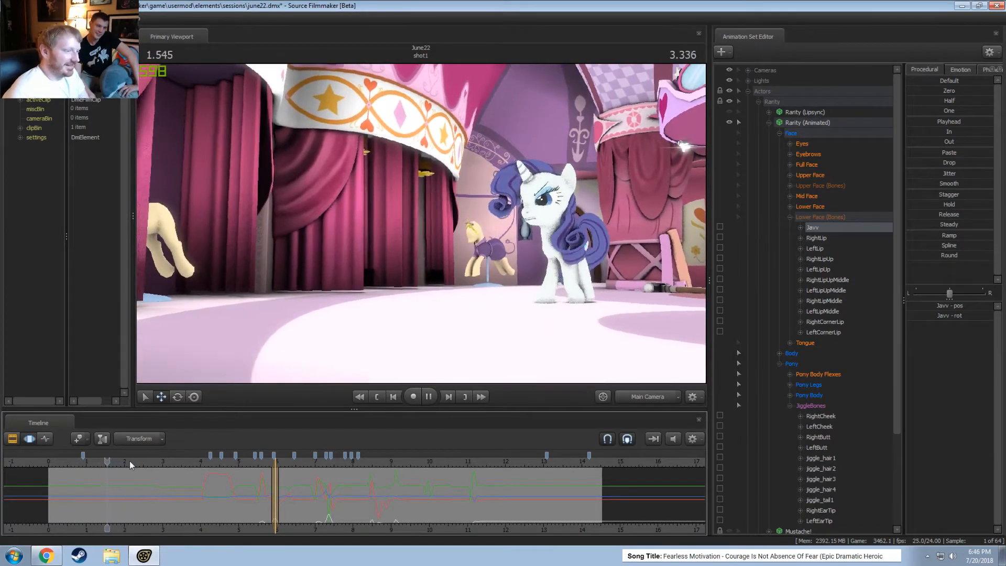
key("space")
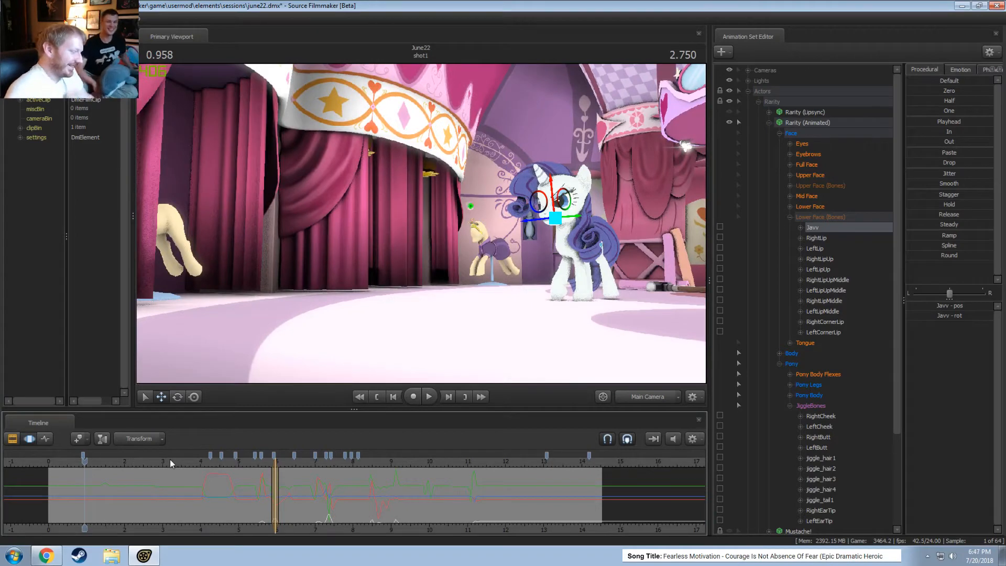
key("space")
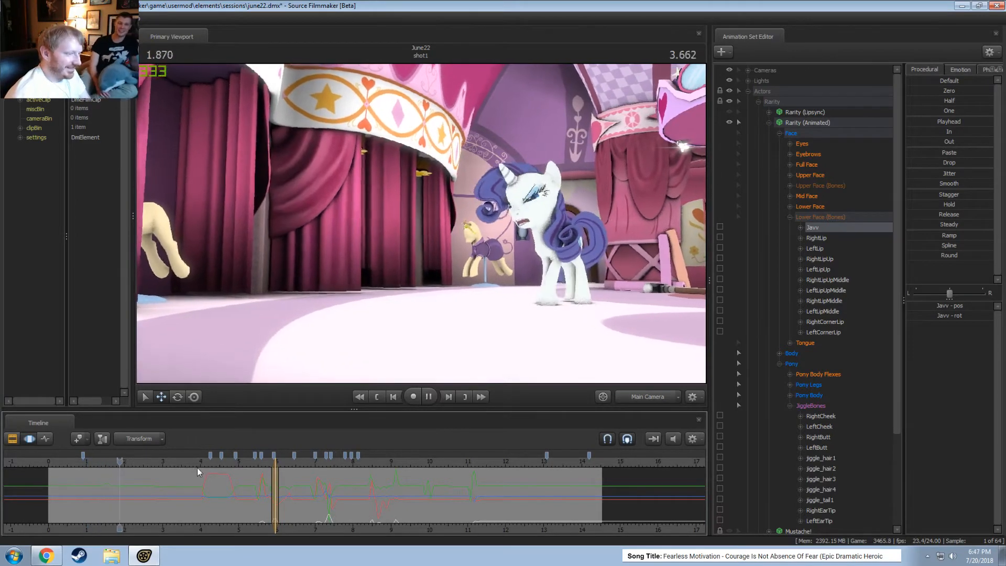
key("j")
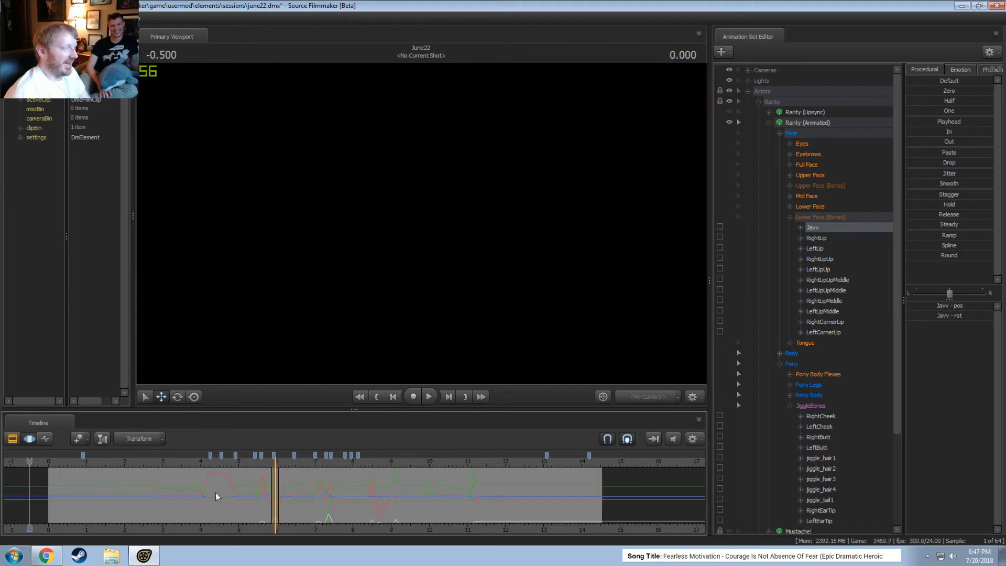
left_click(106, 462)
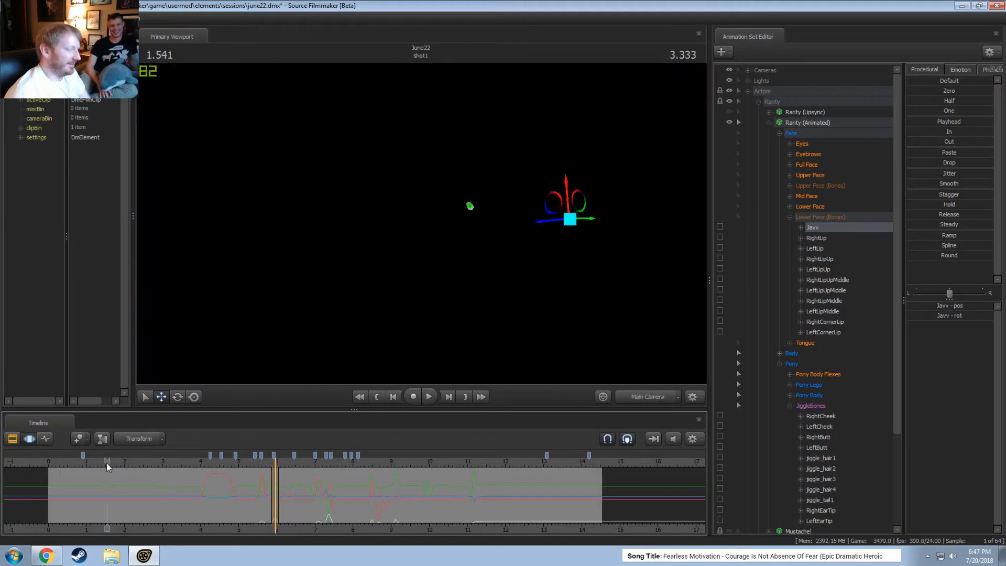
mouse_move(108, 462)
left_mouse_down()
mouse_move(95, 462)
mouse_move(109, 463)
left_mouse_up()
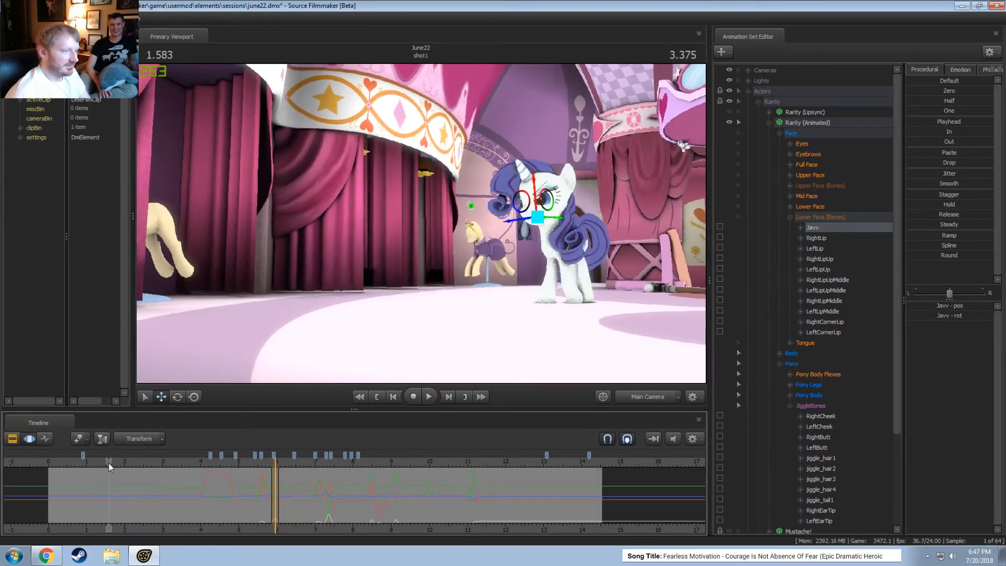
left_click(109, 463)
left_click(121, 463)
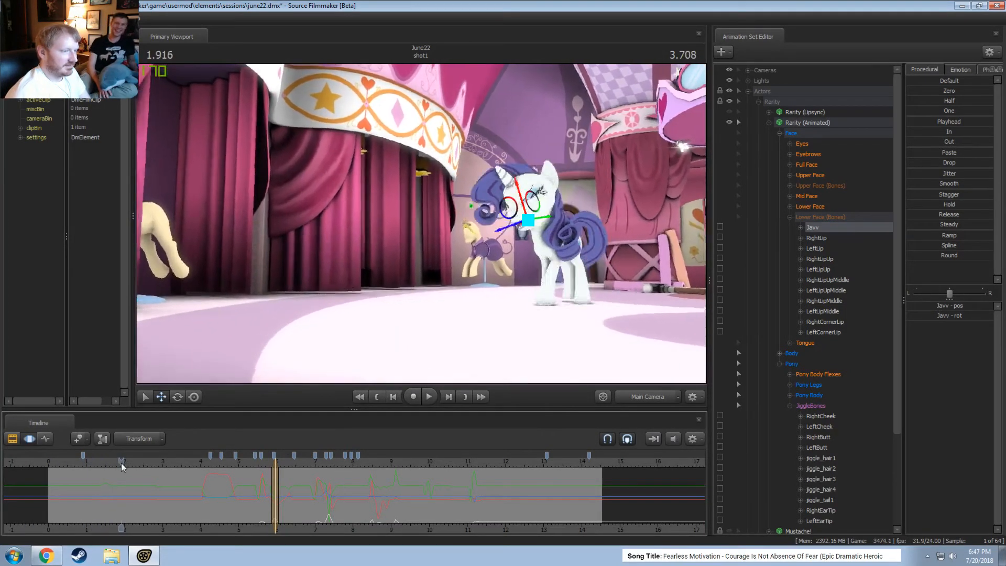
key("j")
left_click(121, 463)
key("j")
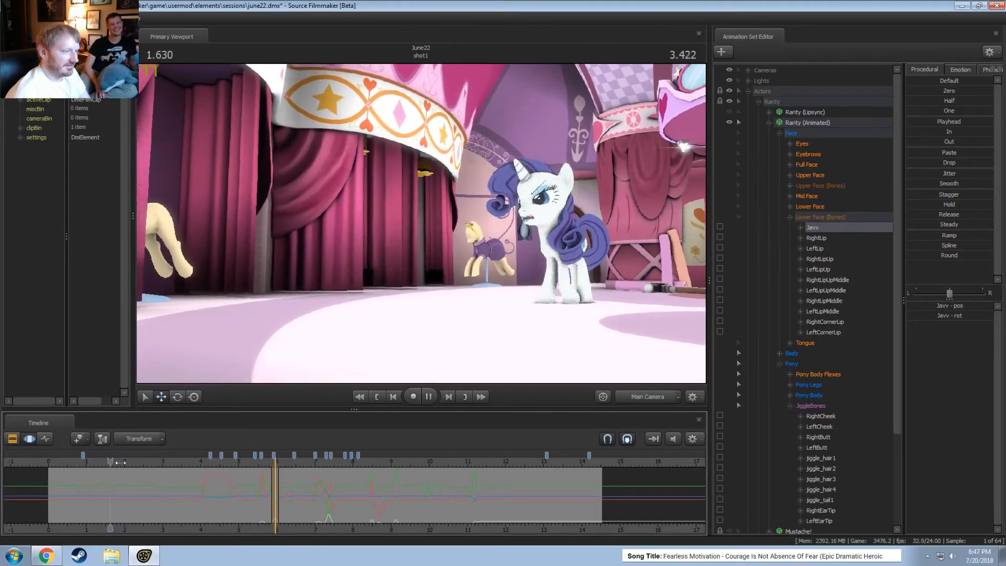
key("k")
Play the shot from about 4.9 s to 5.916 s in the Main Camera to review the edited jaw pose
left_click(234, 463)
key("space")
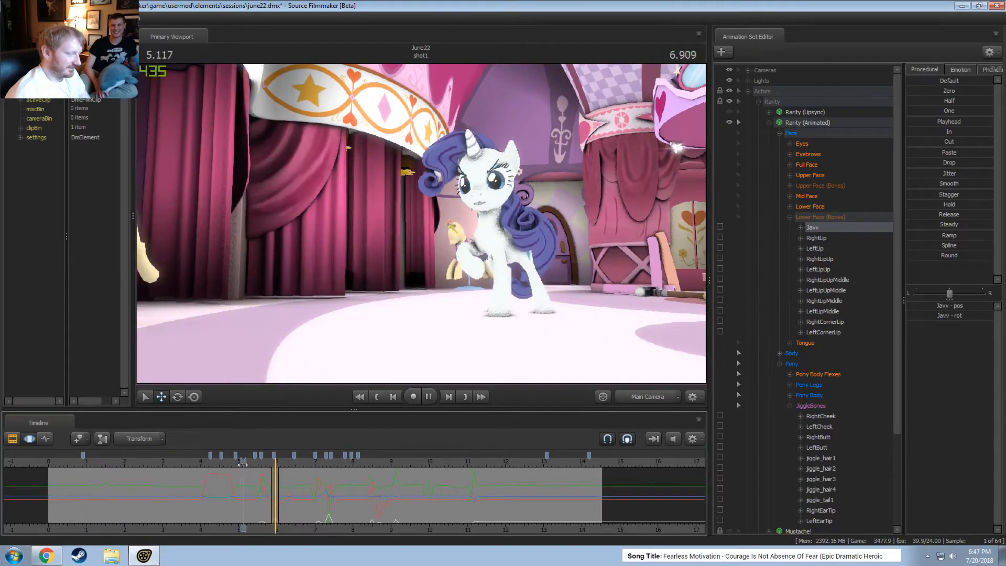
key("F2")
key("space")
scroll(235, 488, "up", 5)
key("F4")
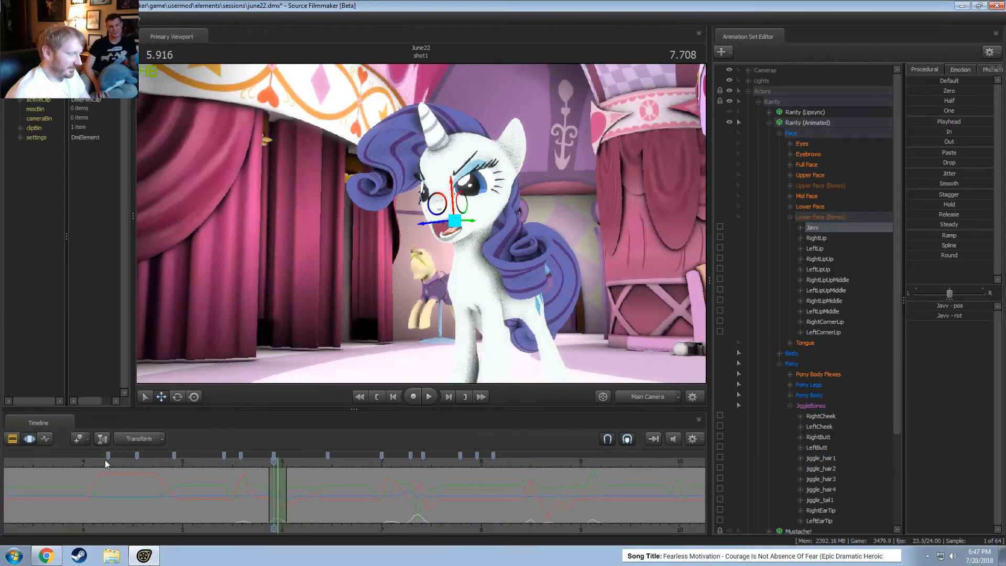
Replay from about 4.1 s, stop at 5.666 s, and select Rarity's RightEyeBrow control in the Eyebrows group
left_click(96, 460)
key("space")
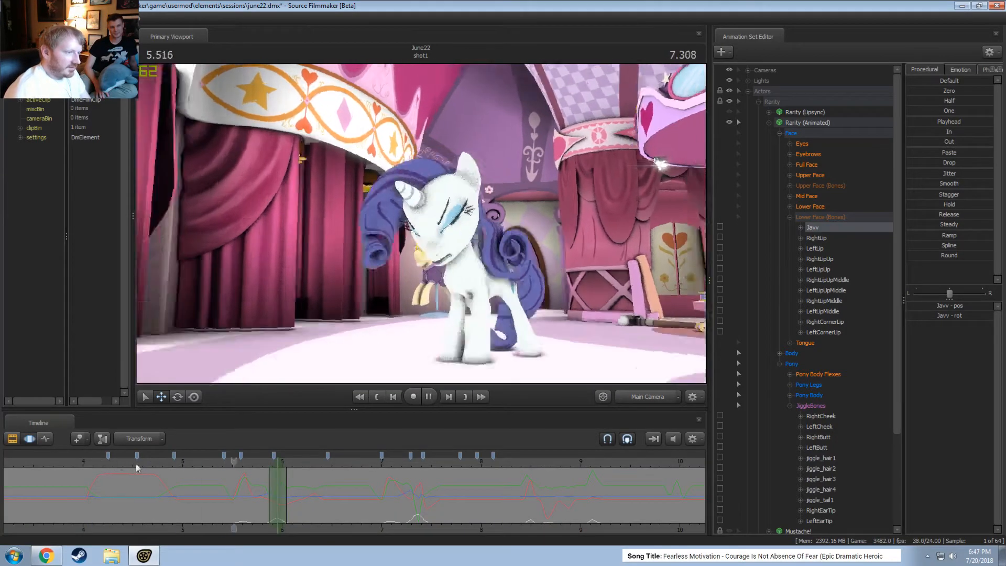
key("space")
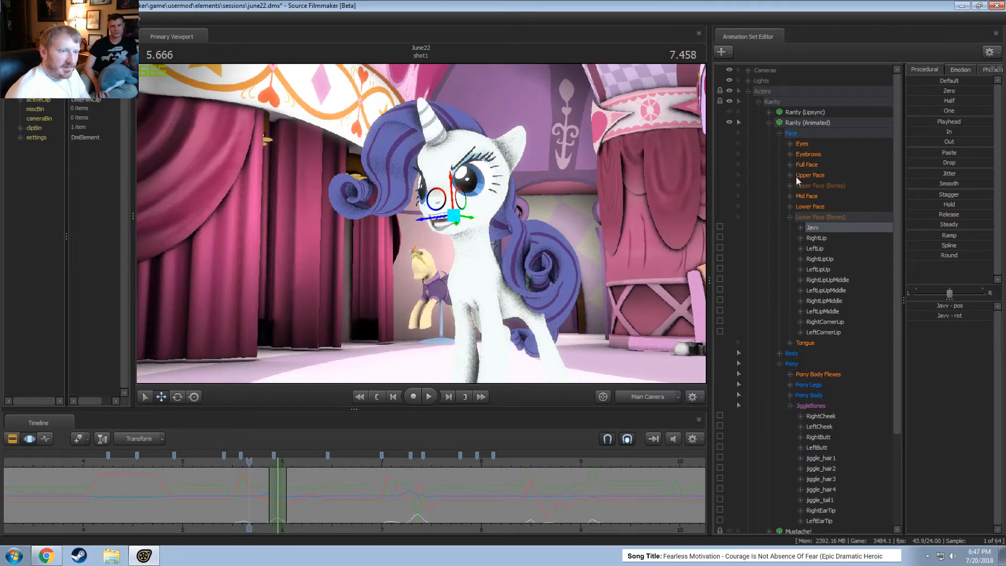
left_click(793, 155)
left_click(821, 300)
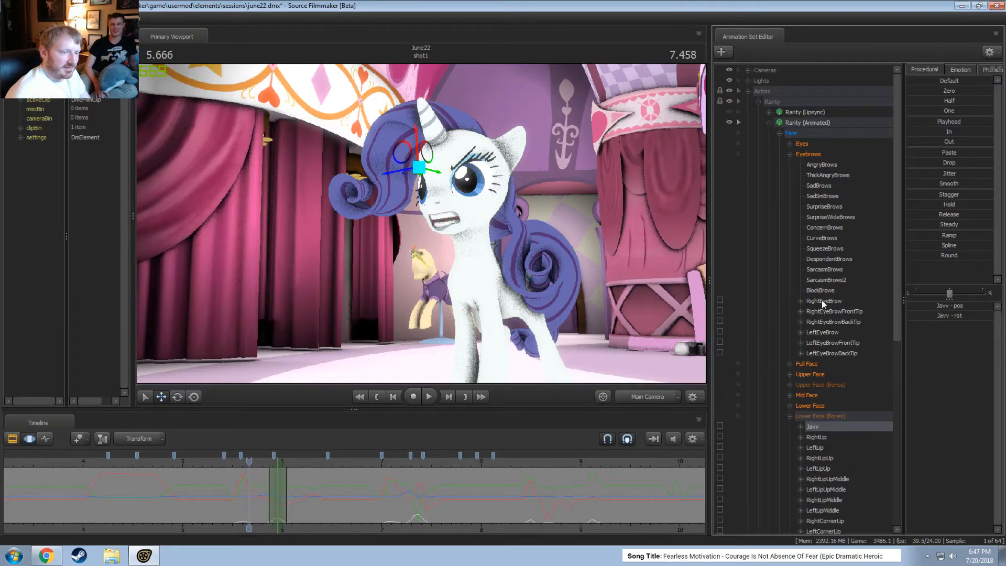
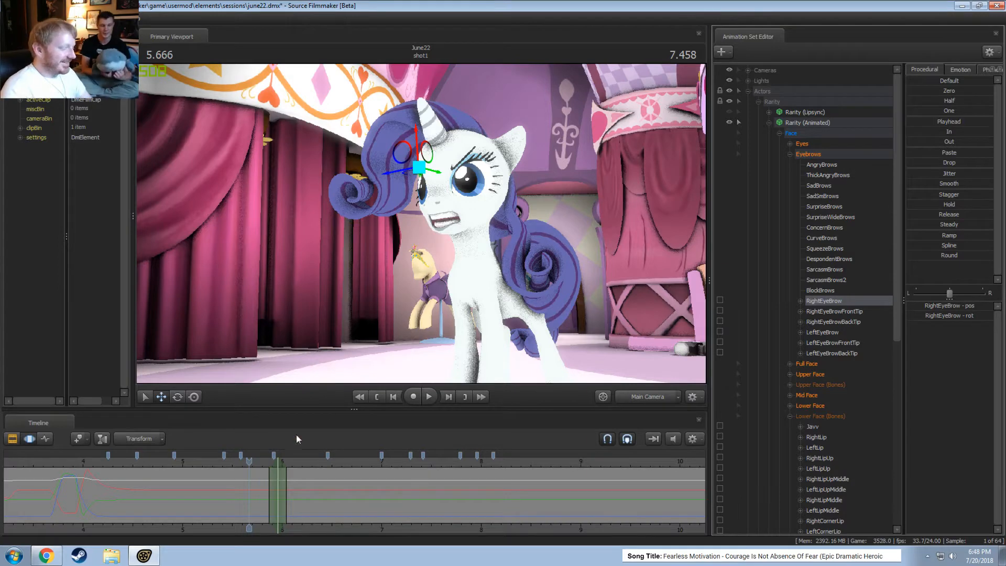
Examine Rarity's brows frame by frame between 5.583 s and 5.416 s, and play the shot from there to about 6.1 s
left_click(241, 464)
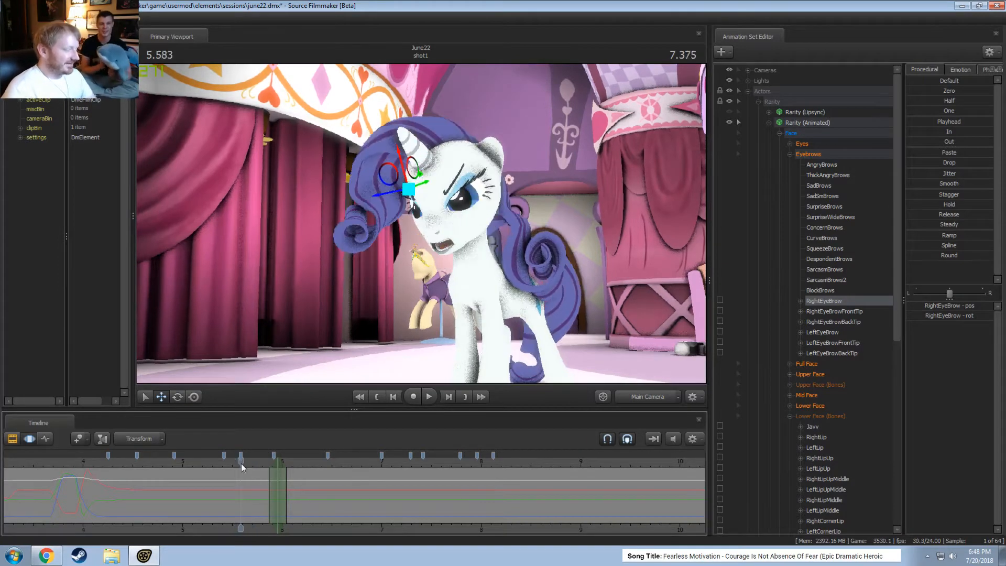
left_click_drag(237, 460, 233, 463)
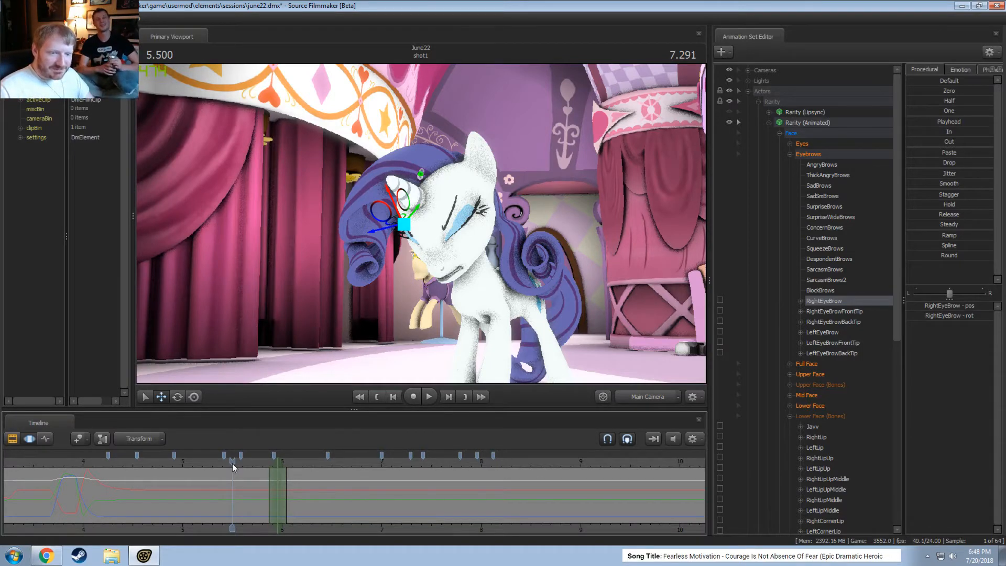
left_click(224, 463)
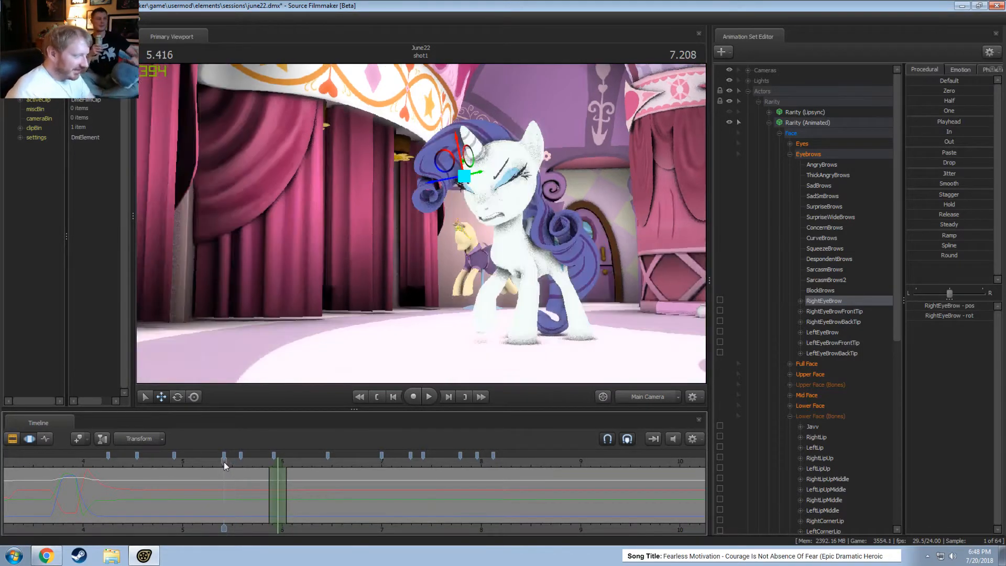
key("space")
key("space")
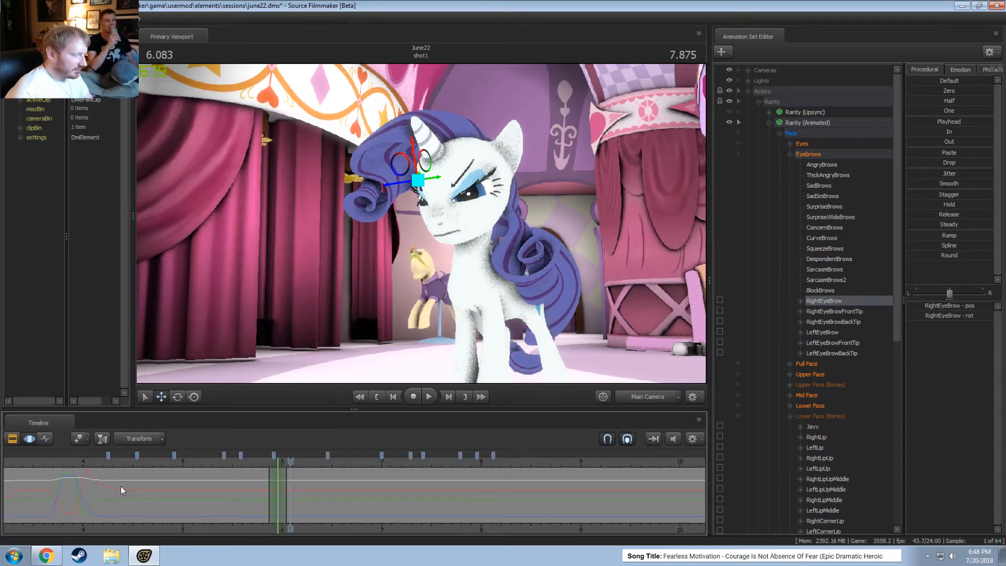
Create a time selection from about 4.8 s to 5.4 s, set the playhead to 4.958 s, and adjust Rarity's LeftEyeBrow
left_click_drag(121, 490, 219, 504)
left_click(180, 511)
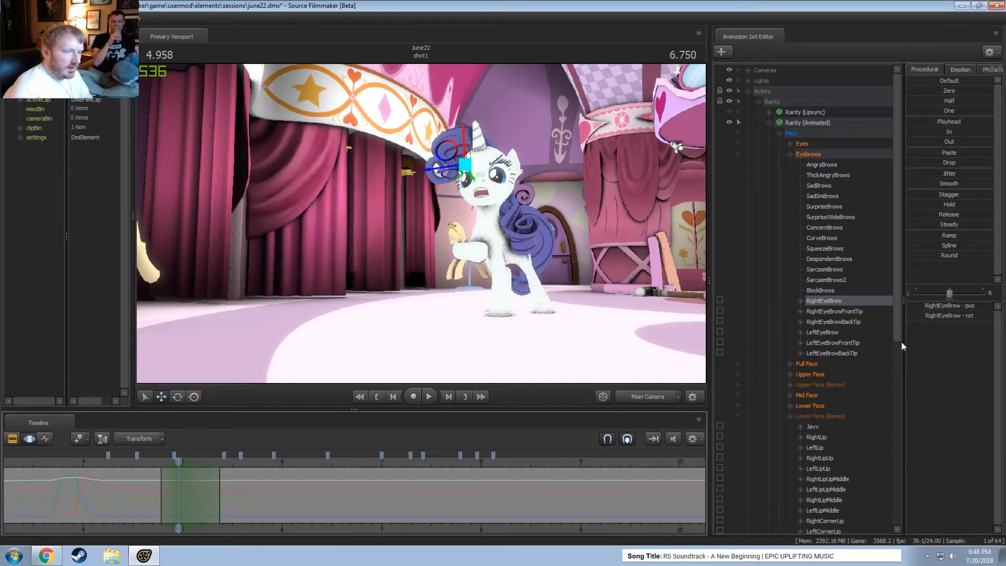
left_click(825, 332)
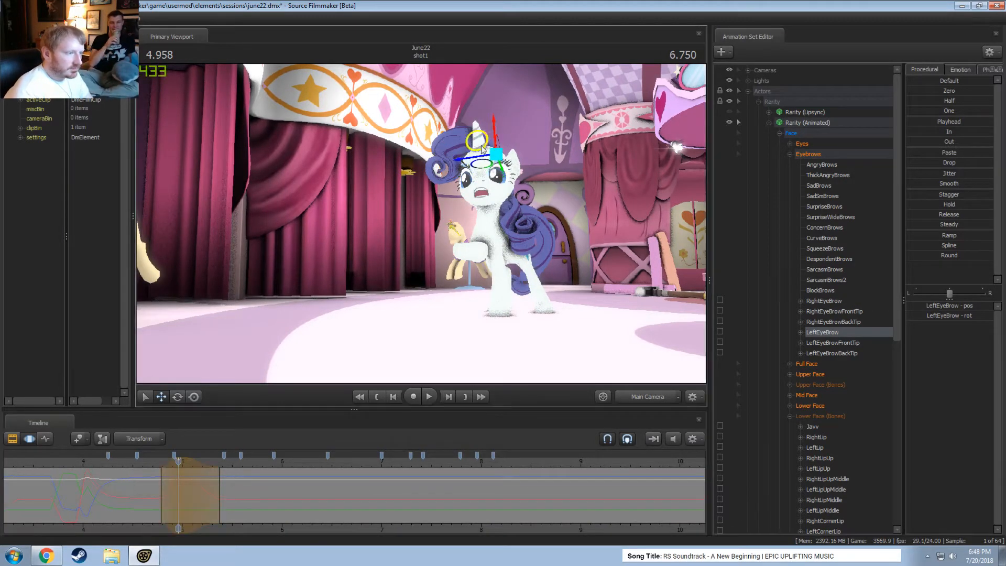
Replay the brow movement from about 4.3 s in the Main Camera and return to 4.958 s
left_click(121, 463)
left_click_drag(121, 463, 109, 464)
key("space")
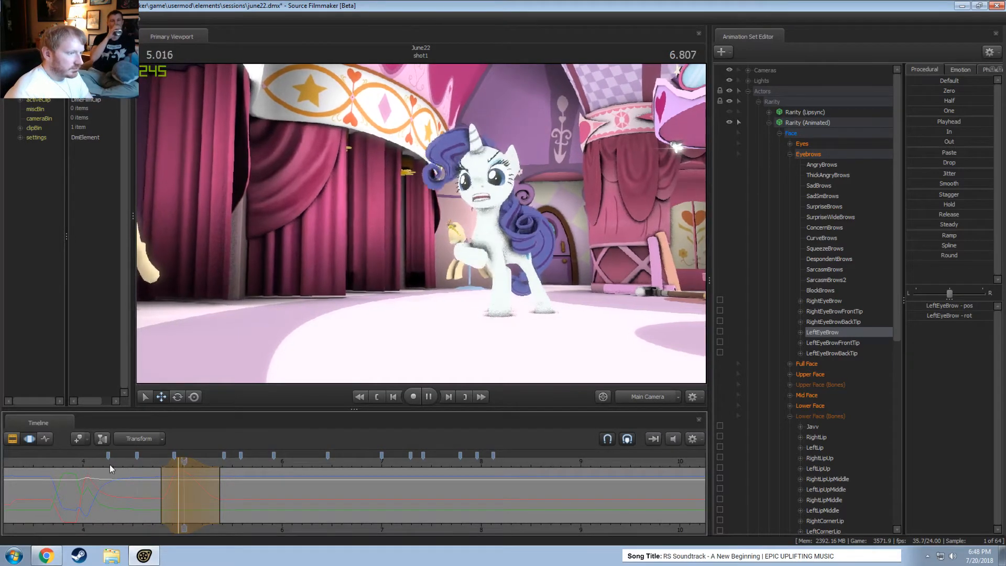
key("space")
left_click(141, 463)
left_click(179, 463)
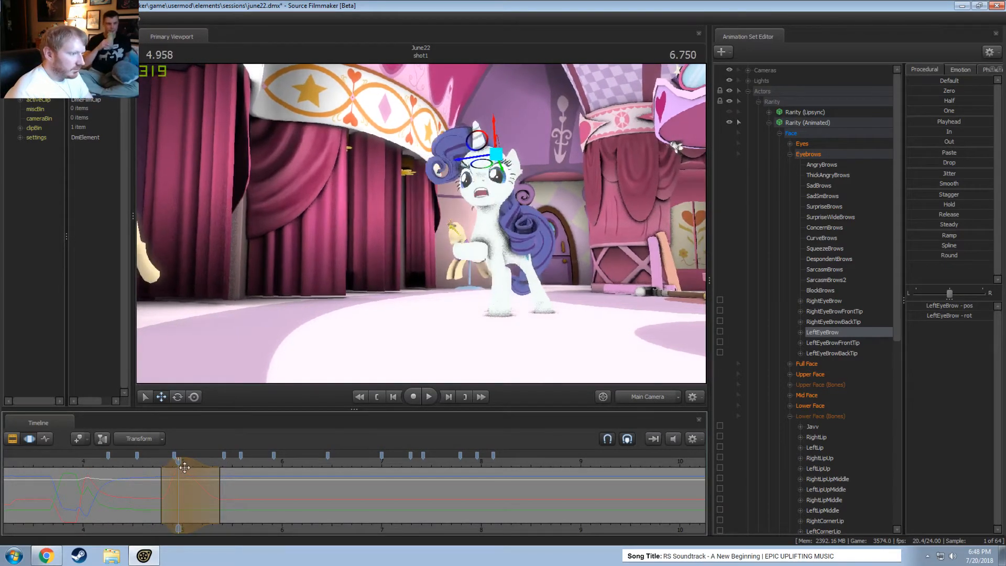
Focus the Work Camera on Rarity's face at 4.958 s, and raise and rotate her LeftEyeBrow
key("f")
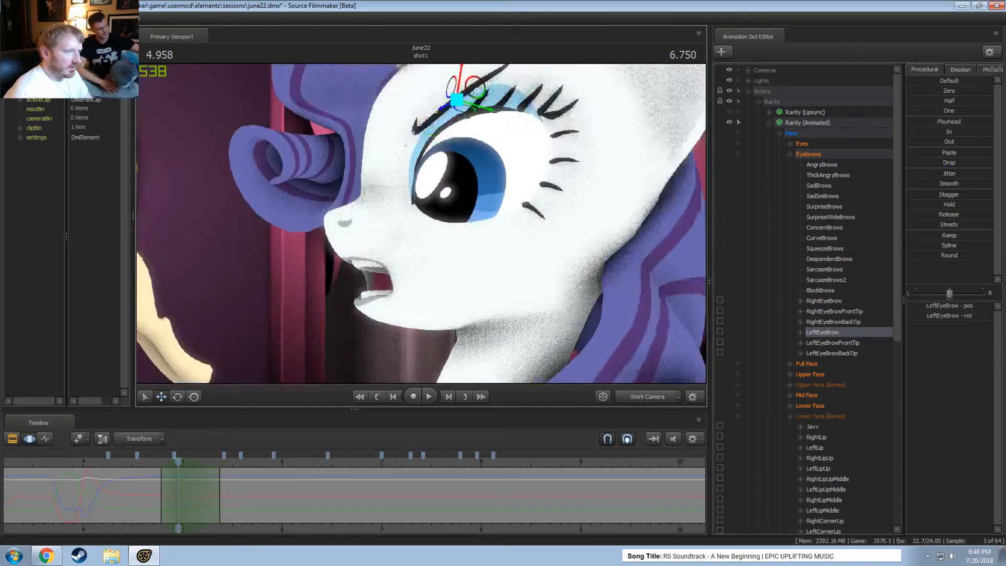
left_click_drag(421, 202, 524, 202, "alt")
mouse_move(382, 170)
left_mouse_down()
mouse_move(381, 150)
mouse_move(390, 170)
left_mouse_up()
key("e")
Replay the close-up from about 4.6 s to 5.4 s to review the left brow, and return to 4.958 s
key("space")
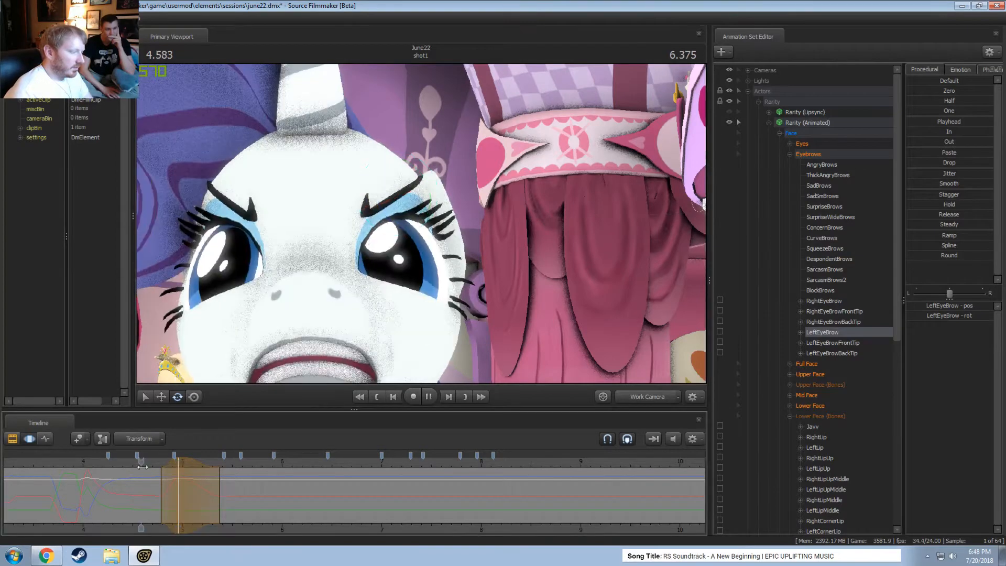
key("space")
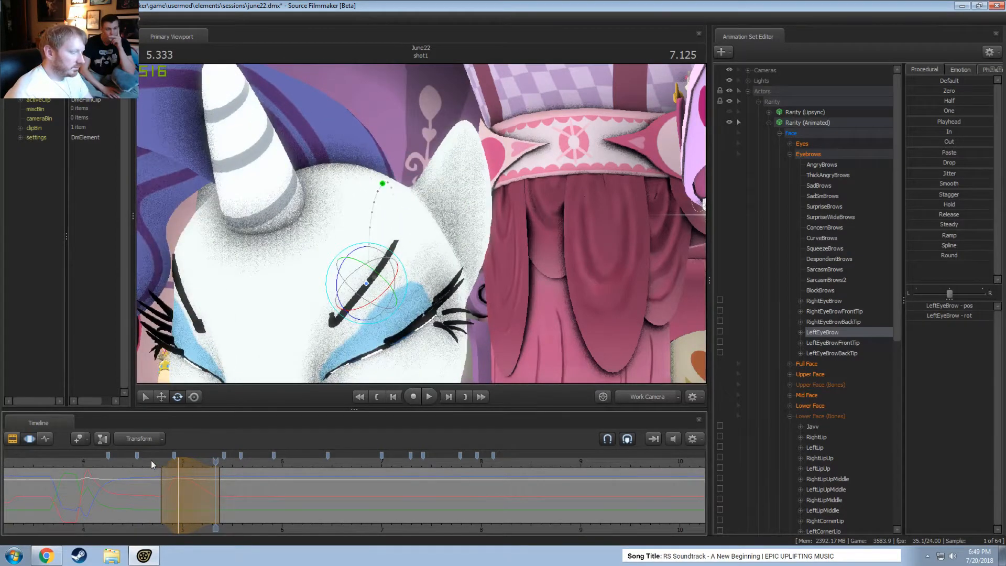
left_click(151, 461)
key("space")
key("space")
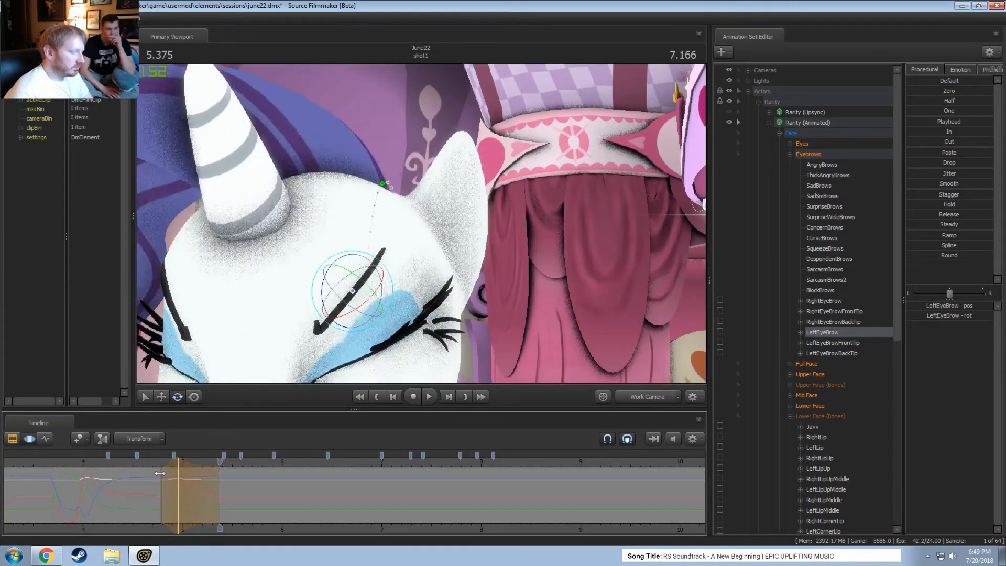
left_click_drag(160, 473, 181, 477)
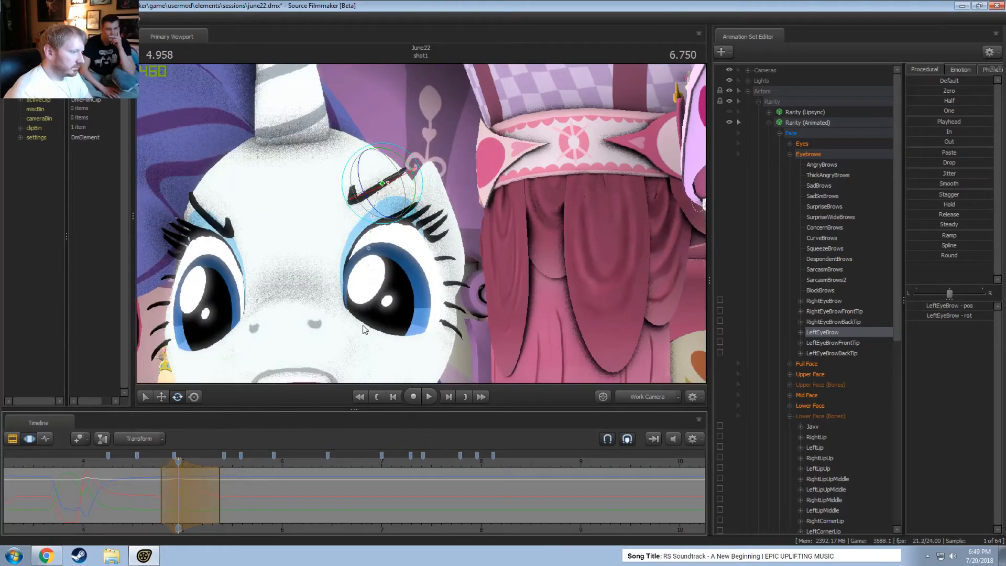
Raise and rotate Rarity's RightEyeBrow at 4.958 s in the close-up view
left_click_drag(362, 325, 343, 335)
left_click(826, 303)
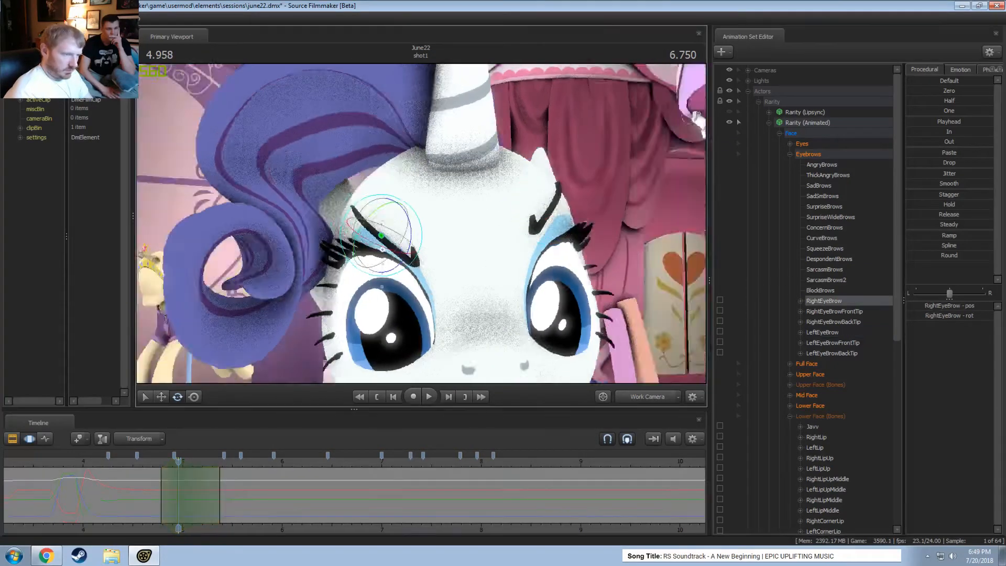
key("w")
left_click_drag(419, 230, 376, 206, "alt")
key("e")
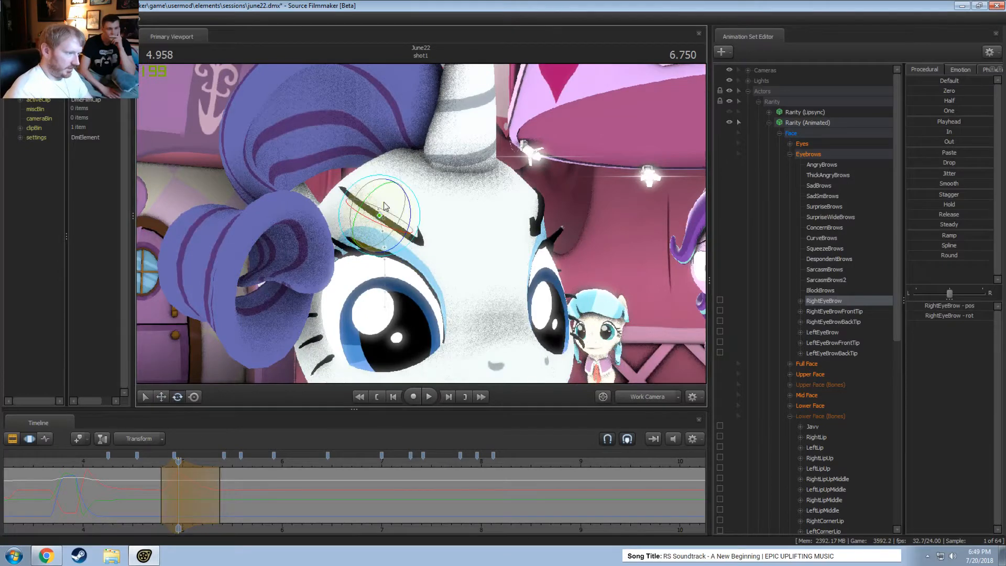
Play the shot from about 4 s in the Main Camera to review both raised brows
left_click_drag(83, 476, 181, 471)
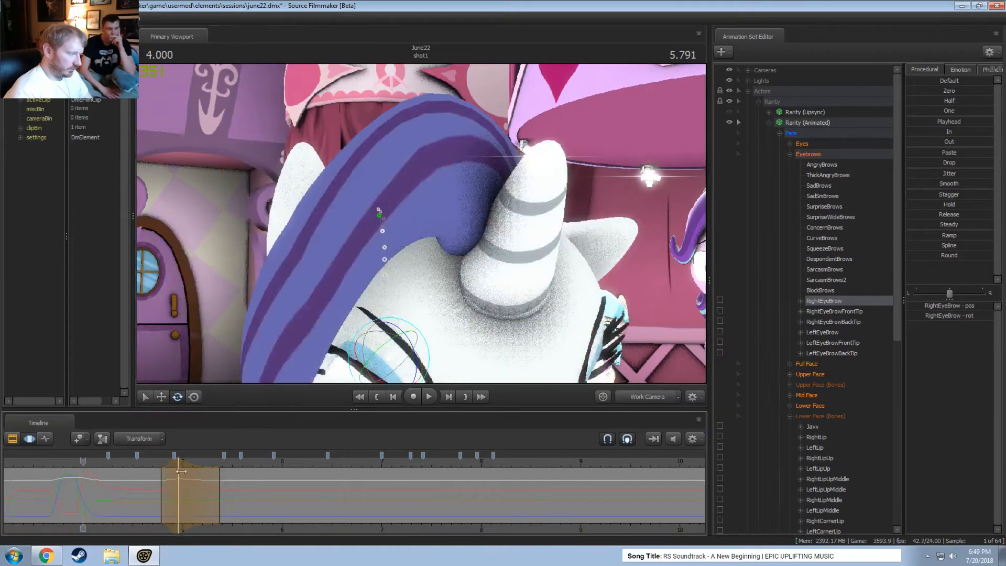
left_click(627, 398)
key("space")
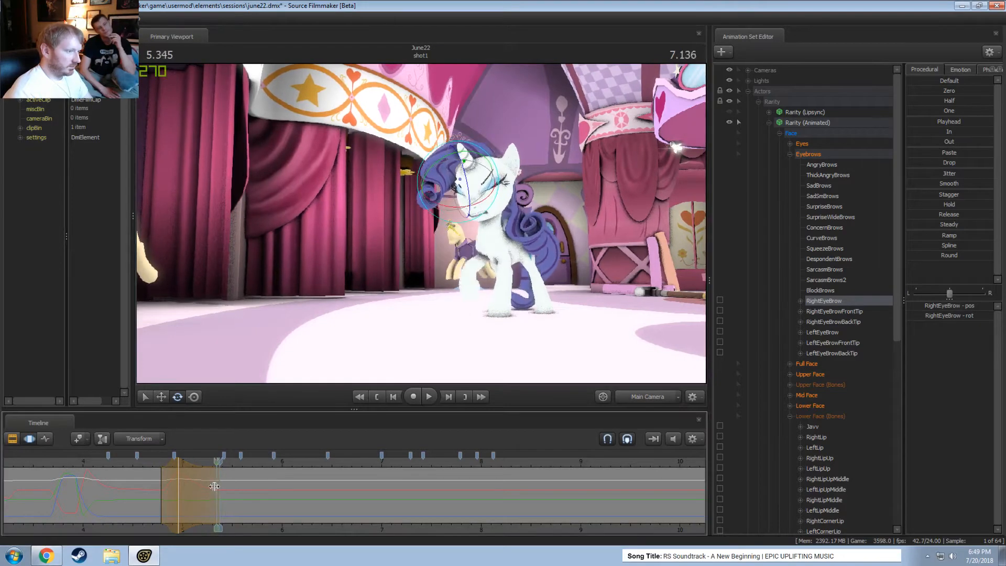
Shift the time selection to about 5.1–5.7 s, and at 5.333 s add LeftEyeBrow and LeftEyeBrowFrontTip to the selected RightEyeBrow
left_click(184, 486)
left_click_drag(185, 486, 216, 463)
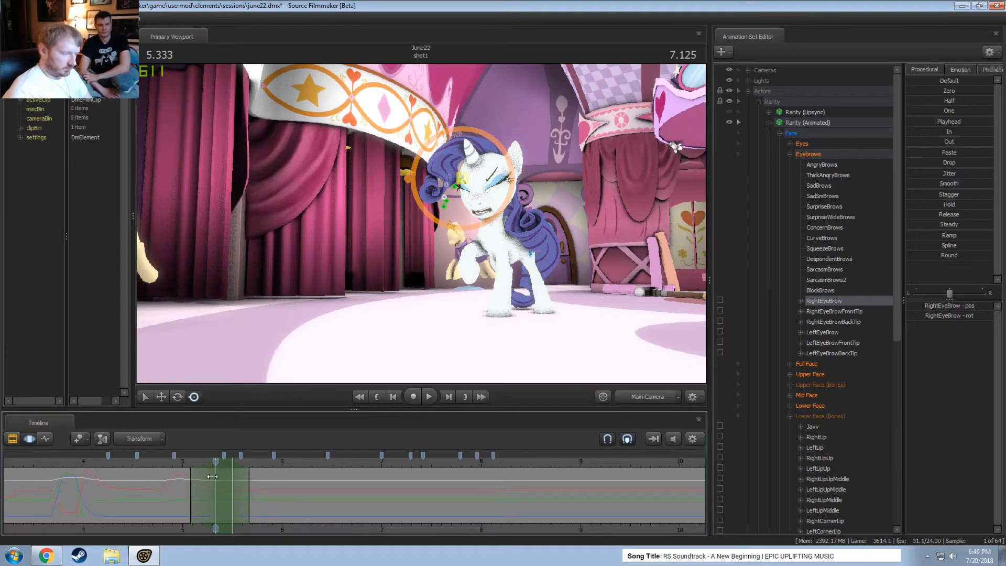
mouse_move(212, 476)
left_mouse_down()
mouse_move(191, 478)
mouse_move(216, 480)
left_mouse_up()
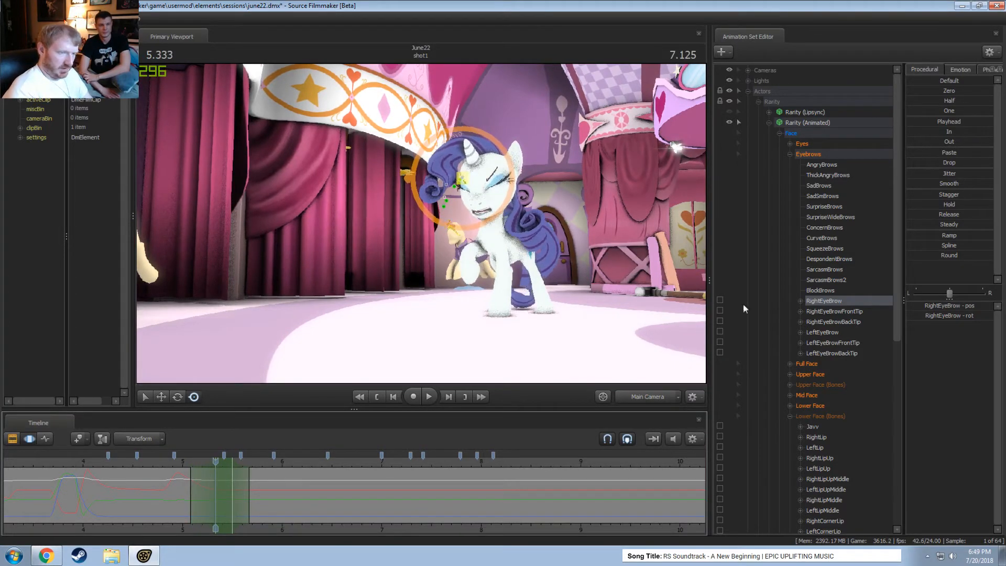
left_click(821, 341, "ctrl")
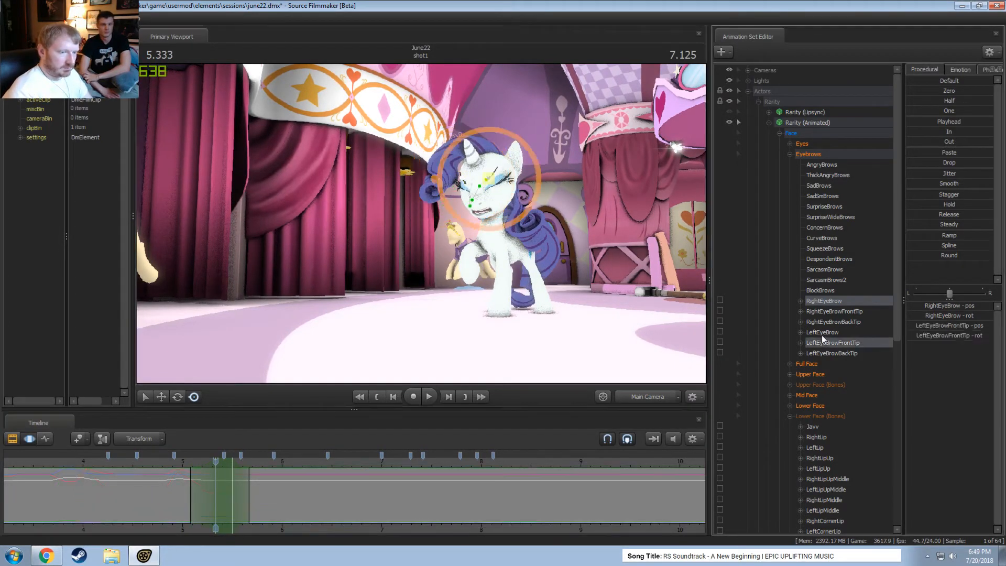
left_click(821, 334, "ctrl")
Rotate and lower the selected eyebrow controls toward Rarity's closed eyelids at 5.333 s in a Work Camera close-up
left_click(641, 395)
key("w")
key("w")
mouse_move(421, 224)
left_mouse_down()
mouse_move(367, 199)
mouse_move(414, 230)
mouse_move(451, 225)
mouse_move(421, 224)
left_mouse_up()
key("s")
key("d")
key("e")
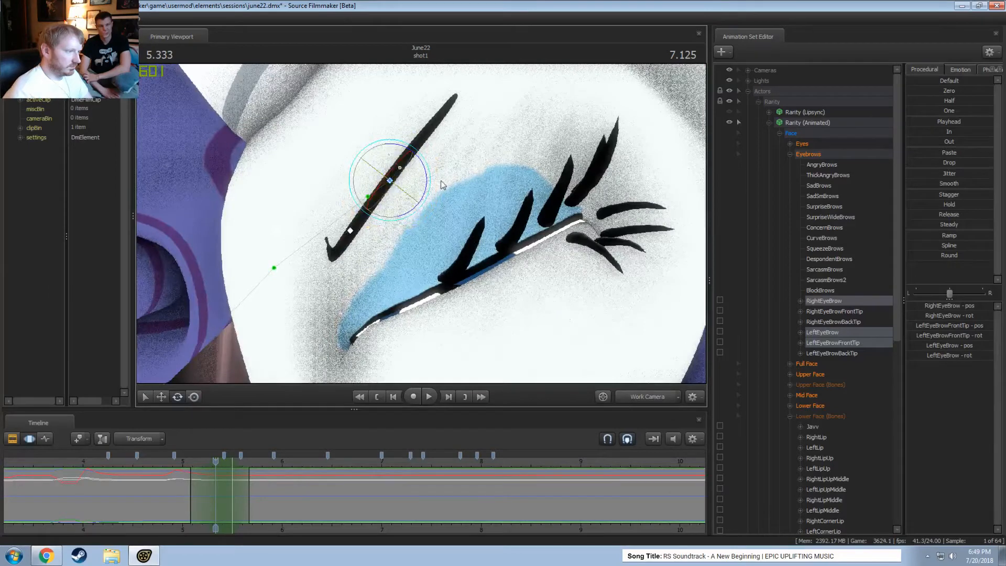
left_click_drag(428, 181, 435, 225)
key("w")
key("e")
left_click_drag(435, 226, 392, 240, "alt")
key("w")
left_click_drag(392, 241, 514, 256, "alt")
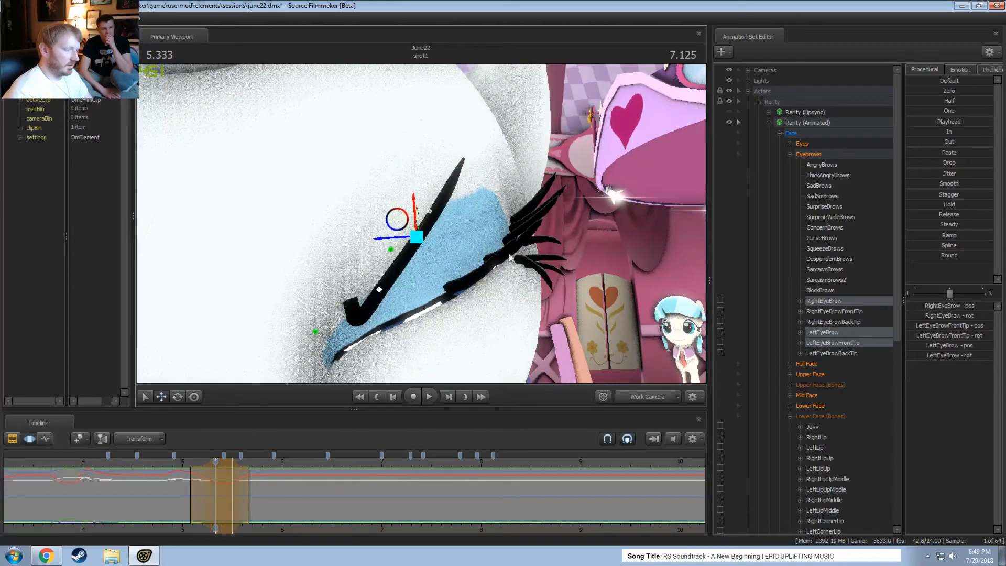
Replay the stretch from about 4.3 s to 5.5 s several times in the Main Camera to review the lowered brows
left_click(631, 401)
left_click(152, 460)
key("space")
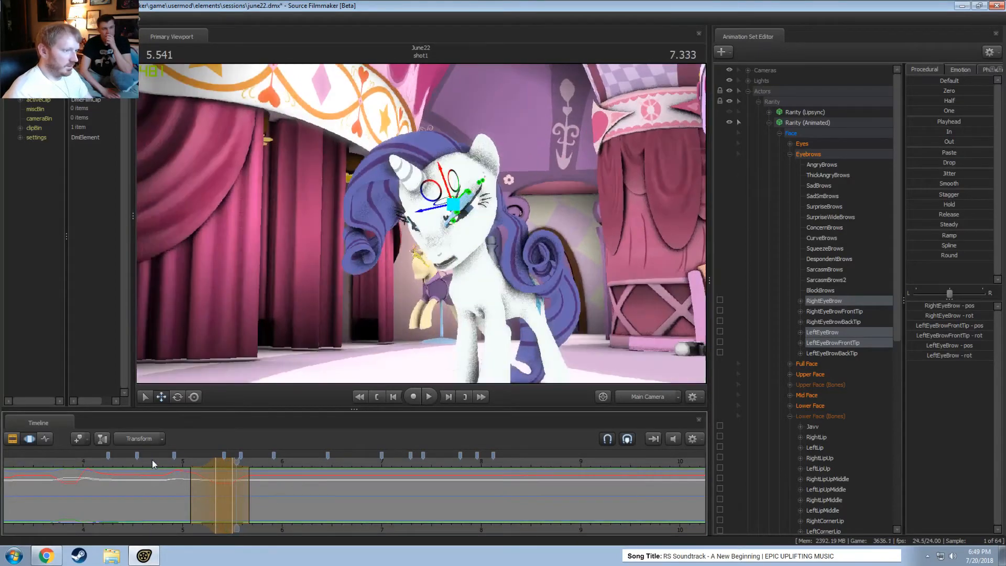
key("space")
left_click(138, 463)
key("space")
key("space")
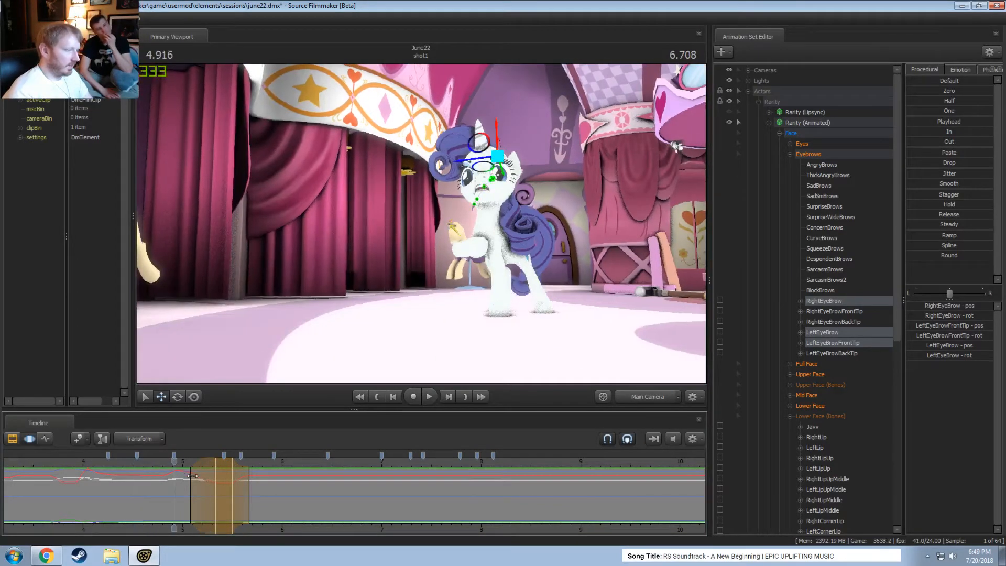
key("space")
key("space")
left_click(112, 463)
key("space")
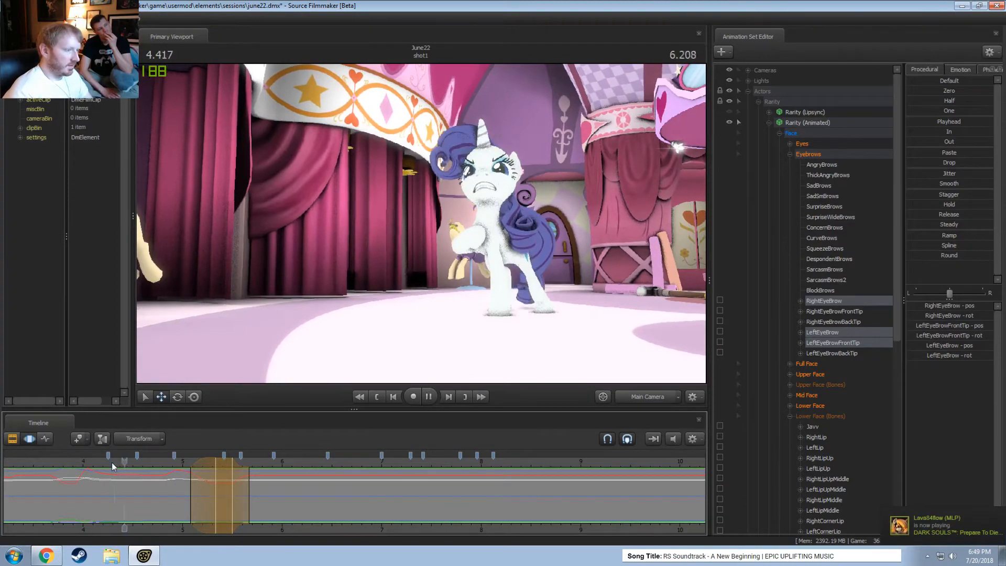
left_click(137, 461)
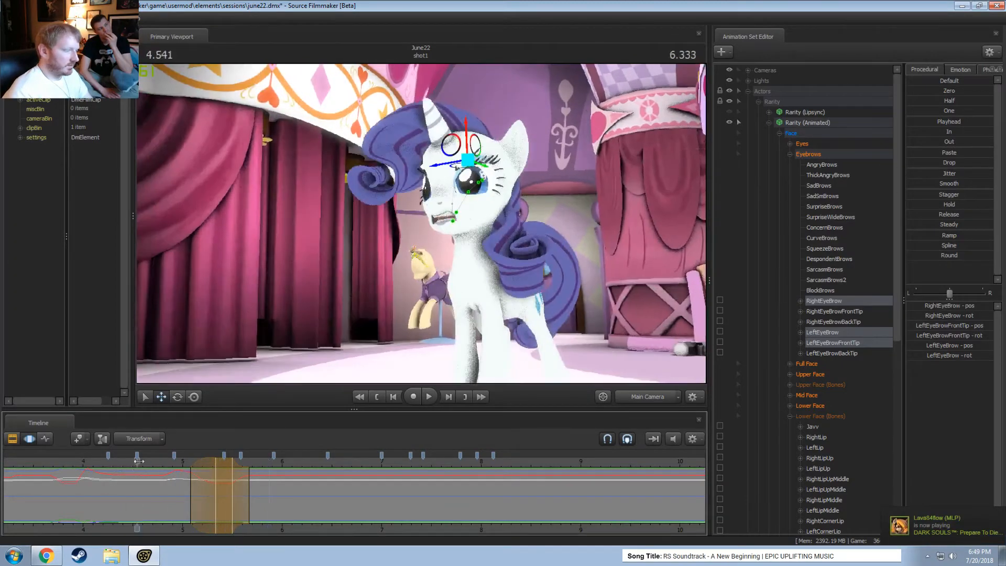
Return to 5.333 s in the Work Camera, try rotating the selected brow controls together, and undo that rotation
left_click_drag(138, 461, 215, 463)
left_click(673, 396)
left_click_drag(576, 349, 618, 336, "alt")
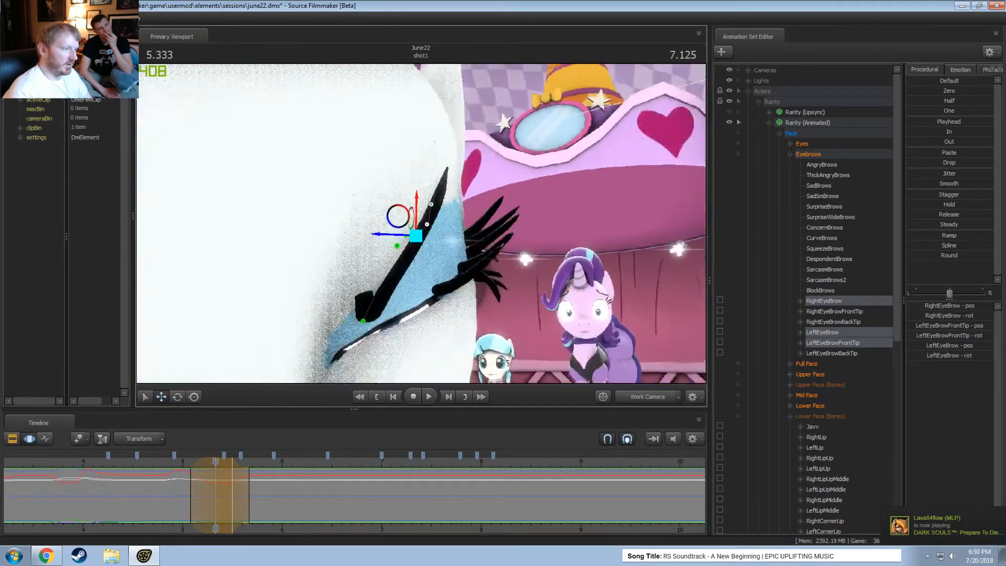
left_click_drag(421, 223, 452, 235, "alt")
key("e")
key("ctrl+z")
Rotate Rarity's LeftEyeBrow slightly on its own at 5.333 s
left_click(840, 301)
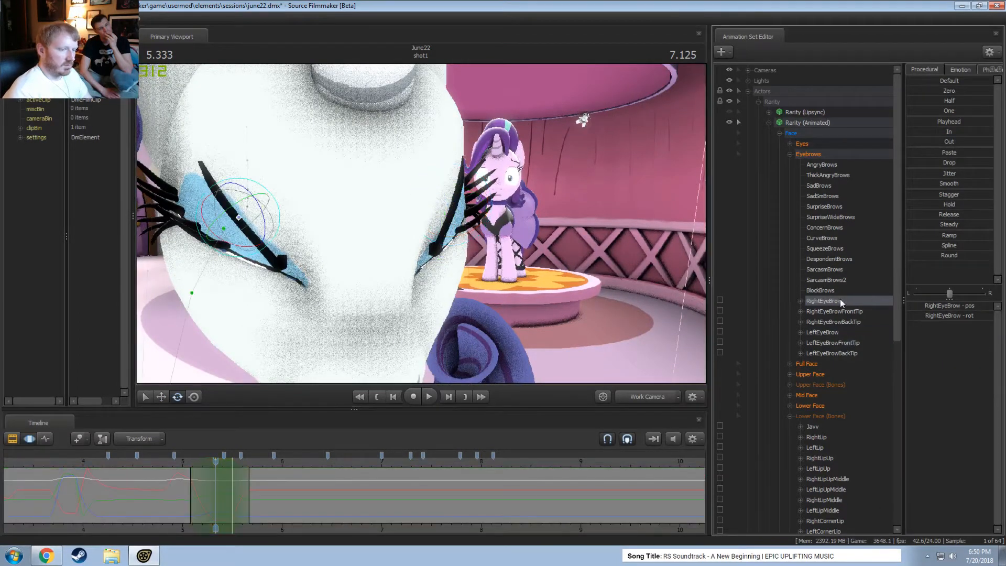
left_click(823, 331)
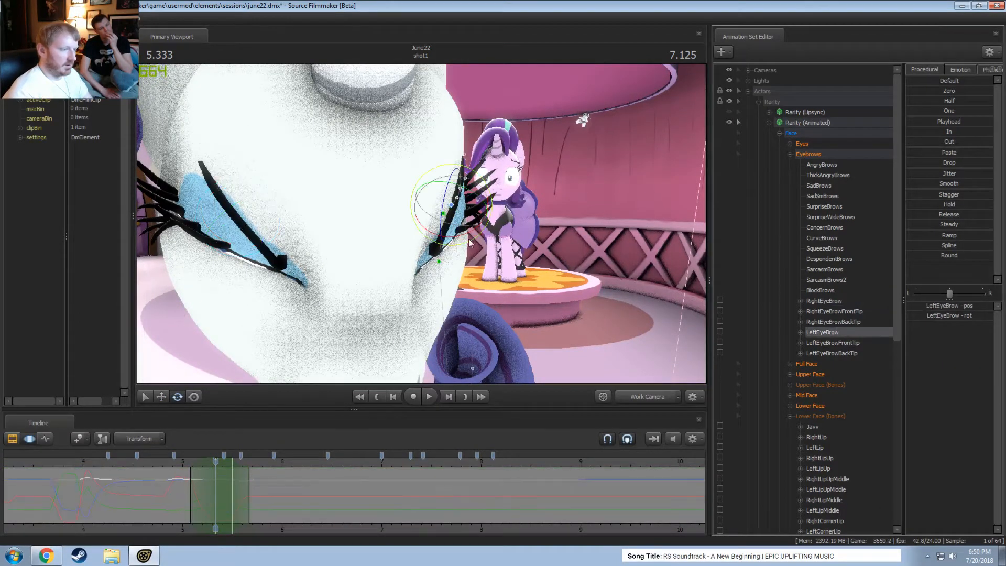
left_click_drag(457, 235, 459, 237)
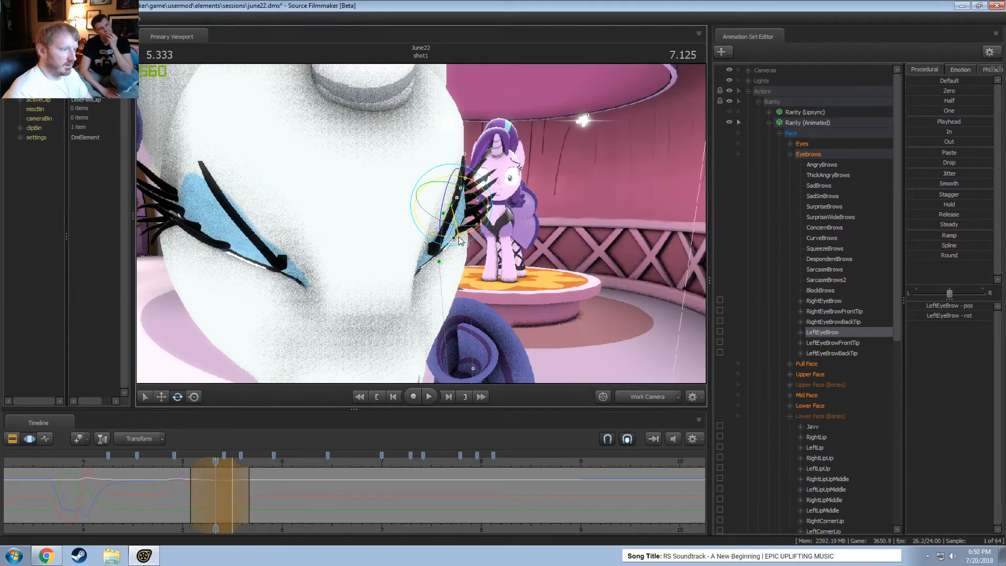
Adjust the position and rotation of Rarity's RightEyeBrow at 5.333 s above her closed right eye
left_click(826, 303)
left_click_drag(238, 215, 218, 210)
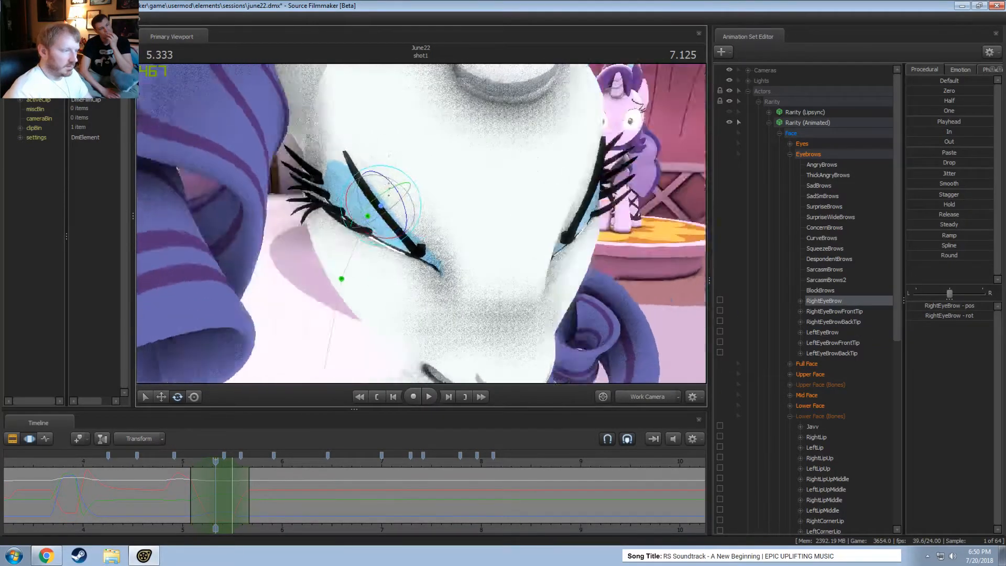
left_click_drag(419, 225, 453, 250, "alt")
key("w")
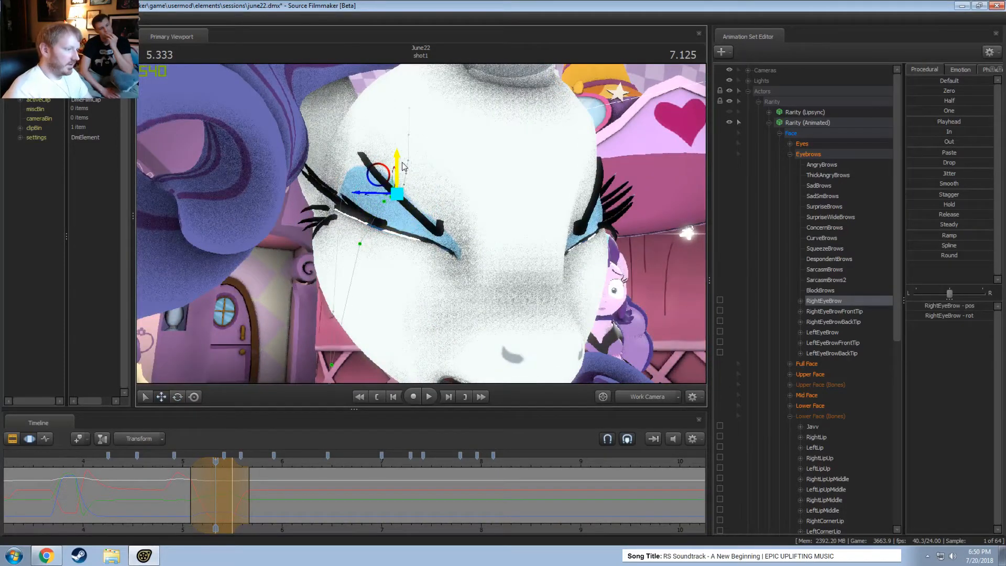
key("e")
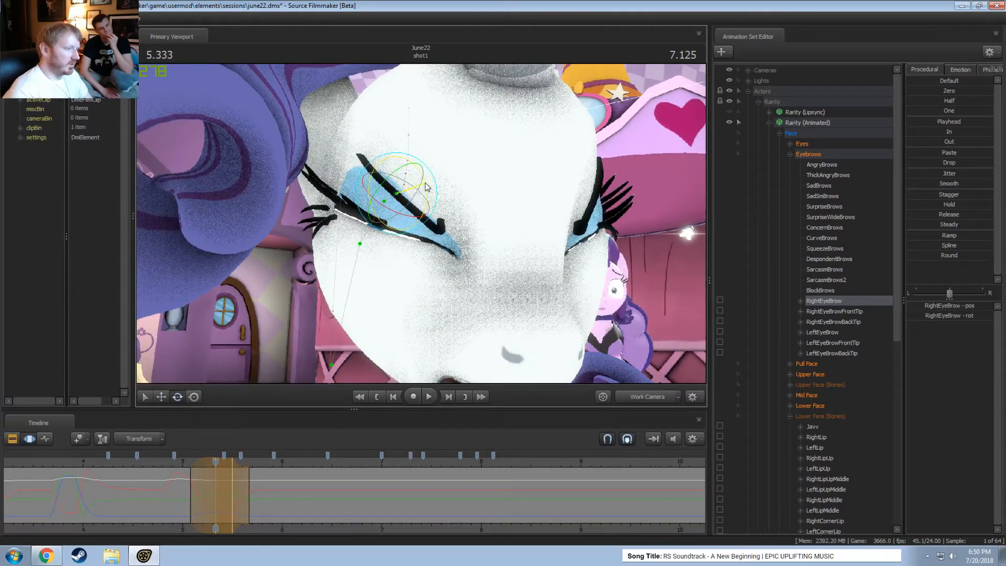
left_click_drag(426, 187, 487, 350, "alt")
Play the shot from about 4.3 s in the Main Camera and show the sound clips in the Clip Editor
left_click(658, 396)
left_click(135, 457)
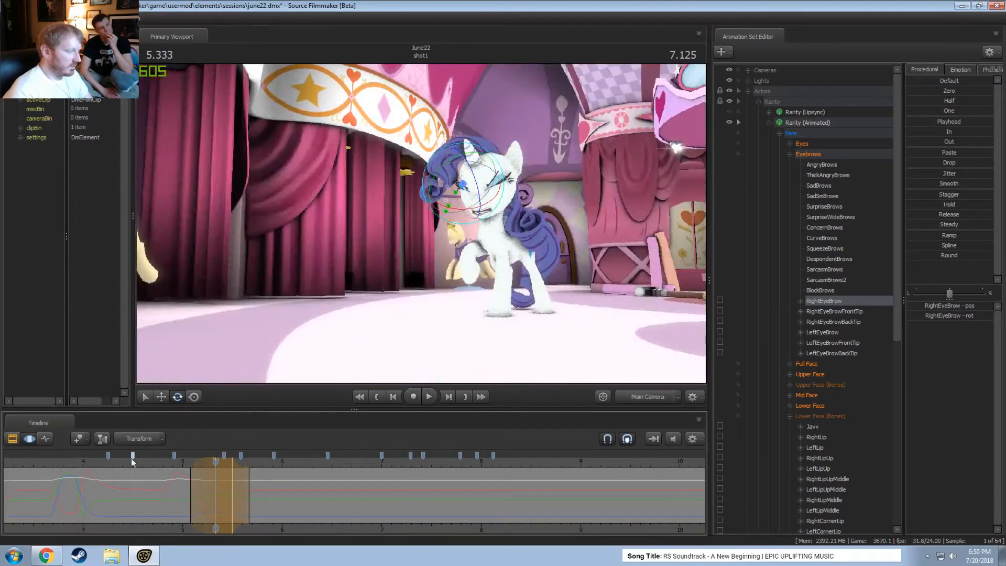
left_click(115, 463)
key("space")
key("F2")
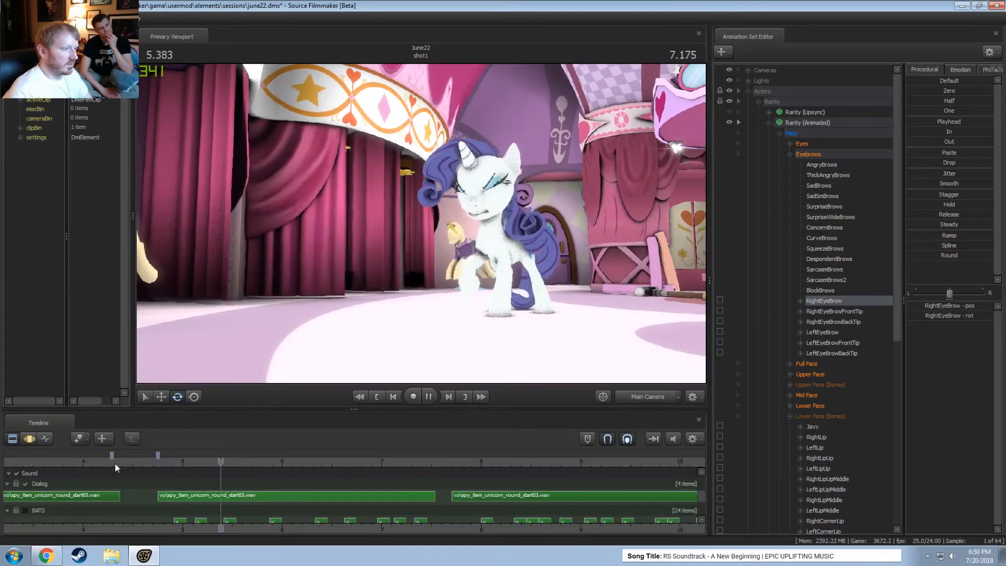
Replay Rarity's dialog from about 3.8 s and 4.4 s in the Clip Editor
left_click(65, 463)
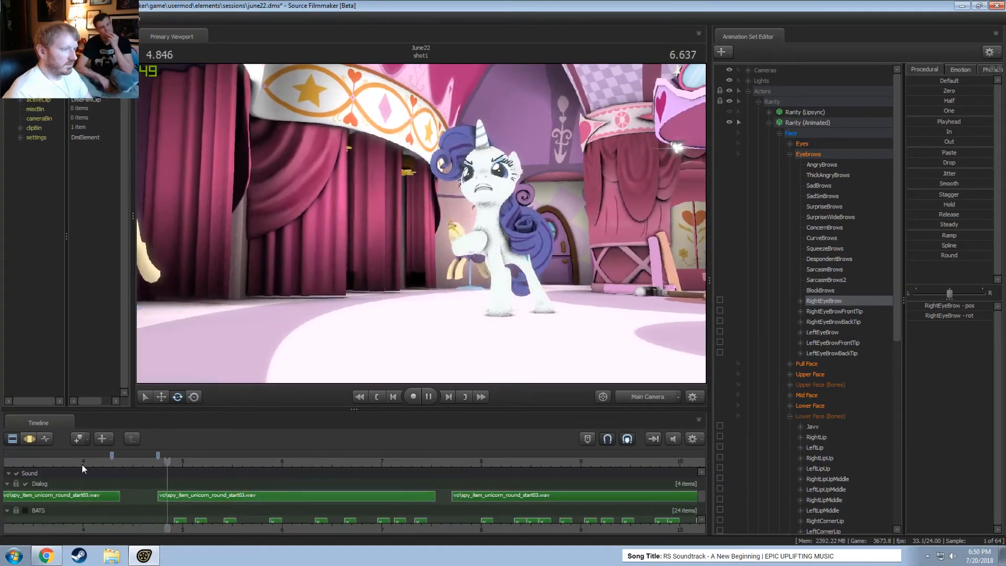
left_click(126, 461)
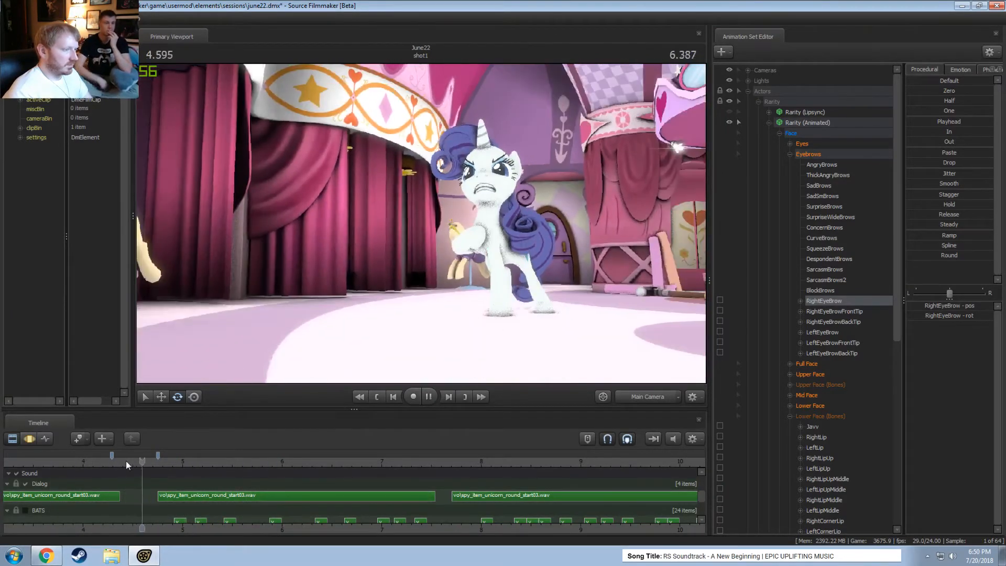
key("space")
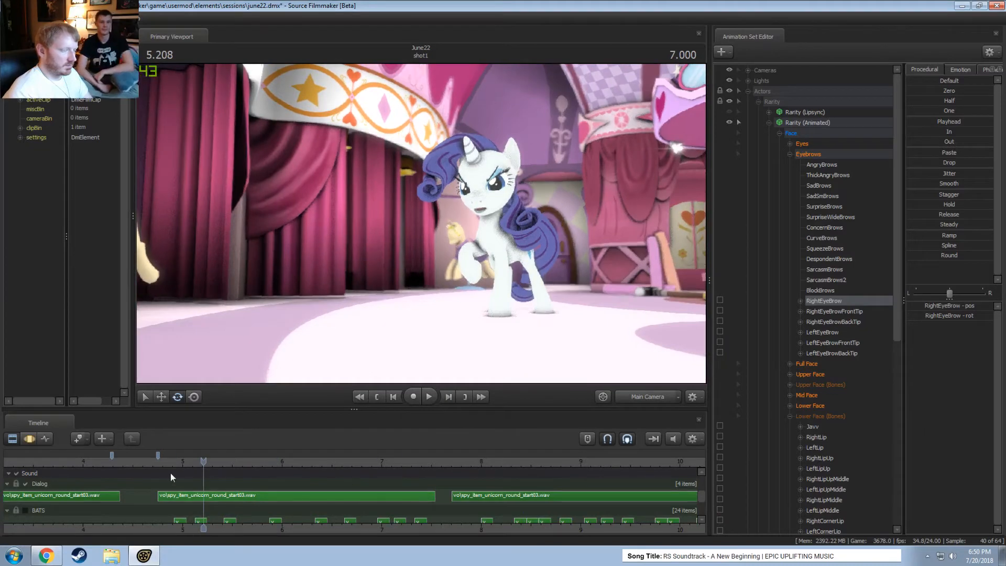
Show the RightEyeBrow curves in the Motion Editor and play the shot repeatedly from about 4.7 s
key("F3")
left_click(162, 462)
key("space")
key("space")
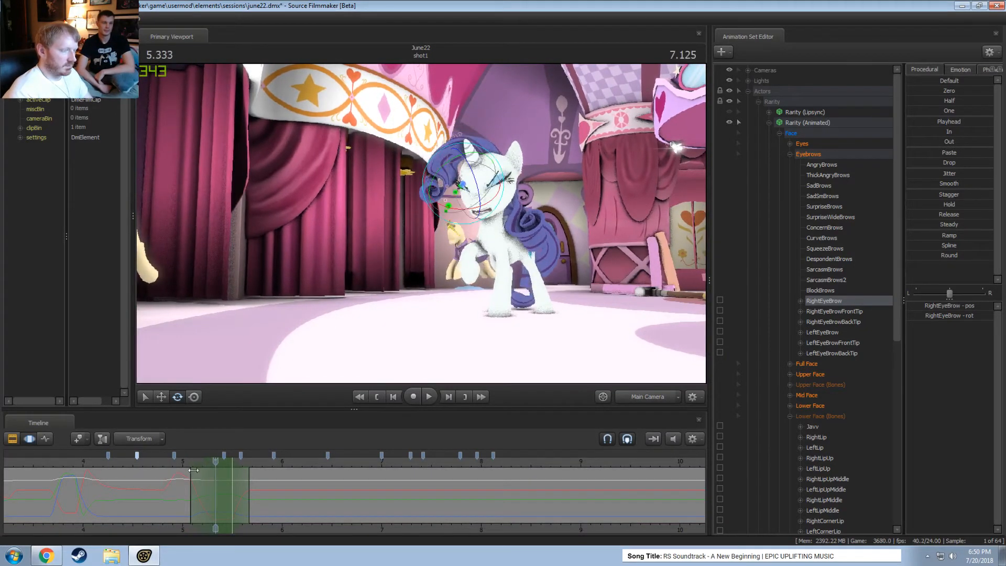
left_click(149, 461)
key("space")
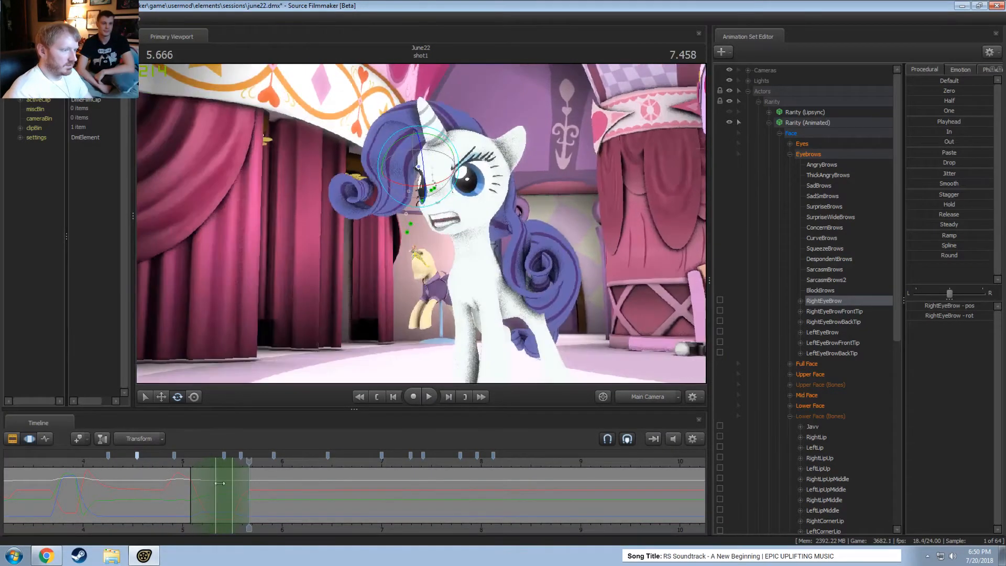
Shift the time selection to span about 5.54 to 6.04 s and play the shot across it
left_click_drag(249, 489, 287, 492)
left_click(302, 462)
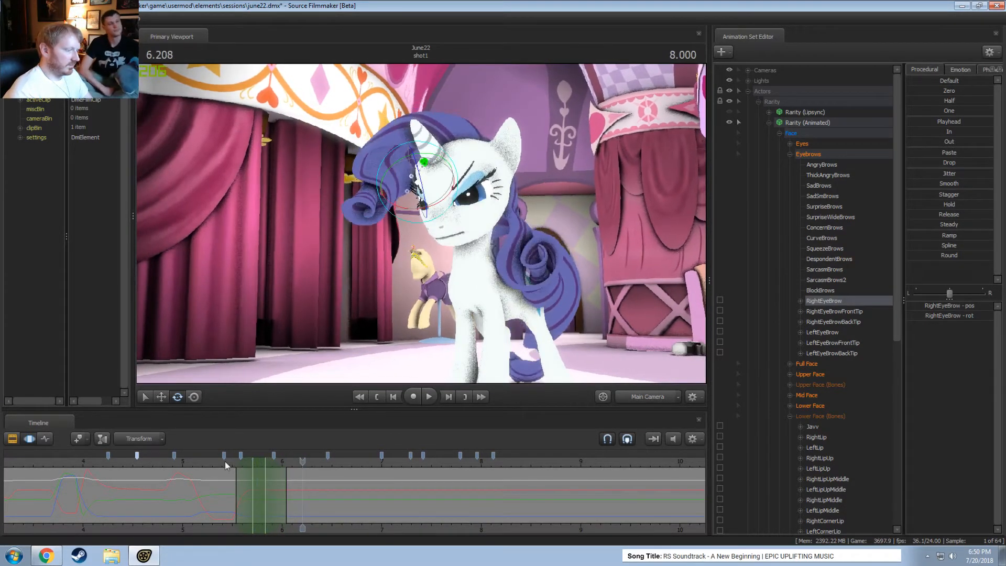
key("space")
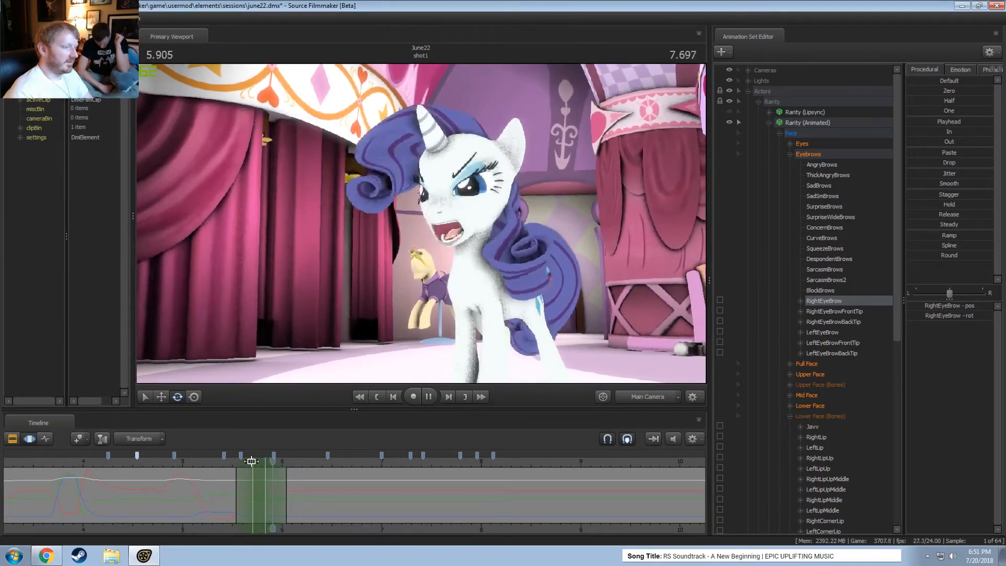
key("space")
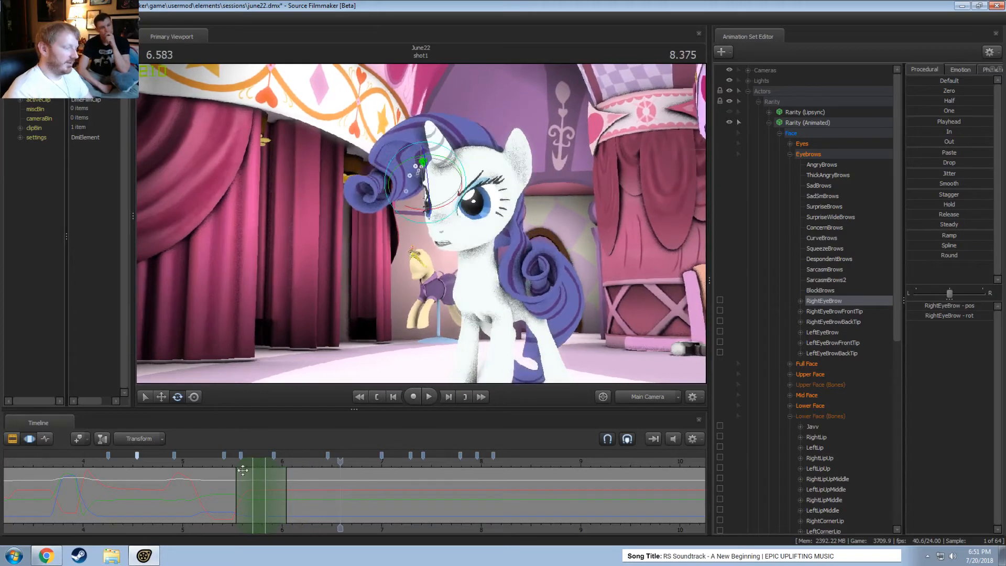
Reposition and rotate Rarity's LeftEyeBrow at 5.708 s in the Work Camera to give it an angry slant
left_click(216, 462)
left_click_drag(215, 462, 222, 463)
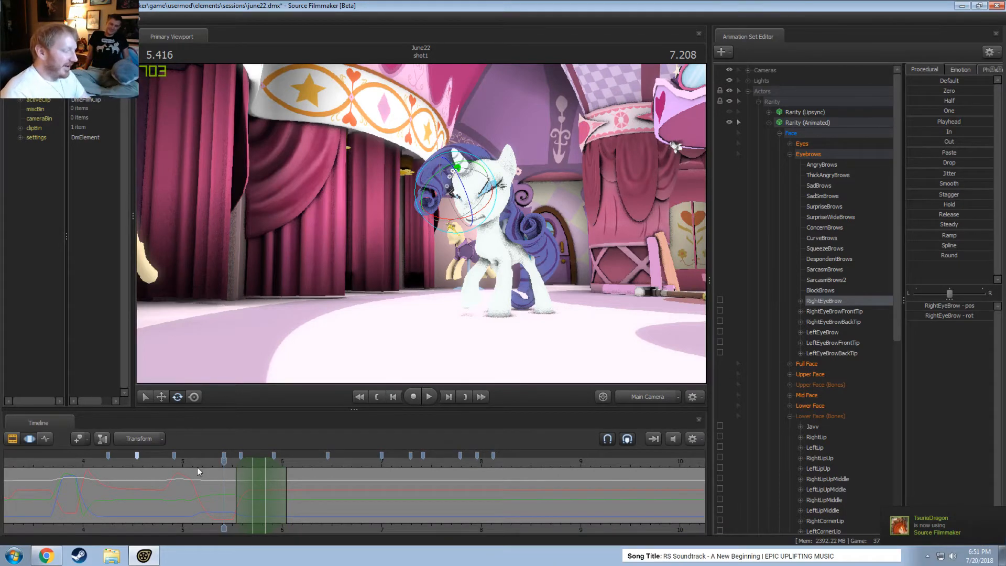
left_click(207, 464)
left_click_drag(205, 466, 254, 473)
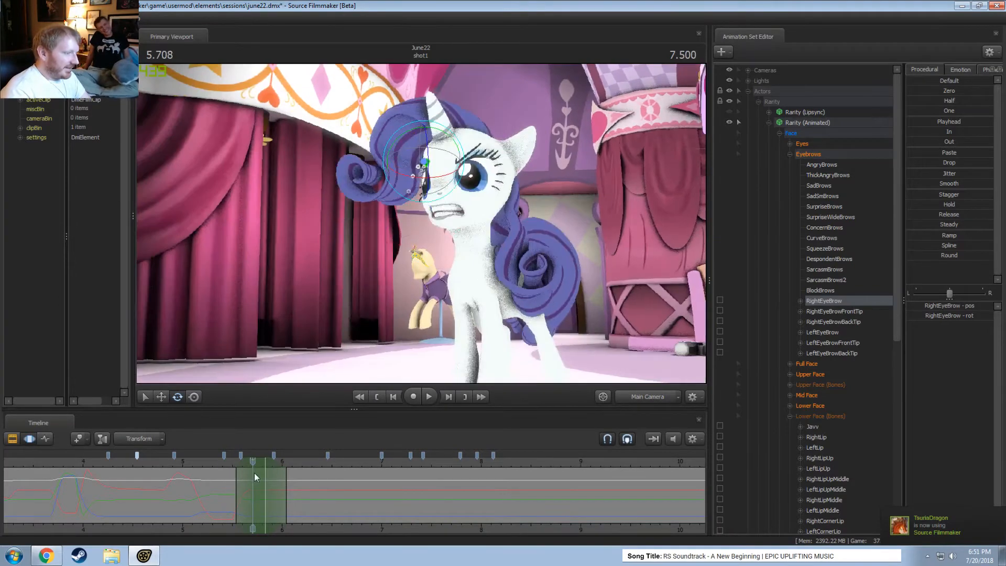
left_click(844, 333)
left_click(639, 397)
key("w")
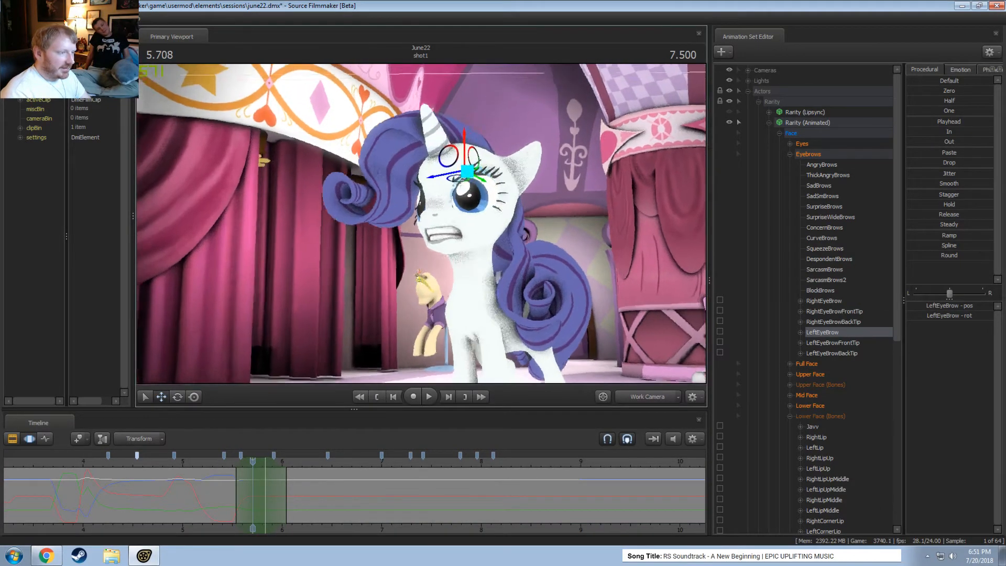
left_click_drag(445, 178, 419, 180)
left_click_drag(441, 137, 401, 94)
key("e")
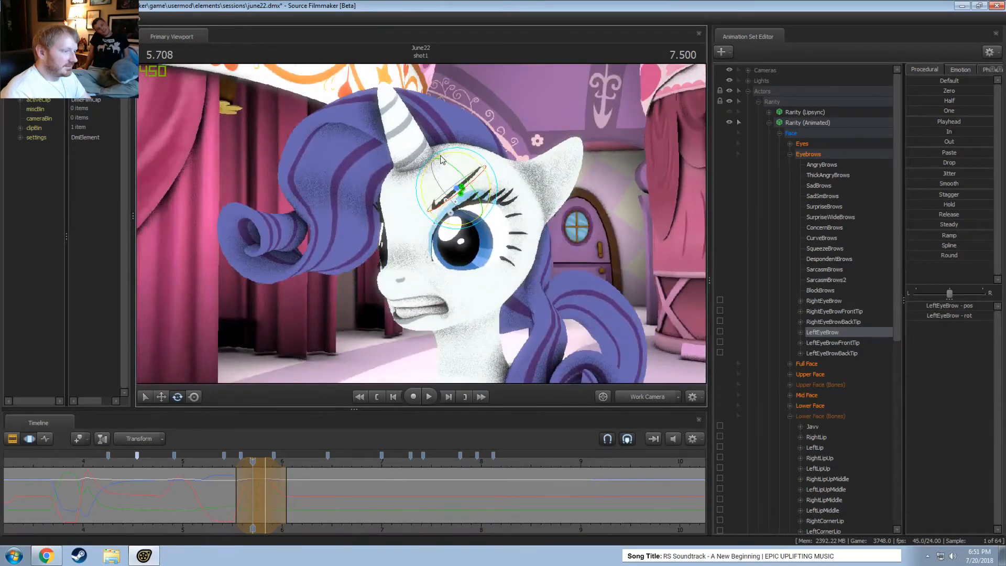
left_click_drag(443, 156, 442, 154)
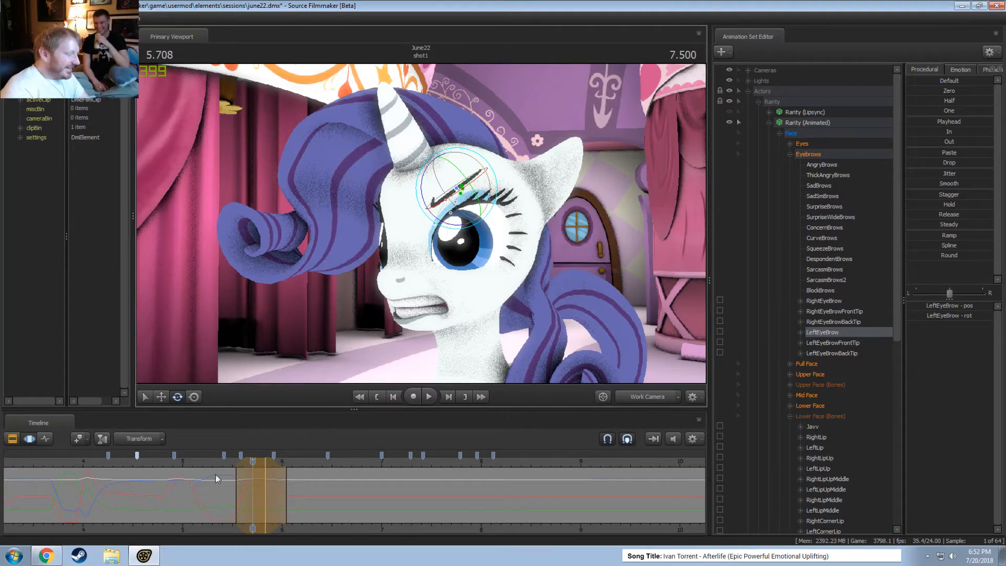
Adjust the rotation and position of Rarity's RightEyeBrow at 5.791 s to match the slanted left brow
left_click_drag(226, 461, 265, 456)
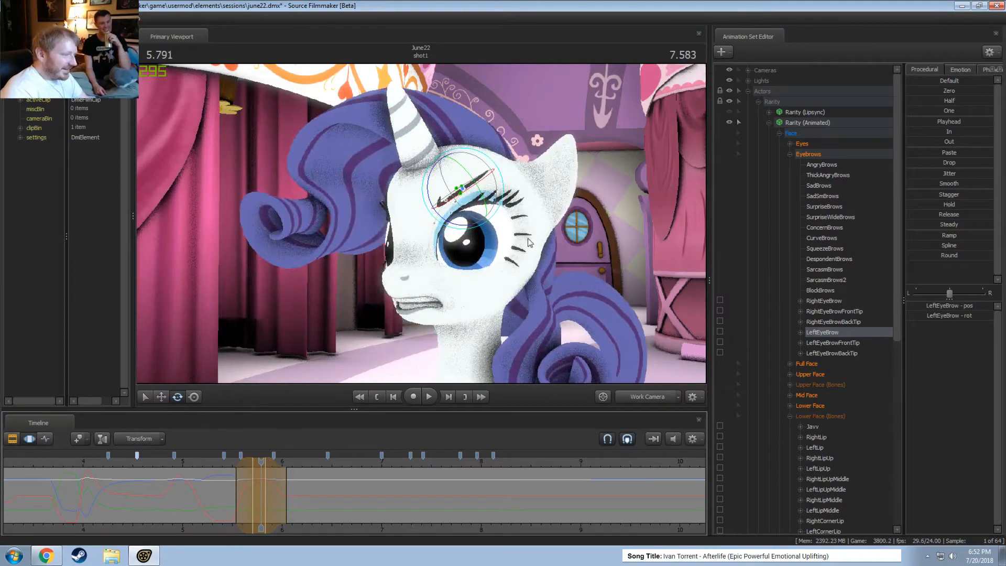
left_click_drag(525, 262, 755, 331, "alt")
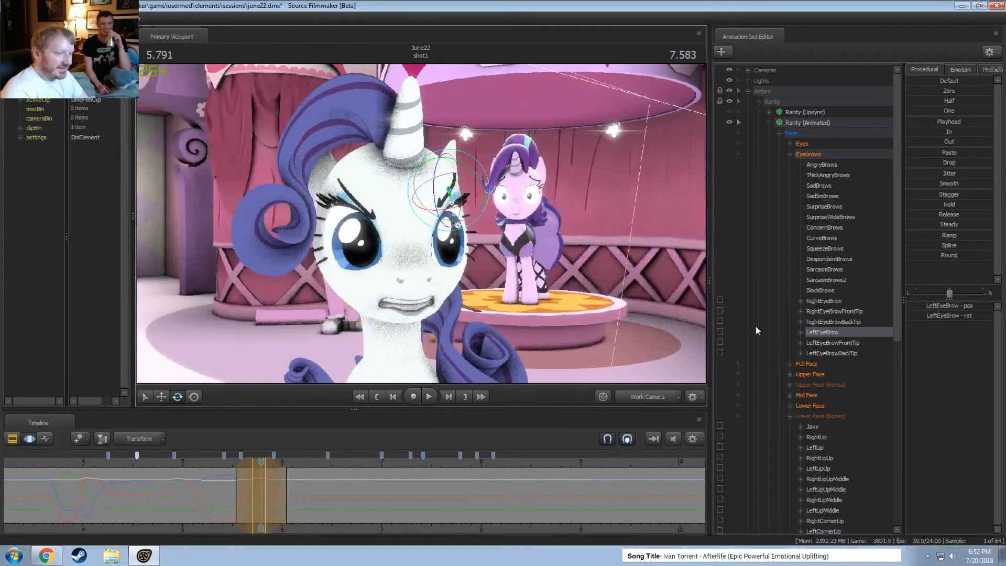
left_click(823, 301)
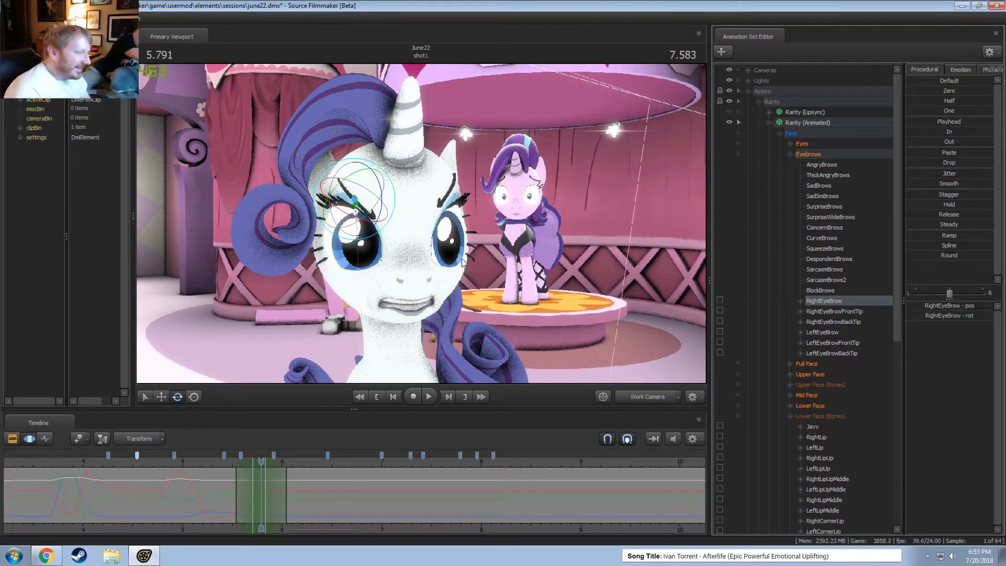
left_click_drag(431, 248, 419, 223, "alt")
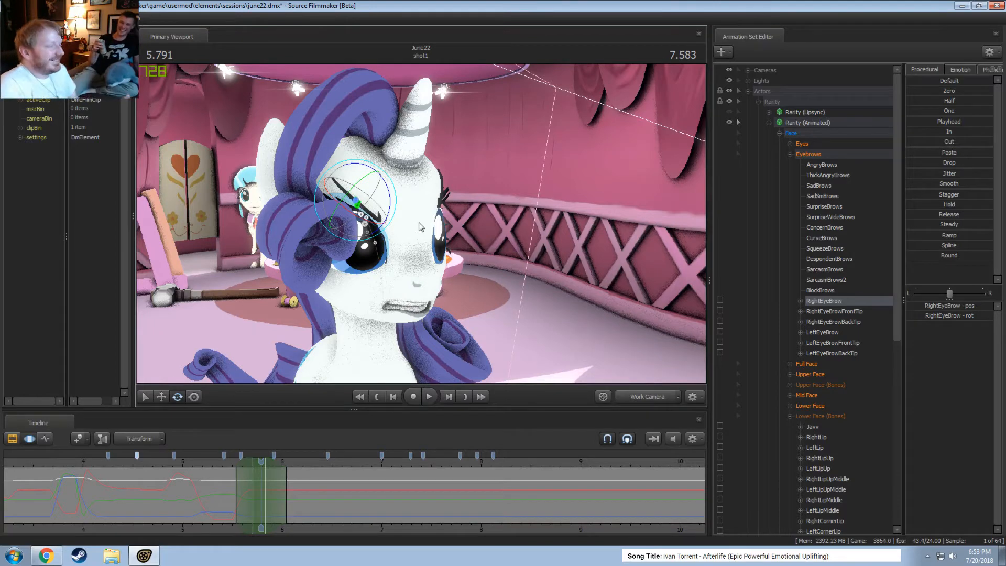
left_click_drag(392, 207, 365, 200)
key("w")
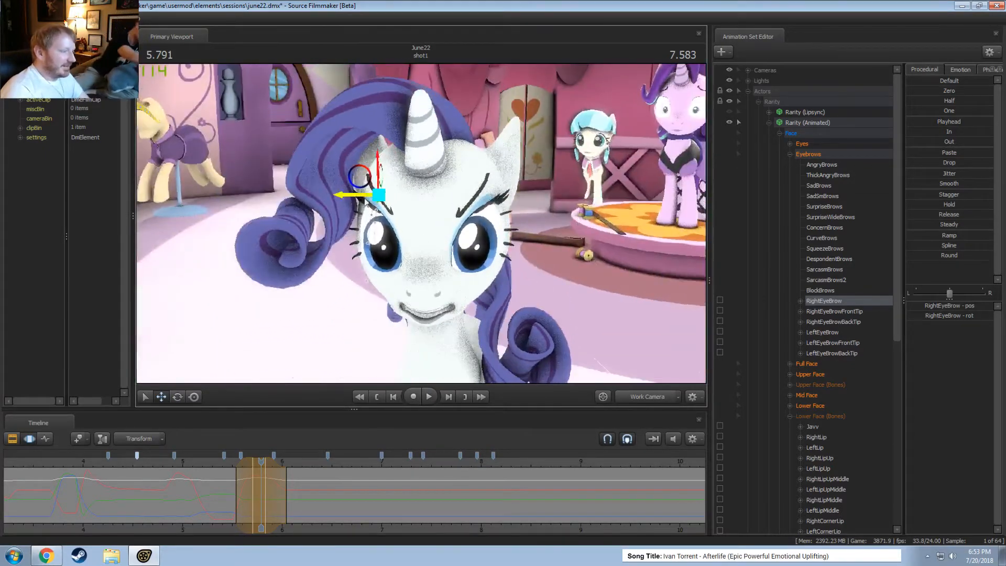
Play the shot from about 5.3 s in the Work Camera and repeatedly in the Main Camera to examine the brow motion
left_click(215, 460)
key("space")
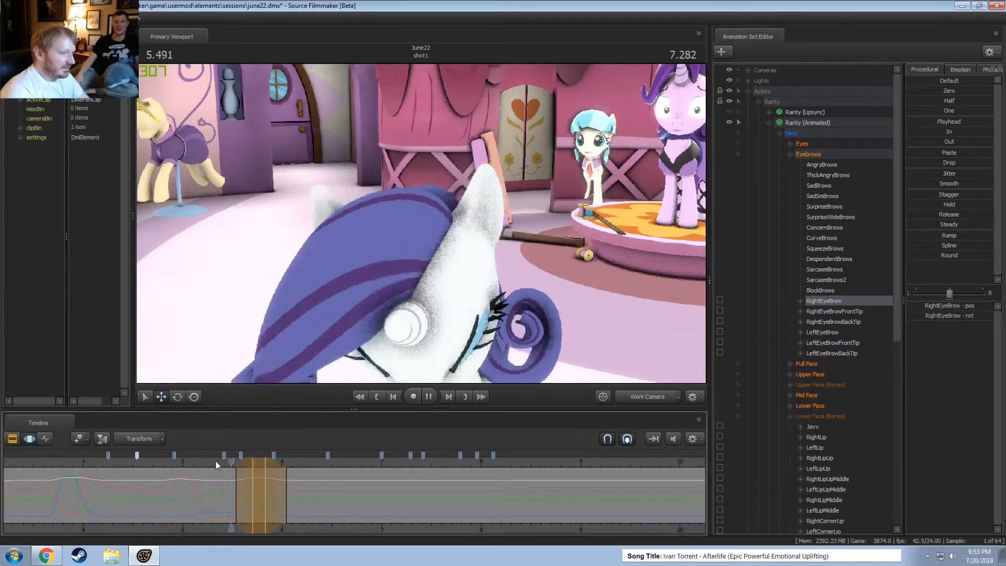
key("space")
left_click(648, 396)
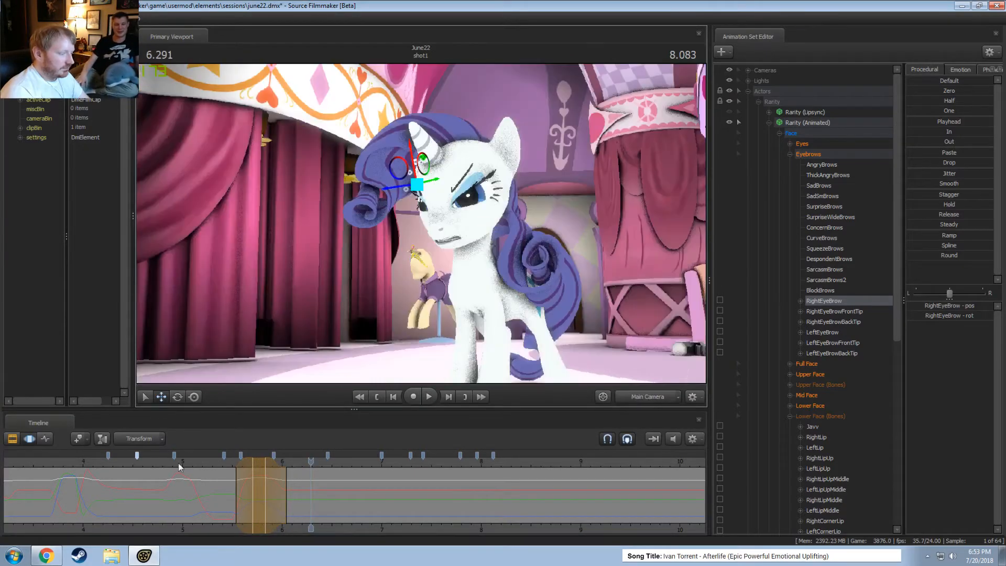
left_click(211, 464)
key("space")
key("space")
left_click(215, 464)
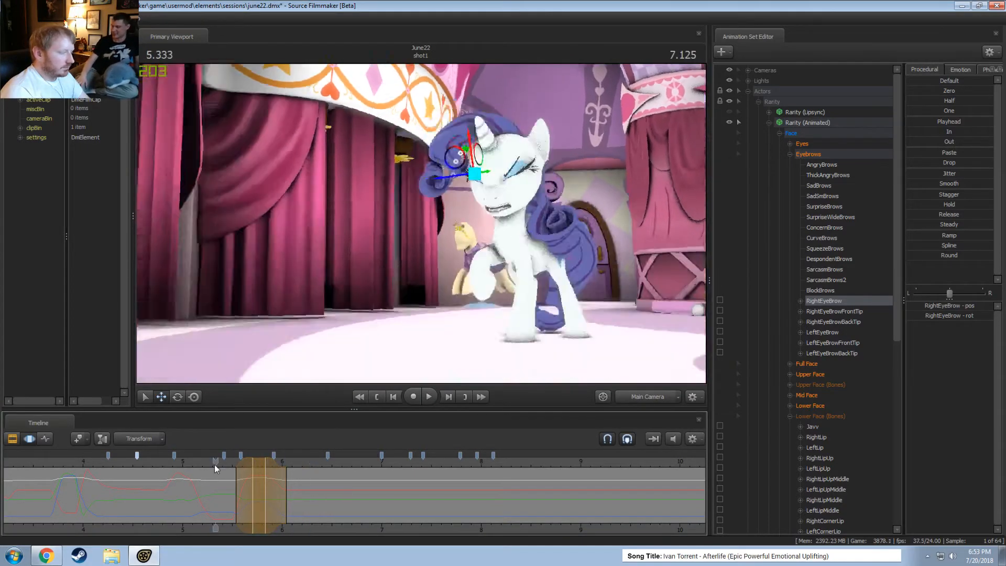
key("space")
key("space")
Centre a time selection with short falloffs on 5.750 s and adjust RightEyeBrow and LeftEyeBrow together vertically
scroll(234, 489, "up", 5)
key("shift")
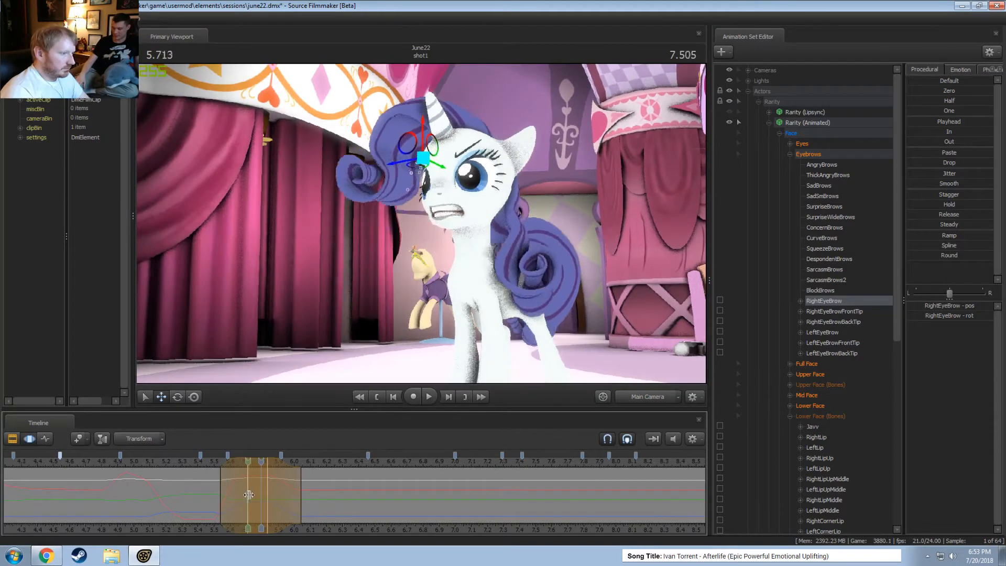
left_click(257, 495)
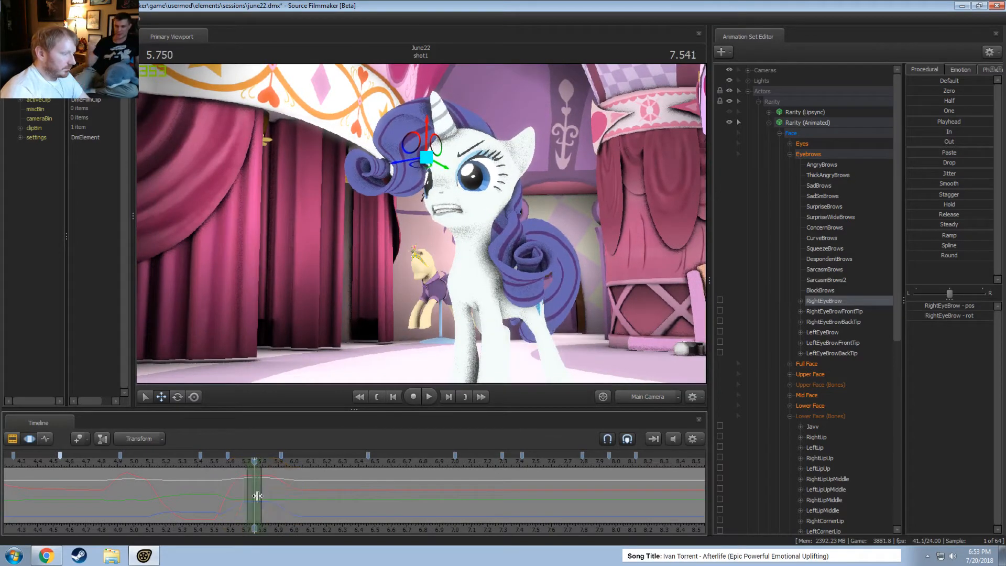
scroll(257, 496, "up", 4, "shift")
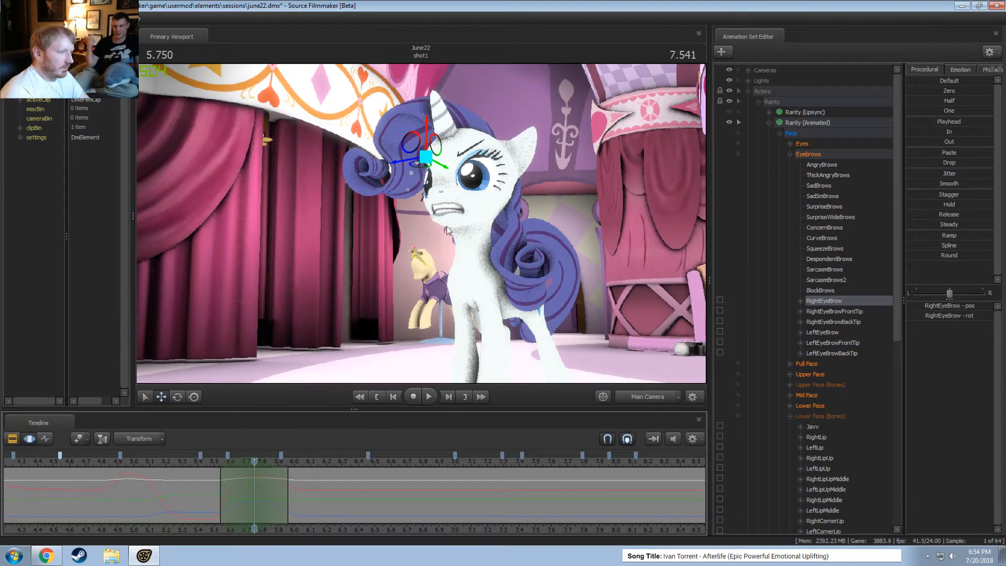
left_click(823, 332, "ctrl")
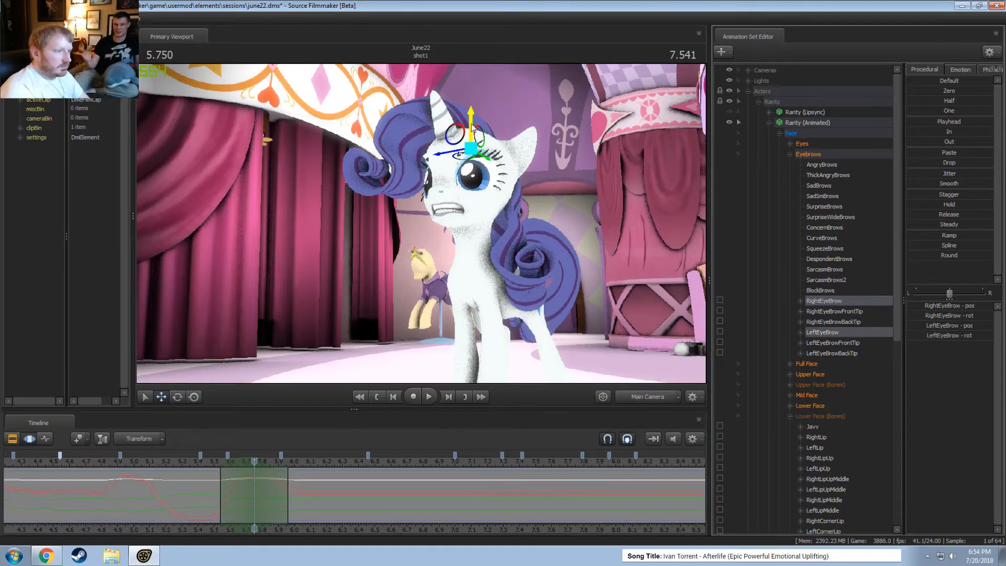
Replay the shot several times from about 5.4 s in the Main Camera to examine the timing of both brows
left_click(212, 462)
key("space")
left_click(199, 462)
key("space")
key("space")
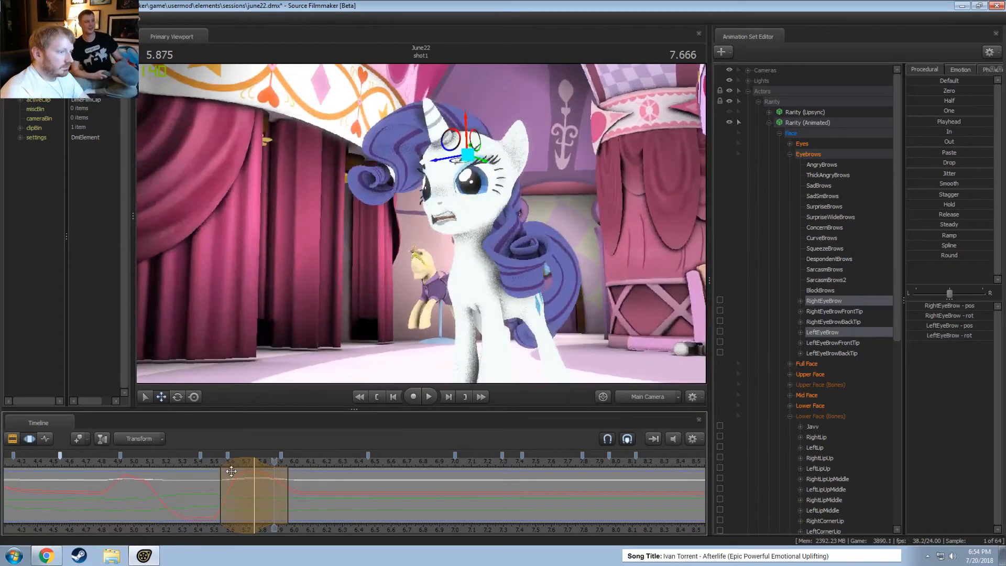
left_click(196, 461)
key("space")
key("space")
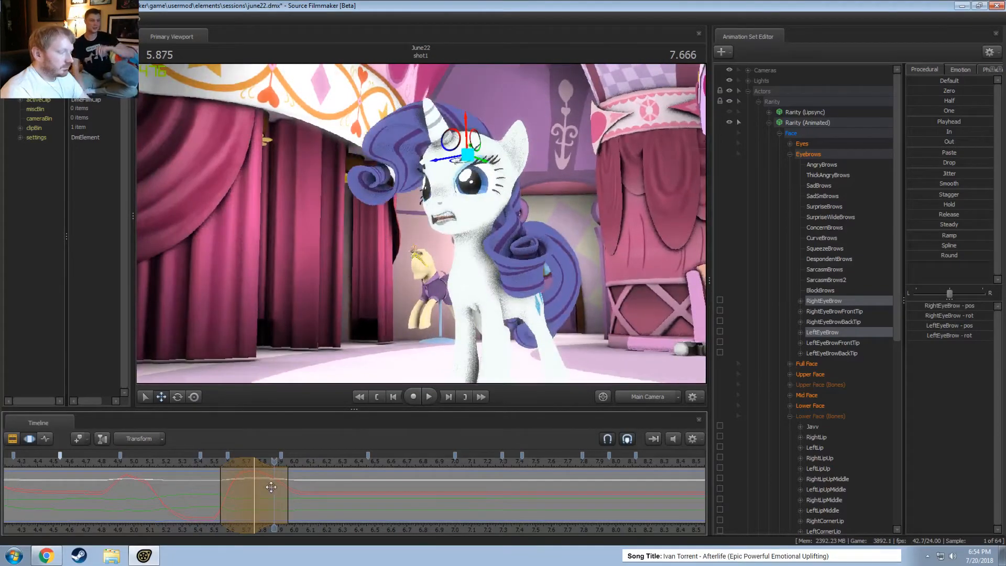
left_click(212, 463)
key("space")
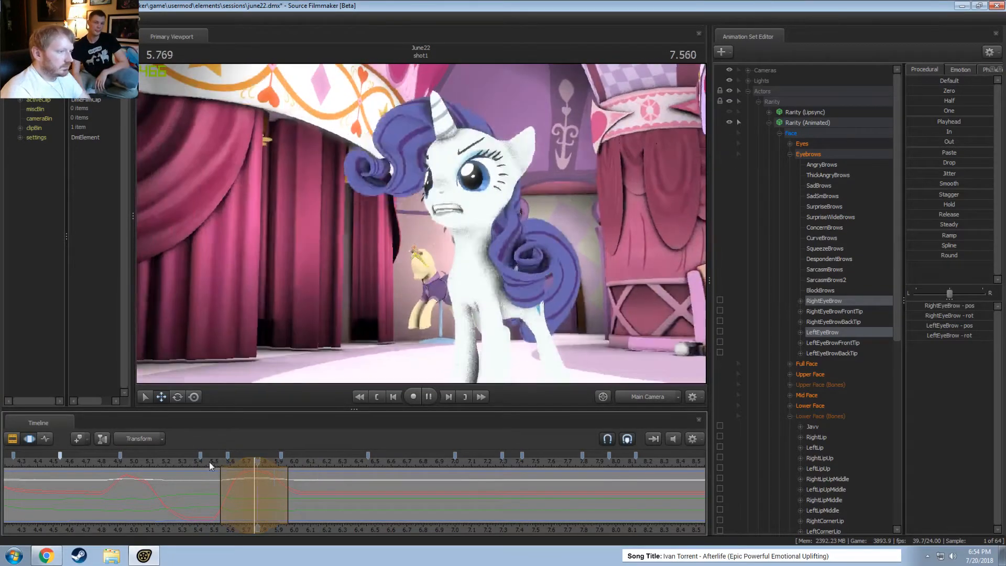
key("space")
Shift the centre of the brow adjustment's time selection to 5.708 s and replay the shot from about 5.5 s
left_click_drag(268, 477, 261, 478)
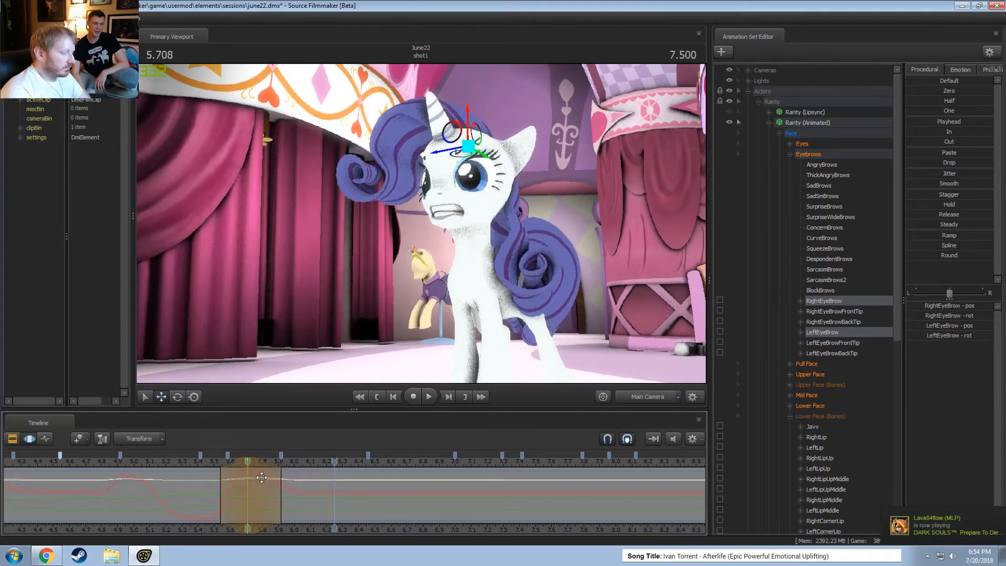
left_click(212, 466)
key("space")
key("space")
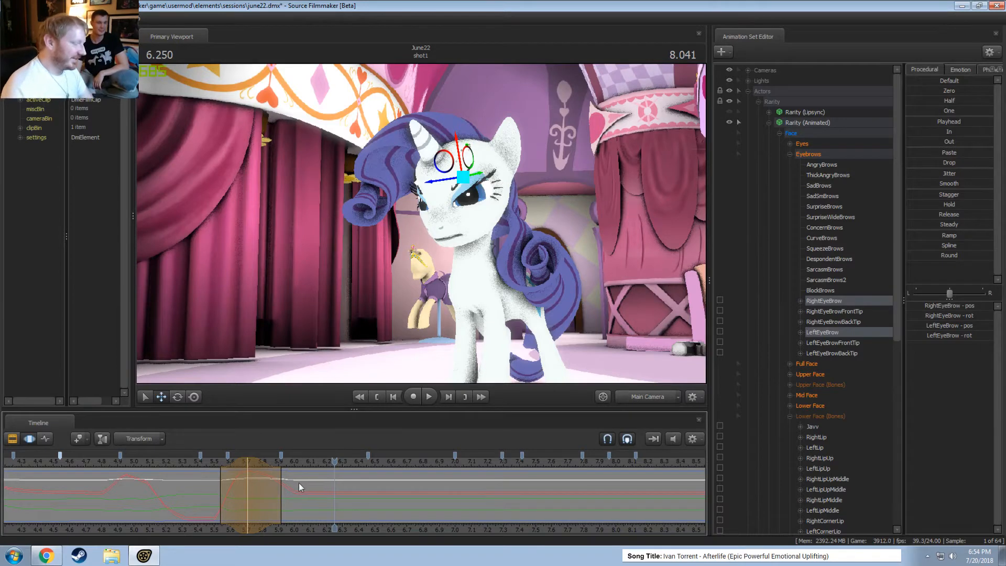
Centre the time selection on 6.000 s and lower both of Rarity's eyebrows slightly
left_click_drag(254, 487, 295, 492)
scroll(295, 491, "up", 5)
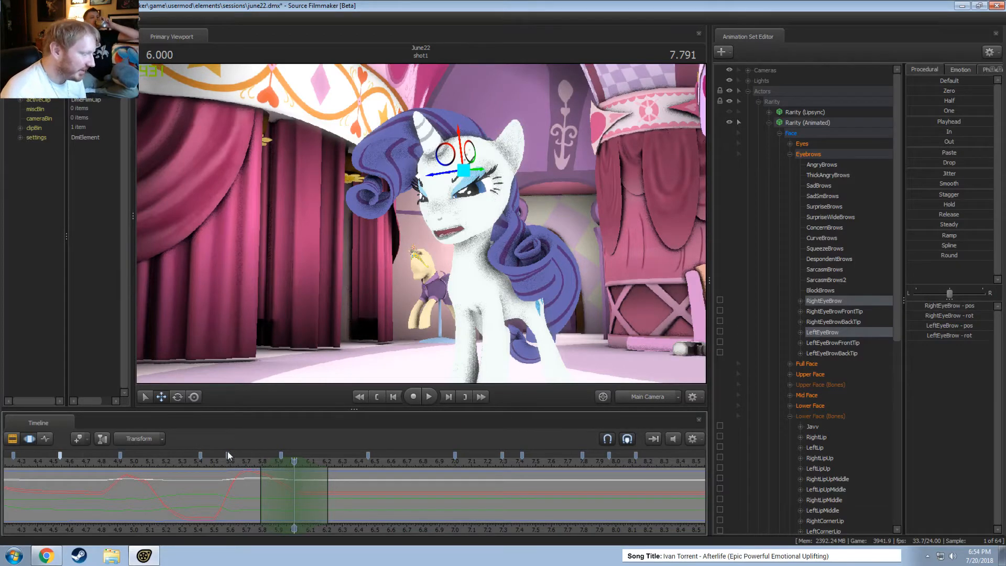
left_click_drag(227, 454, 293, 466)
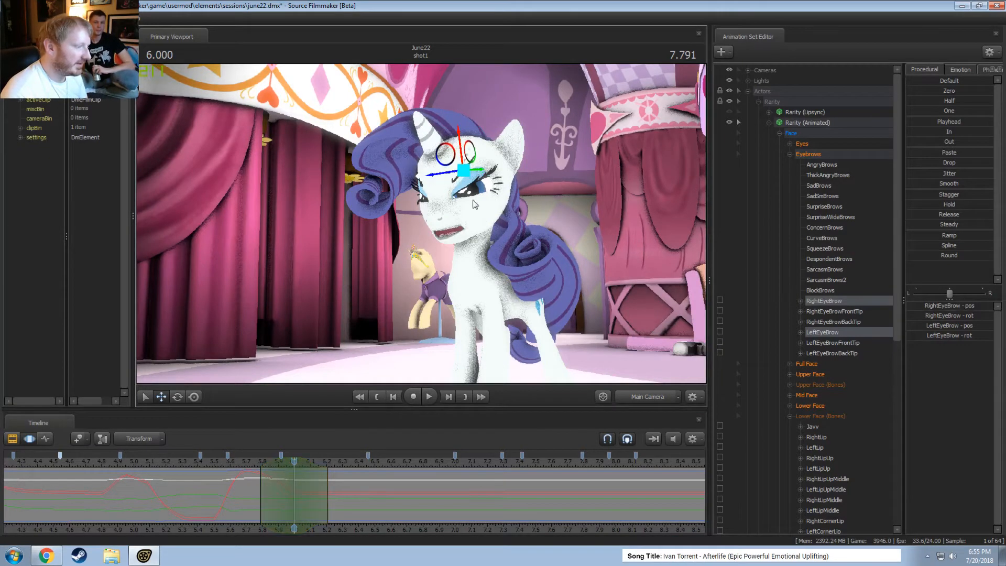
left_click_drag(459, 150, 461, 156)
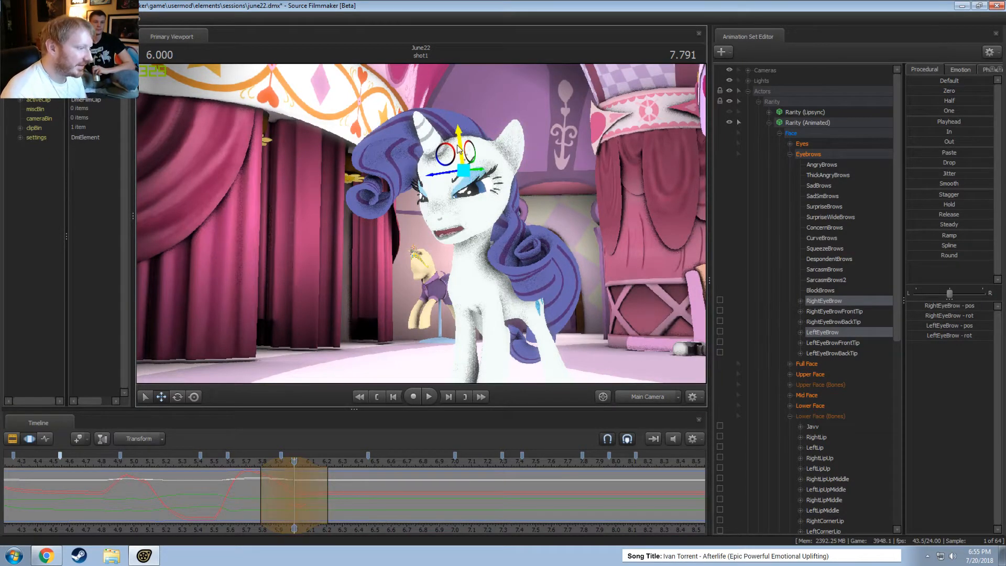
Replay the brow movement from 5.666 s and extend the end falloff of the time selection to about 6.5 s
left_click(241, 460)
key("space")
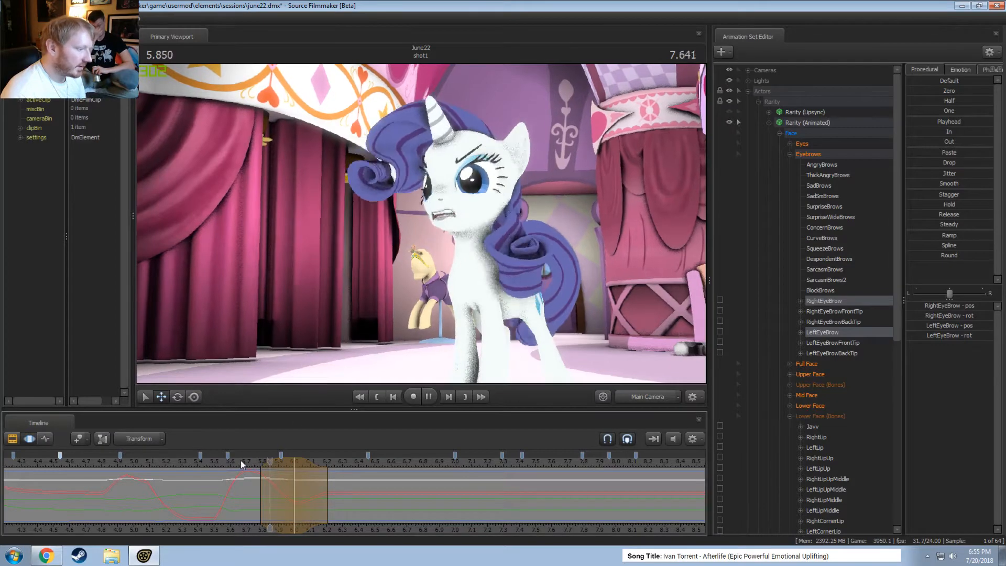
key("space")
left_click_drag(328, 497, 376, 495)
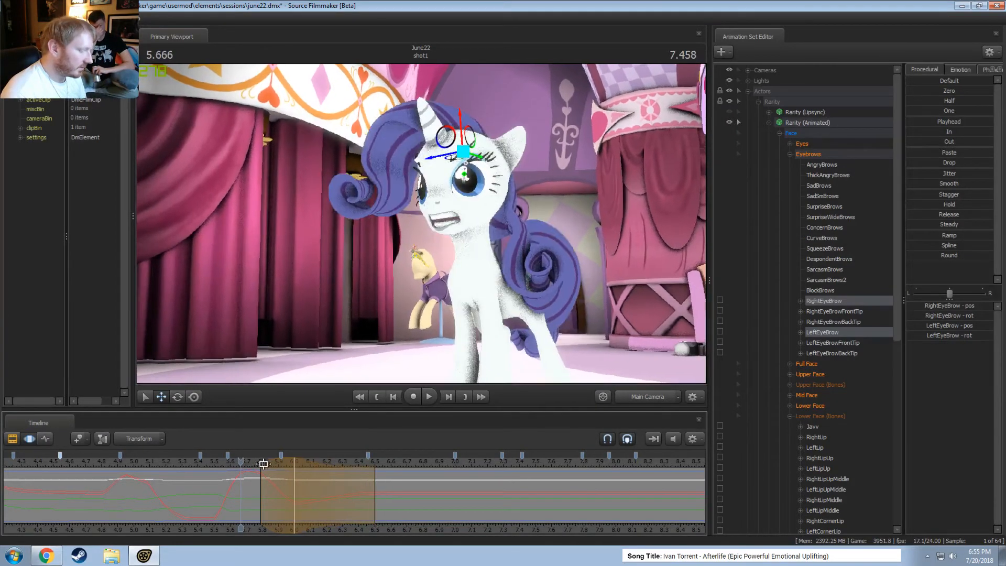
Lower both of Rarity's eyebrows slightly more at 6.000 s and replay the shot from about 5.5 s
left_click_drag(254, 464, 295, 465)
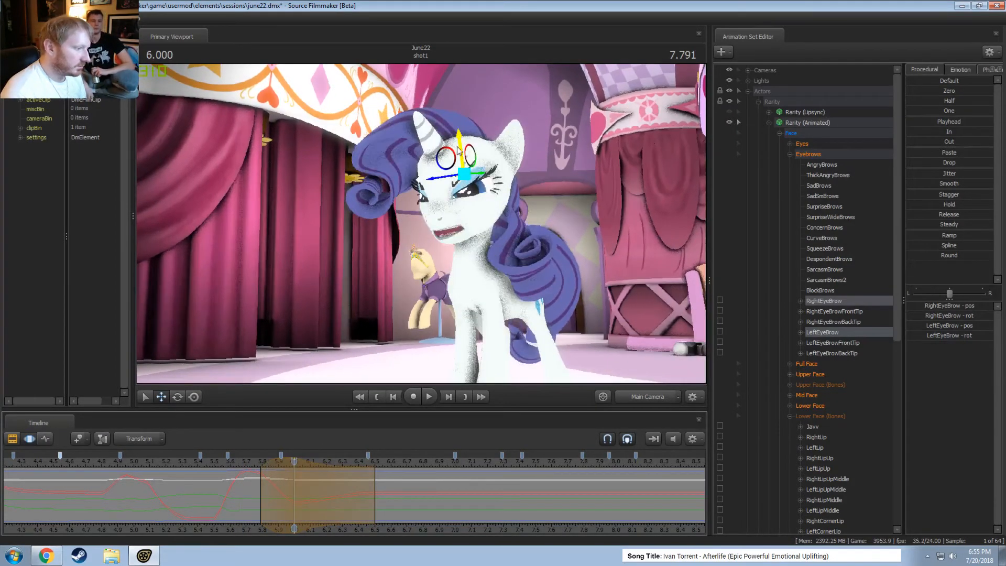
key("space")
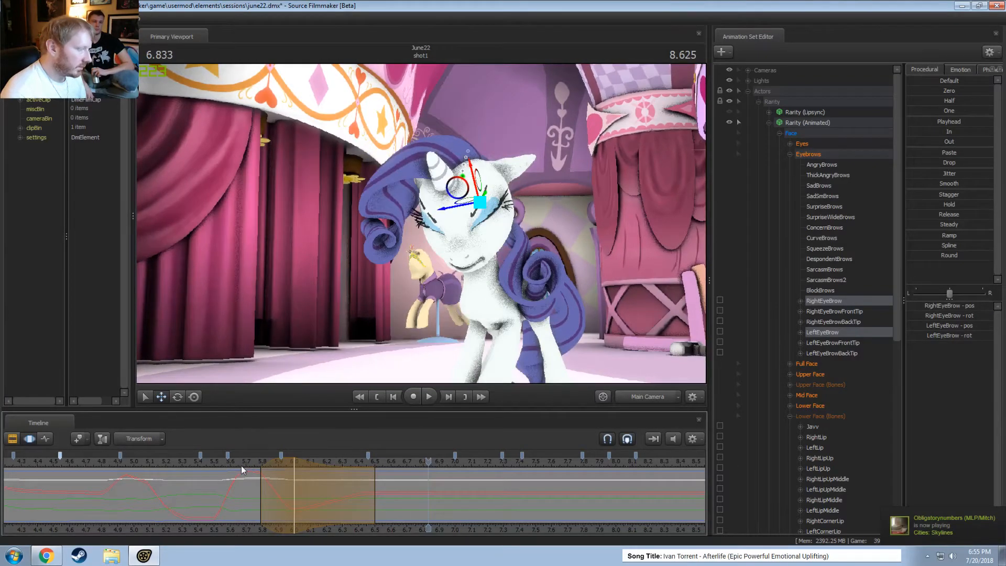
left_click(207, 464)
key("space")
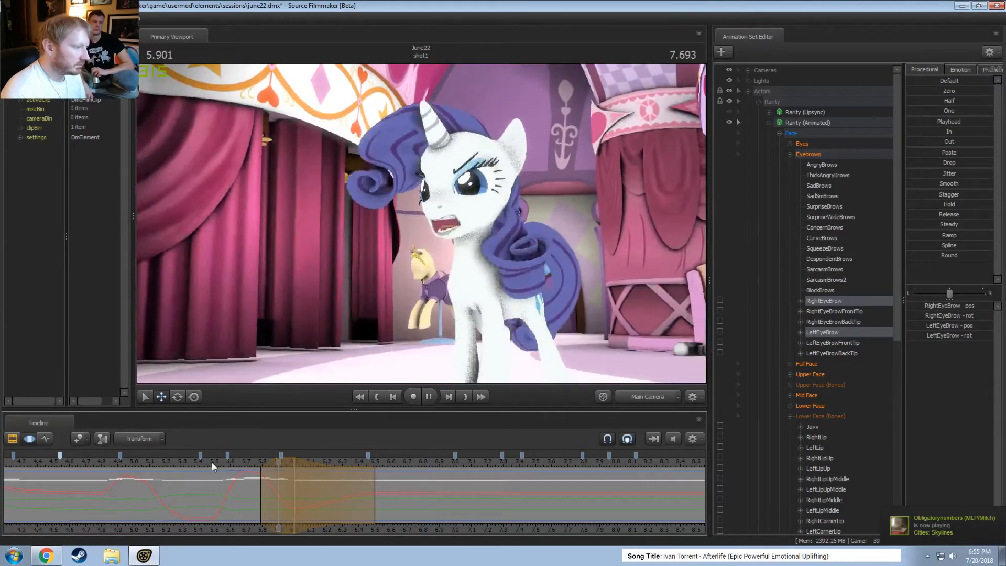
key("space")
left_click(210, 462)
key("space")
key("space")
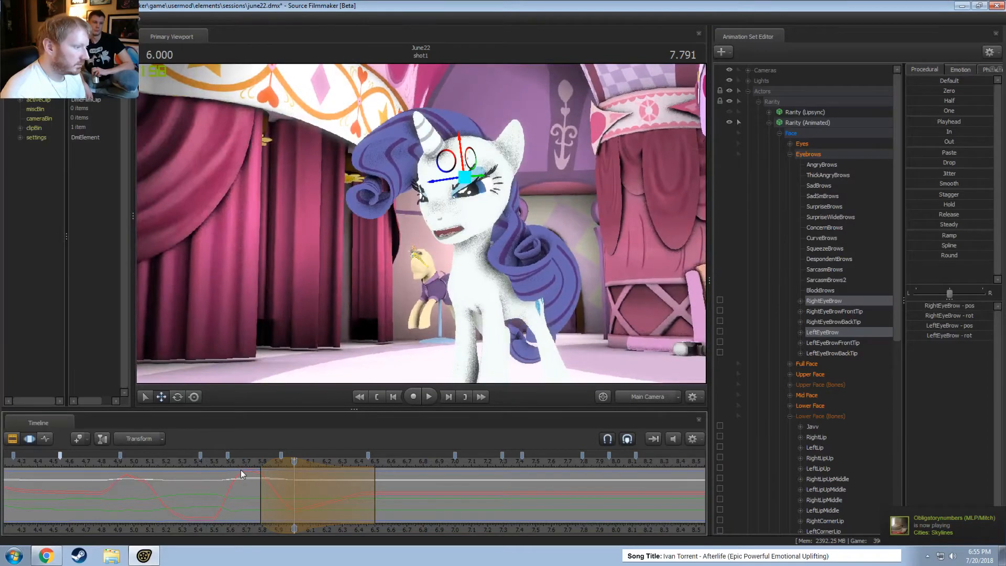
Centre the time selection on 5.625 s, rotate the left and right eyebrows in turn, and replay the movement
mouse_move(245, 487)
left_mouse_down("shift")
mouse_move(271, 495)
mouse_move(224, 497)
mouse_move(236, 495)
left_mouse_up("shift")
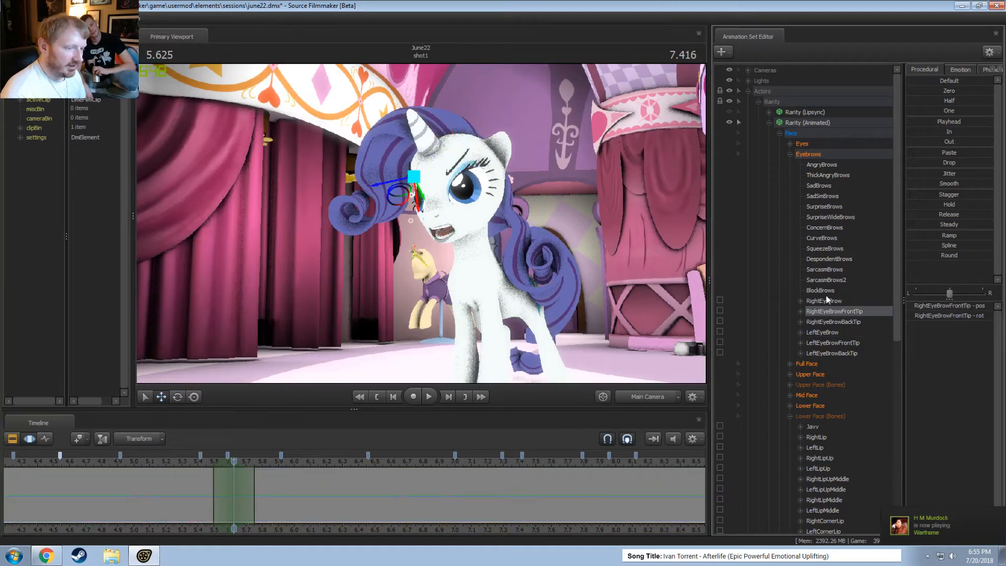
left_click(817, 332)
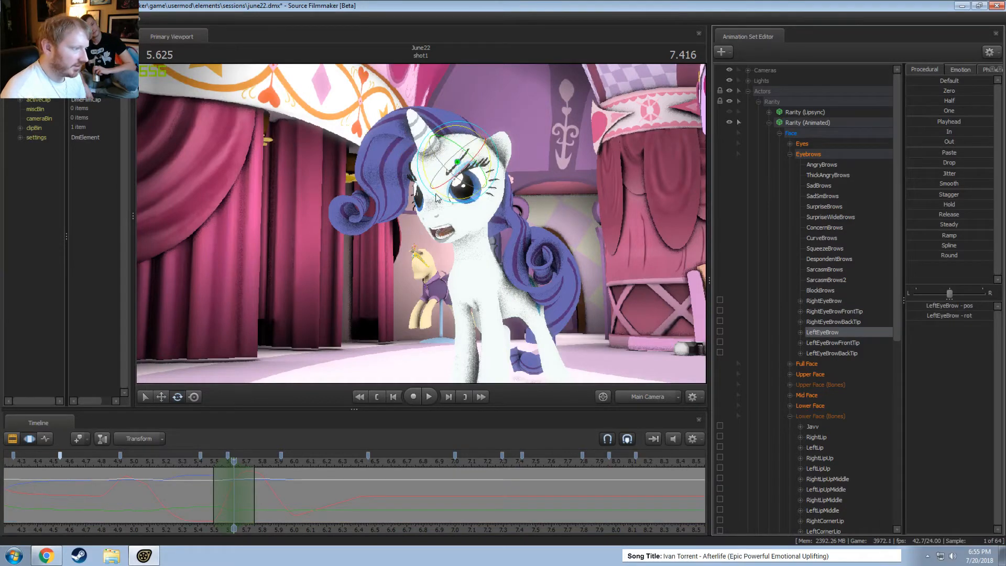
left_click_drag(473, 166, 438, 196)
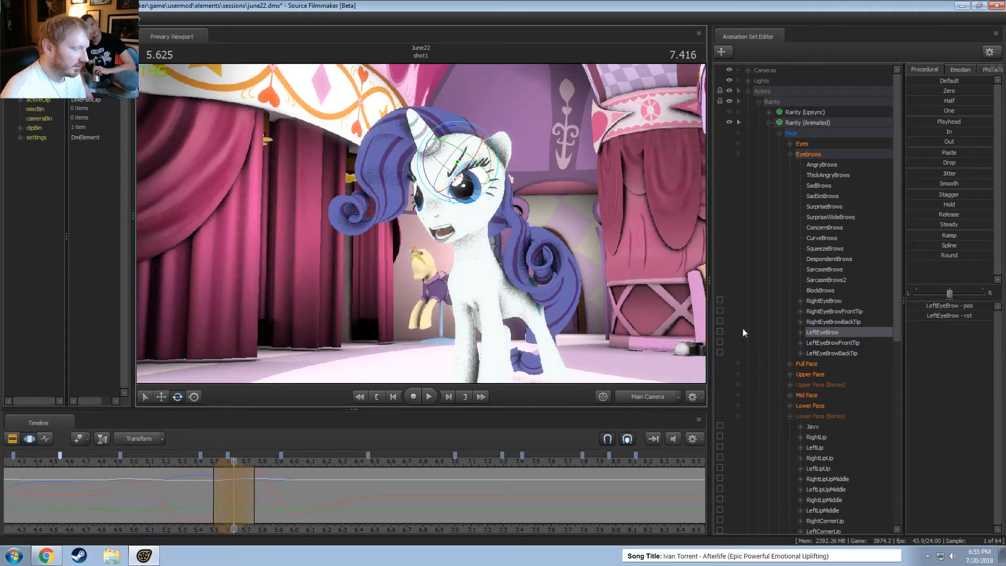
left_click(826, 301)
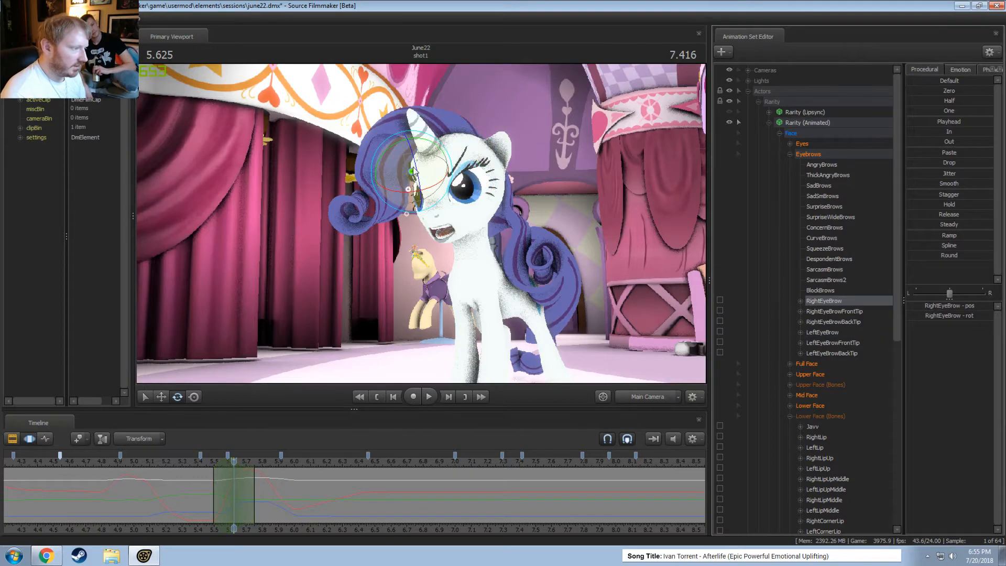
left_click_drag(413, 170, 418, 176)
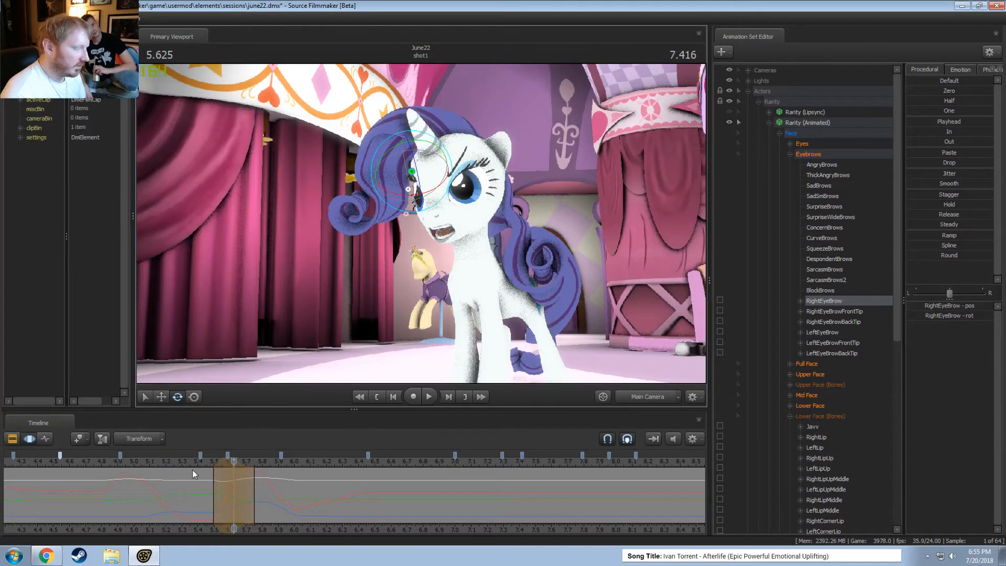
key("space")
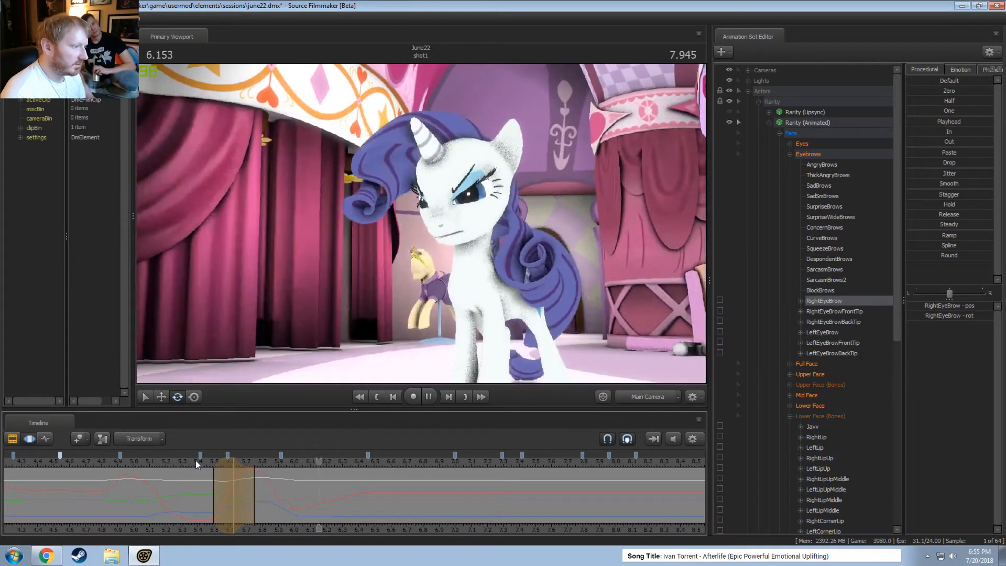
key("space")
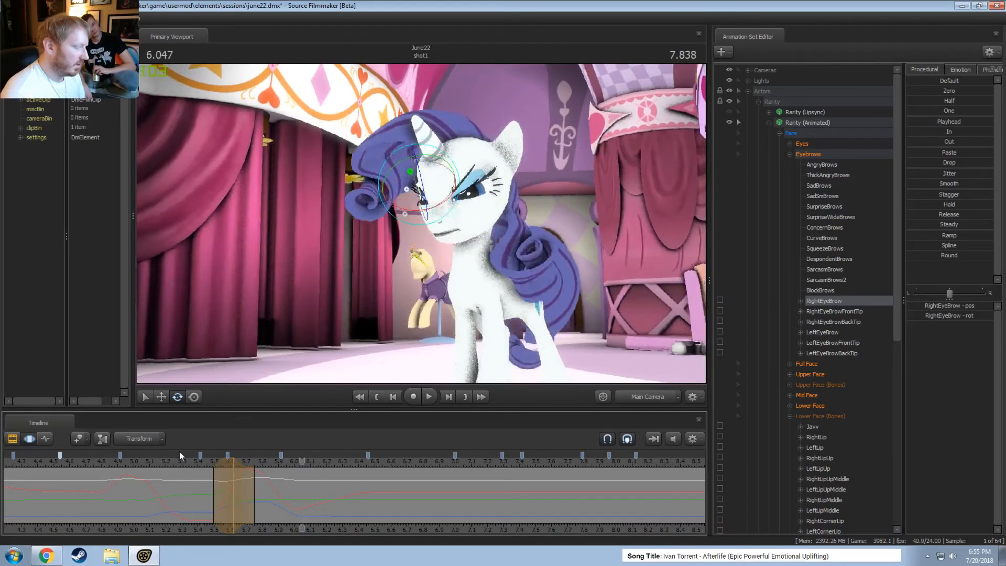
key("space")
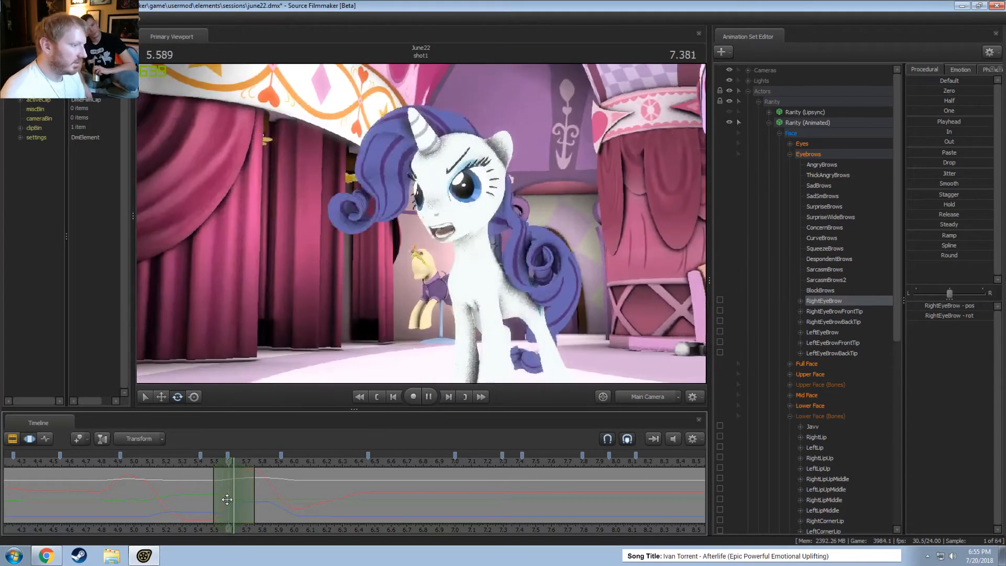
key("space")
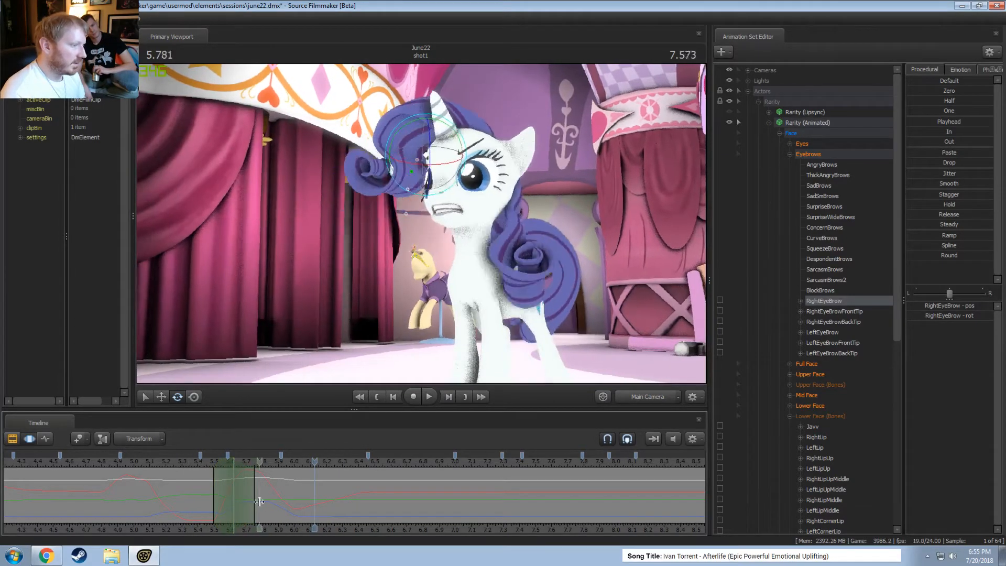
Centre a wider time selection of about 5.6 to 6.0 s on 5.791 s, then move the left eyebrow slightly outward and rotate it
mouse_move(259, 502)
left_mouse_down()
mouse_move(271, 503)
mouse_move(242, 507)
mouse_move(260, 508)
left_mouse_up()
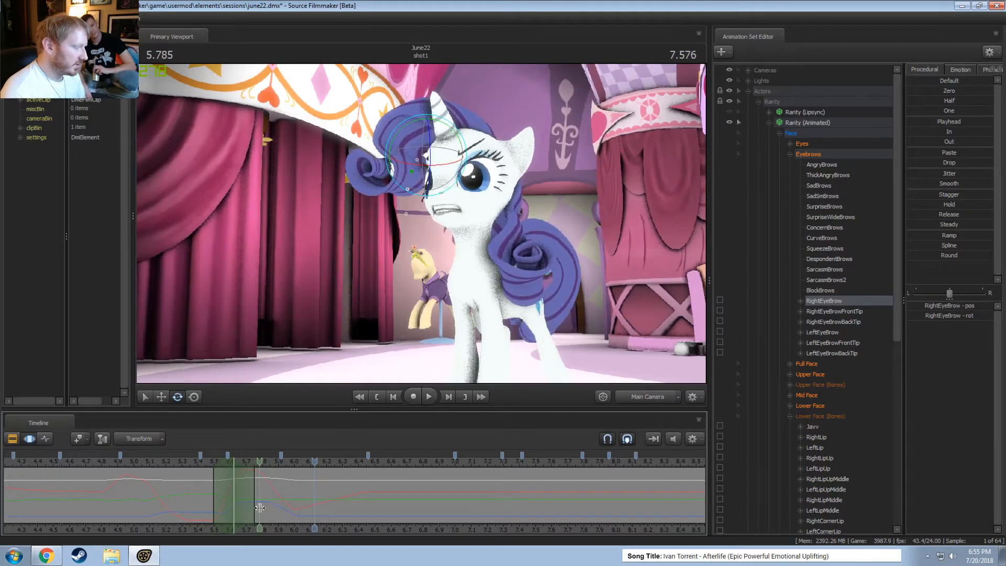
left_click(260, 508, "shift")
scroll(259, 508, "up", 5)
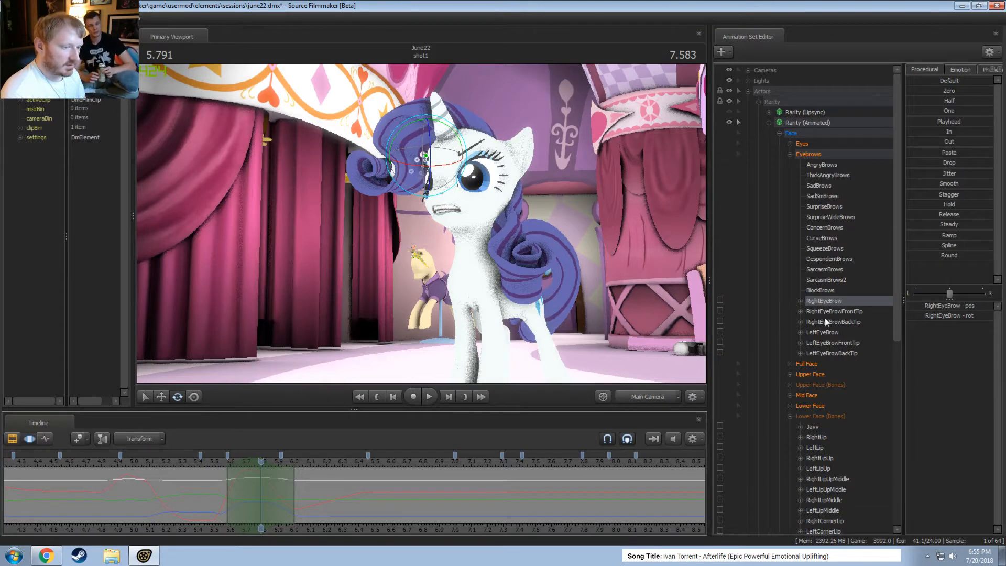
left_click(823, 332)
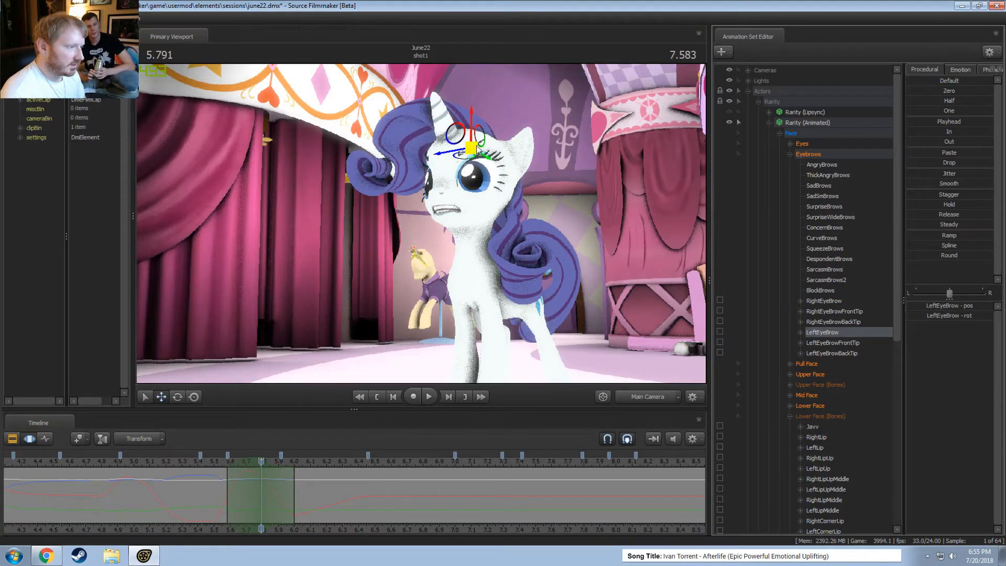
left_click_drag(477, 150, 483, 144)
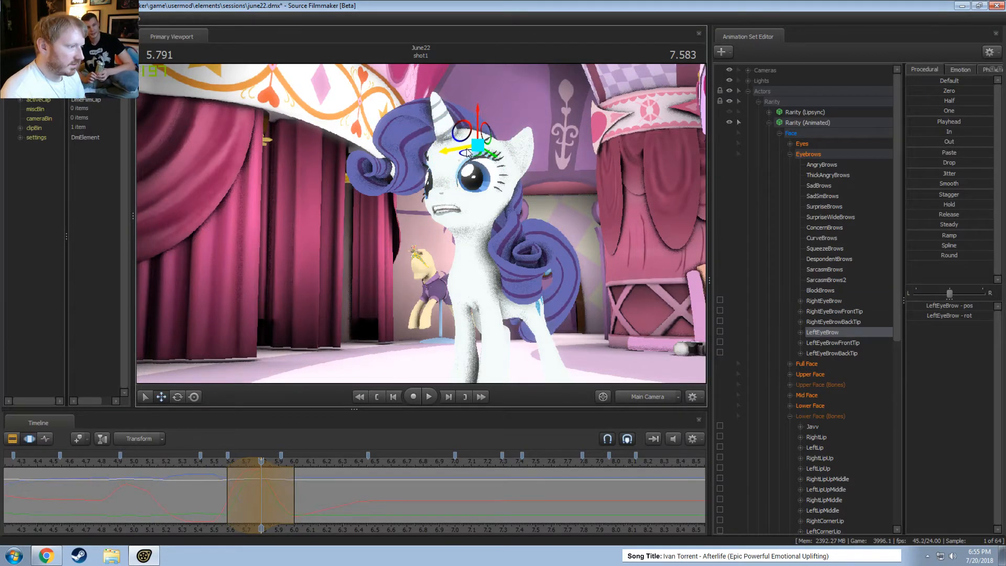
key("e")
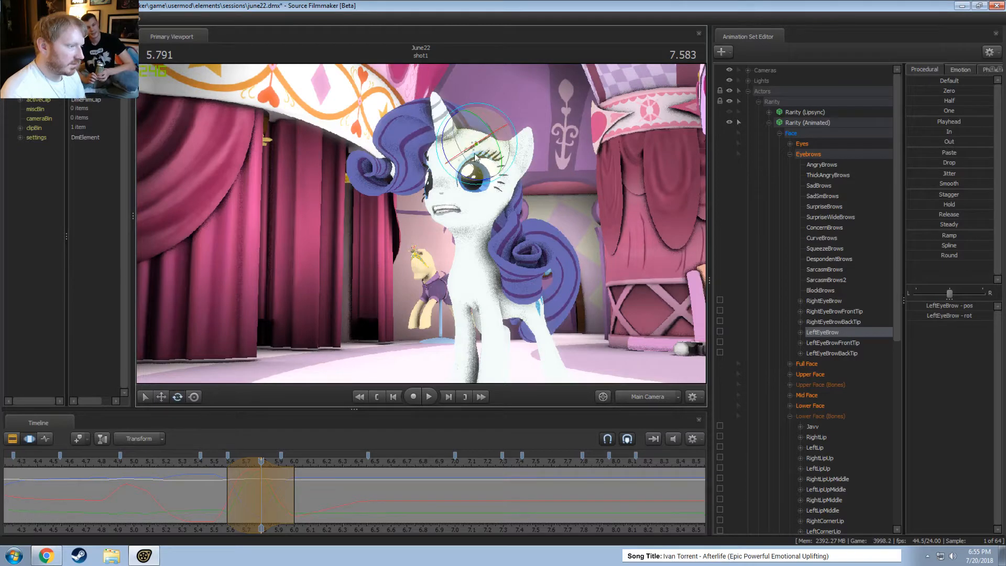
left_click_drag(476, 147, 477, 146)
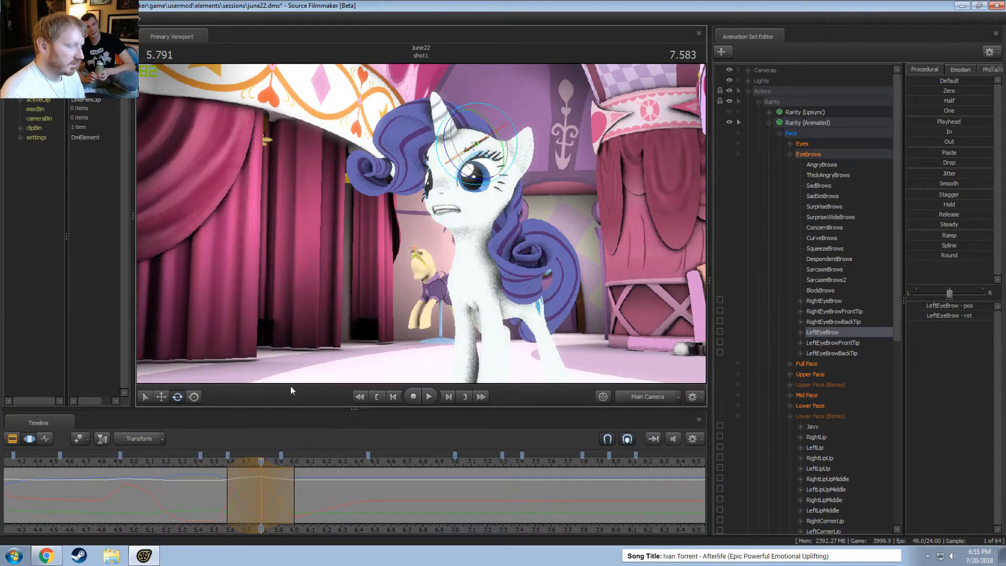
Replay the shot from 5.166 s and again from about 5.5 s to examine the left eyebrow's motion
key("space")
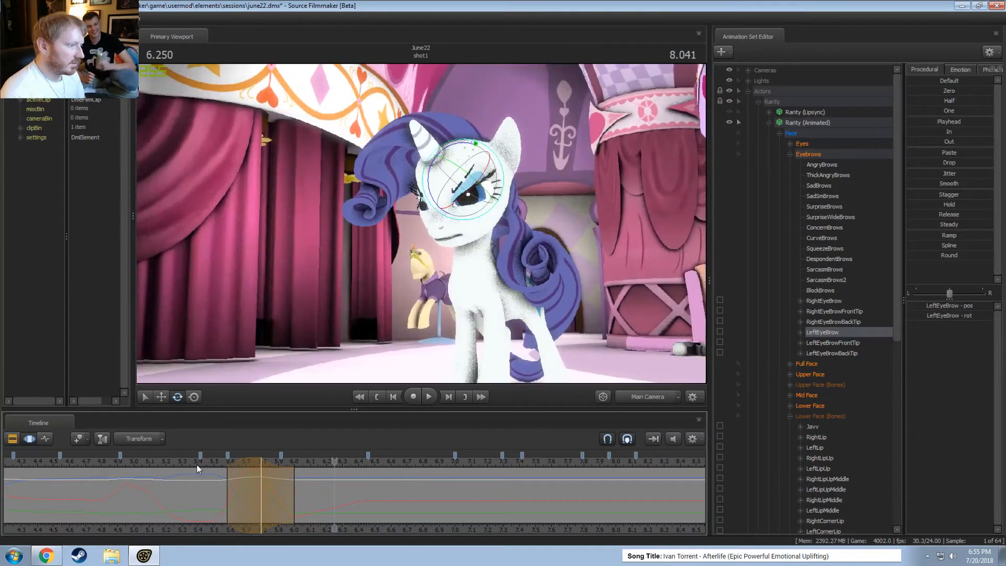
left_click_drag(197, 464, 161, 465)
key("space")
key("space")
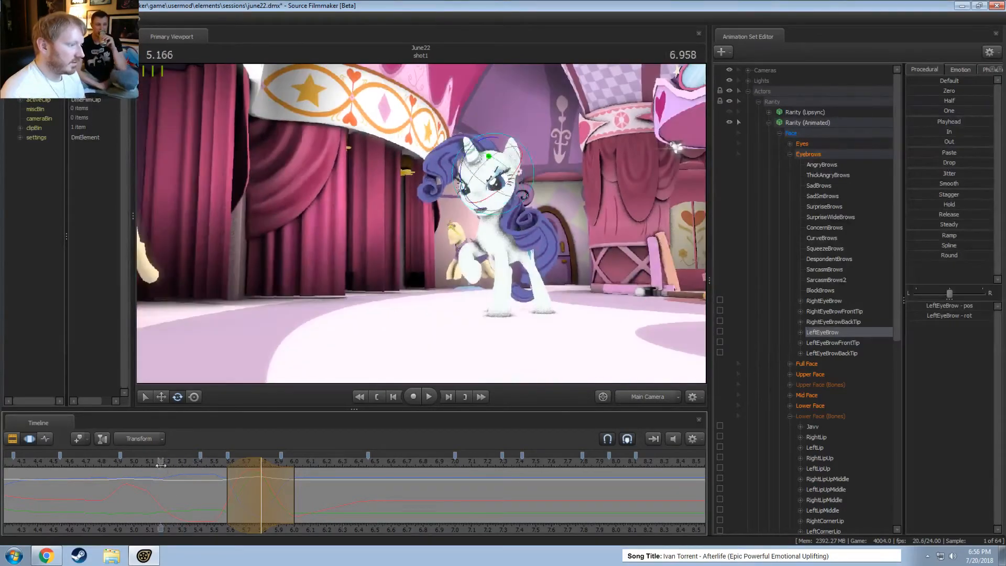
key("space")
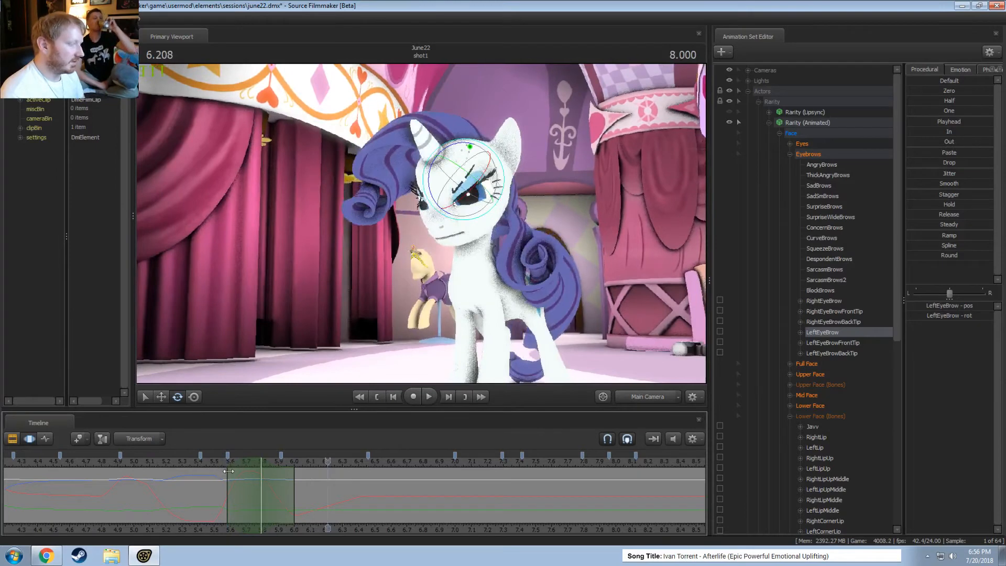
left_click_drag(218, 465, 332, 488)
key("space")
key("space")
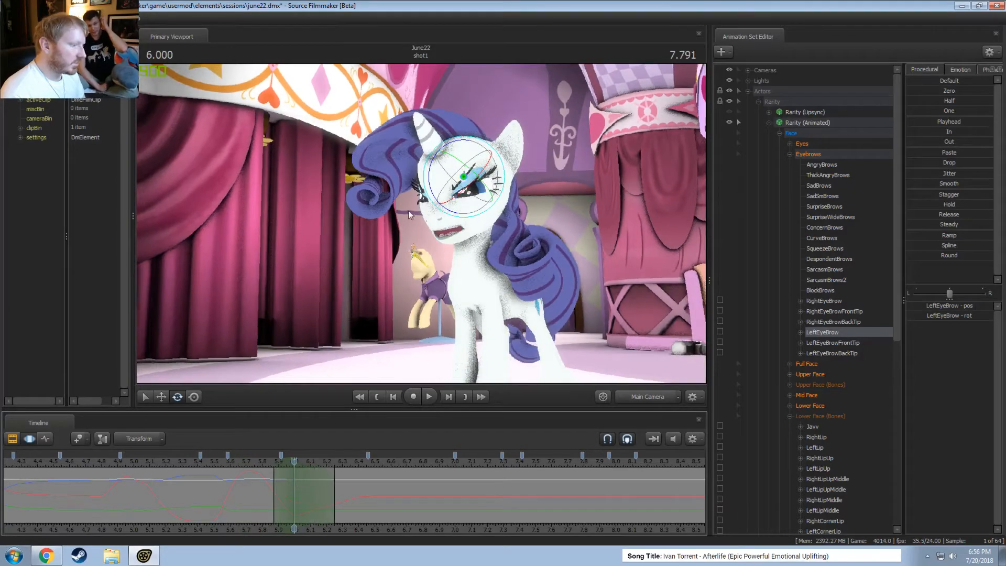
In the Work Camera, reposition and rotate Rarity's left eyebrow slightly at 6.000 s, then return to the Main Camera
key("w")
left_click(658, 398)
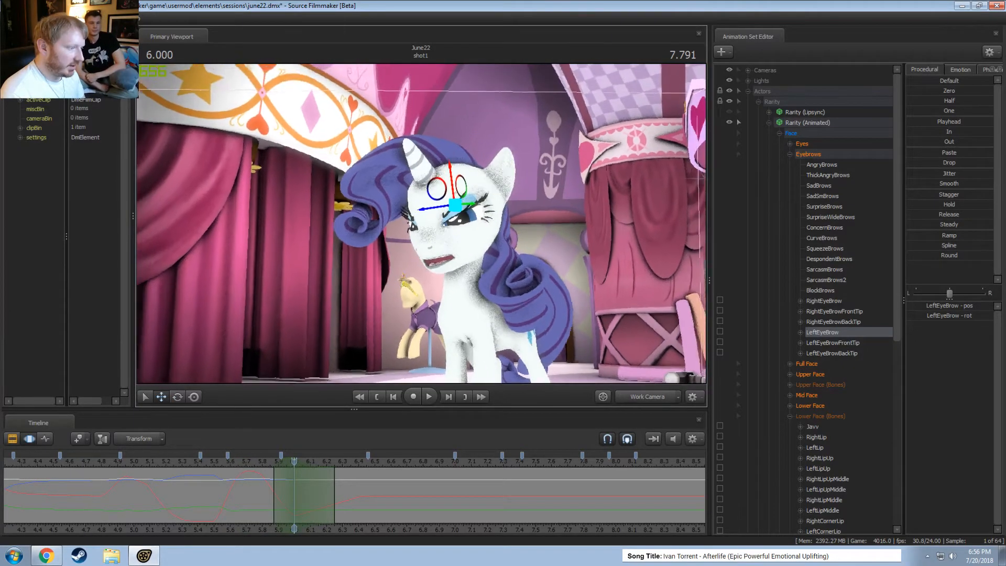
key("w")
left_click_drag(513, 262, 419, 240)
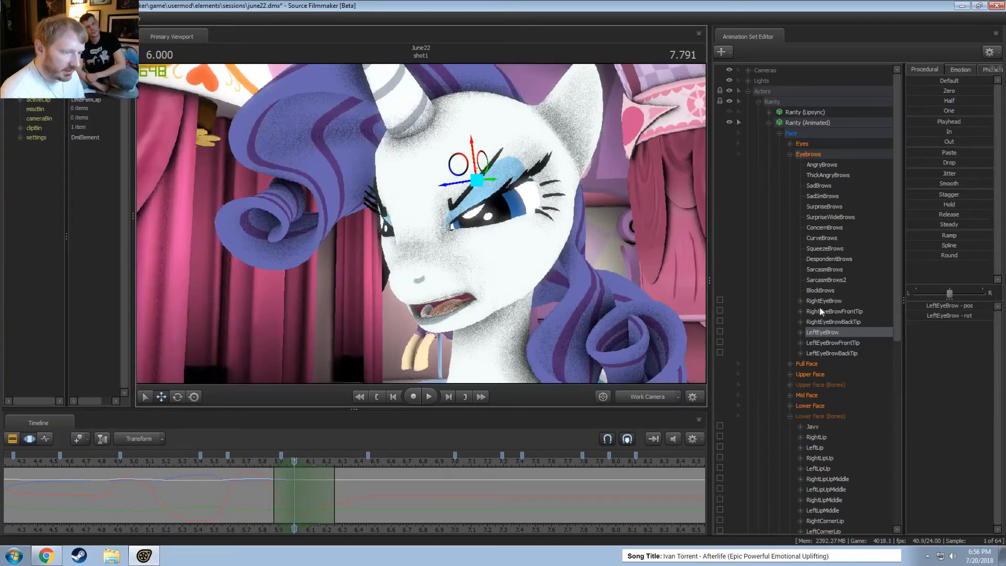
key("e")
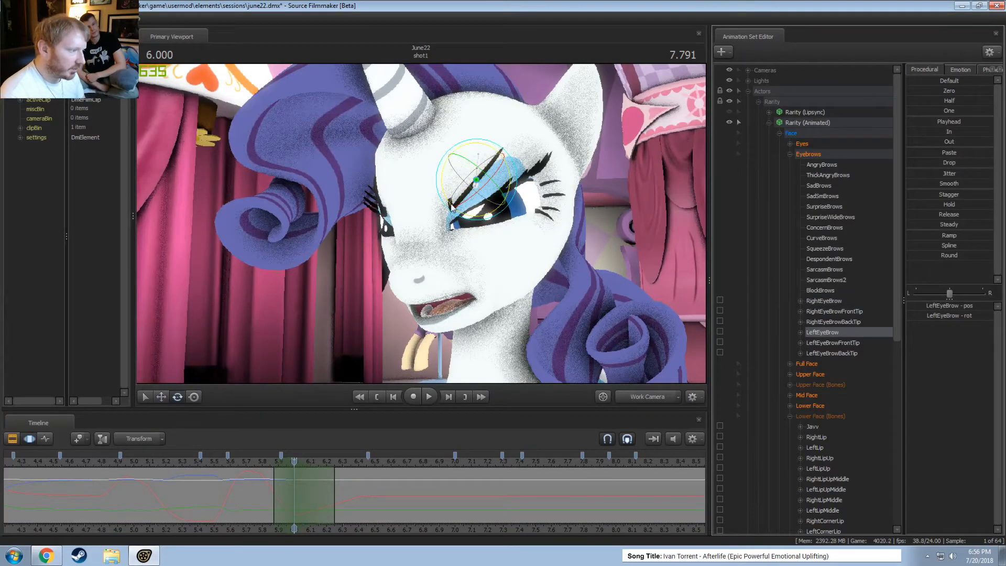
left_click(451, 204)
key("w")
left_click_drag(451, 204, 454, 203, "alt")
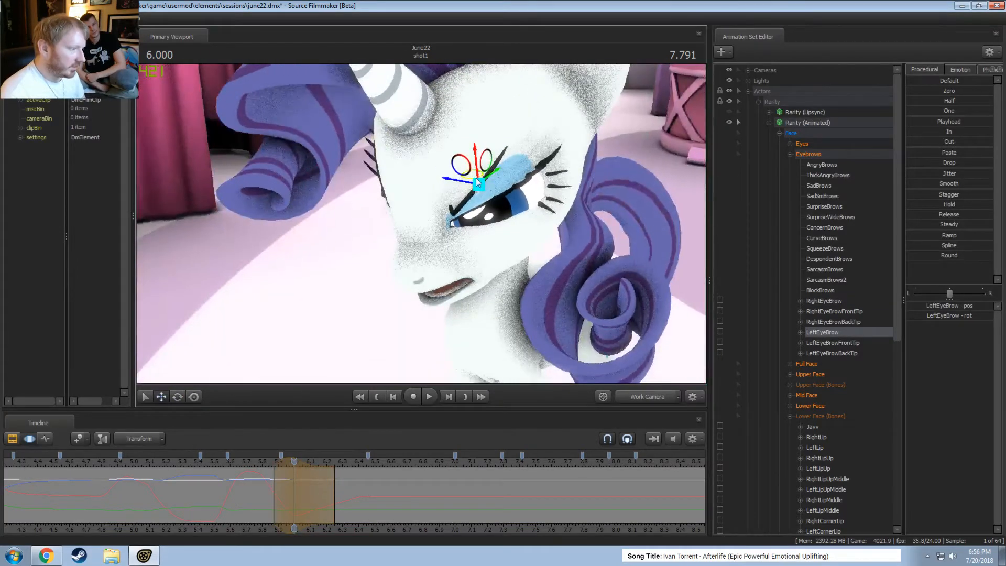
key("e")
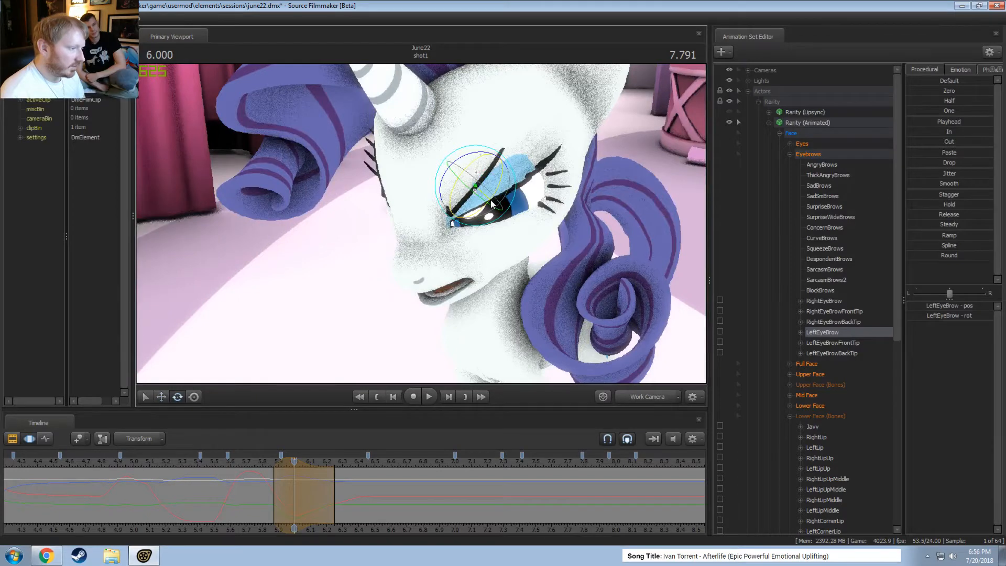
left_click_drag(491, 200, 487, 201)
left_click(644, 400)
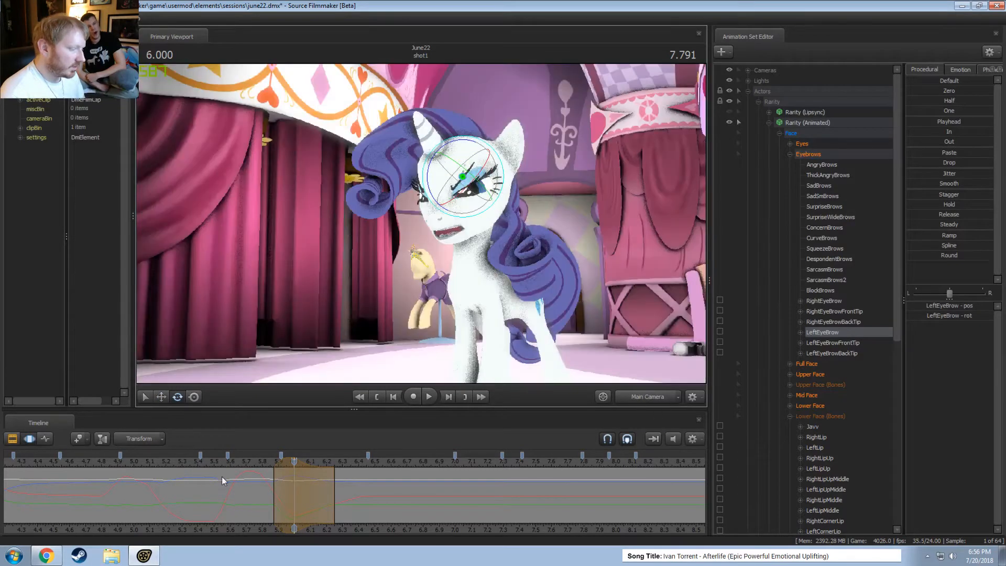
Replay the shot several times in the Main Camera and examine the left eyebrow around 6.27 s
key("space")
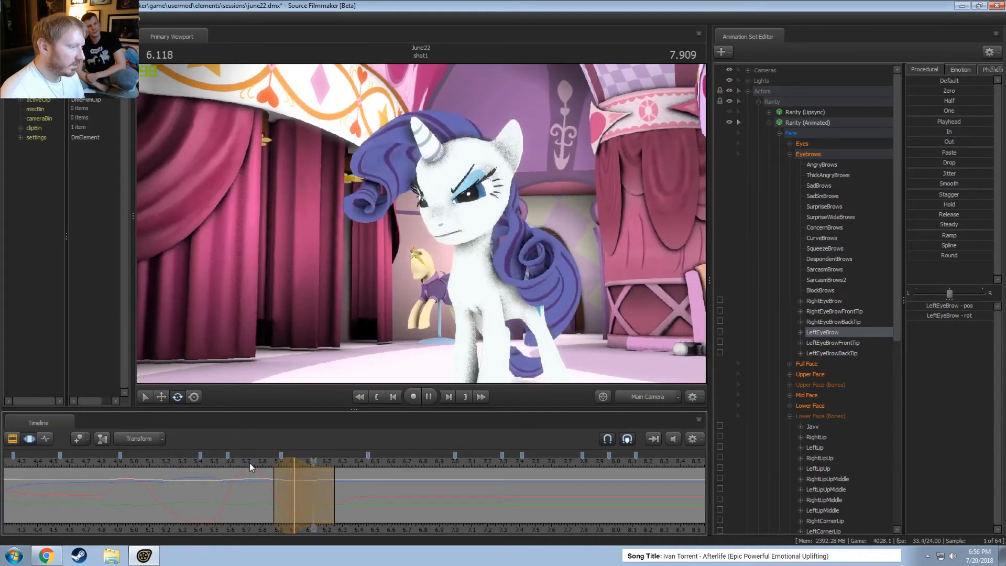
key("space")
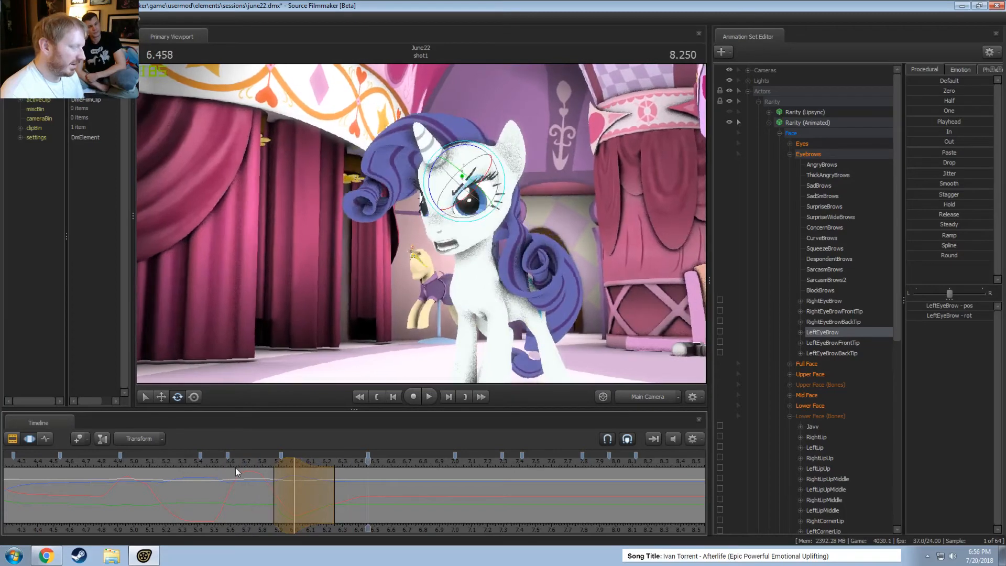
key("space")
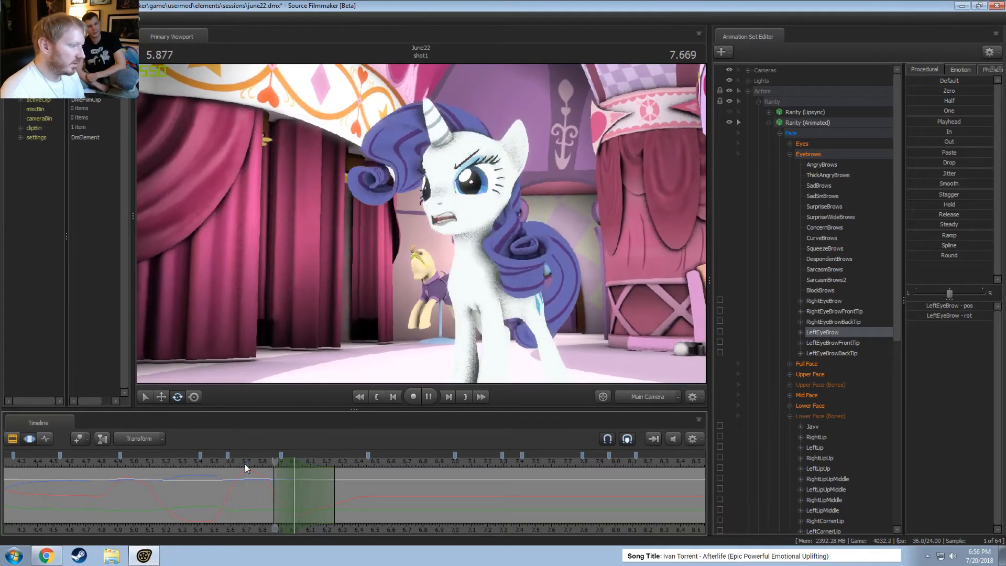
key("space")
key("space")
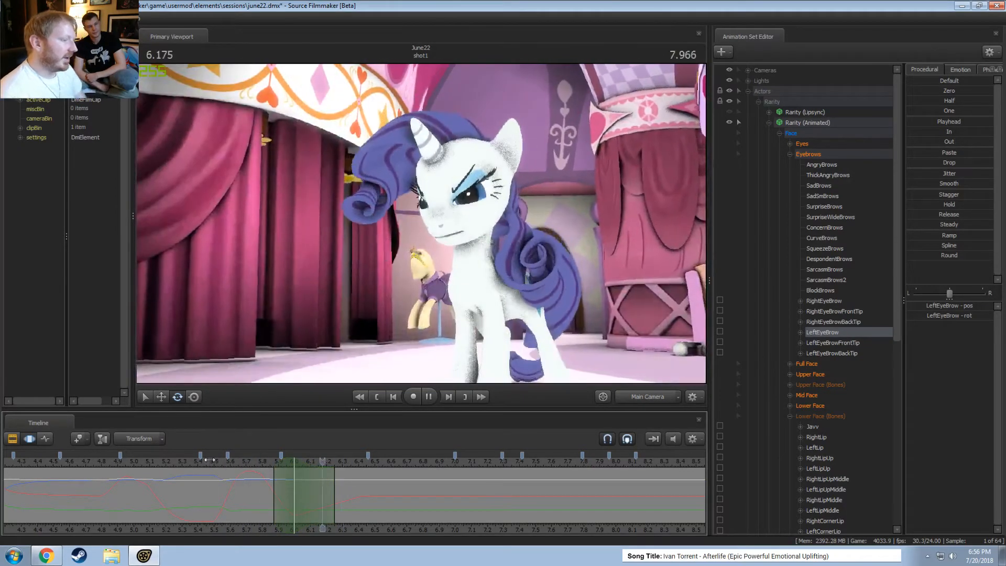
key("space")
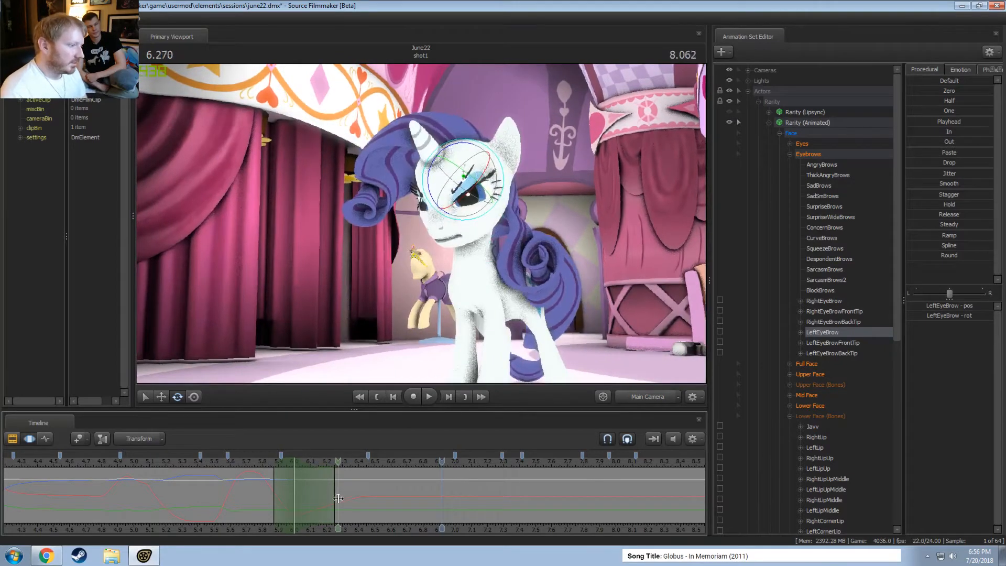
mouse_move(338, 498)
middle_mouse_down()
mouse_move(414, 507)
mouse_move(316, 492)
mouse_move(428, 509)
mouse_move(333, 500)
middle_mouse_up()
left_click_drag(337, 500, 339, 499)
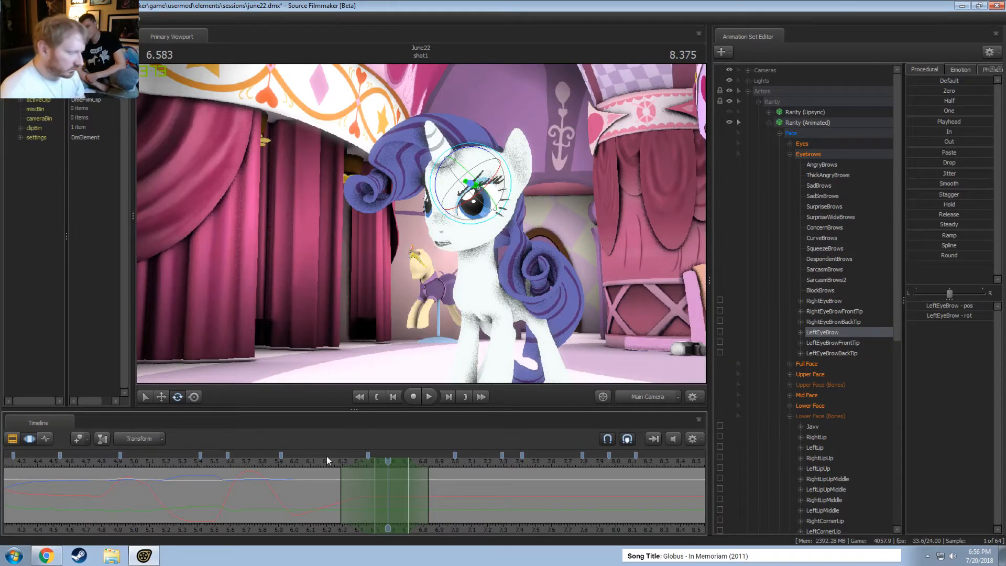
Raise Rarity's left eyebrow slightly at 6.583 s and rotate it a little
left_click_drag(326, 459, 389, 471)
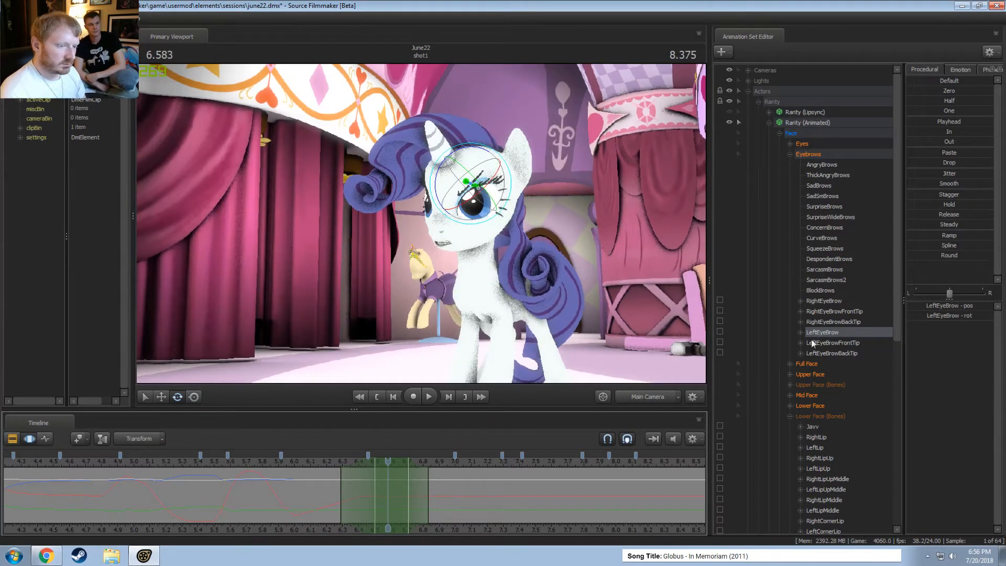
left_click(828, 308)
left_click(817, 331)
key("w")
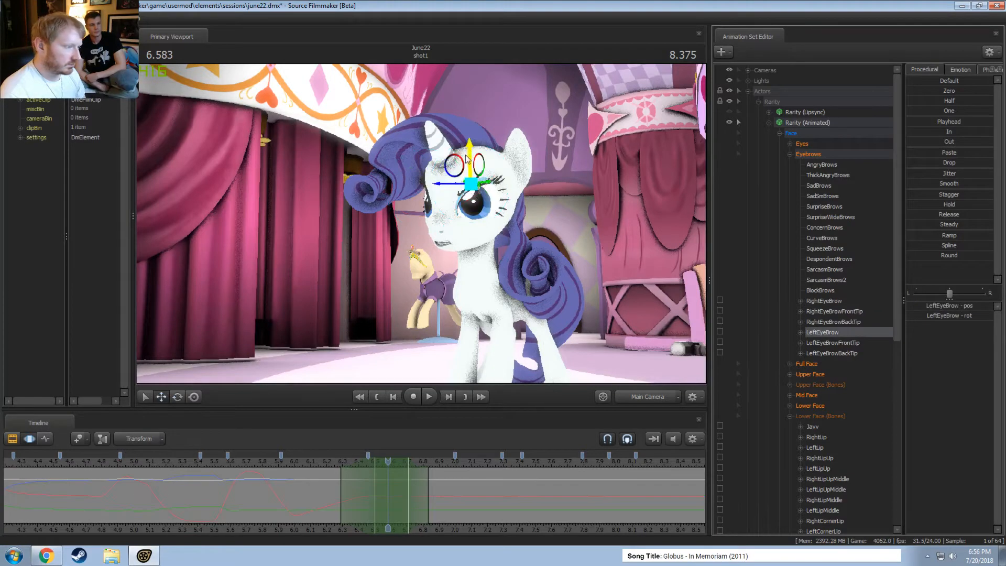
left_click_drag(467, 158, 469, 157)
key("e")
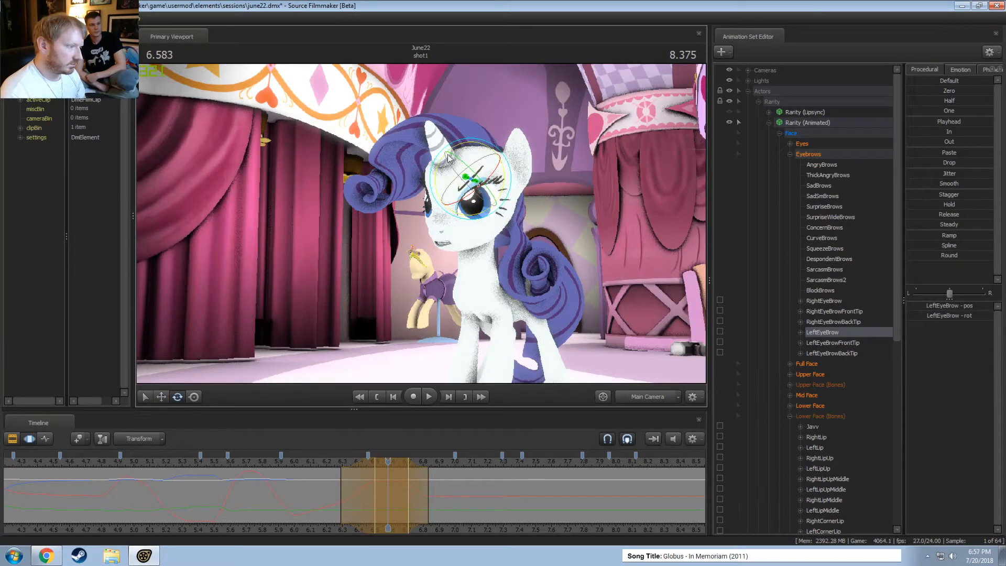
key("w")
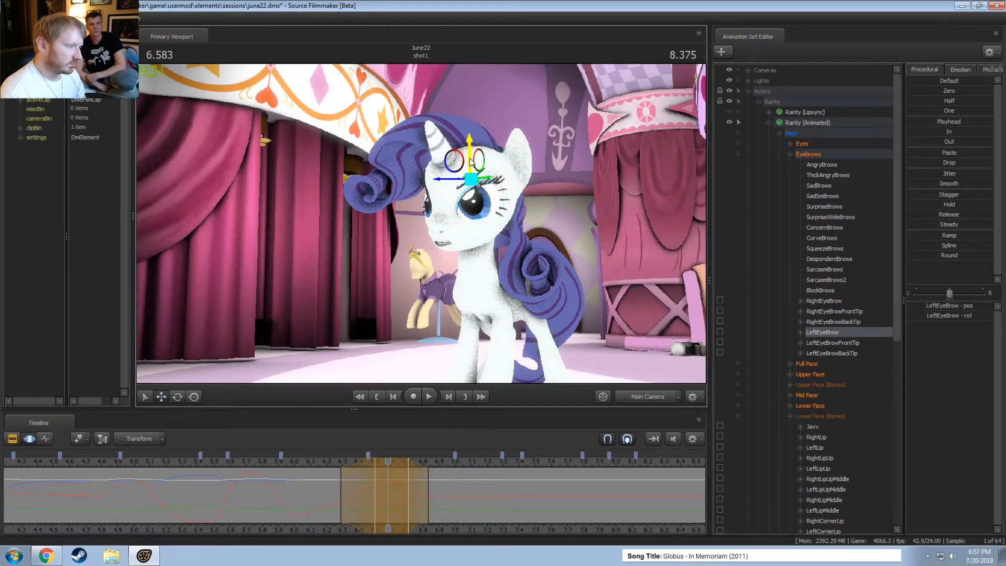
left_click_drag(470, 158, 469, 157)
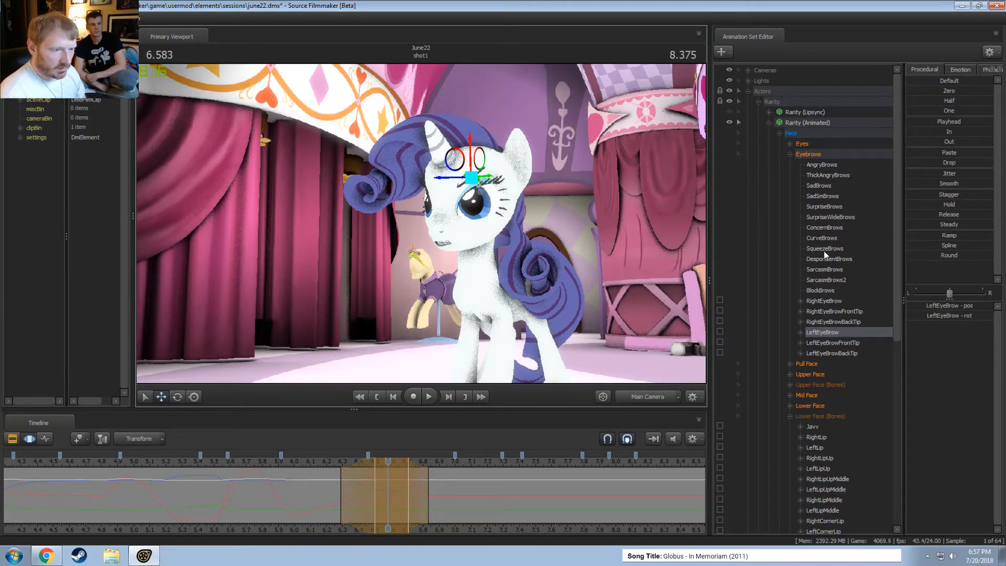
Replay the shot several times from about 6.0 to 6.15 s and examine the left eyebrow's motion
left_click(299, 465)
key("space")
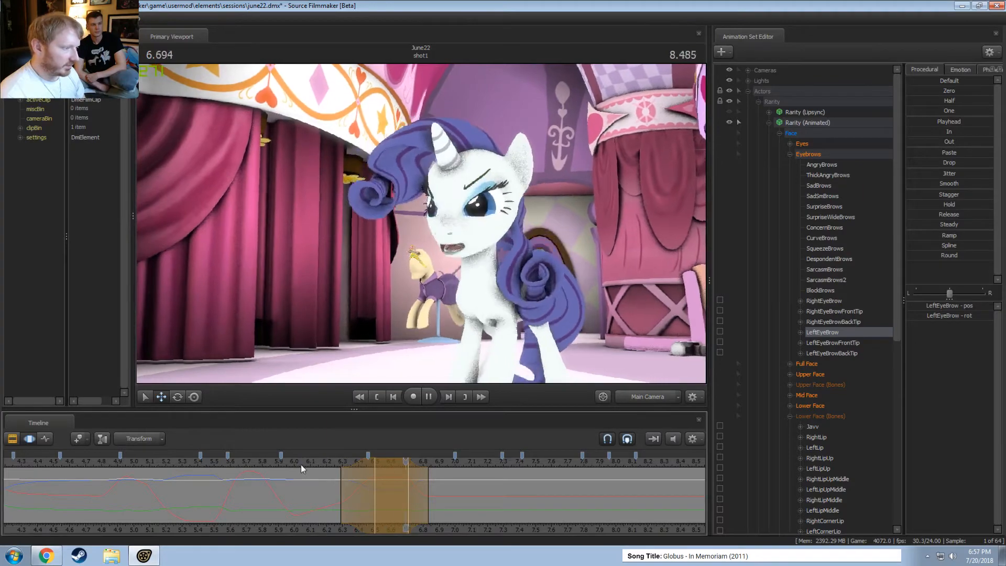
left_click(300, 464)
key("space")
key("space")
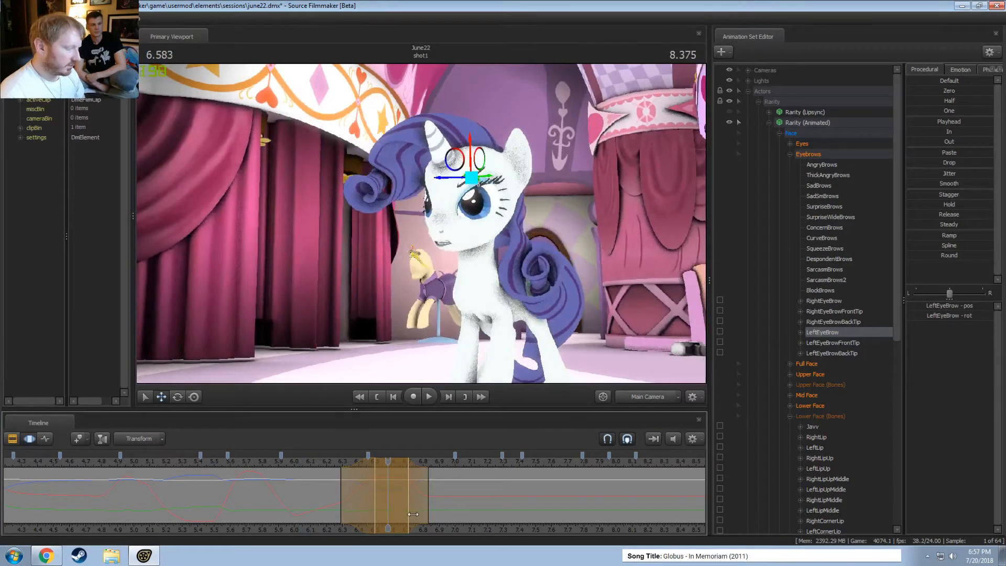
left_click(318, 462)
key("space")
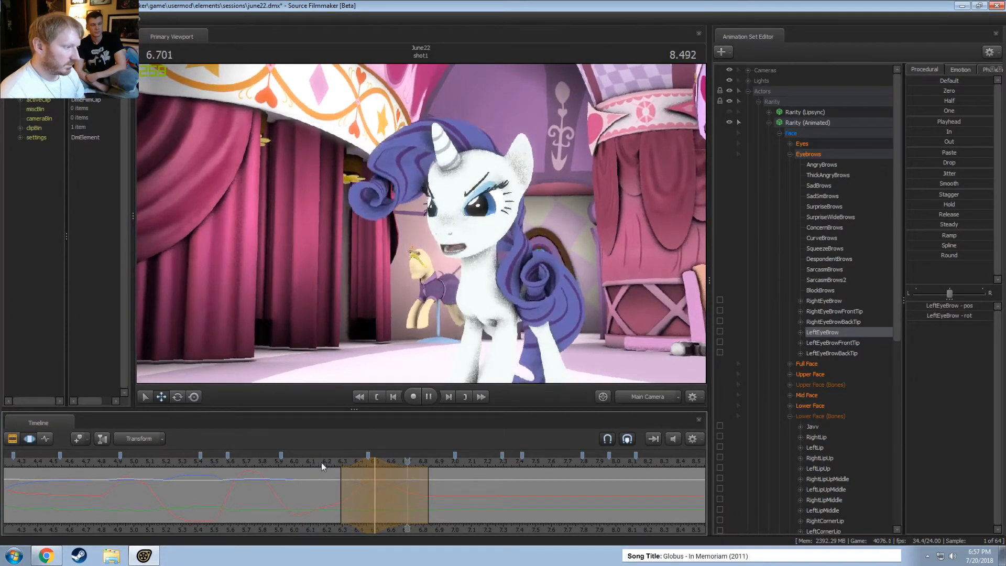
key("space")
Try raising Rarity's SurpriseBrows slightly at 6.500 s
left_click_drag(319, 463, 375, 474)
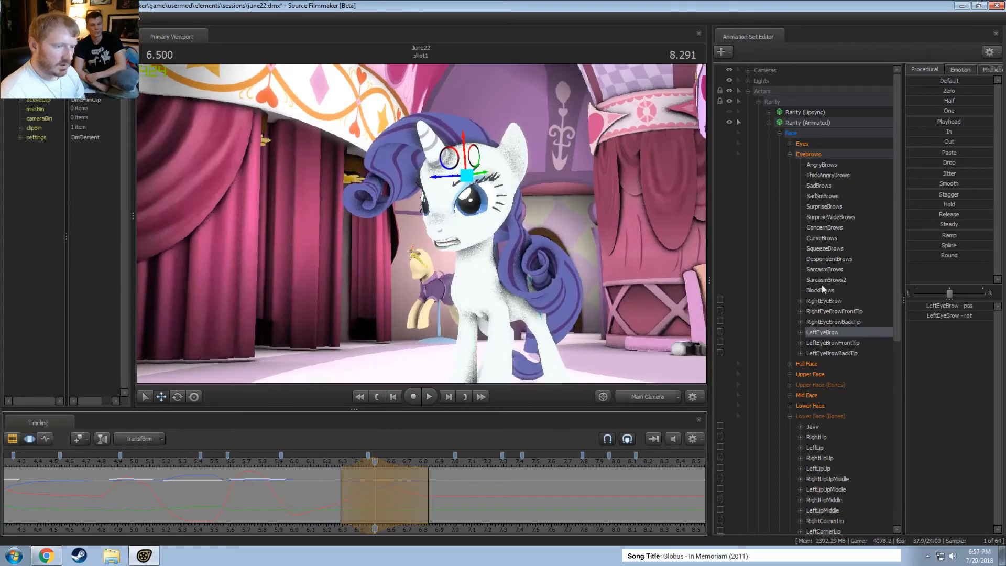
left_click(825, 259)
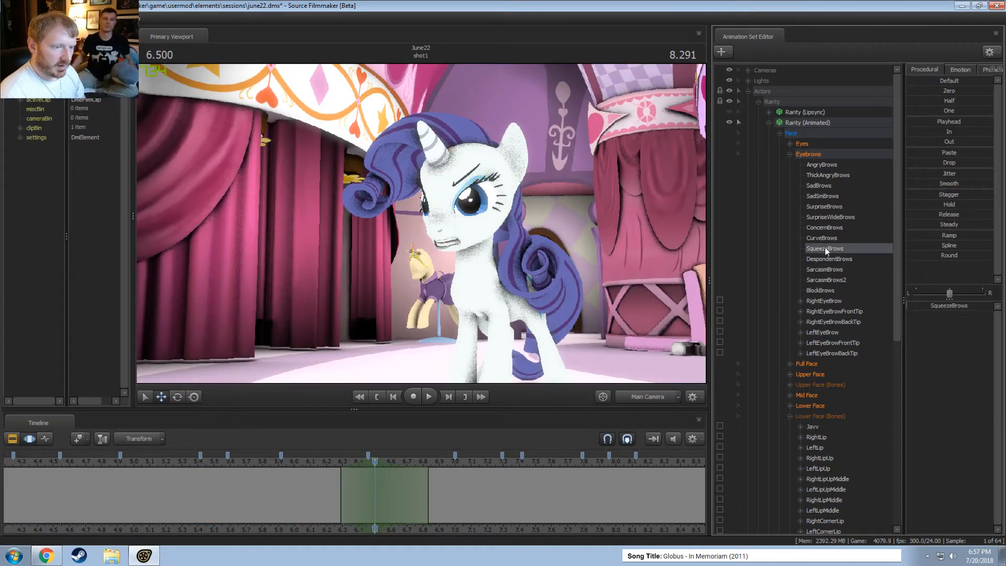
left_click(825, 217)
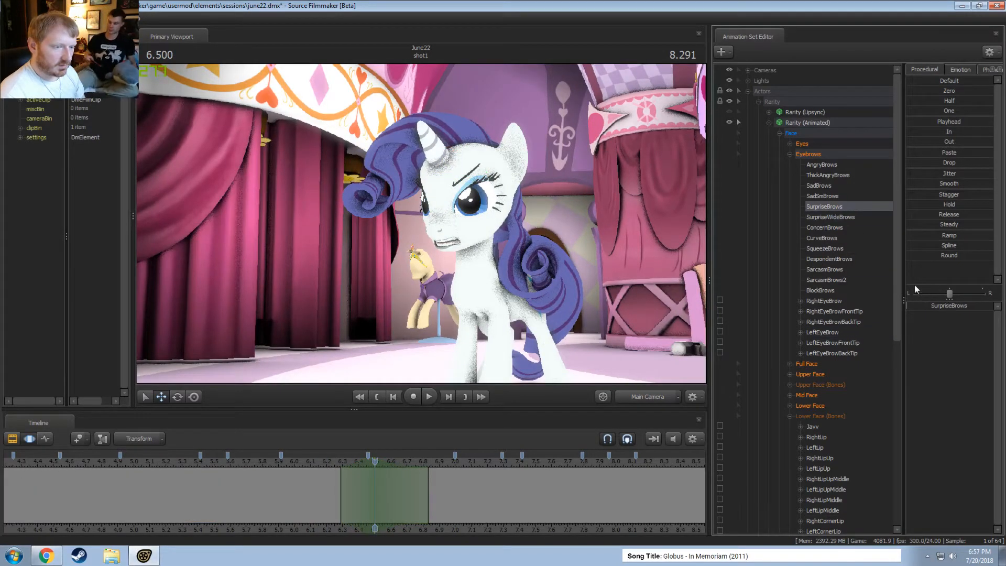
left_click_drag(923, 305, 924, 305)
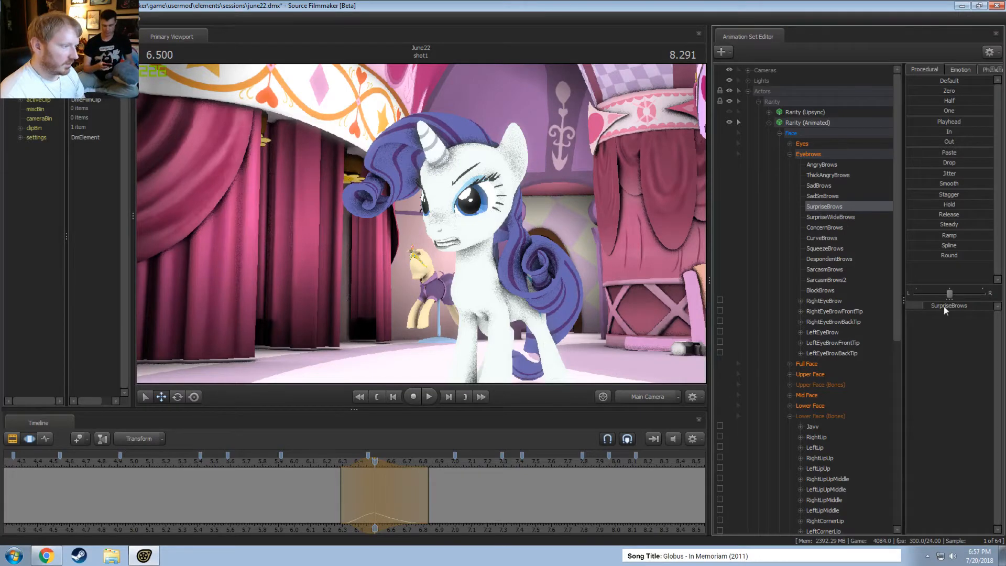
Replay the shot from about 6.0 s to check the brows, then undo the SurpriseBrows change
left_click(298, 465)
key("space")
left_click_drag(303, 463, 294, 465)
key("space")
key("space")
key("space")
key("space")
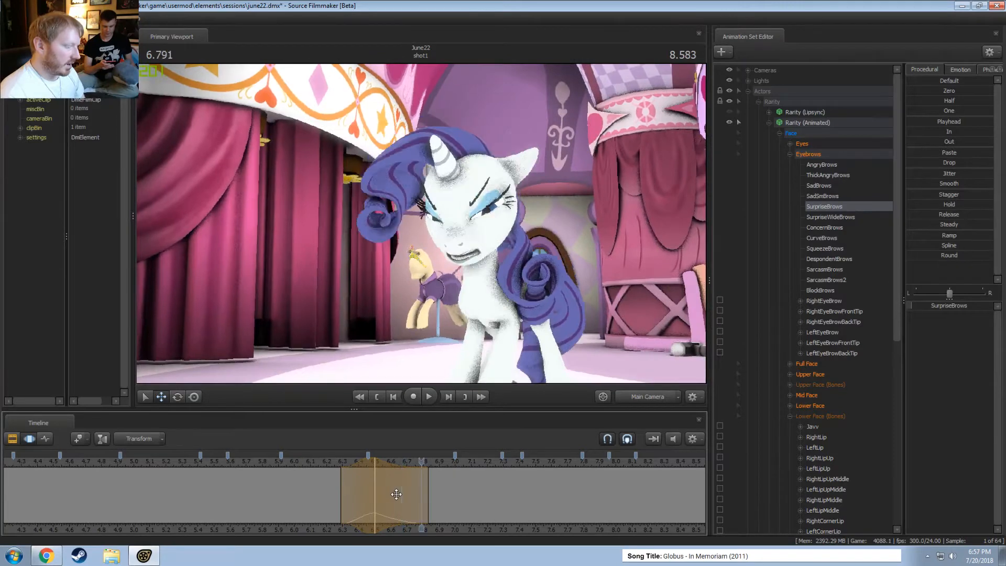
key("ctrl+z")
key("alt")
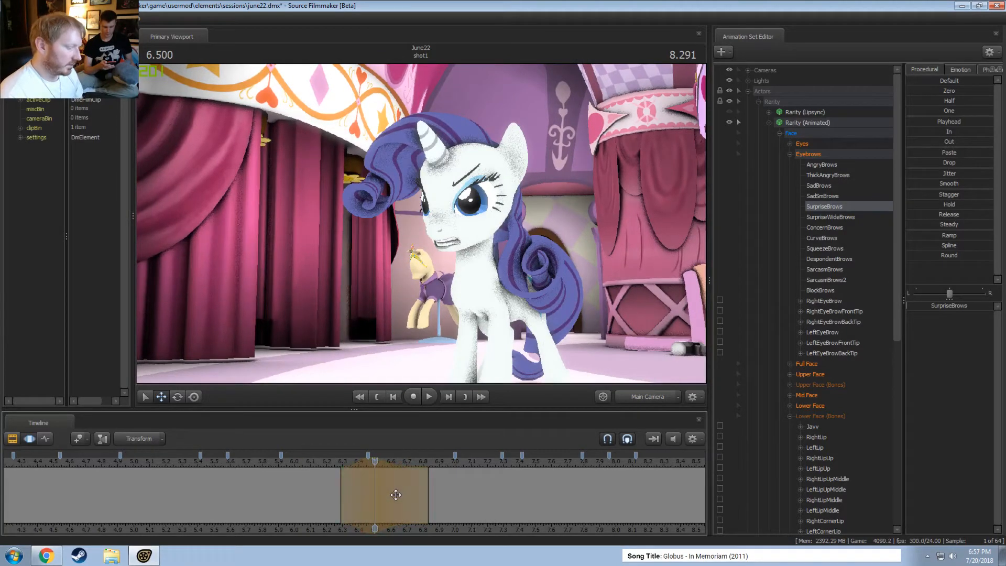
Replay the shot around 6.3 s without the SurpriseBrows change and park the playhead at 6.500 s
key("space")
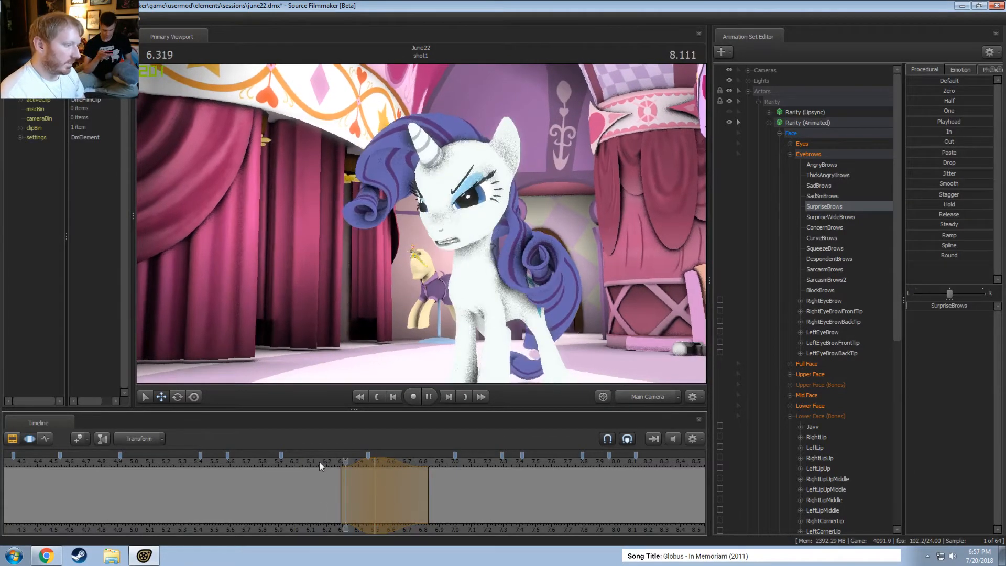
key("space")
left_click_drag(317, 464, 375, 478)
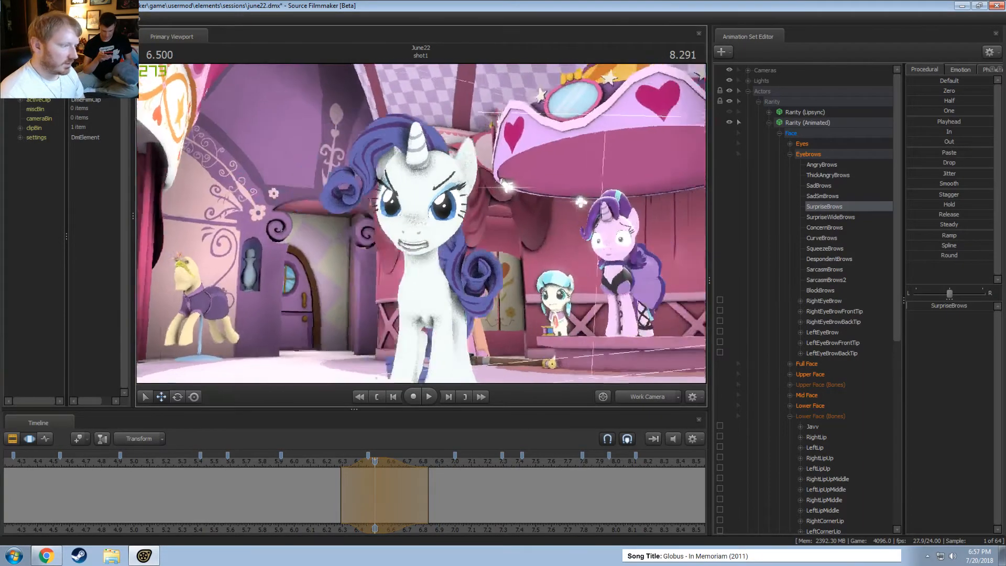
In the Work Camera, raise and rotate Rarity's right eyebrow slightly at 6.500 s
key("F4")
left_click(825, 302)
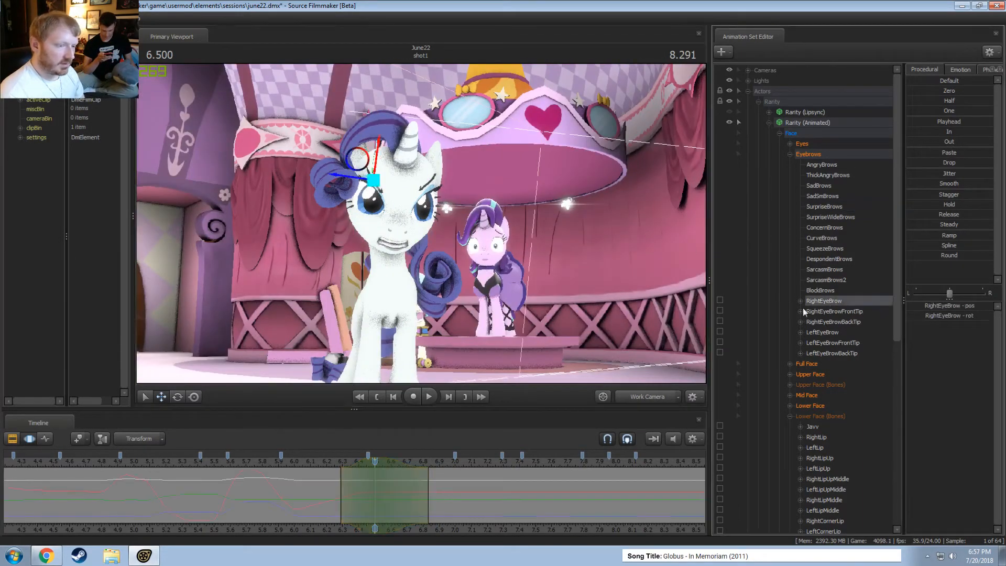
key("space")
key("space")
left_click_drag(323, 461, 374, 464)
left_click_drag(398, 314, 369, 302)
key("w")
left_click_drag(421, 223, 431, 227)
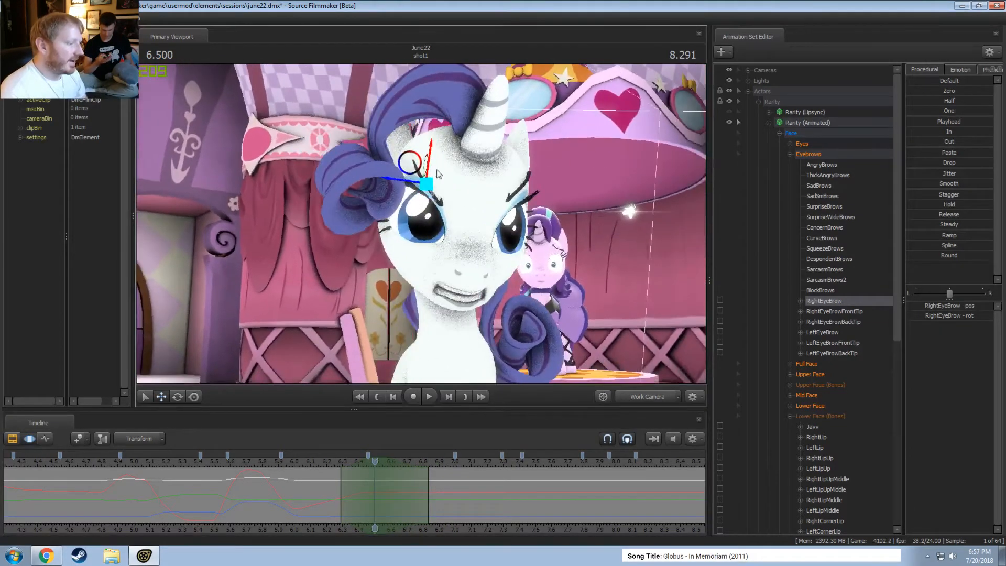
left_click_drag(429, 152, 431, 144)
key("e")
mouse_move(439, 187)
left_mouse_down()
mouse_move(451, 176)
mouse_move(433, 200)
left_mouse_up()
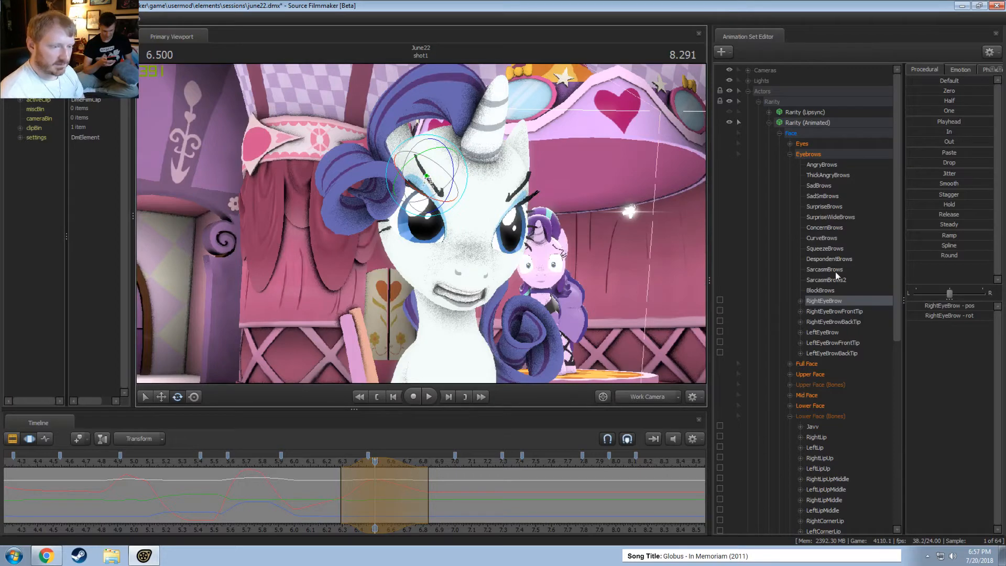
Raise SurpriseBrows slightly at 6.500 s, then shift the right and left eyebrows slightly outward
left_click(829, 152)
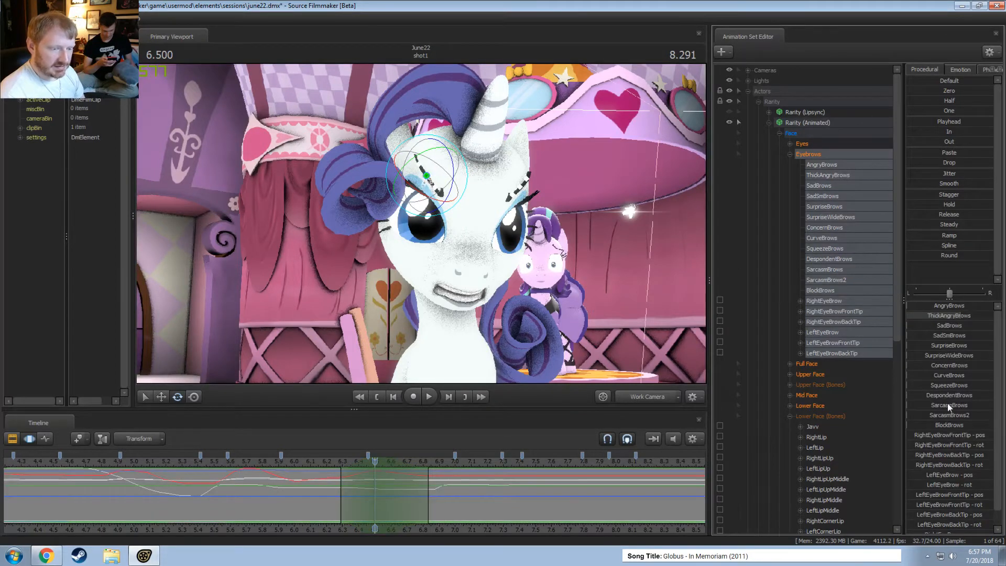
left_click_drag(943, 346, 927, 345)
left_click(830, 305)
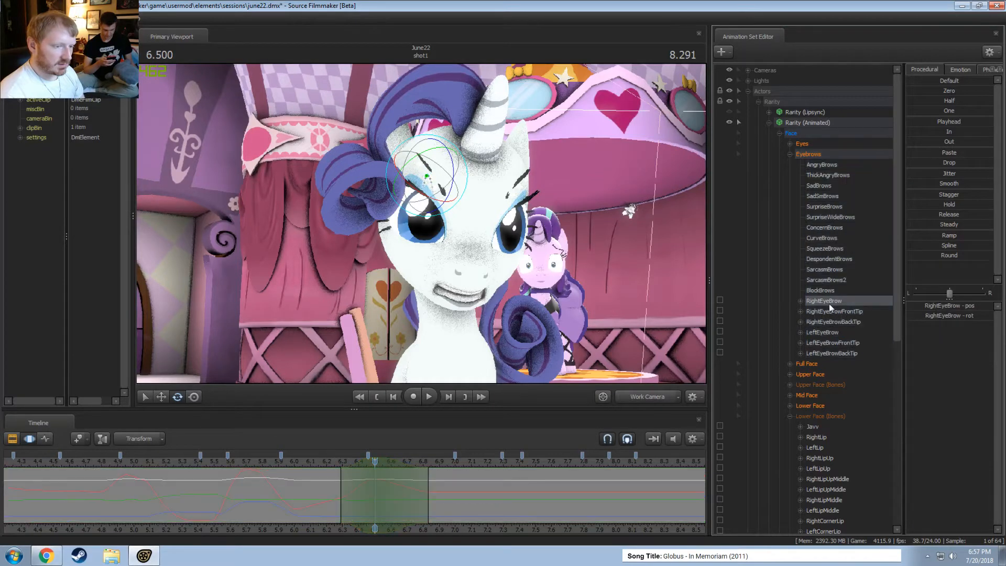
left_click_drag(433, 211, 377, 244, "alt")
key("w")
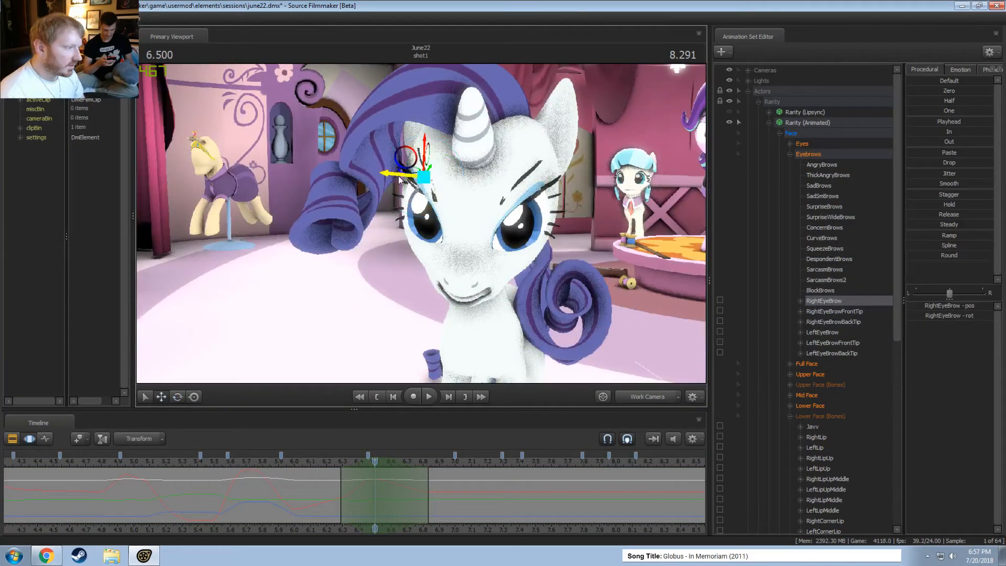
left_click_drag(400, 179, 397, 179)
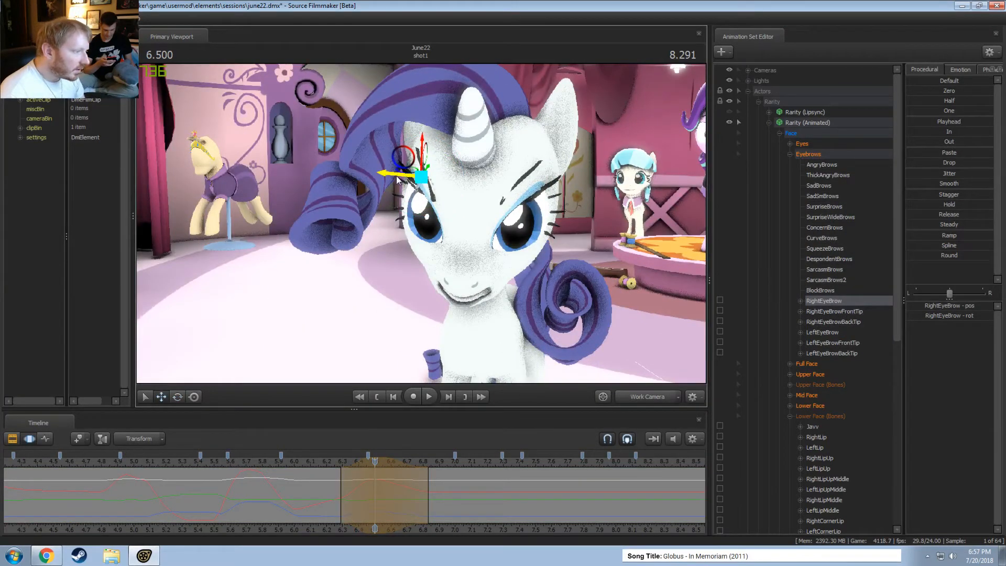
left_click(826, 330)
left_click_drag(508, 189, 509, 189)
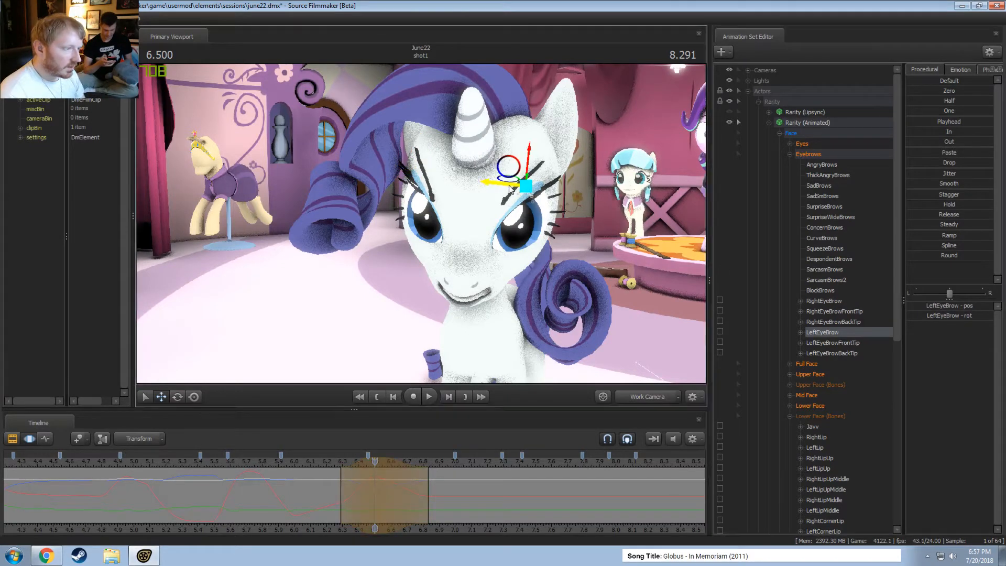
Return to the Main Camera and replay the shot from about 5.9 s and again from about 5.6 s
left_click(645, 398)
left_click(282, 461)
key("space")
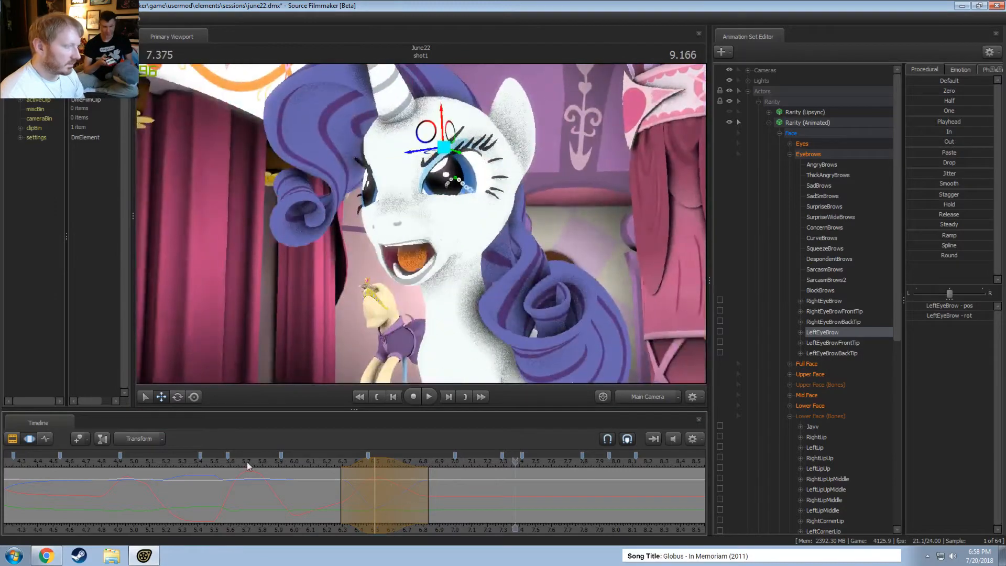
left_click(228, 463)
key("space")
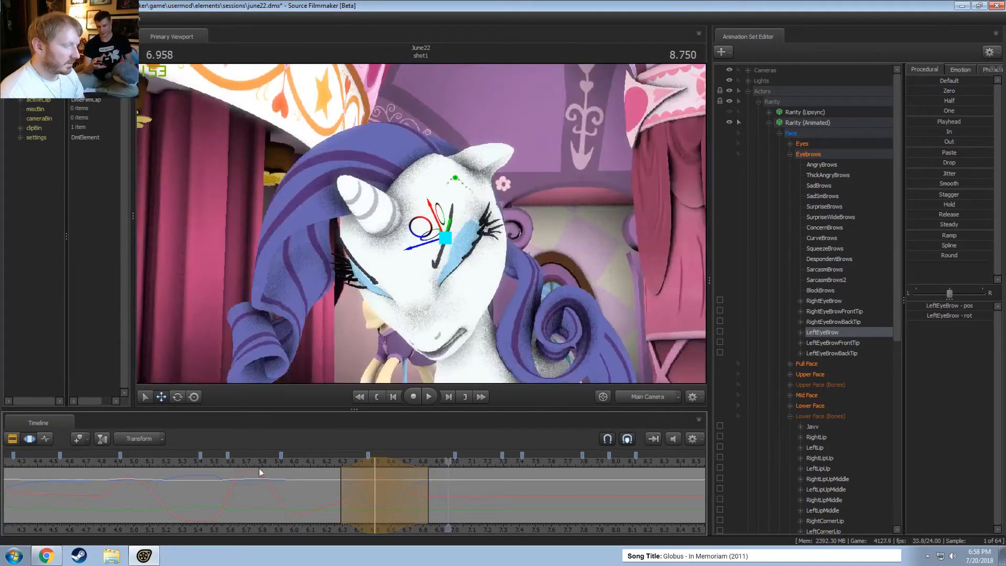
Make a new time selection of about 6.83 to 7.0 s, with falloffs reaching about 6.66 and 7.12 s
left_click(427, 509, "shift")
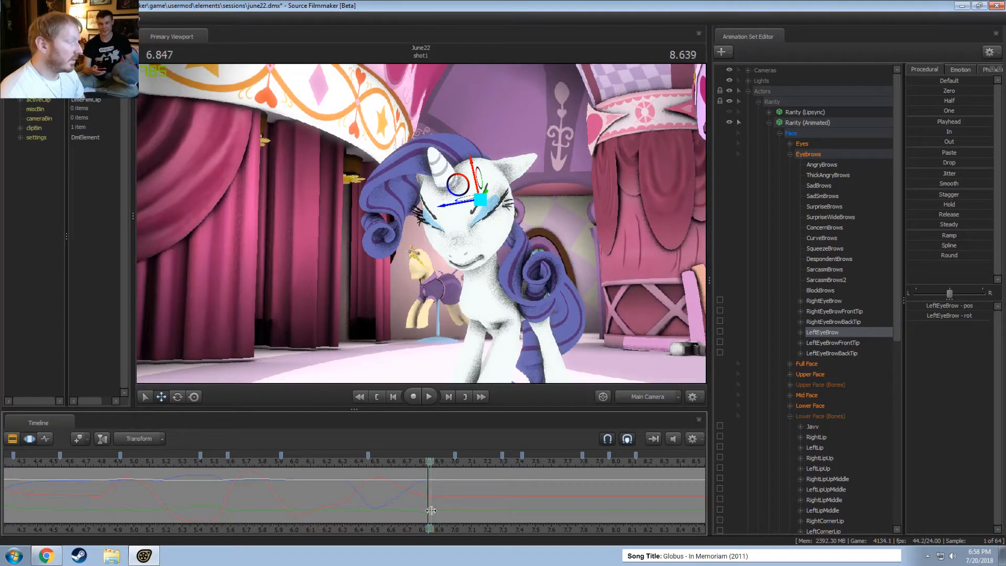
left_click_drag(431, 510, 451, 514)
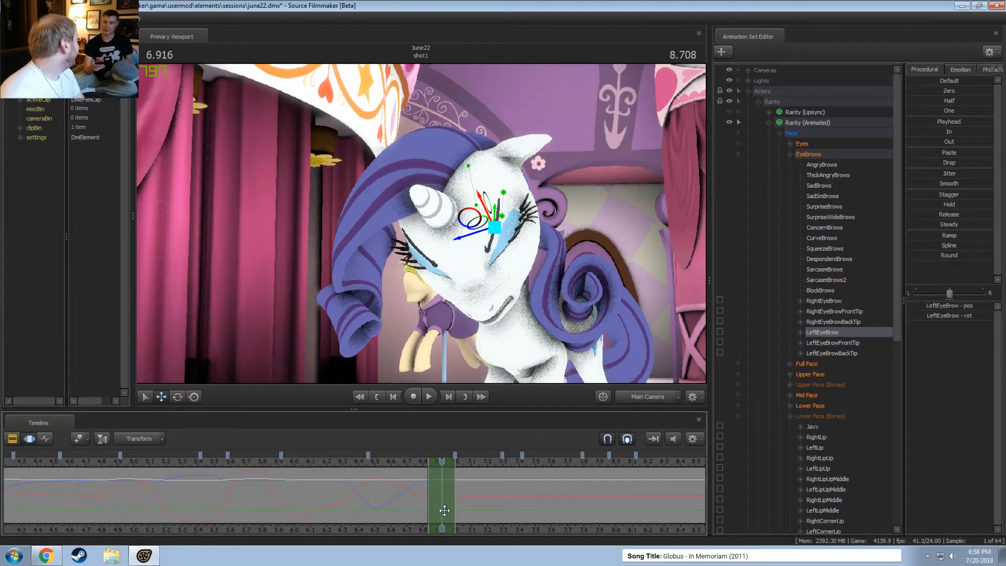
left_click_drag(447, 512, 403, 488)
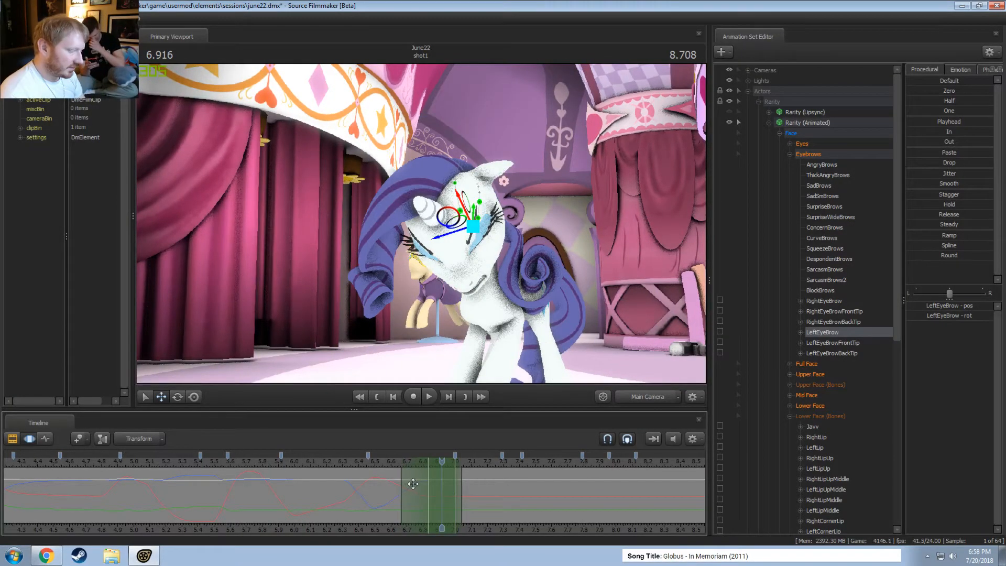
mouse_move(463, 492)
left_mouse_down()
mouse_move(482, 498)
mouse_move(472, 503)
left_mouse_up()
left_click_drag(389, 467, 427, 470)
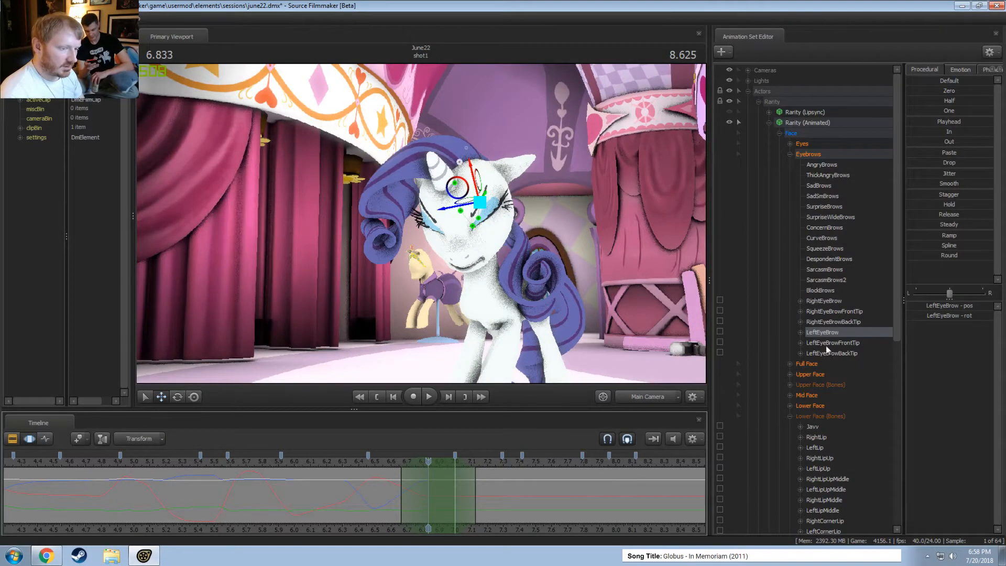
Select both eyebrows and blend them fully to their 5.458 s pose within the time selection using the Playhead preset
left_click(828, 301)
left_click_drag(332, 467, 207, 460)
left_click(840, 331, "ctrl")
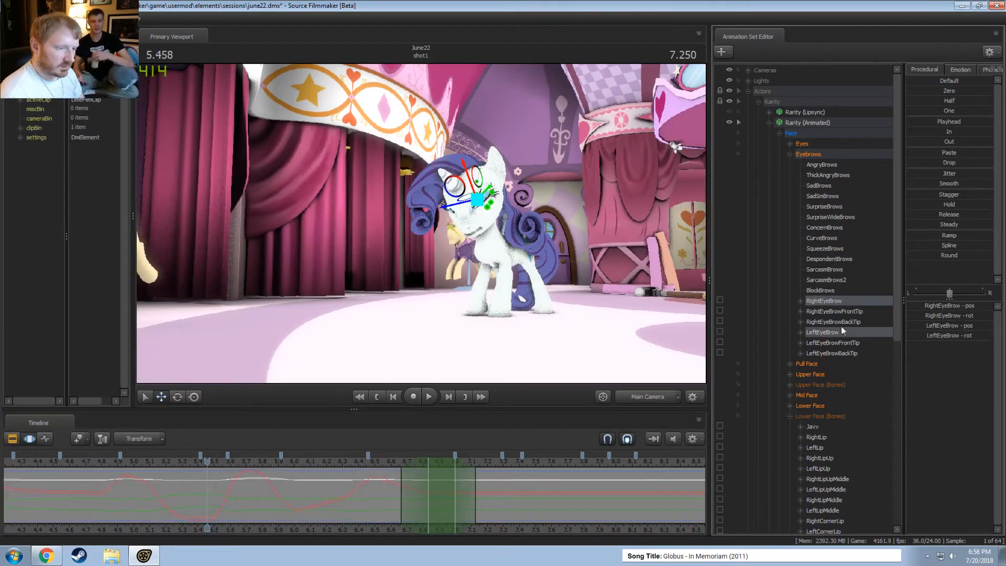
left_click_drag(950, 124, 995, 124)
key("shift")
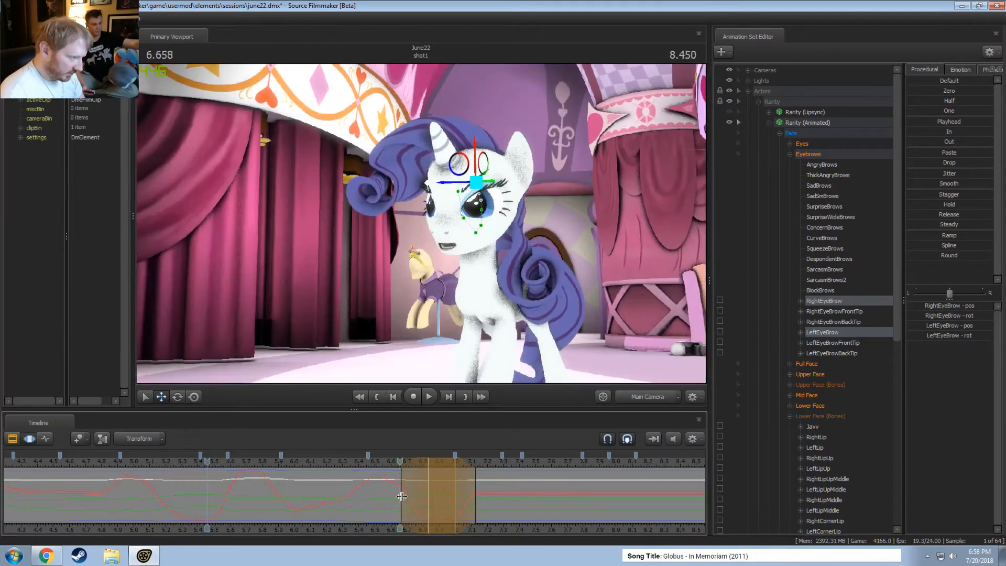
Replay the shot from about 6.2 s to past 6.9 s
left_click_drag(345, 462, 334, 462)
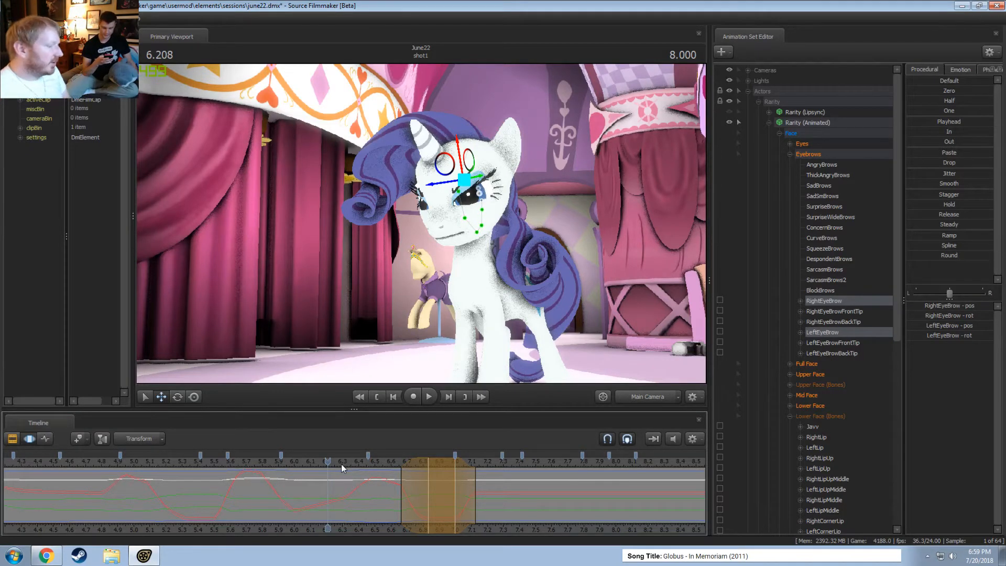
key("space")
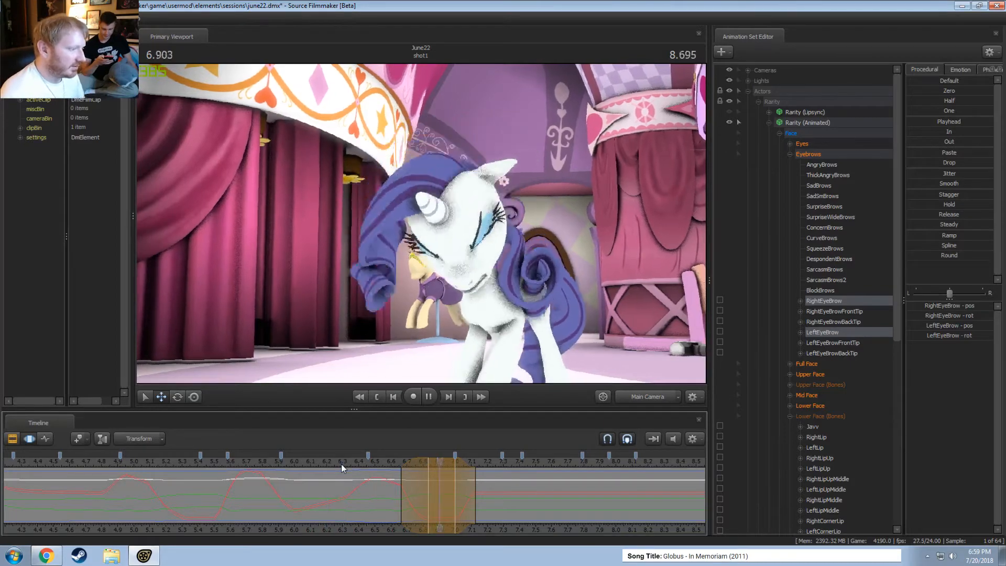
key("space")
Make a new time selection of about 7.13 to 7.59 s, with falloffs reaching about 7.0 and 7.84 s
key("shift")
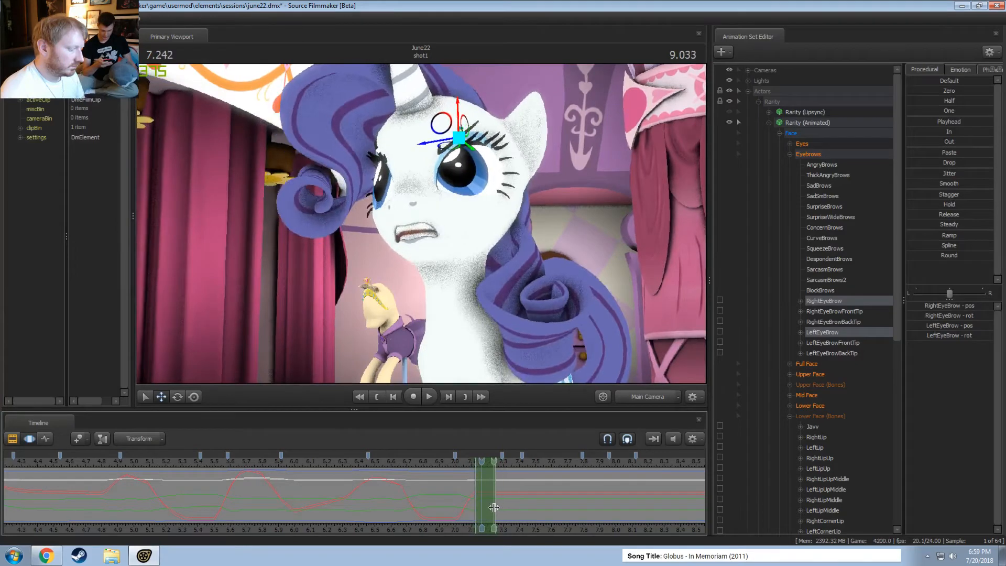
scroll(494, 507, "up", 1)
left_click_drag(518, 504, 535, 504)
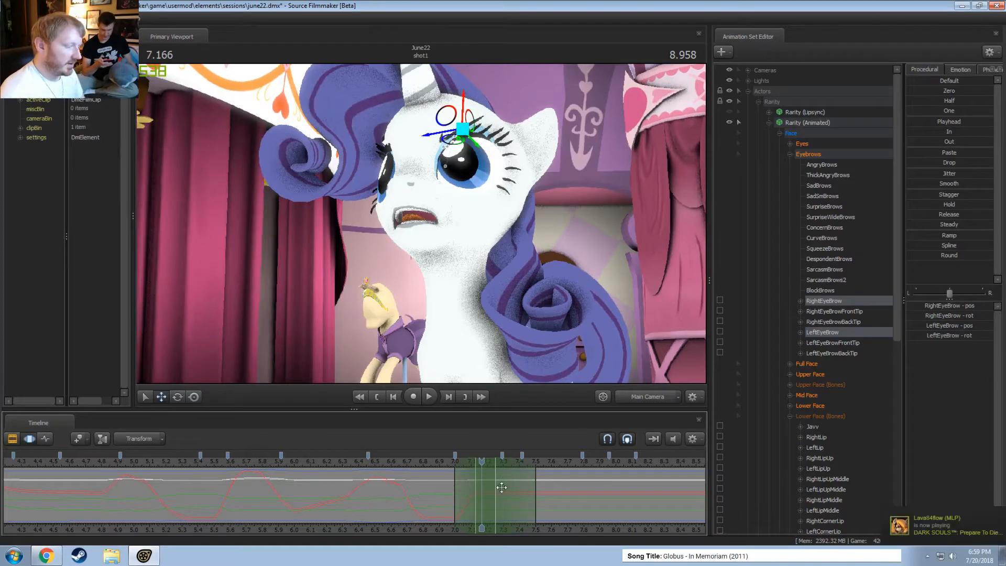
scroll(542, 527, "down", 2)
middle_click_drag(541, 529, 392, 509)
left_click_drag(360, 490, 409, 499)
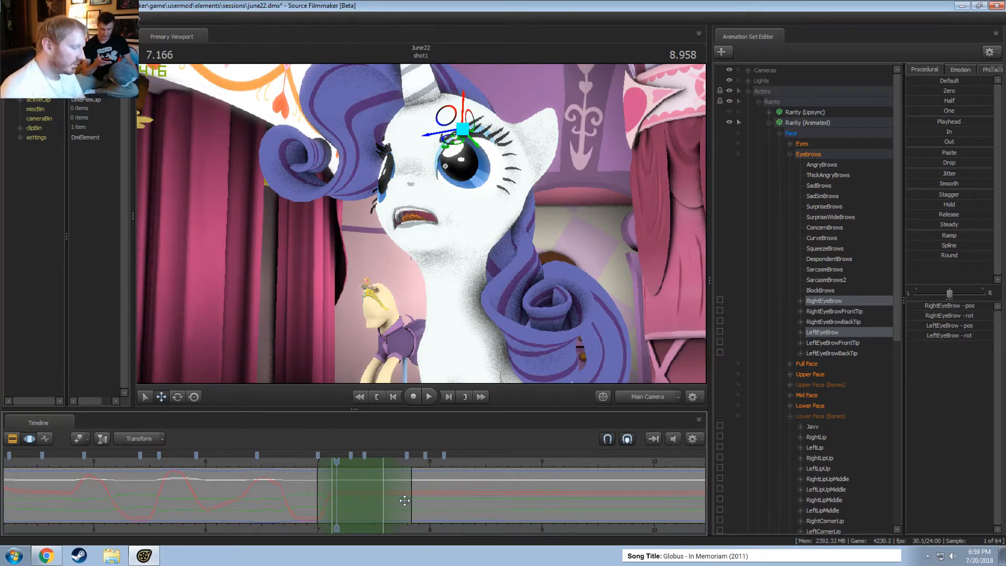
Select only the left eyebrow and raise and rotate it at 7.166 s
key("space")
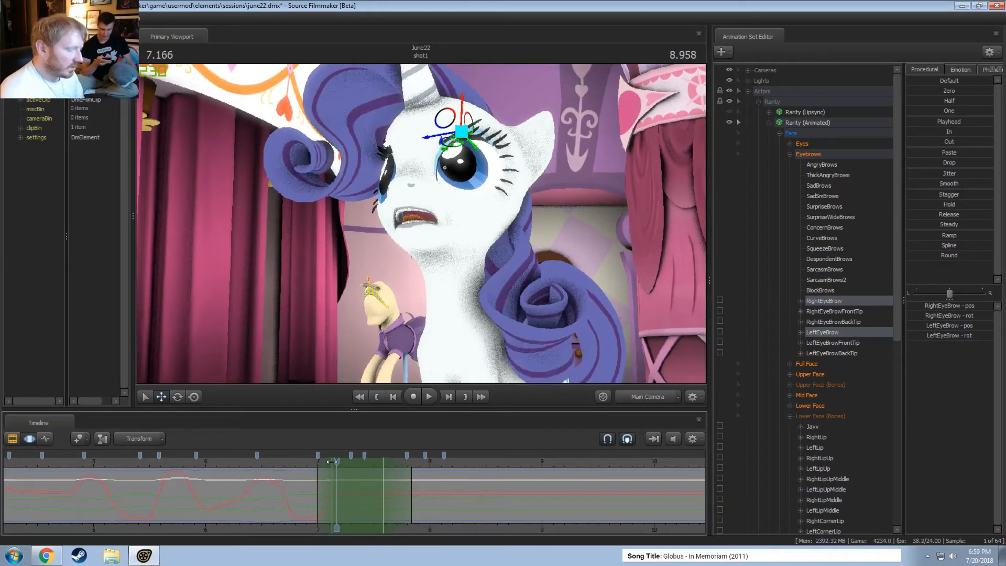
left_click(823, 332)
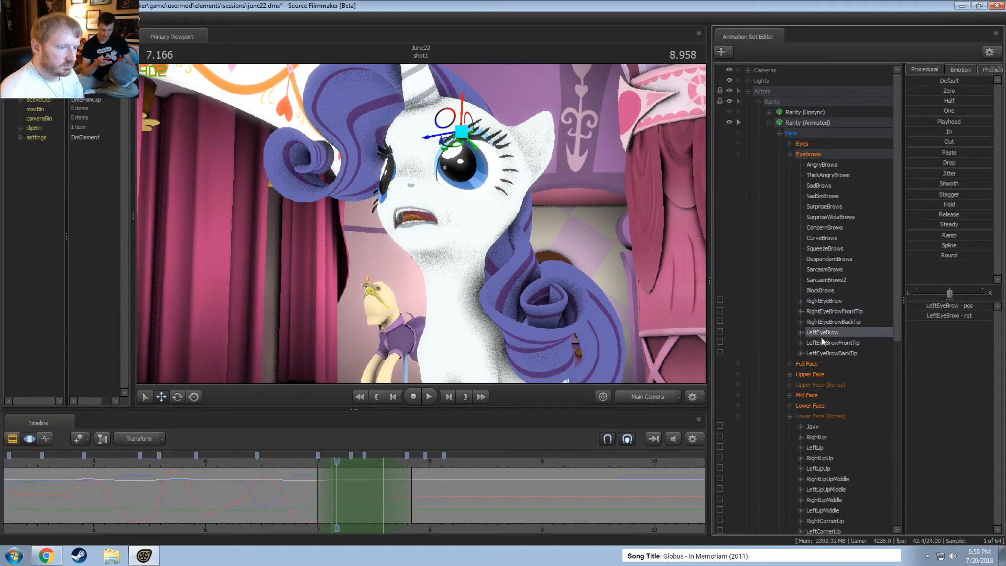
left_click_drag(463, 114, 467, 100)
key("e")
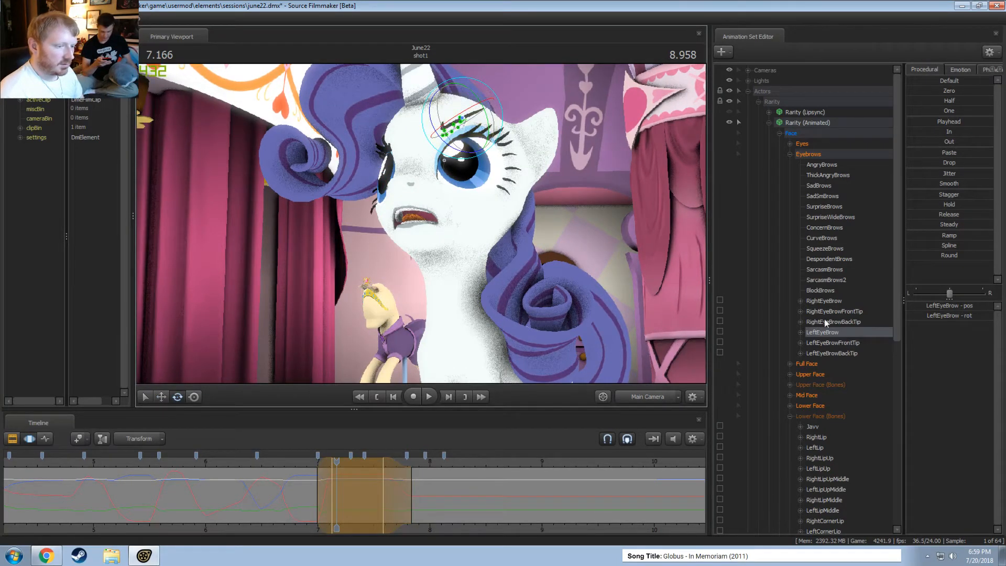
Replay the shot from about 6.7 s to past 7.5 s
left_click(285, 461)
key("space")
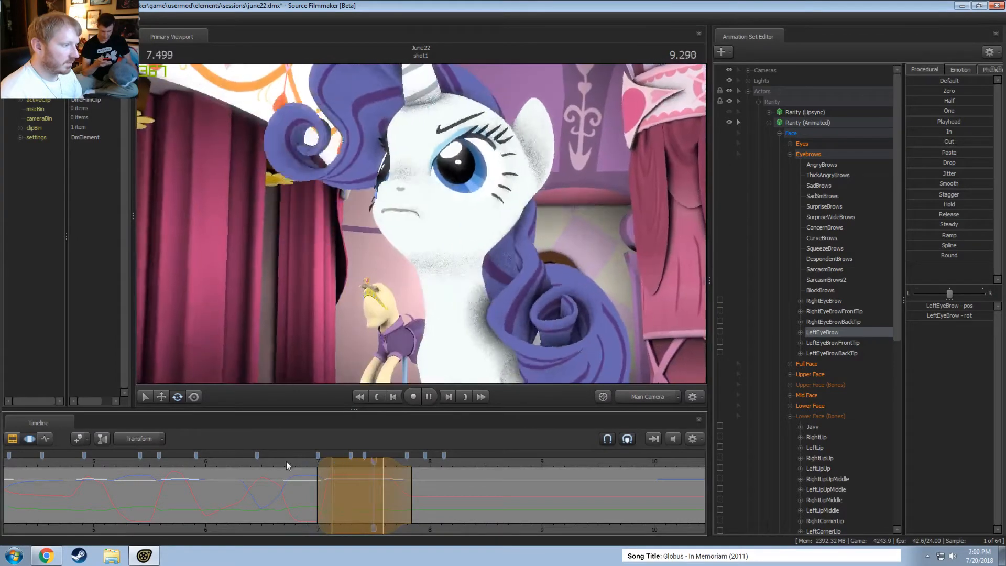
key("space")
Extend the time selection's end falloff to about 8.3 s and set its hold end to about 7.63 s
key("shift")
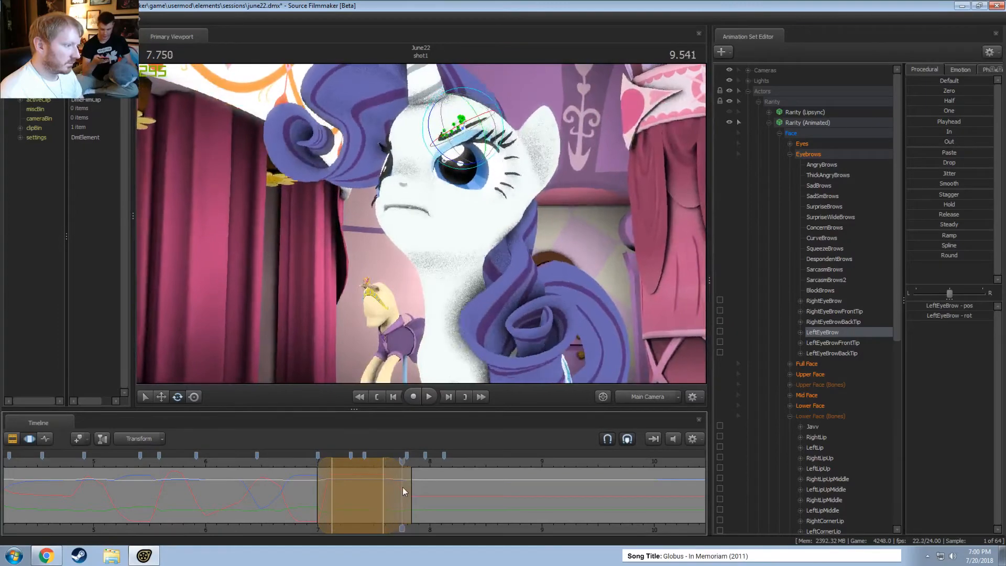
left_click(421, 496)
left_click_drag(412, 496, 434, 496)
key("shift")
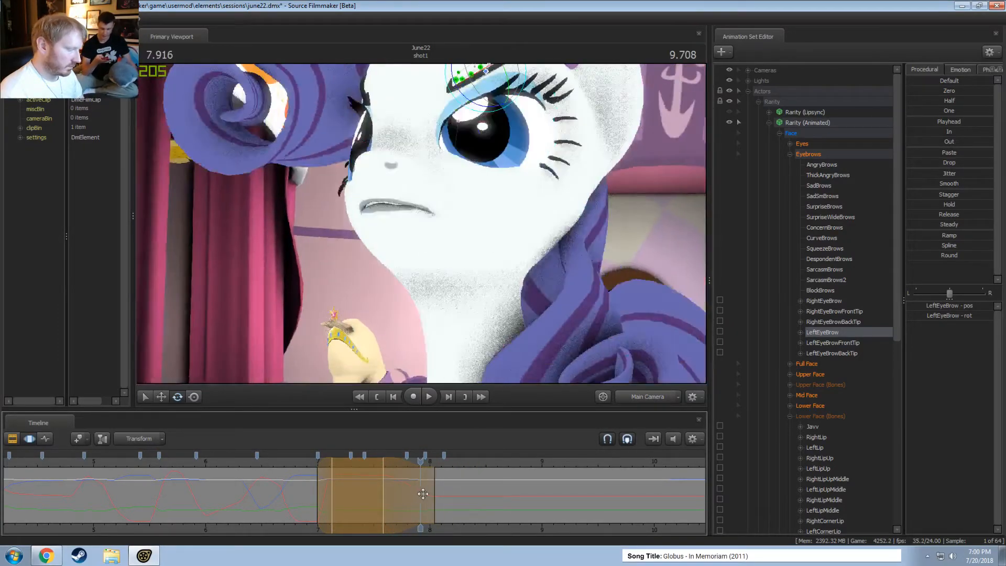
left_click_drag(401, 490, 420, 493)
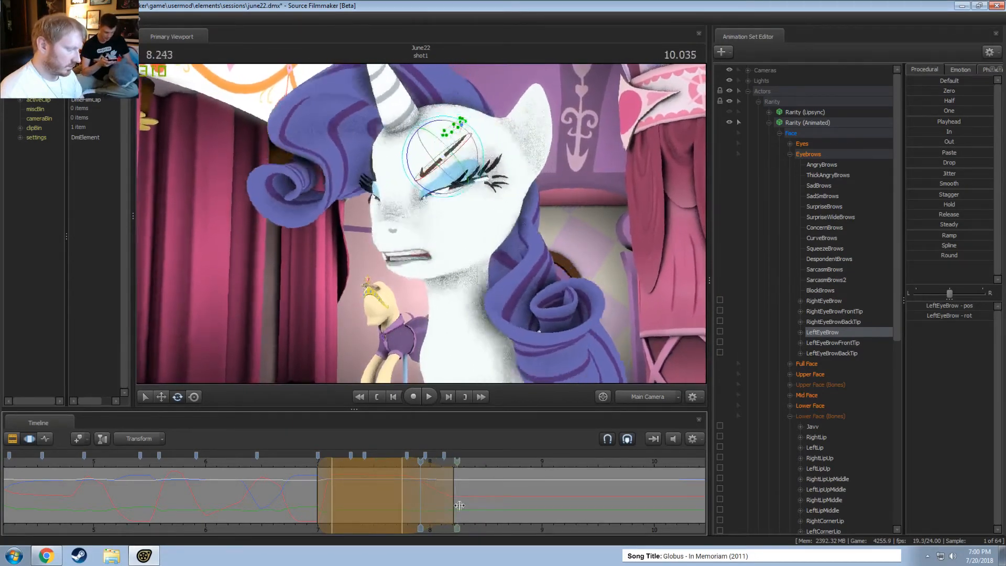
left_click_drag(455, 502, 407, 502)
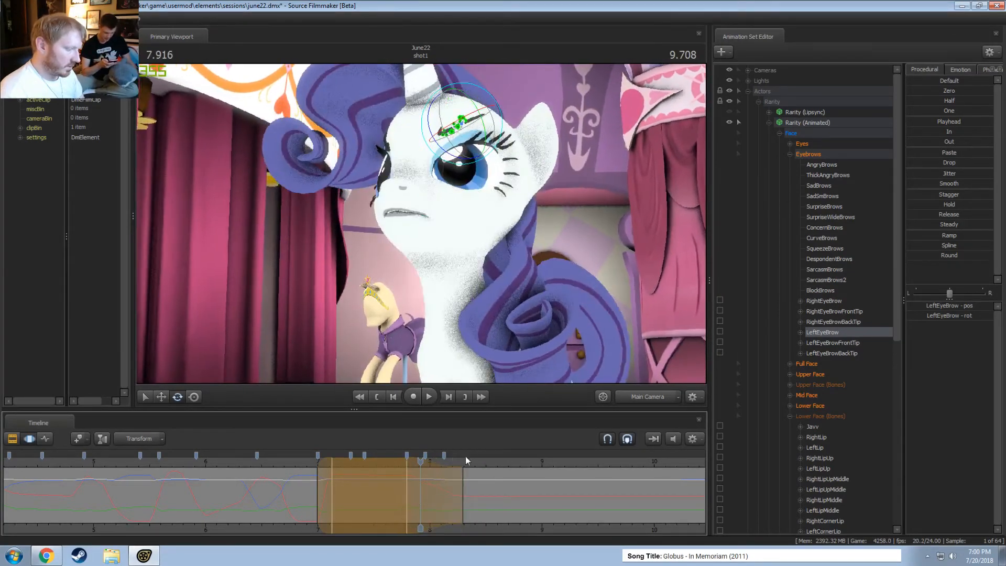
left_click_drag(465, 456, 389, 487)
Replay the shot from about 7.2 s and again from about 7.3 s
left_click(342, 456)
key("space")
key("space")
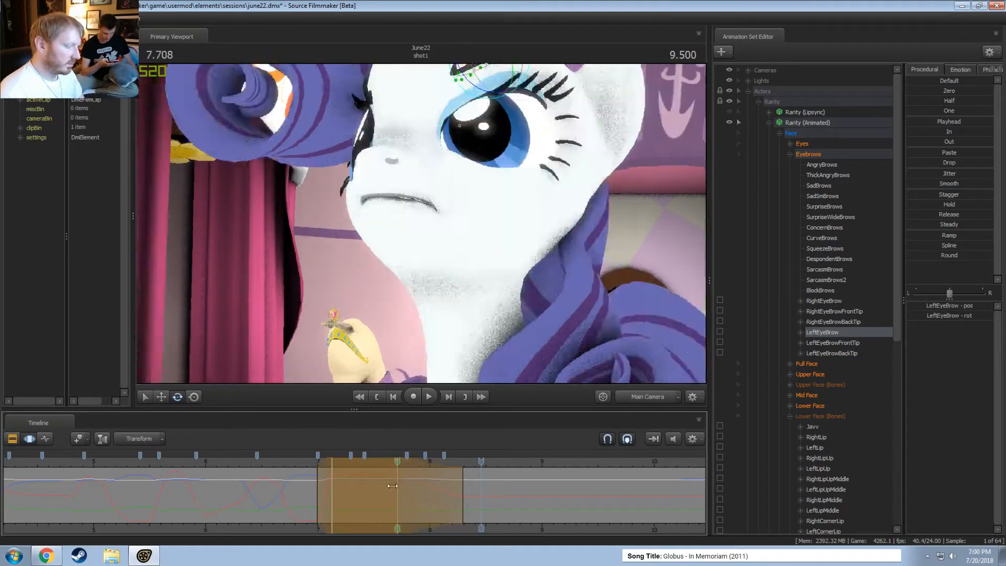
left_click(351, 457)
key("space")
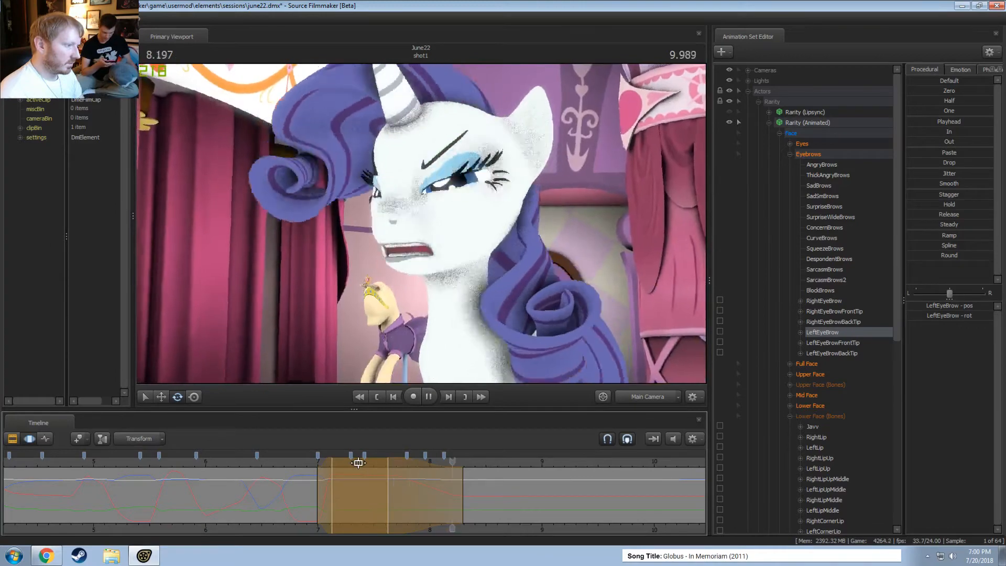
key("space")
Reposition and rotate the right eyebrow at 7.416 s to mirror the left one's slant, using the Work Camera
left_click(364, 458)
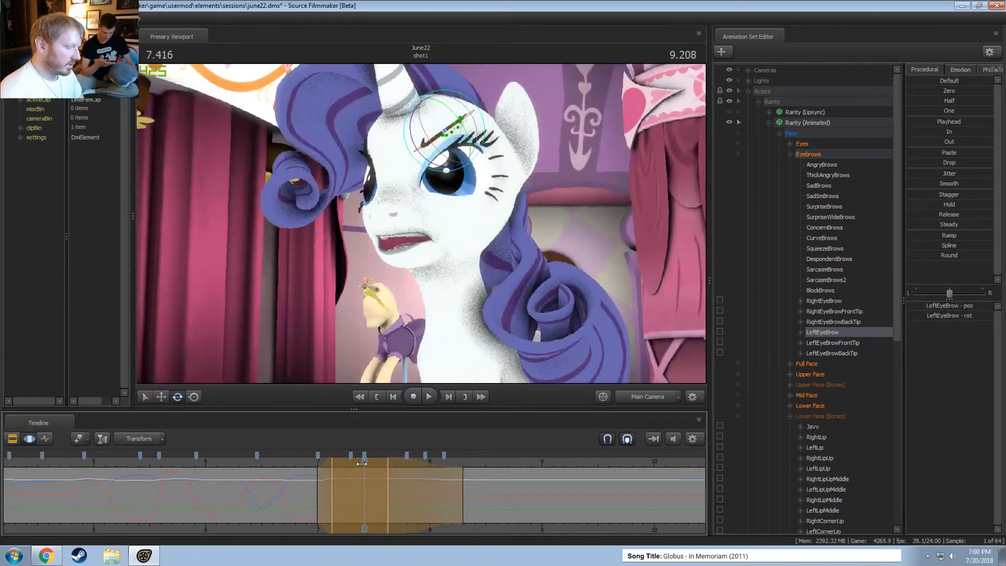
left_click(644, 392)
left_click_drag(564, 313, 623, 241, "alt")
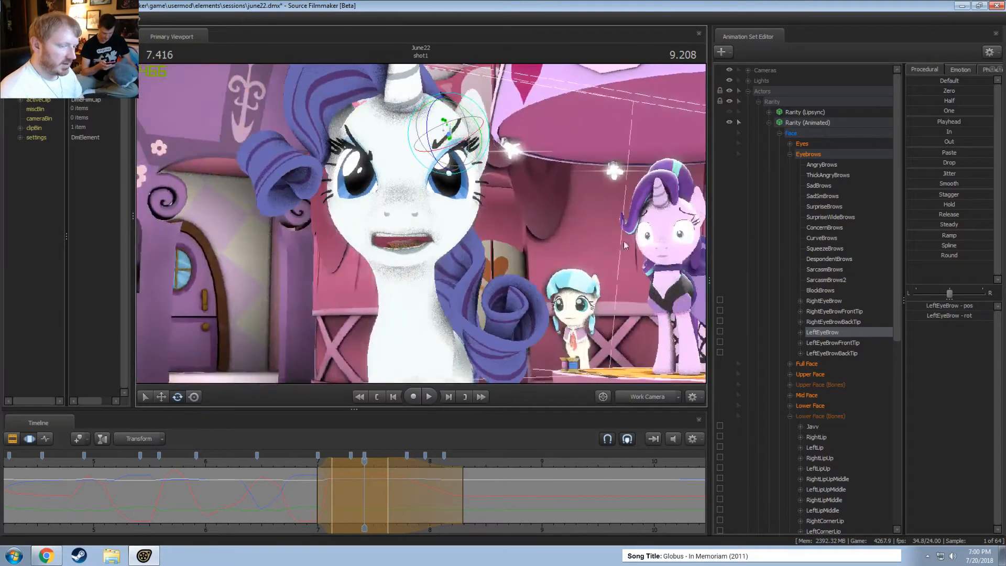
left_click(817, 301)
left_click_drag(471, 220, 566, 226, "alt")
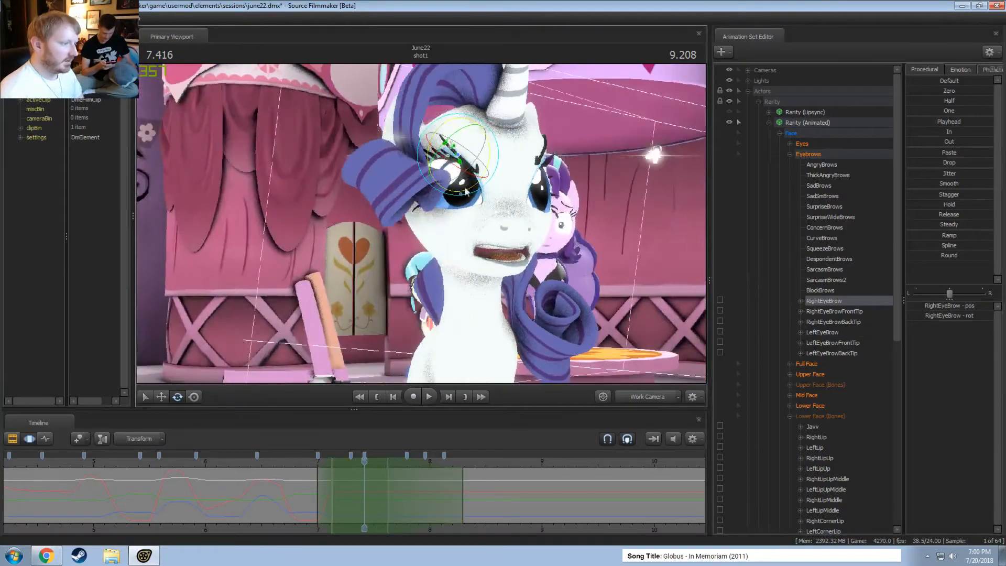
key("w")
left_click_drag(456, 136, 445, 175)
key("e")
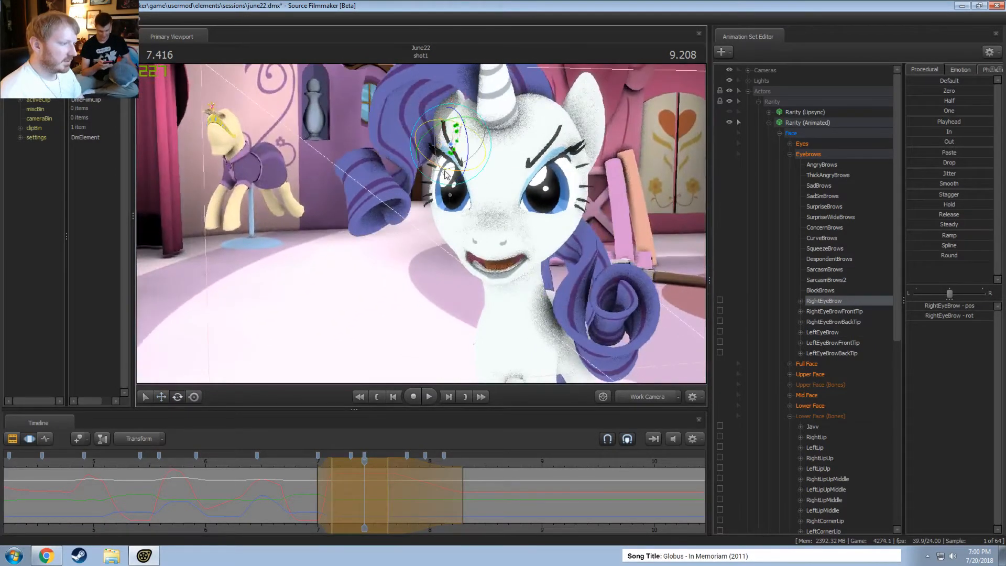
Return to the Main Camera and replay the shot from about 6.7 s
left_click(633, 399)
left_click(286, 462)
key("space")
key("space")
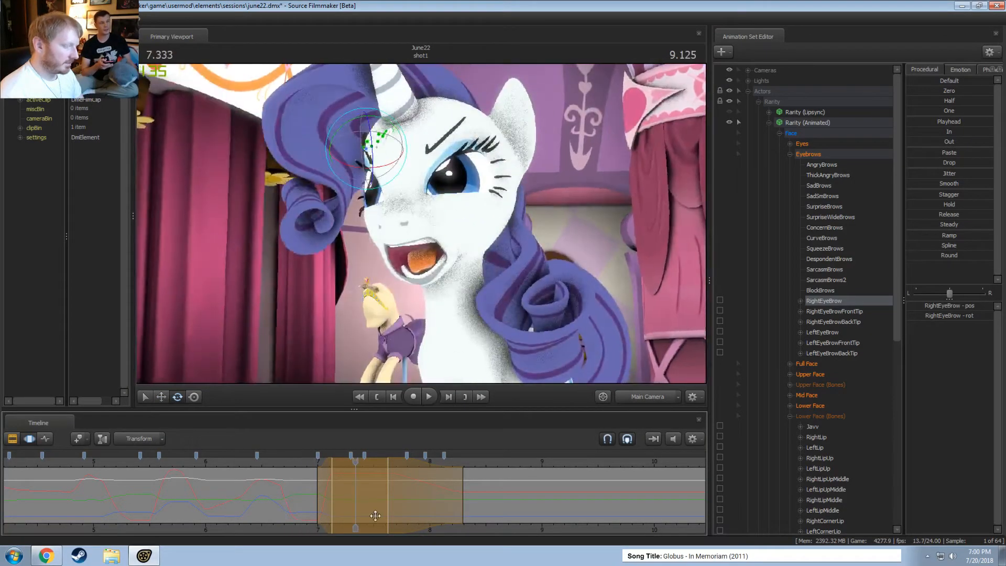
Replace the time selection with a narrow one centred on about 7.375 s, with falloffs reaching about 7.17 and 7.54 s
key("shift")
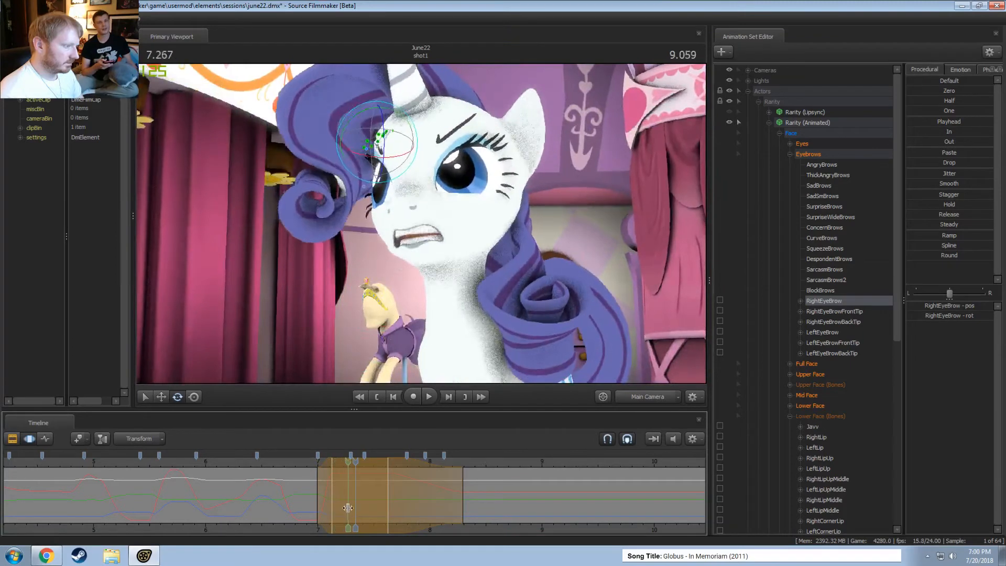
key("Escape")
scroll(355, 508, "up", 4, "shift")
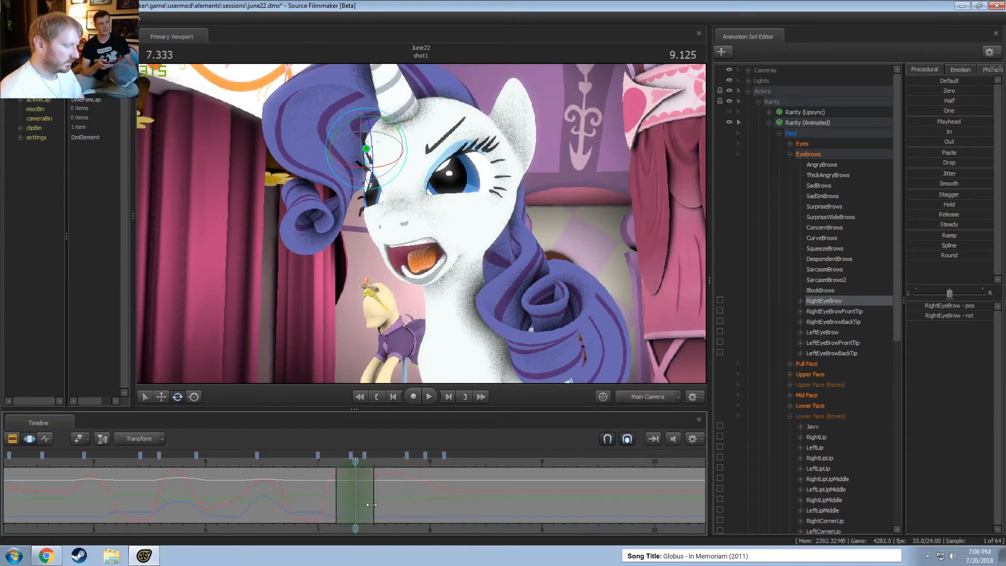
left_click_drag(366, 504, 371, 504)
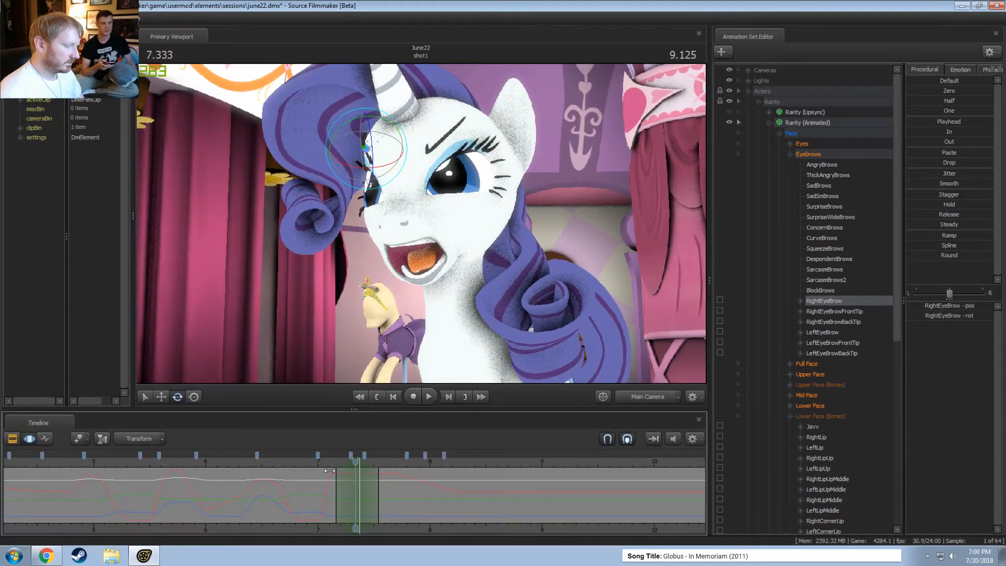
Lower and rotate the left eyebrow slightly at 7.375 s
left_click(360, 466)
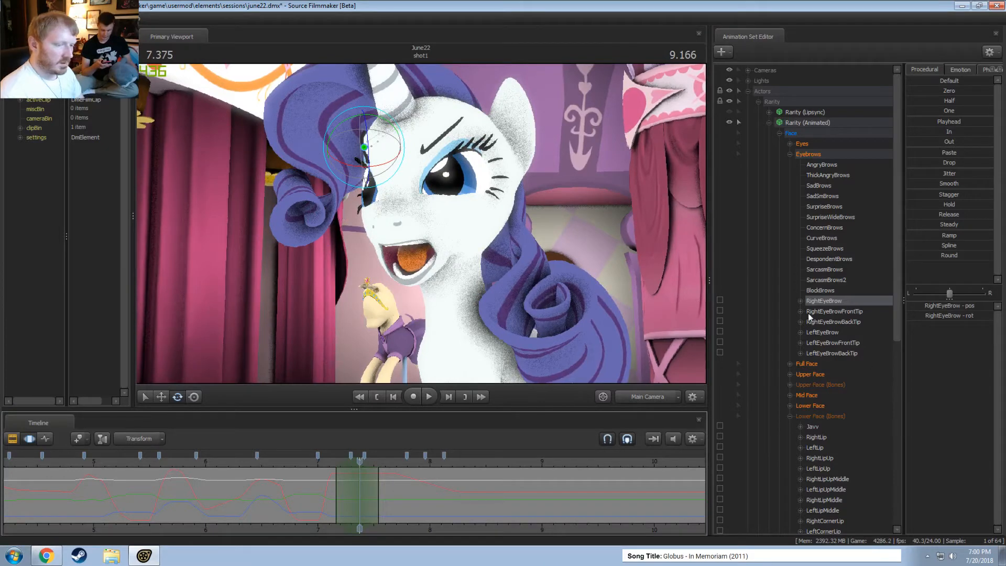
left_click(821, 332)
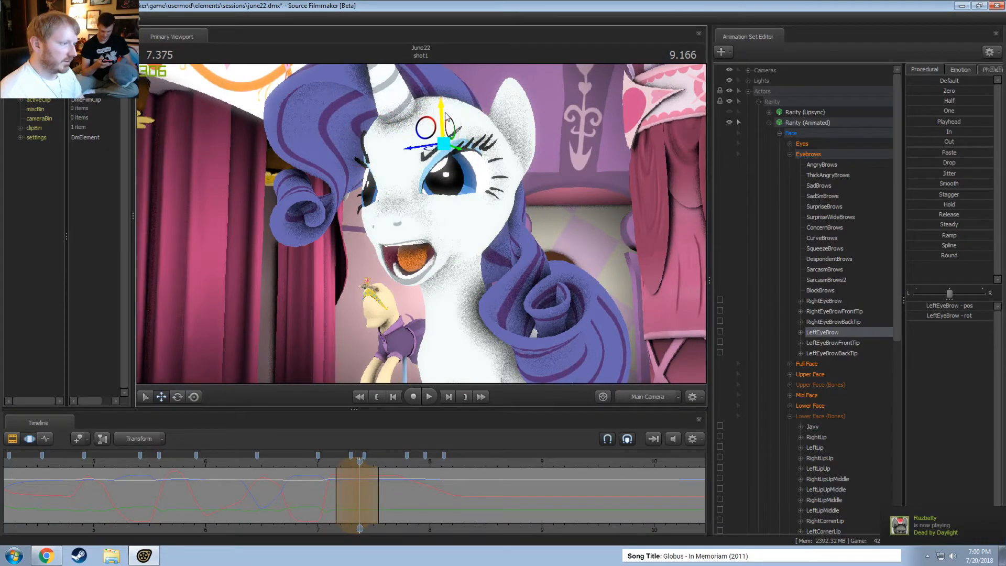
key("e")
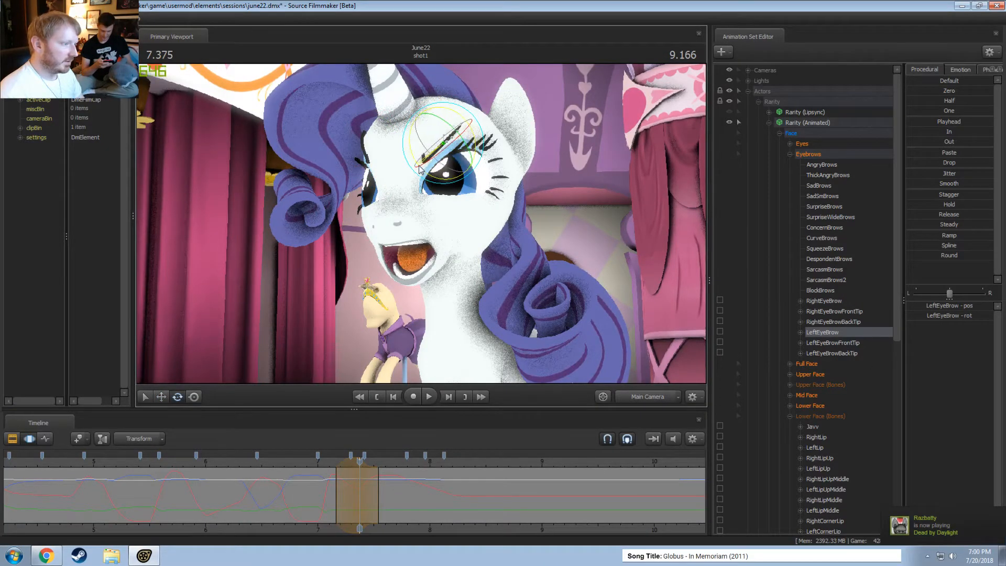
Replay the shot twice from about 6.87 s and again from 7.0 s, checking the eyebrow motion
left_click(304, 462)
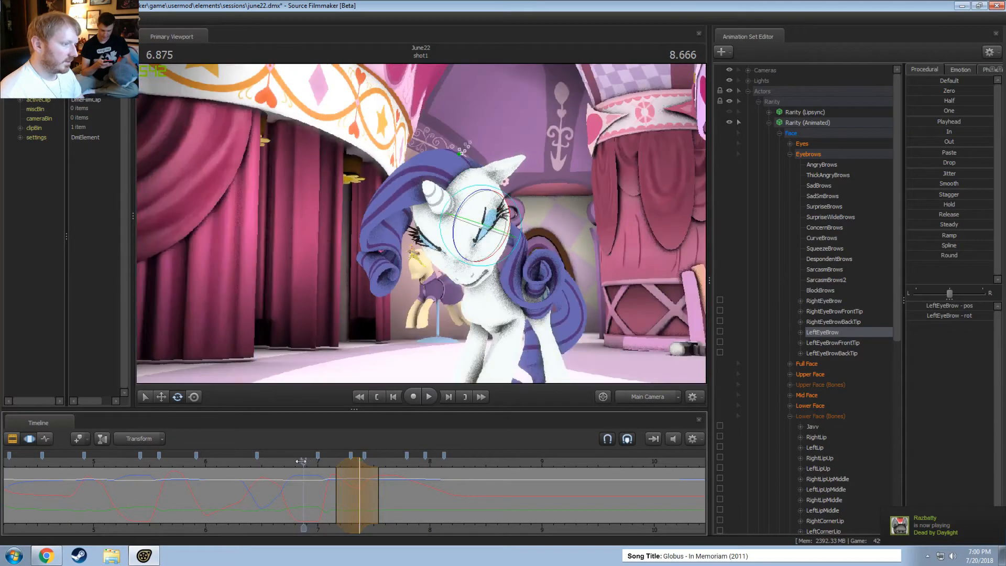
key("space")
key("space")
left_click(302, 462)
key("space")
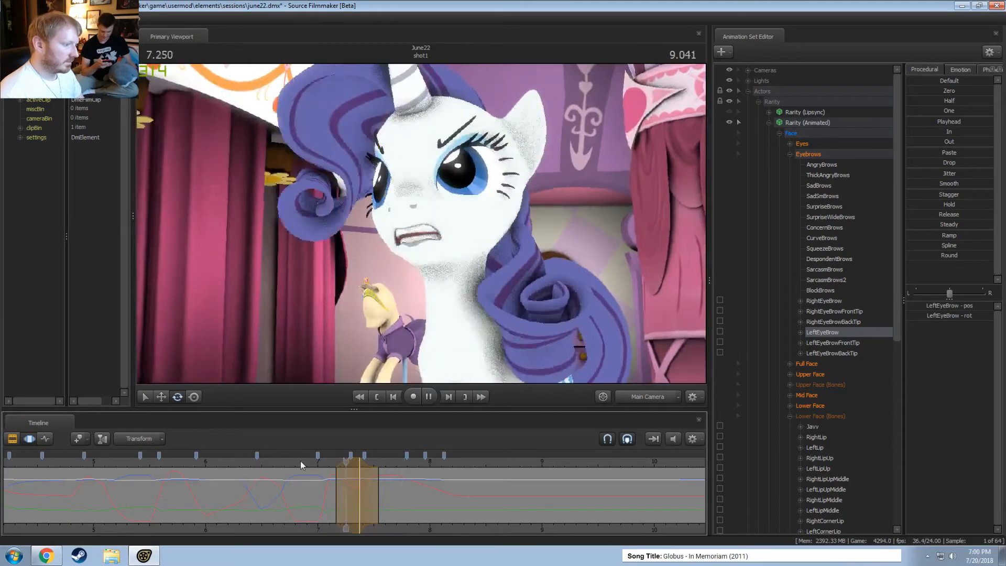
key("space")
mouse_move(307, 462)
left_mouse_down()
mouse_move(333, 470)
mouse_move(306, 473)
left_mouse_up()
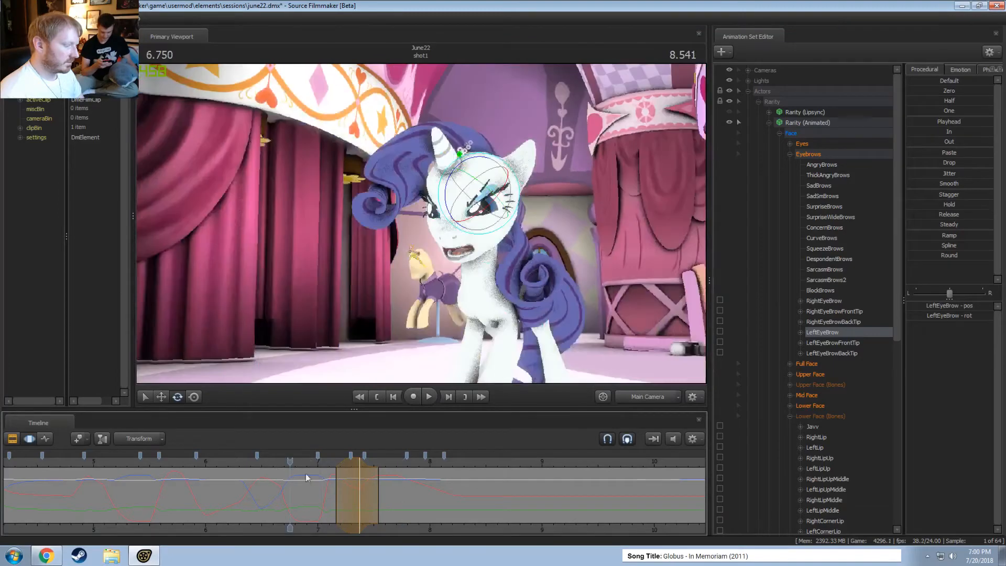
left_click(318, 463)
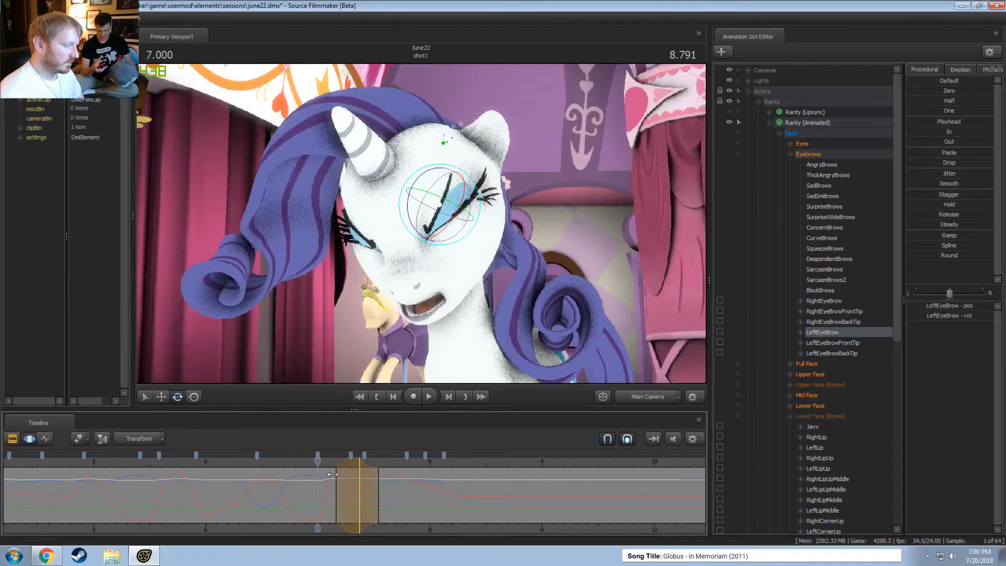
key("space")
key("space")
Pull the time selection's start falloff in to about 7.21 s and replay the shot around 7.0 s
key("shift")
key("space")
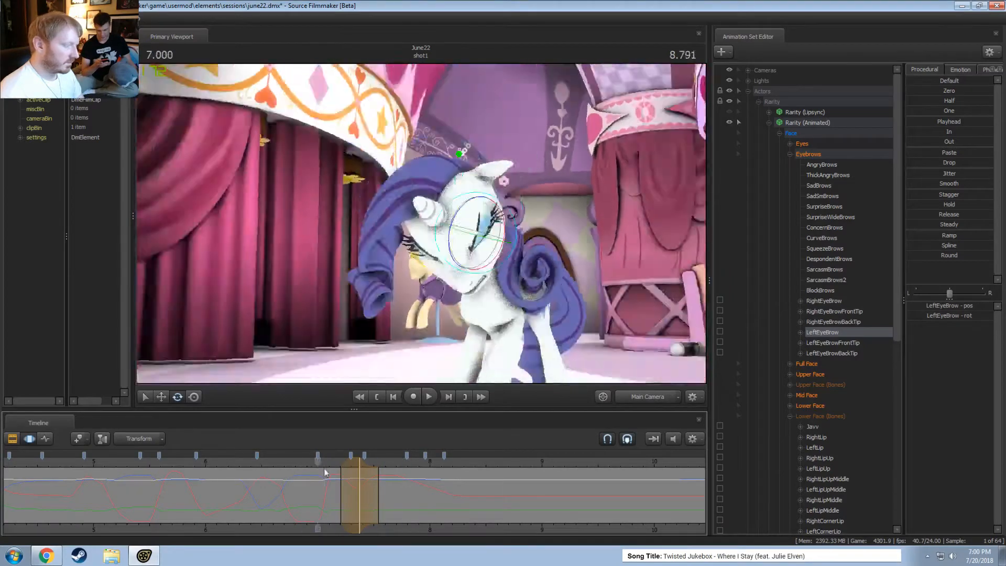
key("space")
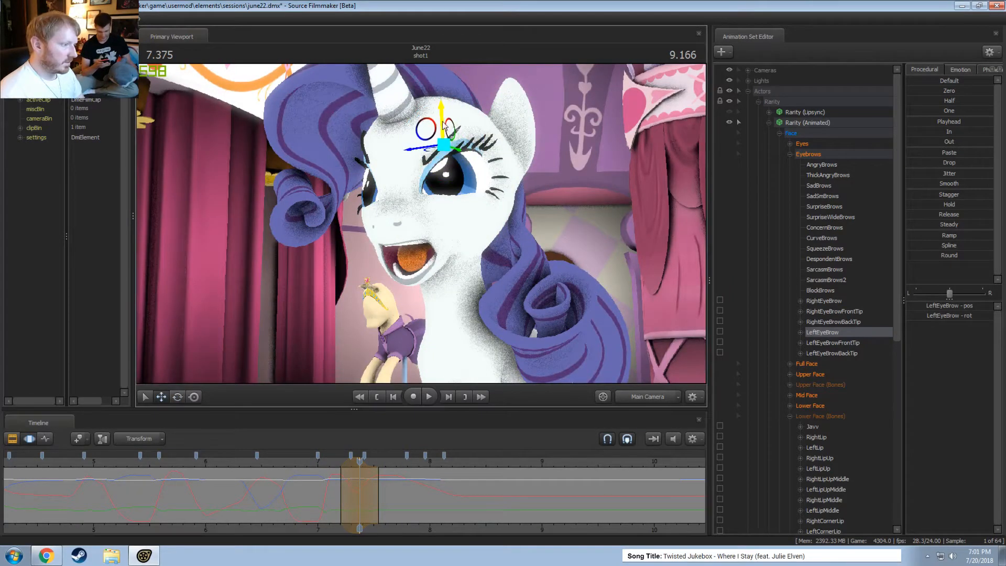
Select the right eyebrow and lower it slightly at 7.375 s, using the Work Camera
left_click(820, 302)
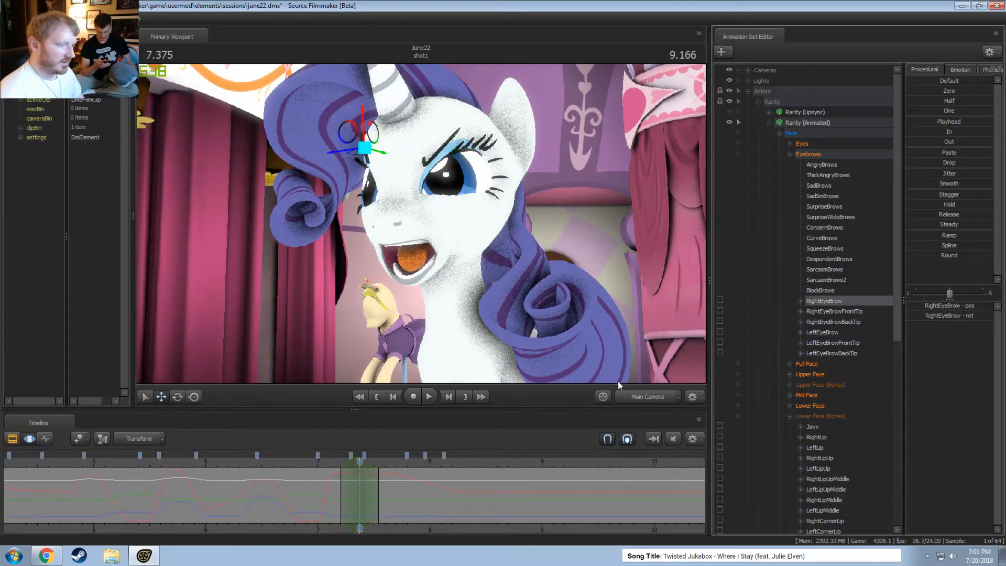
left_click(644, 397)
left_click_drag(450, 226, 577, 231, "alt")
left_click_drag(405, 104, 405, 103)
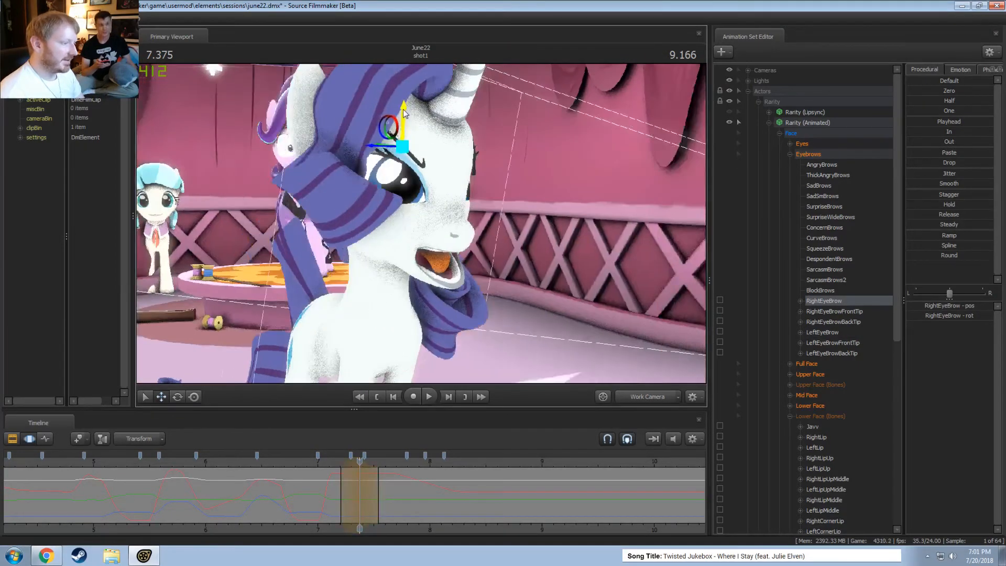
View the face from the front in the Work Camera and replay from about 6.95 s
left_click_drag(485, 187, 370, 369, "alt")
left_click(311, 462)
key("space")
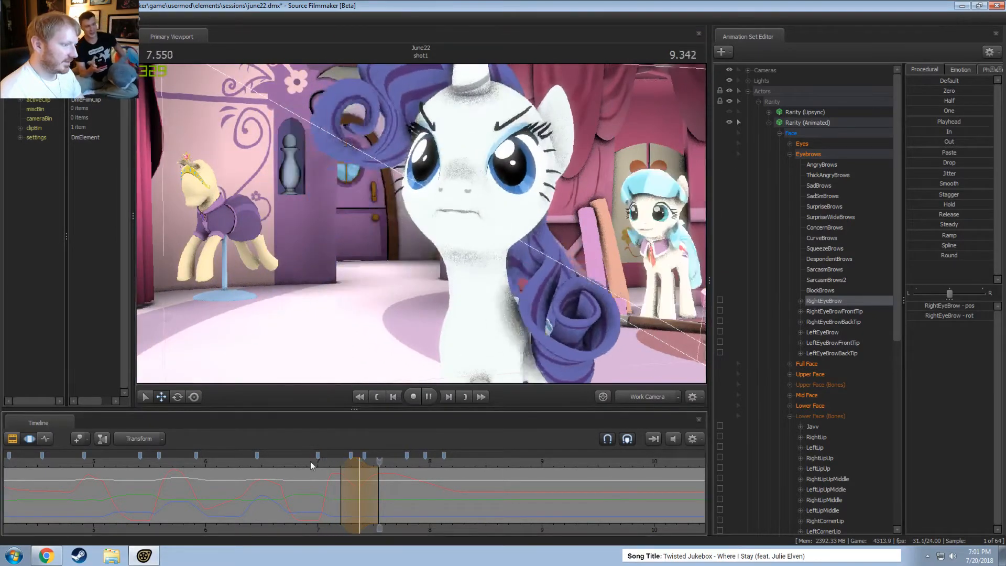
Switch to the Main Camera and replay the shot from about 7.15 s and again from about 6.7 s
key("space")
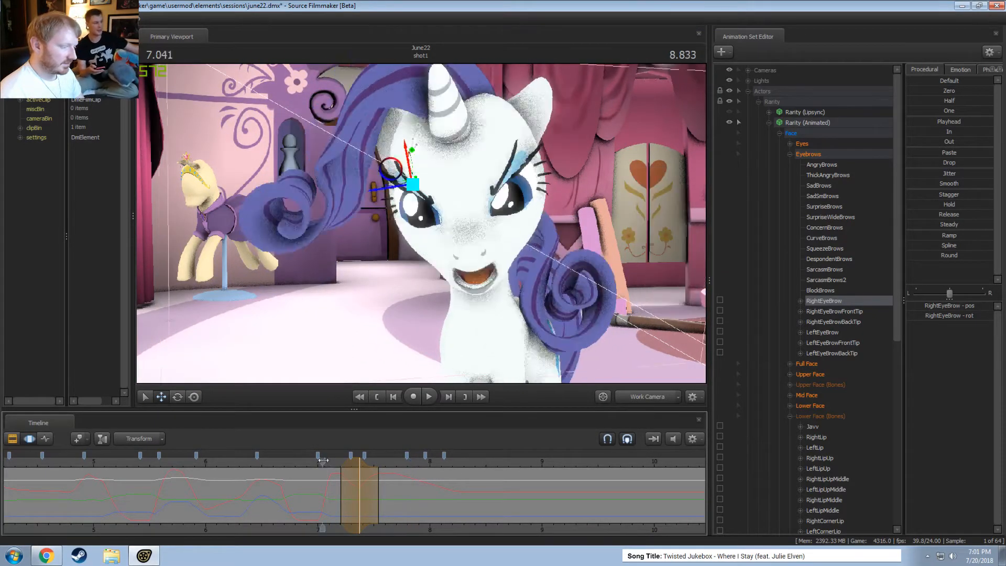
left_click(665, 395)
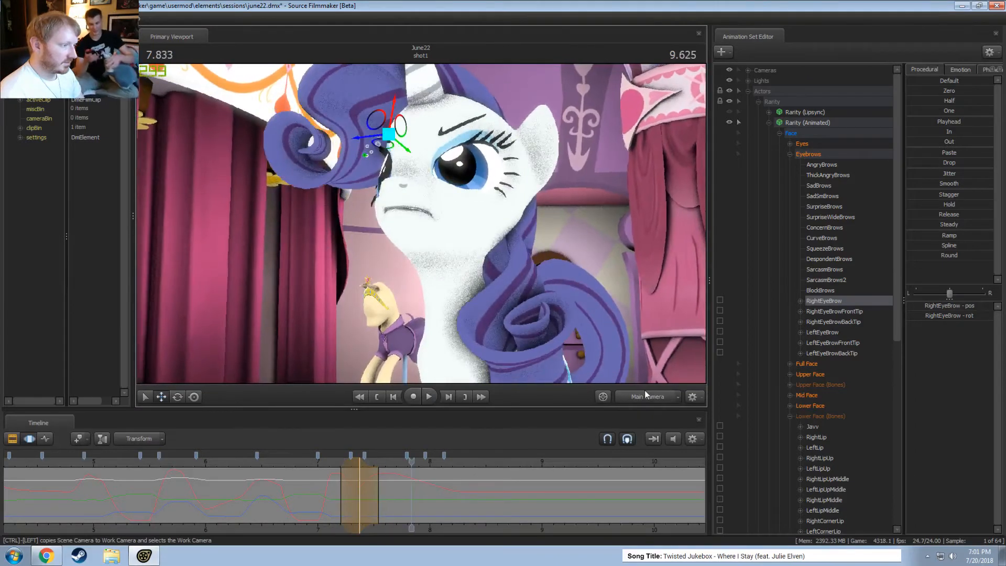
key("F2")
key("F3")
left_click(334, 462)
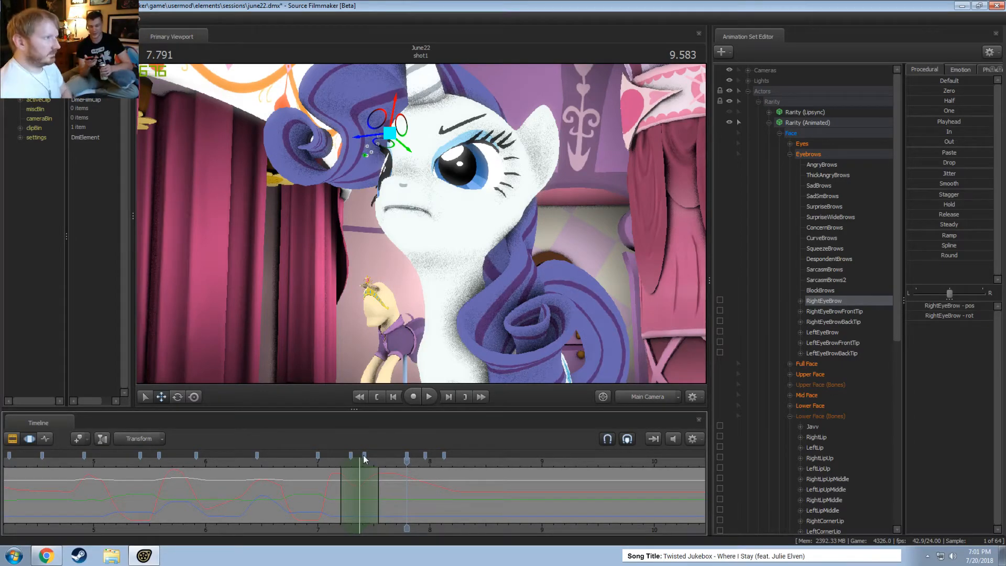
left_click(287, 461)
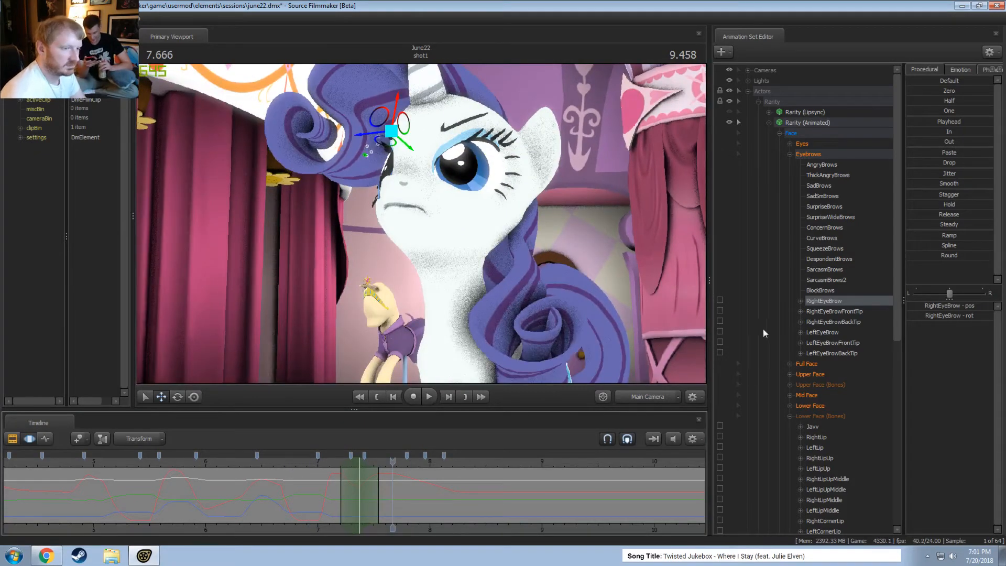
Set the skin of the Rarity (Animated) model to 2
left_click(810, 119)
right_click(810, 120)
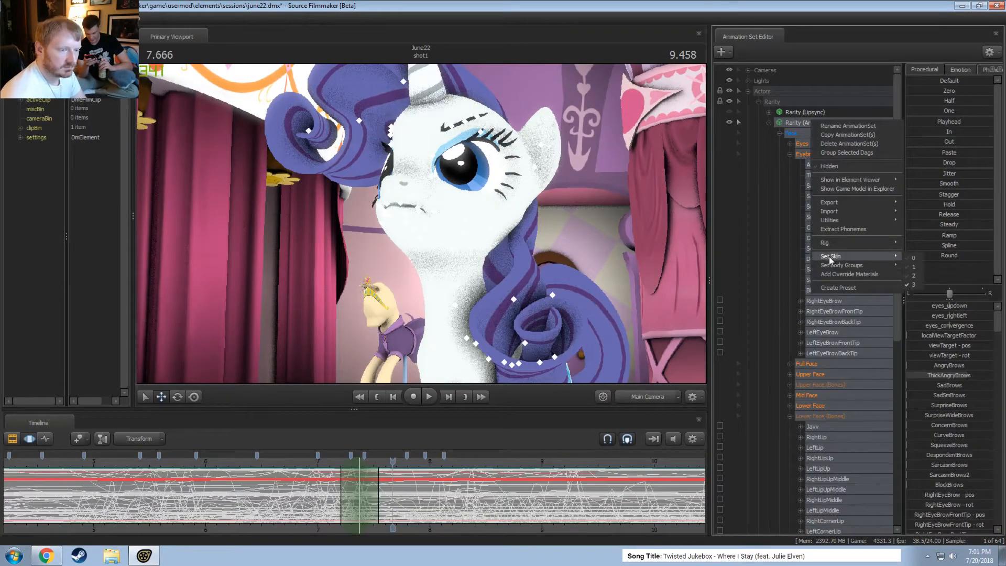
left_click(907, 274)
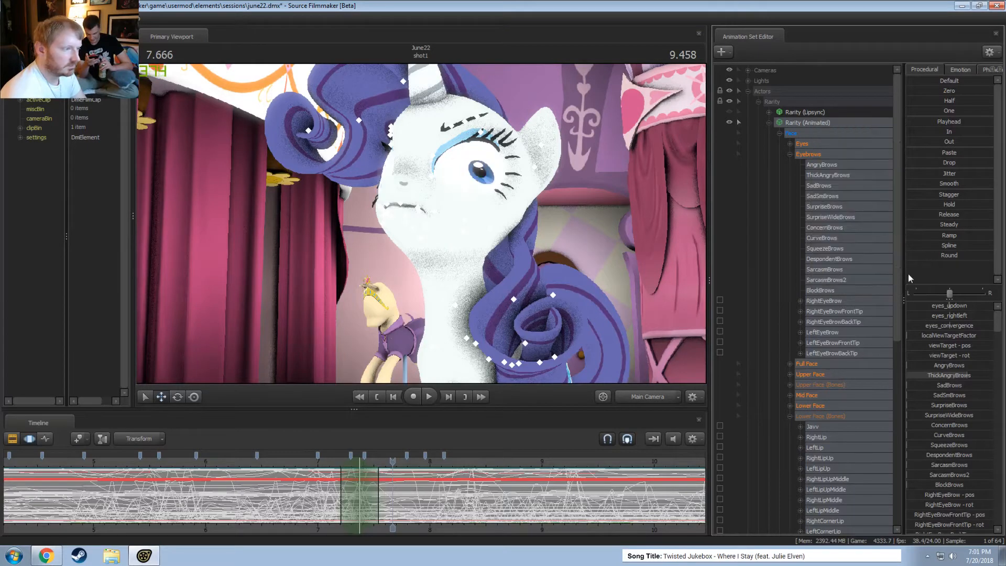
View the face from the front through the Work Camera and replay the shot in the Clip Editor from 7.666 s and about 6.95 s
left_click(650, 397)
left_click_drag(576, 288, 421, 226, "alt")
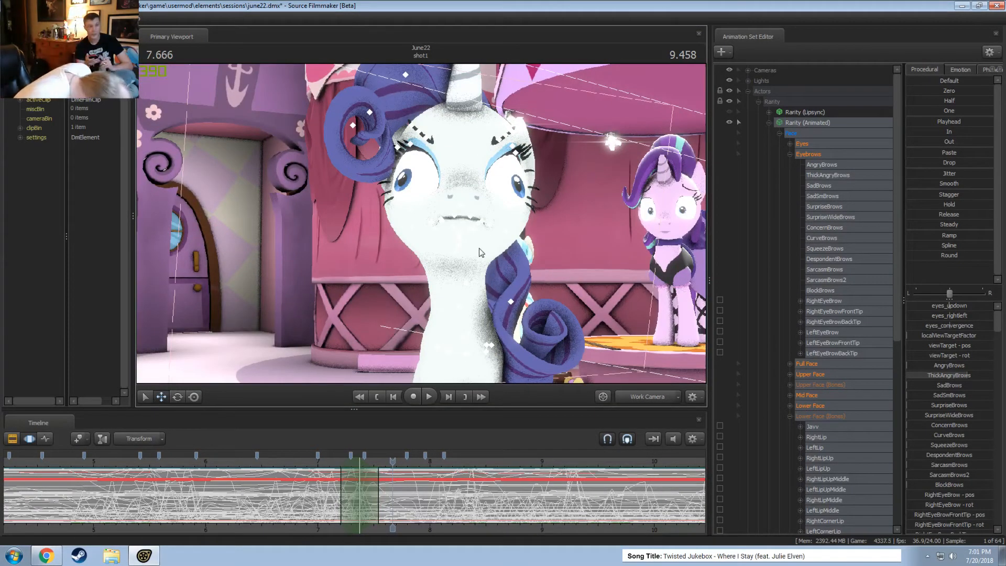
key("F2")
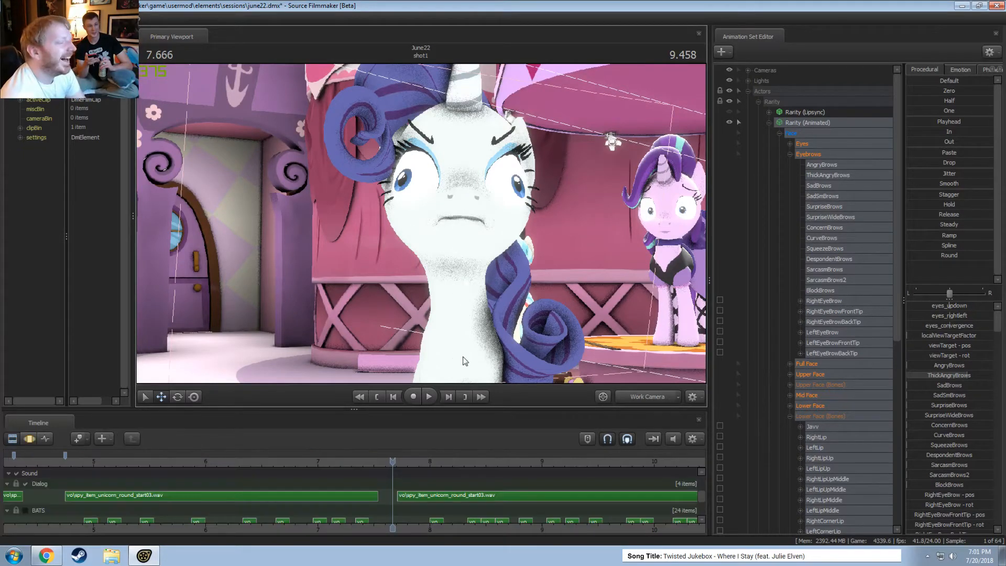
key("space")
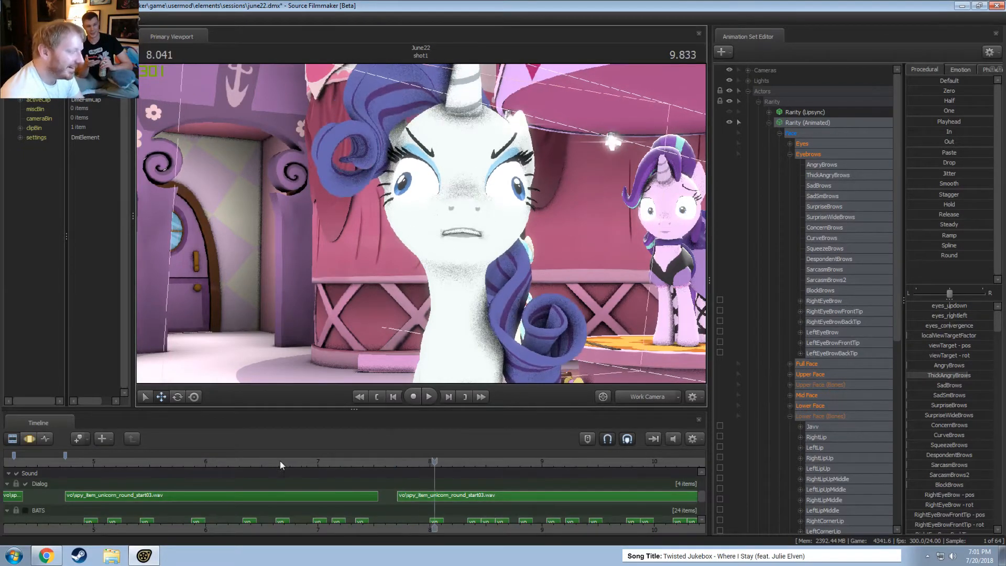
scroll(302, 462, "down", 2)
left_click(348, 461)
key("space")
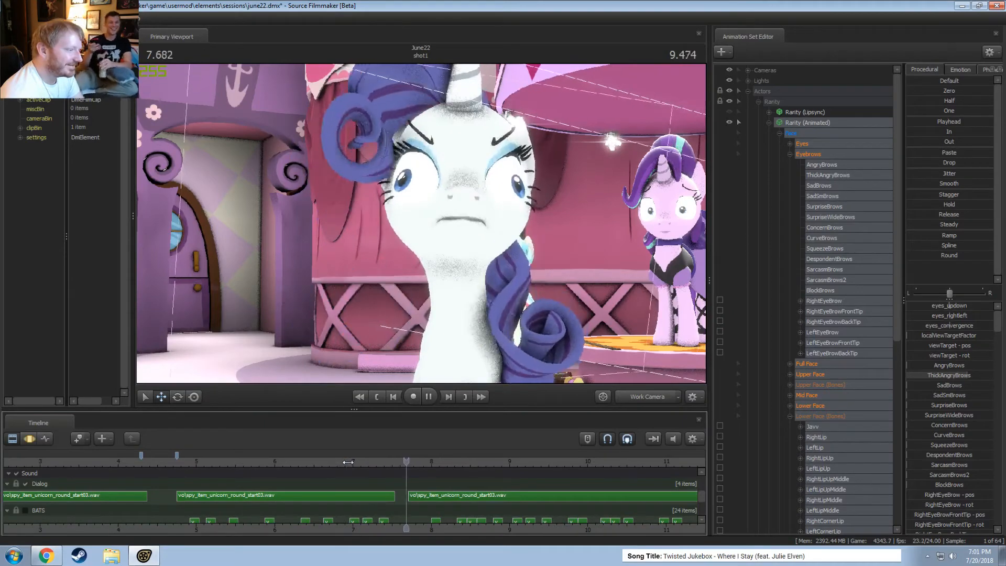
Replay the front view of the face from 7.0 s and again from about 6.75 s
left_click(353, 462)
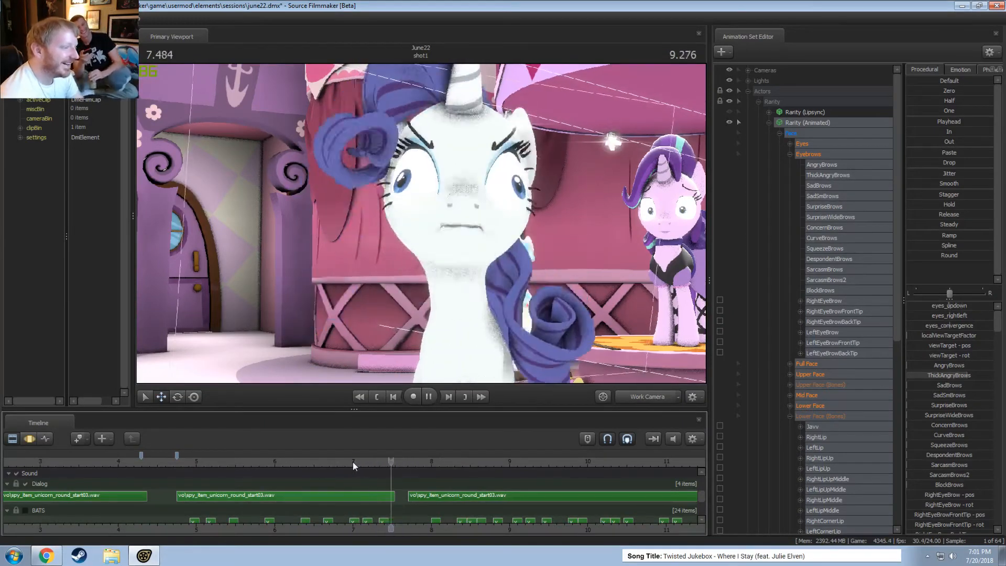
left_click(354, 461)
left_click(353, 461)
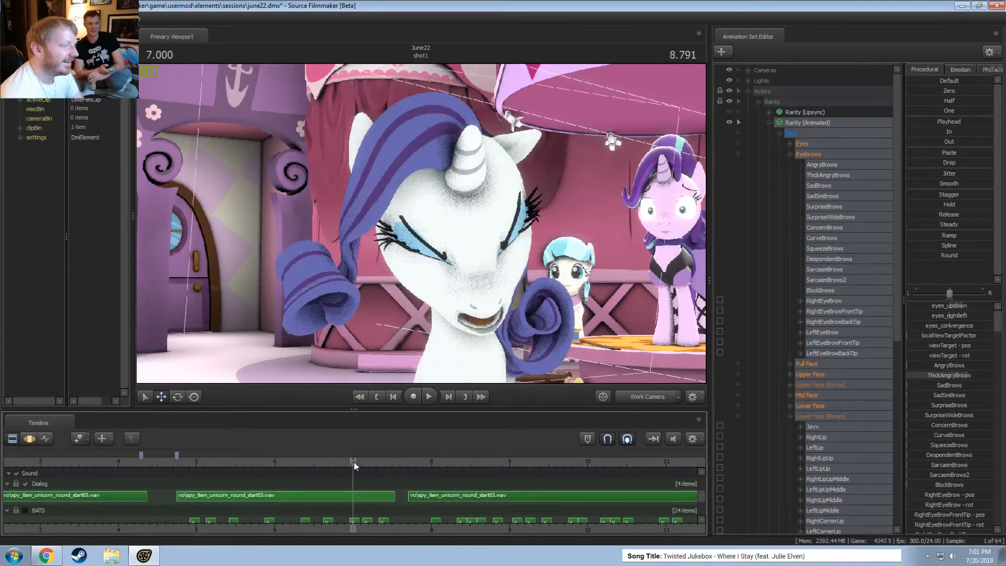
left_click_drag(353, 461, 332, 463)
key("space")
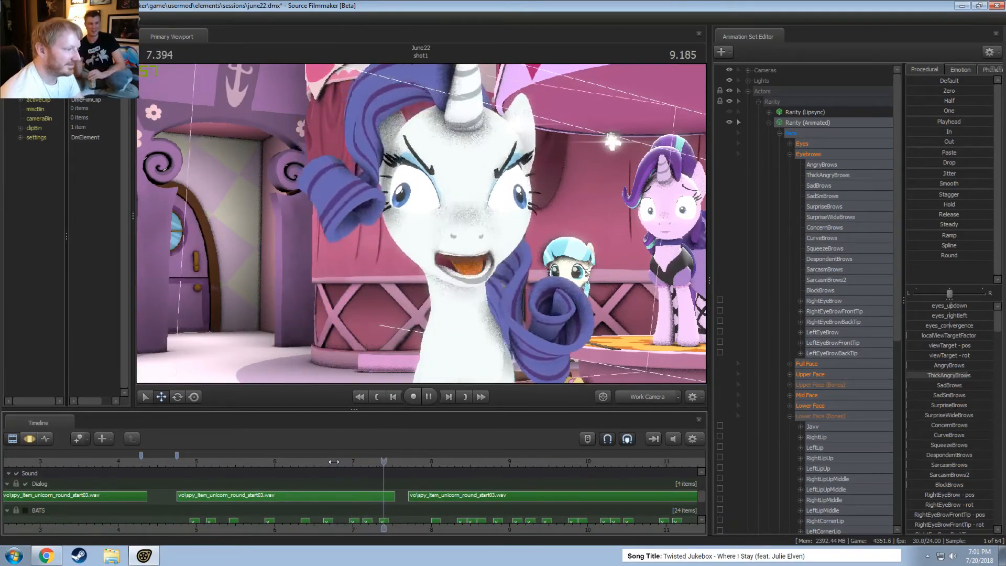
key("space")
Rotate the jaw at 7.416 s in the Motion Editor to open the mouth wider, and replay from 6.916 s
key("F3")
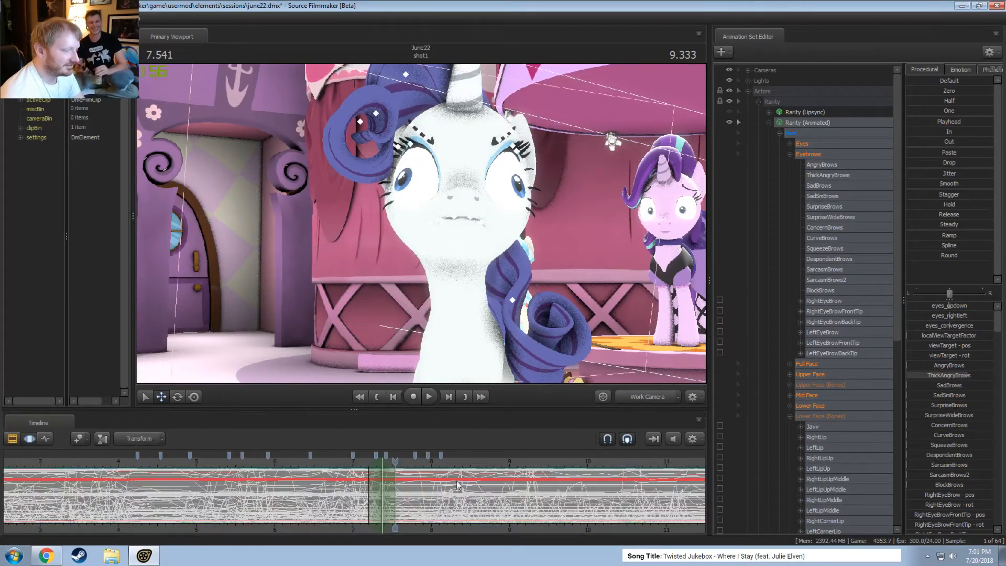
scroll(472, 482, "up", 3)
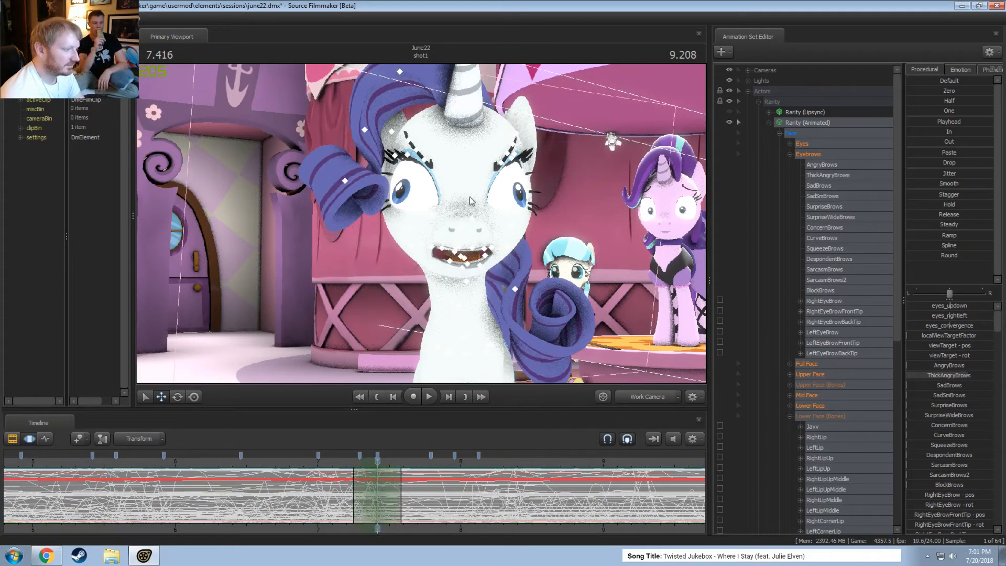
left_click(462, 247, "ctrl")
key("e")
left_click_drag(482, 261, 453, 285)
left_click(307, 463)
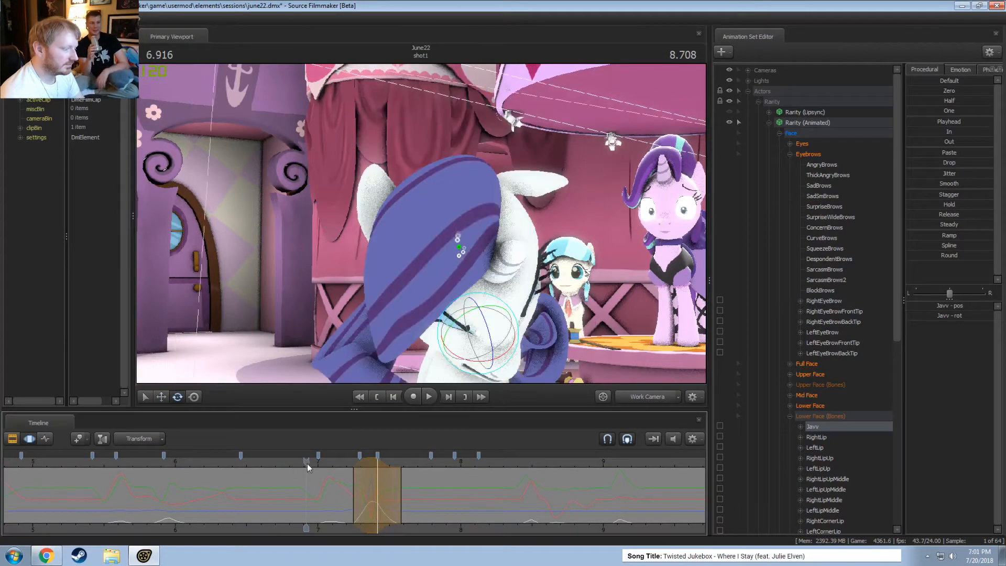
key("space")
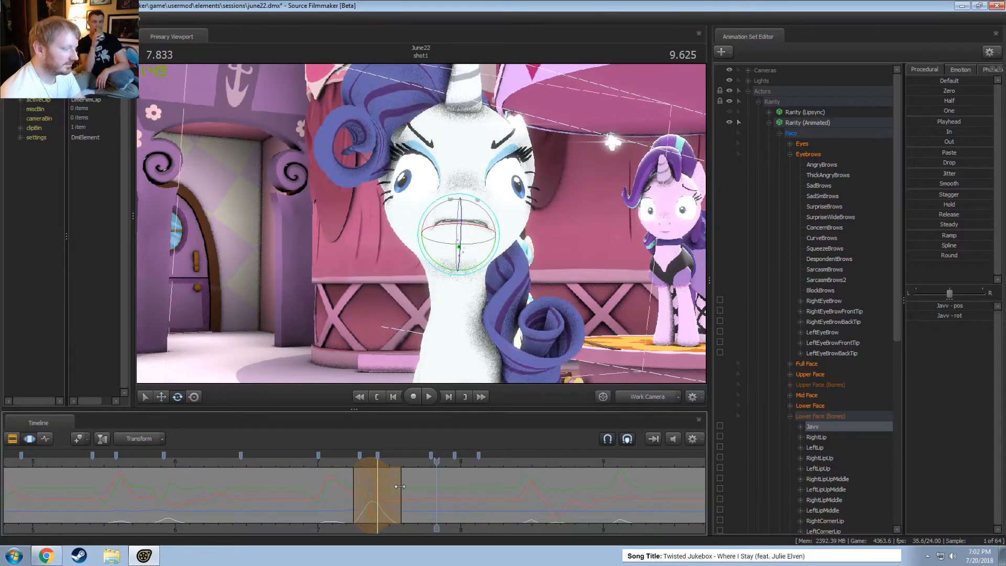
Shorten the jaw edit's time selection and shift it to about 7.2 to 7.5 s, replaying to check, and apply the change
left_click_drag(401, 486, 395, 486)
left_click(342, 464)
key("space")
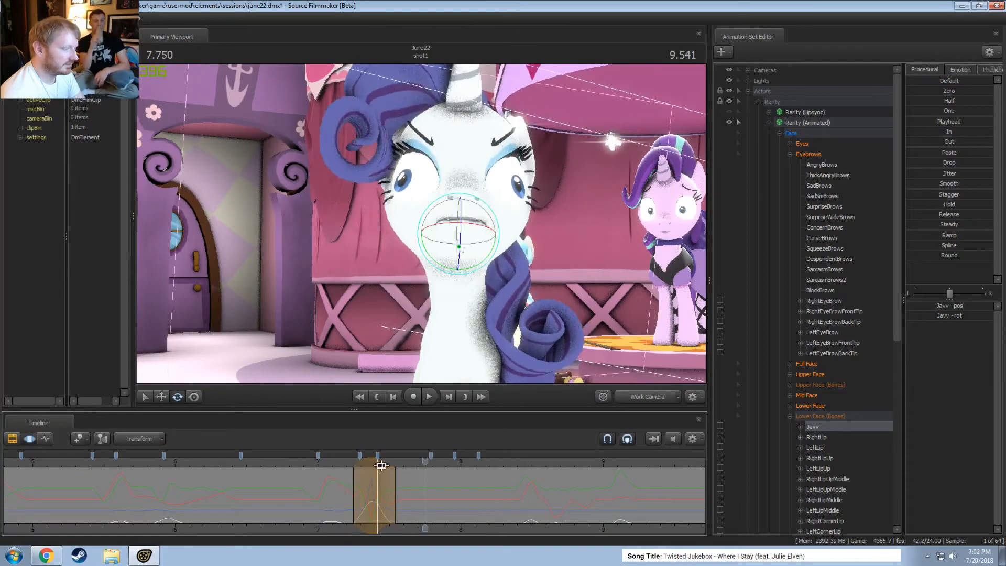
key("space")
left_click_drag(355, 461, 347, 462)
left_click(328, 459)
key("space")
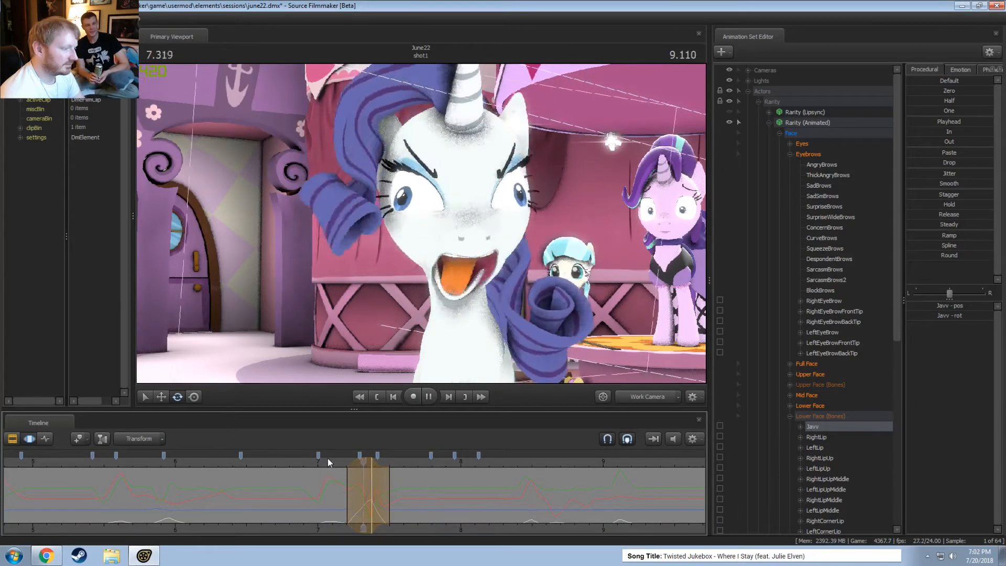
key("space")
left_click(288, 463)
key("Return")
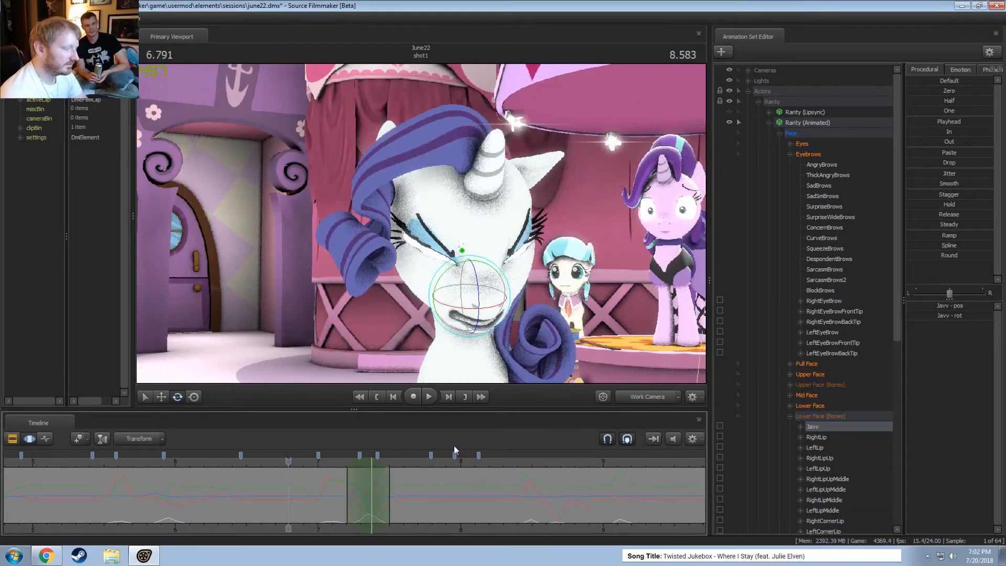
Play the shot through the Main Camera from about 3.1 s to 11.791 s, reviewing the whole facial performance
left_click(658, 395)
scroll(259, 453, "down", 4)
left_click(60, 463)
key("space")
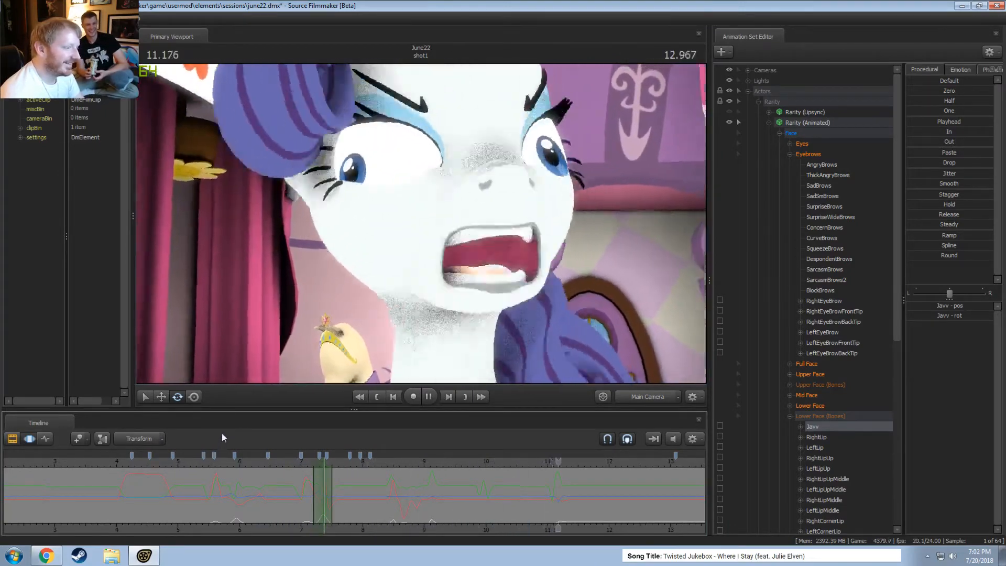
key("space")
key("F2")
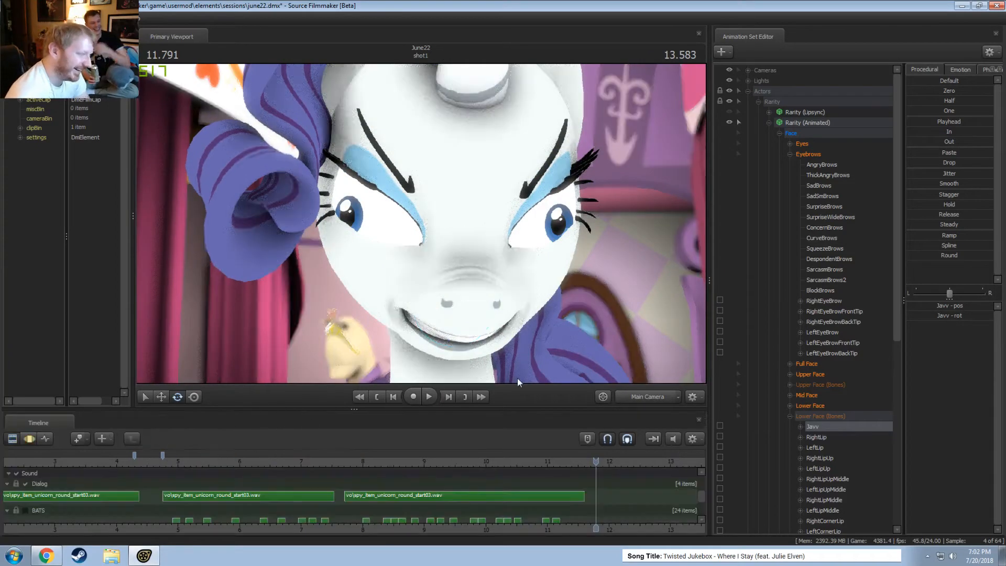
key("F3")
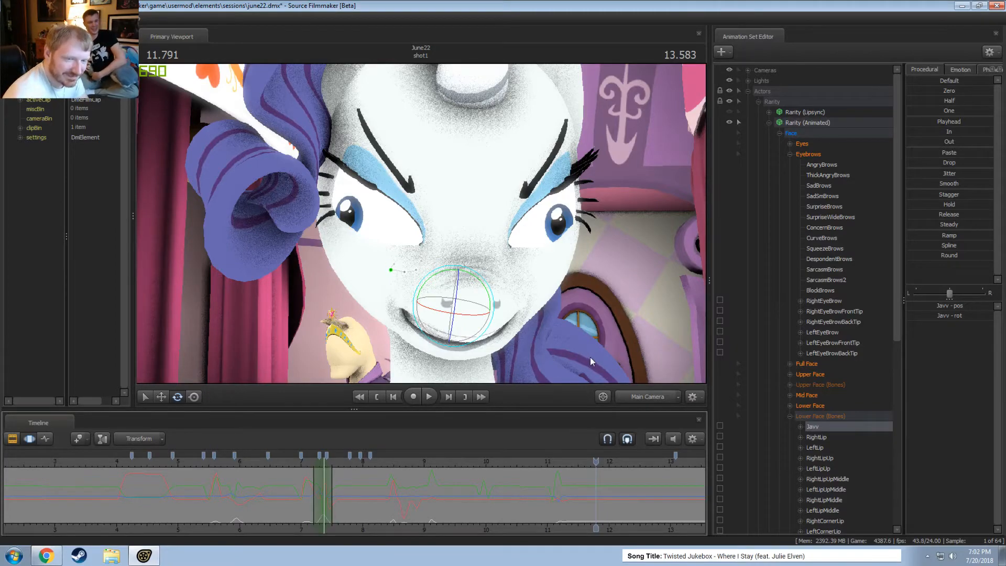
Replay from about 6.8 s to 7.125 s and frame a frontal close-up of the mouth and eyes in the Work Camera
left_click(288, 464)
key("space")
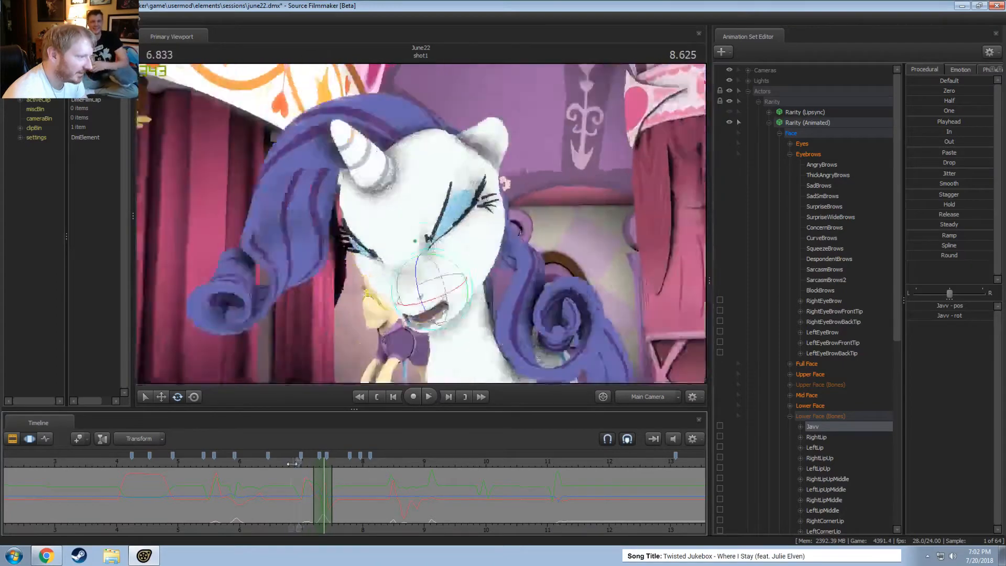
key("space")
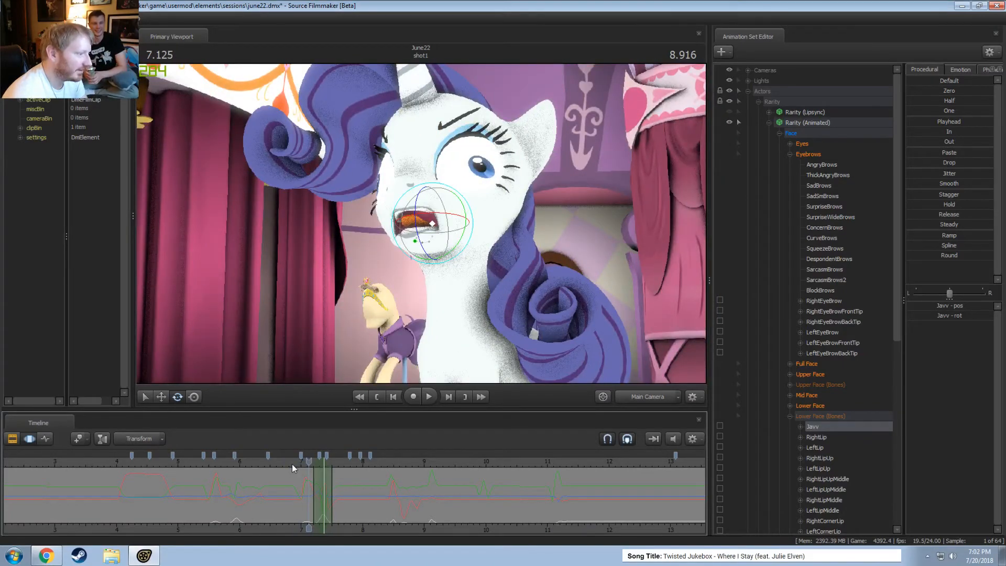
left_click(656, 398)
key("w")
mouse_move(571, 293)
left_mouse_down()
mouse_move(602, 287)
mouse_move(587, 275)
mouse_move(584, 304)
left_mouse_up()
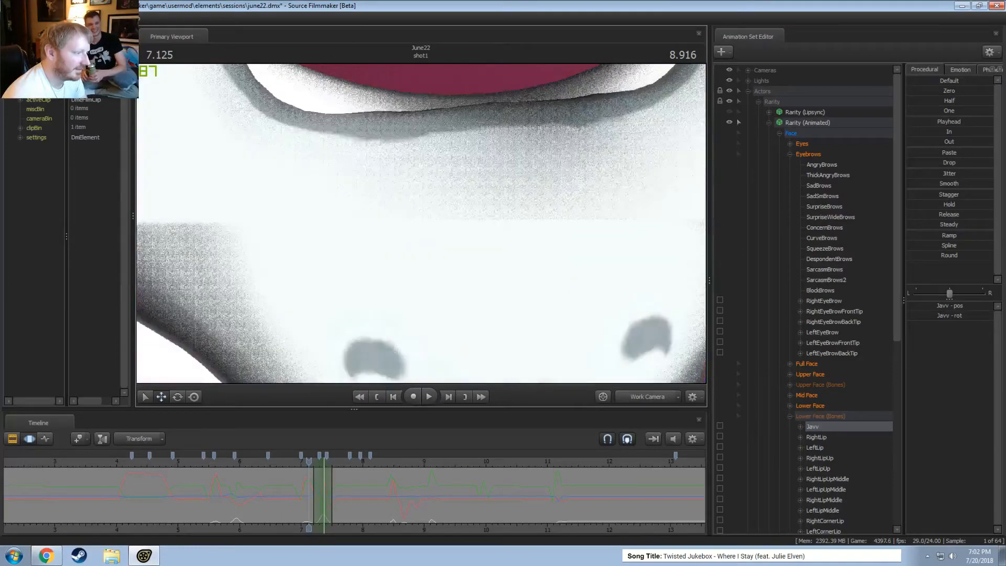
left_click_drag(414, 225, 413, 239)
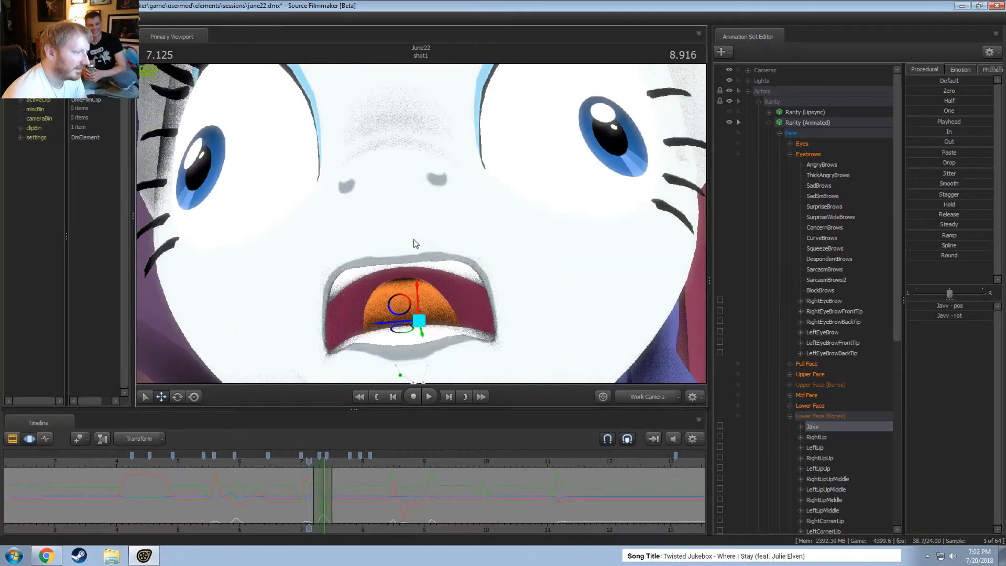
Replay the facial close-up from about 5.5 s to 7.708 s
left_click(206, 460)
key("space")
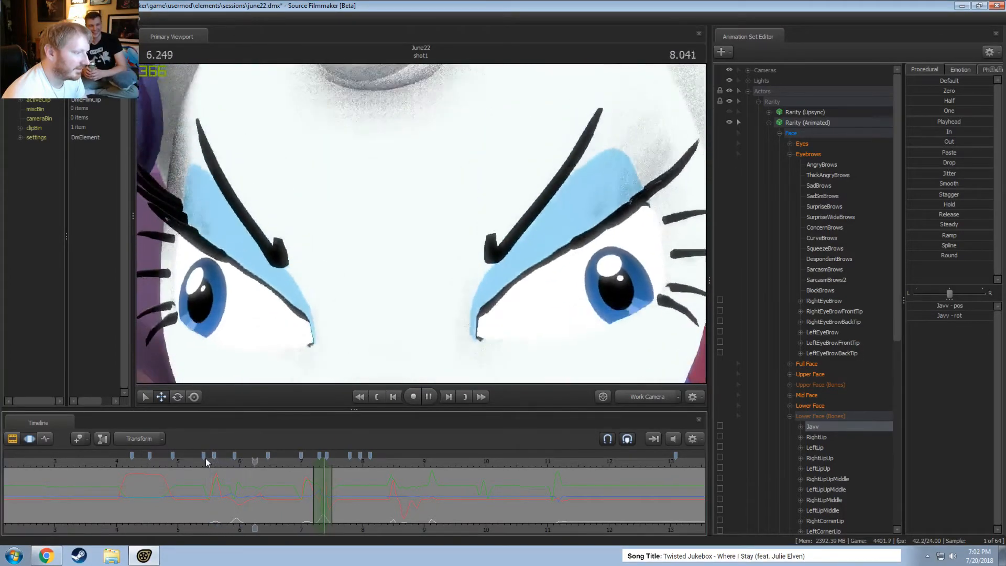
key("space")
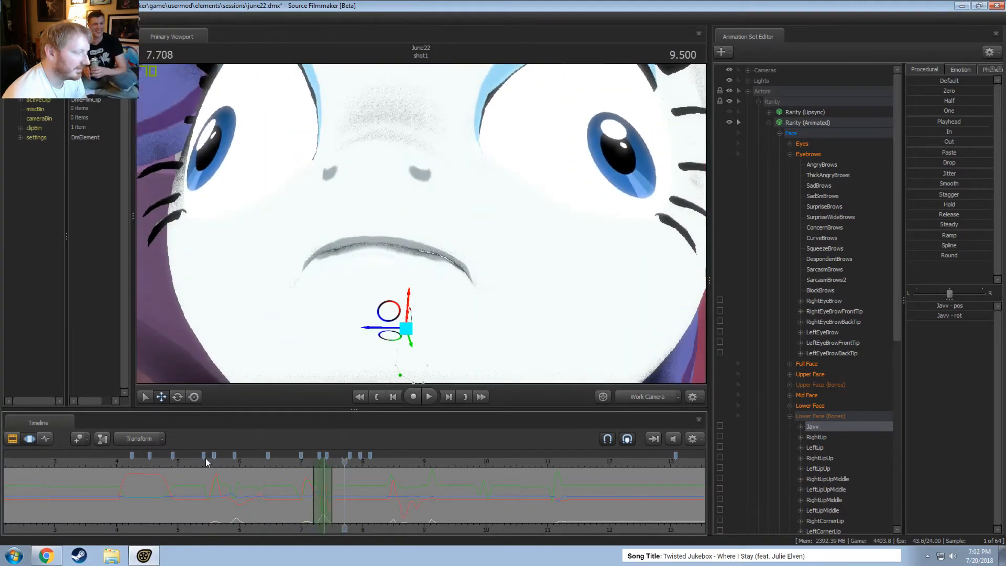
Step backward frame by frame from 7.833 s to 7.291 s, examining the mouth shape and eyes in the close-up
mouse_move(343, 460)
left_mouse_down()
mouse_move(335, 467)
mouse_move(353, 467)
left_mouse_up()
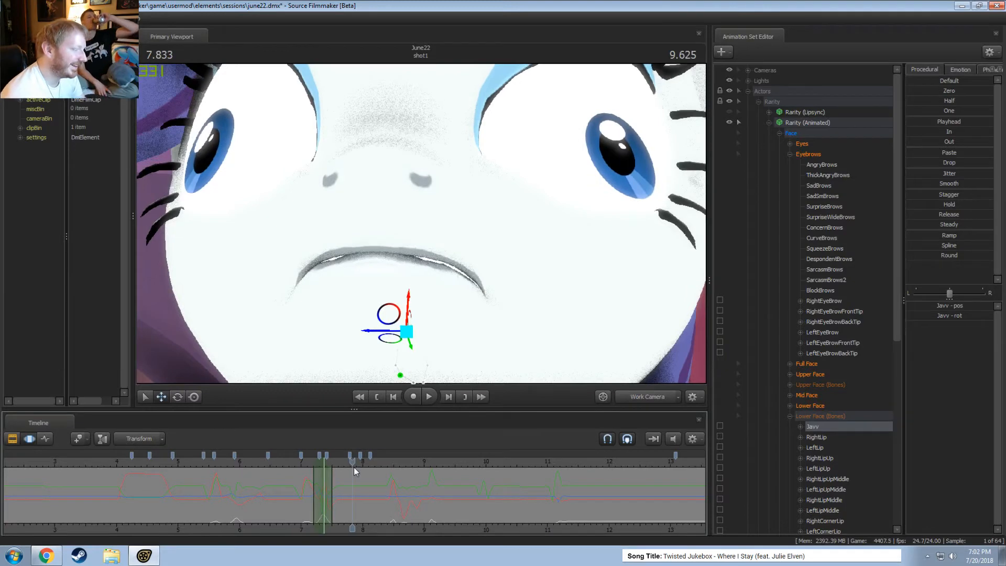
key("Left")
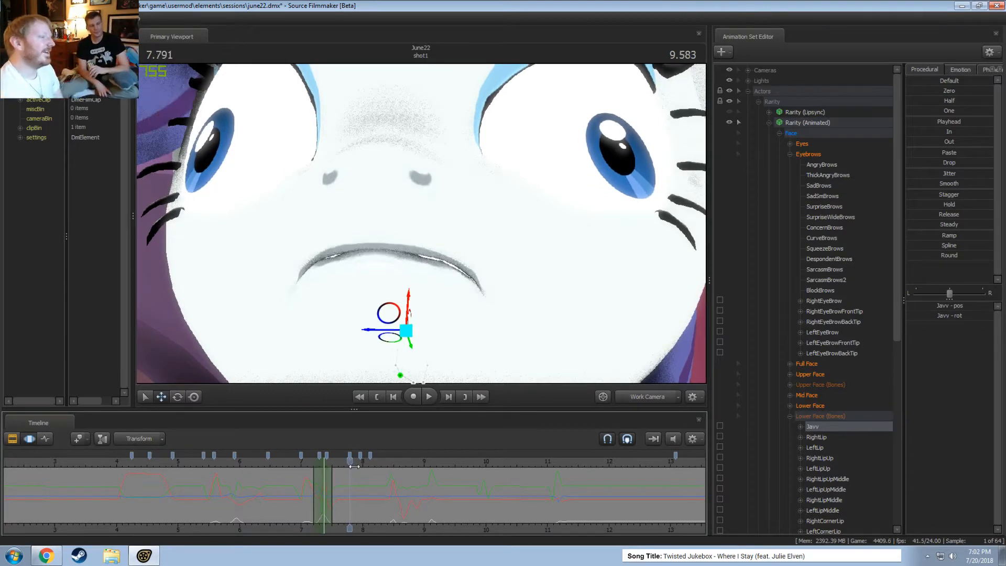
key("Left")
key("Left")
key("Left")
key("Left")
key("Left")
key("Left")
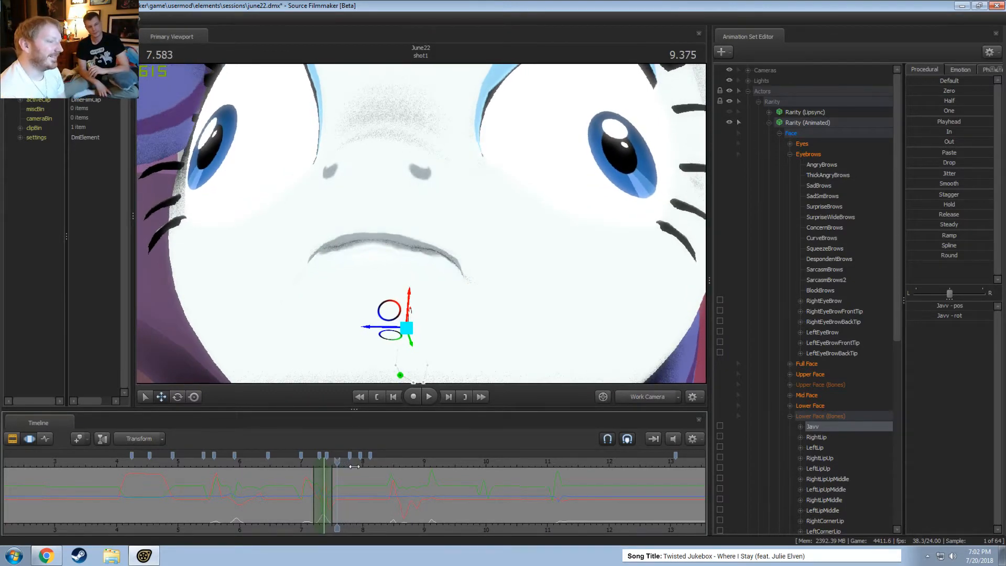
key("Left")
key("Right")
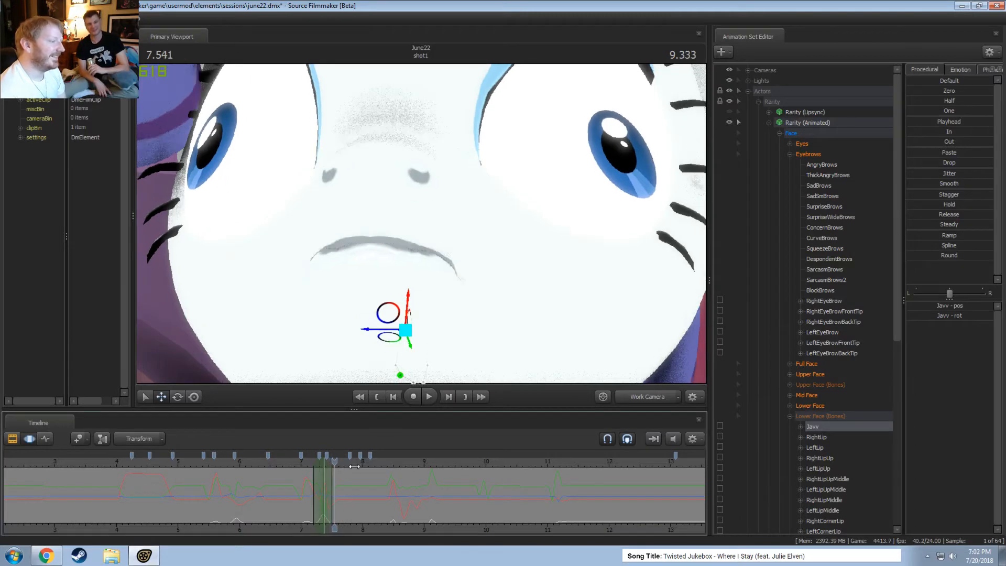
key("Left")
key("Left")
key("Left")
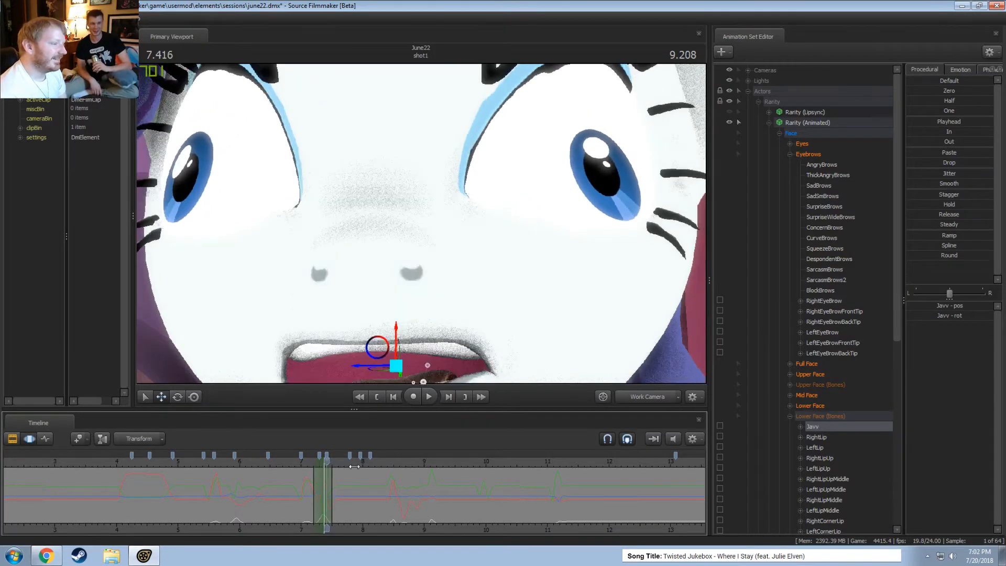
key("Left")
key("Left")
key("Left")
key("Left")
key("Left")
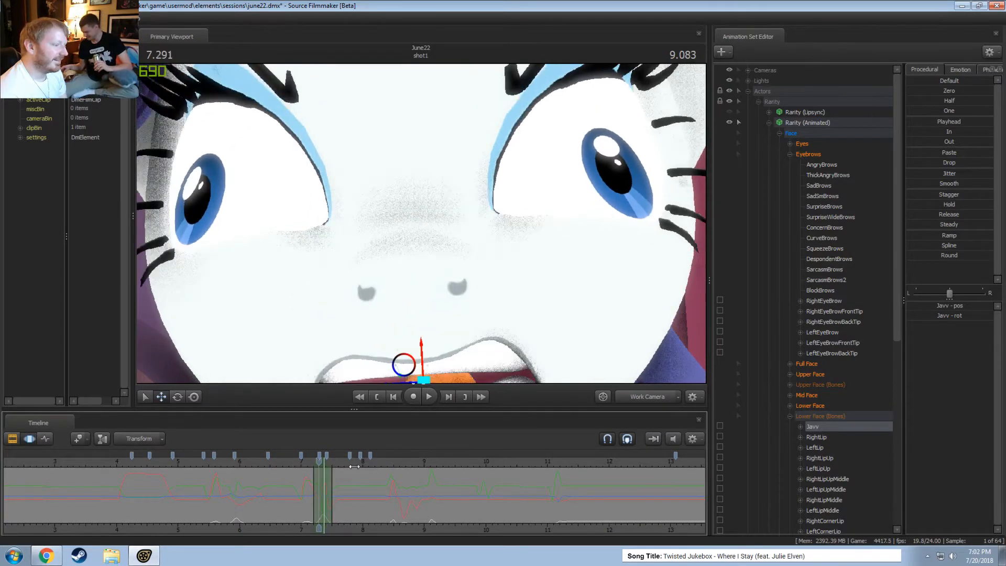
Step back and forth between 7.166 s and 7.250 s in the close-up, examining the mouth shape and eyes
key("Left")
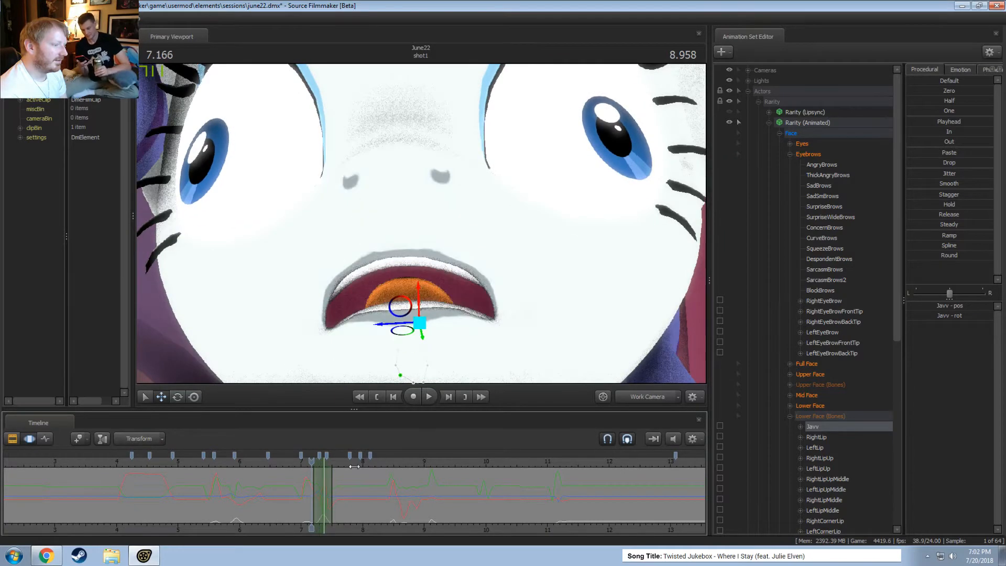
key("Right")
key("Left")
key("Right")
key("Left")
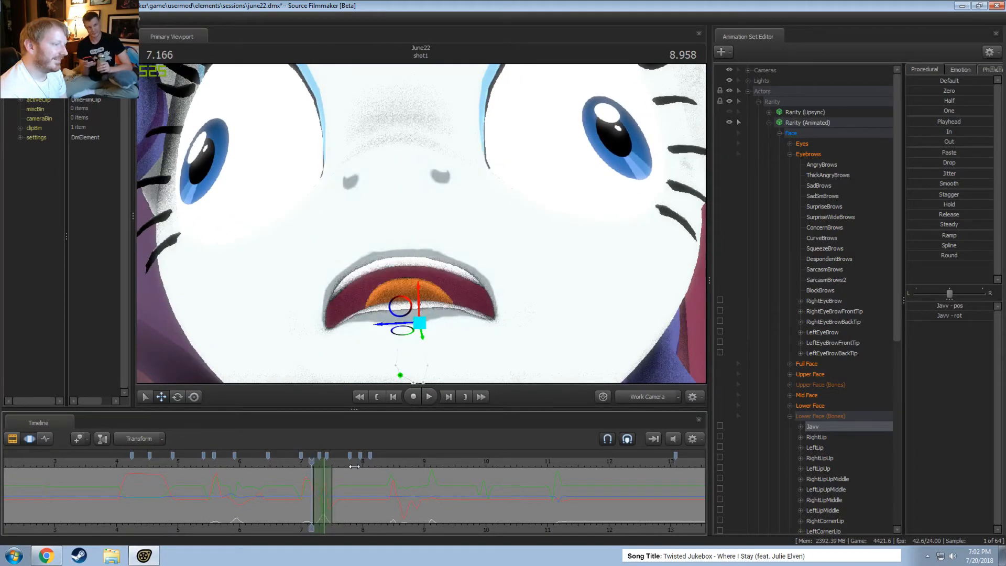
key("Right")
key("Left")
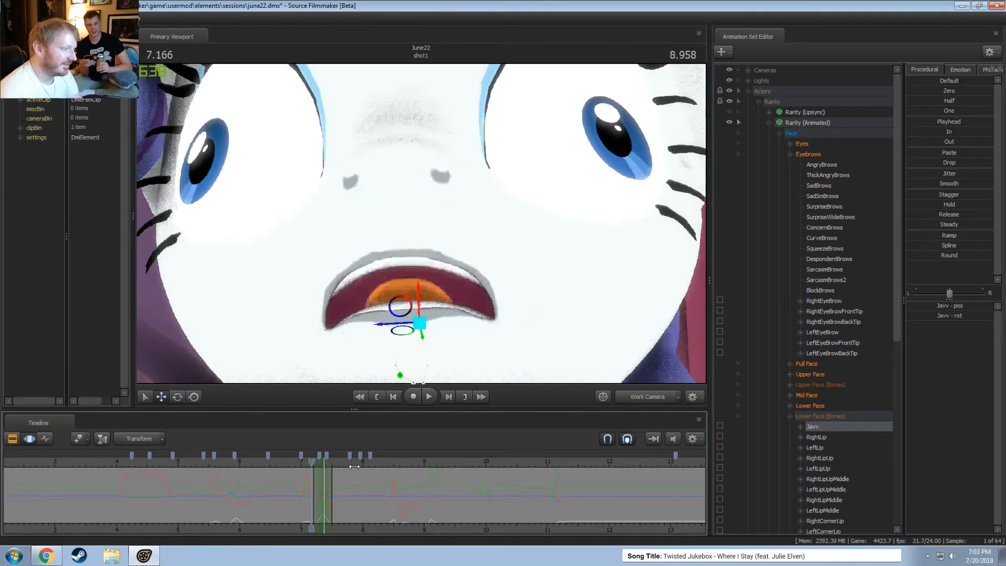
key("Right")
key("Left")
key("Right")
key("Left")
key("Right")
key("Right")
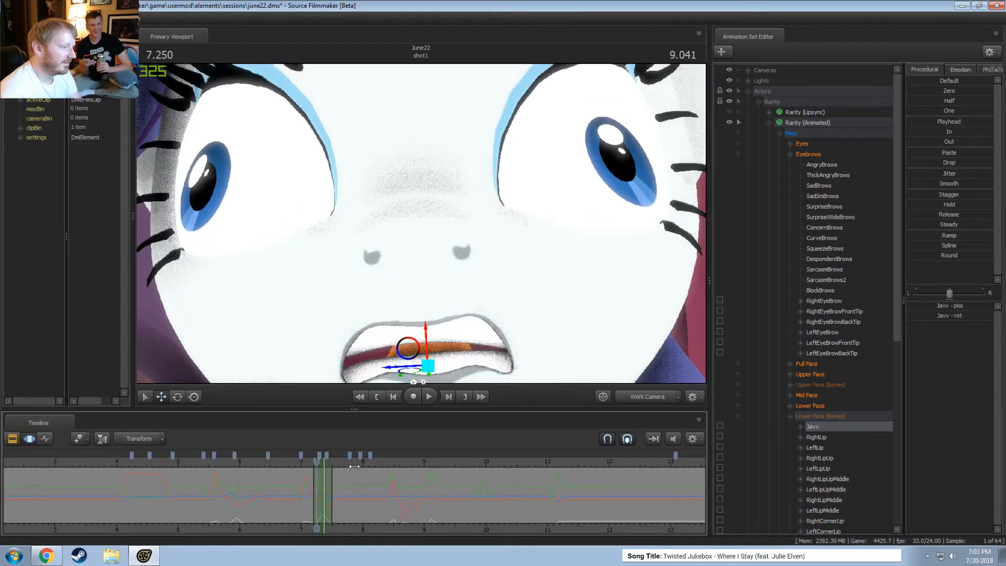
Alternate between the 7.125 s and 7.166 s frames, comparing the open mouth shapes
key("Left")
key("Left")
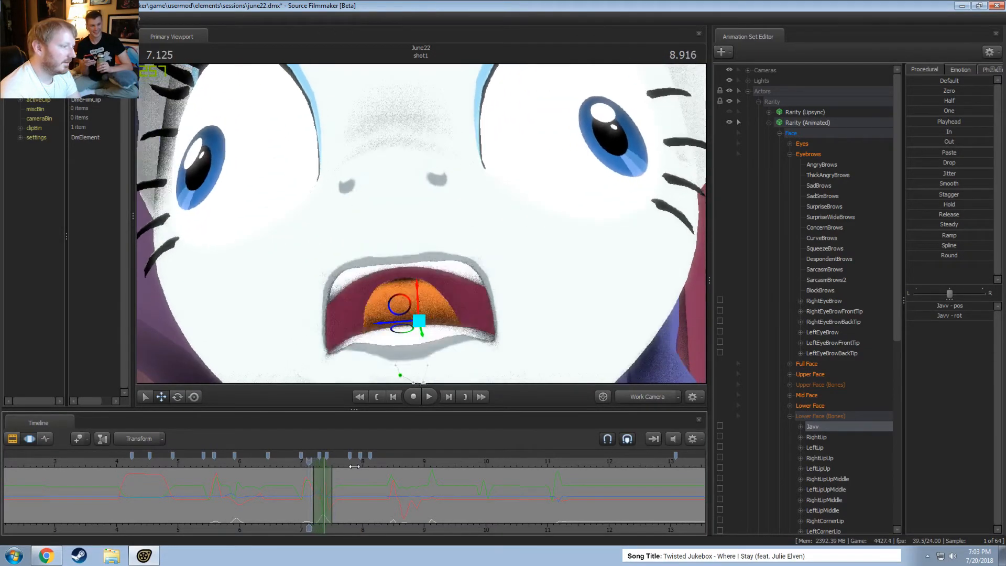
key("Right")
key("Left")
key("Right")
key("Left")
key("Right")
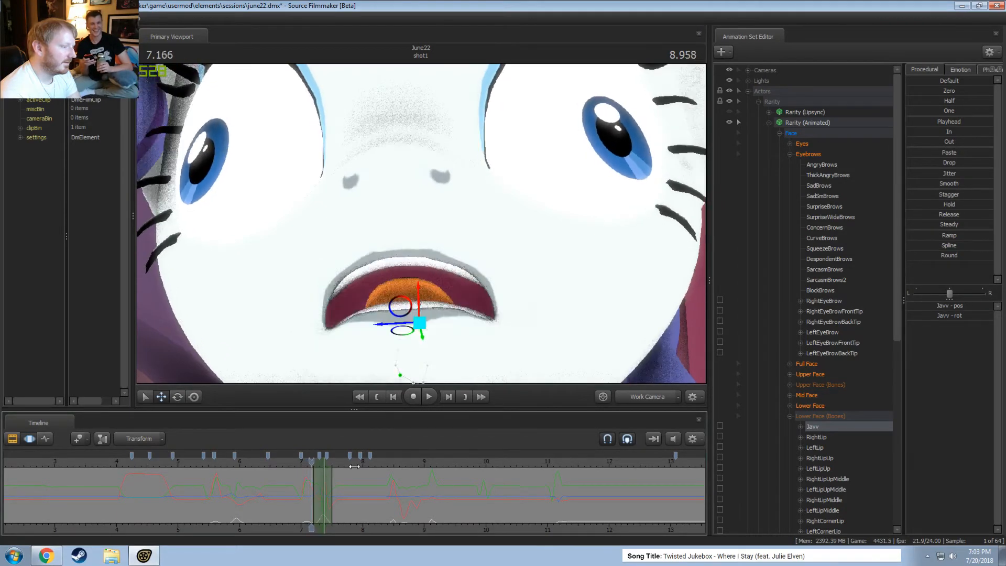
key("Left")
key("Right")
key("Left")
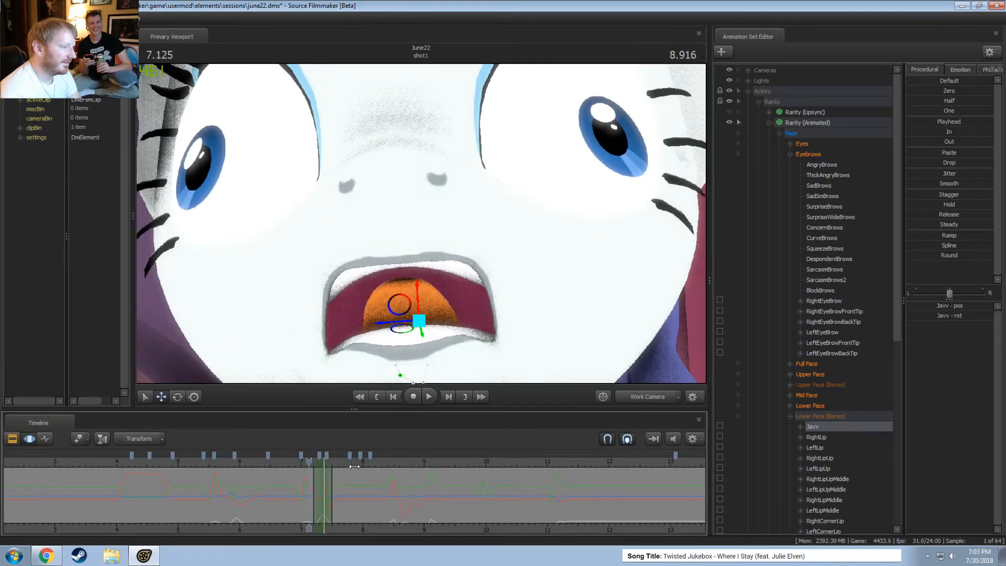
Step forward from 7.125 s to 7.291 s with repeated back-and-forth comparisons, examining how the mouth and eyelids change
key("Right")
key("Right")
key("Right")
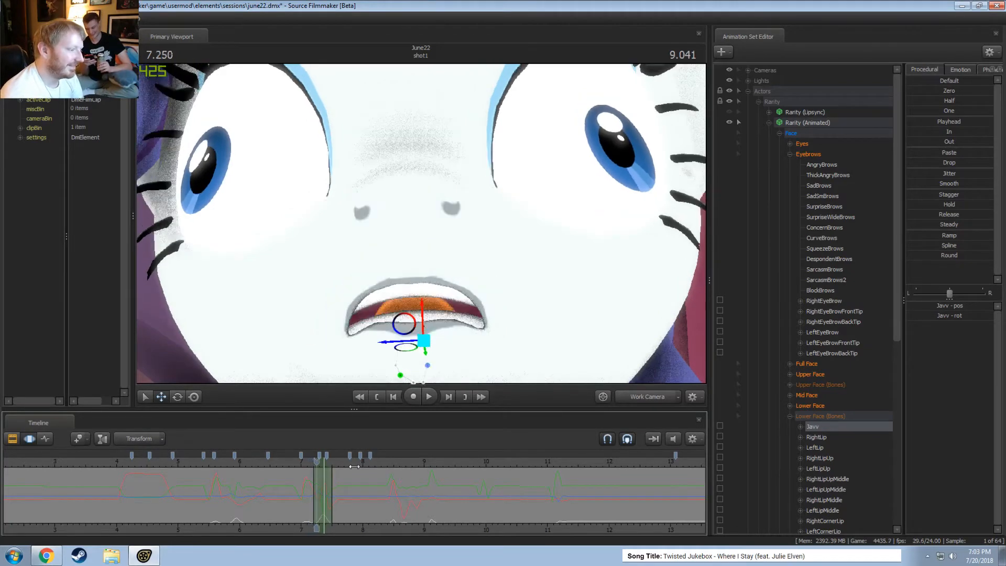
key("Left")
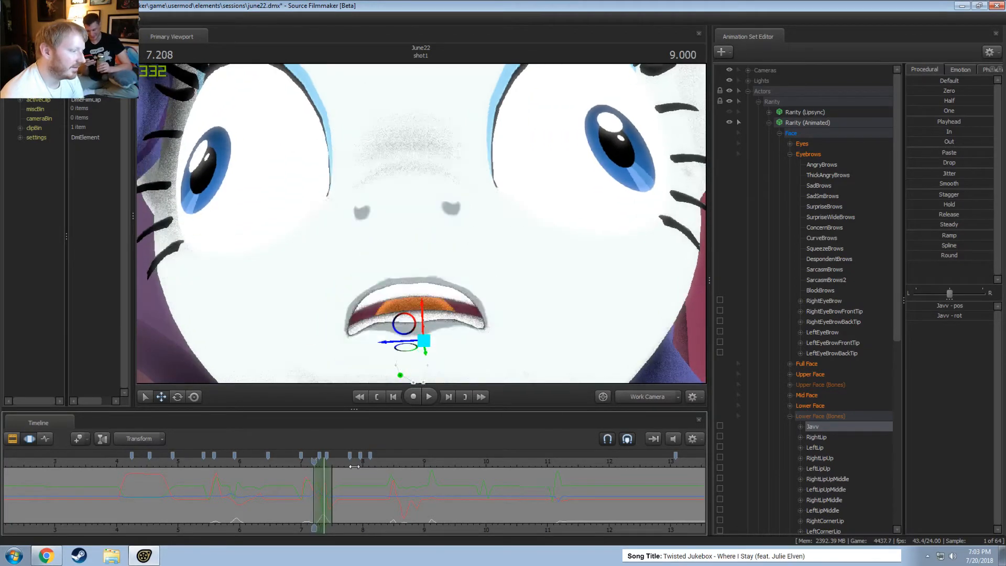
key("Right")
key("Right")
key("Left")
key("Right")
key("Left")
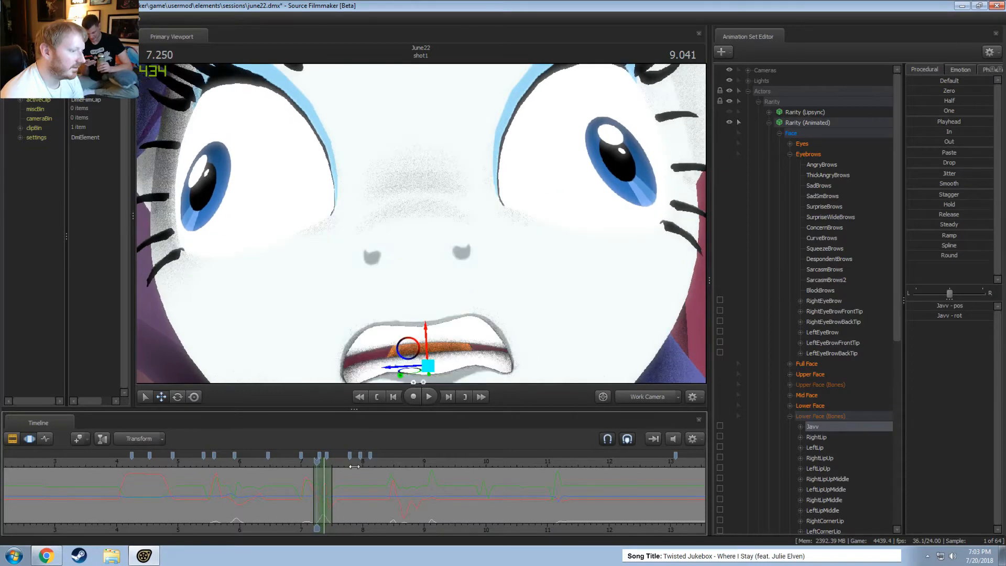
key("Right")
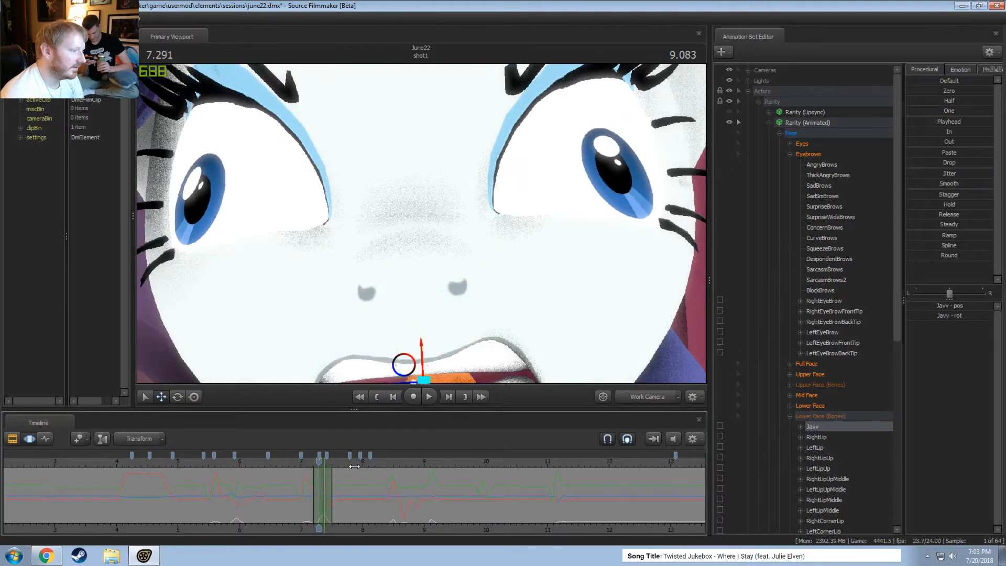
Step on frame by frame from 7.291 s to 7.458 s, examining the teeth, brows and jaw in the close-up
key("Right")
key("Left")
key("Right")
key("Right")
key("Right")
key("Left")
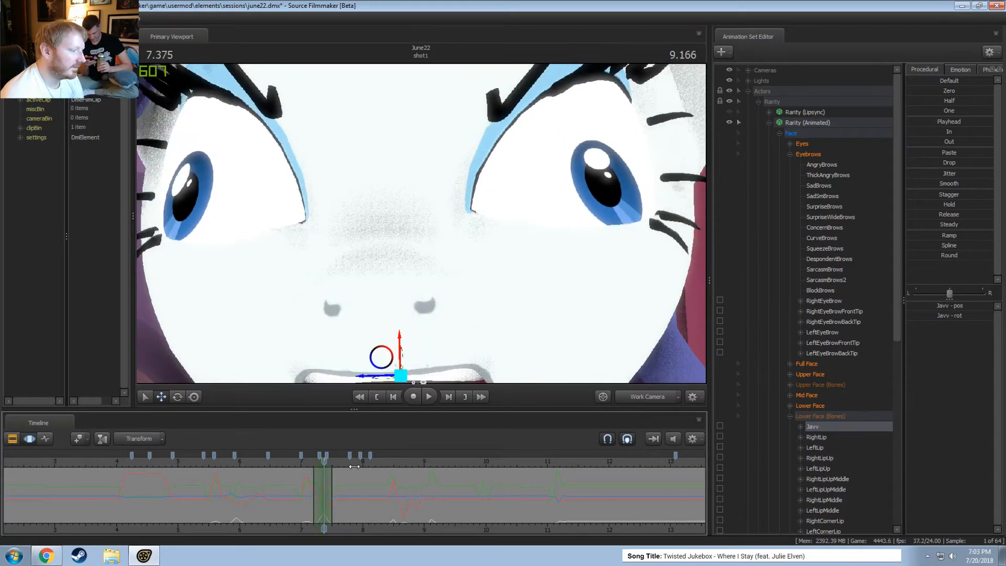
key("Right")
key("Right")
key("Right")
key("Right")
key("Left")
key("Left")
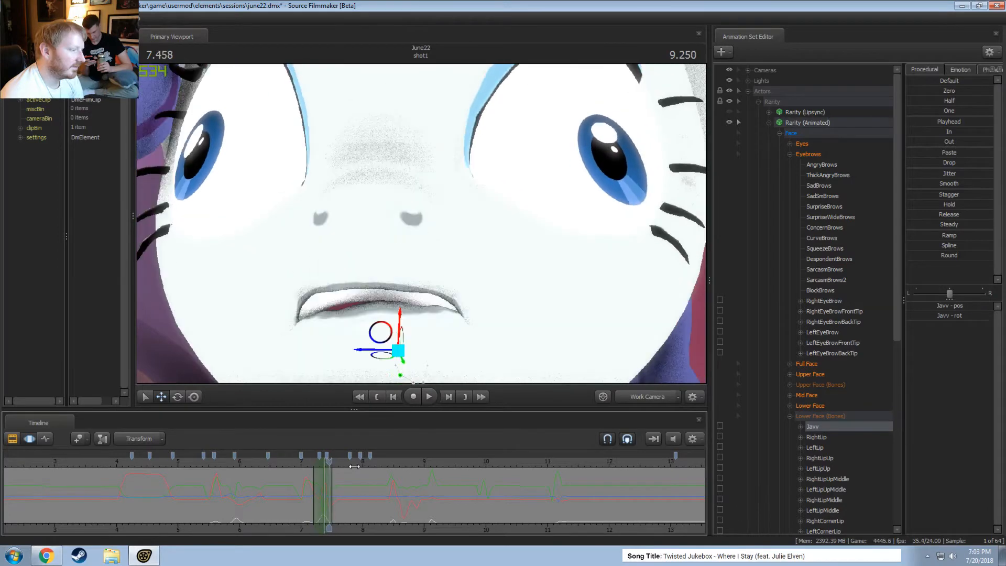
Switch to the Main Camera and try skins 1, 3 and 0 on Rarity (Animated) at 7.458 s
key("F4")
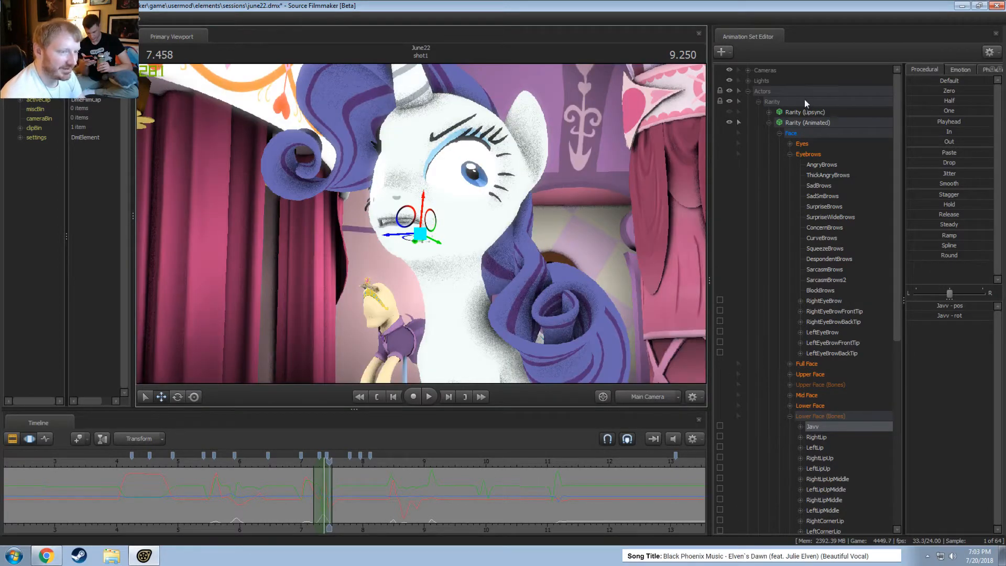
right_click(799, 122)
mouse_move(812, 261)
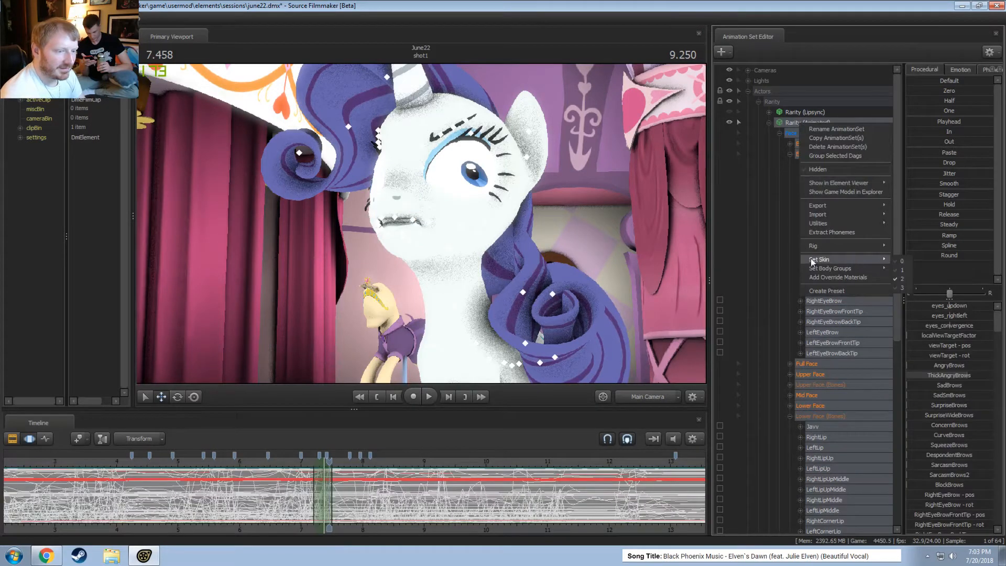
left_click(902, 269)
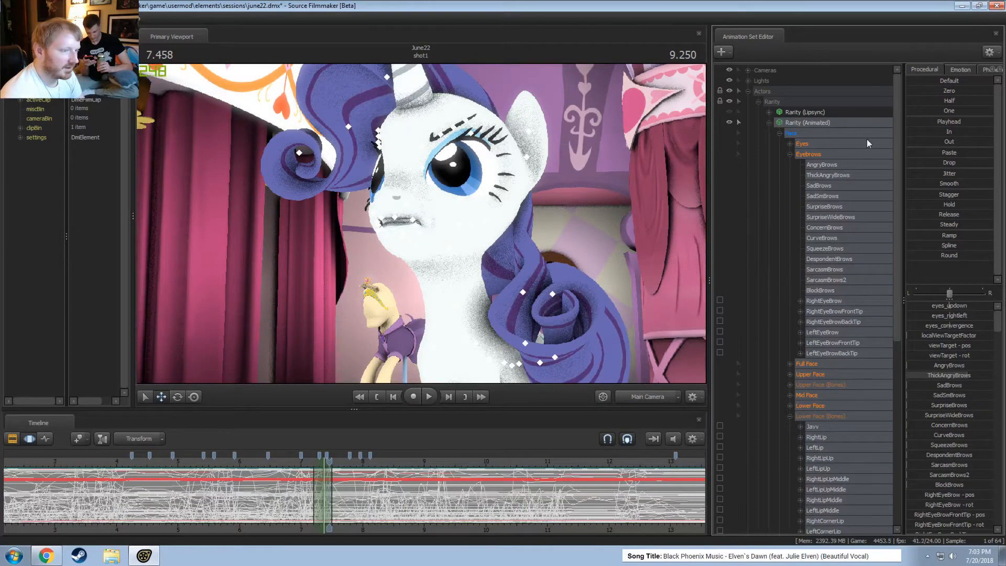
right_click(822, 126)
mouse_move(844, 261)
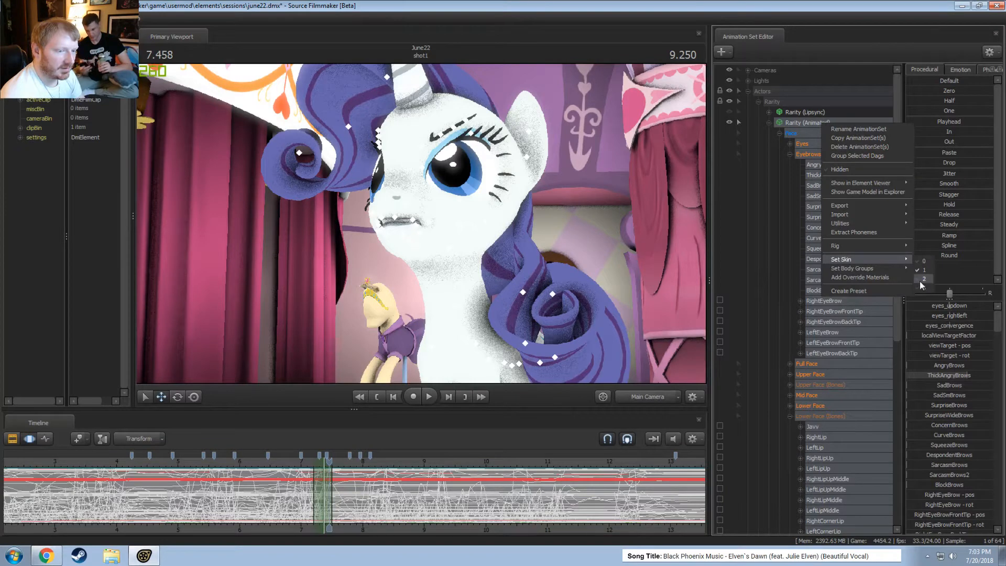
left_click(922, 287)
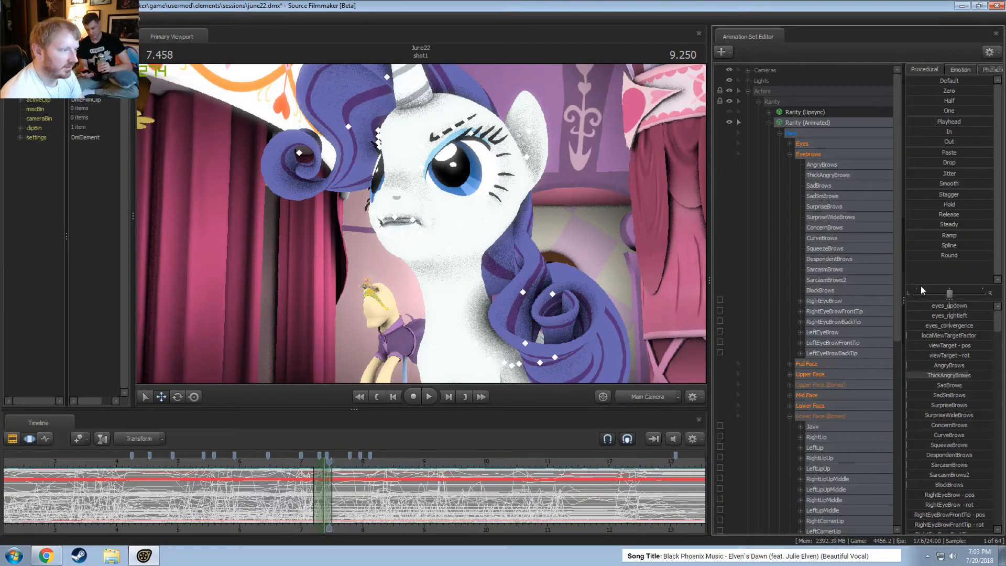
right_click(818, 124)
mouse_move(885, 260)
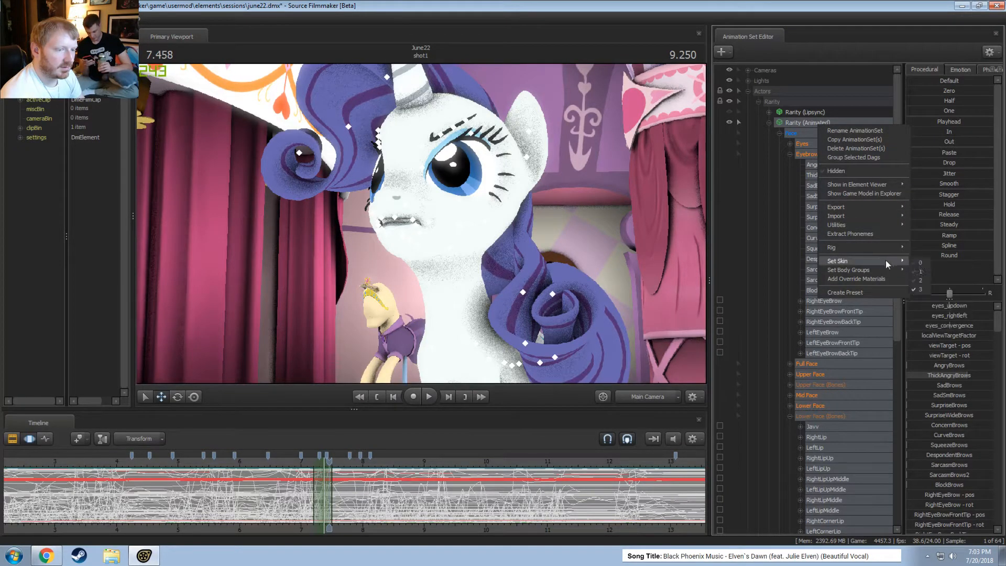
left_click(919, 262)
Set the skin of Rarity (Animated) to 3
right_click(818, 125)
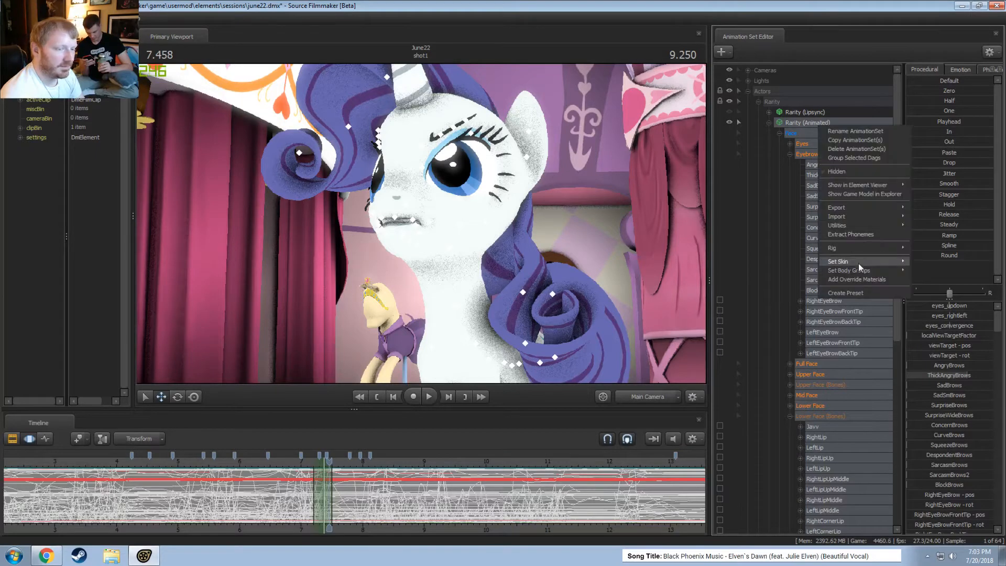
mouse_move(854, 260)
left_click(920, 290)
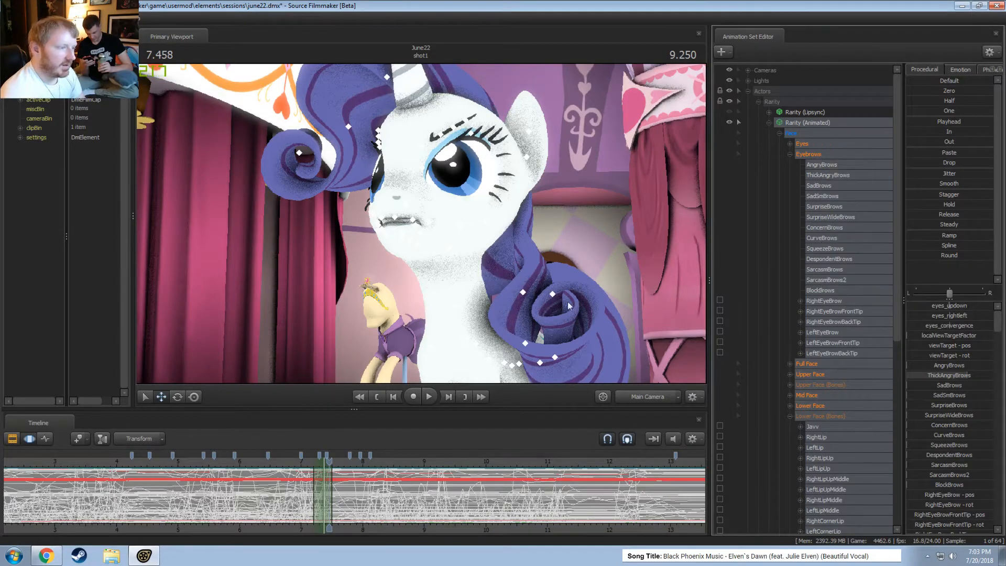
Show the sound clips in the Clip Editor and replay the shot from about 6.4 s to 7.625 s
key("F2")
mouse_move(330, 462)
left_mouse_down()
mouse_move(339, 462)
mouse_move(316, 462)
mouse_move(347, 462)
left_mouse_up()
scroll(393, 466, "down", 3)
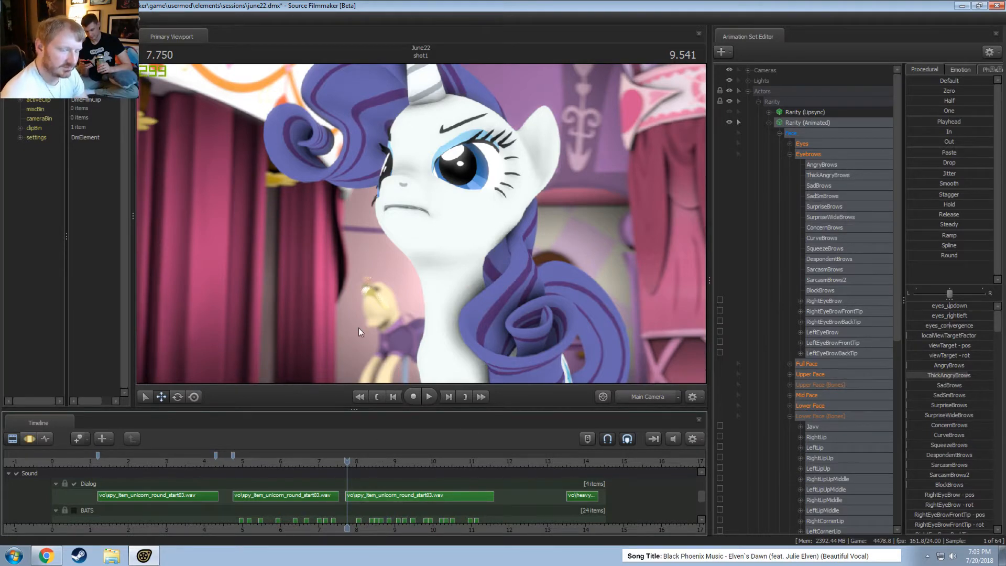
left_click(295, 457)
key("space")
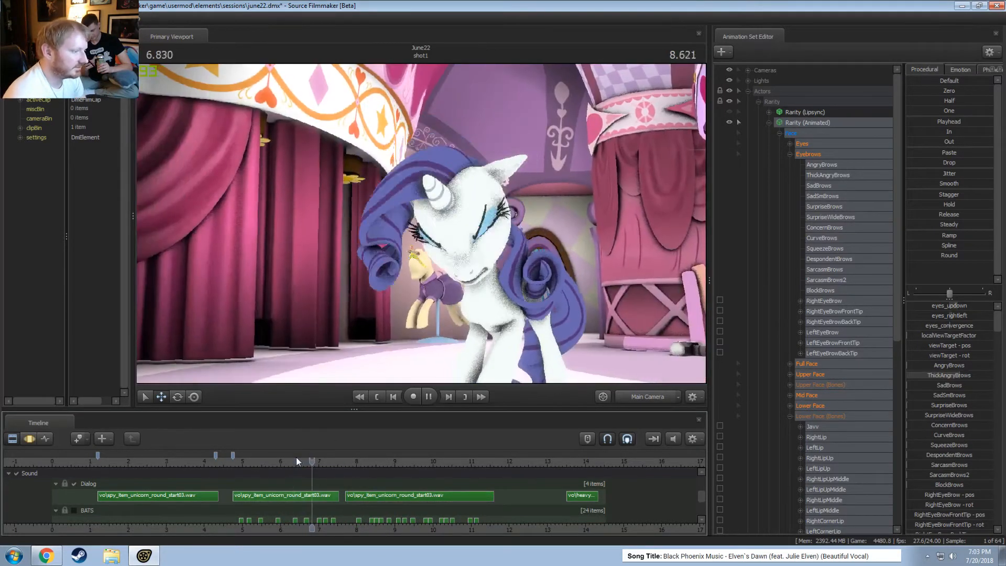
key("space")
Bring Starlight into view in the Work Camera, expand her actor group and set the Starlight model's skin to 3
left_click(637, 399)
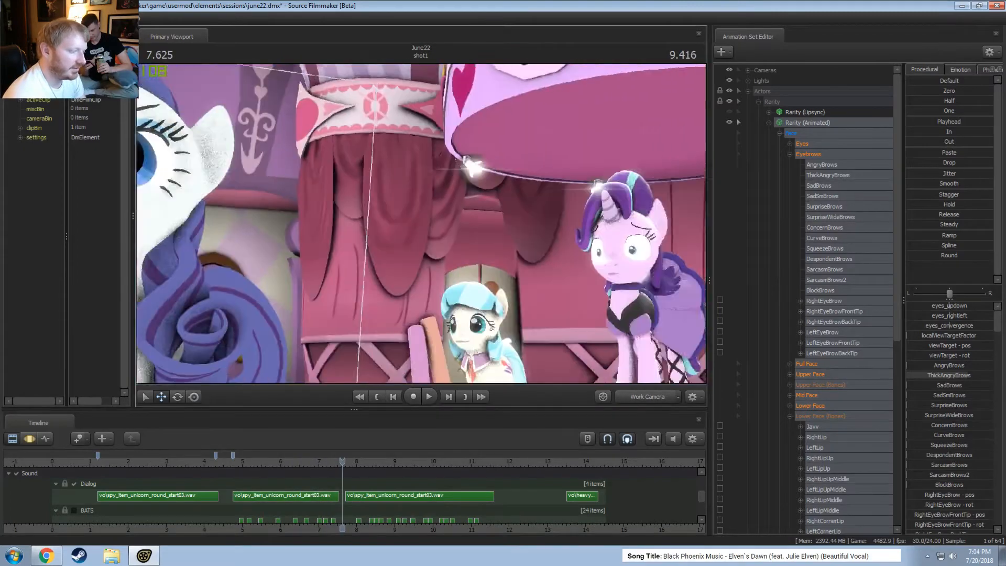
left_click_drag(506, 252, 566, 252)
left_click(768, 123)
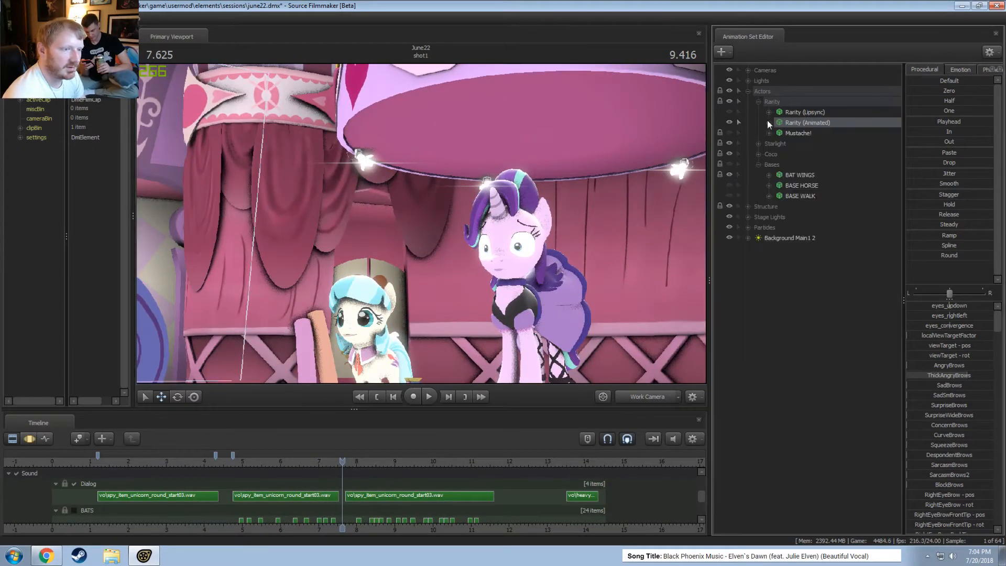
left_click(758, 144)
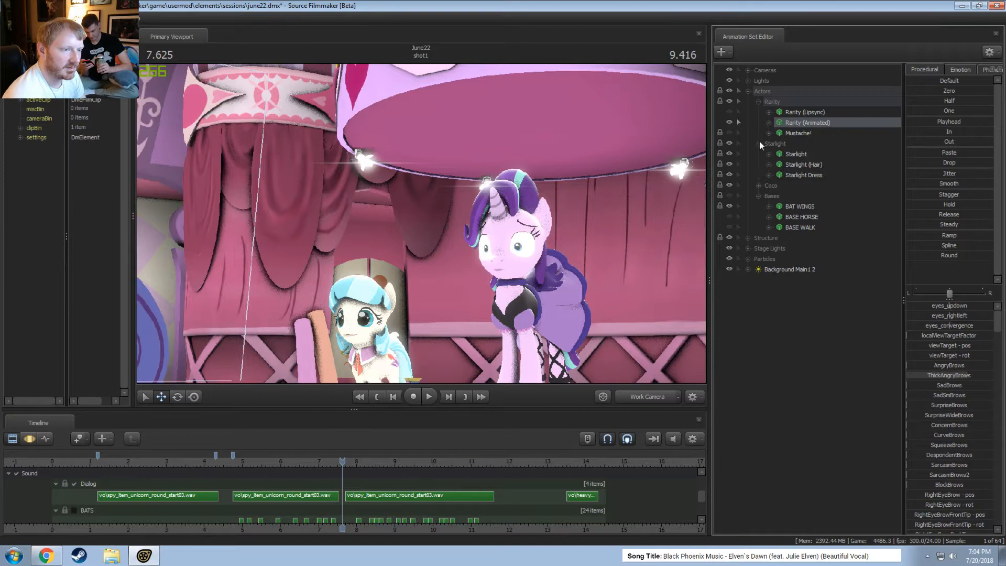
right_click(786, 154)
mouse_move(817, 300)
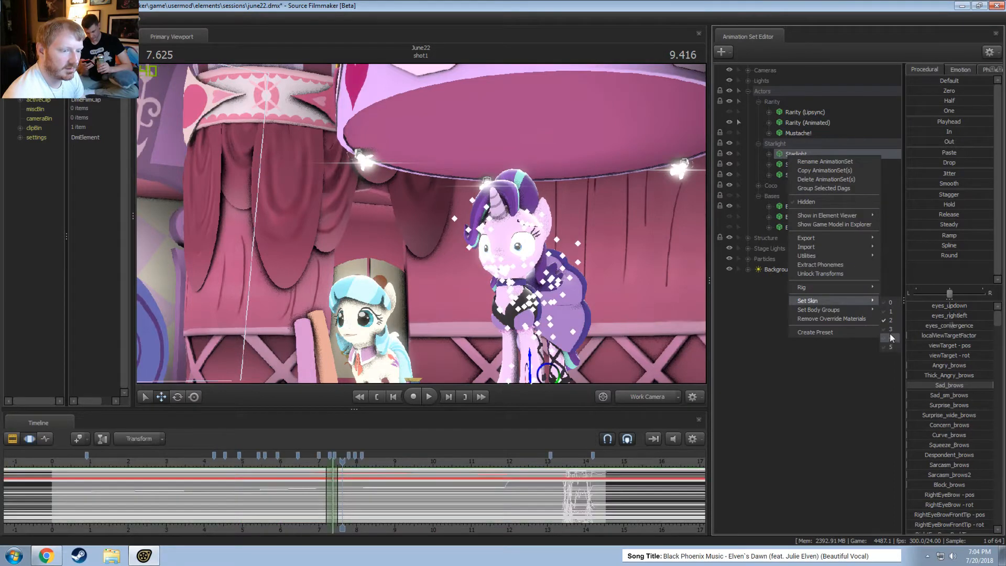
left_click(885, 330)
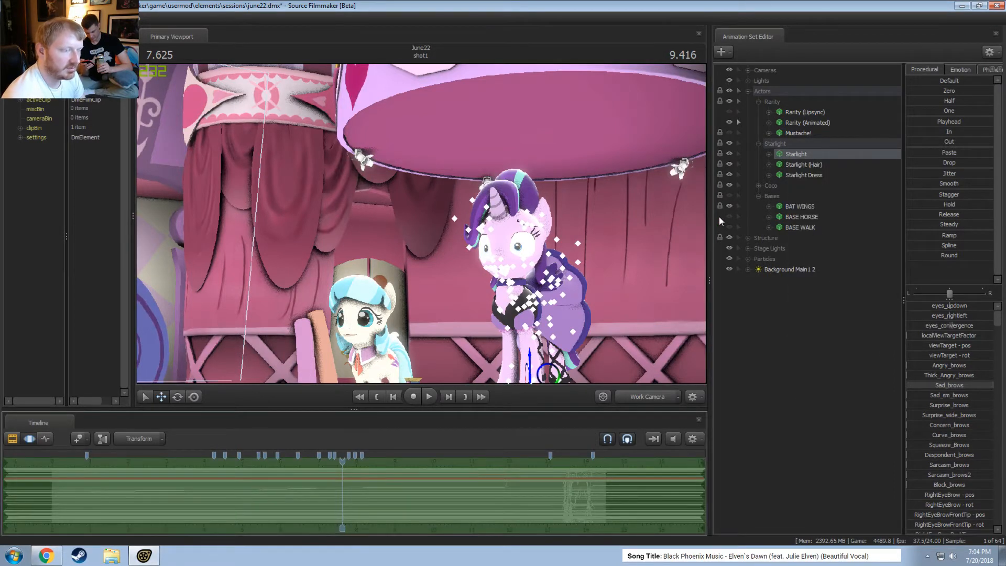
Return to the Clip Editor and view Rarity through the Main Camera at 7.625 s
key("F2")
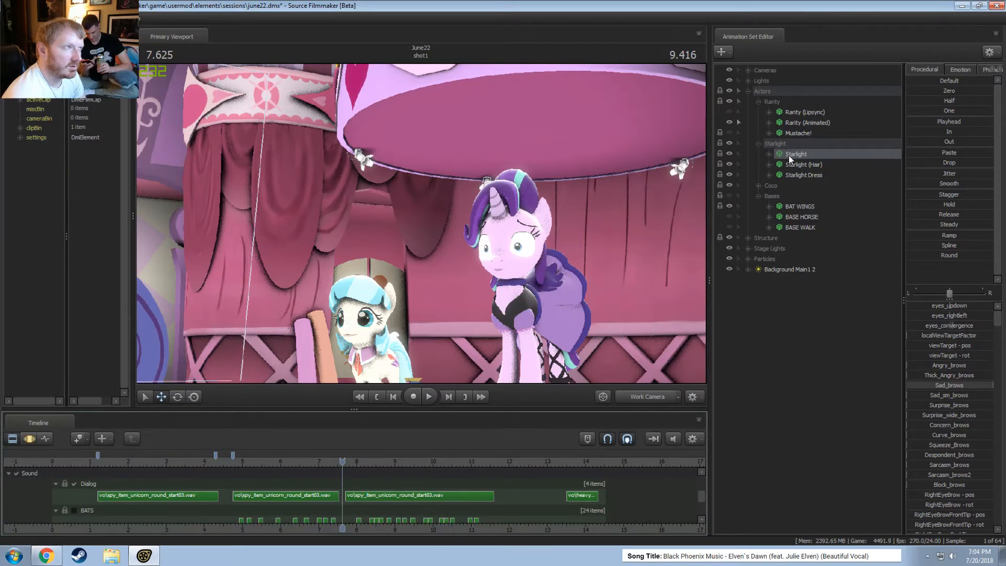
left_click(653, 393)
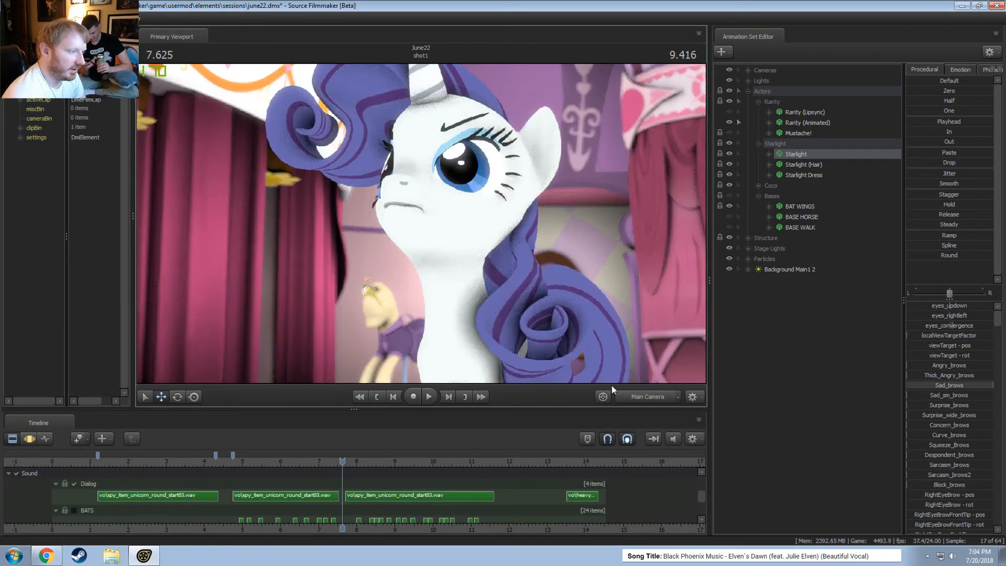
left_click(633, 387)
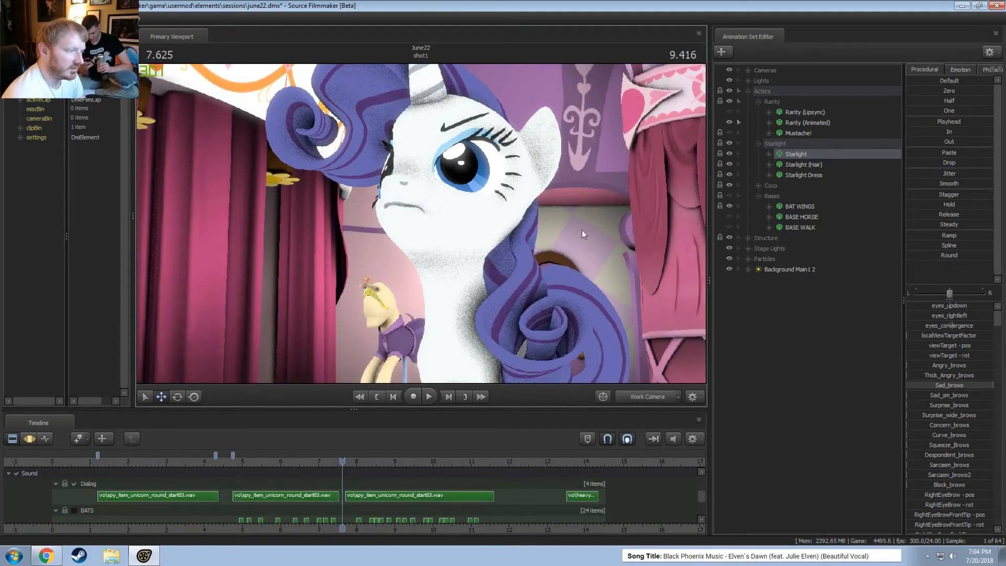
Switch the viewport to the main camera and play back the shot between about 6 and 8.3 seconds
left_click_drag(582, 231, 421, 224)
left_click(649, 395)
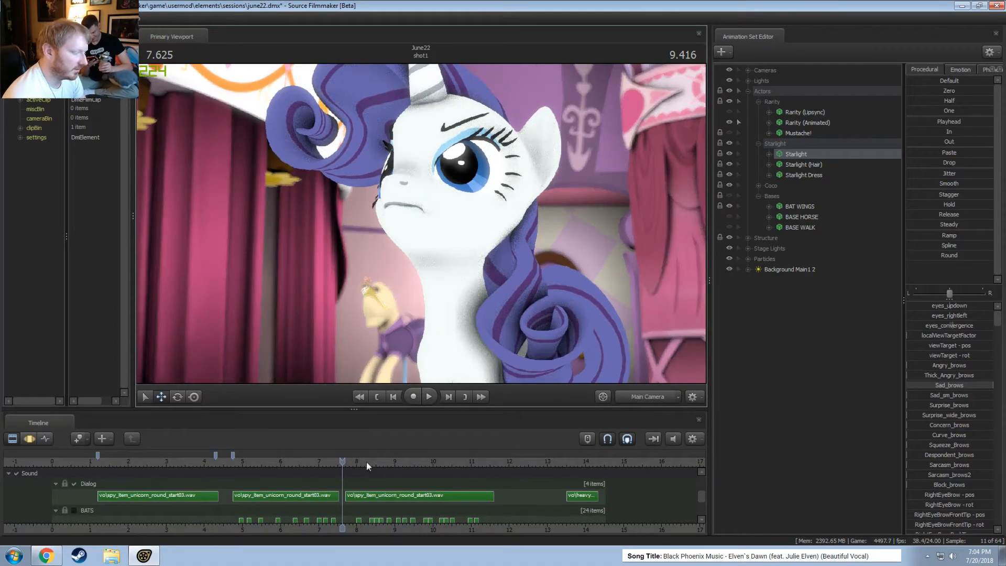
left_click(294, 461)
key("space")
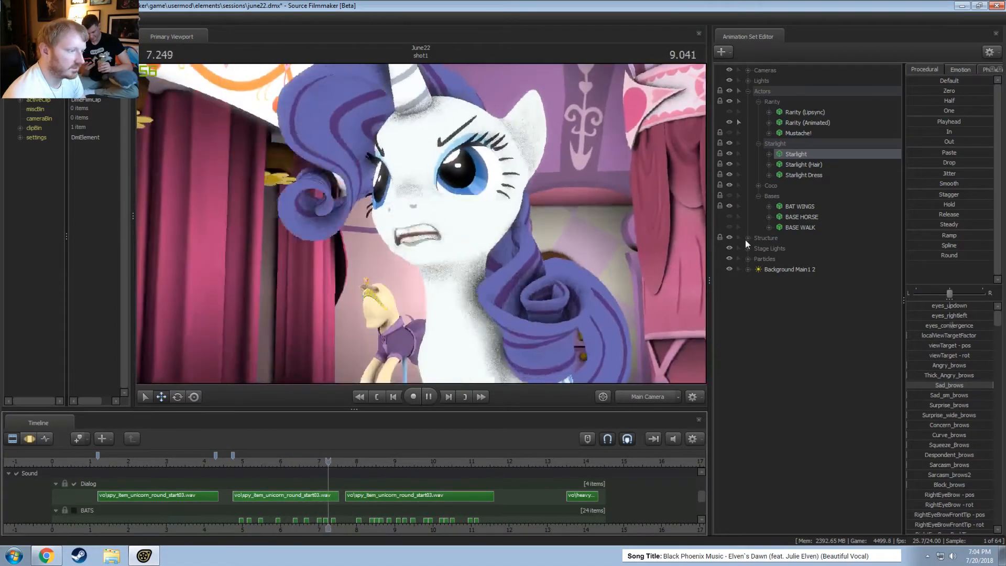
key("space")
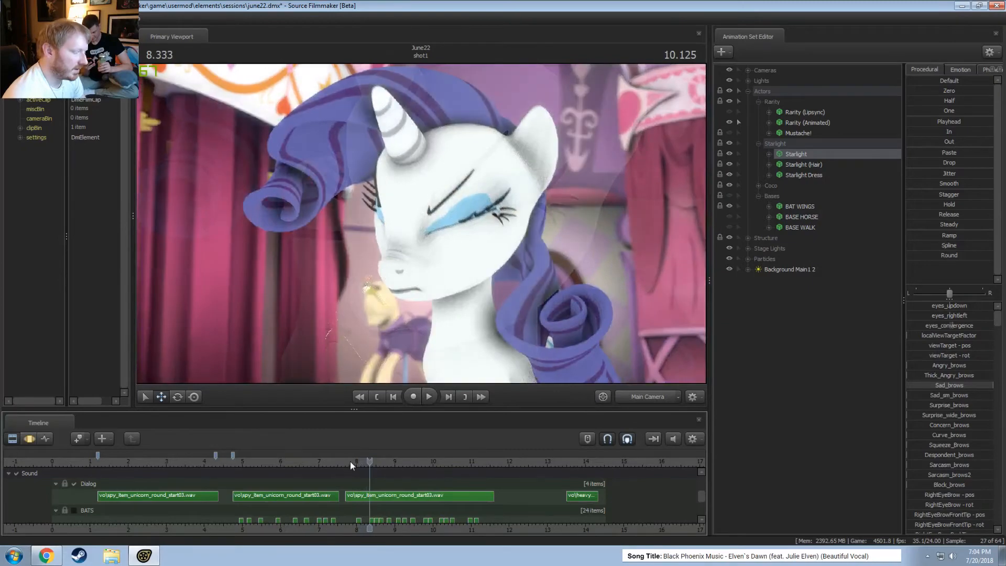
left_click_drag(350, 460, 333, 461)
key("space")
left_click(294, 460)
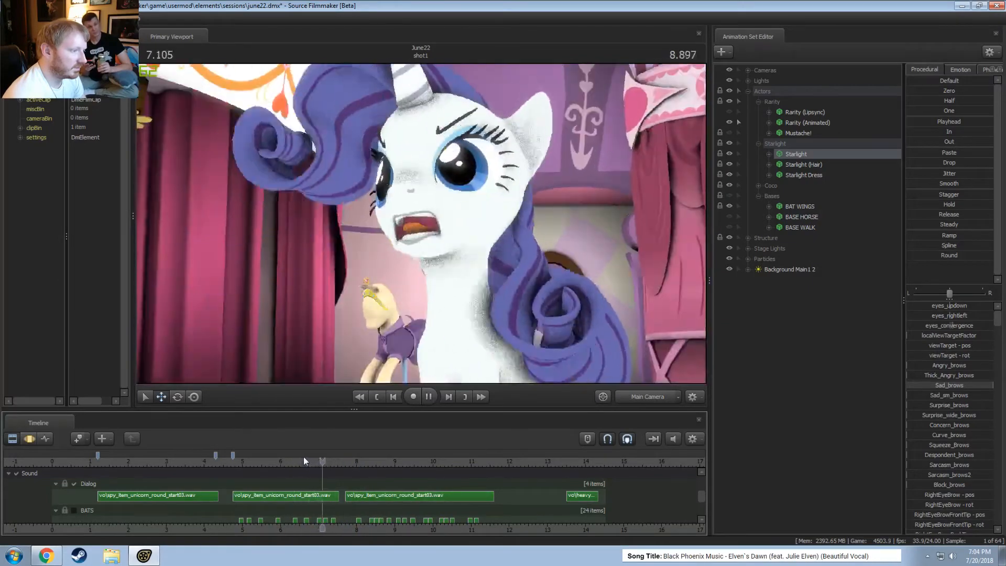
key("space")
Find the eyes_updown control under Rarity (Animated) and open it in the Motion Editor
left_click(768, 153)
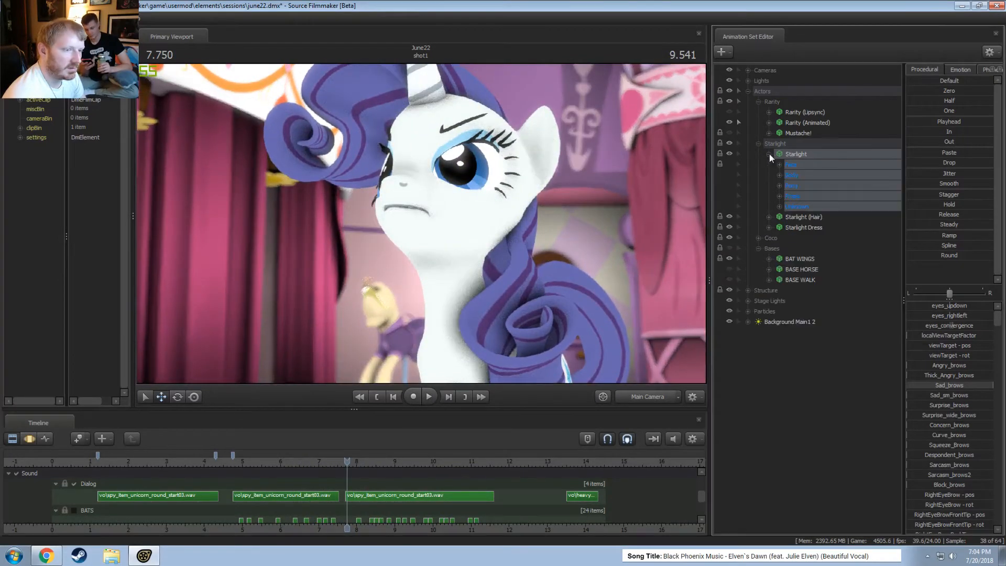
left_click(768, 153)
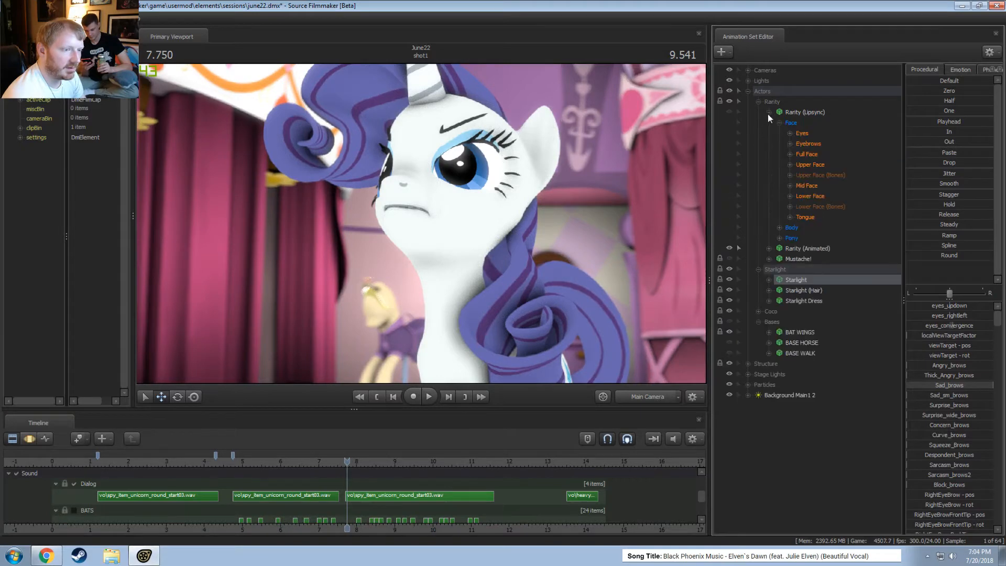
left_click(769, 122)
left_click(815, 155)
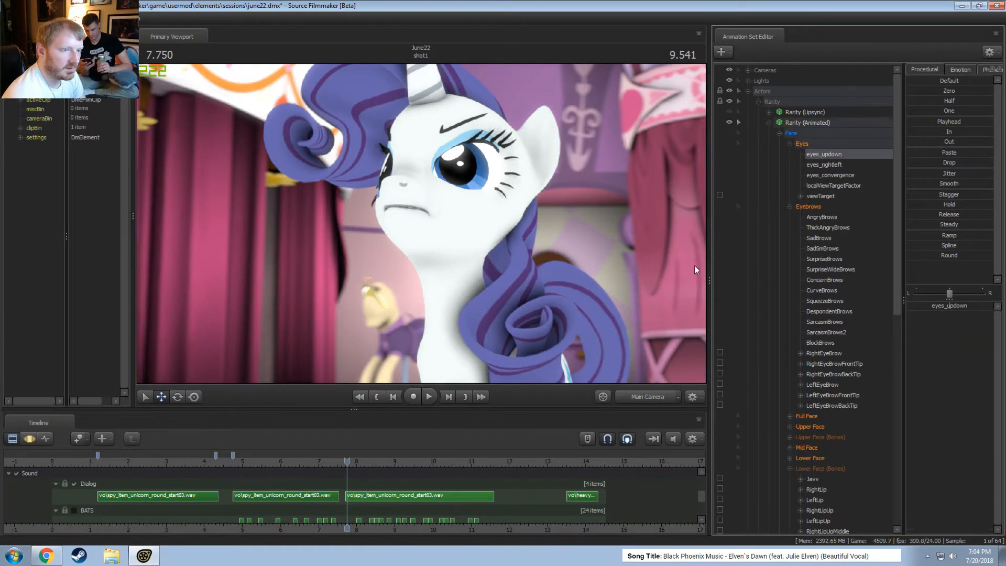
key("F3")
Adjust Rarity's eyes_updown within a time selection from about 7.2 to 7.45 seconds and play back the change
scroll(335, 487, "up", 6)
left_click_drag(335, 494, 293, 490)
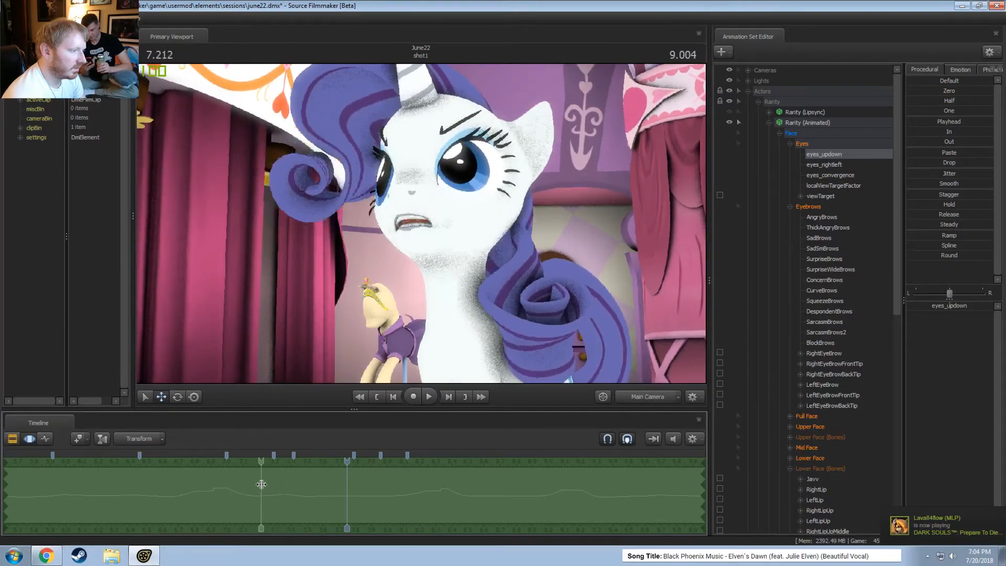
left_click(282, 486, "shift")
scroll(282, 486, "up", 4, "shift")
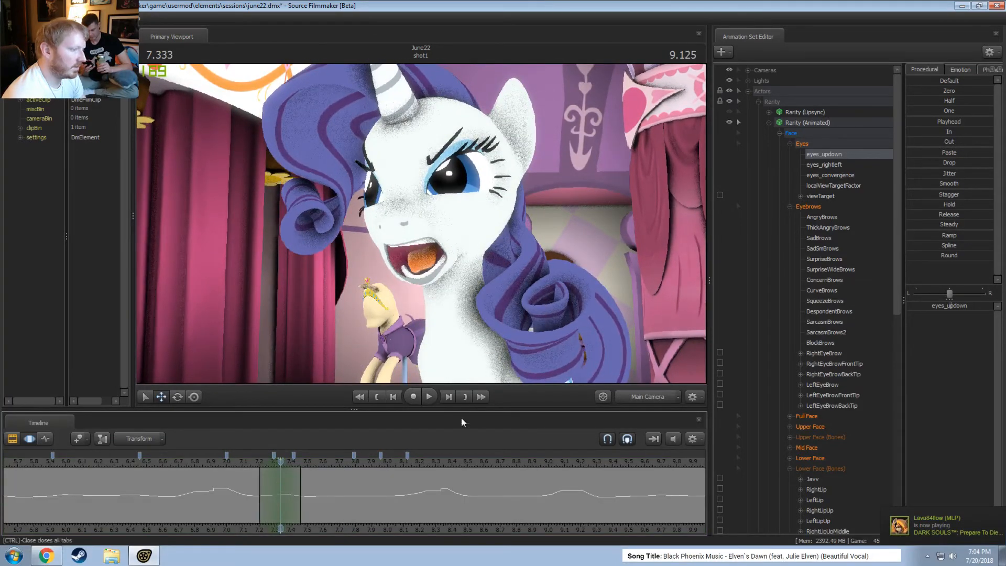
key("space")
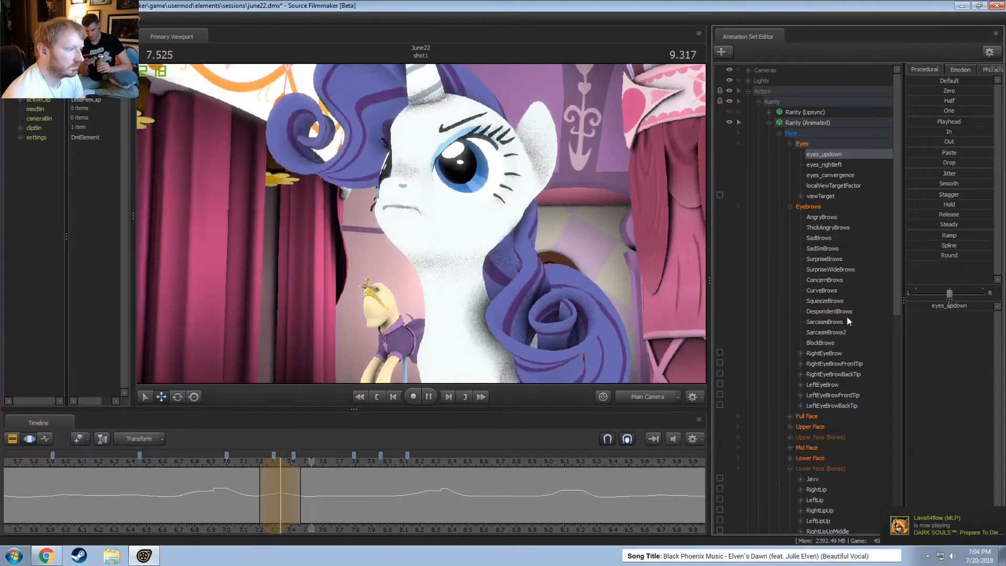
key("space")
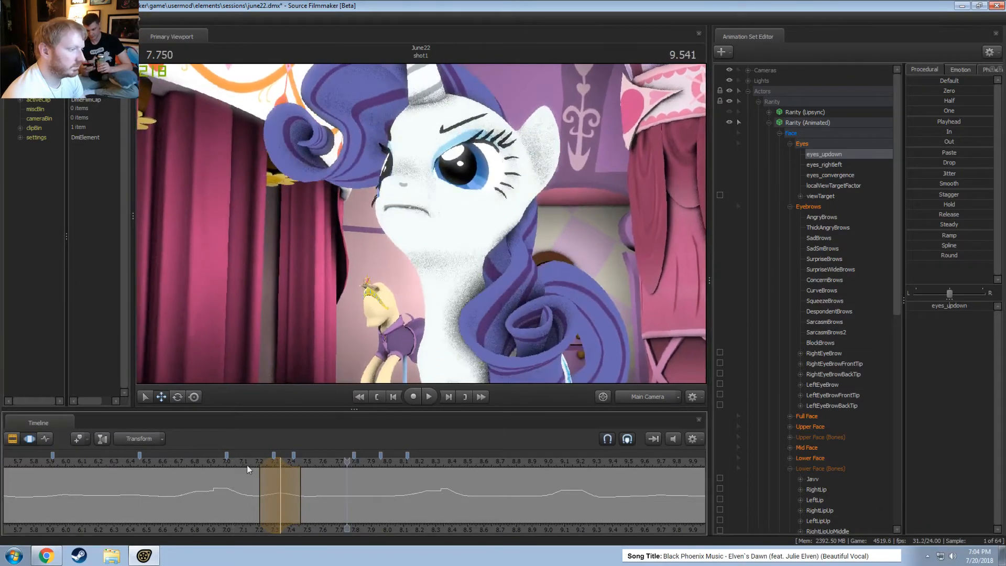
Adjust eyes_updown again within a short time selection centred on about 7.4 seconds
key("shift")
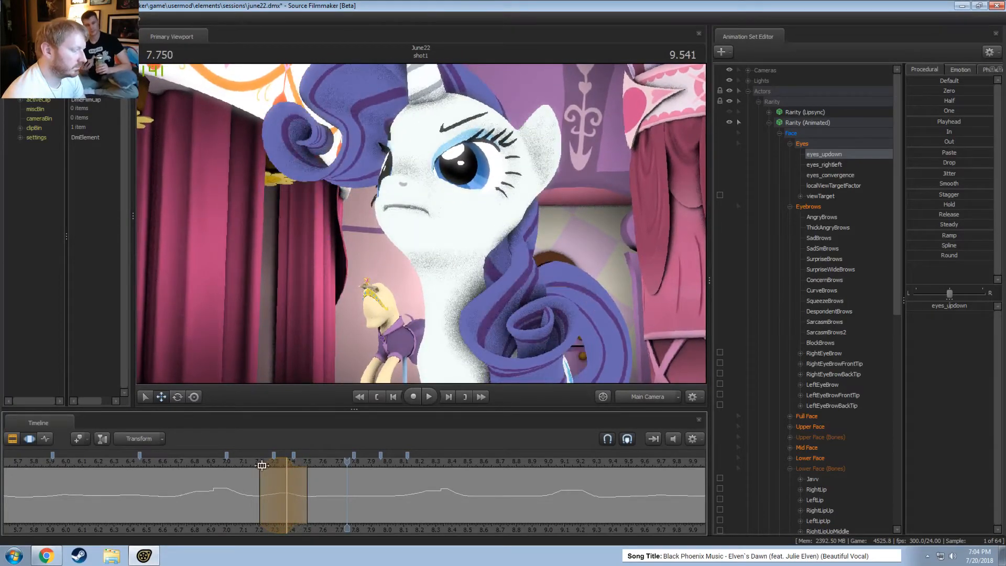
key("shift")
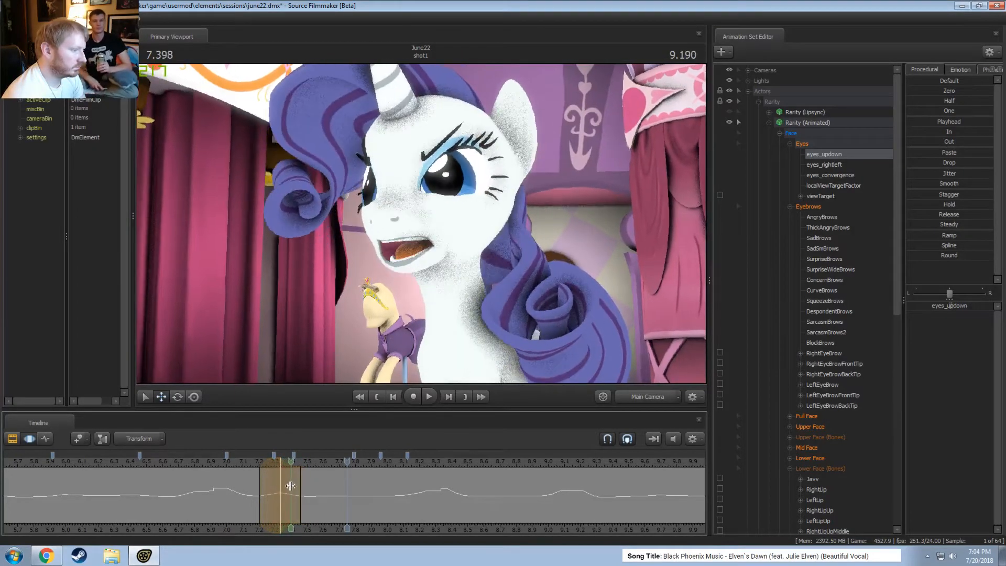
scroll(291, 486, "up", 1, "shift")
left_click_drag(938, 305, 939, 305)
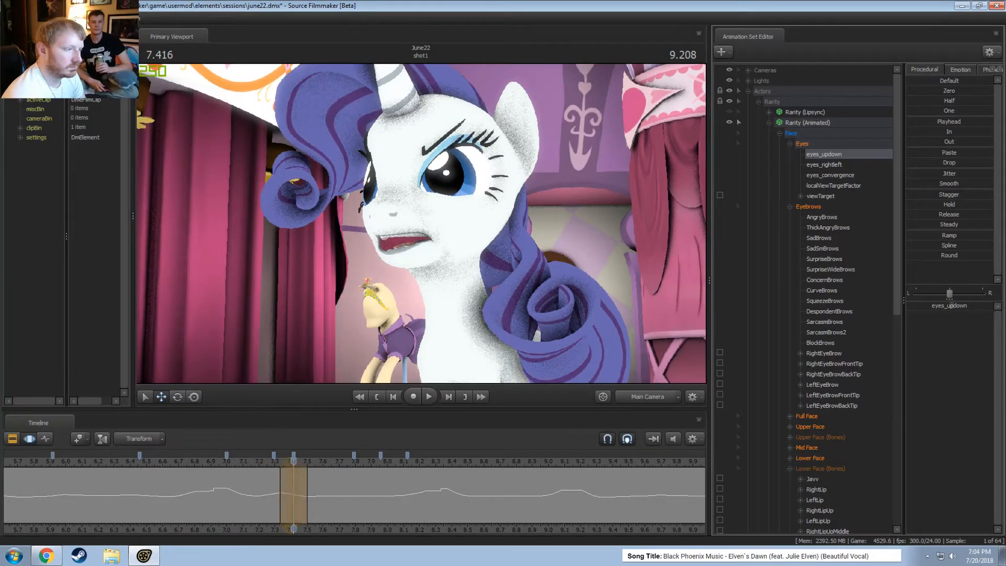
Play back the revised eye movement from just before 7 seconds and commit the adjustment
key("space")
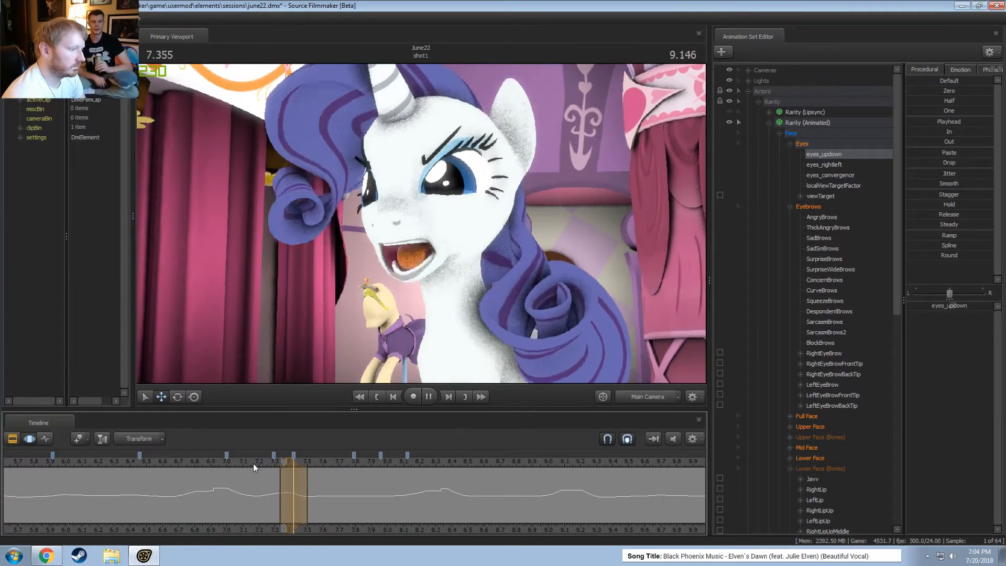
left_click(220, 461)
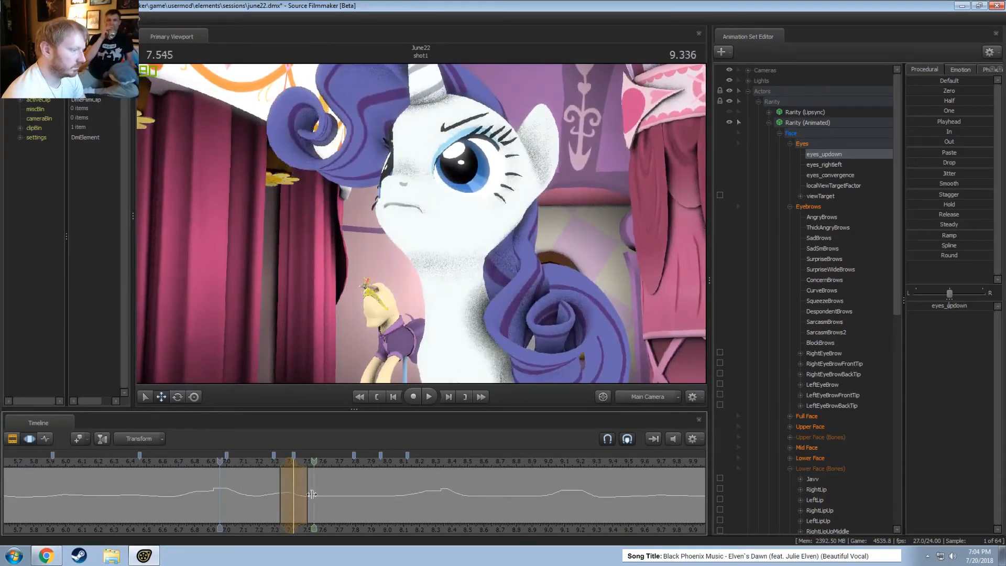
left_click(169, 461)
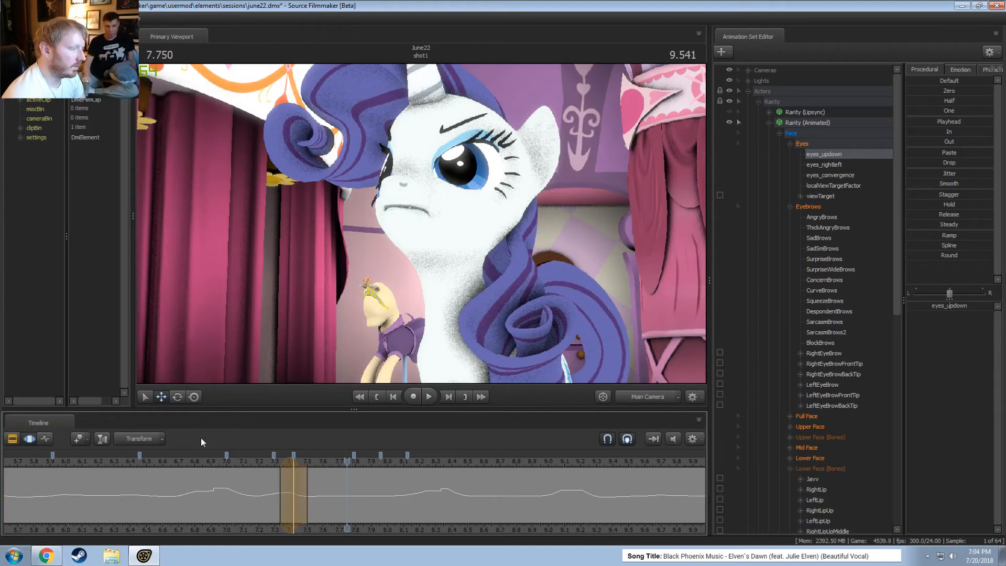
key("F2")
key("F3")
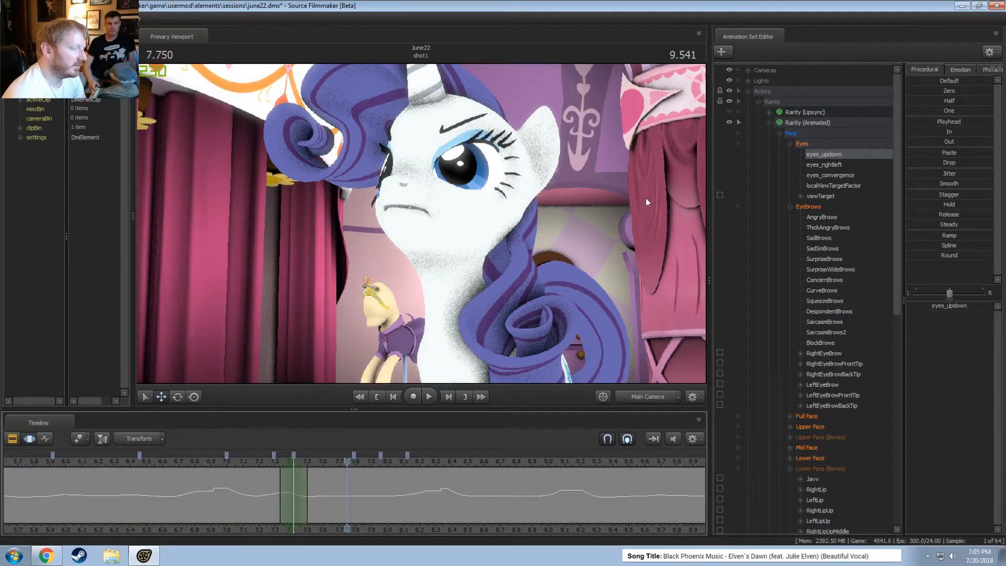
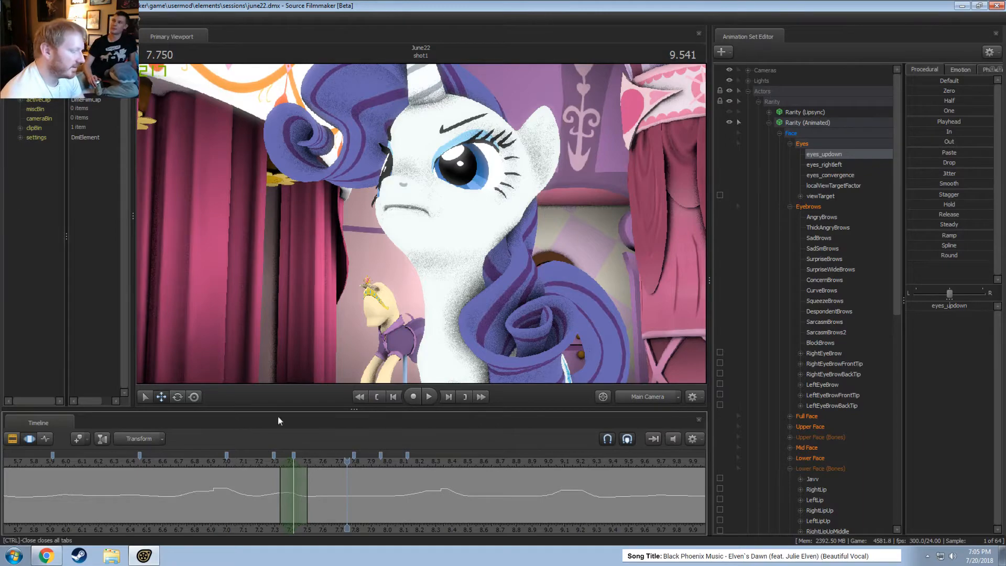
Adjust eyes_updown slightly within a time selection of about 8.45 to 8.9 seconds, centred on 8.666
left_click_drag(208, 461, 326, 464)
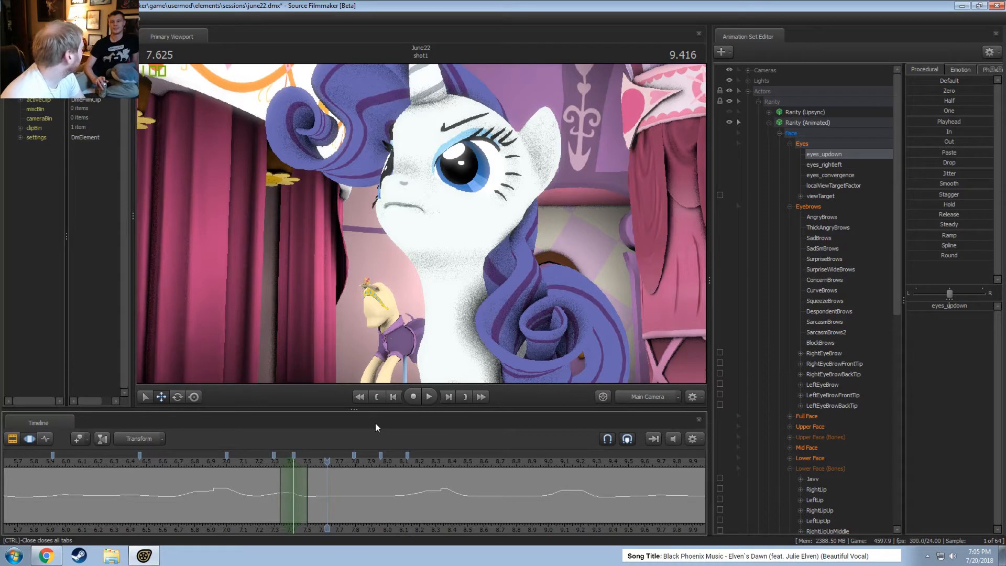
scroll(408, 513, "down", 3)
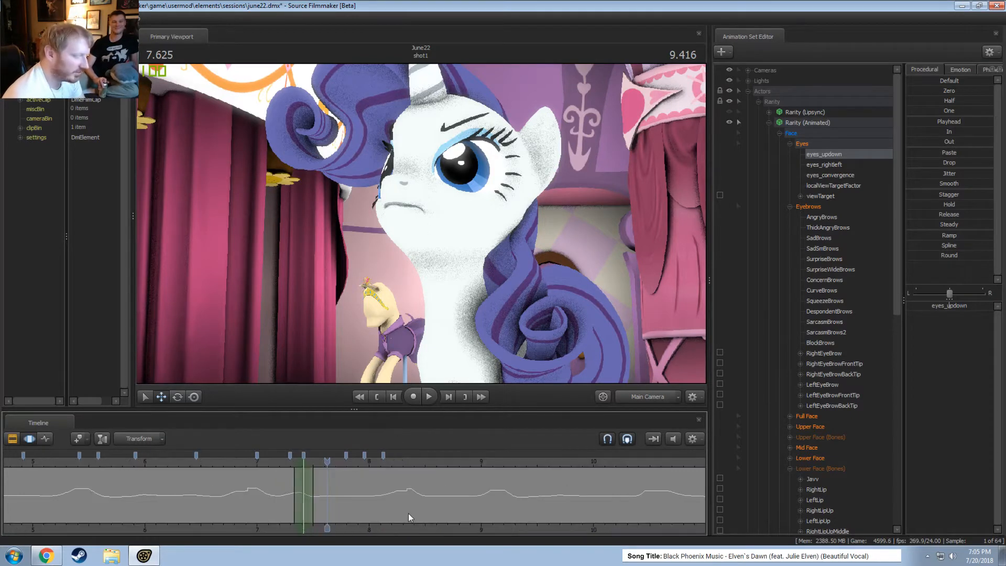
left_click(247, 460)
left_click_drag(247, 460, 360, 495)
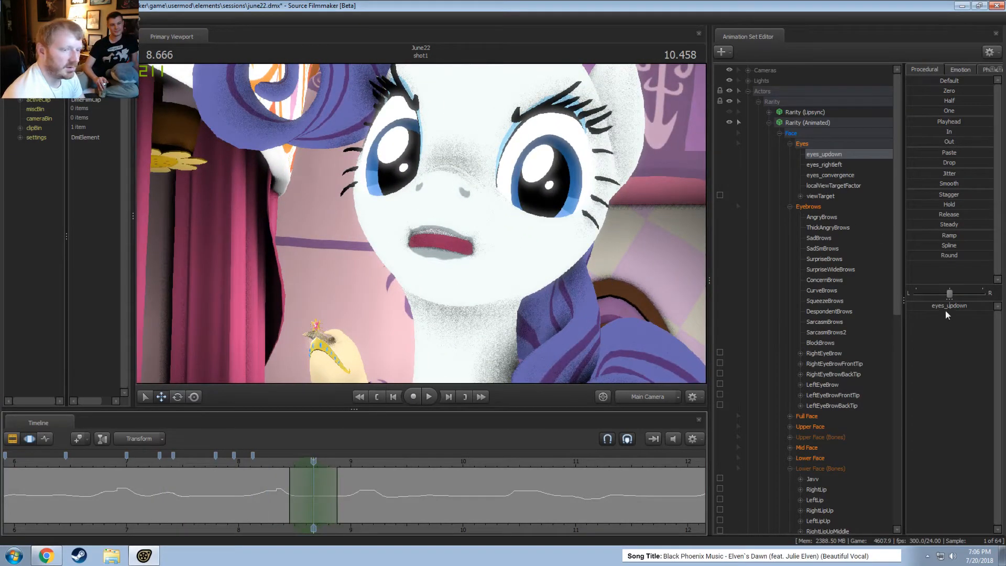
left_click_drag(947, 306, 949, 306)
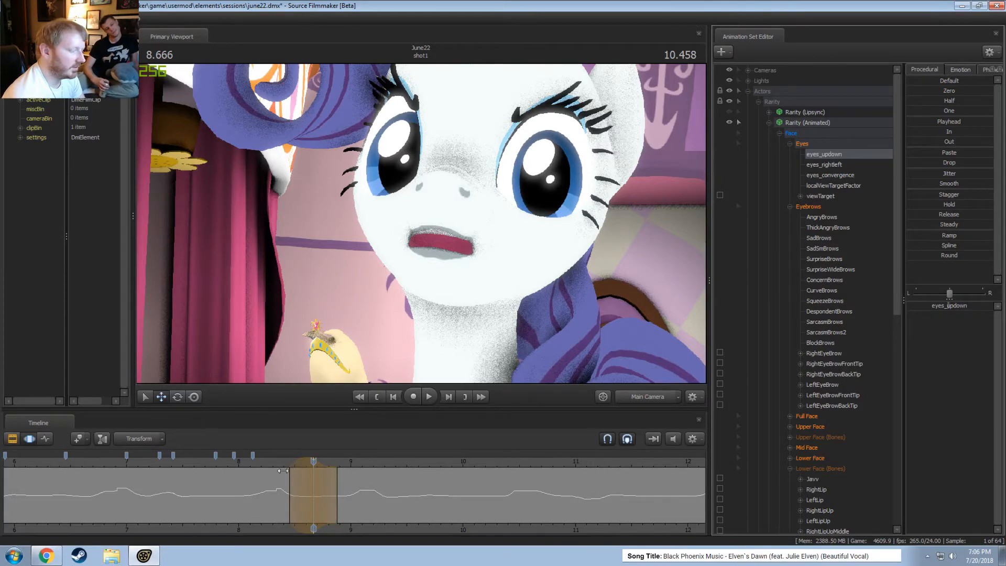
Play back the new eye movement repeatedly from about 8.35 seconds
left_click(278, 468, "ctrl")
key("space")
key("space")
left_click(278, 467, "ctrl")
key("space")
key("space")
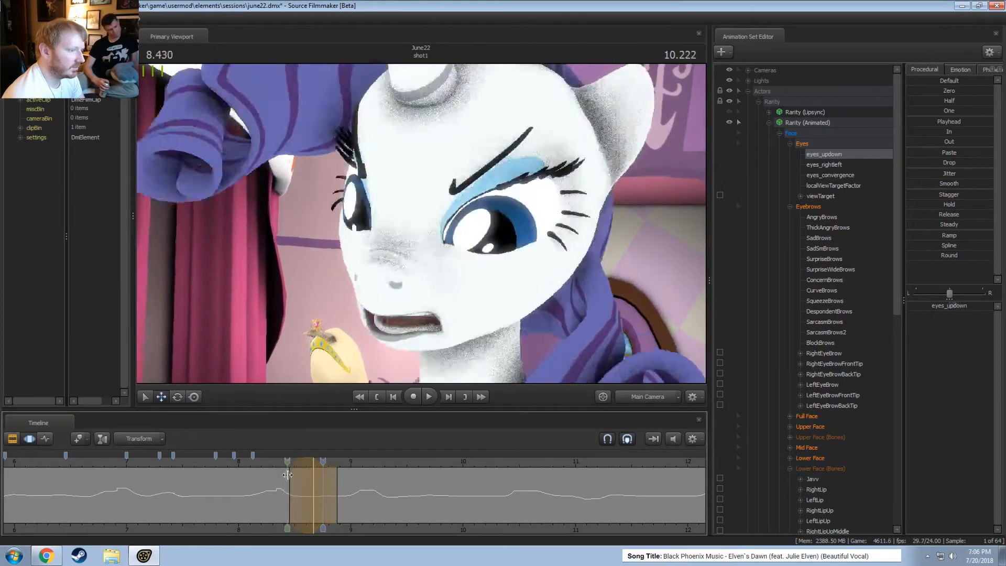
Extend the end of the eye adjustment's time selection to about 9.0 seconds and play it back
mouse_move(287, 474)
left_mouse_down()
mouse_move(455, 496)
mouse_move(623, 483)
mouse_move(590, 483)
mouse_move(605, 485)
mouse_move(585, 489)
mouse_move(616, 487)
mouse_move(563, 504)
mouse_move(583, 505)
mouse_move(448, 511)
mouse_move(592, 496)
mouse_move(485, 501)
mouse_move(564, 506)
left_mouse_up()
left_click(284, 462, "ctrl")
key("space")
key("space")
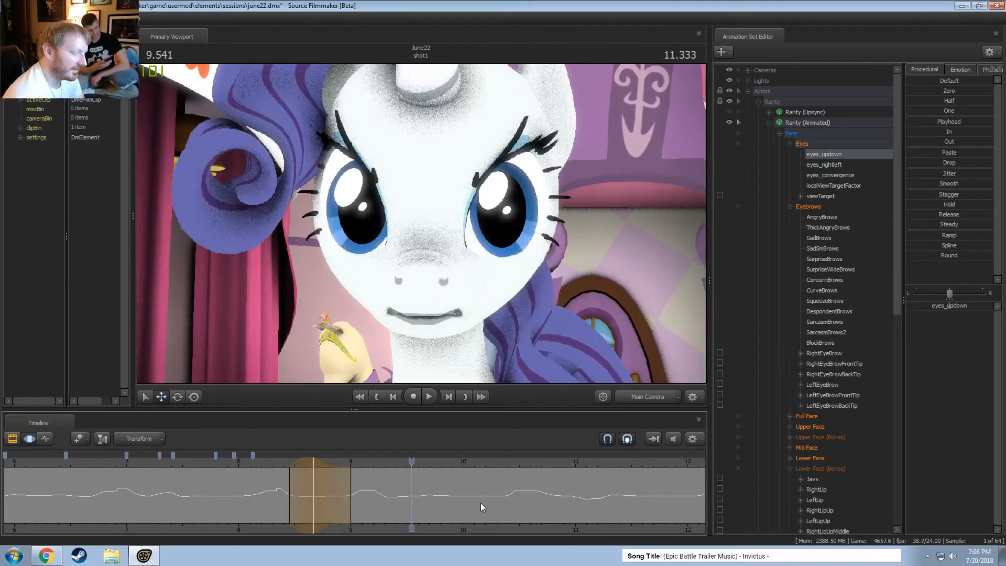
Replay the extended eye adjustment from about 8.3 seconds and clear its time selection
left_click_drag(270, 460, 273, 464)
key("space")
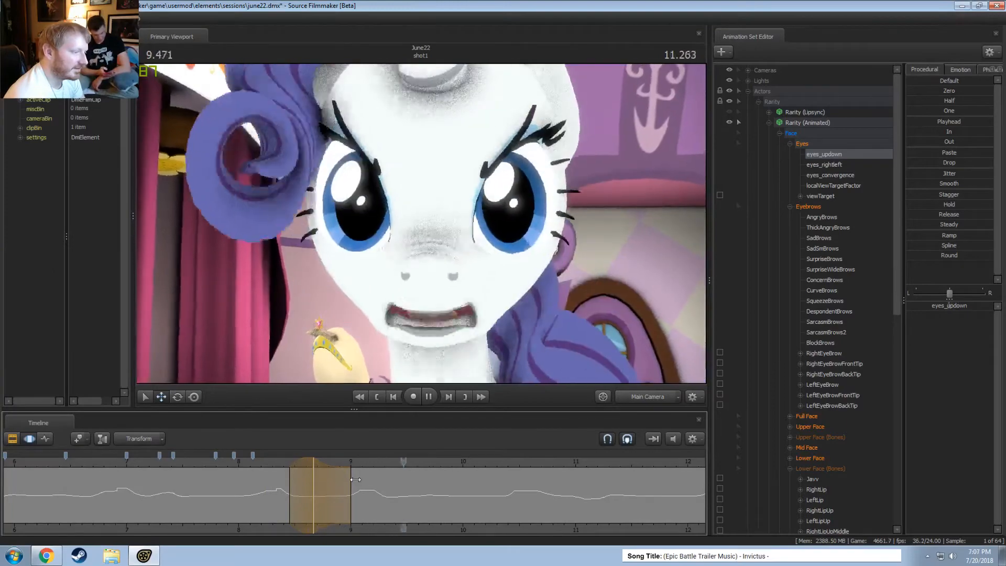
left_click(276, 463)
key("space")
key("space")
left_click_drag(284, 487, 285, 509)
left_click(286, 510)
key("F2")
key("F3")
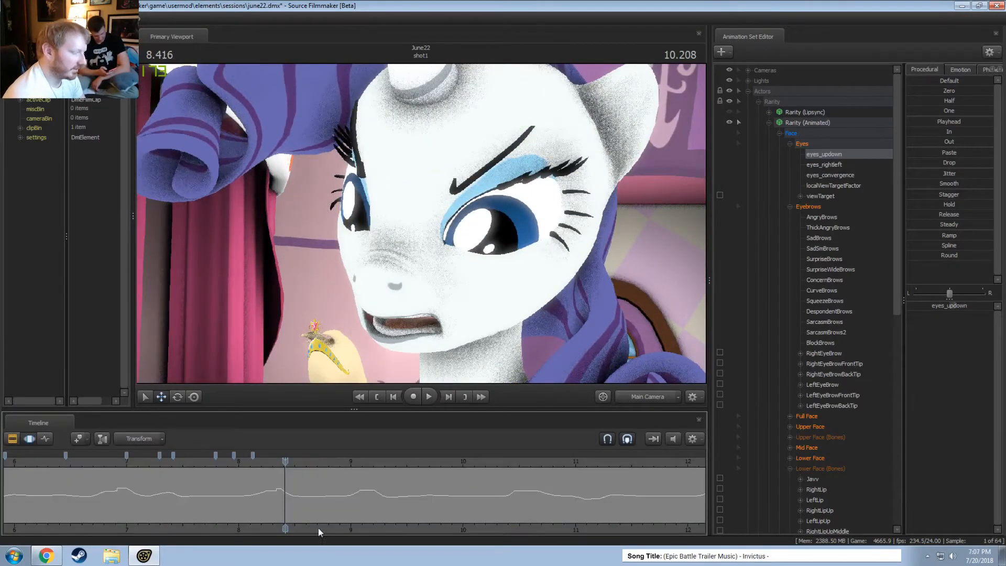
Play back Rarity's performance from about 5.9 and 6.5 seconds to check the eye movements
middle_click_drag(89, 503, 277, 477)
left_click(194, 463)
key("space")
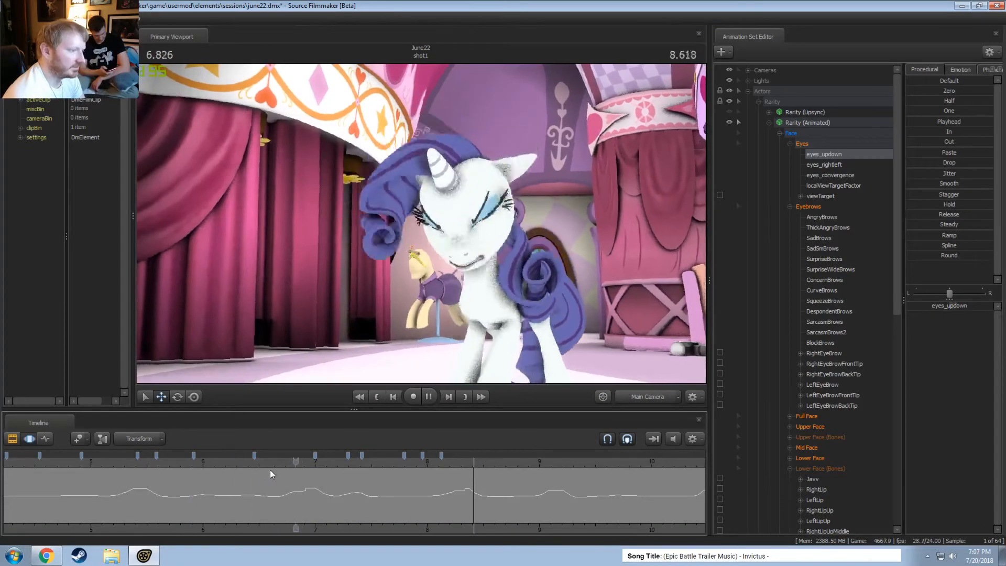
left_click(194, 463)
key("space")
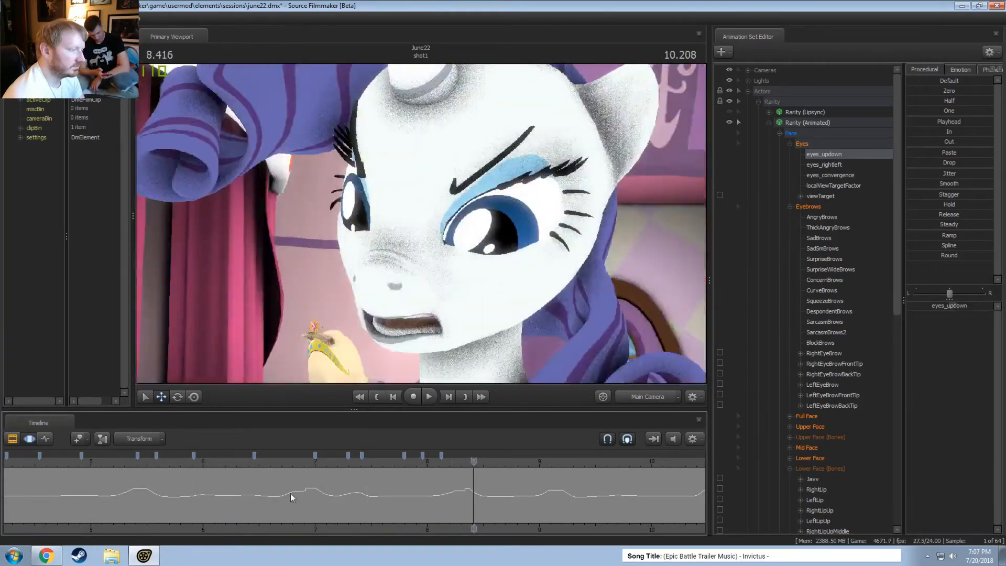
left_click(265, 460)
key("space")
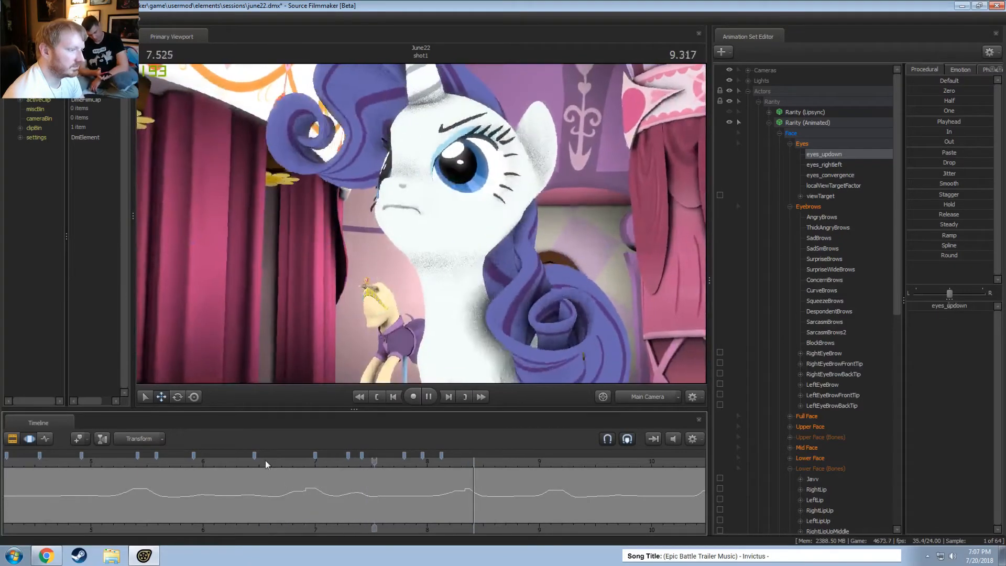
Adjust Rarity's Eyebrows controls within a time selection from about 7.6 to 8.0 seconds and play back the result
middle_click_drag(368, 526, 289, 524)
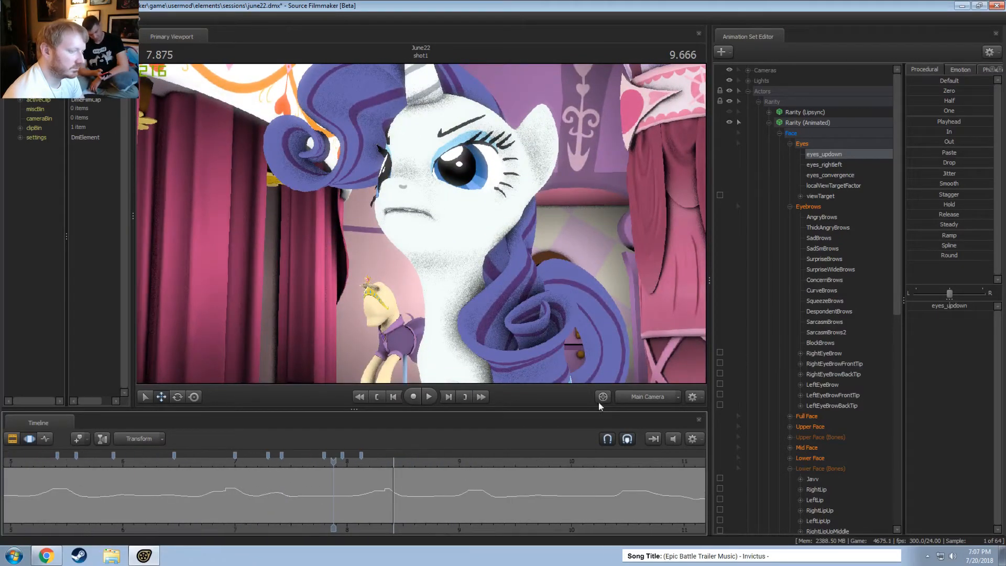
left_click(810, 207)
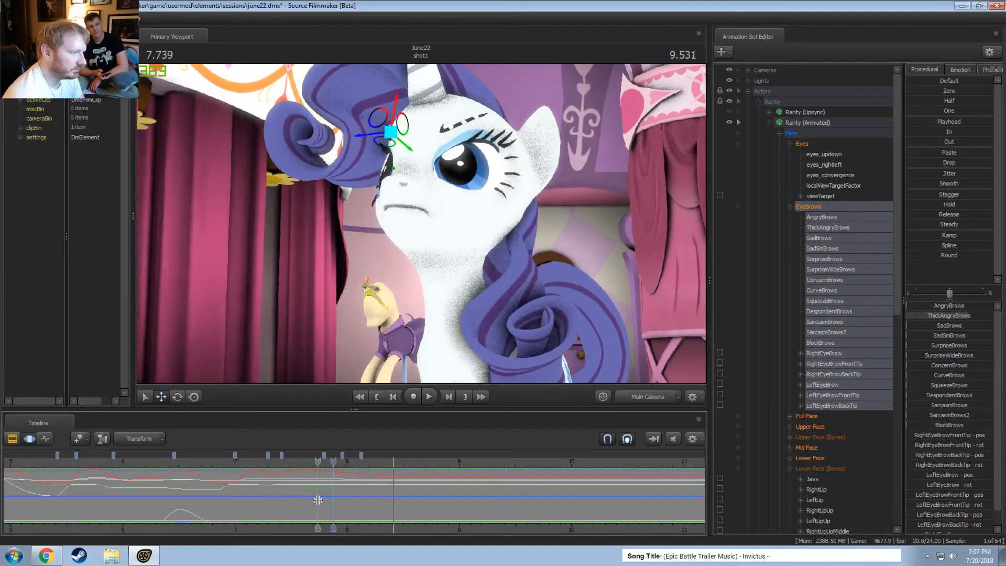
mouse_move(323, 501)
left_mouse_down("shift")
mouse_move(310, 501)
mouse_move(344, 504)
mouse_move(336, 503)
left_mouse_up("shift")
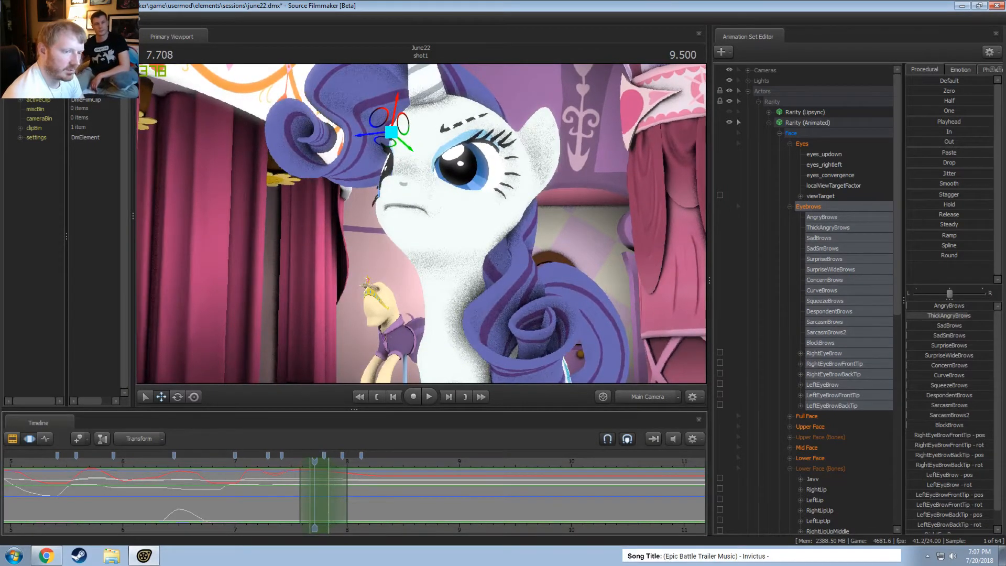
key("space")
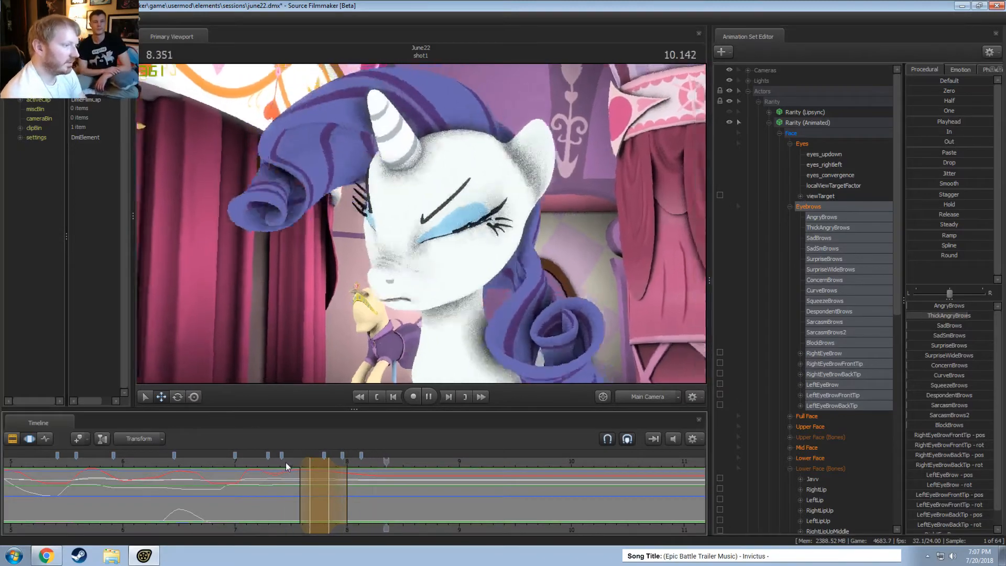
key("space")
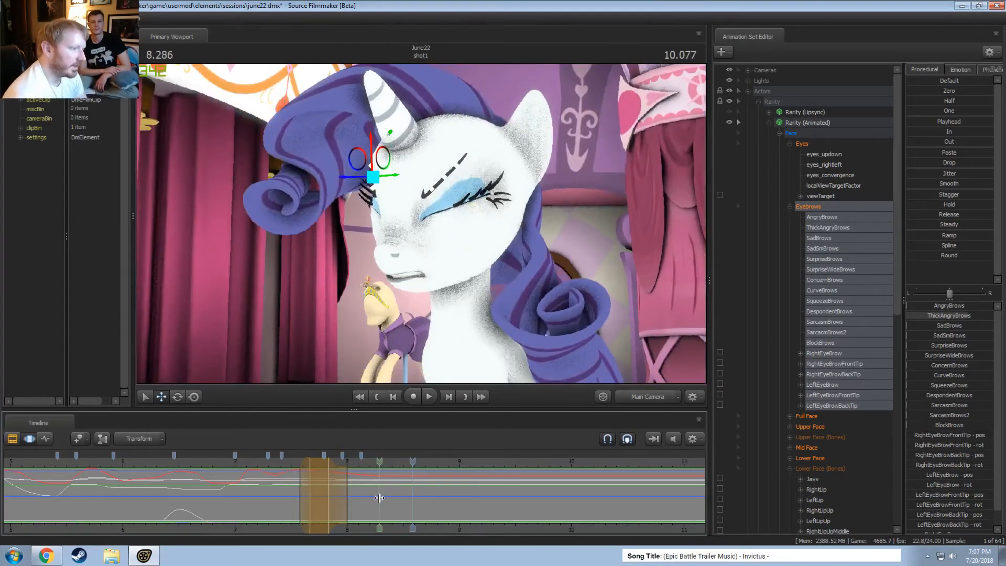
Blend Rarity's Eyebrows controls toward their pose at 5.375 seconds within a time selection from about 8.1 to 8.5 seconds, and play it back
left_click_drag(376, 498, 403, 492, "shift")
left_click(380, 499)
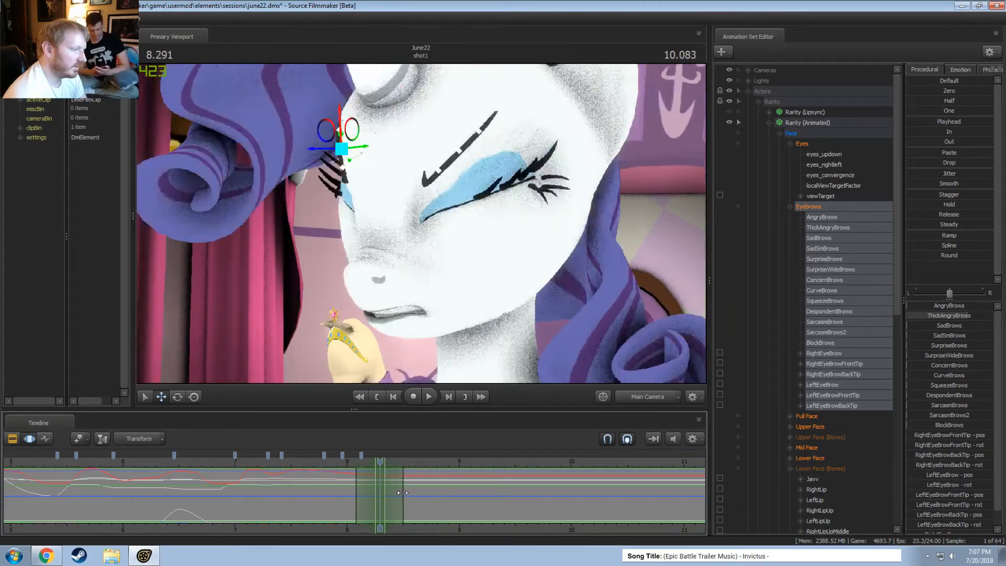
left_click_drag(344, 468, 52, 474)
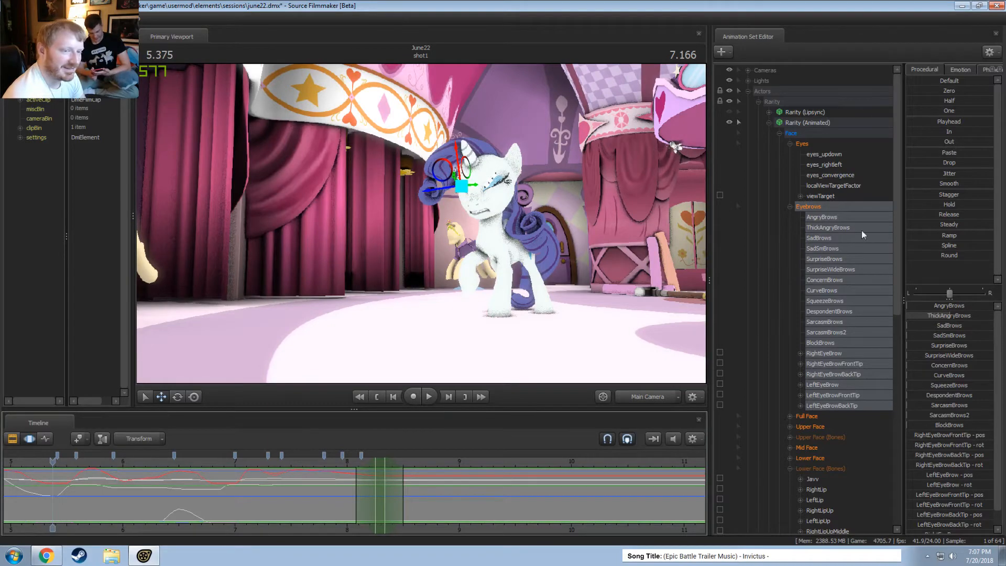
left_click_drag(927, 121, 995, 123)
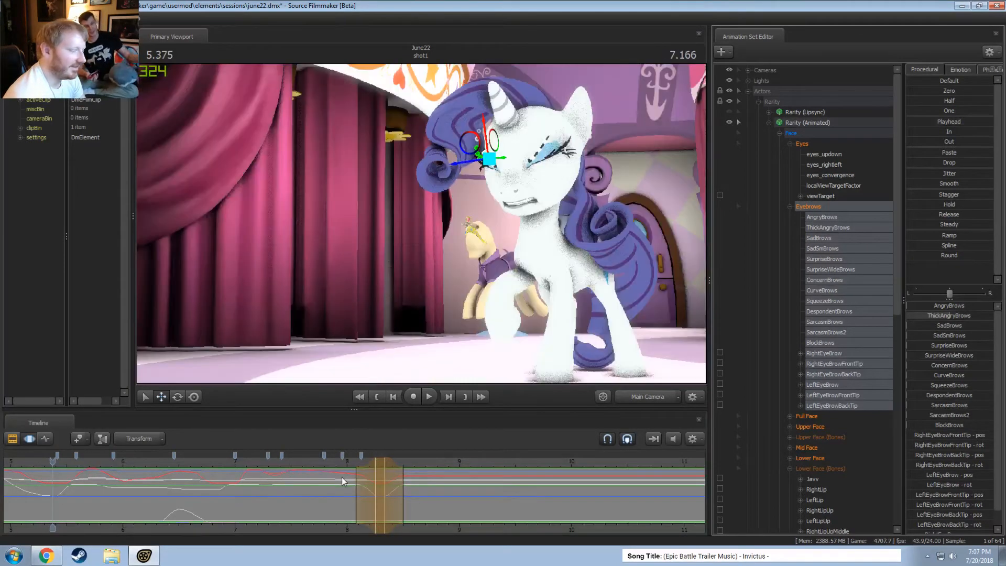
key("space")
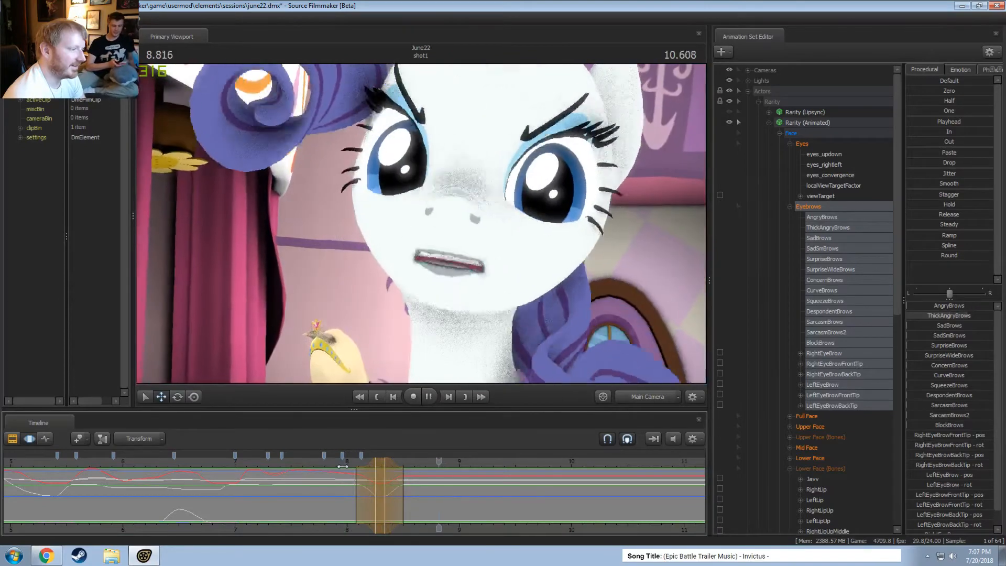
key("space")
Raise and rotate Rarity's LeftEyeBrow at 8.5 seconds within a time selection from about 8.4 to 8.9 seconds, and play back the result
left_click_drag(366, 493, 414, 481)
left_click_drag(413, 481, 445, 486)
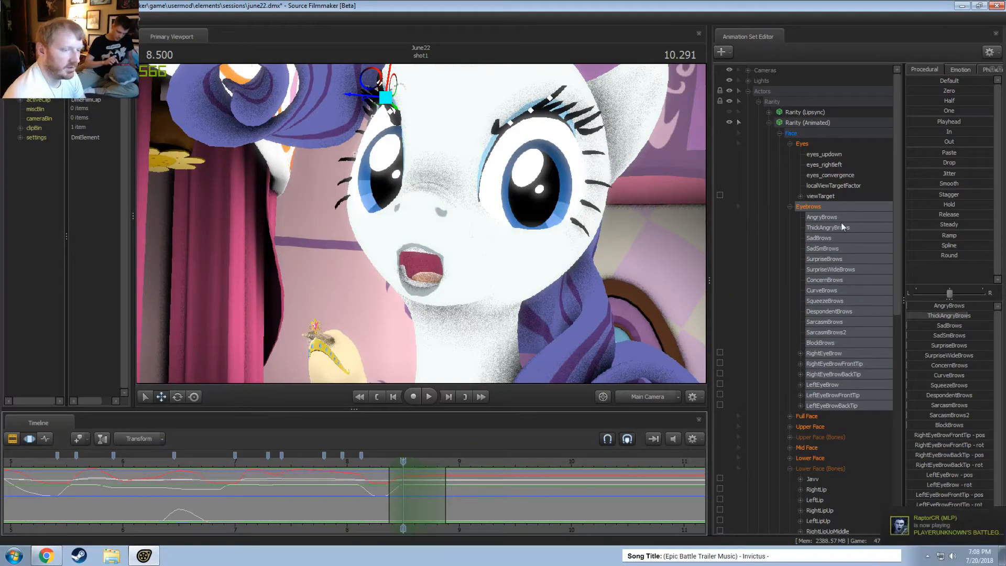
left_click(822, 383)
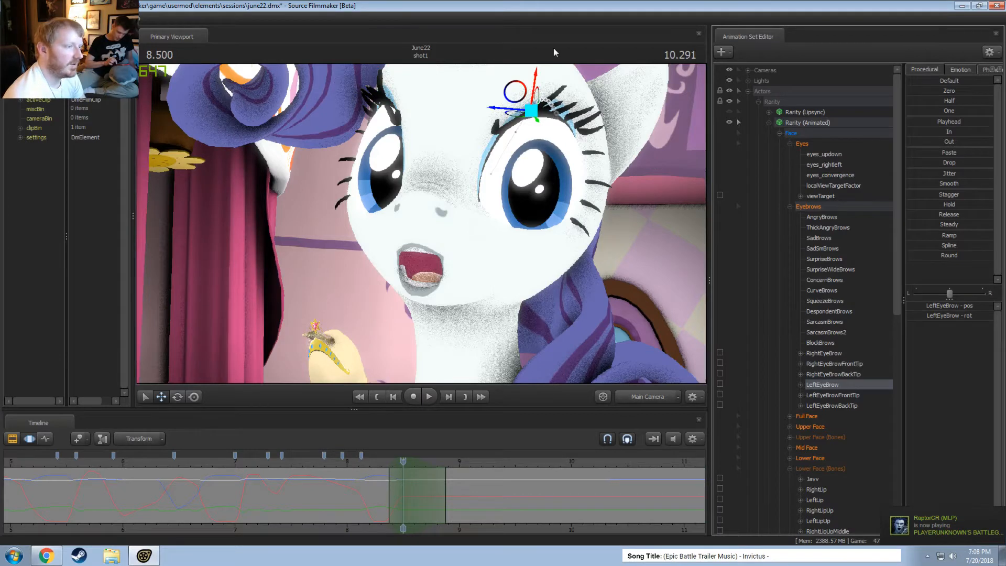
left_click_drag(537, 86, 540, 65)
key("e")
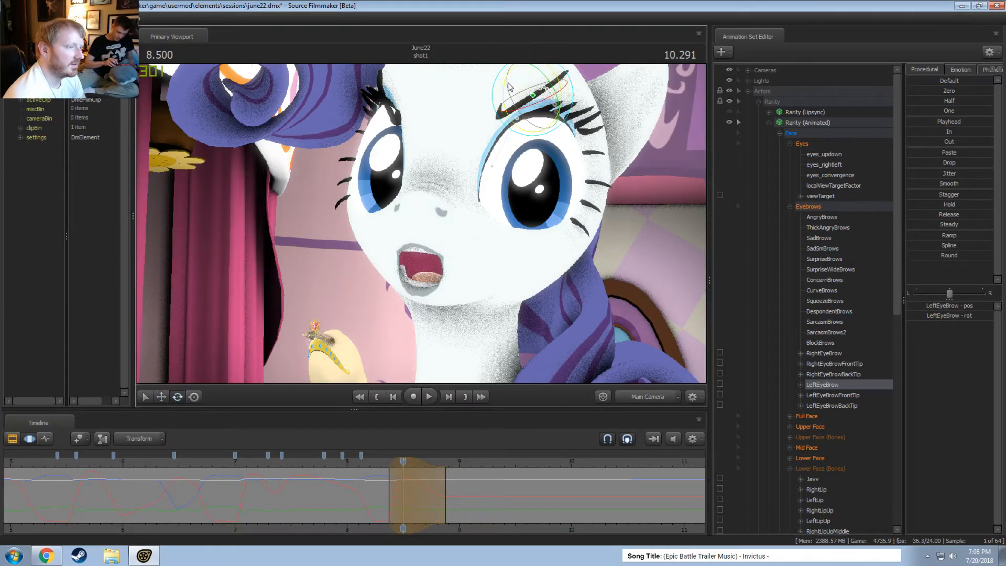
left_click_drag(514, 87, 581, 140)
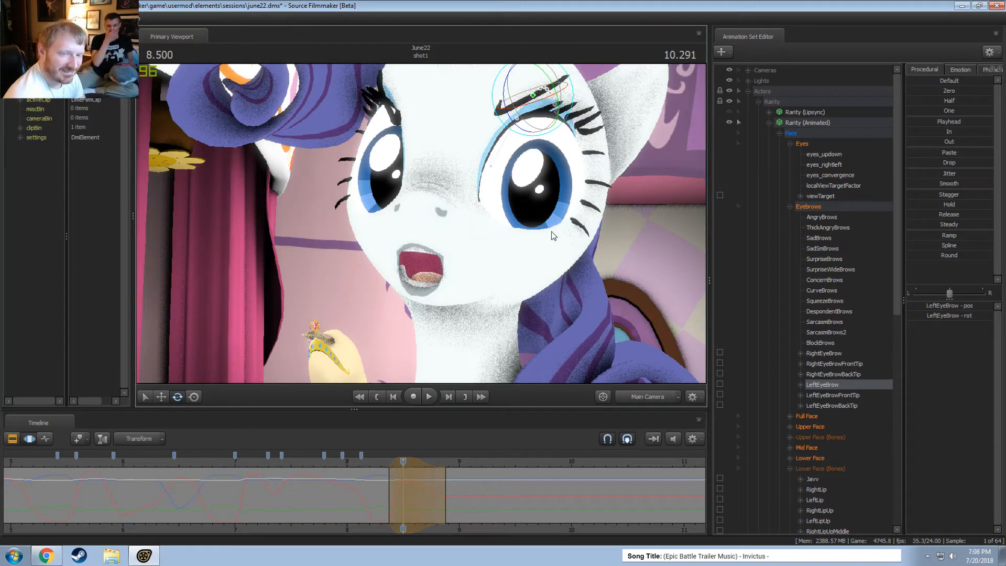
left_click_drag(348, 461, 445, 495)
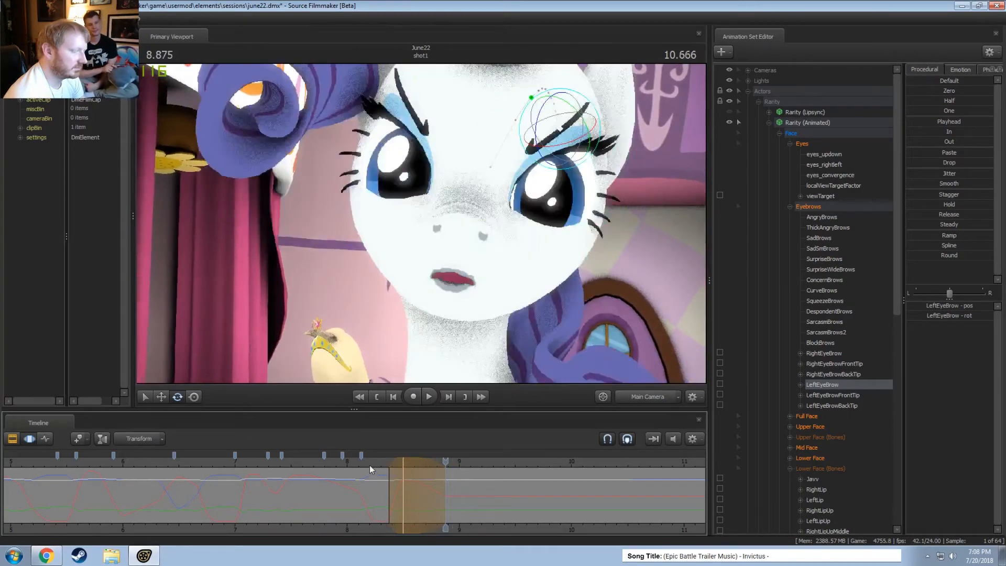
left_click(370, 464)
key("space")
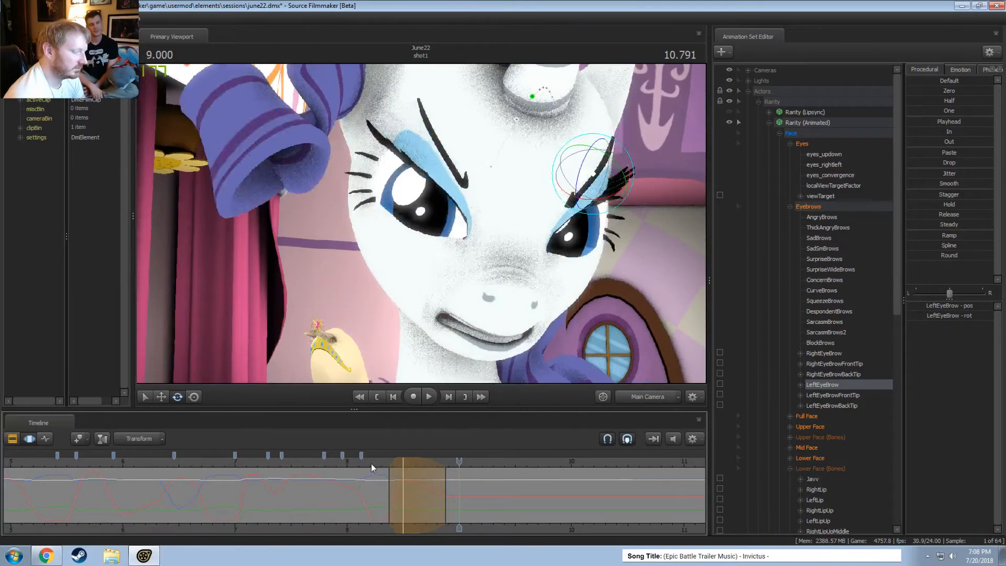
Raise and rotate Rarity's RightEyeBrow at 8.5 seconds within the same time selection, using the work camera, and play it back through the main camera
left_click(404, 474)
left_click(833, 353)
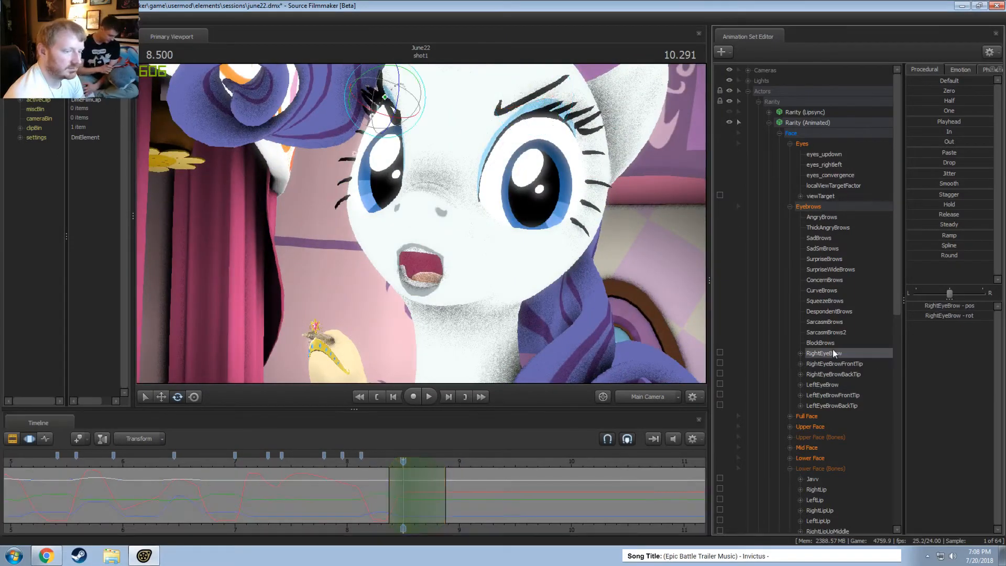
left_click(659, 395)
left_click_drag(409, 152, 409, 152)
key("w")
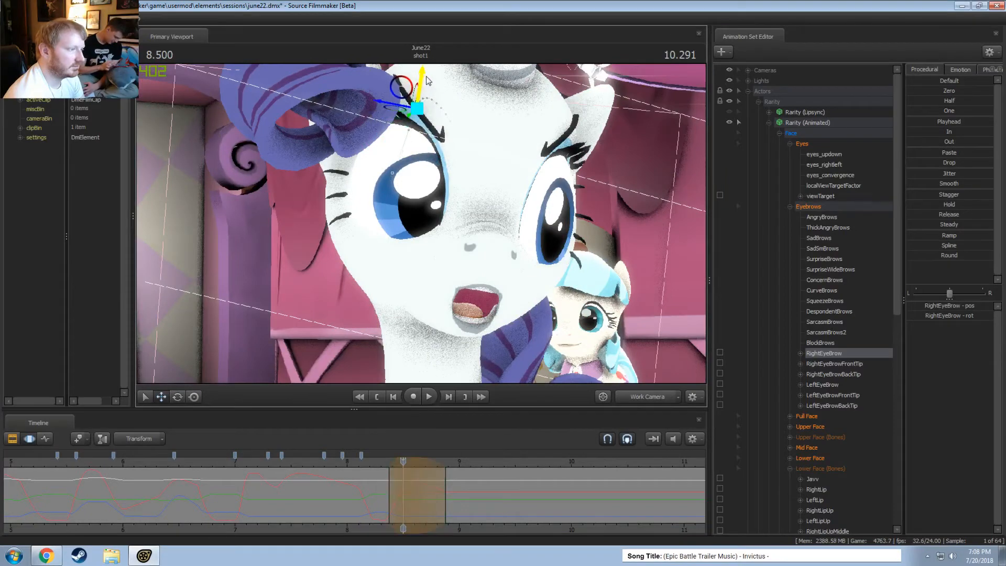
left_click_drag(426, 190, 426, 190, "alt")
key("e")
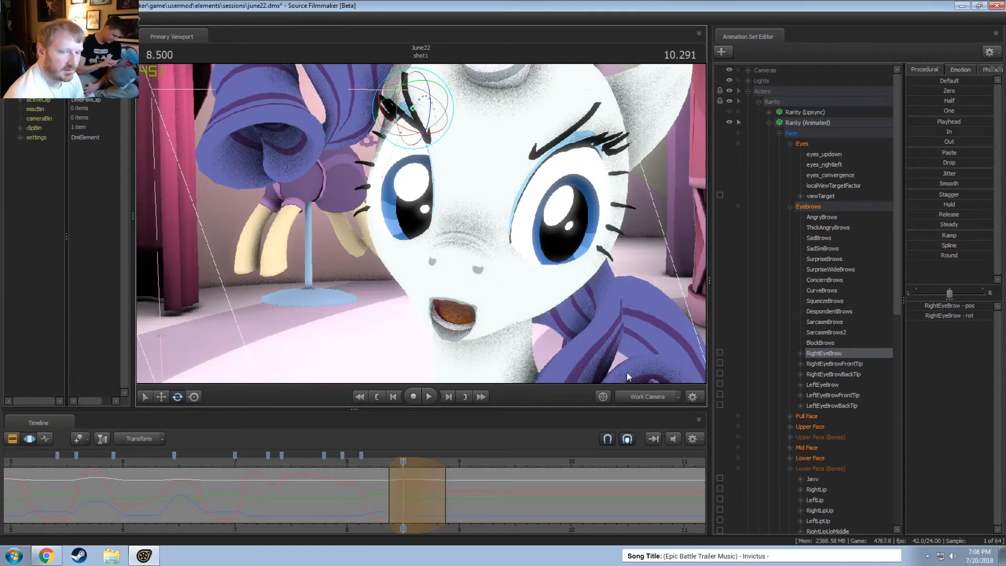
left_click(658, 397)
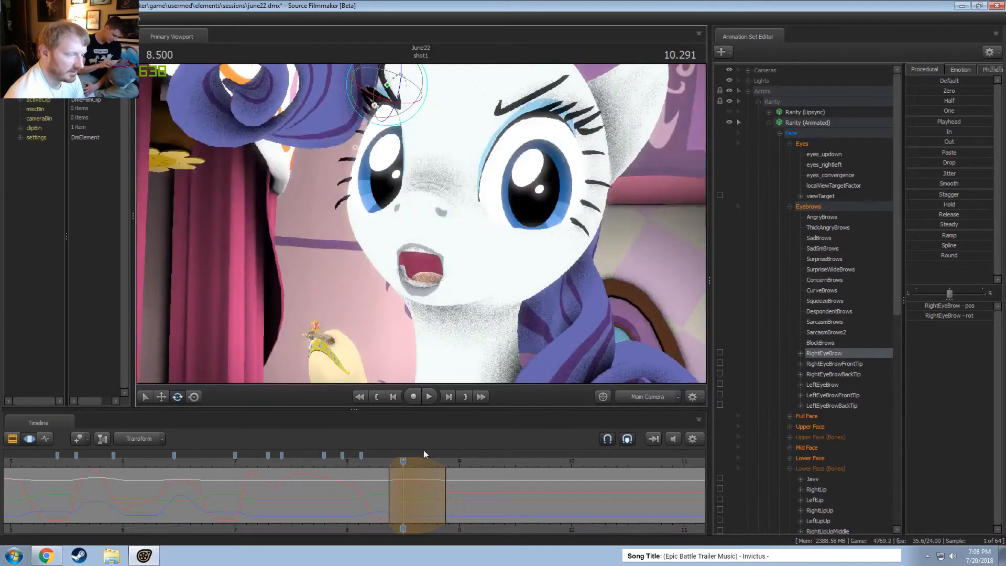
left_click(366, 462)
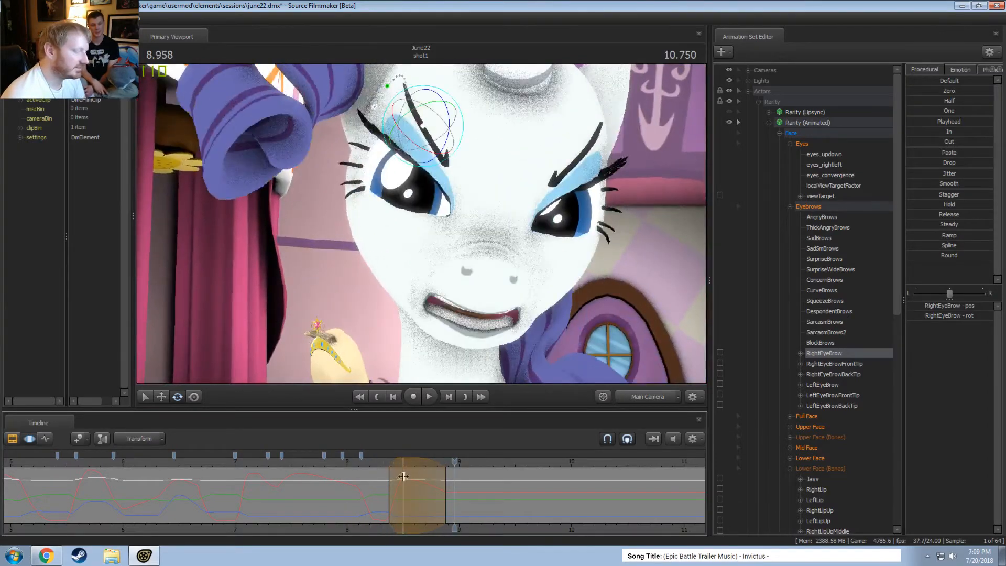
Clear the time selection at about 9.0 seconds and inspect Rarity's face there through the work camera and the main camera
key("shift")
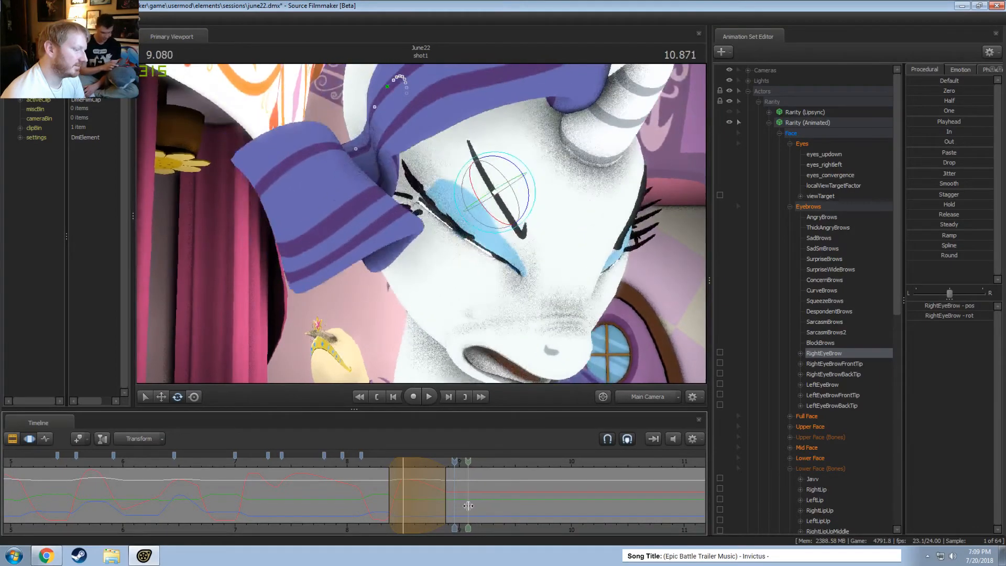
left_click(464, 505)
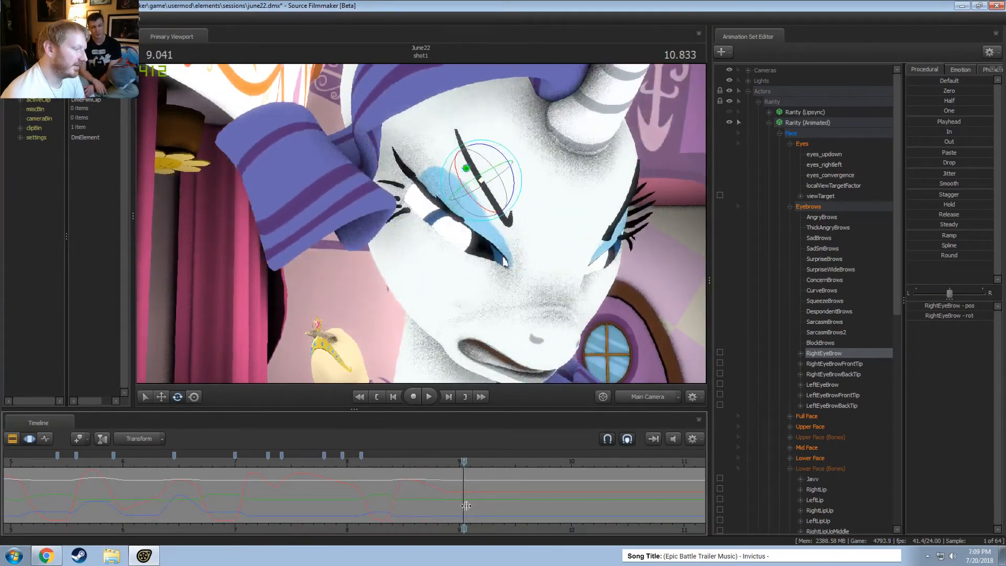
left_click(649, 397)
key("s")
left_click_drag(587, 348, 541, 387)
key("w")
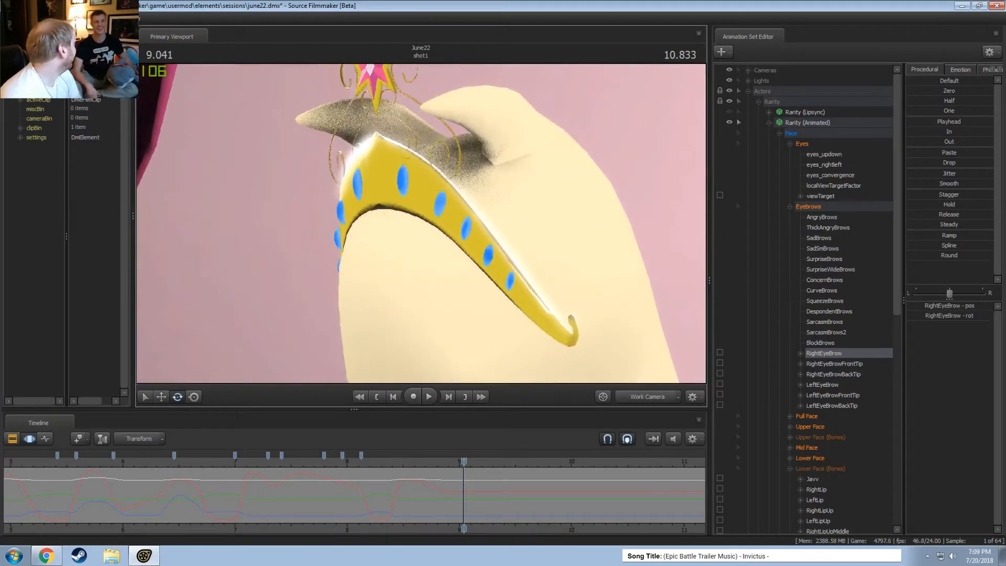
key("s")
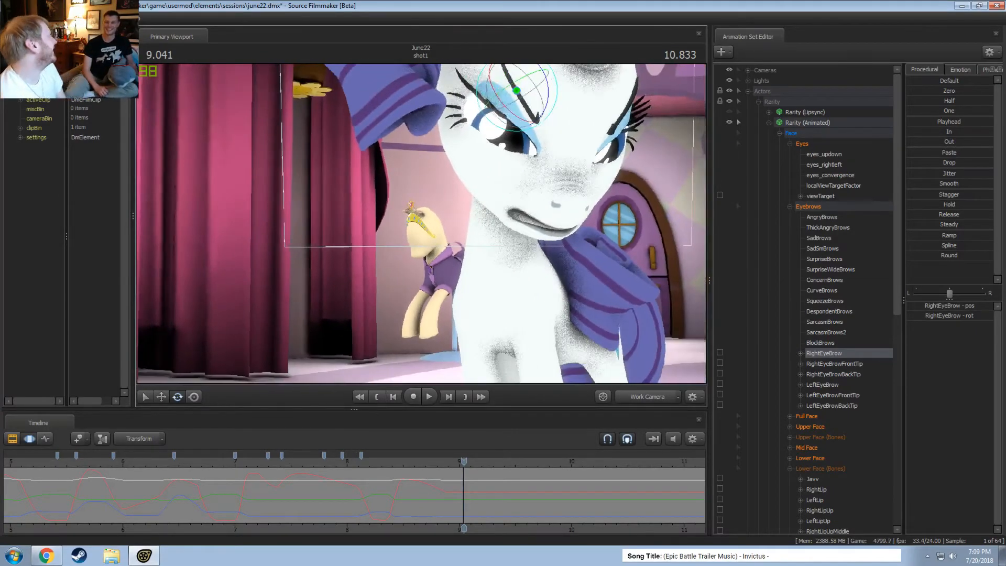
left_click_drag(541, 387, 569, 382)
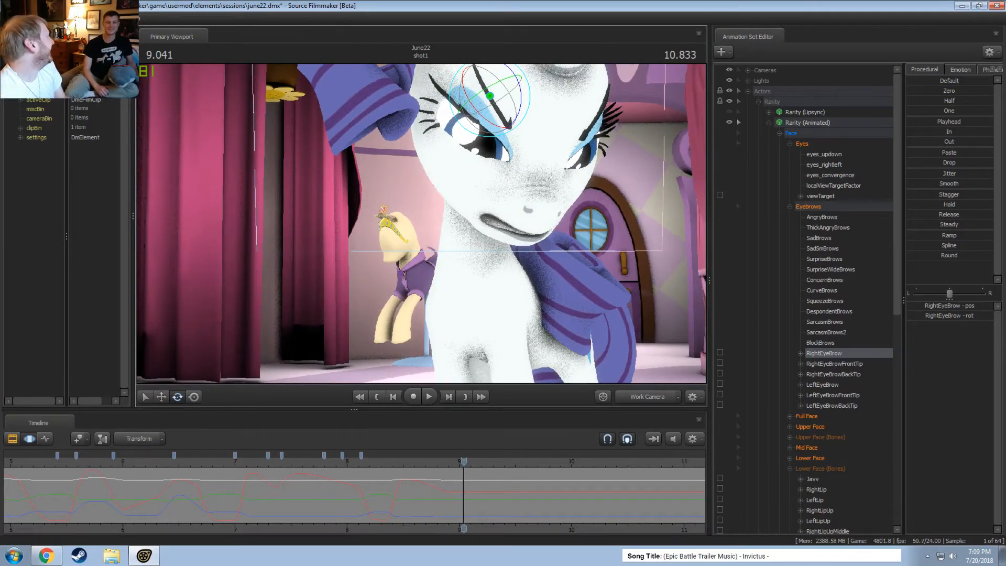
key("s")
left_click_drag(366, 198, 425, 224)
key("F2")
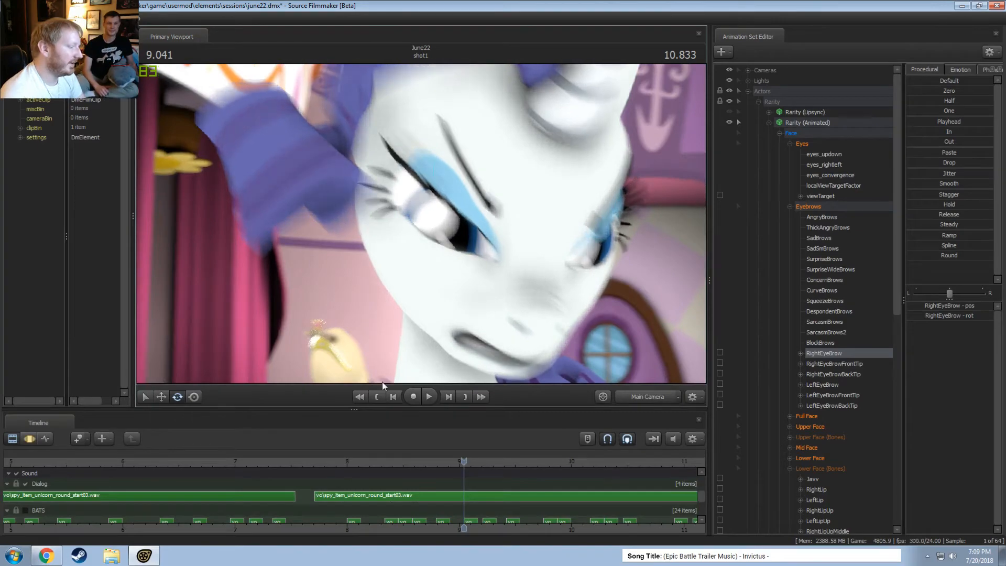
key("F4")
key("space")
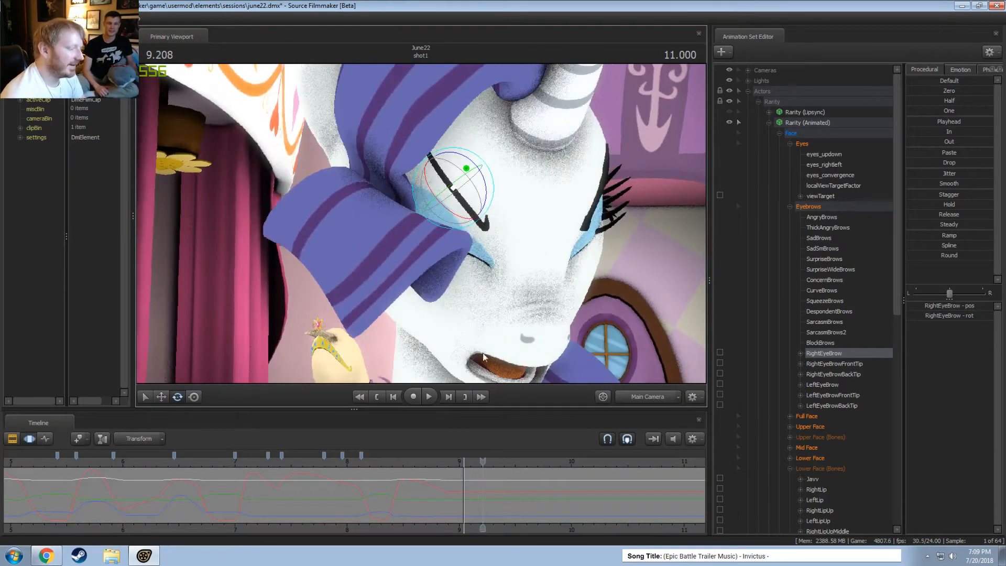
Blend Rarity's Eyebrows controls toward their pose at 8.291 seconds within a time selection from about 8.9 to 9.3 seconds, and play it back
left_click_drag(409, 502, 468, 509)
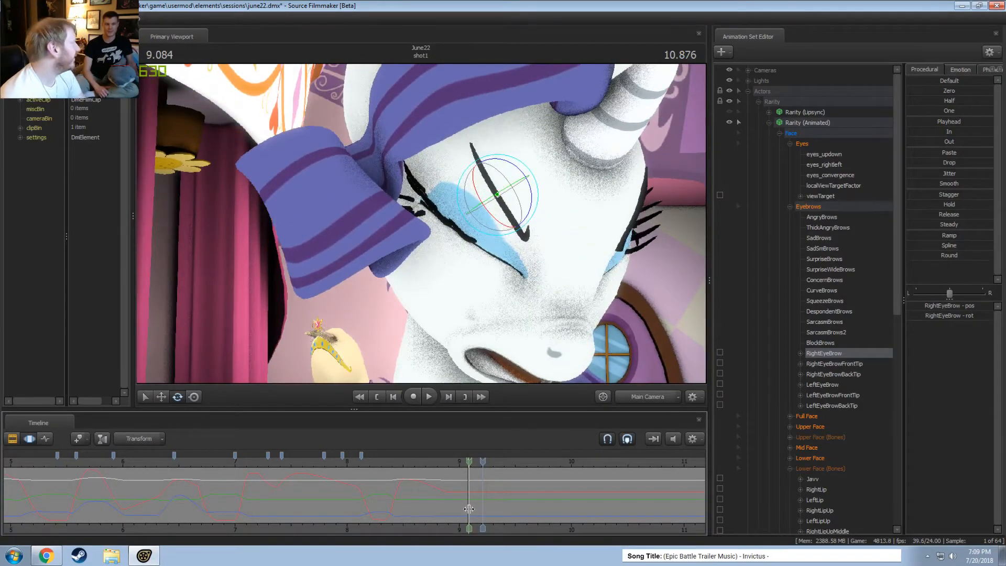
left_click_drag(469, 508, 470, 463)
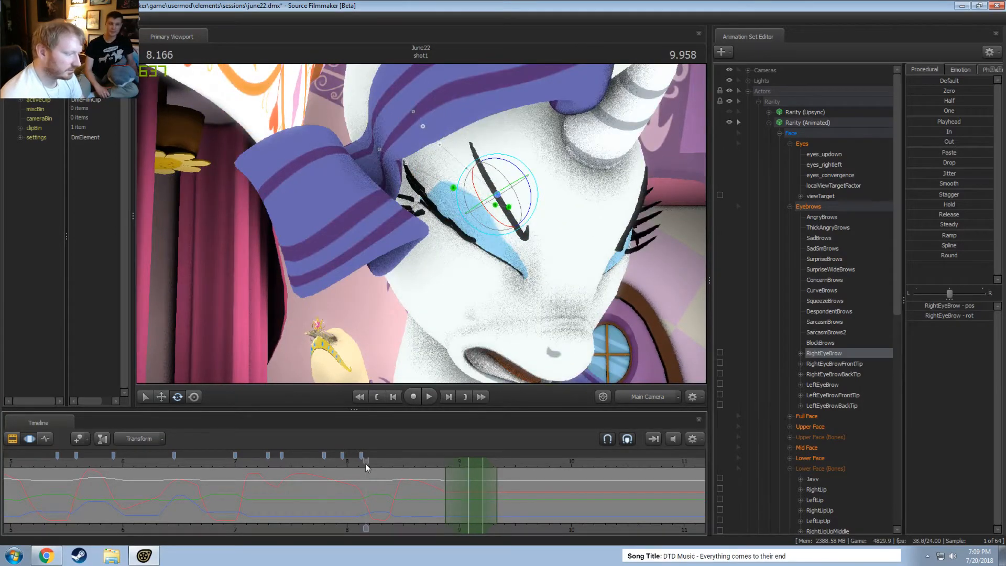
left_click_drag(366, 463, 381, 473)
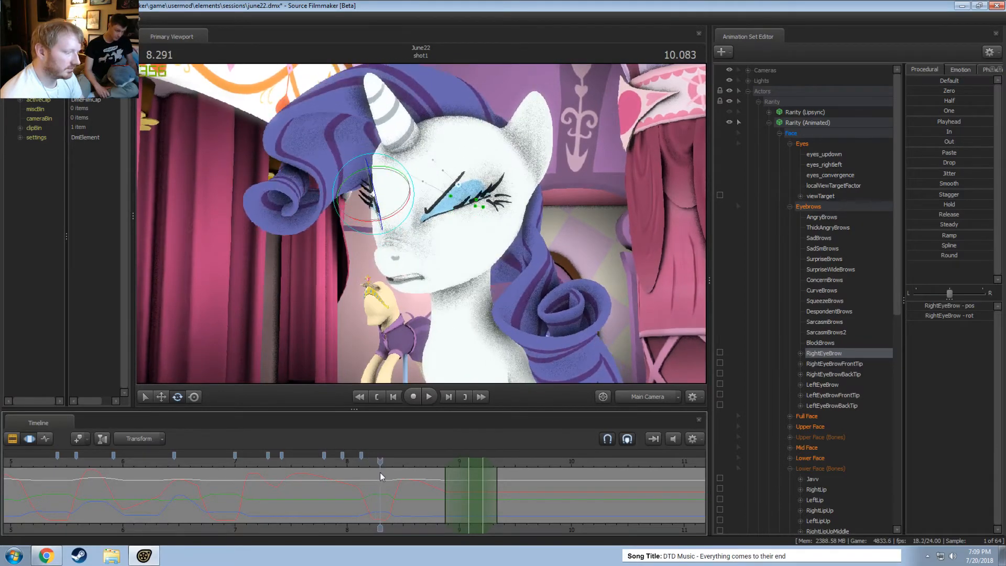
left_click(809, 206)
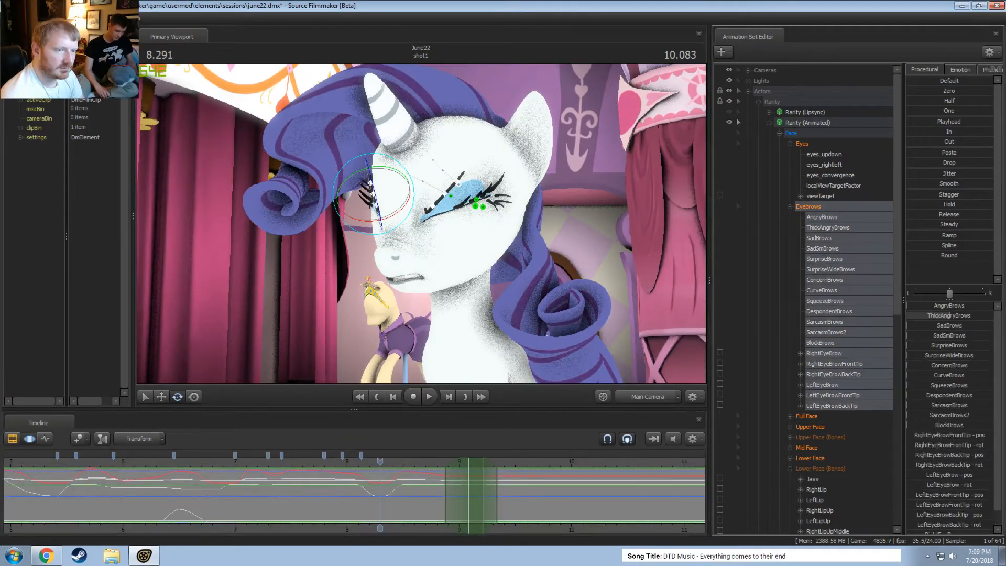
key("space")
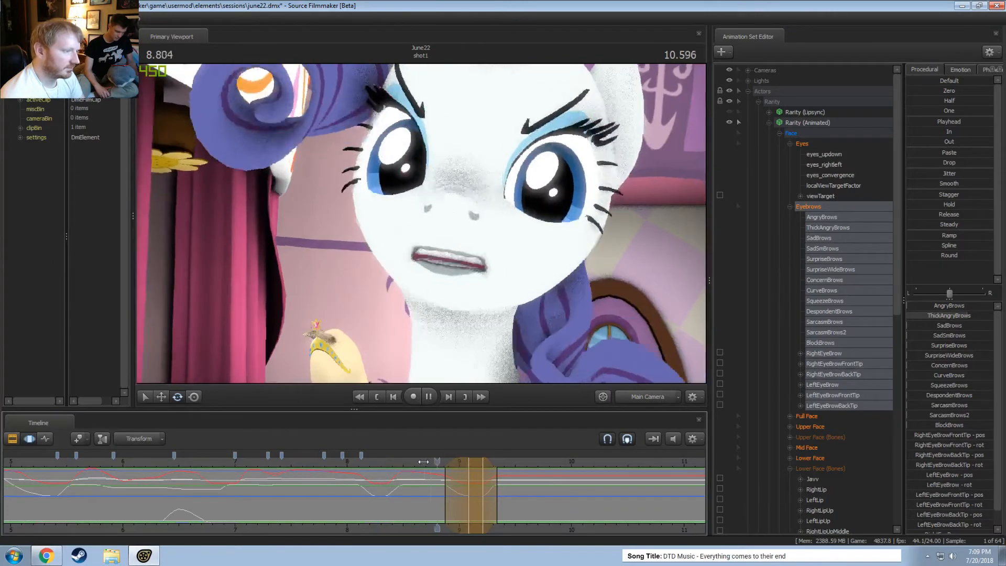
left_click(445, 511)
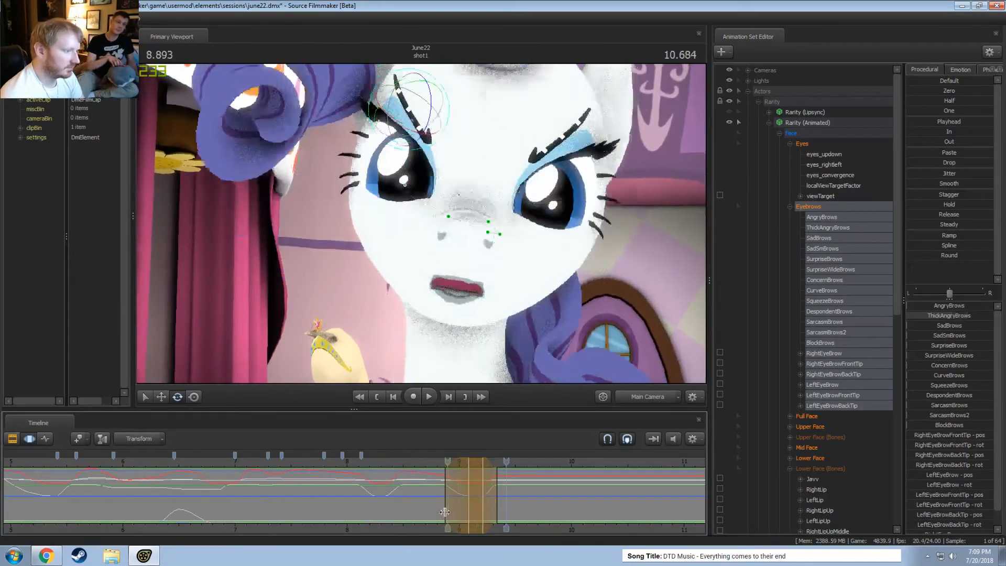
key("space")
left_click(438, 501)
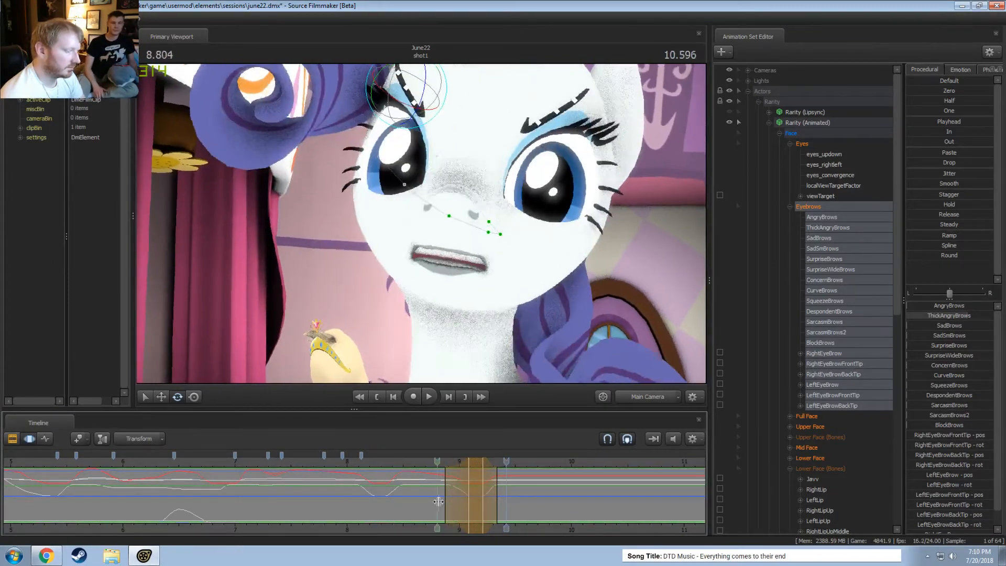
Raise Rarity's LeftEyeBrow at 9.333 seconds within a time selection from about 9.2 to 10.5 seconds, using the work camera
left_click_drag(438, 502, 614, 503)
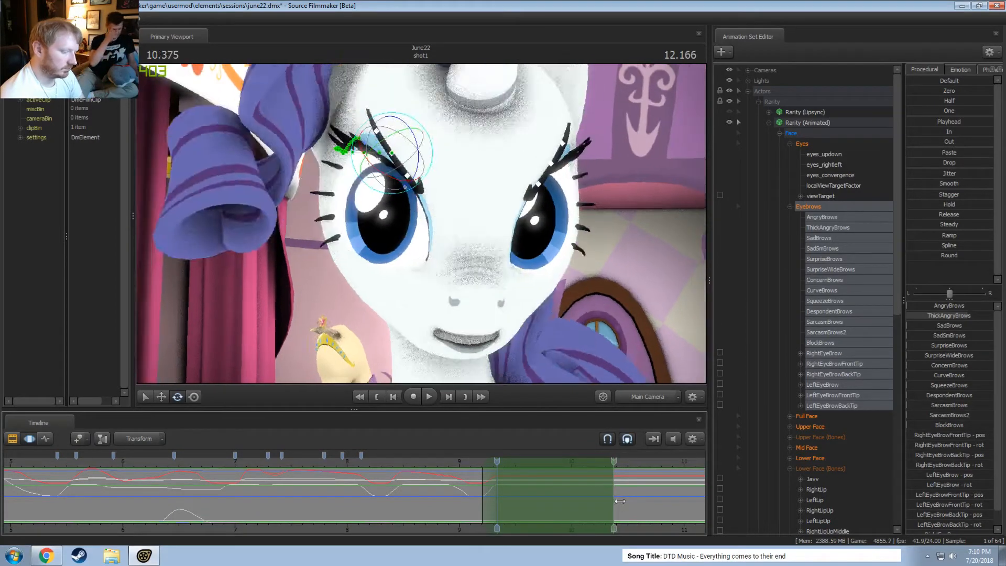
left_click_drag(618, 487, 628, 489)
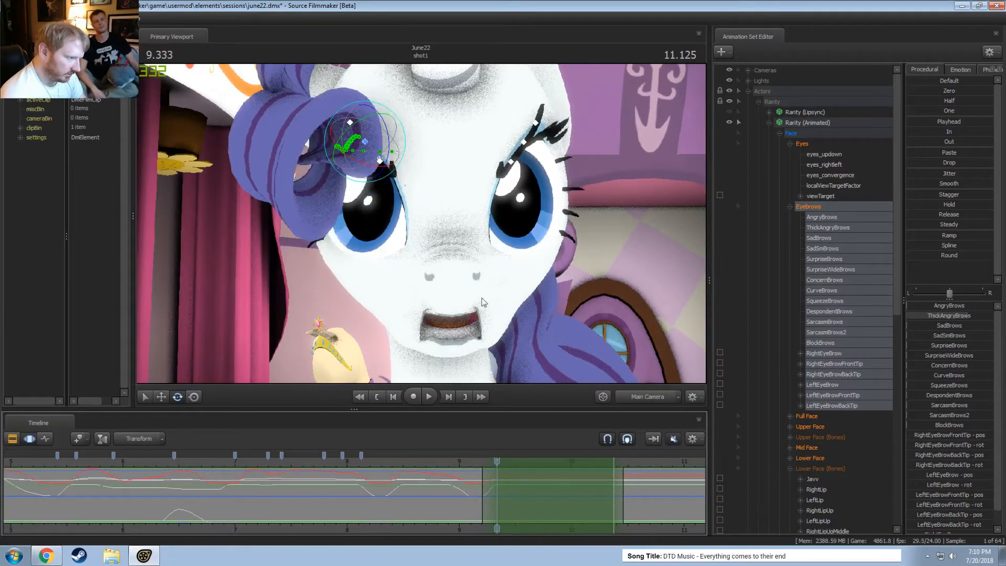
left_click(838, 227)
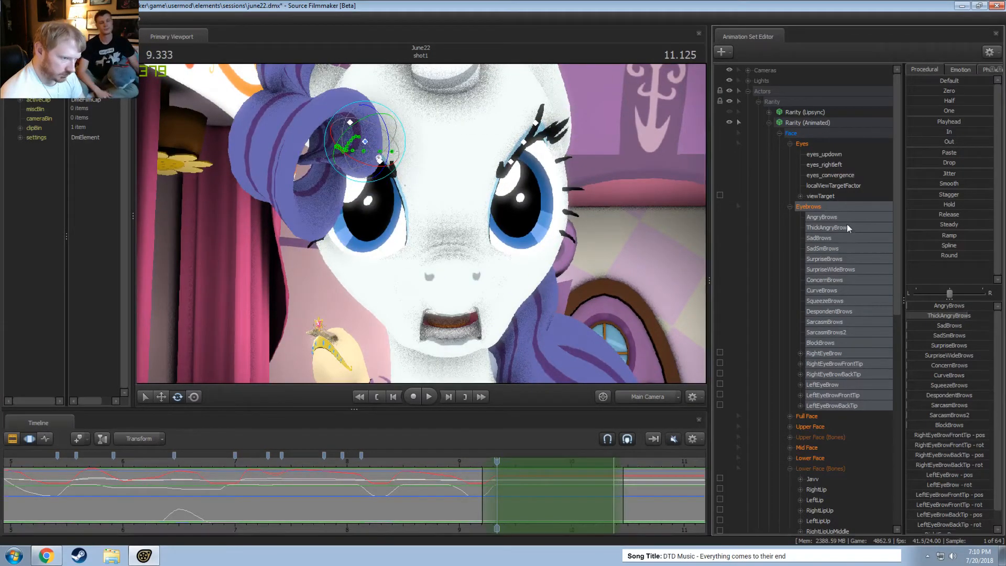
left_click(821, 385)
left_click(641, 397)
left_click_drag(524, 173, 489, 95)
key("w")
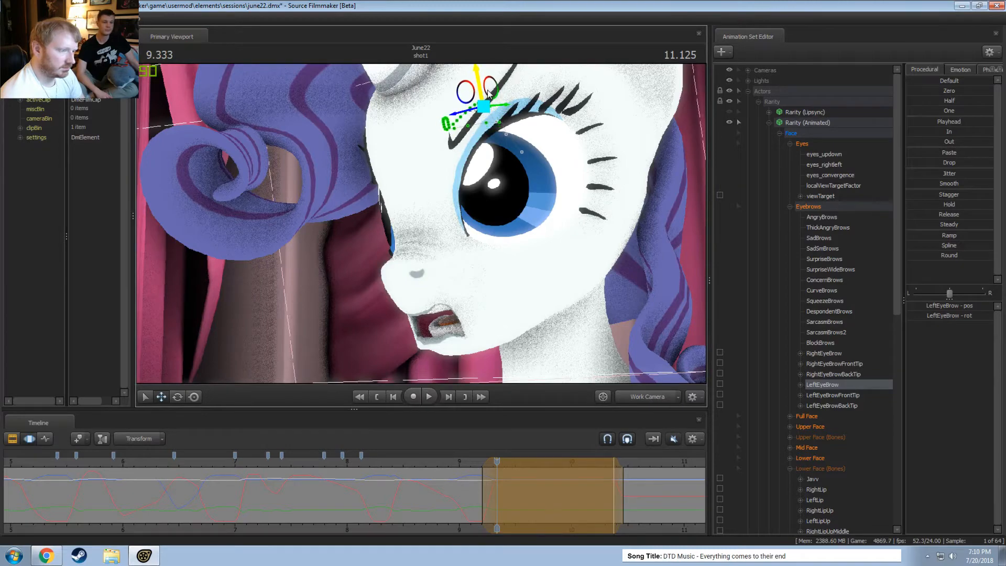
Hide the mane on Rarity (Animated) by setting its mane body group to none
left_click(823, 353)
left_click_drag(420, 215, 420, 216)
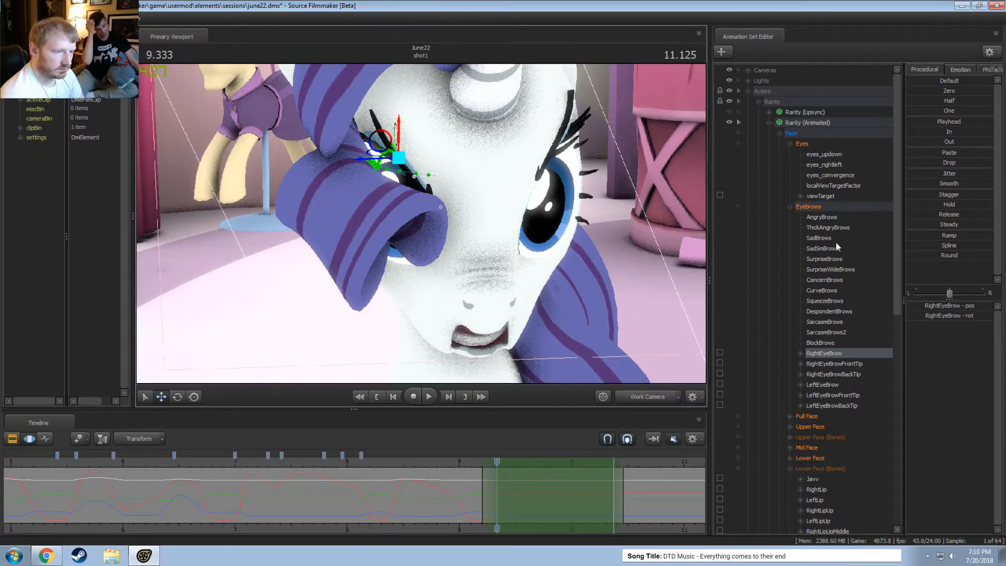
left_click(810, 120)
right_click(809, 120)
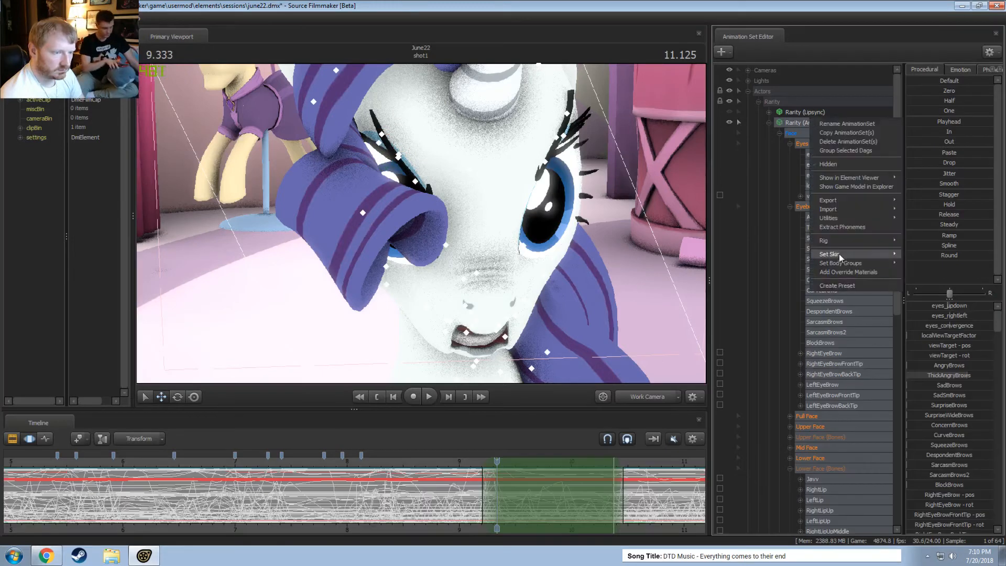
mouse_move(834, 263)
mouse_move(921, 284)
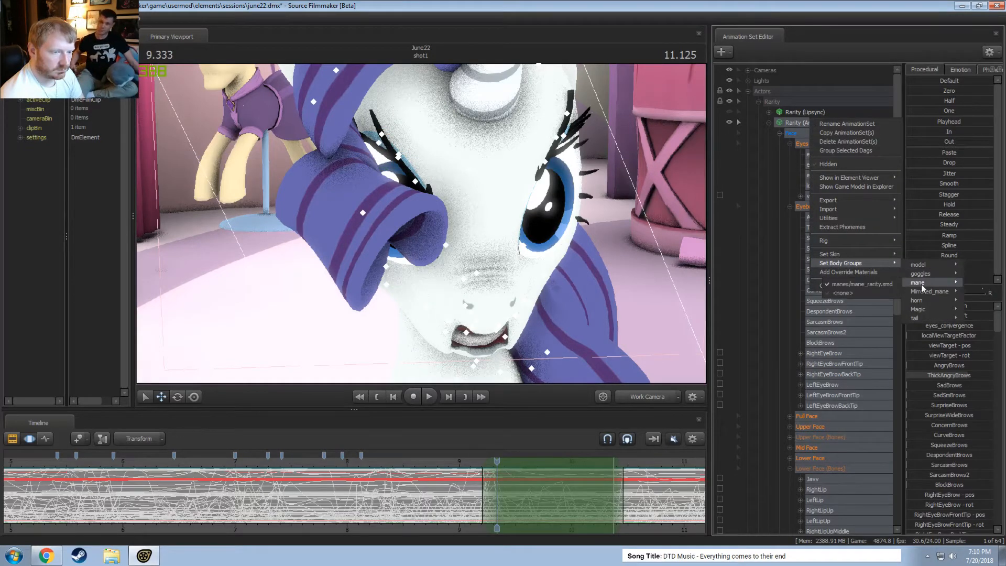
left_click(861, 293)
left_click_drag(458, 256, 459, 256)
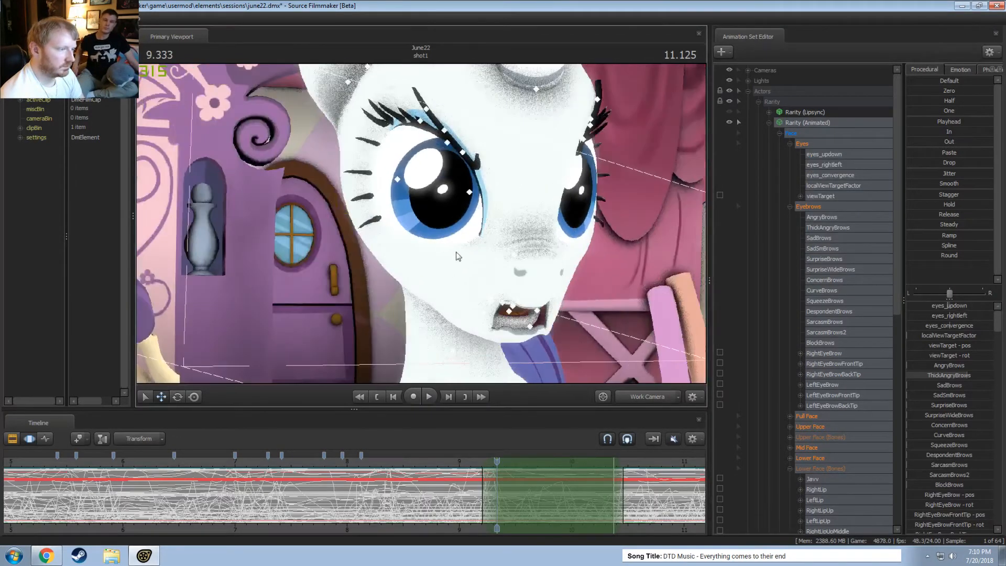
Reposition and rotate RightEyeBrow and rotate LeftEyeBrow at 9.333 seconds using the work camera, and play it back through the main camera
left_click(823, 386)
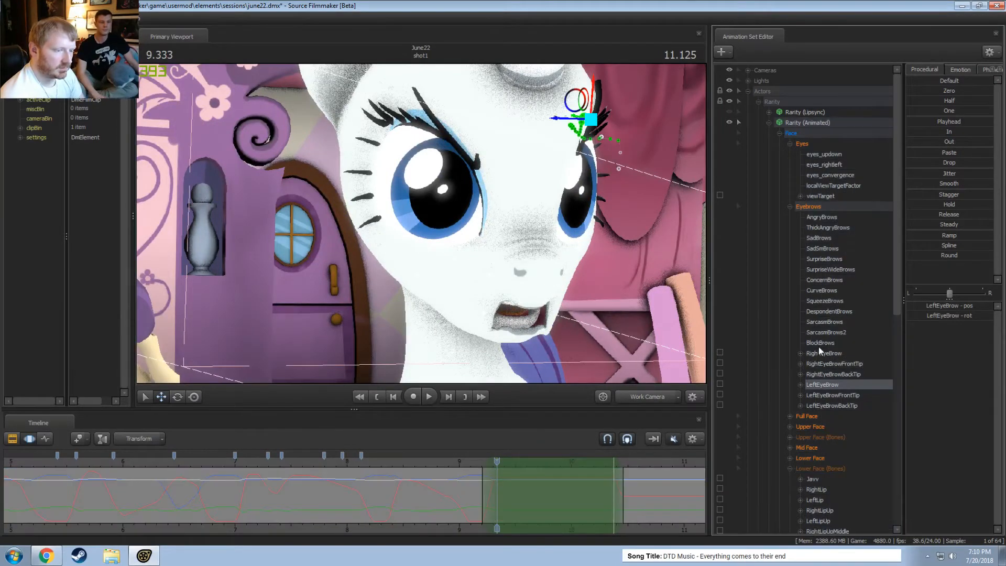
left_click(819, 354)
left_click_drag(450, 137, 453, 390, "alt")
key("e")
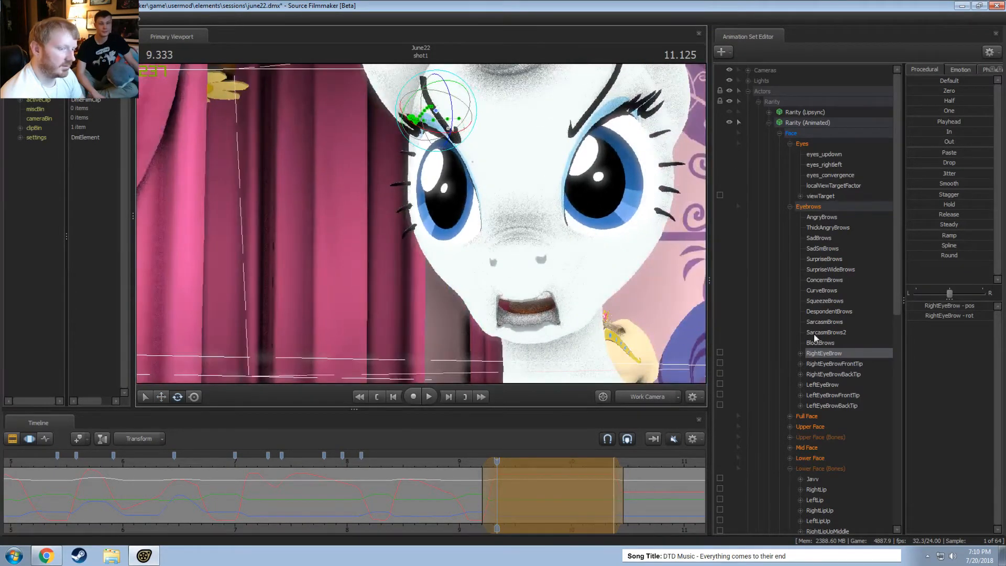
left_click(822, 385)
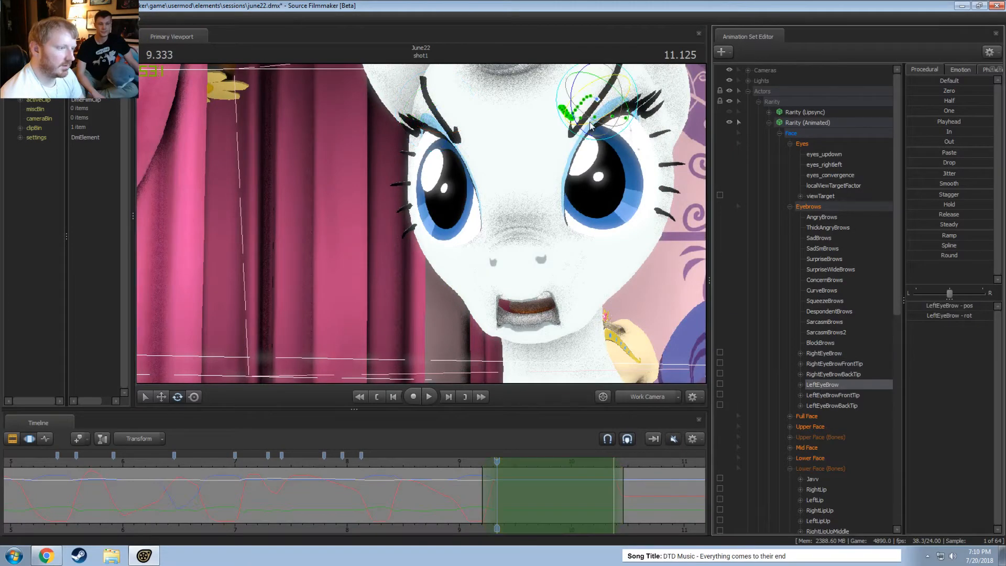
left_click_drag(590, 125, 593, 126)
left_click(649, 396)
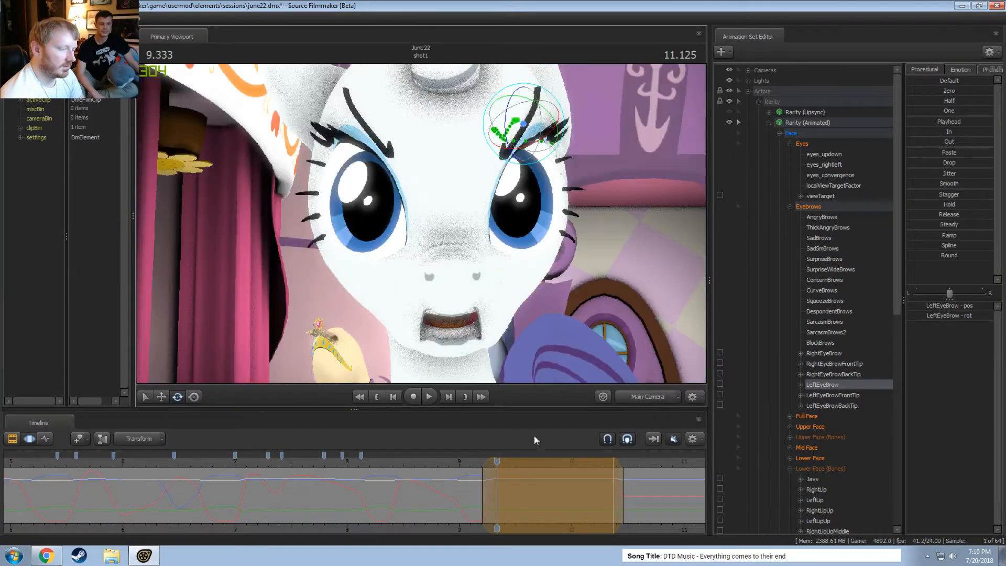
left_click(439, 467)
key("space")
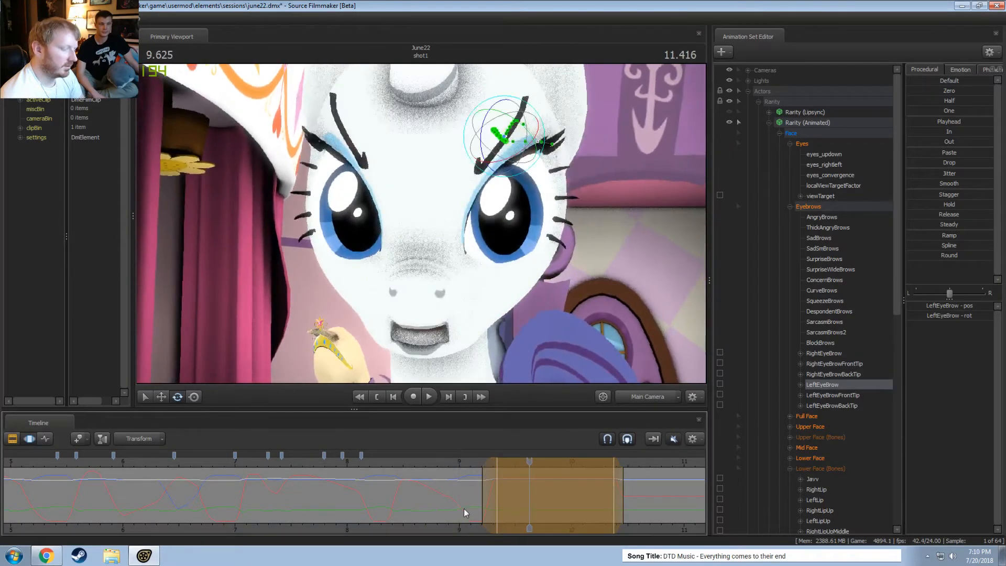
Raise RightEyeBrow and LeftEyeBrow together at 9.375 seconds within a time selection from about 9.2 to 9.75 seconds, and play it back
left_click_drag(463, 508, 539, 504)
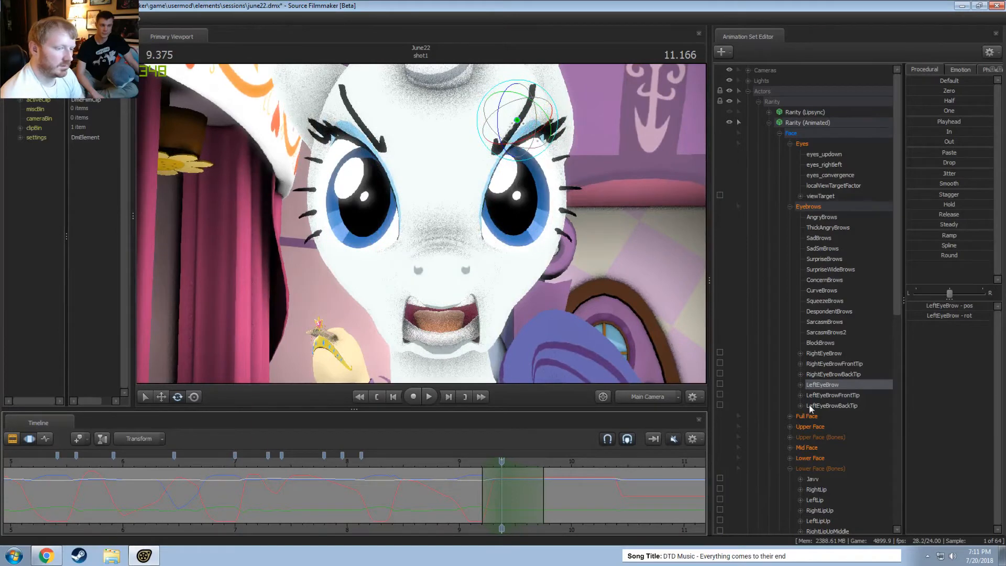
left_click(823, 353, "ctrl")
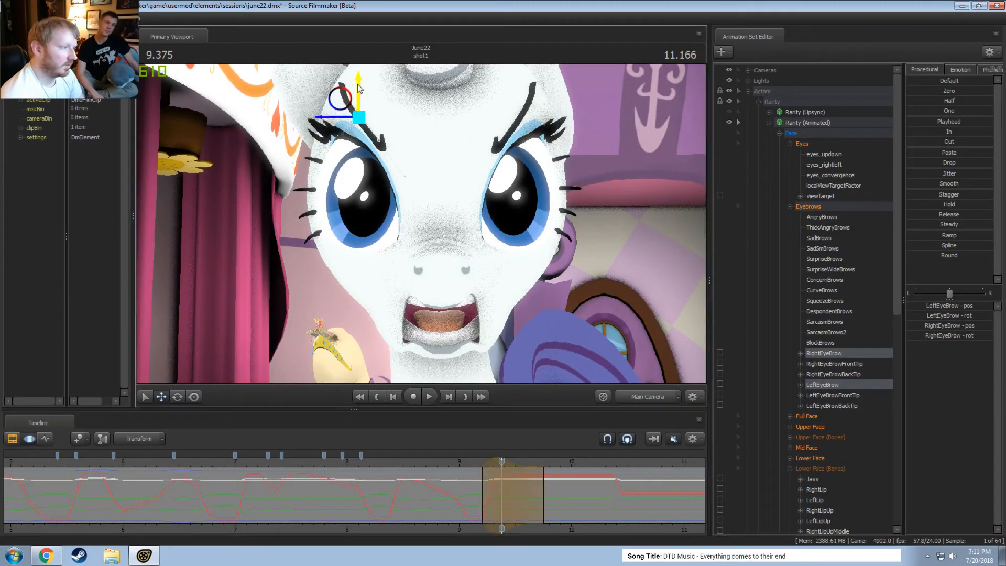
left_click(464, 461)
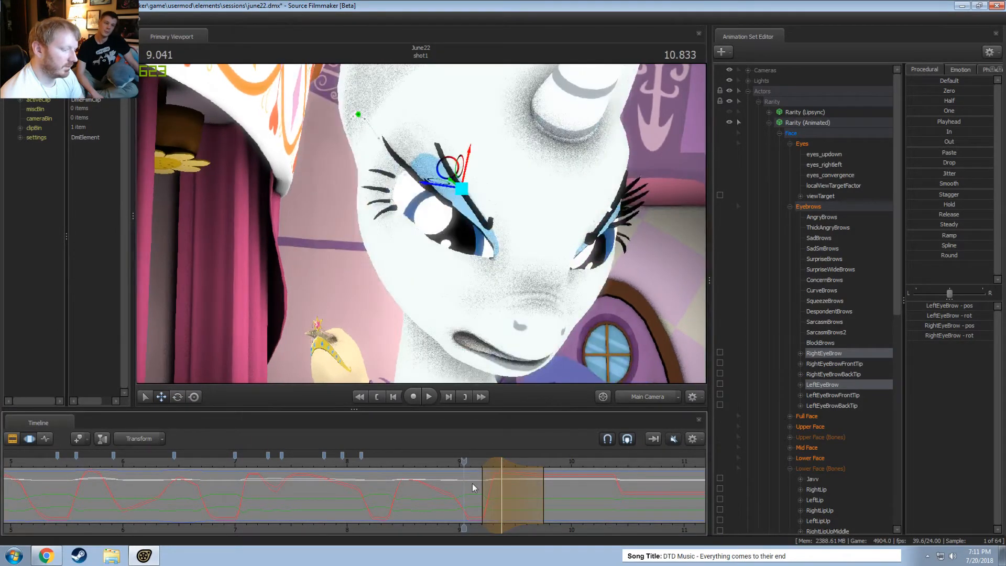
key("space")
key("space")
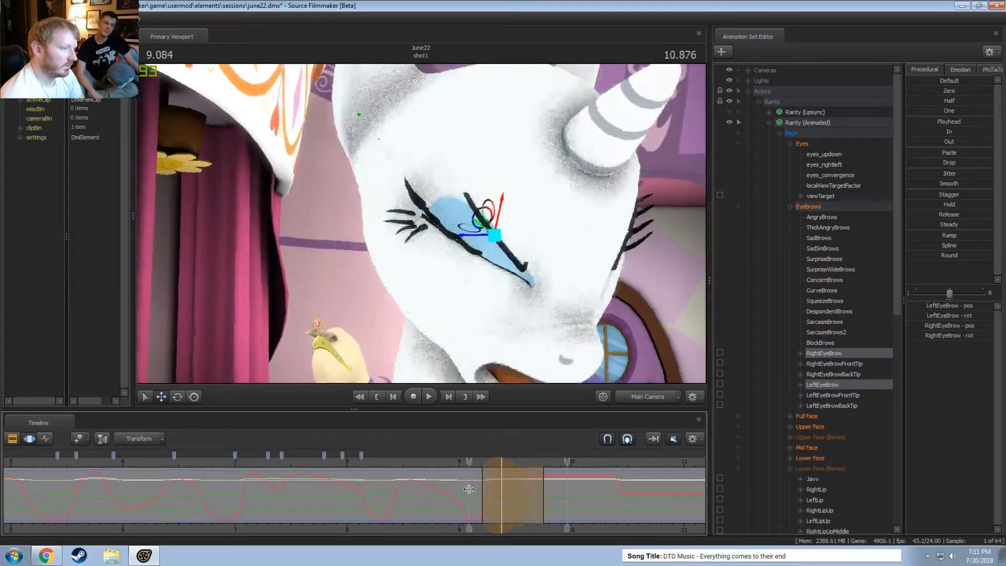
Clear the time selection at 9.541 seconds and inspect Rarity's eyebrows there through the work camera and the main camera
middle_click_drag(469, 488, 518, 501)
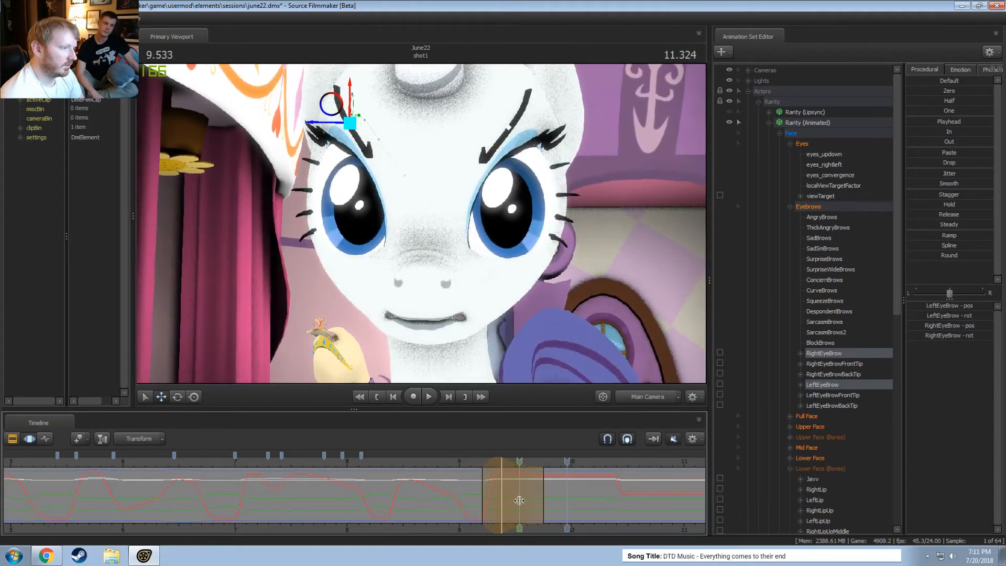
mouse_move(519, 500)
left_mouse_down()
mouse_move(502, 497)
mouse_move(522, 501)
left_mouse_up()
key("Escape")
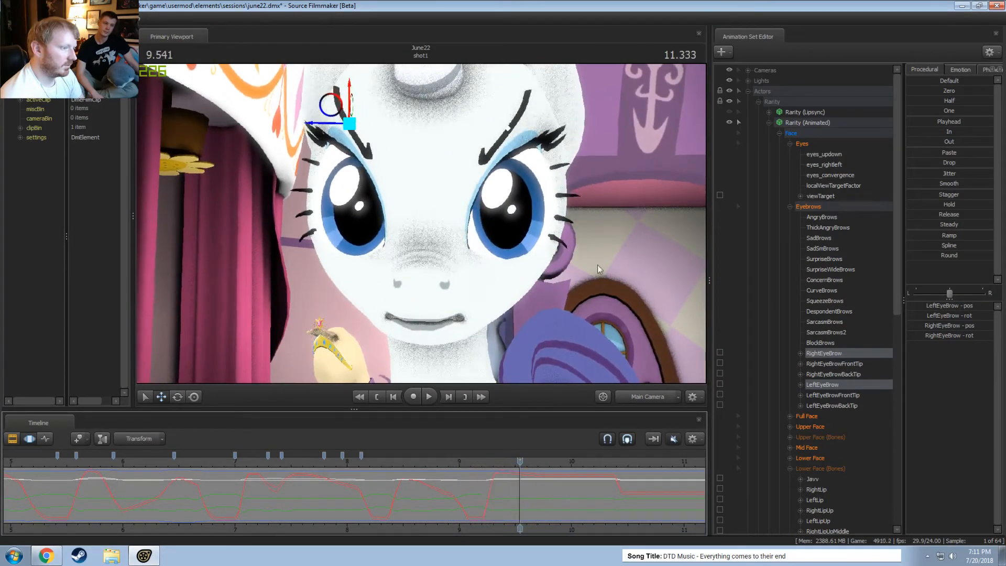
left_click(635, 397, "ctrl")
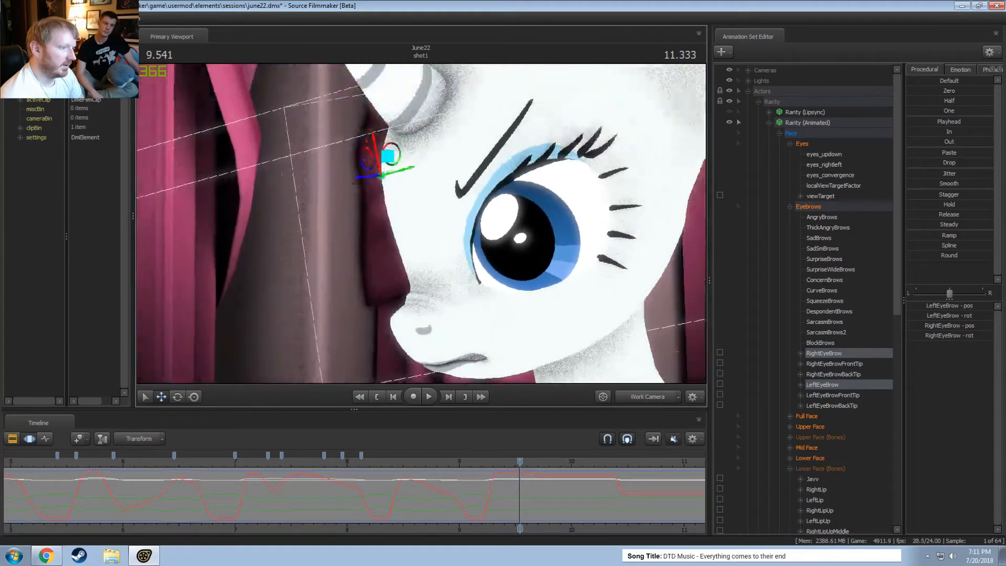
mouse_move(466, 302)
left_mouse_down("alt")
mouse_move(519, 302)
mouse_move(466, 303)
left_mouse_up("alt")
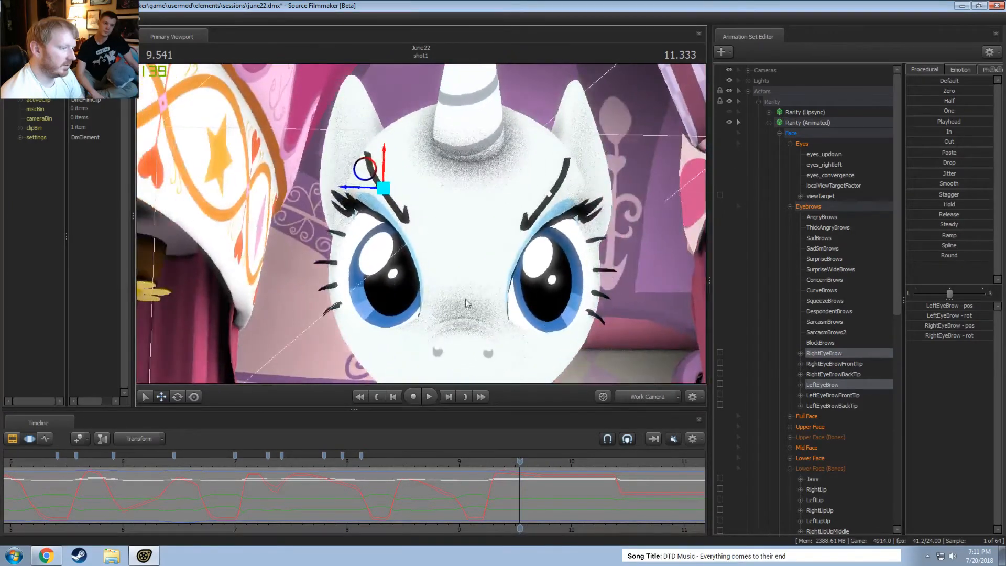
left_click(642, 399)
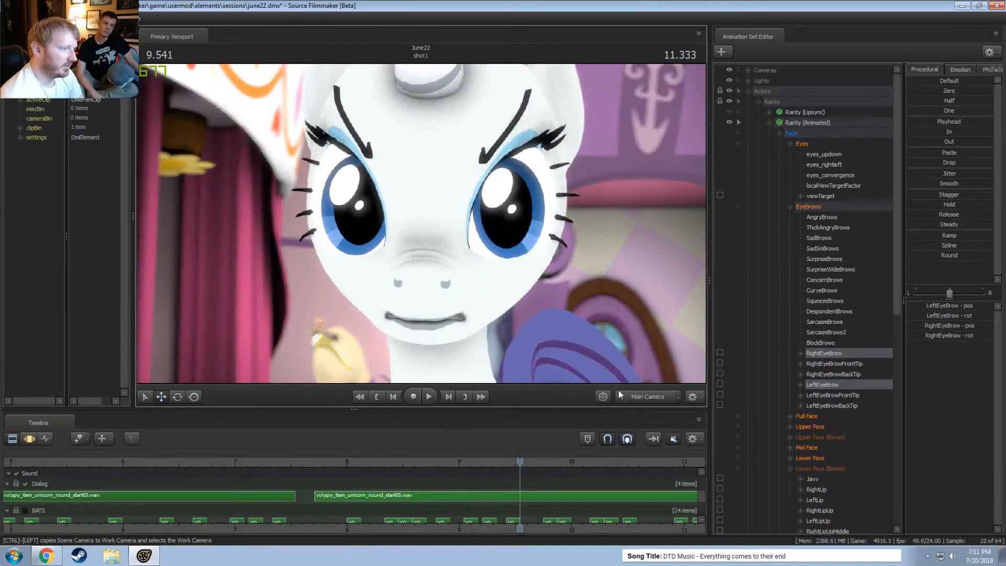
Check the dialogue clips on the timeline and play back the eyebrow motion from about 8.6 seconds through the main camera
key("F3")
key("F2")
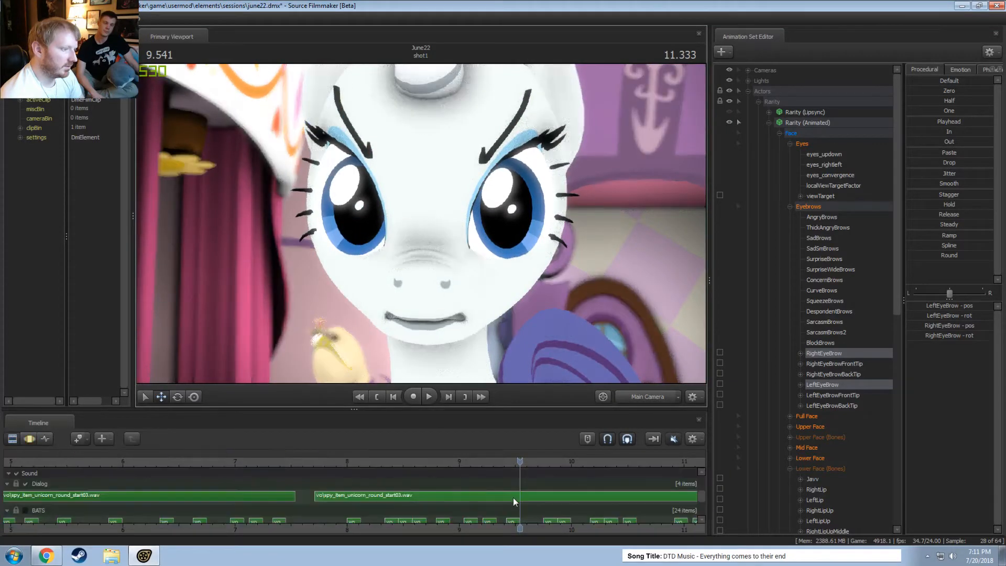
key("F3")
key("space")
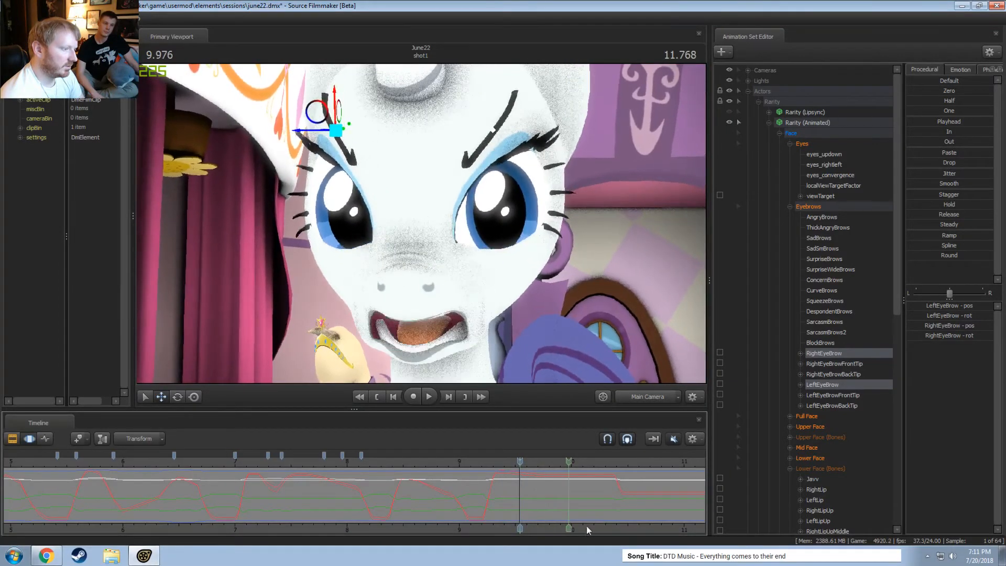
left_click_drag(520, 461, 478, 464)
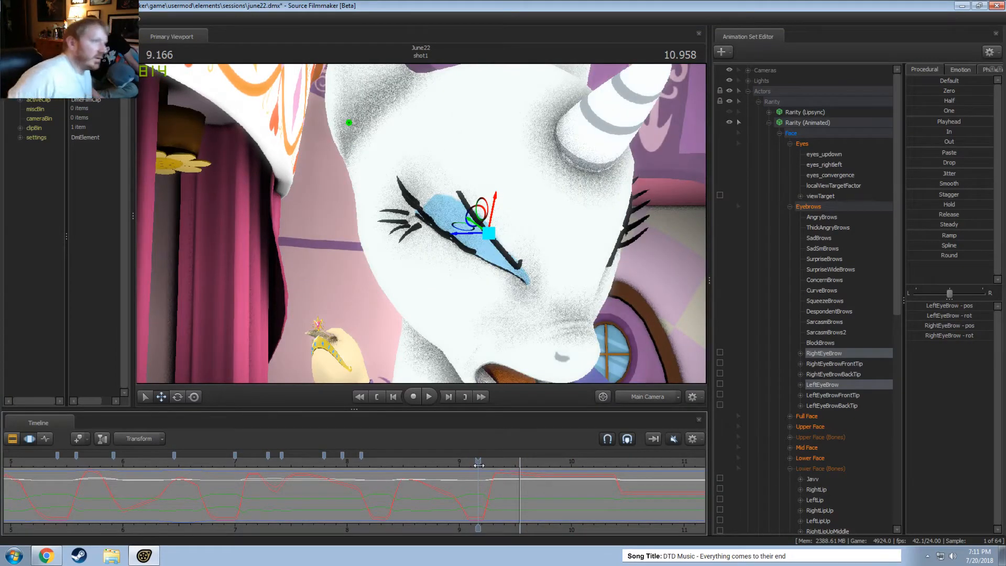
left_click(416, 461)
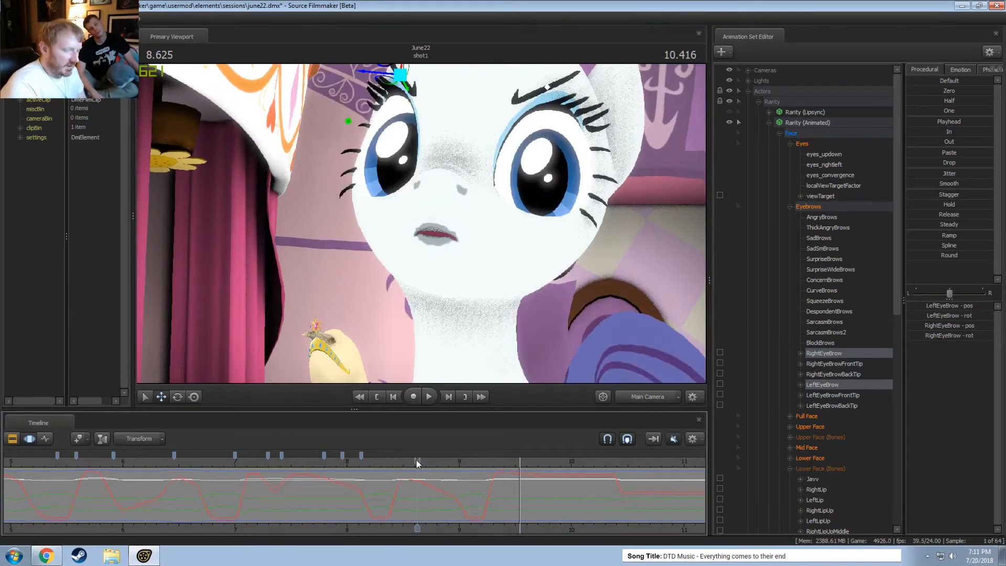
middle_click_drag(566, 529, 277, 507)
key("space")
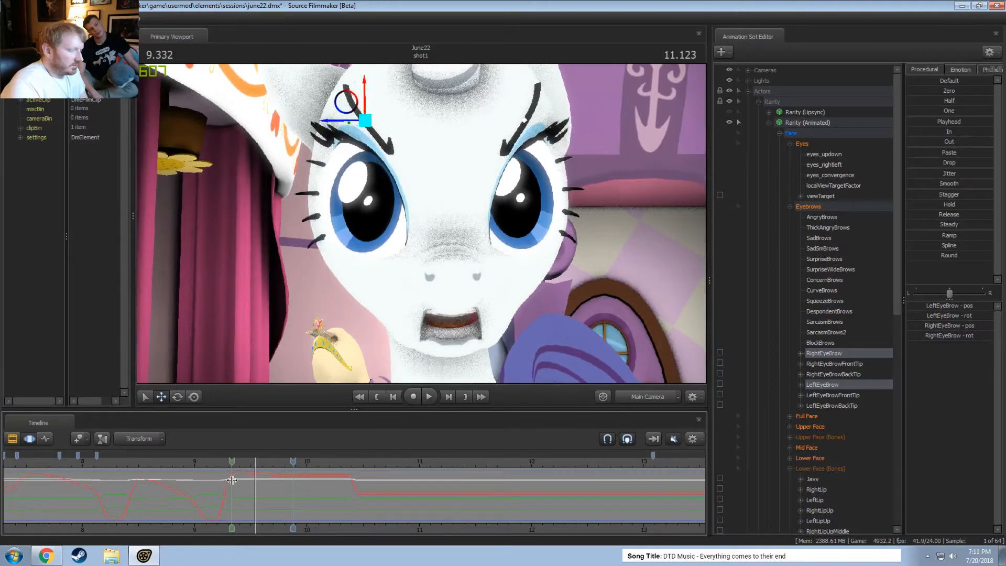
Create a time selection with falloff from about 9.2 to 10.5 seconds and view the eyebrows at 10.083 seconds through the work camera
left_click_drag(233, 485, 348, 489, "shift")
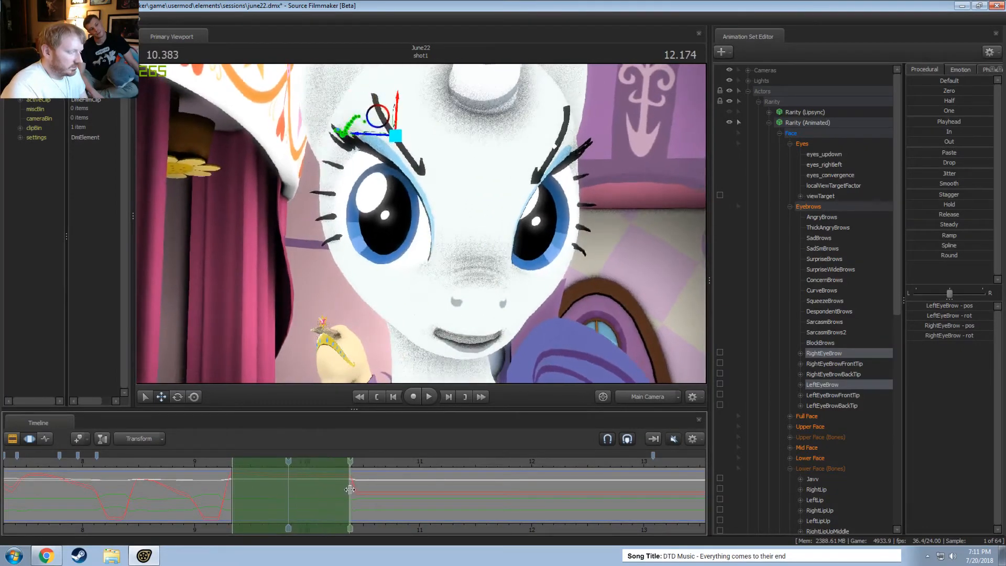
left_click_drag(216, 490, 325, 471)
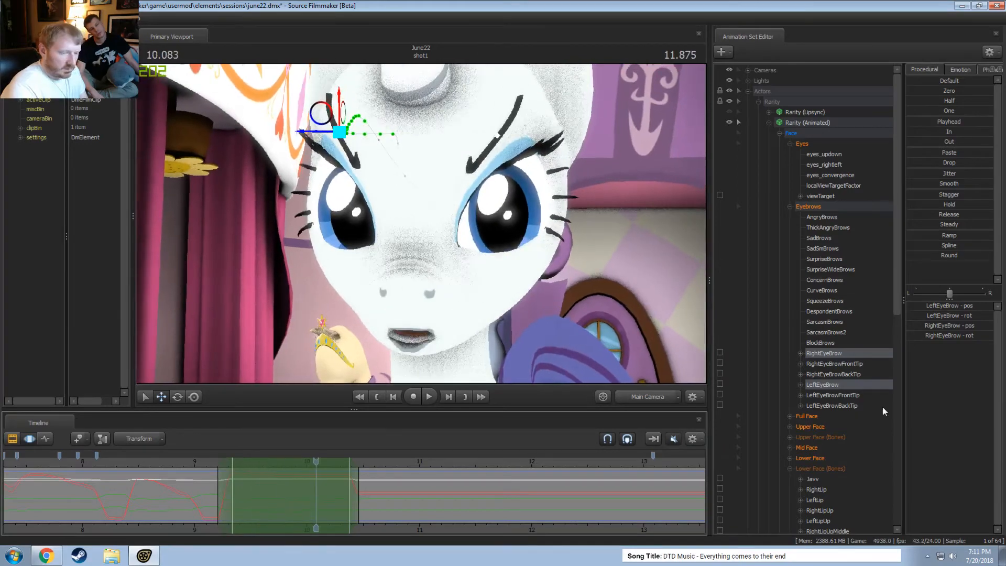
left_click(638, 296)
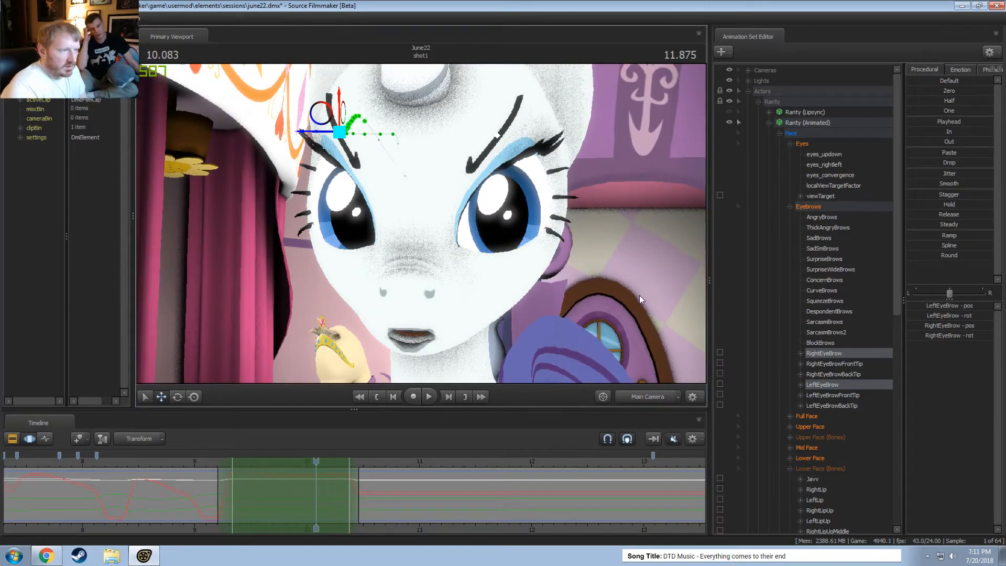
left_click(645, 394)
left_click_drag(445, 234, 446, 233)
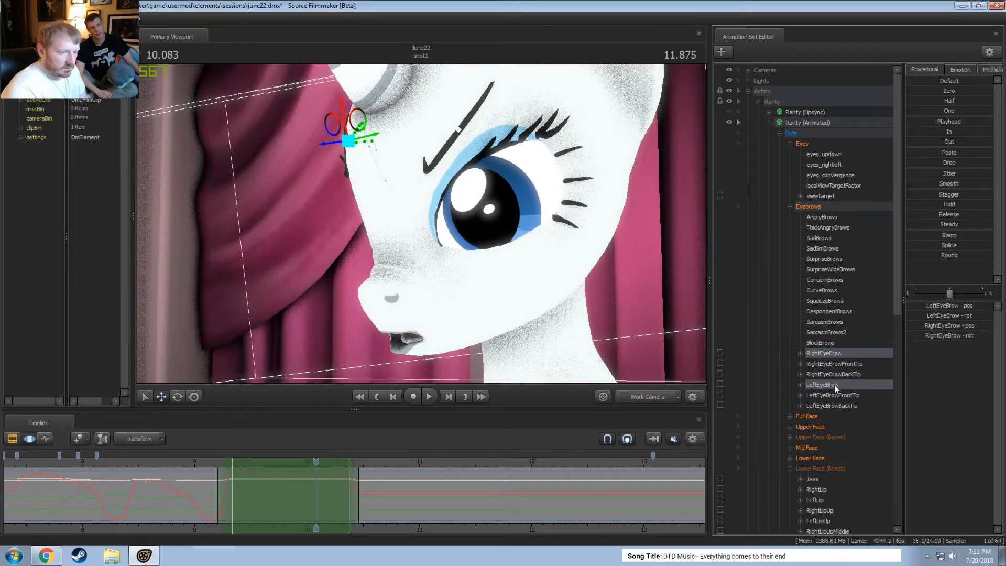
Try to reshape the left brow by moving LeftEyeBrowFrontTip and LeftEyeBrowBackTip at 10.083 seconds, and undo the moves
left_click(824, 396)
left_click_drag(423, 160, 437, 171)
left_click(821, 406)
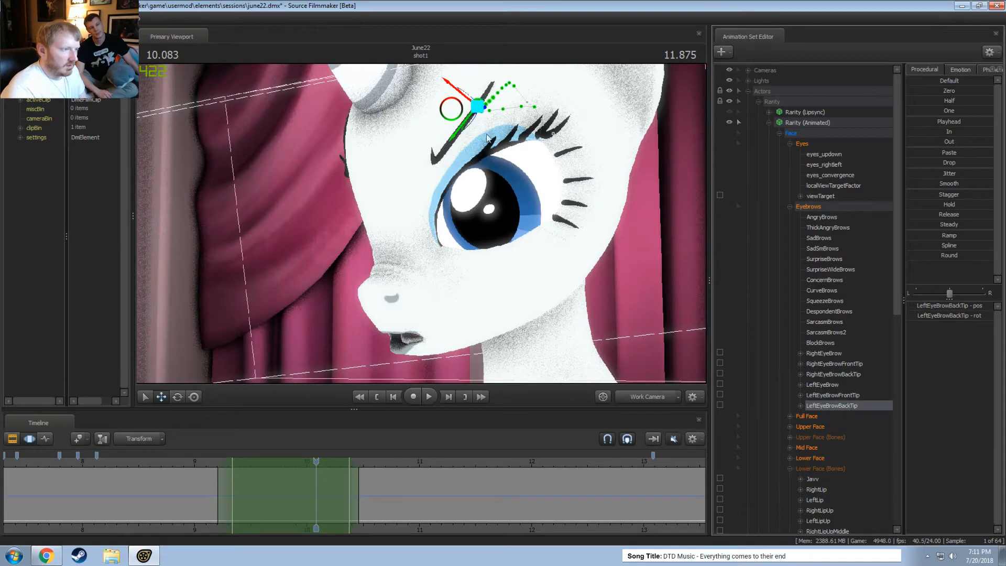
left_click_drag(459, 125, 555, 140)
key("ctrl+z")
key("ctrl+z")
key("ctrl+z")
mouse_move(437, 219)
left_mouse_down("alt")
mouse_move(471, 219)
mouse_move(422, 226)
left_mouse_up("alt")
left_click_drag(496, 126, 496, 126)
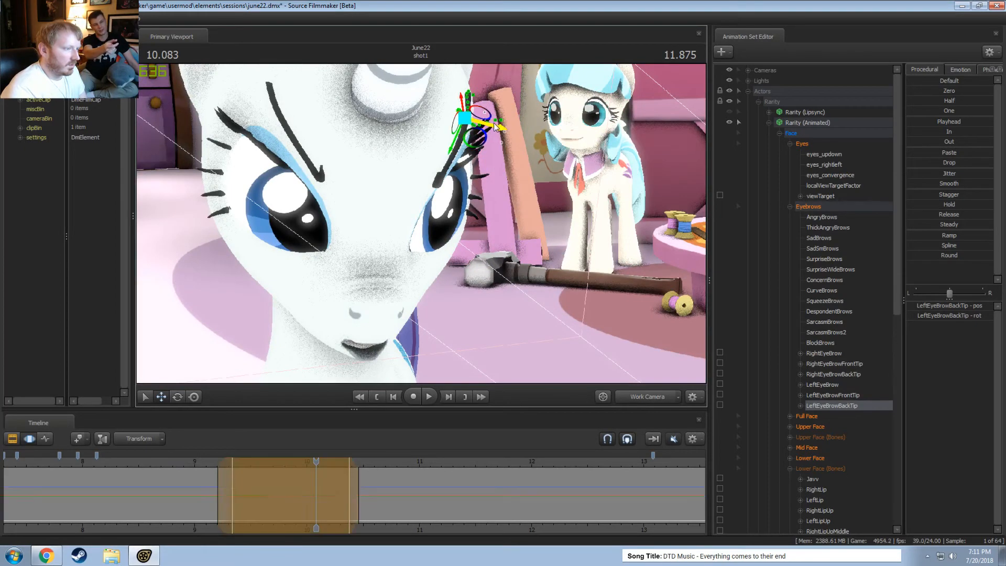
key("ctrl+z")
Try to reposition LeftEyeBrow at 10.083 seconds using the work camera, and undo the move
left_click(822, 385)
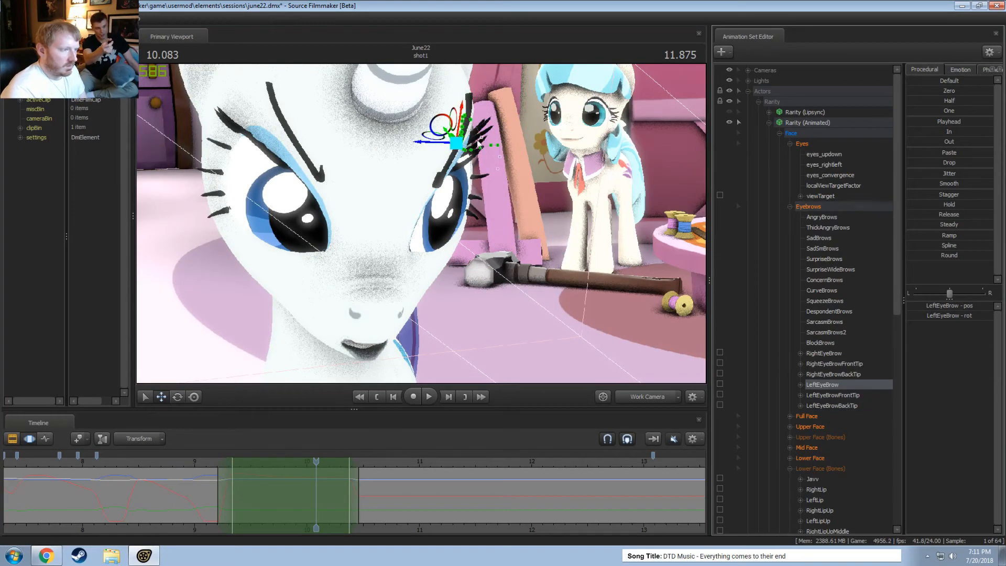
left_click_drag(430, 144, 443, 277)
key("ctrl+z")
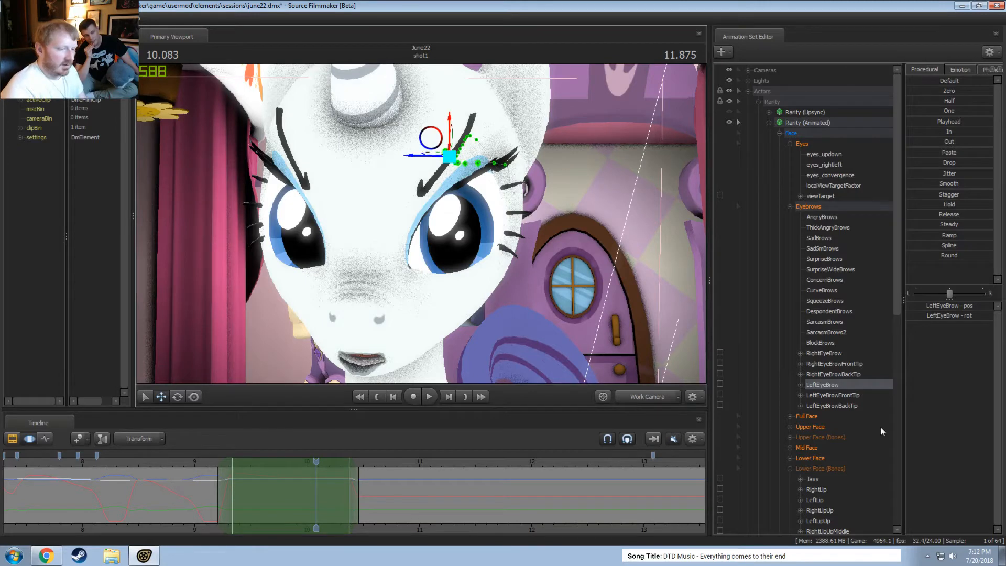
Raise the BlockBrows control at 10.083 seconds within the time selection, and play it back from about 8.5 seconds through the main camera
left_click(832, 344)
left_click_drag(953, 307, 975, 307)
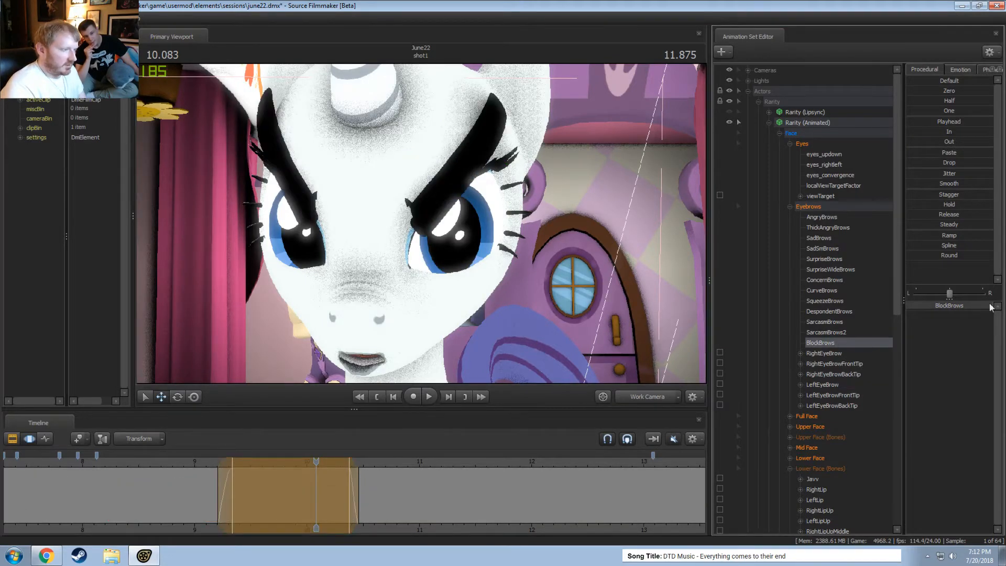
left_click_drag(414, 279, 457, 281, "alt")
key("space")
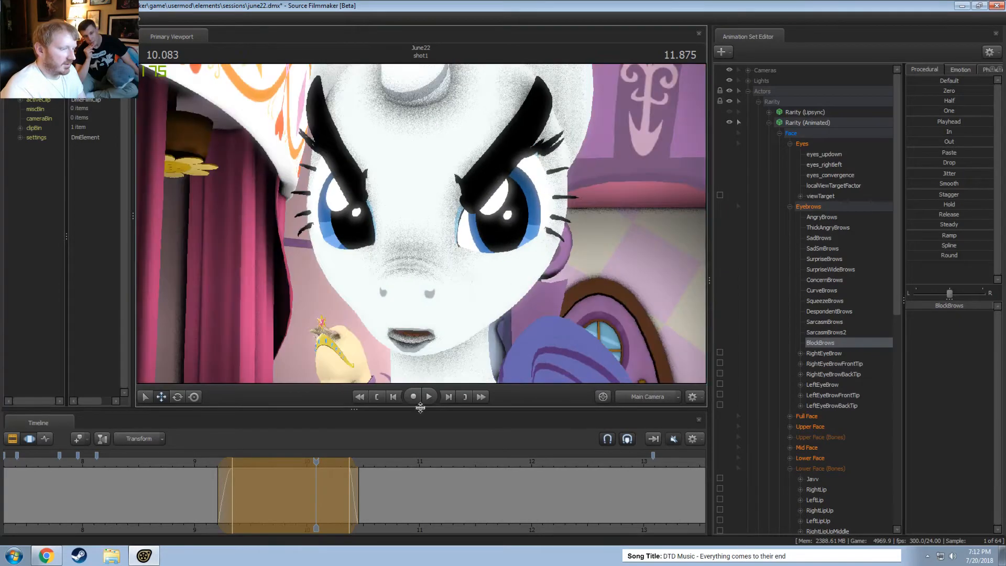
left_click(138, 463)
key("space")
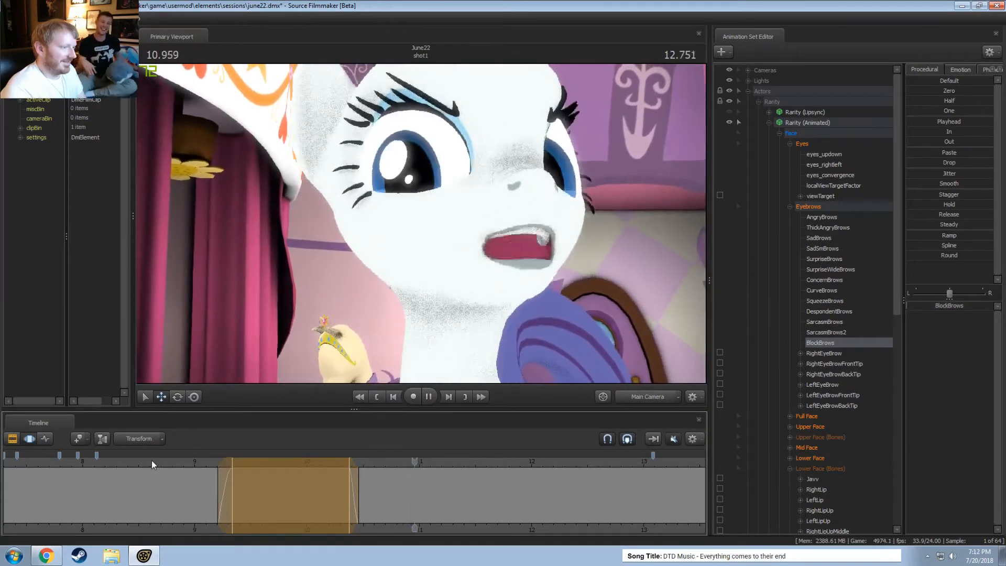
left_click(167, 461)
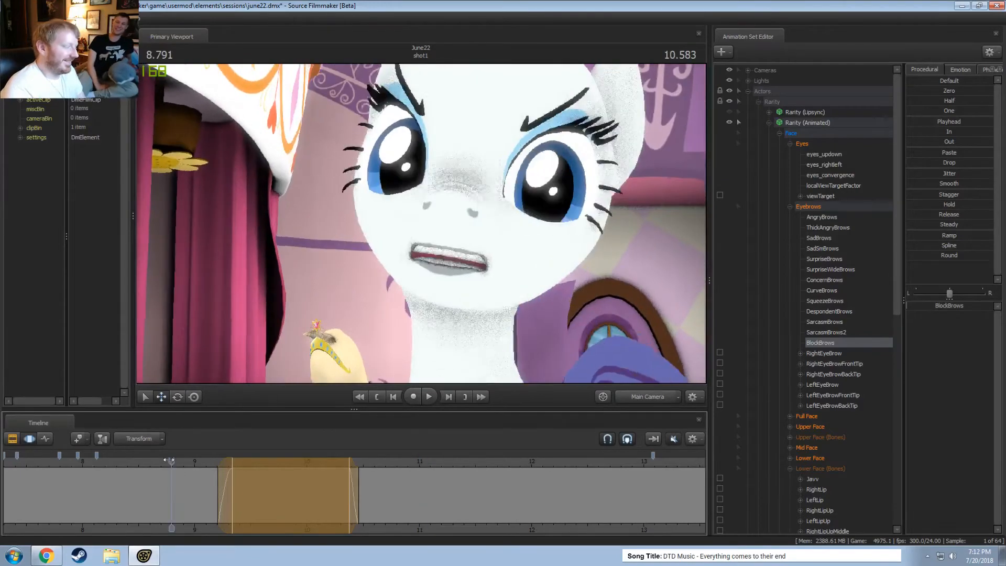
Play back the raised BlockBrows pose up to about 11 seconds, toggling playback audio, and replay it from about 9 to 9.6 seconds
key("space")
left_click(669, 440)
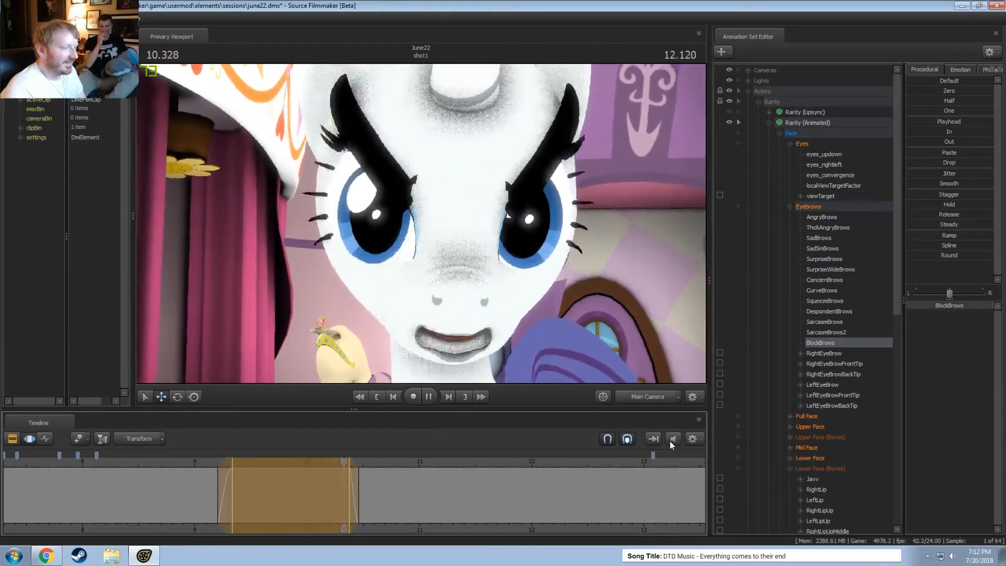
left_click(670, 440)
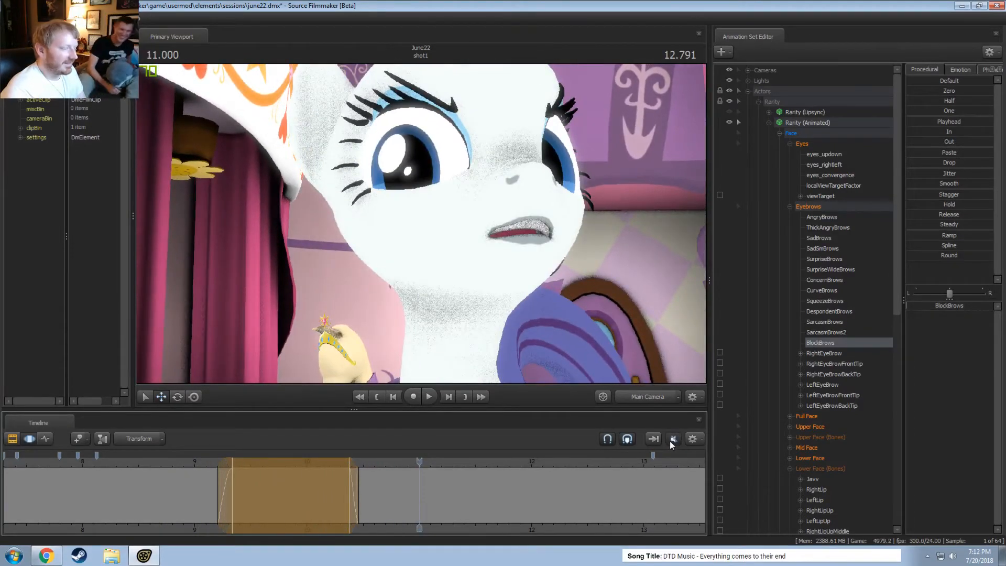
left_click(200, 457)
key("space")
key("space")
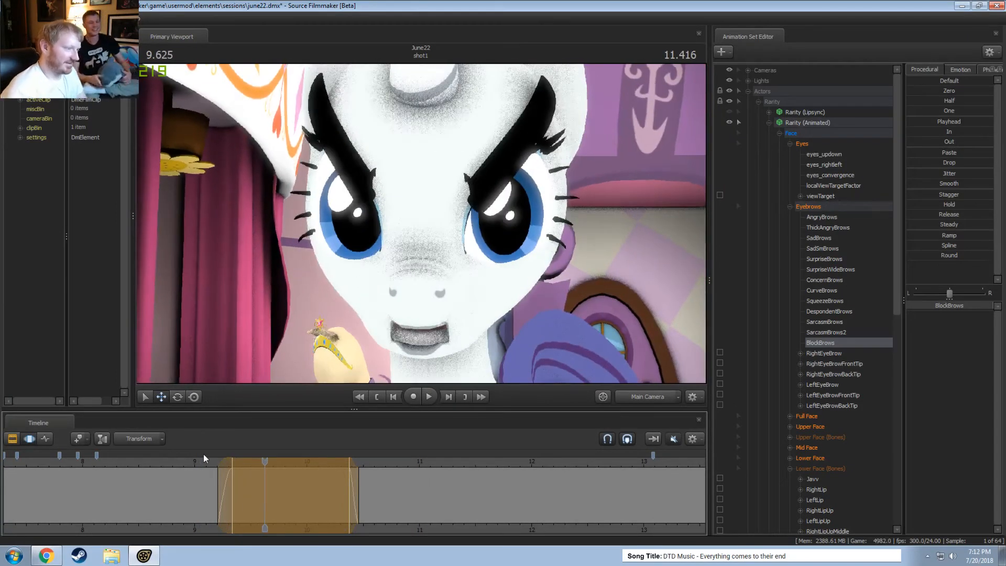
Try another BlockBrows adjustment at 9.625 seconds, and undo it together with the earlier BlockBrows increase
key("ctrl+z")
left_click_drag(925, 308, 987, 308)
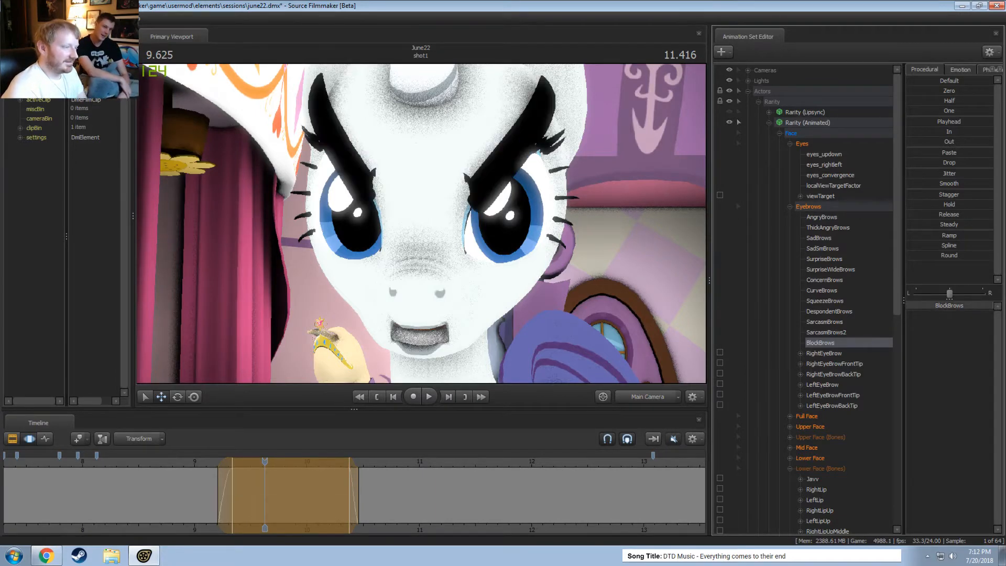
key("ctrl+z")
key("ctrl+z")
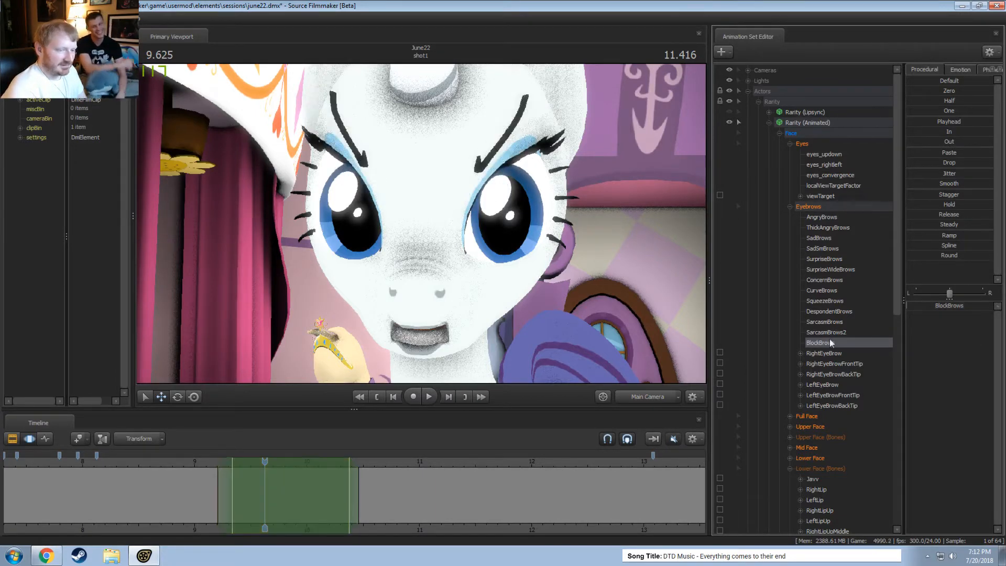
Select the whole Eyebrows group at 9.75 seconds and try adjusting ThickAngryBrows
left_click(822, 354)
left_click_drag(194, 459, 278, 469)
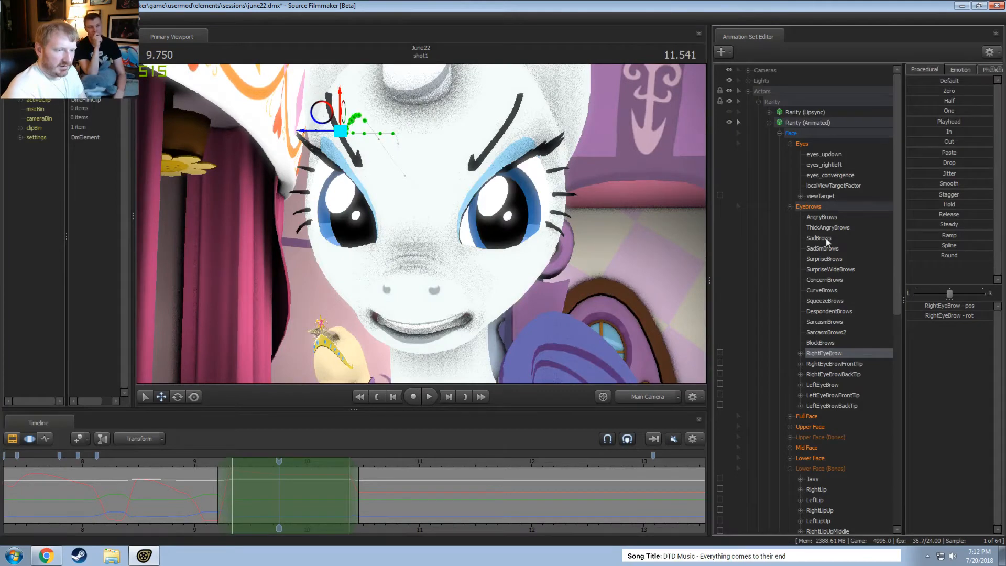
left_click(830, 216)
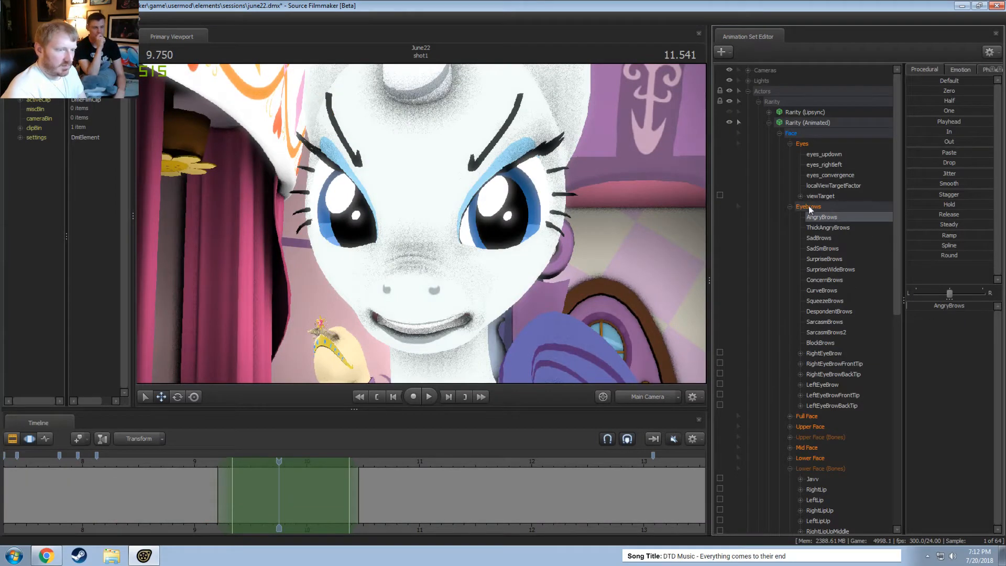
left_click(808, 206)
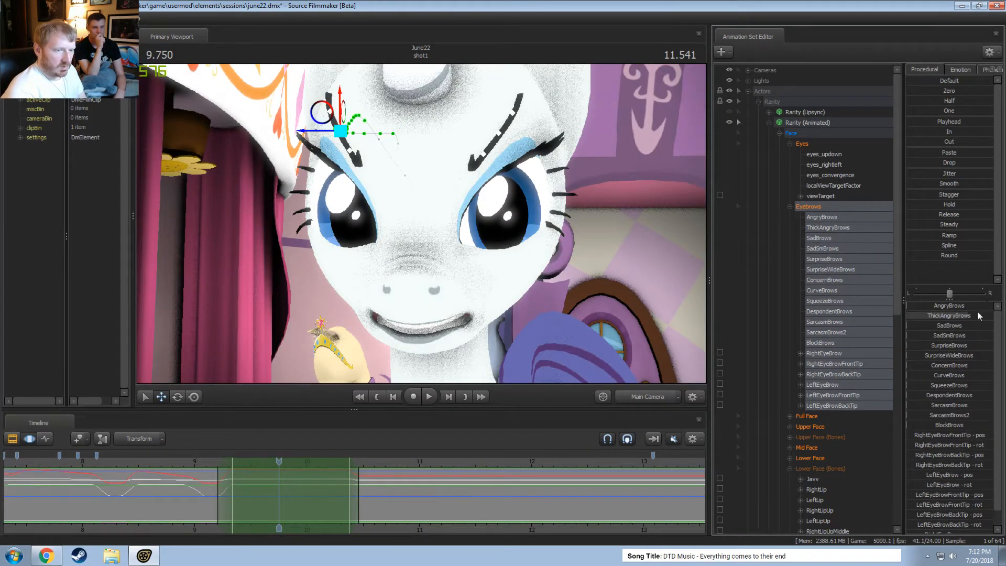
left_click_drag(978, 315, 959, 305)
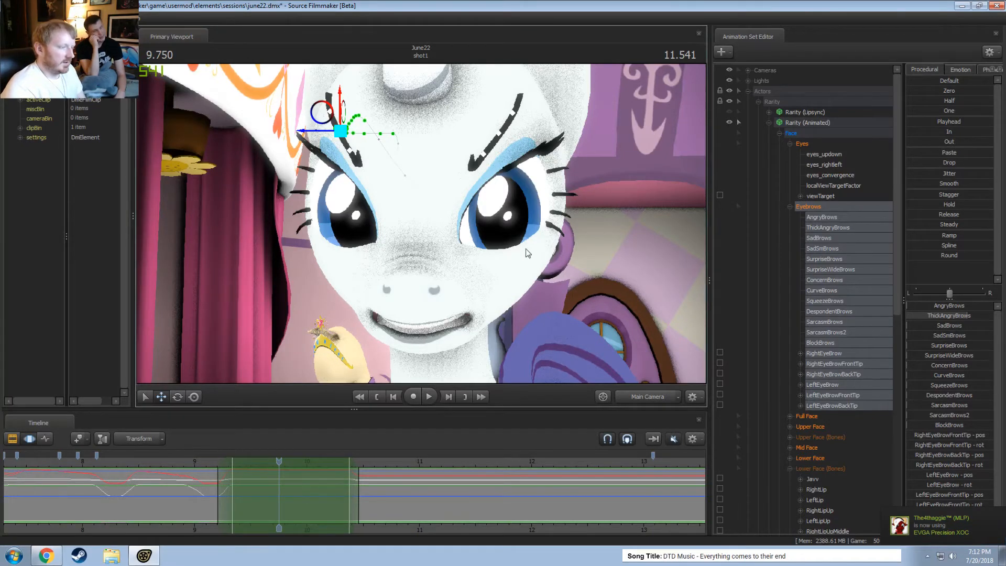
Change the body group of Rarity (Animated) to show her mane
right_click(811, 120)
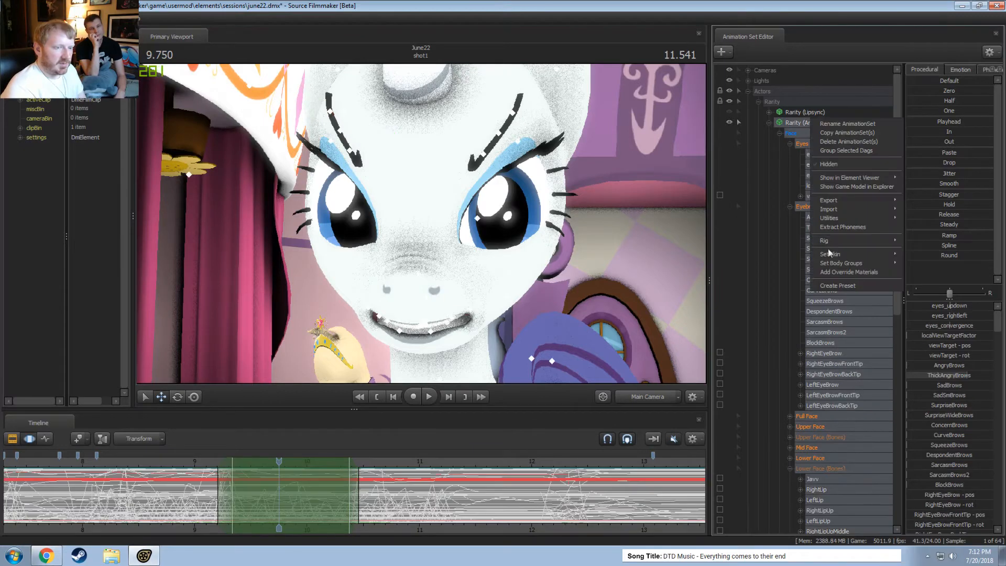
mouse_move(839, 254)
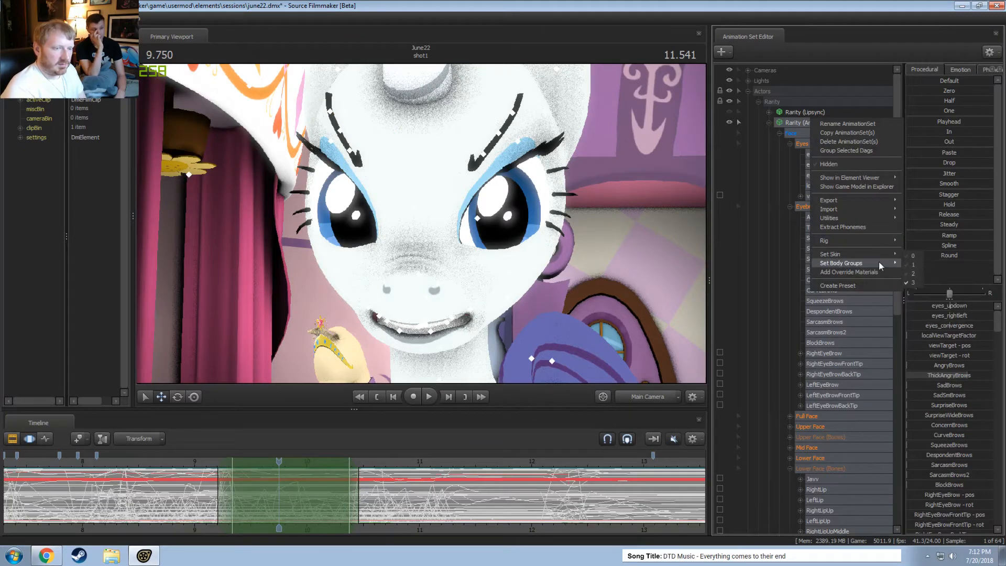
mouse_move(878, 263)
mouse_move(921, 283)
left_click(875, 283)
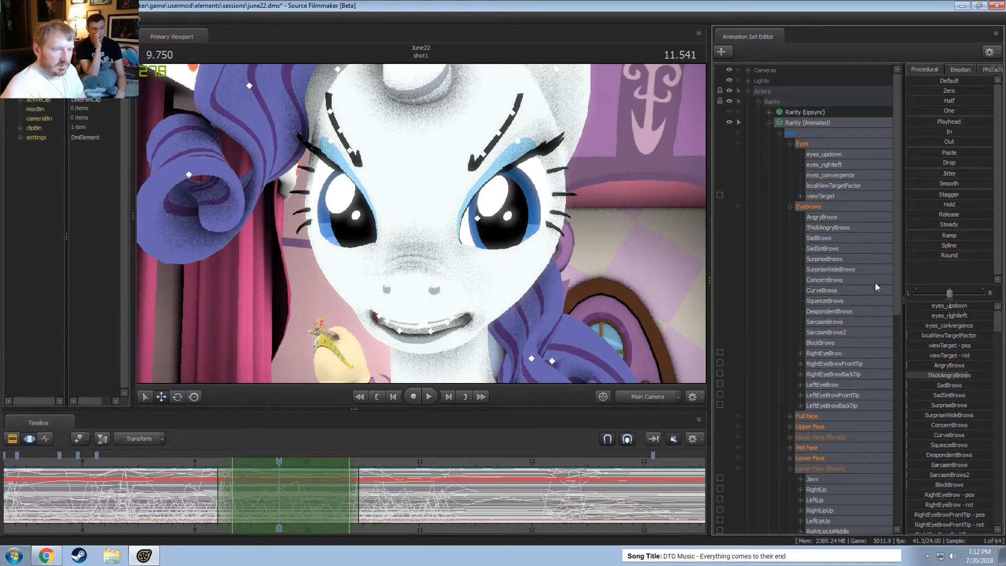
Play back the brow animation with the mane shown, starting from about 9 seconds twice
left_click(201, 462)
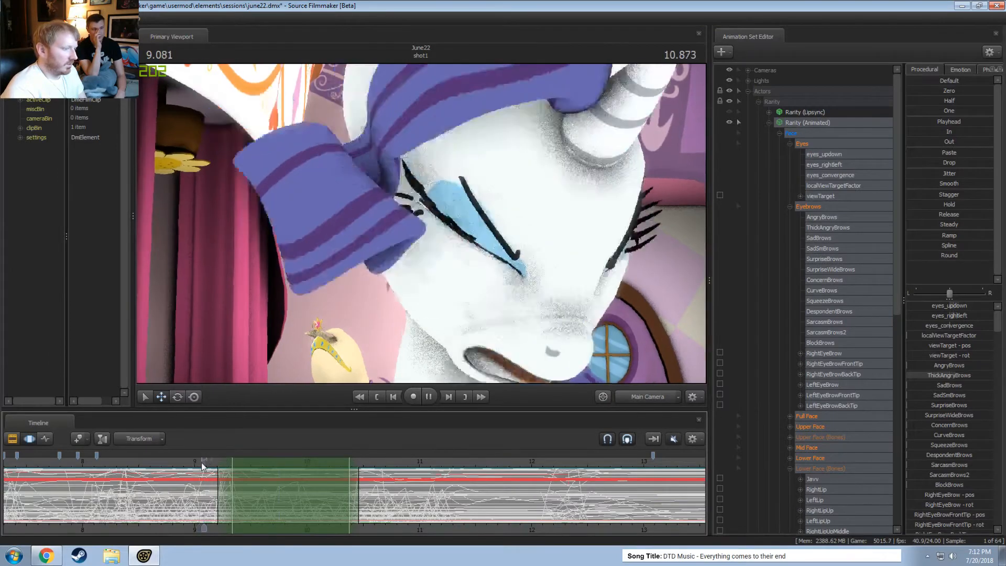
key("space")
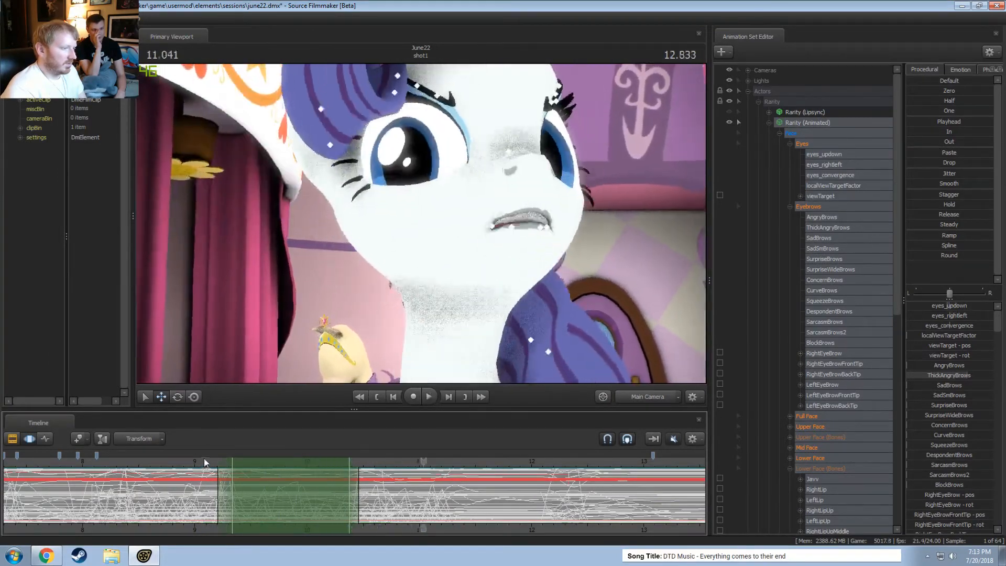
key("space")
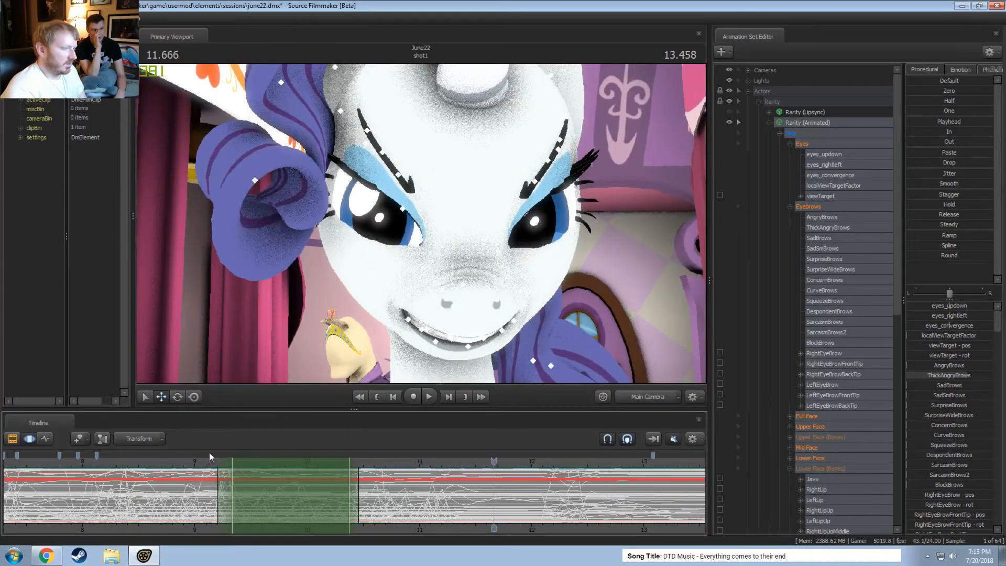
left_click(187, 461)
key("space")
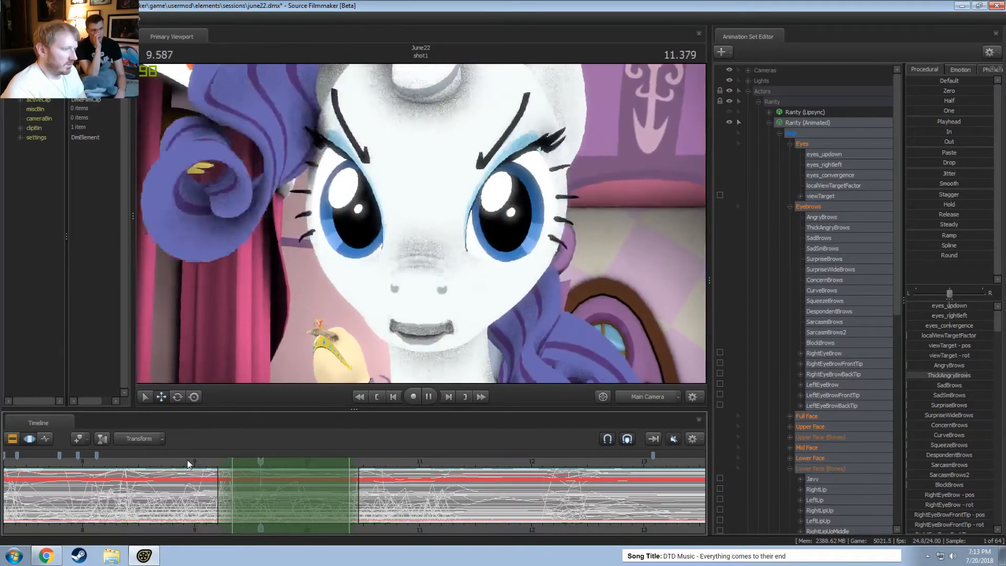
key("space")
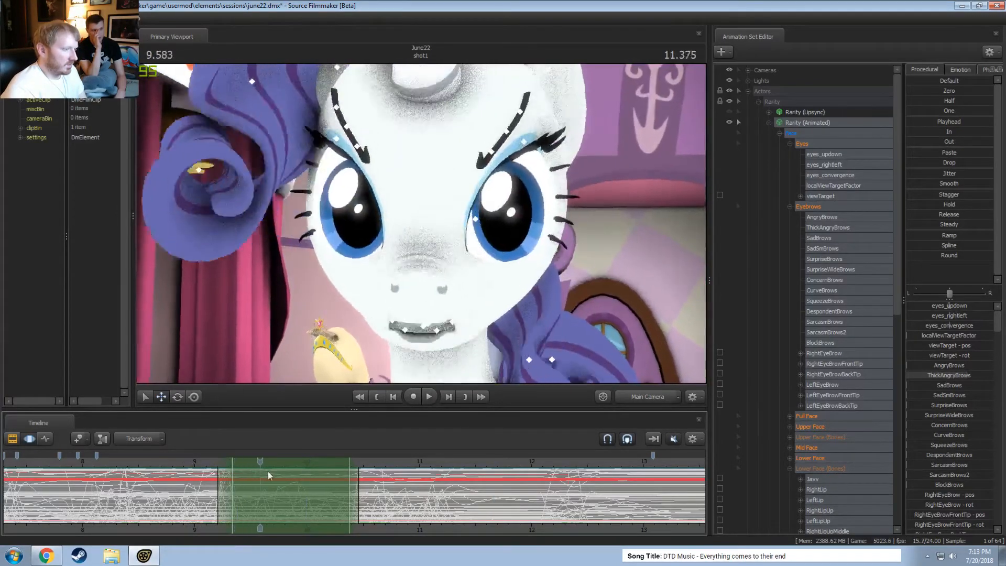
From 9.333 seconds onward, zero ThickAngryBrows and raise AngryBrows in its place, with a short falloff before it
left_click_drag(268, 471, 232, 490)
left_click(808, 206)
double_click(369, 491)
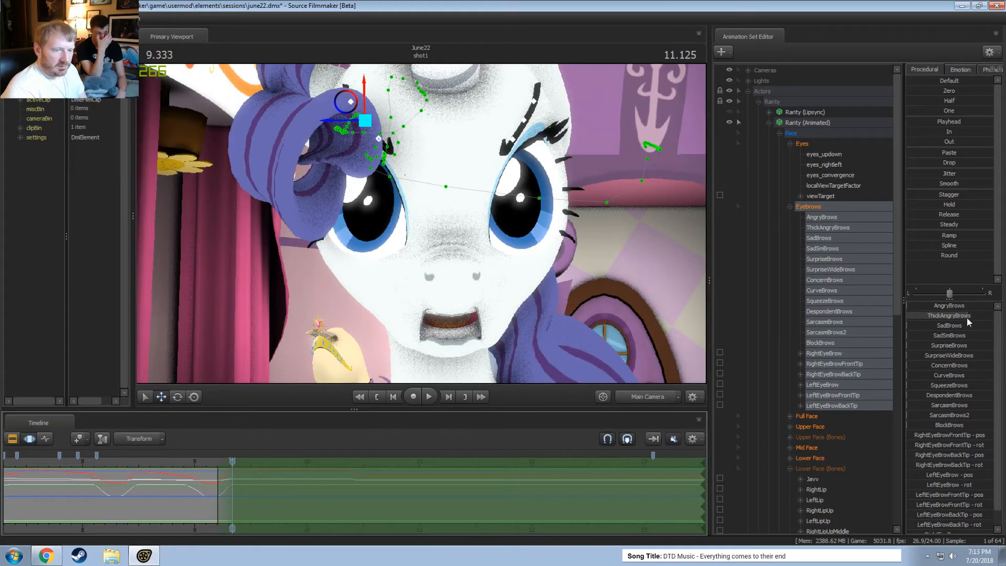
left_click_drag(967, 316, 969, 316)
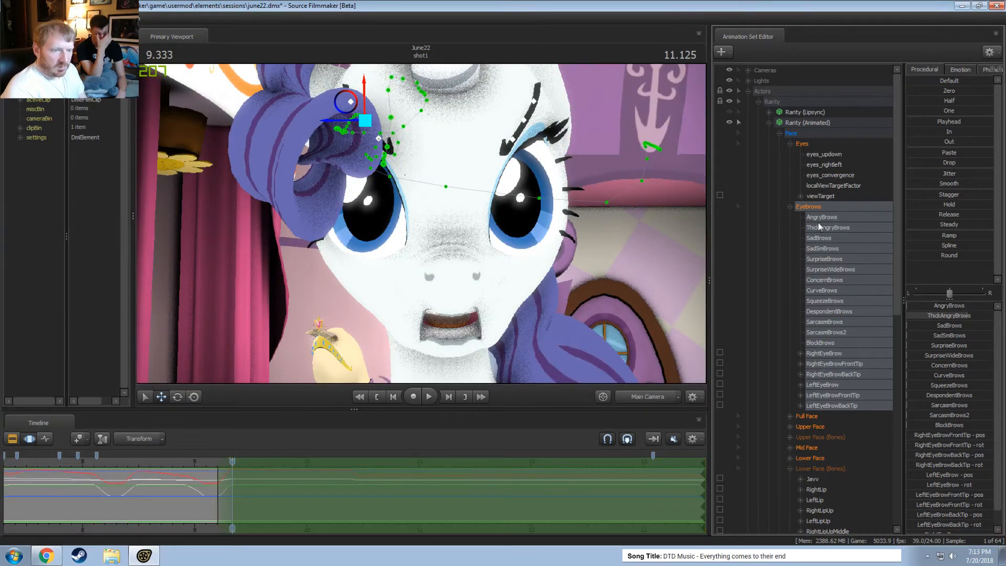
left_click(853, 227)
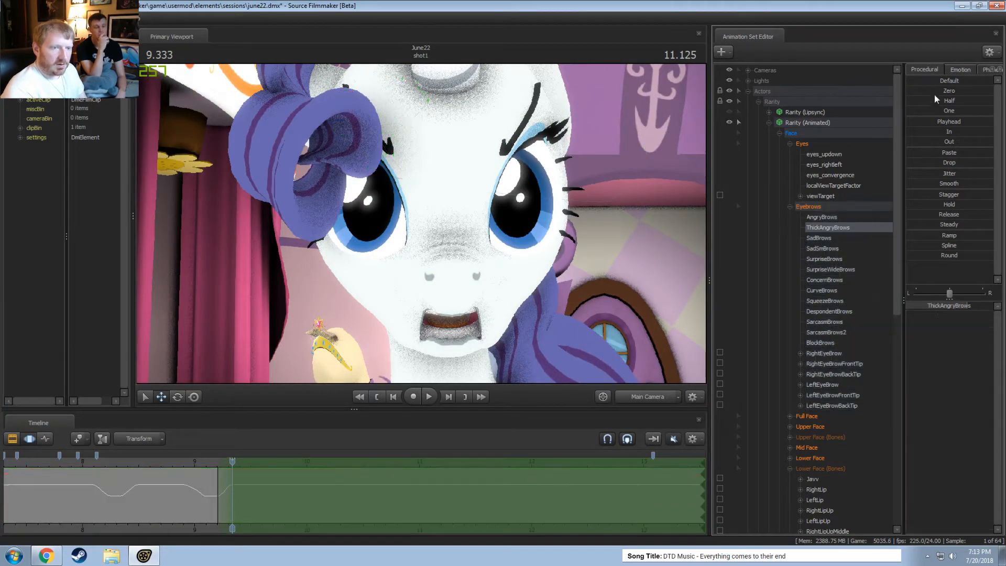
left_click(834, 217)
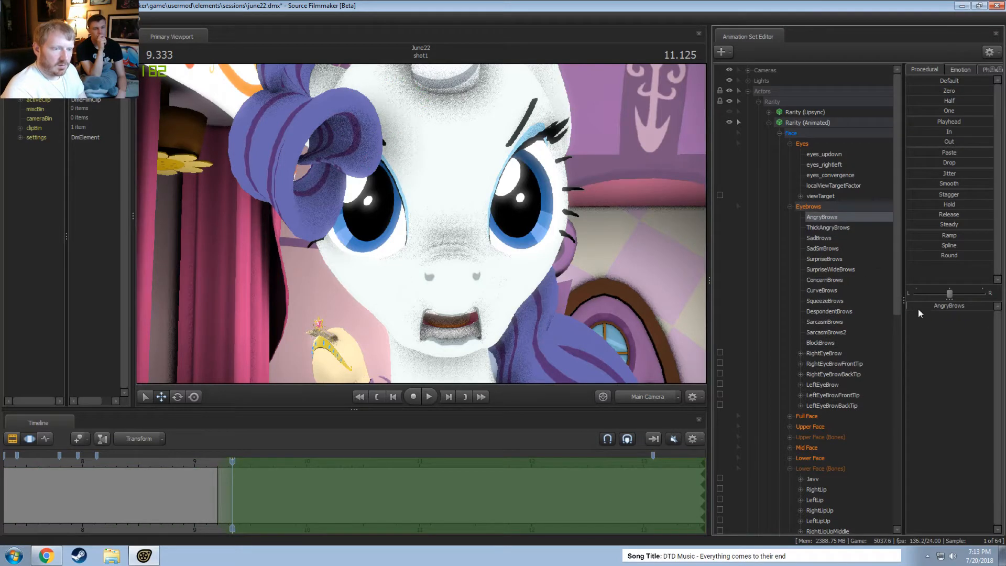
left_click_drag(919, 308, 941, 308)
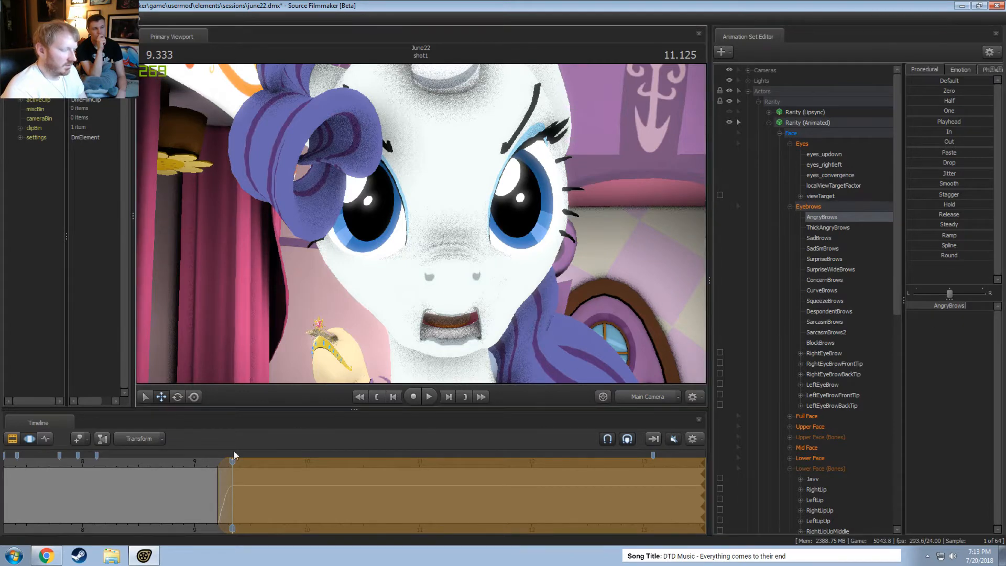
Play back the AngryBrows change from about 8.9 to 9.75 seconds
left_click(184, 464)
key("space")
key("space")
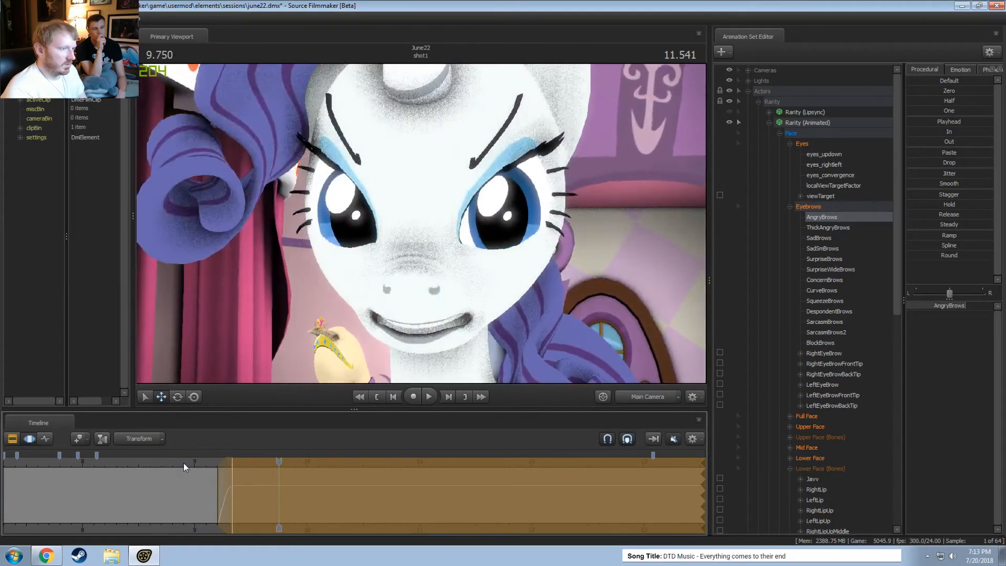
key("F2")
key("F3")
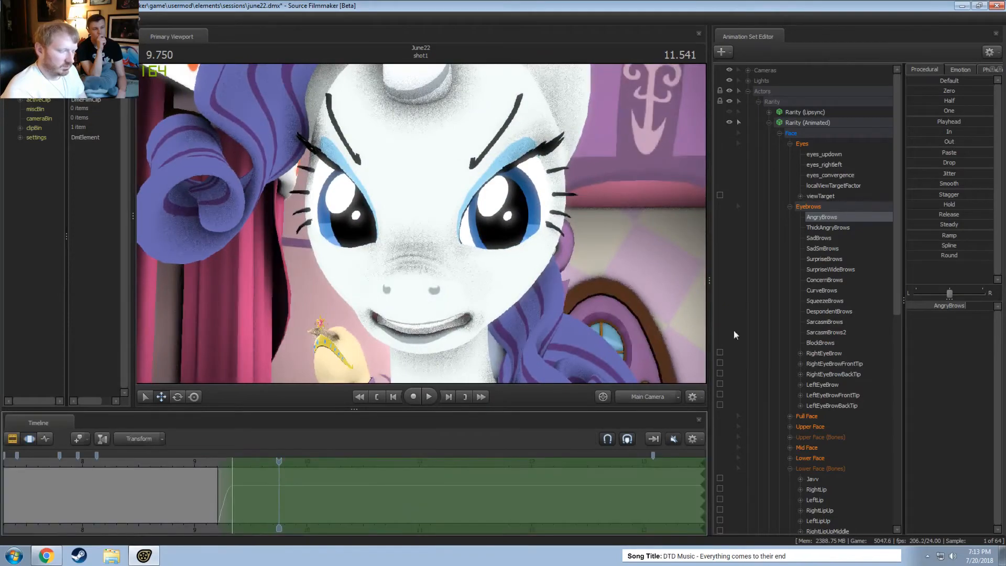
Raise the eyebrows slightly at 9.541 seconds, with a time selection fading from about 9.25 to 9.83 seconds
left_click(809, 206)
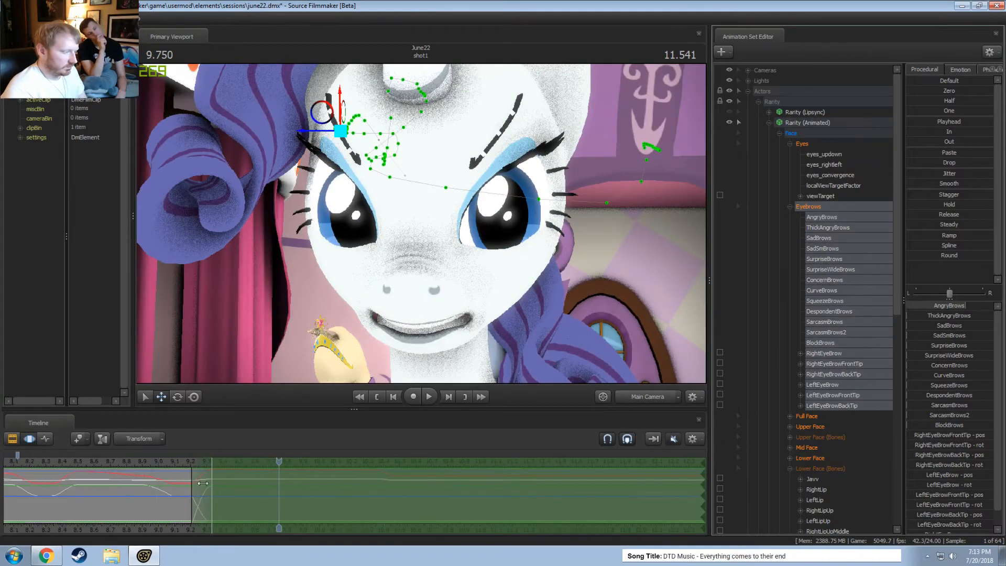
left_click(172, 497)
left_click_drag(172, 497, 247, 501)
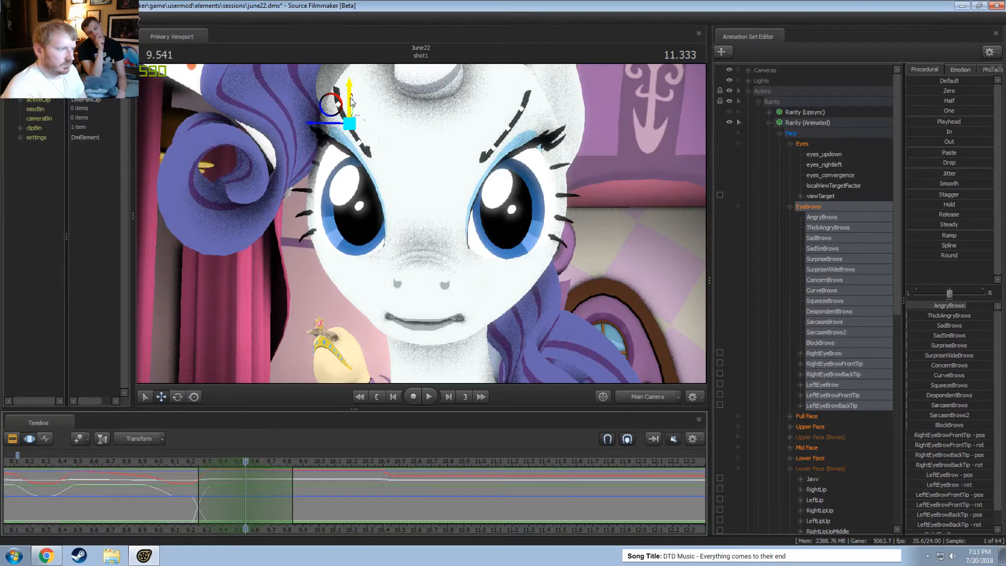
left_click_drag(350, 102, 351, 100)
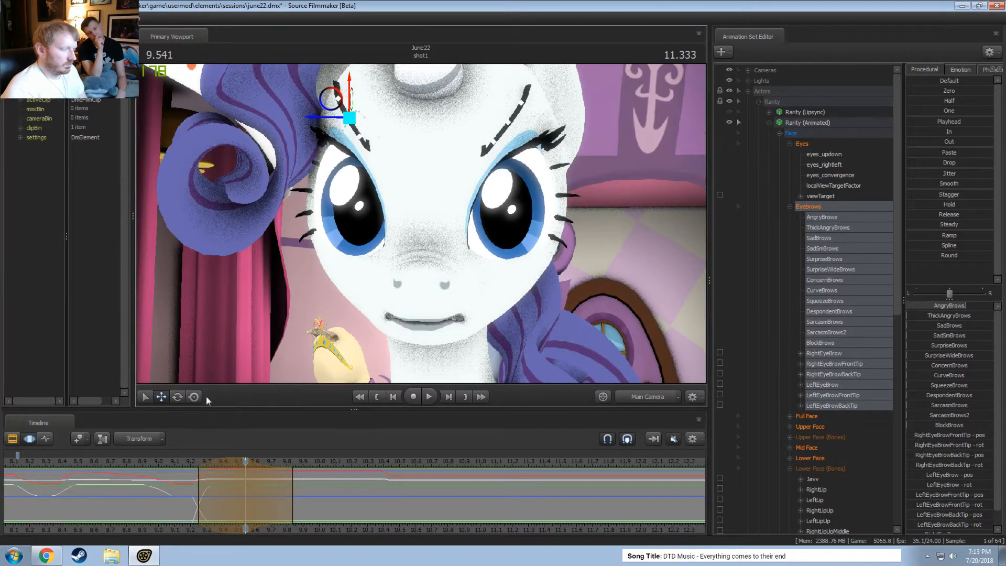
Lower the eyebrows slightly at 9.75 seconds, with a time selection fading from about 9.63 to 10 seconds
left_click_drag(191, 495, 319, 495)
scroll(278, 510, "up", 1)
scroll(290, 506, "down", 1)
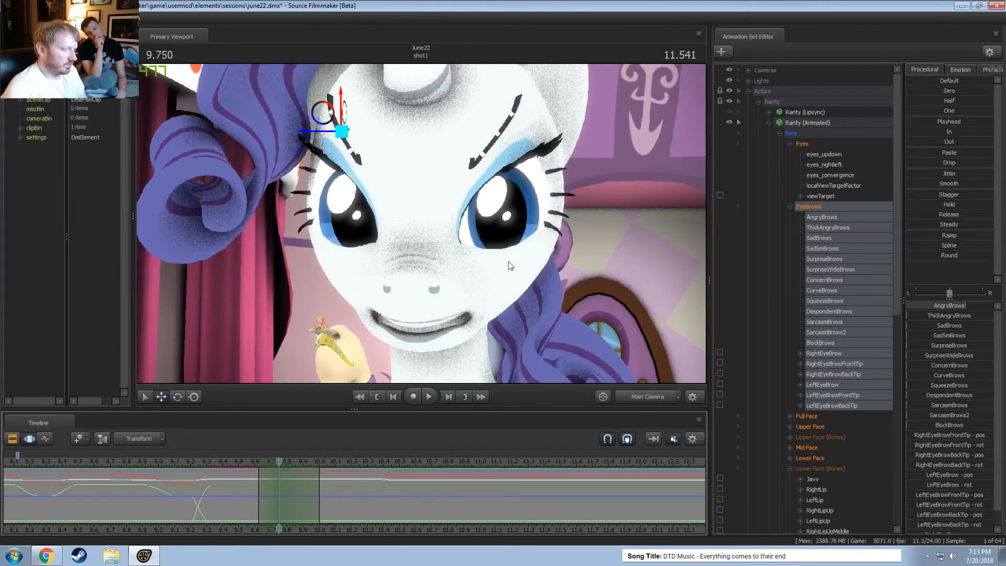
left_click_drag(342, 98, 344, 110)
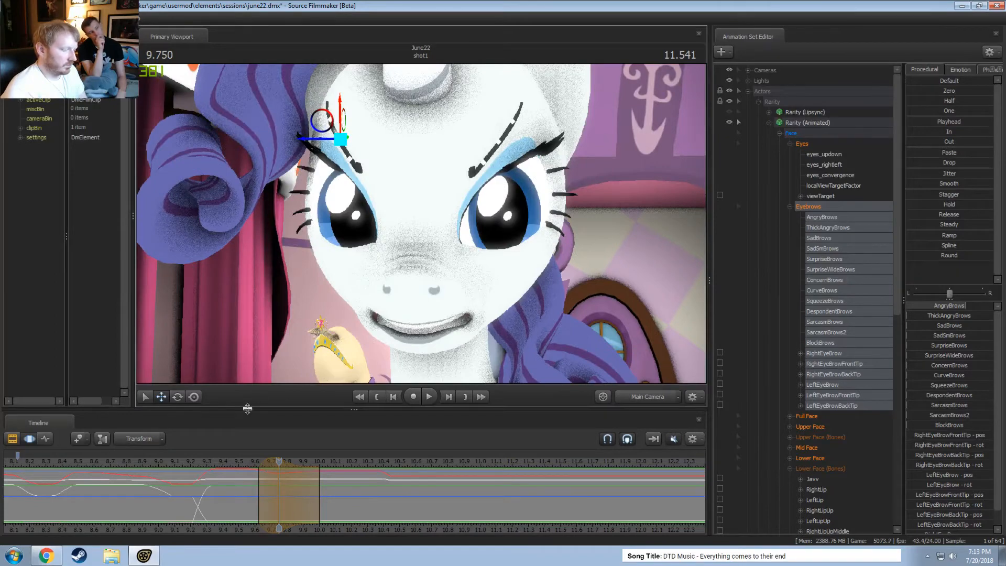
Play back the eyebrow raise and dip repeatedly from about 9.2 seconds
left_click_drag(221, 461, 193, 458)
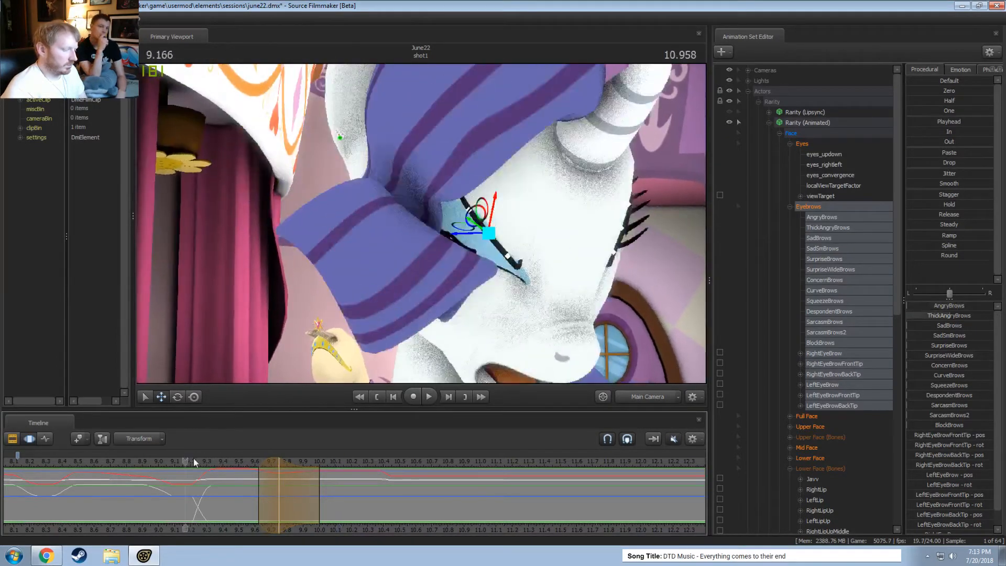
key("space")
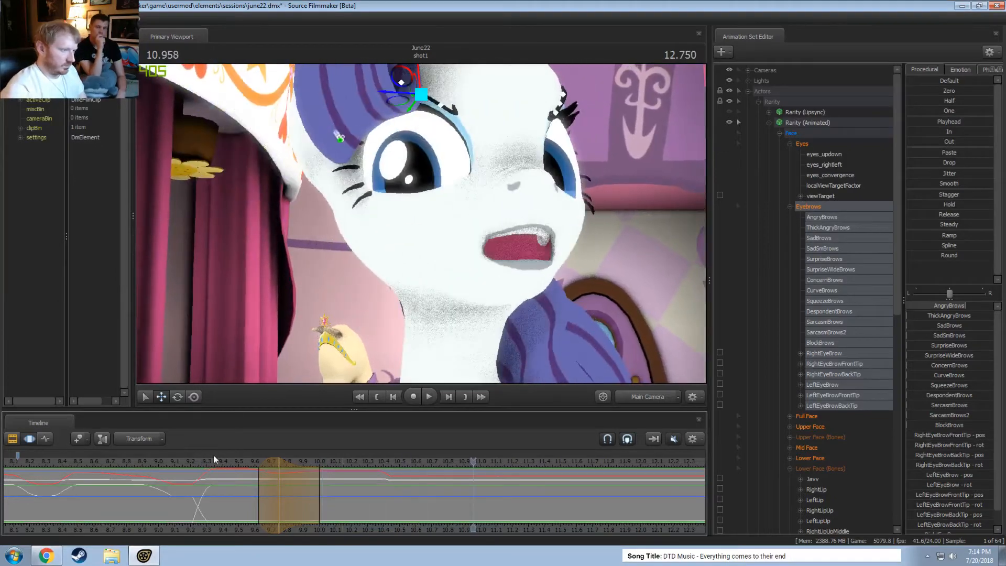
key("space")
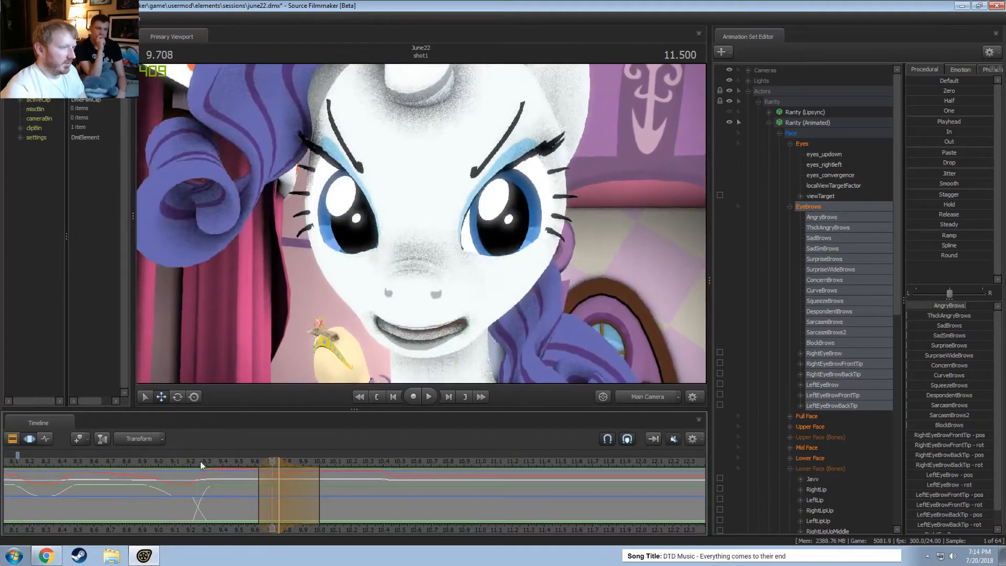
key("space")
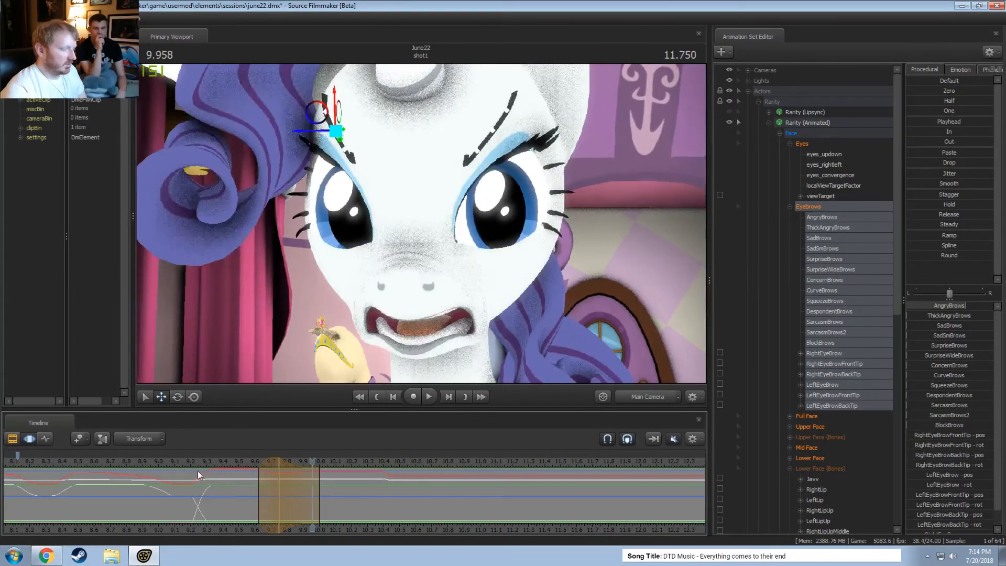
Lower and rotate the left eyebrow at 9.833 seconds, with a time selection fading from about 9.2 to 10.45 seconds
key("shift")
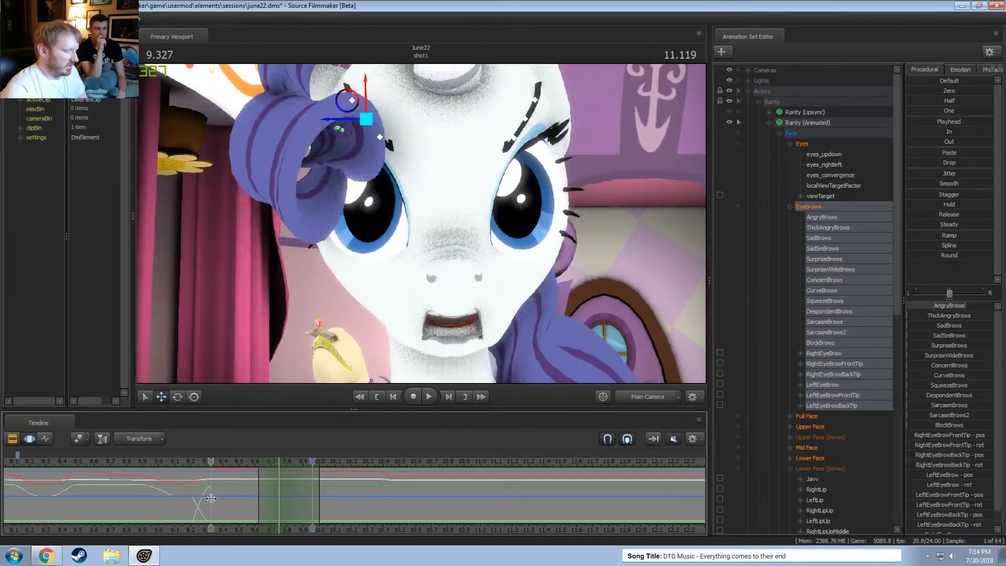
left_click_drag(210, 498, 380, 520)
left_click_drag(201, 486, 195, 488)
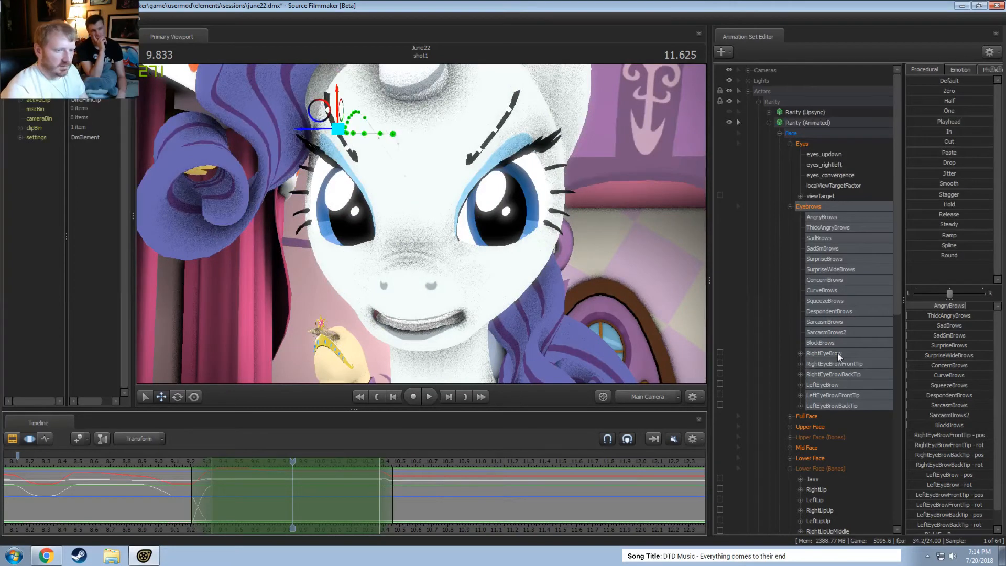
left_click(837, 354)
left_click(835, 384)
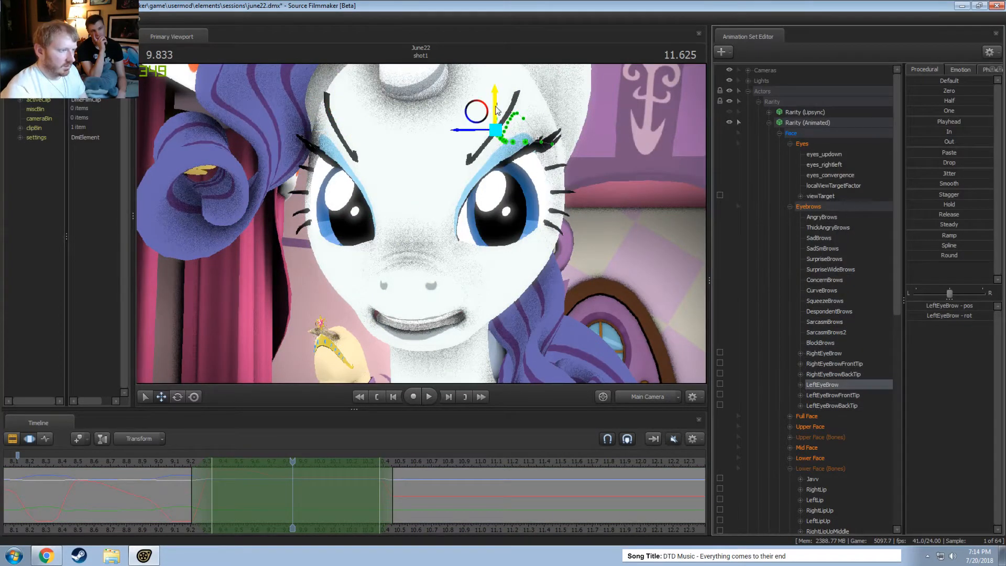
key("e")
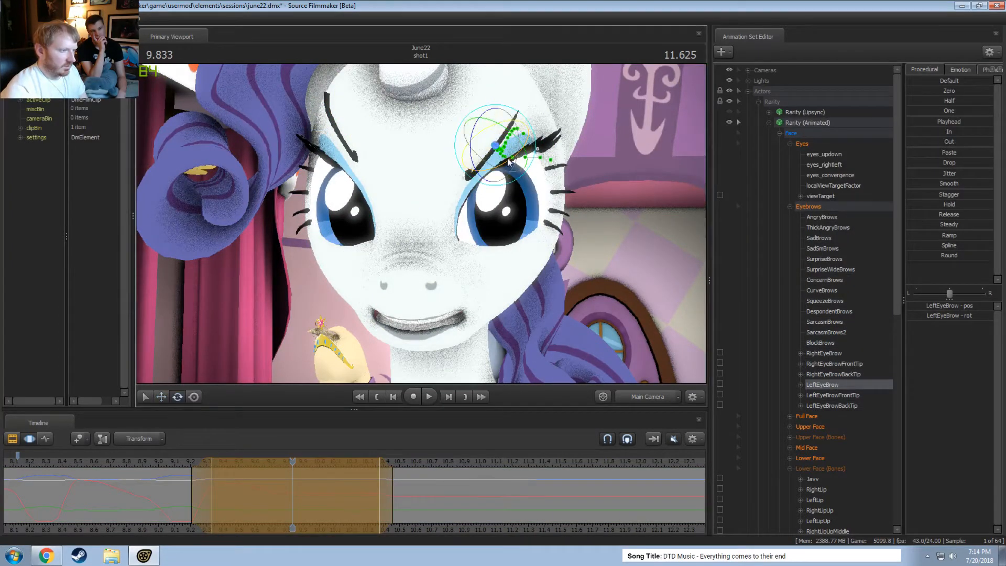
left_click_drag(505, 166, 480, 150)
key("w")
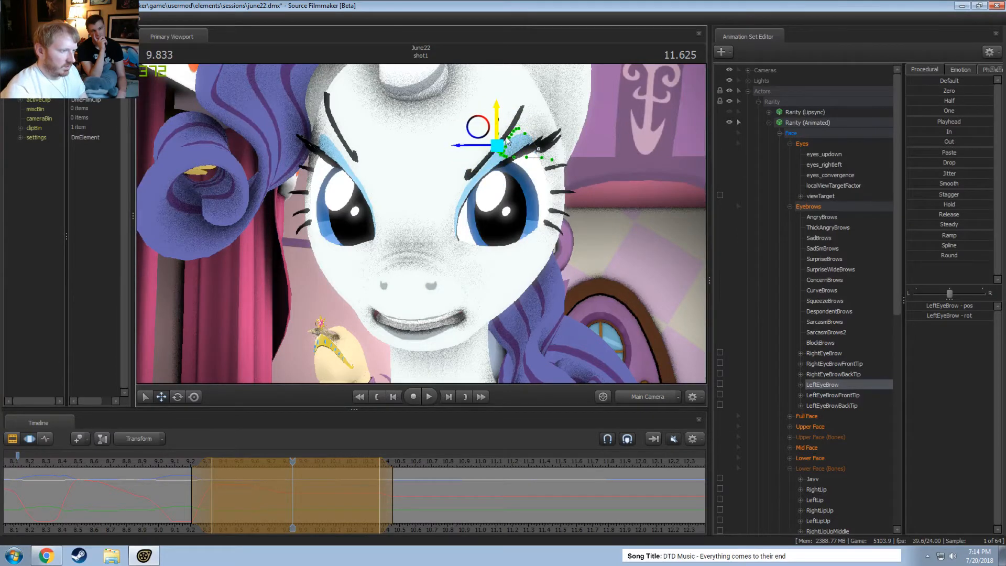
left_click_drag(498, 116, 498, 111)
Lower the right eyebrow and shift it slightly outward at 9.833 seconds over the same time selection
left_click(823, 353)
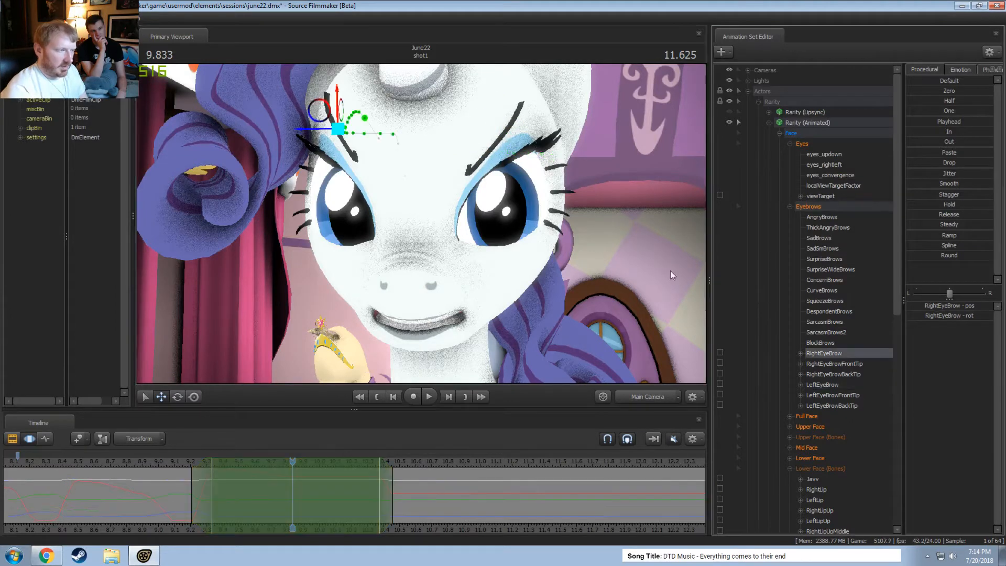
left_click_drag(338, 102, 339, 112)
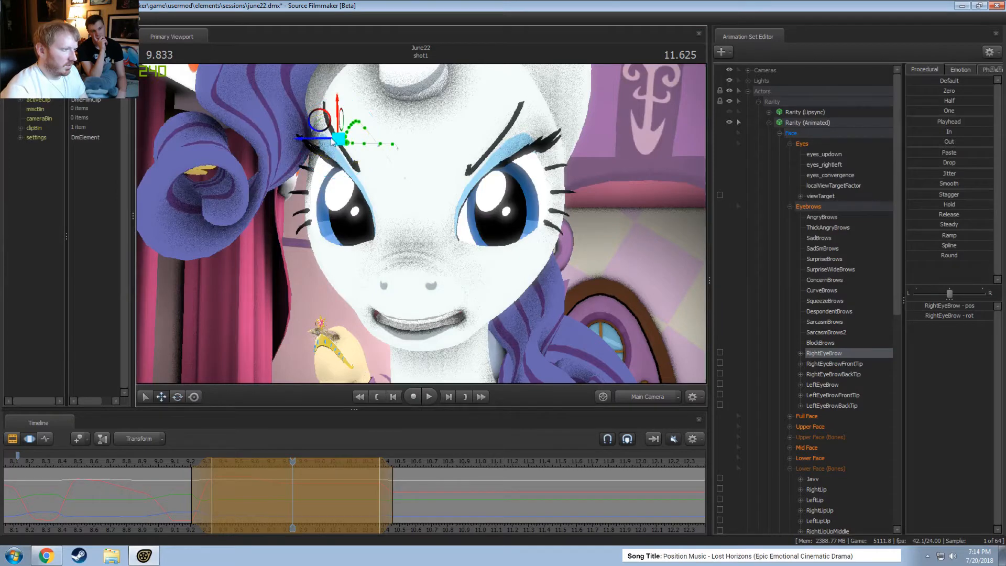
left_click_drag(332, 141, 326, 143)
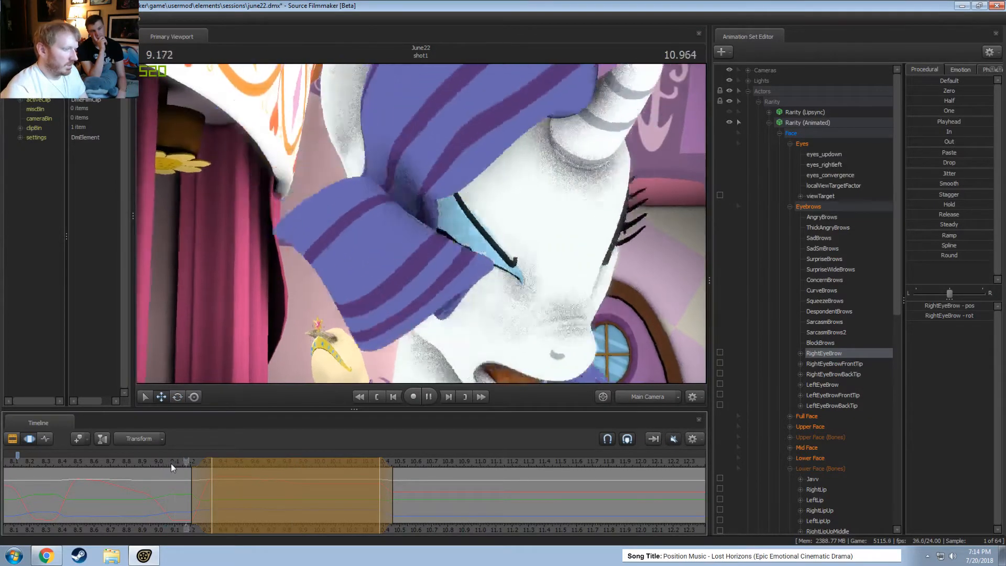
Lower both eyebrows slightly at 9.75 seconds, with a time selection fading from about 9.63 to 10 seconds, and play it back
left_click(278, 511)
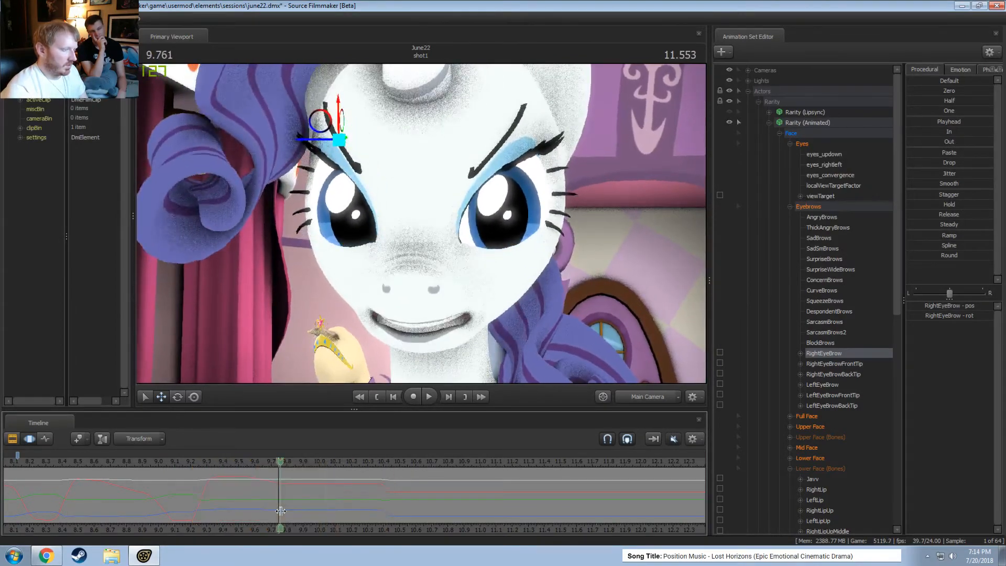
left_click_drag(294, 502, 307, 496)
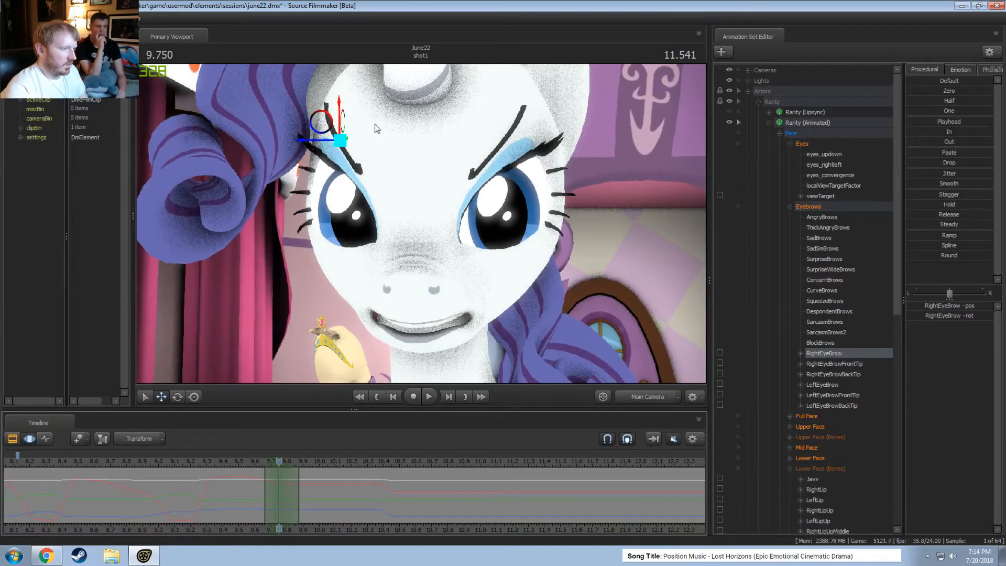
left_click(821, 385, "ctrl")
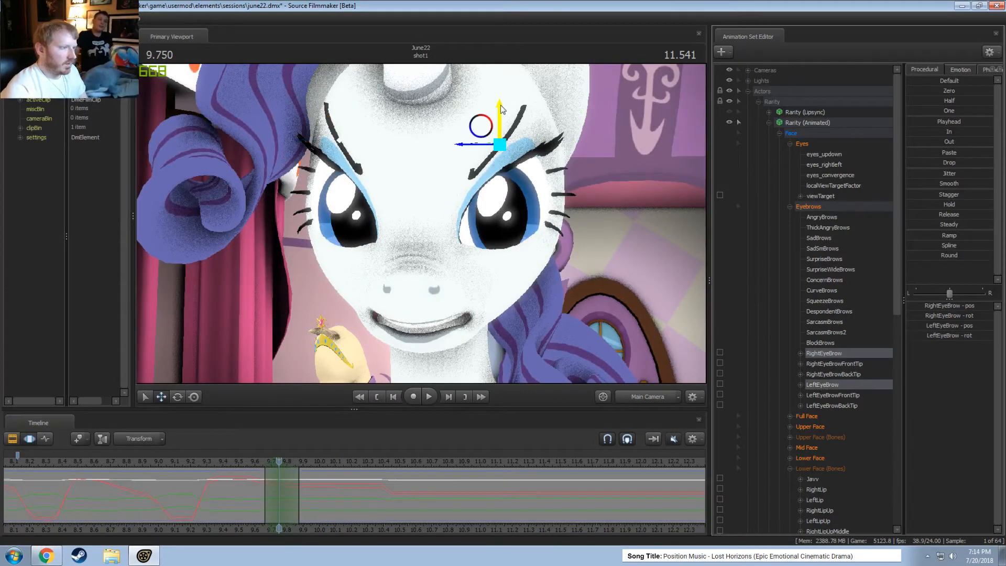
left_click_drag(502, 109, 503, 112)
key("space")
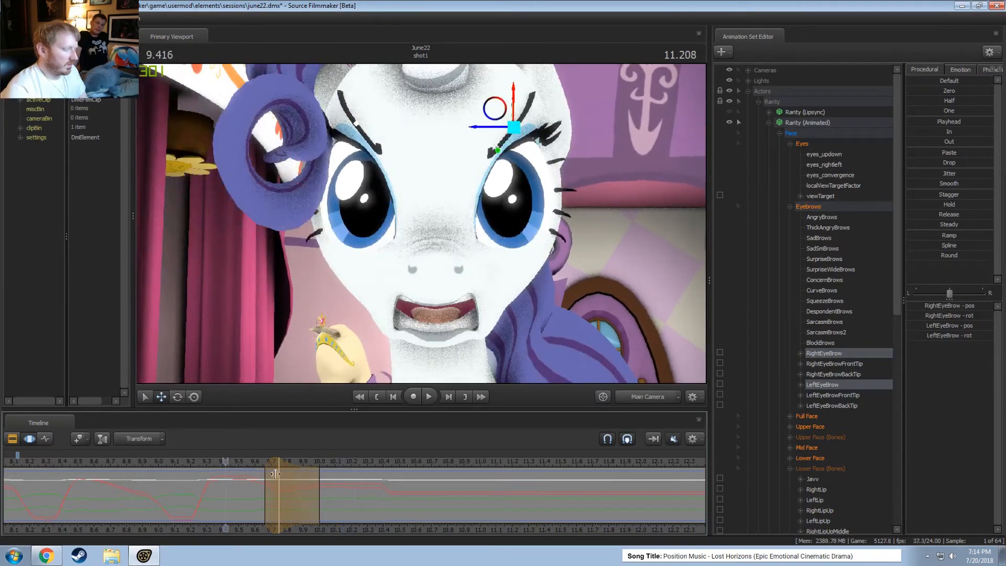
key("space")
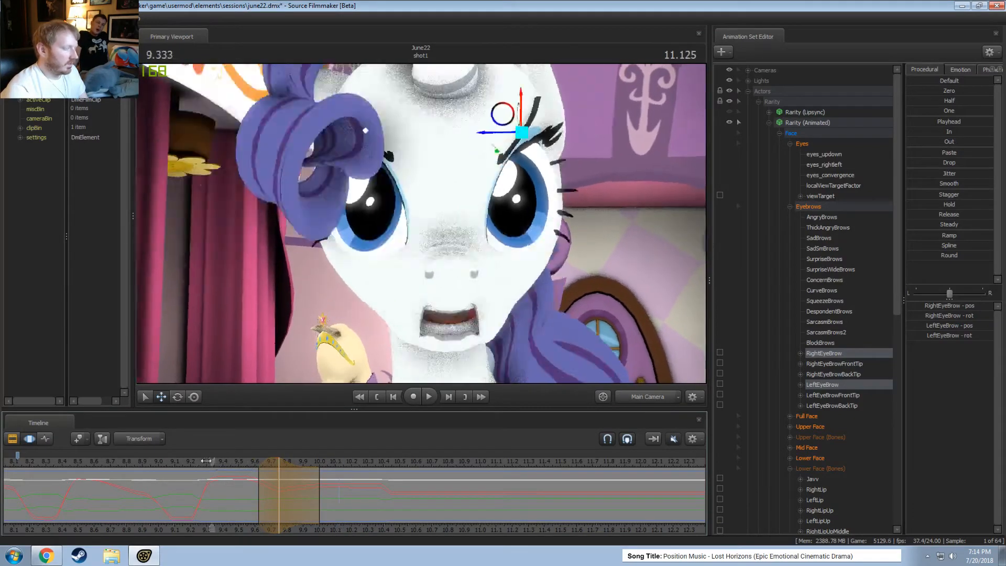
Raise both eyebrows slightly at 9.625 seconds, with a time selection fading from about 9.5 to 9.75 seconds, and play it back
left_click(257, 479)
left_click_drag(257, 479, 259, 478)
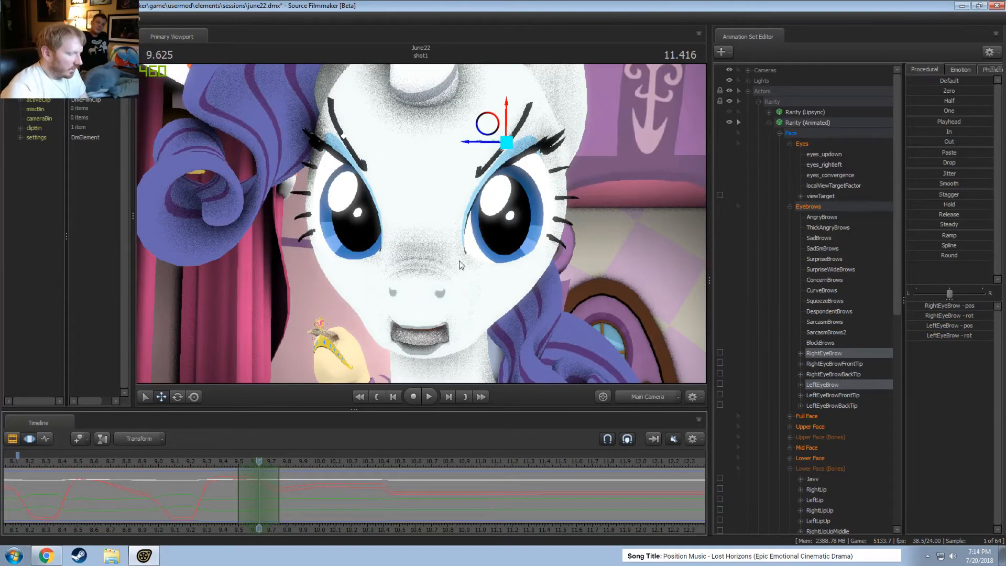
left_click_drag(506, 122, 507, 119)
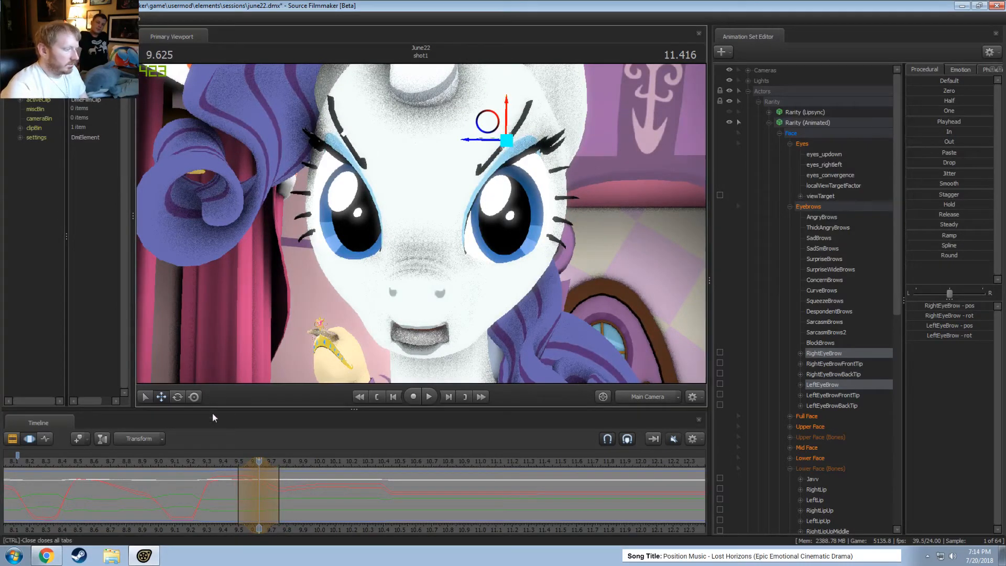
key("space")
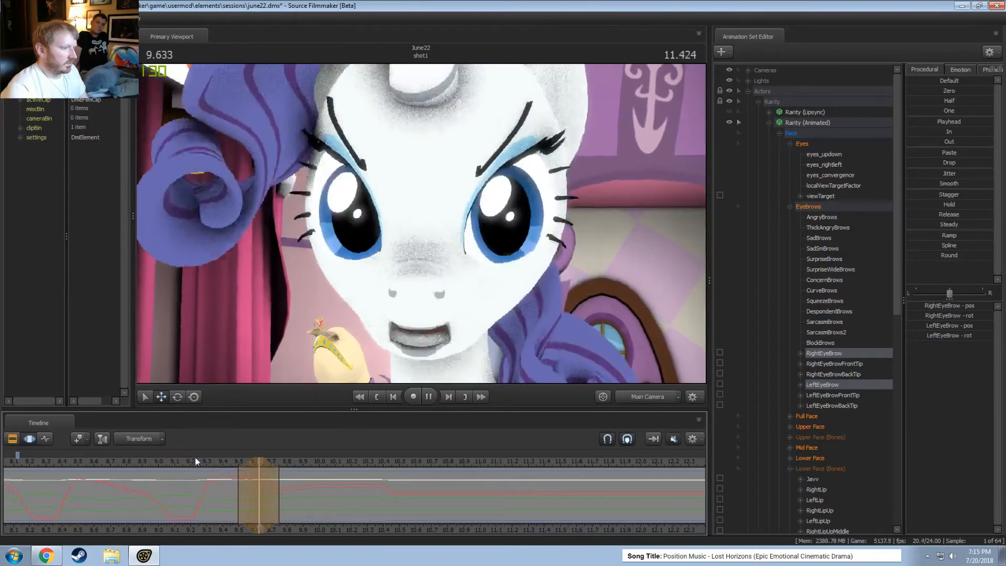
key("space")
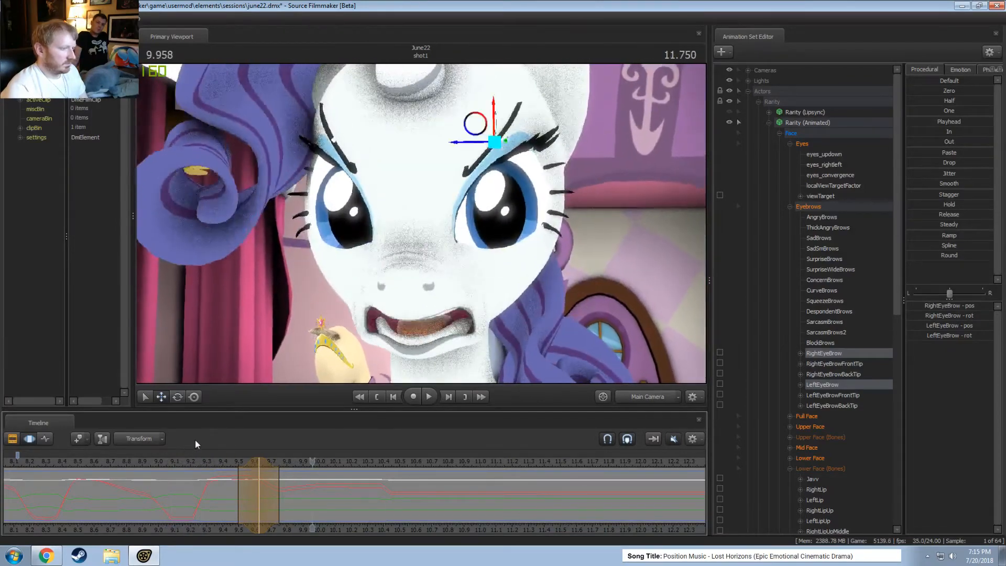
key("space")
Raise both eyebrows slightly at 10.375 seconds, with a time selection fading from about 10 to 10.45 seconds
left_click(279, 489)
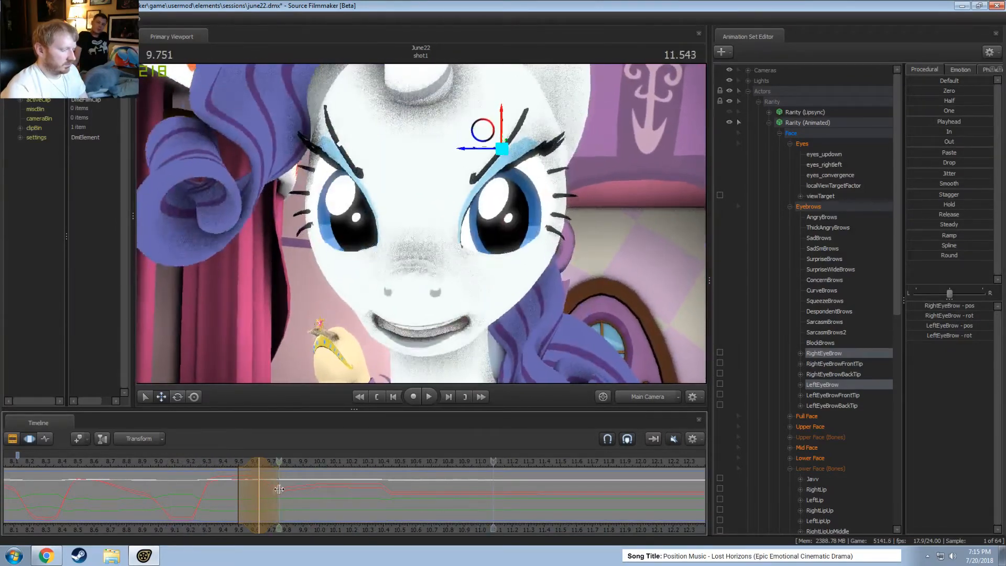
left_click_drag(279, 489, 319, 495)
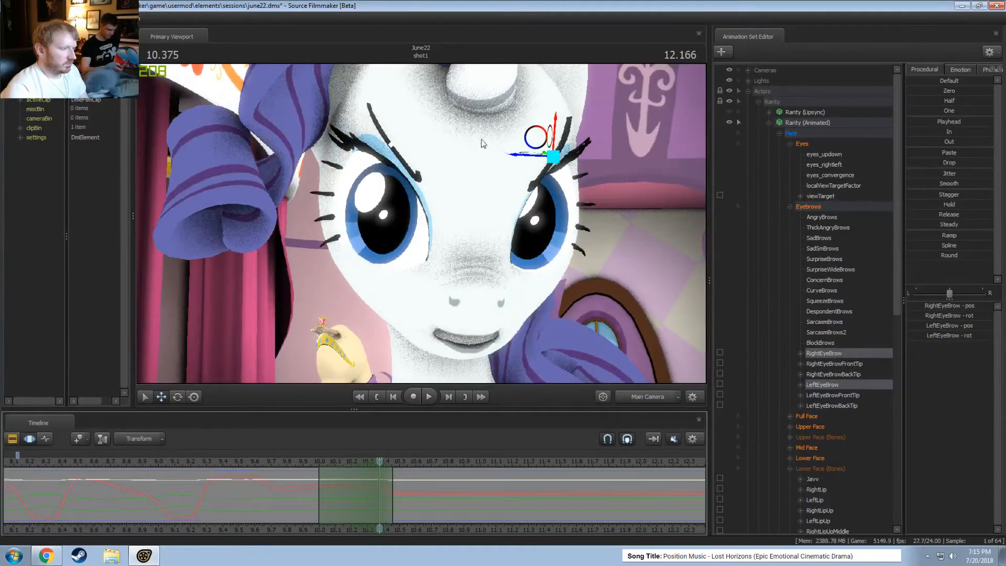
left_click_drag(559, 126, 559, 123)
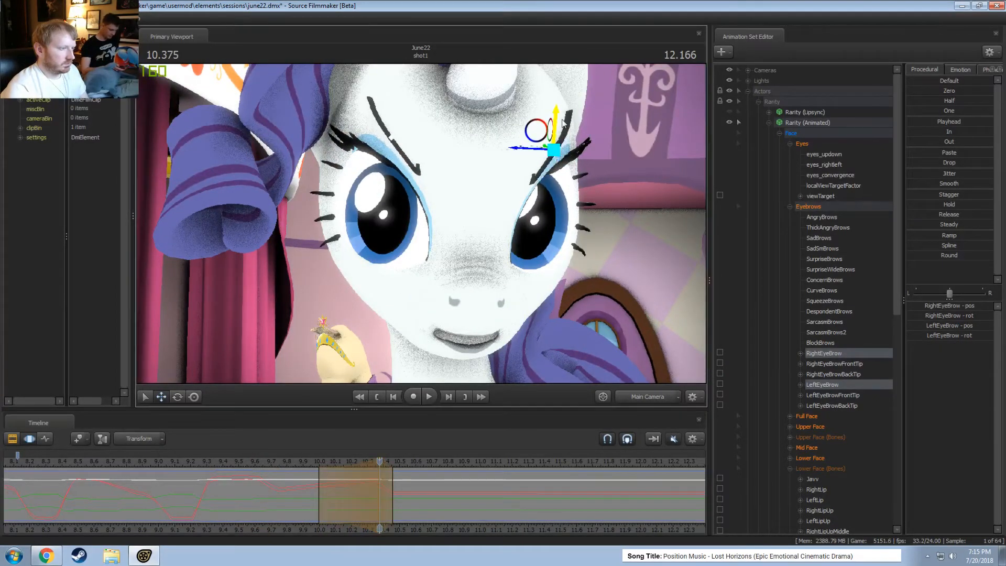
Rotate and shift the right eyebrow slightly at 10.375 seconds, refining its placement on the forehead through the work camera
left_click(827, 353)
key("e")
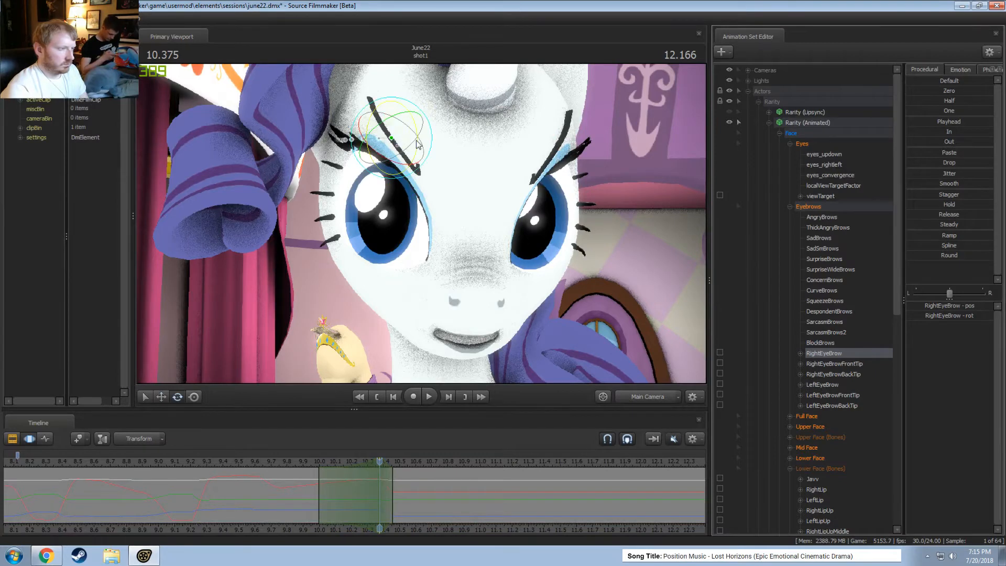
key("w")
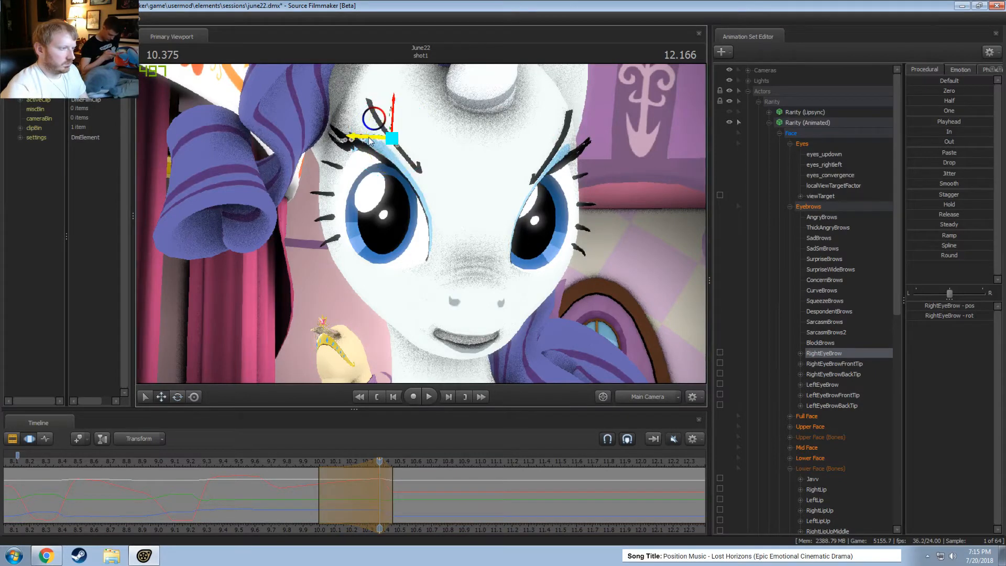
left_click(649, 398)
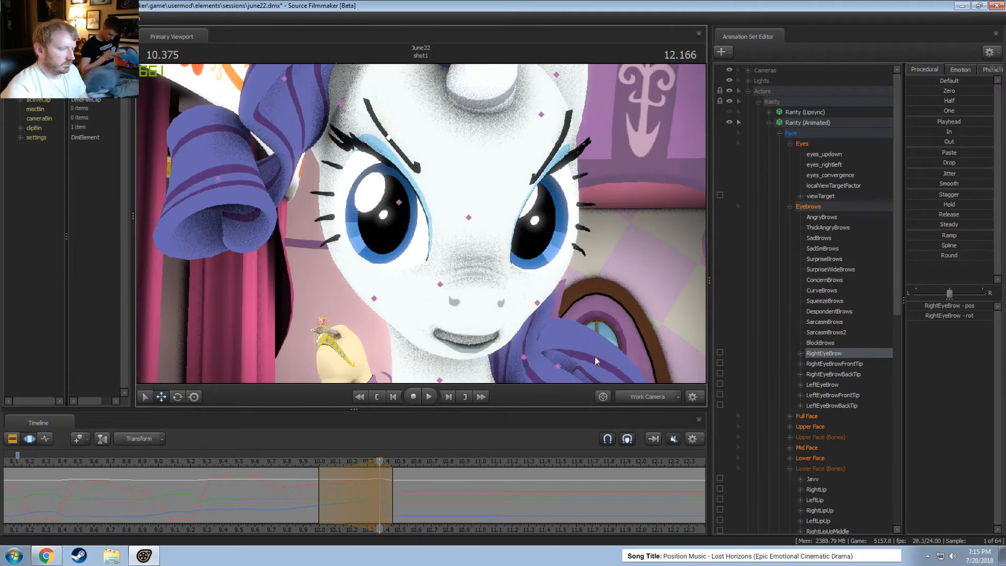
left_click_drag(571, 319, 412, 172, "alt")
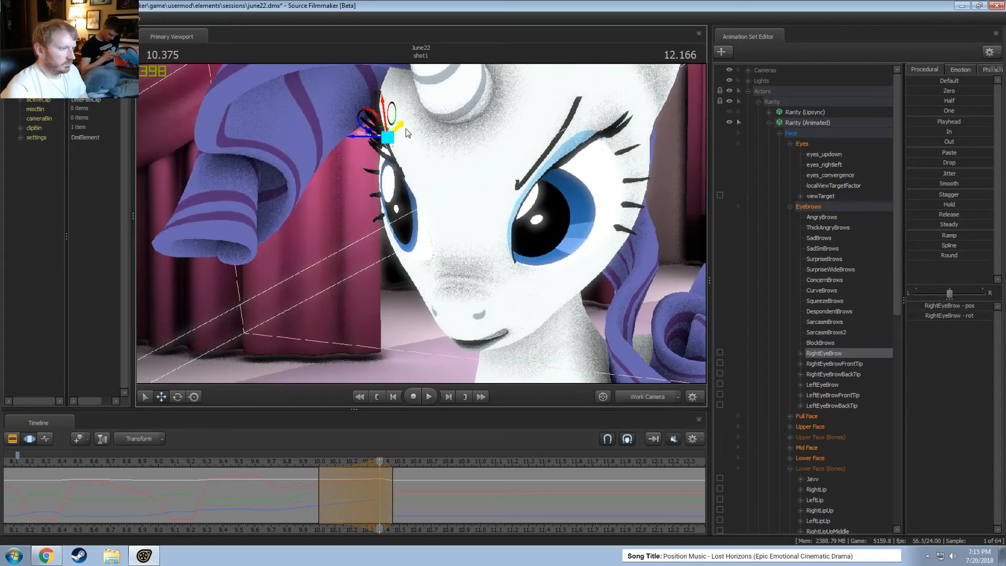
key("e")
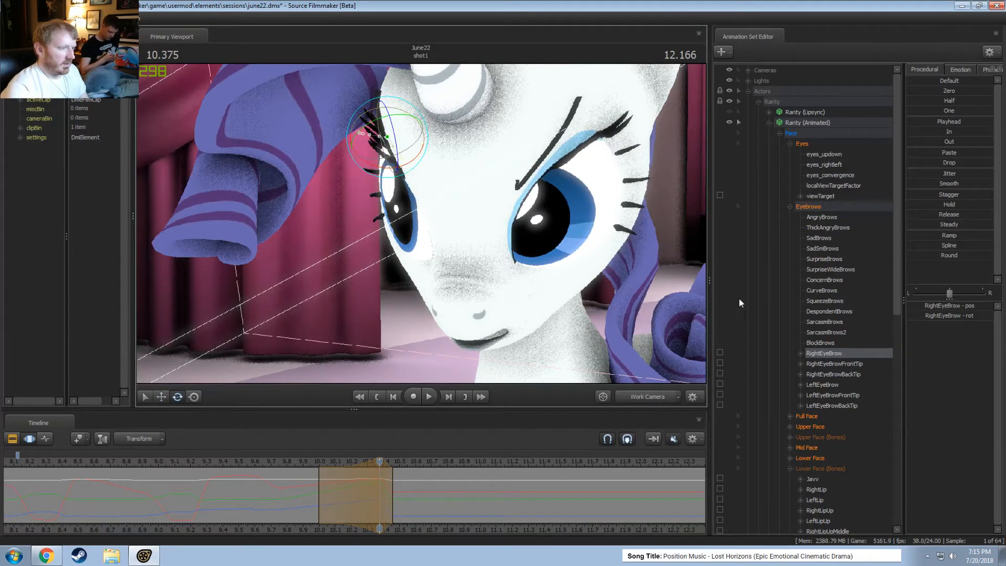
Rotate and reposition the left eyebrow at 10.375 seconds, fitting it to the forehead in the work camera view
left_click(822, 385)
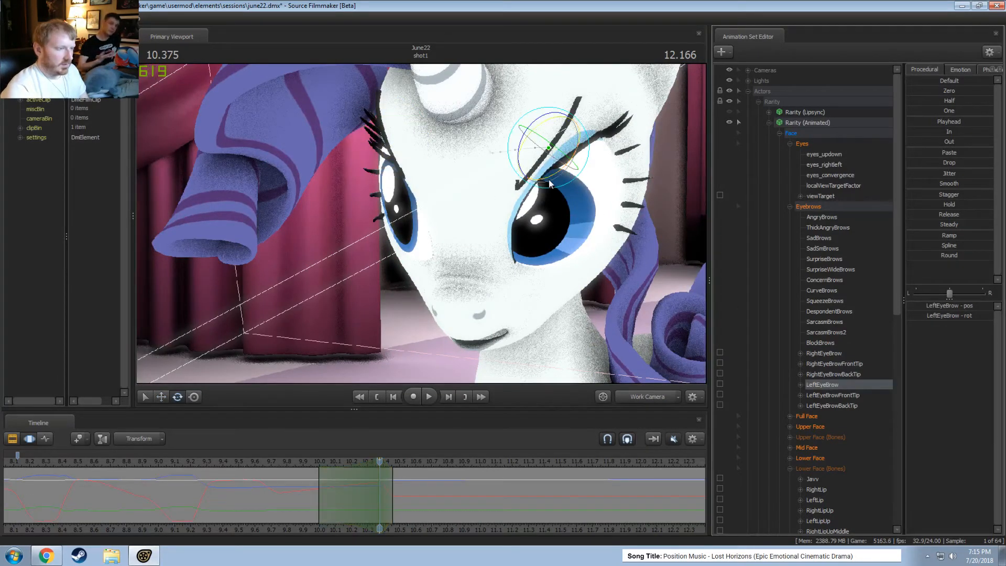
left_click_drag(524, 136, 446, 189)
key("w")
left_click_drag(550, 177, 556, 174)
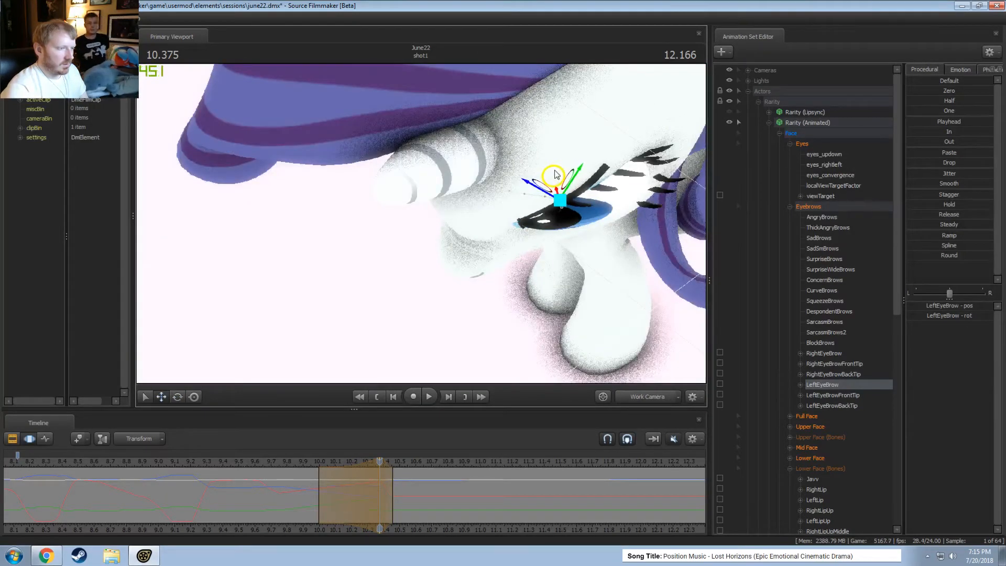
key("e")
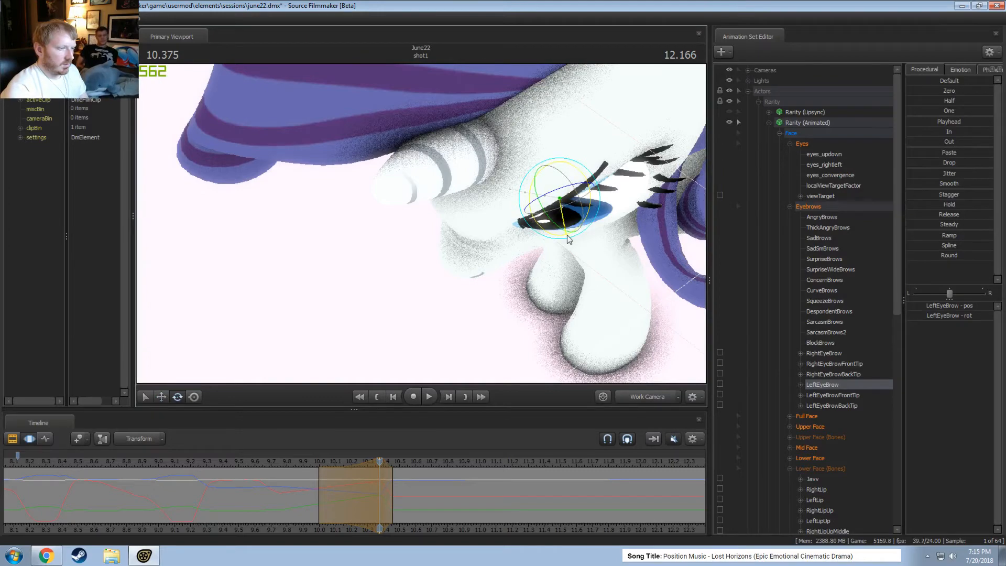
Play back the adjusted eyebrows from about 9.6 seconds through the main camera
key("F4")
left_click(263, 464)
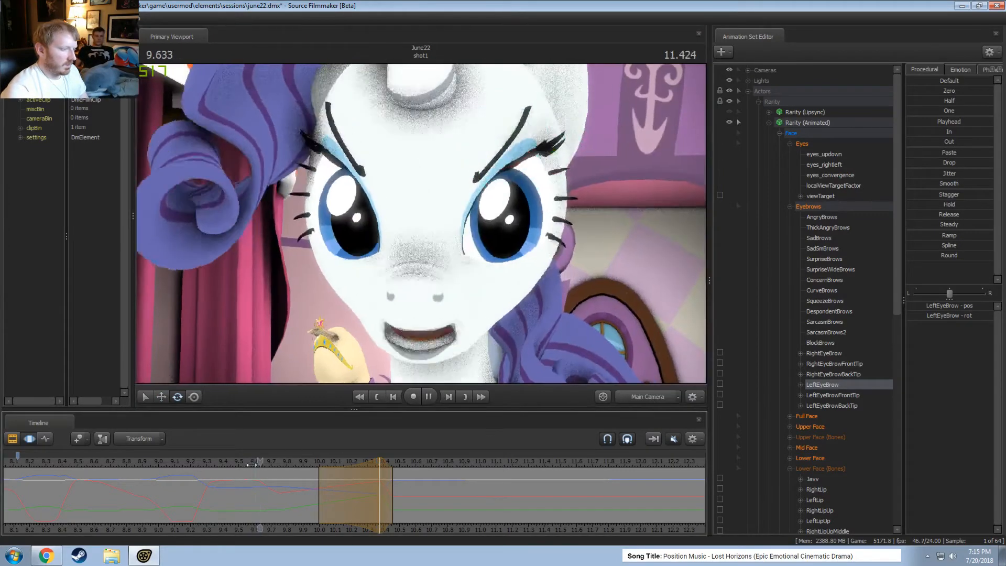
key("space")
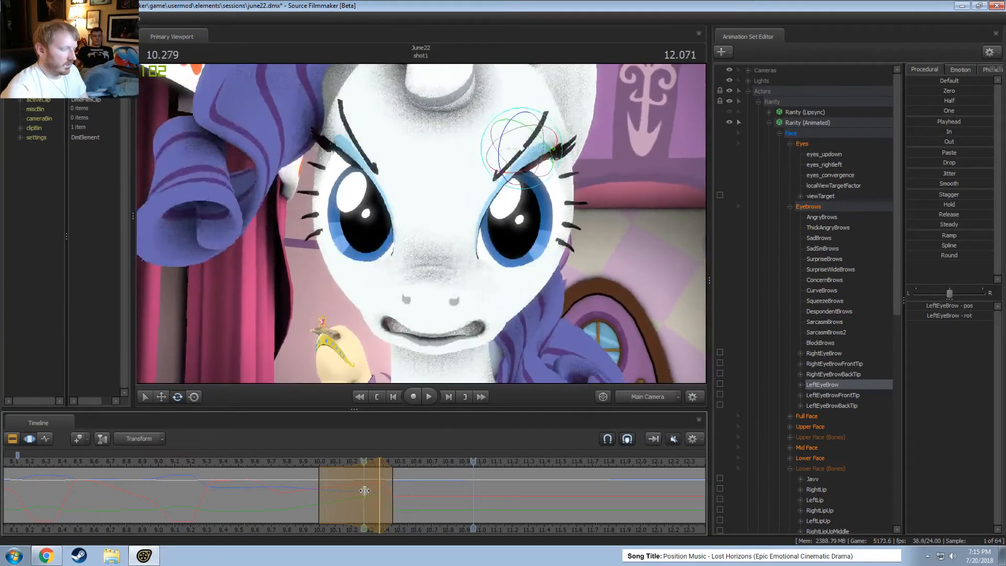
Apply the 9.125-second pose to all EyeBrows controls with the Playhead preset, over a time selection from about 10.375 to 10.75 seconds
left_click(379, 494)
left_click_drag(379, 494, 402, 463)
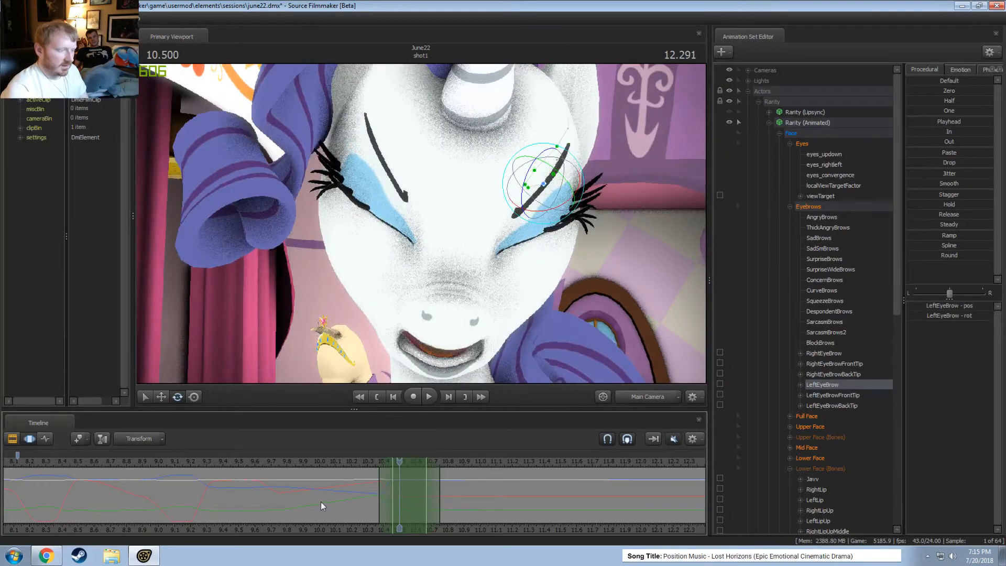
left_click_drag(222, 461, 179, 468)
left_click(827, 206)
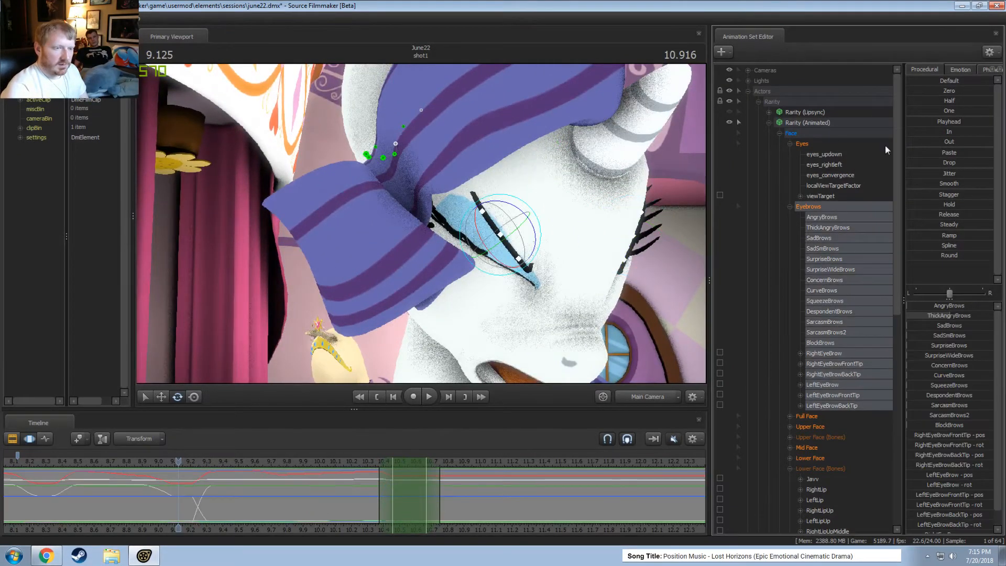
left_click(929, 123)
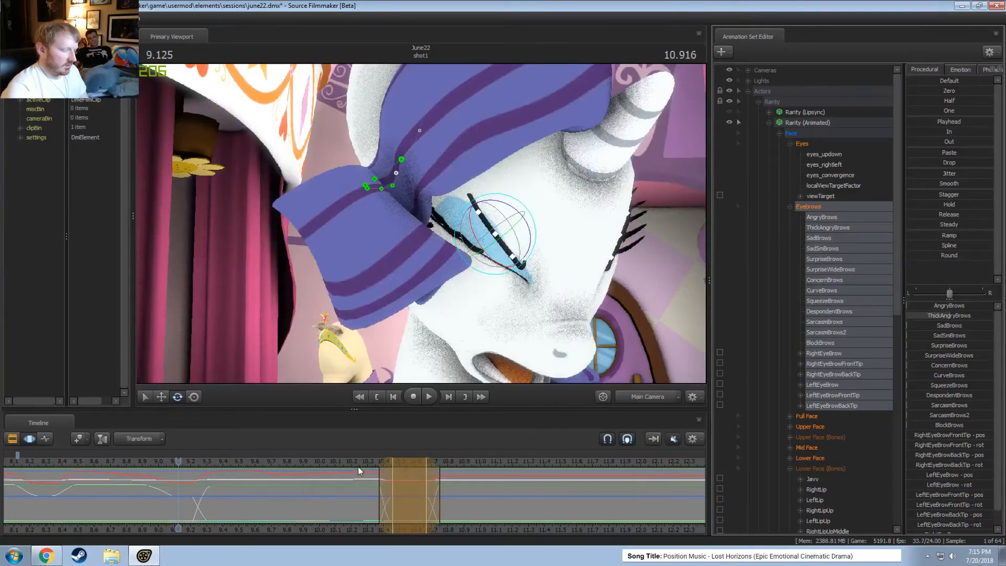
key("shift")
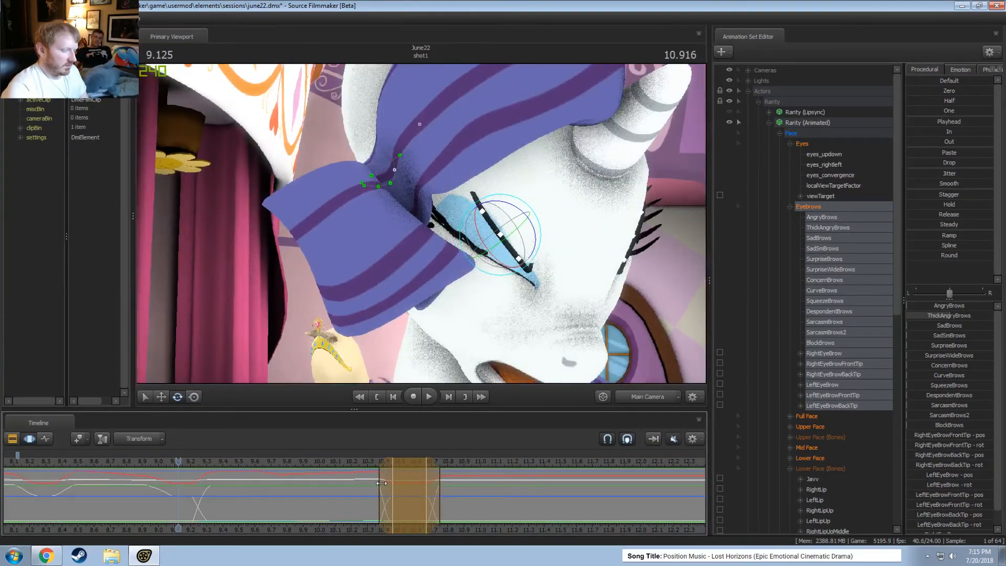
key("shift")
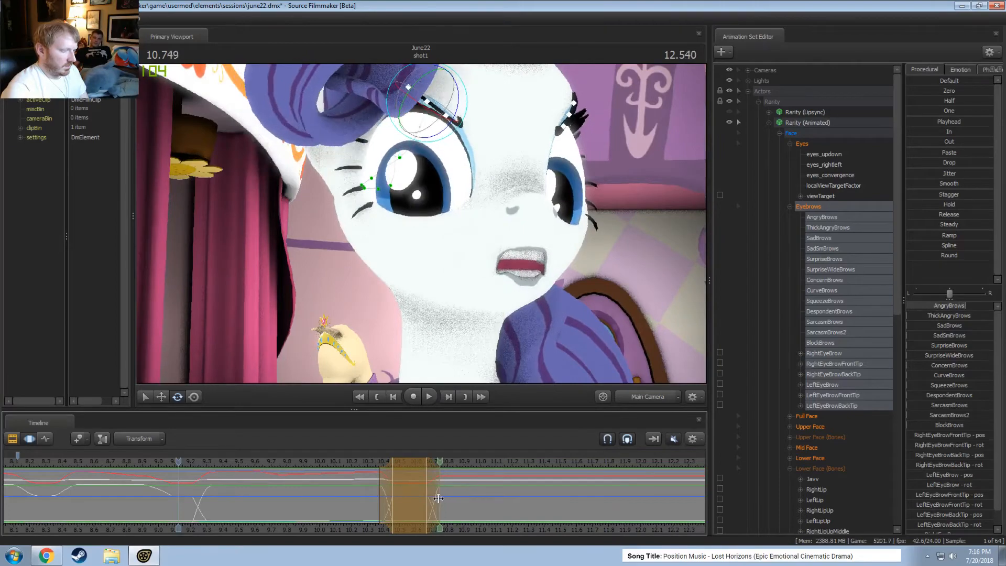
Replace the committed time selection with a new narrow one centred on 10.75 seconds
key("super")
key("super")
key("shift")
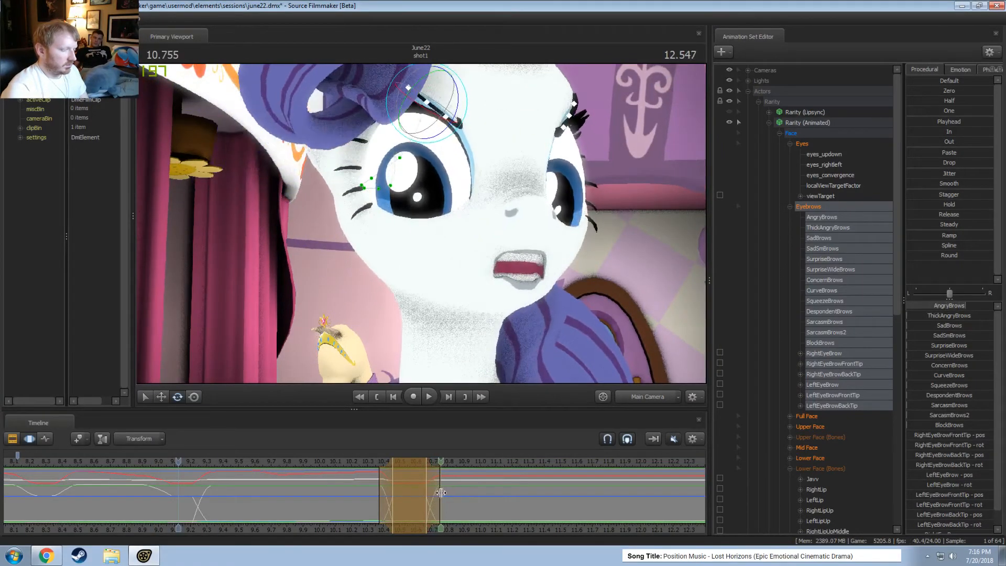
left_click(442, 492, "shift")
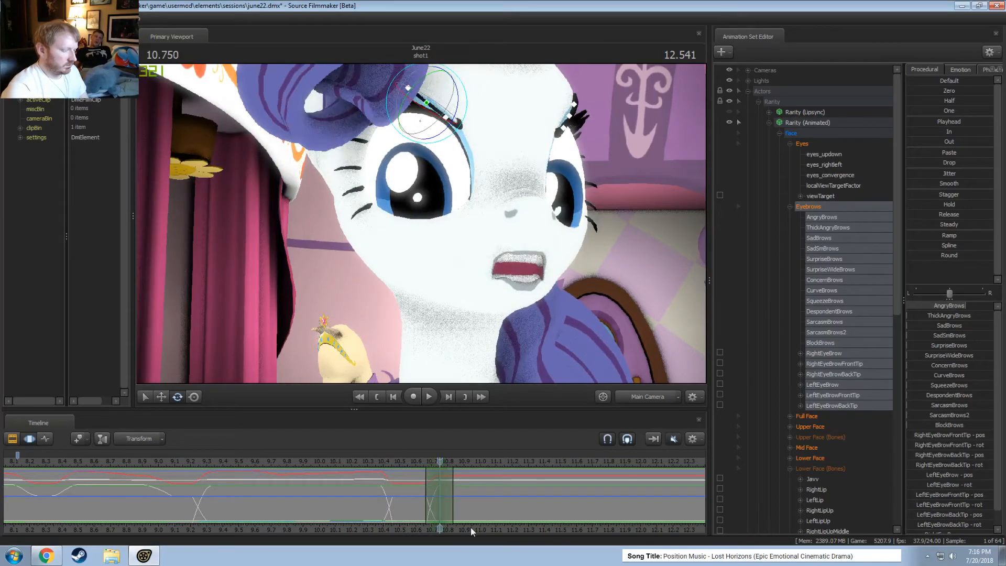
Play back the eyebrow animation from about 9.3 seconds through the main camera
left_click_drag(471, 527, 392, 526)
key("space")
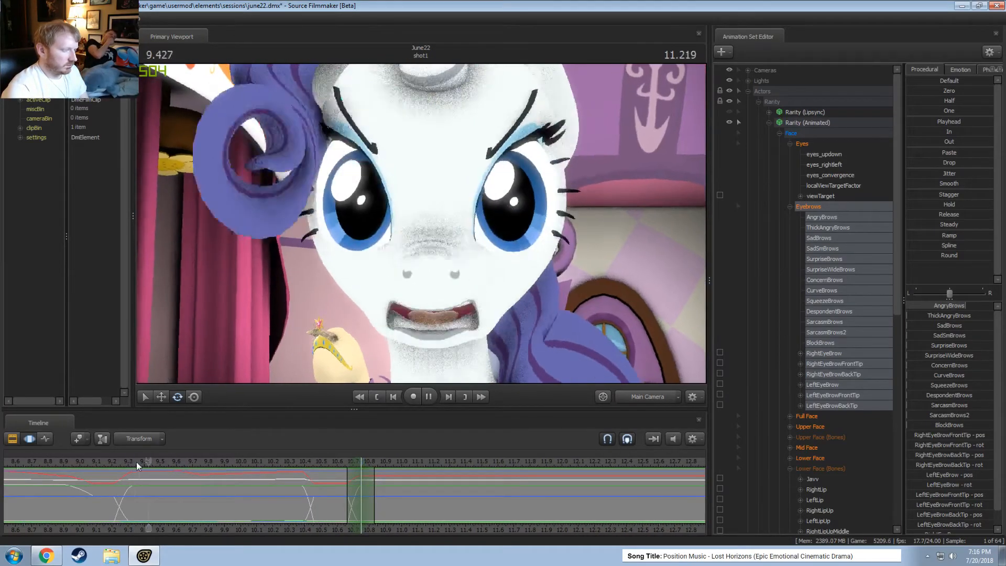
key("space")
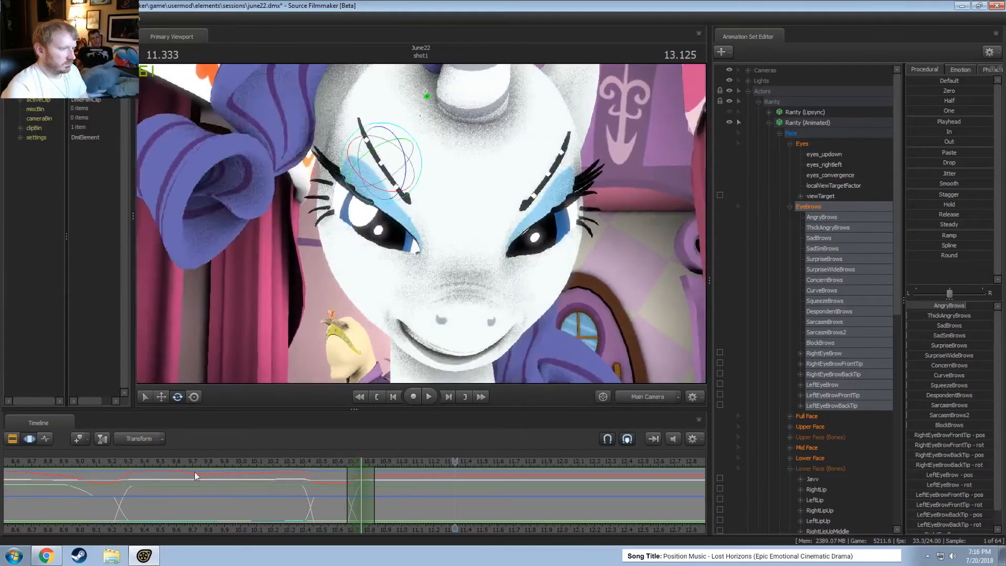
Extend the time selection to about 12.2 seconds and place the playhead at 10.791 seconds
mouse_move(354, 495)
left_mouse_down()
mouse_move(374, 494)
mouse_move(348, 499)
left_mouse_up()
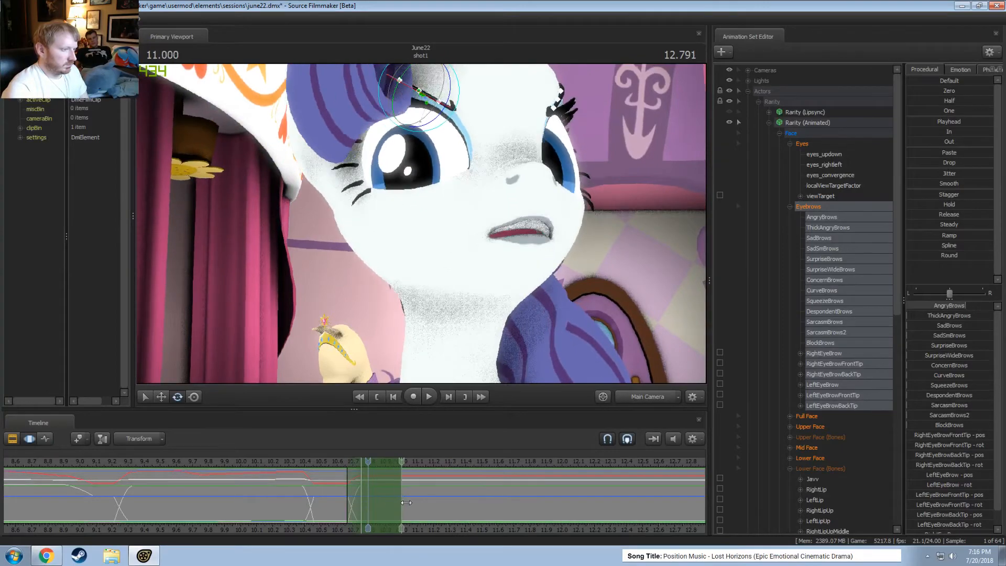
left_click_drag(415, 504, 595, 510)
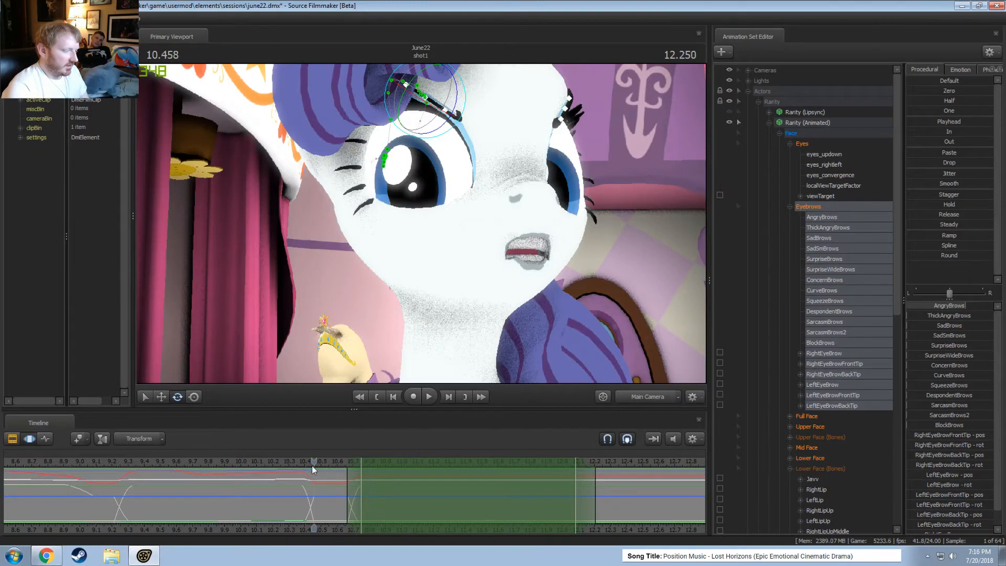
left_click_drag(312, 465, 368, 466)
Raise the right eyebrow slightly at 10.791 seconds while viewing the face through the work camera
left_click(829, 343)
left_click(824, 353)
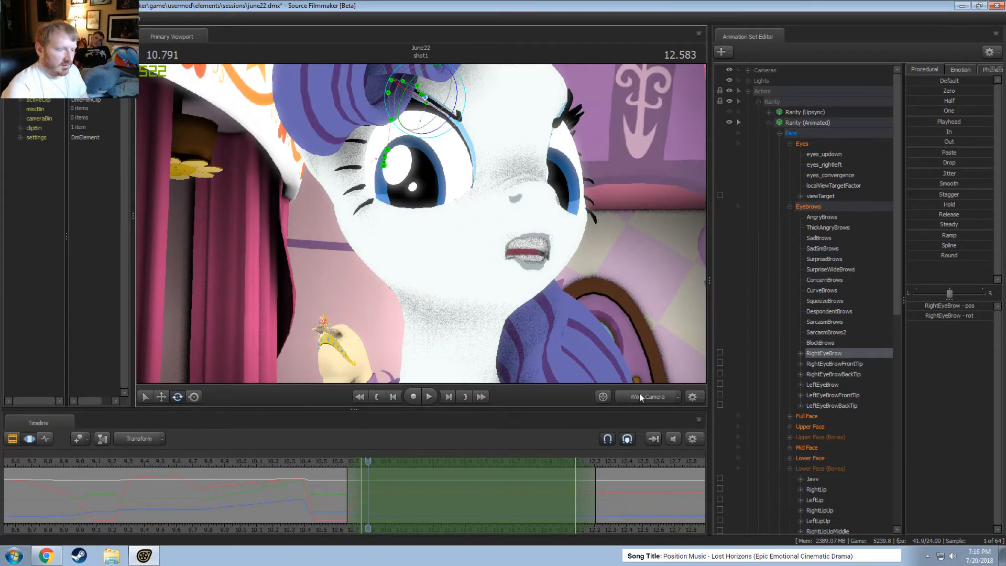
left_click_drag(420, 242, 390, 240, "alt")
key("w")
left_click_drag(372, 151, 373, 147)
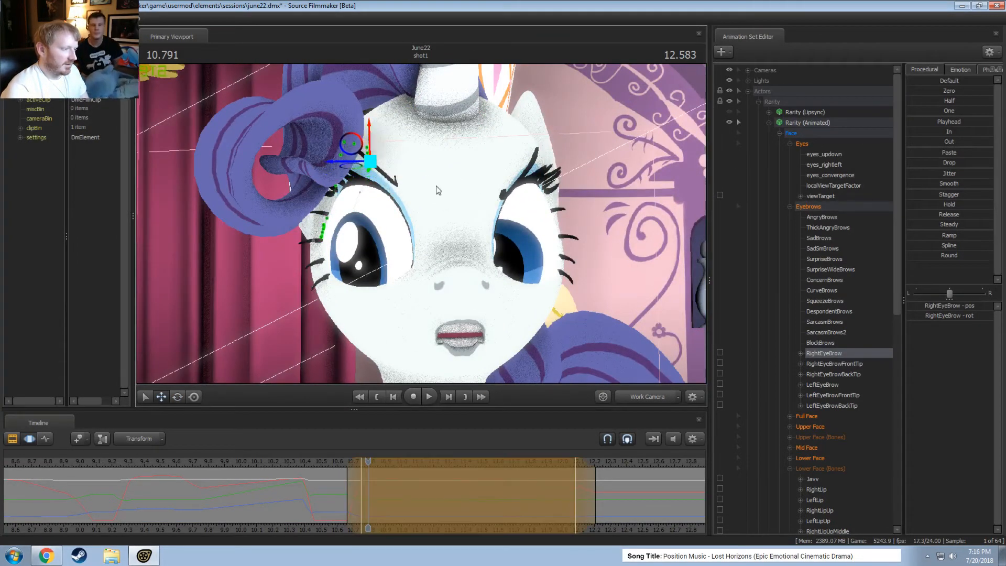
key("e")
left_click_drag(438, 189, 387, 161, "alt")
Raise the left eyebrow on the forehead at 10.791 seconds in the work camera view
left_click(823, 385)
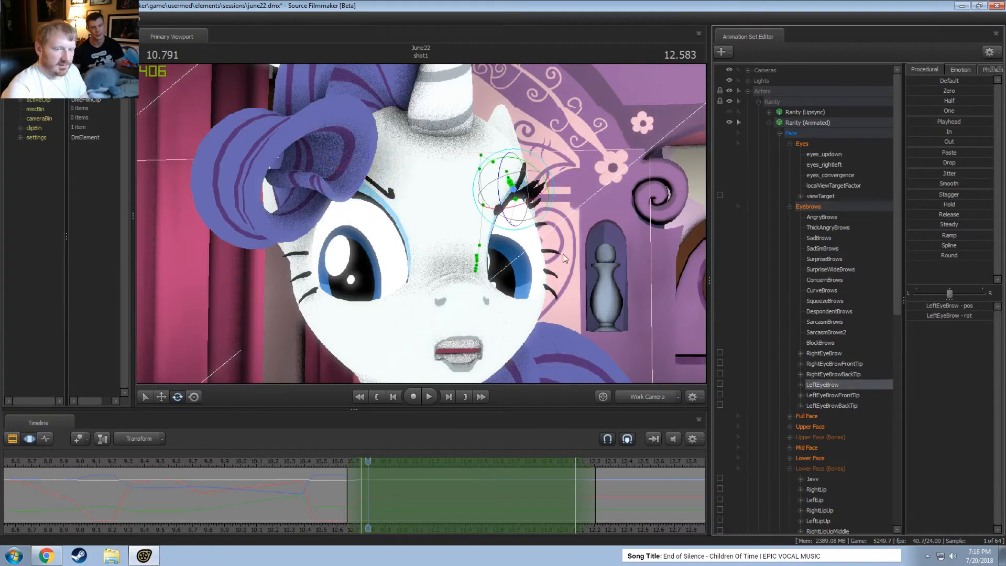
left_click_drag(421, 223, 443, 231)
key("w")
left_click_drag(370, 156, 370, 146)
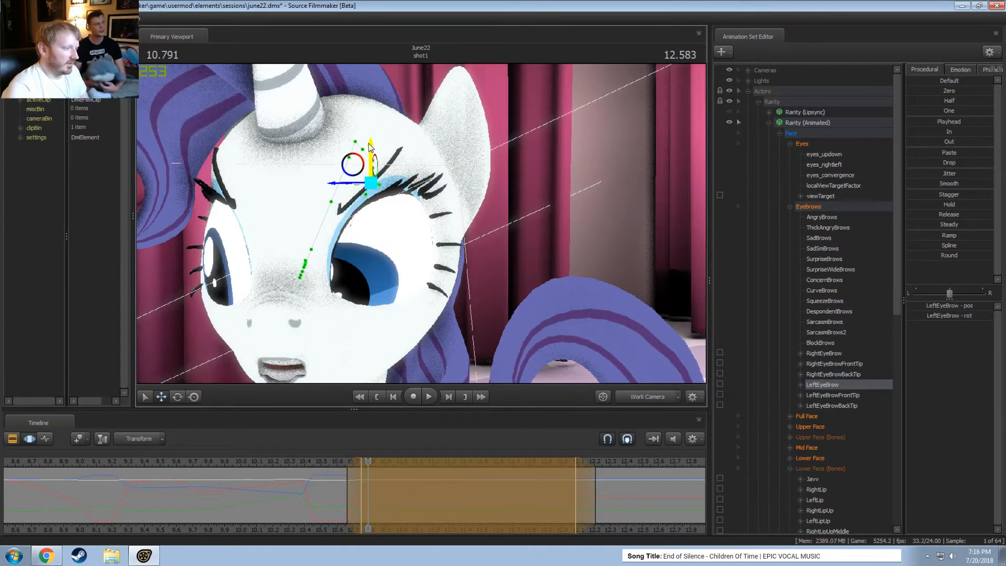
Play back the raised eyebrows repeatedly through the main camera, starting between about 10.3 and 10.5 seconds
left_click(658, 400)
left_click(287, 464)
key("space")
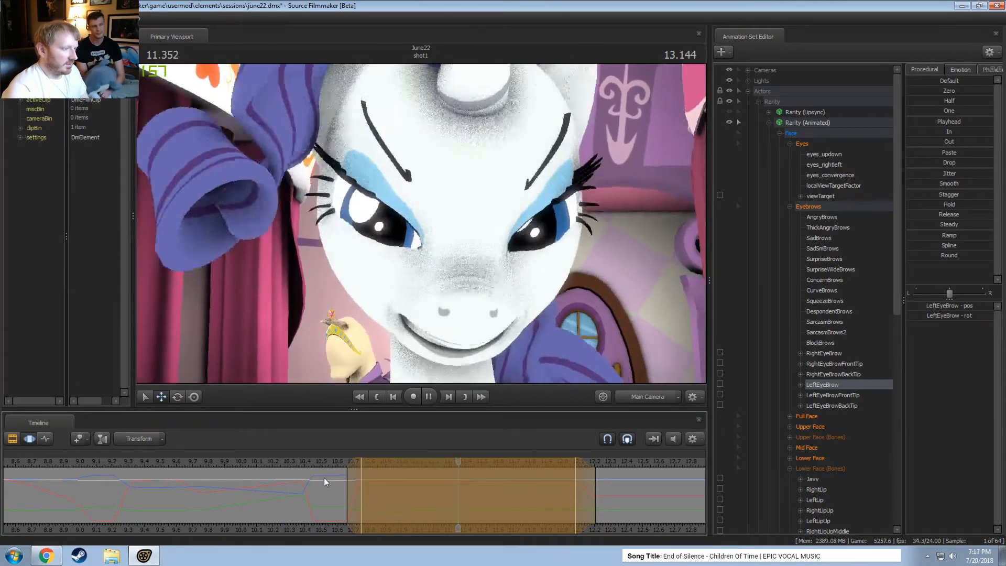
key("space")
left_click(324, 463)
key("space")
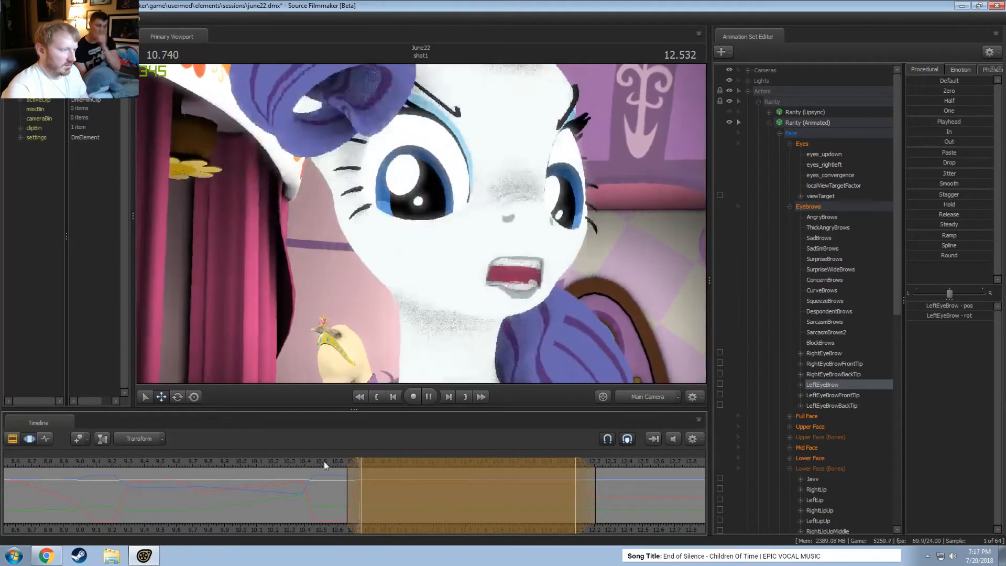
left_click(322, 463)
key("space")
left_click(307, 464)
key("space")
key("space")
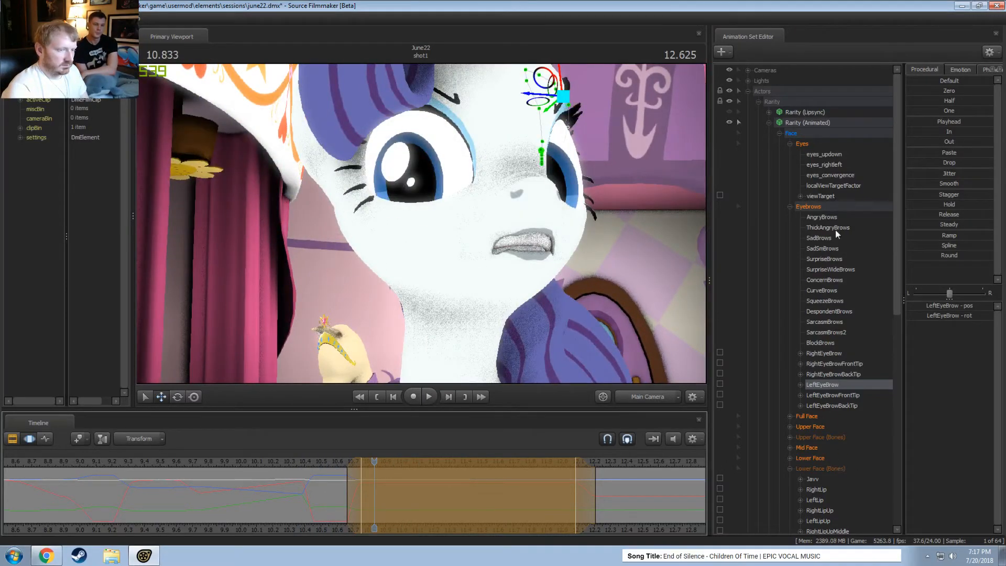
Raise both eyebrows together at 10.833 seconds, over a time selection shortened to end at about 11.2 seconds
left_click(825, 344)
left_click_drag(350, 481, 378, 466)
key("Escape")
mouse_move(441, 484)
left_mouse_down()
mouse_move(460, 487)
mouse_move(438, 488)
left_mouse_up()
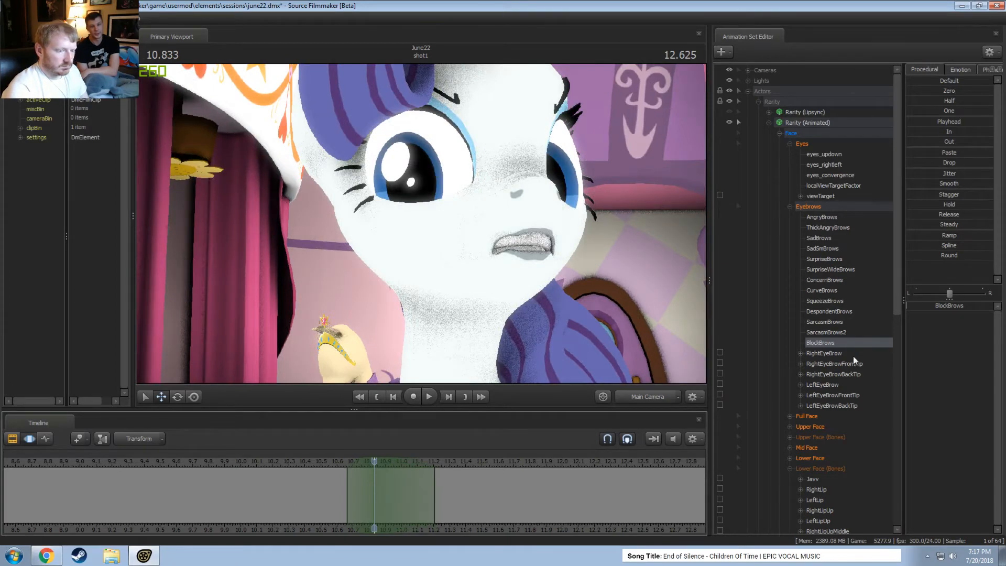
left_click(825, 353)
left_click(822, 385, "ctrl")
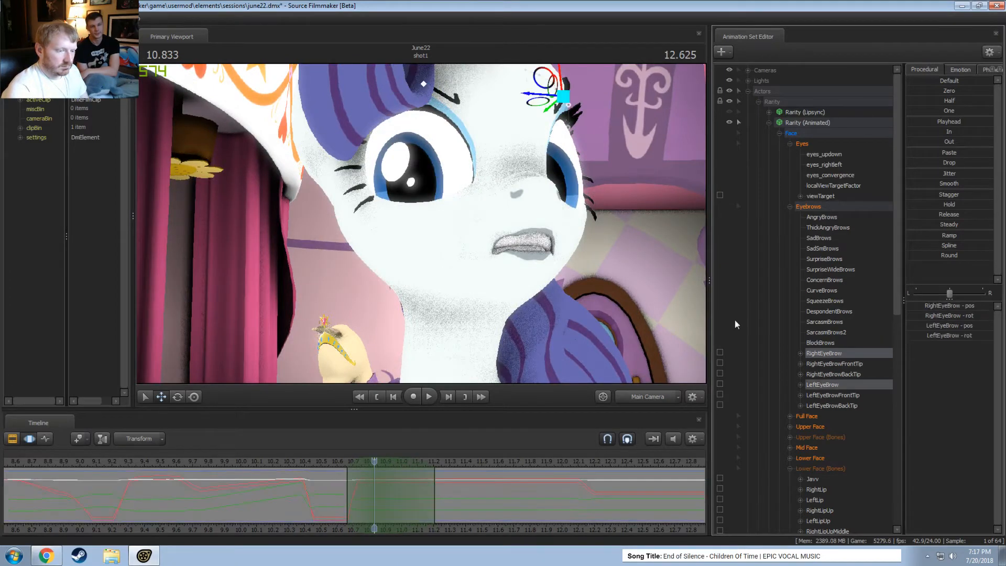
left_click_drag(565, 80, 568, 75)
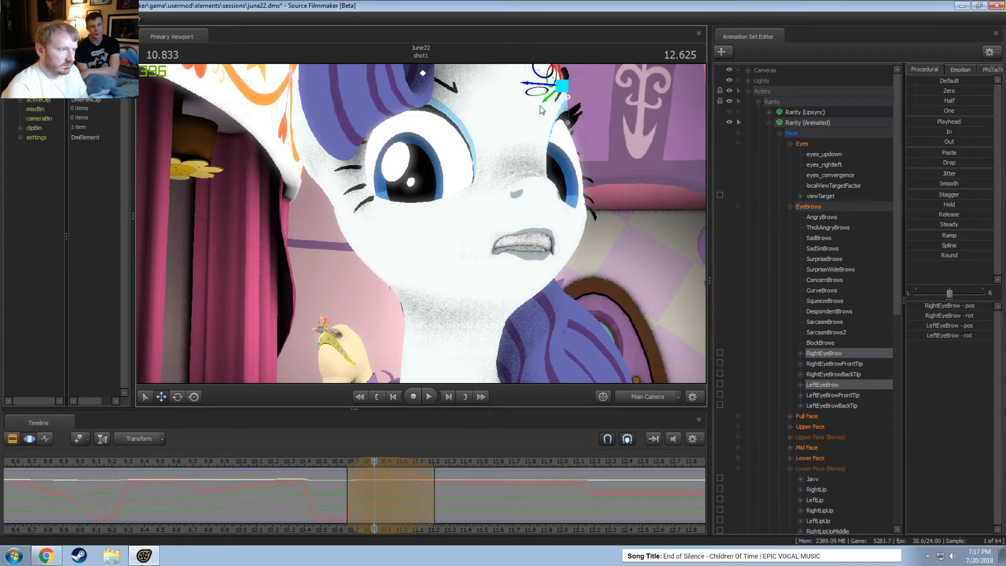
Play back the brow raise from about 10.4 seconds and shorten the time selection to end at about 11.1 seconds
left_click(305, 461)
key("space")
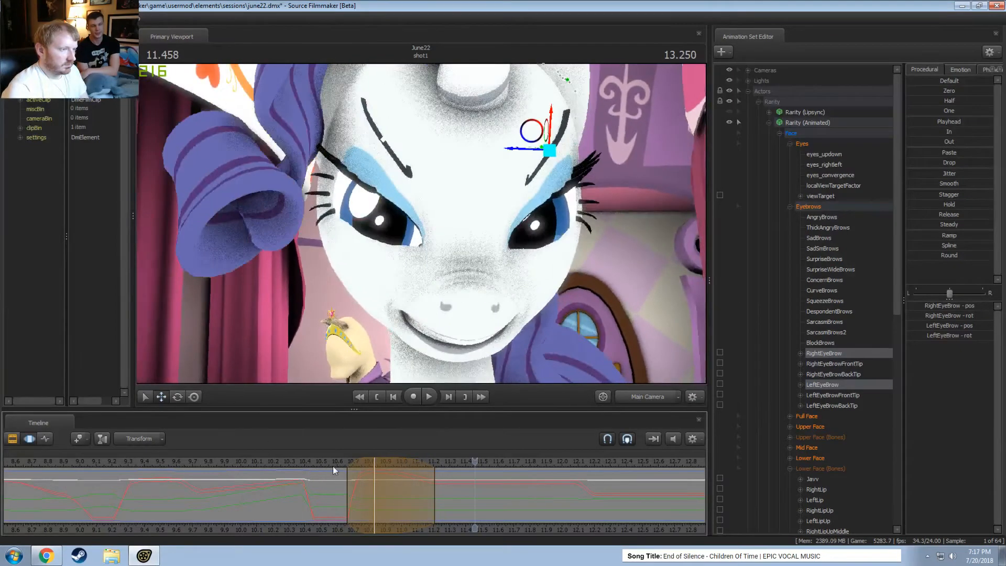
key("shift")
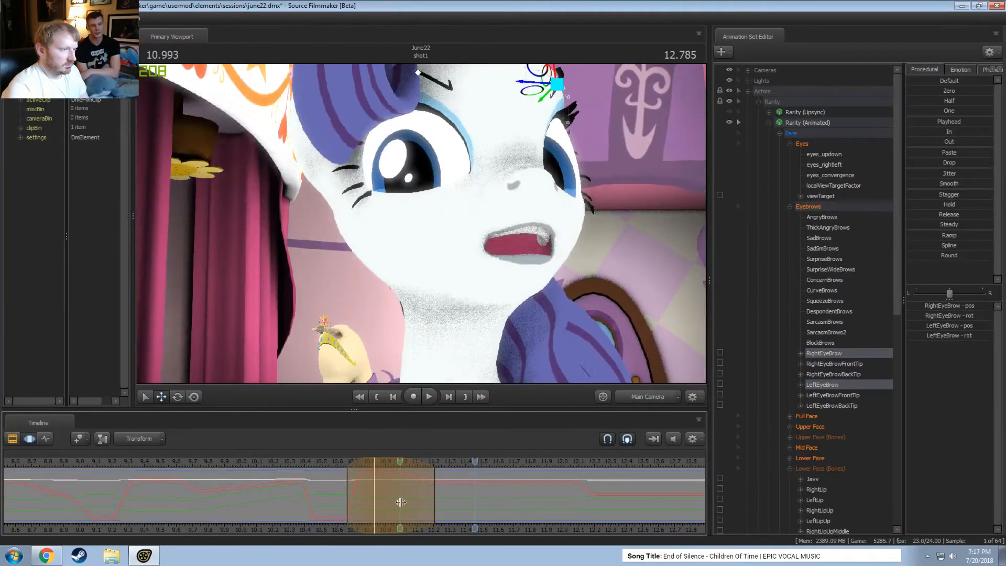
left_click_drag(430, 505, 384, 489)
Replay and scrub the brow raise repeatedly from about 10.5 to 10.6 seconds to judge its timing and placement
left_click(336, 464)
key("space")
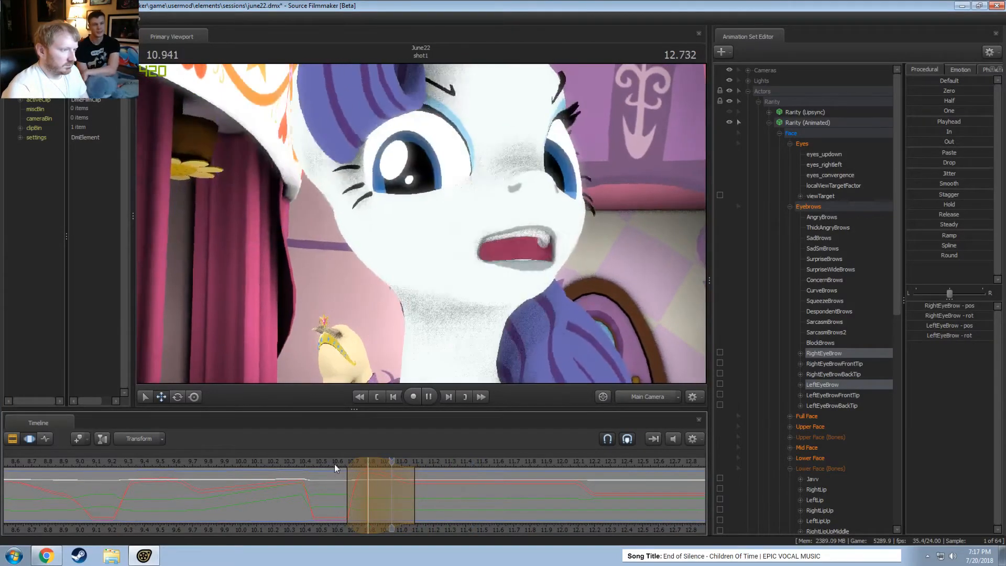
key("space")
key("shift")
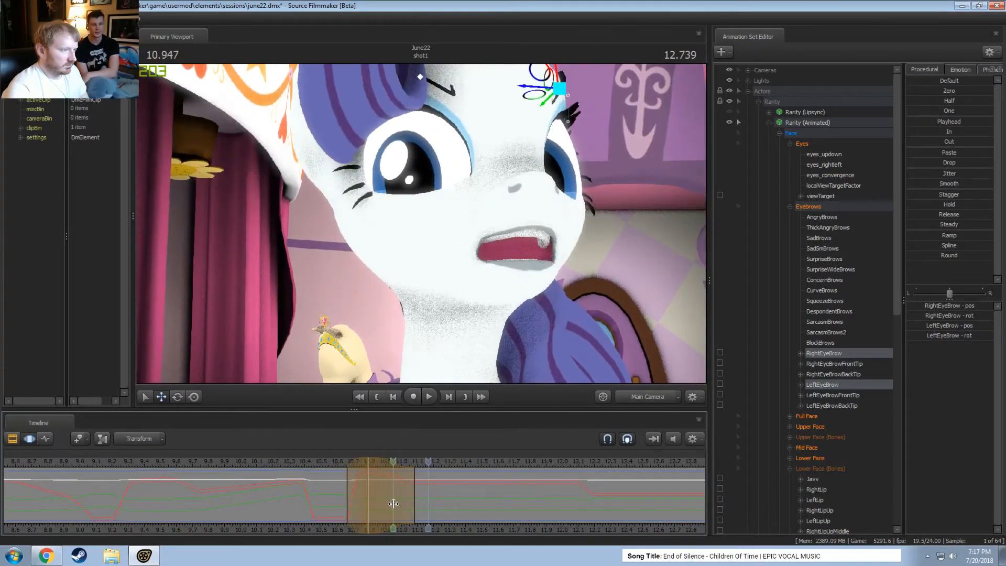
left_click(367, 464)
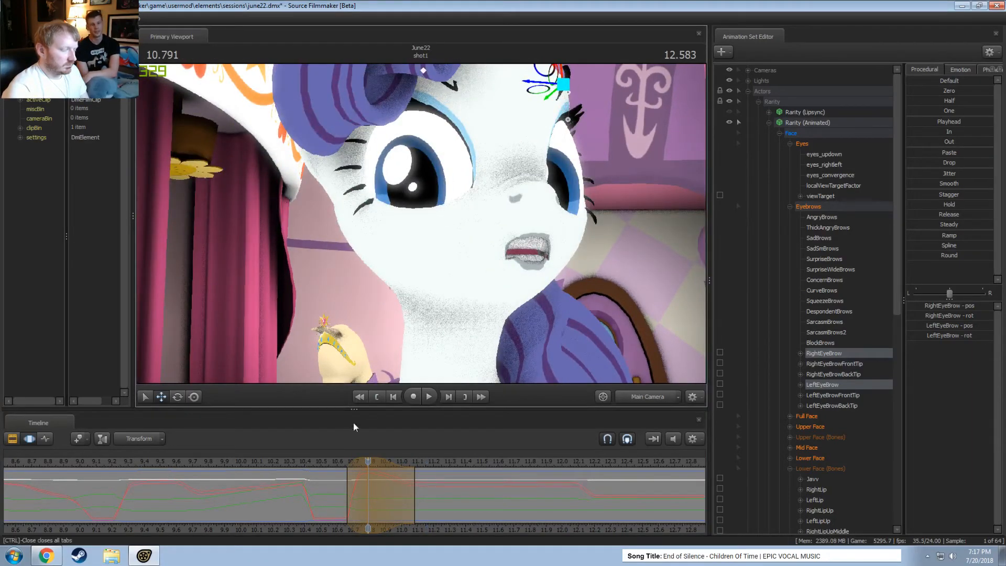
left_click(335, 459)
key("space")
key("space")
left_click(334, 459)
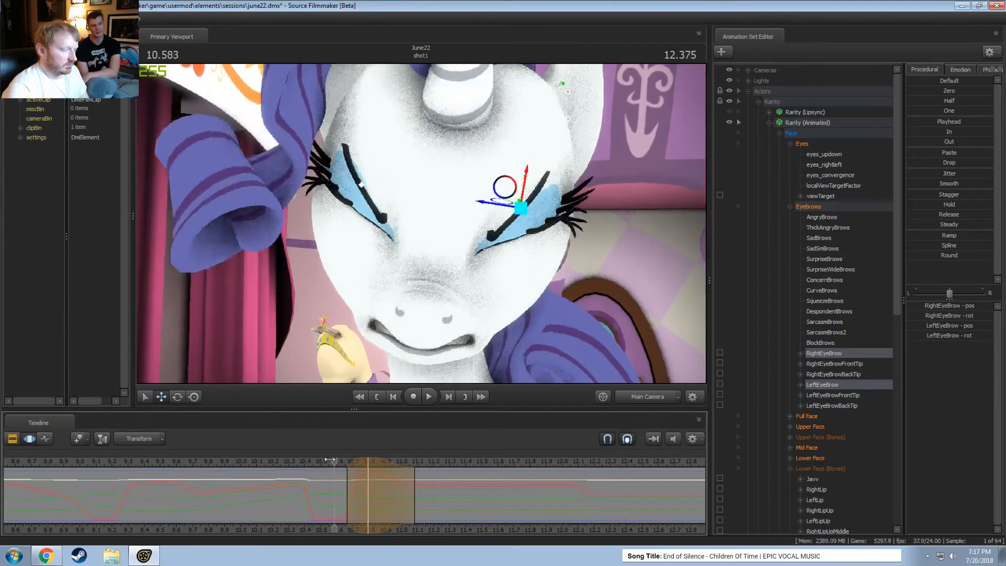
key("space")
key("space")
left_click_drag(332, 461, 367, 467)
left_click(322, 460)
key("space")
key("space")
Rotate and reposition the right eyebrow at 10.791 seconds, fitting it to the forehead through the work camera
left_click(645, 400)
left_click_drag(512, 259, 512, 336)
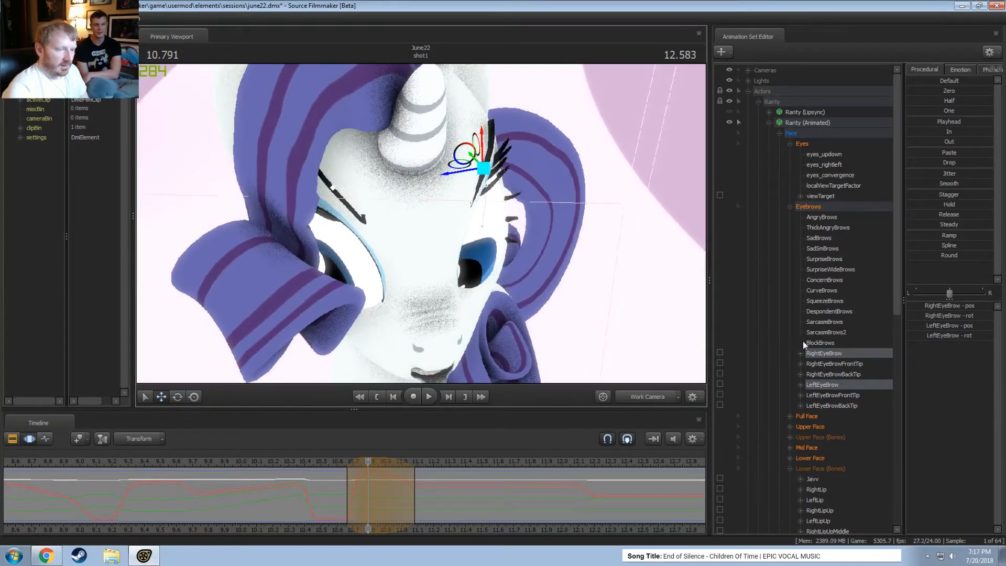
left_click(821, 351)
left_click_drag(356, 229, 306, 176)
key("e")
left_click_drag(391, 205, 422, 224)
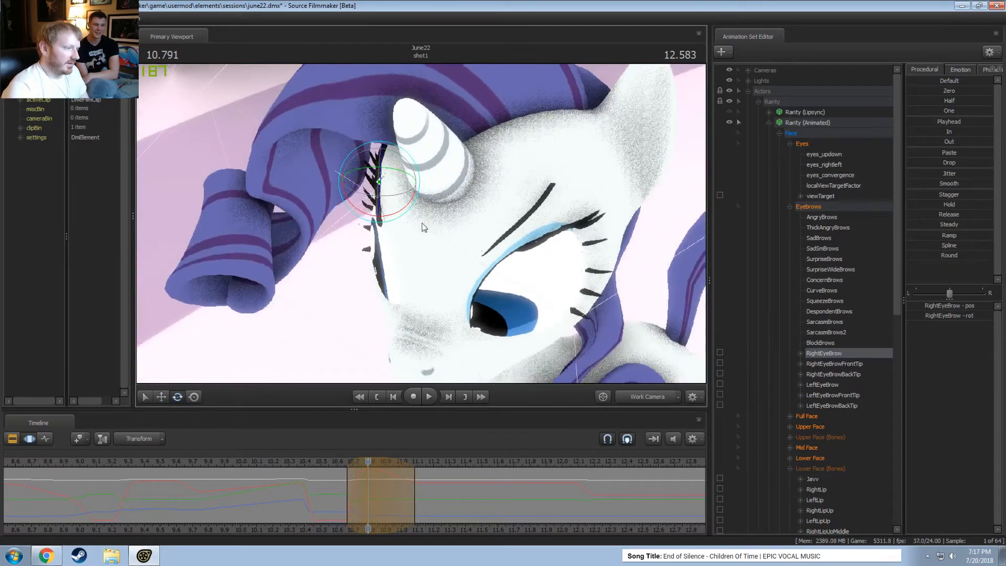
key("w")
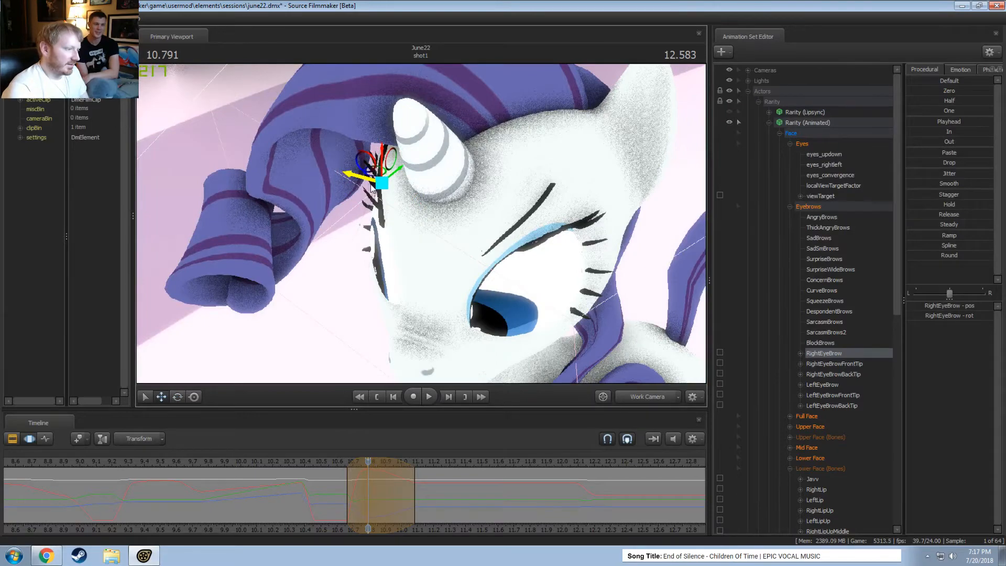
Move and rotate the left eyebrow at 10.791 seconds to sit on the forehead surface, checking from several angles
left_click(841, 383)
left_click_drag(361, 226, 435, 214, "alt")
key("e")
key("w")
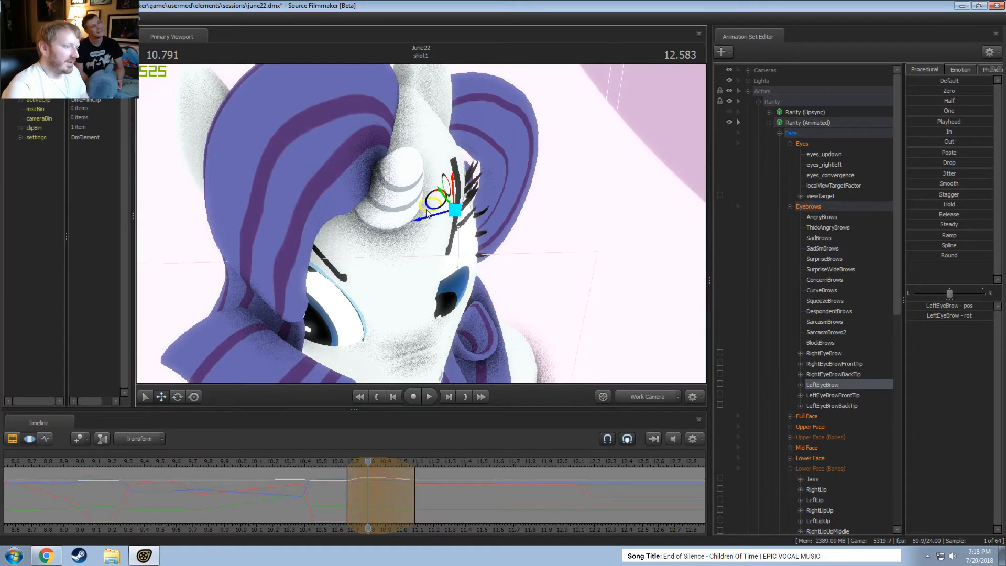
key("e")
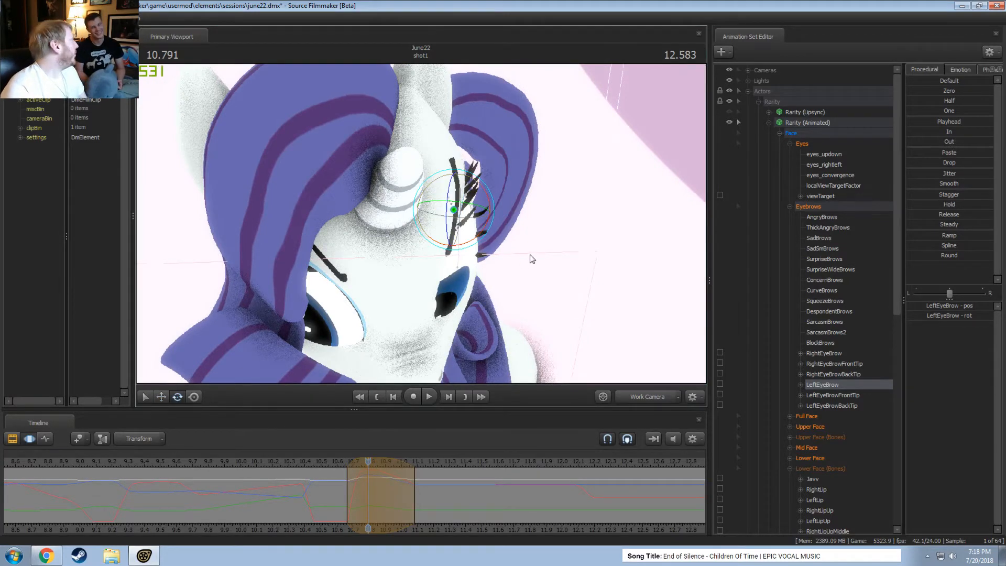
left_click_drag(548, 262, 503, 225, "alt")
Play back the refitted eyebrows through the main camera, starting from about 10.2 and 10.4 seconds
left_click(645, 396)
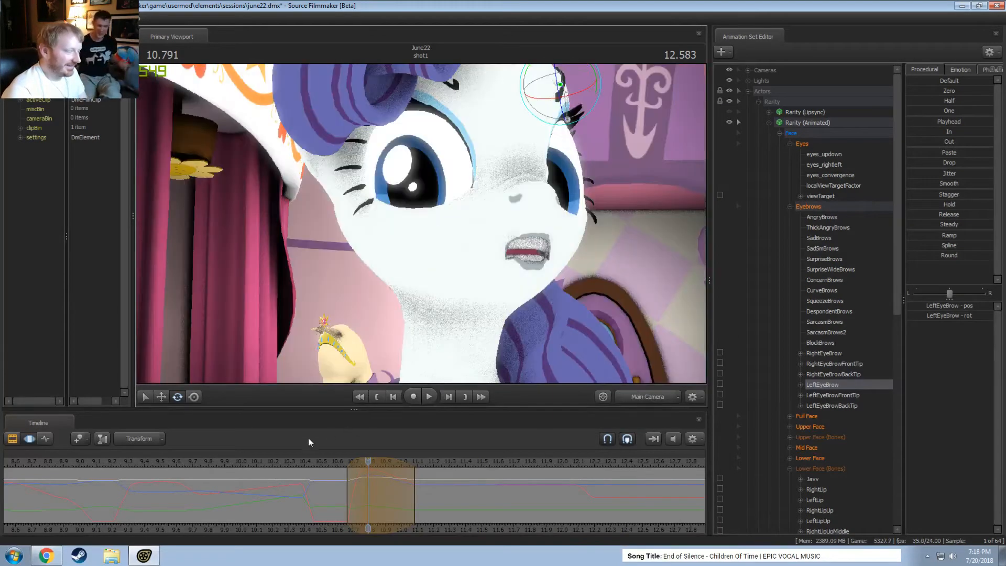
left_click(276, 461)
key("space")
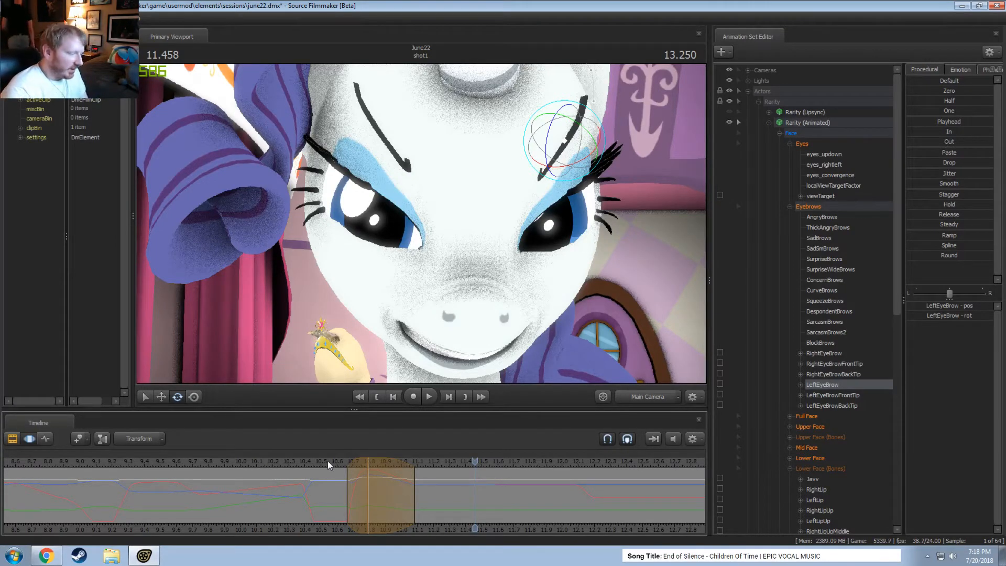
left_click_drag(328, 460, 303, 465)
key("space")
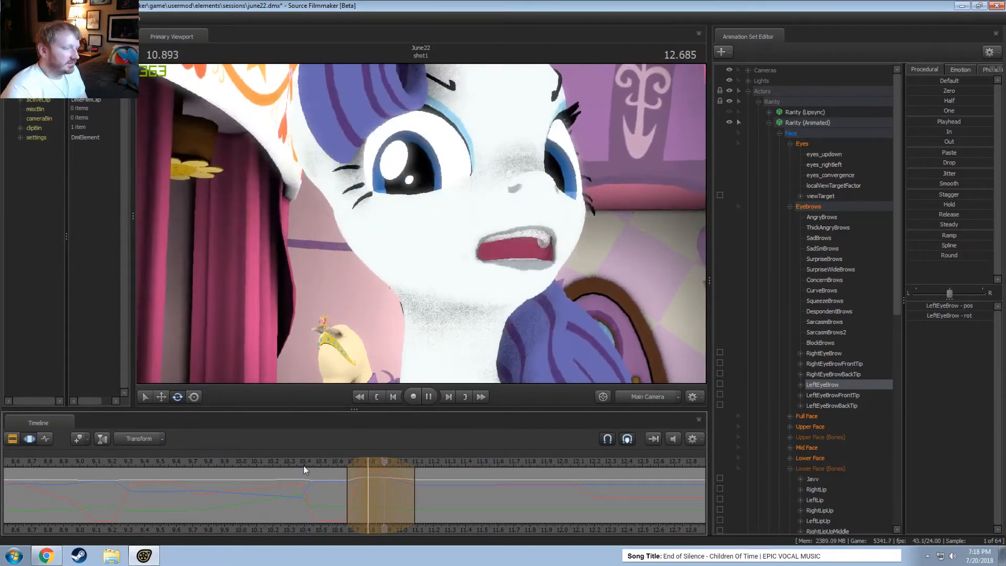
key("space")
Rotate and lower the right eyebrow at 11.5 seconds, over a new time selection from about 11.2 to 12.2 seconds
key("shift")
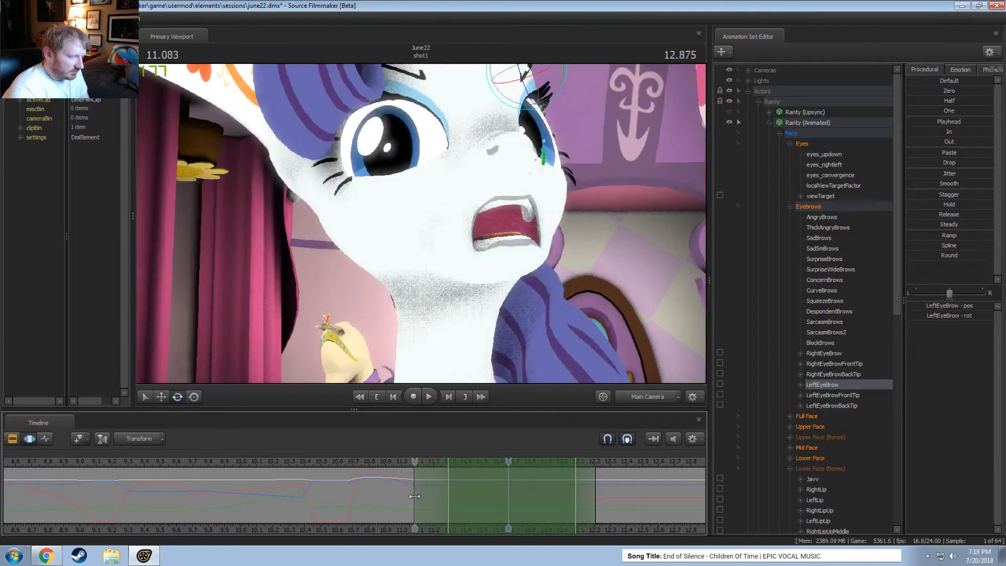
left_click_drag(414, 491, 481, 466)
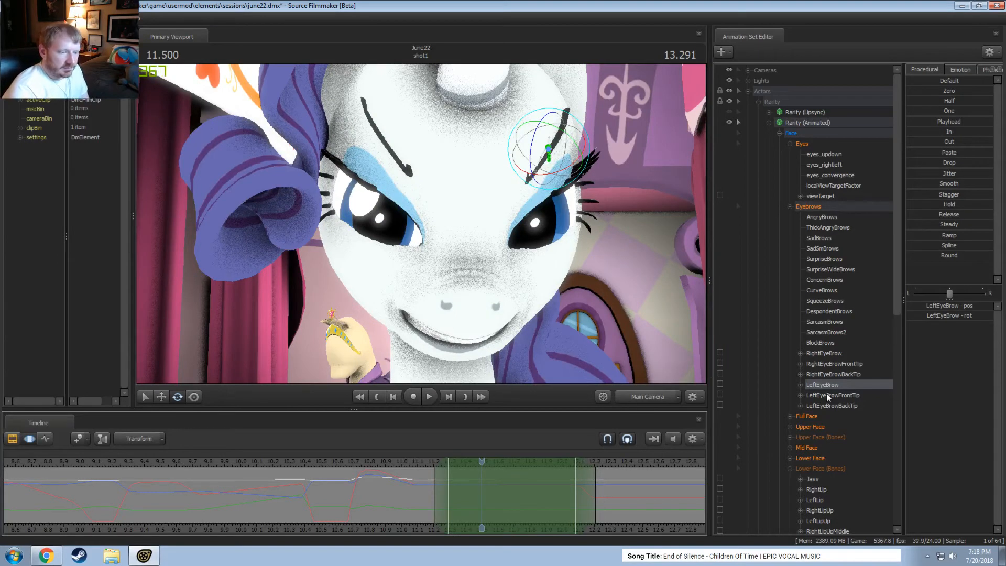
left_click(830, 353)
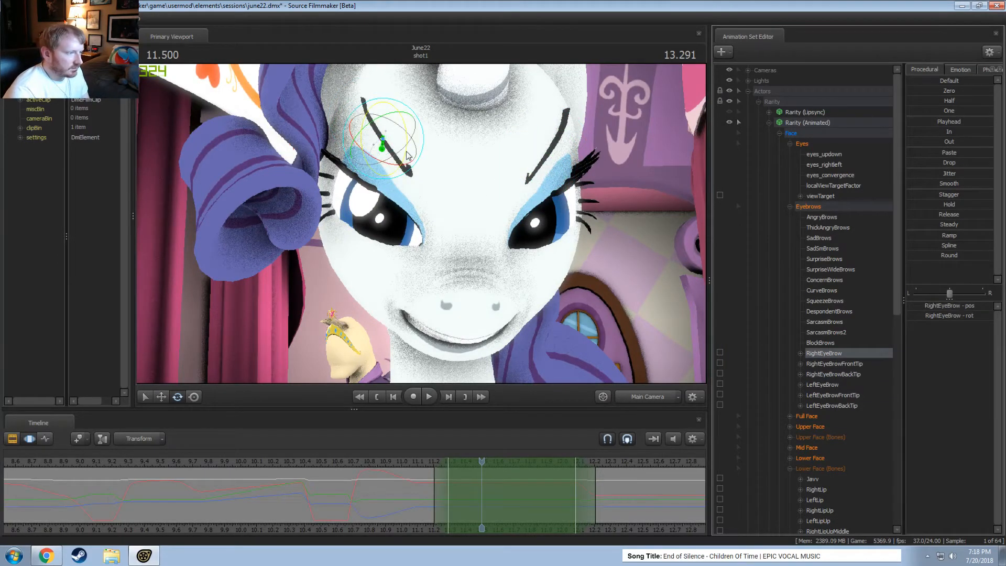
left_click_drag(406, 153, 403, 162)
key("w")
left_click_drag(385, 121, 388, 200)
key("e")
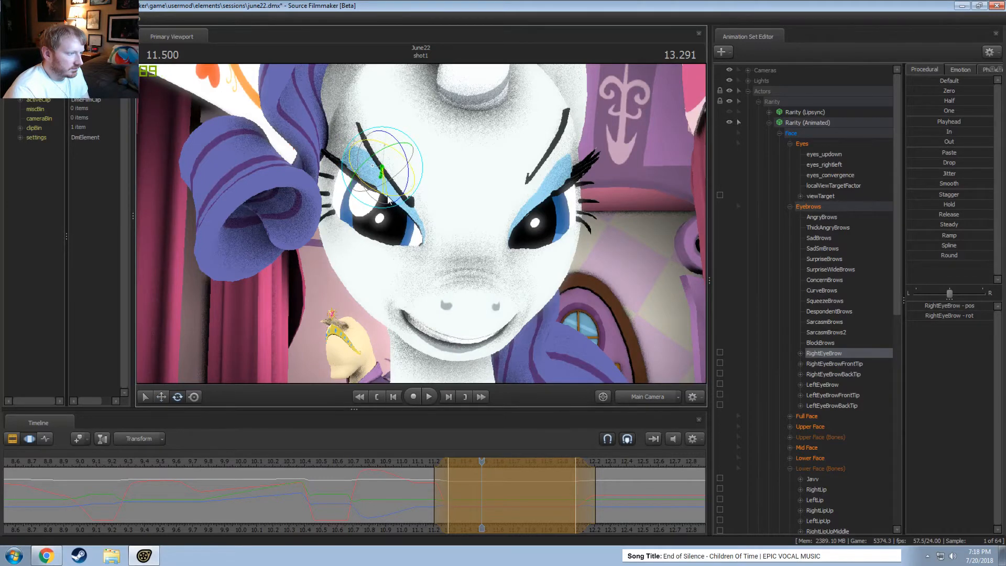
Lower the left eyebrow at 11.5 seconds and rotate it to match the right eyebrow's angry slant over the upper eyelid
left_click(822, 385)
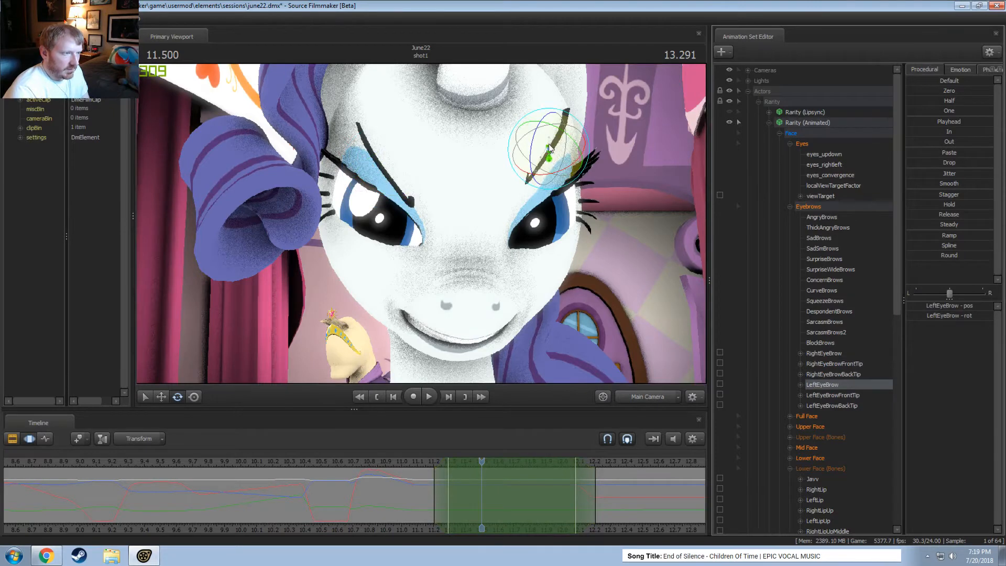
key("w")
key("e")
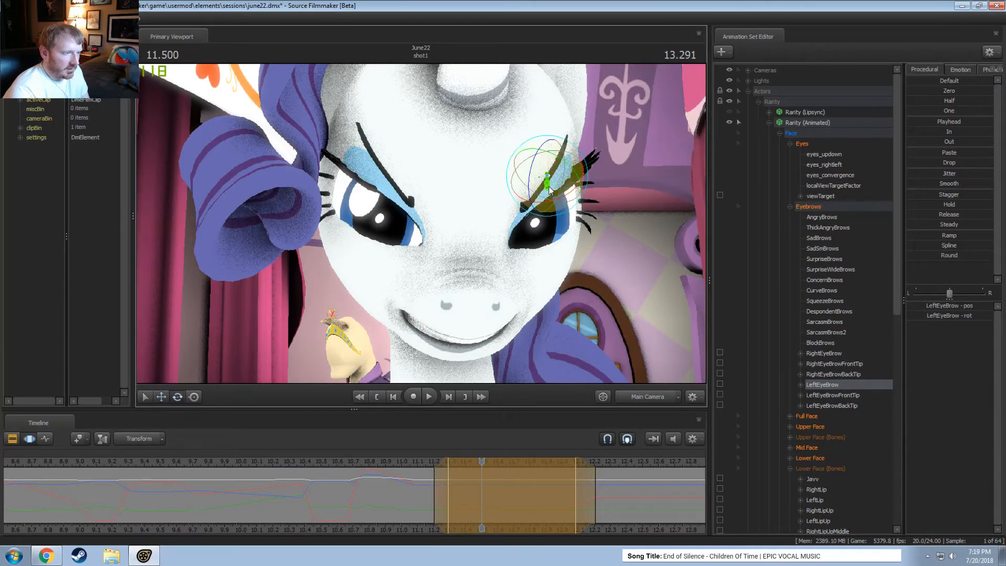
left_click_drag(542, 207, 538, 205)
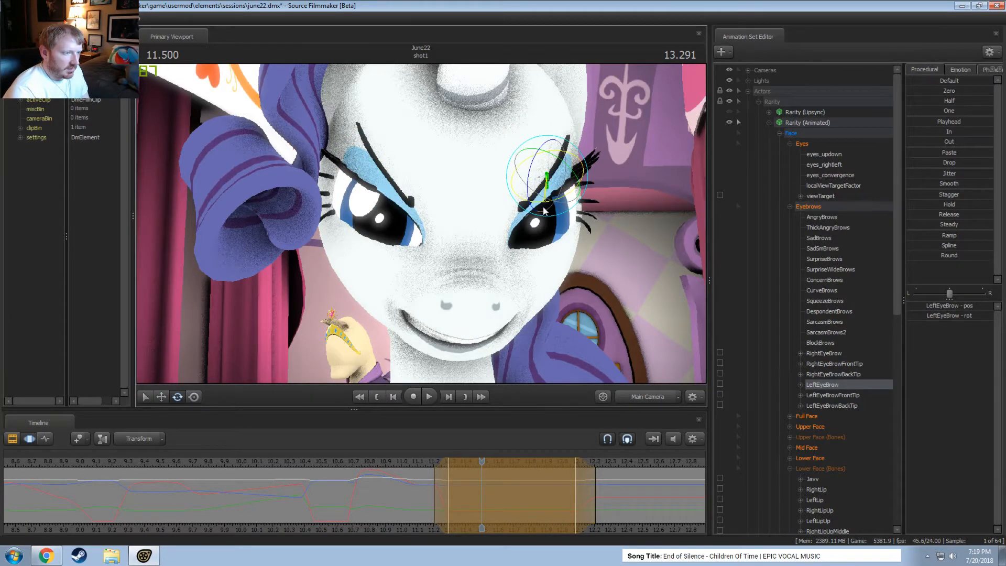
left_click_drag(532, 164, 536, 154)
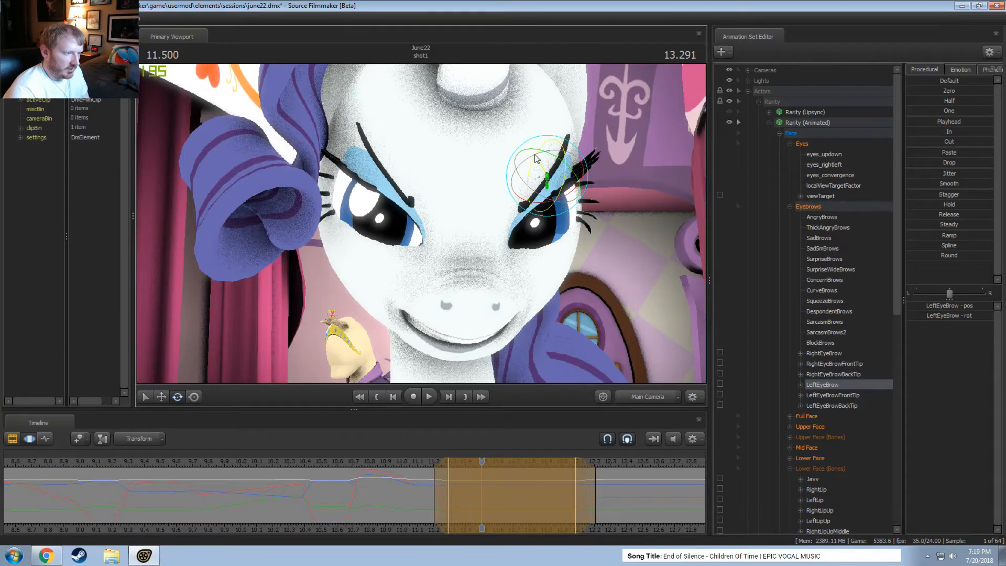
key("w")
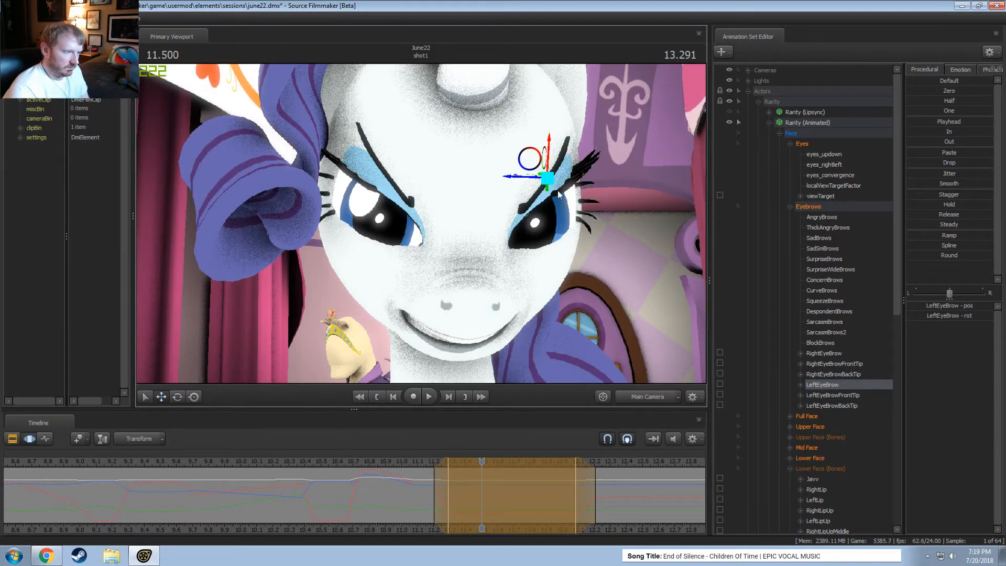
left_click_drag(526, 178, 525, 178)
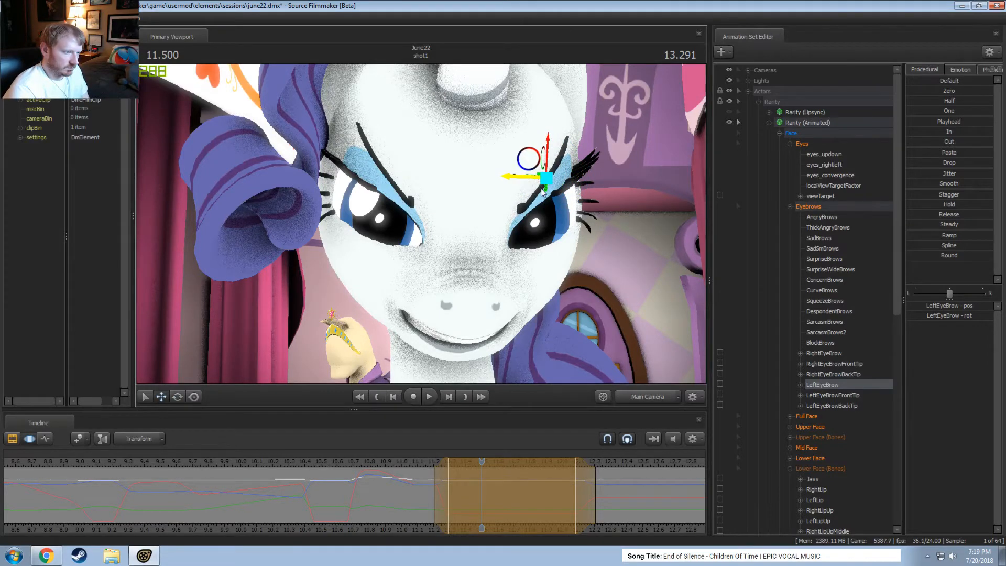
key("e")
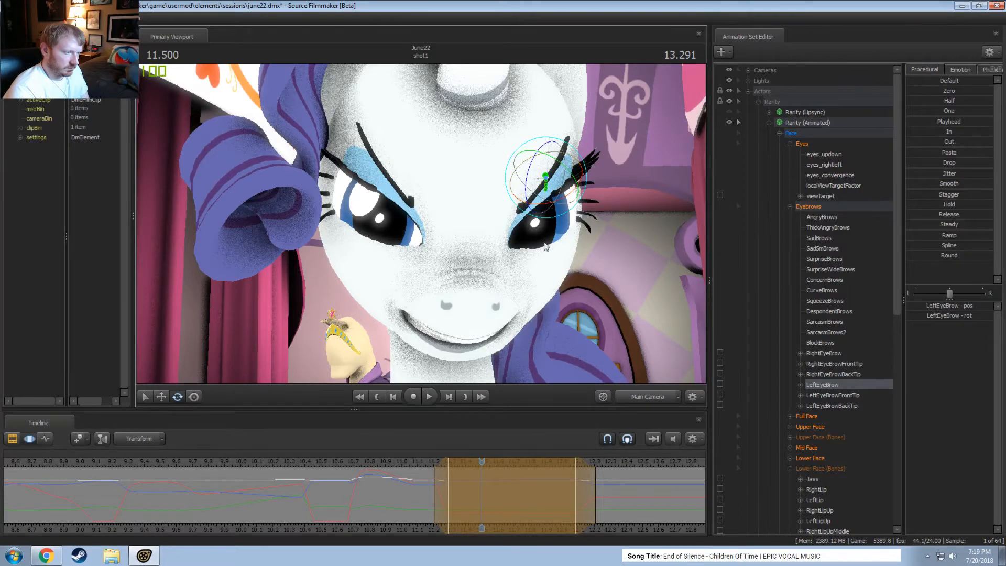
Play back the lowered eyebrows through the main camera from about 11 seconds
left_click(407, 461)
key("space")
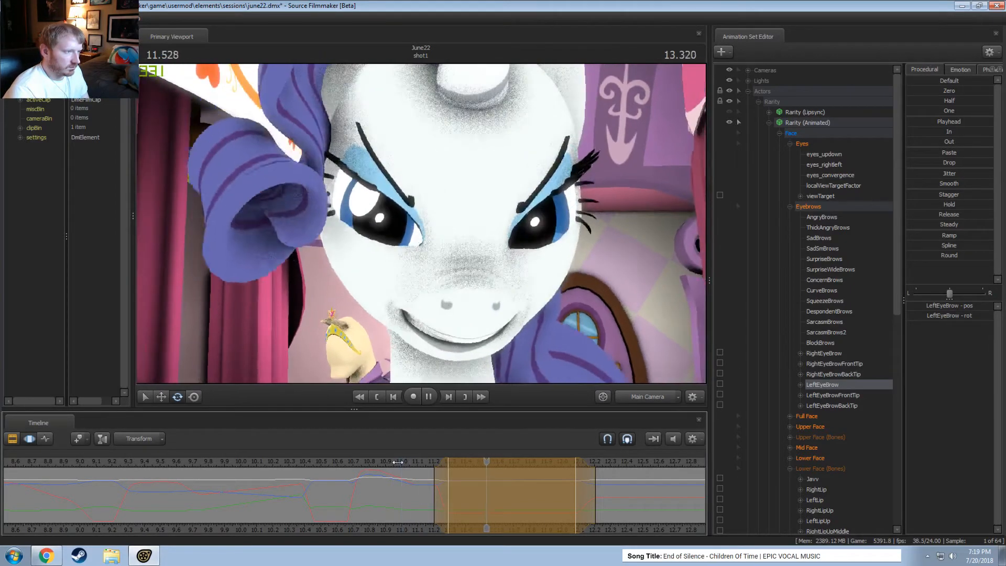
key("space")
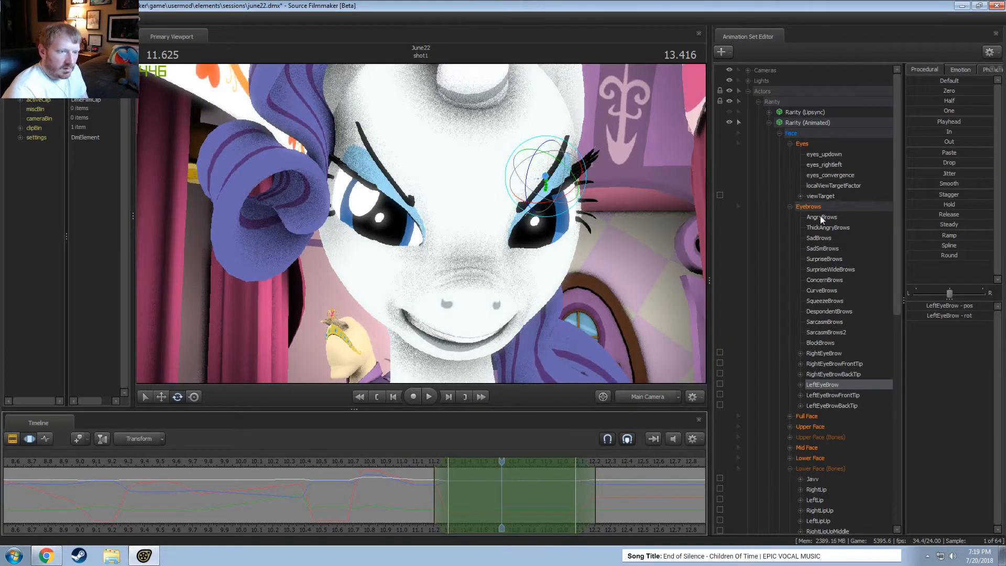
Try blending AngryBrows toward zero and raising ThickAngryBrows over the 11.2 to 12.2 second selection, and undo both changes
left_click_drag(820, 216, 825, 231)
left_click(923, 90)
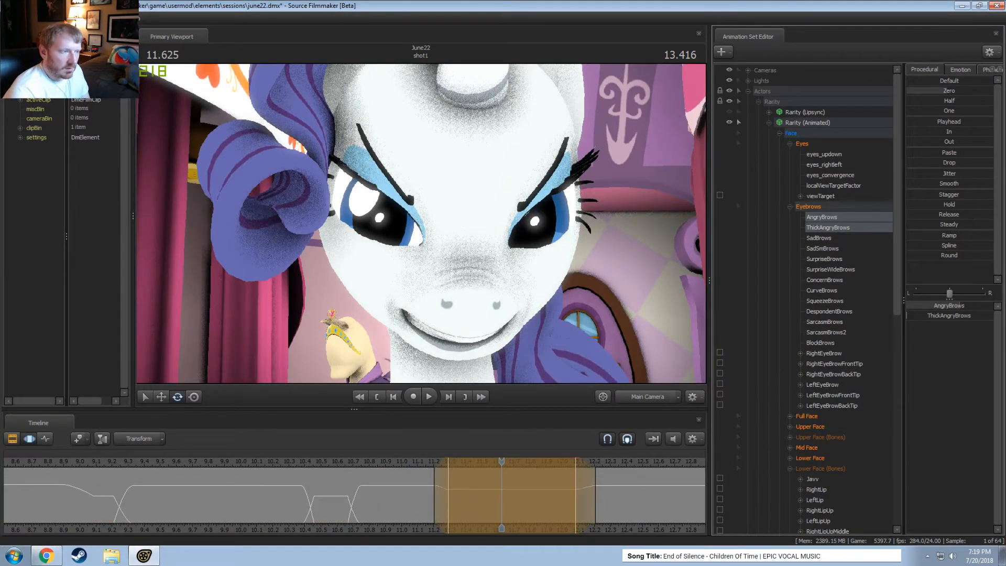
left_click_drag(928, 316, 993, 315)
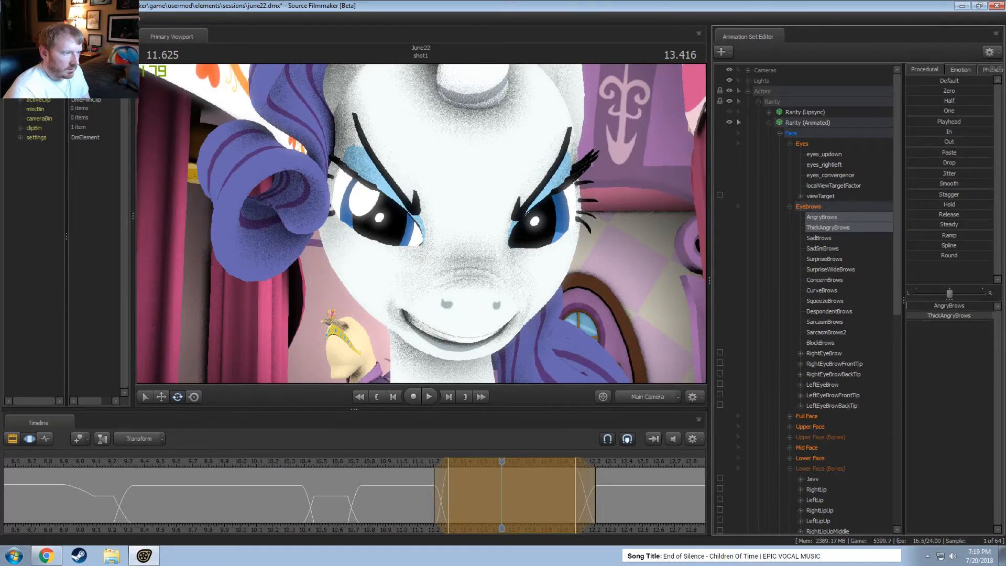
key("ctrl+z")
key("ctrl+z")
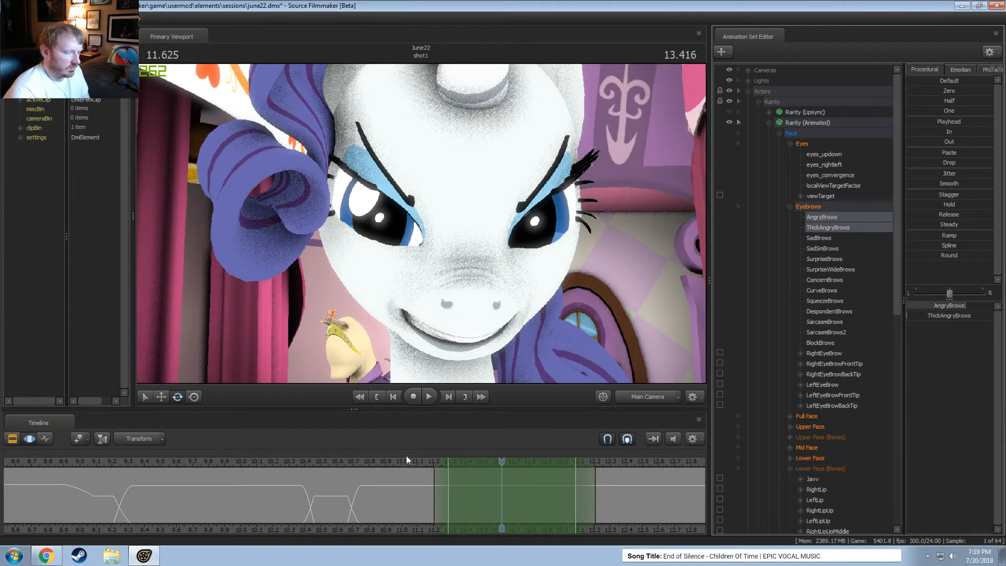
Replay from about 11 seconds and delay the time selection's start to about 11.3 seconds, with full strength from about 11.6 seconds
left_click(394, 462)
key("space")
key("space")
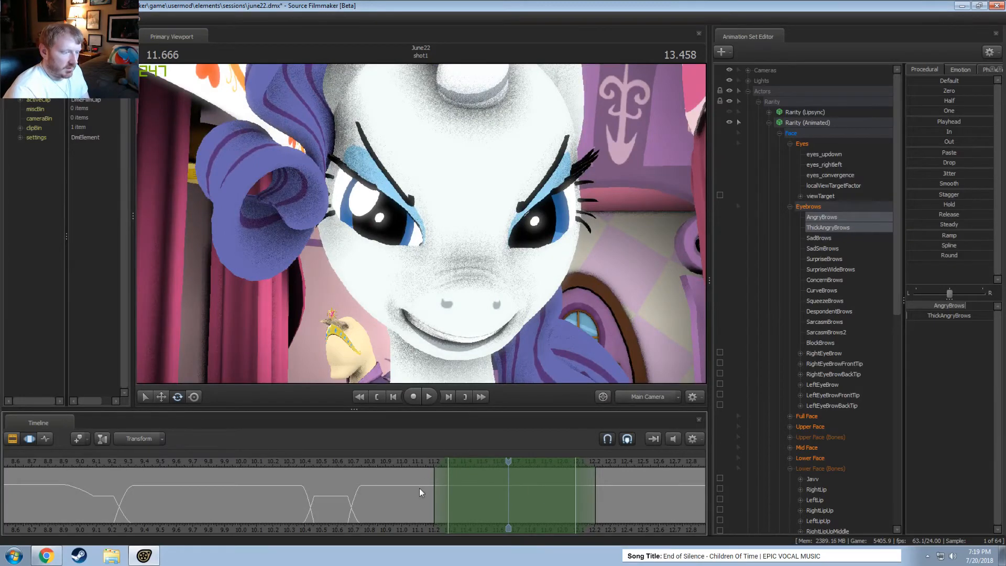
left_click_drag(420, 492, 508, 506)
left_click_drag(435, 501, 500, 490)
left_click_drag(394, 461, 508, 494)
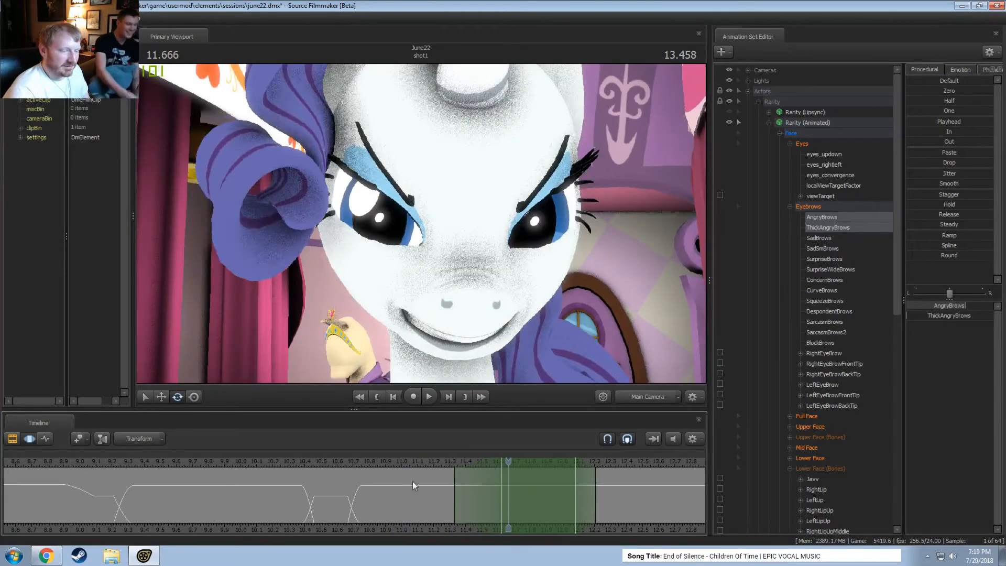
Select both main eyebrow controls and blend them slightly toward their 11.041-second pose across the time selection with the Playhead preset
left_click_drag(438, 461, 410, 461)
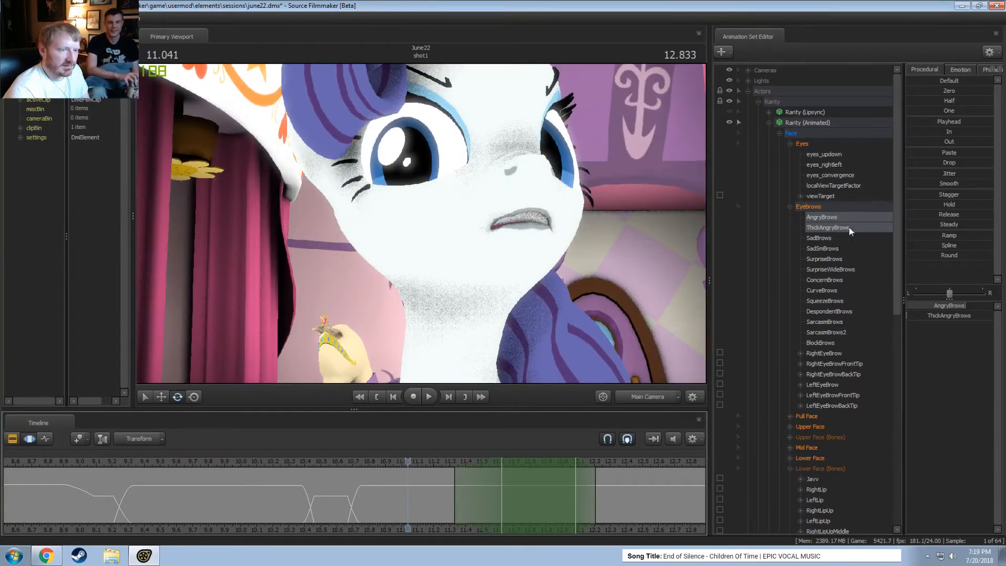
left_click(823, 353)
left_click(831, 395, "ctrl")
left_click(828, 384, "ctrl")
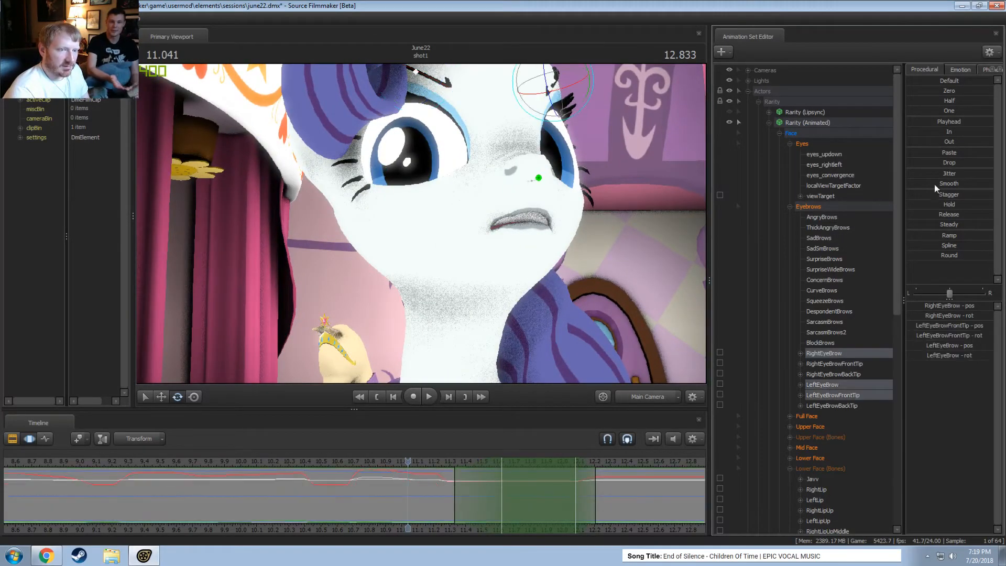
left_click(838, 394, "ctrl")
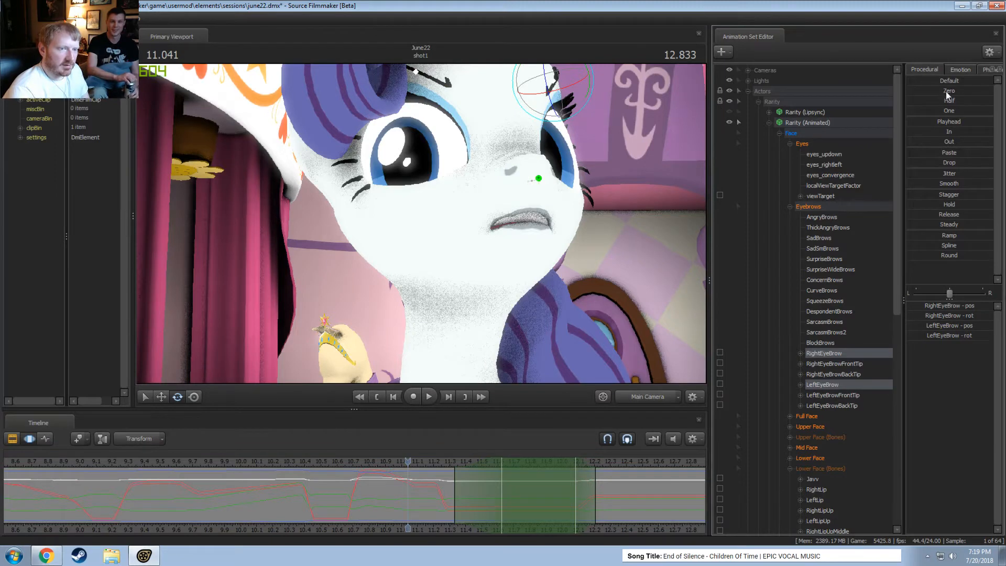
left_click_drag(943, 122, 959, 122)
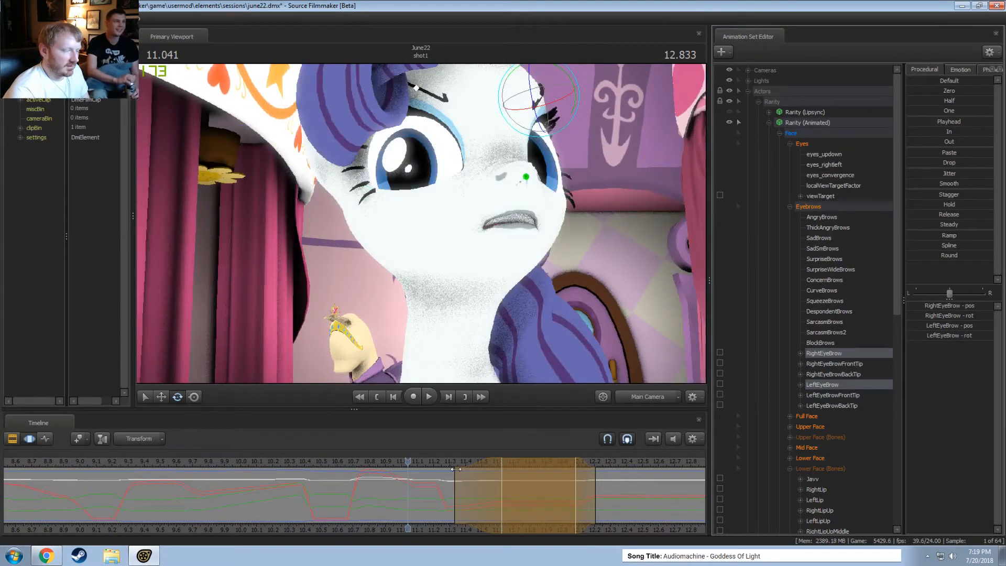
Shift the start of the time selection's full-strength region to about 11.58 seconds and check the eyebrow blend in playback
key("space")
key("space")
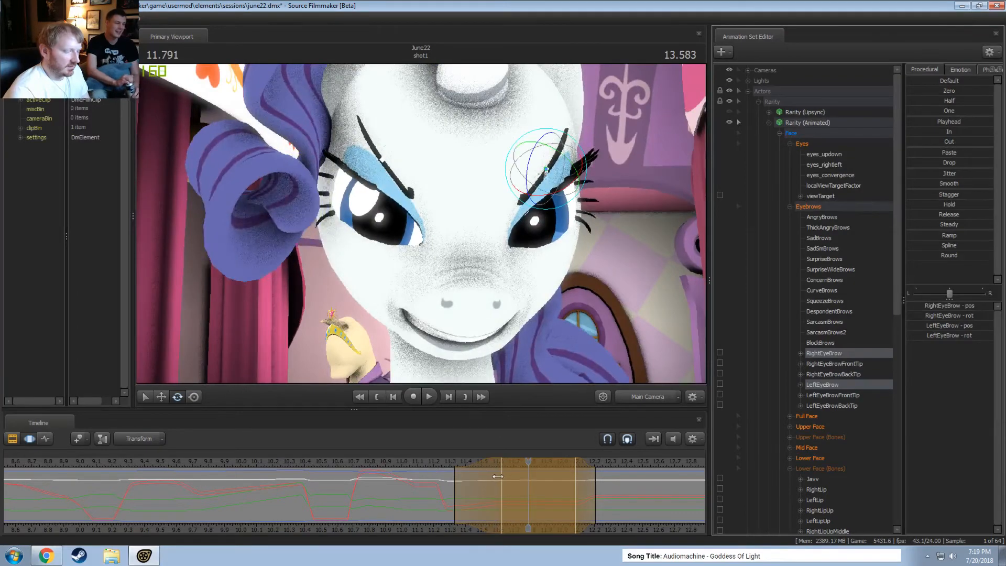
key("space")
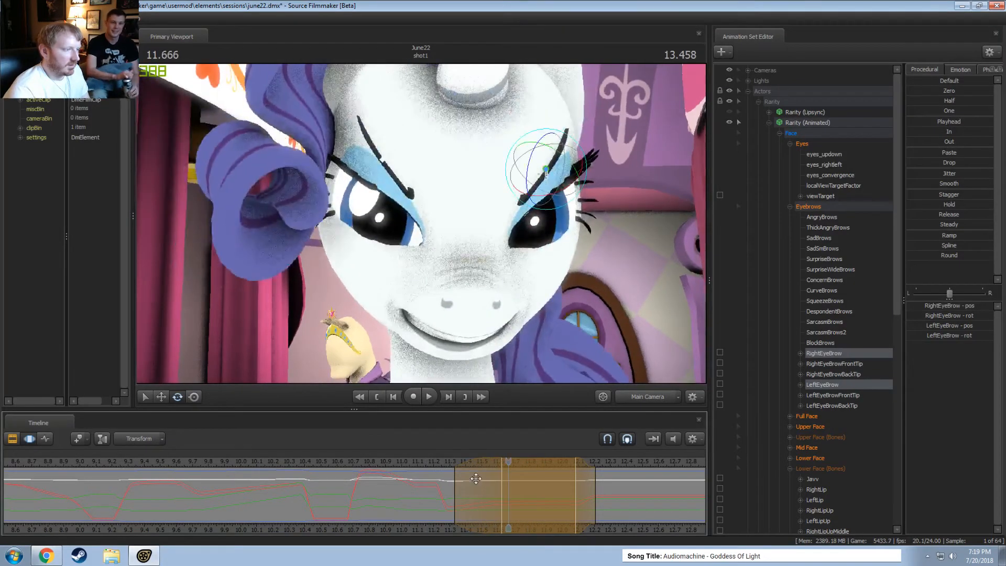
left_click_drag(502, 480, 495, 480)
left_click(413, 465)
key("space")
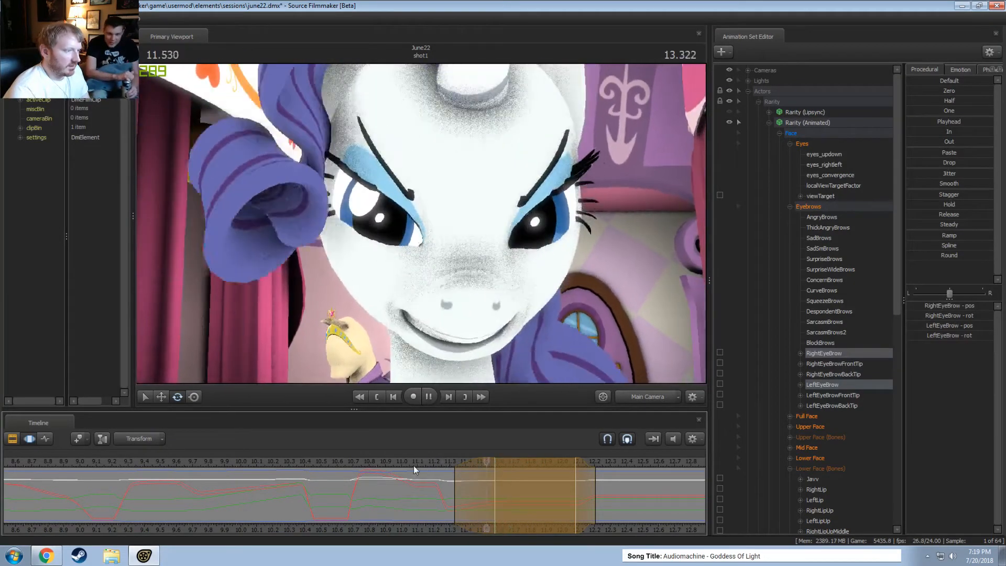
key("space")
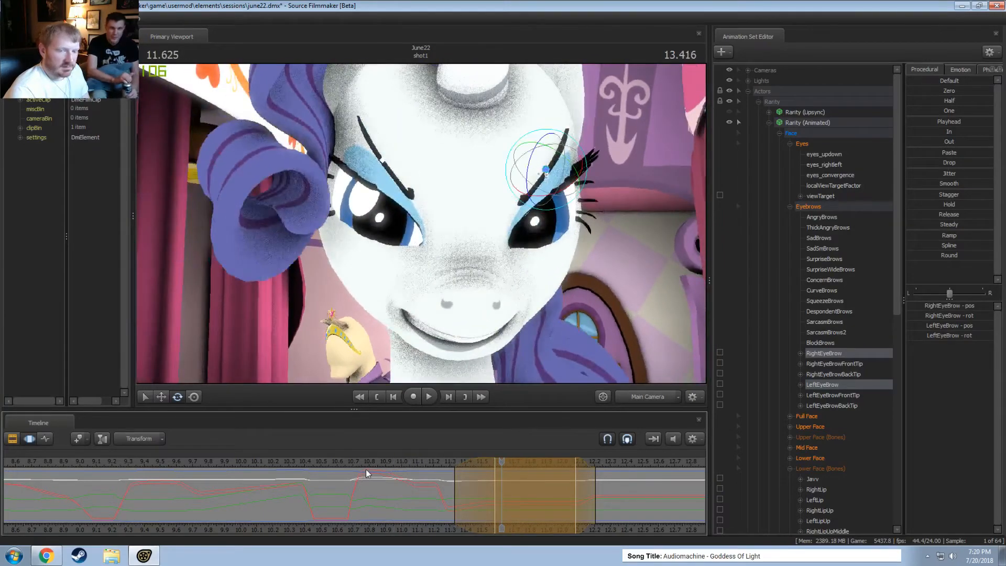
Review the eyebrow animation in playback from several earlier points, including about 9, 7.5 and 11 seconds
key("space")
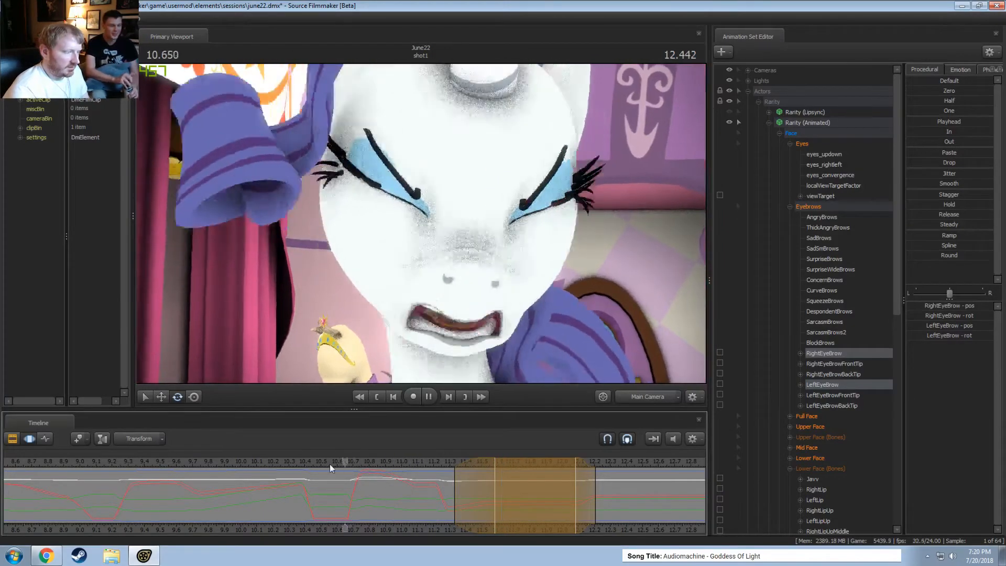
left_click(85, 462)
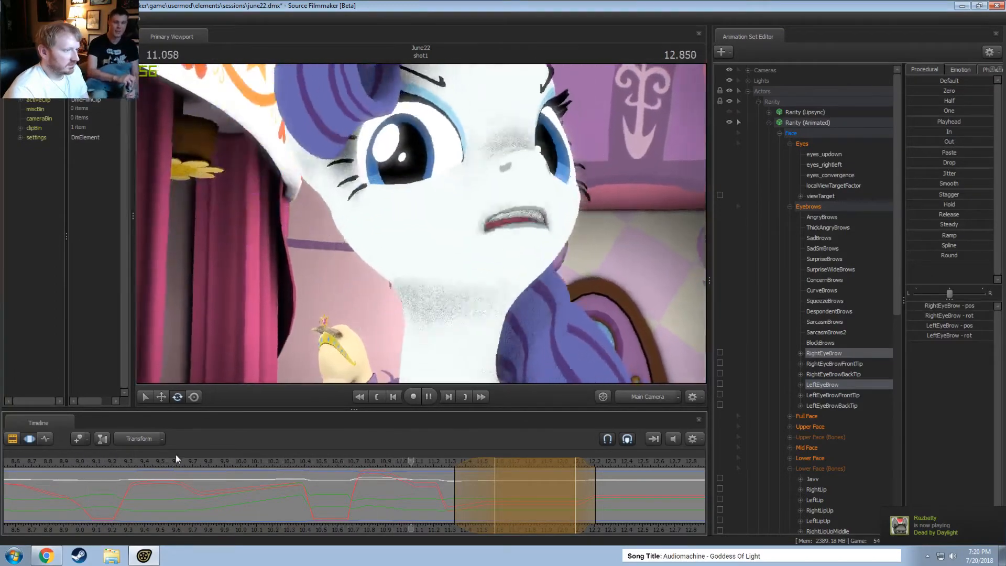
key("space")
scroll(250, 464, "down", 1)
scroll(249, 464, "down", 2)
left_click(225, 461)
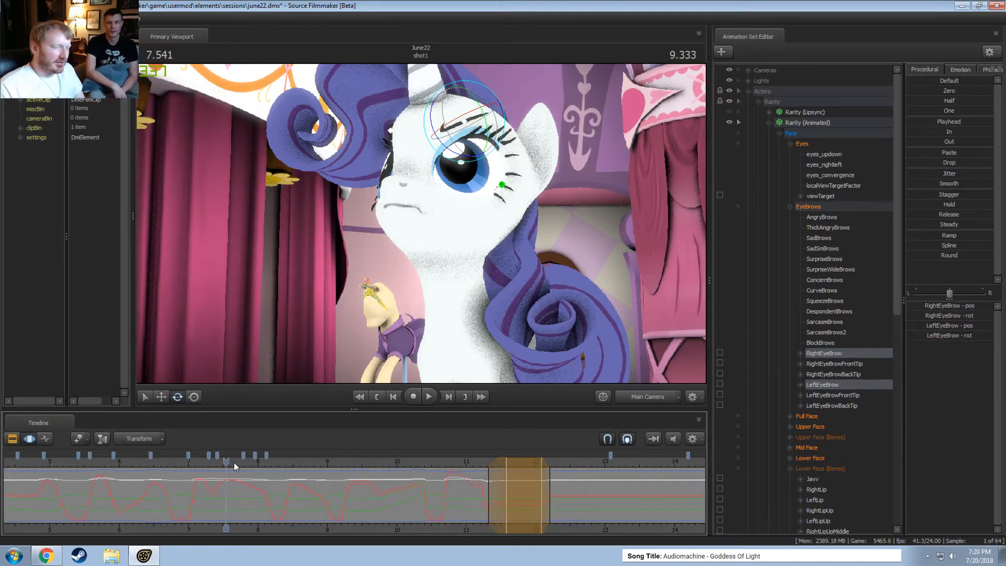
left_click(468, 462)
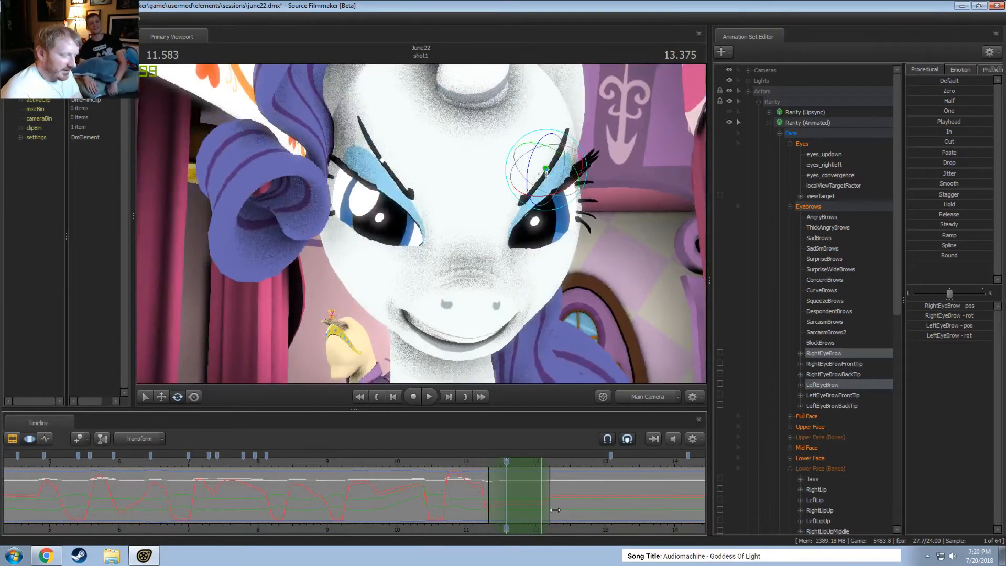
Define a new time selection from about 12.1 to 12.5 seconds, with full strength between about 12.2 and 12.4 seconds
middle_click_drag(562, 531, 482, 521)
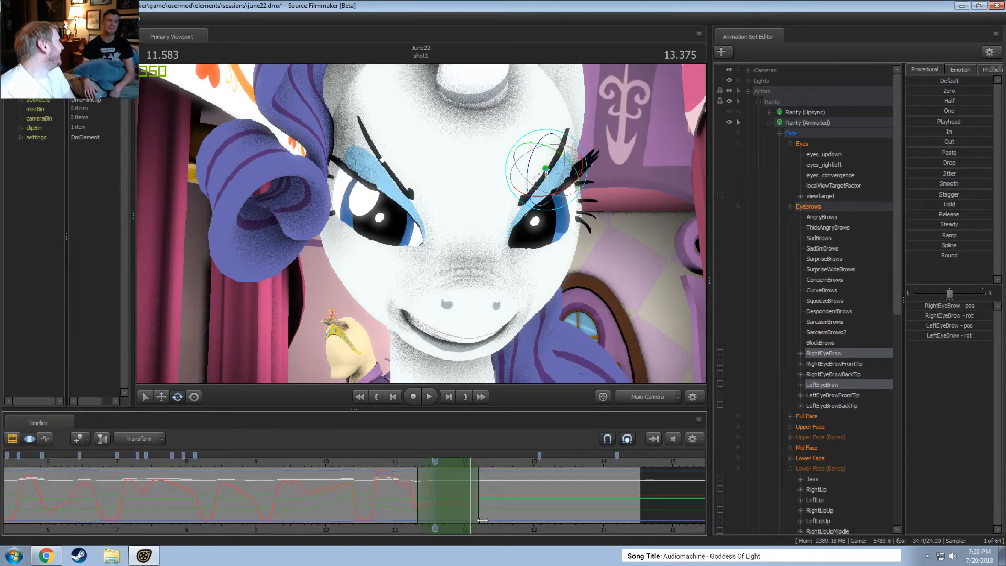
key("space")
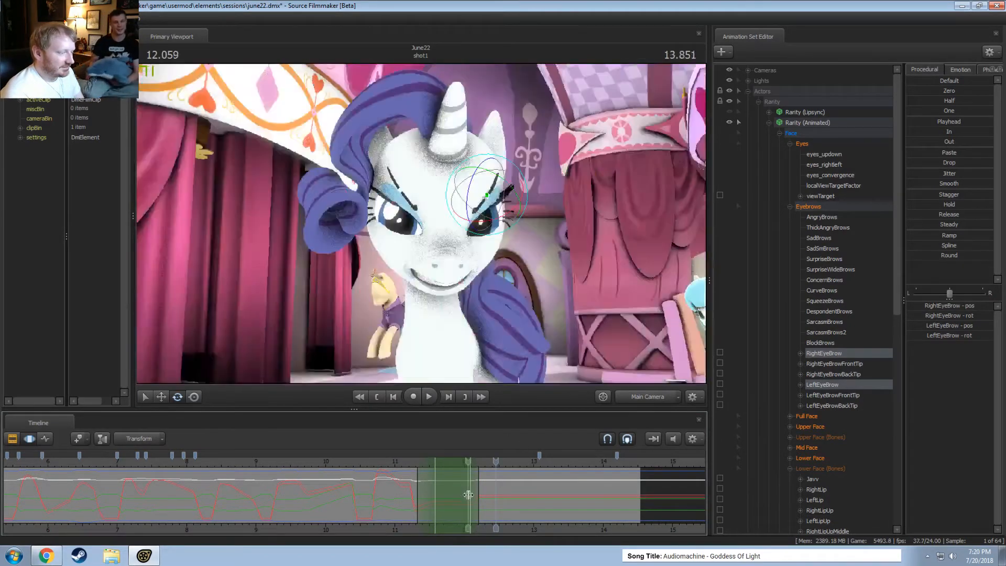
left_click(480, 495)
mouse_move(481, 496)
left_mouse_down()
mouse_move(498, 495)
mouse_move(467, 500)
mouse_move(481, 506)
left_mouse_up()
scroll(474, 512, "up", 2)
scroll(473, 514, "up", 2)
left_click(455, 506)
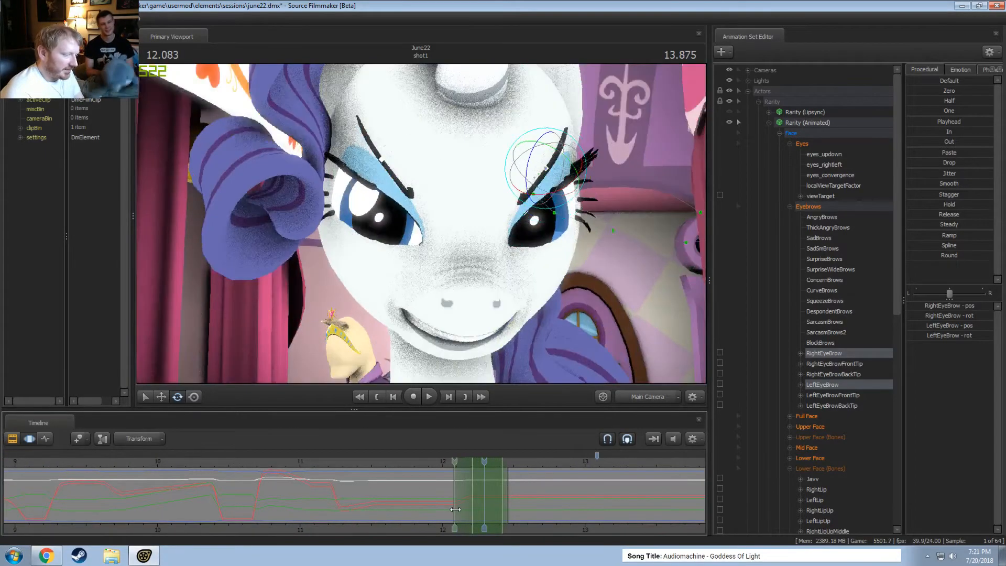
mouse_move(508, 489)
left_mouse_down()
mouse_move(526, 489)
mouse_move(516, 489)
left_mouse_up()
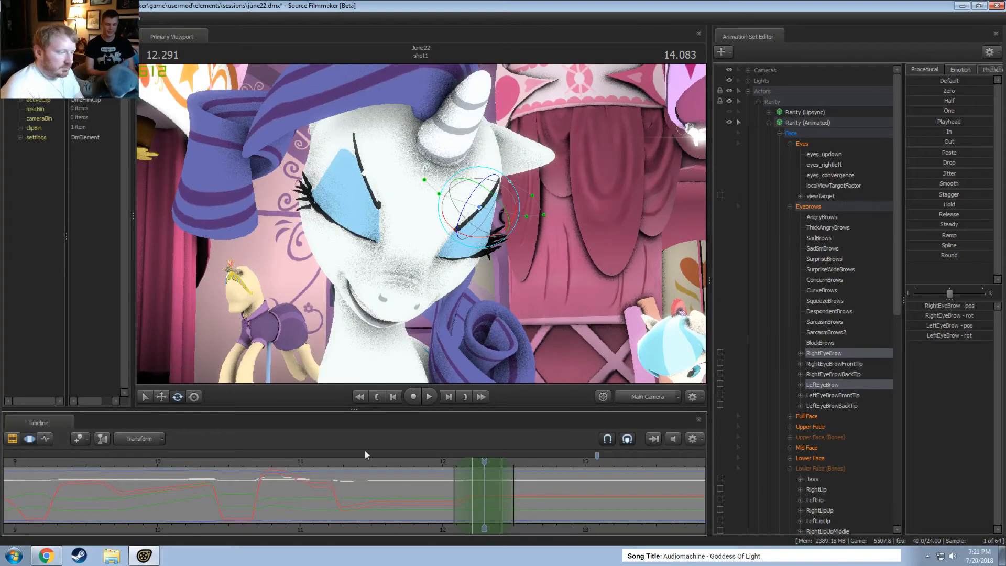
Blend both eyebrows toward their 10.541-second pose across the new time selection and play back the result
left_click(233, 461)
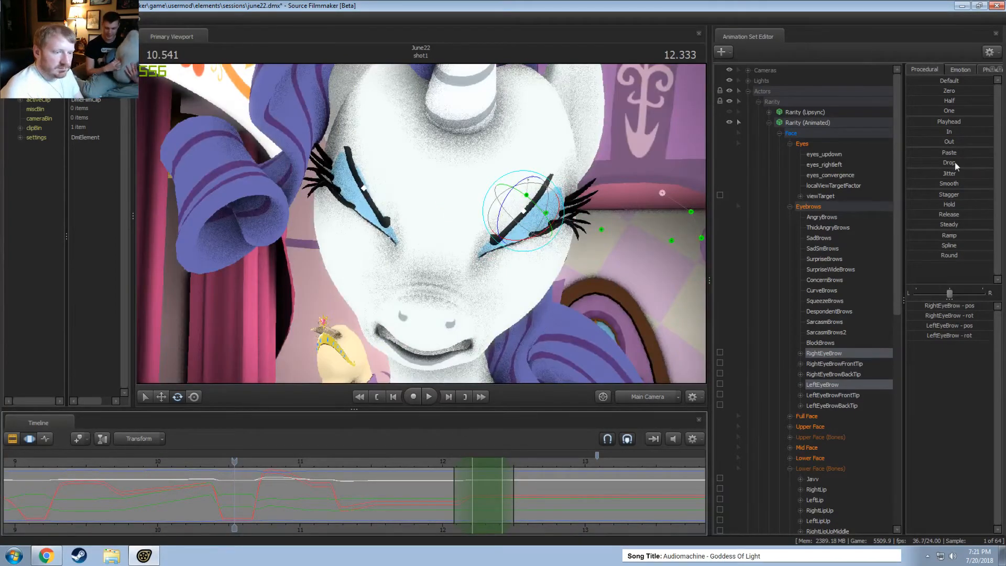
left_click(940, 130)
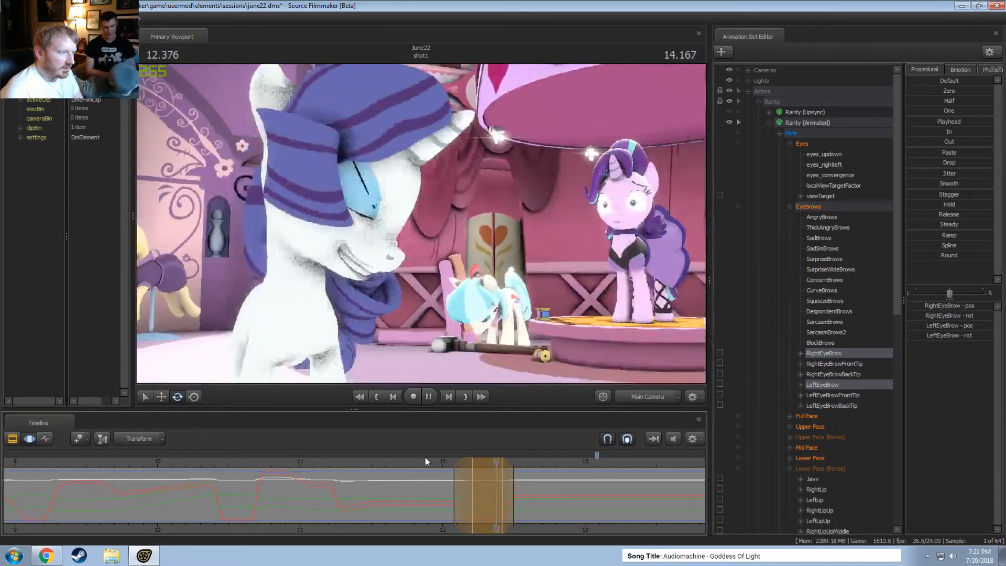
left_click(473, 467)
key("space")
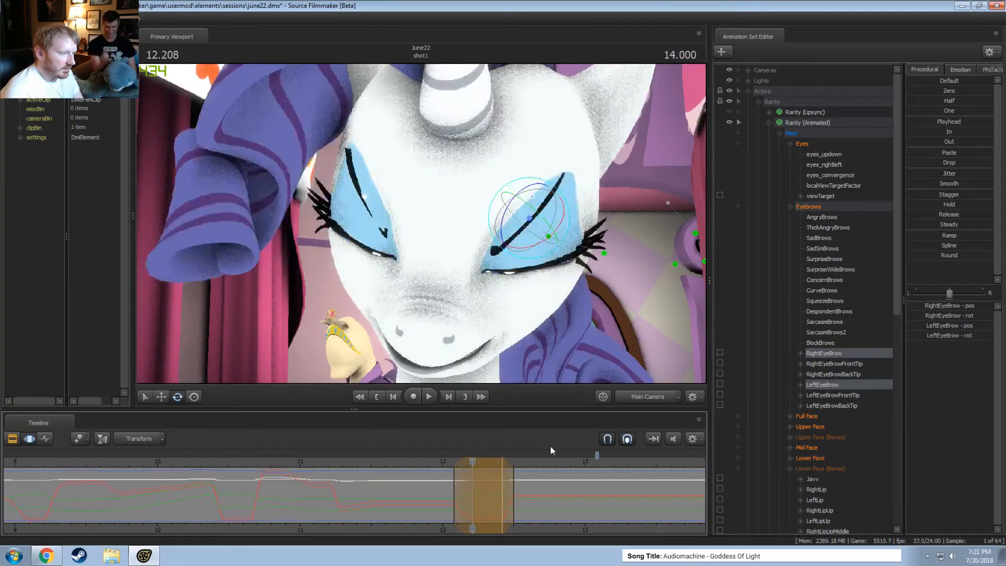
Go to 12.25 seconds, switch to the Work Camera and frame Rarity's closed eyes from close up
left_click(475, 465)
left_click_drag(475, 466, 477, 465)
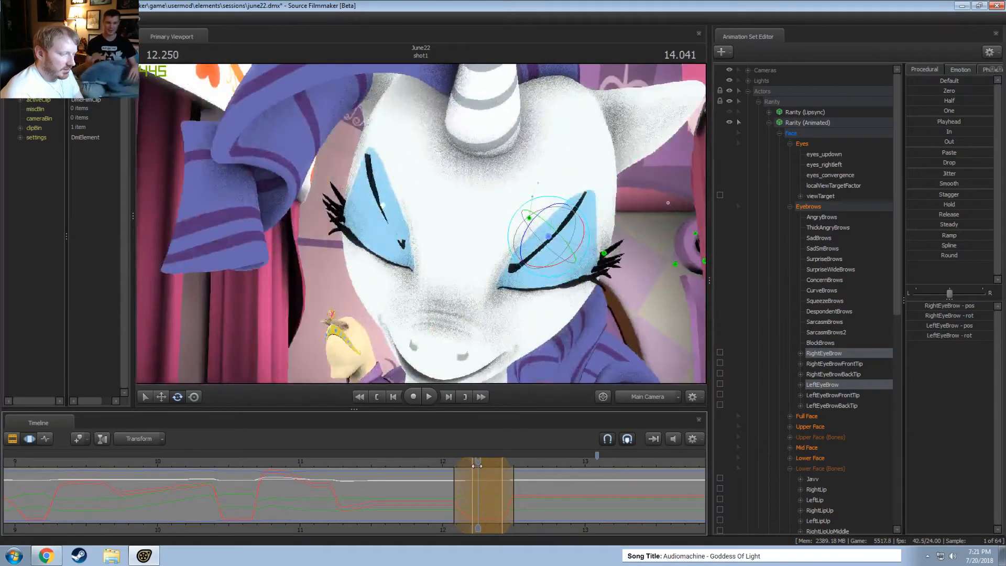
left_click(648, 397)
left_click_drag(423, 226, 423, 227)
left_click_drag(395, 271, 472, 227)
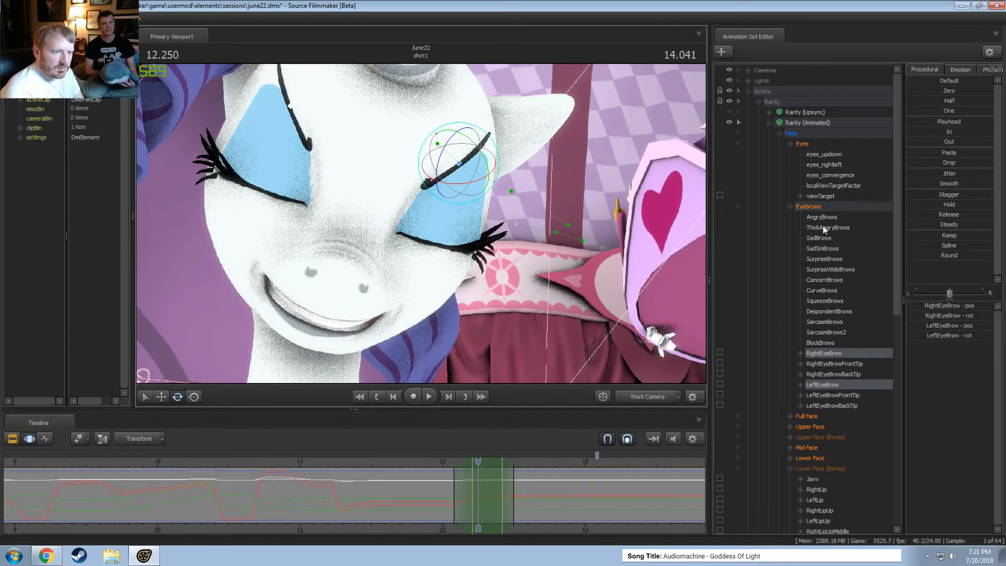
Set the Upper Face CloseEyes control to zero around 12.3 seconds and define a time selection from about 12.1 to 12.5 seconds with falloff
left_click(820, 208)
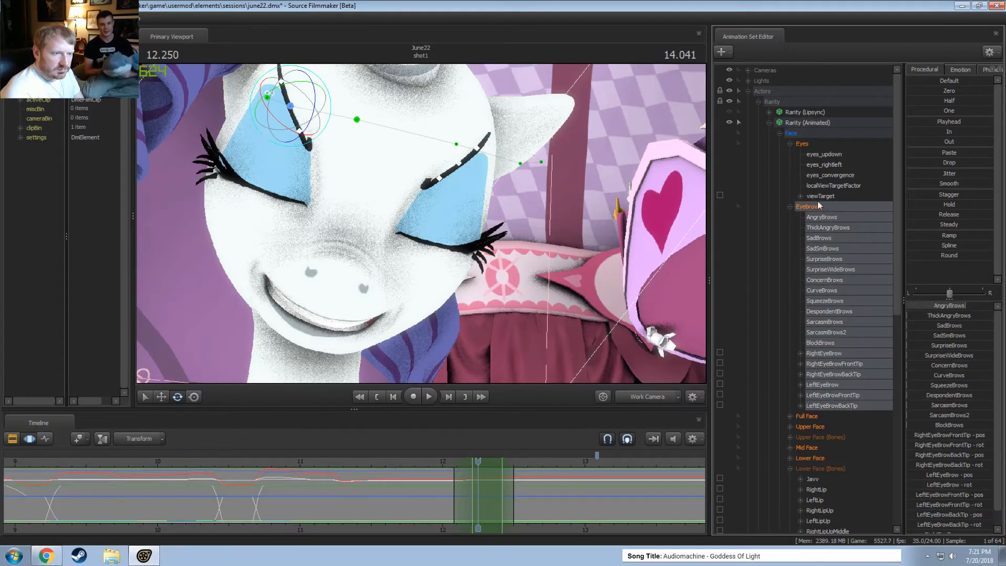
left_click(809, 142)
left_click(809, 427)
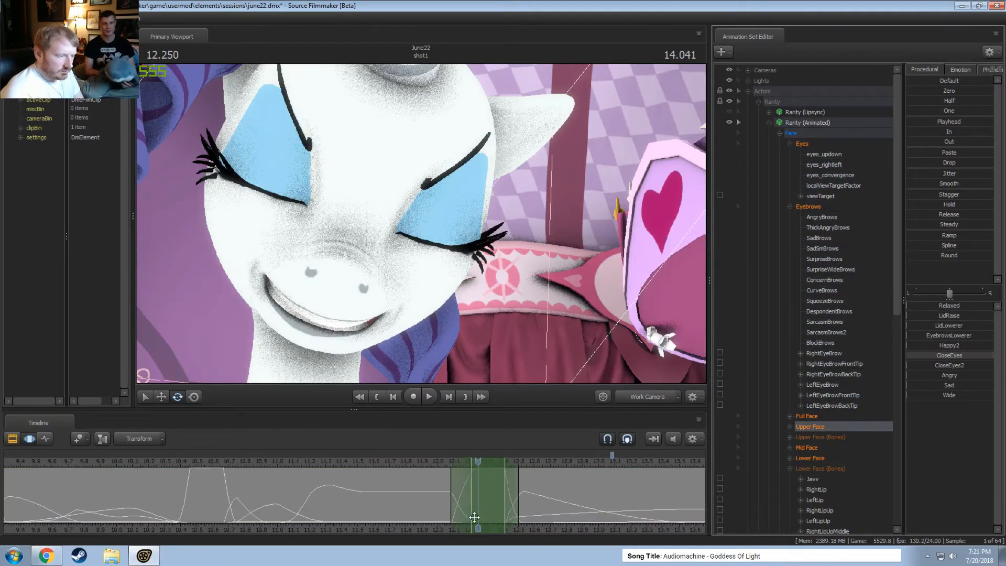
scroll(562, 508, "up", 1)
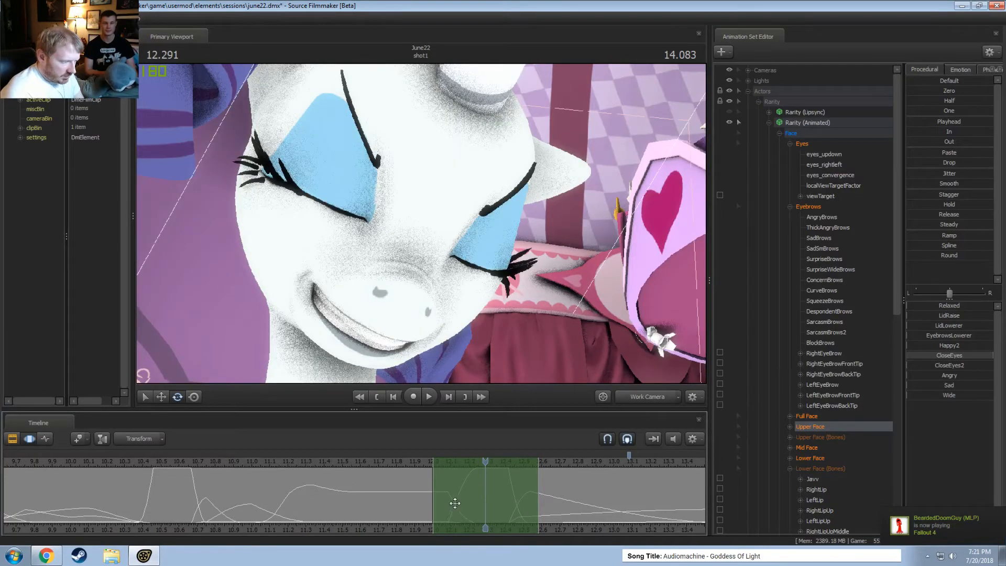
left_click_drag(925, 355, 890, 356)
left_click_drag(440, 498, 530, 496)
scroll(509, 505, "up", 5)
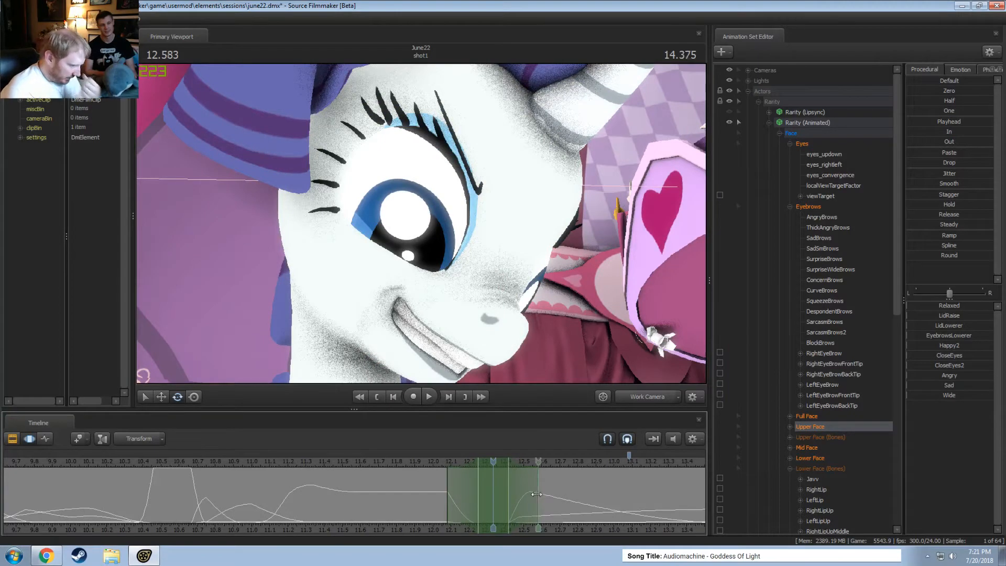
Try setting the Upper Face CloseEyes2 control to One across the time selection and undo it
left_click(942, 365)
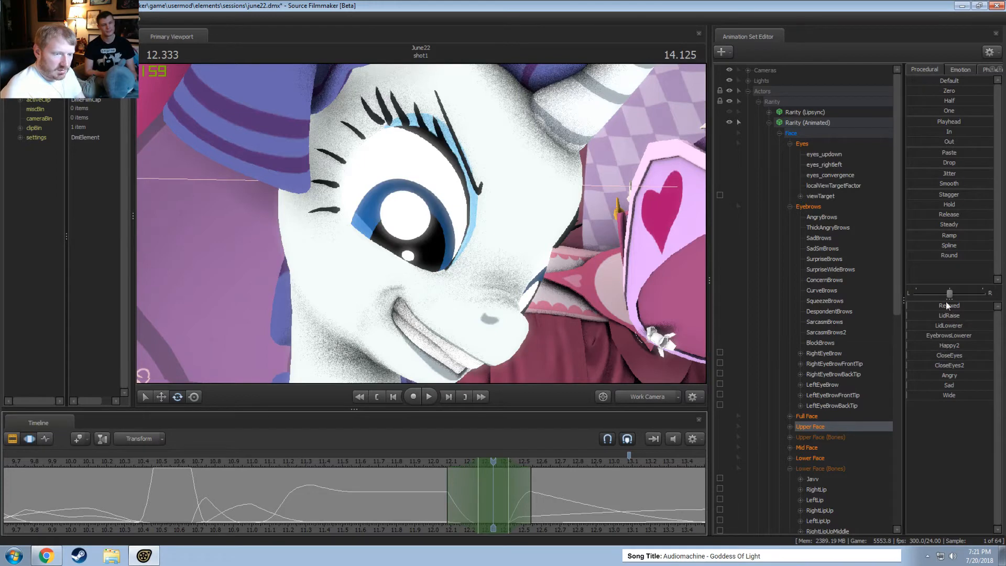
left_click(791, 426)
scroll(818, 367, "down", 5)
left_click(820, 342)
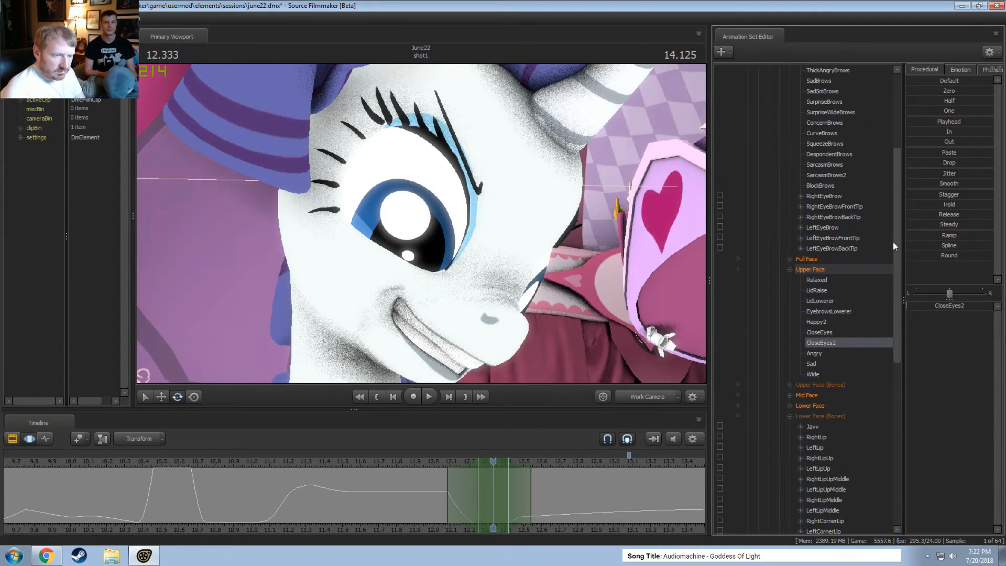
left_click(935, 109)
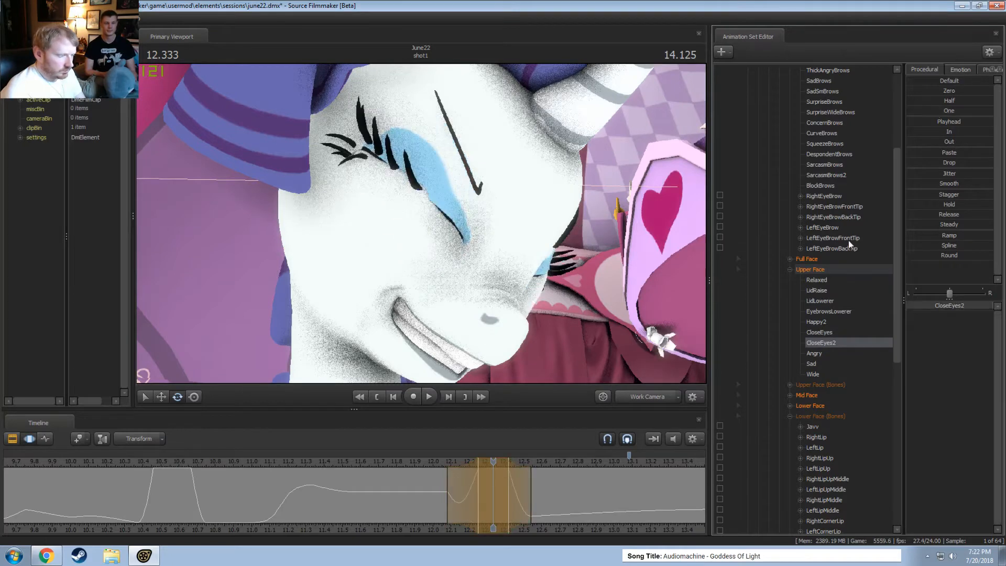
key("ctrl+z")
Bridge CloseEyes2 evenly across about 12.1 to 12.5 seconds, and set the time selection's full strength between about 12.2 and 12.4 seconds
key("space")
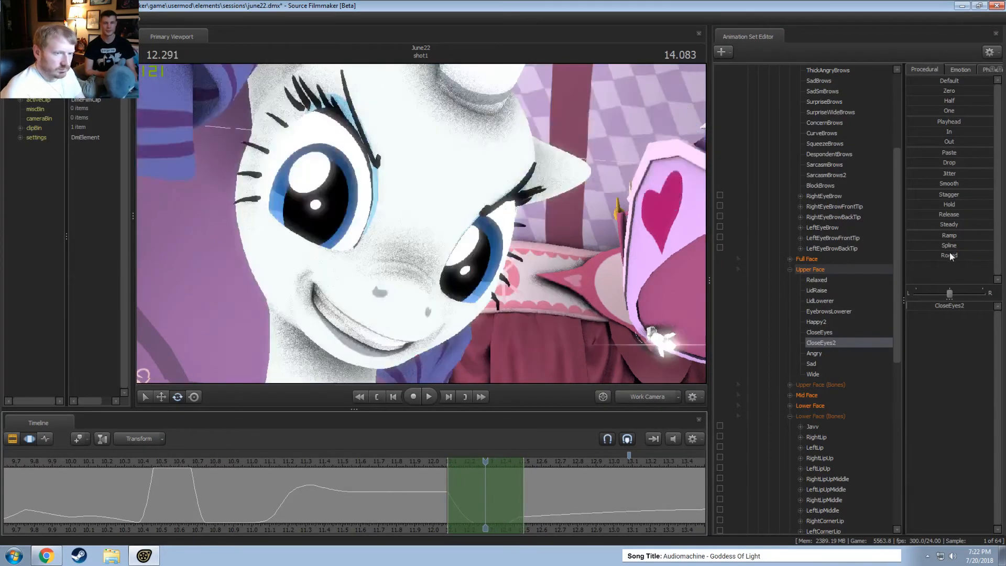
left_click(949, 255)
left_click(817, 269)
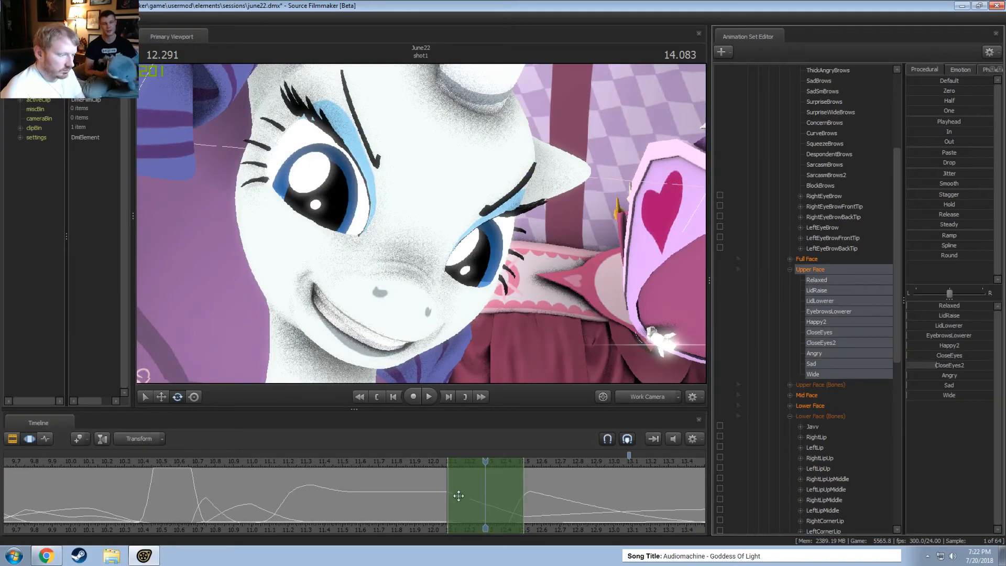
left_click_drag(523, 504, 508, 506)
left_click_drag(447, 507, 471, 510)
scroll(471, 509, "up", 4, "shift")
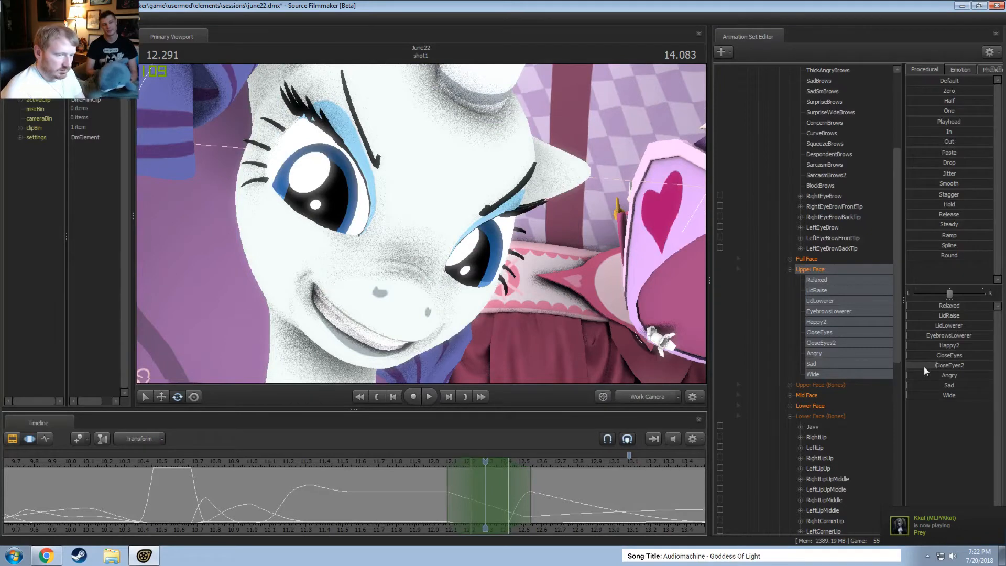
Set CloseEyes2 to One across the time selection and play back the blink
left_click(817, 321)
left_click(822, 342)
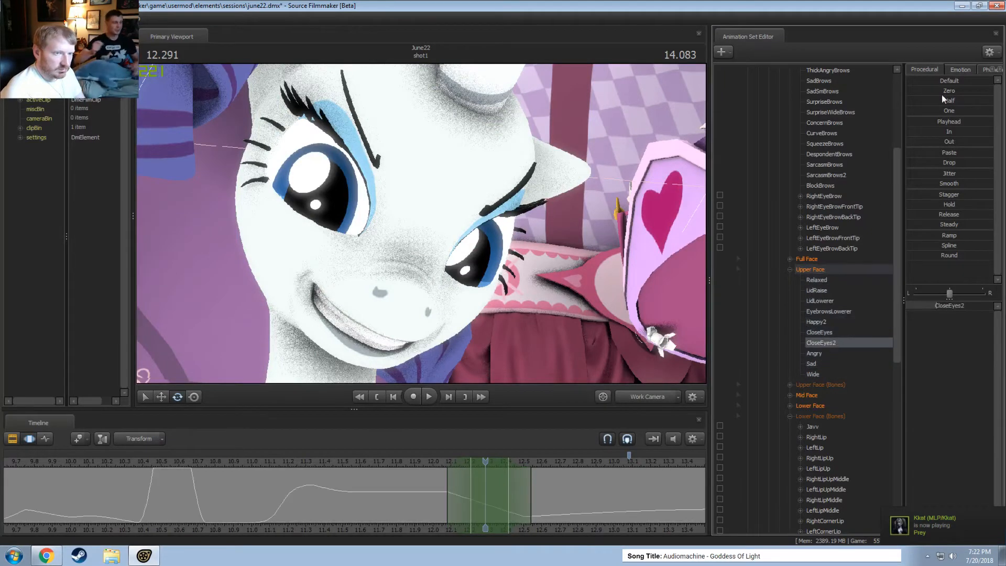
left_click(938, 110)
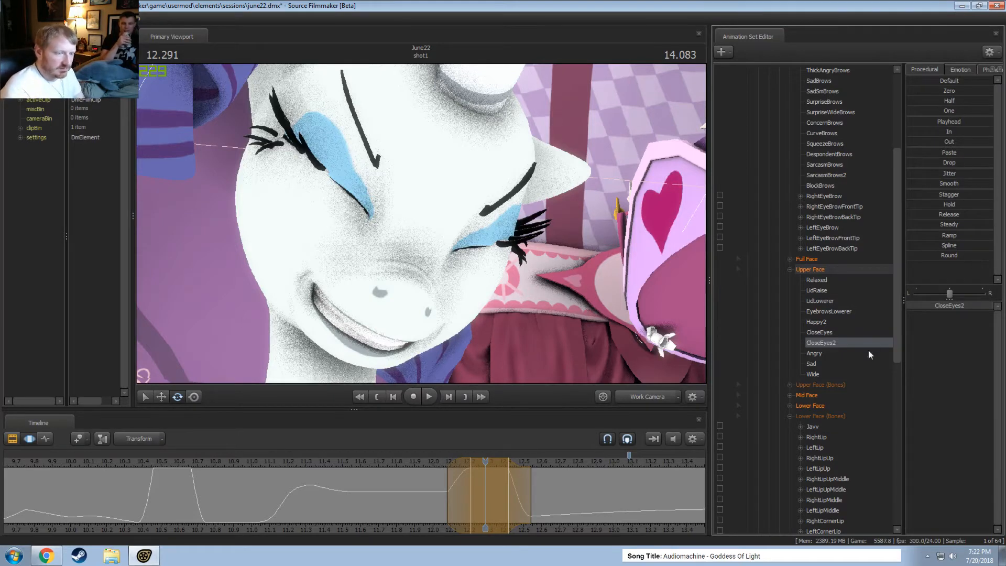
key("space")
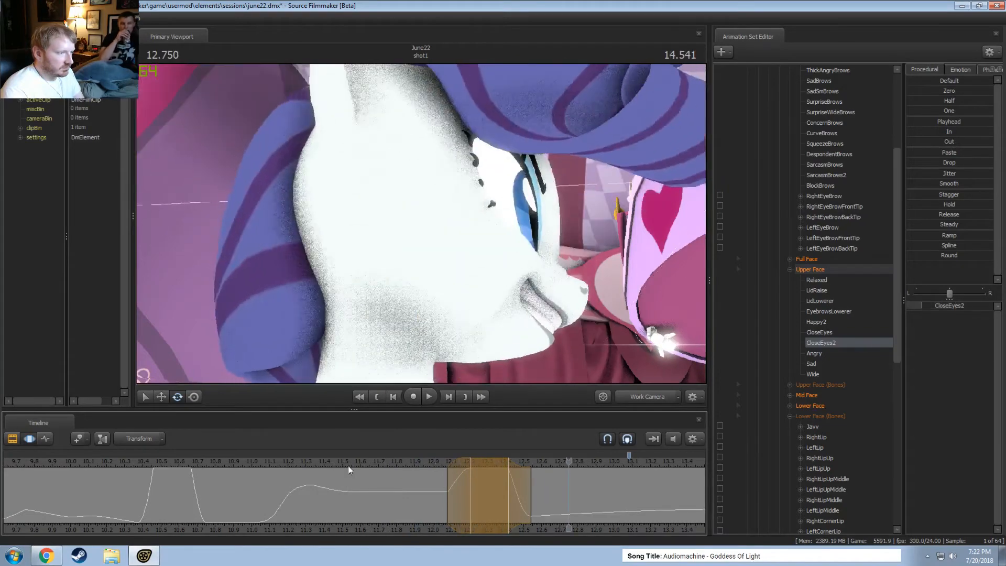
Review the closed-eye pose around 12.25 to 12.3 seconds through the Main Camera with the Upper Face controls selected
left_click(471, 502)
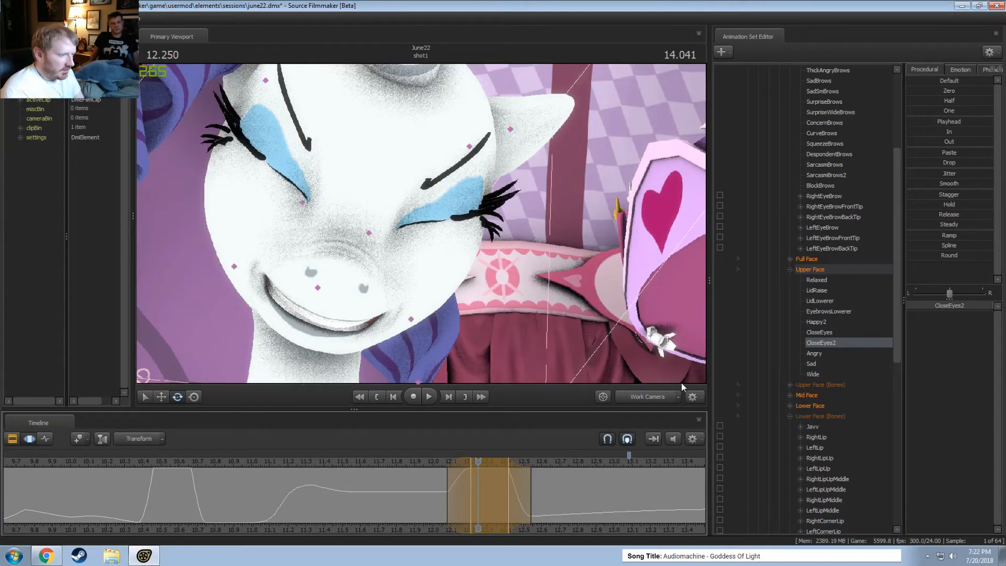
left_click(647, 399)
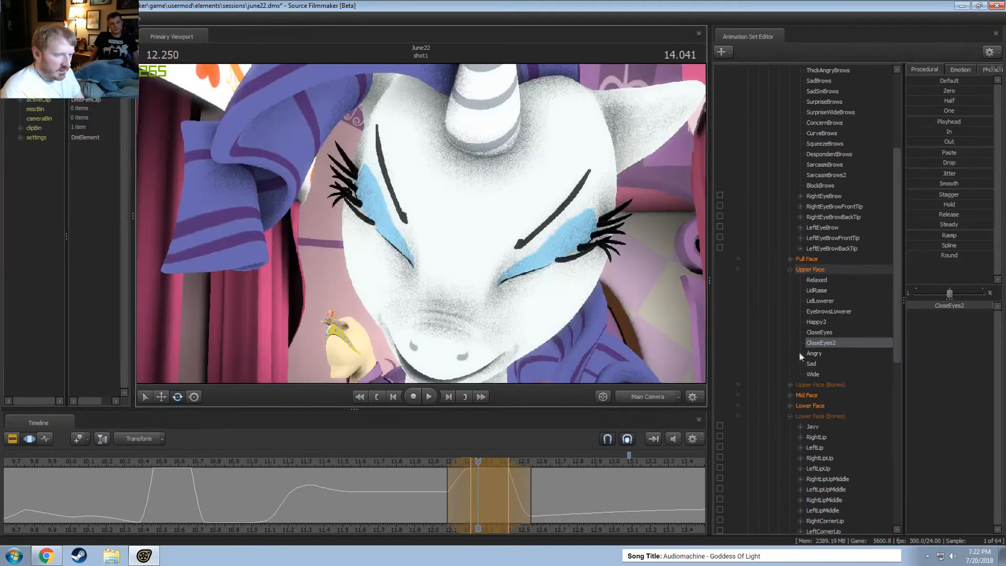
left_click(836, 271)
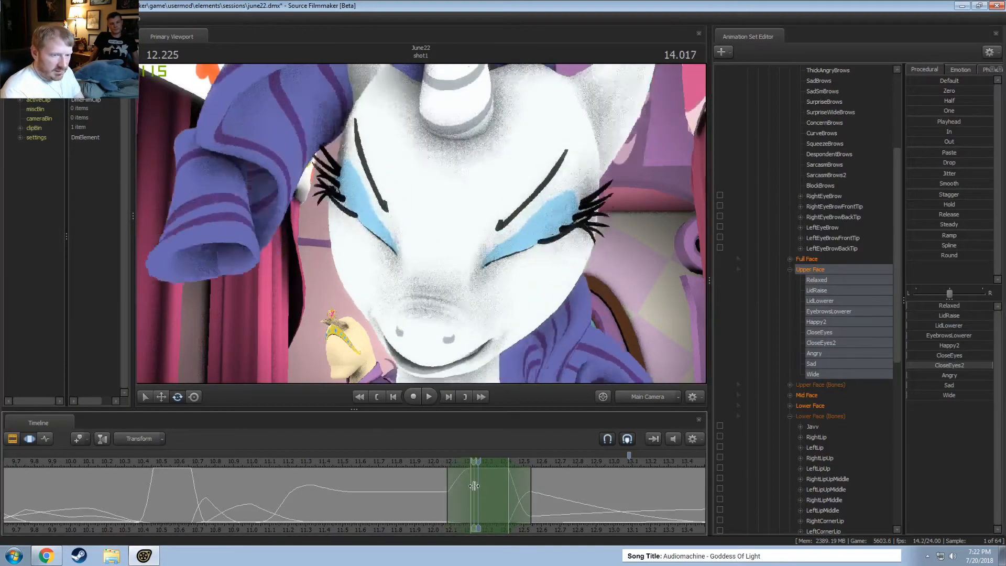
left_click_drag(478, 487, 488, 485)
key("space")
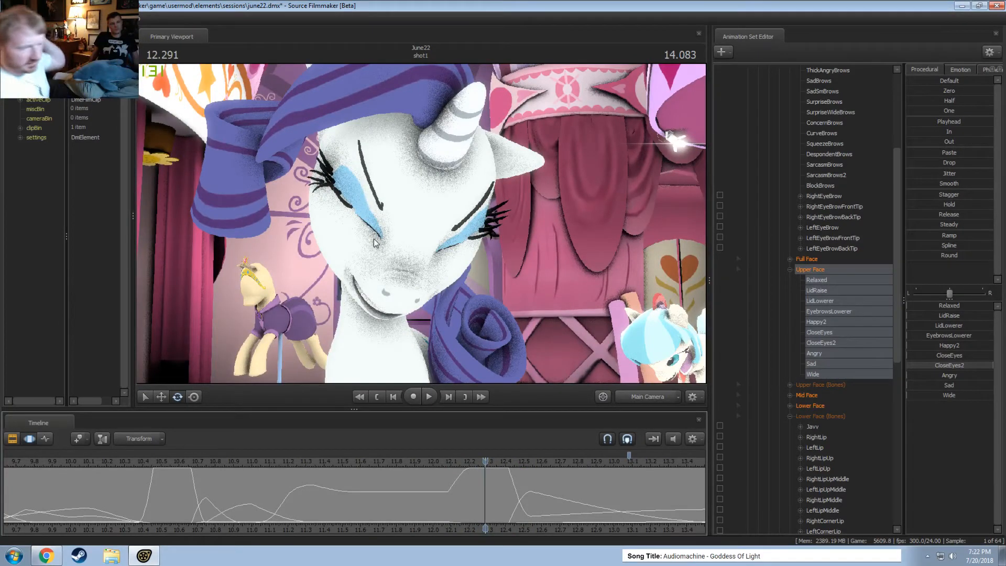
Examine the animation curves of the BASE HORSE rig, the Upper Face bones and the Upper Face controls
scroll(774, 439, "down", 10)
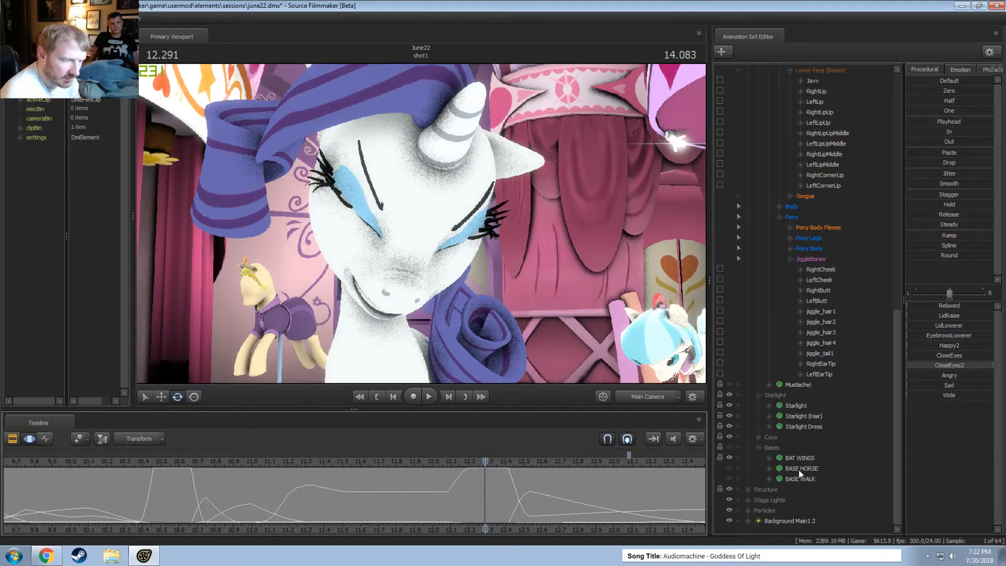
left_click(798, 469)
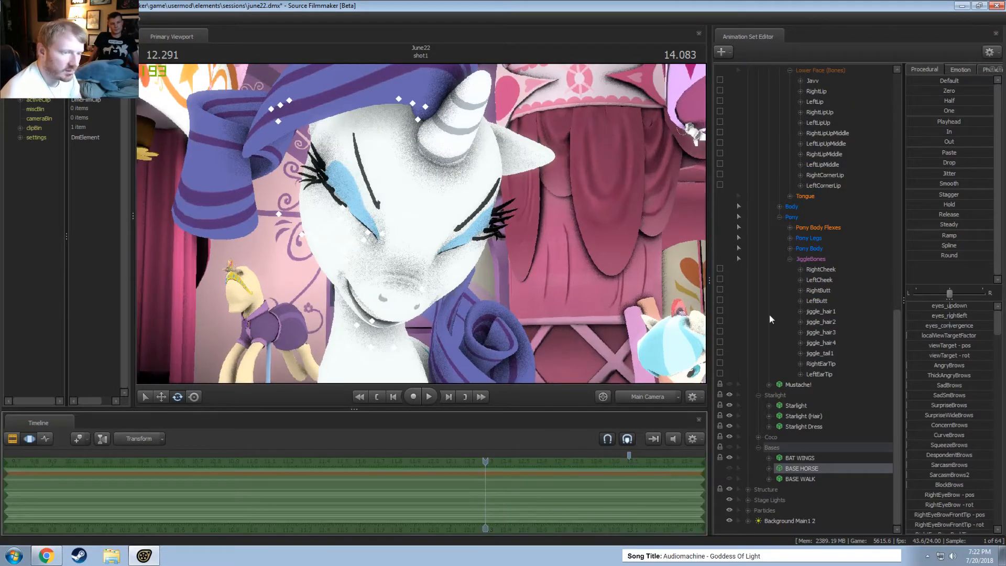
scroll(769, 316, "up", 4)
scroll(818, 226, "up", 4)
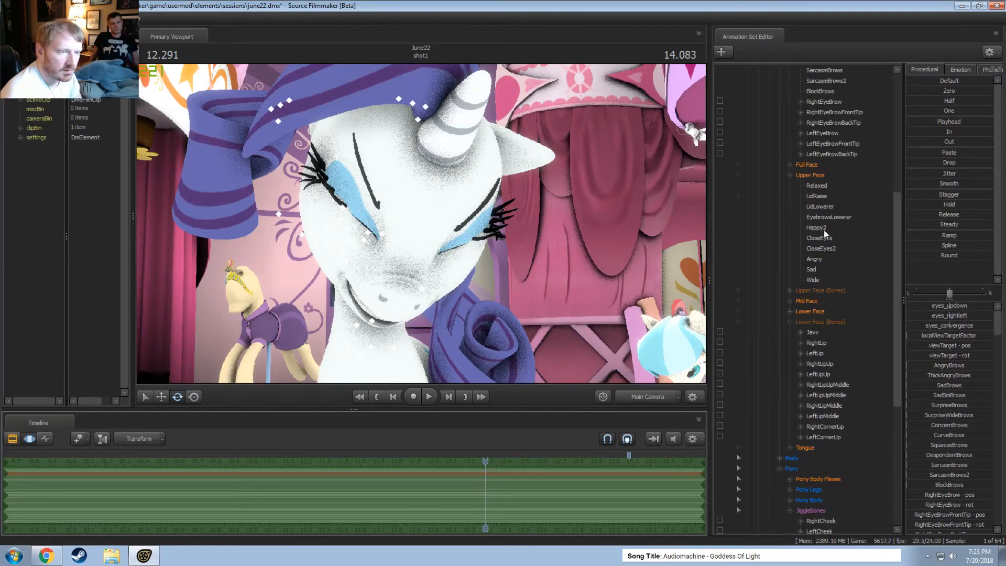
left_click(805, 291)
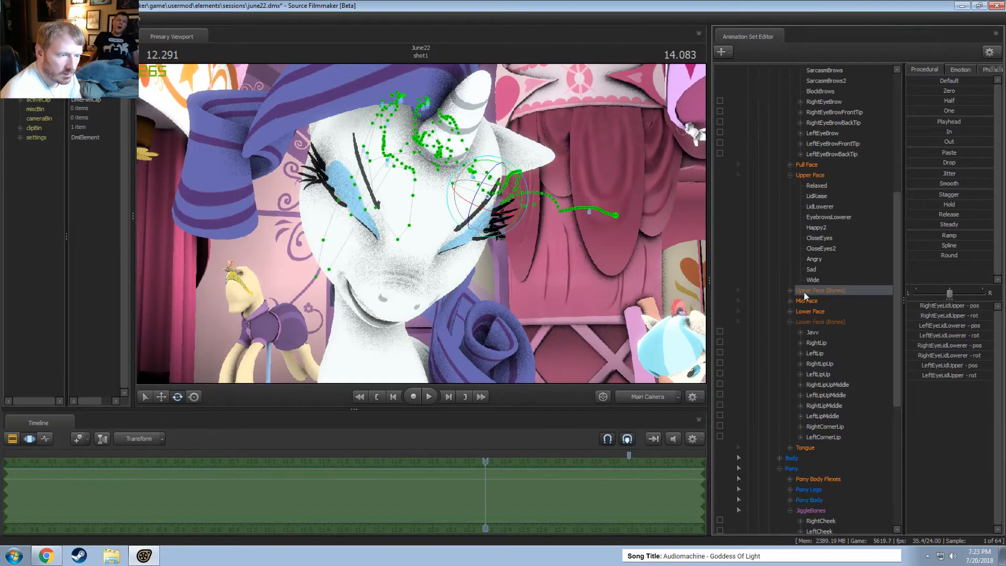
scroll(573, 482, "down", 5)
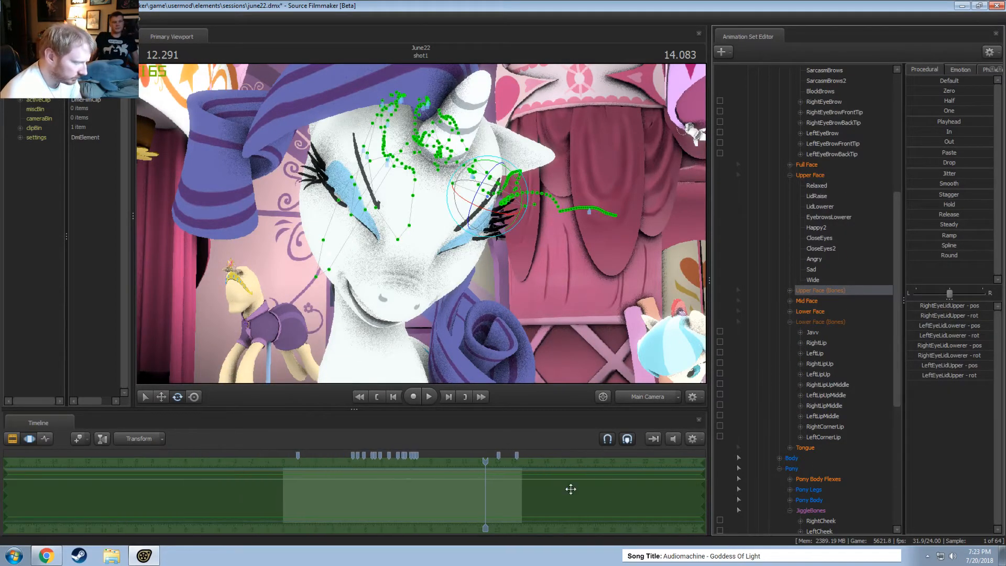
scroll(517, 512, "up", 5)
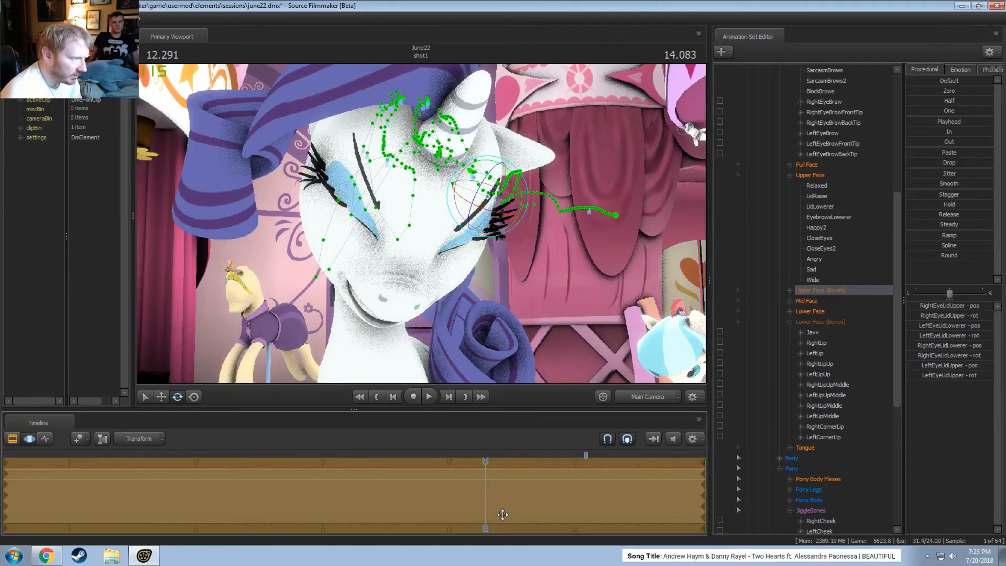
scroll(761, 334, "up", 8)
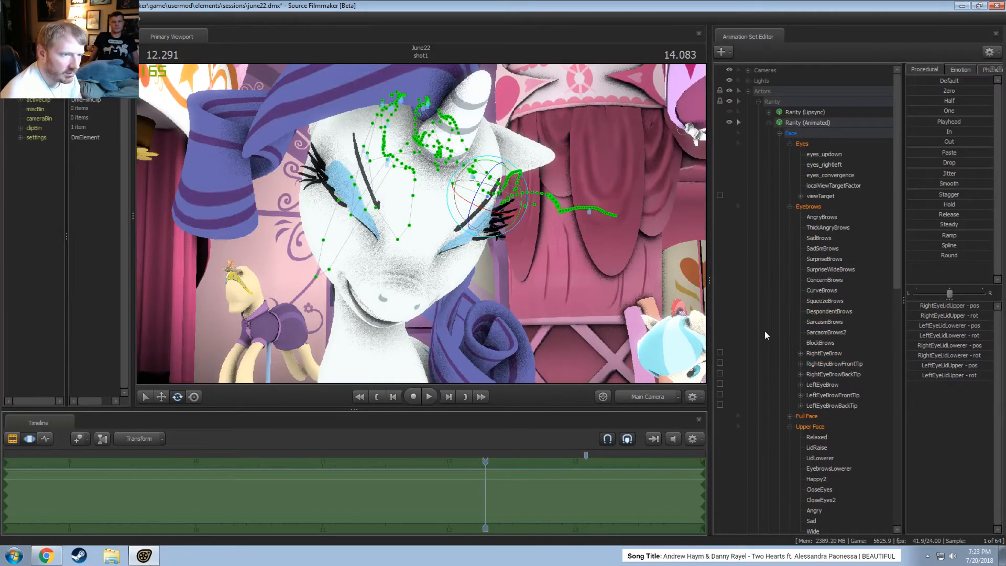
scroll(765, 332, "down", 7)
left_click(814, 208)
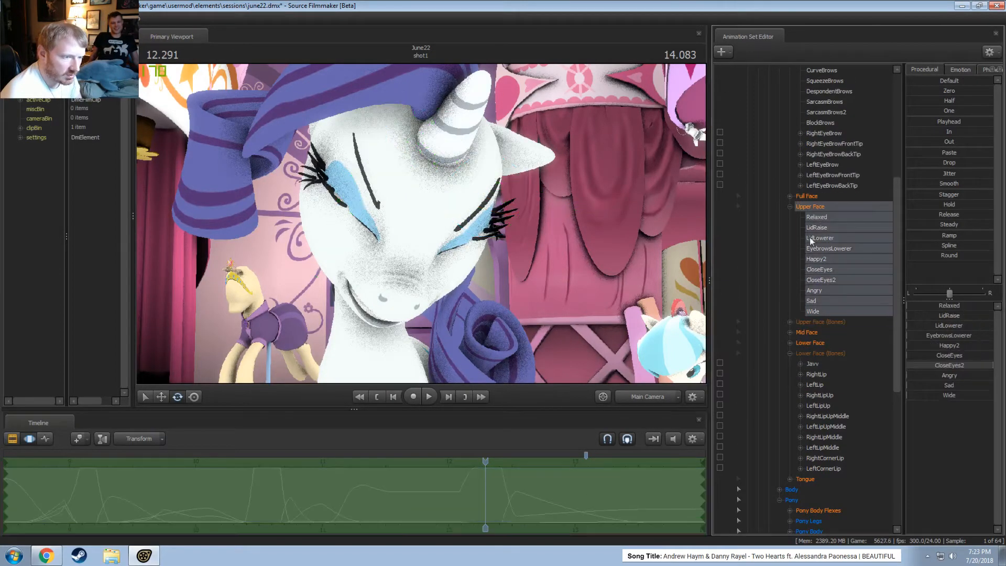
Apply Ramp to the Mid Face controls over a short time selection from about 7.9 to 8.25 seconds
left_click(805, 332)
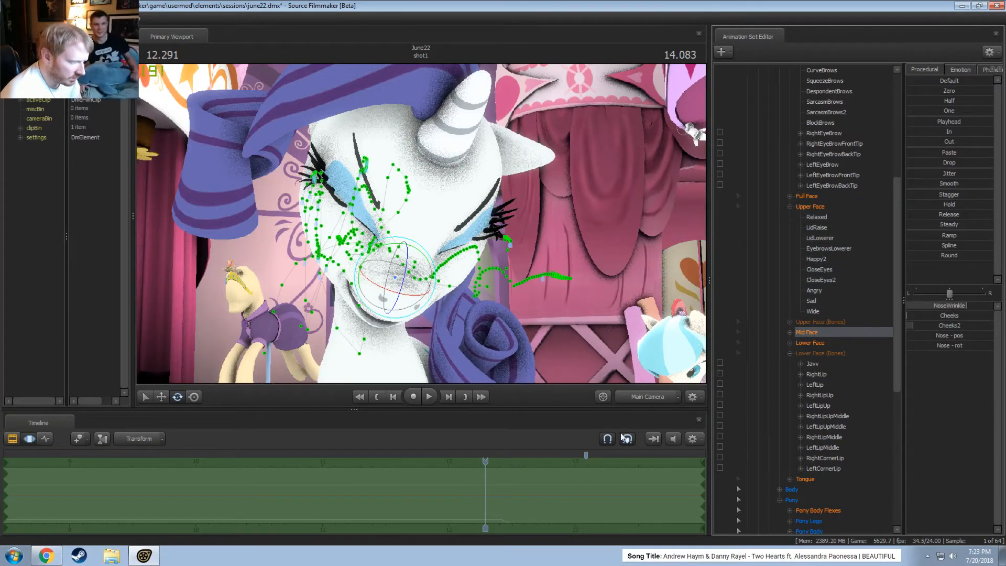
left_click(505, 493)
left_click_drag(505, 493, 464, 494)
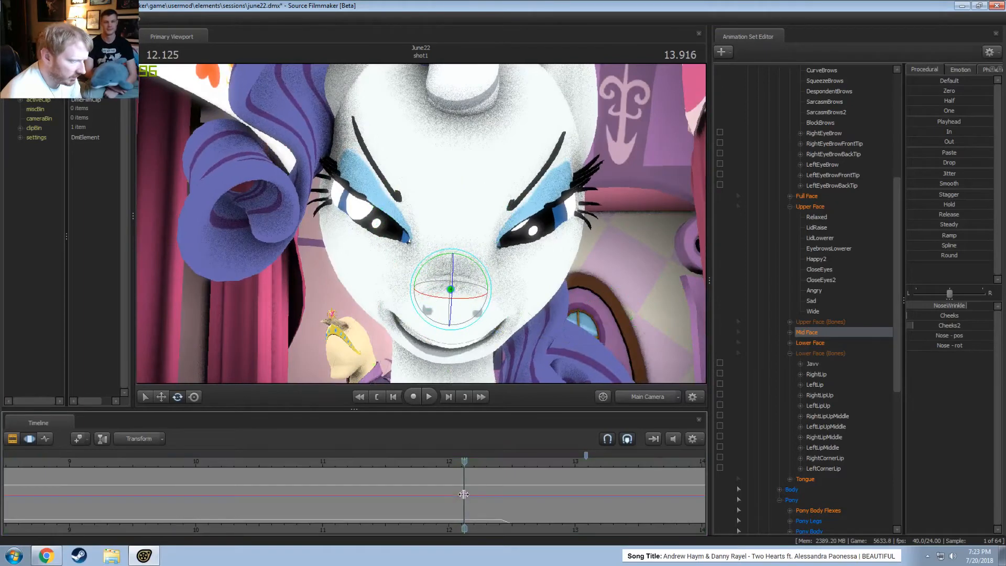
scroll(465, 494, "down", 3)
left_click_drag(215, 491, 214, 490)
scroll(213, 490, "up", 1, "shift")
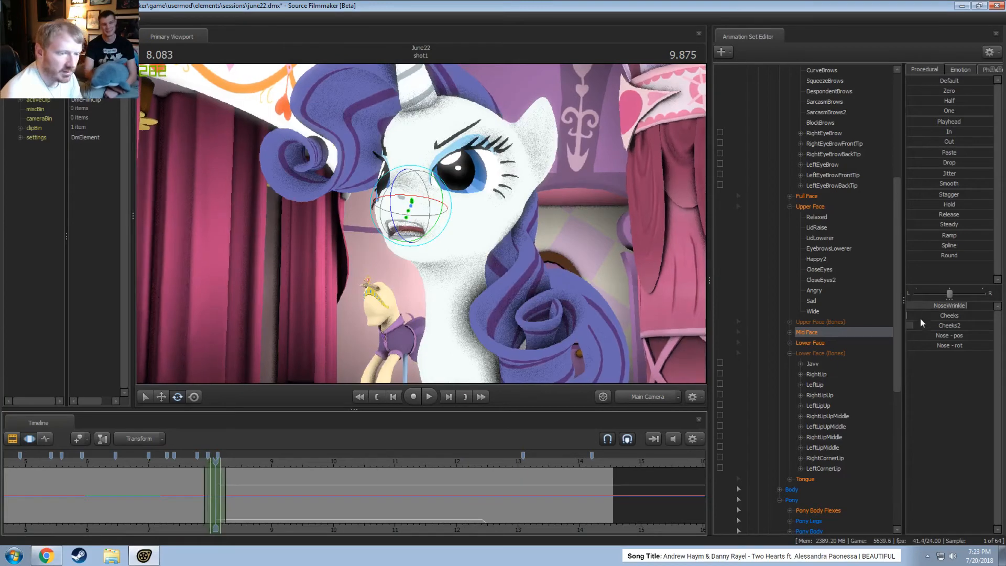
left_click(935, 238)
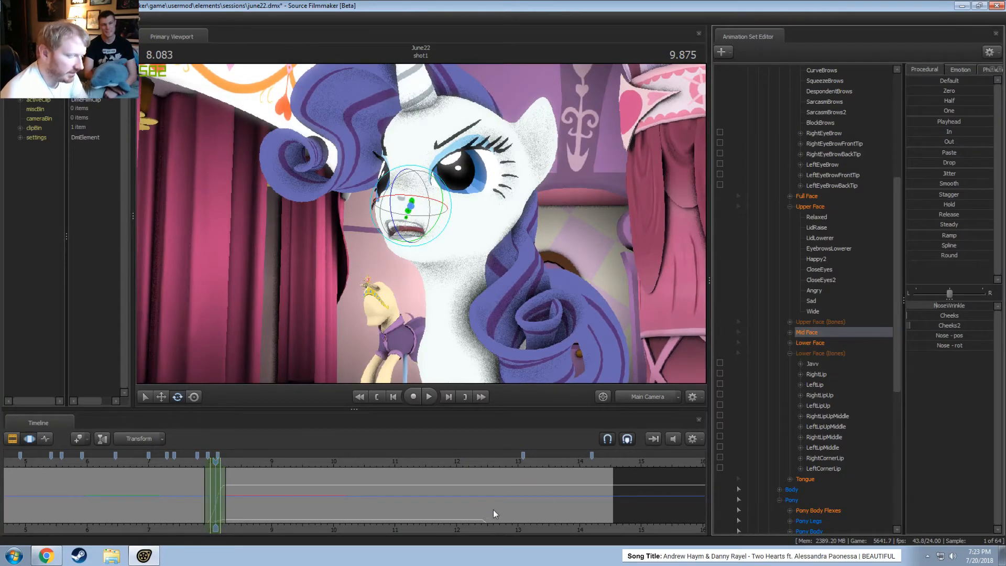
Define a time selection over the Upper Face controls from about 12.4 to 12.55 seconds, where the eyes reopen
left_click(486, 509)
scroll(487, 510, "up", 5)
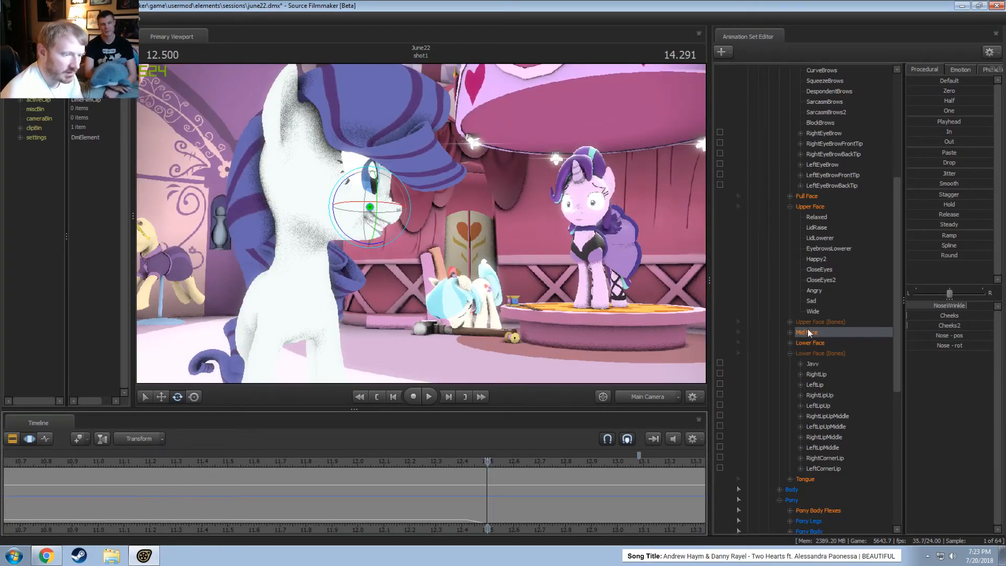
left_click(813, 206)
scroll(487, 492, "up", 2)
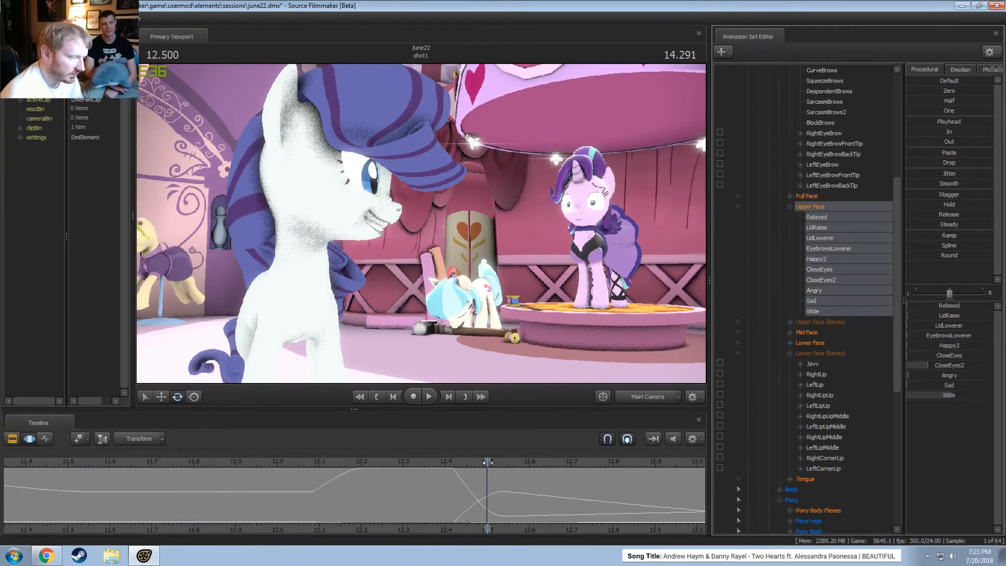
left_click(443, 486)
left_click_drag(443, 485, 505, 497)
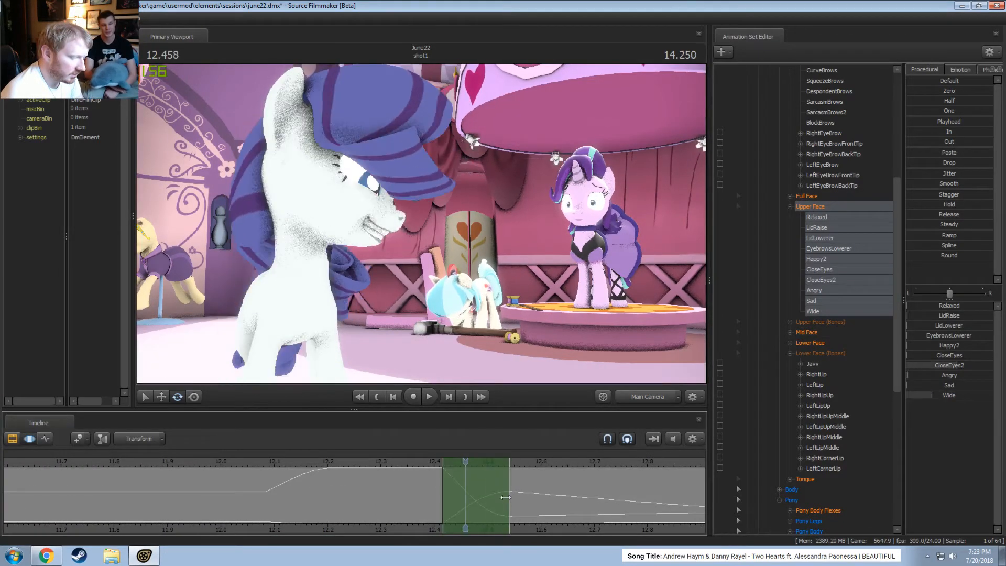
Define a time selection from about 12.2 seconds to the end of the timeline, with its falloff starting near 12.1 seconds
left_click(323, 485)
left_click_drag(323, 485, 261, 486)
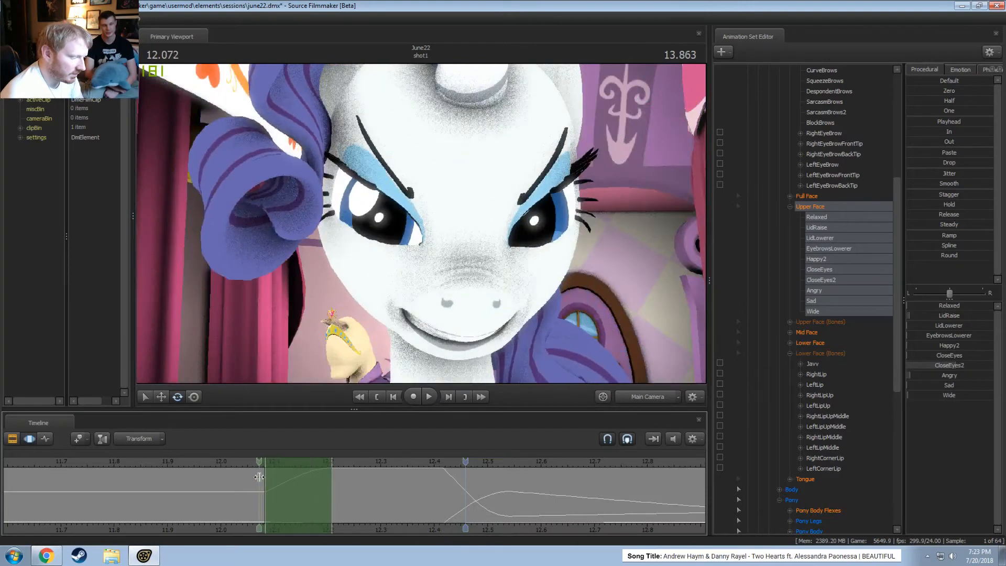
scroll(299, 488, "down", 3)
scroll(301, 488, "down", 2)
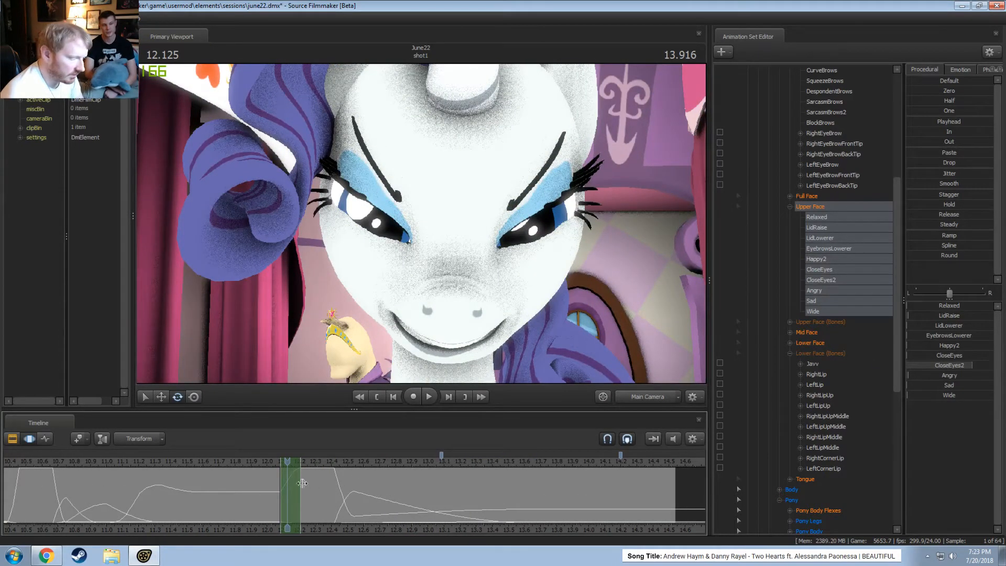
left_click_drag(289, 483, 900, 505)
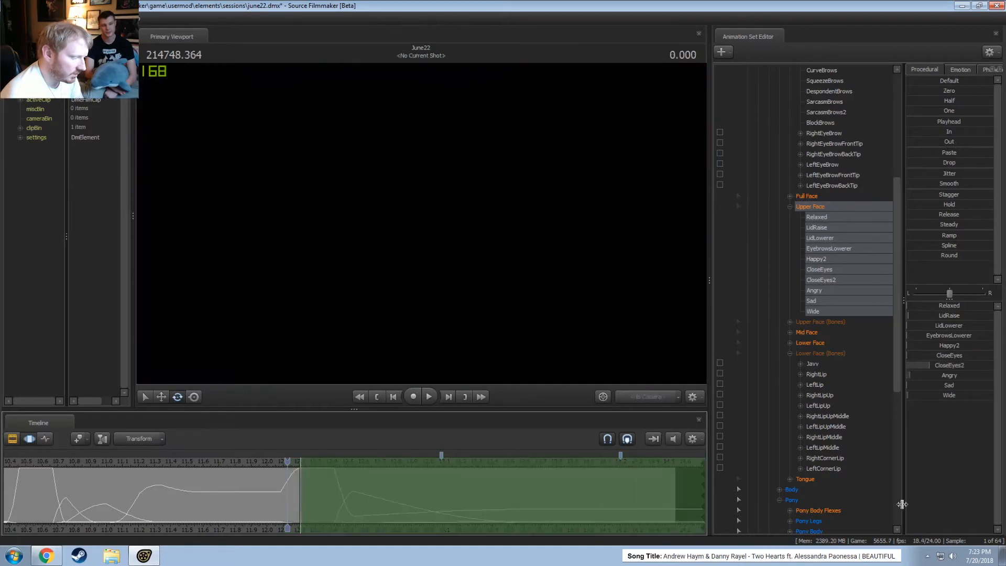
Set the Mid Face Cheeks2 control to Zero from about 12.2 seconds onward and play back the turn
left_click(816, 332)
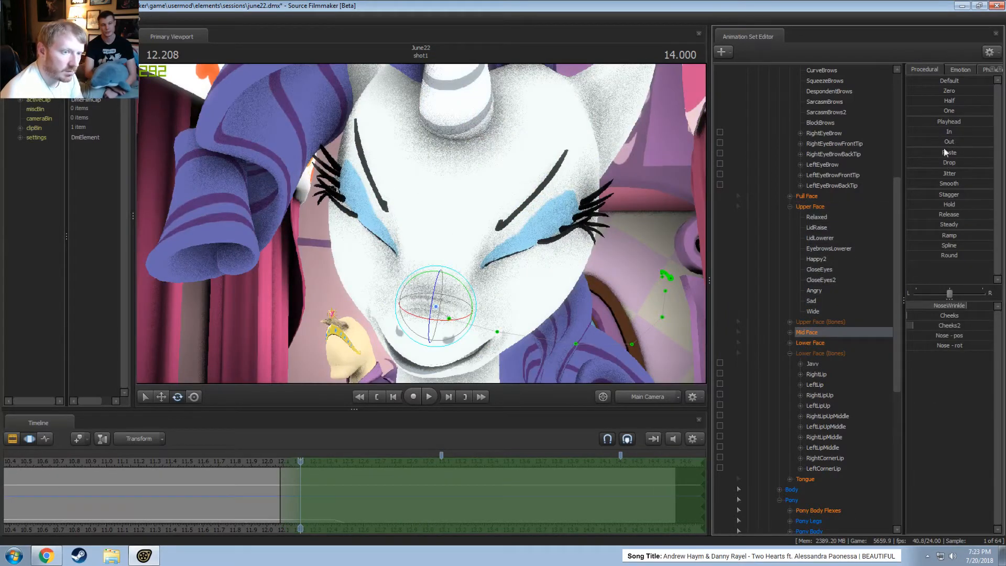
left_click(944, 92)
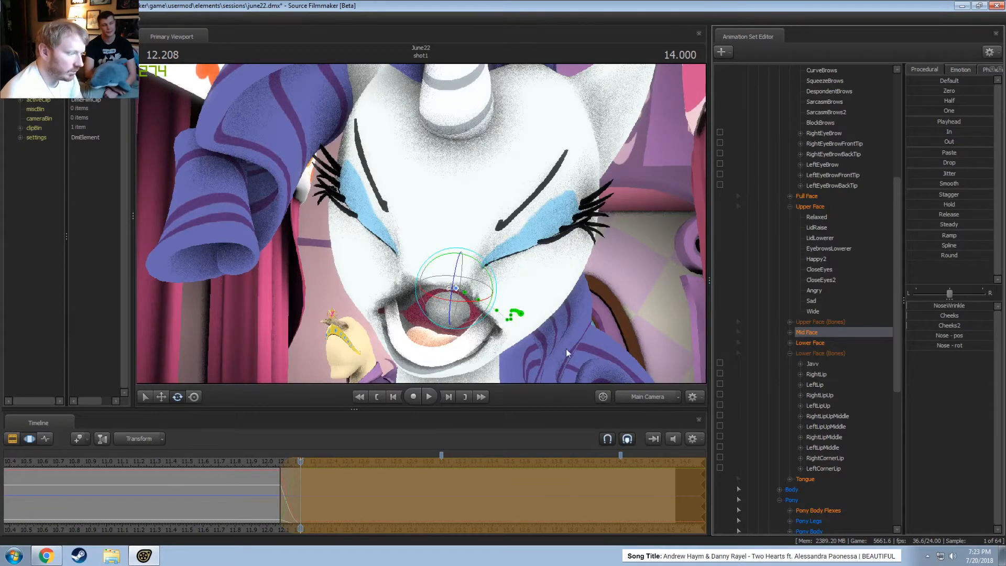
left_click(789, 332)
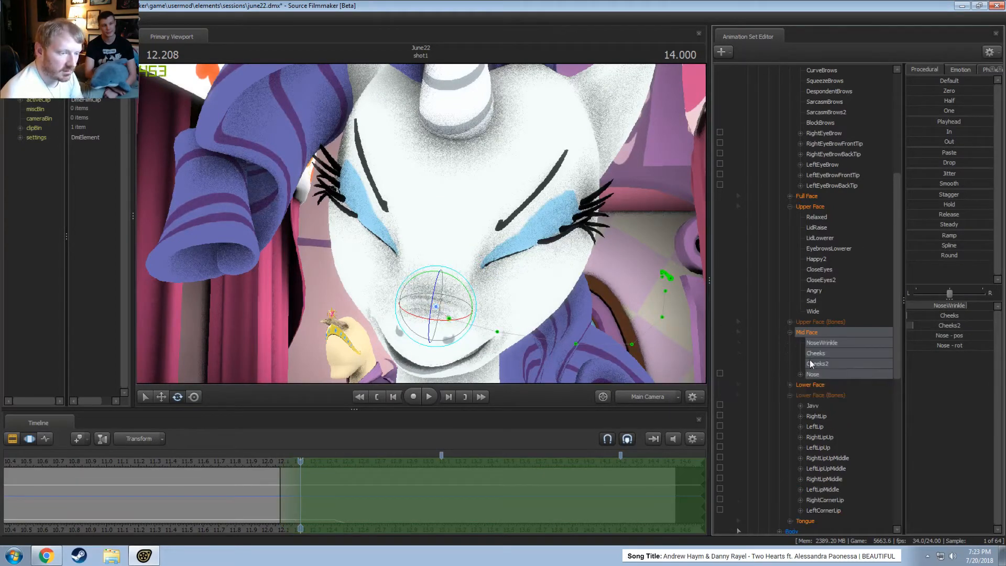
left_click(833, 363)
left_click(949, 92)
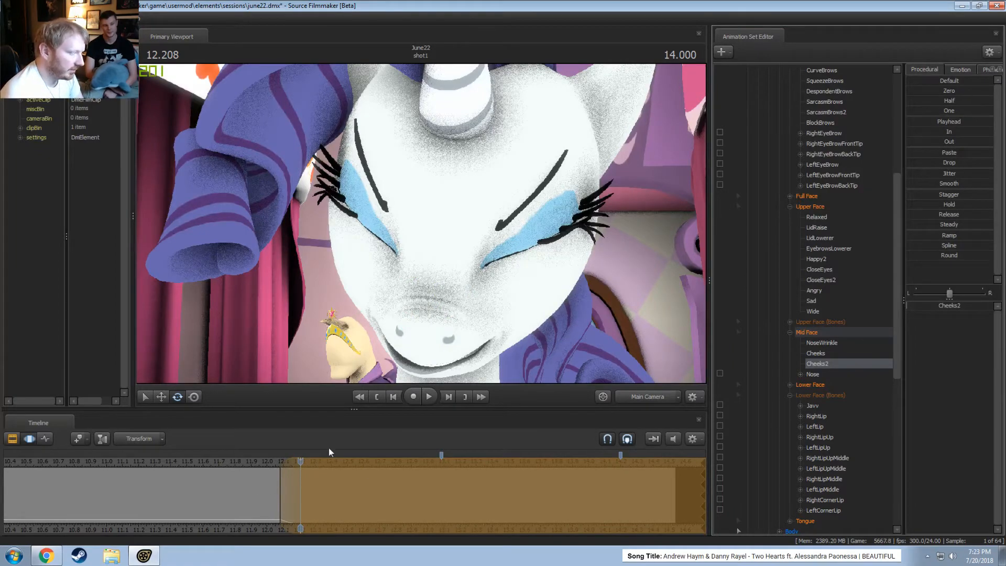
left_click(254, 461)
key("space")
key("space")
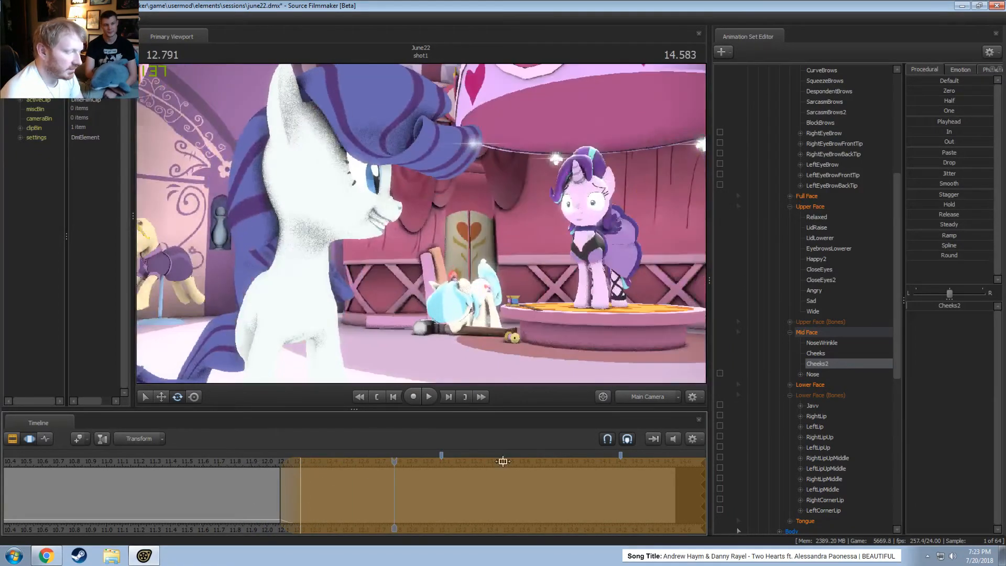
Move the Eyebrows controls down towards the closed eyes within a short time selection around 12.3 seconds
left_click(815, 321)
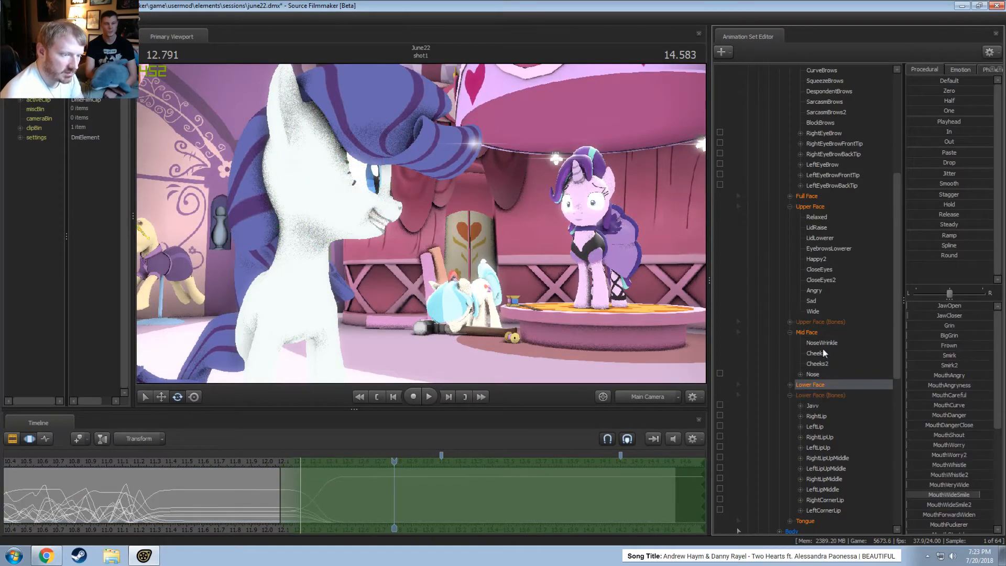
left_click(809, 207)
scroll(818, 205, "up", 6)
left_click(812, 176)
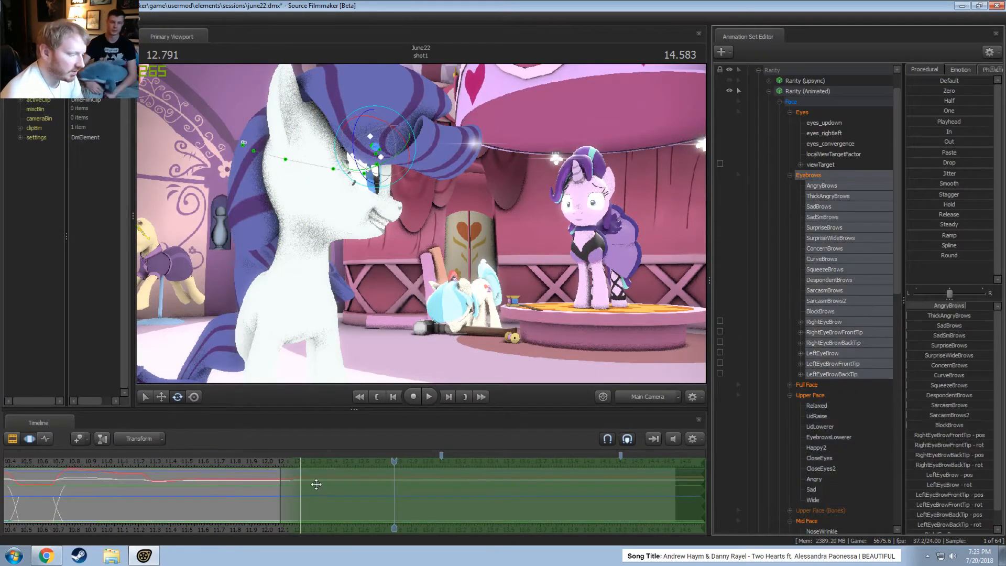
mouse_move(316, 484)
middle_mouse_down()
mouse_move(282, 487)
mouse_move(330, 489)
mouse_move(324, 482)
middle_mouse_up()
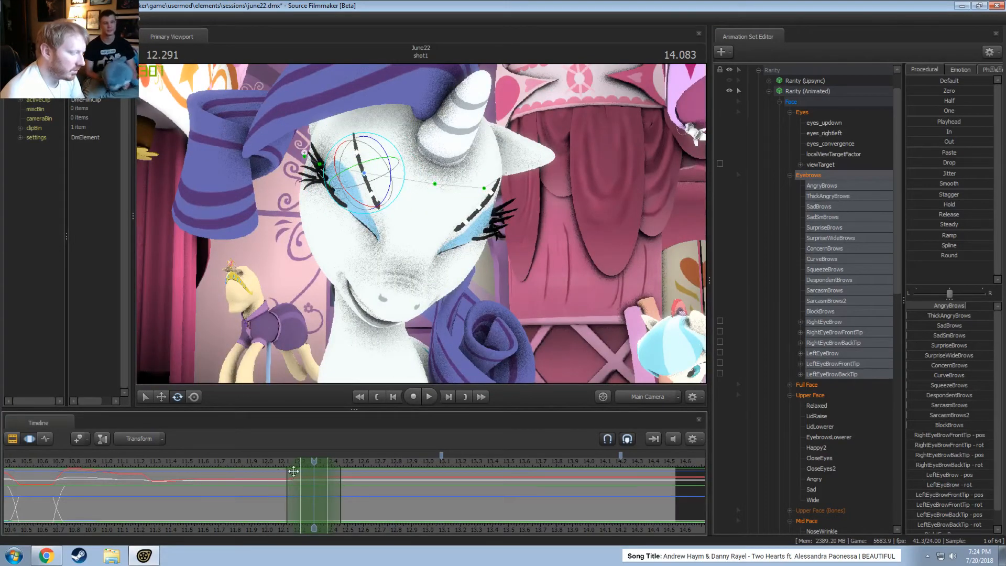
key("w")
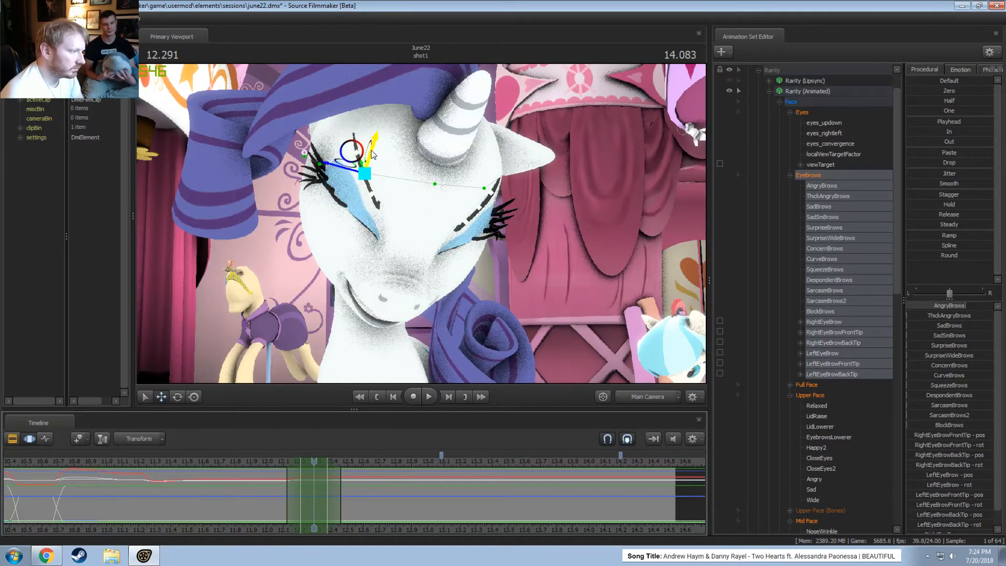
left_click_drag(373, 153, 416, 195)
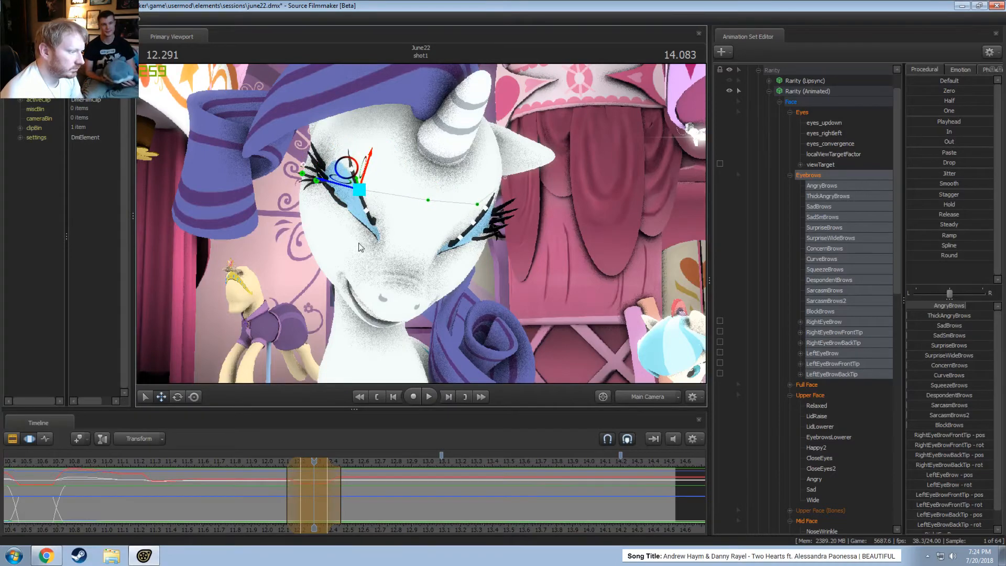
Check the lowered eyebrows through the Work Camera and play back the blink and following action through the Main Camera
left_click(645, 397)
mouse_move(563, 293)
left_mouse_down("alt")
mouse_move(581, 346)
mouse_move(555, 309)
mouse_move(565, 278)
left_mouse_up("alt")
left_click_drag(445, 244, 425, 225, "alt")
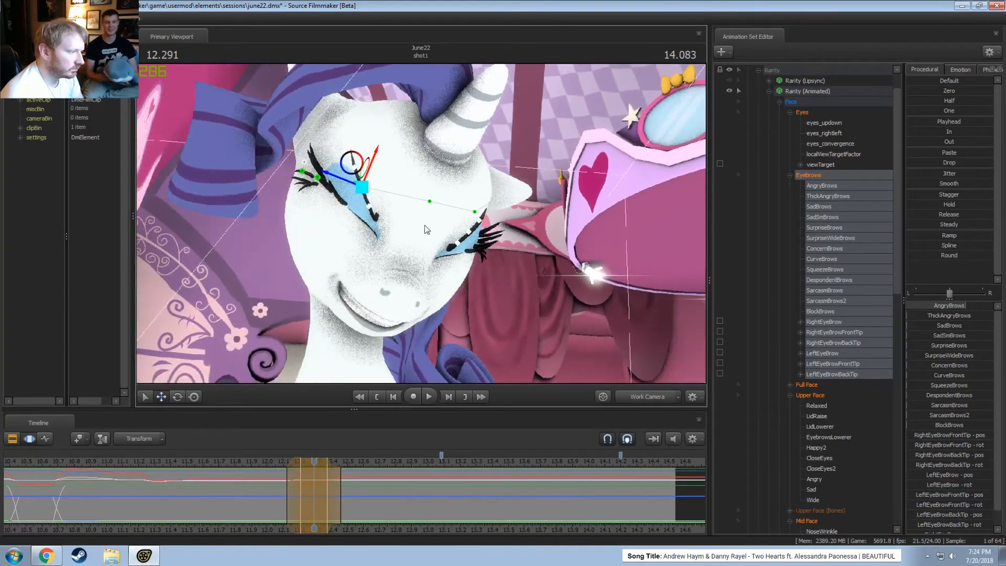
left_click(268, 460)
key("space")
key("space")
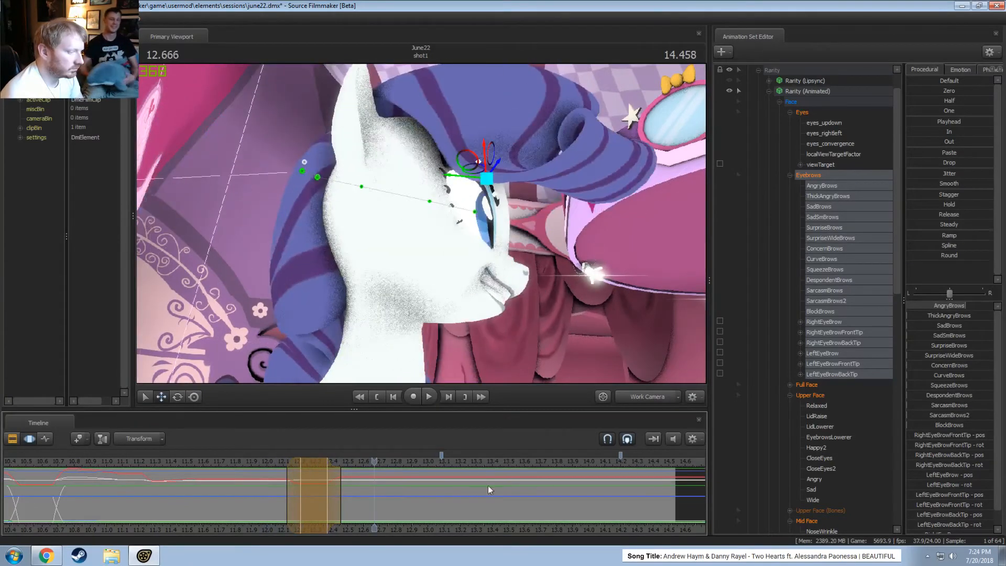
left_click(655, 393)
left_click(168, 464)
key("space")
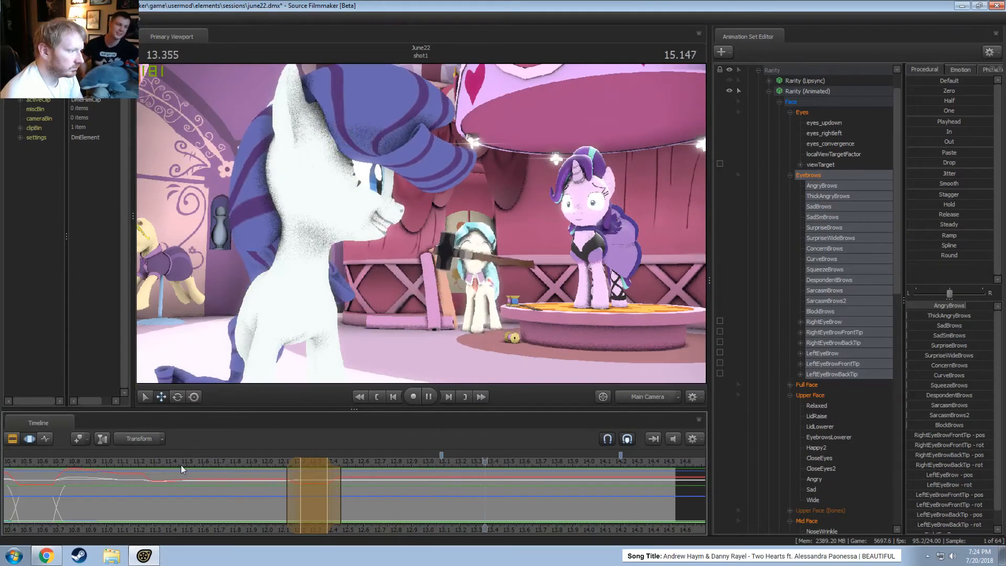
key("space")
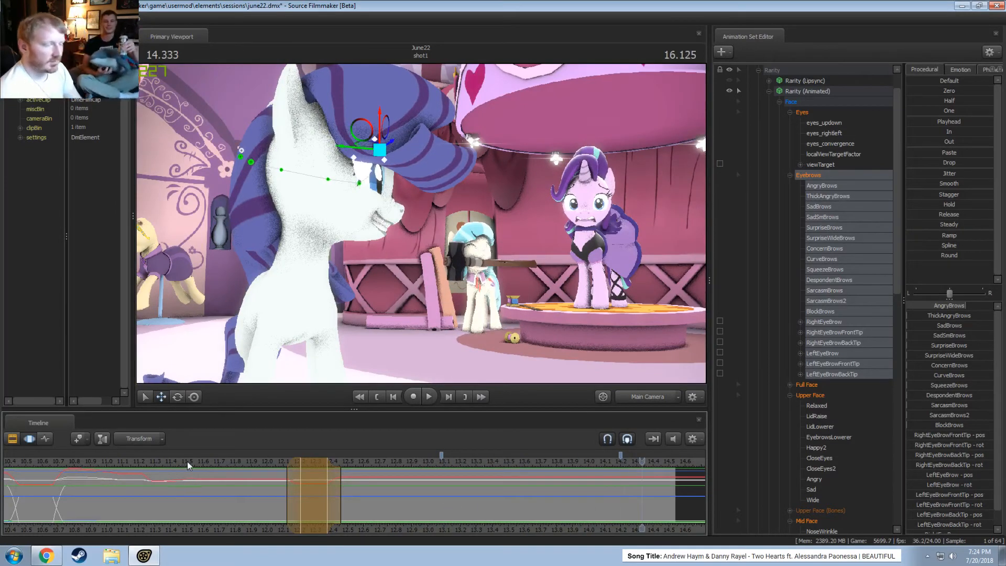
Define a time selection from about 14.2 seconds onward, with its falloff starting near 13.7 seconds
key("Return")
scroll(582, 516, "down", 3)
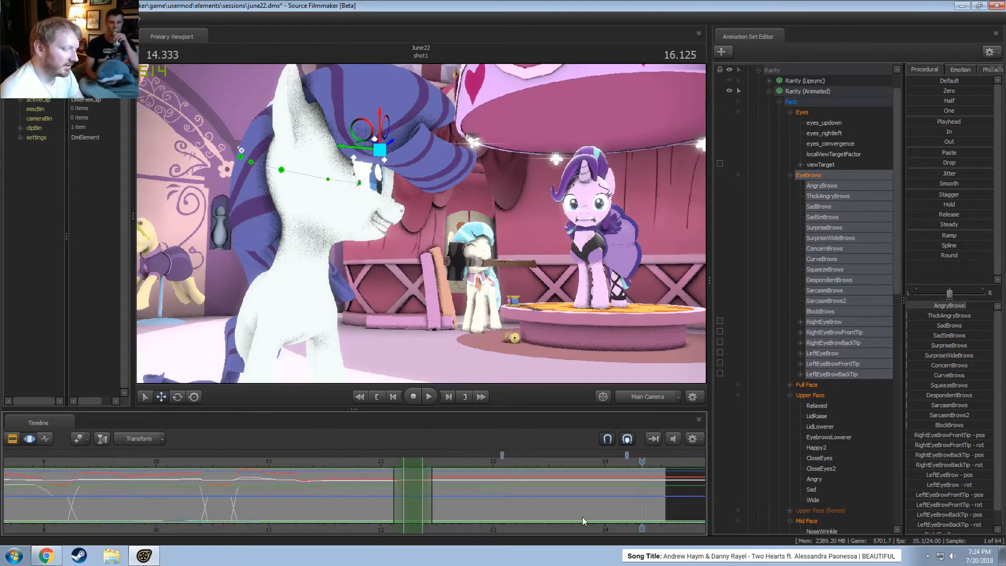
middle_click_drag(581, 525, 427, 484)
left_click(639, 396)
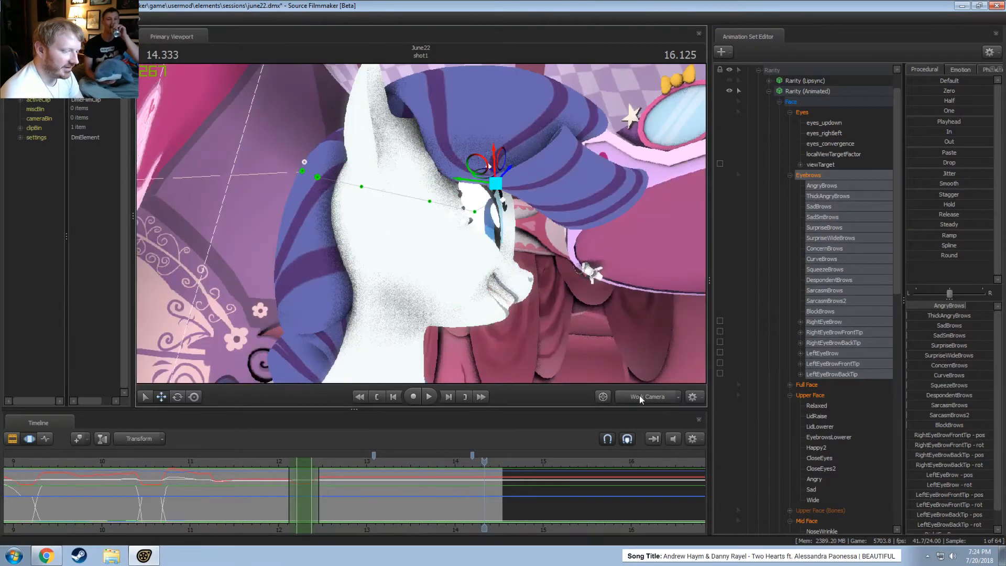
left_click(639, 396)
left_click(804, 103)
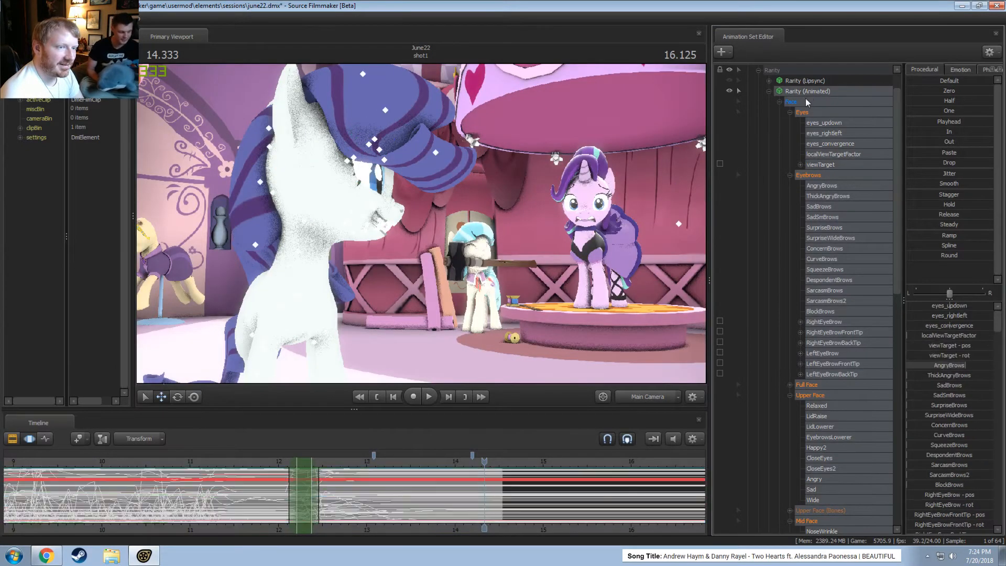
mouse_move(468, 503)
left_mouse_down()
mouse_move(476, 502)
mouse_move(429, 501)
mouse_move(582, 498)
mouse_move(406, 498)
left_mouse_up()
left_click_drag(421, 496, 423, 496)
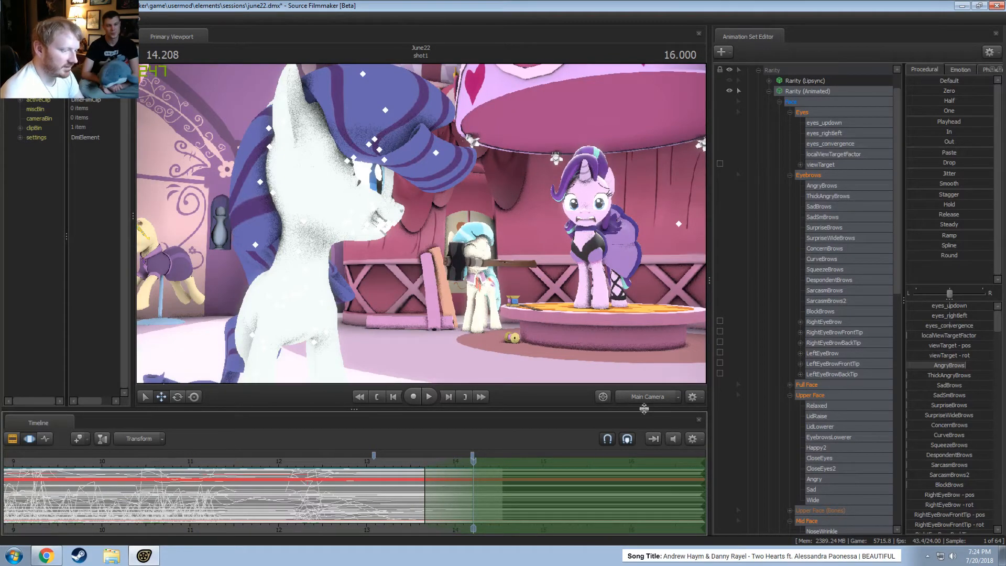
Move the Main Camera into a close-up of the frightened unicorn's face on the podium at about 14.2 seconds
scroll(755, 97, "up", 2)
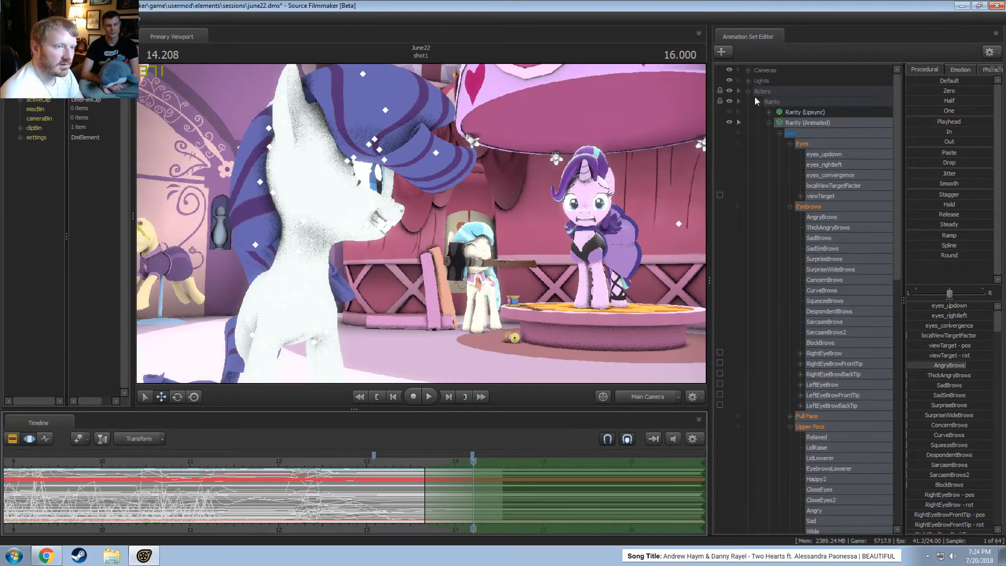
left_click(771, 81)
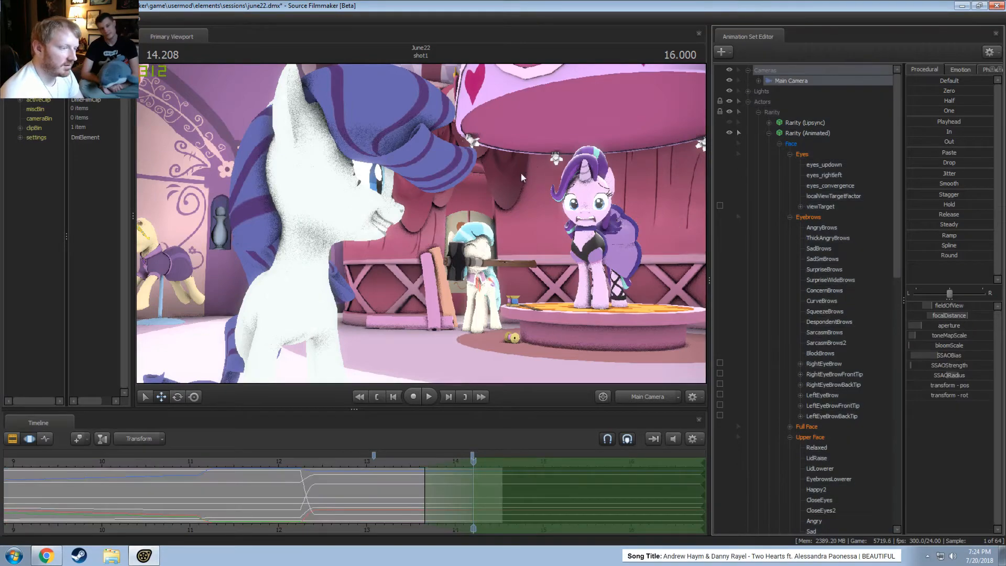
left_click_drag(521, 173, 624, 173)
scroll(424, 221, "up", 10)
mouse_move(421, 223)
left_mouse_down()
mouse_move(444, 212)
mouse_move(426, 215)
mouse_move(429, 204)
left_mouse_up()
left_click_drag(427, 294, 429, 292)
scroll(410, 294, "up", 5)
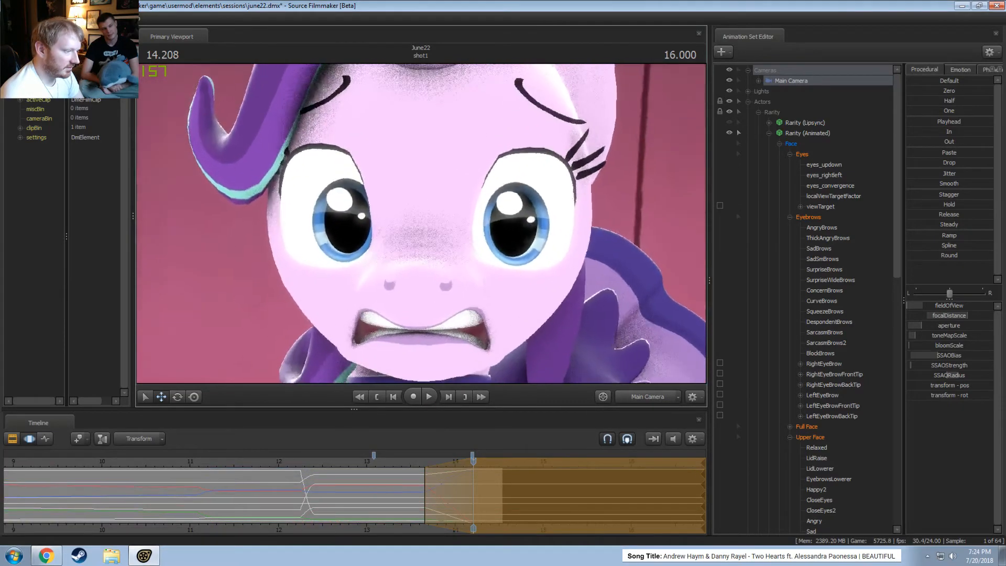
Play back and scrub the Main Camera push-in up to about 14.3 seconds
key("space")
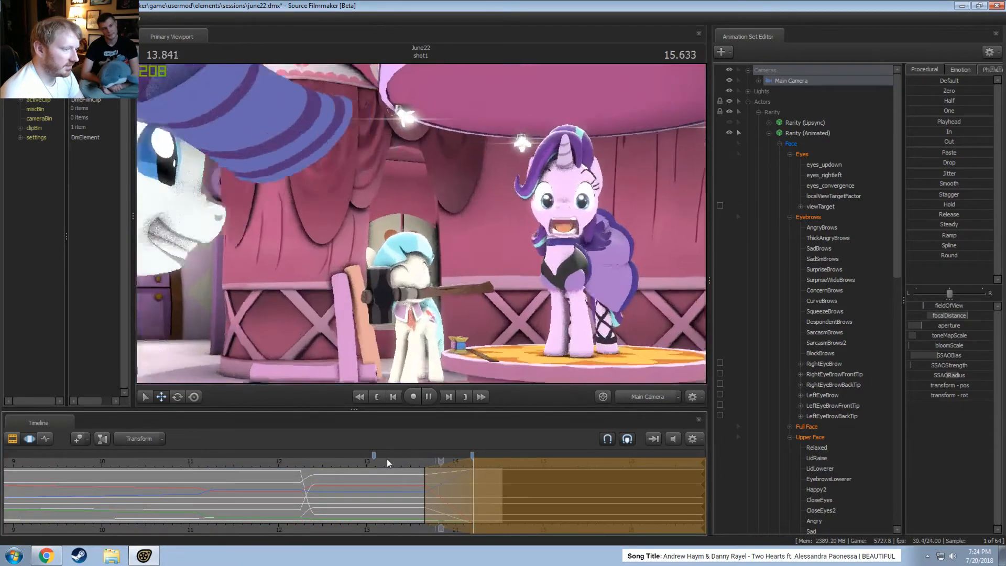
key("space")
left_click(355, 460)
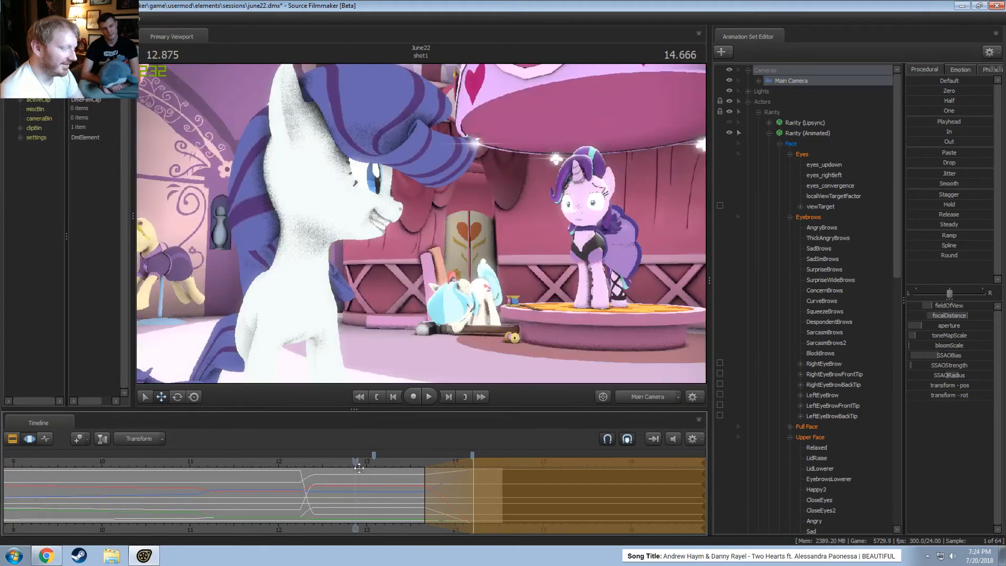
left_click_drag(427, 459, 481, 450)
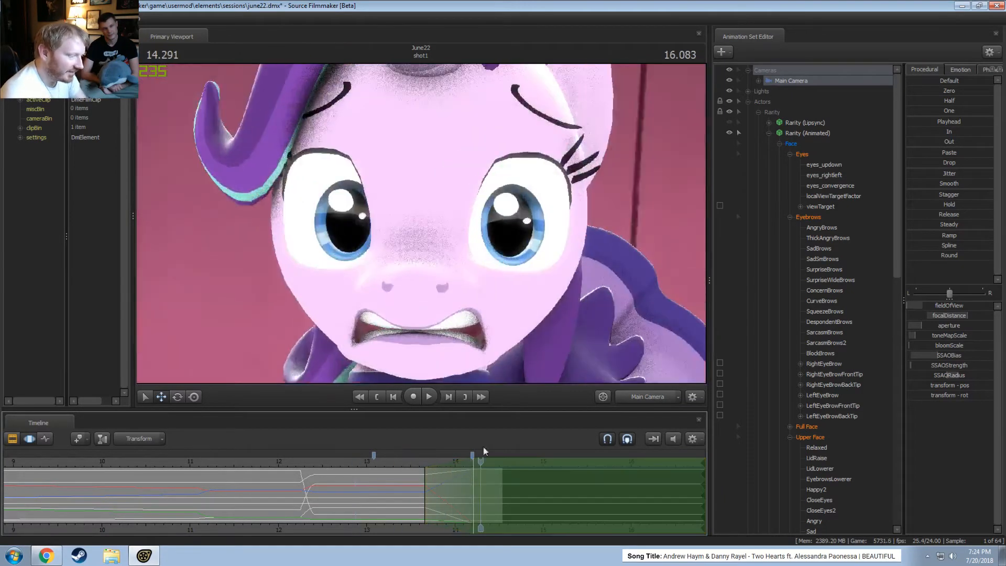
Roll the Main Camera a full turn about its viewing axis at about 14.3 seconds and play back the push-in
left_click(644, 398)
scroll(439, 206, "down", 5)
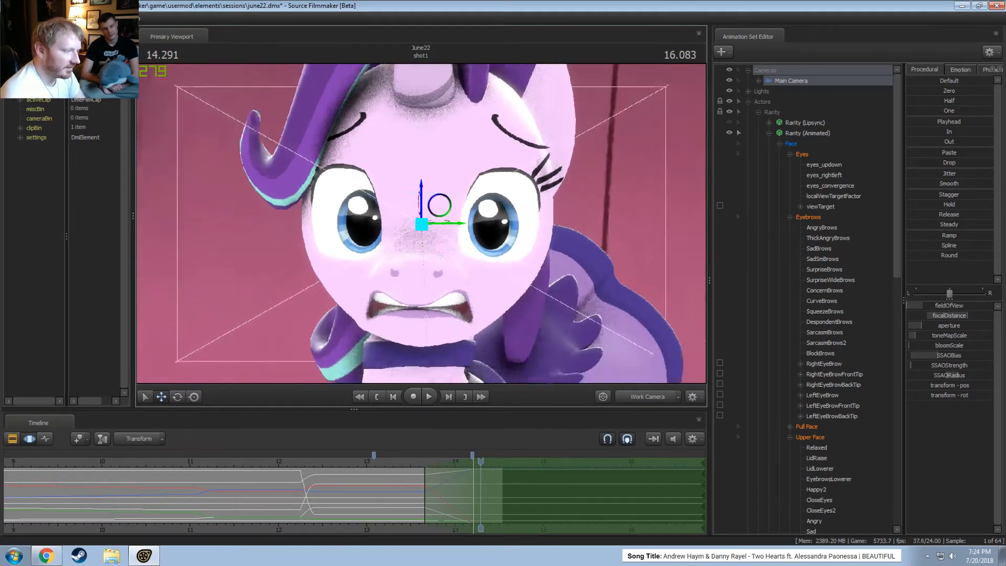
key("e")
left_click_drag(451, 200, 470, 184)
left_click(643, 397)
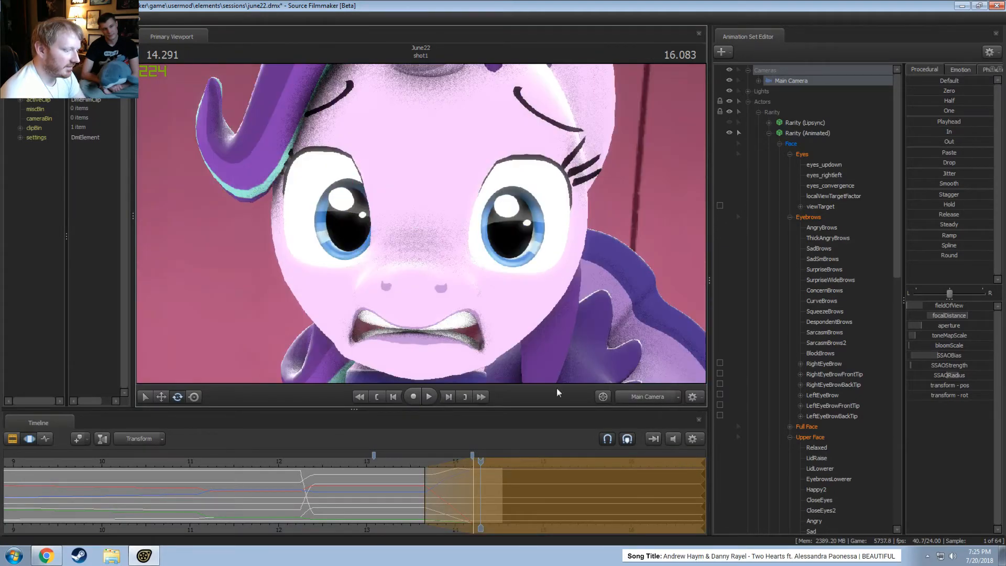
left_click(307, 464)
key("space")
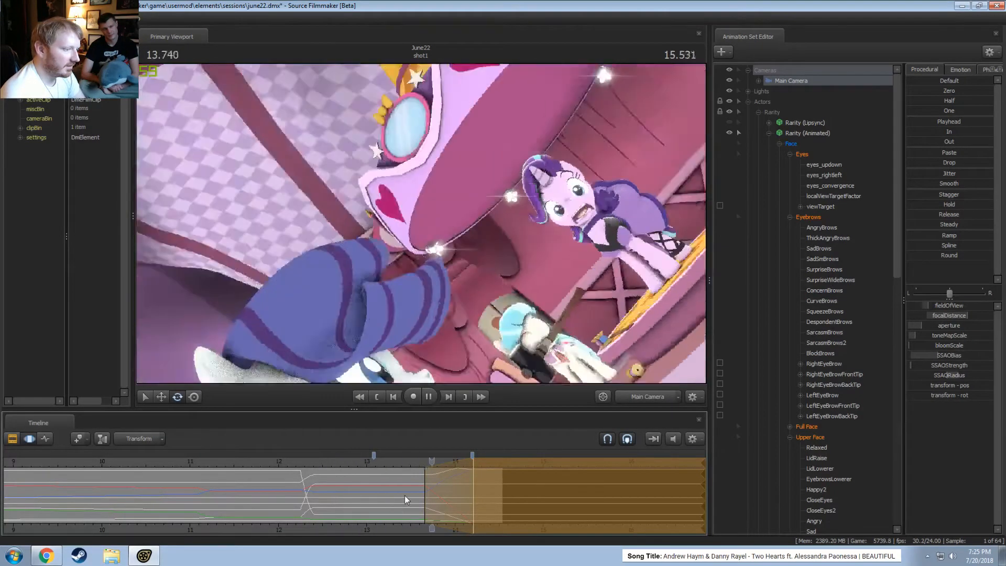
Trim the end of the shot1 clip in the Picture track to about 14.2 seconds in the Clip Editor
key("F3")
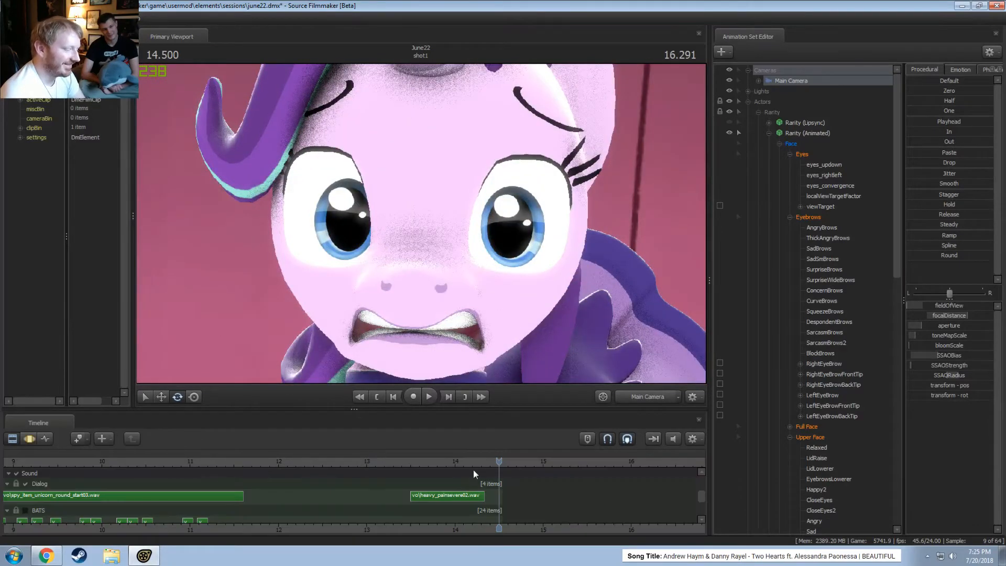
left_click(473, 461)
left_click_drag(702, 498, 701, 478)
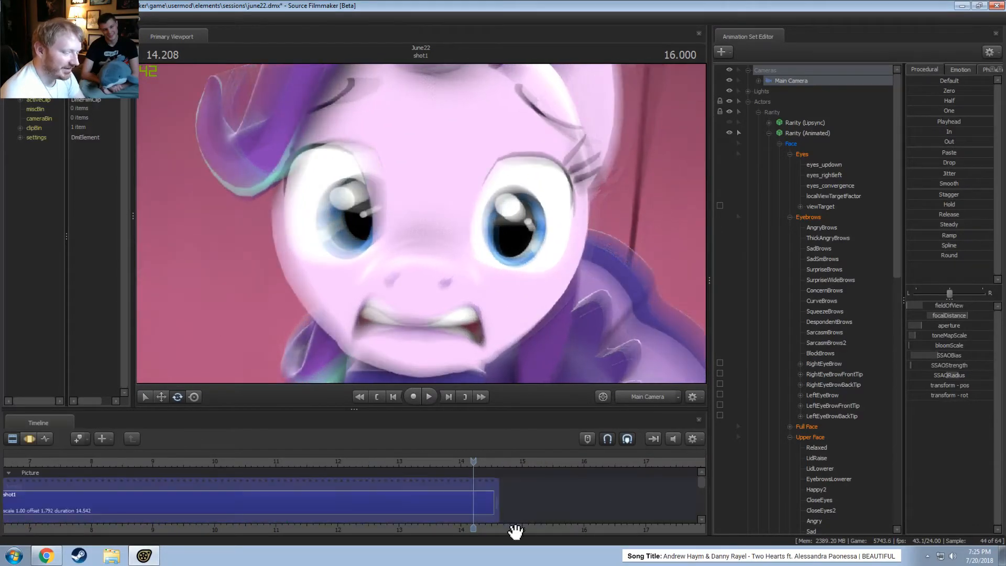
left_click_drag(496, 499, 472, 499)
Play back the trimmed ending with the spinning camera push-in from about 13.3 seconds, and again from an earlier point
left_click(420, 460)
key("space")
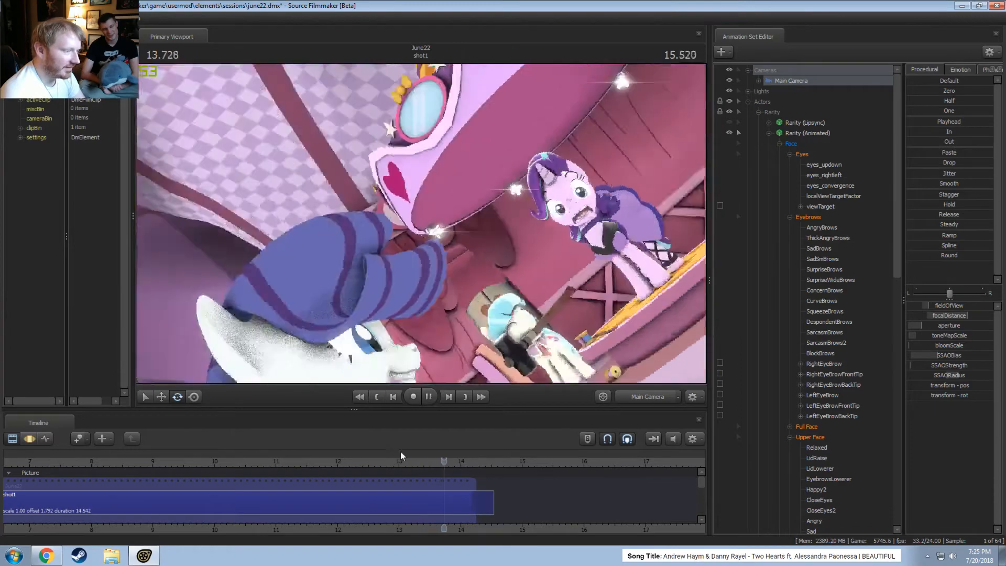
key("space")
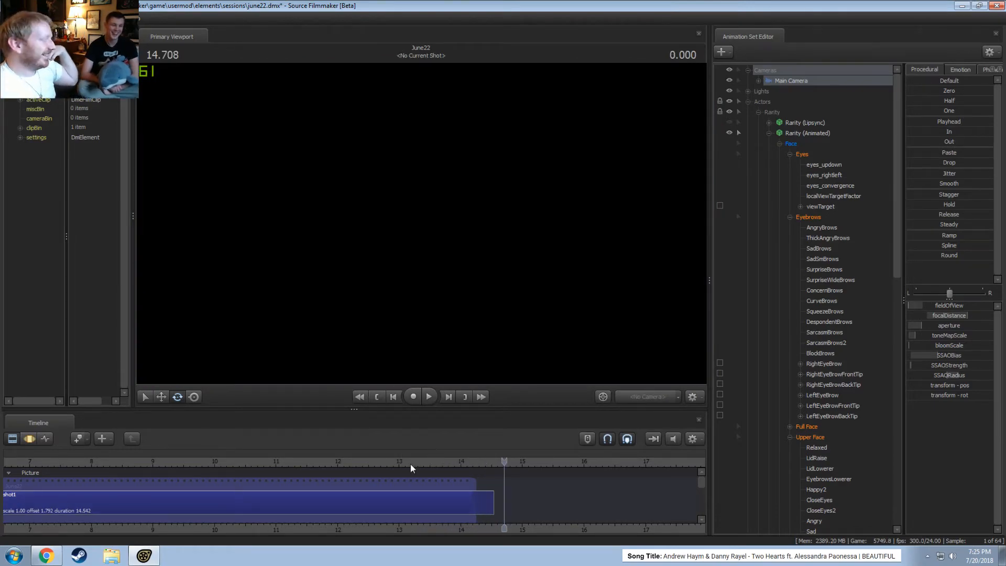
left_click(269, 473)
key("space")
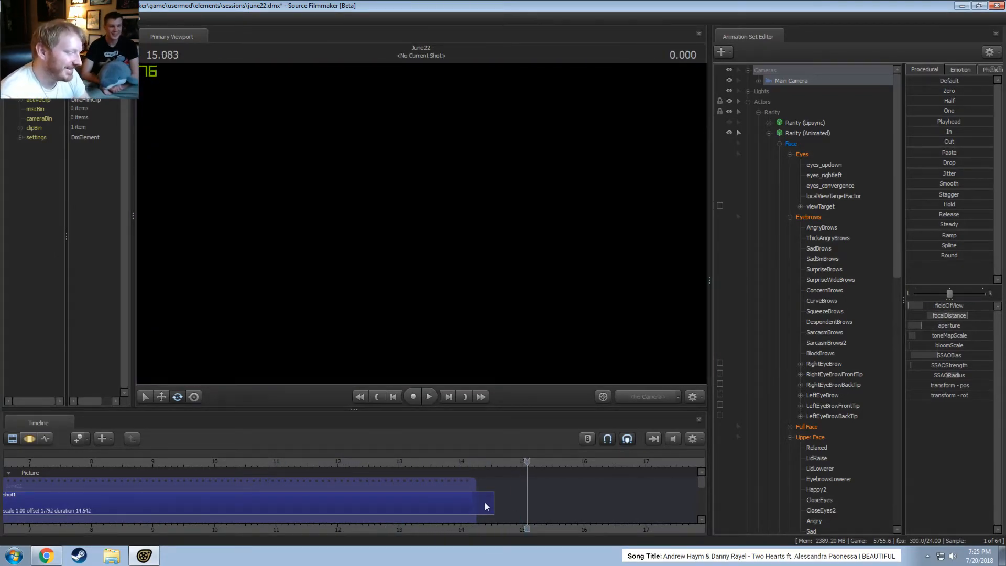
Scrub the ending at about 14 seconds, and undo the shot1 end trim along with the Main Camera's spin and push-in
left_click(427, 462)
left_click_drag(427, 464, 463, 471)
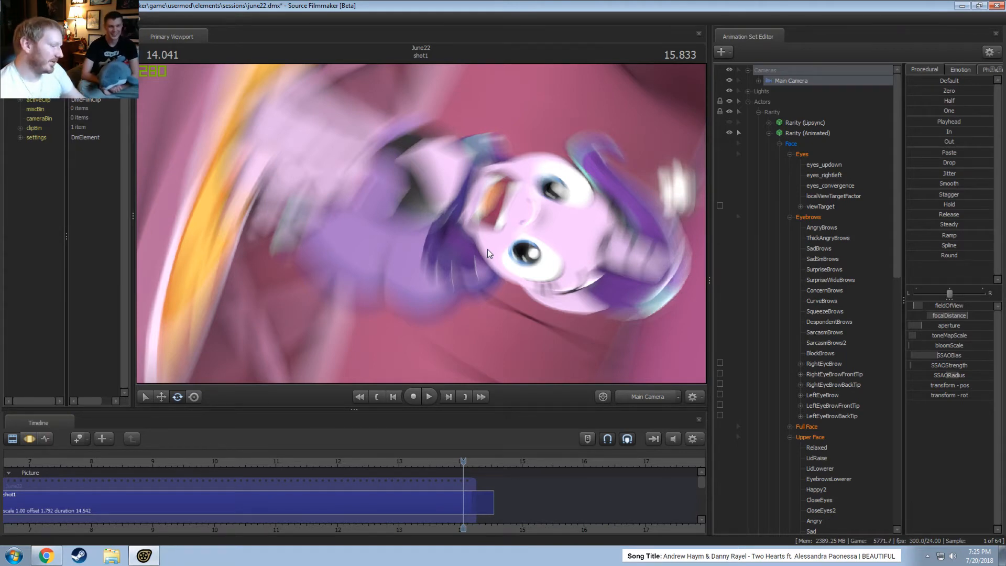
key("ctrl+z")
key("ctrl+z")
key("ctrl+z")
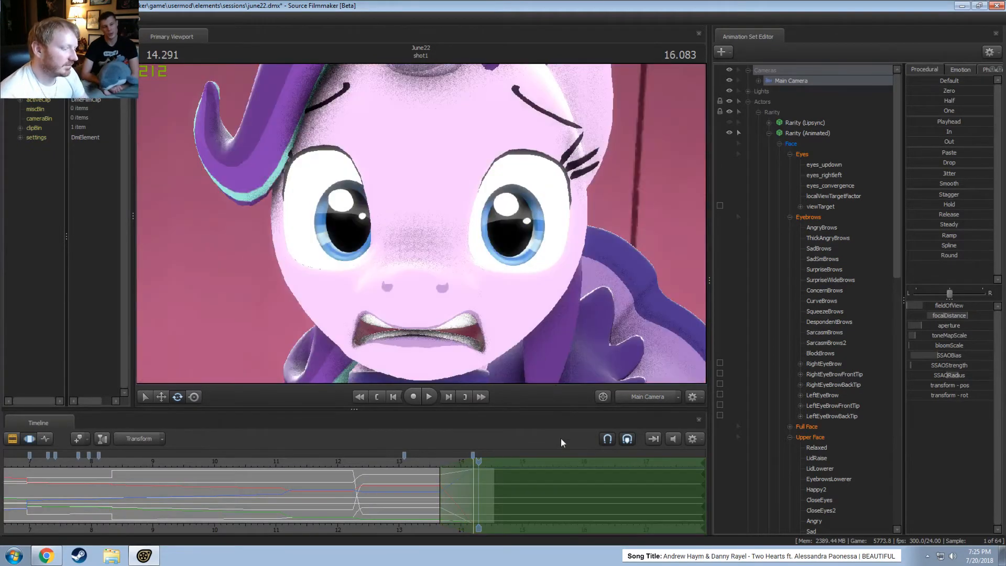
key("ctrl+z")
key("ctrl+z")
key("ctrl+z")
key("ctrl+z")
key("ctrl+z")
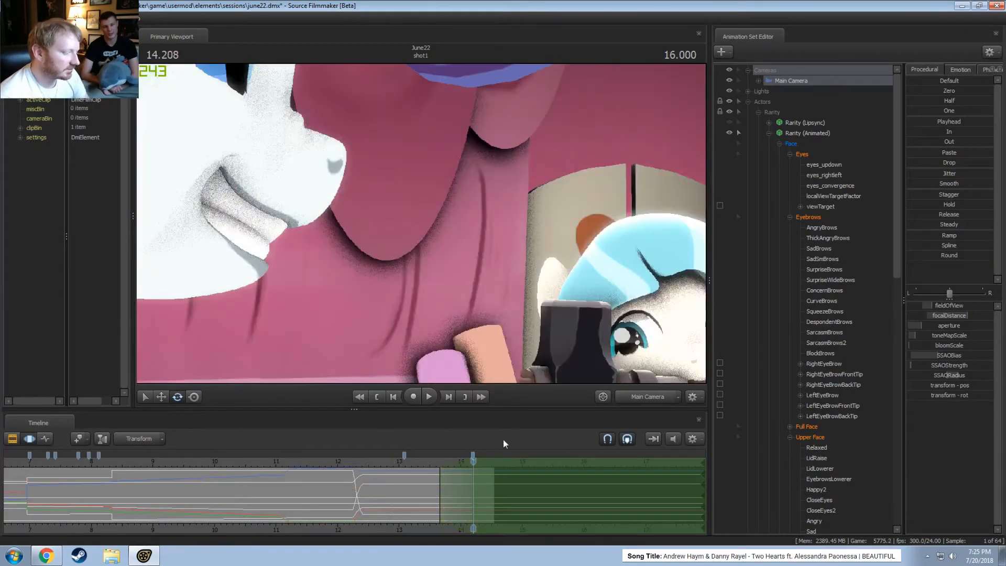
Play back shot1 without the camera push-in from about 11.4 seconds up to about 14.2 seconds
left_click_drag(473, 462, 363, 463)
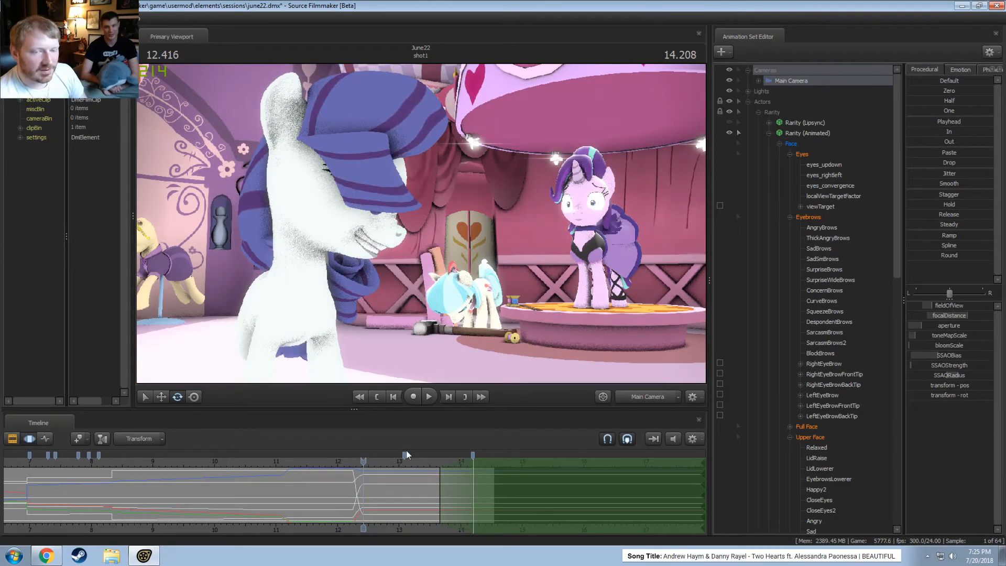
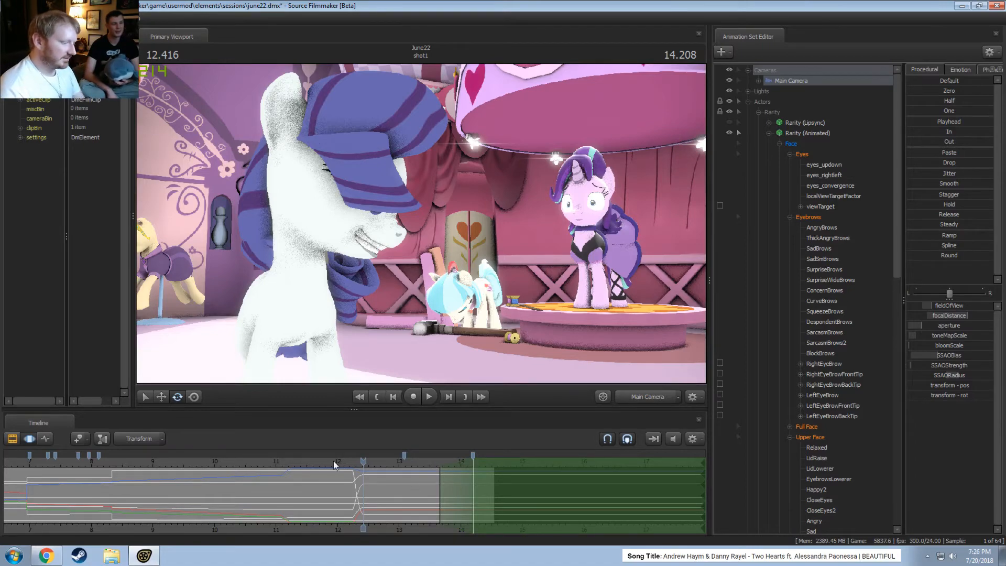
left_click(298, 465)
key("space")
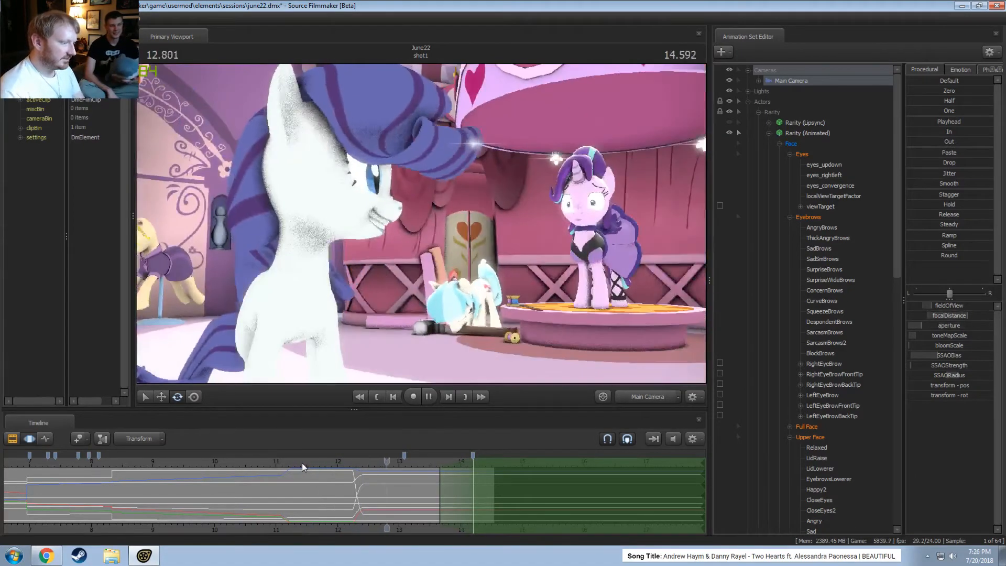
key("space")
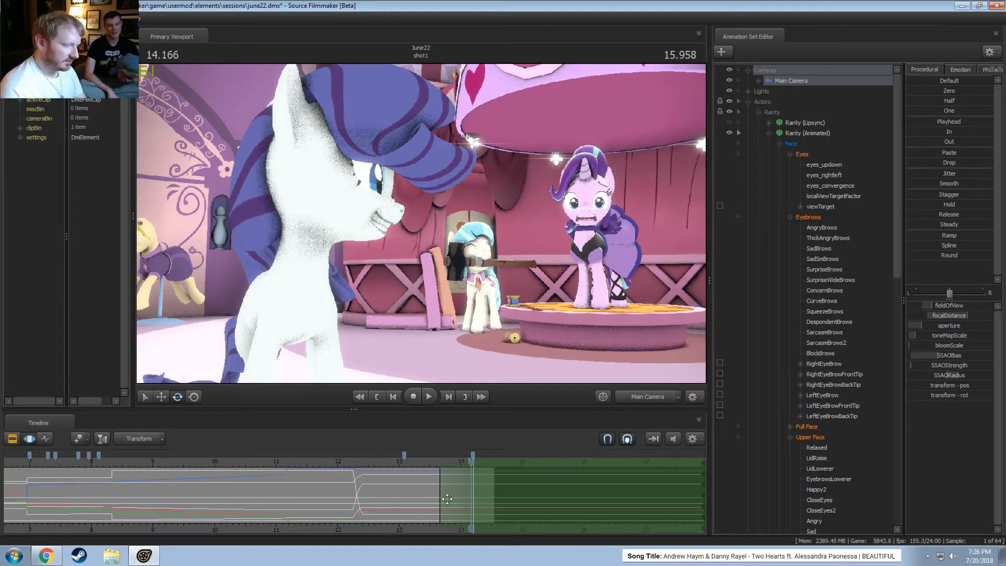
Collapse Rarity (Animated), expand the Coco group and inspect the Sledgehammer's motion curves around the end of the shot
left_click(769, 133)
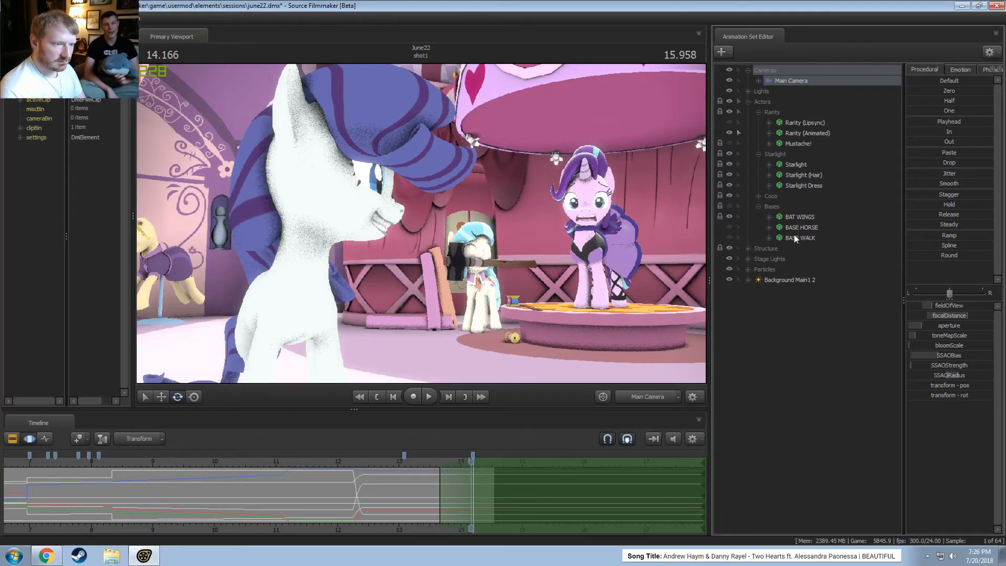
left_click(759, 196)
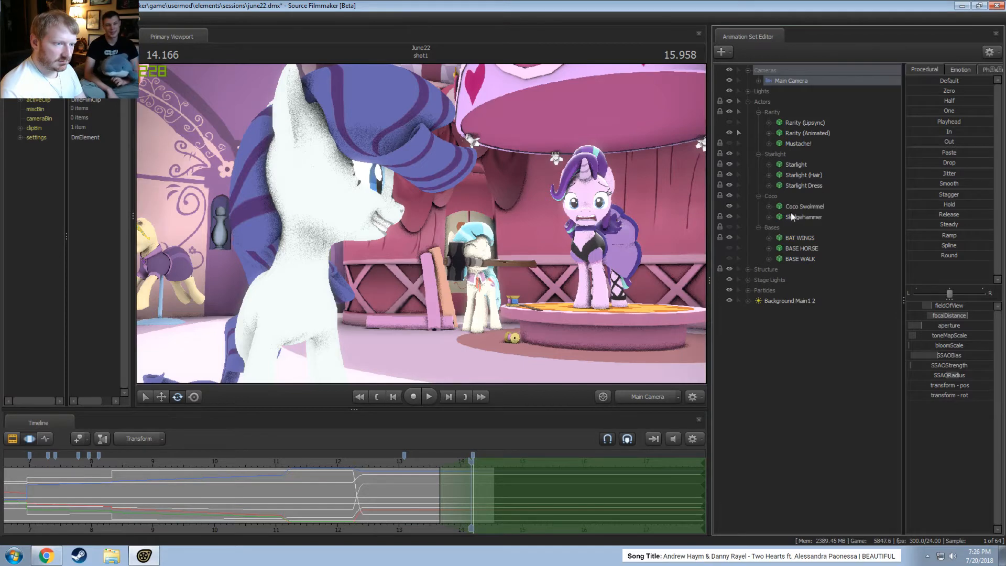
left_click(792, 215)
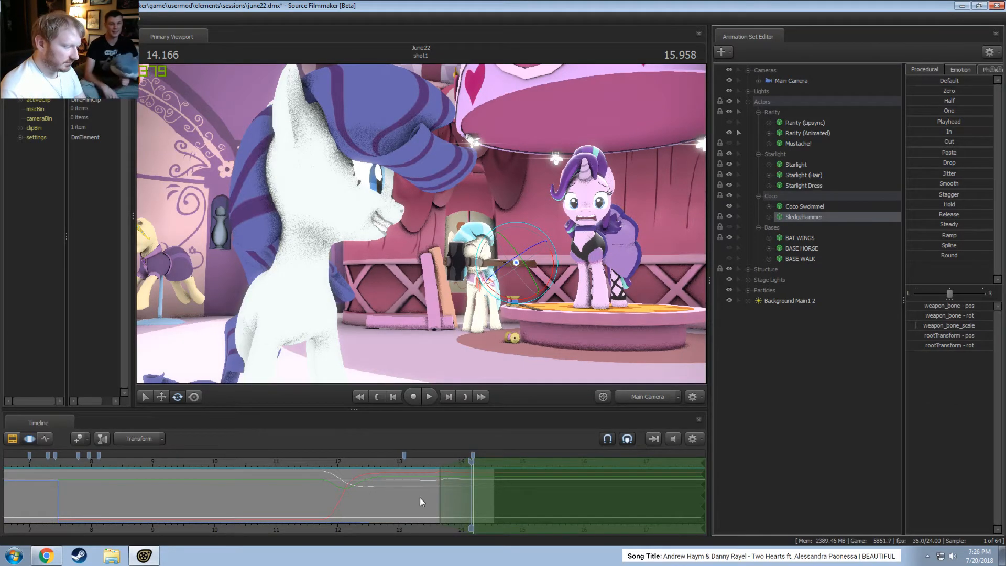
left_click(439, 494)
left_click_drag(439, 494, 440, 494)
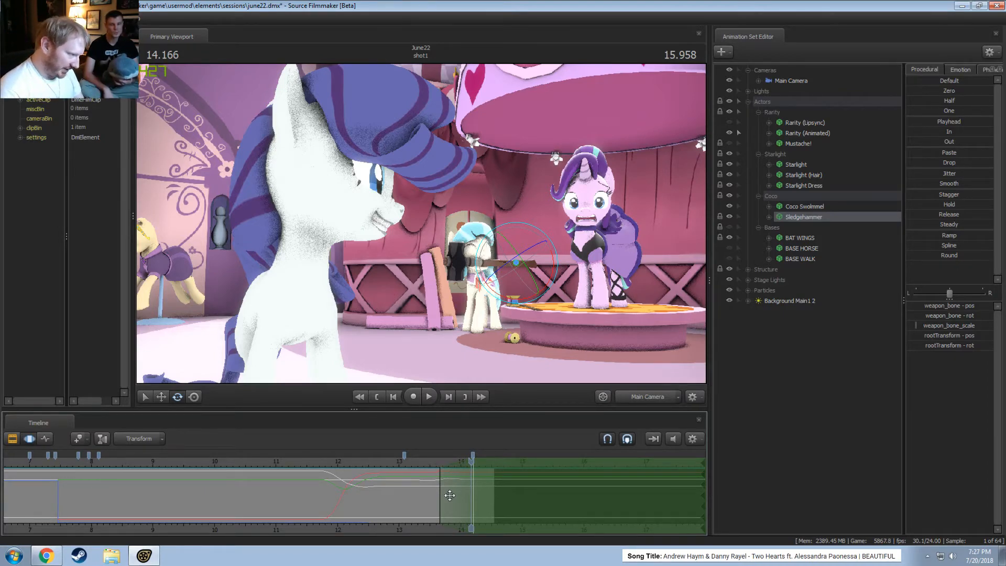
left_click(445, 480)
mouse_move(445, 481)
left_mouse_down()
mouse_move(461, 482)
mouse_move(452, 481)
left_mouse_up()
Extend the end of the shot1 clip in the Picture track to a duration of 16.958 in the Clip Editor
key("F2")
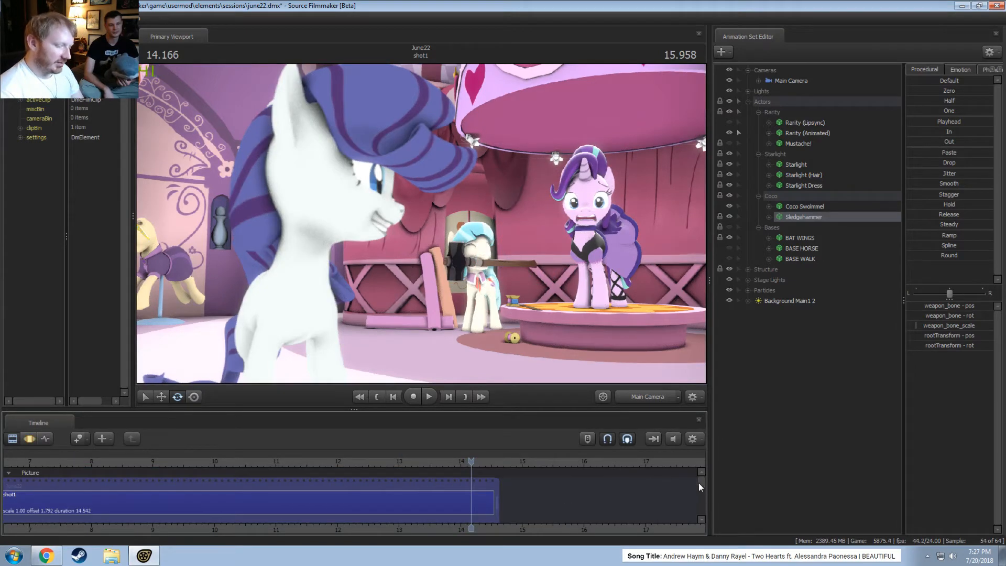
mouse_move(699, 483)
left_mouse_down()
mouse_move(697, 505)
mouse_move(699, 483)
left_mouse_up()
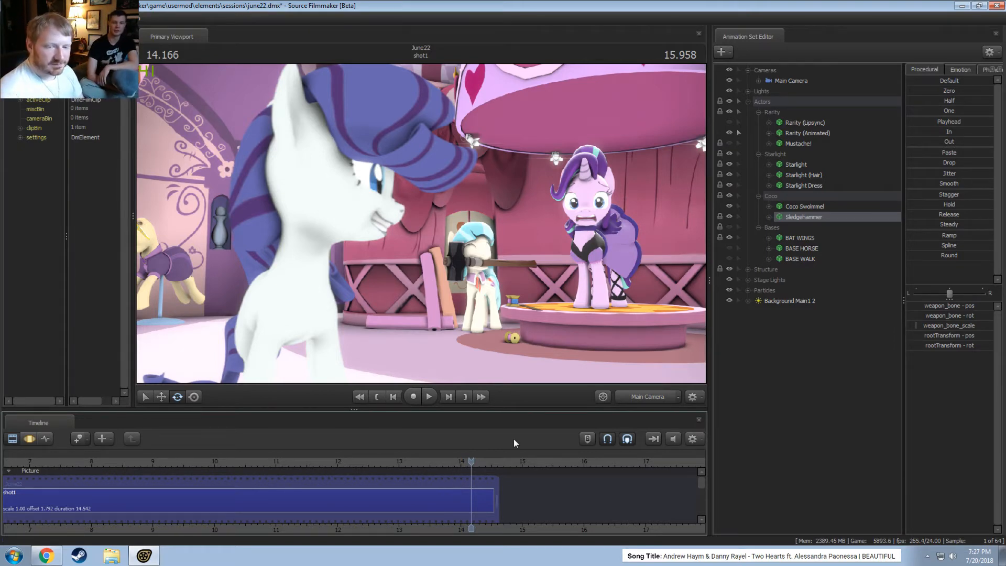
mouse_move(702, 482)
left_mouse_down()
mouse_move(702, 504)
mouse_move(700, 495)
left_mouse_up()
scroll(572, 499, "up", 2)
scroll(487, 503, "down", 3)
scroll(474, 485, "up", 2)
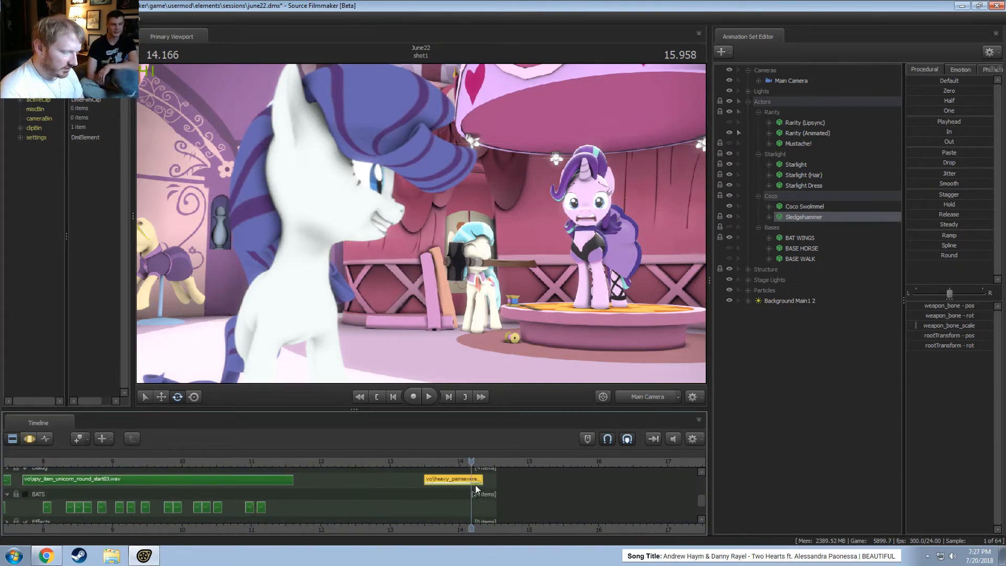
scroll(476, 488, "down", 3)
left_click_drag(700, 504, 698, 488)
left_click_drag(490, 476, 664, 478)
left_click_drag(483, 480, 590, 480)
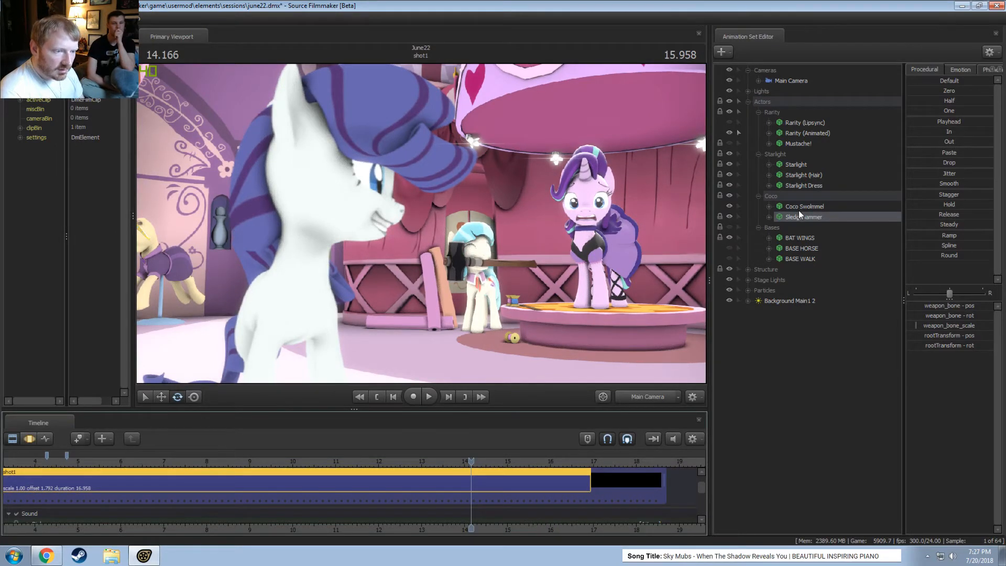
Stretch Starlight's scream animation from about 13.5 seconds so that it ends at about 15.9 seconds in the Motion Editor
left_click(796, 166)
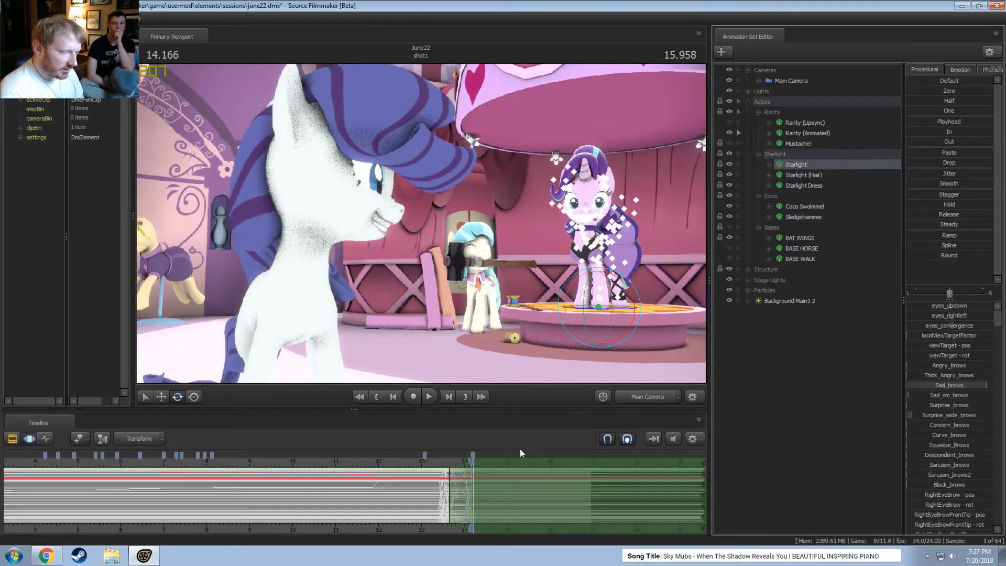
scroll(457, 488, "up", 2)
left_click_drag(388, 497, 641, 496)
Lengthen the heavy_painsevere02.wav sound clip to end at about 16.6 seconds and set its time scale to 0.3
key("F2")
scroll(655, 506, "down", 2)
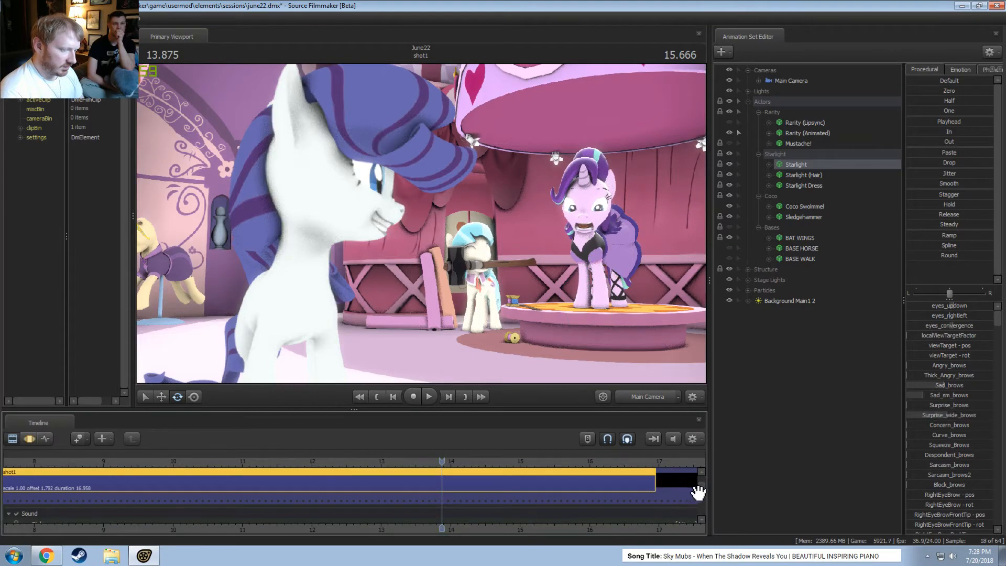
left_click_drag(700, 488, 701, 503)
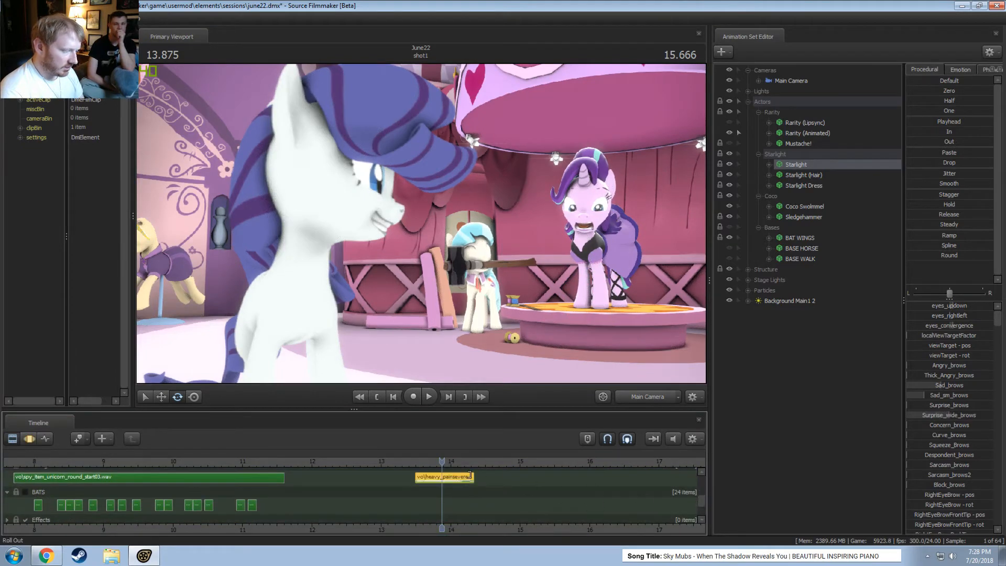
left_click_drag(470, 475, 636, 476)
right_click(613, 475)
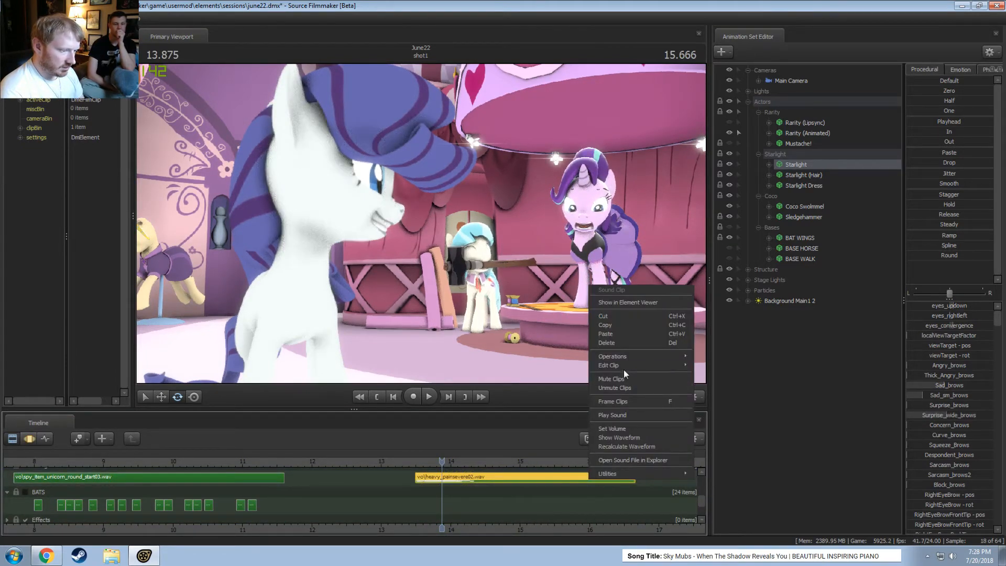
mouse_move(624, 364)
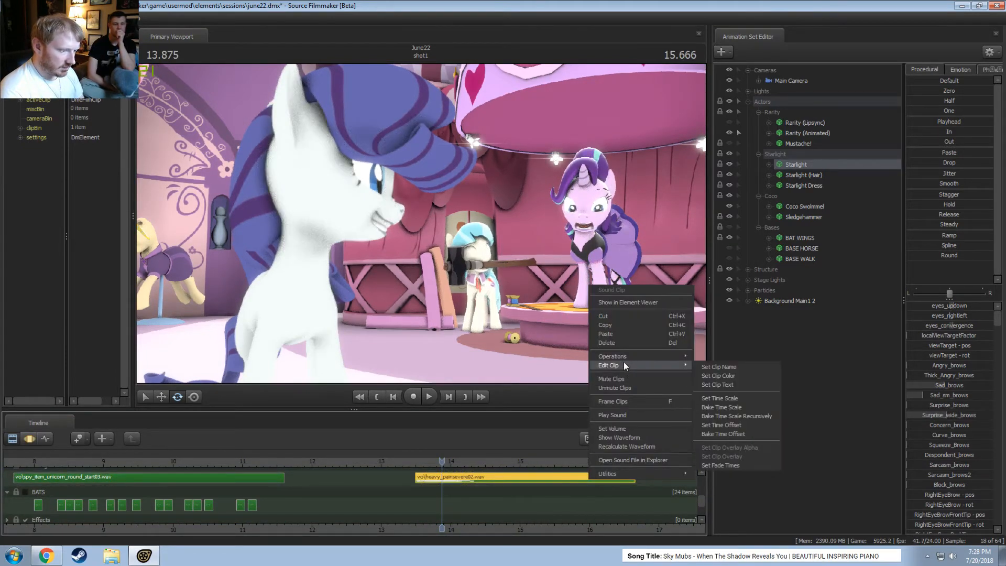
left_click(723, 398)
type("0.3")
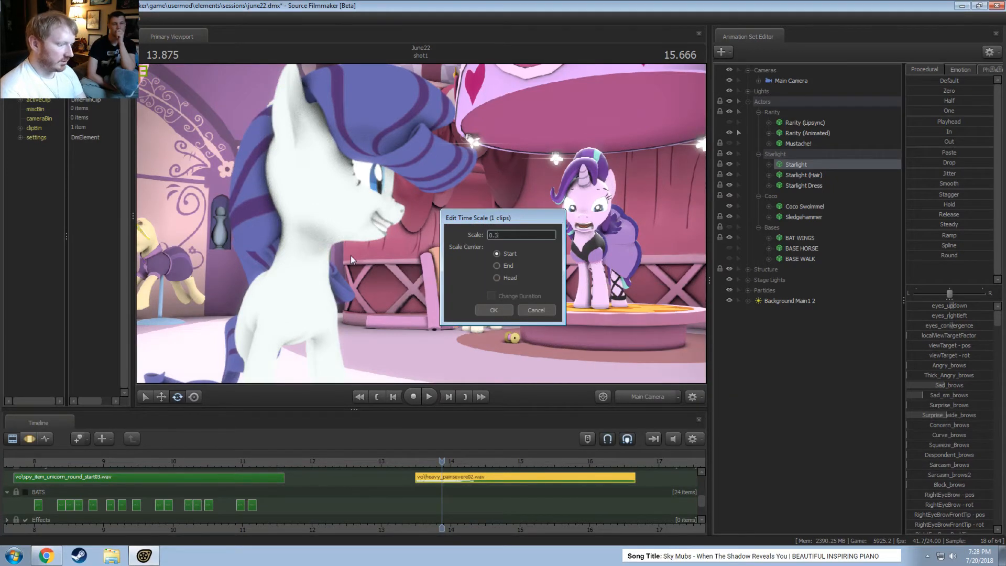
key("Return")
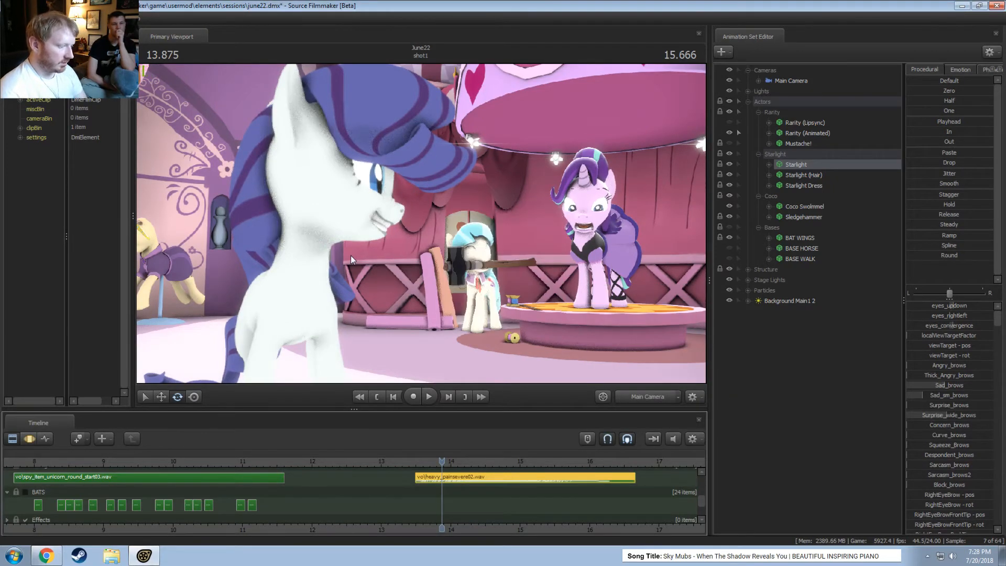
Play back Starlight's slowed scream with its sound, replaying it from about 13.5 seconds
key("space")
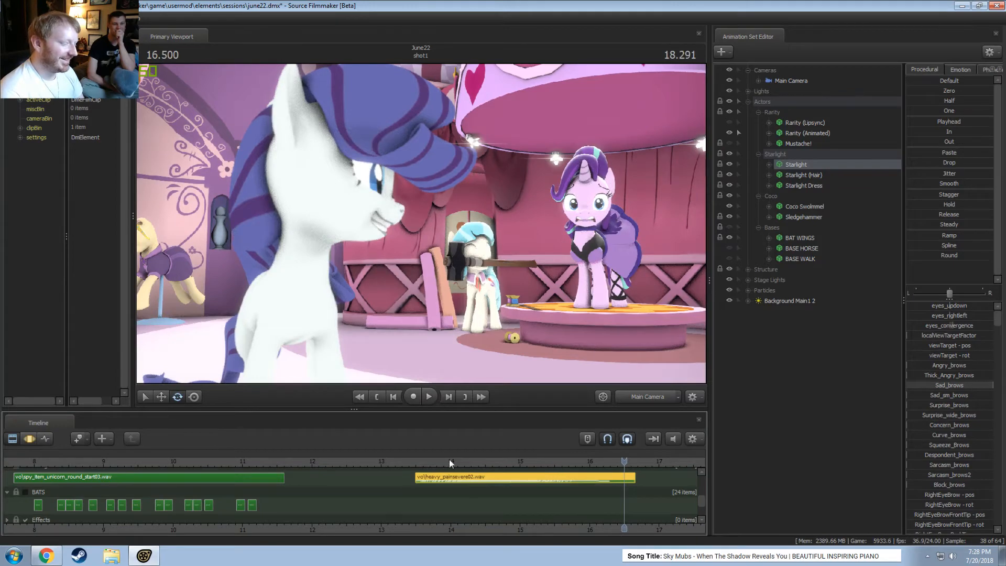
left_click(419, 459)
key("space")
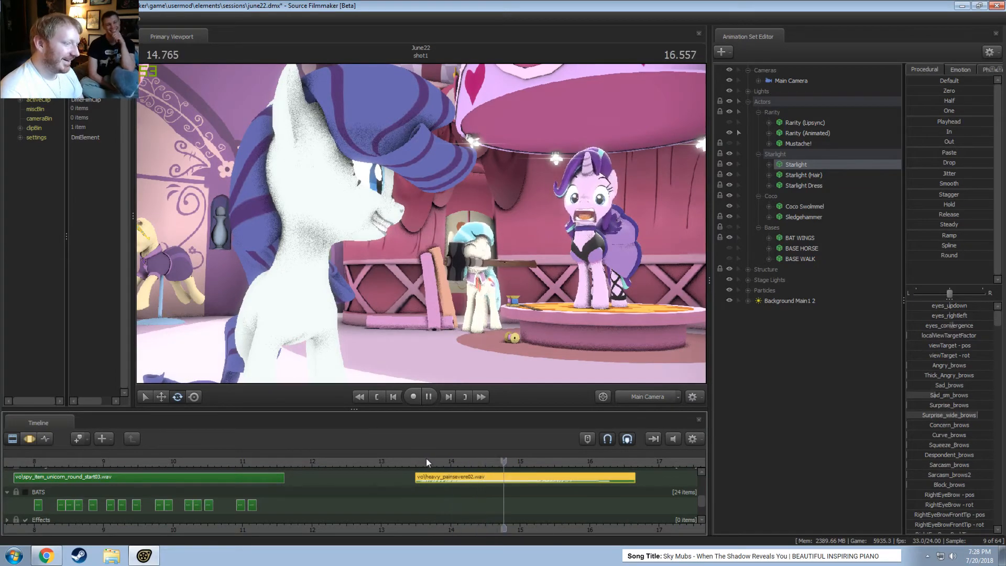
key("space")
left_click(418, 457)
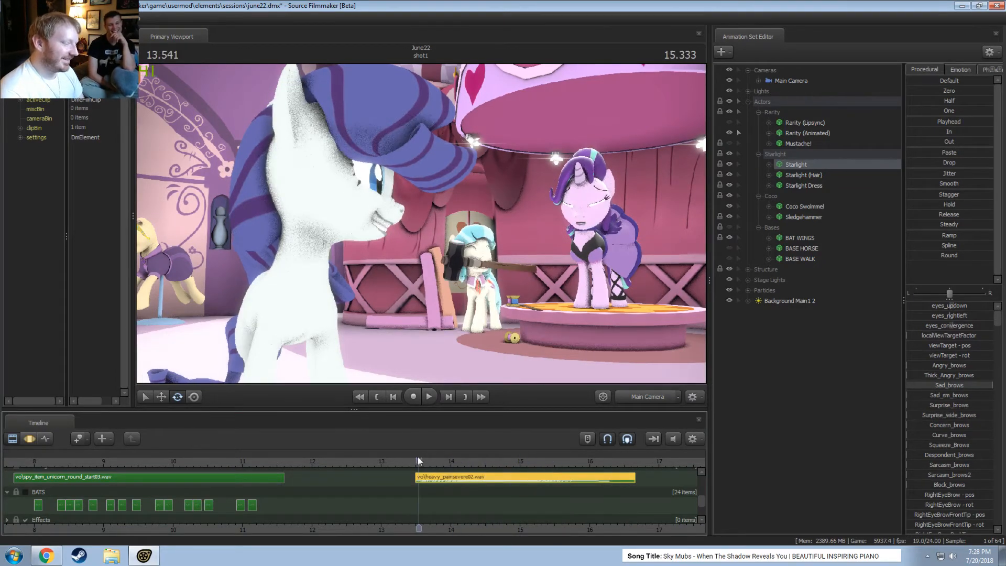
Play back the slowed scream close up on Starlight through the Work Camera, stopping at about 15.6 seconds
left_click(642, 400)
key("w")
left_click_drag(571, 294, 610, 297)
key("space")
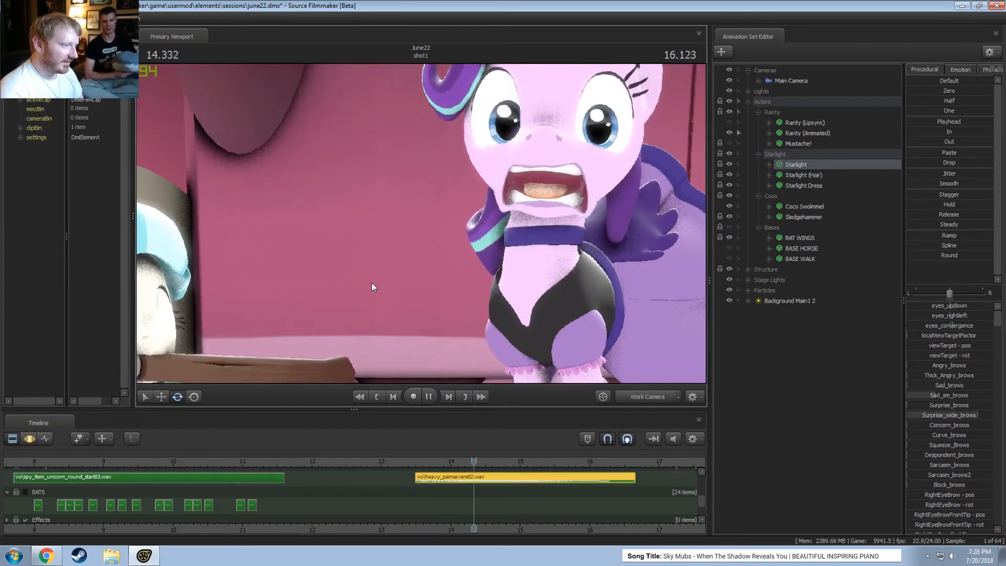
key("space")
left_click_drag(479, 282, 649, 259)
key("w")
key("s")
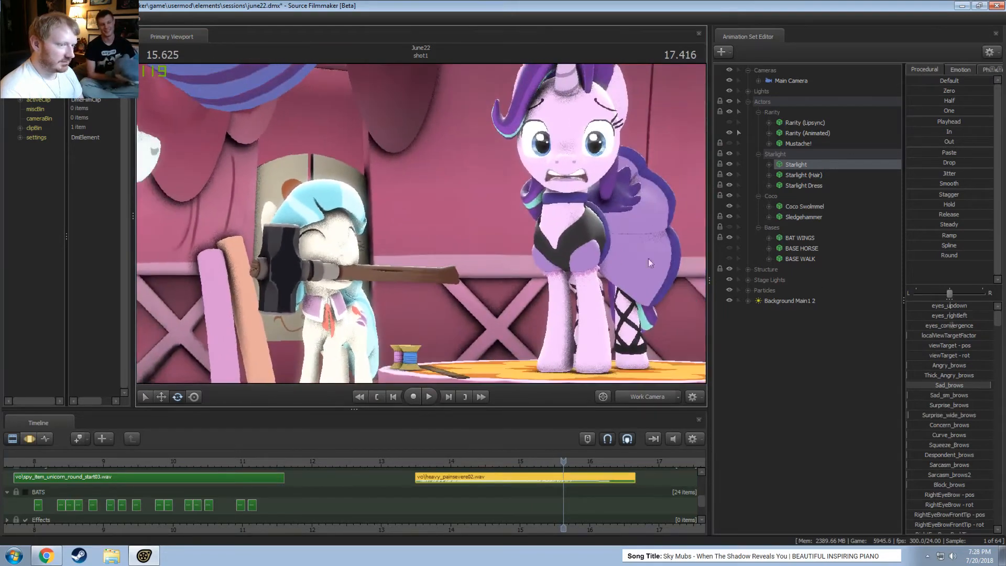
Move and turn Starlight's Head bone across the entire timeline so it faces Coco from behind the sledgehammer handle
left_click(768, 164)
key("F3")
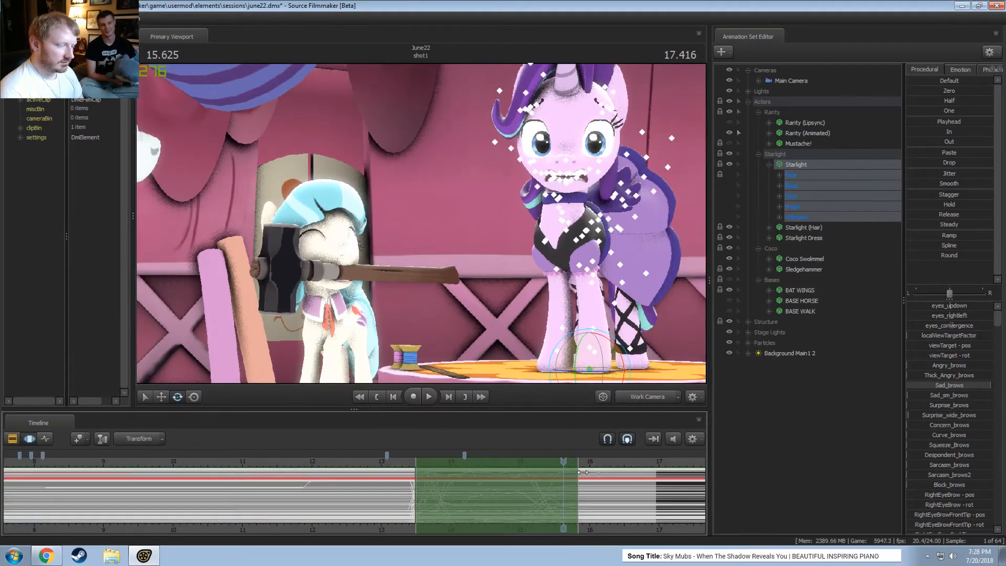
key("ctrl+a")
left_click(779, 185)
left_click(802, 206)
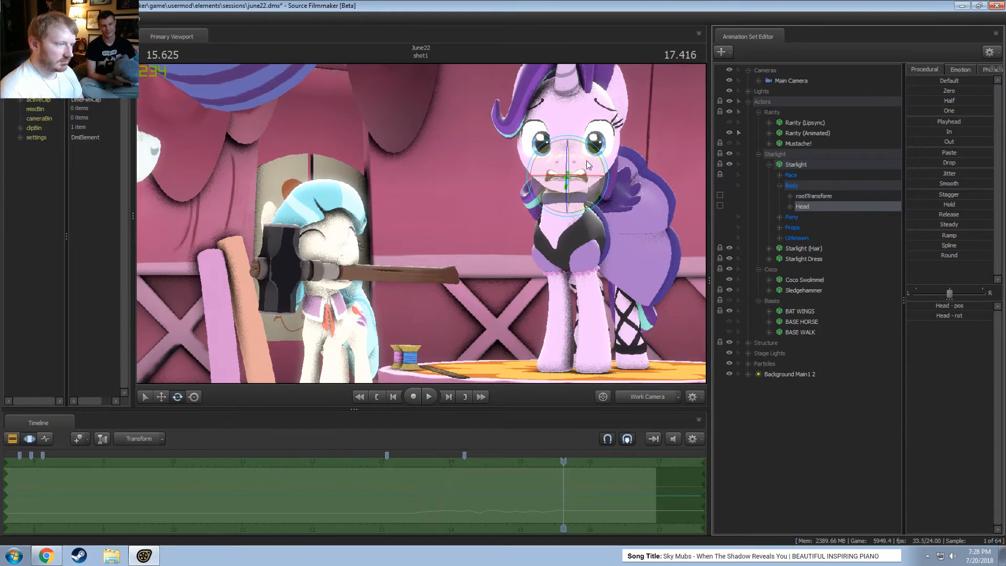
left_click_drag(586, 165, 427, 237)
Adjust eyes_rightleft in Starlight's Eyes group so her eyes look toward Coco
left_click(779, 175)
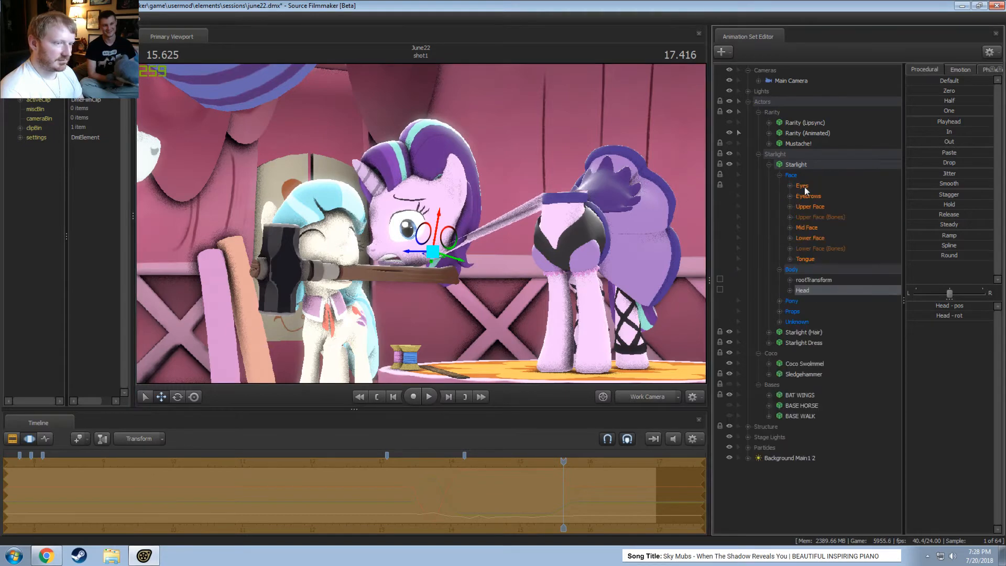
left_click(801, 186)
left_click(945, 314)
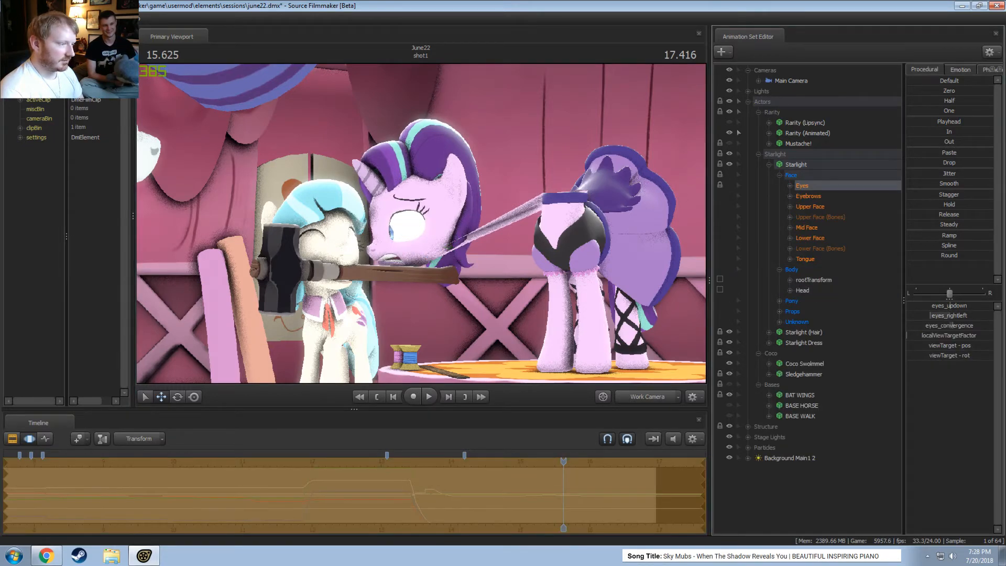
Check Starlight's stretched head pose through the Main Camera and close up on both faces through the Work Camera
left_click(660, 399)
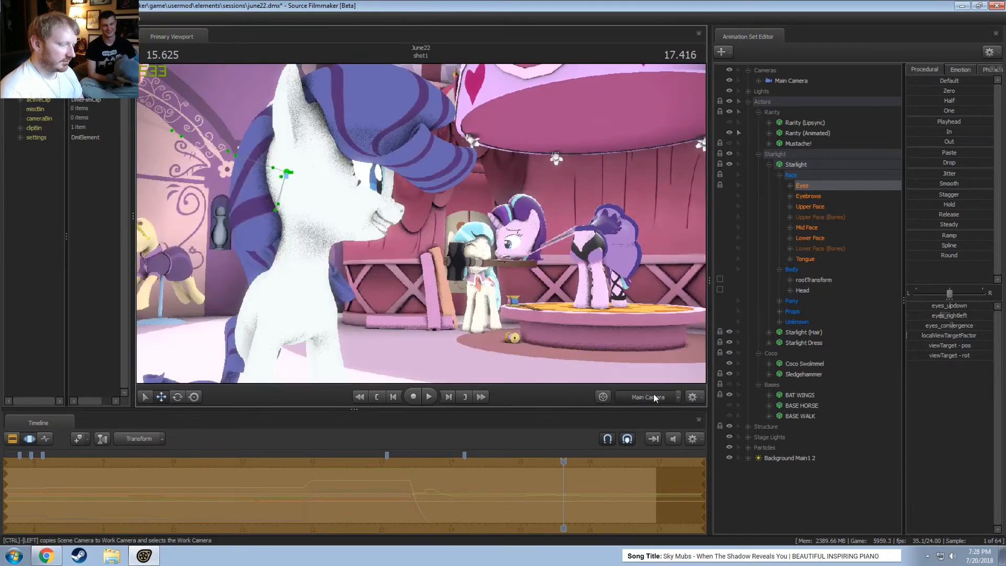
left_click(657, 398)
left_click_drag(586, 325, 421, 224)
key("w")
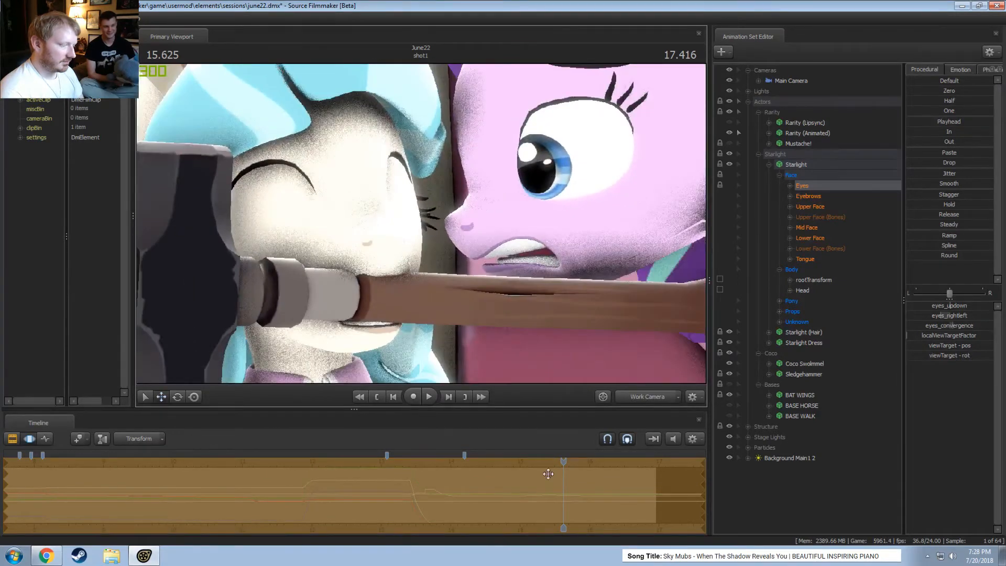
Play back Starlight's close-up facial animation and undo the last edits made to it
left_click_drag(566, 465, 178, 463)
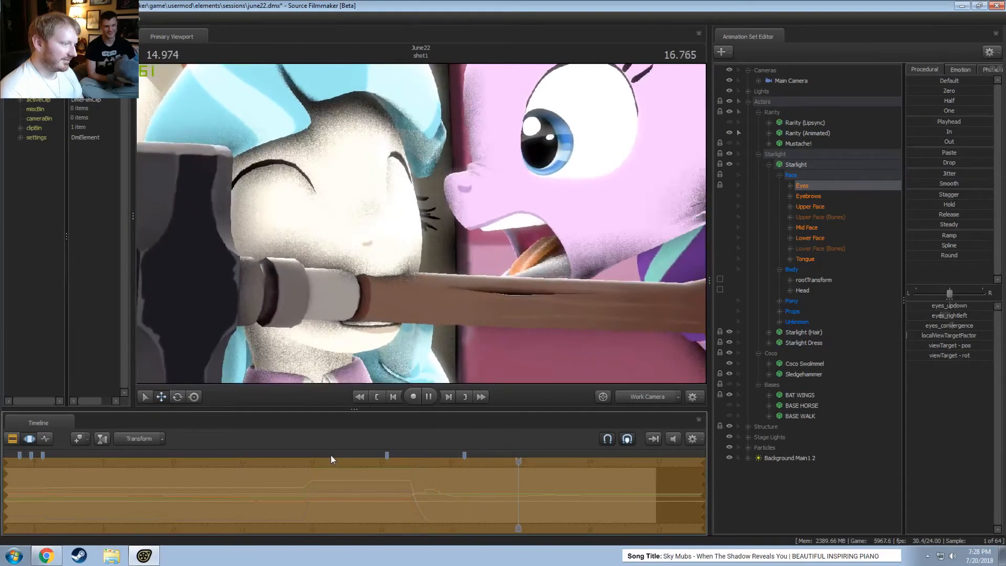
key("space")
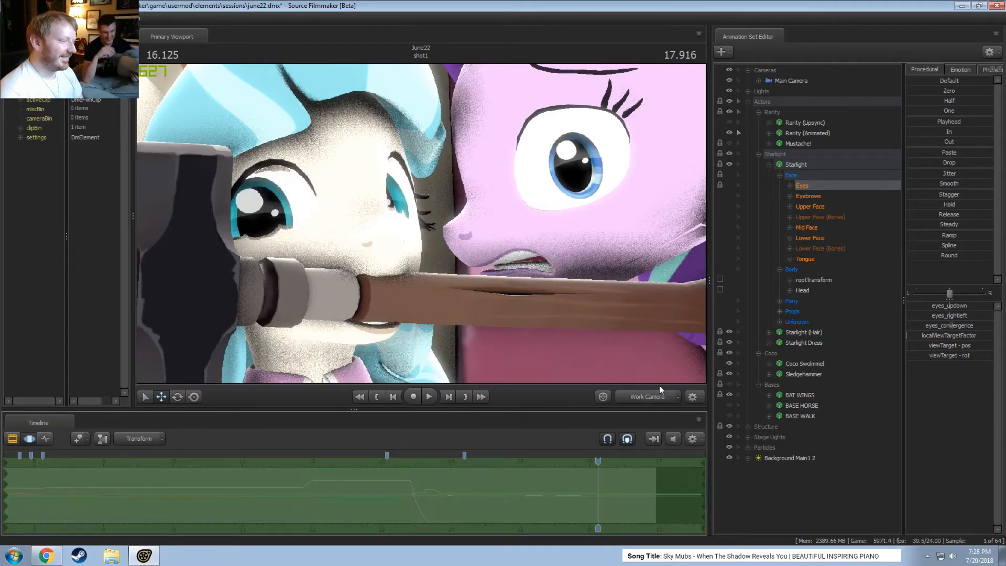
key("ctrl+z")
key("ctrl+z")
key("ctrl+z")
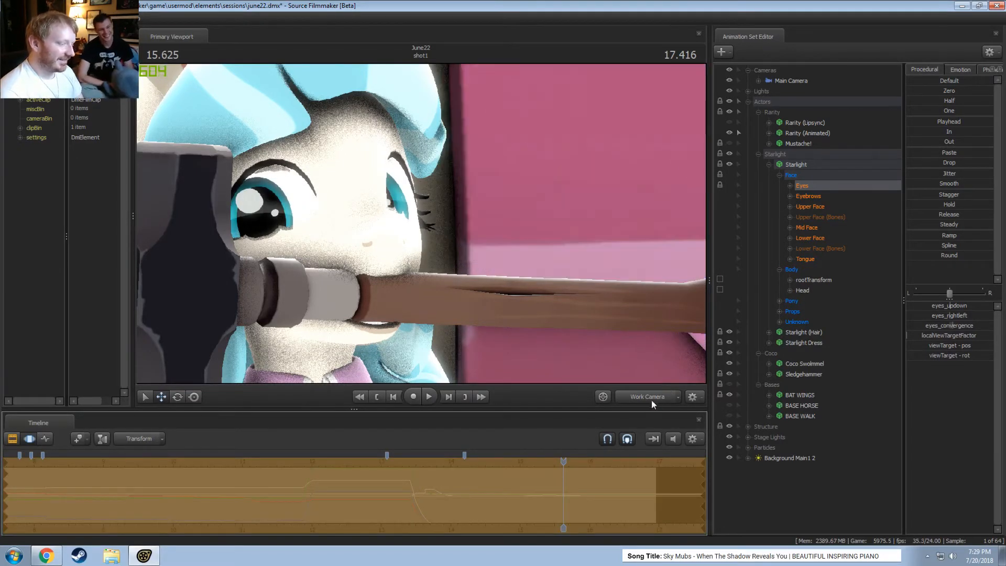
Switch the view to the Main Camera and undo the remaining edits back to shot1's earlier length
left_click(651, 396)
key("F2")
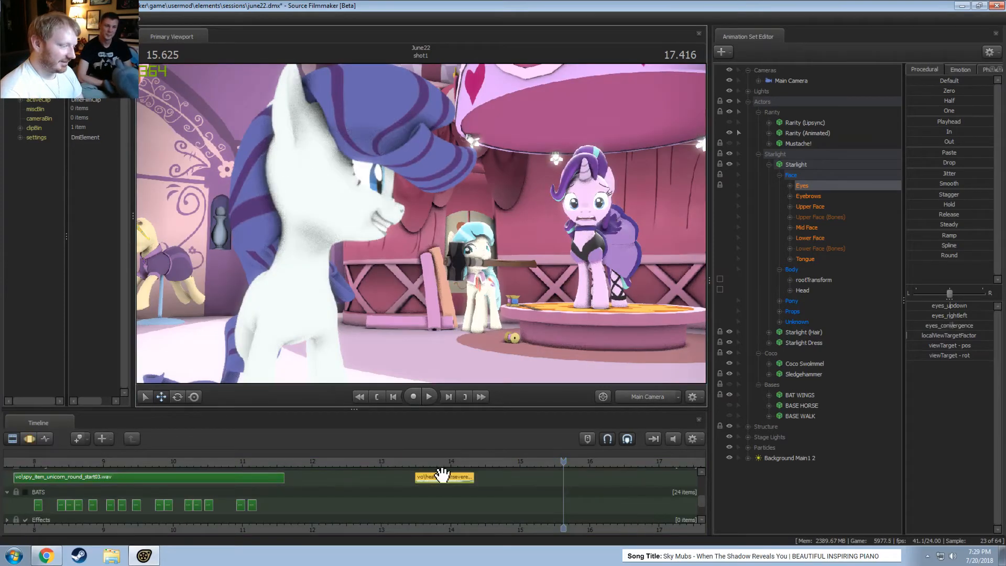
key("F3")
key("ctrl+z")
key("ctrl+z")
left_click_drag(372, 459, 359, 458)
key("ctrl+z")
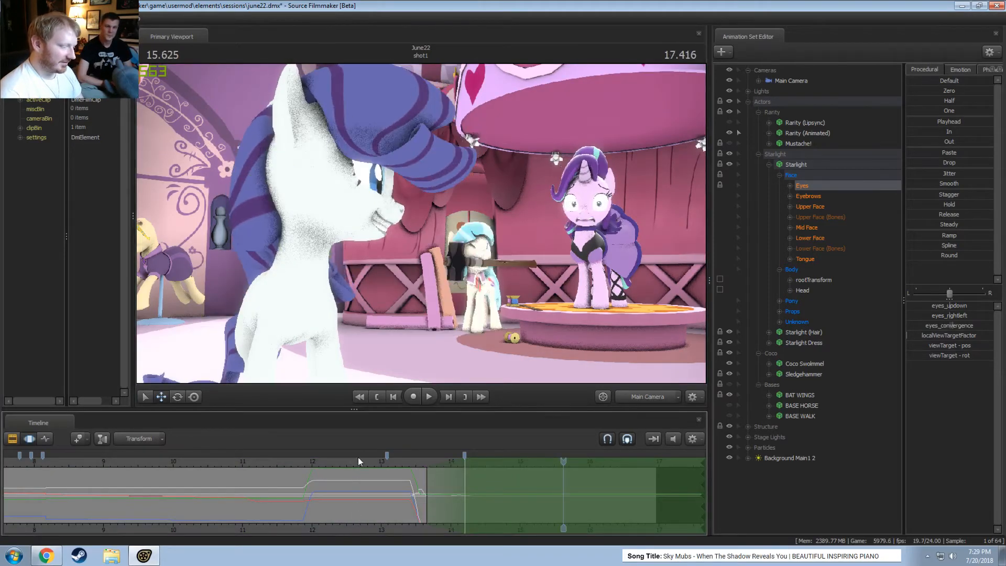
Play back shot1 through the Main Camera from about 13 s to check Starlight's scream
key("F2")
scroll(703, 495, "up", 3)
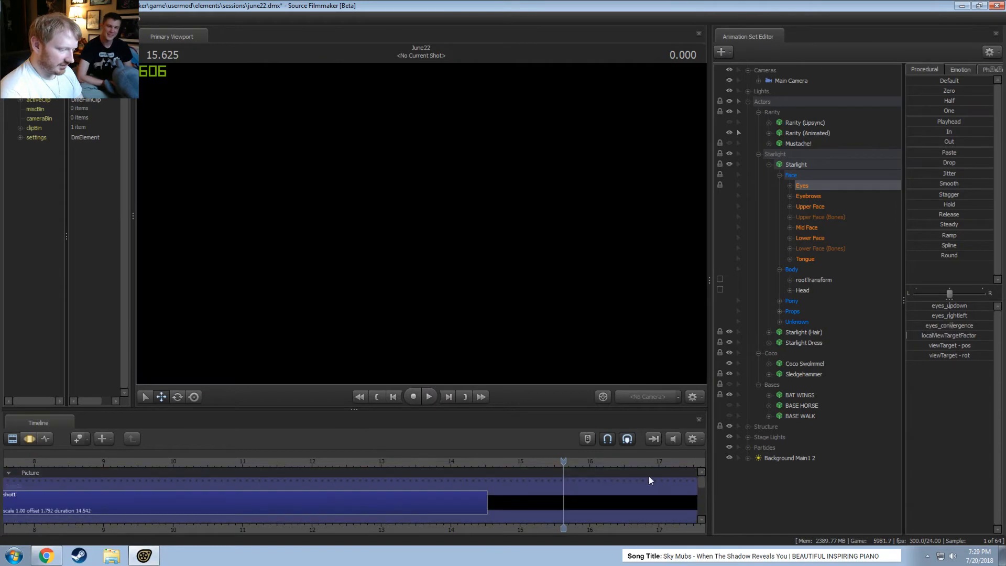
left_click_drag(444, 463, 383, 461)
key("space")
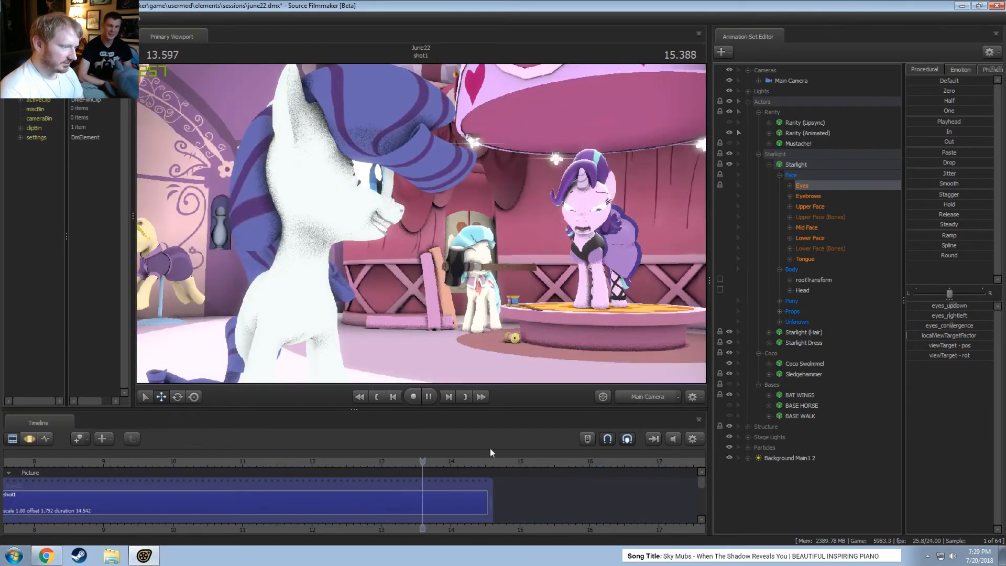
key("space")
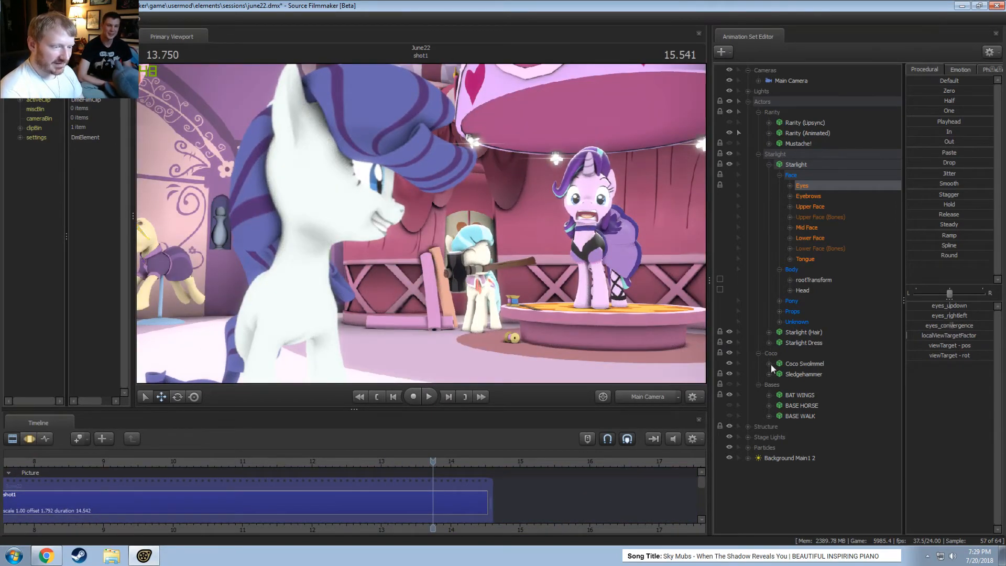
Select the Sledgehammer's weapon_bone and extend the time selection over the whole timeline
left_click(769, 374)
left_click(792, 386)
left_click(779, 395)
left_click(806, 407)
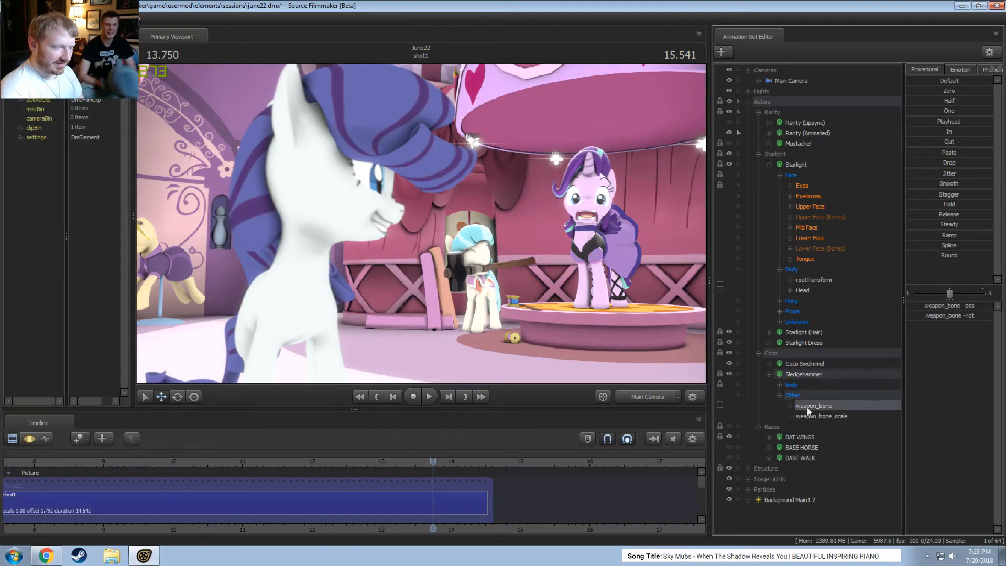
key("F3")
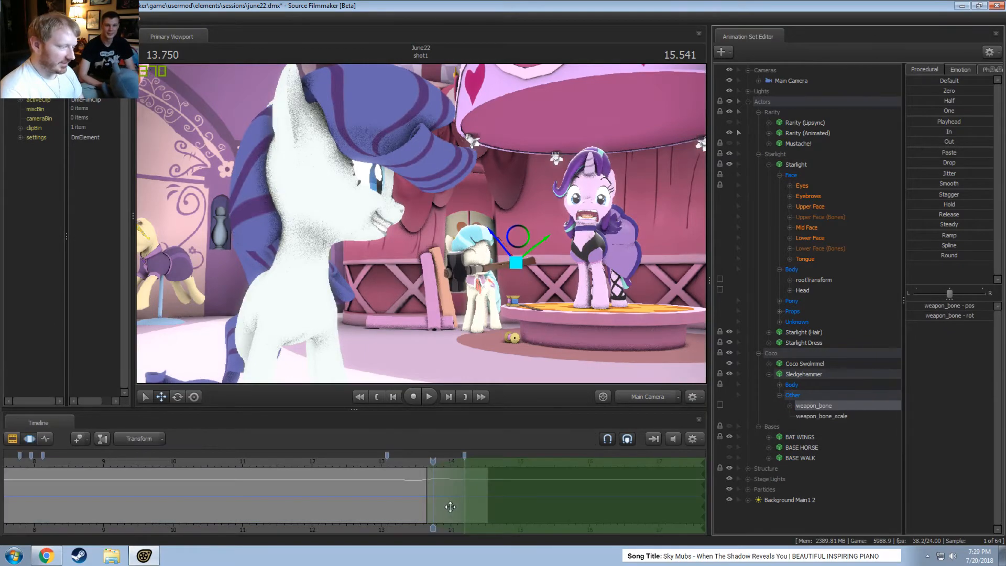
double_click(395, 492)
Try to reposition the sledgehammer's weapon_bone in the Work Camera view so the handle fits Coco's mouth
left_click(626, 395)
key("w")
key("w")
mouse_move(385, 238)
left_mouse_down()
mouse_move(403, 242)
mouse_move(385, 238)
left_mouse_up()
left_click_drag(474, 146, 271, 180)
left_click_drag(288, 214, 247, 217)
left_click_drag(403, 157, 427, 209, "alt")
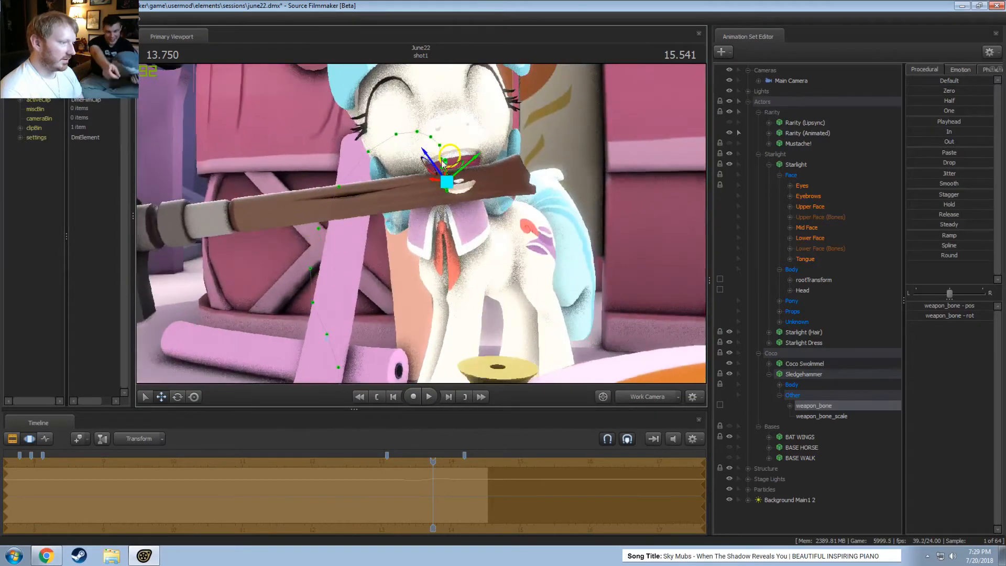
left_click_drag(442, 162, 446, 156)
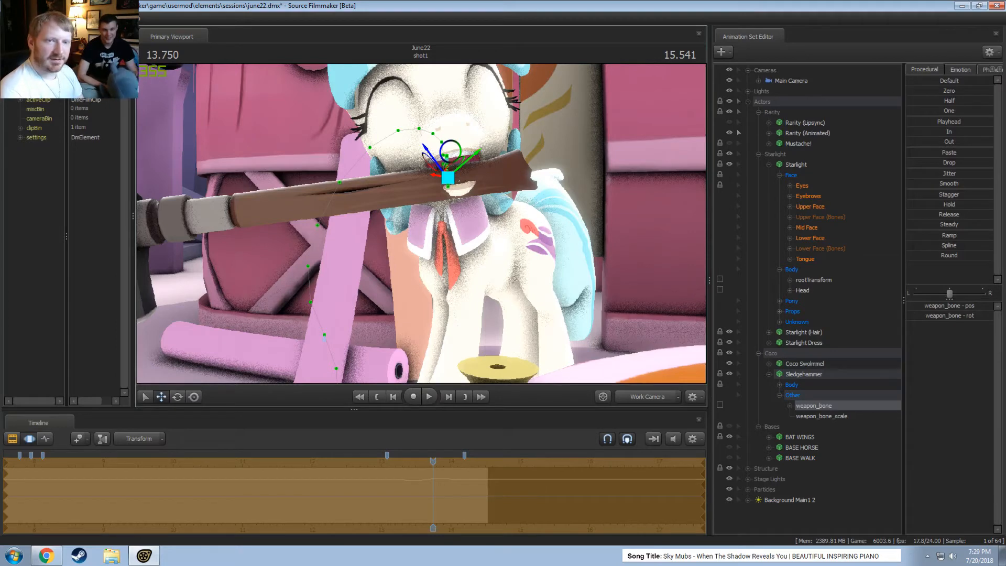
left_click_drag(460, 161, 487, 189)
left_click_drag(444, 229, 449, 235)
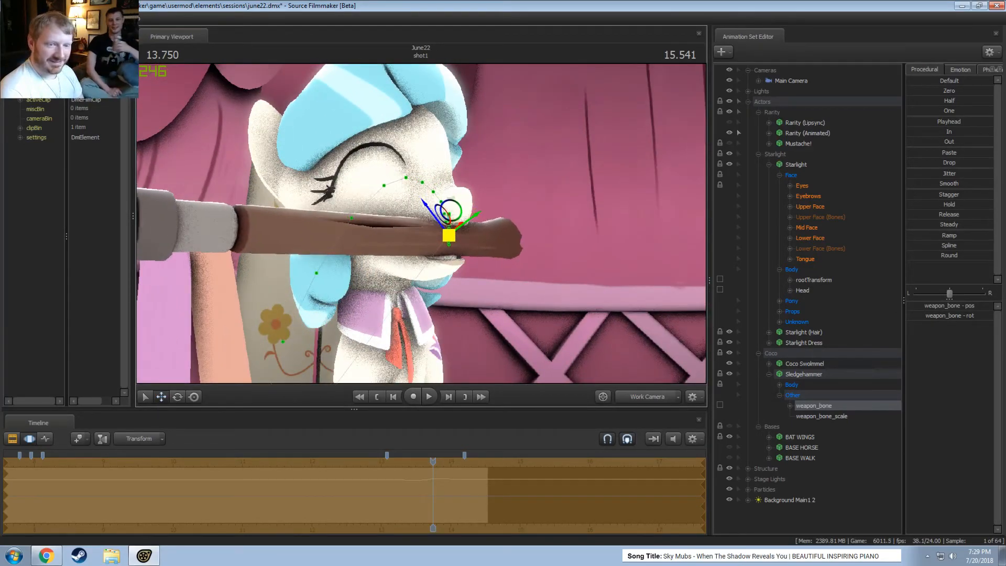
key("s")
left_click_drag(526, 313, 425, 228)
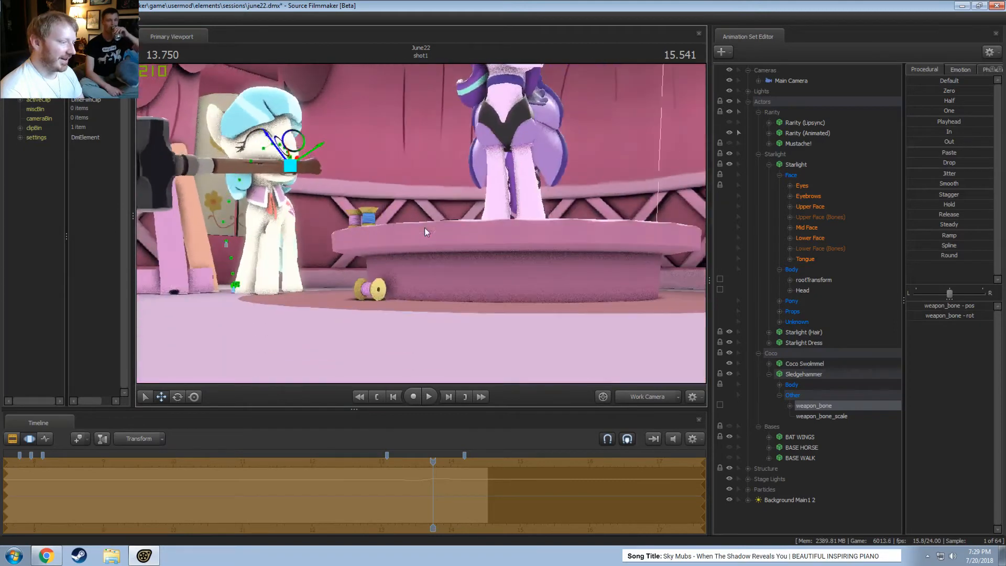
Undo the repositioning of the sledgehammer and the time selection change
key("ctrl+z")
key("ctrl+y")
key("ctrl+z")
key("ctrl+z")
key("ctrl+z")
key("ctrl+z")
key("ctrl+z")
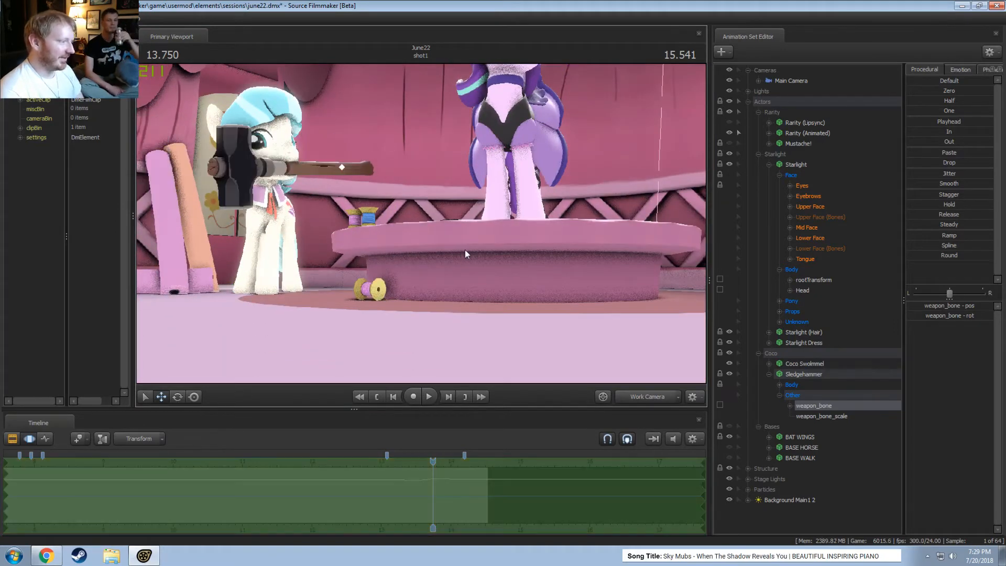
Play back the scene from about 13 s and frame Starlight on the podium in the Work Camera
left_click(388, 464)
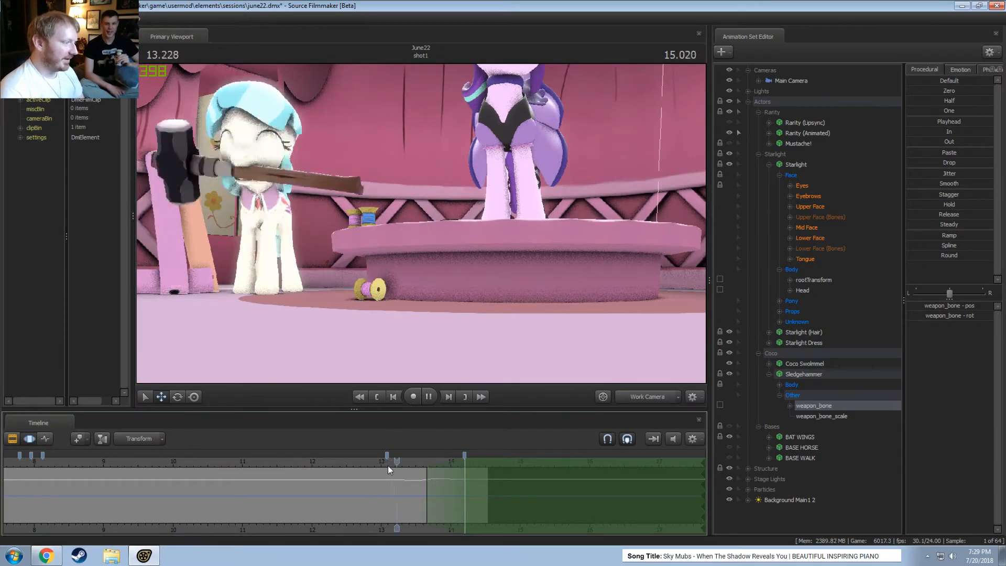
key("space")
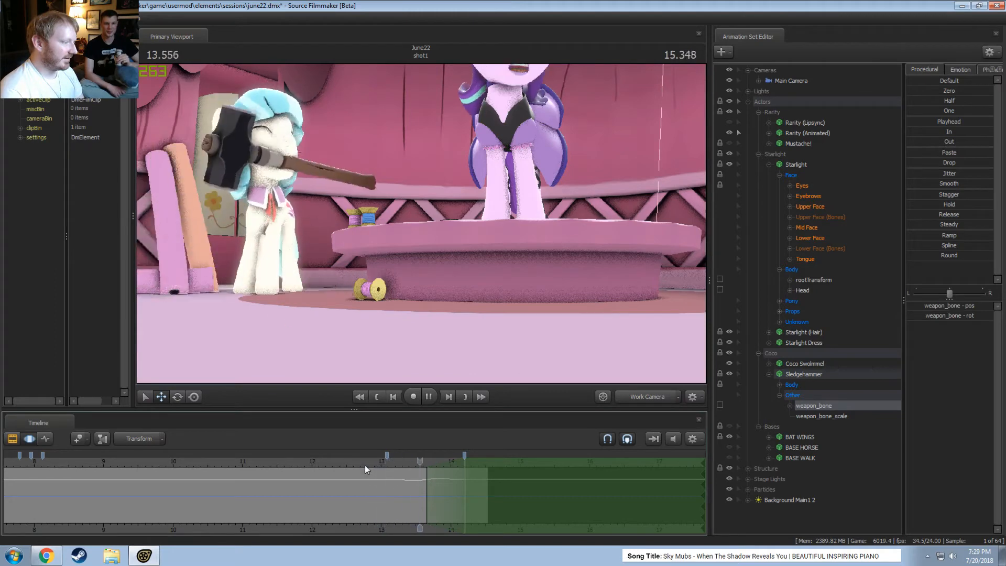
key("space")
left_click_drag(636, 376, 421, 224)
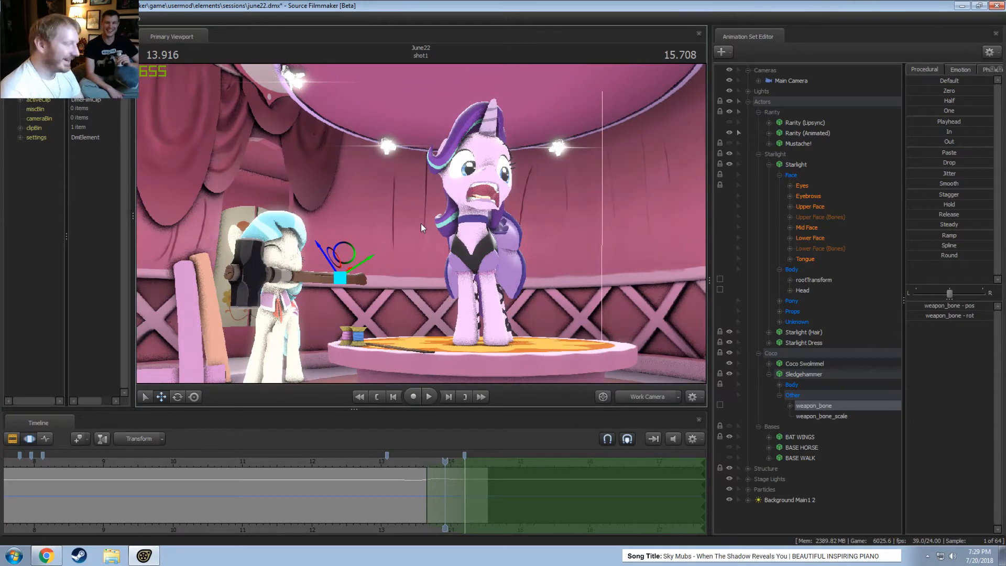
left_click_drag(542, 282, 421, 223)
Extend the end of the shot1 clip to a duration of 17.458
key("F2")
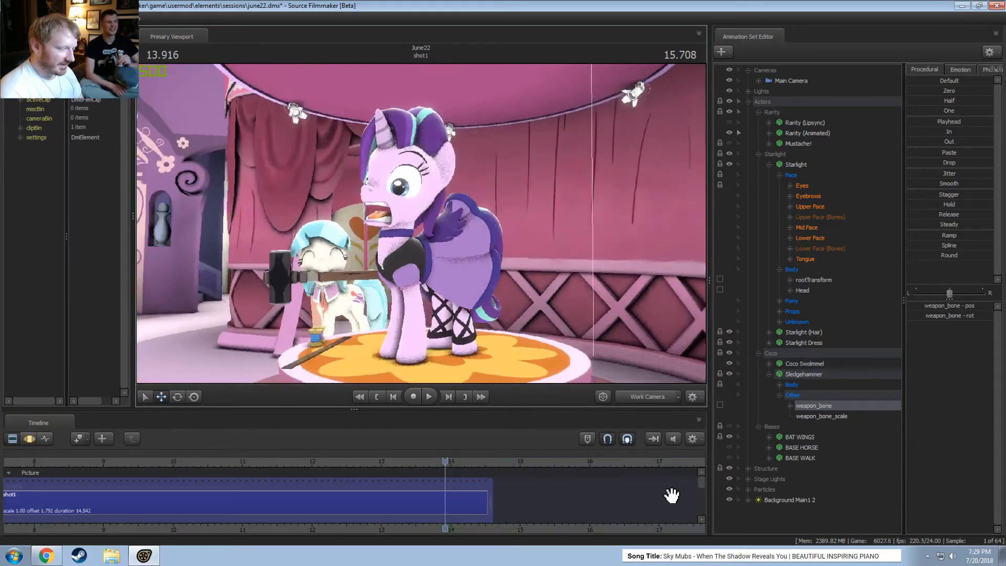
left_click(468, 511)
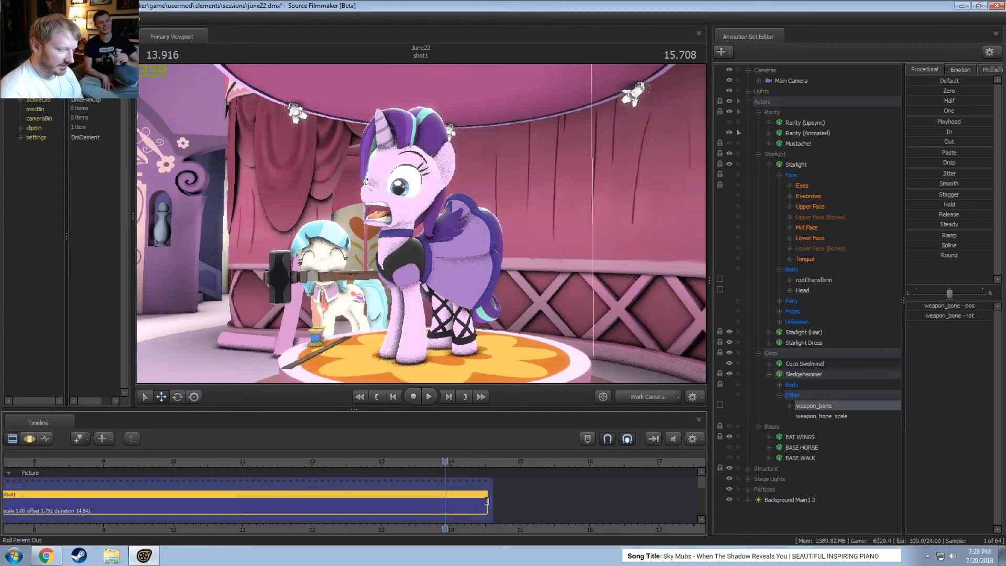
left_click_drag(484, 505, 615, 507)
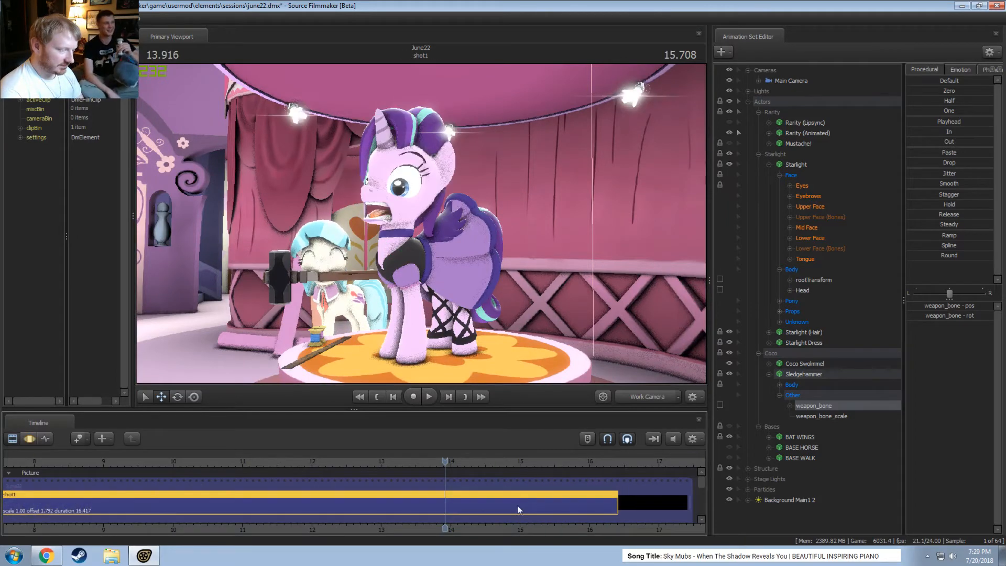
left_click(353, 461)
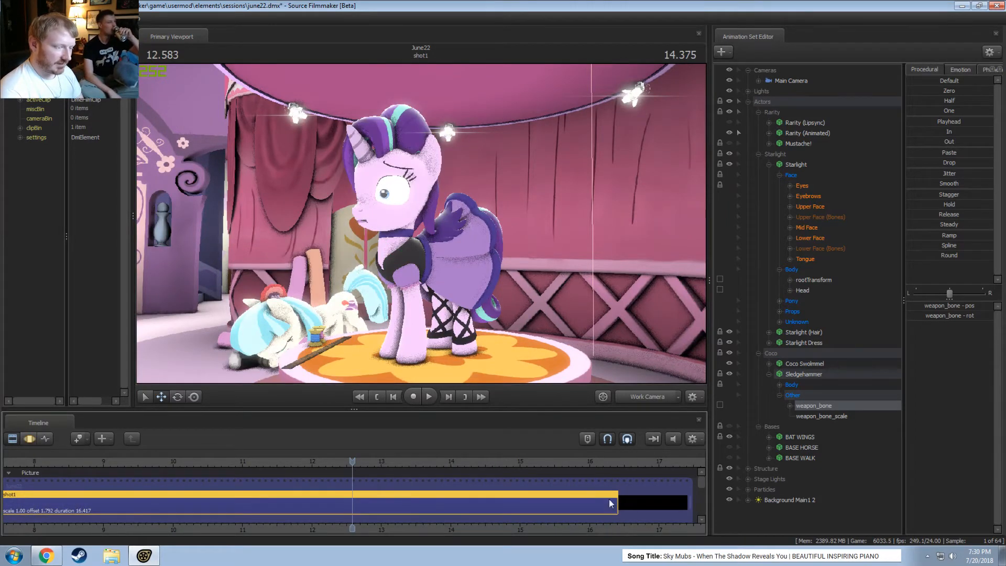
left_click_drag(614, 496, 690, 496)
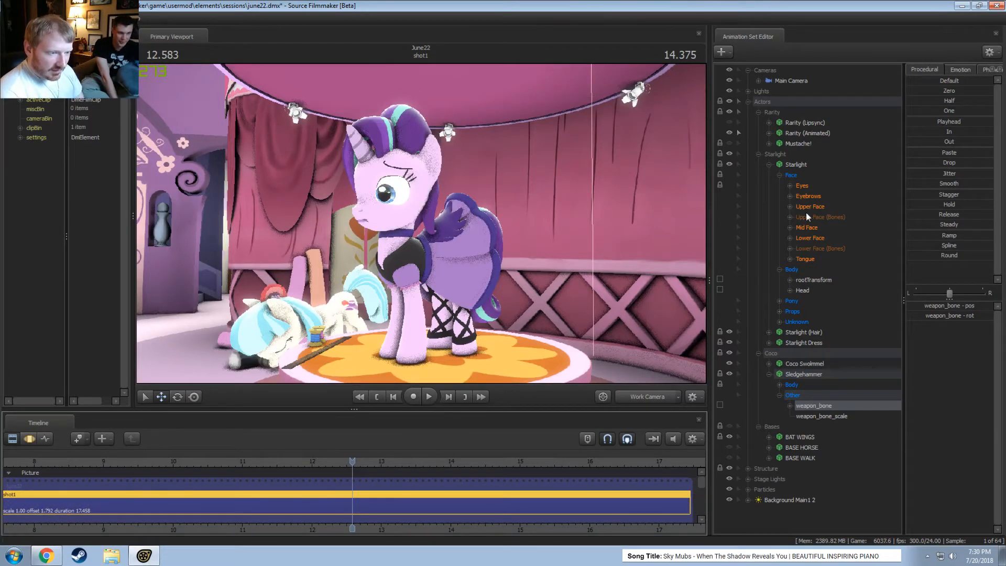
Select all of Starlight's controls and stretch her scream animation so it runs until about 17 s
left_click(797, 156)
left_click(795, 163)
key("F3")
key("shift")
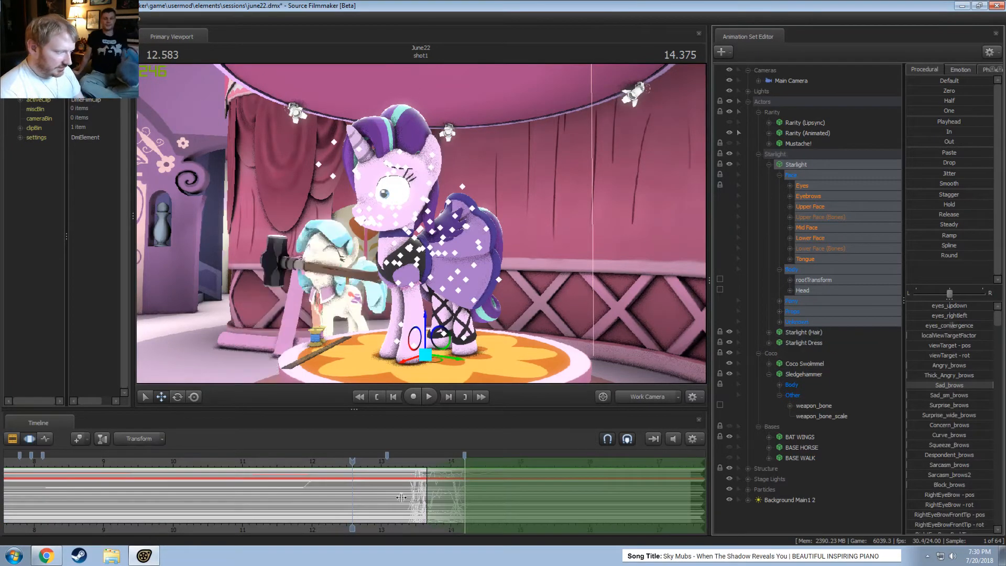
left_click_drag(417, 495, 700, 494)
Extend the heavy_painsevere02.wav dialog clip to about 17.1 s and set its time scale to 0.25 from the start
key("F2")
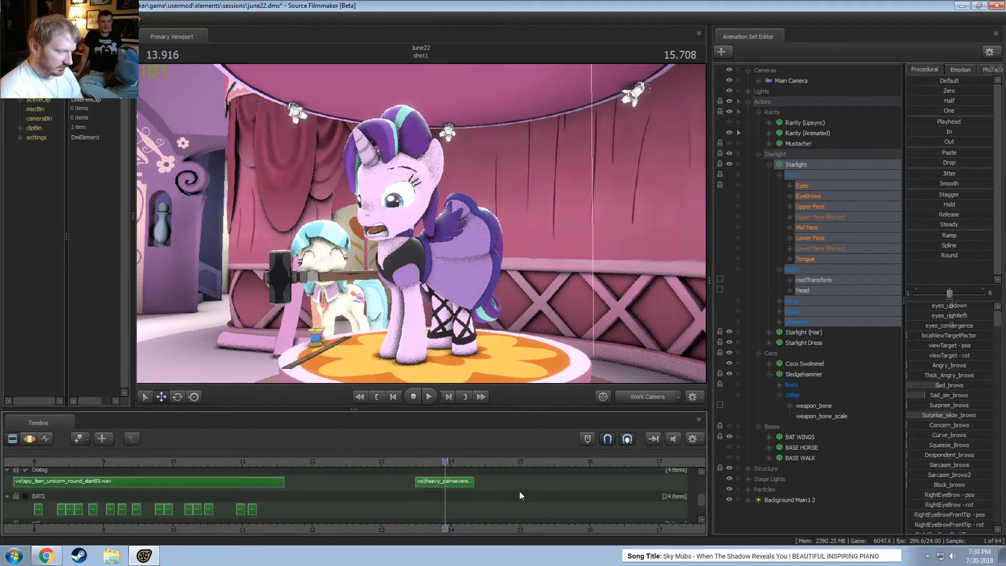
left_click_drag(470, 480, 669, 480)
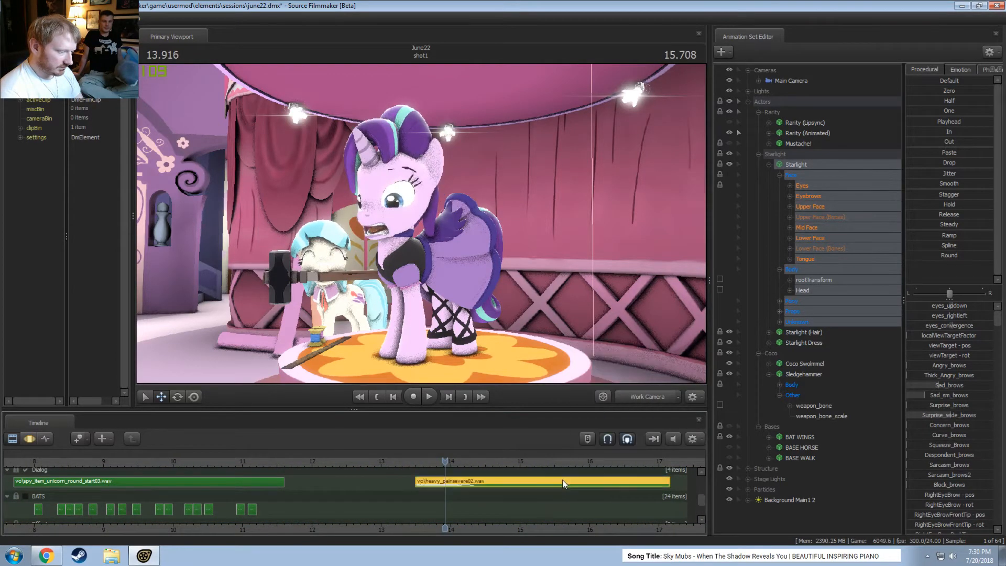
right_click(562, 480)
mouse_move(588, 365)
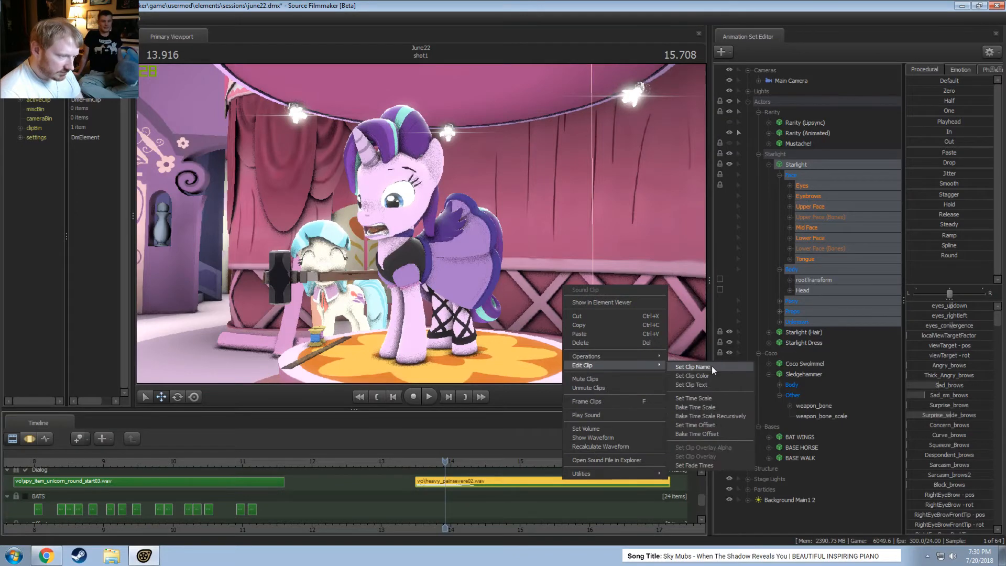
left_click(693, 398)
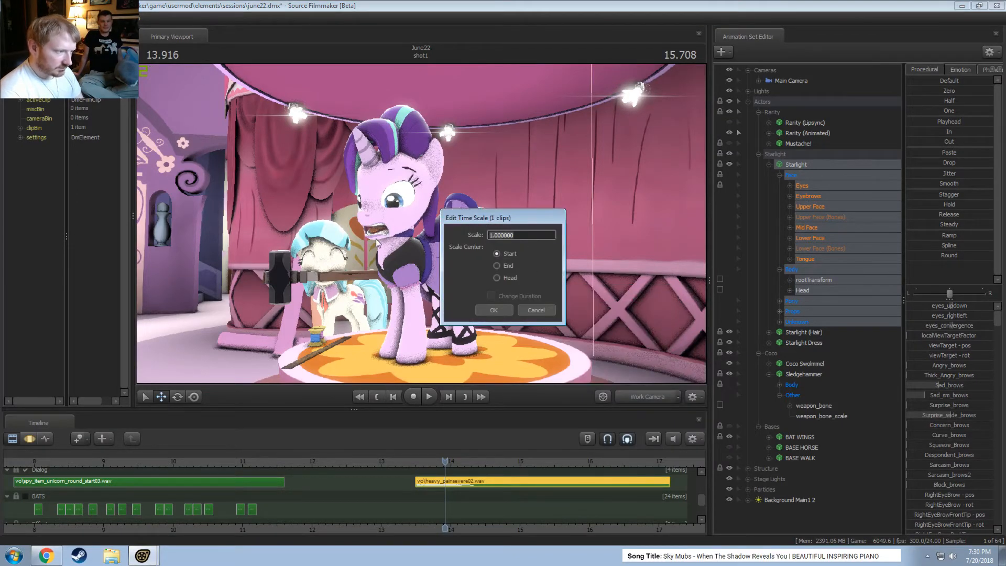
type("0.25")
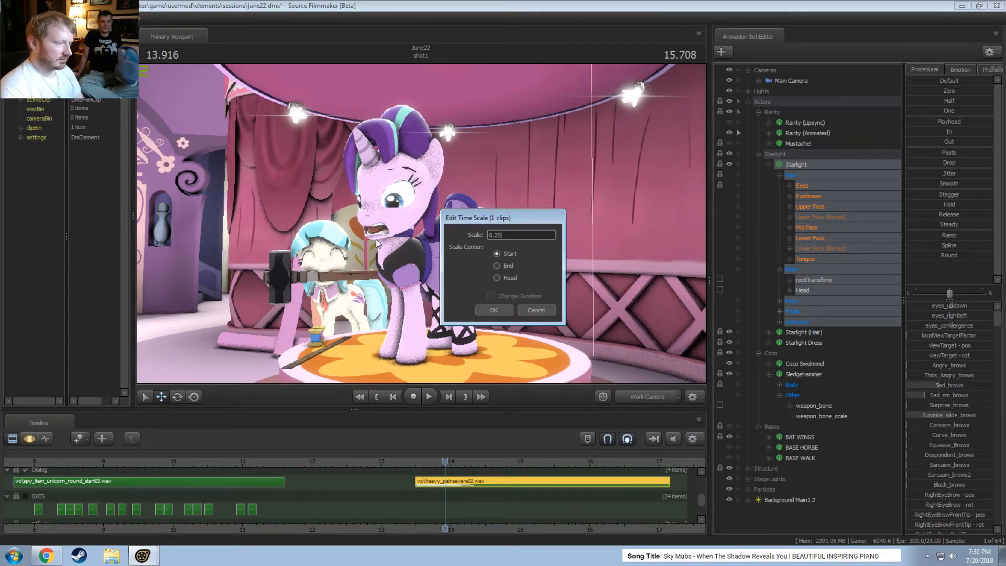
key("Return")
Hold the time selection from about 14.2 s to 15.9 s and rotate Starlight's Neck bone
key("F3")
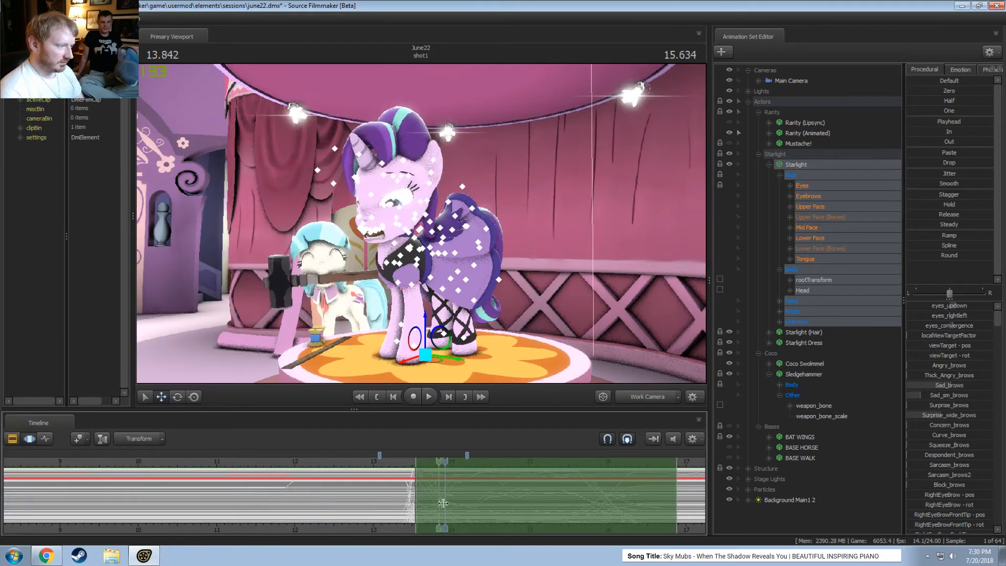
left_click_drag(465, 506, 598, 480)
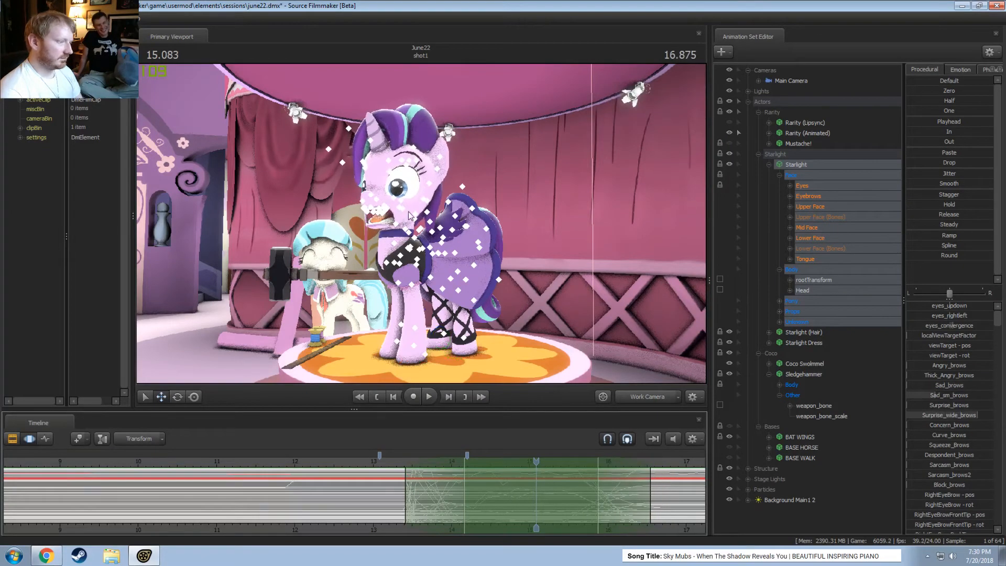
left_click(394, 243, "ctrl")
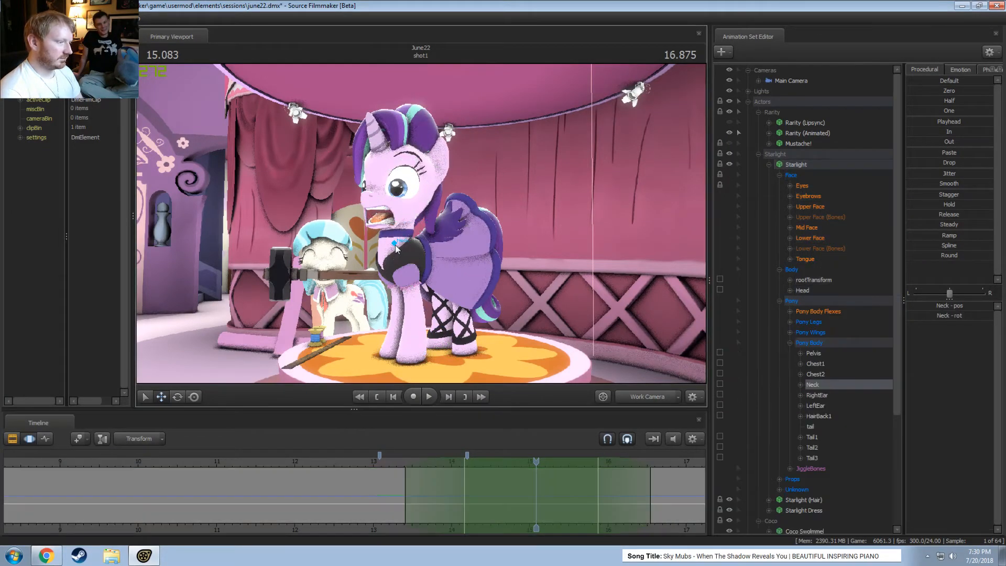
left_click_drag(394, 242, 335, 248, "alt")
key("e")
left_click_drag(439, 230, 388, 212)
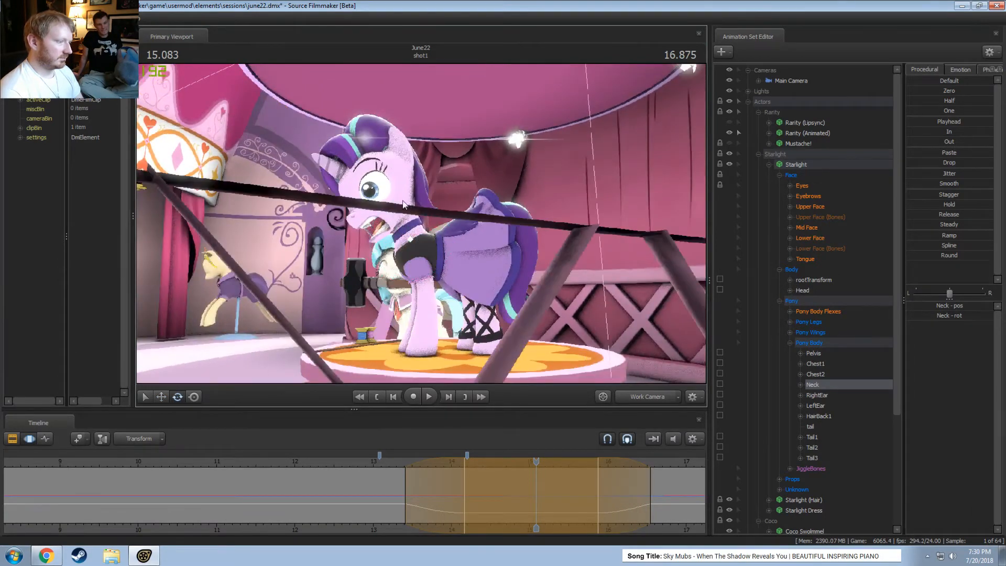
Rotate Starlight's Head control upward over the same time selection
key("Escape")
left_click(803, 282)
left_click(803, 290)
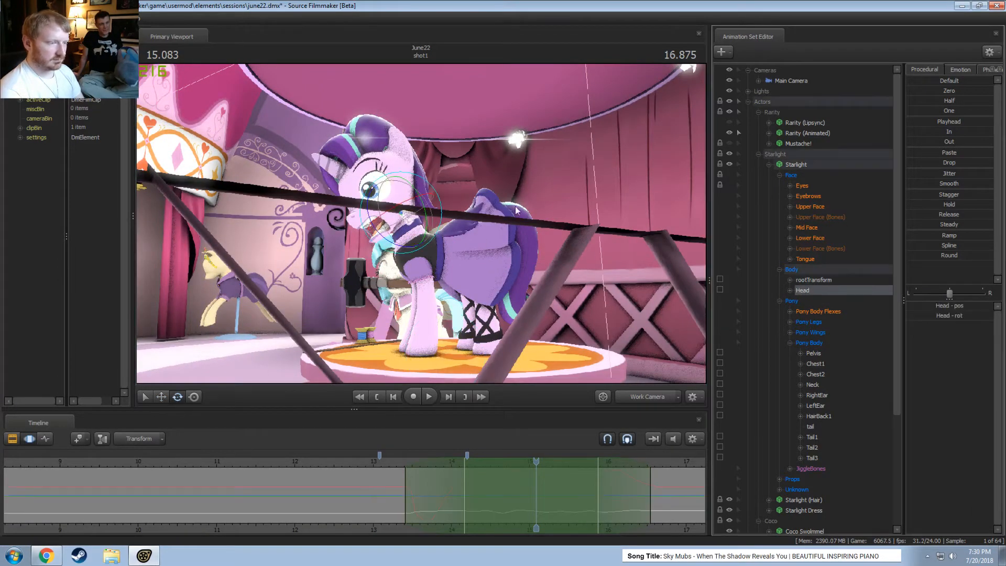
left_click_drag(390, 248, 373, 234)
left_click_drag(396, 190, 418, 212)
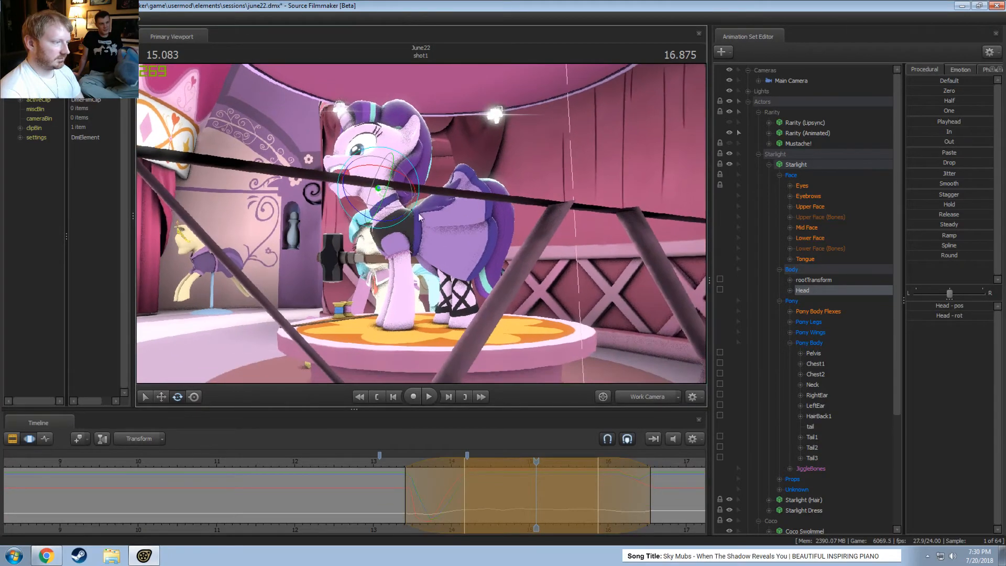
Adjust the up/down, right/left and convergence values of Starlight's Eyes over the time selection, then play the scream
left_click_drag(421, 177, 821, 175)
left_click(806, 186)
left_click_drag(524, 225, 701, 338)
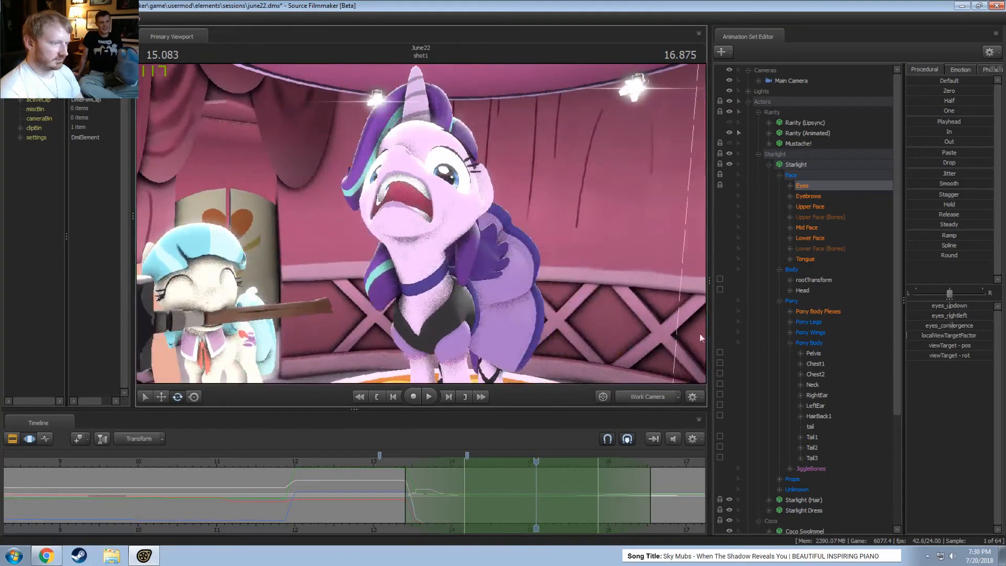
left_click_drag(963, 306, 960, 327)
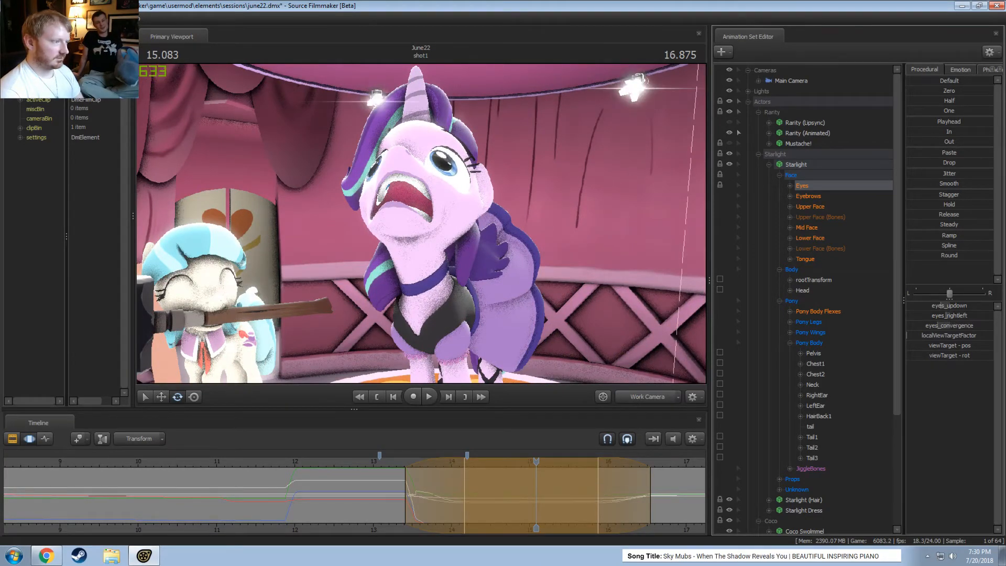
key("space")
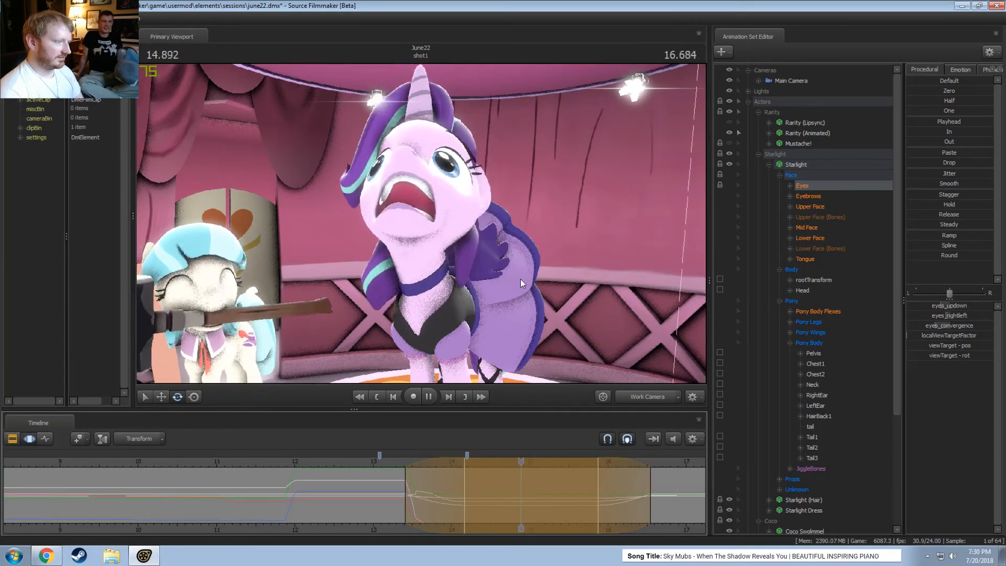
key("space")
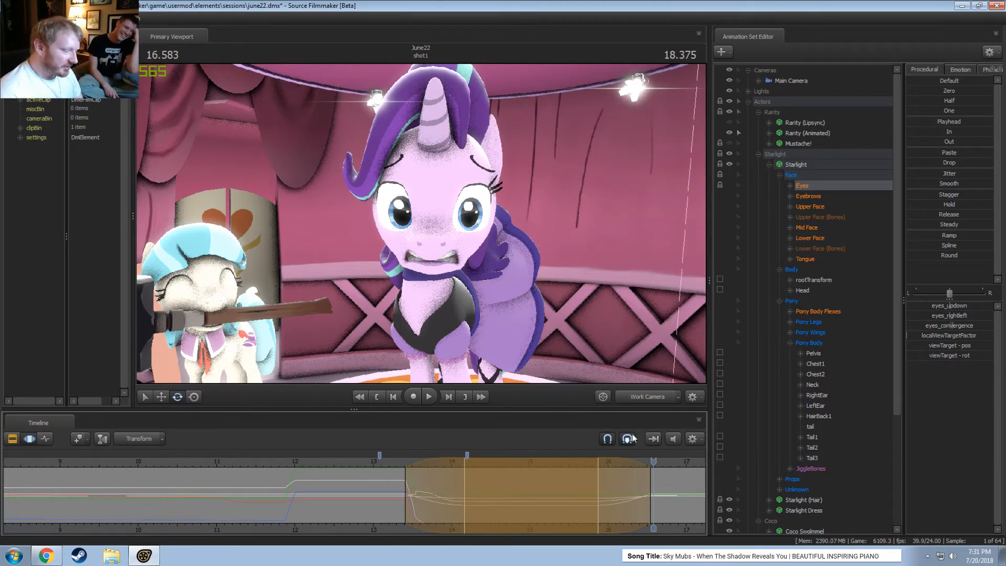
Look through the Main Camera, select it and hold its time selection from about 16.5 s to the timeline's end
left_click(623, 399)
left_click(262, 465)
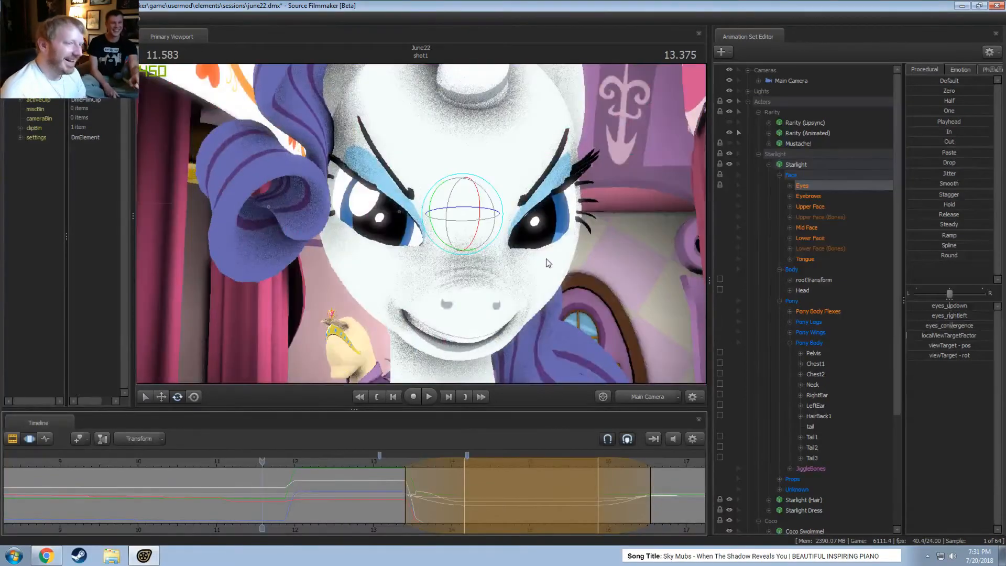
left_click(791, 81)
scroll(556, 493, "down", 3)
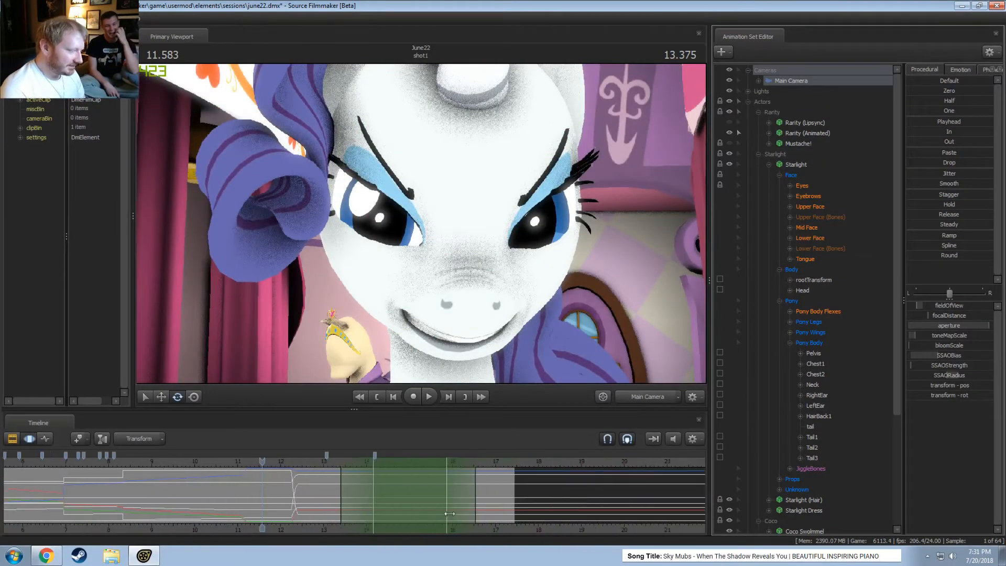
left_click(398, 497)
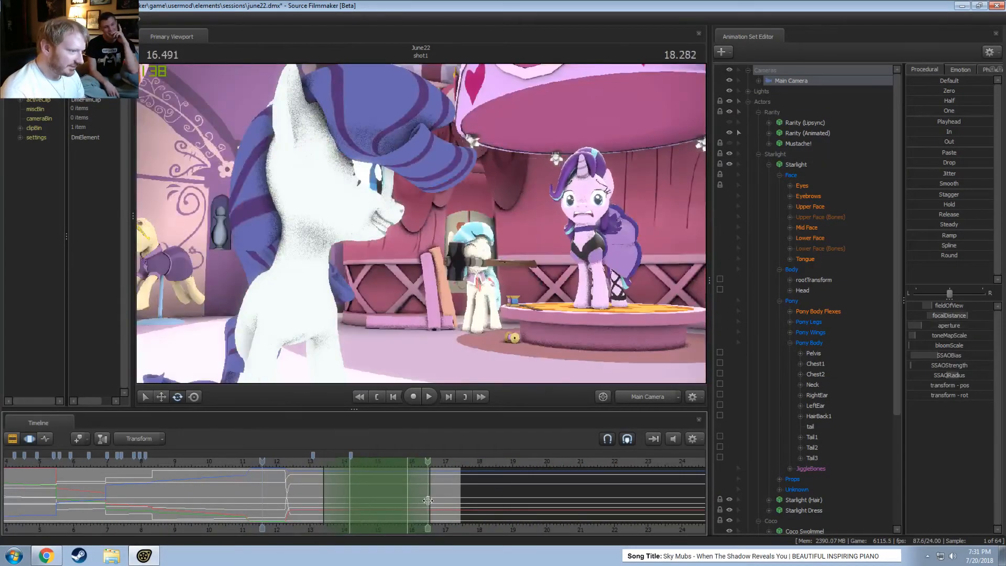
left_click_drag(428, 500, 606, 491)
Ramp the time selection in from about 13.1 s, push the Main Camera in on Starlight's face, and play it back
left_click_drag(426, 502, 317, 500)
left_click_drag(421, 223, 486, 201)
scroll(421, 223, "up", 10)
key("F2")
left_click_drag(286, 459, 303, 467)
key("F3")
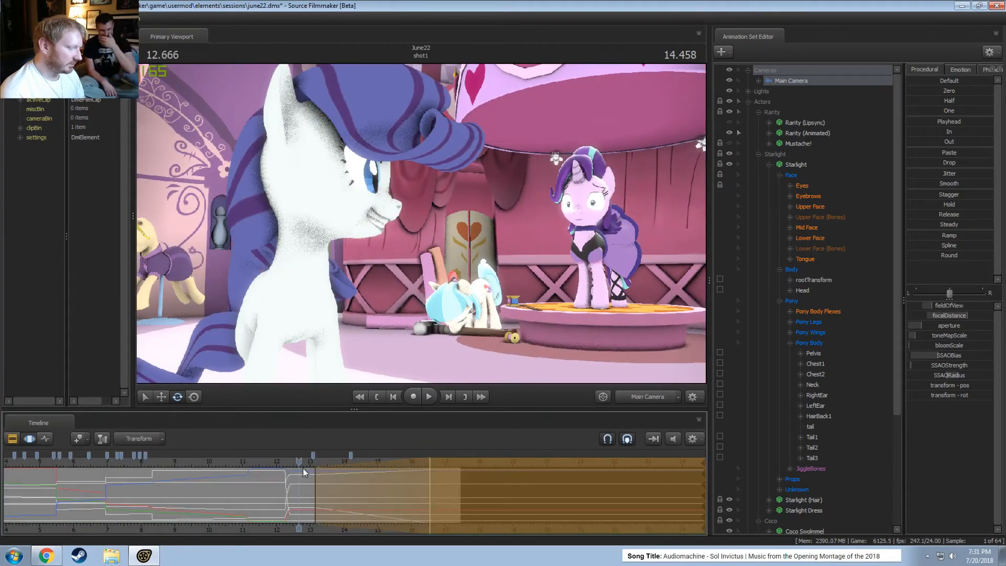
left_click(284, 464)
key("space")
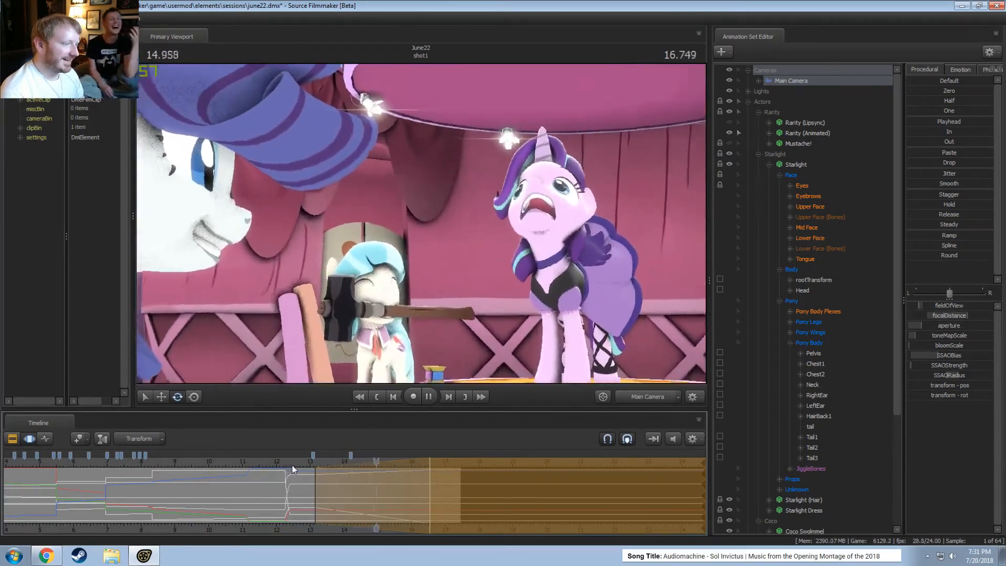
key("space")
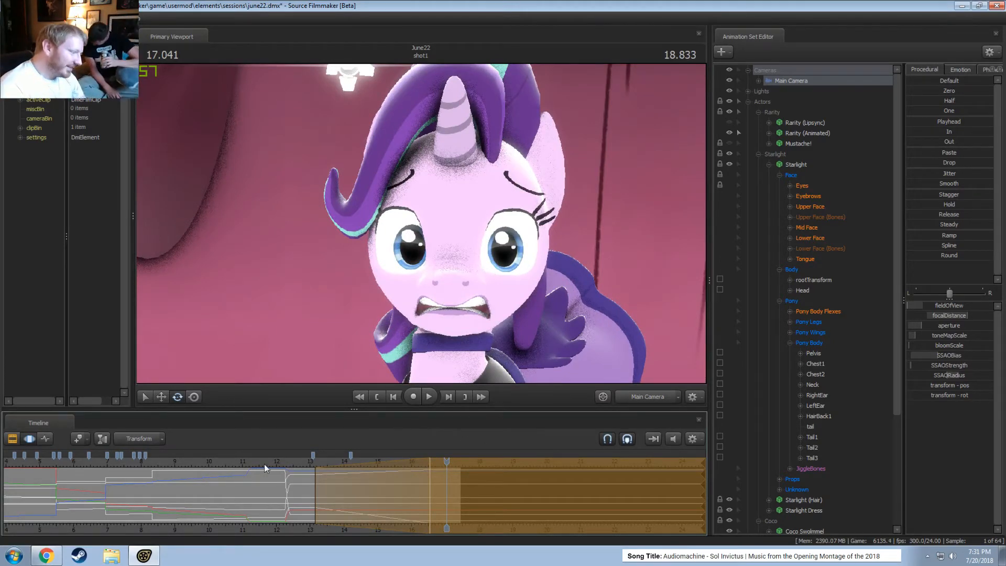
Undo the Main Camera push-in and try starting the time selection at about 12.6 s
key("ctrl+z")
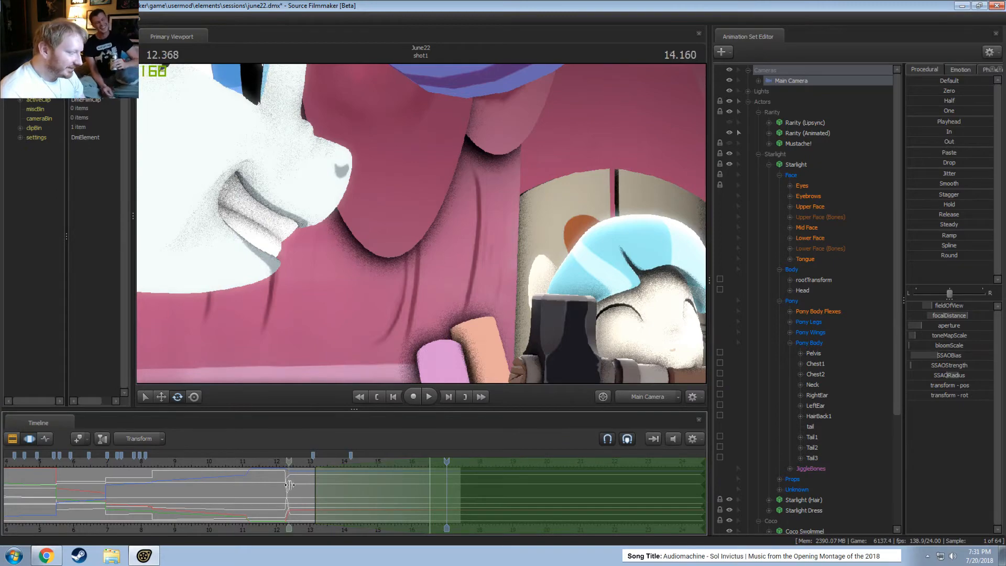
left_click_drag(289, 485, 297, 484)
key("ctrl+y")
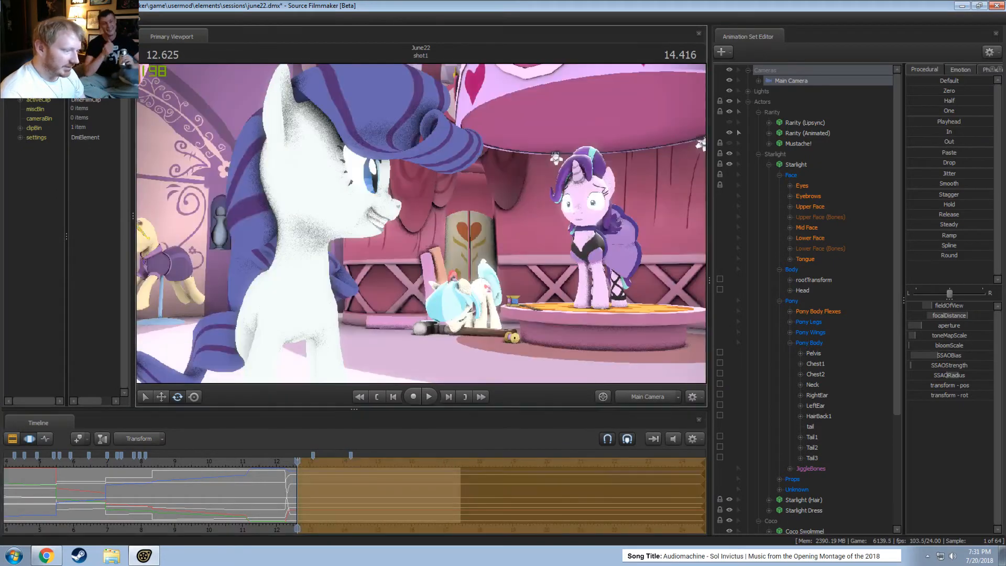
key("ctrl+z")
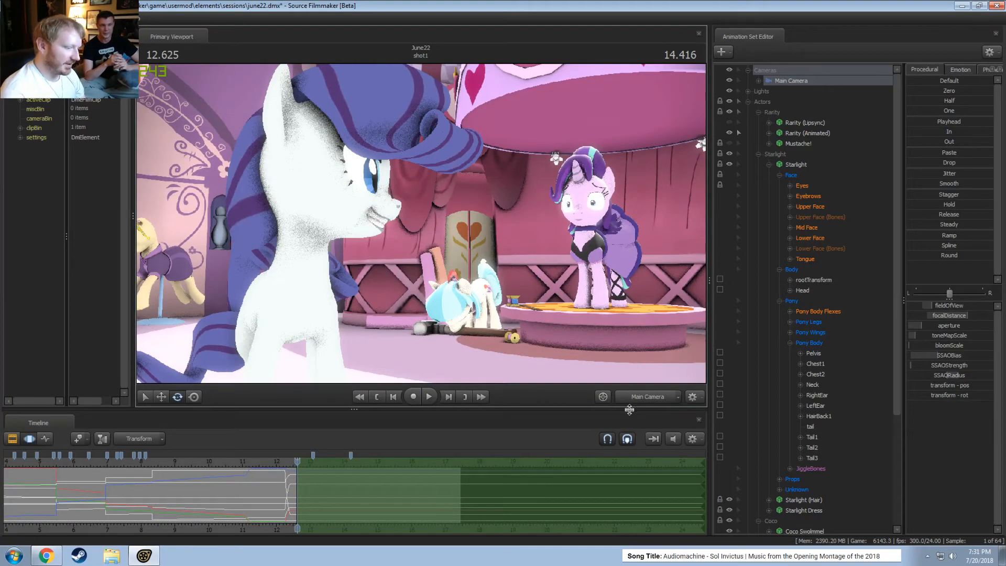
Create an animation set for a new camera, look through it and frame Starlight's head and chest in close-up
left_click(748, 102)
right_click(774, 238)
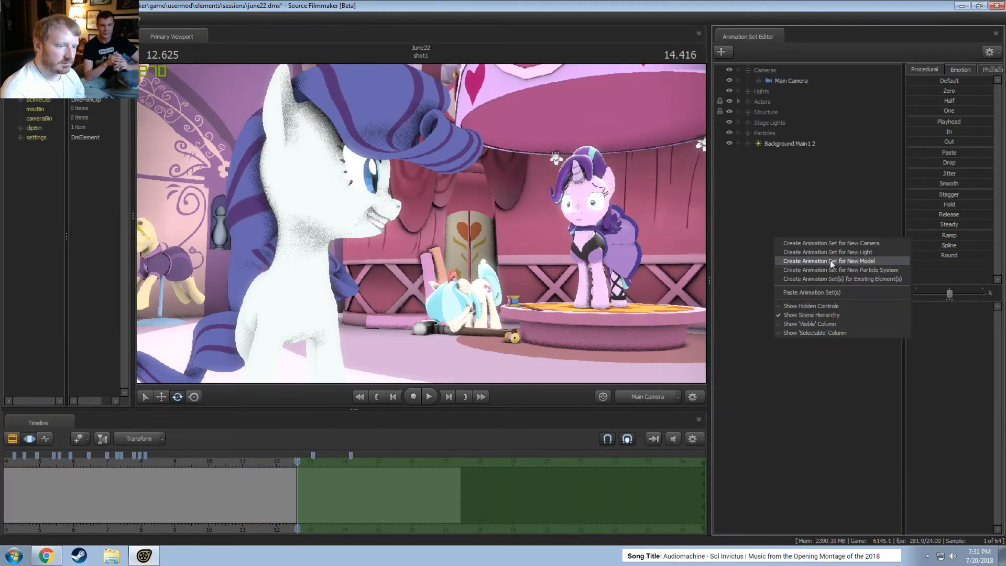
left_click(828, 243)
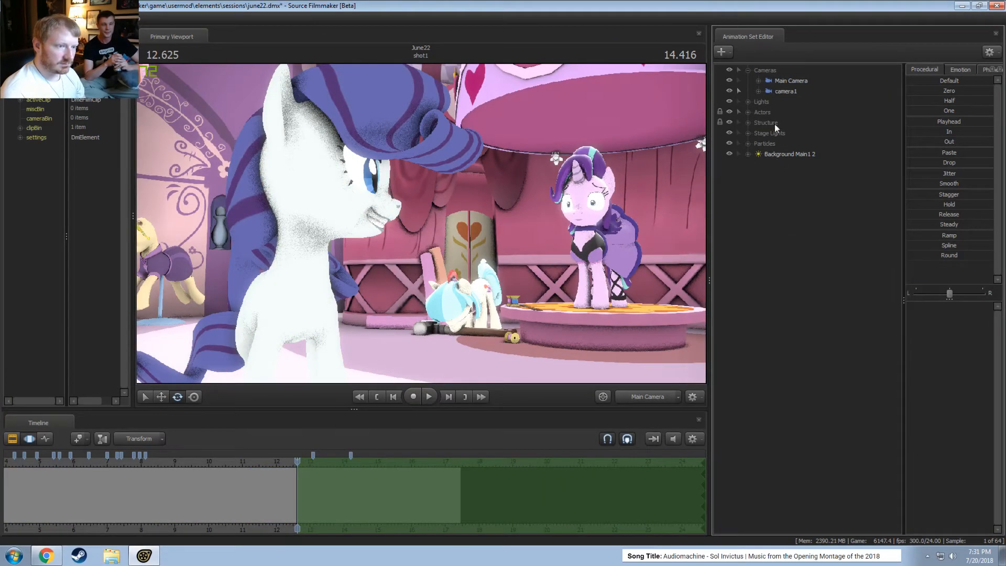
left_click_drag(776, 89, 513, 165)
left_click_drag(461, 233, 499, 227)
key("ctrl+a")
key("w")
key("s")
key("s")
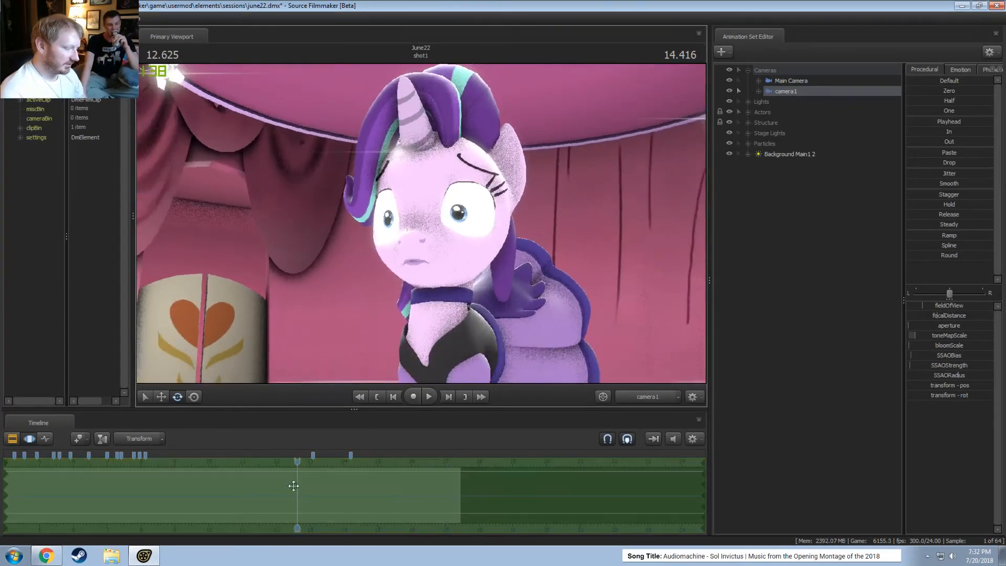
Ramp camera1's time selection from about 13.3 s to 15.75 s and reframe it closer on Starlight's screaming face with a new field of view
left_click_drag(293, 486, 337, 495)
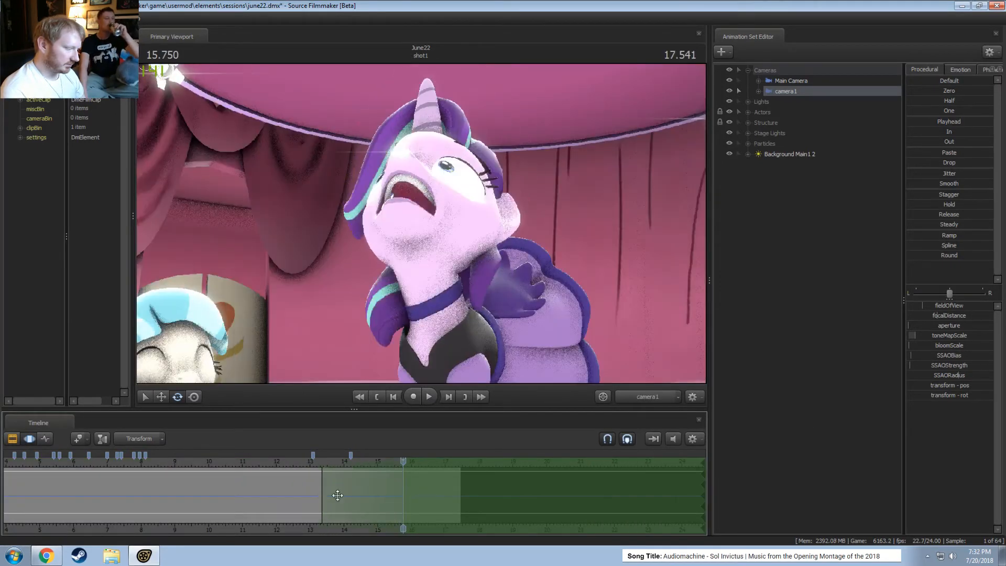
scroll(466, 337, "down", 3)
mouse_move(466, 337)
left_mouse_down()
mouse_move(466, 309)
mouse_move(471, 327)
left_mouse_up()
key("w")
scroll(471, 328, "up", 3)
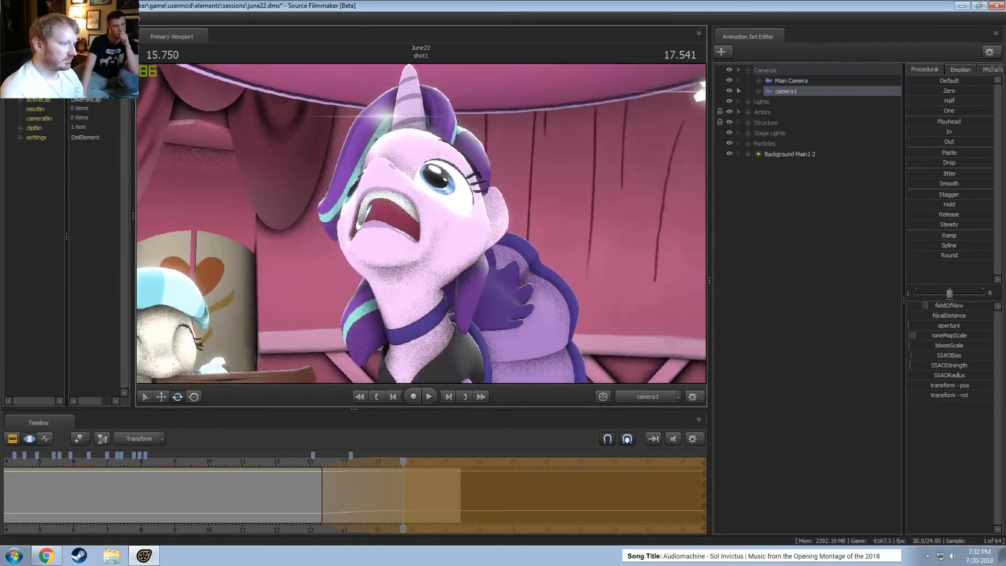
scroll(471, 328, "up", 3)
key("s")
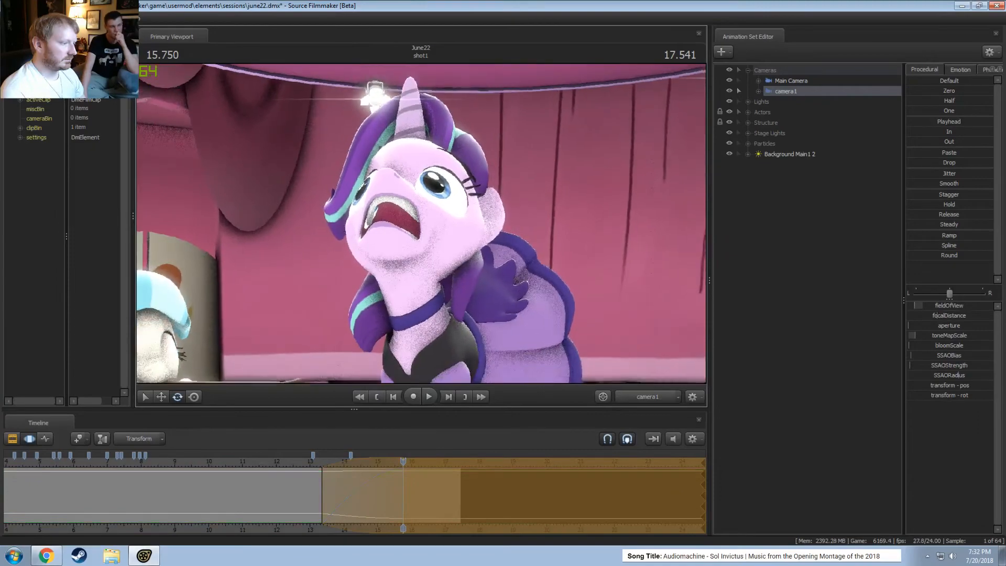
scroll(471, 327, "up", 2)
key("d")
left_click_drag(471, 327, 417, 242)
key("z")
key("w")
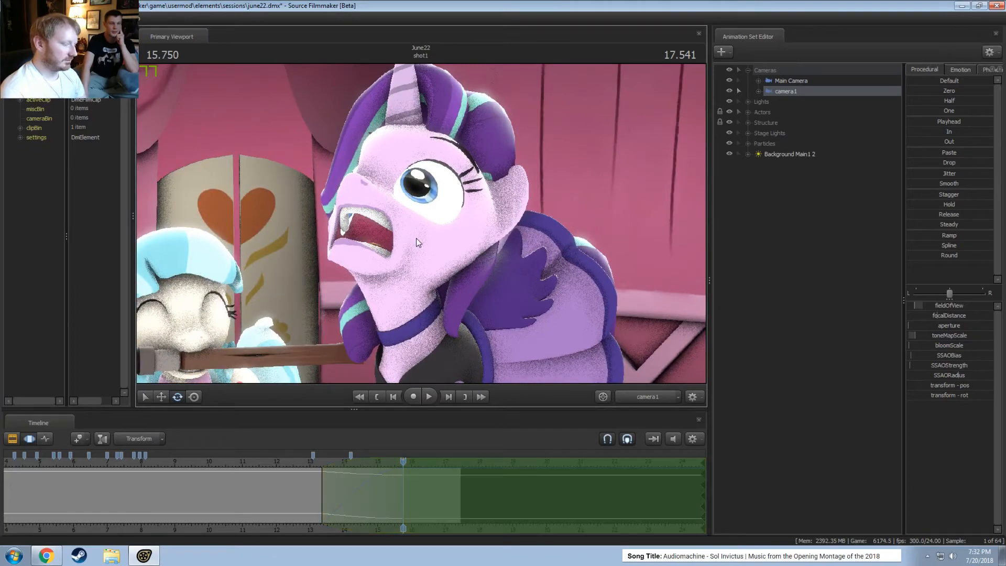
Play back the close-up and limit the time selection's hold to about 13.8–15 s, with falloff ending near 15.9 s
left_click(311, 467)
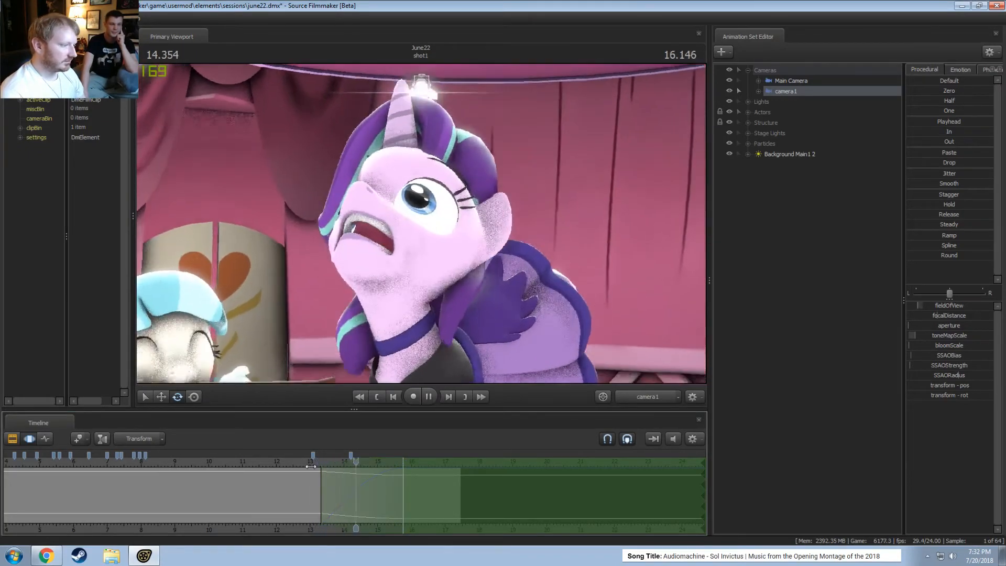
key("space")
left_click(331, 503)
left_click_drag(331, 501, 409, 492, "shift")
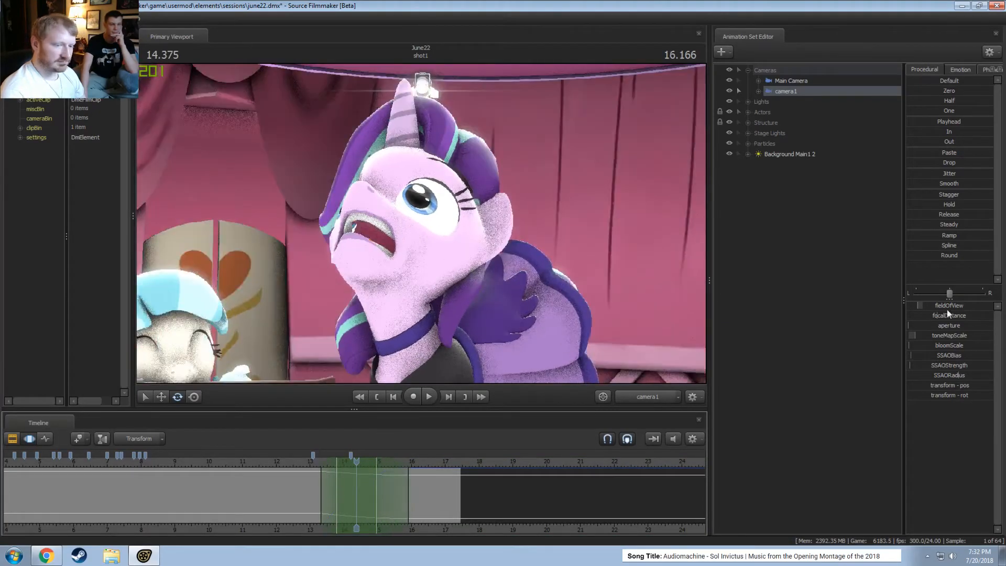
Apply the Jitter preset to camera1's transform rotation over the time selection and play the shaking close-up
left_click(758, 91)
left_click(769, 102)
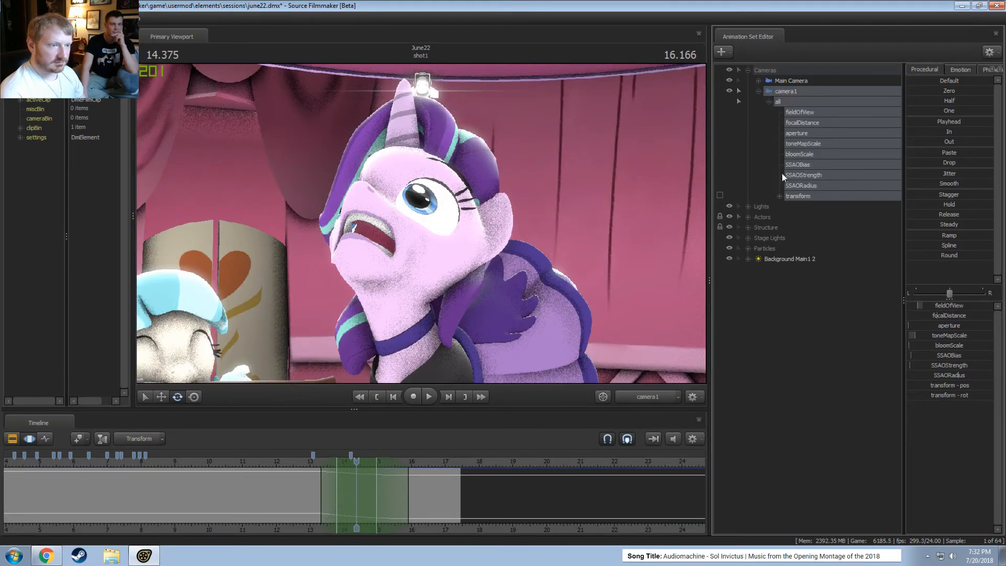
left_click(779, 196)
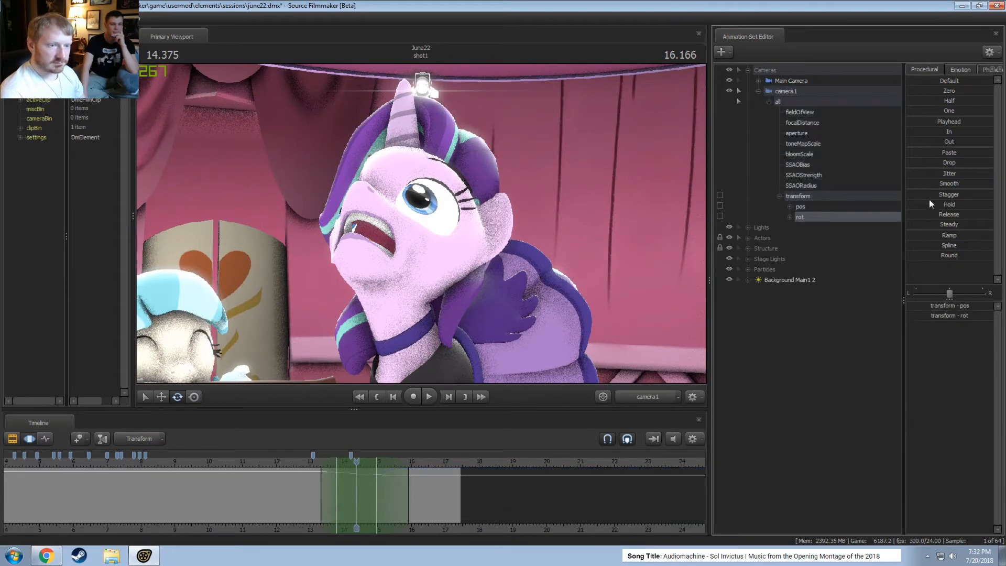
left_click(942, 173)
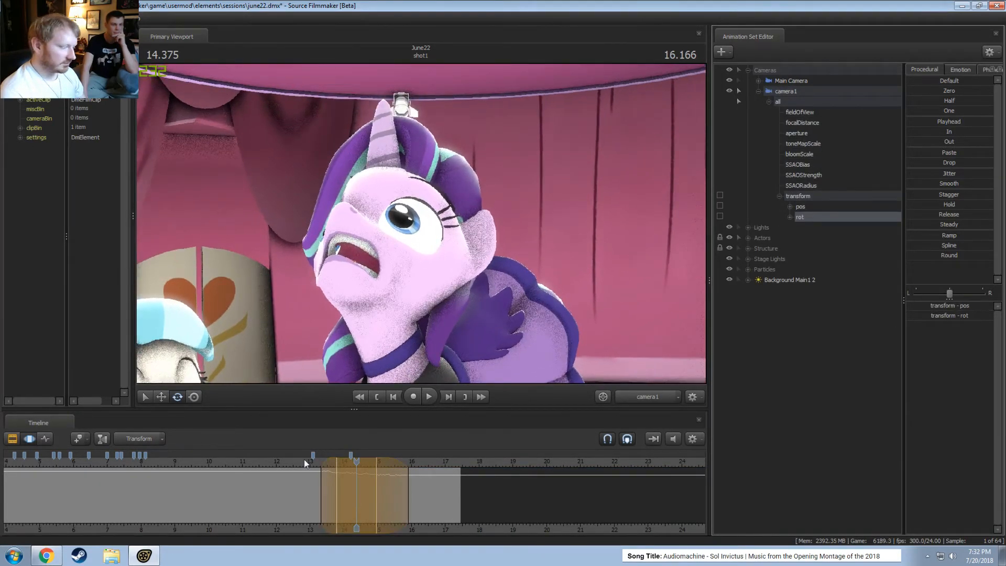
left_click(304, 459)
key("space")
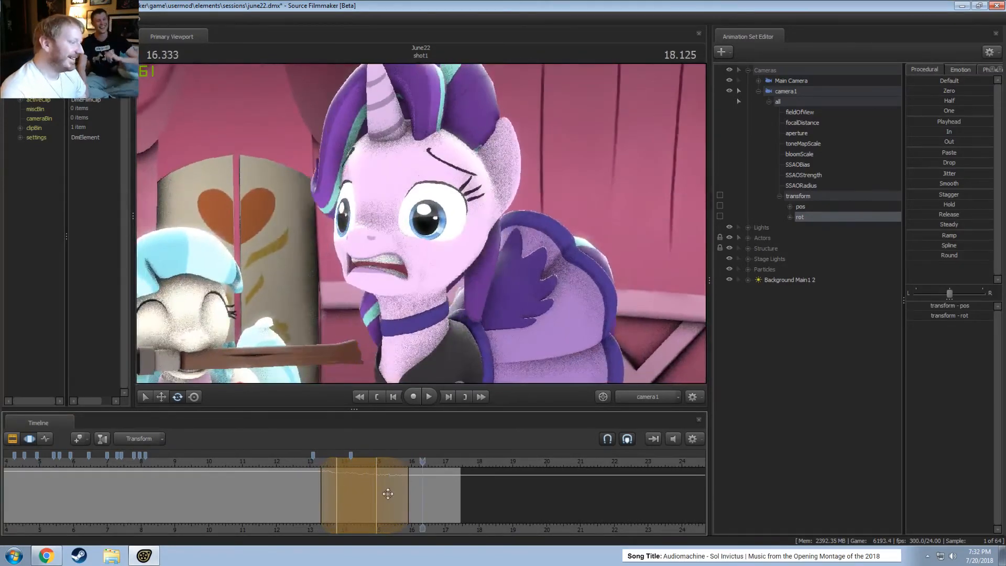
Reshape the jitter's time selection to hold from about 13.7 s to 15.1 s, with falloffs reaching 12.9 s and 15.5 s, checking playback
left_click_drag(410, 490, 382, 490)
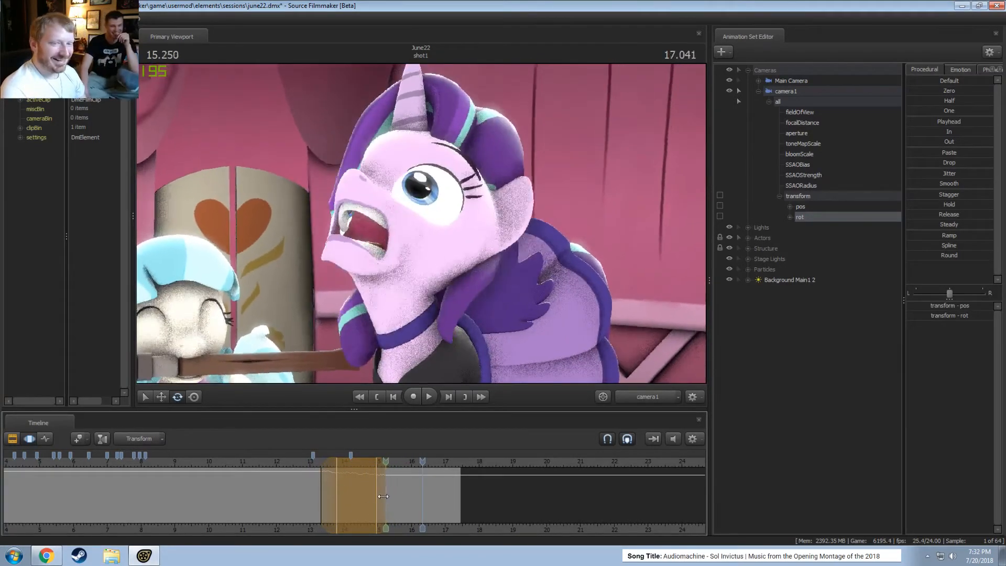
left_click(307, 463)
key("space")
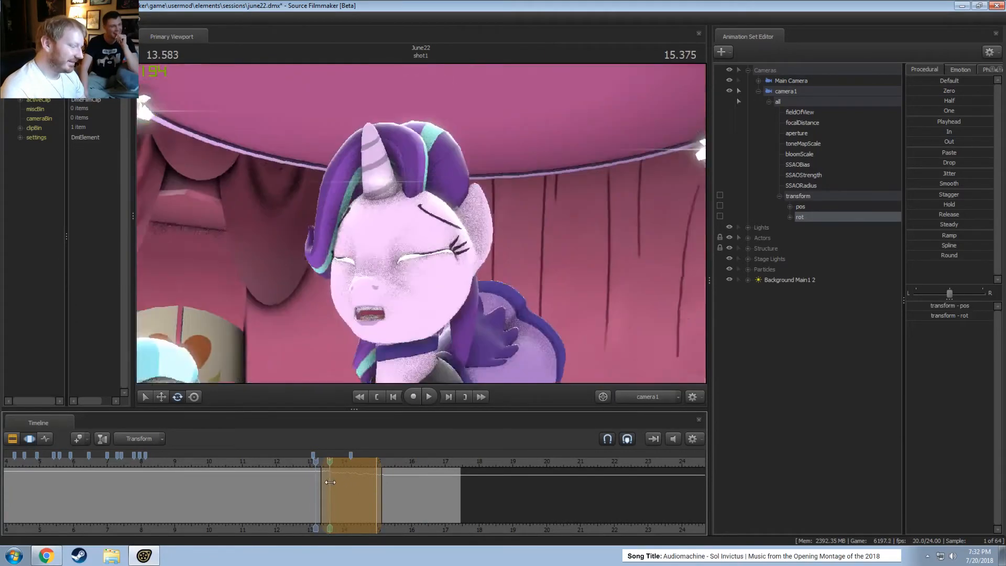
key("space")
left_click_drag(324, 468, 305, 474)
left_click(288, 463)
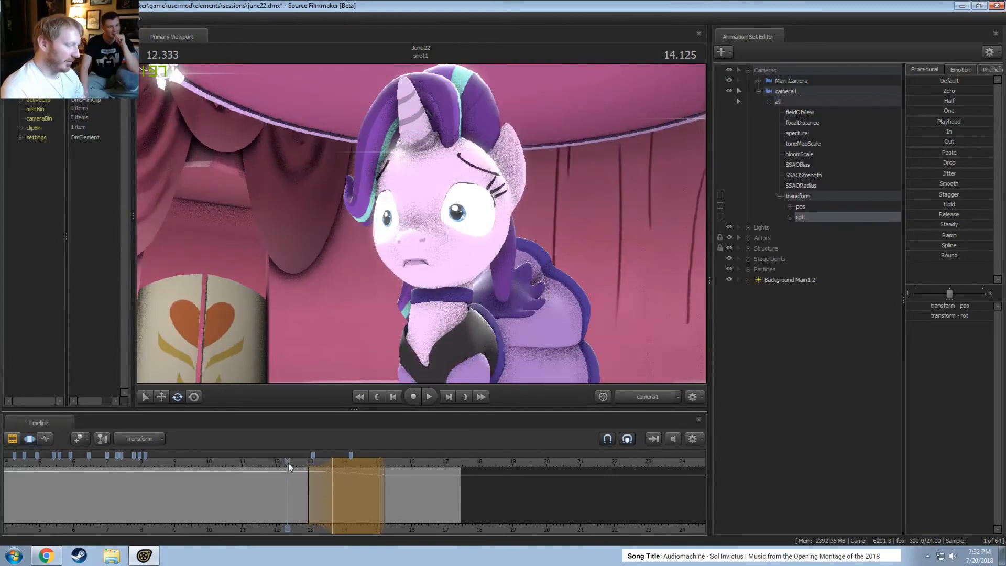
key("space")
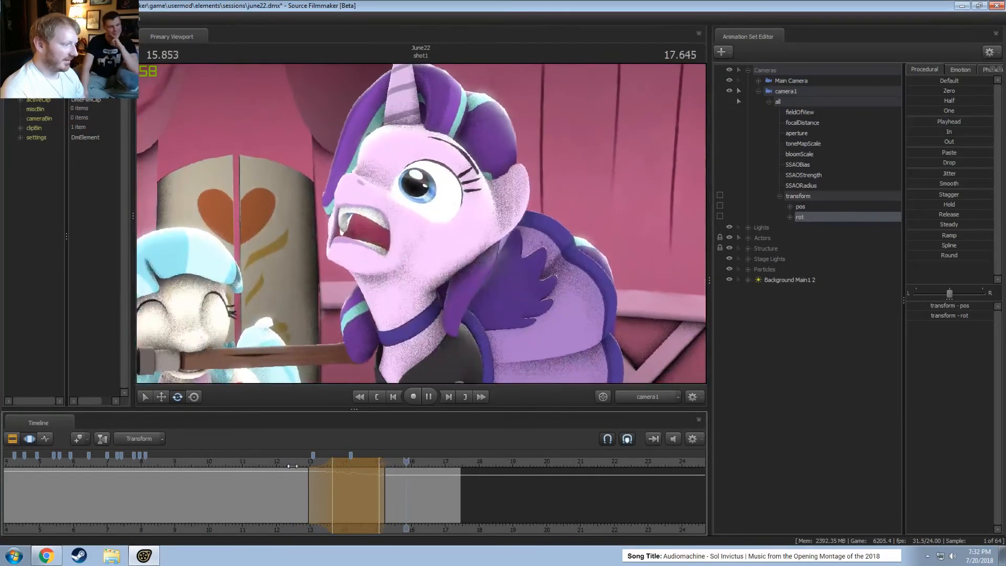
left_click_drag(385, 485, 396, 484)
key("space")
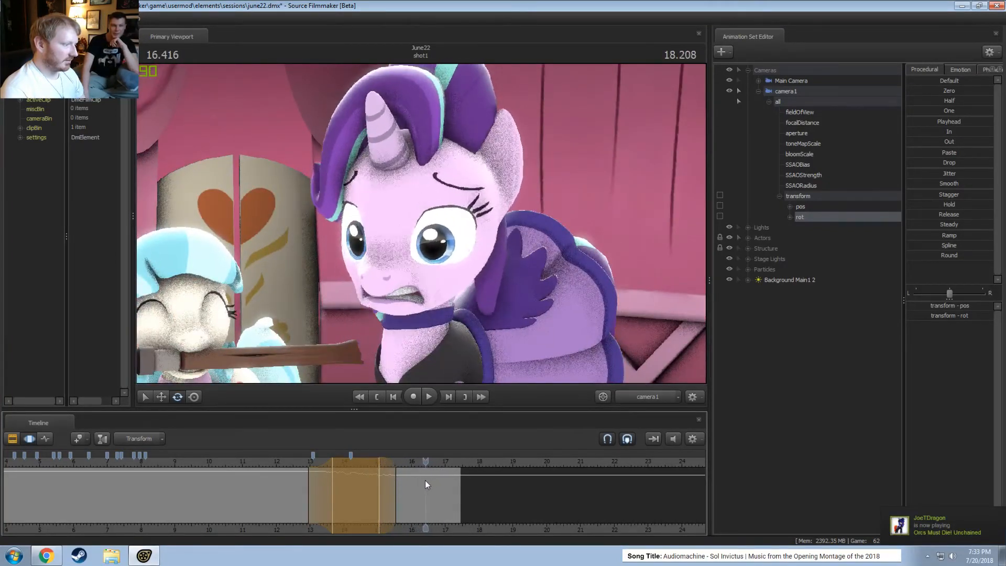
Scrub around 16 s and play back the jittered camera1 close-up of Starlight's scream
left_click(411, 494)
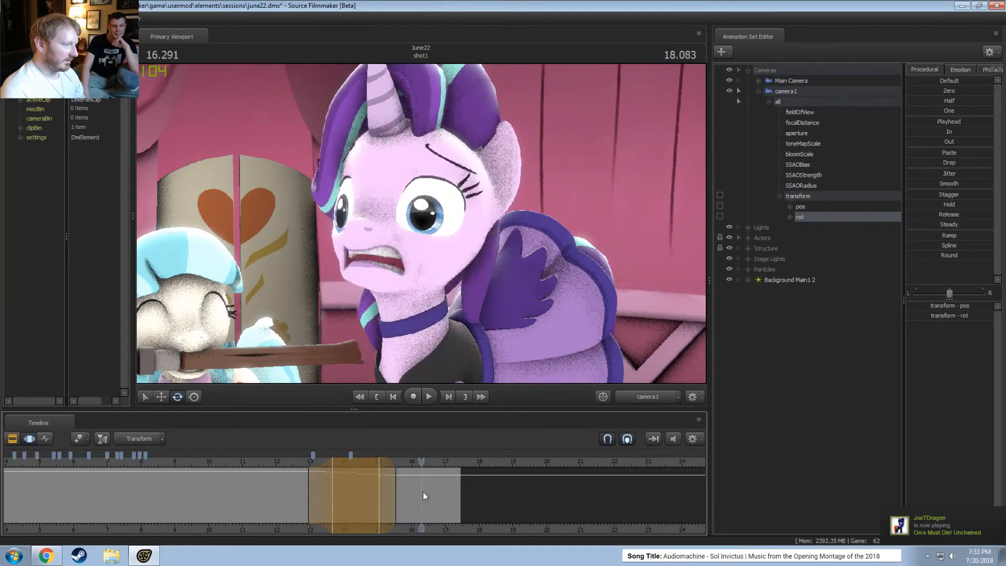
mouse_move(423, 492)
left_mouse_down()
mouse_move(410, 495)
mouse_move(435, 495)
mouse_move(411, 499)
left_mouse_up()
key("space")
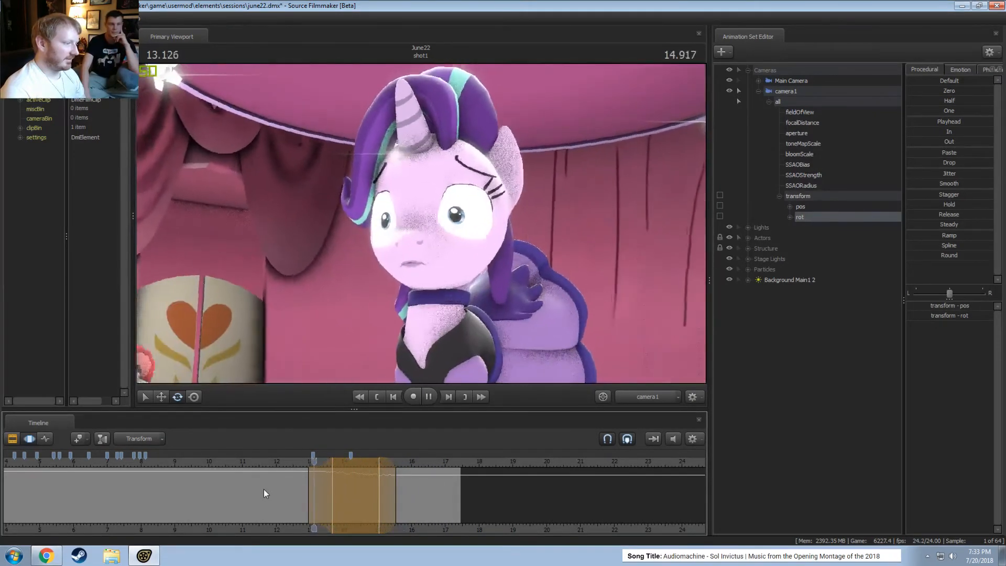
key("space")
key("space")
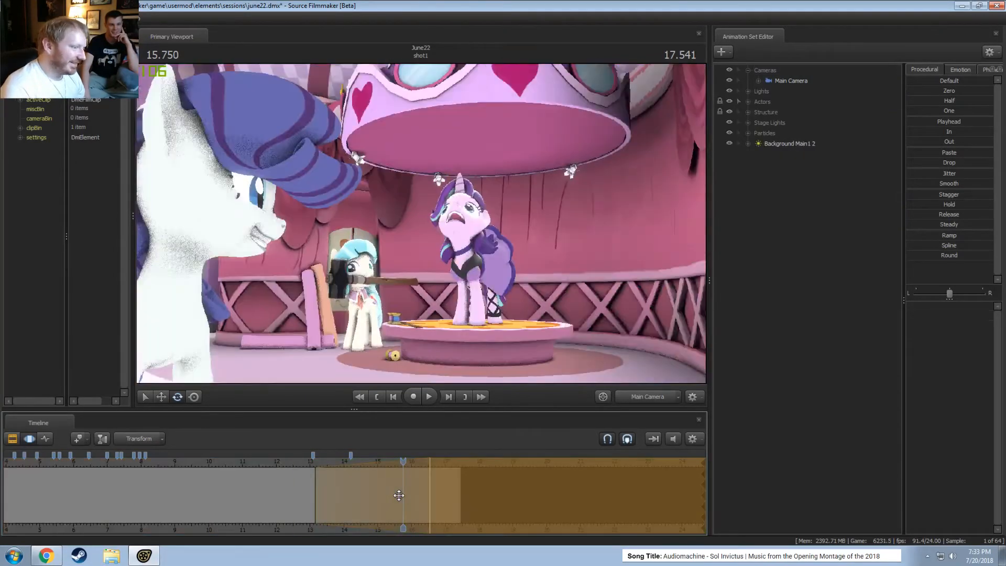
Undo the camera1 close-up and the earlier Main Camera edits back to the time selection held from about 16.5 s
key("ctrl+z")
key("ctrl+z")
key("ctrl+z")
key("ctrl+z")
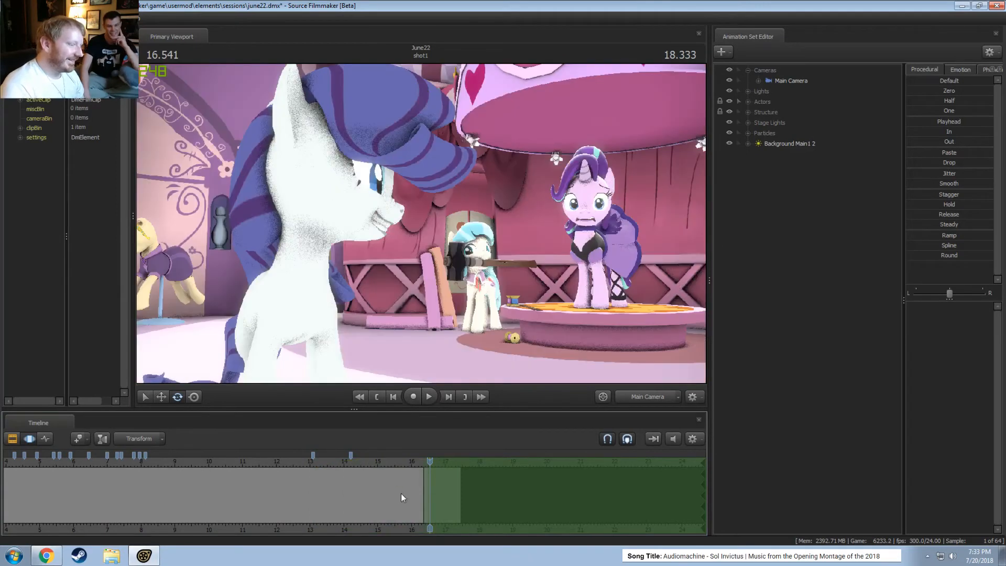
Undo the latest edits to Starlight's slow-motion scream, checking playback from about 14.7 s and 12.2 s
left_click(368, 460)
key("space")
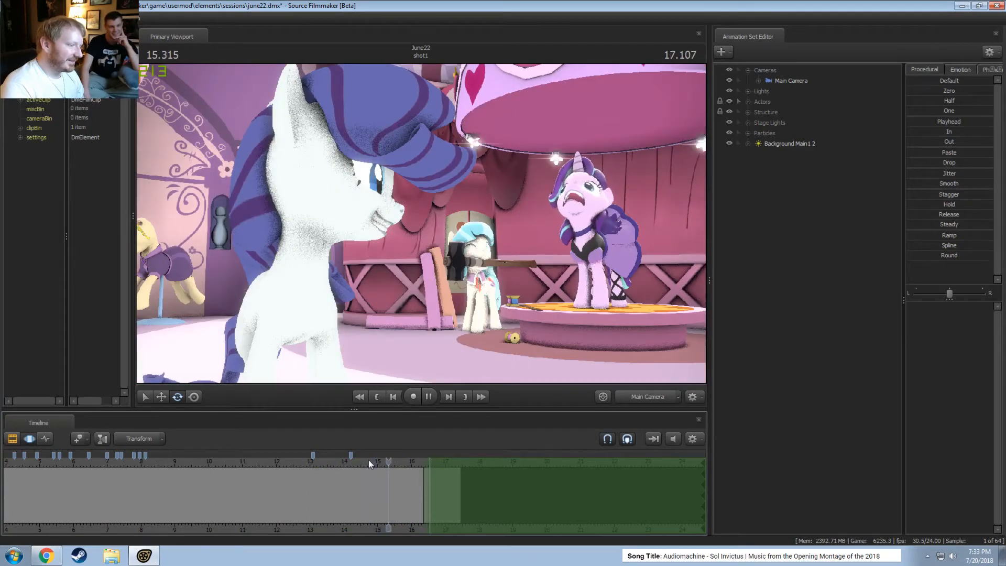
key("space")
left_click(336, 459)
key("ctrl+z")
key("ctrl+z")
key("ctrl+z")
key("ctrl+z")
key("ctrl+z")
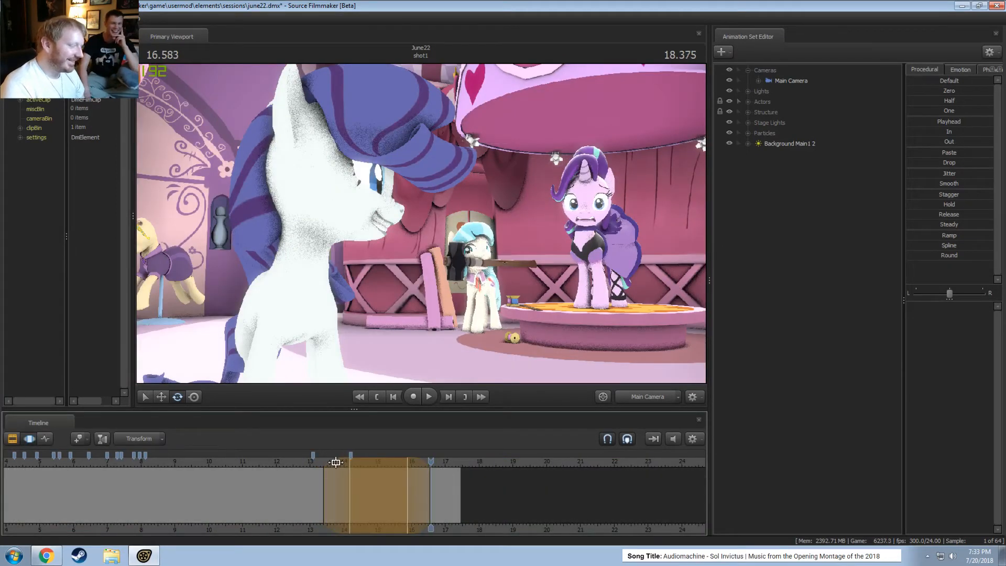
key("ctrl+z")
key("space")
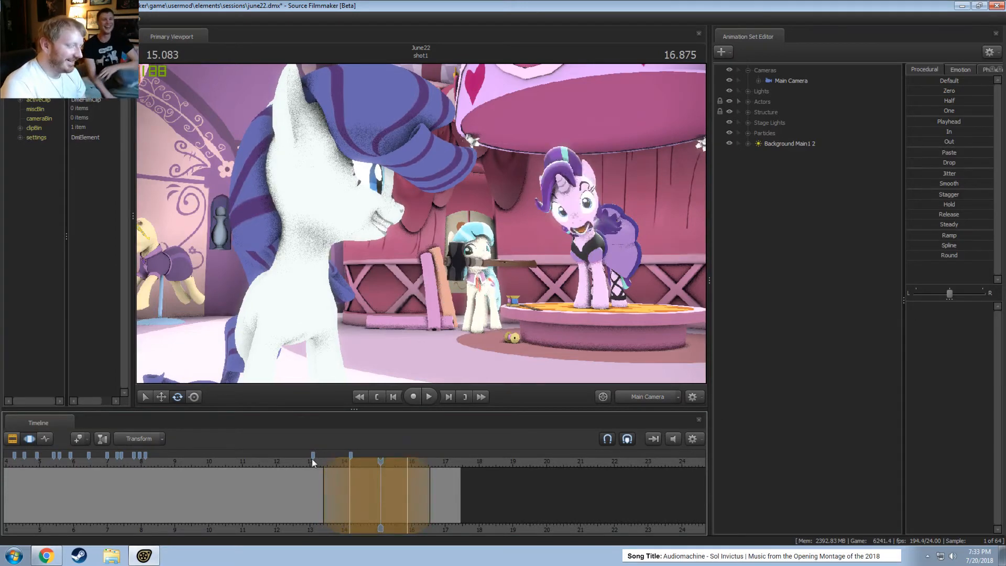
left_click(284, 463)
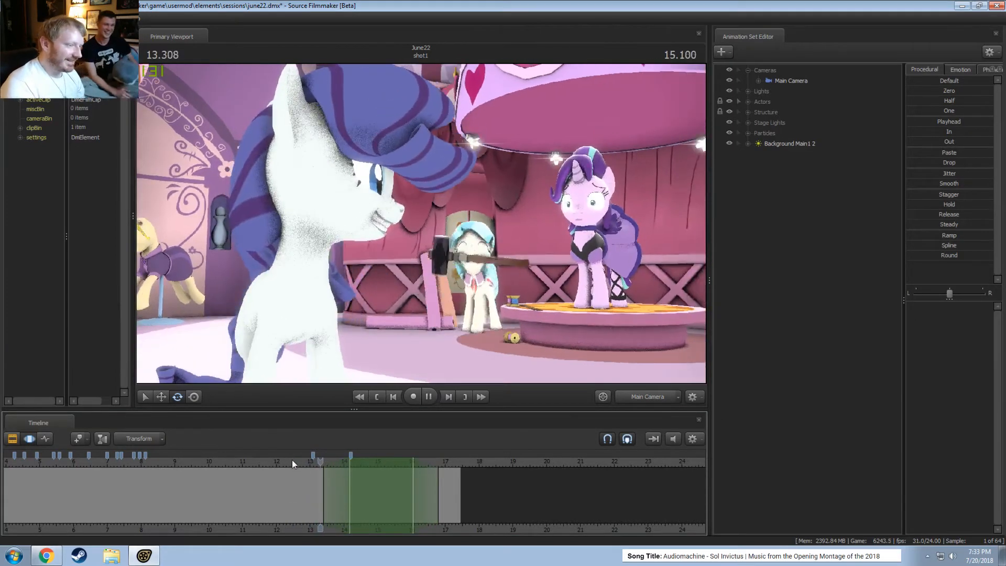
Undo the stretching of Starlight's scream animation, the heavy_painsevere02 sound clip and the extension of shot1
key("ctrl+z")
key("ctrl+z")
key("ctrl+z")
key("ctrl+z")
key("ctrl+z")
key("ctrl+z")
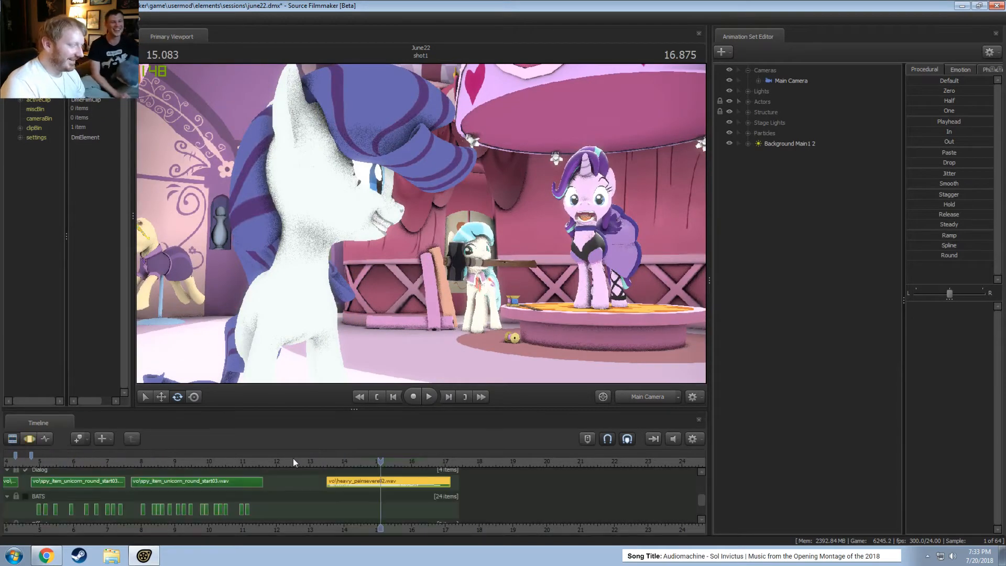
key("ctrl+z")
key("ctrl+z")
key("ctrl+z")
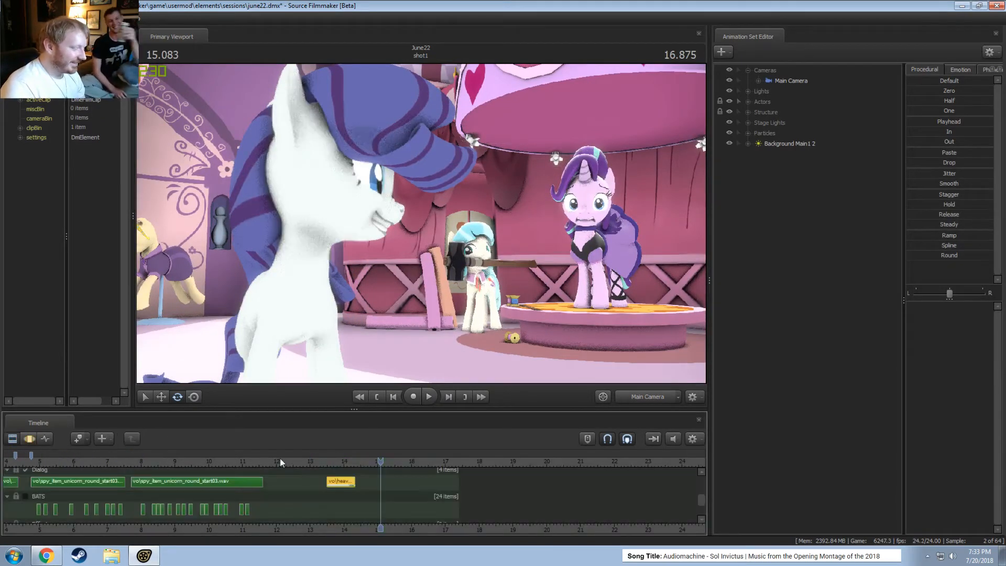
Play back the unstretched scream from about 11.8 s and repeatedly from about 13.4 s
left_click(267, 462)
key("space")
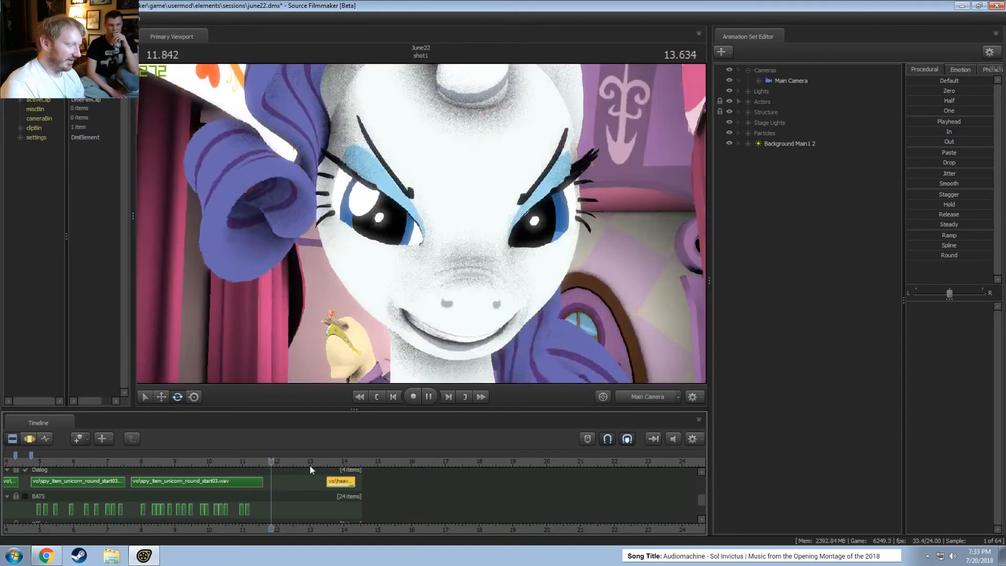
left_click(323, 466)
key("space")
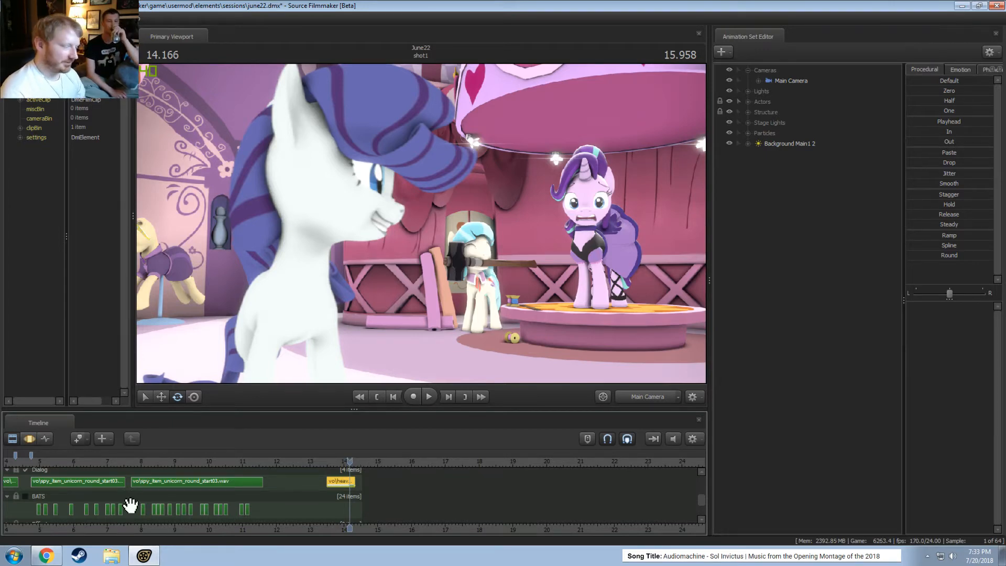
left_click_drag(327, 461, 333, 458)
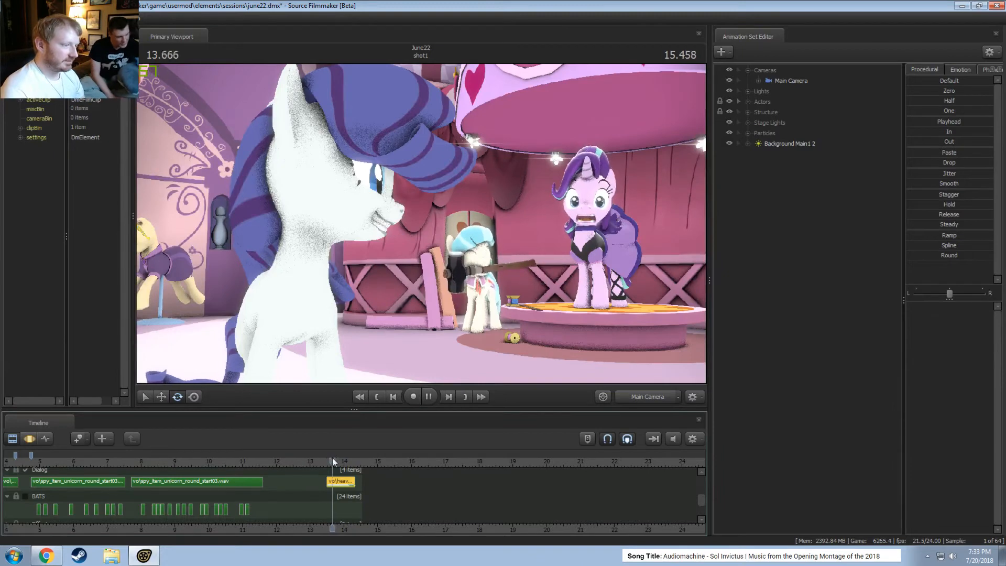
key("space")
left_click(325, 459)
key("space")
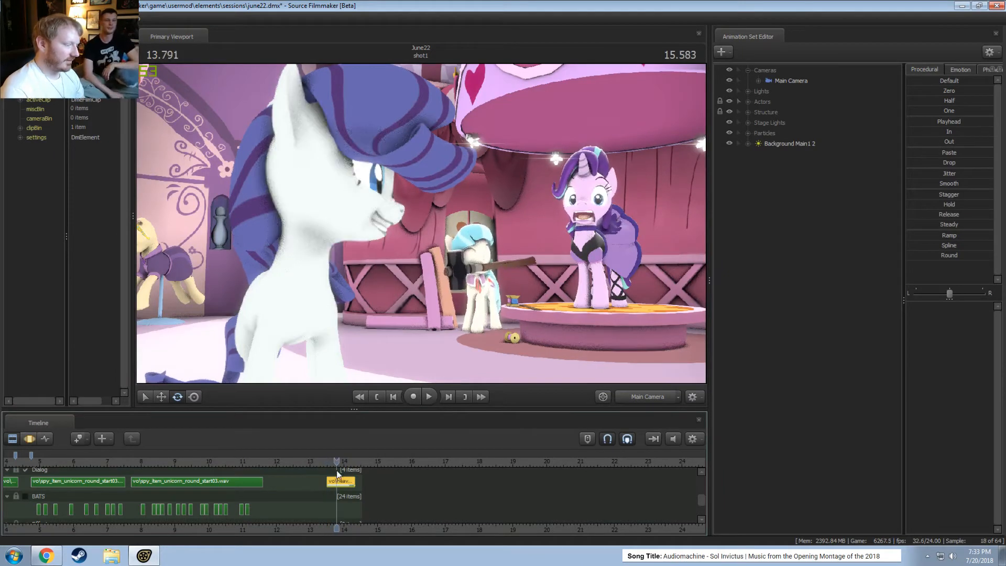
Show the console and switch the timeline to the Motion Editor around 13.4 s
key("F3")
key("grave")
scroll(407, 498, "up", 2)
key("F2")
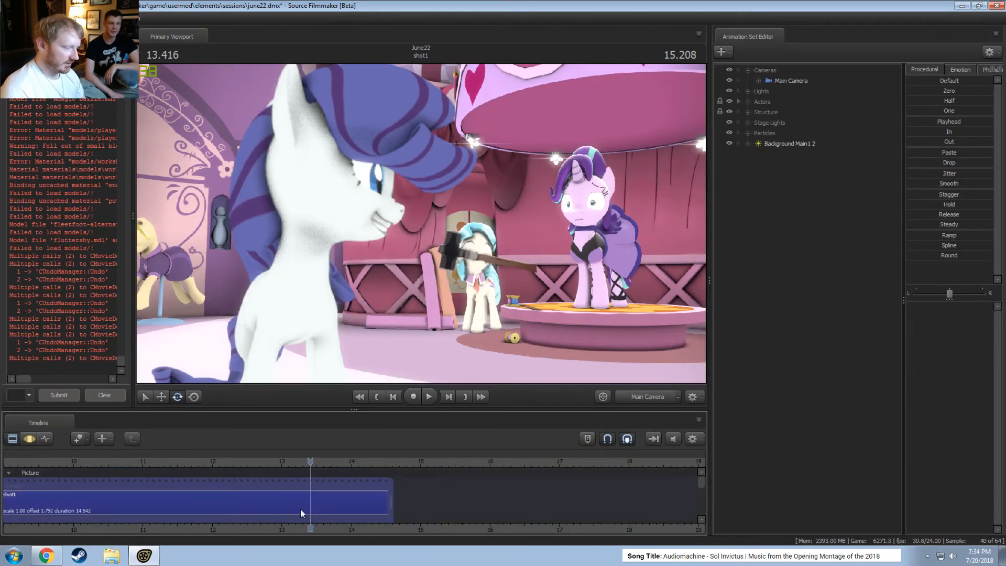
key("F3")
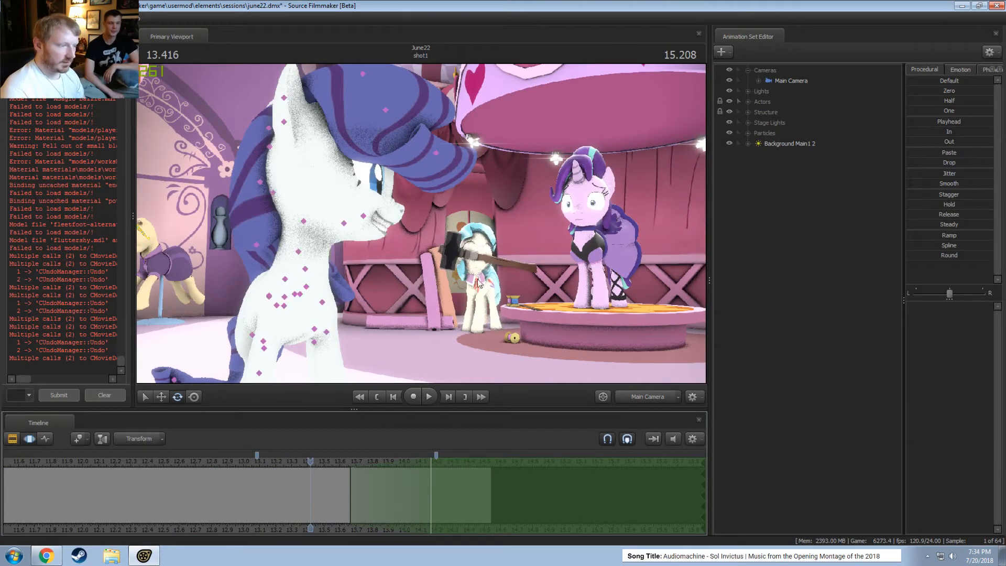
Select the Sledgehammer in the Coco group under Actors and extend the time selection over the entire shot
left_click(750, 108)
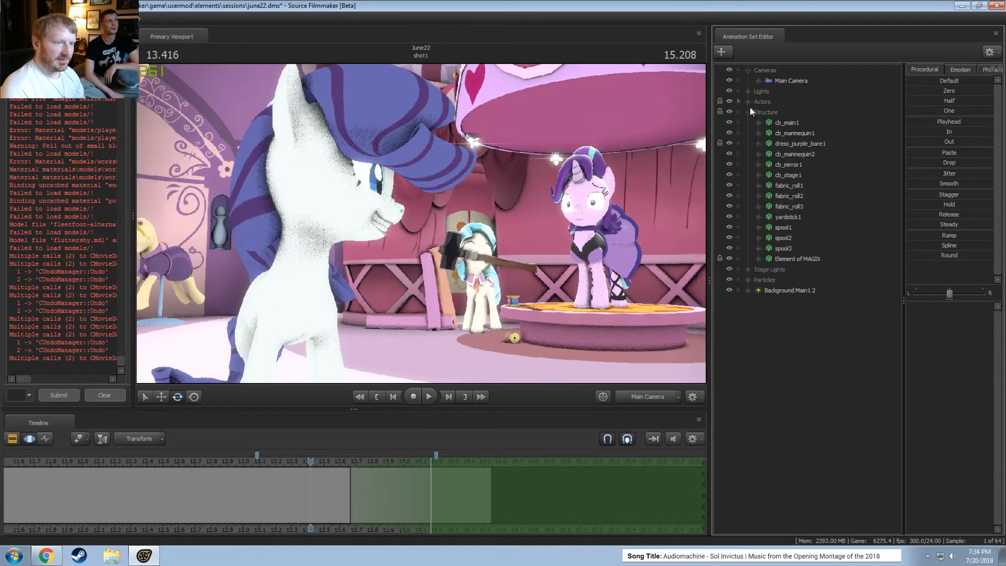
left_click(749, 108)
left_click(749, 84)
left_click(749, 89)
left_click(748, 70)
left_click(748, 80)
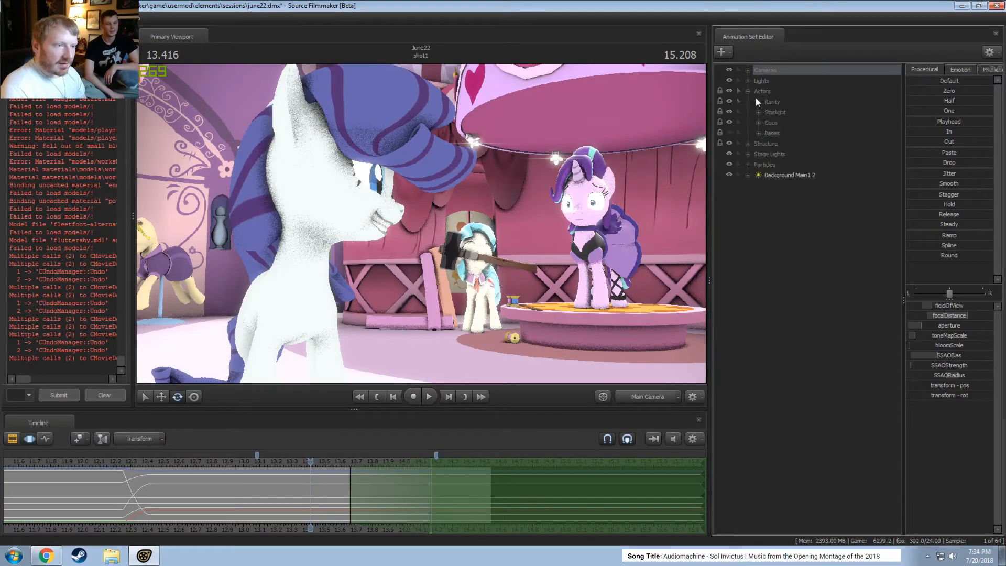
left_click(801, 143)
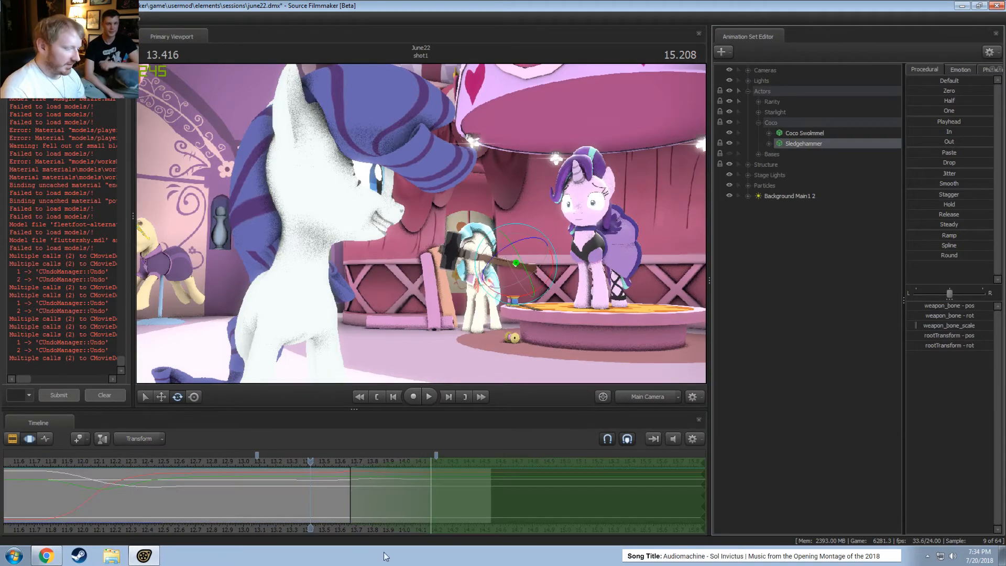
left_click(331, 504)
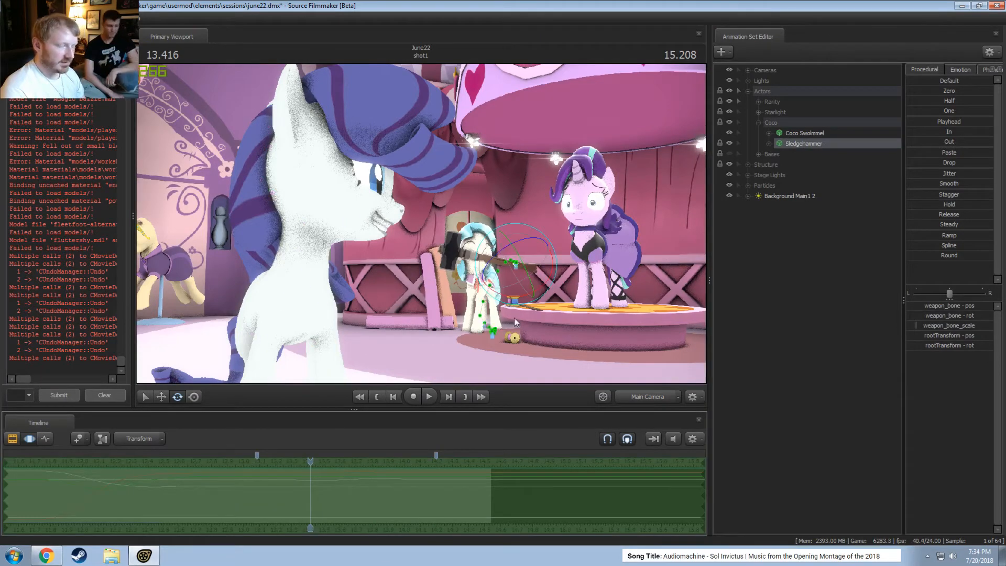
Through the Work Camera, shift the sledgehammer so Coco's mouth grips it nearer the handle's end, and return to the Main Camera
left_click(658, 402)
key("w")
left_click_drag(550, 293, 581, 304)
key("s")
mouse_move(421, 223)
left_mouse_down()
mouse_move(414, 217)
mouse_move(425, 226)
left_mouse_up()
key("r")
left_click_drag(576, 251, 511, 239)
left_click_drag(419, 226, 421, 226)
key("Return")
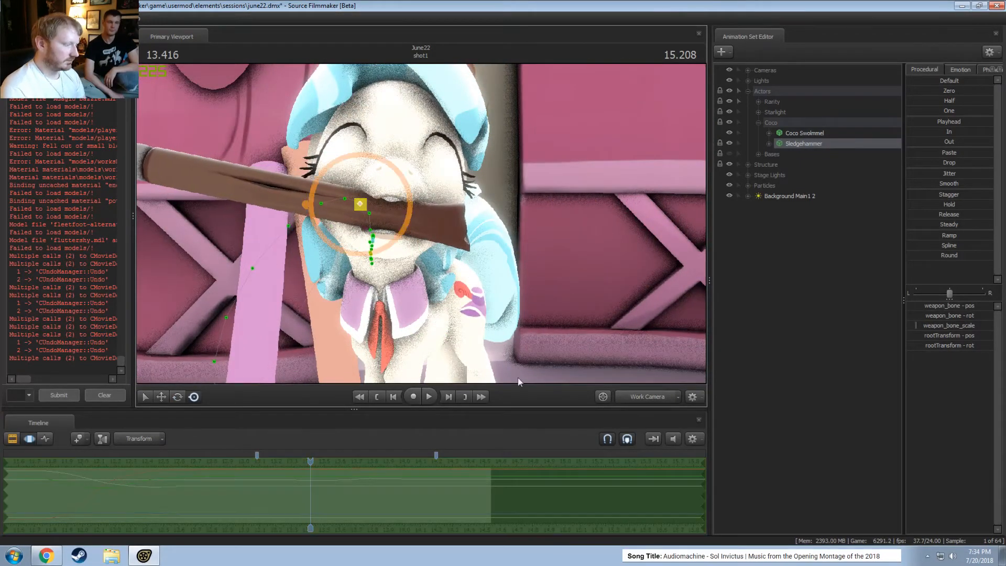
left_click(640, 398)
Set a short time selection centred on about 13.7 s, activate the Rotate tool and expand Coco's Body controls
left_click_drag(310, 461, 355, 500)
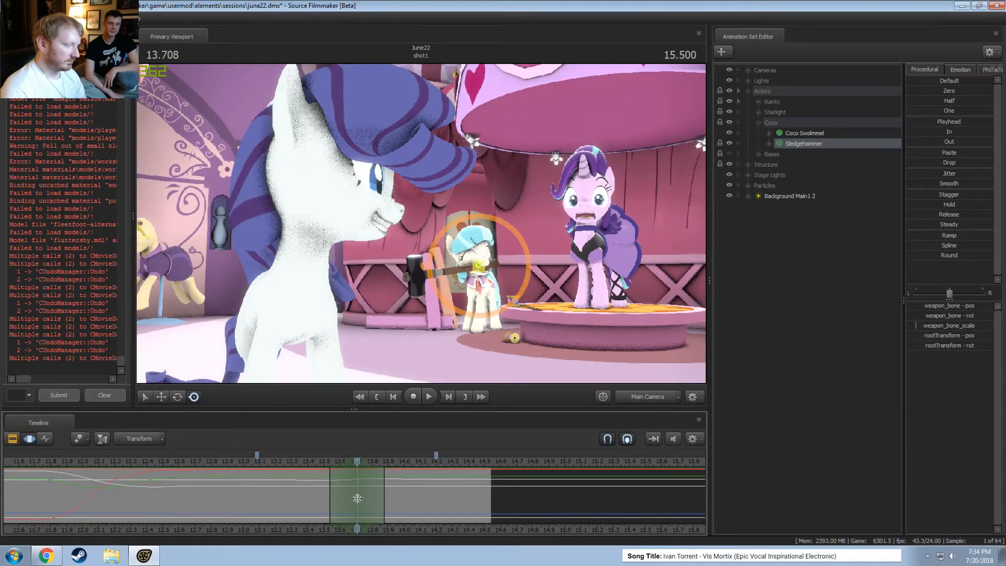
key("e")
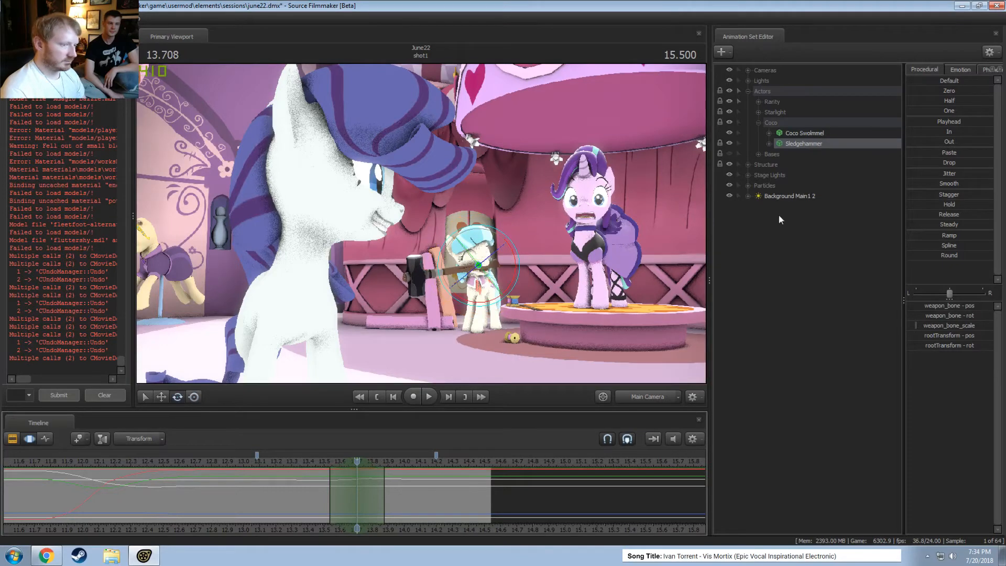
left_click(779, 154)
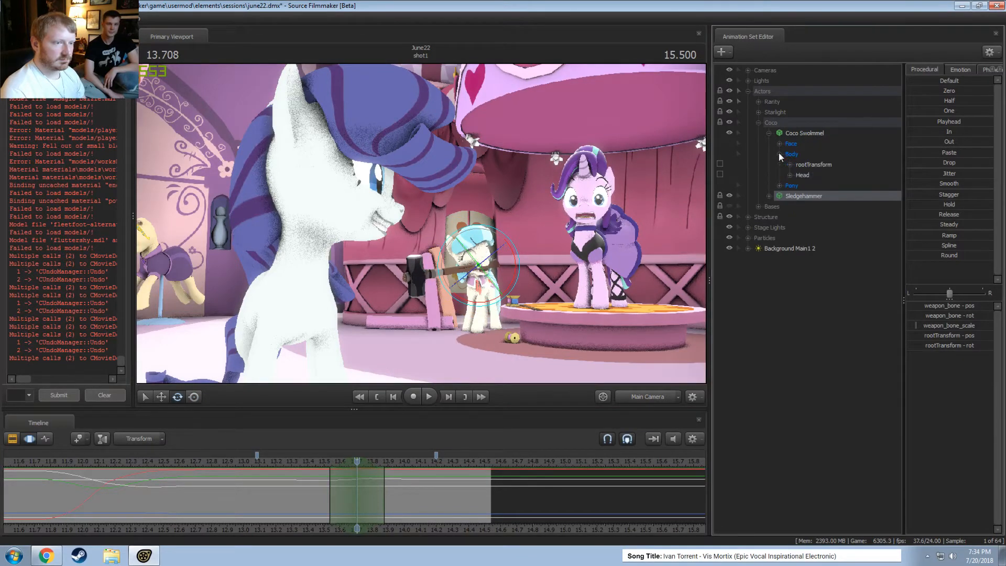
Try rotating Coco's Head to swing the sledgehammer at about 13.7 s and back at about 13.8 s
left_click(802, 175)
left_click_drag(470, 268, 475, 343)
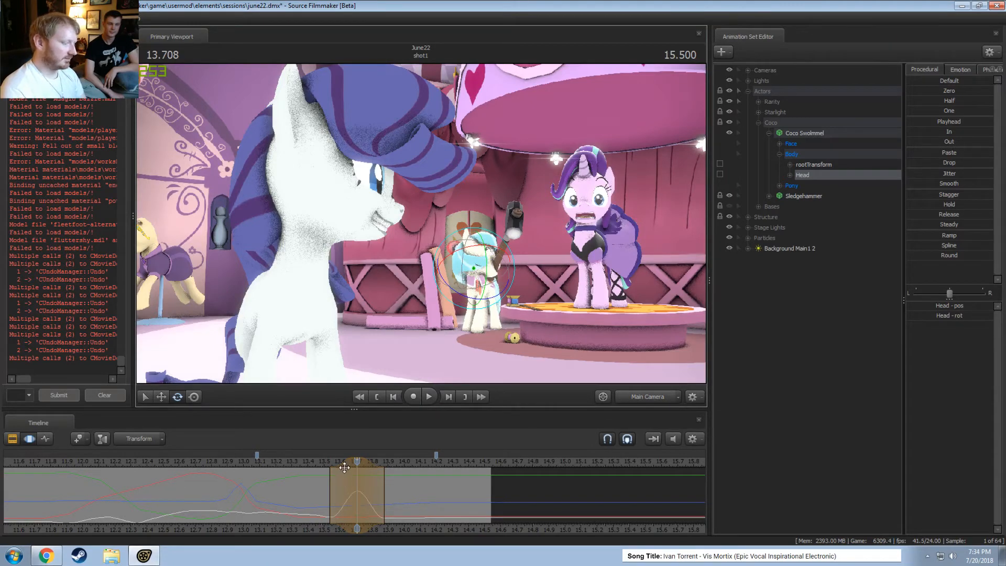
left_click_drag(374, 479, 379, 482)
left_click_drag(458, 298, 420, 405)
Undo the rotations of Coco's Head and the time selection shift to about 13.8 s
key("ctrl+z")
key("ctrl+y")
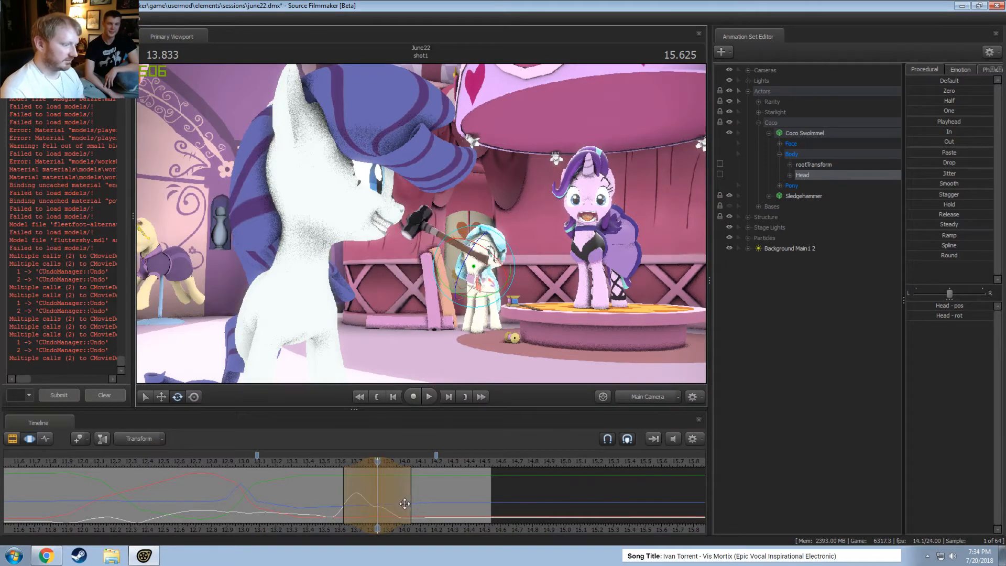
key("ctrl+z")
key("Escape")
key("ctrl+z")
key("ctrl+z")
key("ctrl+z")
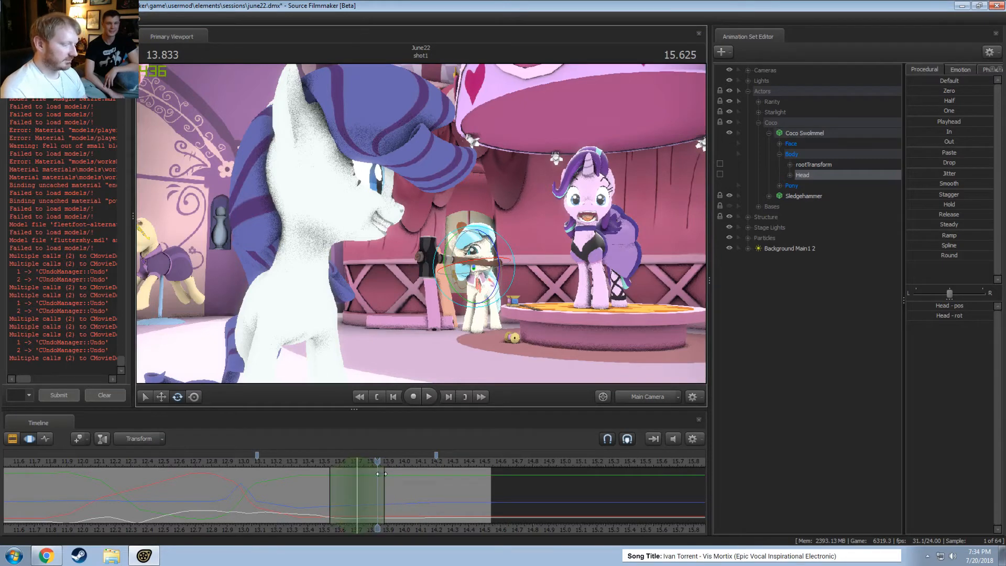
key("ctrl+z")
right_click(476, 253)
mouse_move(505, 285)
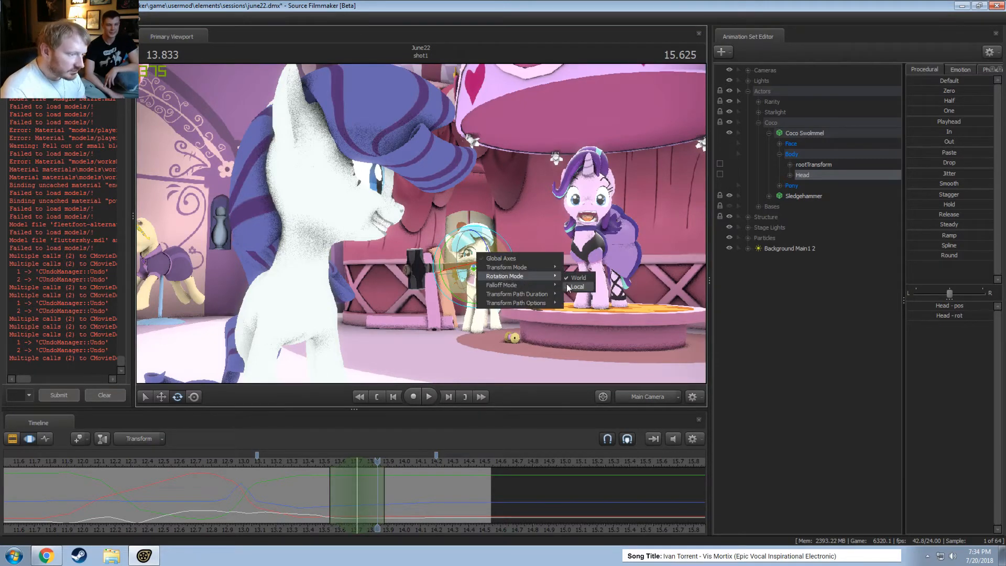
left_click(735, 310)
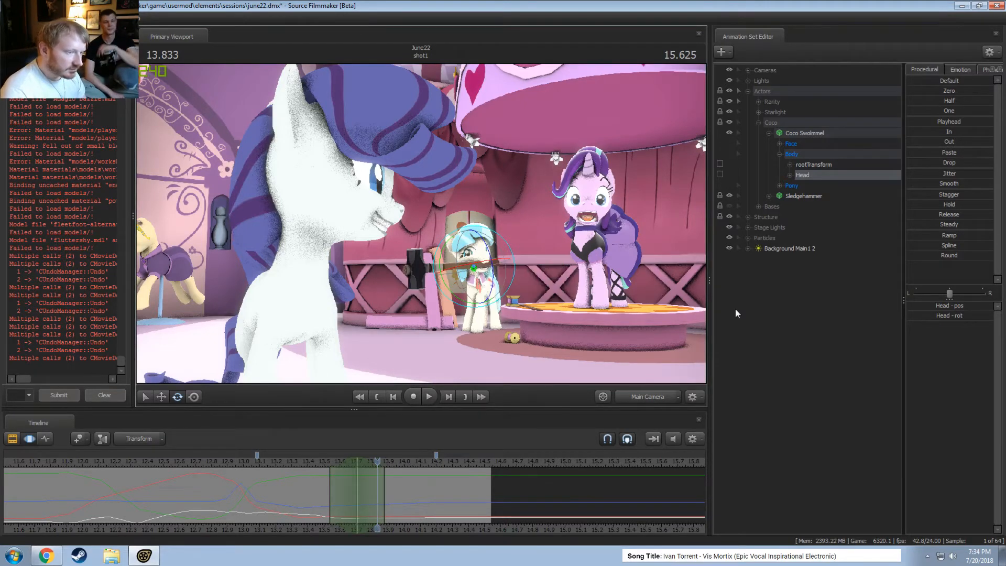
Select Coco's Chest2 under Pony Body and lock the RightShoulder and LeftShoulder controls
left_click(779, 186)
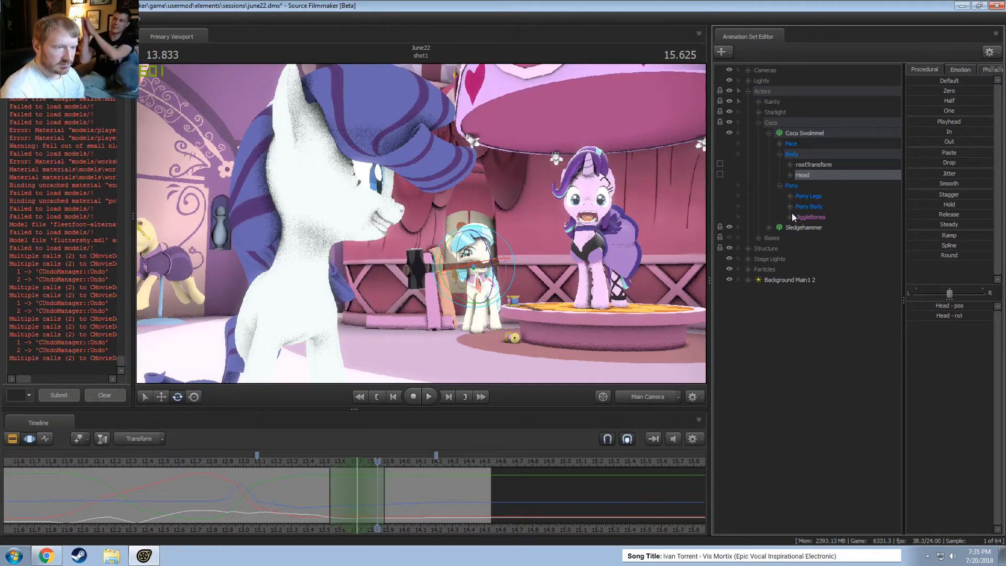
left_click(789, 206)
left_click(815, 248)
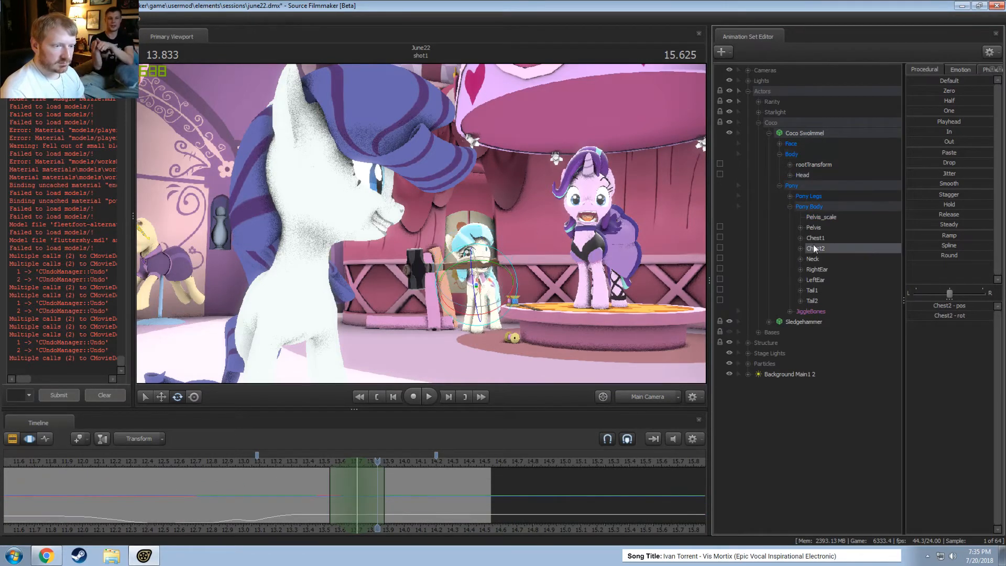
left_click(789, 195)
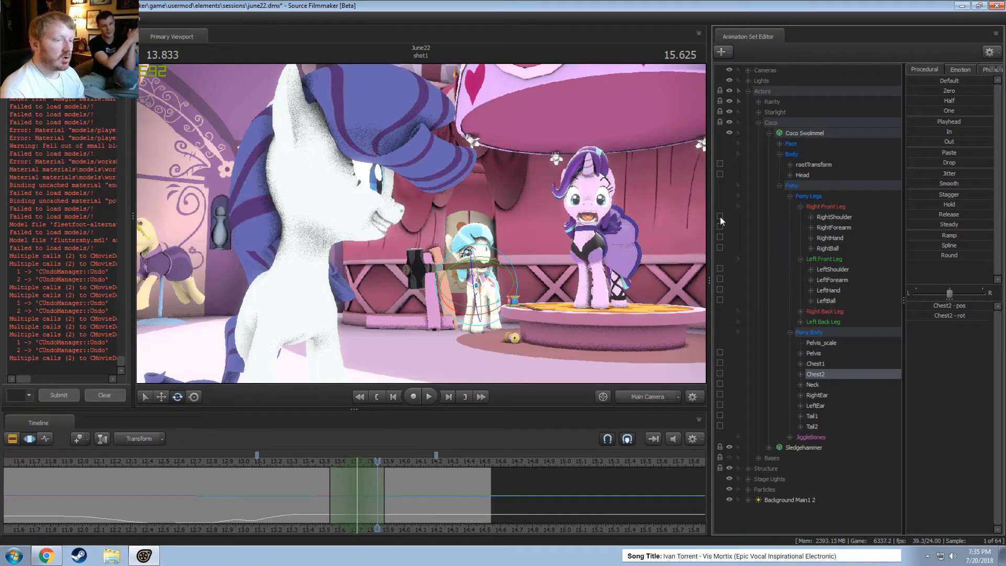
left_click(720, 216)
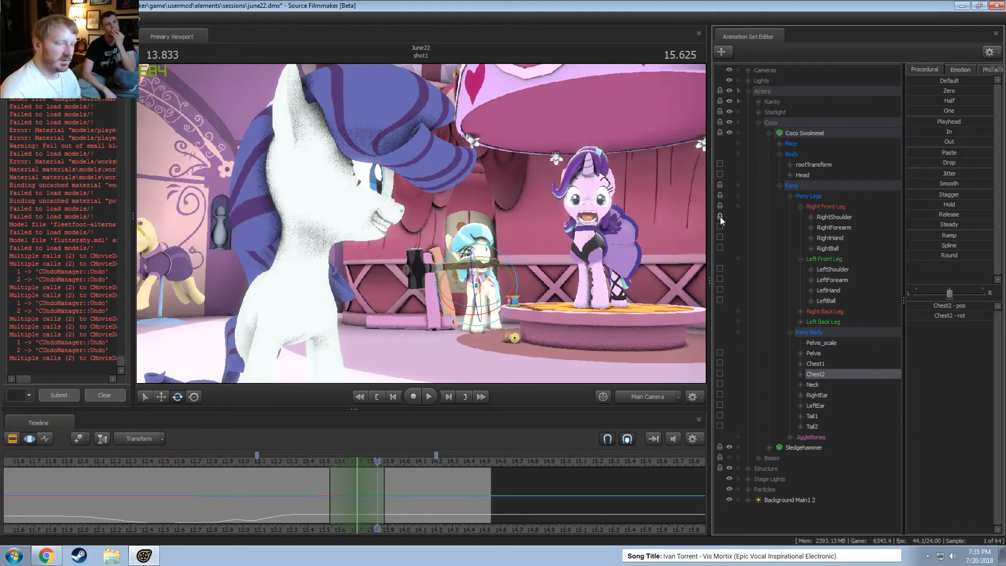
left_click(720, 267)
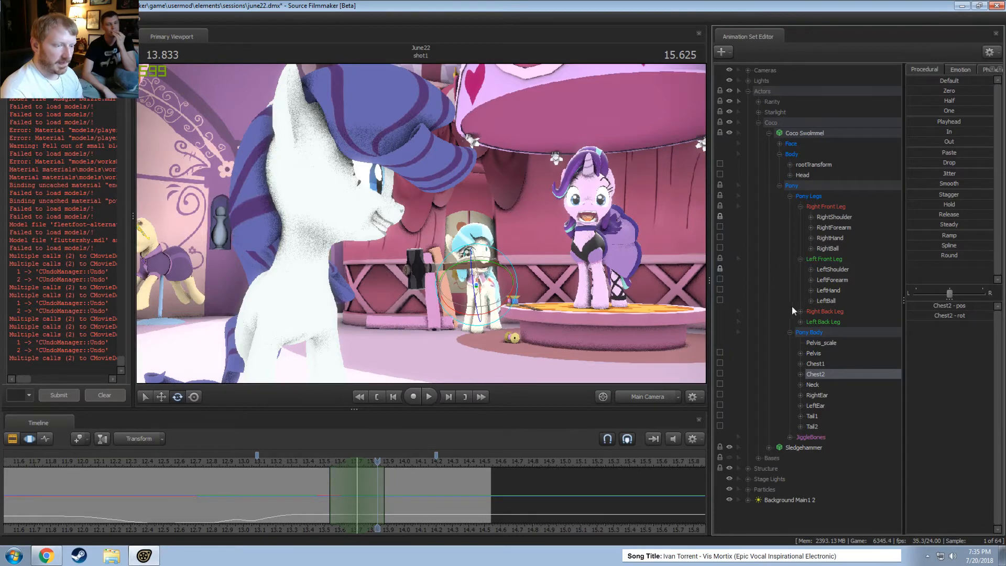
Rotate Coco's Chest2, Neck and Head together at about 13.7 s to swing the sledgehammer, and move the time selection to about 13.9 s
left_click(813, 384, "ctrl")
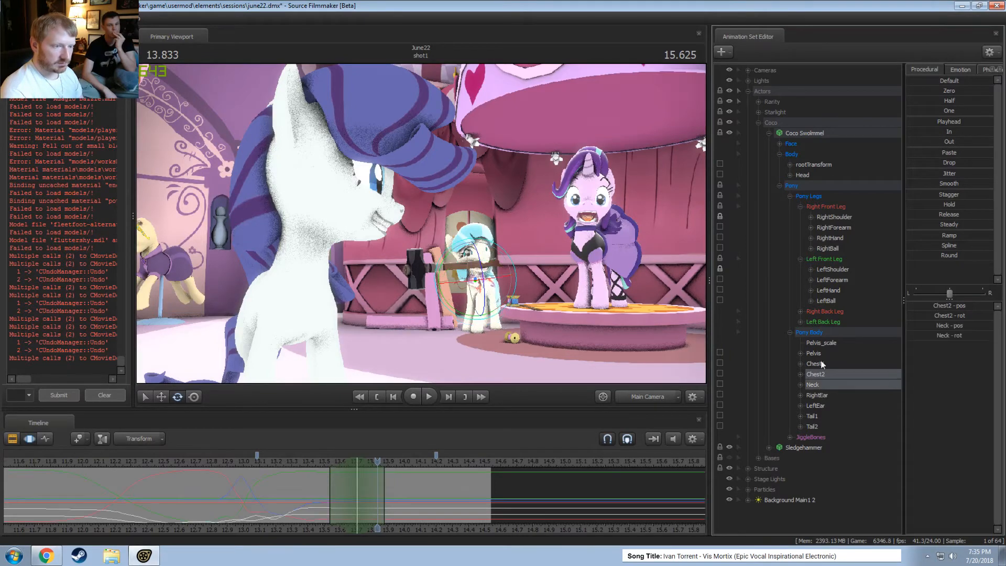
left_click(806, 175, "ctrl")
left_click_drag(492, 277, 492, 289)
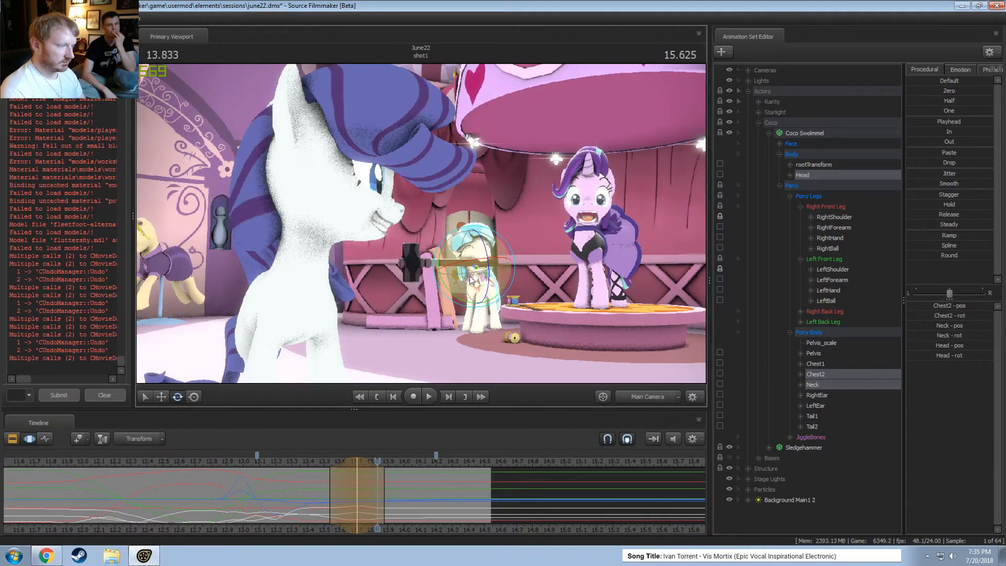
left_click_drag(314, 463, 293, 463)
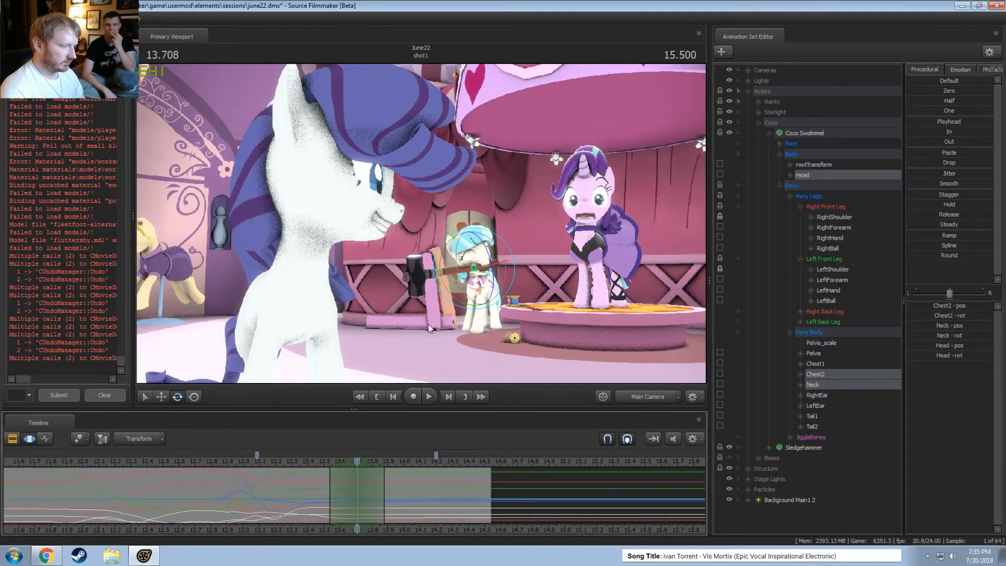
left_click_drag(475, 256, 488, 278)
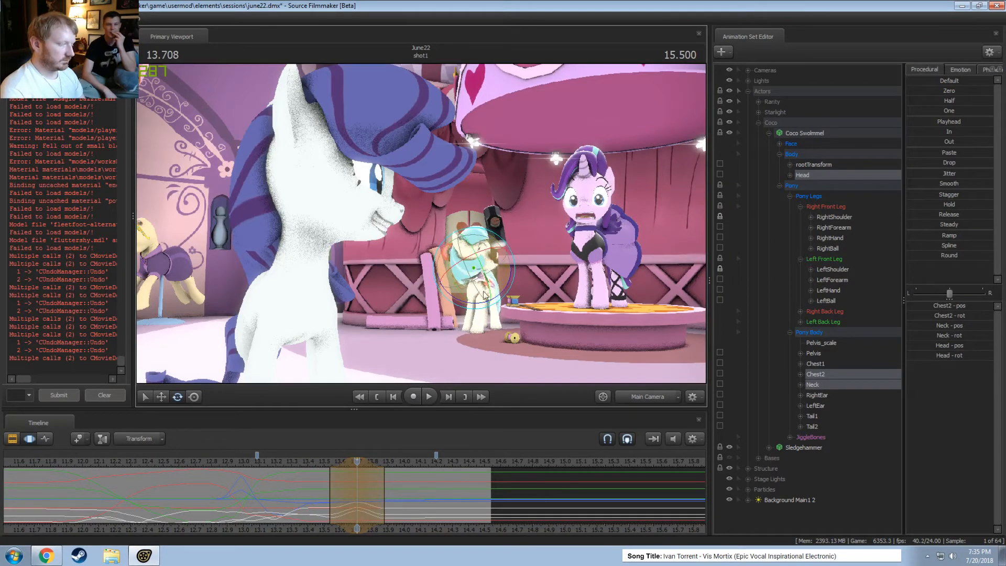
left_click(383, 484)
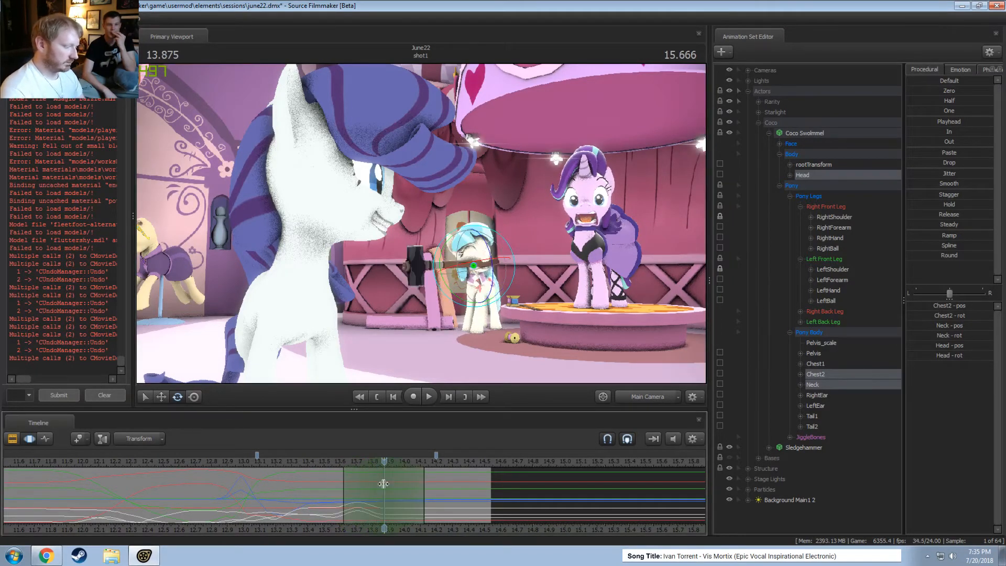
Try swinging the sledgehammer back and forth by rotating Coco's Chest2, Neck and Head at about 13.9, 14.0 and 14.2 s
left_click_drag(483, 286, 463, 283)
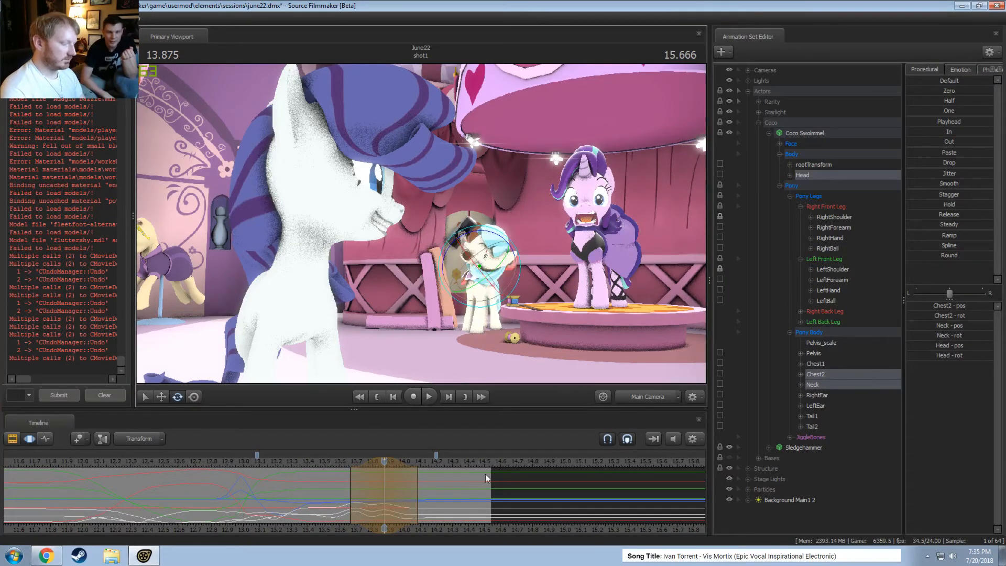
left_click(413, 493)
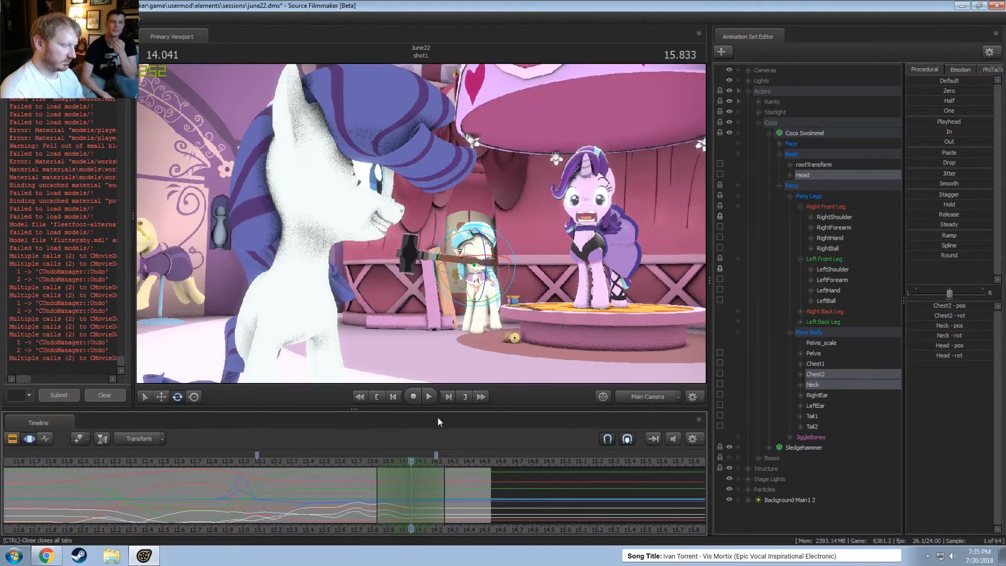
left_click_drag(479, 280, 487, 287)
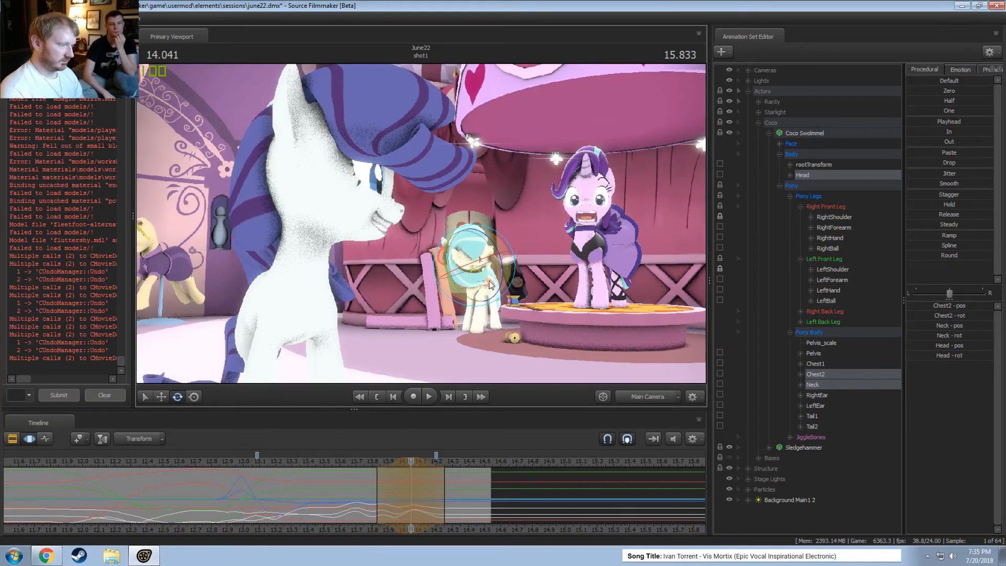
left_click(437, 474)
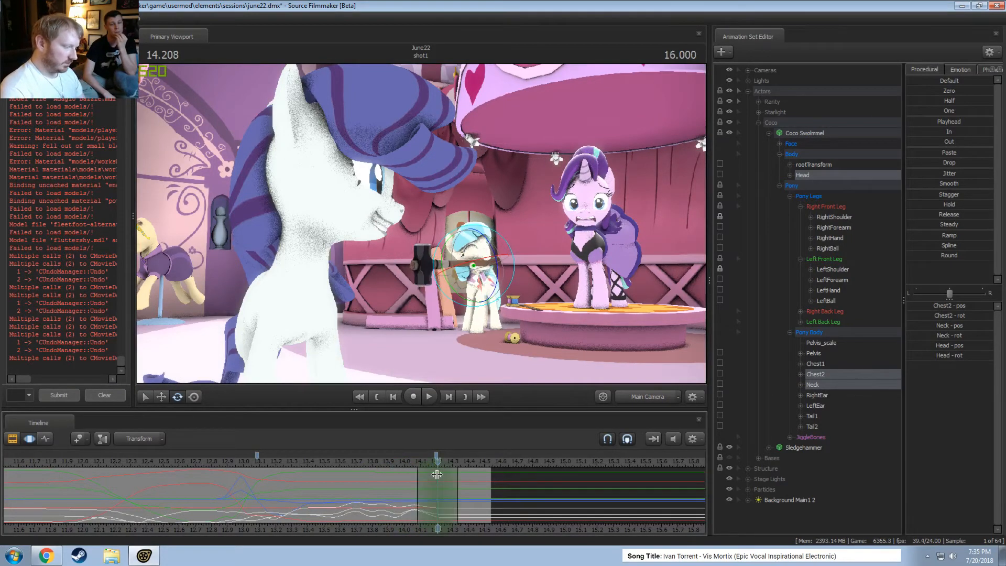
left_click_drag(484, 293, 470, 277)
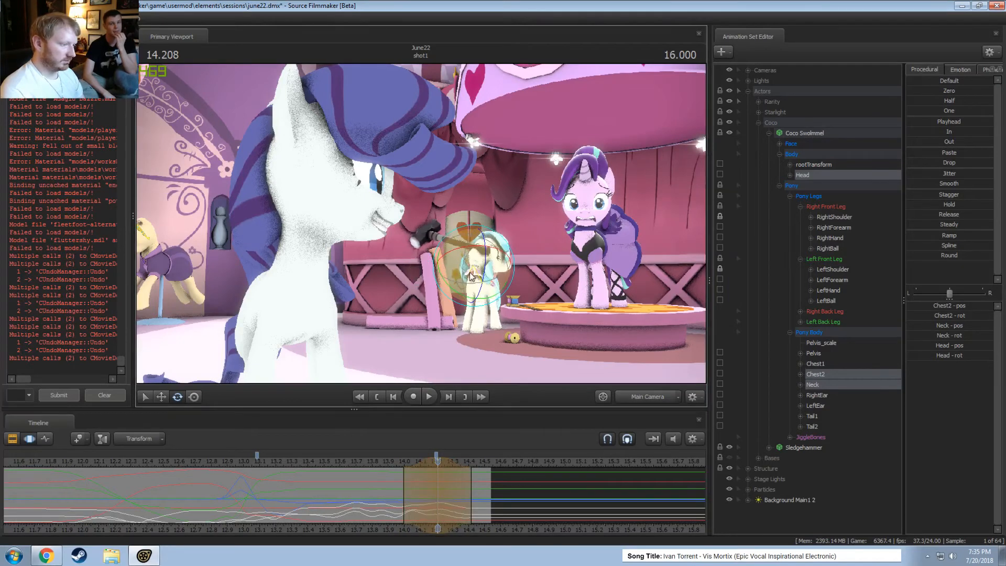
key("Escape")
Try two more sledgehammer swings by rotating Coco's Chest2, Neck and Head at about 14.4 and 14.5 s
left_click(464, 496)
left_click(464, 497, "shift")
scroll(464, 497, "up", 4, "shift")
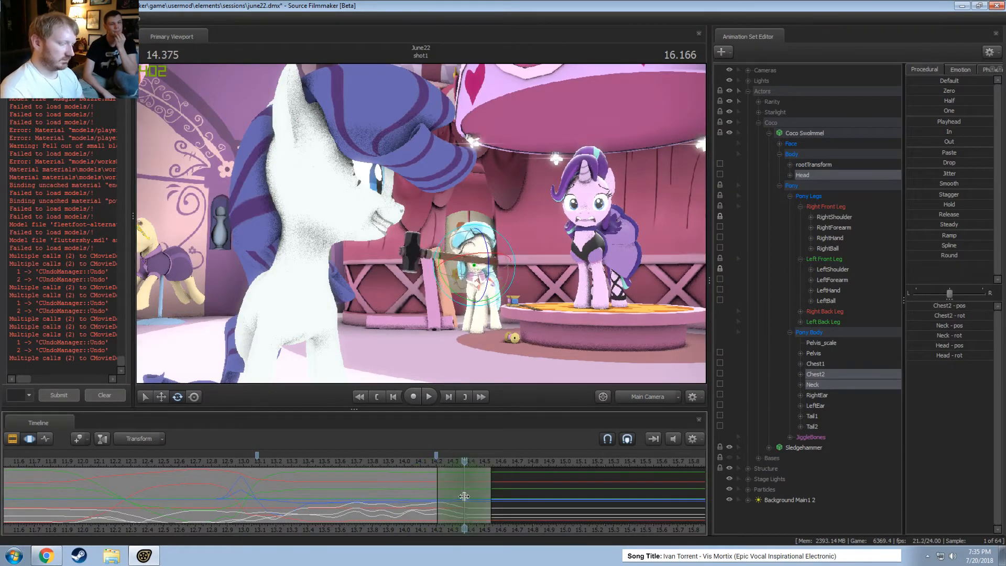
left_click_drag(475, 268, 491, 279)
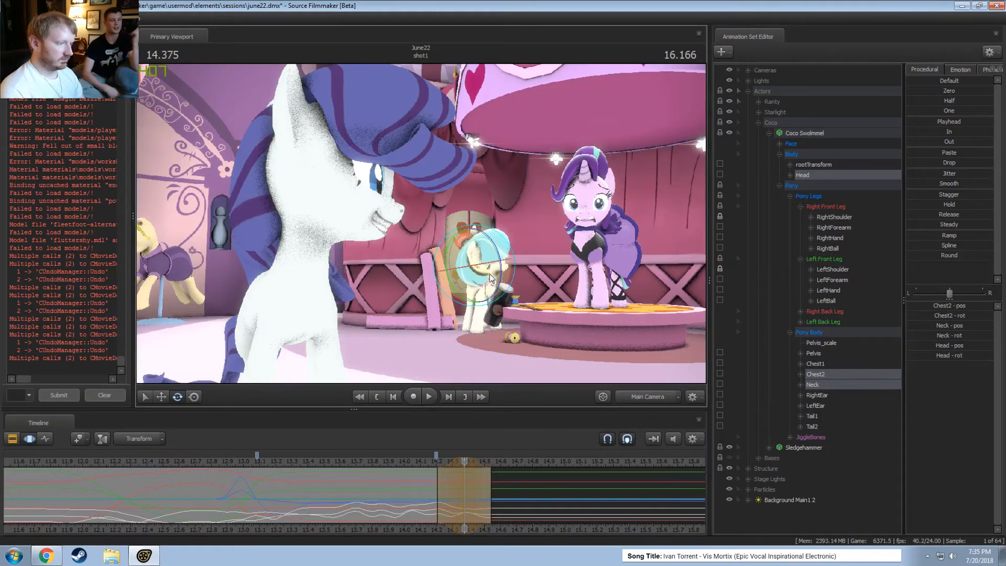
left_click(487, 476)
left_click(490, 476, "shift")
scroll(490, 476, "up", 4, "shift")
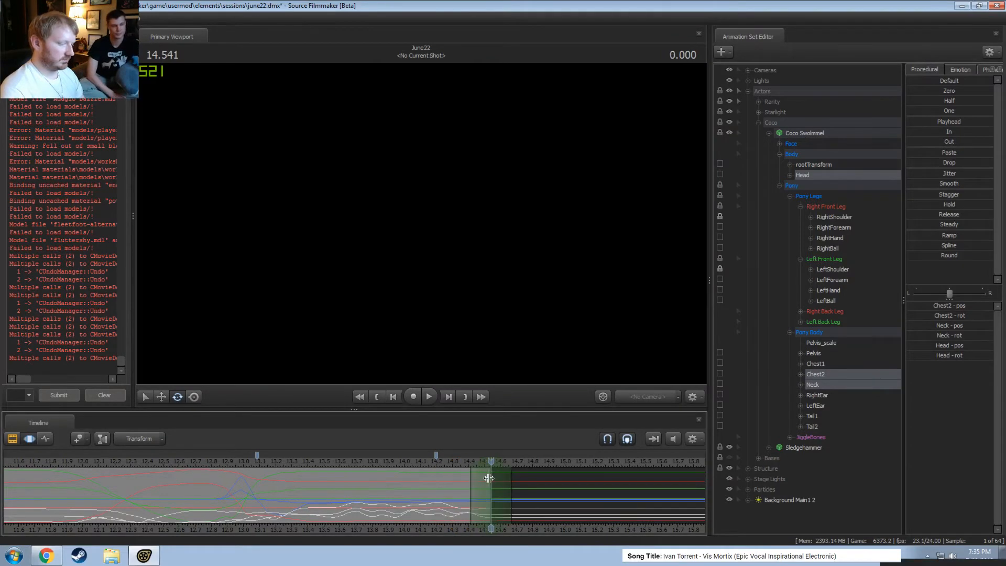
left_click(486, 481)
left_click(486, 482, "shift")
scroll(486, 482, "up", 4, "shift")
left_click_drag(476, 268, 486, 281)
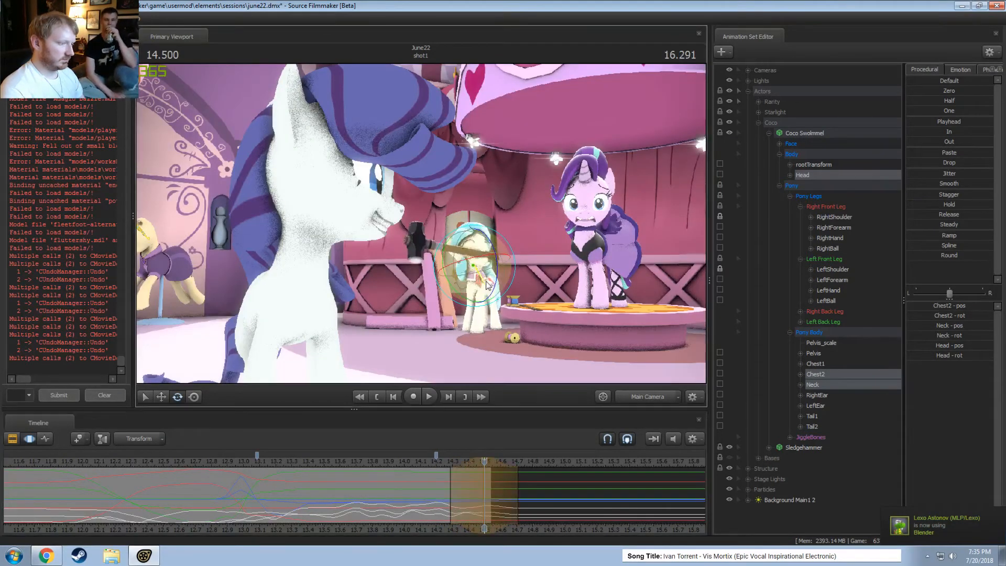
Play back Coco's sledgehammer swings from about 13.1 s and try shifting them earlier in time
left_click_drag(367, 461, 257, 463)
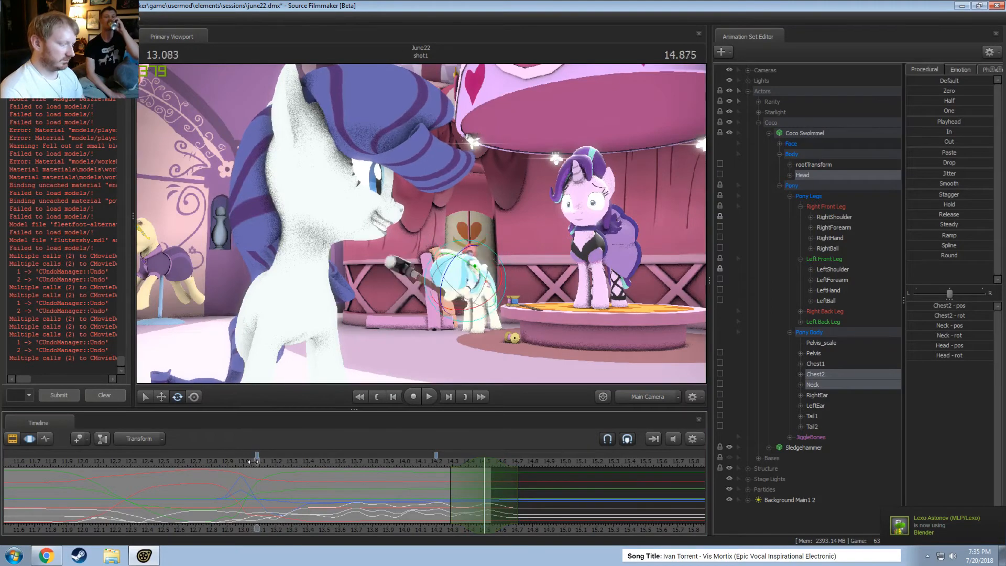
key("space")
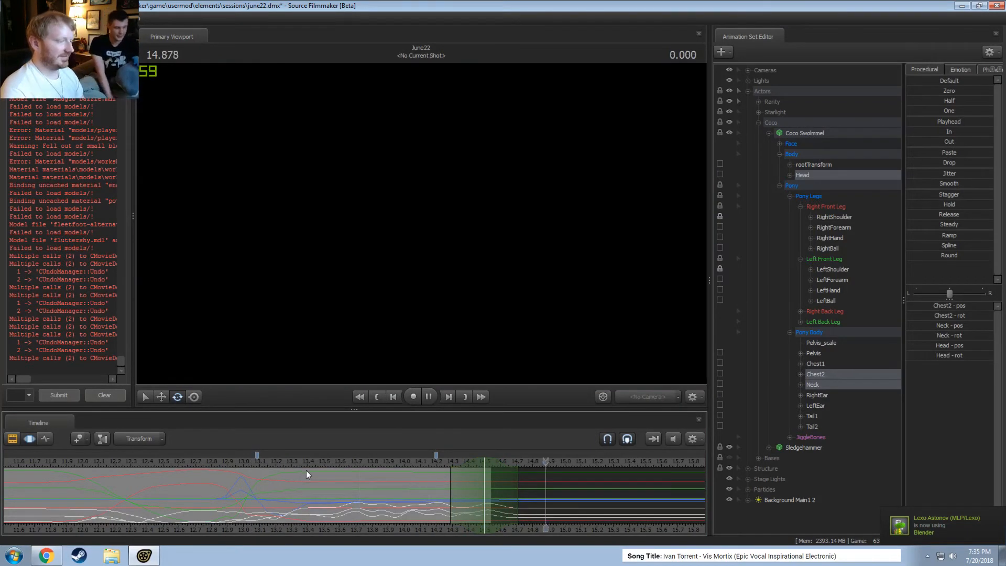
left_click(267, 463)
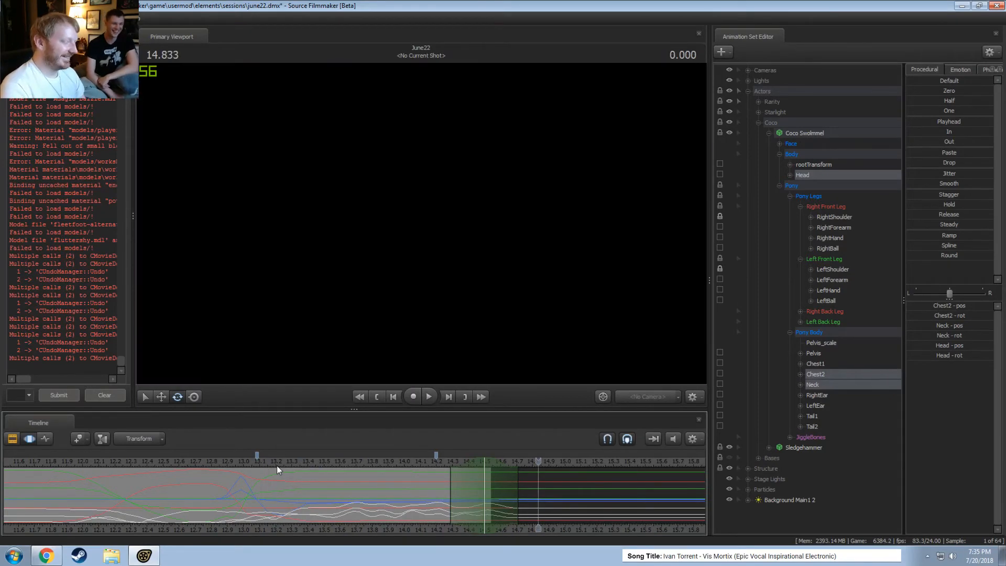
left_click(276, 465)
left_click_drag(310, 500, 452, 503, "shift")
key("space")
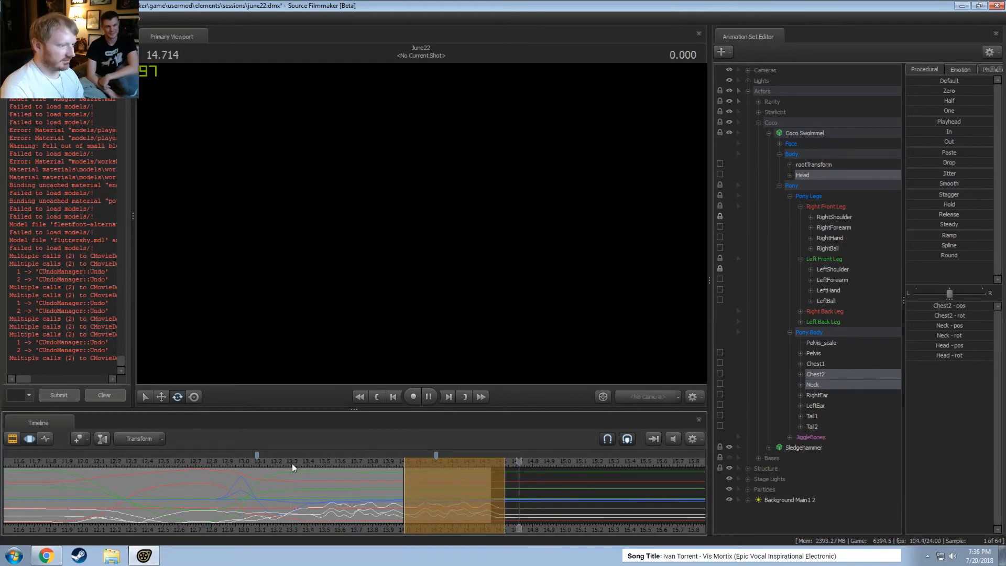
left_click(297, 463)
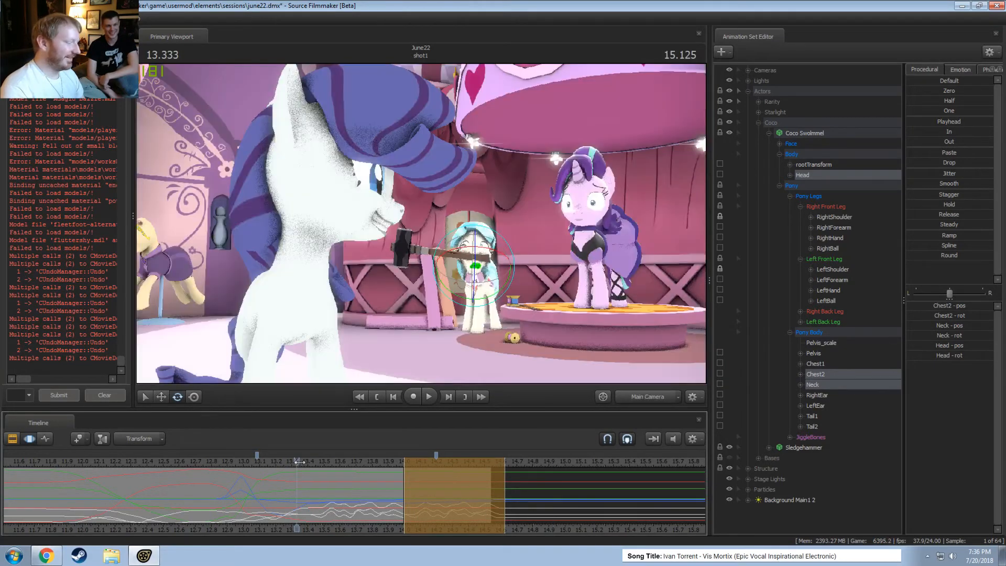
Undo the timing shift and the series of sledgehammer swing rotations on Coco's Chest2, Neck and Head
key("ctrl+z")
key("ctrl+z")
key("ctrl+z")
key("ctrl+z")
key("ctrl+z")
key("ctrl+z")
key("ctrl+z")
key("ctrl+z")
key("ctrl+z")
key("ctrl+z")
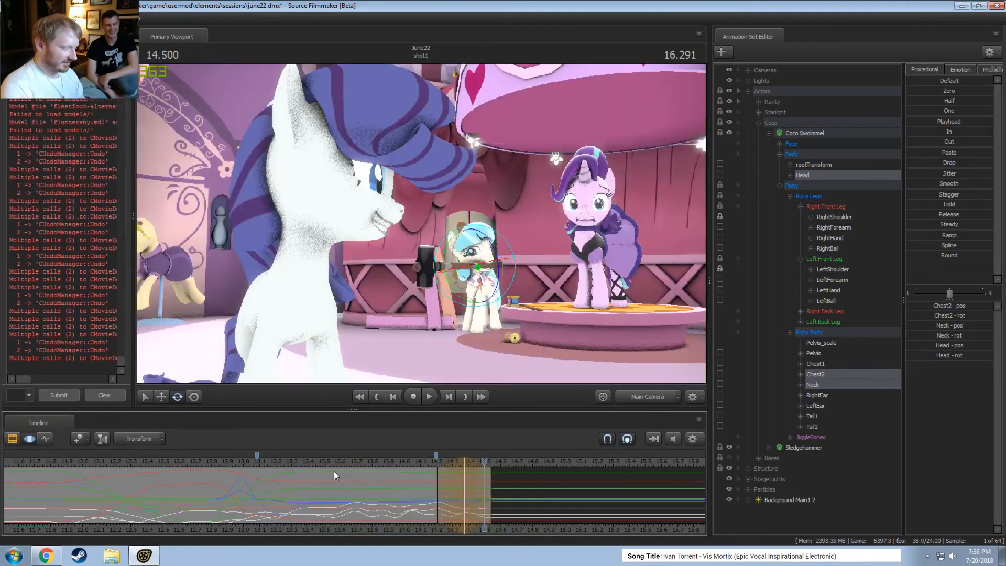
key("ctrl+z")
Extend the time selection infinitely past 14.5 s, with its falloff starting at about 13.5 s
left_click(377, 504)
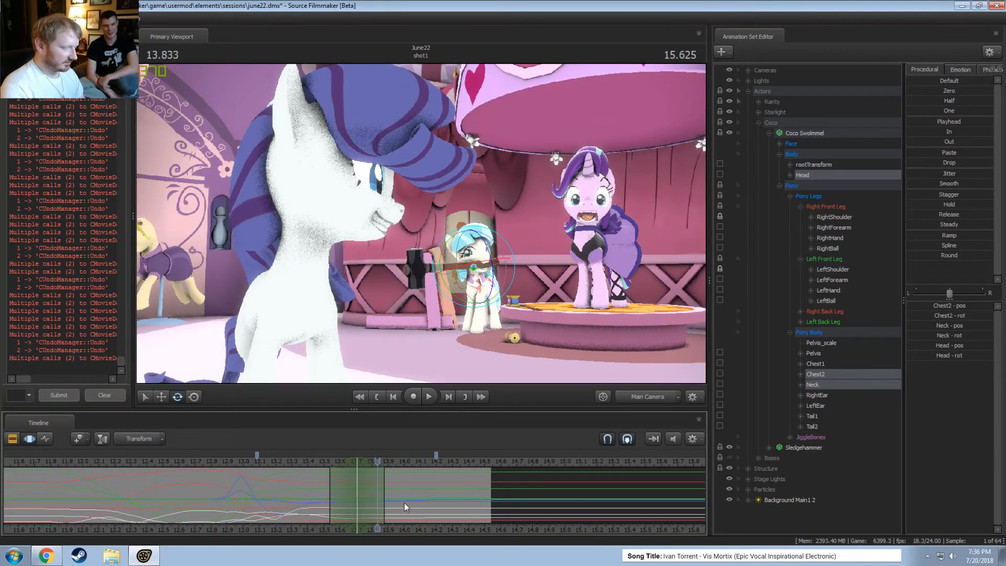
left_click(484, 504, "shift")
key("bracketright")
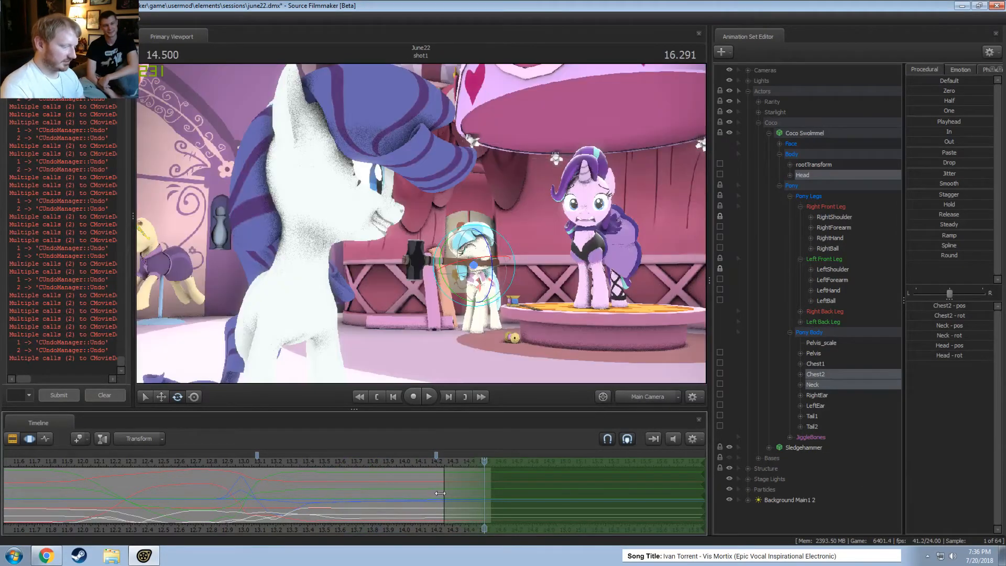
left_click_drag(444, 507, 324, 508)
key("w")
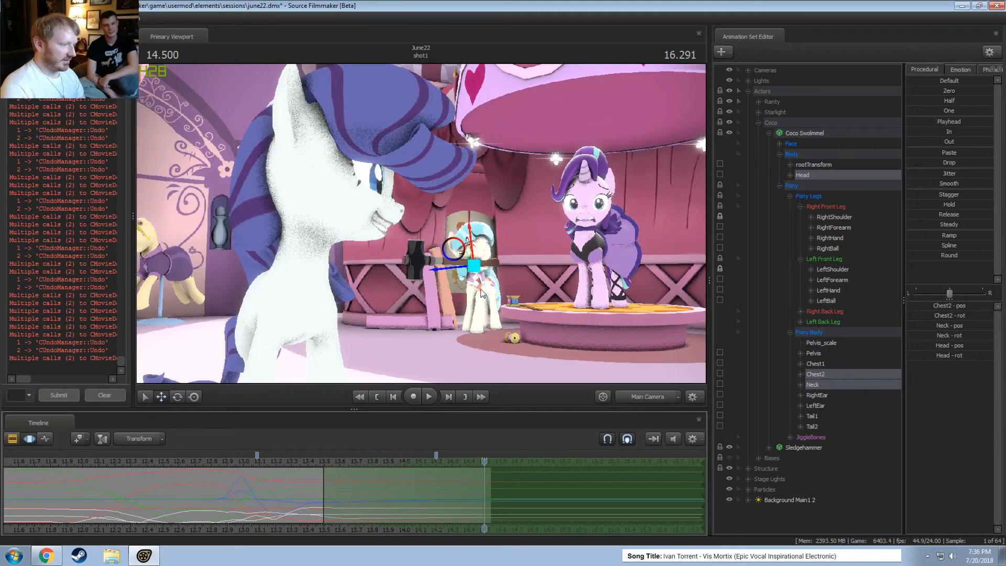
Try spinning Coco's Chest2, Neck and Head several turns from about 13.5 s to 14.5 s, and play back the spin
key("e")
left_click_drag(477, 268, 435, 285)
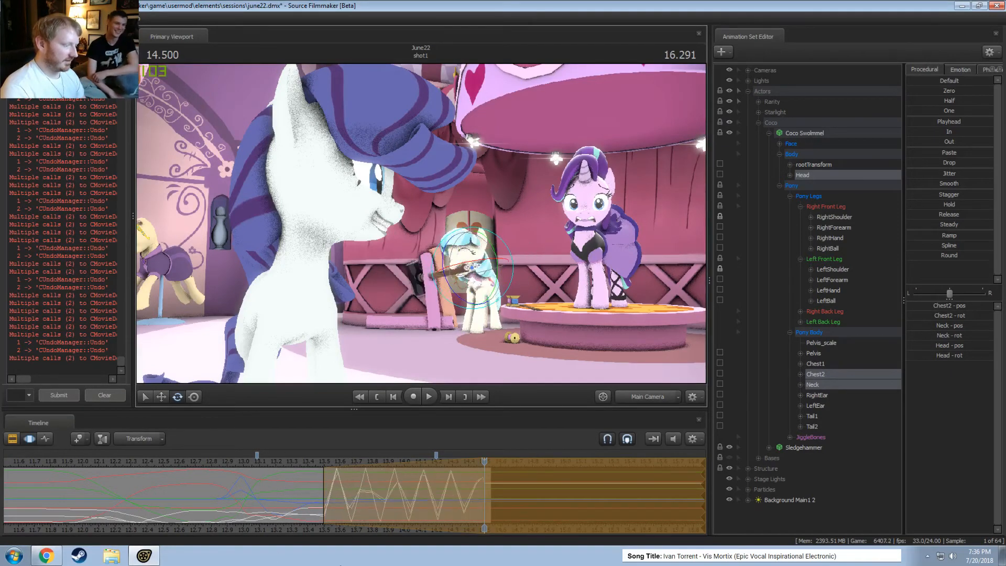
left_click(294, 469)
key("space")
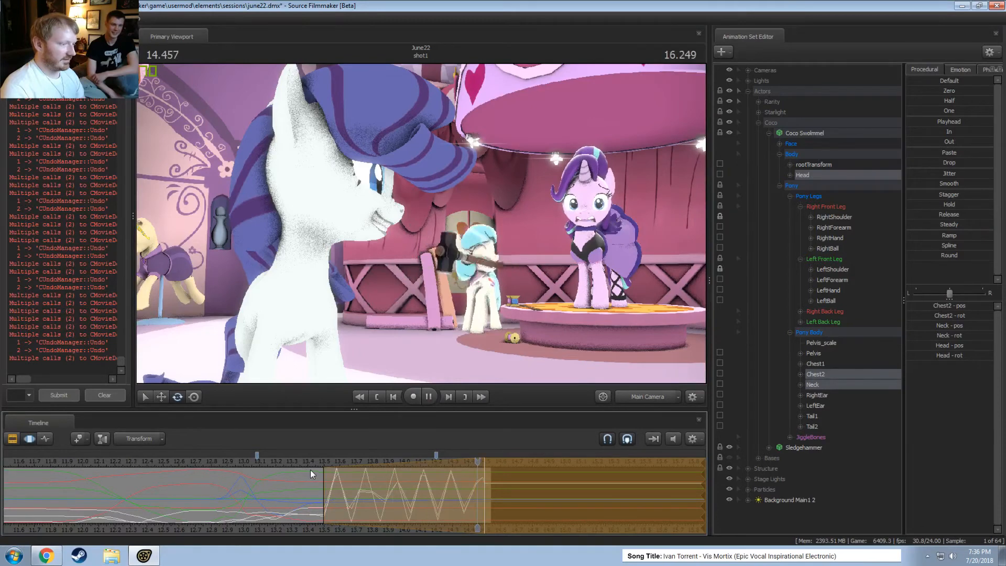
key("ctrl+z")
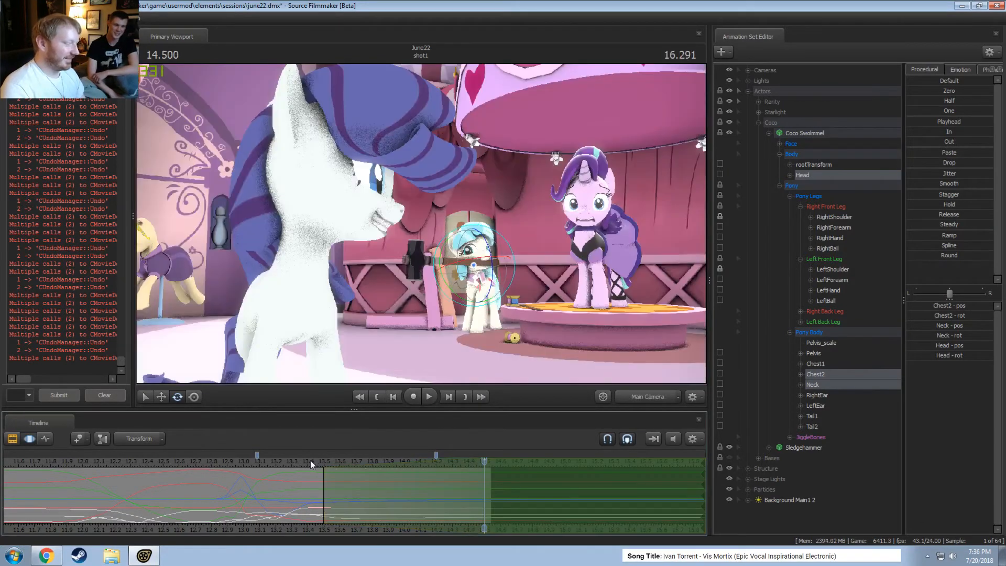
Try spinning Coco's Chest2, Neck and Head with fewer turns up to 14.5 s, and play back the result
mouse_move(484, 476)
left_mouse_down()
mouse_move(458, 476)
mouse_move(483, 479)
left_mouse_up()
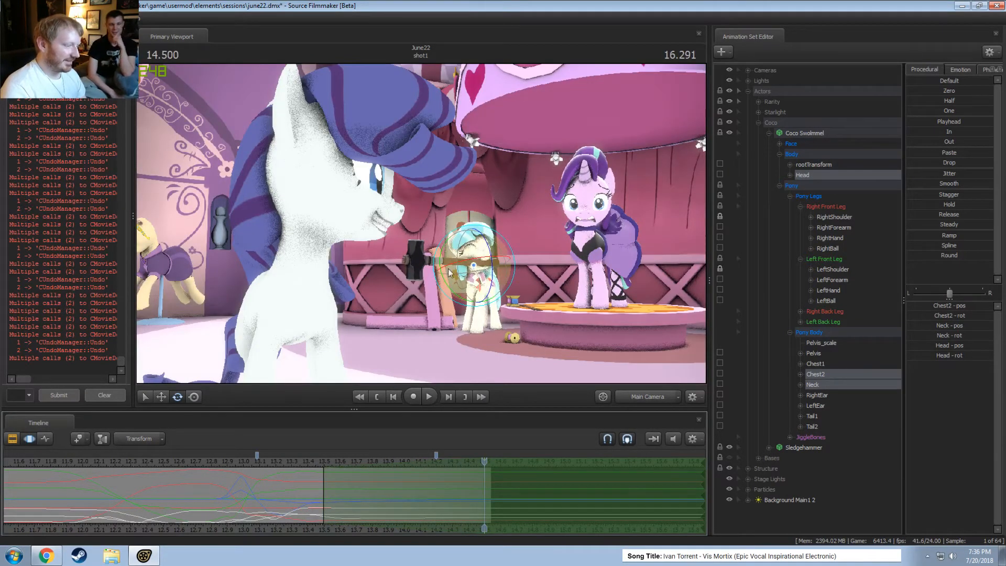
left_click_drag(449, 273, 415, 338)
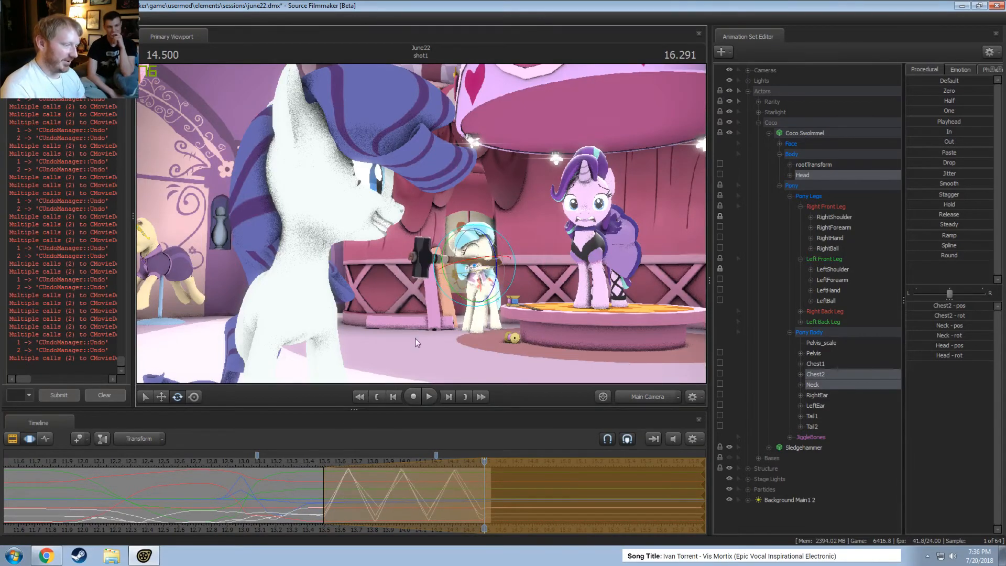
left_click(295, 461)
key("space")
key("space")
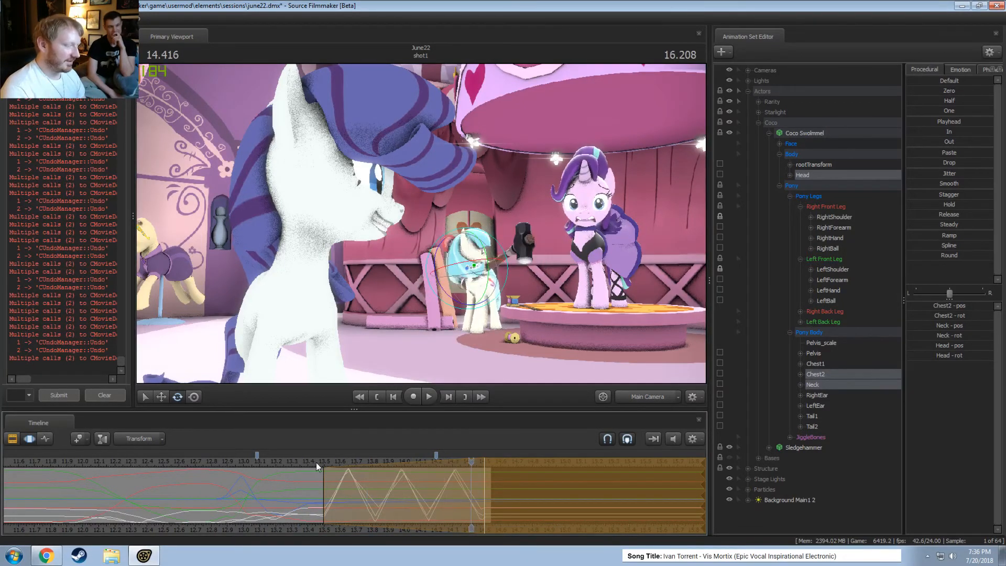
left_click(316, 462)
key("space")
key("space")
Undo the spin and try rotating Coco's Chest2, Neck and Head at about 13.4 s
left_click_drag(371, 506, 404, 503)
key("ctrl+z")
left_click(302, 462)
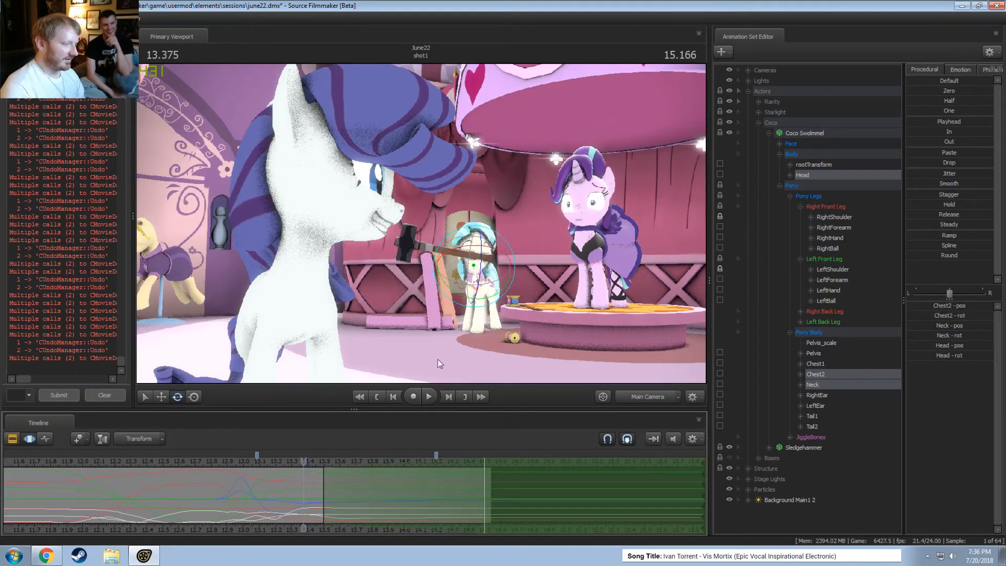
left_click_drag(492, 277, 478, 292)
key("ctrl+z")
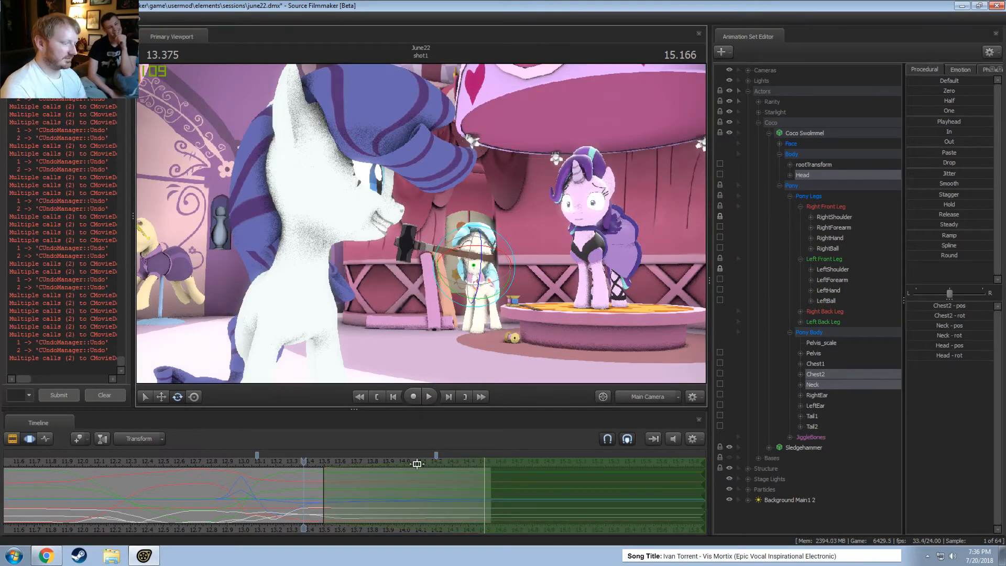
Select the time range from about 13.2 to 14.0 s and rotate Coco's Chest2, Neck and Head into a sledgehammer wind-up at about 13.4 s
left_click_drag(293, 506, 403, 497)
left_click(313, 507, "shift")
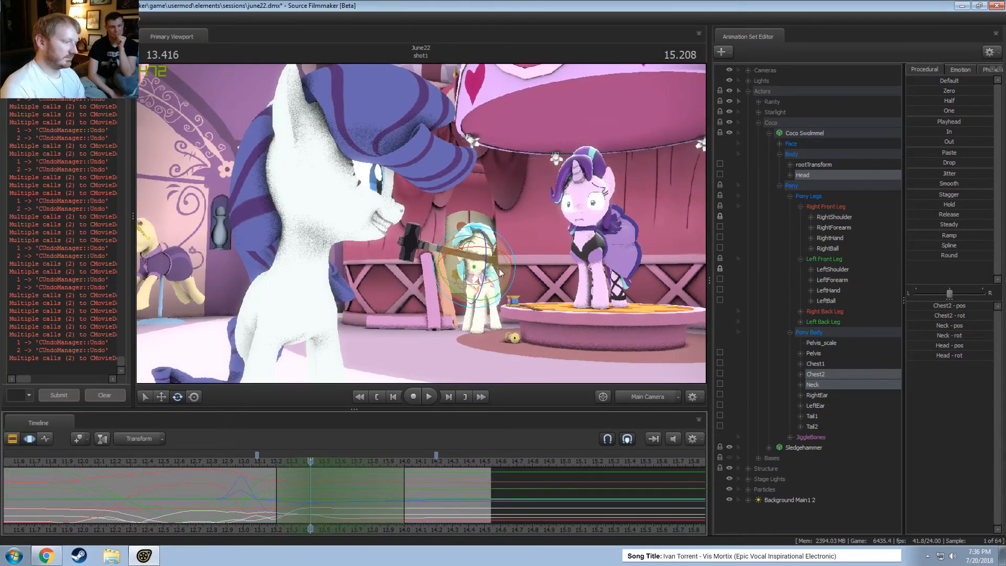
mouse_move(497, 275)
left_mouse_down()
mouse_move(496, 258)
mouse_move(489, 266)
left_mouse_up()
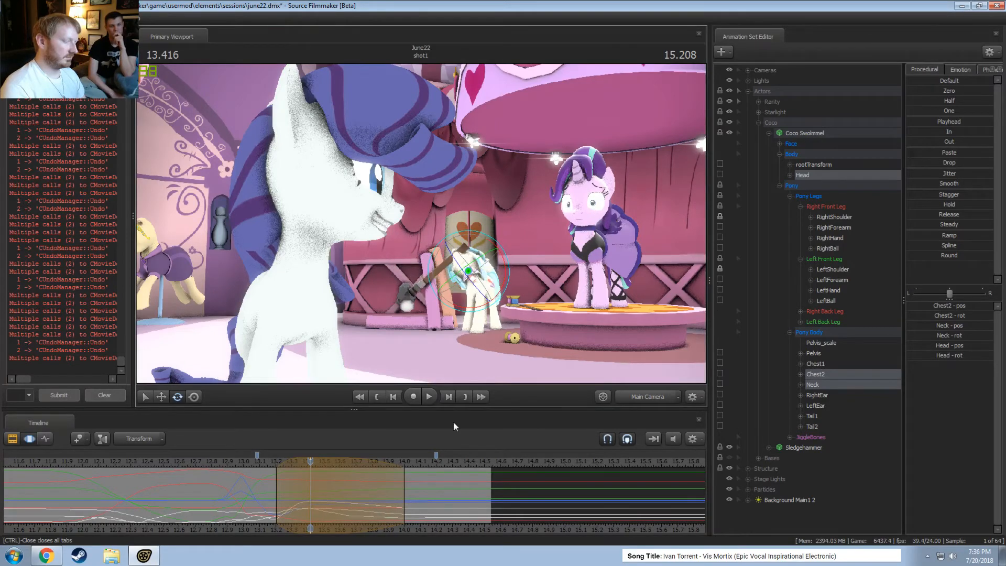
Play back Coco's wind-up from about 13.2 s and try moving her Chest2, Neck and Head with the time selection around 14.0 s
left_click_drag(313, 491, 471, 494)
left_click(268, 462)
key("space")
key("space")
scroll(408, 487, "up", 3)
key("w")
left_click_drag(470, 265, 556, 214)
key("e")
key("ctrl+z")
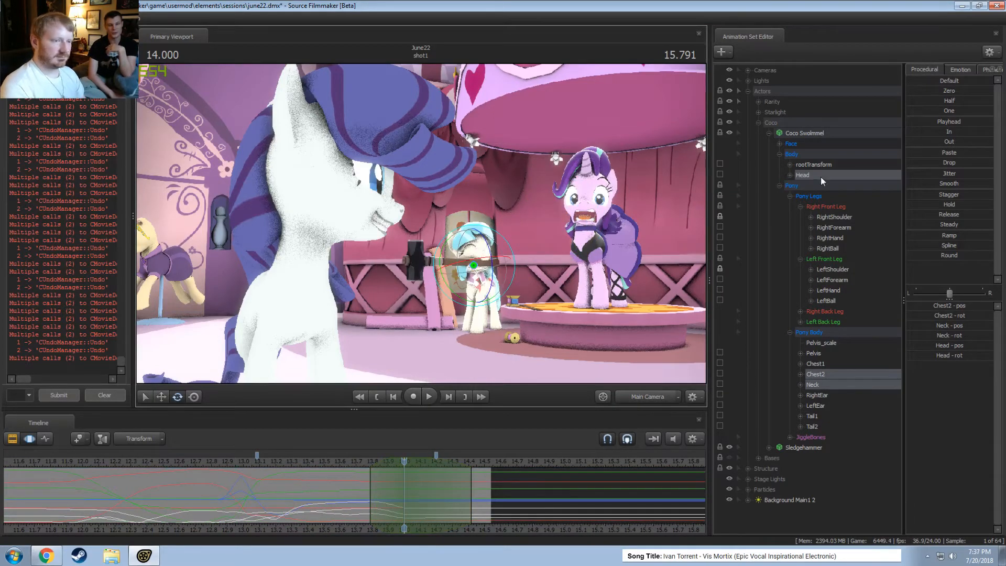
Select the whole Coco Swoimmel model and unlock its LeftShoulder and RightShoulder controls
left_click(812, 133)
left_click(720, 268)
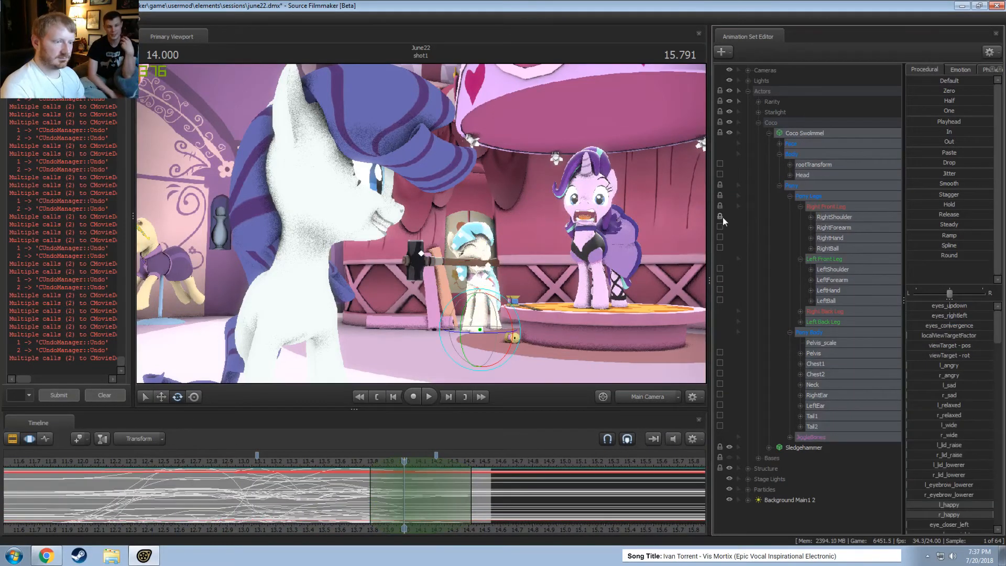
left_click(721, 216)
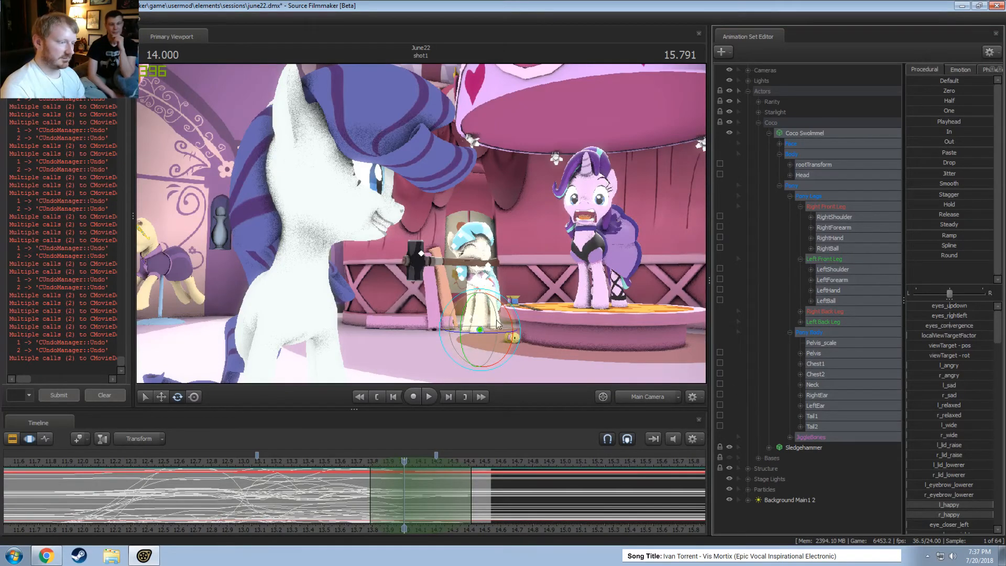
Rotate Coco's whole model and move it up against Starlight on the podium at about 14.0 s, making her leap with the sledgehammer
left_click_drag(337, 489, 384, 490)
left_click(384, 490, "shift")
scroll(371, 489, "up", 6)
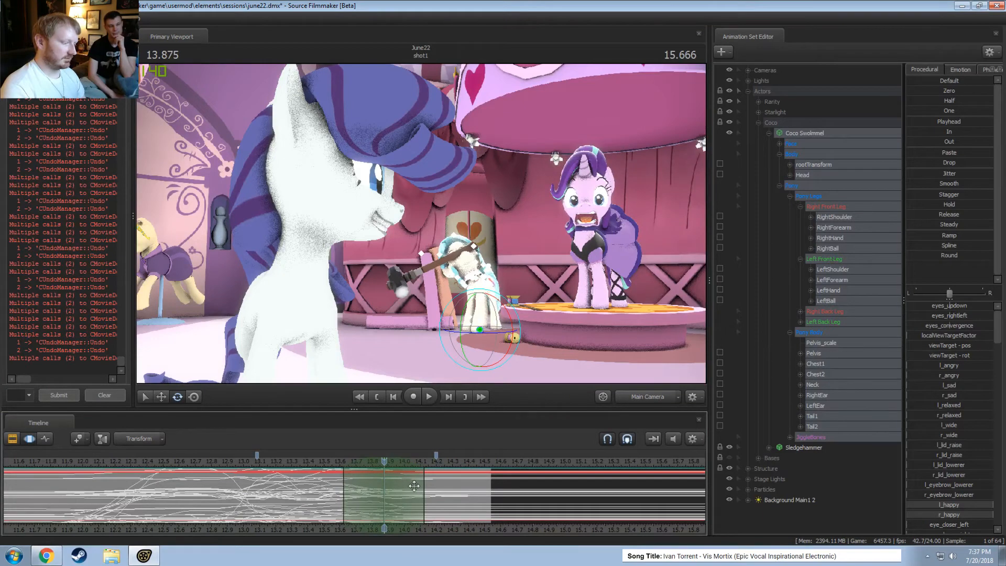
left_click_drag(508, 334, 499, 335)
left_click_drag(371, 503, 431, 500)
left_click_drag(511, 317, 575, 271)
key("w")
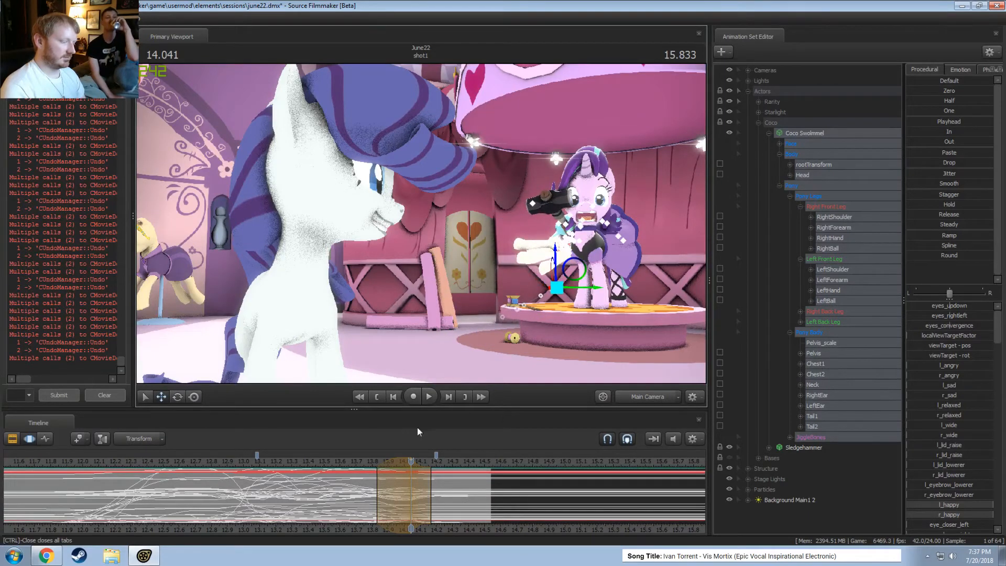
Carry Coco's leap position past 14.2 s with an infinite time selection starting at about 13.8 s
mouse_move(432, 481)
left_mouse_down("shift")
mouse_move(698, 487)
mouse_move(437, 492)
left_mouse_up("shift")
key("ctrl+z")
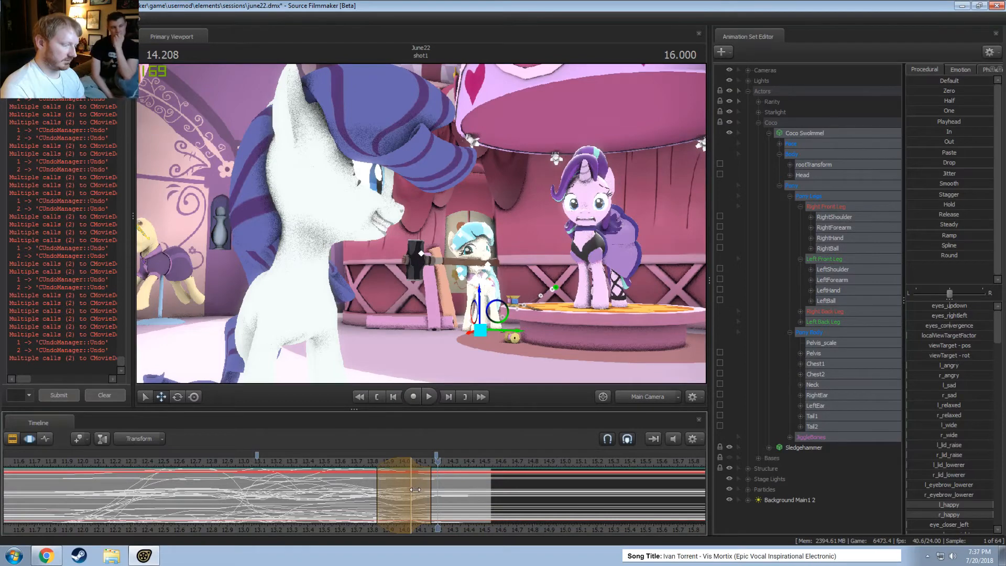
key("ctrl+y")
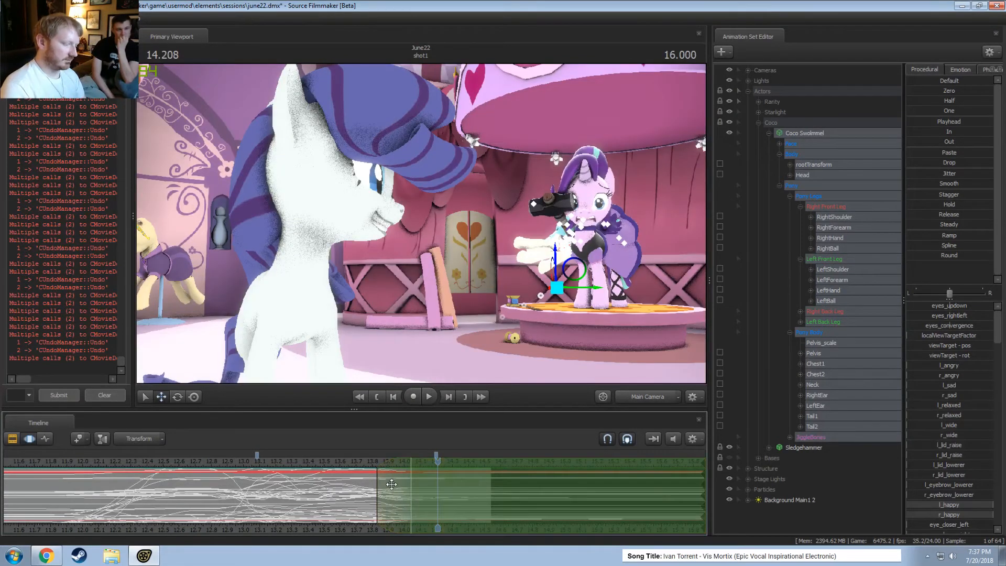
Start the infinite time selection at about 14.0 s and try Jitter on the whole Coco Swoimmel model
left_click_drag(391, 484, 403, 483)
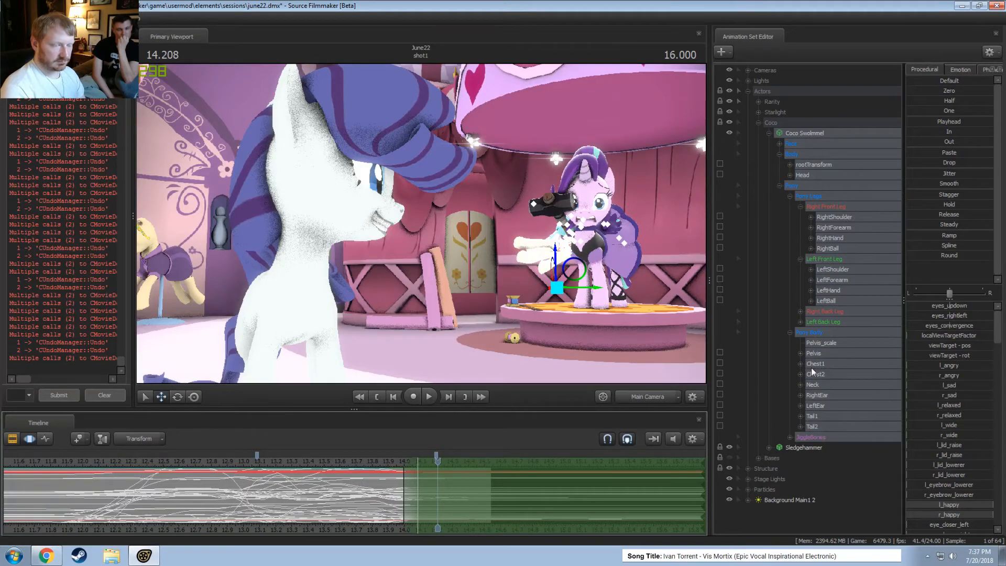
left_click(800, 436, "ctrl")
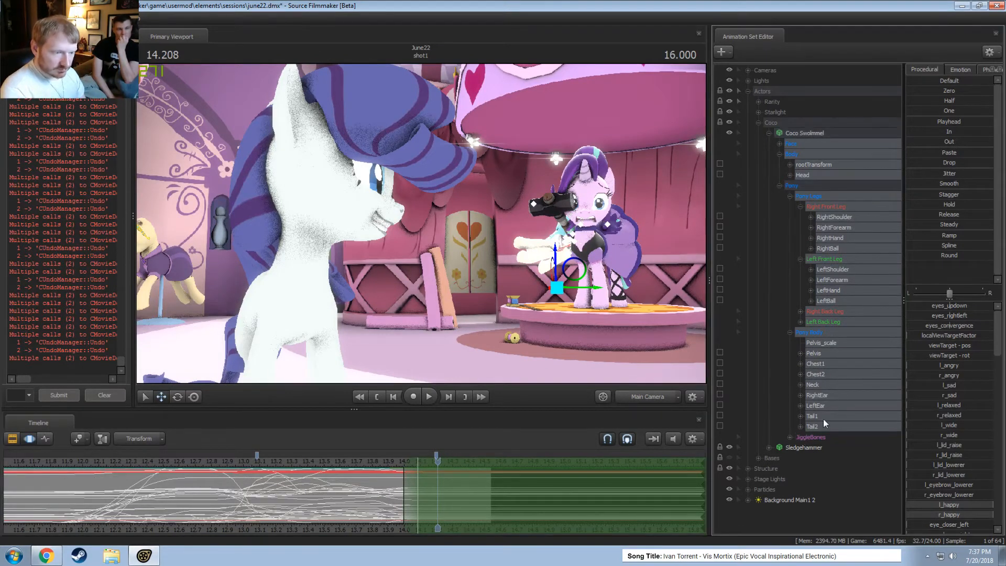
left_click(830, 163, "ctrl")
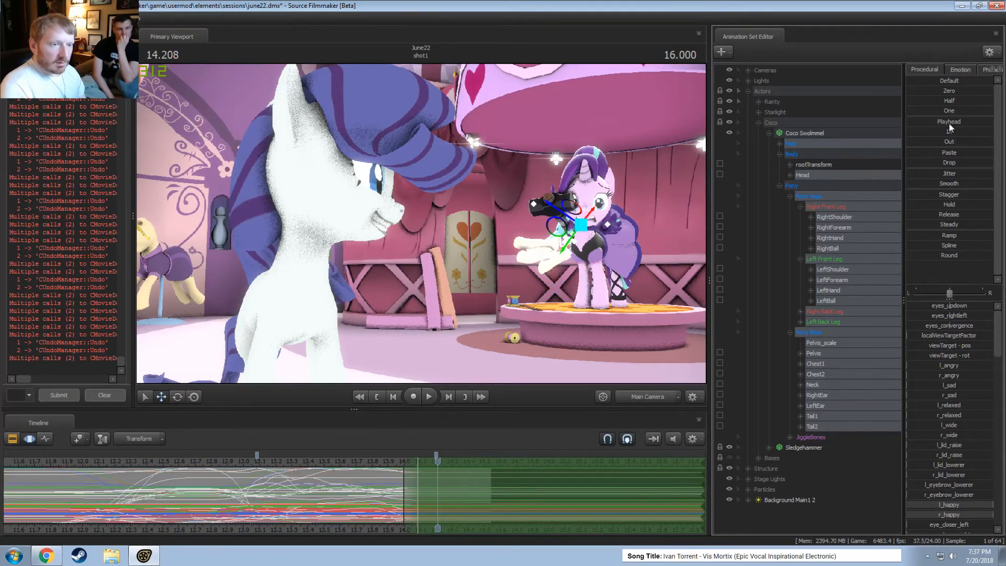
left_click(797, 142, "ctrl")
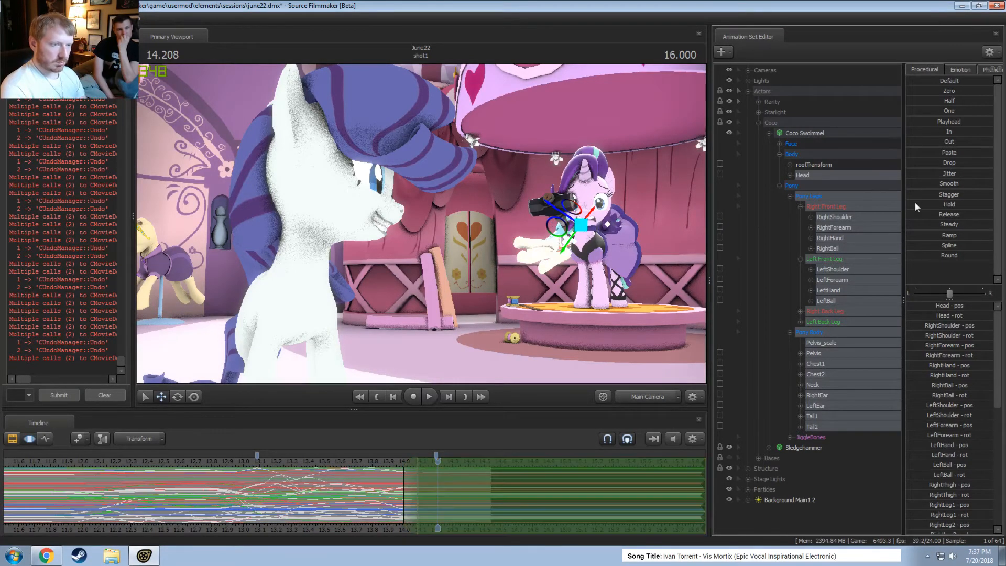
left_click(812, 143)
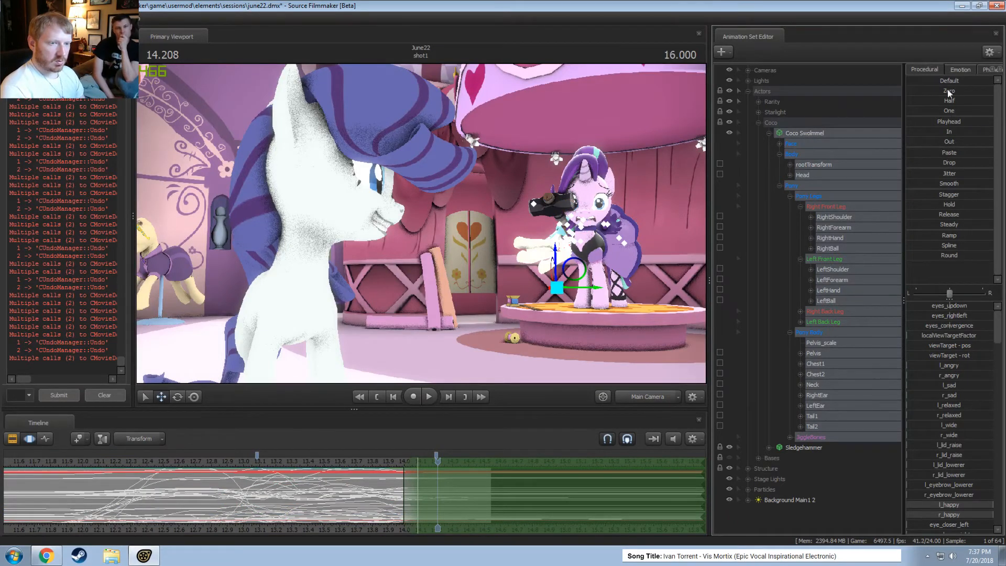
left_click_drag(946, 176, 978, 193)
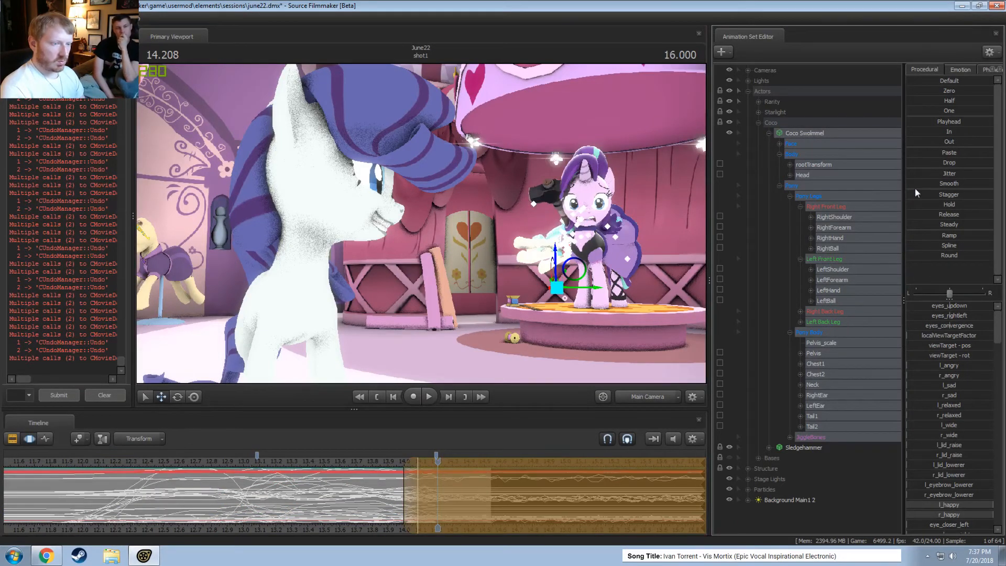
Select Coco's Left Front Leg group and try Jitter on only those controls
left_click(813, 206)
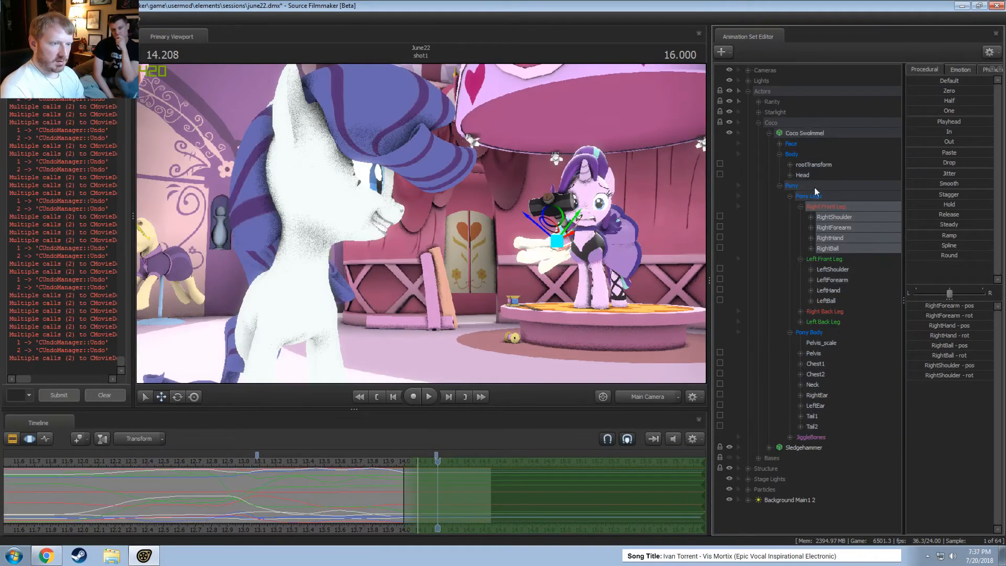
left_click(814, 187)
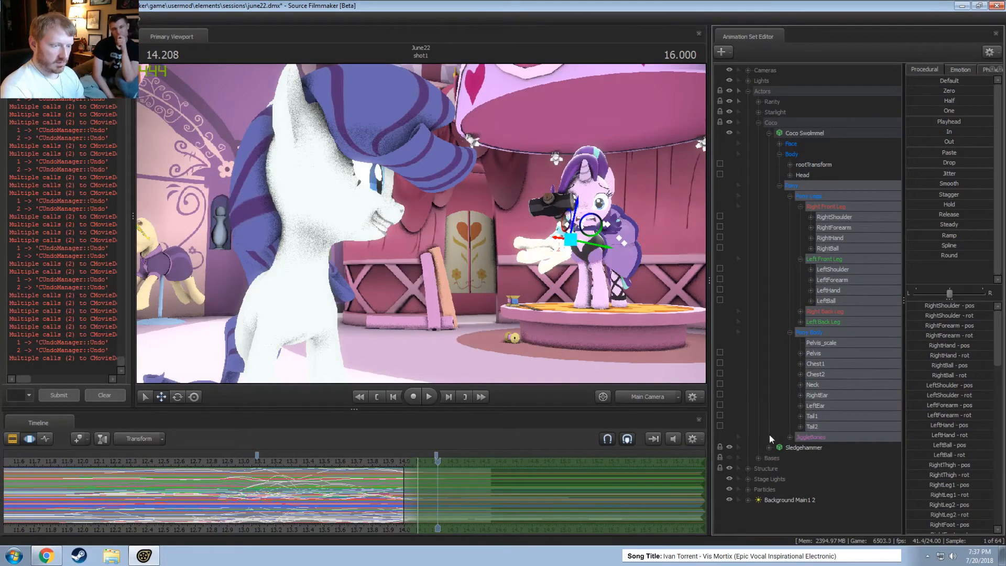
left_click(833, 259)
left_click_drag(940, 170, 679, 373)
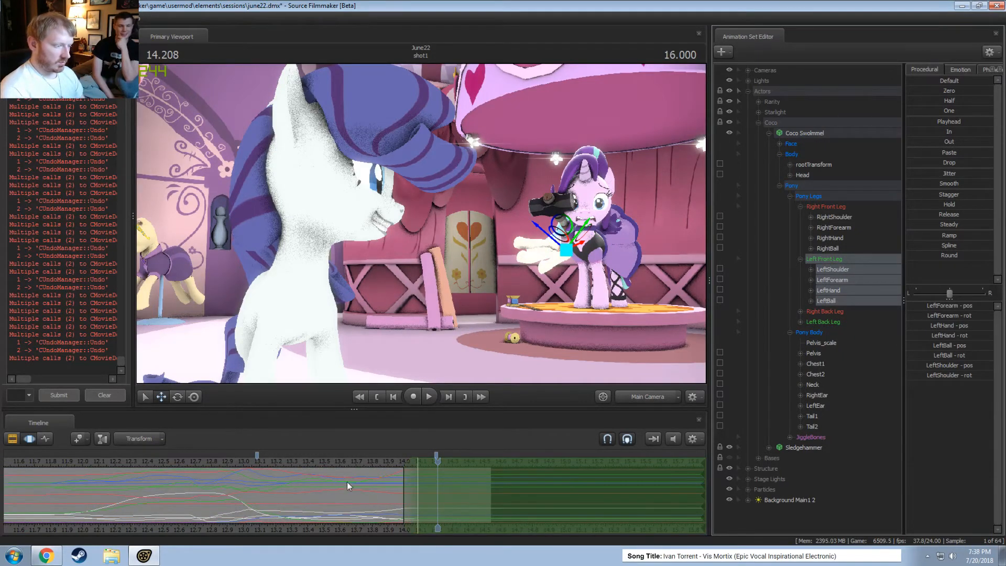
Inspect shot1's animSetEditorChannels tracks in the Clip Editor down to Coco Swoimmel's clip, and return to the Motion Editor
key("F3")
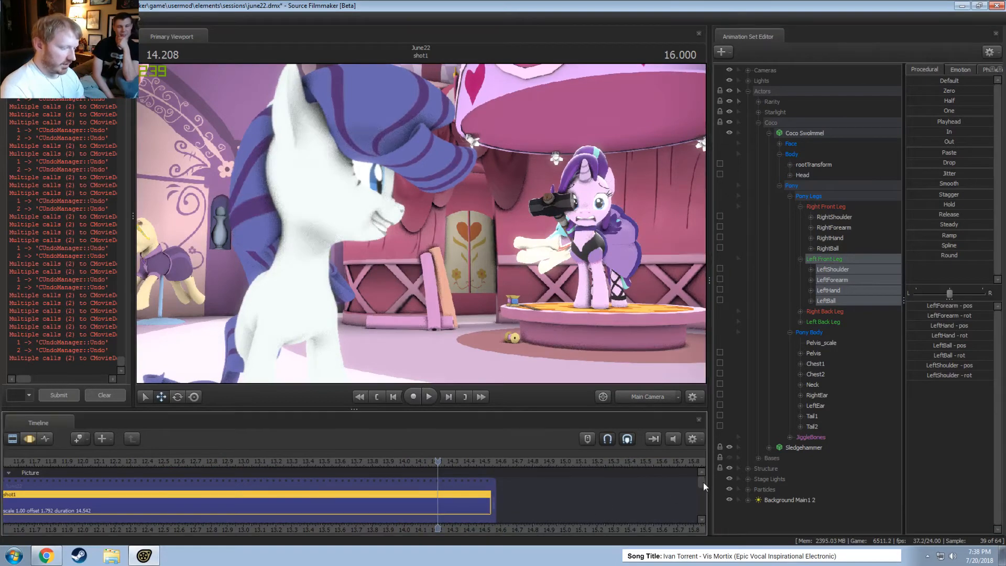
key("F4")
key("F3")
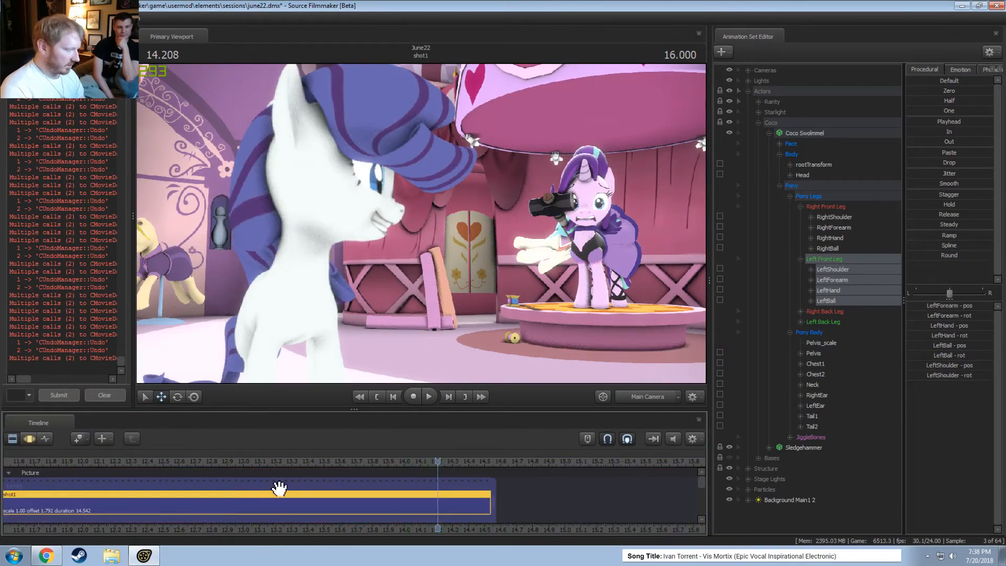
double_click(315, 505)
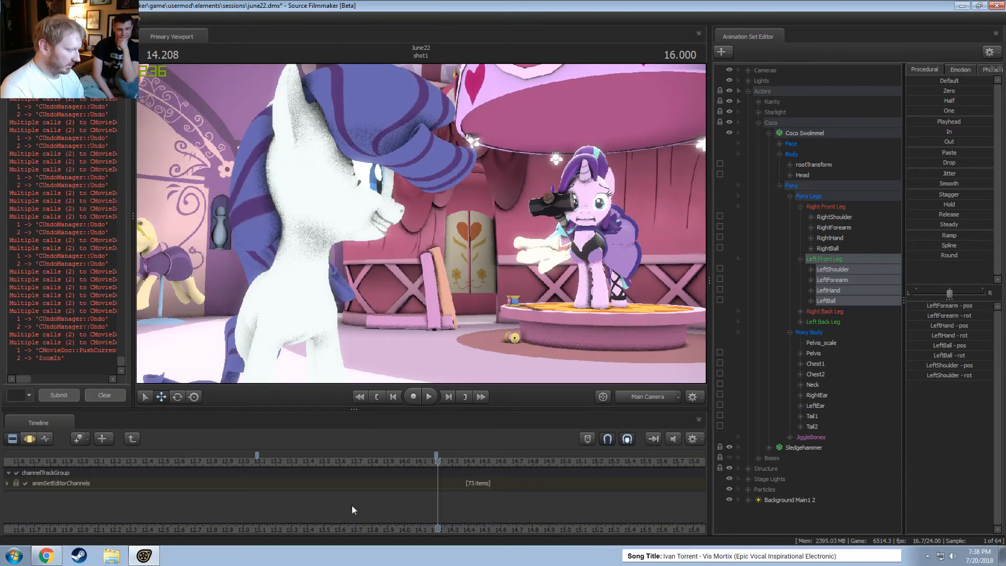
left_click(10, 484)
scroll(262, 500, "down", 5)
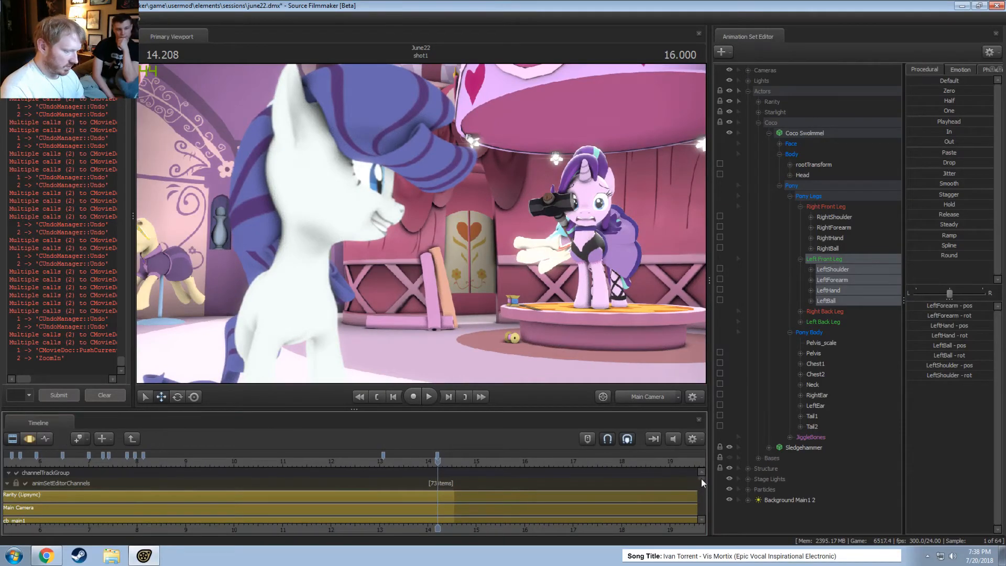
mouse_move(701, 478)
left_mouse_down()
mouse_move(697, 514)
mouse_move(703, 468)
mouse_move(703, 492)
left_mouse_up()
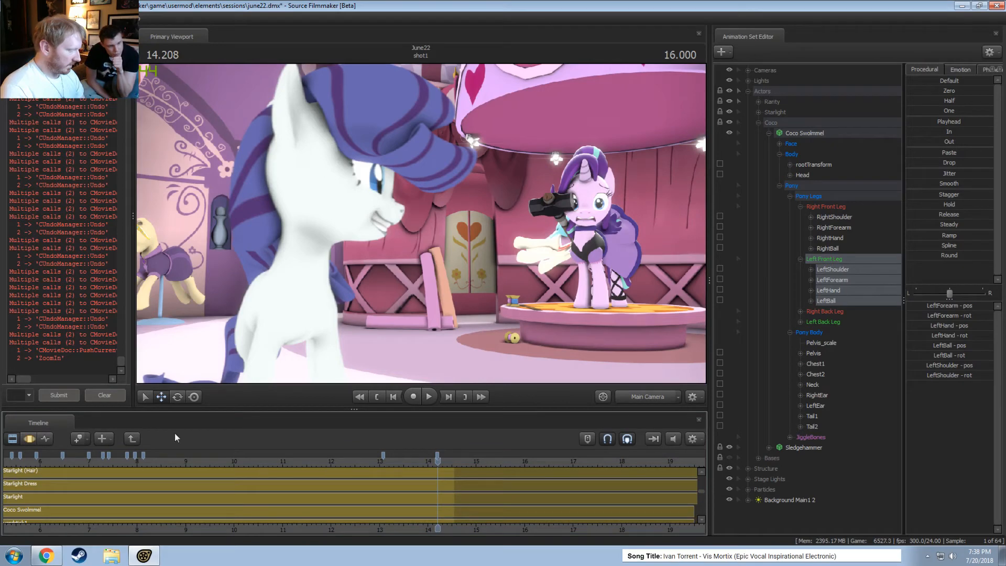
left_click(44, 442)
key("F2")
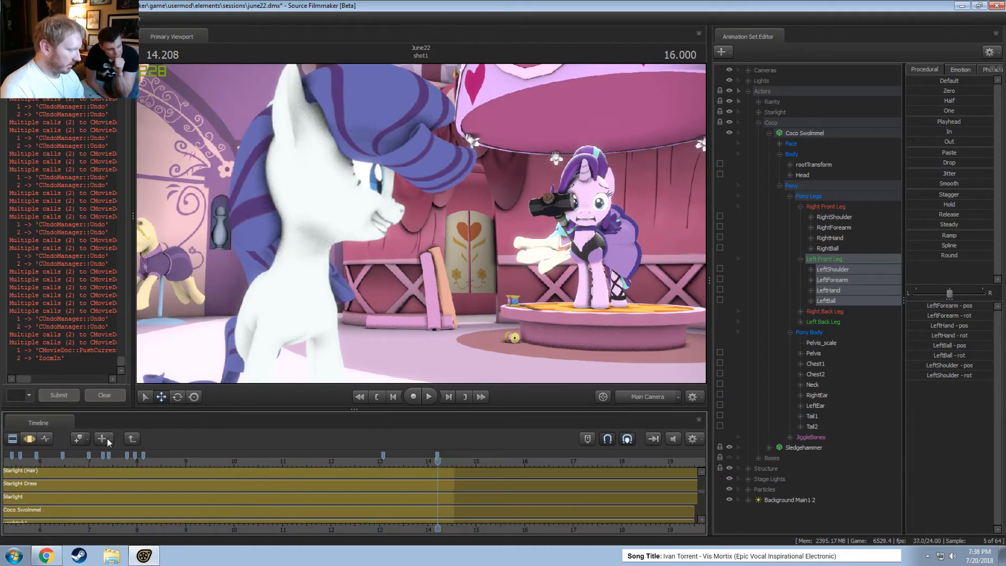
left_click(132, 442)
key("F3")
key("F2")
key("F3")
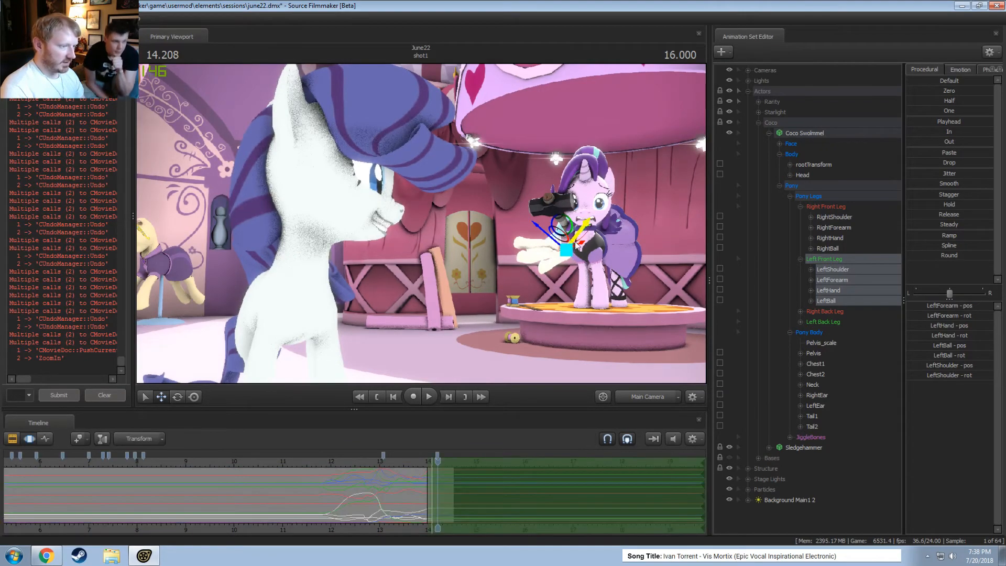
Try rotating Coco's Left Front Leg controls, and undo the rotation
key("e")
mouse_move(574, 239)
left_mouse_down()
mouse_move(562, 235)
mouse_move(581, 251)
left_mouse_up()
key("ctrl+z")
key("ctrl+z")
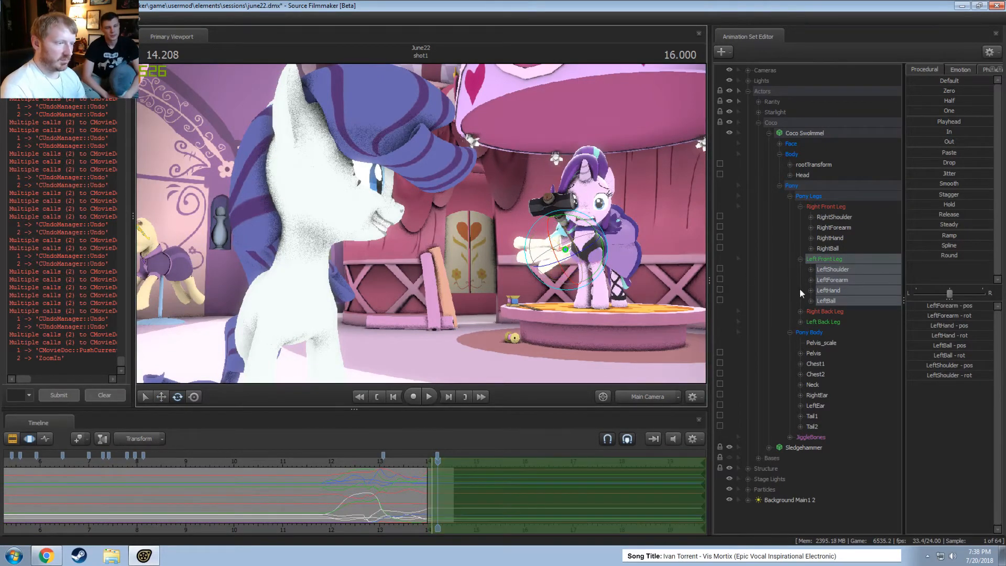
Try Jitter on every control of the Coco Swoimmel model again, and undo it
left_click(808, 136)
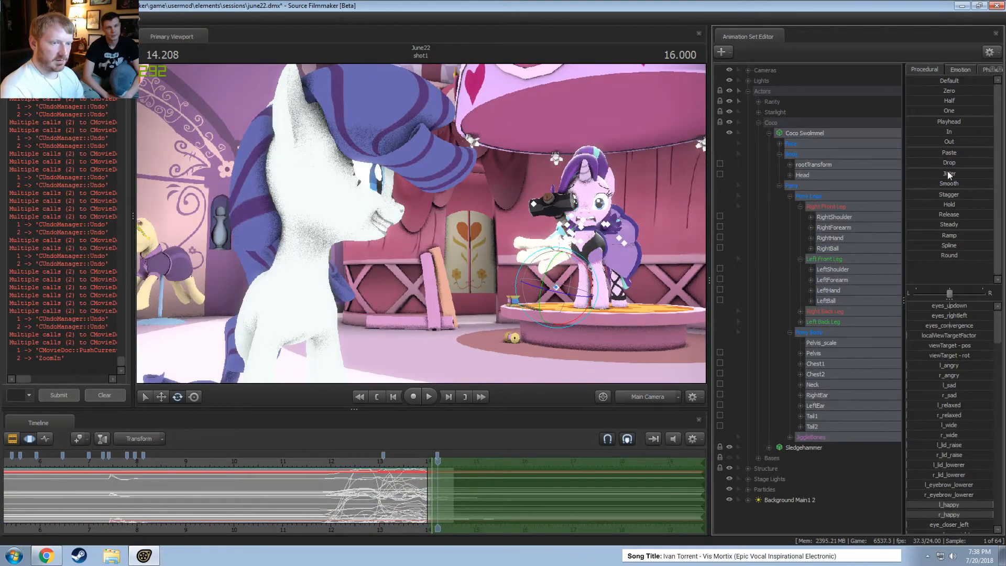
left_click_drag(948, 174, 972, 196)
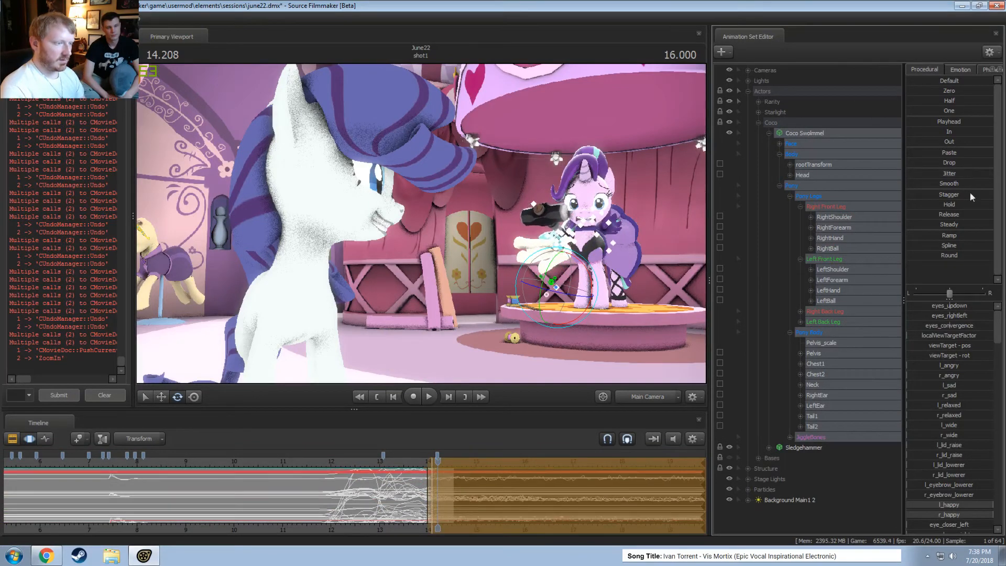
key("ctrl+z")
Try Jitter on Coco's Pelvis alone, checking it up close through the Work Camera, and undo it
left_click(818, 353)
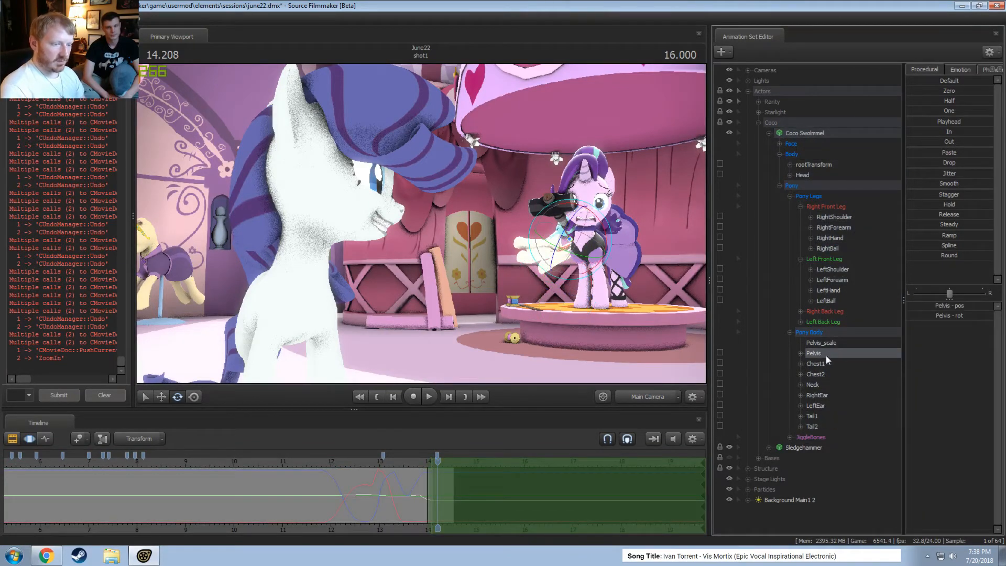
left_click_drag(948, 174, 963, 176)
key("ctrl+z")
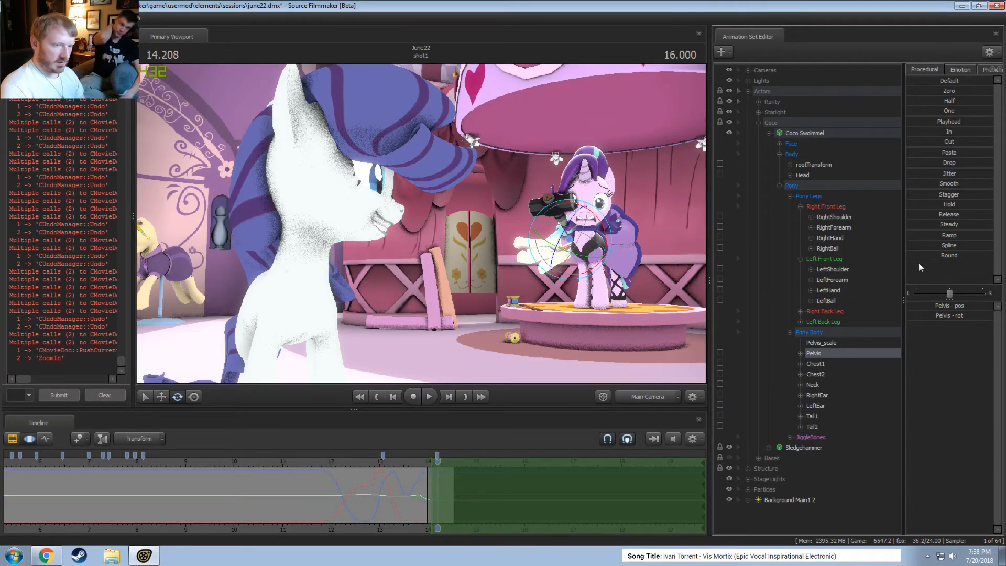
left_click(661, 402, "ctrl")
key("w")
left_click_drag(623, 335, 621, 375)
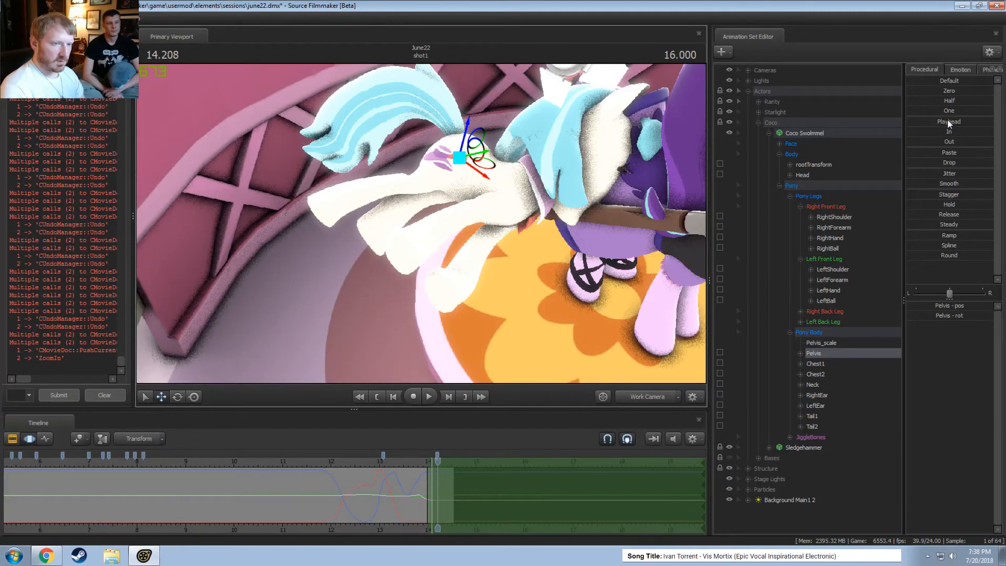
left_click_drag(947, 173, 922, 173)
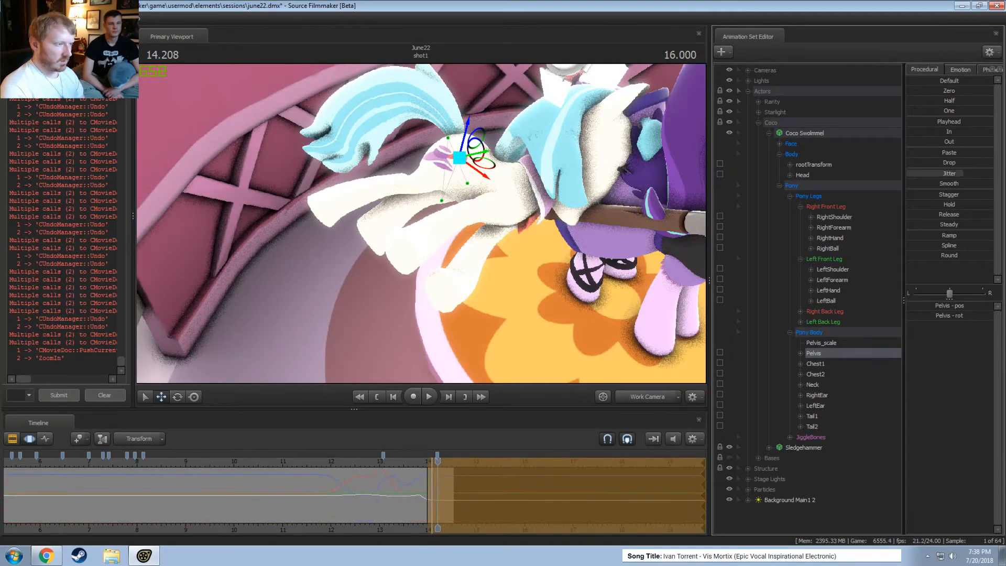
key("ctrl+z")
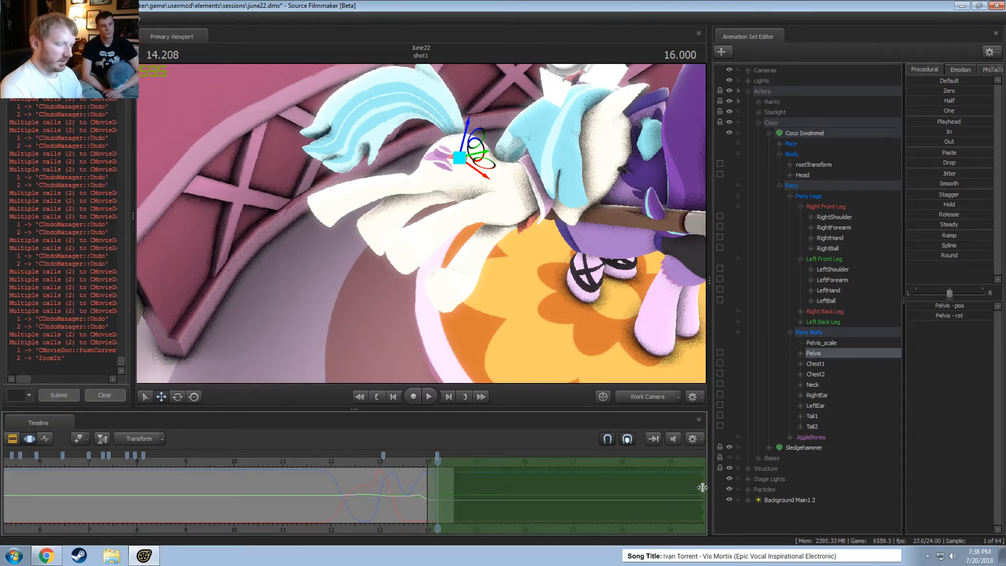
End the time selection at about 14.7 s and try Jitter on Coco's Pelvis within that range
left_click_drag(702, 487, 460, 487)
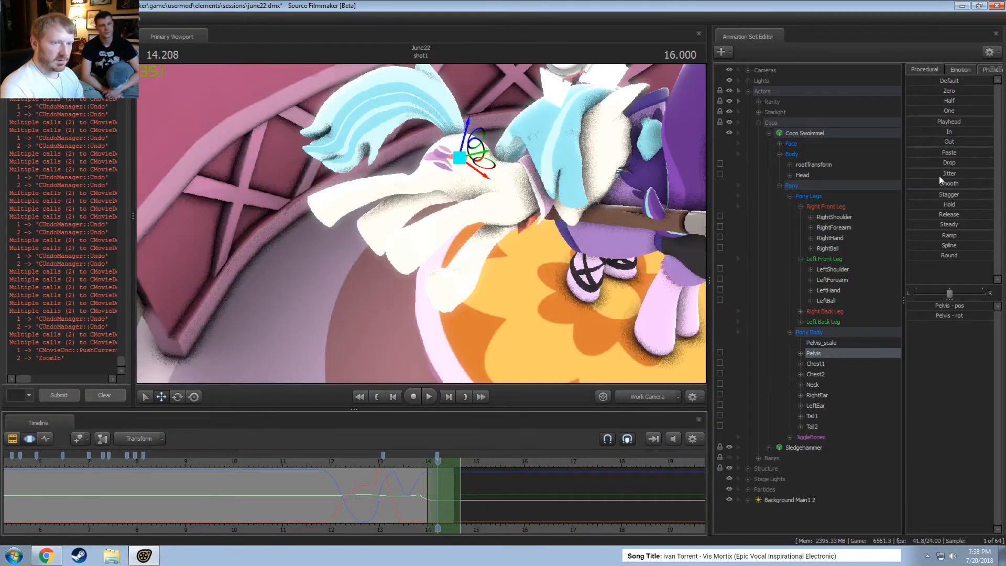
left_click_drag(939, 177, 969, 175)
key("ctrl+z")
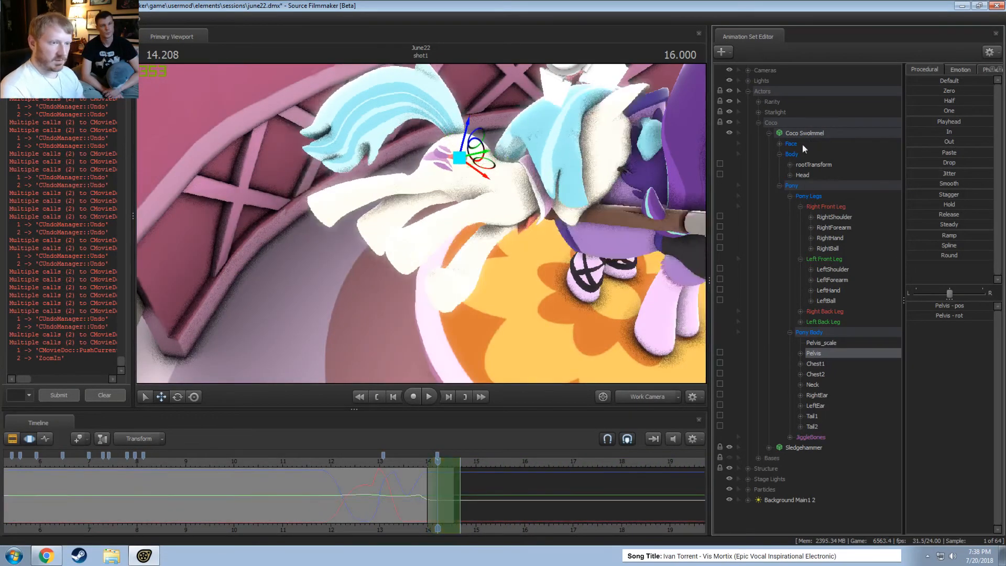
Try Smooth on Coco's Head and Pony controls together, leaving out rootTransform
left_click(792, 154)
left_click(821, 185)
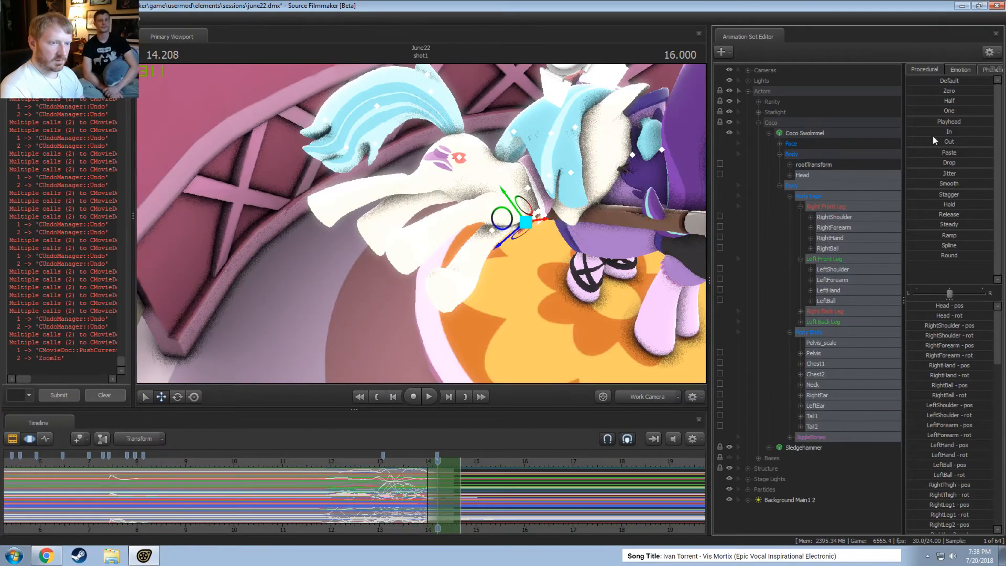
left_click_drag(944, 184, 912, 184)
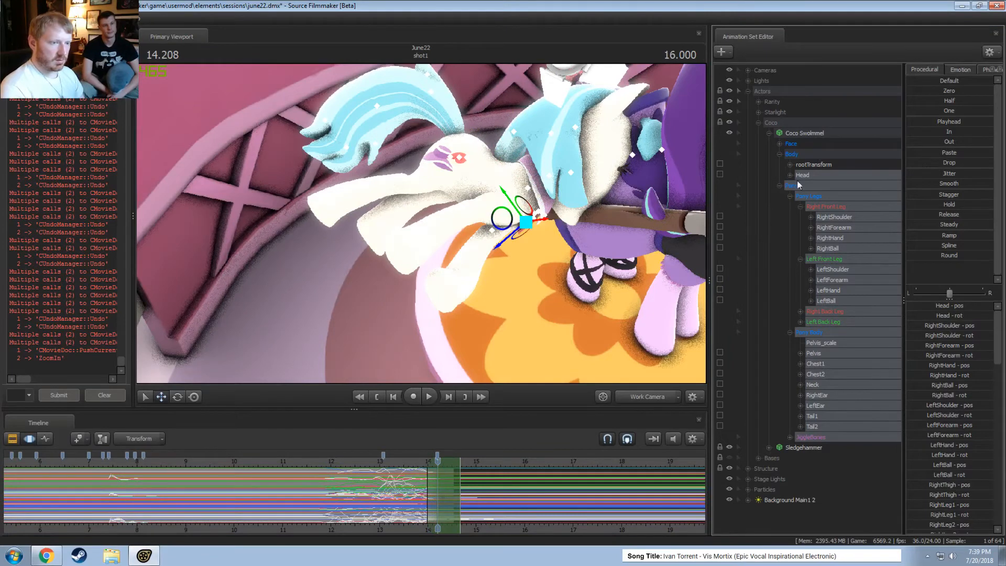
Apply Jitter to Coco's RightShoulder, LeftShoulder, RightThigh, LeftThigh, Head and Pelvis between about 14.0 s and 14.7 s
left_click(829, 220)
left_click(835, 267, "ctrl")
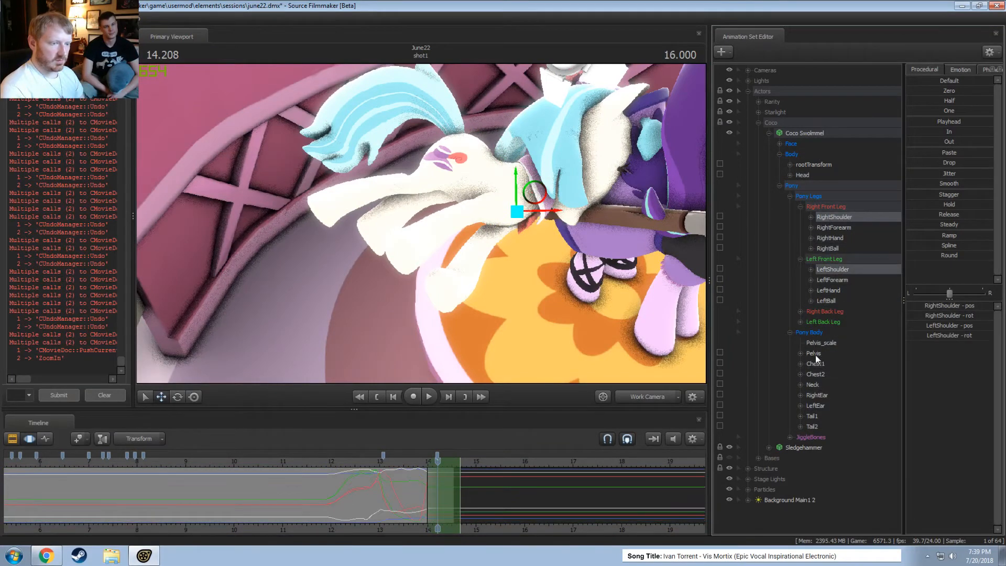
left_click(800, 321)
left_click(800, 311)
left_click(829, 322, "ctrl")
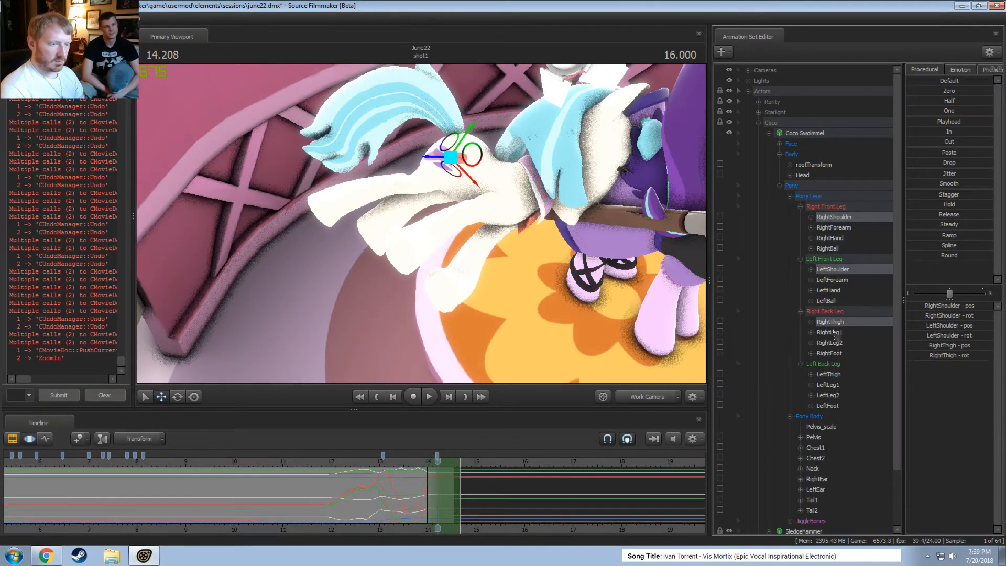
left_click(832, 373, "ctrl")
left_click(806, 175, "ctrl")
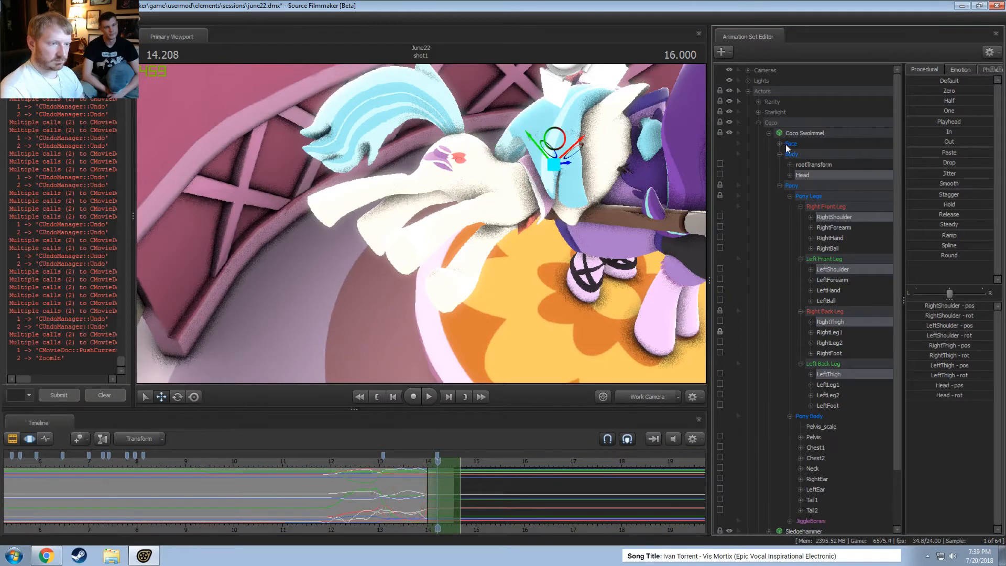
left_click(818, 437, "ctrl")
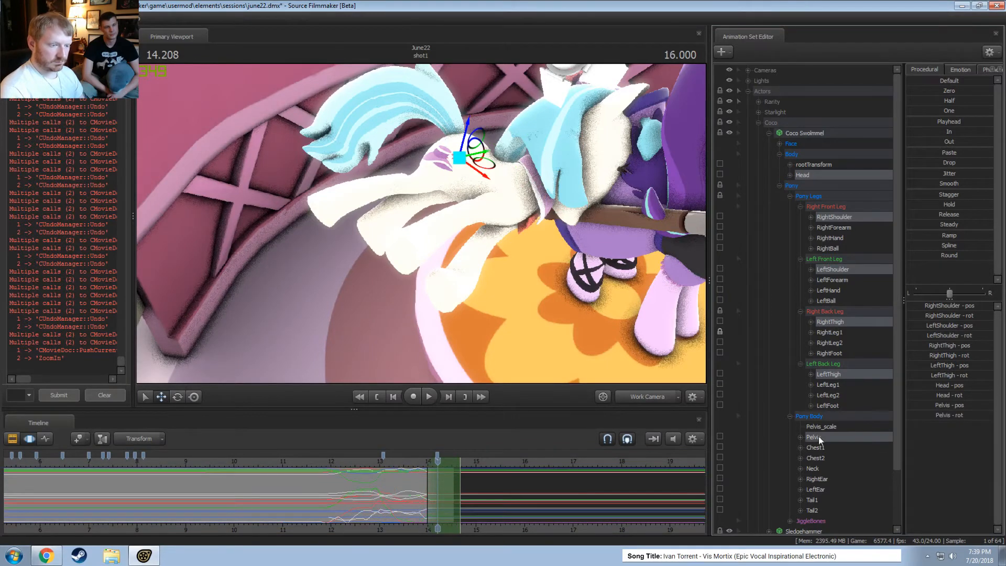
left_click_drag(940, 174, 979, 174)
Play back Coco's wind-up and jittered leap through the Main Camera, replaying from about 12.3 s
left_click(646, 394)
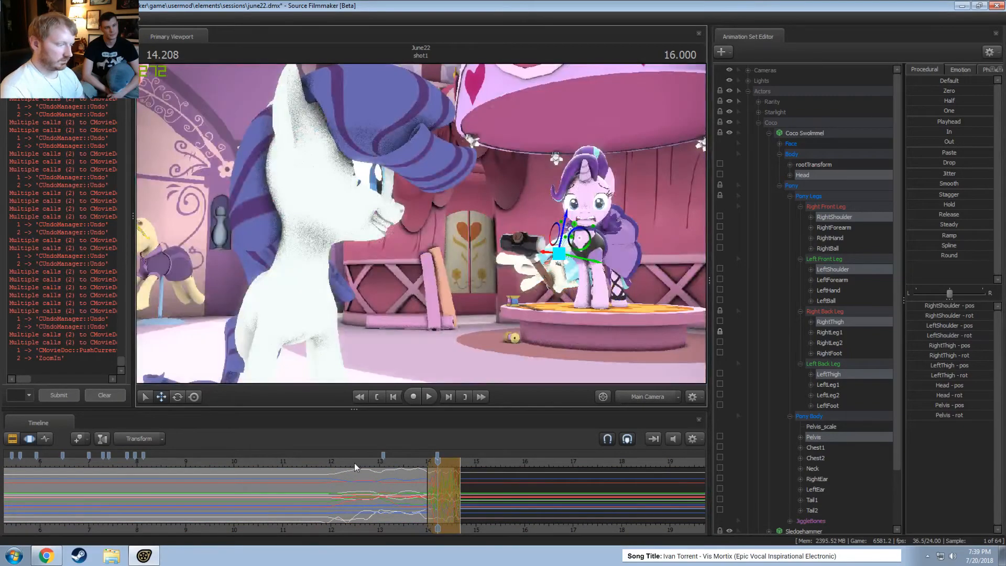
left_click_drag(354, 463, 275, 465)
key("space")
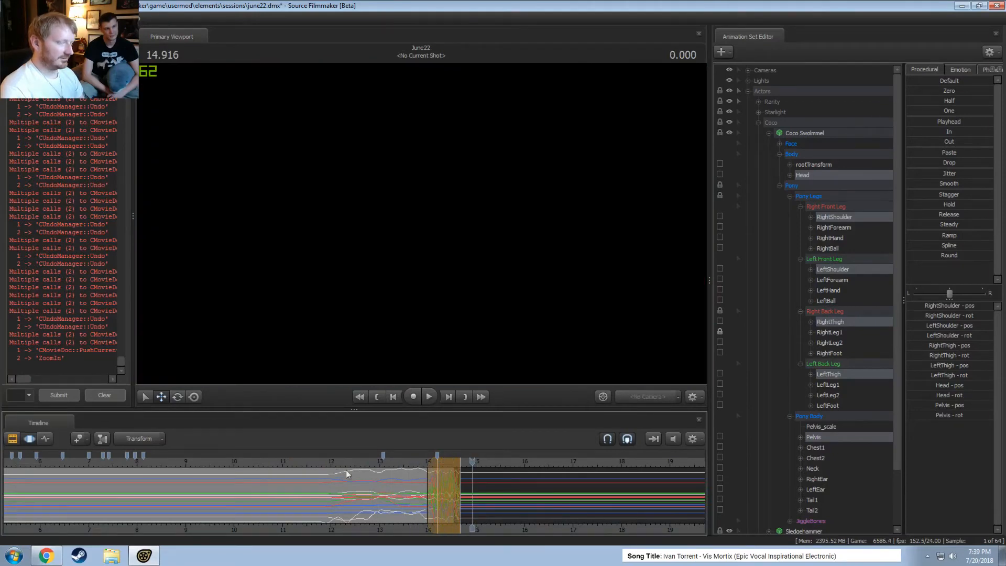
left_click(346, 474)
key("space")
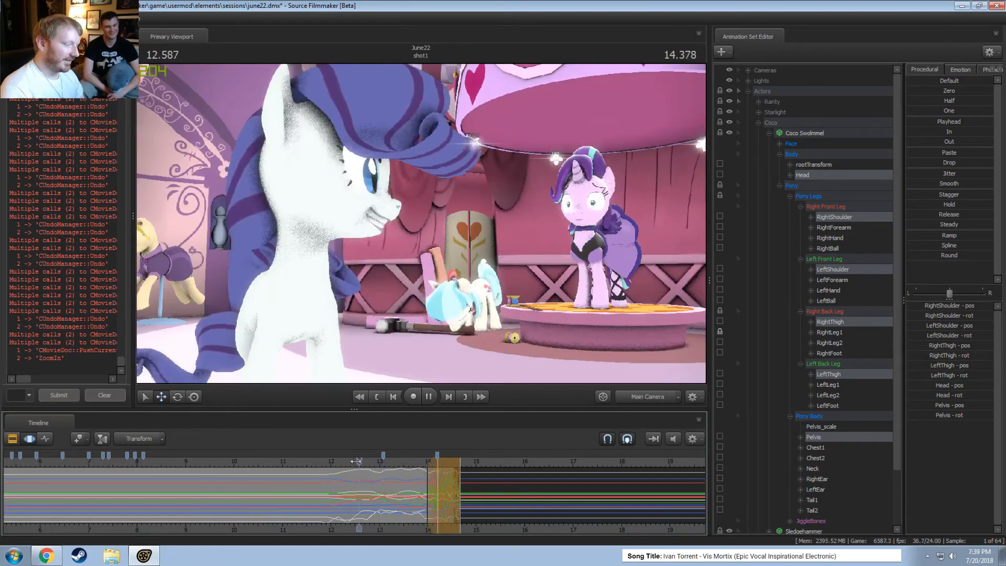
Try Jitter on Coco's Pelvis alone between about 14.0 s and 14.7 s and review the motion
key("space")
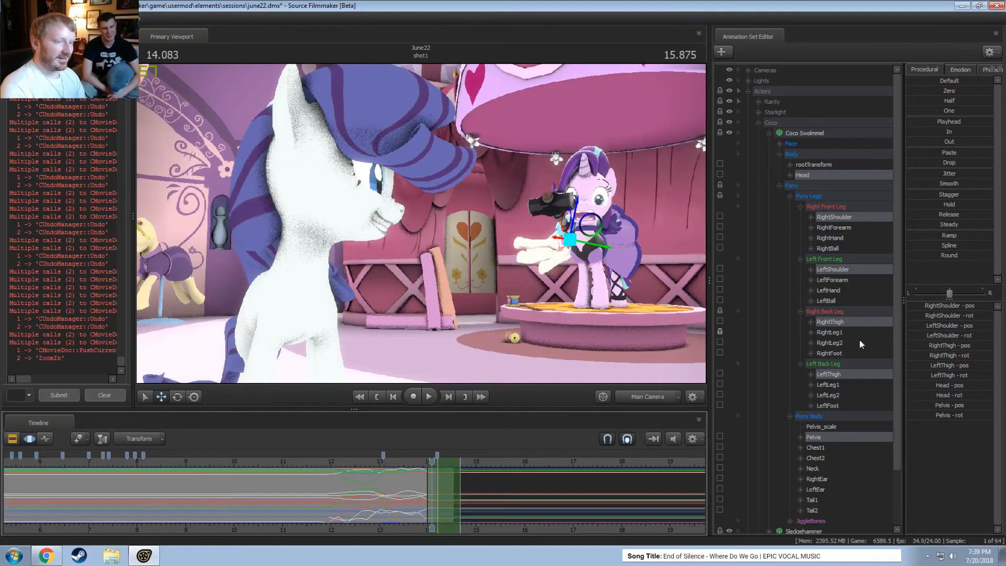
left_click(815, 439)
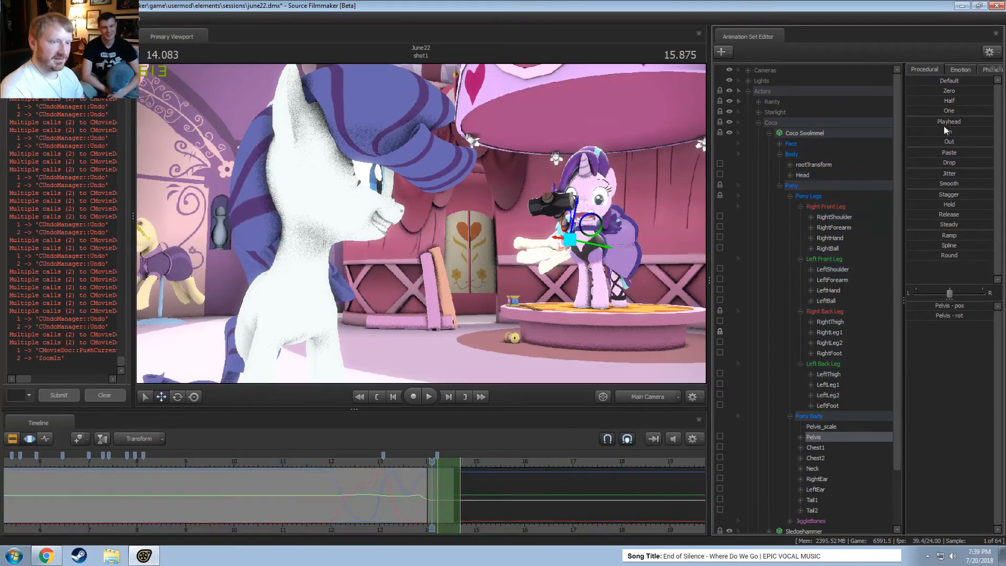
left_click_drag(946, 172, 910, 170)
key("space")
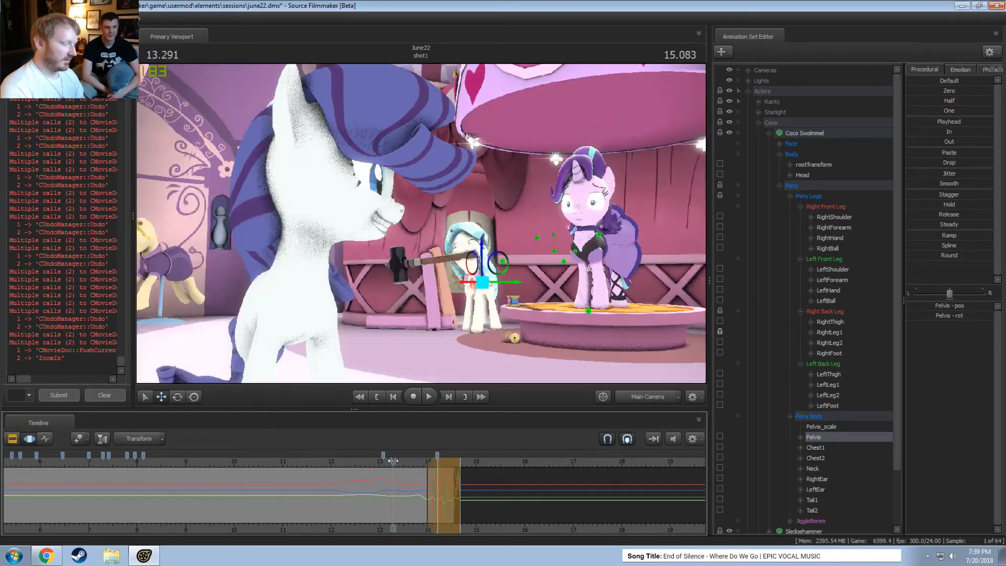
key("space")
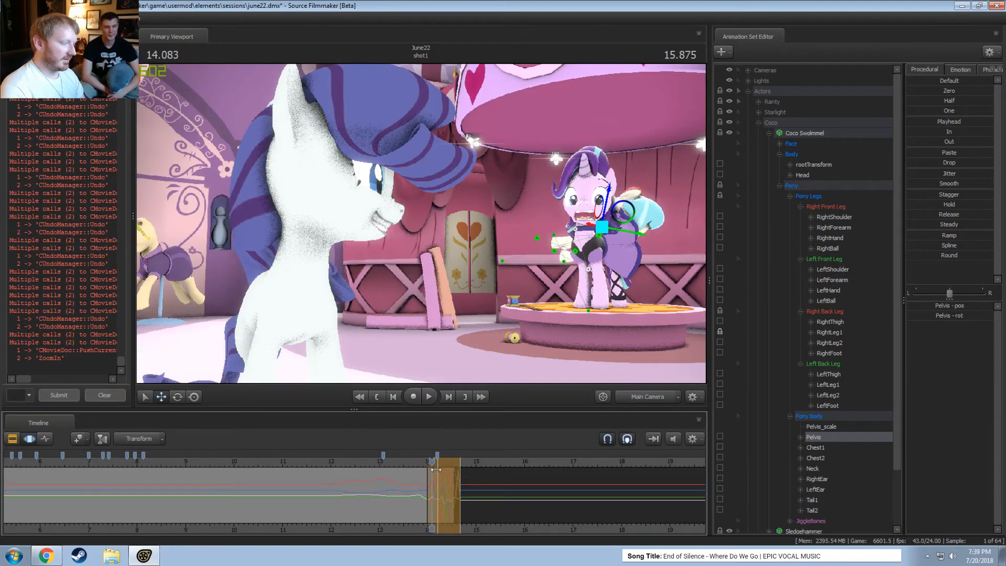
Undo the jitter and Coco's leap toward Starlight, and play back the remaining wind-up from about 12 s
key("ctrl+z")
key("ctrl+z")
key("ctrl+z")
key("ctrl+z")
key("ctrl+z")
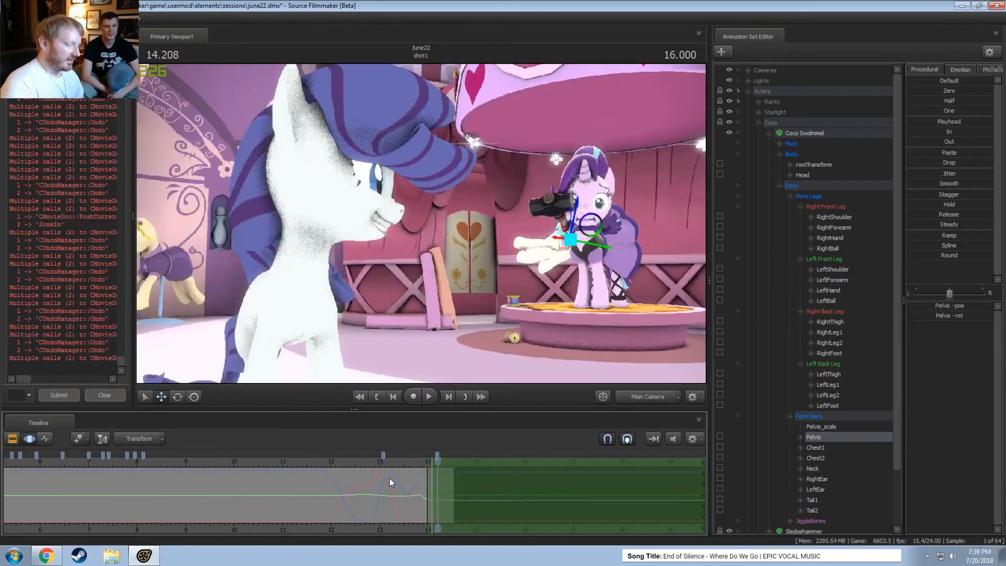
key("F2")
key("ctrl+z")
key("ctrl+z")
key("ctrl+z")
key("ctrl+z")
key("ctrl+z")
key("ctrl+z")
key("ctrl+z")
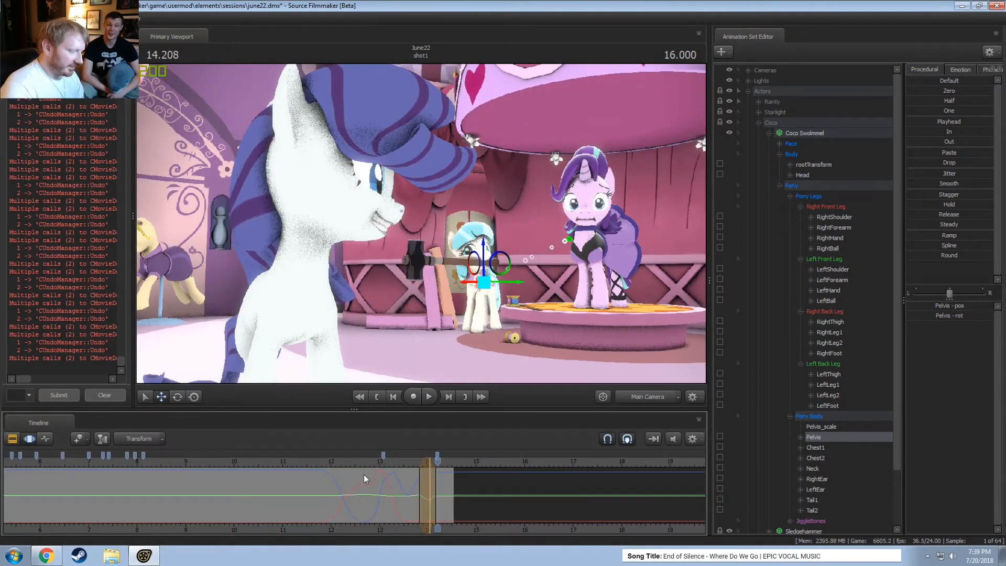
key("ctrl+z")
key("ctrl+z")
key("ctrl+z")
key("ctrl+z")
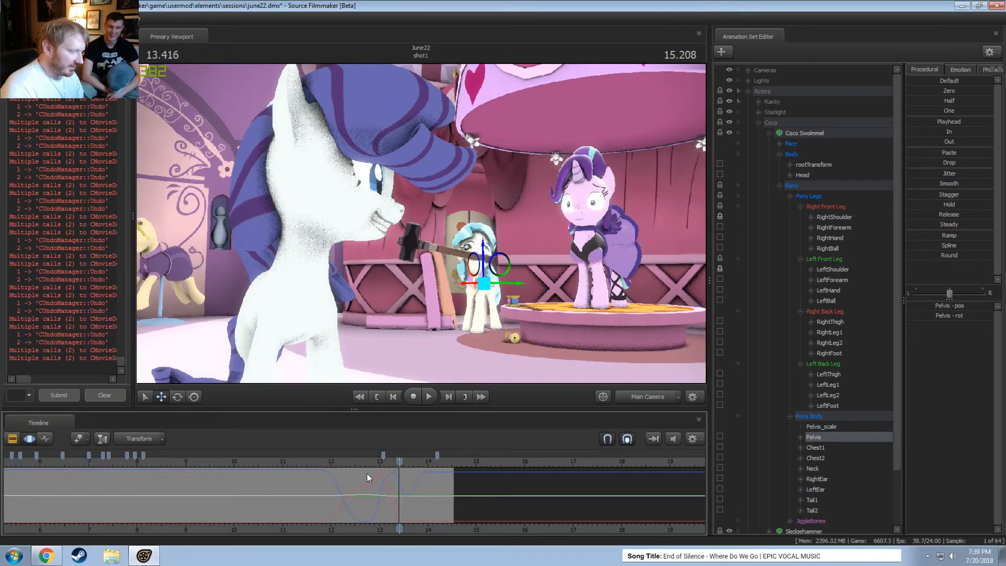
key("space")
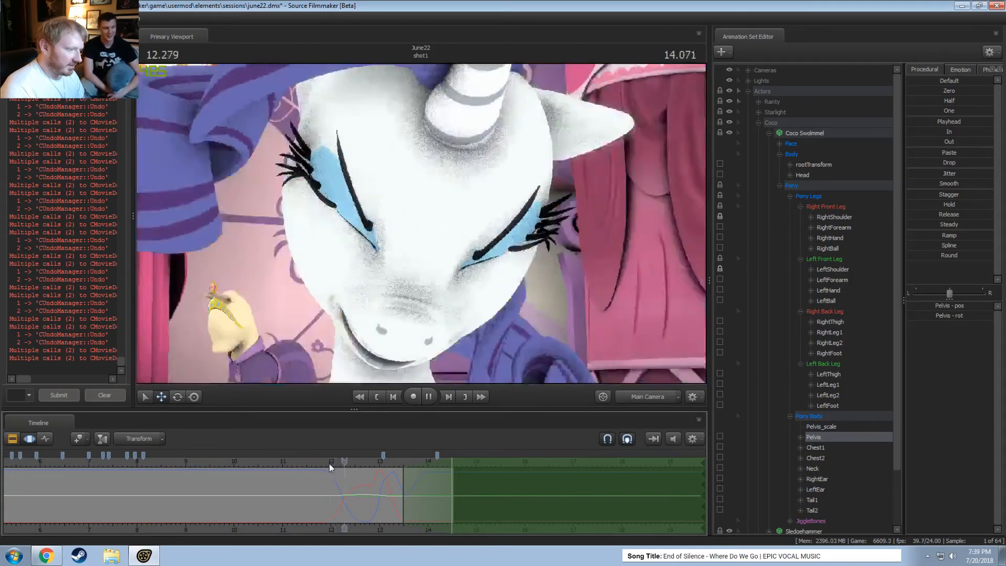
key("space")
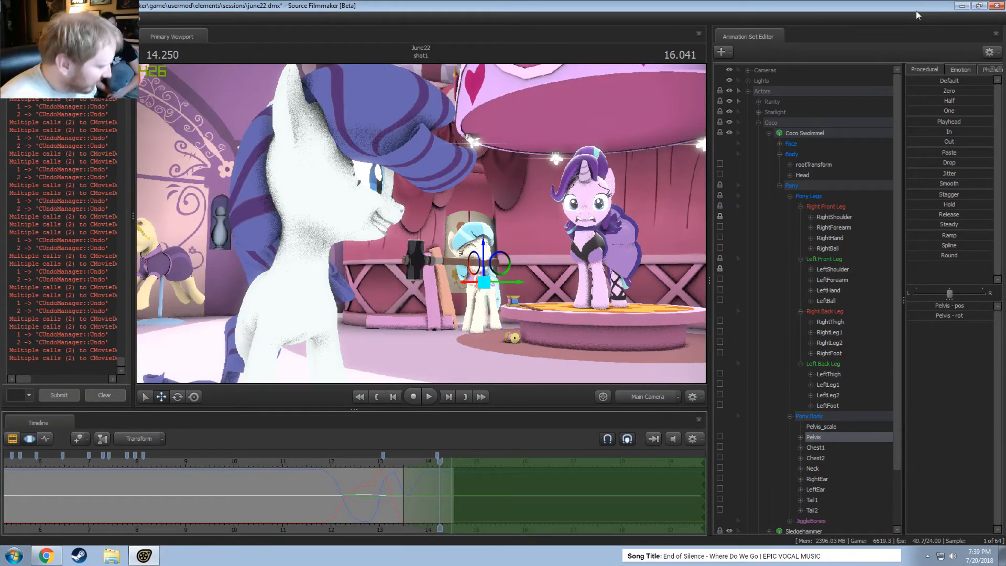
Undo Coco's remaining wind-up edits, going back to her original pose around 13.4 s
key("ctrl+z")
key("ctrl+z")
key("ctrl+z")
key("ctrl+z")
key("ctrl+z")
key("ctrl+z")
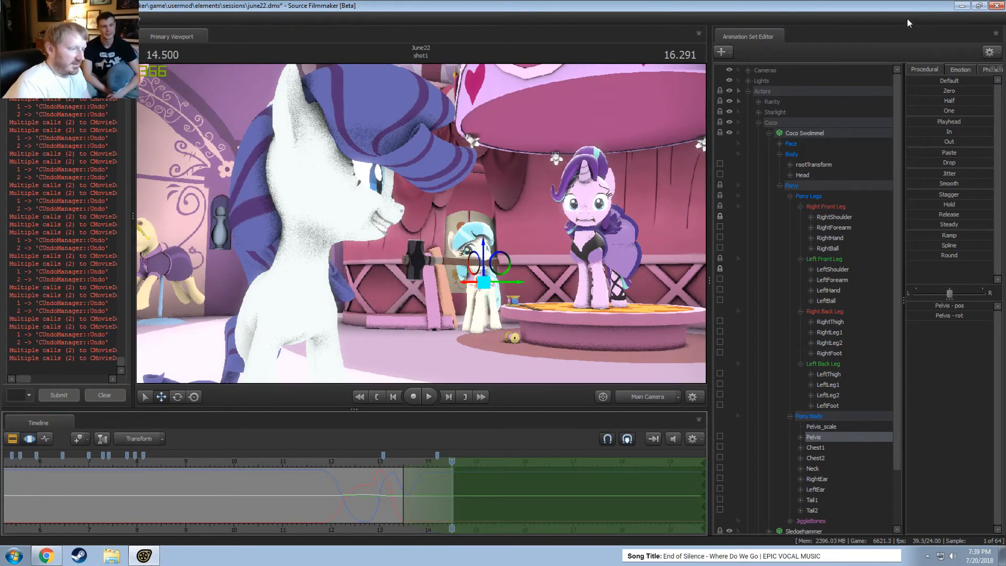
key("ctrl+z")
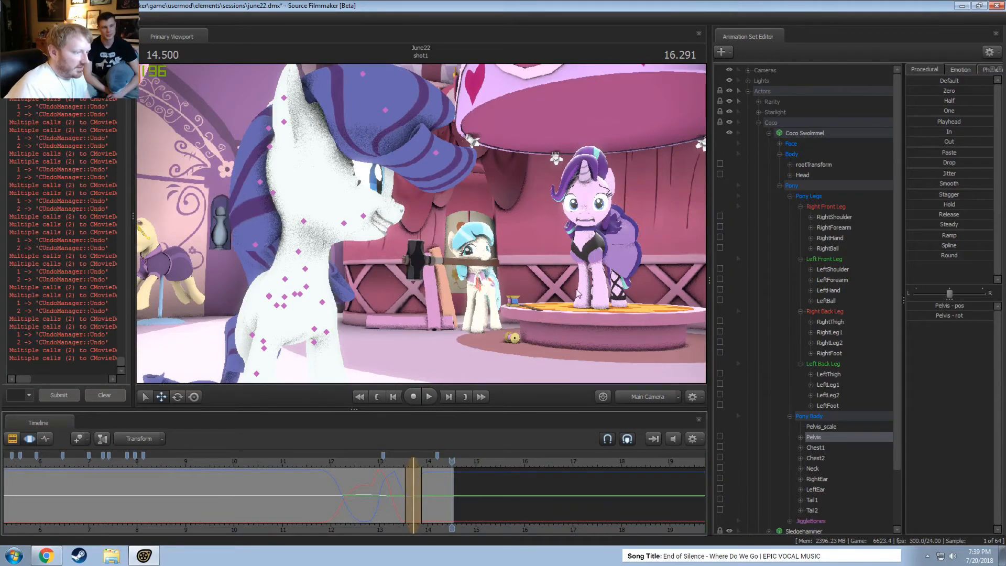
key("ctrl+z")
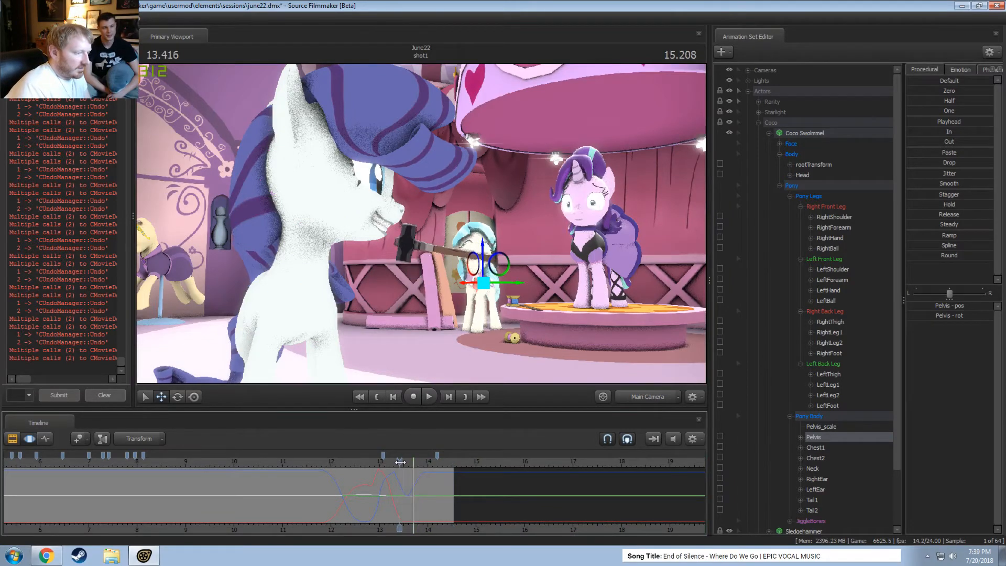
key("[")
key("ctrl+z")
key("ctrl+z")
key("ctrl+z")
key("ctrl+z")
key("ctrl+z")
key("ctrl+z")
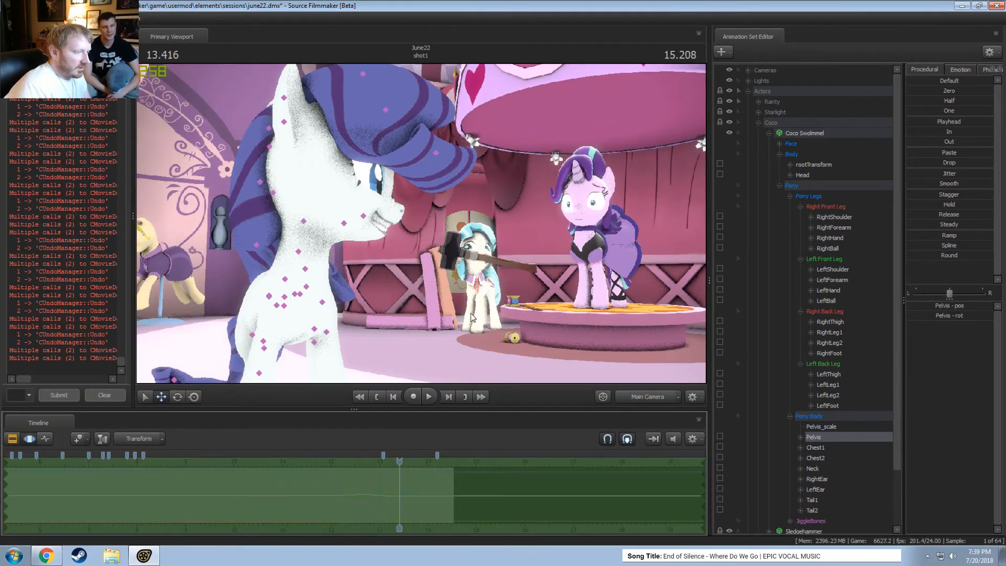
Compare Coco's sledgehammer pose with and without the last whole-shot edit by undoing and redoing it, ending with it undone
key("ctrl+z")
key("ctrl+z")
key("ctrl+y")
key("ctrl+z")
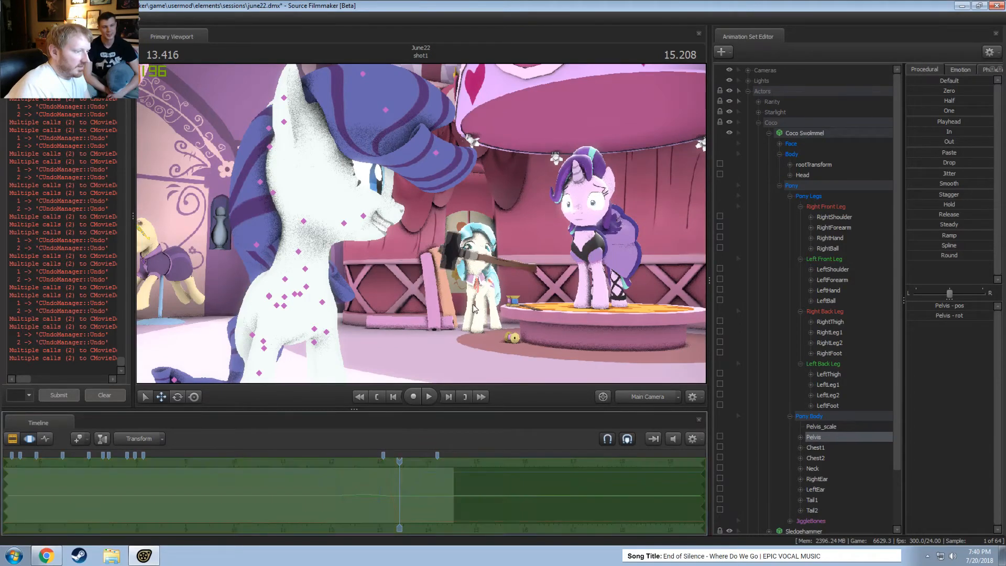
key("ctrl+y")
key("ctrl+z")
key("ctrl+z")
key("ctrl+z")
key("ctrl+z")
key("ctrl+z")
key("ctrl+z")
key("ctrl+z")
key("ctrl+z")
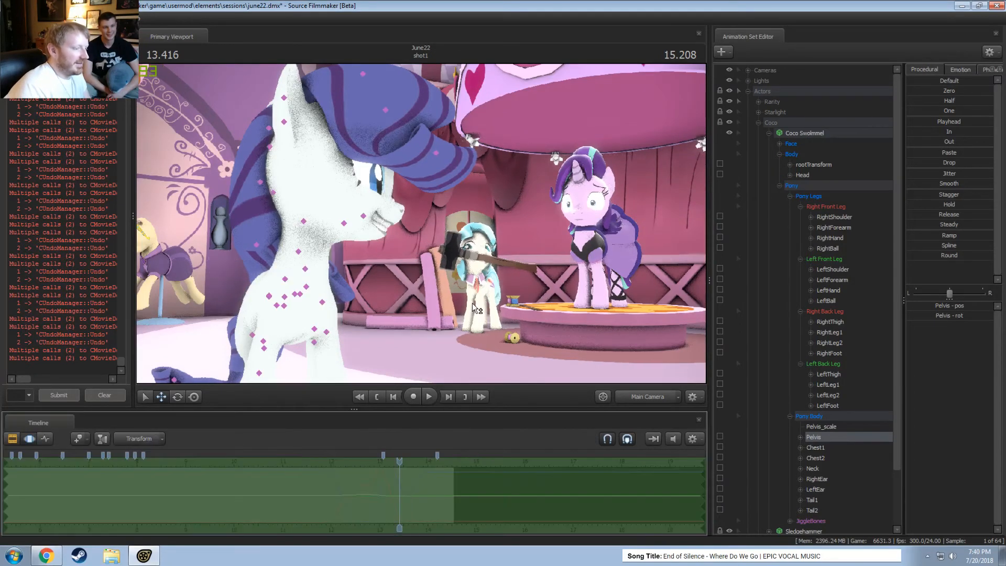
key("ctrl+y")
key("ctrl+z")
key("ctrl+y")
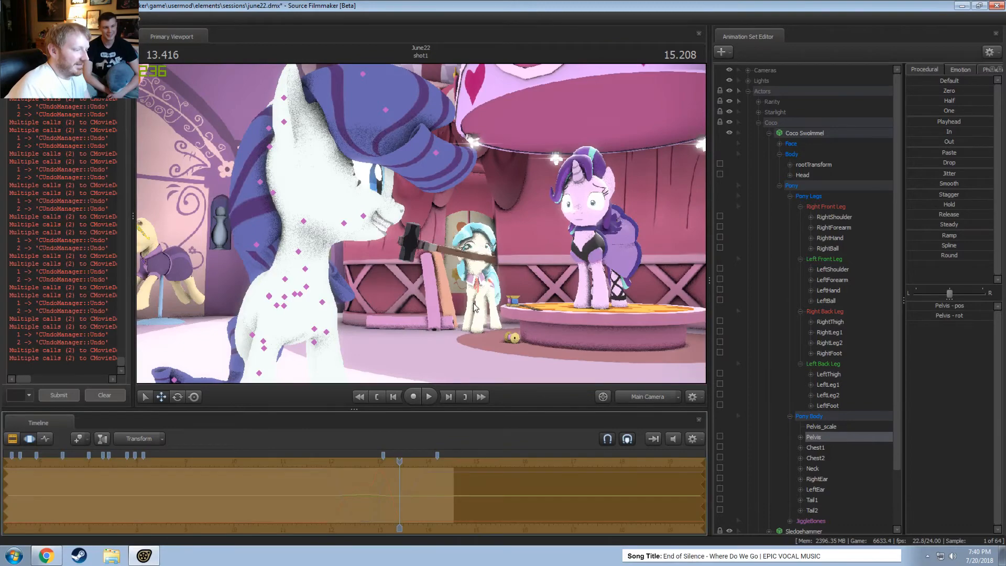
key("ctrl+z")
key("ctrl+y")
key("ctrl+z")
key("F2")
key("F3")
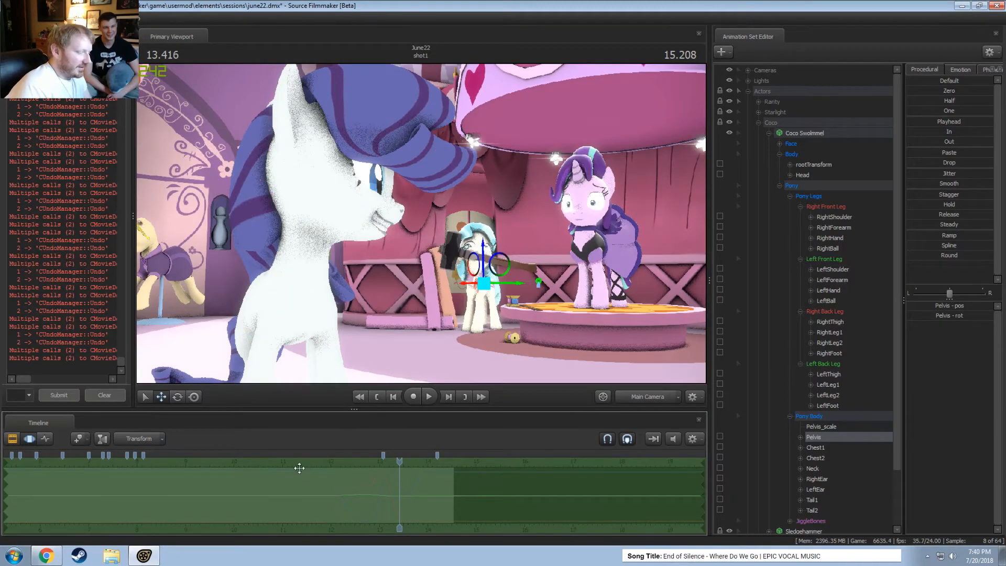
Play back shot1 with the restored Coco pose to its end in the Clip Editor
key("F2")
left_click_drag(251, 465, 174, 465)
key("space")
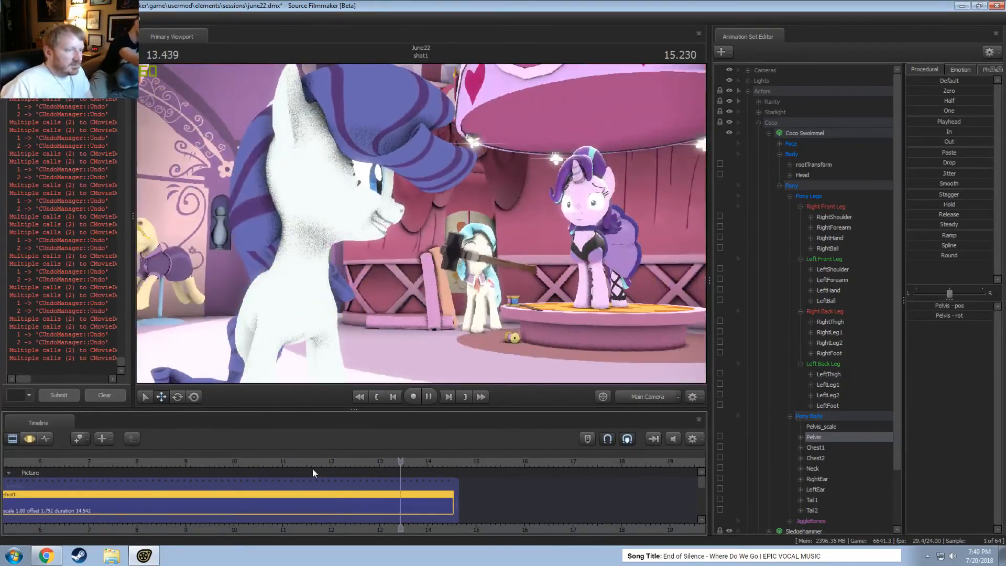
key("space")
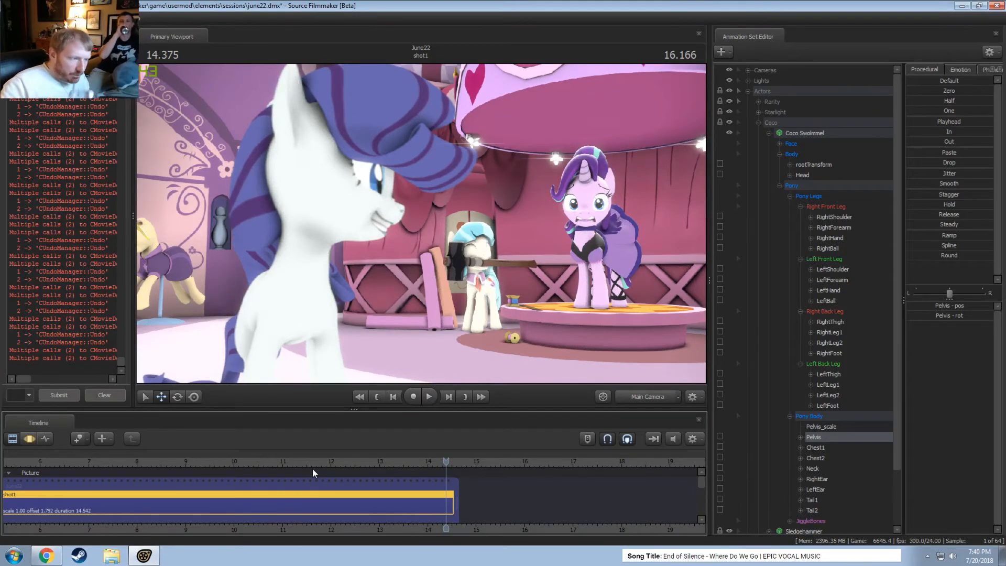
key("space")
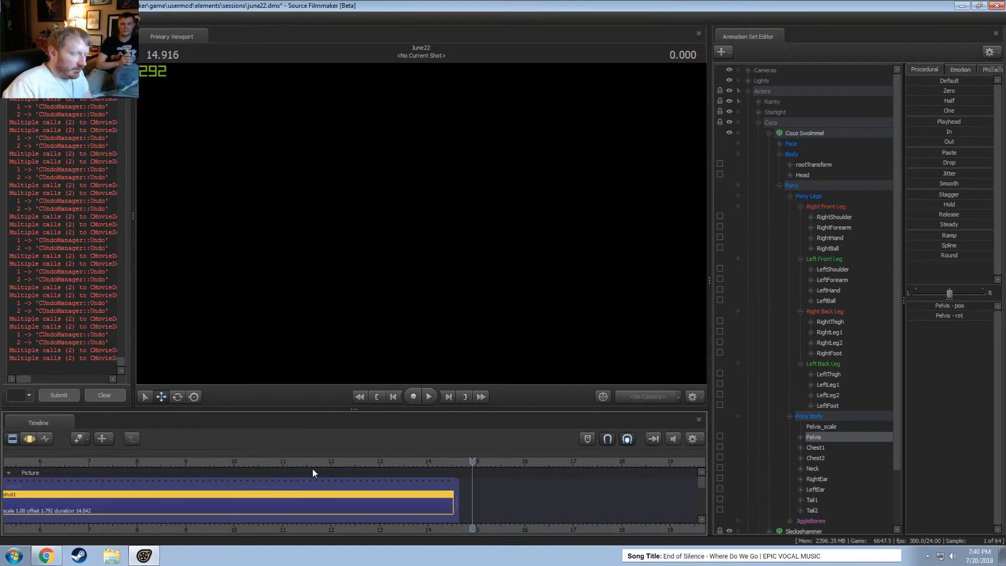
Enable lighting in the viewport and play back shot1 from near its start to about 11.9 s
right_click(318, 235)
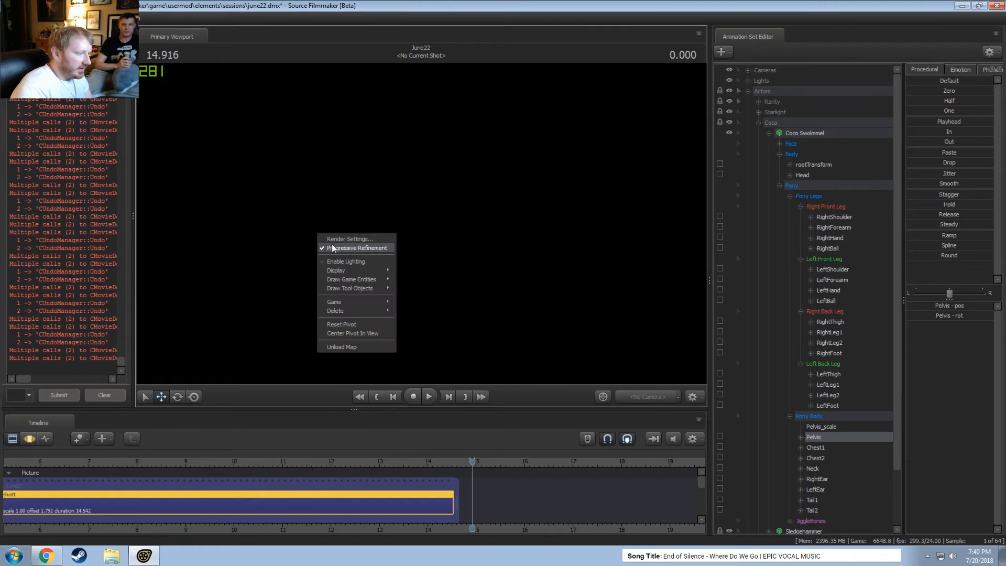
left_click(359, 261)
key("F3")
scroll(247, 472, "down", 6)
key("F2")
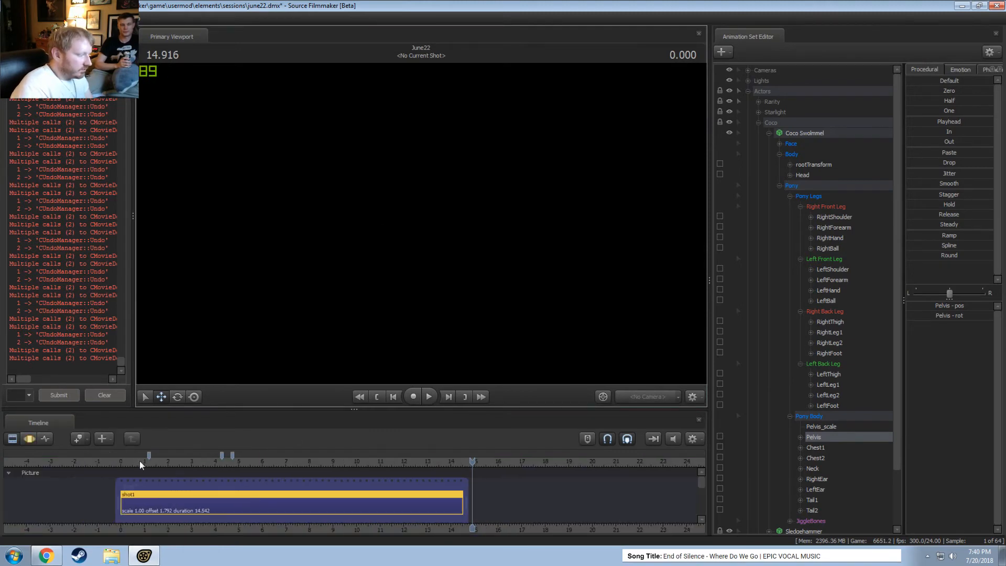
left_click(139, 461)
key("space")
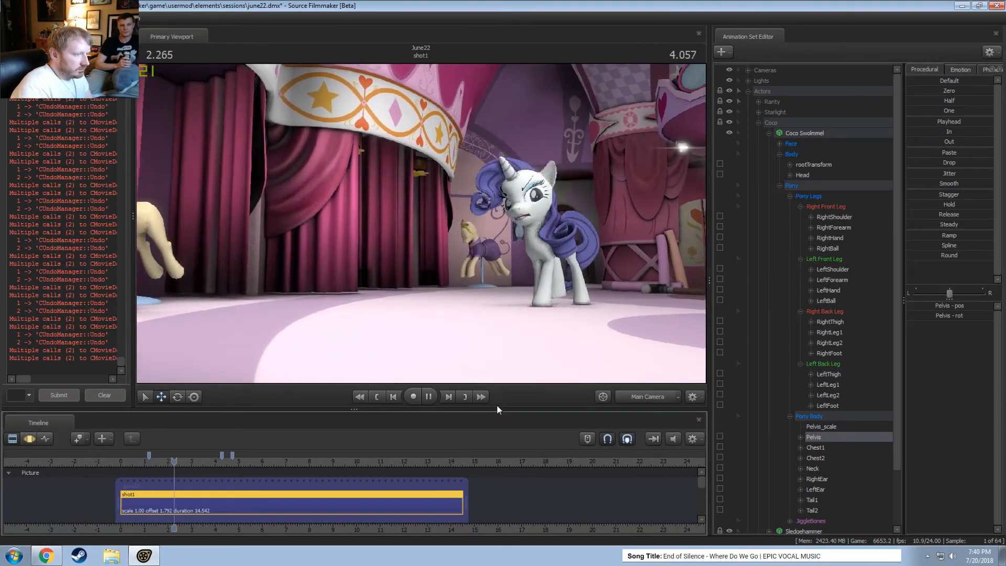
key("F3")
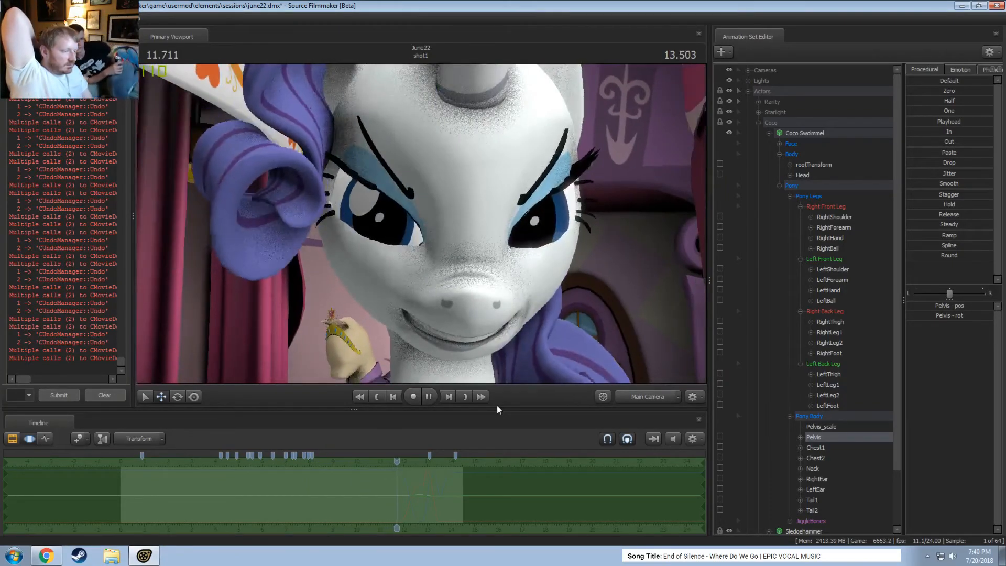
key("space")
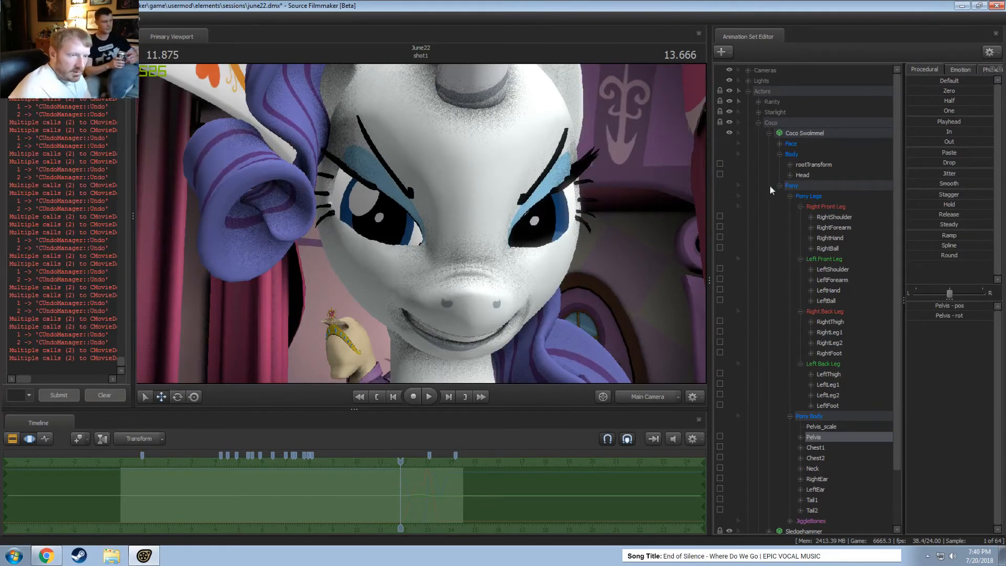
List the scene's lights and check what Under Light 2 and Under Light 1 contribute by hiding and showing each
left_click(758, 123)
left_click(747, 80)
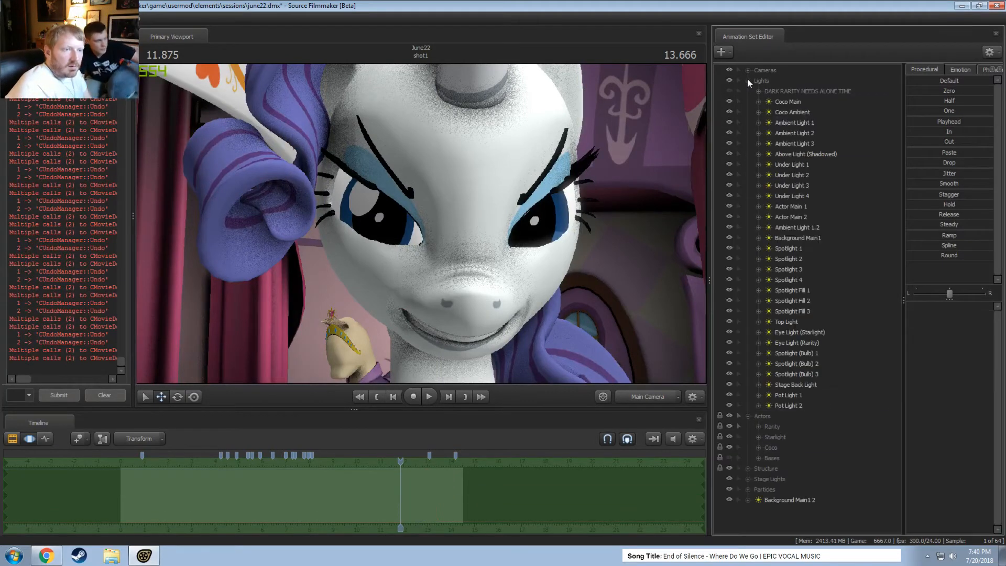
left_click(788, 112)
left_click(787, 208)
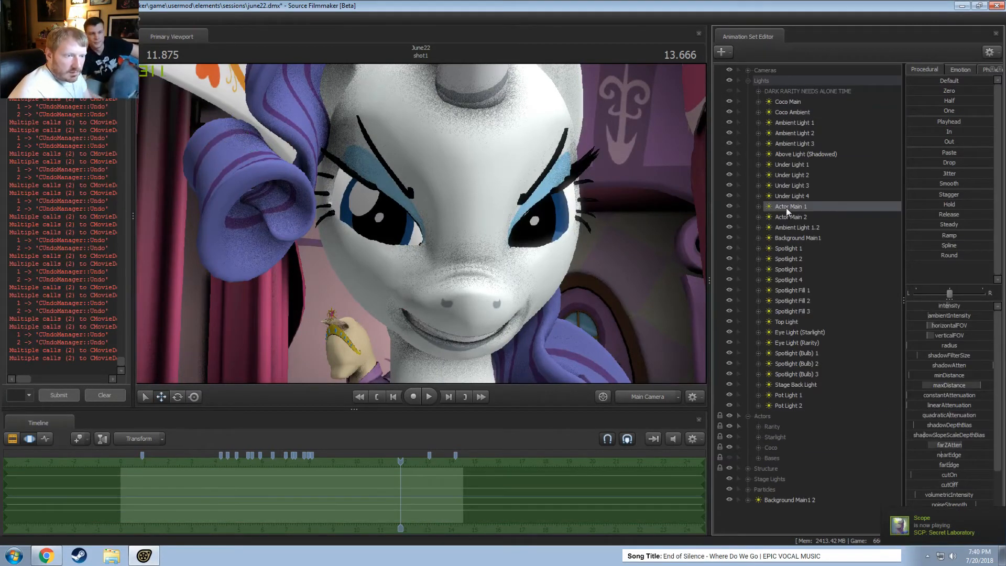
left_click(731, 175)
left_click(731, 174)
left_click(731, 165)
left_click(730, 165)
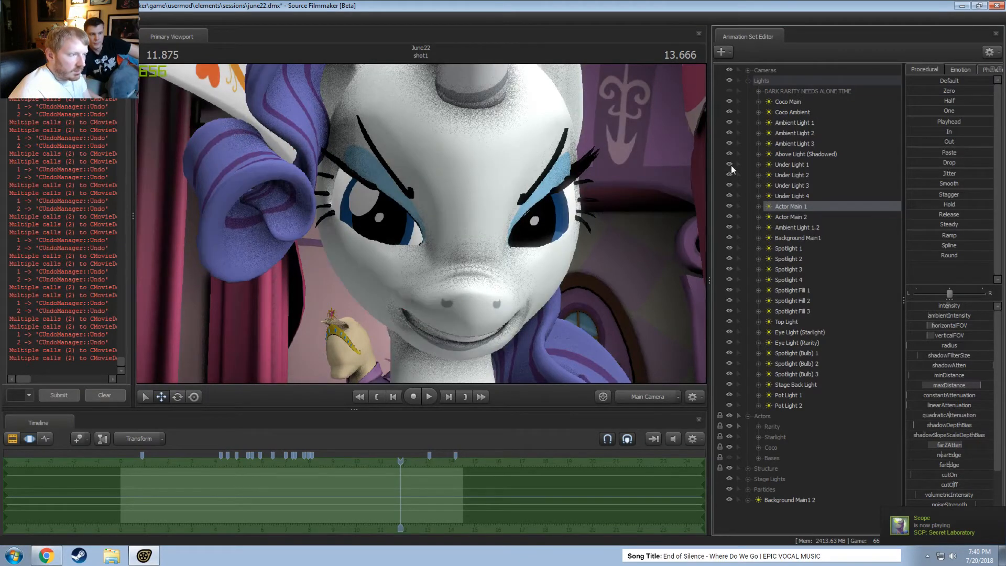
Raise Under Light 1's intensity over the whole shot and play back Rarity's section up to about 6.2 s
left_click(770, 165)
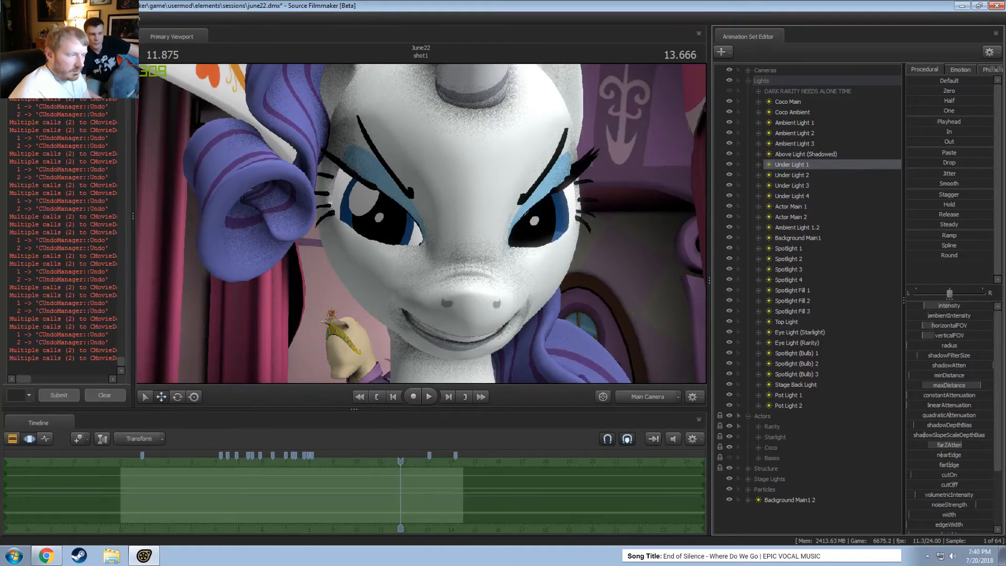
left_click_drag(924, 305, 939, 305)
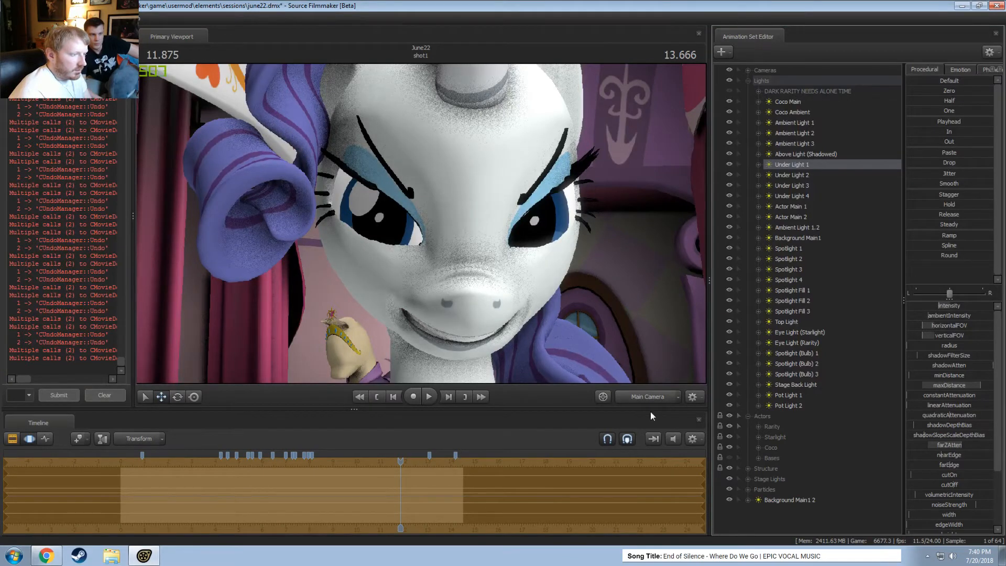
left_click_drag(400, 460, 209, 458)
key("space")
key("F2")
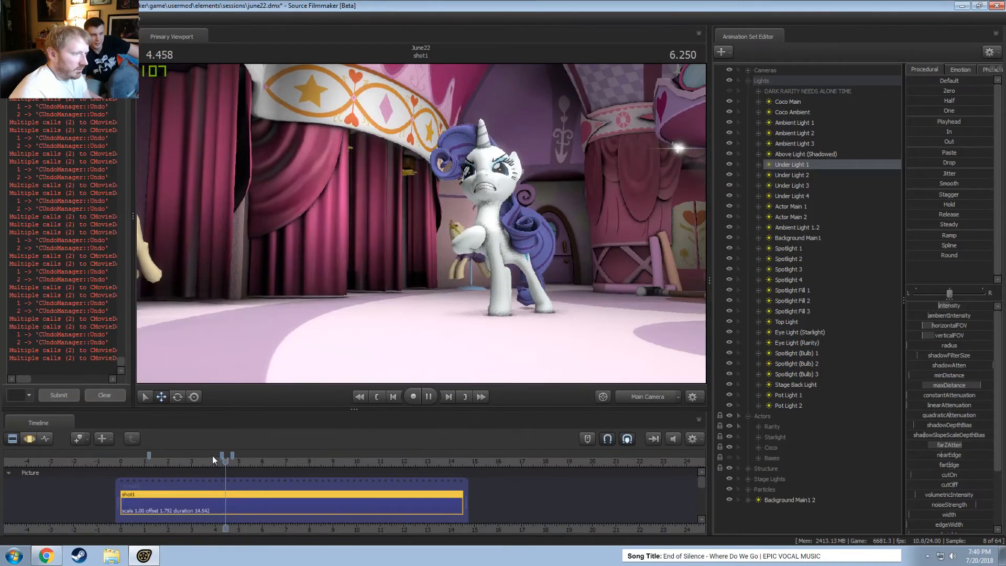
key("space")
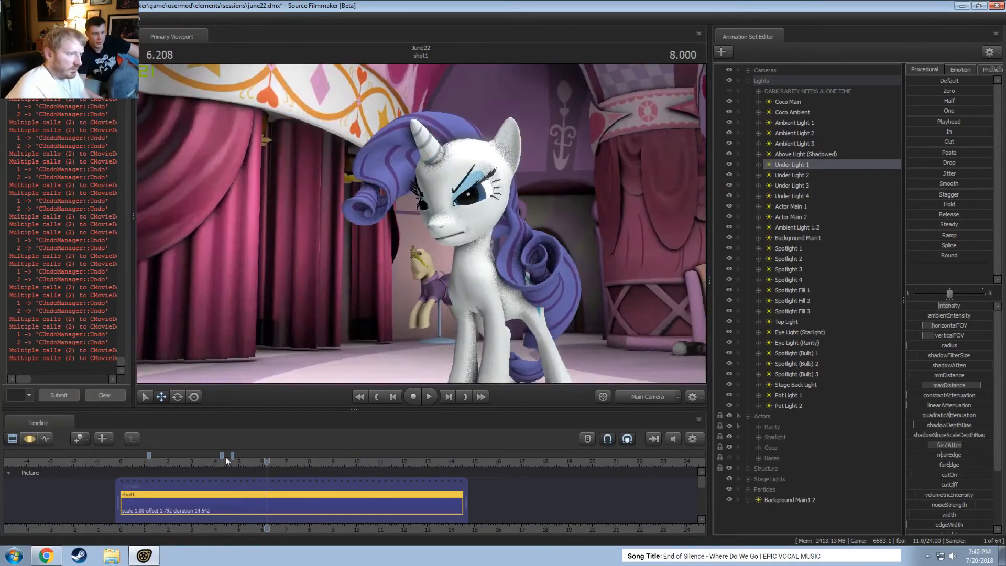
Check what Actor Main 2 and Actor Main 1 contribute to Rarity's lighting by hiding and showing each
left_click(793, 216)
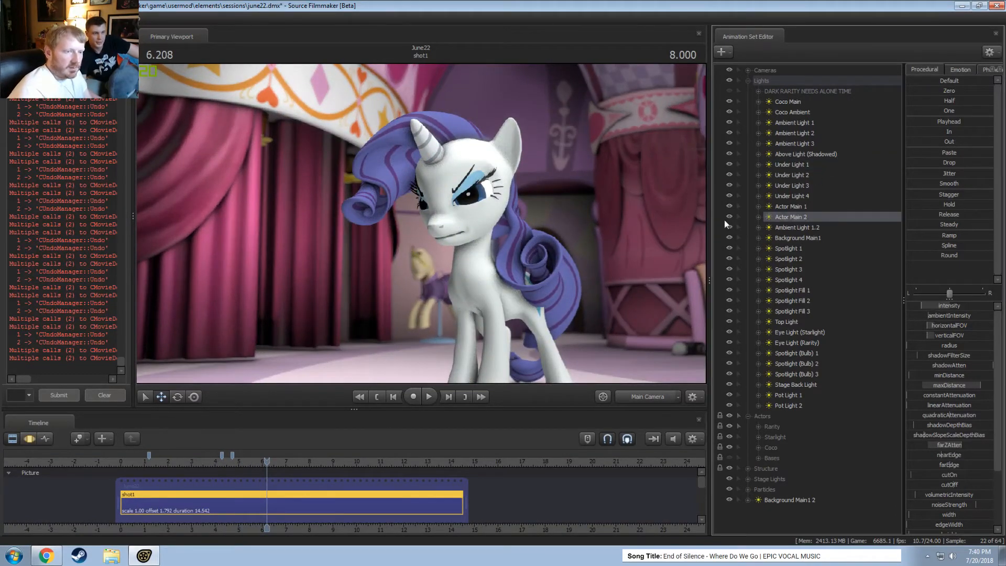
left_click(727, 215)
left_click(729, 208)
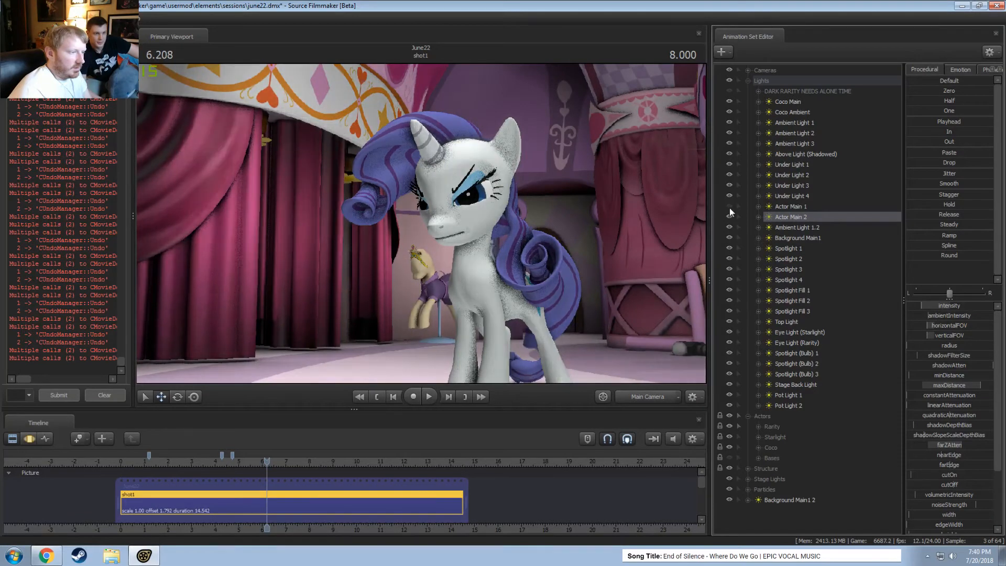
left_click(729, 208)
left_click(728, 218)
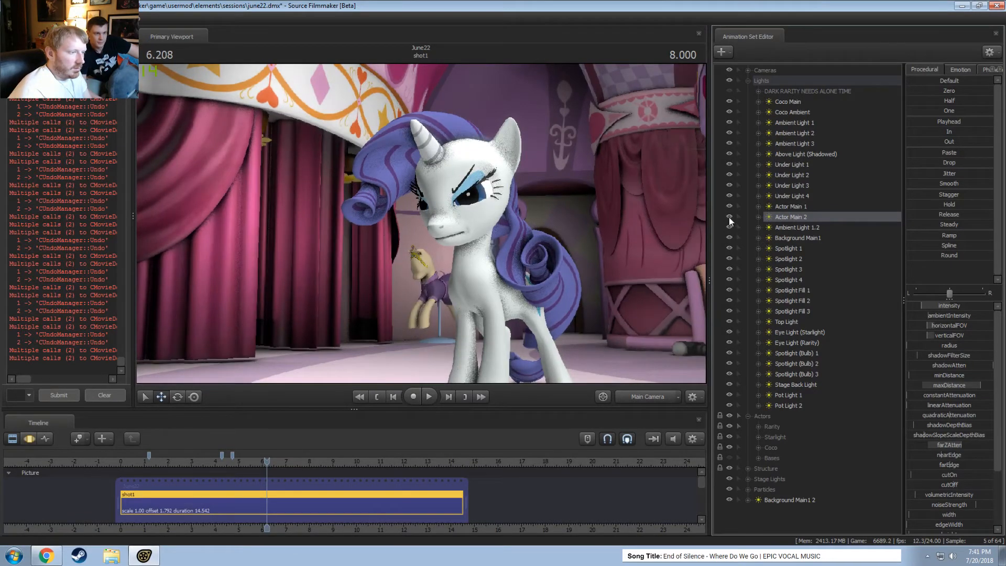
Adjust Actor Main 2's intensity over the whole shot and play back Rarity's section up to about 6.1 s
left_click_drag(933, 306, 949, 306)
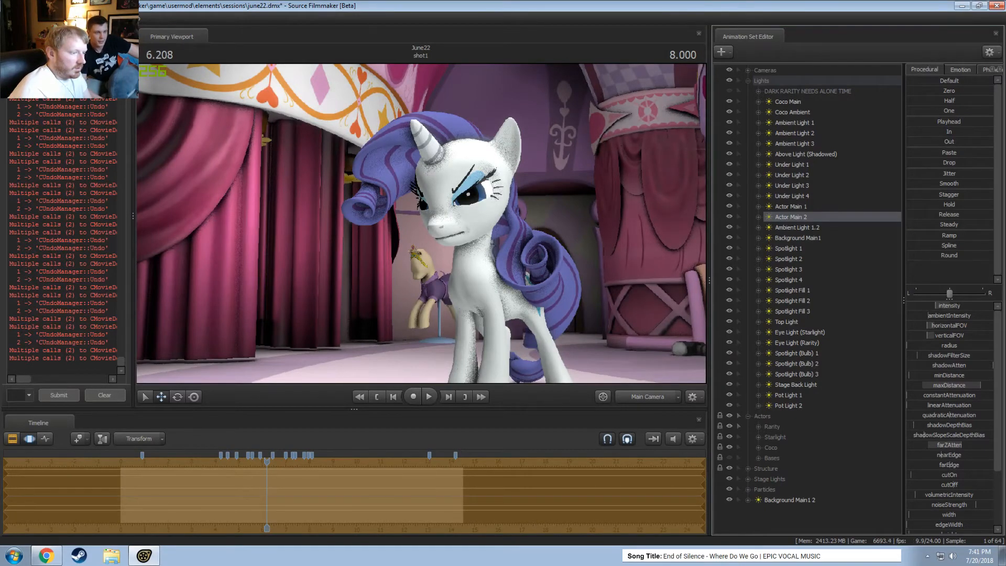
left_click_drag(959, 306, 954, 306)
key("F2")
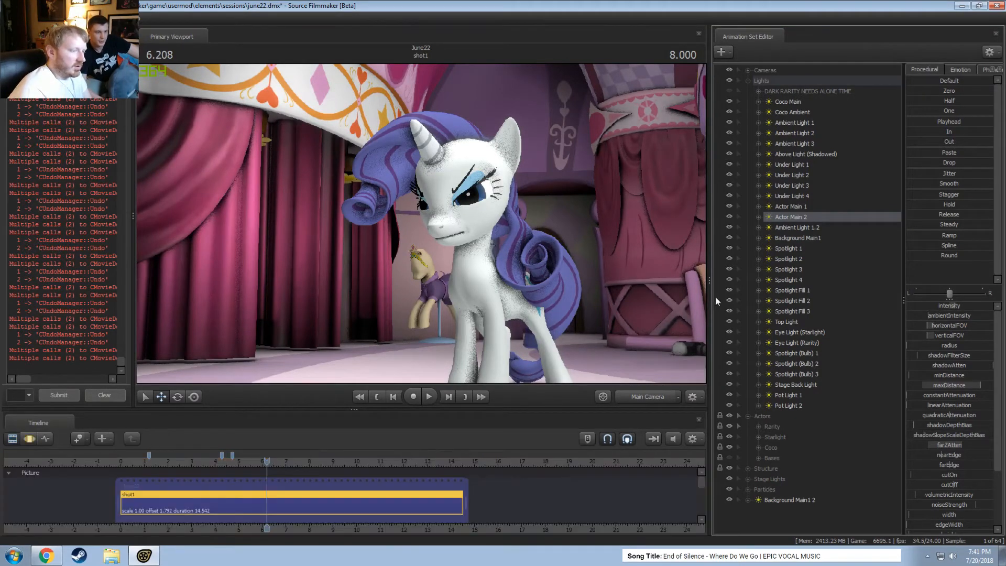
left_click_drag(267, 461, 212, 465)
key("space")
key("F3")
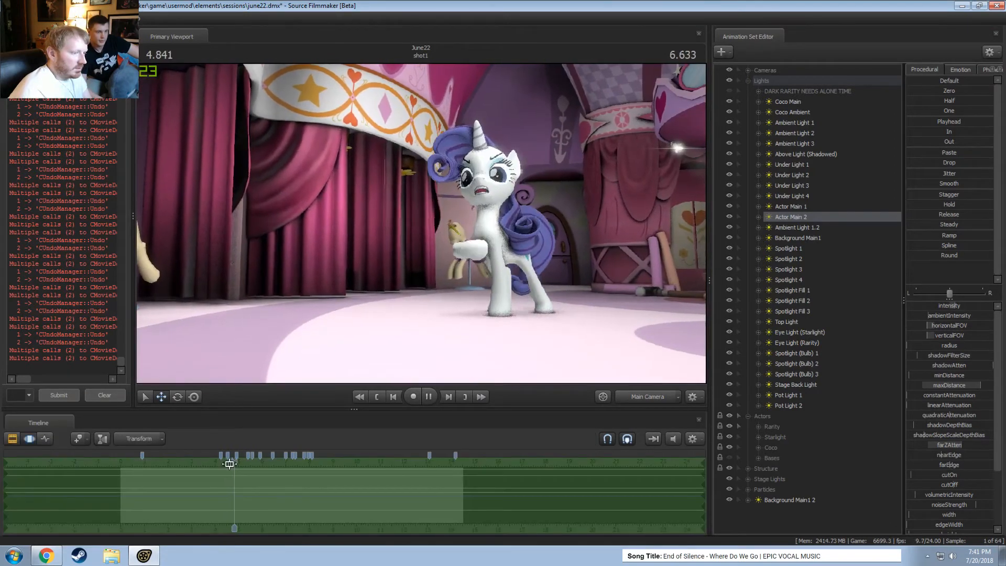
key("space")
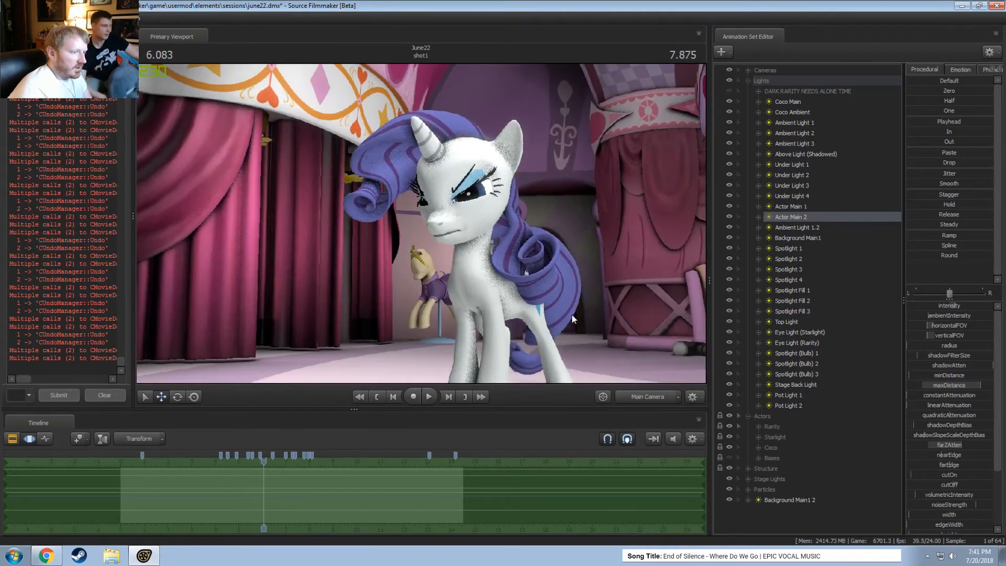
Check Background Main1's contribution by hiding and showing it, and adjust its intensity over the whole shot
left_click(777, 239)
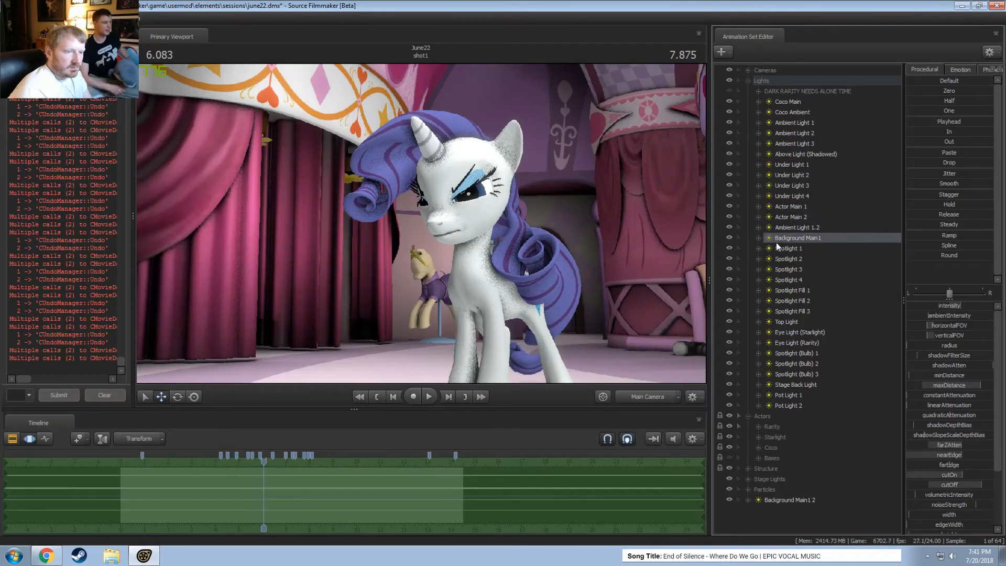
left_click(728, 238)
left_click(728, 238)
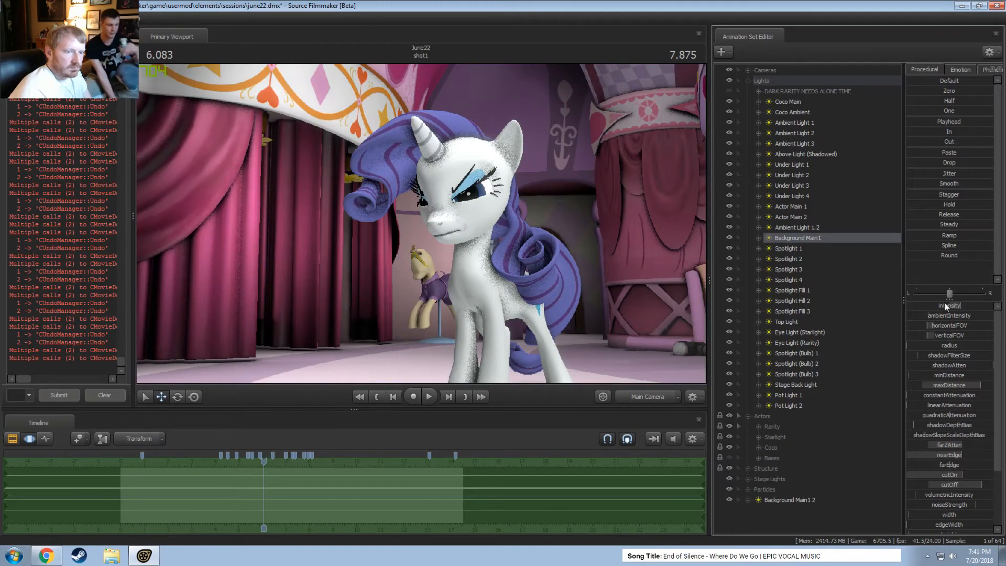
left_click_drag(946, 307, 953, 307)
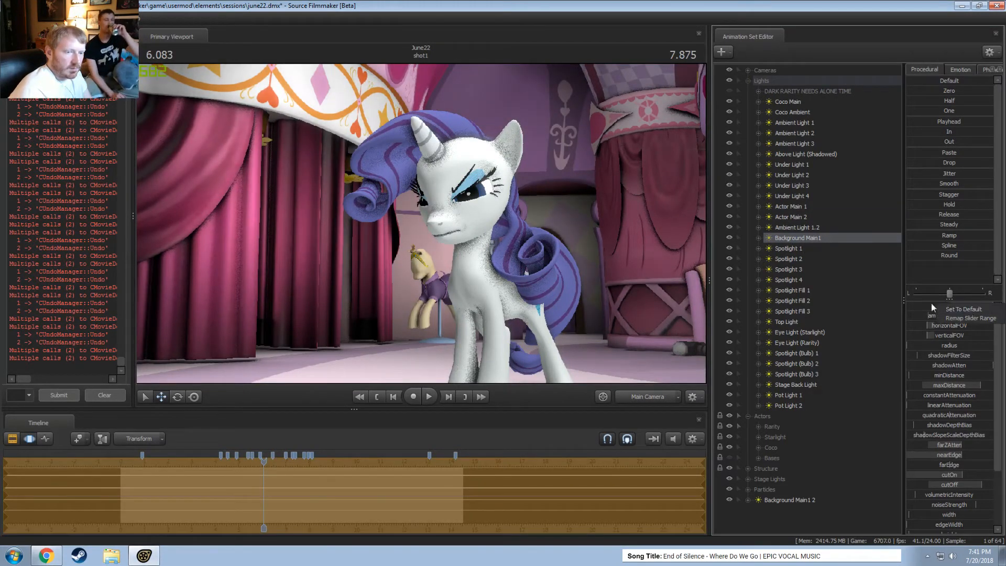
Duplicate the Background Main1 light by copying it and pasting the copy outside the Lights group
right_click(802, 238)
left_click(819, 253)
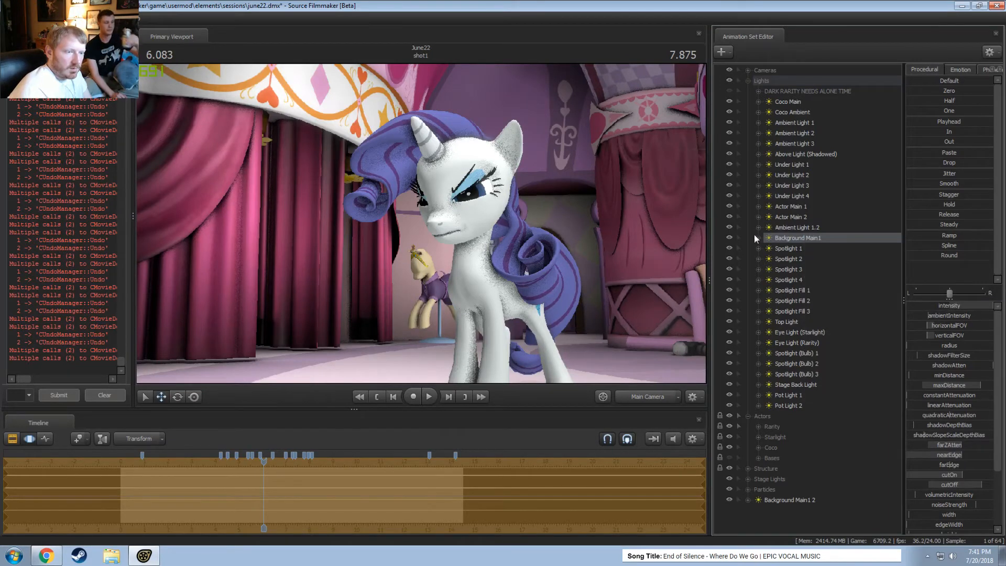
left_click(748, 80)
right_click(780, 277)
left_click(818, 331)
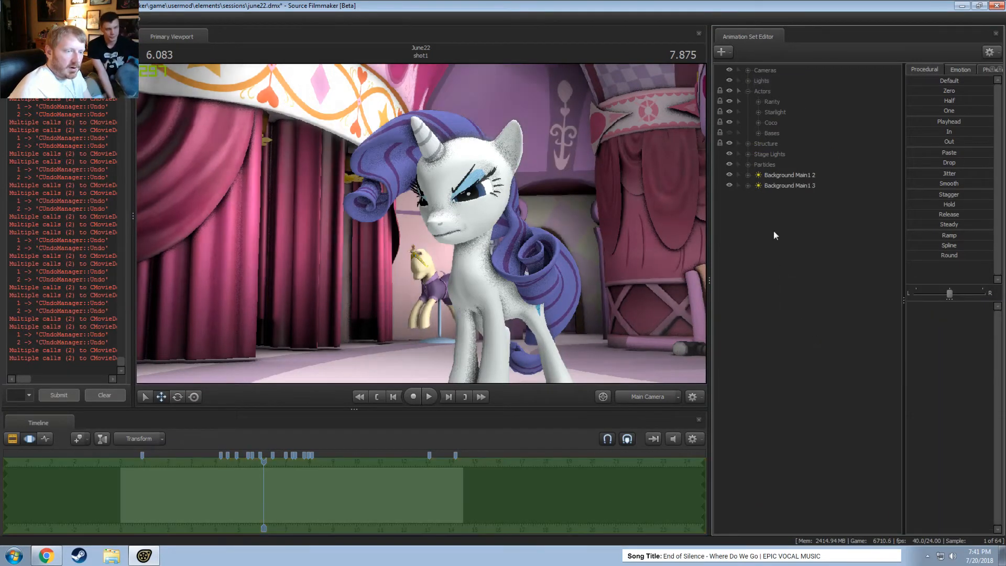
Look through the duplicated light Background Main1 3, aim it at the stage, and switch the viewport to the work camera
left_click(781, 185)
left_click_drag(781, 187, 566, 184)
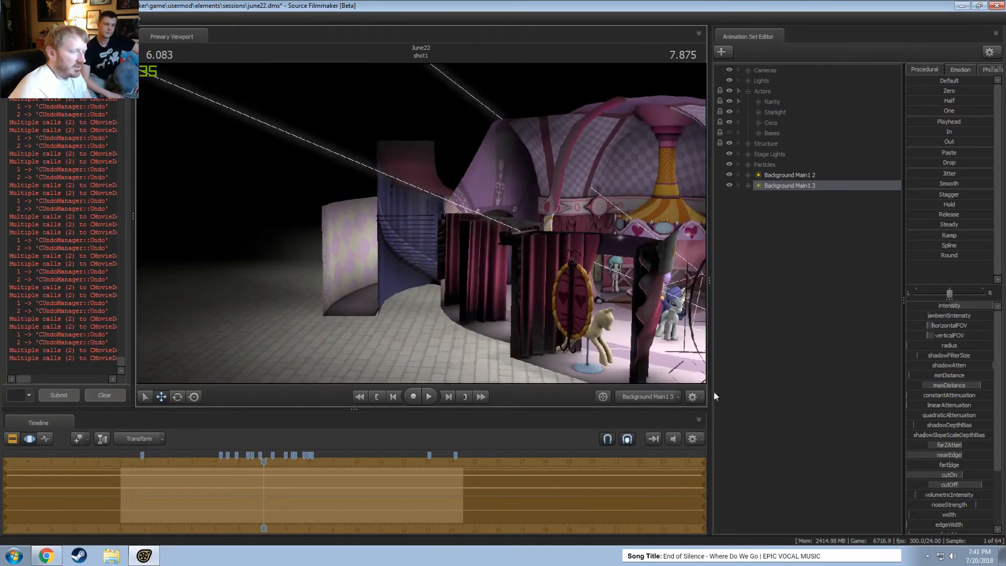
left_click(644, 397)
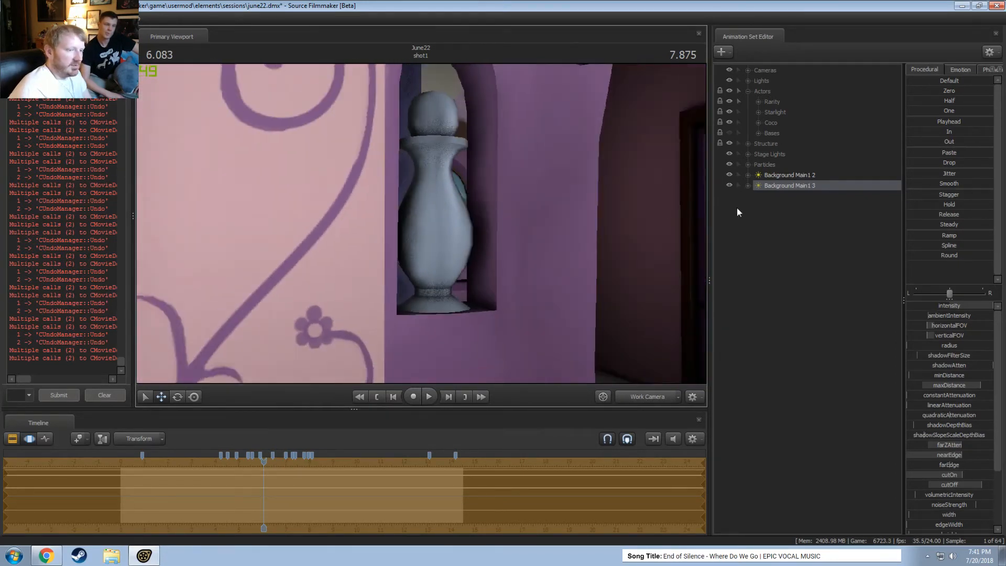
Check Pot Light 1 and Pot Light 2 by hiding and showing them, and return the viewport to the main camera
left_click(748, 80)
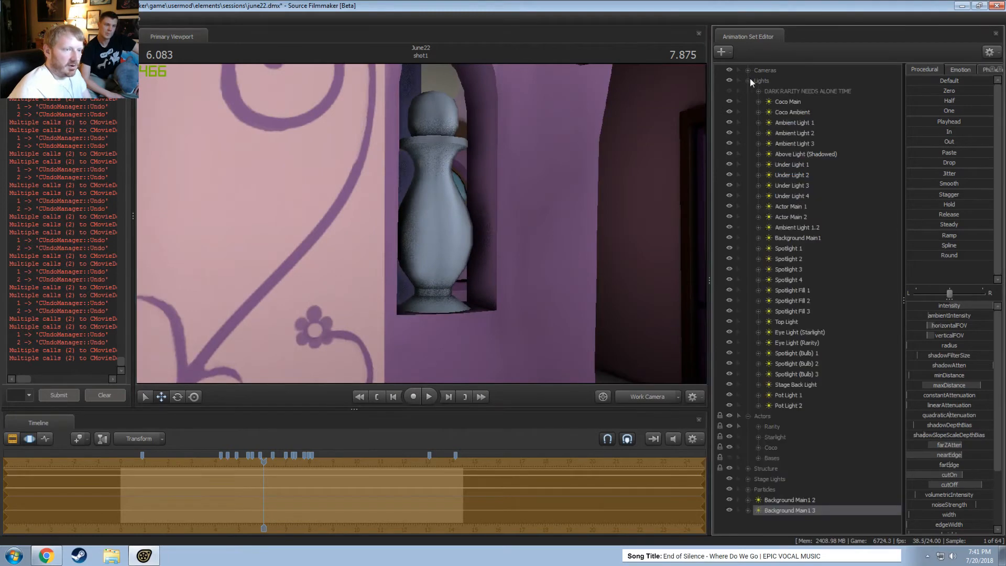
left_click(729, 394)
left_click(729, 405)
left_click(730, 404)
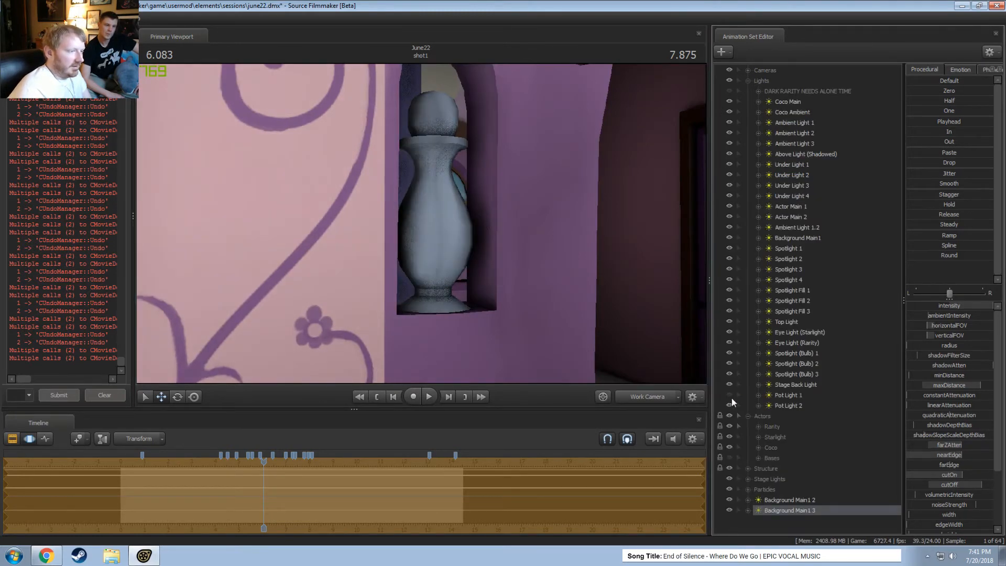
left_click(731, 396)
left_click(639, 391)
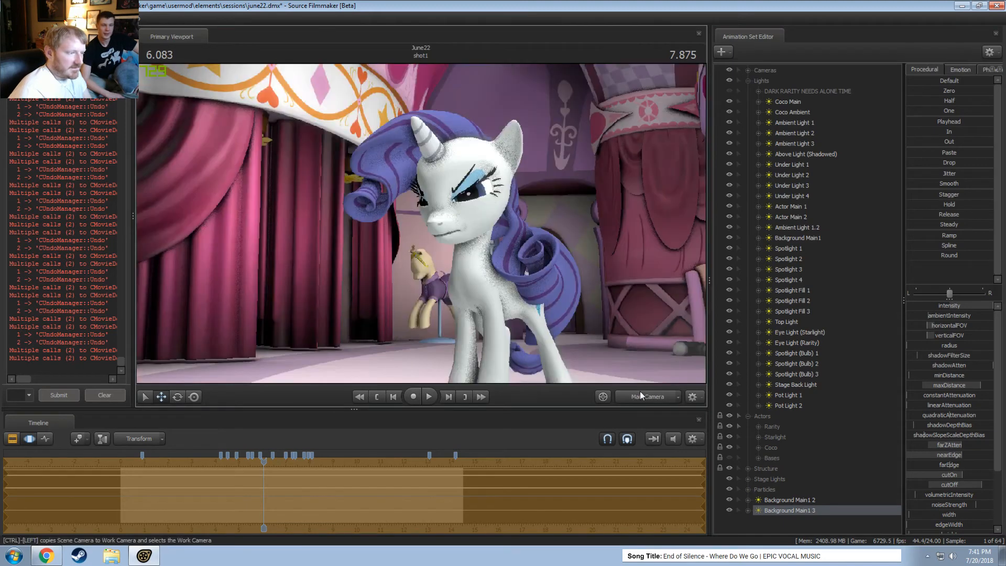
Play back Rarity's section to about 7 s and return the playhead to 5.75 s
key("space")
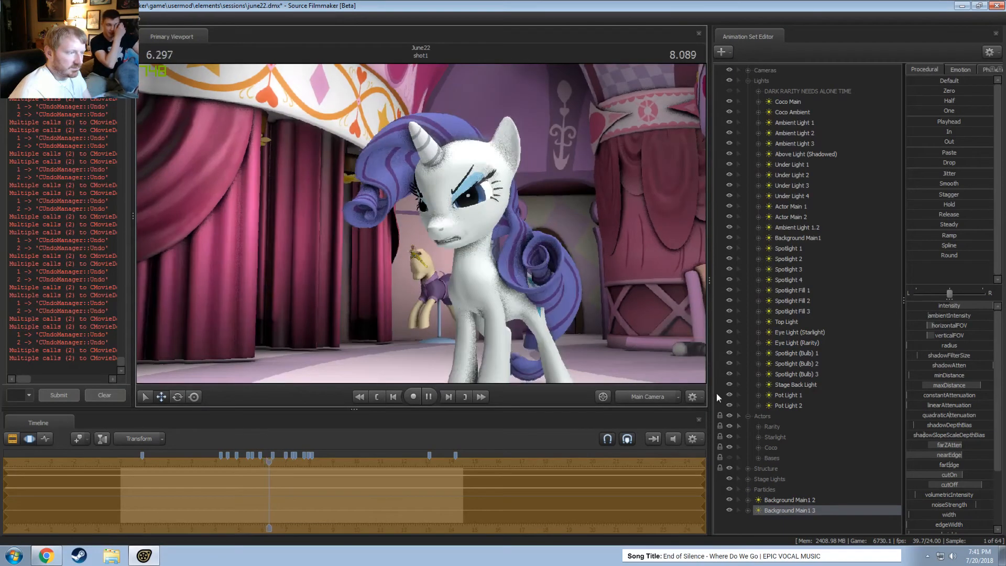
key("space")
right_click(949, 306)
left_click(962, 310)
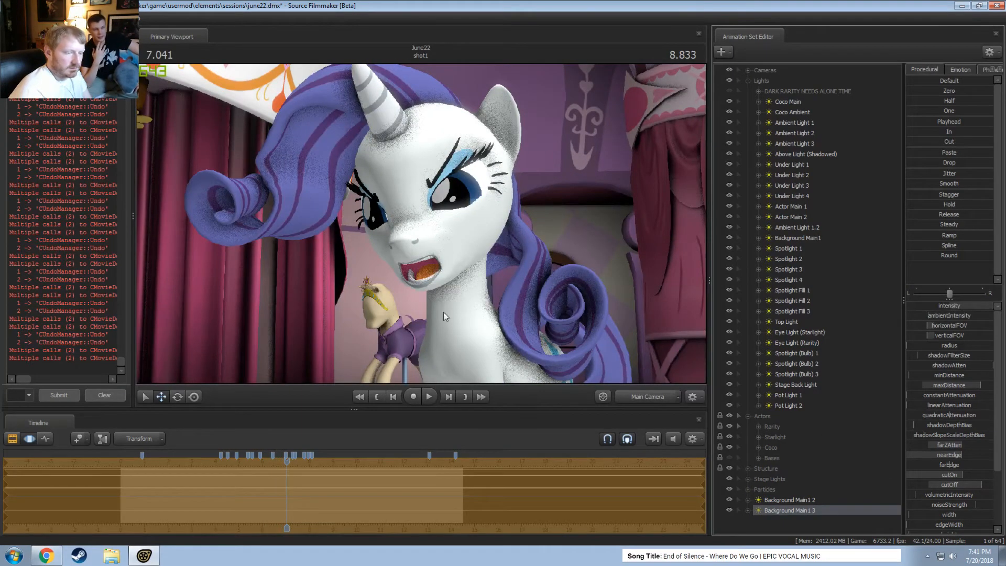
left_click_drag(286, 460, 255, 461)
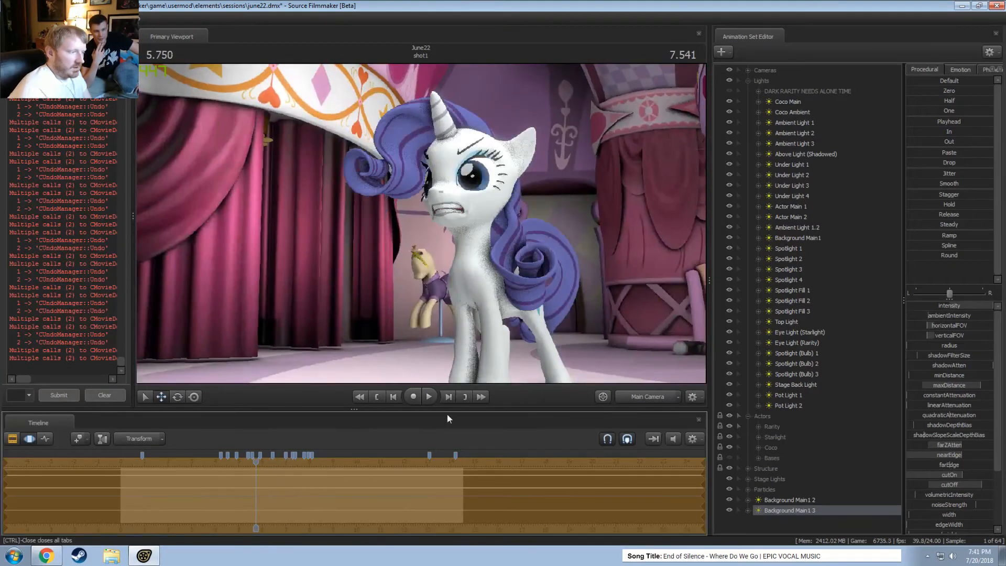
Remap the intensity slider of Background Main1 3 to a maximum of 5000 and raise the light's intensity
left_click_drag(950, 304, 950, 305)
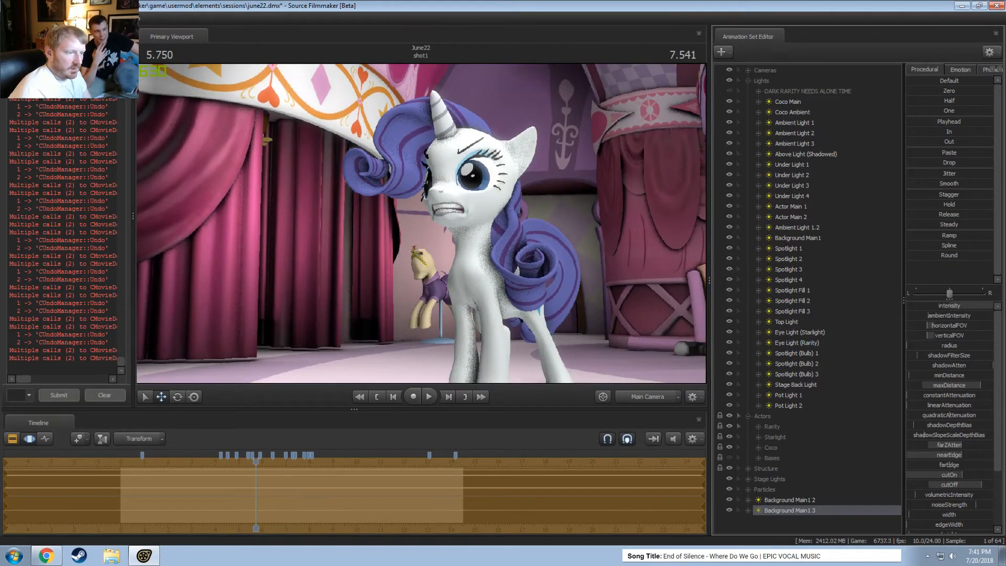
right_click(965, 306)
left_click(916, 307)
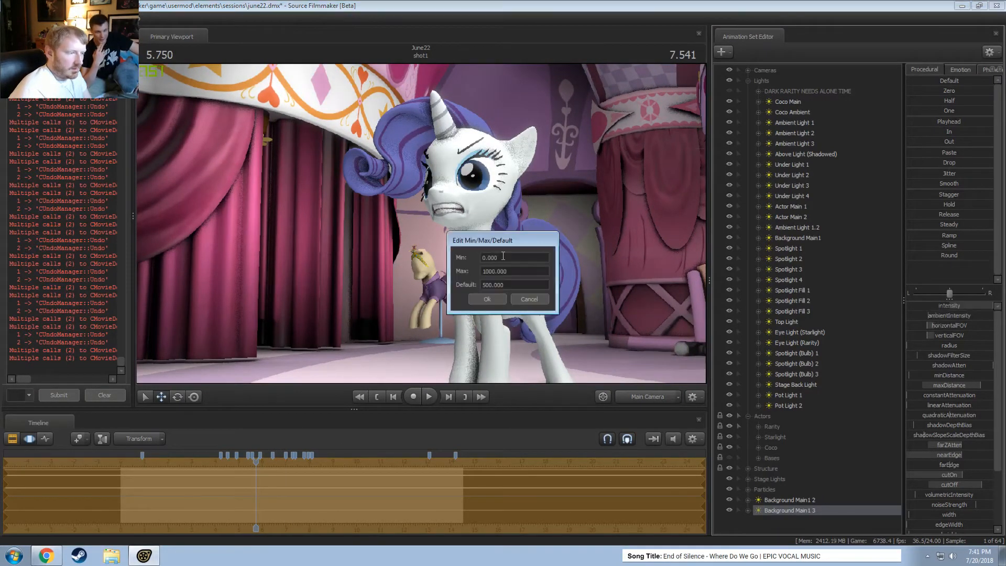
left_click(505, 270)
left_click_drag(505, 270, 454, 265)
type("5000")
key("Return")
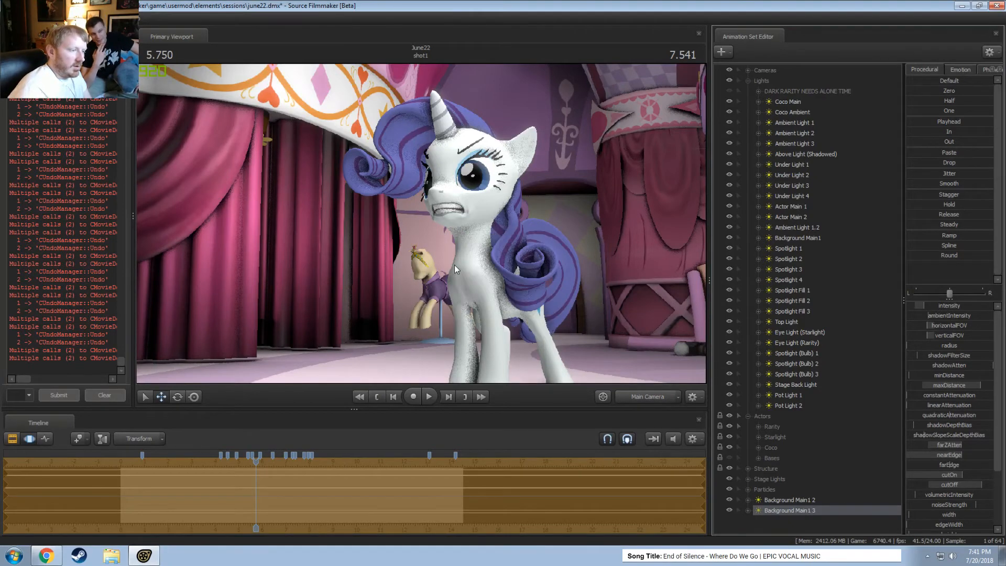
left_click_drag(923, 306, 958, 306)
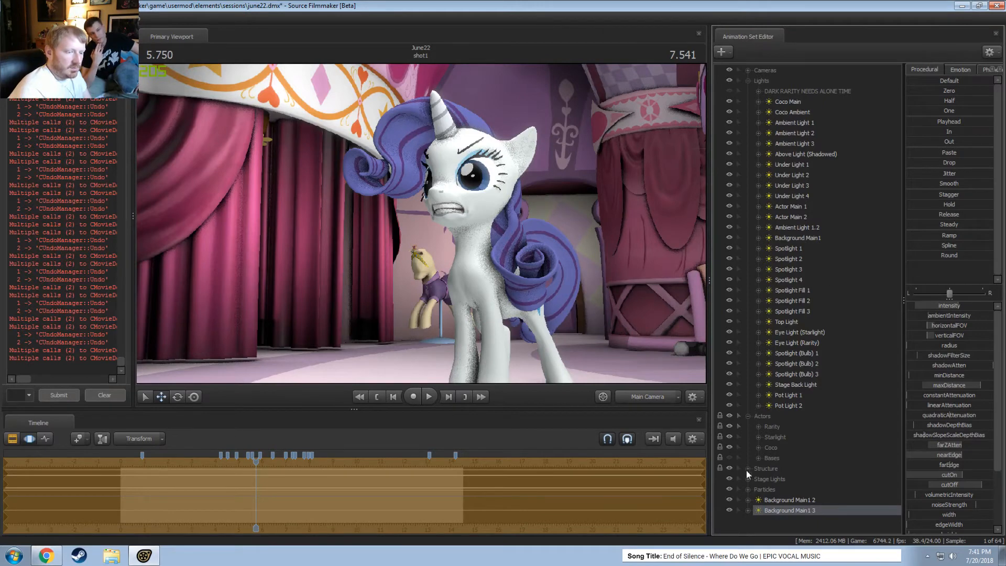
Adjust Background Main1 3's aim from its own view, return to the main camera, and lower the light's intensity
left_click_drag(783, 508, 534, 253)
left_click(649, 398)
key("F3")
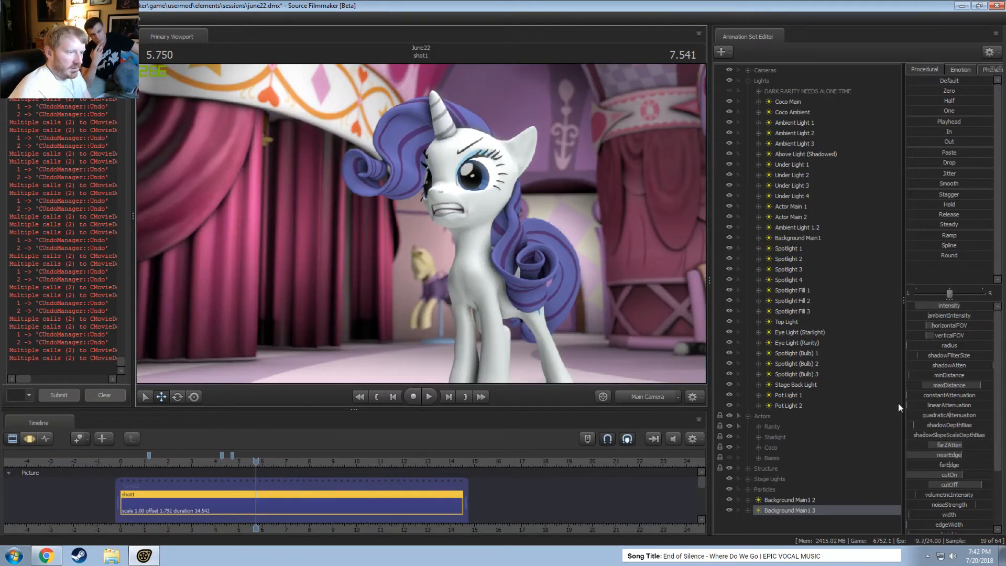
left_click_drag(952, 306, 916, 311)
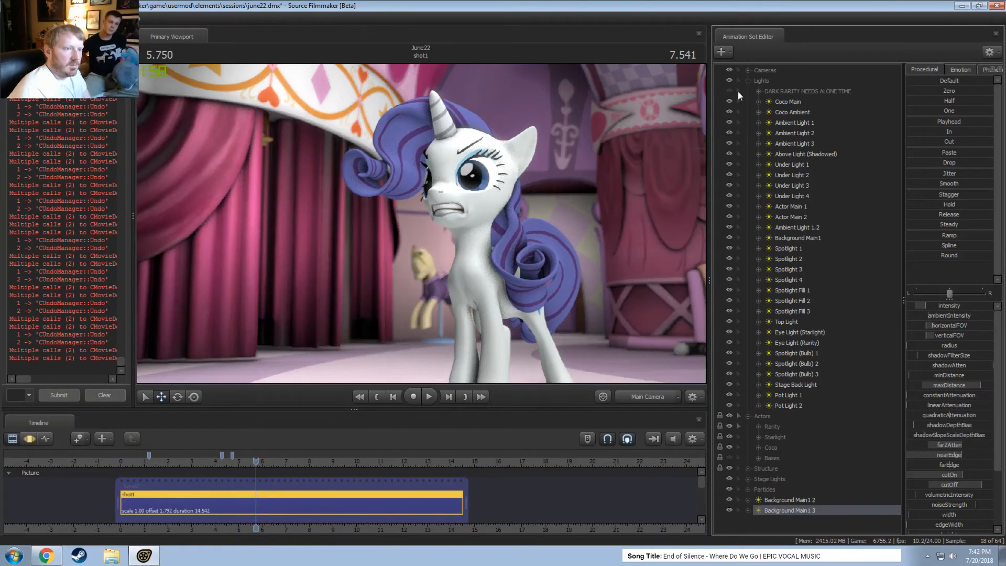
Move Background Main1 2 and Background Main1 3 into the Lights group, and take DARK RARITY NEEDS ALONE TIME out of it
left_click(789, 103)
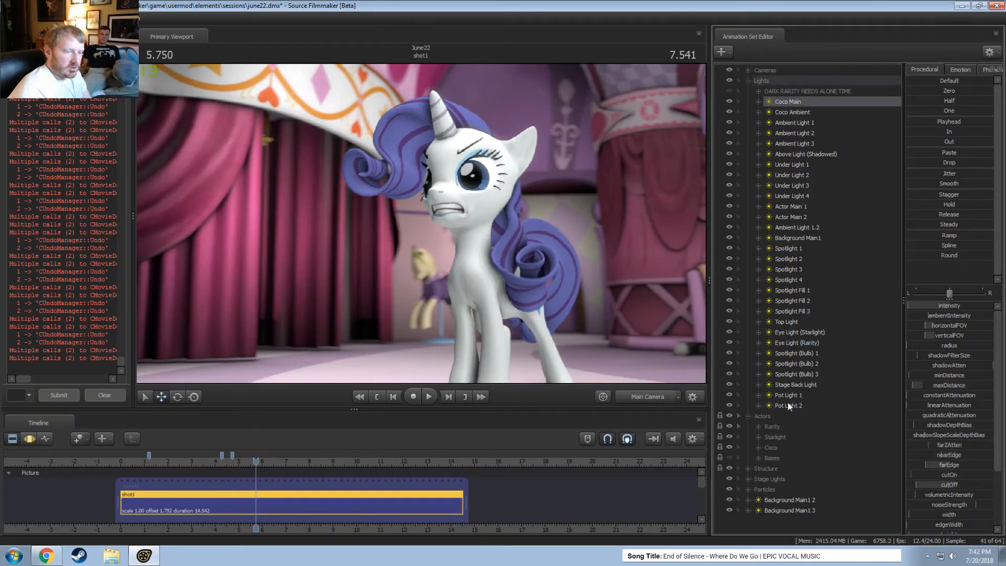
left_click(791, 406, "shift")
left_click(776, 511)
left_click(779, 501)
left_click(781, 508, "shift")
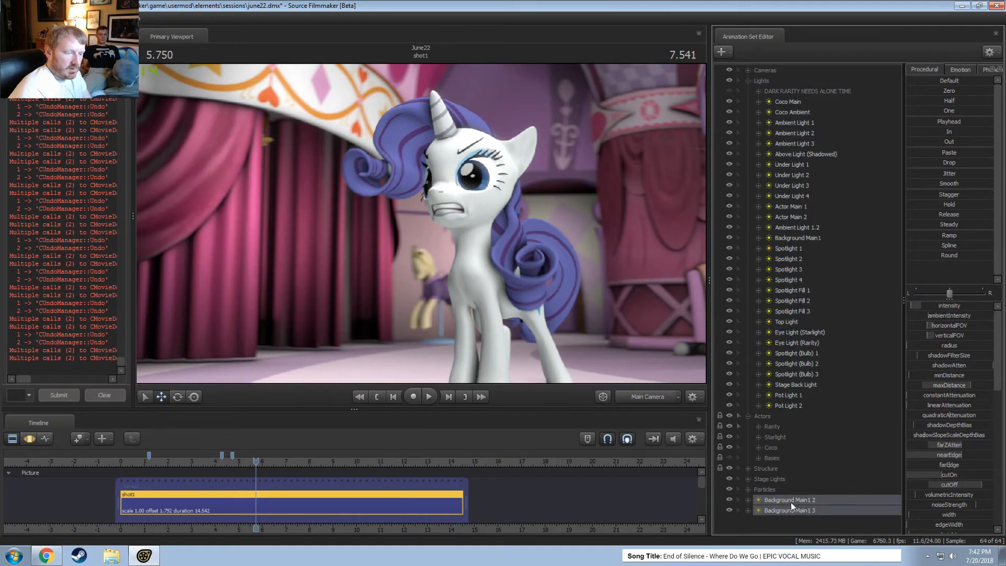
left_click_drag(790, 502, 782, 400)
left_click_drag(781, 88, 766, 84)
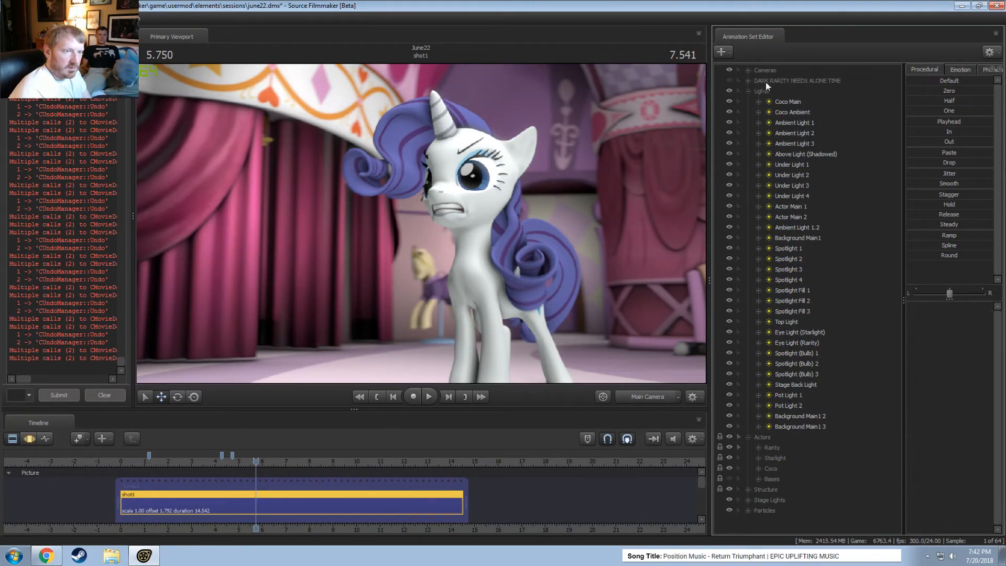
Hide the Lights group, show DARK RARITY NEEDS ALONE TIME, and play back the dark version up to about 6.3 s
left_click(729, 91)
left_click(728, 80)
key("F3")
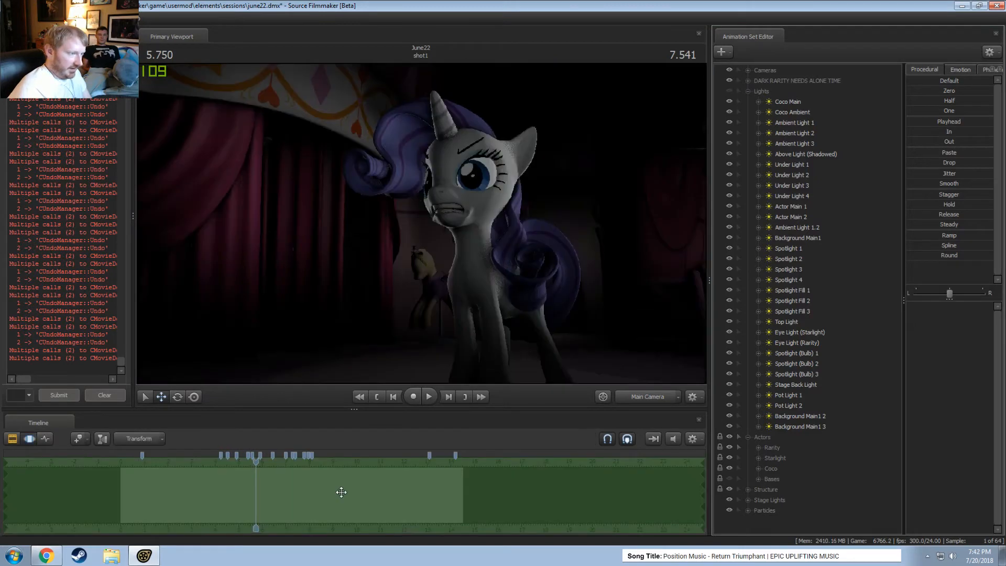
left_click_drag(256, 463, 221, 466)
key("space")
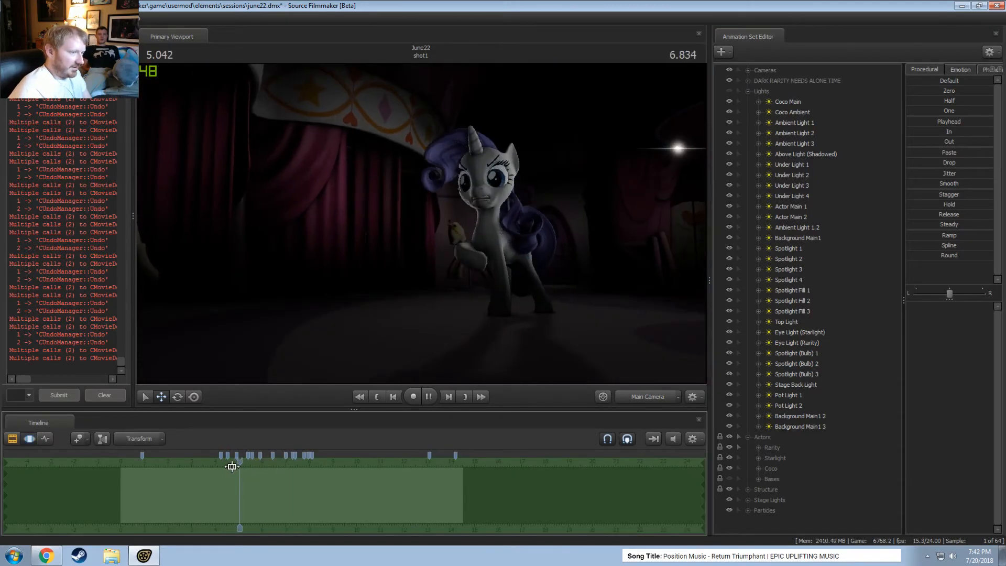
key("space")
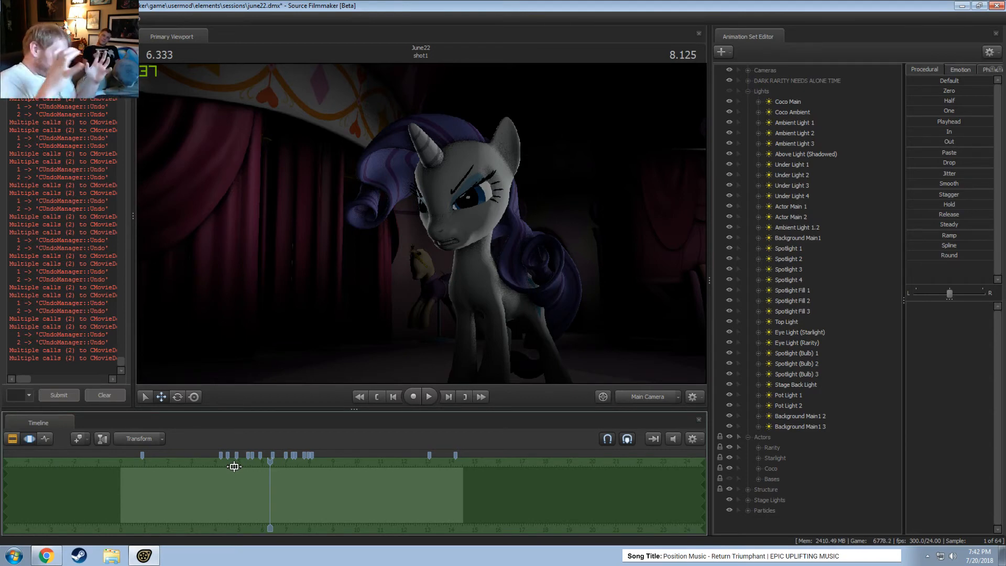
Hide DARK RARITY NEEDS ALONE TIME and show the Lights group again in the Clip Editor
key("F2")
key("F3")
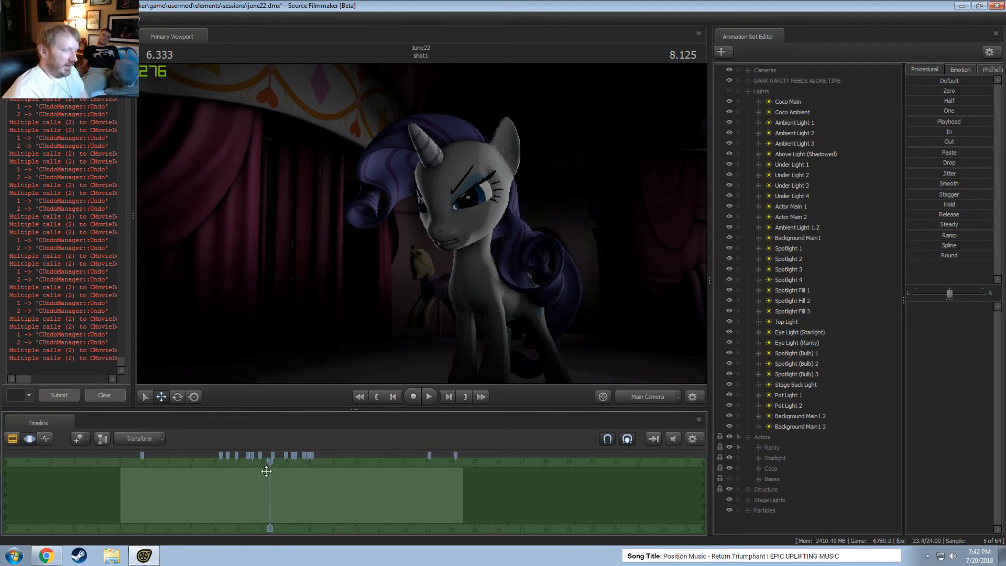
key("F2")
left_click(730, 80)
left_click(729, 80)
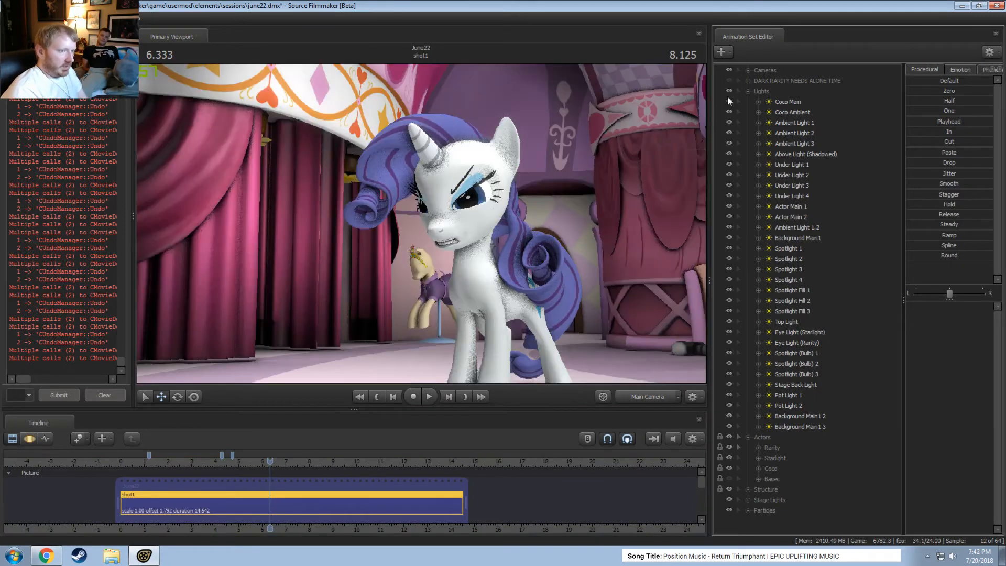
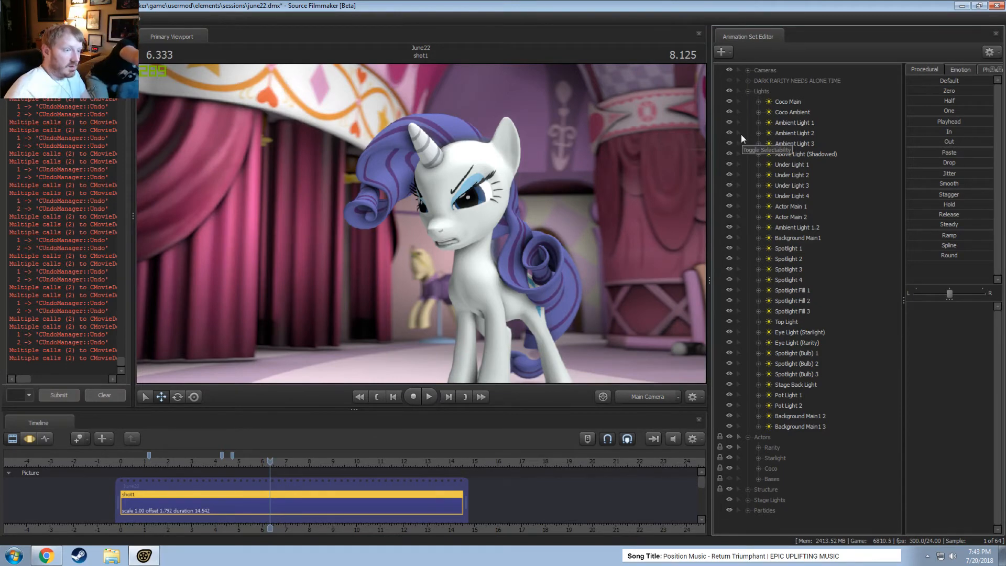
Survey the stage from the work camera, then duplicate the Actor Main 1 light outside the Lights group
left_click(641, 398)
left_click_drag(514, 262, 607, 220)
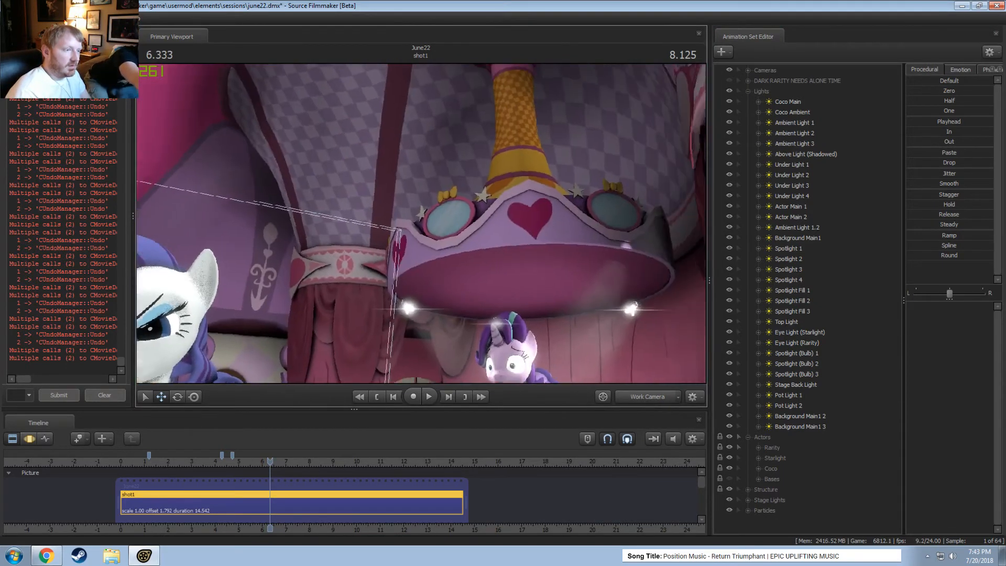
left_click_drag(469, 185, 420, 223)
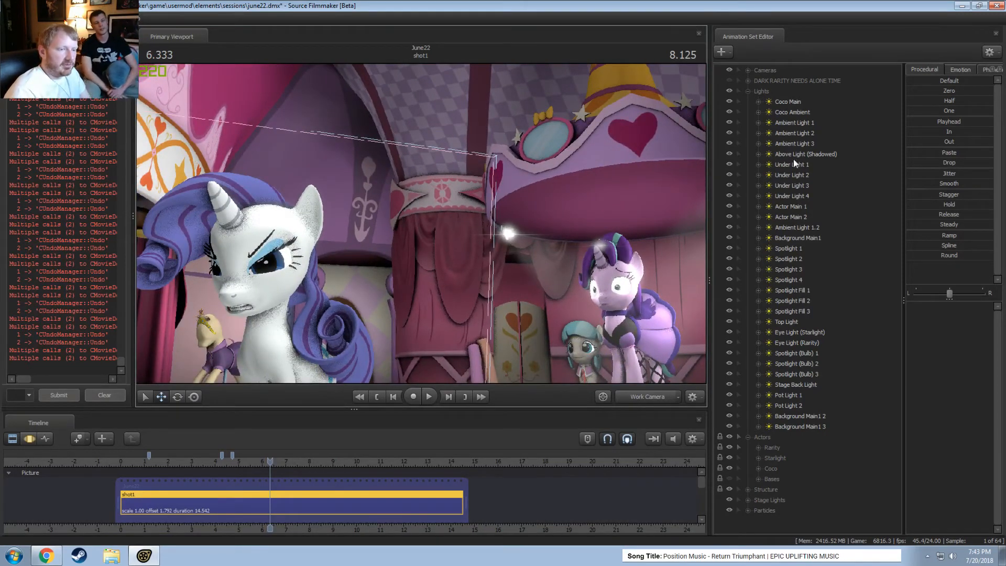
right_click(790, 208)
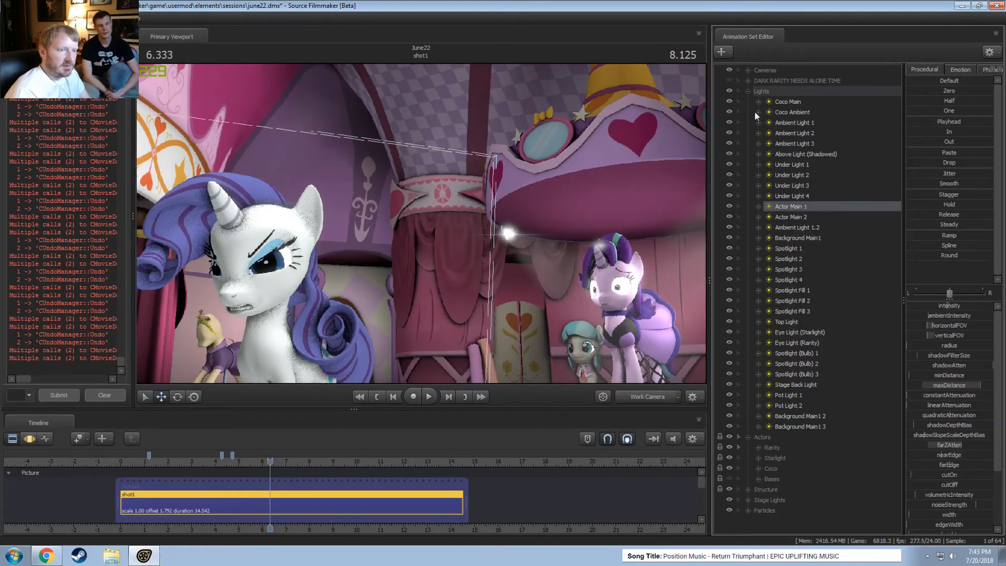
left_click(747, 92)
right_click(755, 293)
left_click(790, 345)
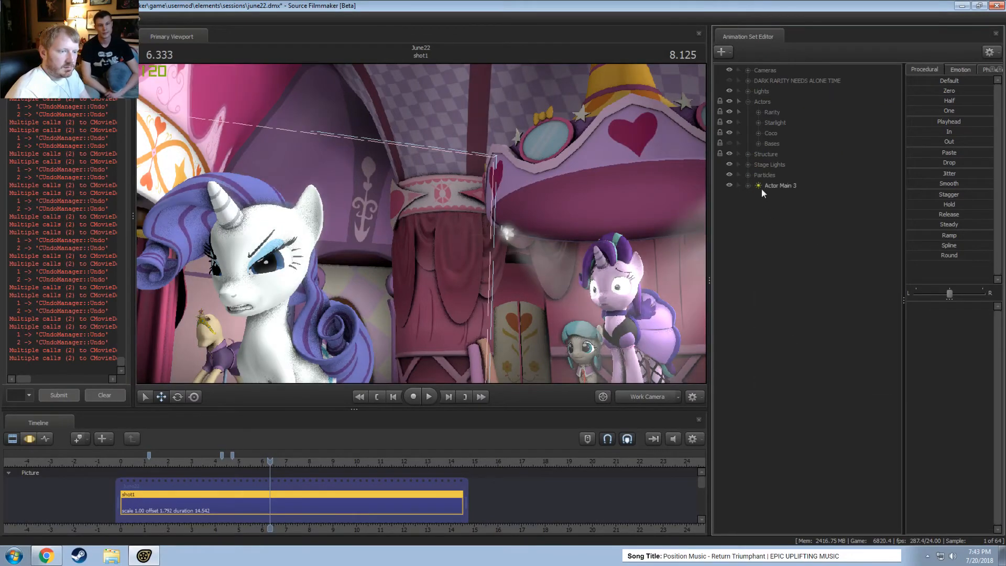
Reposition and aim Actor Main 3 from the light's own view, and adjust its intensity while viewing through the main camera
key("F3")
left_click_drag(492, 152, 600, 149)
scroll(623, 160, "up", 6)
left_click_drag(650, 362, 638, 349)
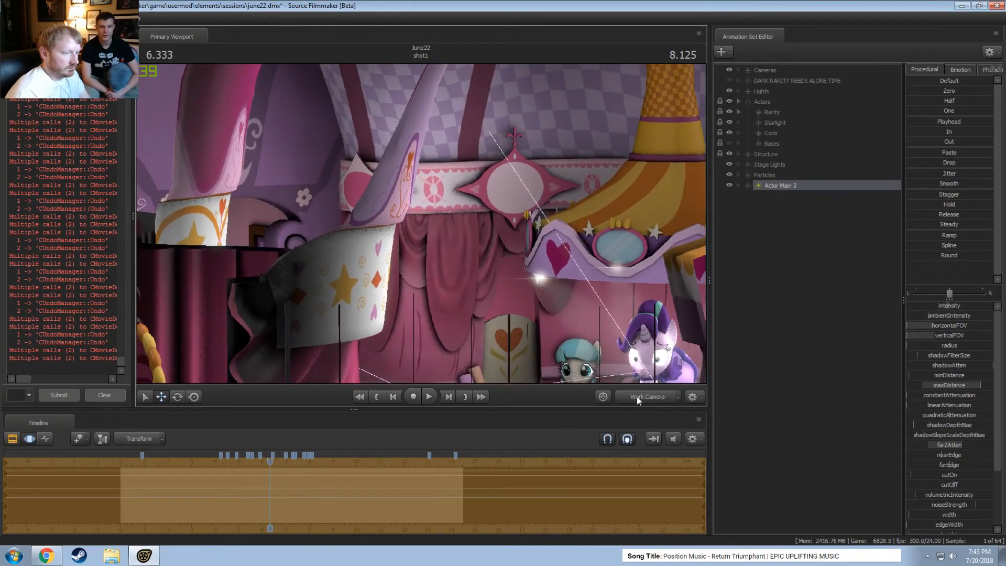
left_click(636, 396)
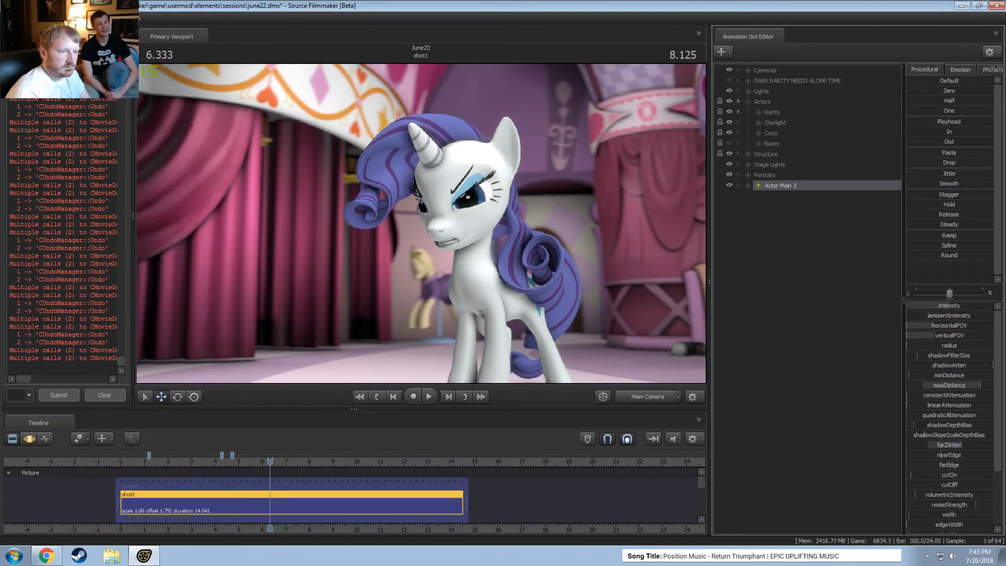
key("F3")
left_click_drag(940, 305, 949, 306)
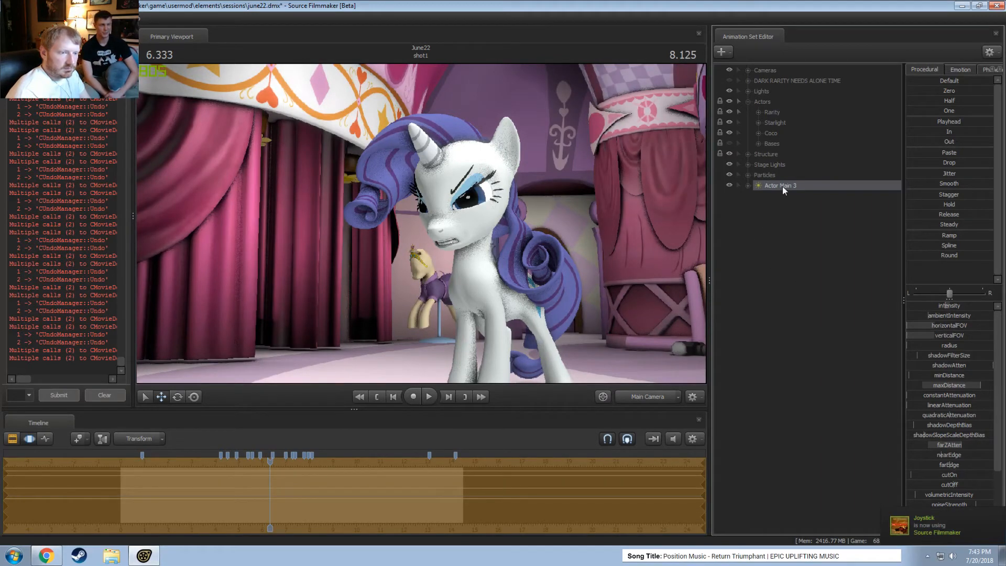
Refine Actor Main 3's position and aim from its own view, comparing the result through the work and main cameras
left_click_drag(781, 186, 505, 287)
left_click(642, 398)
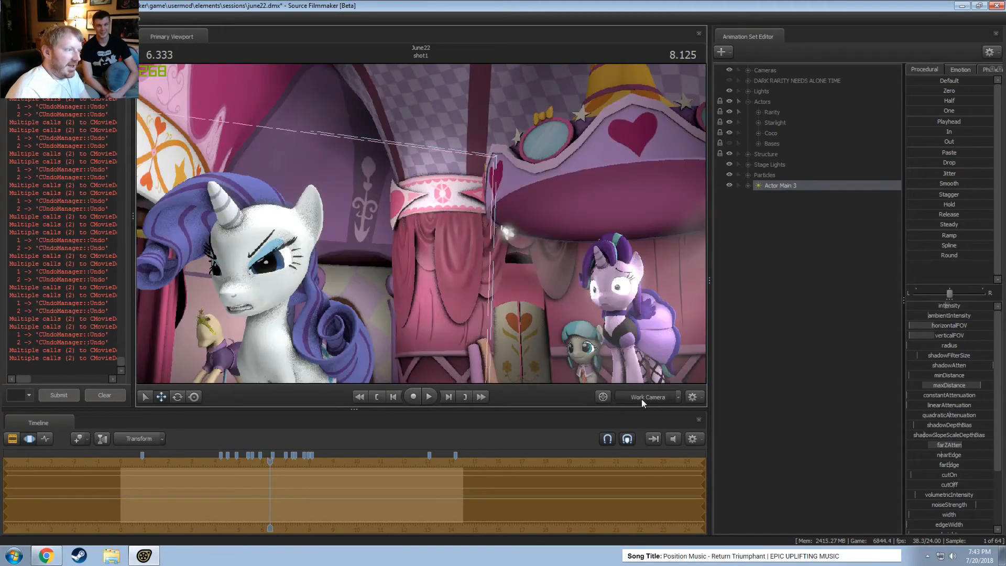
left_click(641, 398)
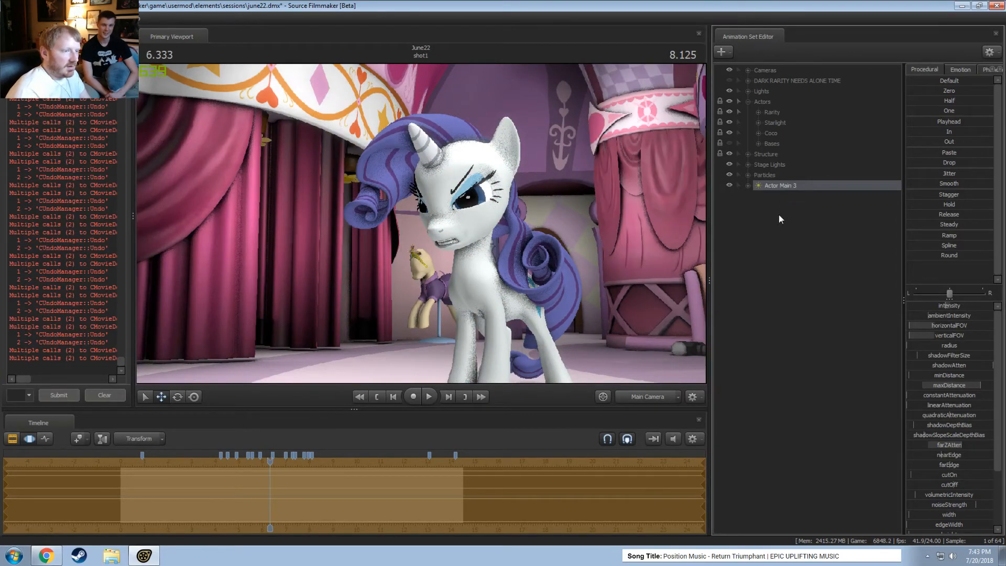
left_click_drag(784, 187, 487, 170)
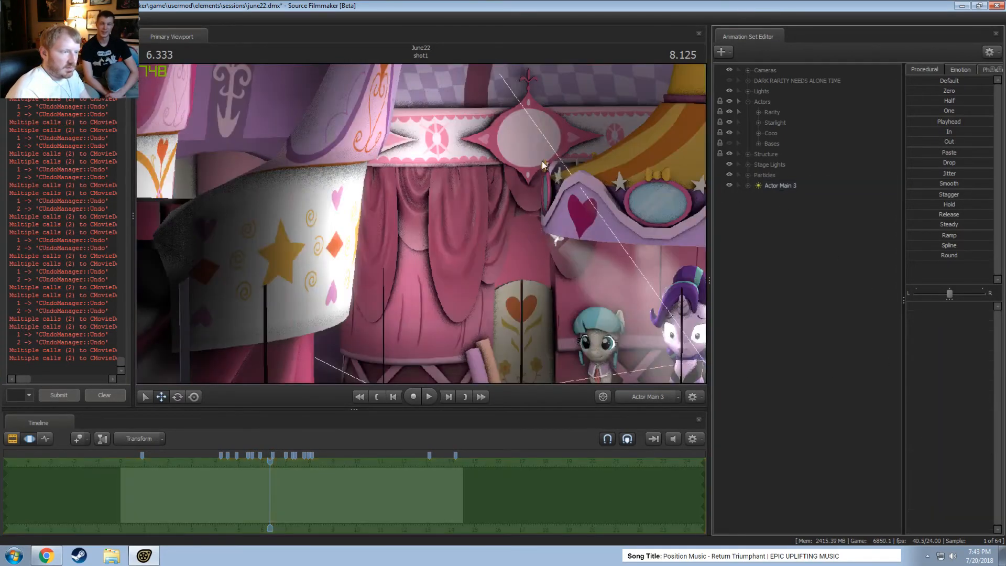
key("F2")
left_click(490, 168)
key("F3")
left_click(780, 185)
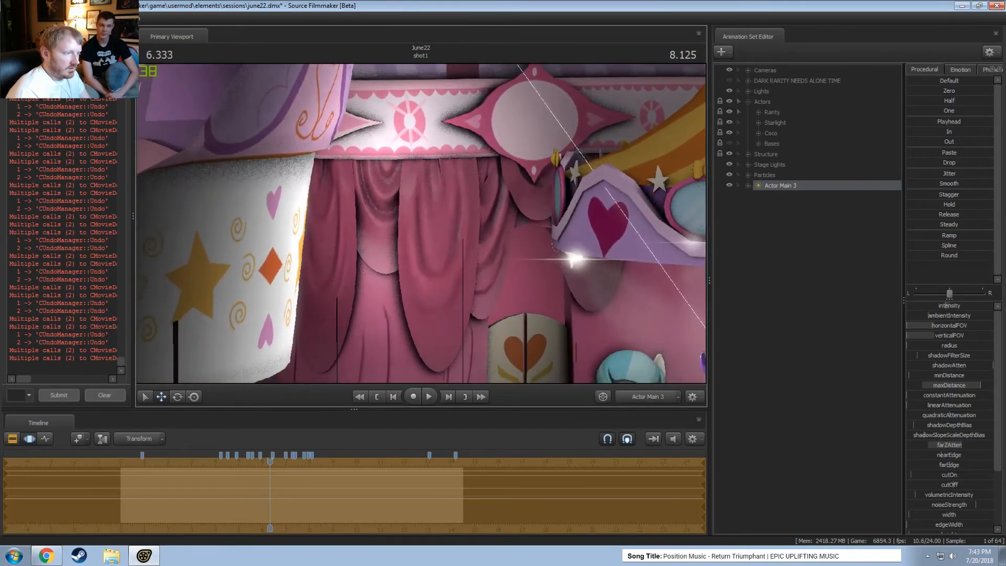
left_click(652, 398)
key("F2")
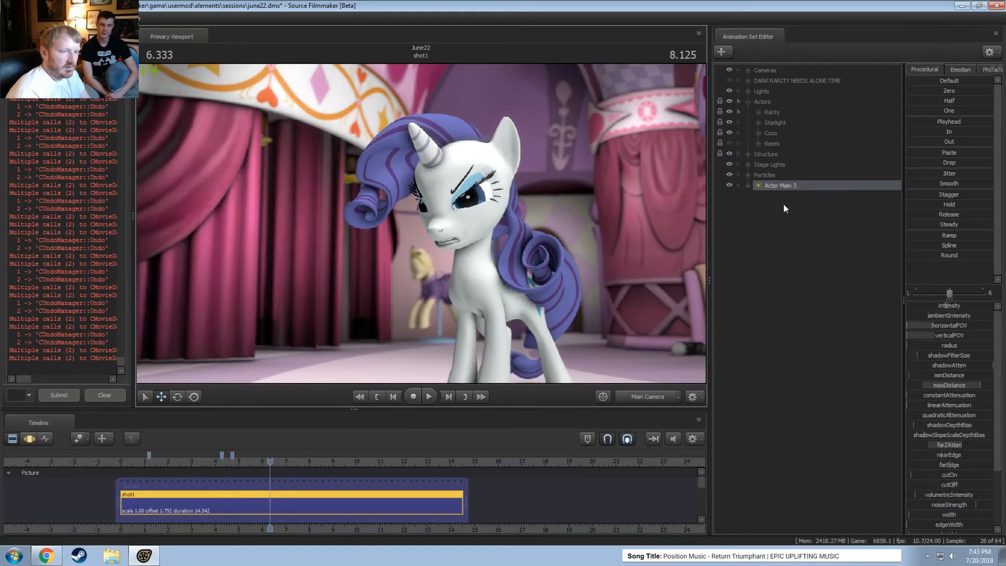
Pull Actor Main 3 back from its own view and lower its intensity for the main camera shot
left_click_drag(781, 187, 503, 217)
left_click(779, 187)
key("s")
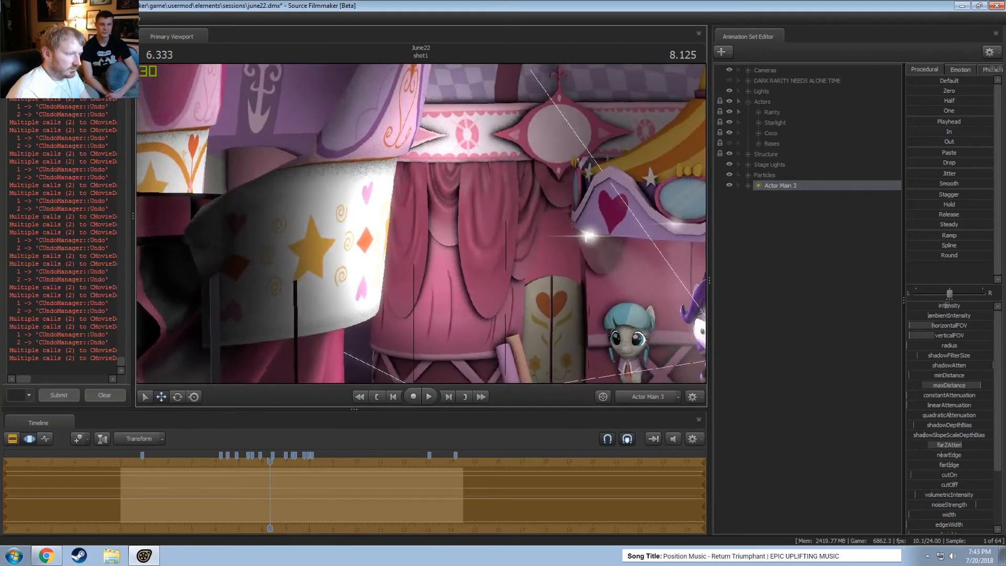
left_click(647, 396)
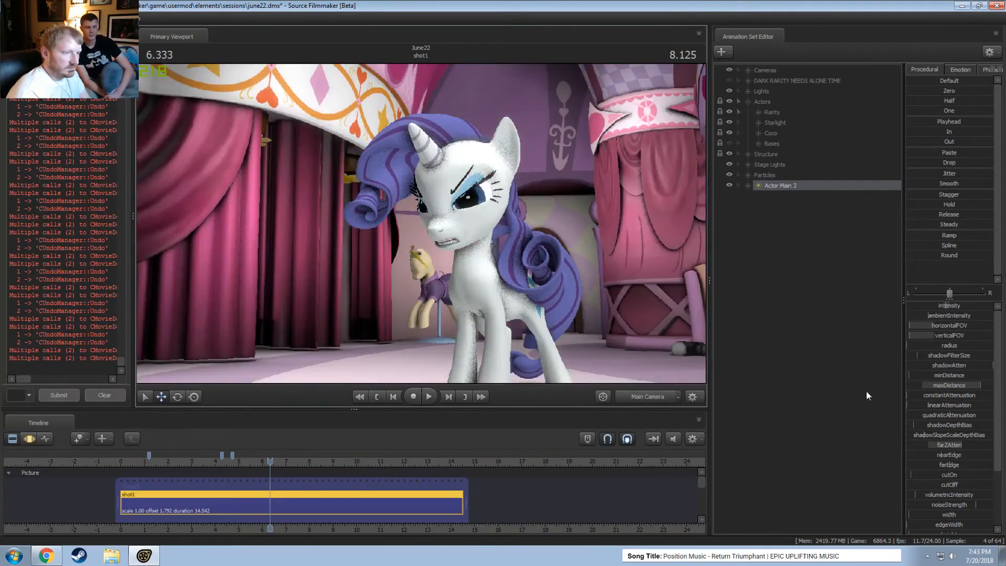
key("F3")
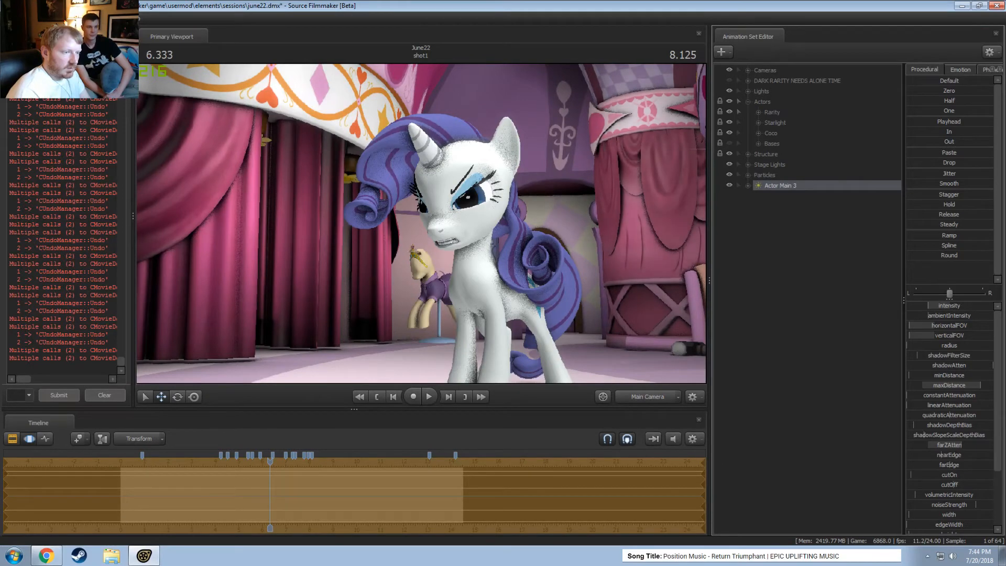
key("F2")
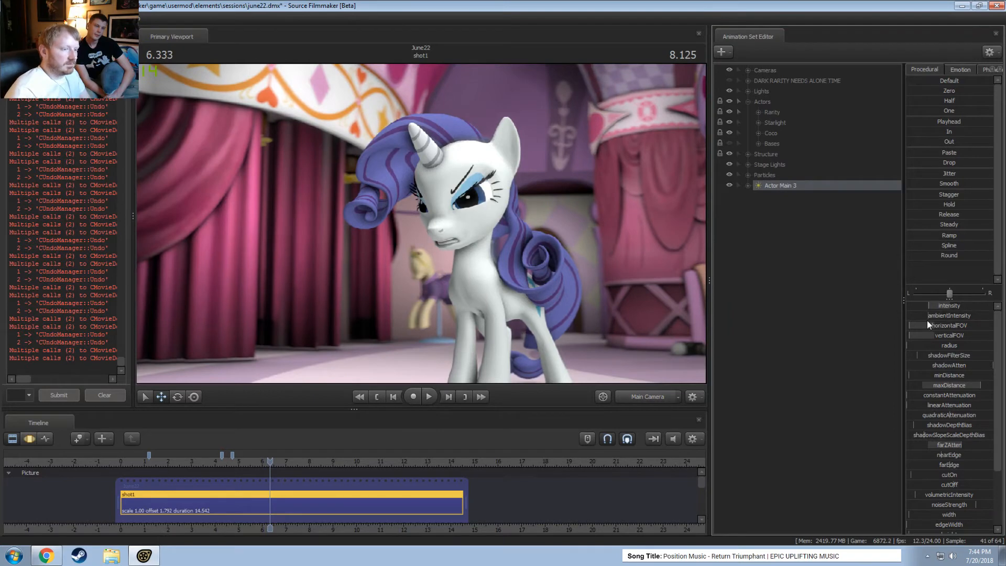
Try a second copy of the light, Actor Main 4, aimed from its own view with its intensity lowered for the main camera
right_click(794, 235)
left_click(819, 294)
left_click_drag(516, 190, 514, 192)
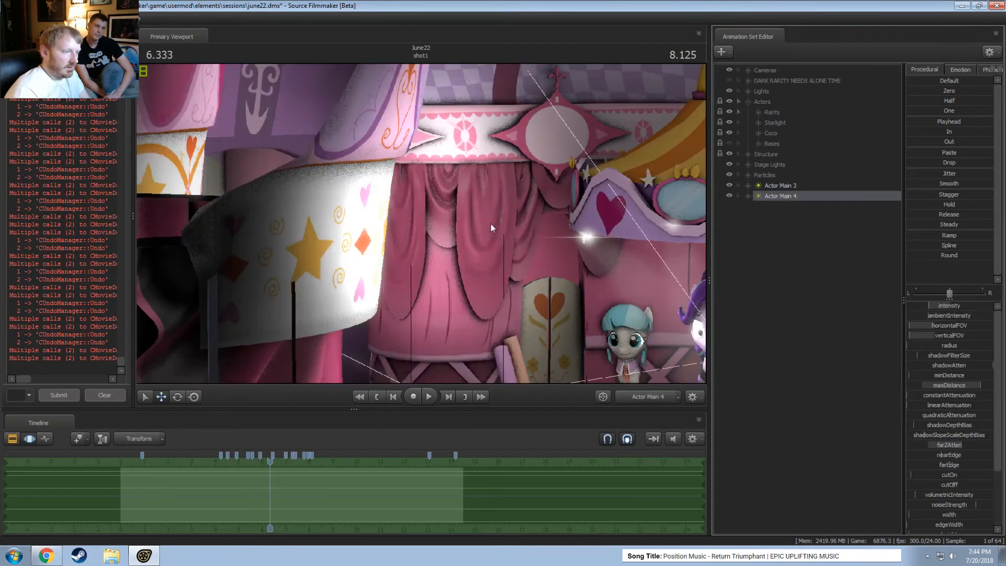
left_click_drag(491, 224, 422, 221)
scroll(490, 223, "down", 5)
scroll(445, 229, "down", 3)
key("d")
key("w")
scroll(422, 221, "up", 5)
left_click(650, 398)
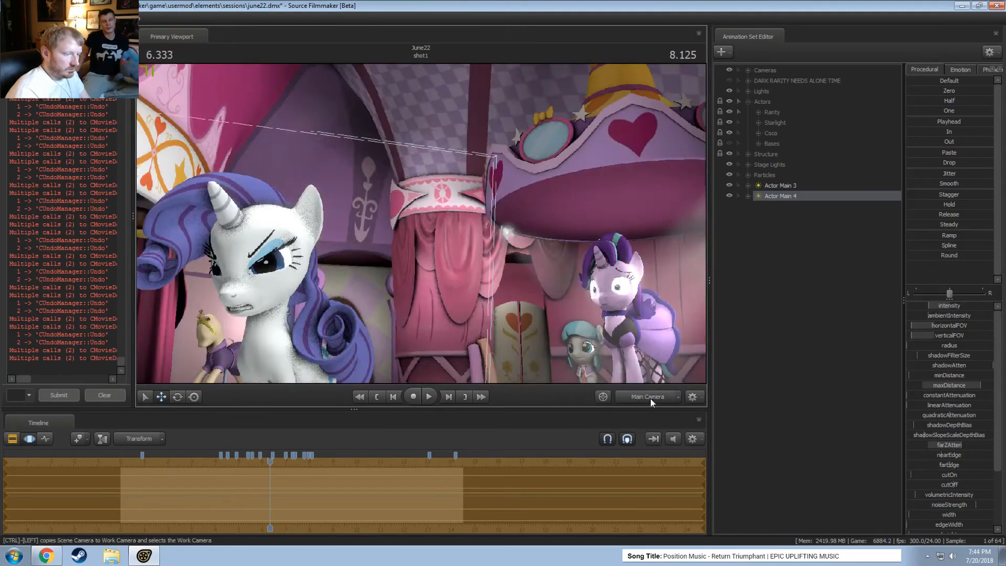
left_click(650, 398)
key("F2")
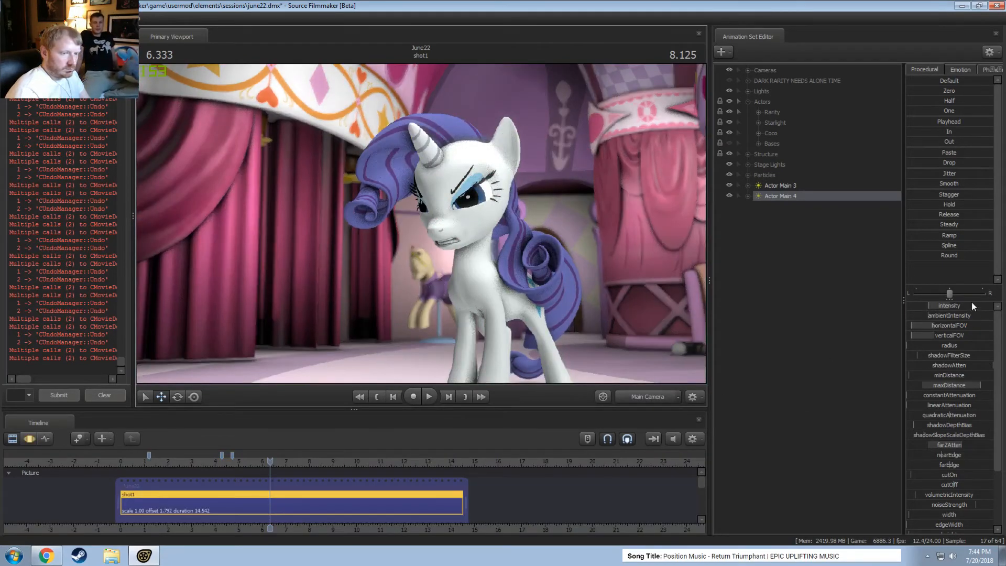
key("F3")
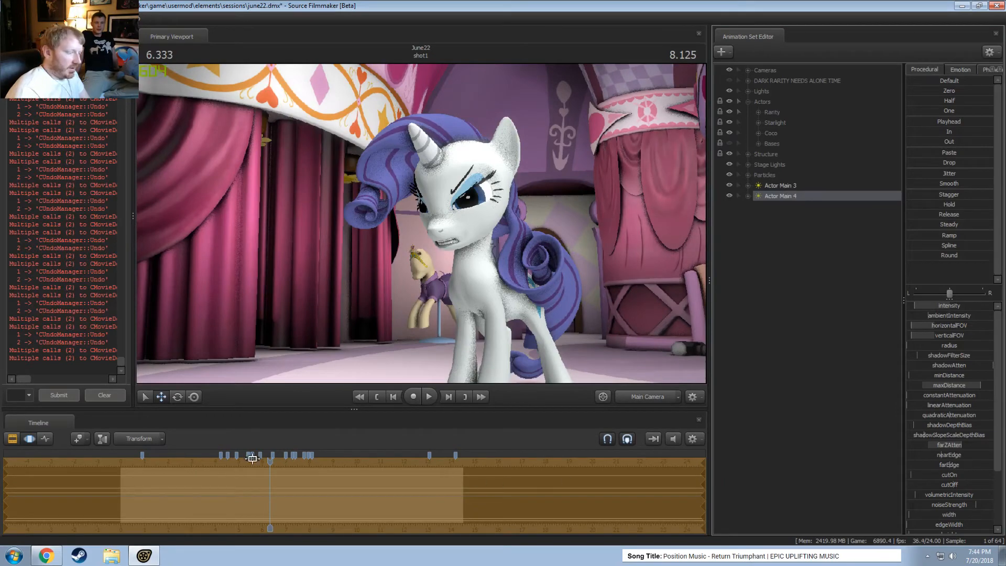
Move the playhead to about 12.9 s of shot1 and delete the Actor Main 4 light
left_click(309, 462)
left_click_drag(310, 461, 422, 474)
key("F2")
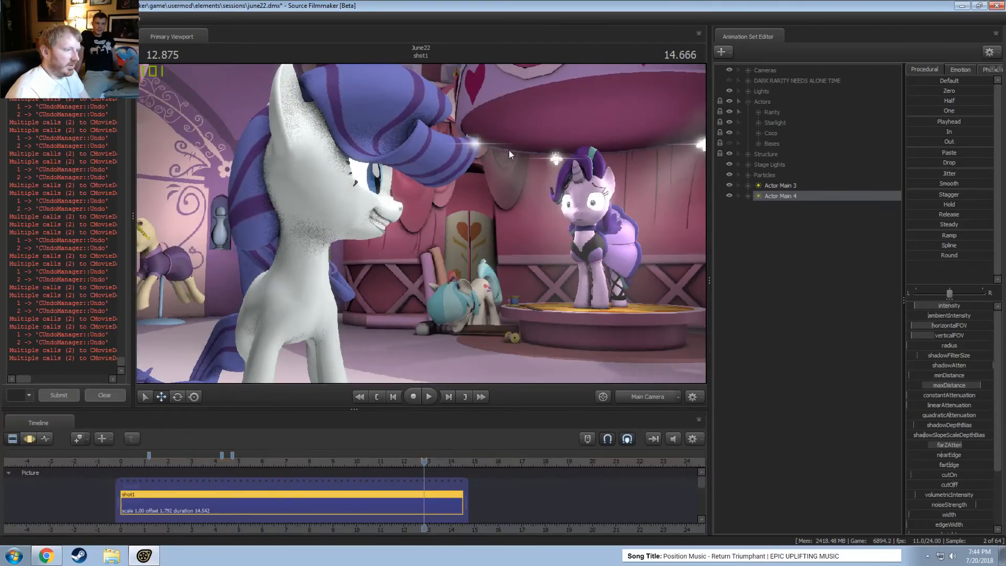
right_click(786, 195)
left_click(816, 222)
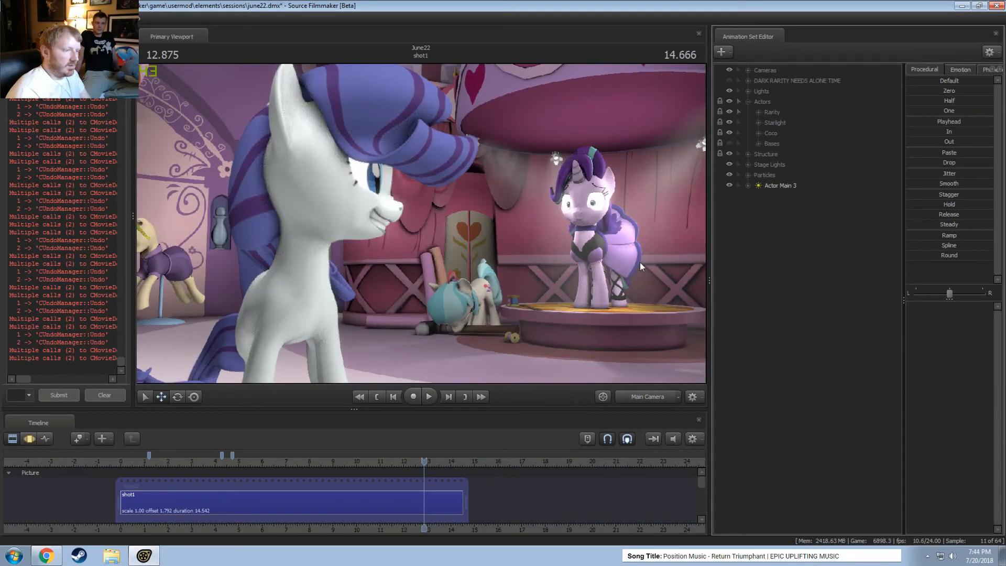
Play shot1 on to about 14.2 s, checking Eye Light (Starlight) in the Lights group along the way
key("space")
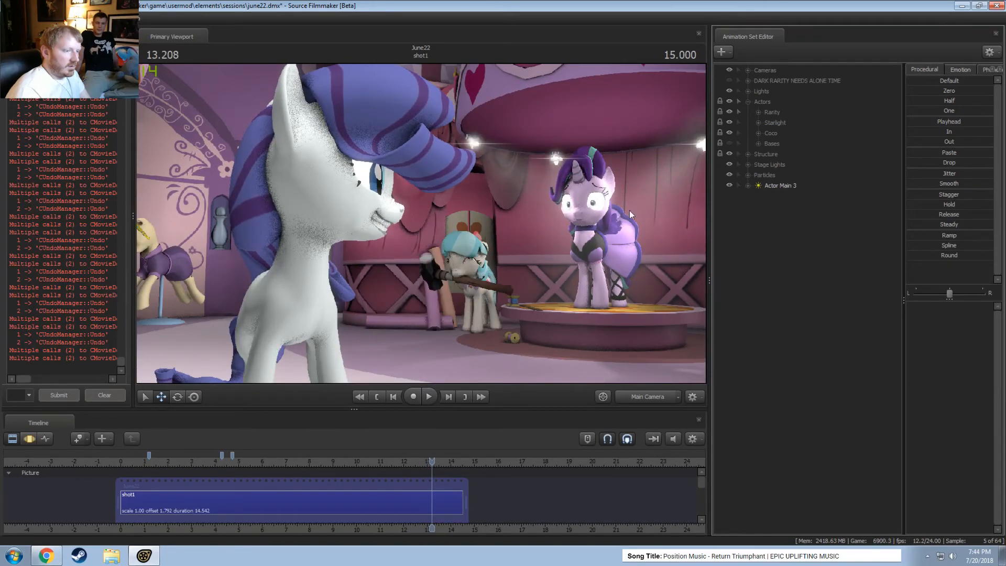
left_click(748, 91)
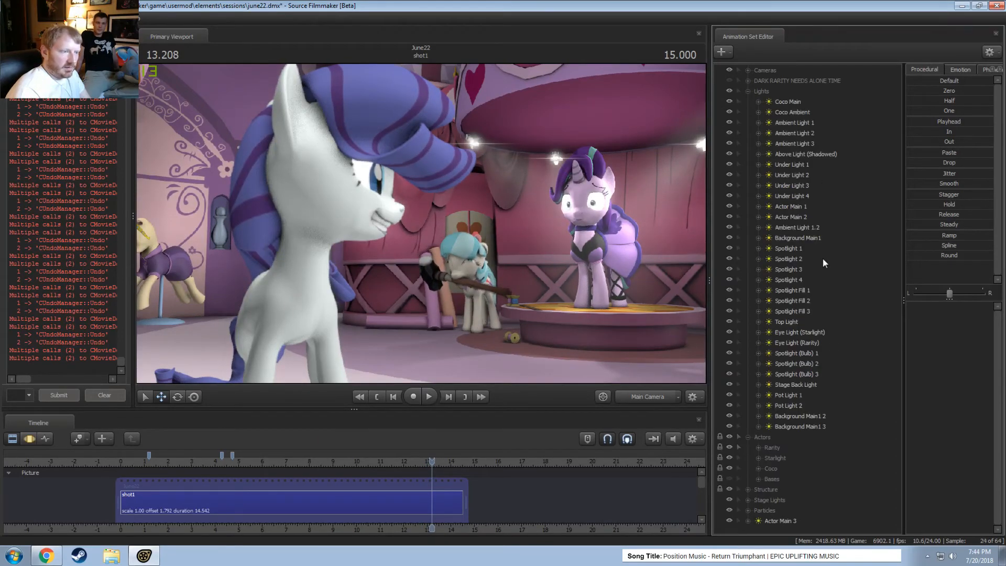
left_click(799, 332)
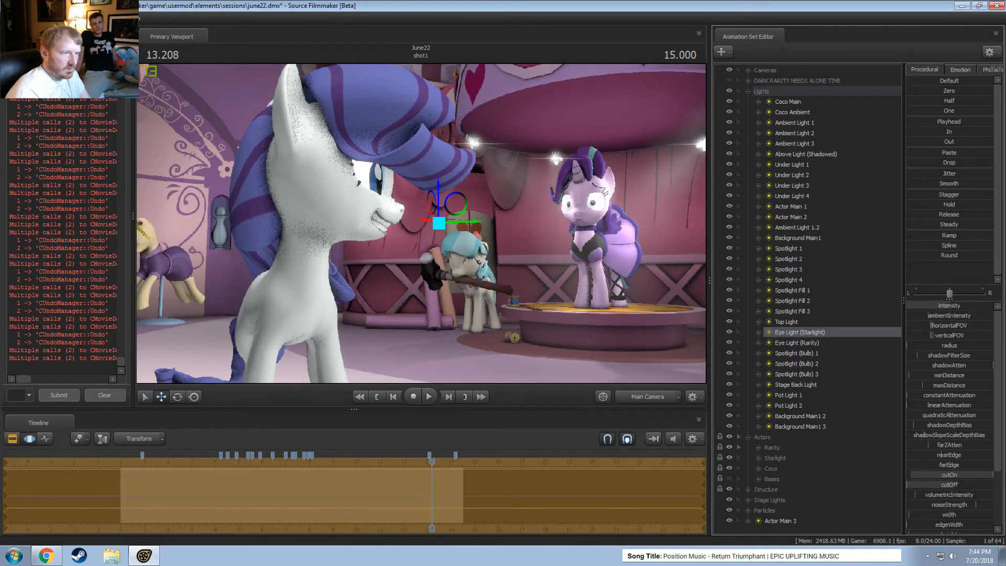
key("F3")
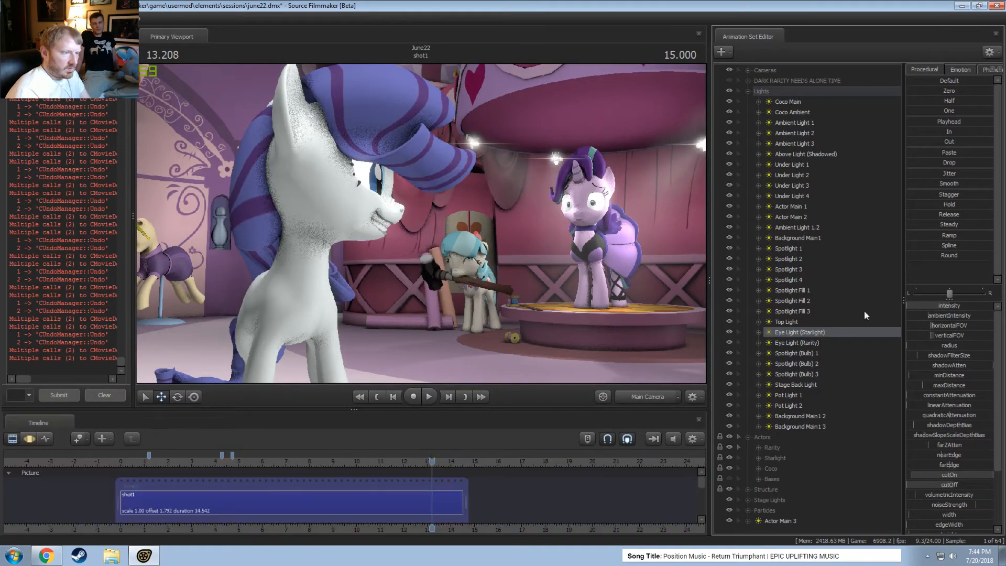
key("space")
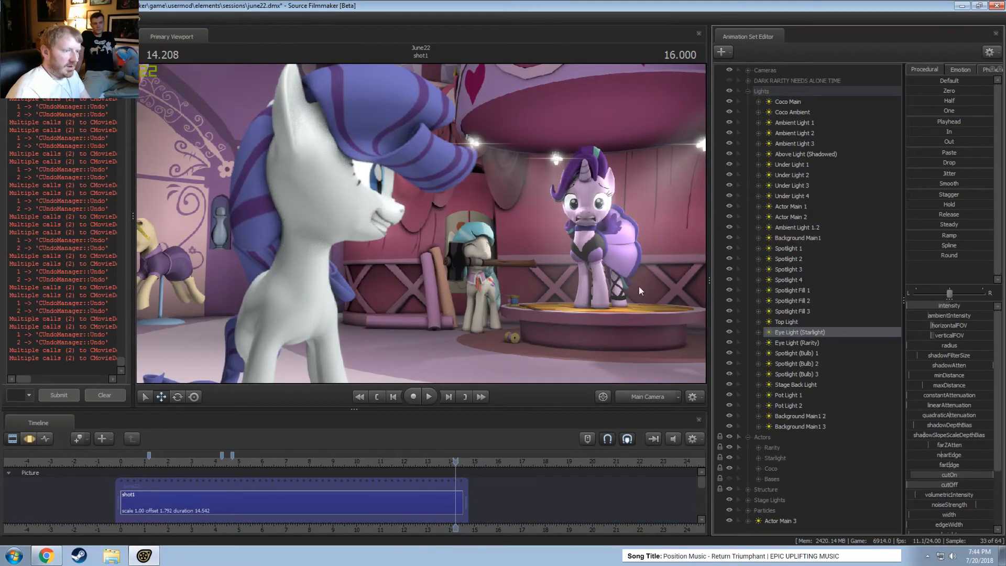
Toggle the visibility of Spotlight Fill 2 and Spotlights 4 to 1 in turn to compare each light's effect on the shot
left_click(793, 301)
left_click(729, 300)
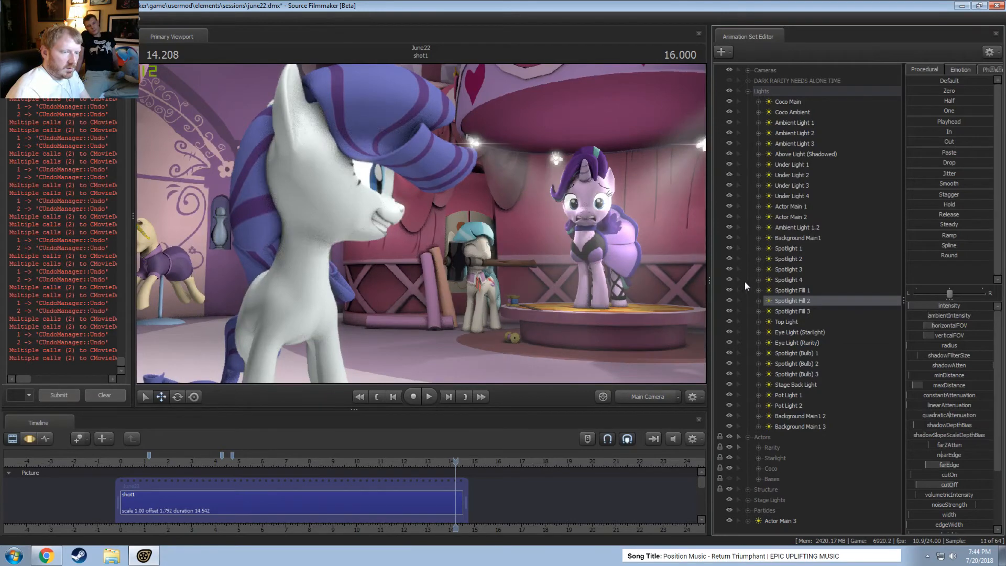
left_click(731, 280)
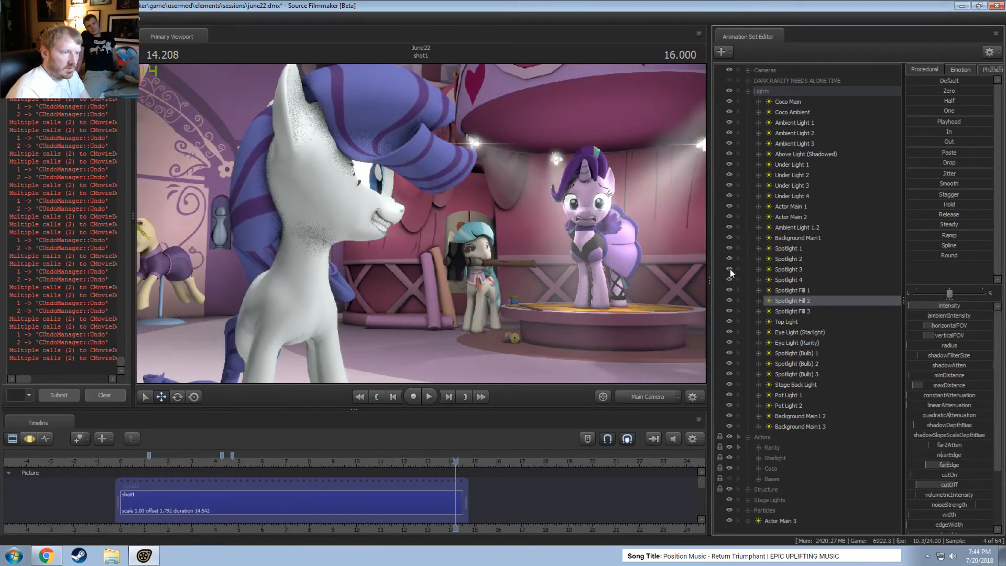
left_click(730, 270)
left_click(731, 269)
left_click(728, 256)
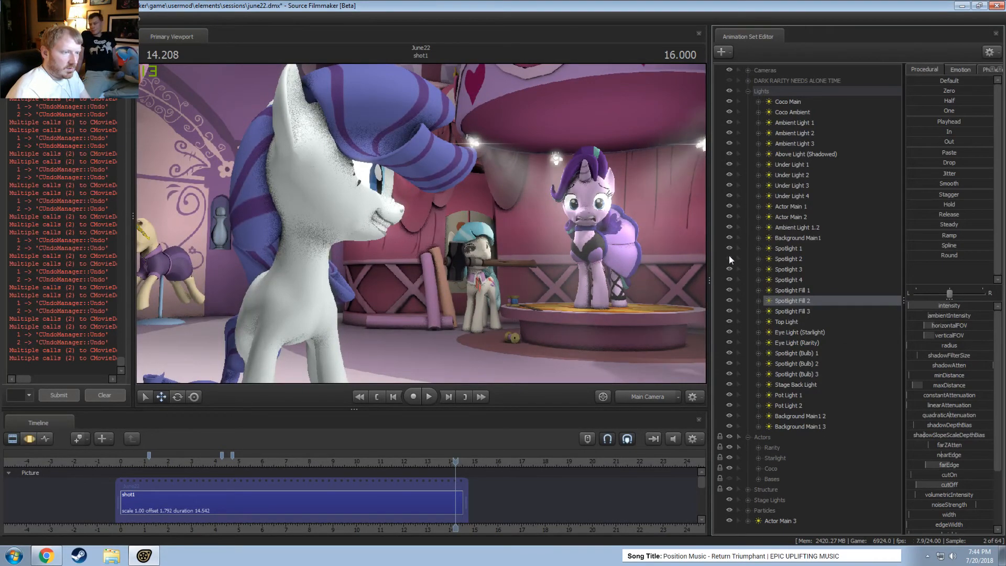
left_click(728, 256)
left_click(729, 250)
Adjust the intensity of Spotlight 1 and view the refined render in the Clip Editor
left_click(784, 247)
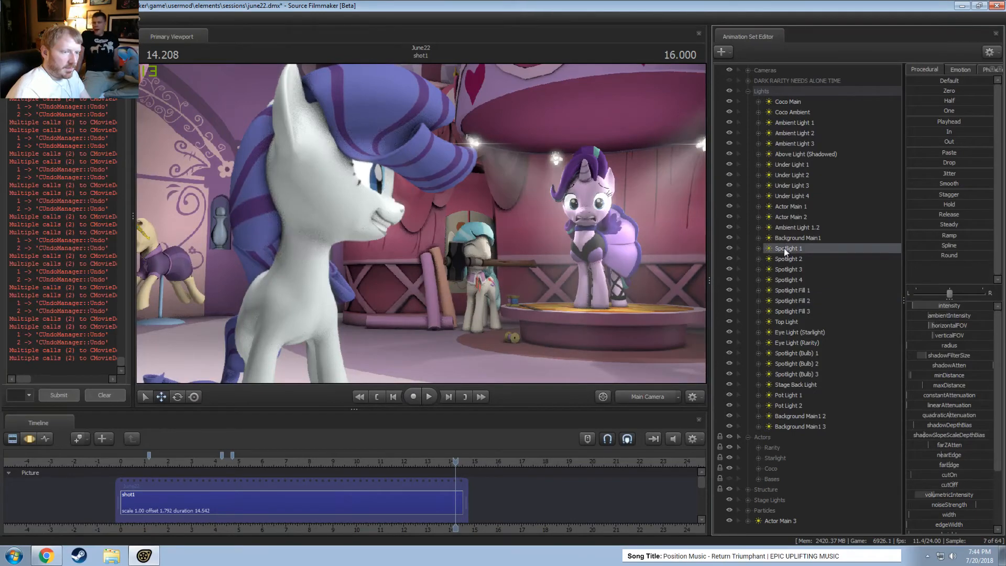
left_click(941, 305)
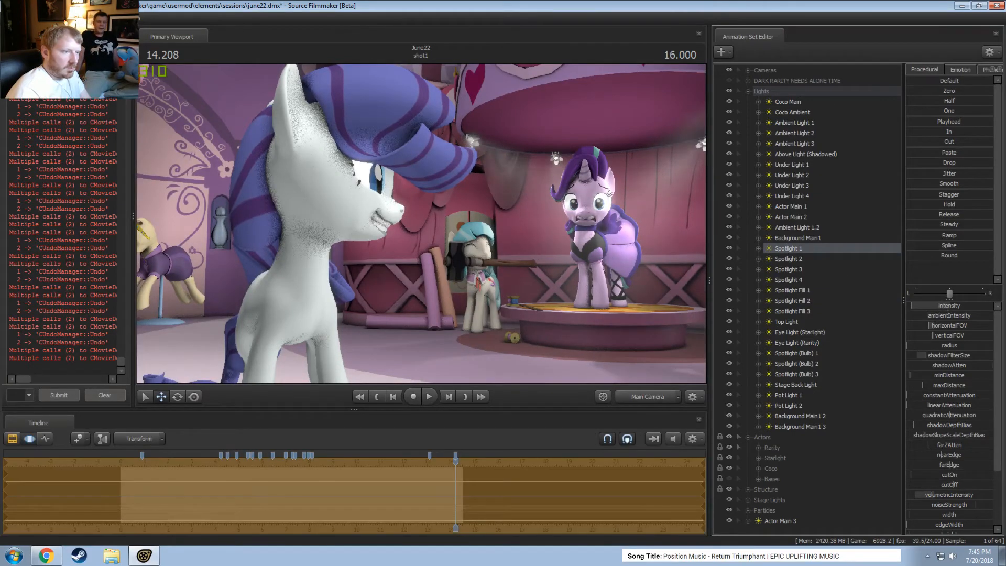
key("F2")
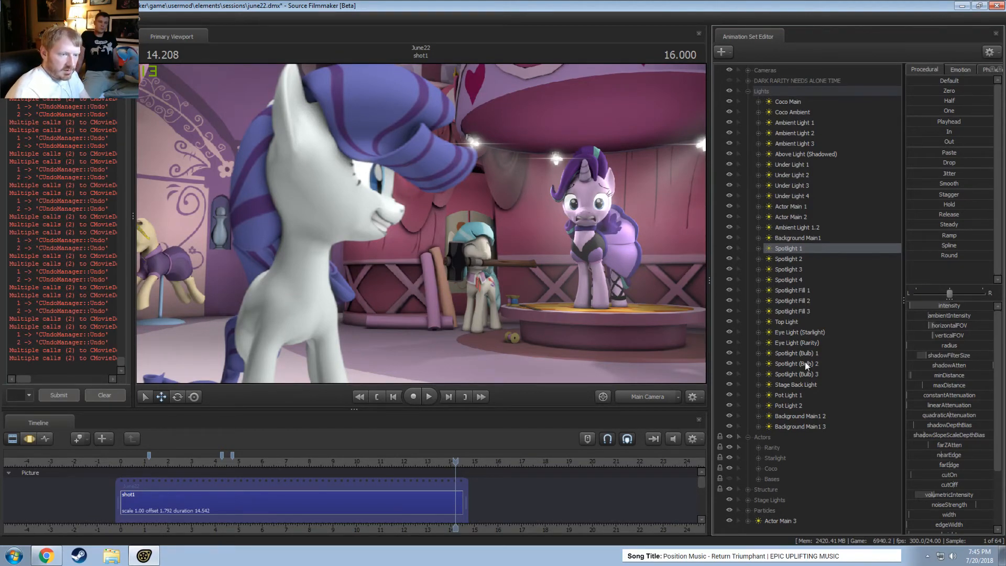
Go through the eye, top and fill lights, and toggle the visibility of Stage Back Light and Spotlight (Bulb) 3 and 2 to compare their effect
left_click(801, 345)
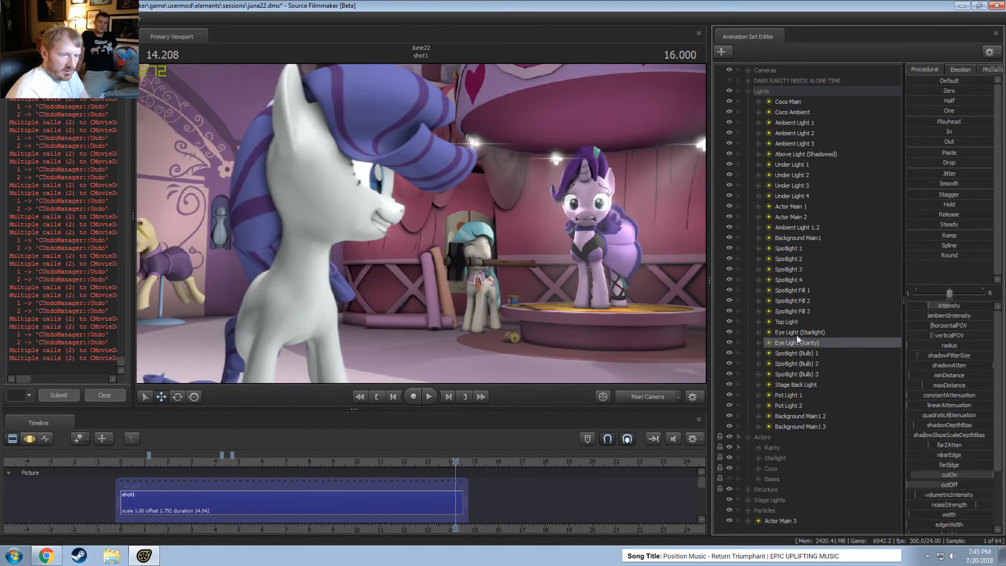
left_click(796, 333)
left_click(791, 323)
left_click(793, 302)
left_click(794, 289)
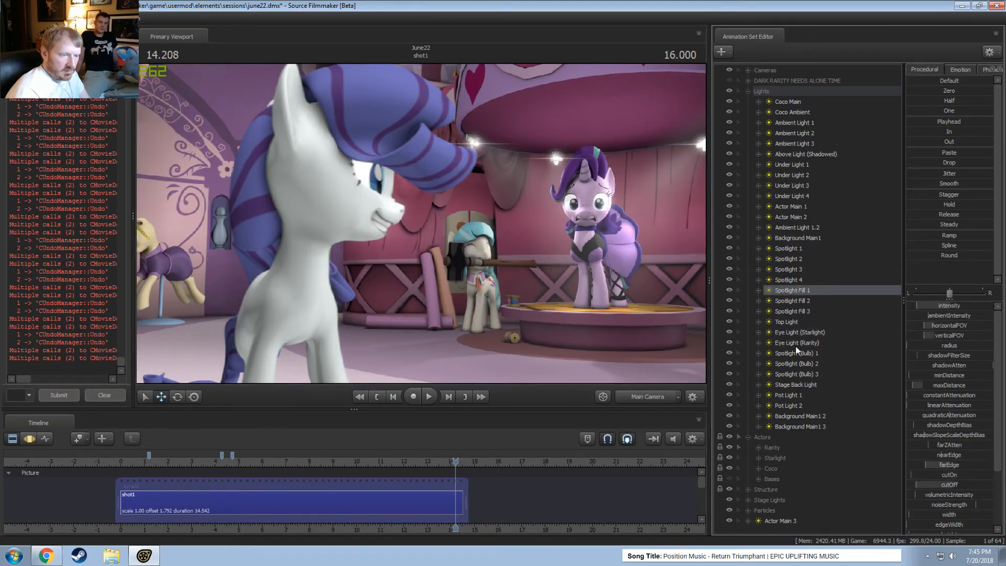
left_click(797, 385)
left_click(729, 385)
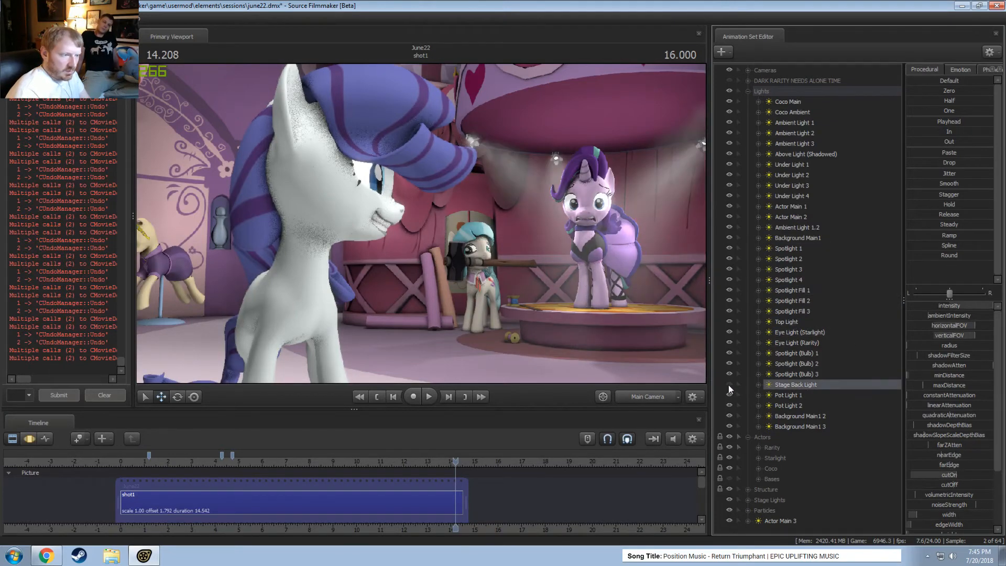
left_click(729, 385)
left_click(731, 375)
left_click(730, 375)
left_click(728, 364)
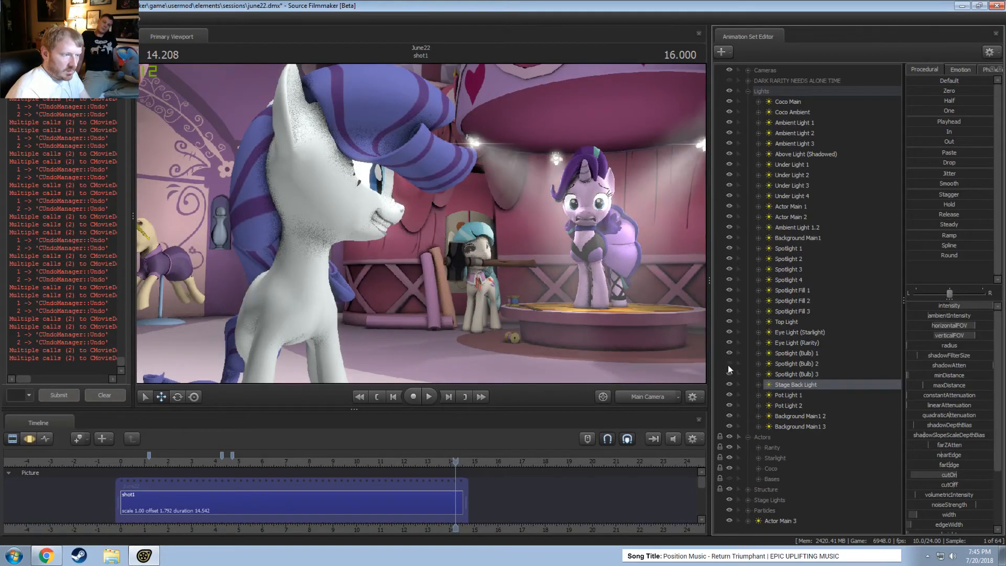
Toggle the visibility of Coco Ambient and Coco Main to compare how each one lights Coco
left_click(727, 111)
left_click(727, 111)
left_click(729, 104)
left_click(729, 103)
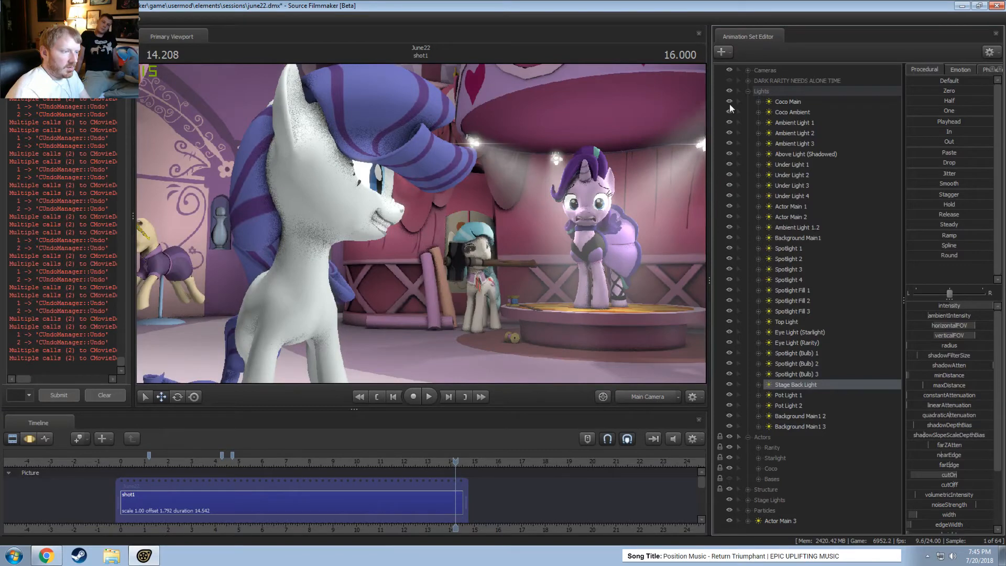
Remap the intensity slider range of the Coco Main light, giving it a smaller default value
left_click(786, 101)
right_click(925, 306)
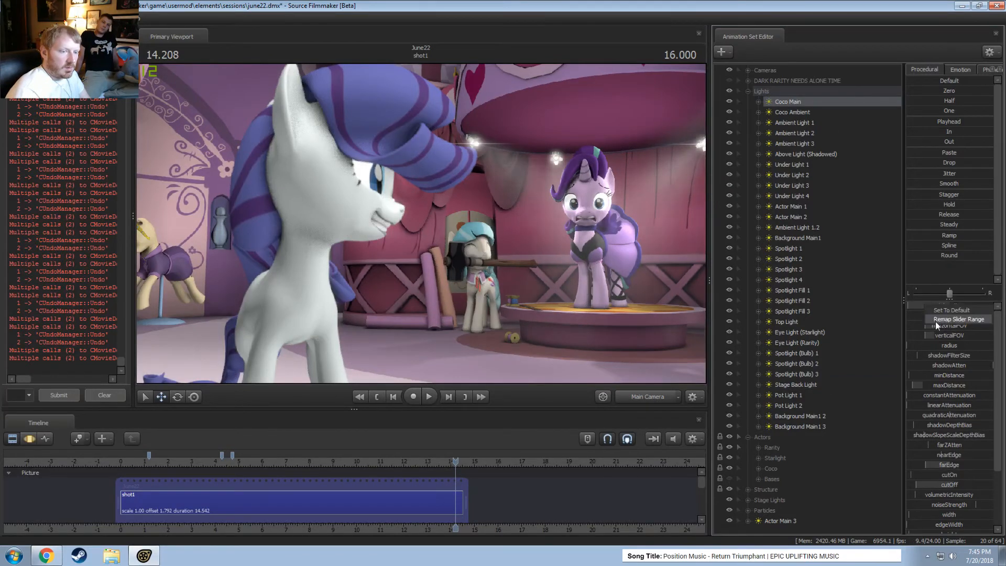
left_click(935, 321)
left_click(492, 284)
key("BackSpace")
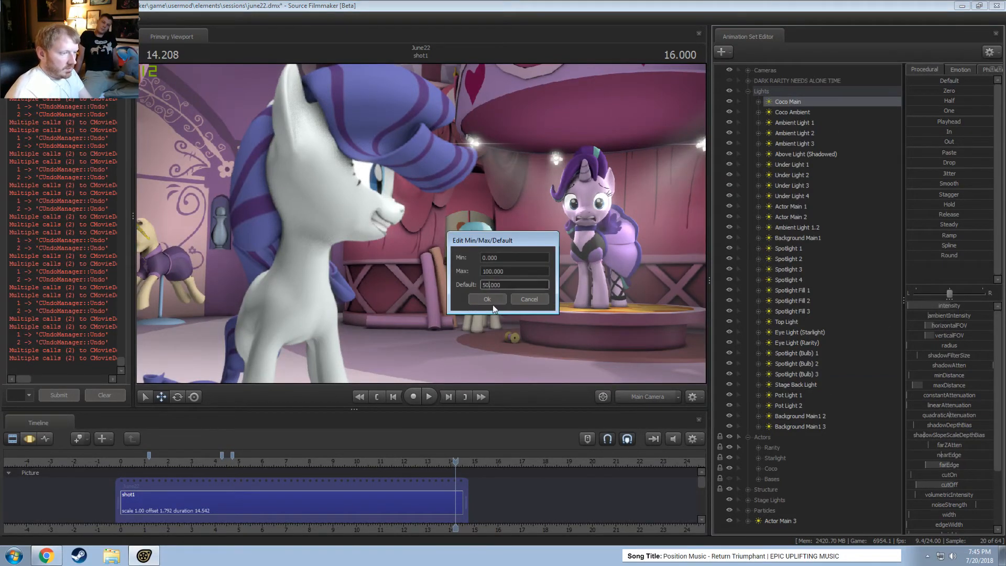
left_click(492, 300)
Tune Coco Main's intensity in the Motion Editor, checking the refined render in the Clip Editor
key("F3")
left_click_drag(937, 309, 949, 312)
key("F2")
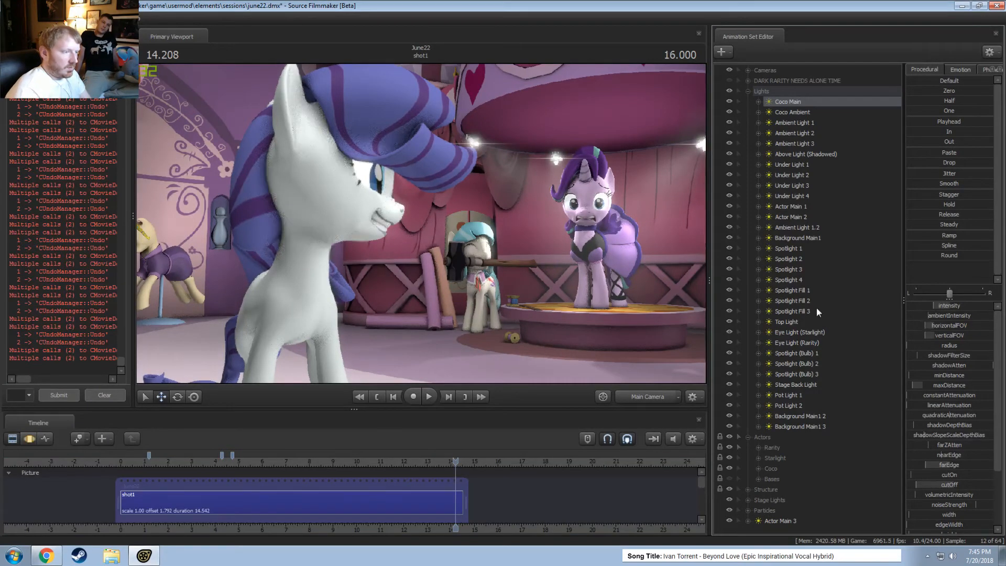
key("F3")
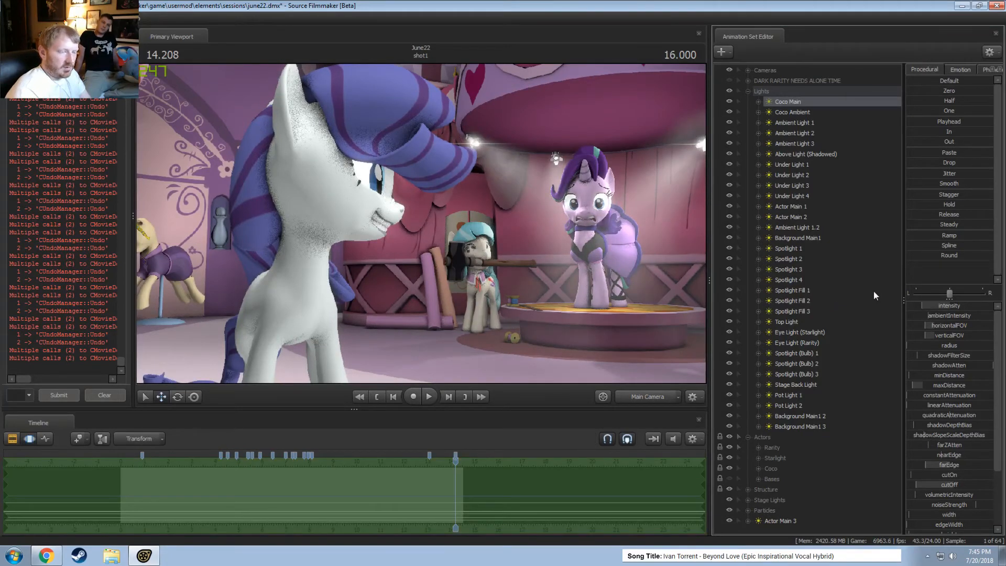
key("F2")
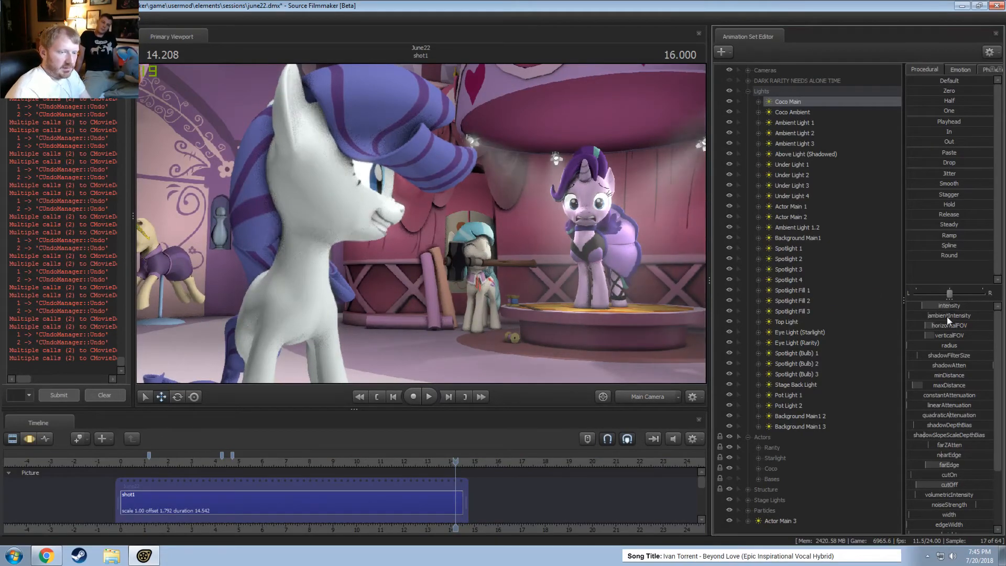
Remap Coco Ambient's intensity slider range, raise the light's intensity and check the refined render in the Clip Editor
left_click(788, 111)
key("F3")
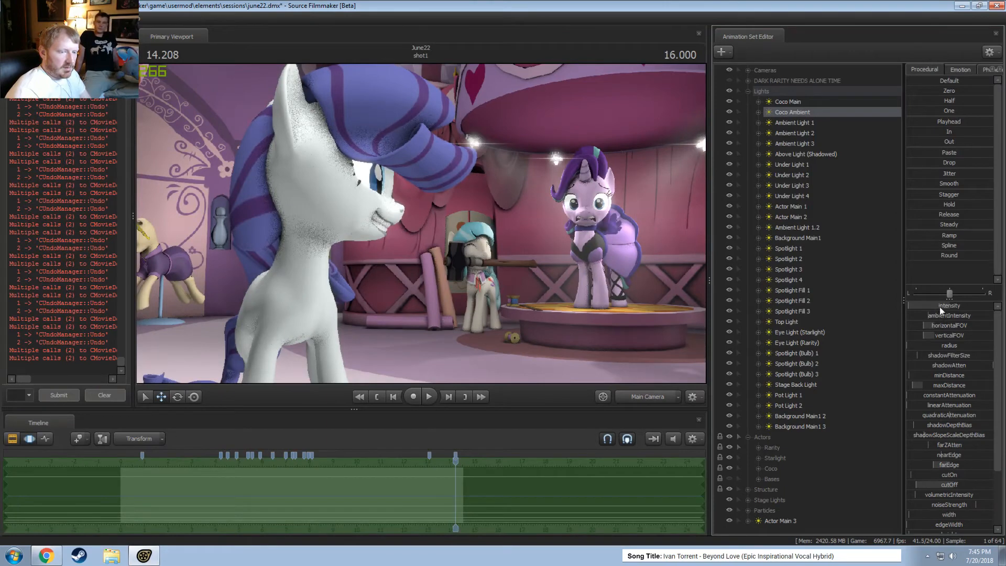
right_click(939, 306)
left_click(951, 313)
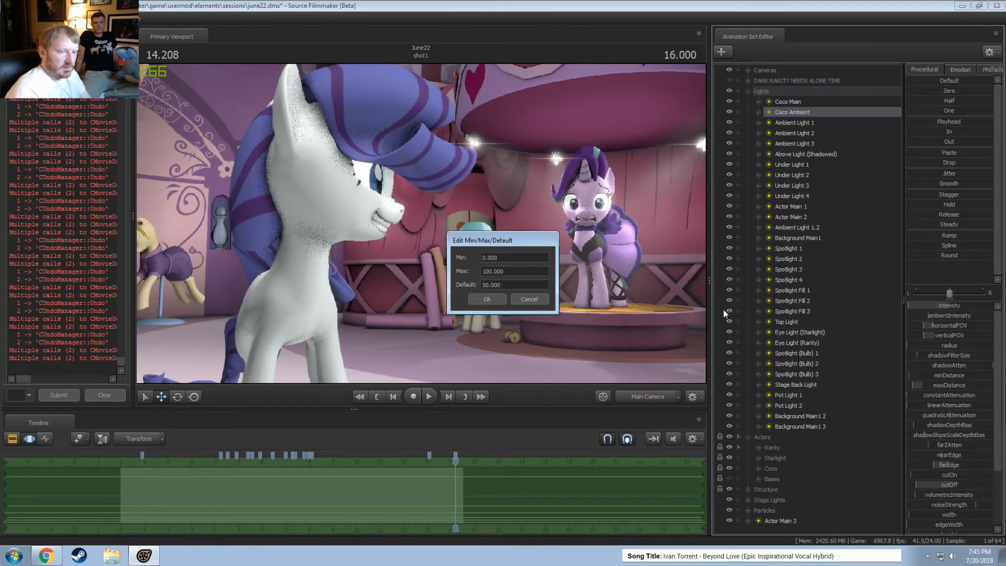
left_click(489, 285)
left_click(487, 299)
left_click_drag(935, 308, 968, 308)
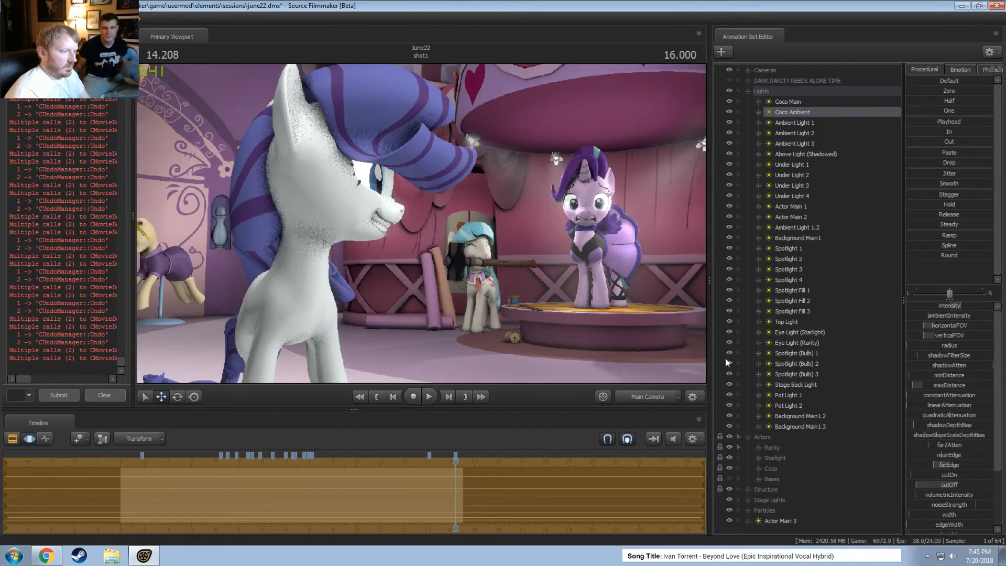
key("F1")
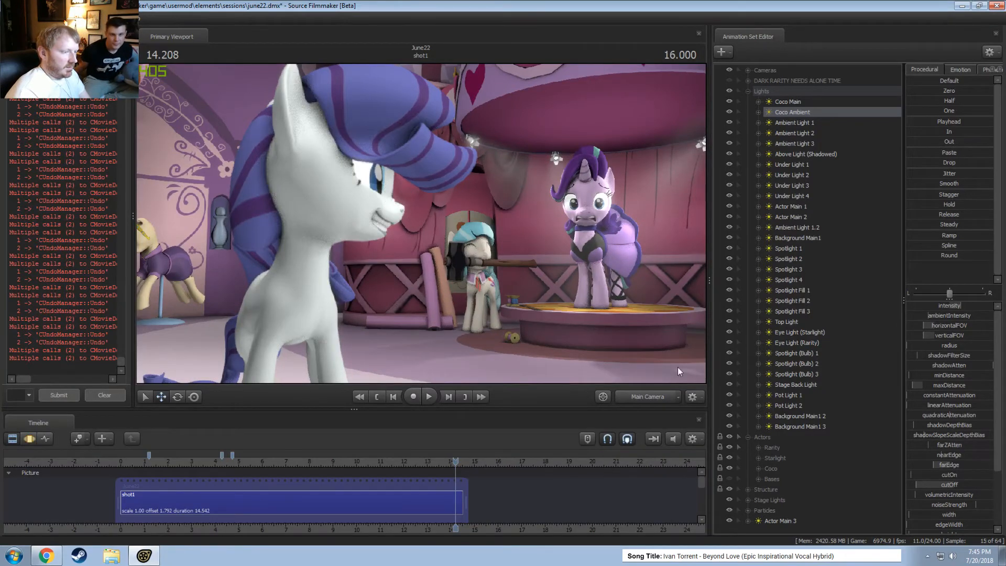
Play shot1 from about 12.5 s to about 14.25 s and view the refined render there
left_click_drag(439, 465, 416, 464)
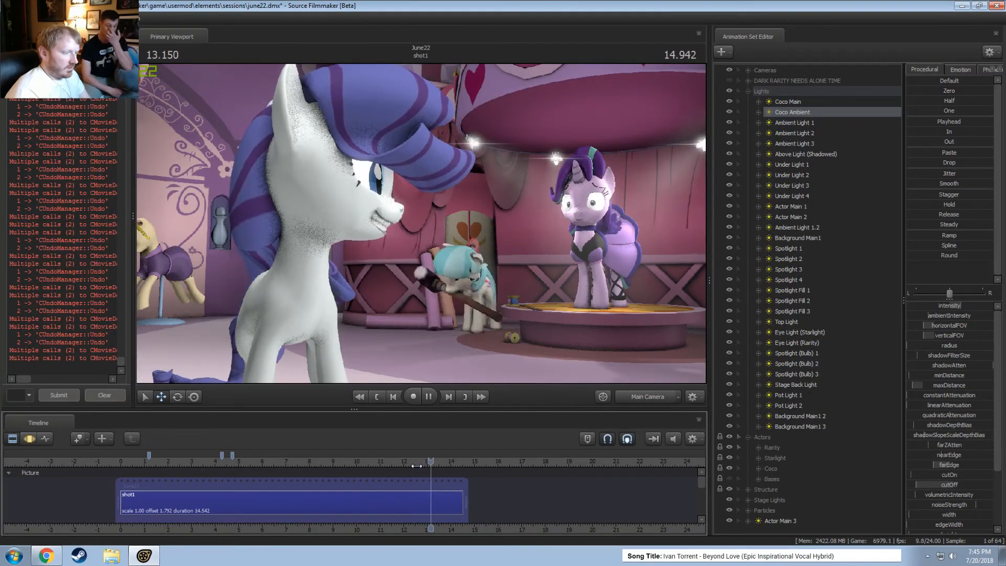
key("space")
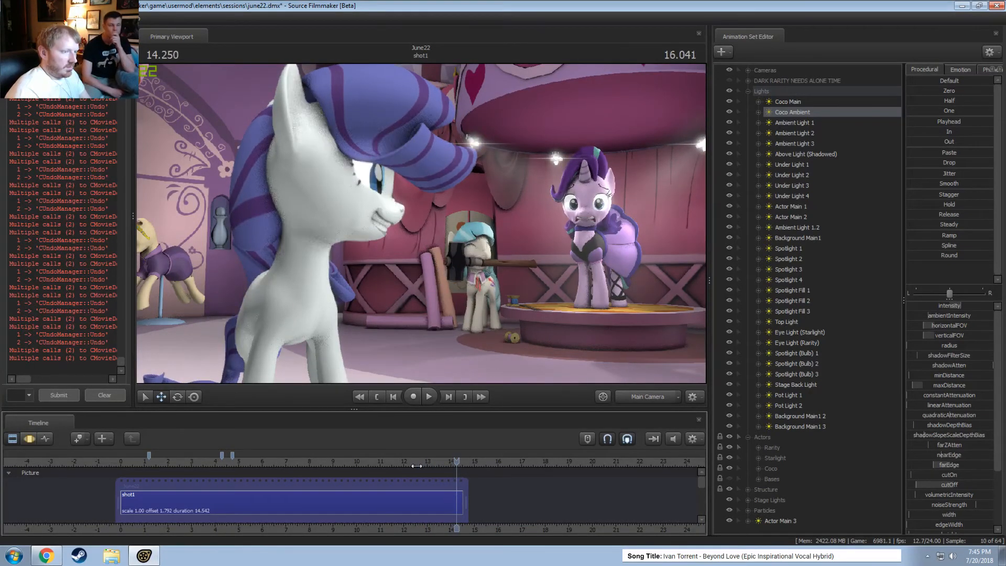
key("F3")
key("F2")
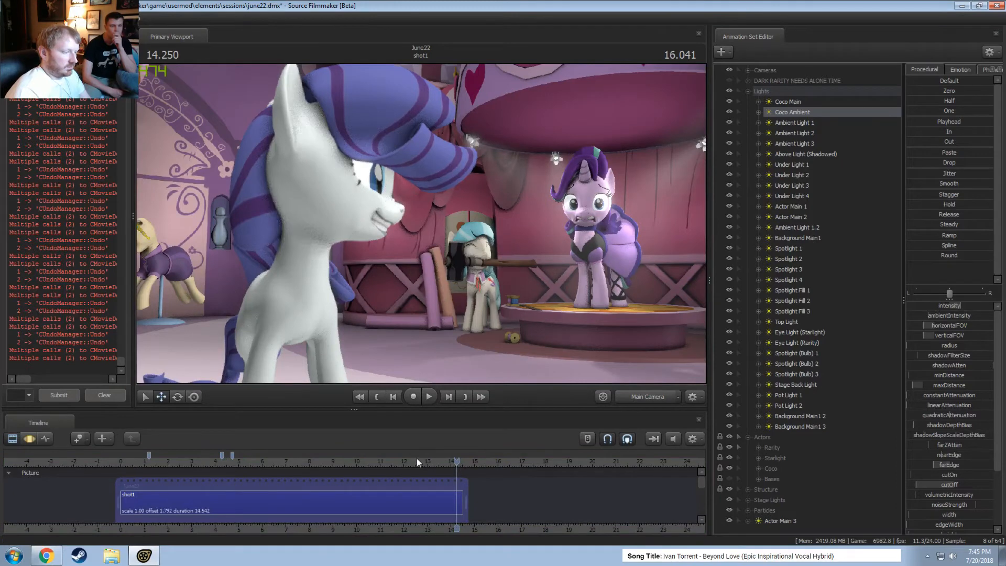
Load Main Camera from the Cameras group into the Motion Editor and select the time from about 13.7 s of shot1 onward
left_click(747, 70)
left_click(769, 80)
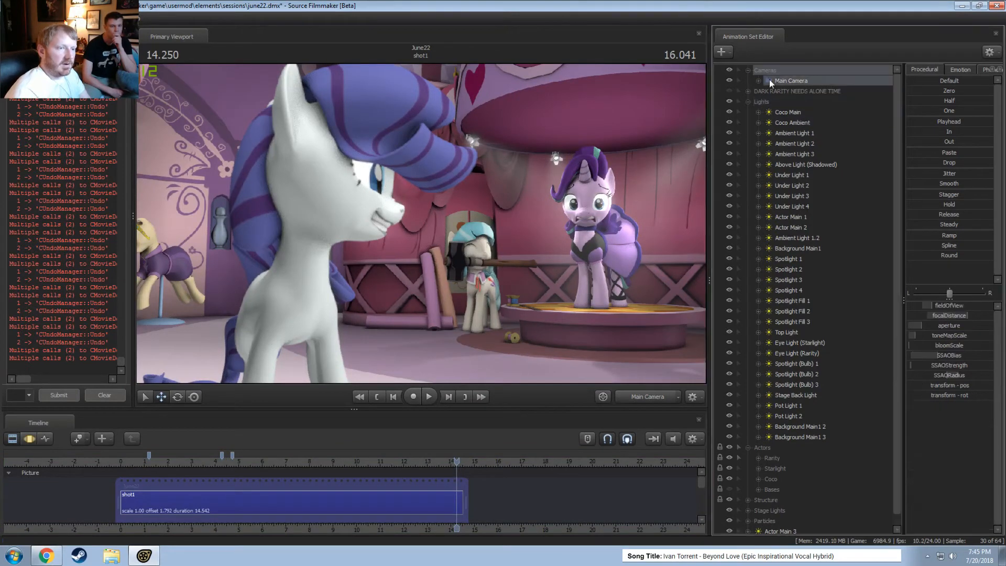
key("F3")
left_click_drag(427, 478, 531, 480, "shift")
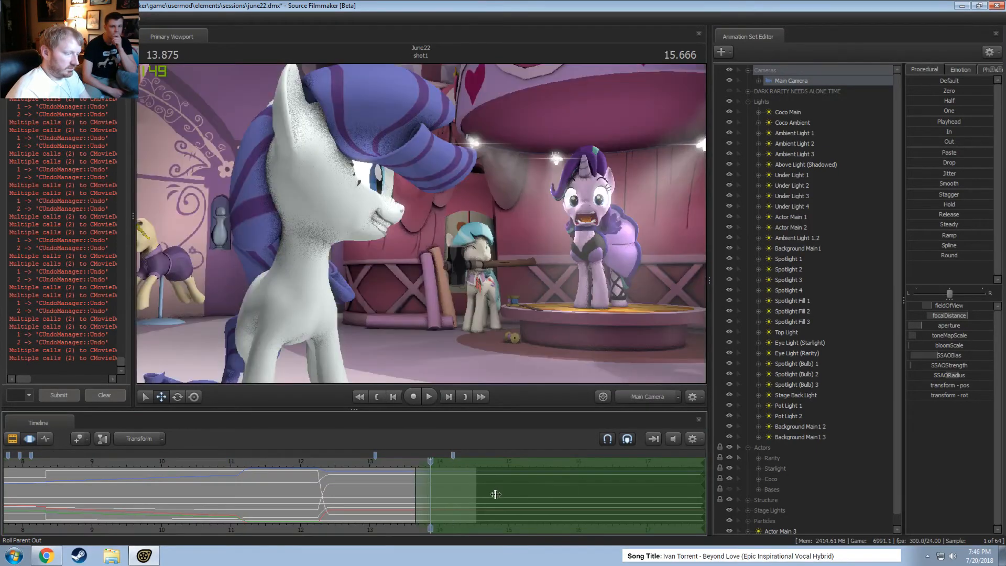
Try to re-aim and zoom Main Camera into a close-up of Starlight and Coco at about 13.9 s
left_click_drag(443, 294, 535, 278)
scroll(523, 275, "up", 10)
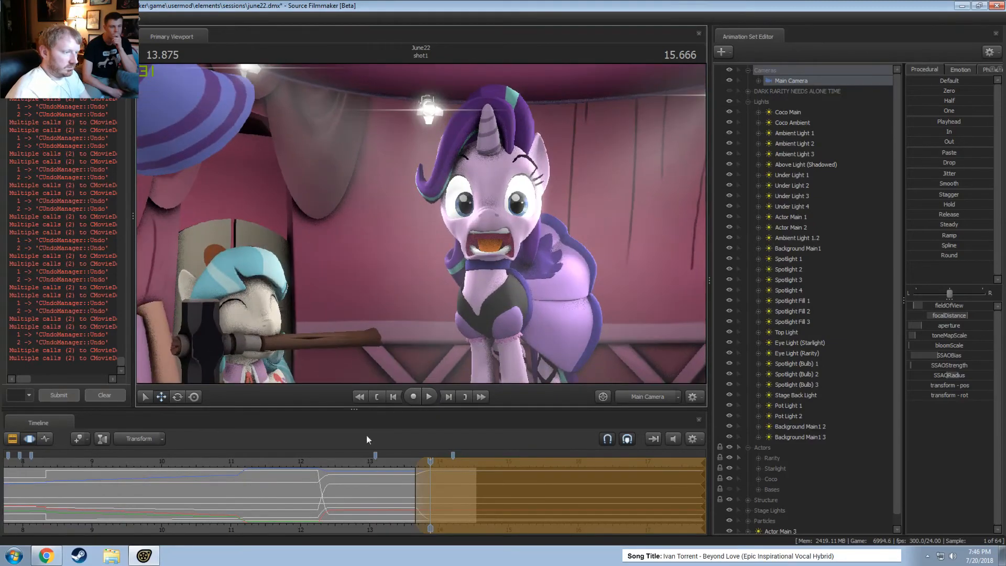
Move the playhead back to about 12.2 s and turn off lighting in the viewport
left_click_drag(409, 459, 312, 457)
right_click(385, 303)
left_click(410, 324)
Play shot1 through the camera cut up to about 14.5 s to judge the close-up's timing
key("F2")
key("space")
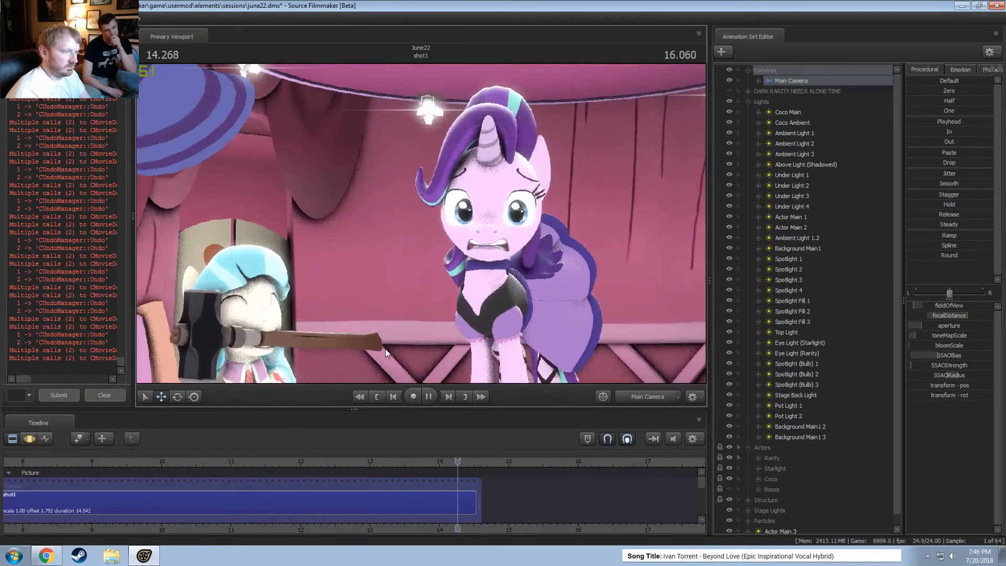
key("space")
key("F3")
key("F2")
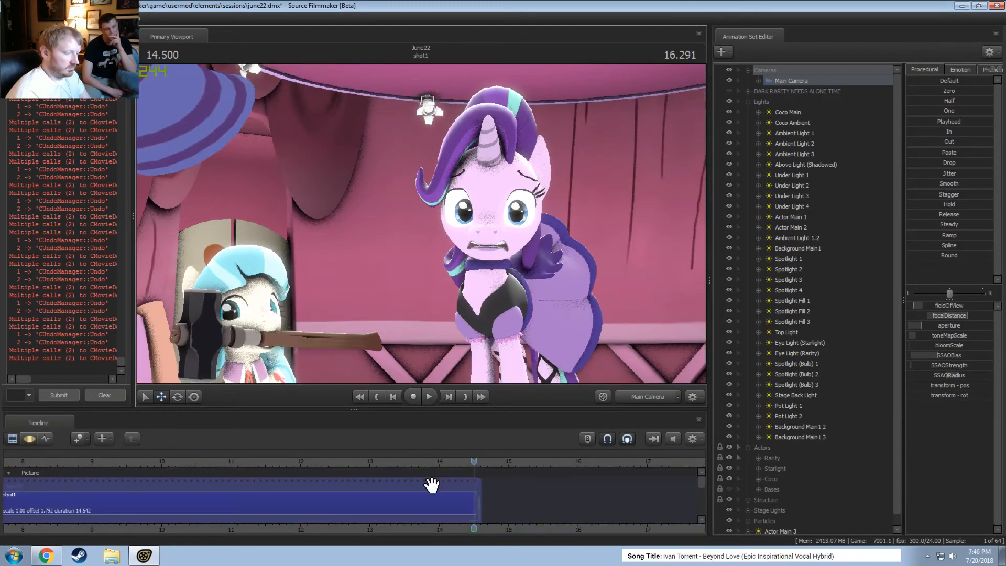
Try to start the close-up camera change slightly earlier, at about 13.5 s, and play back the cut
key("F3")
key("F2")
key("F3")
key("shift")
key("space")
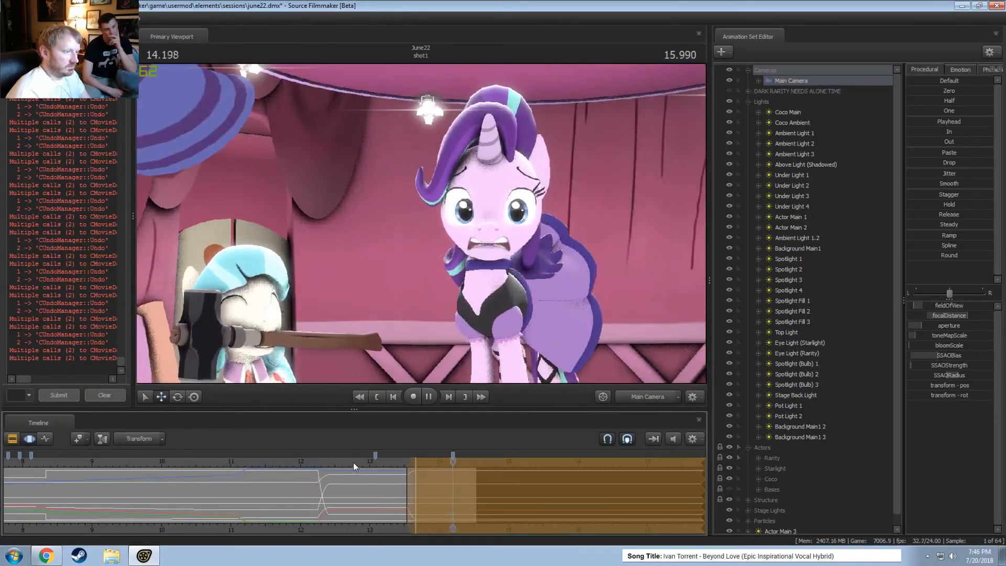
key("space")
key("space")
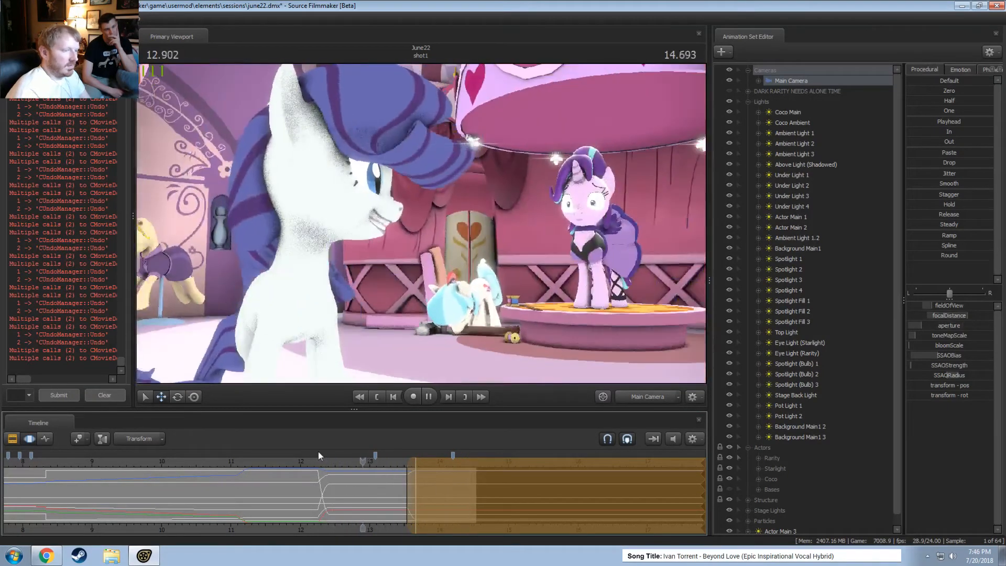
key("space")
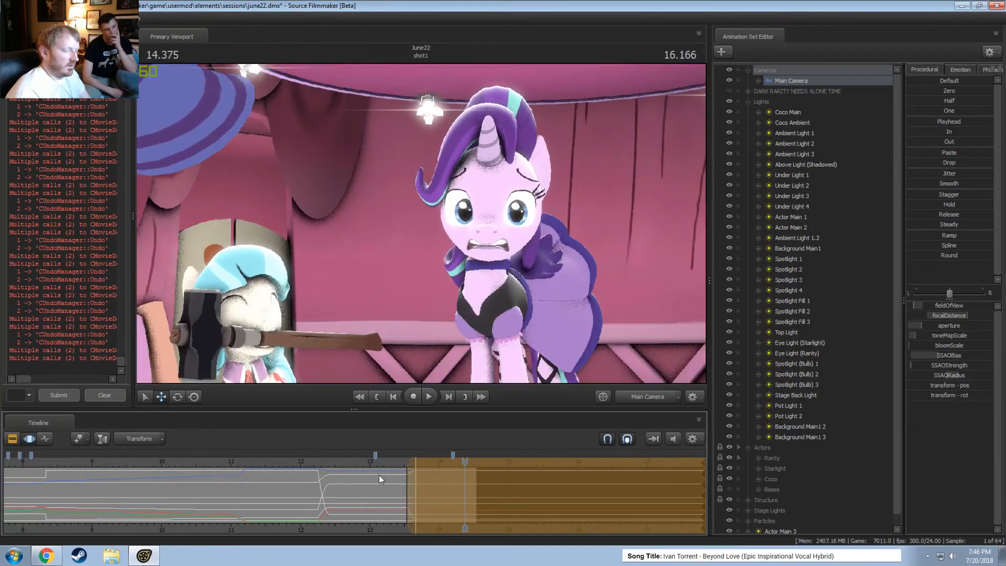
Scrub shot1 to about 13.7 s, near the start of the time selection, and play back that short section closely
left_click_drag(379, 475, 390, 476)
key("space")
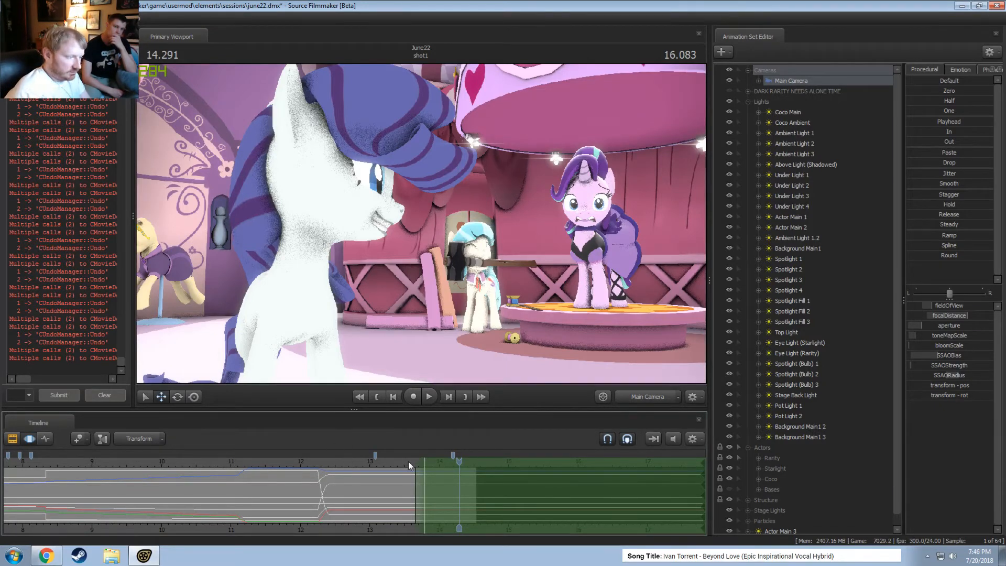
left_click_drag(426, 462, 420, 462)
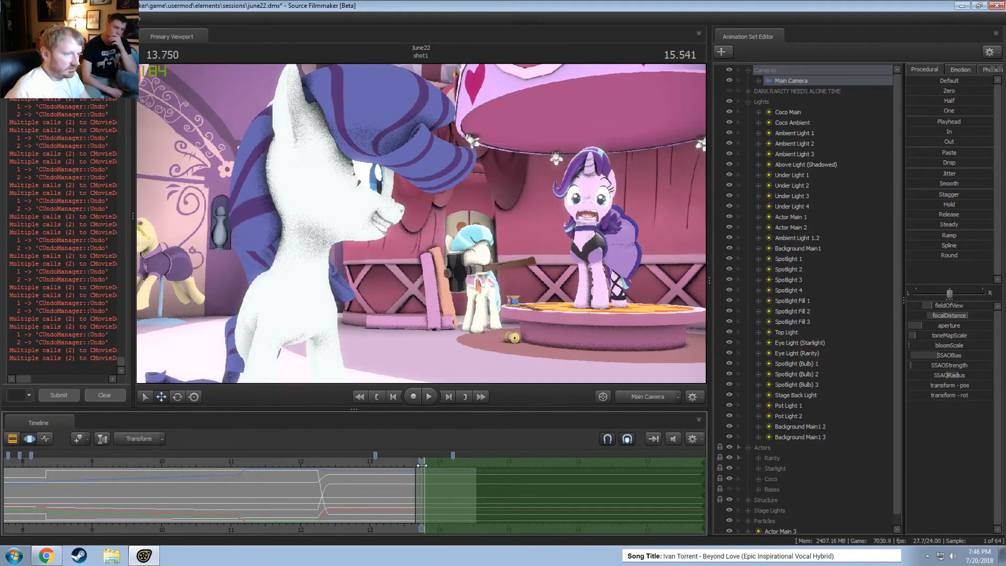
scroll(420, 462, "up", 20)
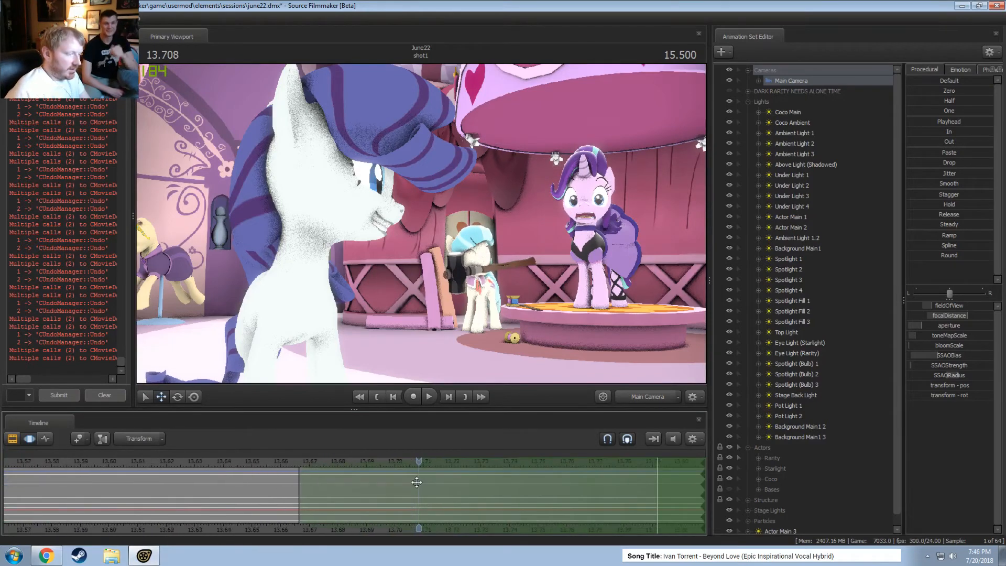
key("space")
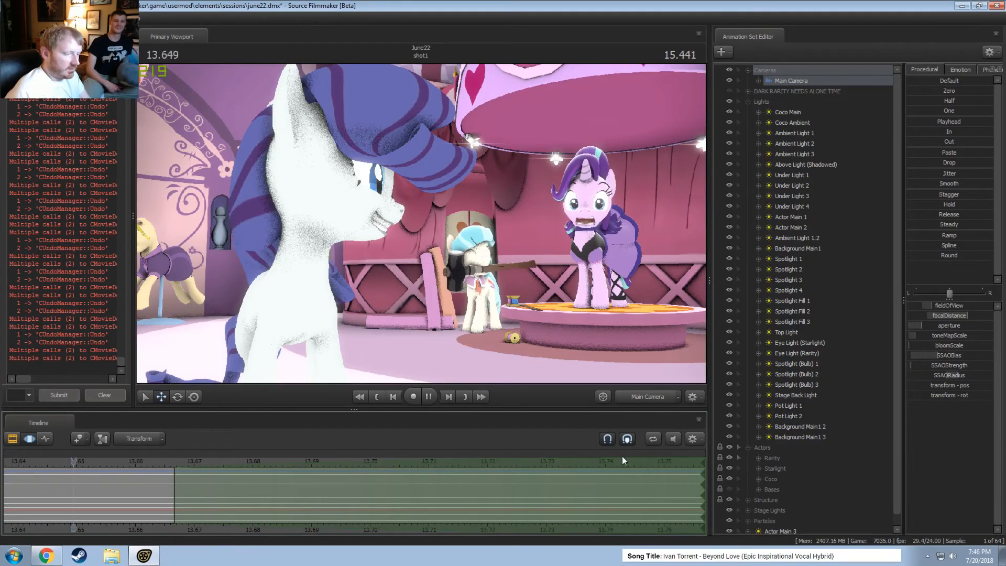
scroll(494, 475, "down", 3)
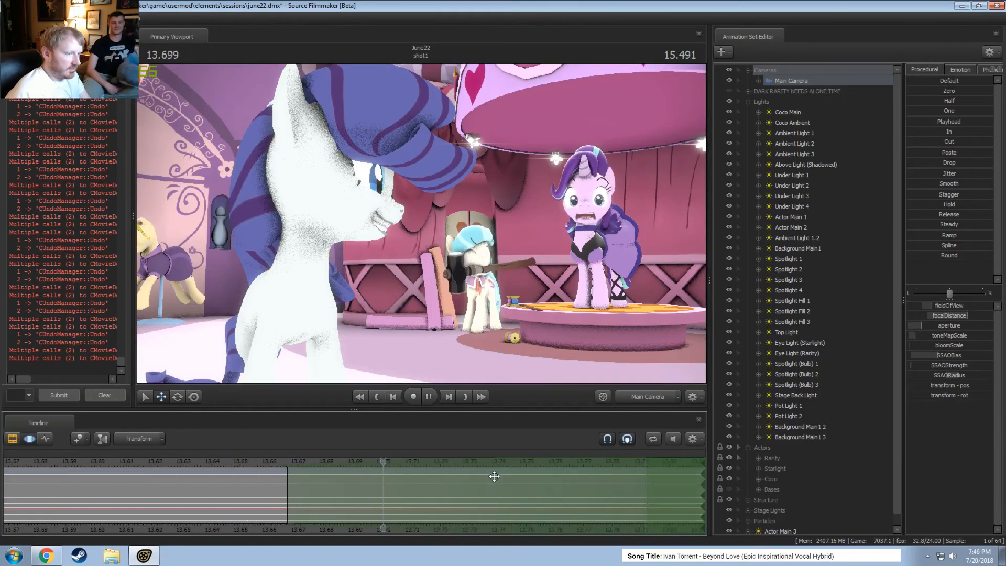
scroll(495, 476, "down", 2)
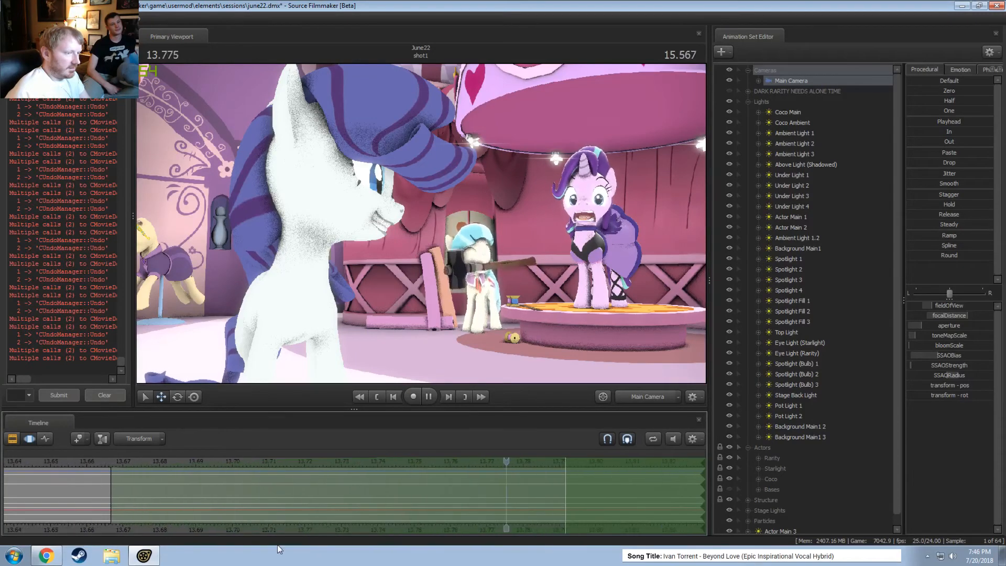
scroll(427, 530, "up", 4)
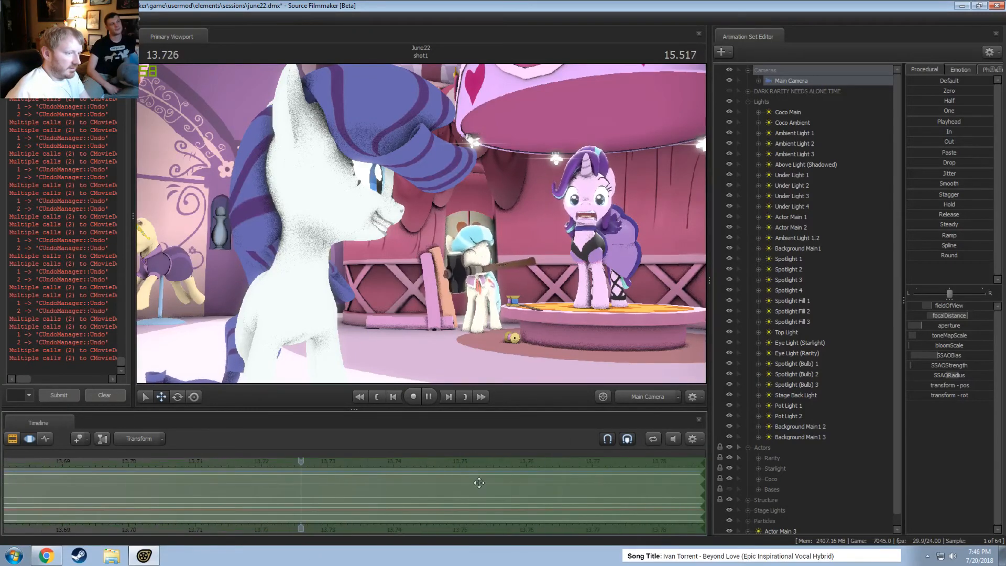
scroll(472, 490, "up", 5)
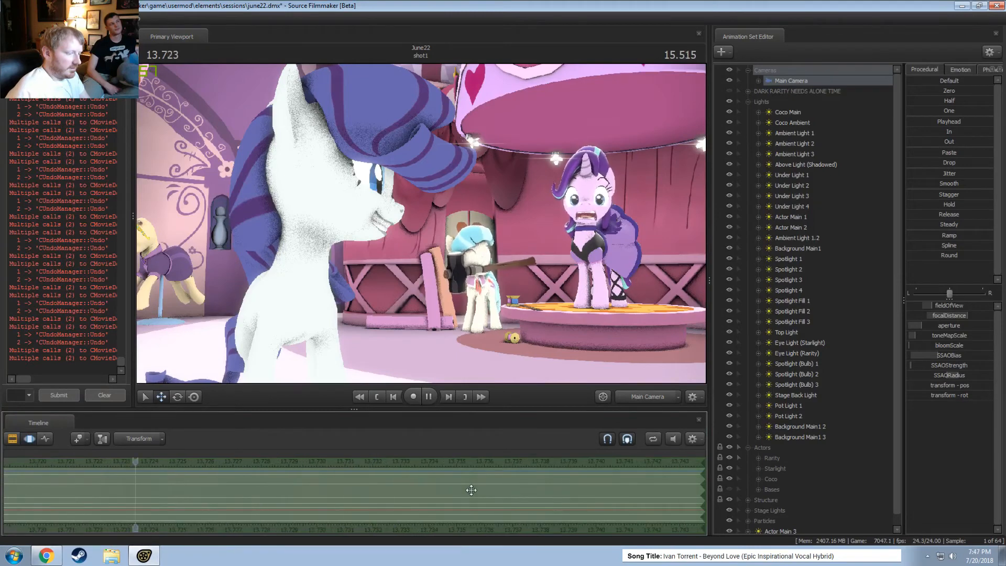
scroll(483, 497, "down", 1)
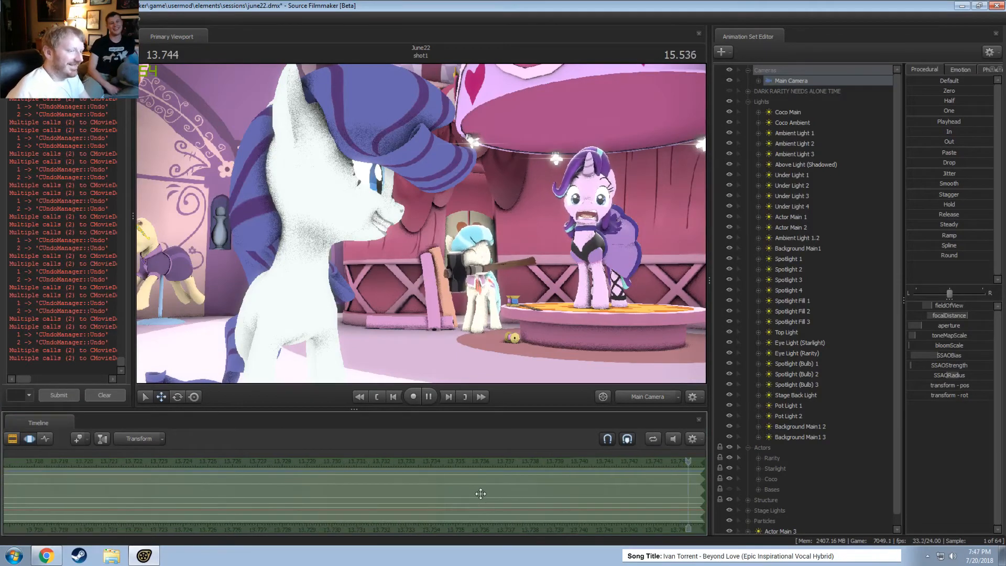
scroll(481, 493, "down", 1)
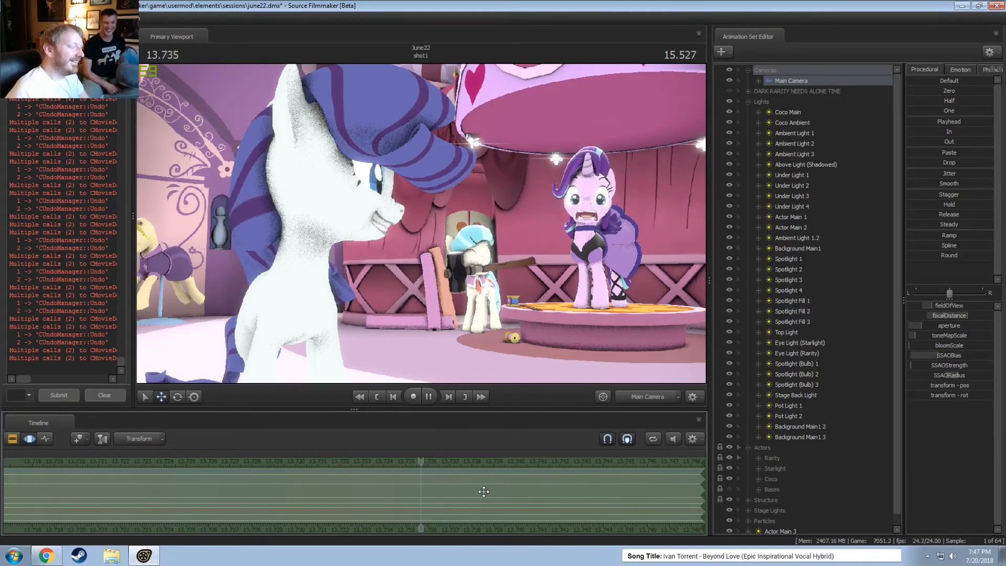
Fly the work camera in close to Starlight's face while the short section around 13.75 s plays, and pause the playback
scroll(484, 492, "down", 1)
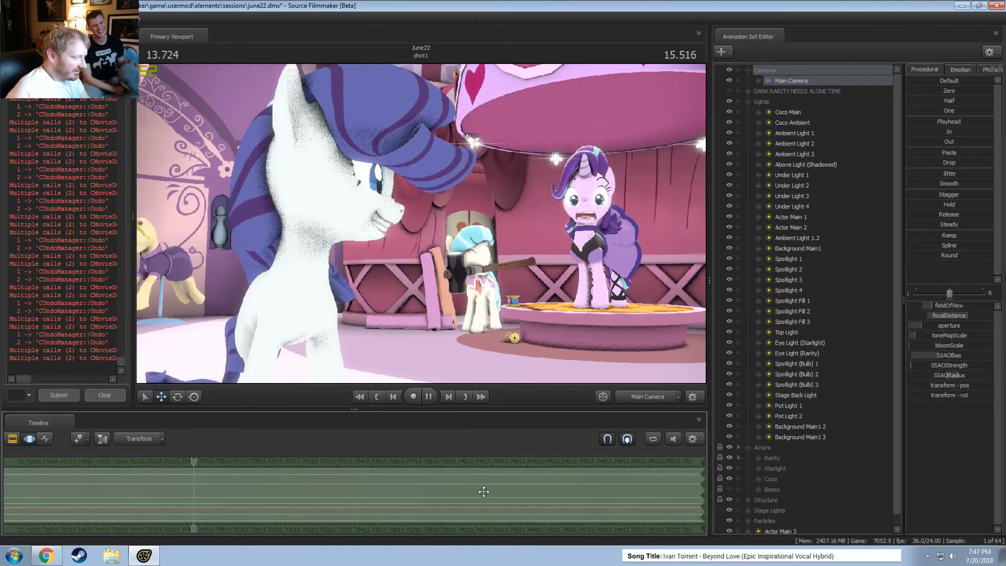
scroll(484, 491, "down", 1)
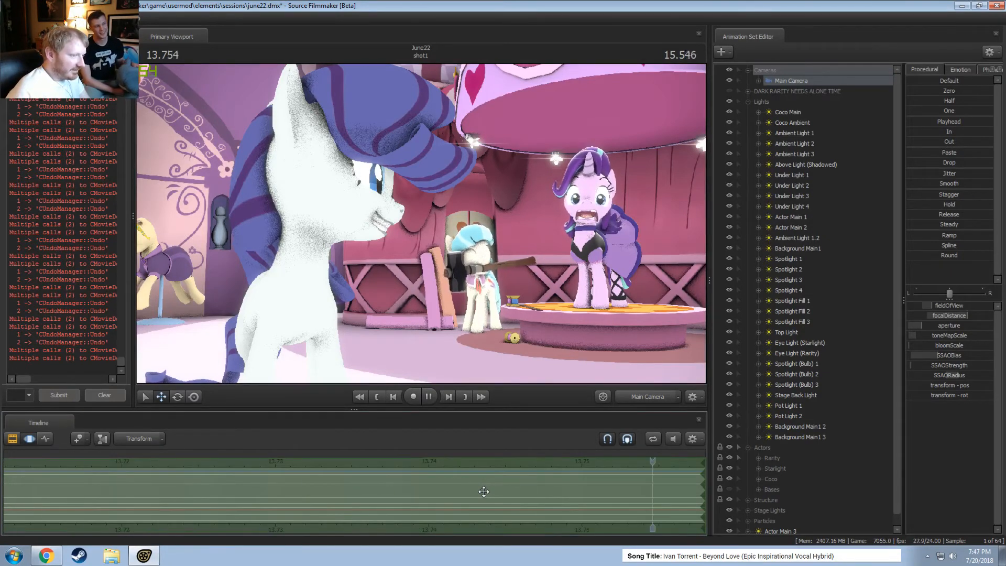
left_click_drag(604, 366, 681, 360)
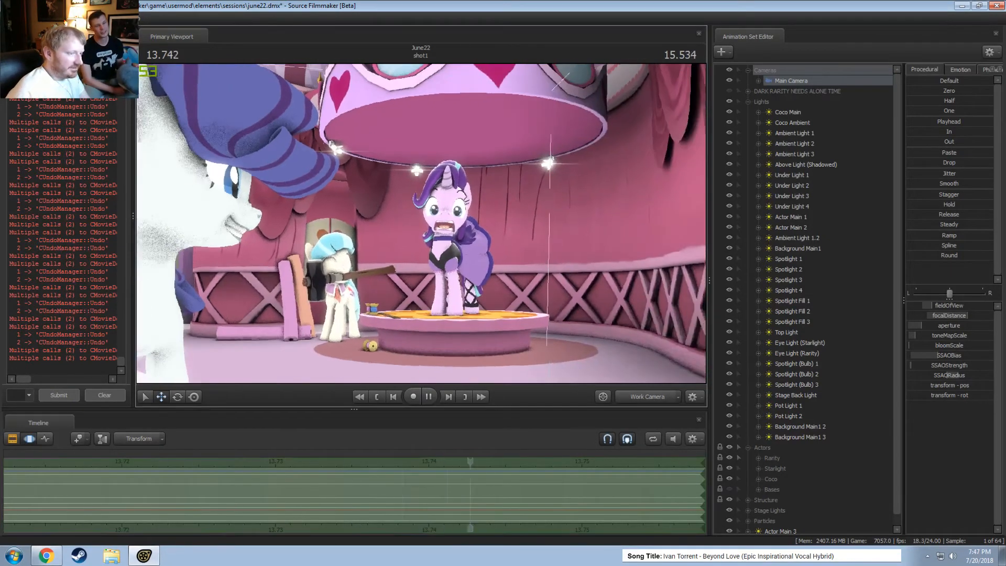
key("w")
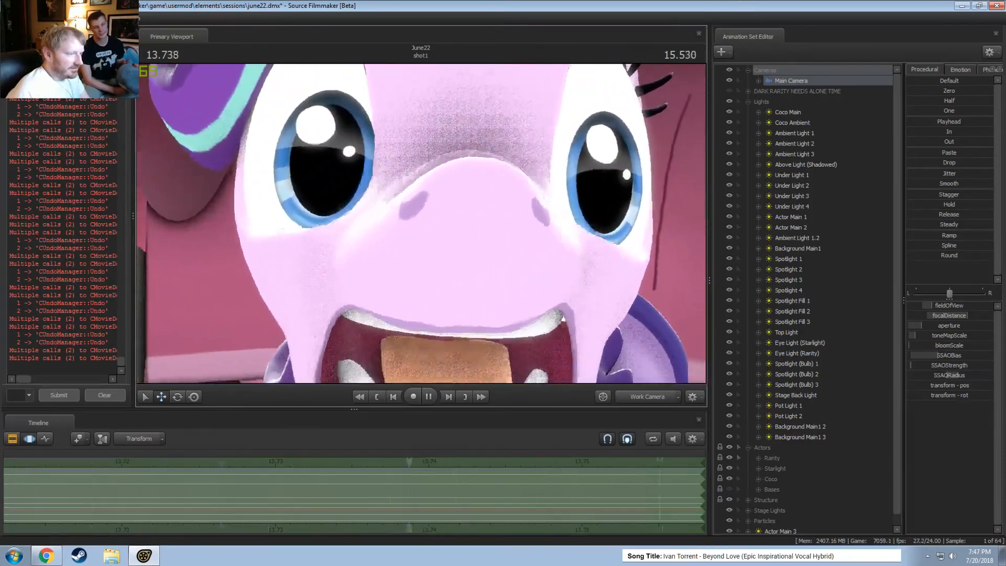
key("s")
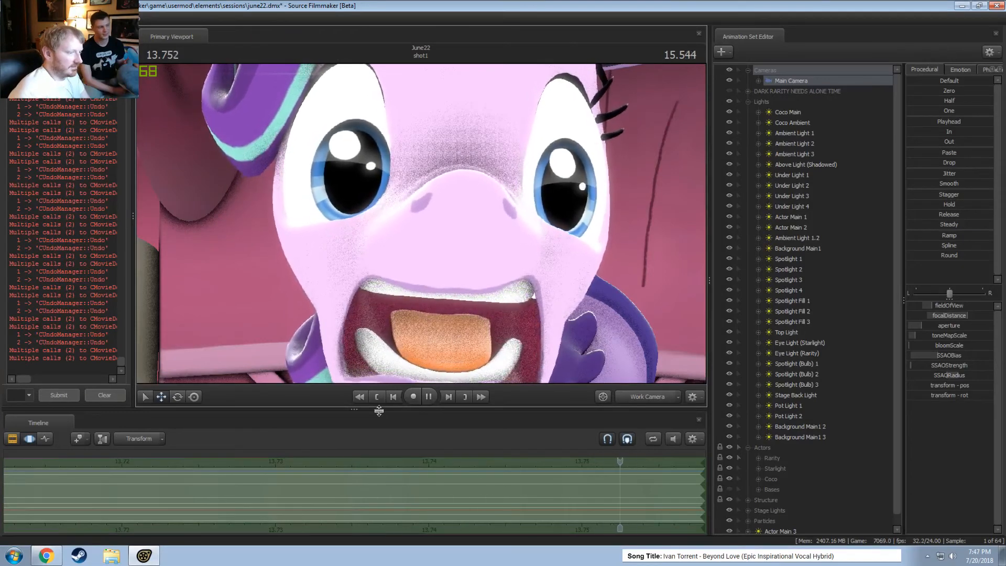
key("space")
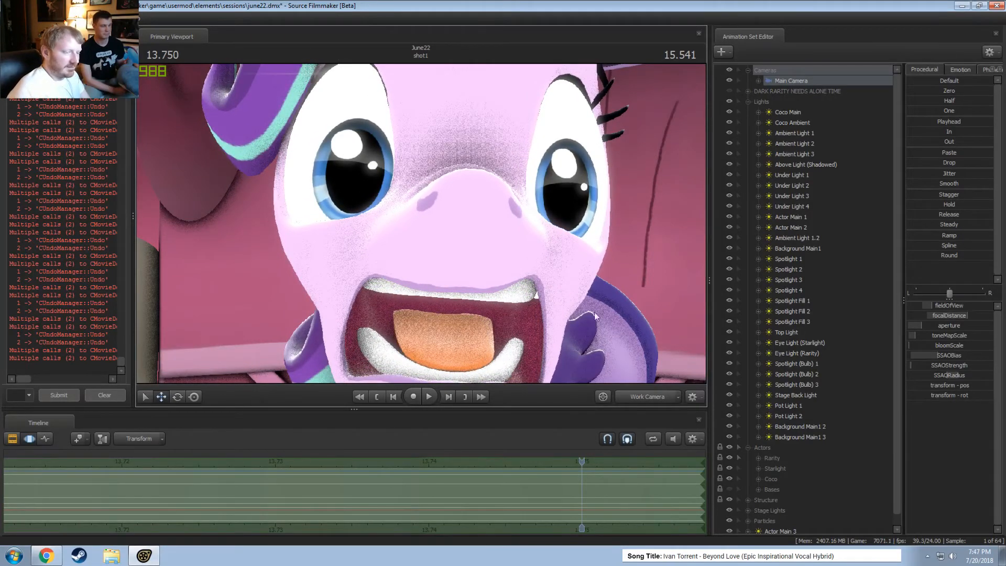
Copy the Main Camera view to the work camera and shift it slightly to frame Rarity, Coco and Starlight
left_click(640, 398)
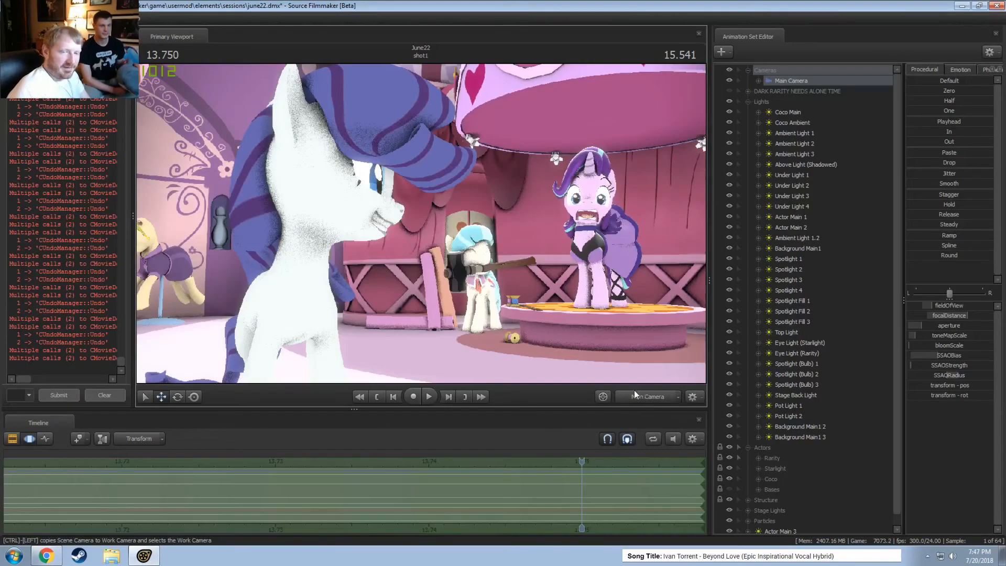
left_click(635, 396)
left_click_drag(548, 362, 422, 225)
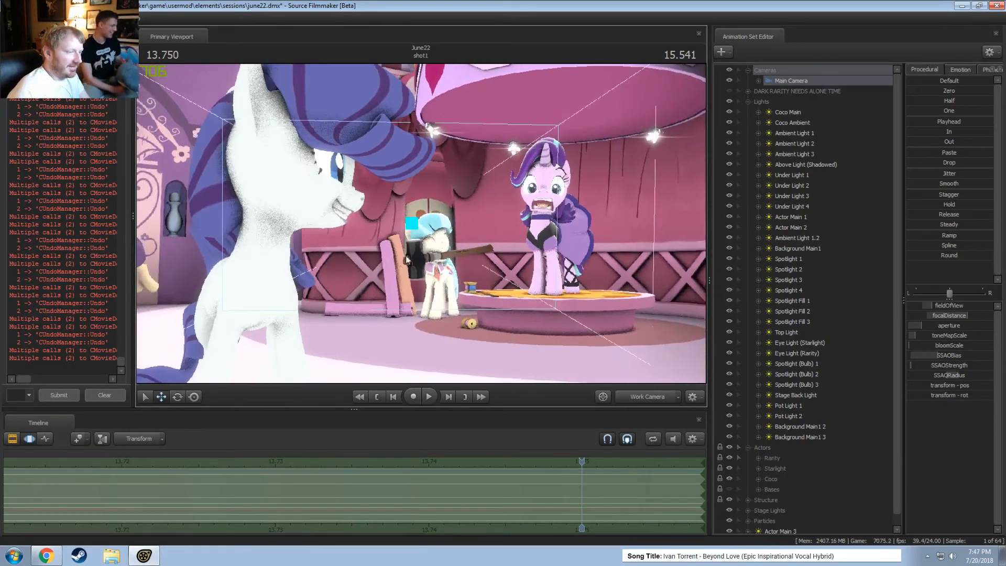
Show all of shot1 in the Clip Editor and scrub from about 12.6 s to about 13.7 s
key("F2")
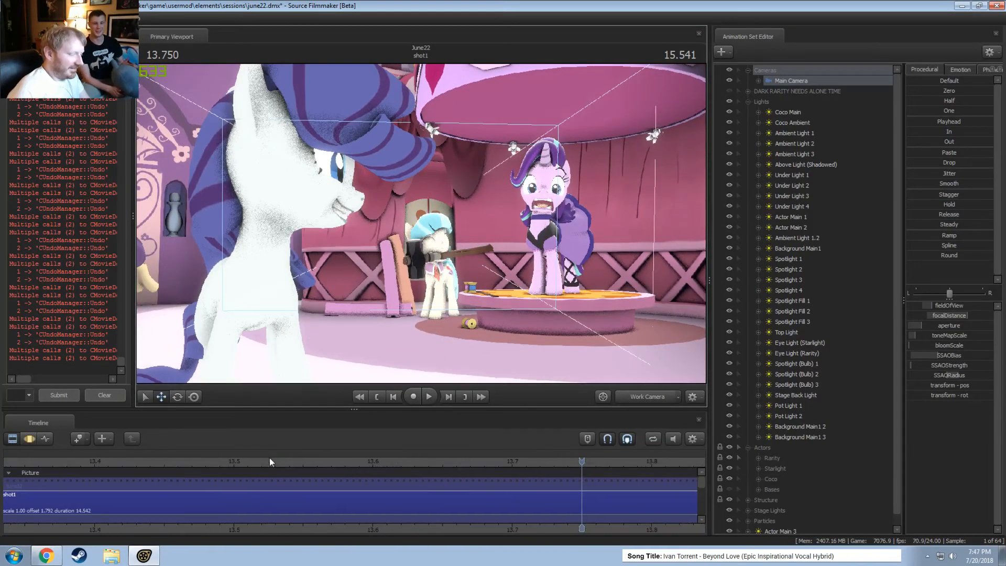
scroll(268, 459, "down", 4)
left_click(369, 462)
scroll(379, 469, "down", 8)
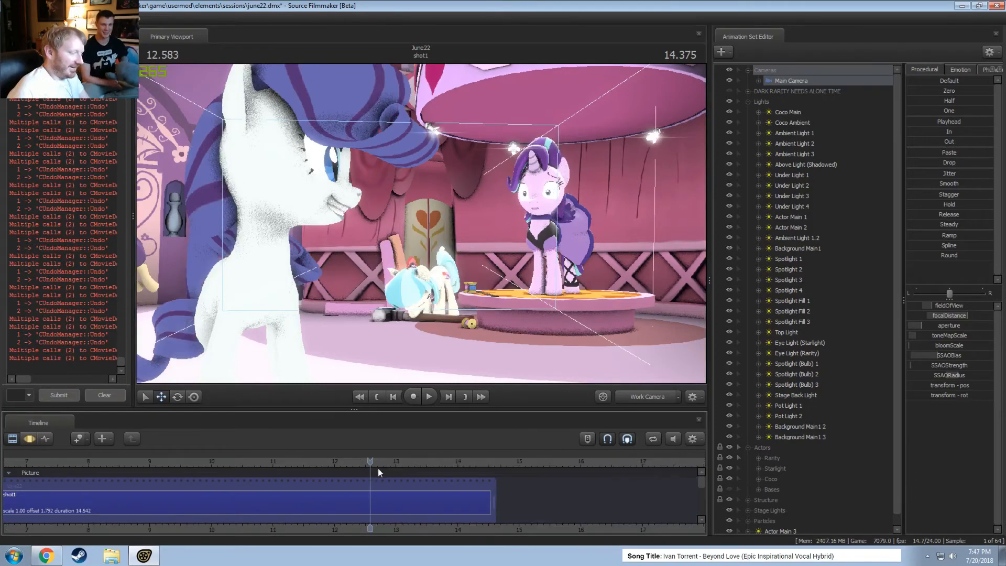
left_click_drag(370, 462, 397, 470)
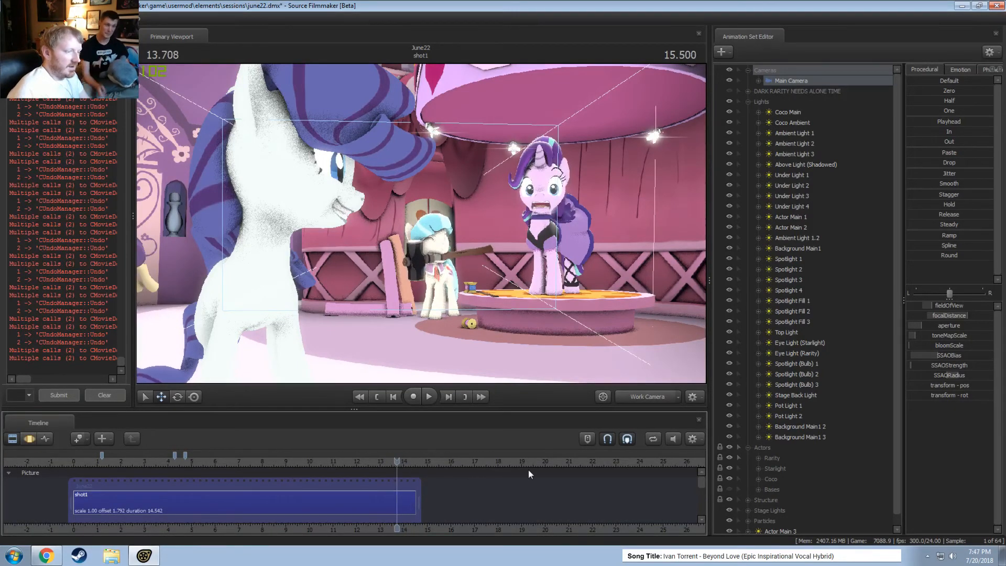
Return to the Motion Editor at 2.0 s, view shot1 through the Main Camera and collapse the Lights group
key("F3")
scroll(413, 464, "down", 1)
left_click(246, 461)
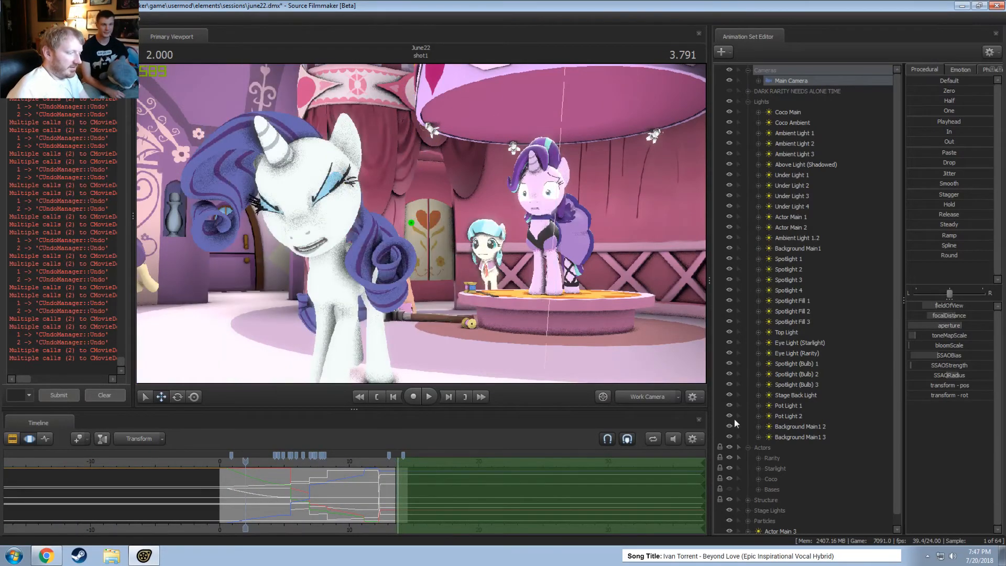
left_click(642, 400)
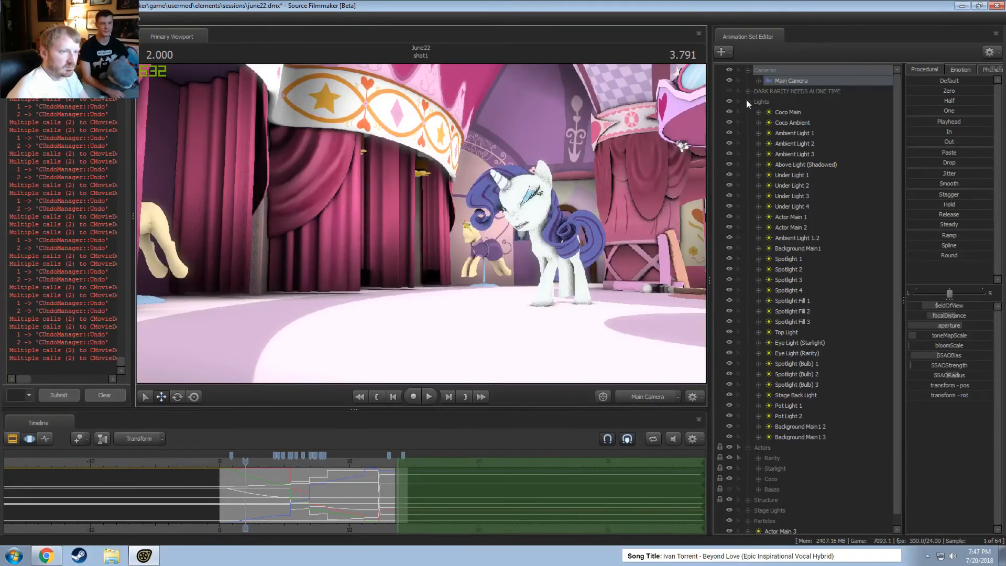
left_click(748, 101)
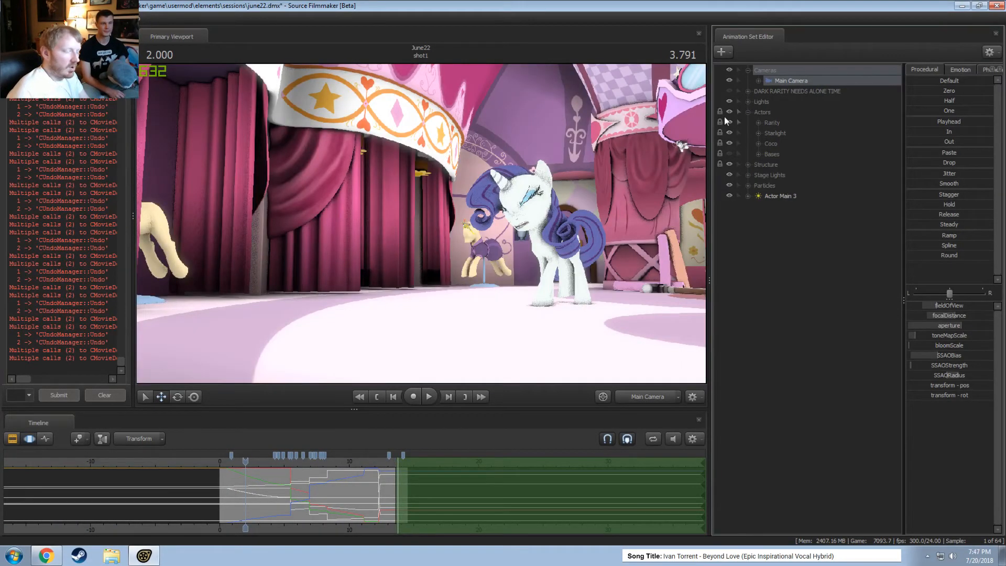
Play shot1 from 2.0 s and examine the camera cut at about 5.5 s closely
left_click(257, 457)
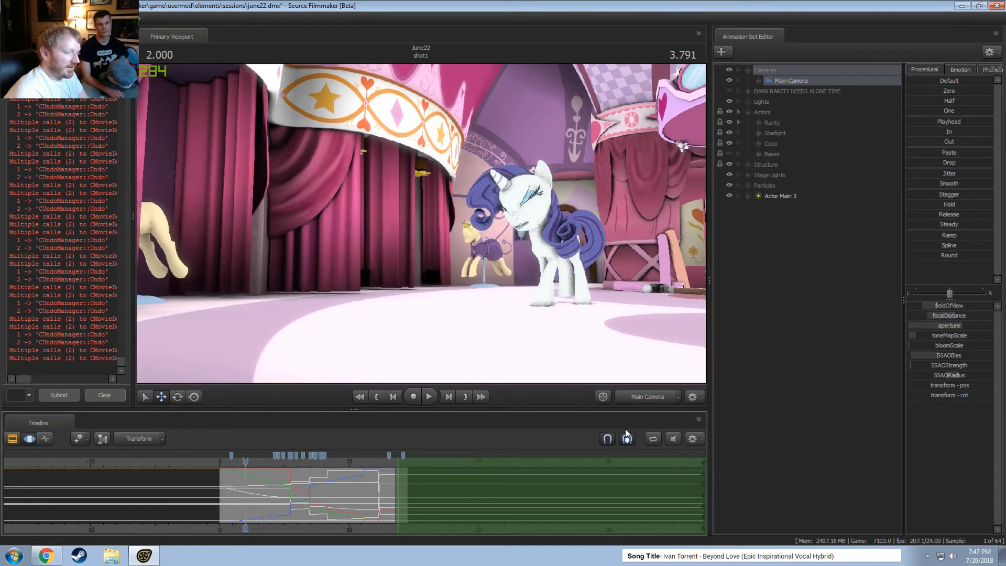
key("space")
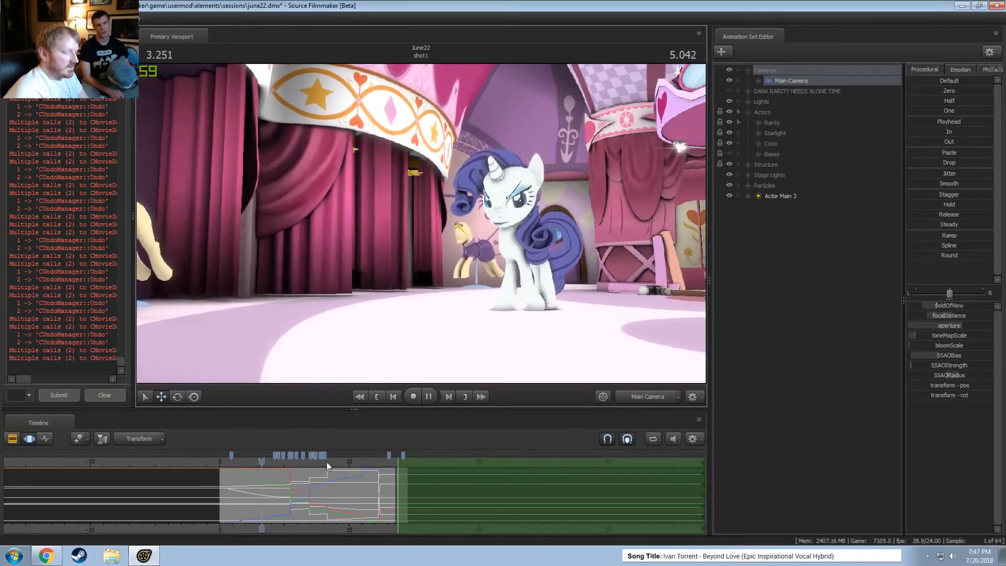
left_click(291, 463)
scroll(288, 474, "up", 6)
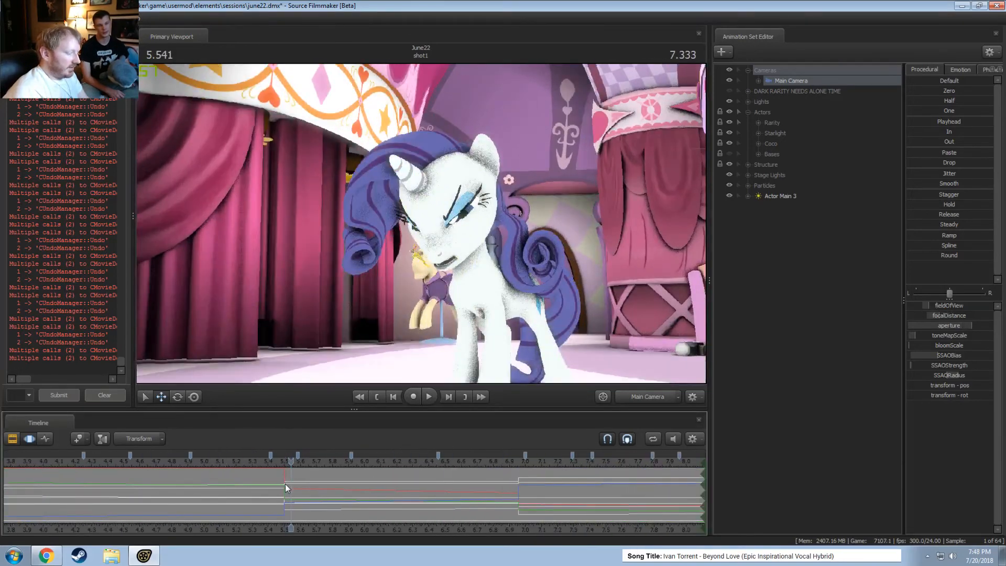
key("Left")
scroll(273, 497, "up", 10)
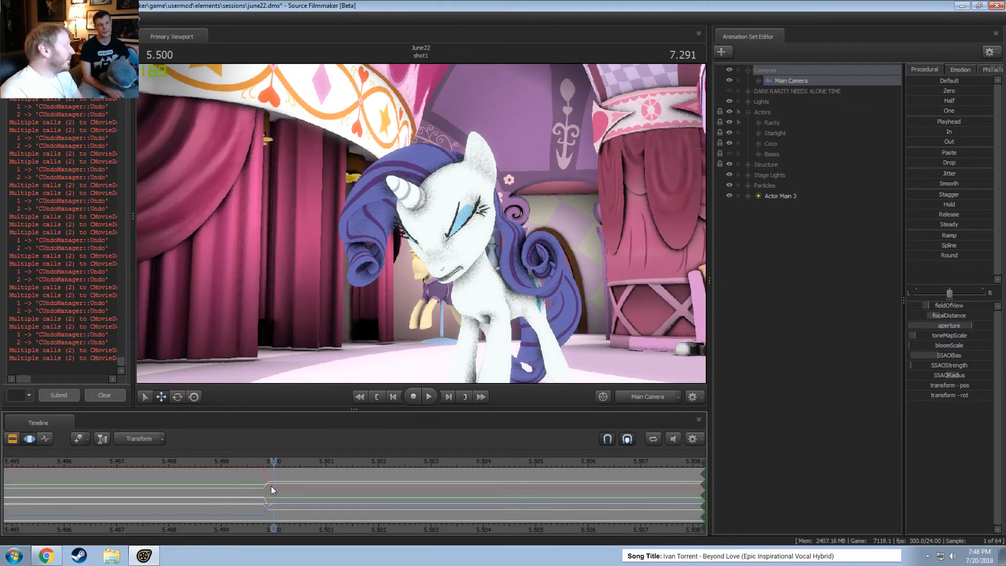
left_click_drag(269, 465, 257, 461)
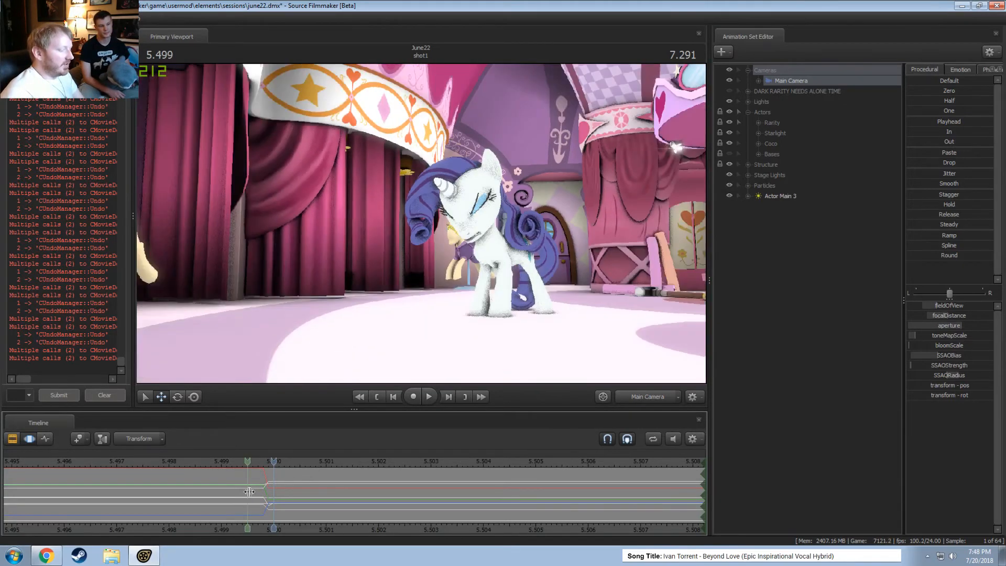
left_click_drag(269, 497, 271, 496)
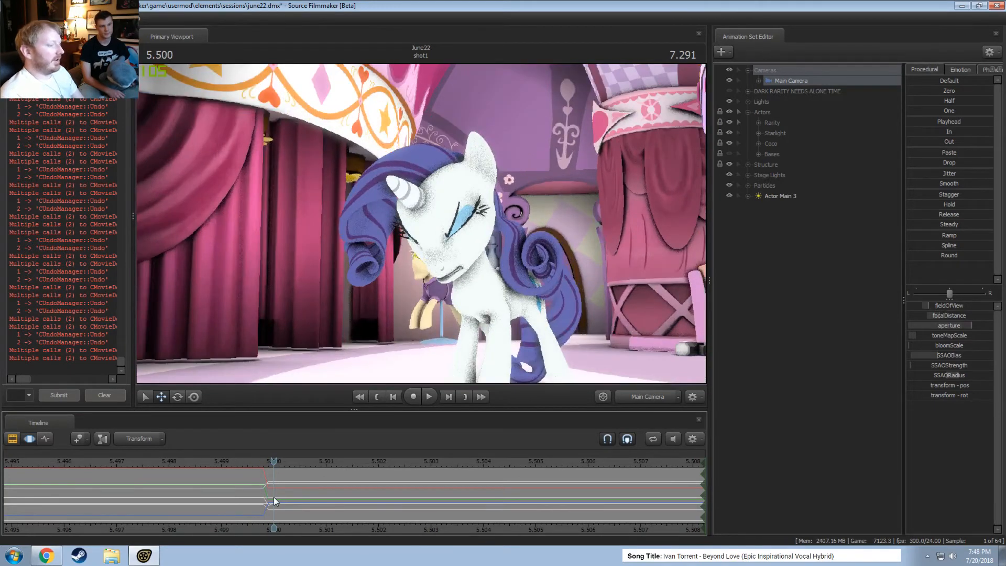
scroll(278, 491, "down", 15)
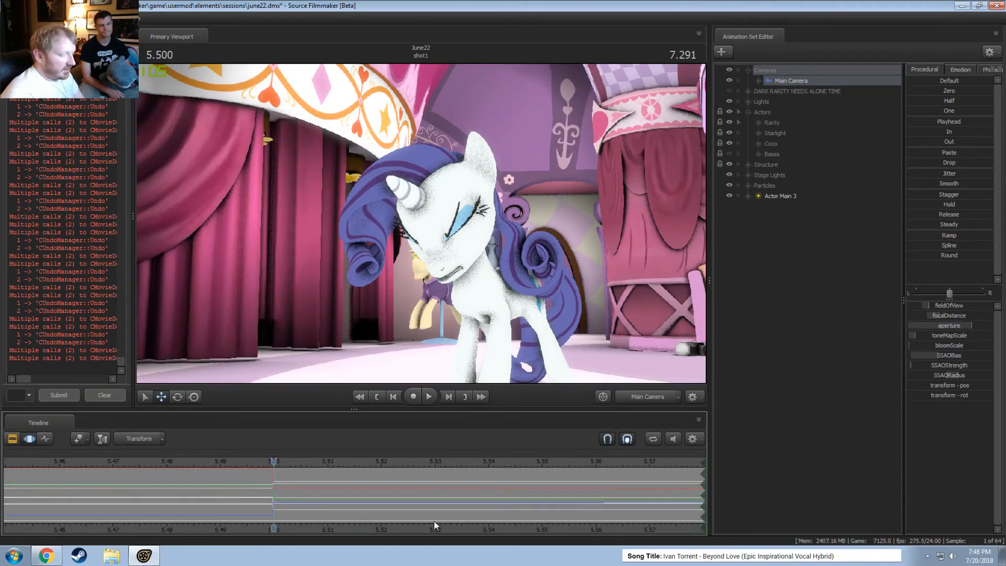
Scrub shot1 on to about 12.5 s and play back the camera transition around 12.3 s
left_click_drag(387, 464, 598, 473)
scroll(607, 516, "down", 8)
middle_click_drag(612, 526, 418, 454)
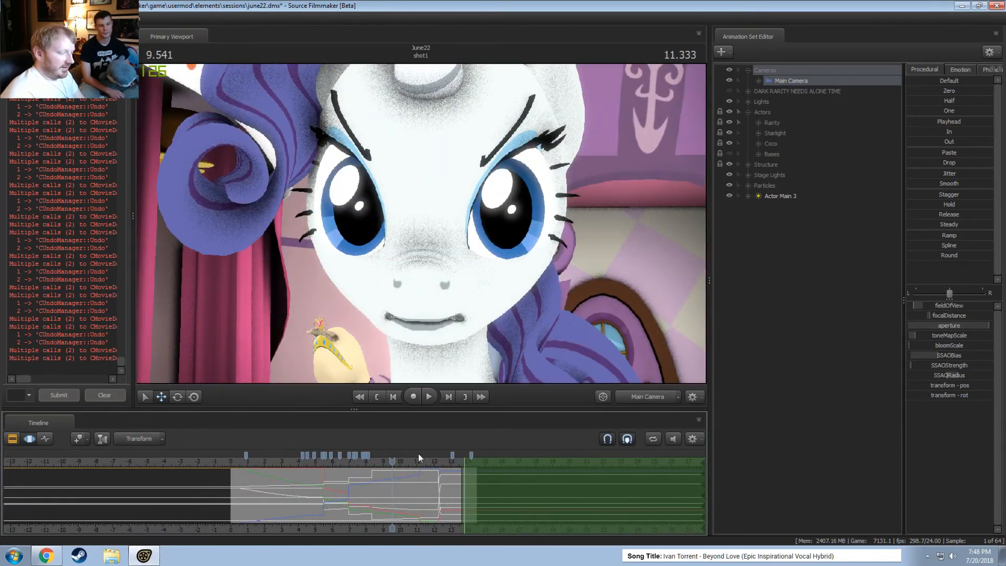
mouse_move(438, 457)
left_mouse_down()
mouse_move(426, 461)
mouse_move(442, 461)
left_mouse_up()
scroll(436, 476, "up", 6)
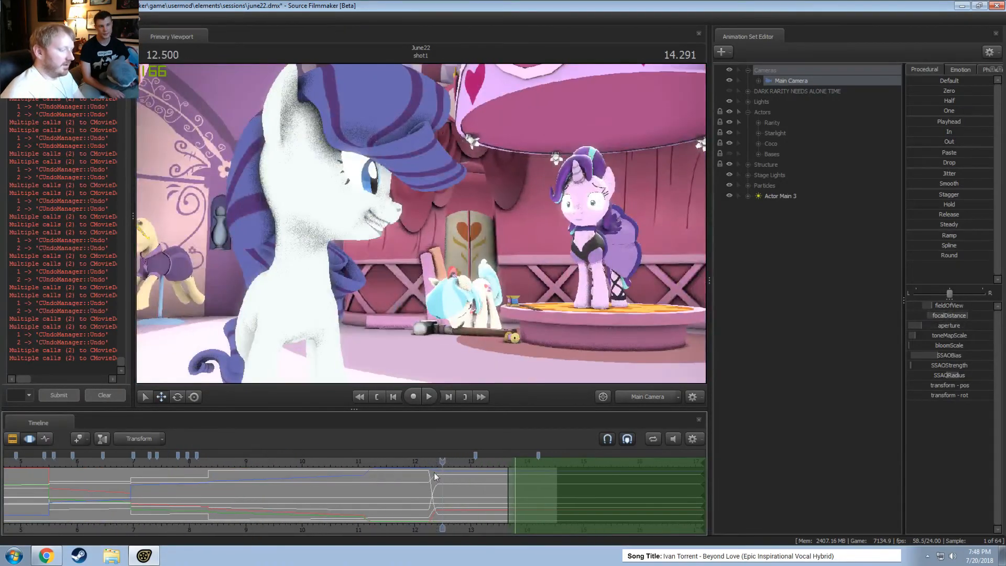
left_click(419, 465)
key("space")
key("space")
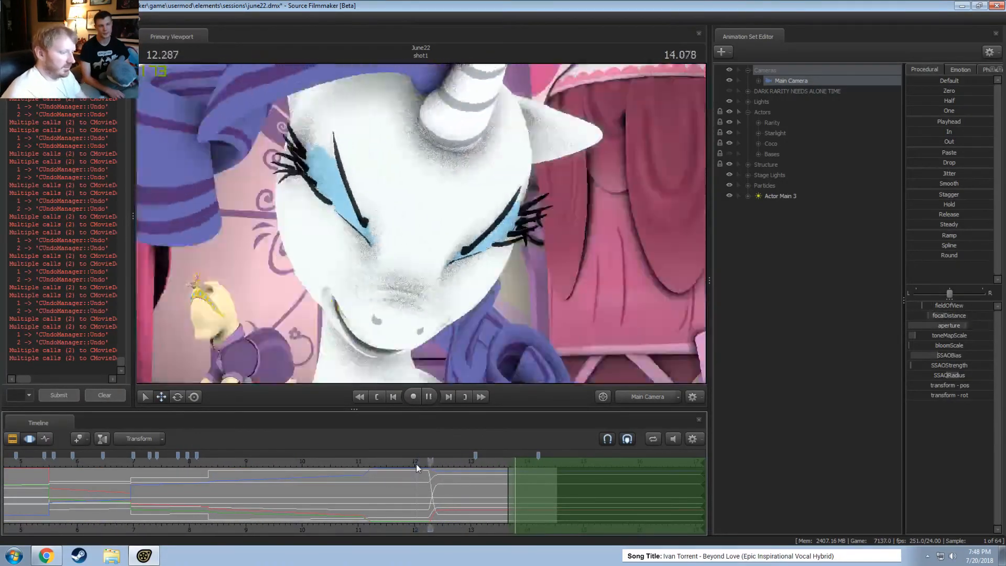
key("space")
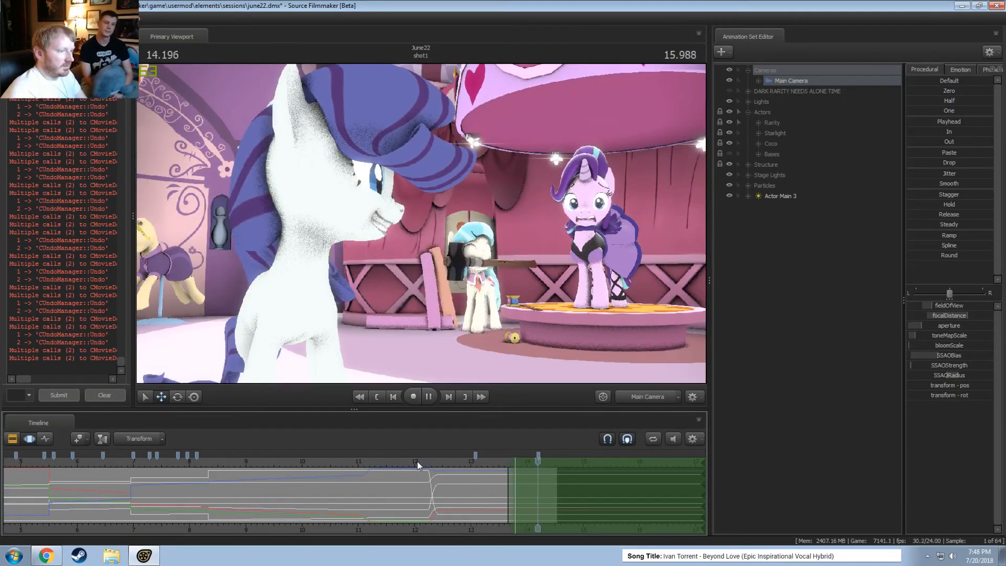
Play the end of shot1 back and forth between about 13.1 s and 14.3 s, and clear the time selection
left_click(424, 456)
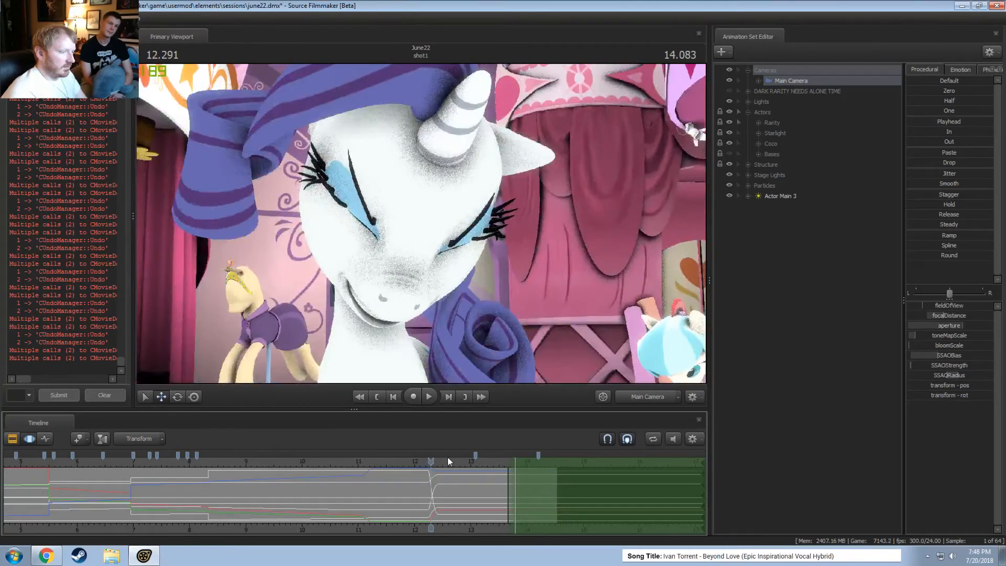
left_click(502, 460)
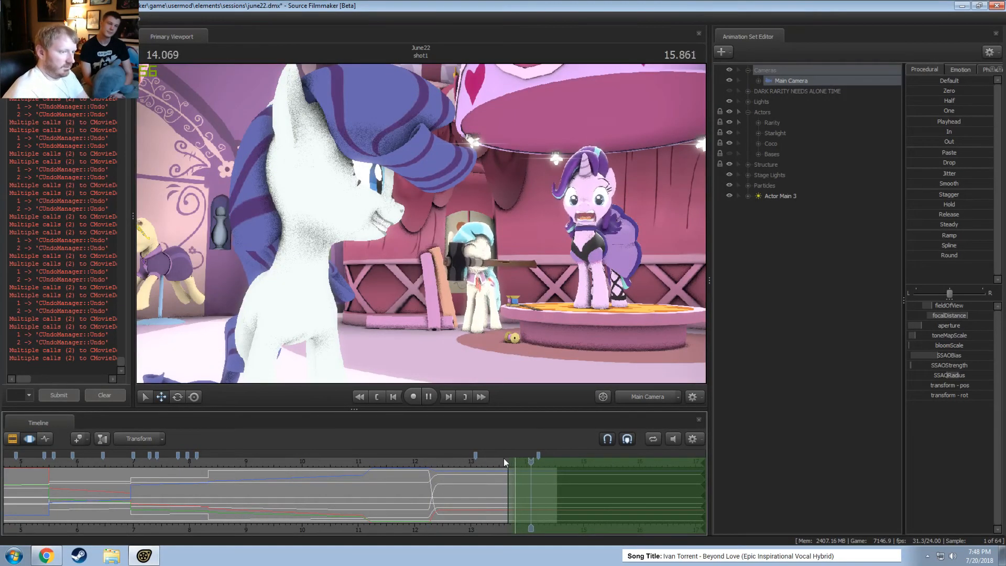
key("k")
key("j")
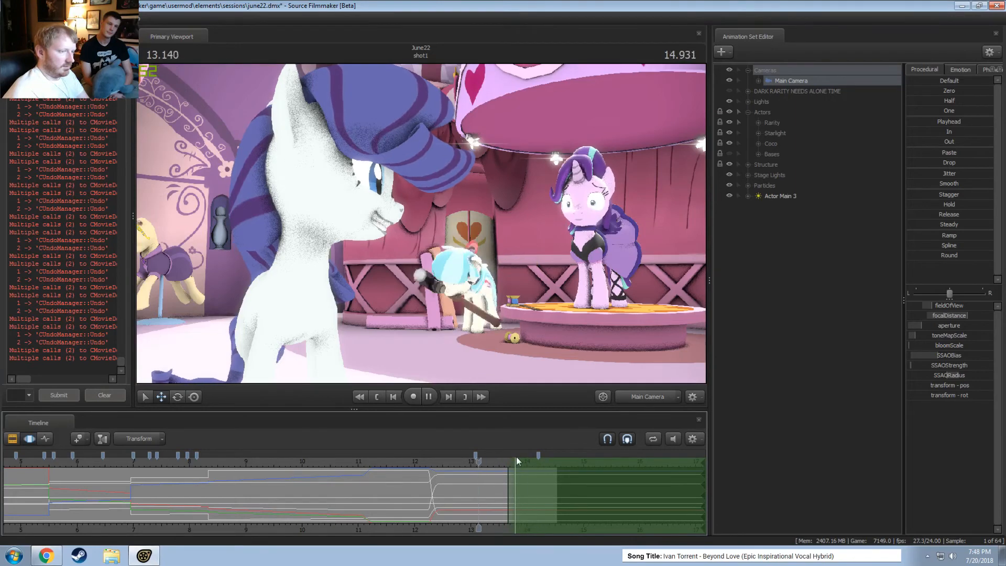
key("k")
key("l")
key("k")
key("Right")
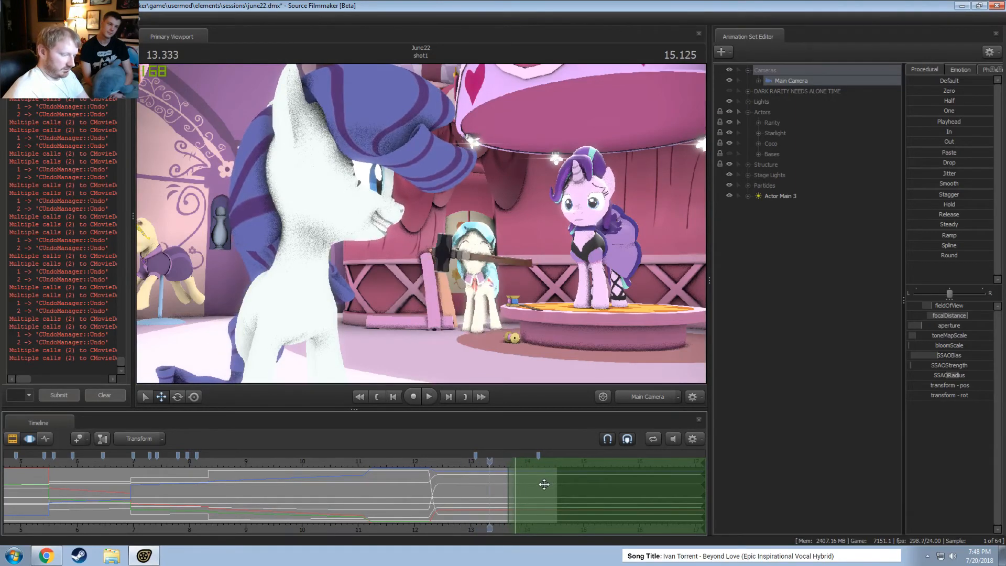
key("k")
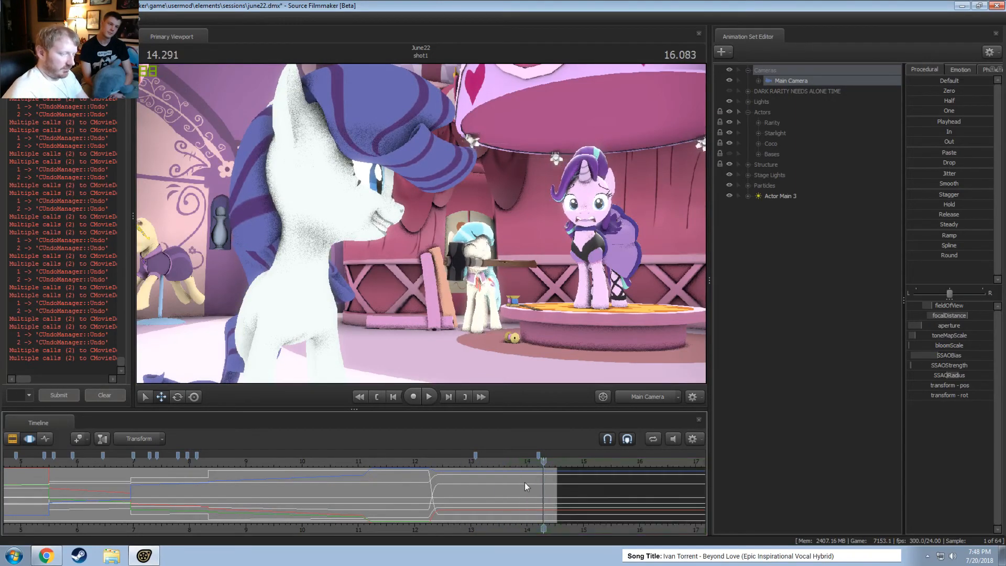
Review the animation near the end of the shot, around 13 seconds, and play it again from near the beginning
key("j")
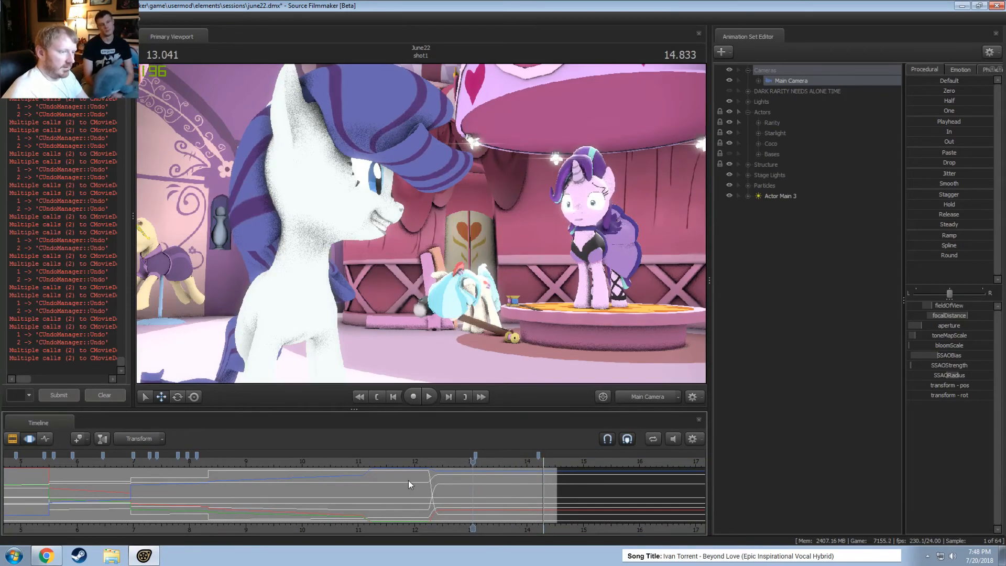
left_click_drag(353, 452, 406, 463)
key("l")
key("k")
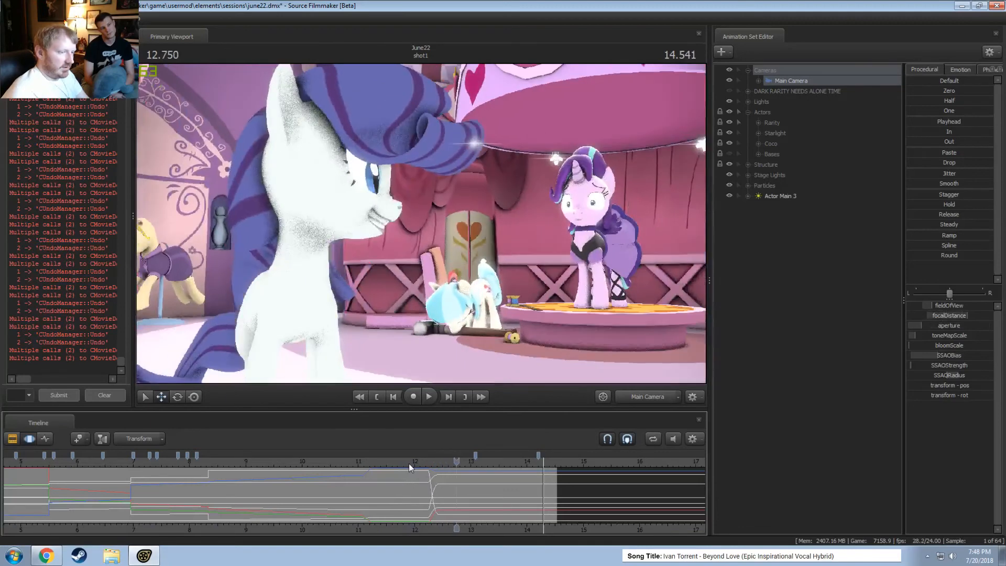
scroll(398, 471, "down", 5)
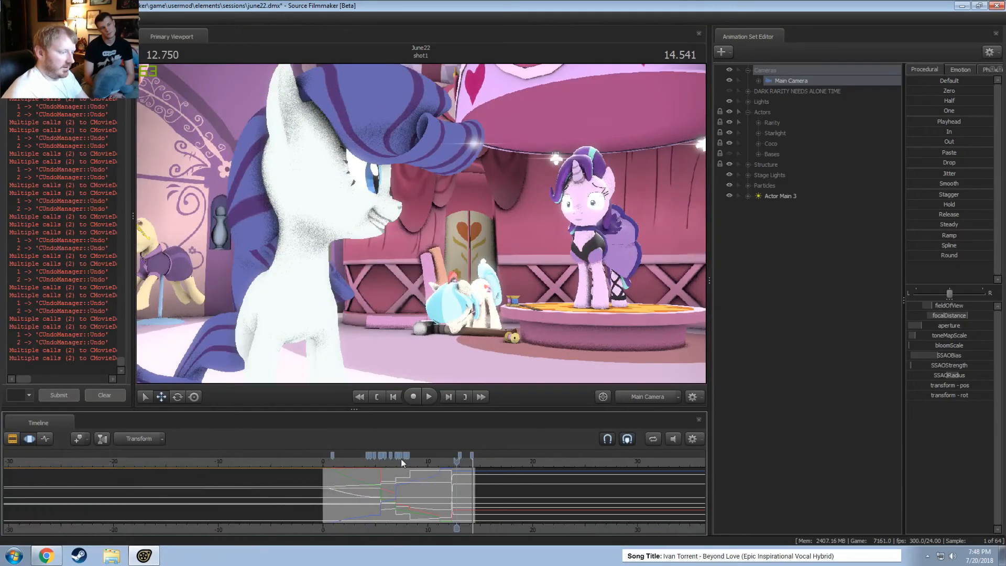
left_click_drag(400, 458, 338, 457)
key("l")
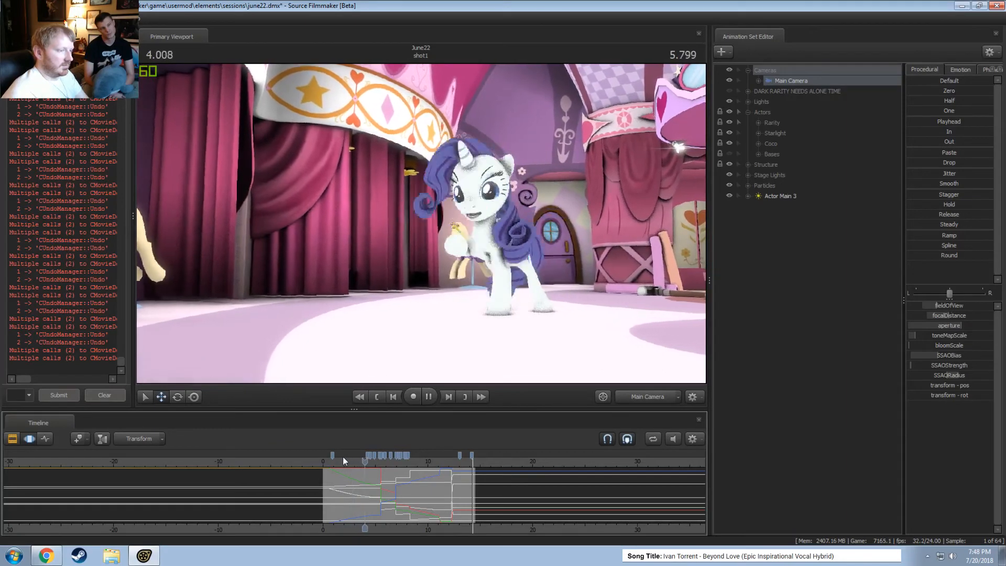
Replay Rarity's head turn in the section between about 3.2 and 4 seconds
mouse_move(343, 460)
left_mouse_down()
mouse_move(365, 462)
mouse_move(356, 462)
left_mouse_up()
key("space")
key("space")
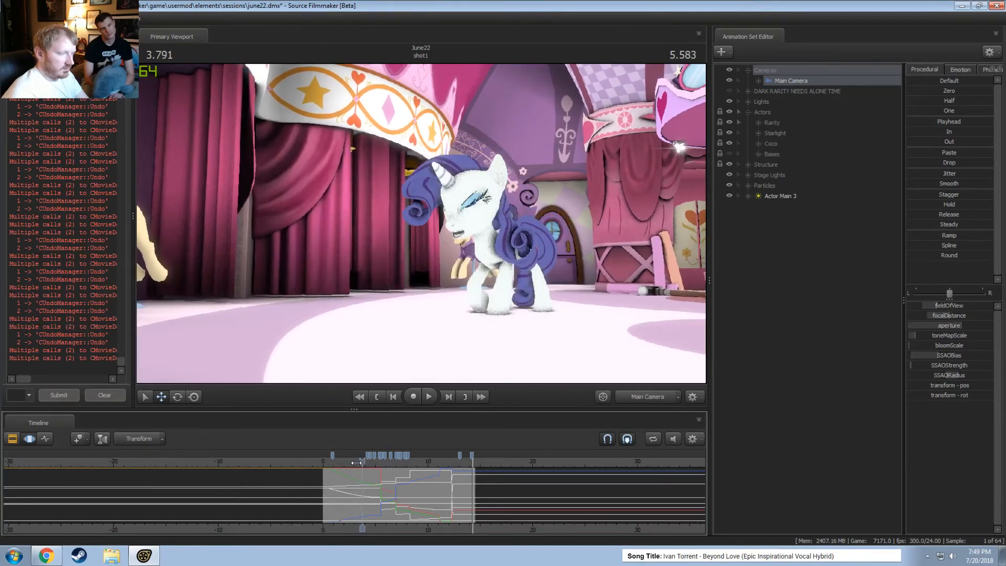
left_click(357, 463)
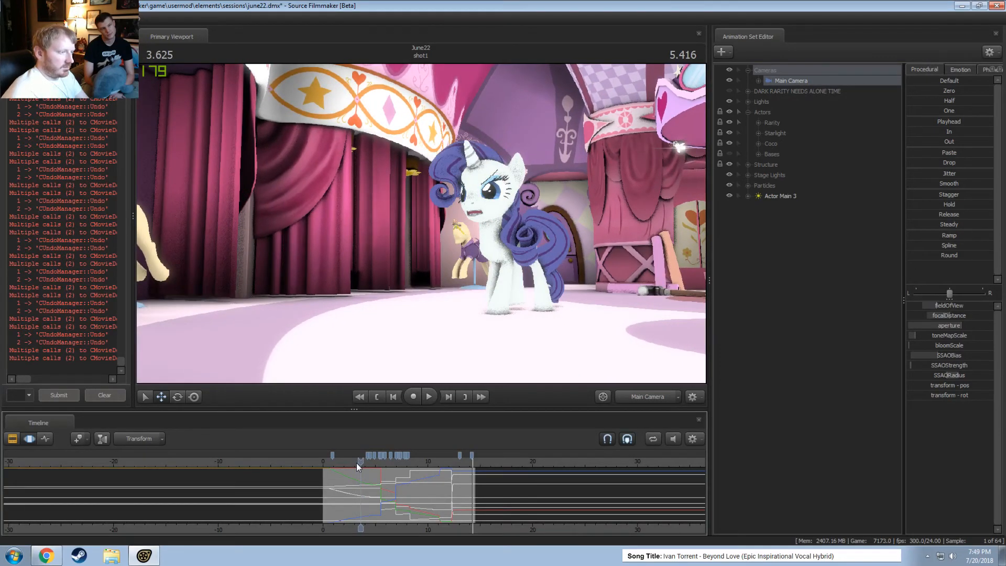
left_click(356, 463)
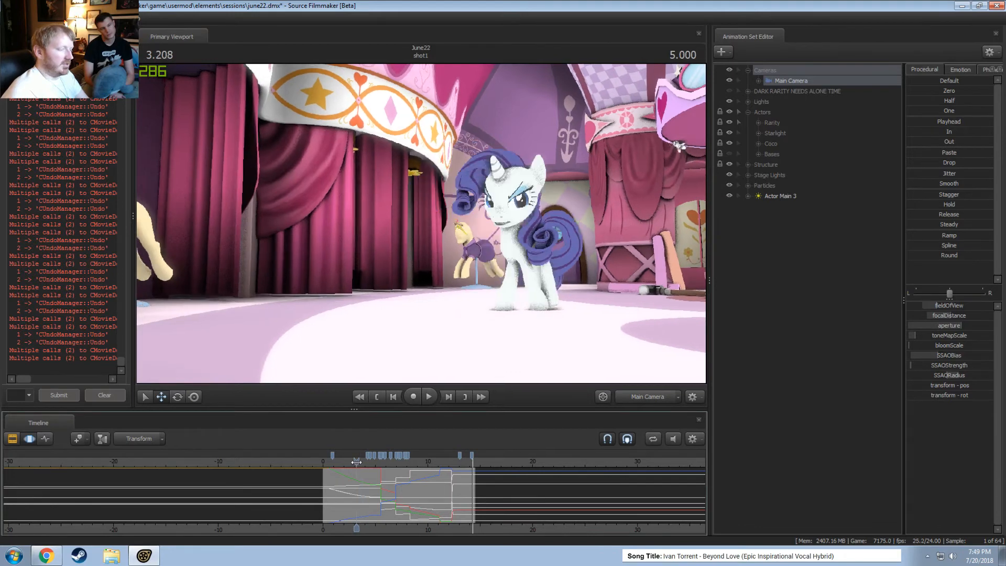
left_click(356, 462)
key("space")
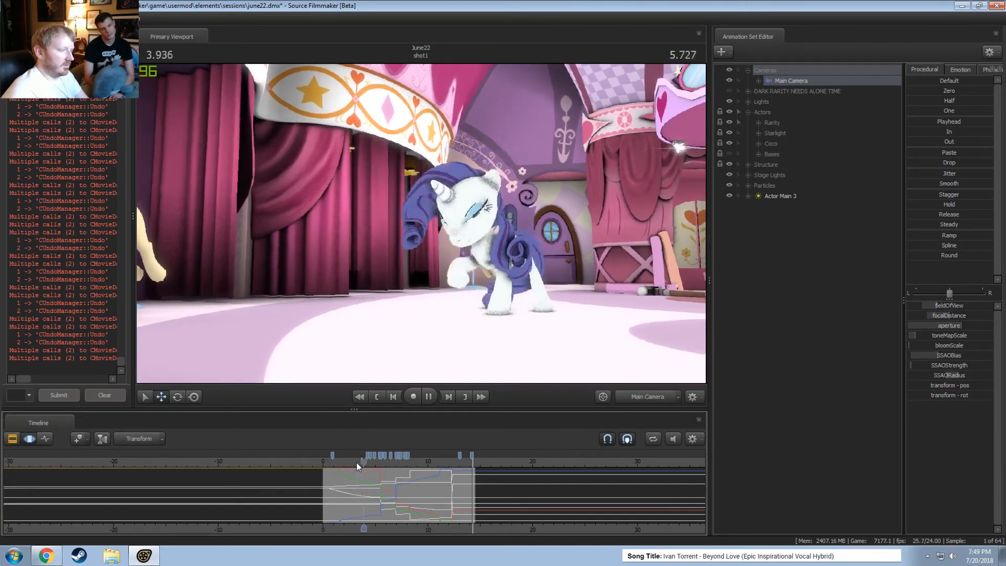
key("space")
Place a short time selection around 3.625 seconds and try adjusting the rotation of Rarity's head within it
scroll(367, 495, "up", 5)
scroll(338, 493, "up", 2)
key("shift")
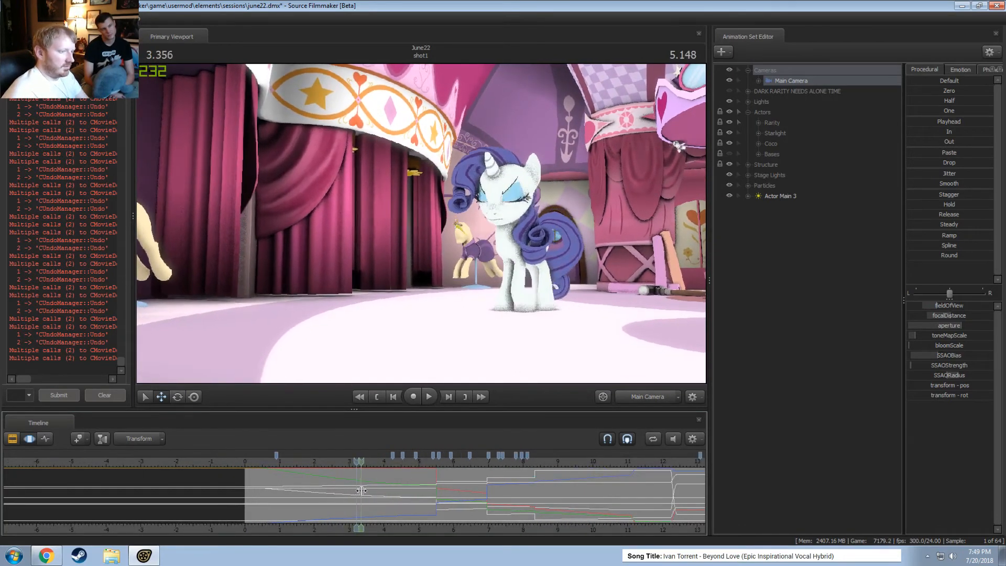
scroll(369, 491, "up", 5)
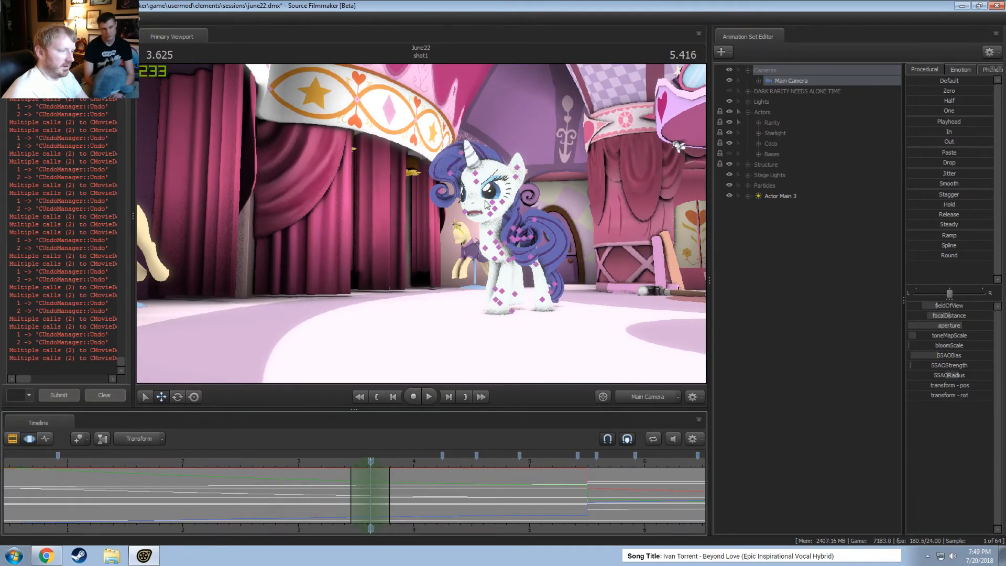
left_click(493, 214)
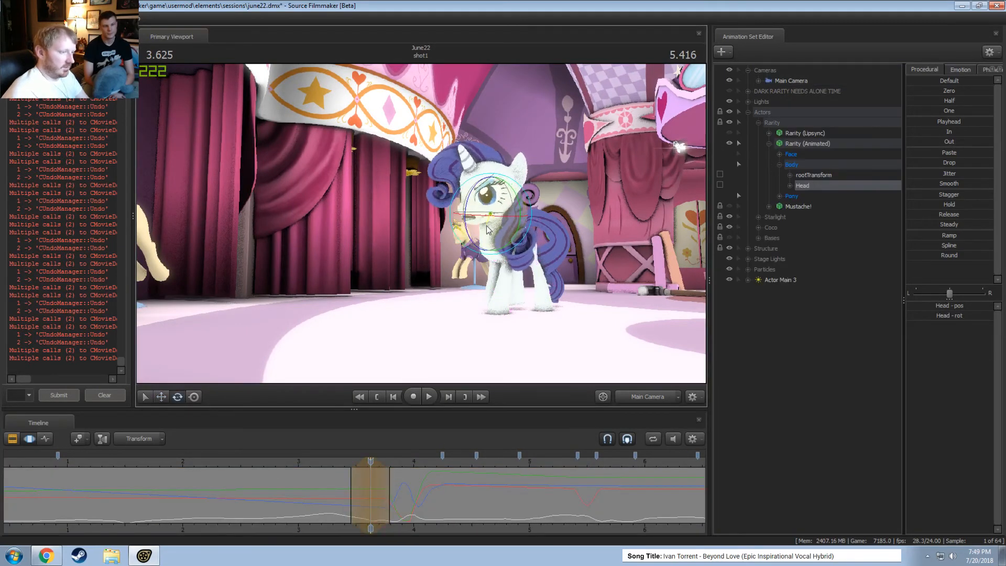
Play back the adjusted head motion, starting just before 3.3 seconds
left_click(328, 465)
key("space")
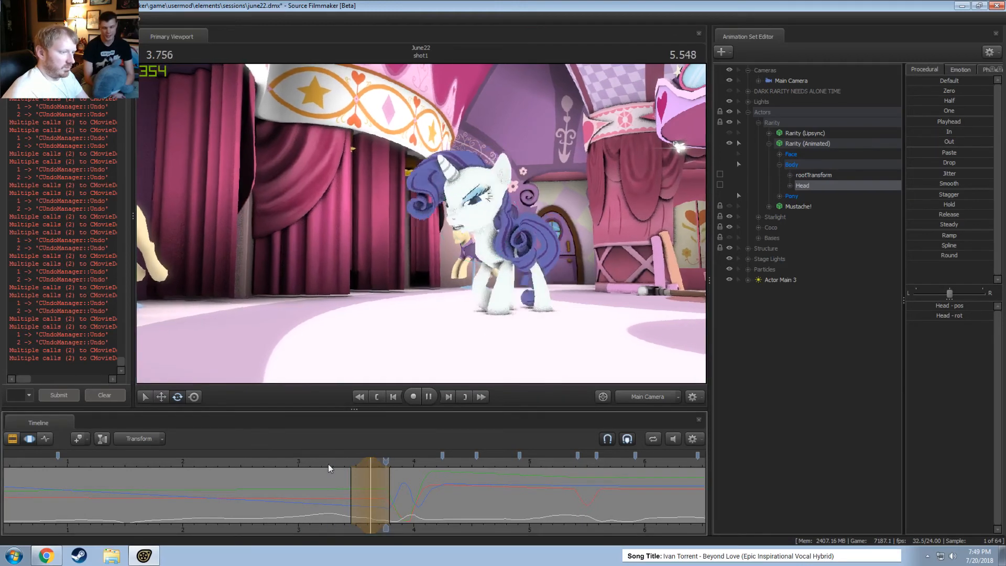
key("space")
scroll(348, 470, "down", 1)
left_click_drag(371, 459, 364, 461)
left_click(344, 462)
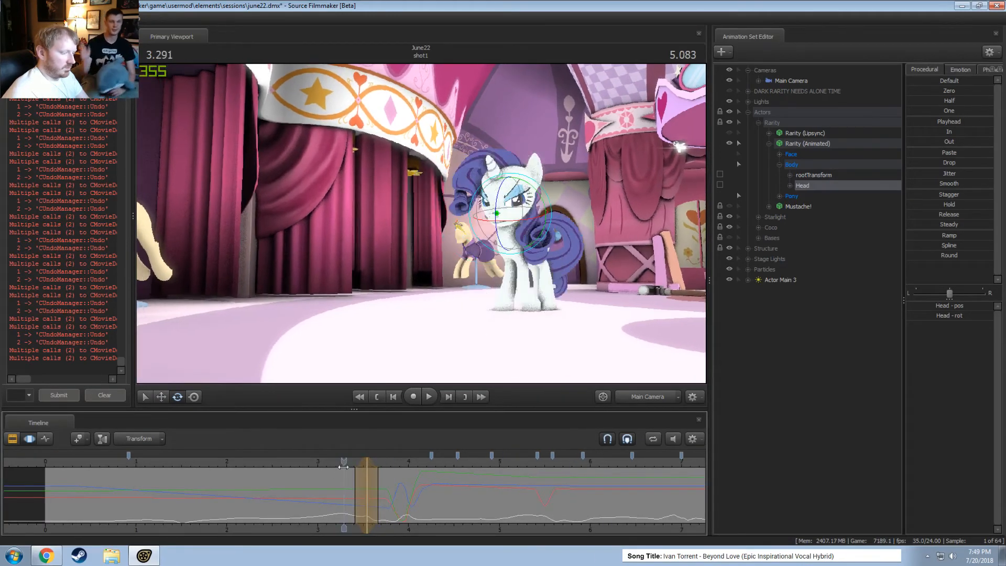
key("space")
key("space")
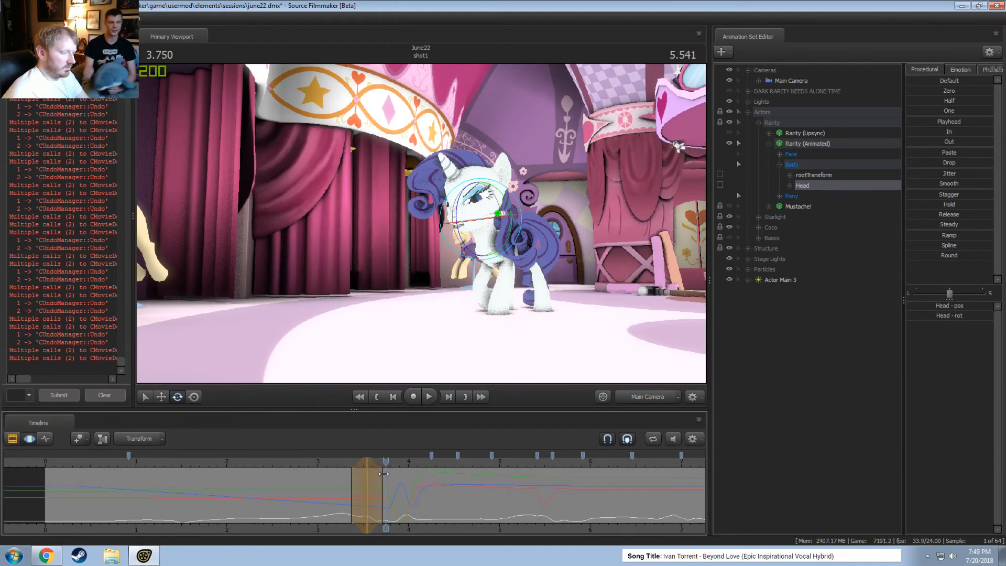
Try rotating Rarity's head in a new time selection centred at 3.750 seconds and extended to about 4 seconds
key("Left")
key("Left")
key("Escape")
left_click(386, 480, "shift")
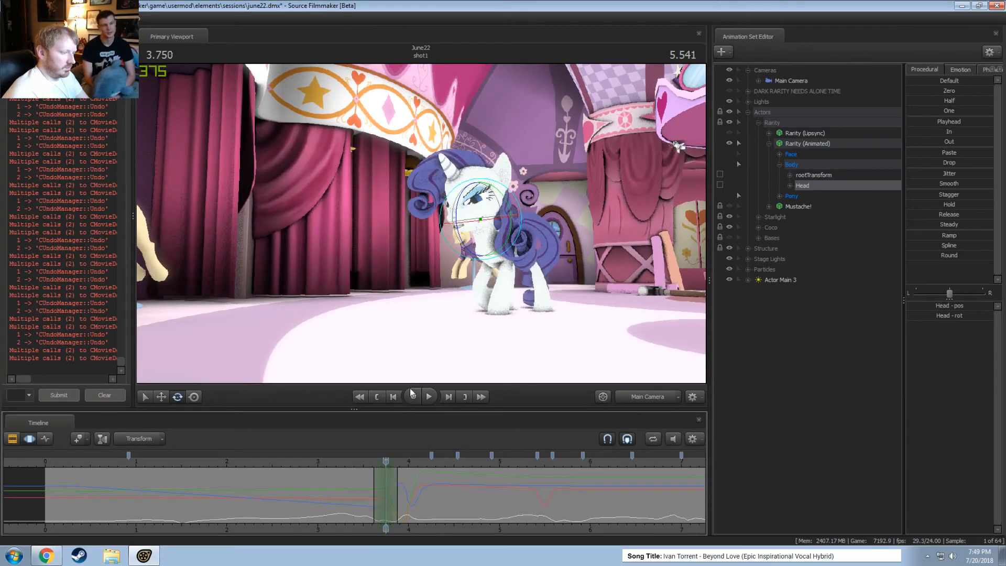
left_click_drag(401, 504, 409, 504)
left_click_drag(481, 220, 483, 233)
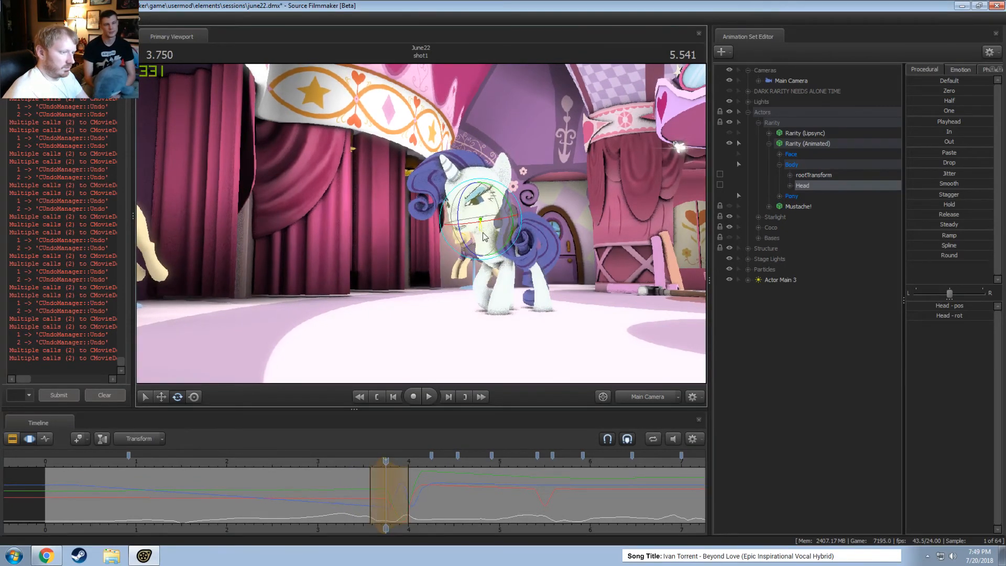
Preview the new head rotation and undo the recent head adjustments and time selections
left_click(328, 463)
key("space")
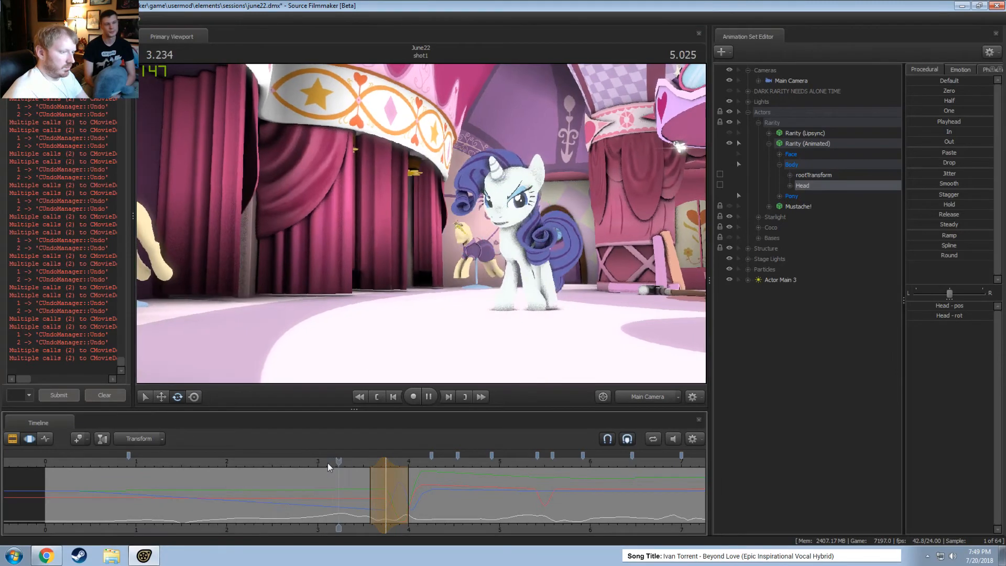
key("space")
key("ctrl+z")
key("ctrl+z")
key("ctrl+z")
key("ctrl+z")
key("ctrl+z")
key("ctrl+z")
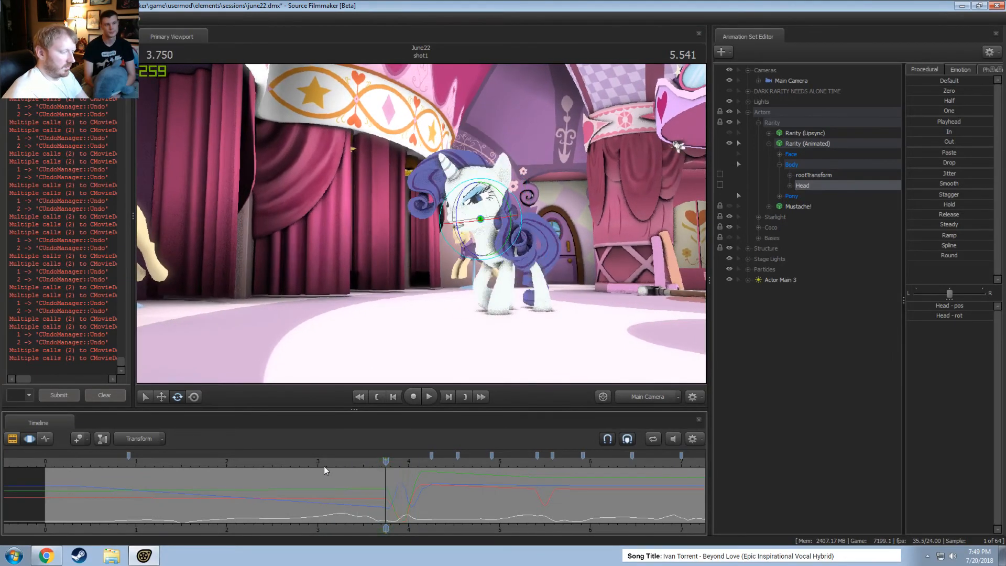
Replay Rarity's original head turn from about 2.7 seconds to past 4 seconds
left_click(290, 457)
key("space")
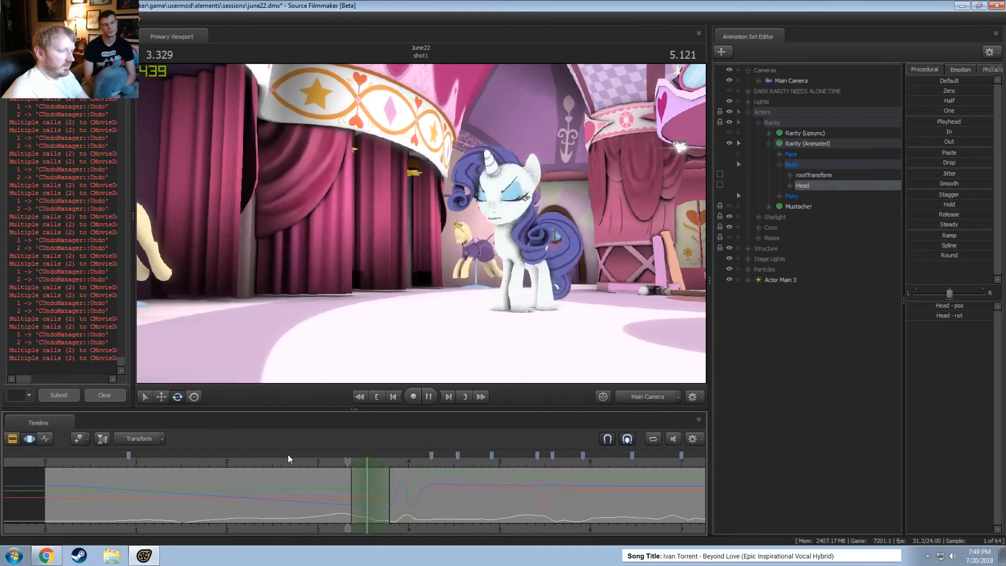
key("space")
left_click(294, 455)
key("space")
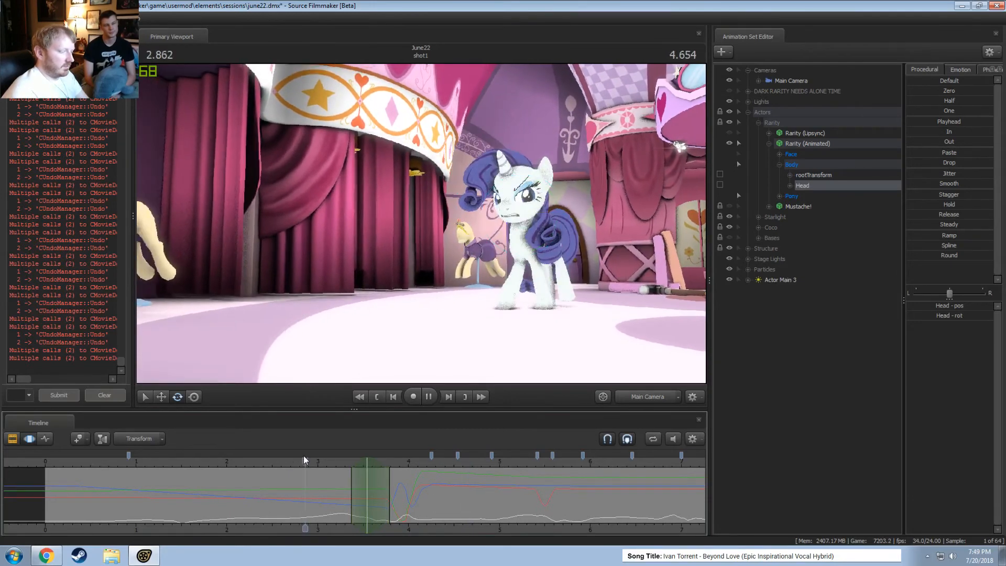
key("space")
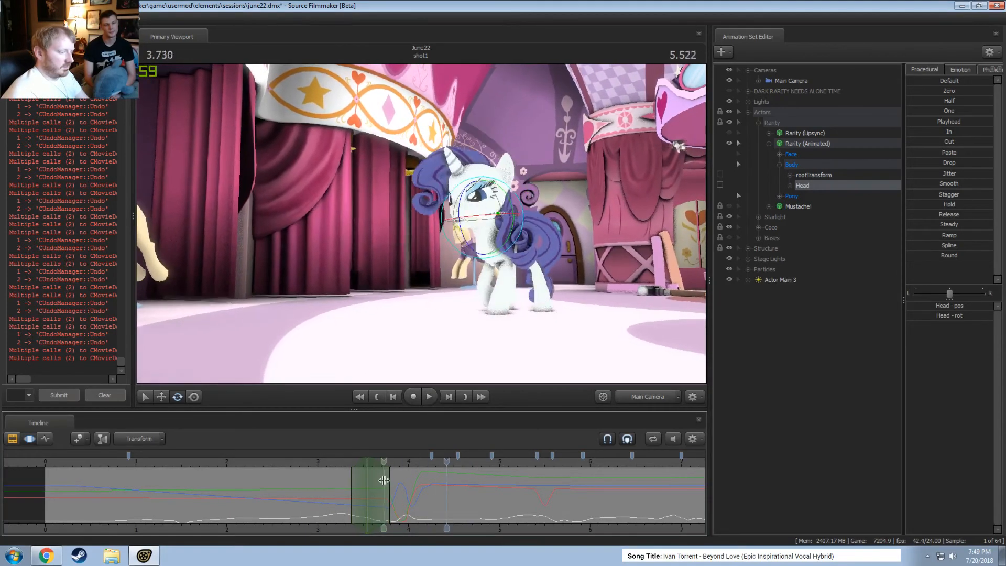
Adjust the pose of Rarity's head from the work camera, using a short time selection centred at 4.000 seconds
left_click(407, 484, "shift")
left_click(408, 484)
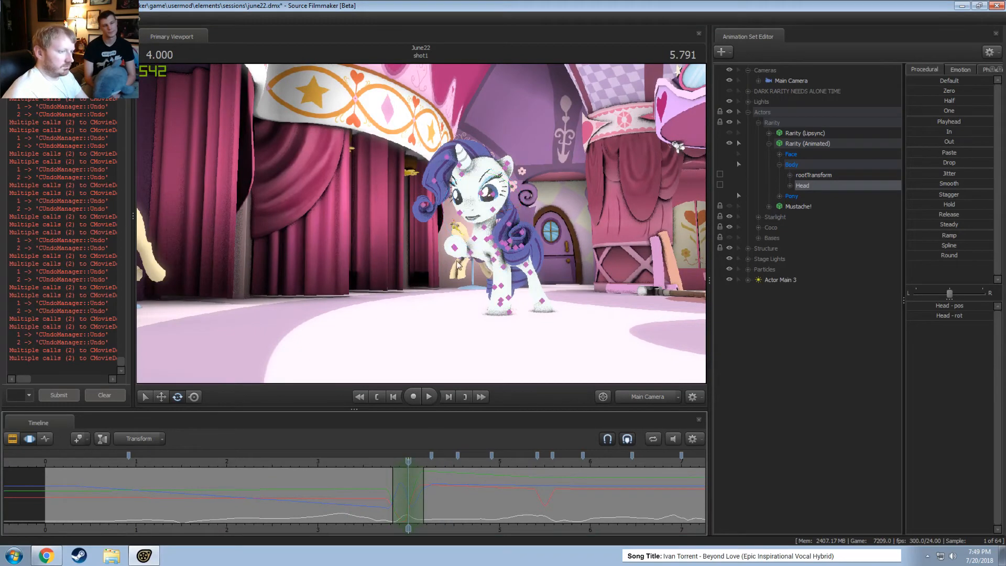
left_click(485, 230)
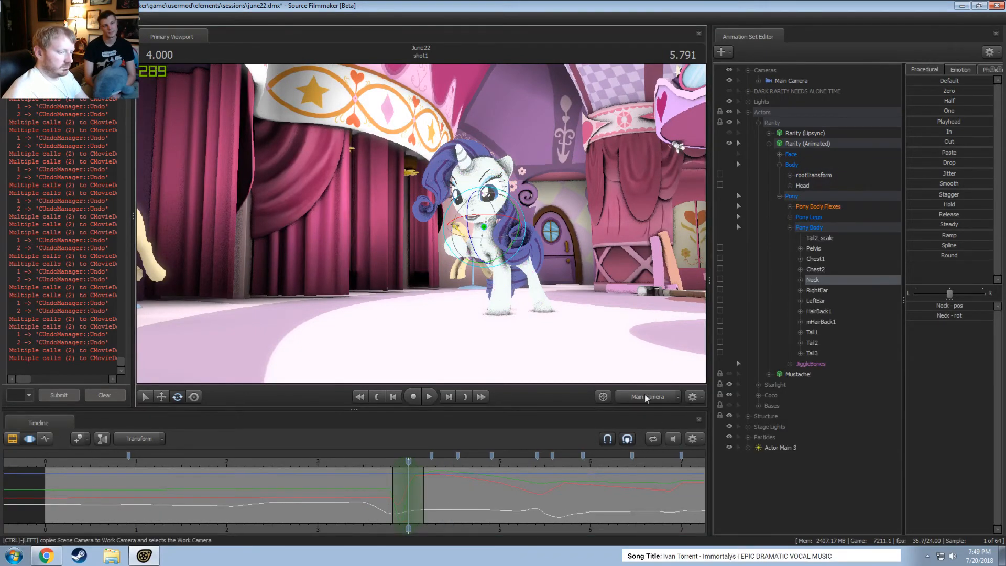
left_click(646, 396)
left_click(474, 202)
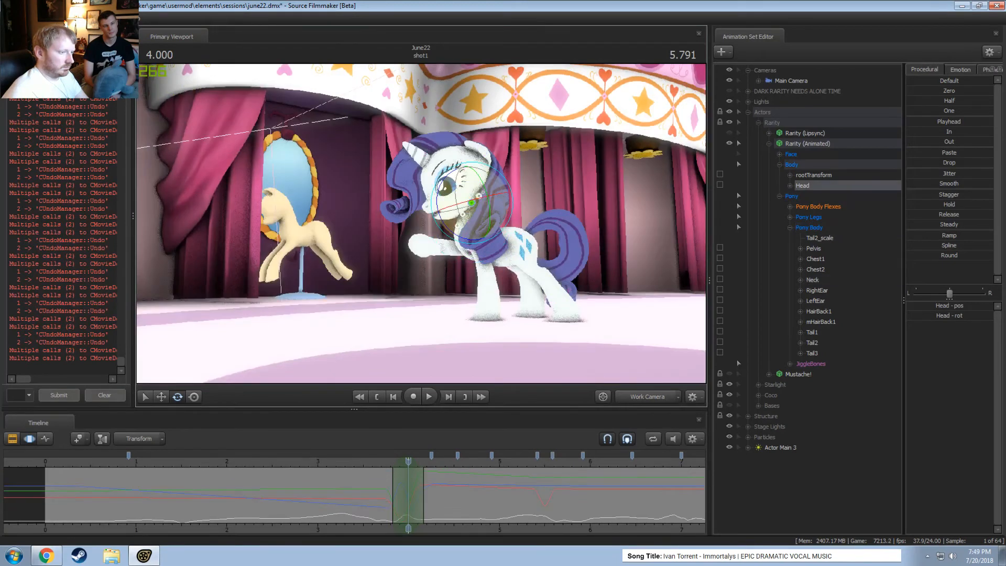
left_click(375, 461)
key("space")
key("space")
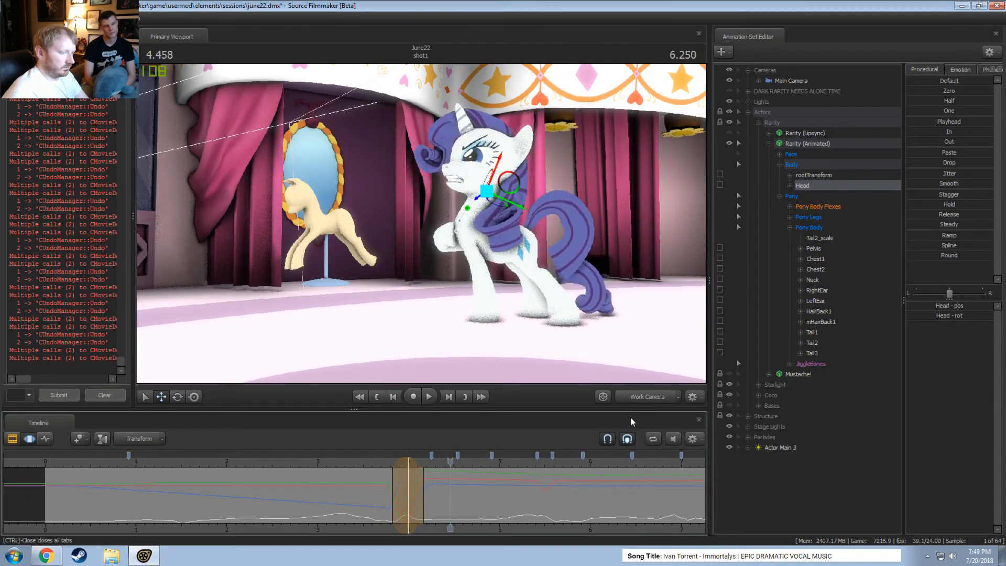
Return to the main camera view and replay the head turn from about 3.4 seconds
left_click(639, 396)
left_click(357, 464)
key("space")
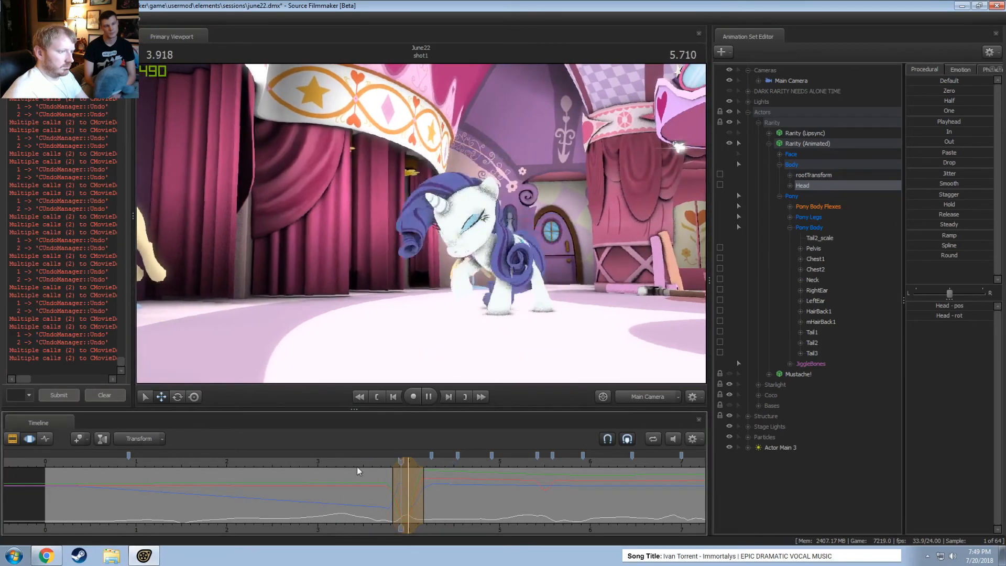
key("space")
left_click(356, 467)
key("space")
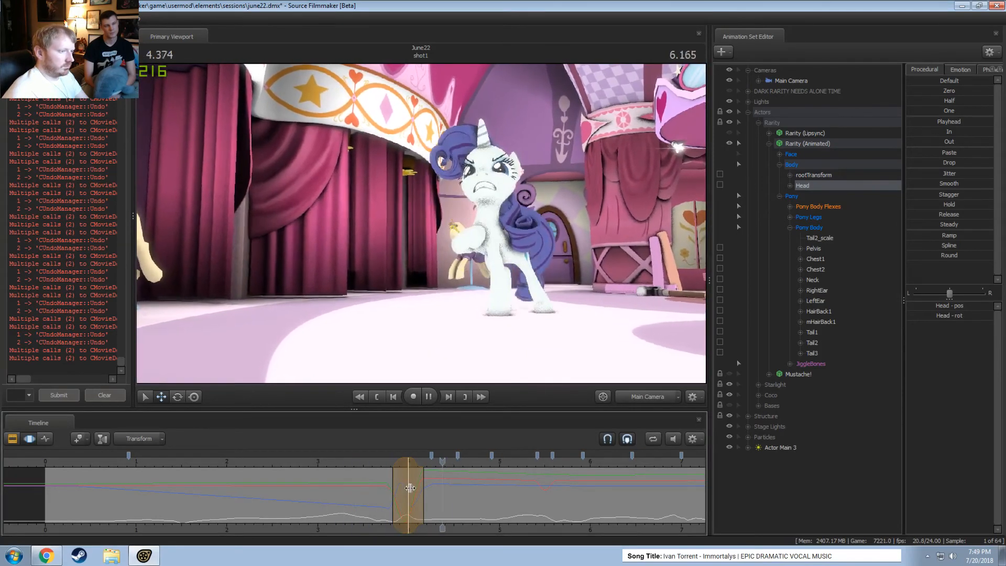
Adjust Rarity's head in a widened time selection centred at 4.291 seconds, extending its end falloff to about 4.9 seconds
left_click(398, 500)
left_click_drag(406, 501, 436, 508)
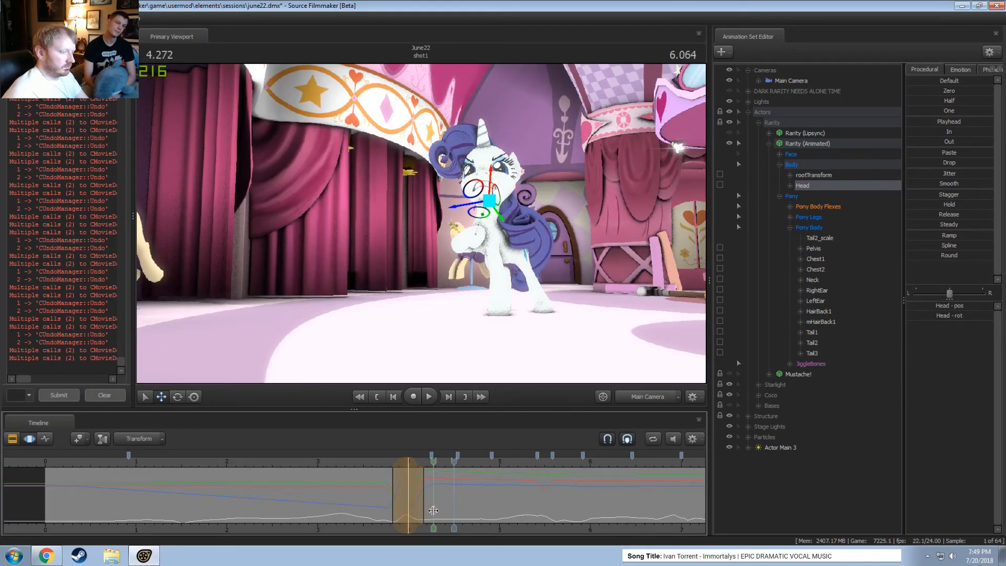
left_click(435, 510, "shift")
scroll(439, 511, "up", 4, "shift")
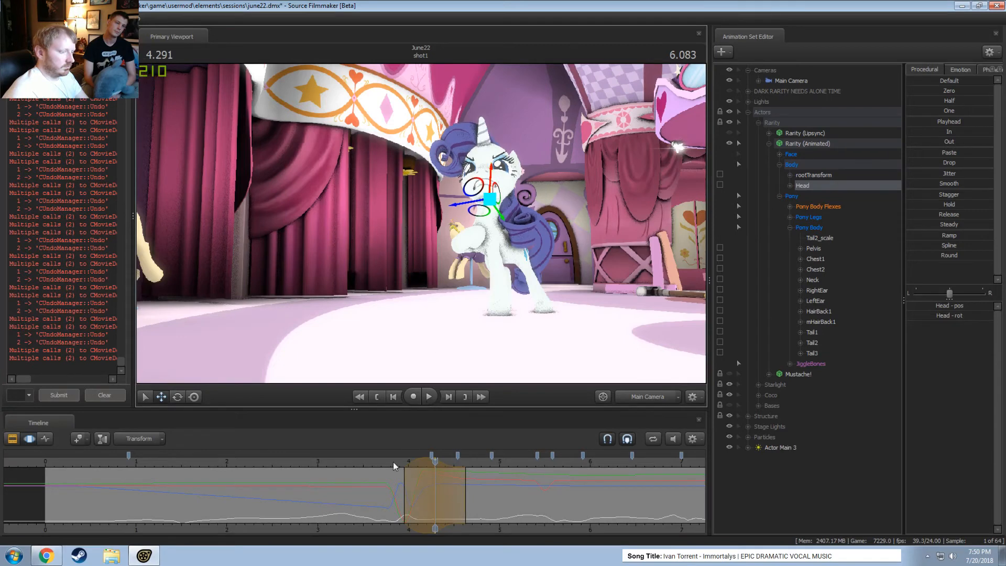
key("space")
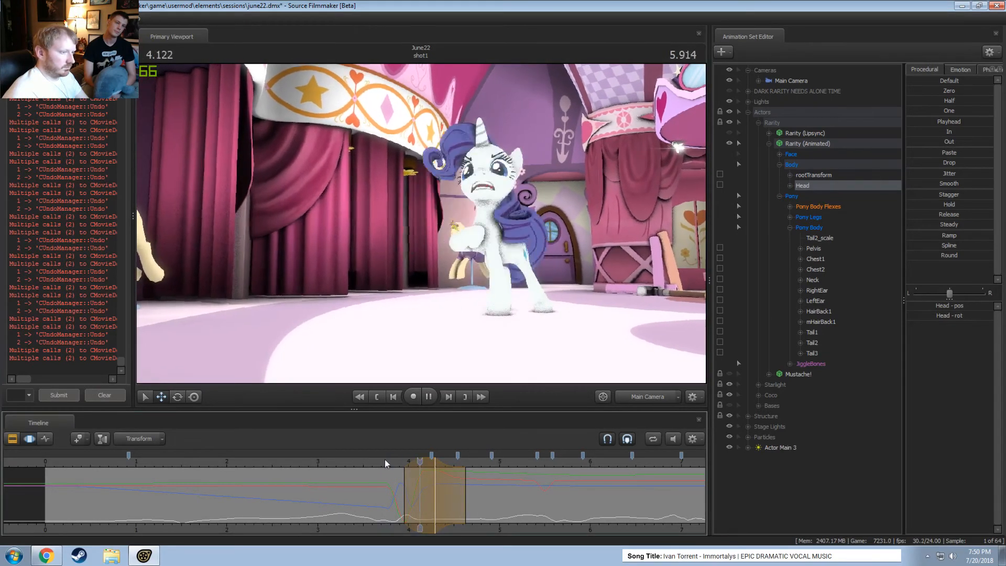
key("space")
left_click_drag(465, 490, 501, 495)
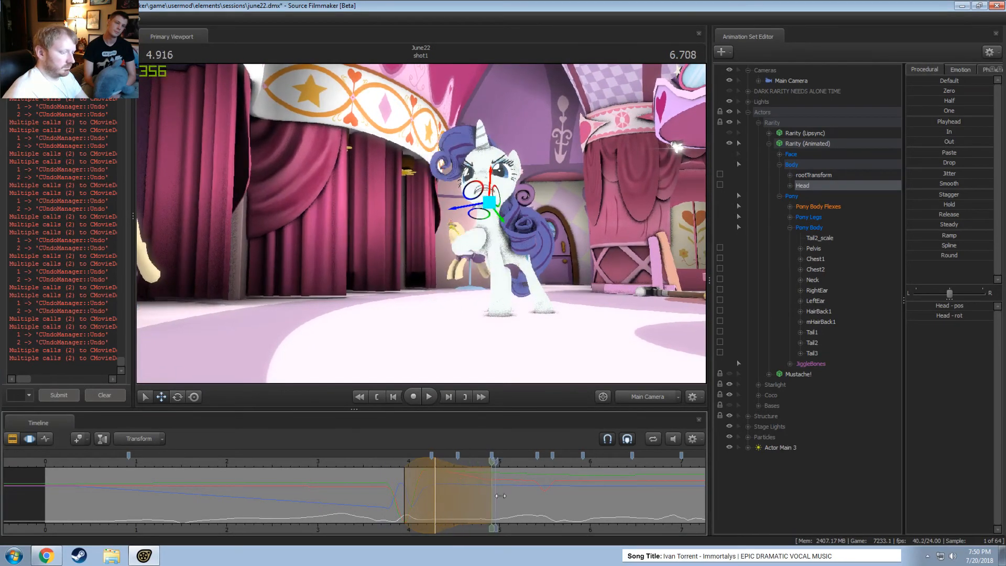
Replay the head motion from about 3.75 seconds in the main camera and in a close-up work camera view
key("space")
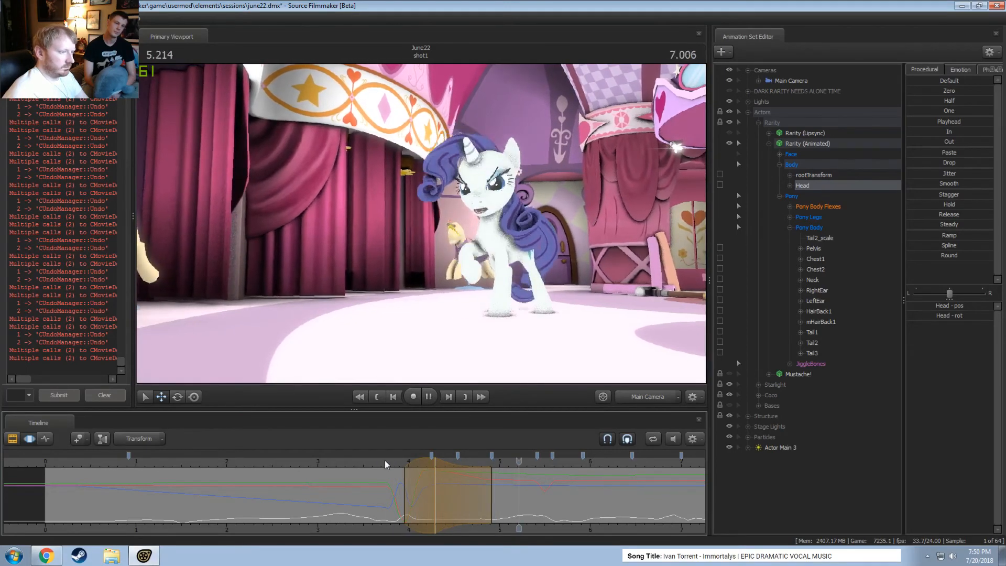
left_click(386, 461)
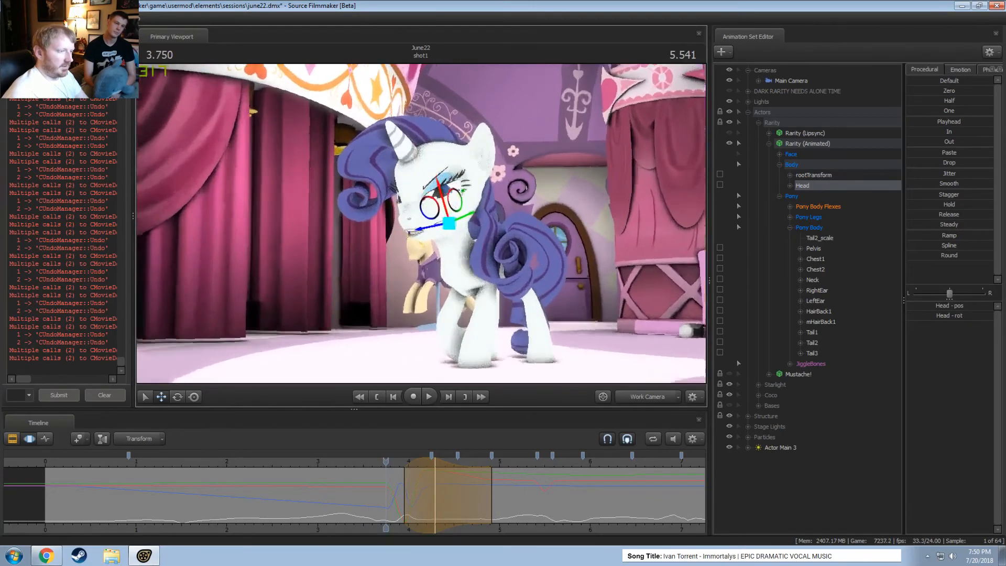
key("w")
mouse_move(421, 223)
left_mouse_down()
mouse_move(422, 204)
mouse_move(427, 220)
left_mouse_up()
key("space")
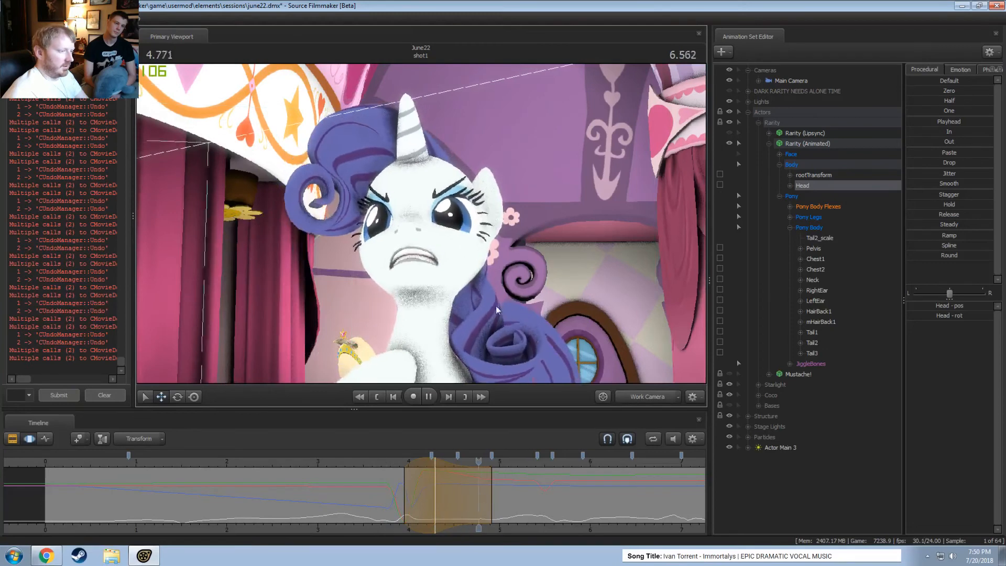
key("space")
left_click(382, 462)
key("space")
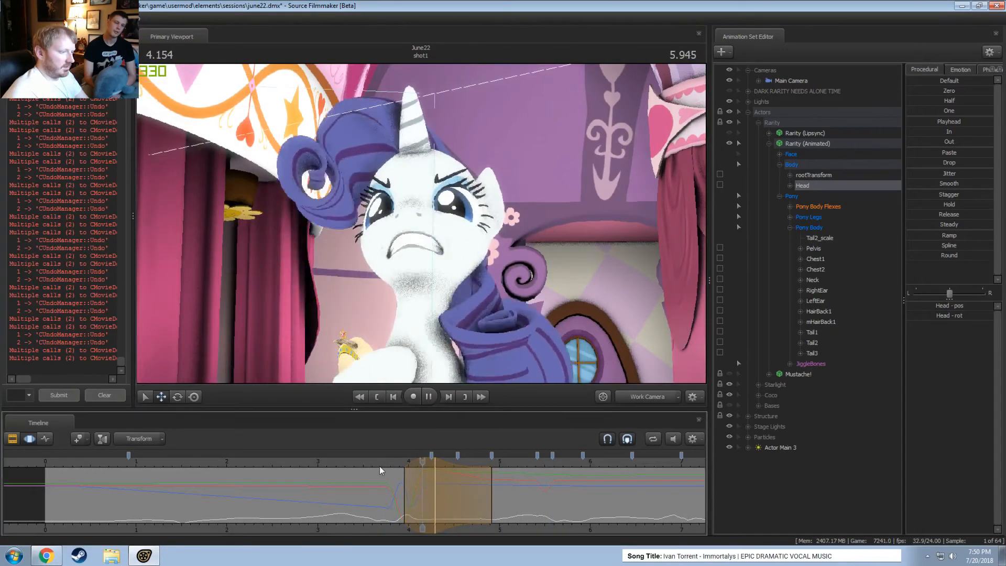
Extend the time selection's end falloff to about 5.3 seconds and replay Rarity's head motion from about 3.8 seconds
key("space")
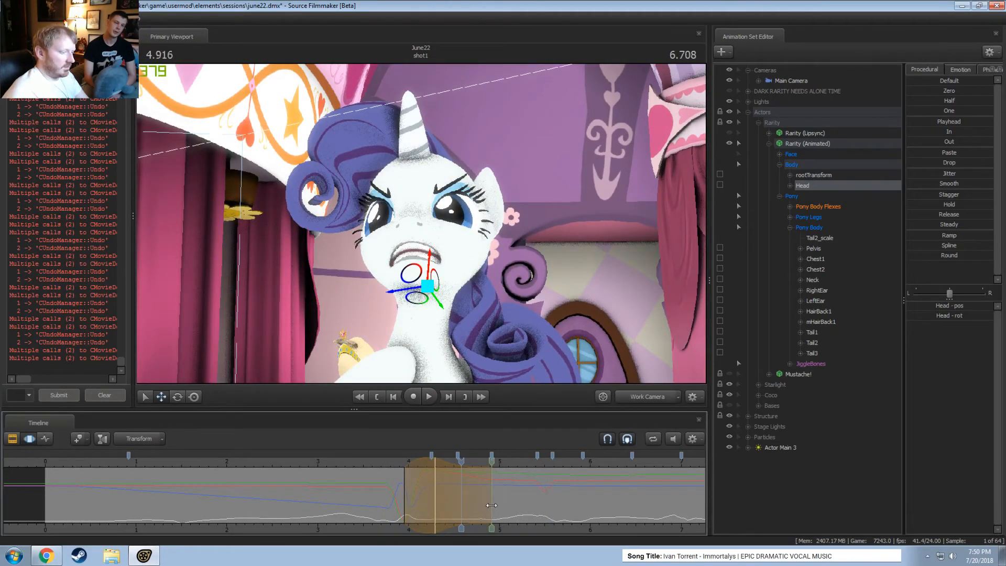
left_click_drag(491, 505, 526, 504)
left_click(390, 464)
key("space")
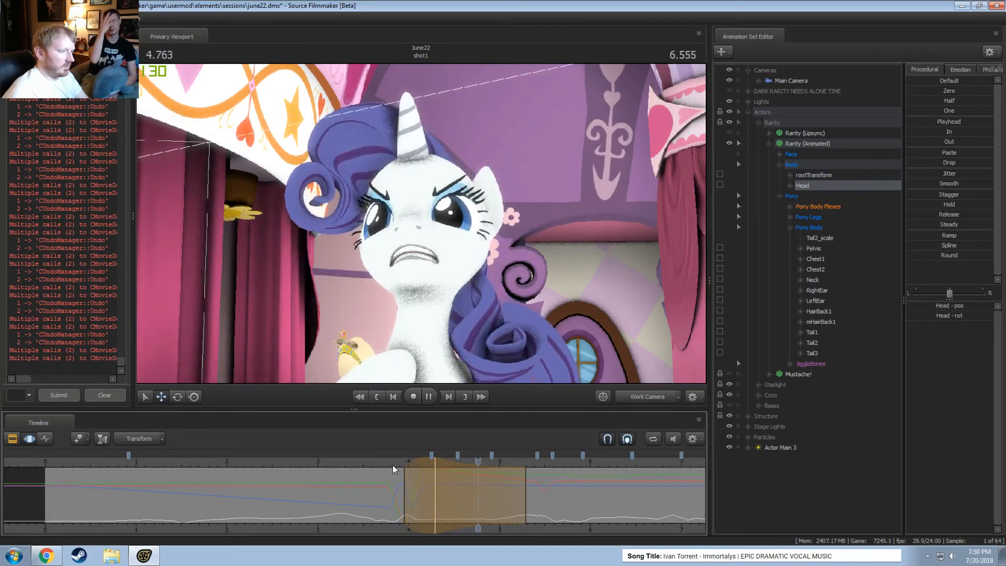
key("space")
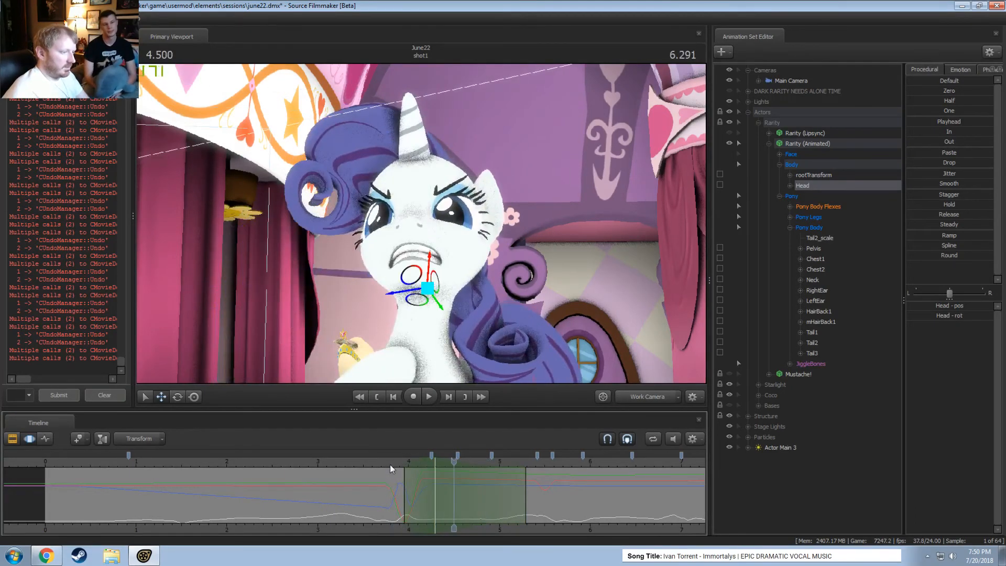
Shorten the time selection to end at about 4.6 seconds, raise Rarity's head slightly, and replay the turn
left_click(435, 474)
left_click_drag(526, 491, 461, 491)
left_click_drag(428, 249, 430, 246)
key("space")
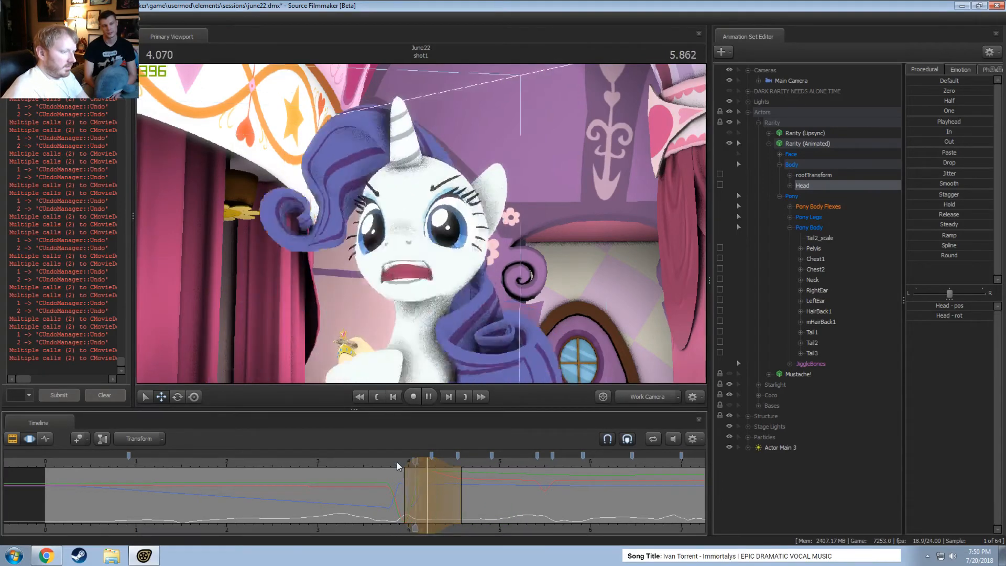
key("space")
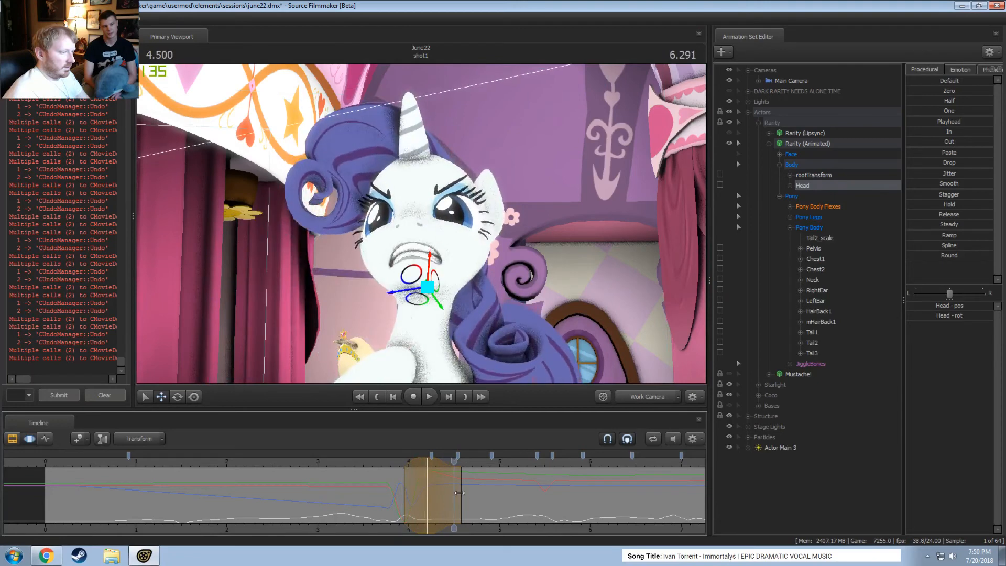
Widen the selection to hold until about 5.0 seconds and fade out by about 5.3 seconds, and raise Rarity's head slightly at 4.208 seconds
left_click_drag(430, 491, 530, 496)
left_click_drag(465, 495, 499, 498)
left_click_drag(413, 462, 427, 471)
left_click_drag(430, 269, 433, 265)
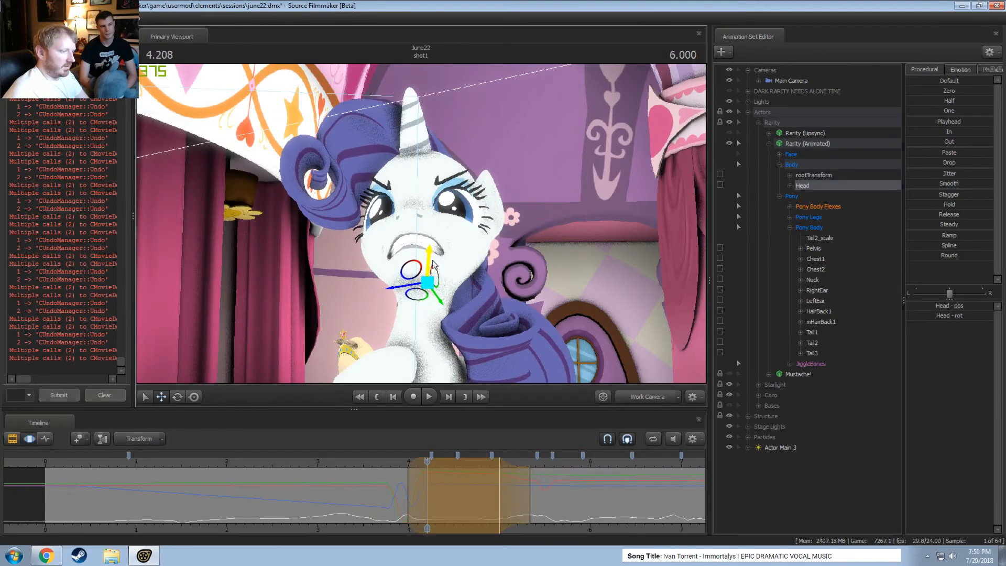
left_click(393, 463)
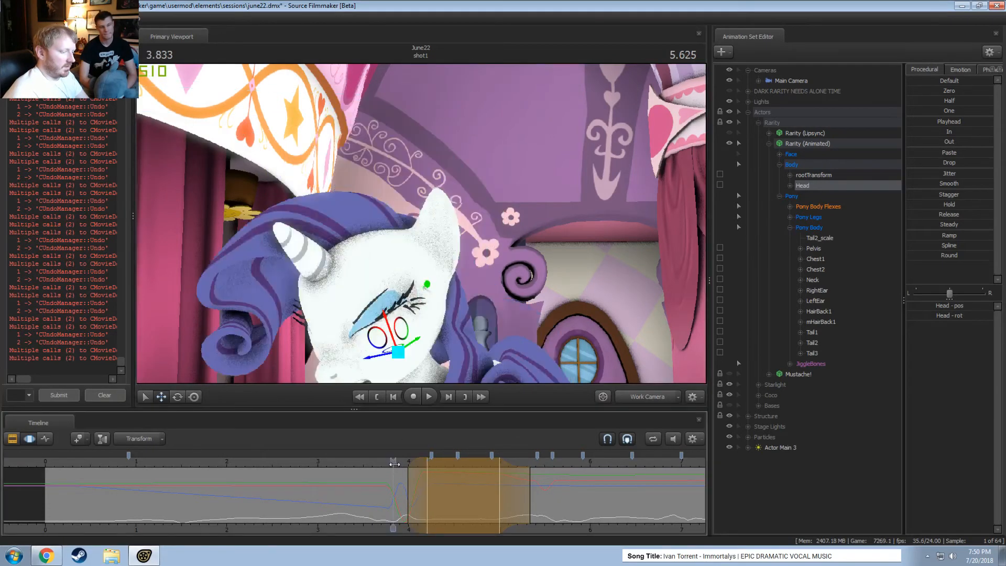
Readjust Rarity's head at about 4.2 seconds within the widened selection and replay from about 3.8 seconds
left_click(514, 487)
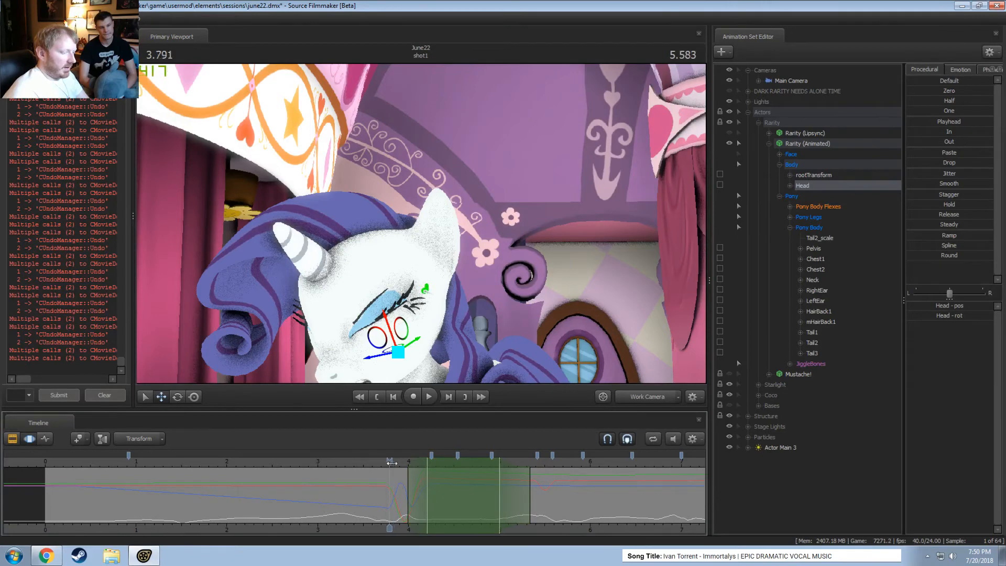
left_click_drag(391, 462, 429, 463)
left_click_drag(436, 257, 440, 258)
left_click(391, 464)
key("space")
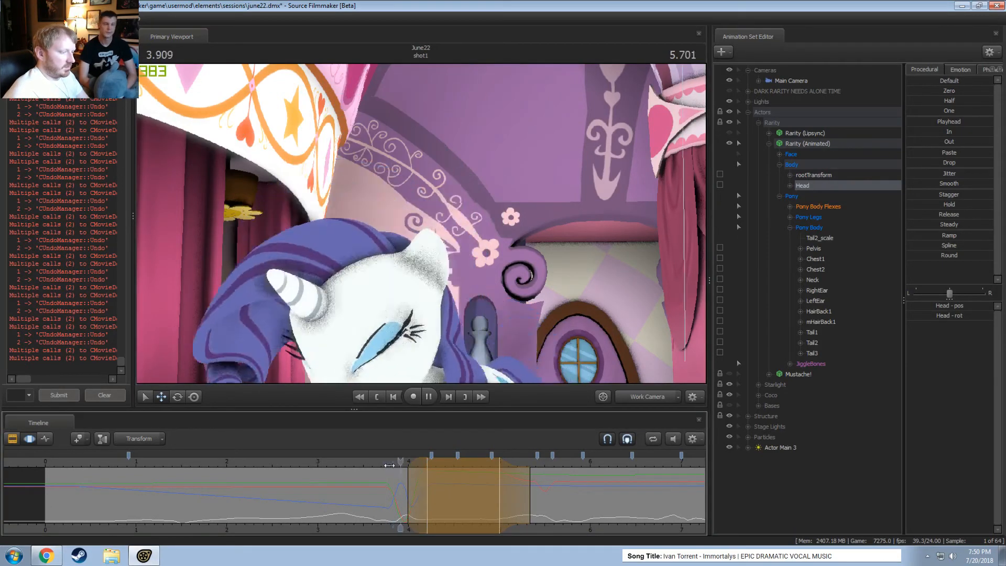
key("space")
Delay the selection's start hold to about 4.45 seconds, nudge Rarity's head at 4.416 seconds, and replay the whole head turn
left_click(450, 487)
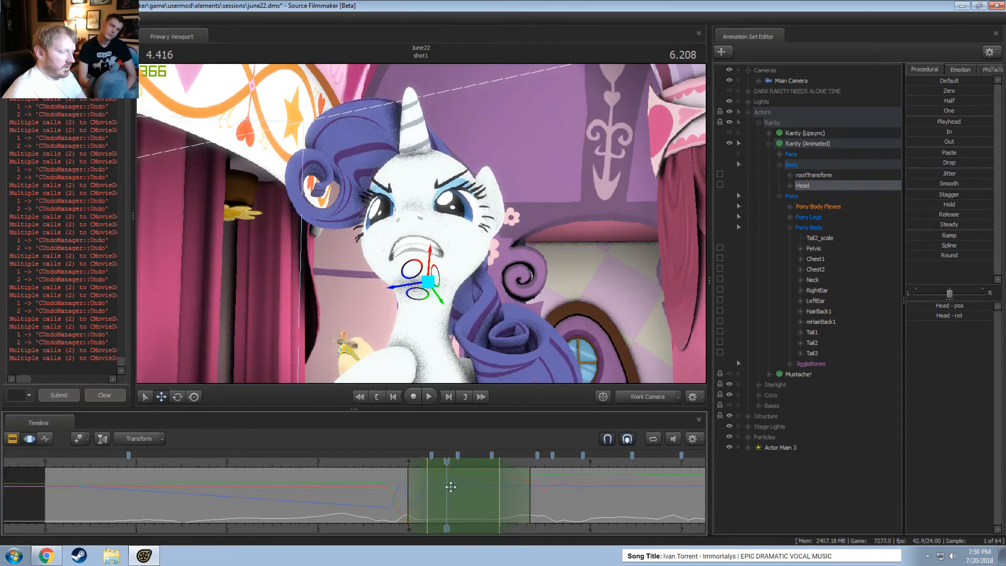
left_click_drag(412, 485, 450, 499)
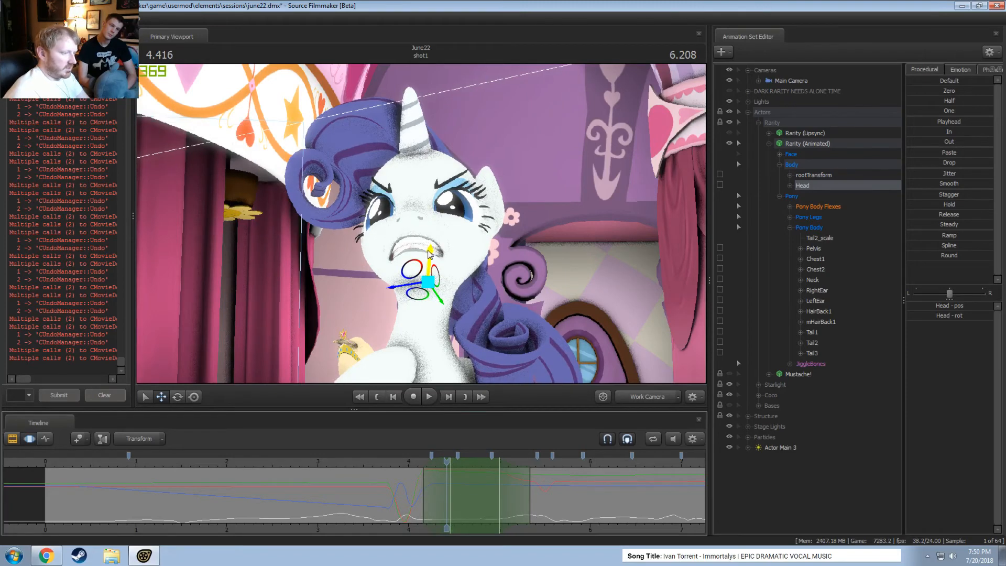
left_click_drag(428, 251, 428, 251)
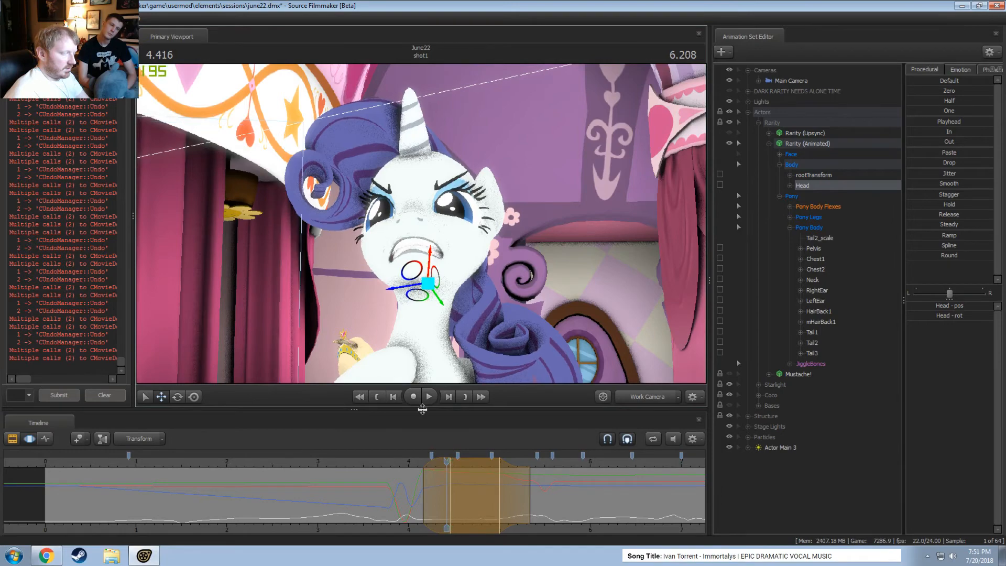
key("space")
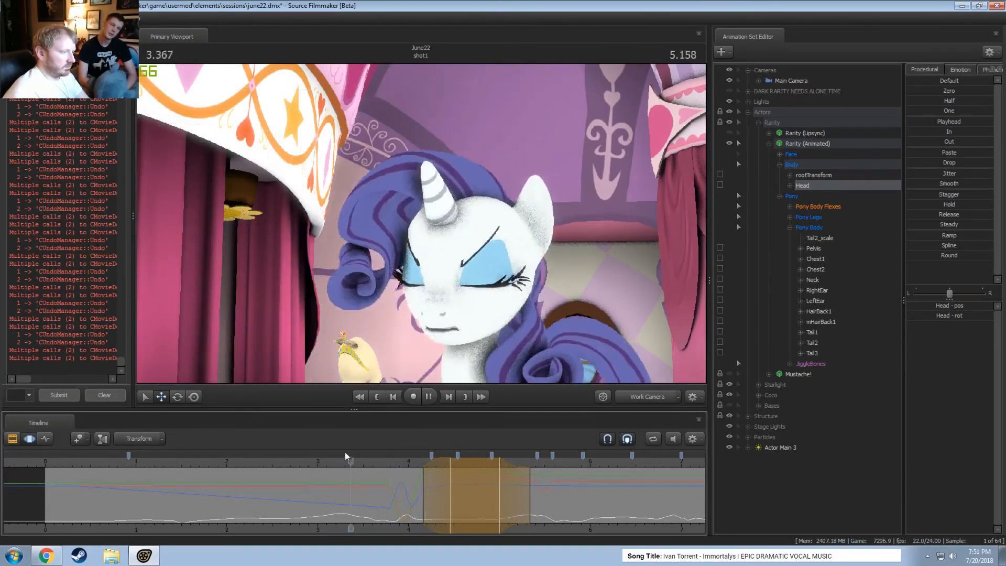
key("space")
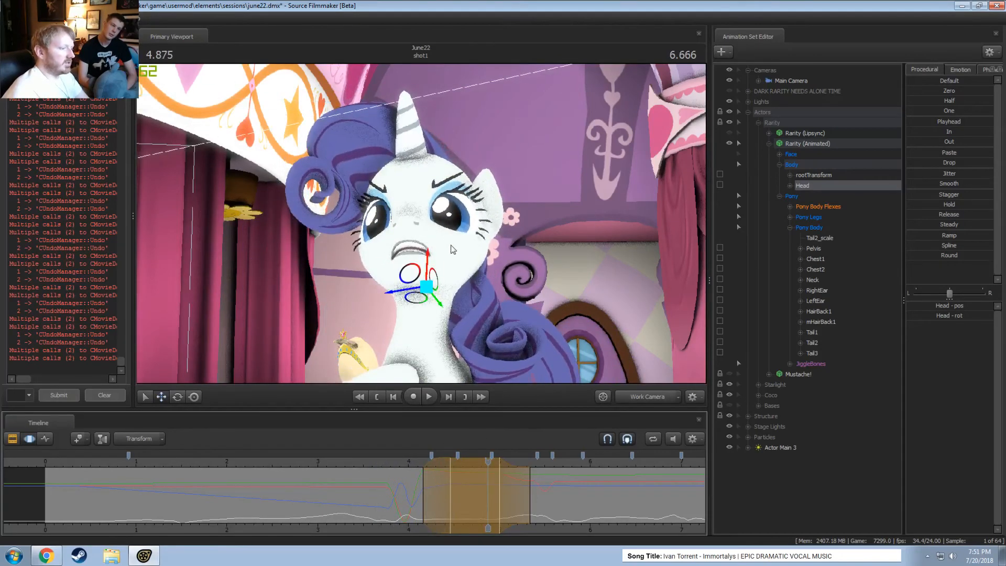
mouse_move(404, 463)
left_mouse_down()
mouse_move(430, 463)
mouse_move(415, 463)
left_mouse_up()
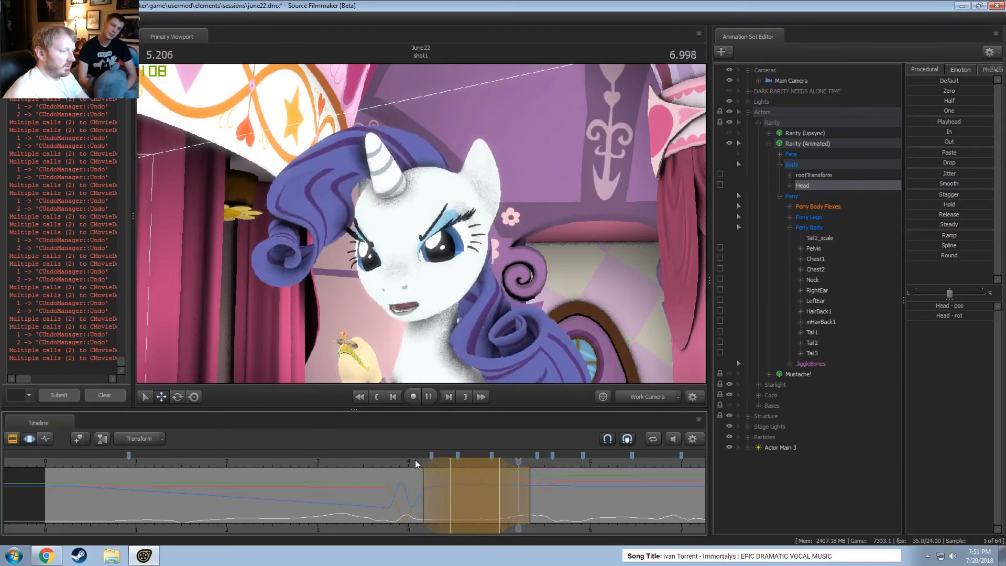
left_click(482, 492)
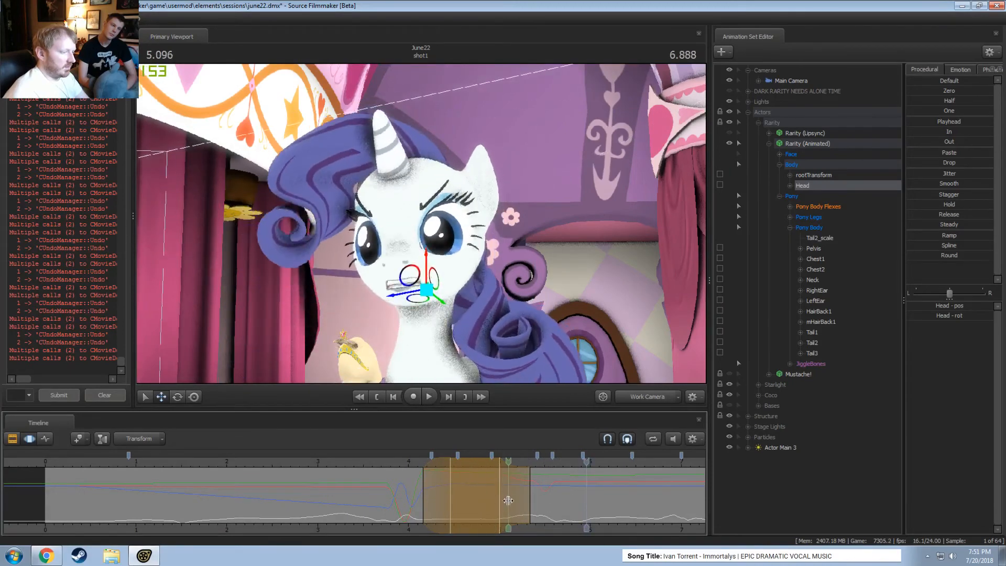
Lower Rarity's head slightly in a short time selection centred at 5.541 seconds and replay it
left_click_drag(533, 505, 553, 505)
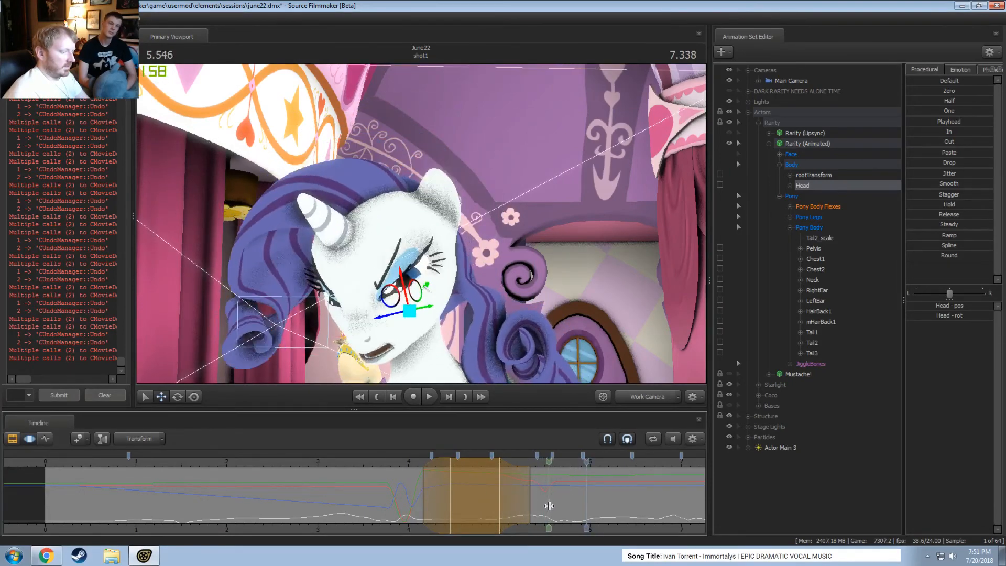
left_click(548, 506)
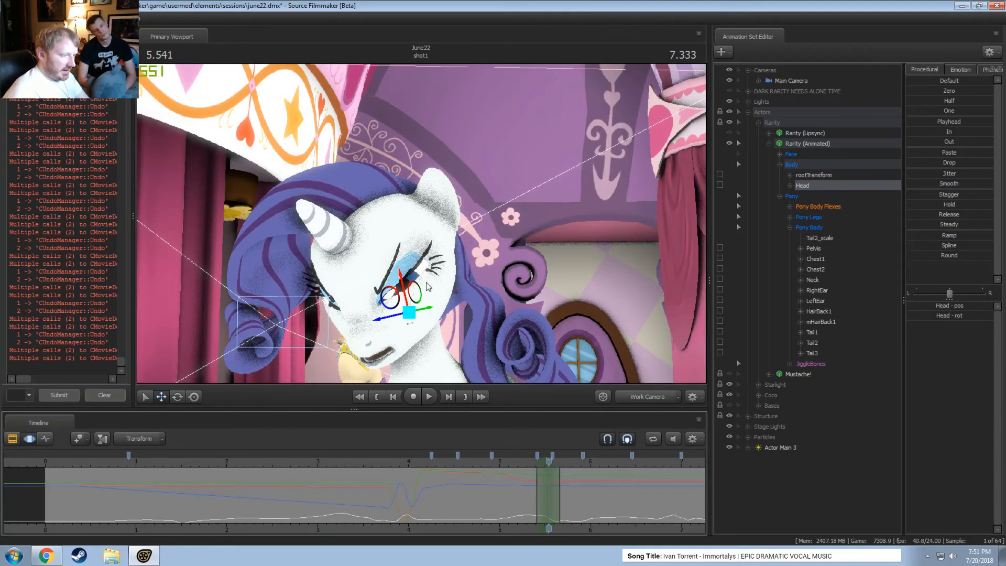
left_click_drag(403, 280, 406, 284)
key("space")
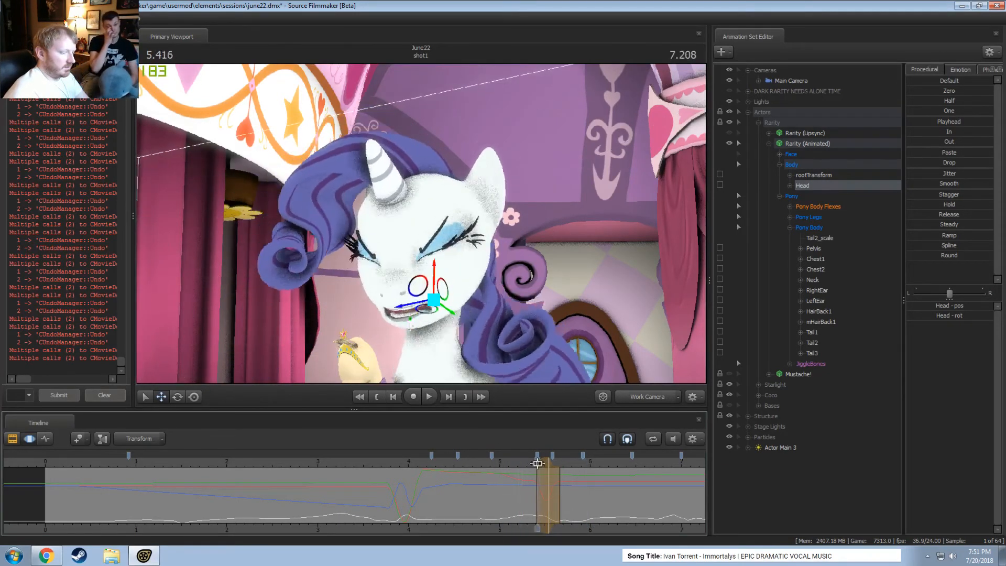
Adjust Rarity's head at 5.541 seconds from a side view in the work camera and replay from about 5.3 seconds
left_click_drag(536, 463, 548, 464)
left_click_drag(502, 294, 424, 257, "alt")
scroll(534, 472, "up", 4)
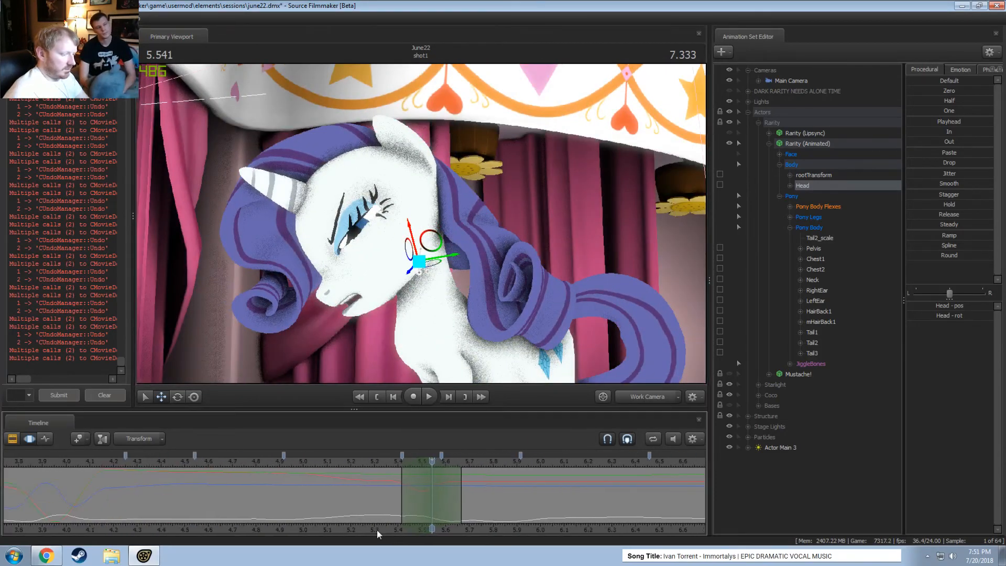
left_click(389, 493)
mouse_move(390, 493)
left_mouse_down()
mouse_move(436, 493)
mouse_move(405, 493)
left_mouse_up()
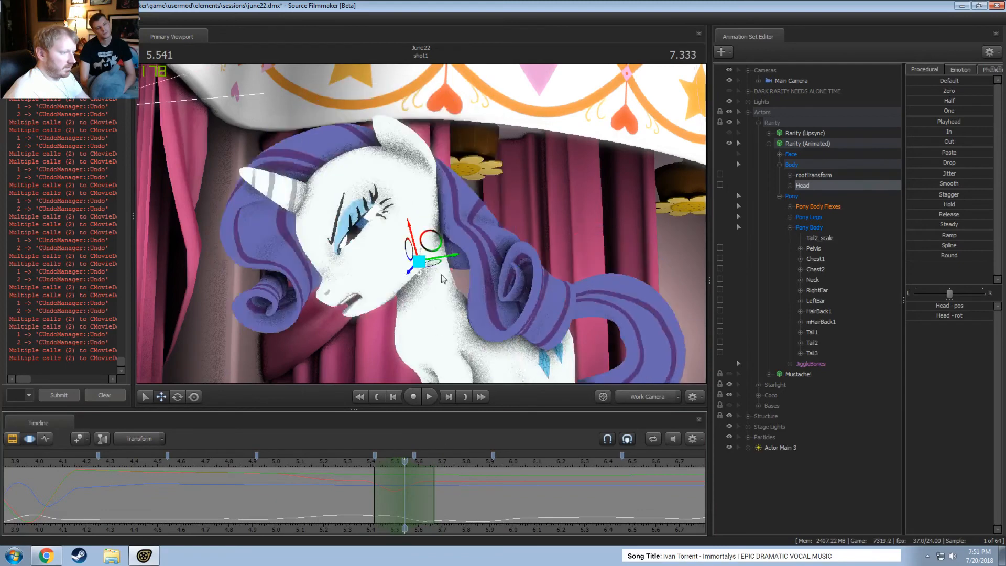
left_click(355, 463)
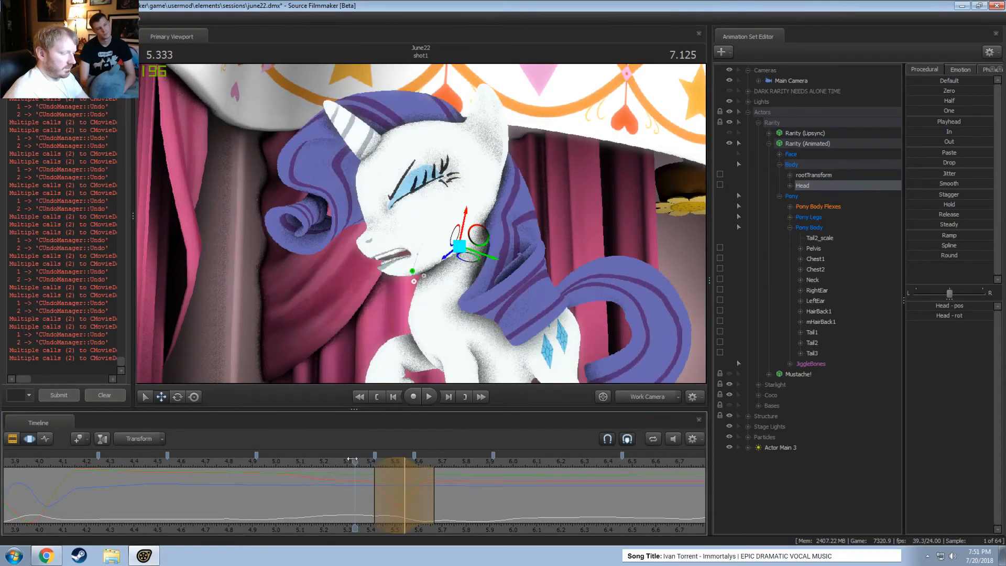
key("space")
key("space")
Refine the head dip at 5.541 seconds further from the side view and replay the result
left_click_drag(364, 494, 441, 503)
left_click_drag(359, 465, 374, 485)
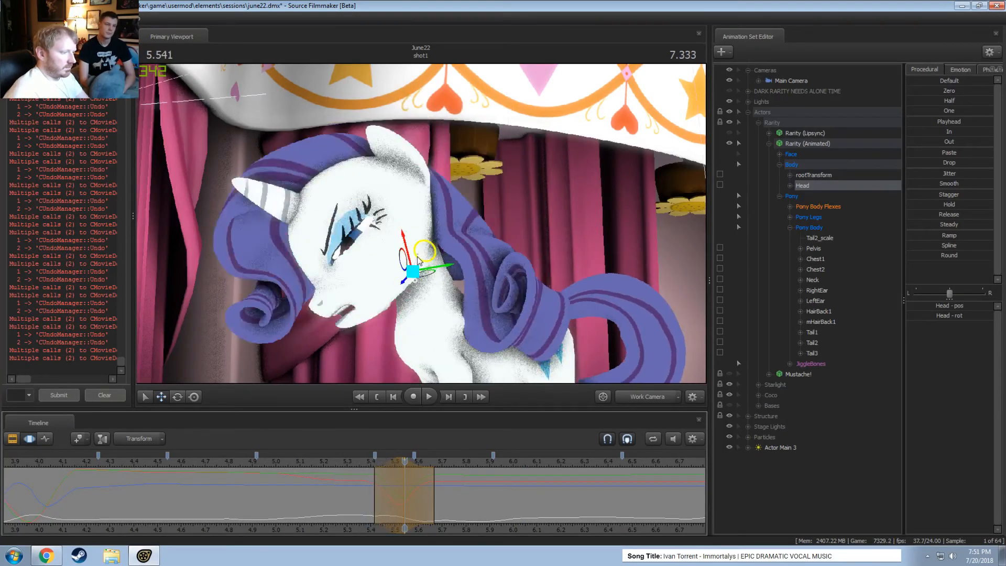
left_click_drag(418, 261, 418, 266)
key("shift")
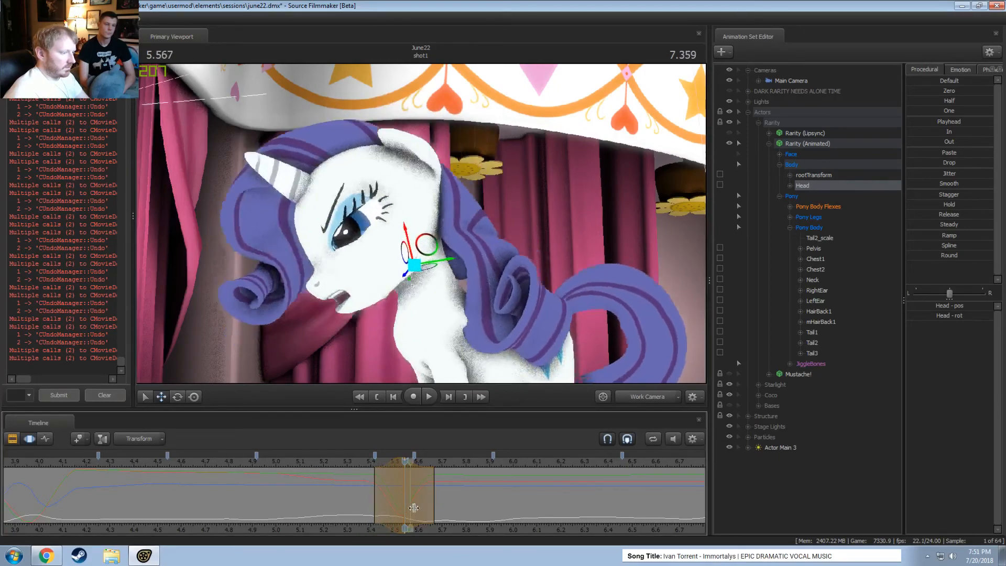
key("shift")
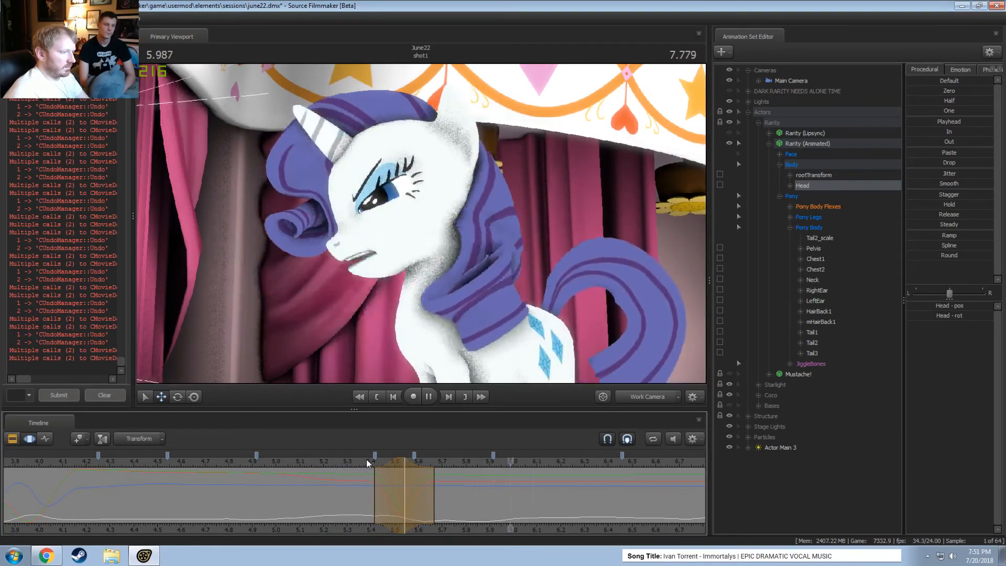
key("space")
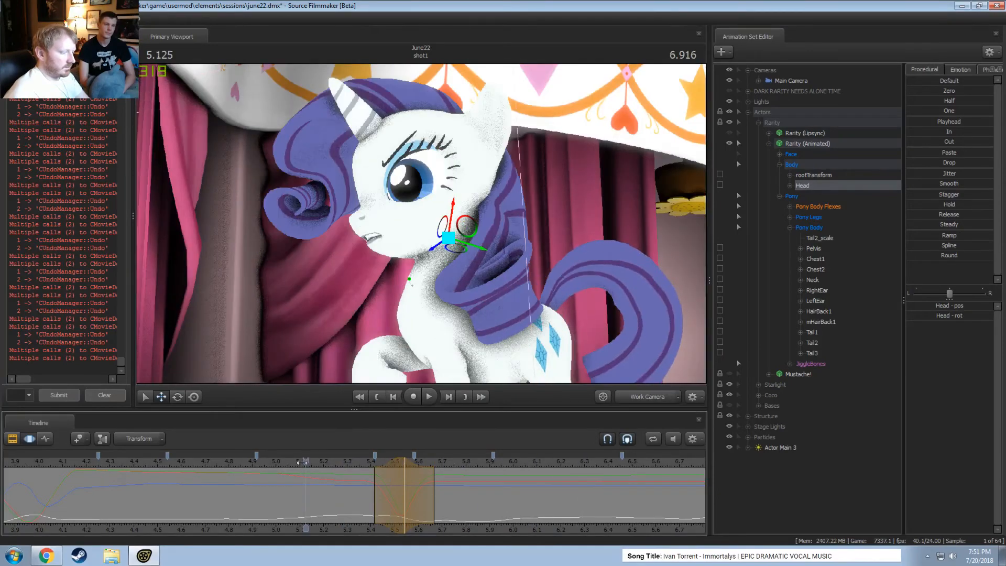
Compare the motion from about 5.2 seconds in the main camera with the last head adjustment undone and redone
left_click(647, 396)
left_click(315, 462)
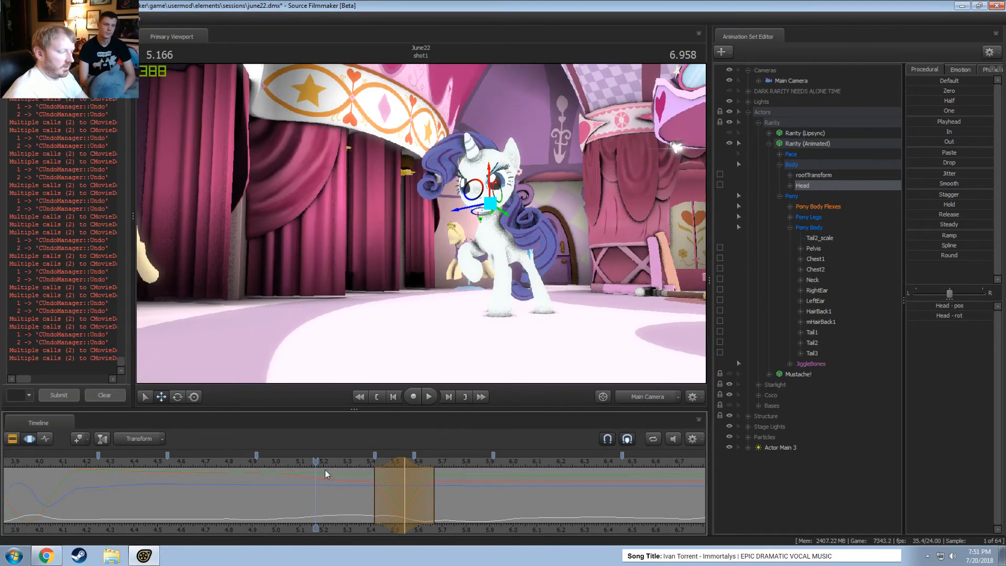
key("ctrl+z")
key("space")
key("space")
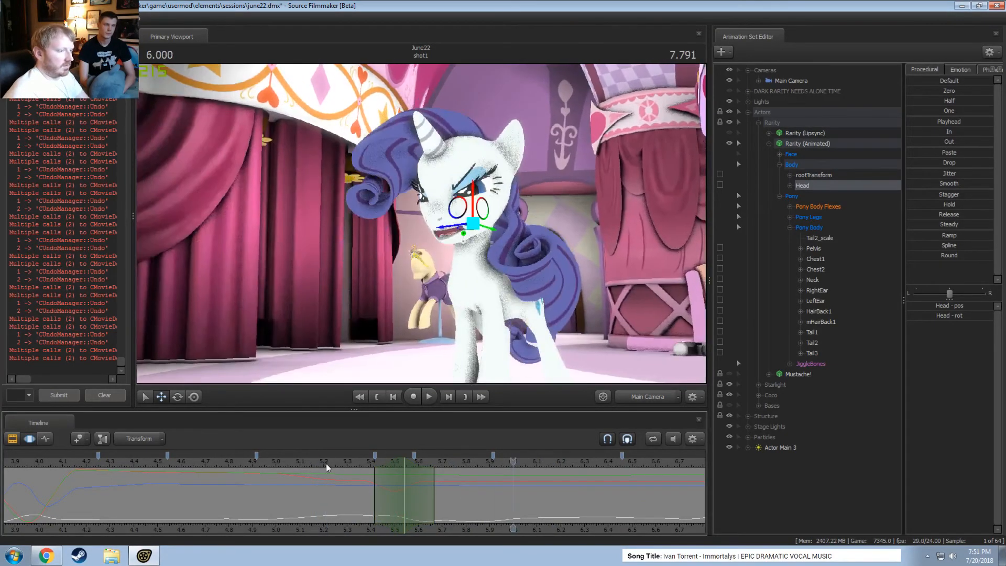
key("ctrl+z")
key("ctrl+y")
key("space")
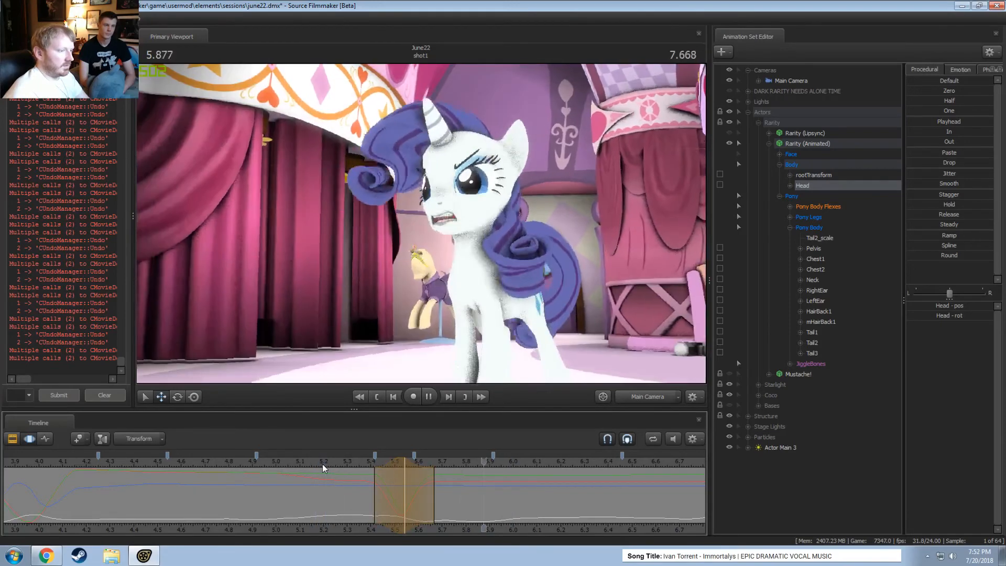
left_click(340, 463)
key("space")
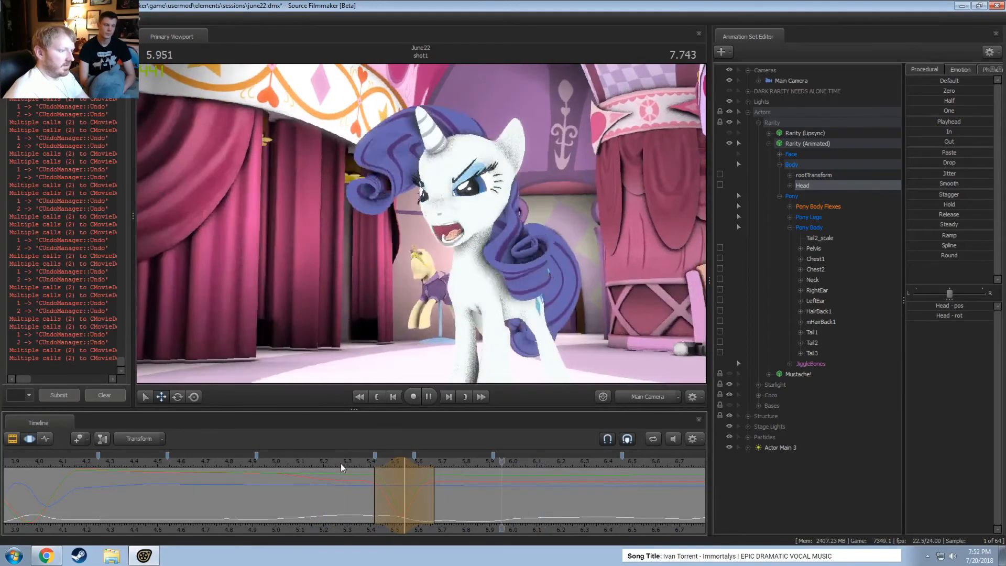
key("space")
Replay the head dip from about 5.3 seconds in the side-view work camera
left_click(646, 398)
left_click(338, 463)
key("space")
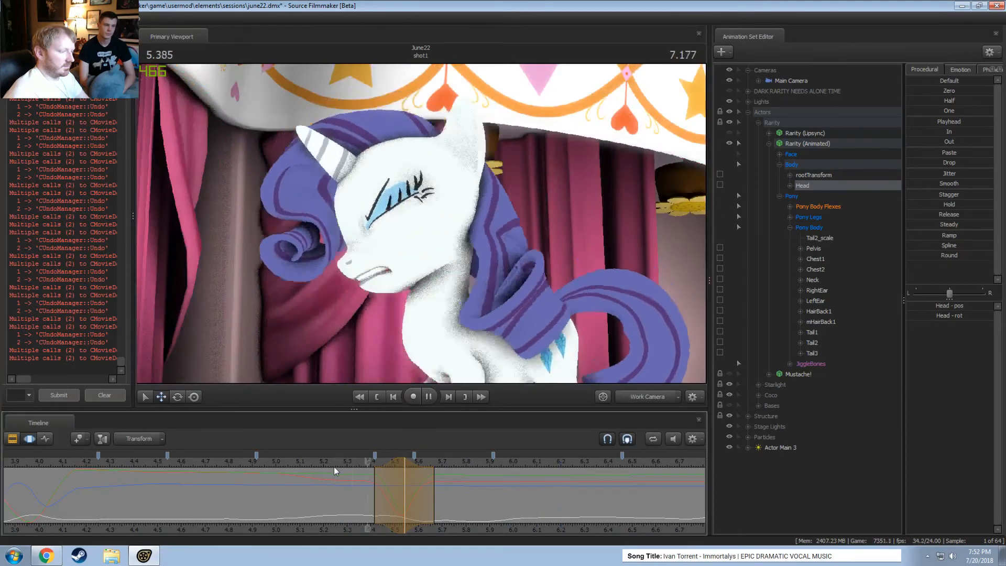
key("space")
Try a slight rotation of Rarity's head at 5.791 seconds in the side-view work camera and replay the result
key("shift")
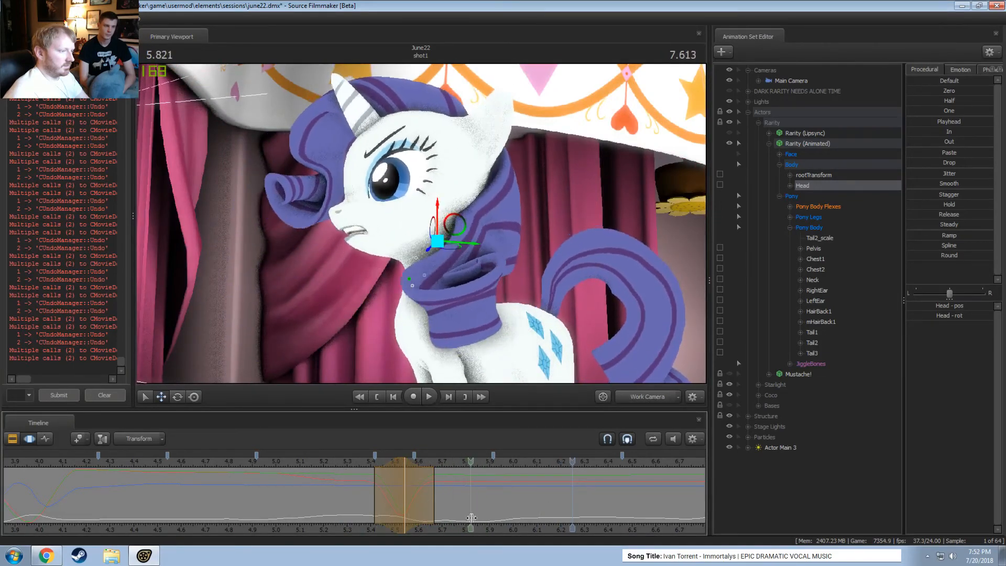
left_click(445, 518)
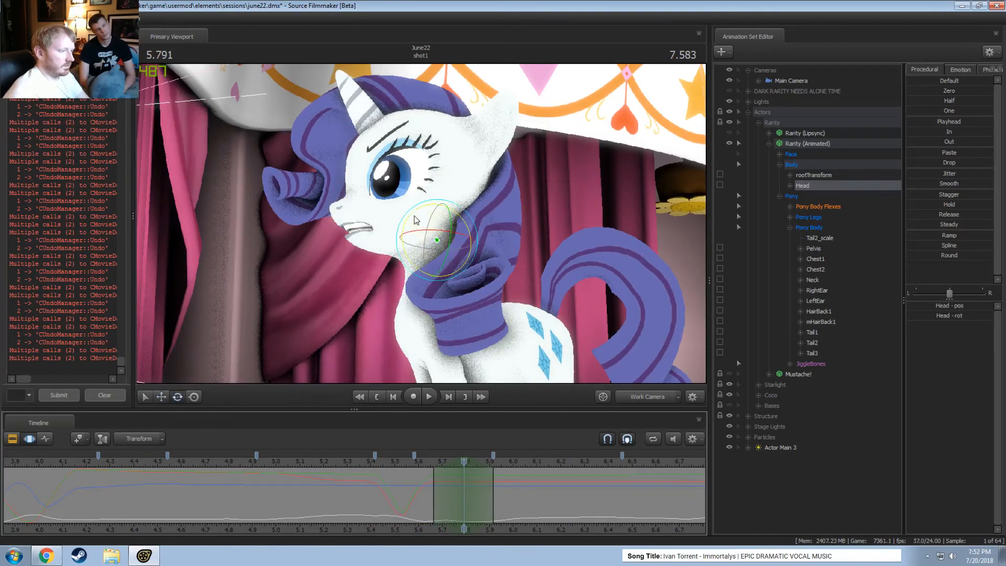
left_click_drag(414, 216, 415, 214)
key("shift+space")
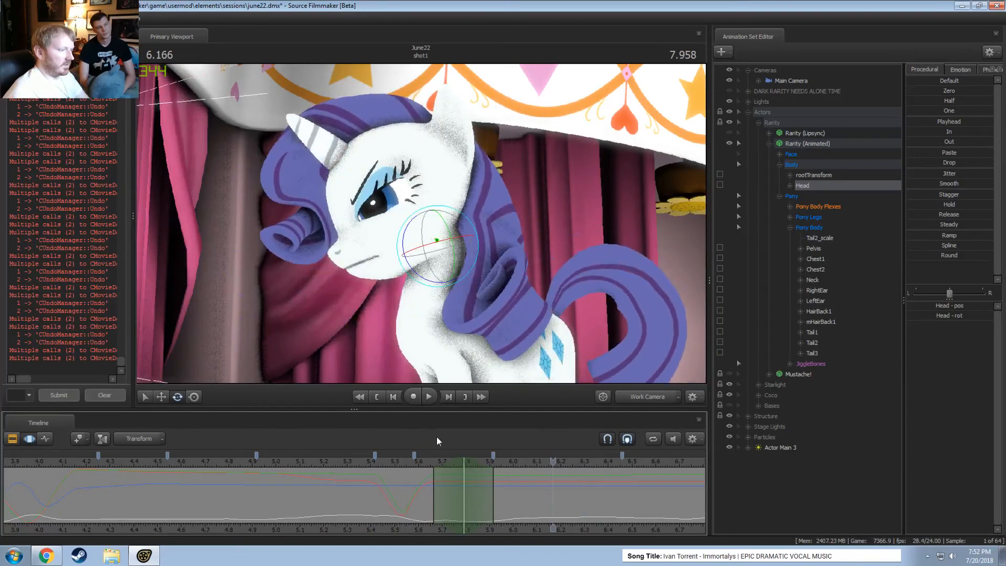
Rotate Rarity's head upward at 5.916 seconds in the work camera and replay the motion
left_click_drag(453, 494, 490, 501)
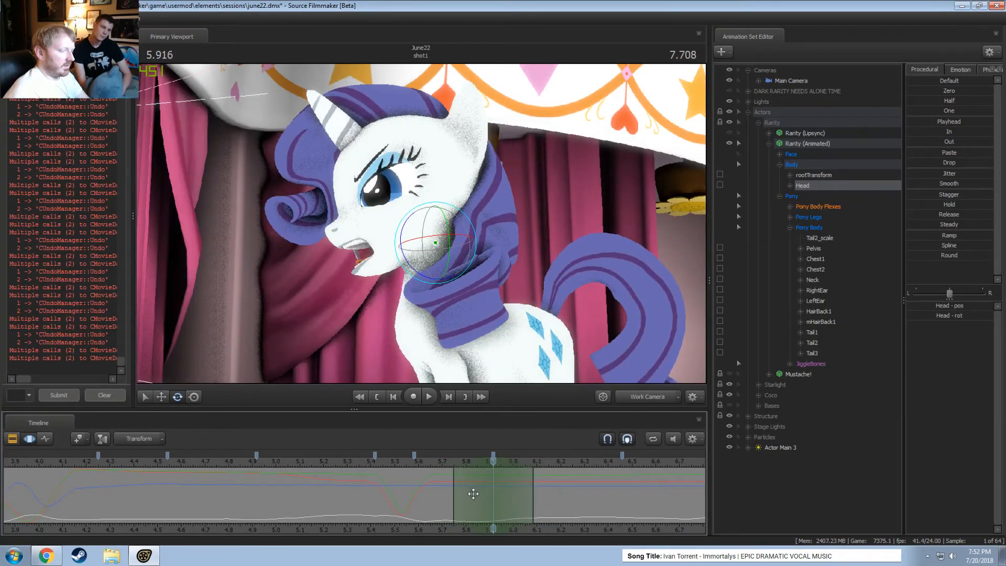
left_click_drag(404, 224, 415, 220)
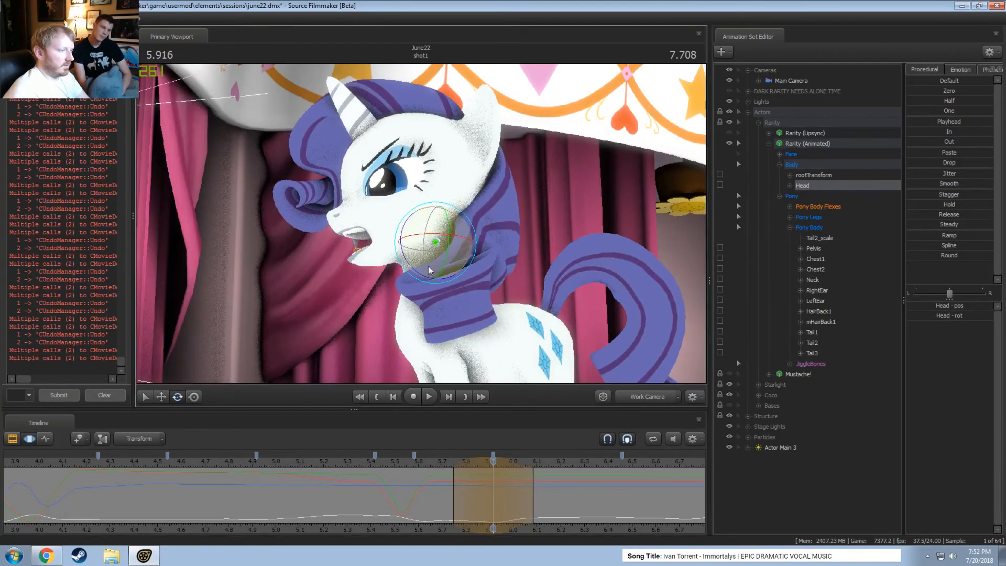
key("space")
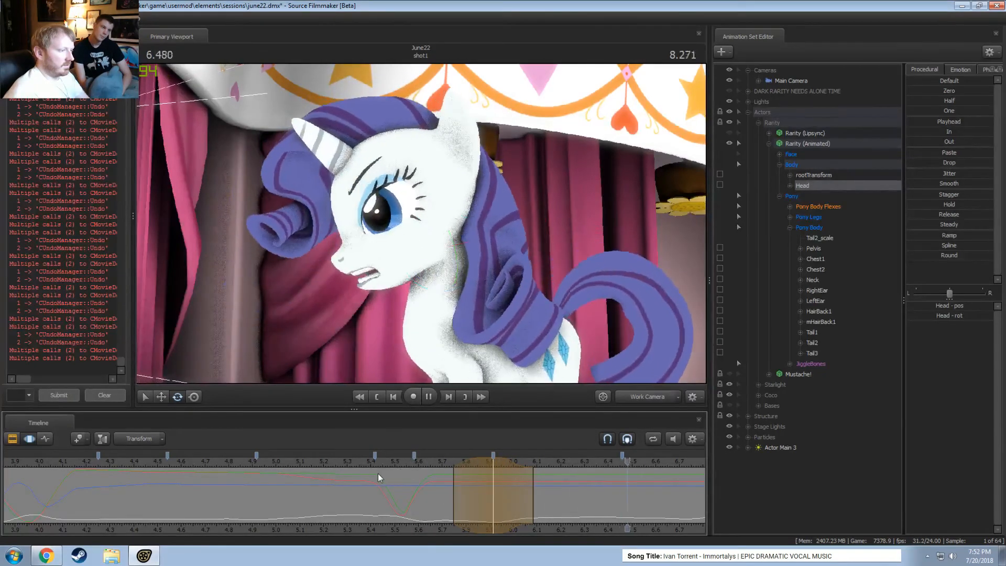
key("space")
Replay the raised head from about 5.4 seconds in the main camera
left_click(382, 465)
left_click(648, 397)
key("space")
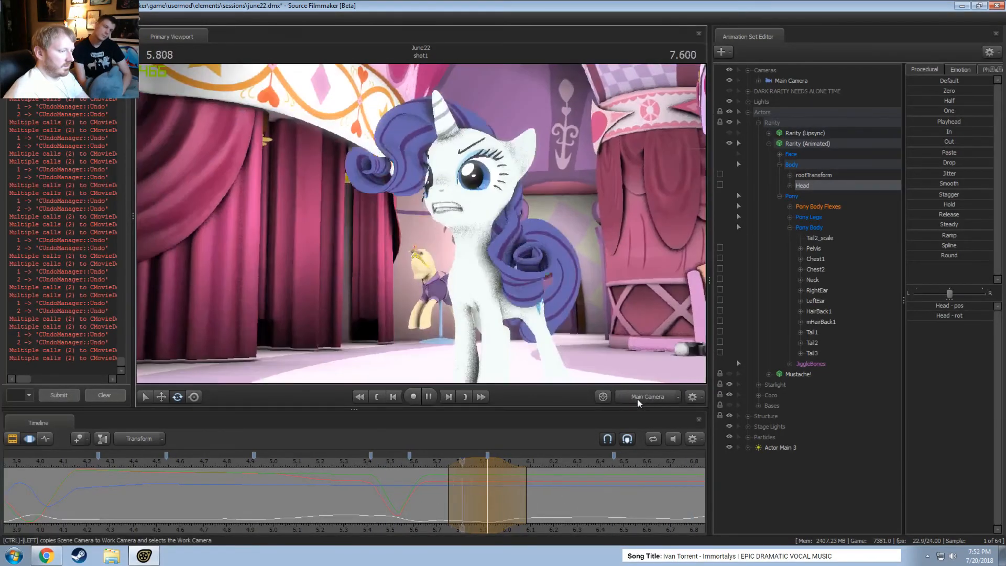
key("space")
left_click(383, 474)
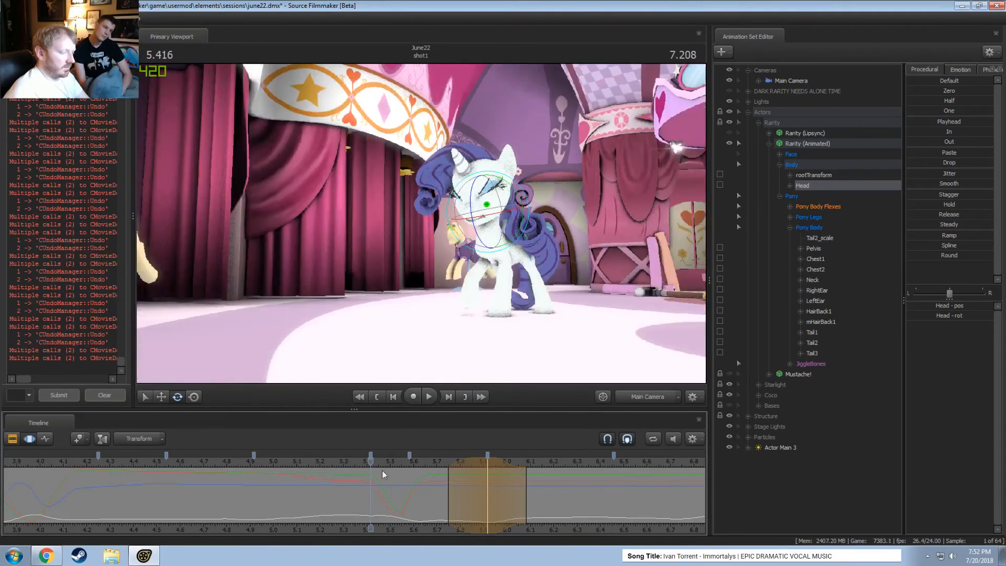
key("space")
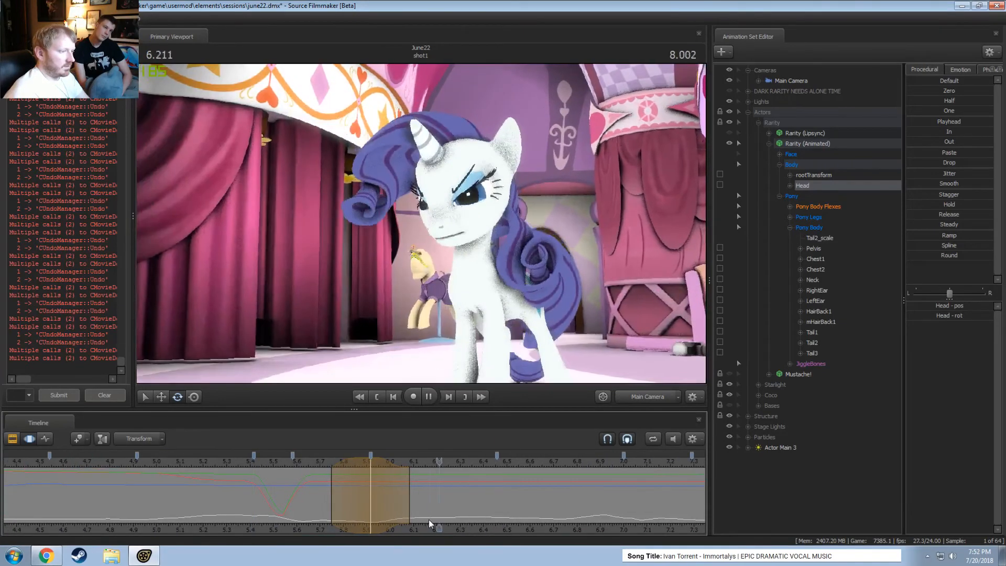
key("space")
Replay from about 5.5 seconds onward in the main camera with the last head rotation undone for comparison
left_click(271, 464)
key("space")
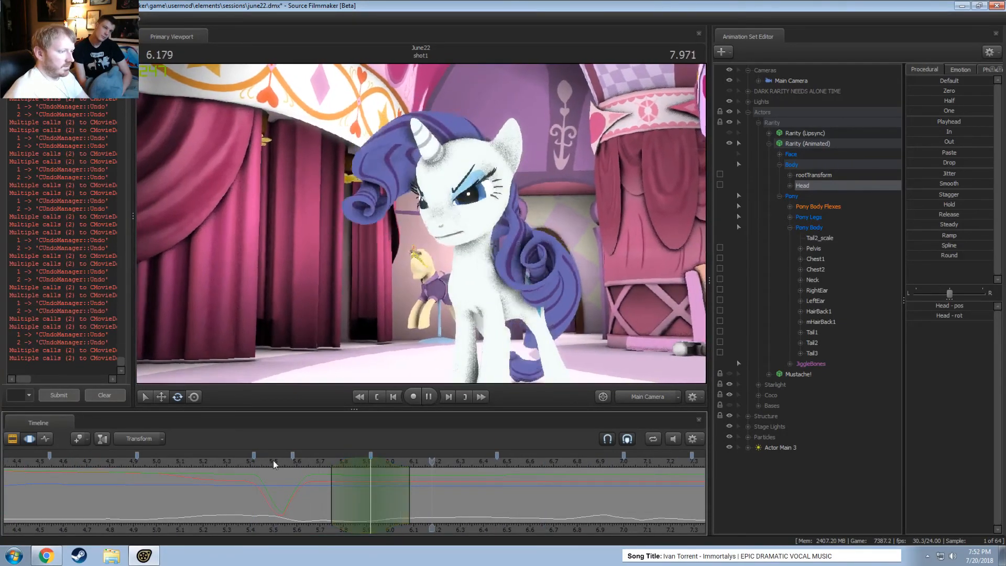
key("space")
left_click(290, 464)
key("space")
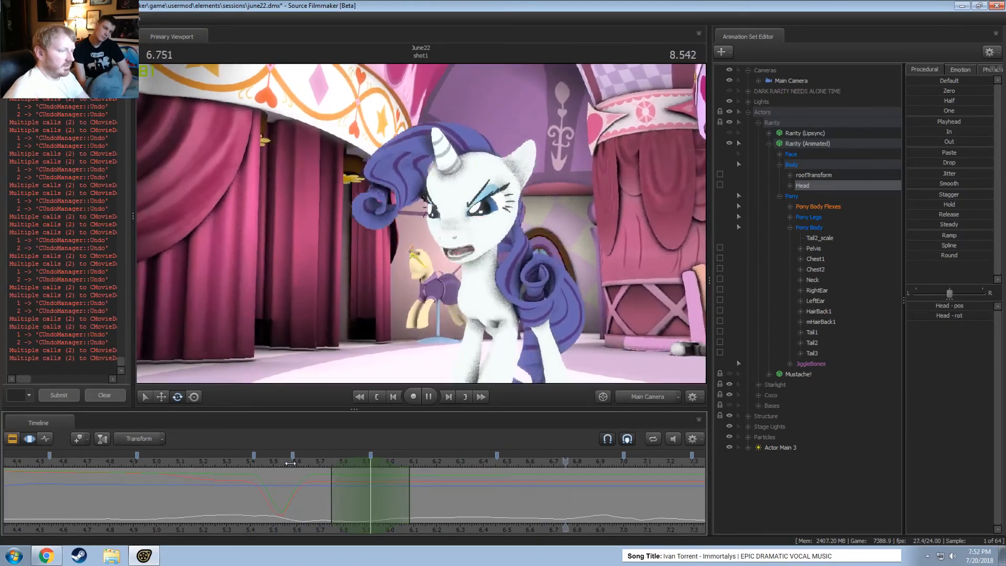
key("space")
key("space")
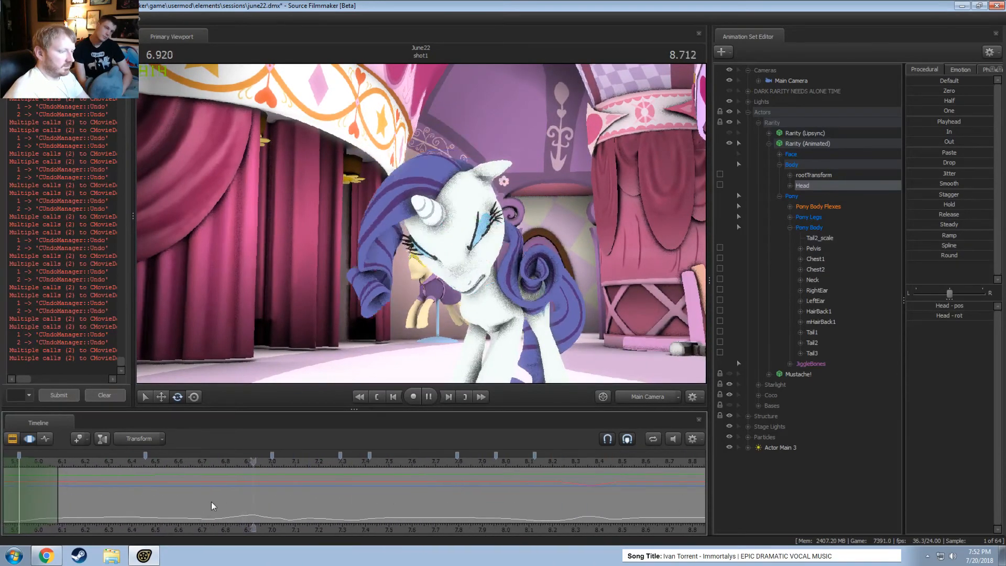
Rotate Rarity's head at 7.000 seconds from a side view in the work camera and replay the result
left_click(641, 397)
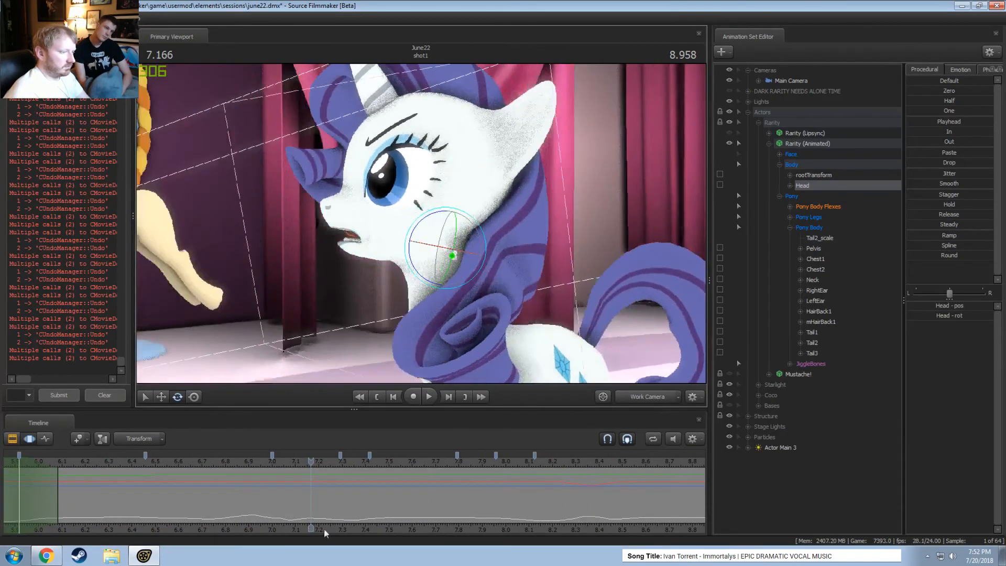
key("space")
left_click(226, 463)
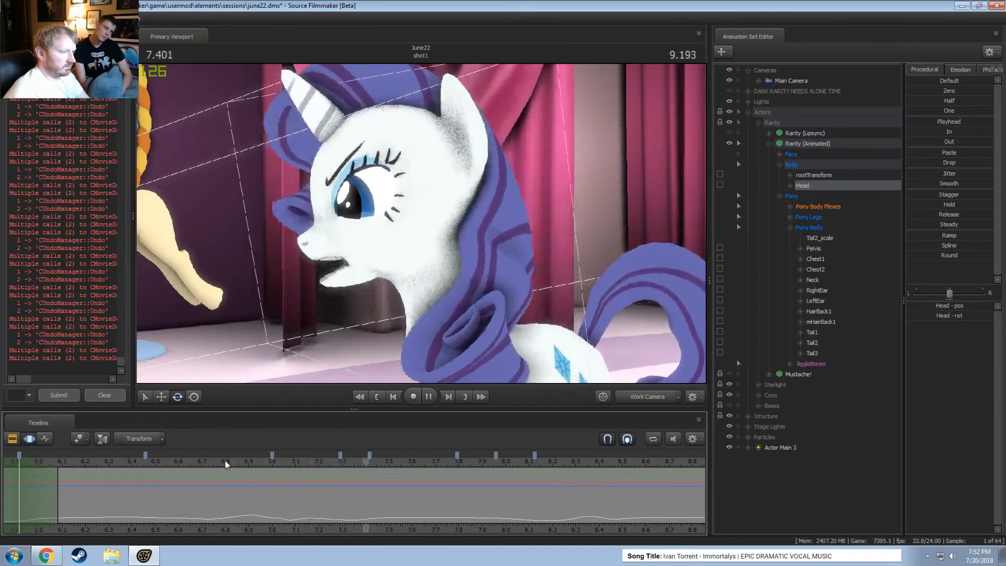
key("space")
left_click(257, 503)
mouse_move(258, 504)
left_mouse_down()
mouse_move(281, 508)
mouse_move(251, 508)
mouse_move(272, 515)
left_mouse_up()
left_click(271, 515)
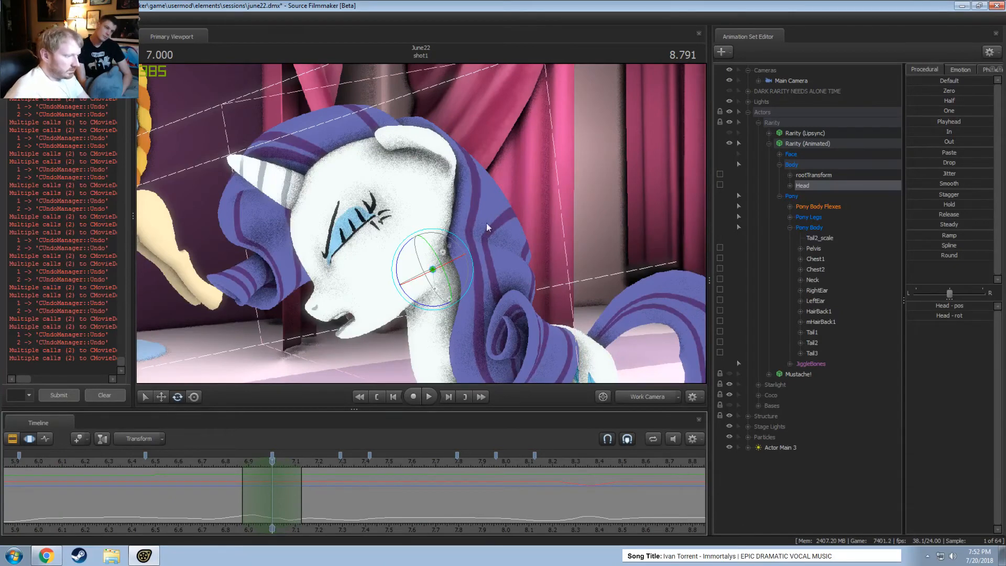
left_click_drag(470, 277, 439, 274, "alt")
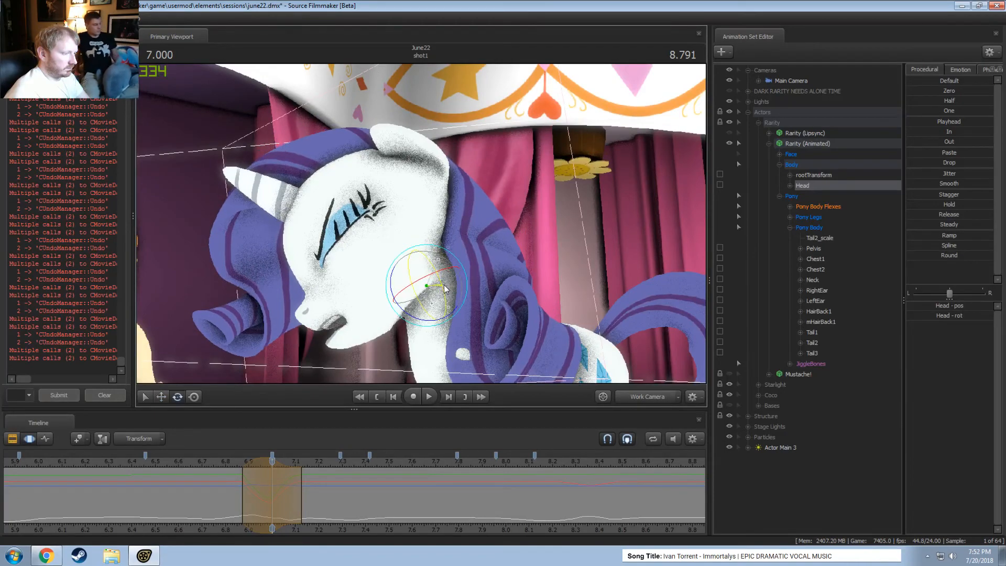
key("space")
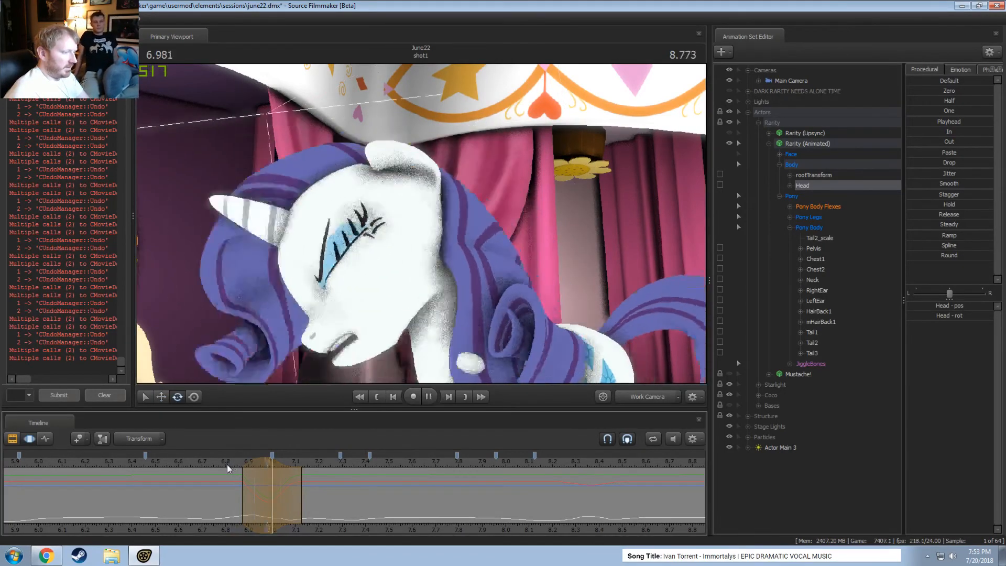
key("space")
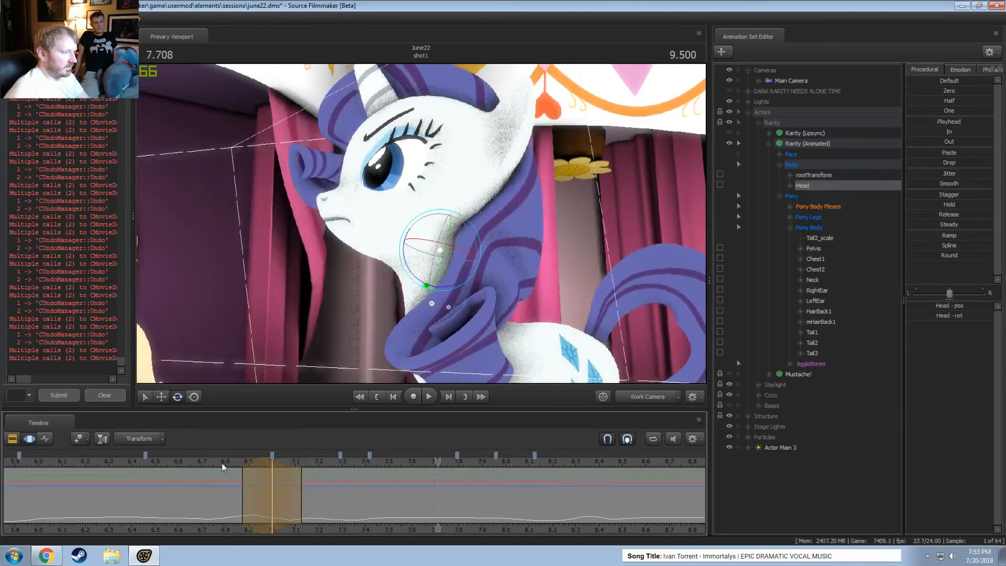
Compare the head dip from about 6.7 seconds in the main camera with the last rotation undone and redone
left_click(643, 398)
left_click(205, 463)
key("space")
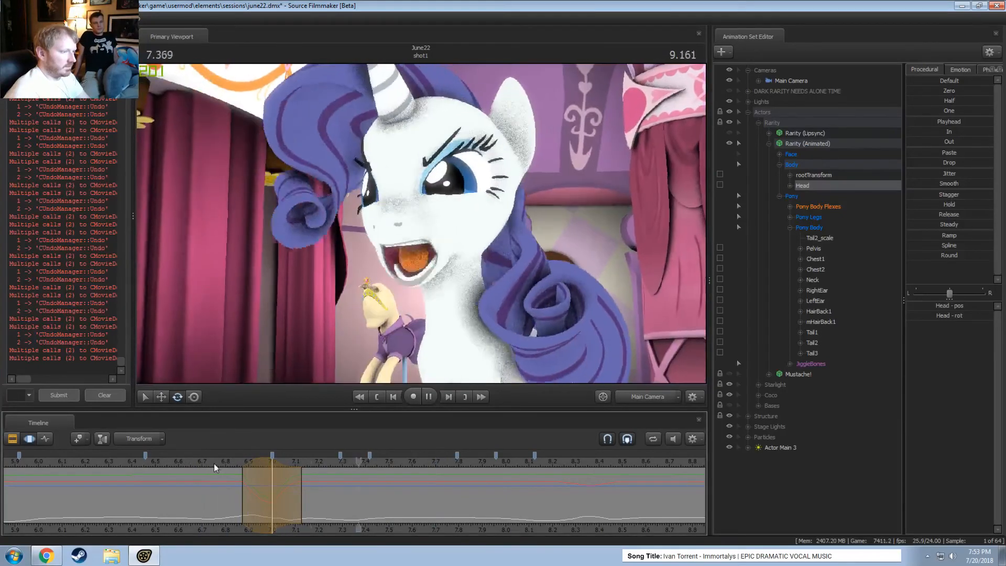
key("space")
left_click(185, 463)
key("space")
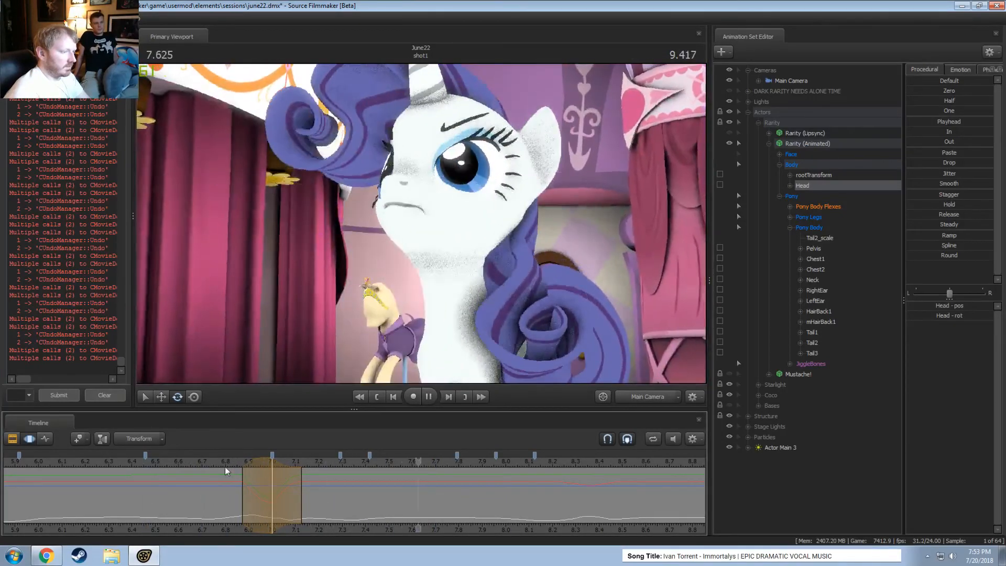
key("space")
left_click(210, 462)
key("space")
key("space")
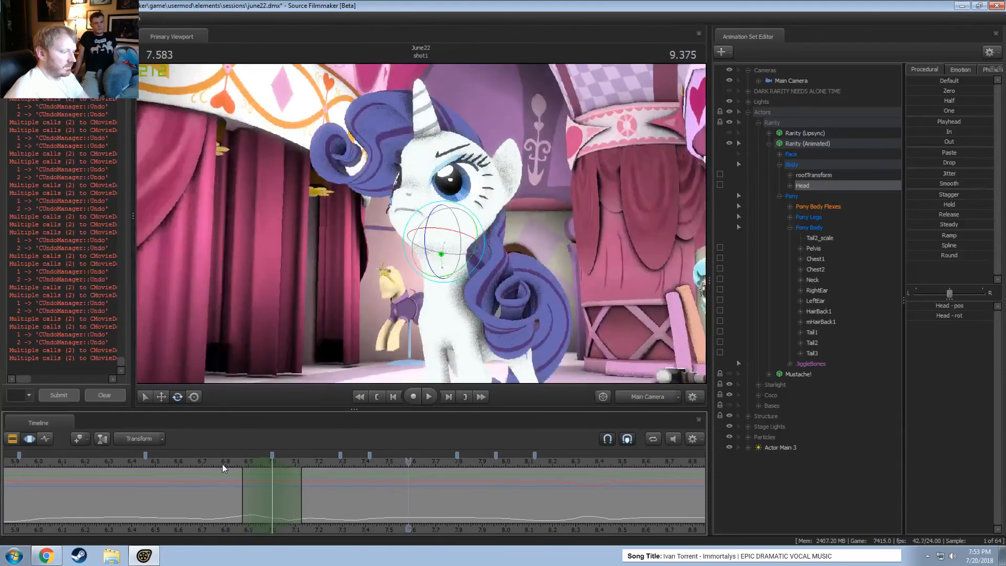
left_click(222, 464)
key("space")
key("space")
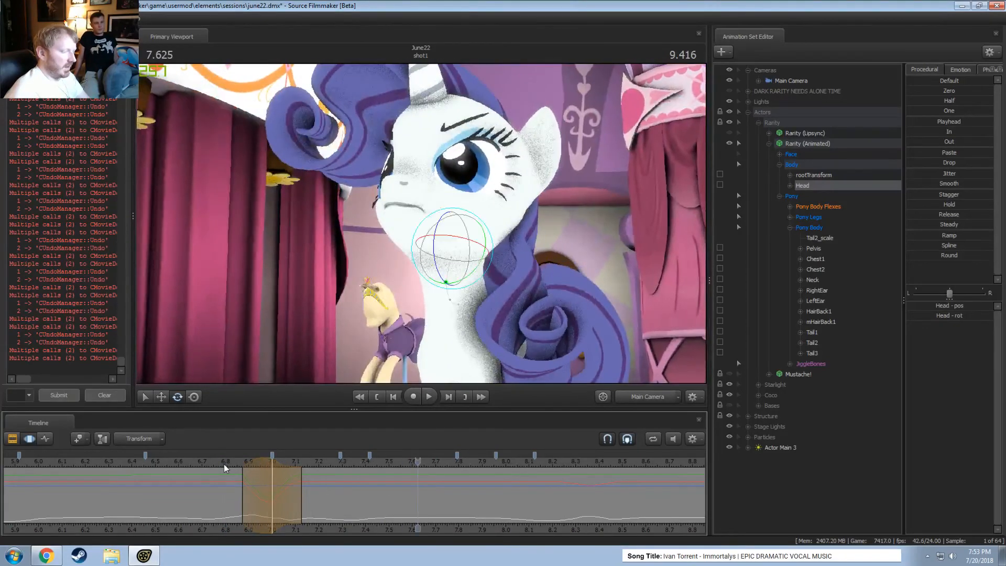
Undo the head rotation at 7.000 seconds and replay the animation from there to about 8.7 seconds
key("ctrl+z")
left_click(225, 460)
key("space")
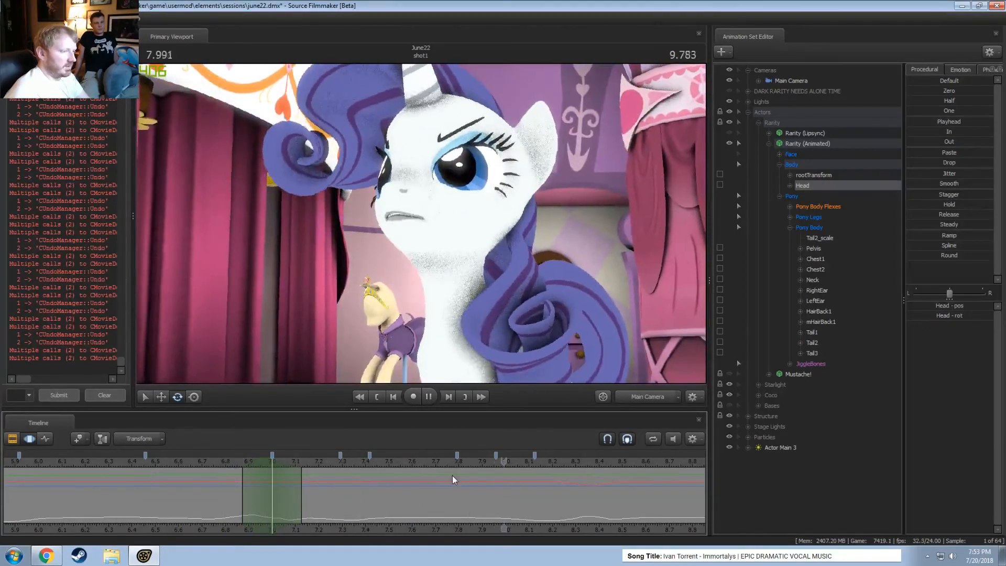
key("space")
key("space")
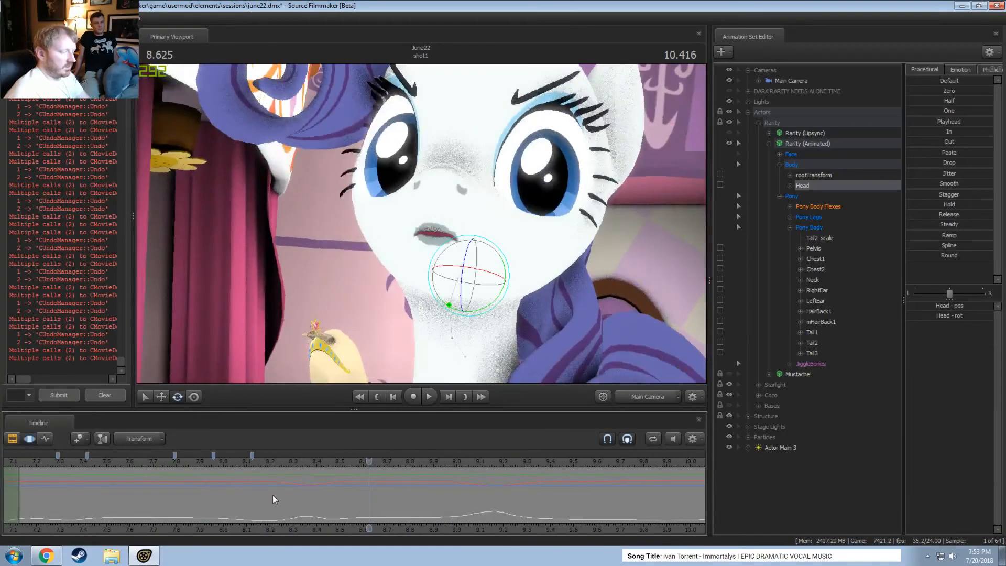
left_click(157, 461)
key("space")
key("space")
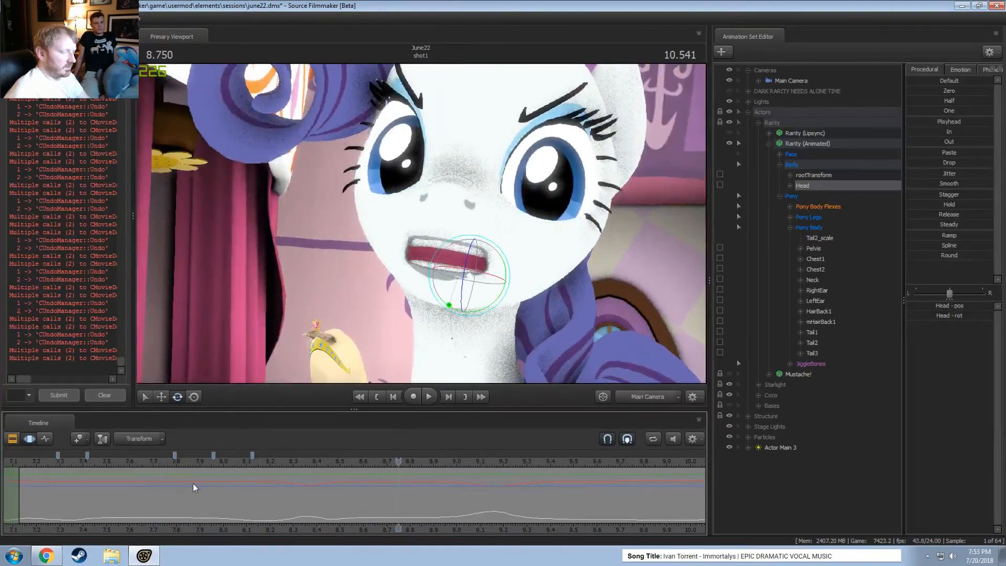
Raise Rarity's right front leg at 8.333 seconds in the work camera by rotating RightShoulder, RightForearm and RightHand
left_click_drag(239, 496, 282, 508)
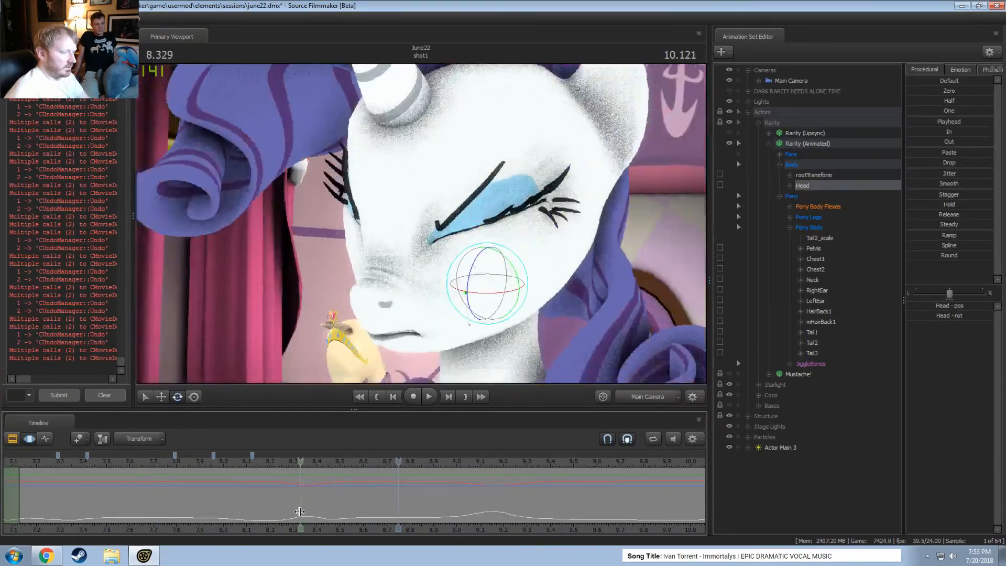
left_click(298, 512, "shift")
scroll(297, 512, "up", 3)
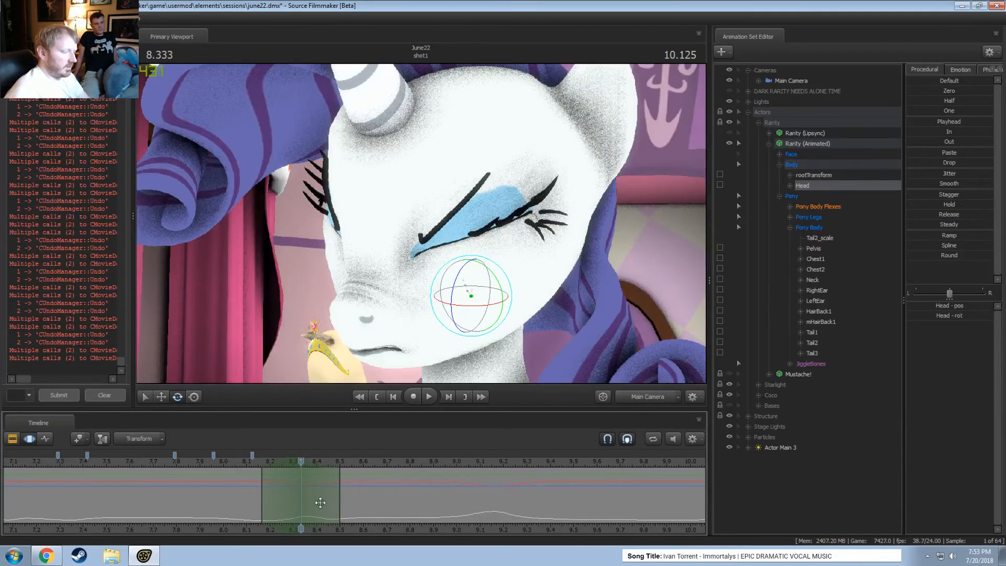
left_click(647, 396)
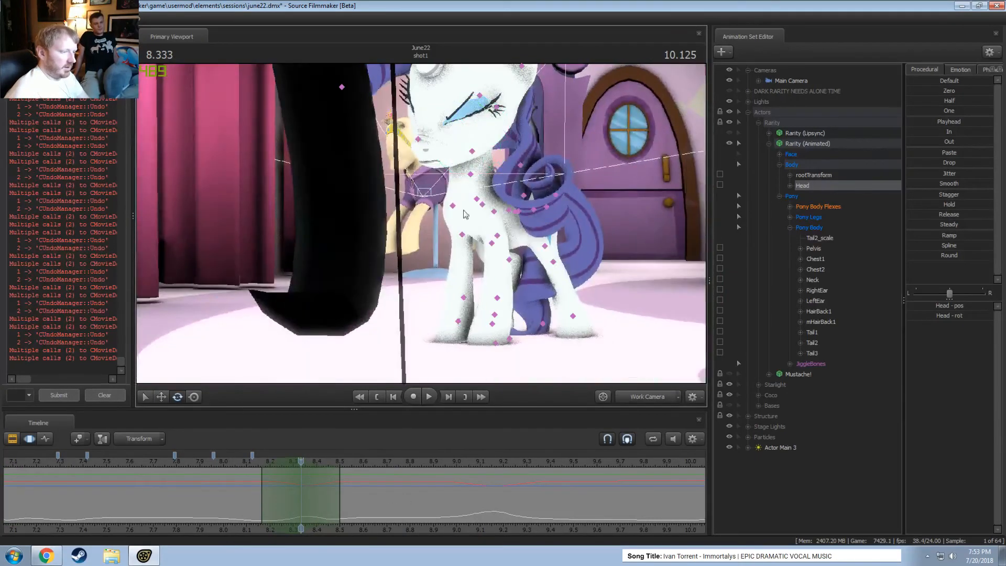
left_click(453, 206, "ctrl")
left_click_drag(453, 206, 419, 221)
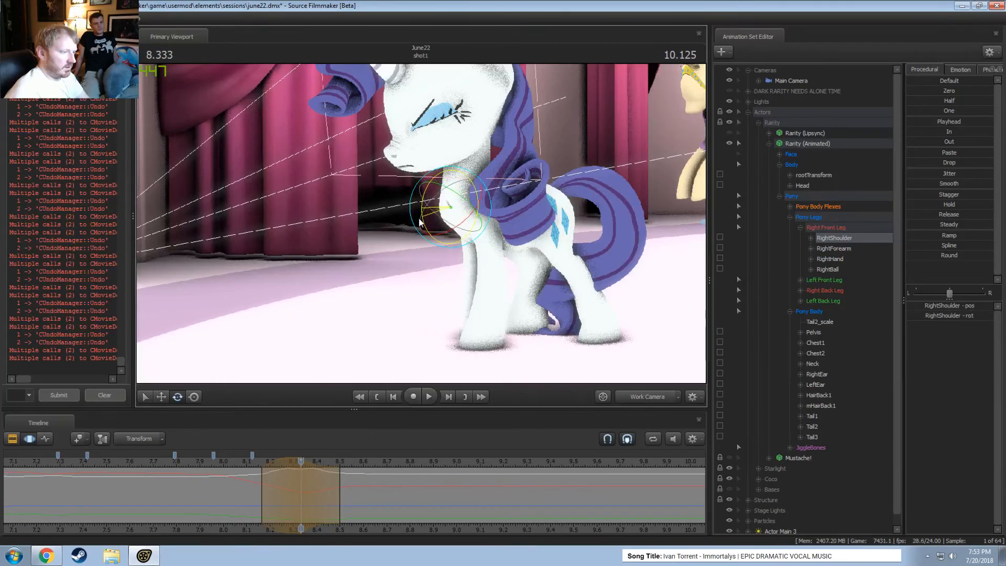
left_click(472, 228, "ctrl")
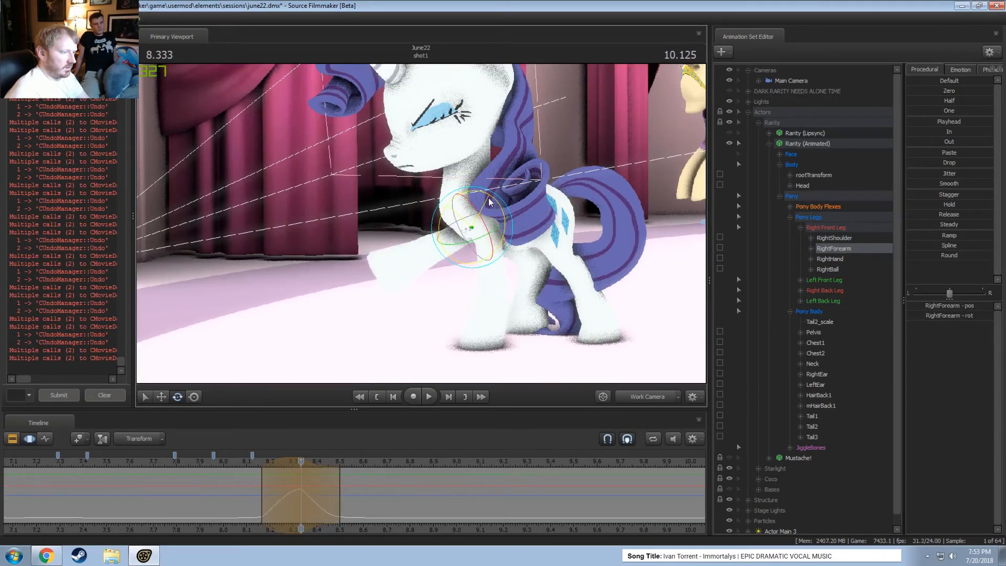
left_click(418, 257)
left_click_drag(396, 240, 398, 283)
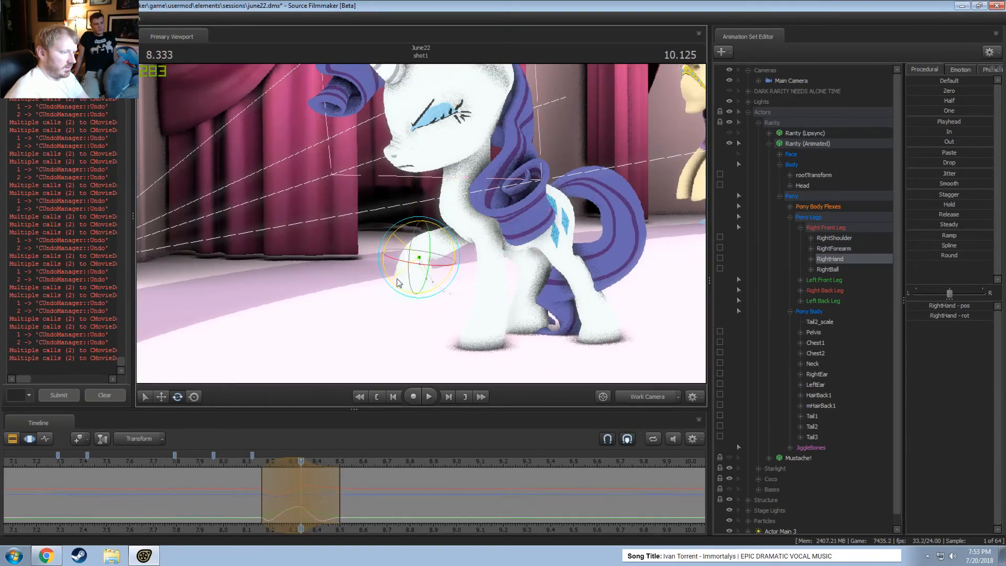
Inspect the raised right front leg from the front and replay from about 8.0 seconds in the main camera
left_click(450, 207, "ctrl")
left_click_drag(454, 217, 440, 186, "alt")
key("w")
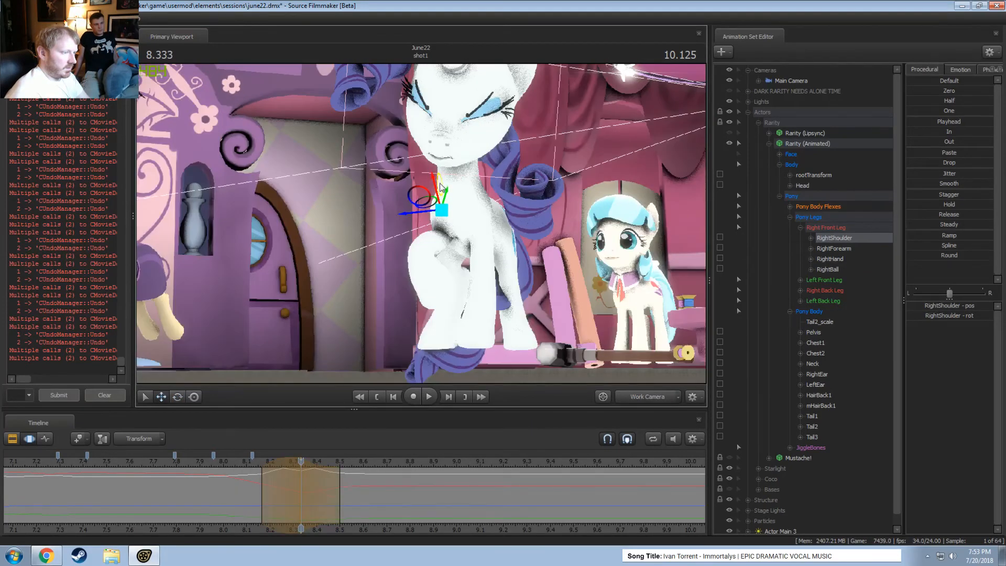
left_click(638, 402)
left_click(241, 465)
key("space")
left_click(235, 464)
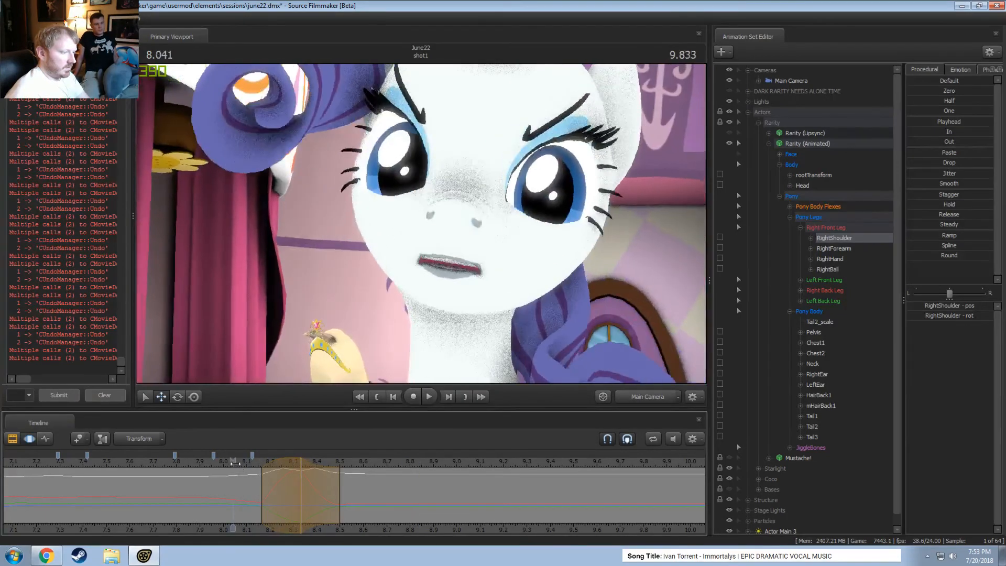
Return to 8.333 seconds and undo the right front leg rotations
left_click_drag(235, 464, 282, 508)
right_click(342, 291)
left_click(382, 320)
key("ctrl+z")
key("ctrl+z")
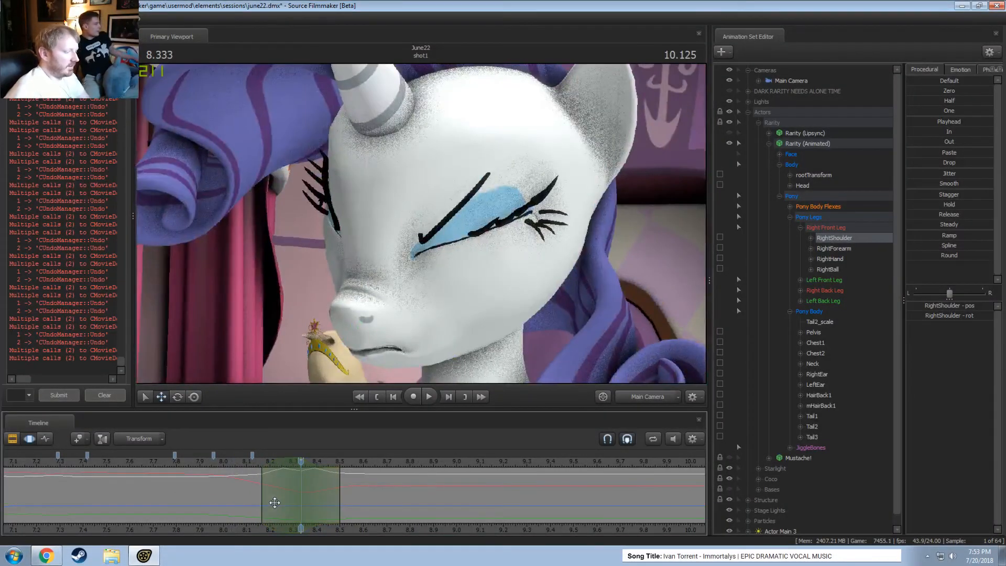
key("ctrl+z")
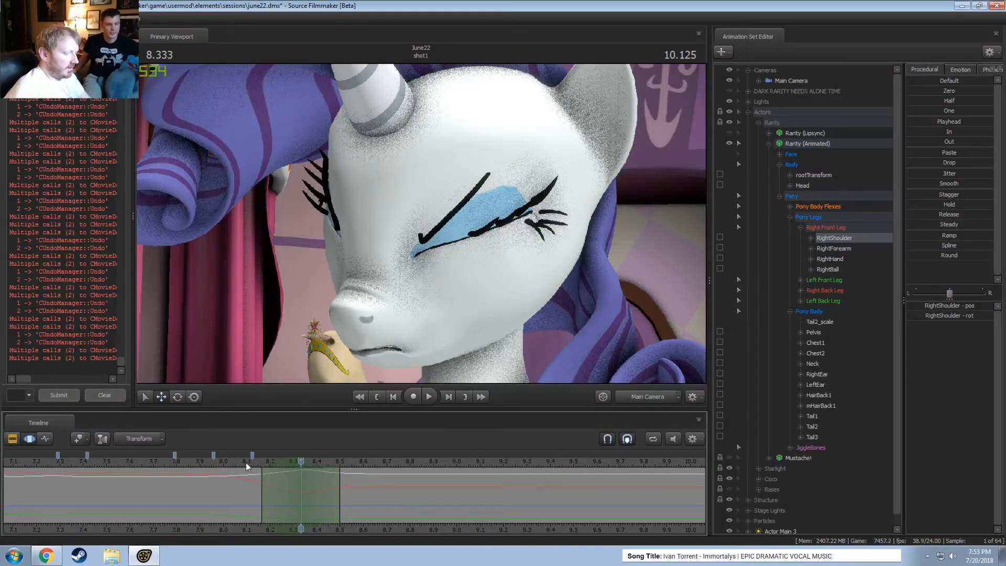
Replay Rarity's movement from about 8.0 to 8.8 seconds in both the work camera and the main camera
mouse_move(246, 463)
left_mouse_down()
mouse_move(227, 463)
mouse_move(246, 464)
left_mouse_up()
left_click(648, 397)
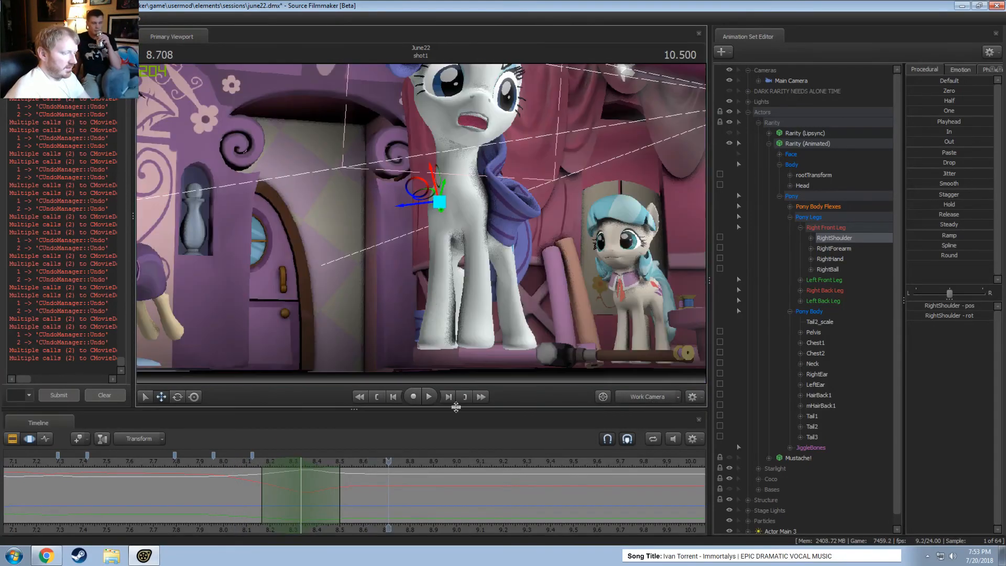
key("space")
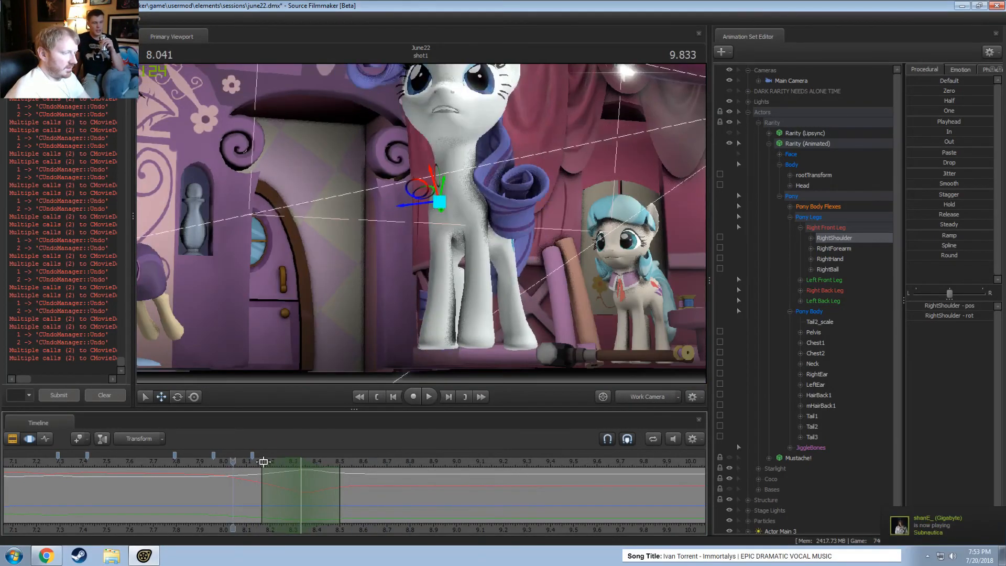
left_click(646, 398)
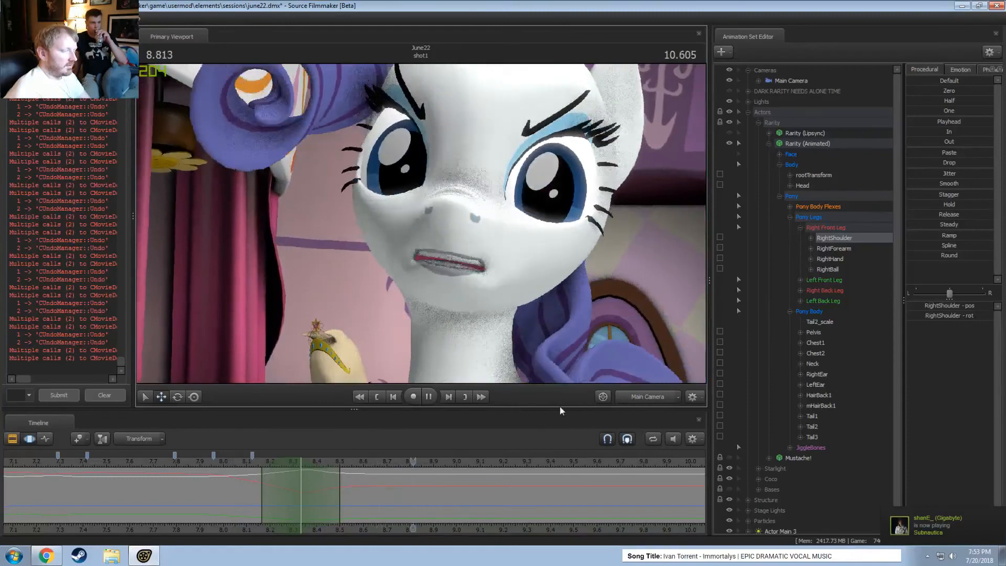
key("F2")
key("F3")
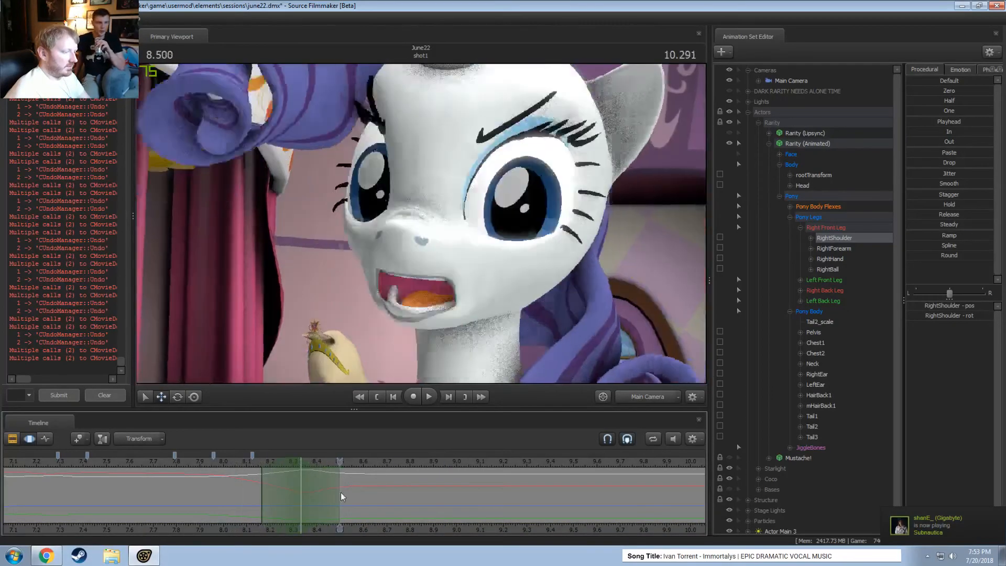
key("space")
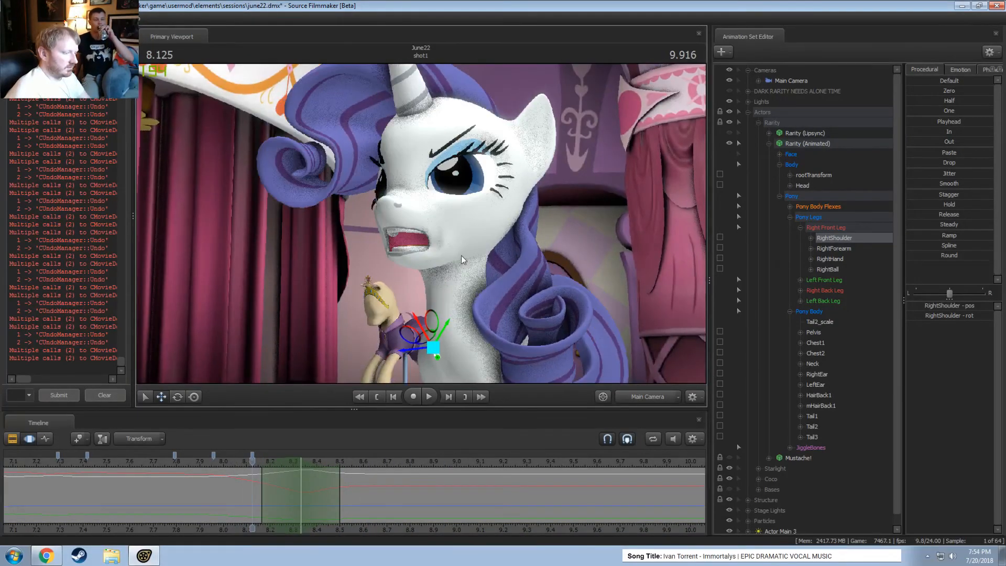
Rotate Rarity's Neck at 8.333 seconds in the work camera, with a time selection from about 8.1 to 8.6 seconds
right_click(462, 258)
left_click(509, 286)
left_click_drag(253, 519, 302, 512)
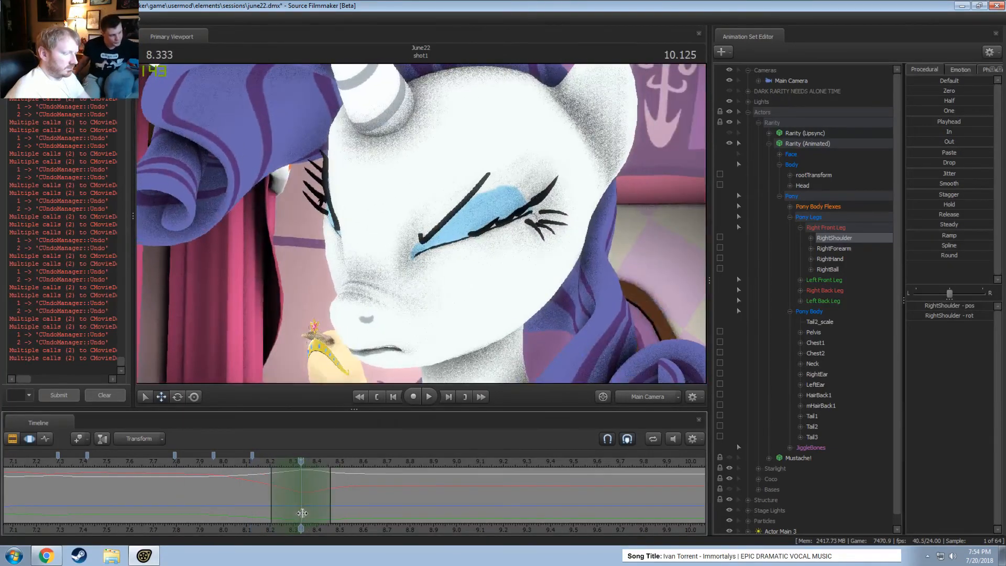
left_click(637, 397, "ctrl")
key("s")
left_click_drag(472, 251, 503, 268)
left_click(458, 256, "ctrl")
key("e")
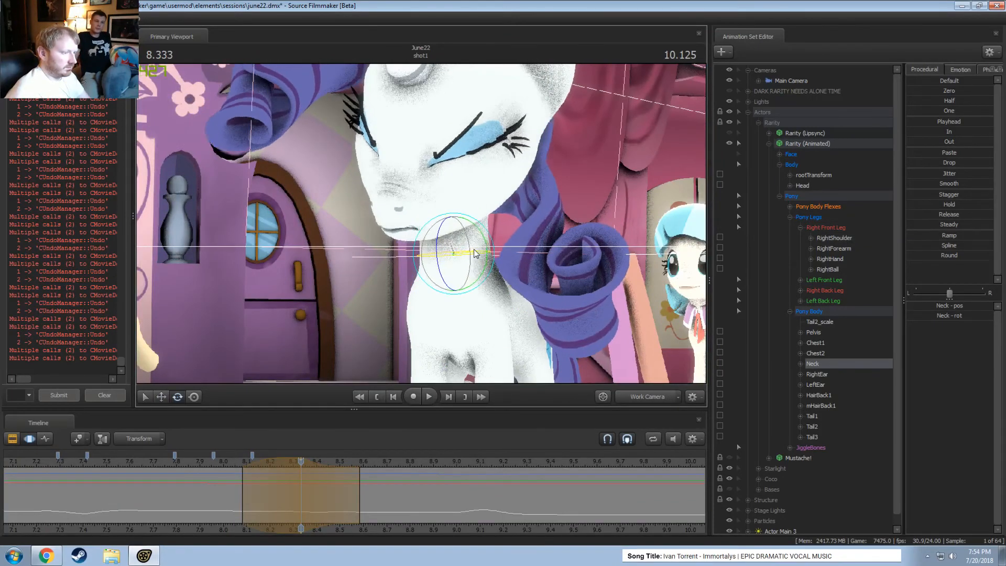
Replay the neck rotation in the main camera and shorten its time selection to start at about 8.17 seconds
key("space")
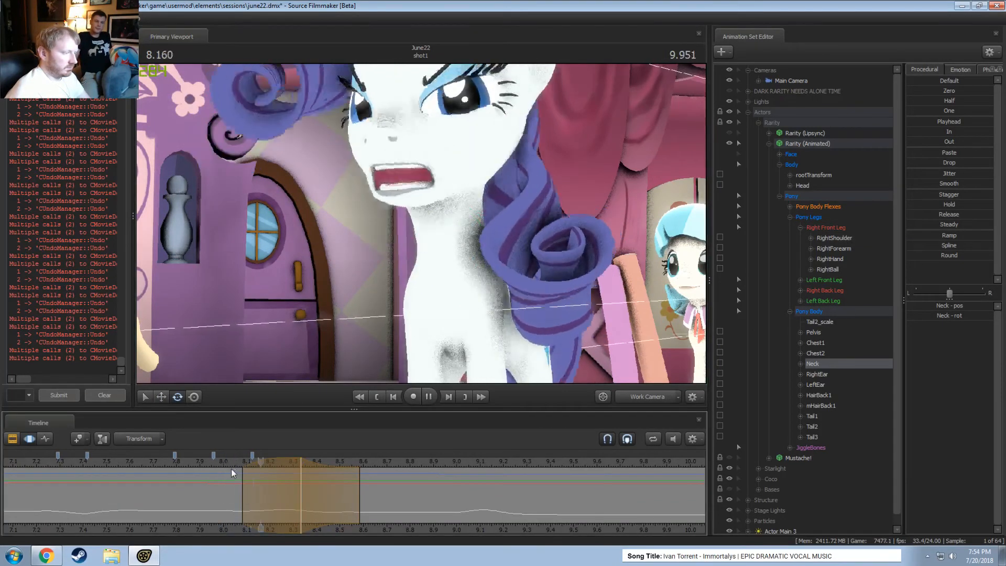
left_click(634, 396)
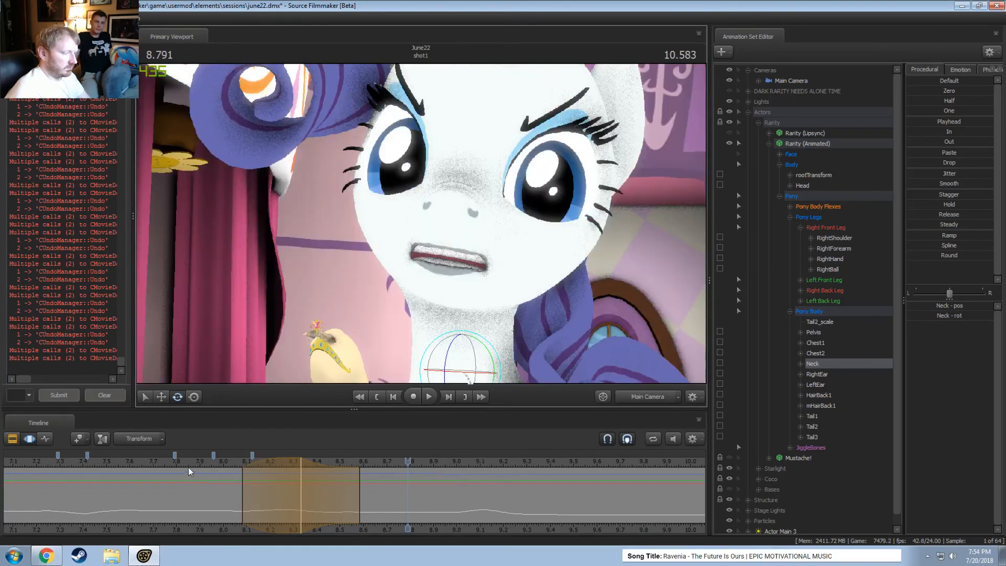
left_click(208, 463)
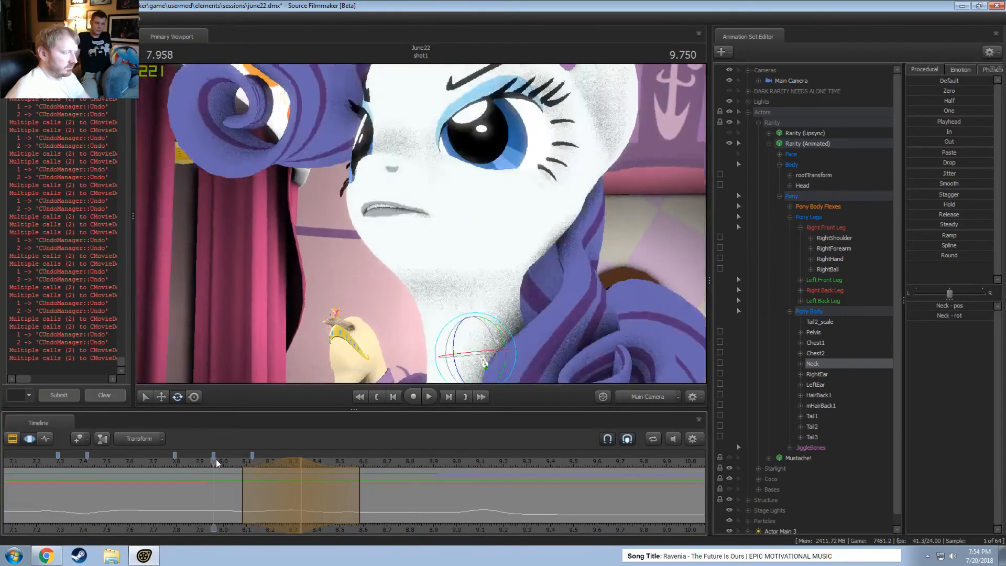
left_click_drag(240, 488, 262, 488)
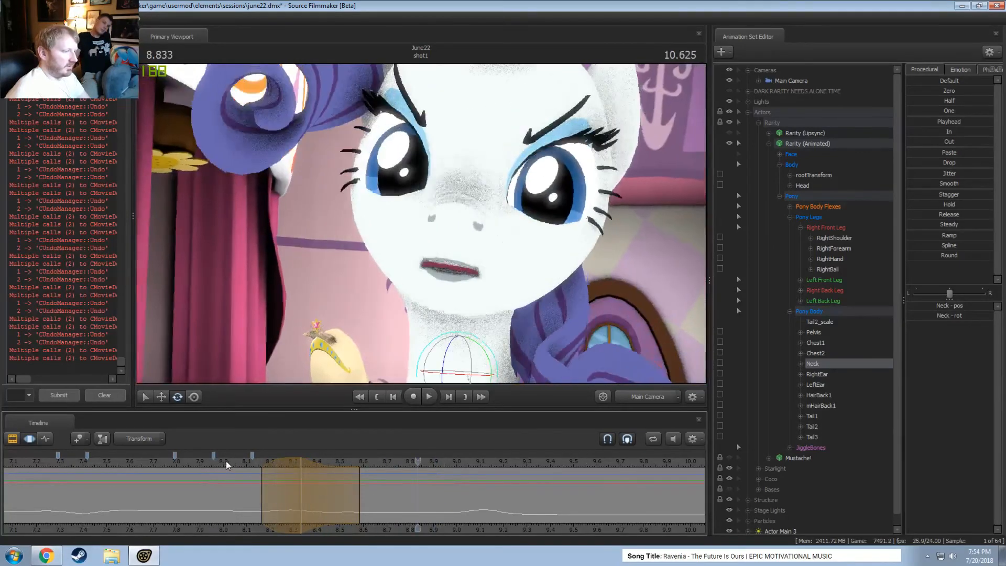
Set up a time selection from about 9.04 to 9.29 seconds, centred on 9.166 seconds, in the work camera
left_click(655, 396, "ctrl")
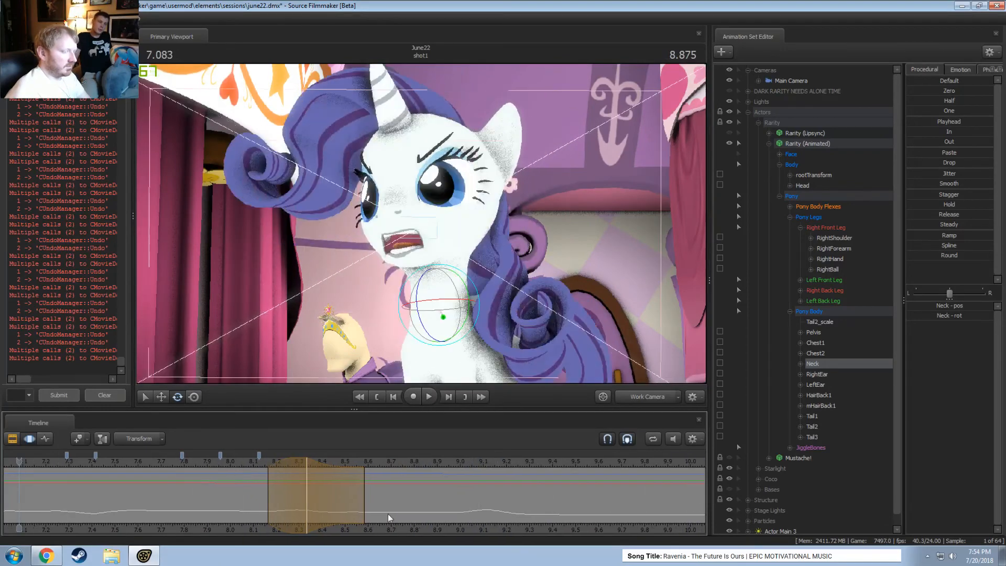
left_click(343, 475)
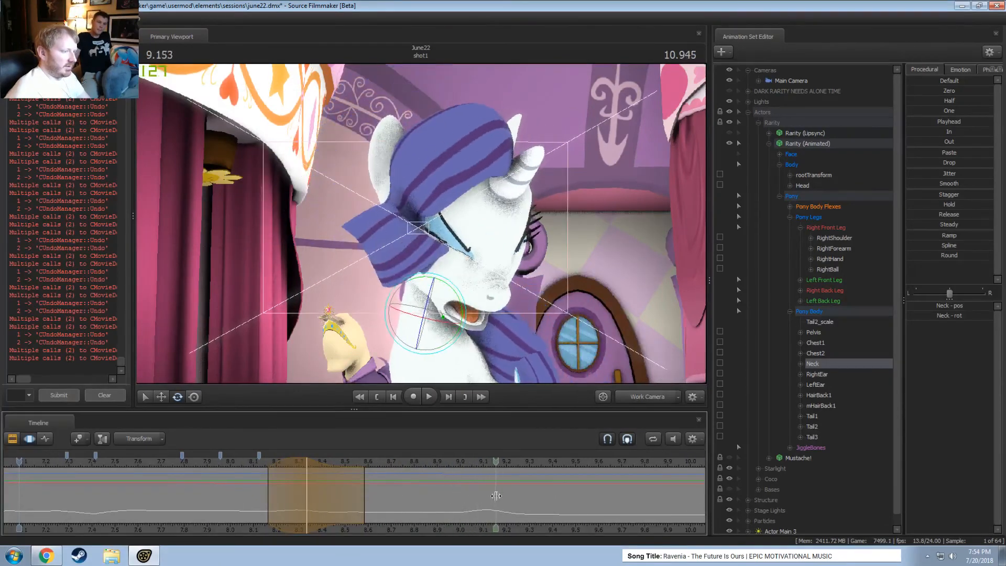
left_click_drag(511, 497, 505, 496)
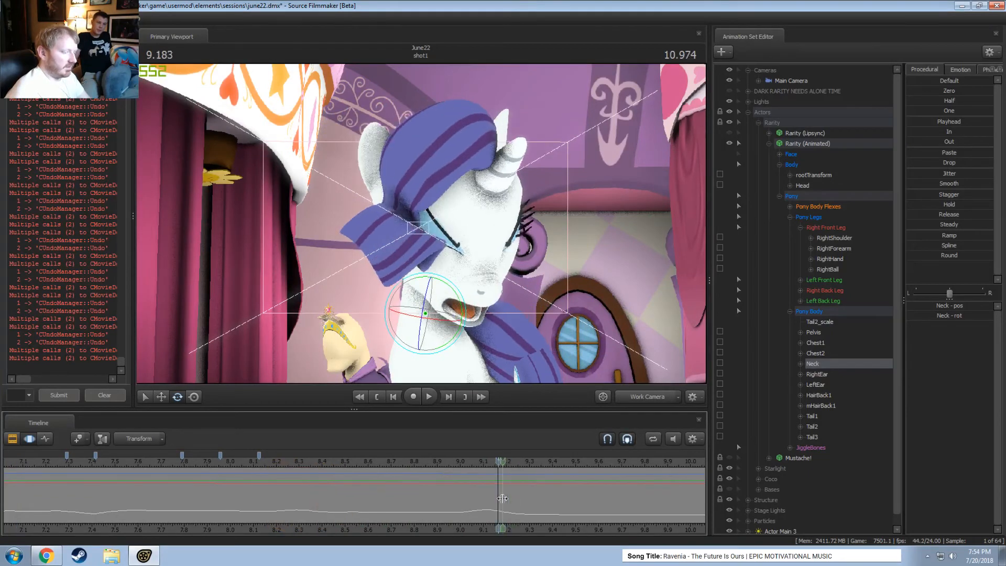
scroll(503, 498, "up", 3, "shift")
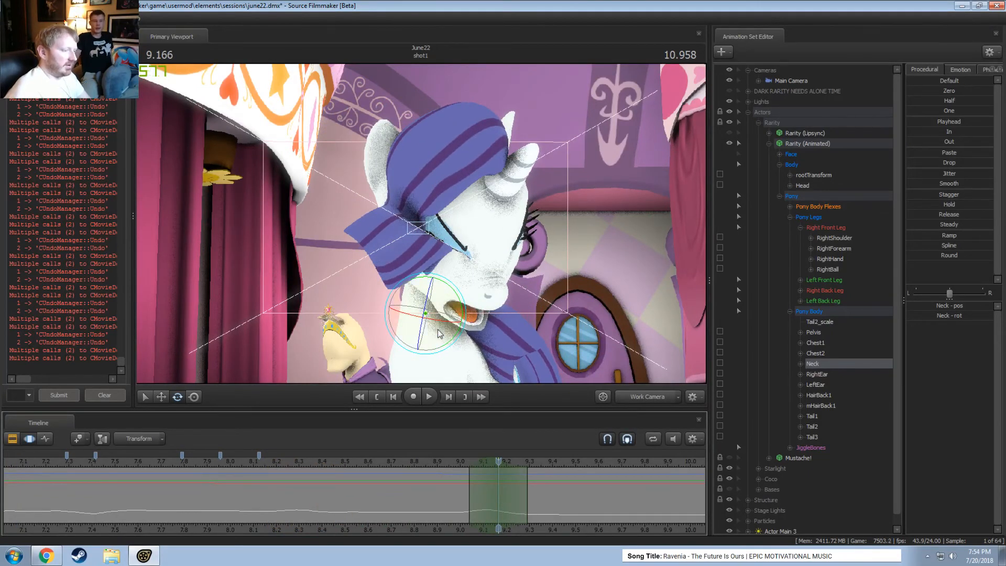
Try rotating Rarity's Neck at 9.166 seconds, extend the time selection's end to 9.416 seconds and replay the movement
left_click_drag(437, 320, 445, 331)
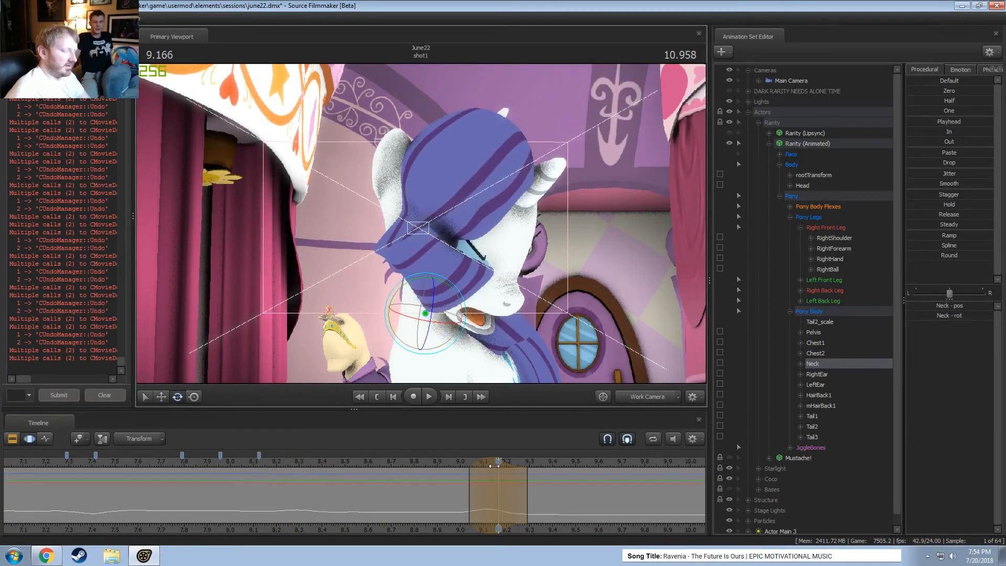
key("space")
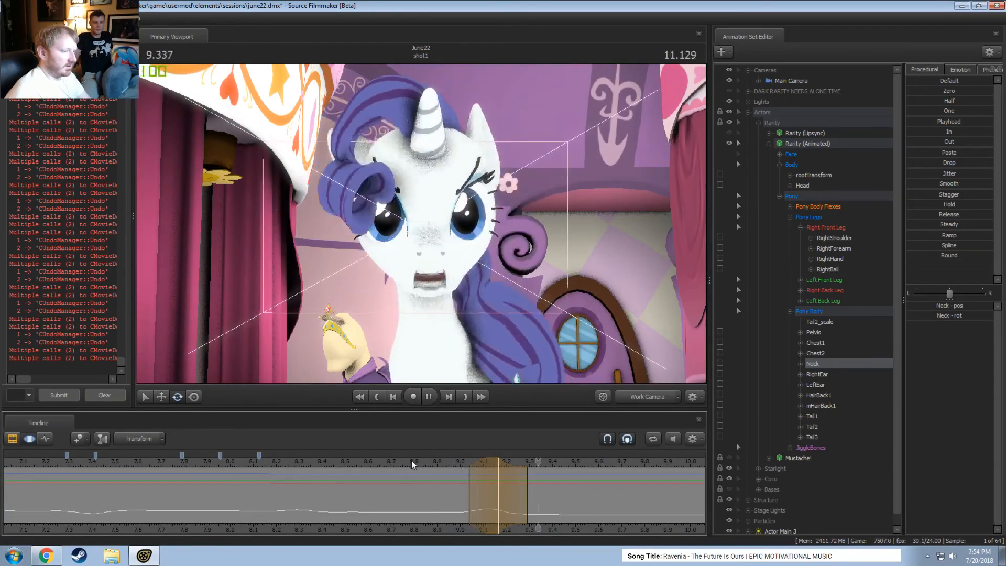
key("space")
left_click(558, 497)
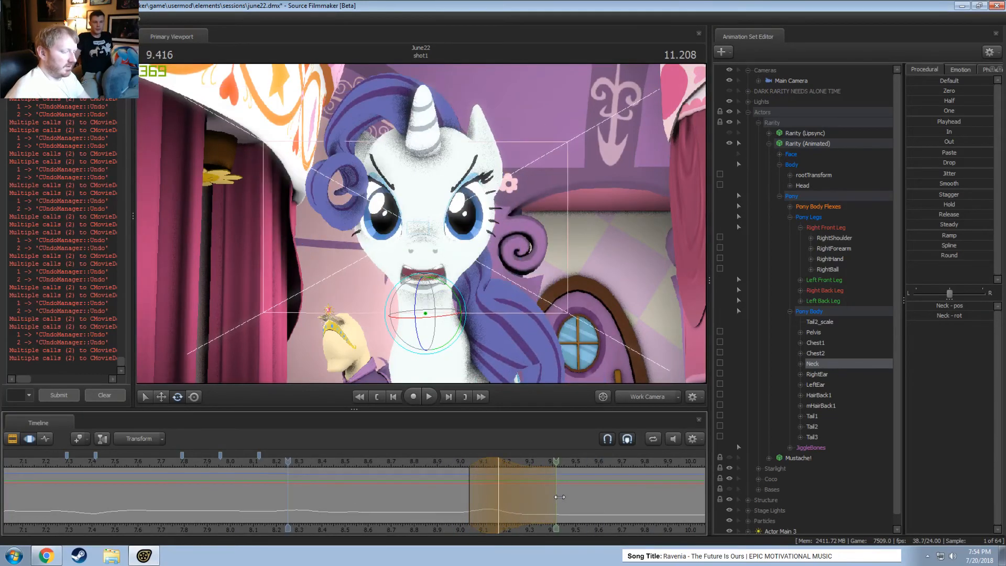
key("space")
key("space")
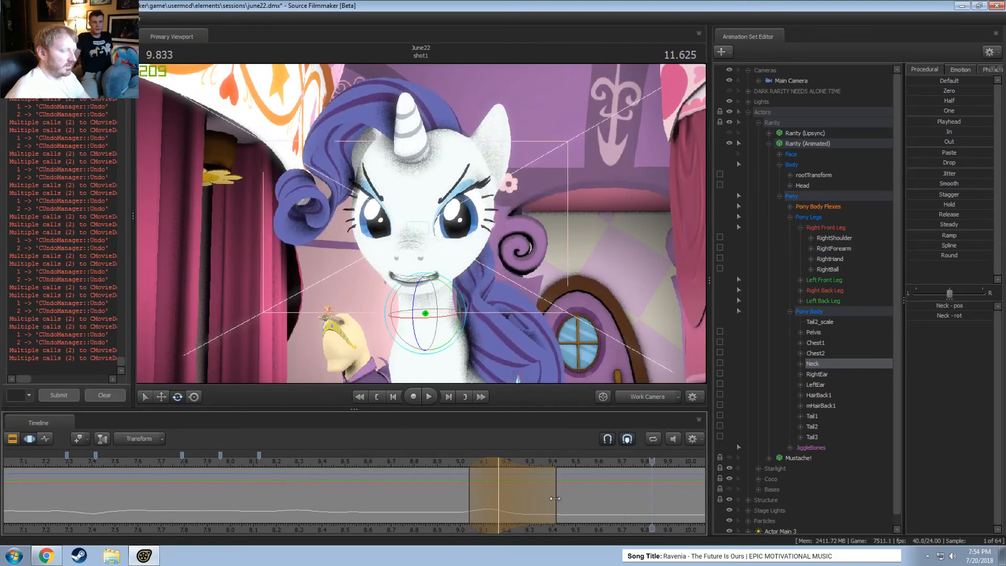
Try shifting Rarity's Head slightly sideways at 9.166 seconds and replay from about 8.9 seconds
left_click(496, 472)
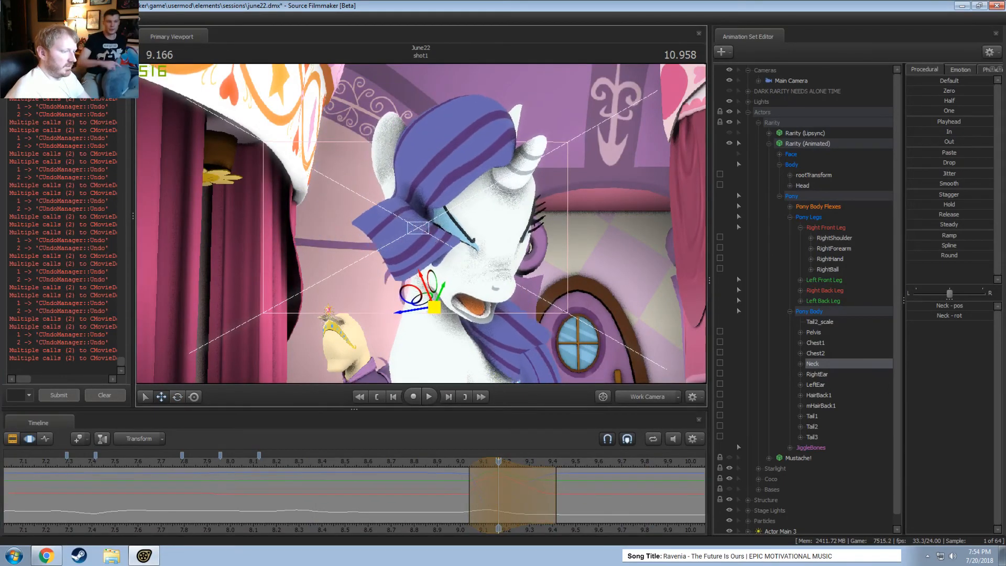
left_click(804, 186)
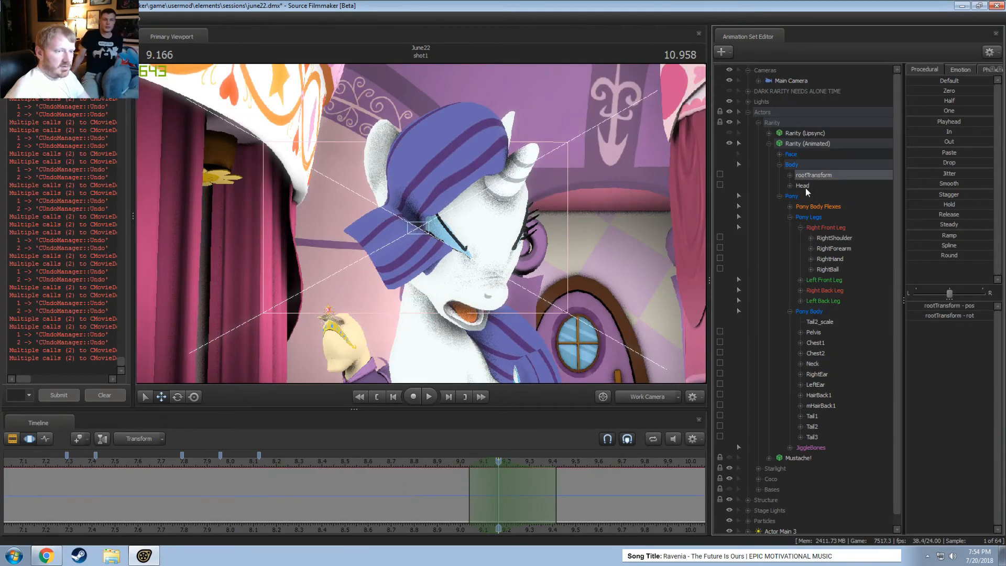
left_click_drag(404, 263, 412, 264)
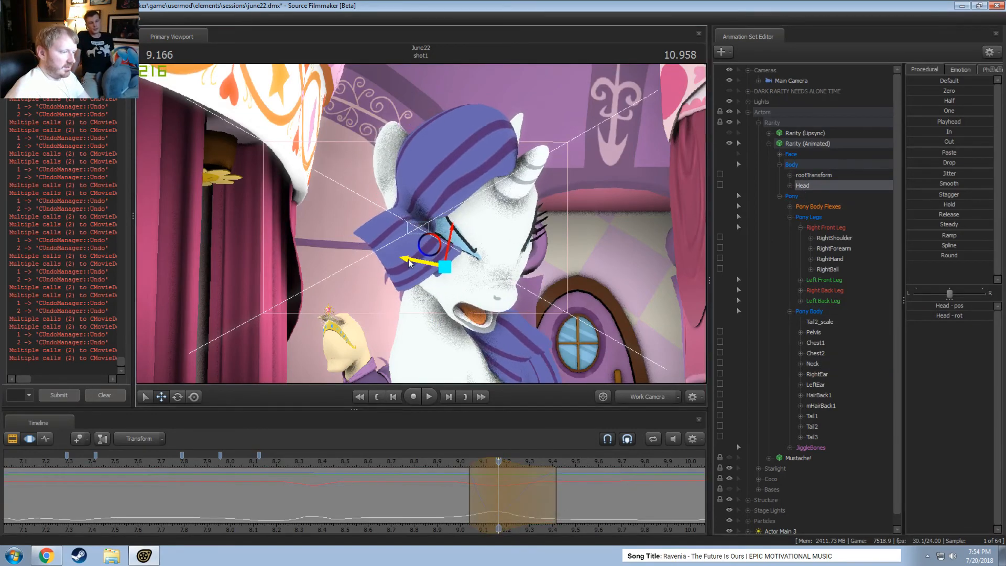
left_click(445, 464)
key("space")
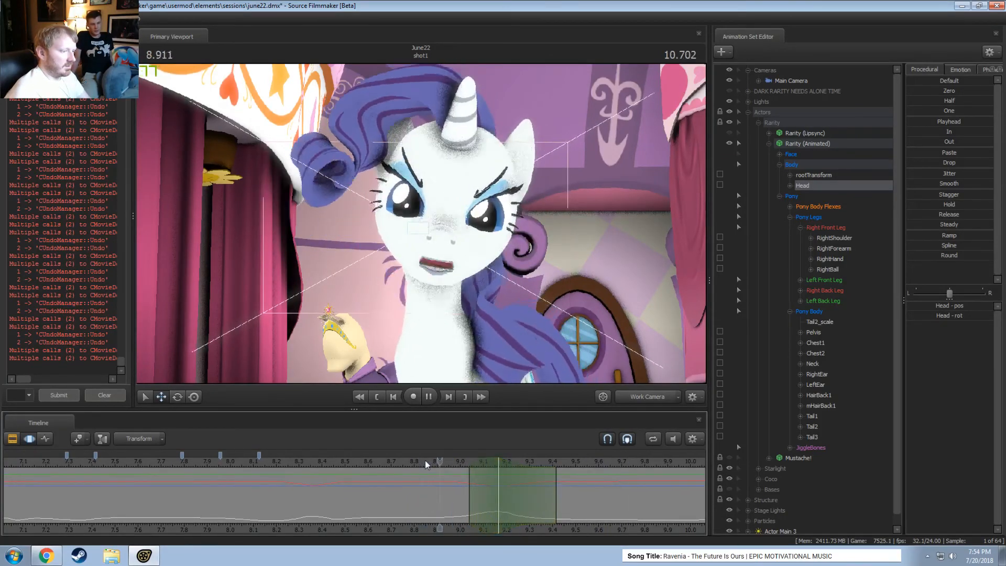
Shift Rarity's Head sideways again at 9.166 seconds and check the pose at 8.875 seconds
left_click(506, 477)
left_click(497, 479)
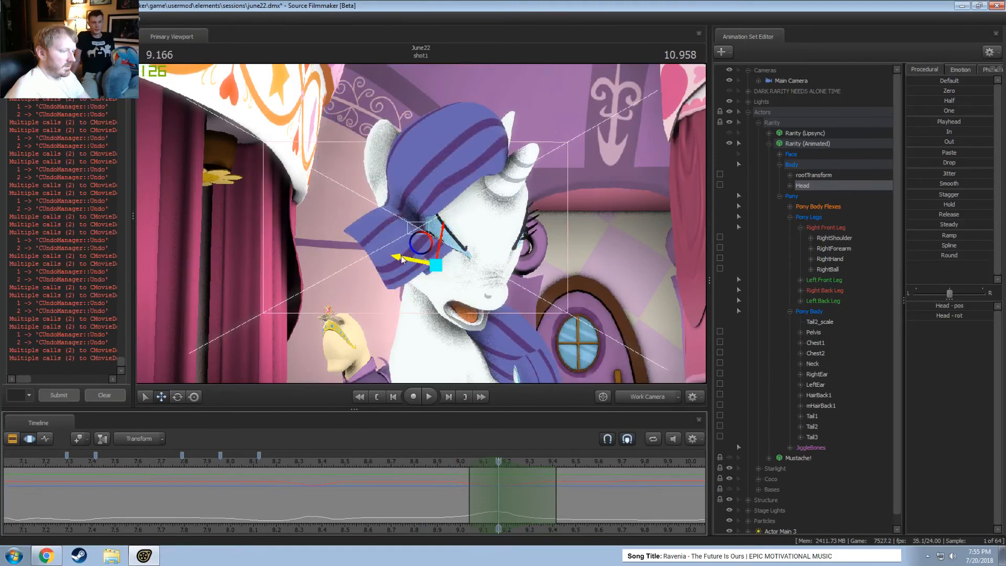
left_click_drag(401, 259, 413, 262)
left_click(436, 452)
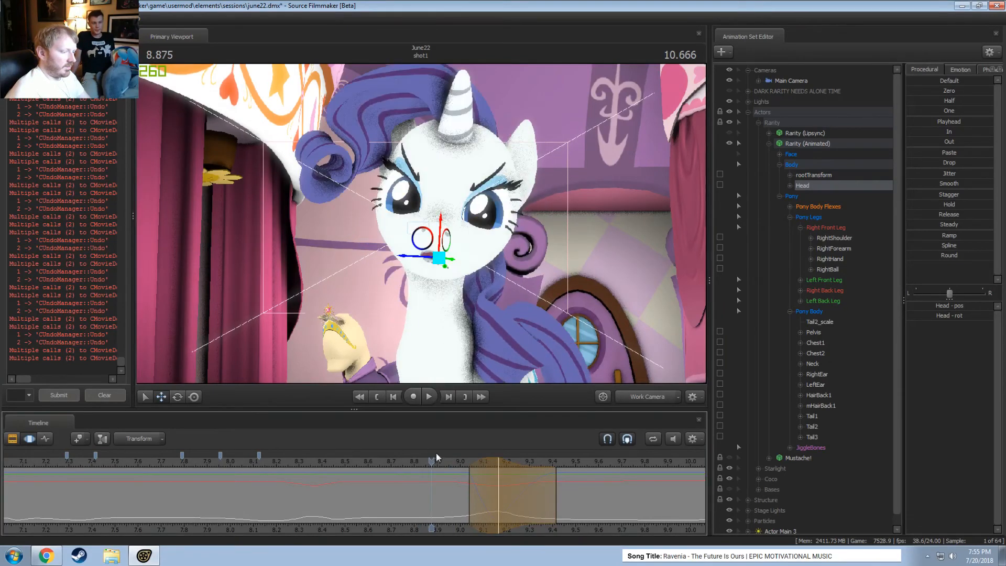
Try moving Rarity's Head across the whole timeline at 8.875 seconds, undo it and return to 9.166 seconds
left_click(426, 483)
mouse_move(405, 257)
left_mouse_down()
mouse_move(412, 260)
mouse_move(397, 278)
mouse_move(407, 271)
left_mouse_up()
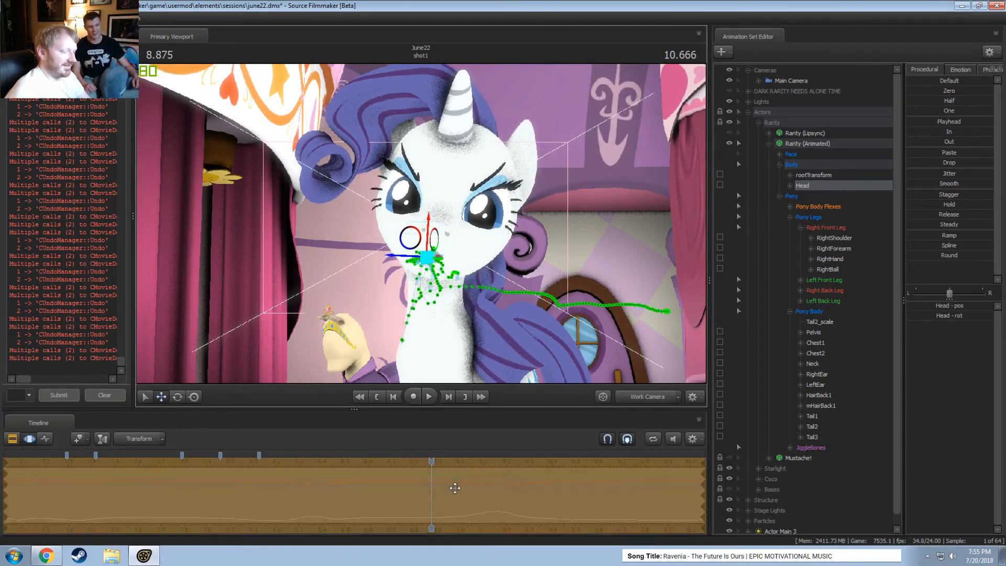
left_click(471, 503)
left_click_drag(470, 503, 498, 503)
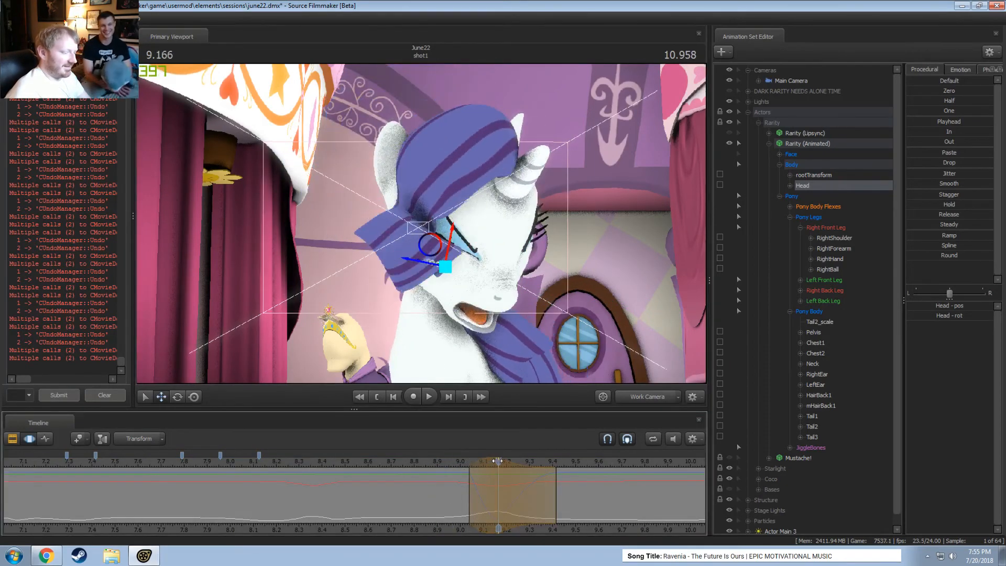
Shift Rarity's Head slightly farther sideways at 9.166 seconds and replay the movement in the main camera
left_click_drag(413, 259, 427, 262)
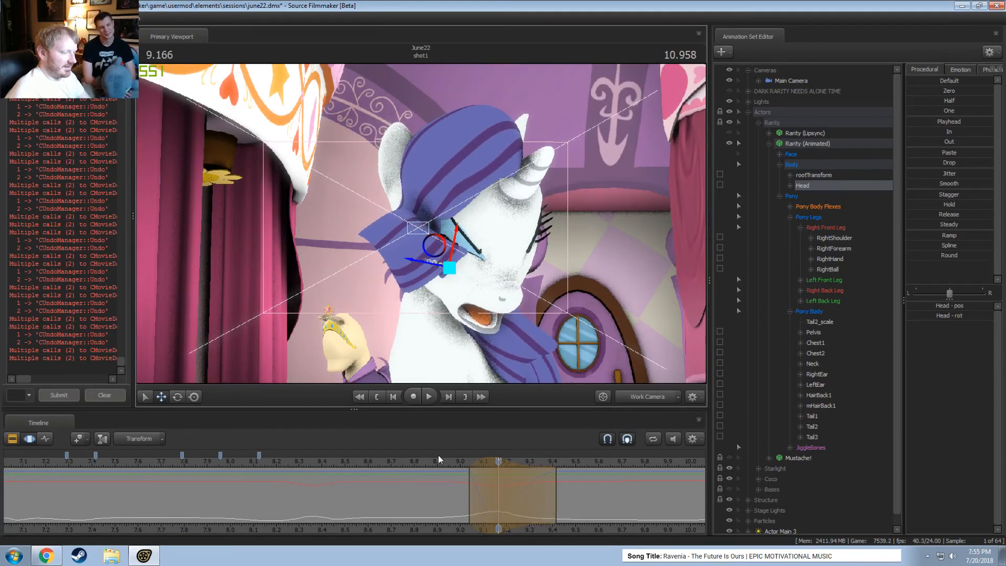
left_click(439, 464)
key("space")
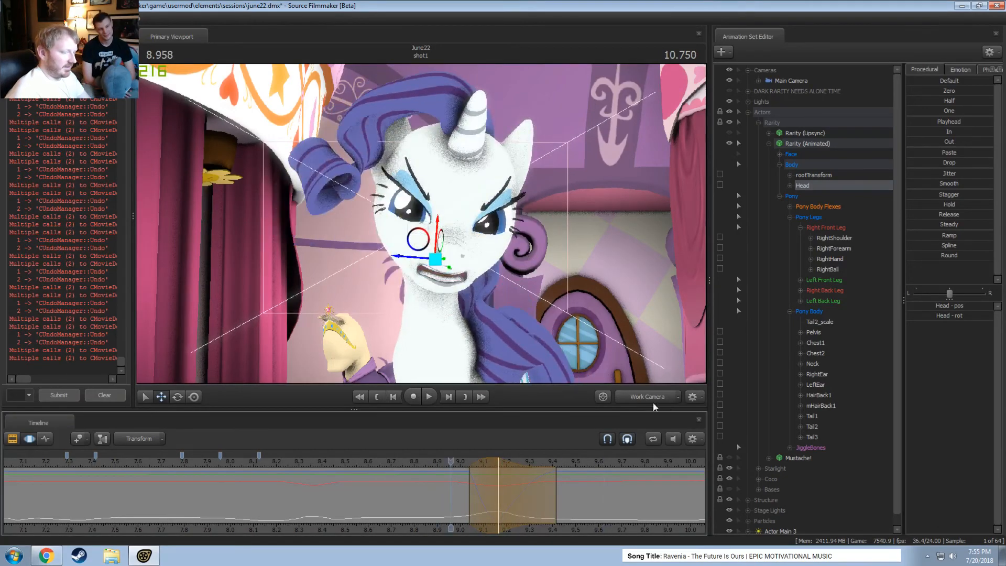
left_click(638, 397)
key("space")
Undo the last head shift, exaggerate the head's offset at 9.166 seconds and replay from 8.875 seconds
left_click_drag(484, 464, 503, 466)
key("ctrl+z")
left_click_drag(413, 281, 596, 321)
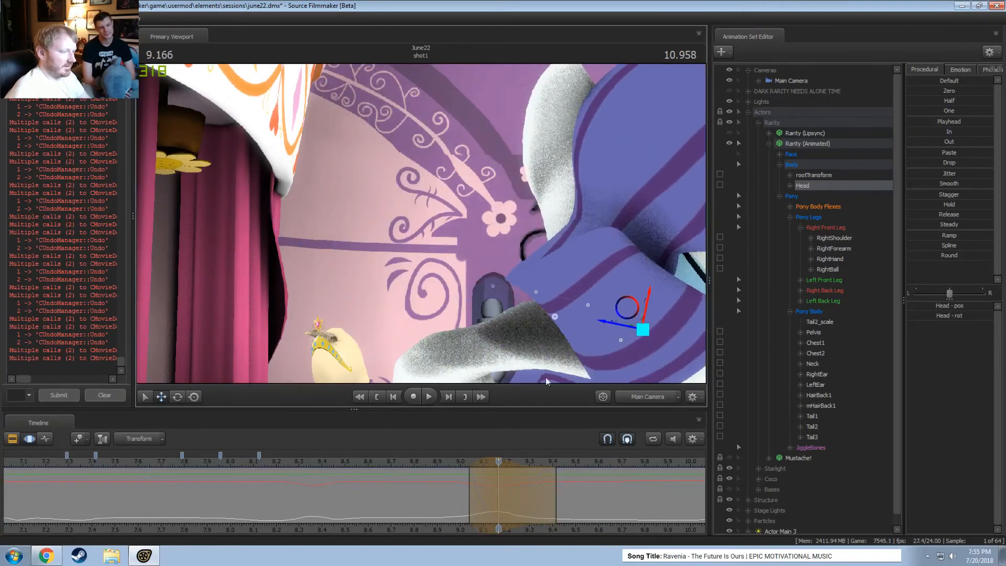
left_click(431, 462)
key("space")
key("space")
left_click(431, 462)
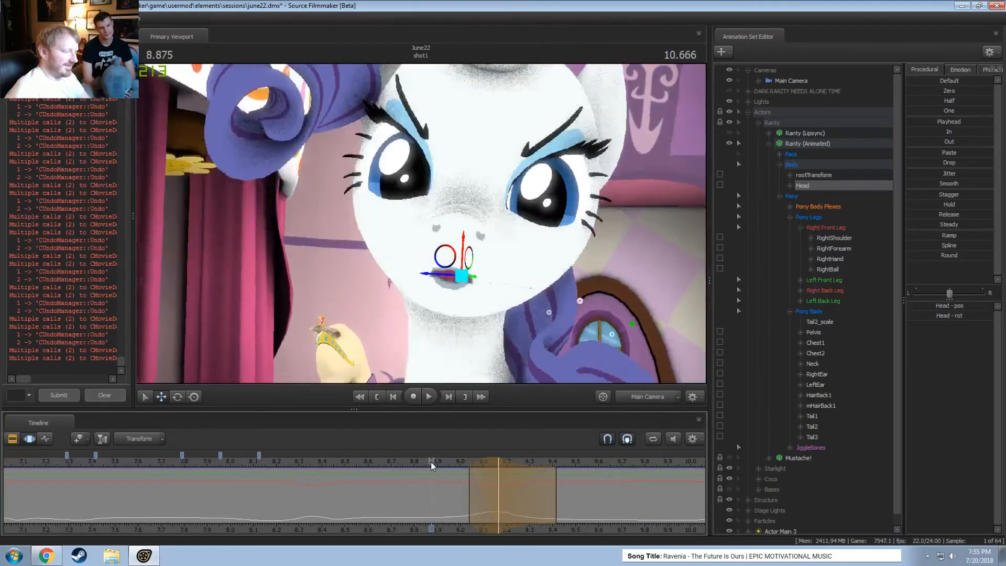
Return to 9.166 seconds, nudge Rarity's Head sideways from its original position and replay from about 8.8 seconds
left_click_drag(430, 461, 500, 468)
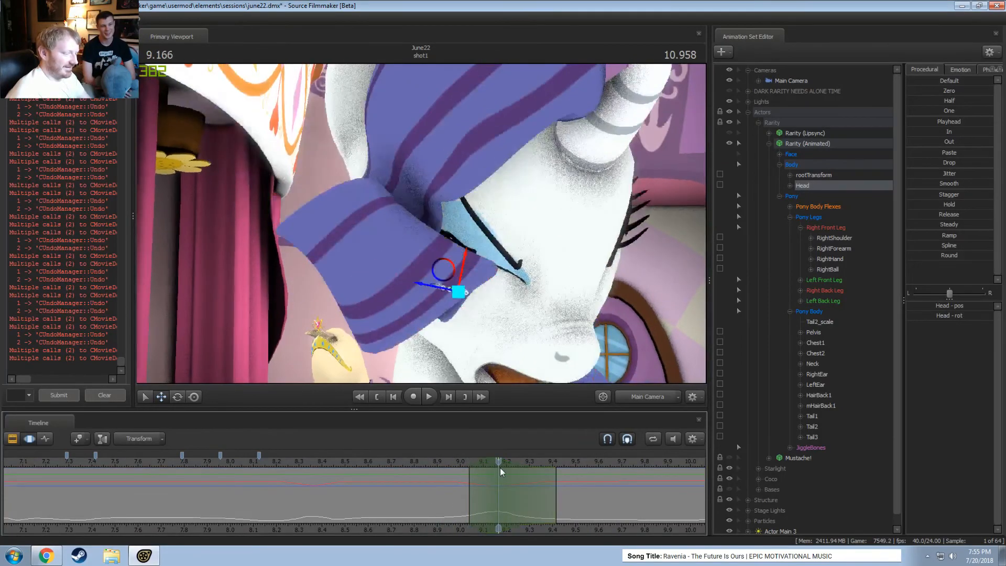
left_click_drag(429, 287, 434, 287)
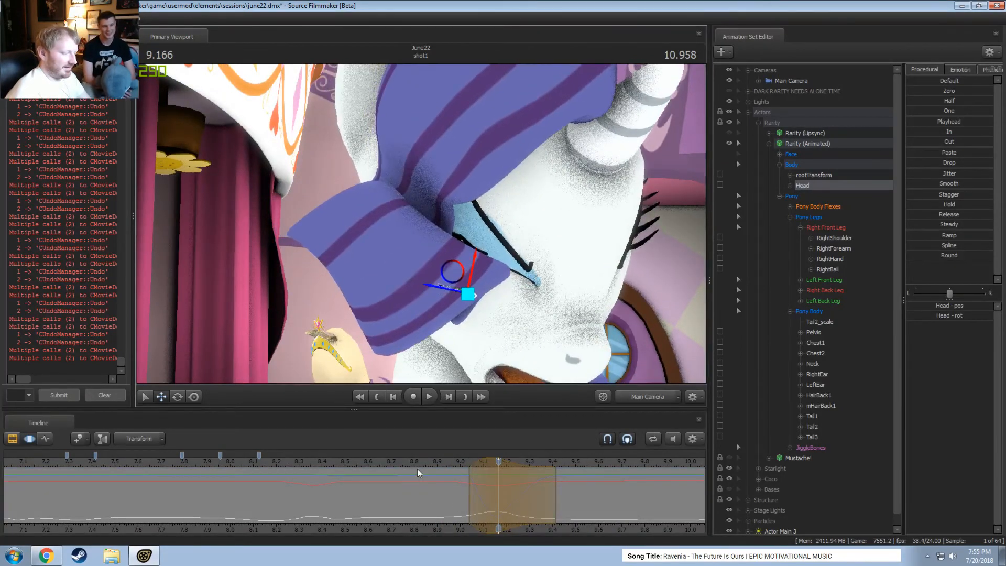
key("space")
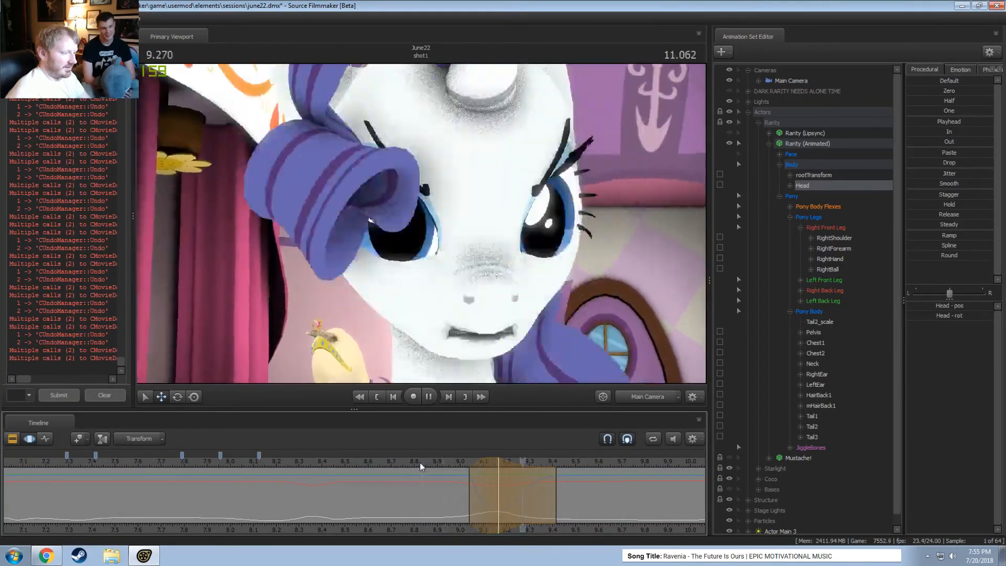
key("space")
Undo the head nudge and replay the animation from about 8.8 to 9.7 seconds
key("ctrl+z")
left_click(420, 462)
key("space")
key("space")
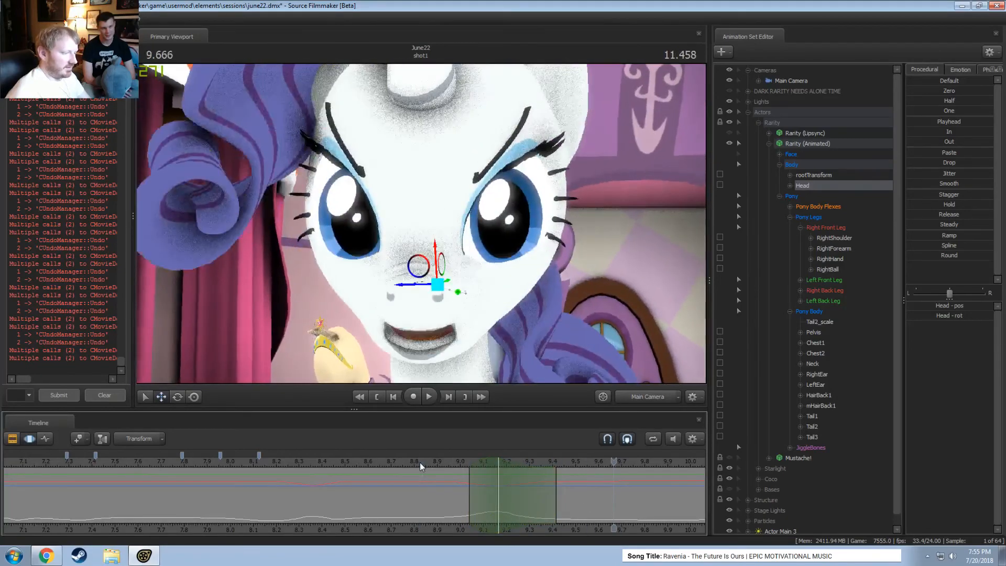
Play back Rarity's head movement between about 8.25 and 11 seconds in the main camera to check its flow
key("space")
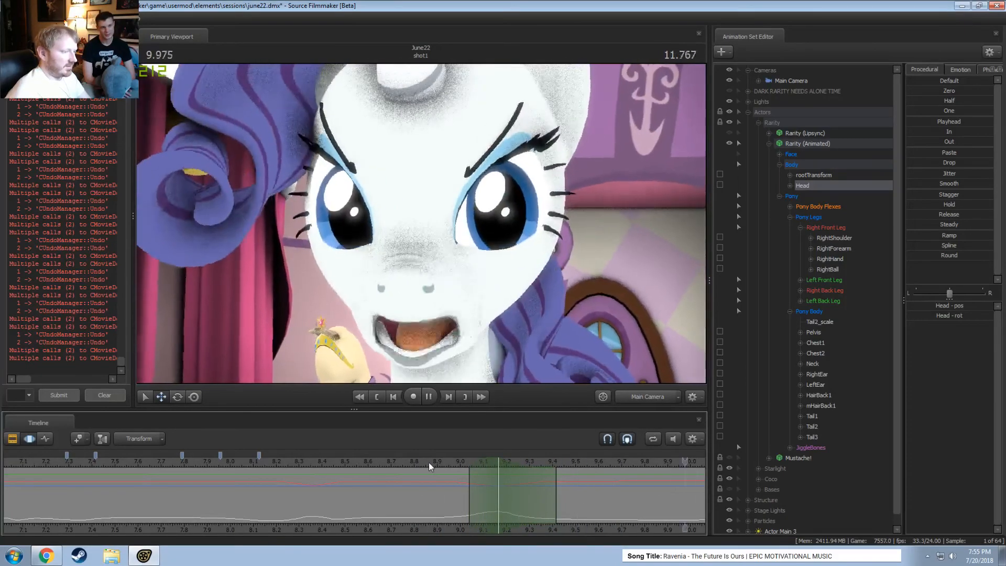
key("space")
middle_click_drag(594, 520, 357, 483)
key("space")
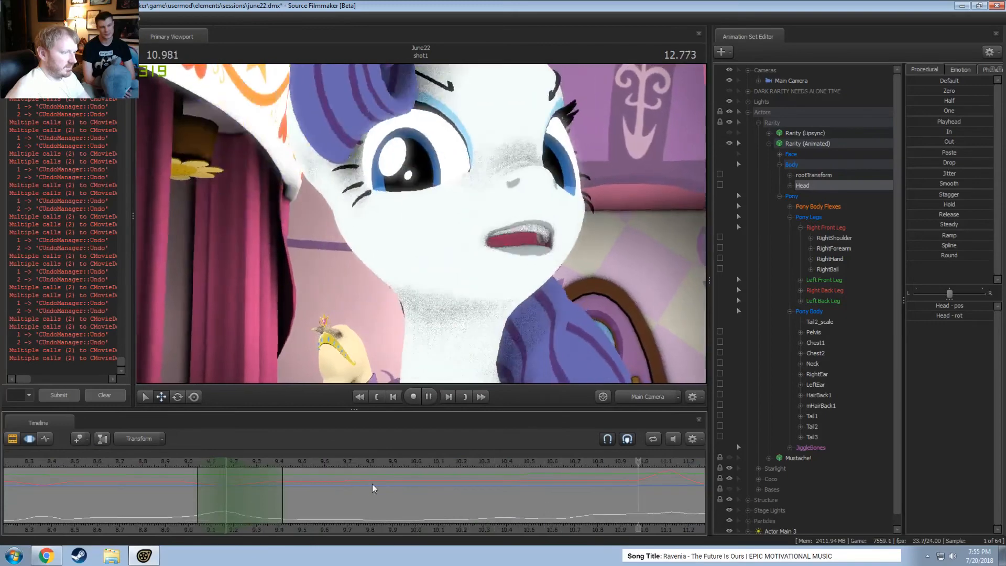
key("space")
scroll(419, 482, "down", 5)
left_click(462, 462)
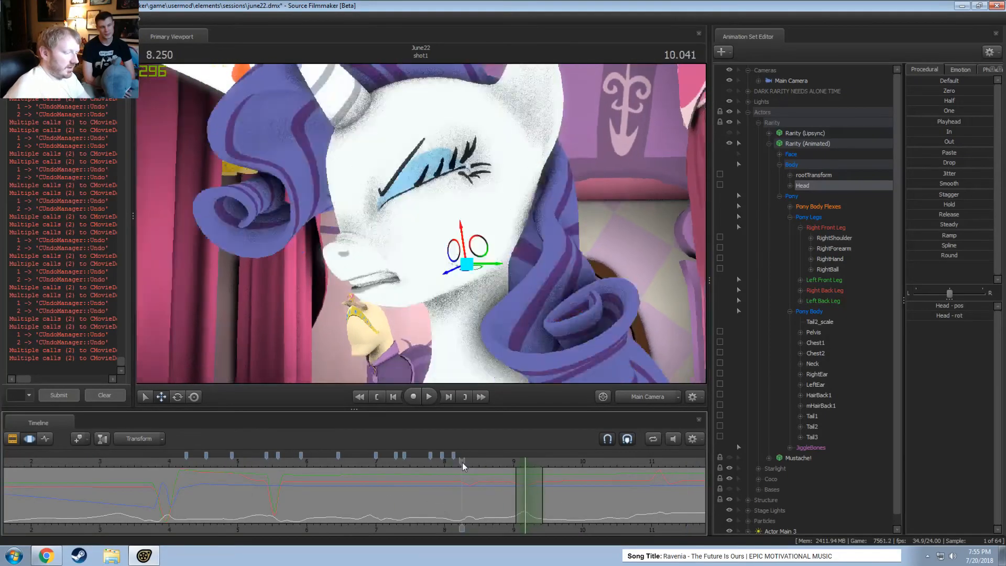
key("space")
key("space")
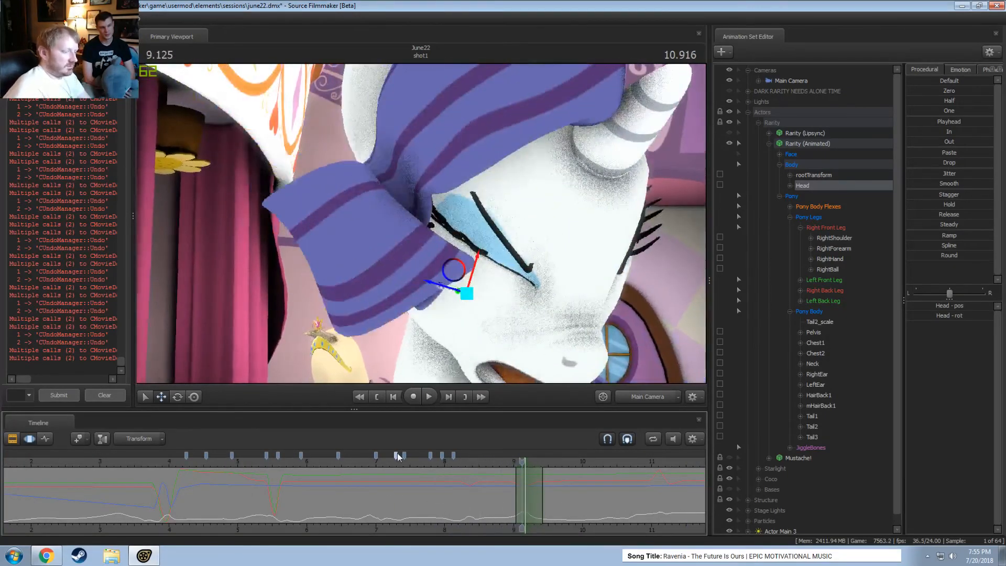
left_click(402, 461)
key("space")
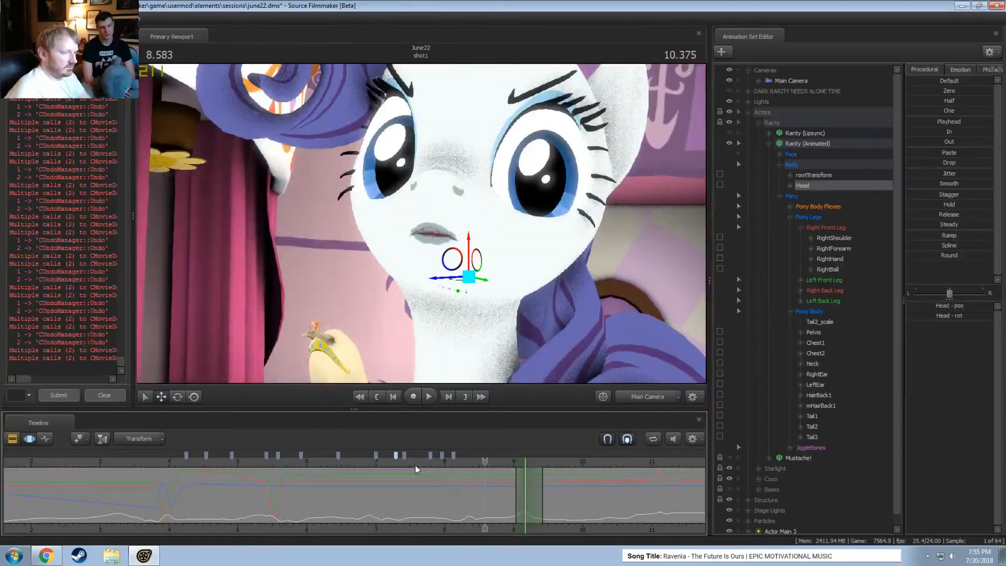
Lower Rarity's Head slightly at 8.375 seconds with a narrow time selection around it, and replay from 7.833 seconds
left_click_drag(415, 464, 469, 493)
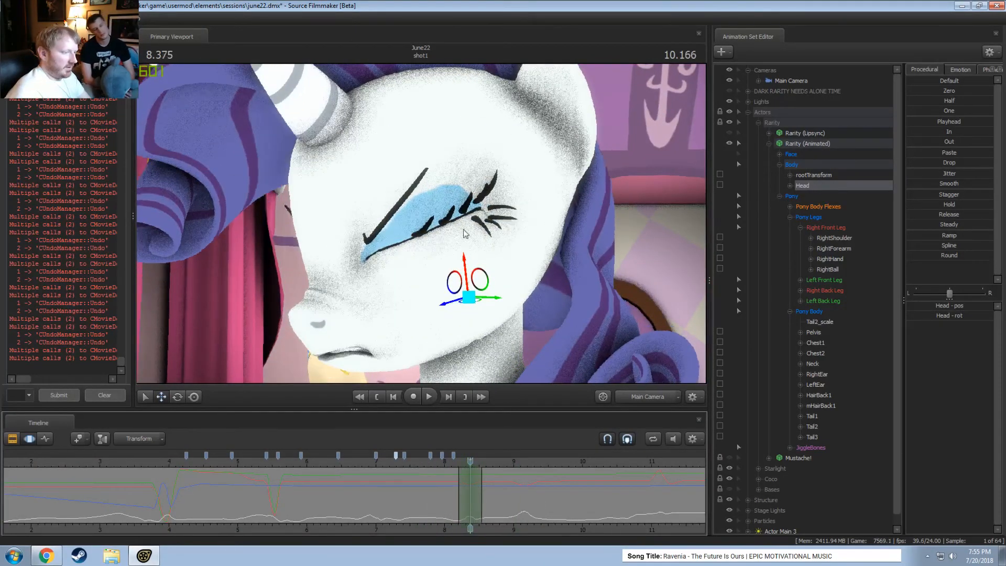
left_click_drag(464, 270, 464, 278)
left_click(433, 466)
key("space")
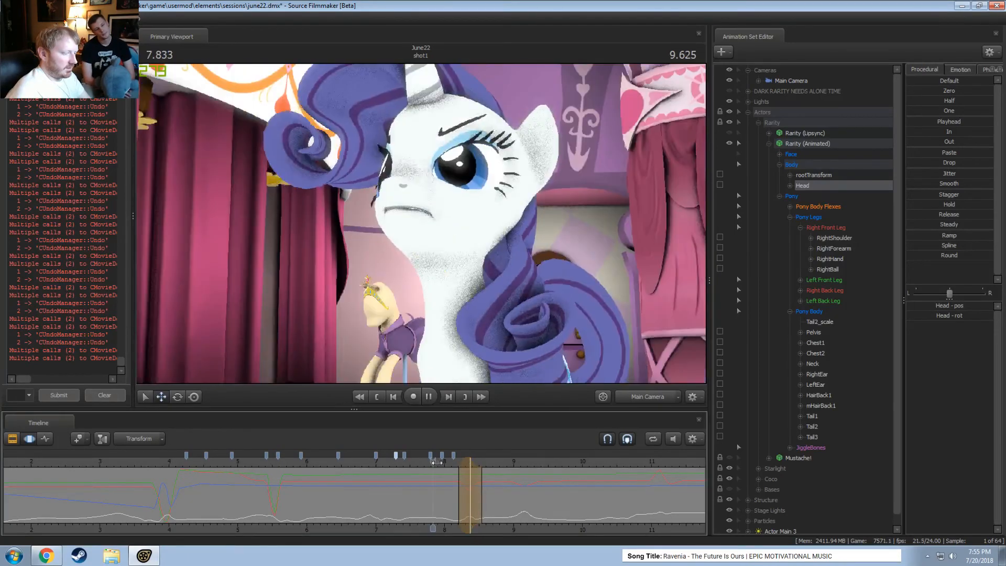
left_click(438, 466)
Review Rarity's head motion from the work camera, replaying the stretch between about 7.9 and 10.1 seconds
left_click(639, 399)
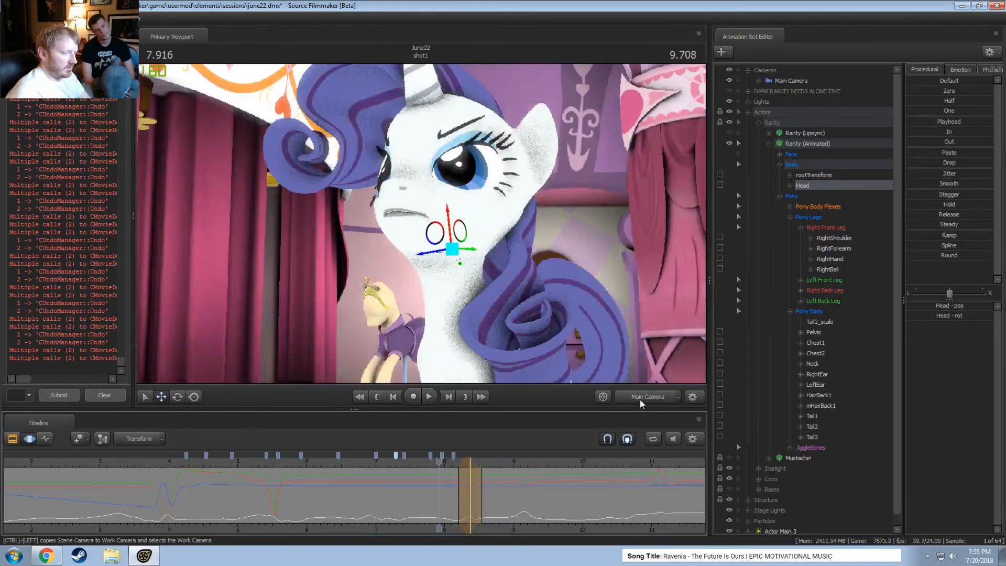
key("space")
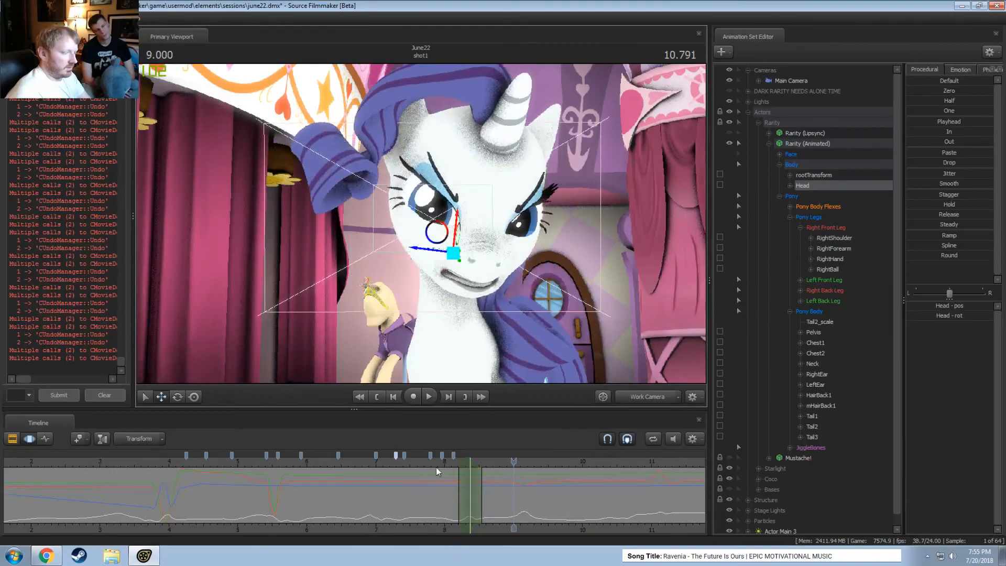
left_click(444, 462)
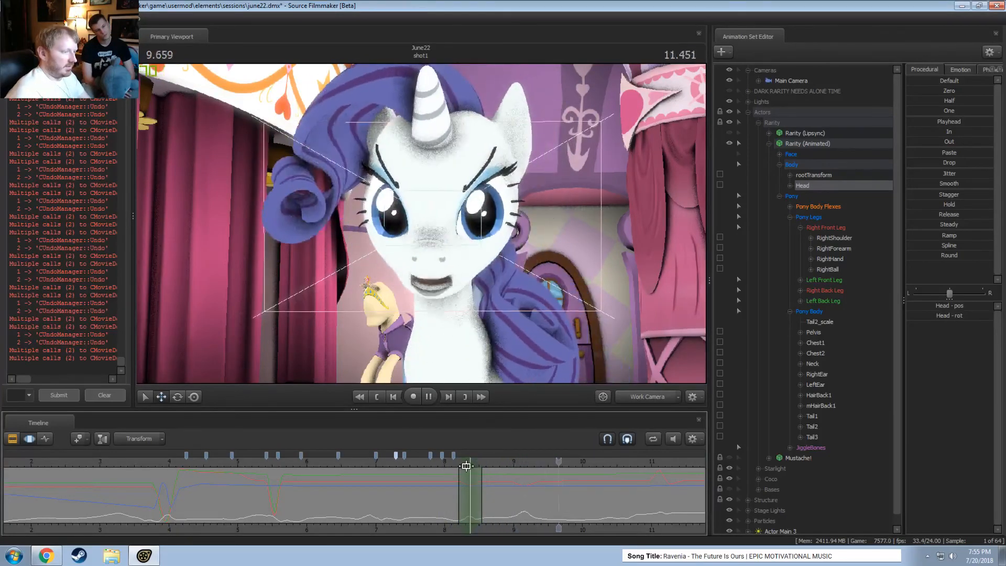
key("space")
left_click(558, 463)
key("space")
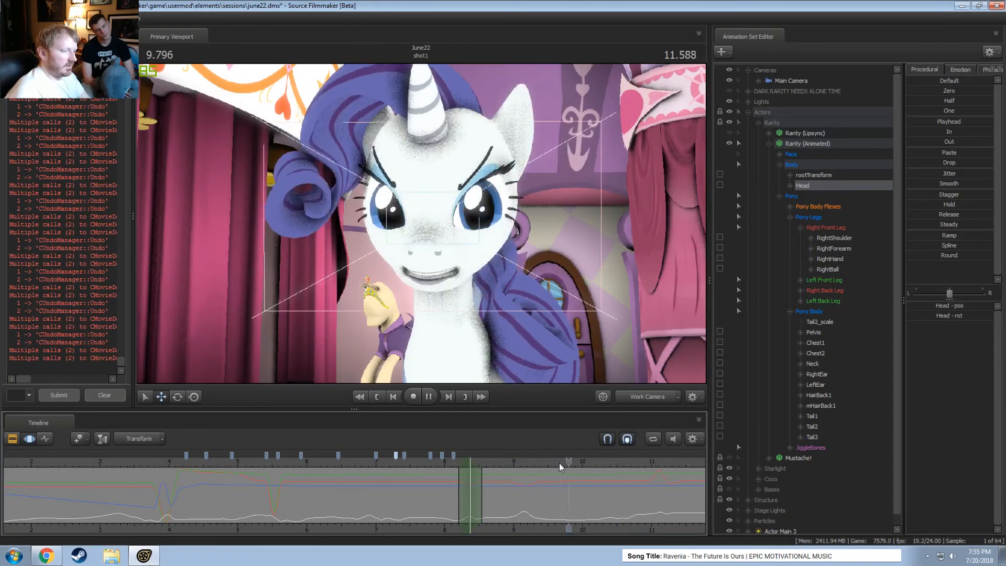
left_click(541, 462)
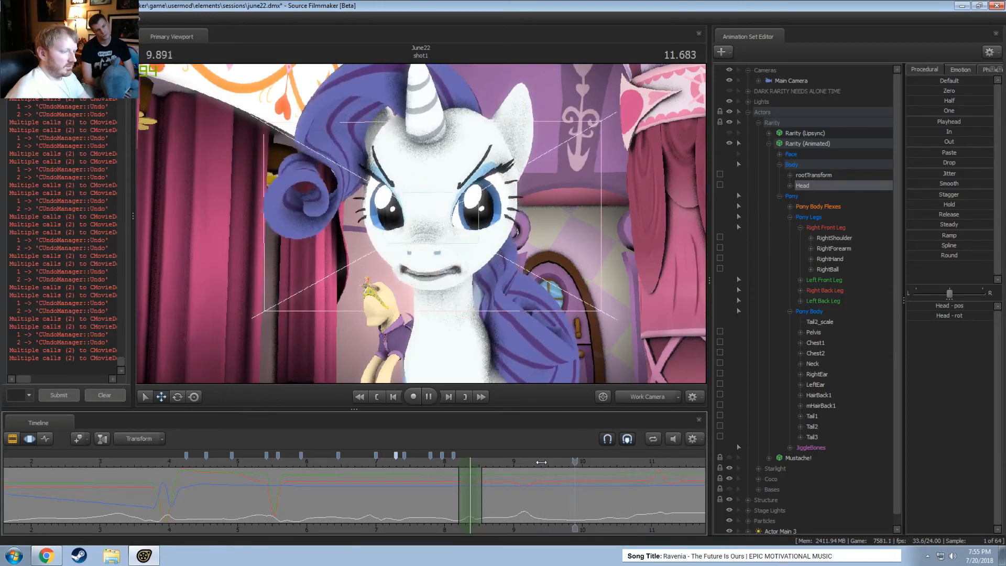
key("space")
key("space")
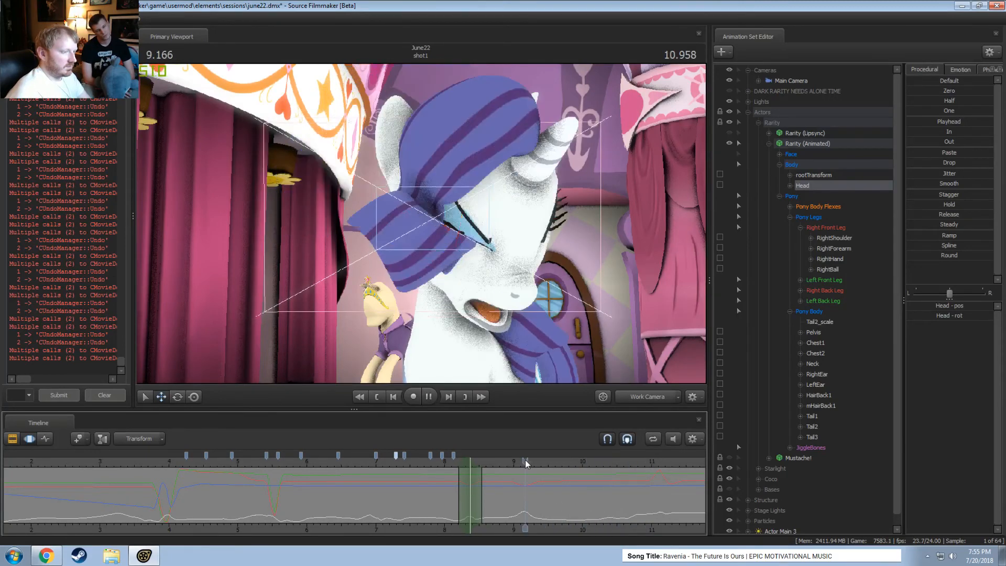
key("space")
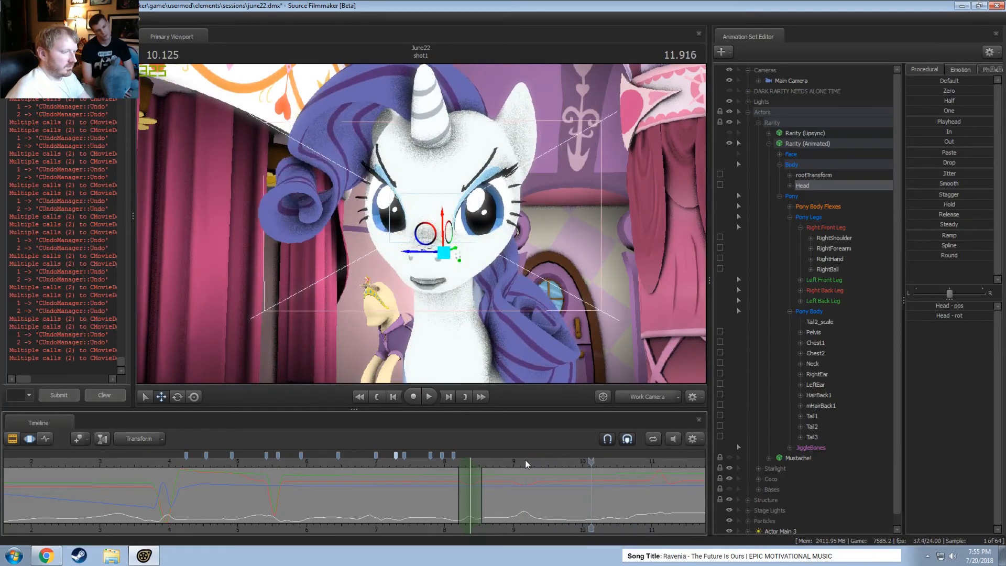
left_click(525, 460)
key("space")
left_click(506, 453)
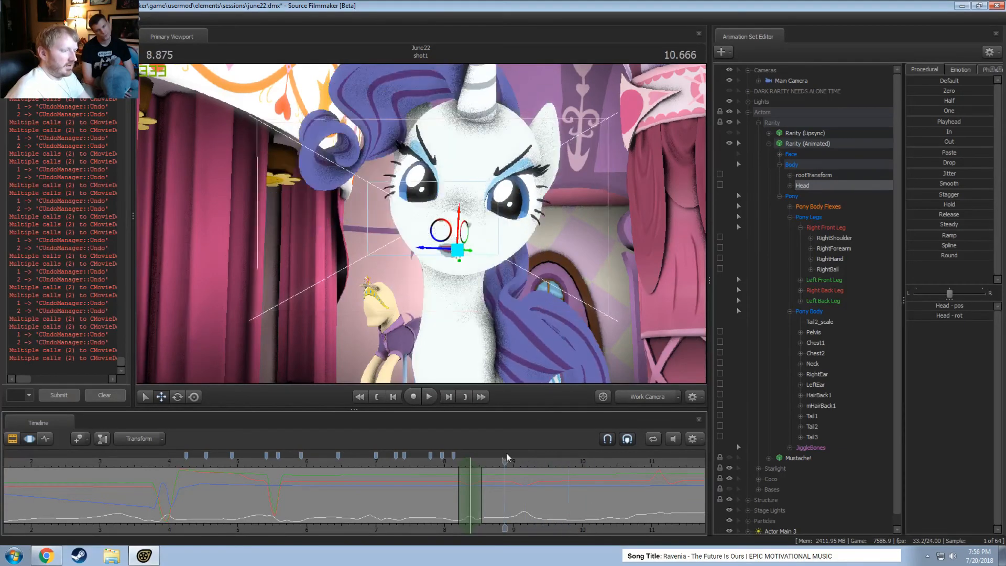
Play the shot in the main camera from 7.833 to about 14 seconds
left_click(433, 458)
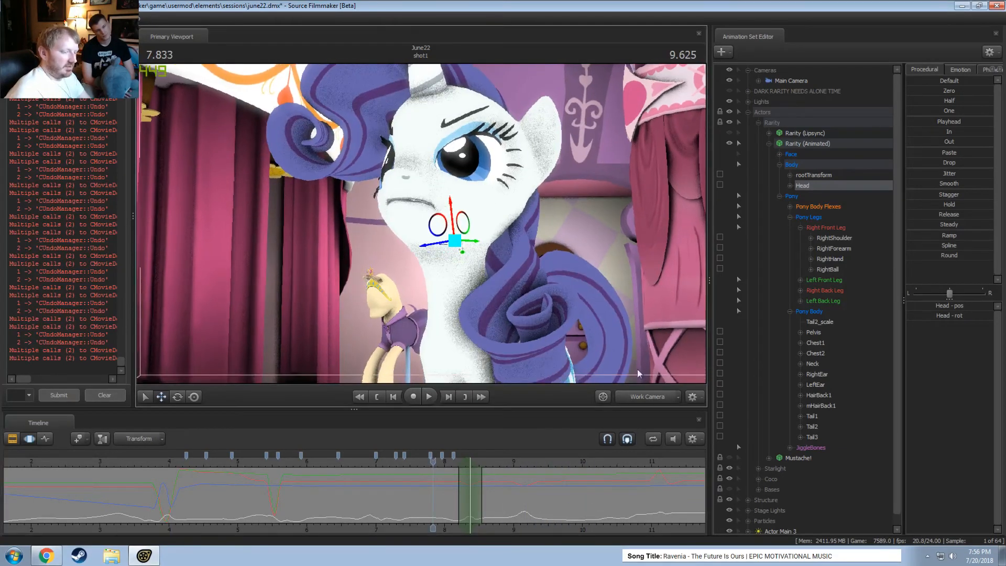
key("space")
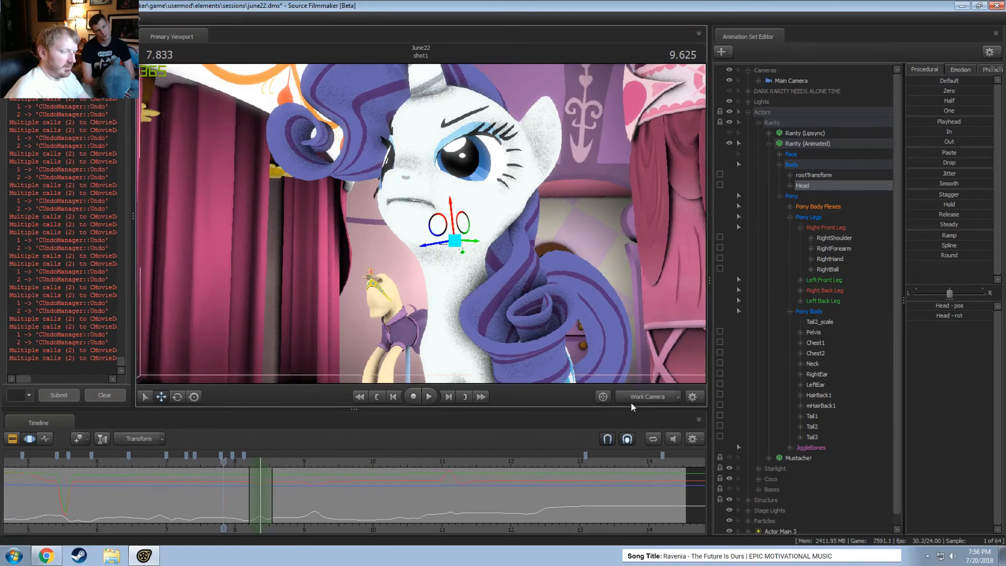
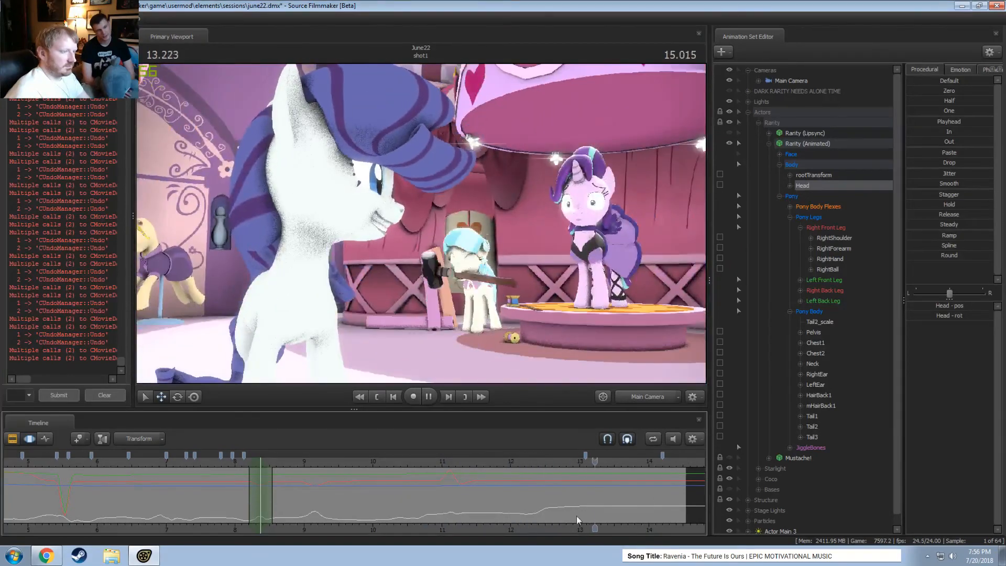
key("space")
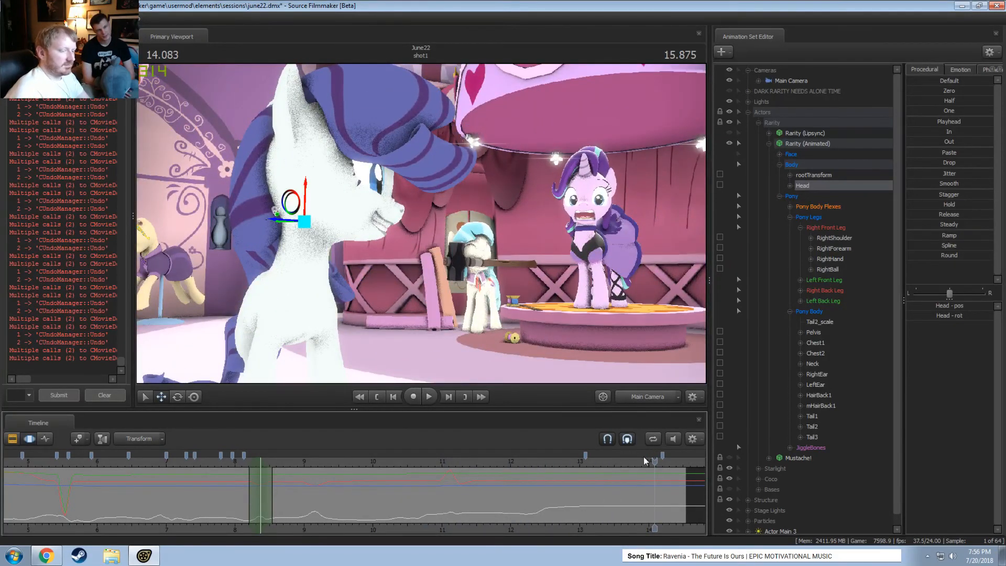
Go to 13.958 seconds and display the Dialog sound track in the Clip Editor
left_click_drag(644, 460, 645, 461)
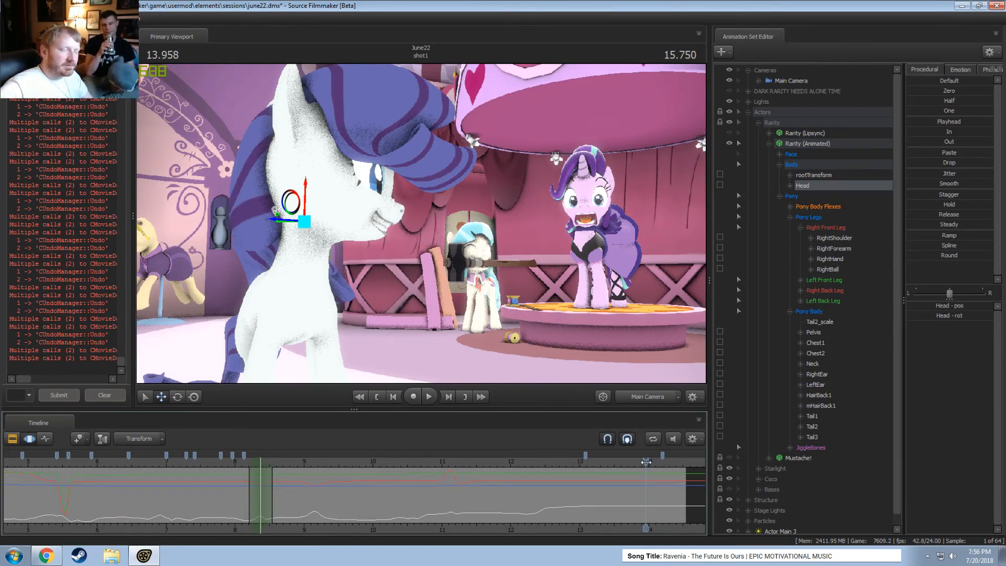
key("F2")
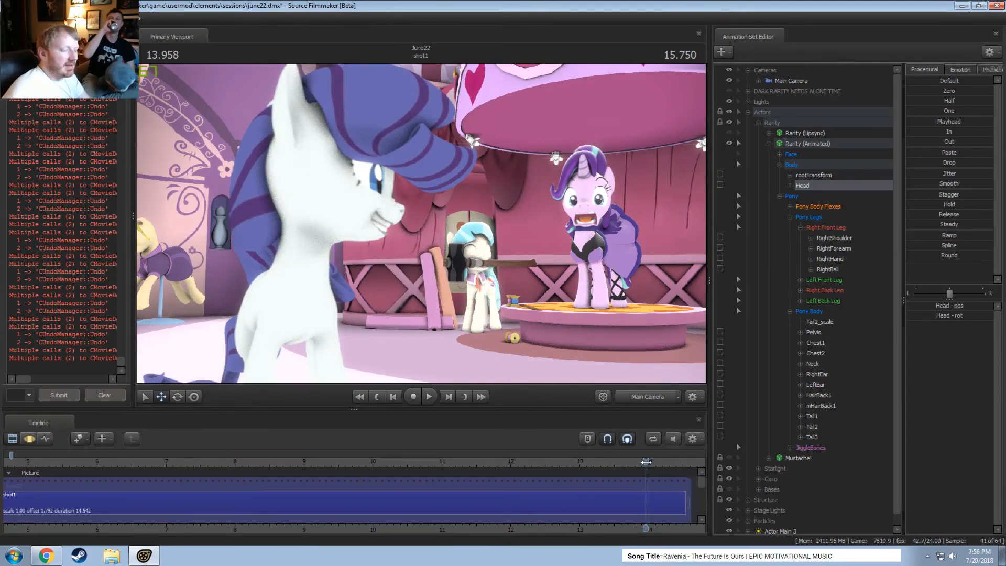
left_click(636, 495)
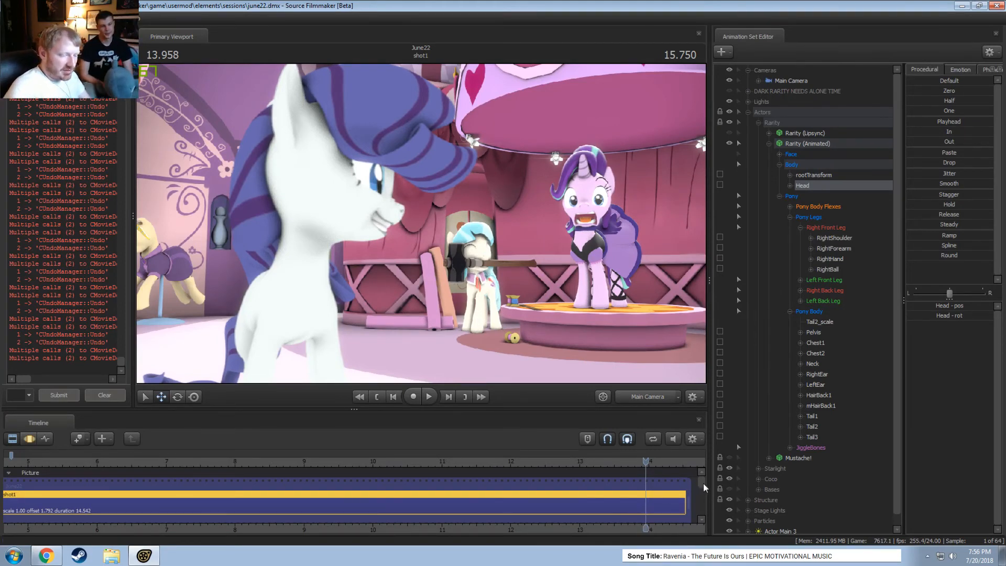
left_click_drag(701, 481, 695, 511)
scroll(704, 513, "up", 3)
Set the time scale of the heavy_painsevere dialog clip to 1.3, scaled from its start
right_click(649, 495)
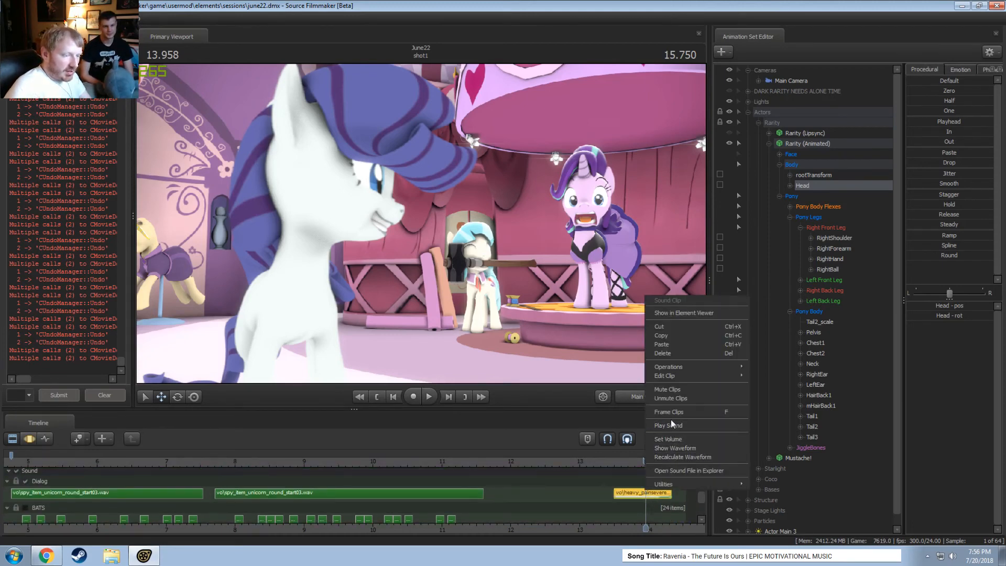
mouse_move(667, 376)
left_click(784, 394)
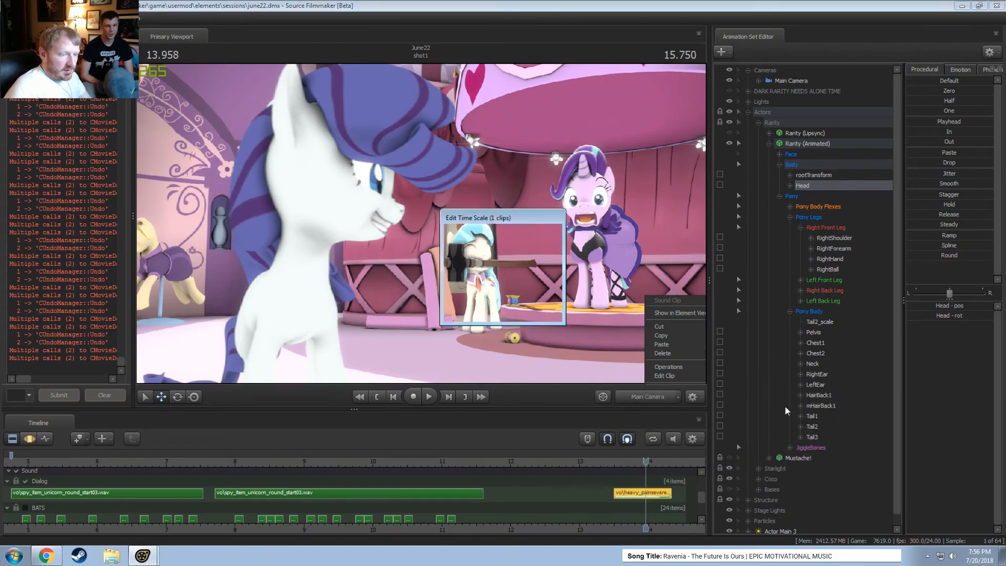
type("1.2")
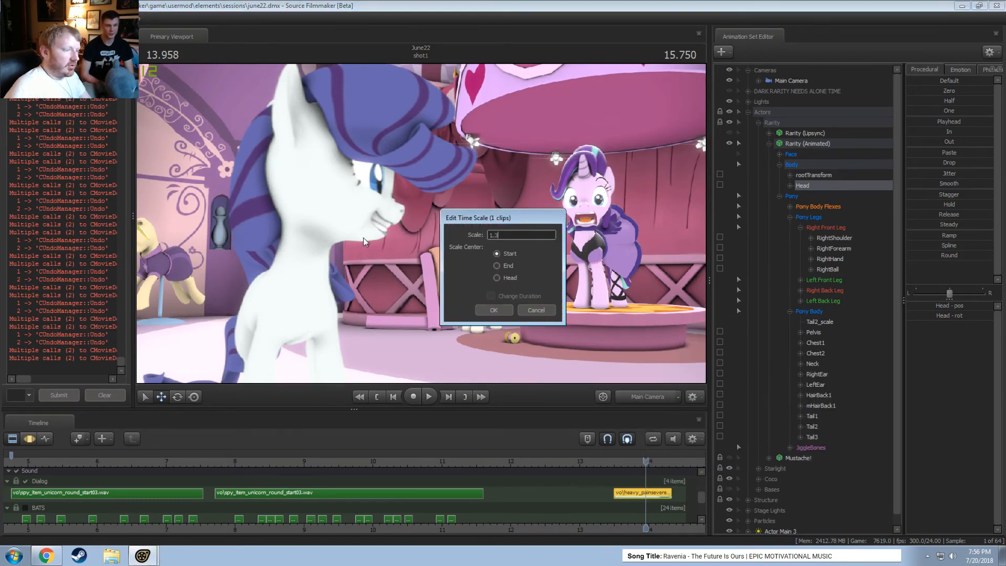
key("Return")
Listen to the rescaled heavy_painsevere clip, replaying it from about 13.5 seconds
key("space")
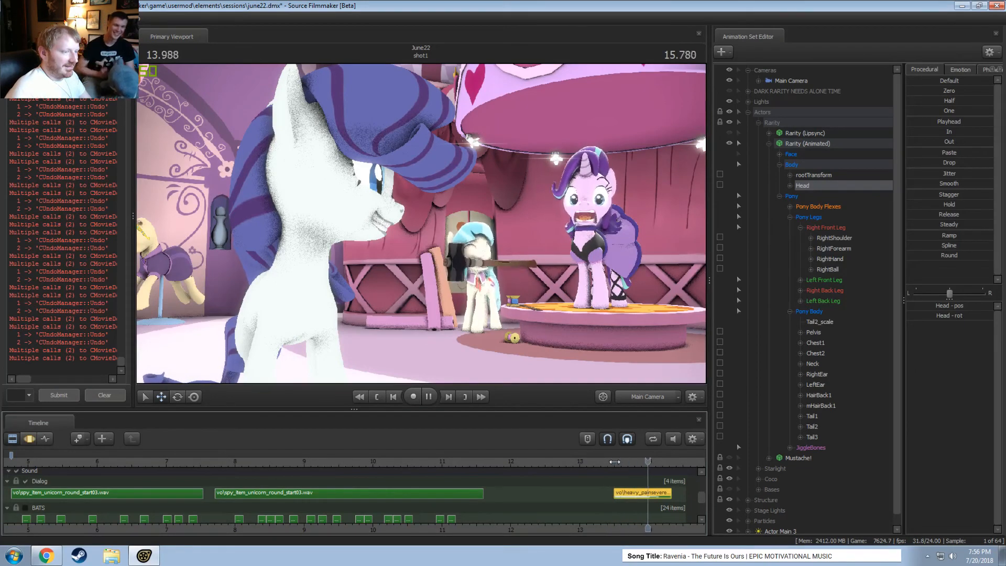
left_click(614, 461)
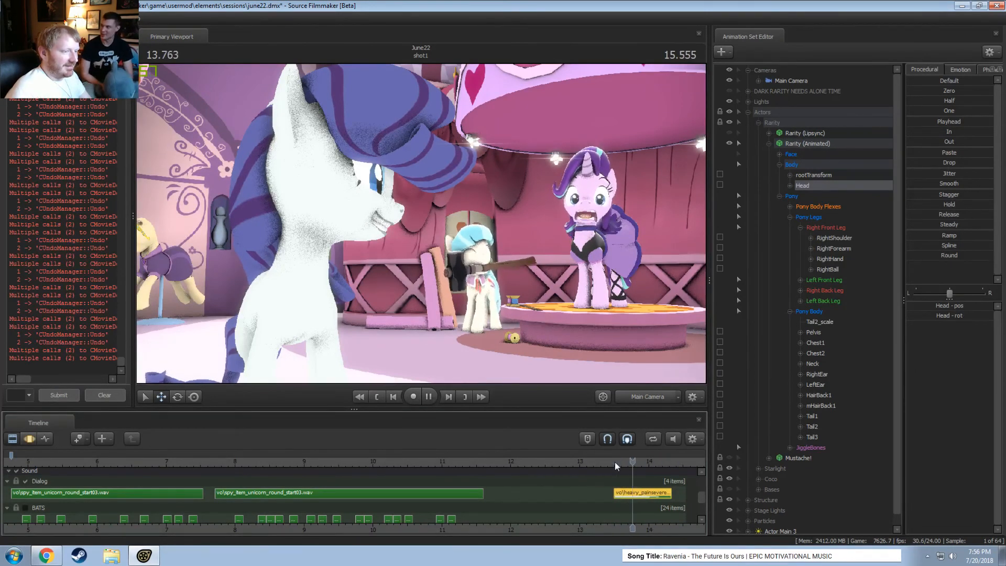
left_click_drag(614, 461, 623, 461)
left_click(623, 461)
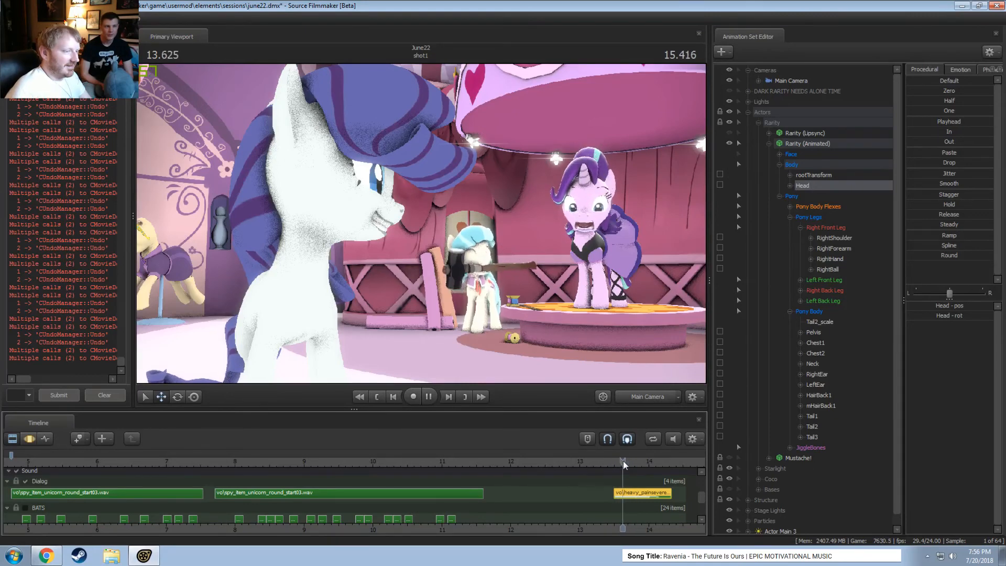
left_click(624, 461)
key("space")
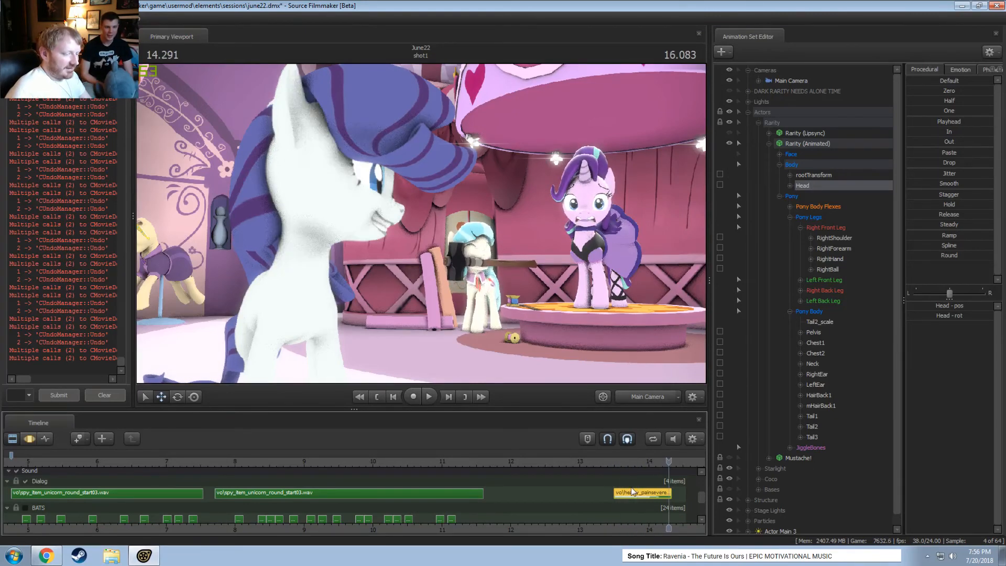
Readjust the heavy_painsevere clip's time scale from its start, replay it from about 13.1 seconds and return to 13.5 seconds
right_click(639, 496)
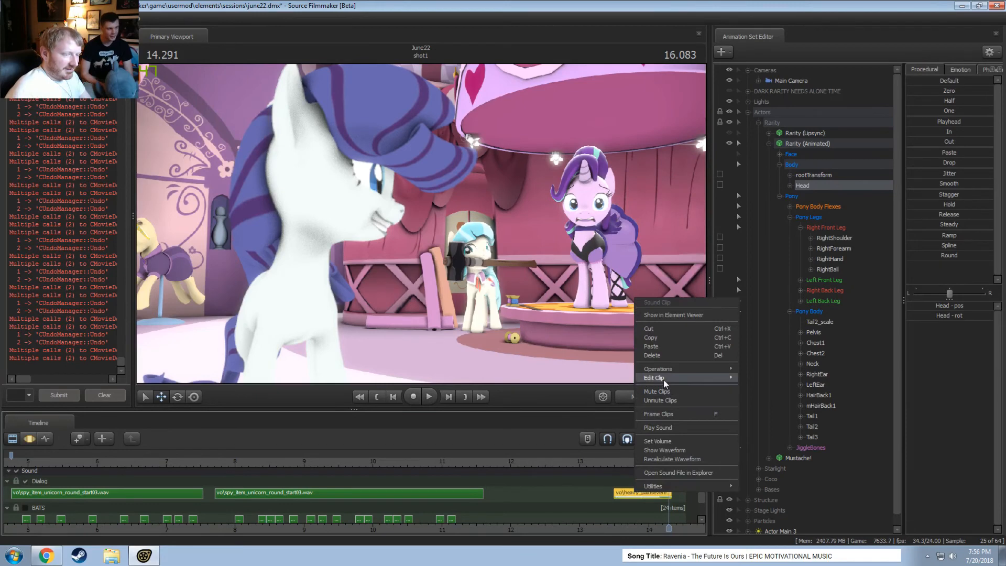
mouse_move(663, 379)
left_click(774, 411)
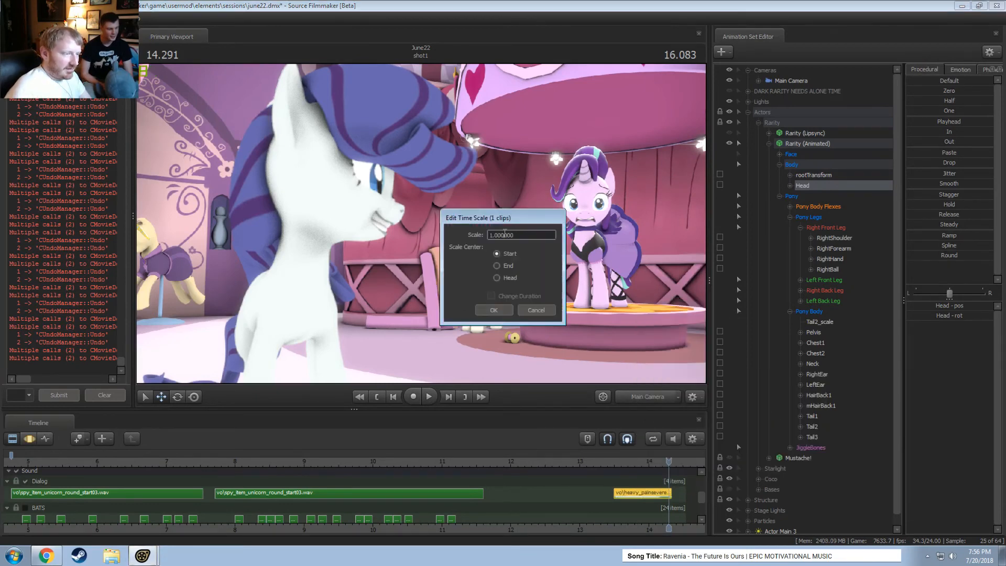
key("Return")
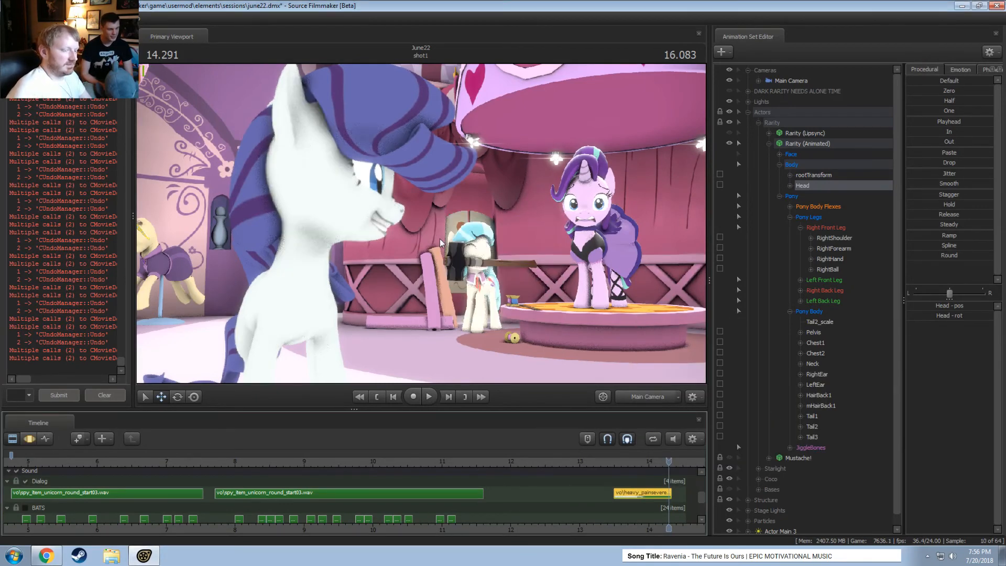
left_click(598, 463)
key("space")
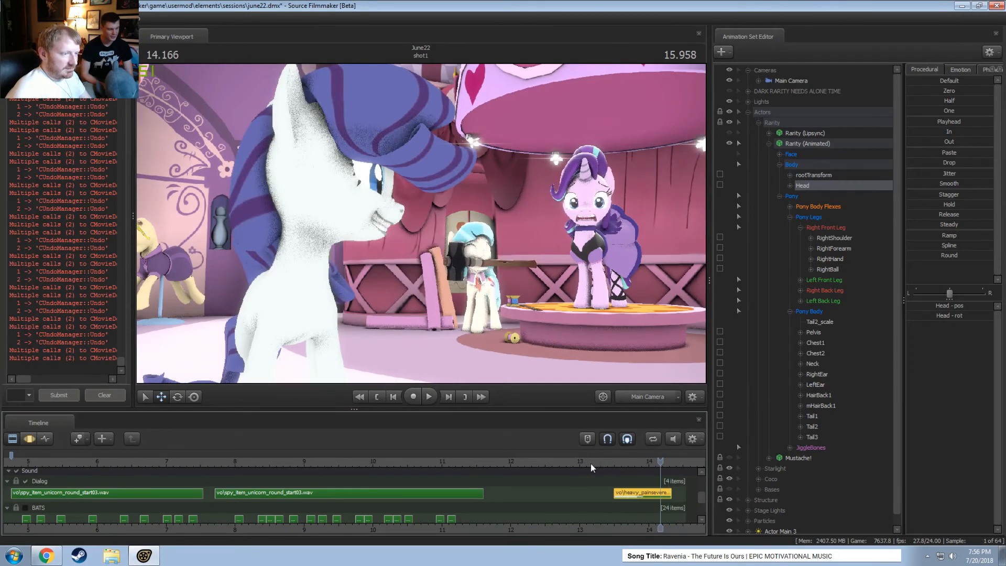
left_click(587, 463)
key("space")
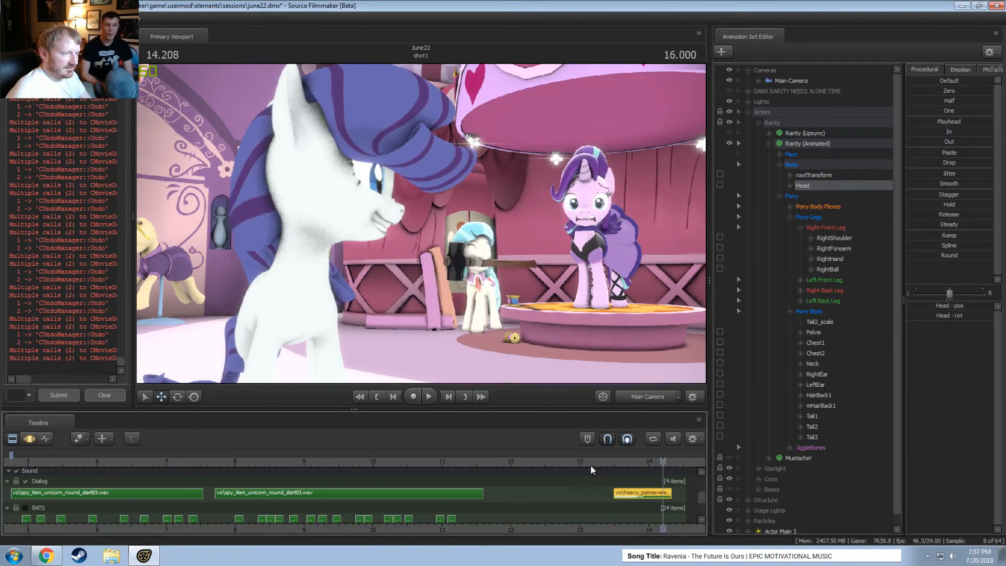
left_click(614, 463)
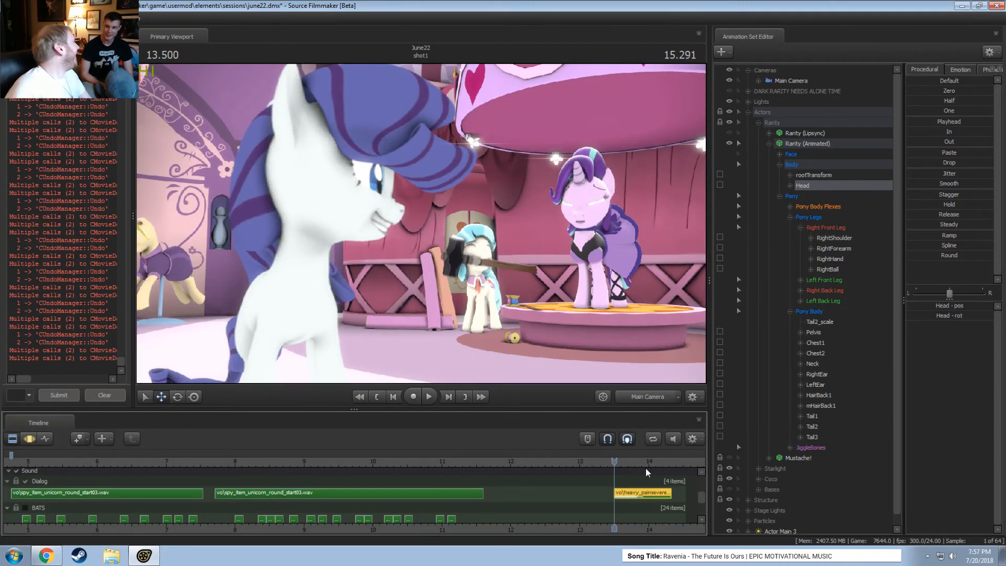
key("space")
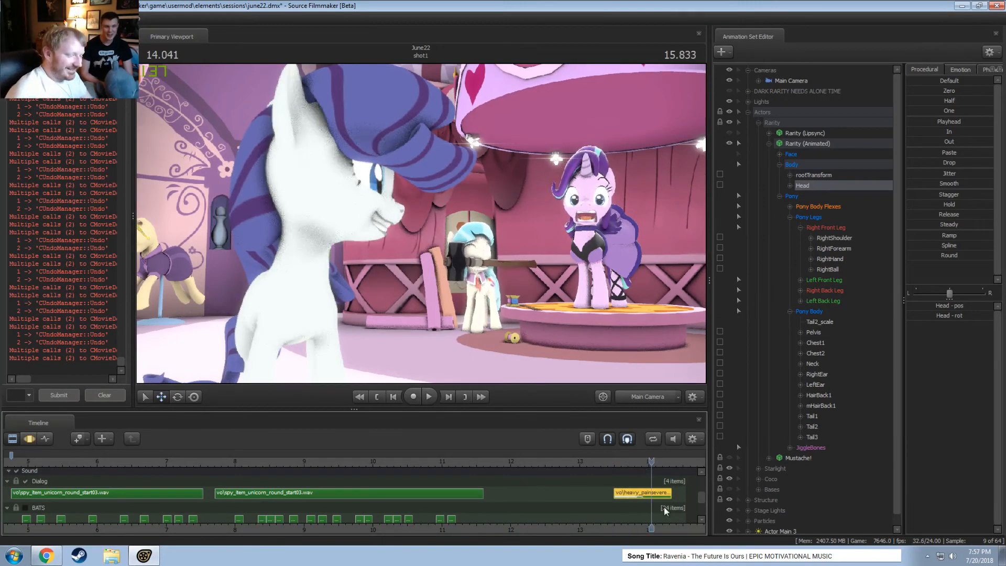
right_click(637, 493)
left_click(661, 445)
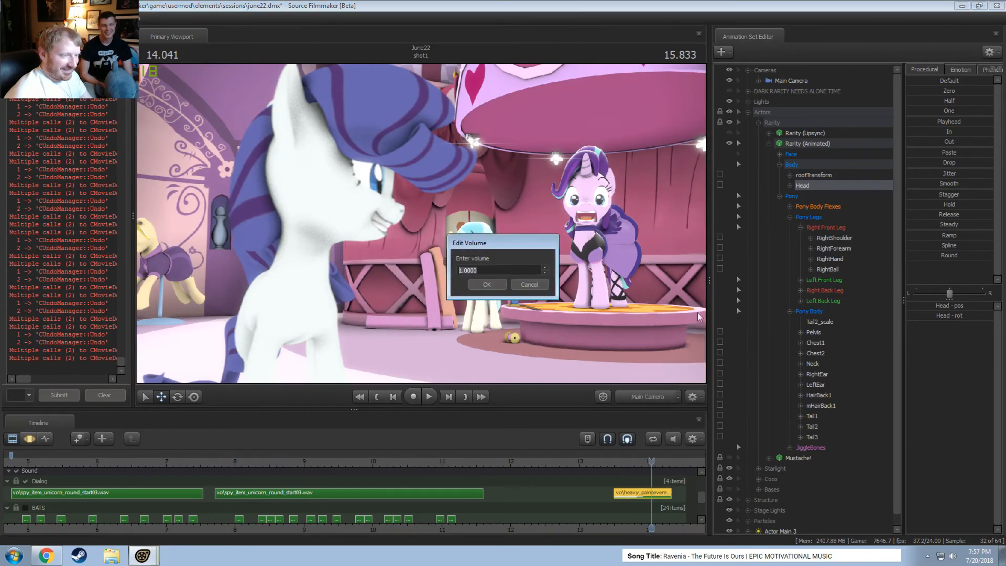
left_click(546, 288)
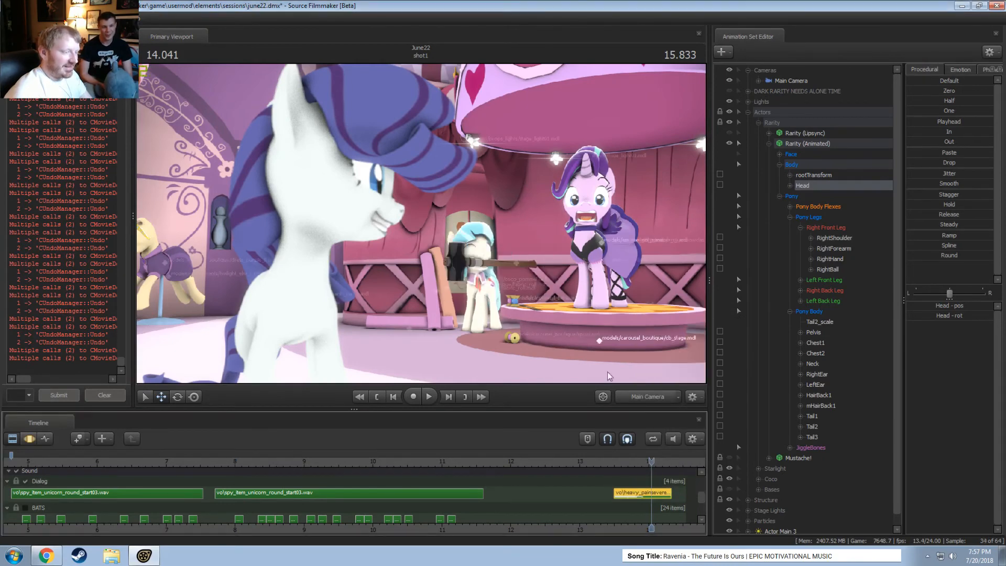
Set the heavy_painsevere dialog clip's time scale to 1.1, scaled from its start, and replay it from 13.5 seconds
right_click(646, 494)
mouse_move(668, 376)
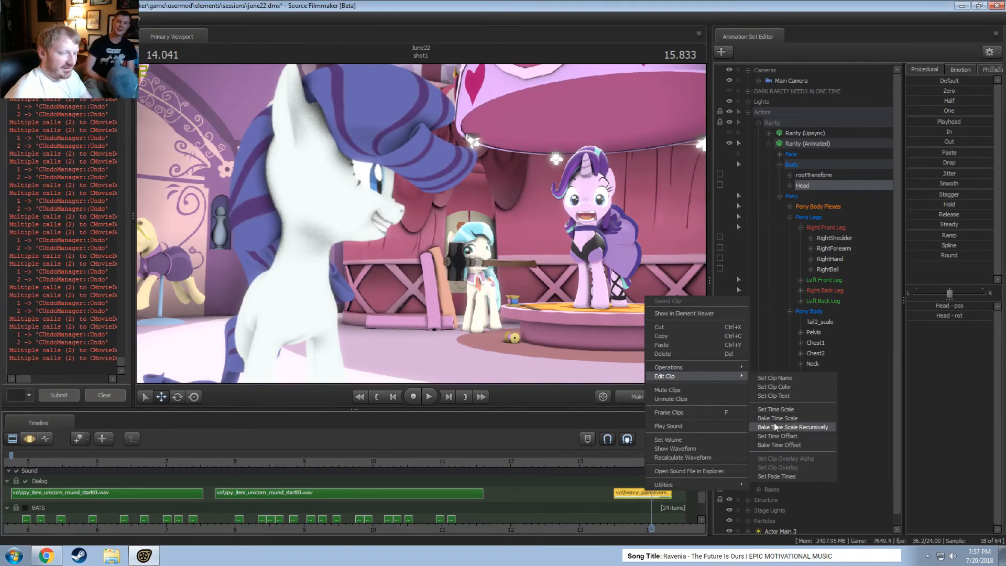
left_click(775, 410)
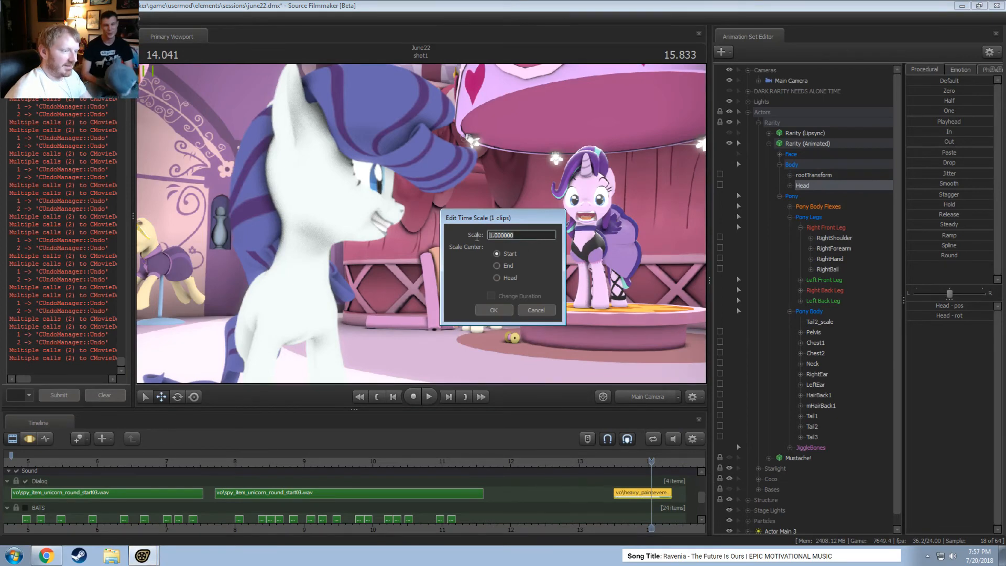
type("1.1")
key("Return")
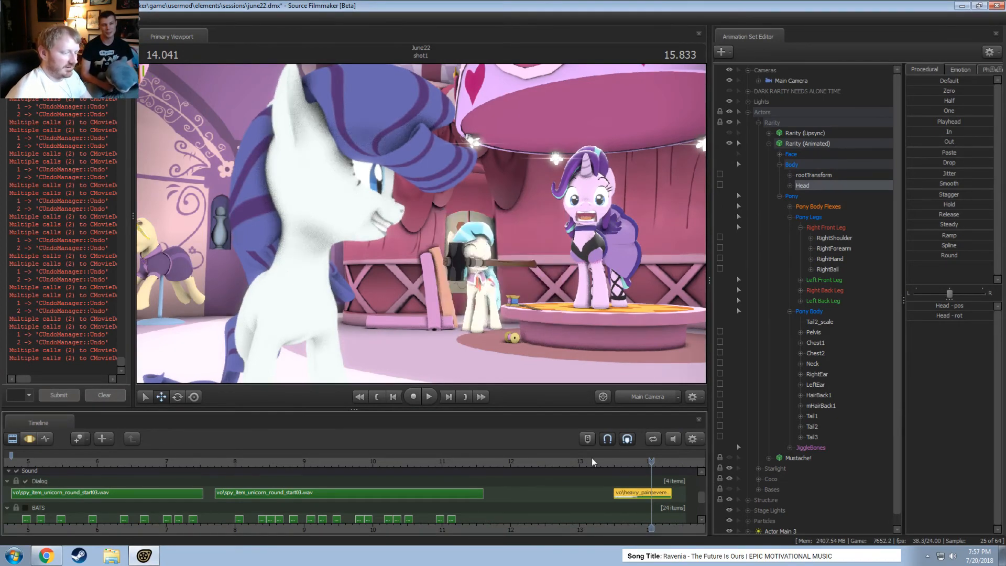
left_click(613, 462)
key("space")
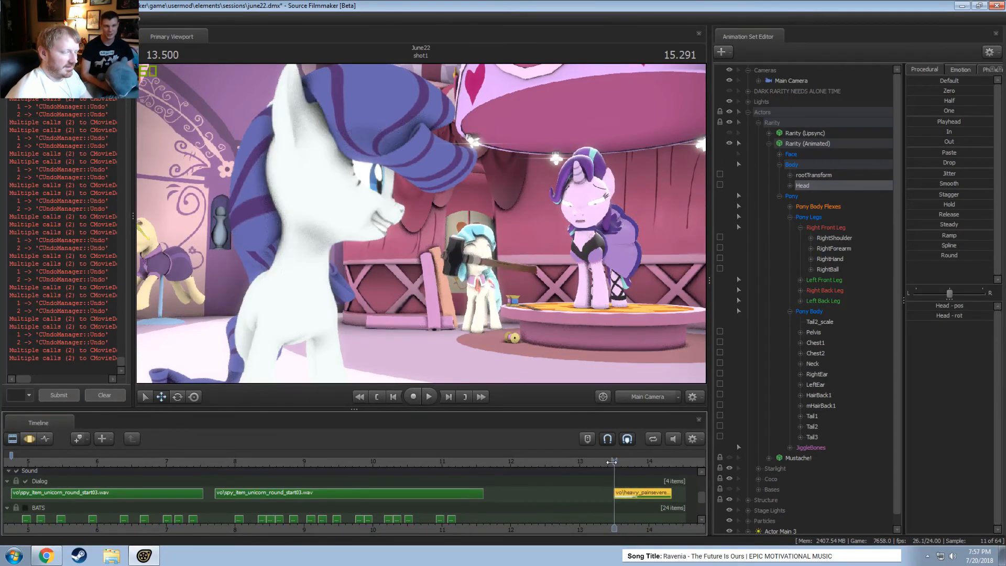
key("space")
key("space")
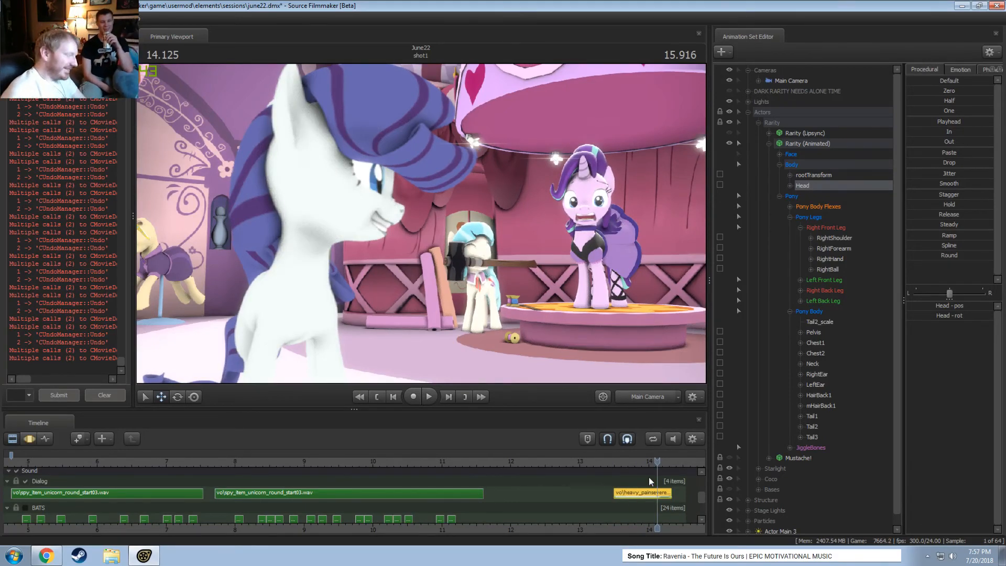
Play the opening of the shot from the beginning and from 0.75 seconds, then return to about 0.9 seconds
scroll(368, 489, "down", 5)
left_click(401, 461)
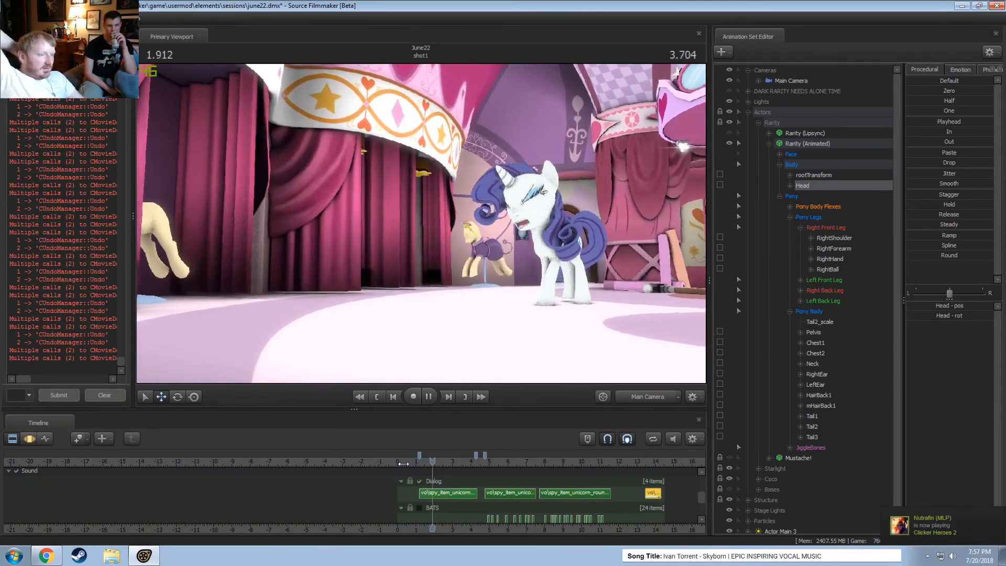
key("space")
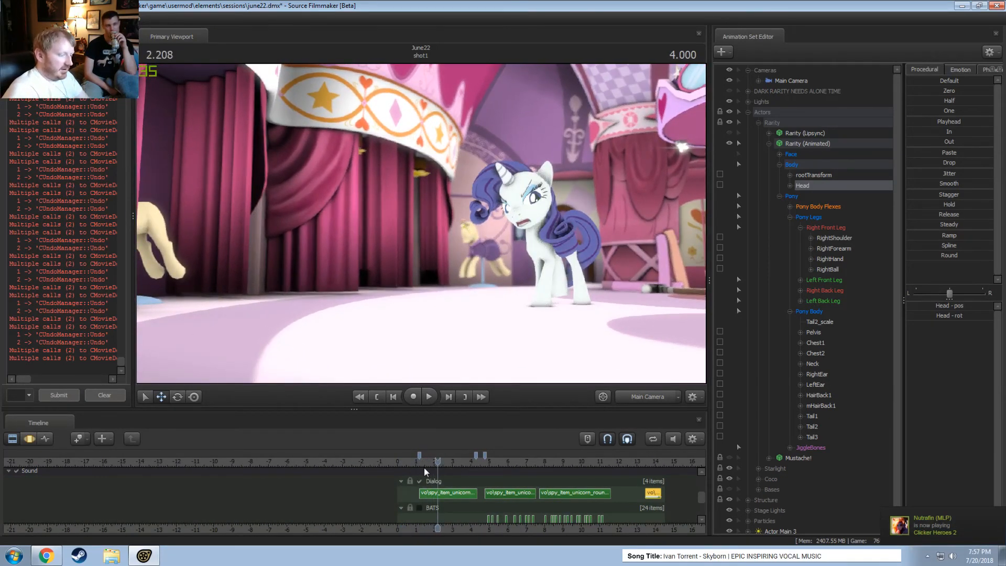
left_click_drag(400, 464, 411, 464)
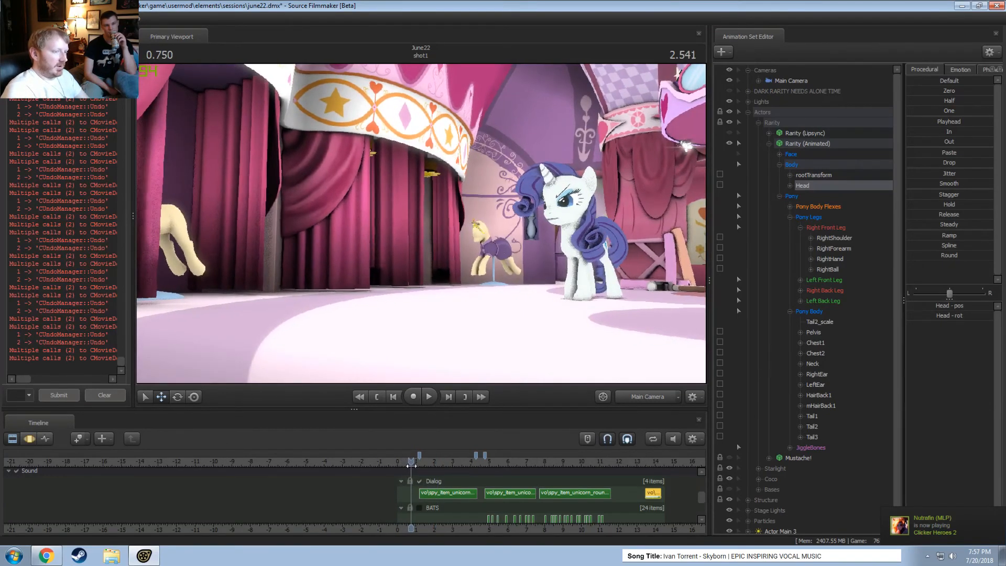
key("space")
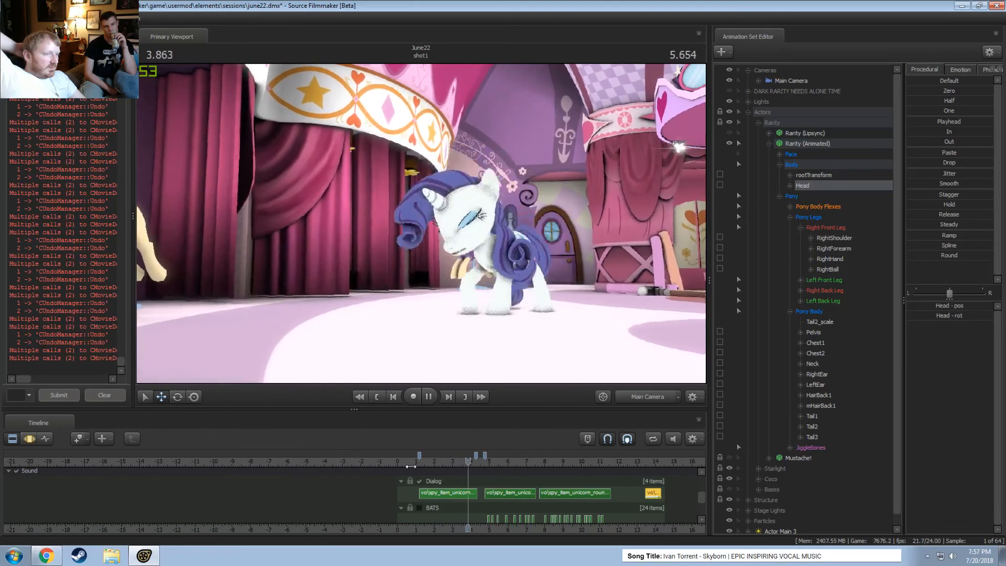
key("space")
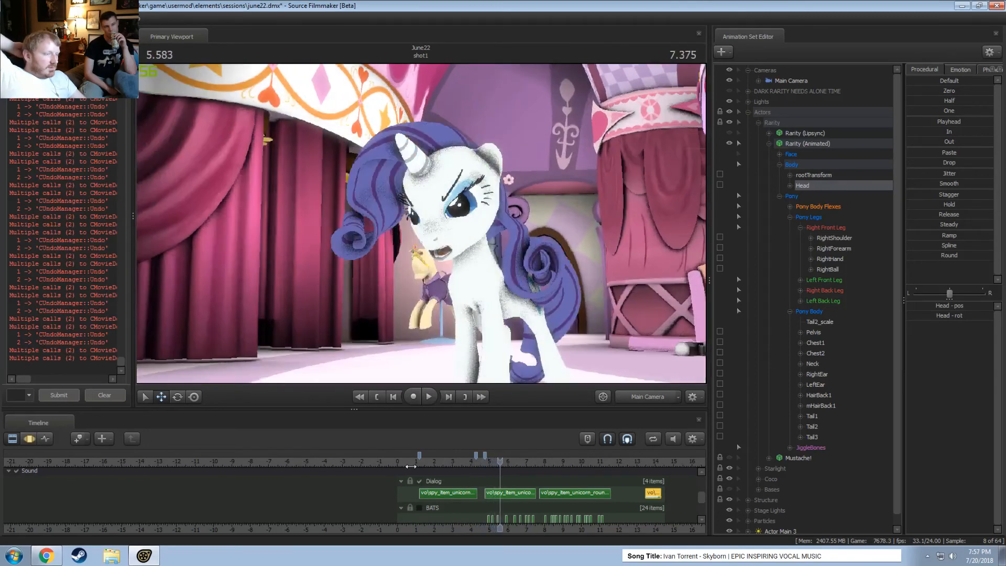
left_click(413, 466)
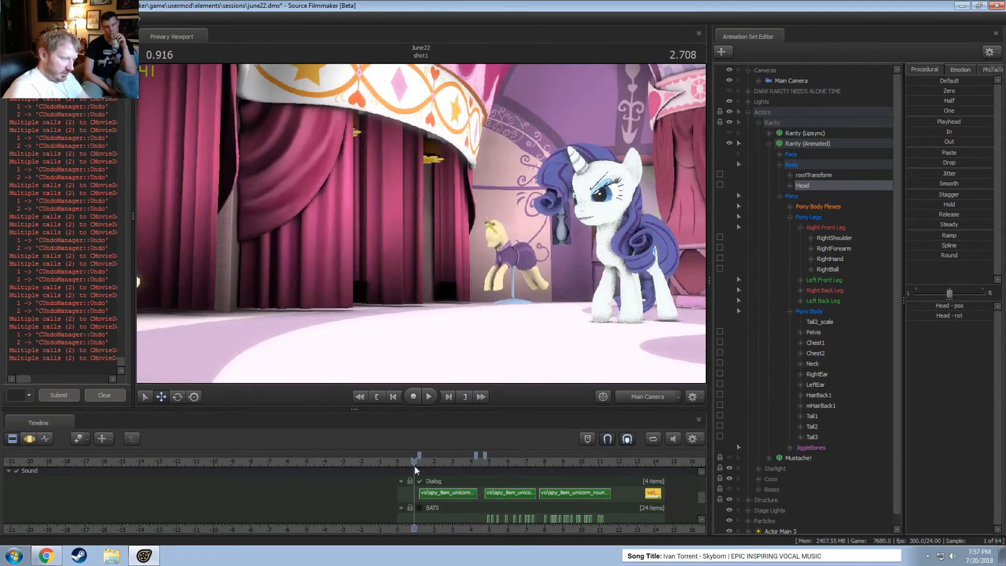
Show the Eyes controls of Rarity (Animated) in the Motion Editor and play through to about 4.3 seconds
left_click(801, 134)
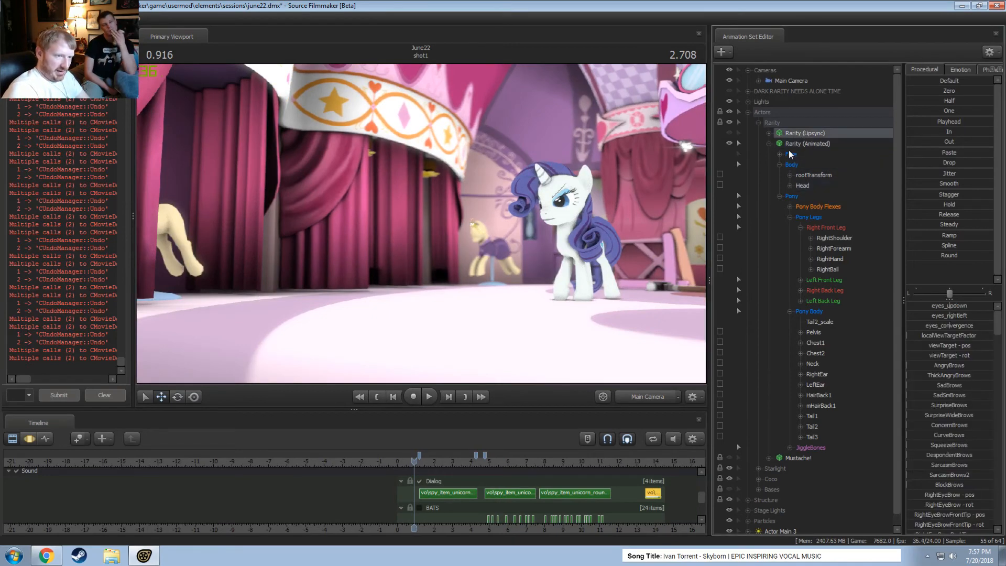
left_click(779, 154)
left_click(800, 165)
key("F3")
scroll(408, 518, "up", 8)
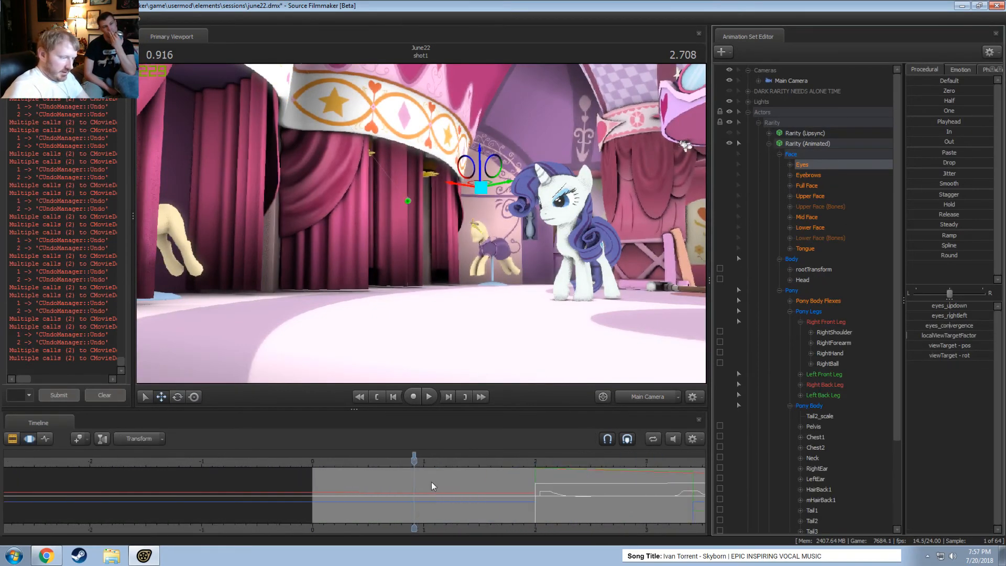
key("space")
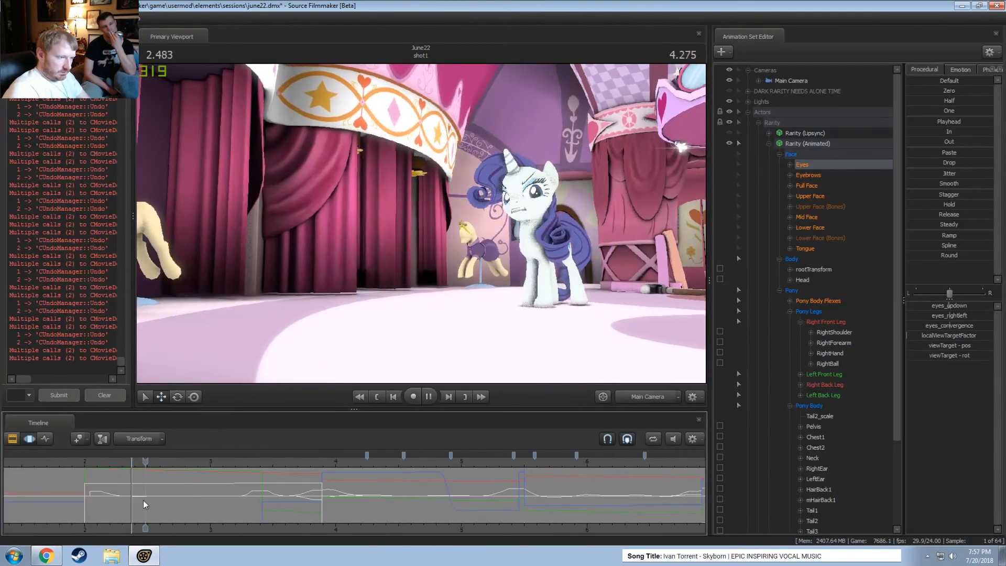
scroll(130, 495, "up", 4)
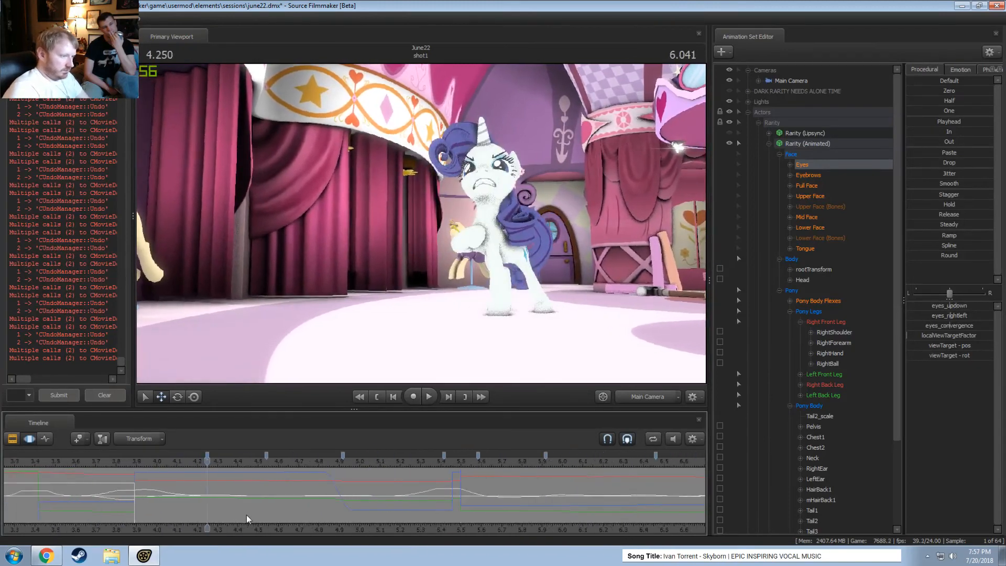
key("space")
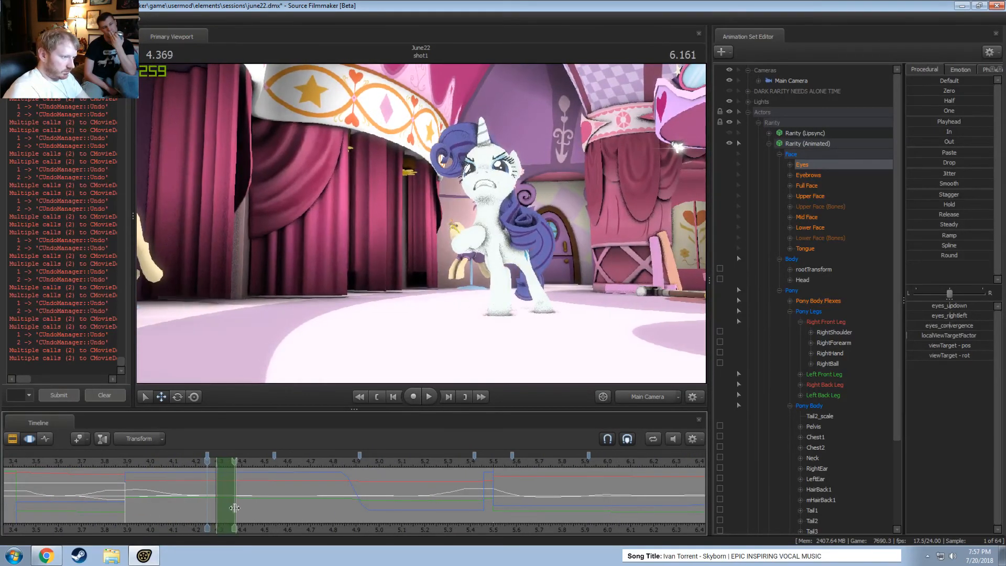
Make a time selection from about 4.3 to 4.55 seconds for the Eyes controls and replay that section
left_click_drag(211, 507, 270, 511)
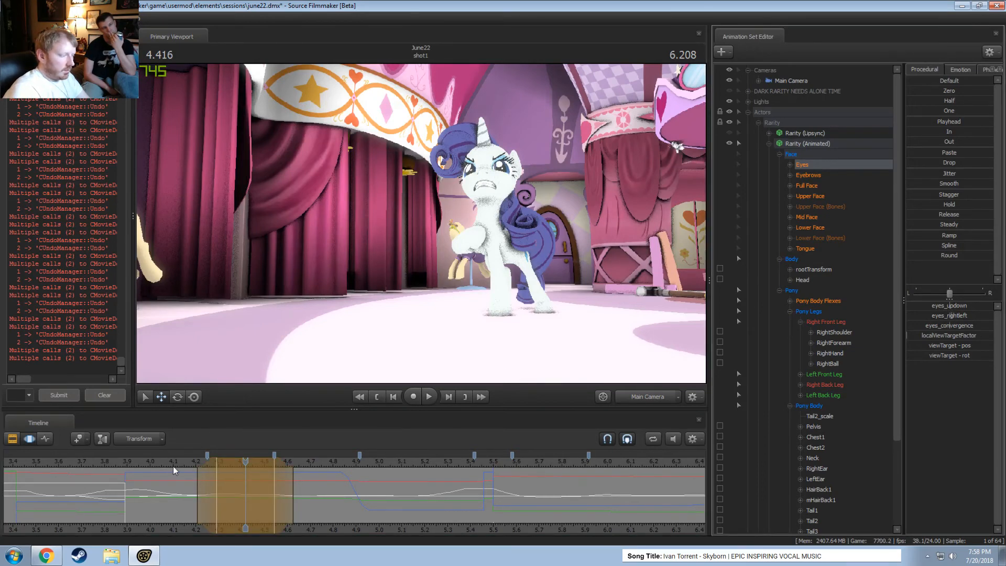
left_click_drag(162, 463, 121, 460)
key("space")
key("space")
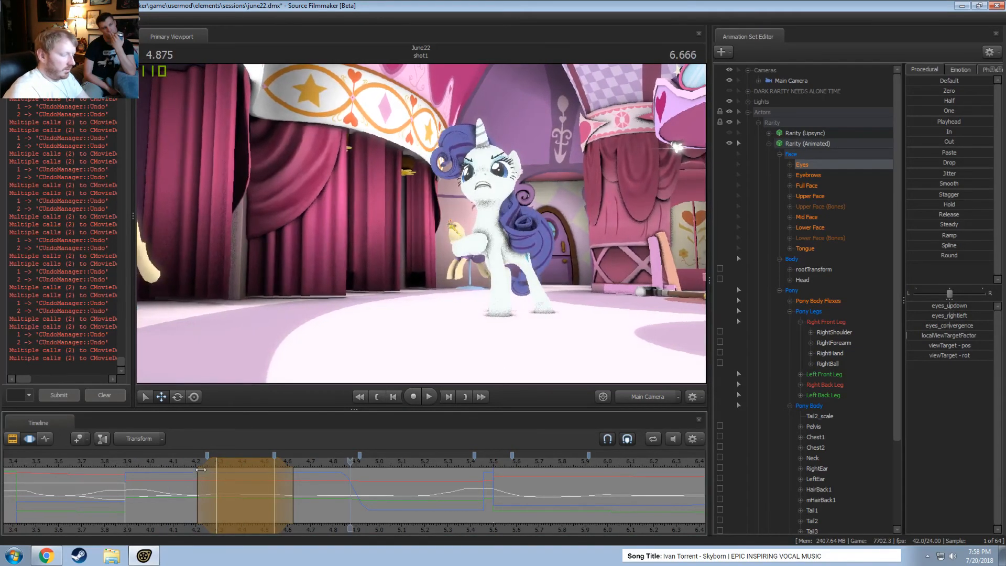
key("space")
Replace the time selection with one from about 4.5 to 4.7 seconds, with falloffs reaching about 4.4 and 4.8 seconds
left_click(303, 495)
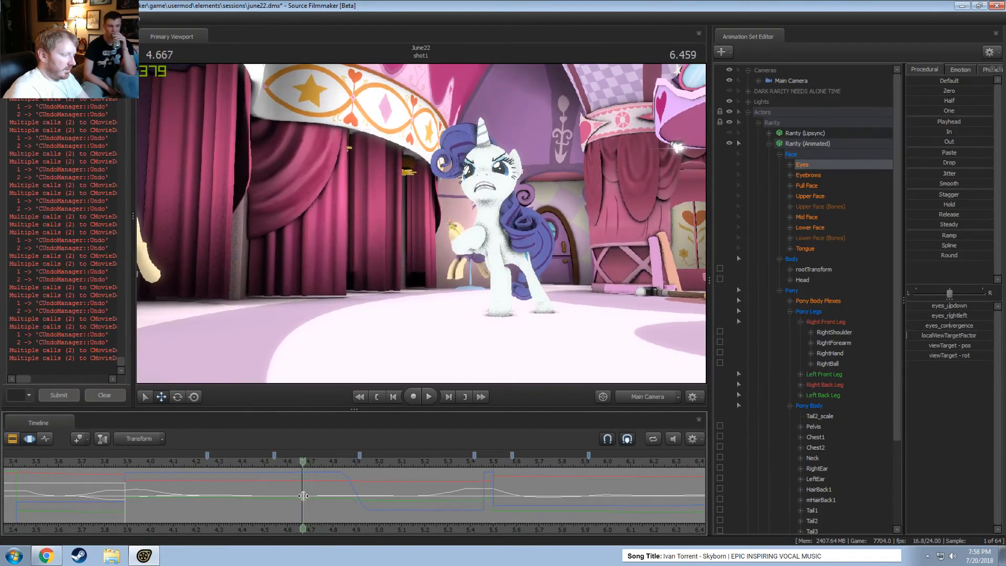
left_click_drag(245, 495, 266, 496)
scroll(266, 496, "up", 2)
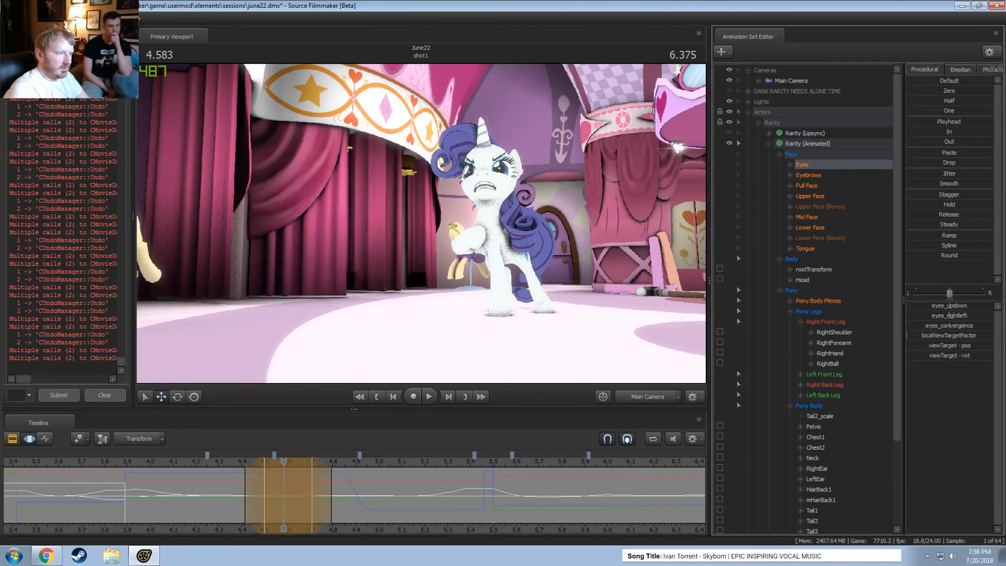
Replay Rarity's eye animation several times from about 4.15 seconds and check it through to about 6.8 seconds
left_click(180, 465)
key("space")
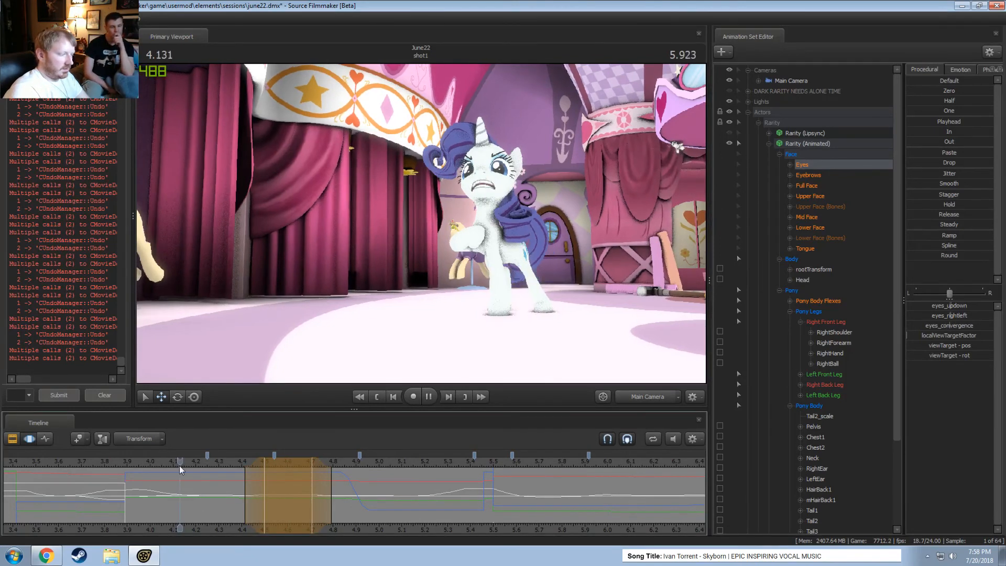
key("space")
left_click_drag(182, 465, 188, 465)
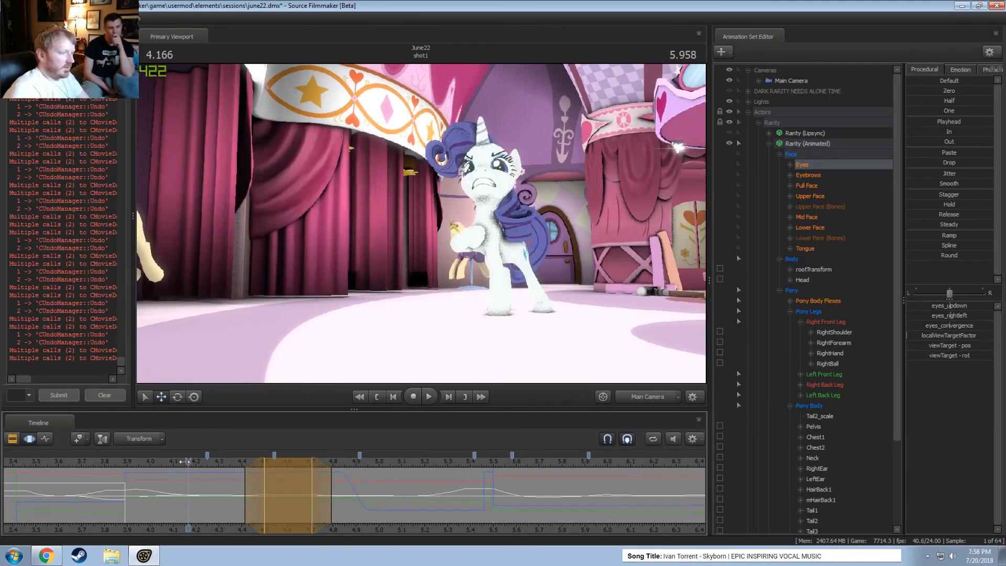
key("space")
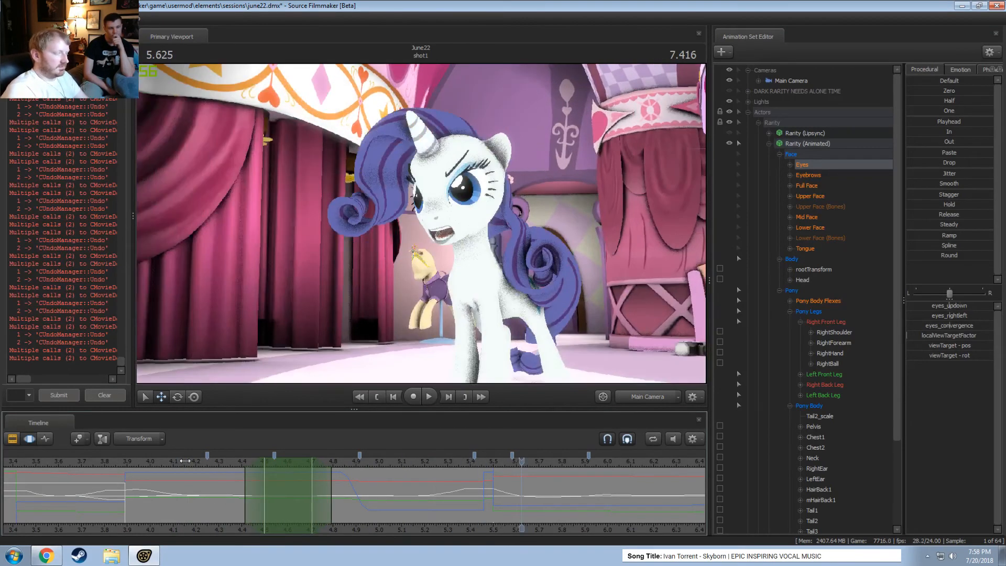
key("space")
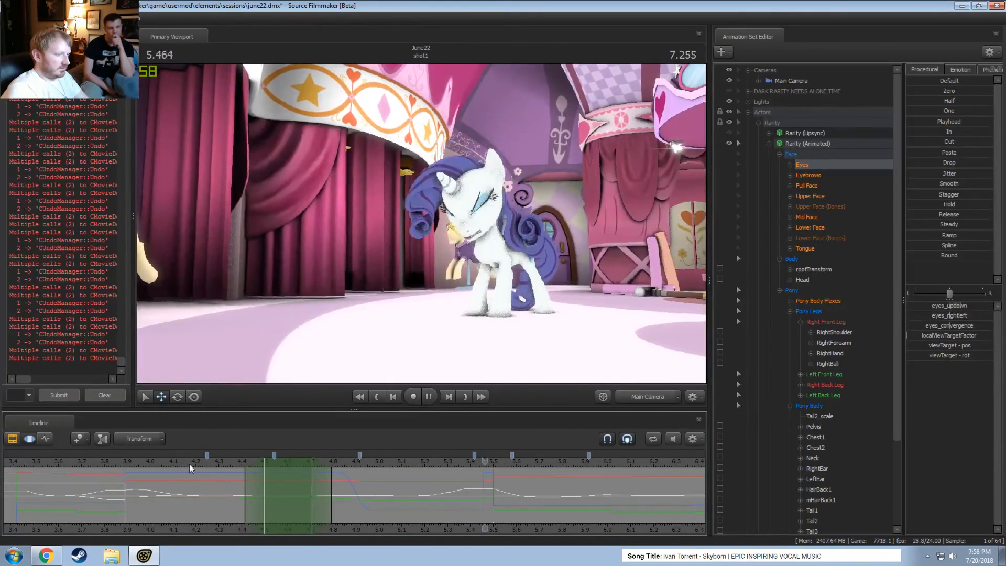
key("space")
scroll(513, 508, "down", 3)
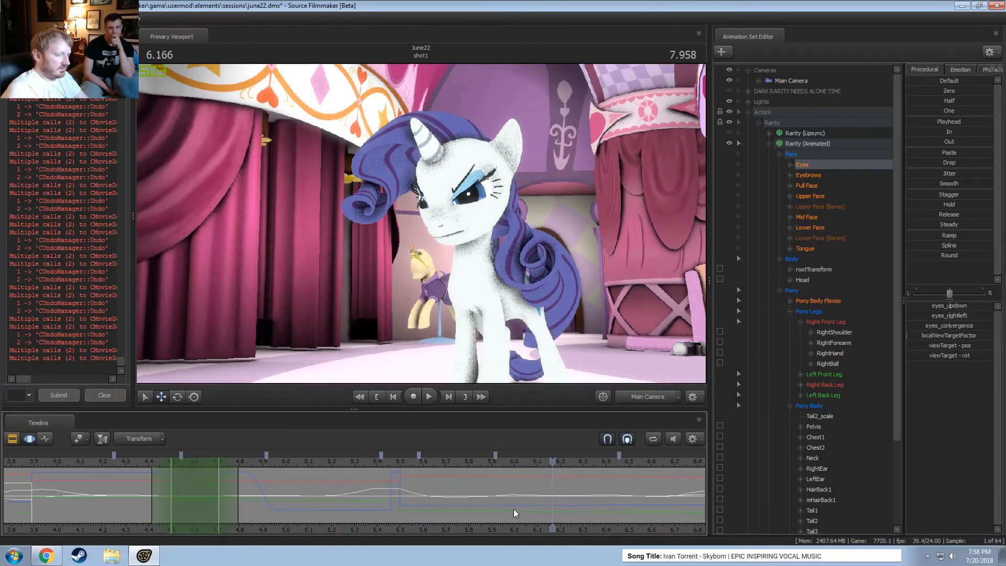
key("space")
middle_click_drag(589, 510, 549, 518)
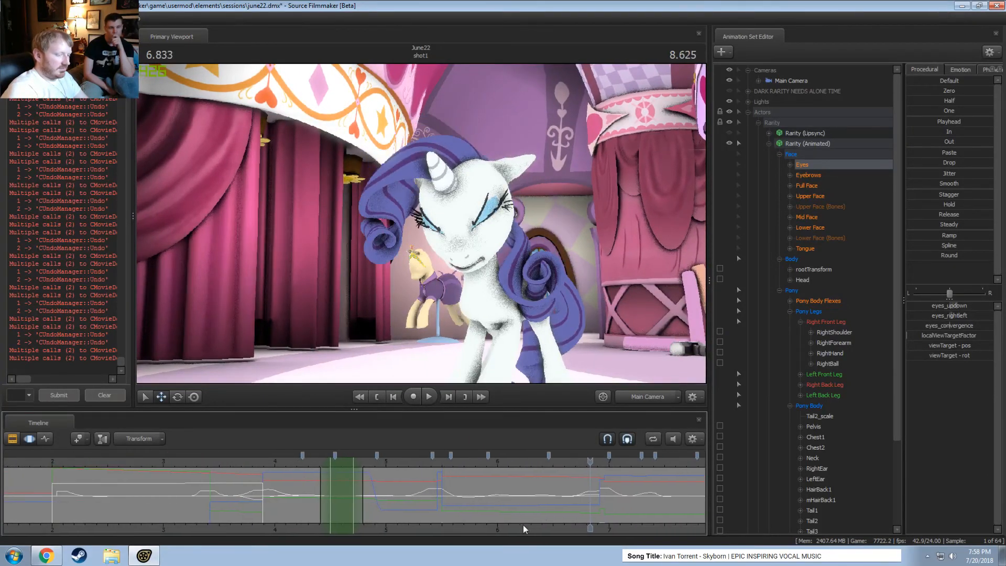
In the Clip Editor, copy the spy_item_unicorn_round_start03 dialog clip starting near 4.75 seconds and paste it into the BATS track at 5.458 seconds
key("F2")
left_click_drag(701, 498, 700, 501)
left_click(437, 483)
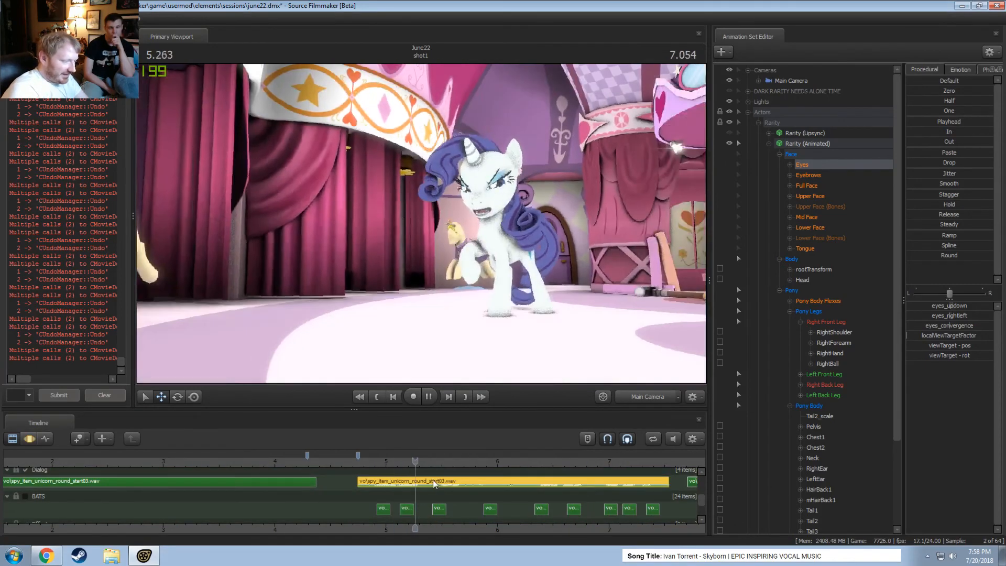
key("space")
middle_click_drag(443, 455, 342, 456)
left_click_drag(341, 461, 336, 466)
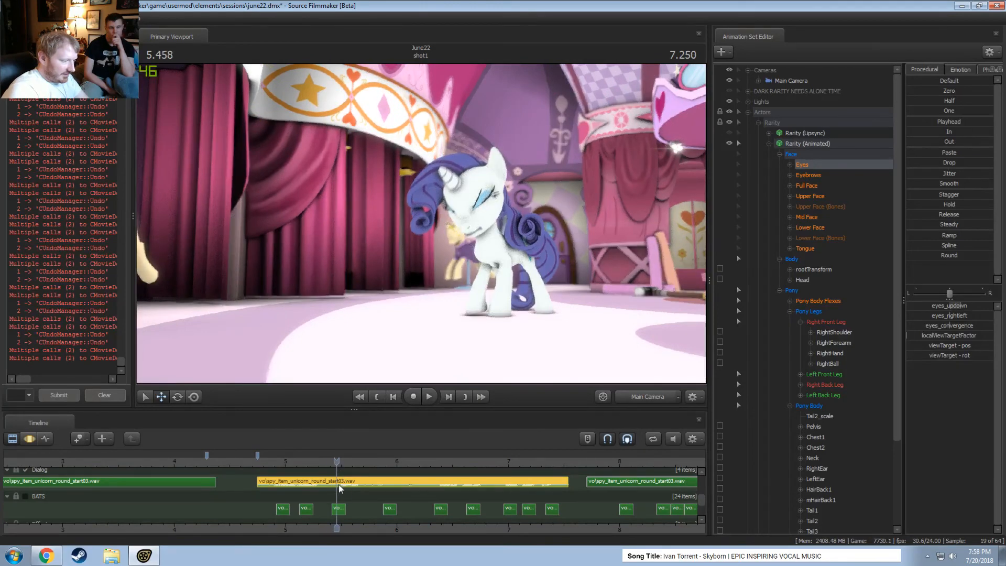
key("ctrl+c")
key("ctrl+v")
scroll(387, 470, "down", 2)
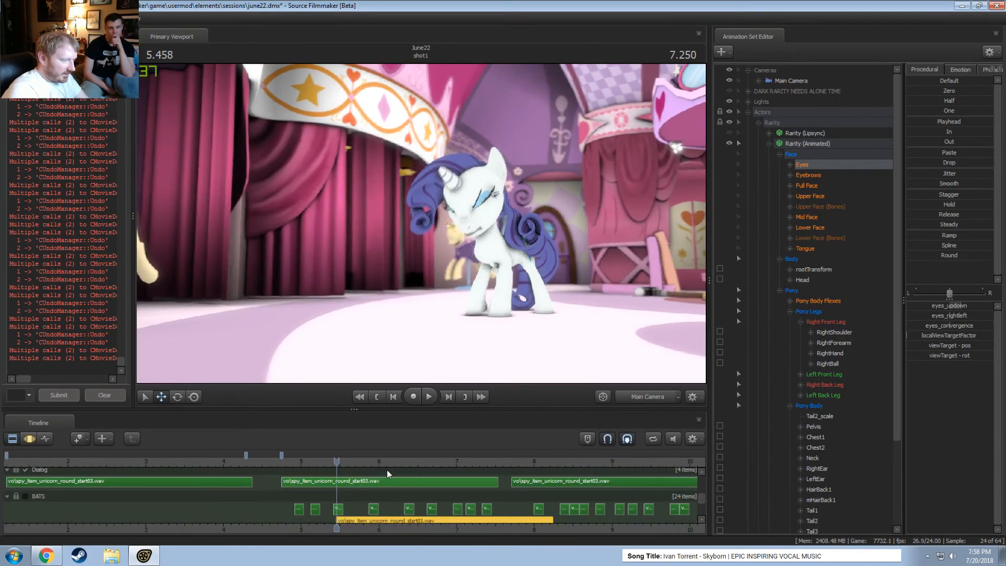
Mute the Dialog track, enable the BATS track and replay the sound from about 6.1 seconds
key("space")
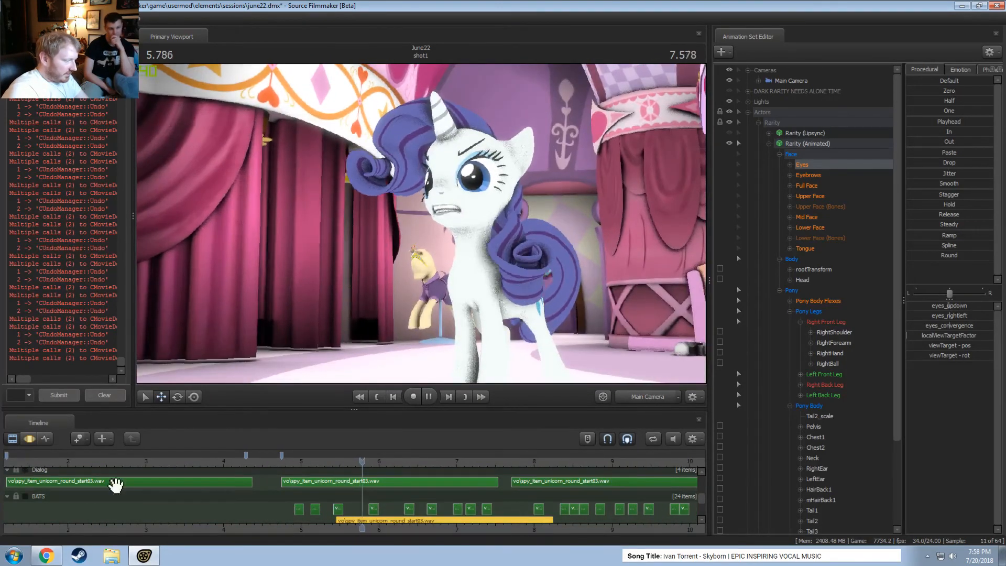
left_click(26, 495)
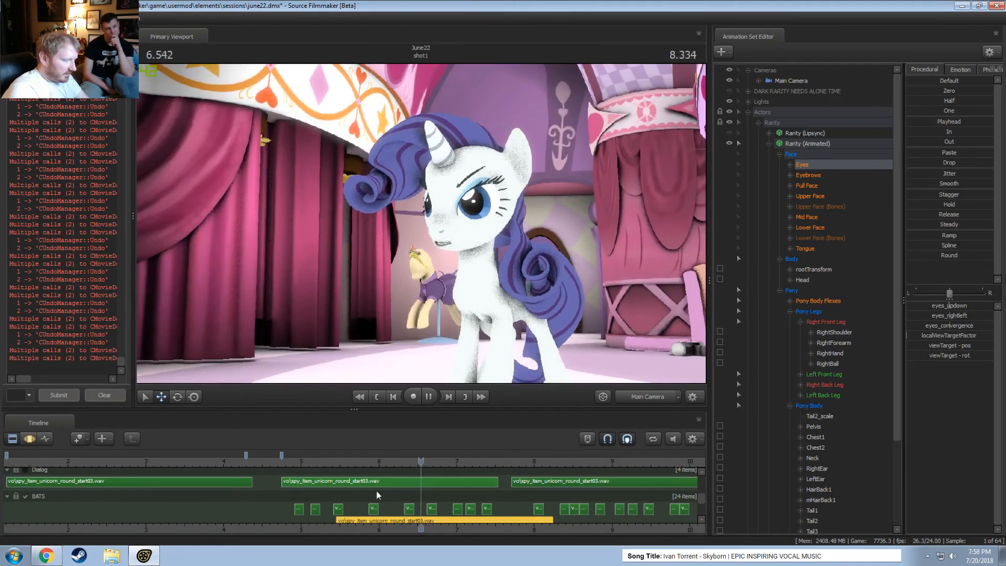
left_click(386, 460)
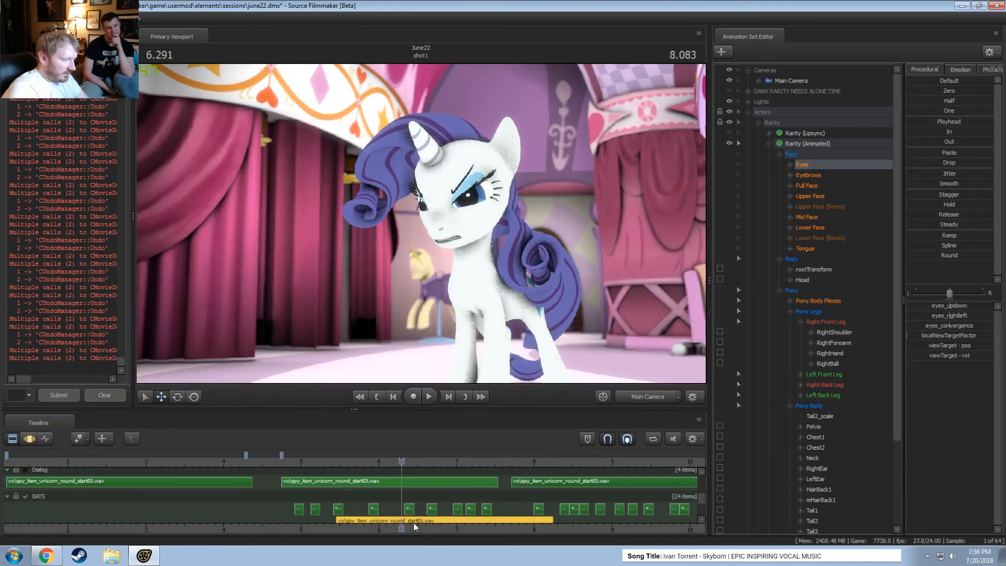
Shift the copied spy_item_unicorn_round_start03 clip in the BATS track to about 6.4 seconds, then remove it
left_click_drag(397, 463, 375, 470)
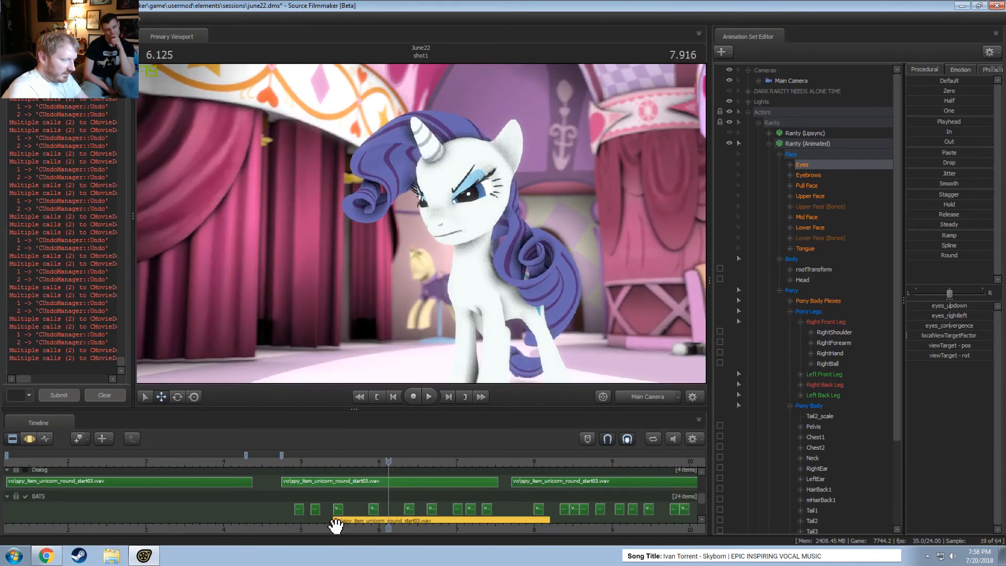
mouse_move(335, 522)
left_mouse_down()
mouse_move(453, 507)
mouse_move(438, 507)
left_mouse_up()
left_click(349, 459)
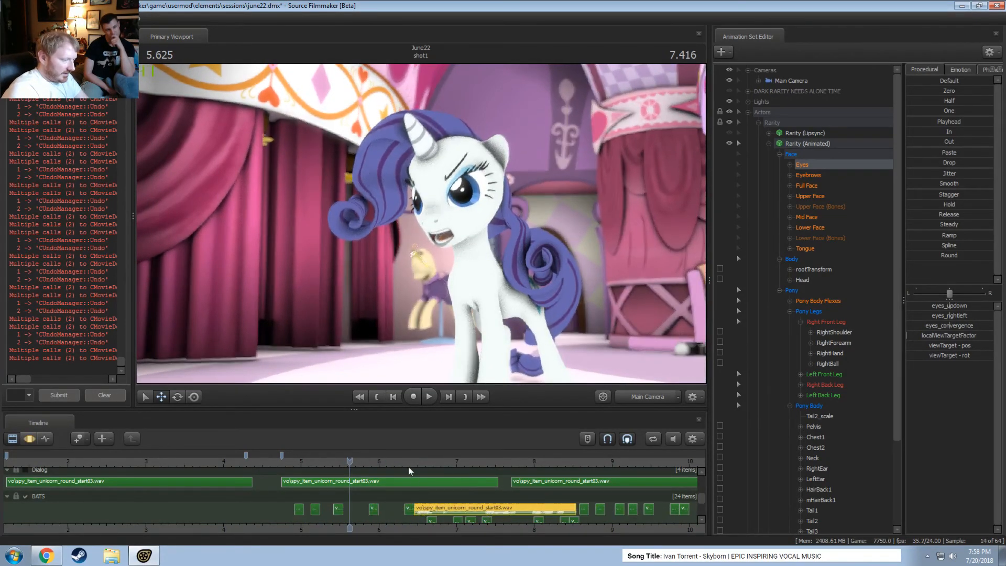
key("Delete")
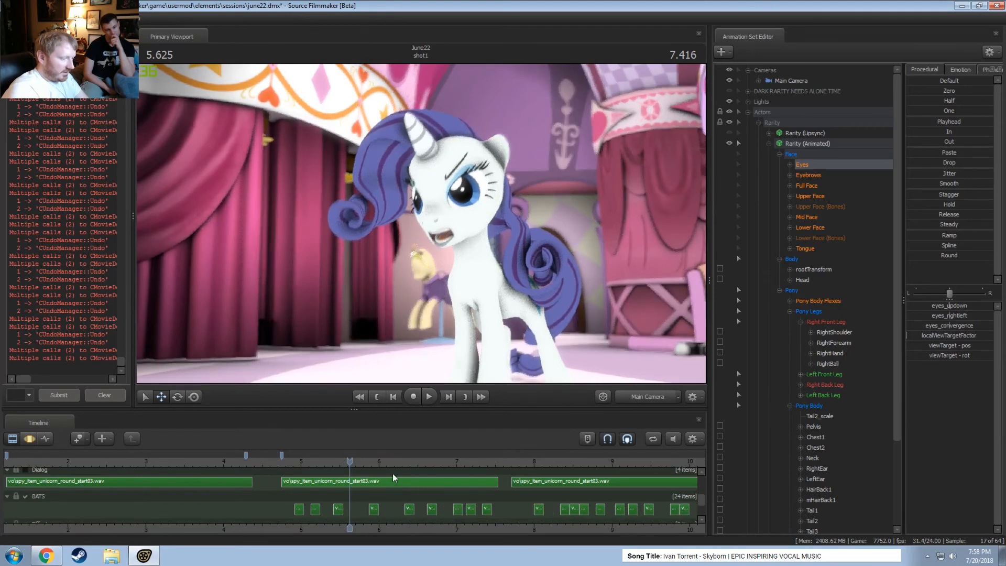
Paste the copied clip into the Dialog track at 5.625 seconds and move it to start at about 6.85 seconds
key("ctrl+v")
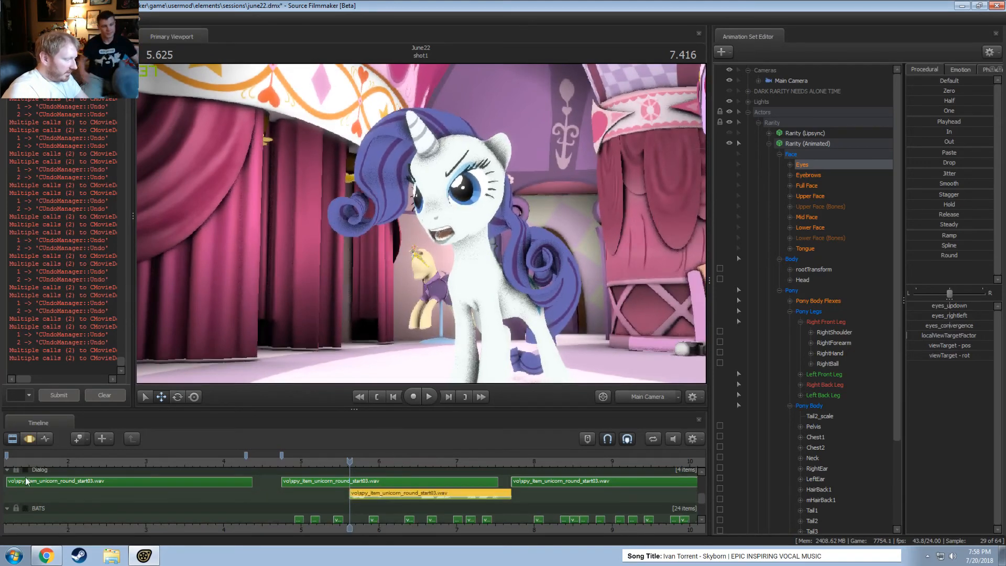
left_click_drag(355, 463, 340, 465)
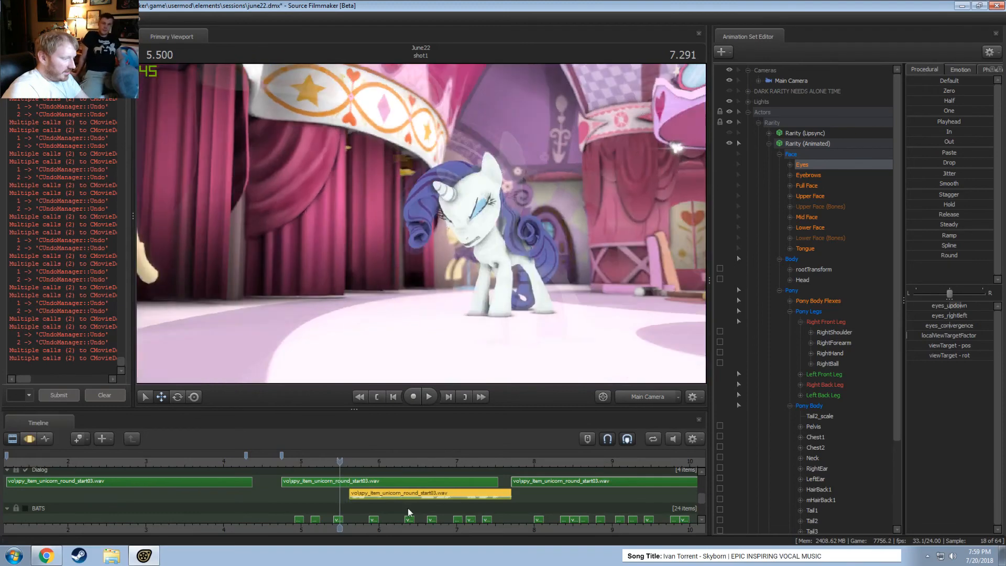
left_click_drag(406, 497, 578, 506)
key("space")
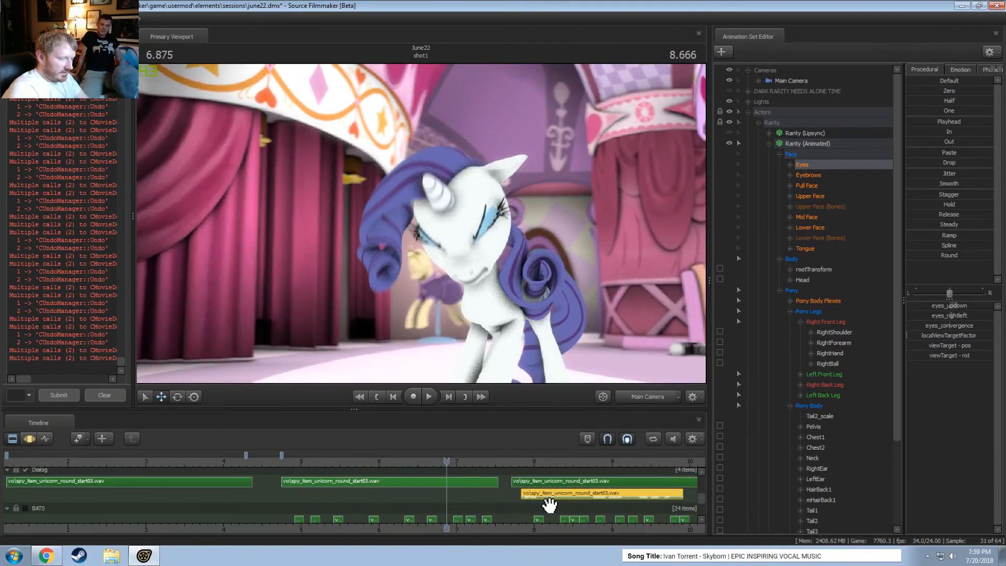
left_click_drag(528, 496, 446, 482)
Cut the preceding dialog clip off at 6.875 seconds, shift the following clip to about 9 seconds and replay the dialog
left_click(492, 485)
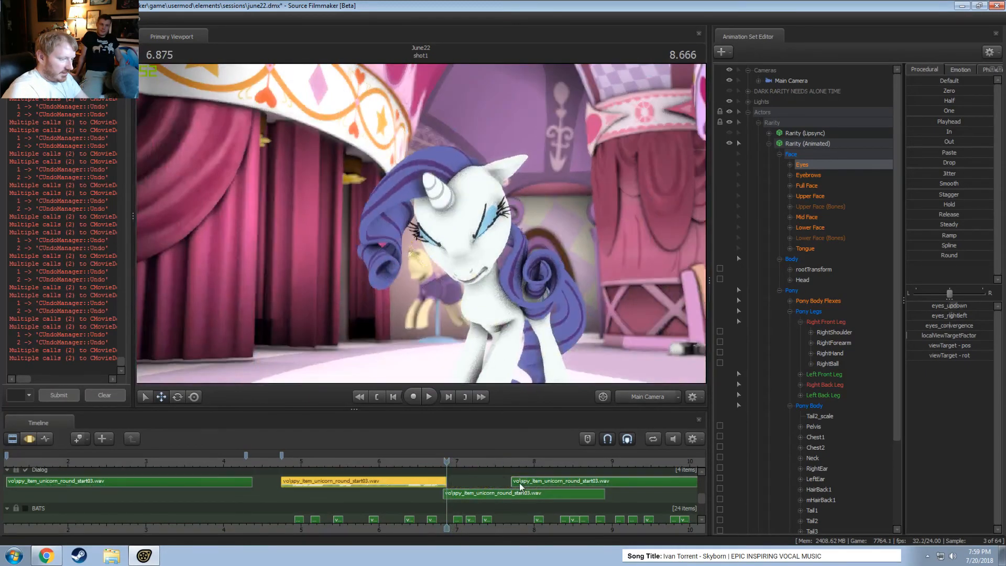
left_click_drag(513, 483, 617, 483)
left_click(290, 461)
key("space")
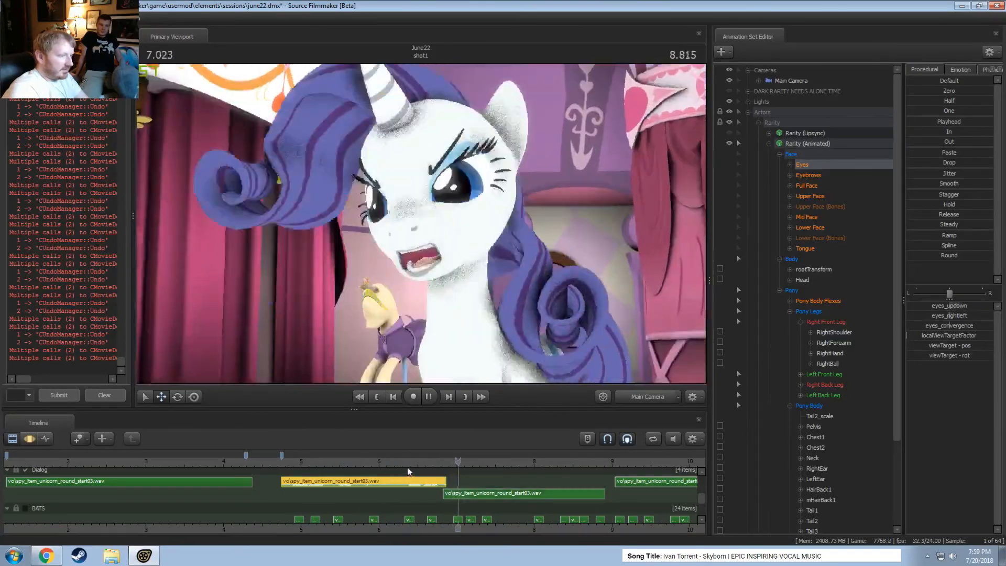
key("space")
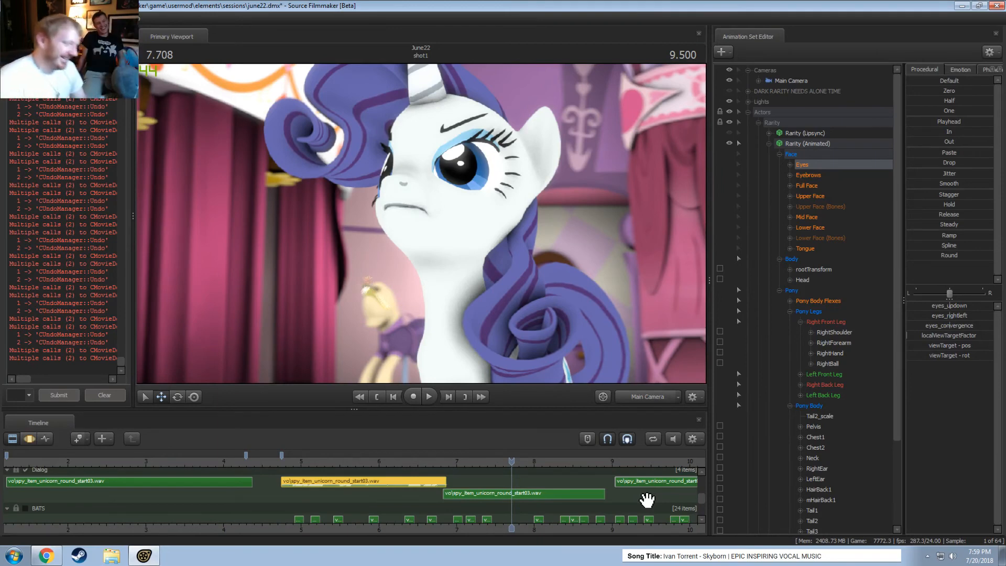
Nudge the pasted dialog clip to about 6.8 seconds, replay it, then undo the nudge and the following clip's shift
left_click_drag(464, 495, 459, 495)
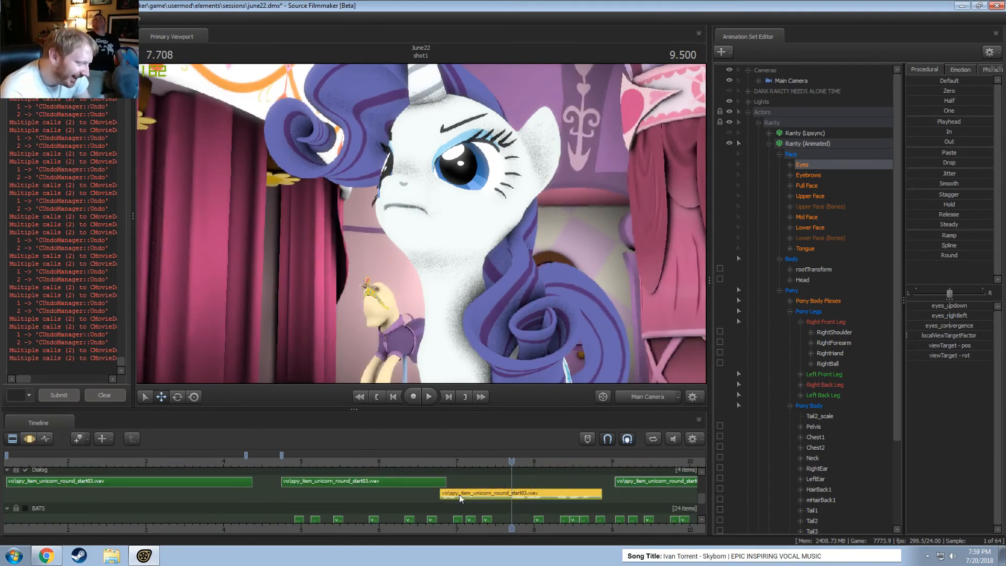
left_click(378, 458)
key("space")
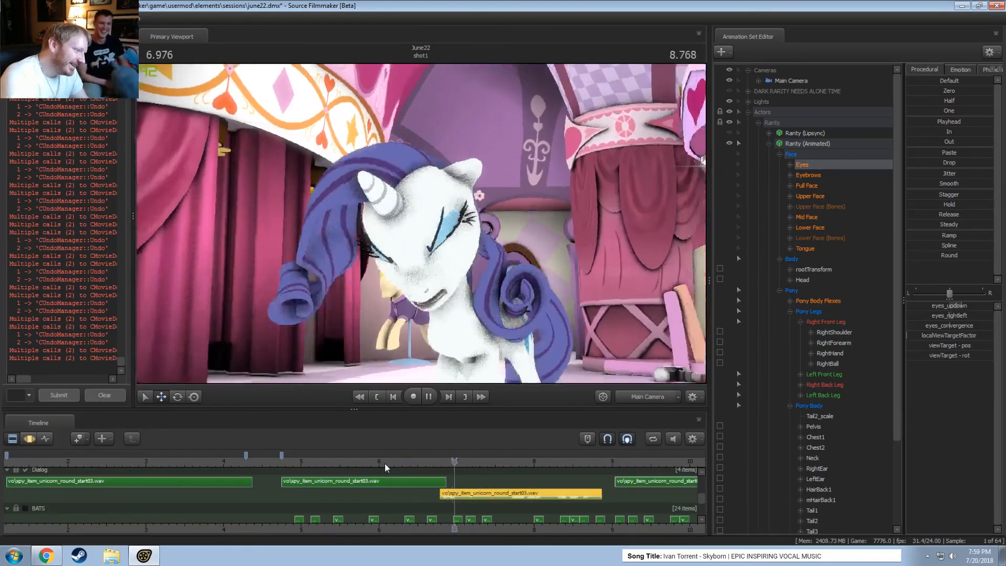
key("space")
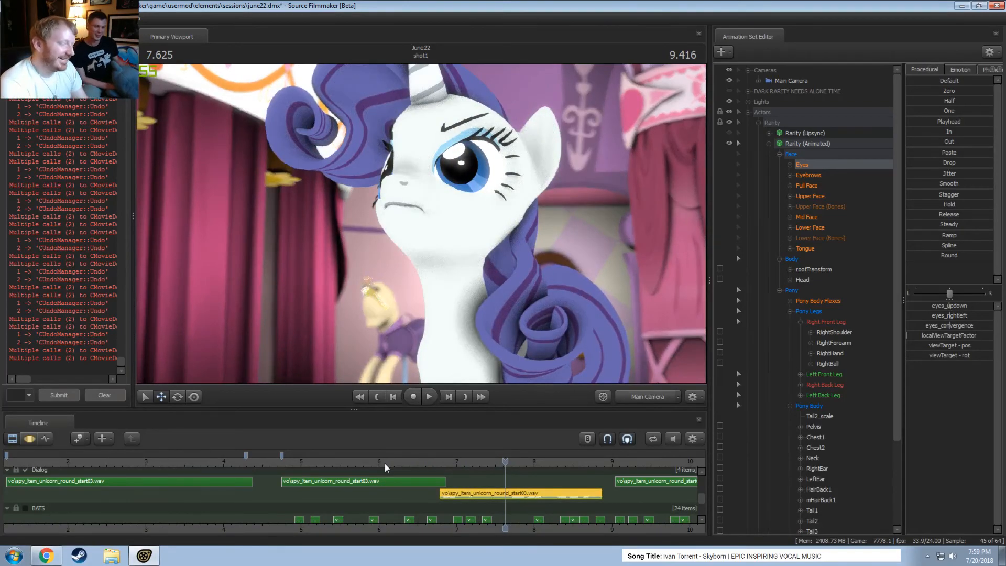
key("ctrl+z")
key("ctrl+z")
Replay from about 5.5 seconds, trim the pasted clip's end to about 7.75 seconds and play through to about 9.3 seconds
left_click(343, 454)
key("space")
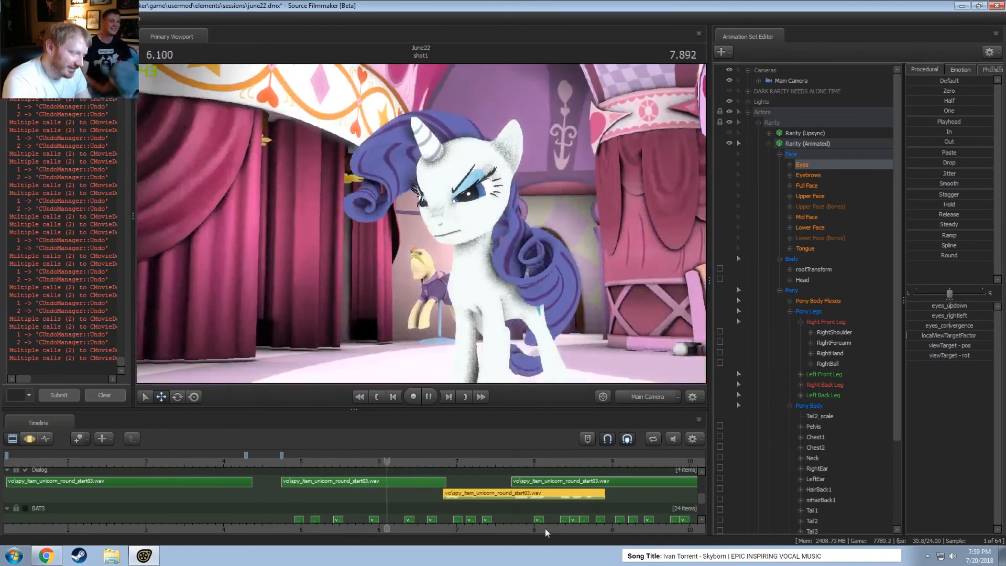
key("space")
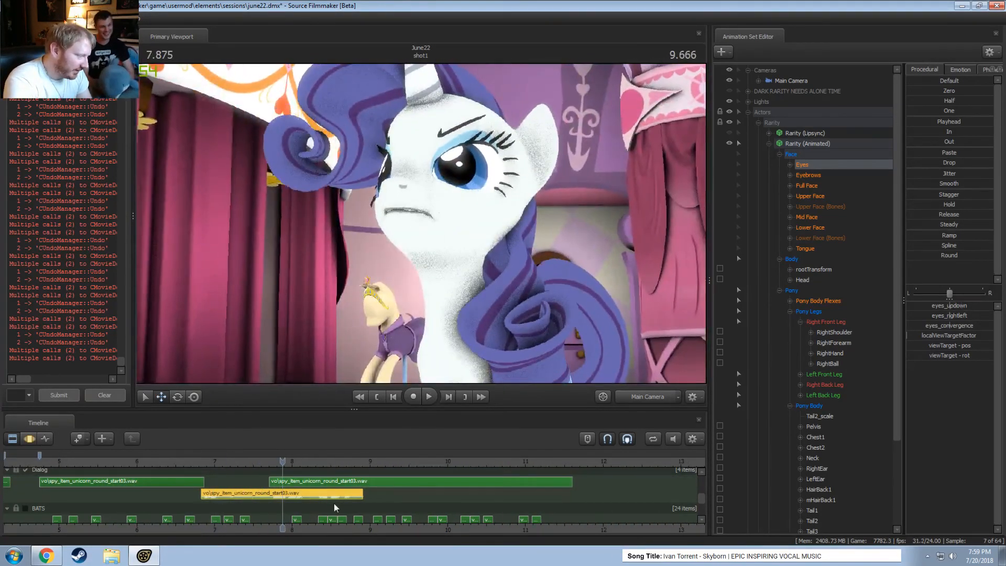
left_click_drag(357, 497, 271, 463)
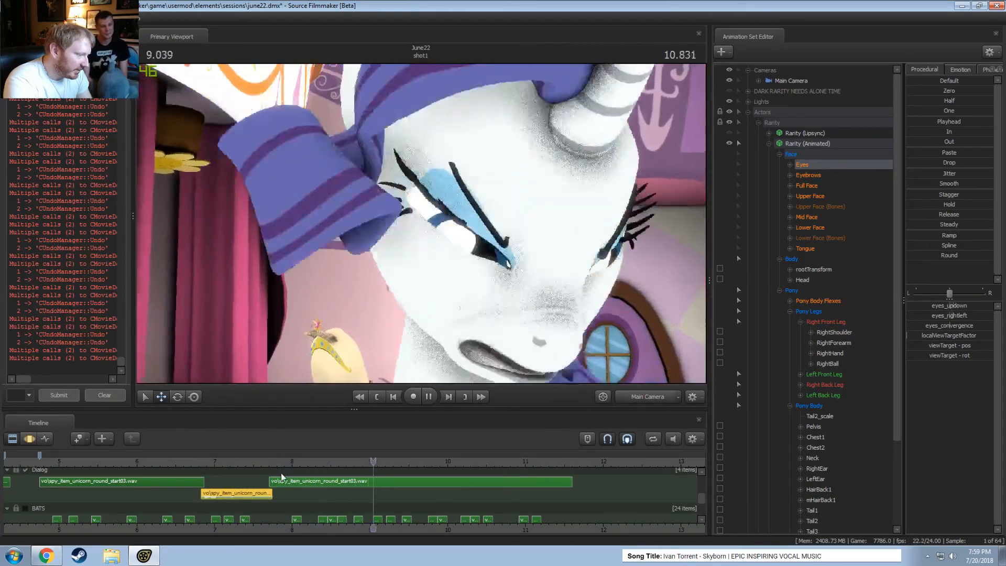
key("space")
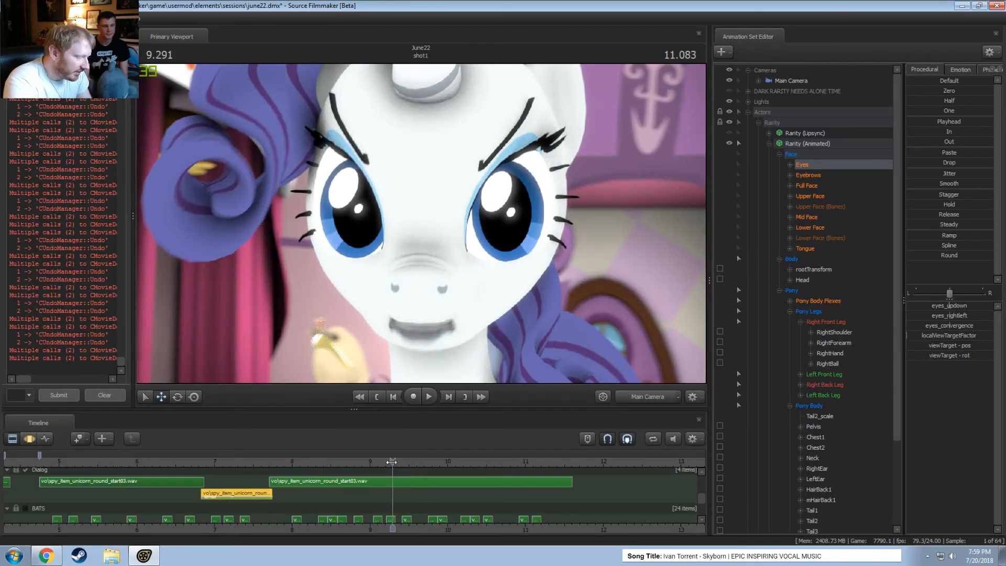
Split the dialog clip that starts near 7.7 seconds at 9.5 seconds and at 10.875 seconds
left_click(407, 483)
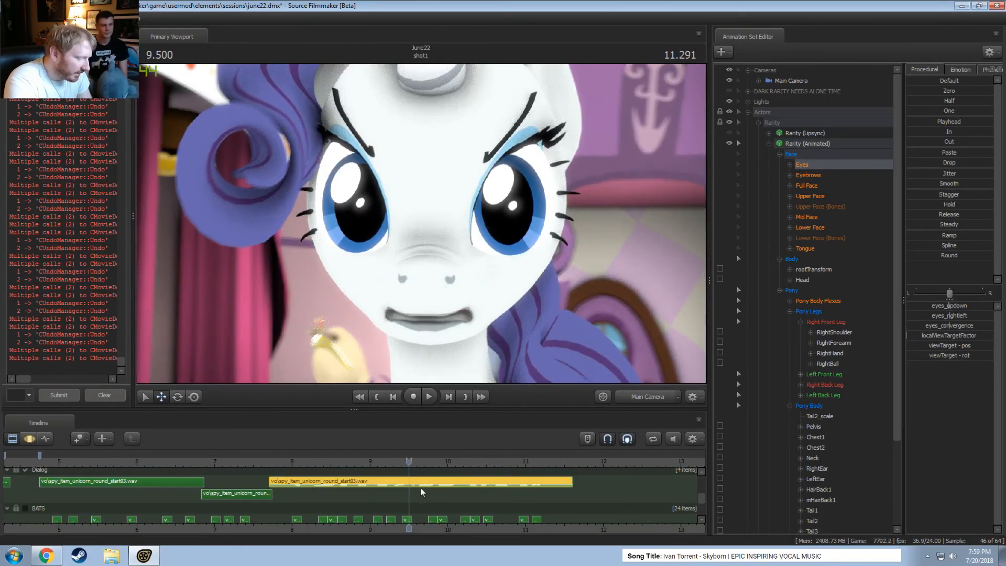
left_click(458, 461)
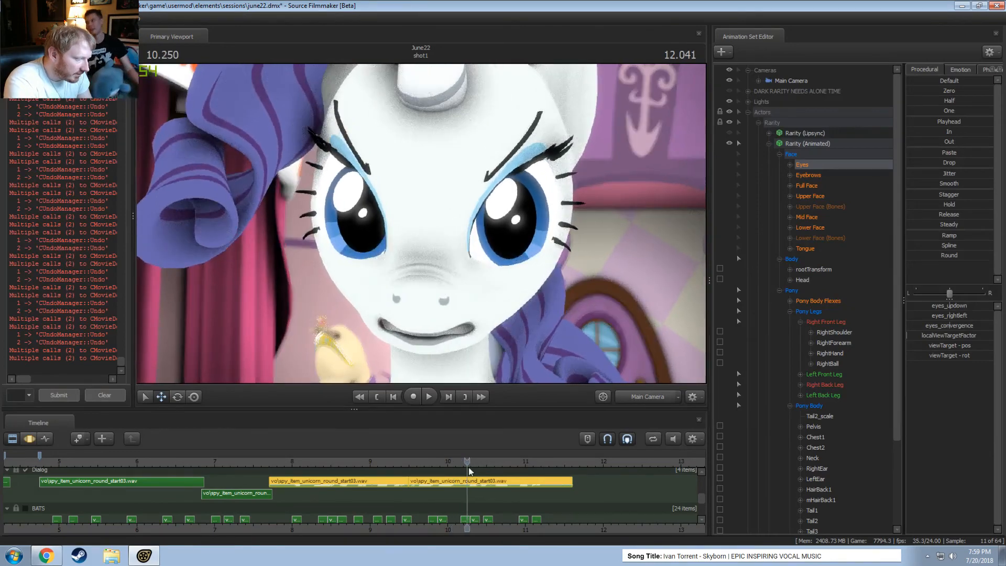
key("space")
left_click(448, 462)
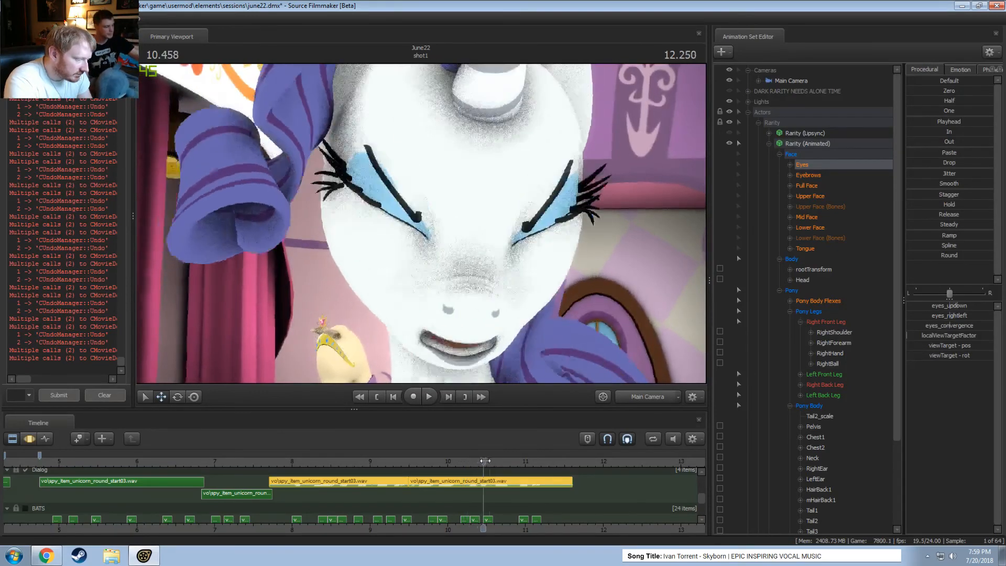
left_click_drag(484, 461, 493, 461)
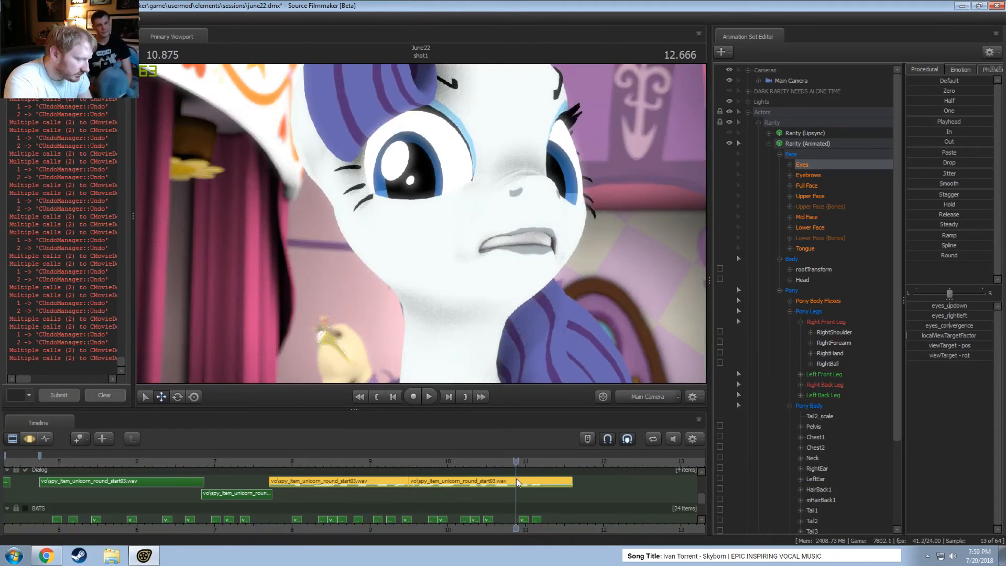
left_click(517, 479)
key("b")
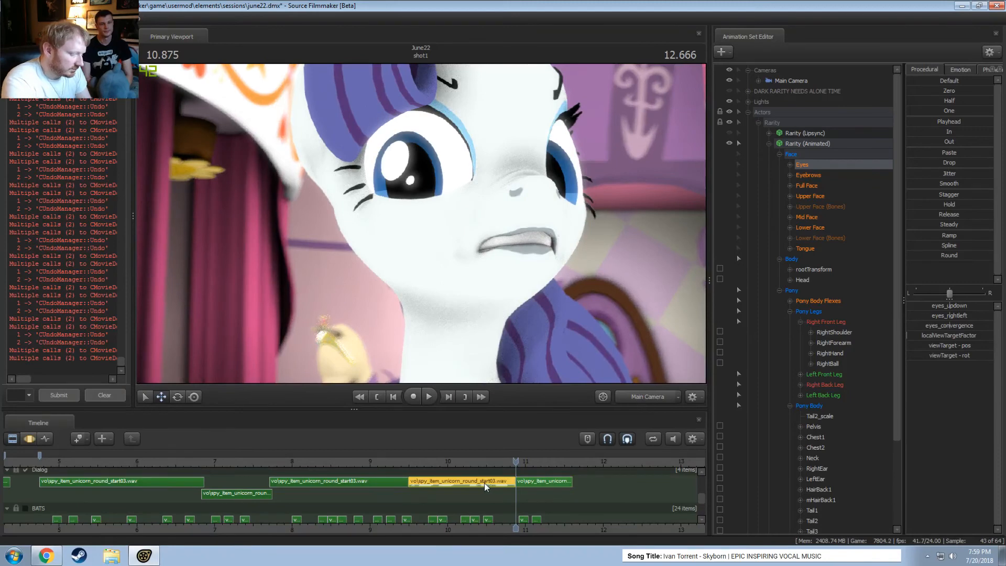
Replace the section between 9.5 and 10.875 seconds with a copy of the short clip and replay from about 5.8 seconds
key("Delete")
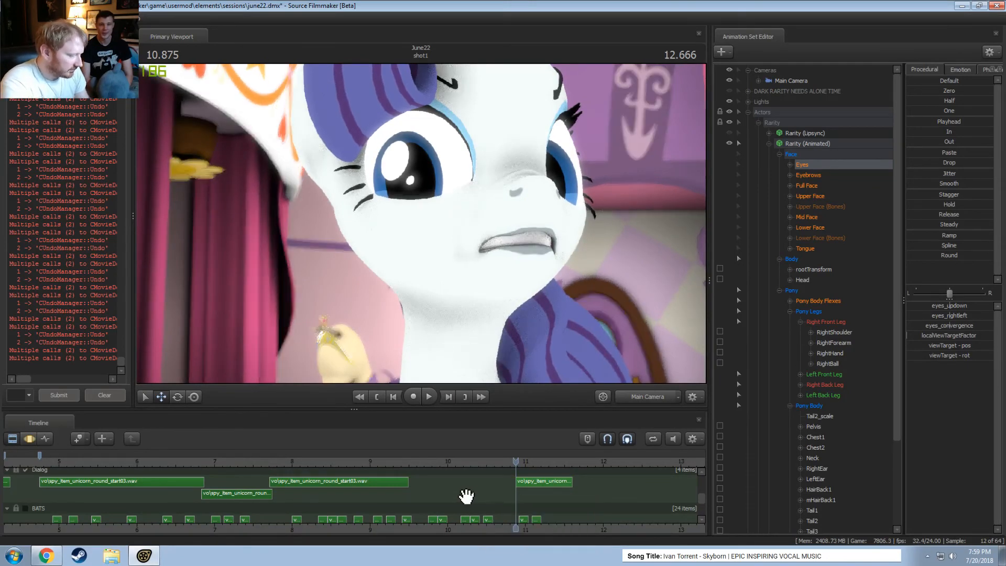
left_click_drag(539, 498, 432, 486)
left_click(528, 484)
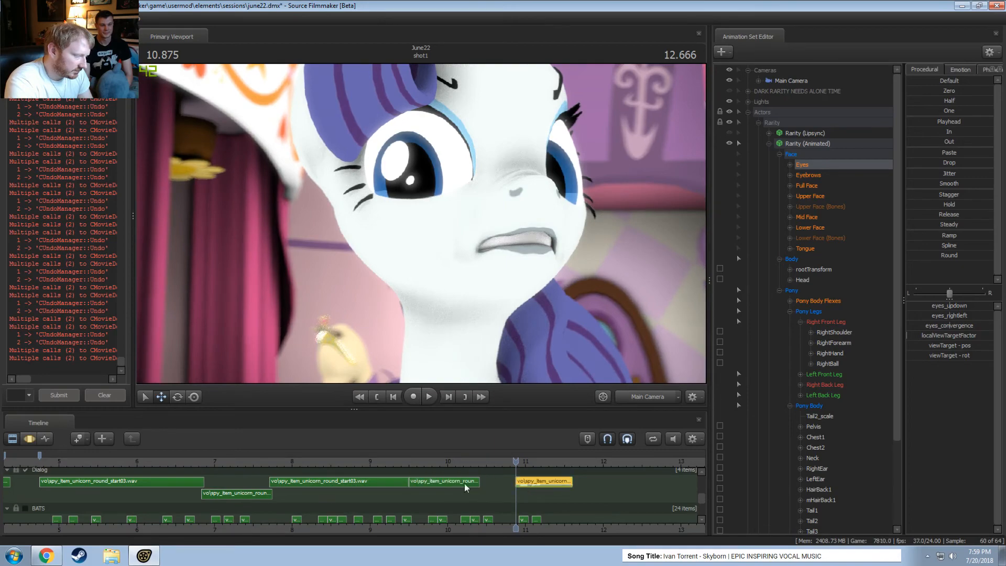
left_click_drag(360, 461, 120, 464)
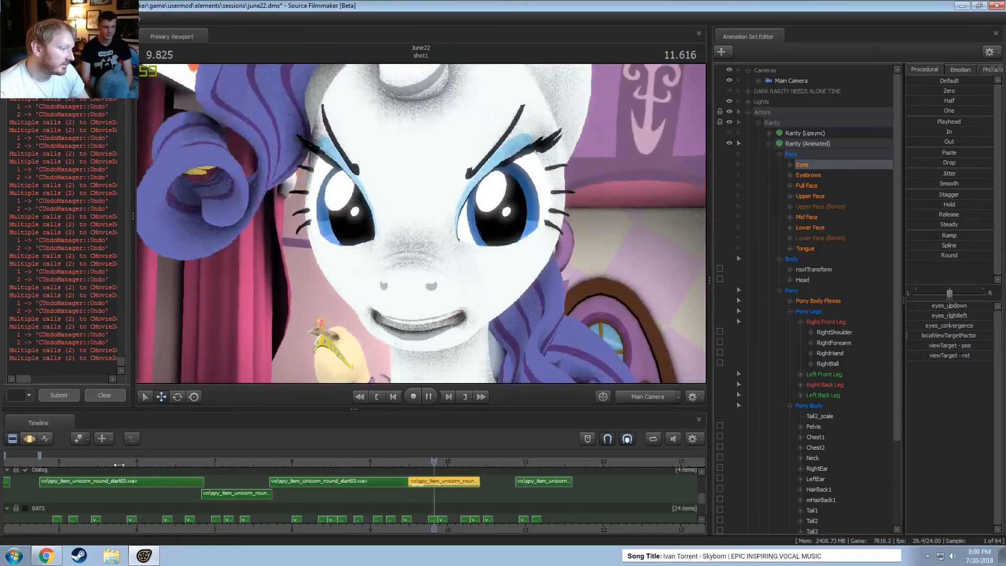
key("space")
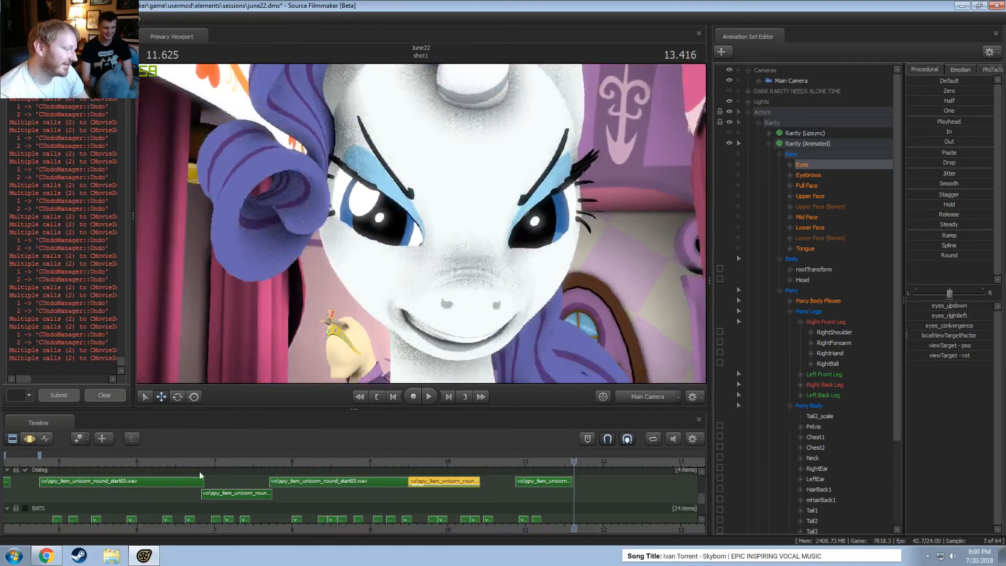
Nudge the short clip copy to start at about 9.6 seconds and replay from about 8.5 seconds
left_click_drag(436, 482, 442, 482)
left_click(327, 456)
key("space")
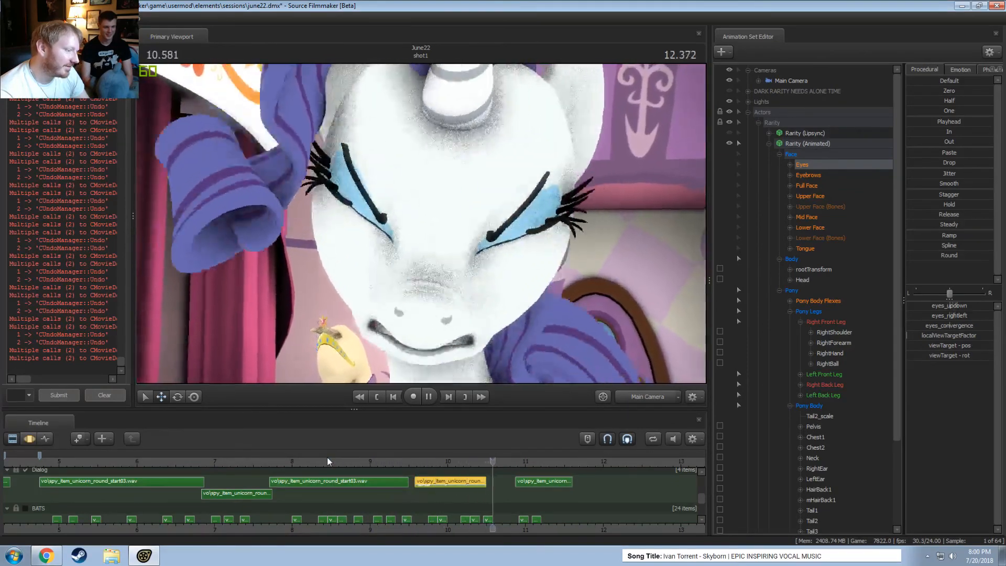
key("space")
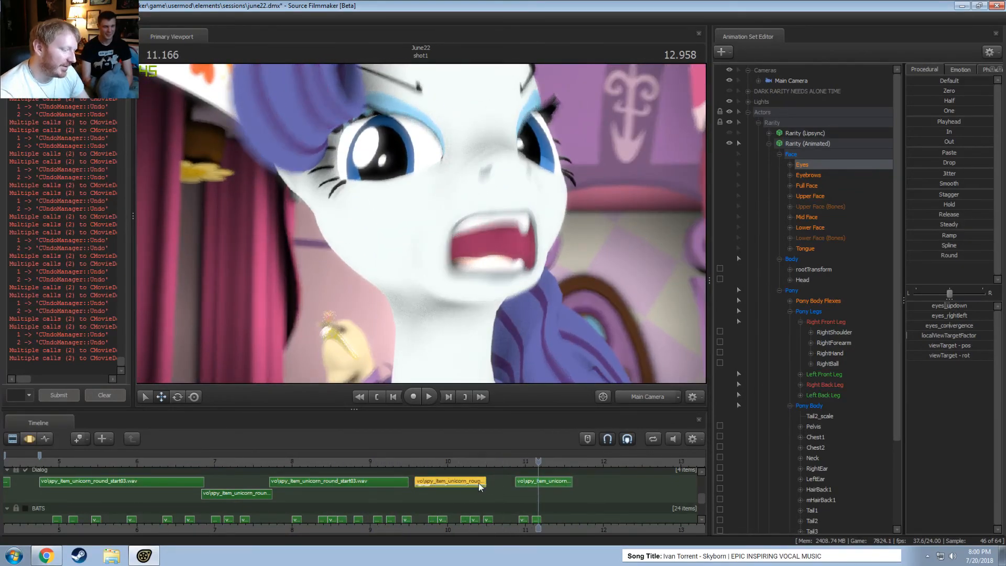
Undo all the dialog splits, trims, moves and pastes to restore the original clips in the Dialog track
right_click(463, 482)
left_click(443, 482)
key("ctrl+z")
key("ctrl+z")
key("ctrl+z")
key("ctrl+z")
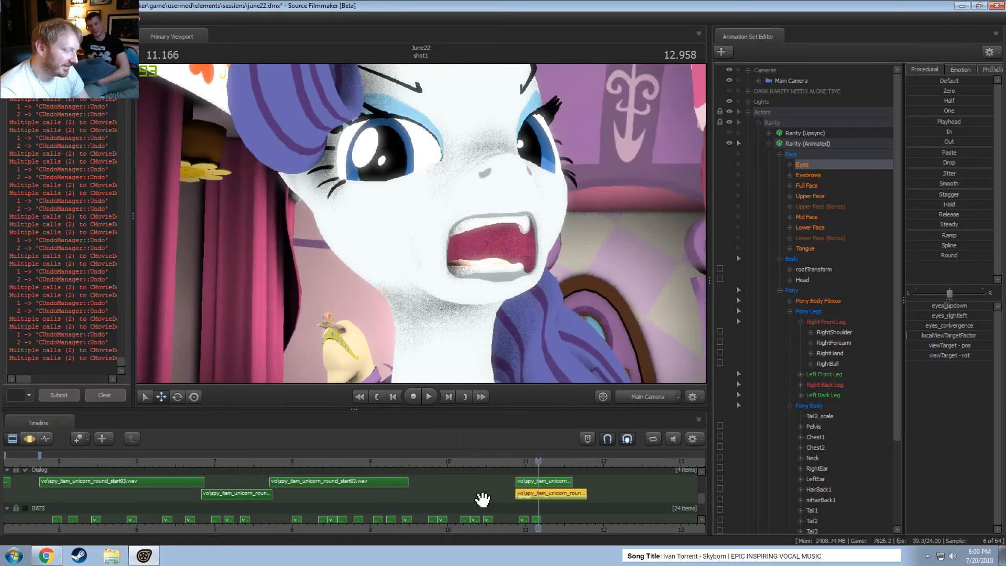
key("ctrl+z")
key("ctrl+z")
key("ctrl+z")
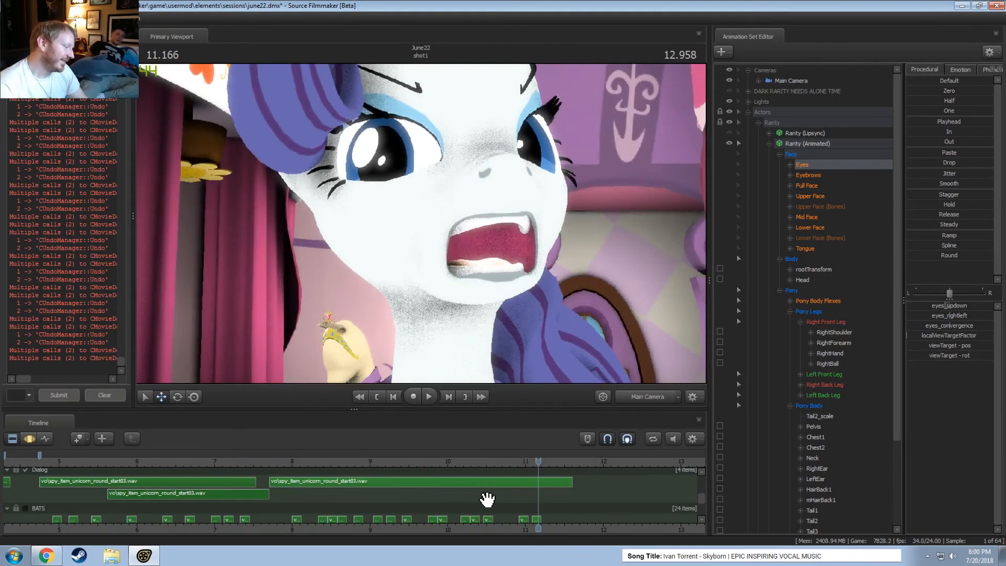
Replay the shot from 4.625 seconds through to about 12.5 seconds with the original dialog
left_click(30, 461)
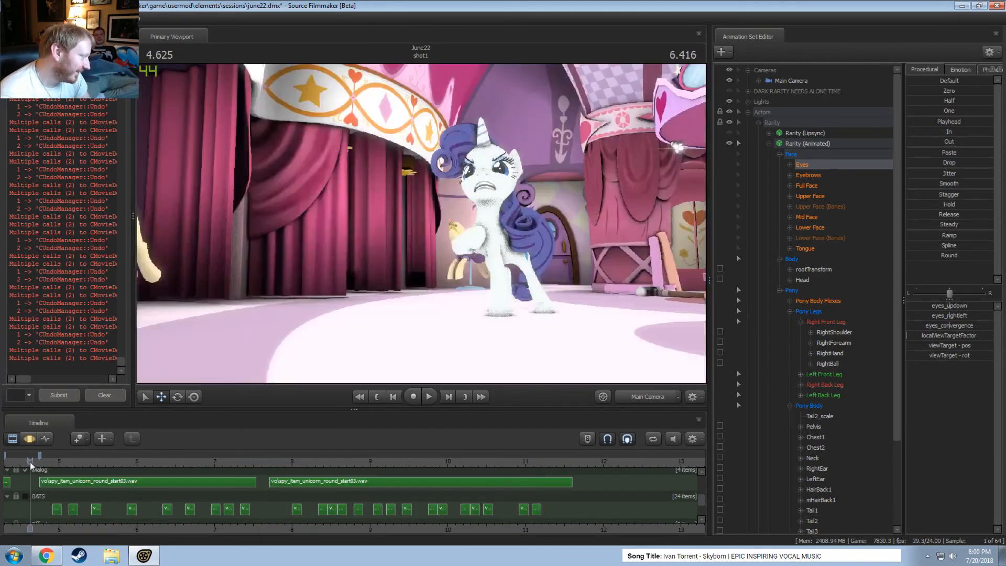
key("space")
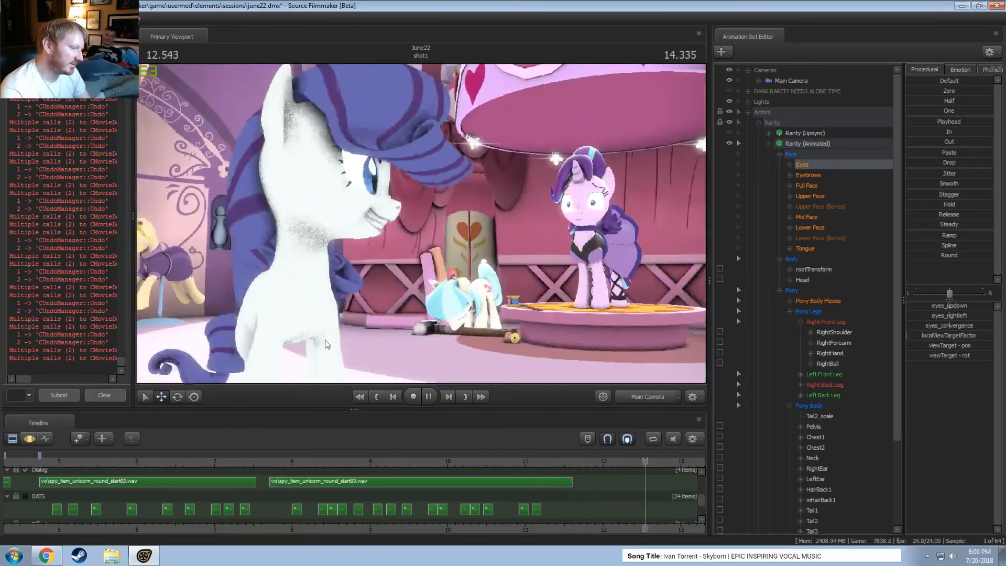
key("space")
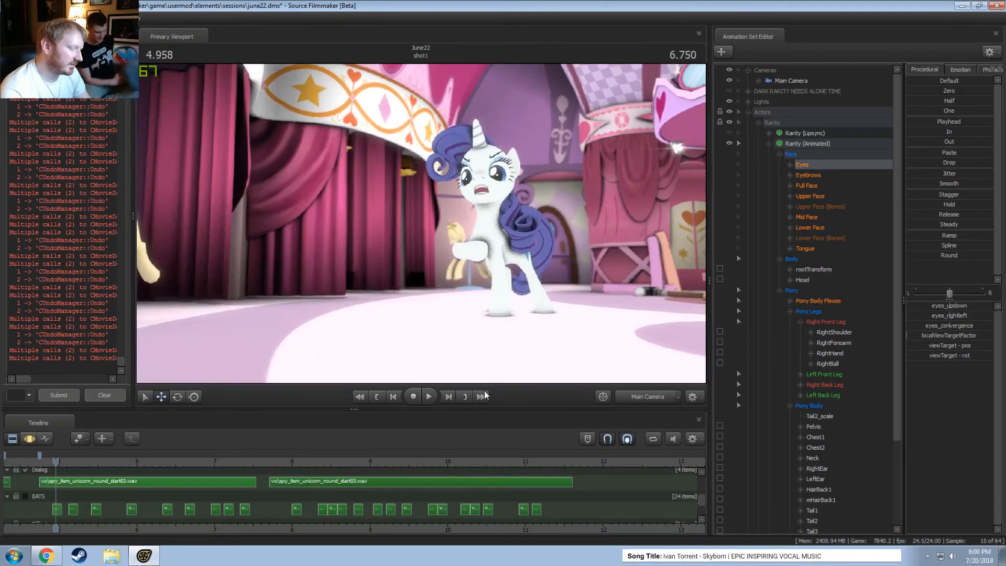
Save the session and bring the Picture track with shot1 into view on the timeline
scroll(503, 479, "down", 11)
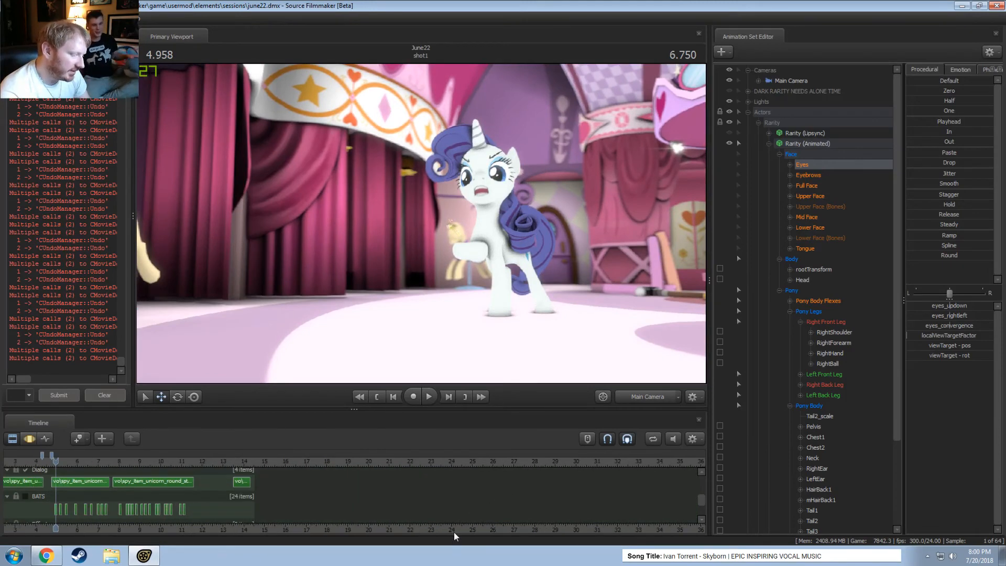
key("ctrl+s")
middle_click_drag(442, 530, 608, 527)
scroll(356, 465, "up", 3)
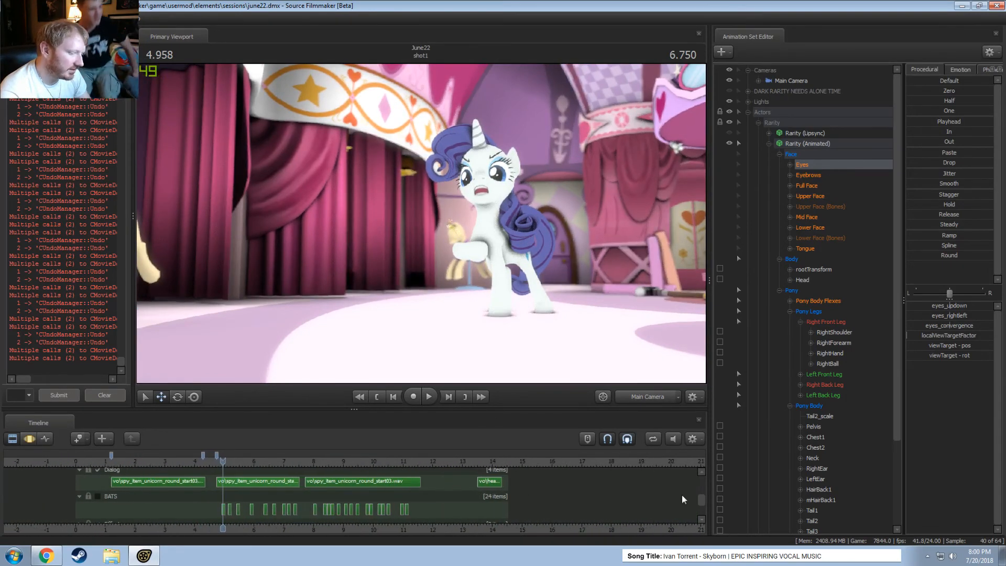
left_click_drag(701, 500, 701, 481)
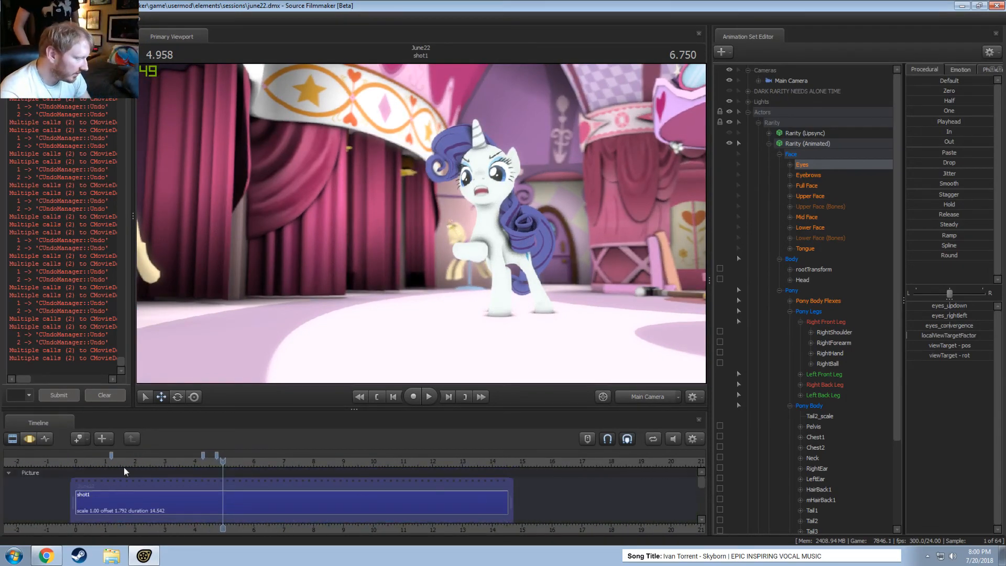
Enable lighting in the viewport and play shot1 from 0.666 seconds to about 9.6 seconds
left_click_drag(124, 466, 96, 463)
right_click(338, 264)
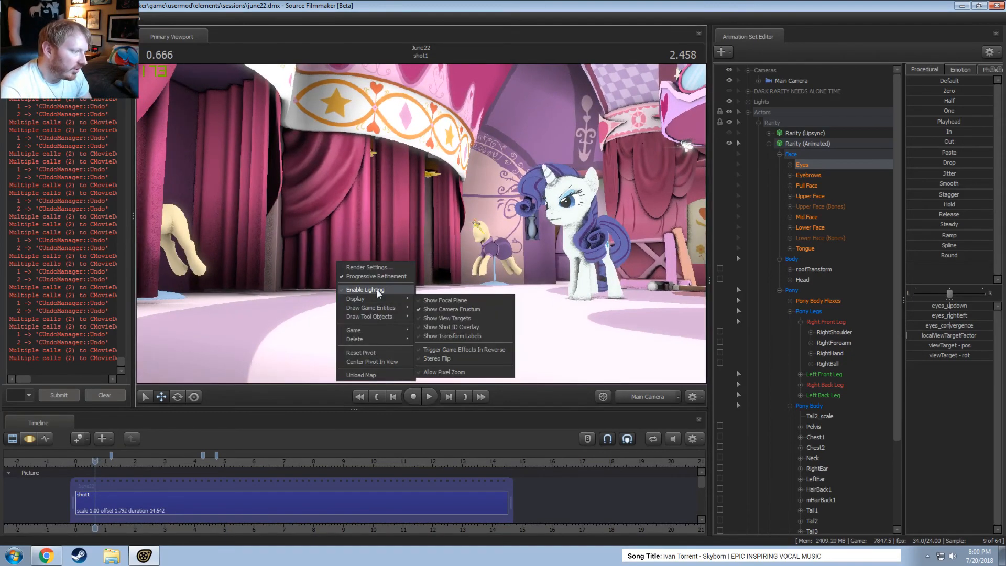
left_click(378, 289)
key("space")
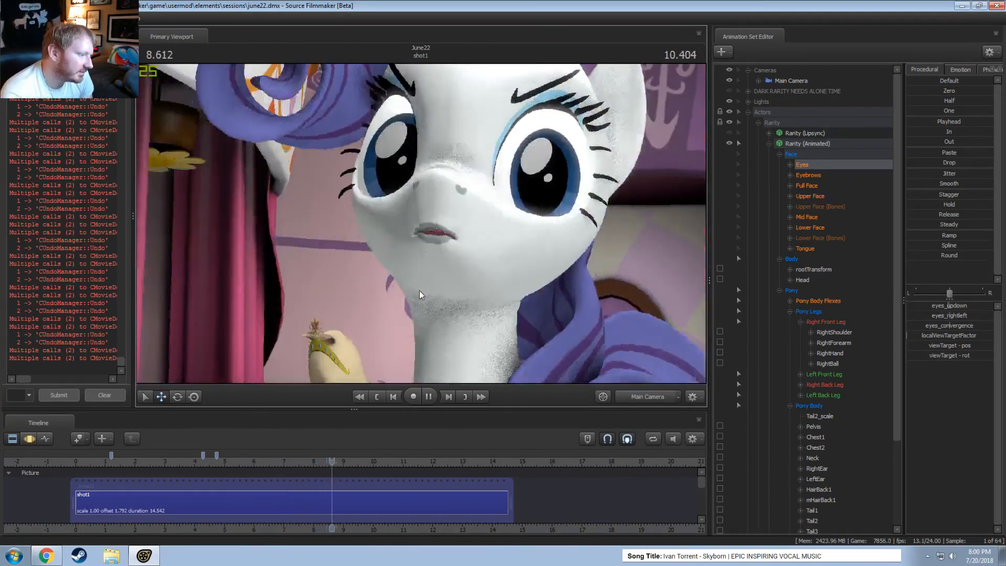
key("space")
Collapse the Actors group and select Main Camera in shot1, with the playhead at about 2.9 seconds
left_click(416, 498)
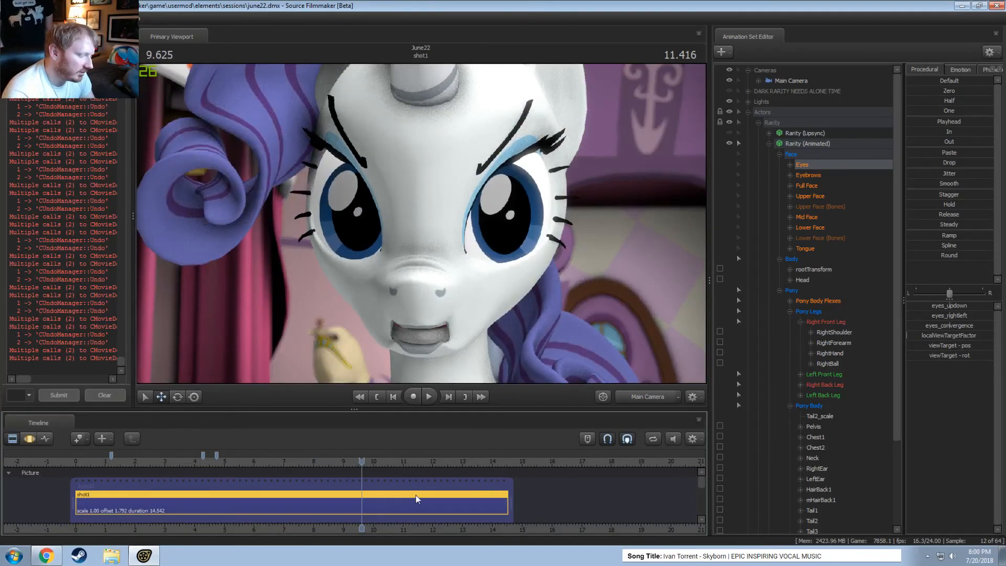
left_click(748, 112)
key("F3")
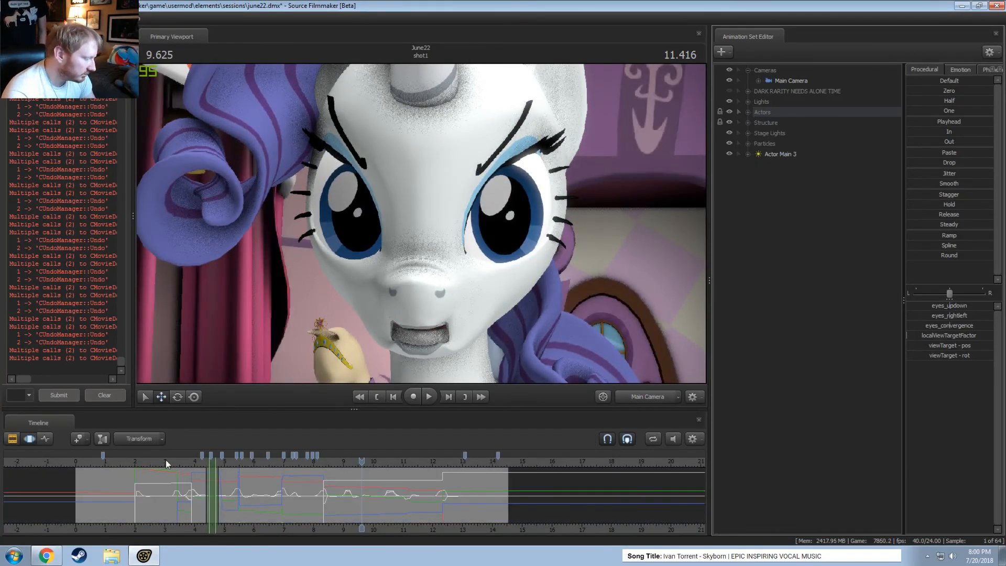
left_click(163, 460)
scroll(173, 463, "up", 3)
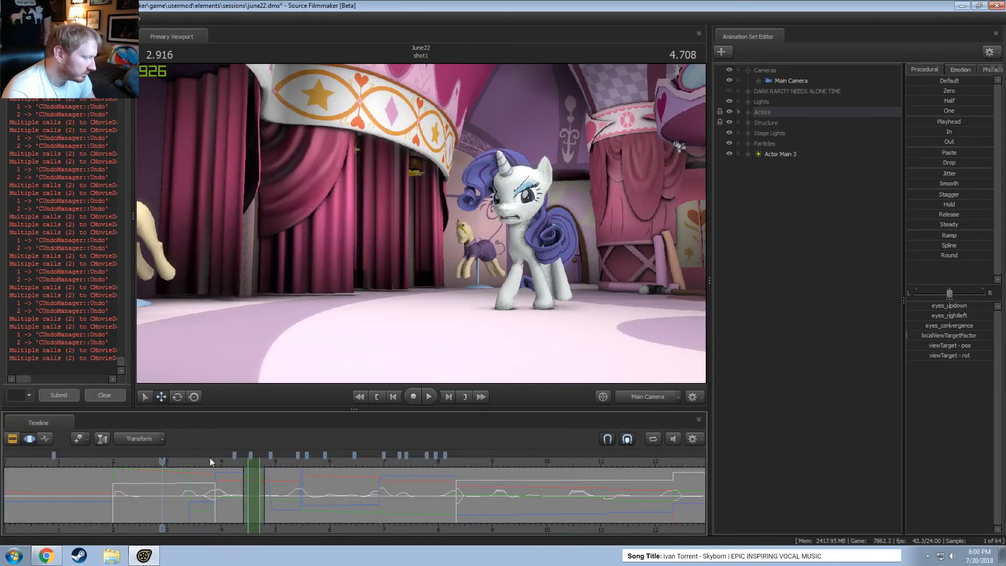
left_click(774, 83)
key("F2")
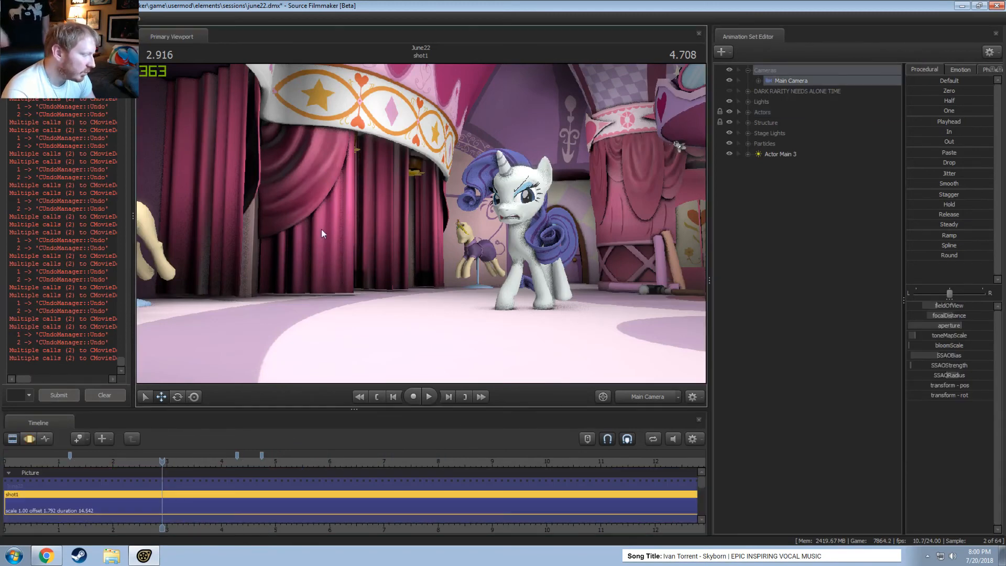
Disable viewport lighting and play shot1 from about 2.9 seconds to 11.5 seconds
right_click(321, 228)
left_click(352, 258)
key("space")
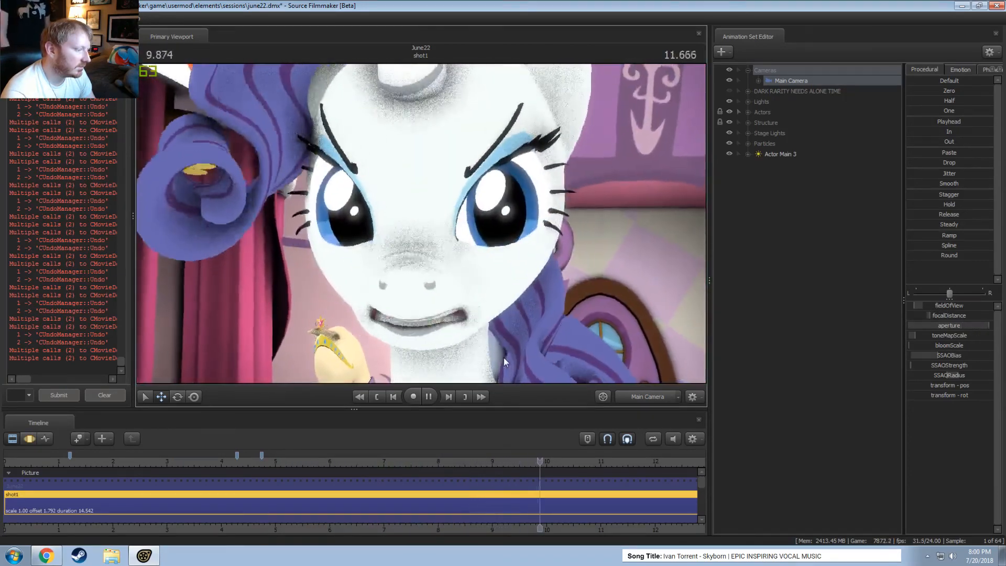
key("space")
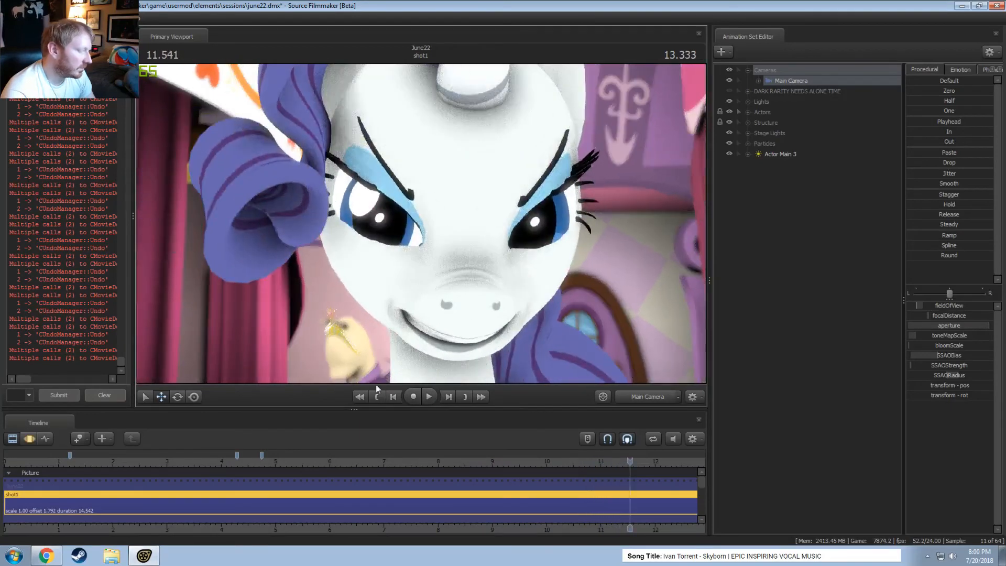
Replay the camera moves between about 3.3 and 6.4 seconds several times, restarting near 4.5 seconds
left_click(186, 461)
key("space")
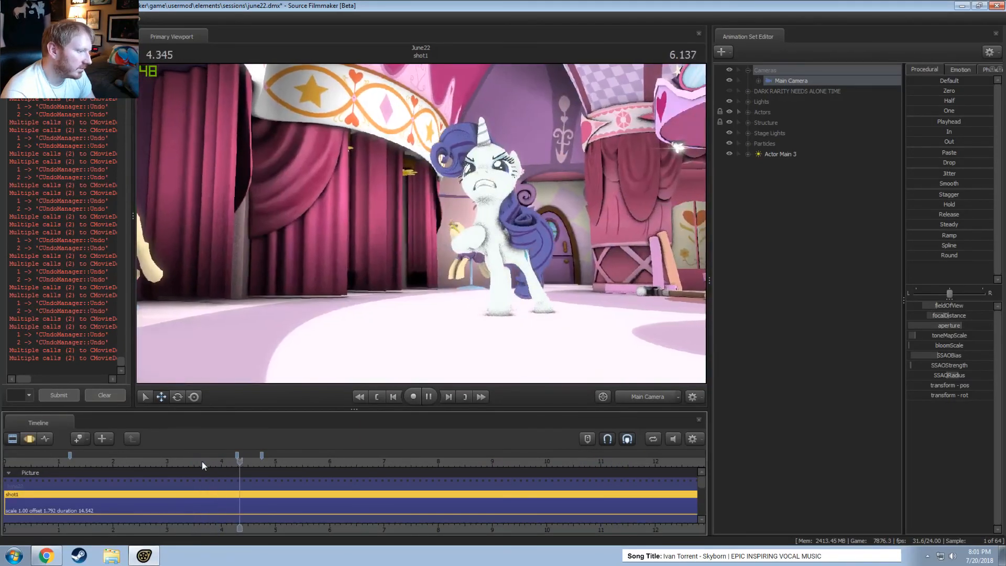
key("space")
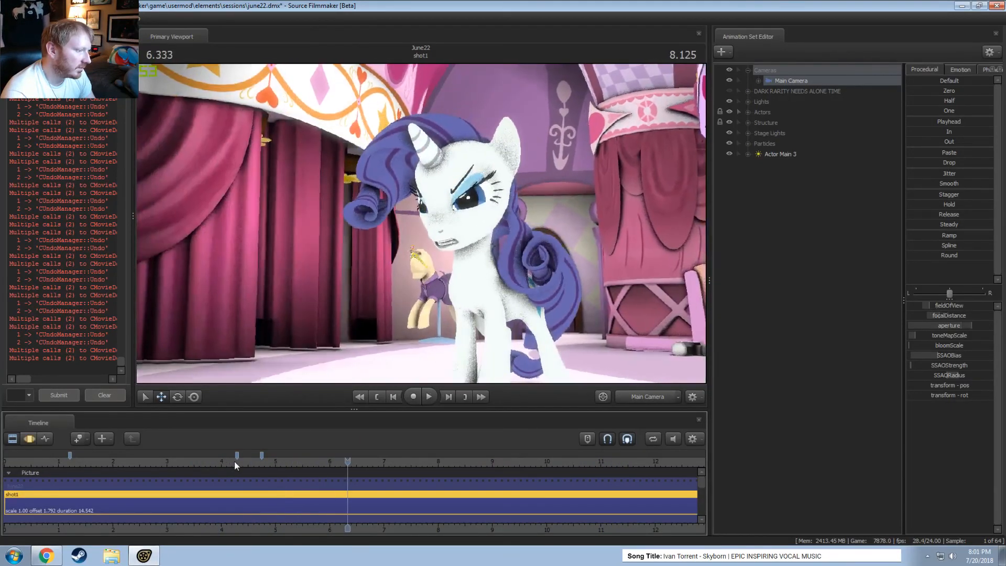
key("space")
left_click(249, 463)
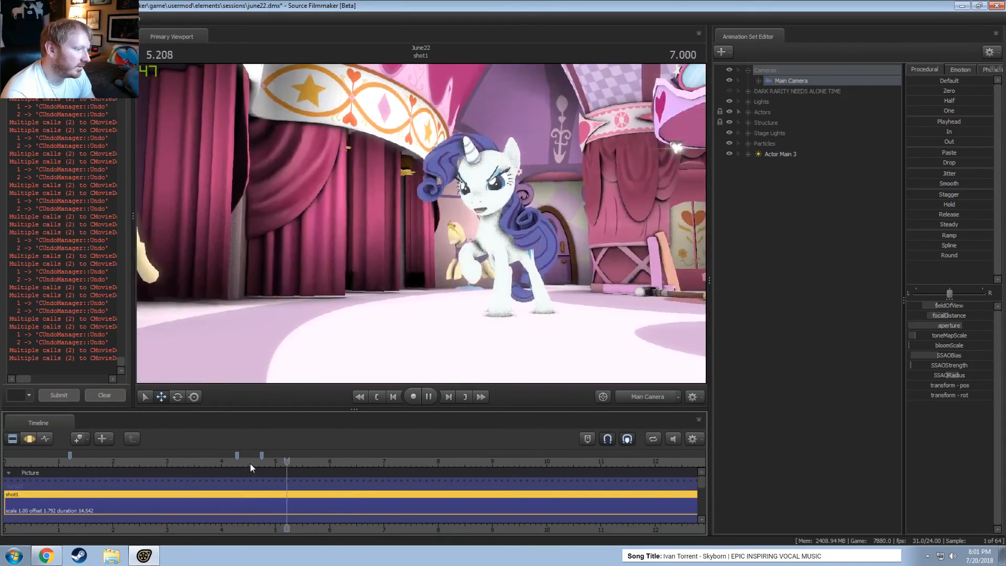
left_click(250, 463)
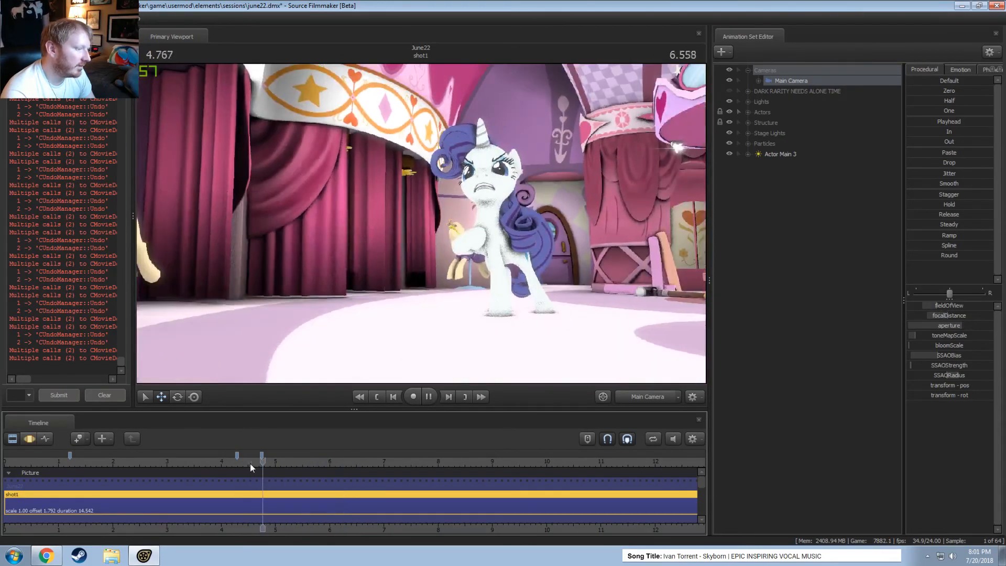
key("space")
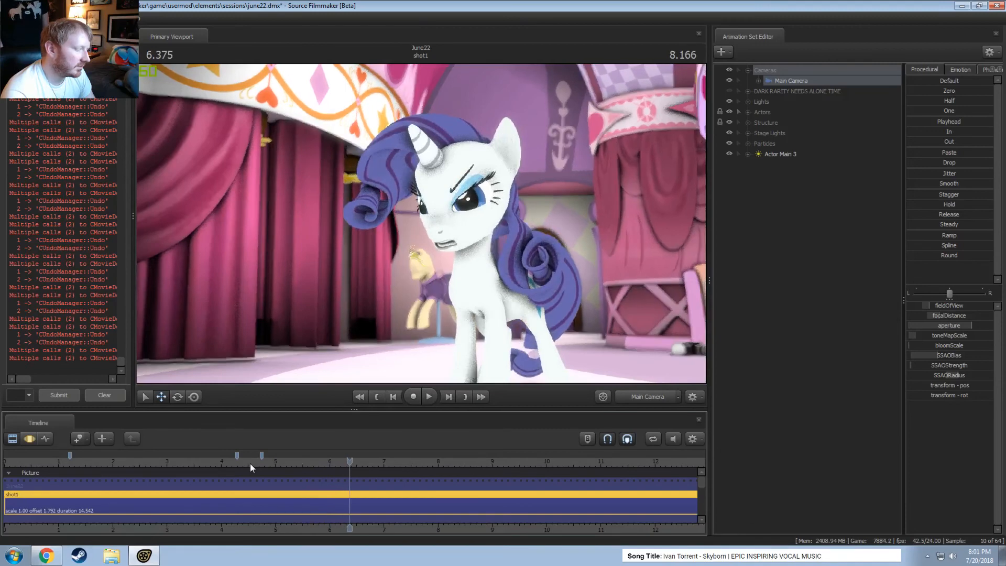
left_click(225, 461)
key("space")
key("space")
Play the shot with lighting enabled from 4.75 to about 8.2 seconds and disable the lighting again
right_click(382, 253)
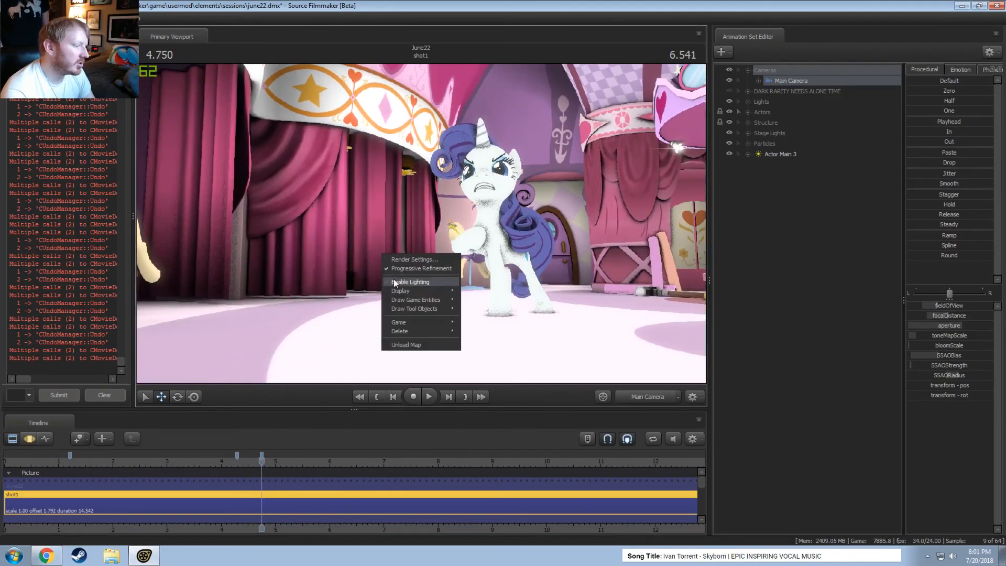
left_click(395, 282)
key("space")
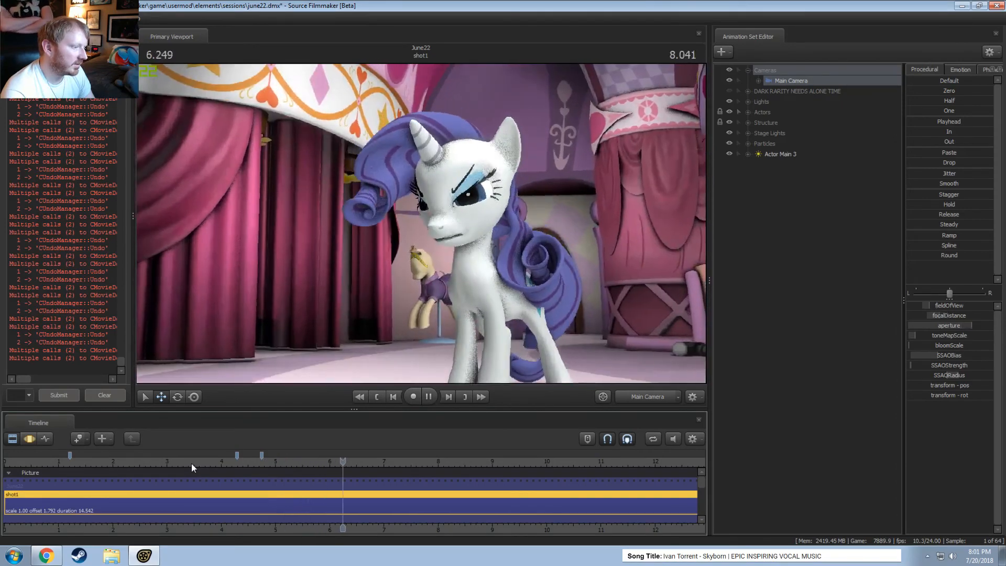
key("space")
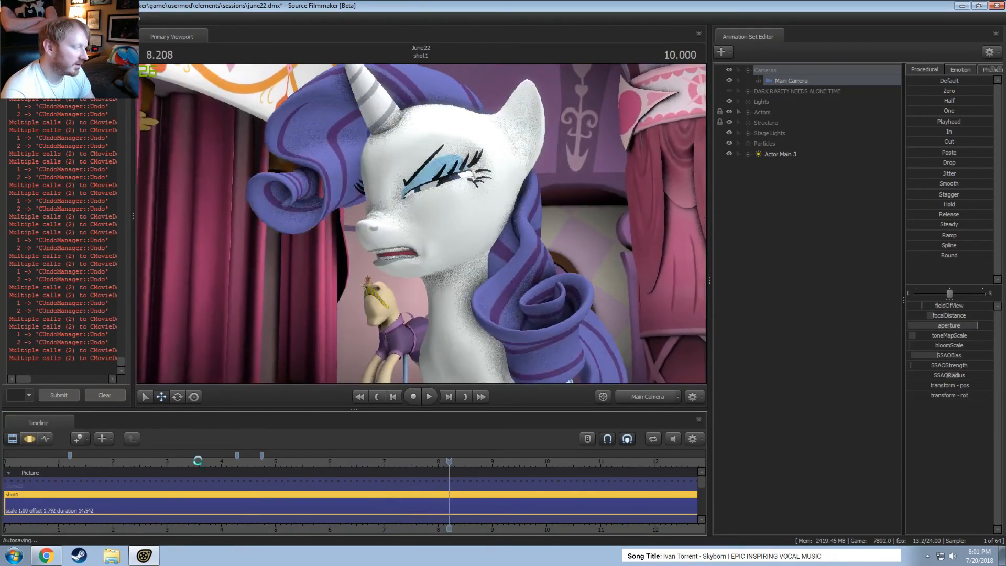
right_click(280, 300)
left_click(307, 327)
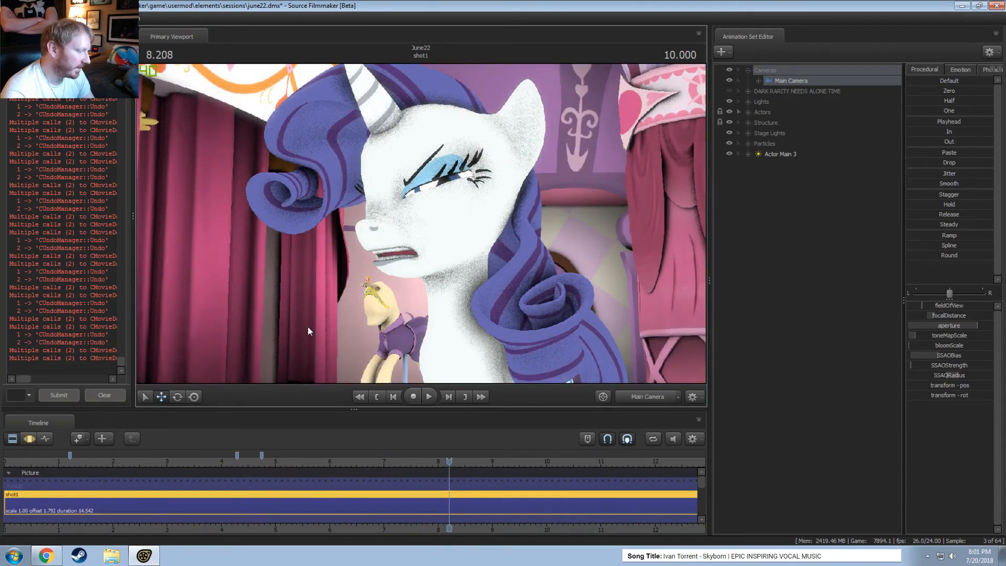
right_click(346, 256)
left_click(353, 273)
Find the first camera cut in Main Camera's motion curves and split shot1 there at 5.5 seconds
key("F3")
scroll(347, 458, "down", 3)
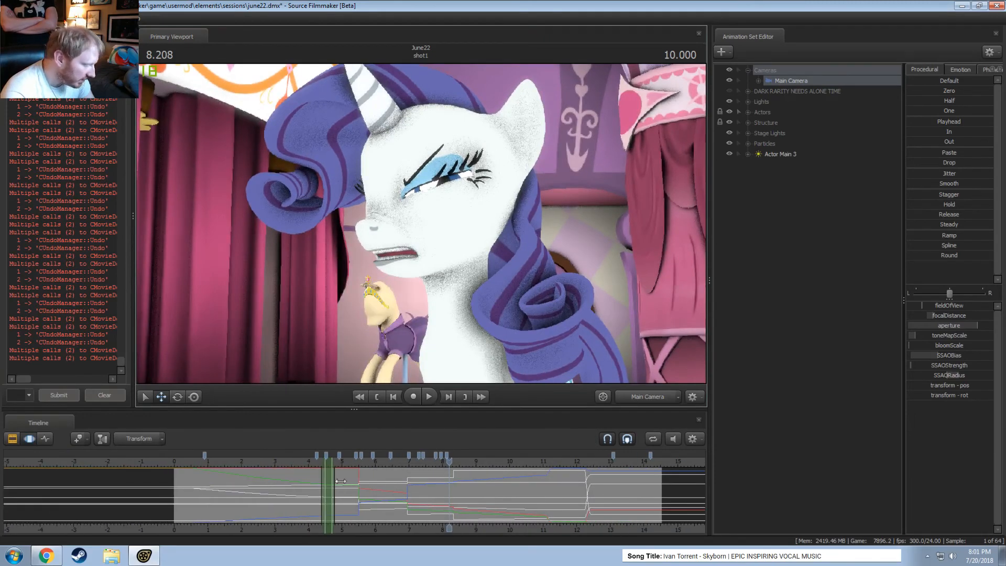
left_click(358, 475)
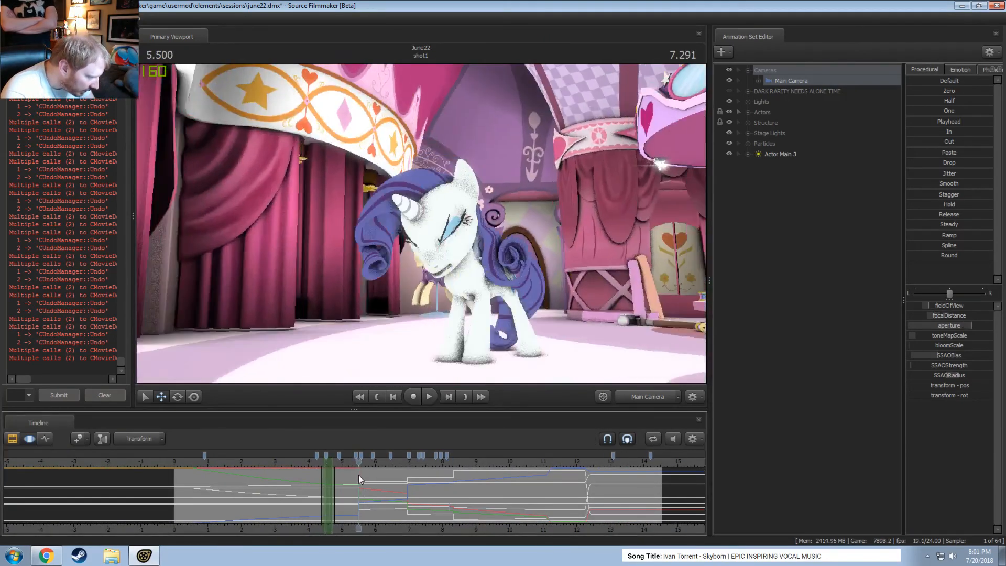
scroll(364, 488, "up", 3)
key("F2")
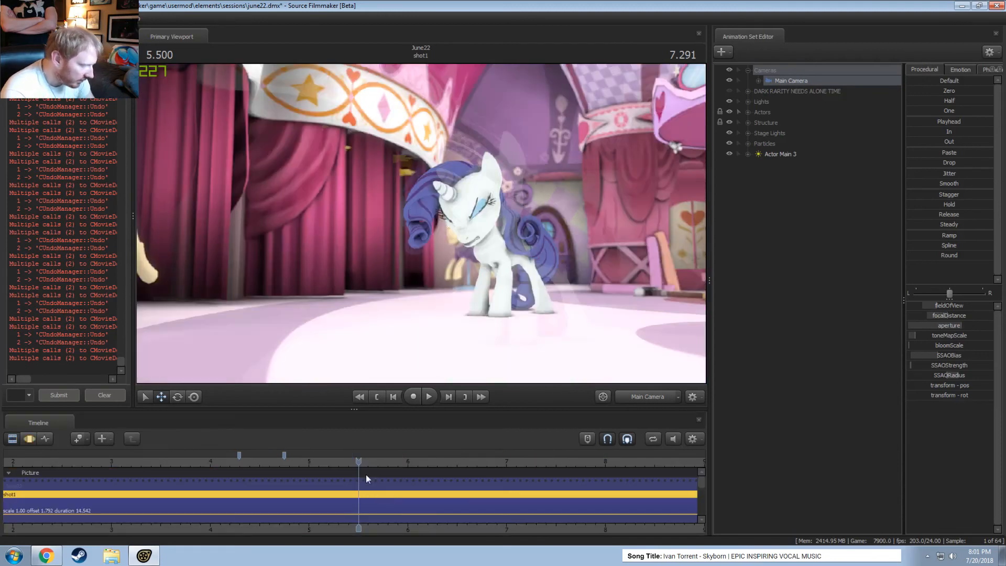
double_click(422, 504)
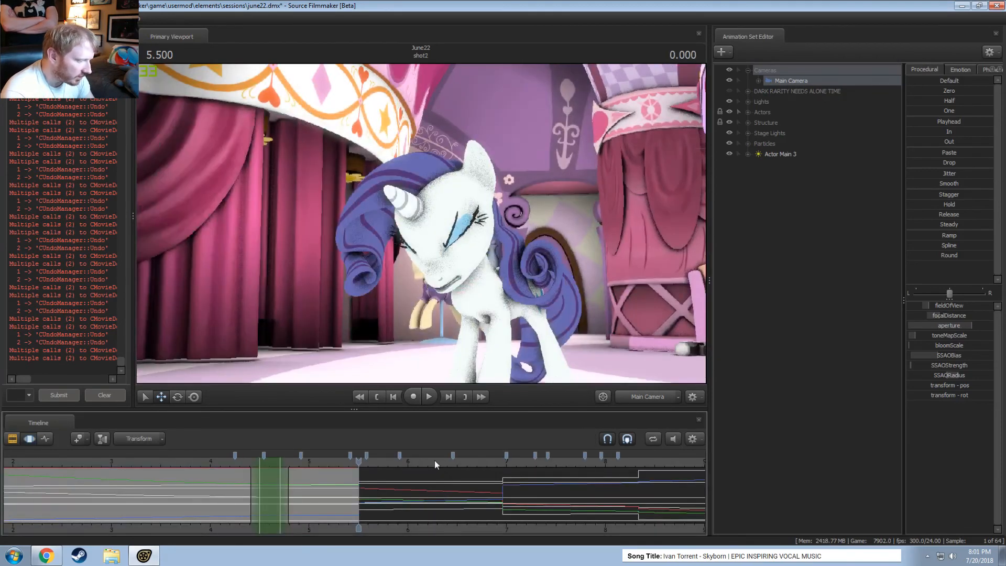
Split shot2 at the second camera cut, at 6.958 seconds
key("F2")
double_click(433, 489)
left_click(506, 463)
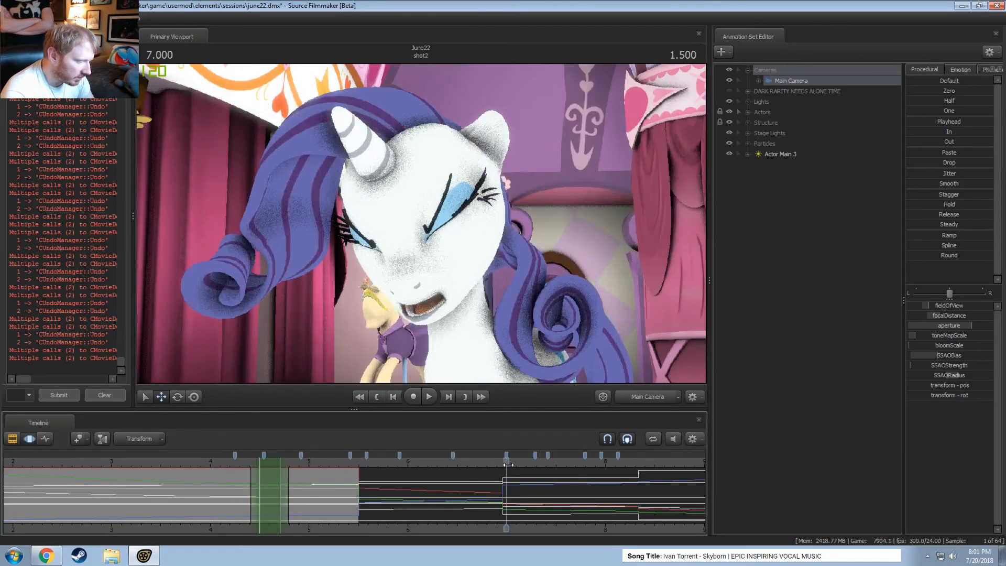
left_click_drag(508, 464, 504, 465)
key("F2")
double_click(518, 489)
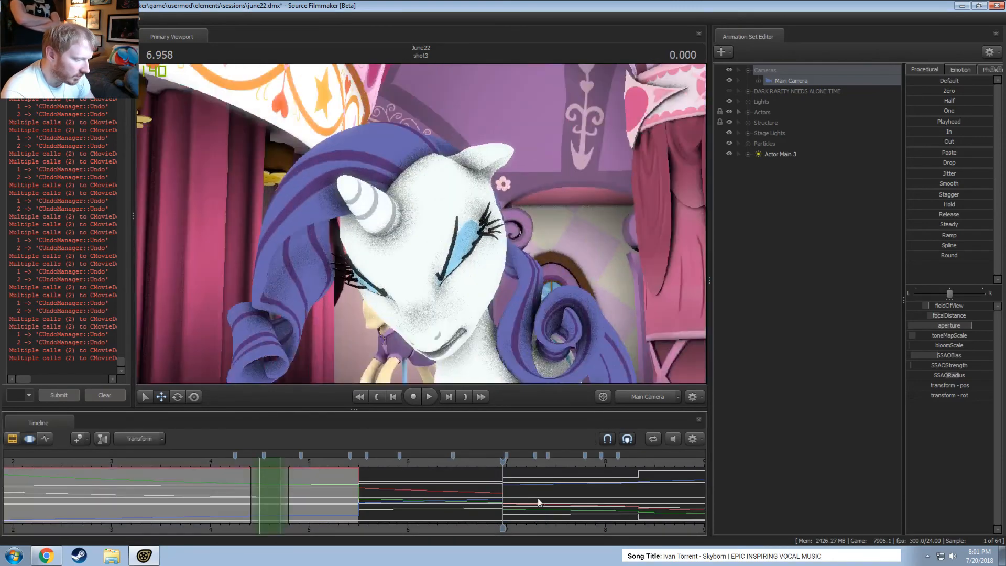
Split shot3 at the third camera cut, at 8.333 seconds
key("F2")
double_click(527, 496)
left_click_drag(585, 464, 637, 464)
key("F2")
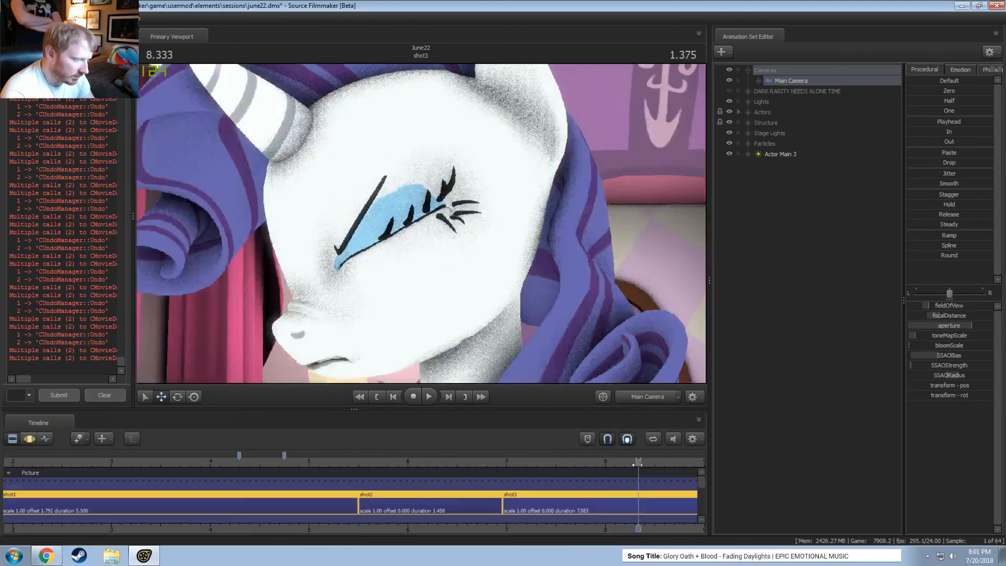
key("b")
In shot1, time-select Main Camera's motion from 5.5 seconds onward and apply the In preset
left_click(300, 501)
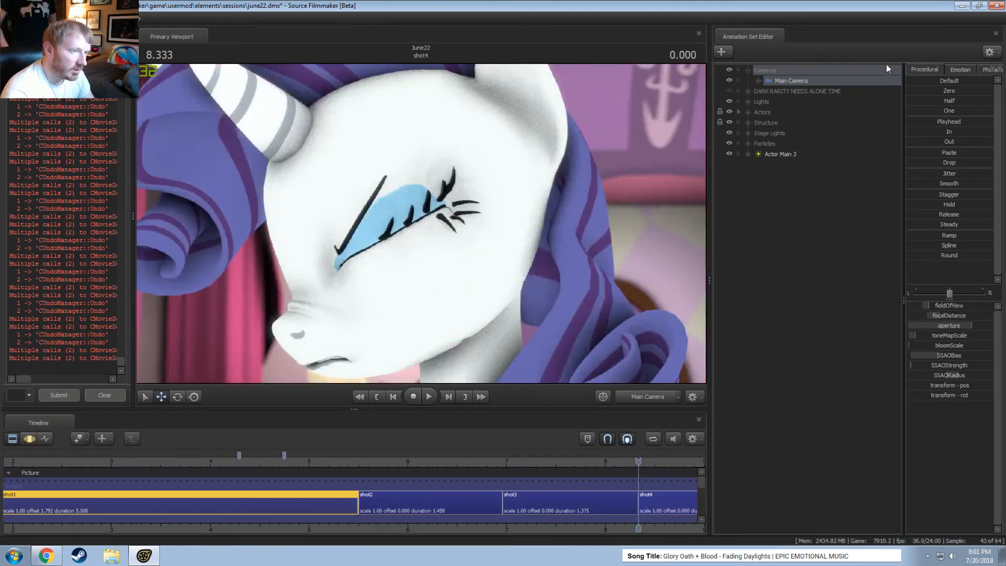
left_click(867, 82)
key("F3")
left_click_drag(455, 481, 985, 374)
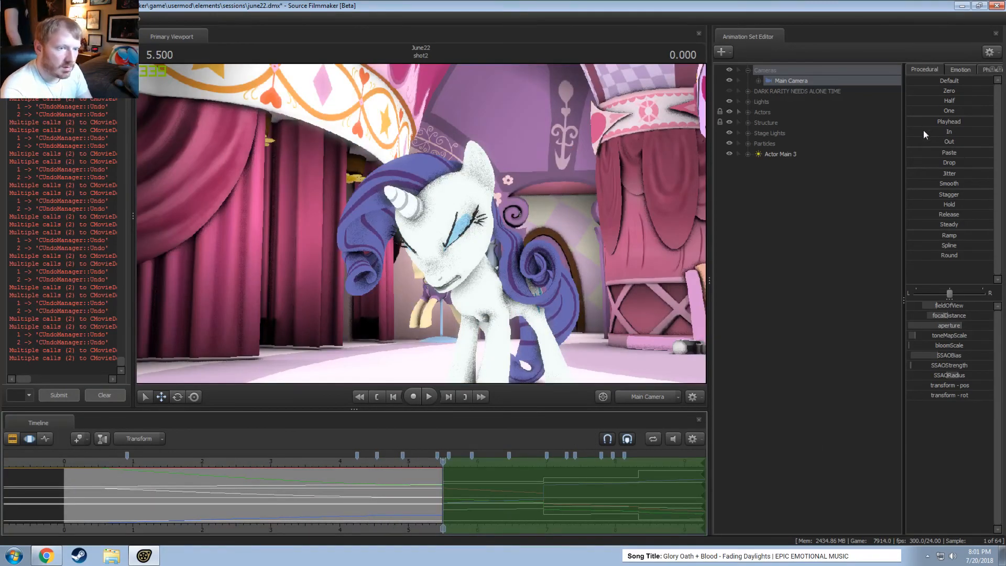
left_click(922, 133)
key("F2")
key("F3")
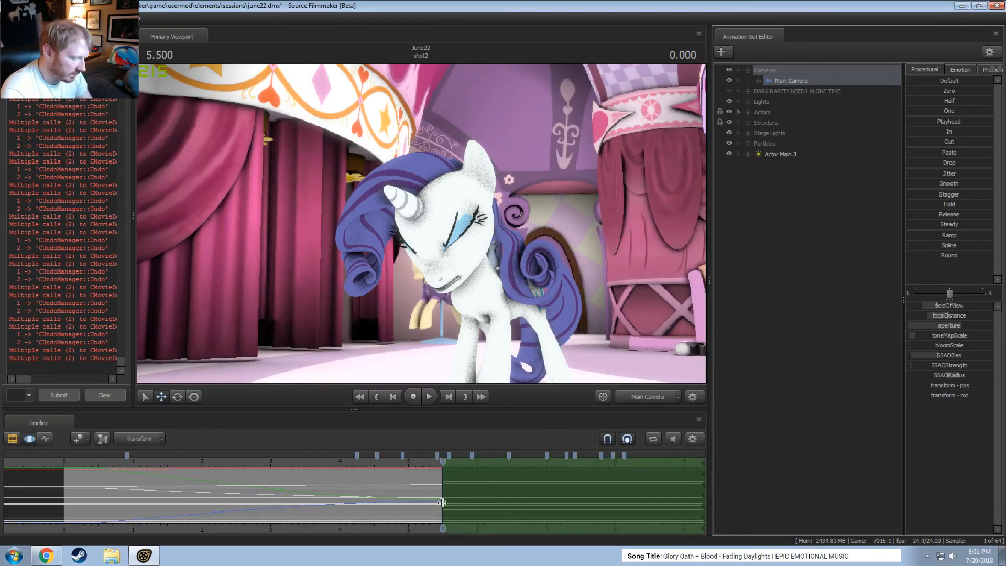
Turn off timeline snapping, extend Main Camera's time selection to just before 5.5 seconds, and apply the In preset again
left_click_drag(426, 507, 733, 505)
scroll(474, 519, "down", 1)
scroll(446, 503, "up", 5)
key("space")
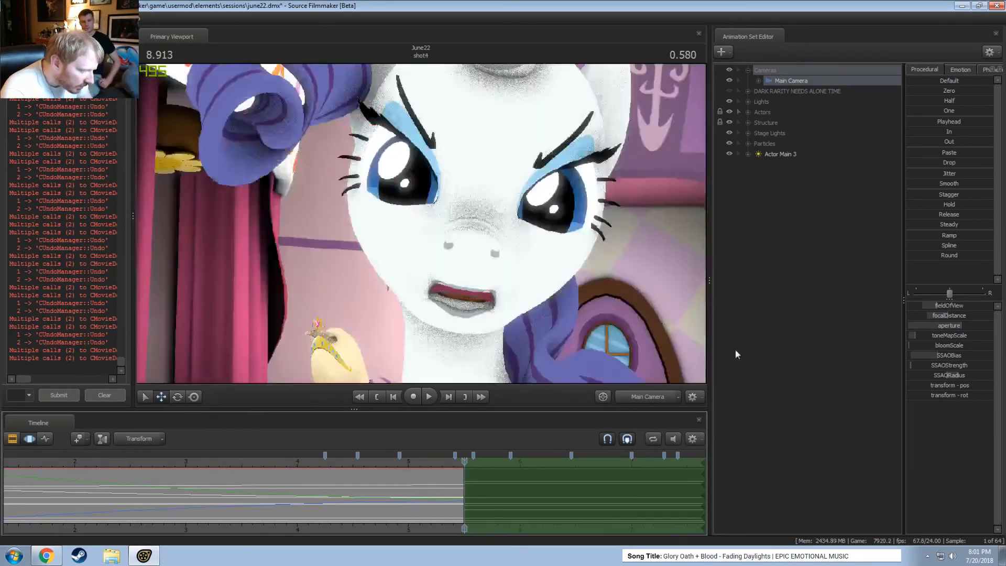
left_click_drag(936, 135, 992, 133)
key("Return")
scroll(498, 478, "up", 5)
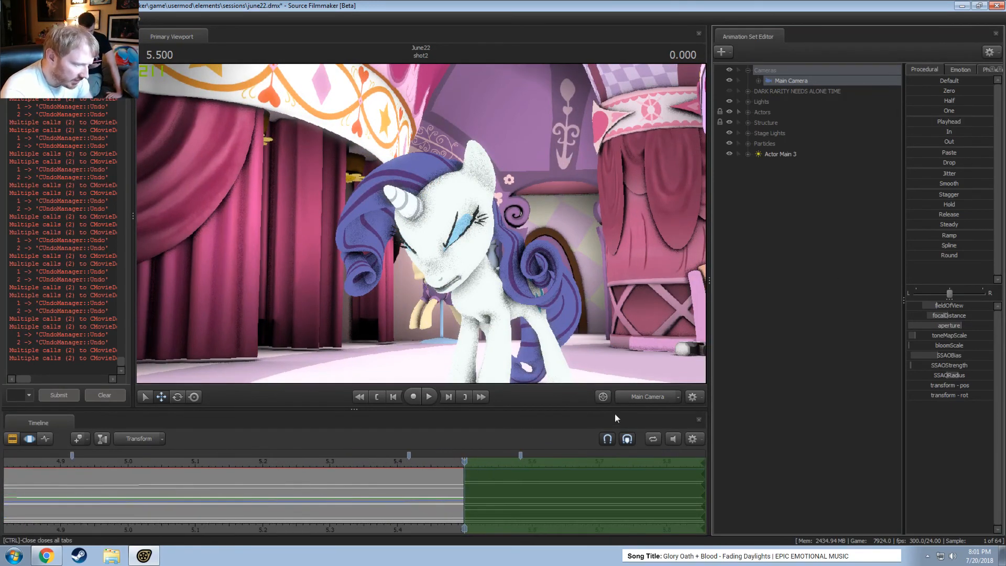
left_click(621, 438)
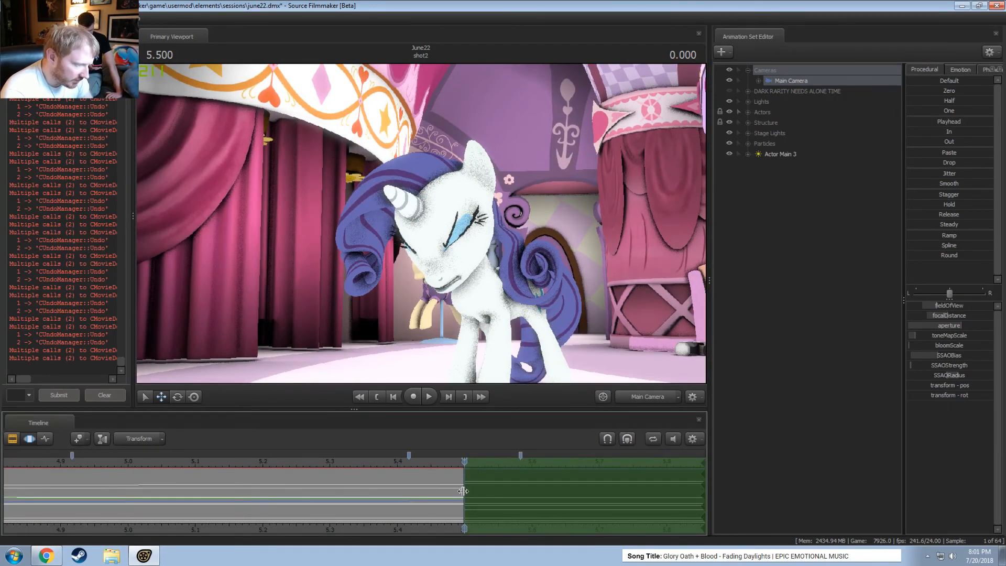
left_click_drag(463, 491, 461, 491)
left_click_drag(959, 129, 963, 130)
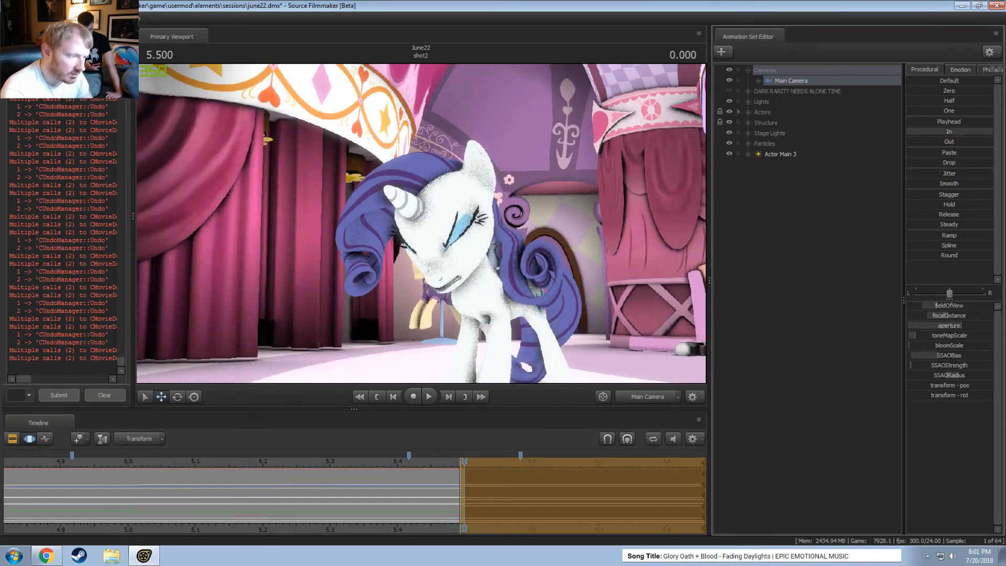
In shot2, time-select Main Camera's motion before 5.5 seconds and apply the Out preset
key("F2")
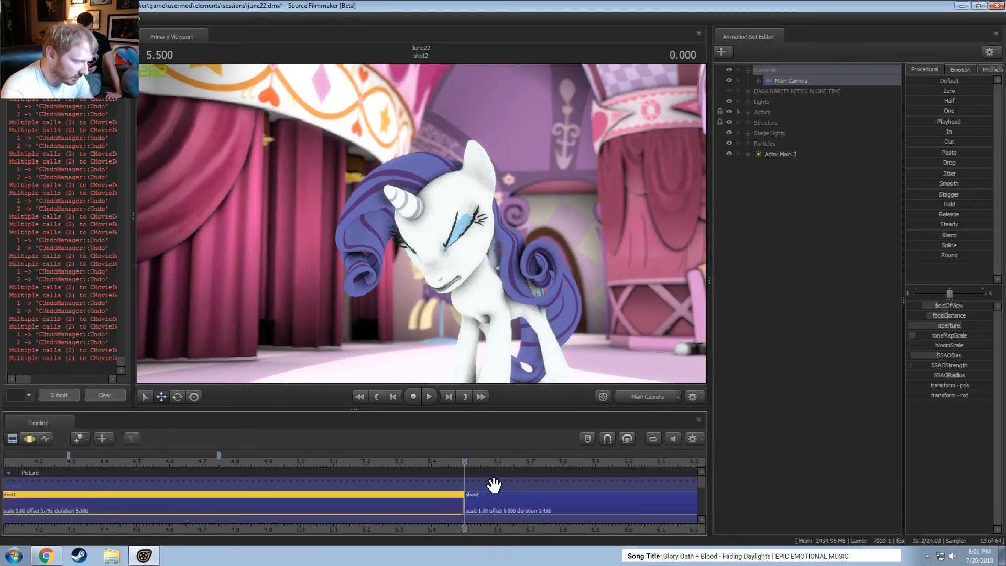
double_click(488, 504)
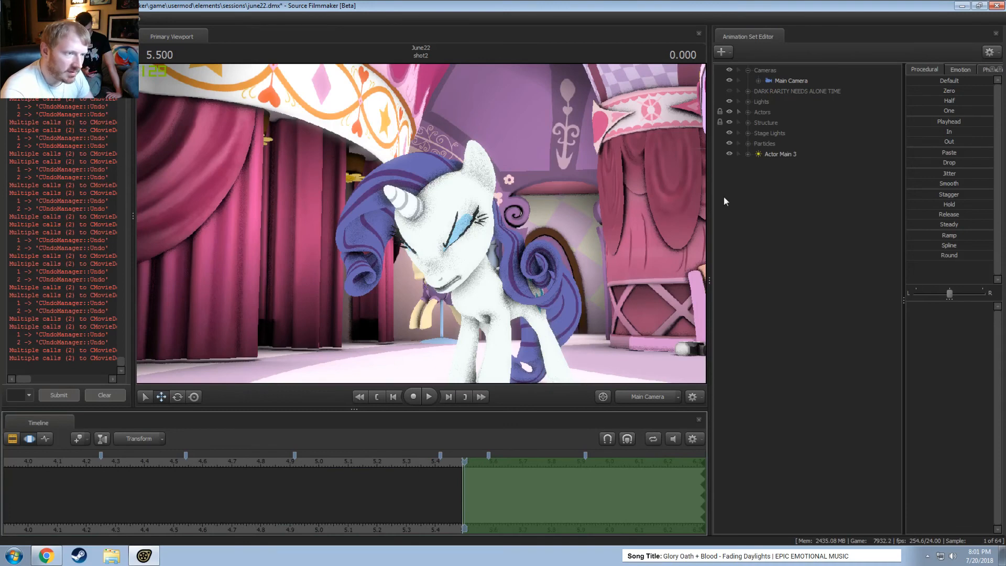
left_click(791, 81)
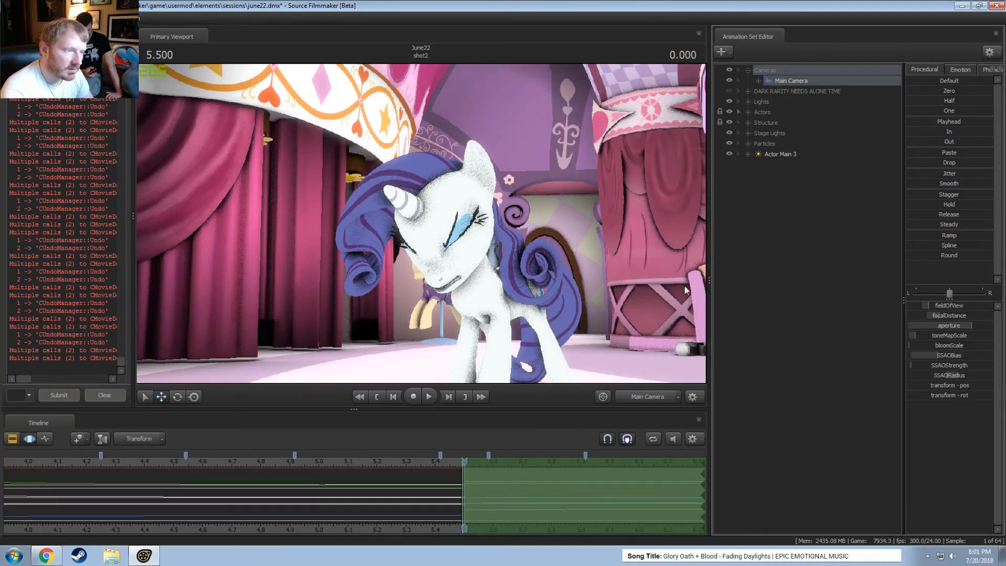
left_click_drag(465, 474, 2, 474, "shift")
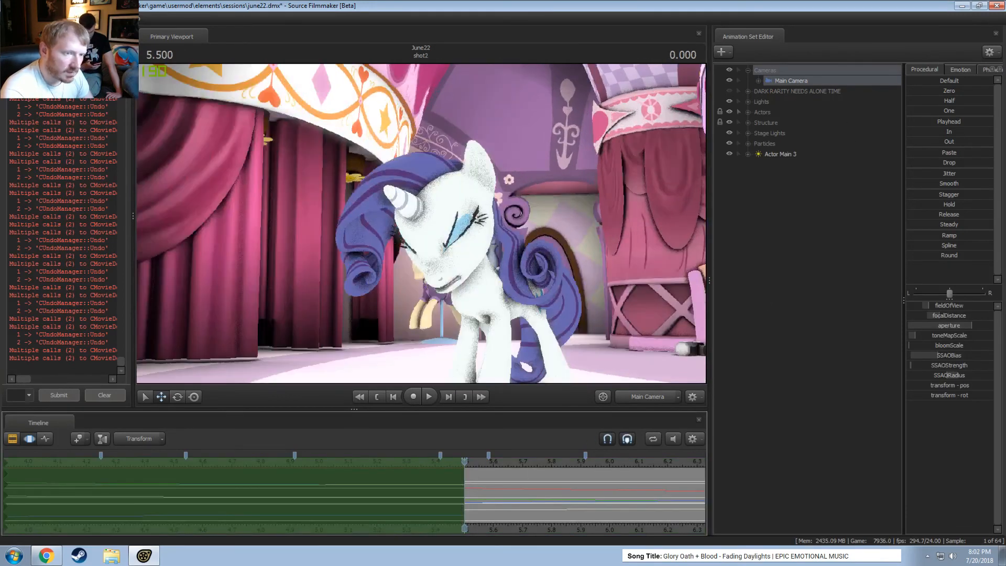
left_click_drag(944, 141, 992, 142)
key("Return")
Time-select shot2's Main Camera motion from 6.958 seconds onward and apply the In preset
scroll(494, 508, "down", 7)
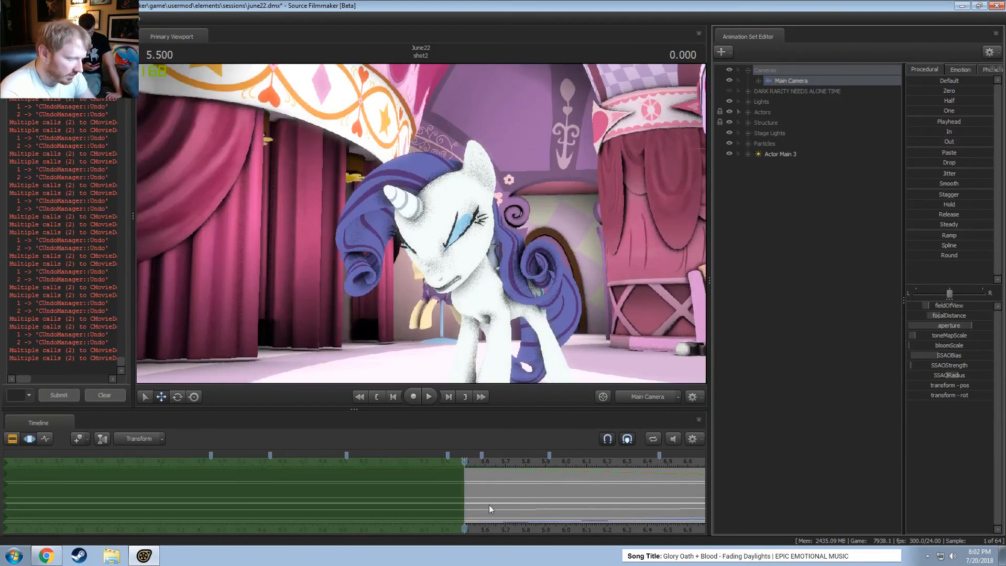
left_click_drag(585, 511, 584, 510)
left_click(583, 511)
scroll(561, 513, "up", 7)
left_click_drag(420, 482, 697, 474, "shift")
left_click_drag(935, 132, 992, 131)
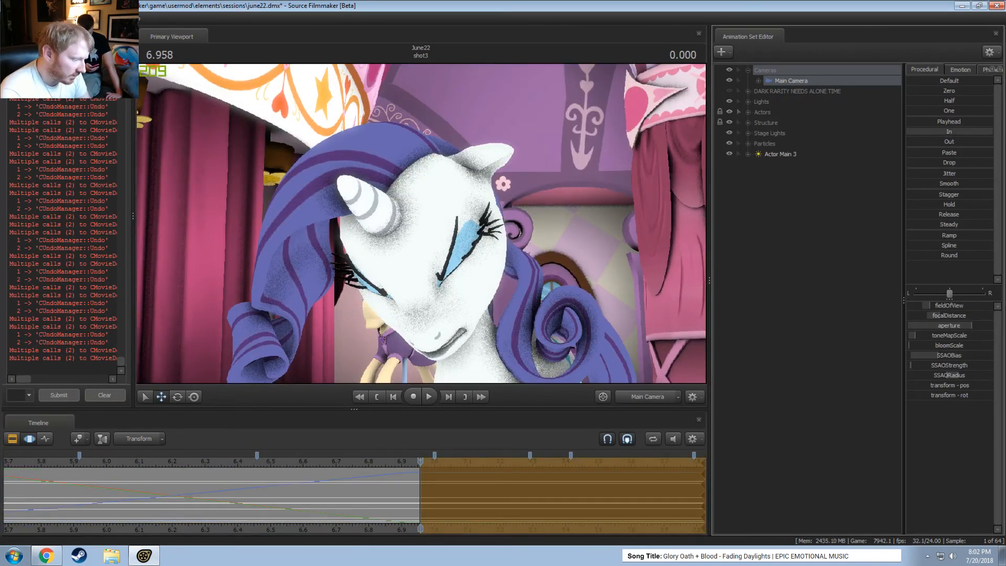
key("Return")
In shot3, time-select Main Camera's motion before 6.958 seconds and apply the Out preset
key("F2")
key("Caps_Lock")
left_click(513, 504)
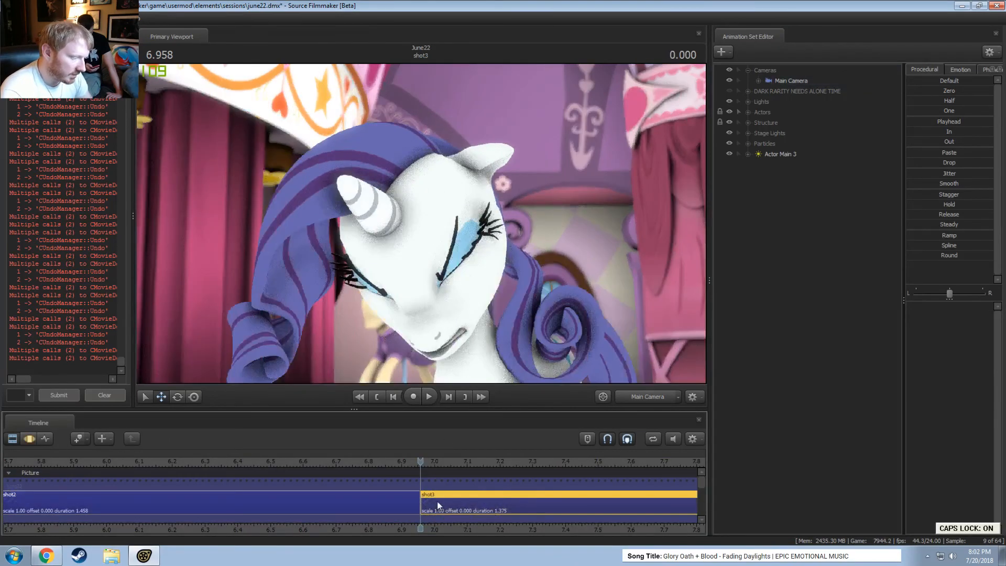
key("F3")
left_click_drag(420, 480, 6, 479, "shift")
left_click_drag(936, 139, 992, 139)
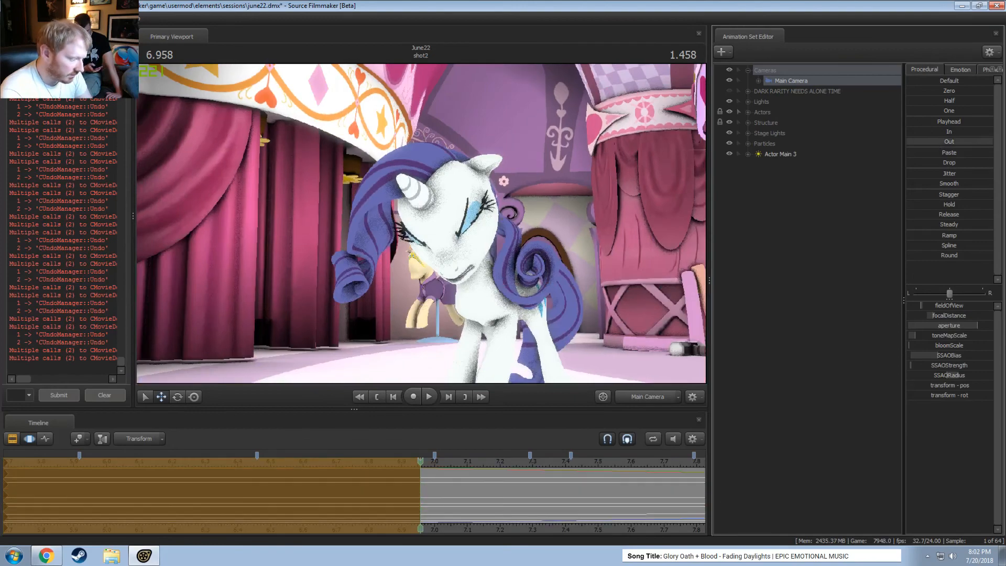
key("Return")
Time-select shot3's Main Camera motion from 8.333 seconds onward and apply the In preset
scroll(523, 488, "down", 5)
key("F2")
key("F3")
left_click(575, 495)
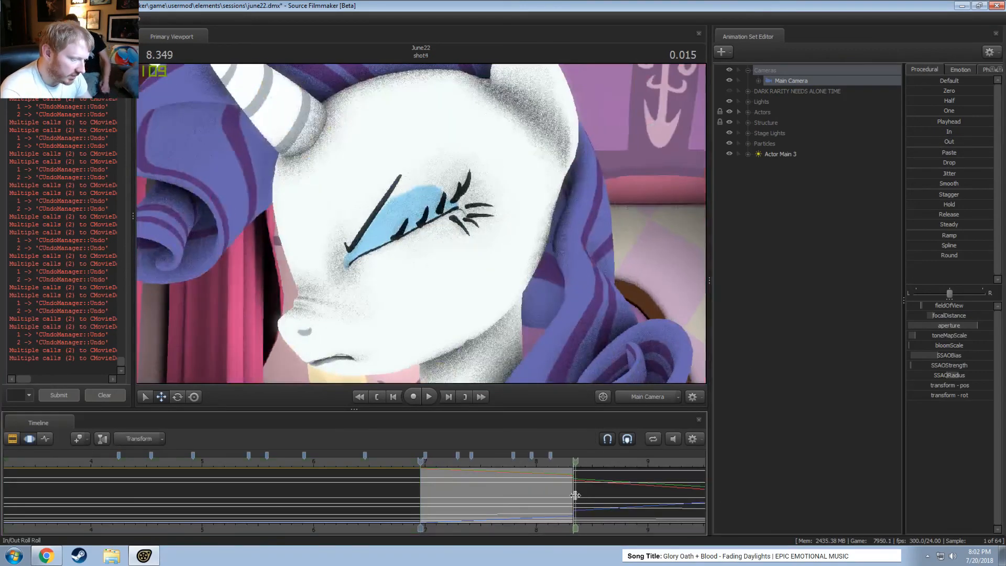
scroll(576, 495, "up", 5)
left_click_drag(575, 495, 705, 494, "shift")
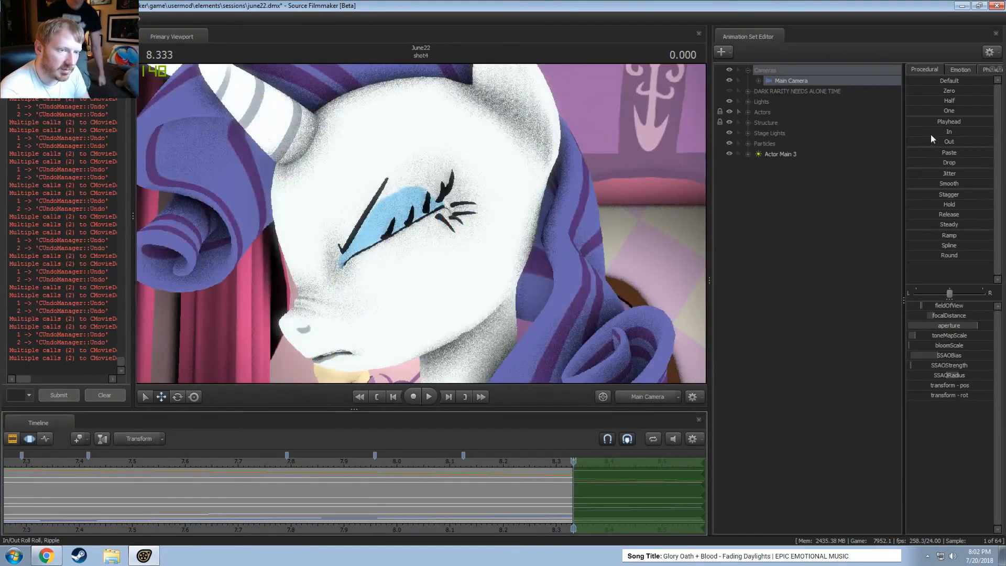
left_click_drag(931, 134, 991, 134)
key("Return")
In shot4, time-select Main Camera's motion before 8.333 seconds and apply the Out preset
scroll(579, 496, "down", 5)
key("F2")
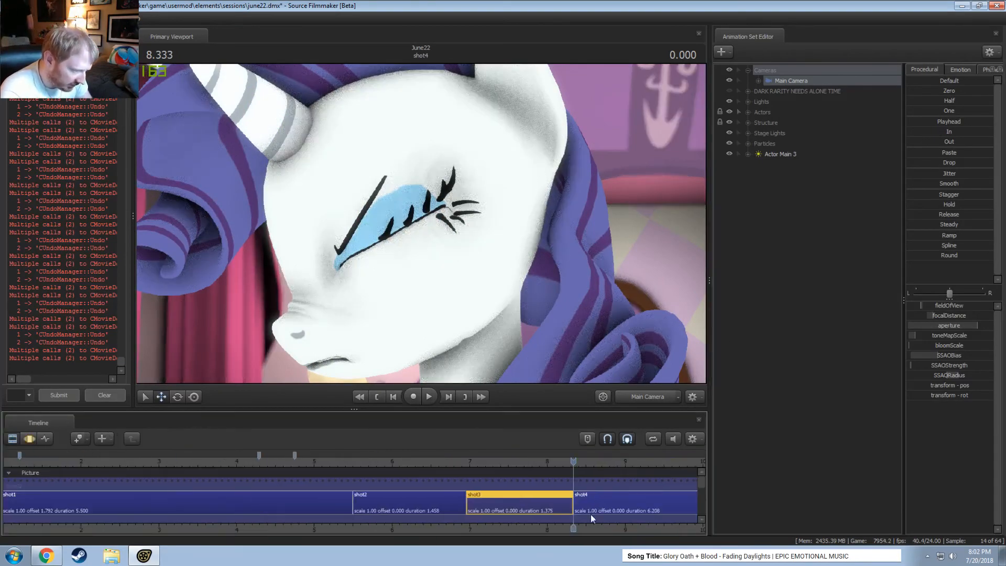
middle_click_drag(590, 514, 408, 508)
left_click(405, 506)
key("F3")
left_click_drag(392, 461, 2, 466)
left_click(791, 81)
left_click_drag(936, 141, 992, 140)
Play back the sequence from near the start of shot1 through shot4 to check the camera cuts
scroll(343, 493, "down", 4)
key("F2")
scroll(336, 464, "down", 4)
left_click(279, 462)
key("space")
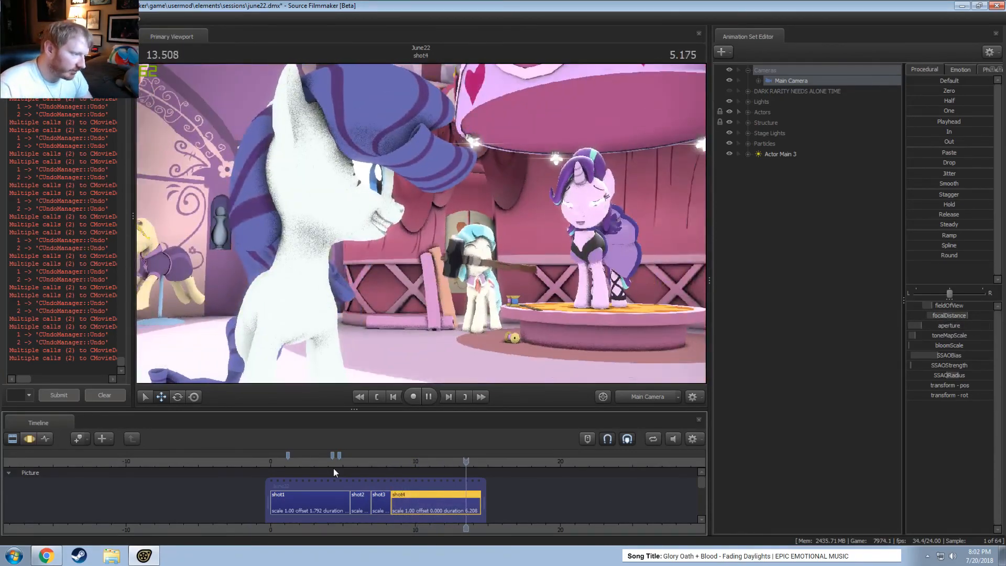
key("space")
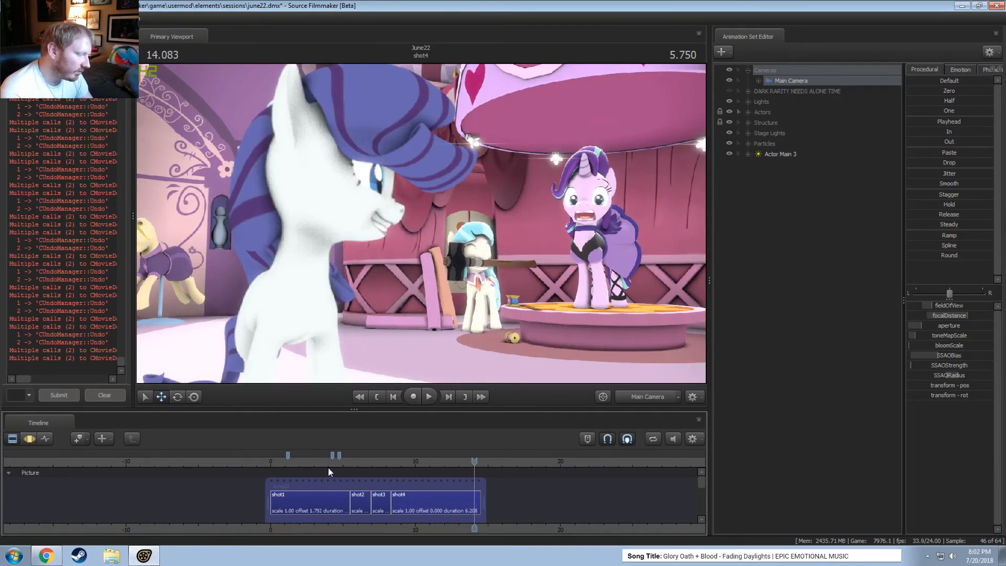
In shot1, delete the animation sets in the Starlight and Coco groups under Actors
left_click(325, 463)
left_click(317, 504)
key("F3")
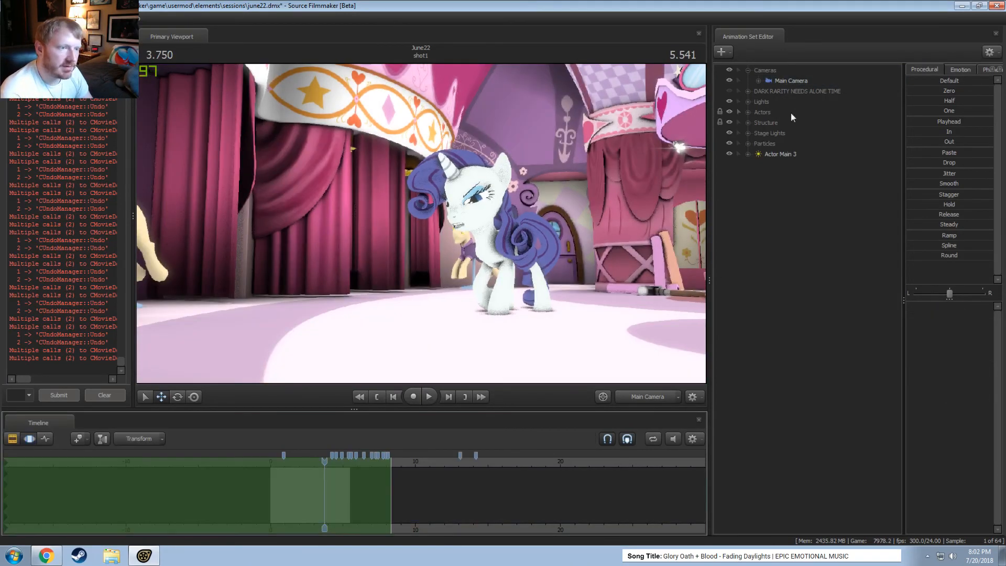
left_click(748, 112)
left_click(778, 122)
left_click(765, 133)
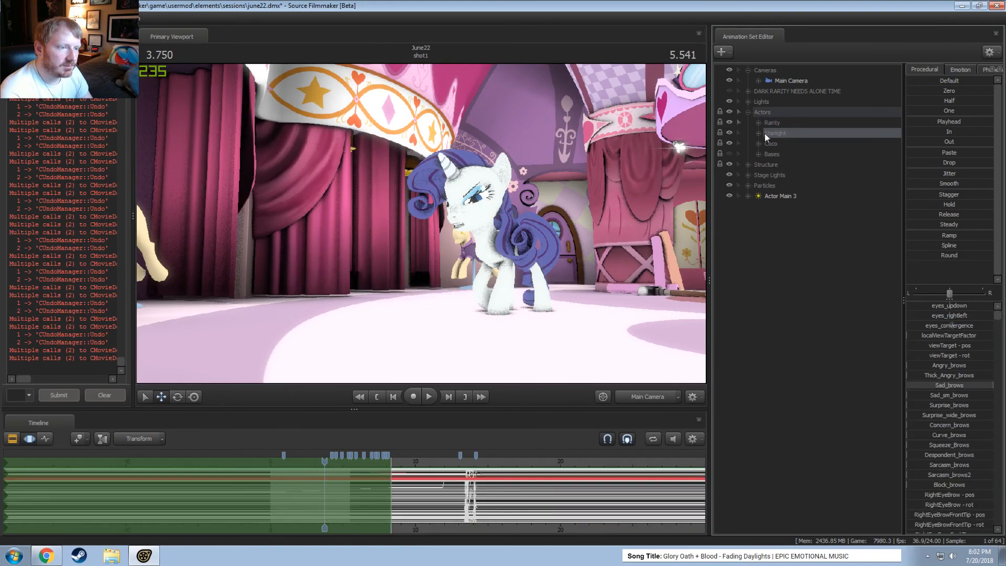
left_click(759, 144)
left_click(776, 144, "ctrl")
right_click(802, 156)
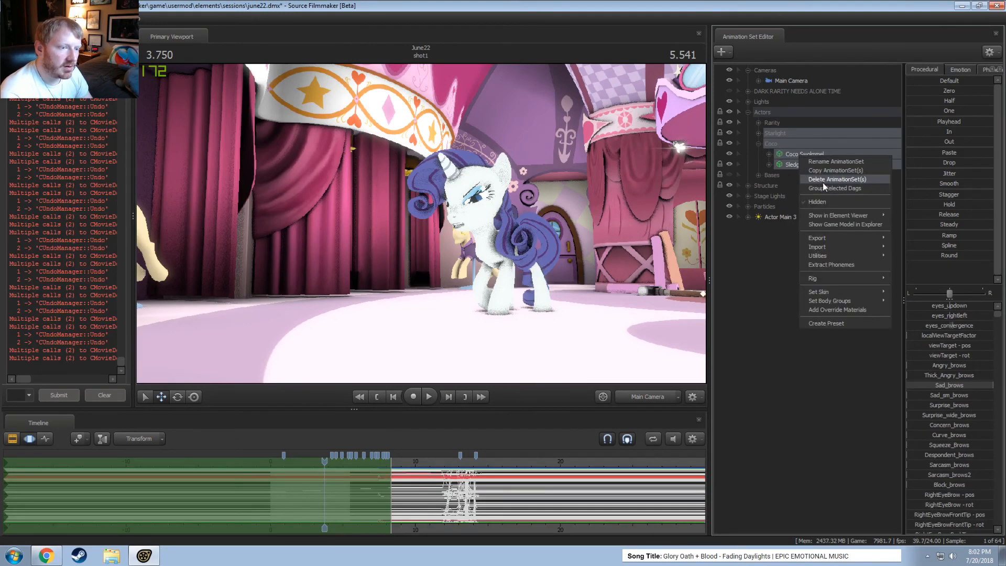
left_click(823, 180)
Delete the animation sets in shot1's Bases group, including BAT WINGS
left_click(774, 133)
right_click(775, 134)
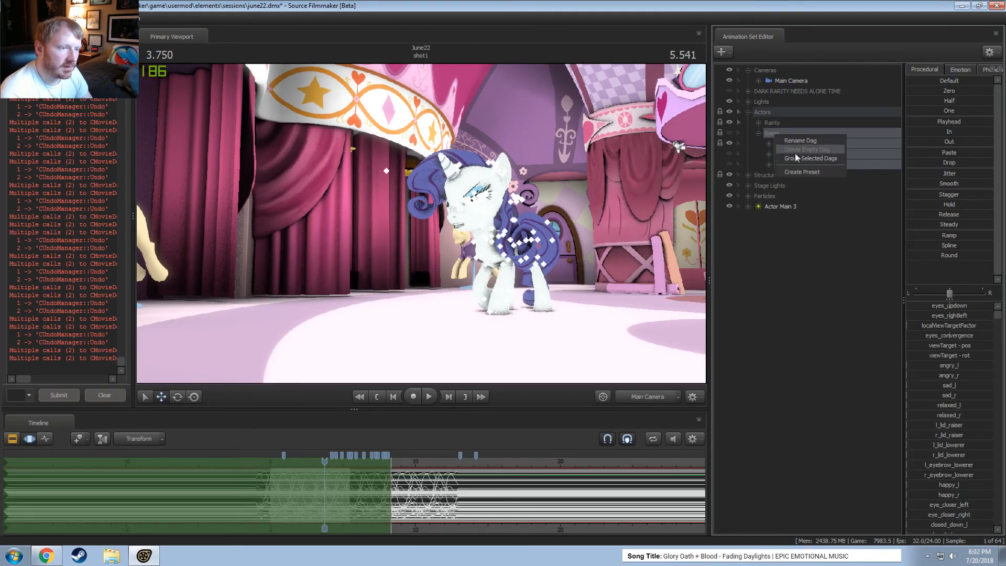
left_click(755, 133)
right_click(791, 151)
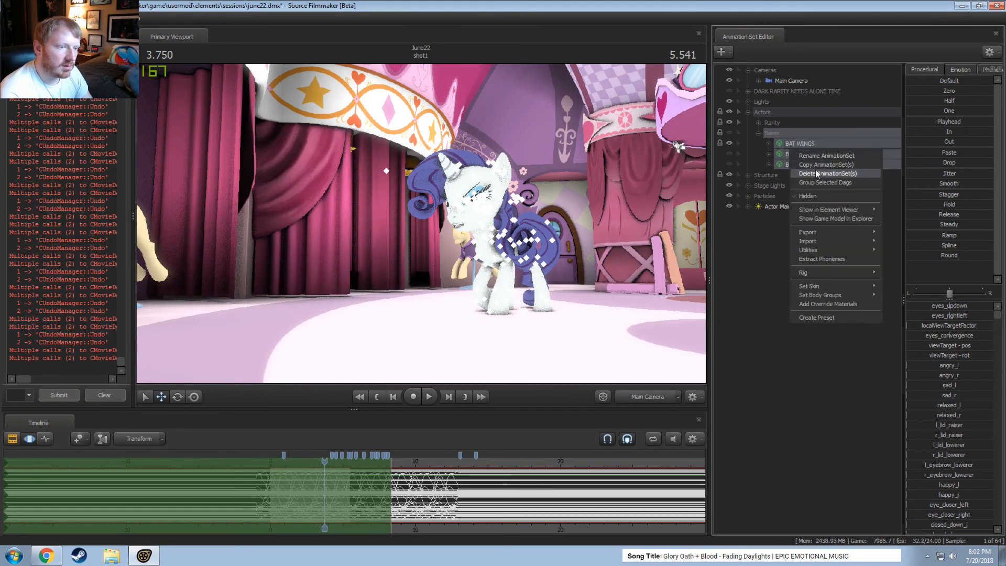
left_click(815, 169)
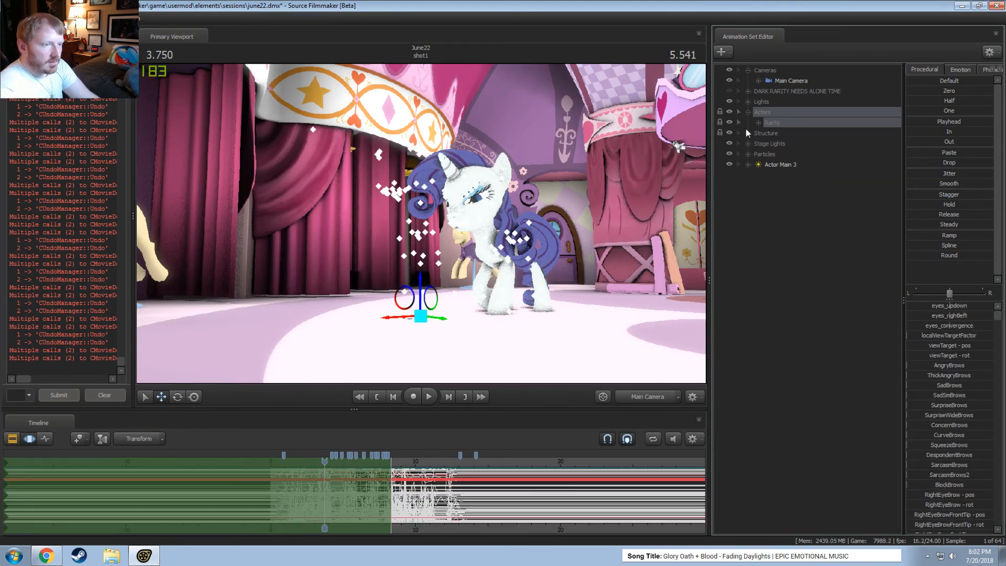
Review shot1's Structure models and move the Actor Main 3 light into the Lights group
left_click(748, 133)
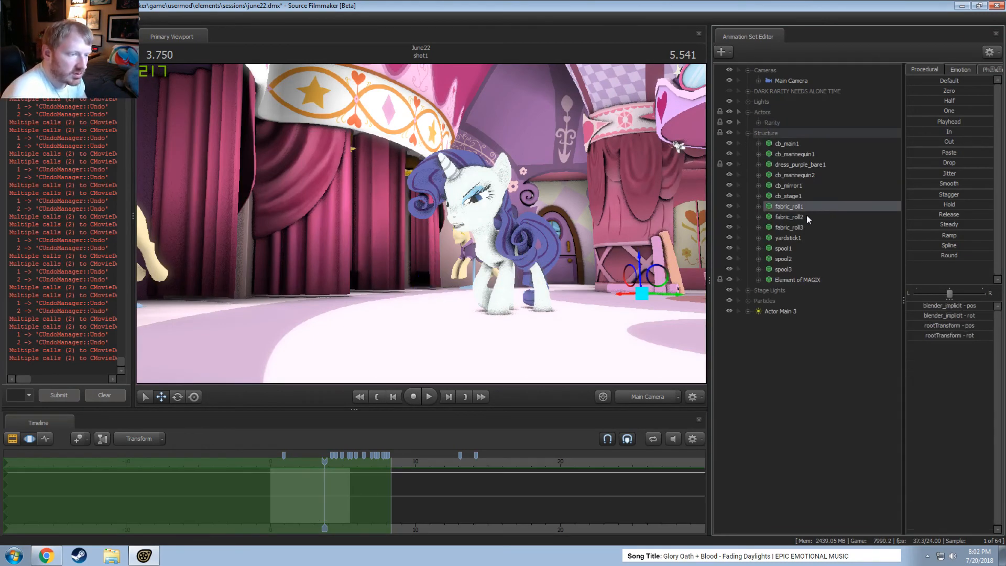
left_click(807, 225)
left_click(797, 280)
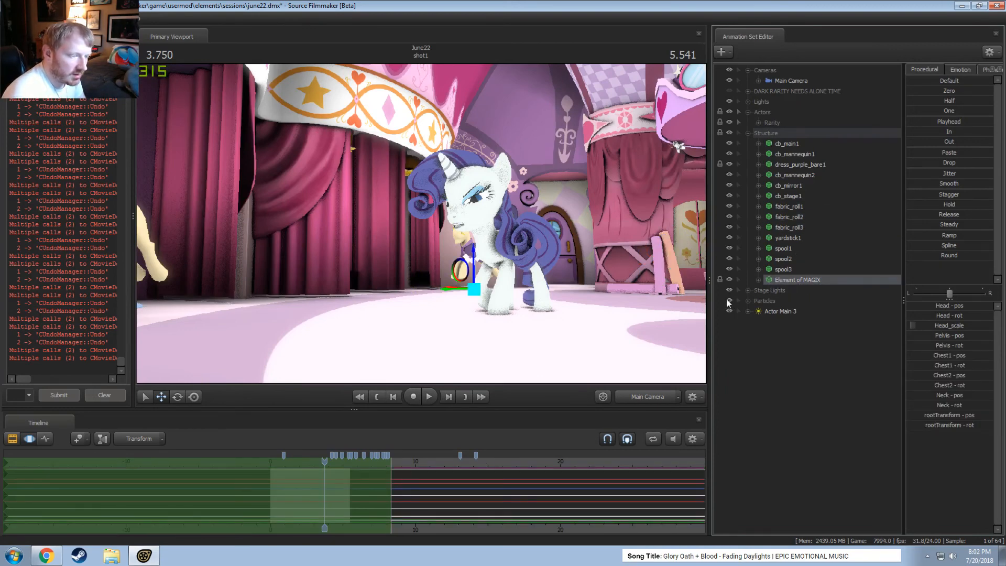
left_click(781, 311)
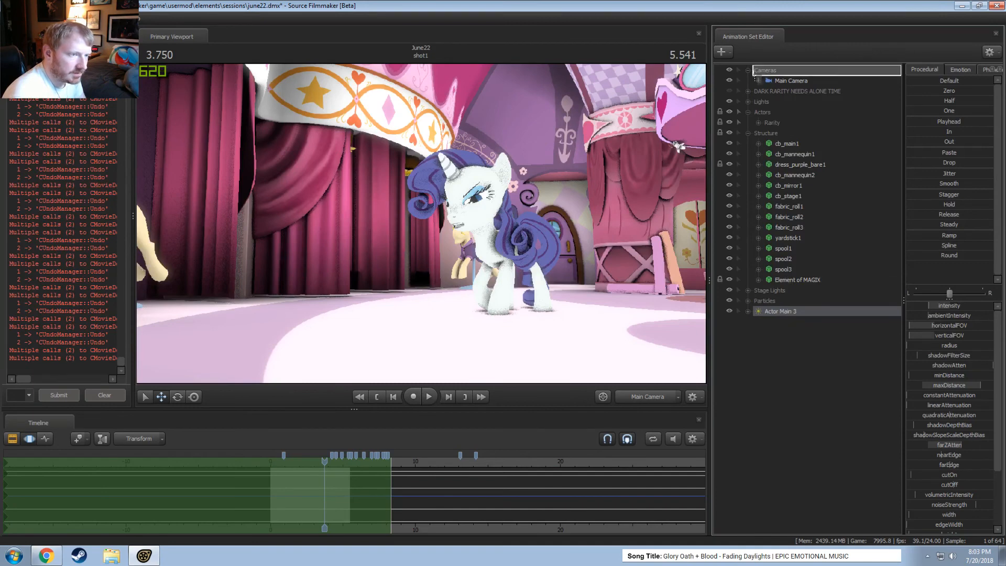
left_click_drag(758, 101, 759, 100)
Delete all the light animation sets in shot1's DARK RARITY NEEDS ALONE TIME group
left_click(759, 91)
left_click(748, 91)
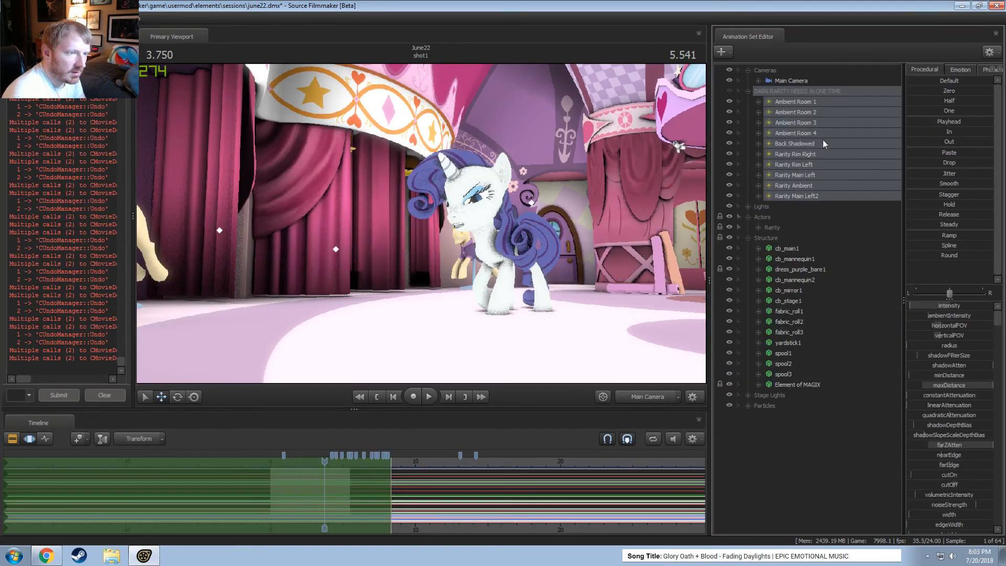
right_click(822, 140)
left_click(833, 163)
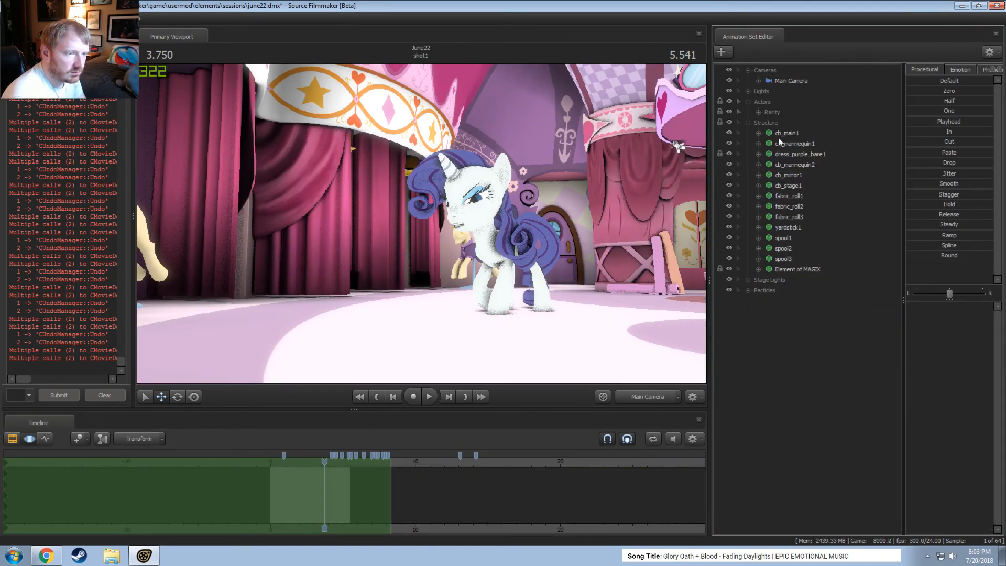
Delete the Mustache! and Rarity (Lipsync) animation sets from shot1's Rarity group
left_click(758, 112)
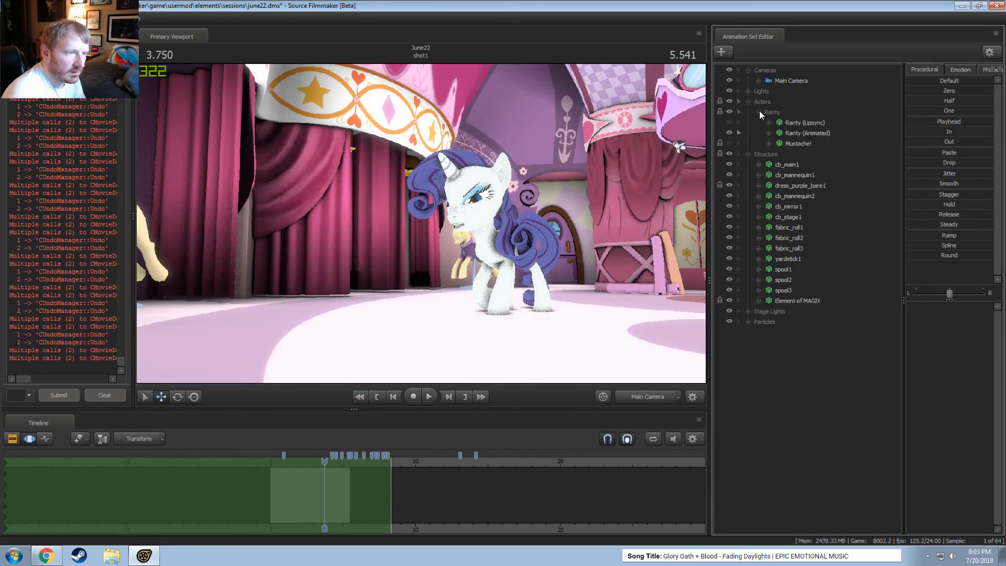
left_click(792, 142)
right_click(792, 141)
left_click(819, 164)
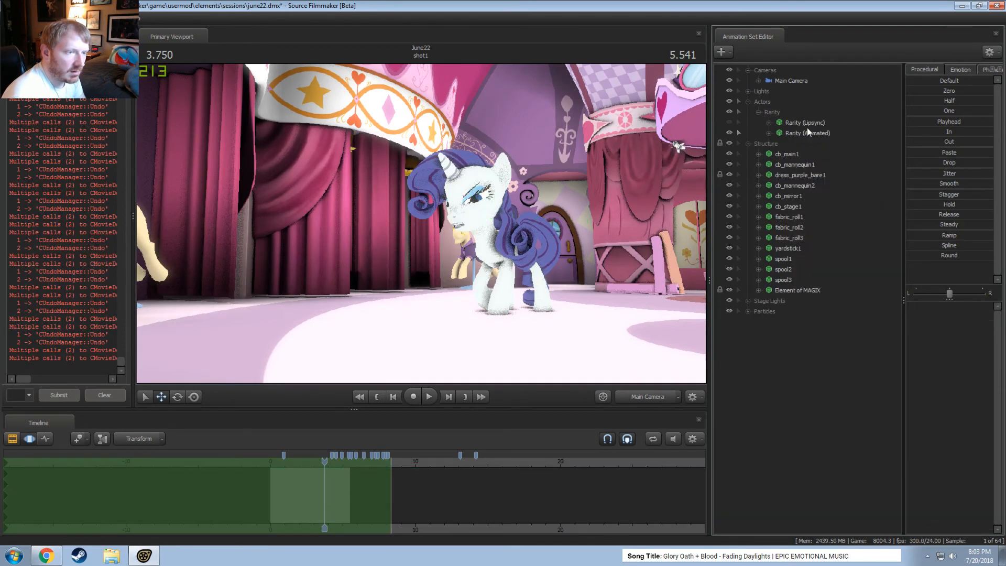
right_click(808, 123)
left_click(827, 147)
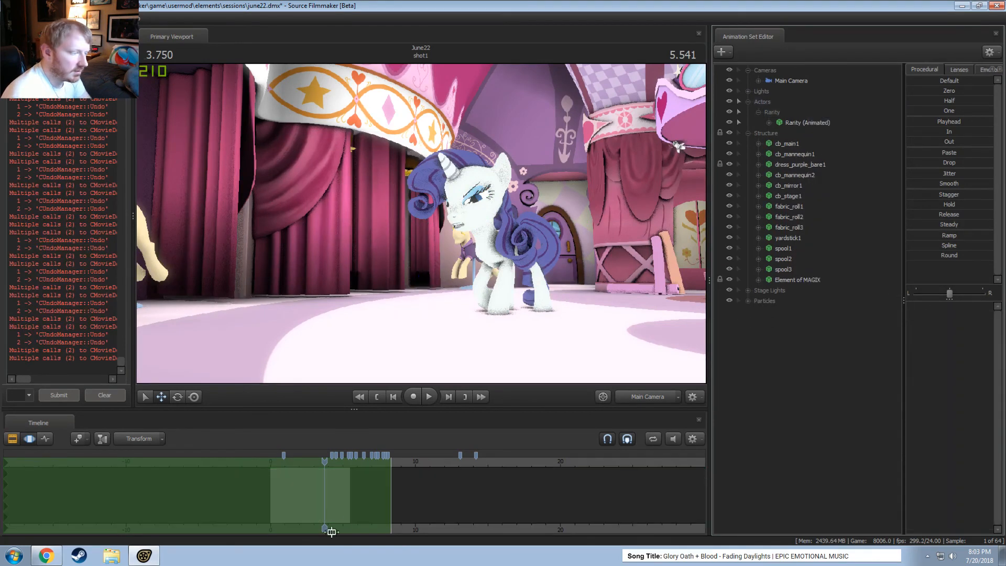
Play back the beginning of shot1 to check it without the deleted animation sets
left_click(270, 461)
key("space")
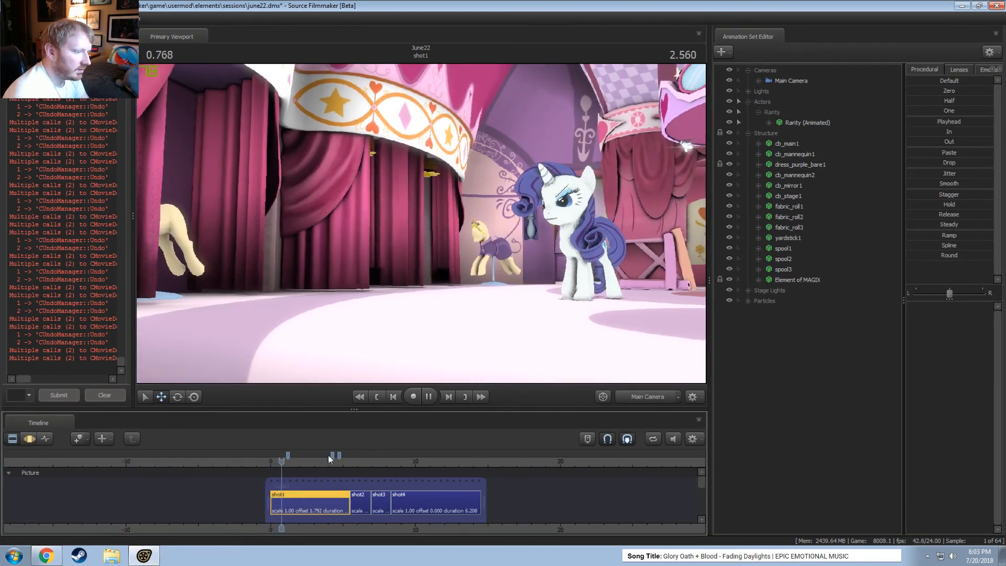
key("space")
Delete Rarity (Lipsync), Mustache! and the Starlight, Coco, Bases and DARK RARITY NEEDS ALONE TIME groups from shot2
left_click(356, 462)
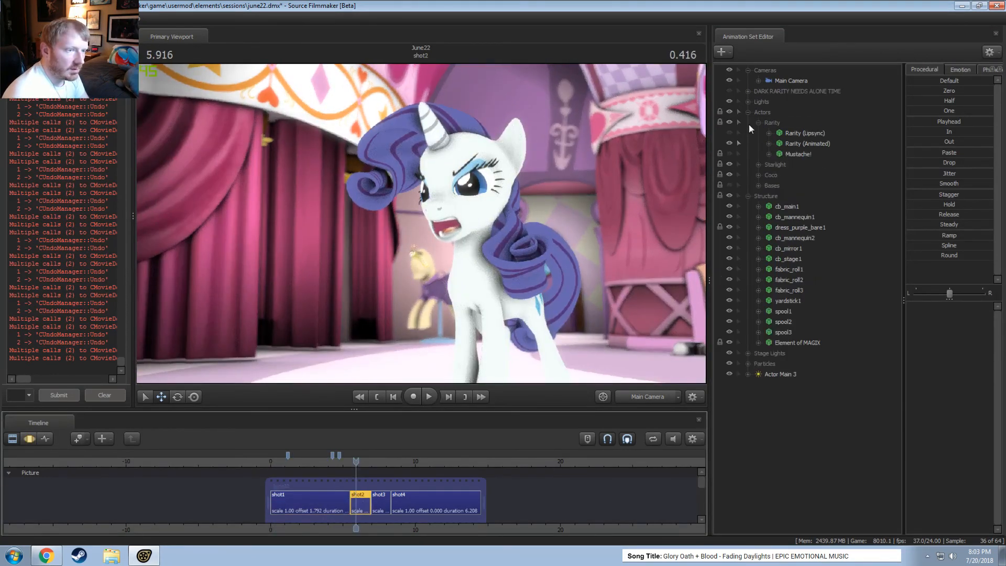
left_click(794, 136)
left_click(801, 152, "ctrl")
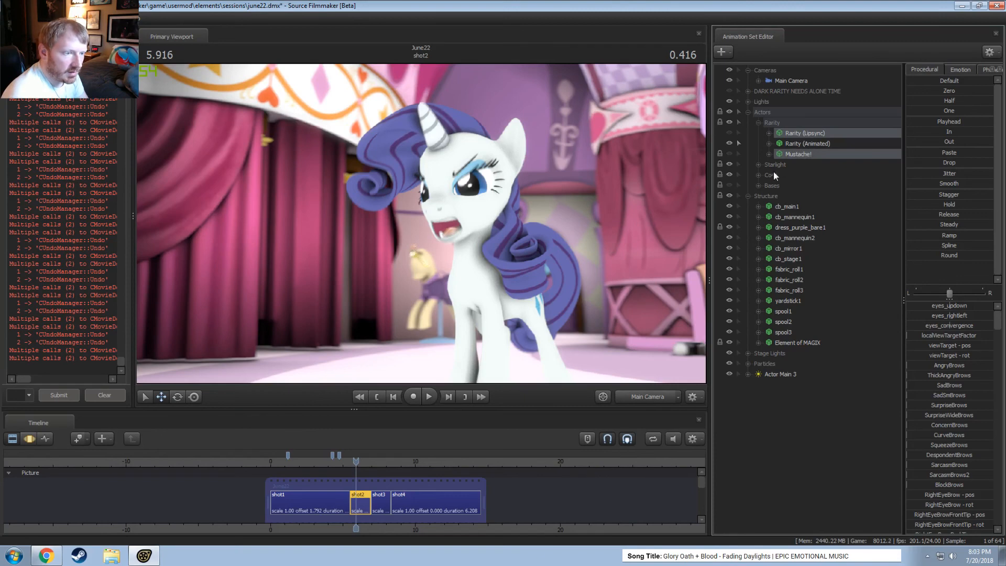
left_click(775, 166, "ctrl")
left_click(774, 174, "ctrl")
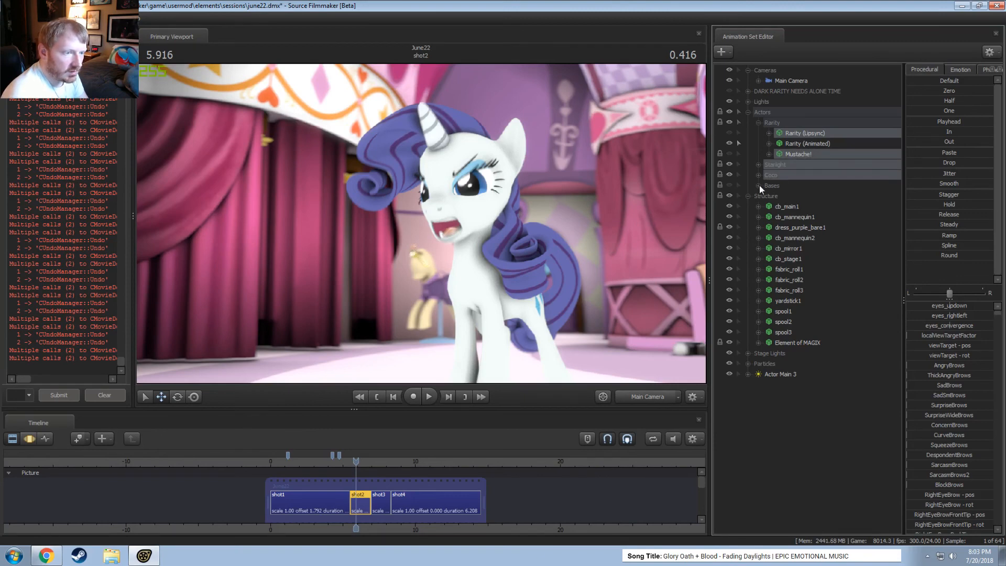
left_click(771, 185, "ctrl")
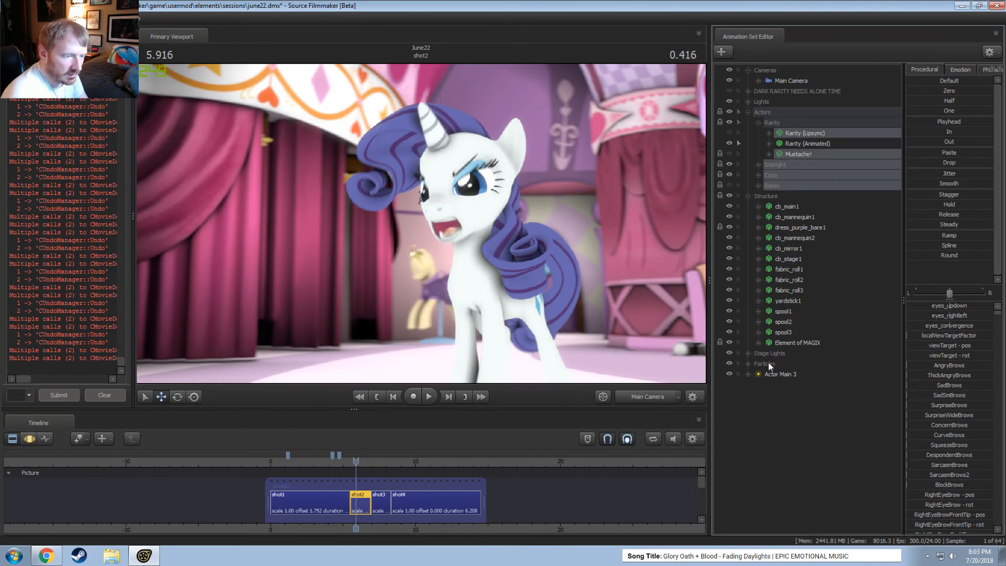
left_click(748, 364)
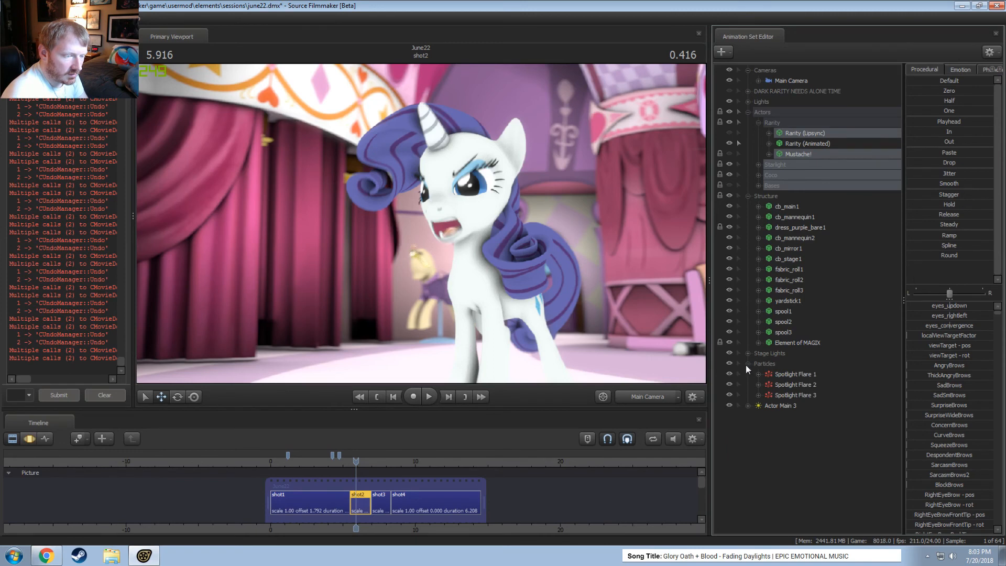
left_click(746, 364)
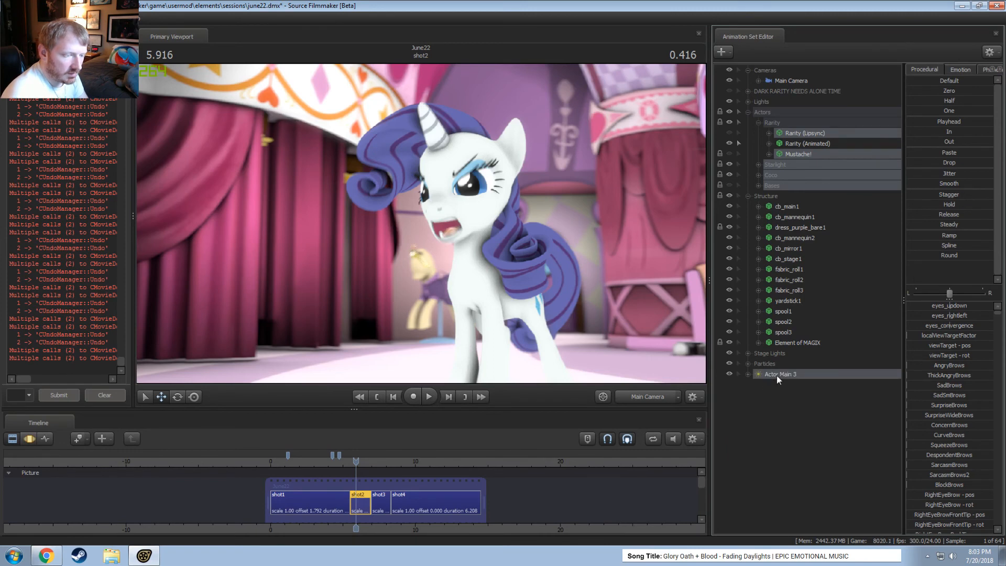
left_click(764, 93)
right_click(799, 151)
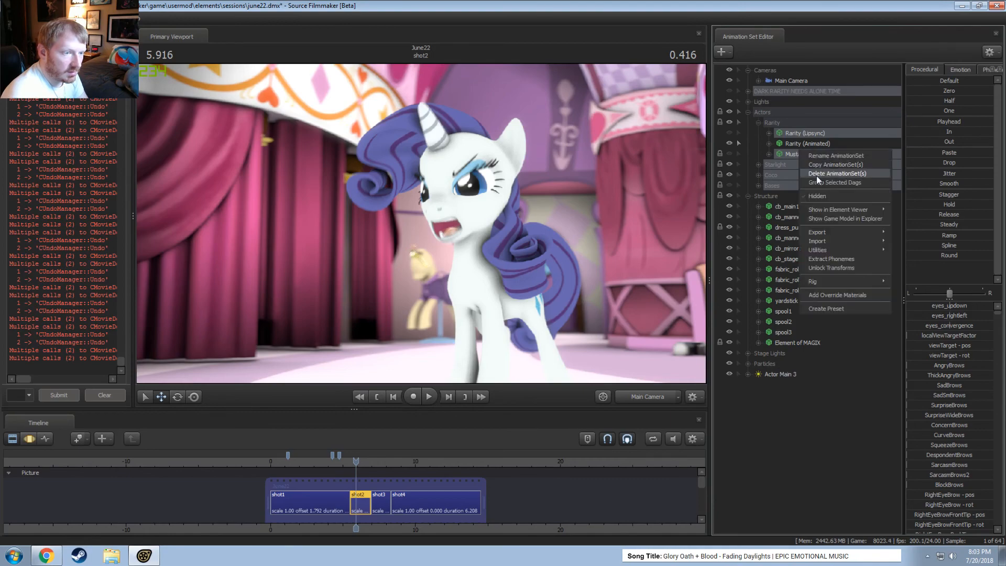
left_click(816, 175)
Play back shot2 from its start into shot3 to check it without the deleted sets
left_click(349, 464)
key("space")
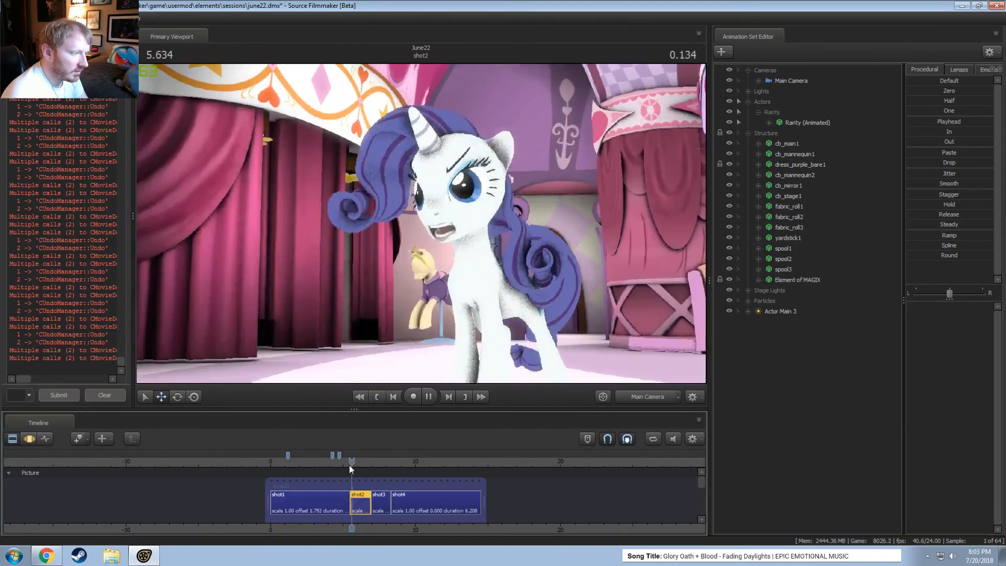
key("space")
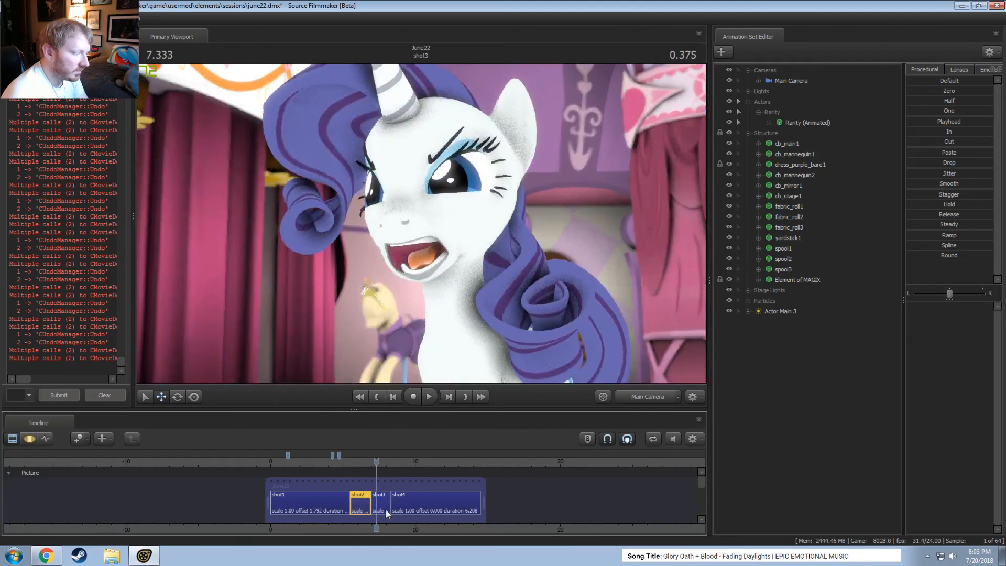
Delete the same animation sets from shot3: Rarity (Lipsync), Mustache!, Starlight, Coco, Bases and DARK RARITY NEEDS ALONE TIME
left_click(794, 133)
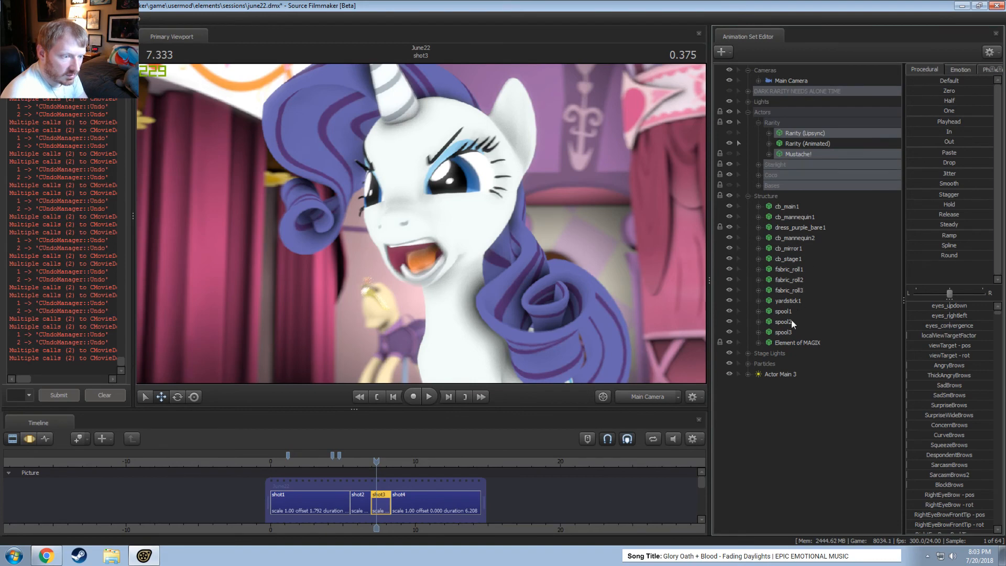
right_click(793, 156)
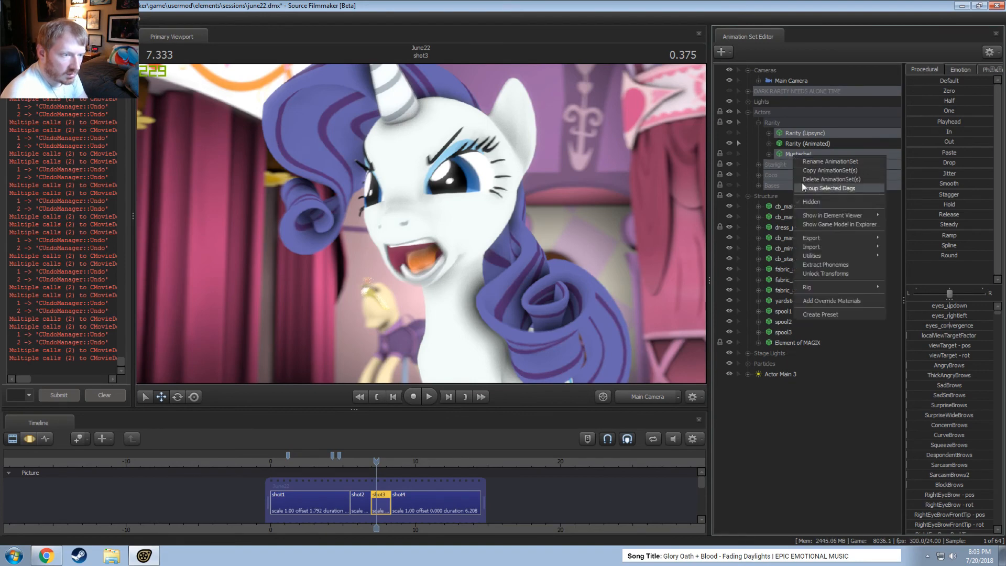
mouse_move(816, 233)
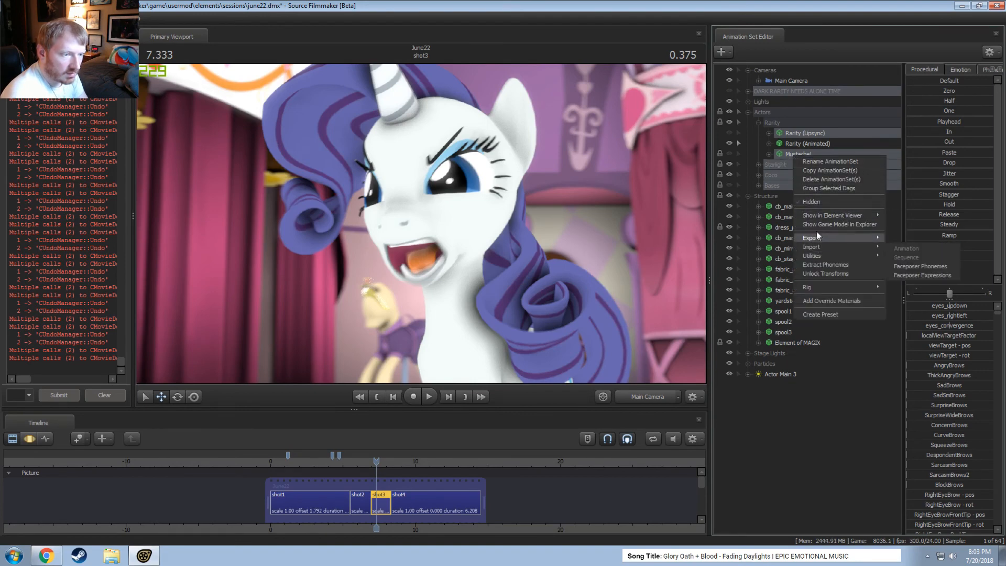
left_click(818, 179)
Play back shot2 and shot3 to check the transitions around the cleaned-up shots
key("space")
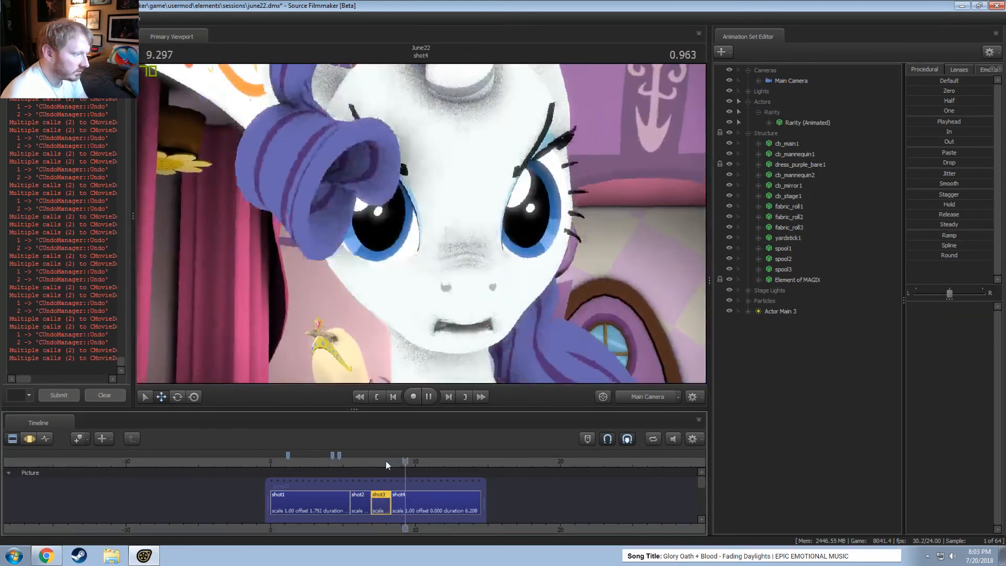
left_click_drag(386, 461, 333, 463)
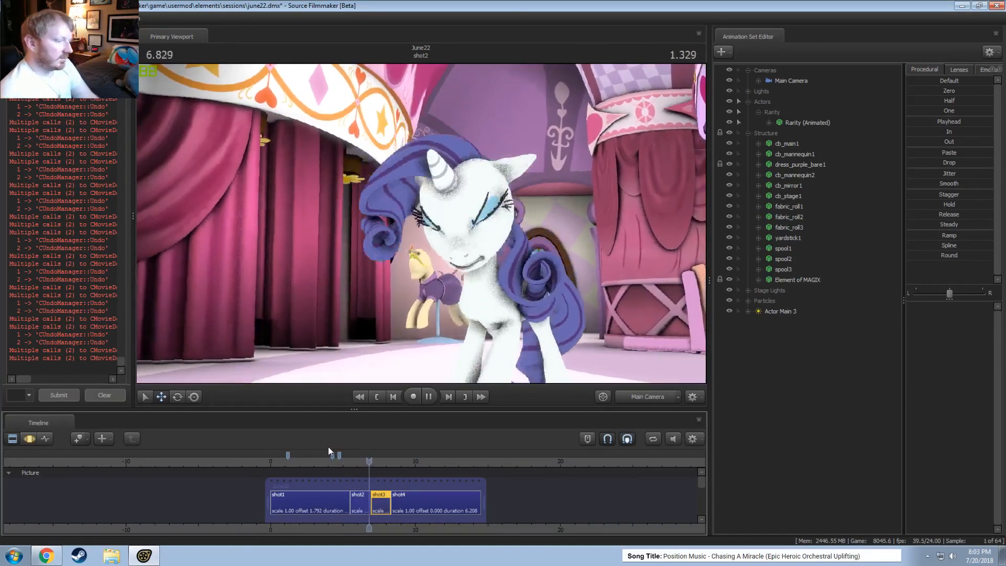
key("space")
Enable lighting in the viewport and play back the session from shot1 into shot4
right_click(513, 234)
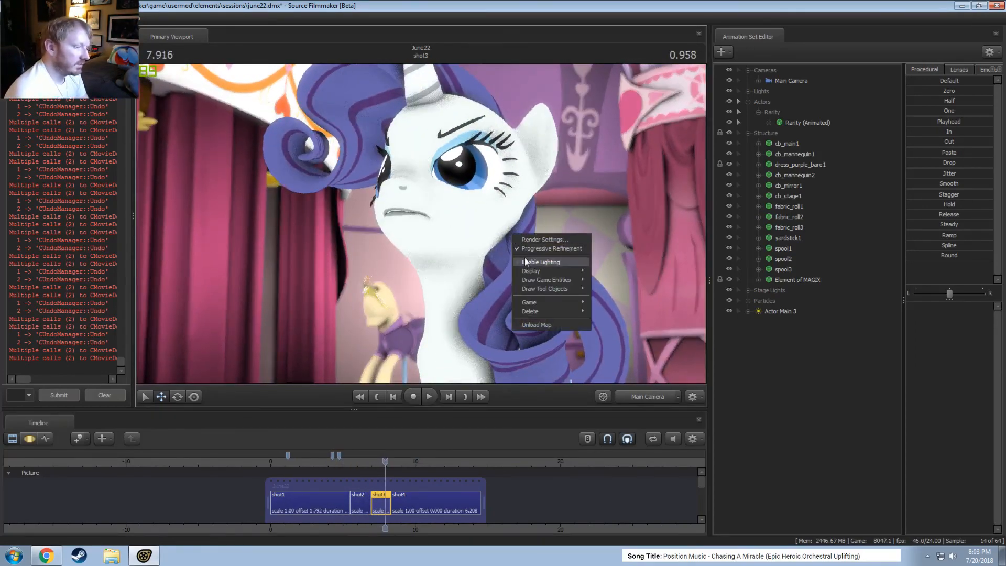
left_click(527, 262)
key("space")
key("space")
left_click(297, 461)
key("space")
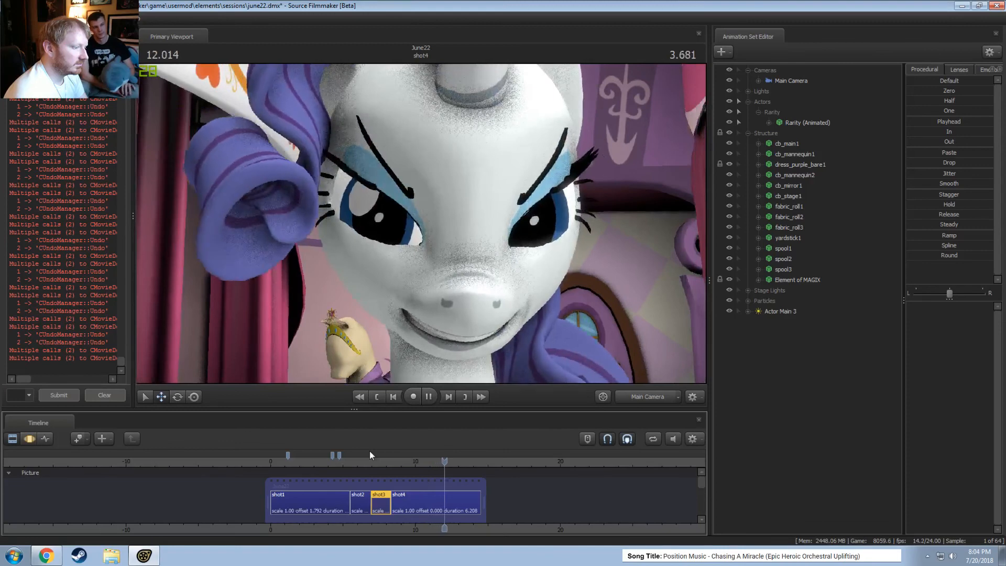
key("space")
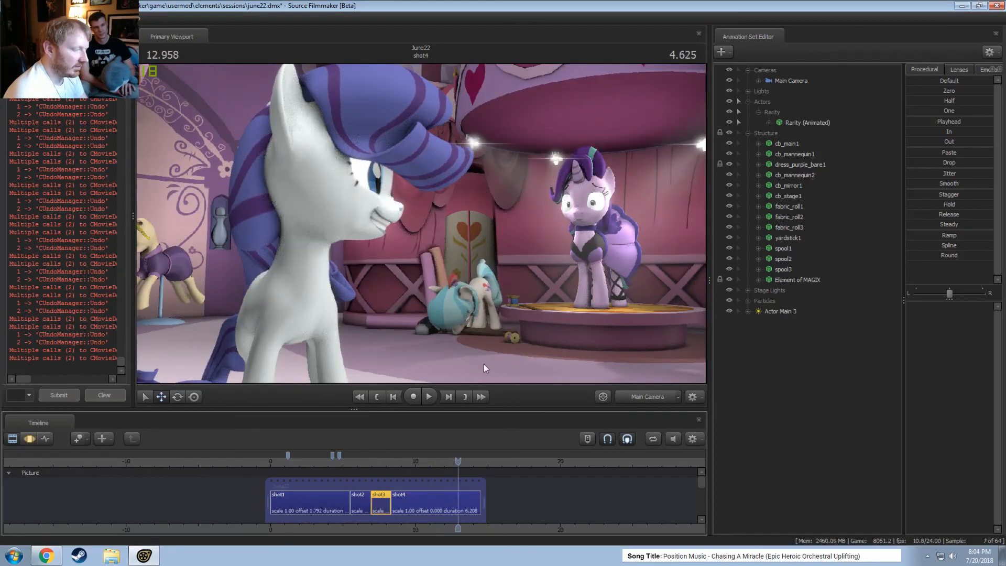
Extend the end of shot4 so its duration is 6.417
left_click(433, 498)
key("space")
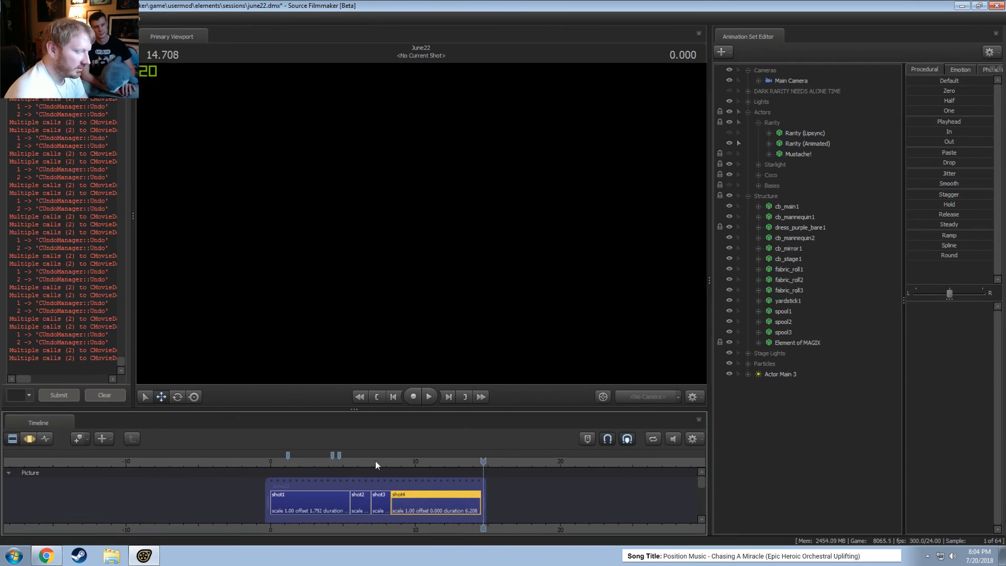
scroll(494, 503, "up", 4)
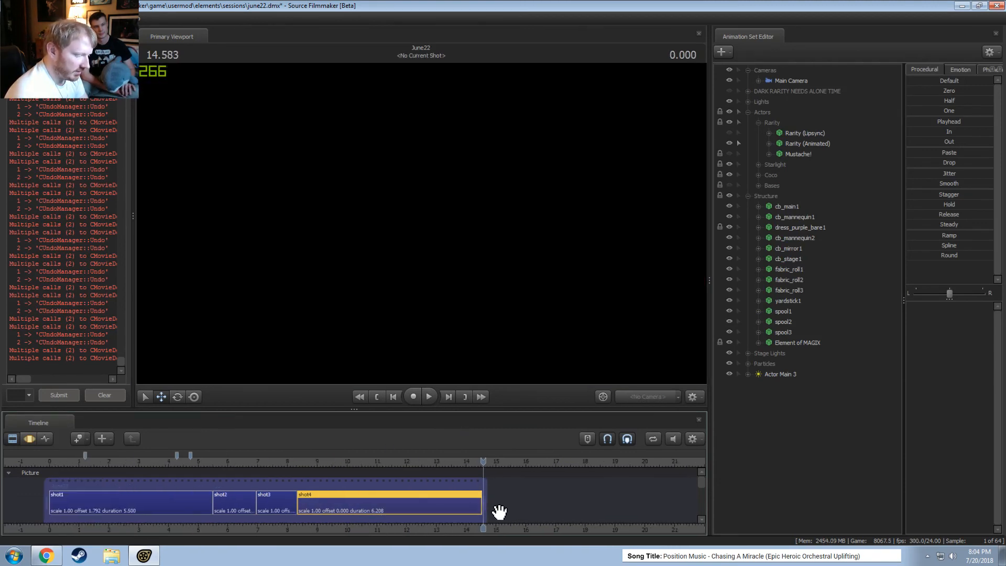
left_click_drag(479, 502, 491, 501)
scroll(460, 480, "down", 4)
scroll(459, 480, "down", 4)
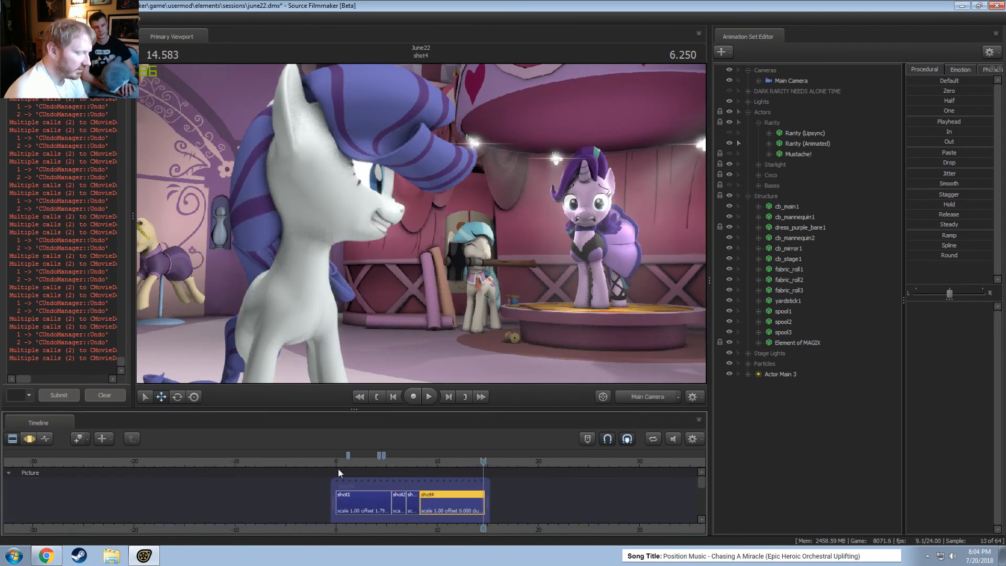
Play back the beginning of shot1 with lighting enabled and compare its animation sets with those in shot4
left_click(347, 461)
key("space")
key("F3")
key("space")
key("F2")
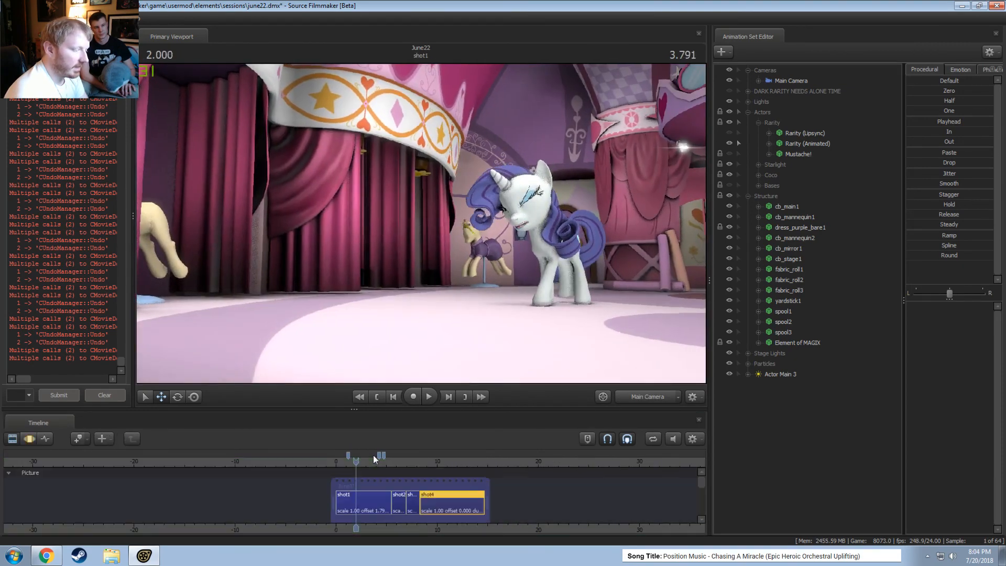
left_click(337, 461)
key("space")
key("space")
right_click(492, 290)
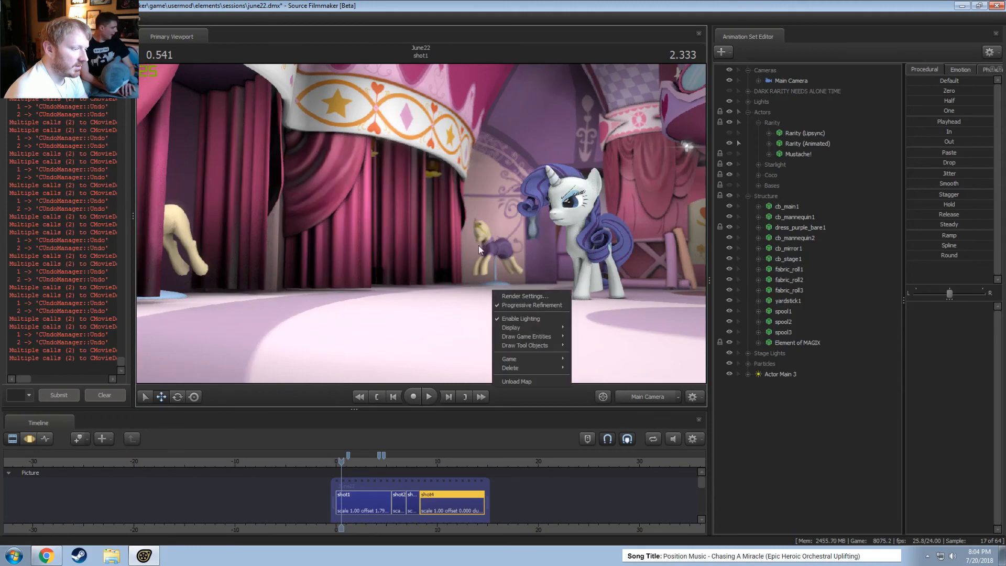
left_click(759, 212)
left_click(370, 501)
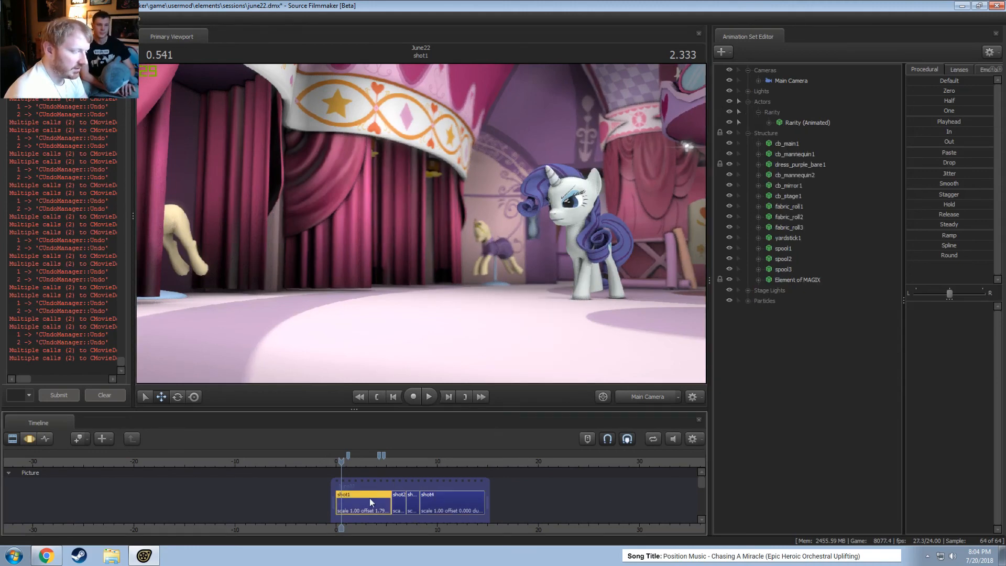
left_click(479, 506)
Check the mustache in shot4, then delete the Mustache! set and the Bases and DARK RARITY NEEDS ALONE TIME groups
double_click(773, 187)
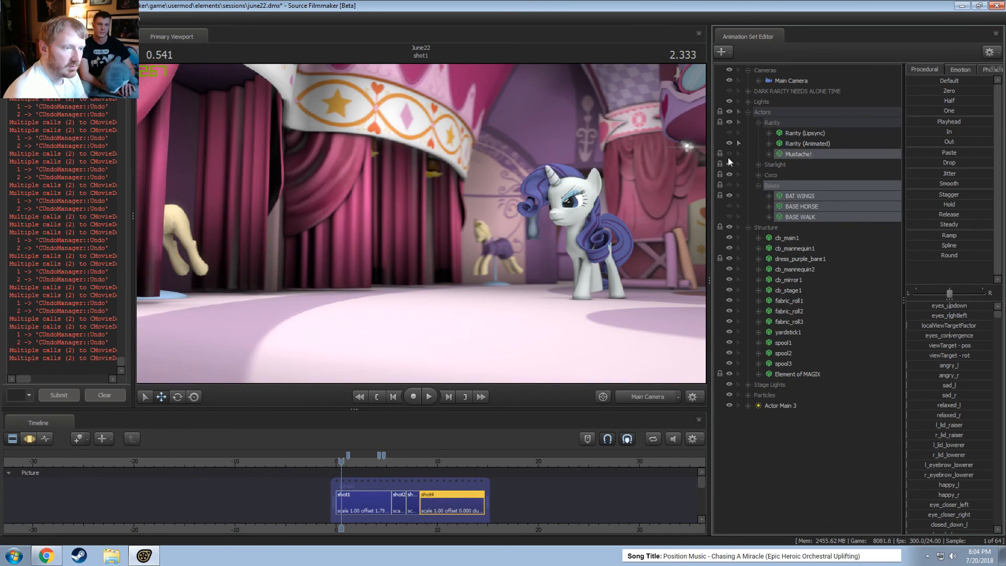
left_click(419, 461)
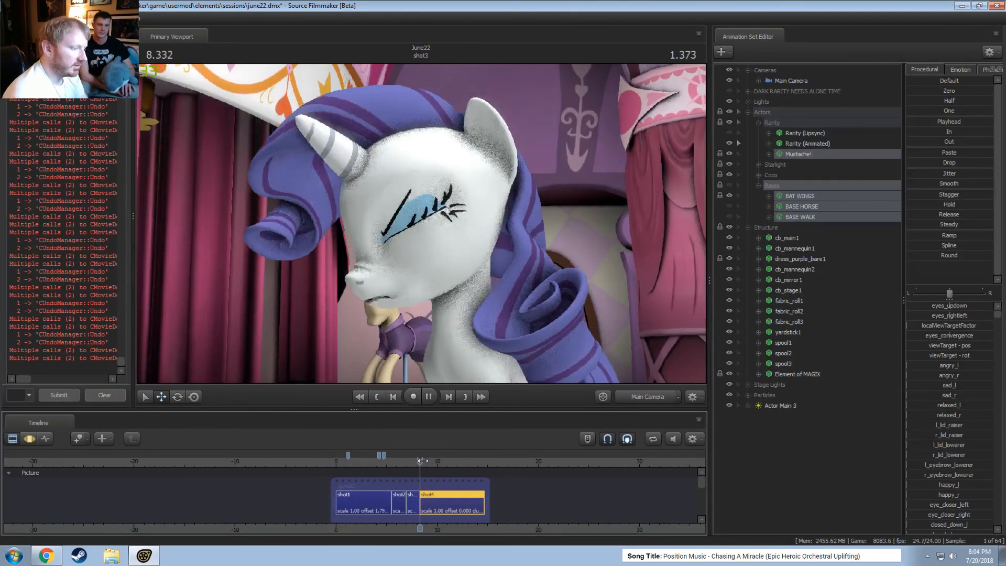
key("space")
key("F3")
key("F2")
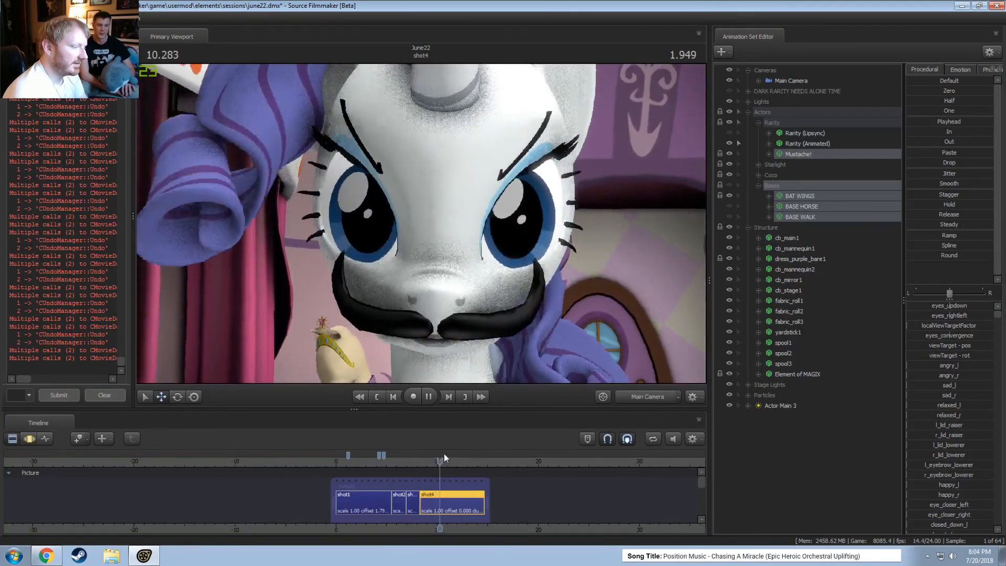
key("space")
key("F3")
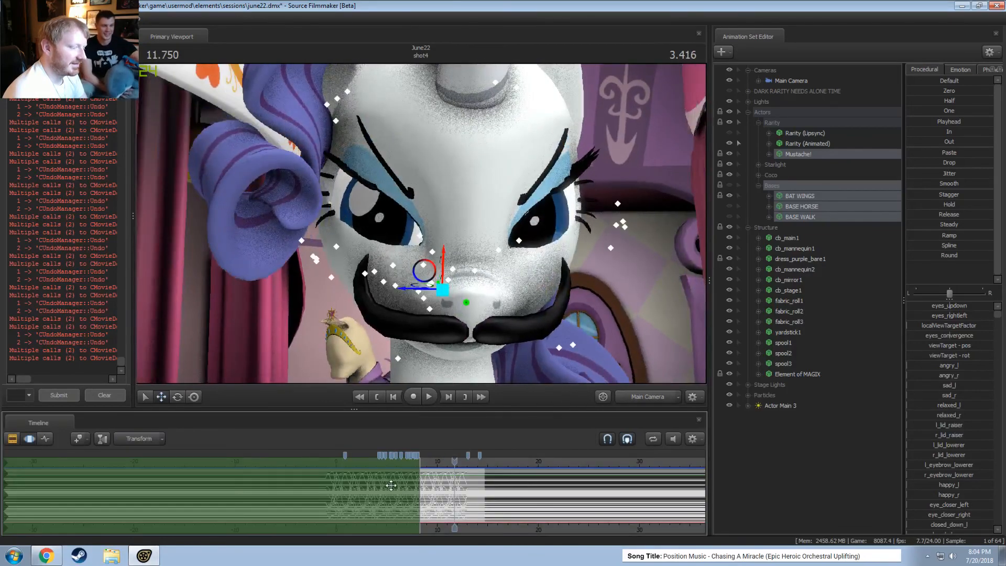
key("F2")
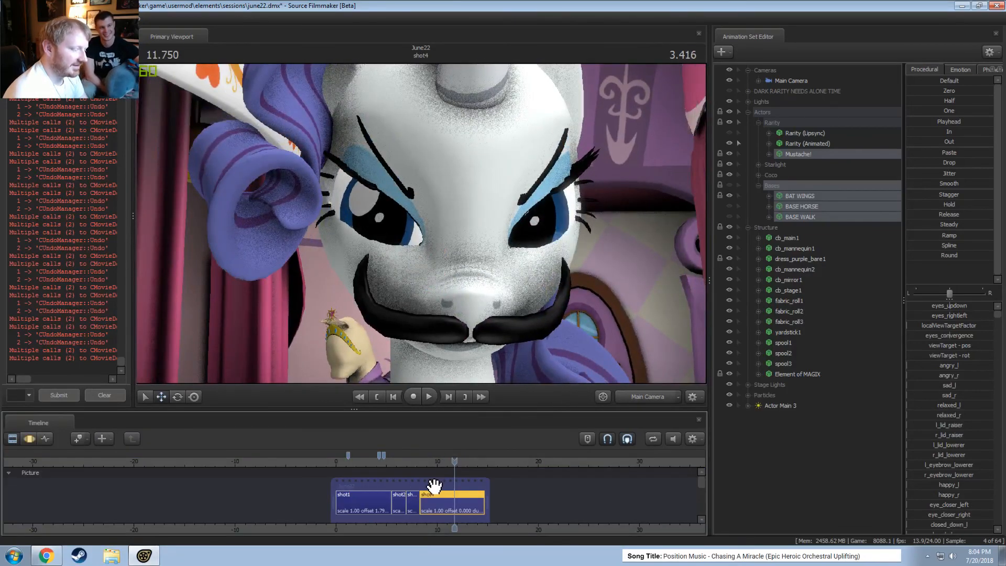
right_click(798, 204)
left_click(807, 232)
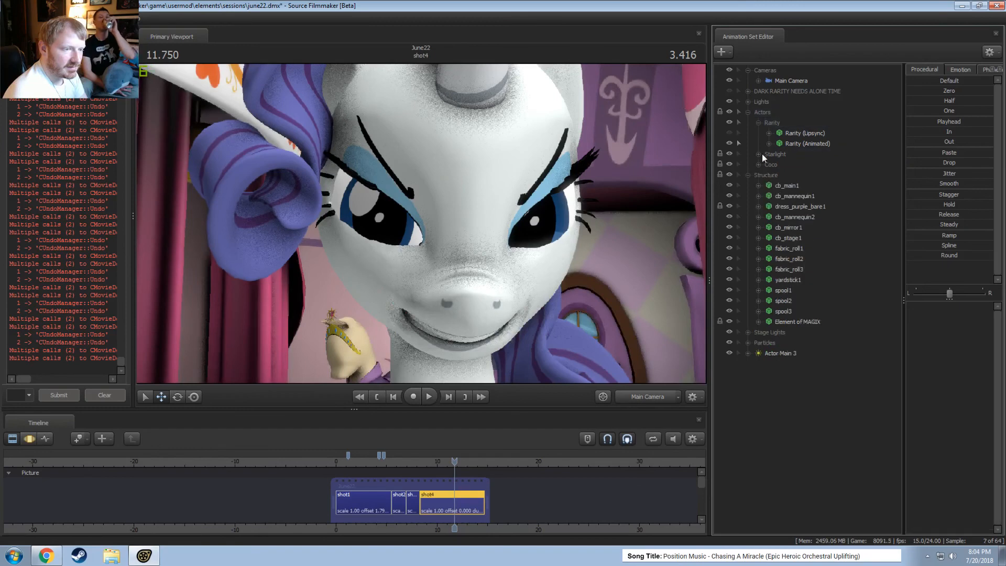
right_click(754, 92)
left_click(803, 138)
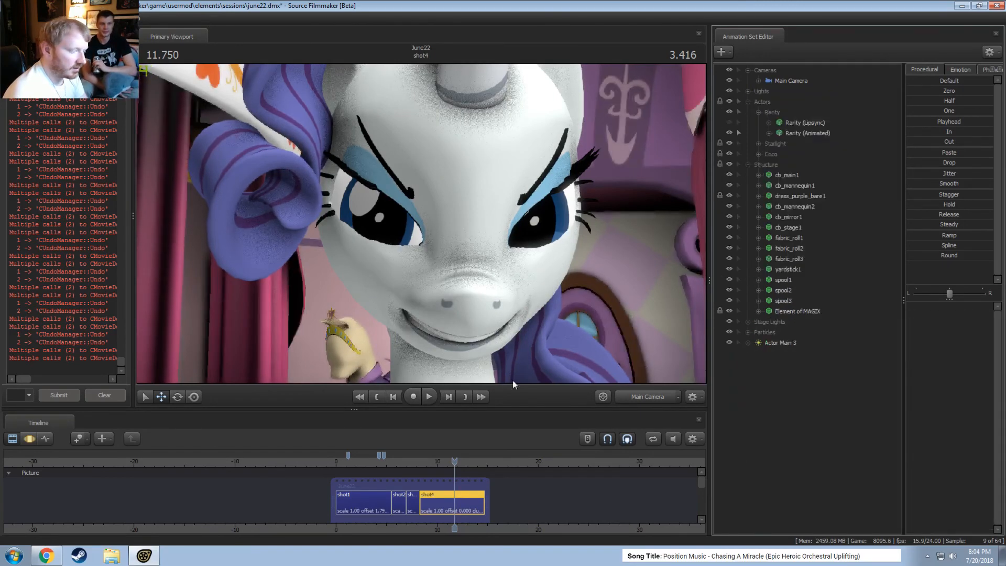
Play back shot4 to its end and return the playhead to the start of shot1
left_click(437, 463)
key("space")
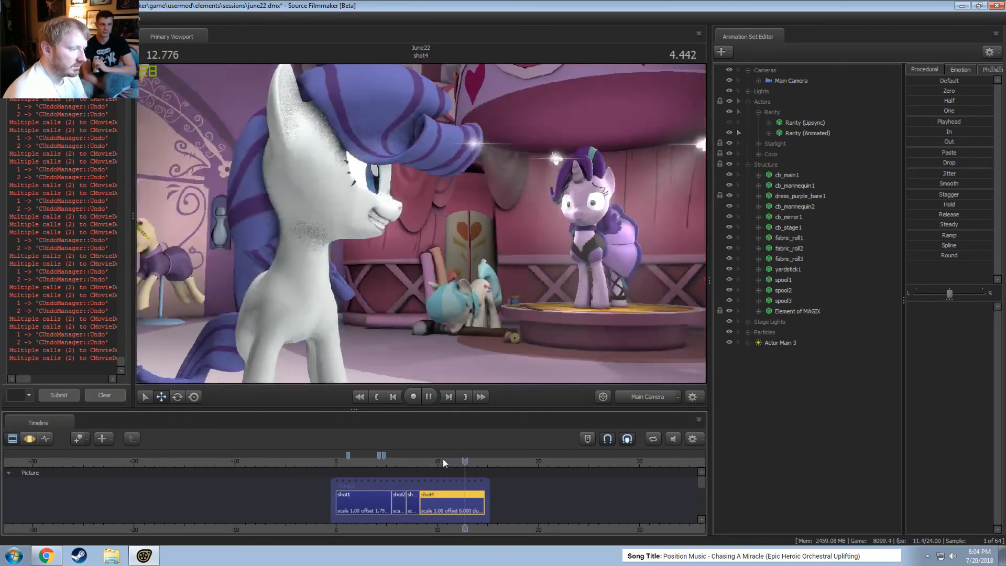
key("space")
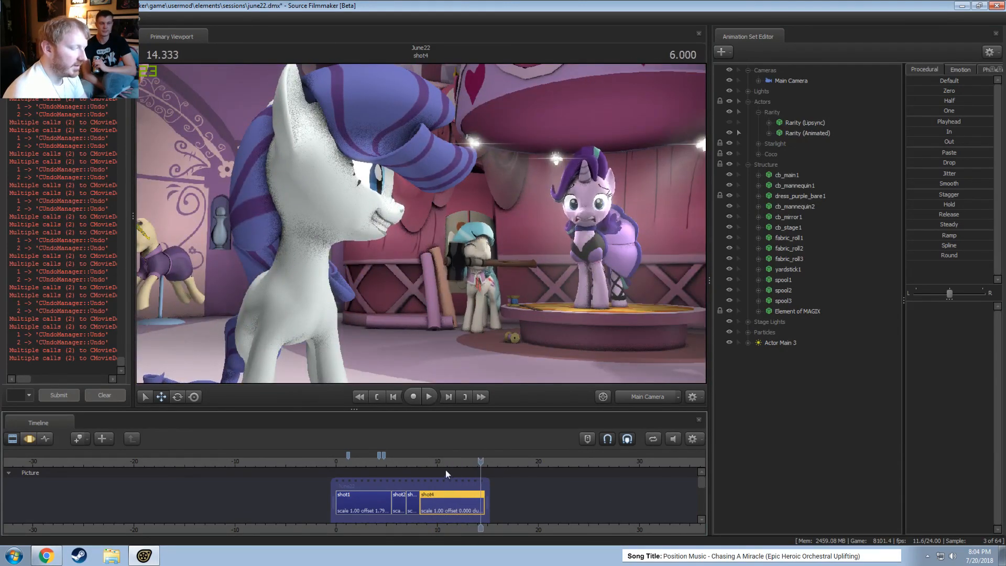
left_click_drag(359, 460, 347, 461)
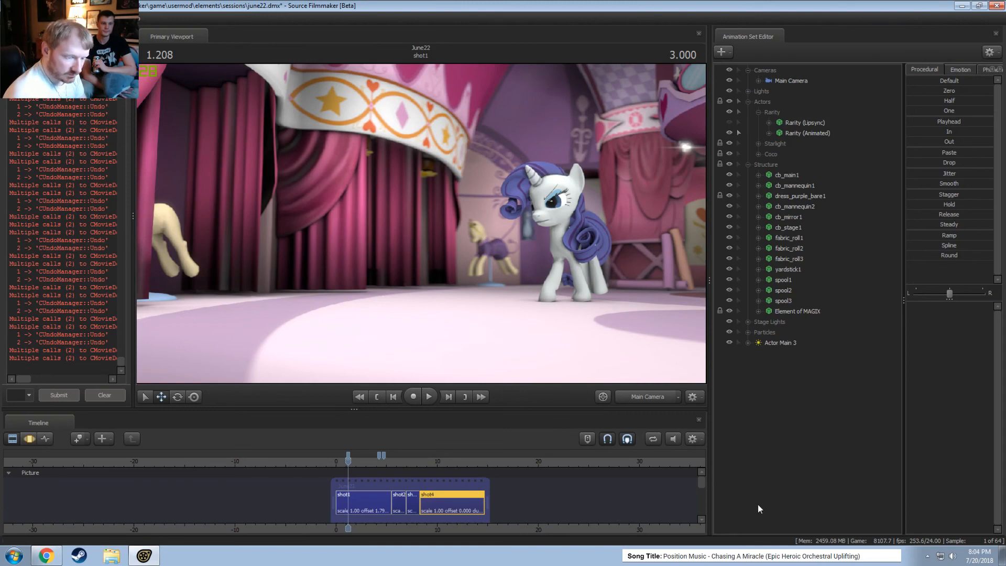
left_click_drag(347, 461, 335, 462)
scroll(357, 476, "up", 3)
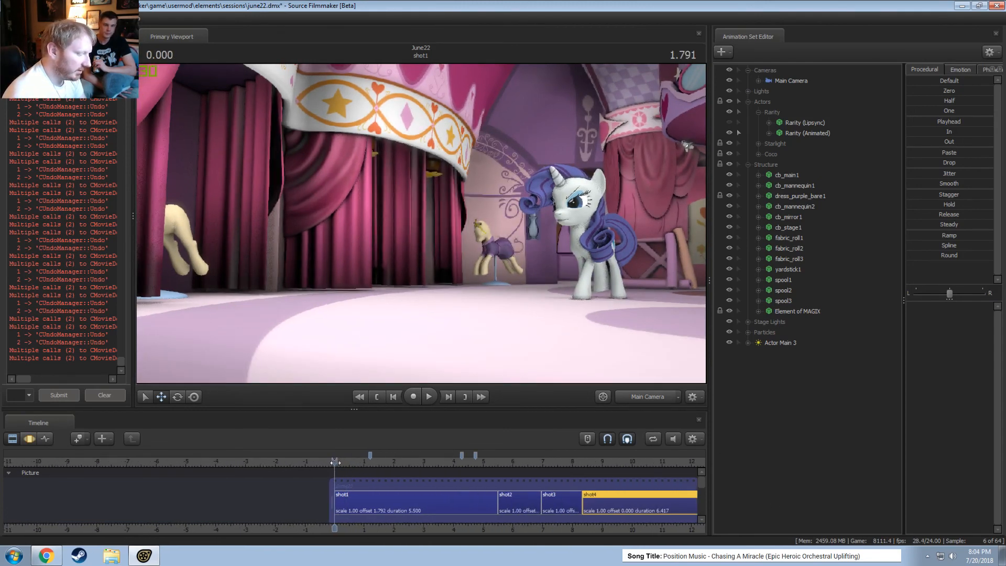
scroll(338, 468, "down", 5)
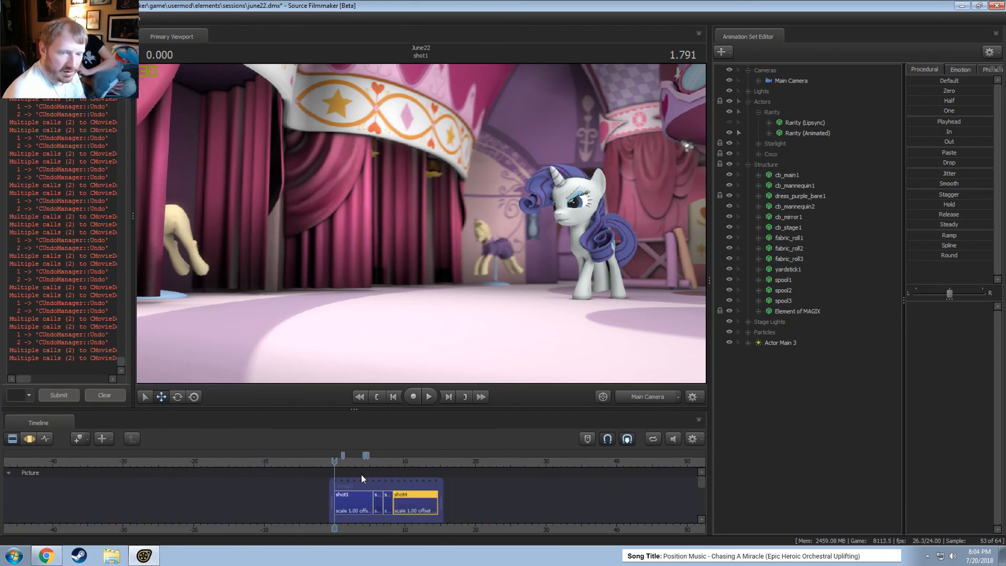
Save the june22 session and close Source Filmmaker
scroll(404, 478, "up", 3)
scroll(433, 476, "down", 4)
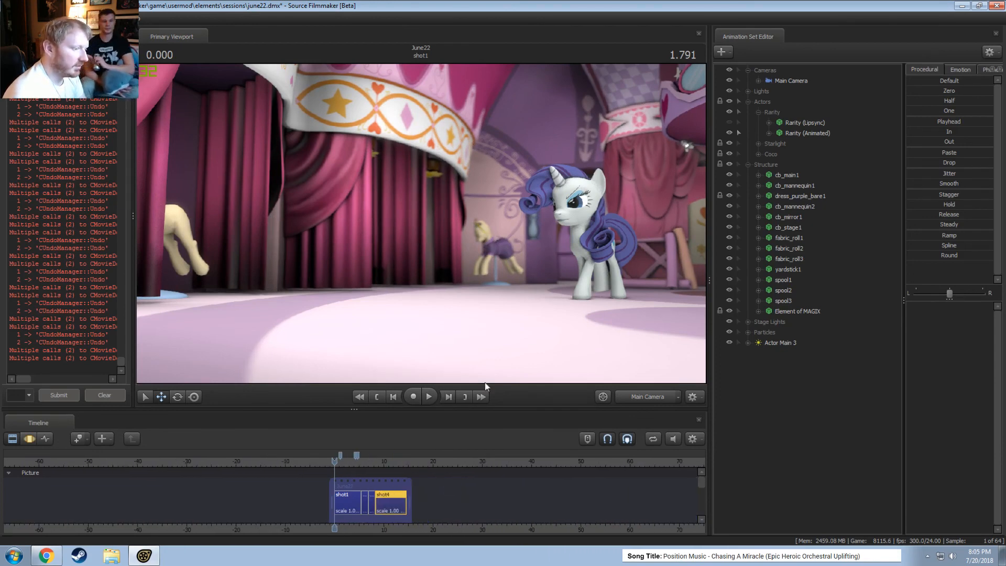
key("ctrl+s")
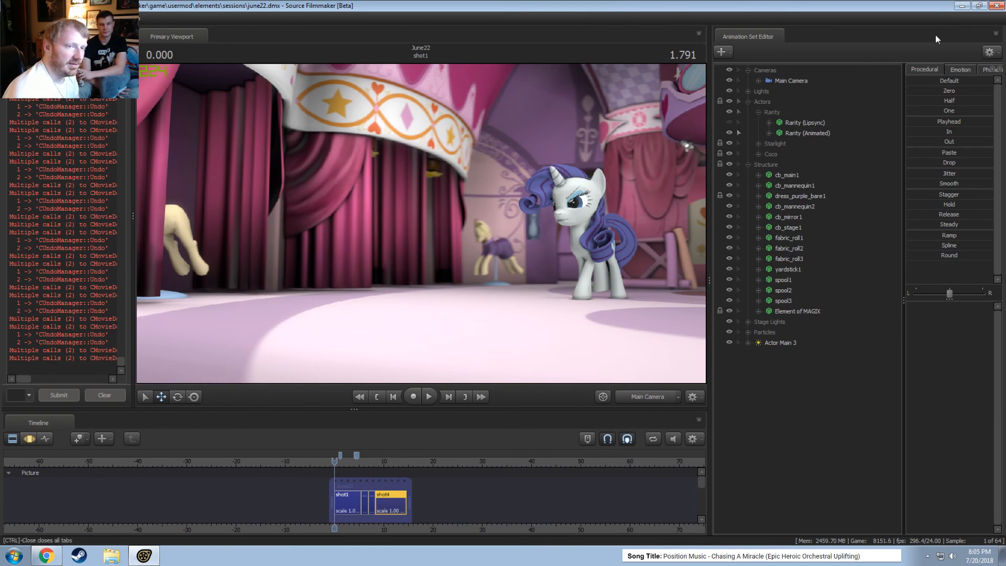
left_click(993, 8)
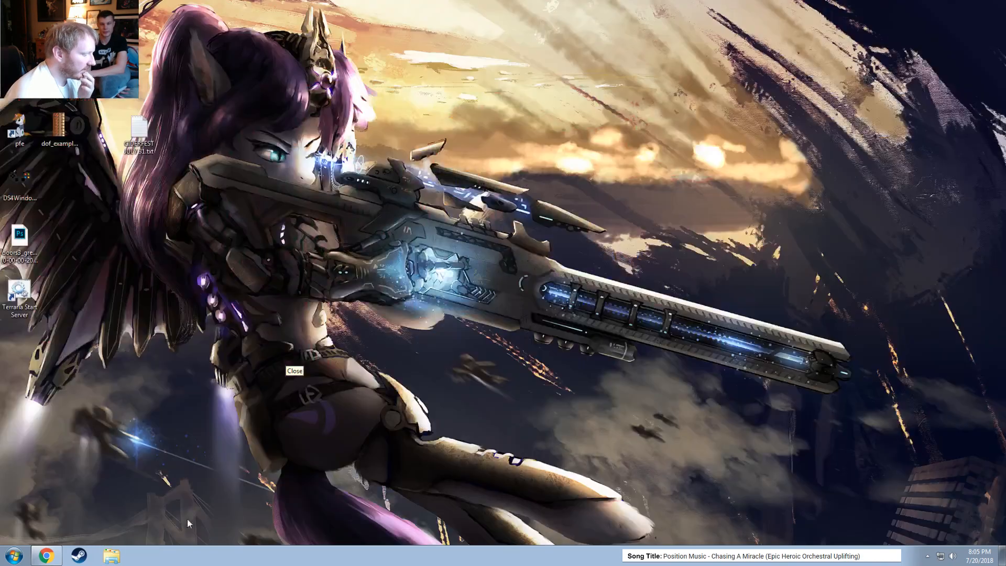
Switch to Chrome, review the Mustache [SFM] artwork page on DeviantArt and close its tab
left_click(46, 555)
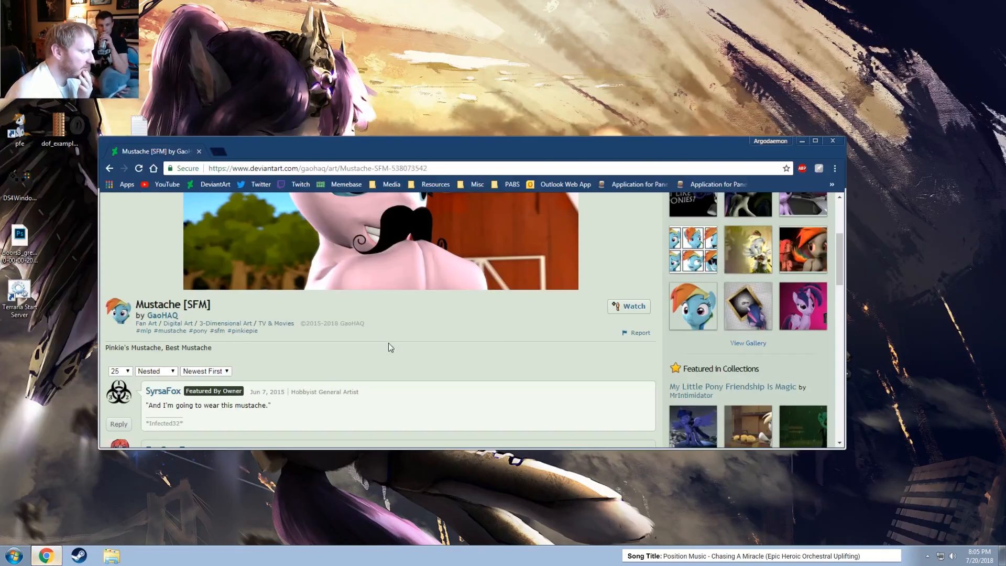
scroll(366, 304, "up", 3)
scroll(314, 262, "down", 1)
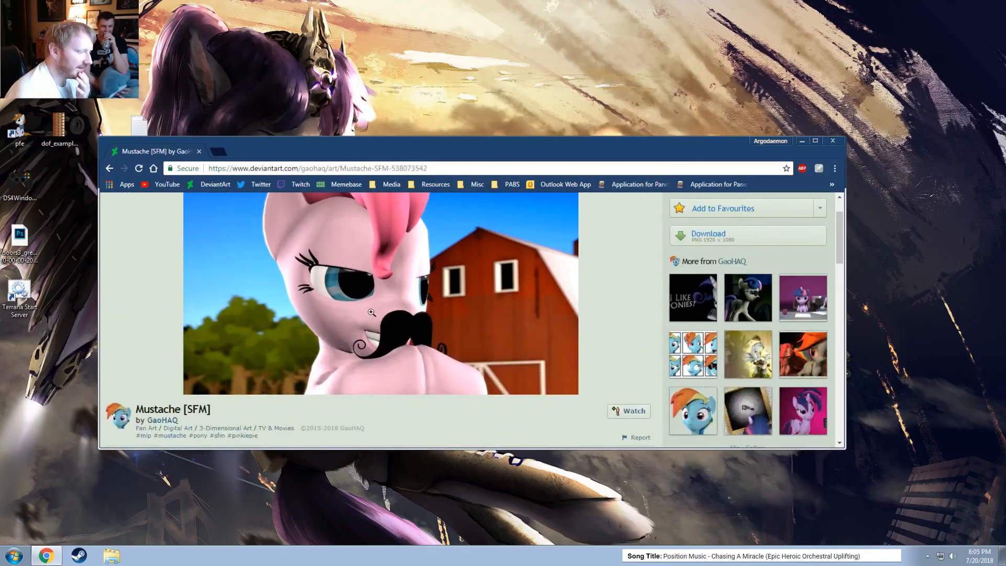
left_click(199, 151)
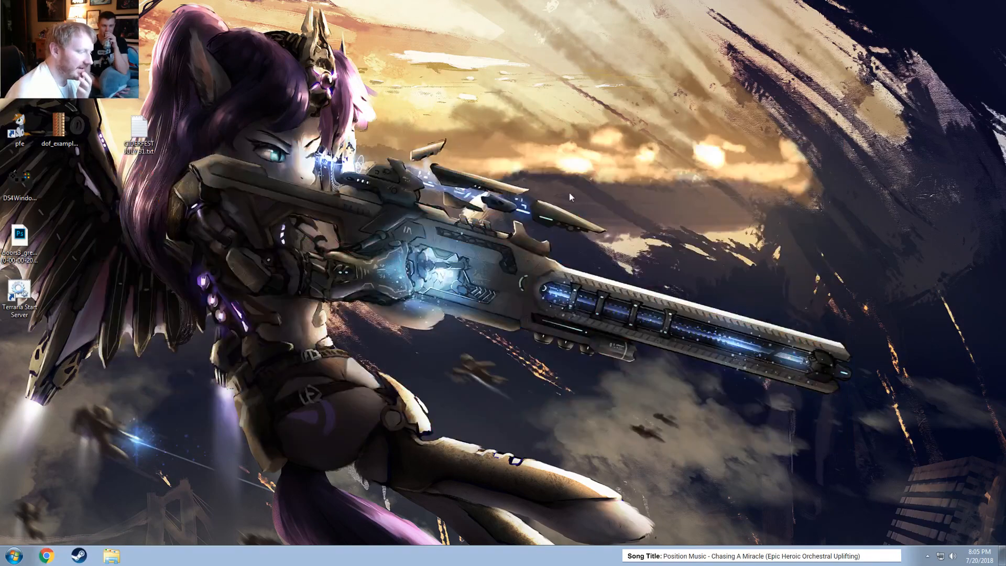